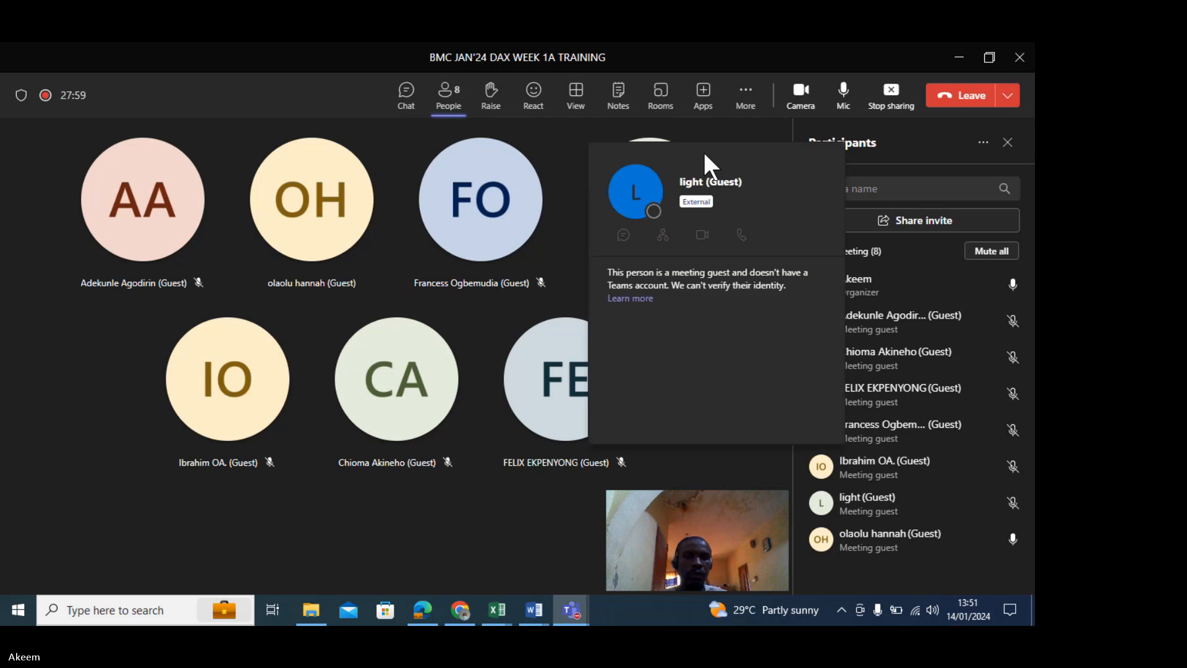
Mute the last guest in the participants list and open the meeting chat.
left_click(429, 132)
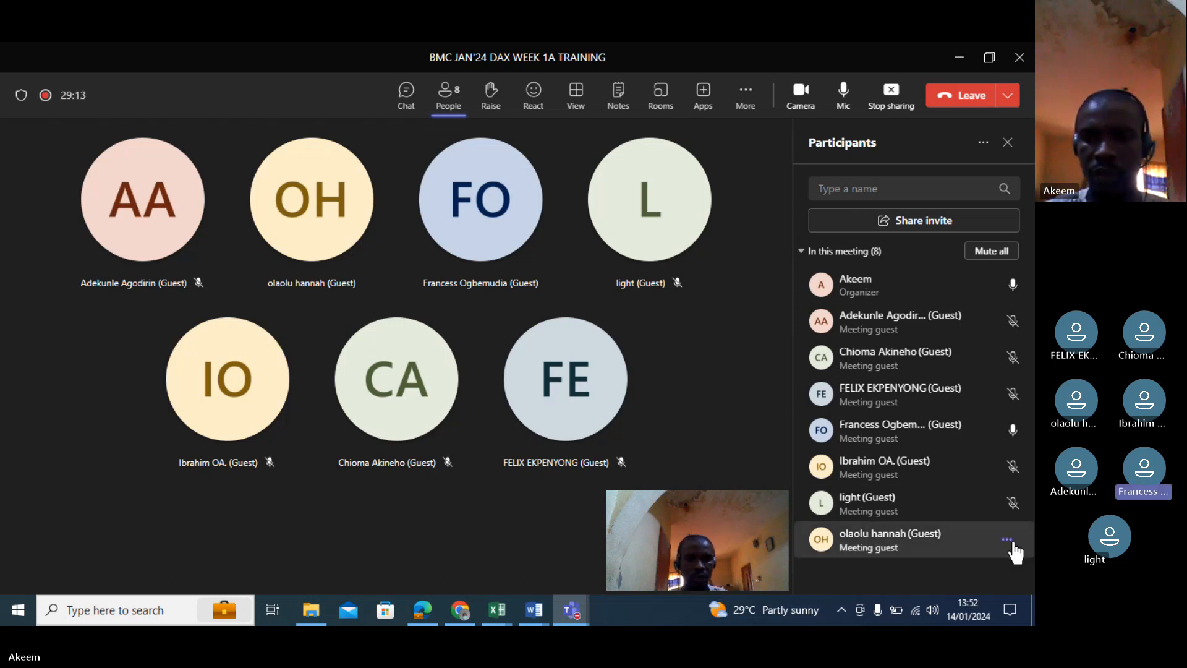
left_click(1008, 539)
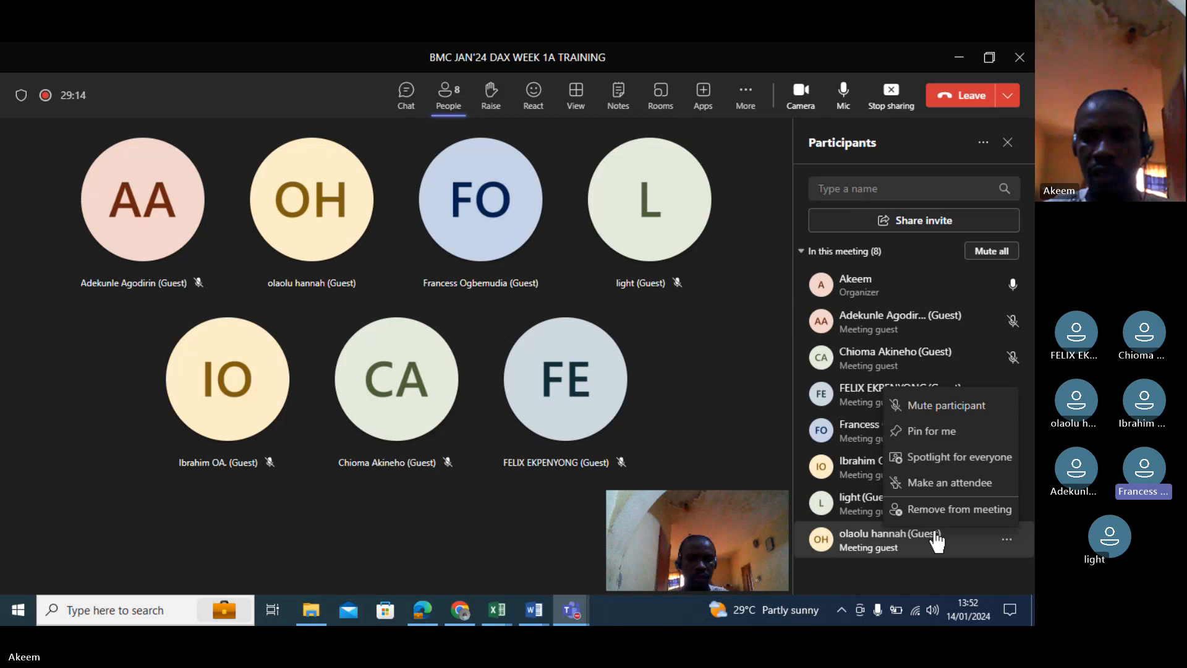
left_click(946, 410)
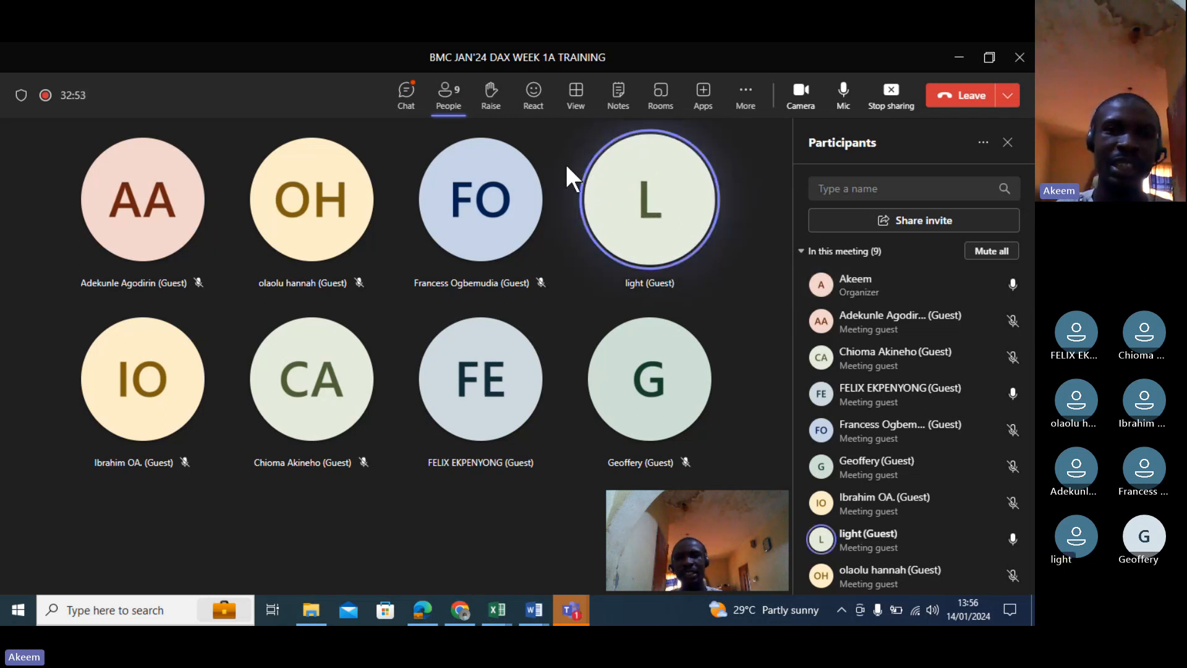
left_click(410, 104)
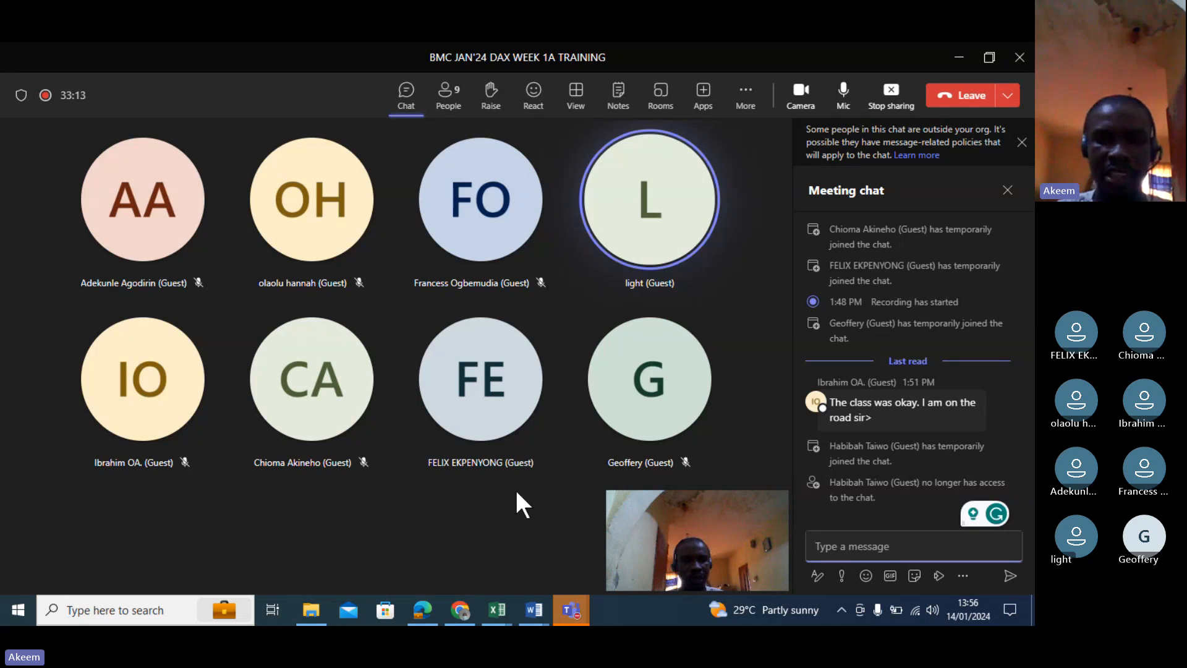
Switch to the Day 1 JAN 2024 EXCEL workbook in Excel and look over the custom number format notes.
left_click(497, 613)
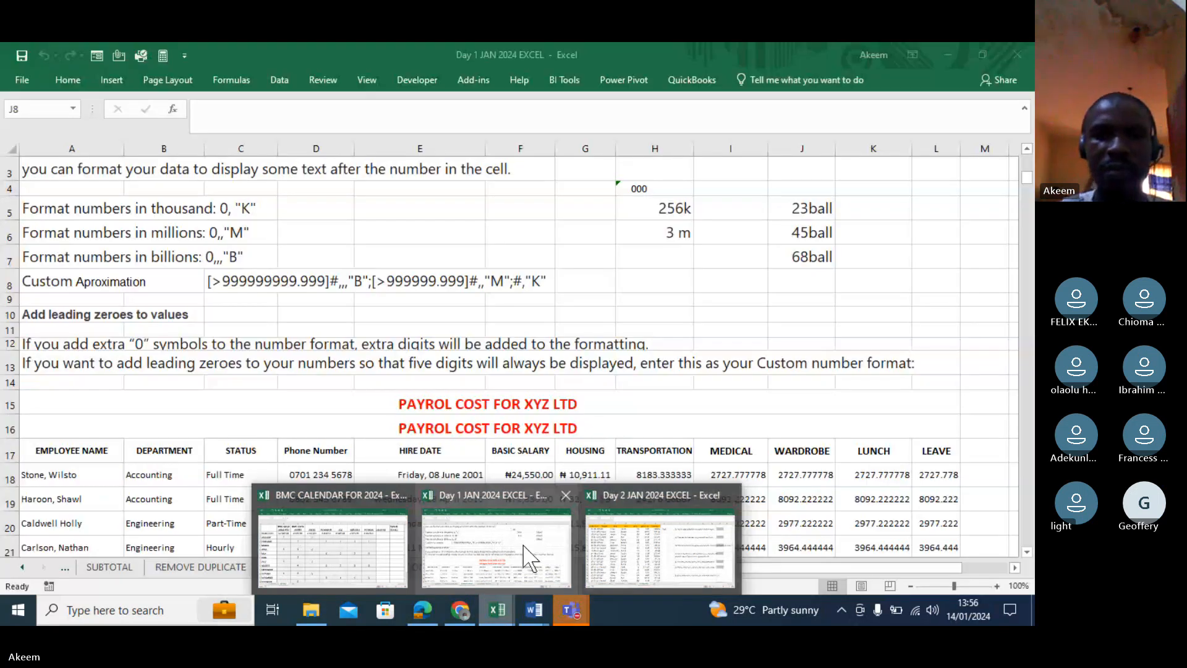
left_click(530, 556)
left_click(687, 277)
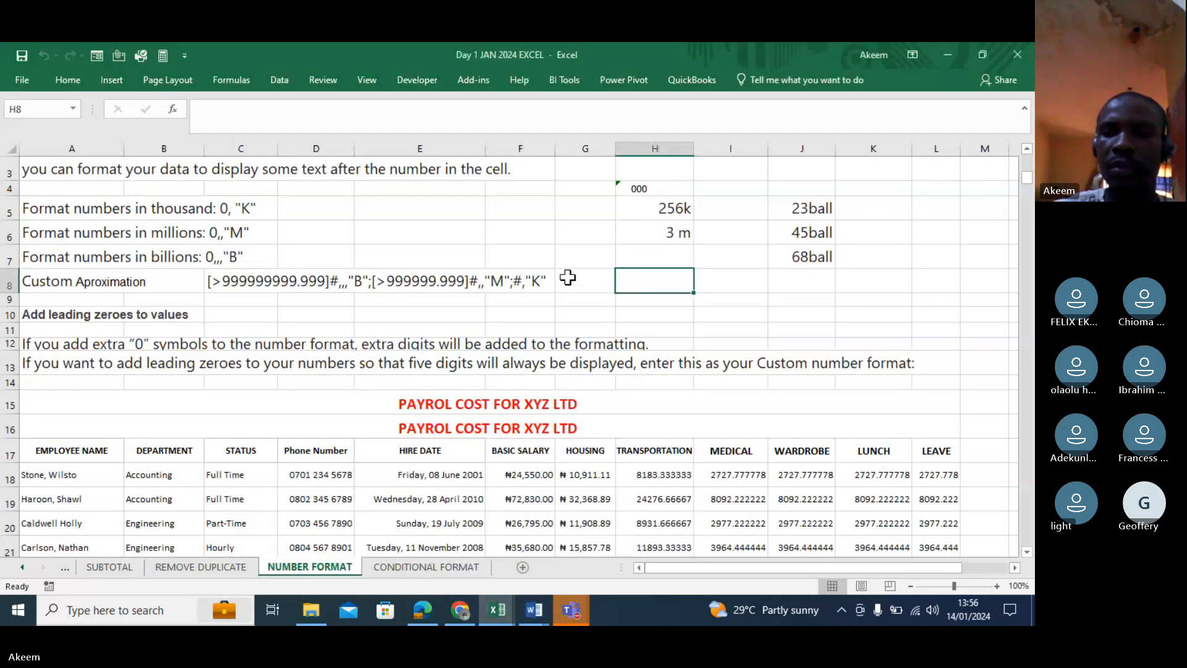
left_click(509, 235)
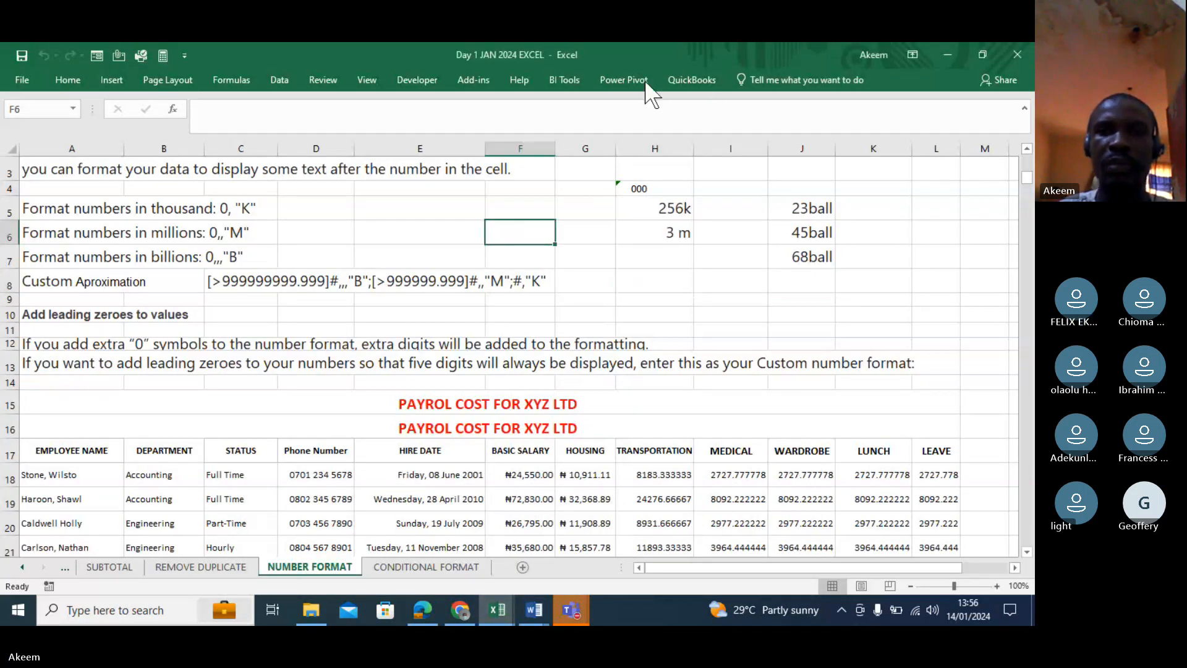
left_click(616, 69)
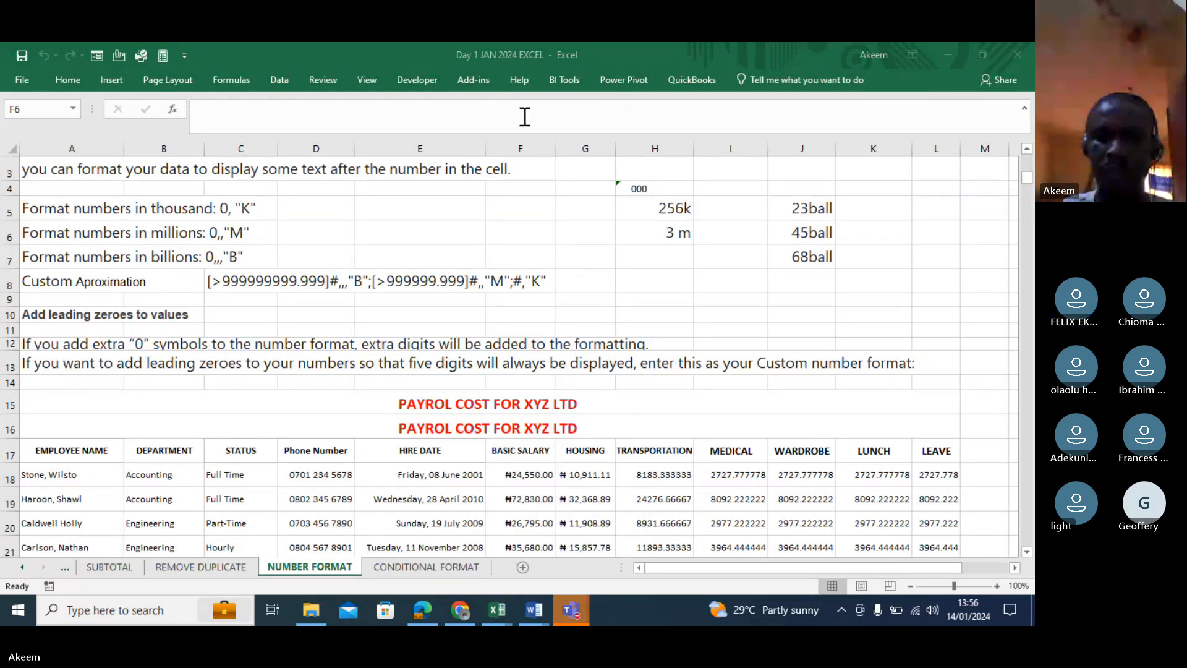
Return to the Teams meeting and turn off the camera.
left_click(571, 610)
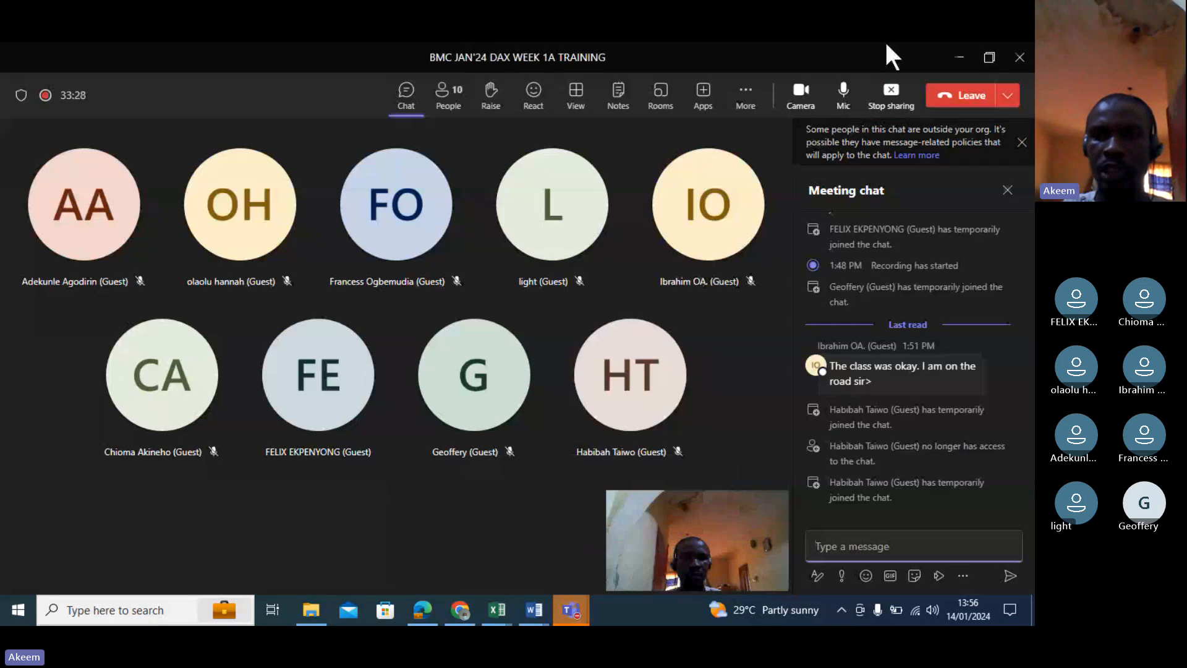
left_click(797, 99)
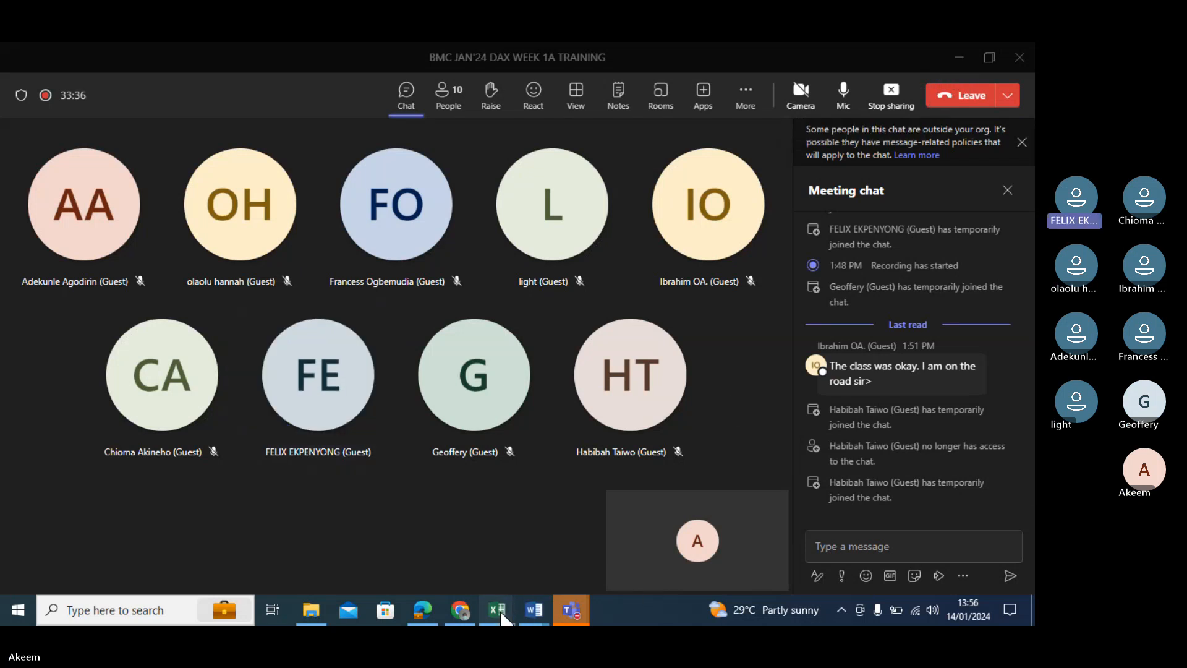
Switch to the Day 1 JAN 2024 EXCEL workbook and view its CONDITIONAL FORMAT and NUMBER FORMAT sheets.
mouse_move(497, 612)
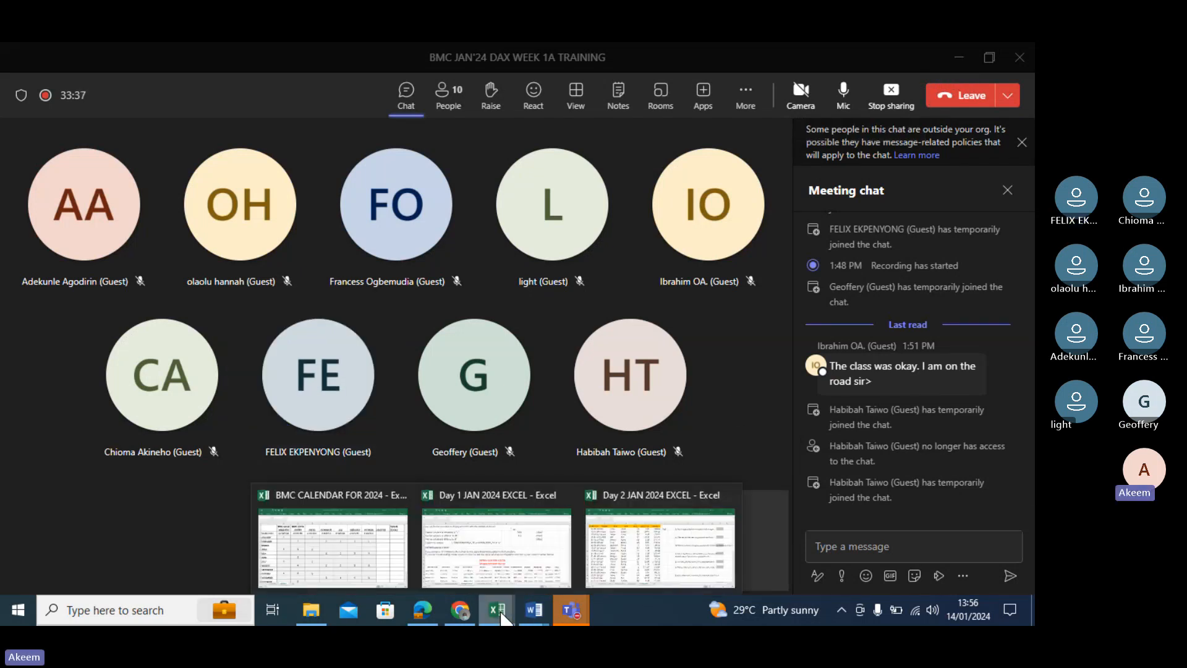
left_click(512, 567)
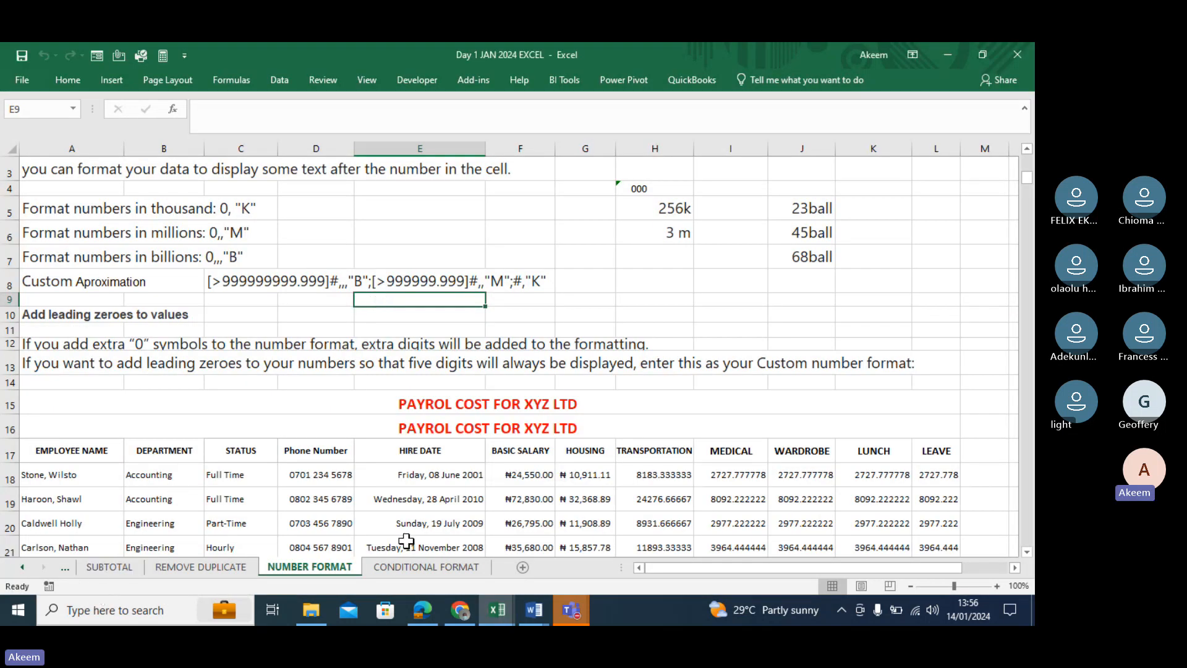
left_click(421, 567)
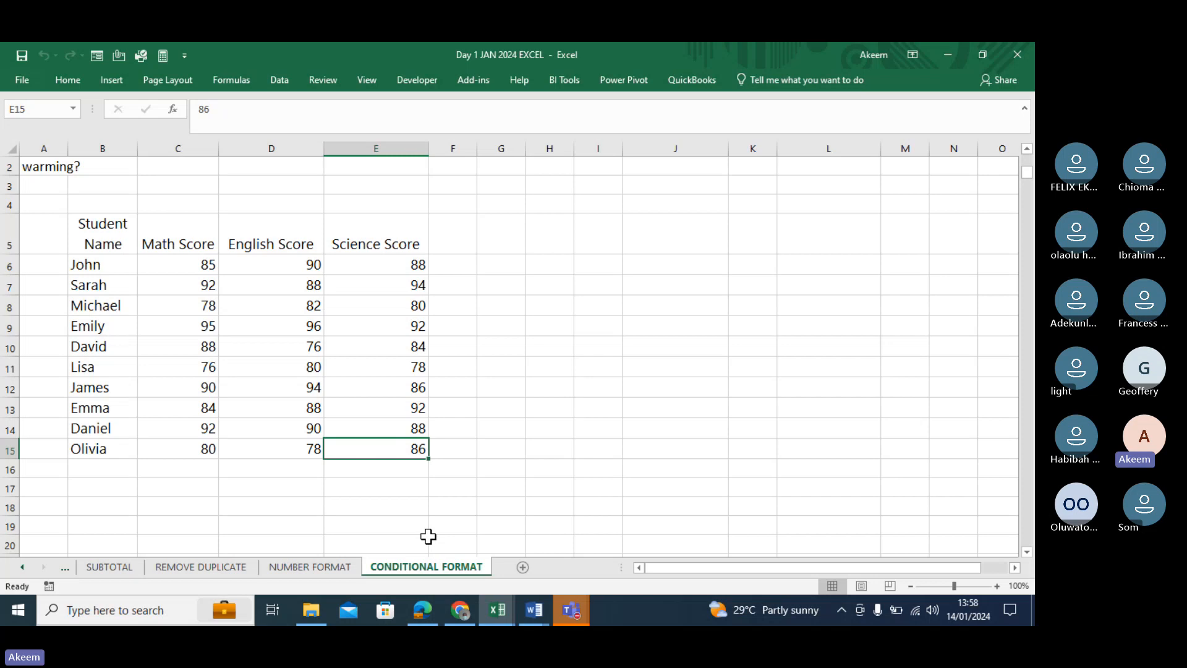
scroll(428, 536, "up", 1)
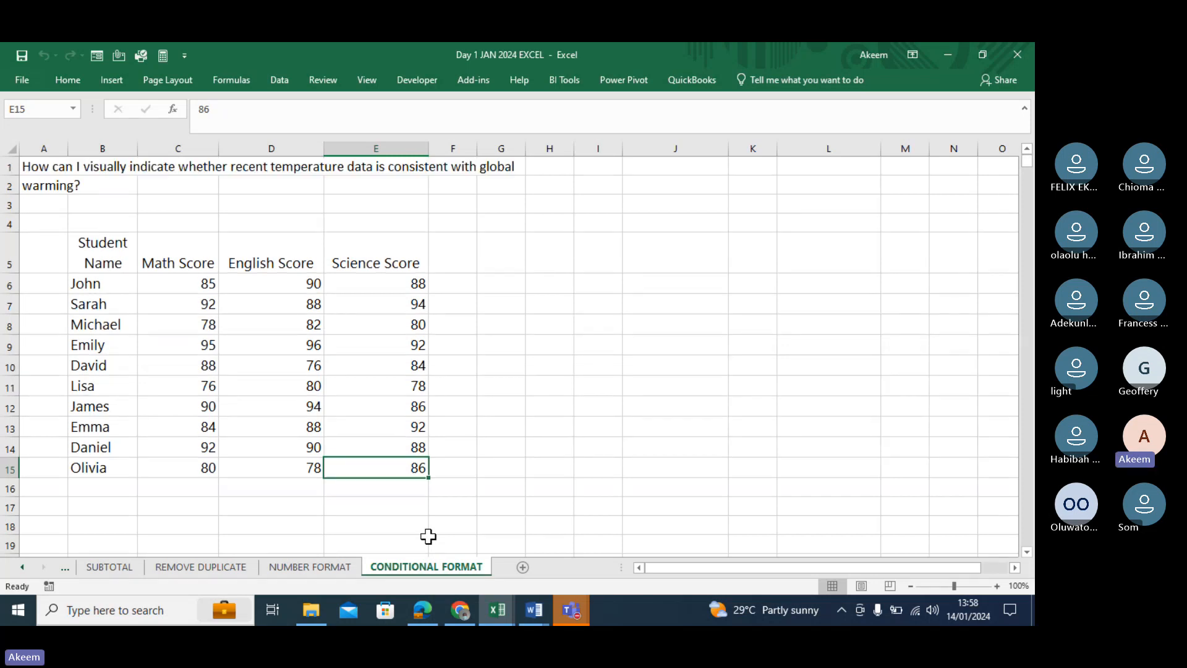
left_click(327, 566)
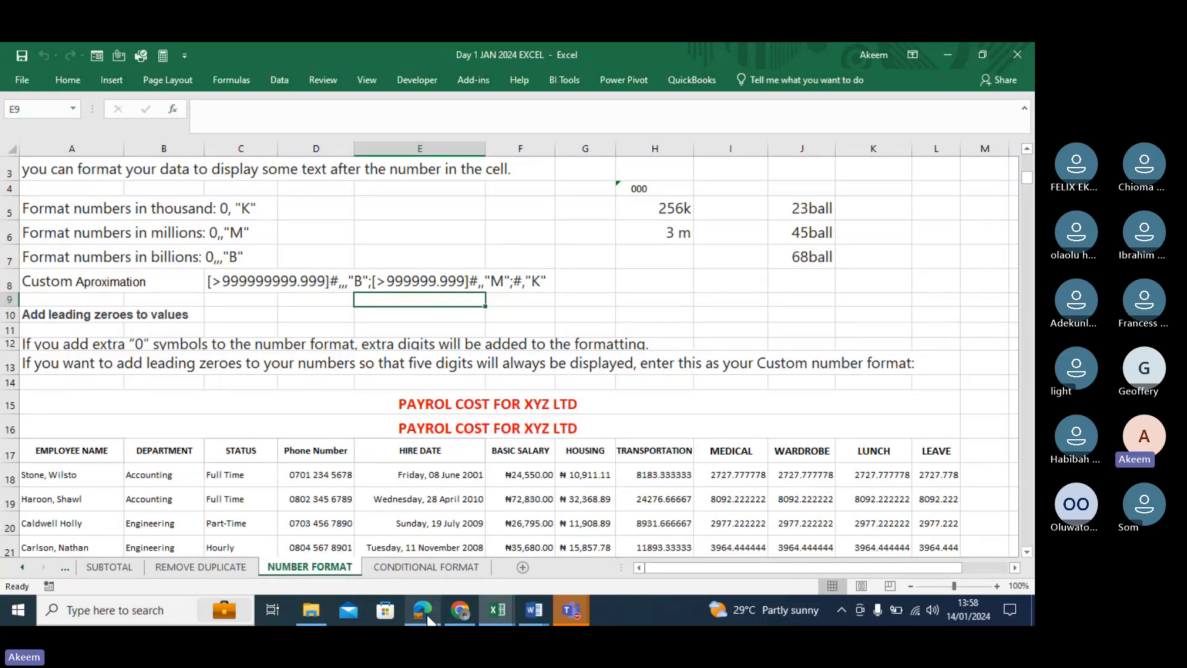
Browse backward through the workbook's earlier sheets as far as TEXT TO COLUMN.
mouse_move(471, 612)
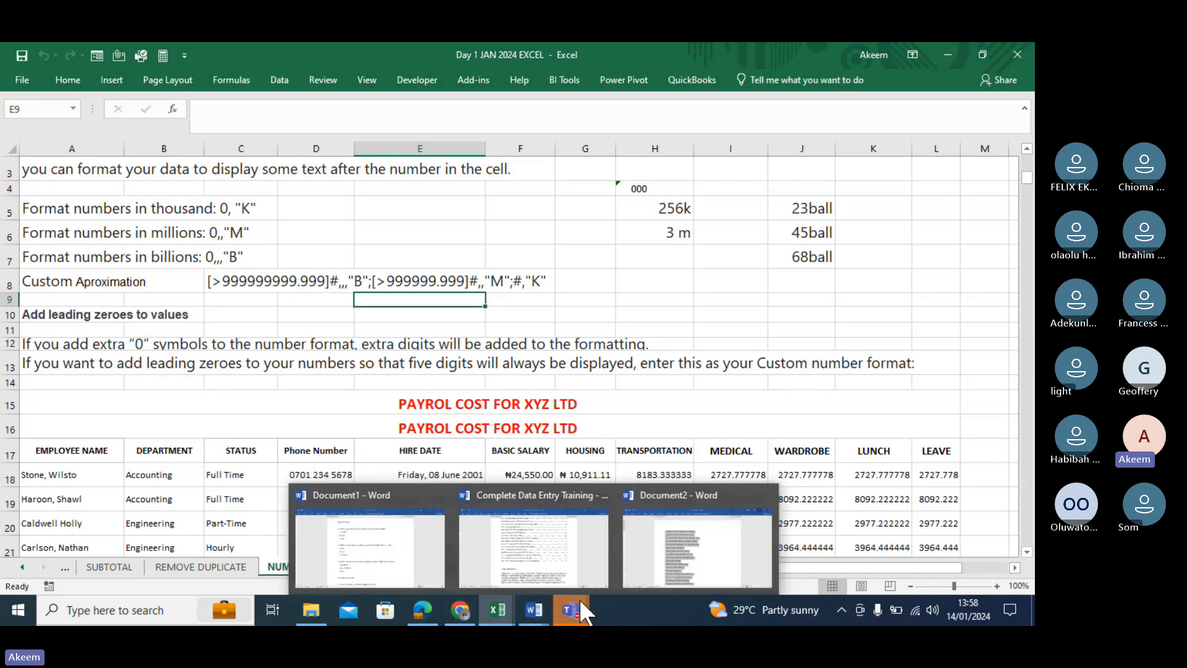
left_click(580, 394)
left_click(596, 308)
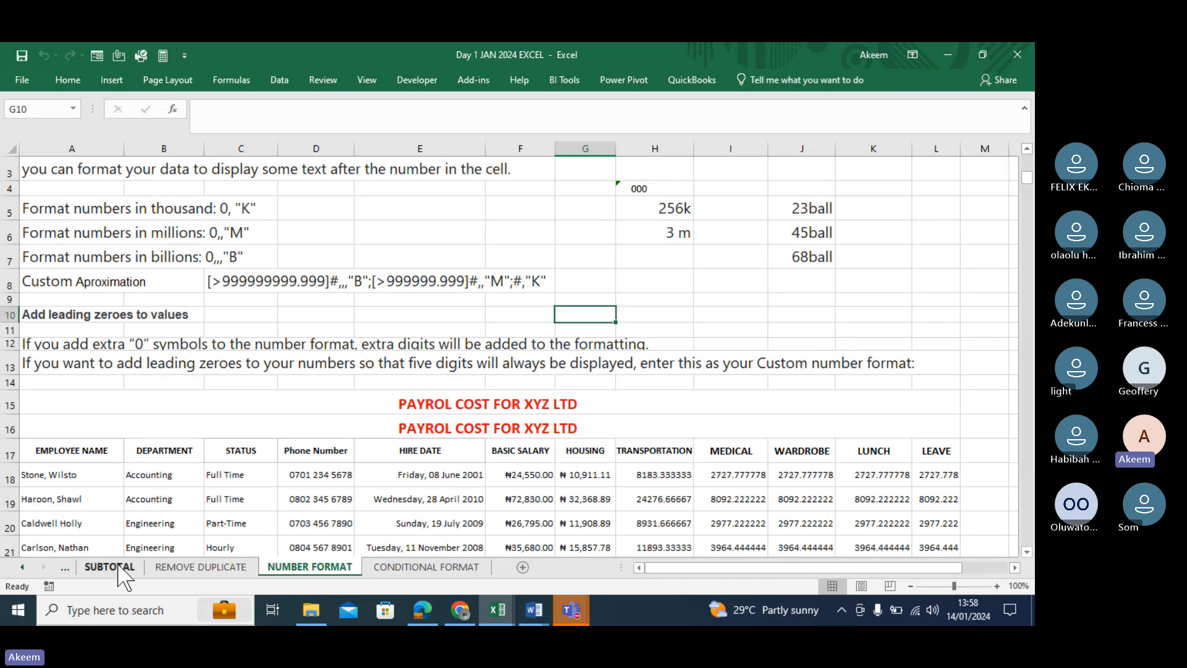
left_click(65, 568)
left_click(65, 568)
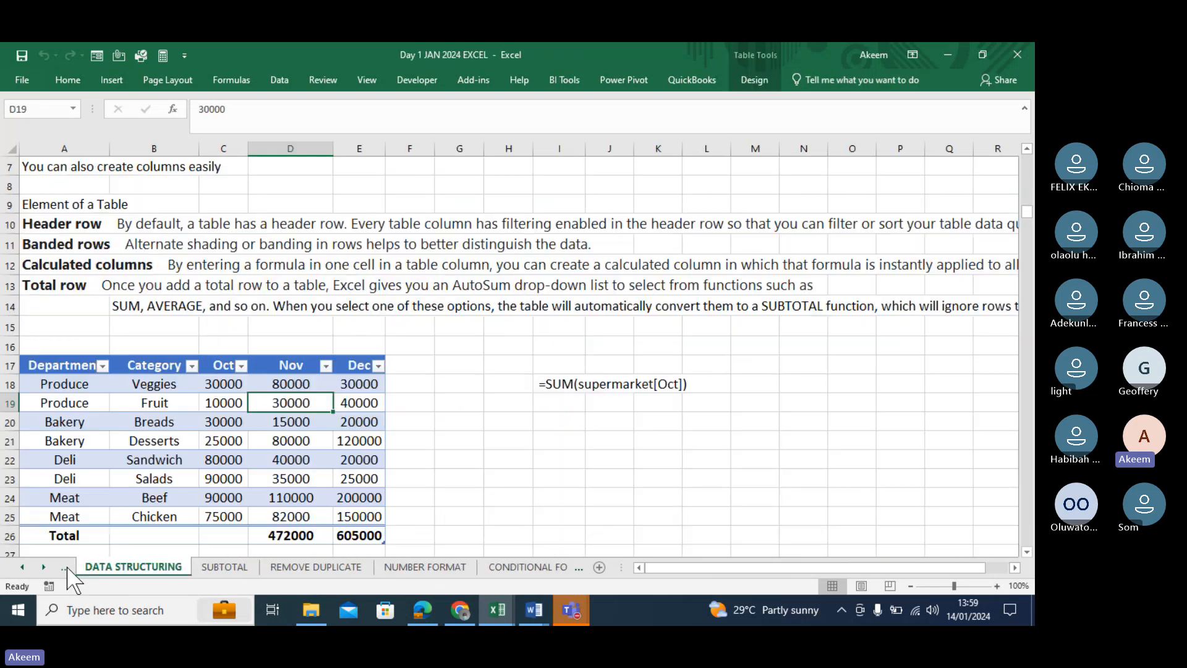
left_click(65, 568)
left_click(65, 568)
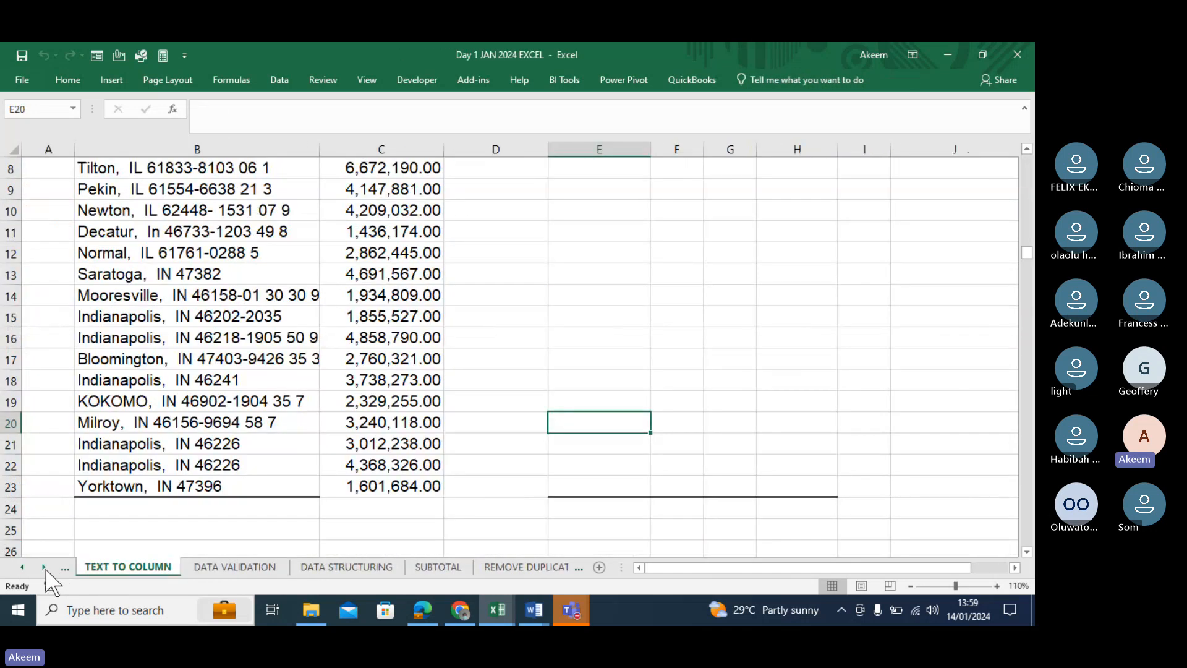
Open the CONDITIONAL FORMAT sheet and examine the rows below the student scores, down to row 25.
left_click(44, 567)
left_click(44, 567)
left_click(433, 567)
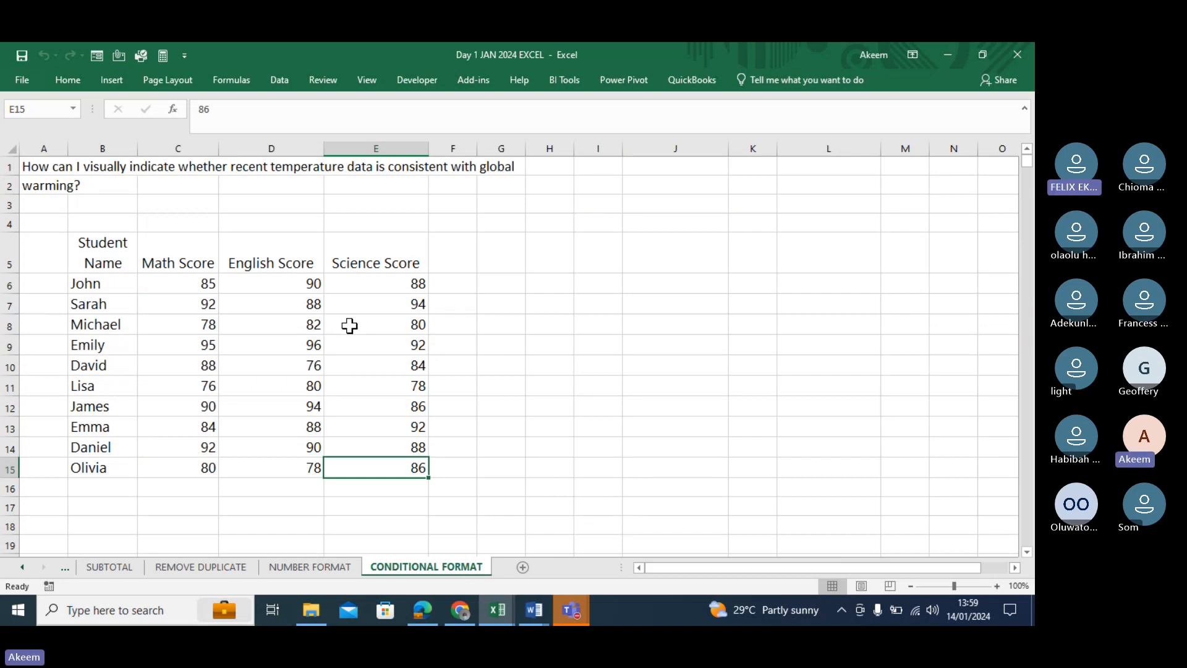
key("Down")
key("Down")
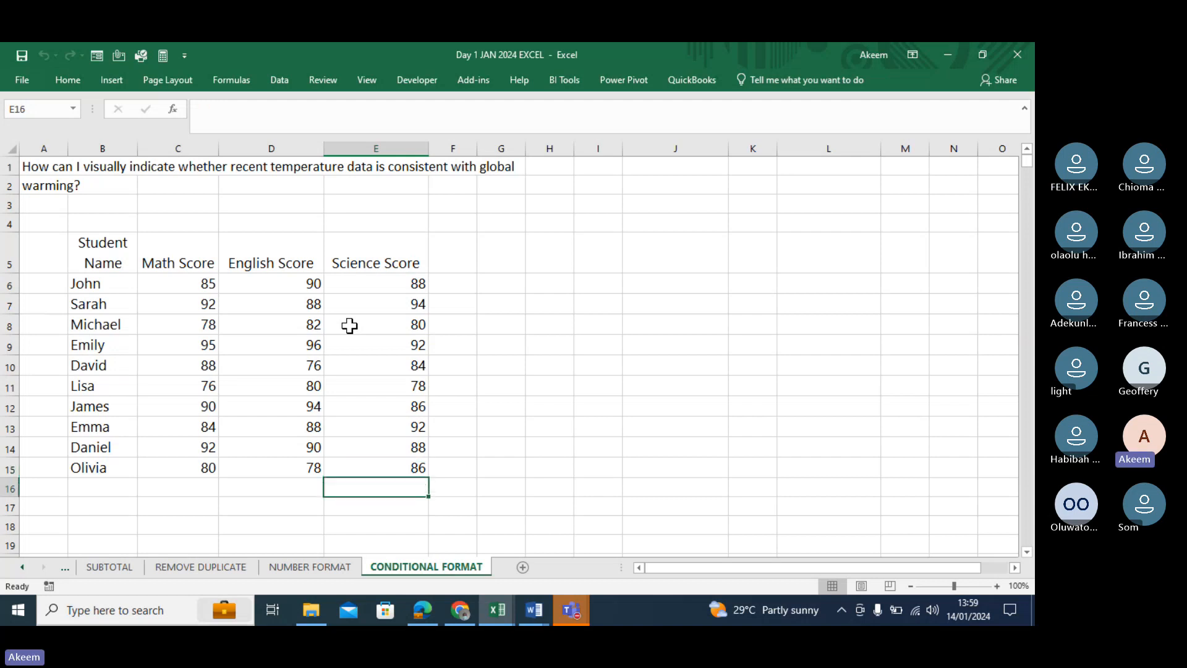
key("Down")
key("Down")
key("Down")
key("Down")
key("Down")
key("Down")
key("Down")
key("Down")
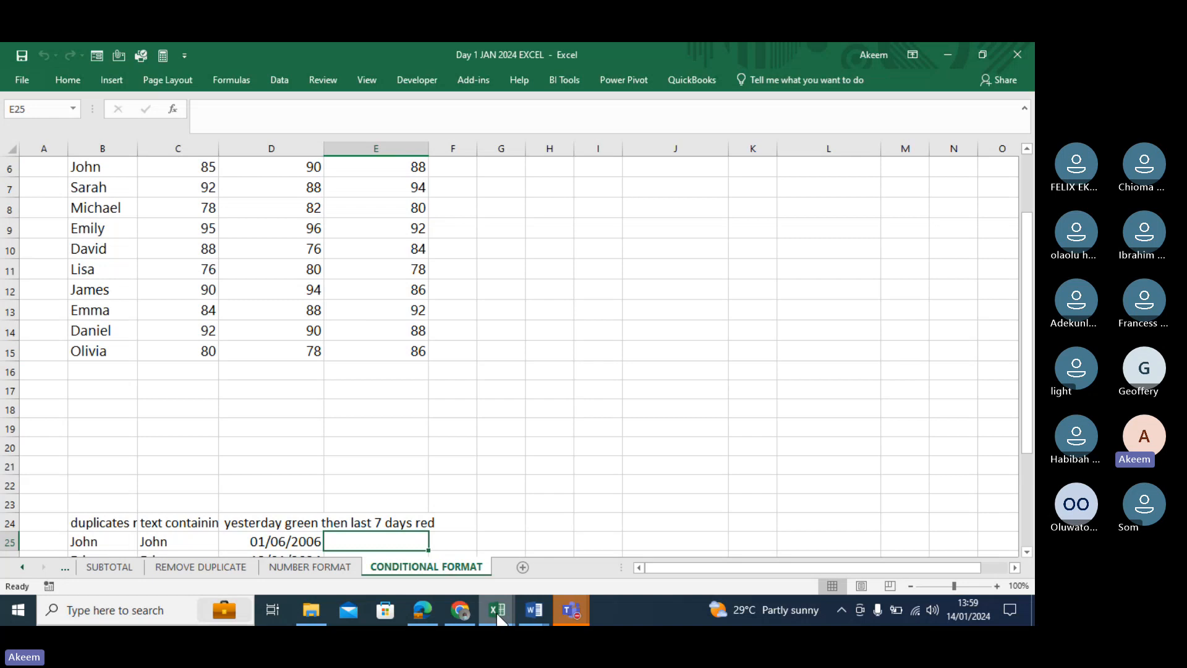
Switch to the Day 2 JAN 2024 EXCEL workbook and review its SORTING, LOGICAL, Filter and STATISTICAL sheets, ending on LOGICAL.
mouse_move(499, 619)
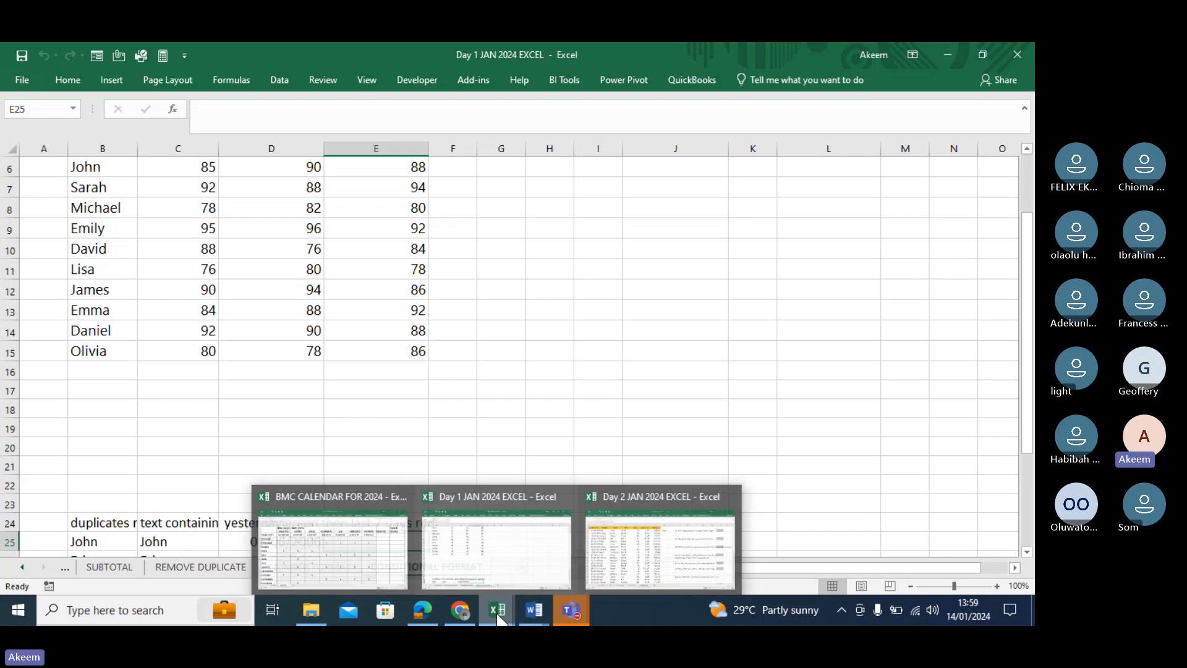
left_click(626, 559)
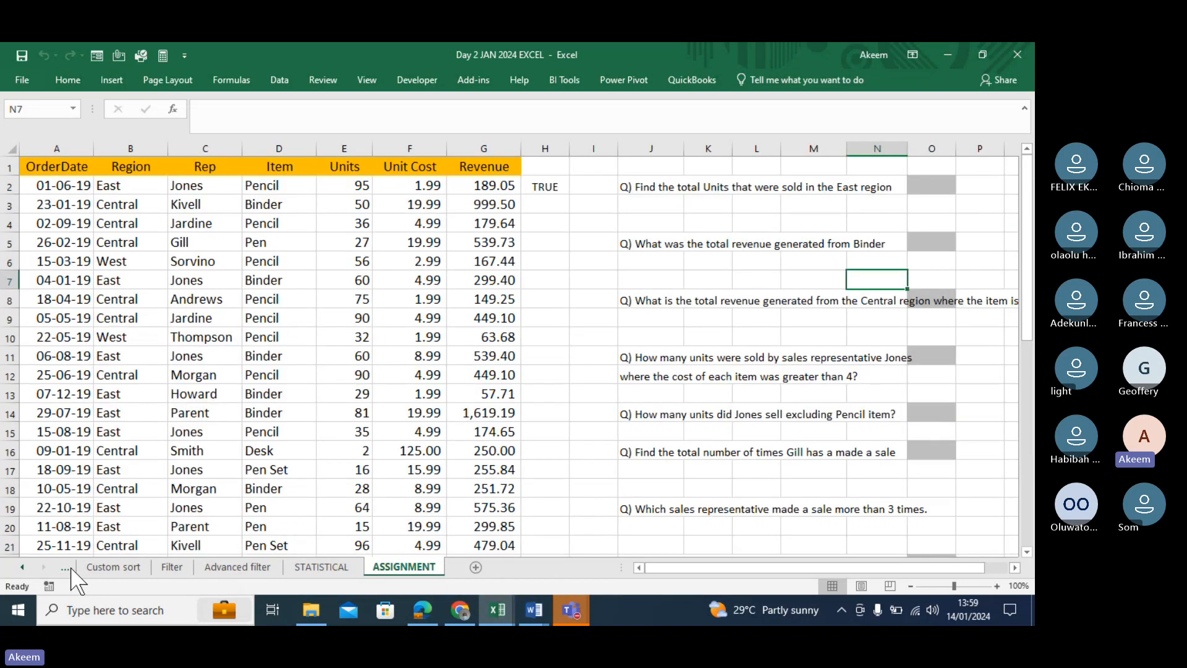
left_click(66, 567)
left_click(66, 568)
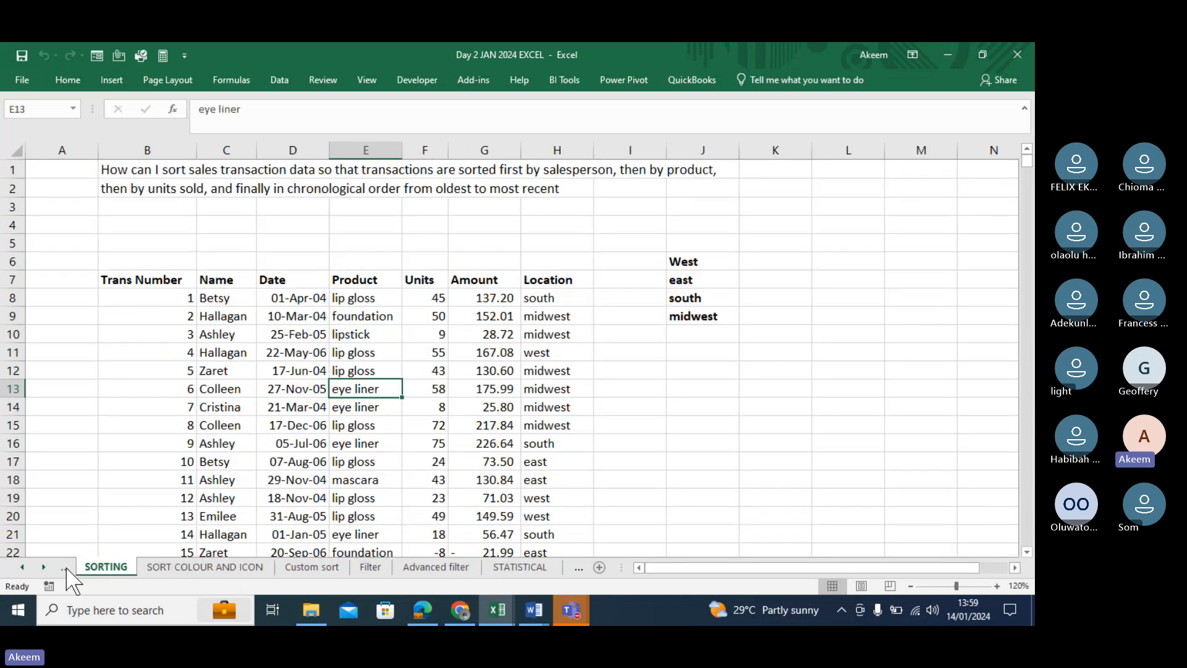
left_click(65, 568)
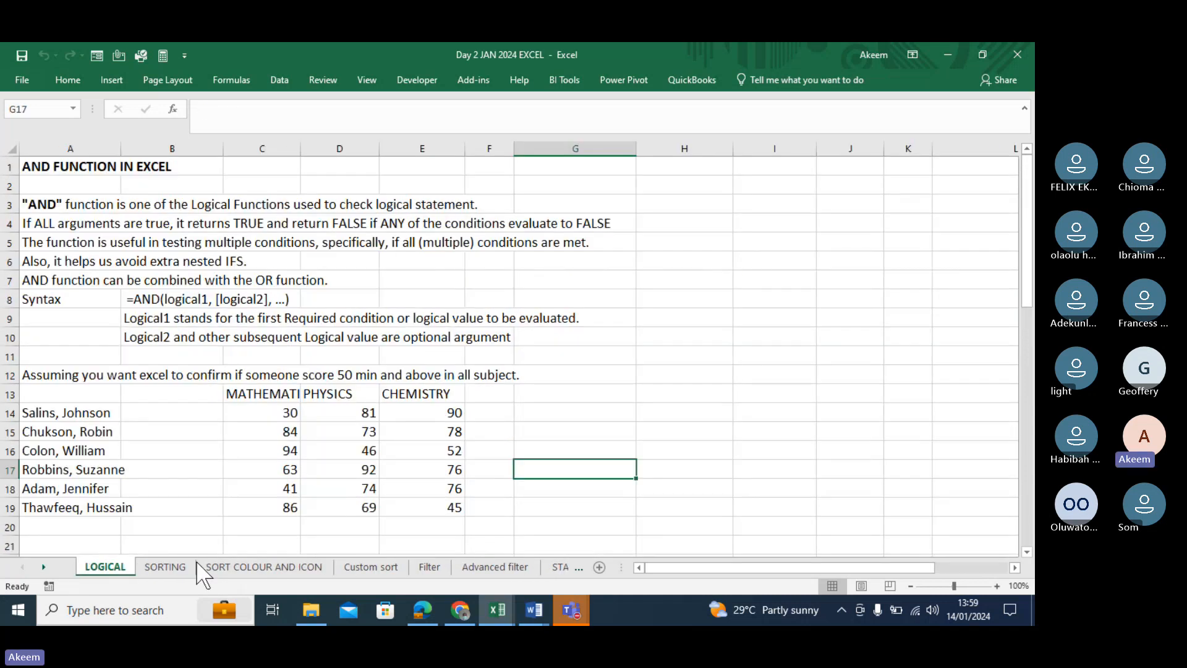
left_click(427, 566)
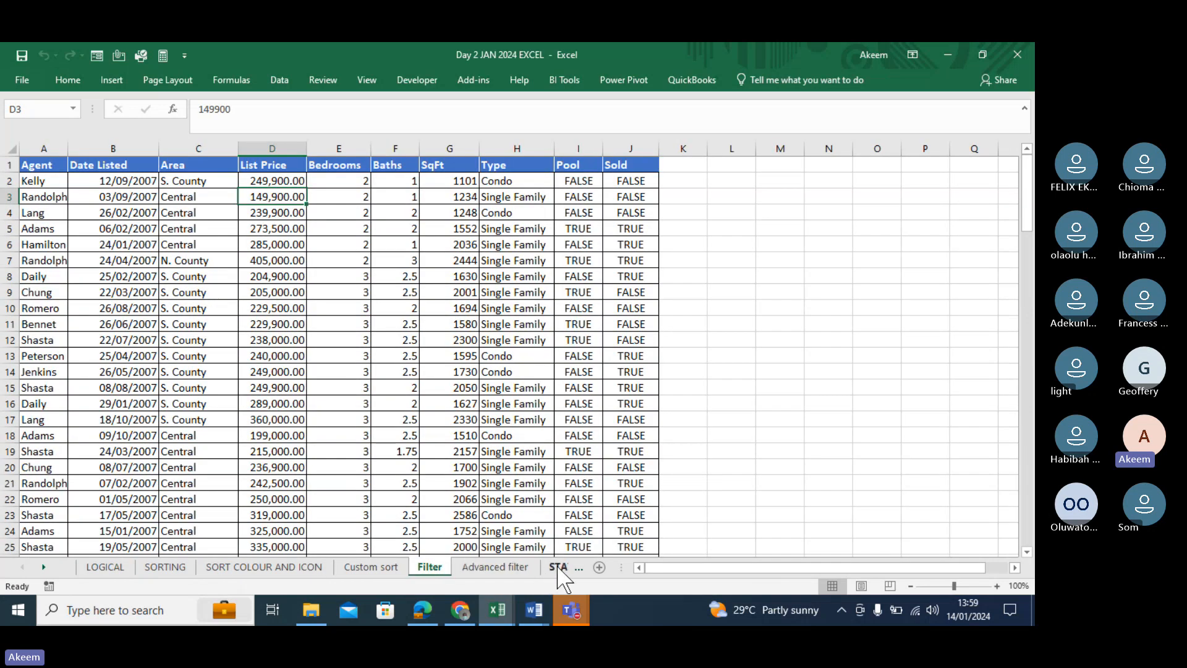
left_click(559, 567)
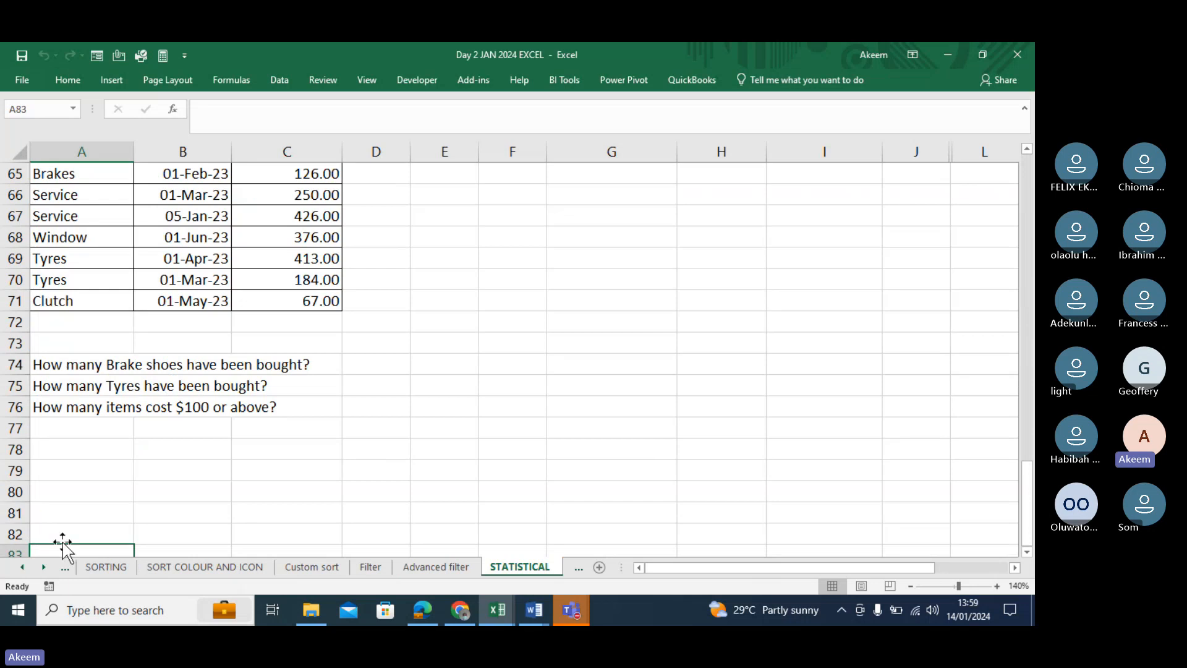
left_click(65, 568)
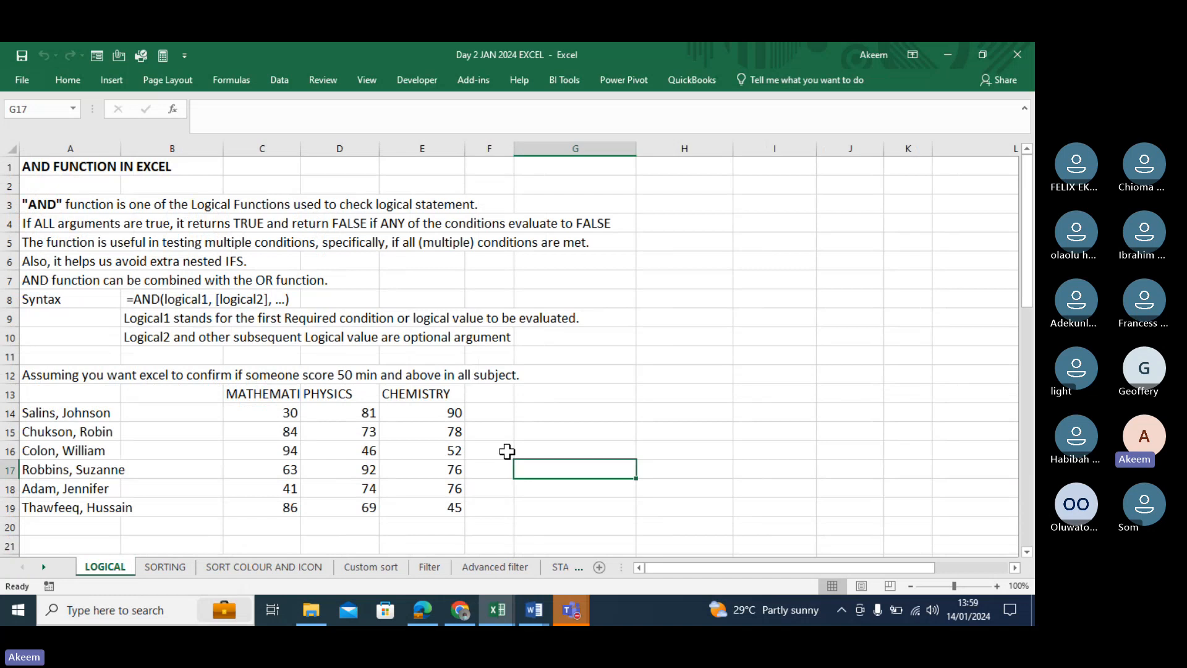
Switch to the Teams meeting window to check the participants and meeting chat.
mouse_move(495, 616)
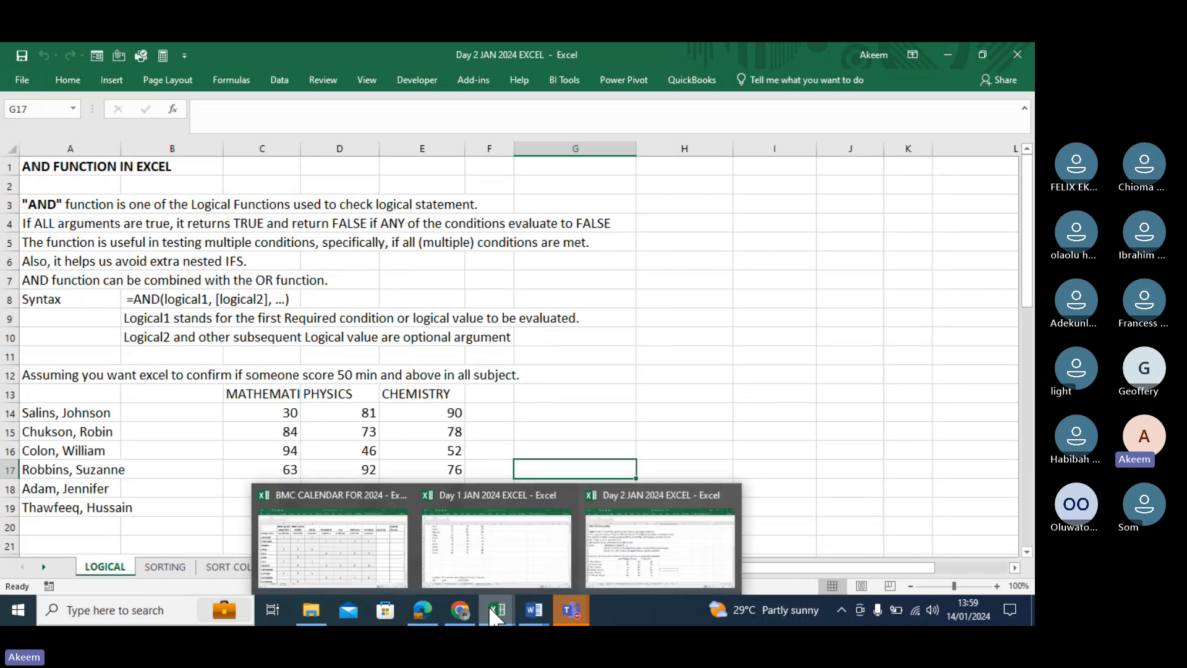
mouse_move(561, 616)
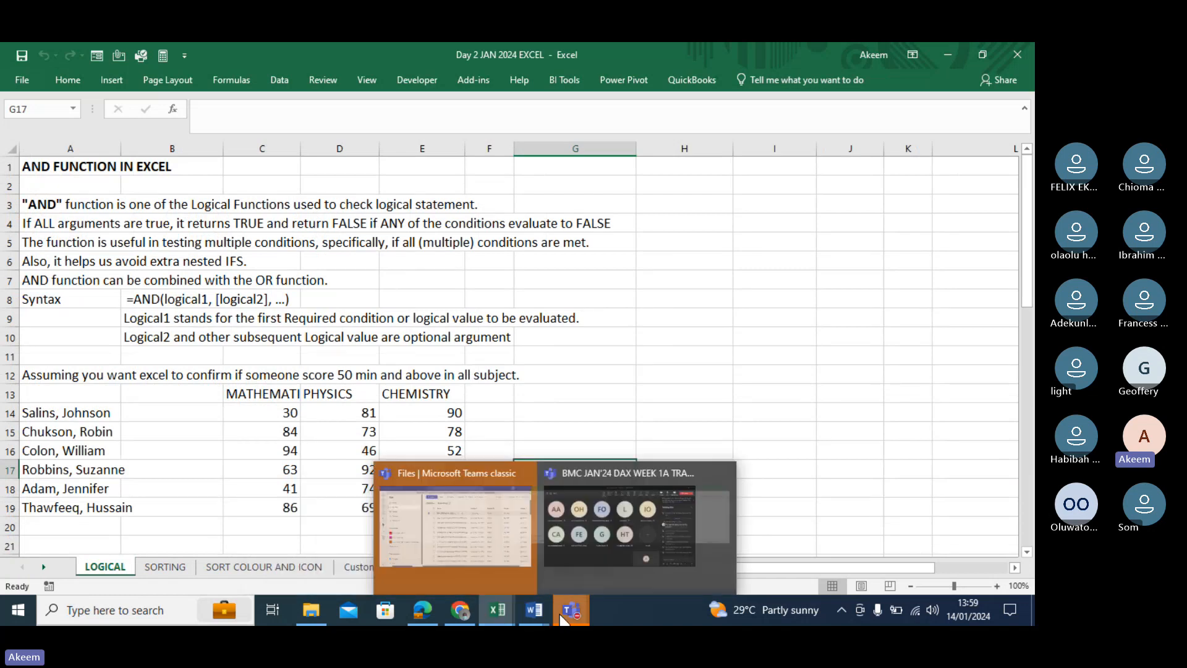
left_click(658, 526)
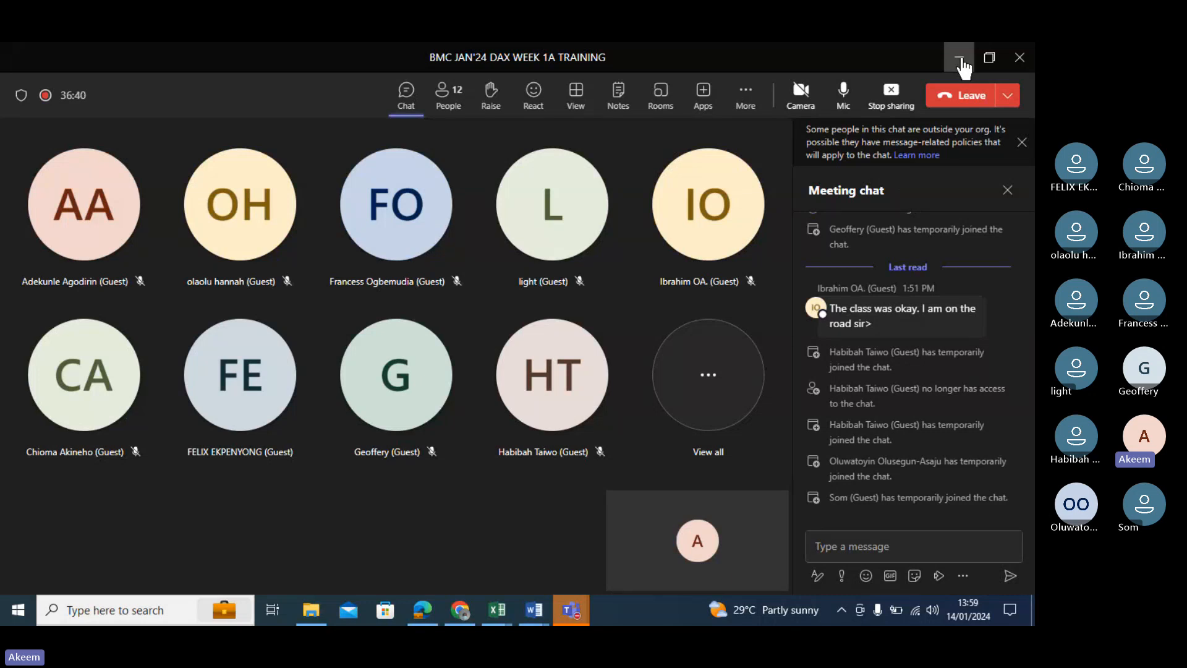
Return to the Day 1 JAN 2024 EXCEL workbook and go to cell E1 of the CONDITIONAL FORMAT sheet.
left_click(499, 608)
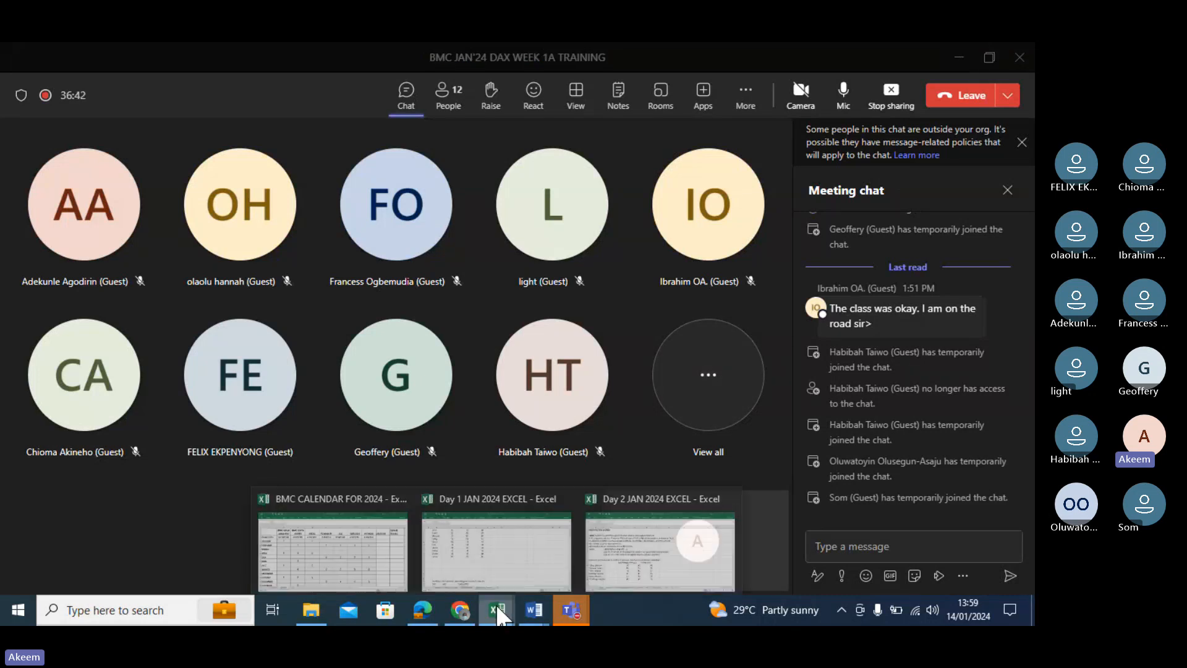
left_click(506, 555)
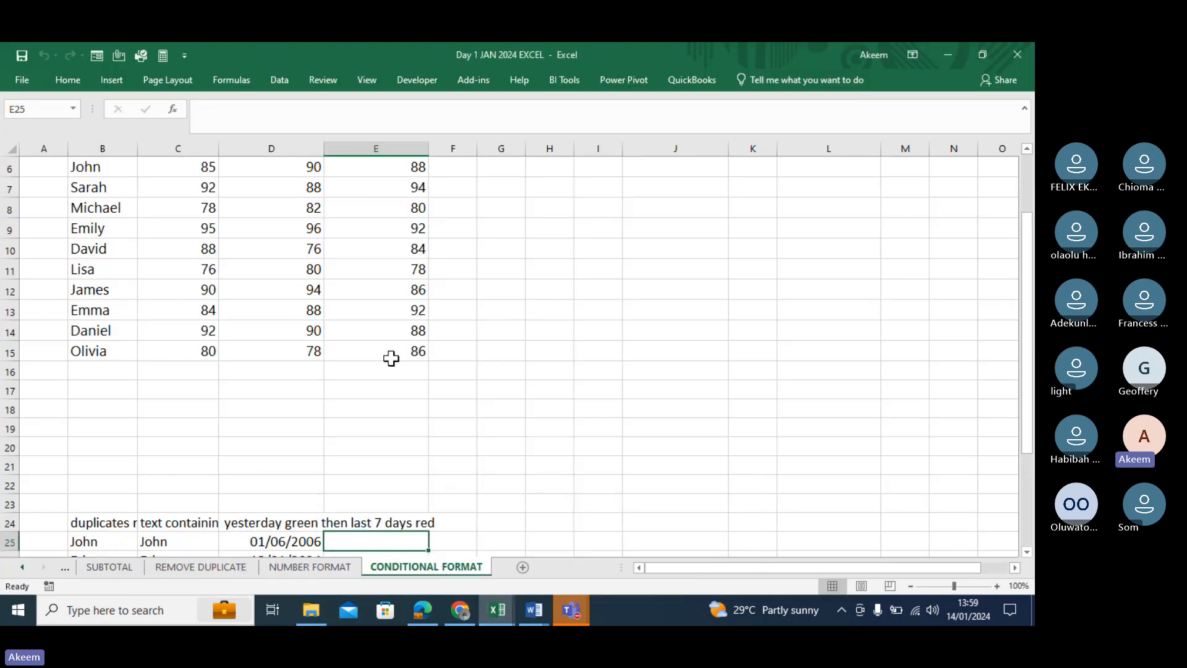
key("Up")
key("Up")
key("Up")
key("Up")
key("Up")
key("Up")
key("Up")
key("Up")
key("Up")
key("Up")
key("Up")
key("Up")
key("Up")
key("Up")
key("Up")
key("Up")
key("Up")
key("Up")
key("Up")
key("Up")
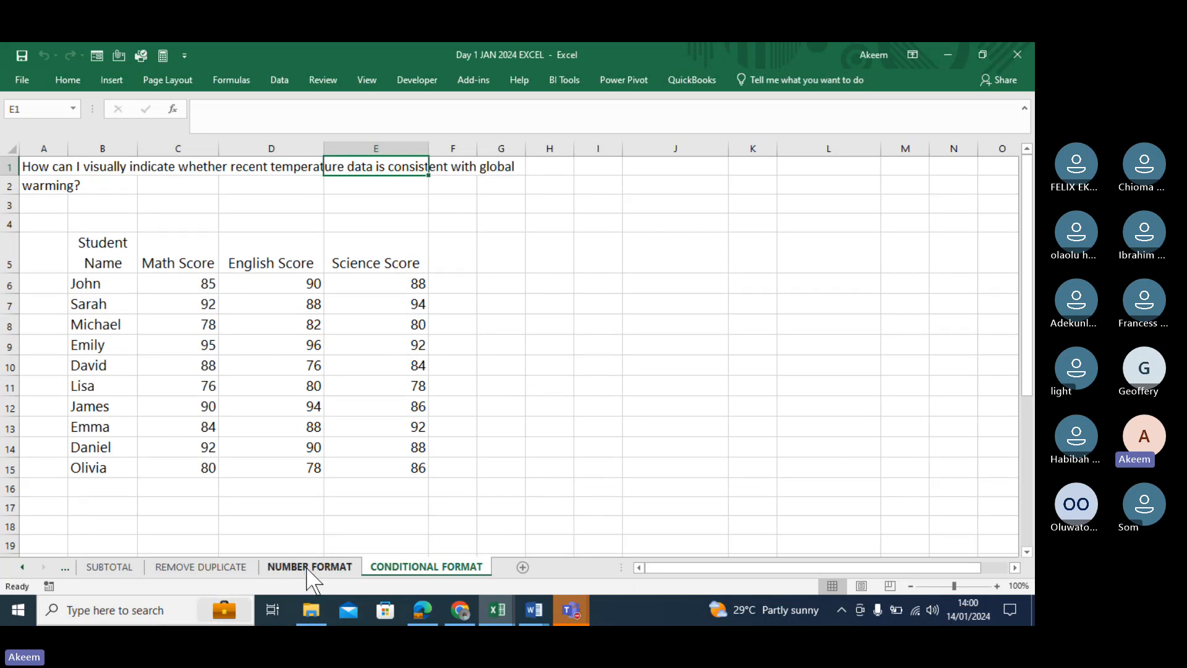
Open the NUMBER FORMAT sheet and examine the formats of the phone number, hire date, salary, housing and thousands example cells.
left_click(307, 567)
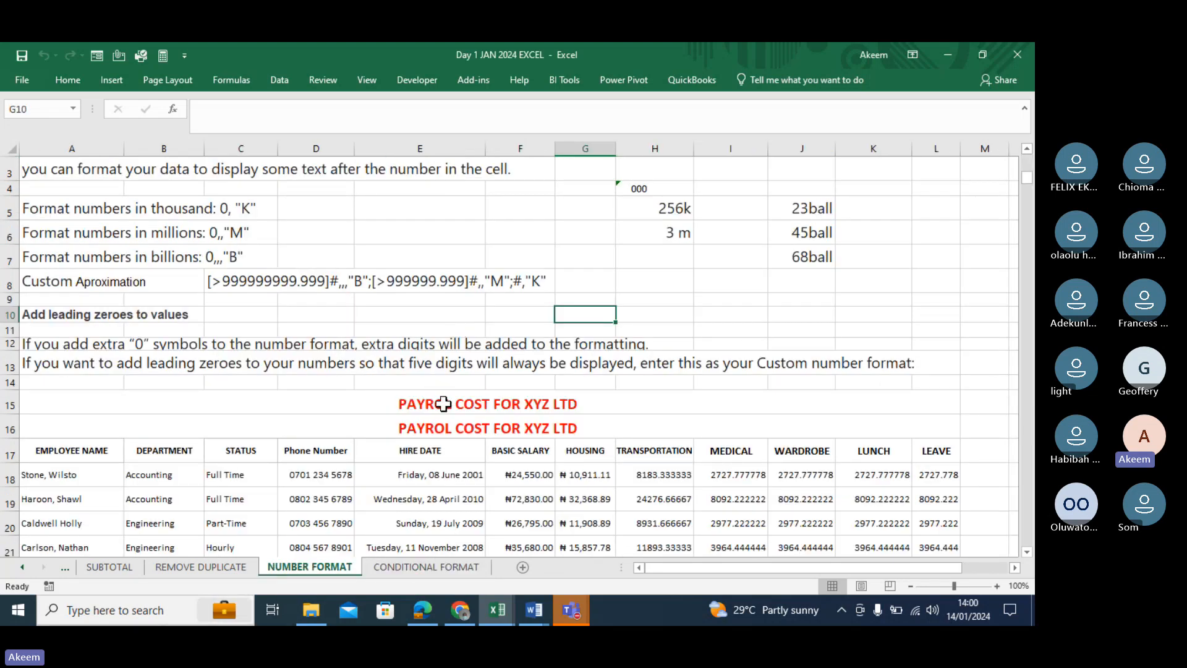
left_click(310, 474)
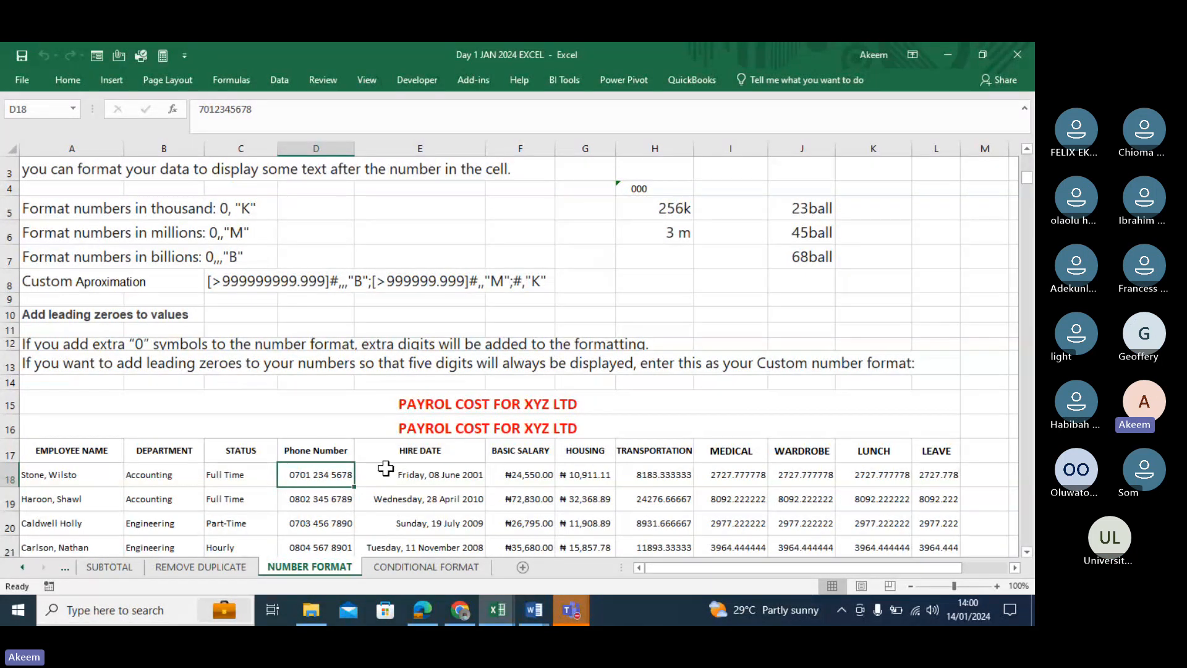
left_click(538, 479)
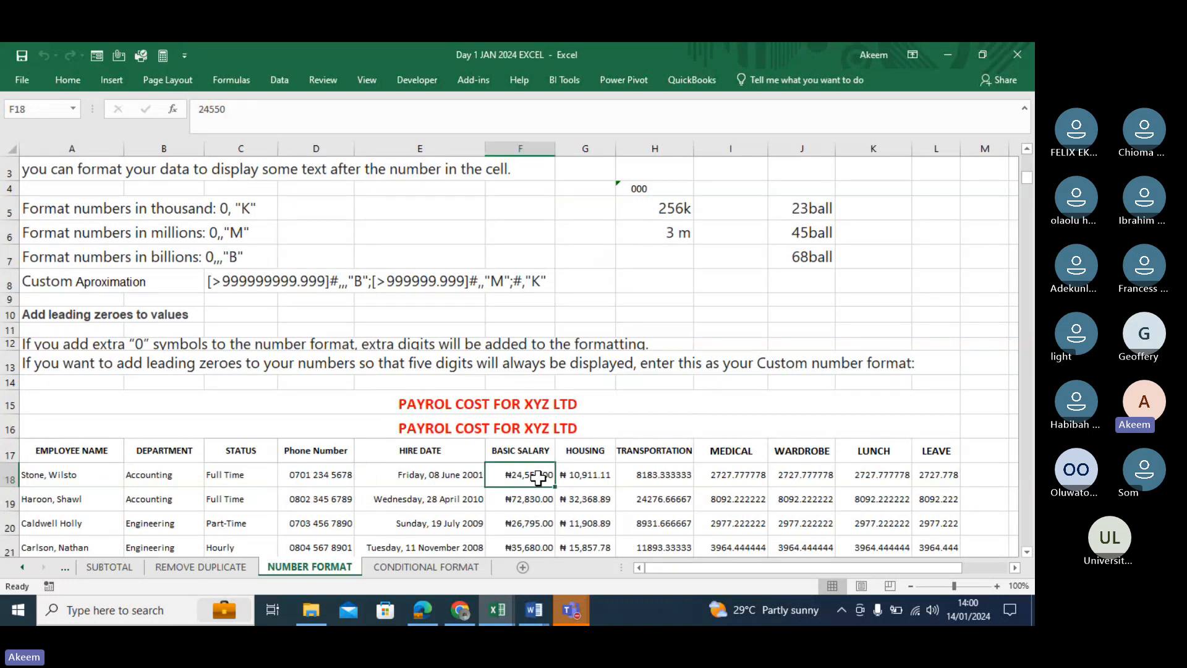
left_click(433, 484)
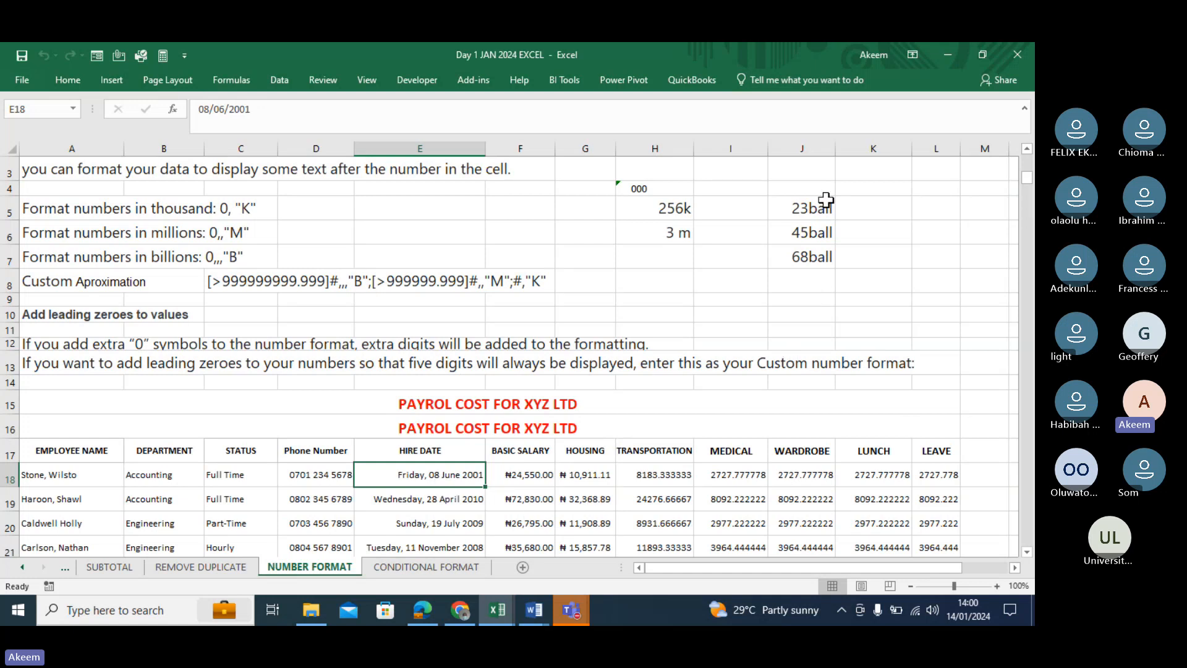
left_click(680, 209)
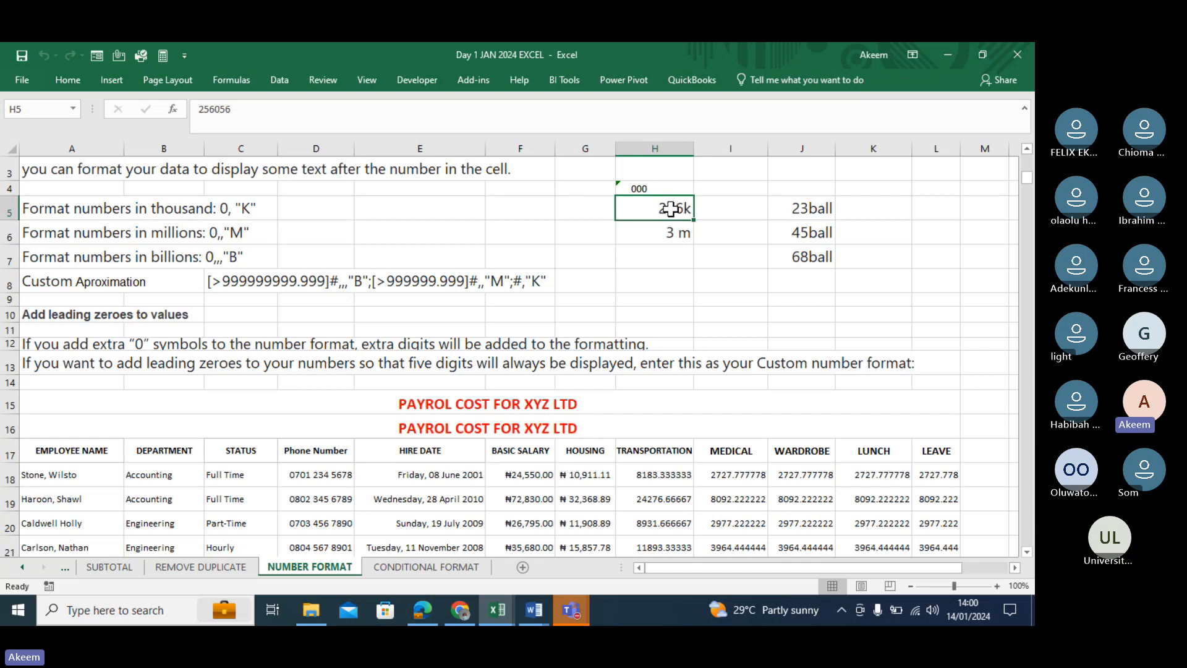
left_click(542, 460)
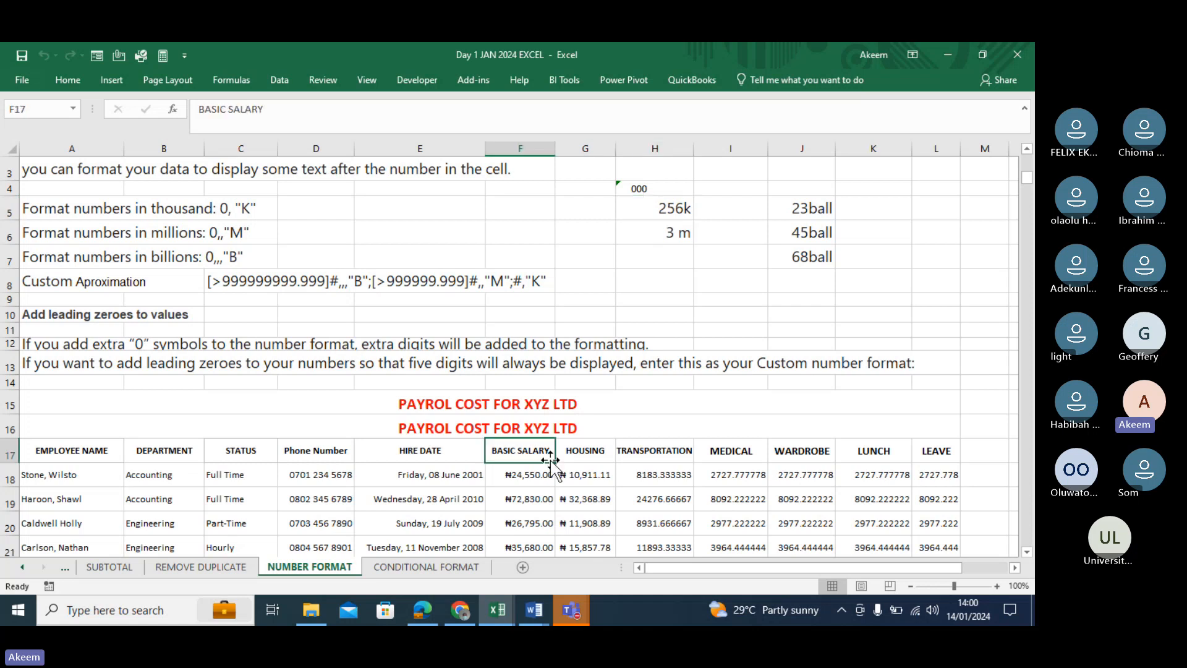
left_click(584, 475)
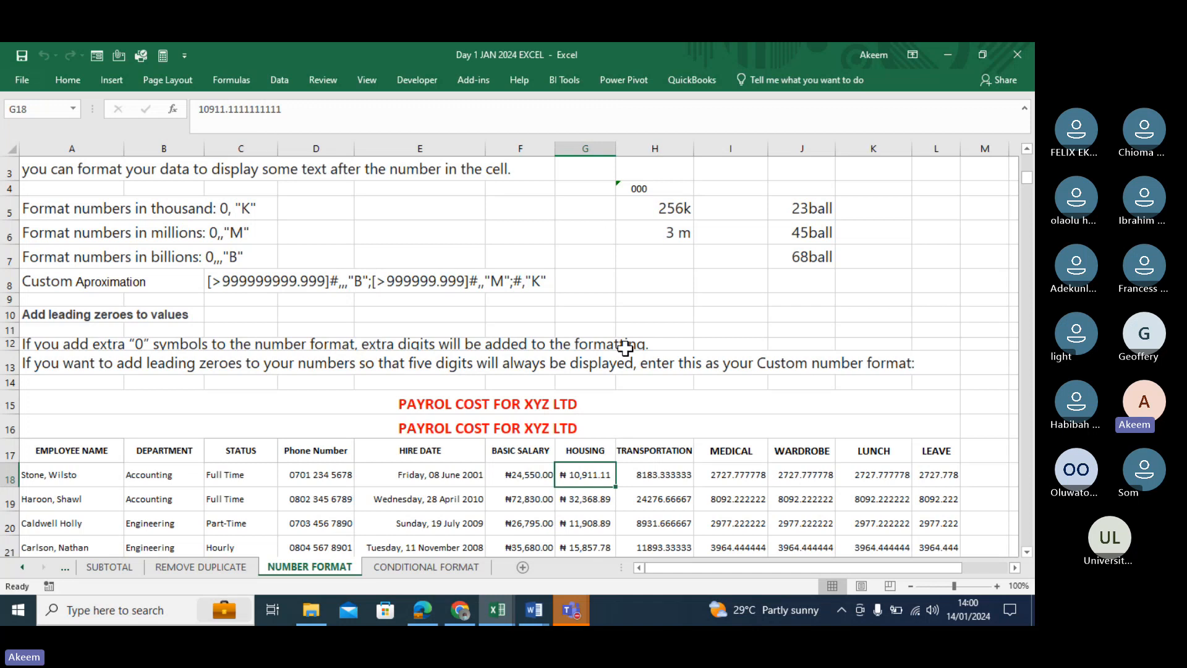
Return to the CONDITIONAL FORMAT sheet and examine the question in A1 and the student score table, ending on cell B6.
left_click(440, 566)
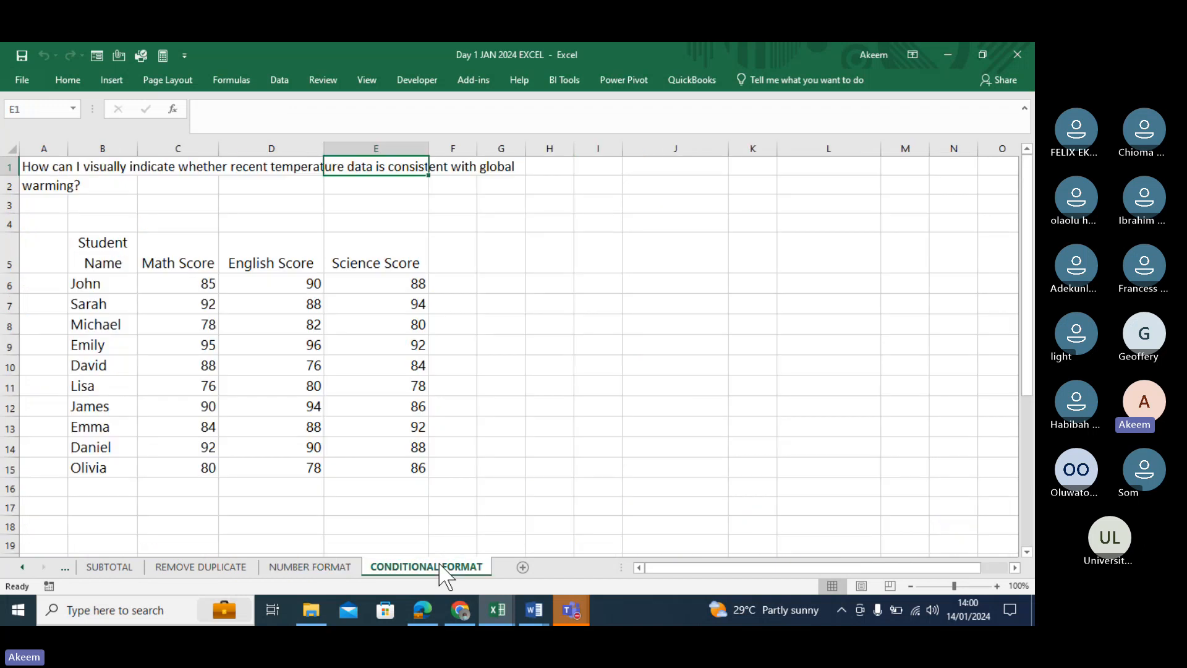
left_click(113, 168)
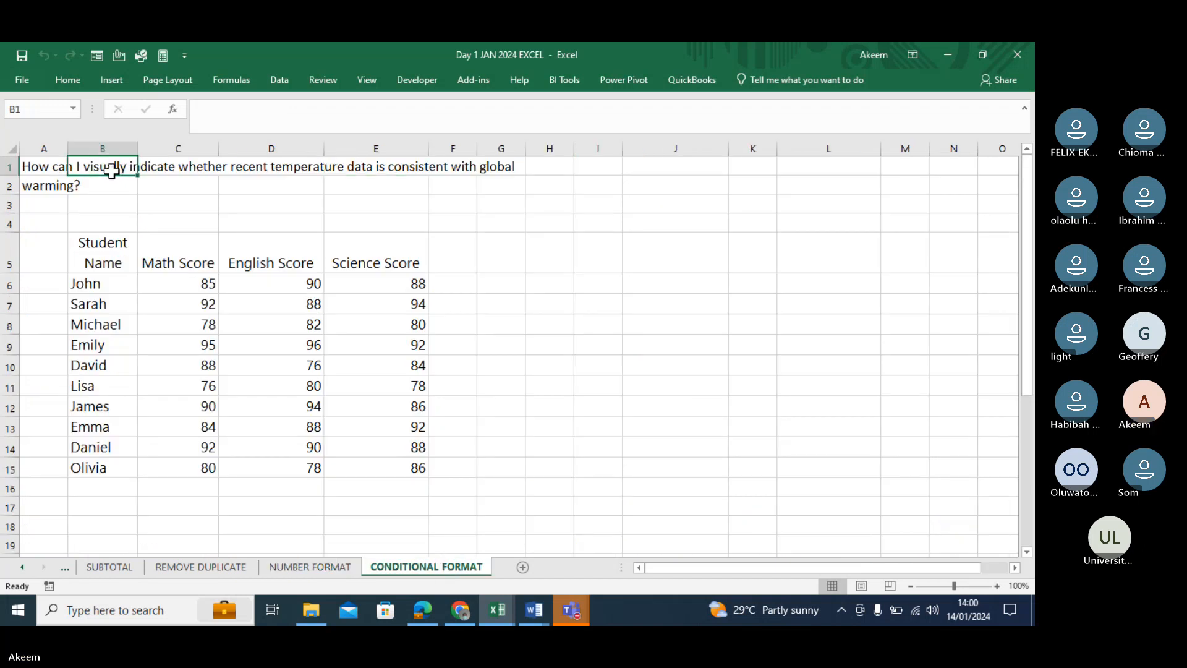
left_click(54, 167)
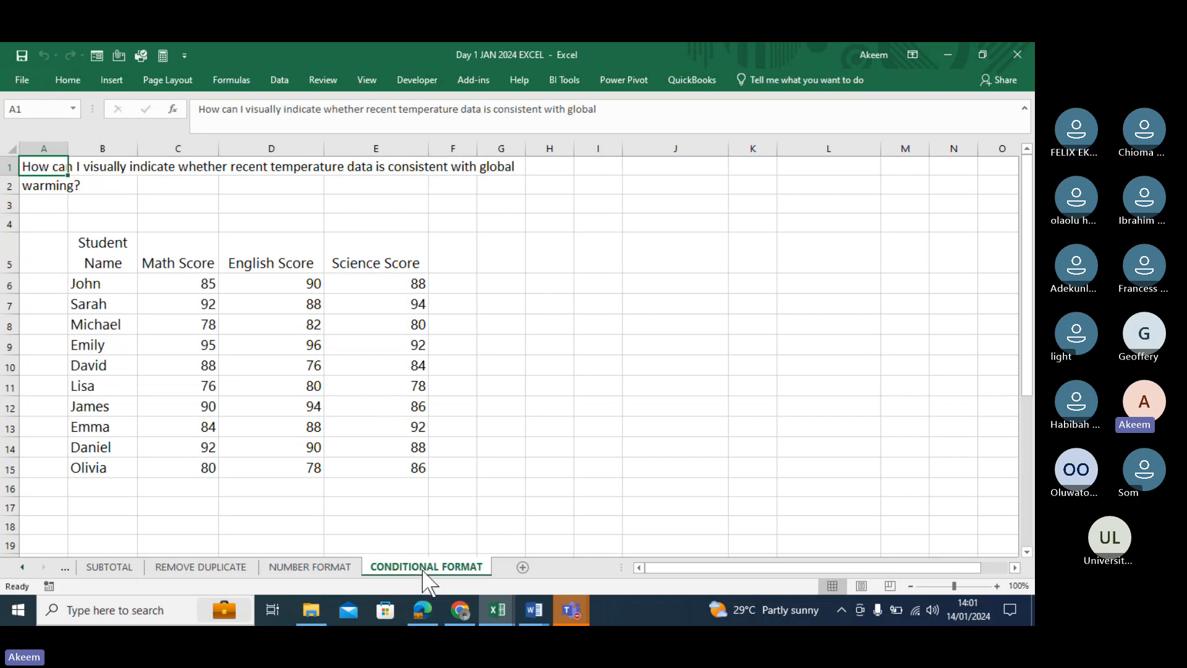
left_click(309, 566)
left_click(402, 567)
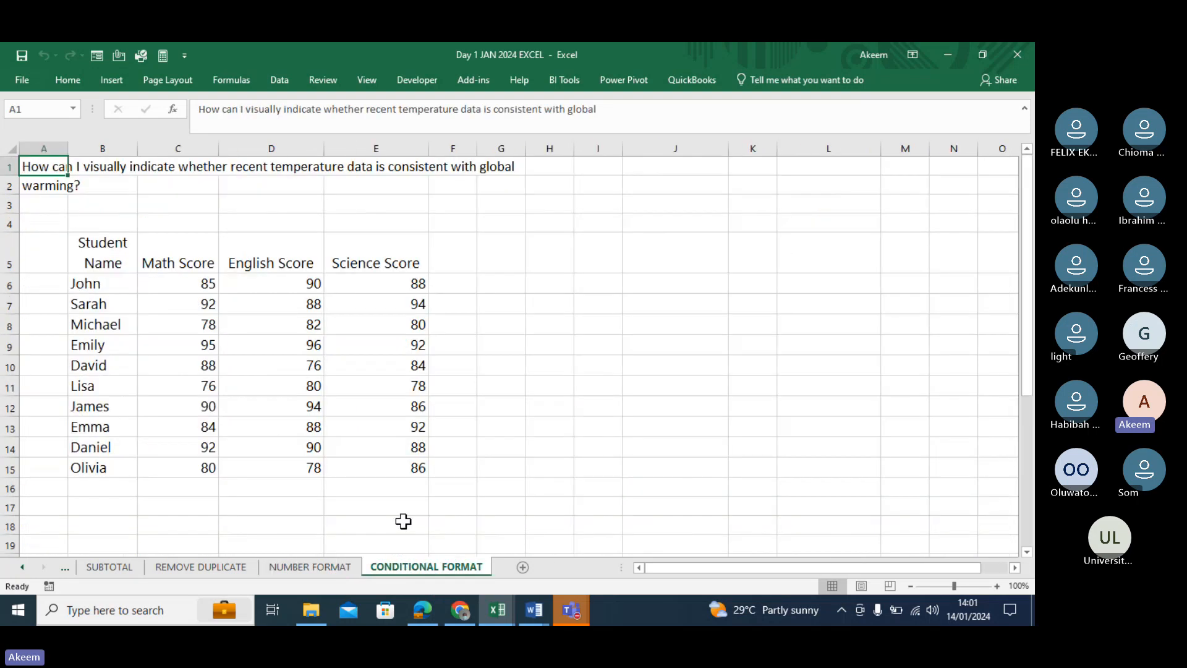
left_click(338, 345)
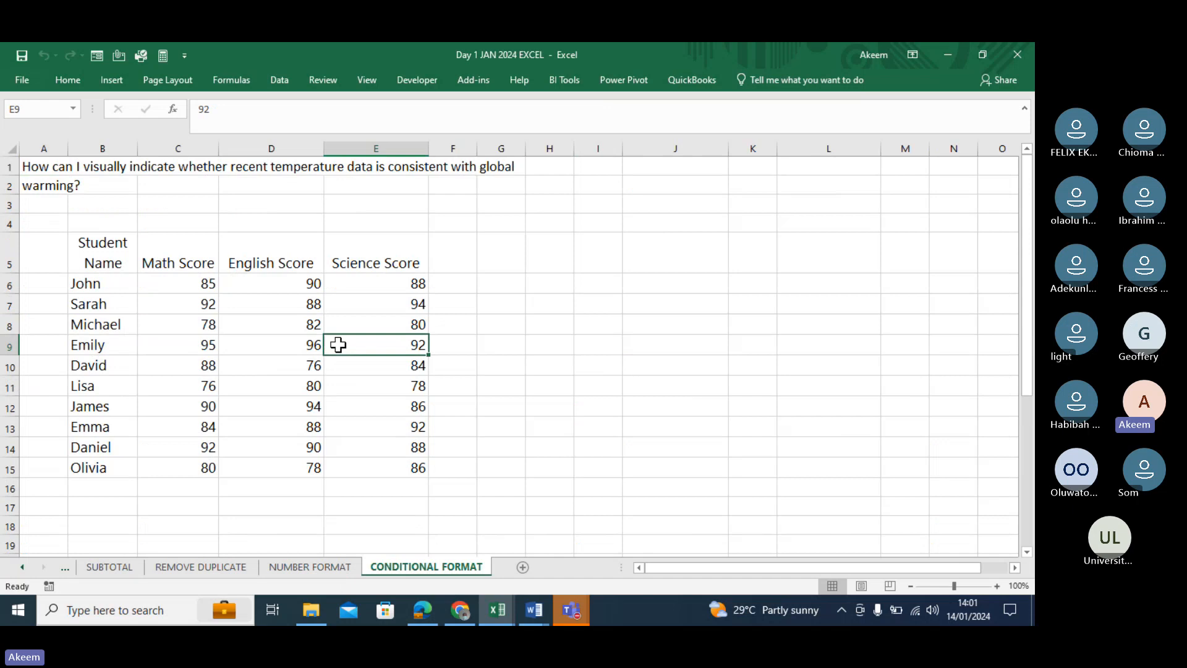
left_click(93, 279)
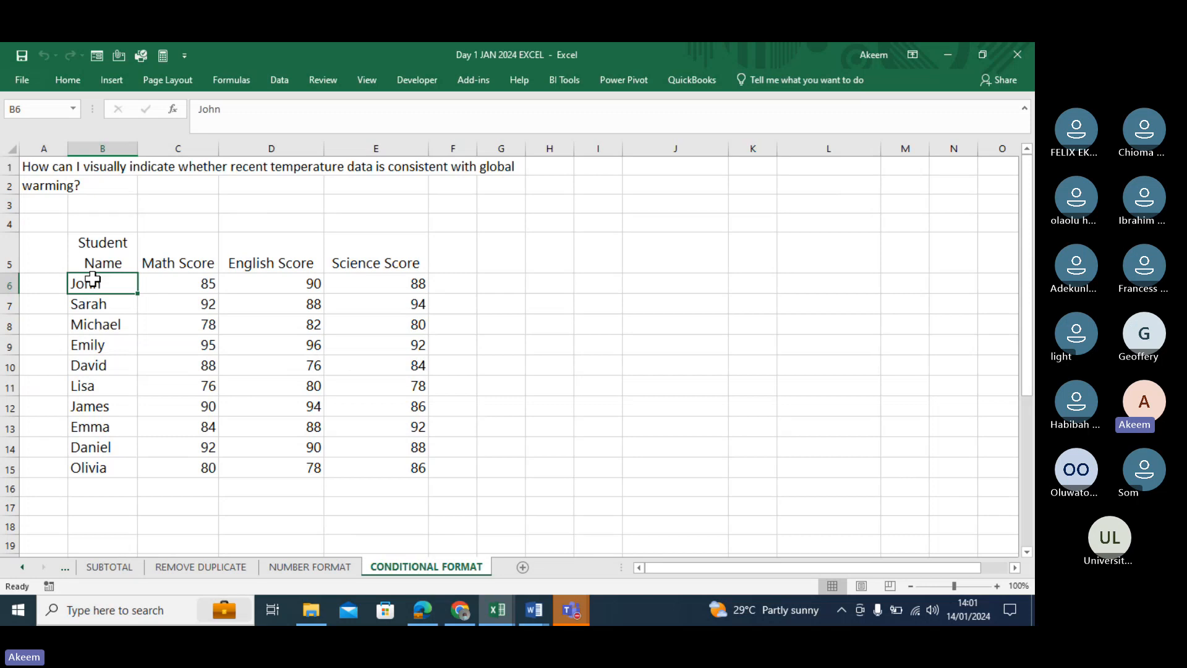
Review the Conditional Formatting rule types, including Highlight Cells Rules, without applying any, and collapse the ribbon.
left_click(71, 79)
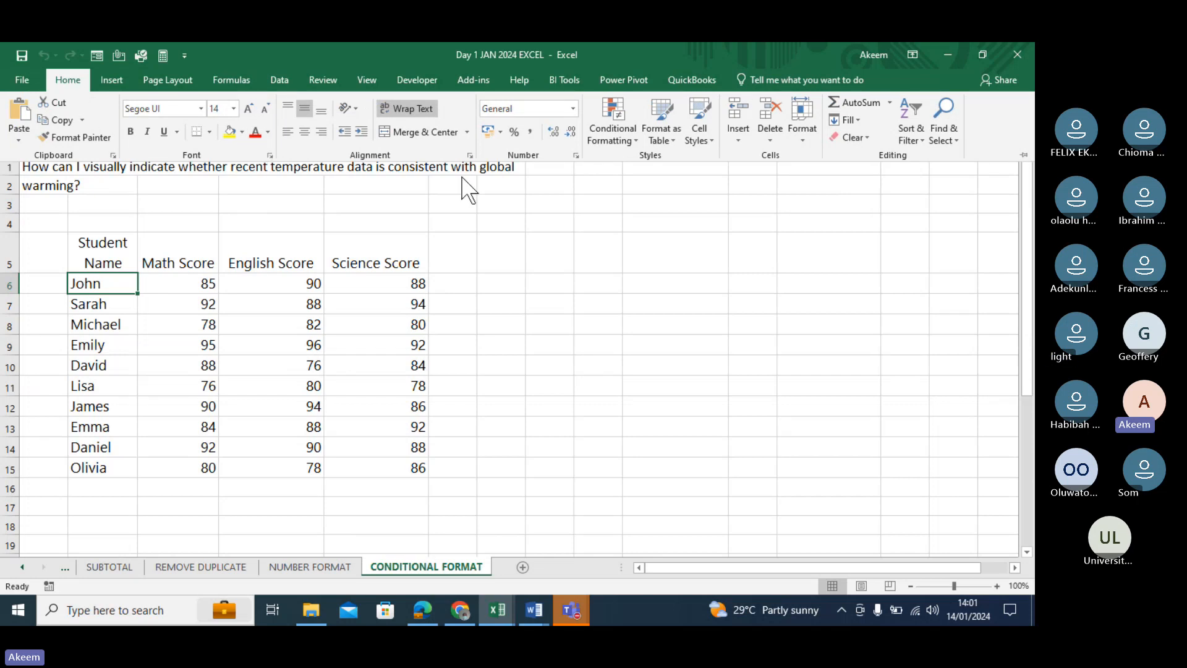
left_click(627, 141)
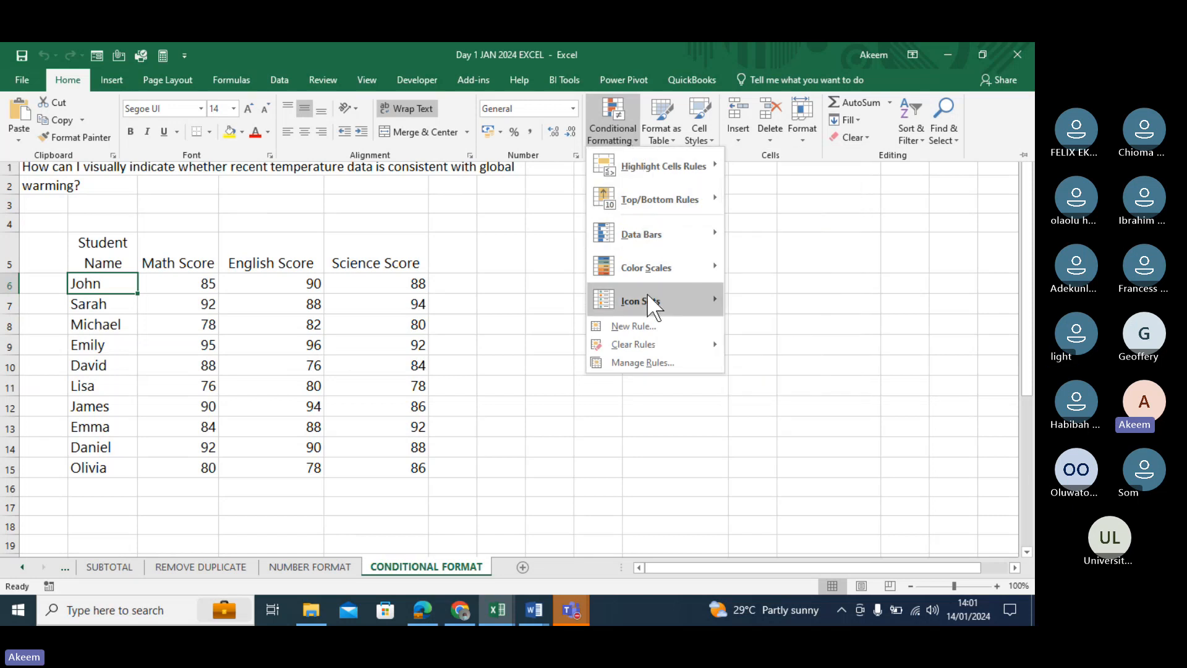
mouse_move(653, 198)
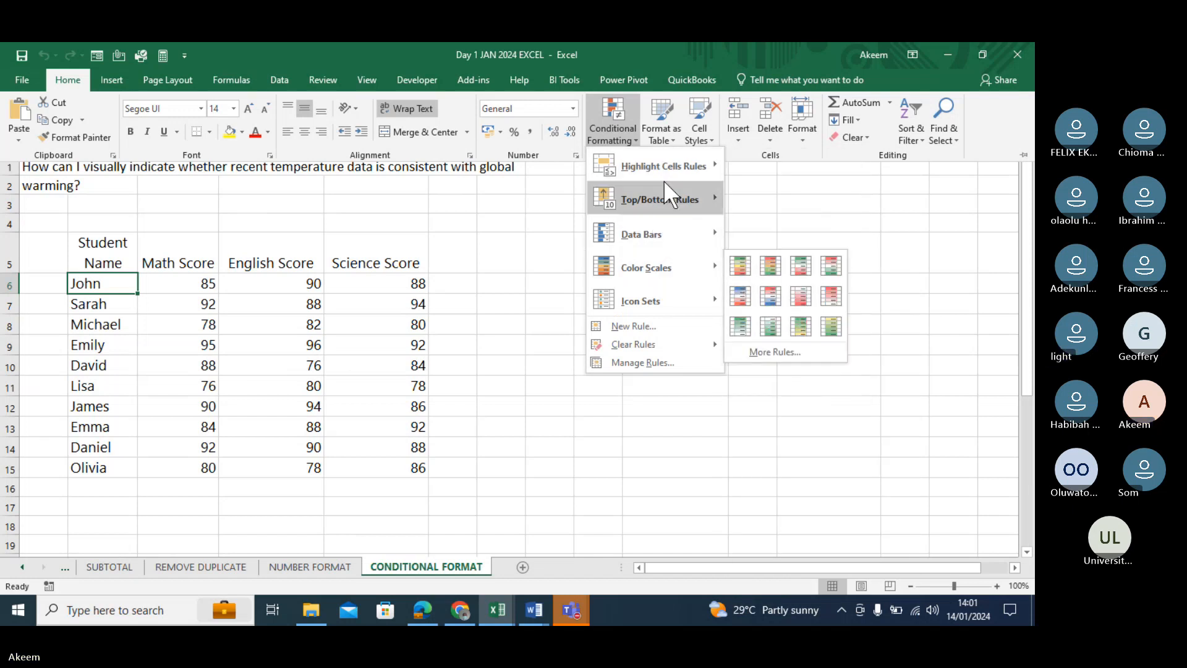
mouse_move(668, 179)
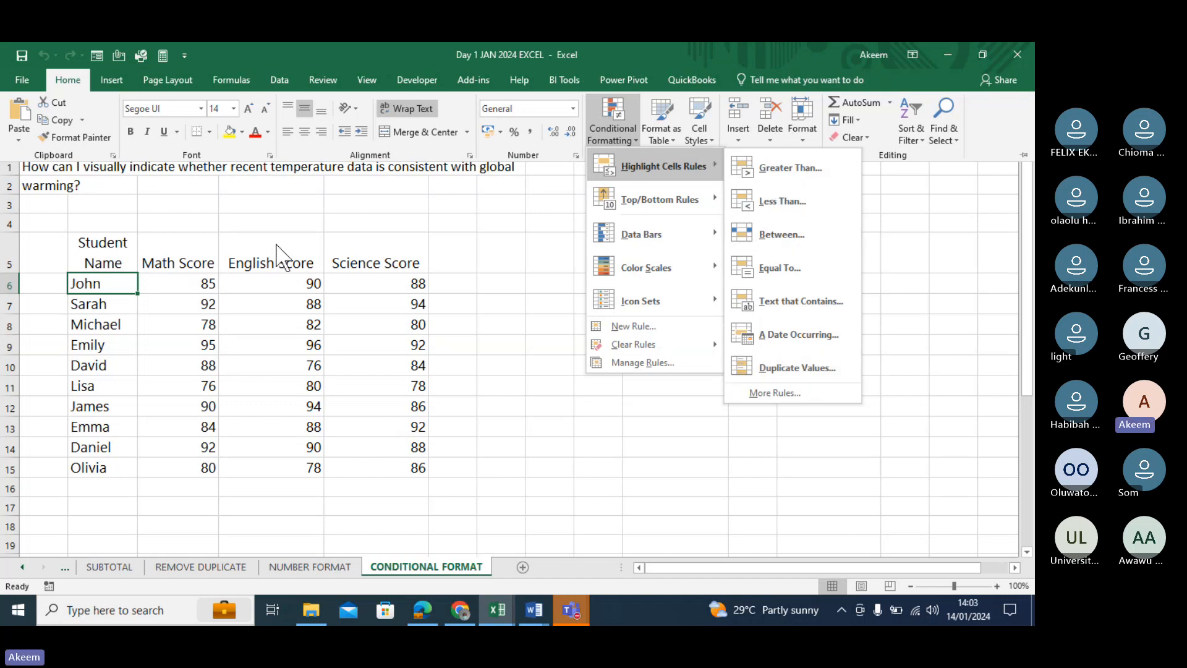
left_click(331, 272)
key("ctrl+F1")
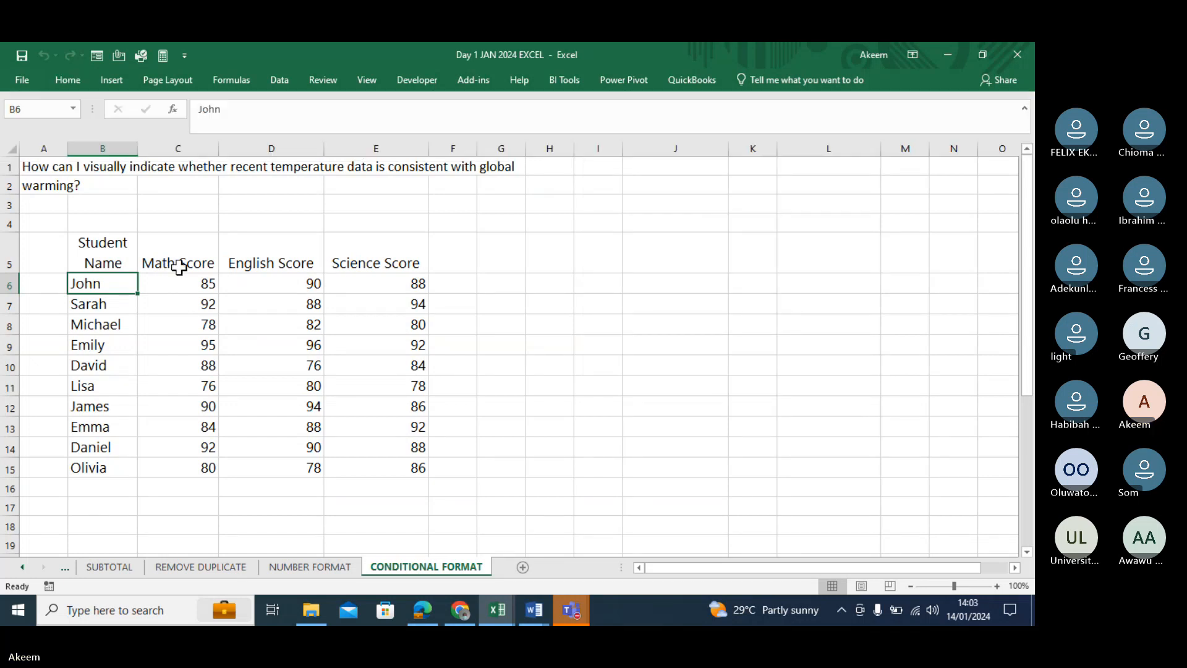
Widen column B to fit the Student Name header on one line, and review the score headers and the Math Score values.
left_click(119, 244)
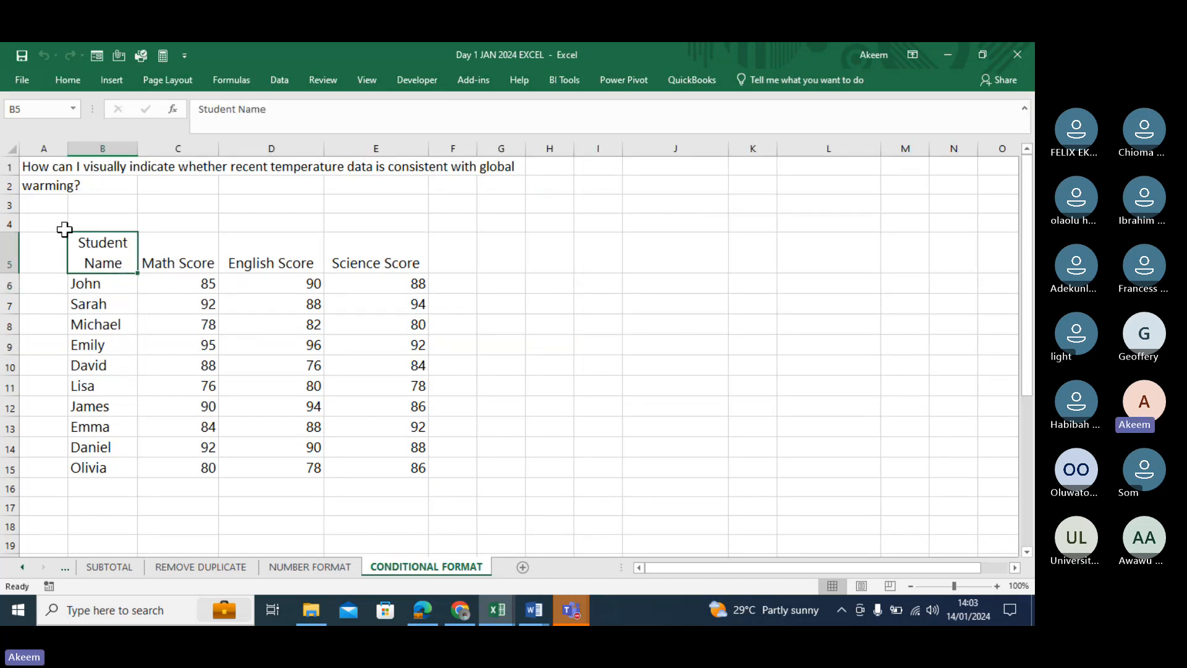
left_click_drag(137, 148, 170, 151)
left_click(208, 254)
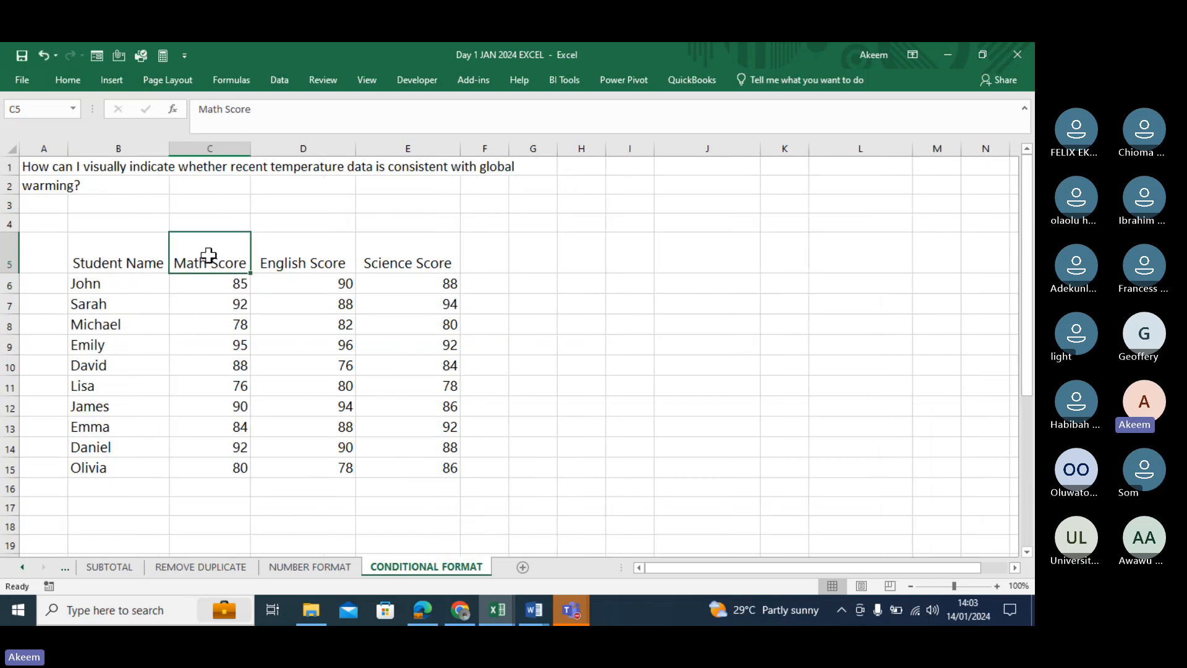
left_click(316, 256)
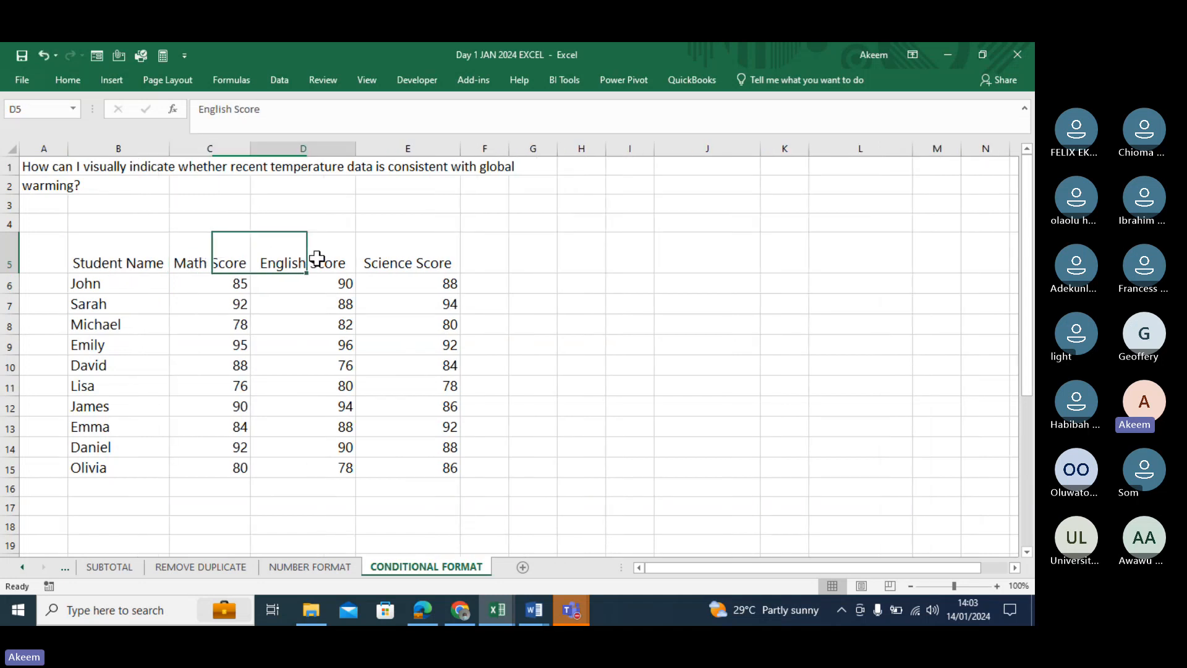
left_click(421, 260)
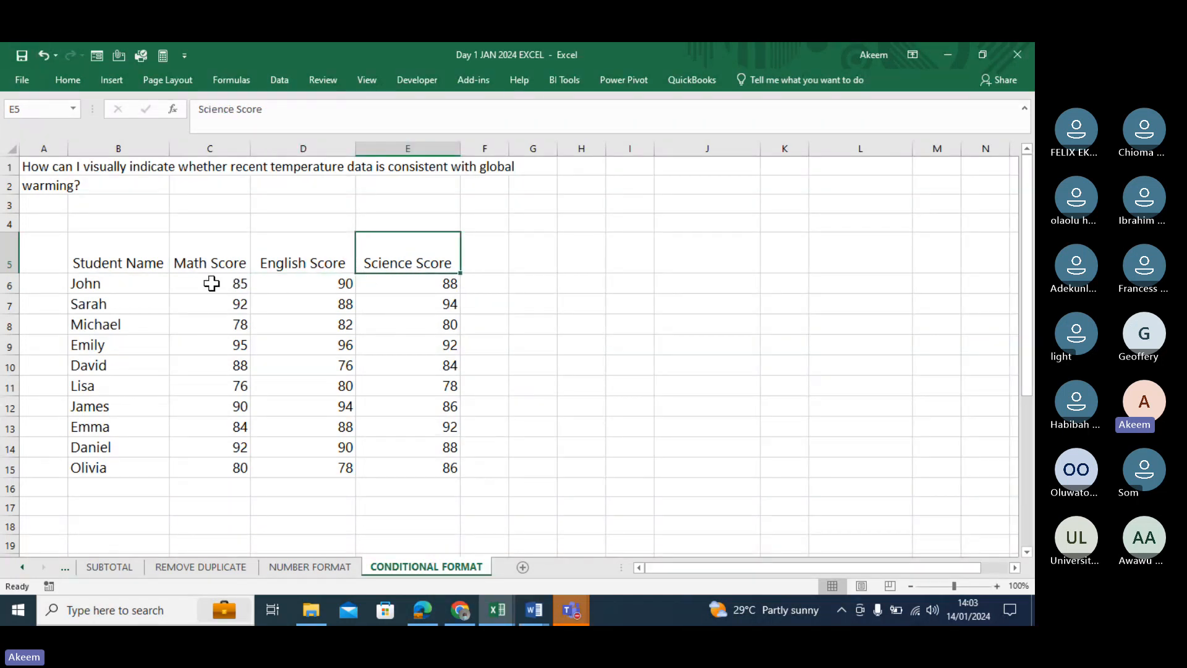
left_click_drag(212, 283, 215, 467)
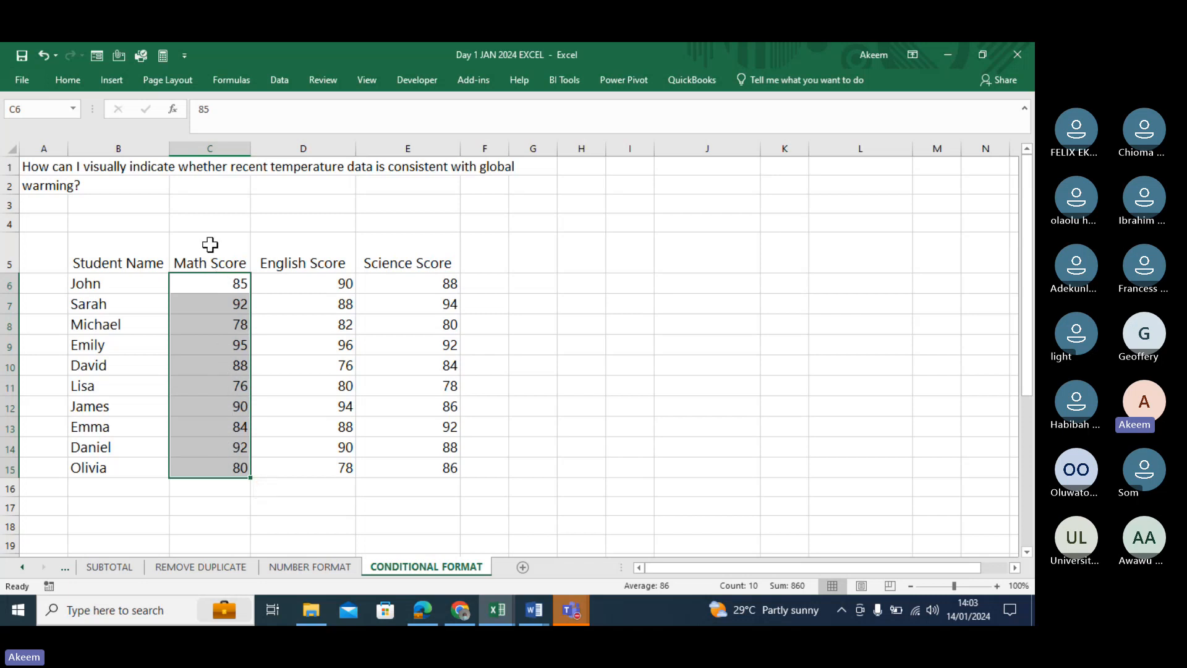
Enter the label "Score Above 80" in cell C4, above the Math Score header.
left_click(215, 223)
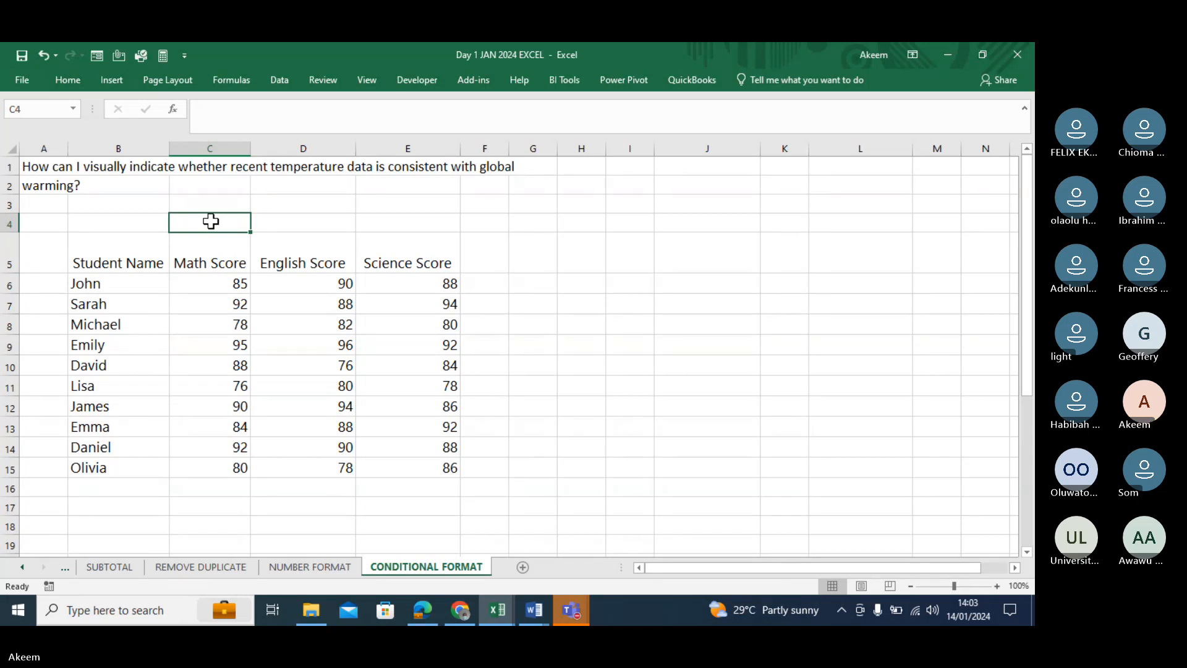
type("Score")
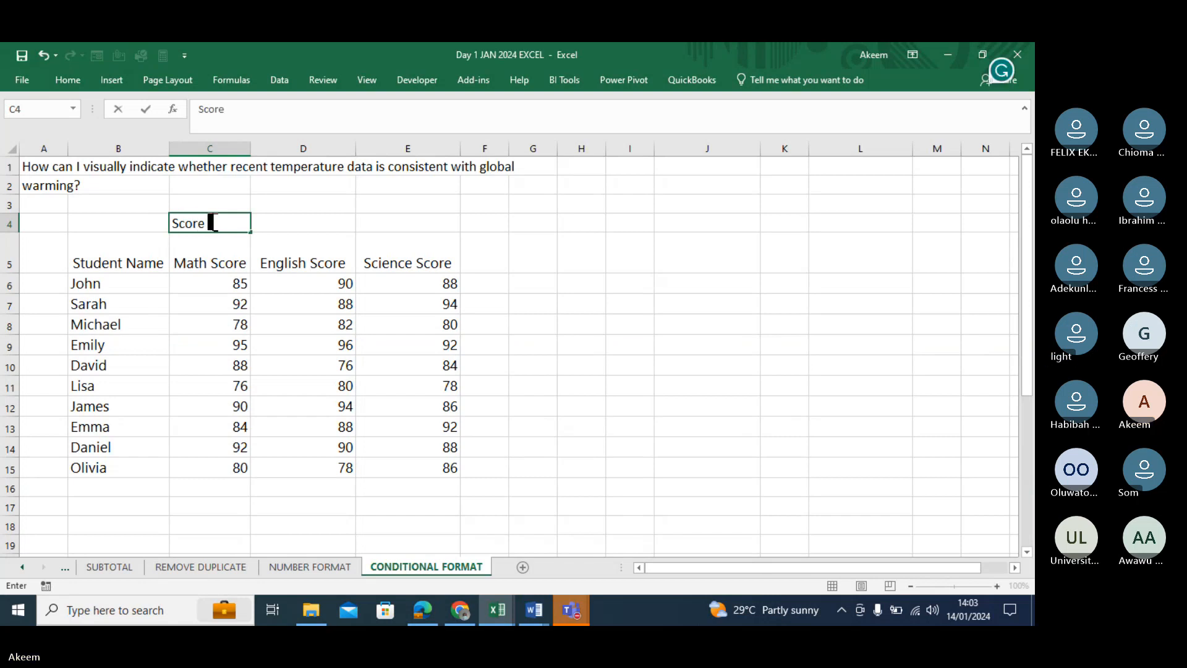
type(" Abo")
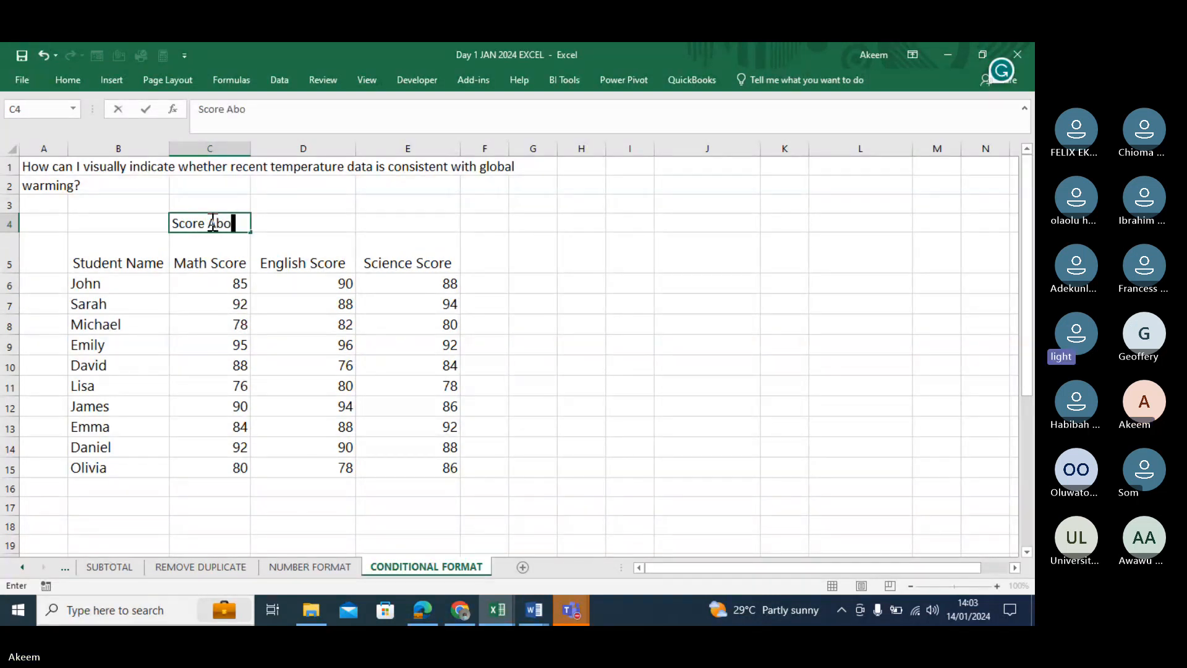
type("ve 80")
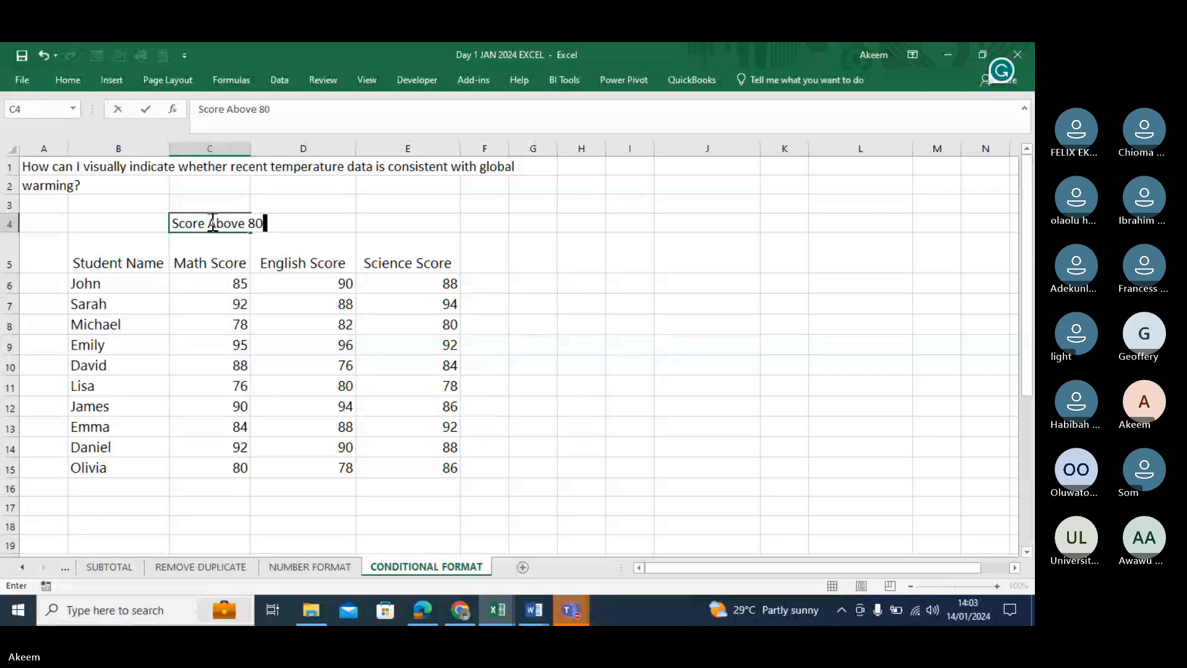
left_click(321, 238)
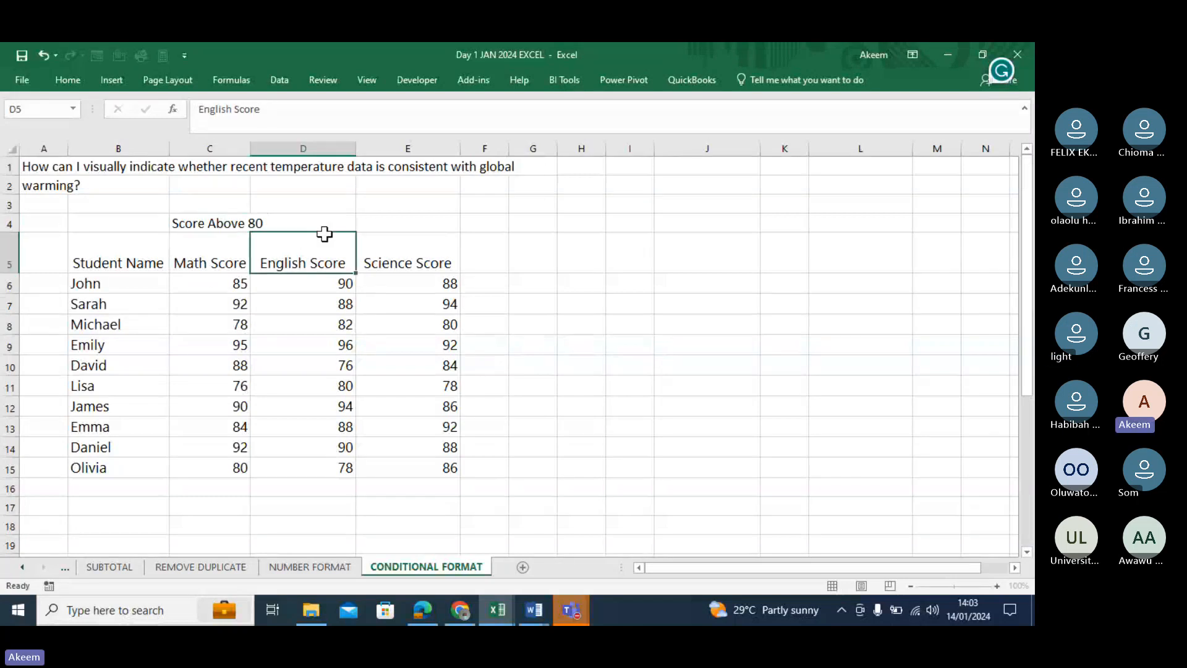
Select the math scores in C6:C15 and start a Greater Than conditional formatting rule on them.
left_click(223, 286)
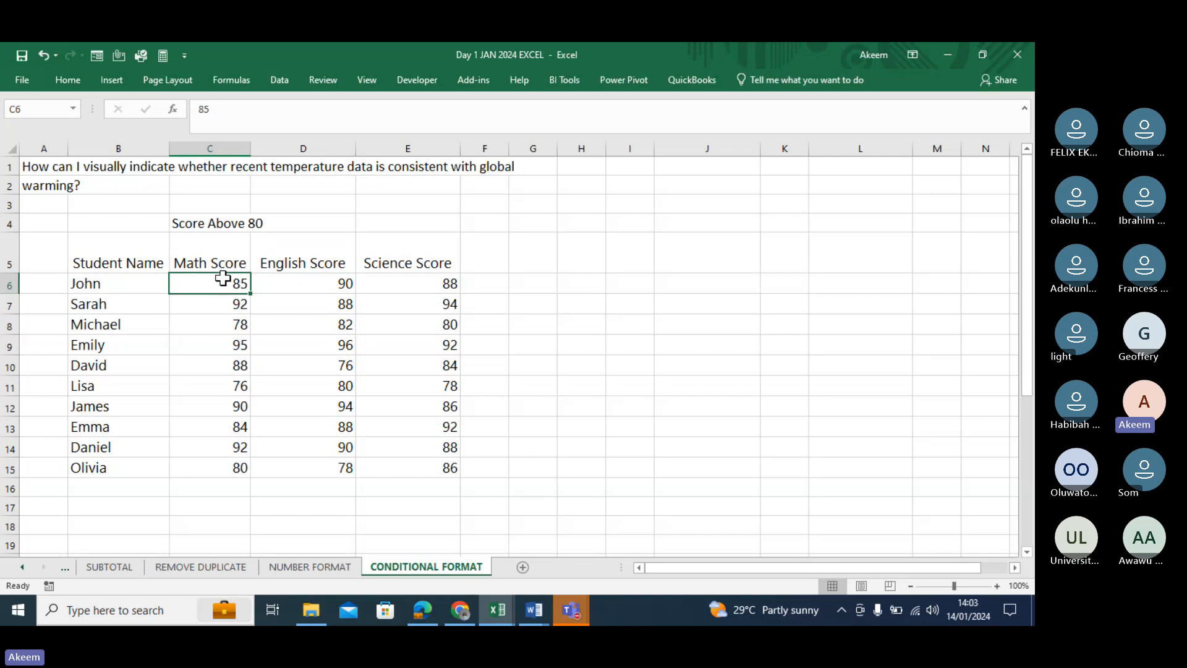
left_click_drag(223, 278, 231, 469)
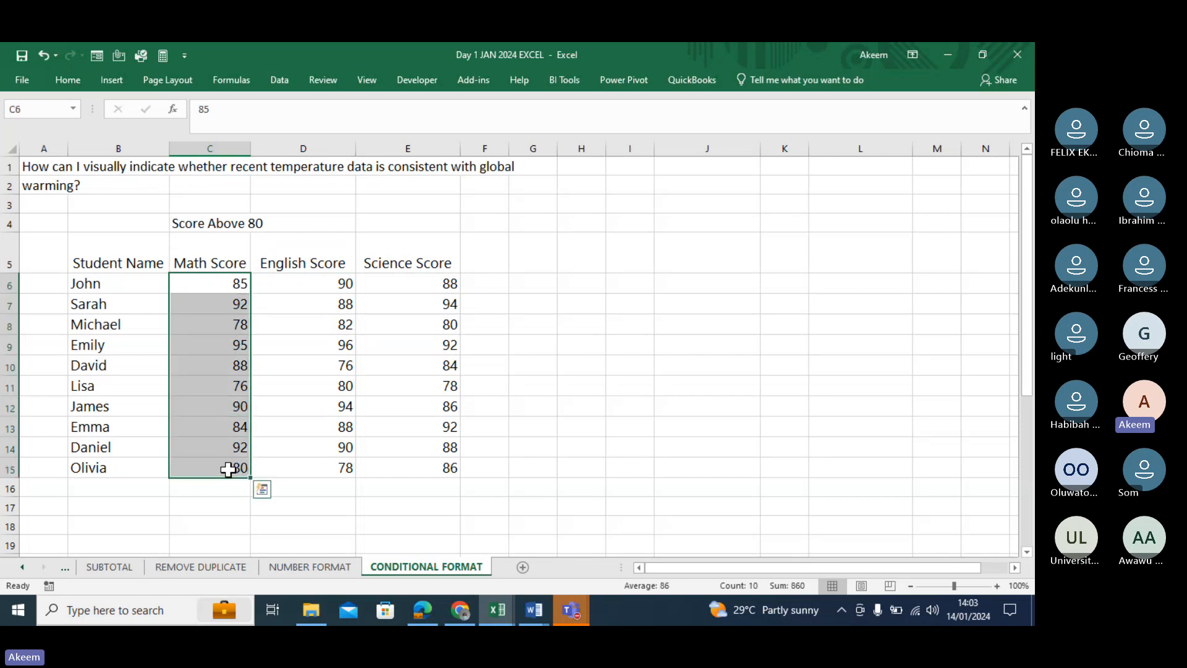
left_click(75, 80)
left_click(65, 80)
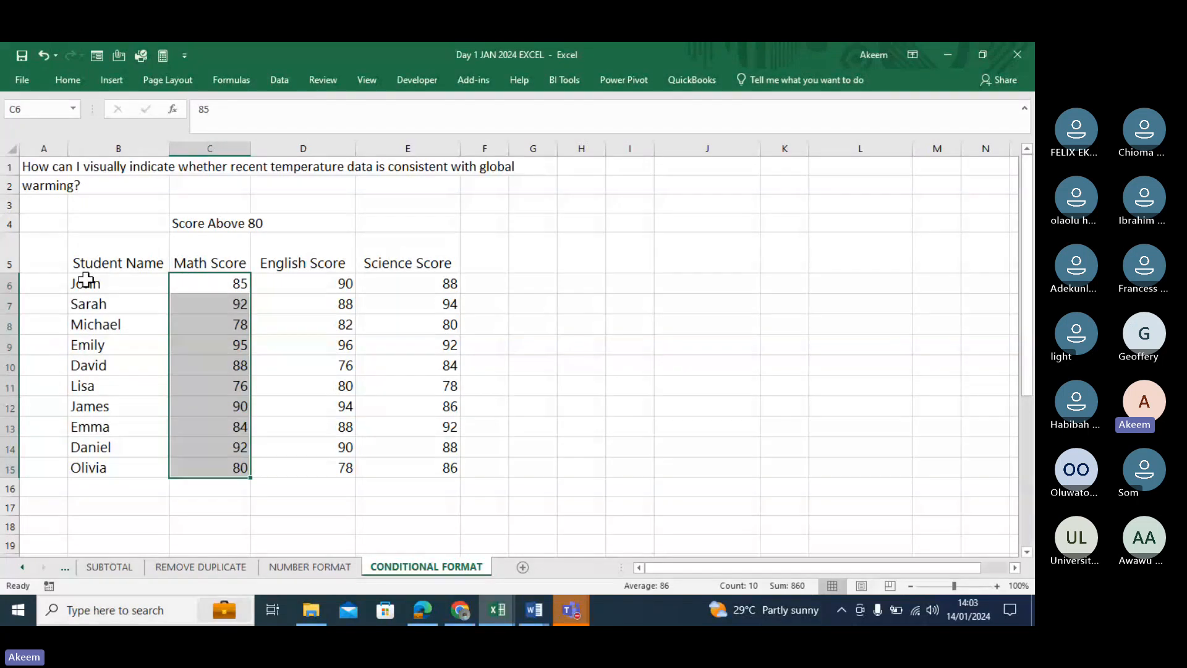
key("alt")
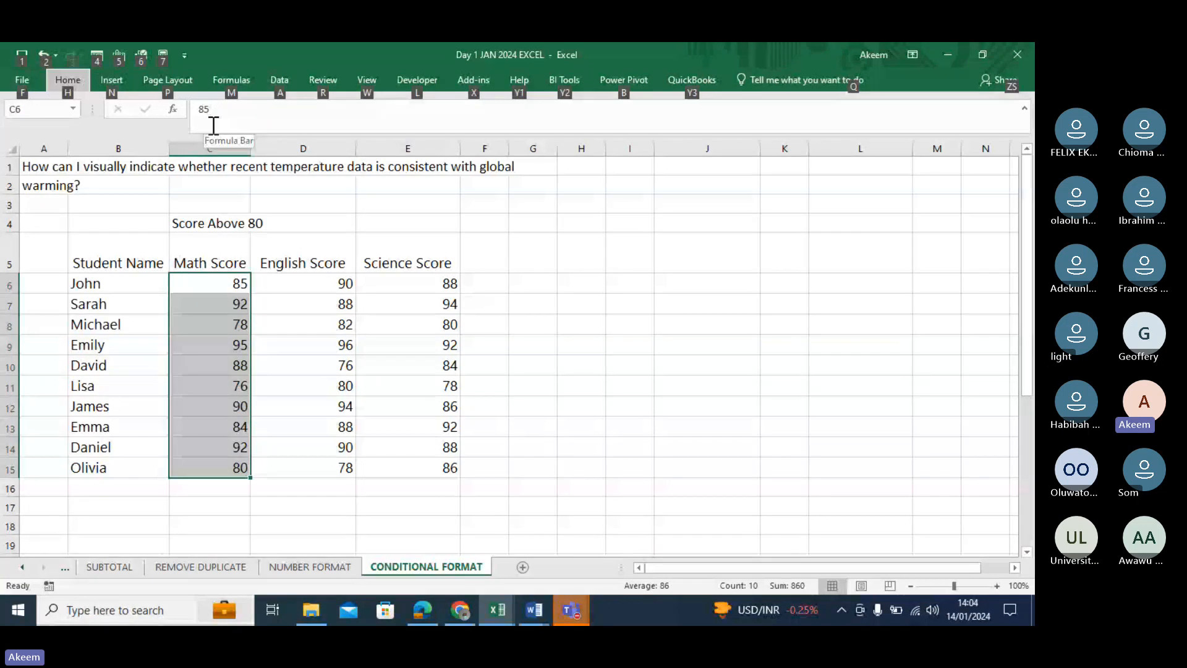
key("h")
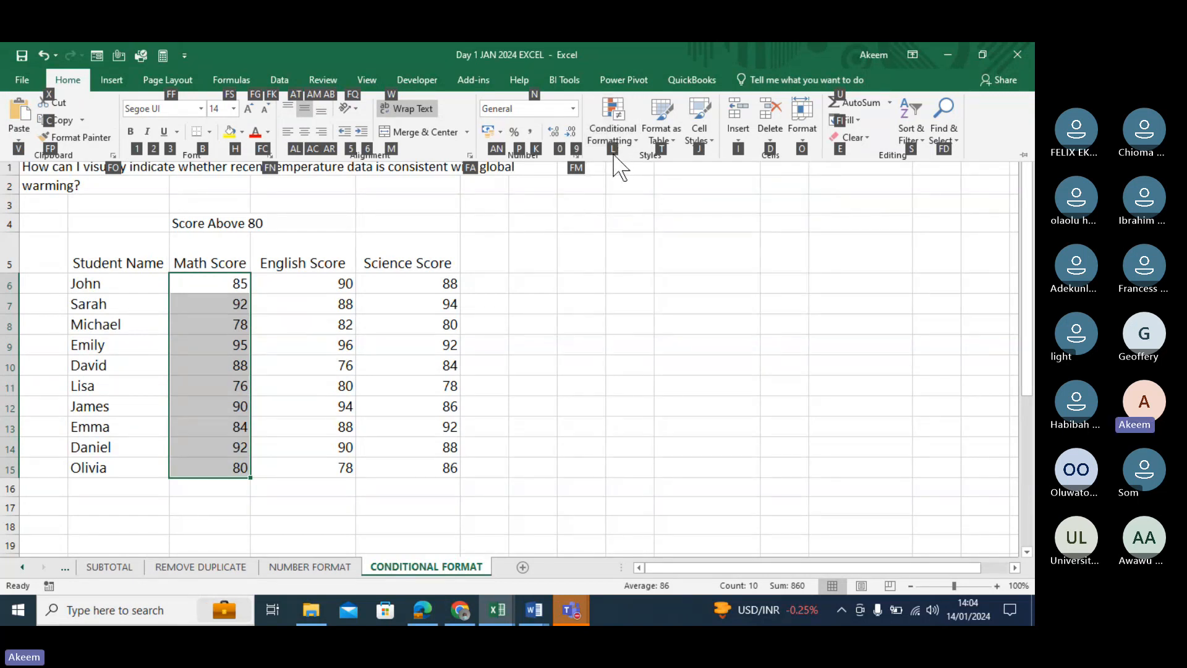
key("l")
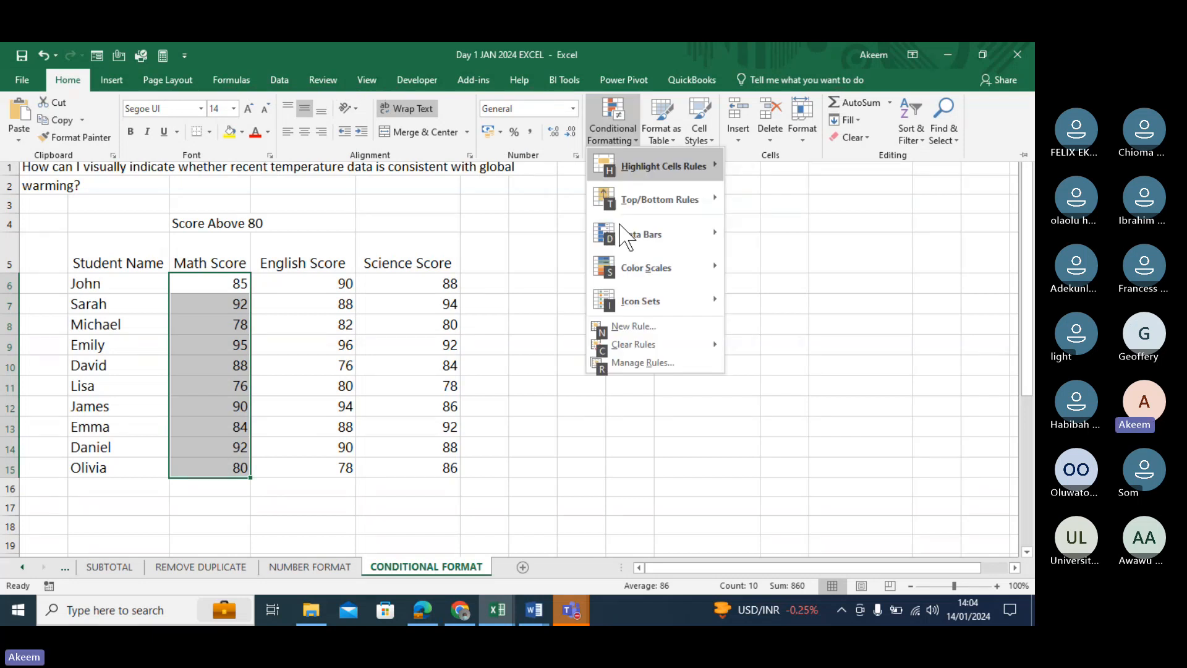
key("h")
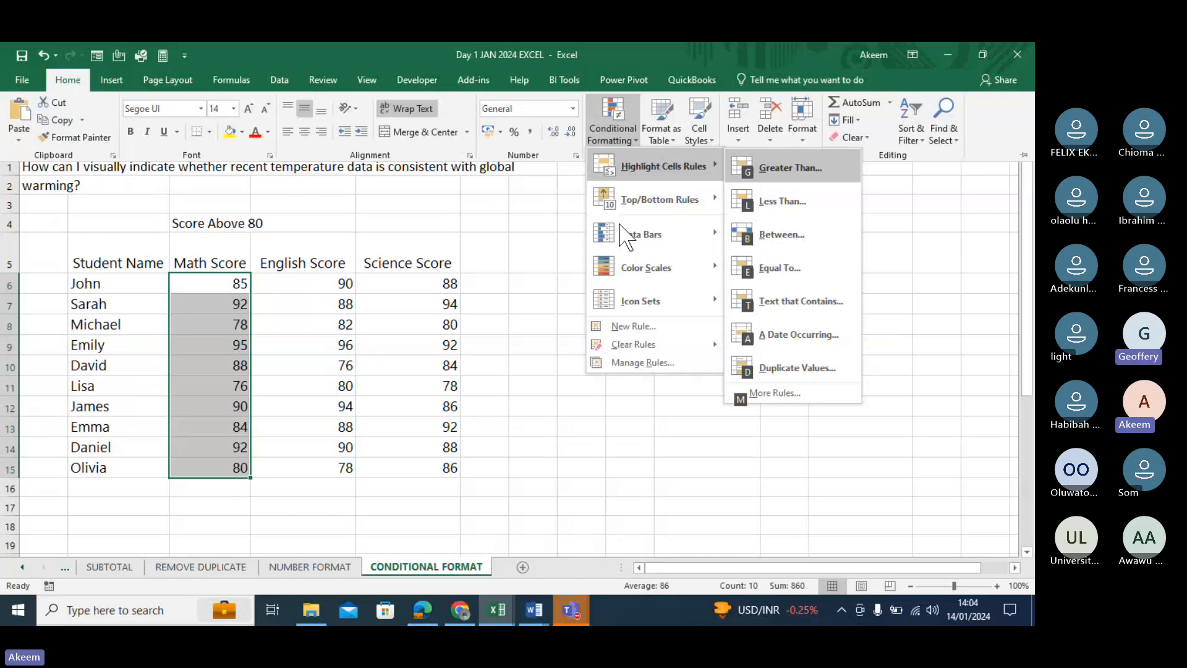
left_click(789, 165)
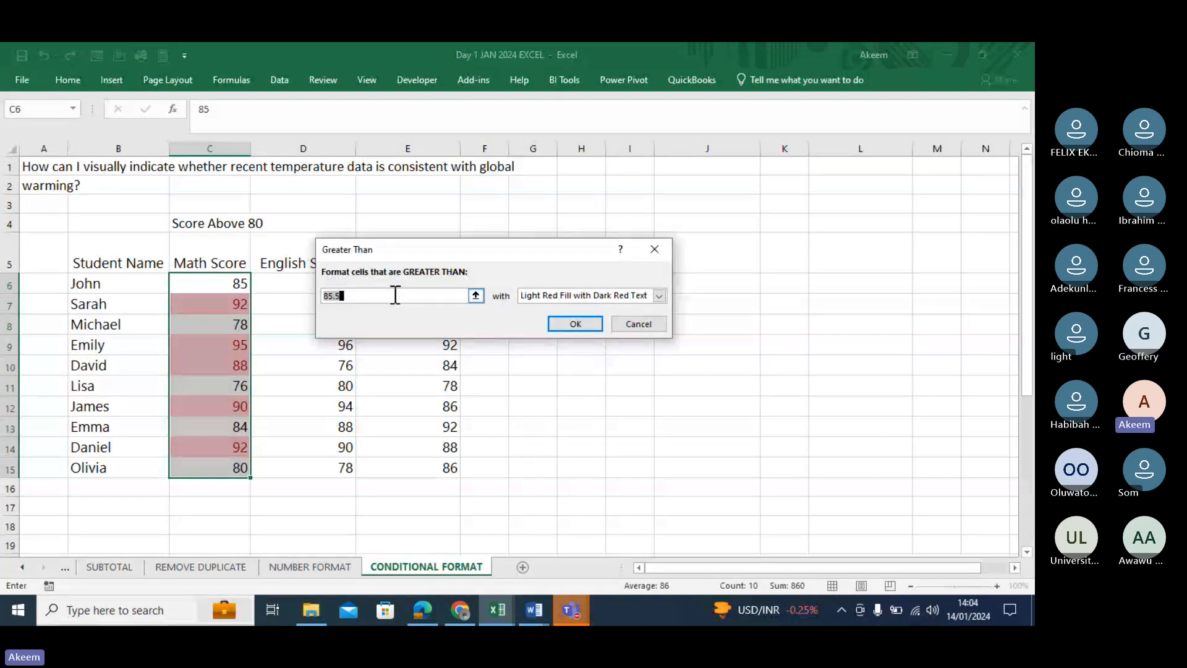
Set the Greater Than rule's threshold to 80.
key("BackSpace")
key("BackSpace")
key("BackSpace")
key("BackSpace")
type("80")
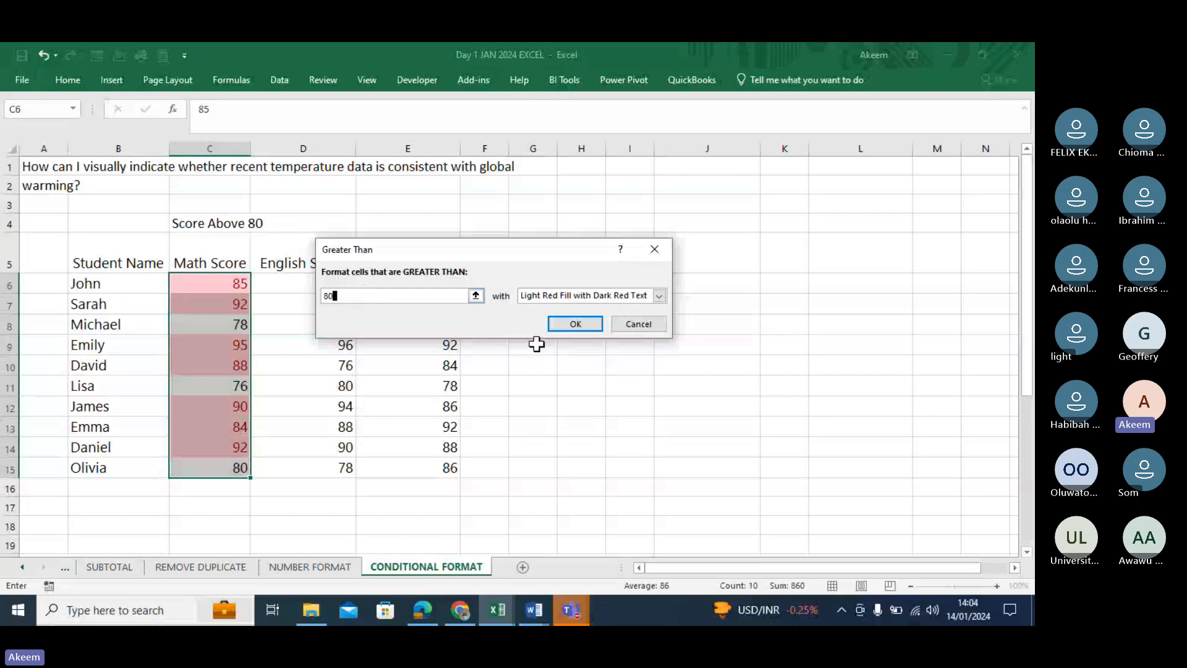
Choose a custom format for the rule and try its number categories, ending on Scientific.
left_click(659, 296)
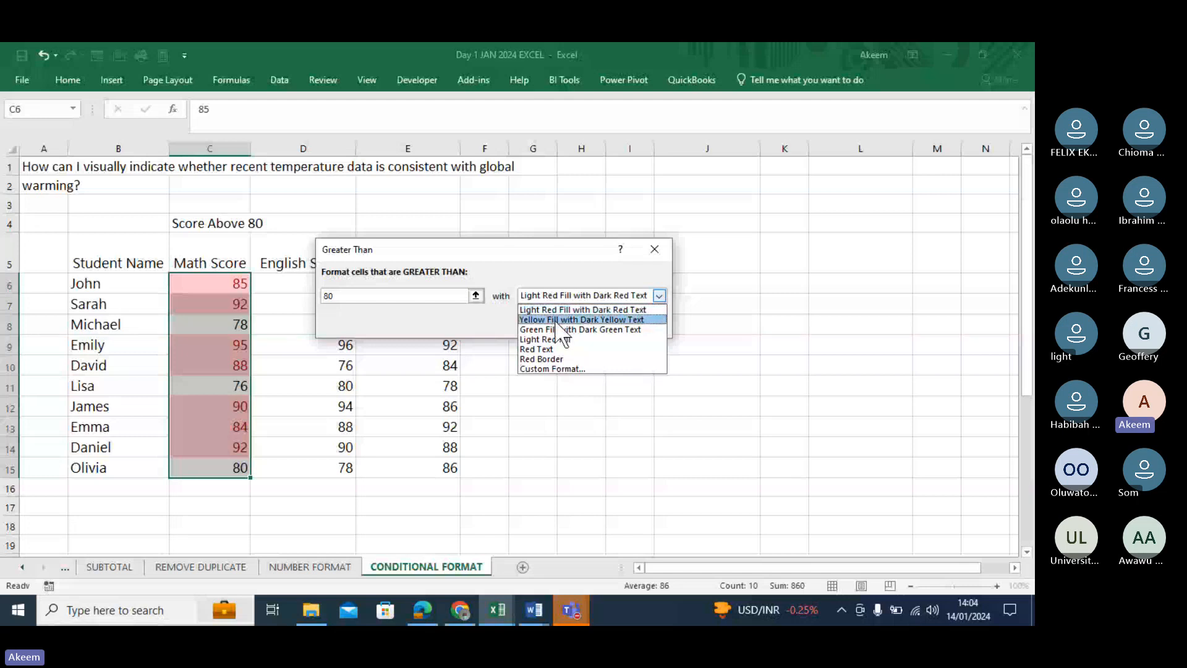
left_click(544, 369)
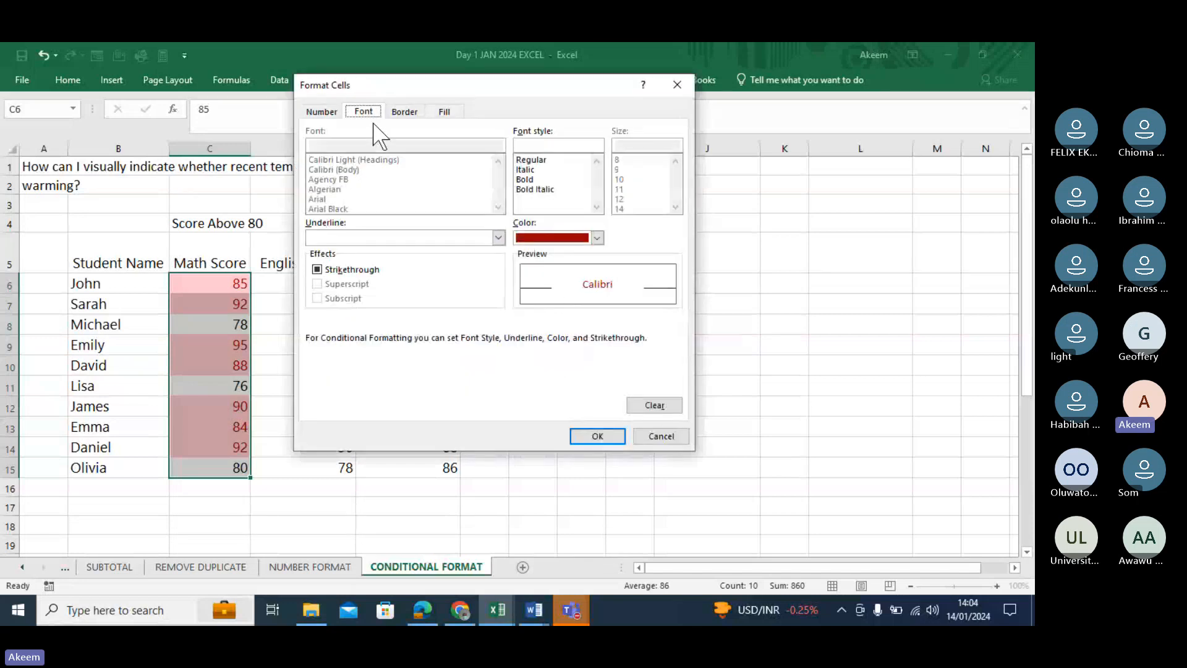
left_click(326, 113)
left_click(325, 154)
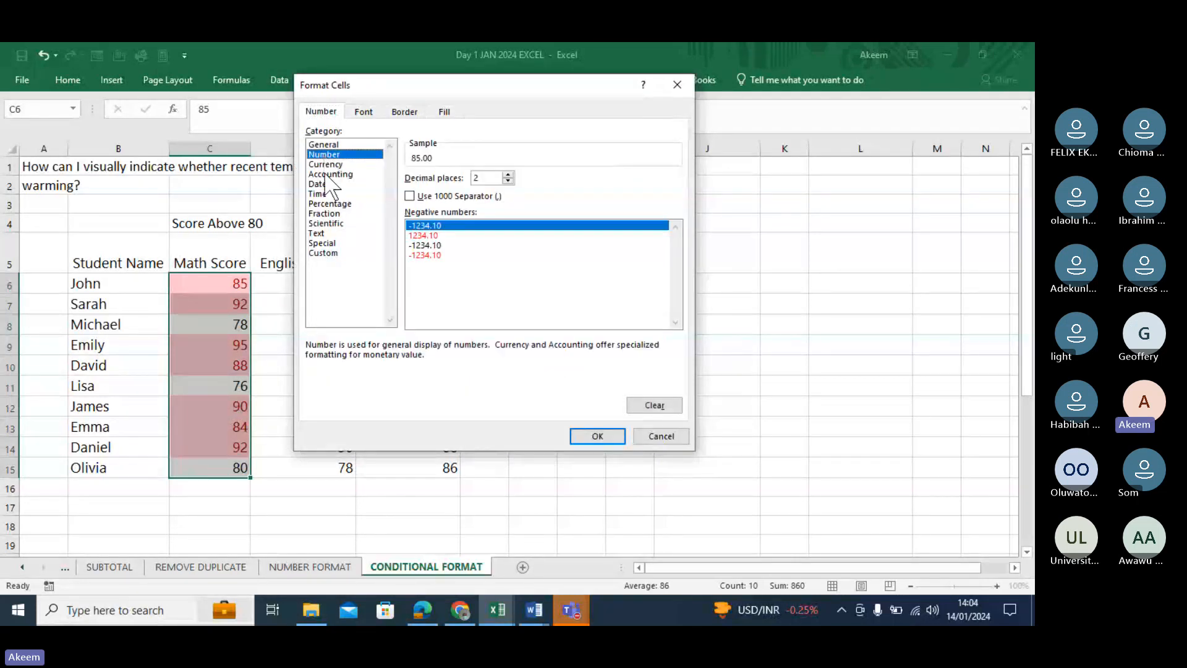
left_click(329, 174)
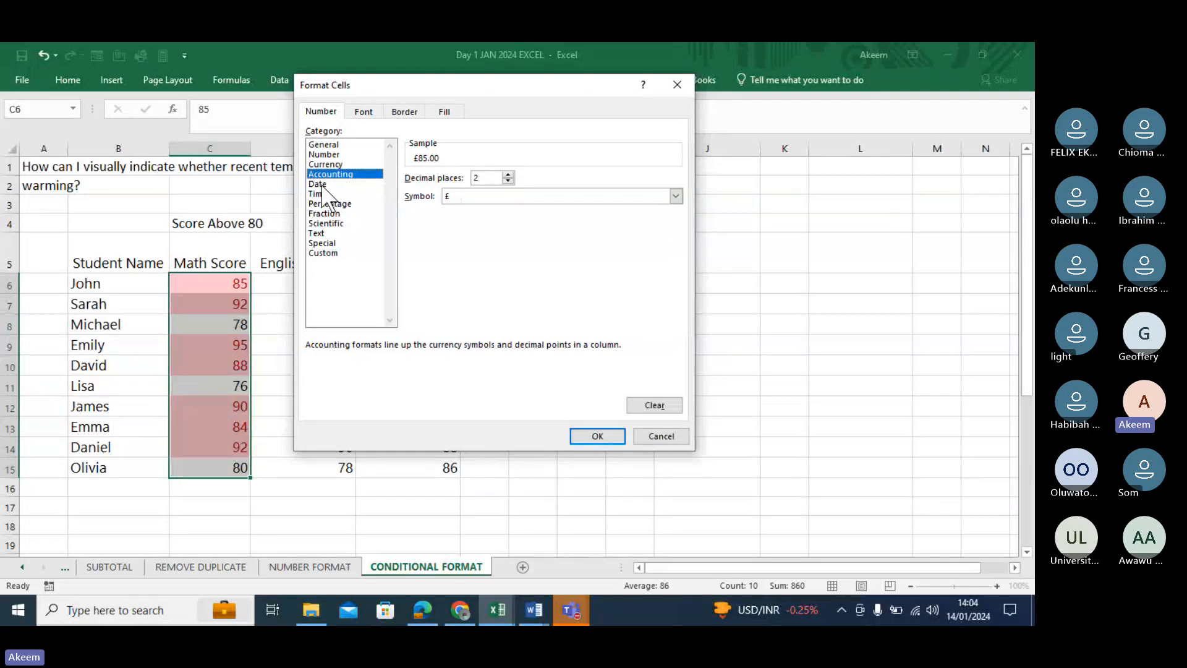
left_click(318, 184)
left_click(329, 204)
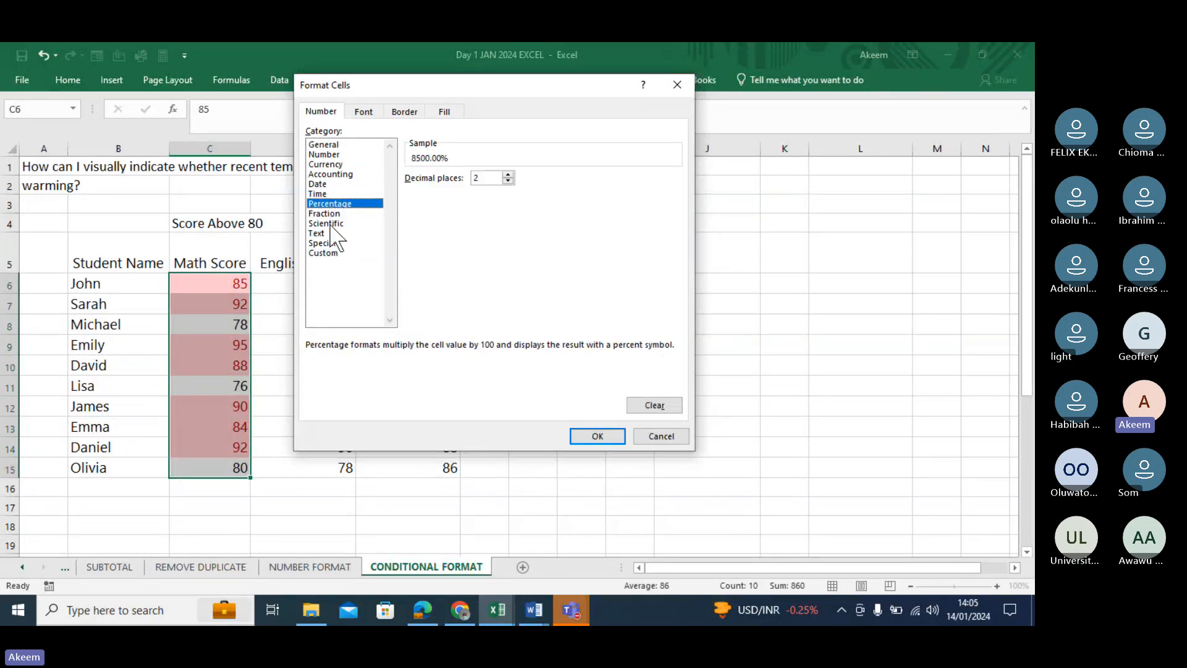
left_click(332, 224)
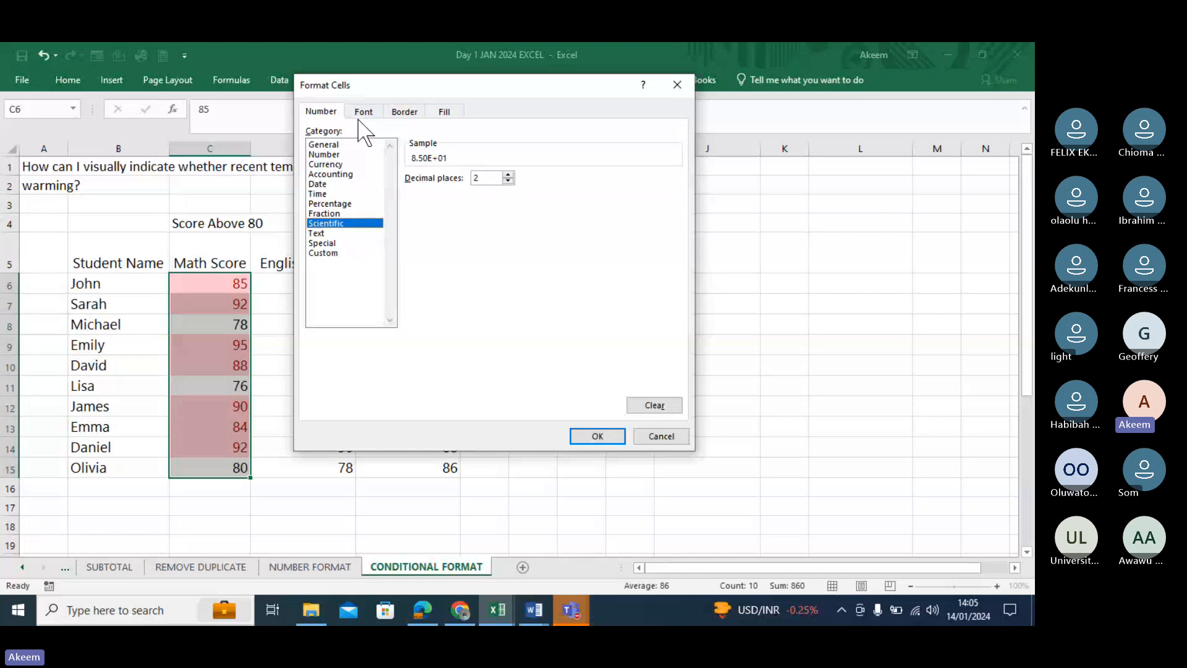
Review the custom format's font, border and fill options, and apply the Greater Than rule to the math scores.
left_click(364, 118)
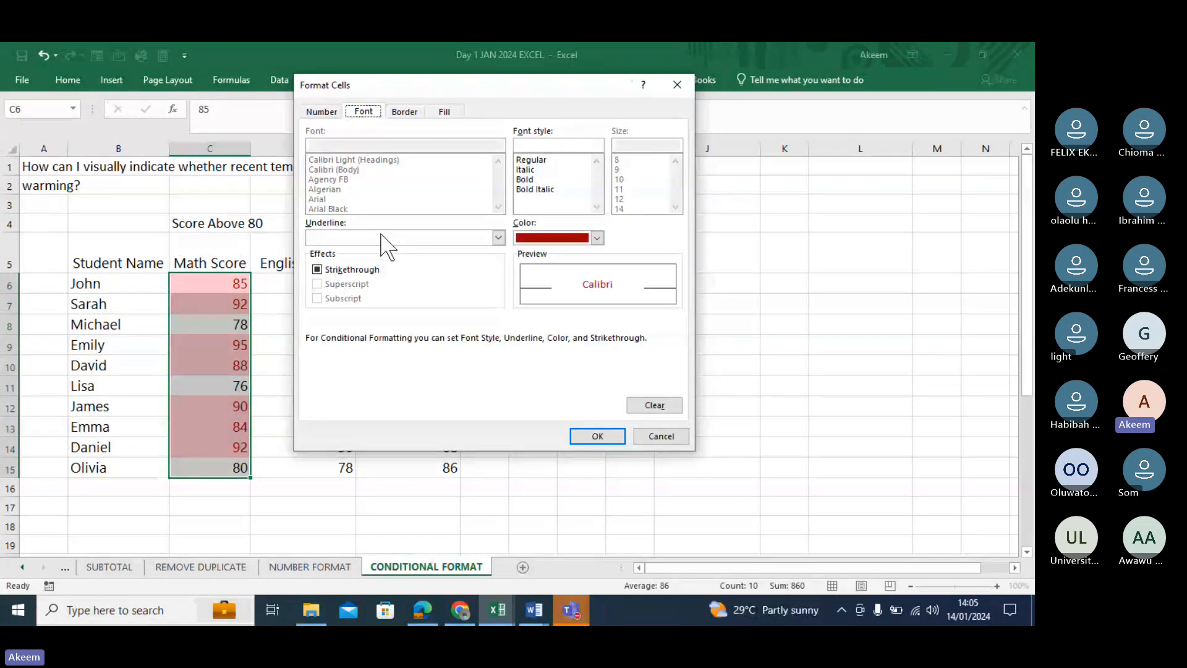
left_click(405, 112)
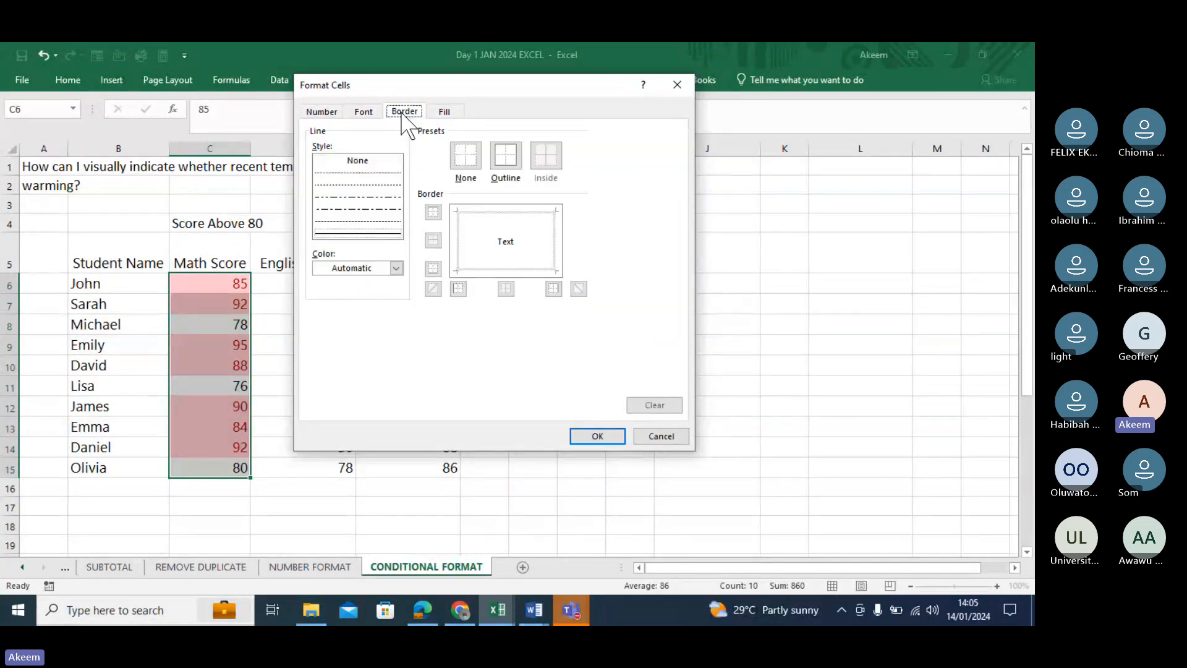
left_click(444, 112)
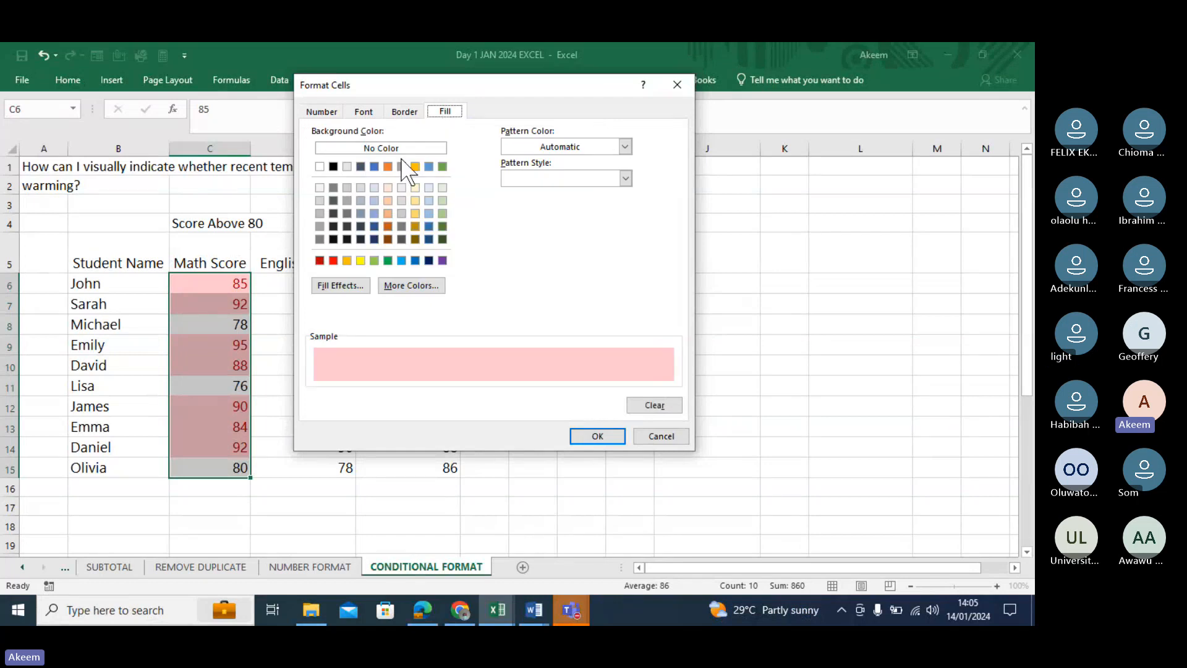
left_click(611, 436)
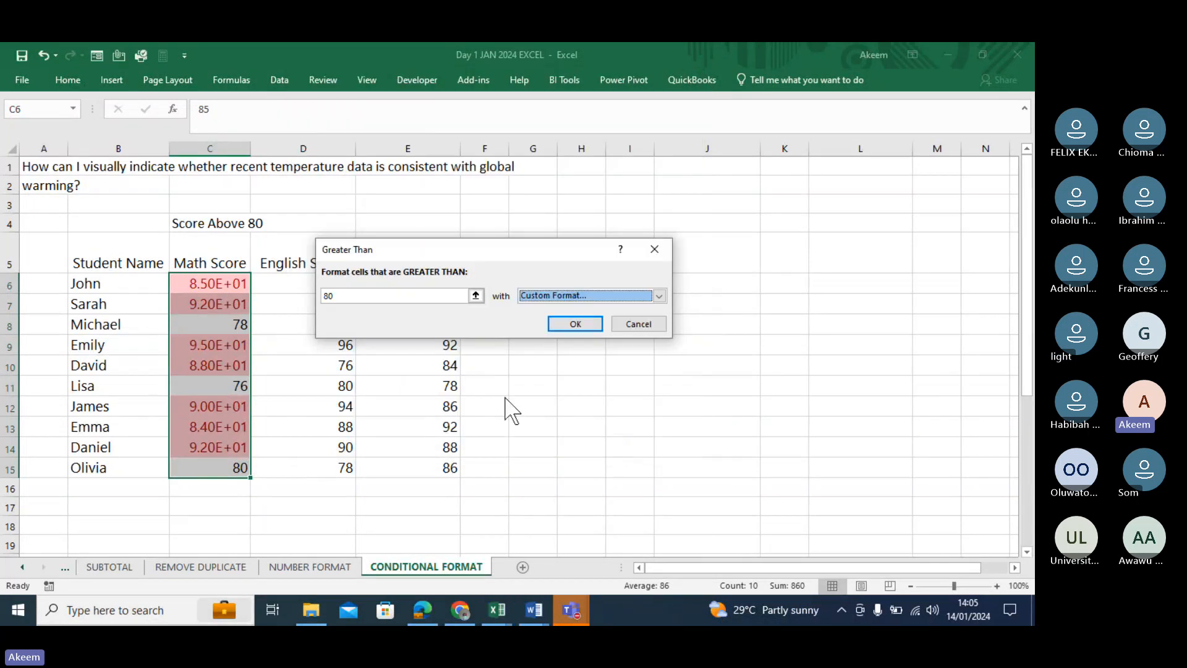
left_click(588, 326)
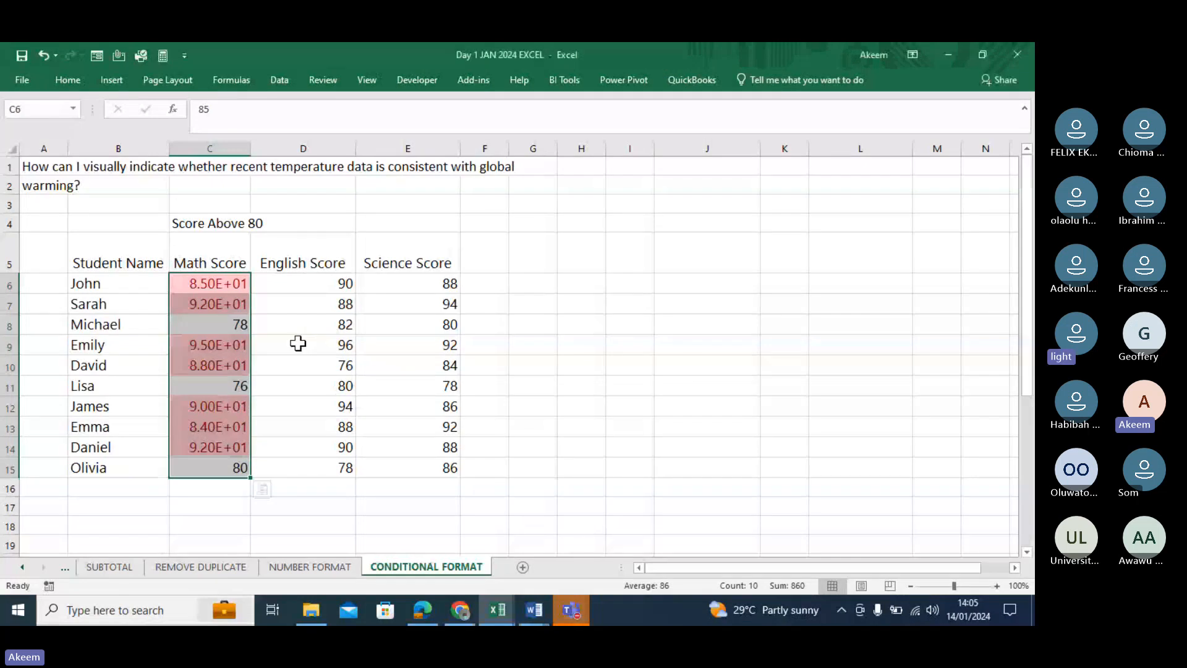
Inspect the formatted math scores, including cell C6, and undo the Greater Than rule.
left_click(471, 344)
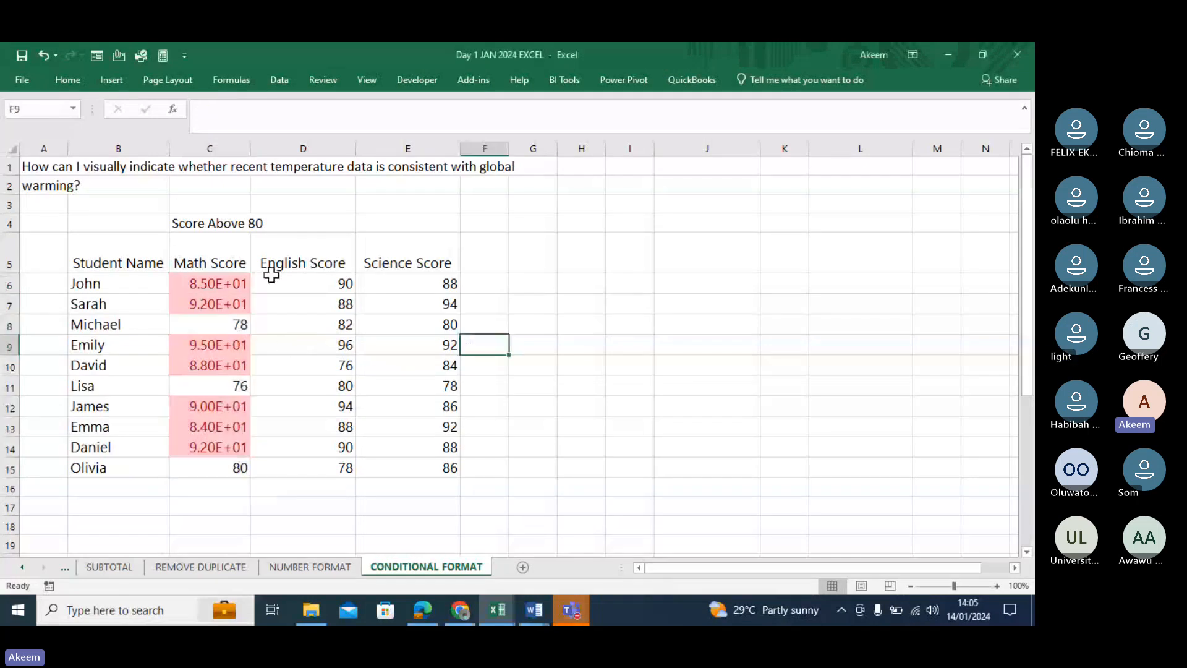
left_click(214, 283)
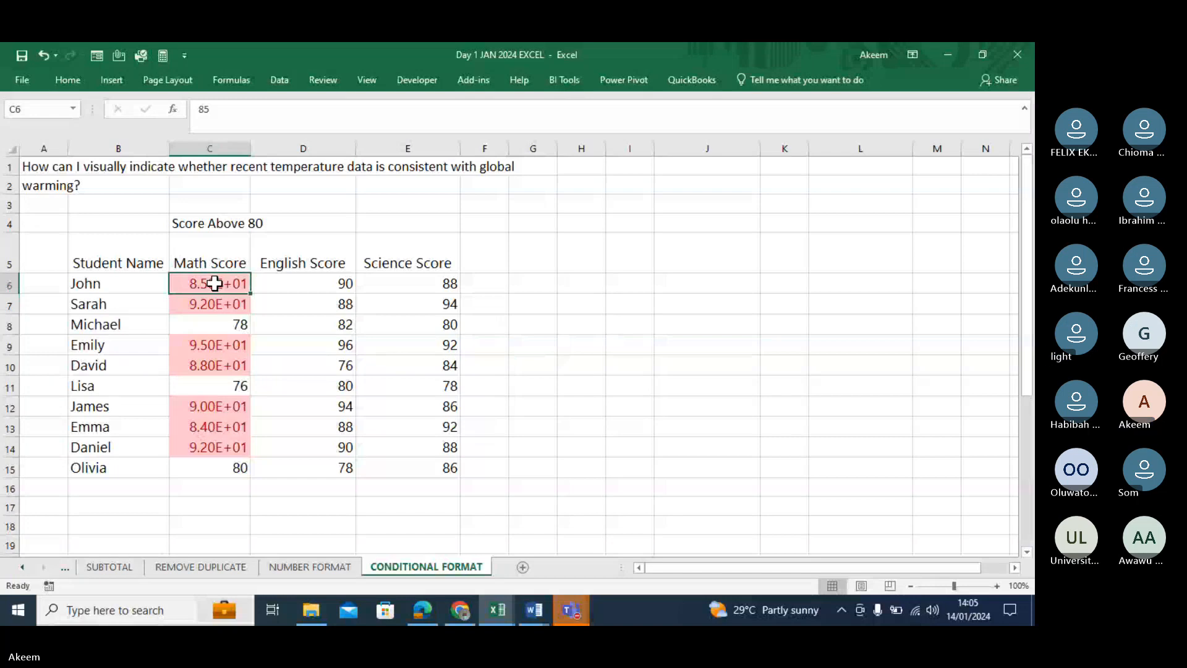
key("ctrl+z")
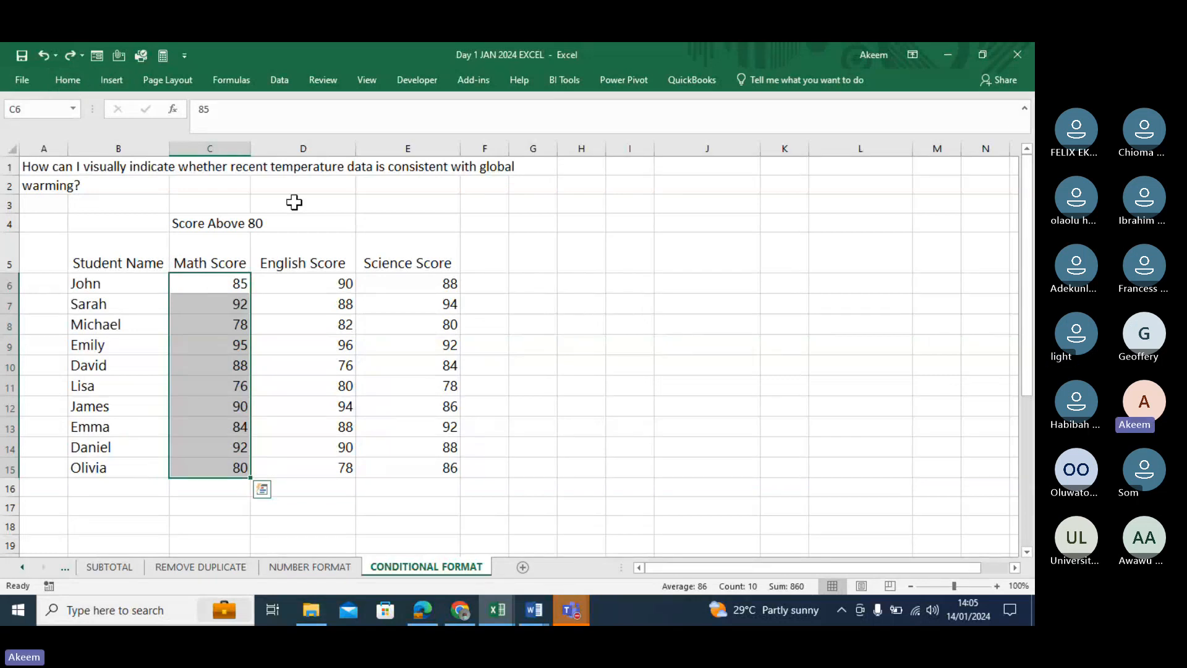
Enter the shortcut note "alt" in cell G4, beside the score table.
key("alt")
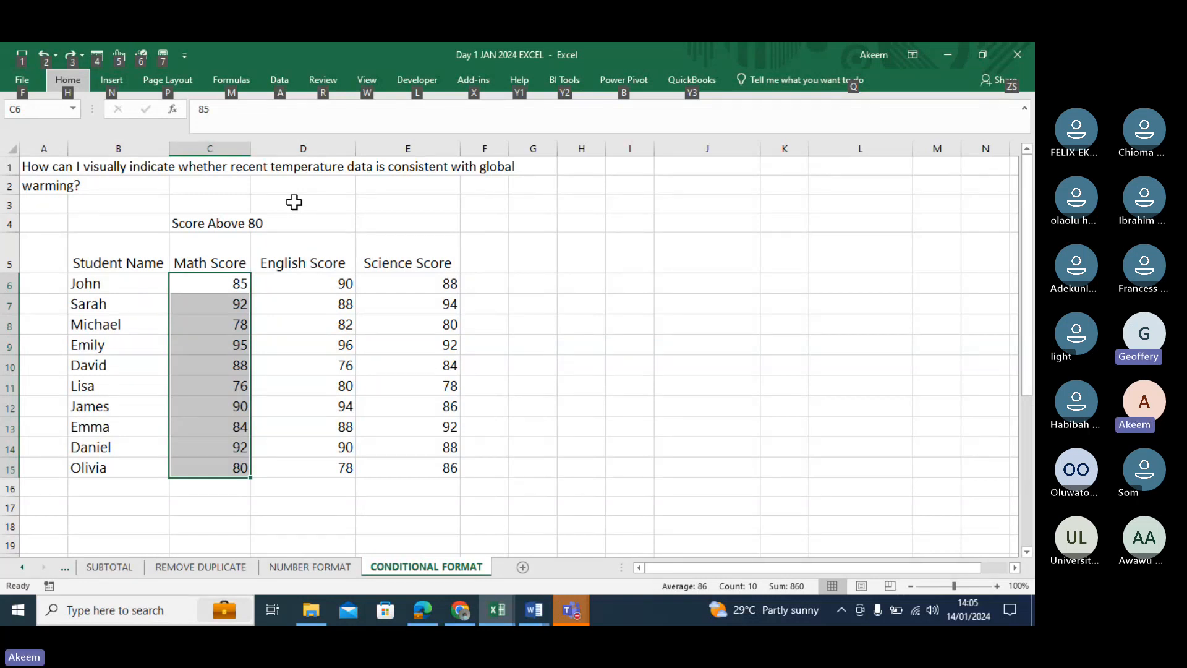
left_click(519, 225)
left_click(520, 226)
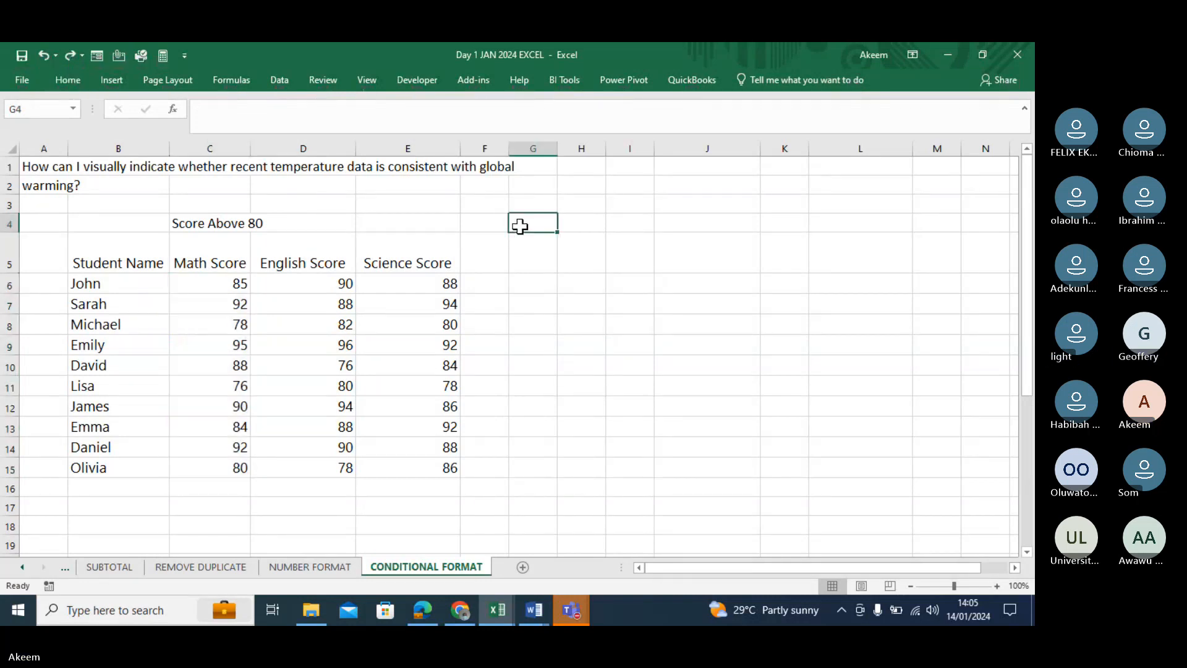
type("alt")
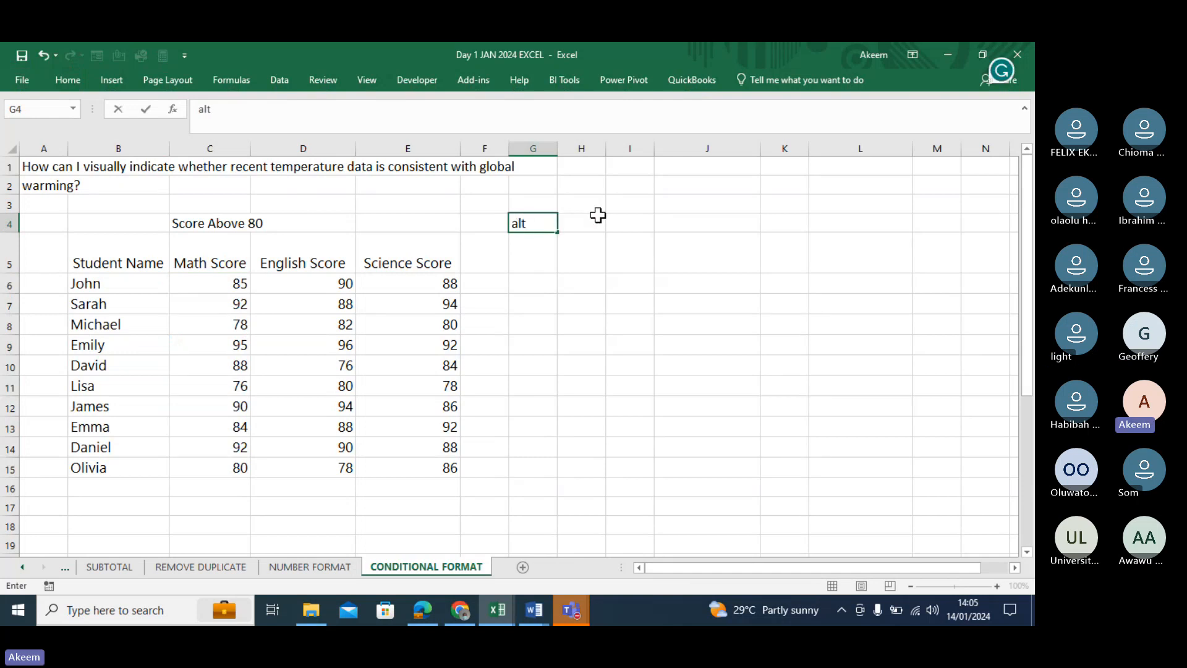
left_click(598, 215)
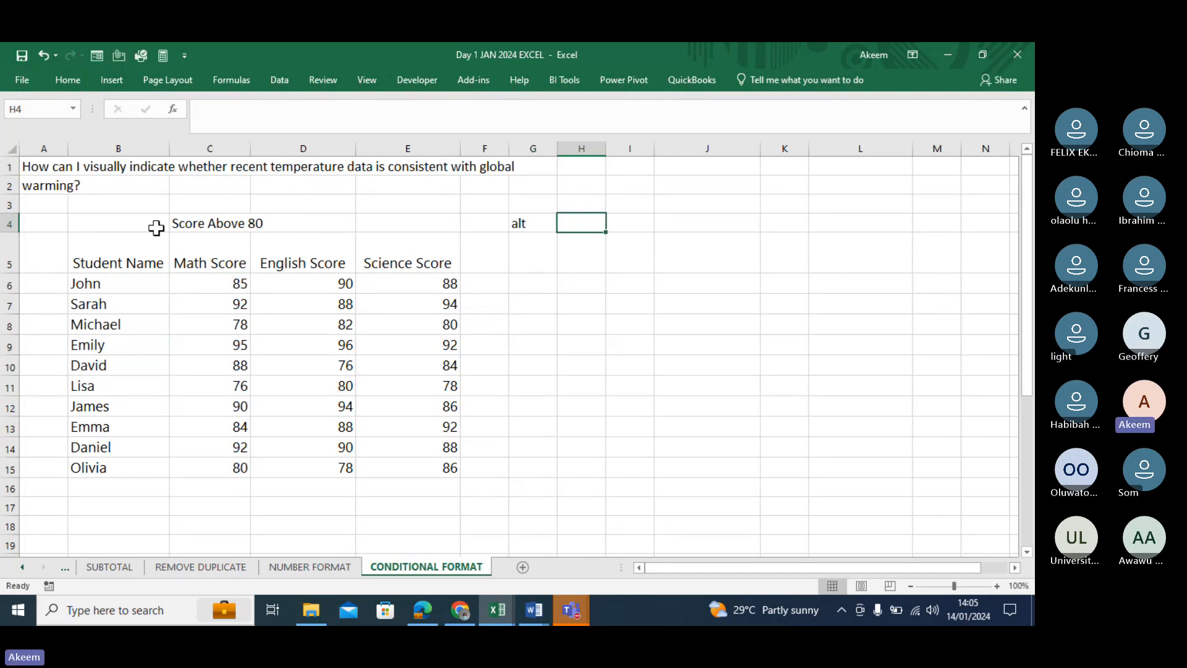
Select C6:C15 and review the shortcut sequence leading to Highlight Cells Rules, without applying a rule.
left_click_drag(218, 284, 231, 470)
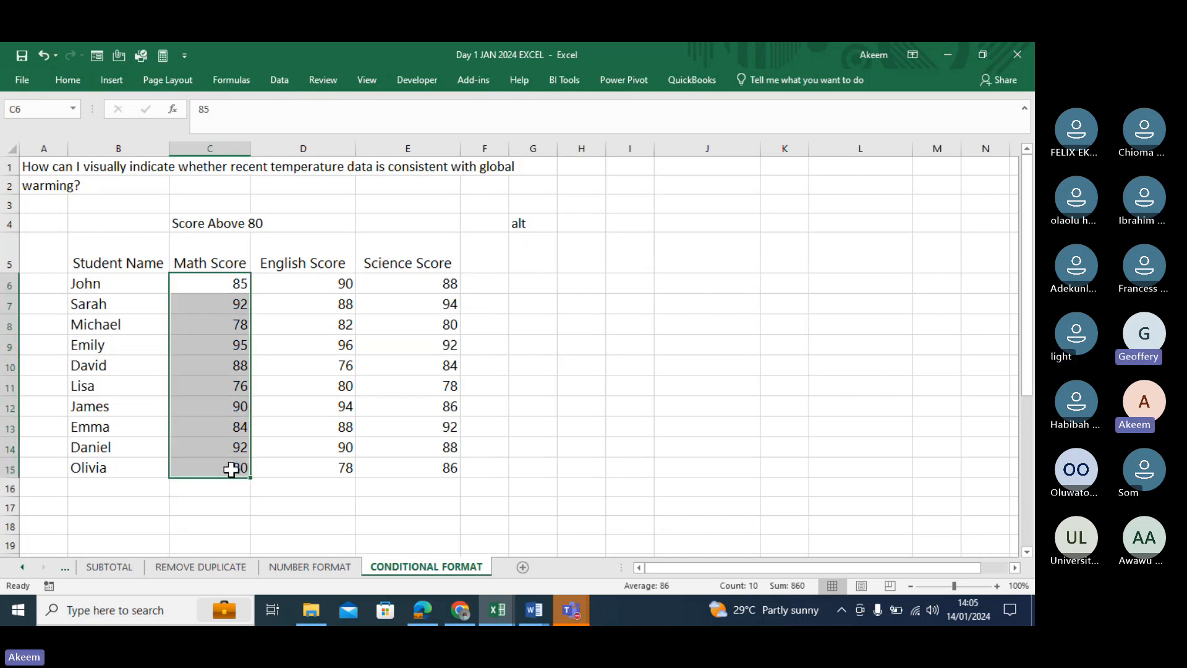
key("alt")
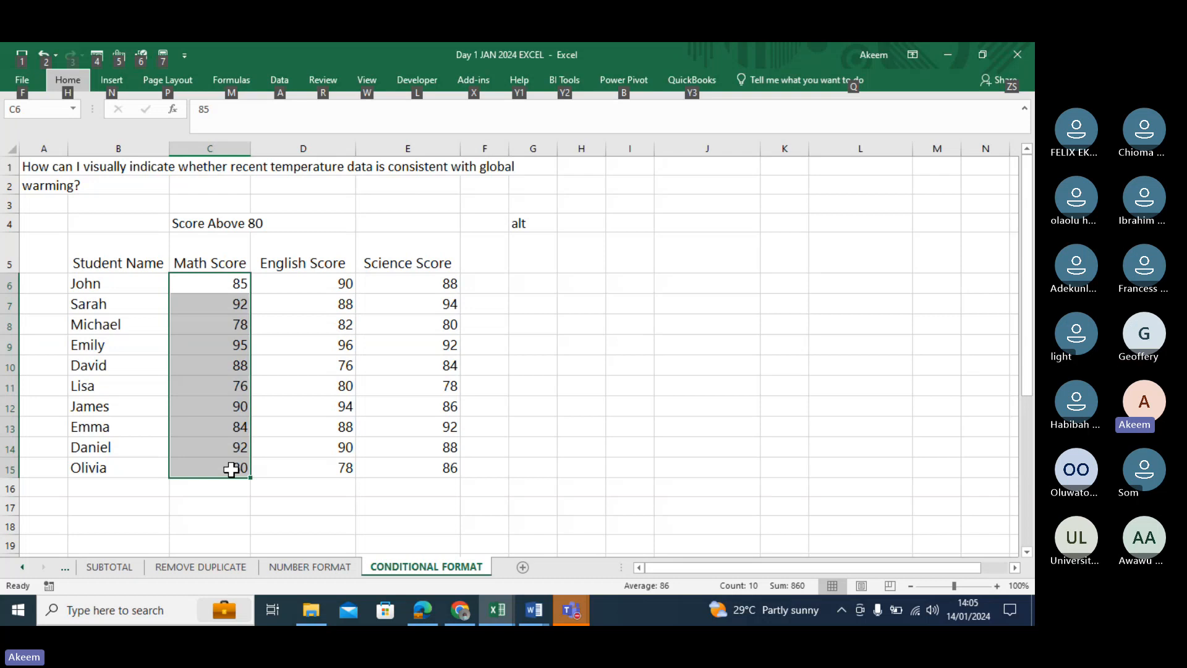
key("h")
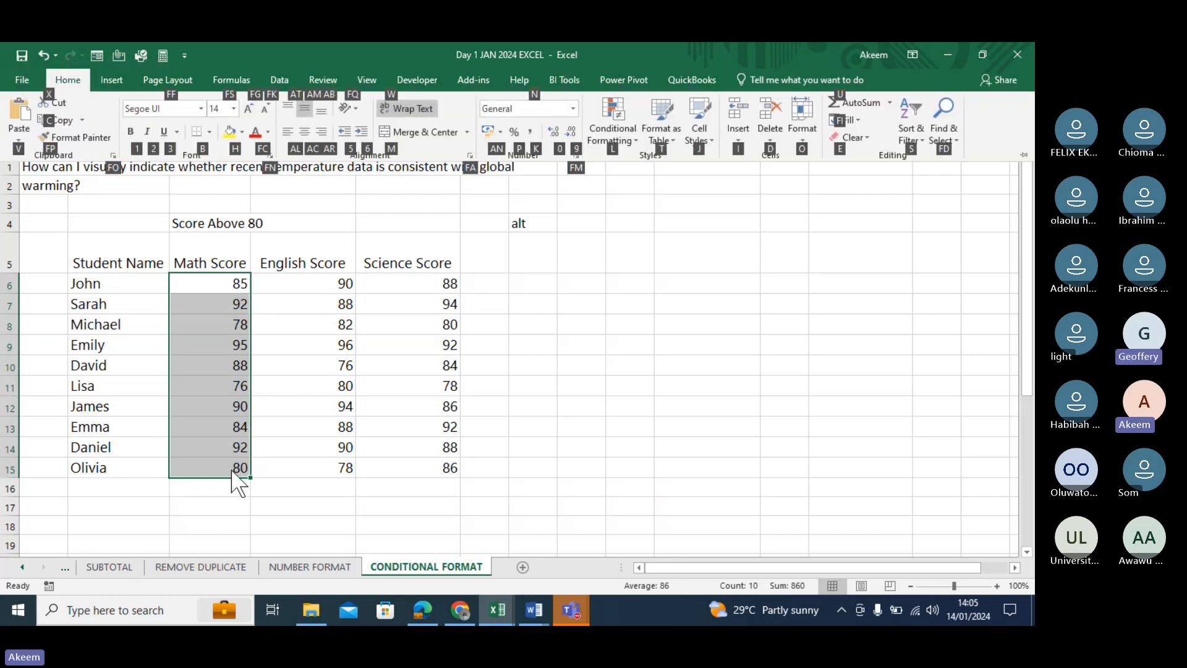
key("l")
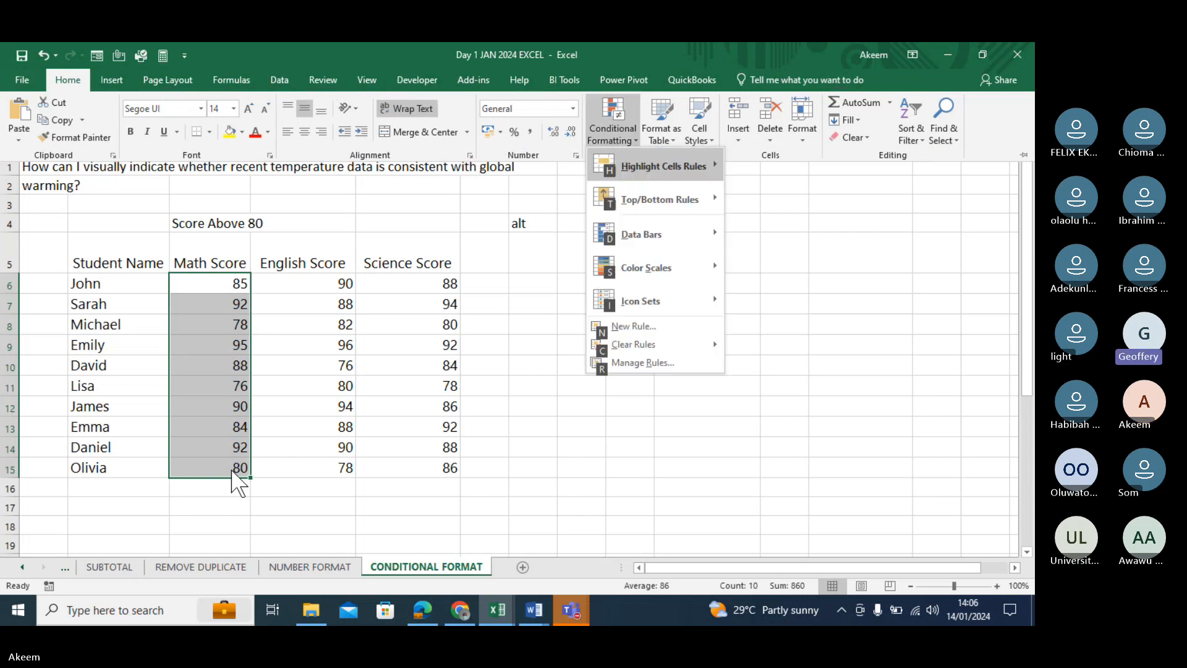
key("h")
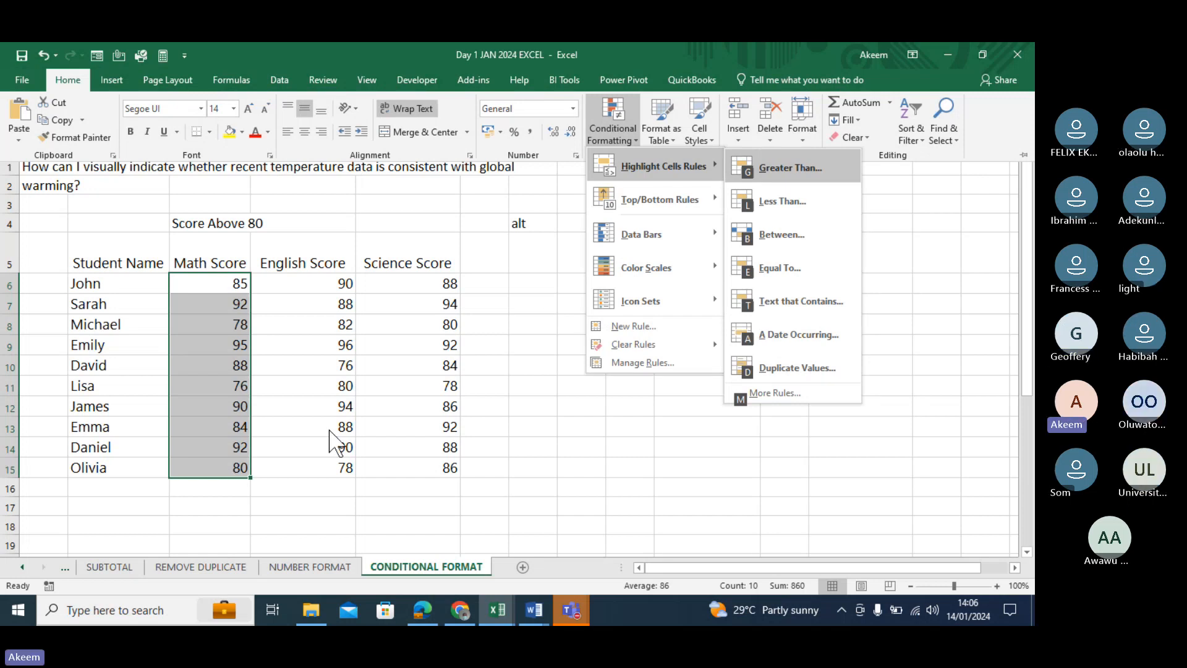
left_click(522, 351)
left_click(579, 222)
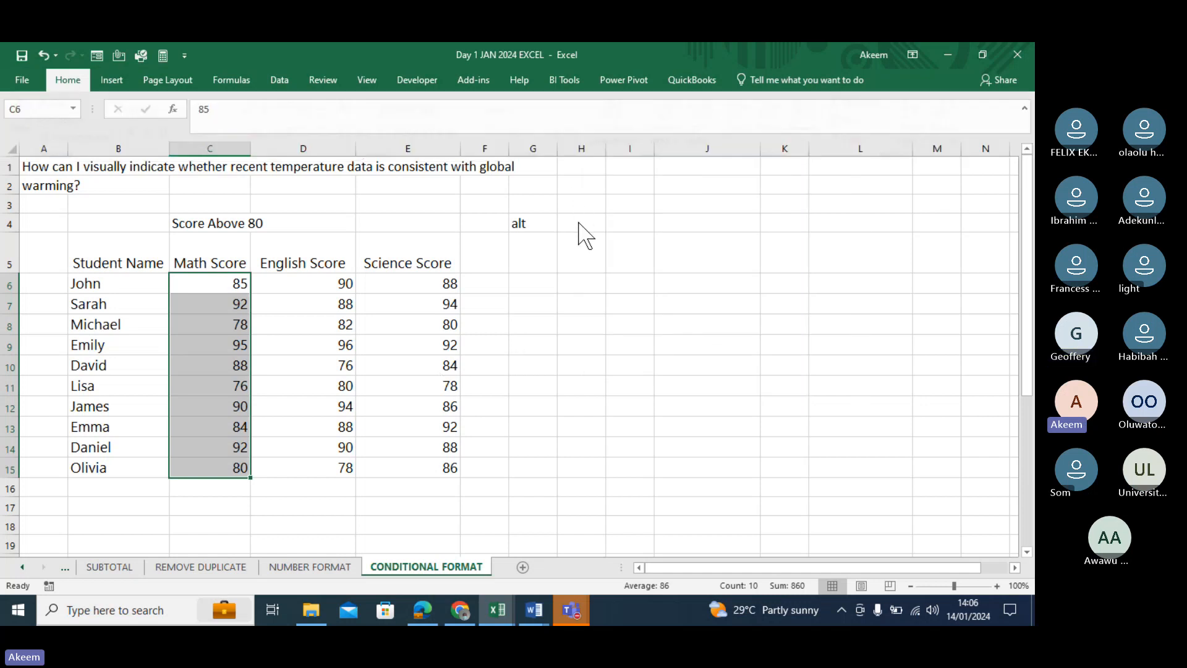
Complete the shortcut note in cell G4 so it reads "alt+ h + l".
left_click(535, 224)
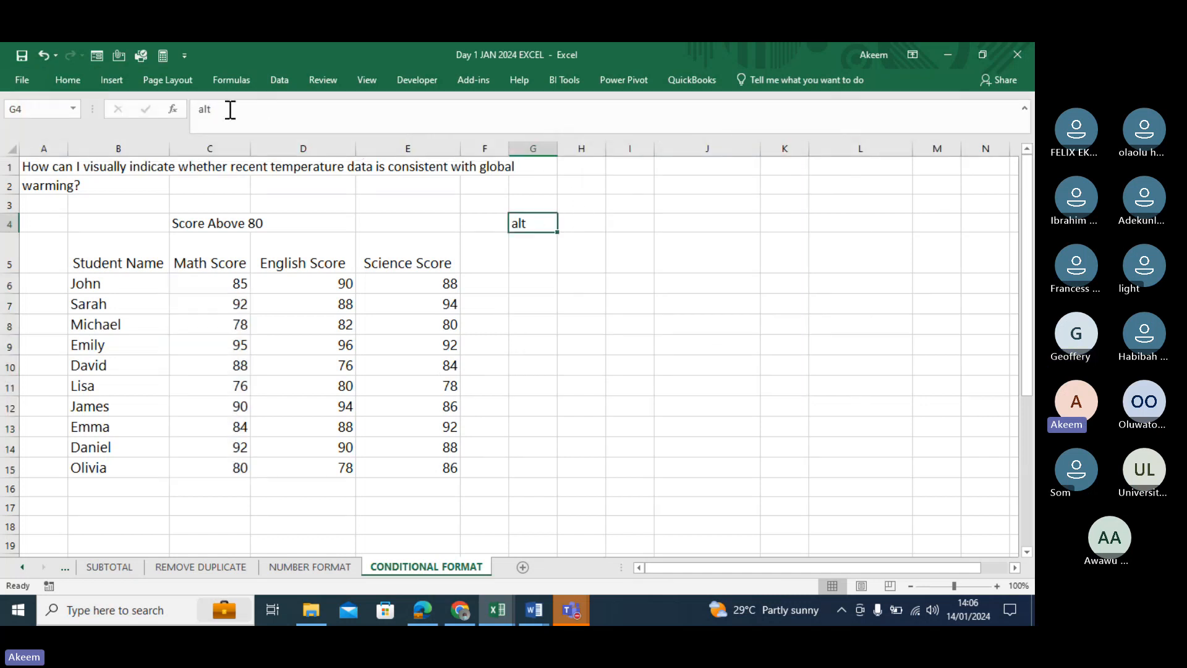
left_click(230, 110)
type("+ h")
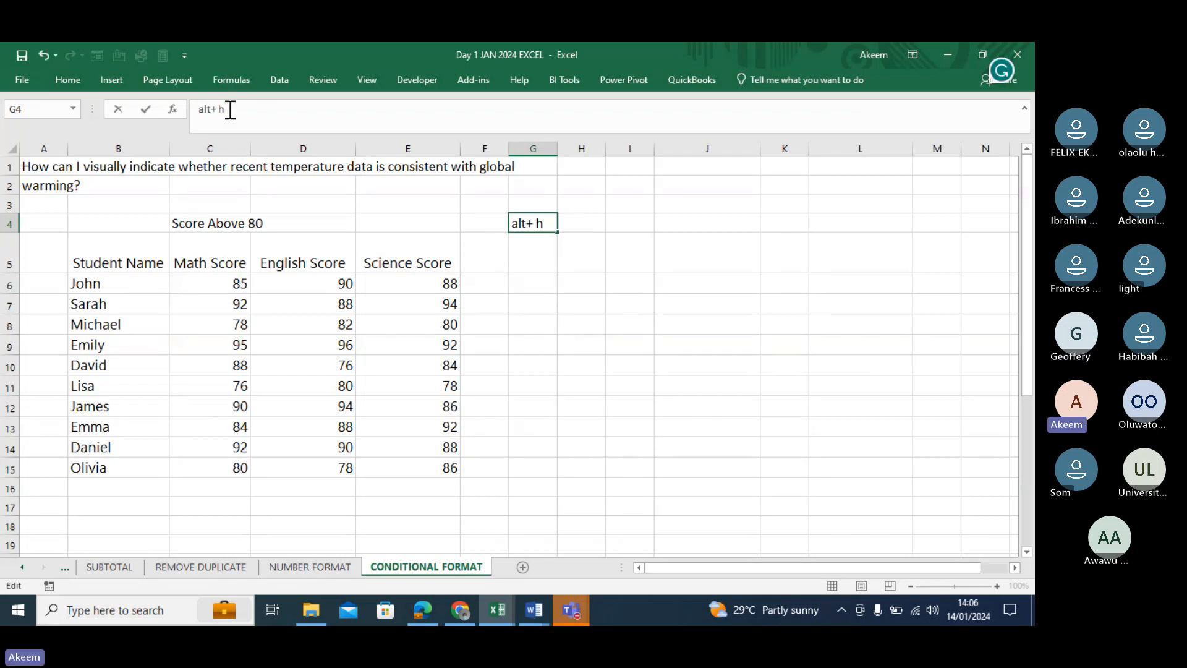
type(" + l")
key("Return")
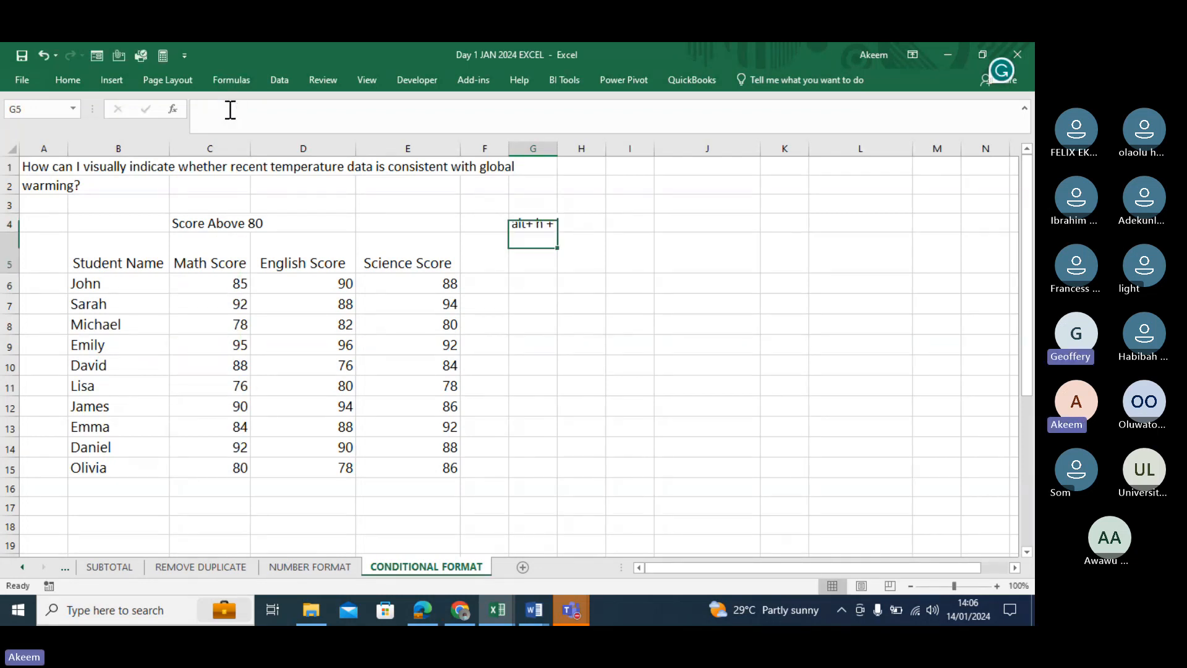
left_click(542, 224)
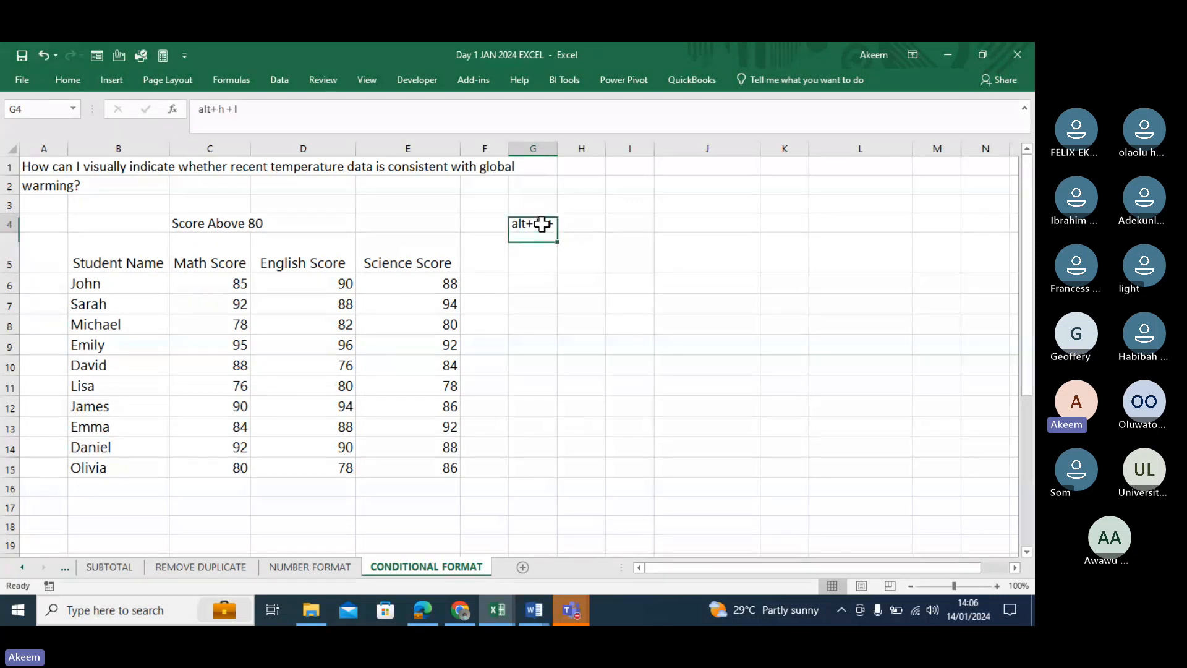
Highlight the math scores in C6:C15 that are greater than 80 with Light Red Fill with Dark Red Text.
left_click_drag(212, 283, 215, 472)
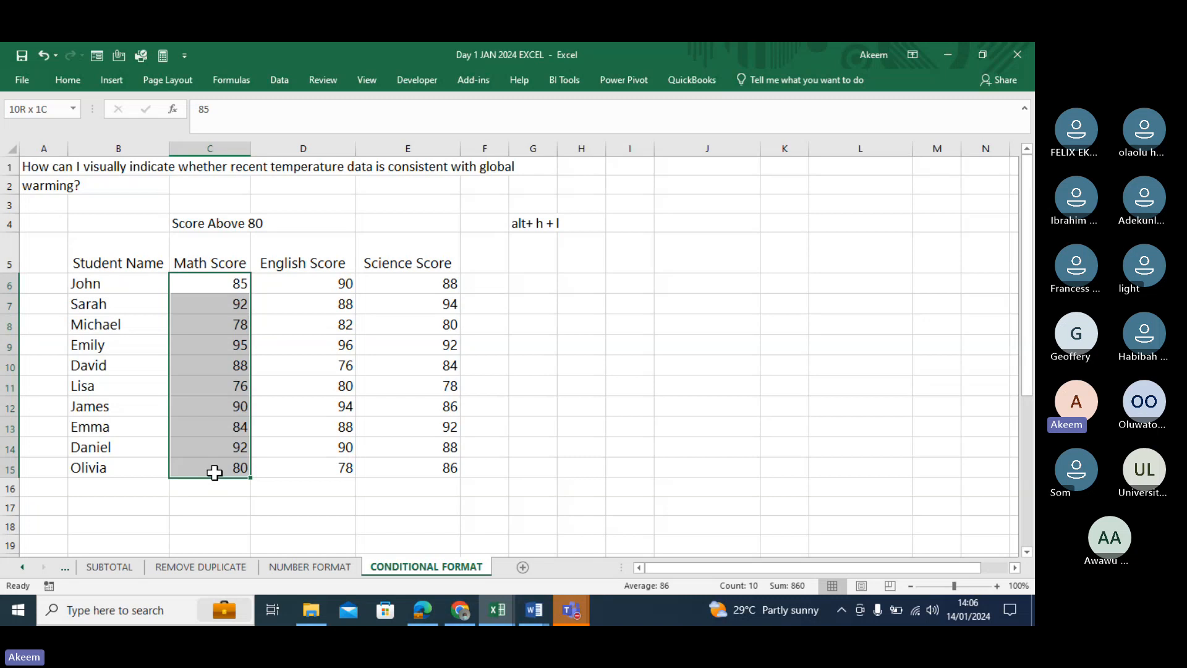
key("alt")
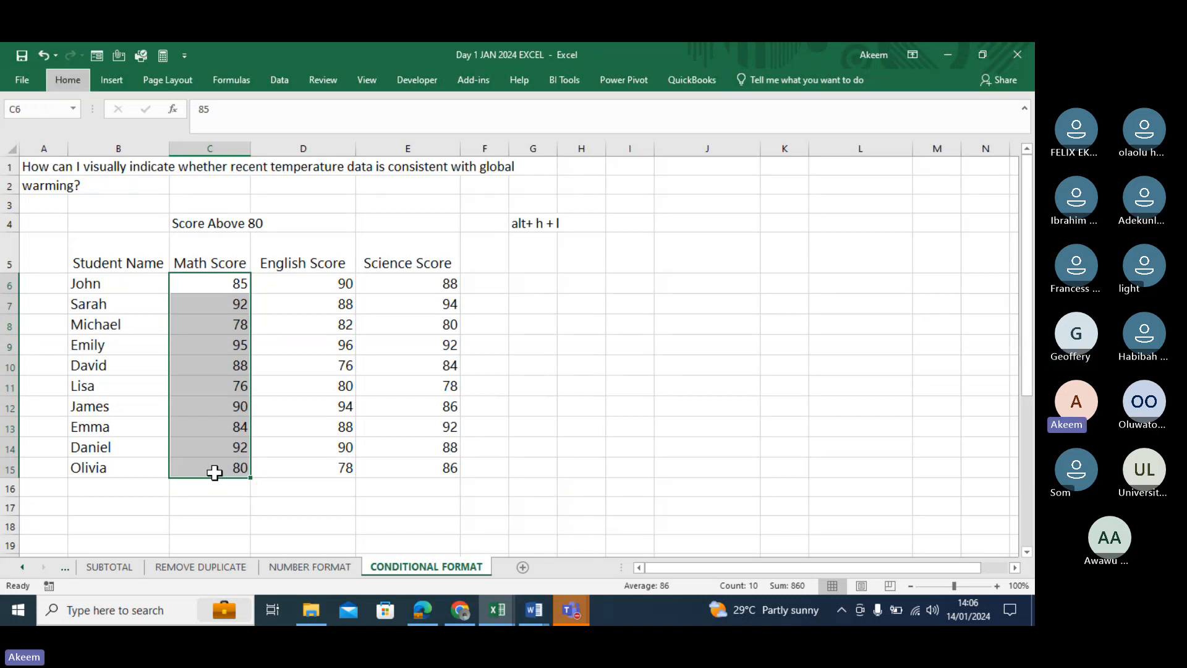
key("h")
key("l")
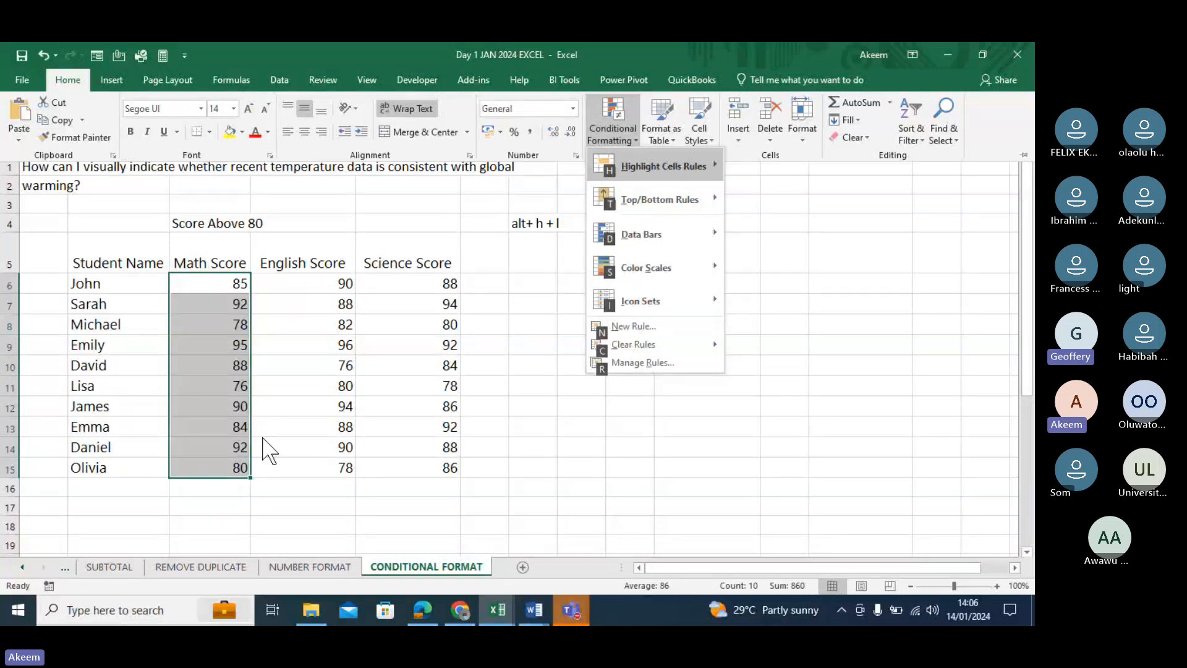
mouse_move(668, 171)
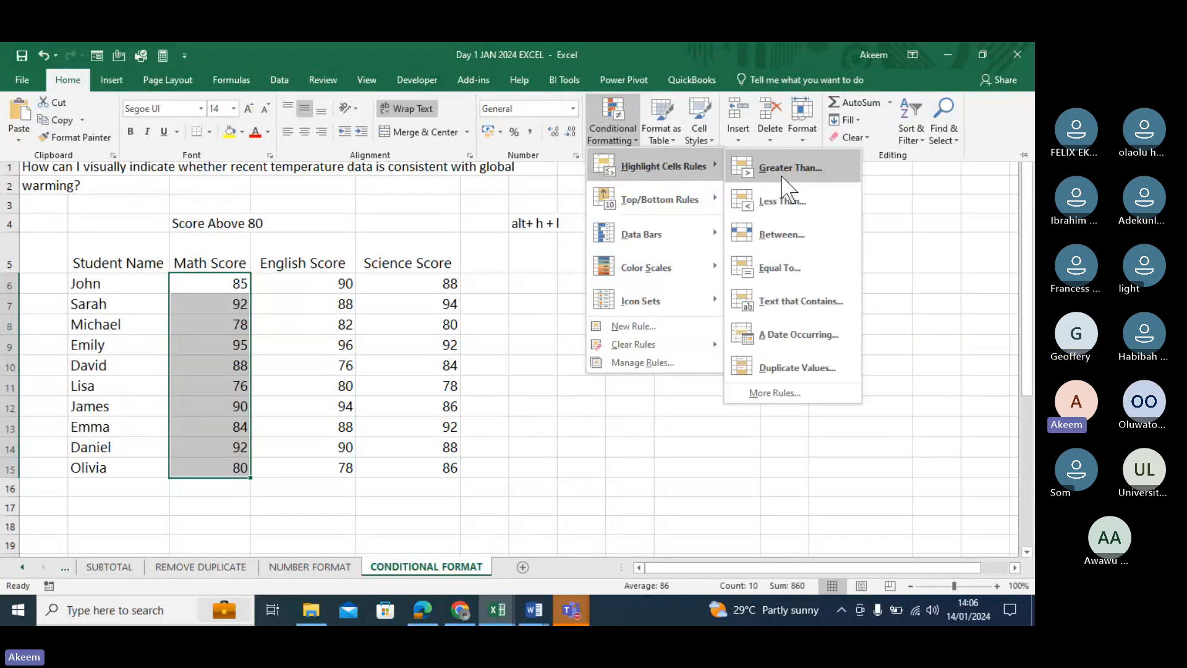
left_click(798, 184)
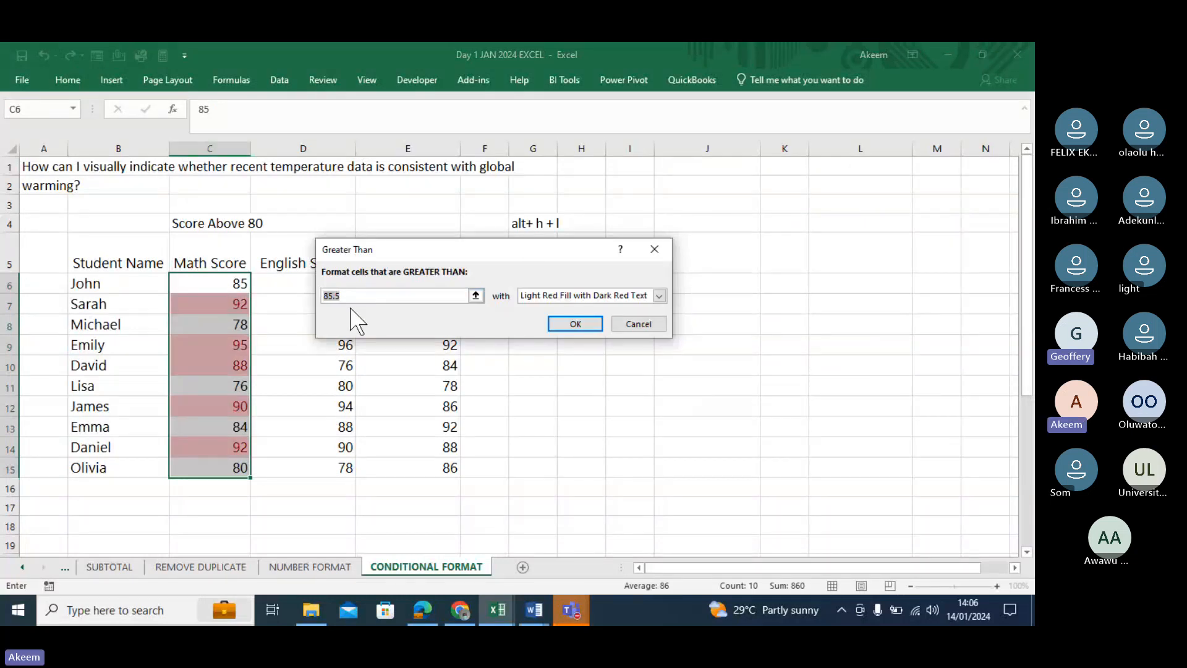
type("80")
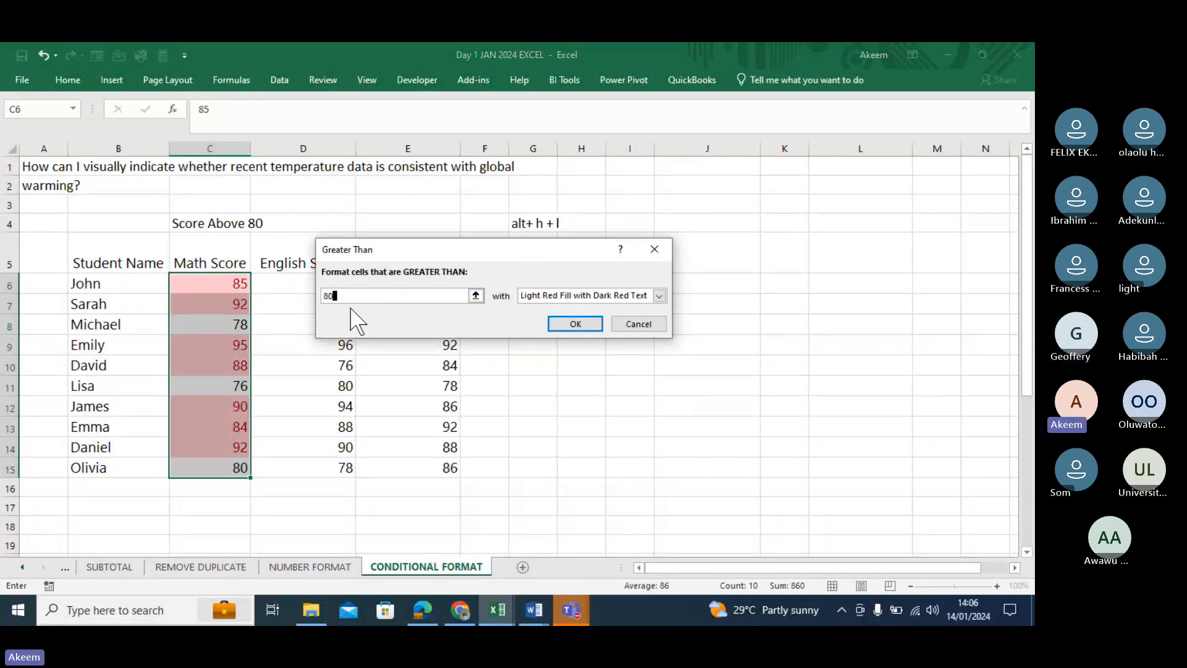
left_click(577, 322)
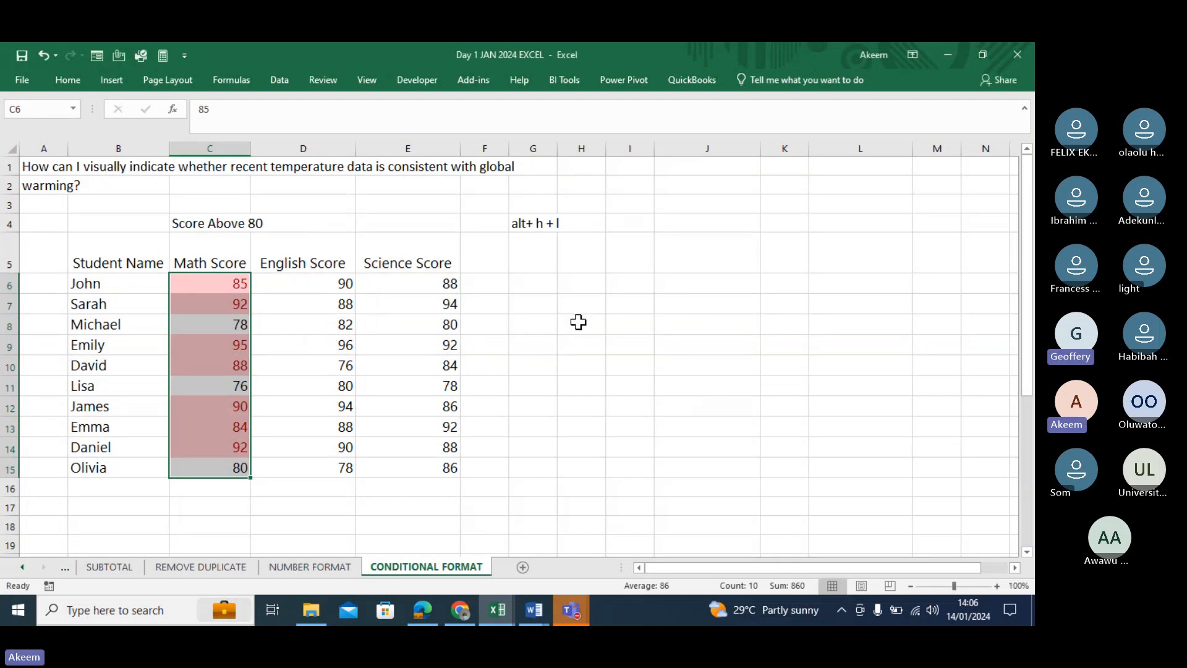
left_click(578, 322)
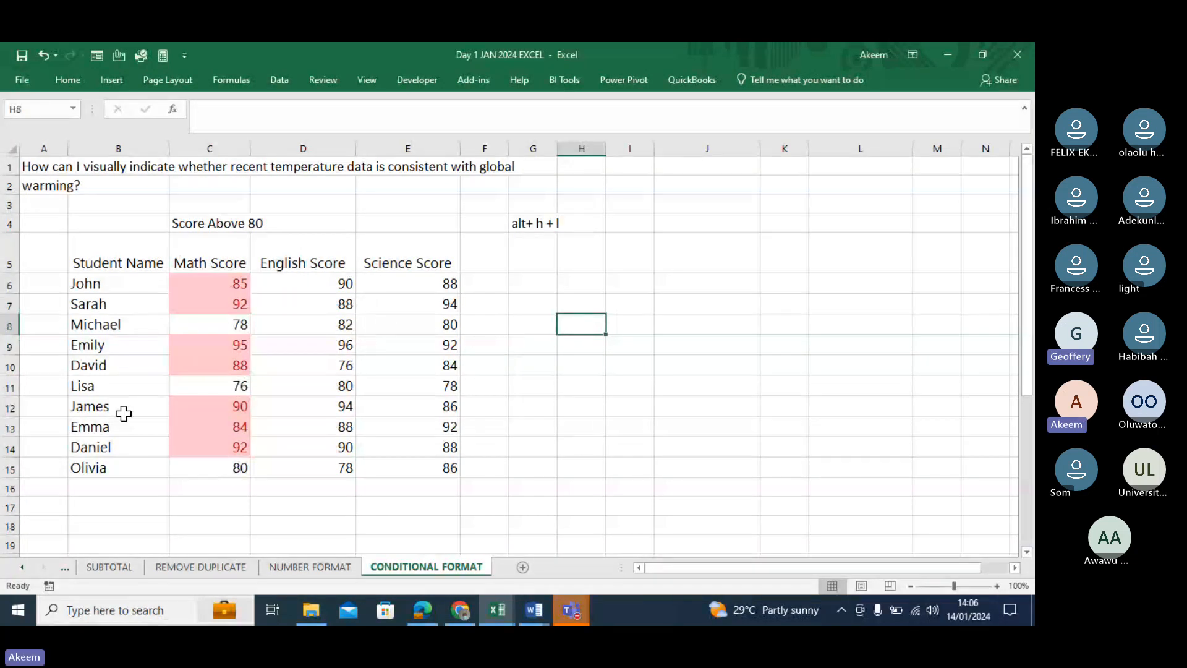
Change the math score in cell C9 to 60 to test the highlighting rule.
left_click(228, 342)
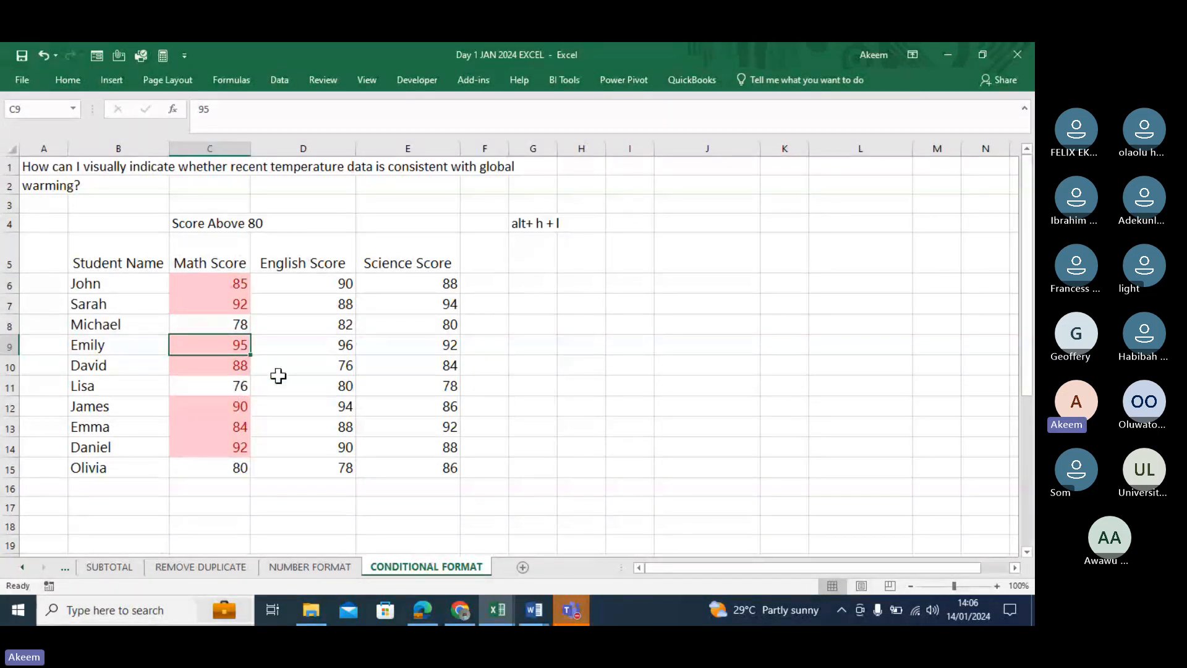
type("60")
key("ctrl+Return")
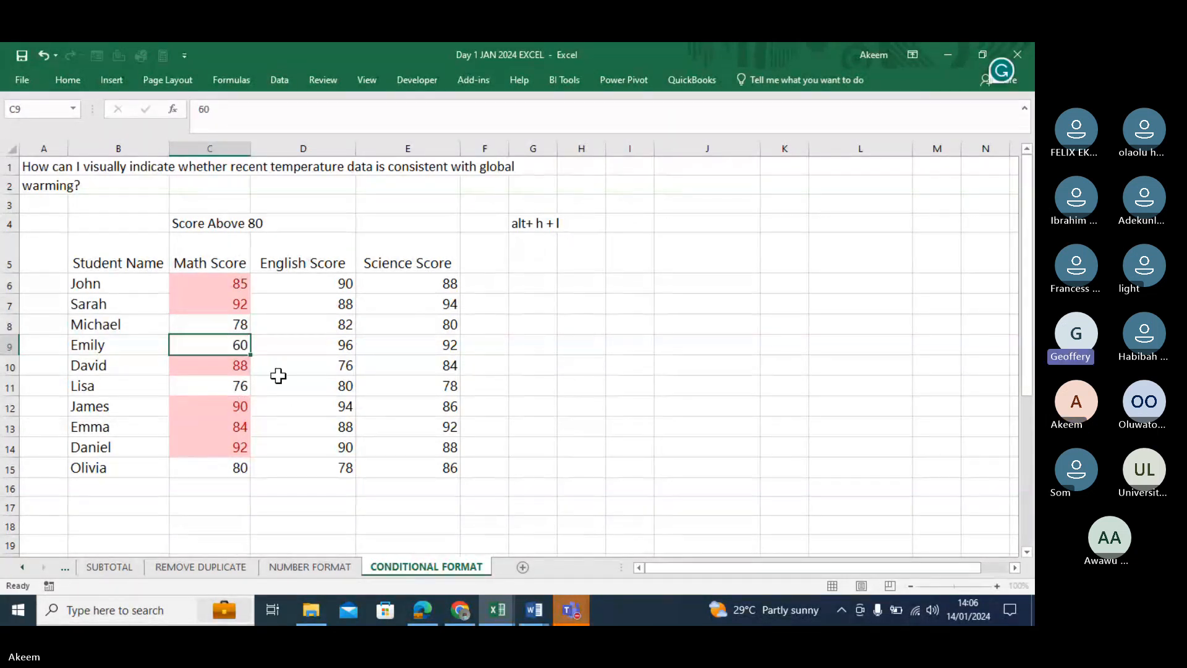
key("Down")
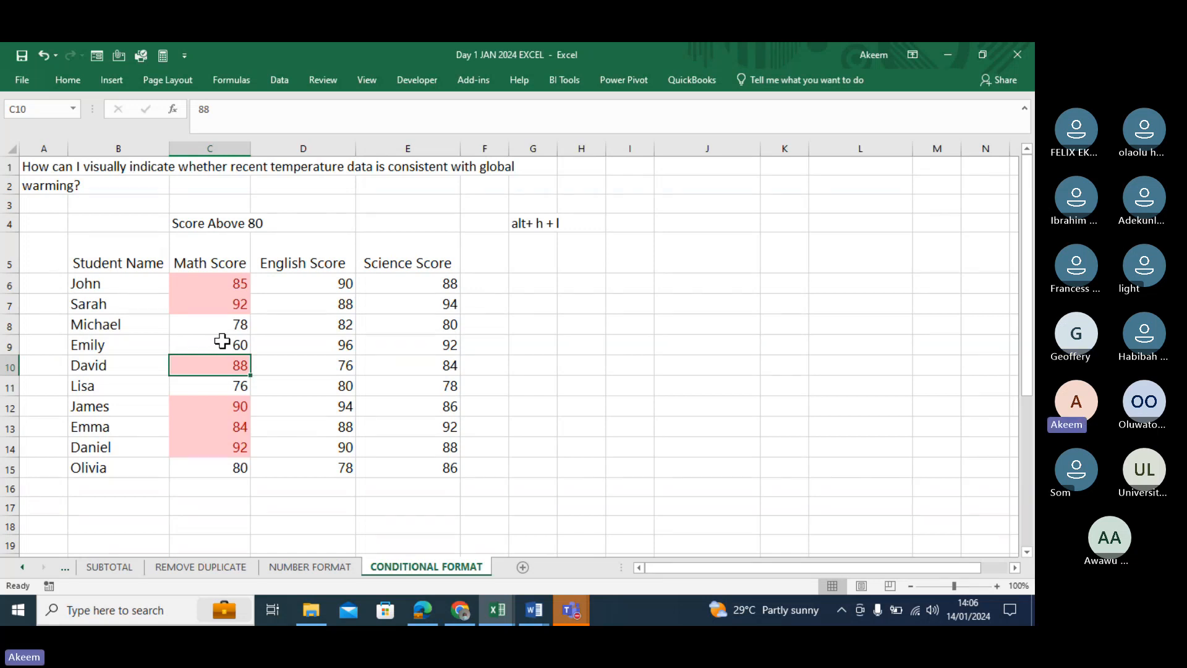
Switch to the Teams meeting, mute all participants from the participant list, and return to the Excel workbook.
mouse_move(572, 612)
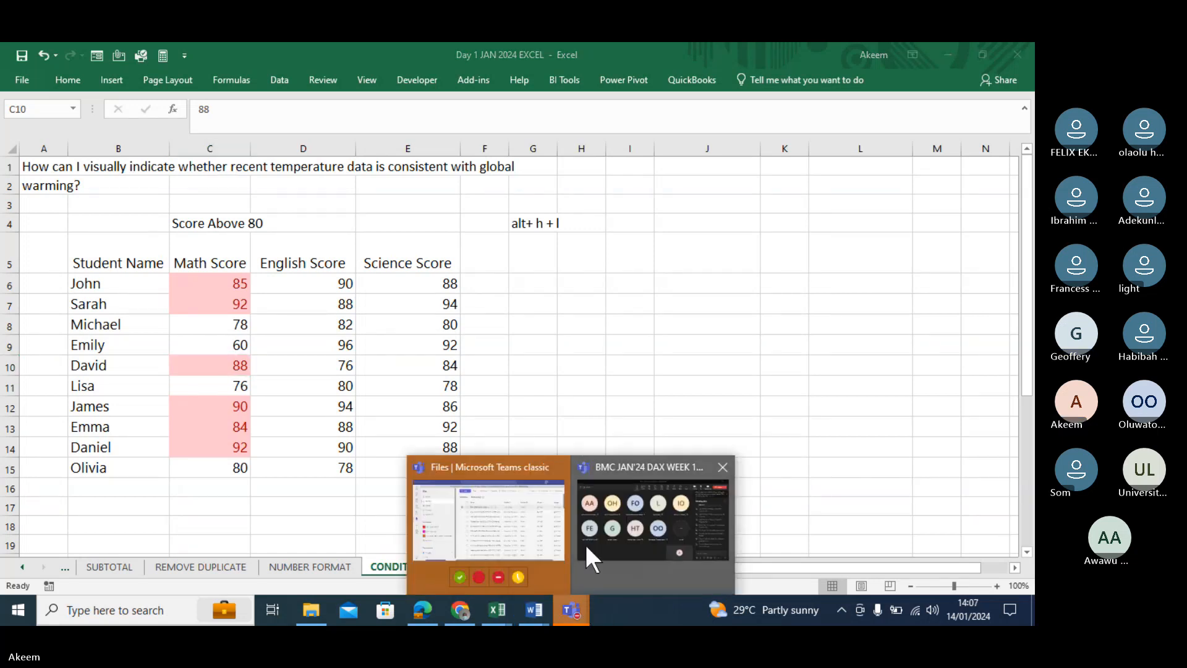
left_click(637, 536)
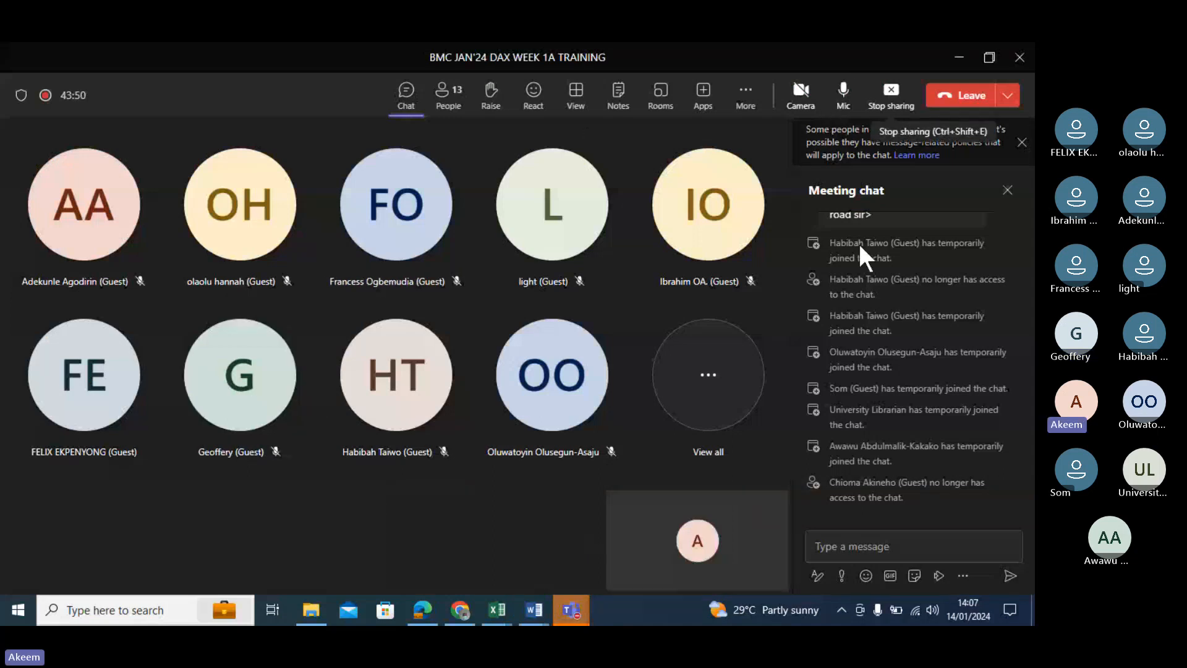
left_click(444, 102)
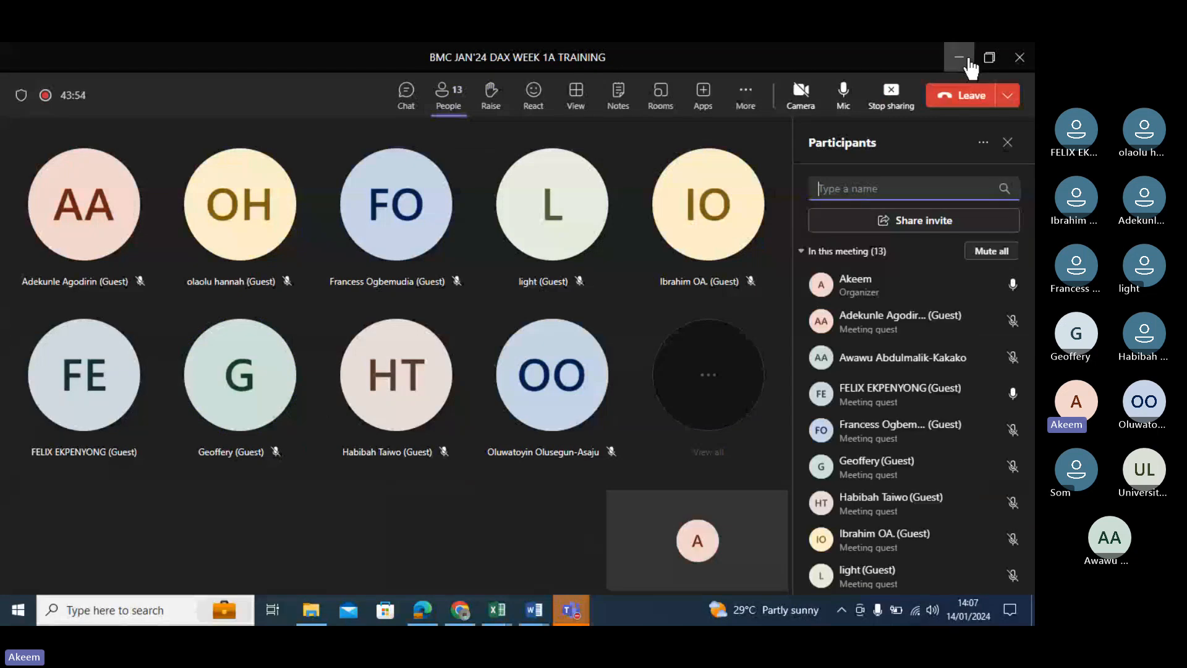
left_click(998, 250)
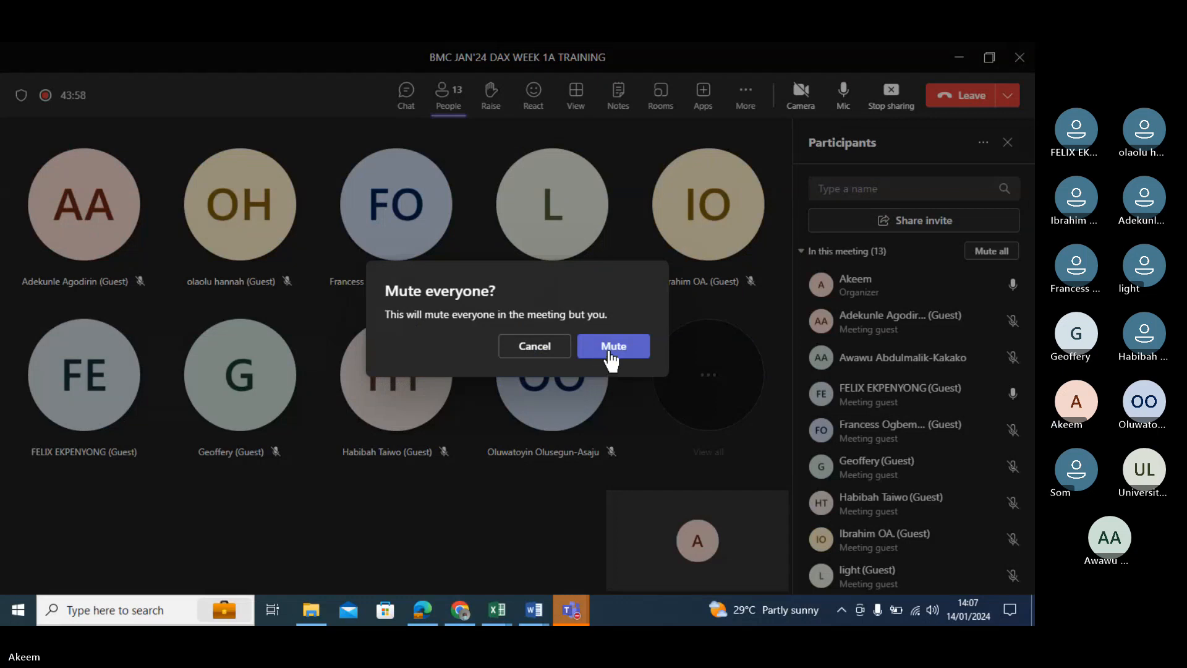
left_click(610, 347)
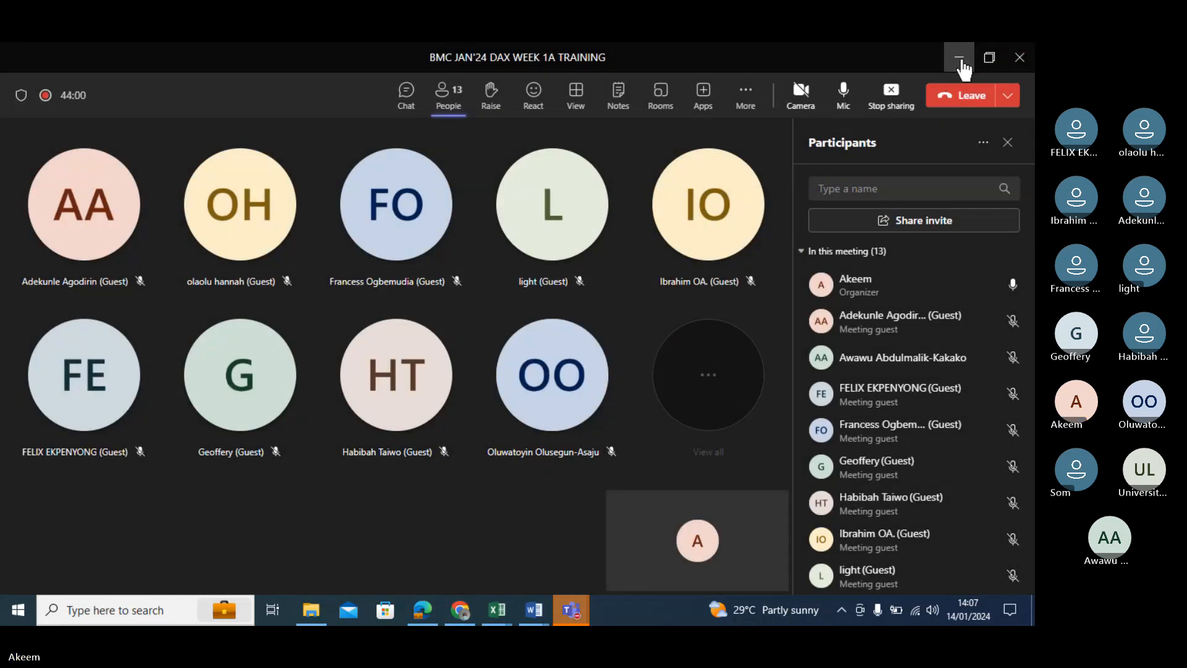
left_click(960, 61)
left_click(238, 471)
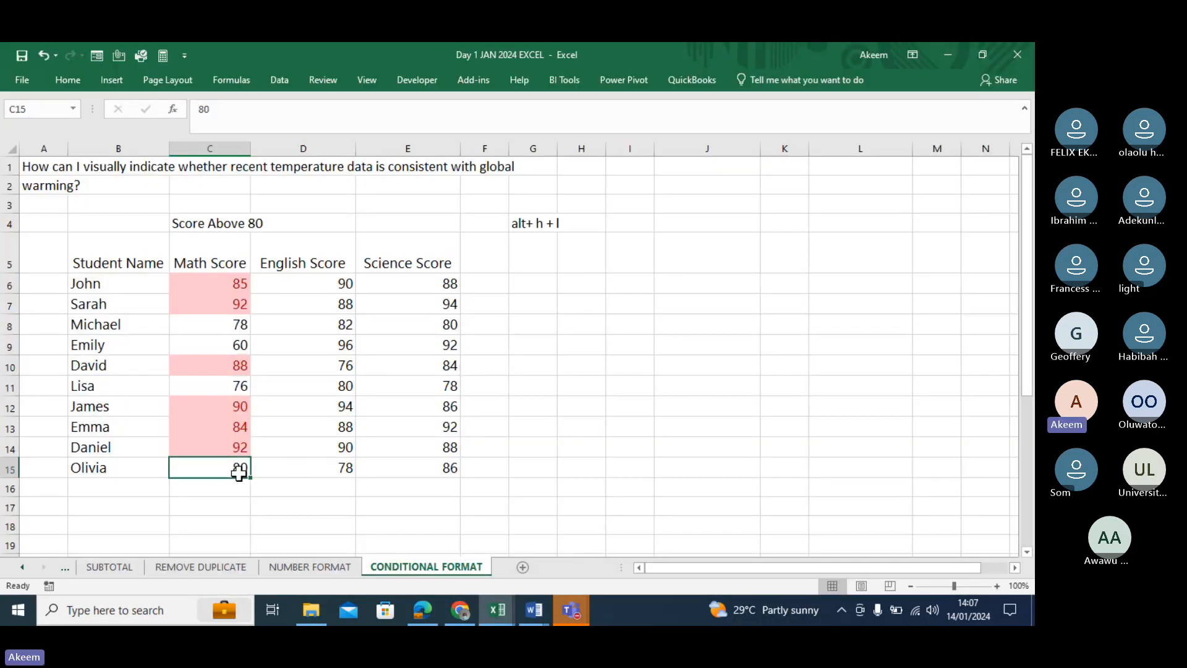
left_click_drag(220, 281, 217, 465)
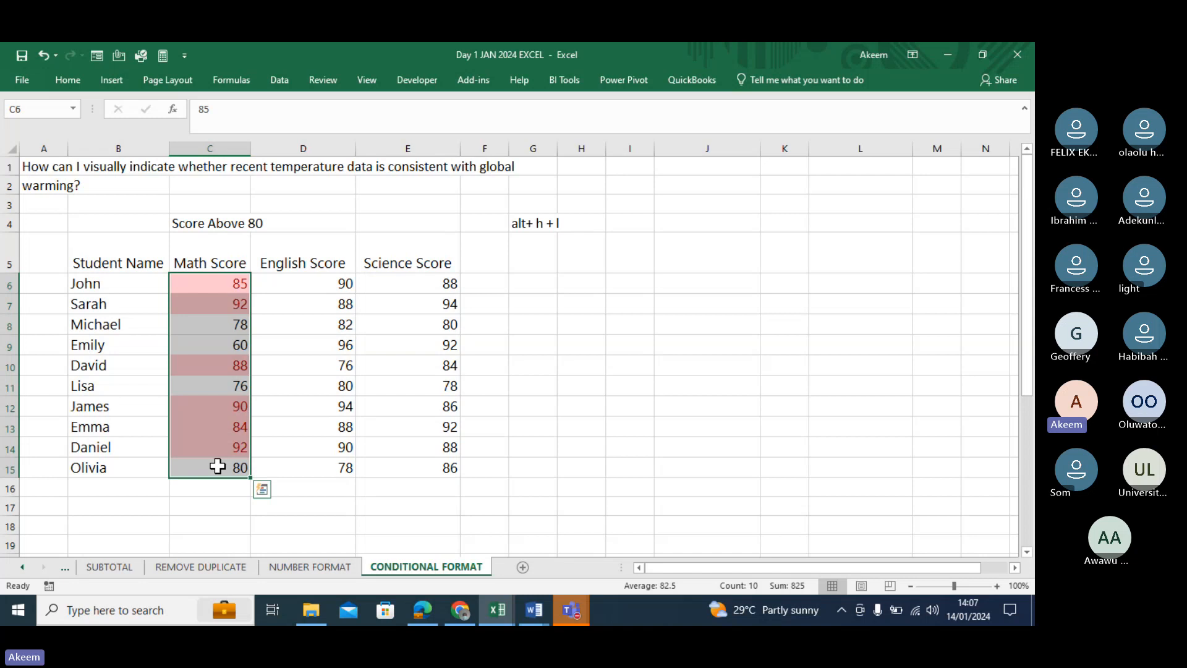
left_click(419, 388)
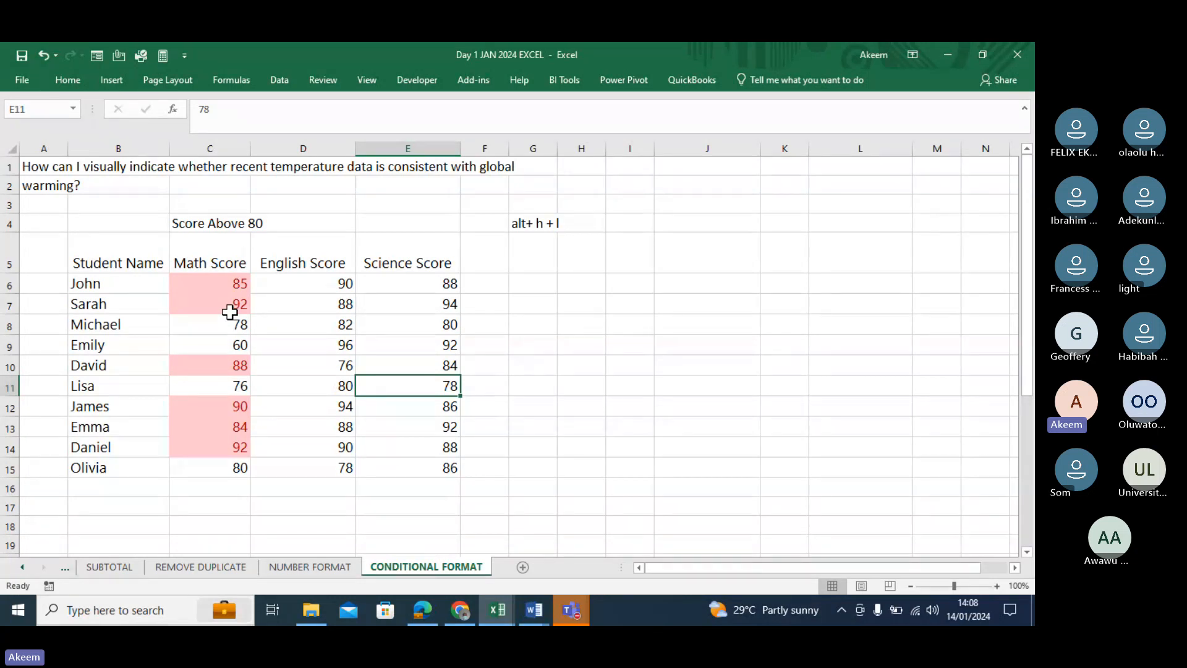
Change the math scores in C14 to 79 and in C15 to 81 to test the rule's threshold.
left_click(217, 445)
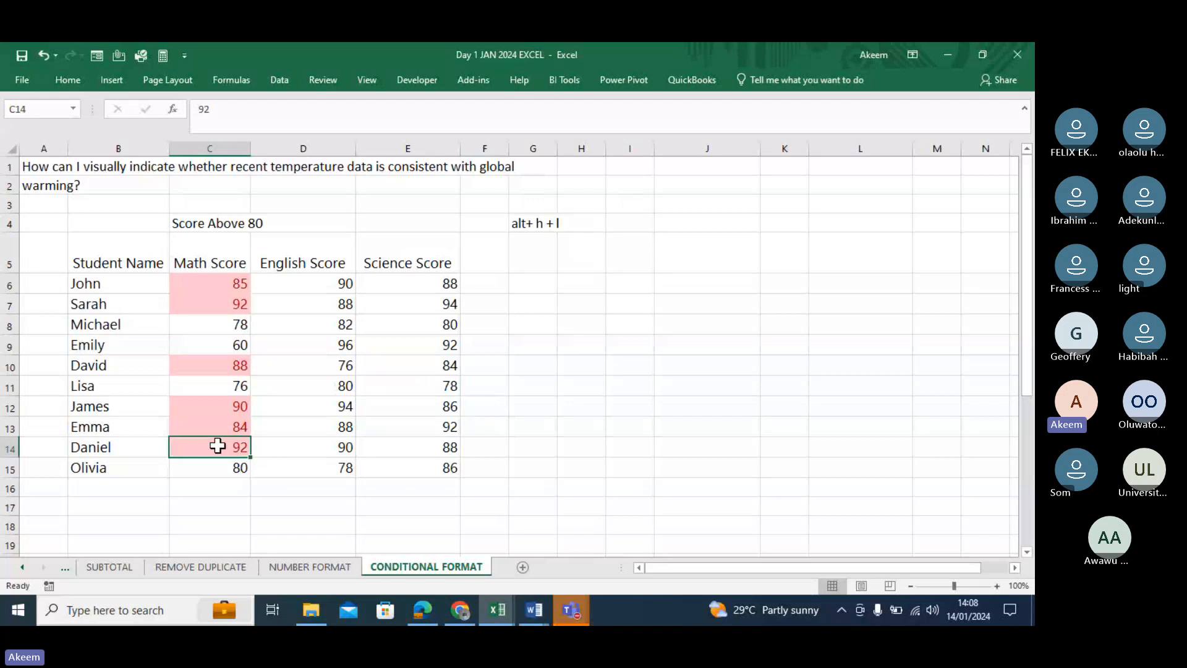
type("79")
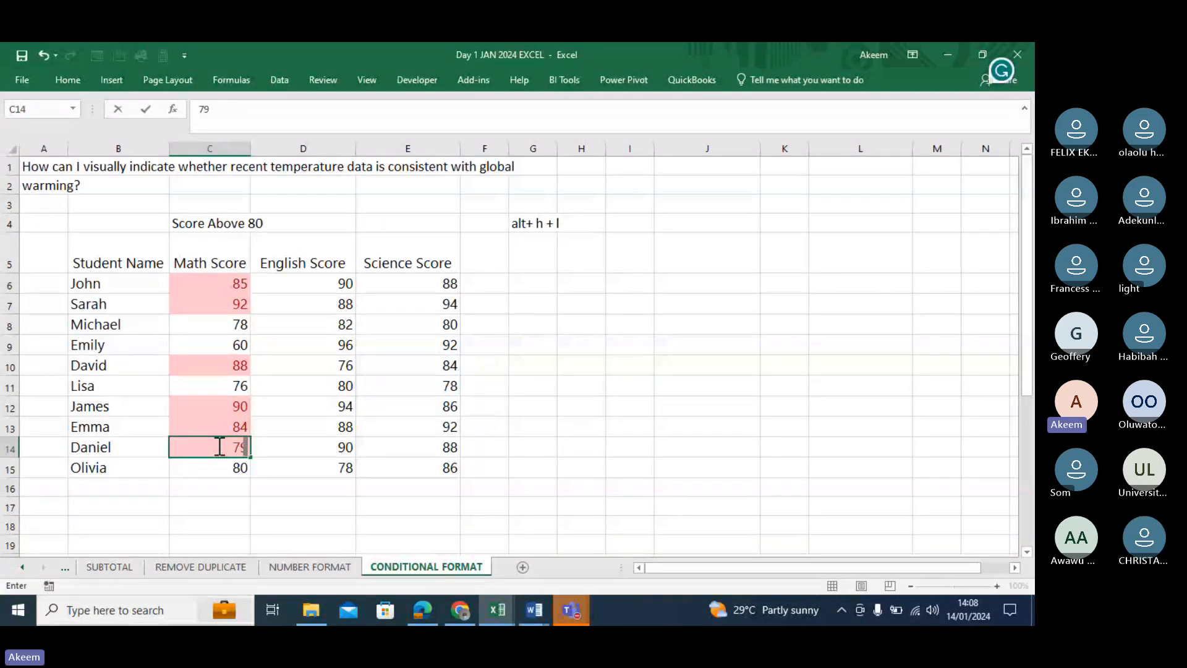
key("Return")
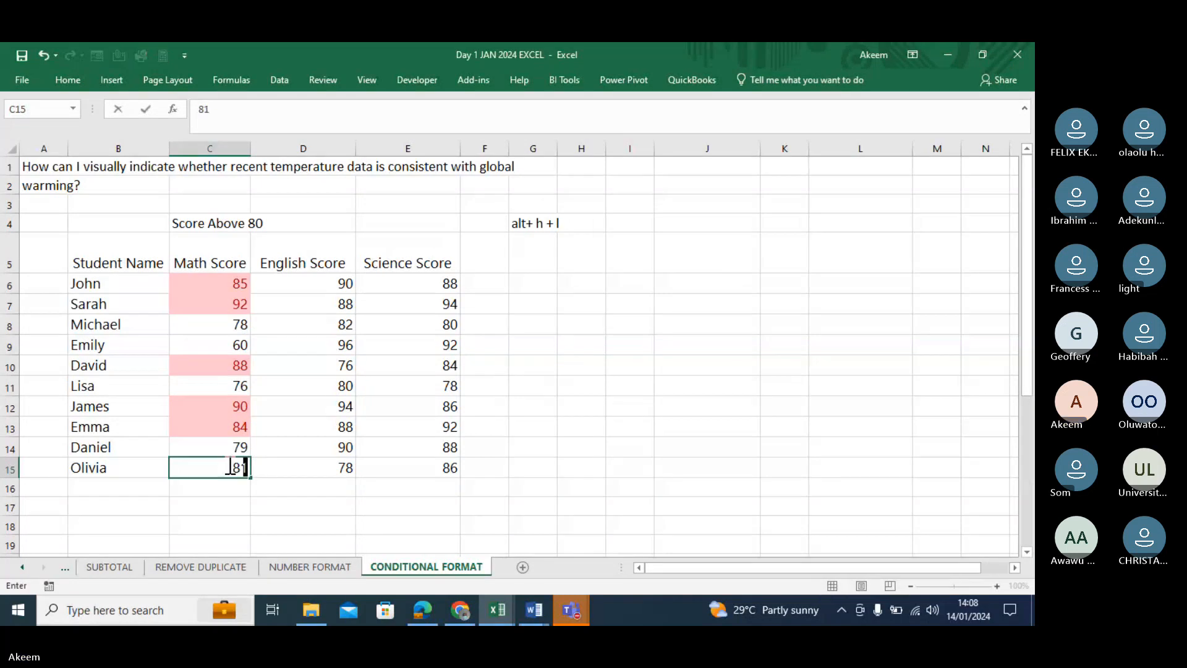
type("81")
key("Return")
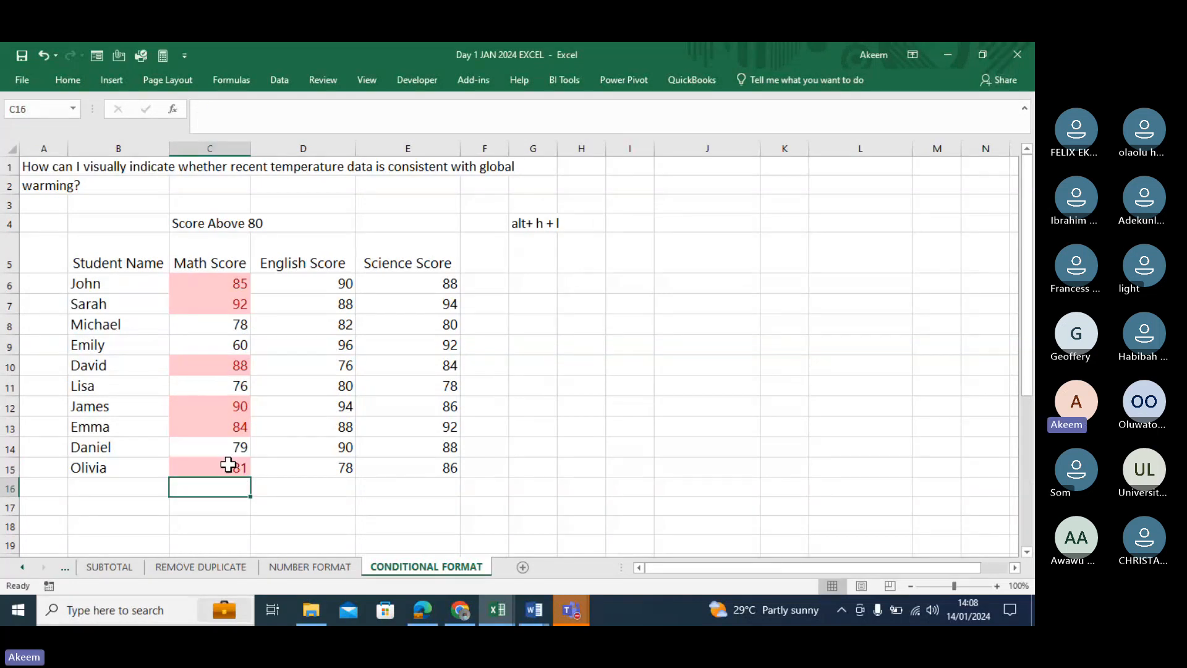
left_click_drag(218, 281, 224, 468)
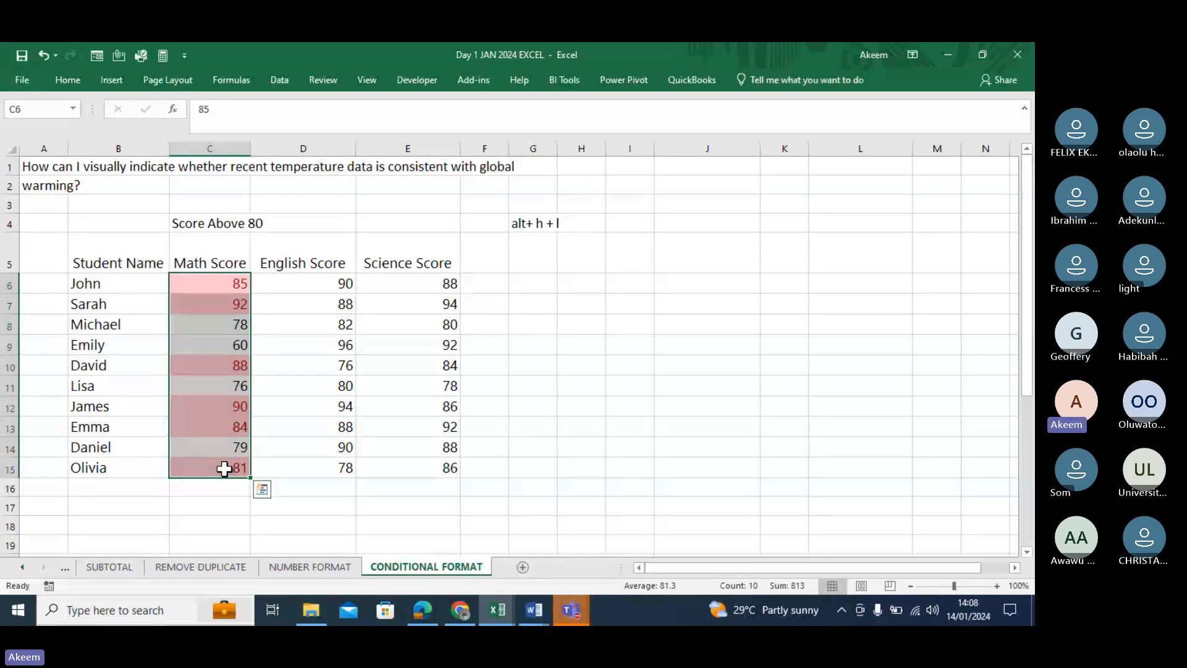
left_click(329, 281)
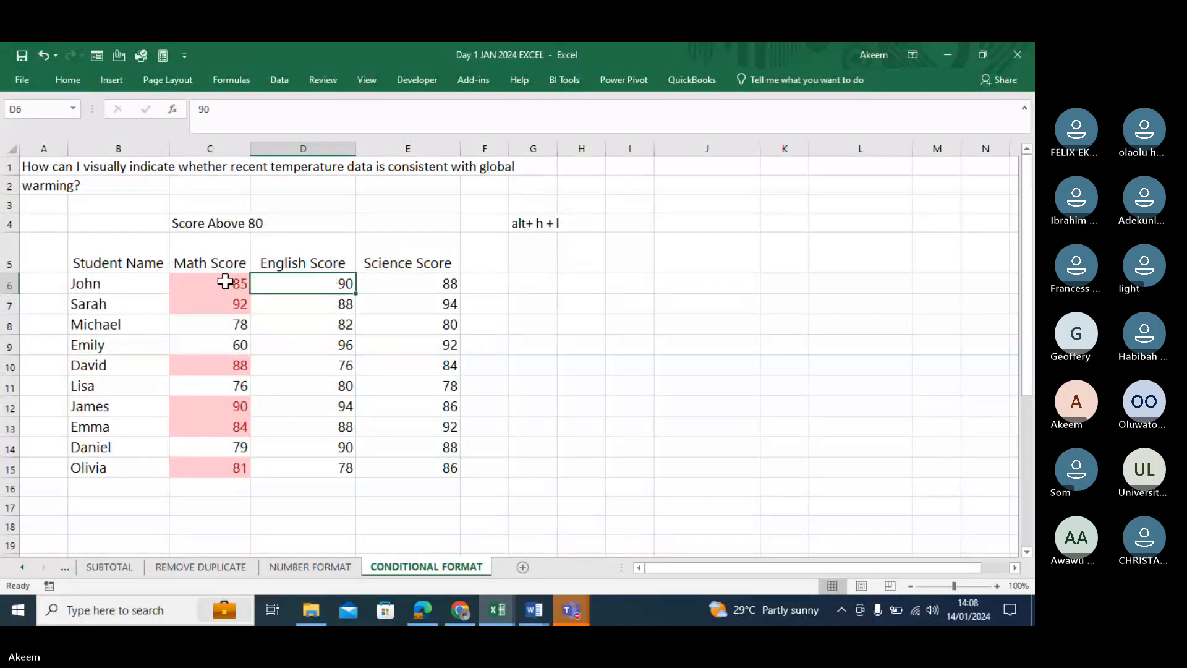
left_click_drag(233, 283, 233, 473)
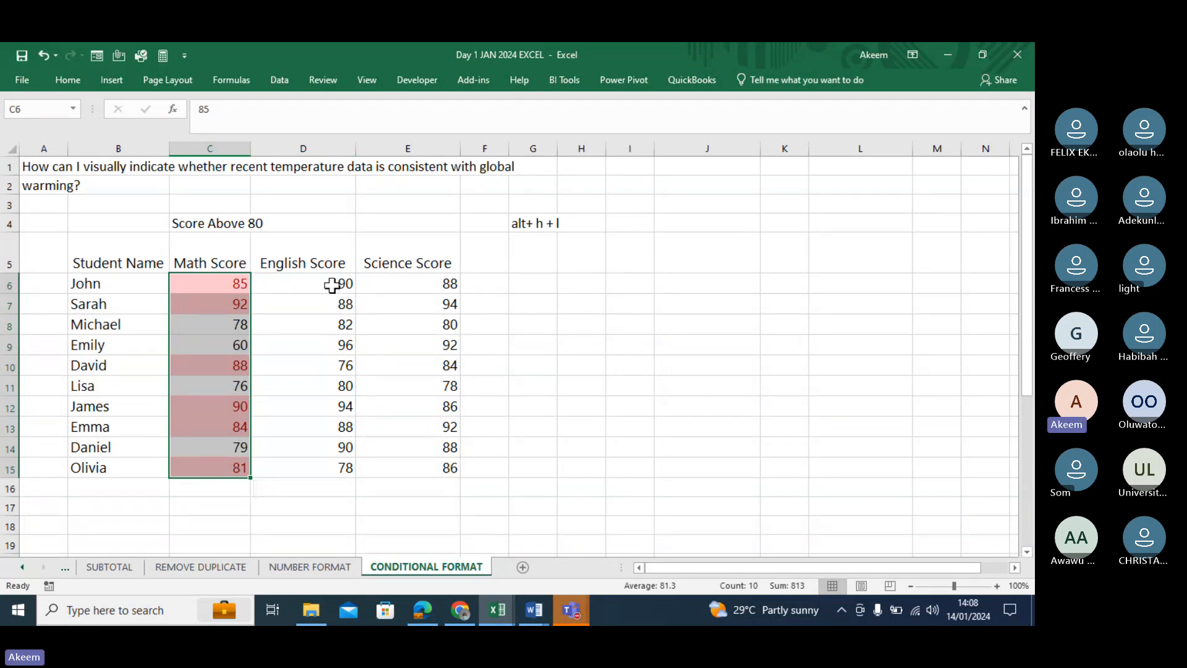
Highlight the English scores in D6:D15 that are less than 80 with Yellow Fill with Dark Yellow Text.
left_click_drag(333, 288, 337, 468)
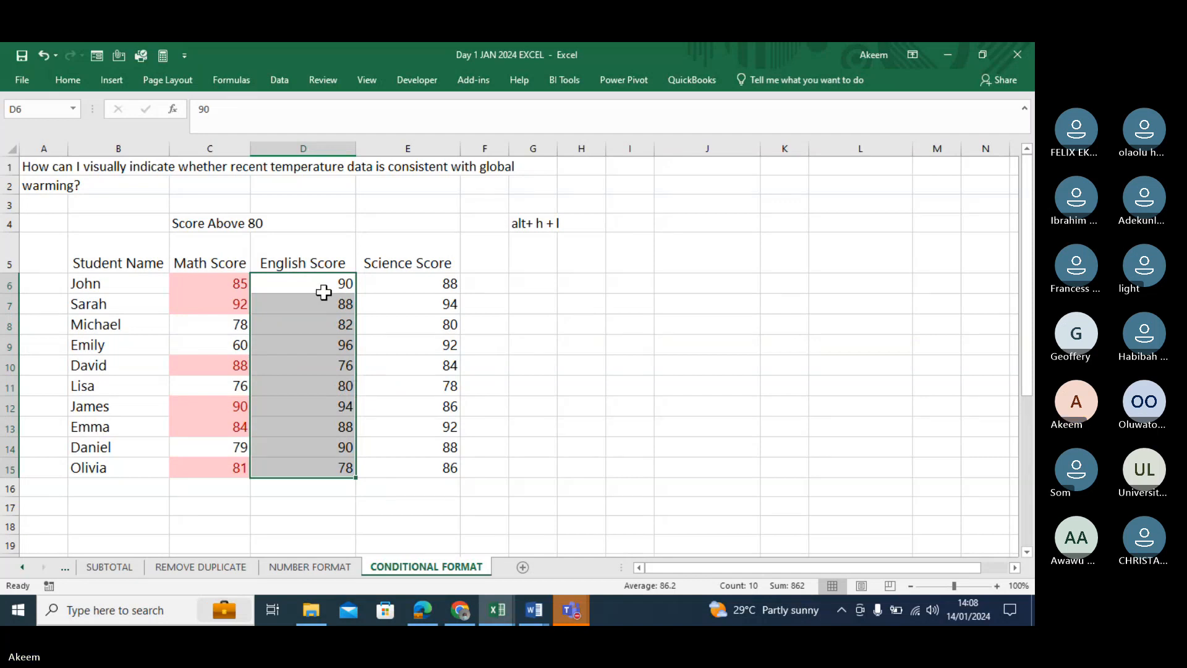
key("alt+h")
key("l")
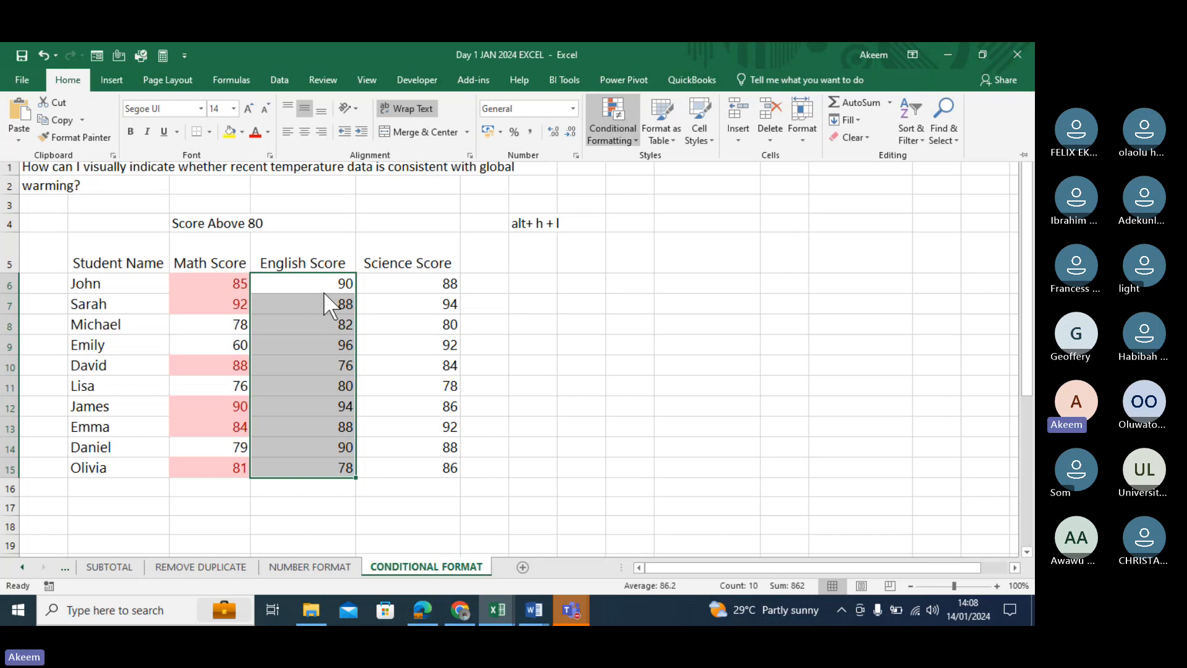
mouse_move(681, 161)
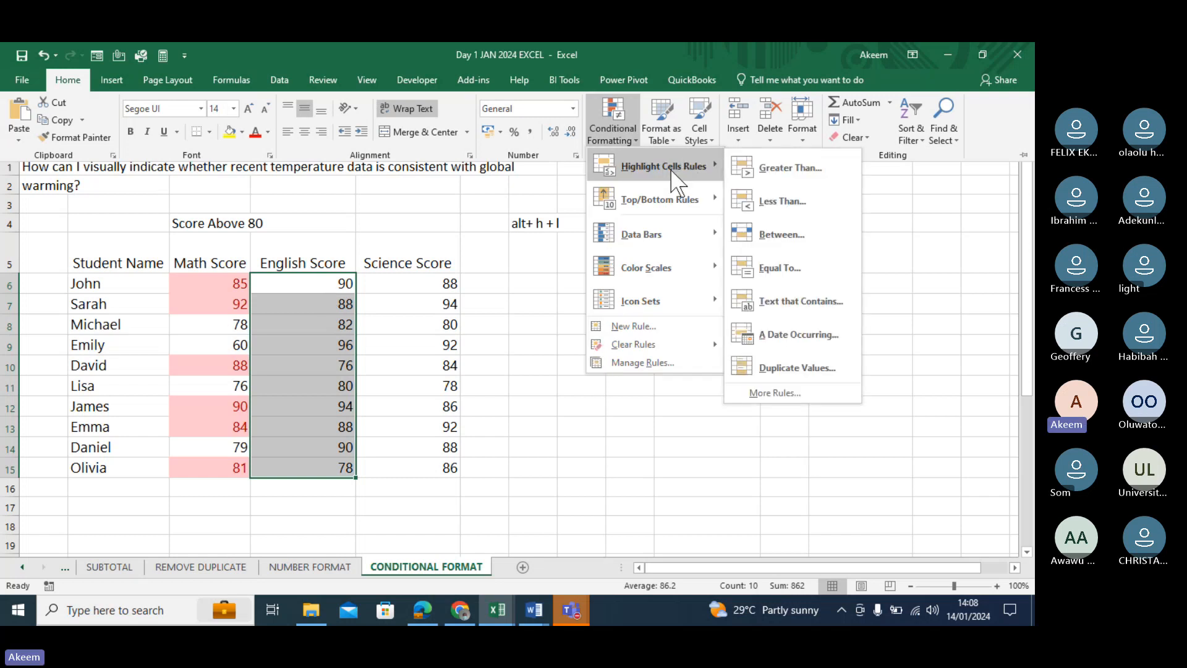
left_click(782, 201)
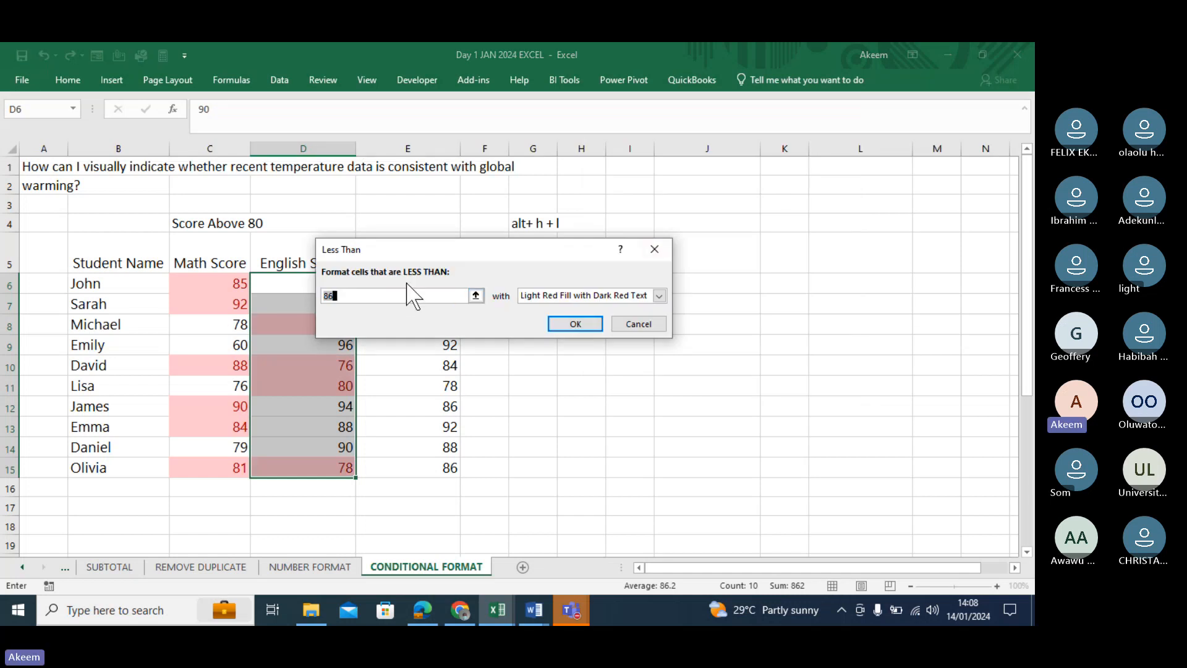
key("BackSpace")
key("BackSpace")
type("8")
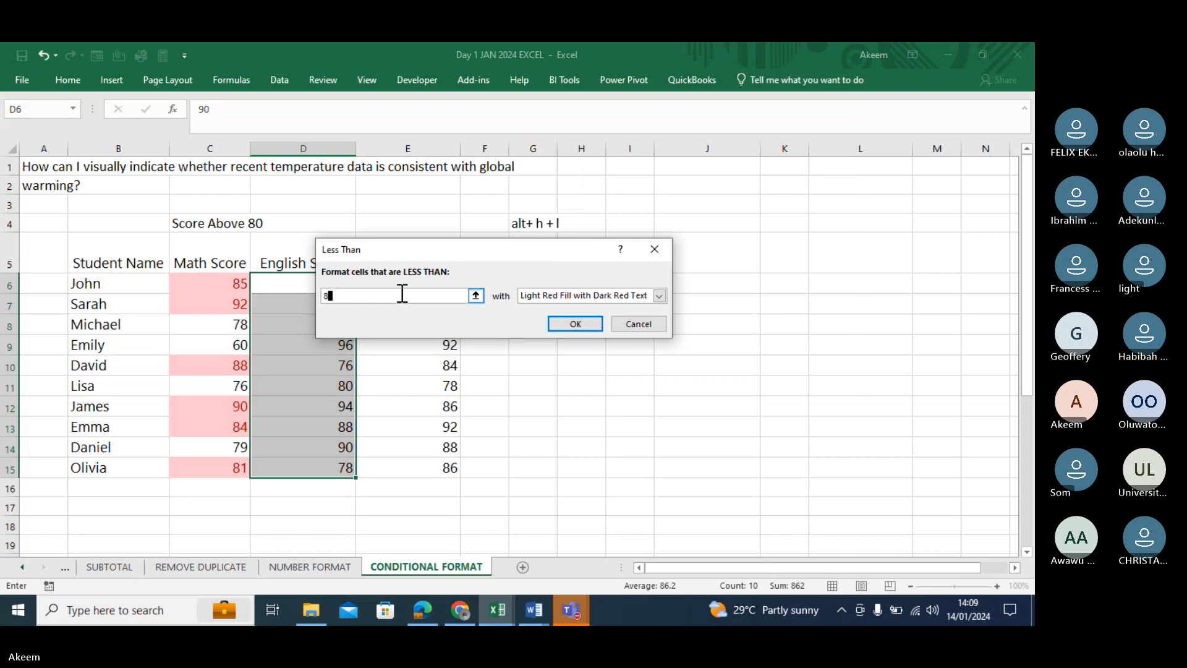
type("0")
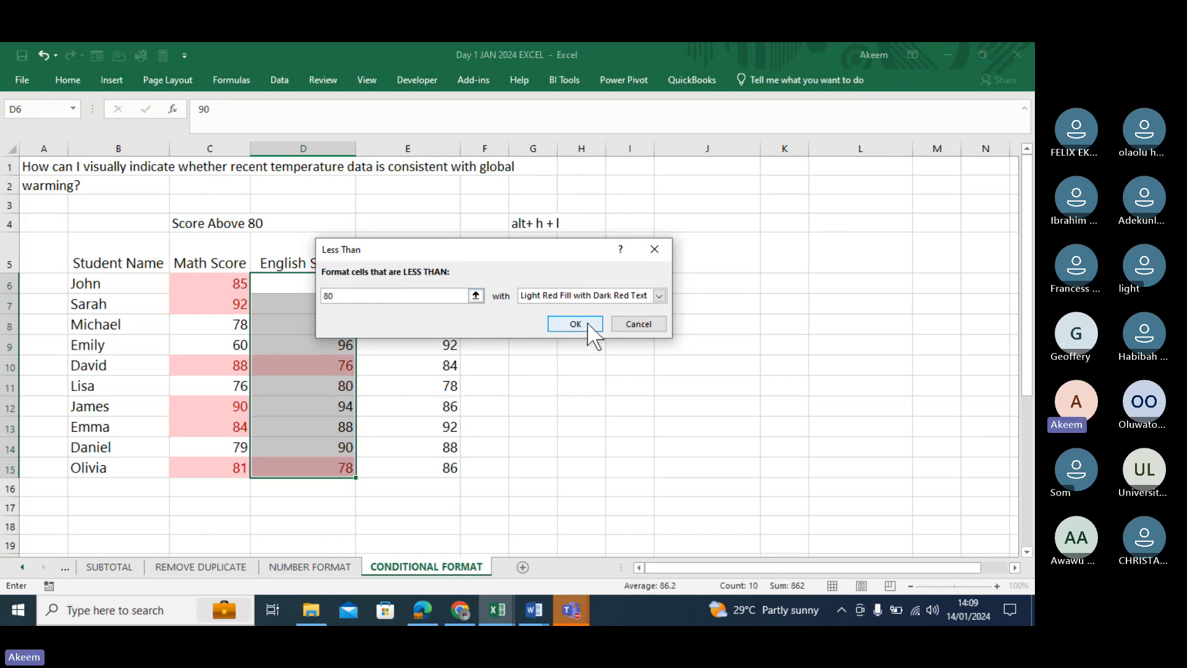
left_click(659, 297)
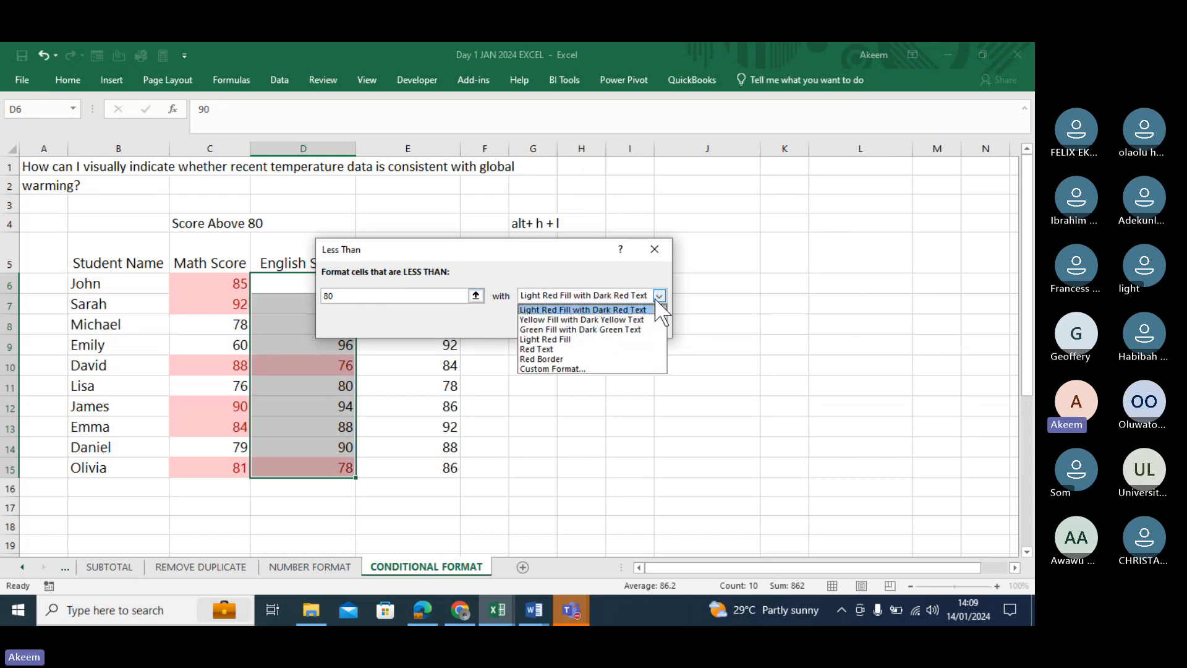
left_click(581, 319)
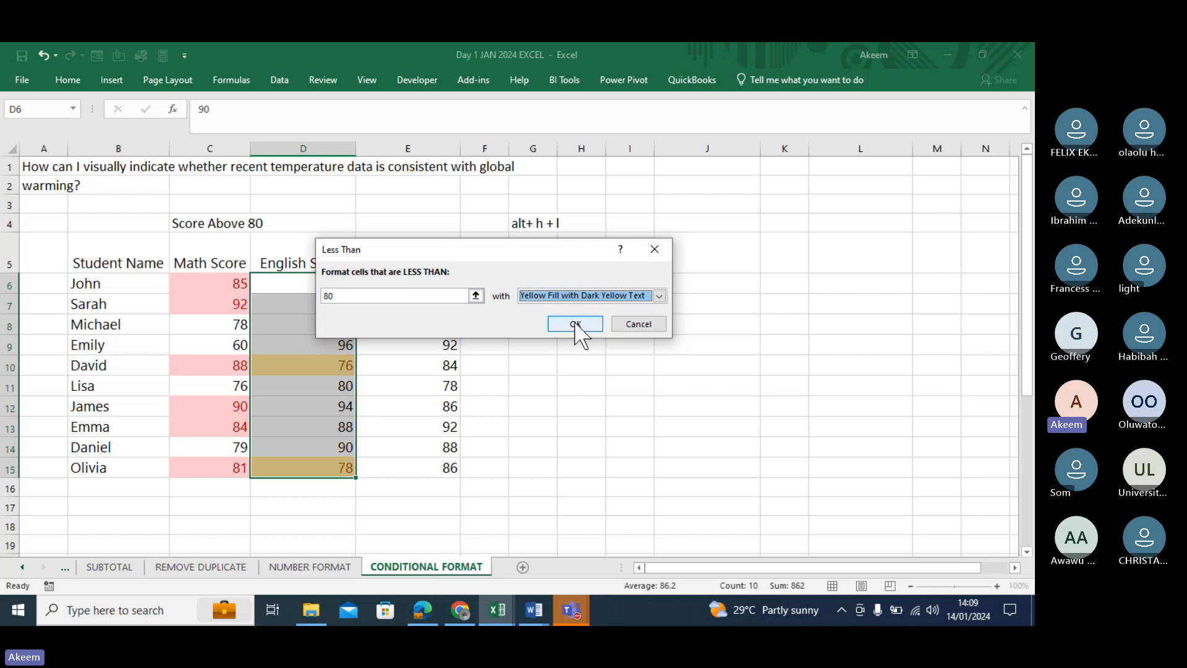
left_click(575, 324)
left_click(282, 320)
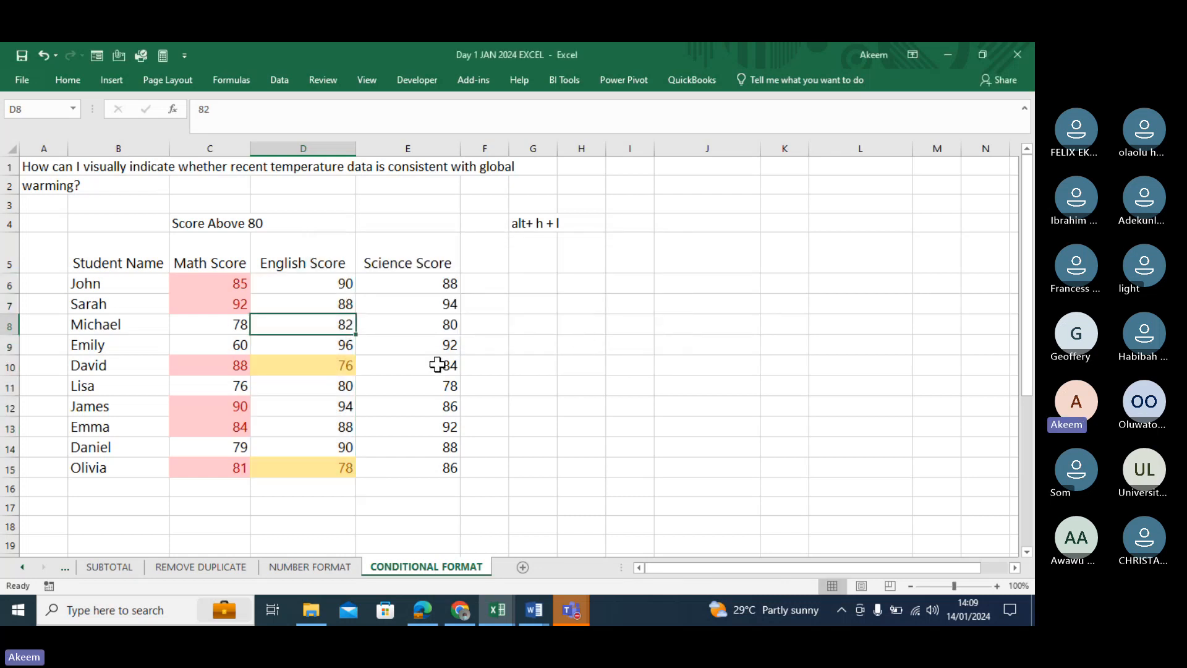
Change the English score in cell D14 to 56 to test the less-than rule.
left_click(330, 283)
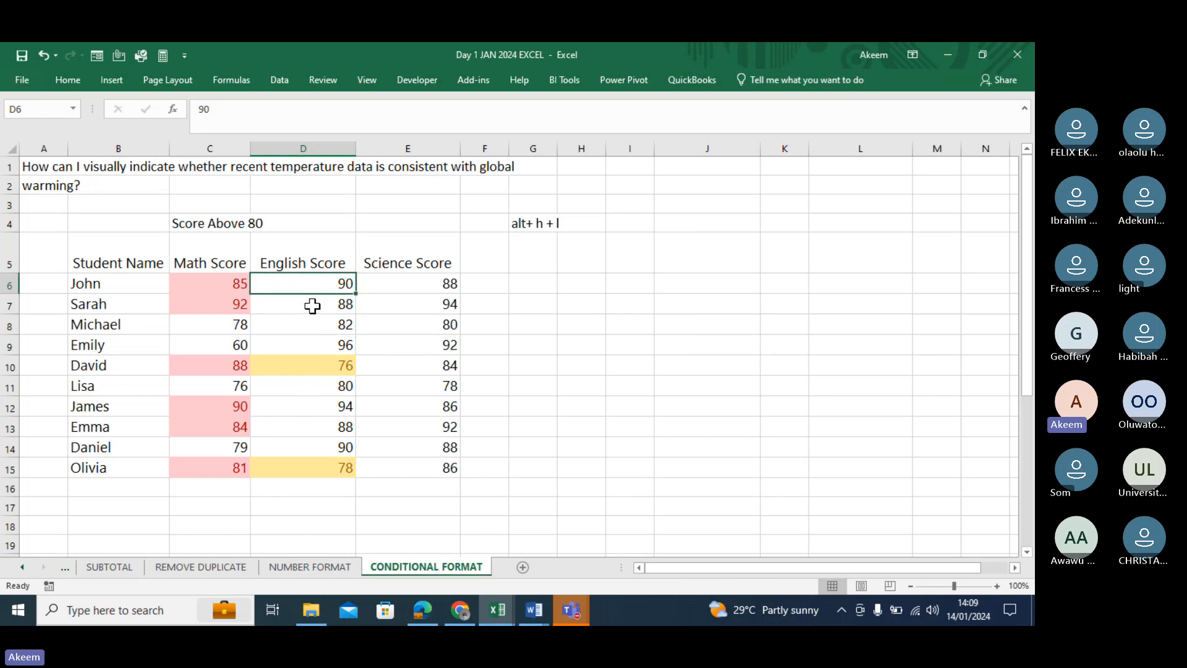
left_click(312, 305)
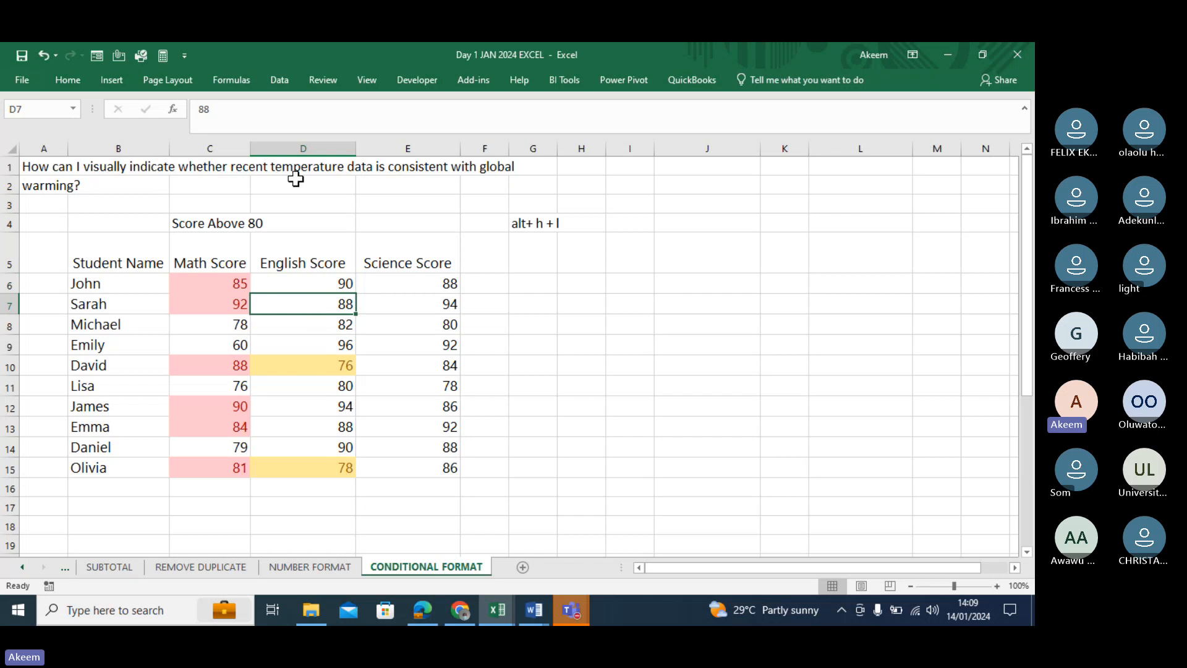
left_click(296, 149)
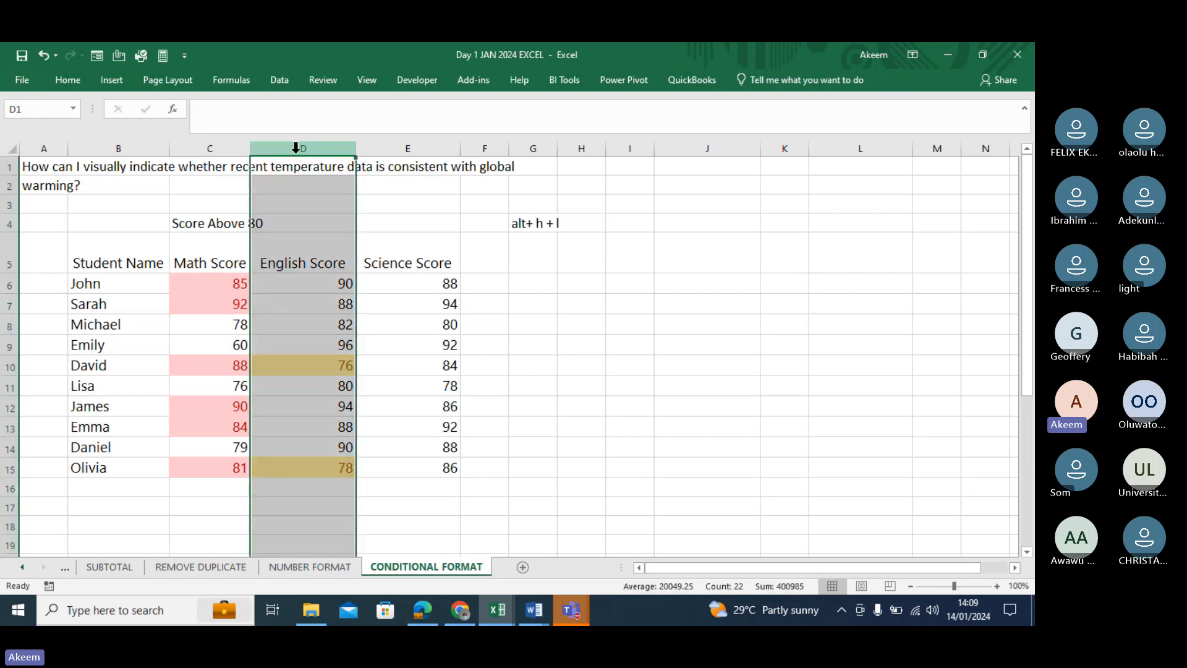
left_click(316, 303)
left_click(316, 444)
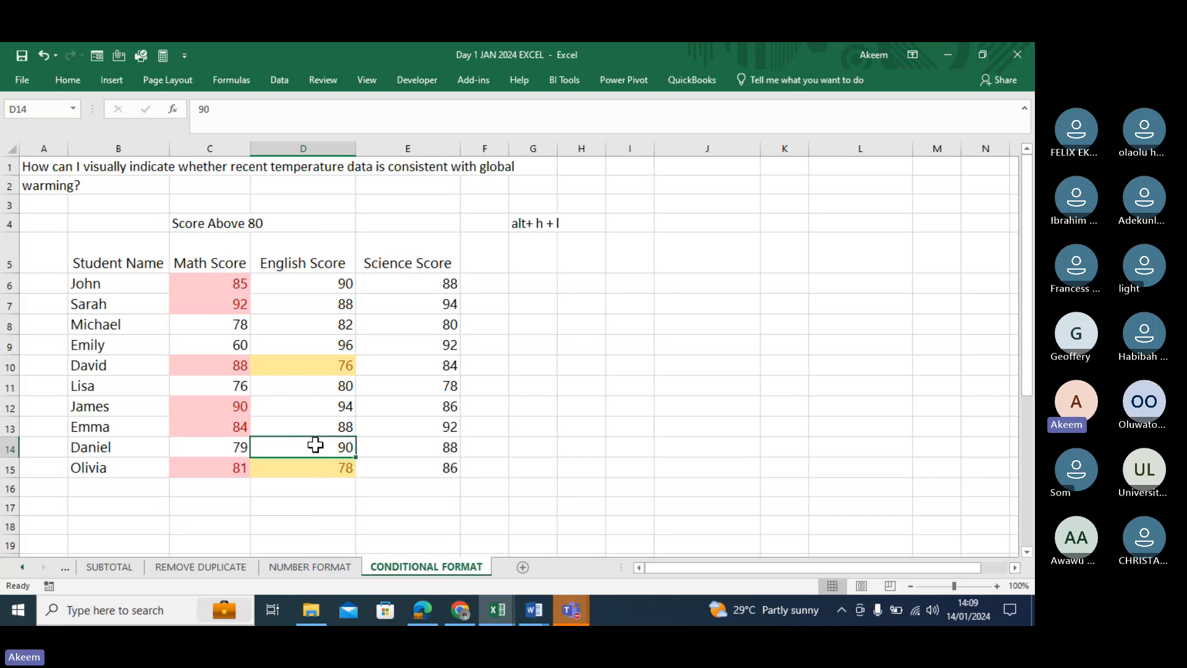
type("56")
key("Return")
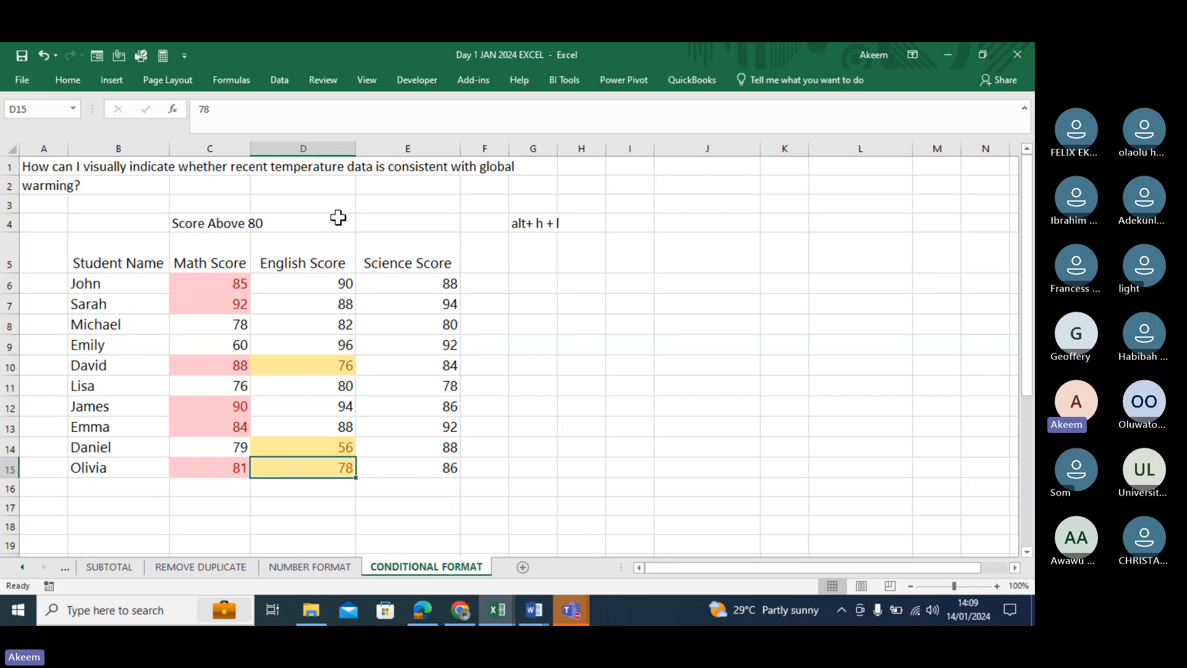
Change the English score in cell D7 to 78 as another test of the rule.
left_click(323, 283)
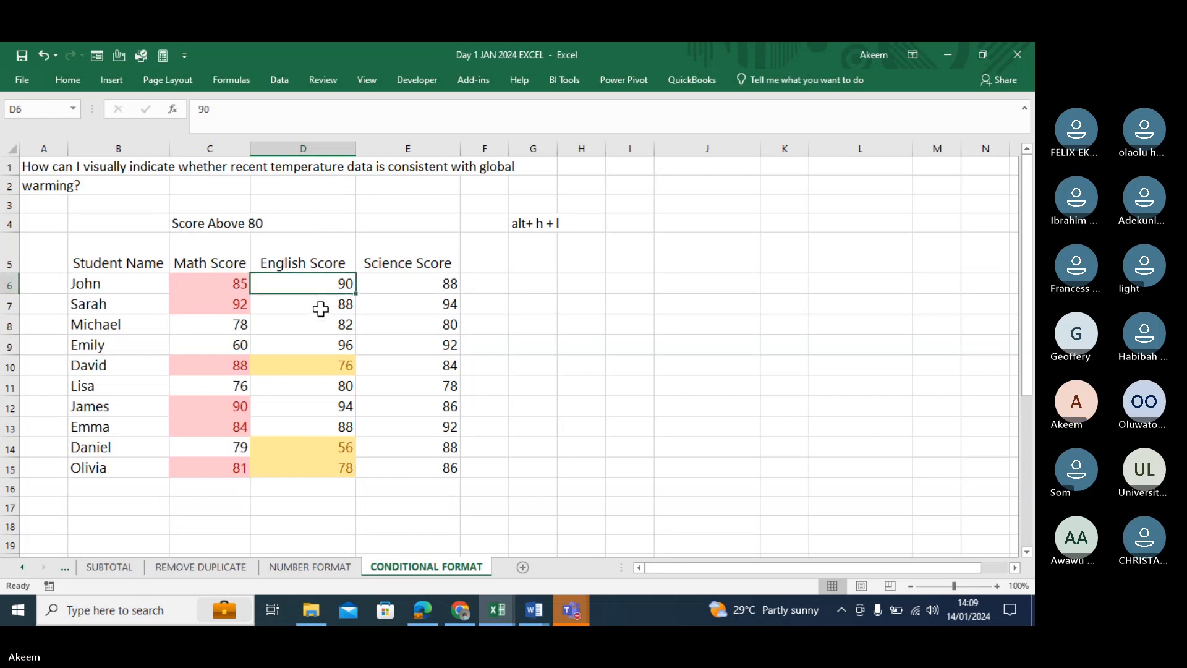
left_click(320, 307)
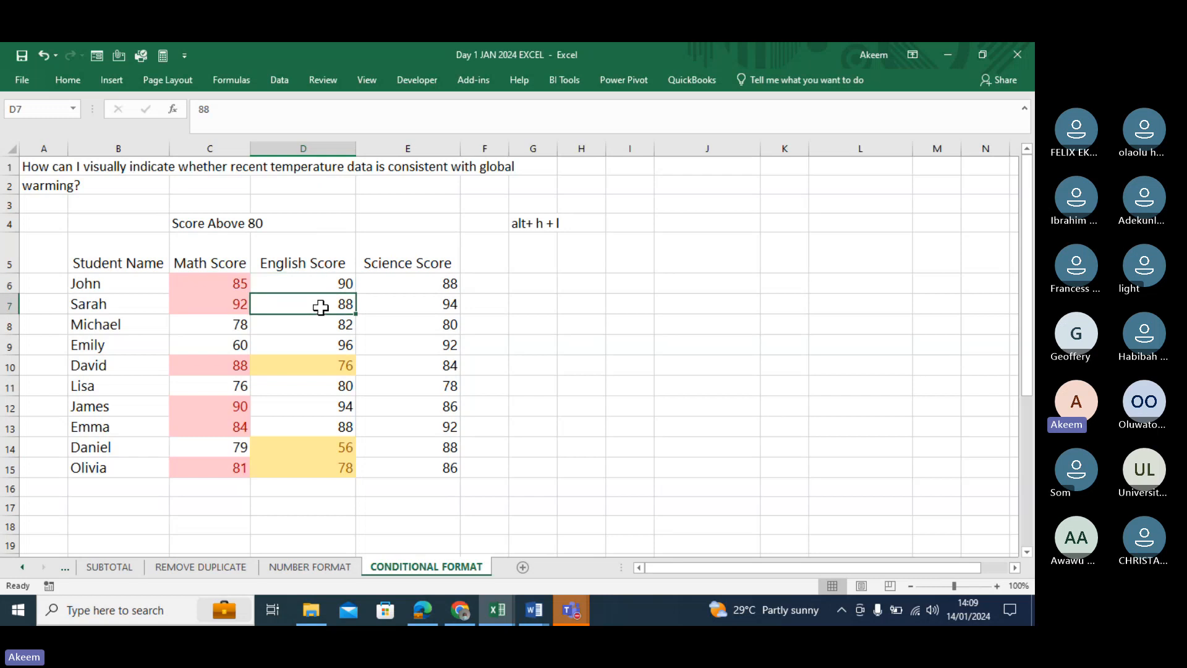
type("78")
key("Return")
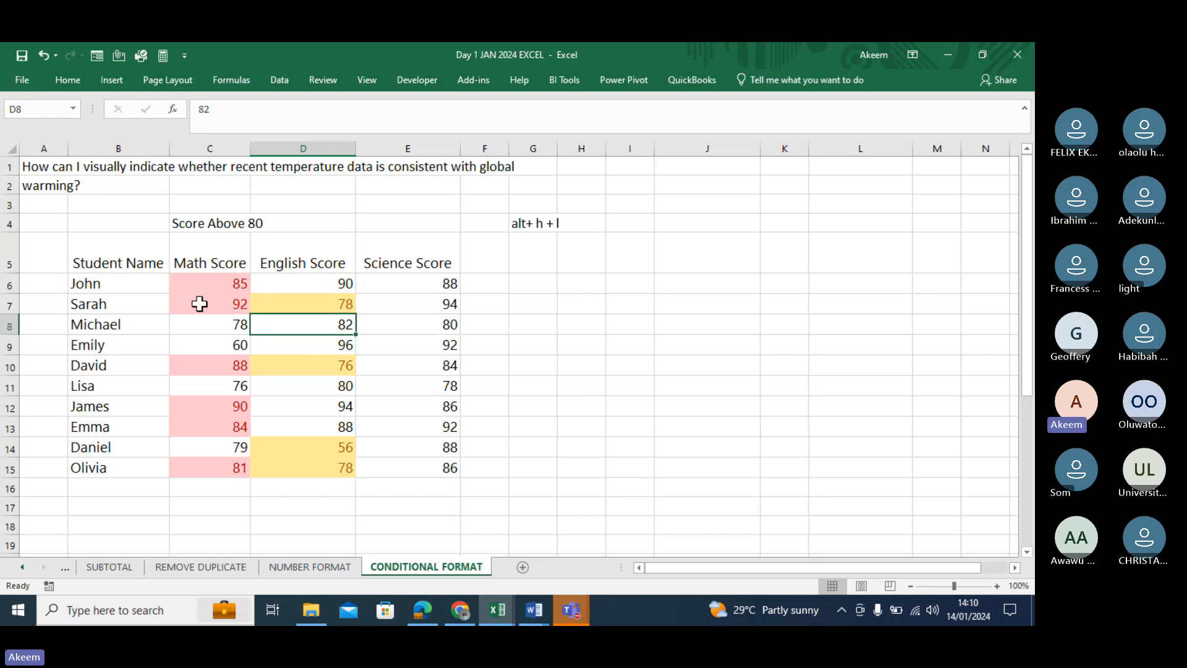
Format the student names in B6:B15 that contain the text "mi" with Red Text.
left_click_drag(119, 275, 111, 472)
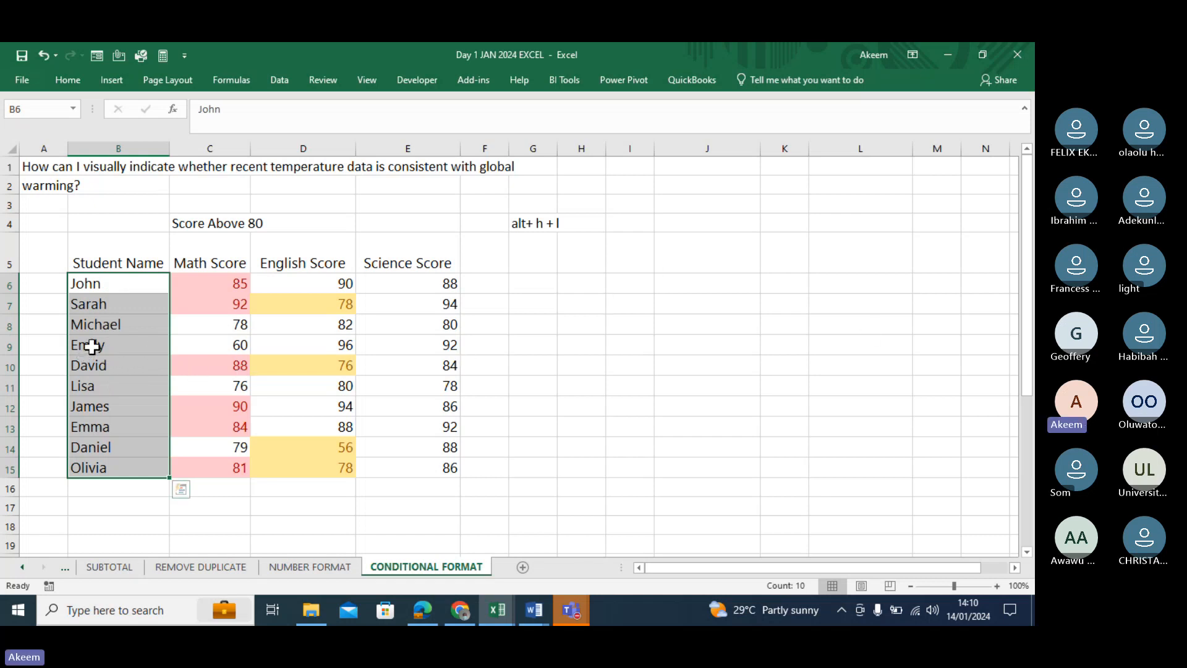
left_click(95, 321)
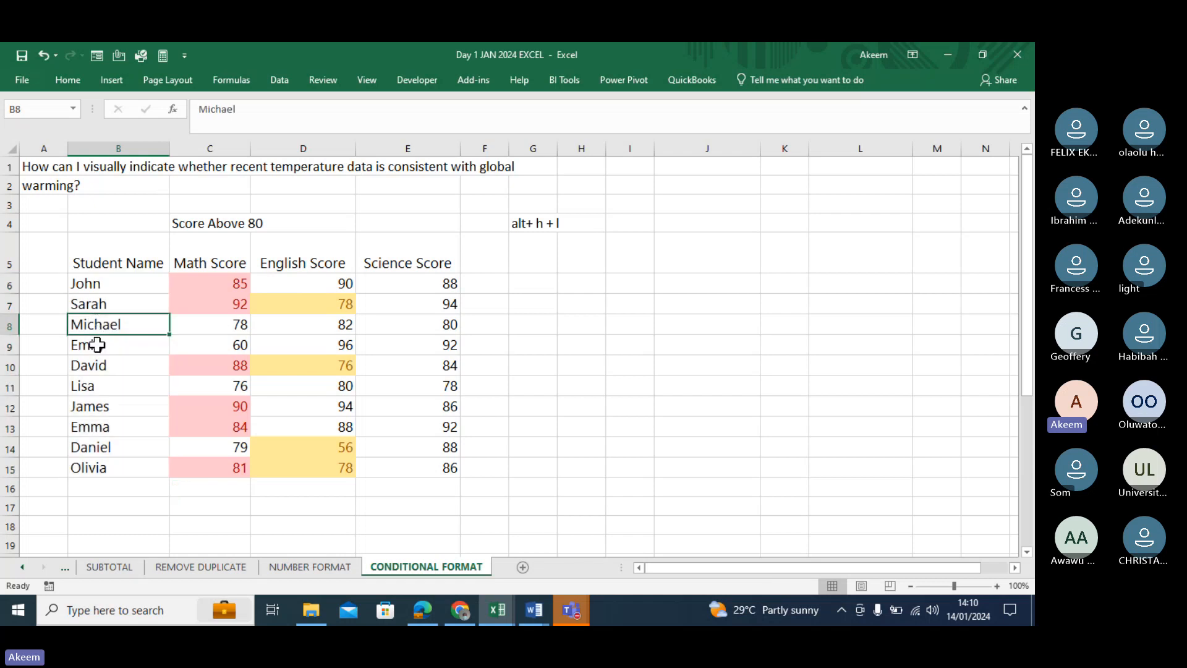
left_click(97, 344)
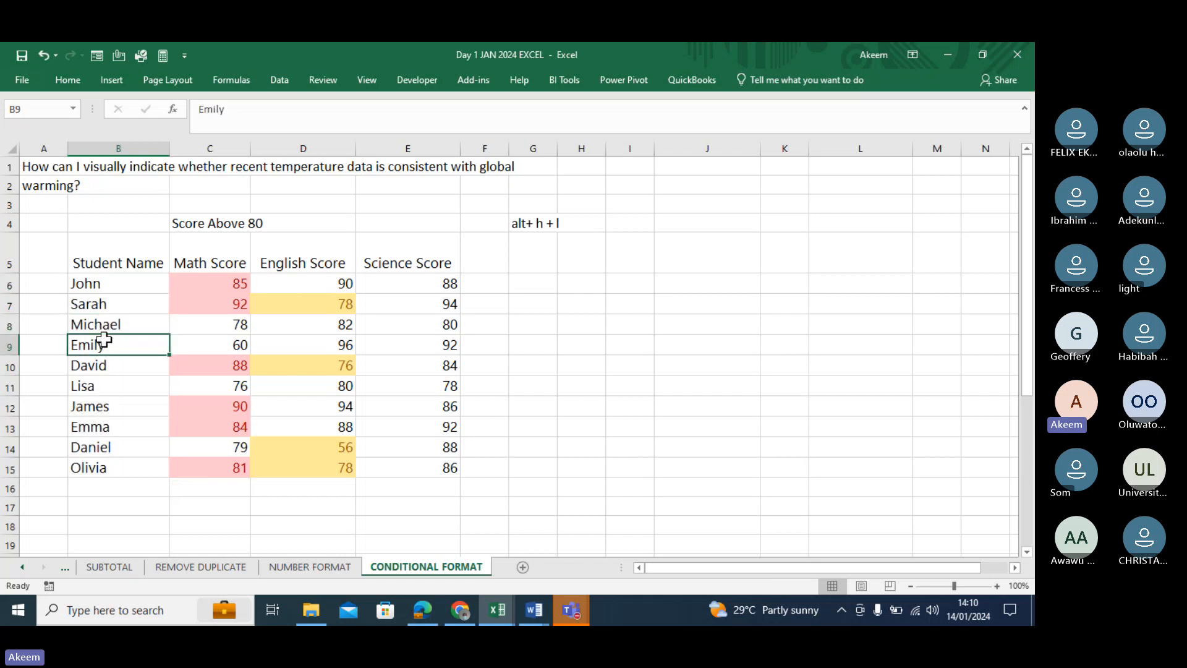
left_click_drag(110, 281, 110, 465)
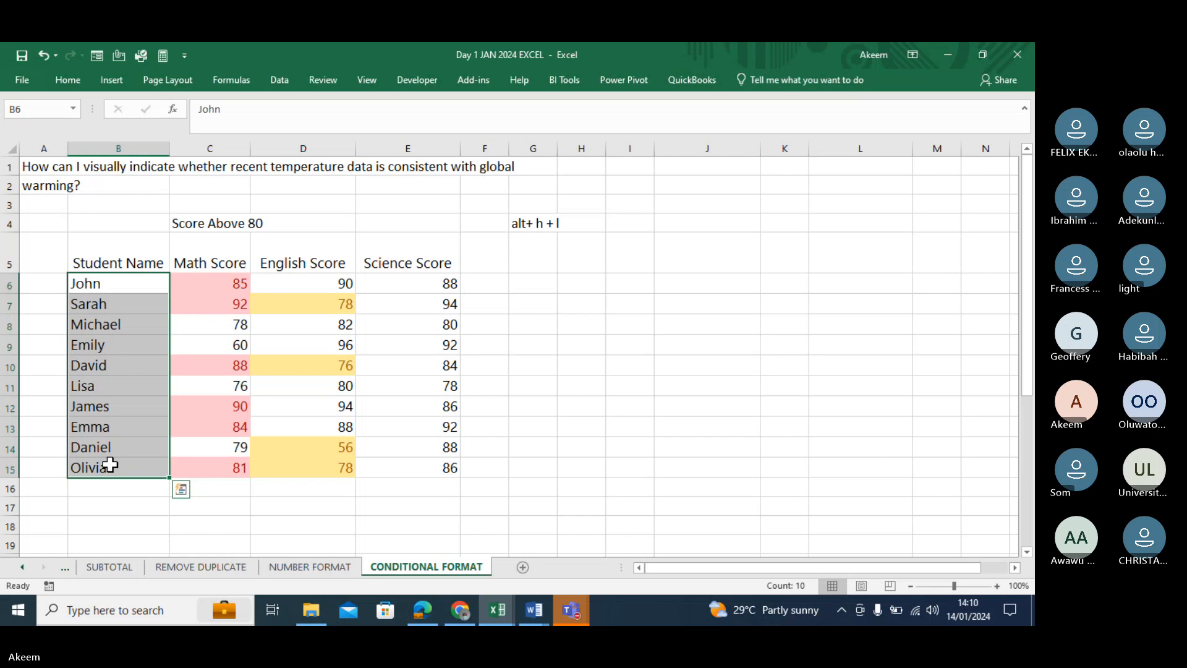
key("alt+h")
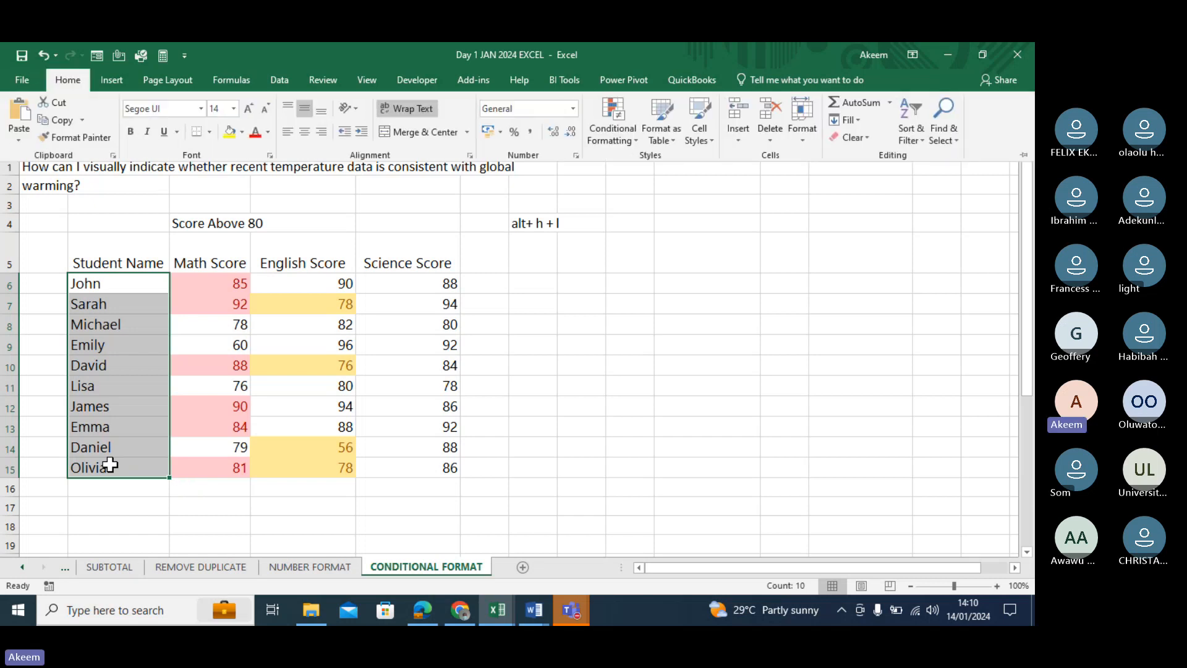
key("l")
mouse_move(671, 185)
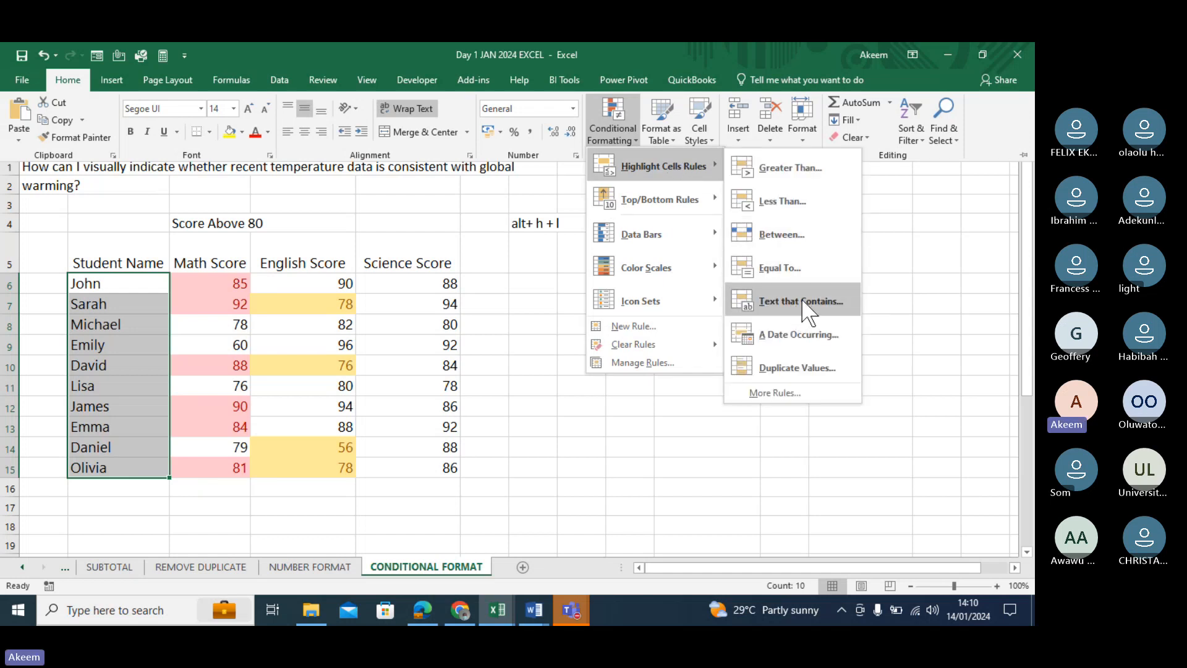
left_click(804, 298)
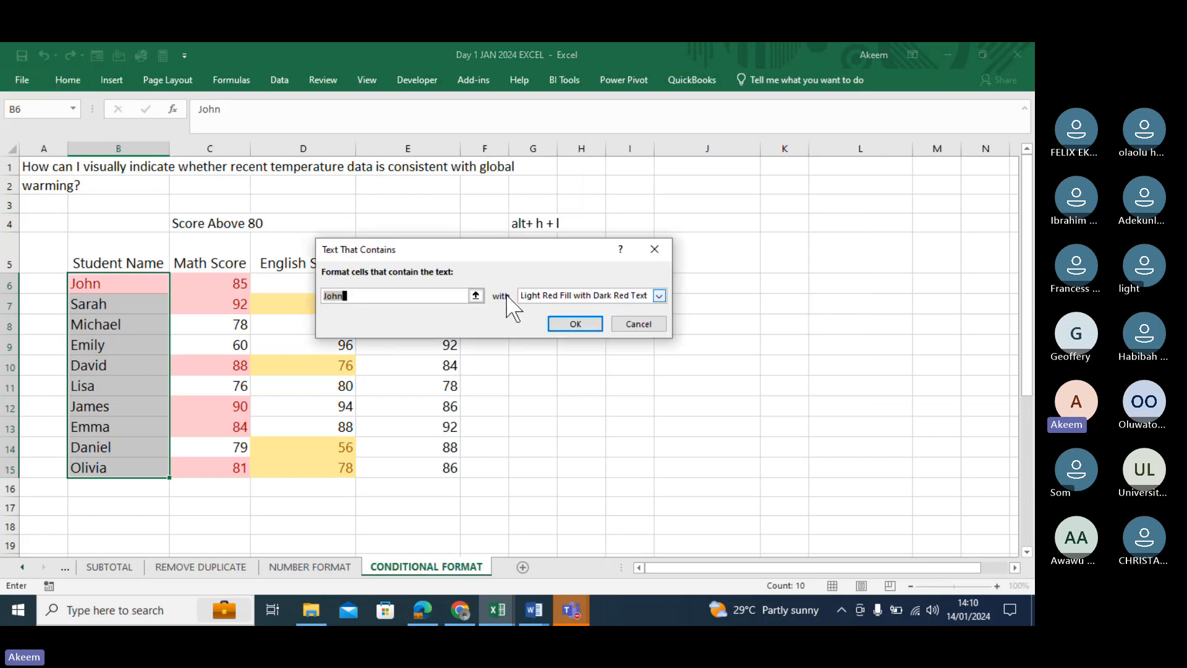
type("mi")
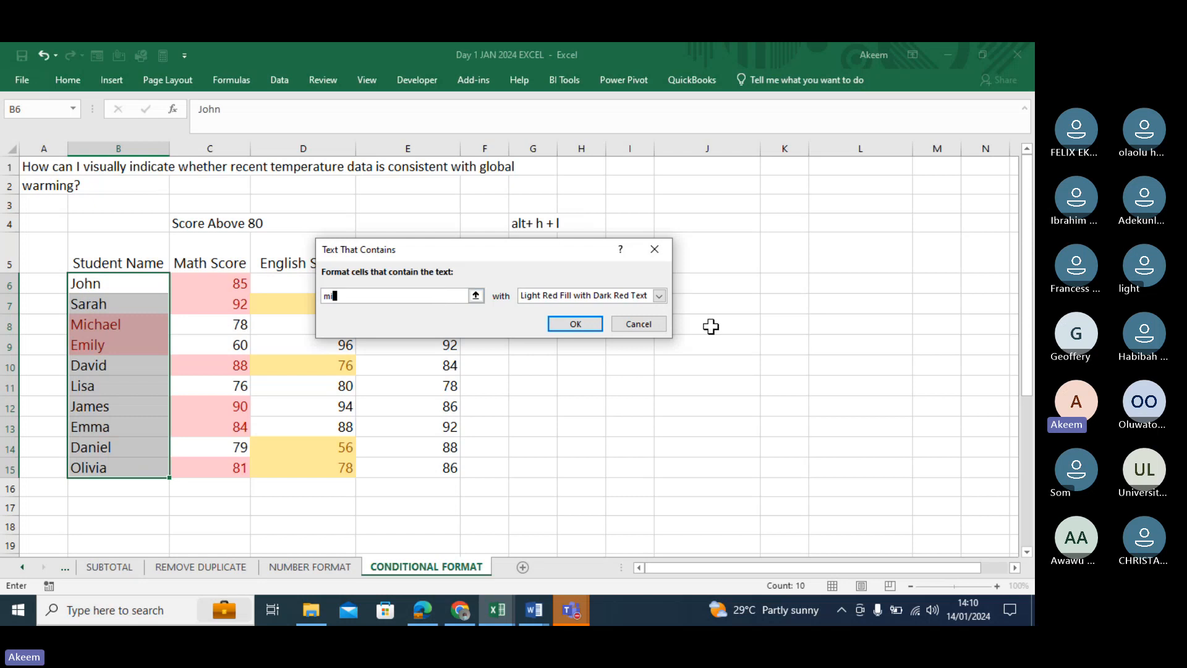
left_click(660, 296)
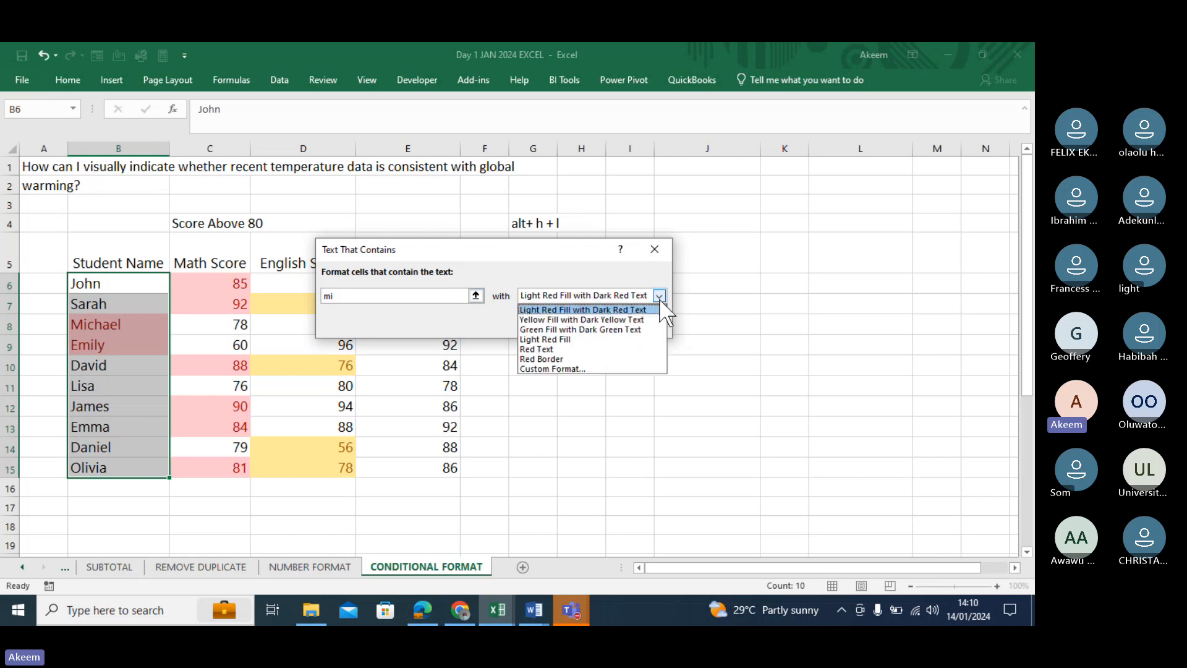
left_click(591, 349)
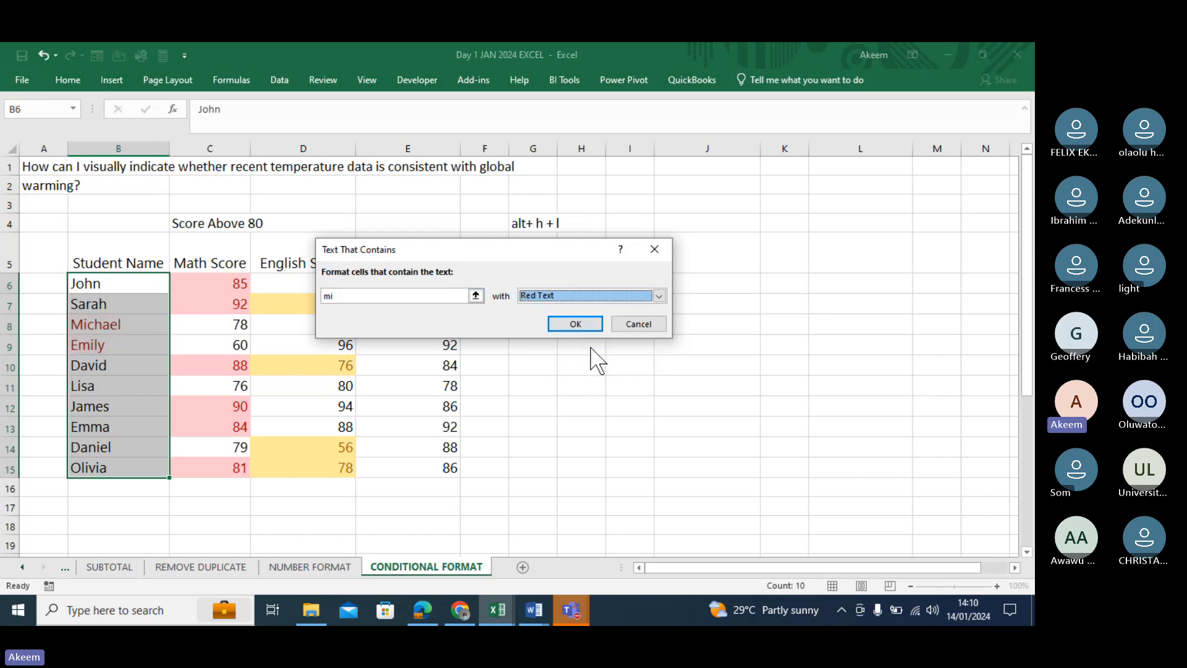
left_click(576, 321)
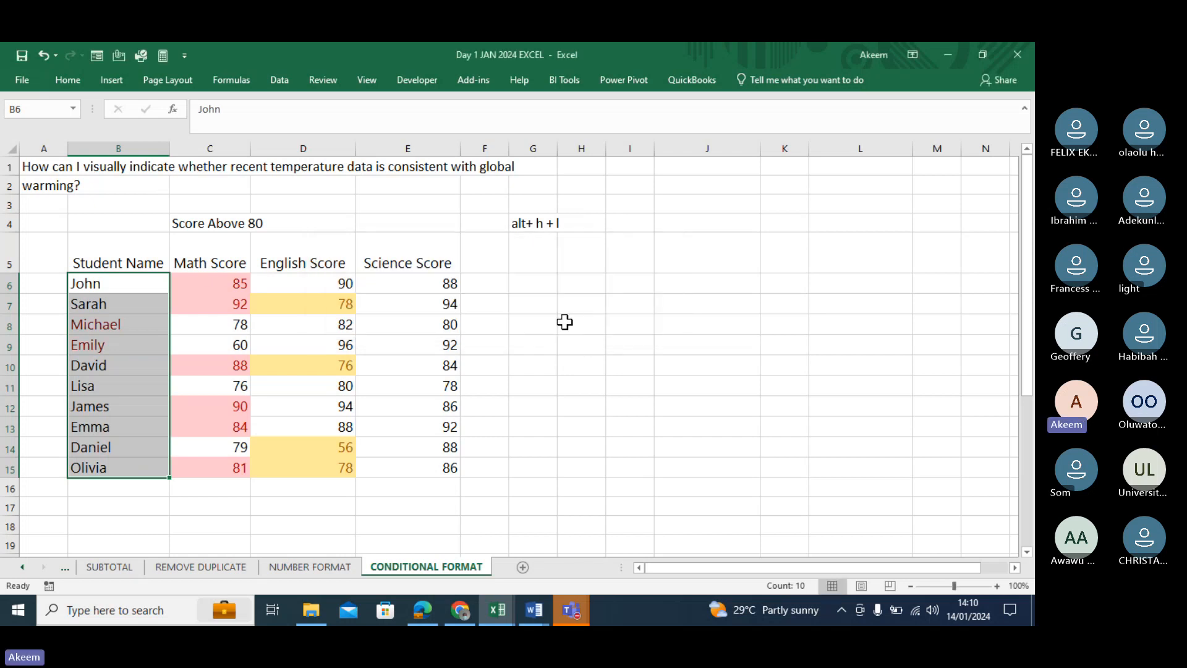
left_click(566, 323)
left_click_drag(111, 323, 117, 350)
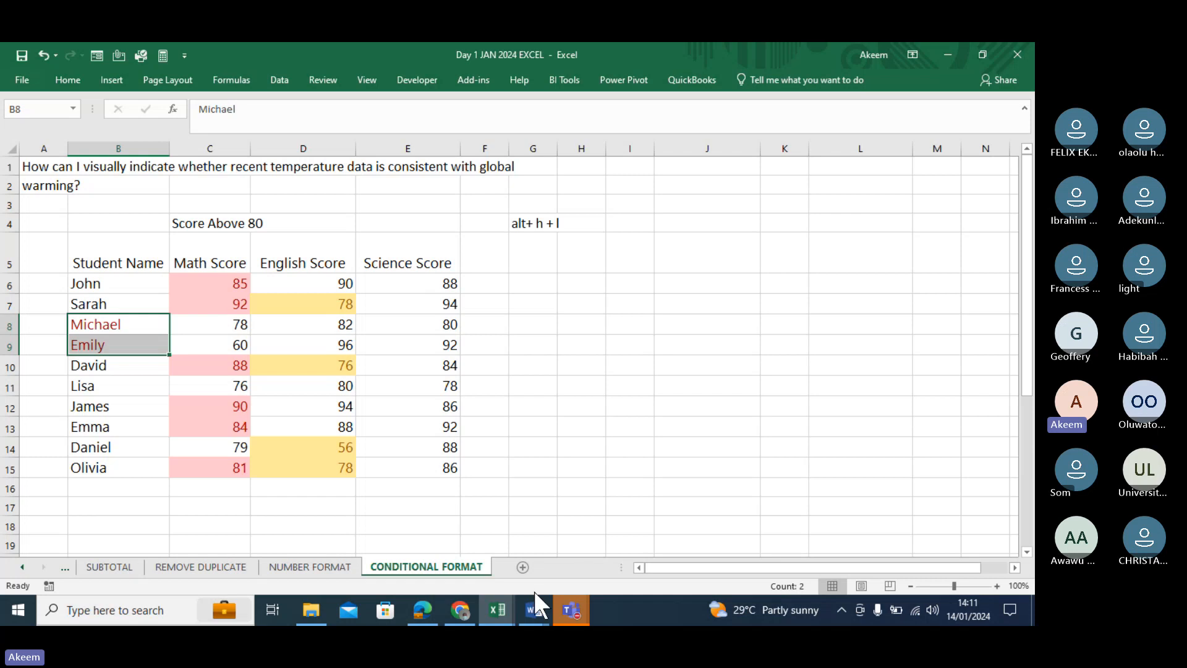
Check the Teams meeting window and the WhatsApp Web group chat in Chrome, returning to the Excel workbook after each.
mouse_move(571, 612)
left_click(584, 559)
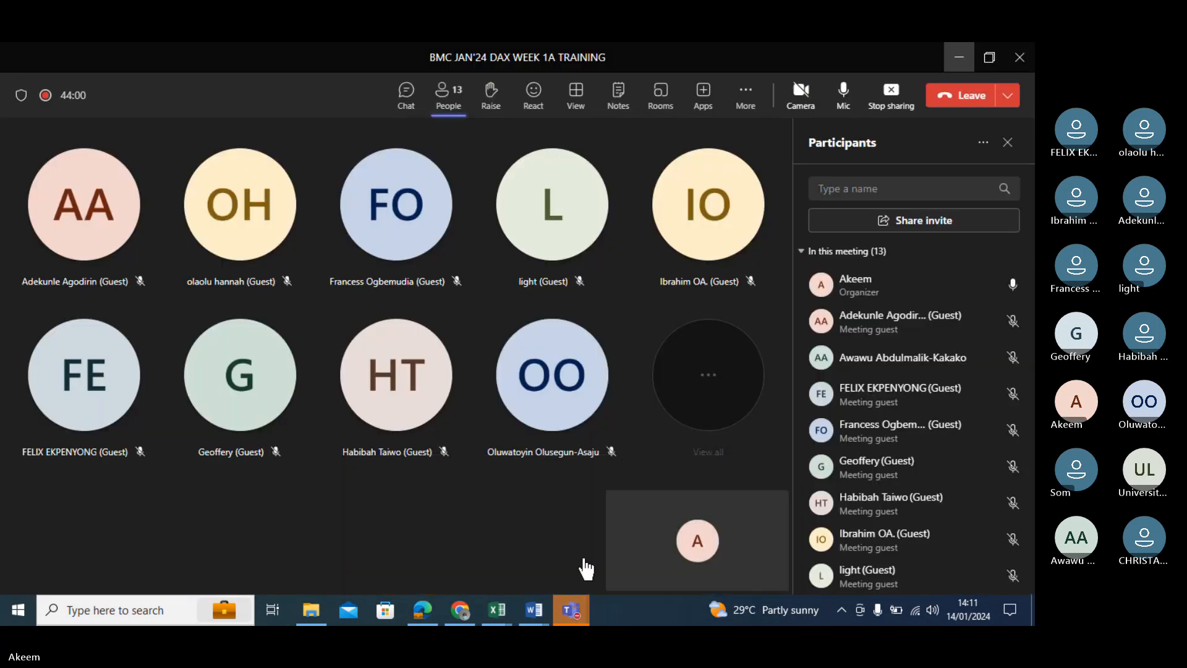
left_click(959, 62)
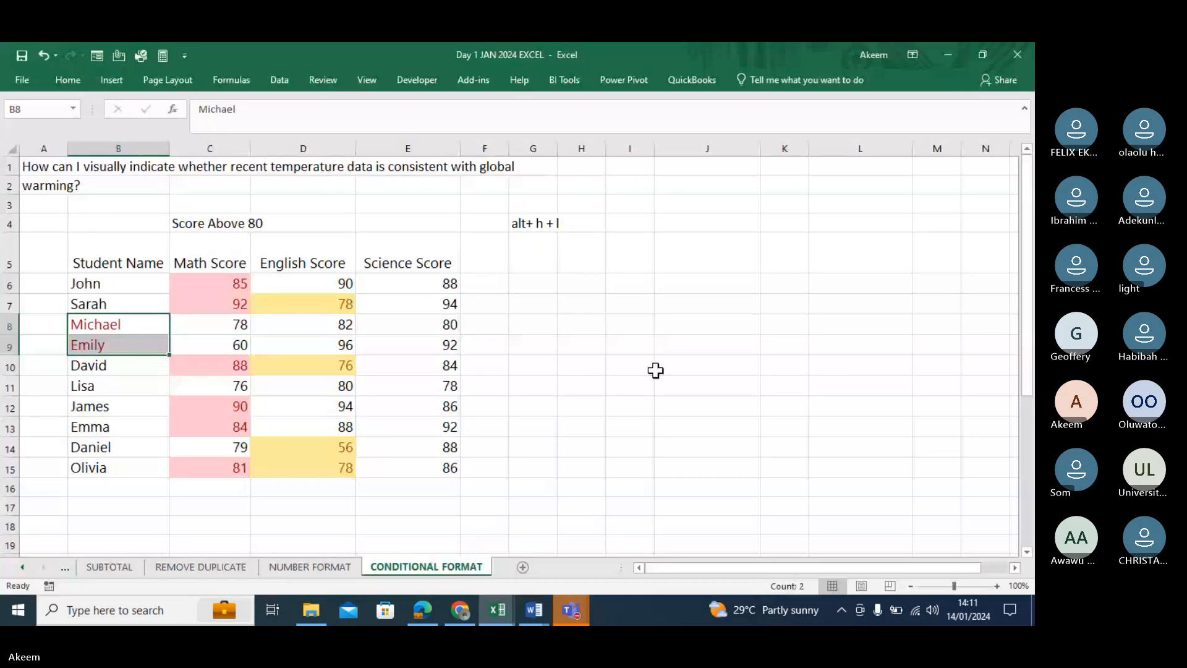
left_click(501, 386)
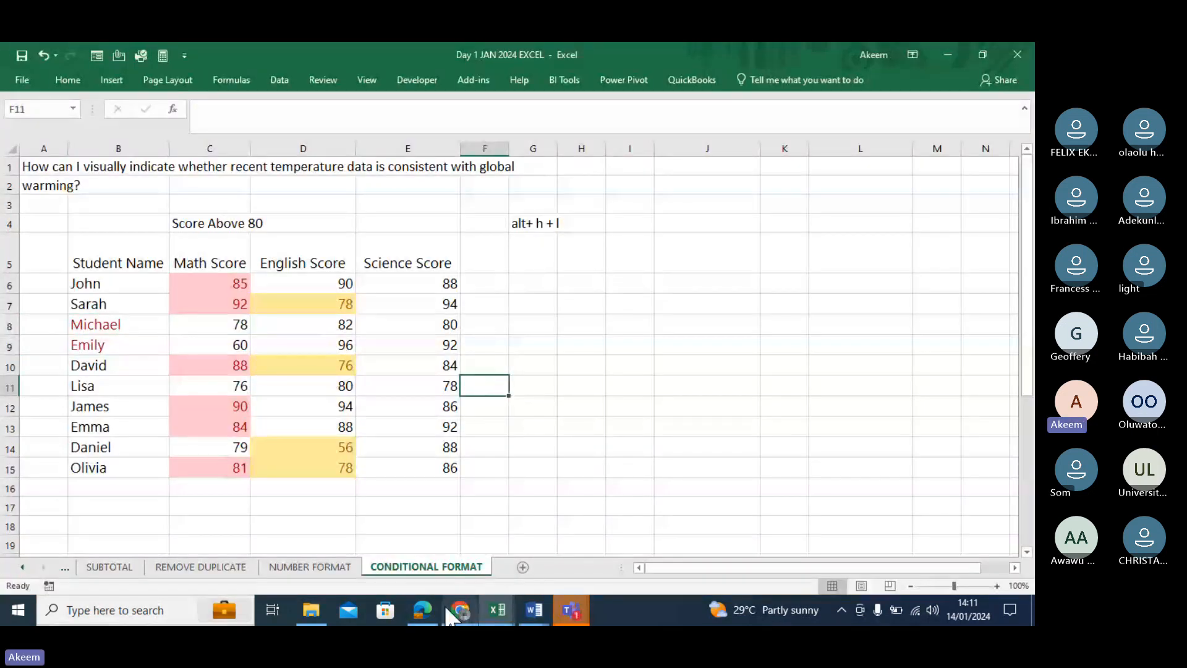
left_click(459, 611)
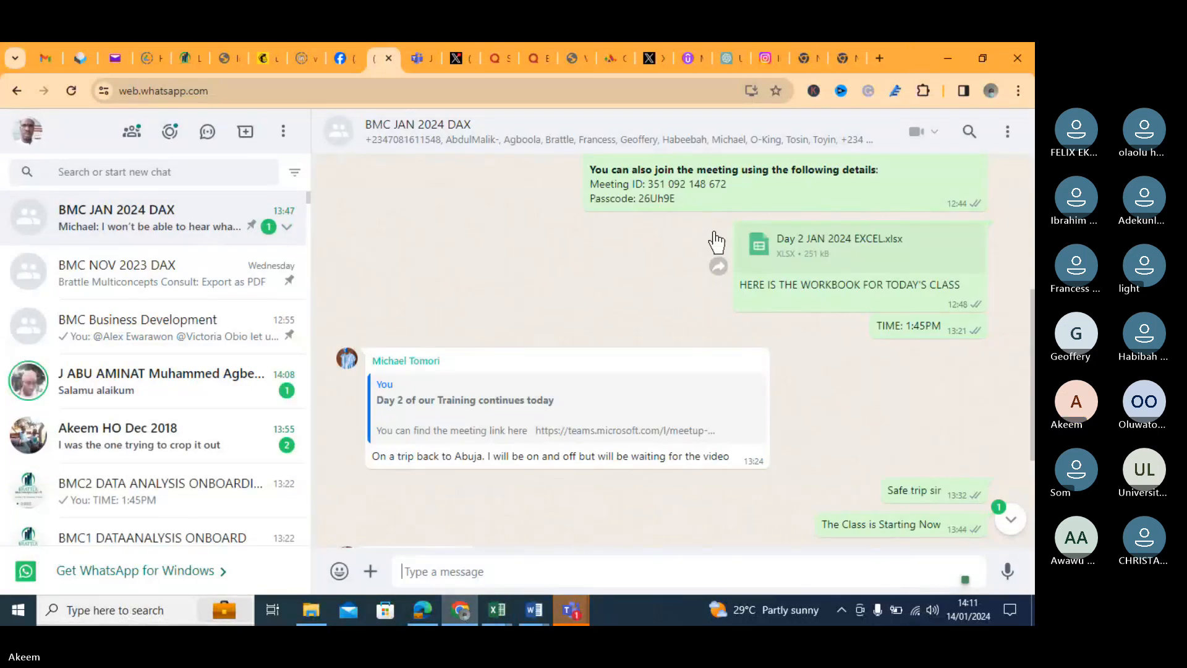
left_click(952, 57)
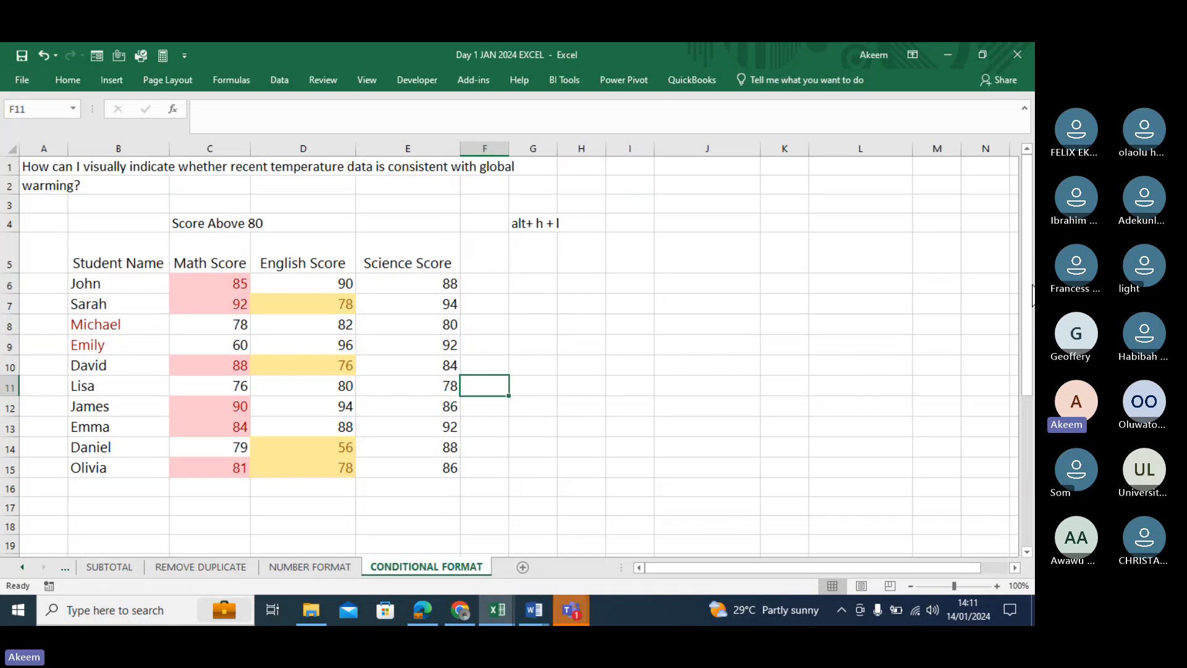
mouse_move(1027, 274)
left_mouse_down()
mouse_move(1034, 457)
mouse_move(1019, 255)
mouse_move(1034, 272)
left_mouse_up()
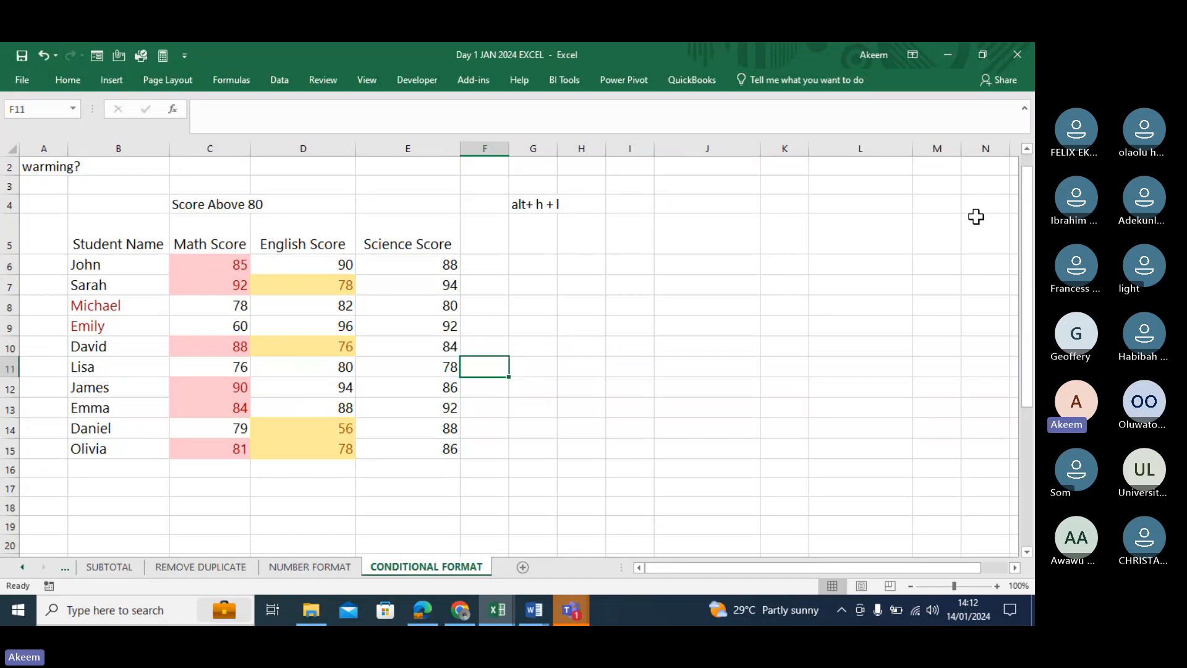
Start a Top 10 Items conditional formatting rule for the science scores in E6:E15.
left_click(411, 258)
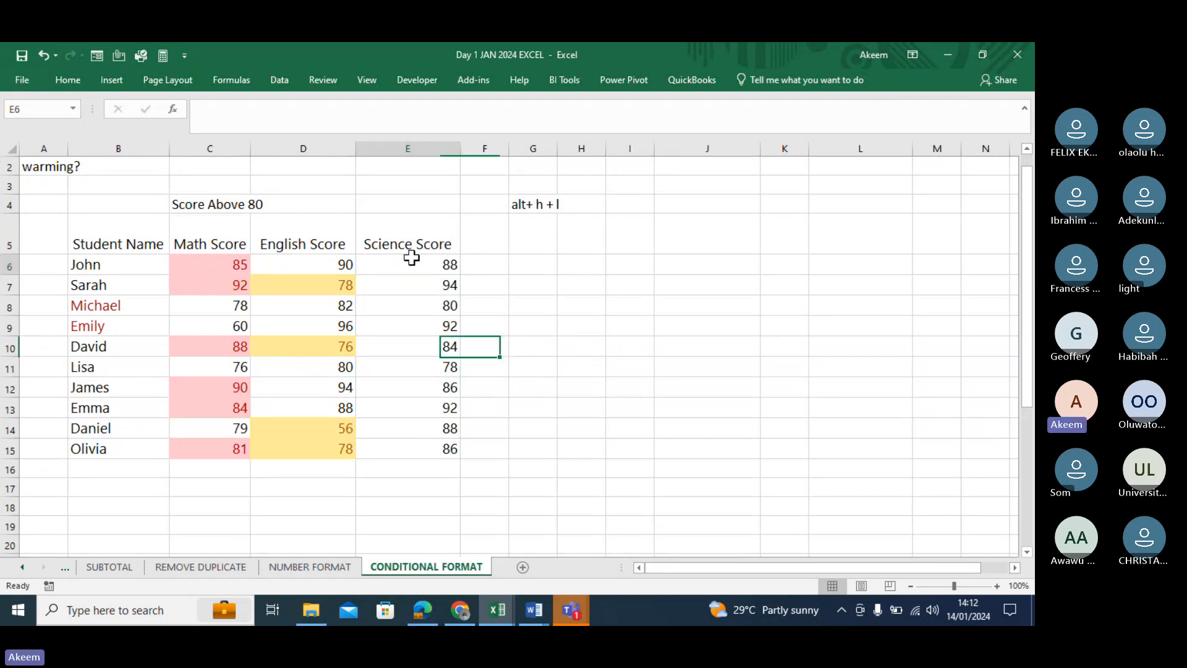
left_click_drag(411, 258, 426, 437)
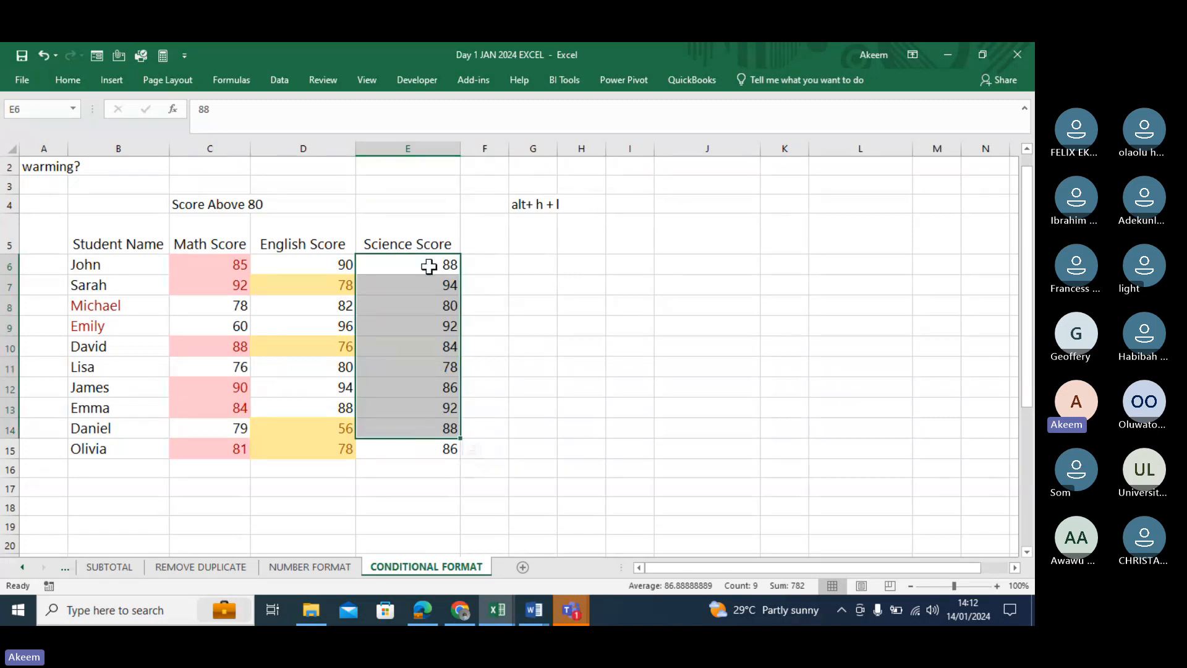
left_click_drag(427, 265, 428, 454)
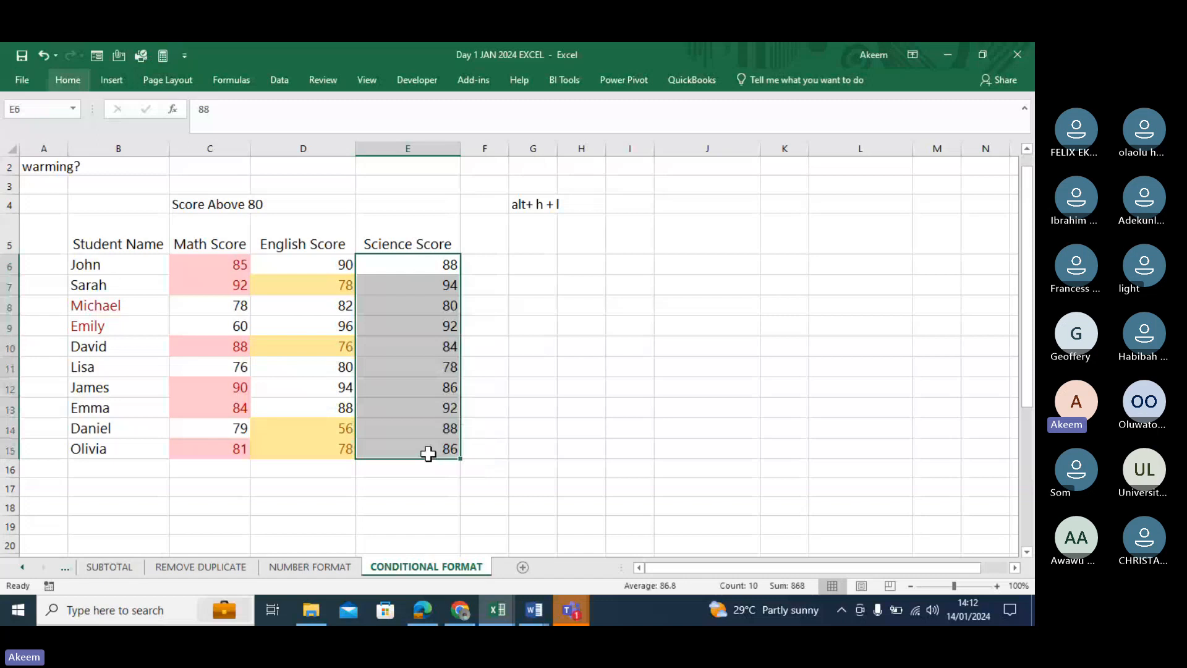
key("h")
key("l")
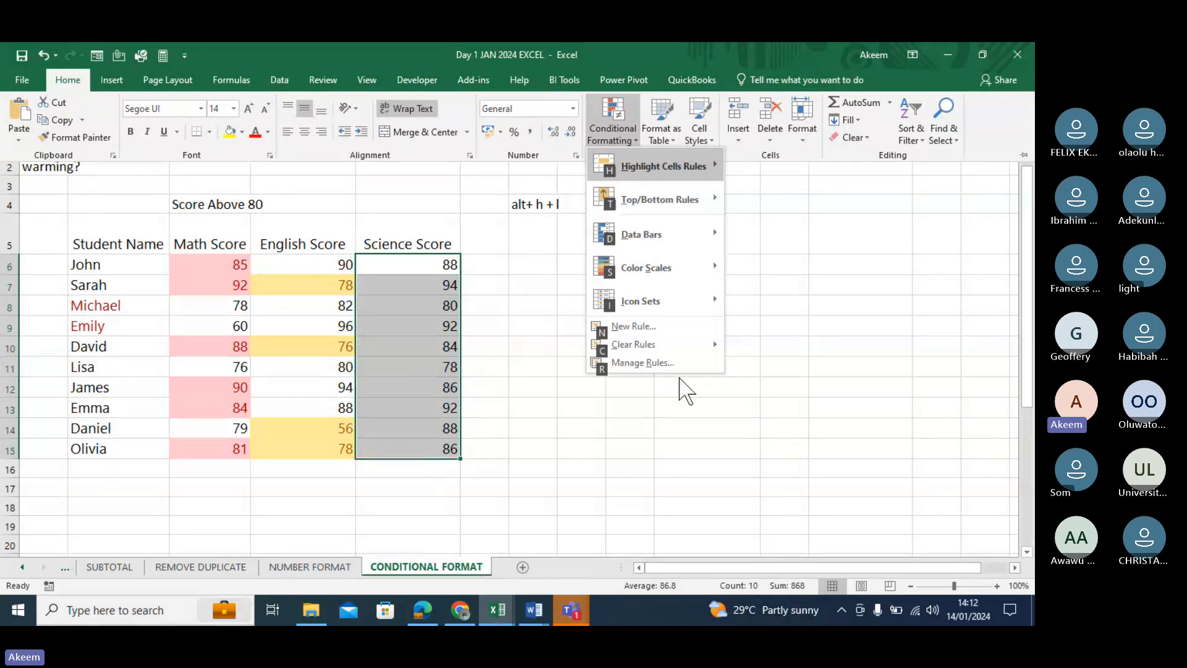
mouse_move(662, 206)
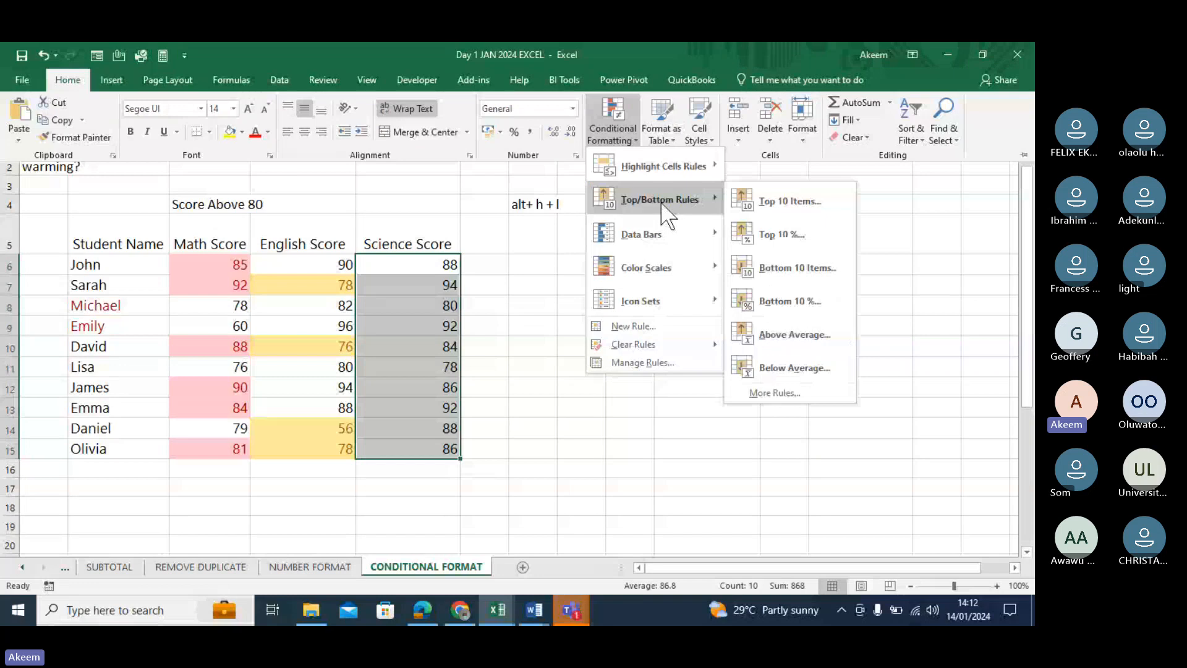
left_click(815, 209)
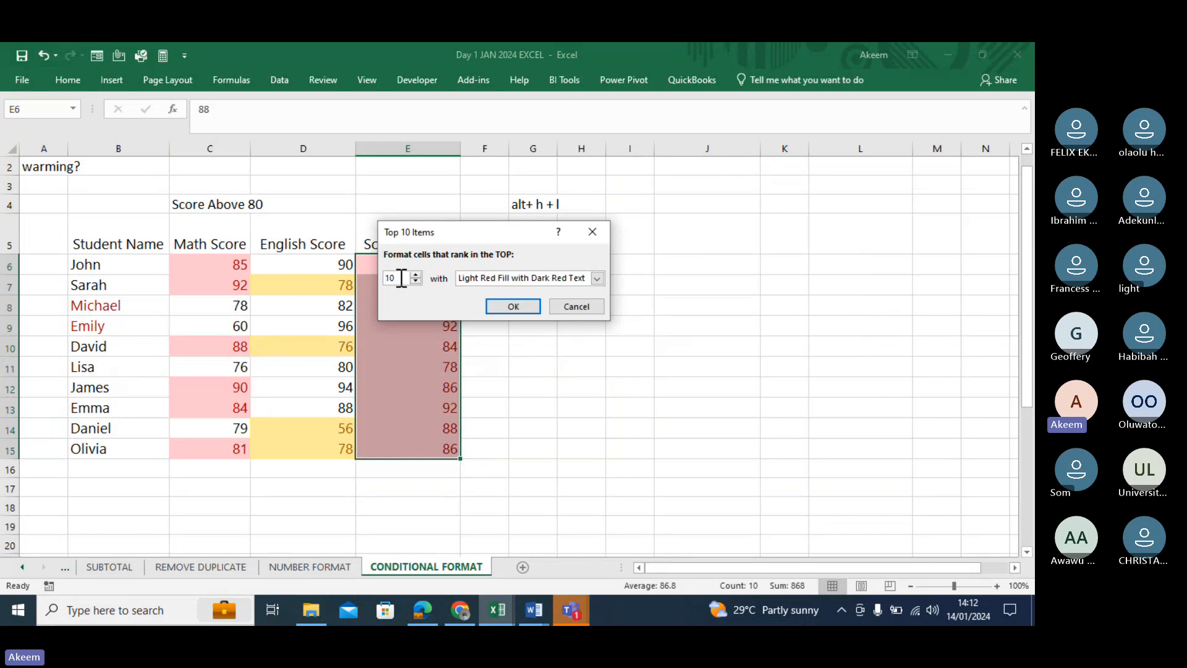
Set the rule to format the top 5 science scores with Green Fill with Dark Green Text and apply it.
key("BackSpace")
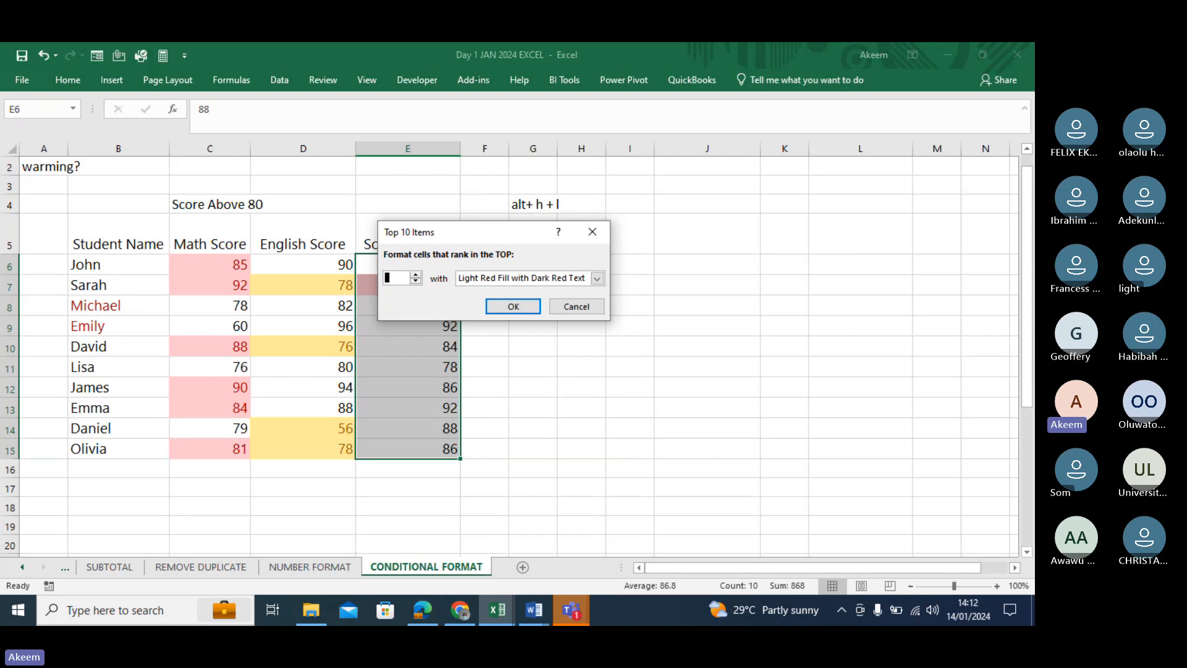
type("3")
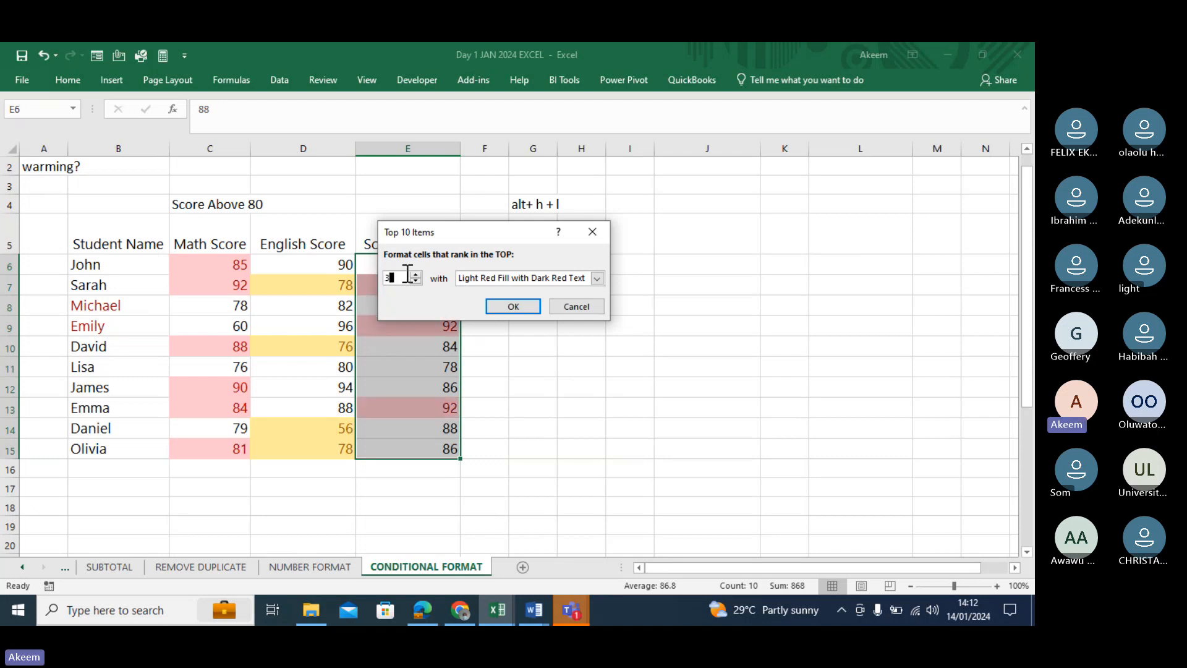
double_click(388, 278)
key("BackSpace")
type("5")
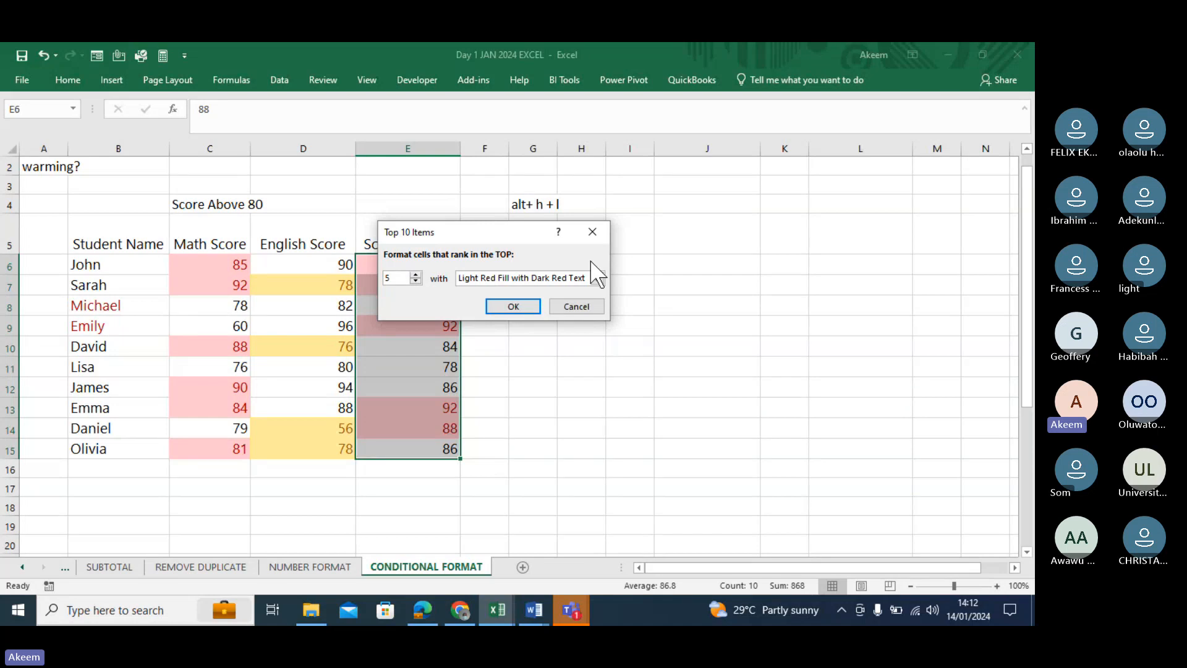
left_click(597, 279)
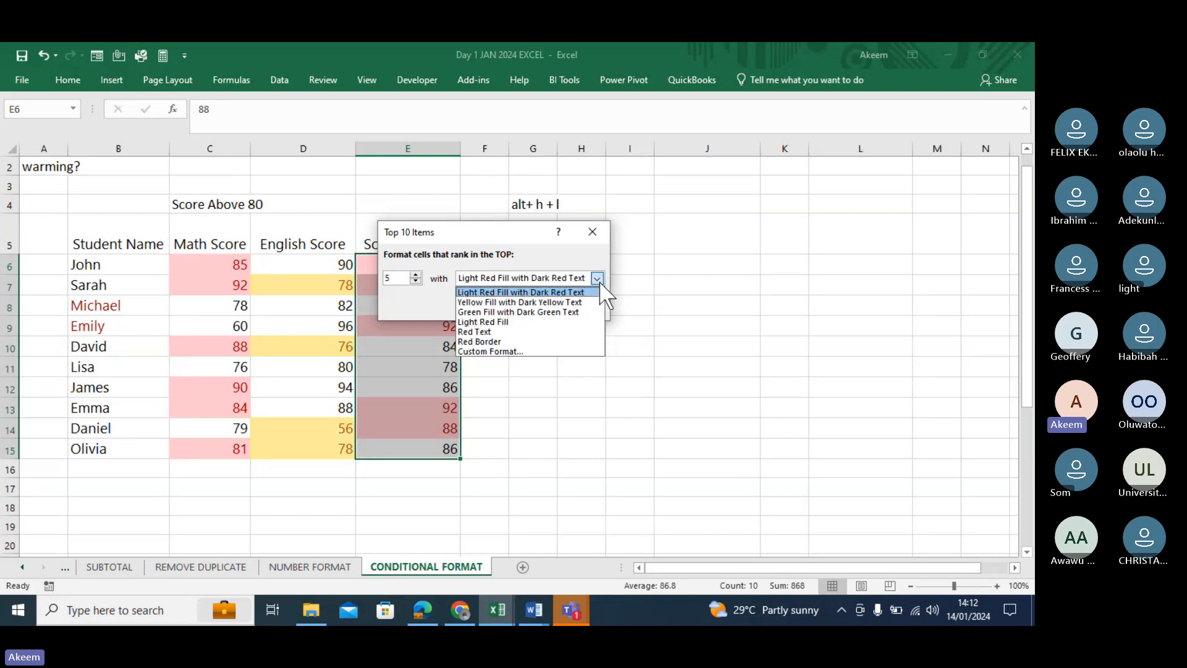
left_click(563, 312)
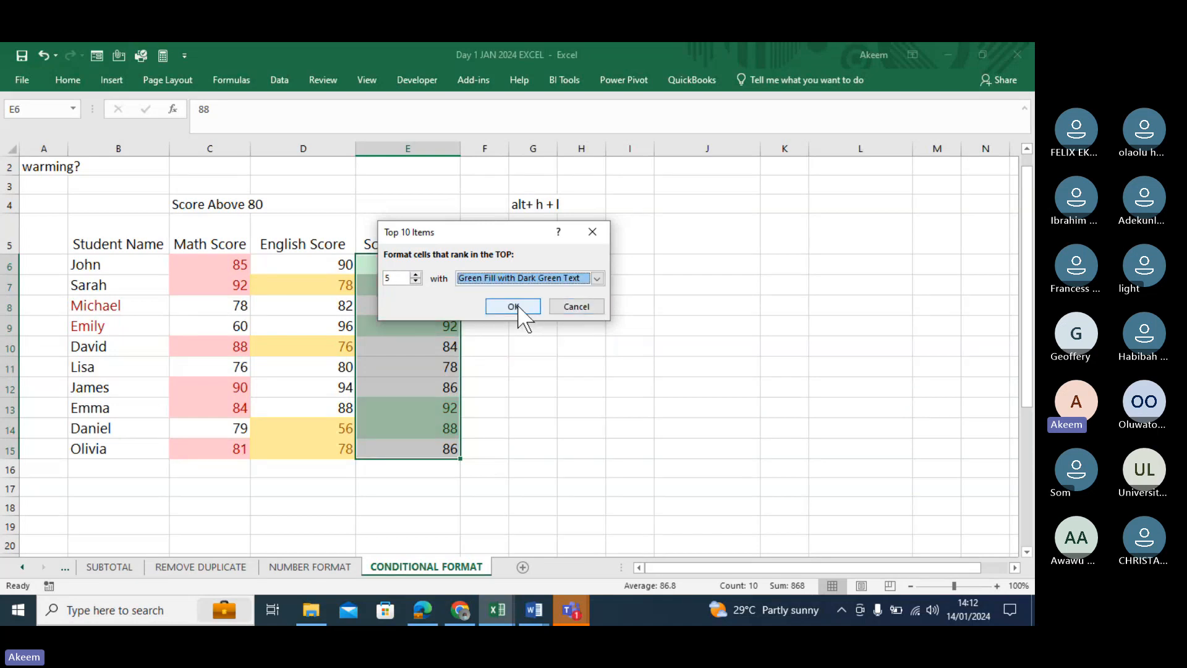
left_click(525, 308)
left_click(424, 316)
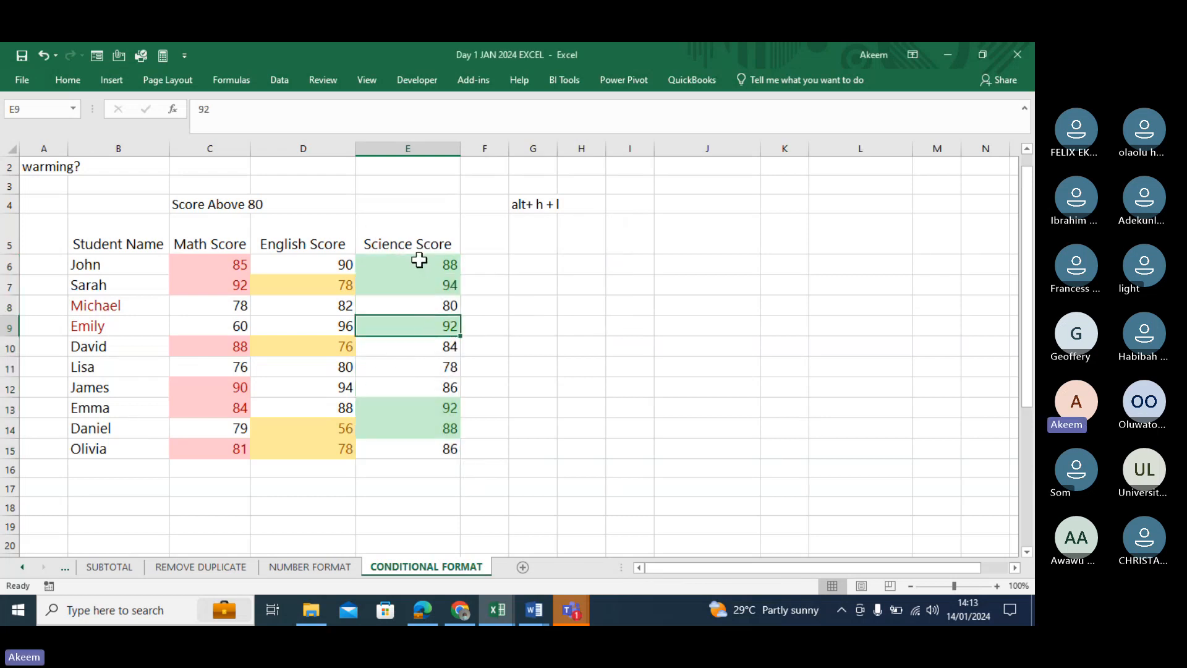
Change the science score in cell E7 to 60 to test the top 5 rule.
left_click_drag(423, 268, 427, 433)
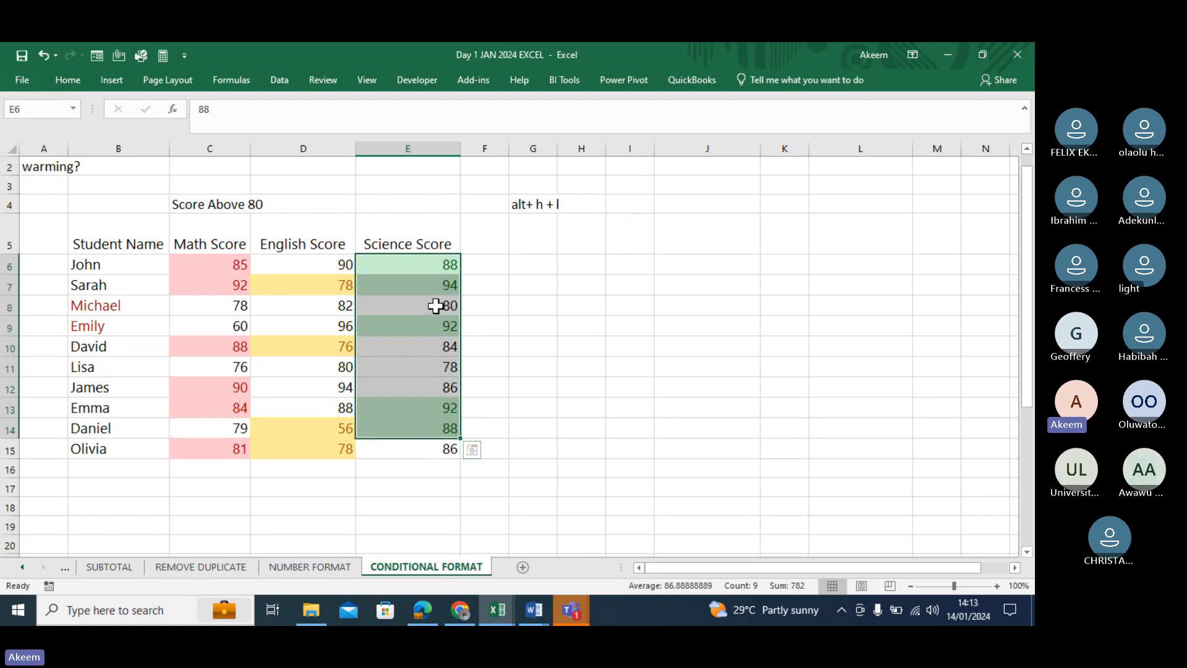
left_click(430, 287)
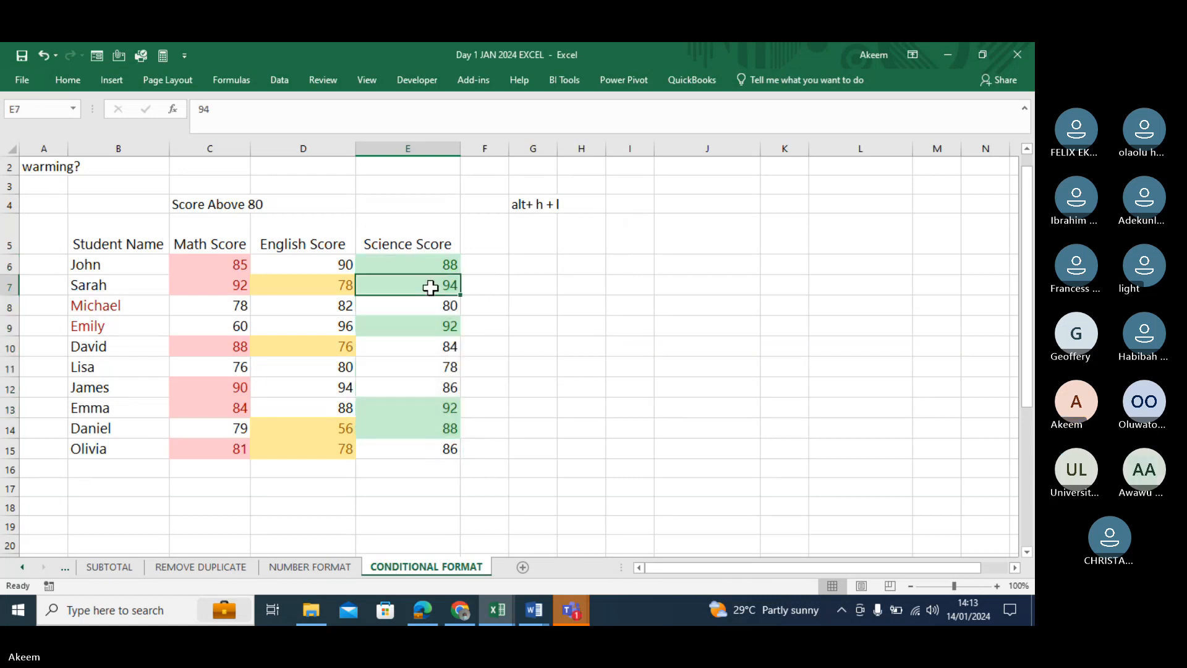
type("60")
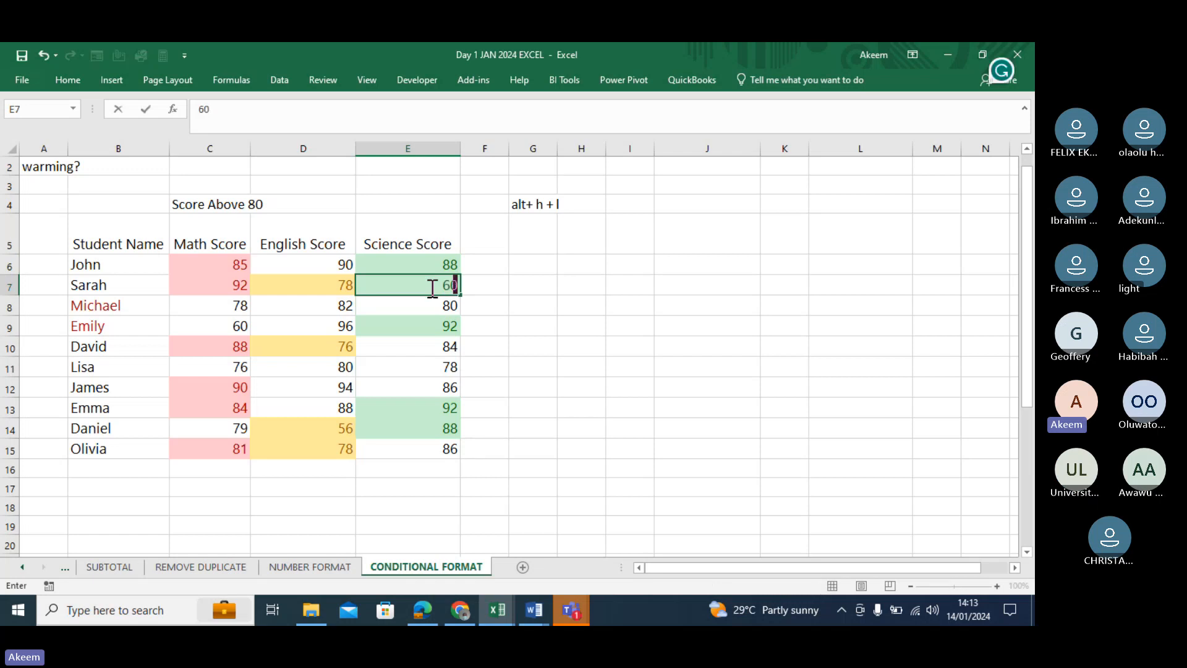
key("Return")
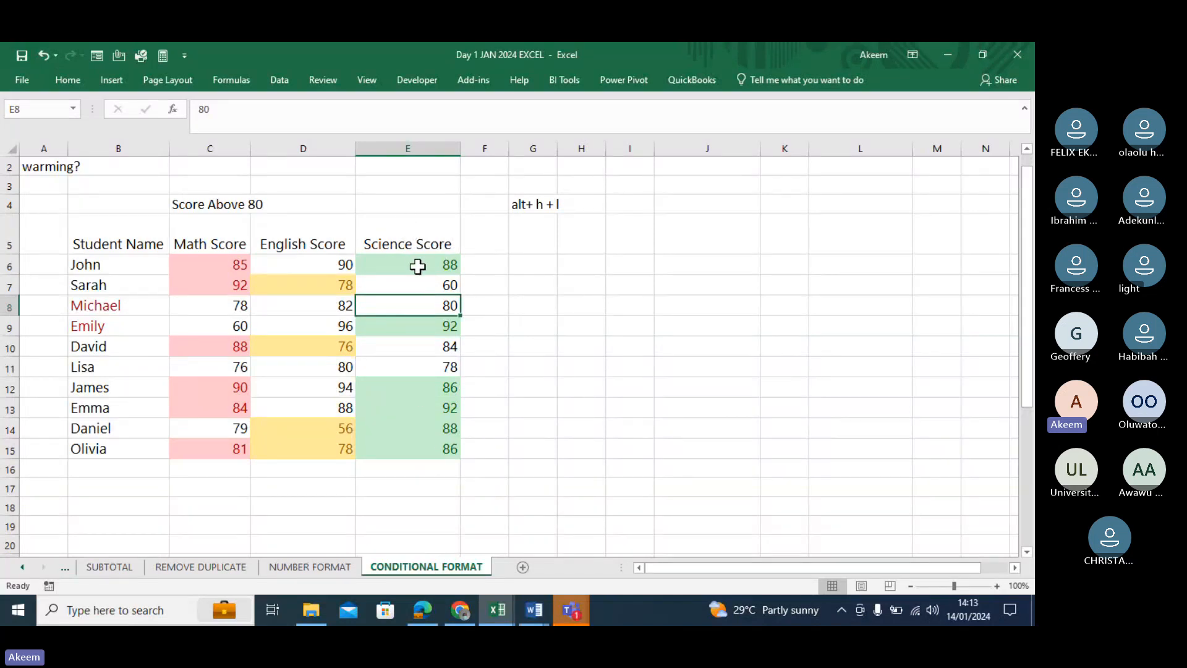
Change the science score in cell E14 to 89 as another test of the top 5 rule.
left_click(416, 264)
left_click(434, 433)
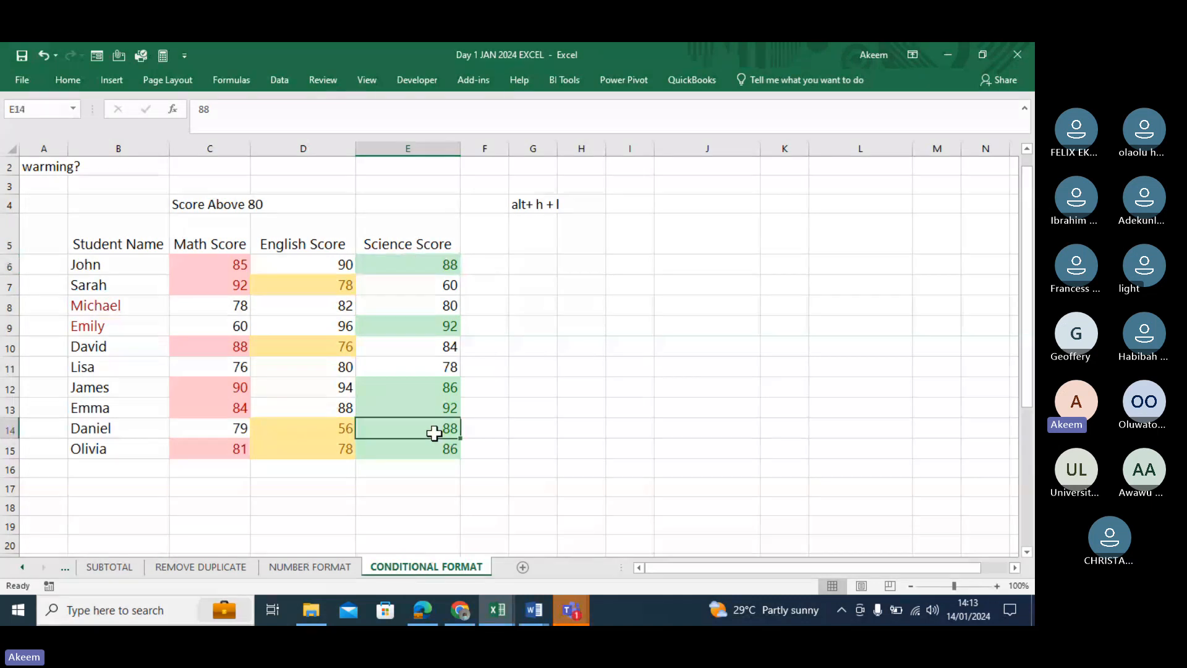
type("89")
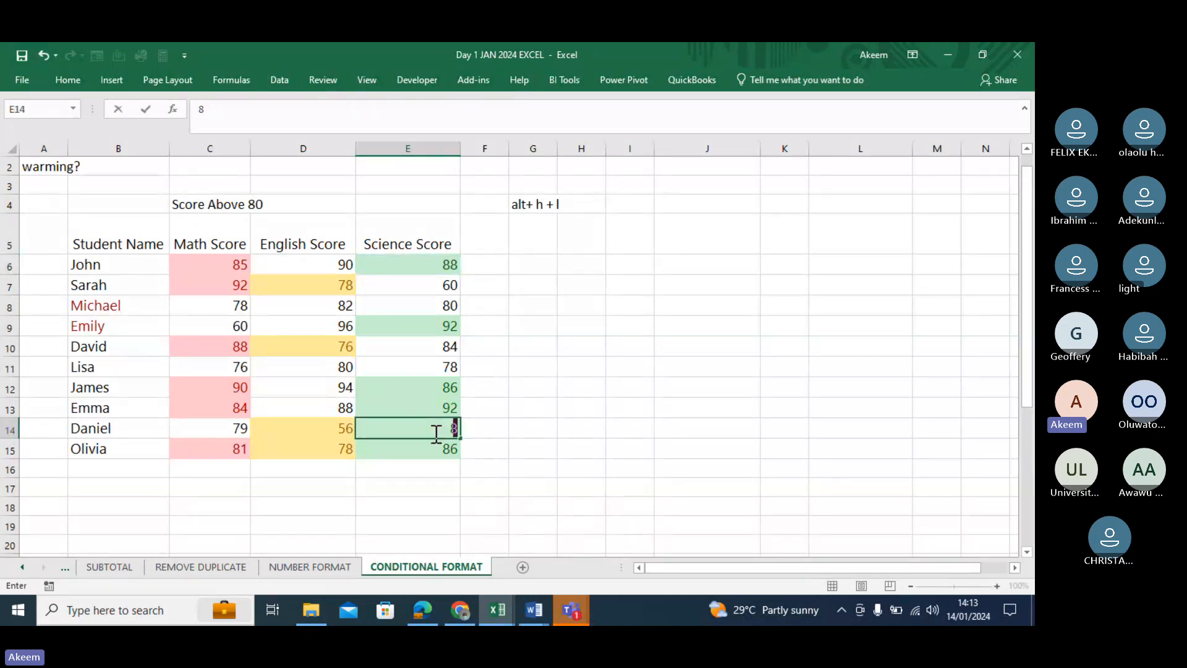
key("Return")
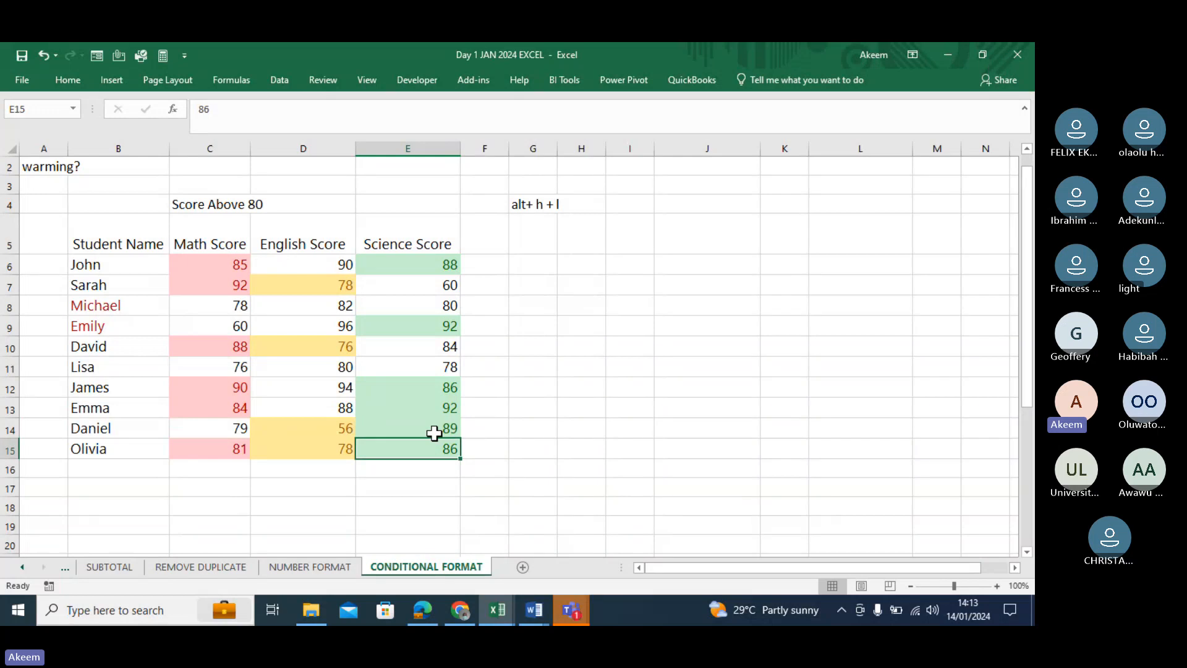
left_click(444, 428)
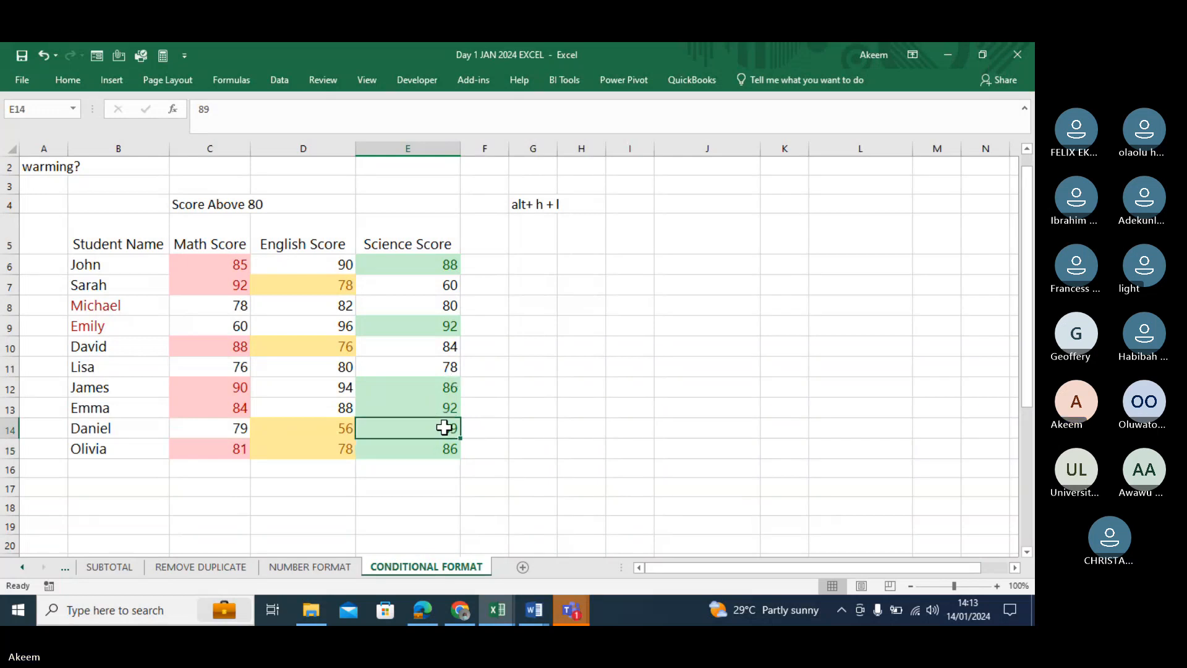
Lower the science score in cell E12 to 85 to break its tie within the top 5 ranking.
left_click(428, 269)
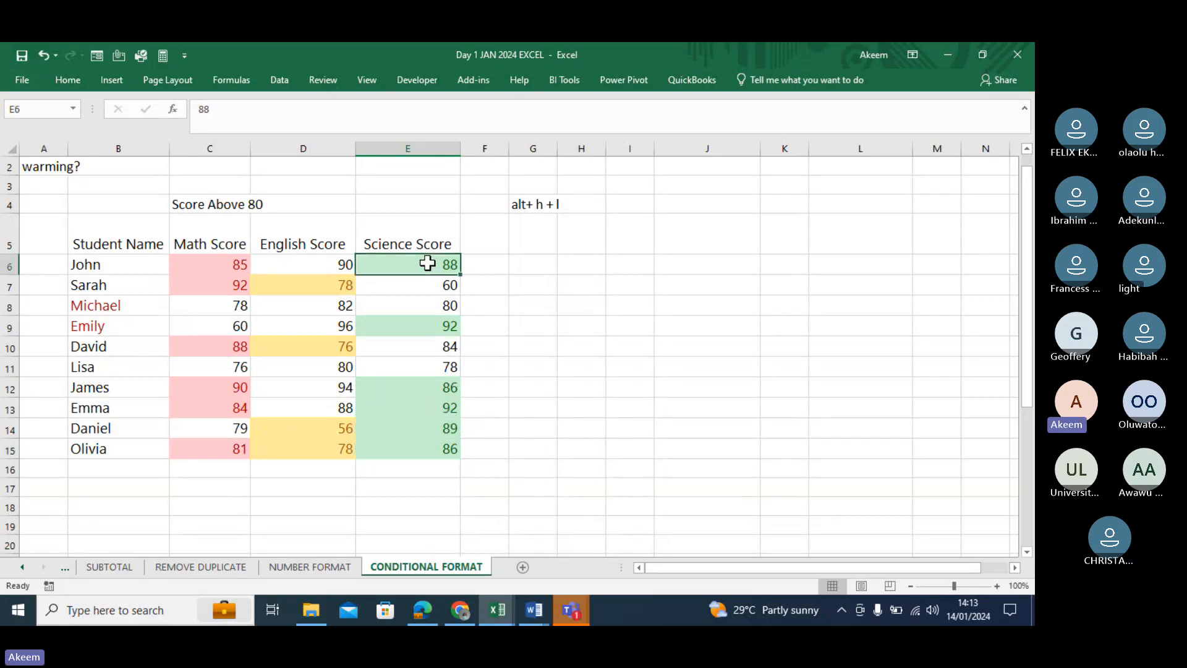
left_click(428, 388)
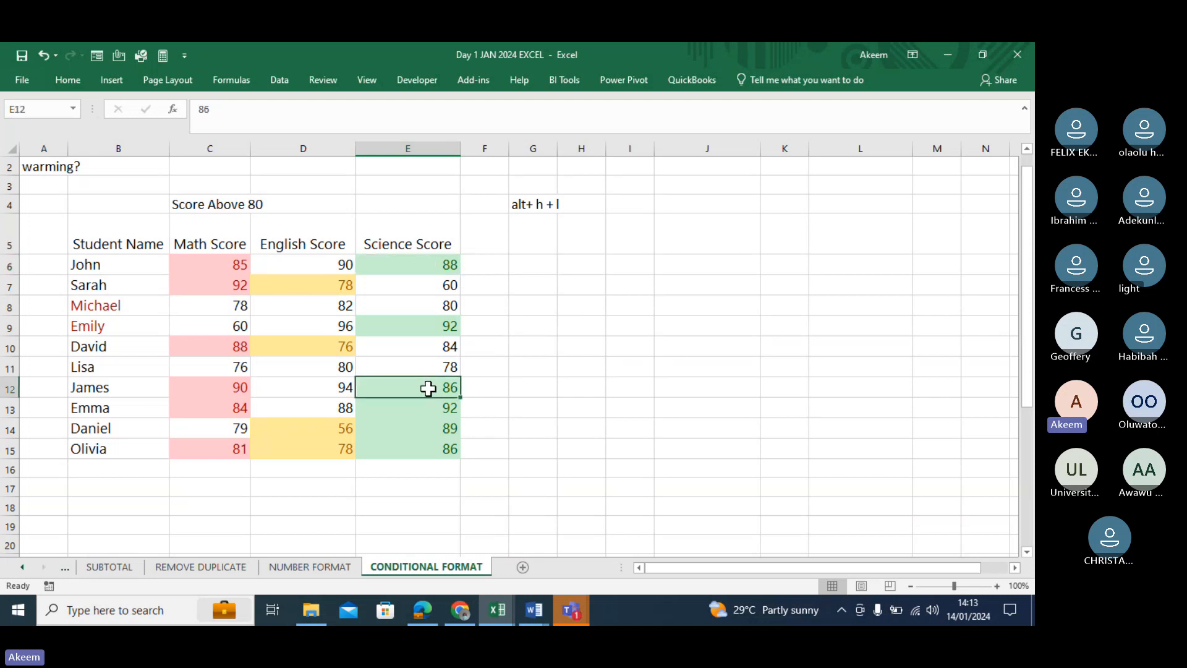
type("85")
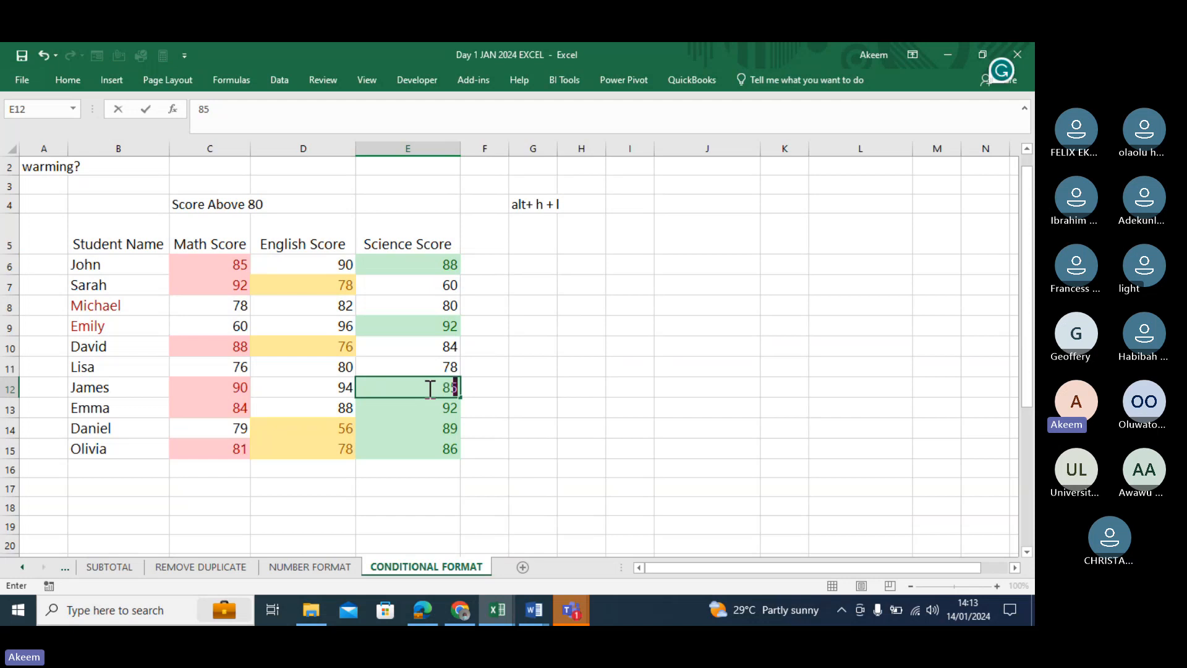
key("Return")
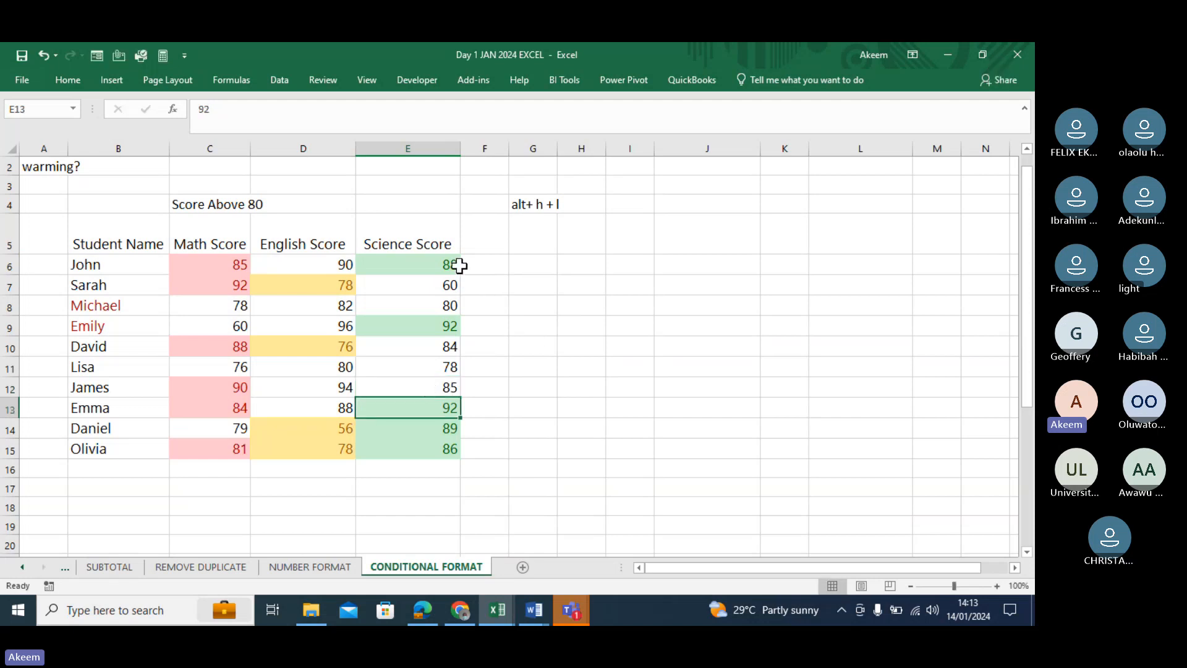
Label the Science Score column by entering "top 5 student" in cell E4.
left_click_drag(435, 263, 425, 443)
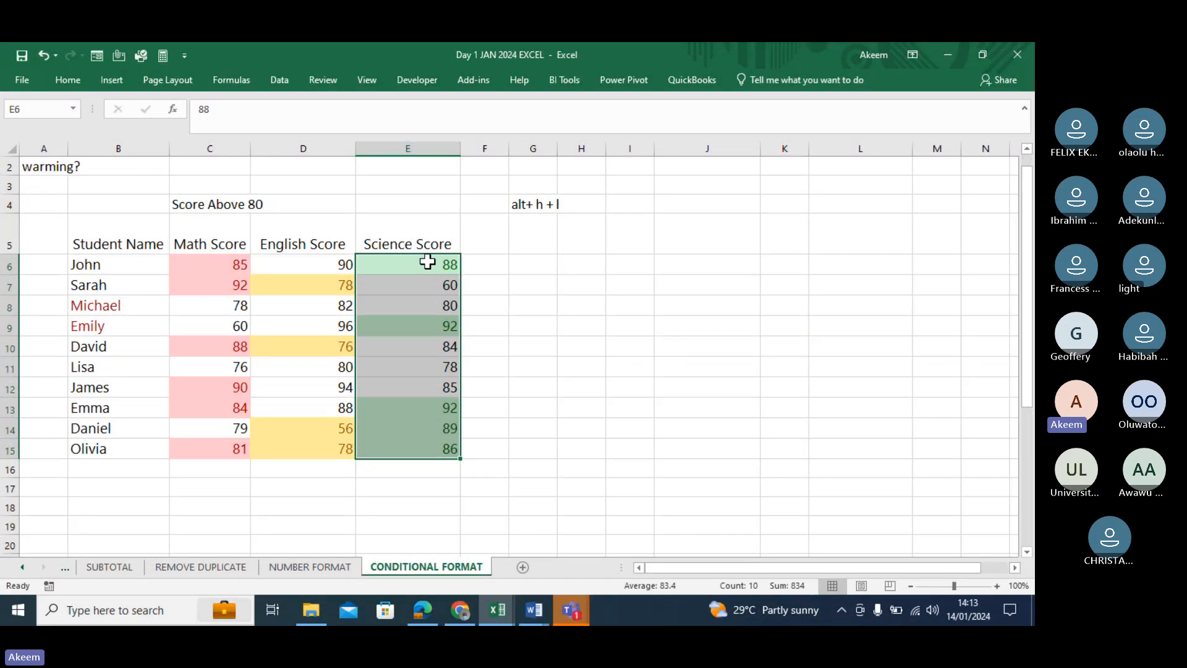
left_click(422, 405)
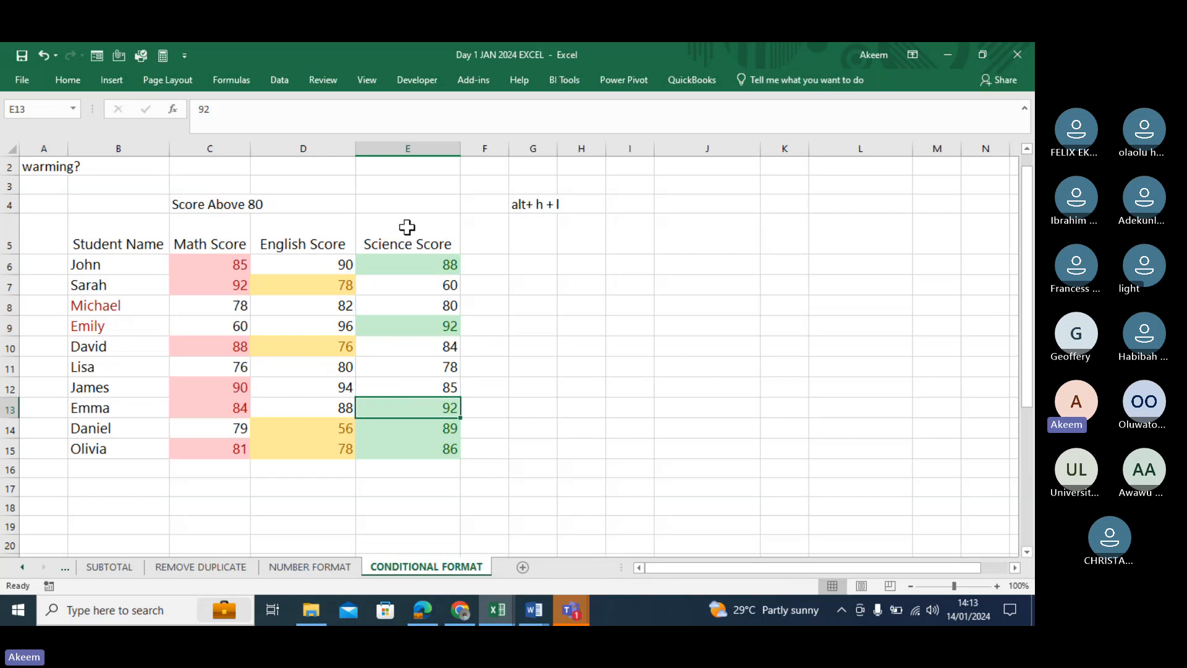
left_click(413, 202)
type("top 5")
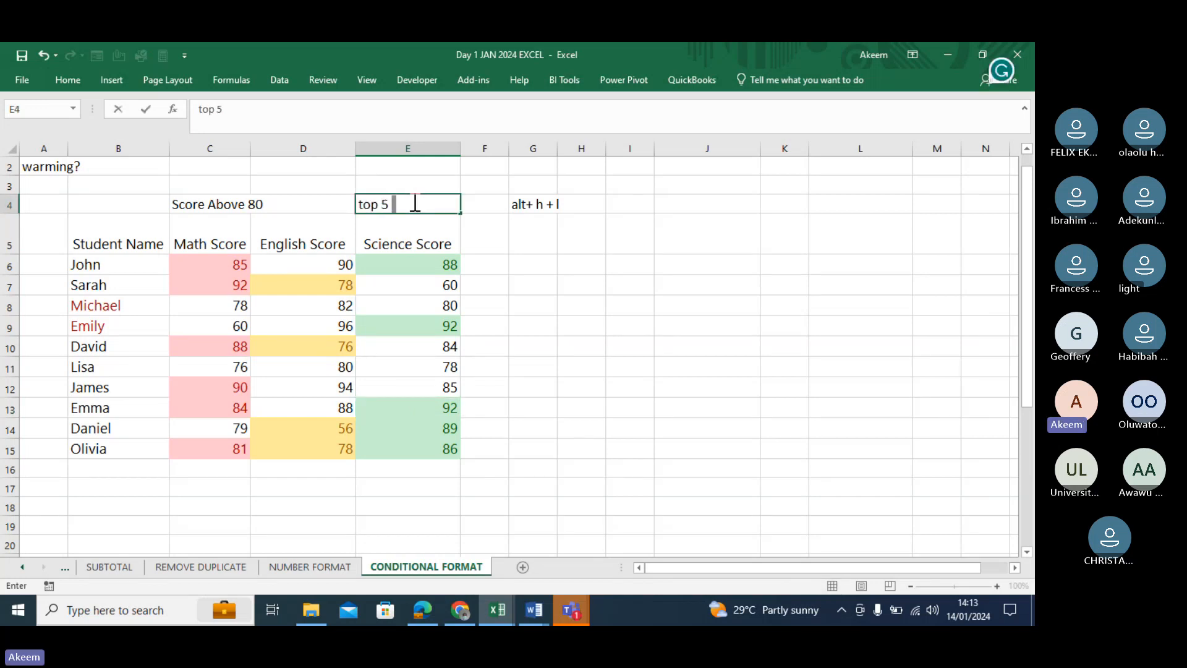
type(" stude")
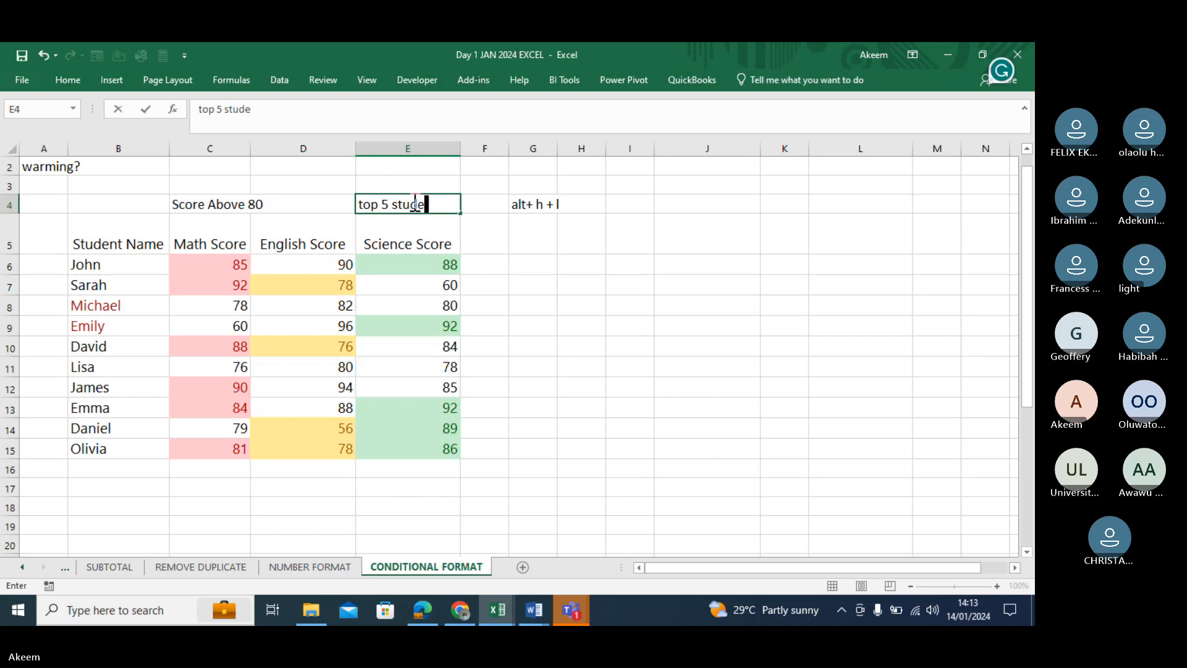
type("nt")
key("Return")
left_click(499, 233)
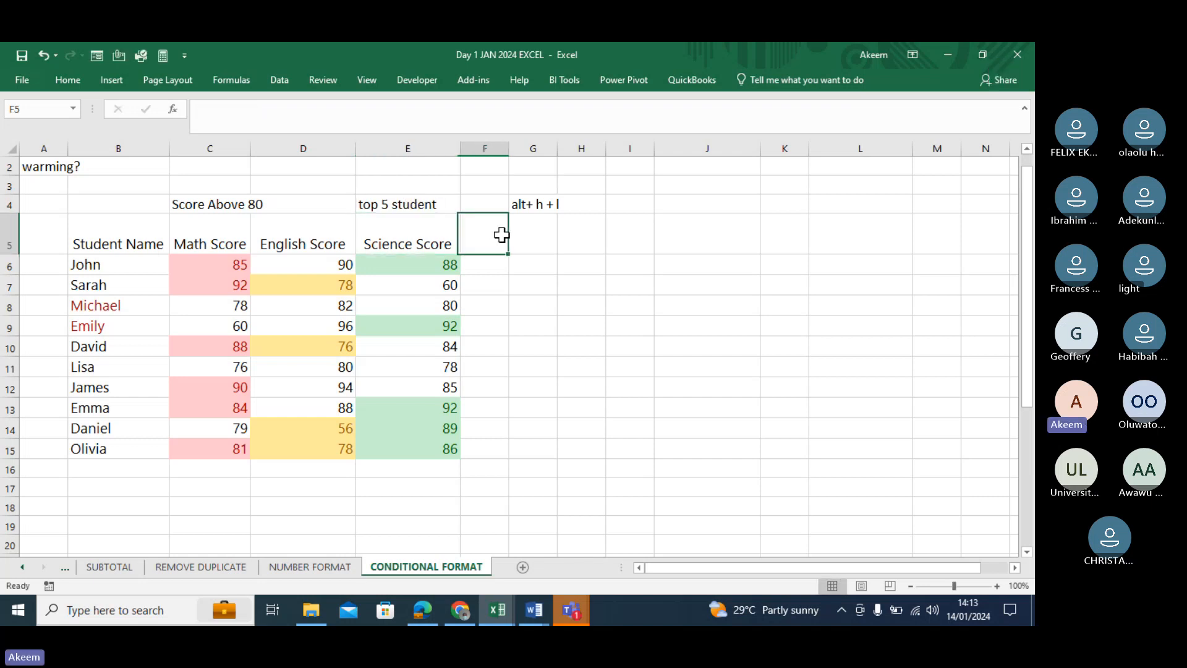
Look over the sheet from the score table to the practice data for duplicates, text and dates starting at row 24.
left_click(384, 202)
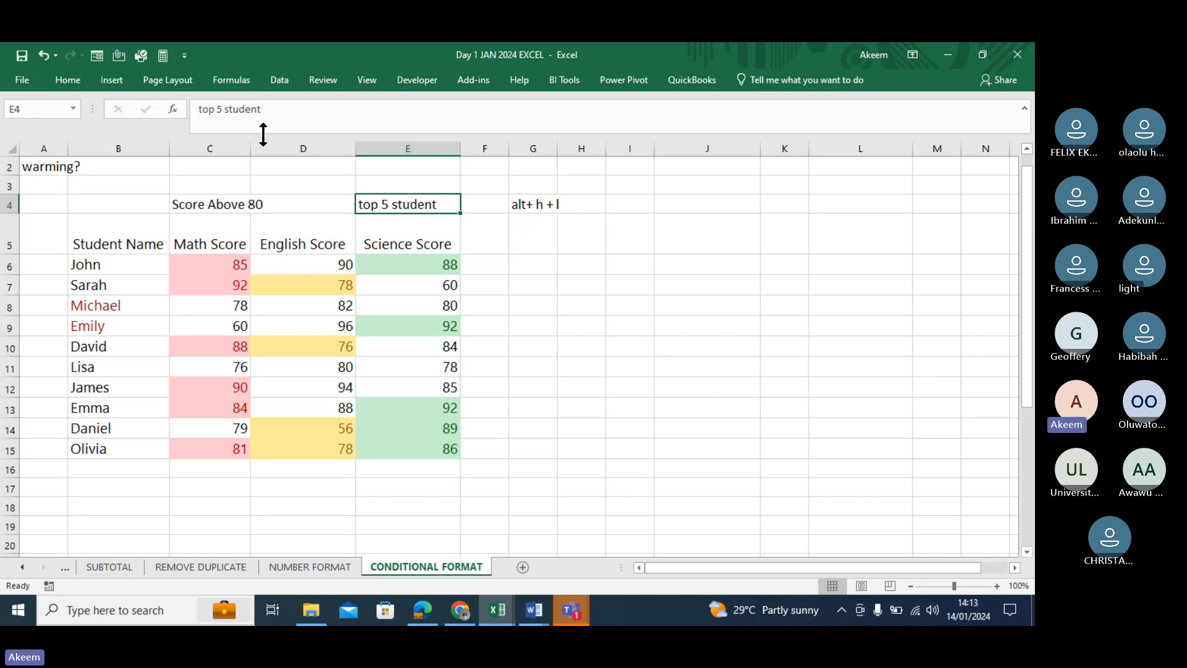
left_click(392, 333)
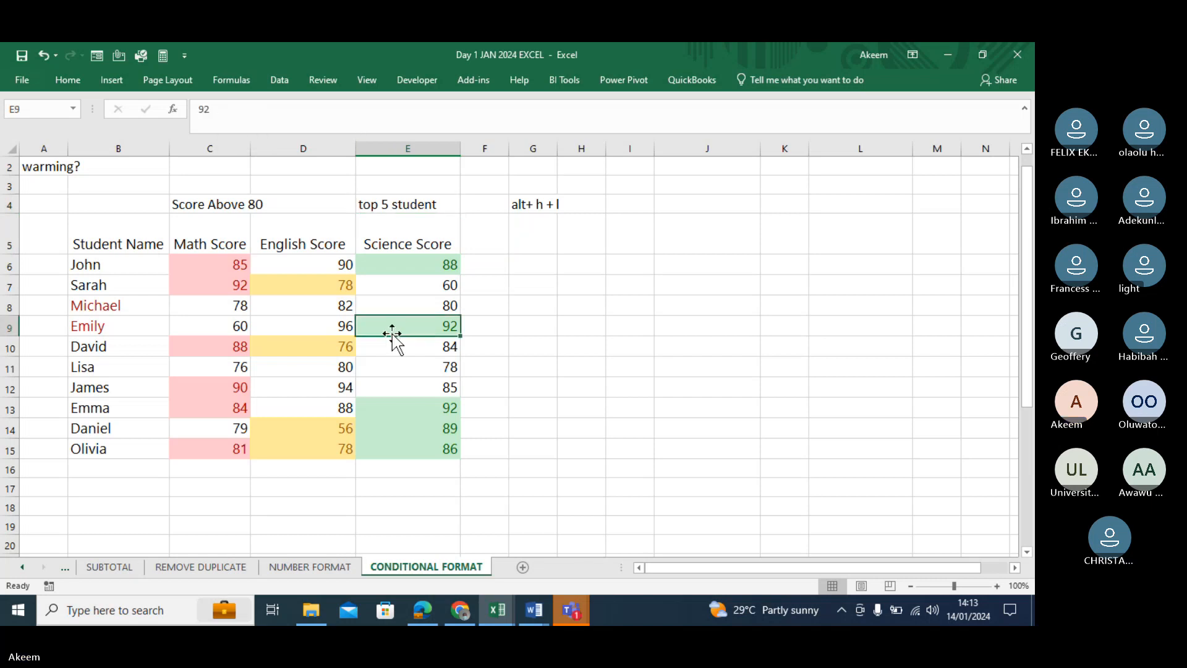
key("Down")
key("Down")
key("Down")
key("Down")
key("Down")
key("Down")
key("Down")
key("Down")
key("Down")
key("Down")
key("Down")
key("Down")
key("Down")
key("Down")
key("Down")
key("Down")
key("Down")
key("Down")
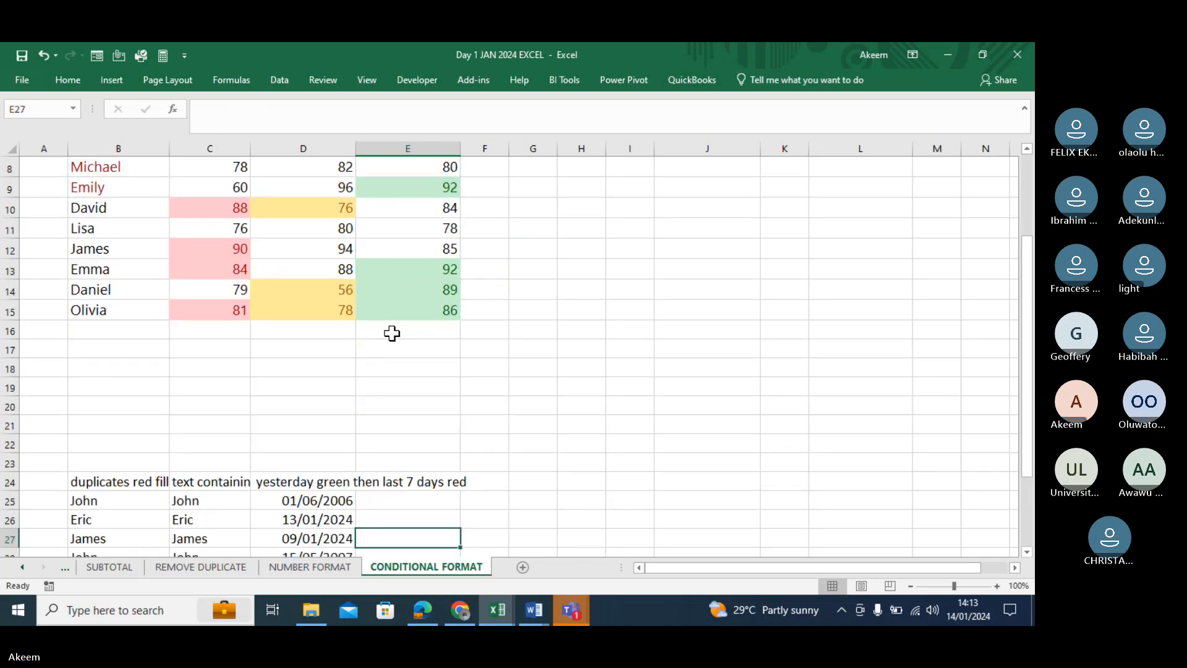
key("Up")
key("Up")
key("Up")
key("Up")
key("Up")
key("Up")
key("Up")
key("Up")
key("Up")
key("Up")
key("Up")
key("Up")
key("Up")
key("Up")
key("Up")
key("Up")
key("Up")
key("Up")
key("Up")
key("Up")
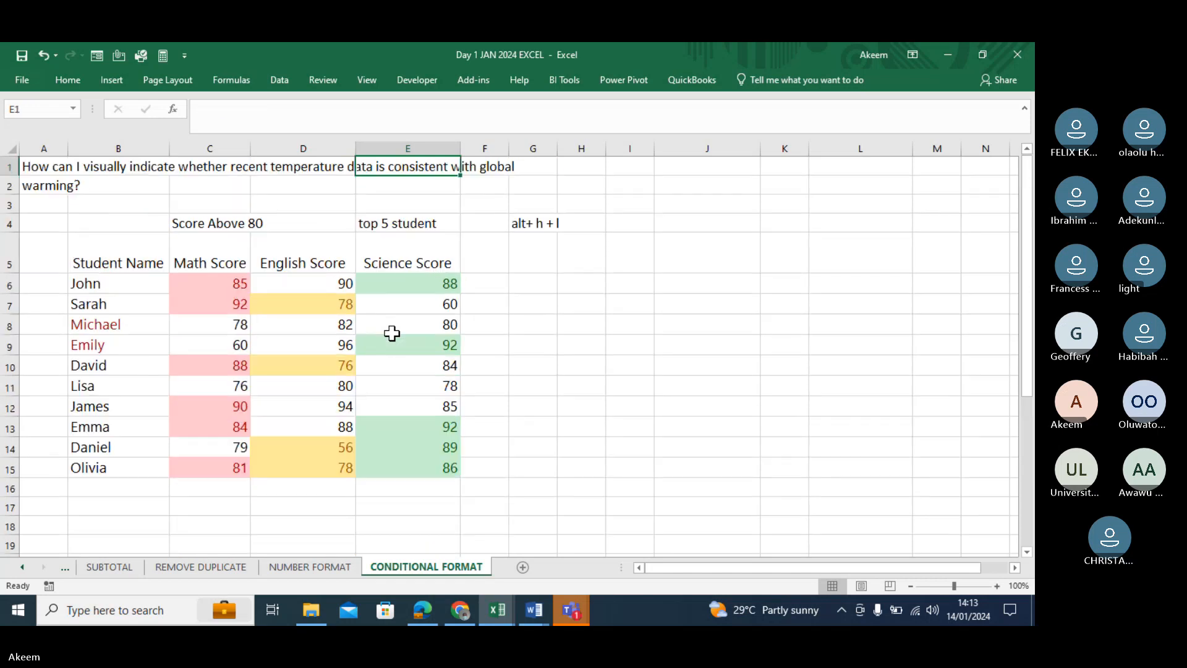
key("Down")
key("Down")
key("Down")
key("Down")
key("Down")
key("Down")
key("Down")
key("Down")
key("Down")
key("Down")
key("Down")
key("Down")
key("Down")
key("Down")
key("Down")
key("Down")
key("Down")
key("Down")
key("Down")
key("Down")
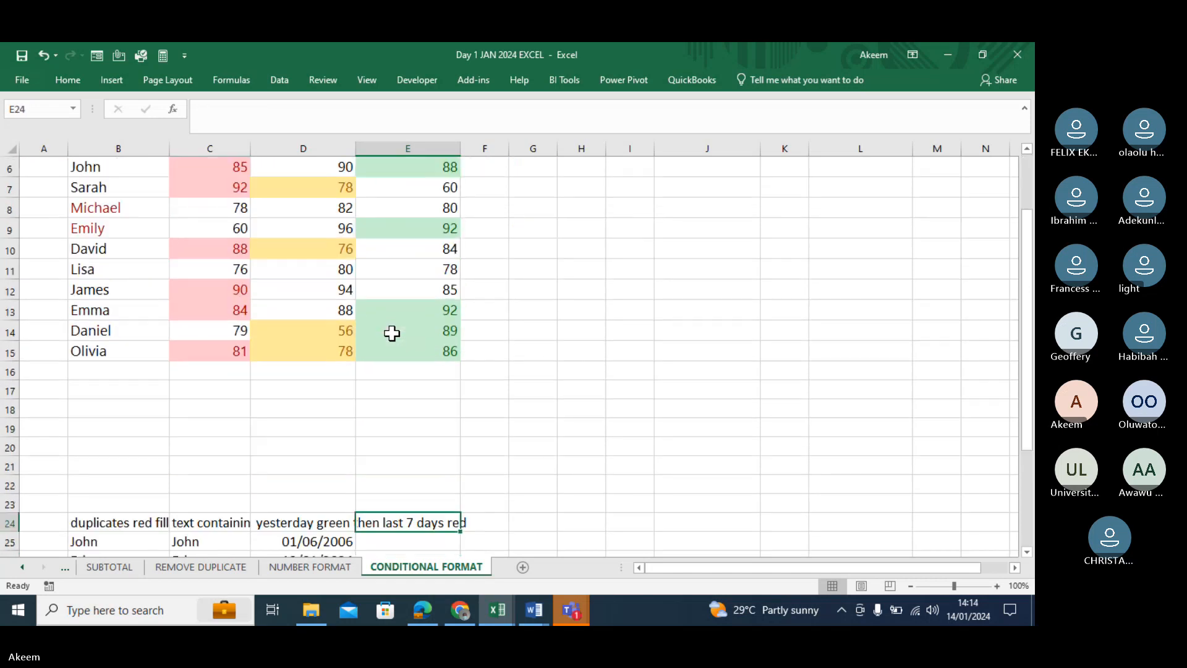
key("Down")
key("Up")
key("Up")
key("Up")
key("Up")
key("Up")
key("Up")
key("Up")
key("Up")
key("Up")
key("Up")
key("Up")
key("Up")
key("Up")
key("Up")
key("Up")
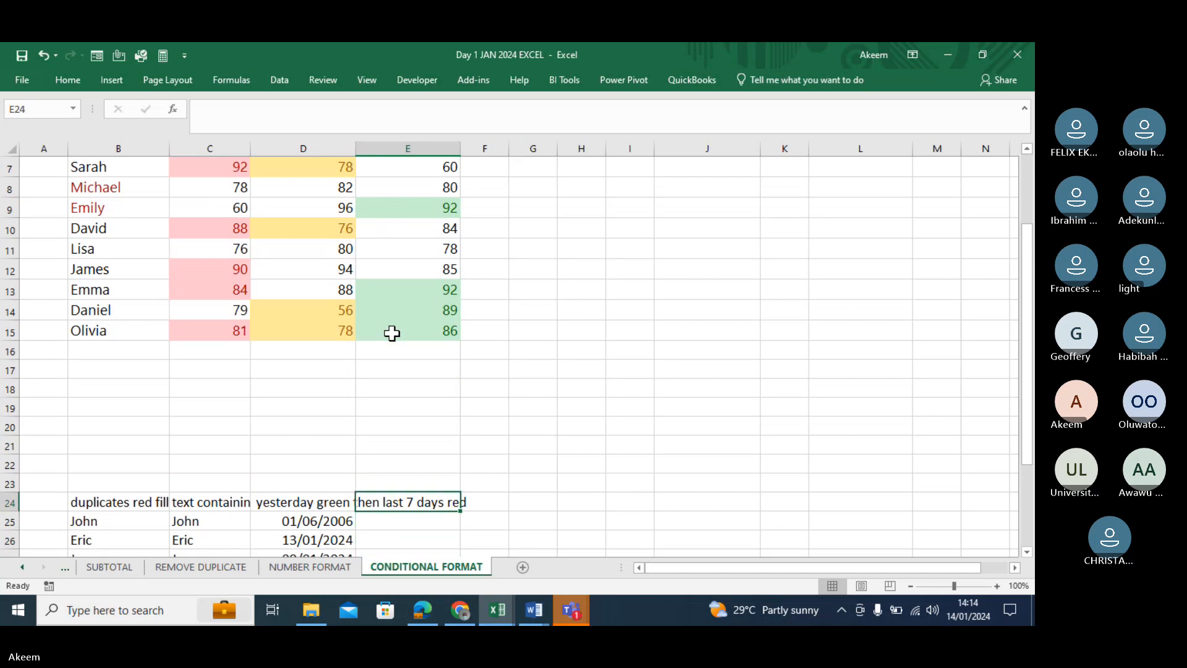
Return from the practice data to the student table and review the highlighted science scores.
key("Up")
key("Up")
key("Up")
key("Up")
key("Up")
key("Up")
key("Up")
key("Up")
key("Up")
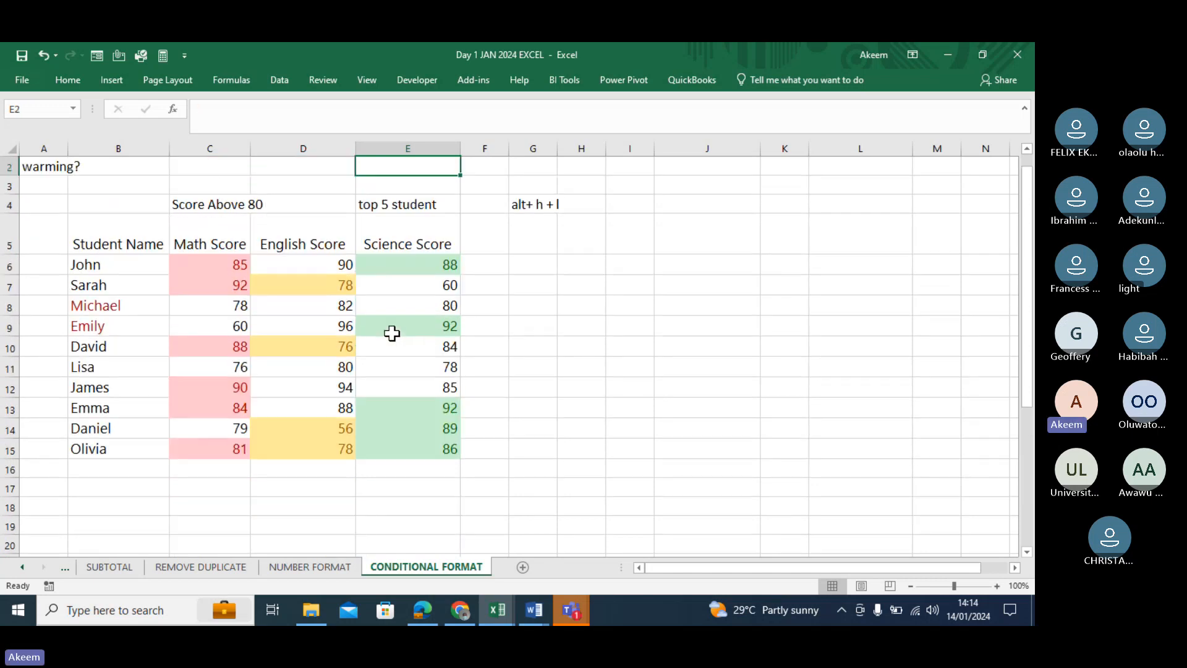
key("Down")
key("Down")
key("Down")
key("Down")
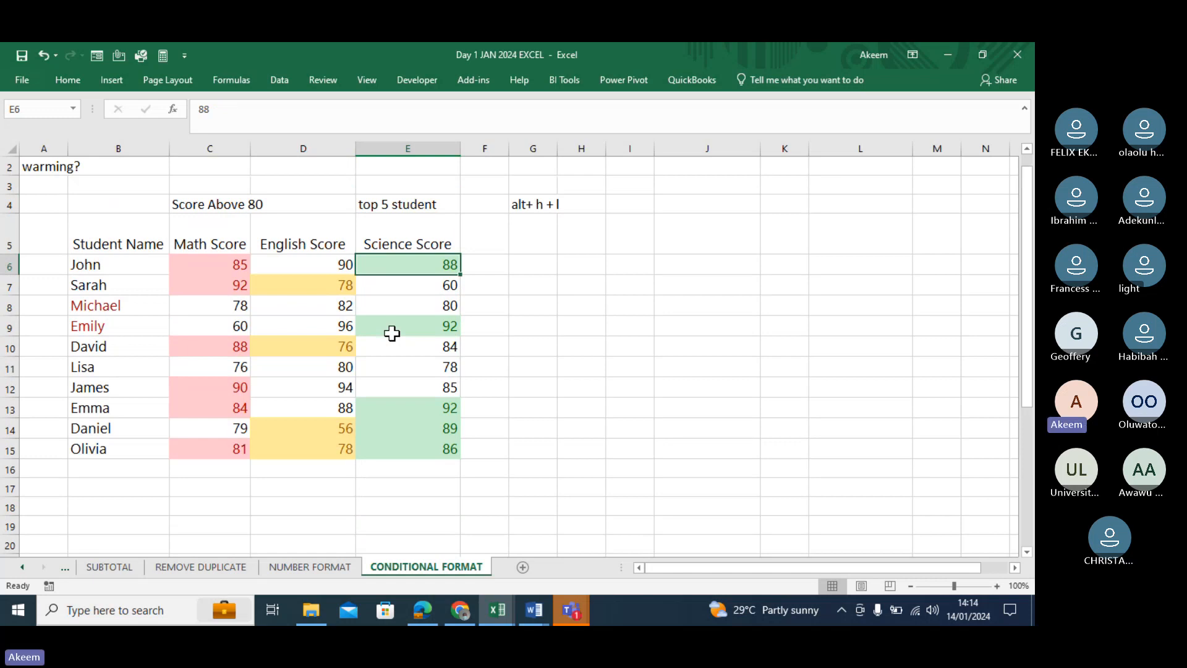
left_click(530, 470)
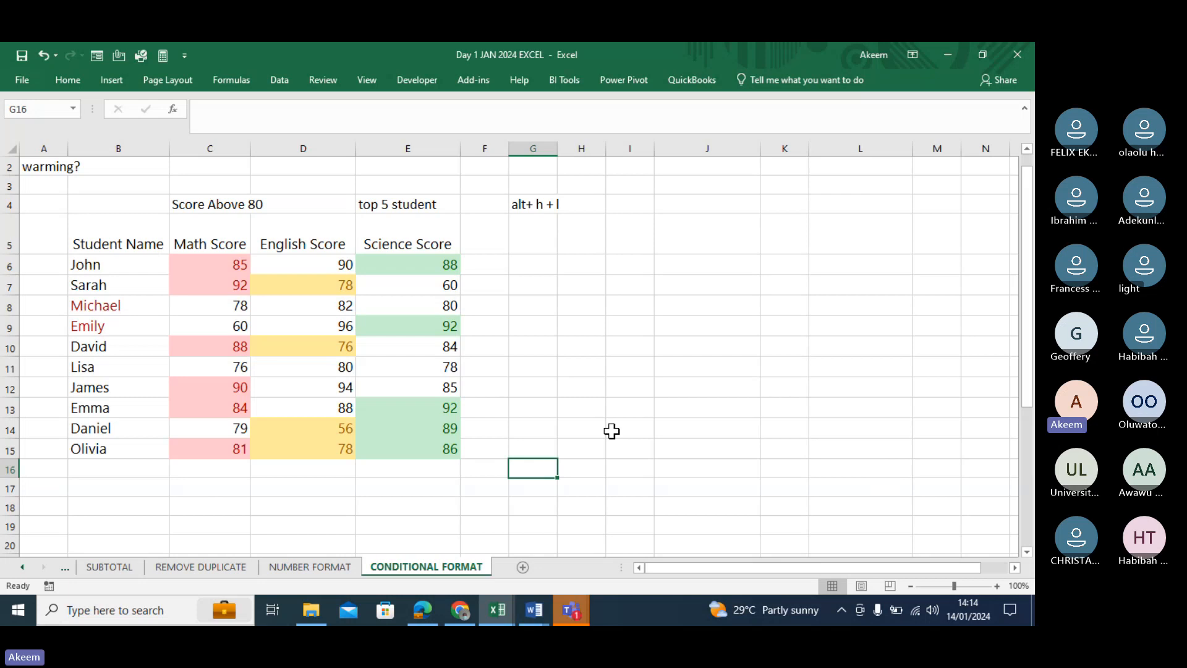
Check the participant list in the Teams meeting window and return to the Excel workbook.
mouse_move(571, 610)
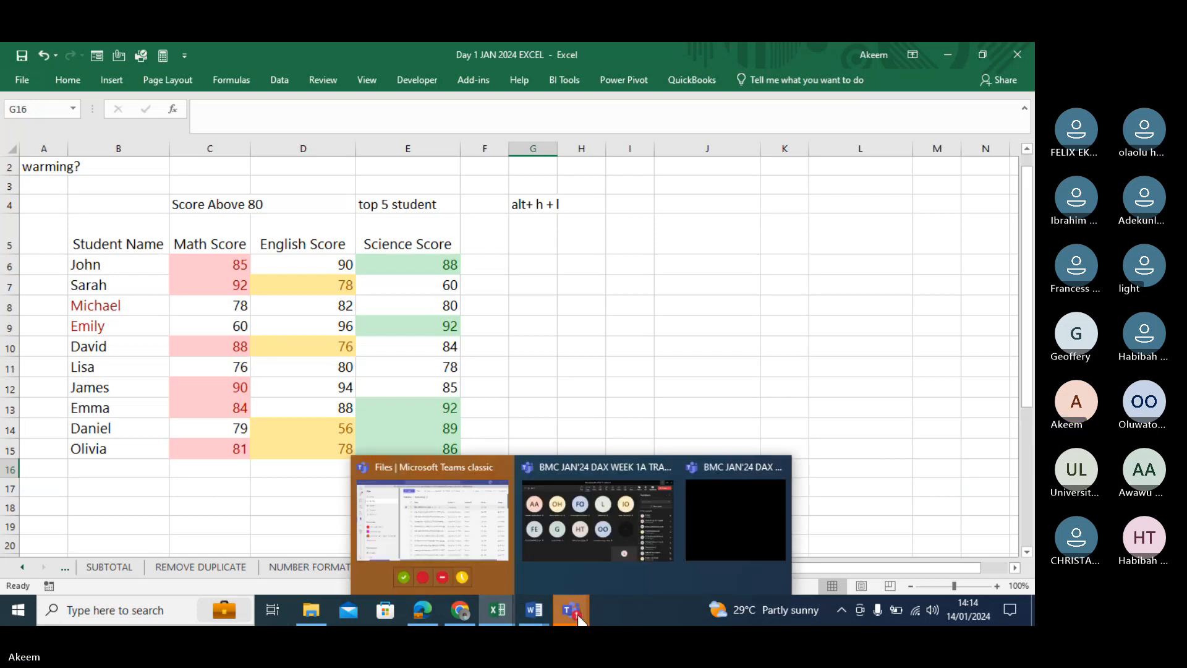
left_click(594, 531)
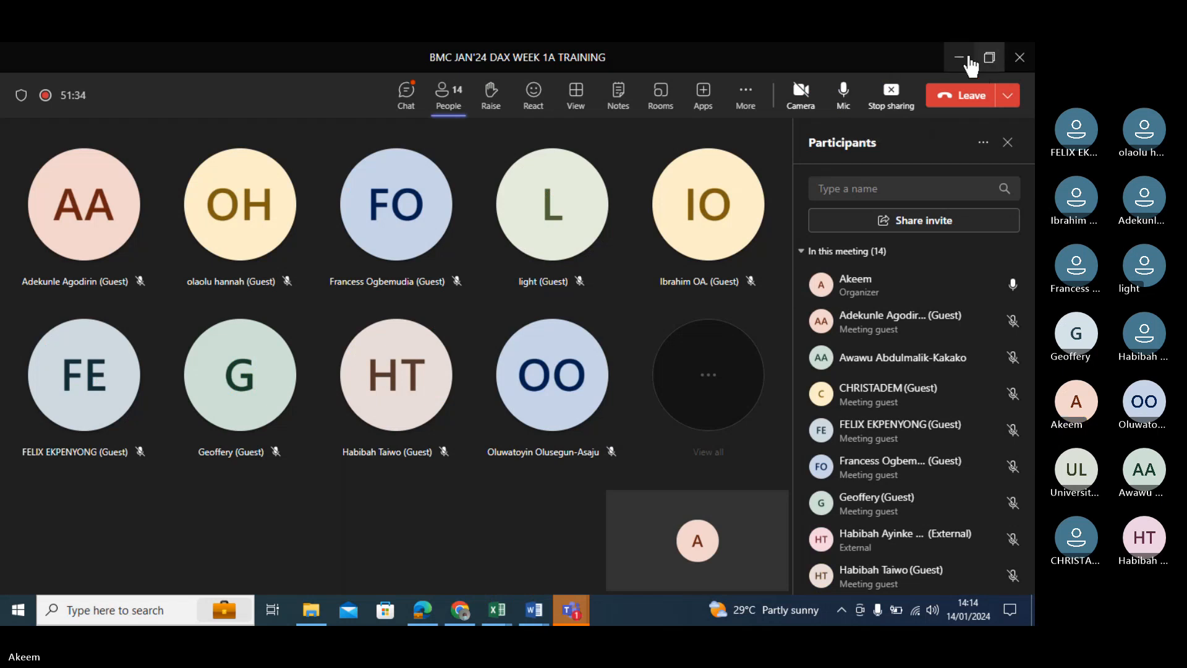
left_click(962, 57)
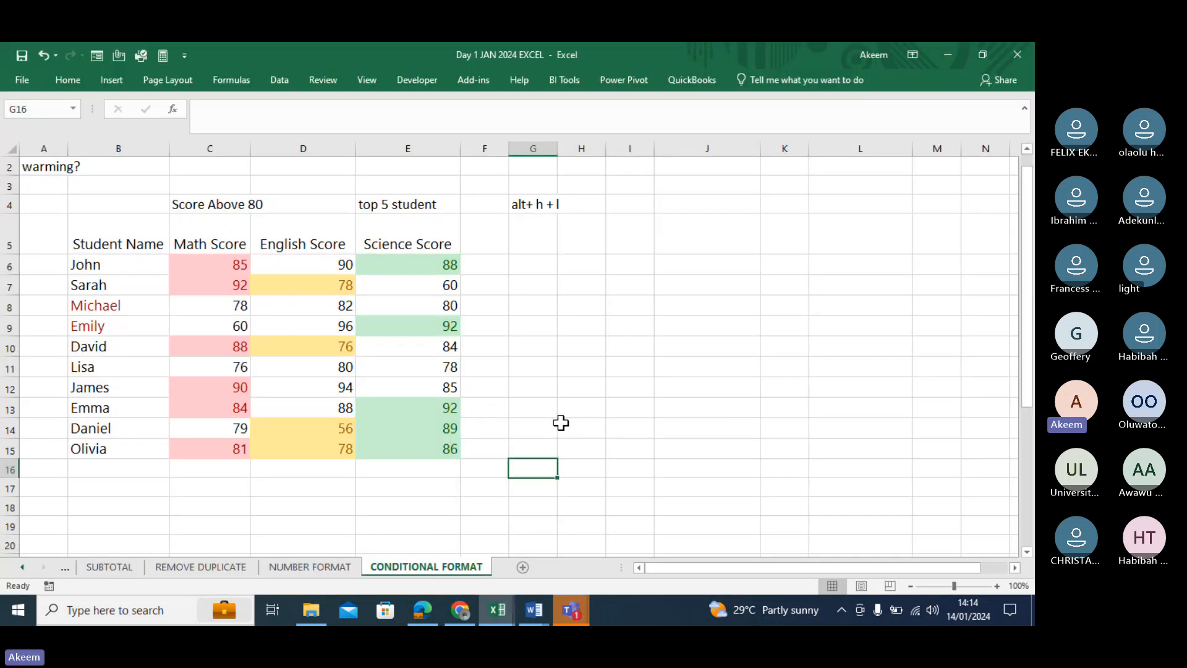
left_click(488, 444)
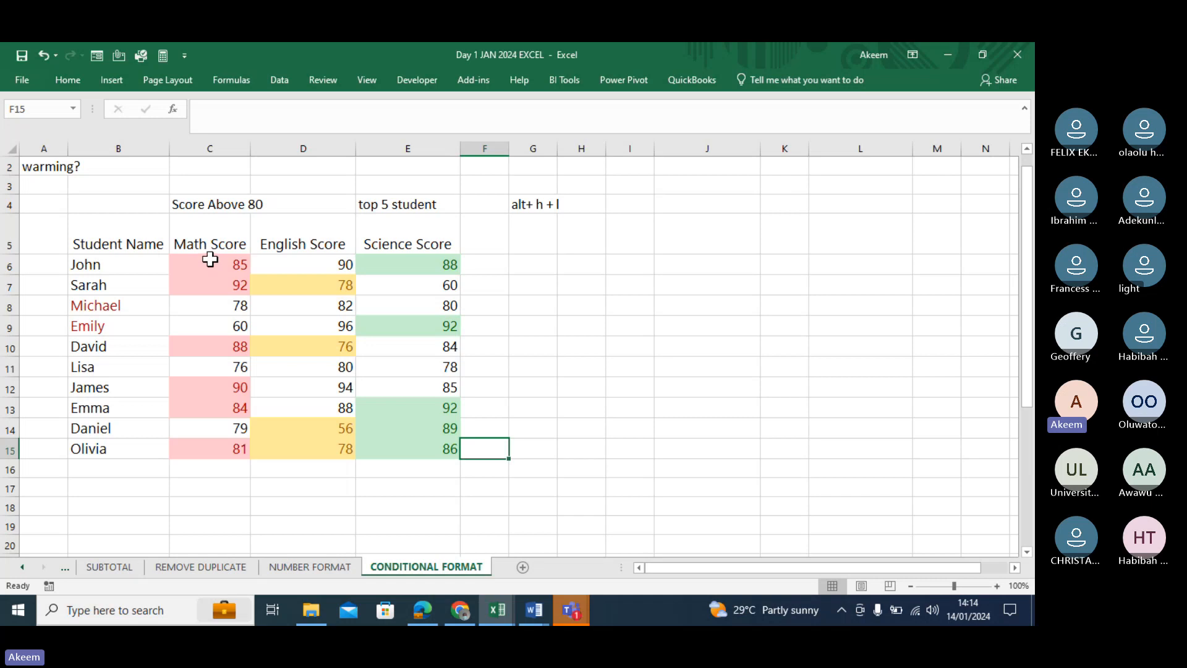
Clear all conditional formatting rules from the entire CONDITIONAL FORMAT sheet.
left_click_drag(212, 258, 448, 408)
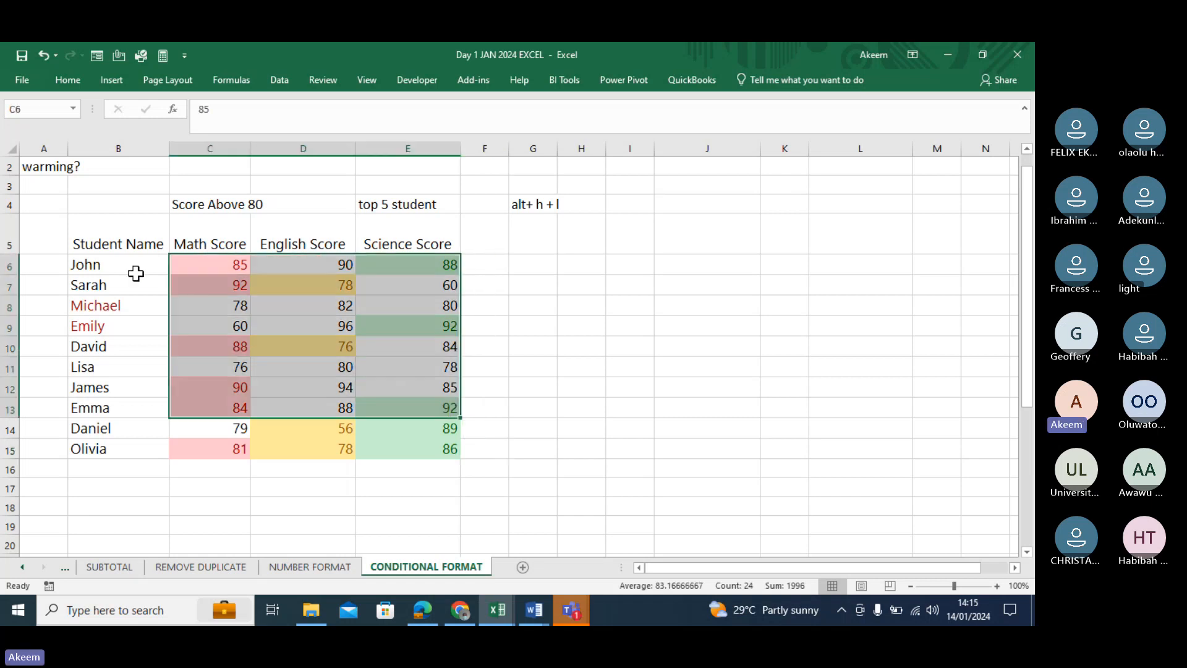
left_click(14, 147)
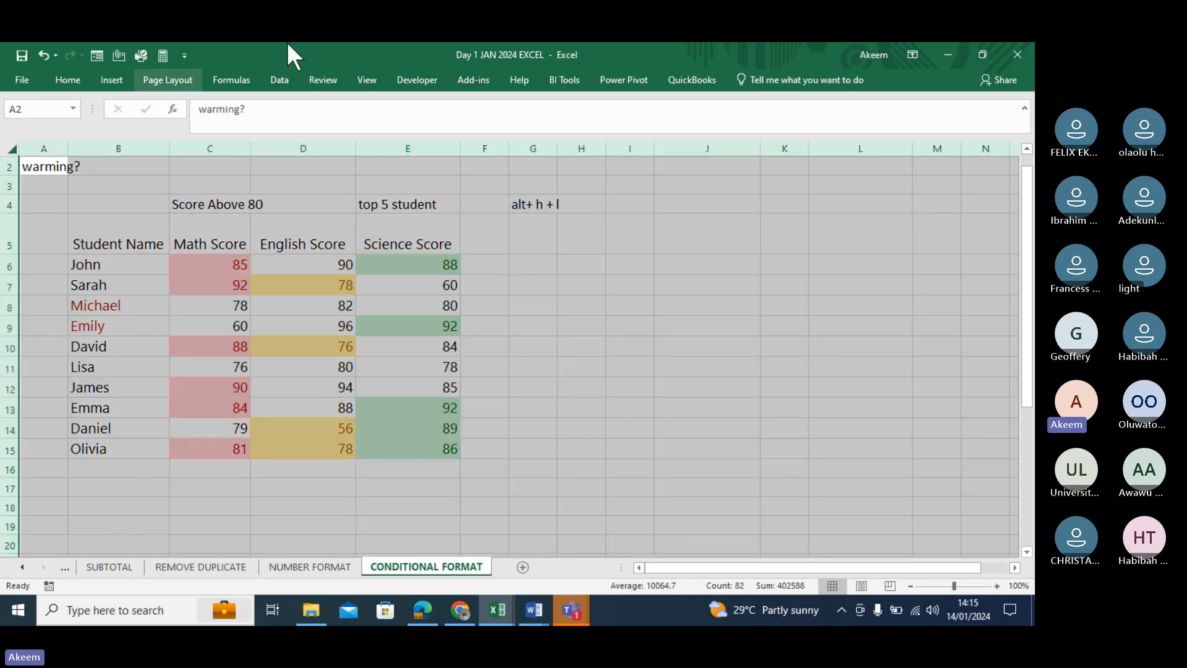
left_click(354, 44)
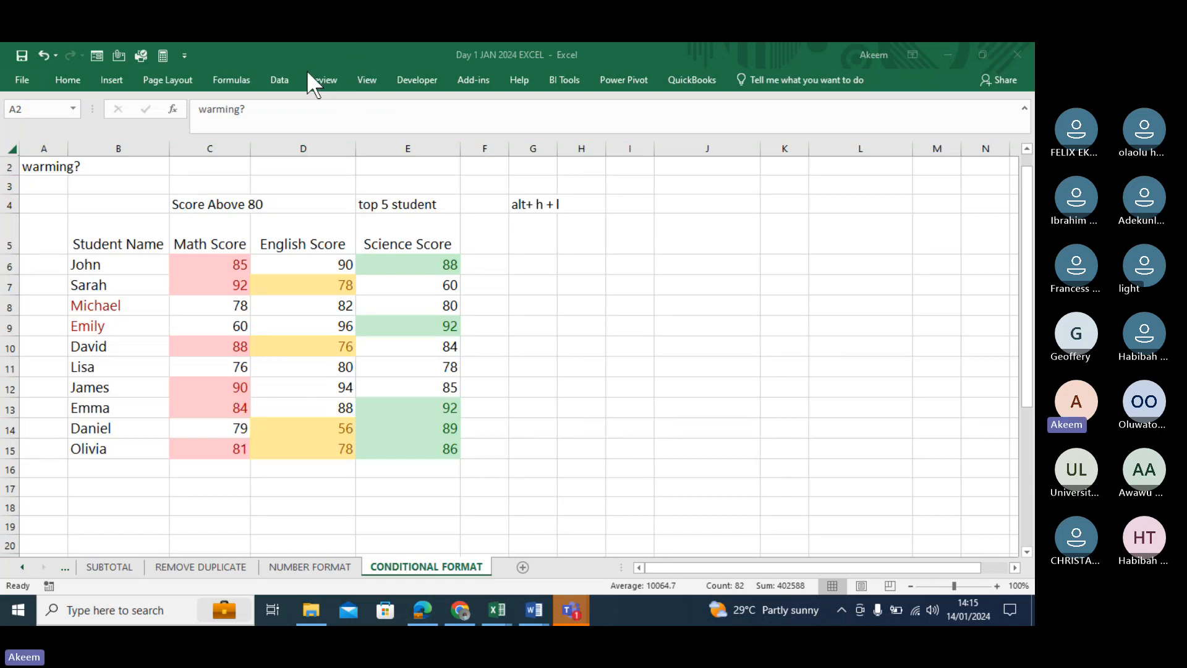
key("ctrl+a")
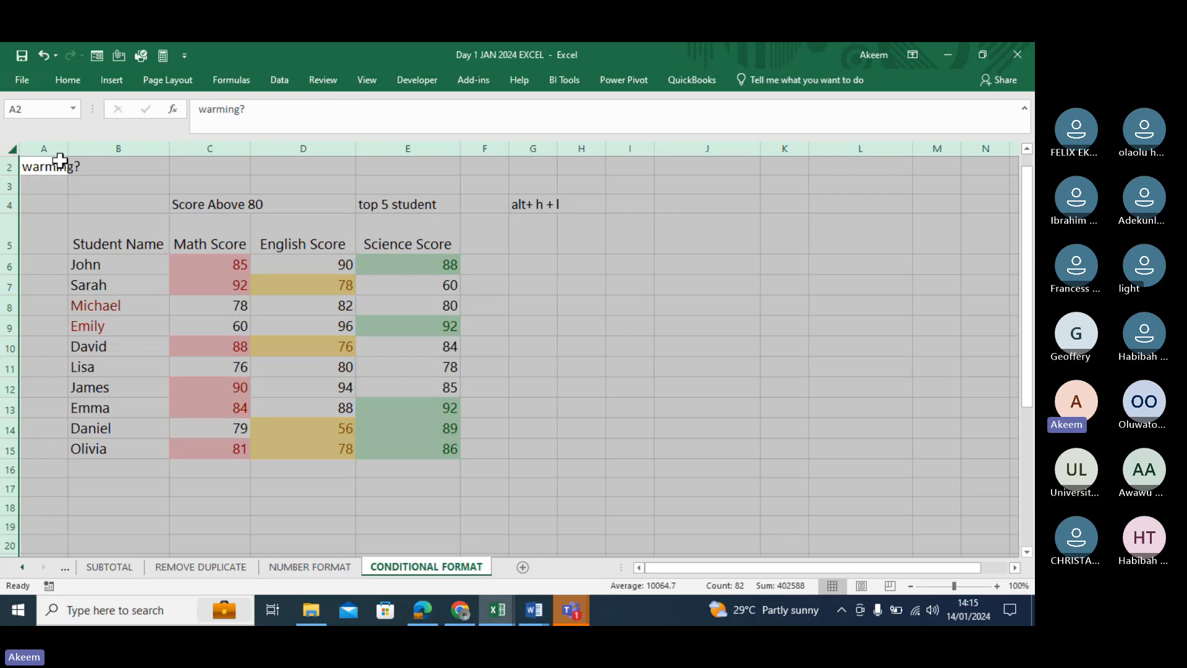
key("alt")
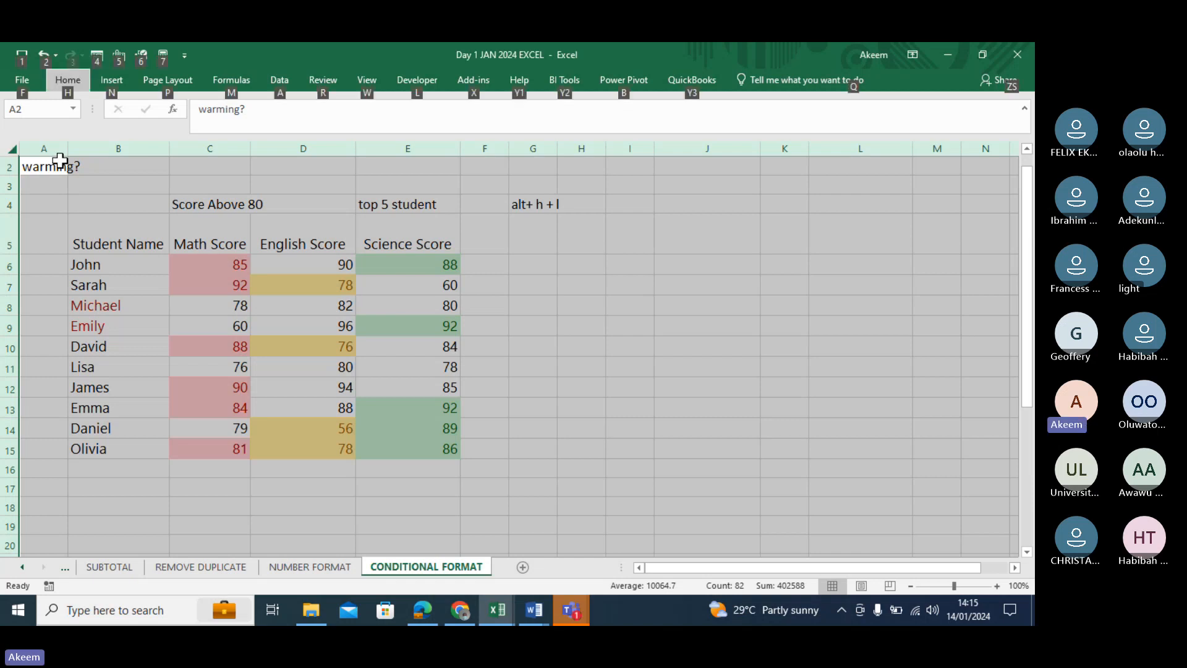
key("h")
key("l")
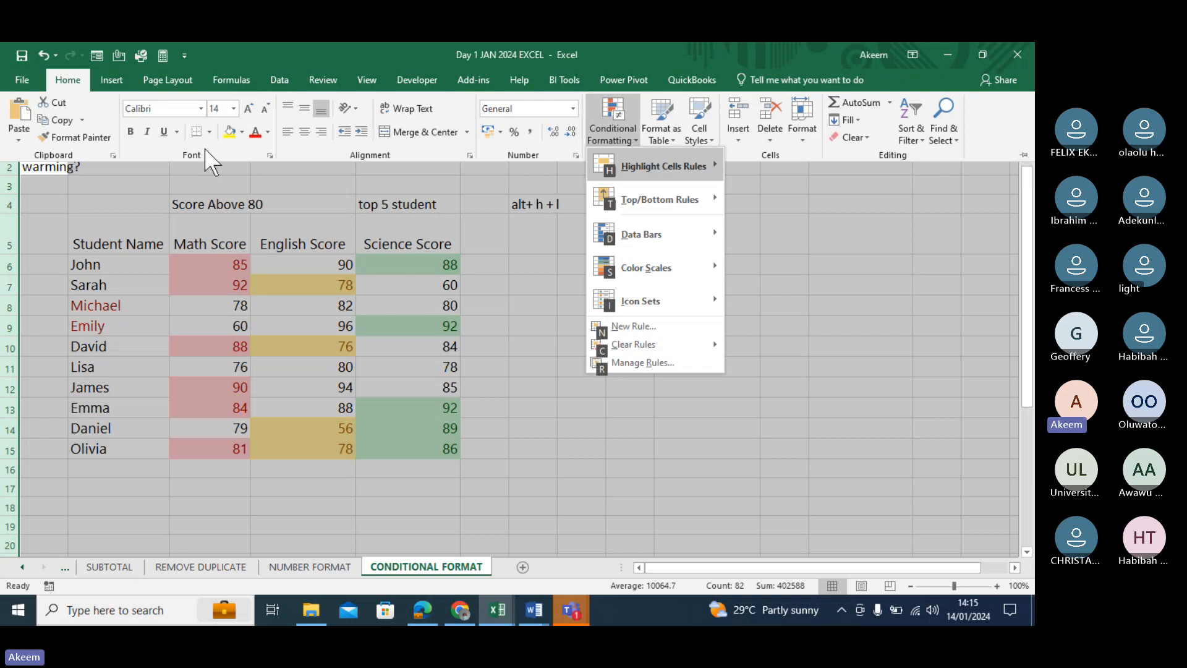
mouse_move(644, 354)
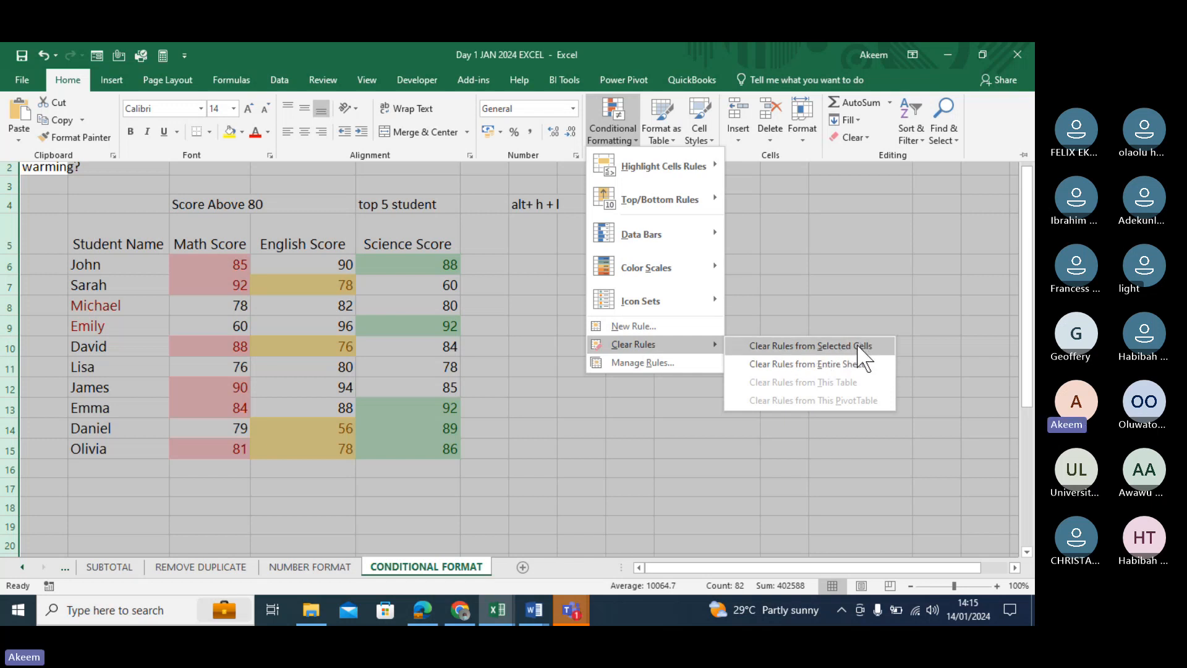
left_click(790, 365)
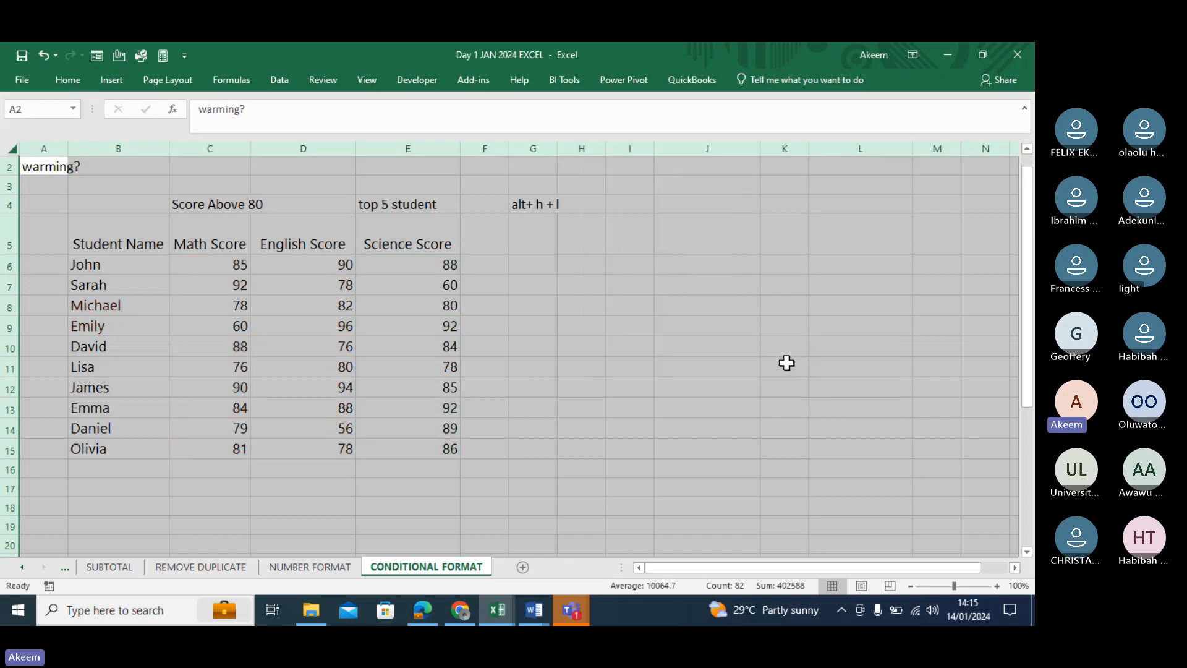
left_click(297, 258)
left_click(90, 231)
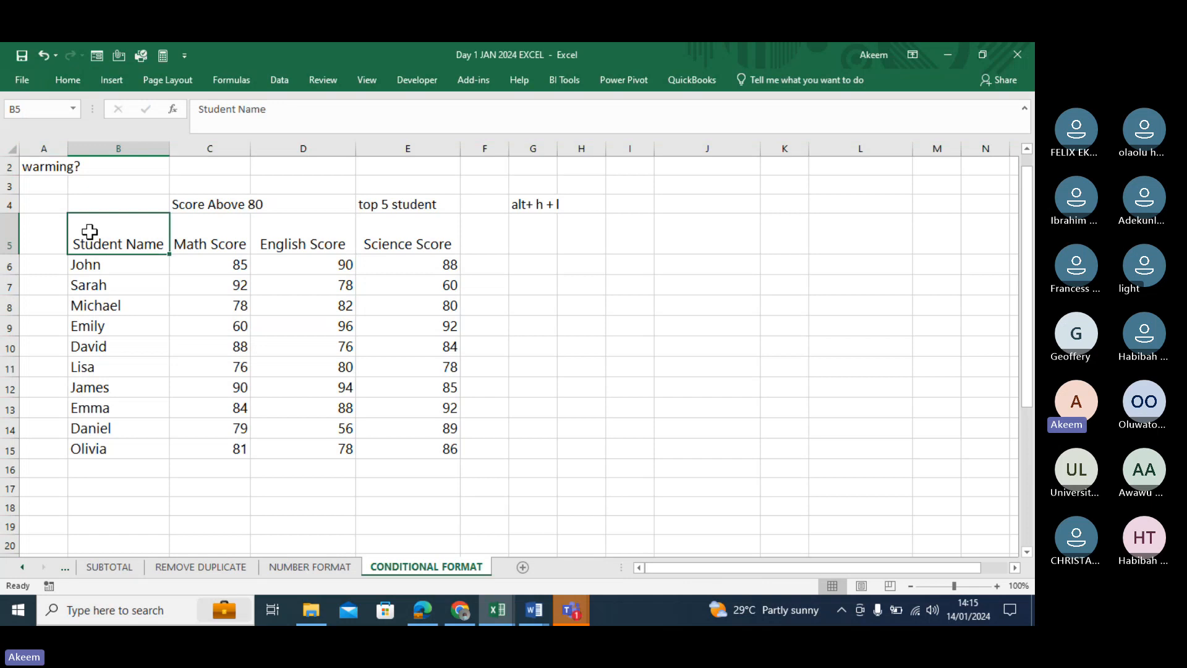
Apply blue gradient-fill data bars to the math scores in C6:C15 and widen column C to show the bars better.
key("Left")
key("Up")
key("Up")
key("Up")
key("Up")
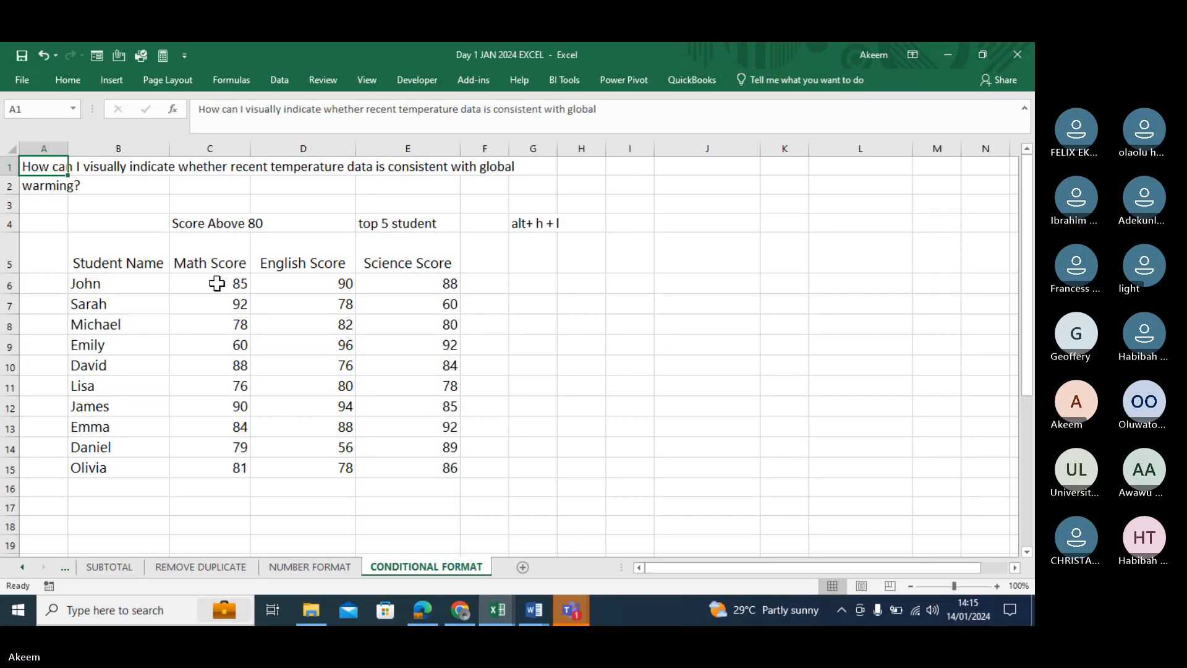
left_click_drag(216, 283, 231, 467)
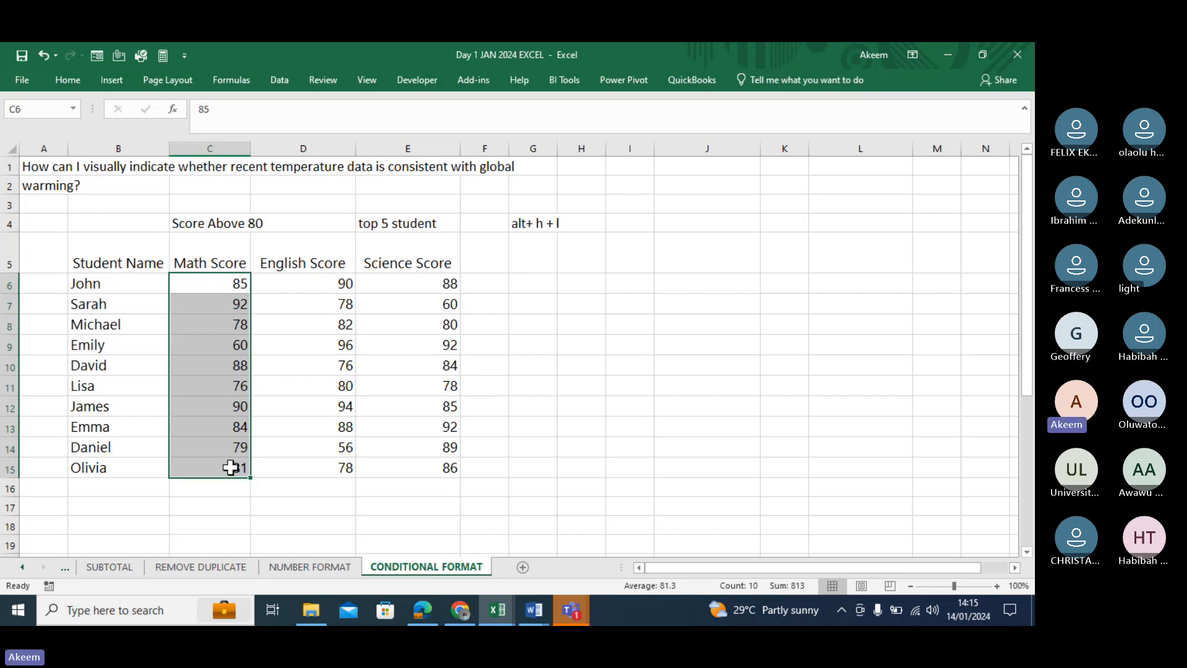
key("alt+h")
key("l")
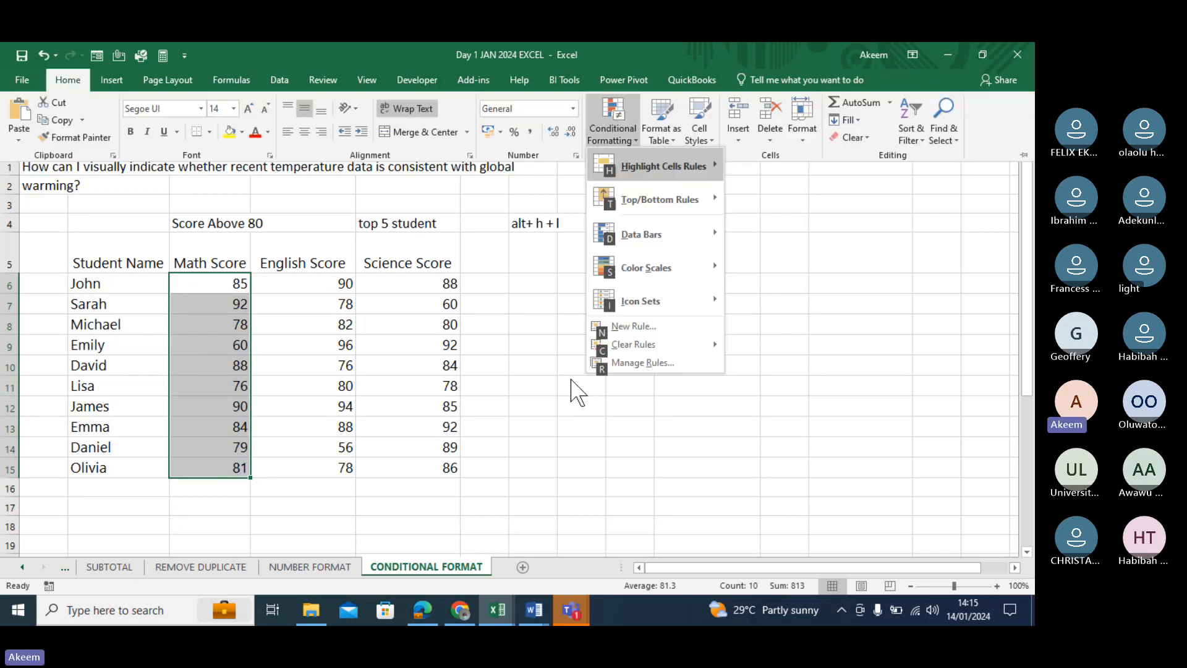
mouse_move(671, 241)
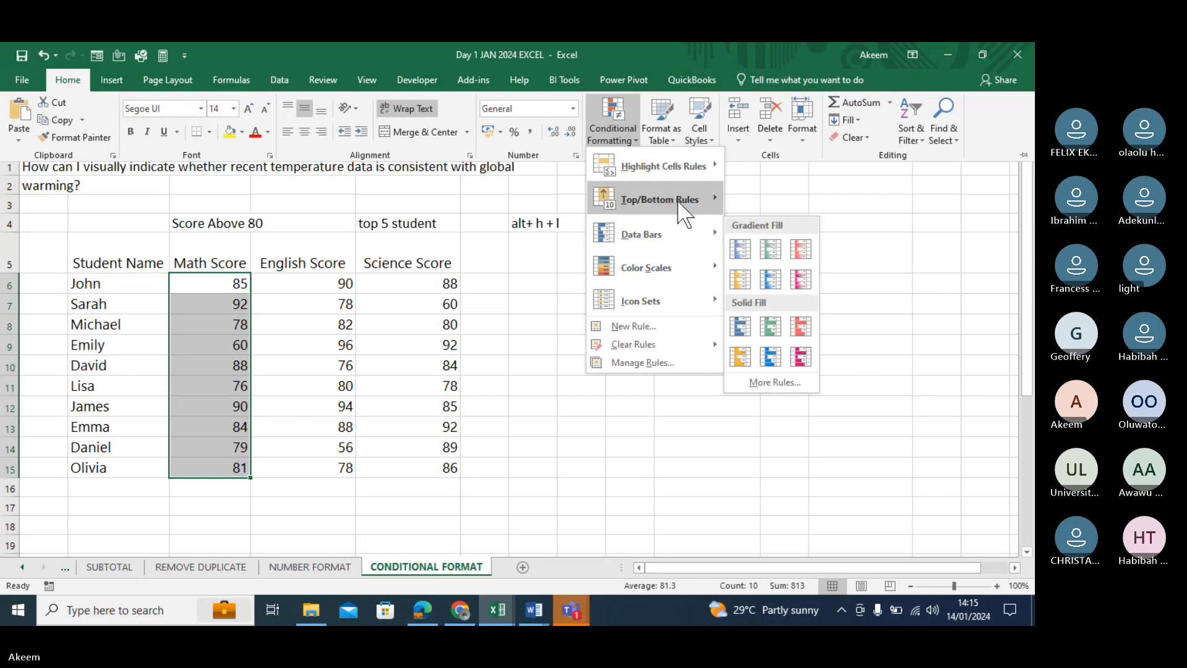
mouse_move(688, 203)
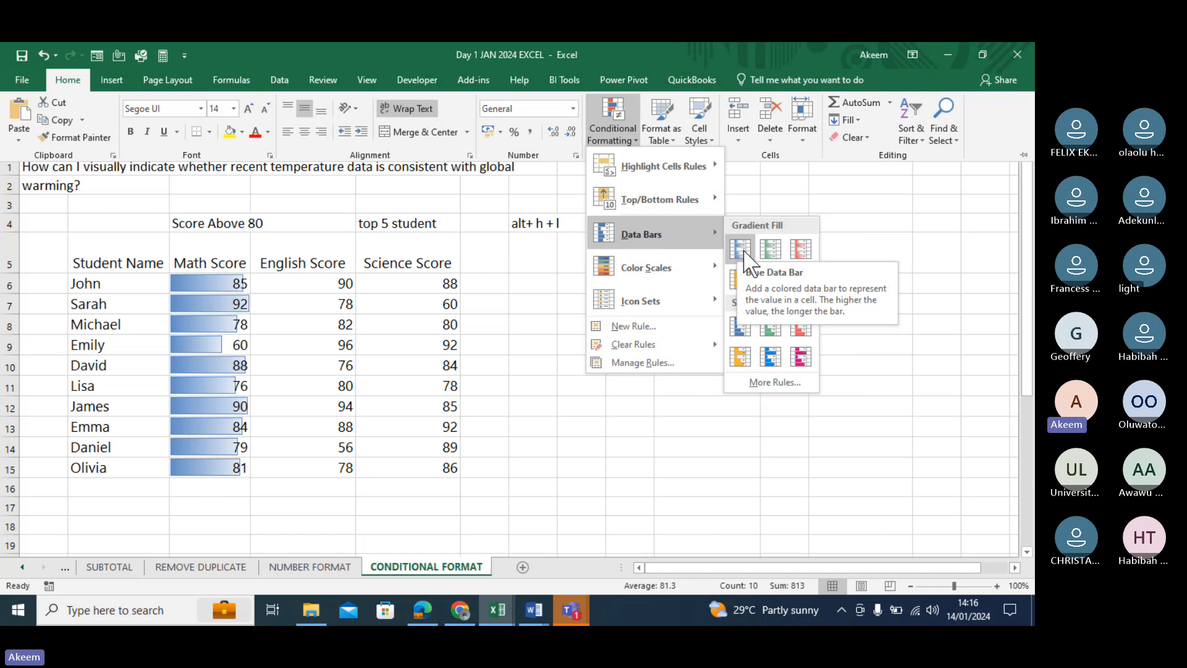
left_click(744, 253)
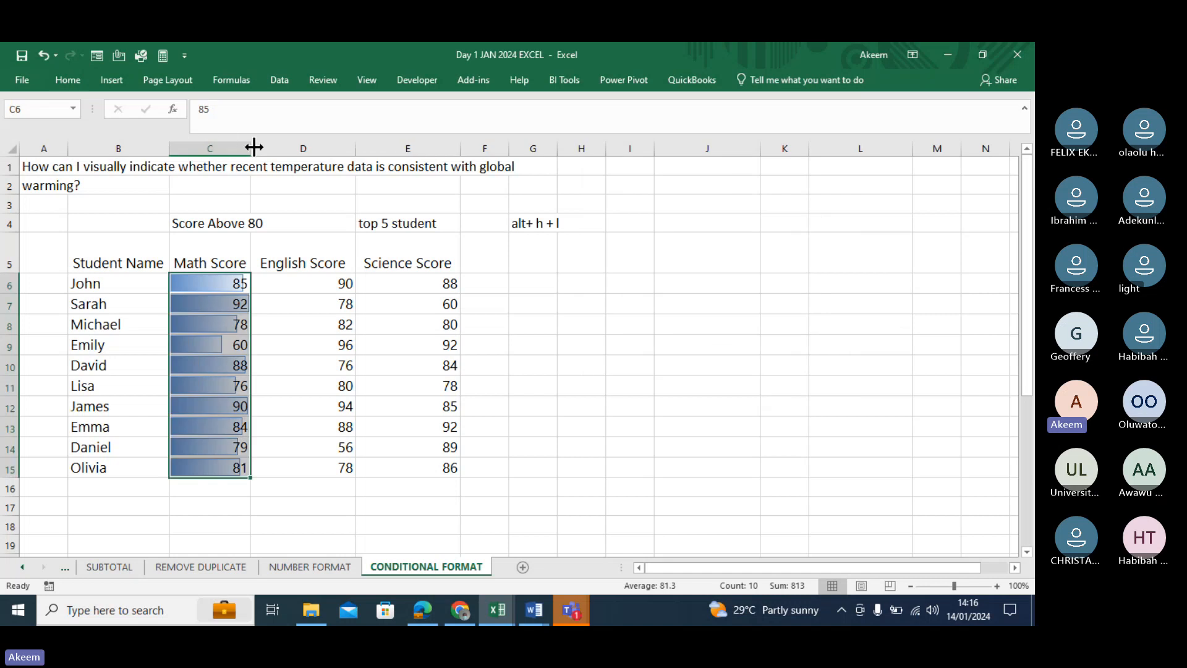
left_click_drag(254, 148, 313, 149)
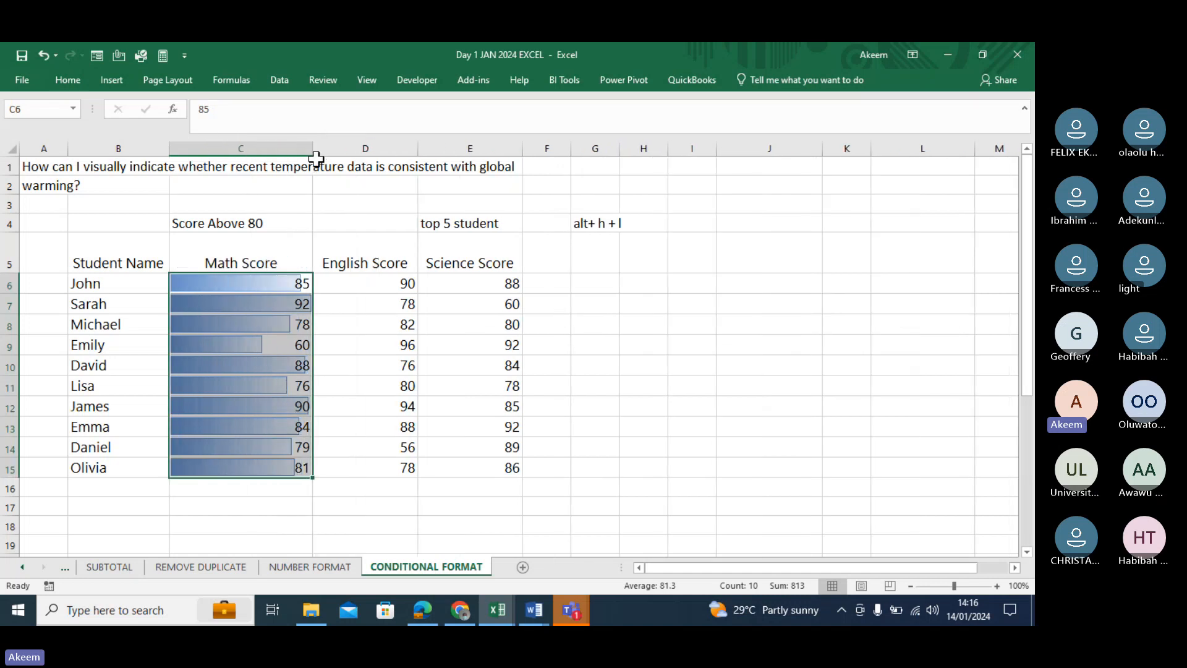
left_click(342, 347)
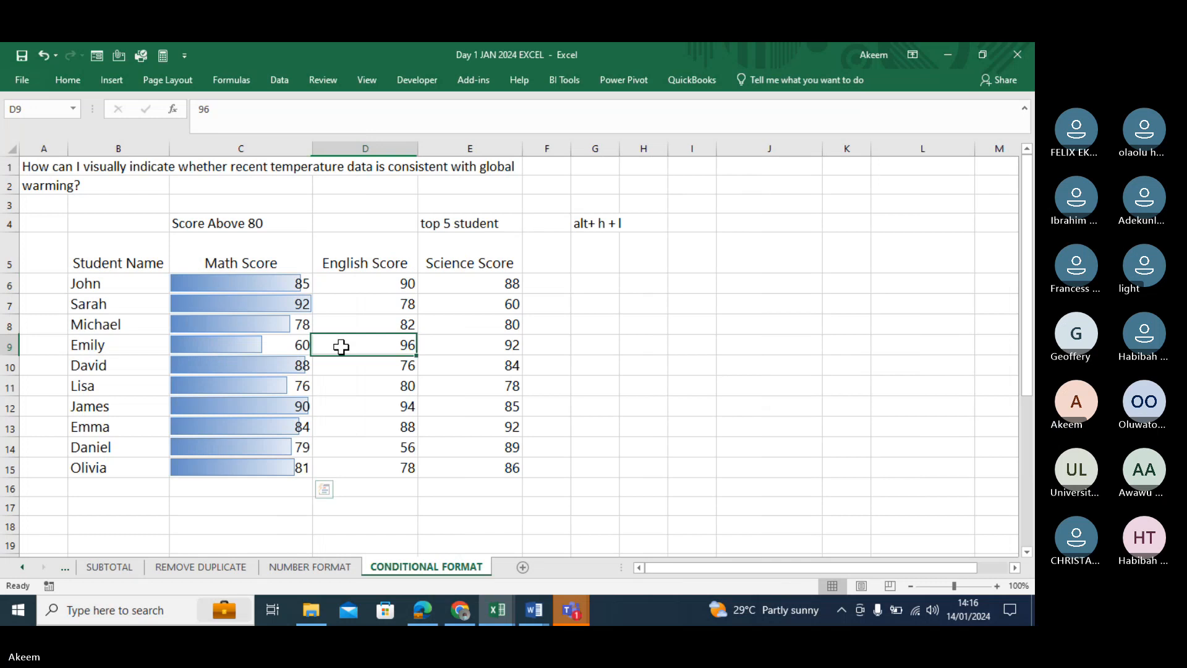
Undo the widening of column C and the gradient data bars on the math scores.
left_click(281, 292)
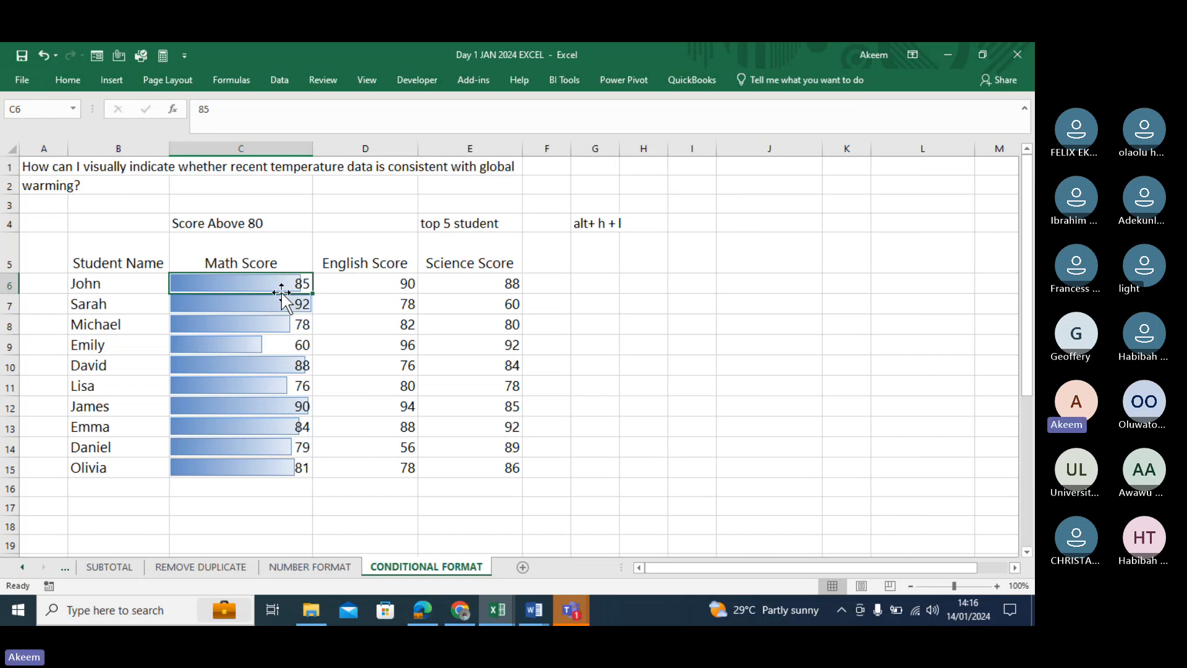
key("alt+h")
key("o")
key("i")
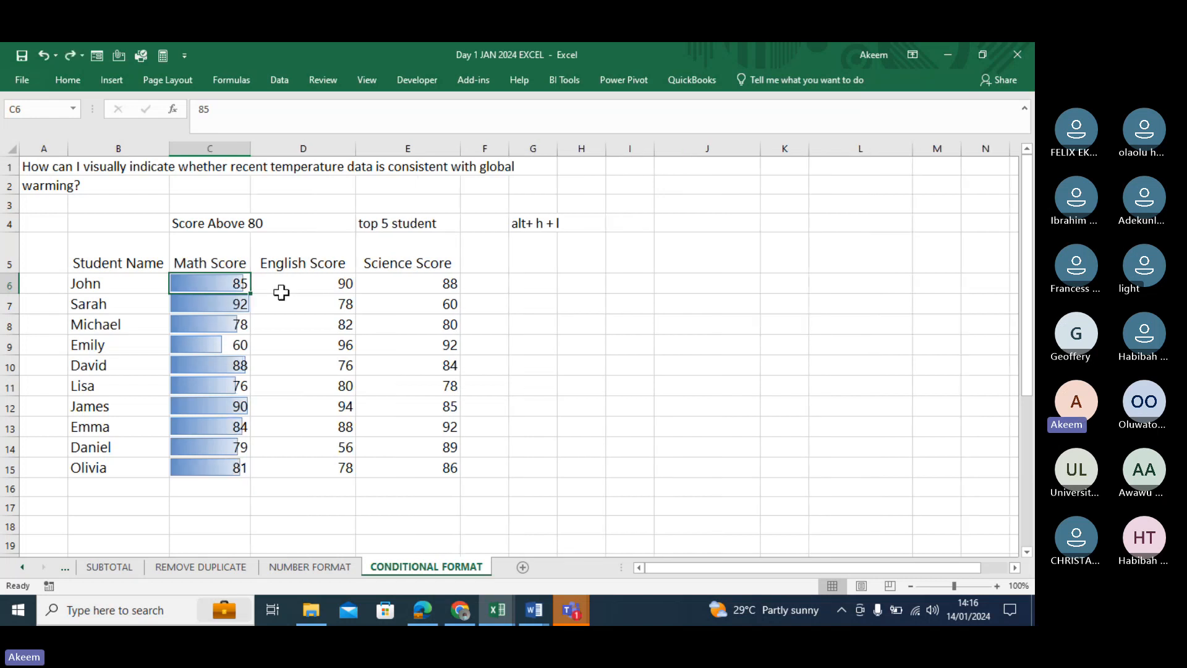
key("ctrl+shift+Down")
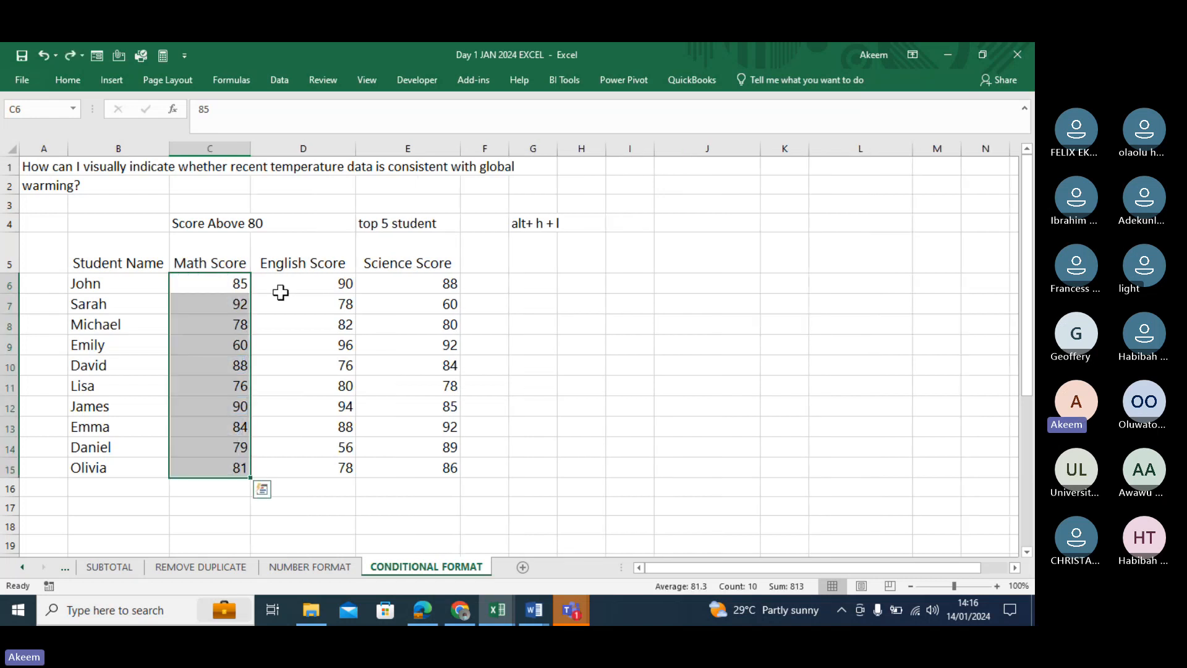
Apply blue solid-fill data bars to the math scores in C6:C15 and widen column C.
key("alt+h")
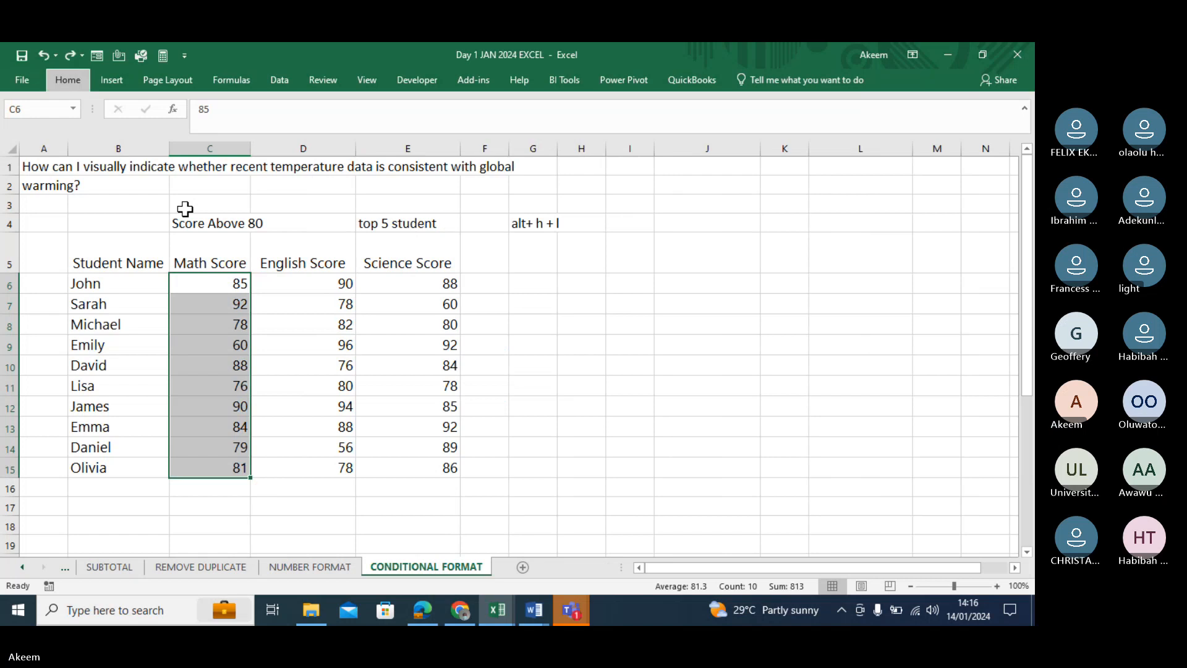
key("l")
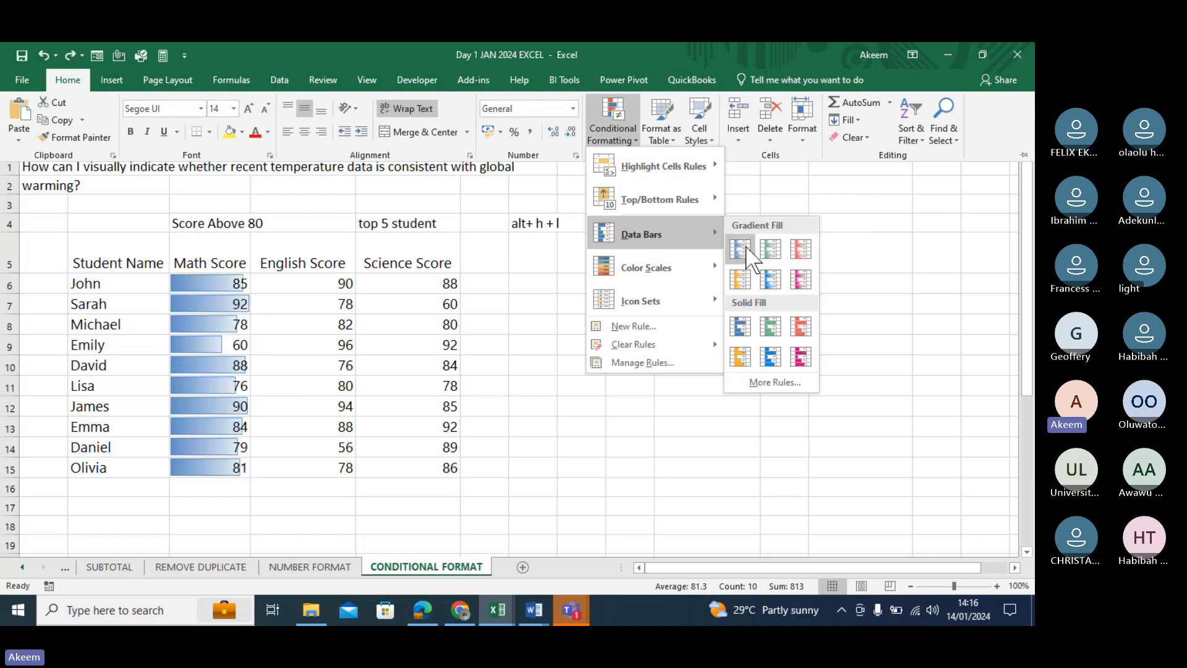
left_click(740, 325)
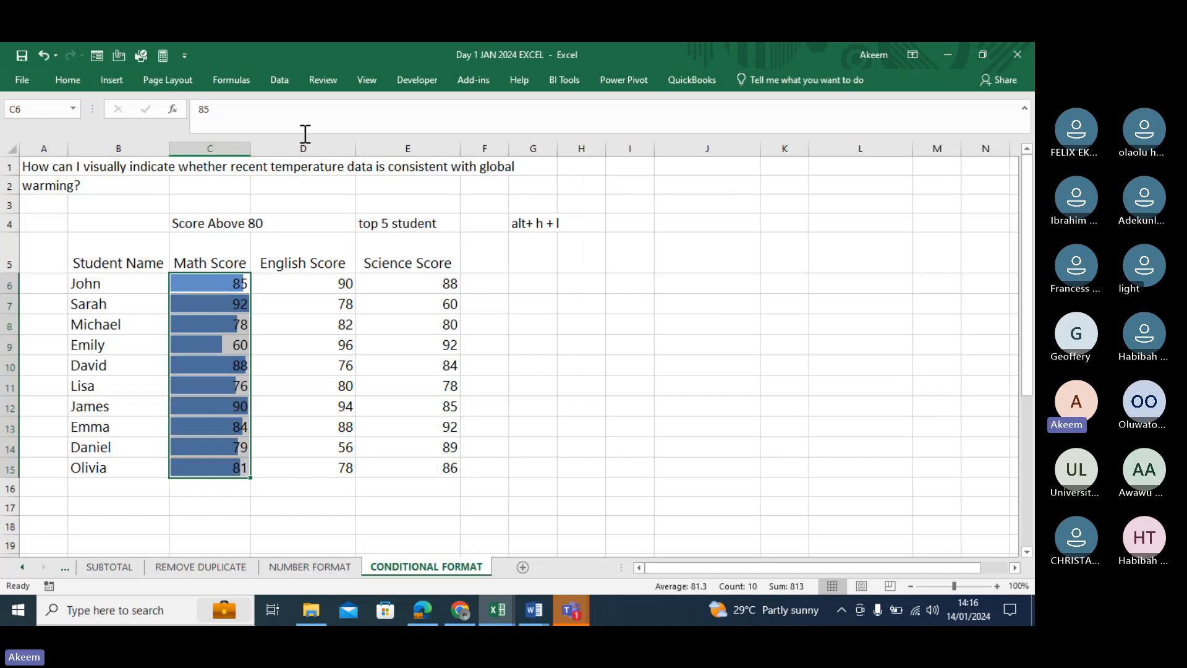
left_click_drag(251, 147, 307, 158)
left_click(313, 380)
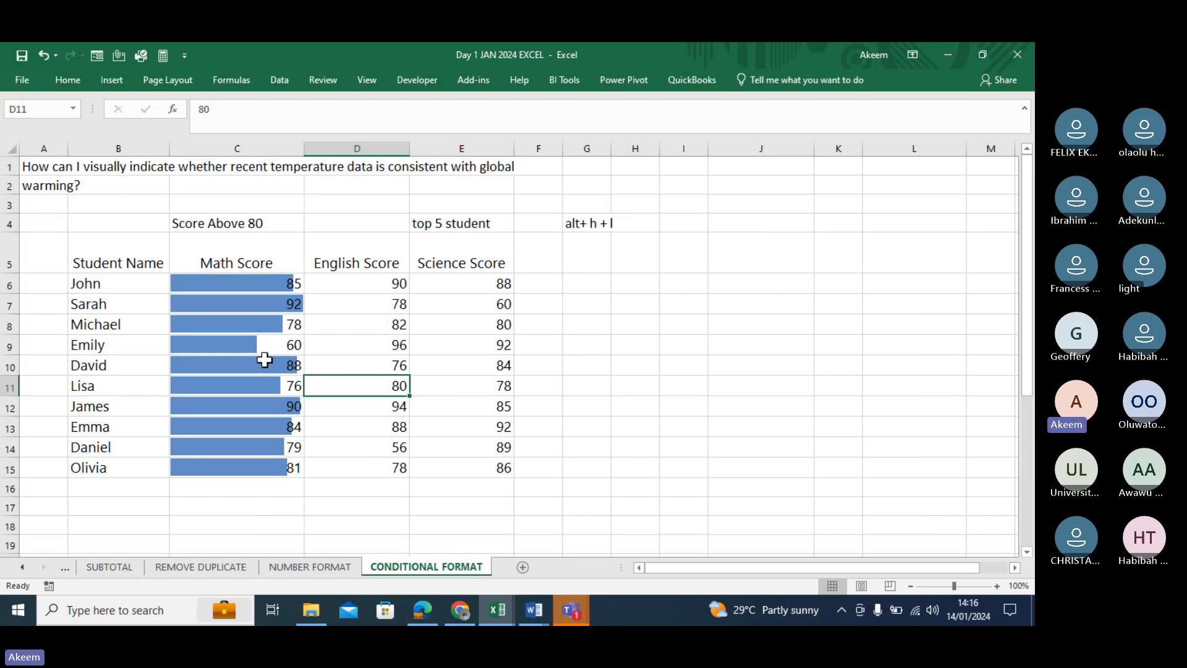
Compare the data bar lengths with the math scores in cells C6, C7, C8, C10 and C13.
left_click(273, 322)
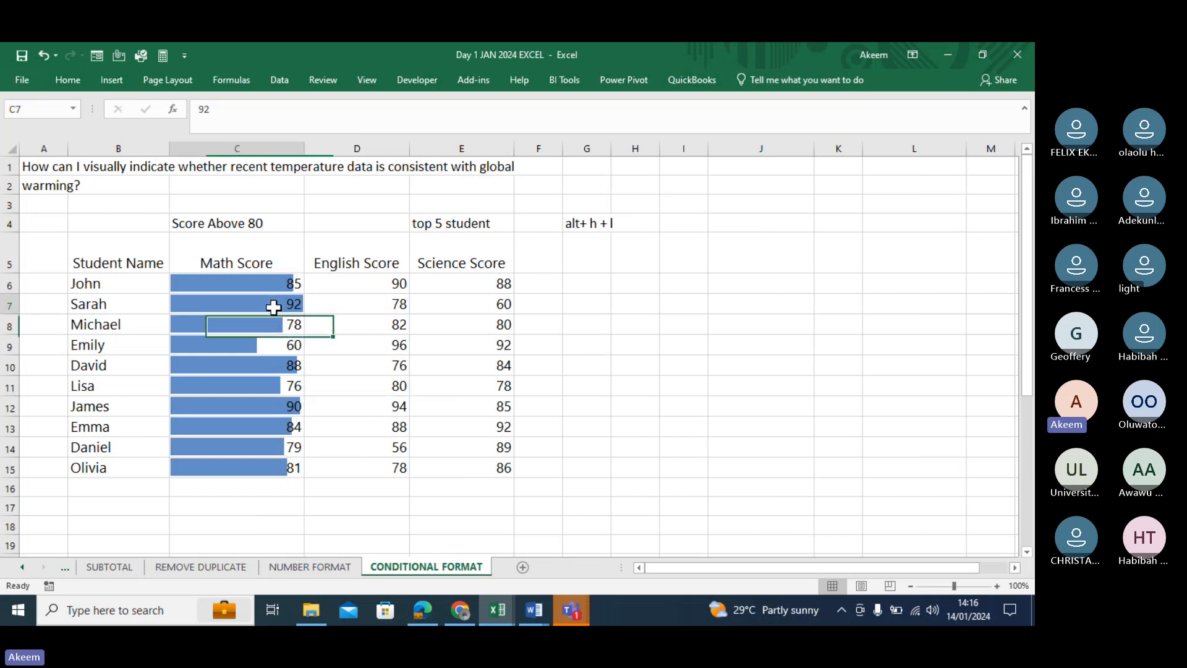
left_click(292, 281)
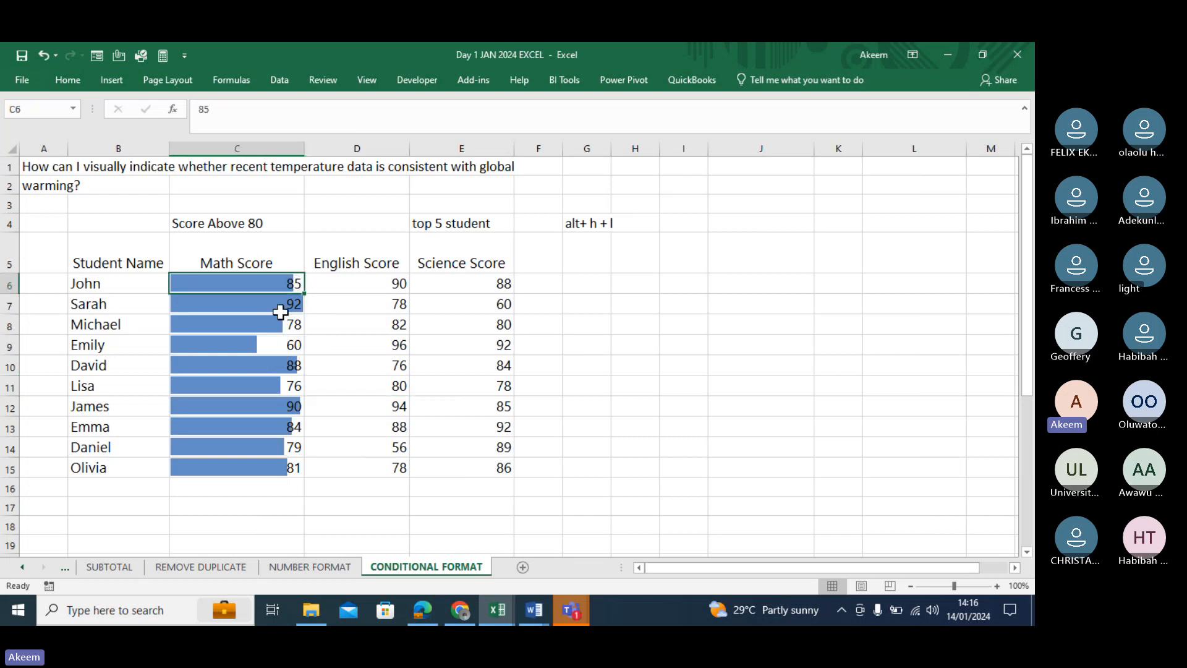
left_click(289, 366)
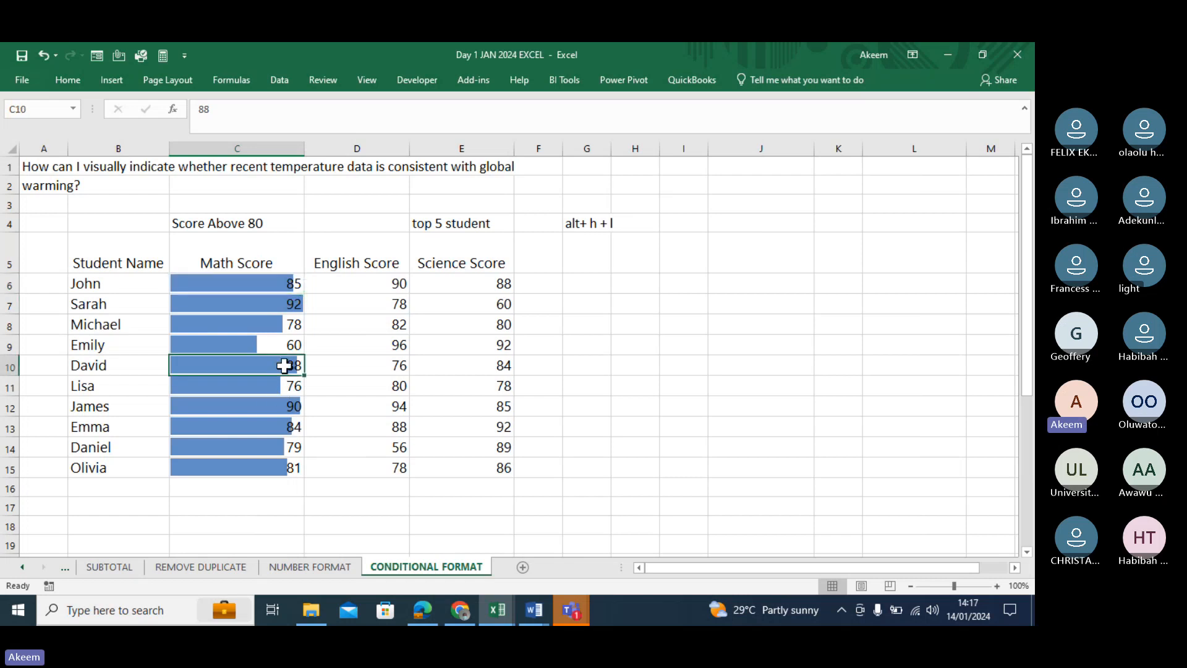
left_click(290, 426)
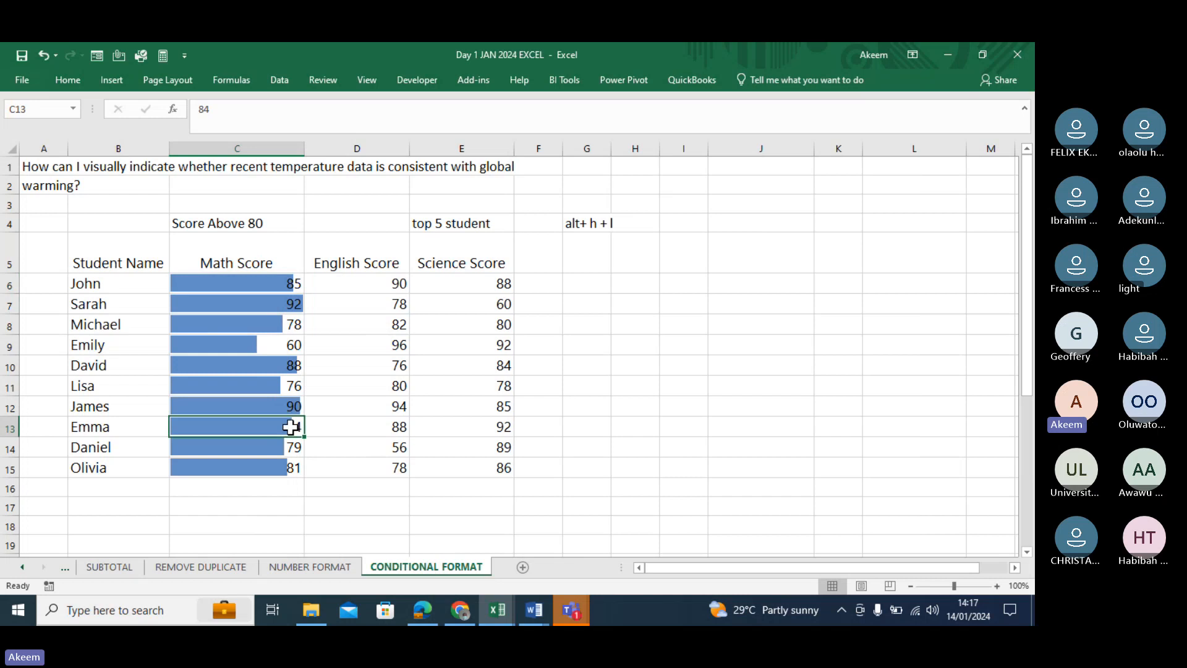
Change the math score in C13 to 38 and compare its data bar with the neighbouring bars.
type("38")
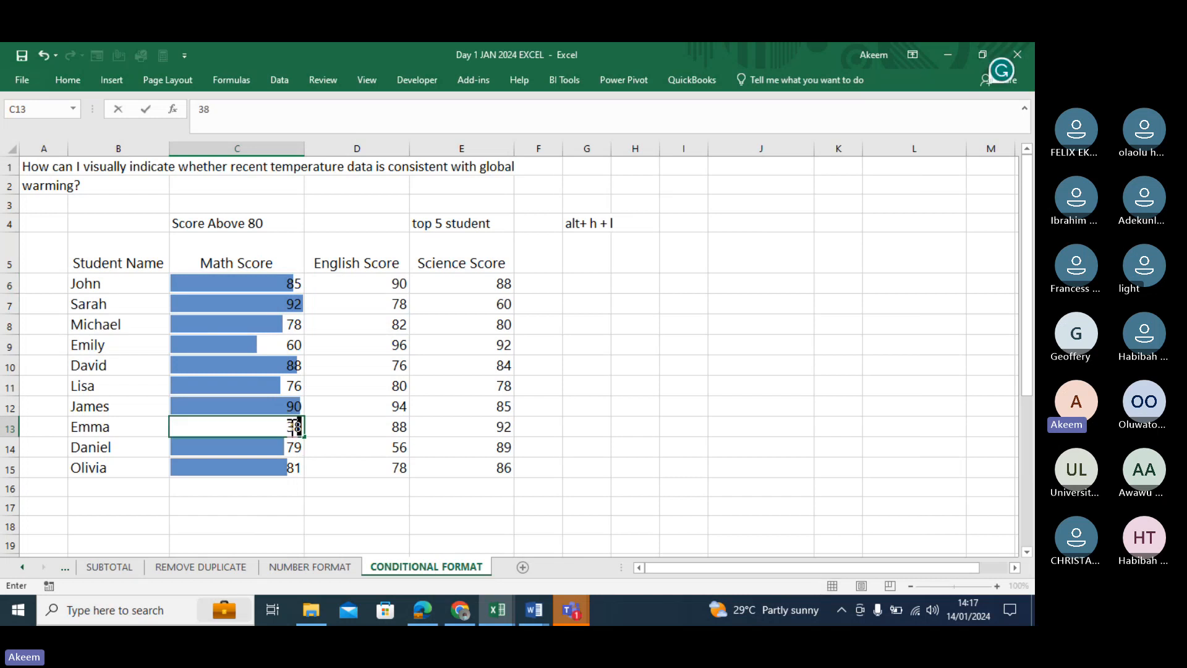
key("Return")
left_click(290, 406)
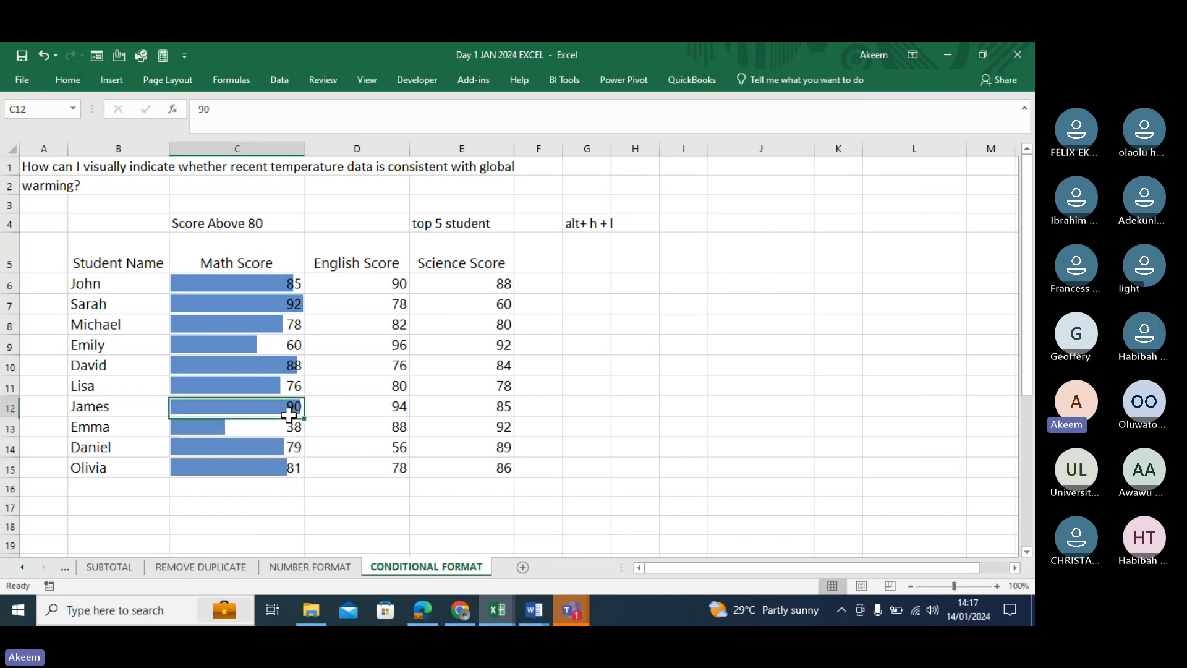
left_click(256, 427)
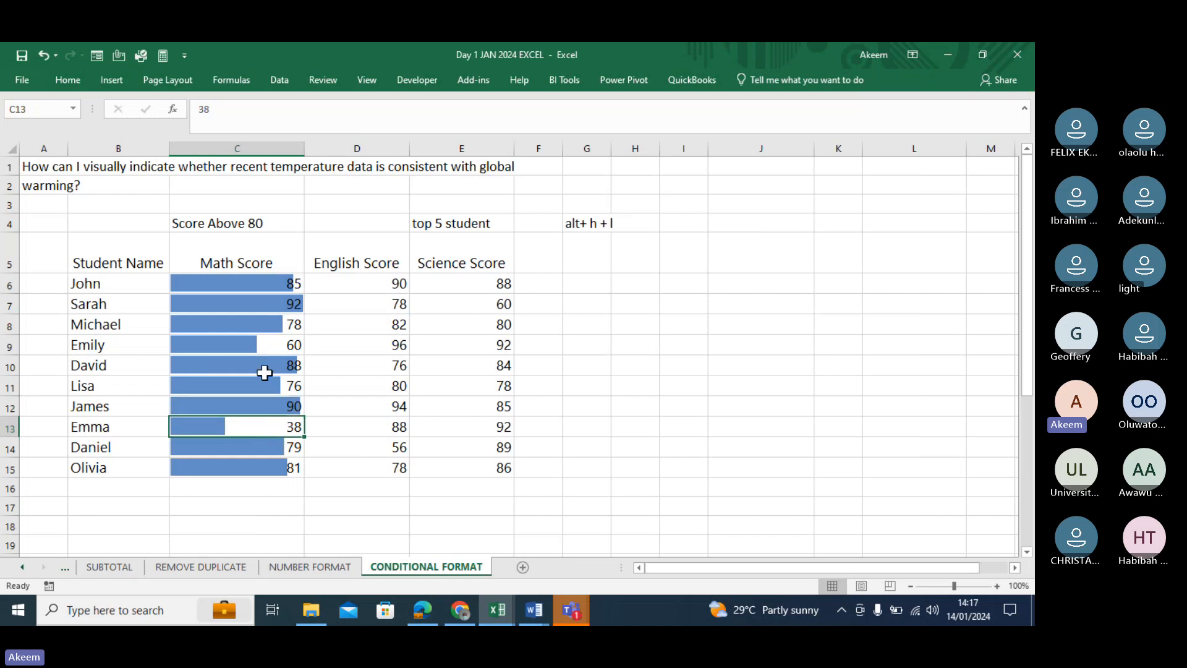
left_click(248, 283)
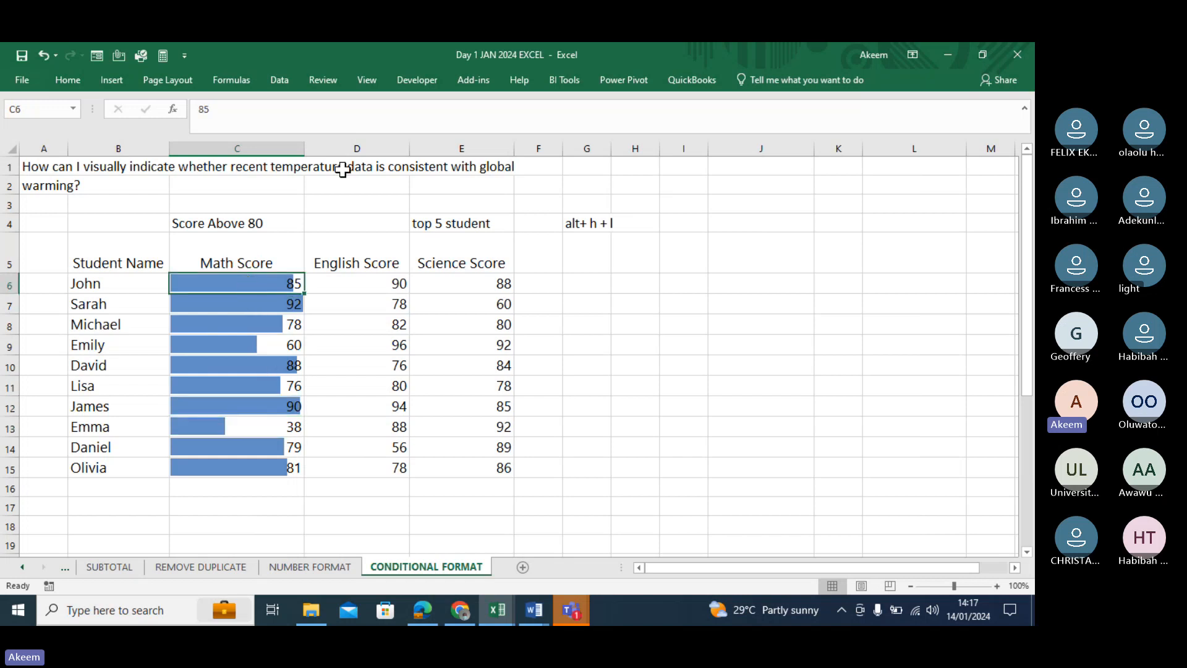
Narrow column C slightly and check the data bars on the math scores in C6:C15.
left_click_drag(302, 148, 293, 148)
left_click(279, 319)
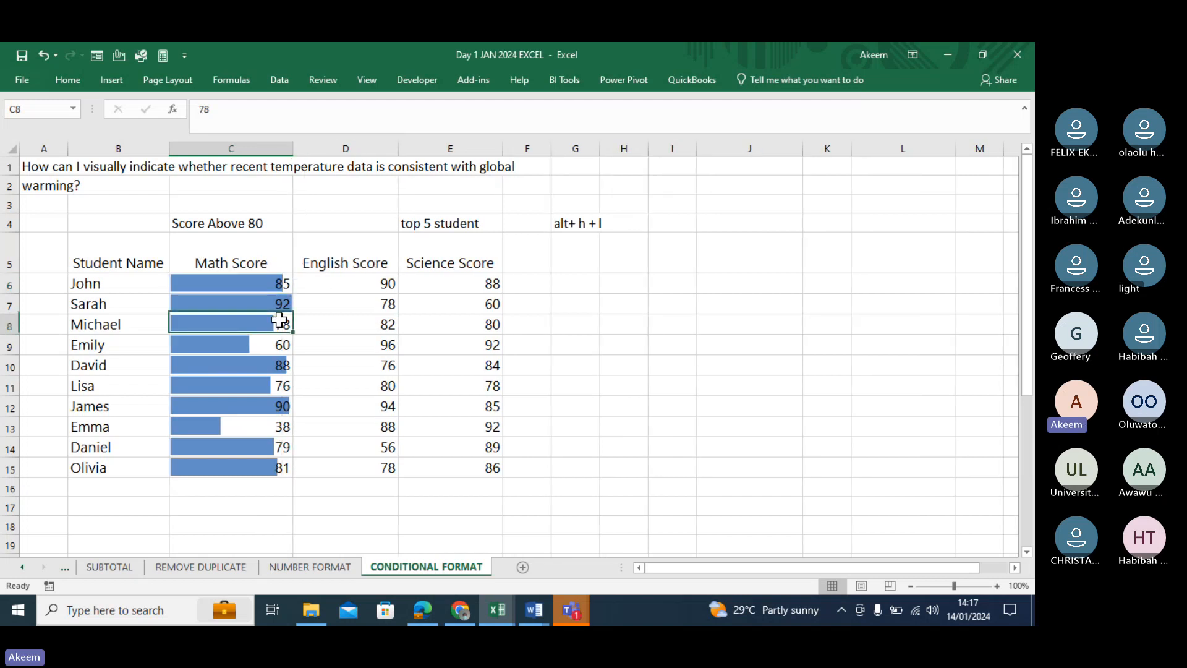
left_click_drag(255, 284, 259, 471)
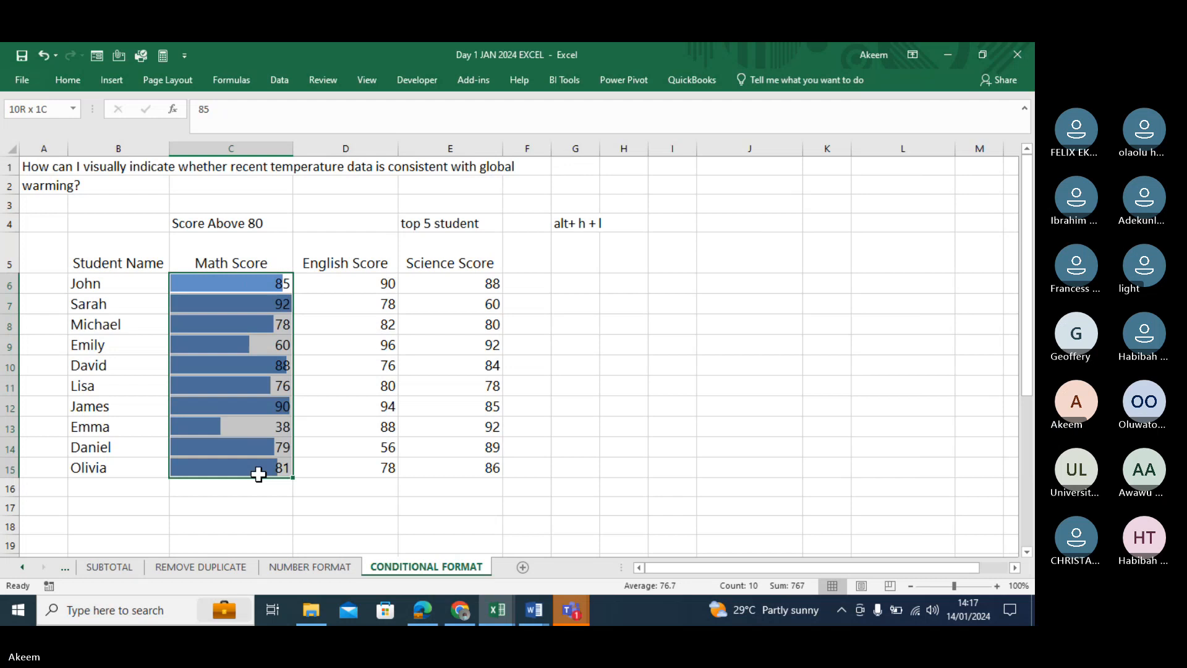
left_click(253, 285)
left_click(252, 306)
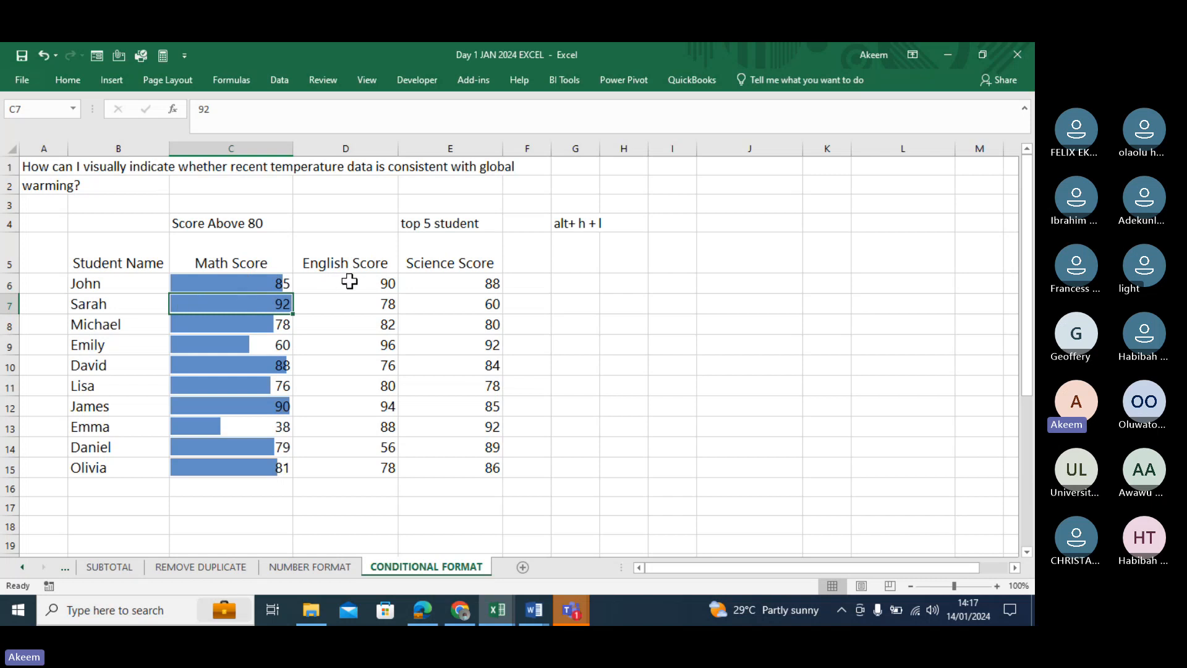
Apply the green-yellow-red color scale to the English scores in D6:D15.
left_click_drag(349, 282, 354, 469)
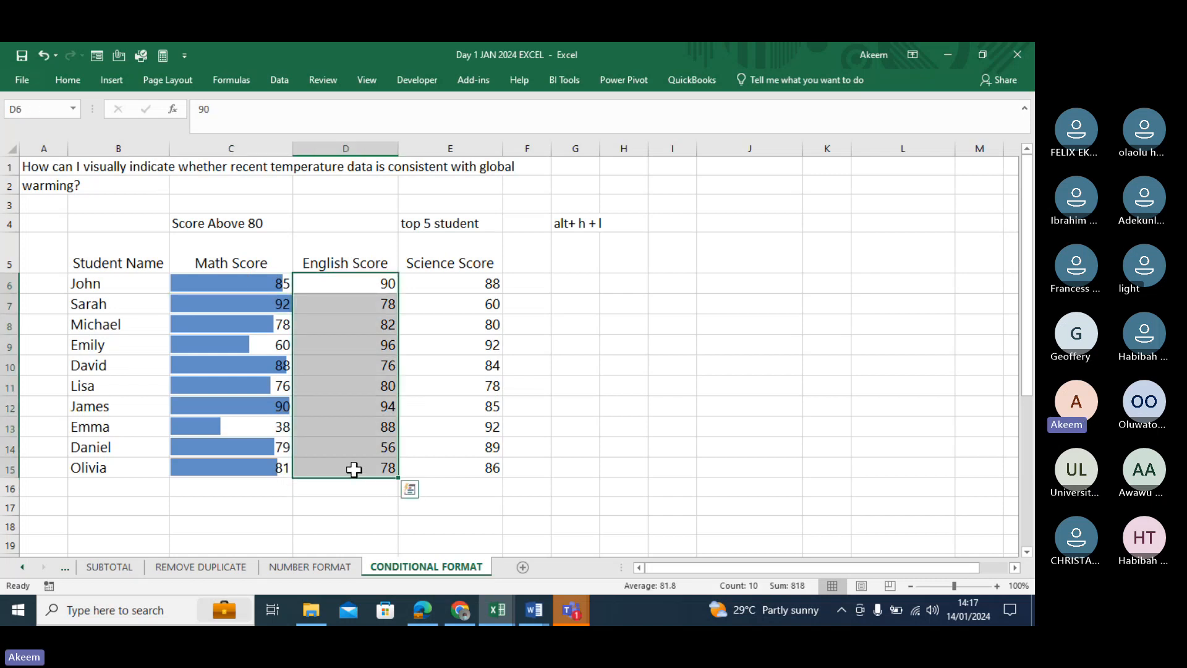
left_click(80, 81)
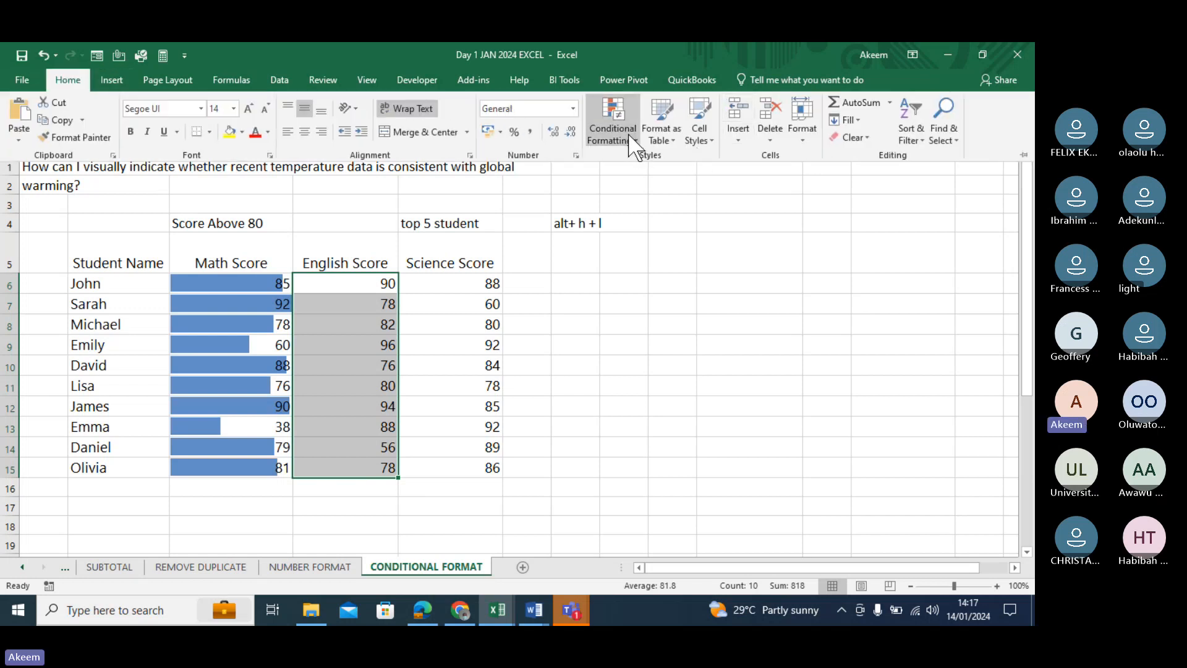
left_click(637, 141)
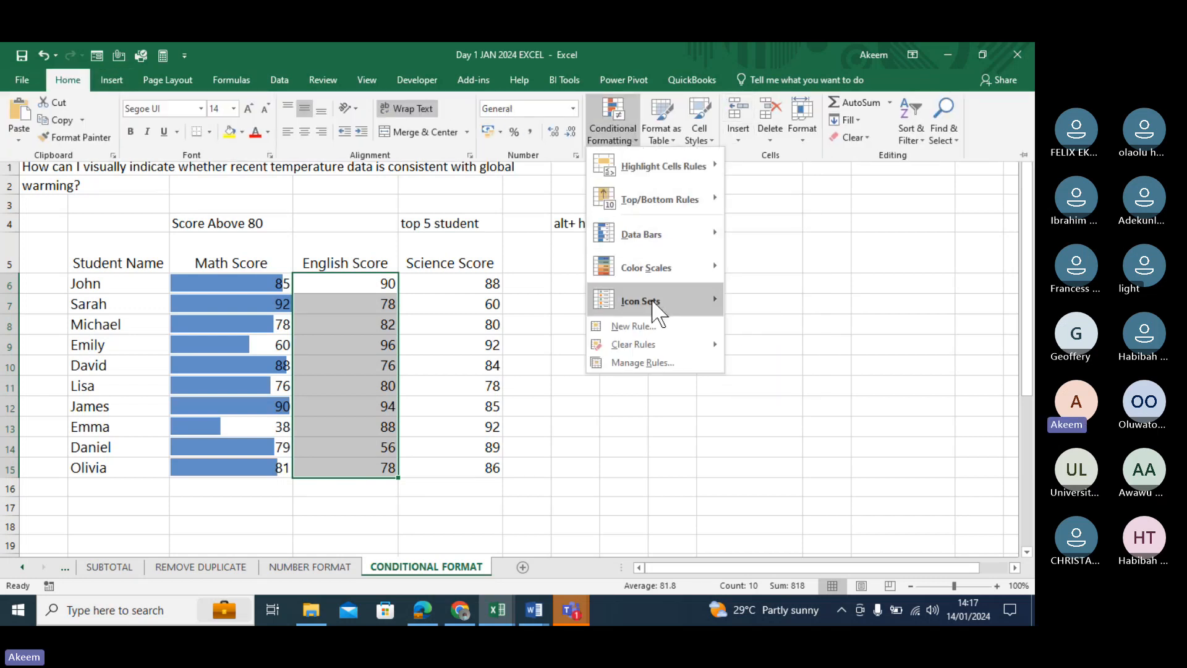
mouse_move(656, 270)
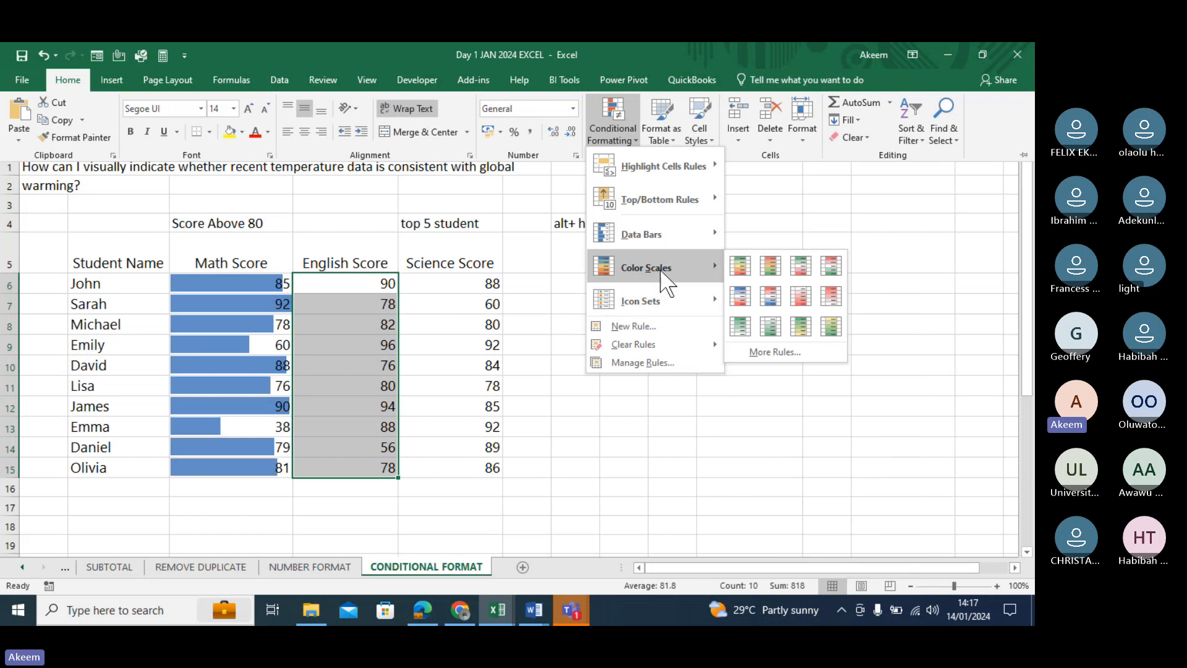
left_click(737, 264)
Compare the color scale shades with the English scores in cells D7, D6, D9 and D14.
left_click(364, 302)
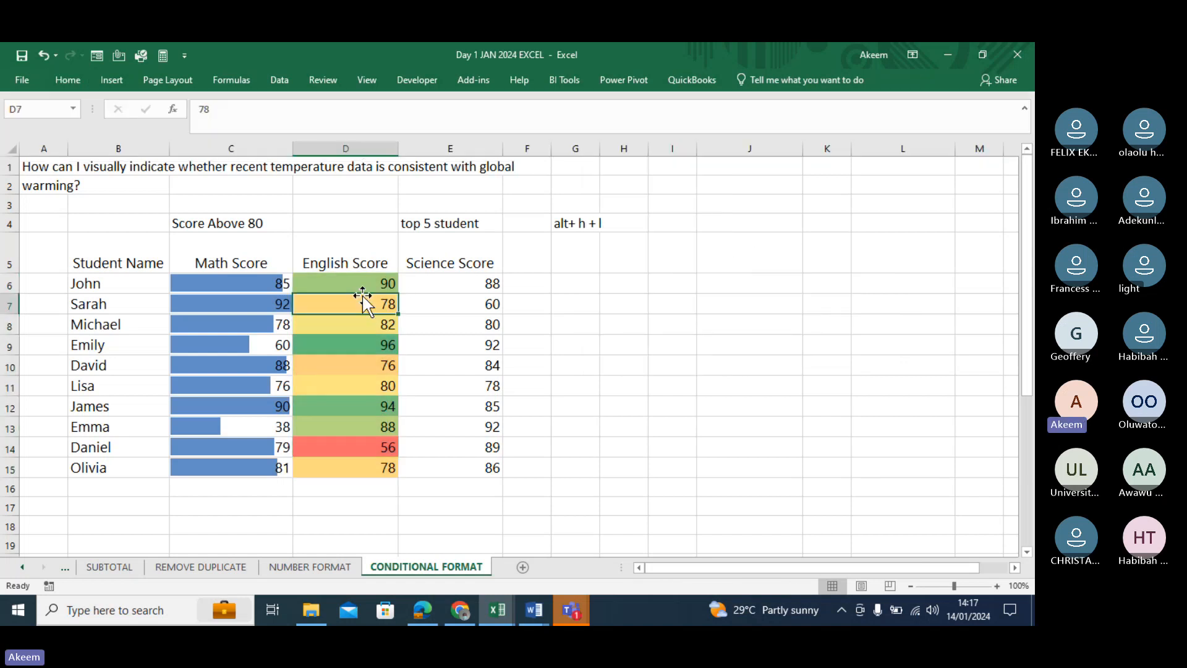
left_click(363, 283)
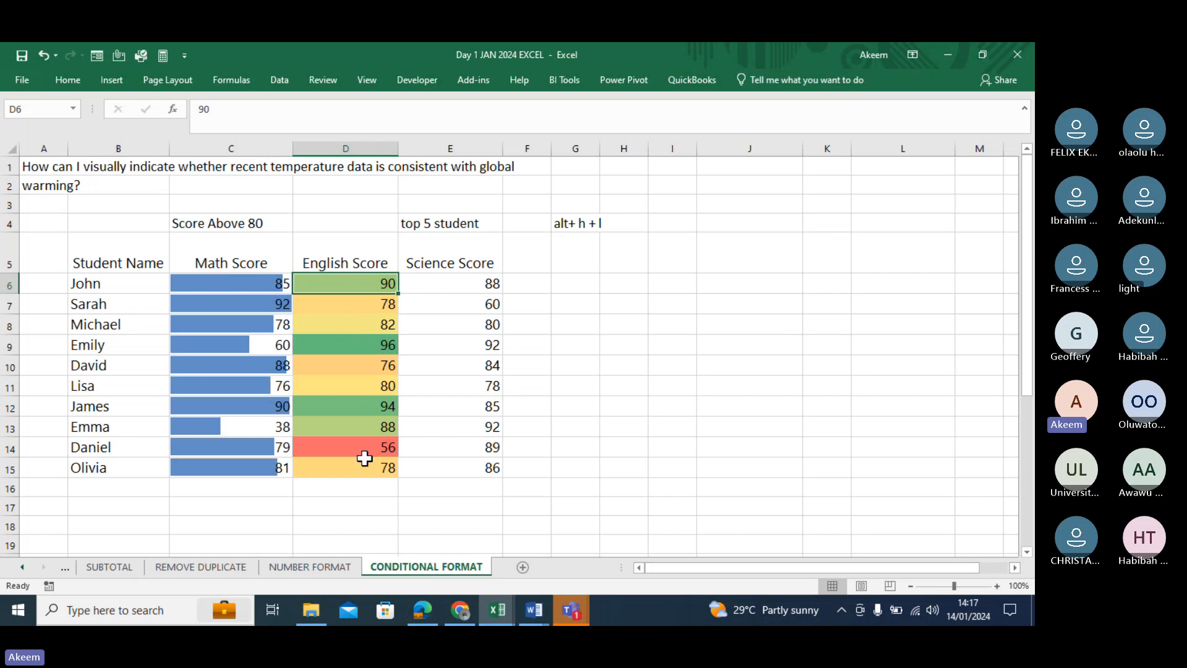
left_click(359, 346)
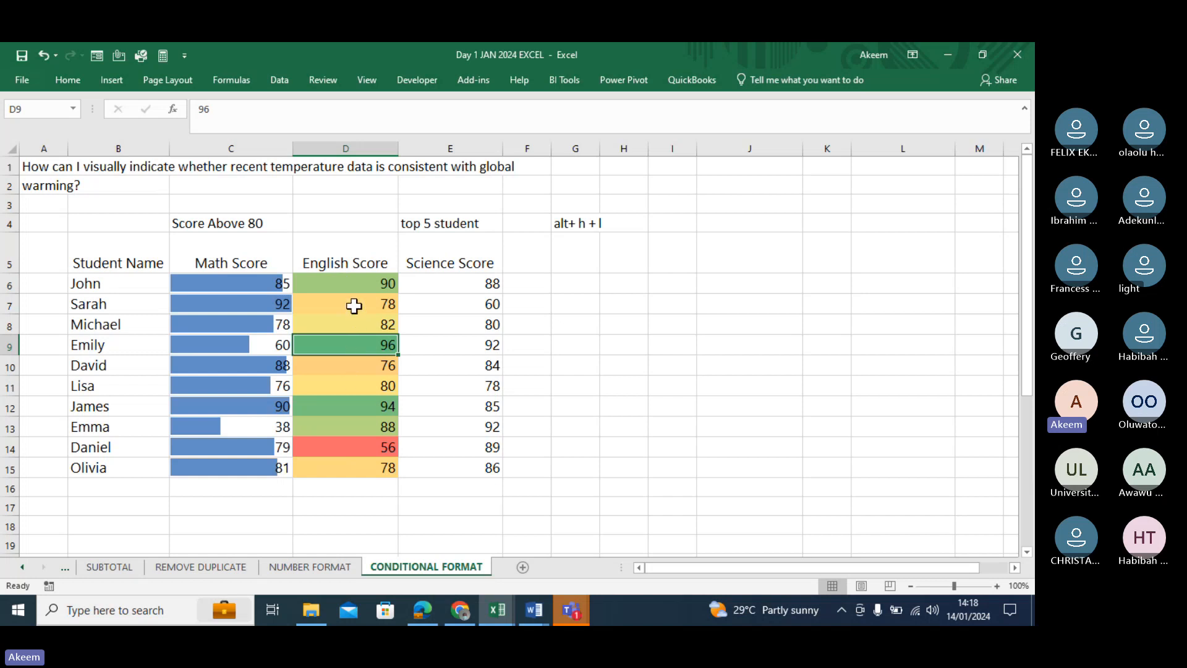
left_click(357, 452)
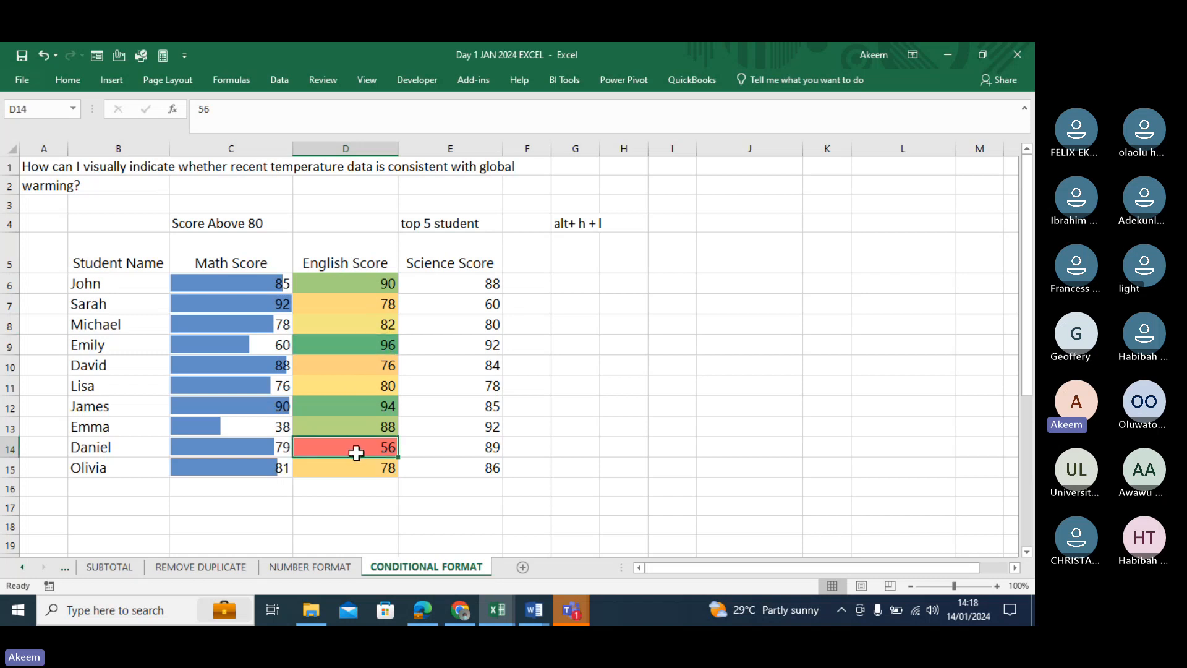
Start a custom color scale rule for the English scores in D6:D15, using the 3-Color Scale format style.
left_click_drag(351, 278, 363, 468)
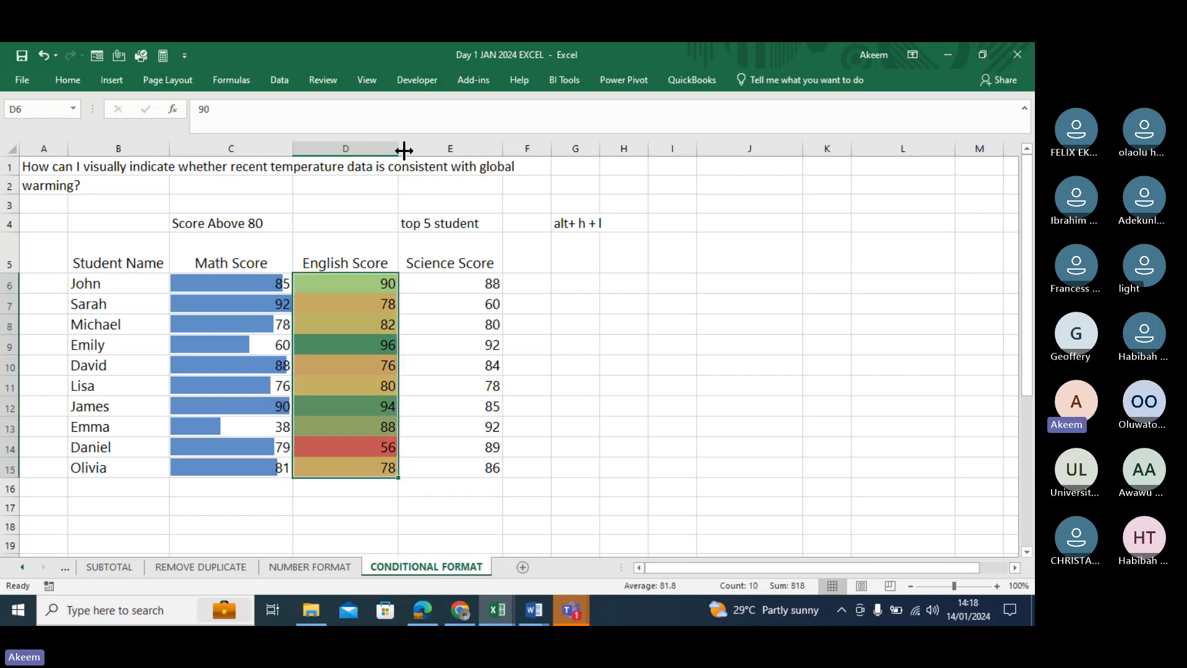
left_click(65, 80)
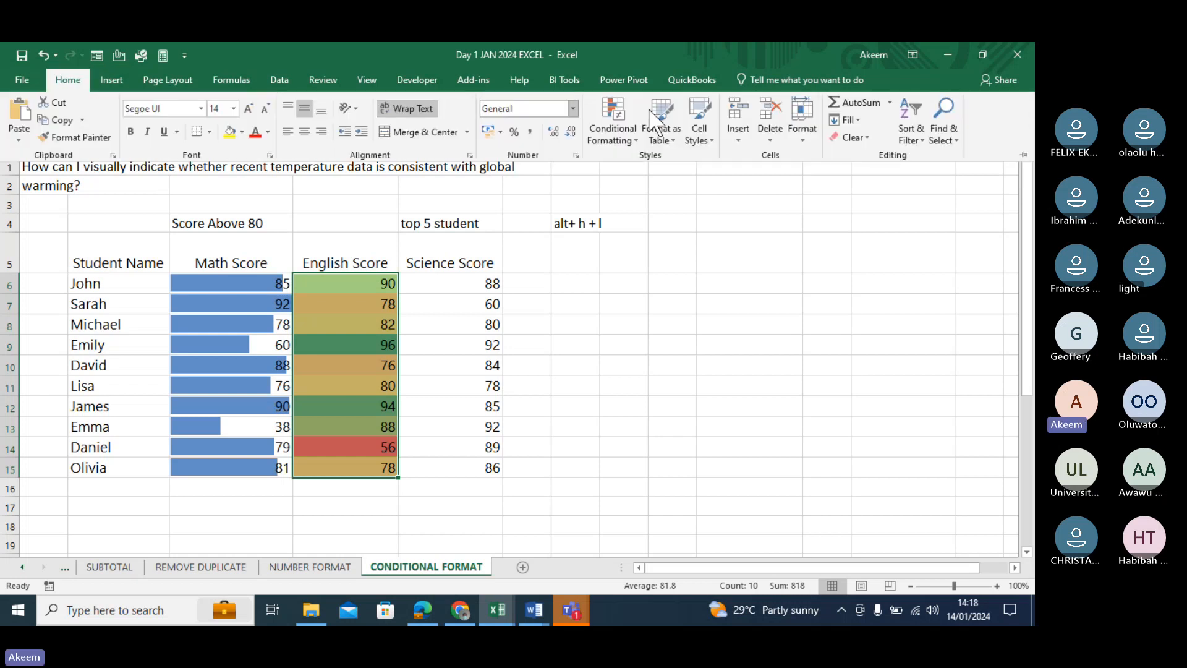
left_click(621, 138)
mouse_move(654, 278)
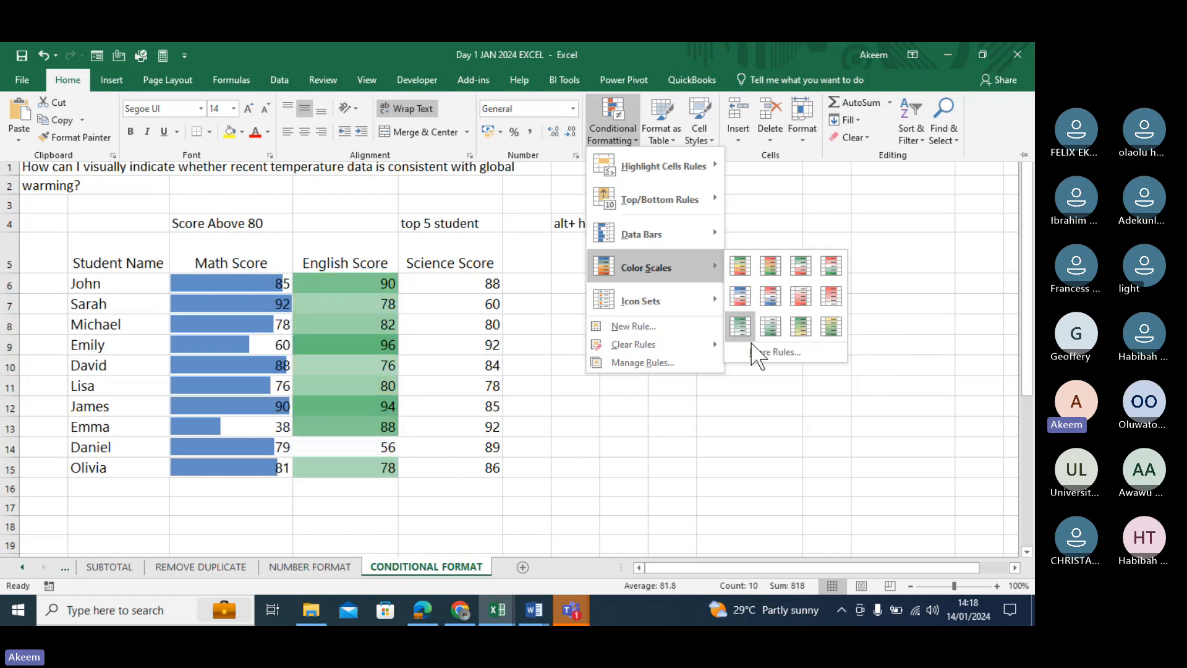
left_click(766, 353)
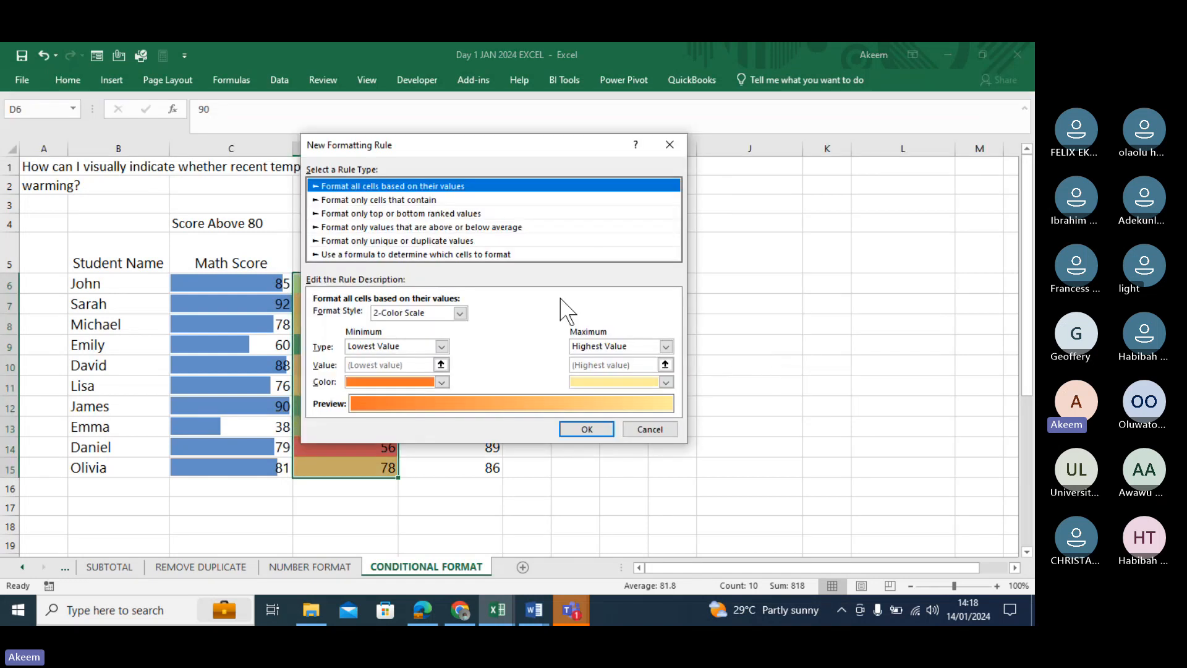
left_click(461, 313)
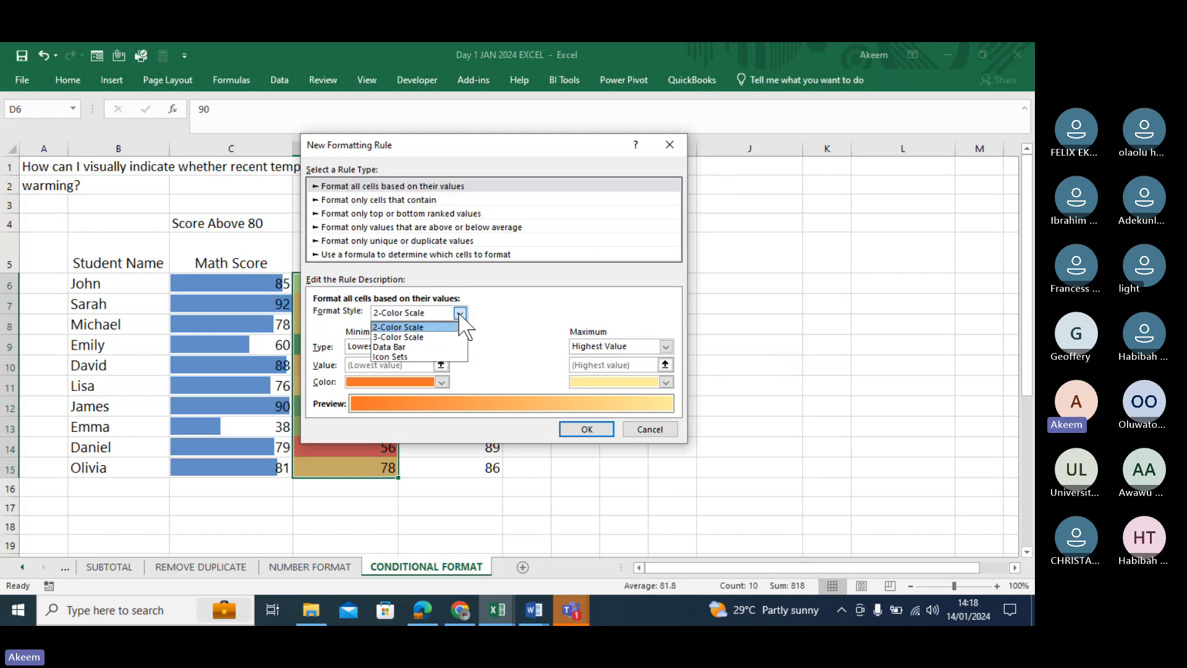
left_click(434, 337)
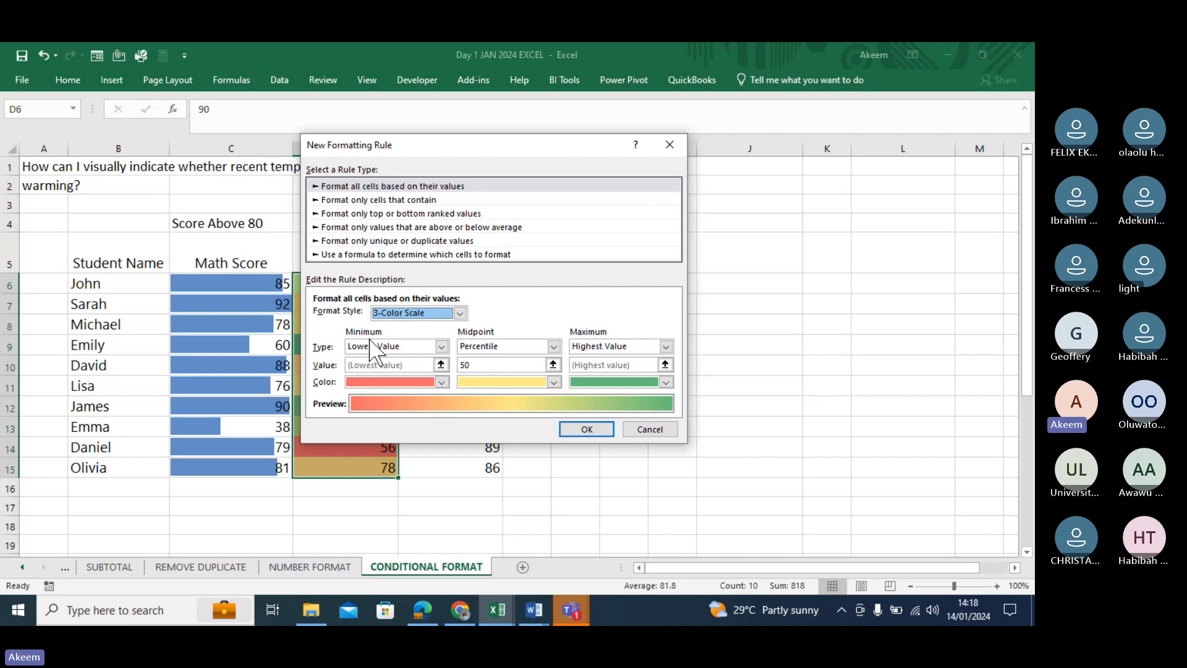
Review the minimum and maximum color choices, set the midpoint color to blue, and apply the rule.
left_click(442, 382)
left_click(443, 382)
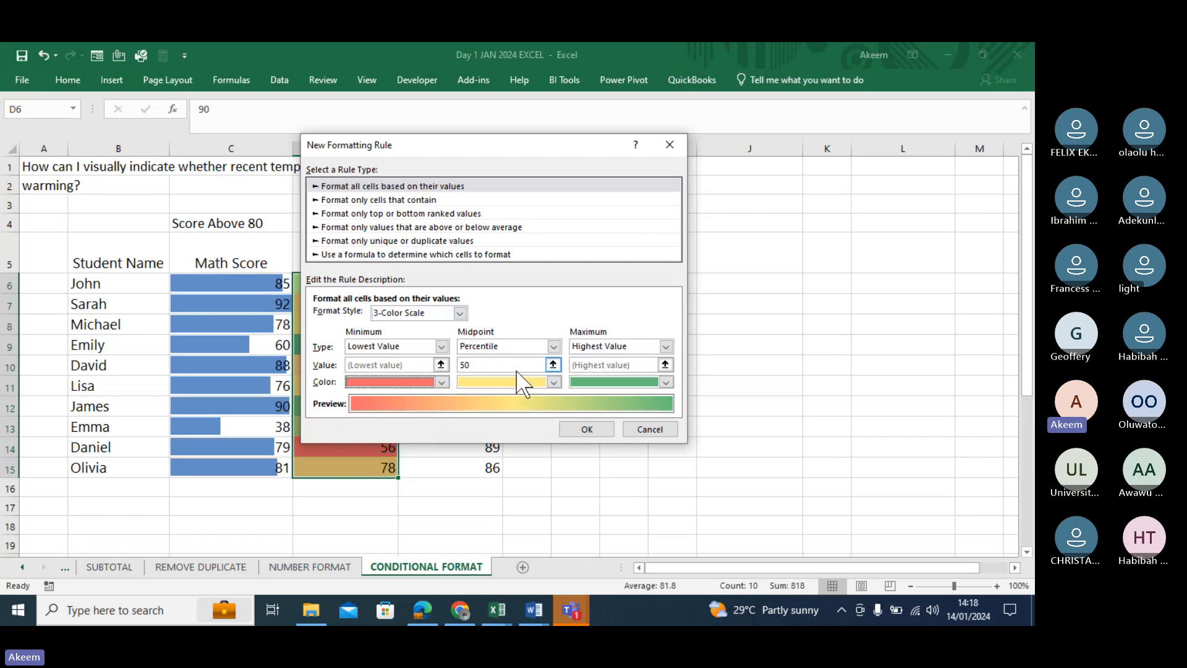
left_click(554, 382)
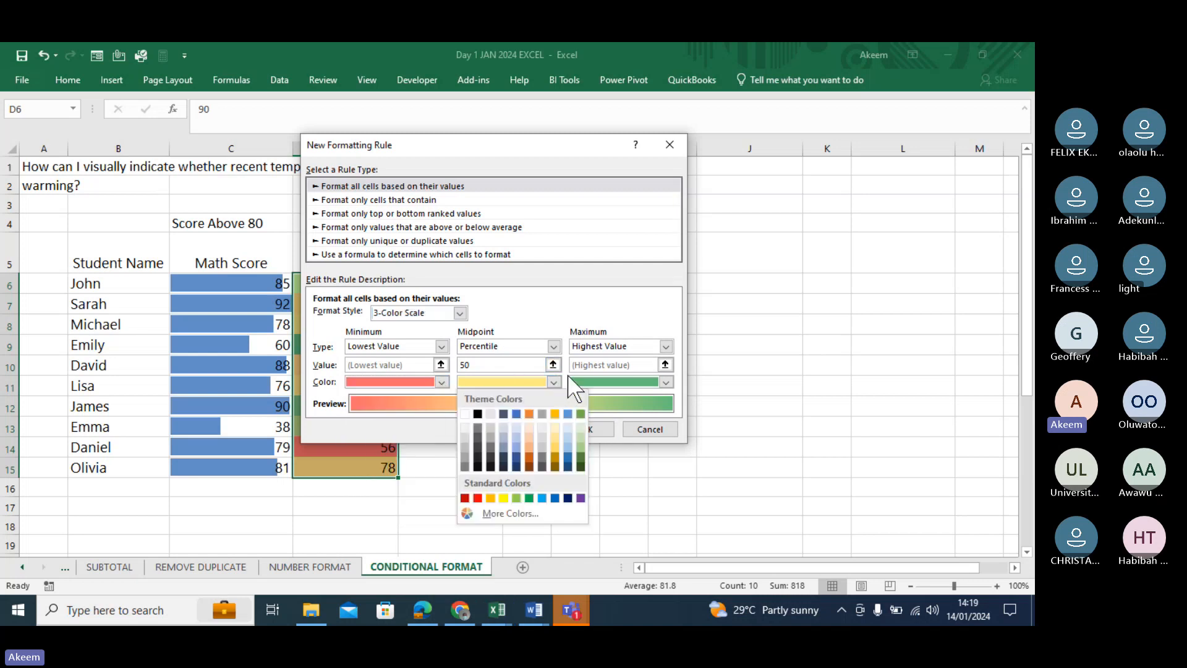
left_click(667, 383)
left_click(667, 383)
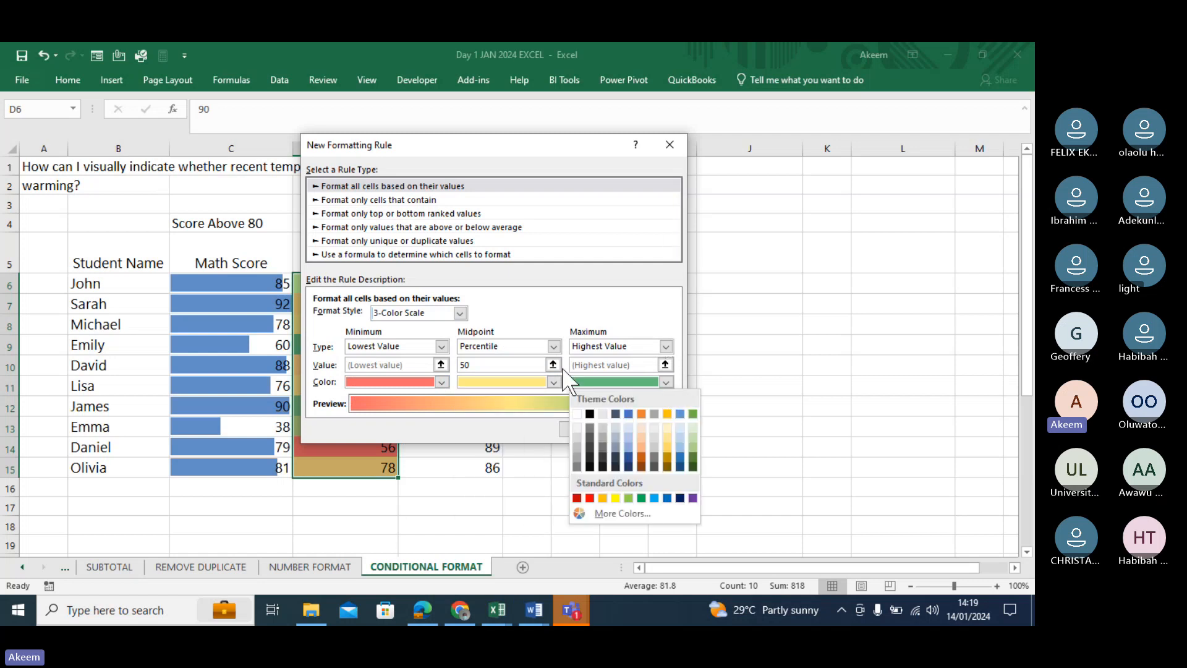
left_click(552, 383)
left_click(553, 383)
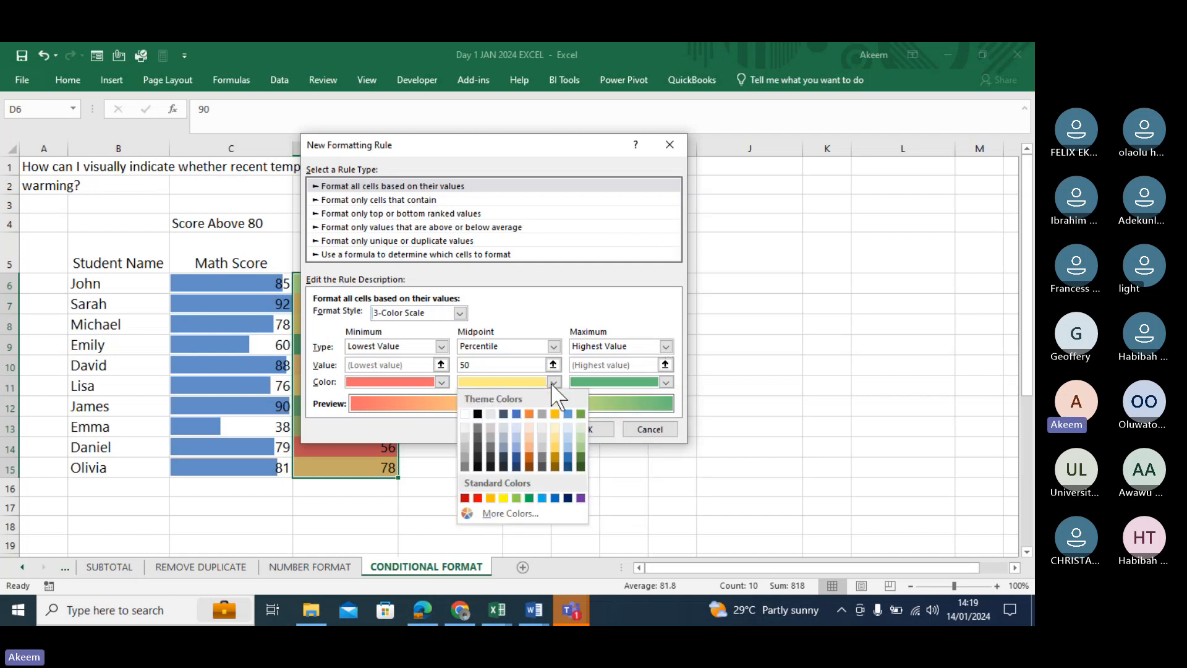
left_click(517, 413)
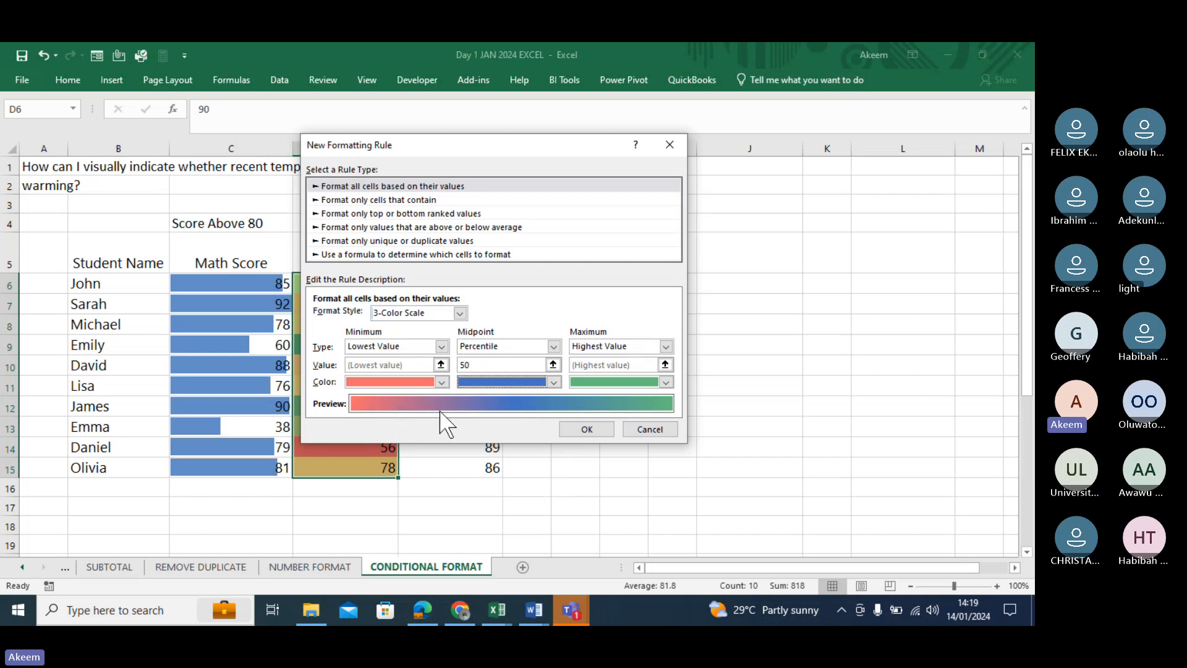
left_click(583, 434)
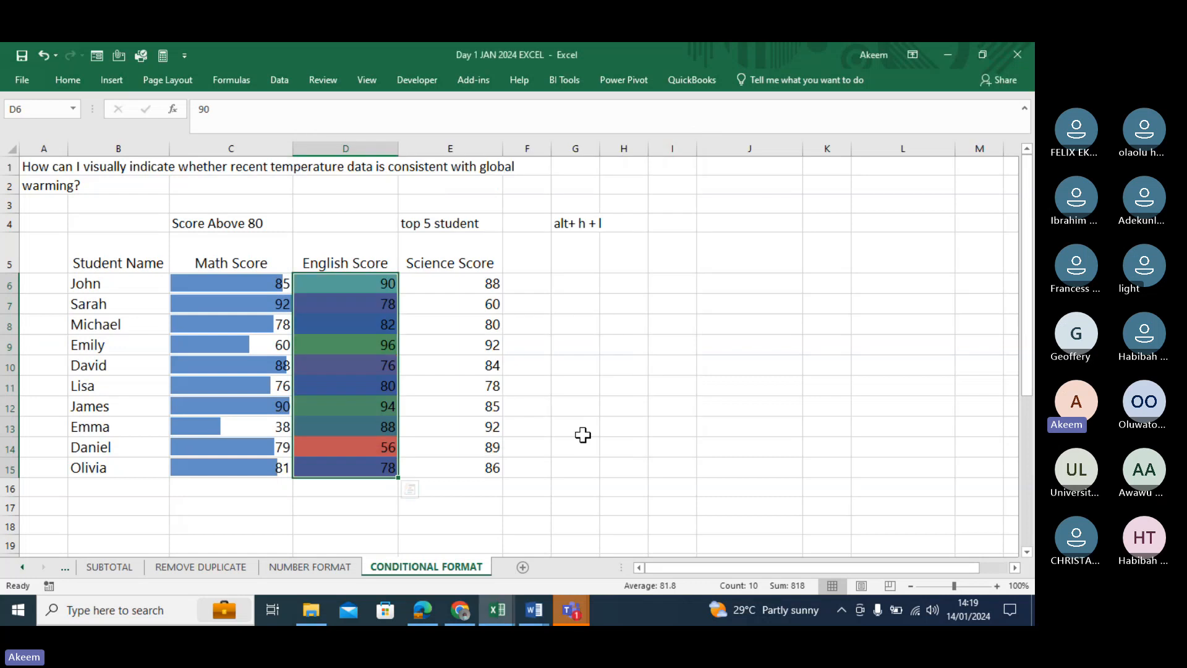
Examine the custom color scale shades on the English scores in cells D9, D12 and D14.
left_click(409, 353)
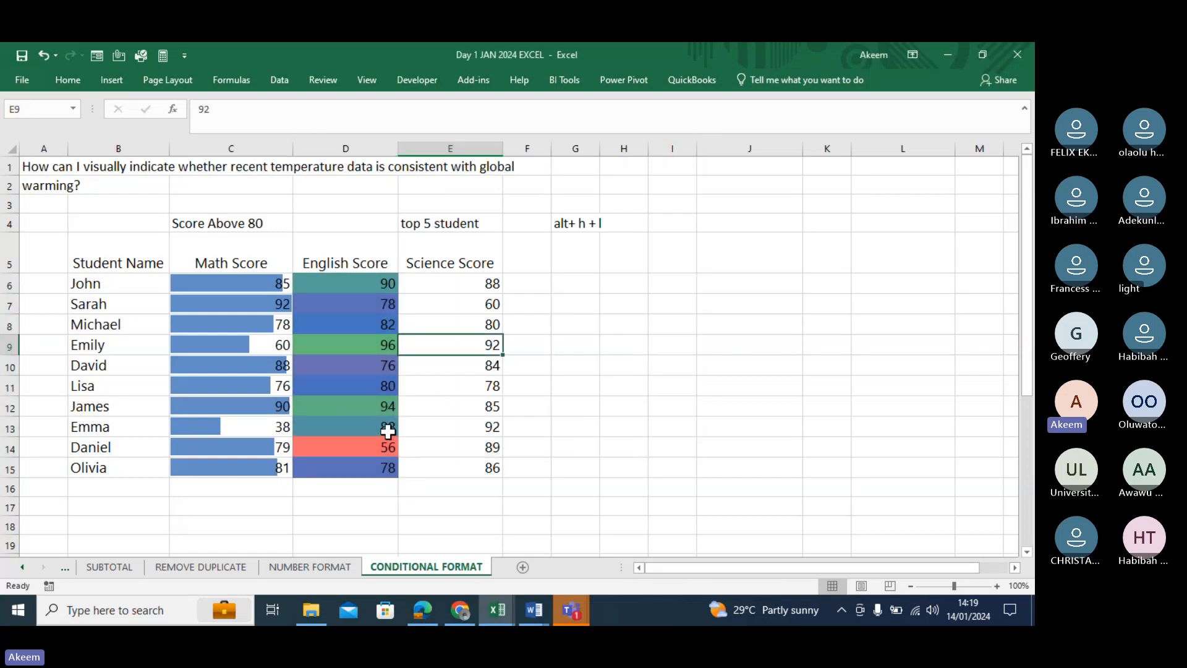
left_click(356, 347)
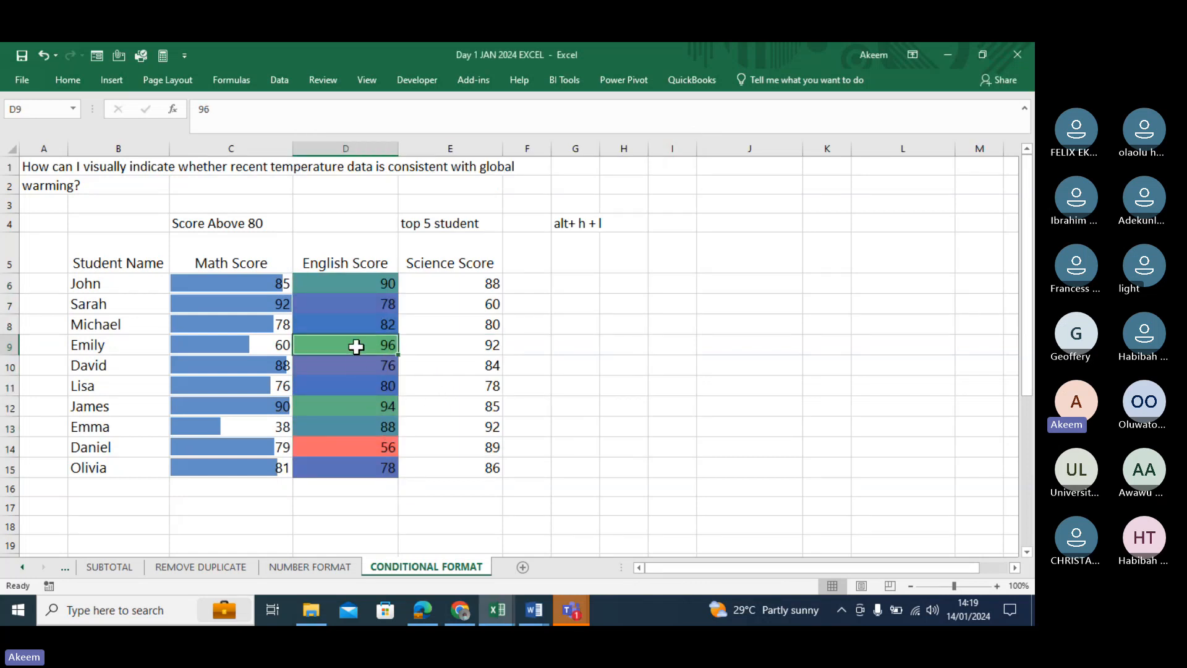
left_click(360, 405)
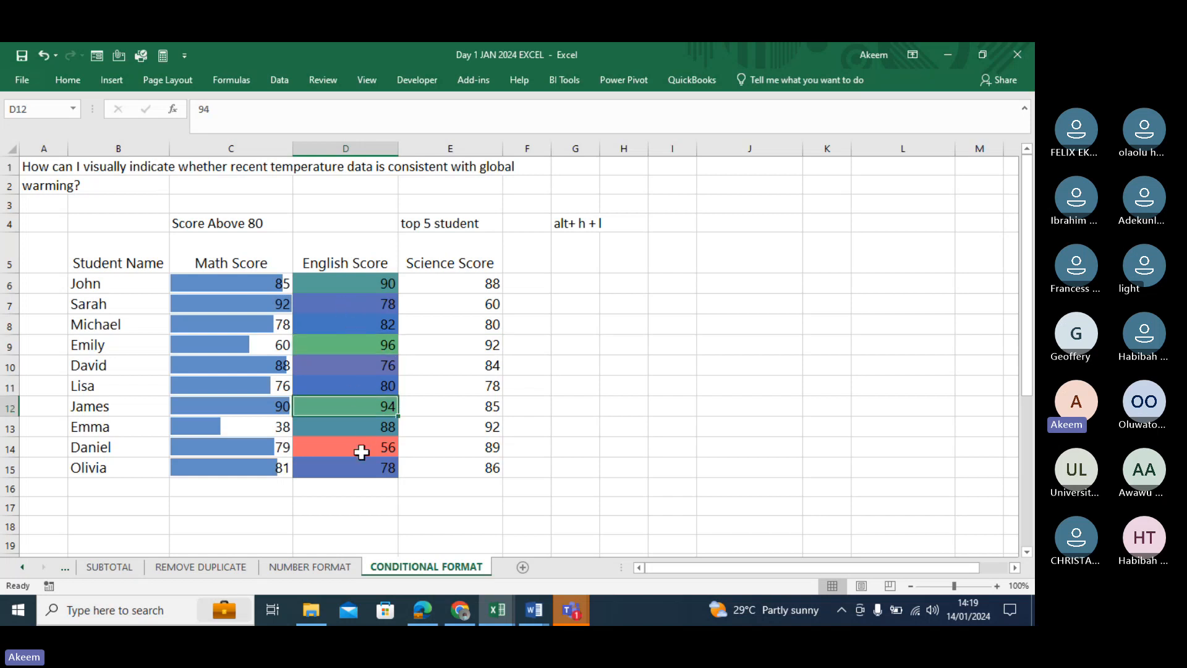
left_click(360, 449)
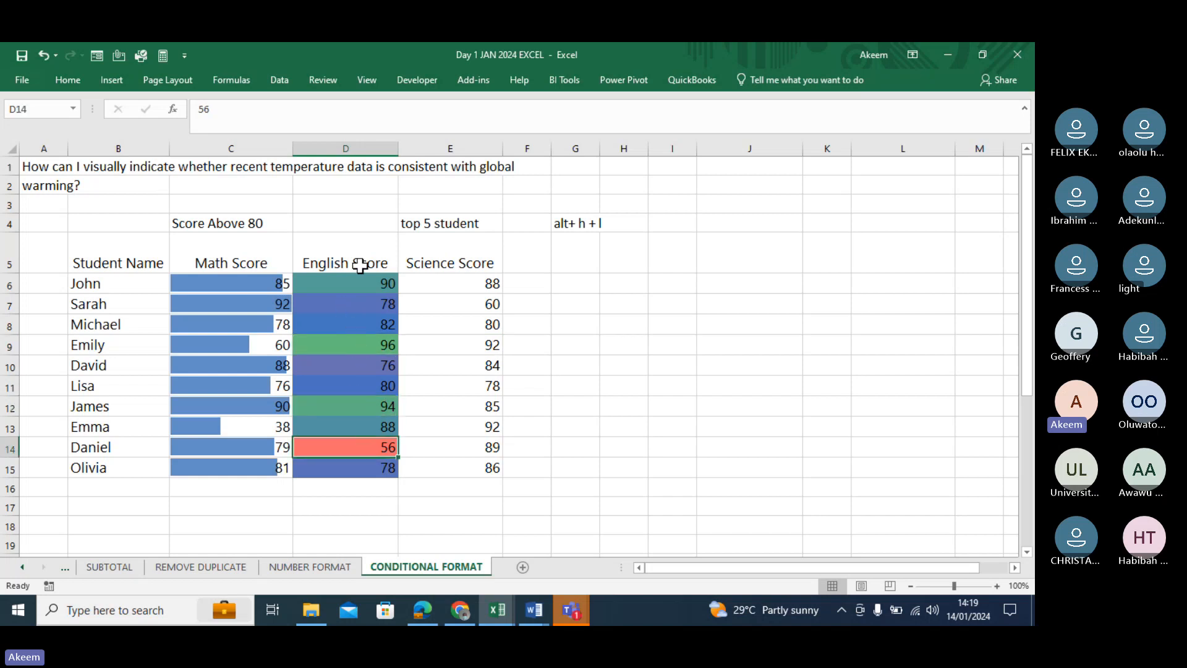
Change the English score in D6 to 54 to test the custom color scale.
left_click(362, 286)
type("54")
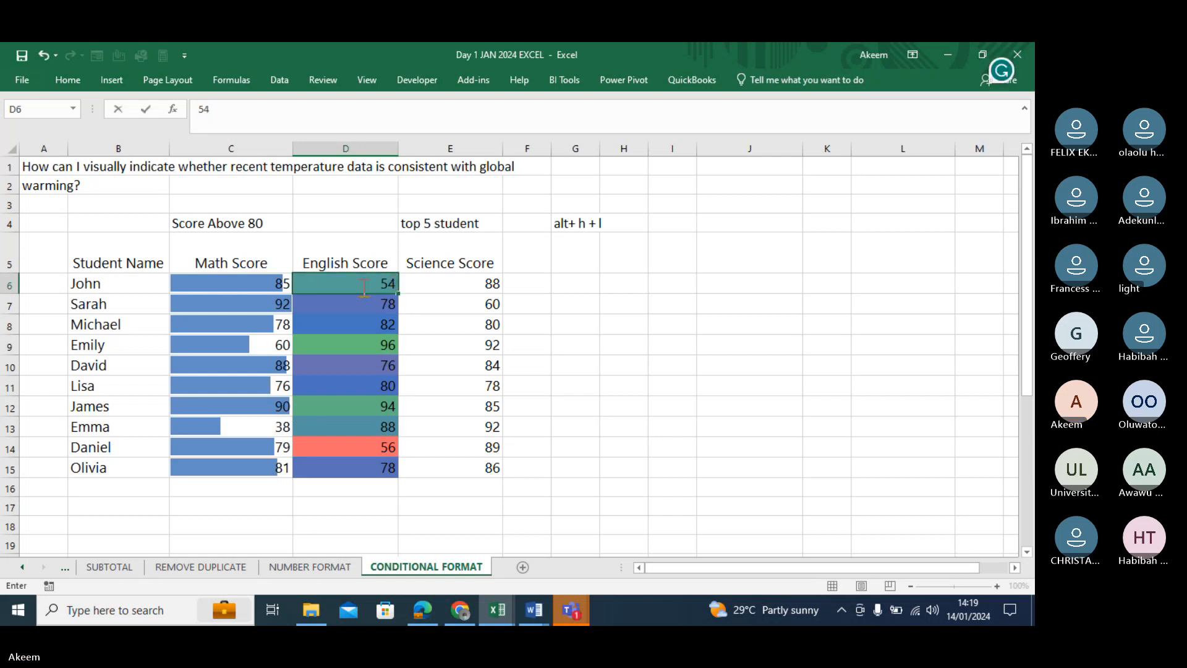
key("Return")
left_click(643, 386)
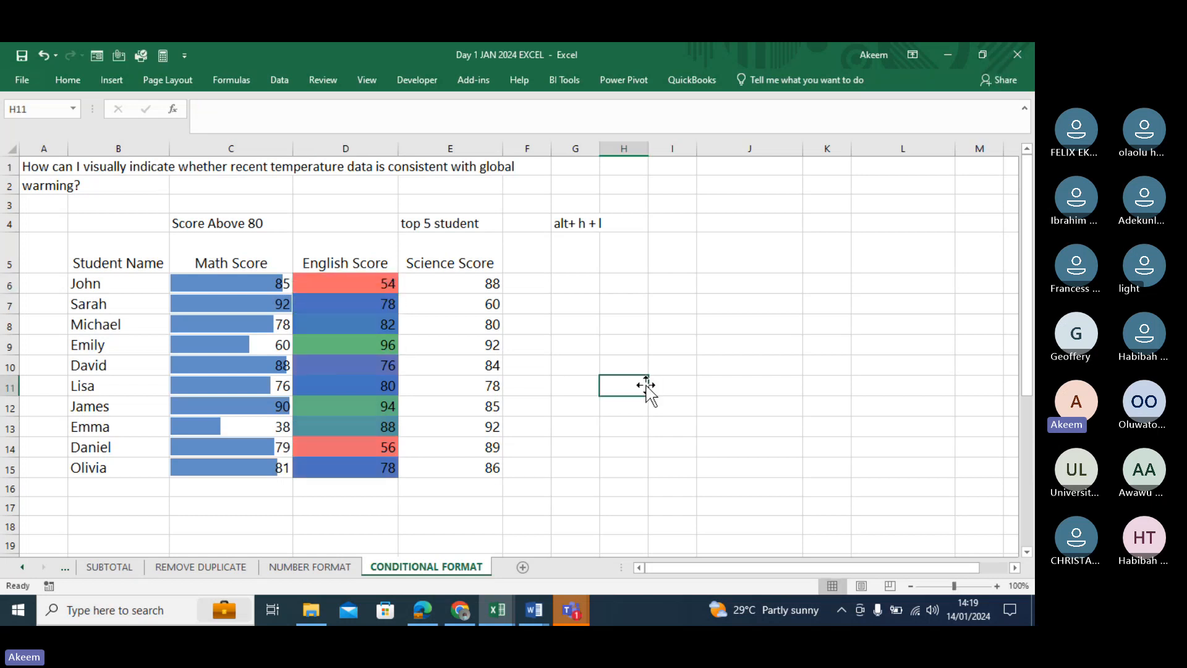
Apply the colored four-arrow directional icon set to the Science scores in E6:E15.
left_click_drag(368, 288, 365, 461)
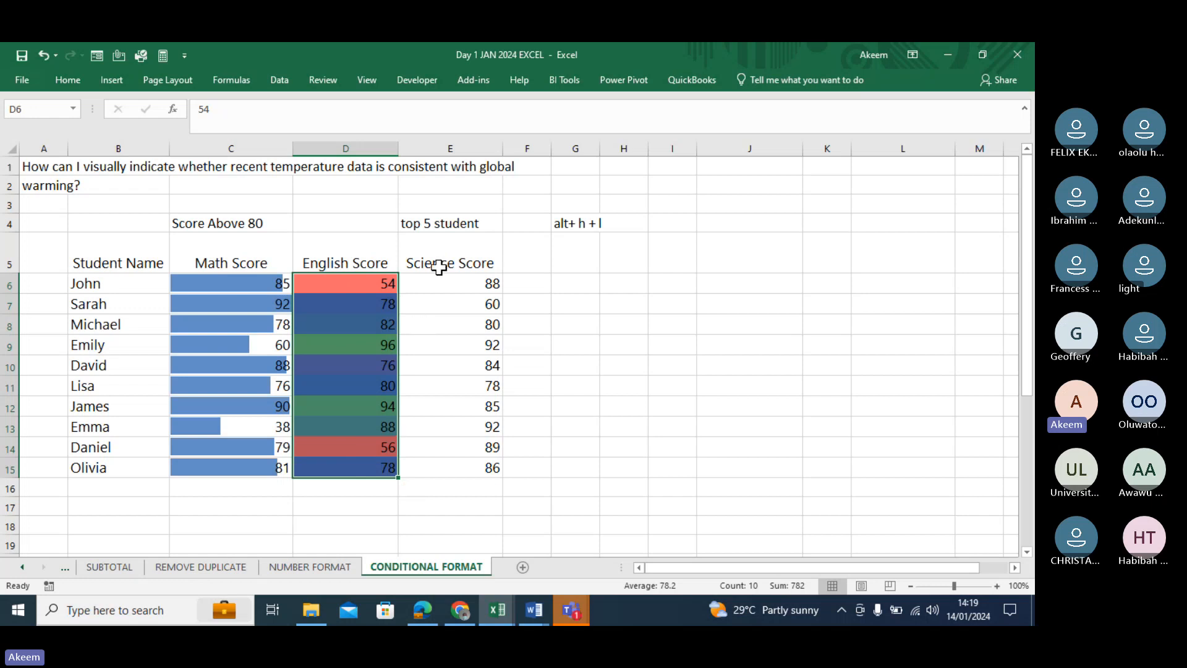
left_click_drag(440, 275, 467, 466)
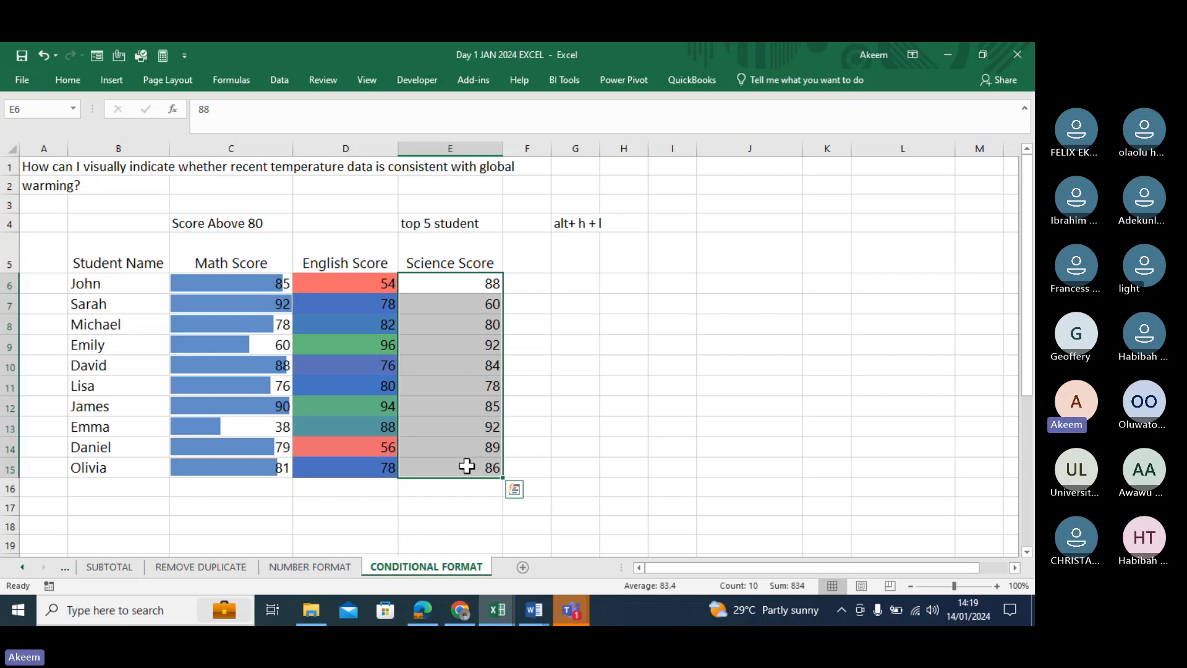
key("alt+h")
key("l")
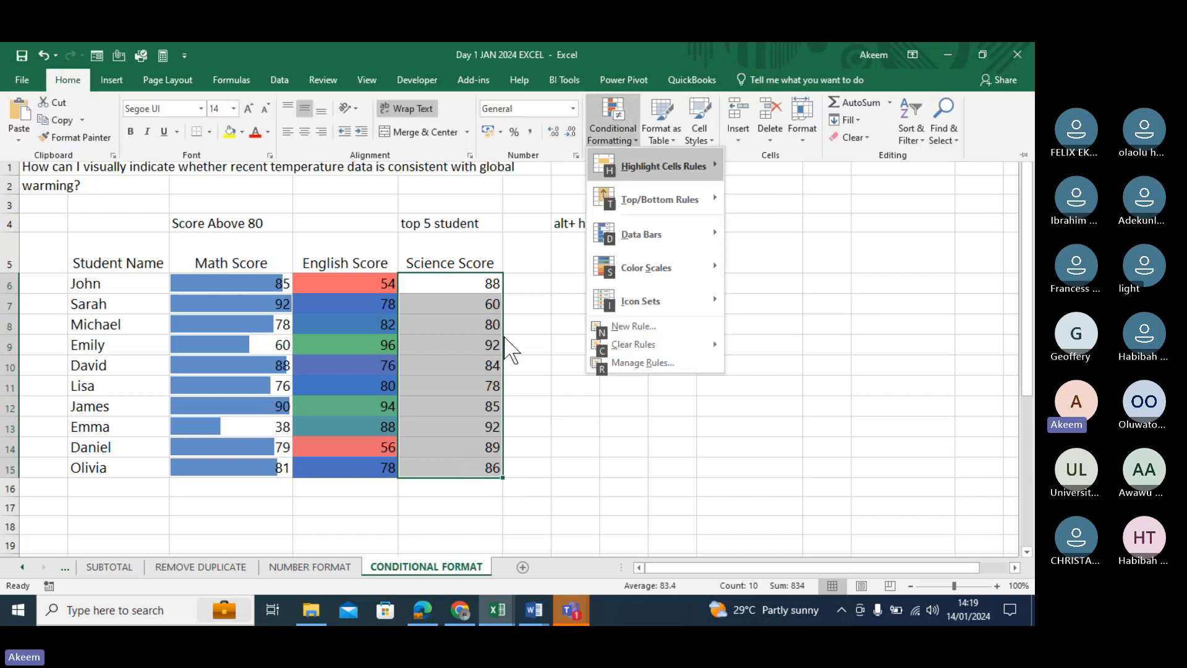
mouse_move(674, 292)
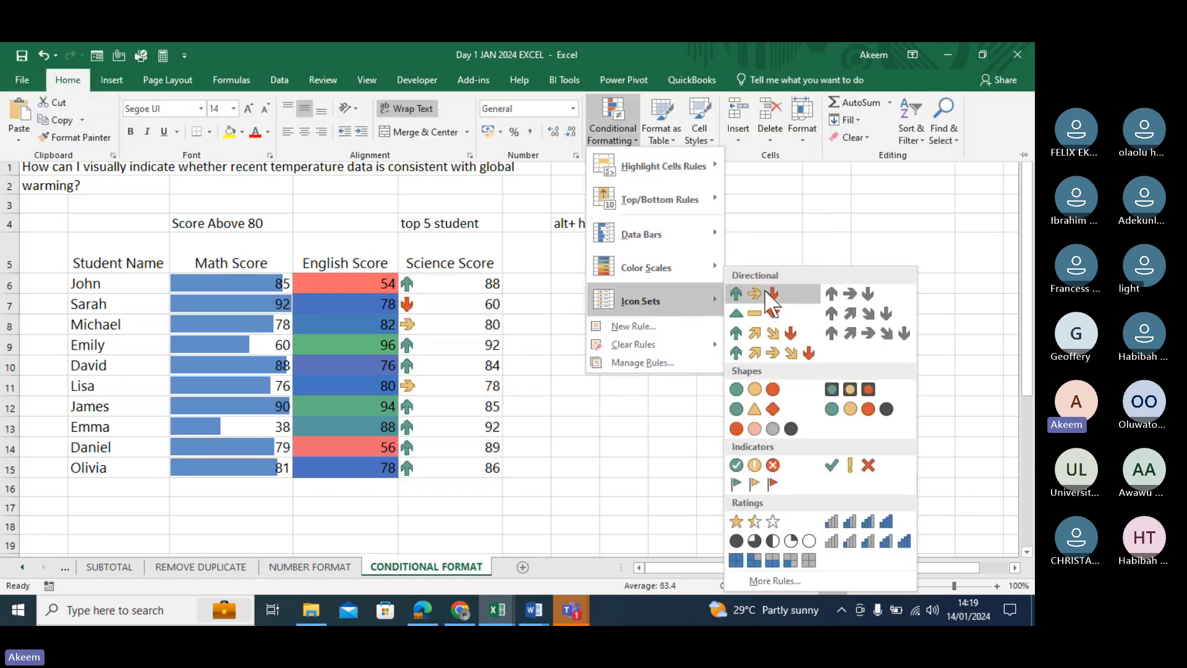
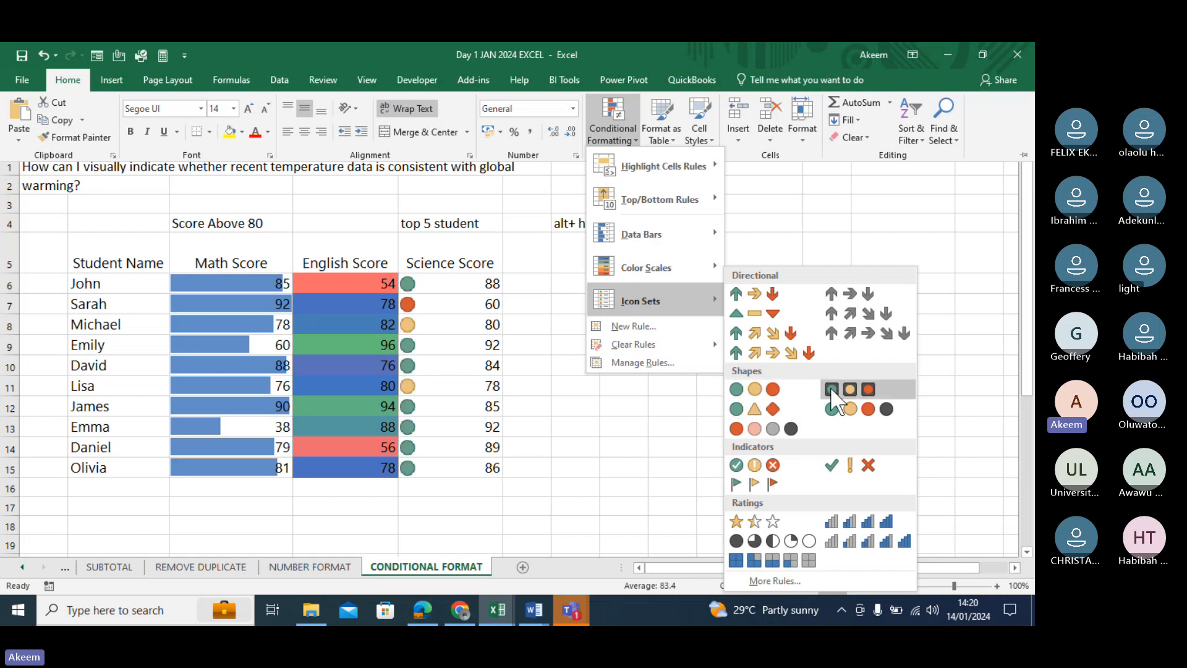
left_click(766, 339)
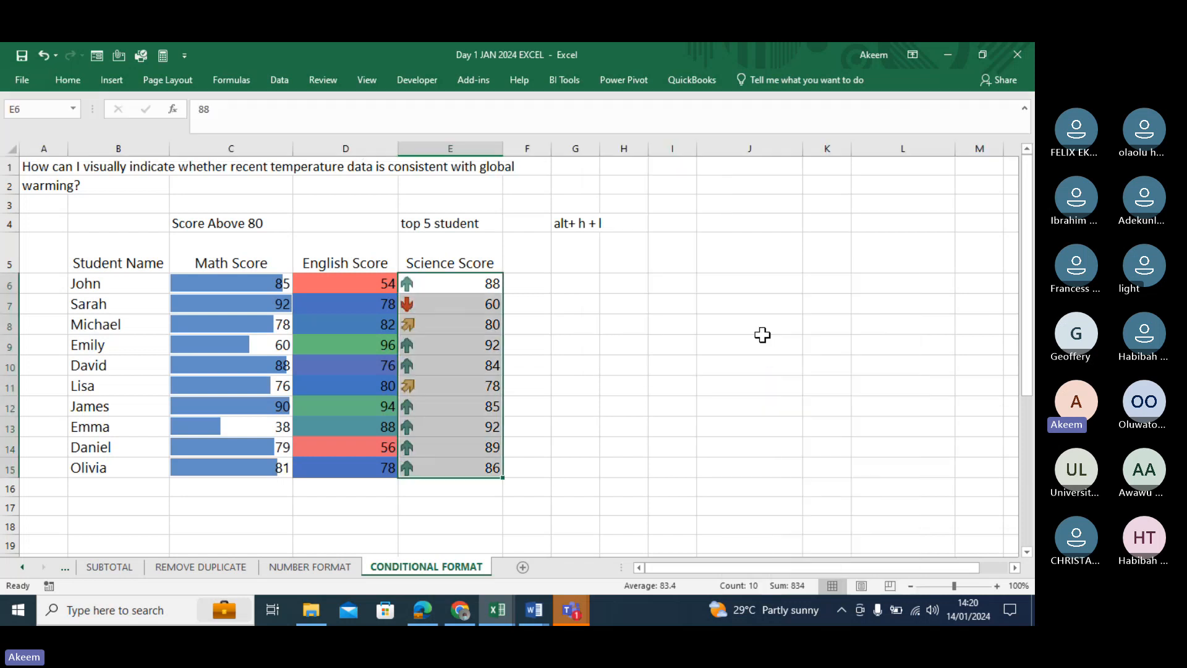
Examine the arrow icons on the Science scores in cells E6, E7, E8 and E11.
left_click(466, 385)
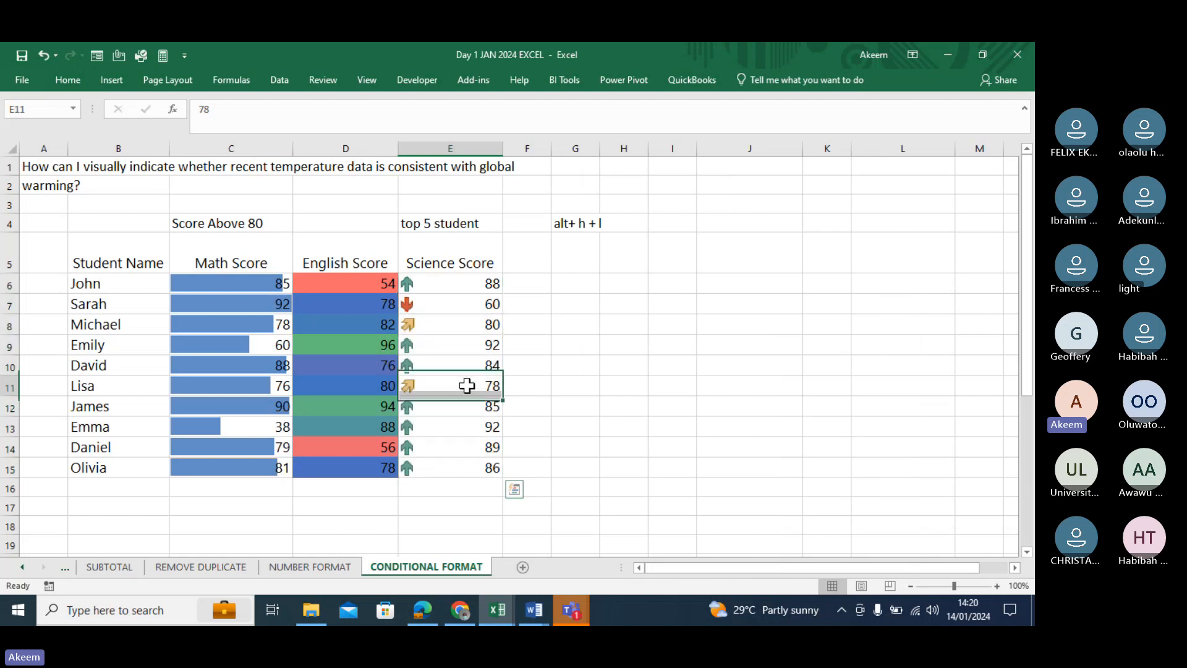
left_click(436, 299)
left_click(434, 286)
left_click(436, 304)
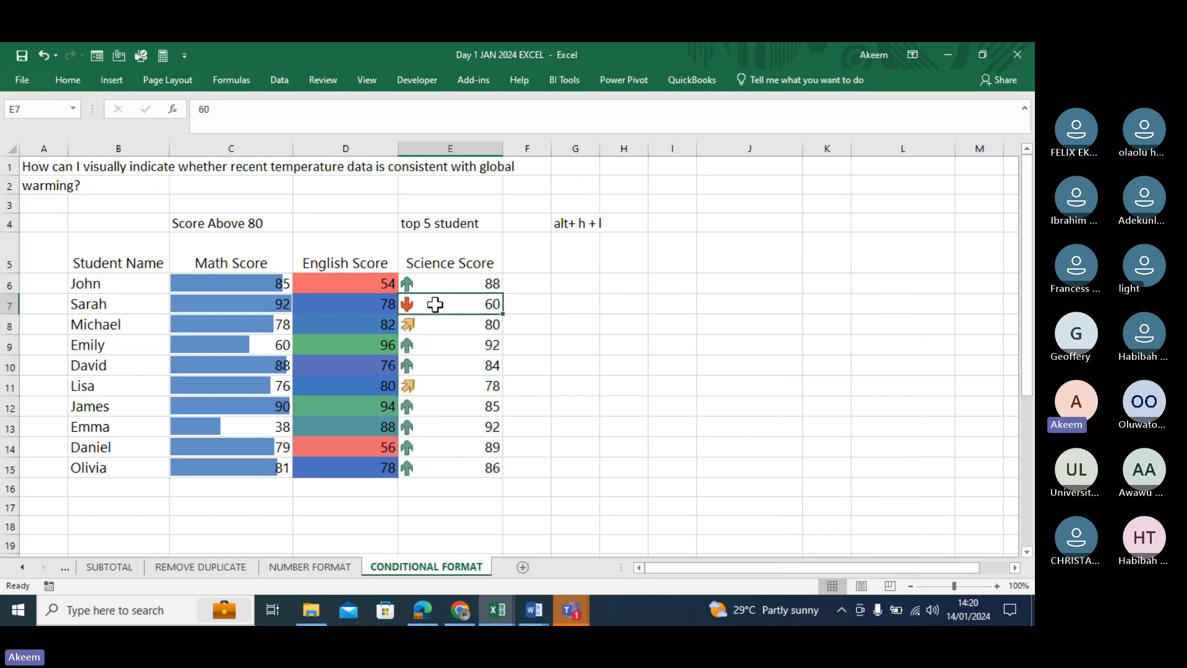
left_click(433, 325)
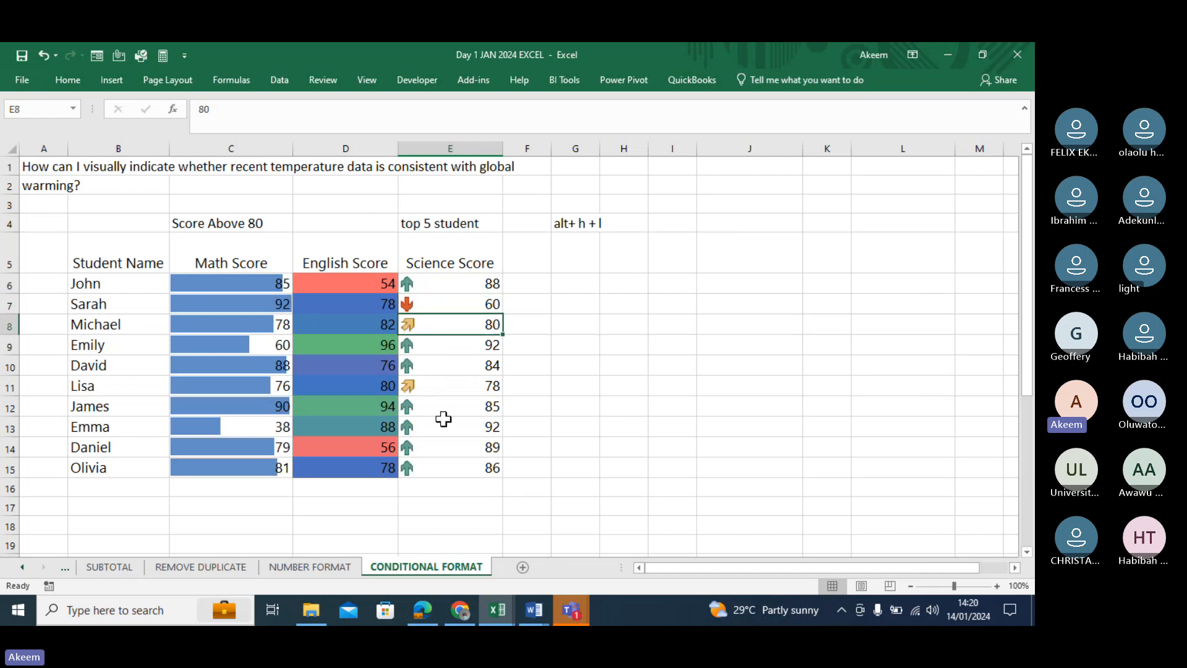
left_click(431, 388)
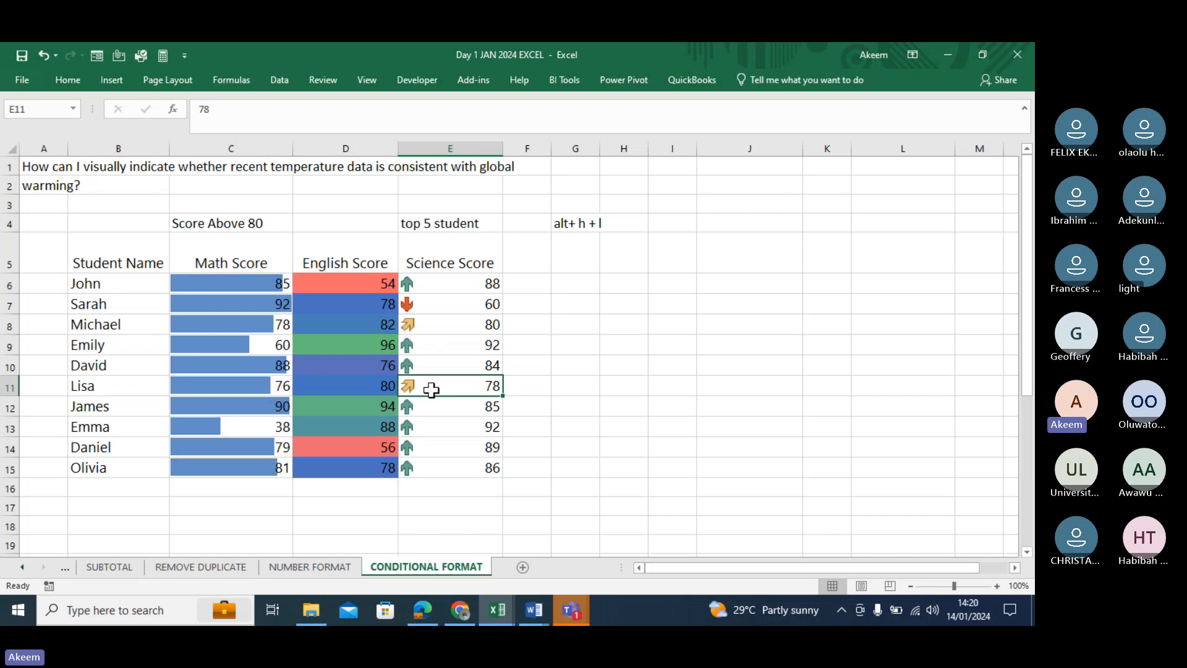
Review the practice columns in B24:D34 covering duplicates, text containing Eric, and dates.
key("Down")
key("Down")
key("Down")
key("Down")
key("Down")
key("Down")
key("Down")
key("Down")
key("Down")
key("Down")
key("Down")
key("Down")
key("Down")
key("Down")
key("Down")
key("Down")
key("Down")
key("Down")
key("Down")
key("Down")
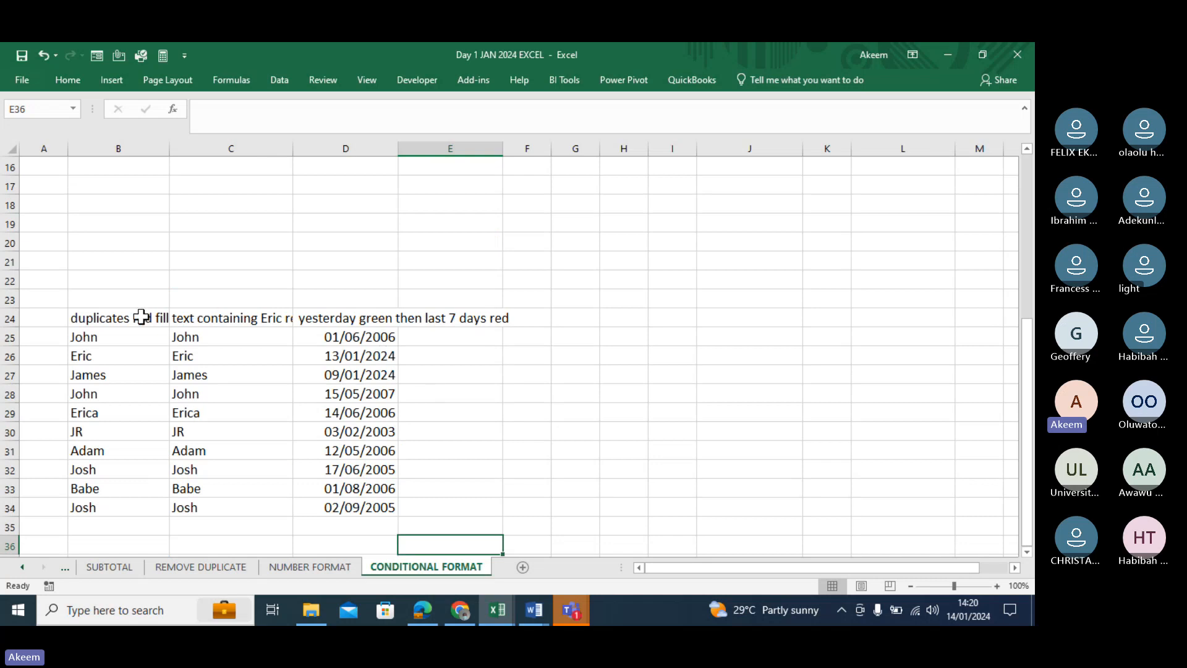
left_click_drag(129, 317, 119, 468)
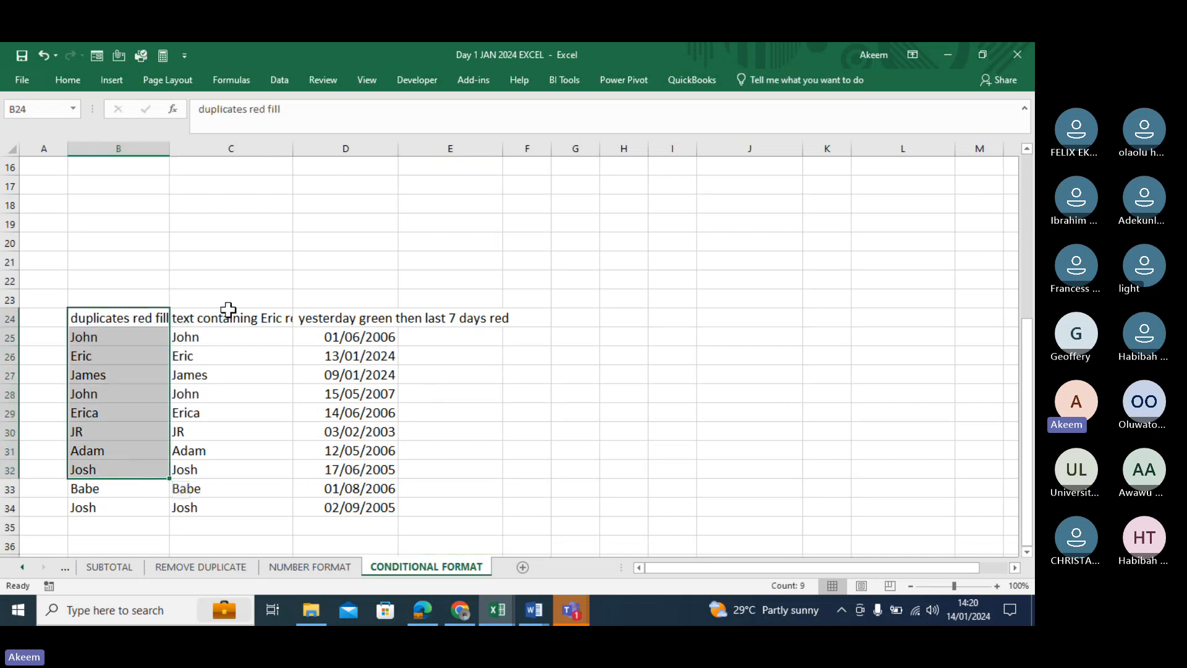
left_click_drag(230, 318, 383, 513)
left_click(371, 319)
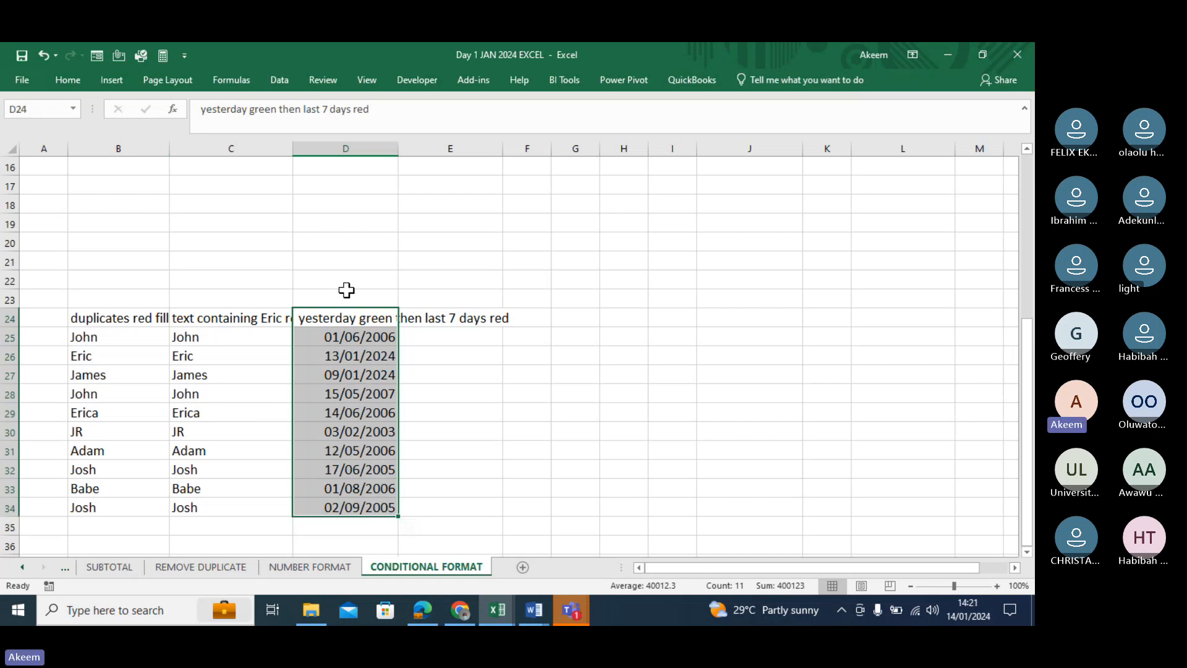
Remove "yesterday green" from the instruction in D24 so it reads "then last 7 days red".
left_click(347, 315)
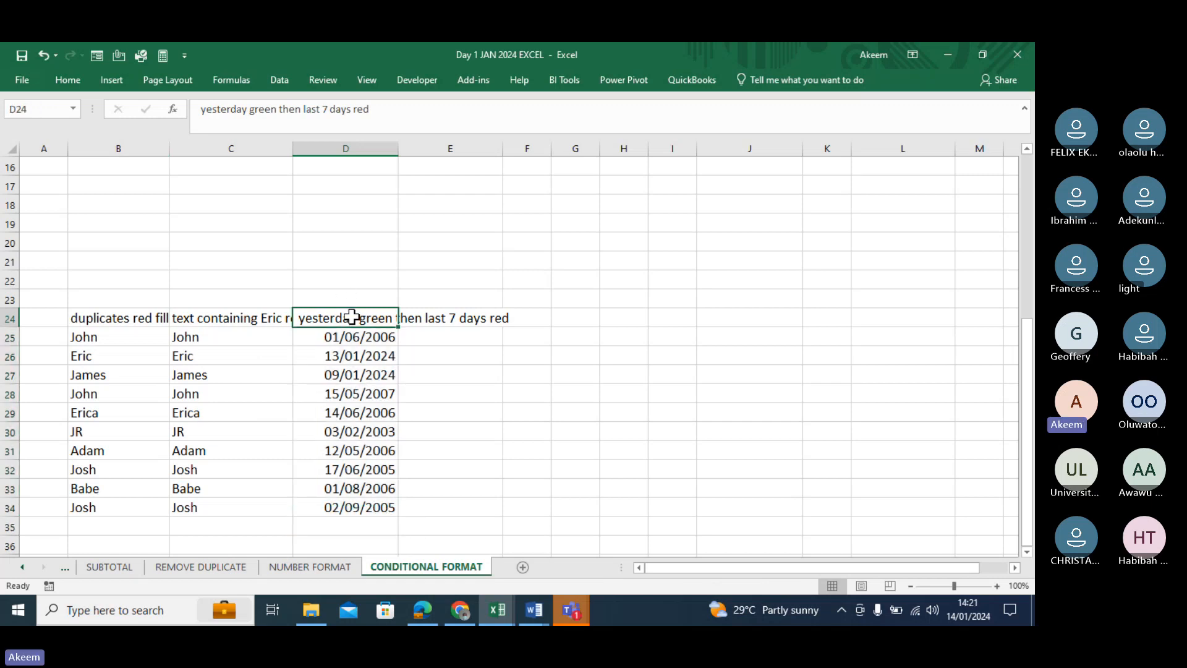
left_click(284, 111)
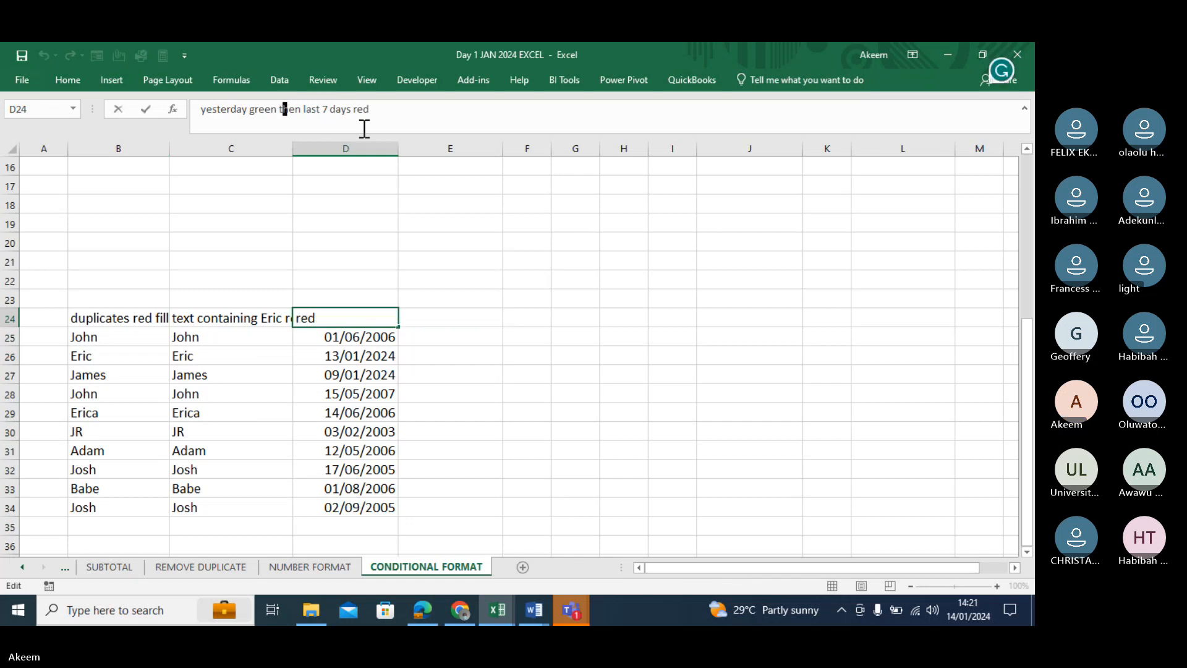
left_click(278, 111)
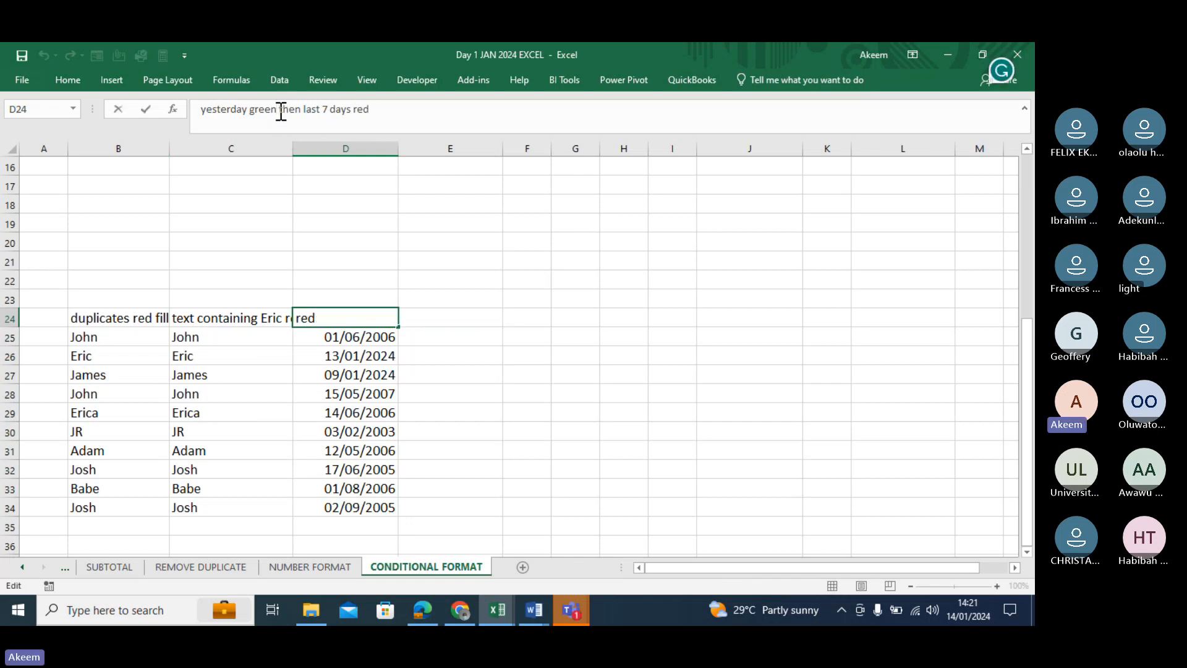
key("BackSpace")
key("BackSpace")
key("BackSpace")
key("BackSpace")
key("BackSpace")
key("BackSpace")
key("BackSpace")
key("BackSpace")
key("BackSpace")
key("BackSpace")
key("BackSpace")
key("BackSpace")
key("BackSpace")
key("BackSpace")
key("BackSpace")
key("BackSpace")
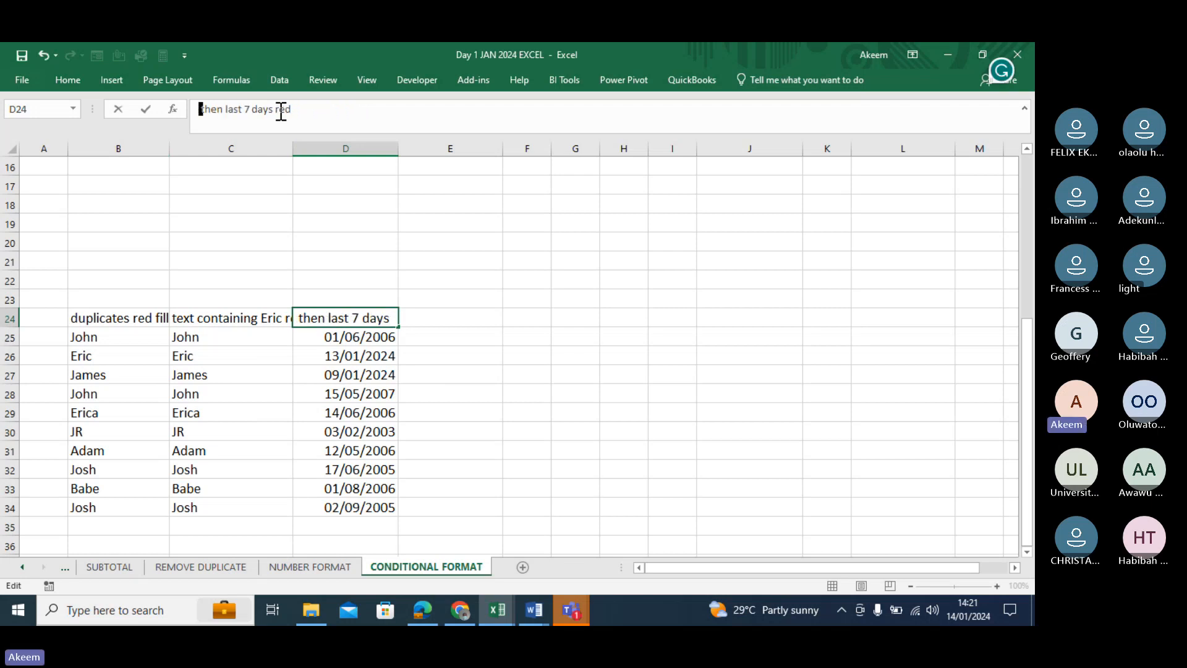
key("Return")
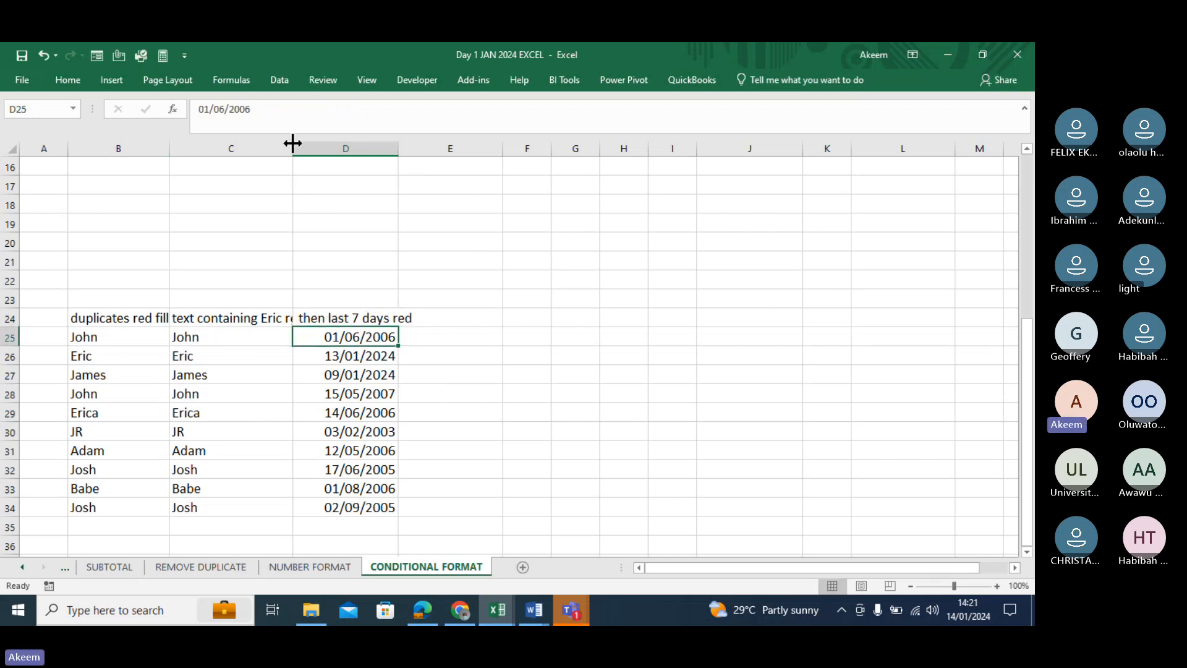
Widen columns C and B to show more of the practice instructions in row 24.
left_click_drag(293, 148, 348, 164)
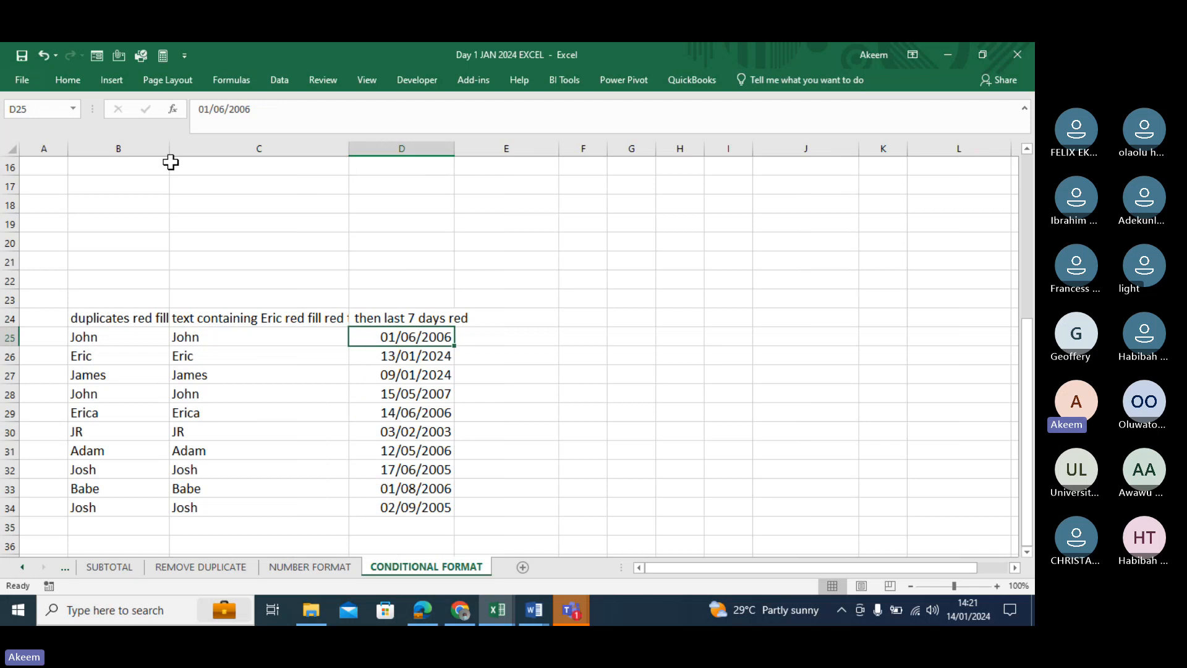
left_click_drag(169, 148, 267, 152)
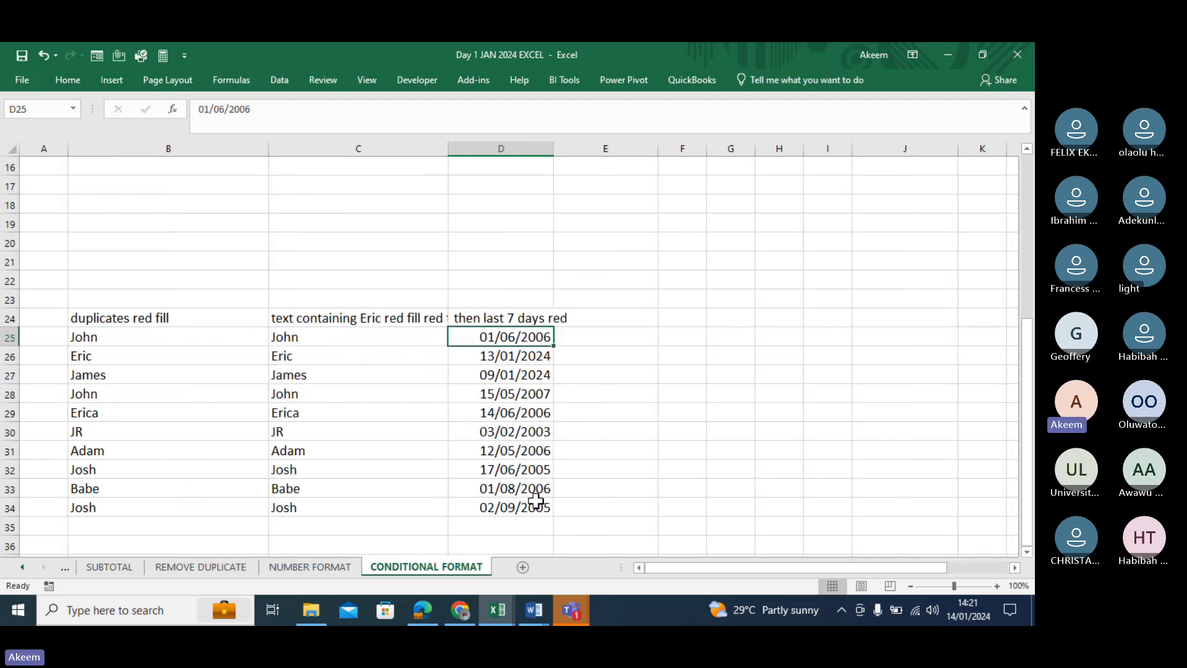
left_click(511, 432)
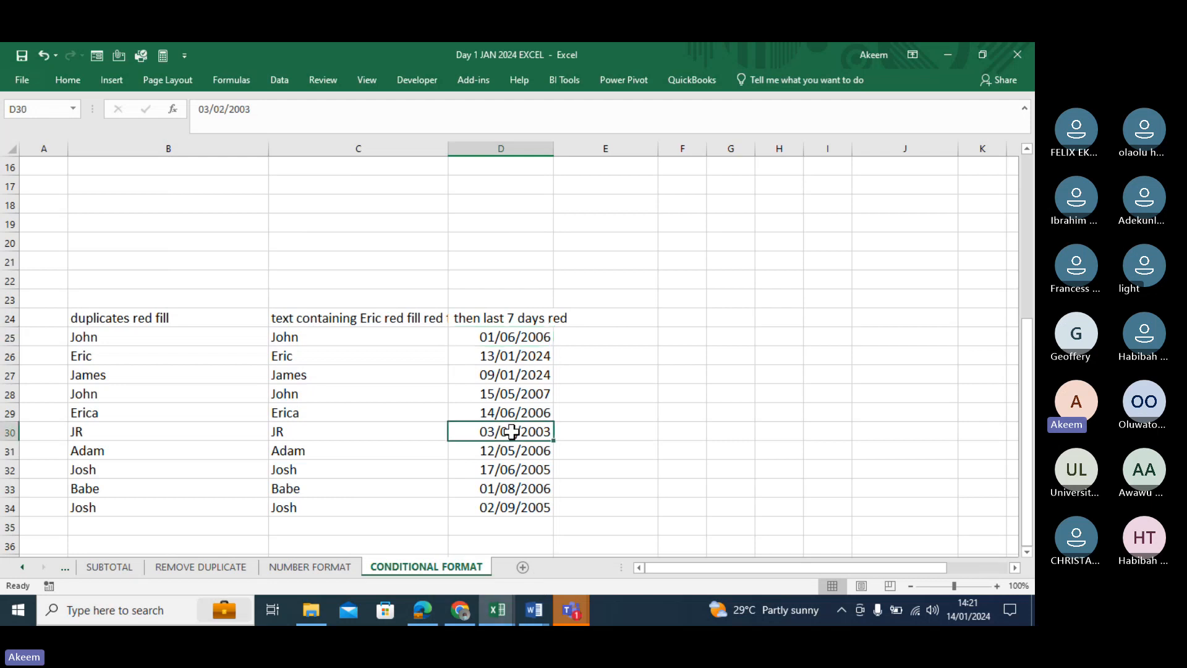
left_click(606, 431)
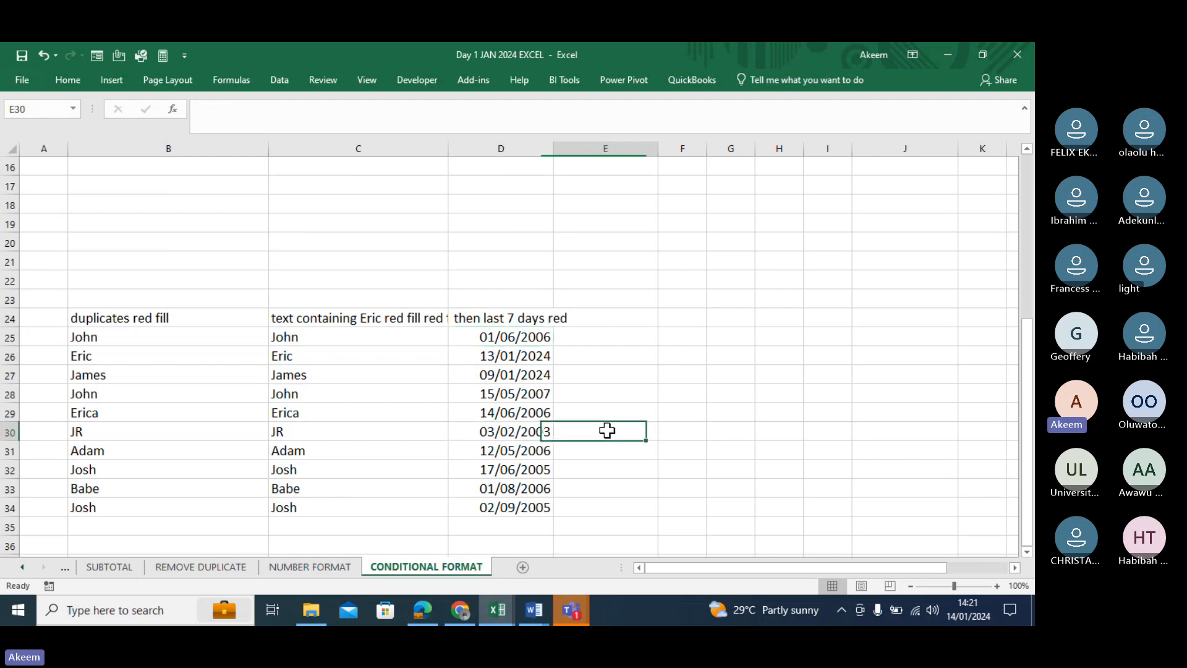
left_click(430, 295)
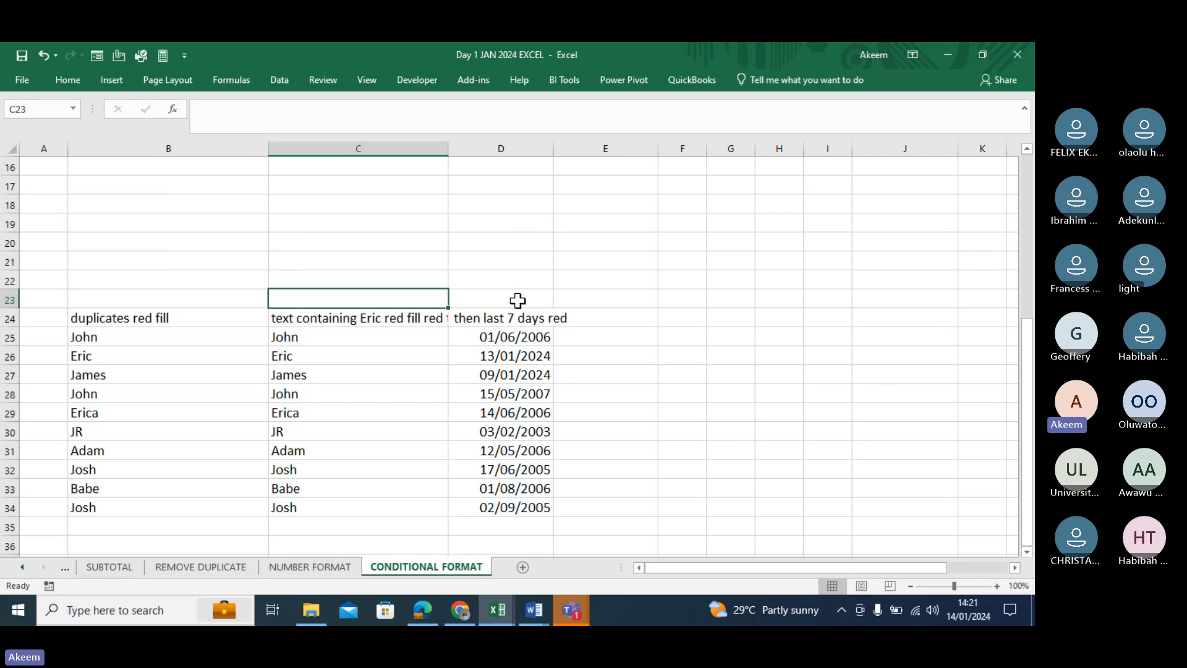
Bring up the Day 2 JAN 2024 EXCEL workbook, and switch to the Teams meeting to check its chat.
left_click(499, 611)
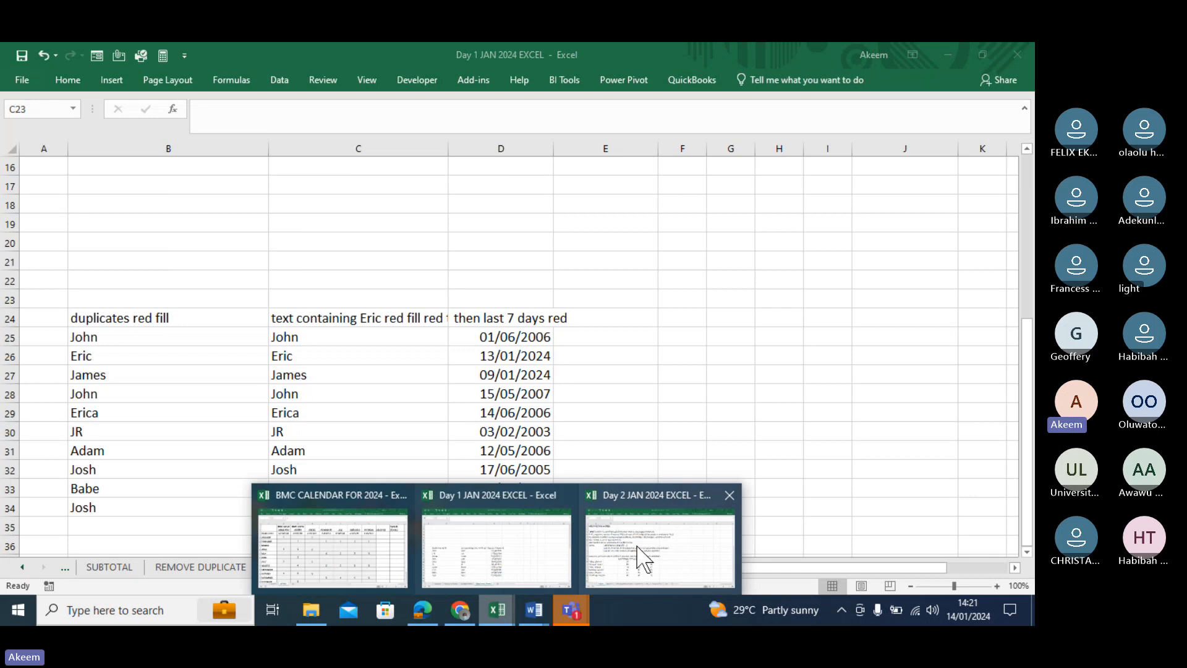
left_click(643, 560)
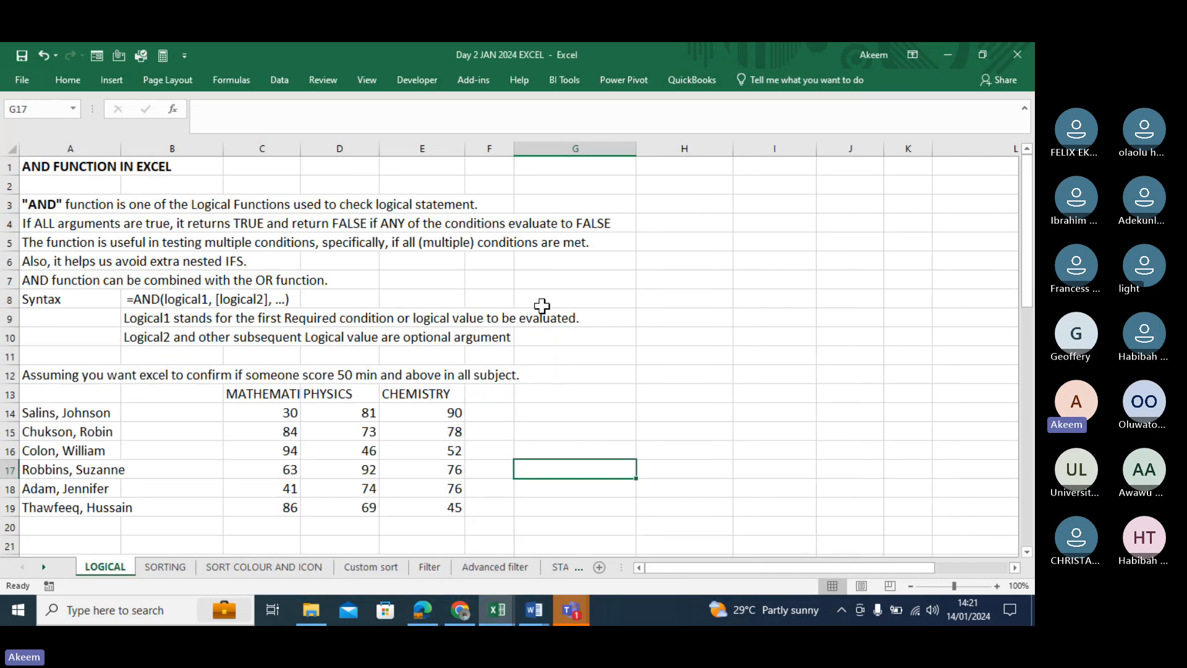
left_click(572, 610)
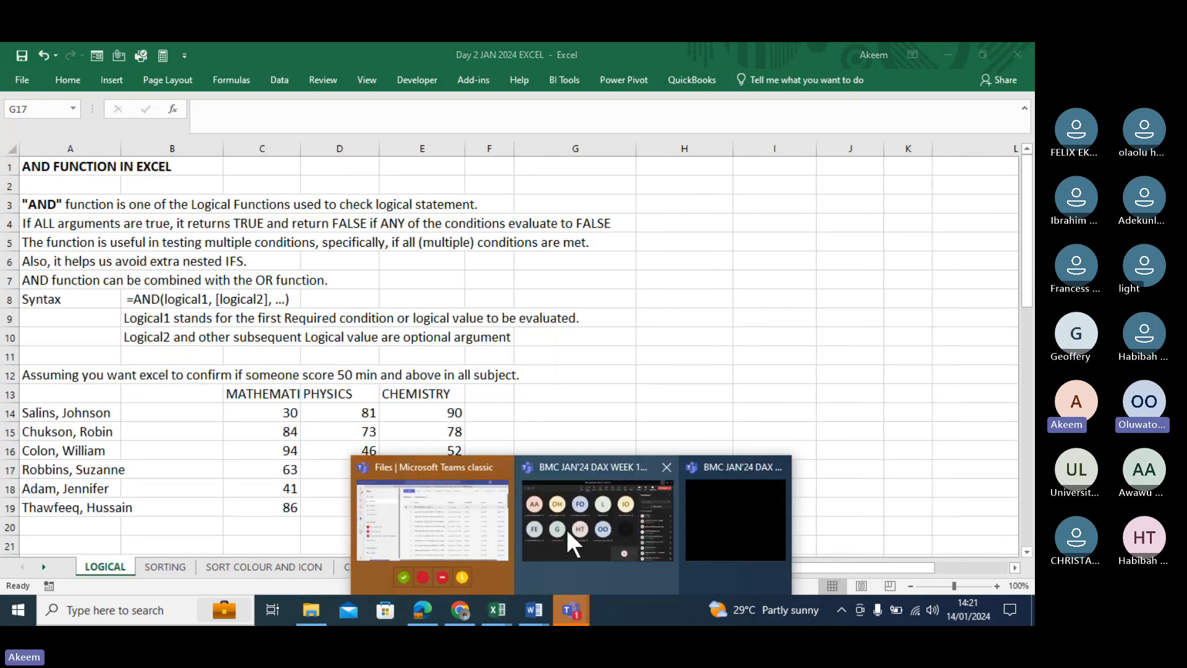
left_click(566, 529)
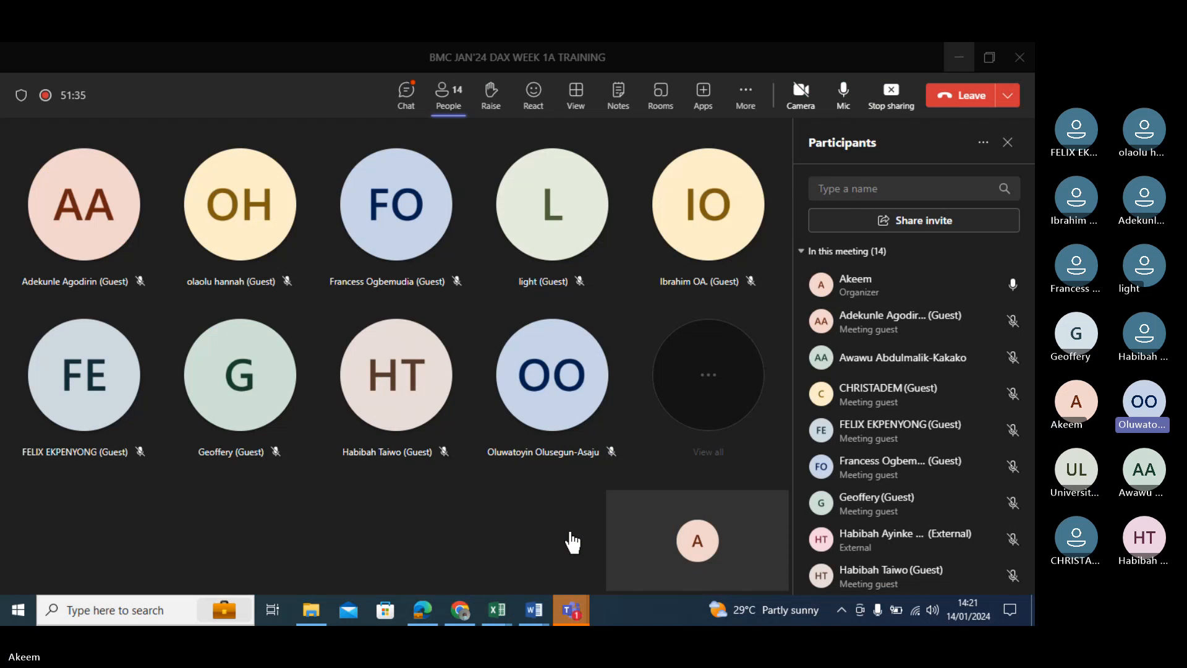
left_click(408, 98)
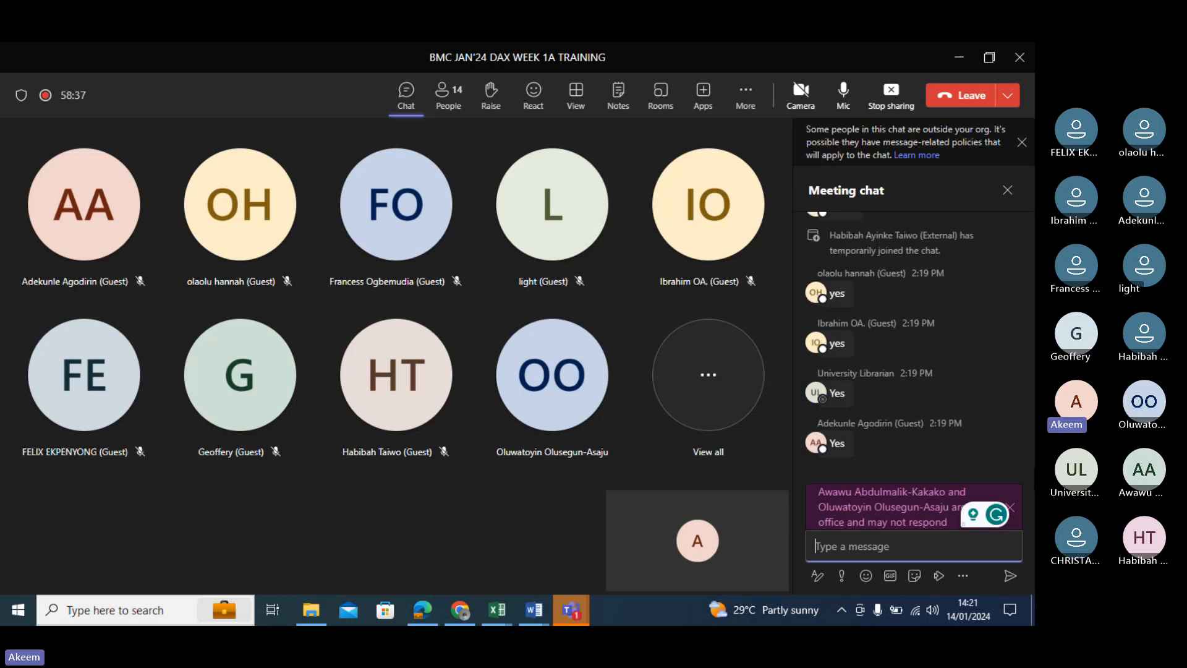
Switch back to the Day 2 JAN 2024 EXCEL workbook and show the AND function notes on the LOGICAL sheet.
mouse_move(622, 537)
mouse_move(498, 611)
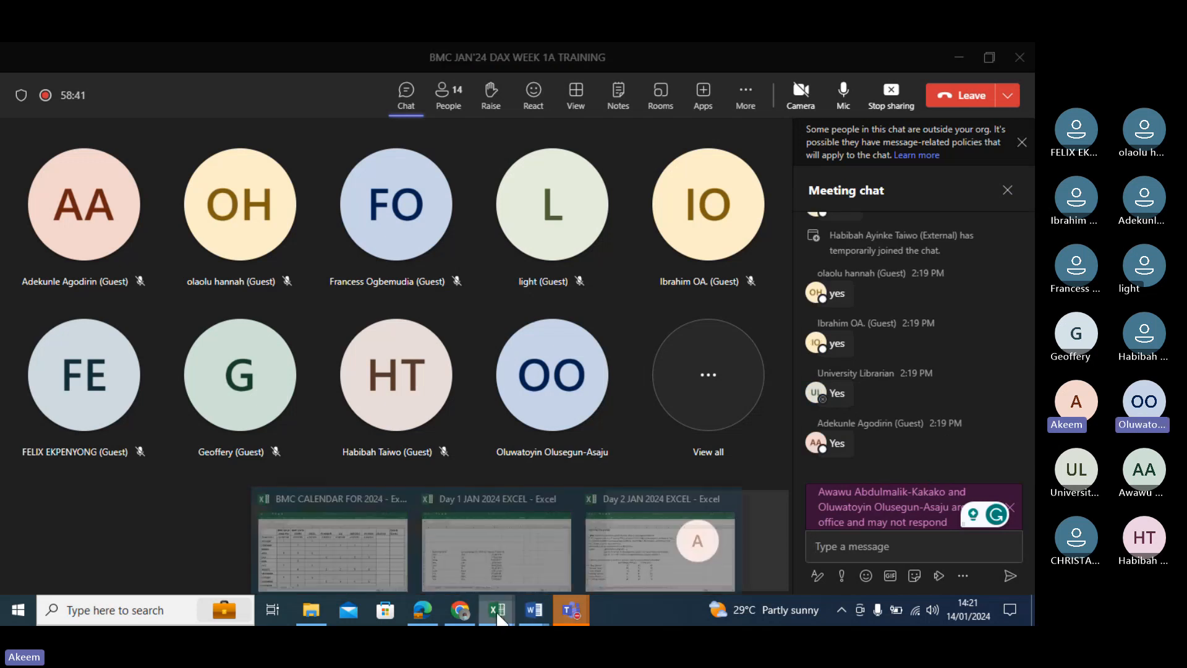
mouse_move(530, 556)
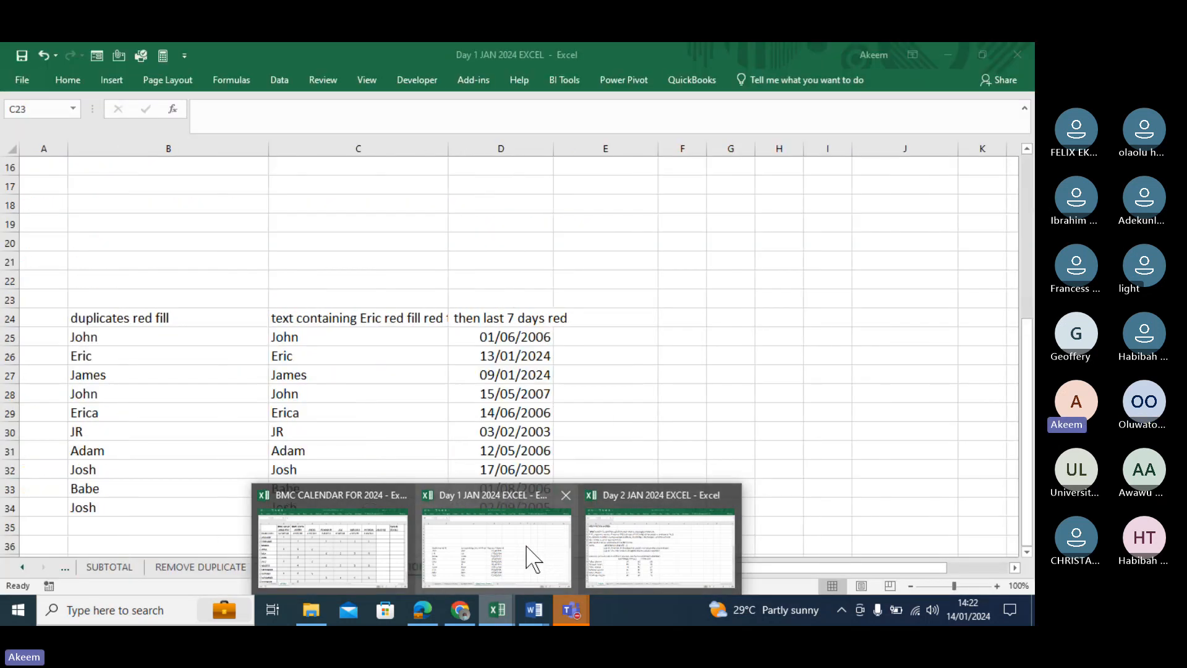
left_click(676, 522)
left_click(321, 388)
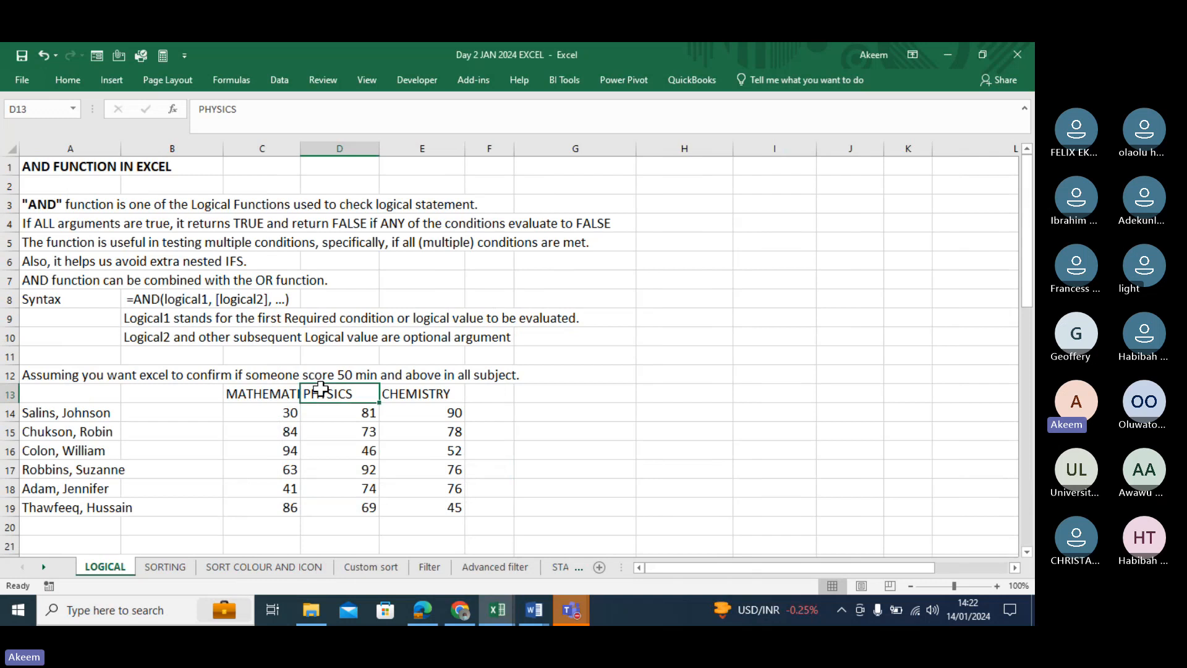
left_click(414, 273)
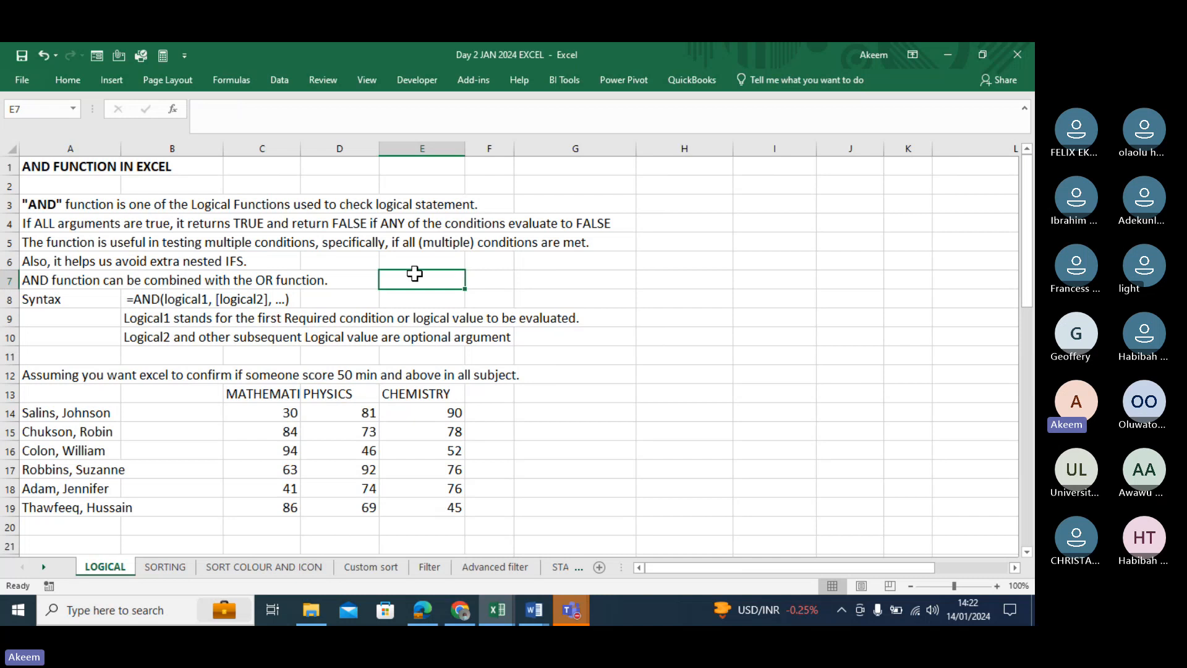
Review the available data commands, including the sort, filter and data tools groups, and return to the worksheet.
key("alt")
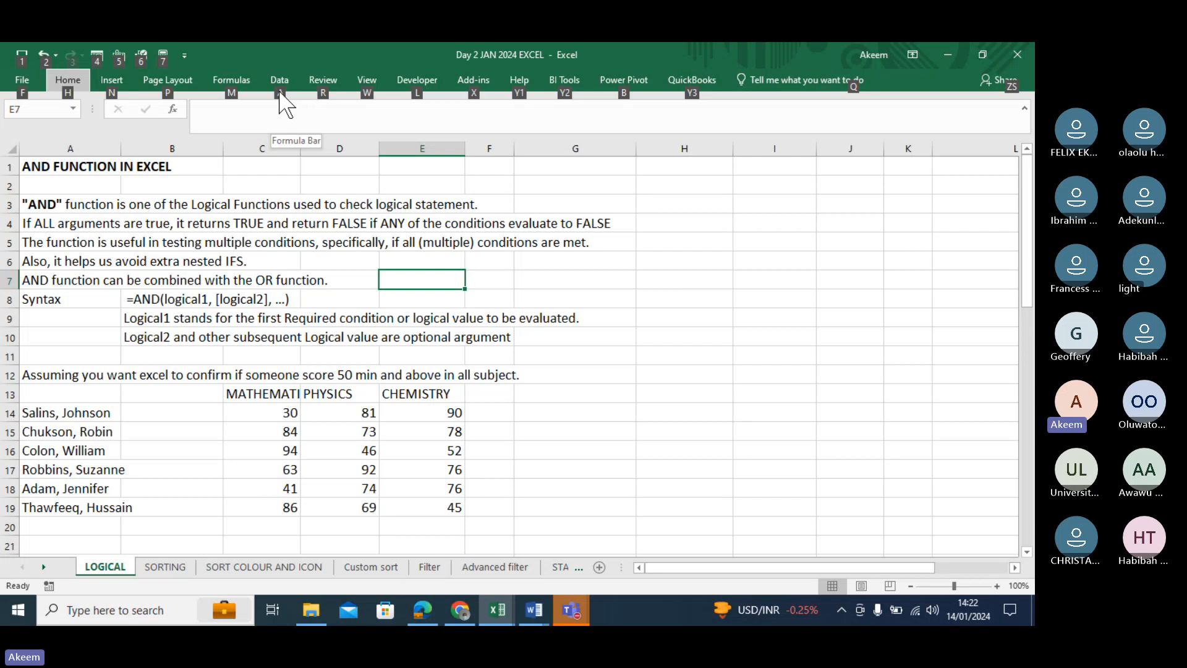
key("a")
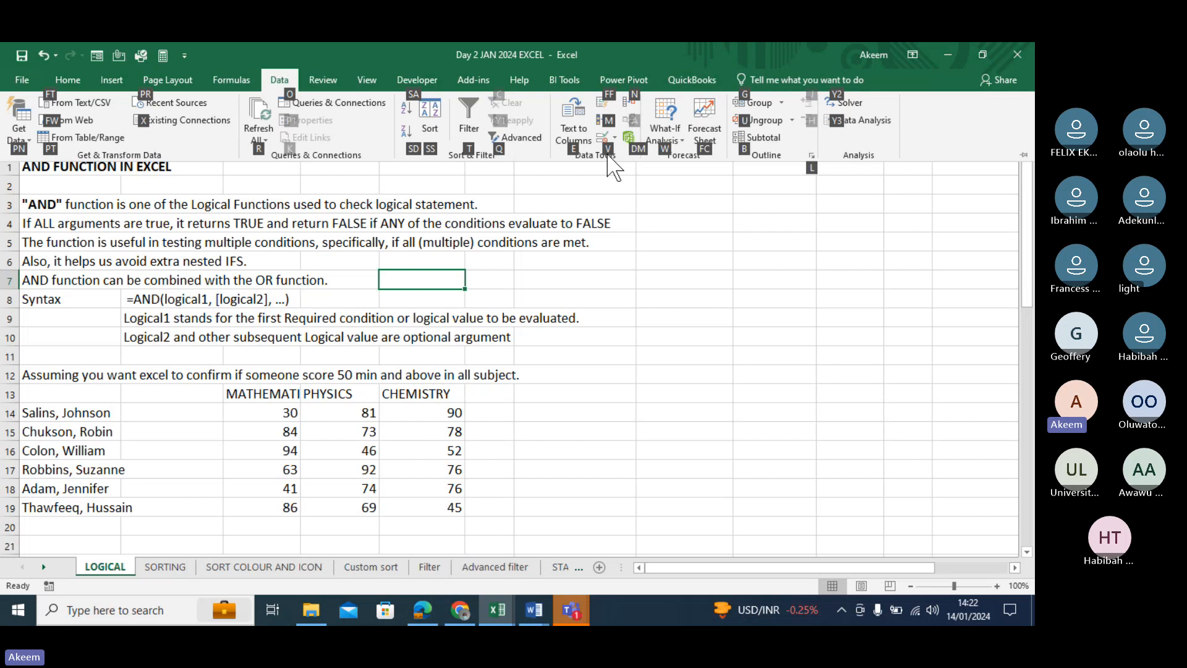
left_click(710, 310)
left_click(599, 302)
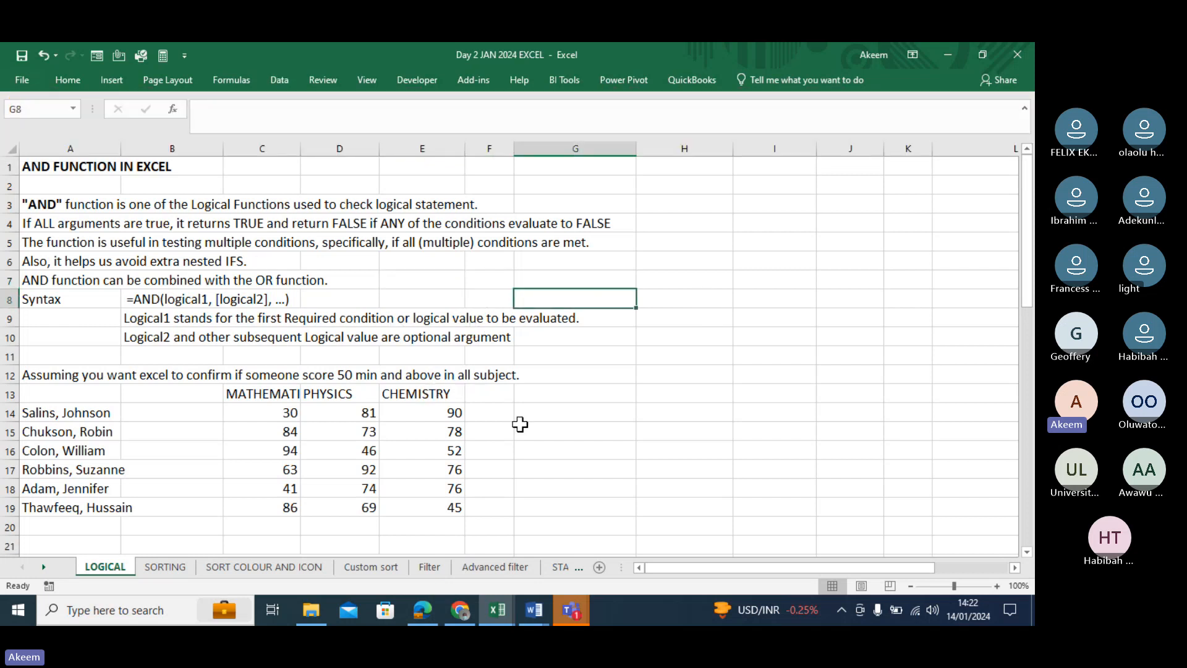
Add the three subject scores in G14 with =C14+D14+E14 and fill the formula down to G19.
key("Down")
key("Down")
left_click(587, 413)
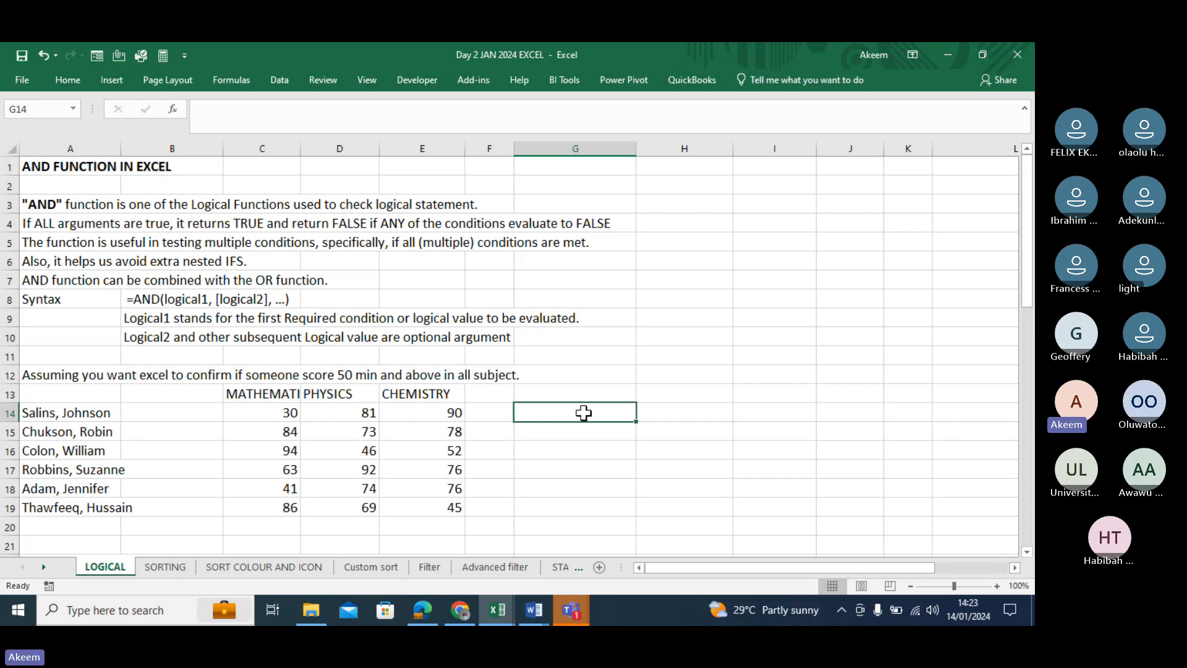
type("=")
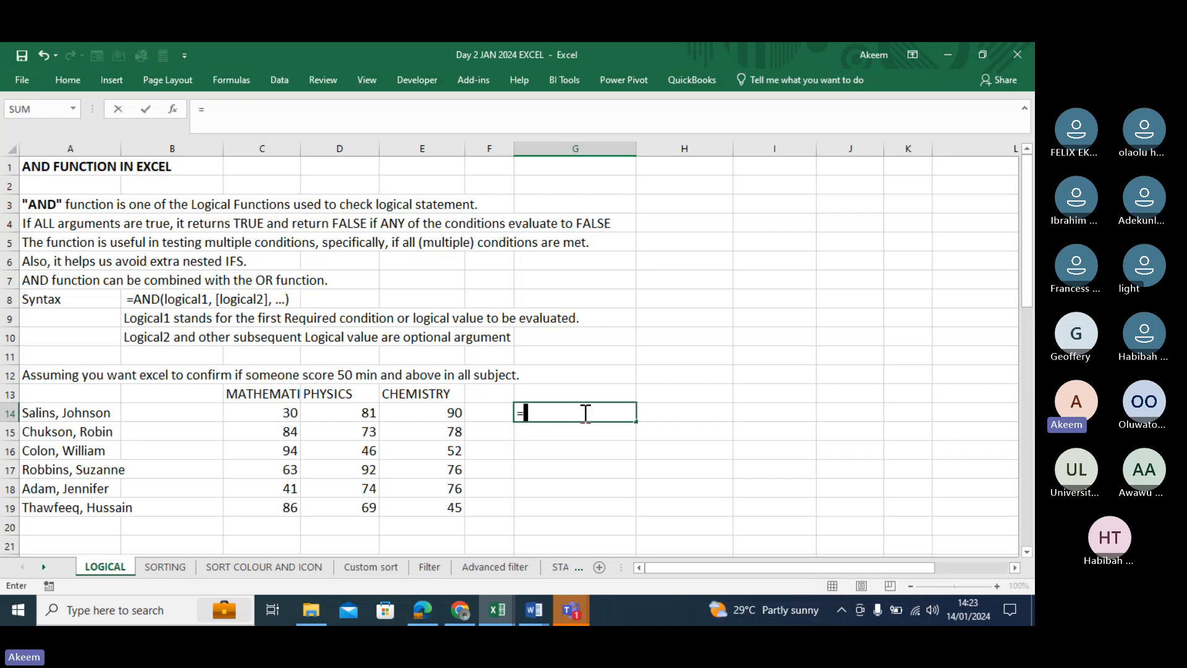
left_click(295, 412)
type("+")
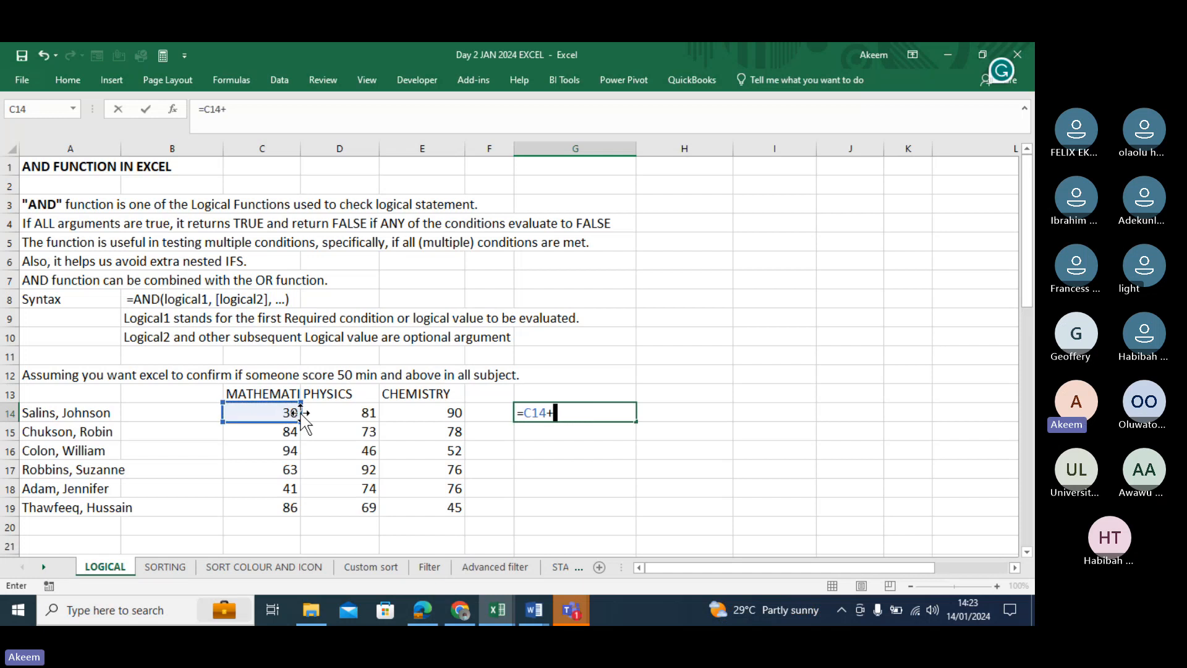
left_click(353, 413)
type("+")
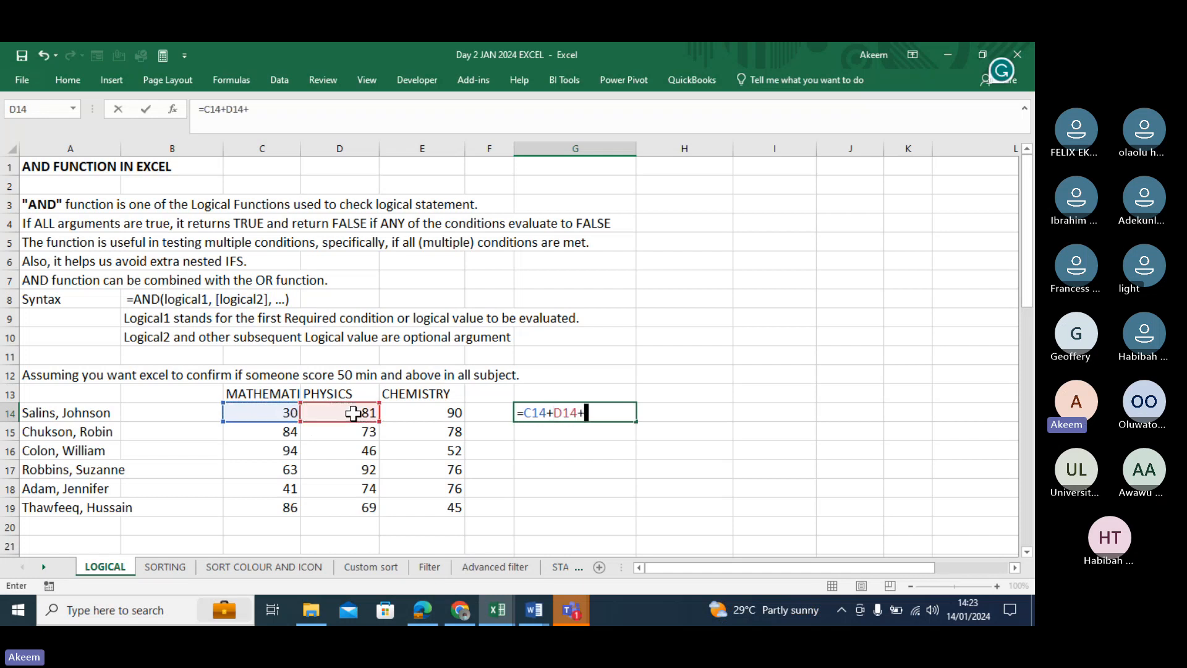
left_click(417, 411)
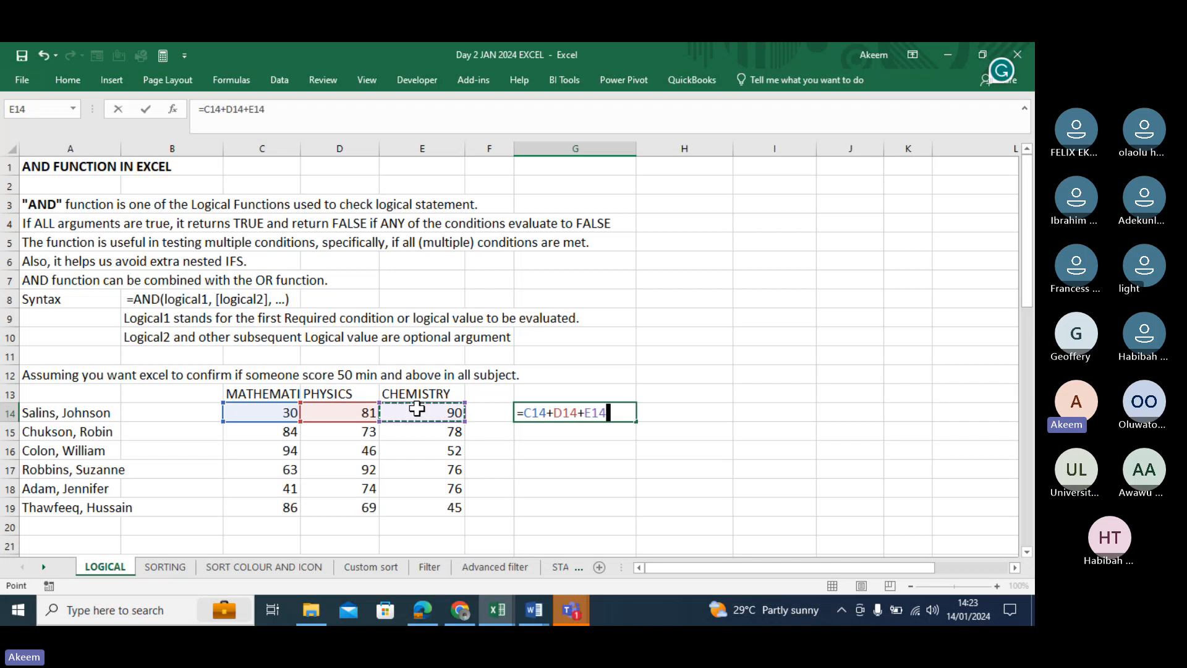
key("Return")
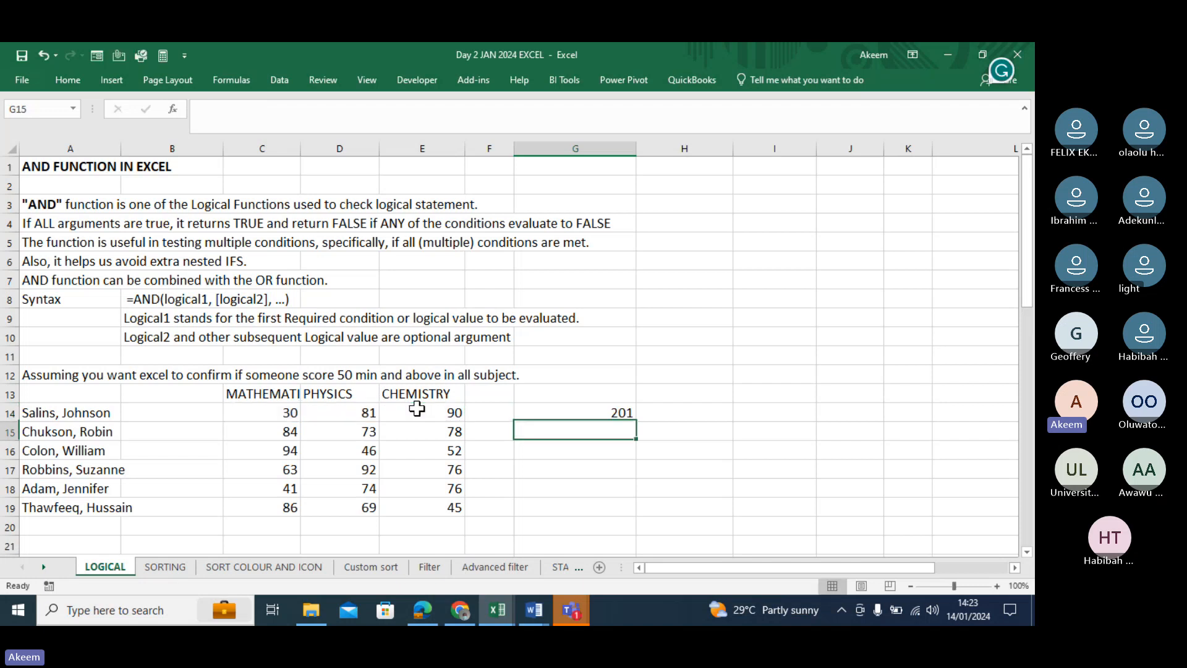
left_click(615, 413)
left_click_drag(635, 422, 636, 517)
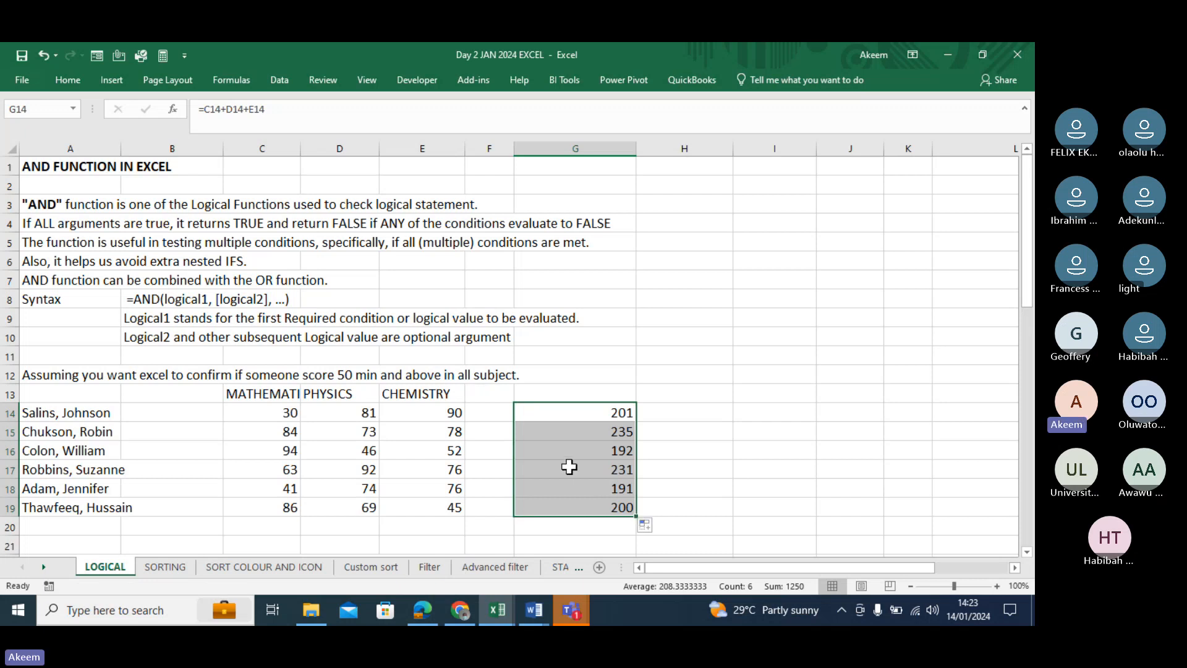
Copy the totals in G14:G19 and paste them as values only starting at H14.
key("ctrl+c")
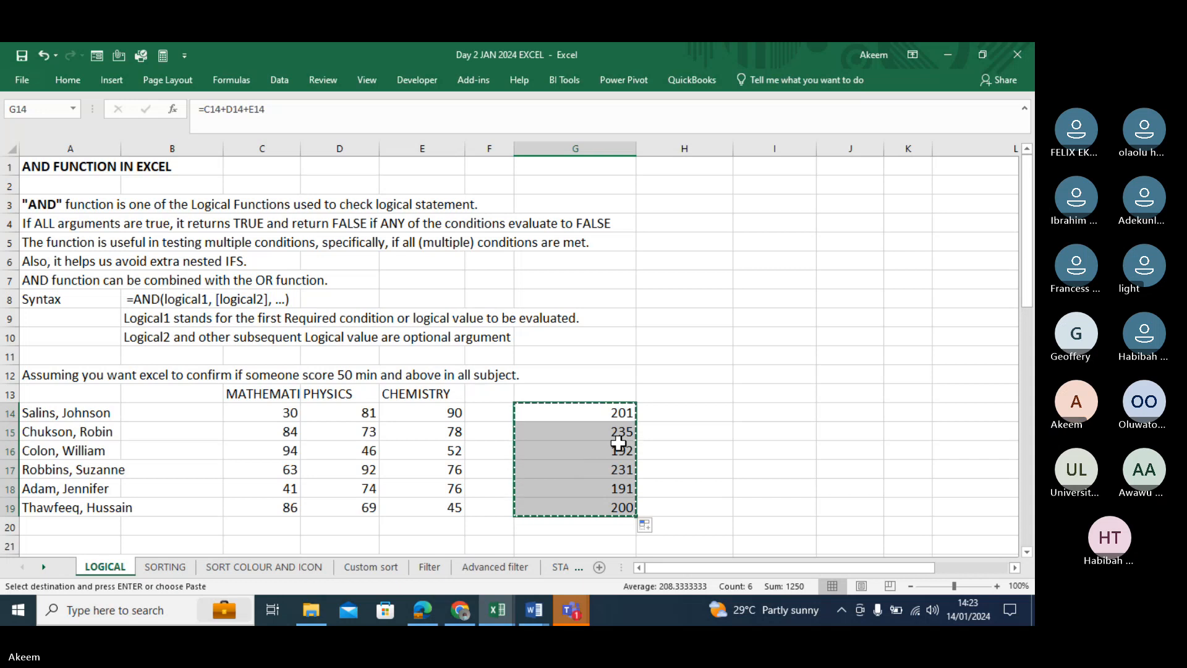
left_click(688, 411)
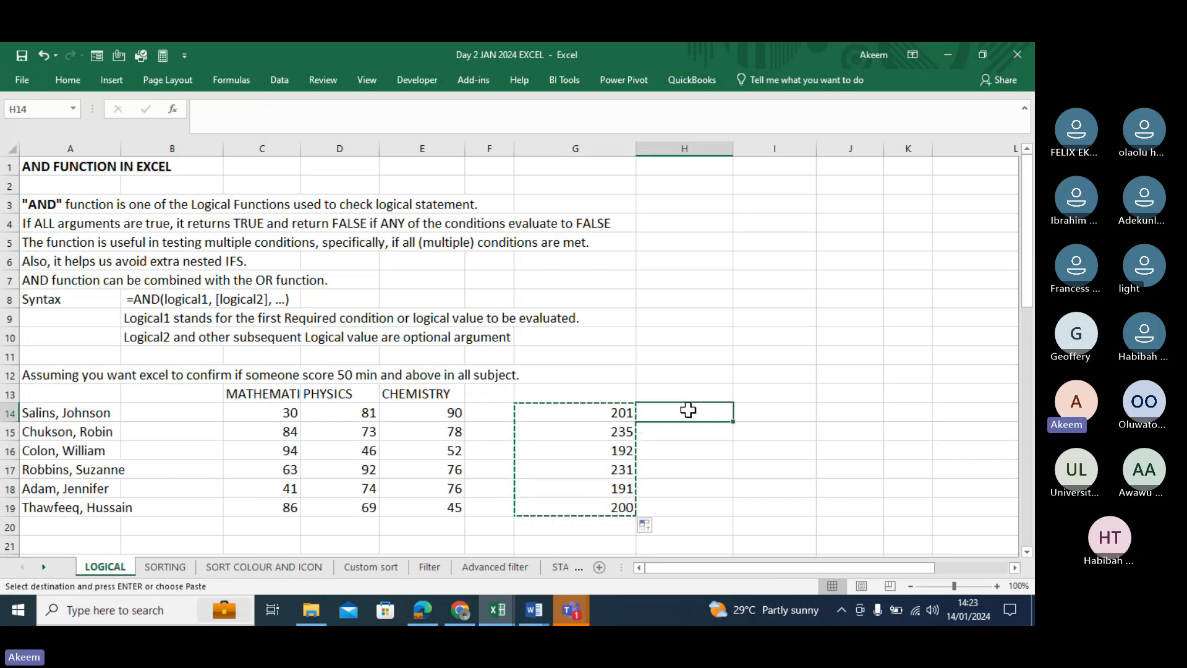
right_click(689, 411)
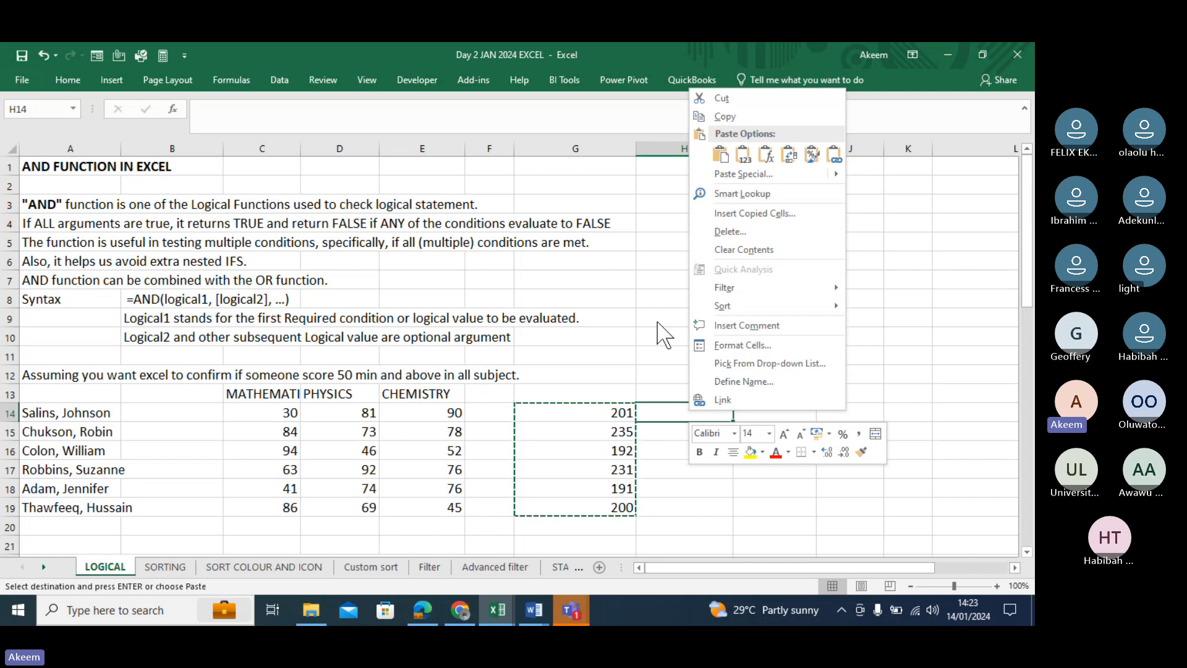
left_click(659, 410)
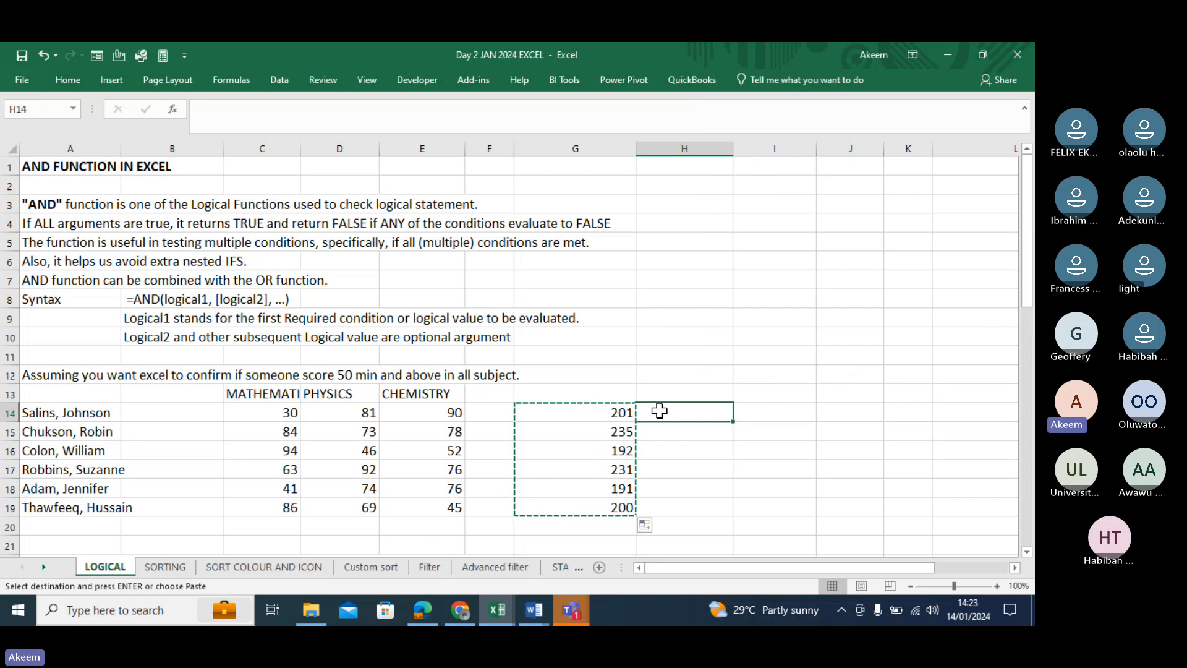
key("alt+h")
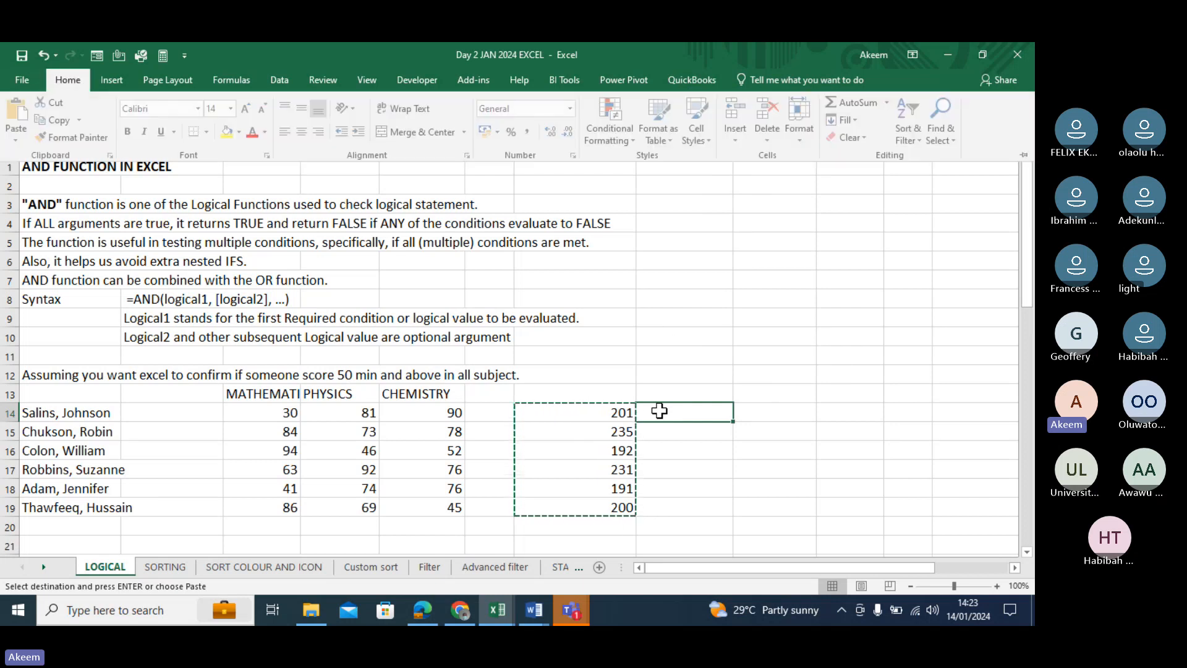
key("v")
key("v")
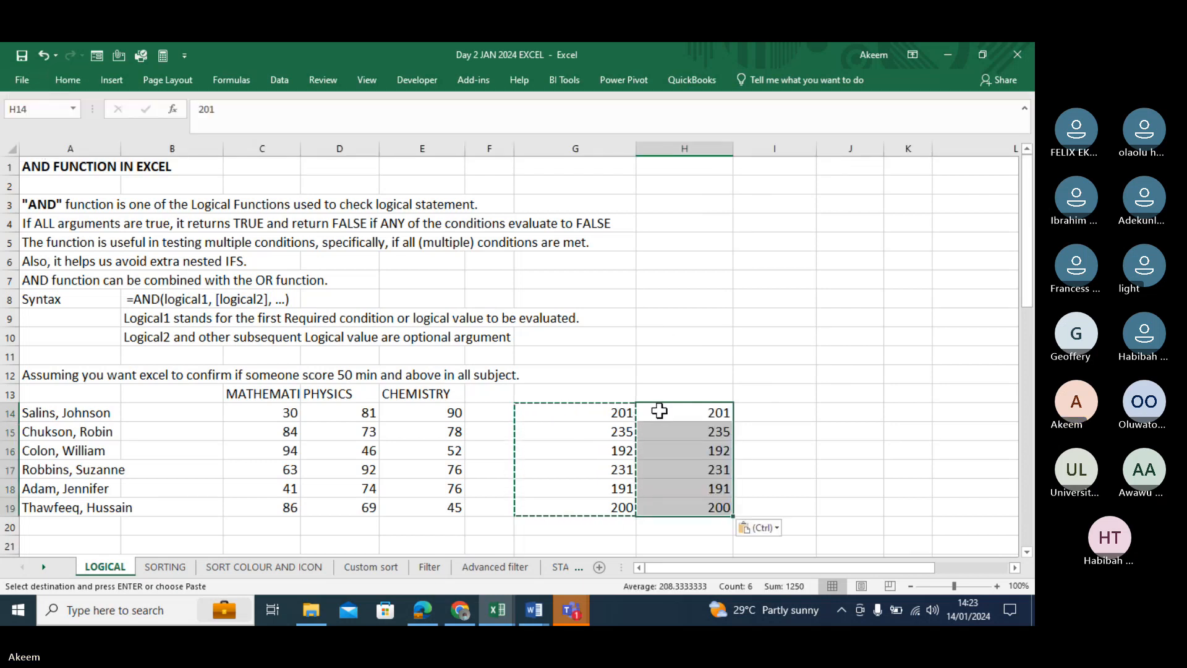
Check the contents of the pasted cells from H14 down to H19 and return to H14.
left_click(659, 410)
key("Down")
key("Down")
key("Down")
key("Down")
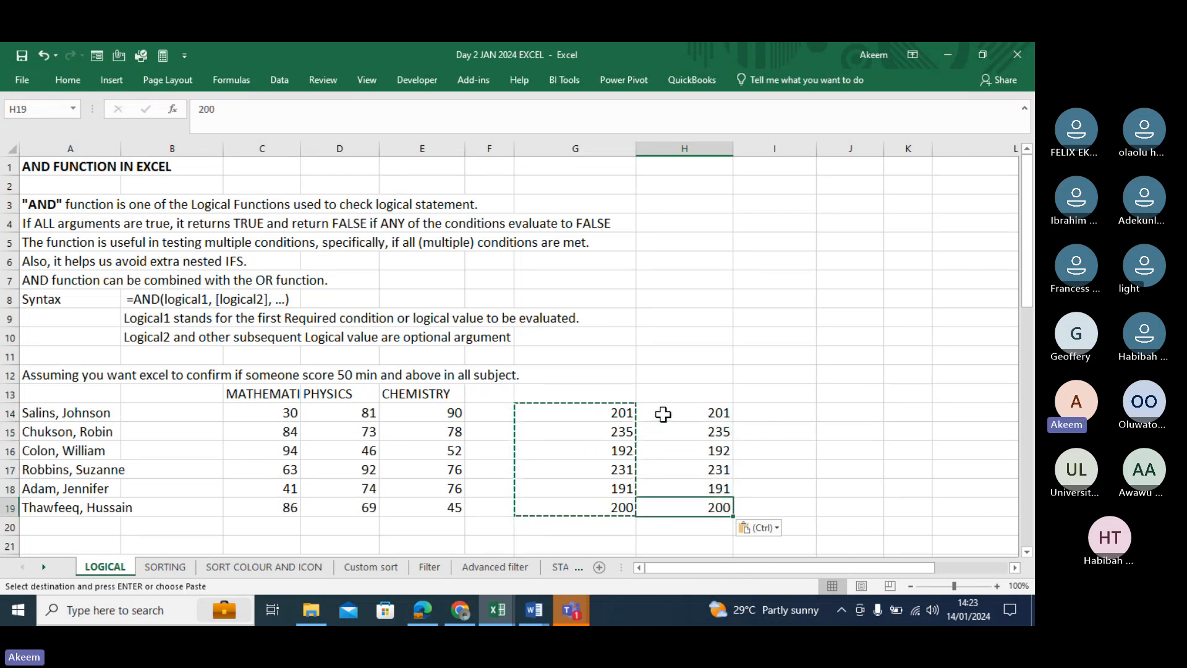
key("Up")
key("Up")
key("Up")
key("Up")
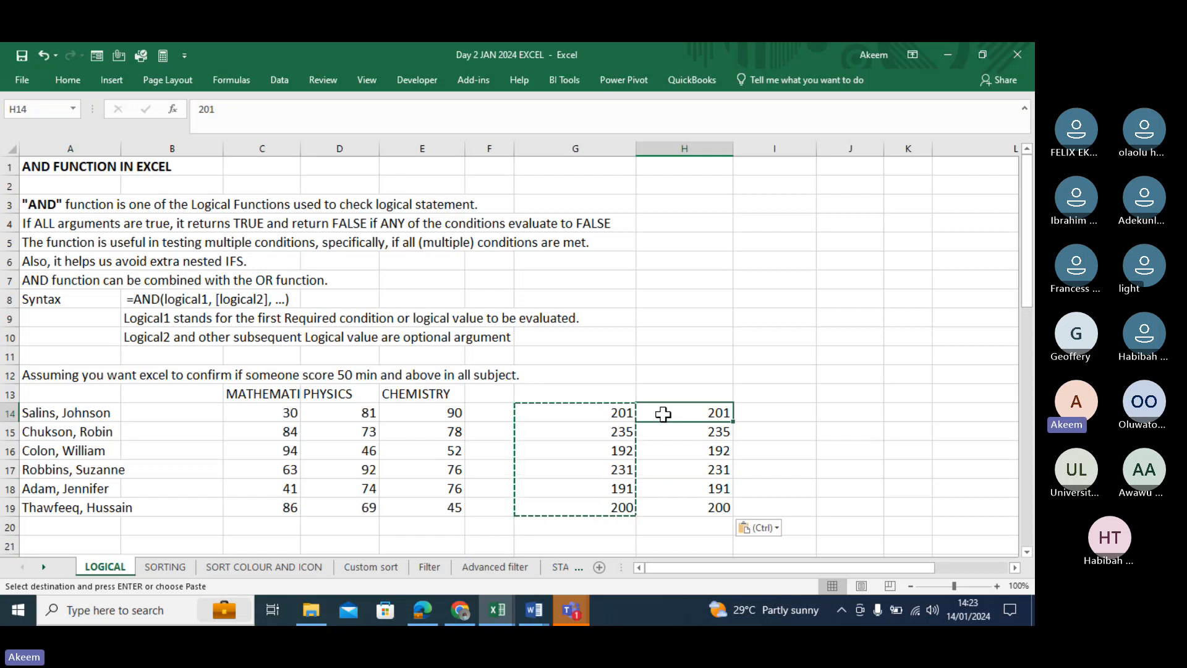
Paste the copied totals as values over H14:H19 again.
key("alt")
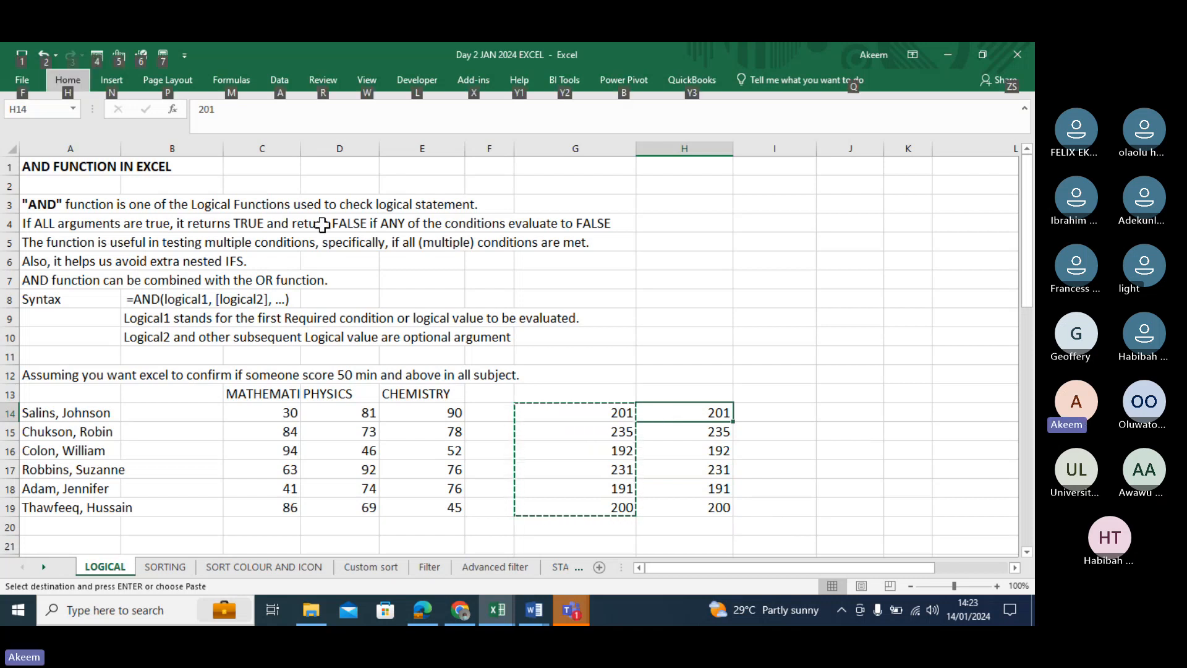
key("h")
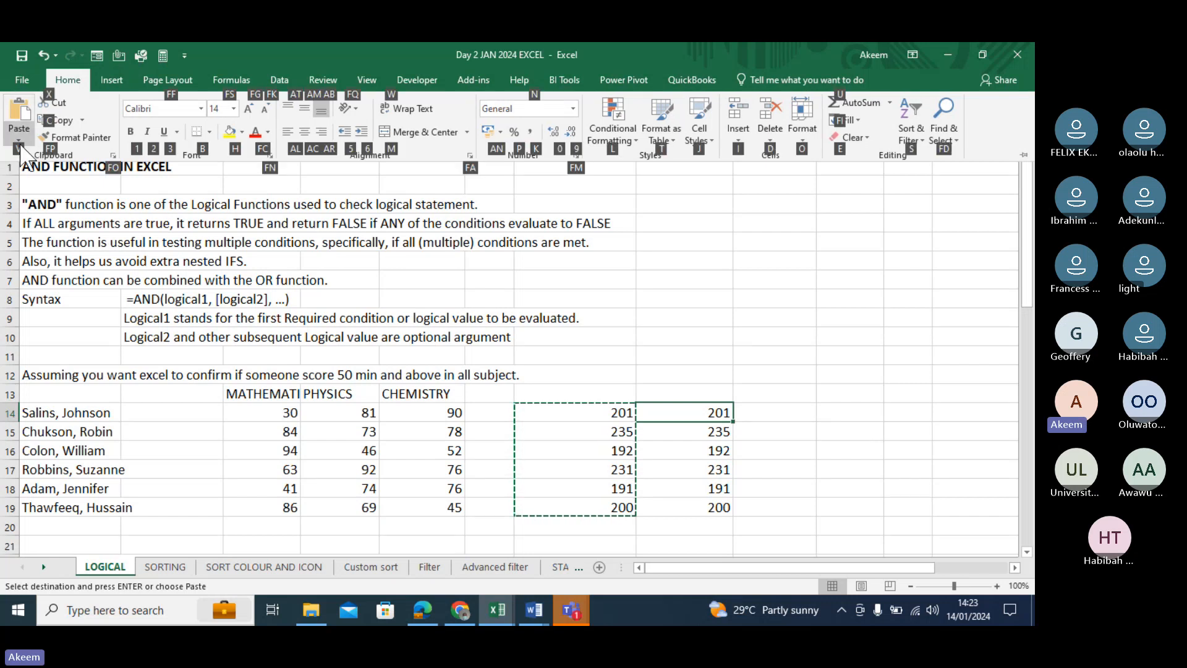
key("v")
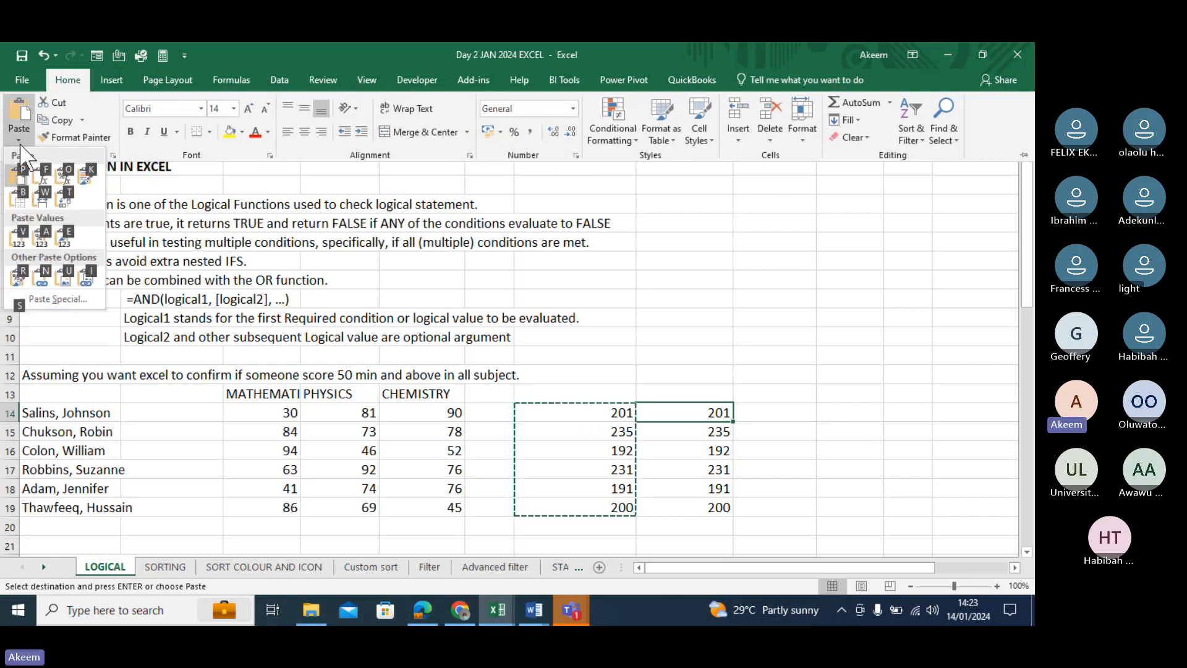
left_click(21, 234)
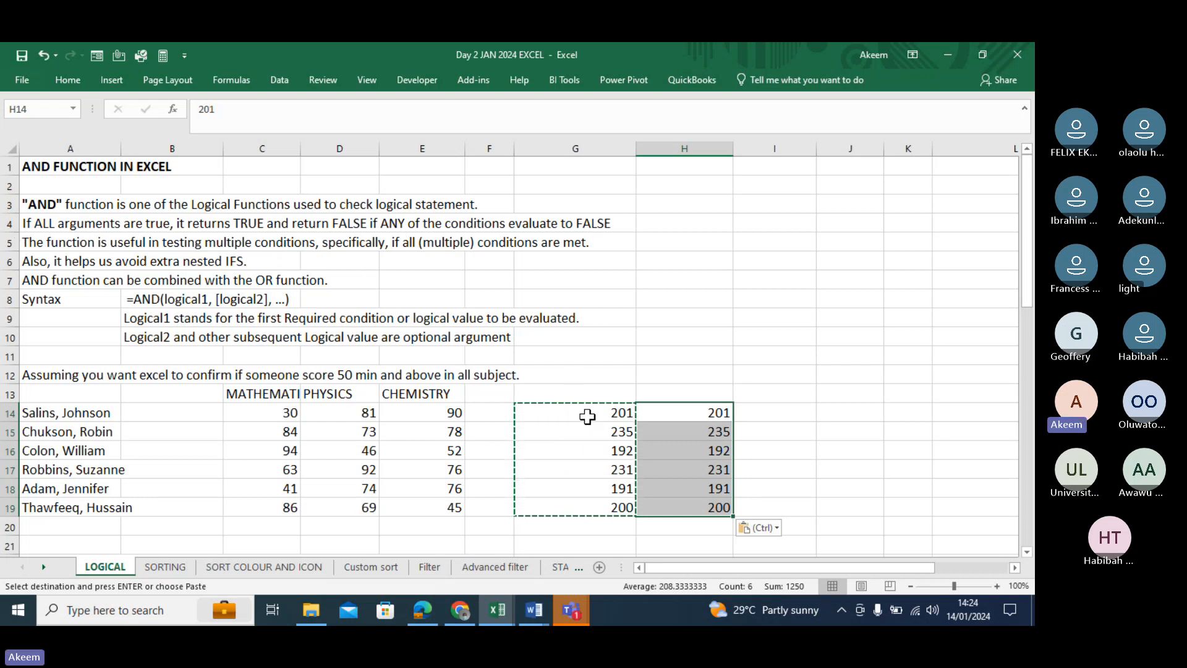
Display the keyboard access hints for the commands and return to the worksheet.
key("alt")
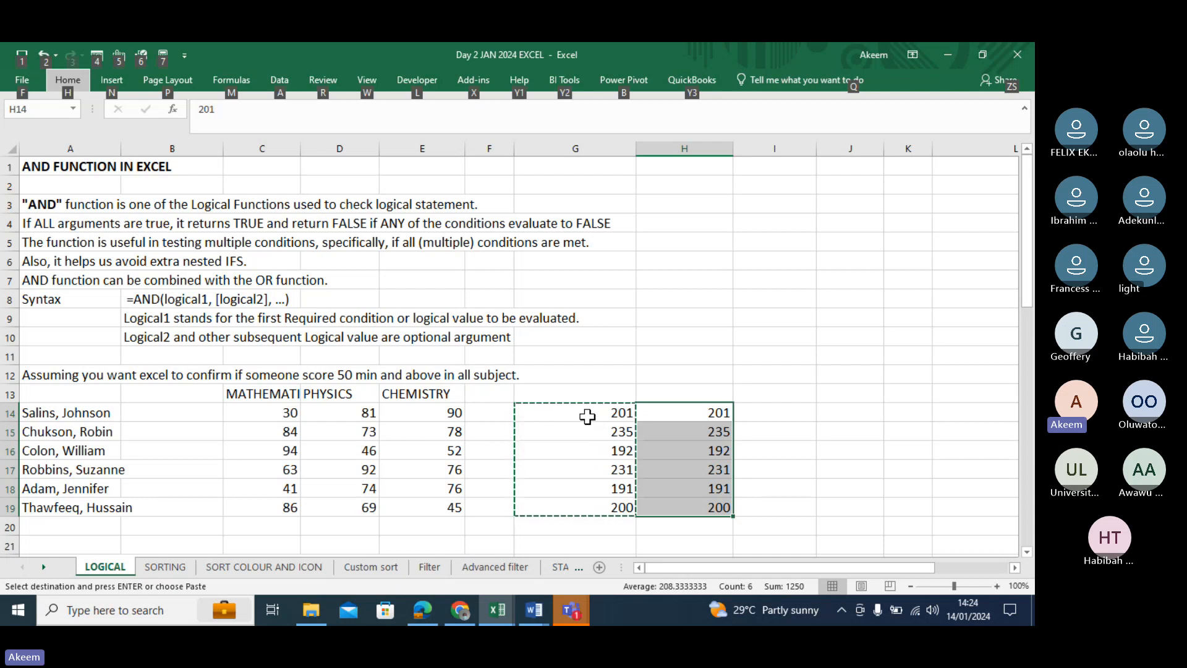
left_click(672, 350)
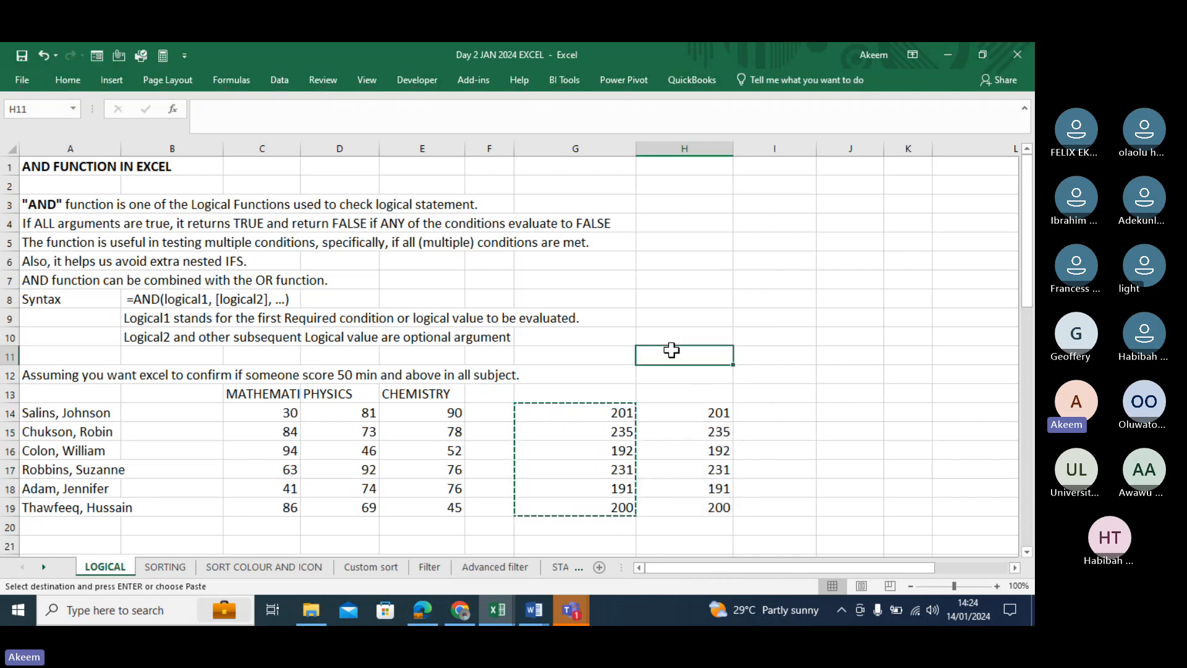
double_click(672, 351)
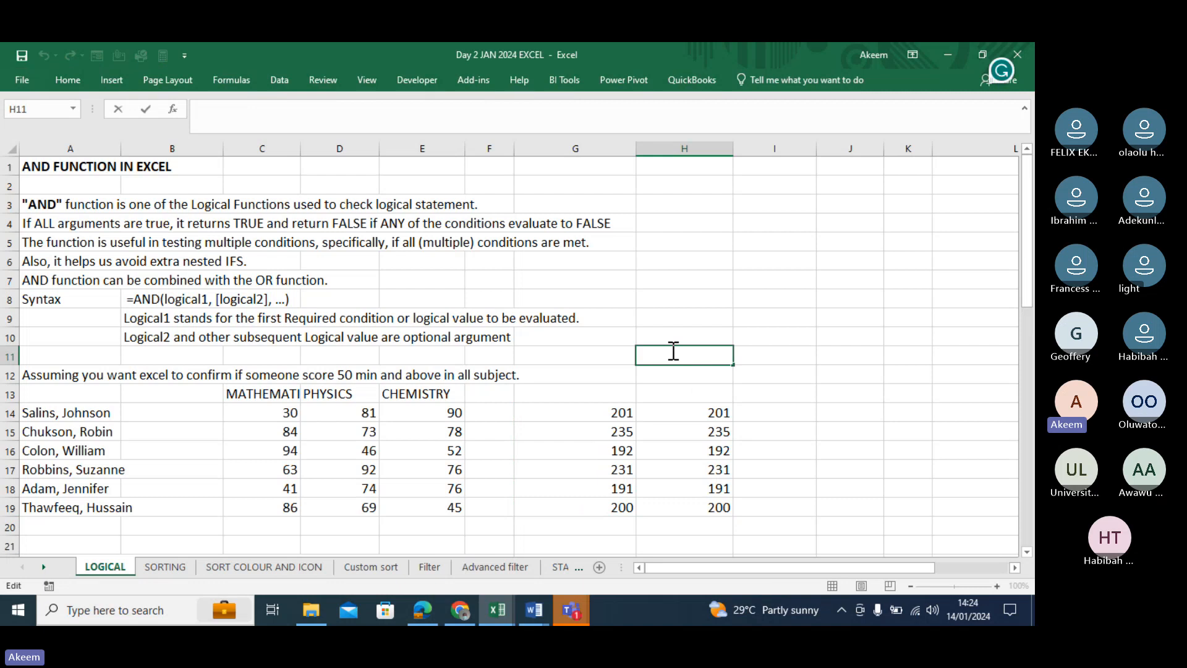
key("alt")
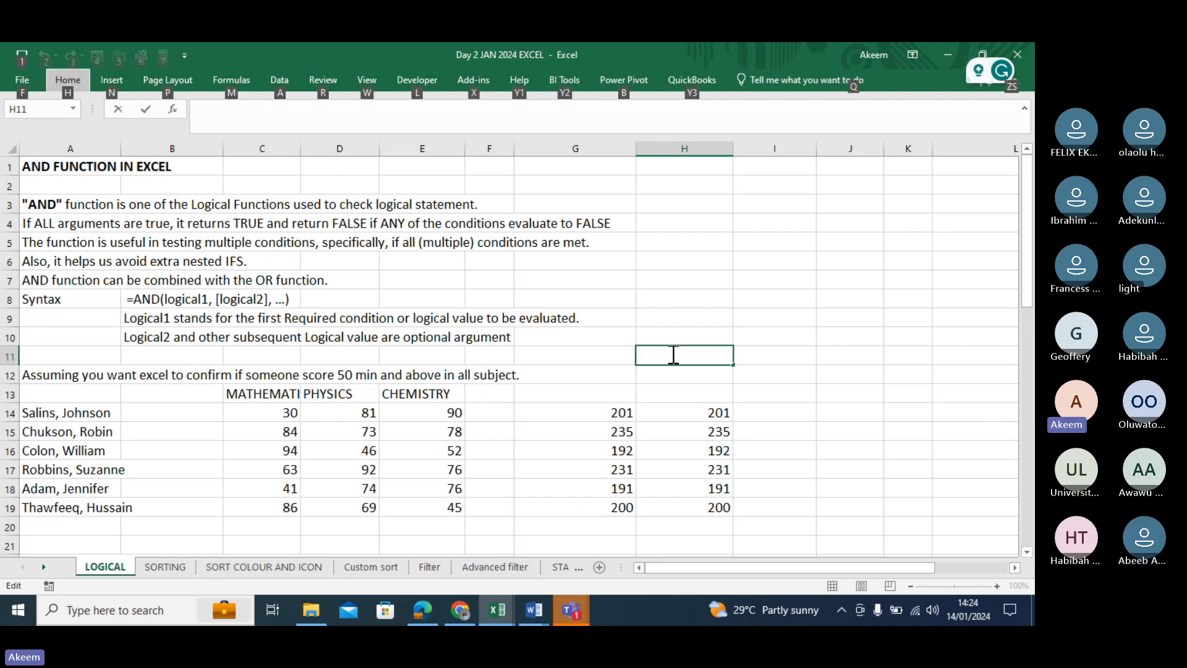
left_click(670, 337)
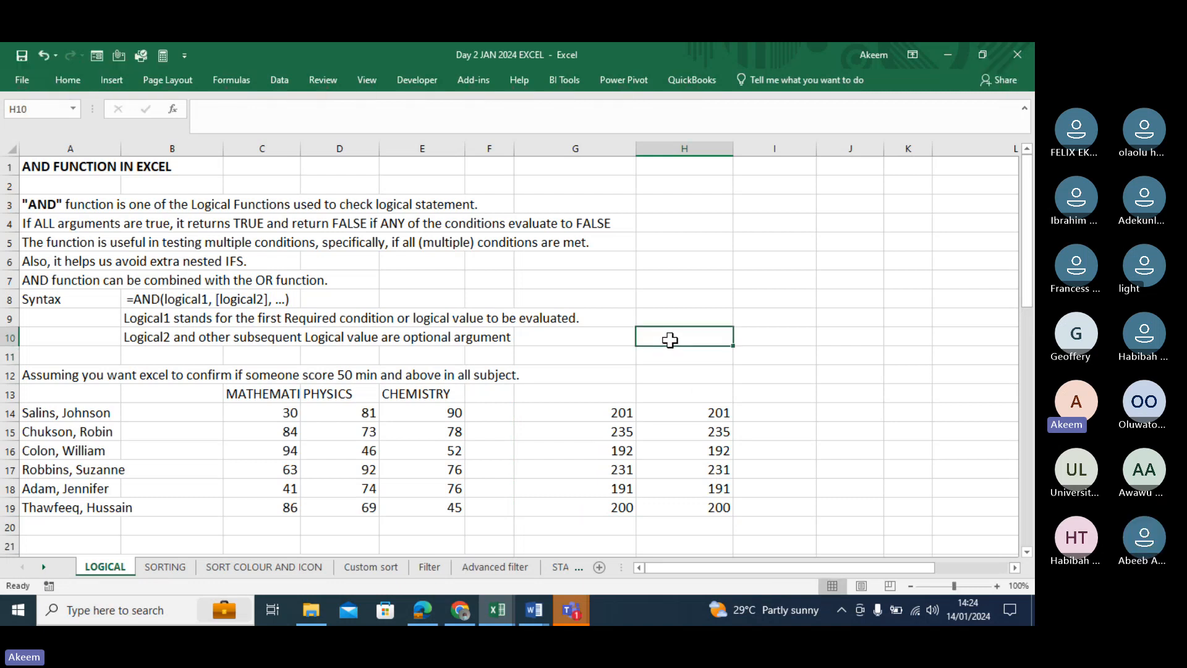
key("alt")
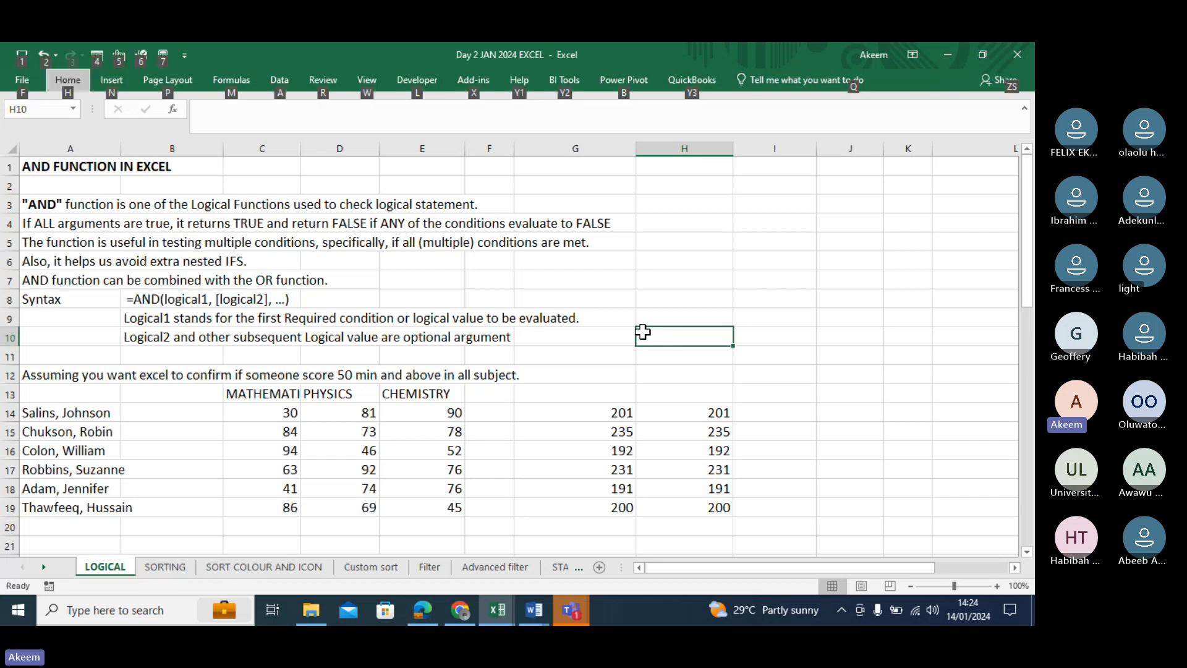
key("h")
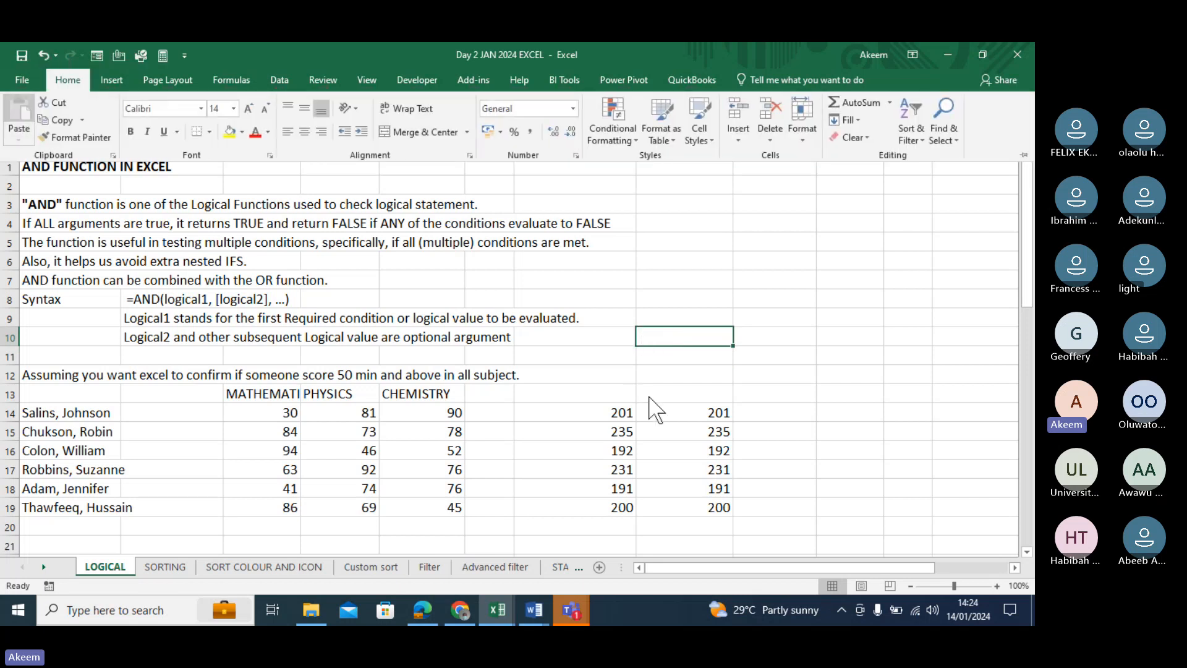
key("Escape")
Clear the totals and their pasted values from G14:H19.
left_click_drag(591, 432, 717, 508)
left_click_drag(610, 414, 687, 507)
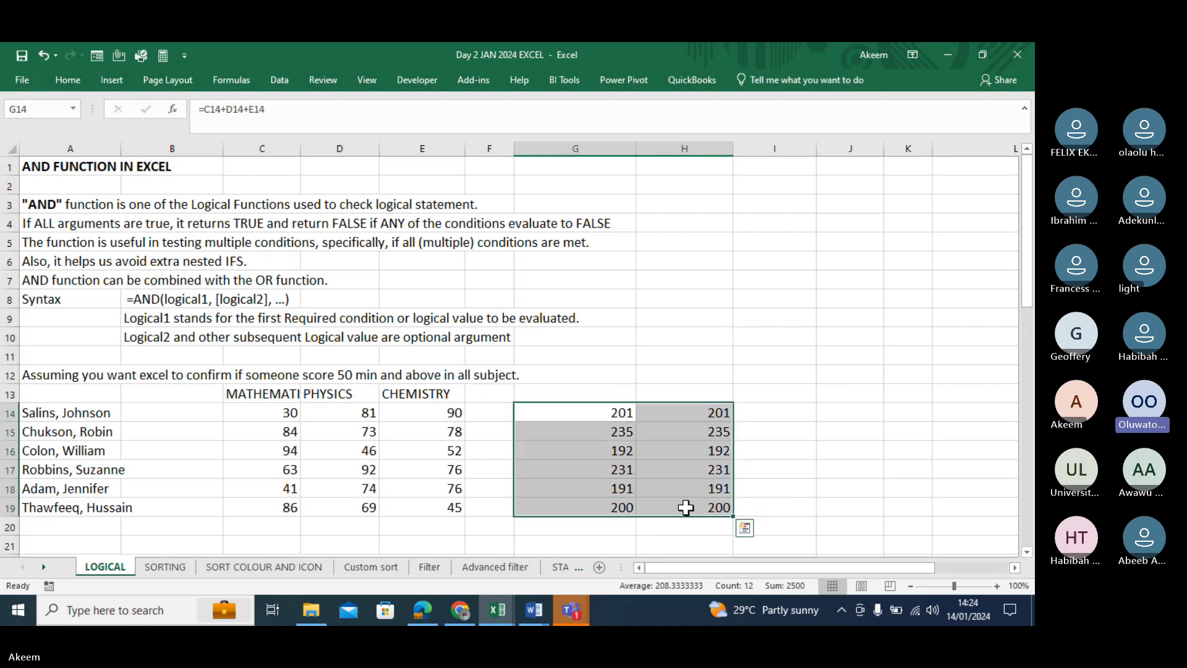
key("Delete")
left_click(397, 437)
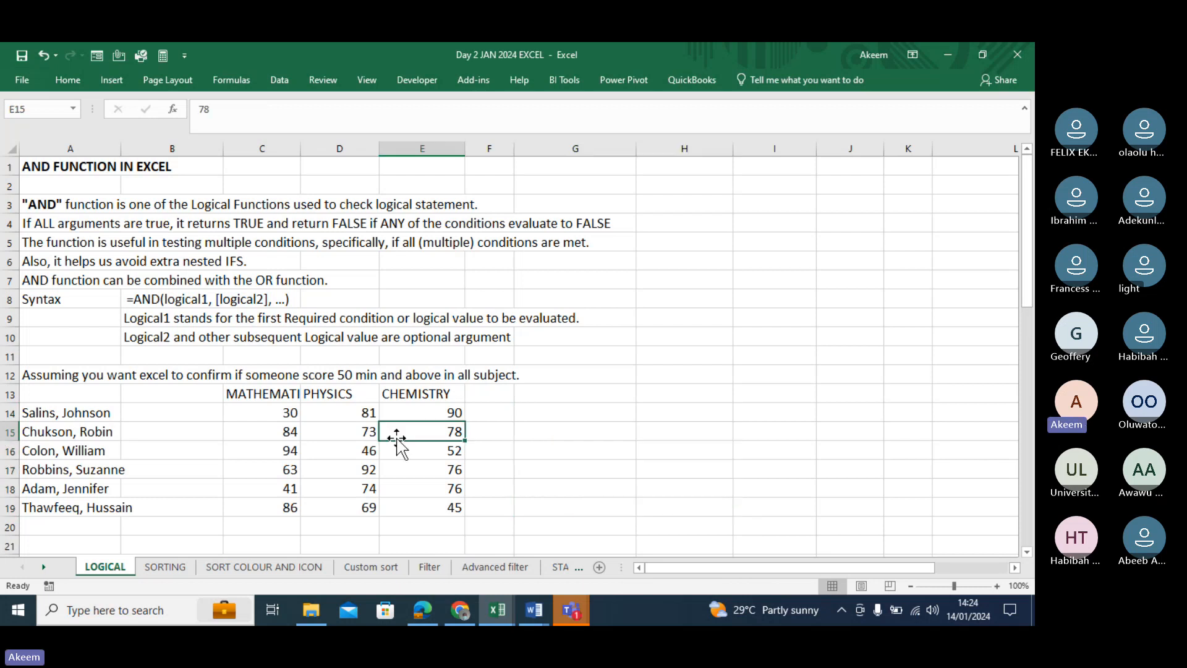
Check the full Mathematics heading in C13 and review the list of available logical functions.
left_click(285, 394)
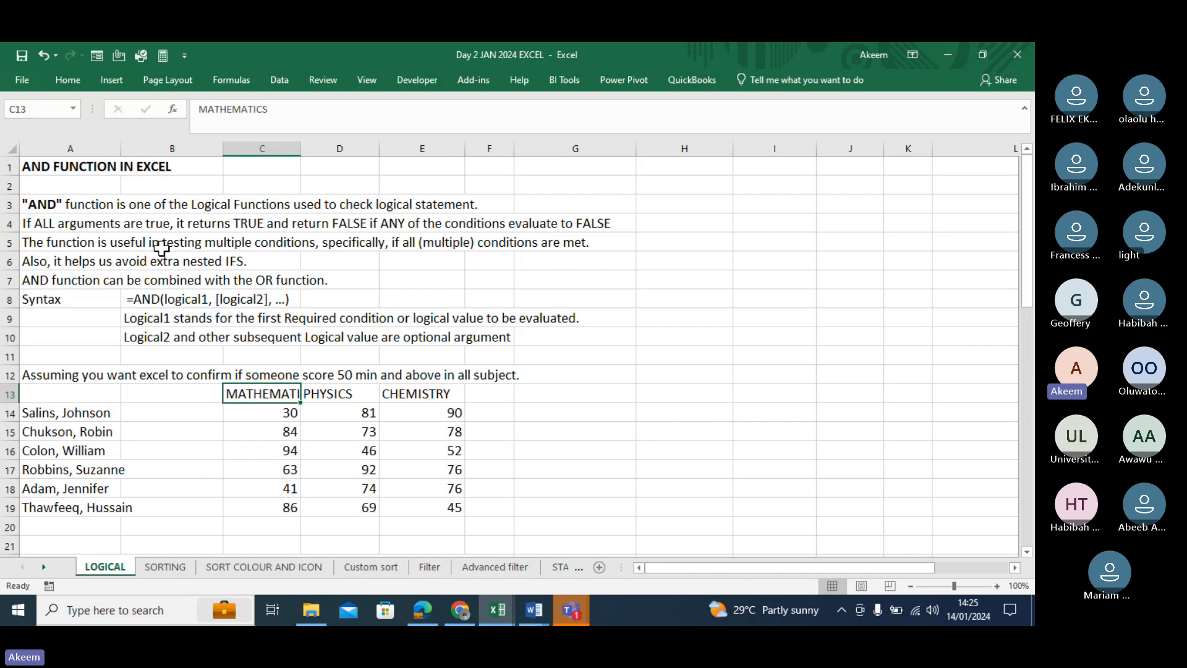
left_click(230, 84)
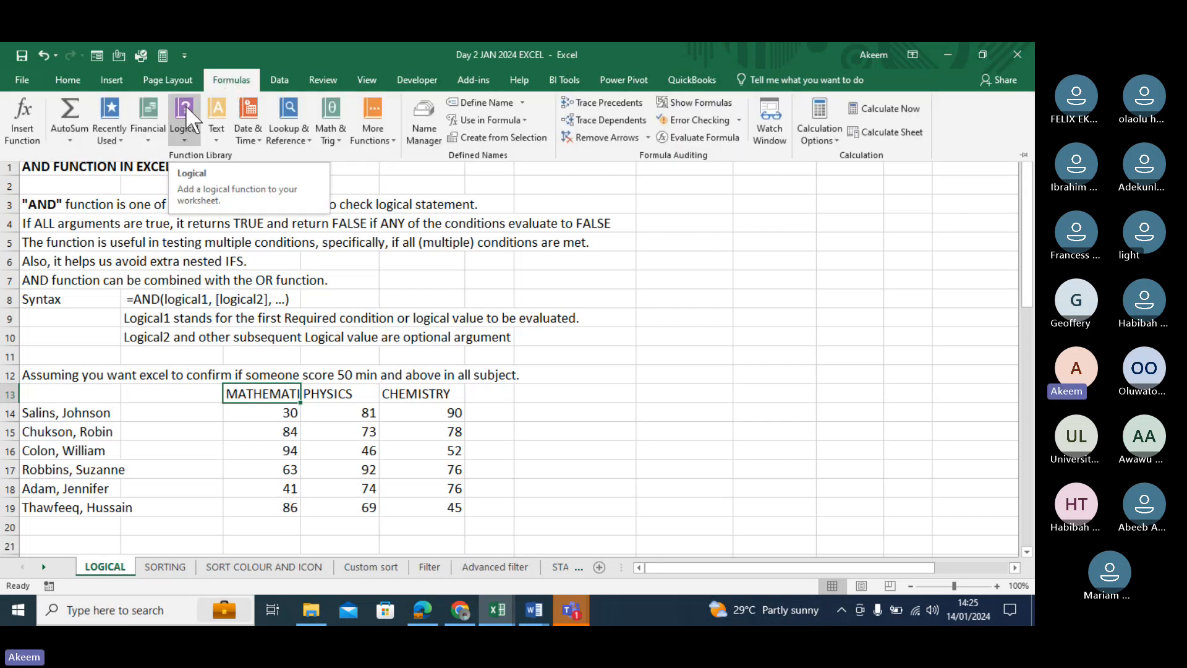
left_click(187, 138)
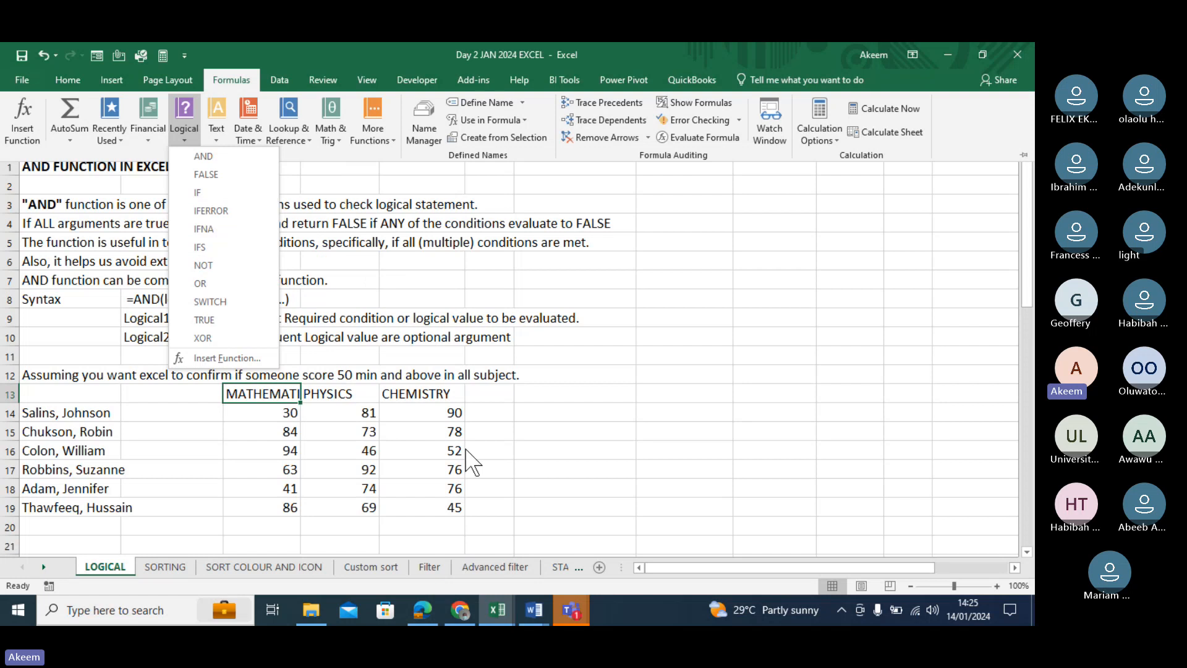
left_click(573, 451)
left_click(497, 406)
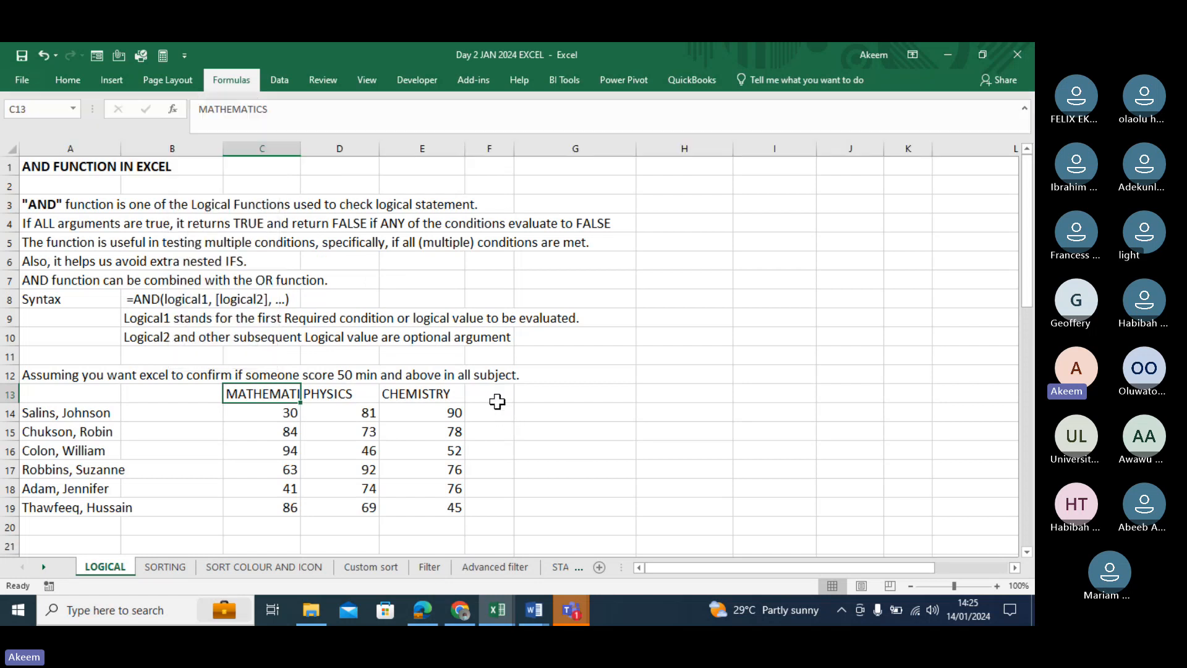
Review the AND function description in A3 and select cell G14 beside the first student's scores.
left_click(540, 415)
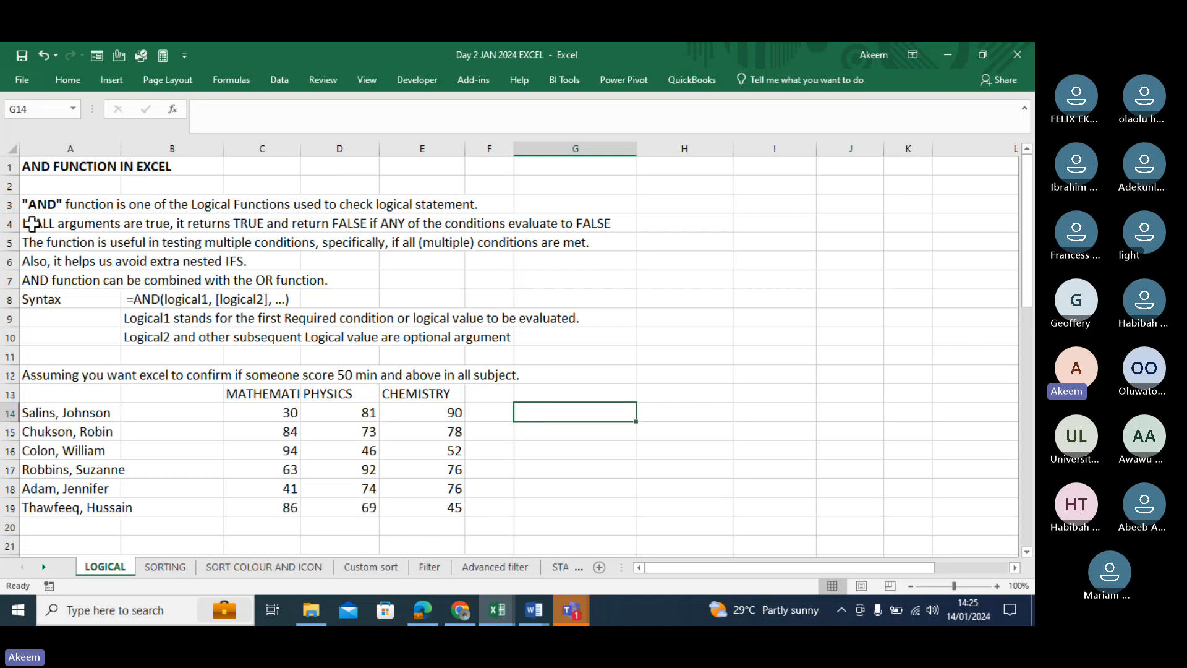
left_click(38, 203)
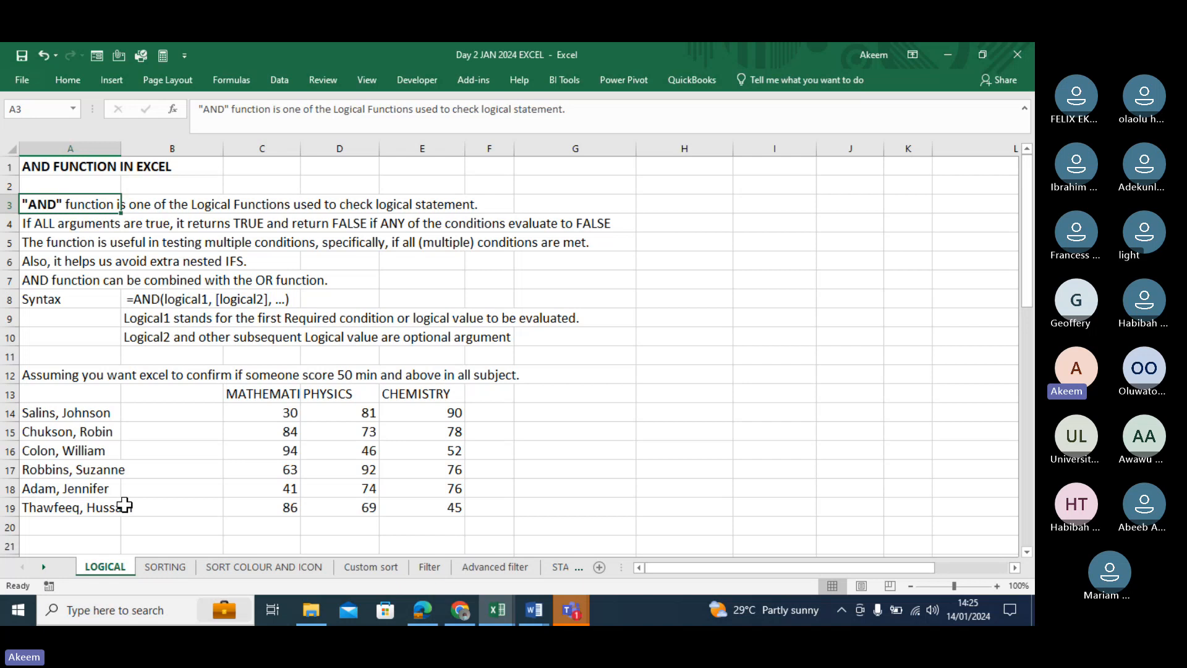
left_click(591, 411)
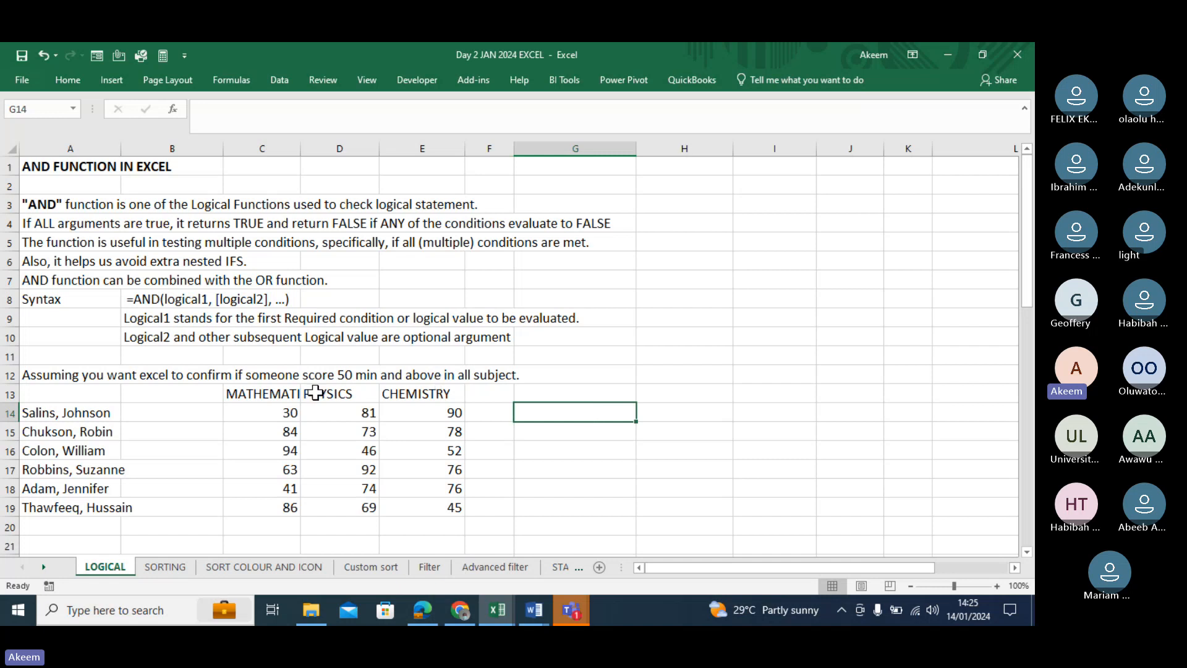
Examine the student names, subject headings, the 50-mark criterion in A12 and the first two students' scores in rows 14 and 15.
left_click_drag(30, 413, 67, 506)
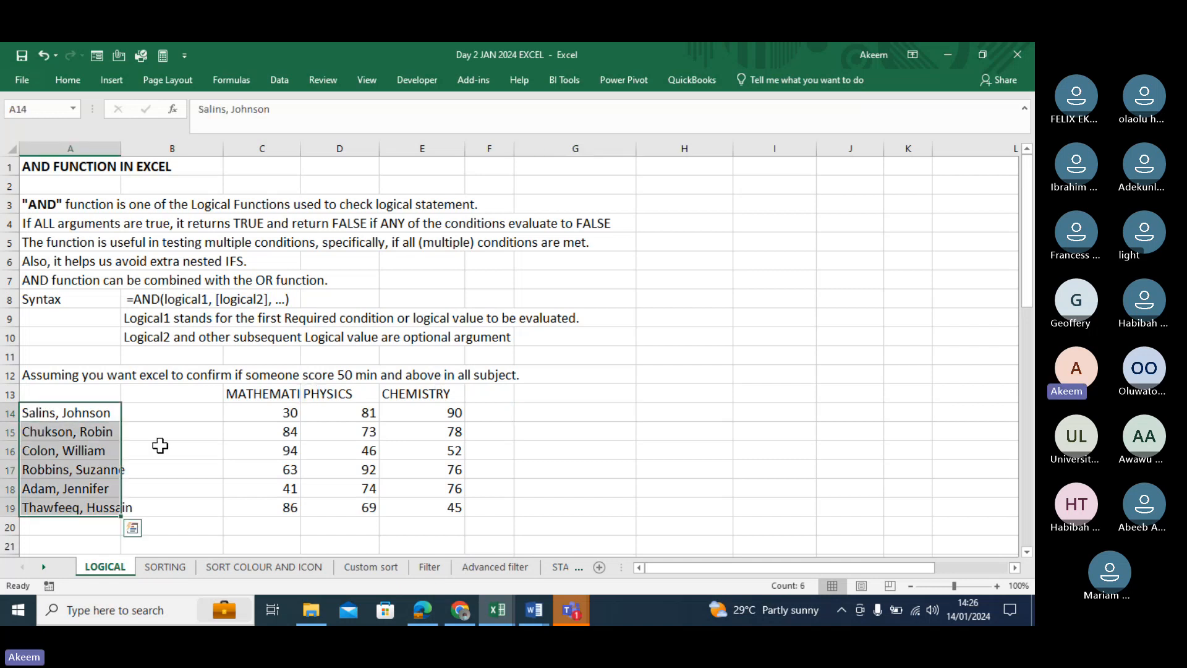
left_click(277, 389)
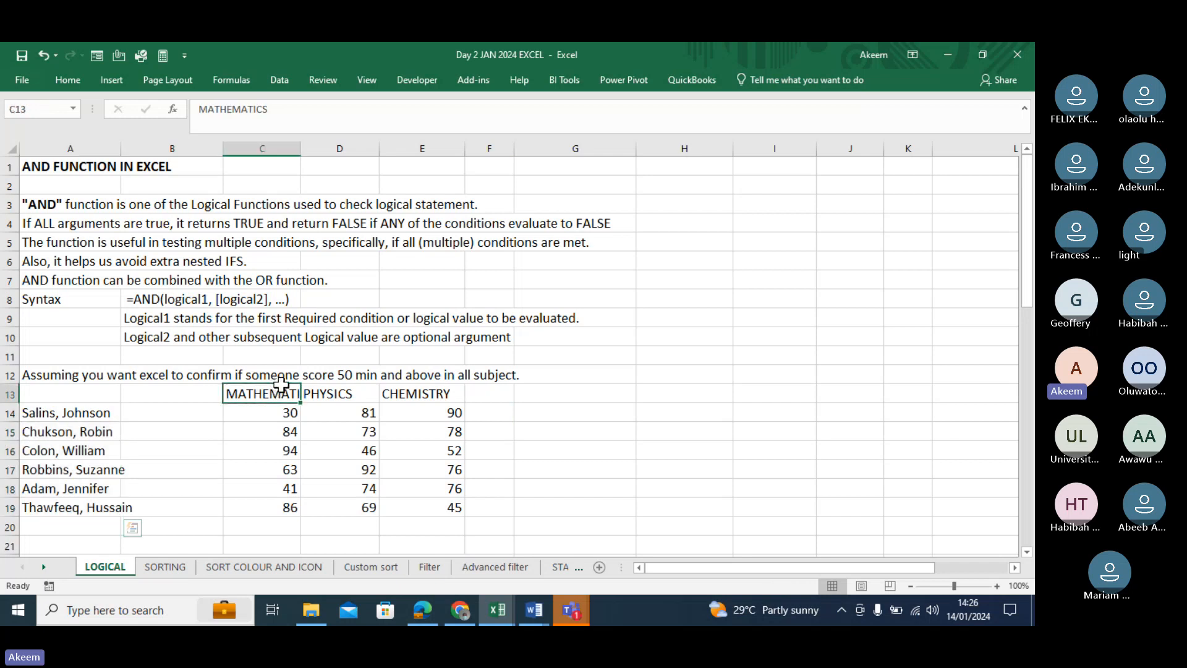
left_click(60, 377)
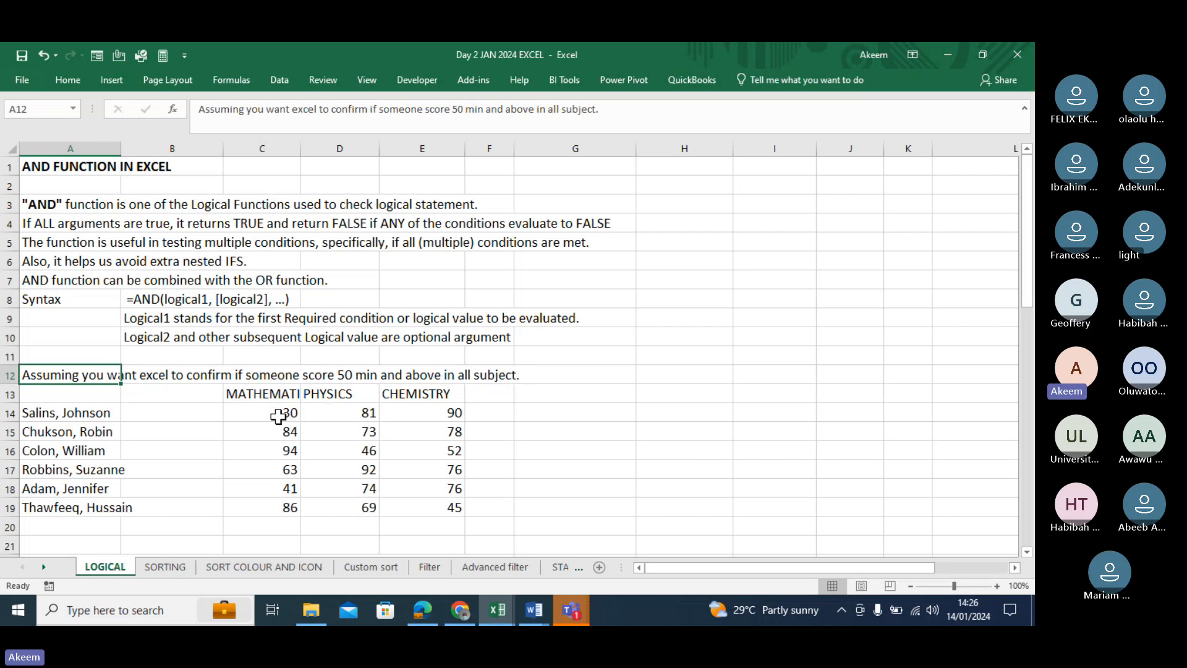
left_click_drag(278, 416, 507, 415)
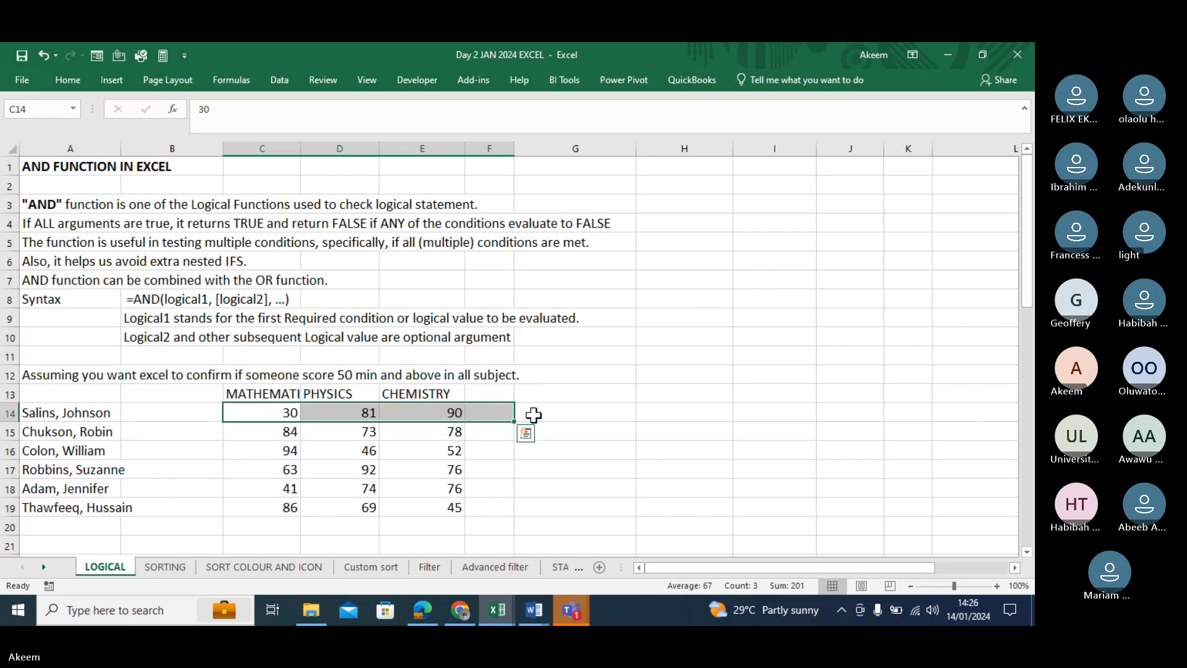
left_click(567, 415)
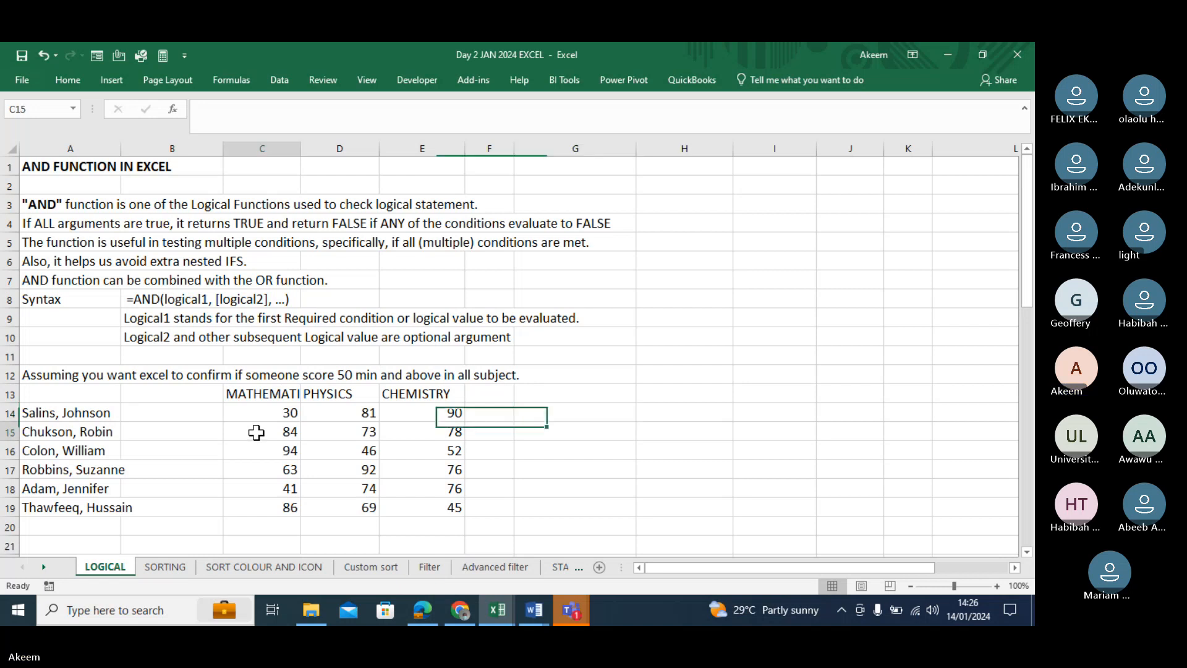
left_click_drag(257, 433, 461, 434)
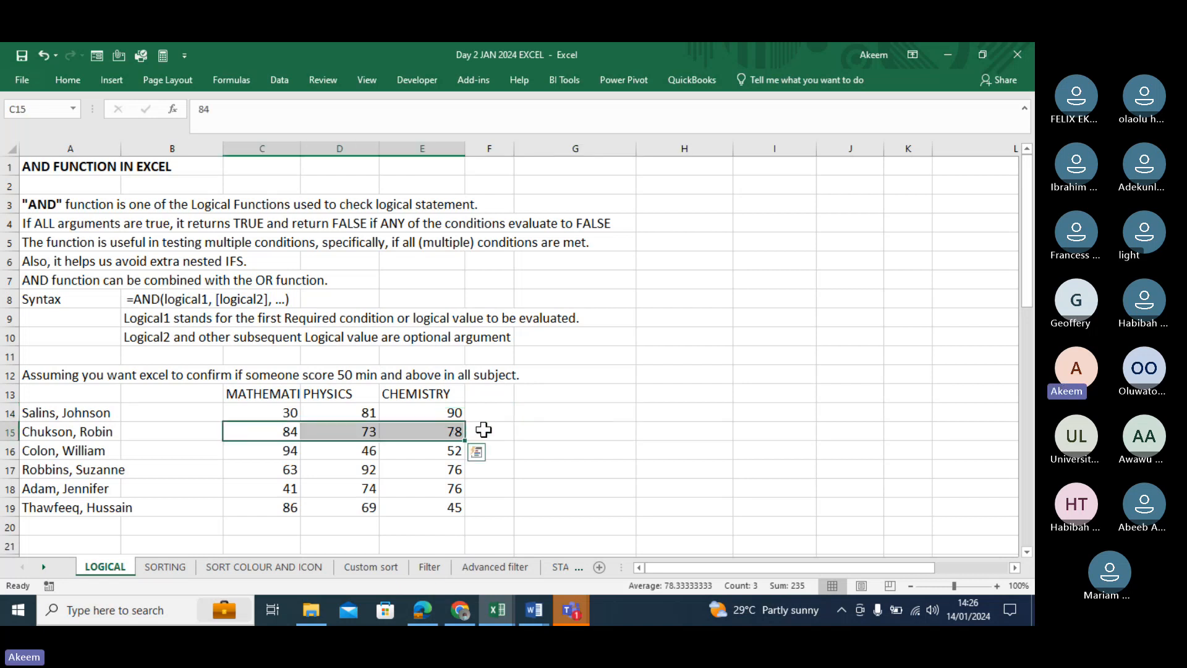
Build an AND formula in G14 testing C14>50 and D14>50, and begin a third greater-than condition on E14.
left_click(570, 410)
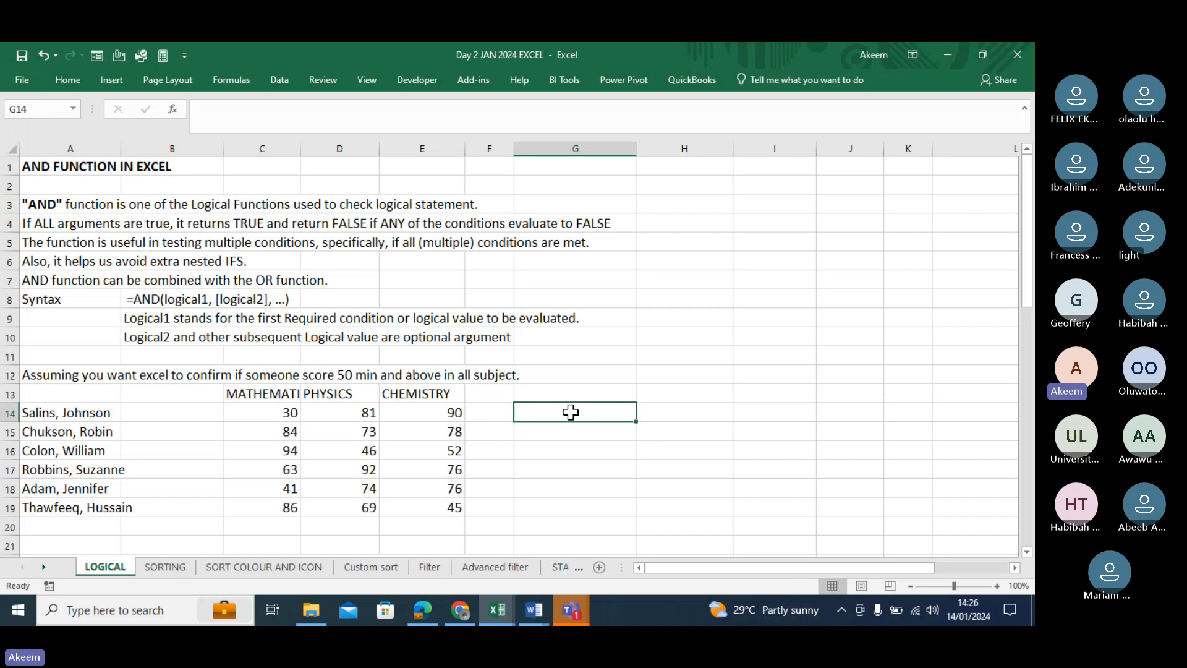
type("=and")
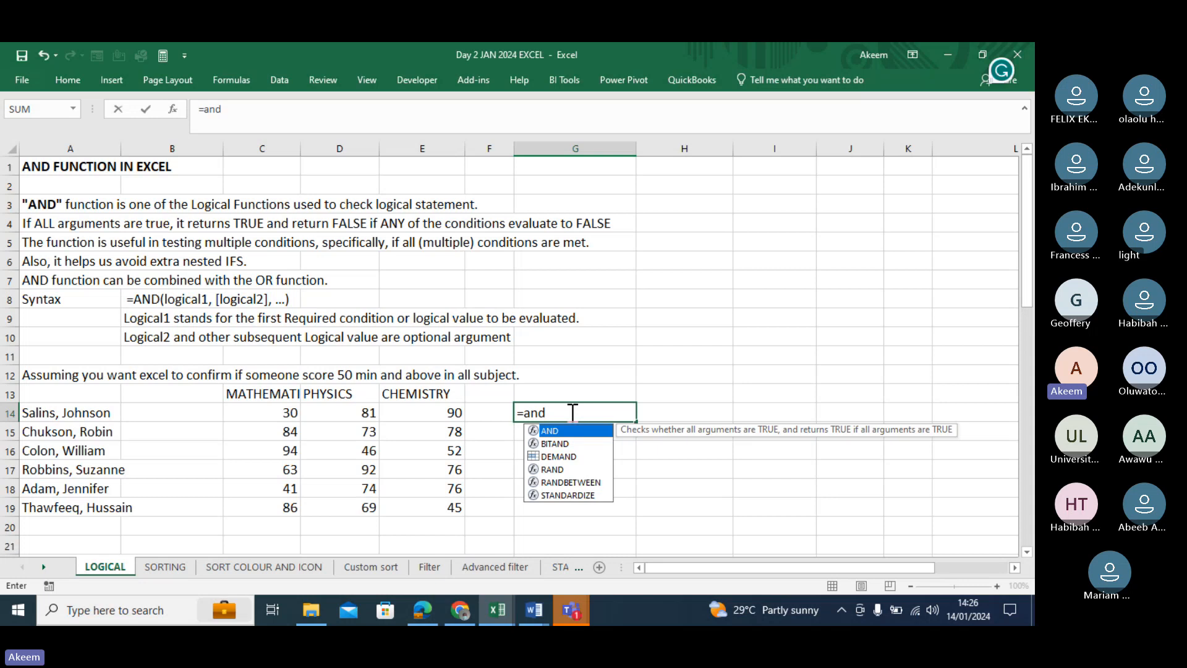
type("(")
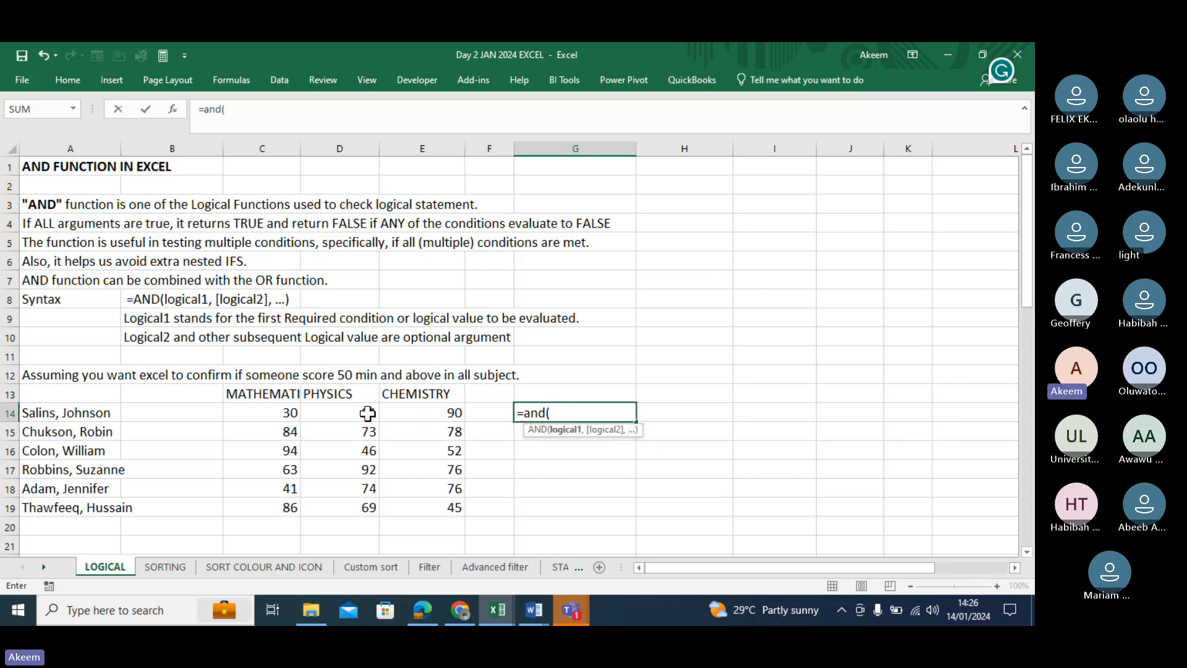
left_click(266, 411)
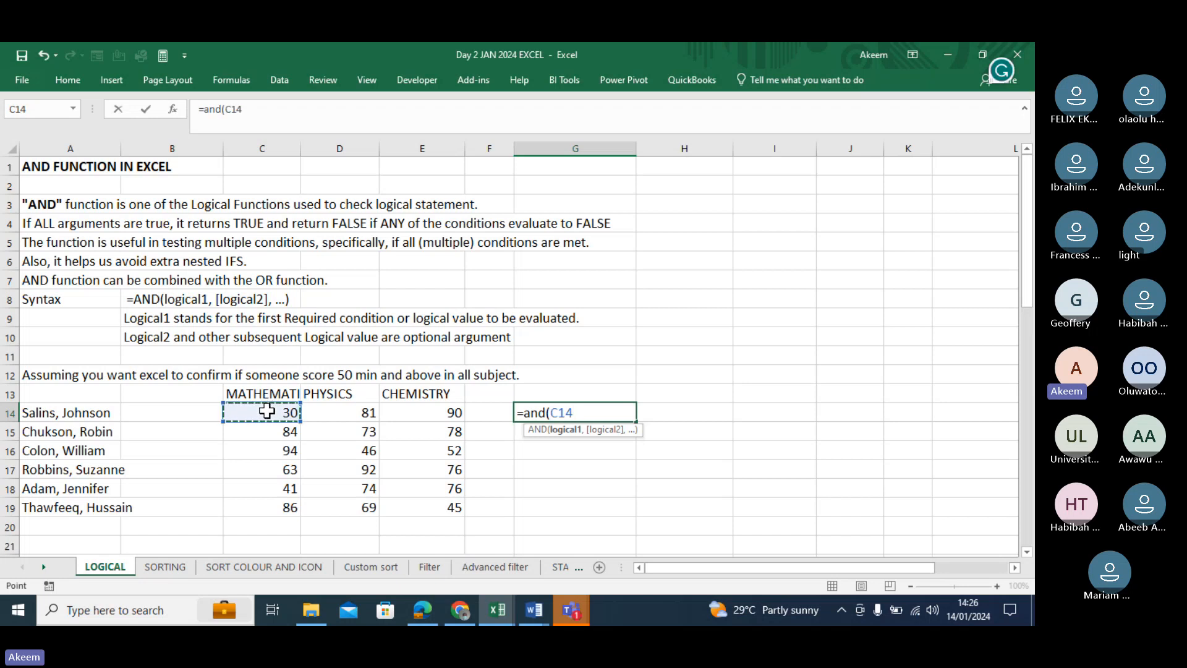
type(">50,")
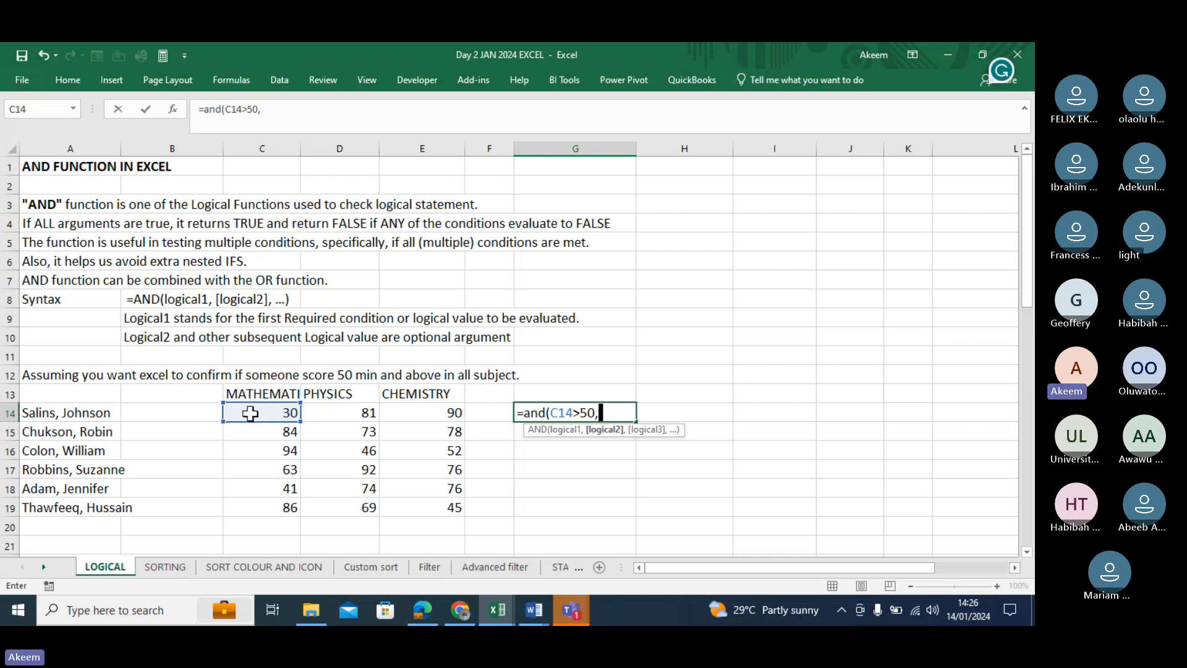
left_click(364, 417)
type(">50")
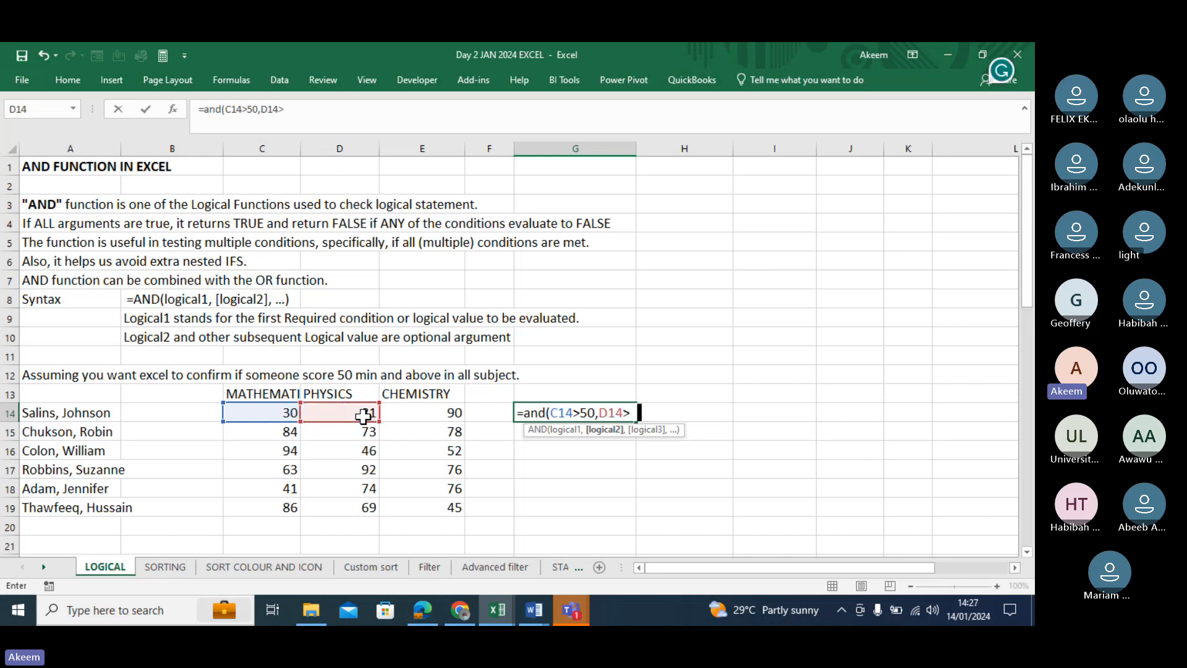
type(",")
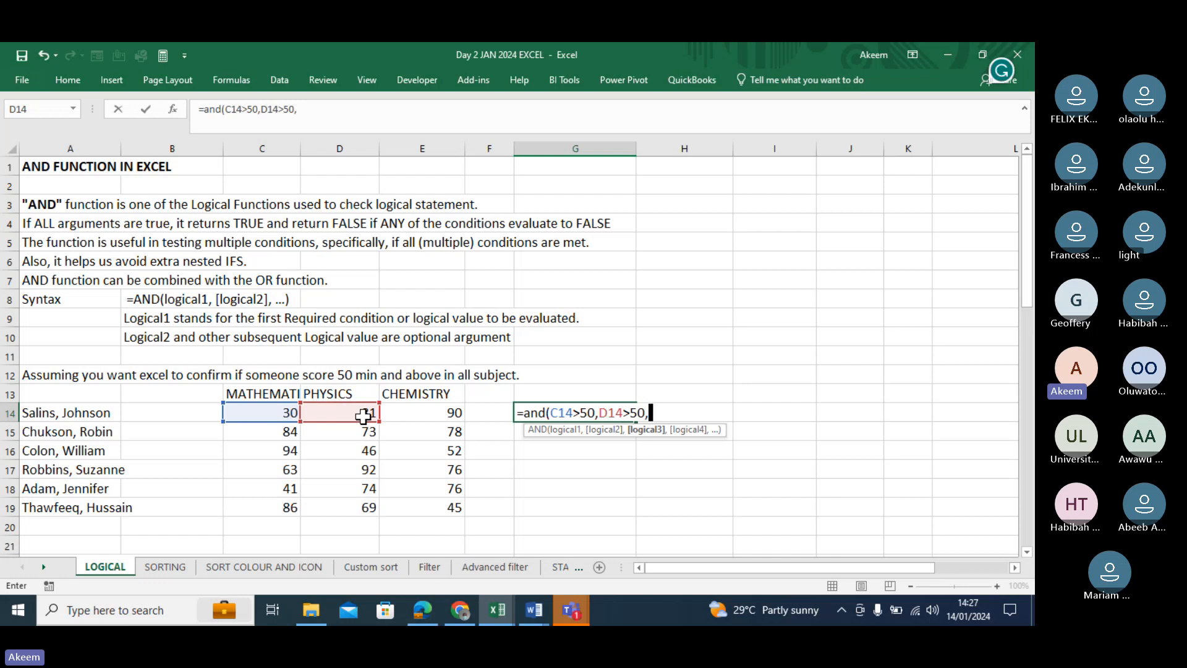
left_click(403, 413)
type(">5")
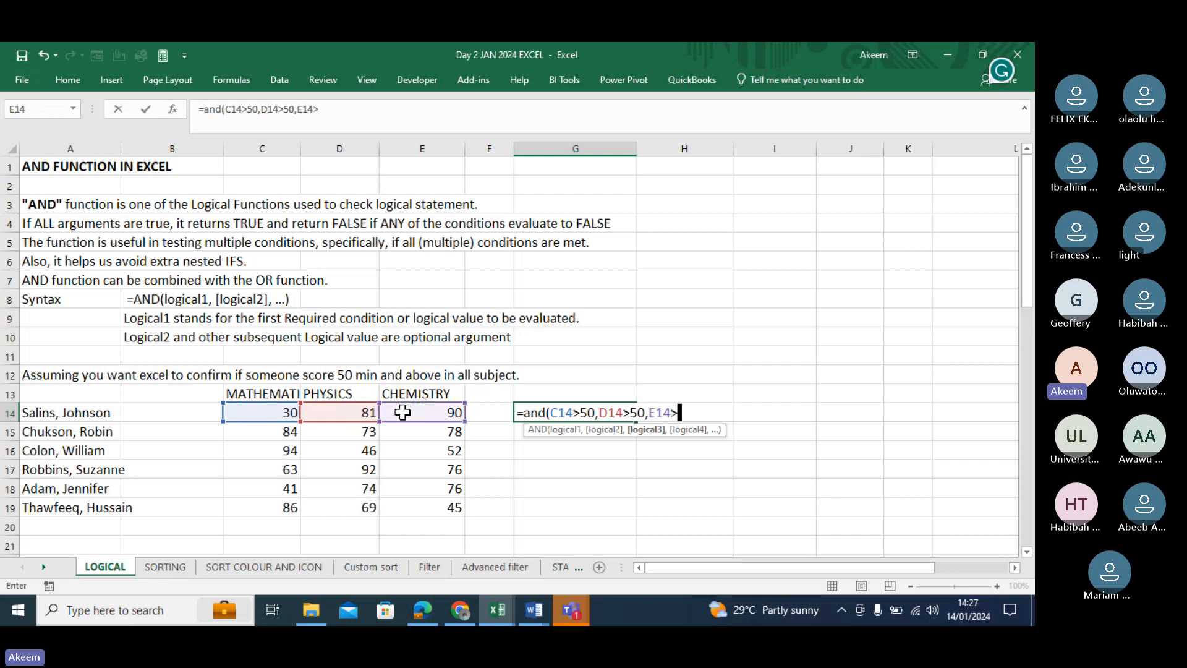
Complete the AND formula in G14 with the condition E14>50, and clear the cell.
type("0)")
key("Return")
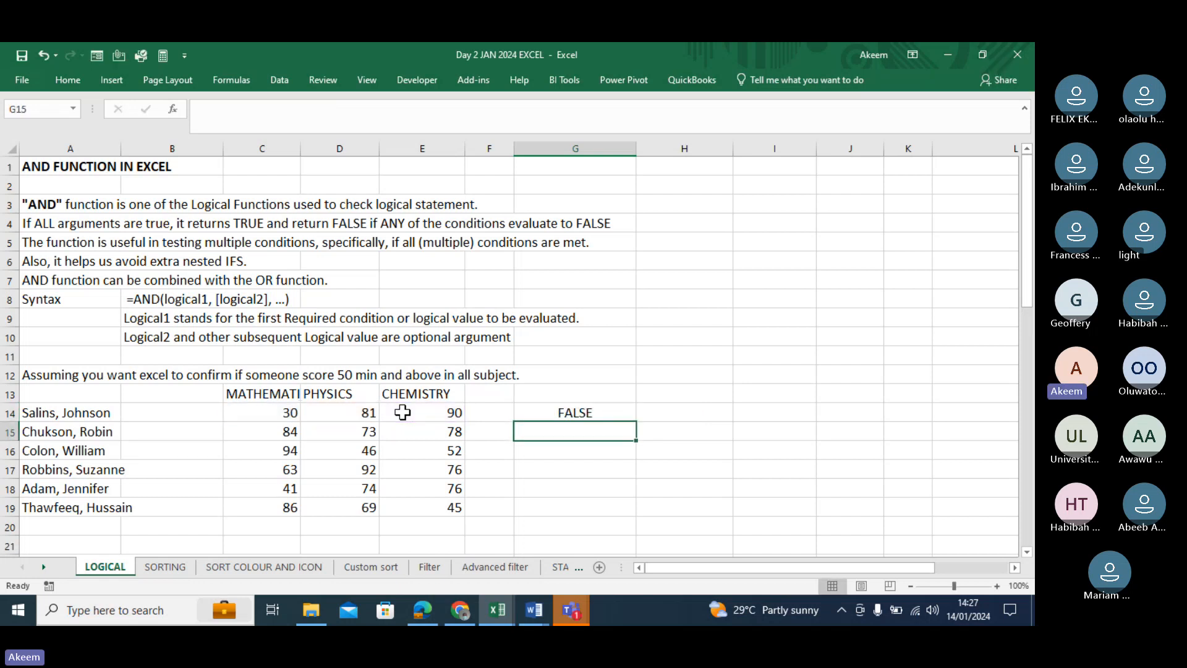
key("Up")
key("Delete")
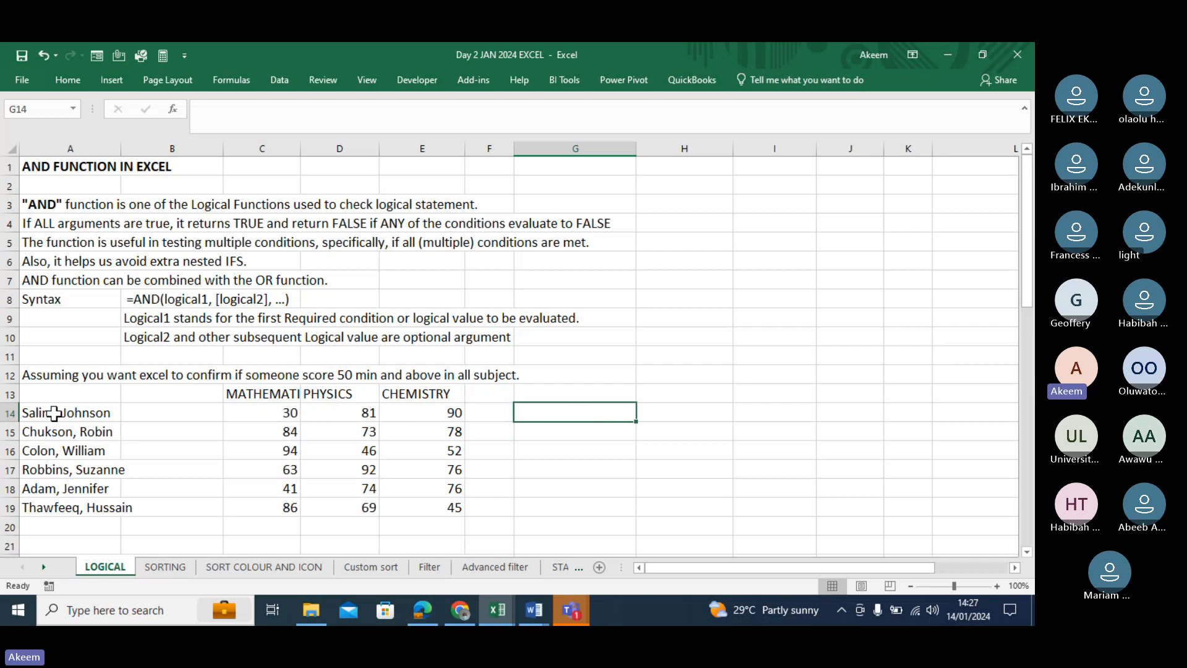
Enter =AND(C14>50,D14>50,E14>50) in G14 to test the first student's three subject scores.
left_click(272, 408)
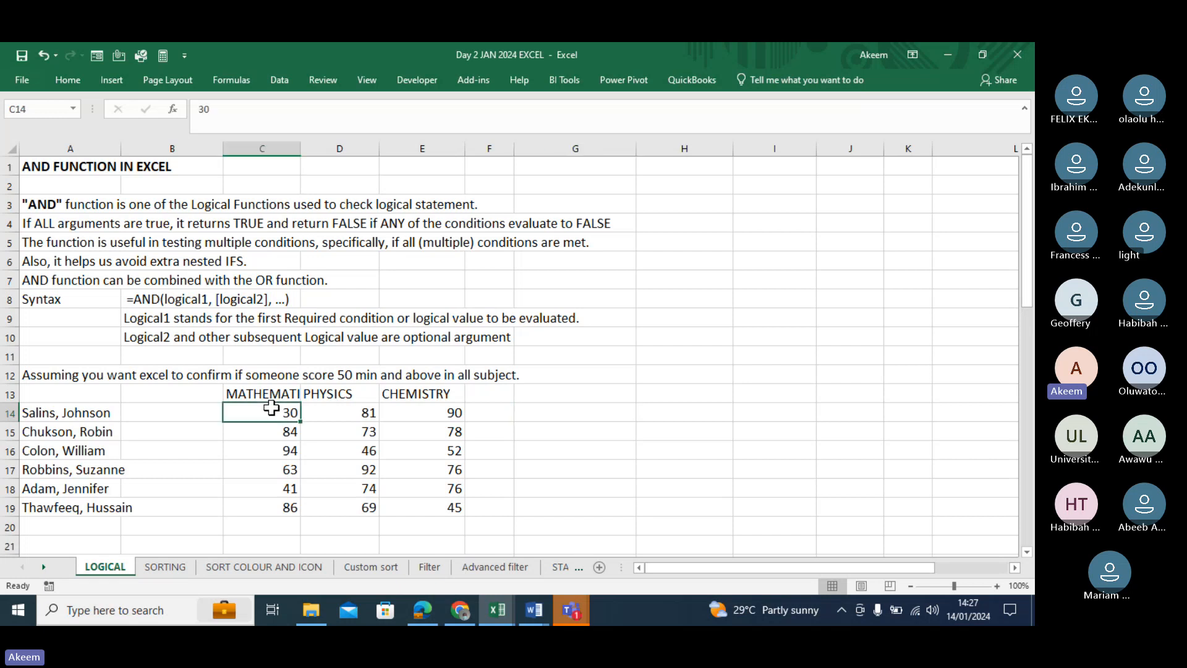
left_click_drag(272, 408, 459, 411)
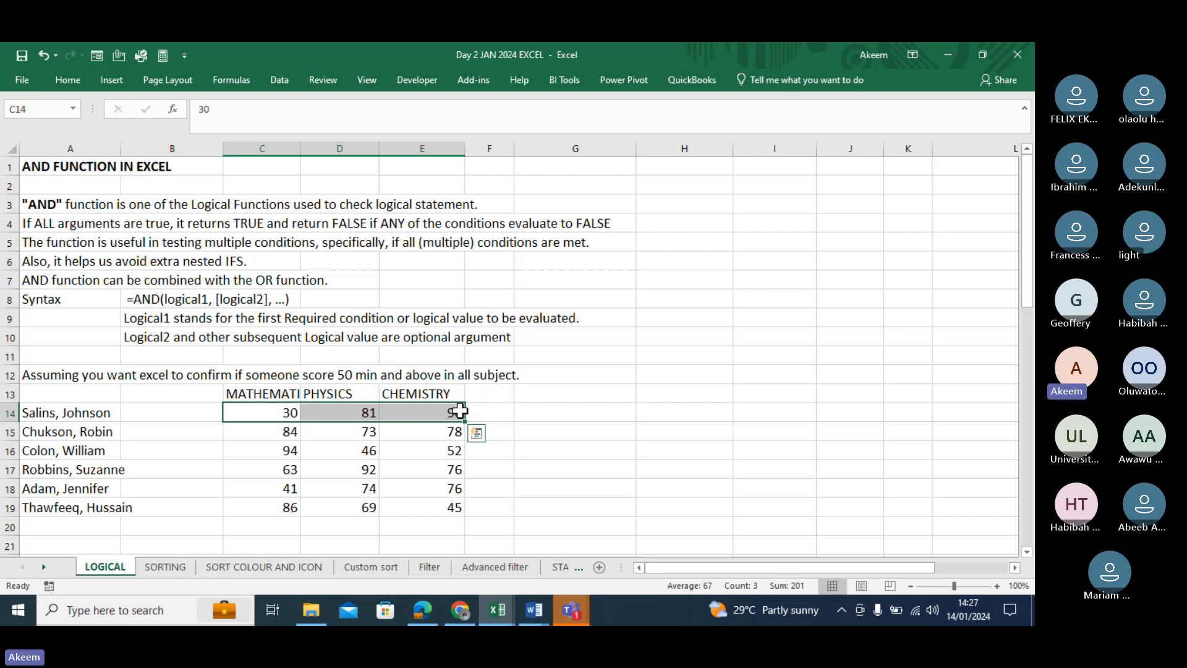
left_click(558, 411)
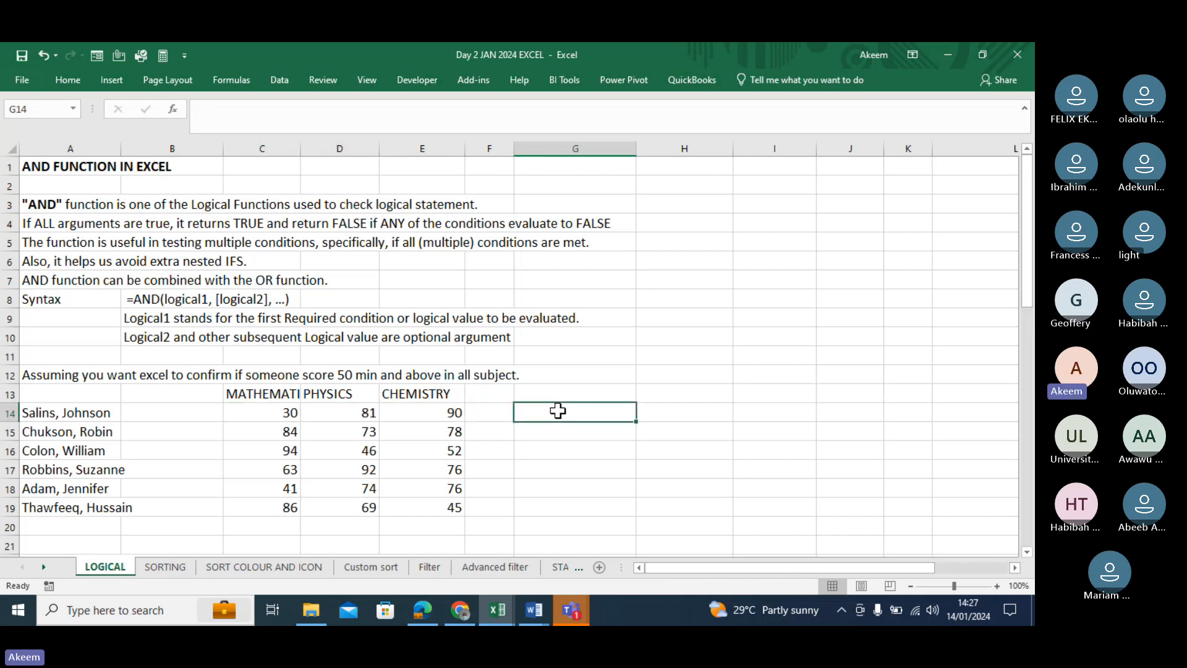
type("=")
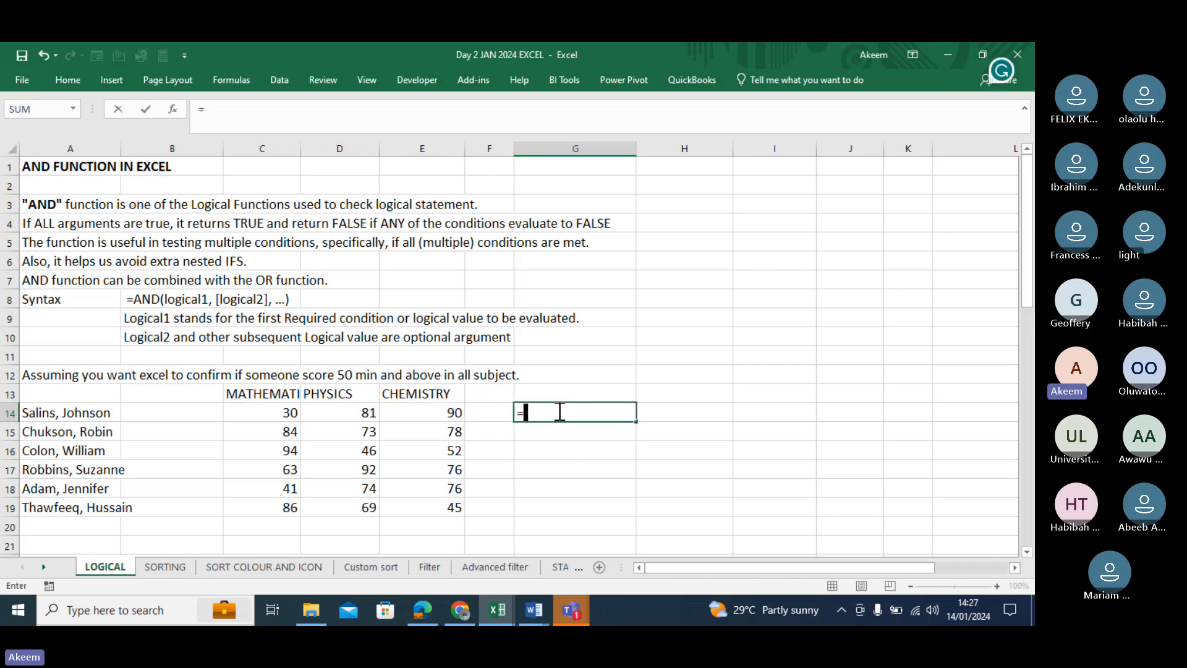
type("and")
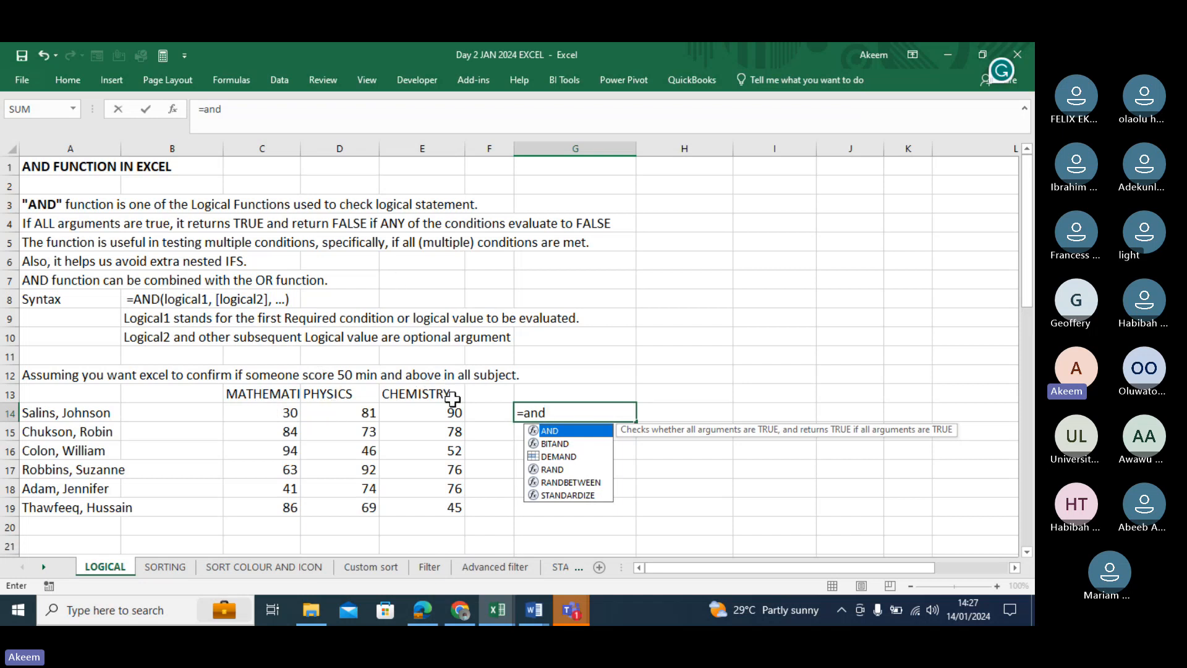
type("(")
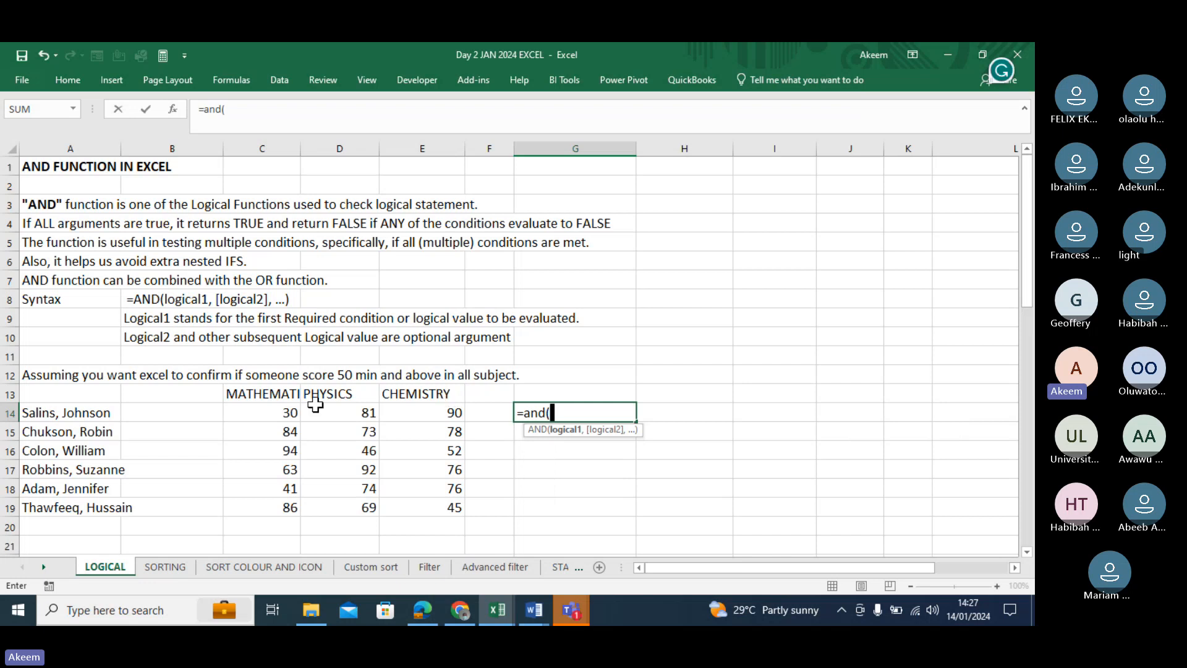
left_click(274, 413)
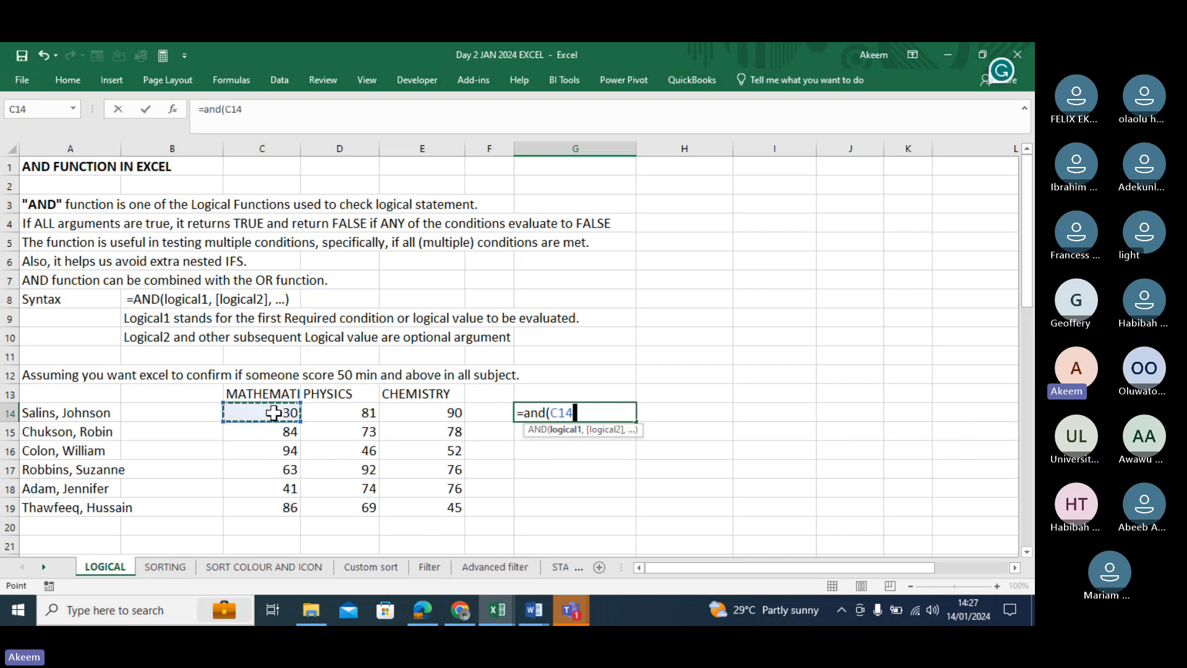
type(">50")
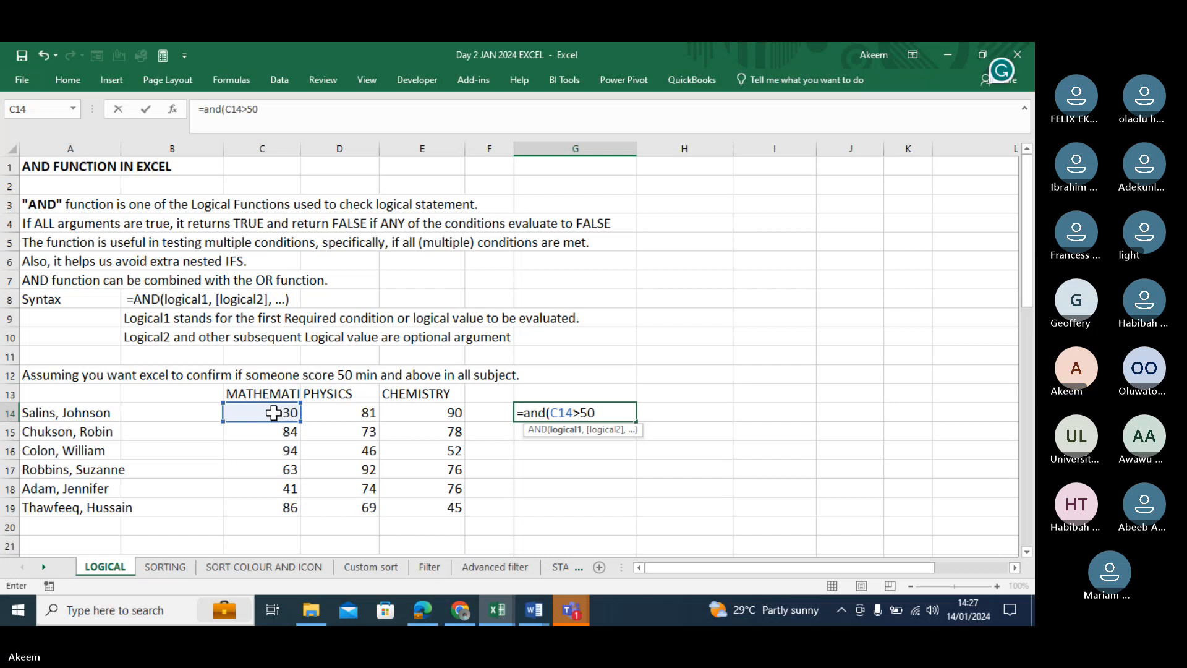
type(",")
left_click(332, 413)
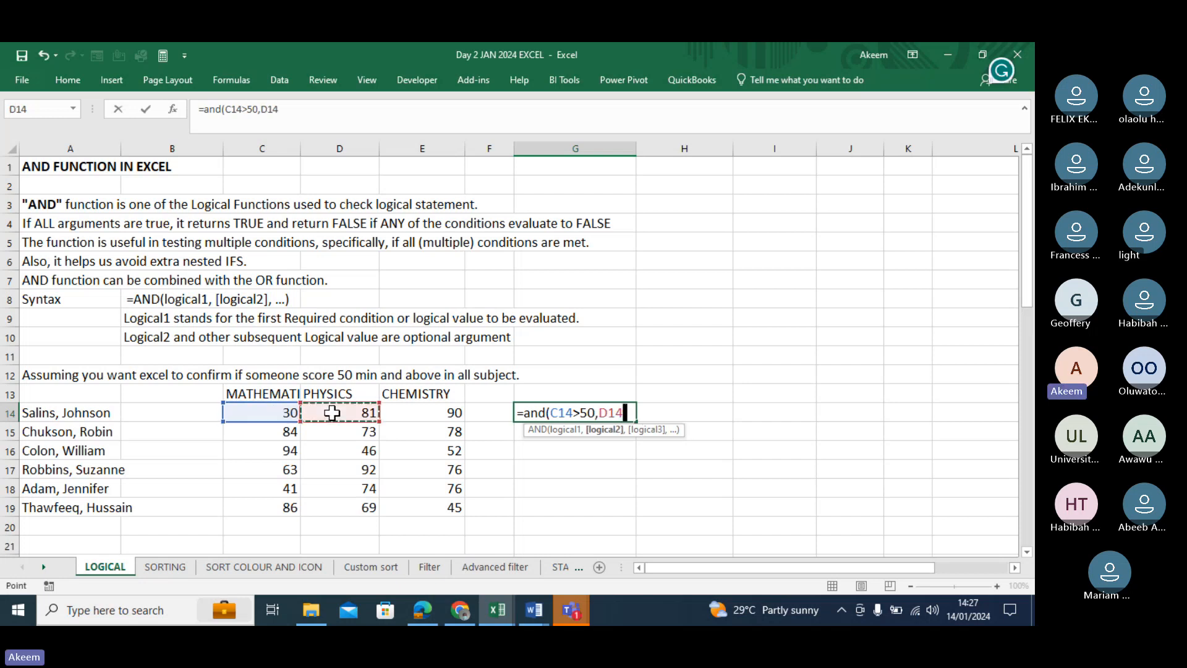
type(">50,")
left_click(452, 412)
type(">50")
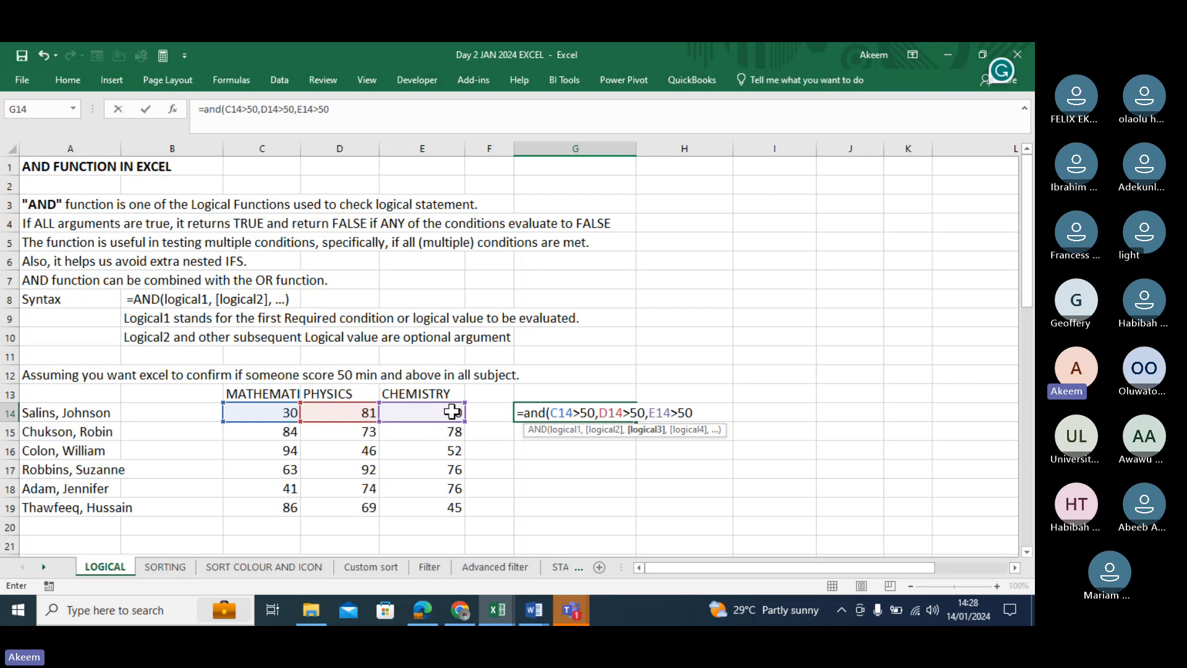
type(")")
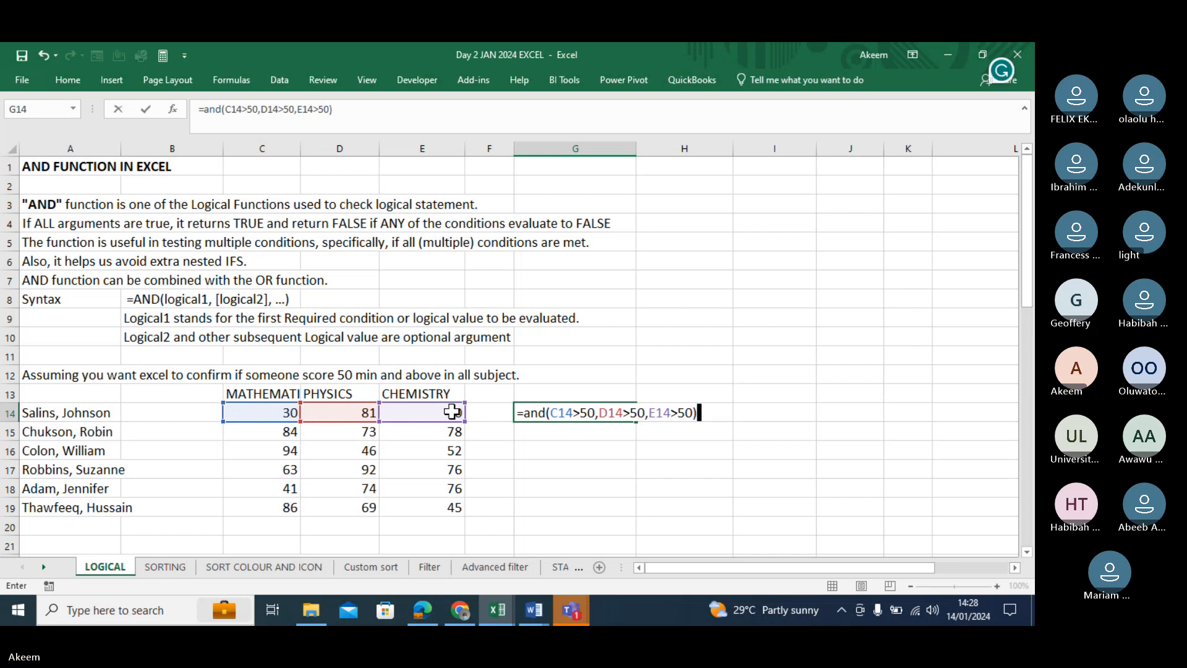
key("Return")
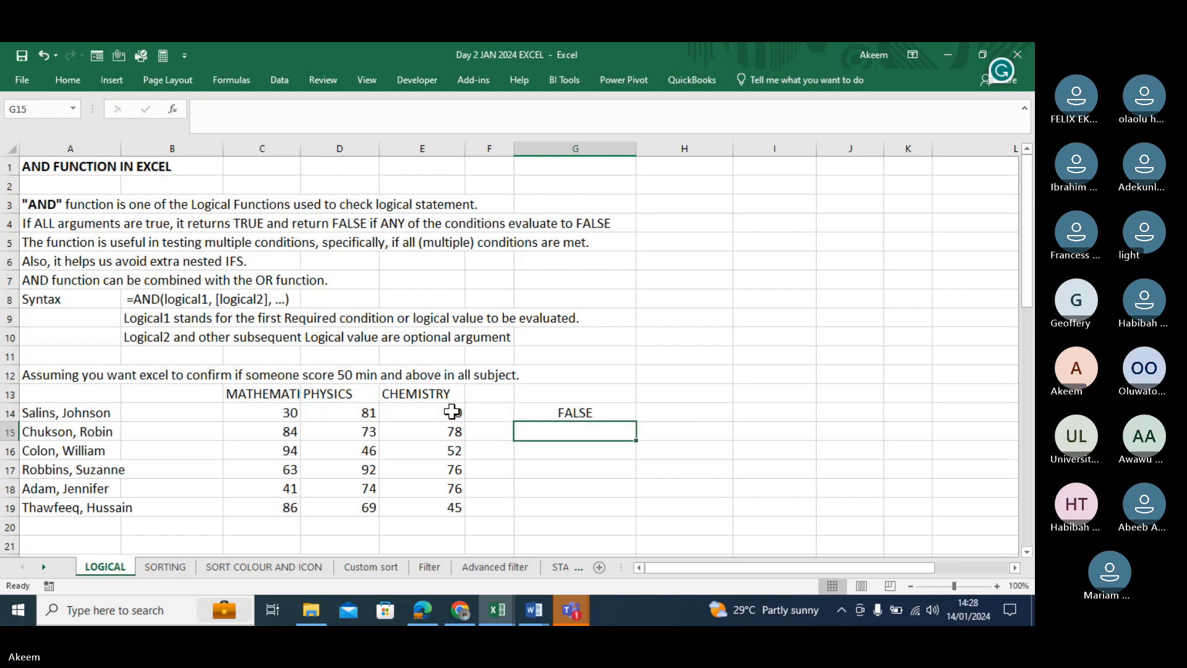
Fill the AND formula from G14 down to G19 and review the formula in G14.
left_click(625, 409)
left_click_drag(638, 423, 647, 512)
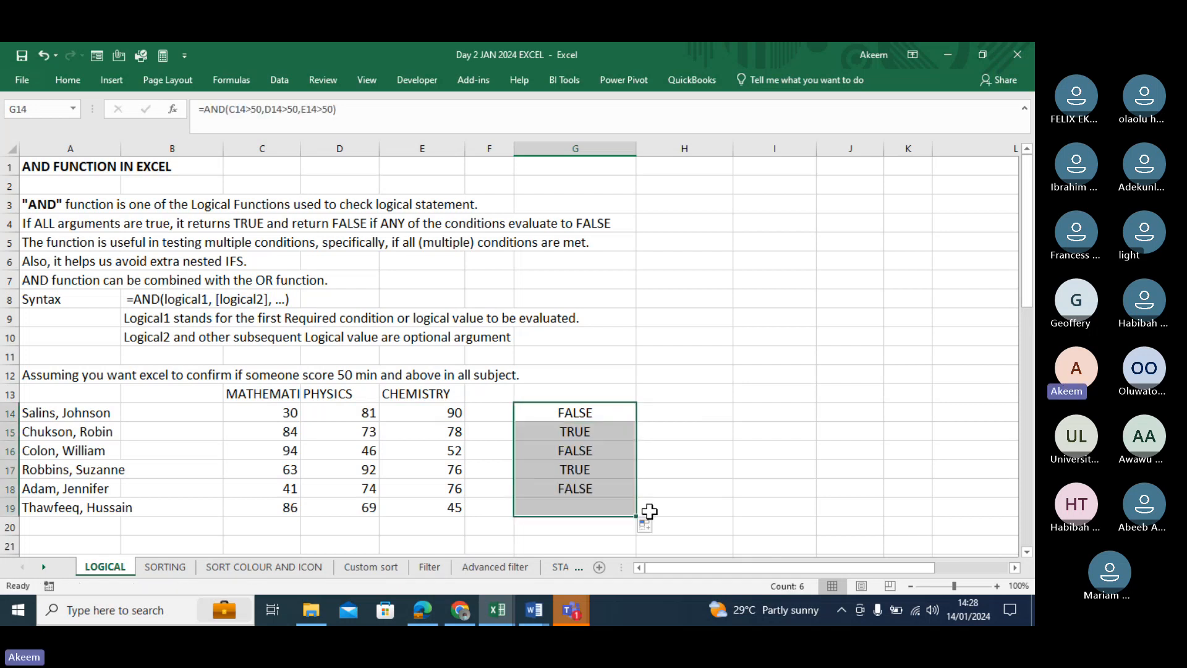
double_click(608, 412)
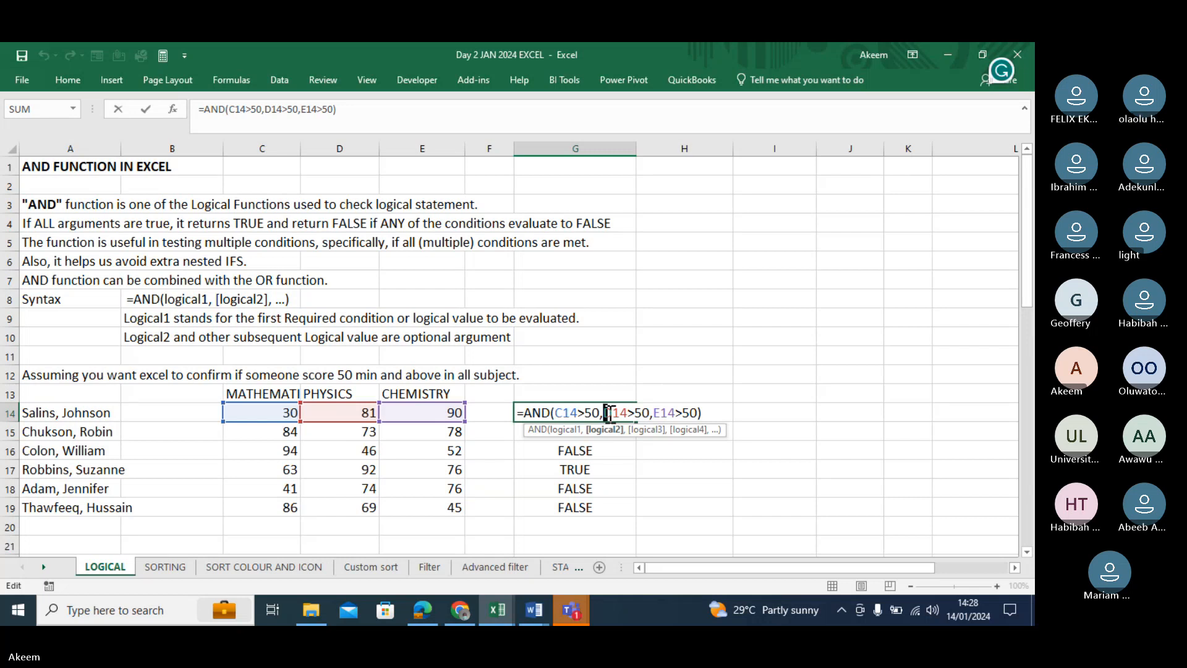
left_click(611, 414)
key("Return")
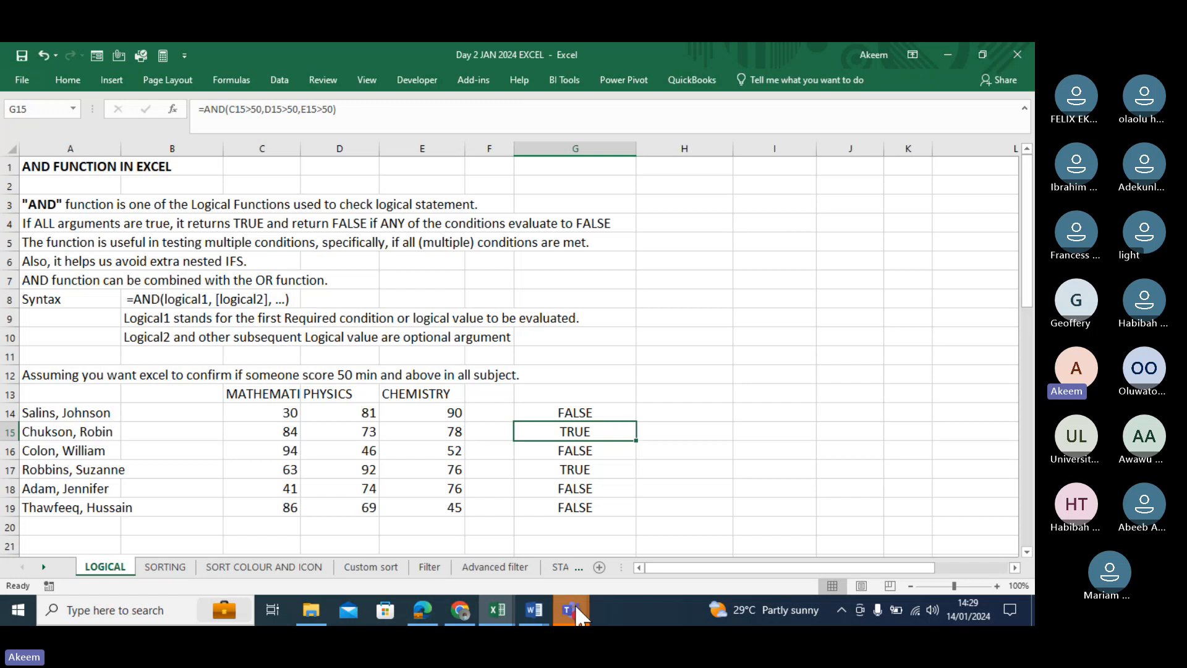
Switch to the Teams meeting window to read the latest chat messages, and return to the Excel workbook.
mouse_move(575, 612)
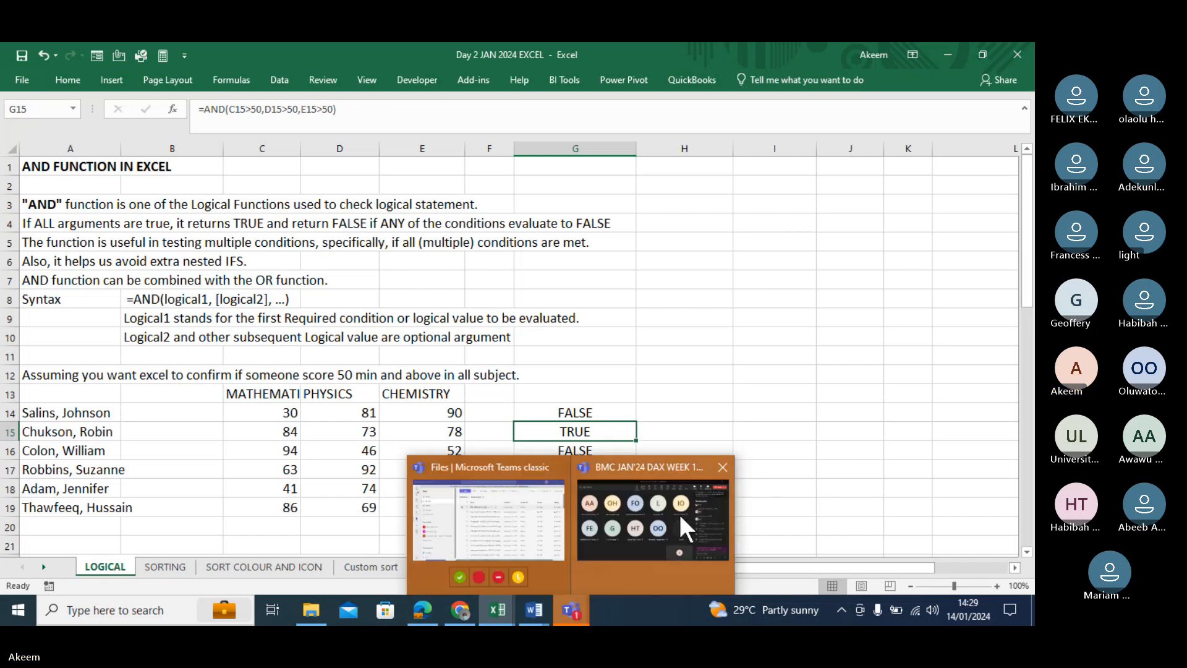
left_click(665, 524)
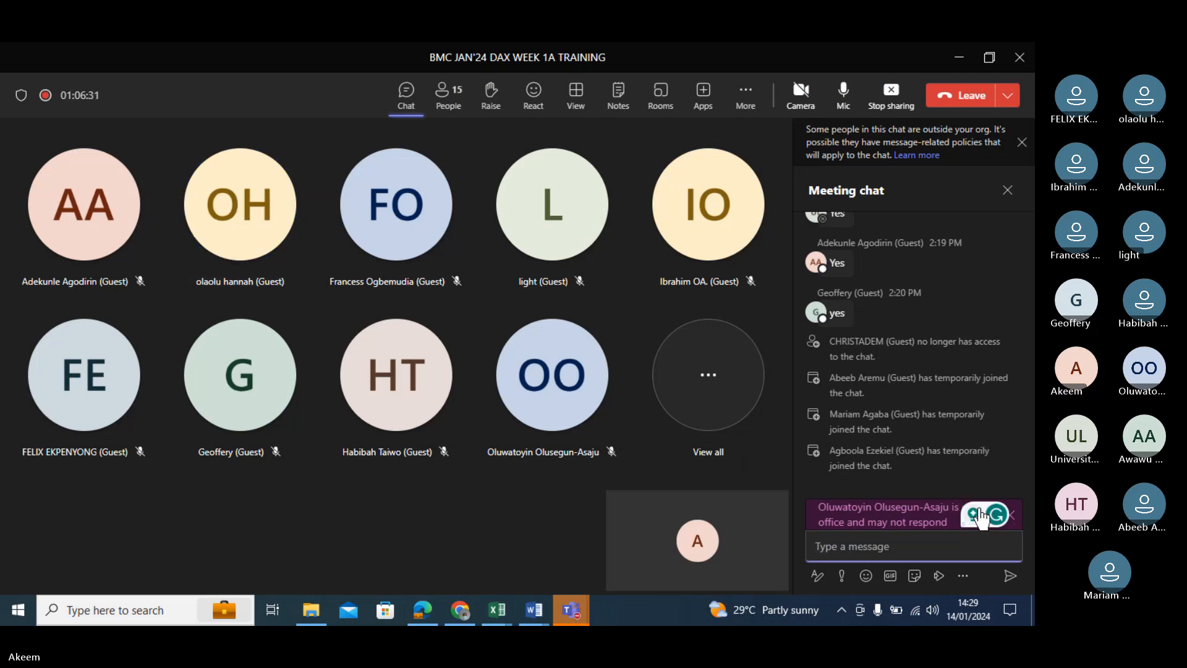
left_click_drag(979, 510, 970, 402)
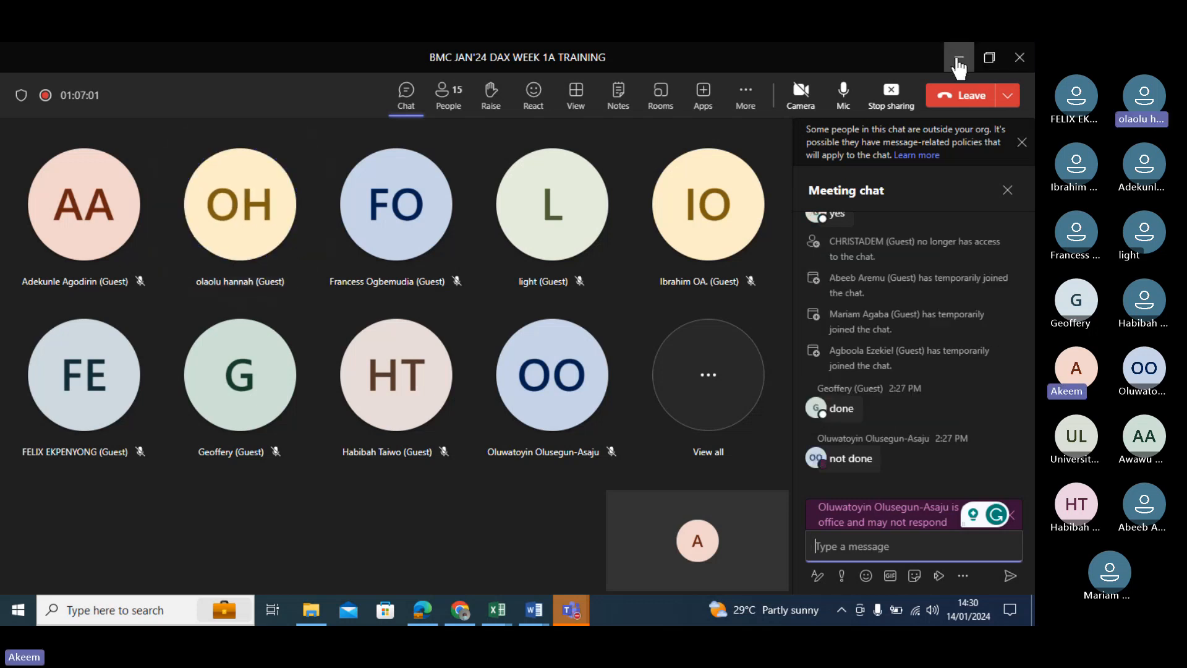
left_click(958, 58)
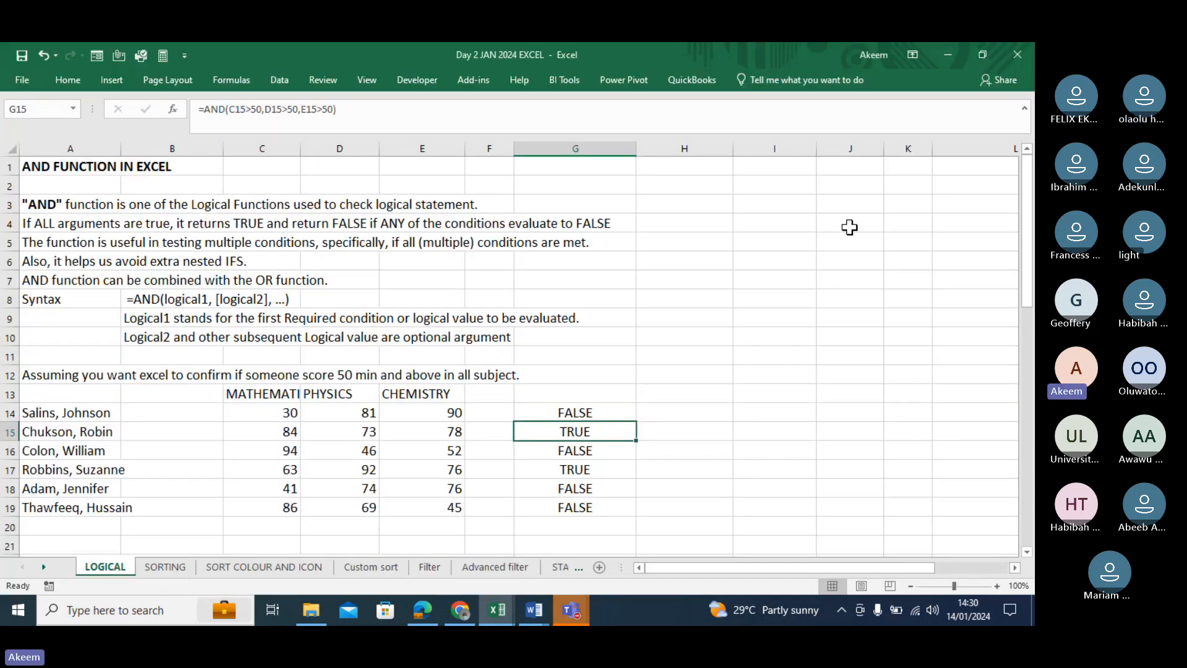
Show the formula in G14 as text by prefixing it with an apostrophe, and review the formula in G15.
left_click(559, 416)
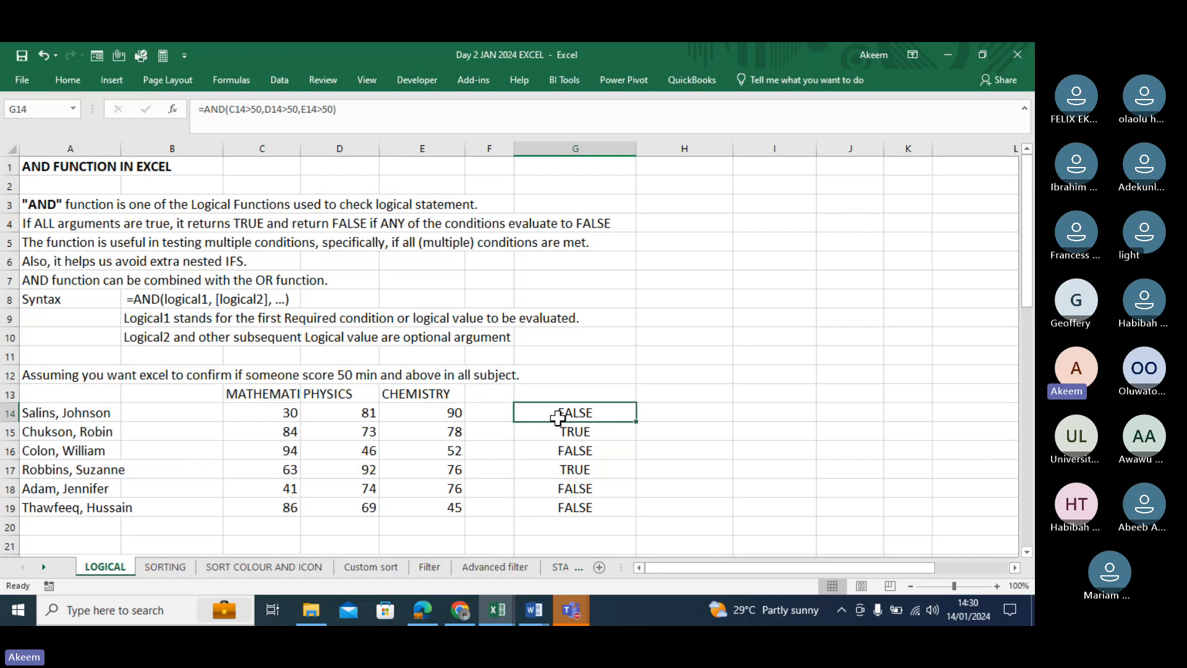
left_click(194, 111)
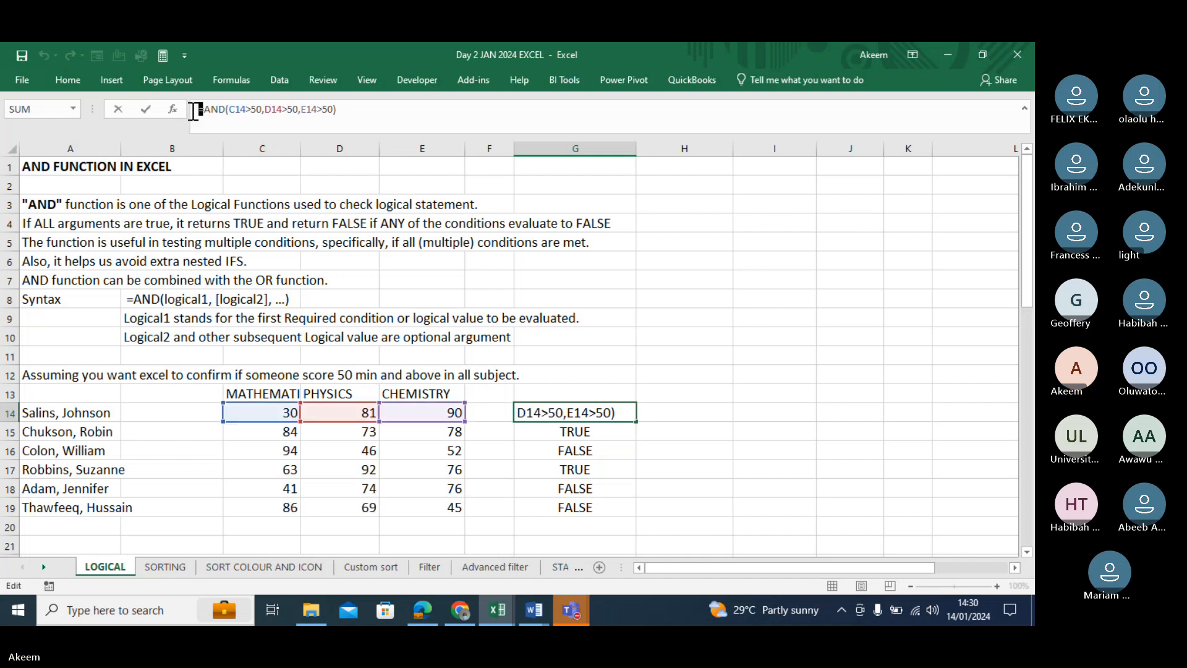
type("'")
key("Return")
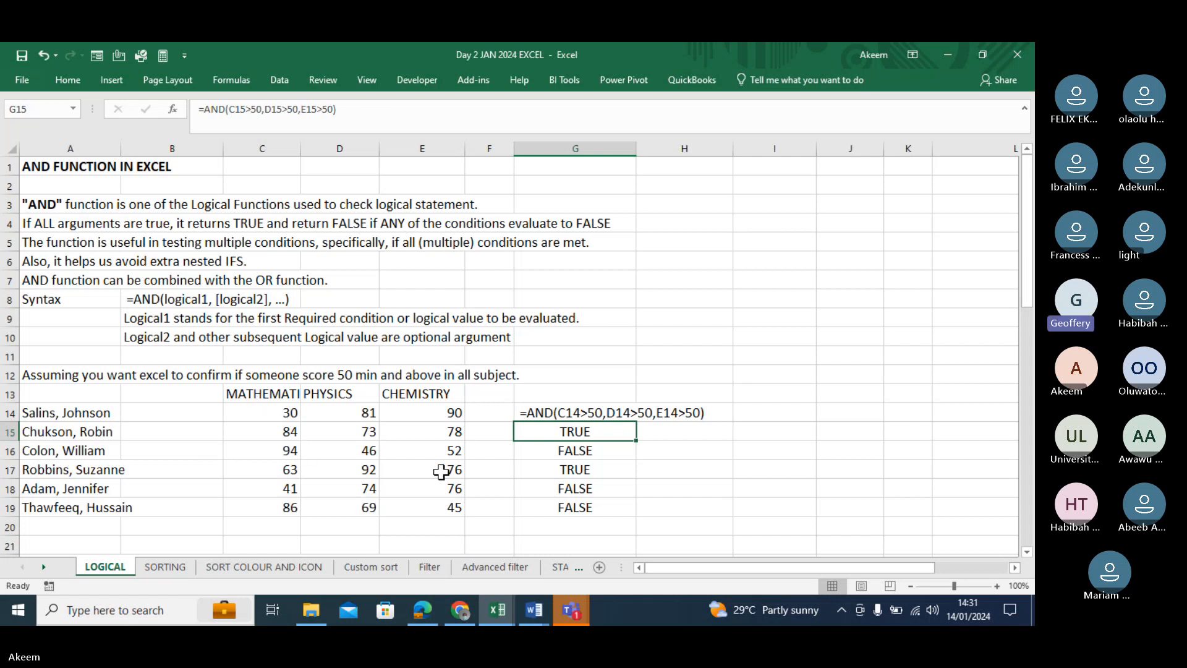
double_click(576, 429)
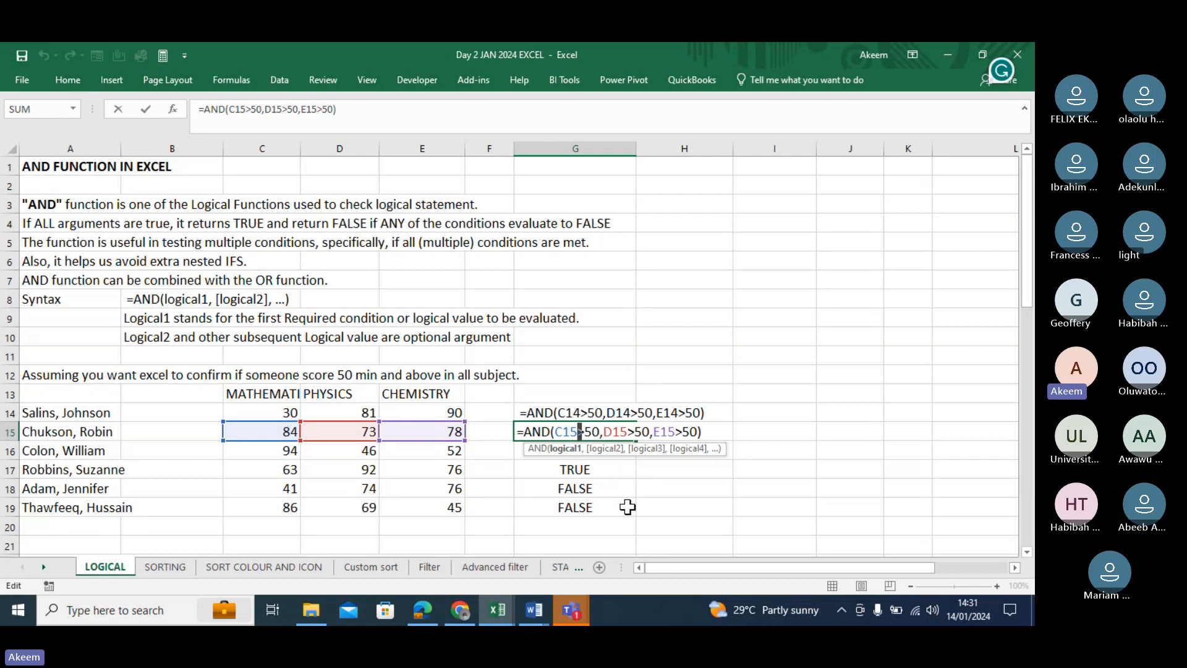
key("Return")
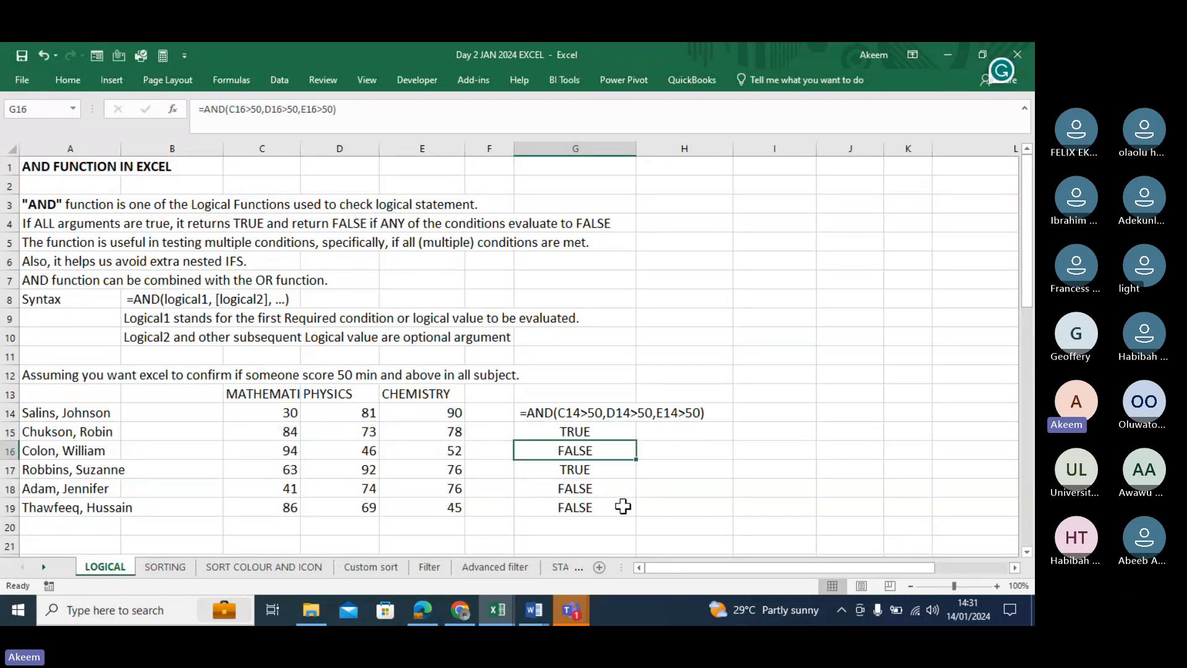
Remove the apostrophe before the formula in G14 and put it back so the formula stays as text.
left_click(535, 412)
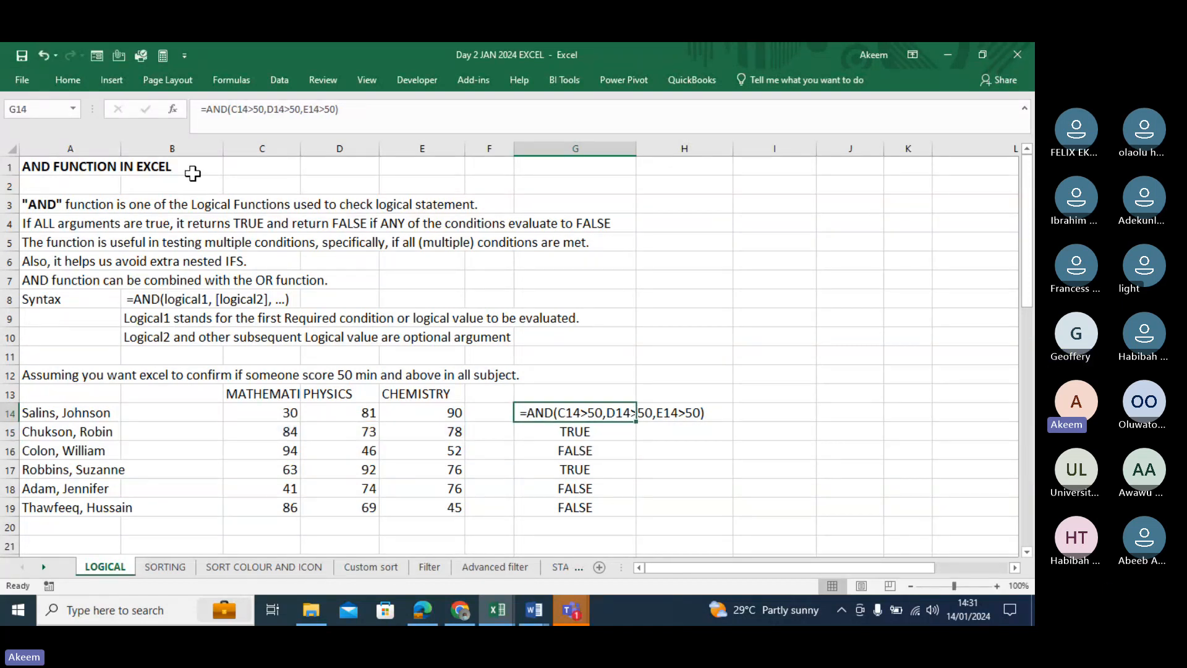
left_click(201, 110)
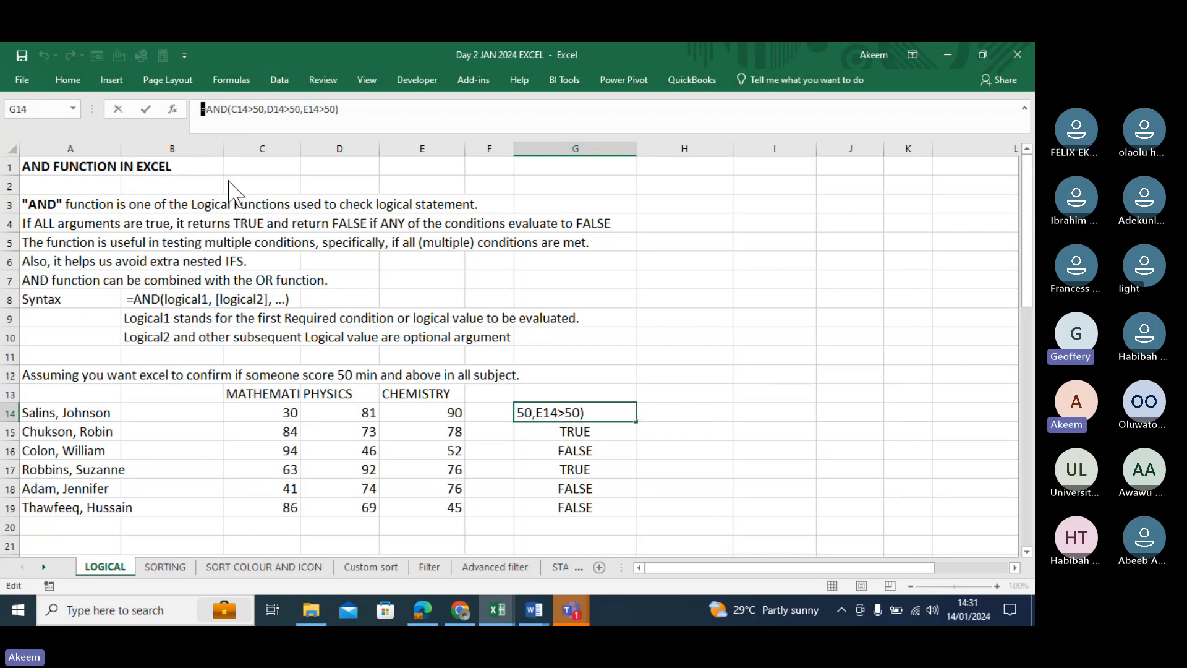
key("BackSpace")
type("'")
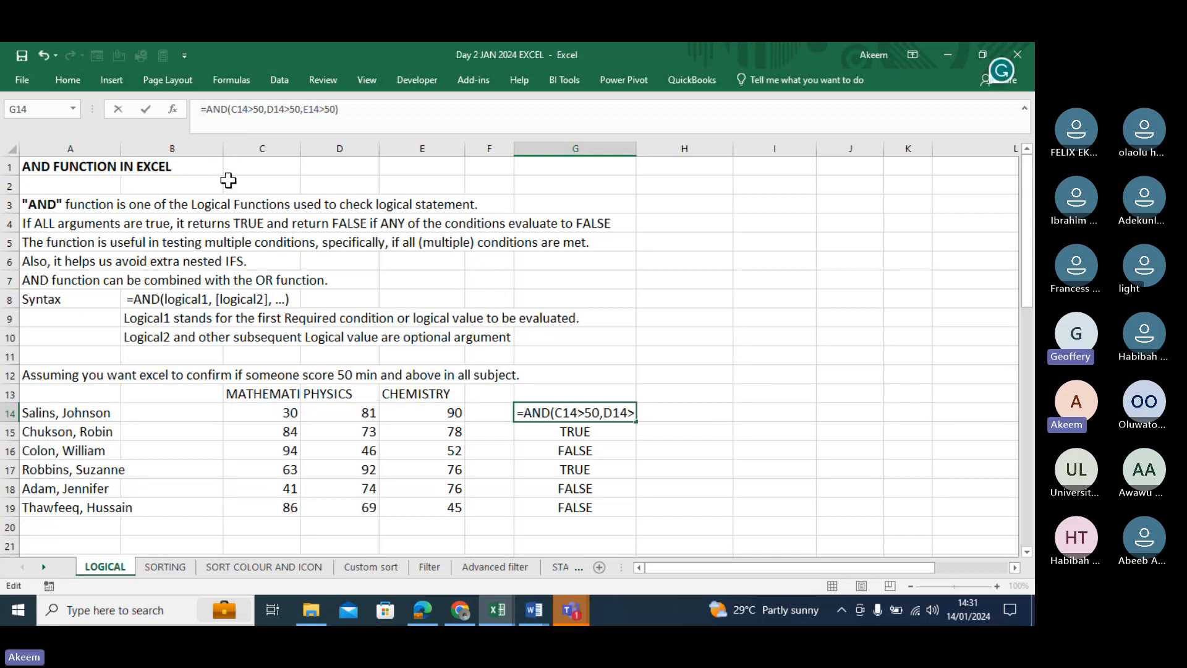
key("Return")
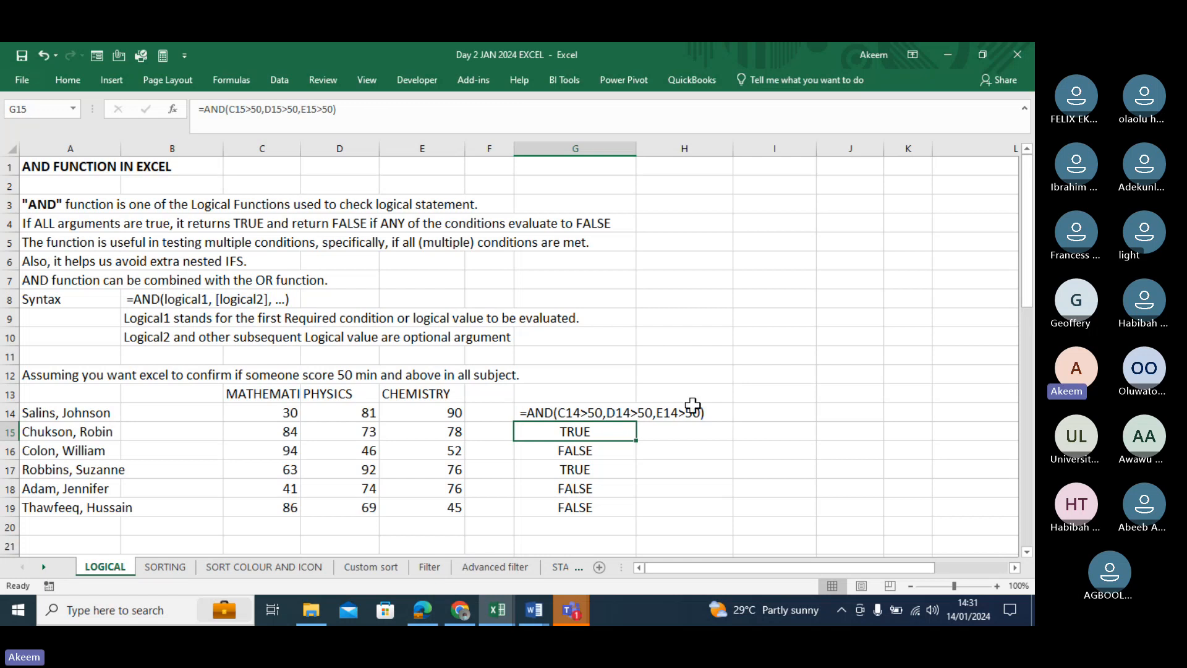
Enter =FORMULATEXT(G15) in H15 to display the formula of the second student's result.
double_click(695, 432)
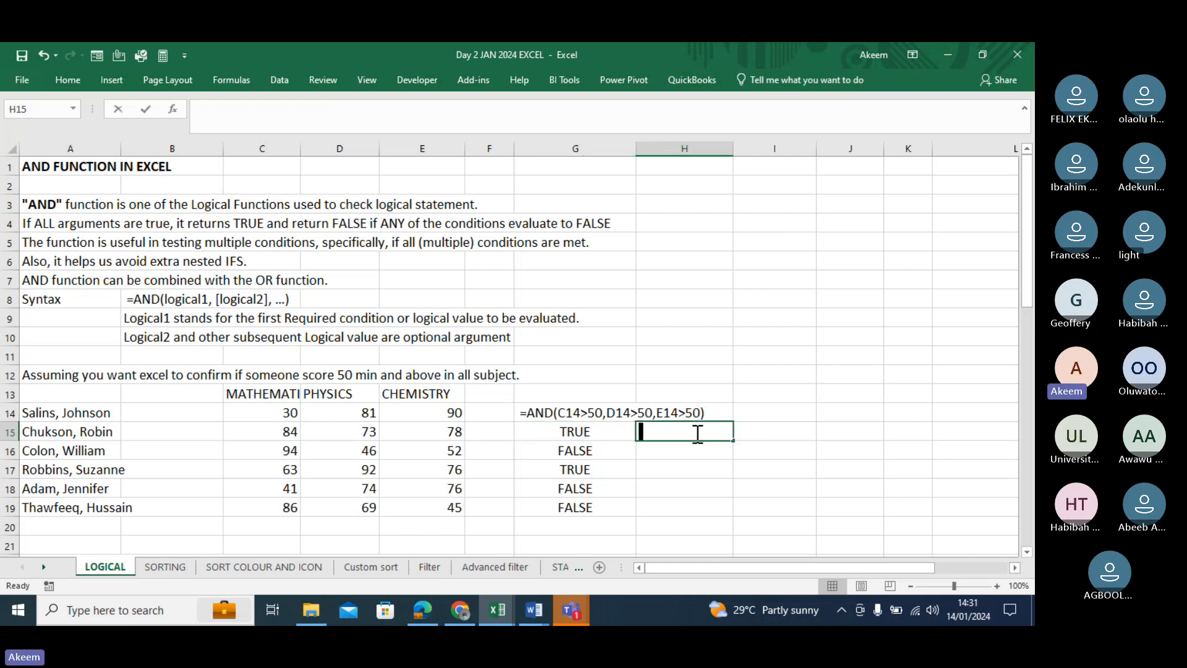
type("=formu")
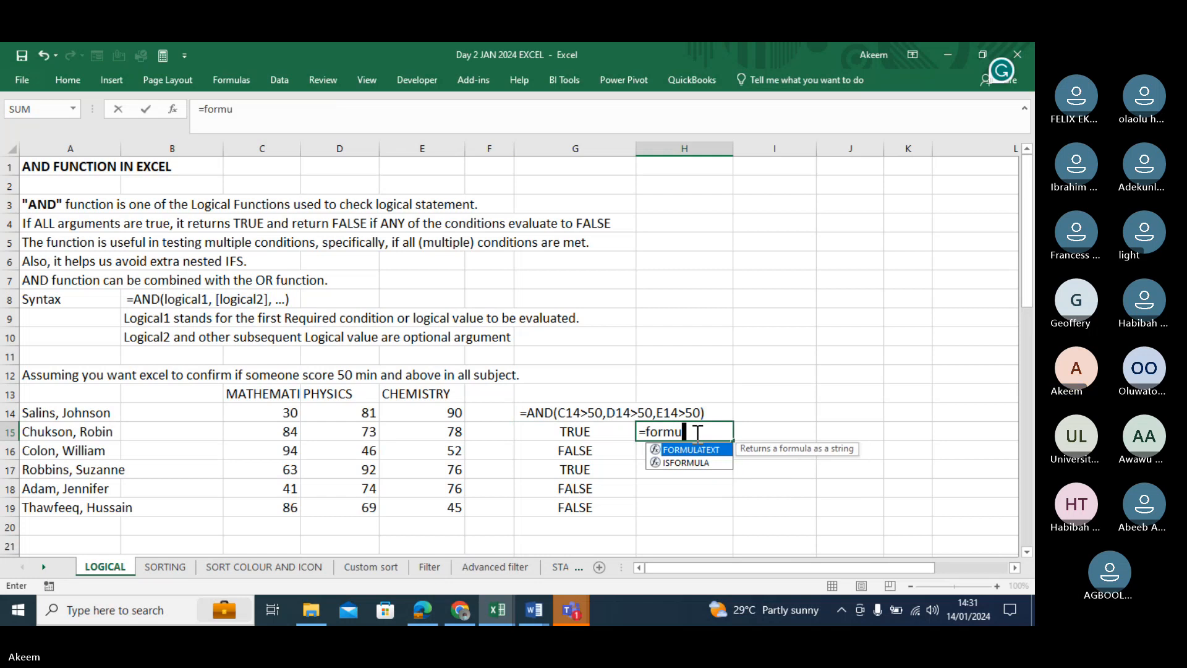
key("Tab")
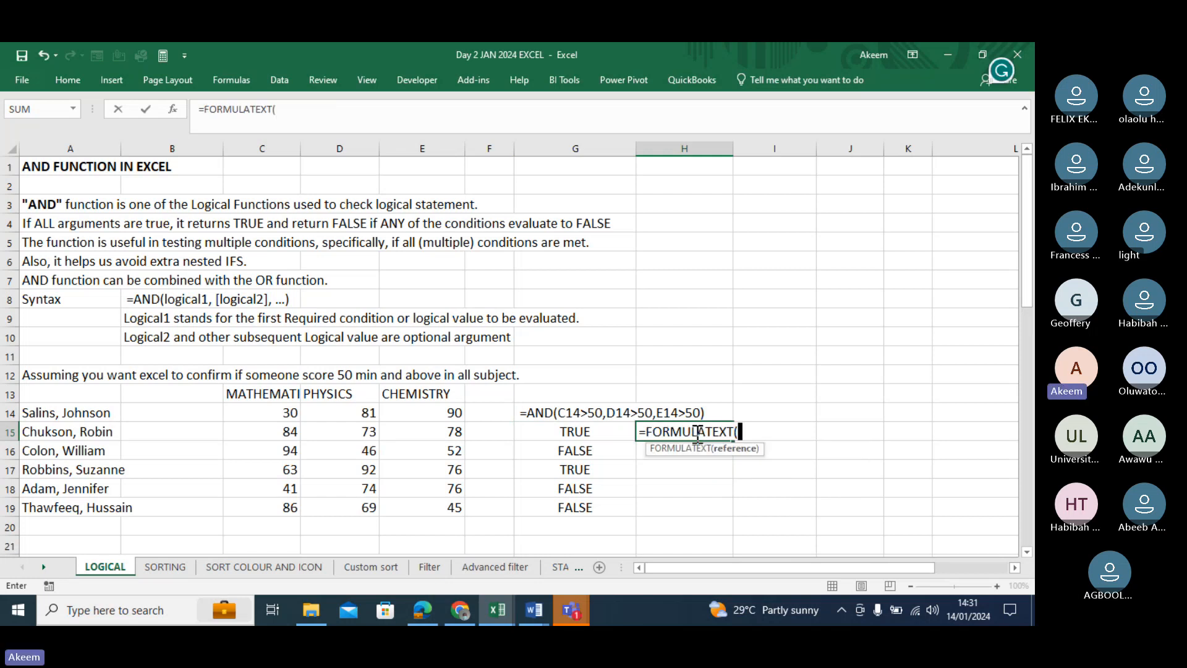
left_click(580, 432)
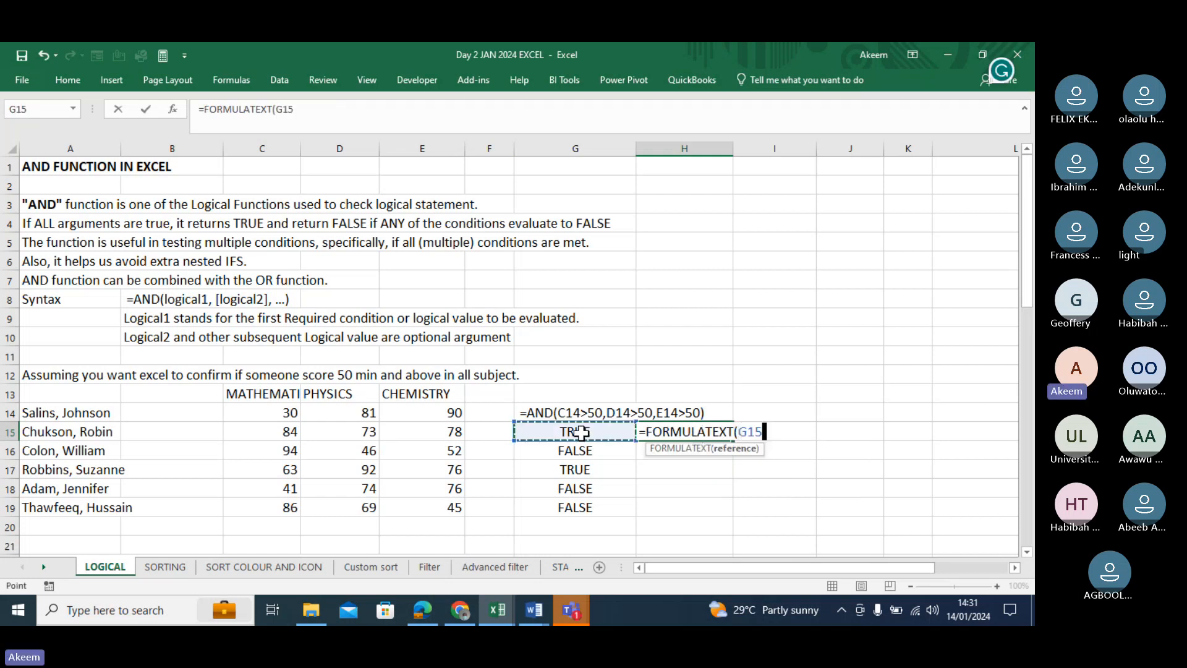
type(")")
key("Return")
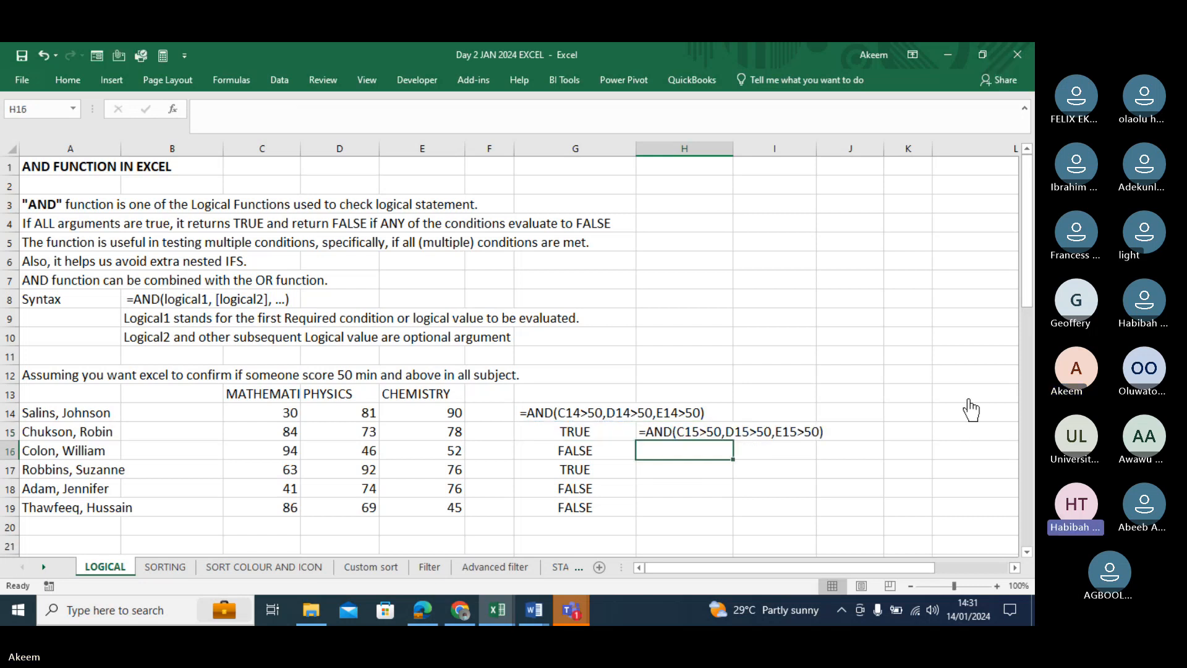
Review the FORMULATEXT formula in H15 and inspect the text-formatted AND formula in G14.
left_click(662, 431)
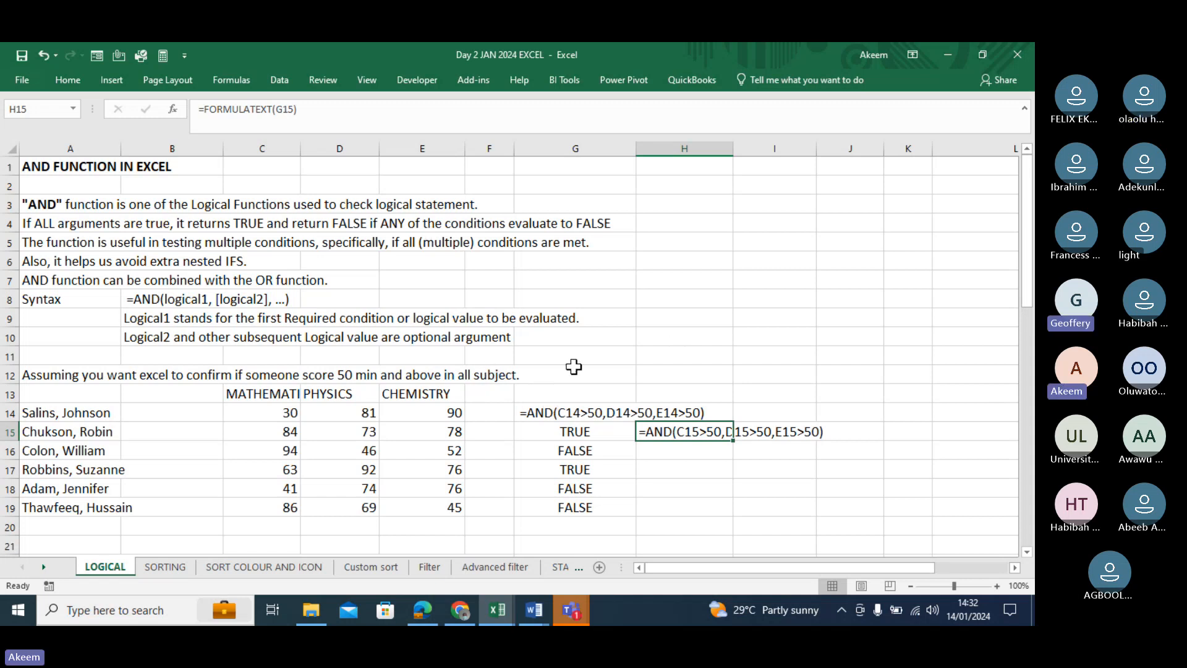
left_click(571, 412)
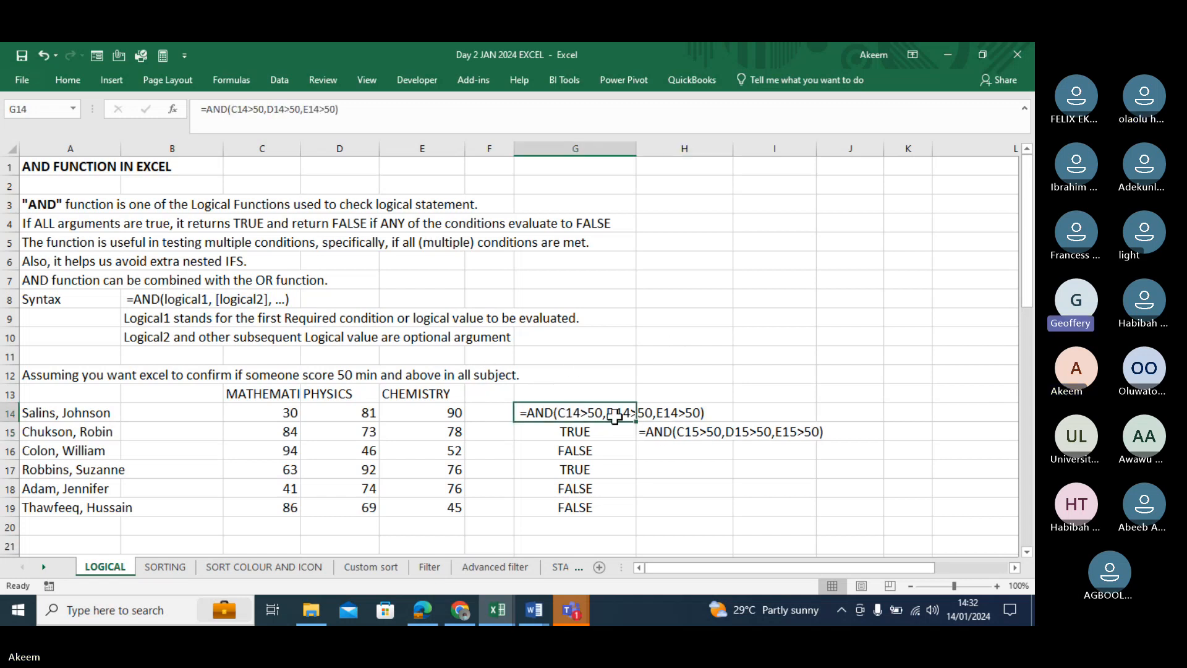
left_click(198, 112)
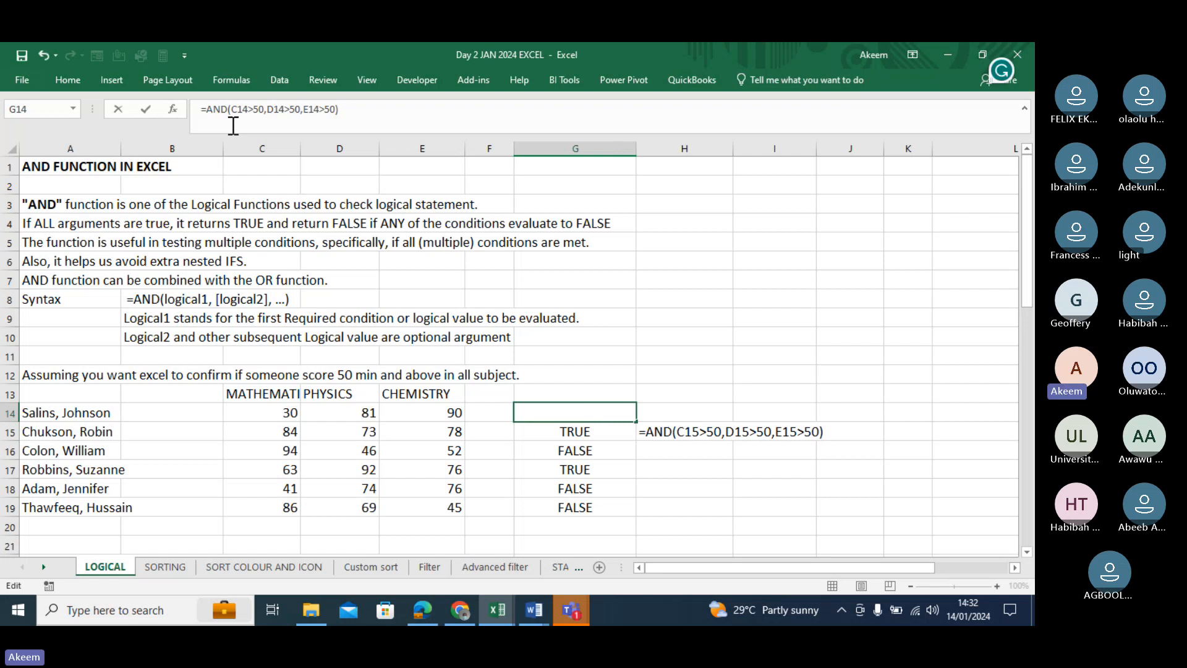
key("Return")
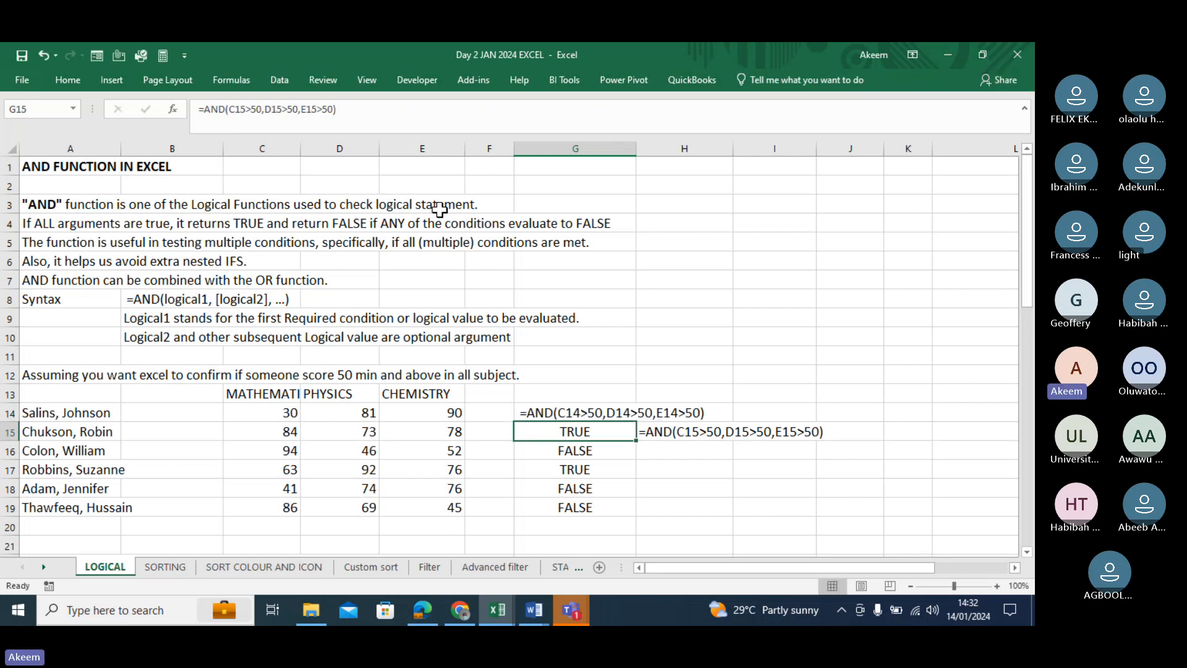
Remove the apostrophe before the AND formula in G14, and put it back to keep the formula as text.
left_click(556, 413)
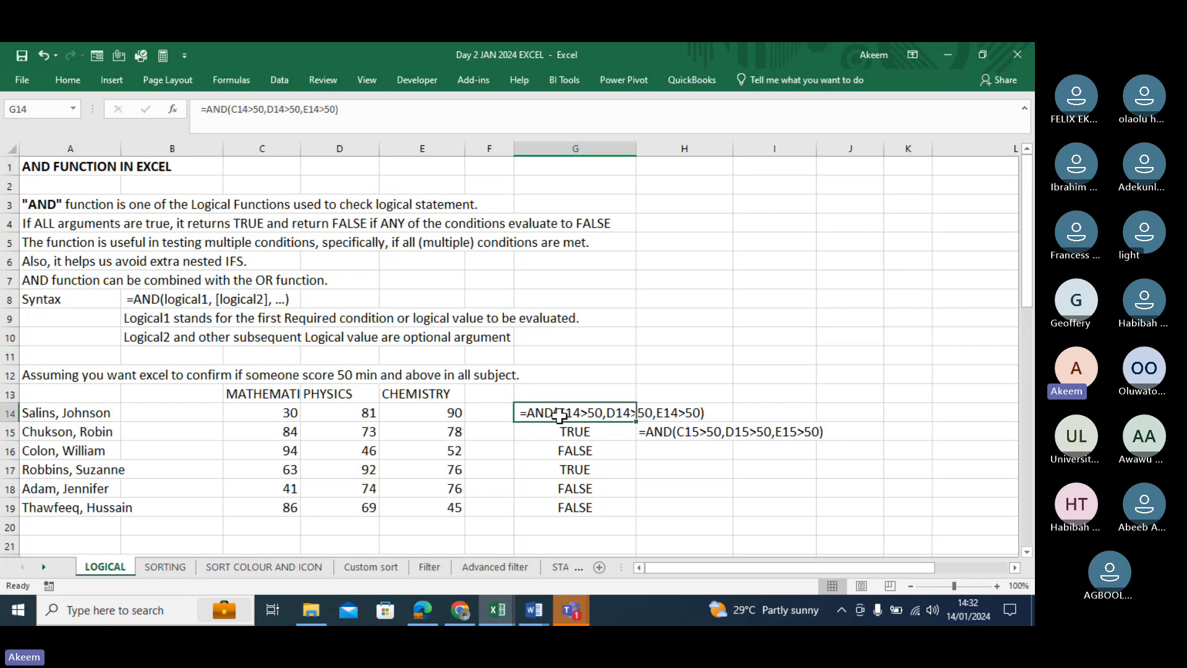
left_click(202, 110)
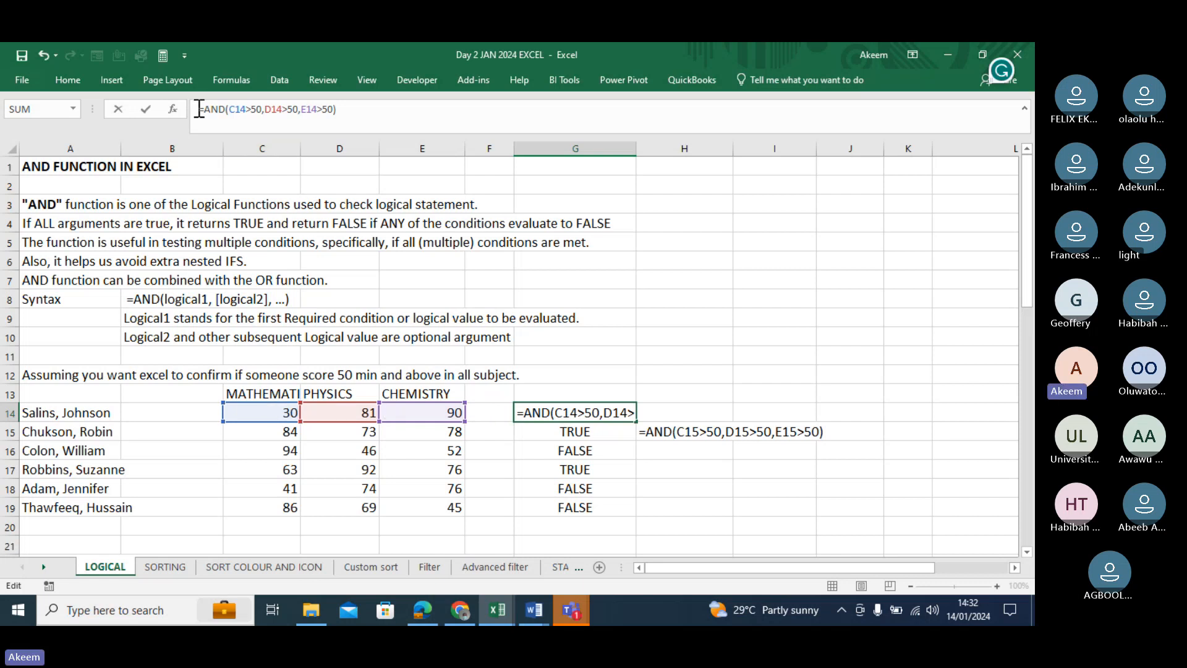
key("Home")
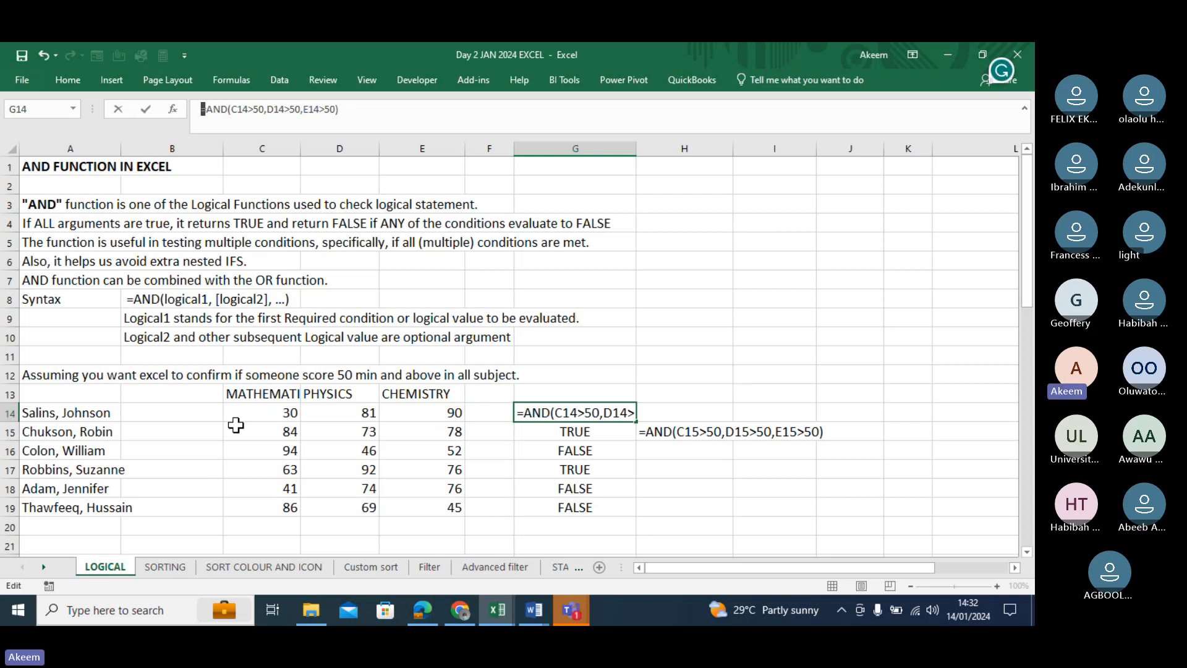
key("Return")
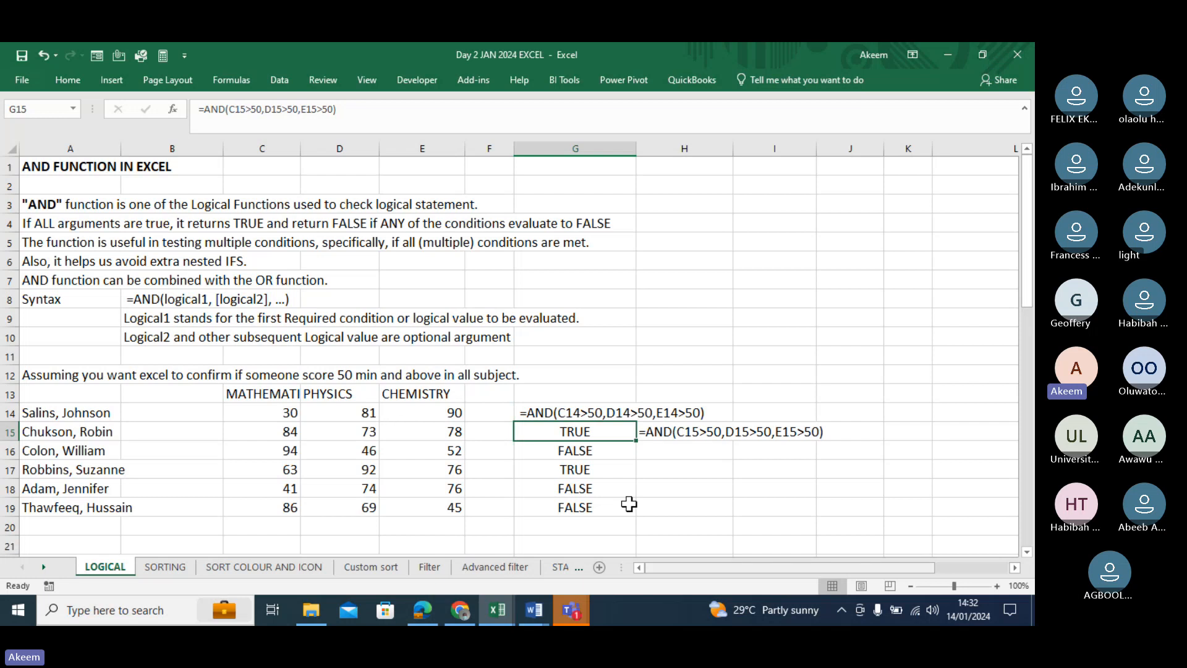
Compare the text entry in G14 with the FORMULATEXT formula in H15, examining its reference to G15.
left_click(585, 411)
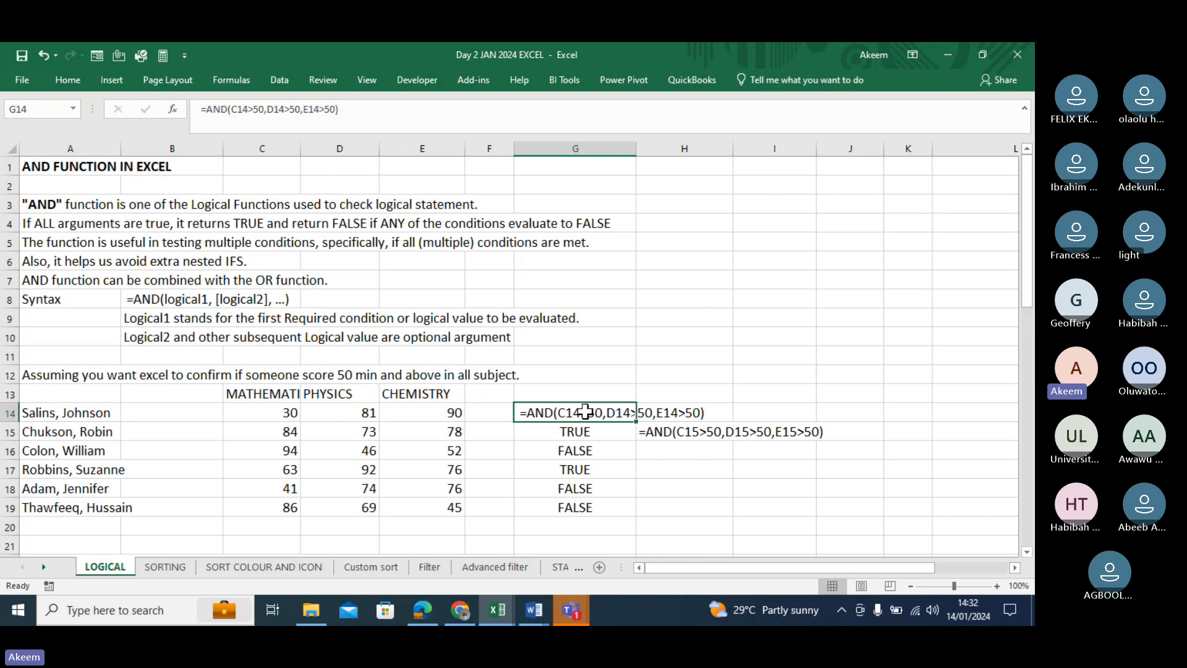
left_click(670, 437)
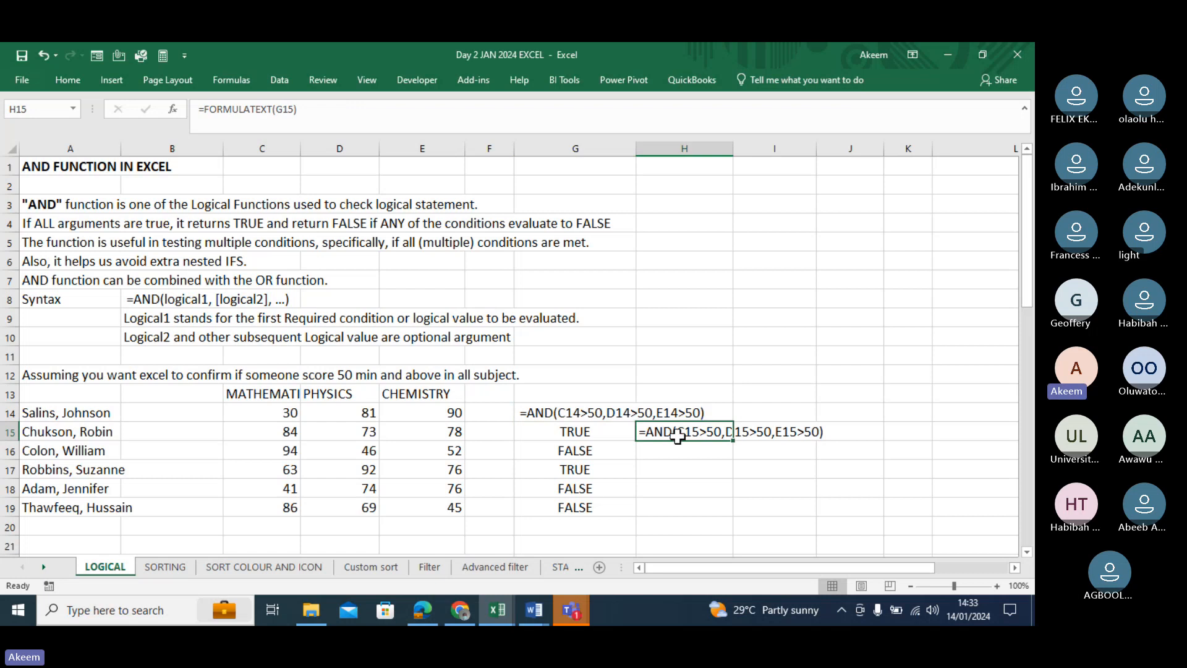
double_click(682, 435)
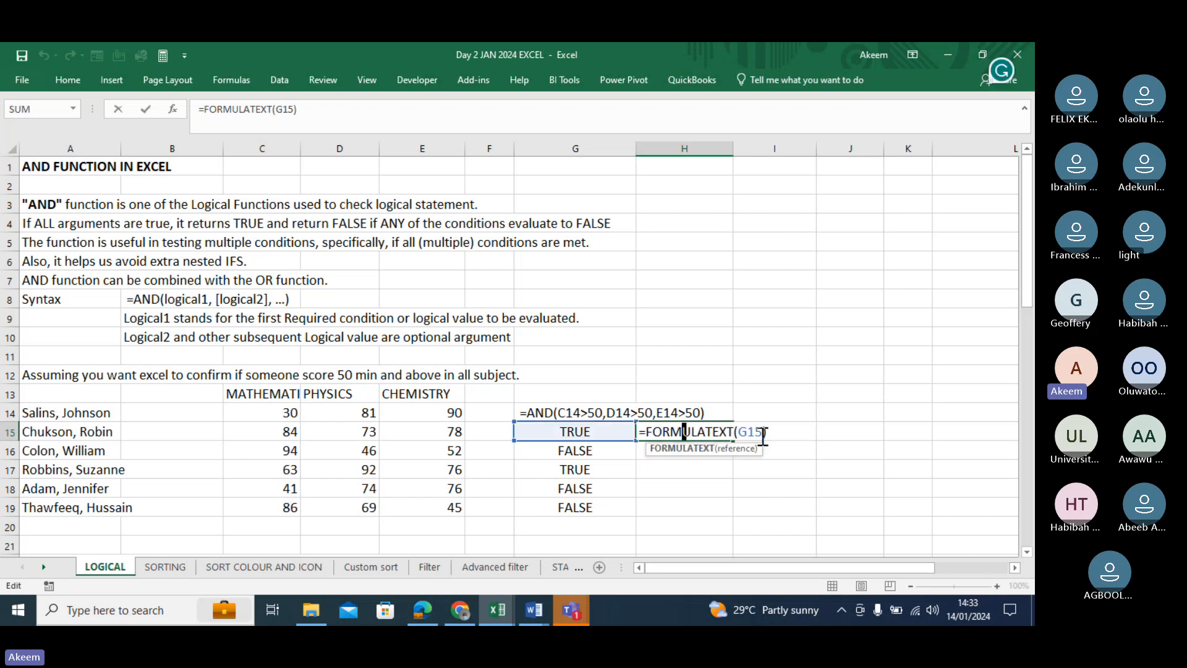
key("Return")
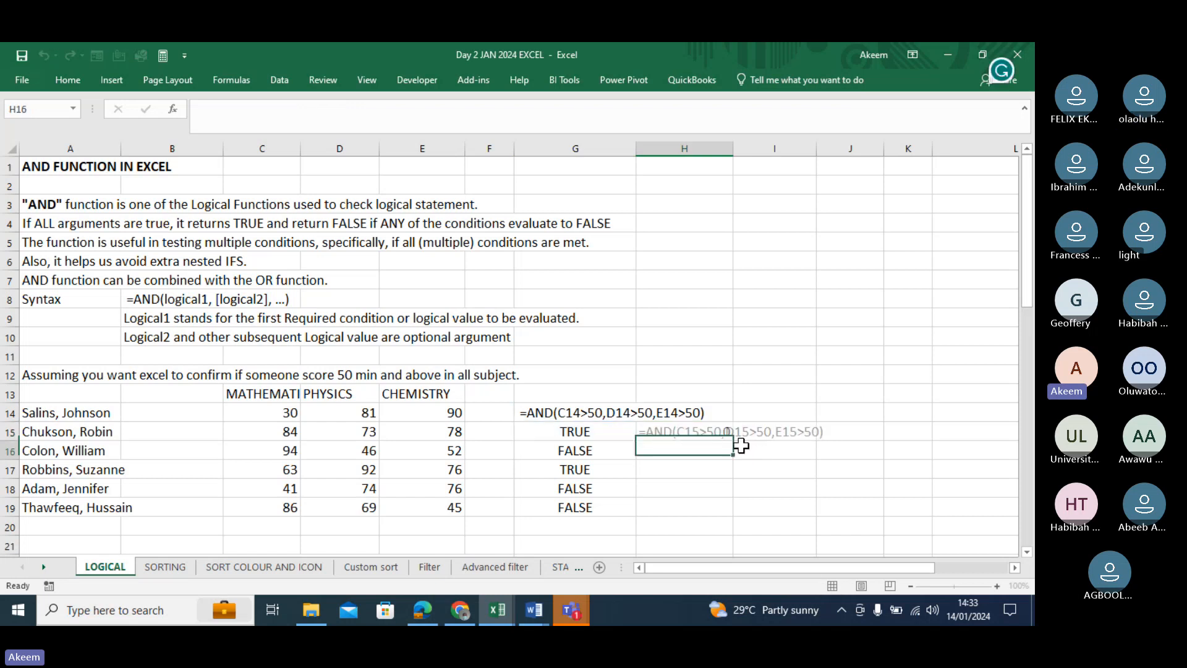
left_click(701, 429)
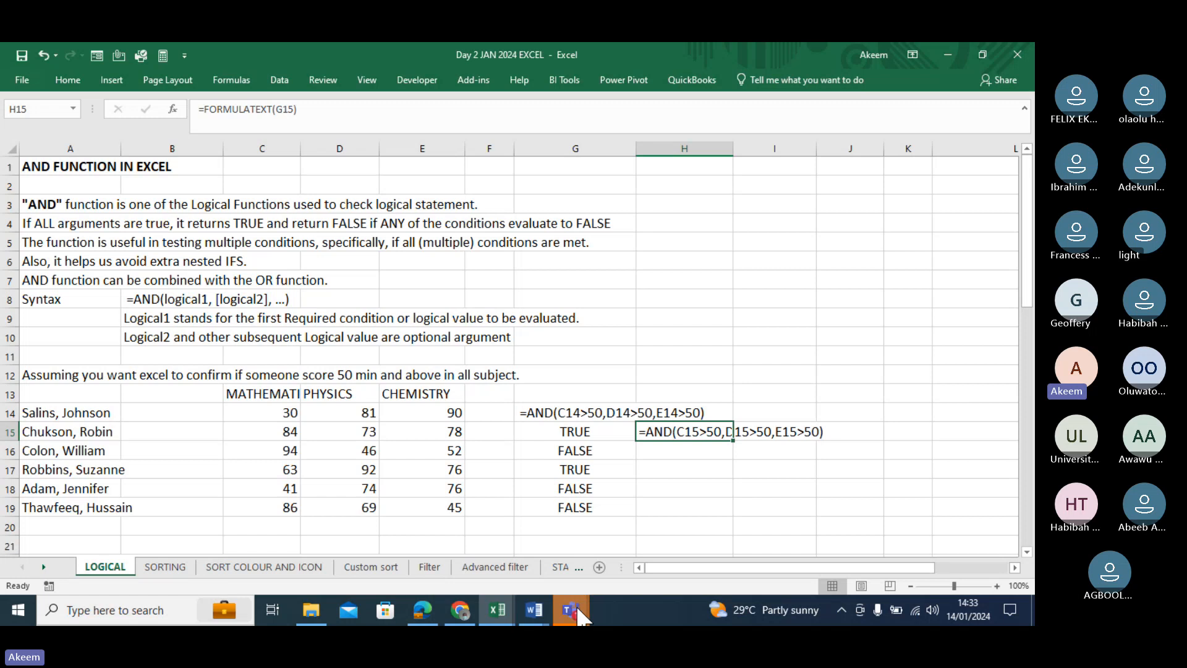
Switch to the Teams meeting window to read the chat, dismiss the out-of-office notice, and return to the Excel workbook.
mouse_move(578, 608)
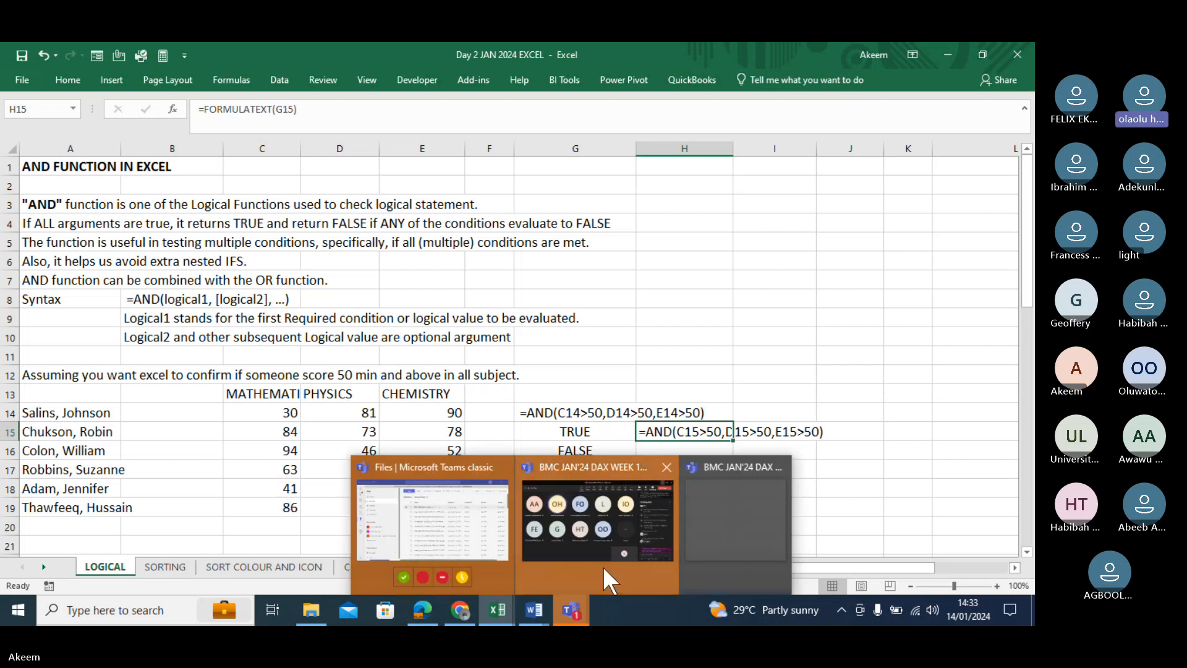
left_click(592, 536)
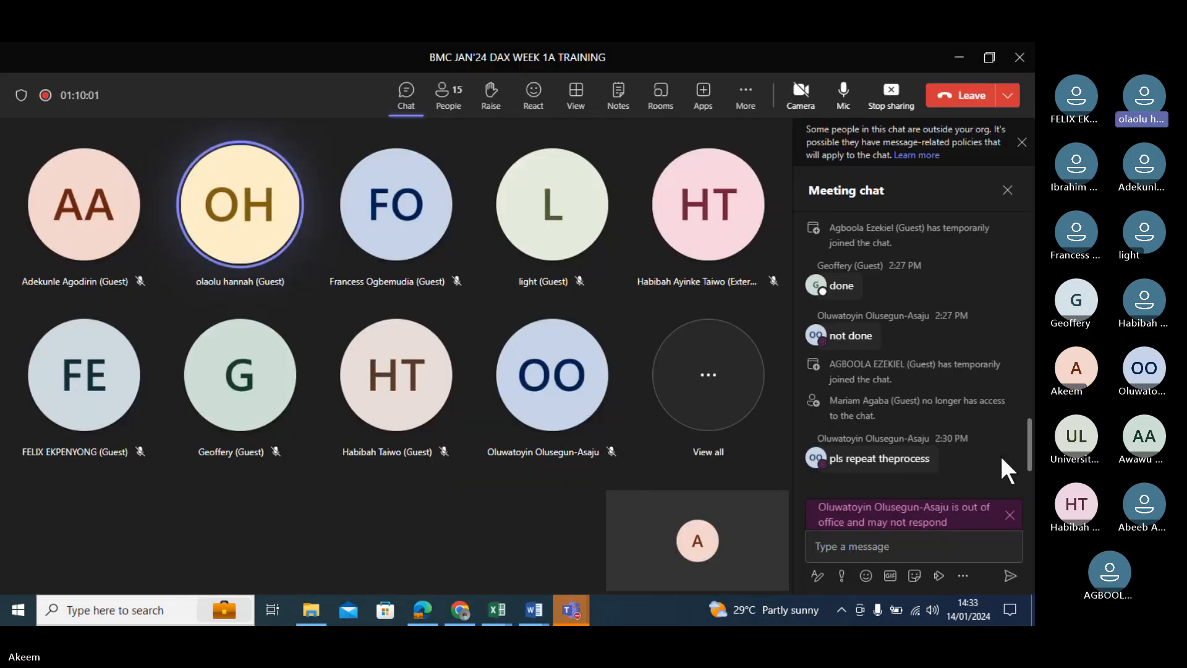
left_click(1012, 513)
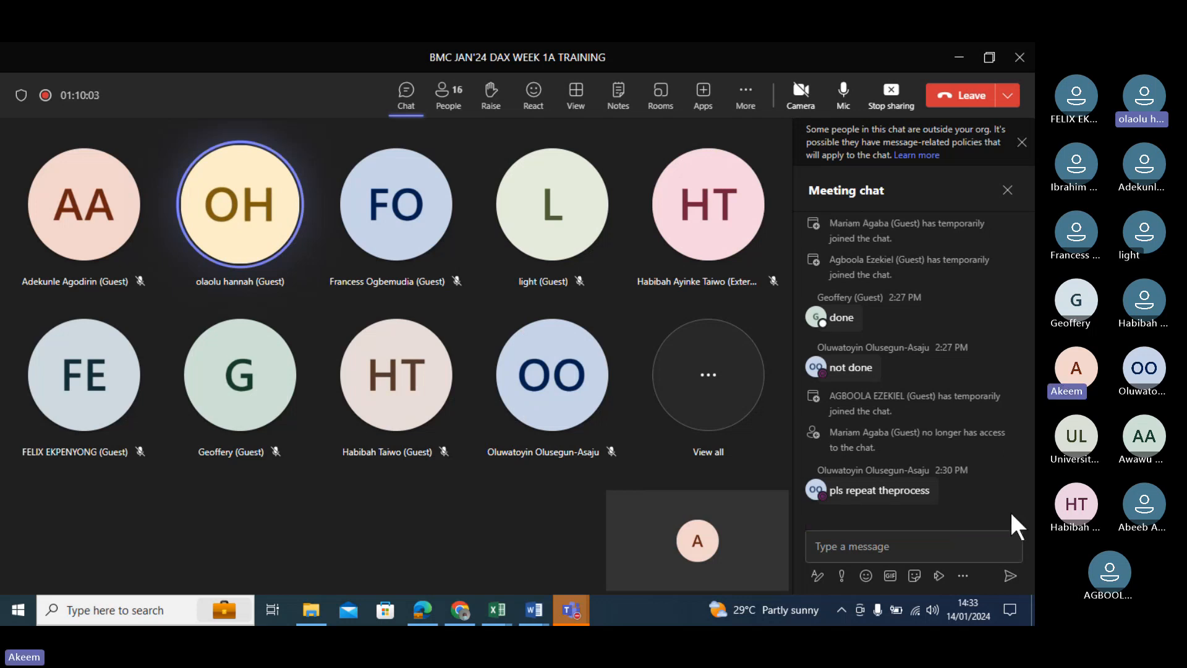
left_click(959, 59)
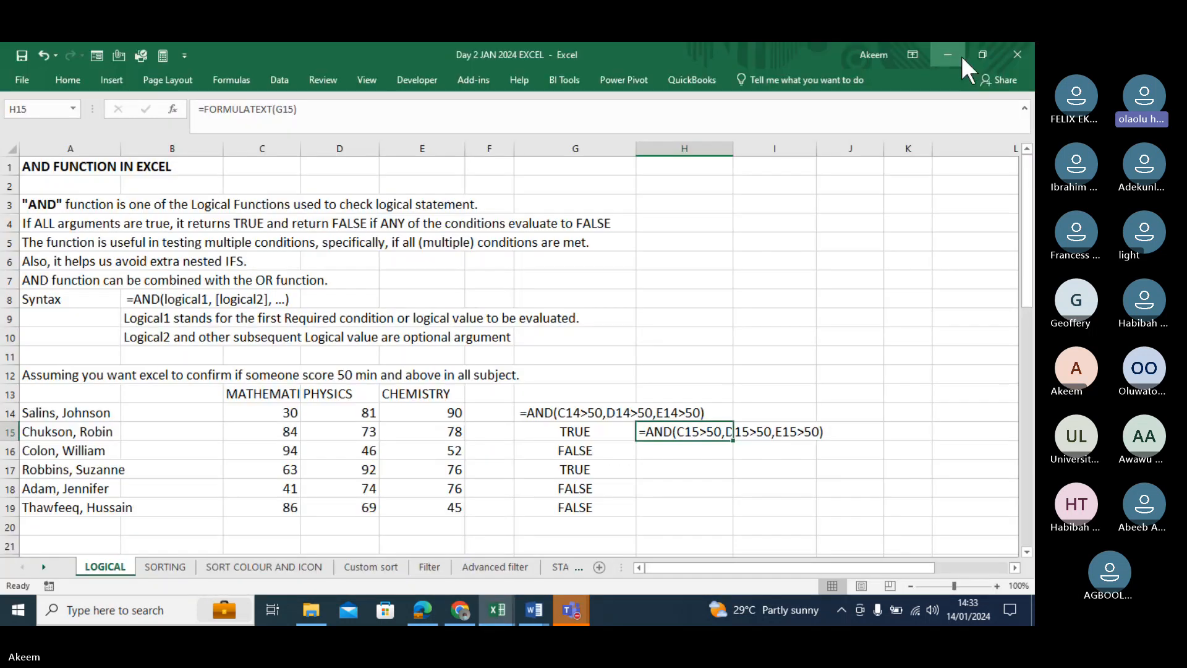
Remove the apostrophe from G14 so that =AND(C14>50,D14>50,E14>50) is calculated as a formula.
left_click(586, 410)
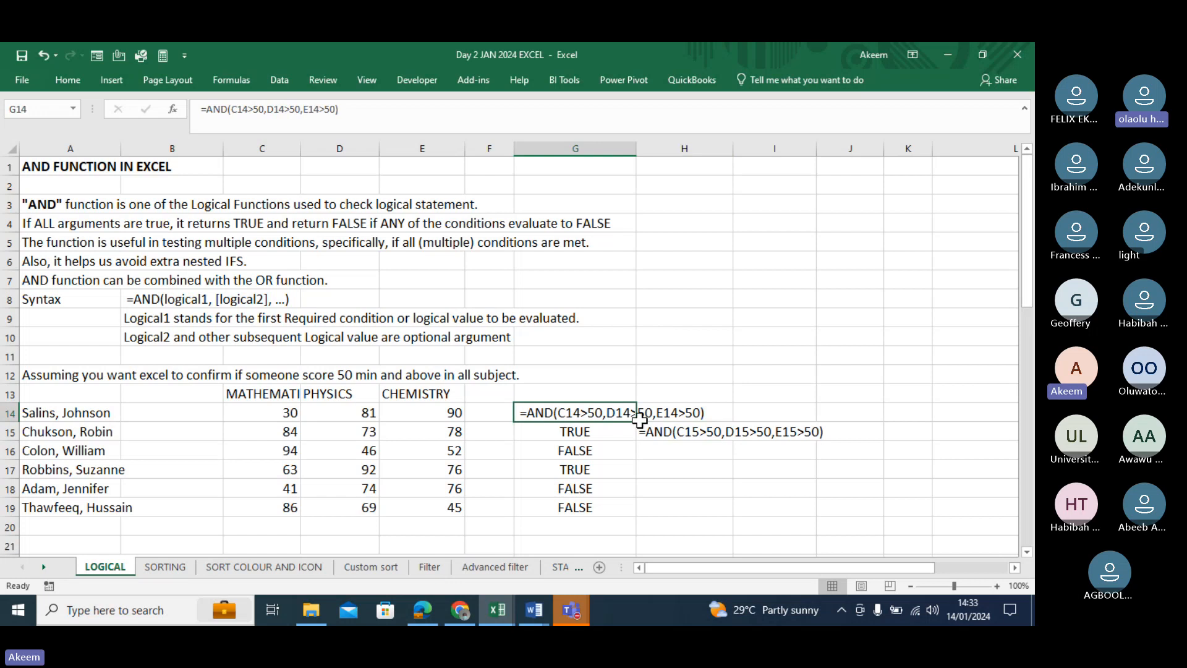
left_click(594, 427)
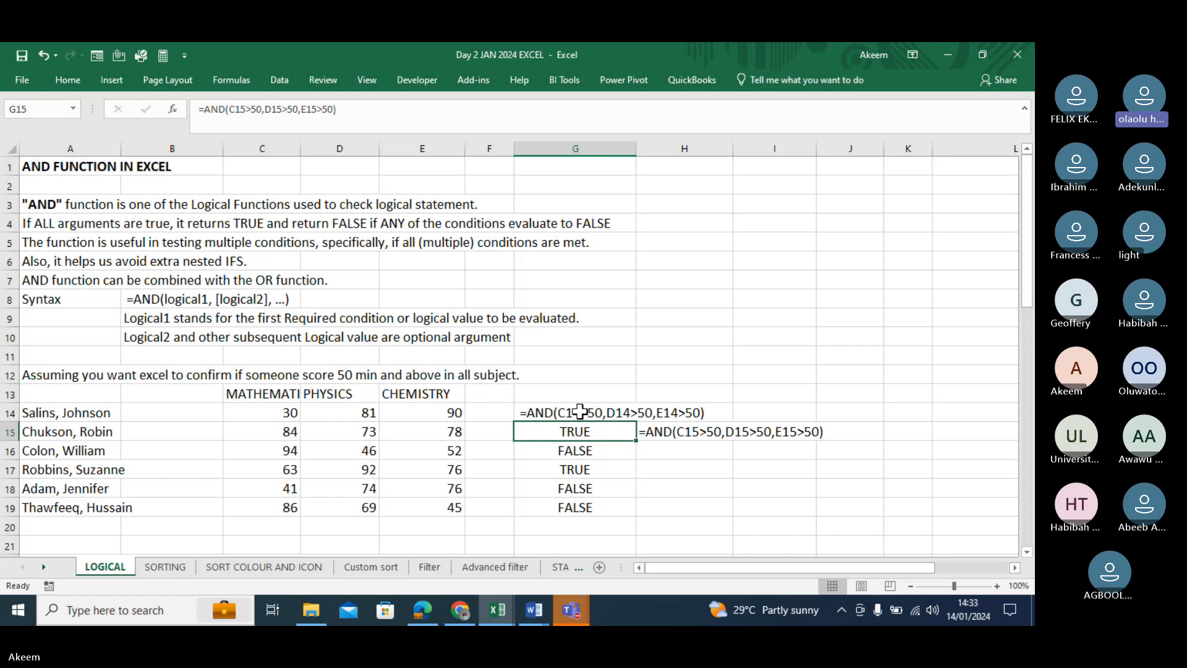
left_click(581, 415)
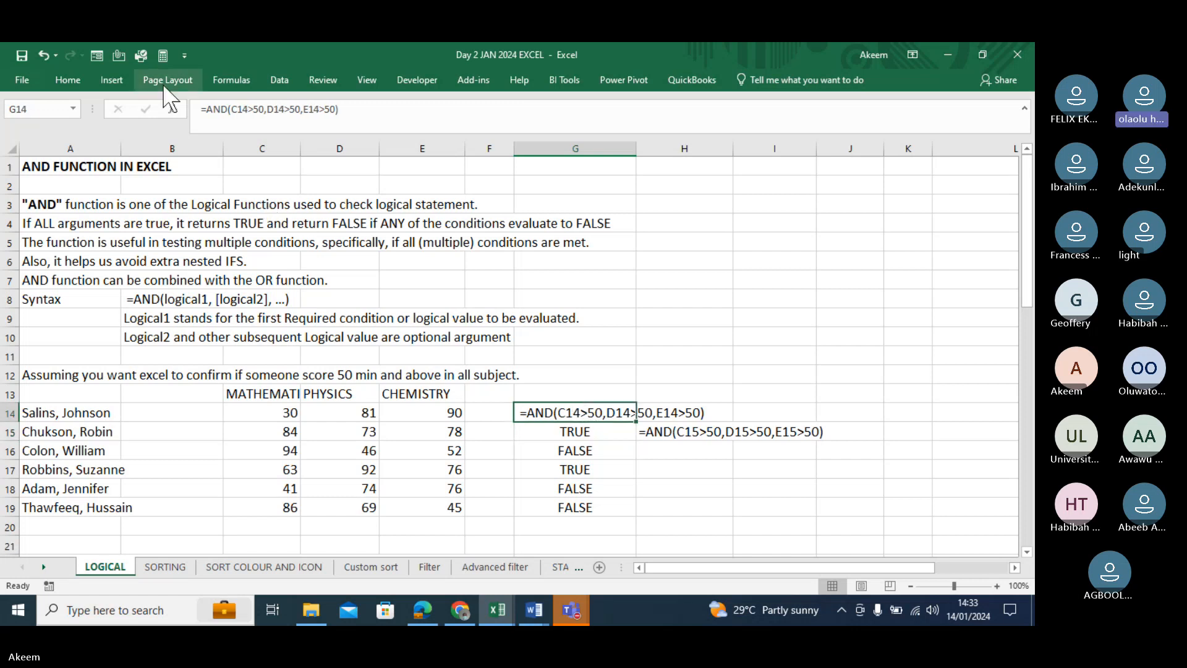
left_click(202, 109)
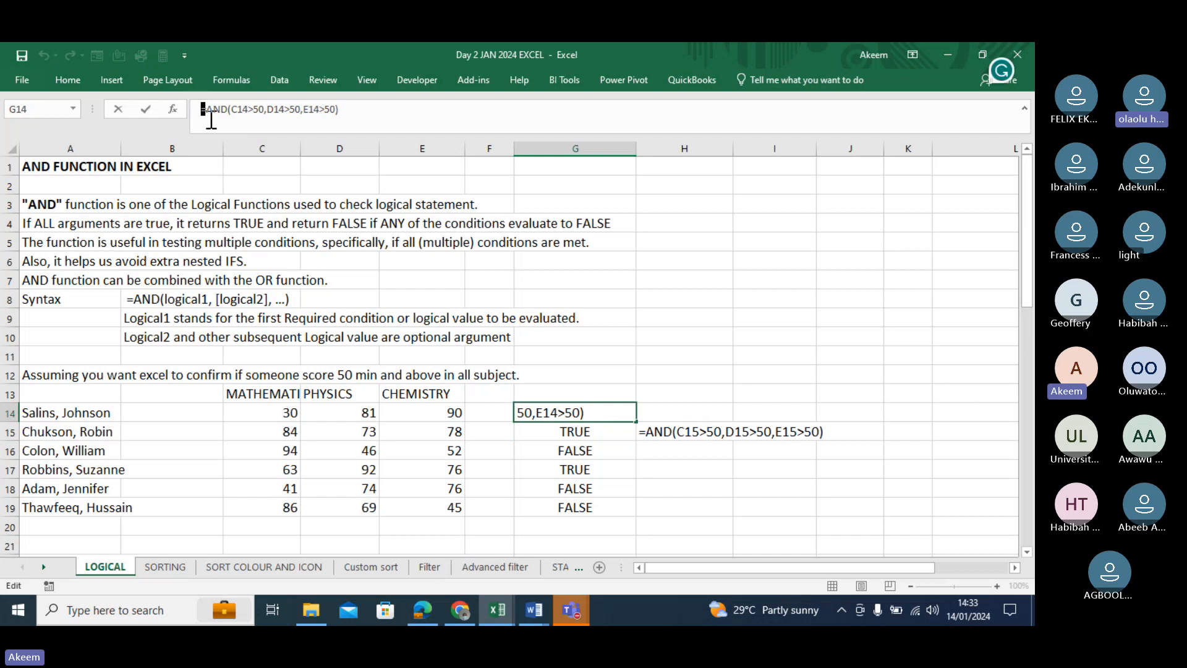
key("BackSpace")
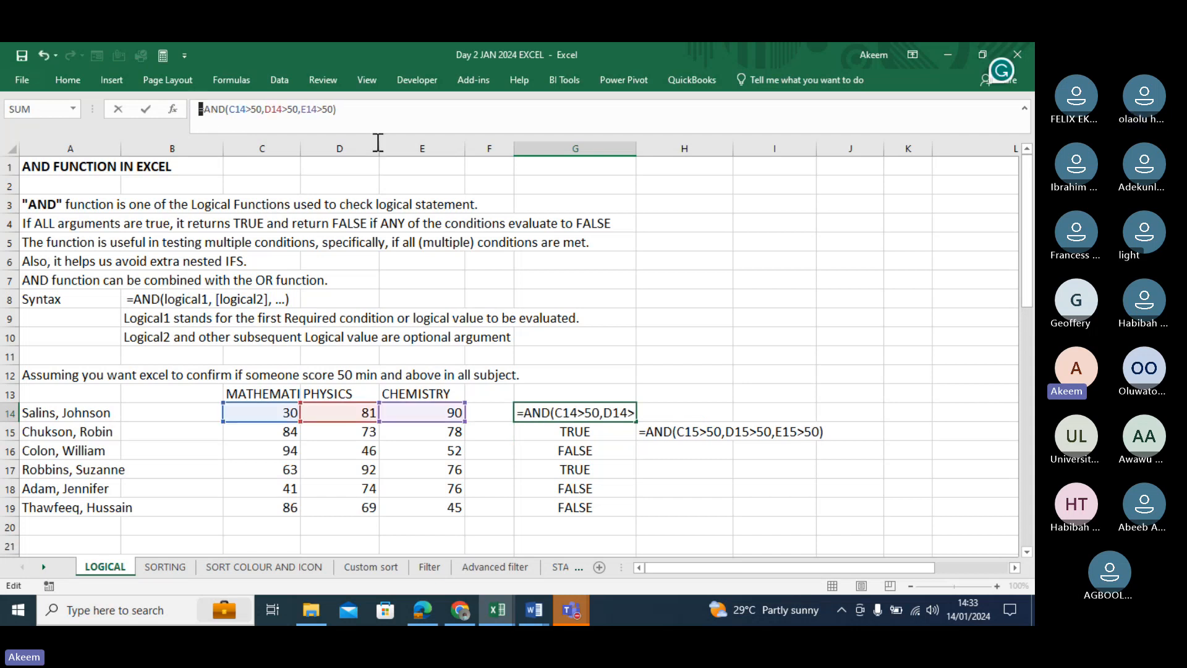
key("Return")
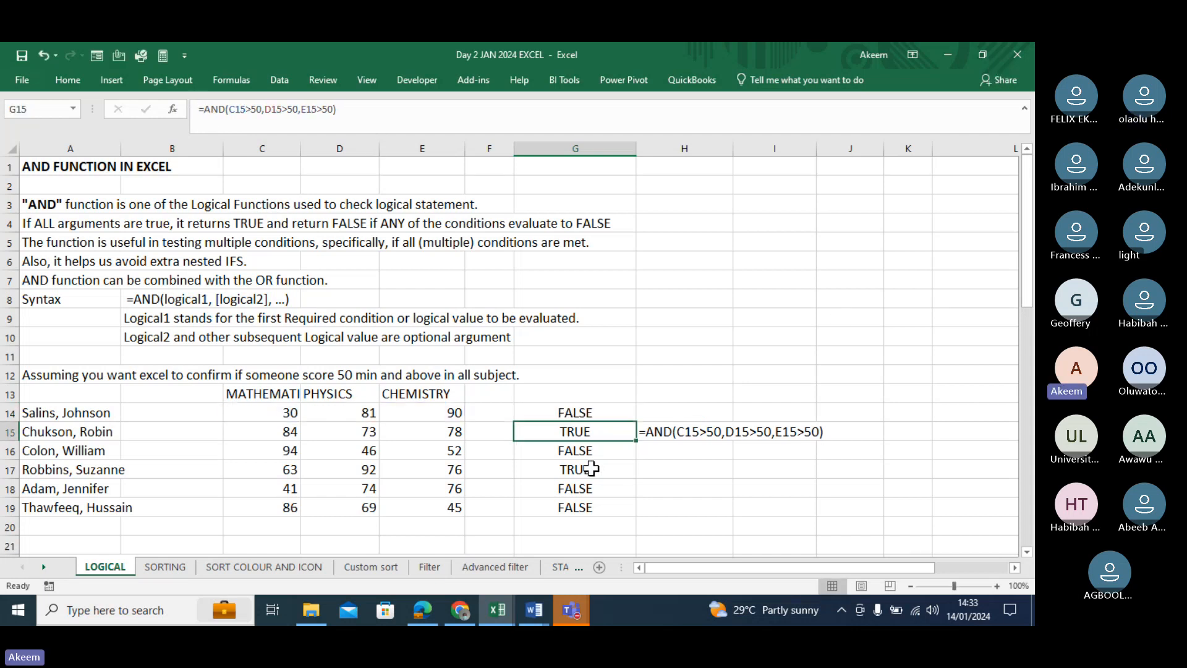
Clear the AND results of the other students in G15:G19, keeping the formula in G14.
left_click(596, 416)
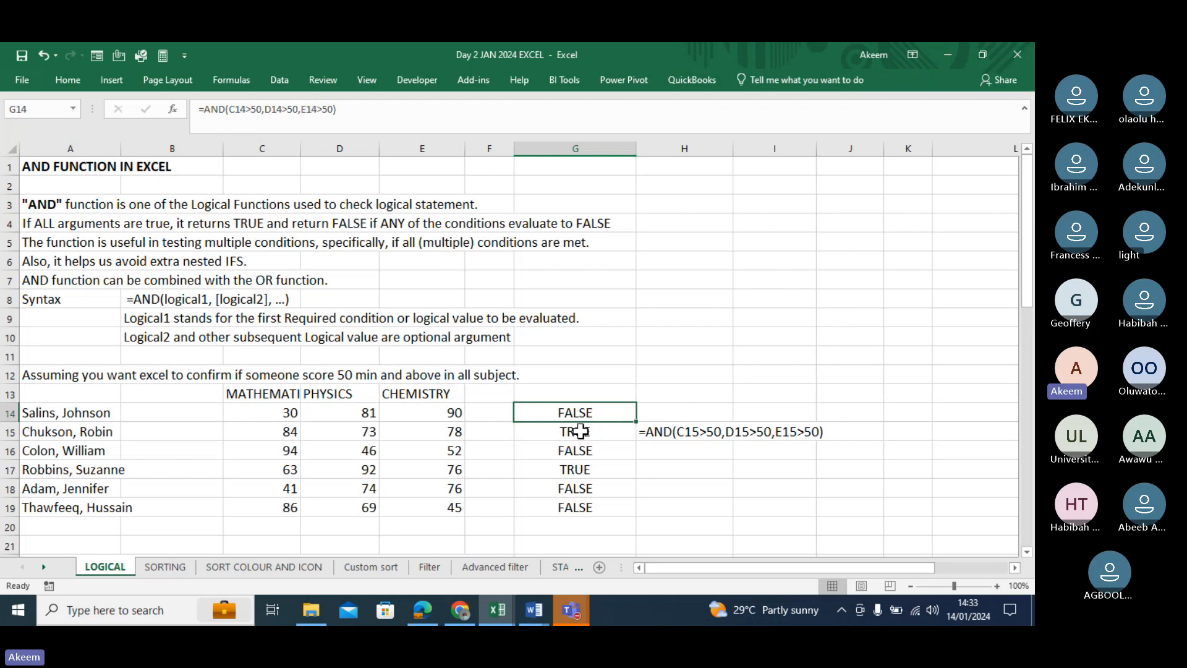
left_click(579, 432)
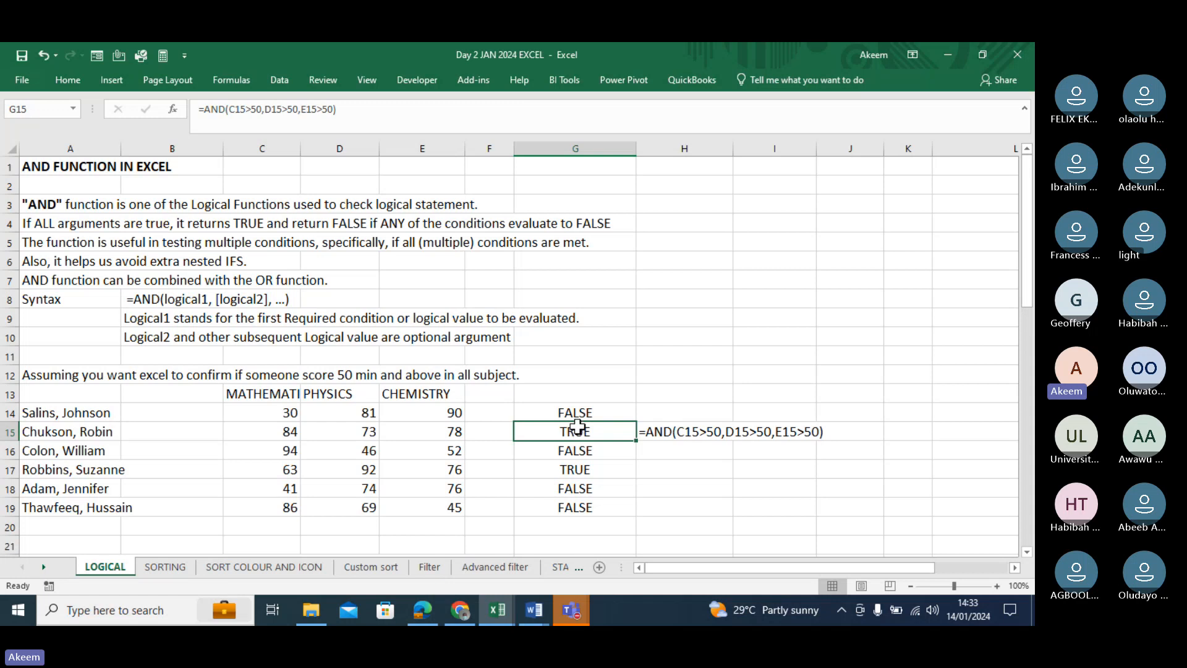
left_click(585, 411)
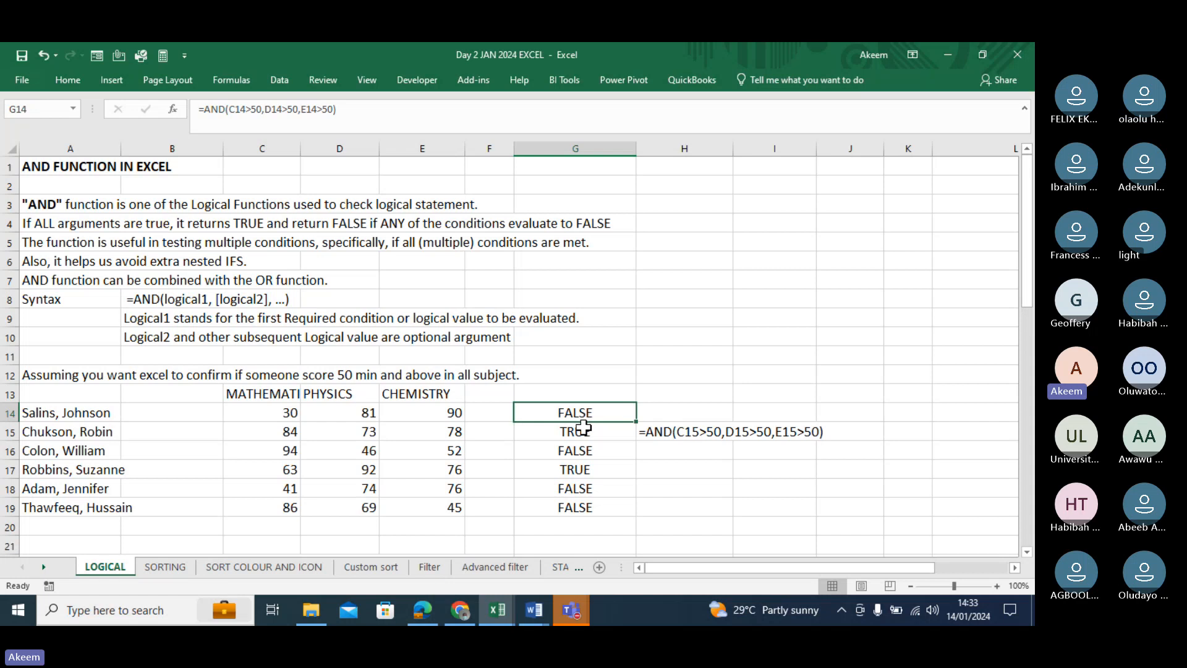
left_click_drag(586, 426, 583, 499)
key("Delete")
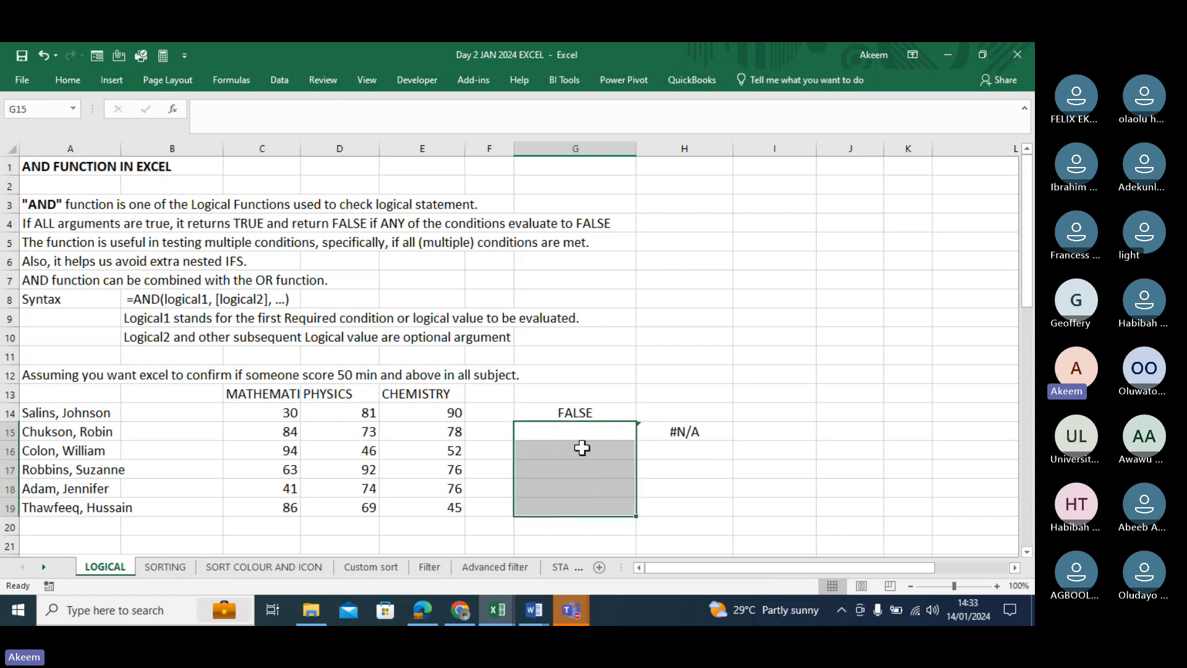
Fill the AND formula from G14 down through G19.
left_click(579, 409)
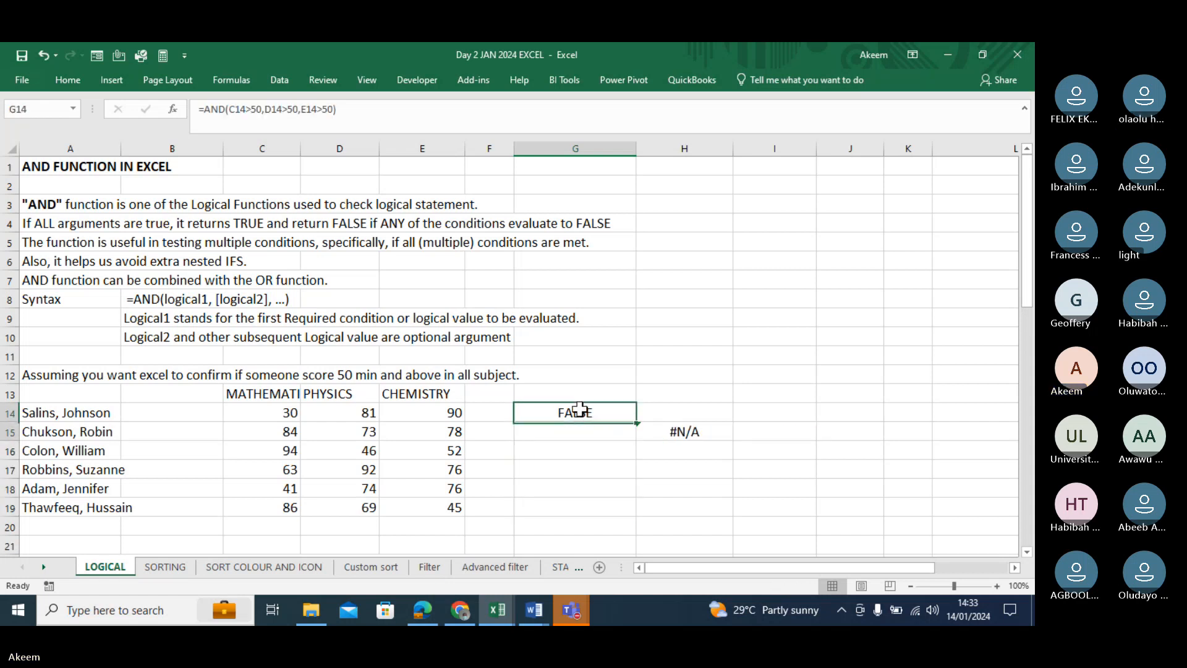
key("shift+Down")
key("shift+Down")
key("shift+Down")
key("shift+Down")
key("shift+Down")
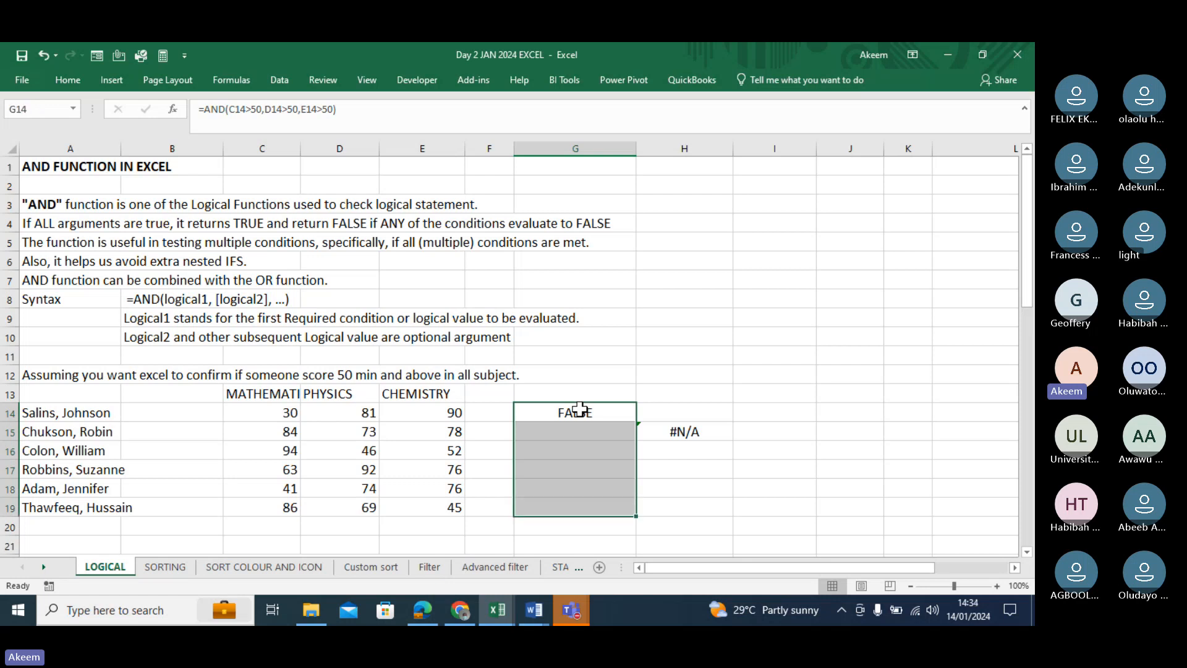
key("ctrl+d")
Enter the note "cotrol+ d" in H7 as a reminder of the fill-down shortcut.
left_click(679, 285)
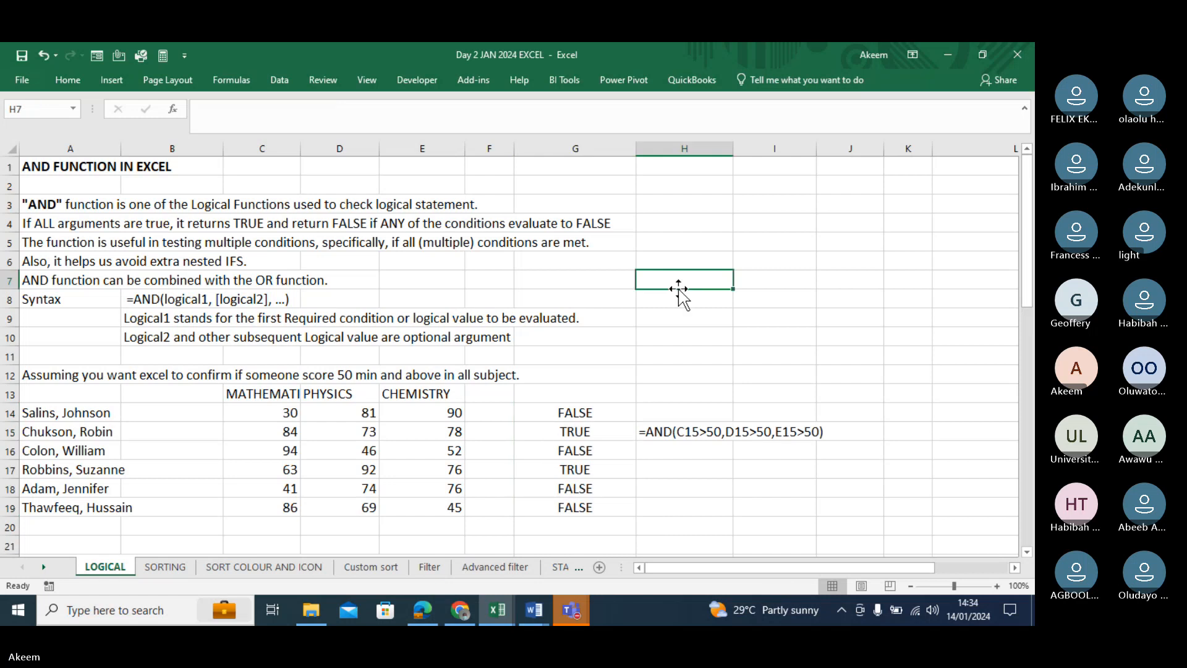
type("c")
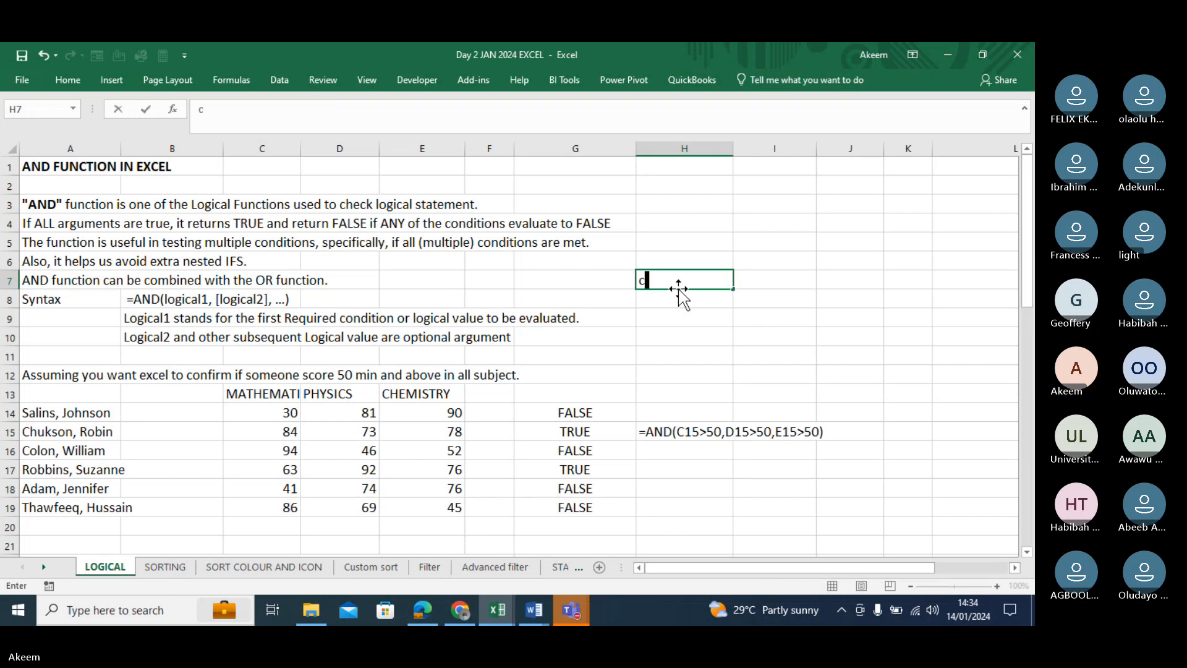
type("otrol+")
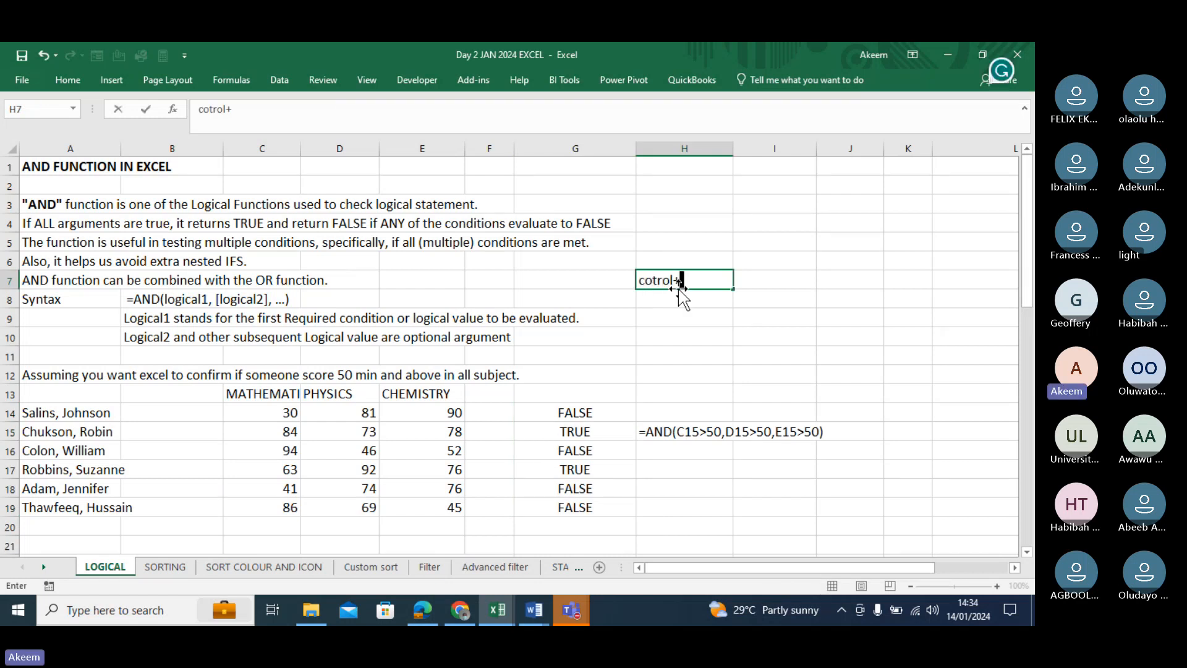
type(" d")
left_click(752, 301)
left_click(657, 277)
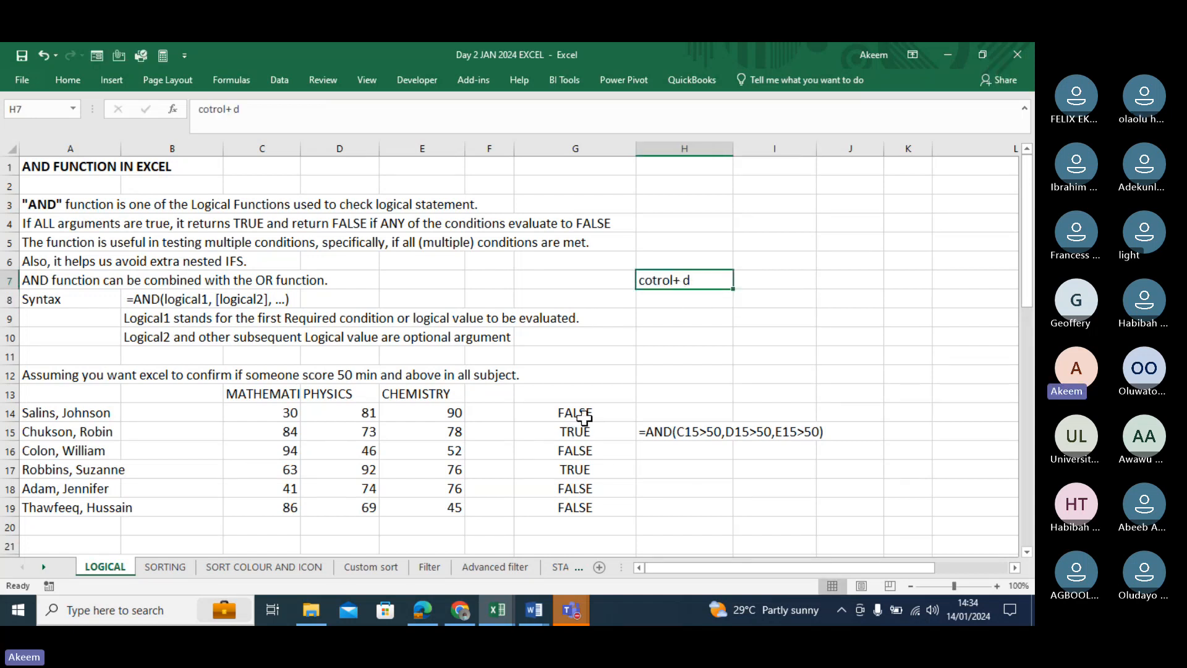
Delete the filled-down AND formulas from G15:G19.
left_click(585, 416)
left_click_drag(581, 431, 588, 506)
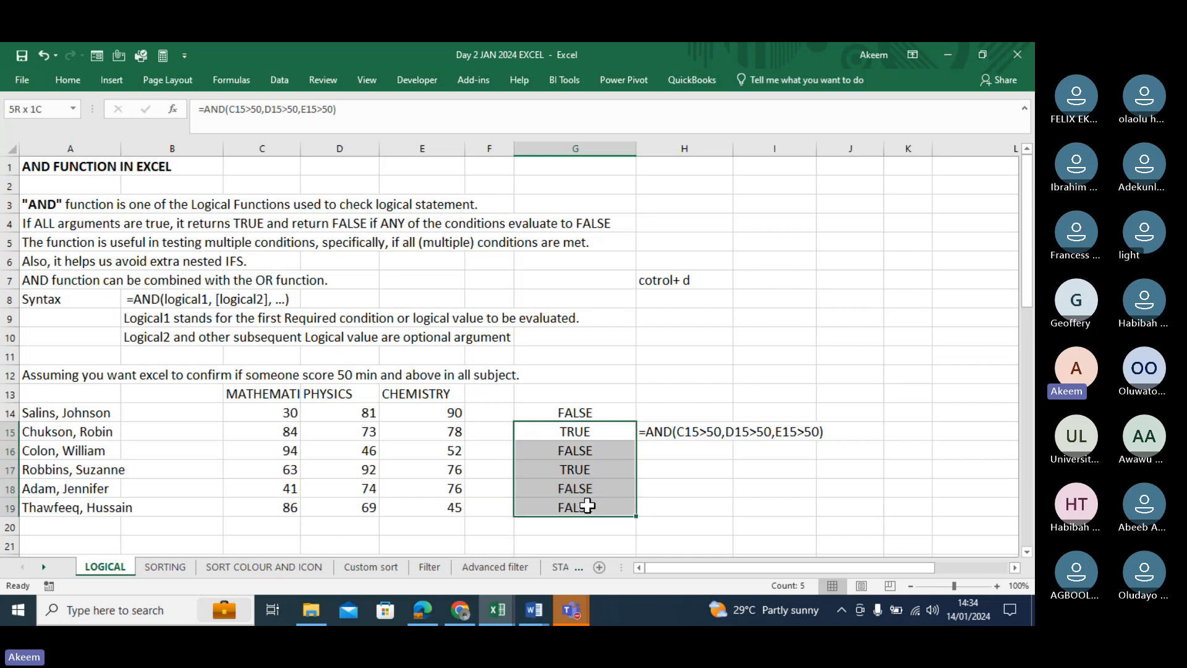
key("Delete")
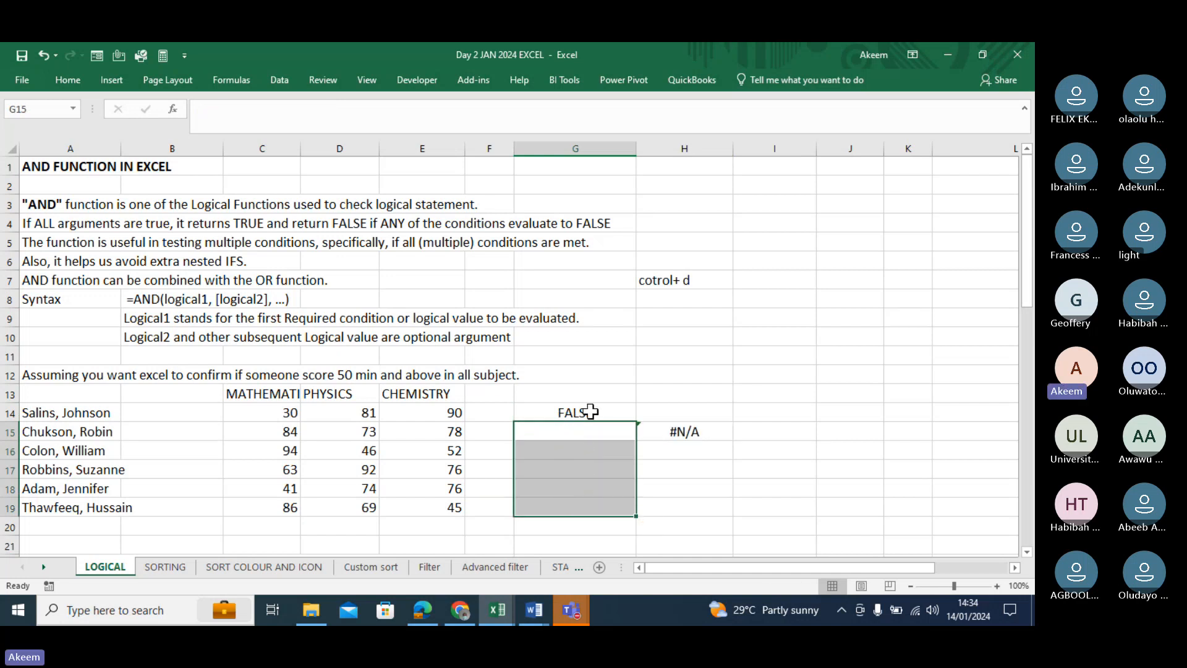
Fill the AND formula from G14 down through G19 again.
left_click_drag(591, 411, 596, 503)
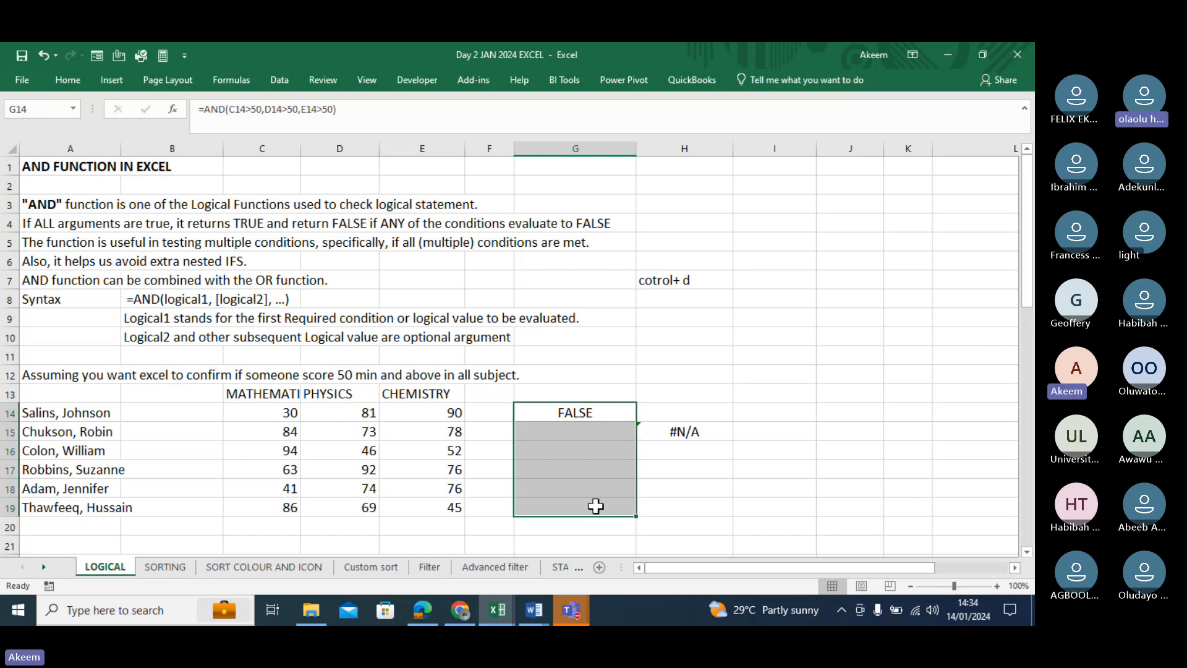
key("ctrl+d")
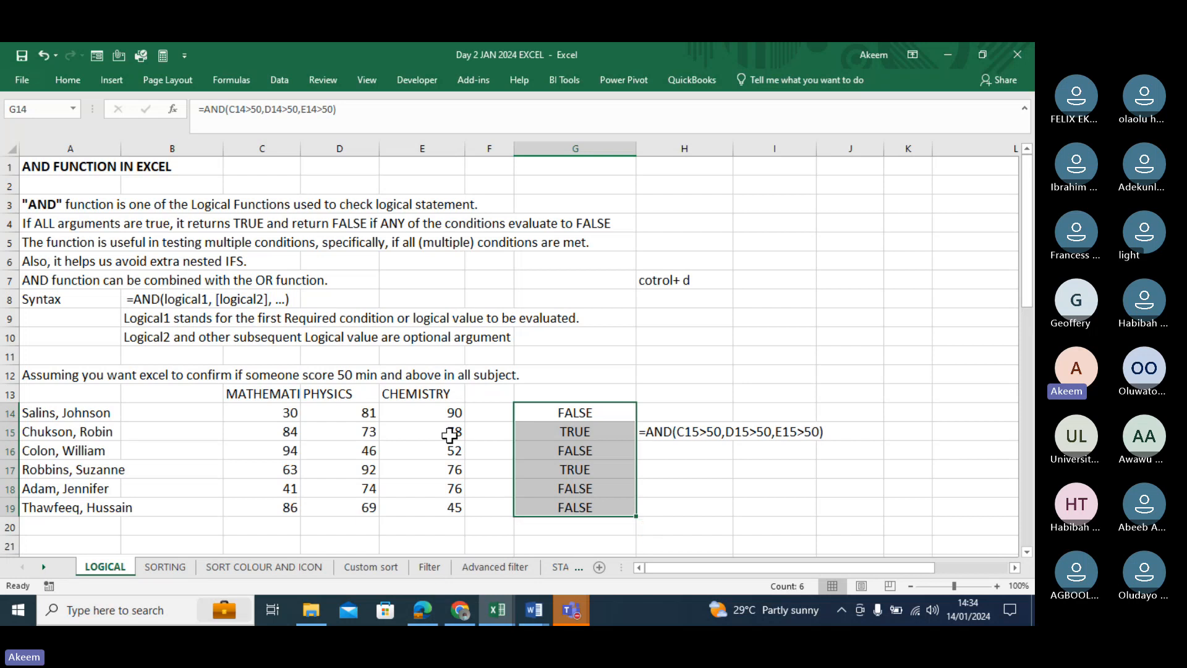
Go to the OR function section and review its description and score table in rows 22 to 30.
left_click(450, 436)
key("Down")
key("Down")
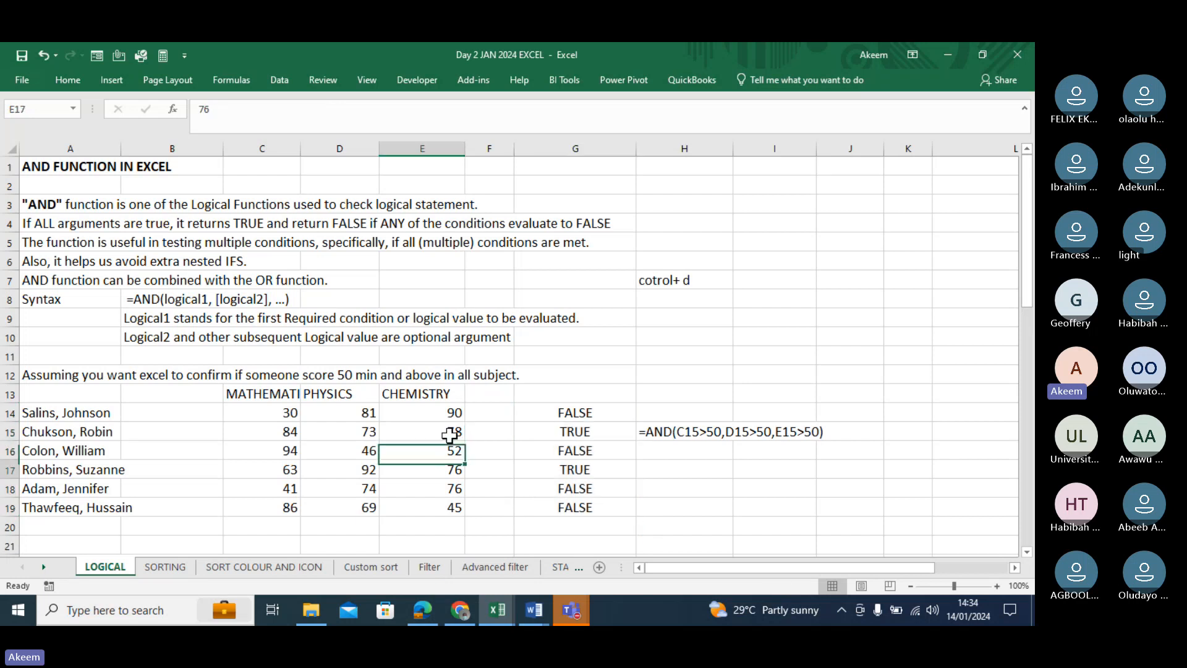
key("Down")
key("Down")
key("Down")
key("Down")
key("Down")
key("Down")
key("Down")
key("Down")
key("Down")
key("Down")
key("Down")
key("Down")
key("Down")
key("Down")
key("Down")
key("Down")
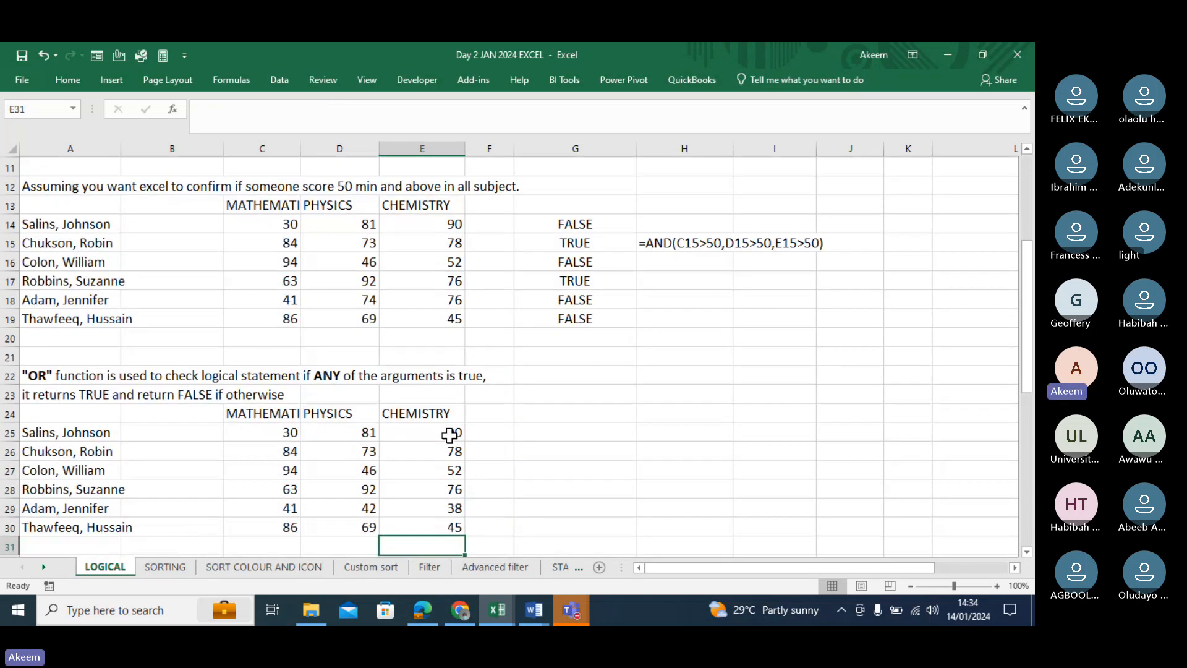
left_click(450, 436)
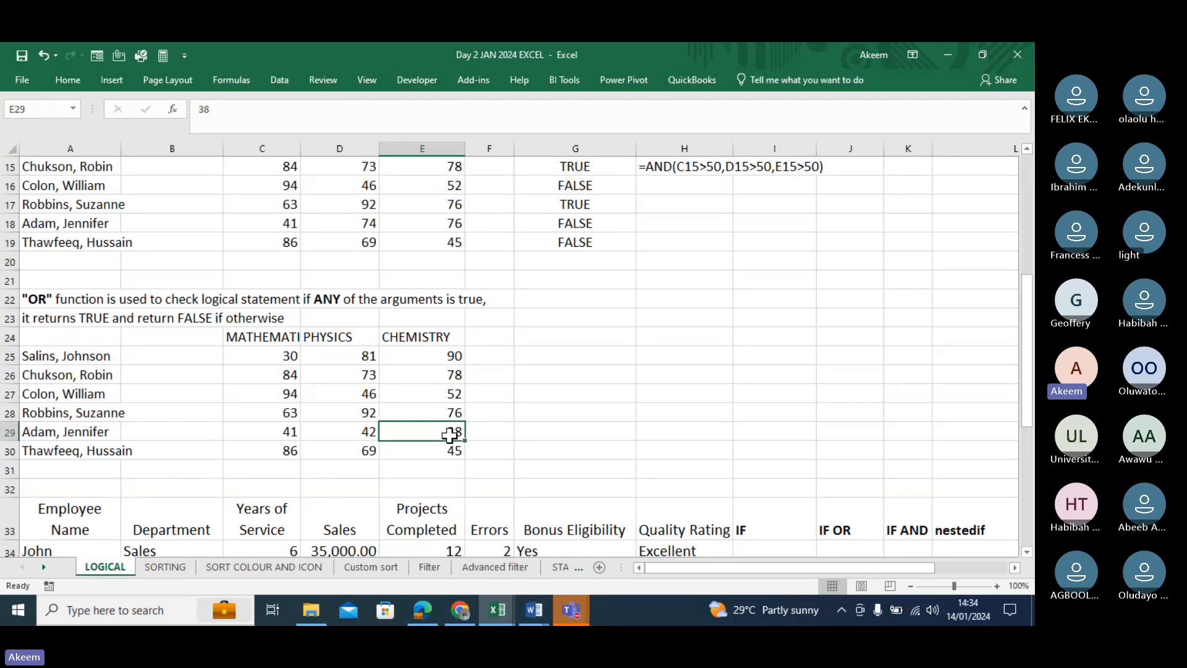
key("Up")
key("Up")
key("Up")
key("Up")
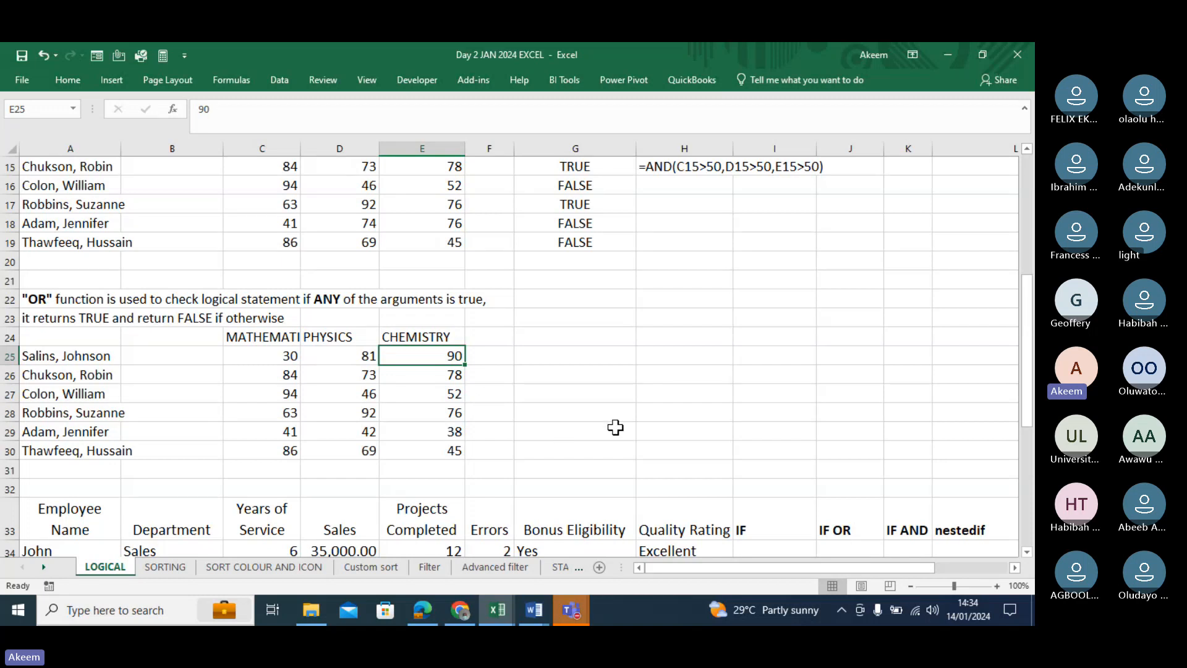
Enter =OR(C25>50,D25>50,E25>50) in G25 and fill the formula down through G30.
left_click(571, 358)
type("=or")
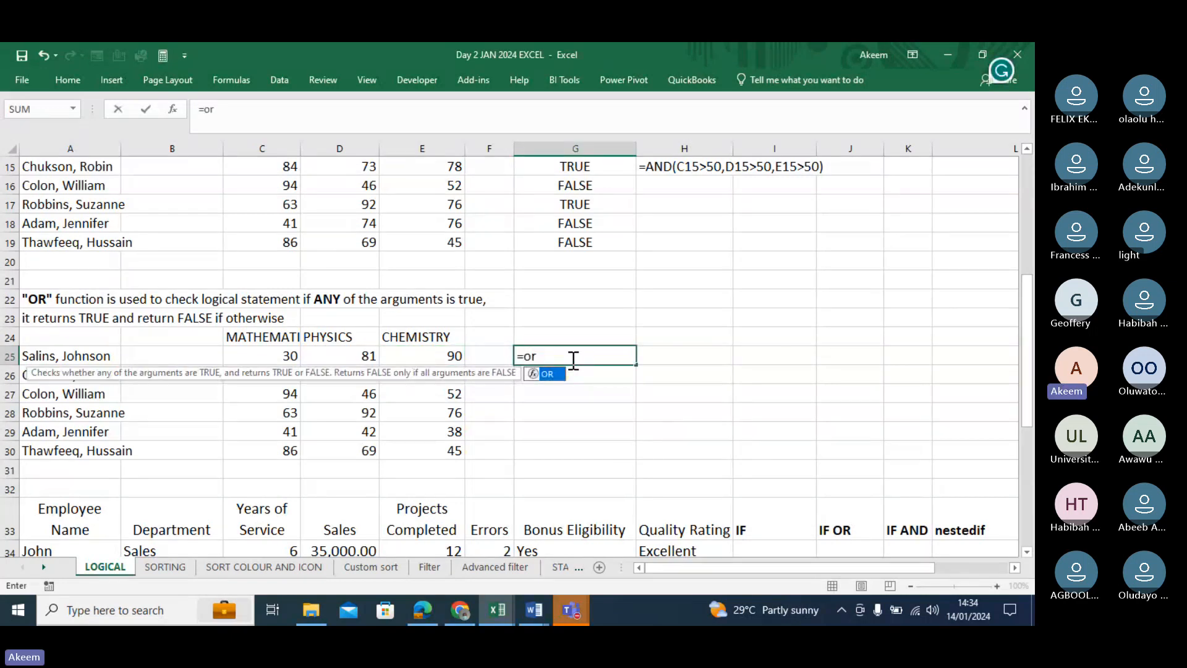
type("(")
left_click(292, 357)
type(">")
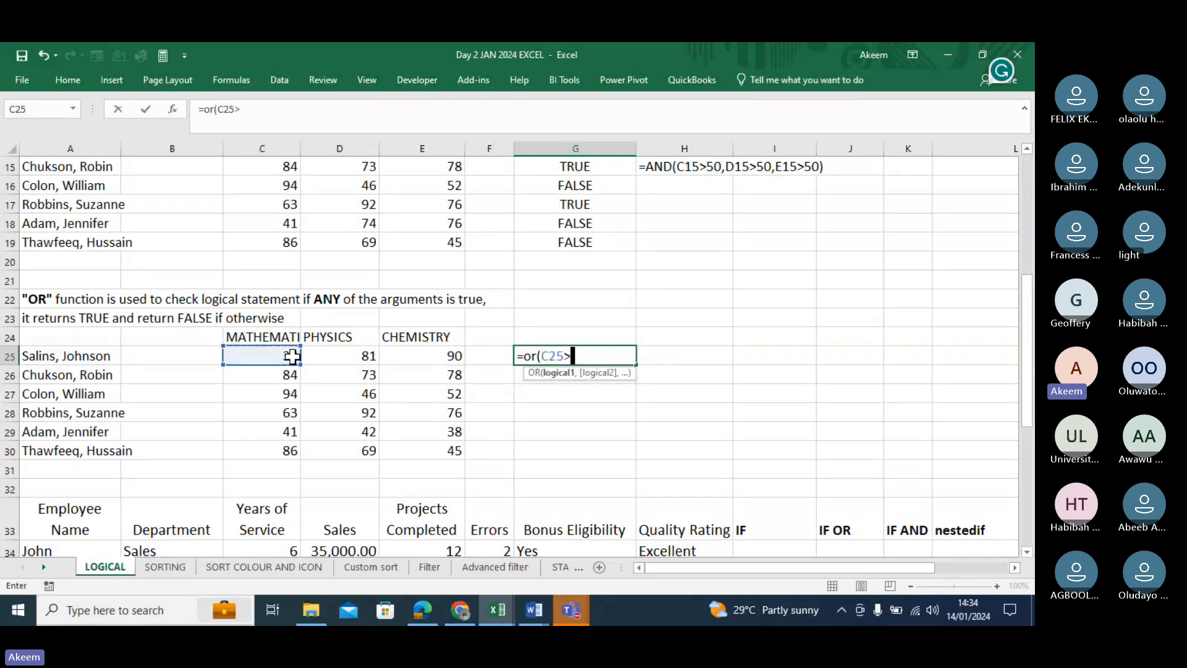
type("50,")
left_click(328, 352)
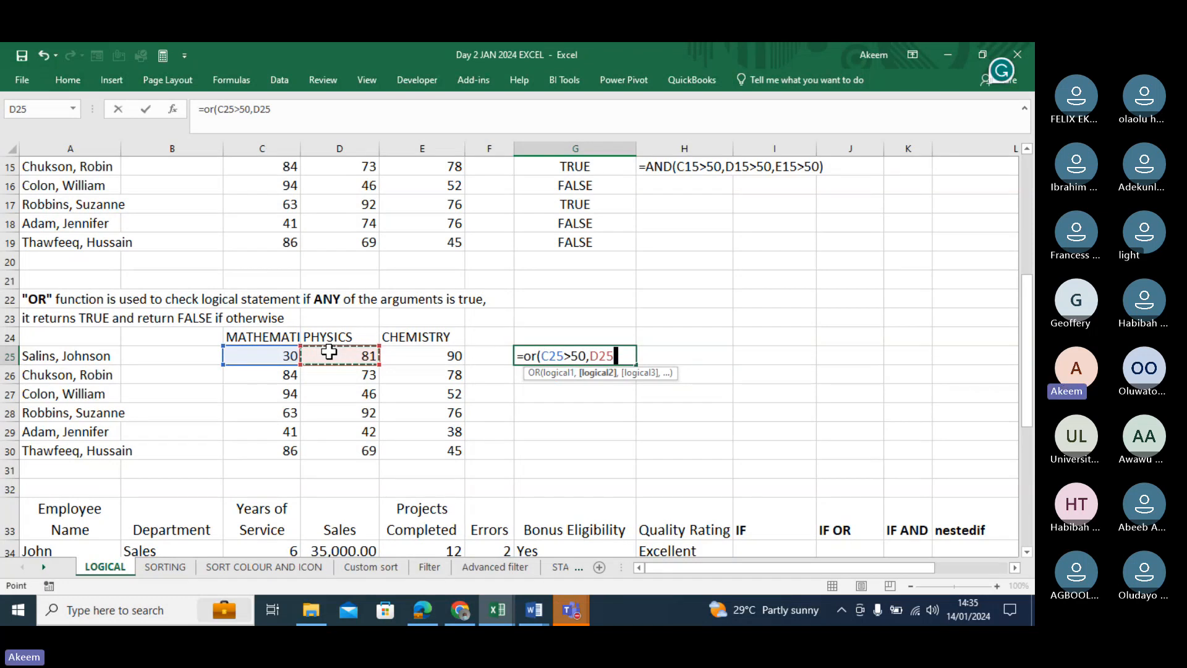
type(">50,")
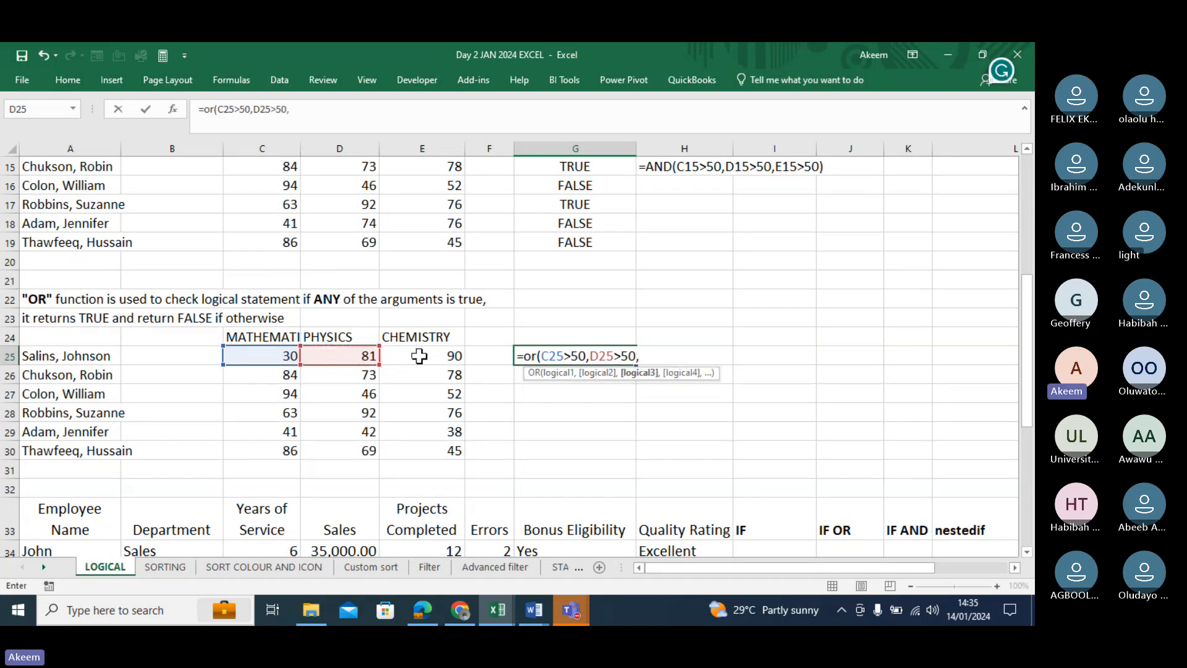
left_click(420, 356)
type(">50")
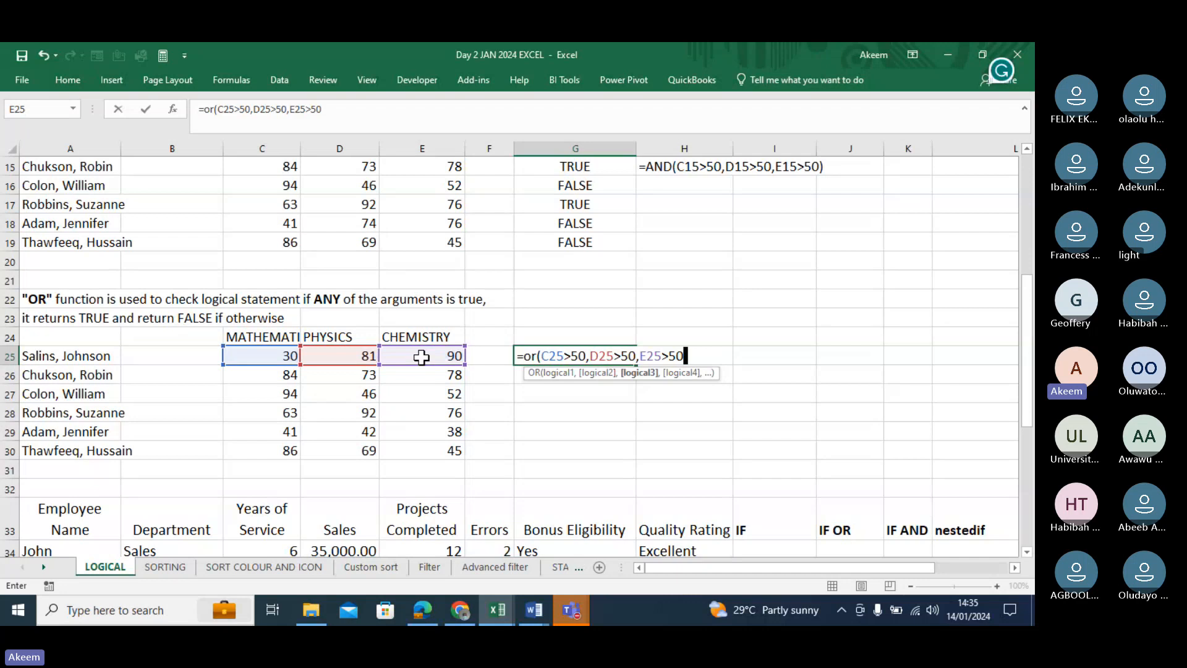
type(")")
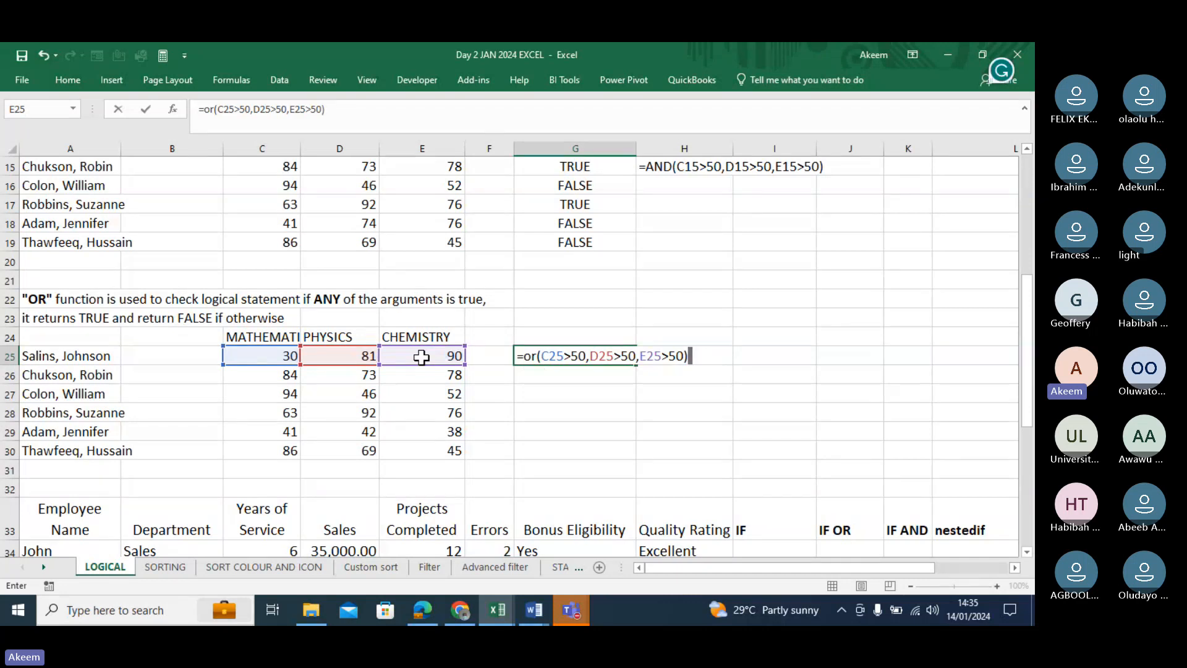
key("Return")
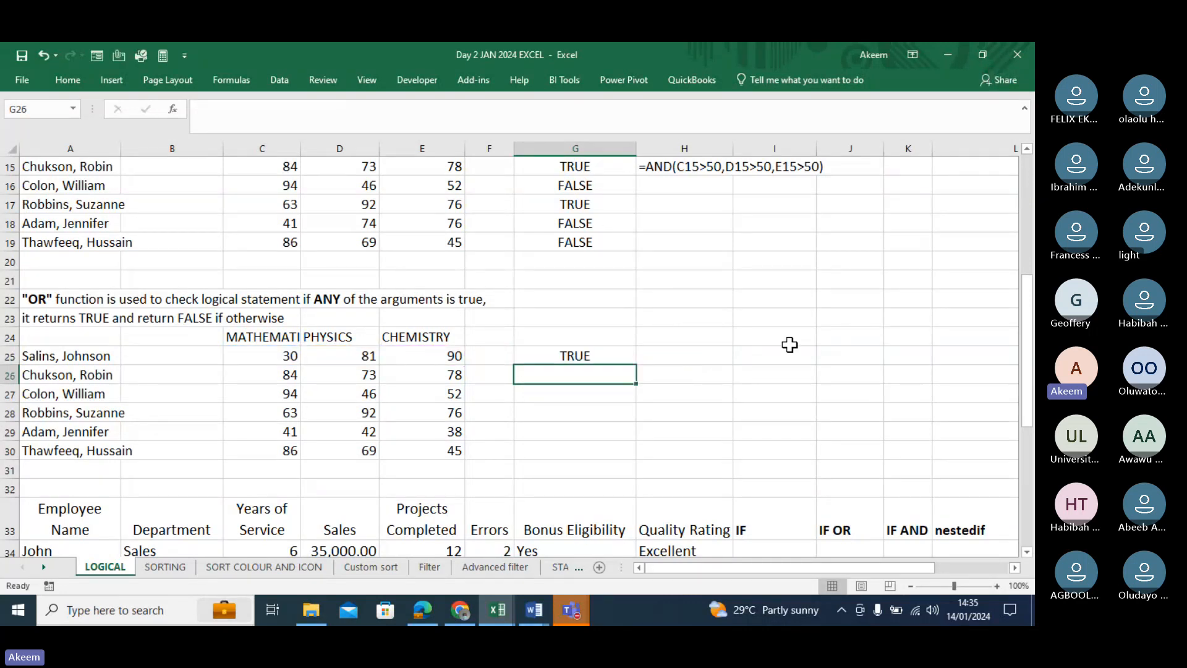
left_click(581, 355)
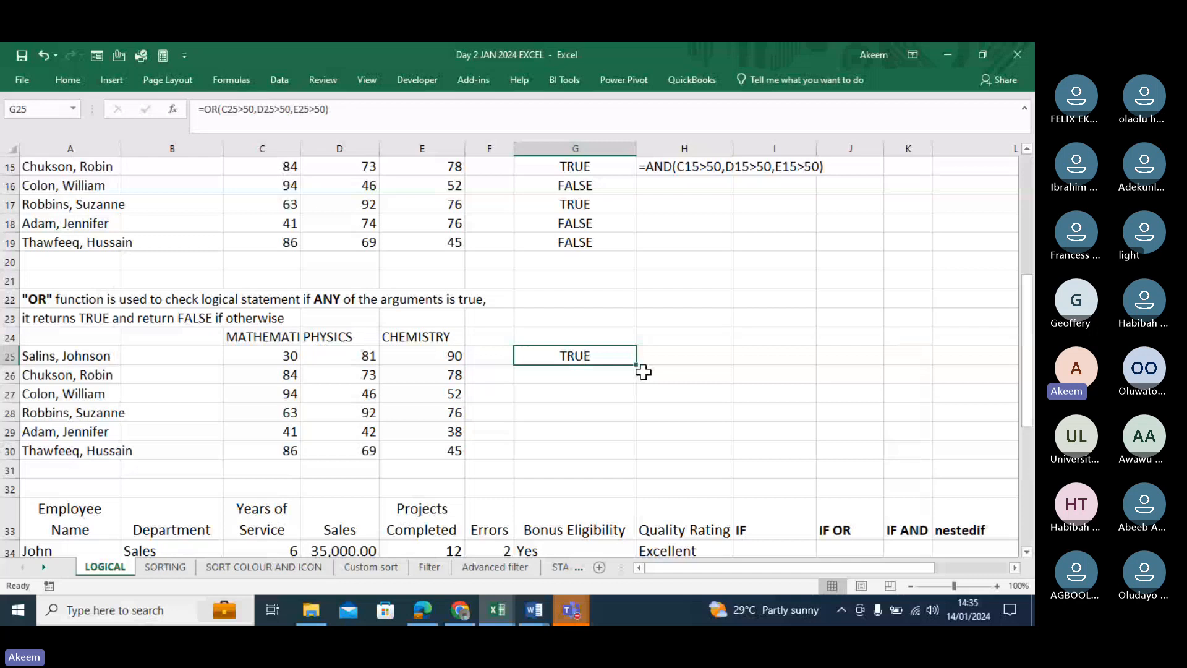
left_click_drag(643, 372, 637, 451)
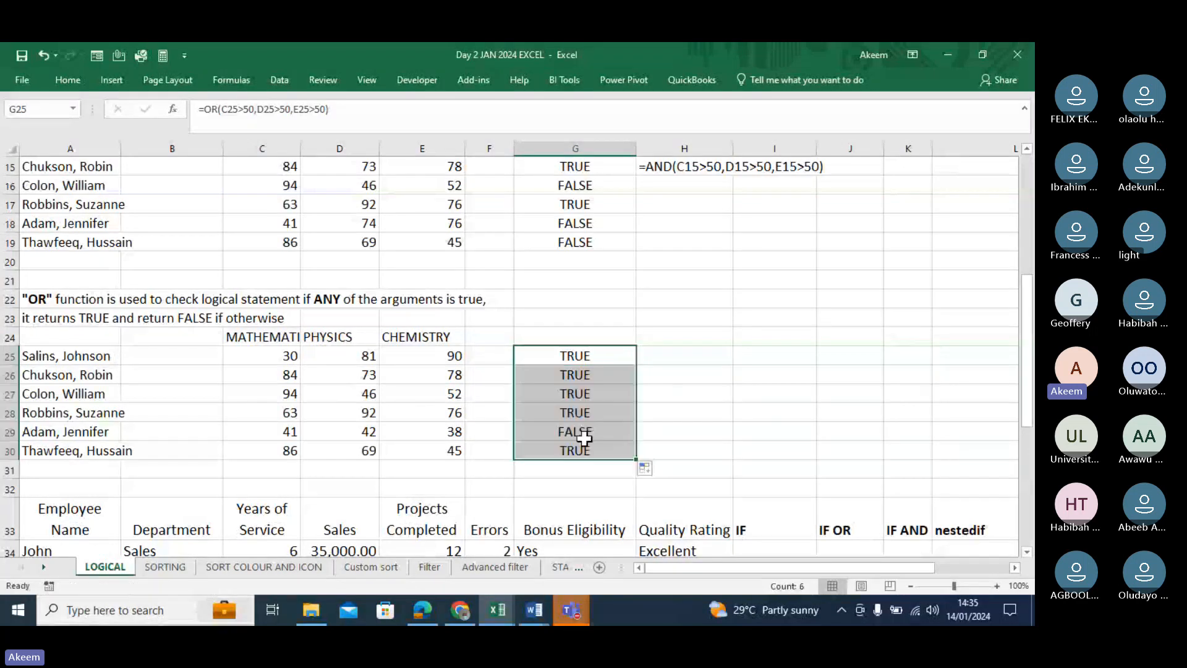
Compare the OR results in column G with the students' scores, especially those in rows 29 and 25.
left_click(575, 431)
left_click_drag(270, 431, 450, 429)
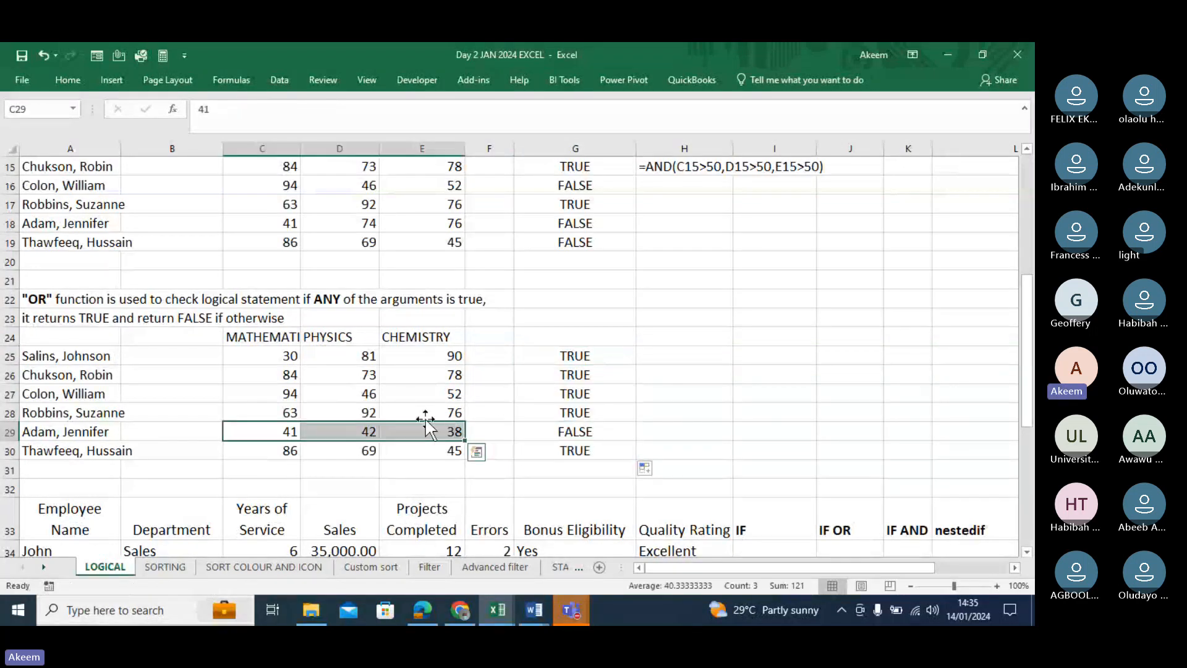
left_click(358, 378)
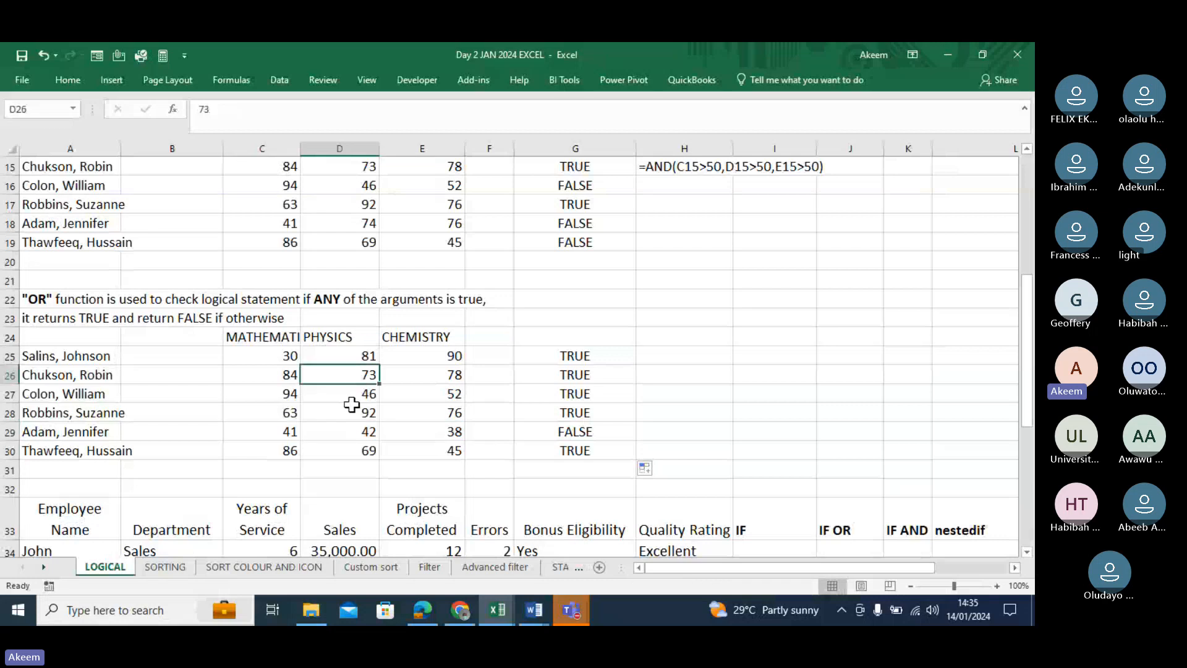
left_click(286, 451)
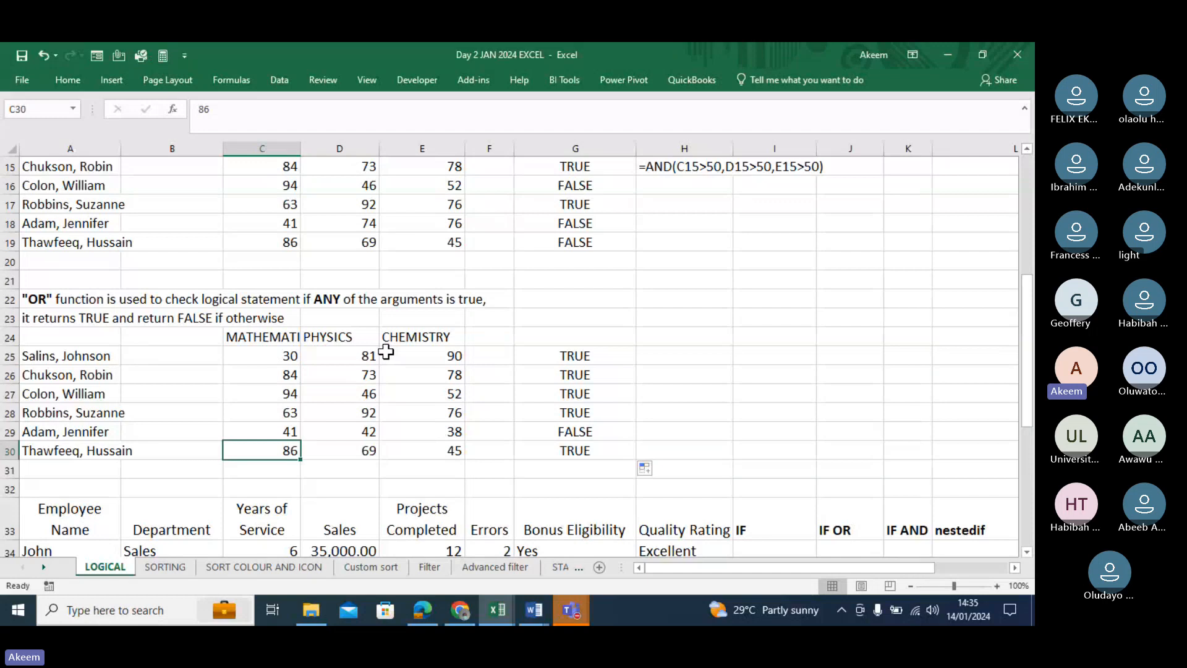
left_click(284, 353)
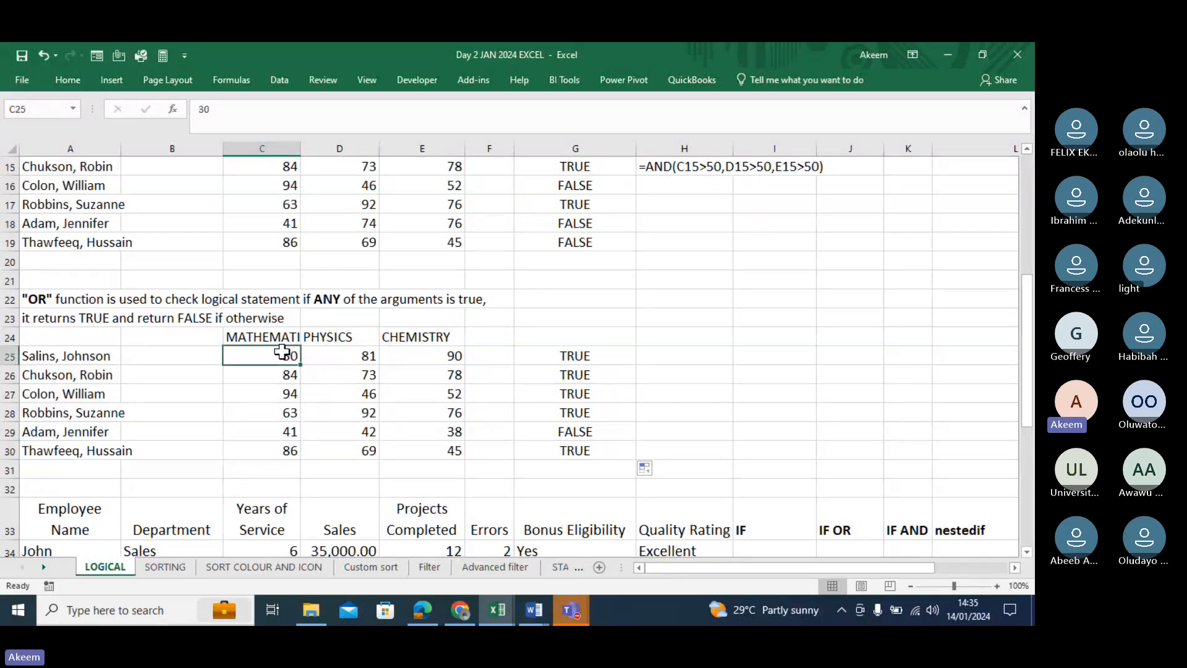
left_click_drag(366, 355, 458, 356)
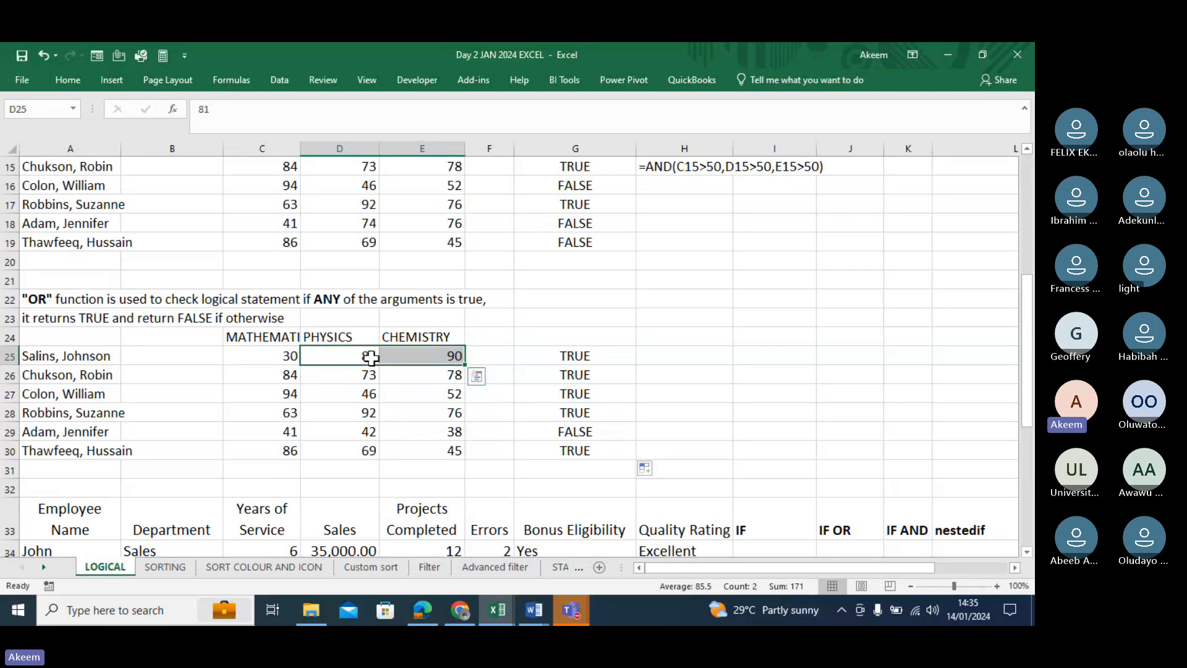
left_click(573, 357)
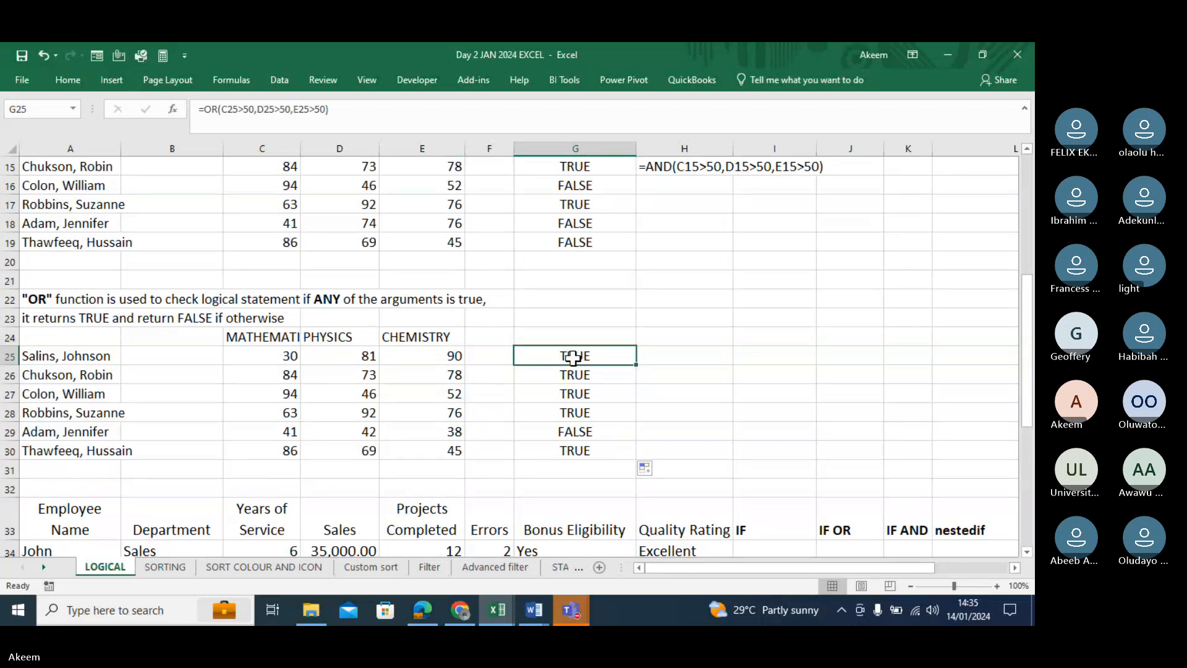
Examine the employee table in rows 33 to 43, including its bonus eligibility, quality rating and empty IF, IF OR, IF AND and nestedif columns.
key("Down")
key("Down")
key("Down")
key("Down")
key("Down")
key("Down")
key("Down")
key("Down")
key("Down")
key("Down")
key("Down")
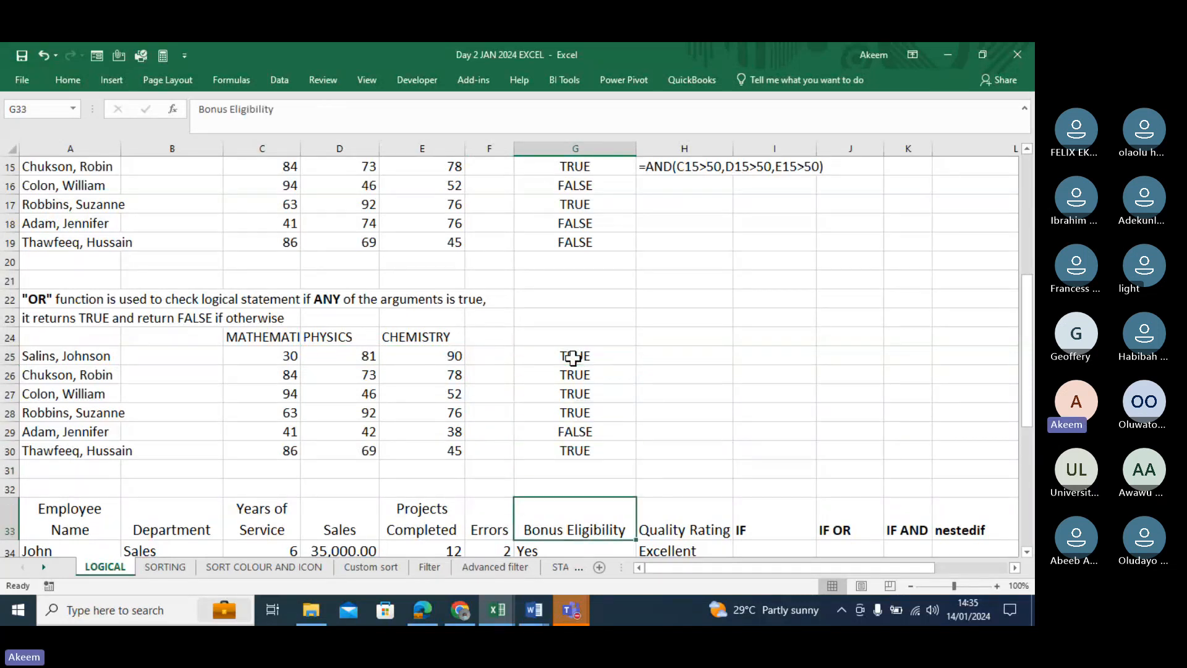
key("Down")
key("Down")
key("Down")
key("Down")
key("Down")
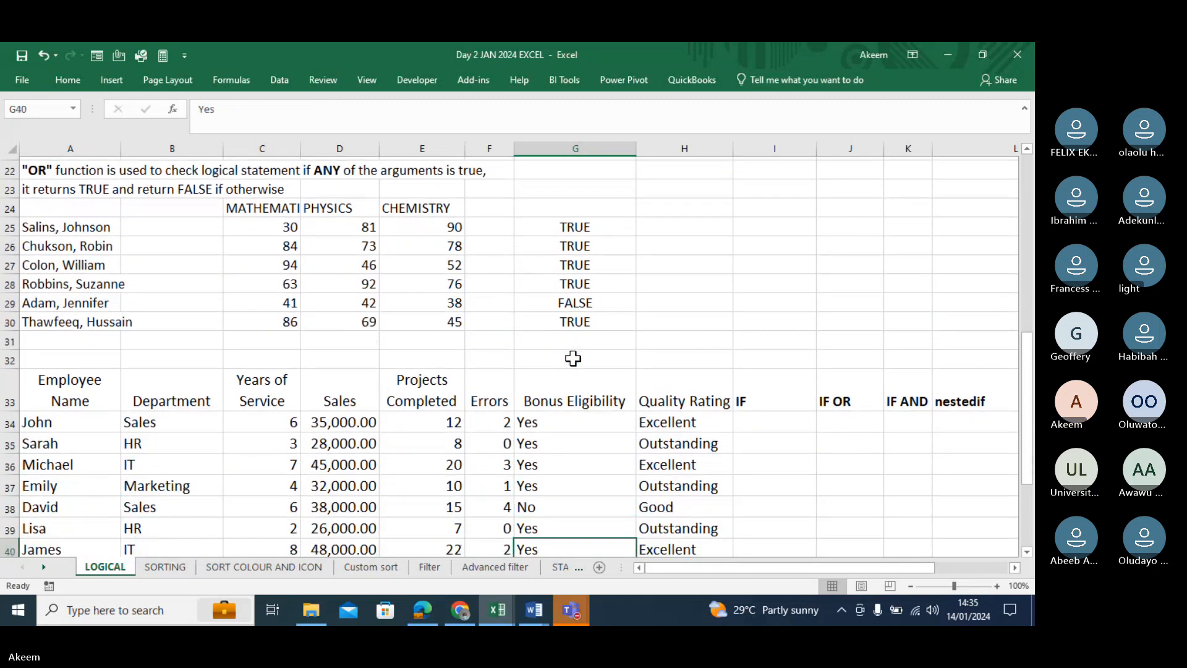
key("Down")
key("Down")
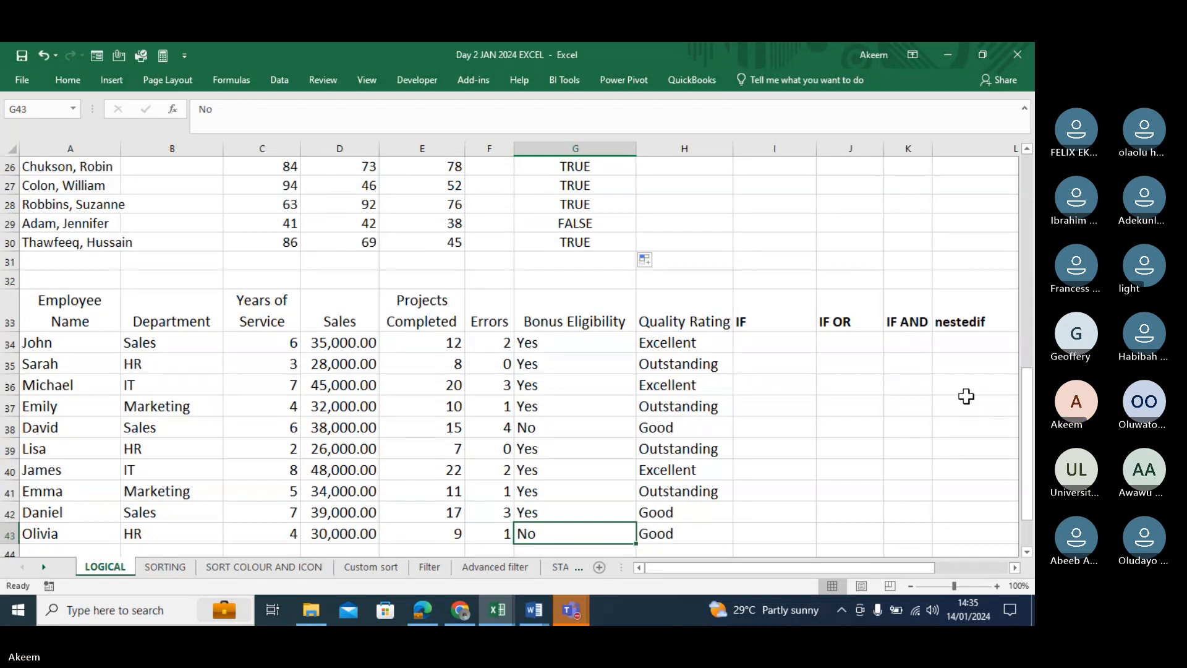
key("Down")
key("Up")
key("Up")
key("Up")
key("Up")
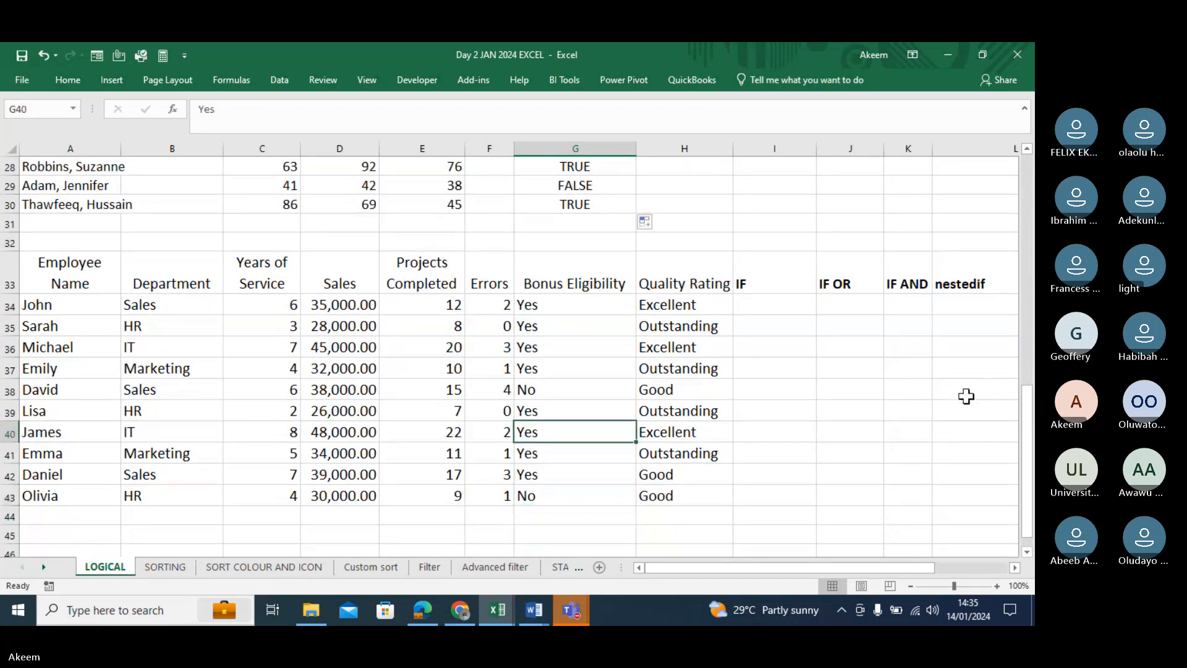
key("Up")
key("Up")
key("Up")
key("Up")
key("Up")
key("Up")
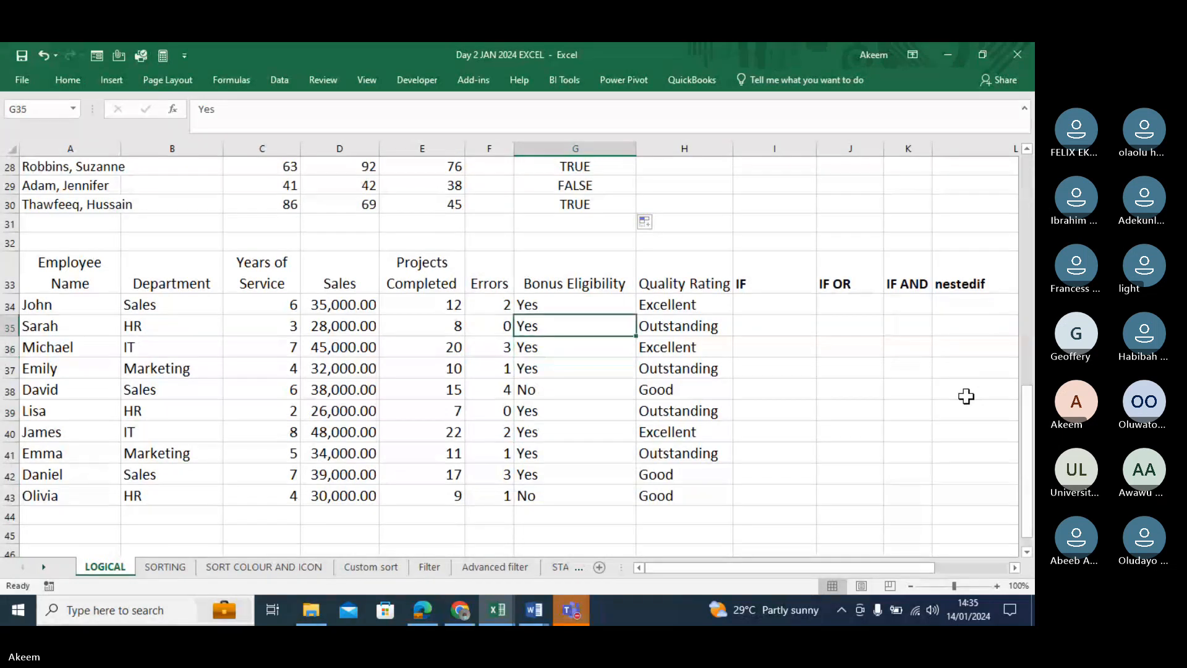
key("Right")
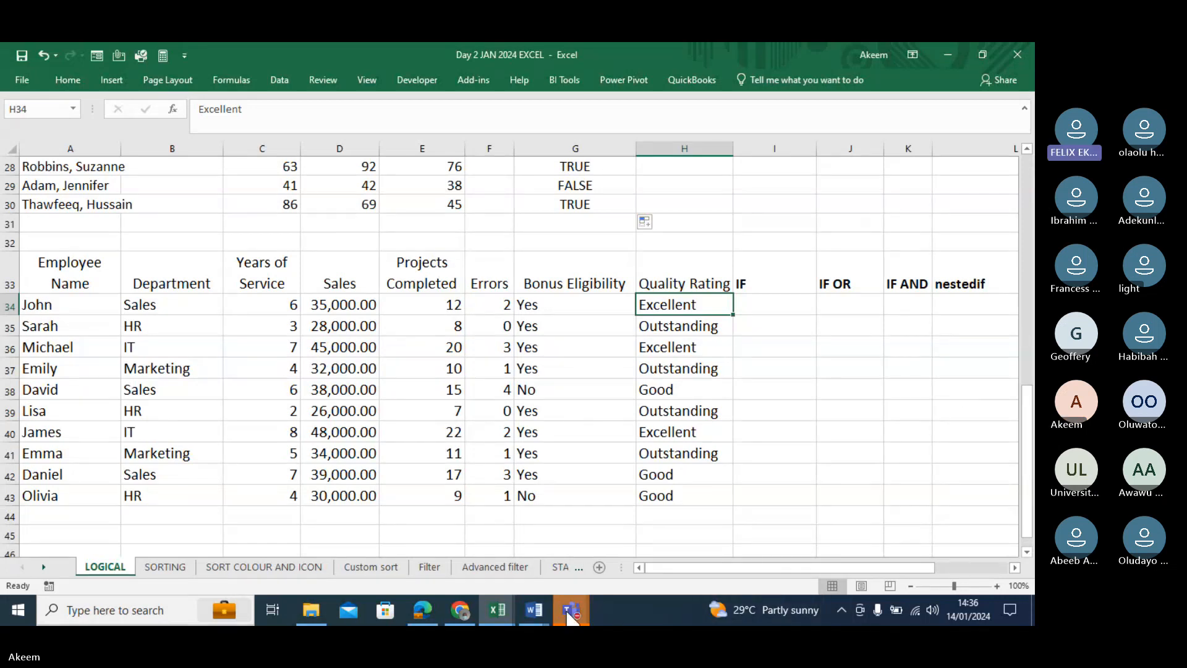
Switch to the Teams meeting window to check the chat, and return to the Day 2 JAN 2024 EXCEL workbook.
mouse_move(570, 615)
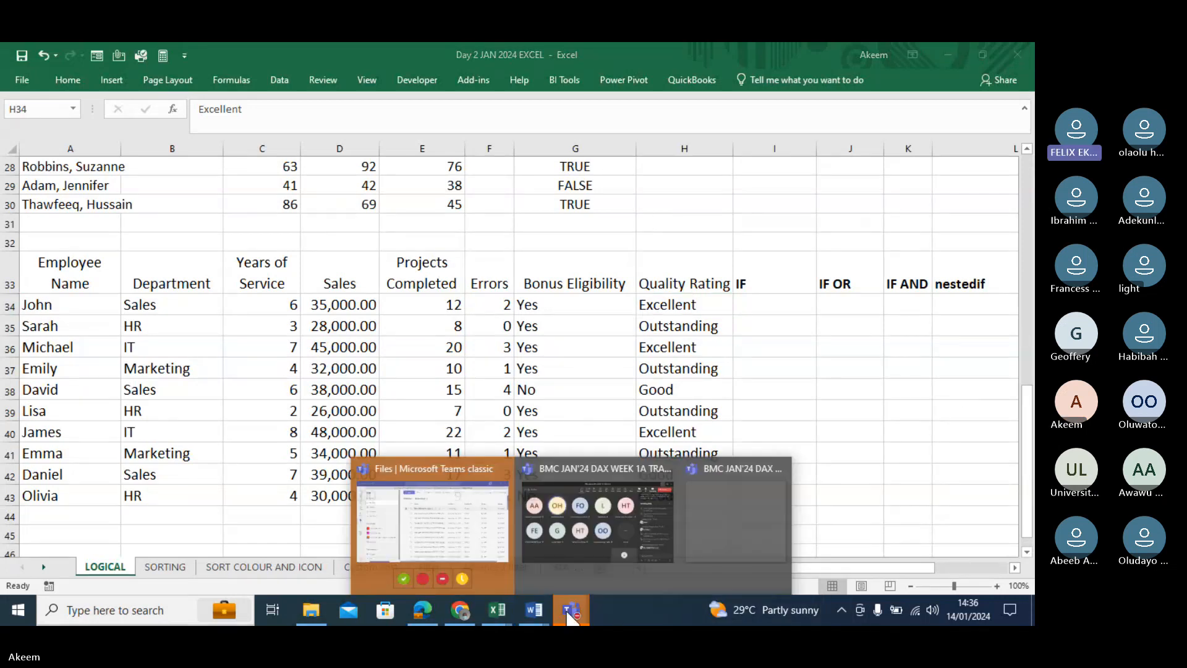
left_click(583, 539)
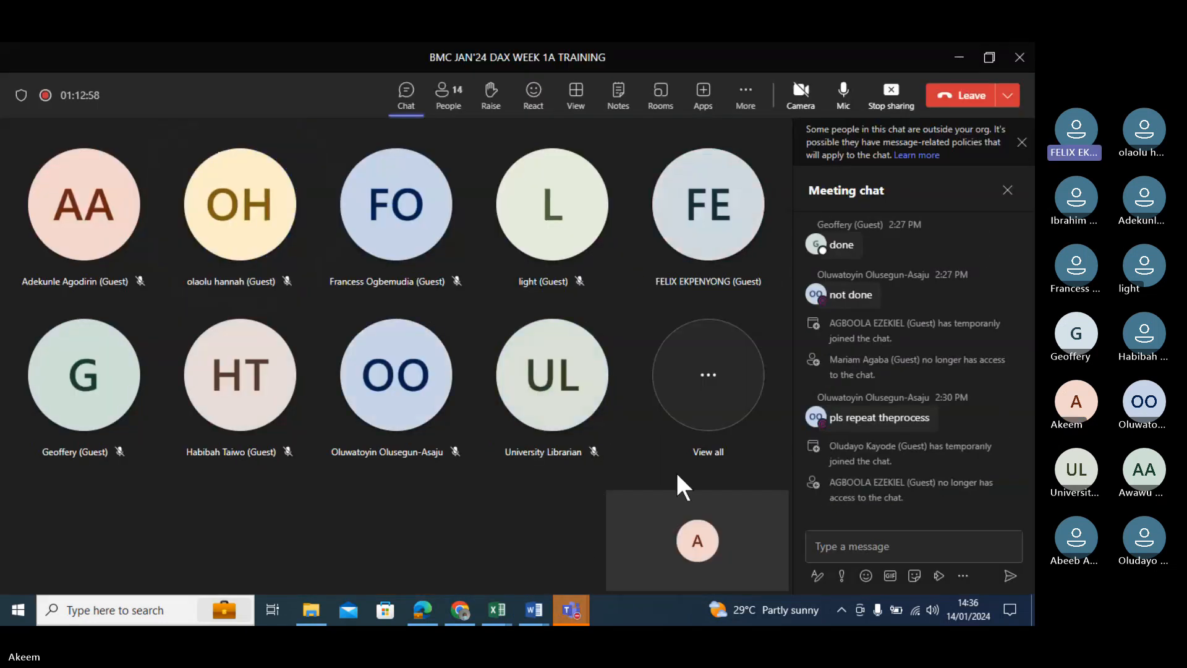
left_click(498, 617)
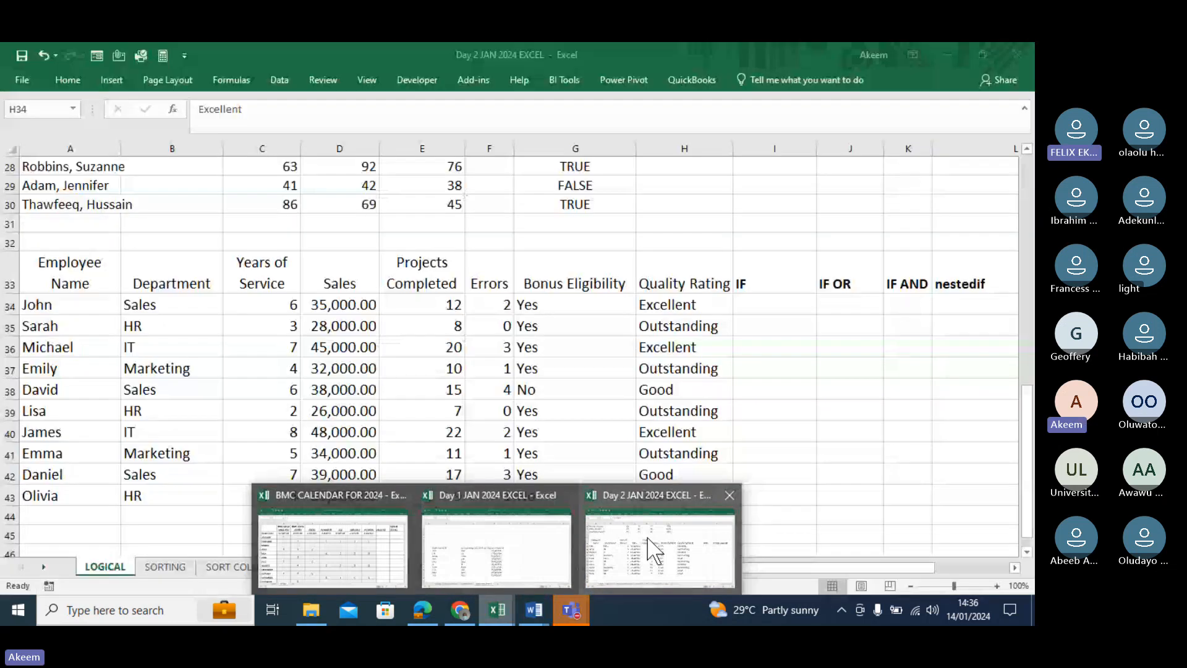
left_click(649, 549)
left_click(570, 454)
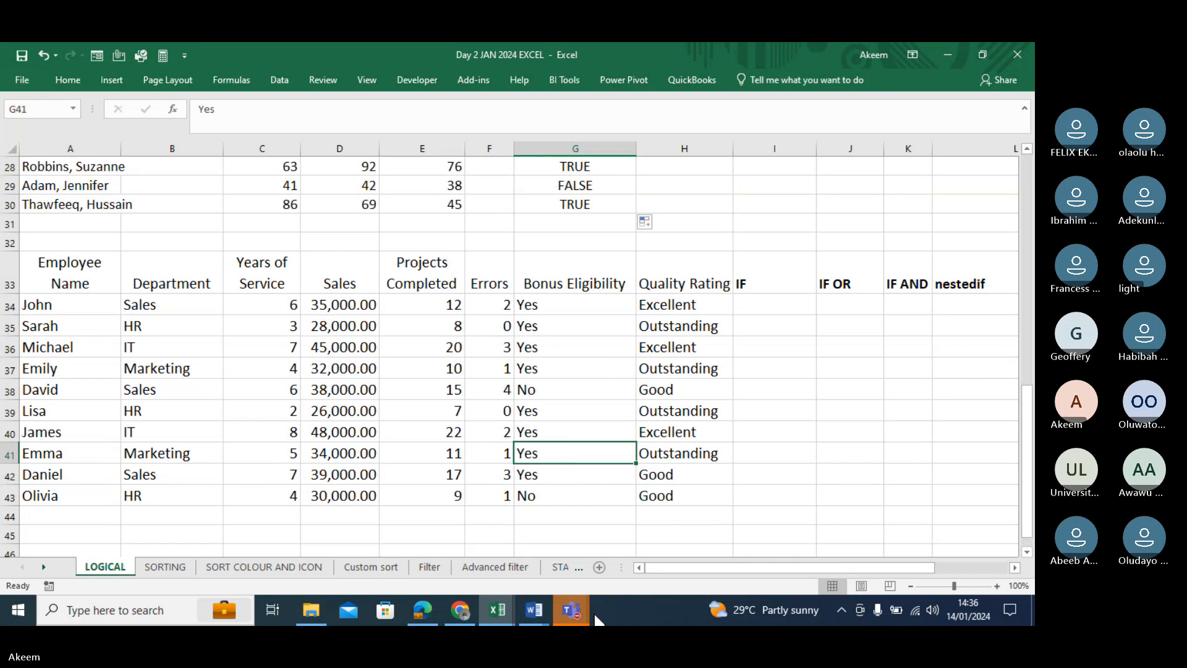
Switch to the Teams meeting, dismiss the notice about people outside the organisation, and minimize the meeting window to return to the workbook.
mouse_move(578, 616)
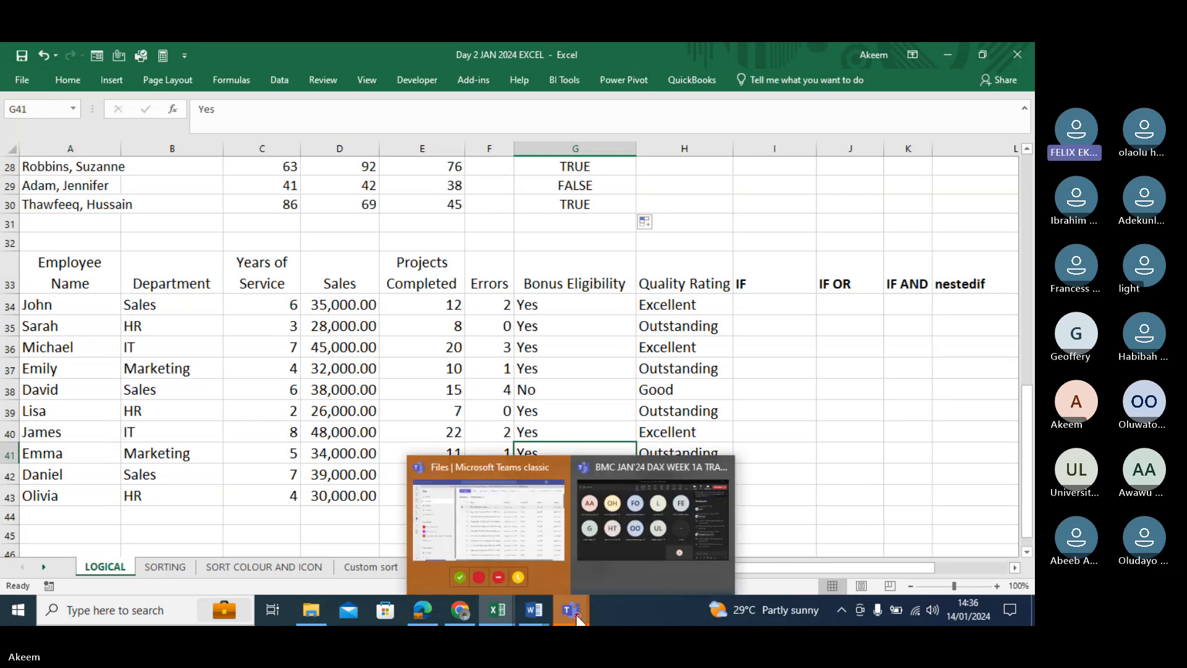
left_click(642, 560)
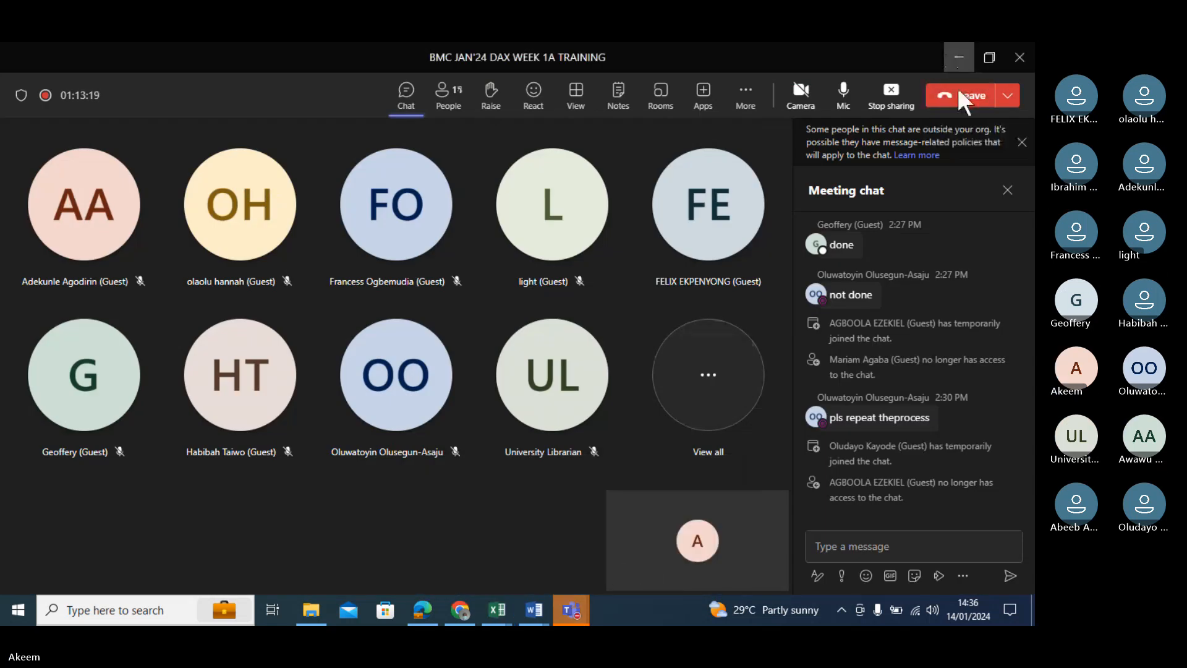
left_click(1021, 146)
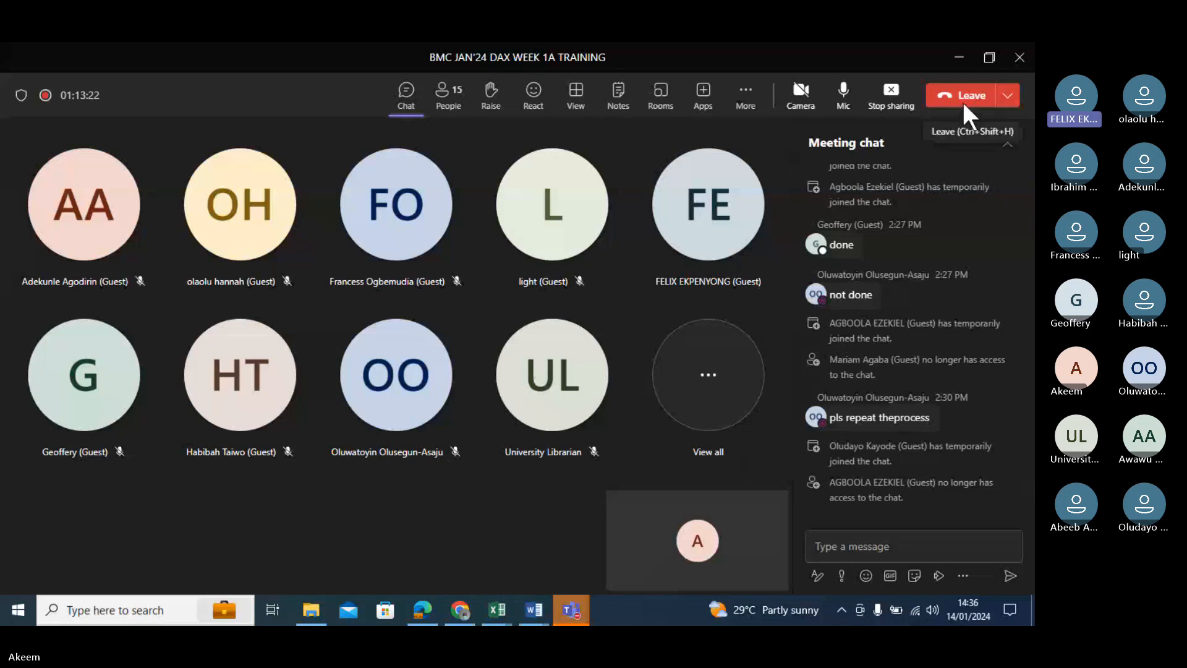
left_click(960, 59)
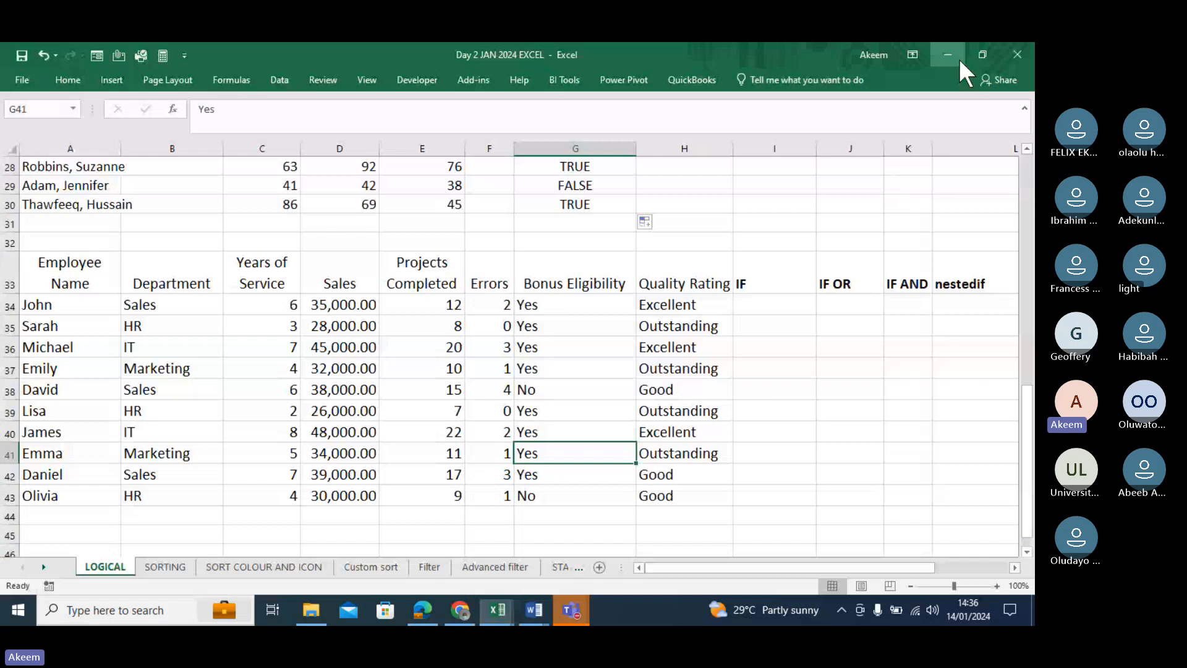
left_click(569, 205)
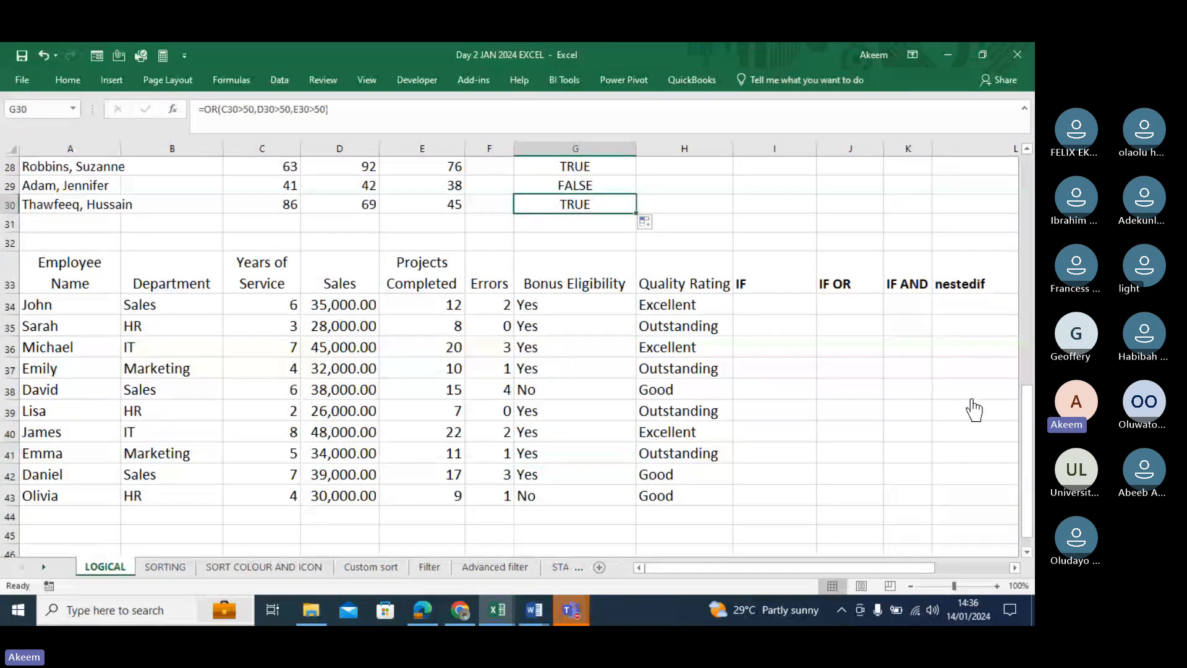
left_click(730, 298)
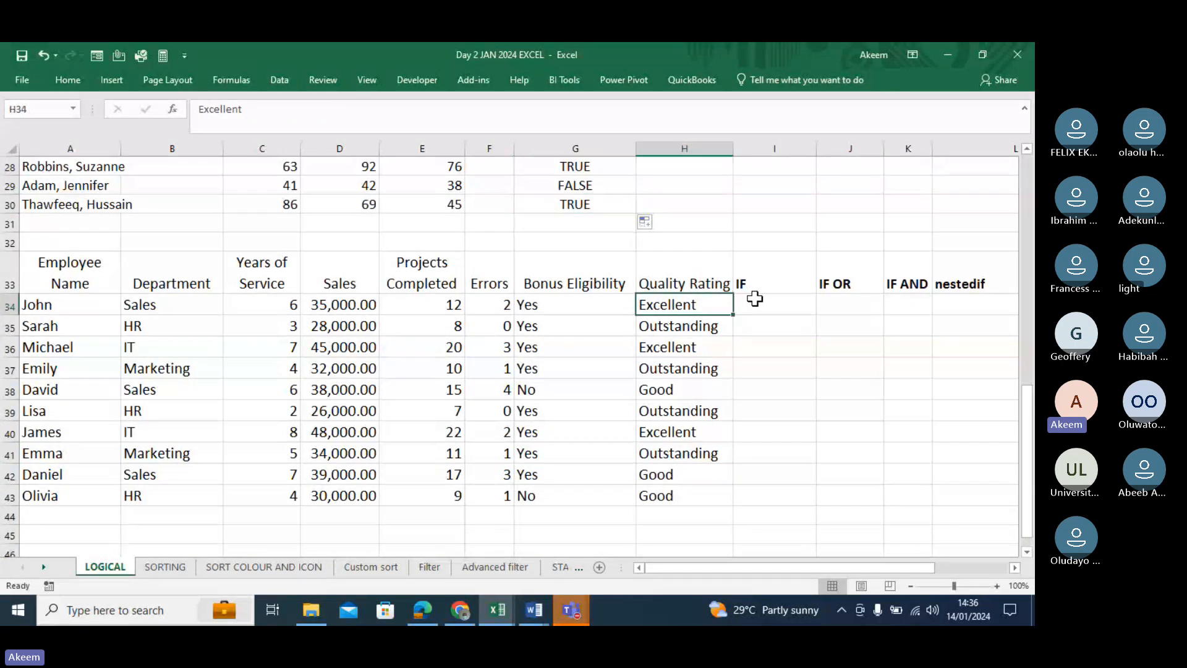
left_click(755, 298)
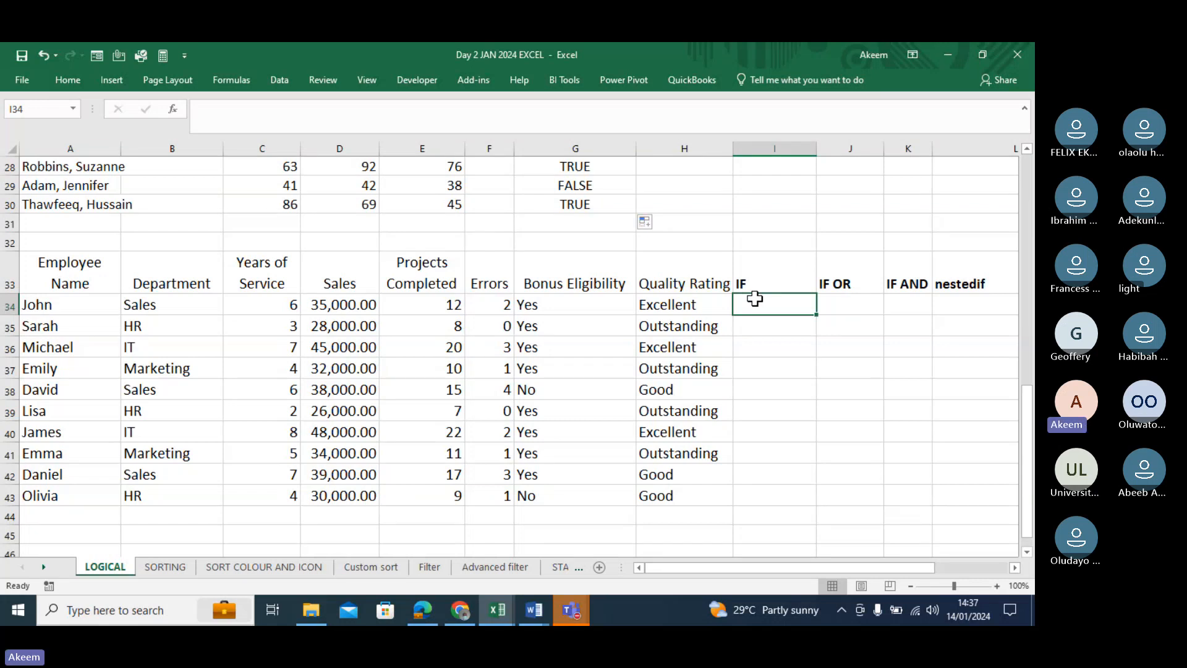
key("Down")
key("Down")
key("Down")
key("Down")
key("Down")
key("Down")
key("Down")
key("Down")
key("Down")
key("Down")
key("Down")
key("Down")
key("Down")
key("Down")
key("Down")
key("Down")
key("Down")
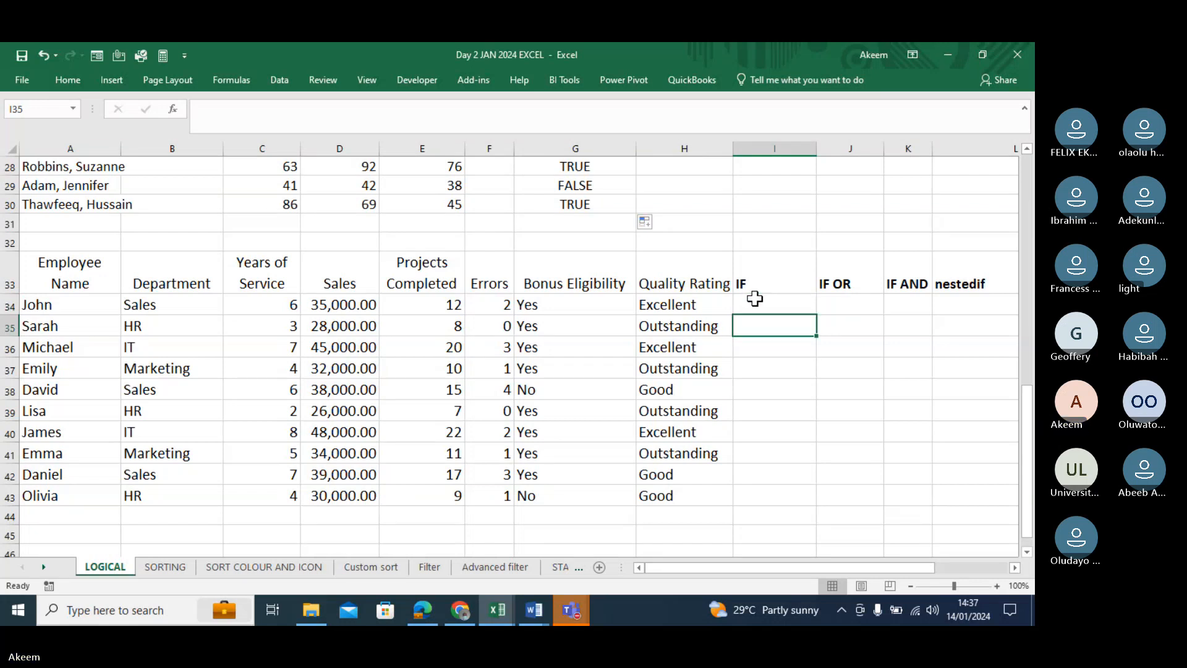
key("Up")
key("Up")
key("Up")
key("Up")
key("Up")
key("Up")
key("Up")
key("Up")
key("Up")
key("Up")
key("Up")
key("Up")
key("Up")
key("Up")
key("Up")
key("Up")
key("Up")
key("Up")
key("Up")
key("Up")
key("Up")
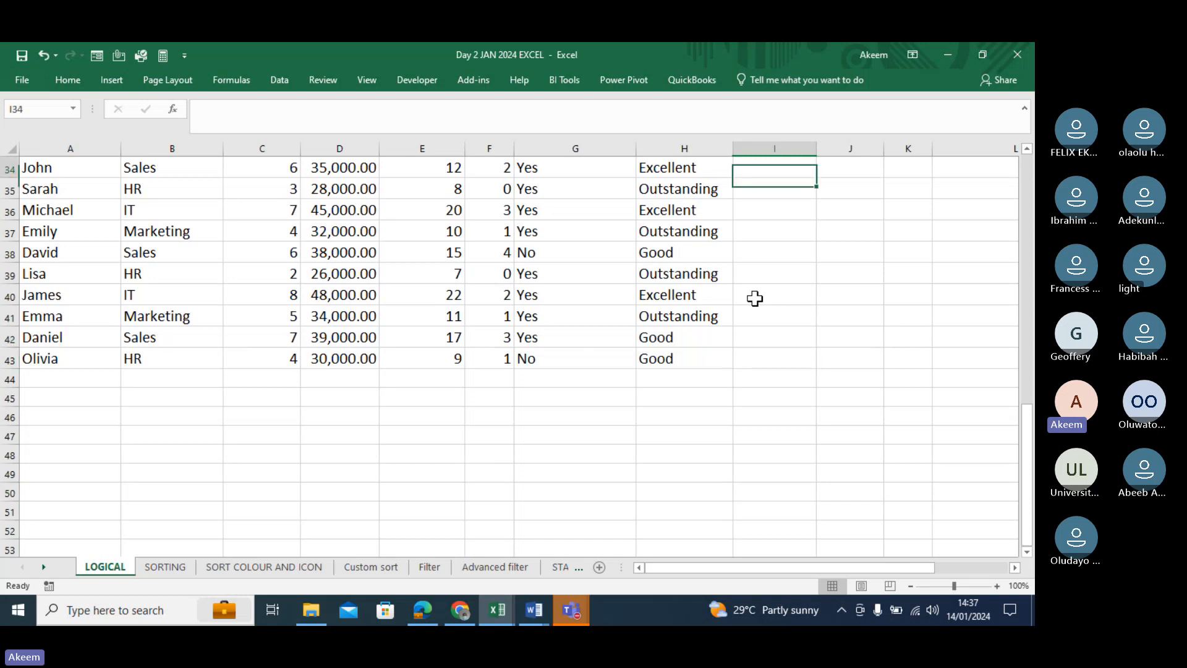
key("Left")
key("Left")
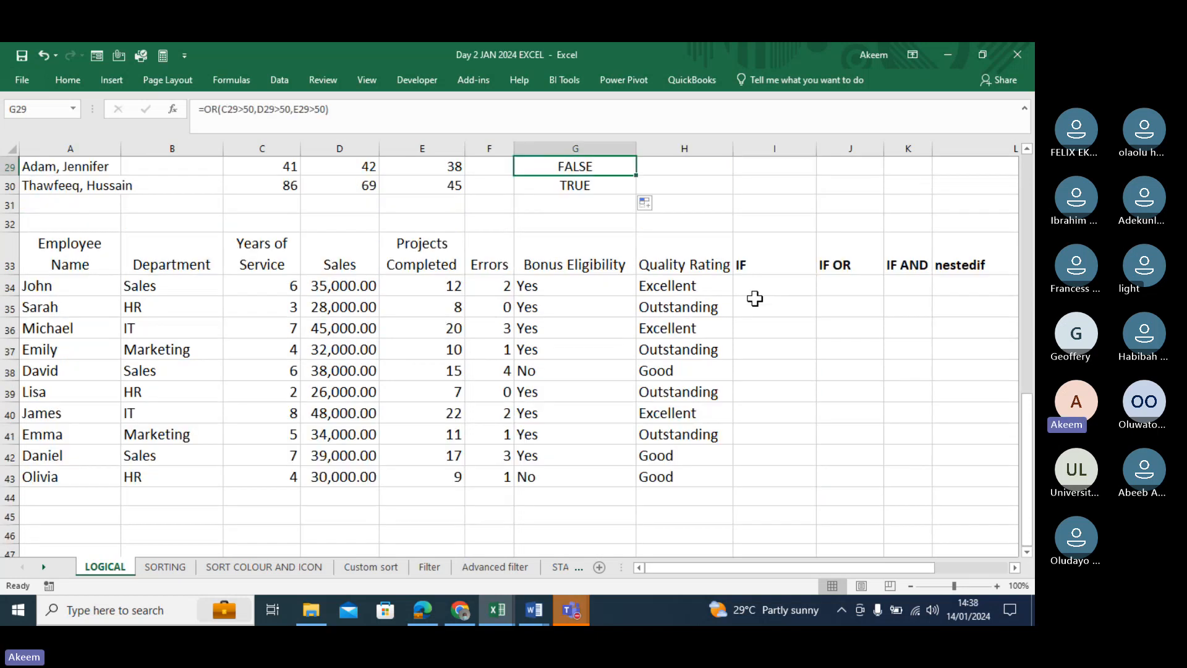
key("Home")
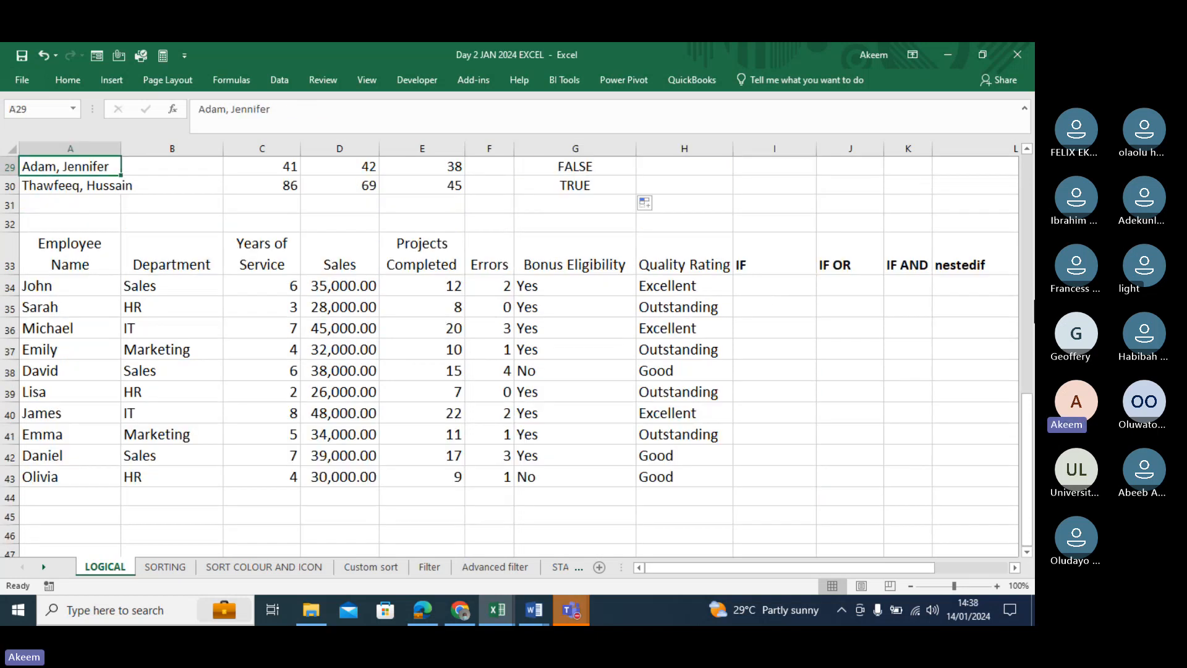
Enter the sales condition >=30000 as a note in cell I32, above the IF column's header.
left_click(348, 283)
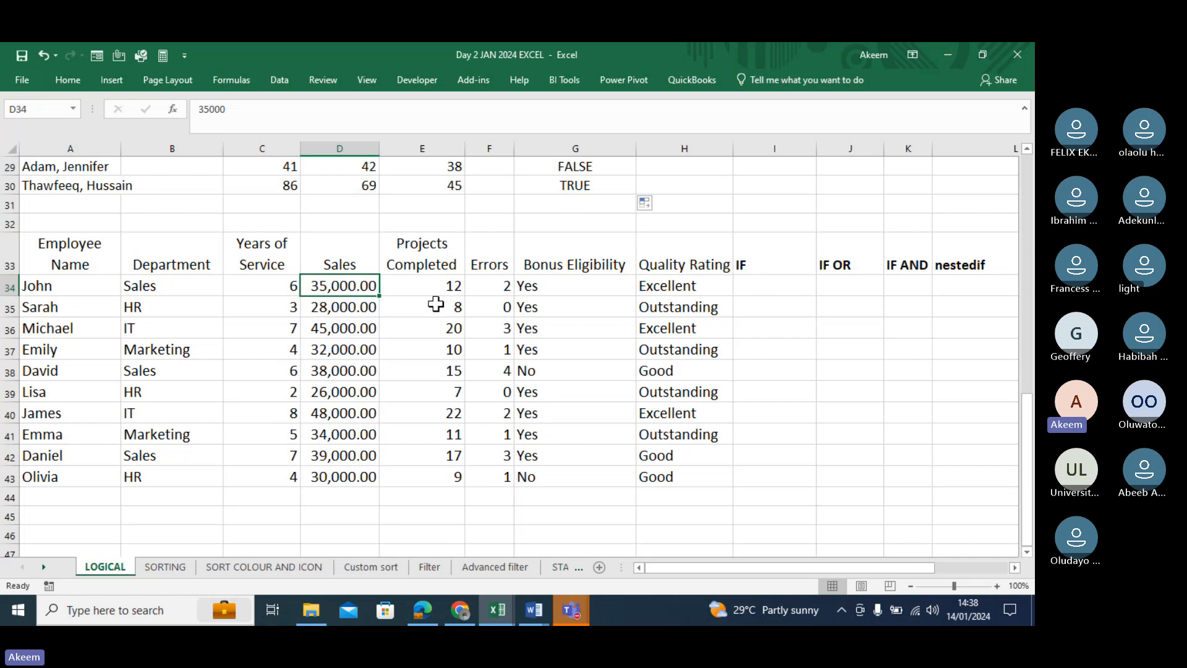
left_click(772, 284)
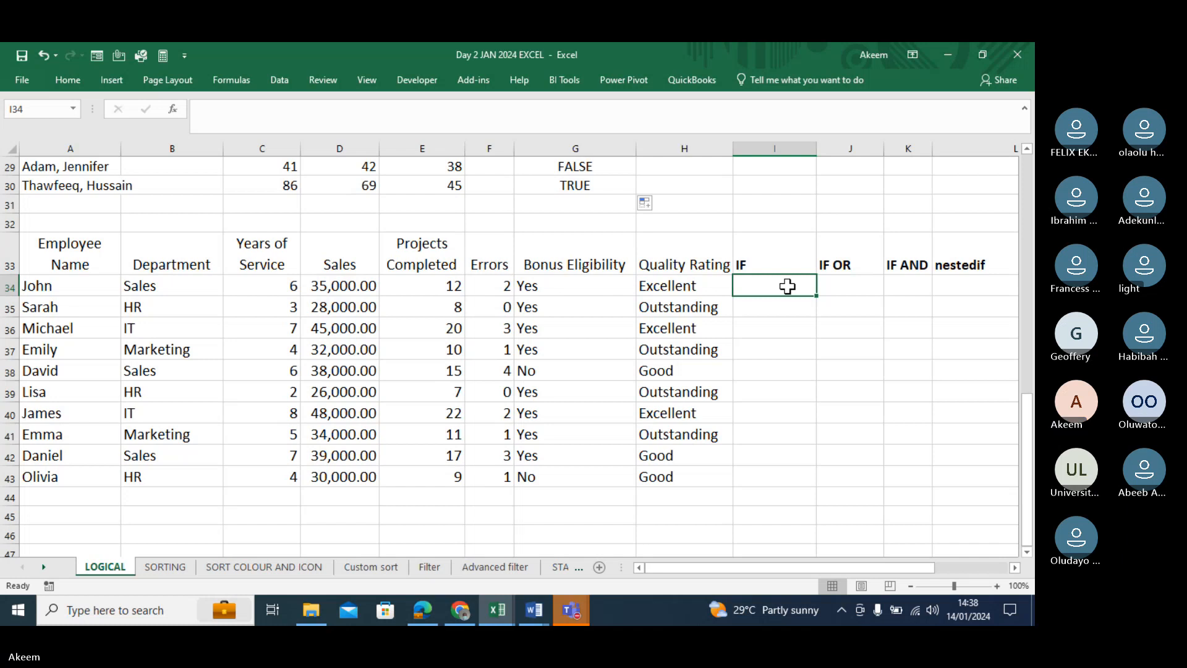
left_click(762, 222)
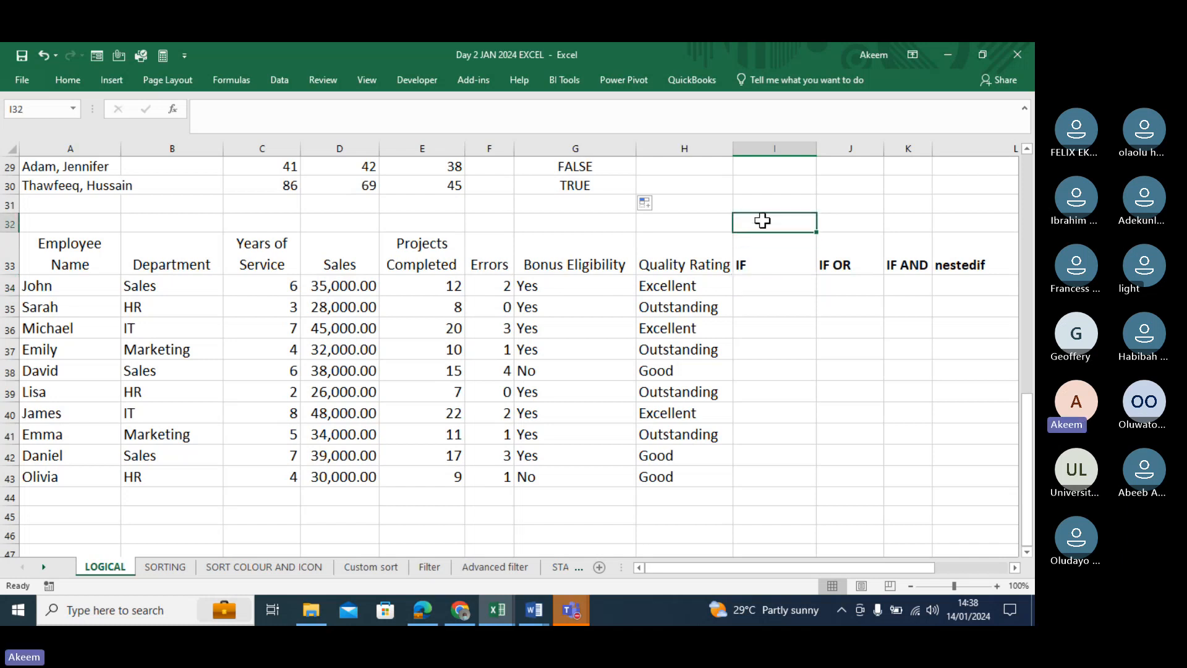
type(">30000")
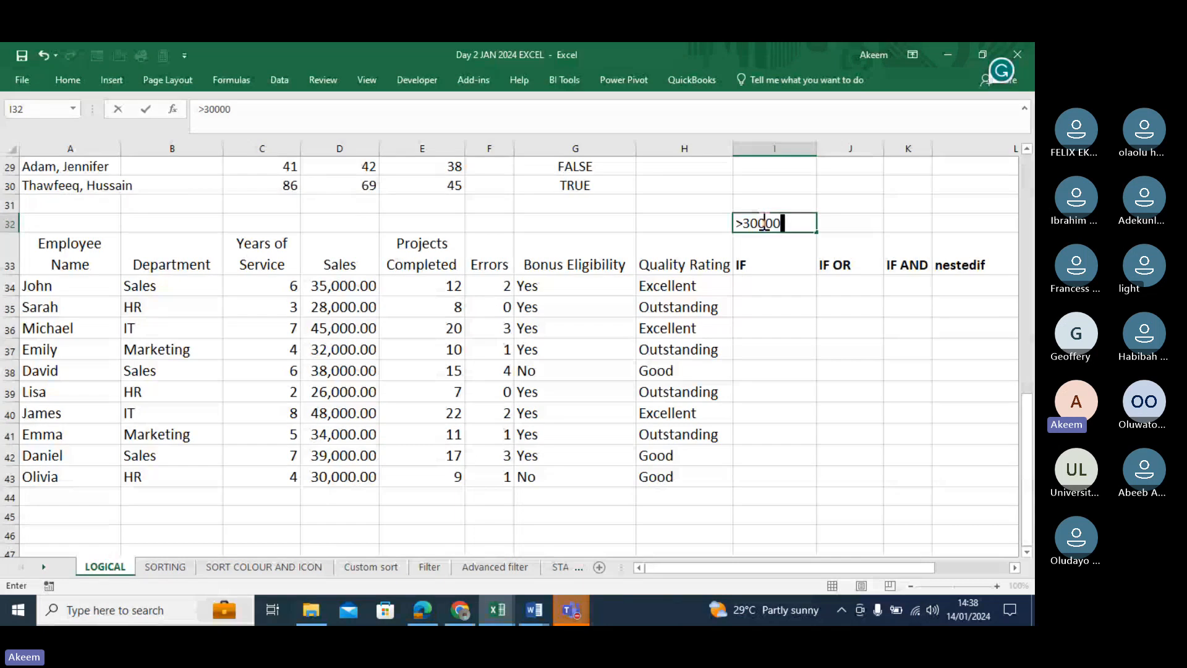
key("Return")
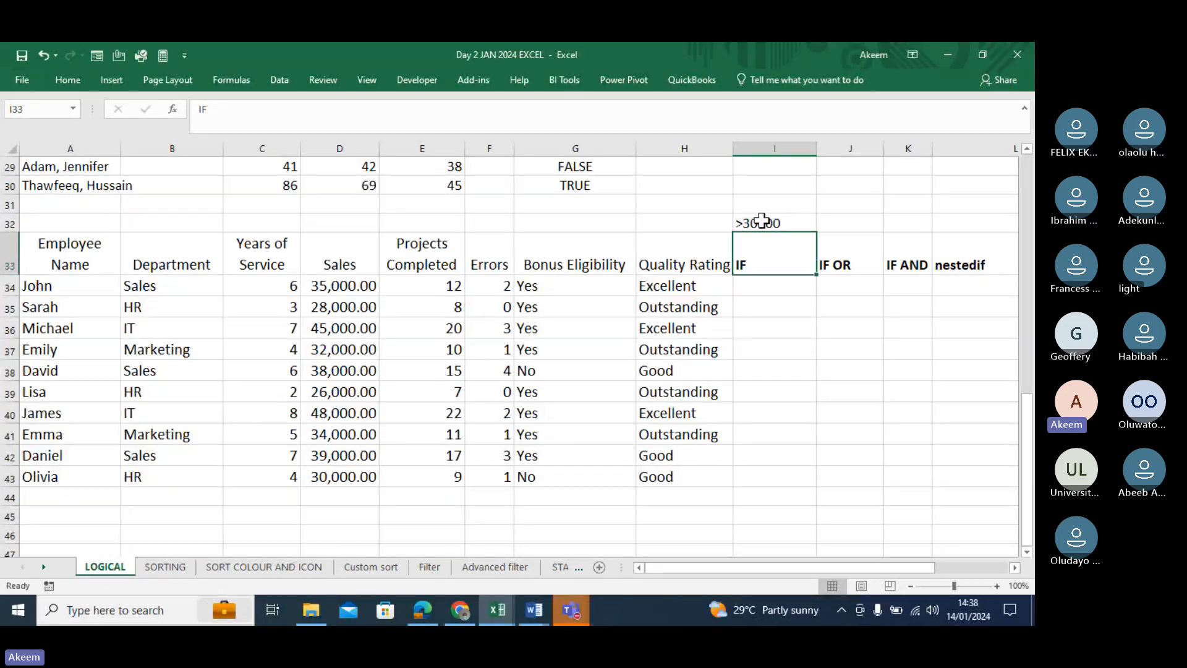
left_click(763, 221)
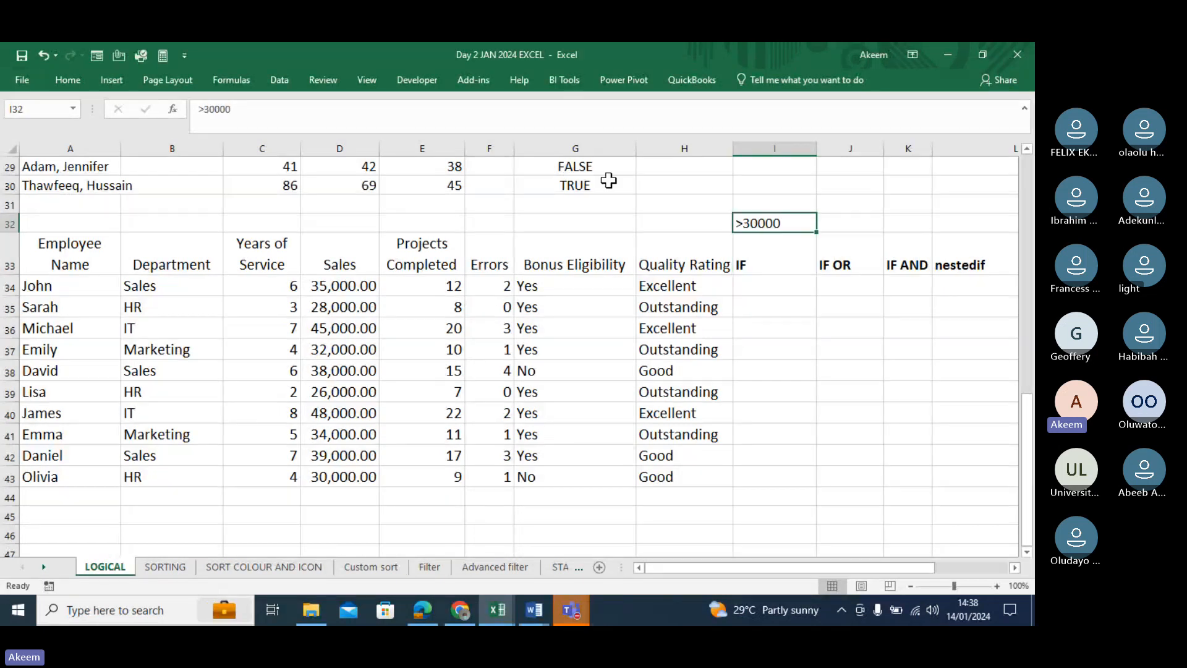
left_click(202, 109)
type("=")
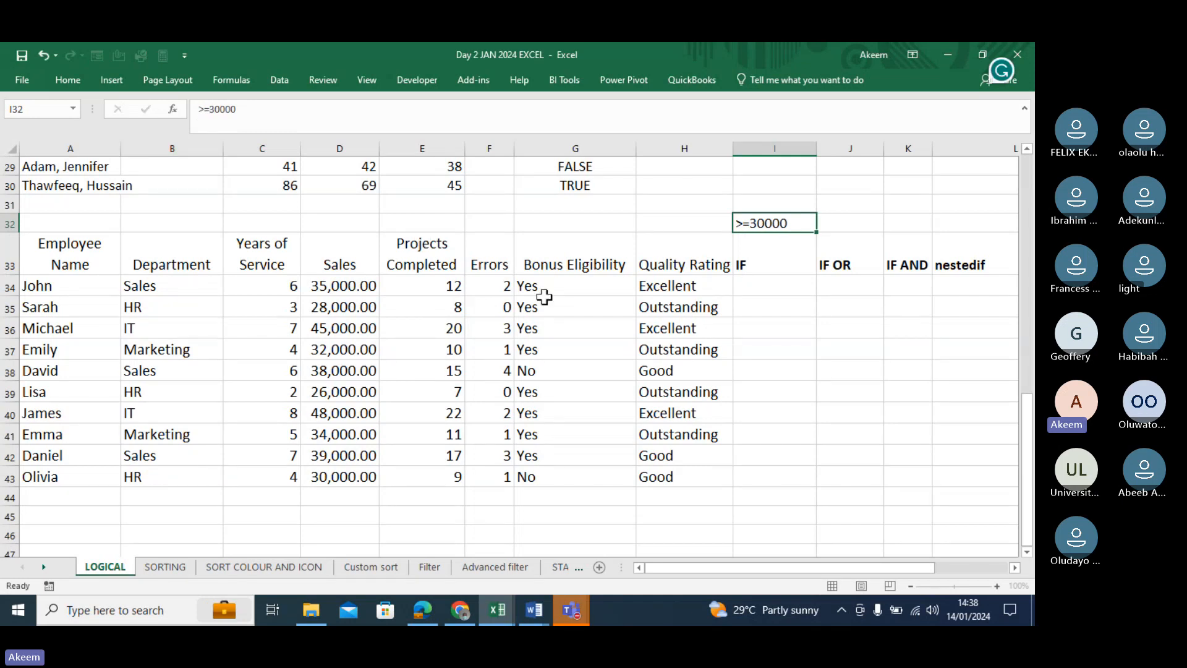
key("Return")
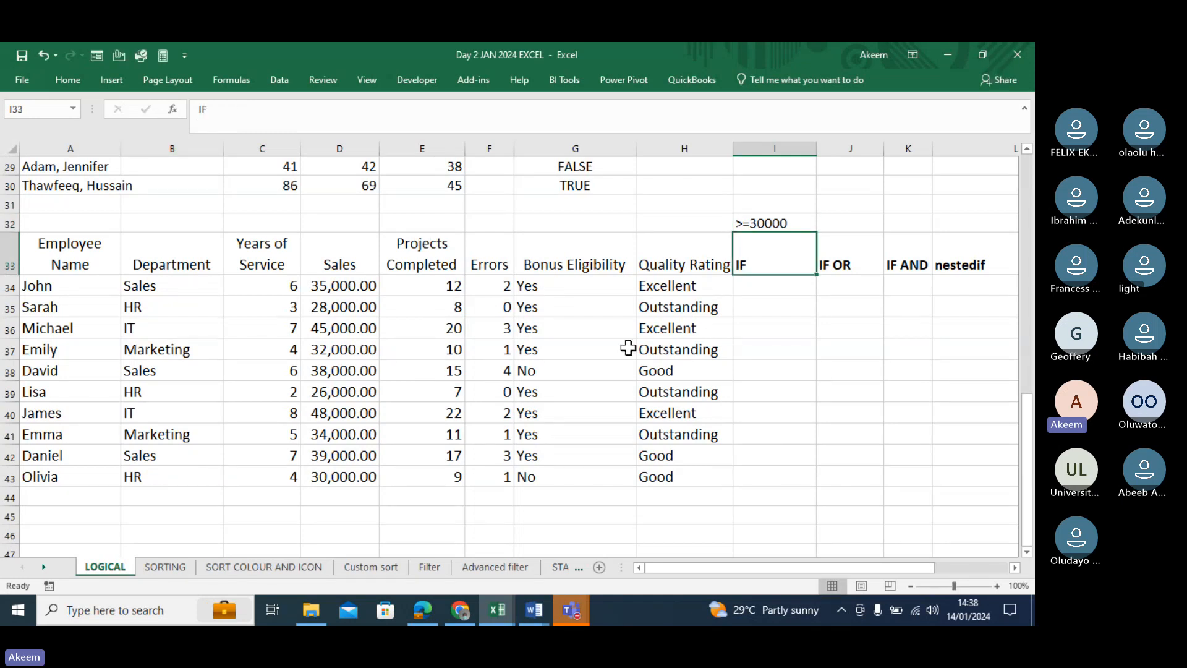
Start an IF formula in I34 with the logical test D34>=30000, and move the function hint clear of the formula.
left_click(771, 286)
type("=if")
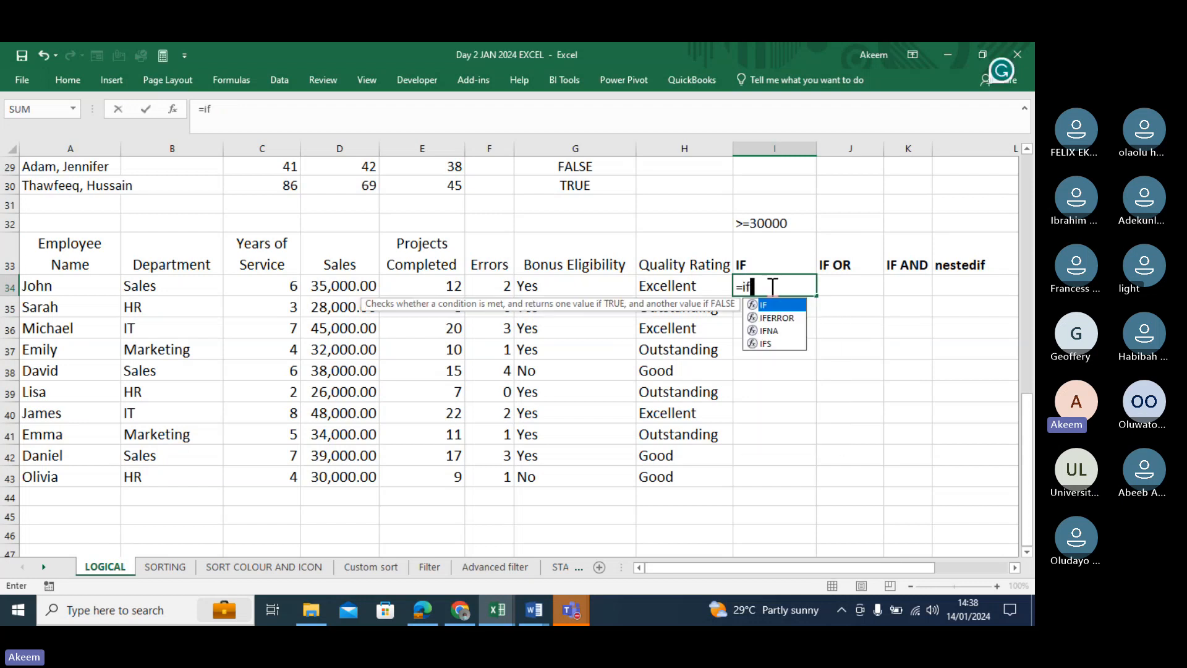
key("Tab")
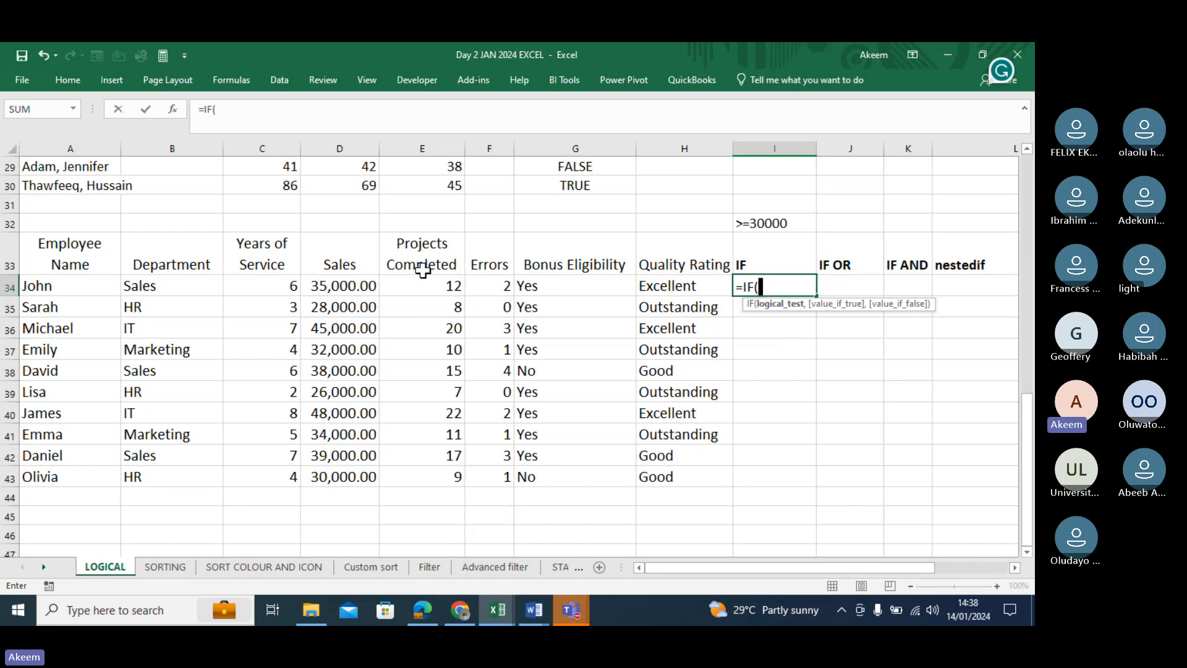
left_click(334, 284)
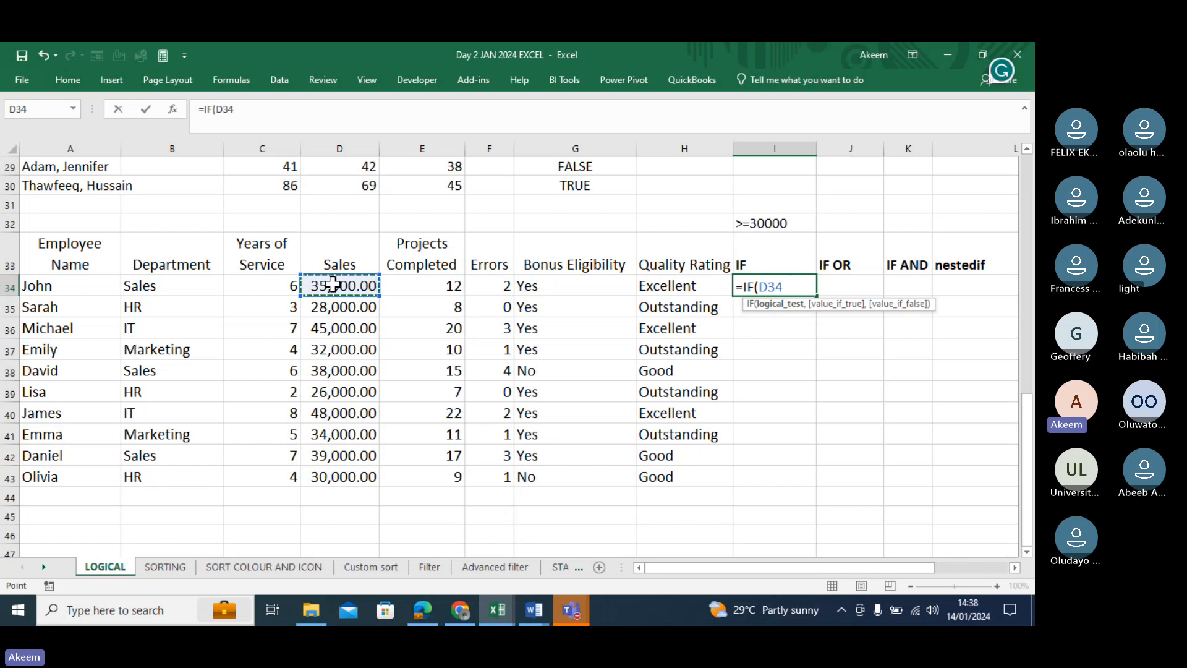
type(">=30")
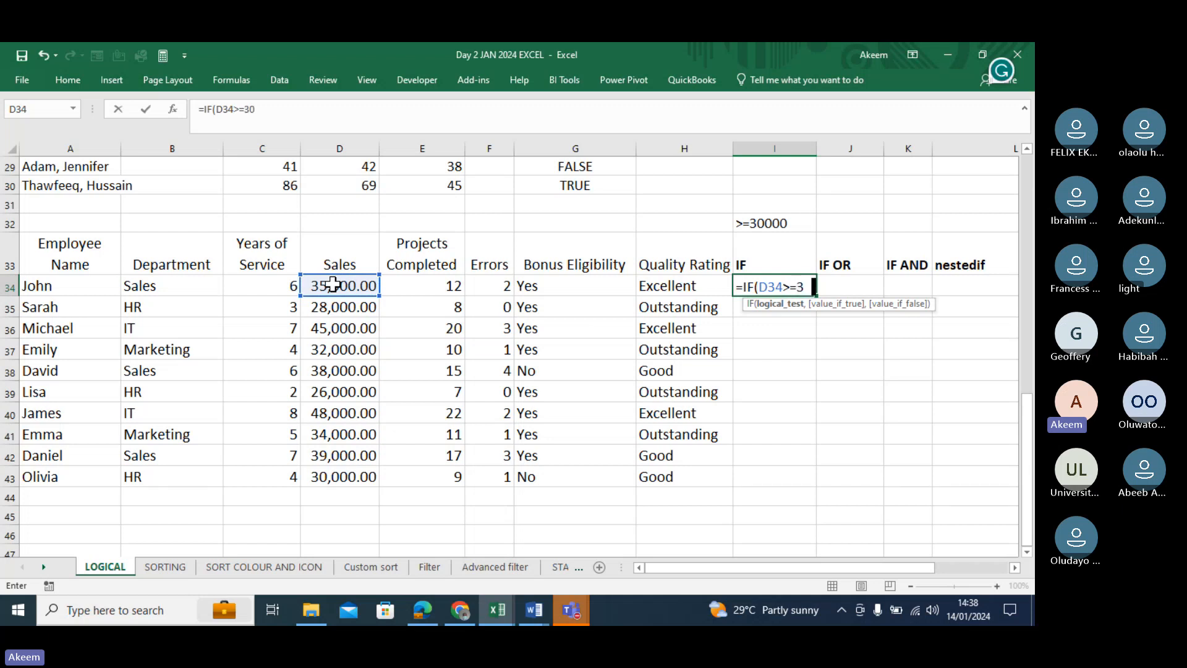
type("000,")
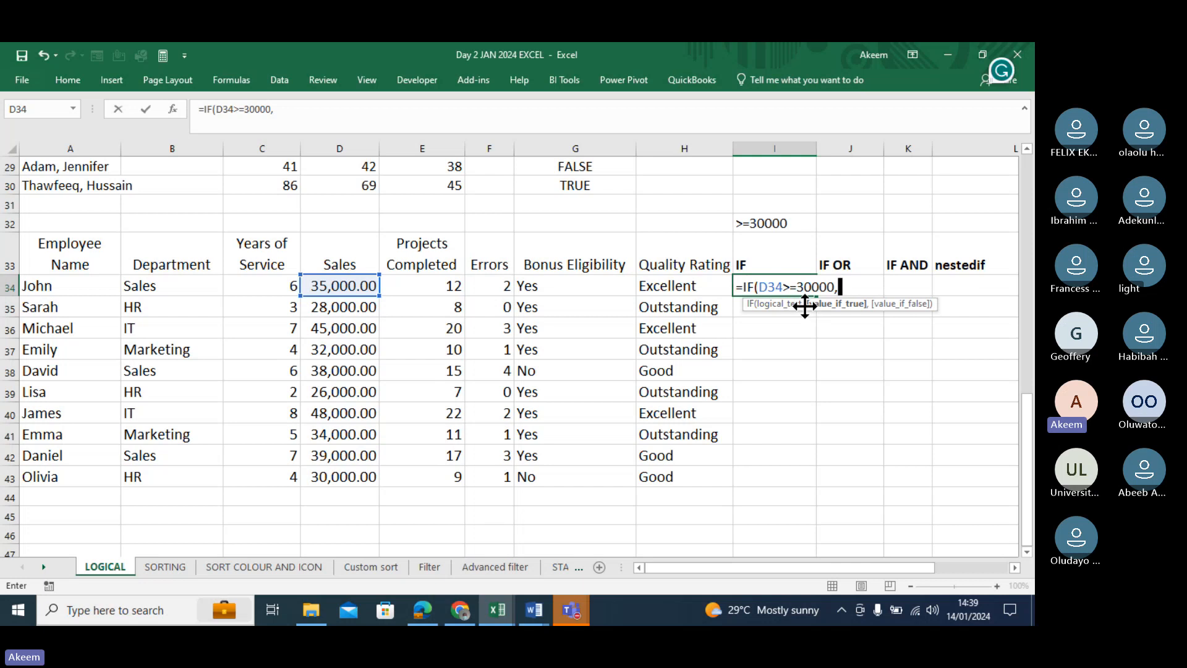
left_click_drag(804, 306, 807, 331)
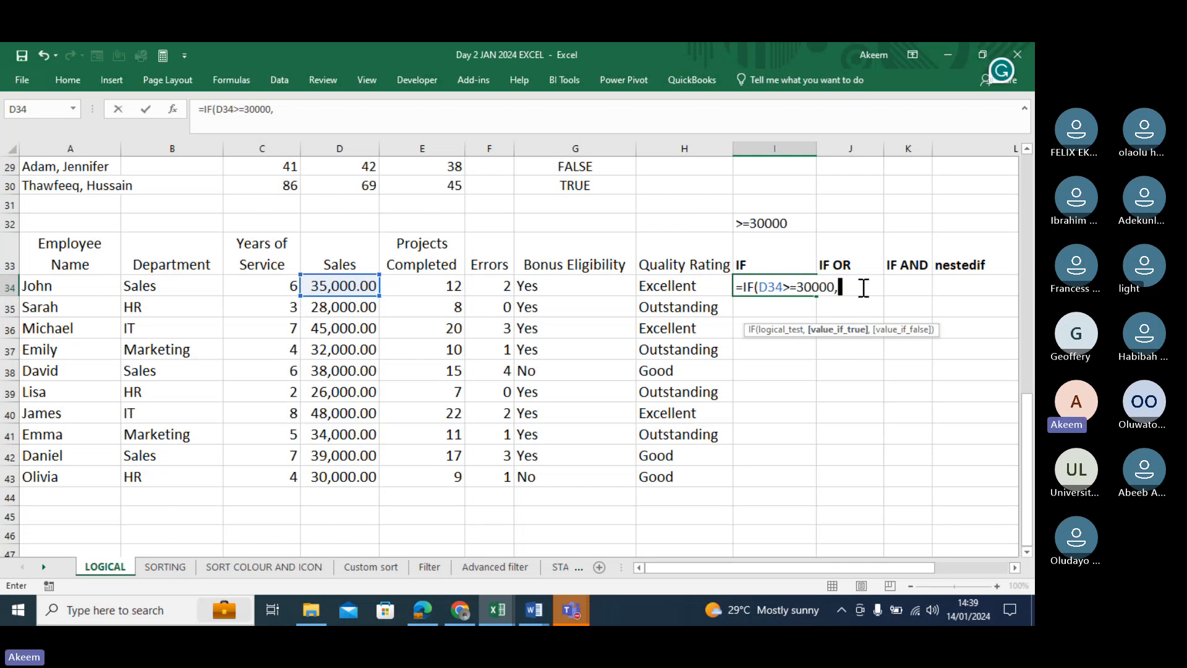
Complete the IF formula in I34 with "YES" as the value if true and "NO" as the value if false.
type("\"")
type("YES")
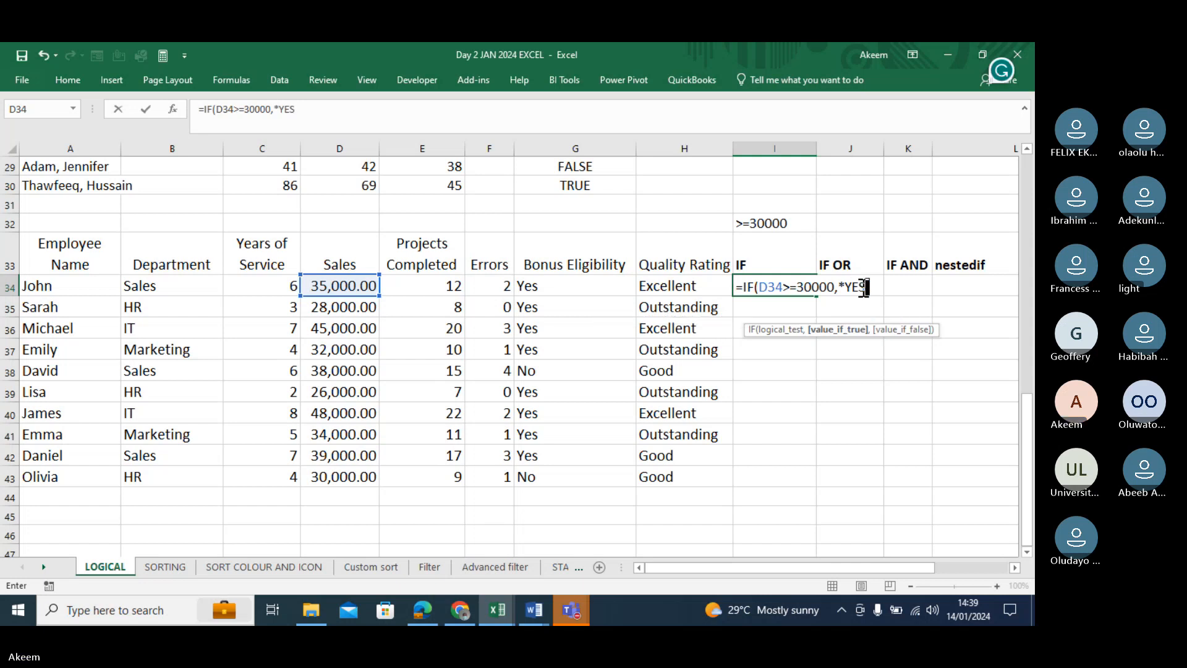
type("\"")
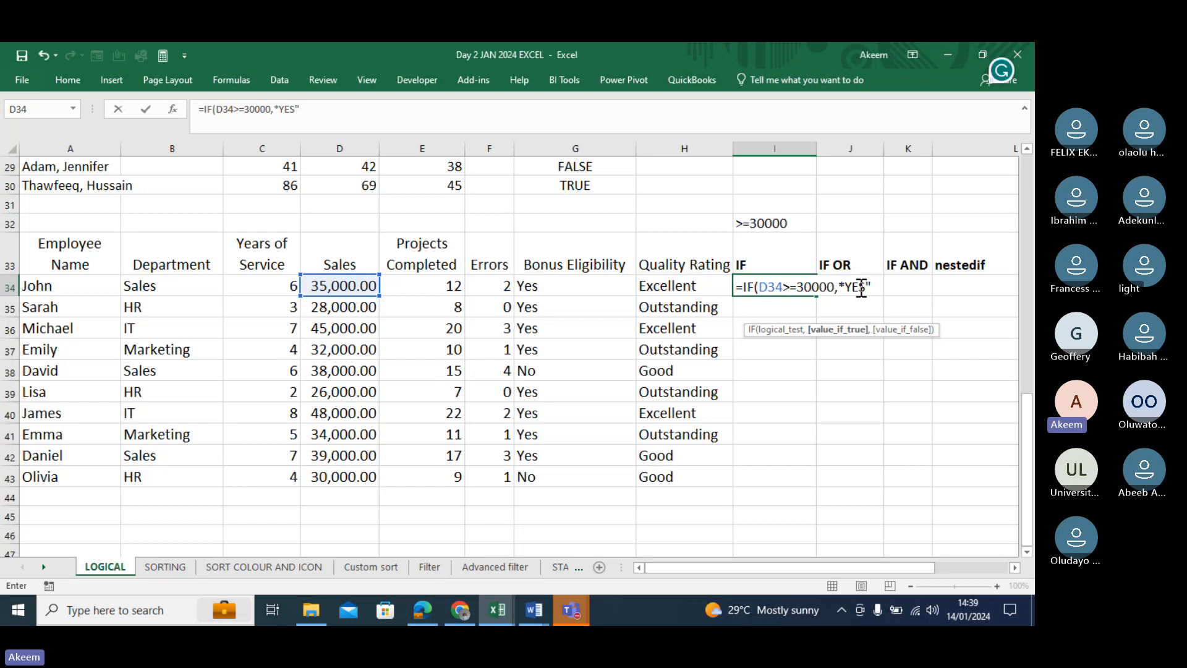
left_click(846, 286)
type("\"")
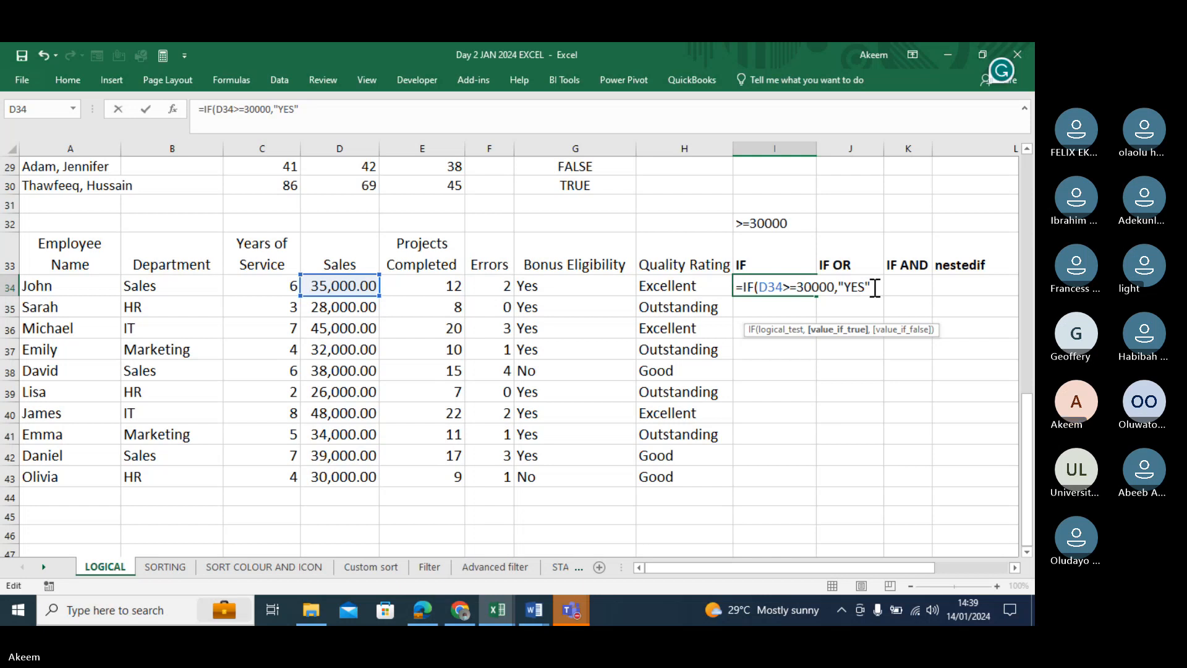
type(",")
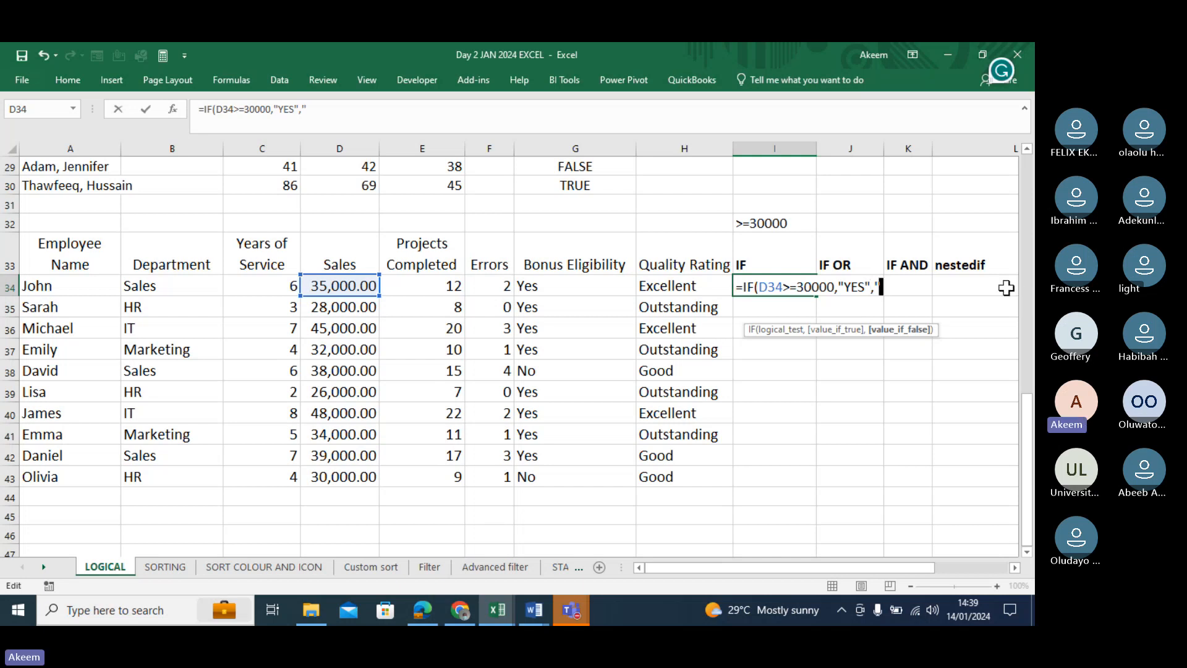
key("BackSpace")
type("\"NO ")
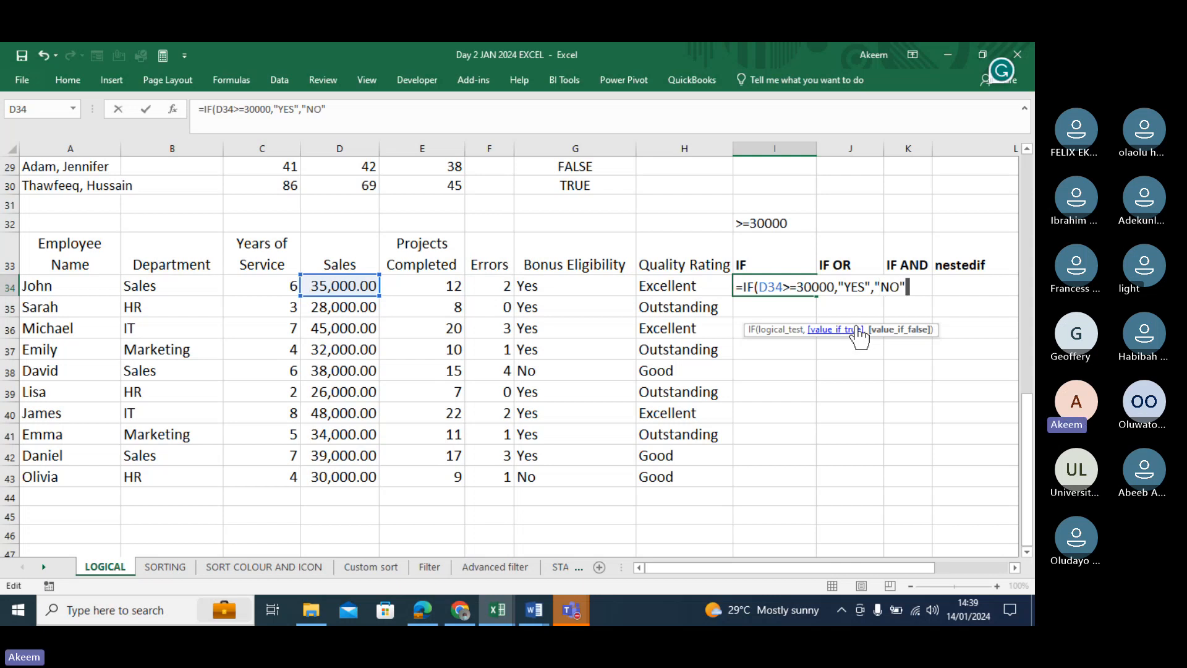
type(")")
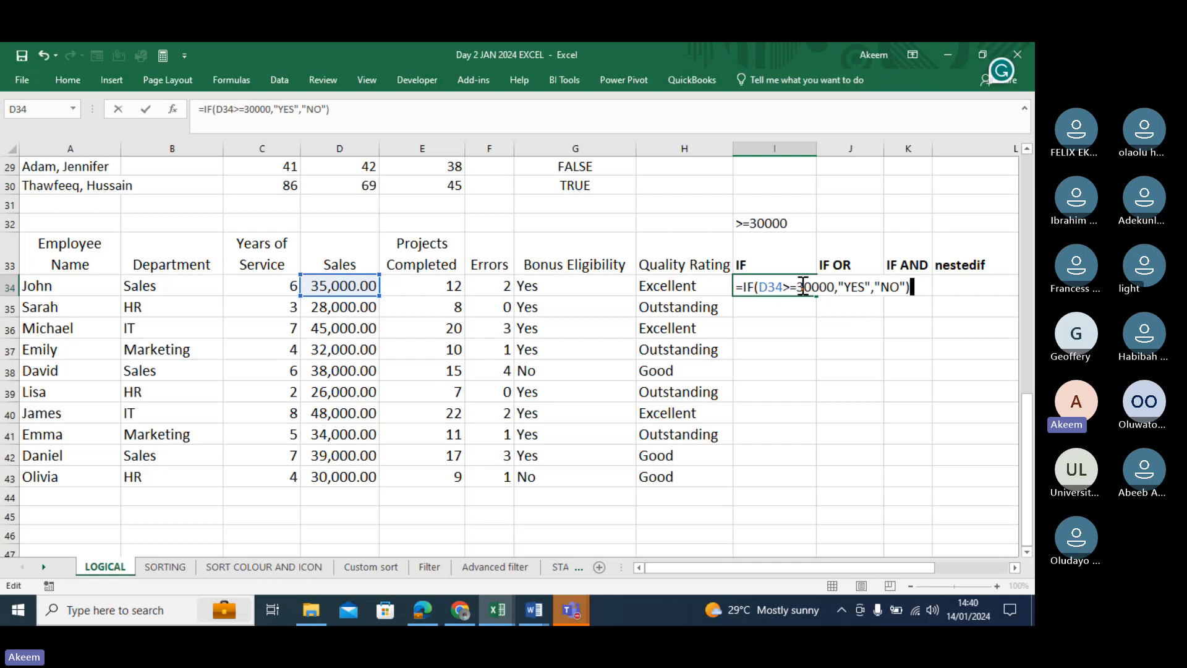
left_click(860, 287)
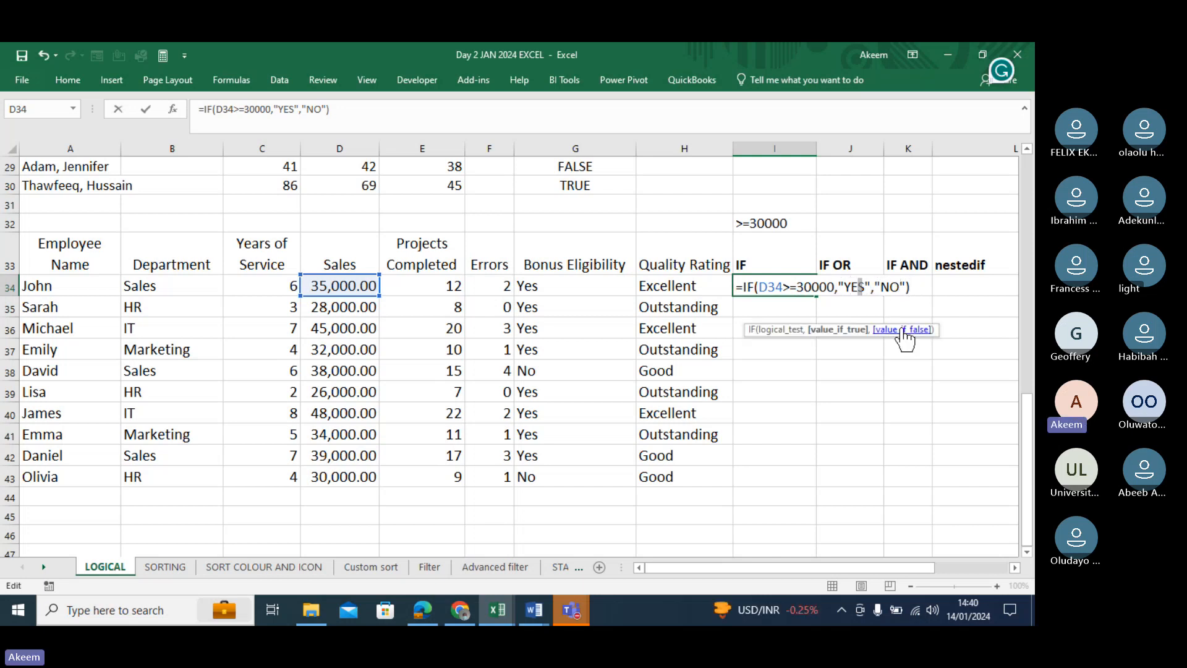
key("Return")
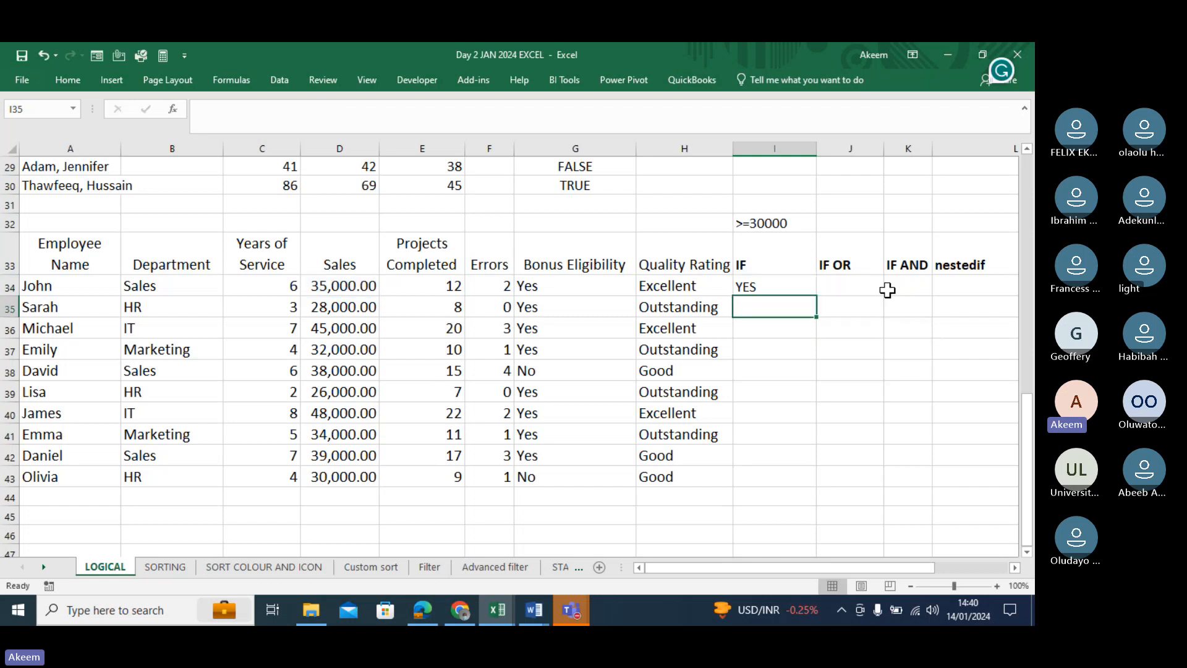
left_click(771, 291)
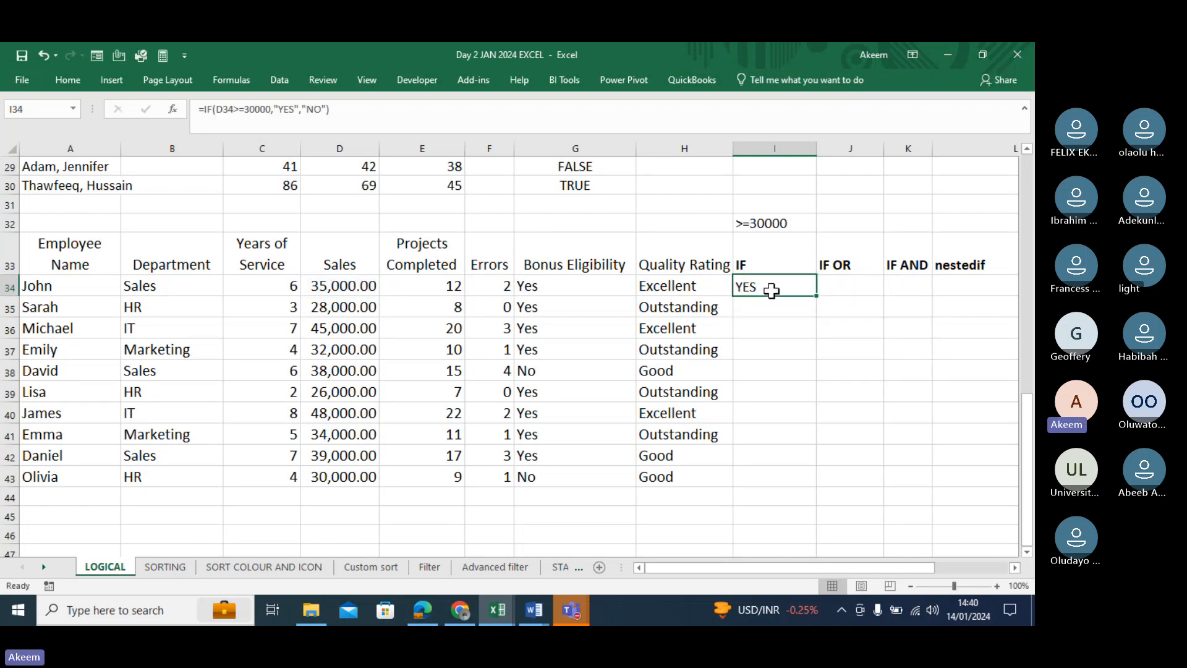
Enter an IF formula in I35 that tests D35>=30000 and returns "YES" if true or "NO" if false.
left_click(792, 304)
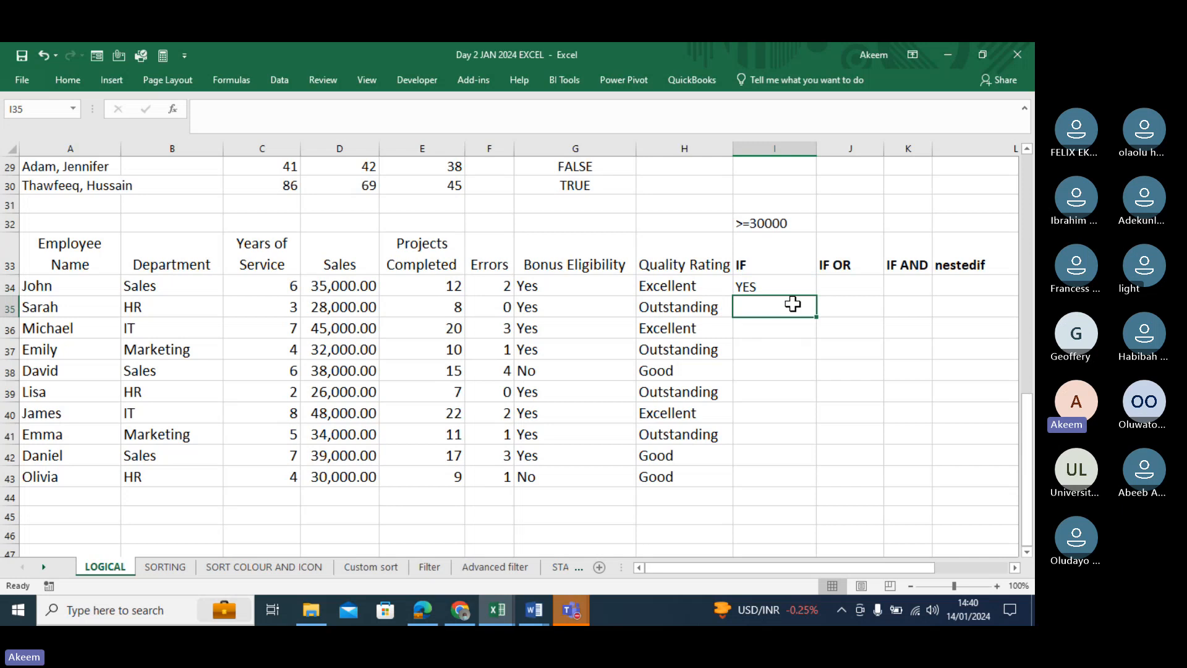
type("=")
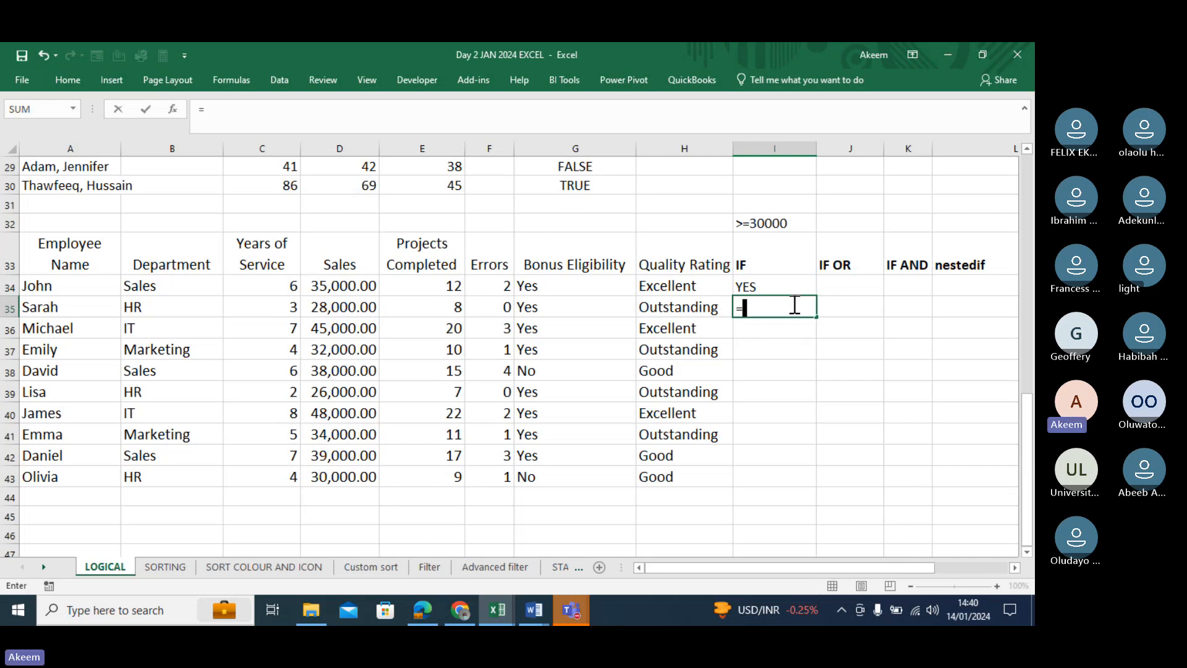
type("IF")
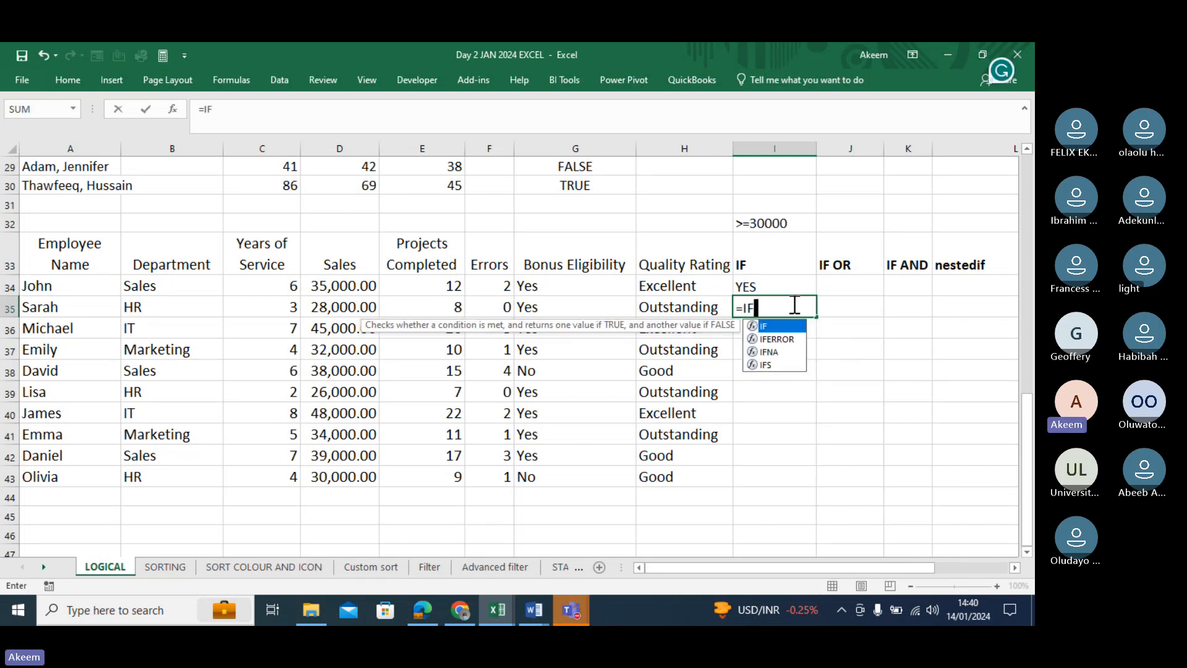
type("(")
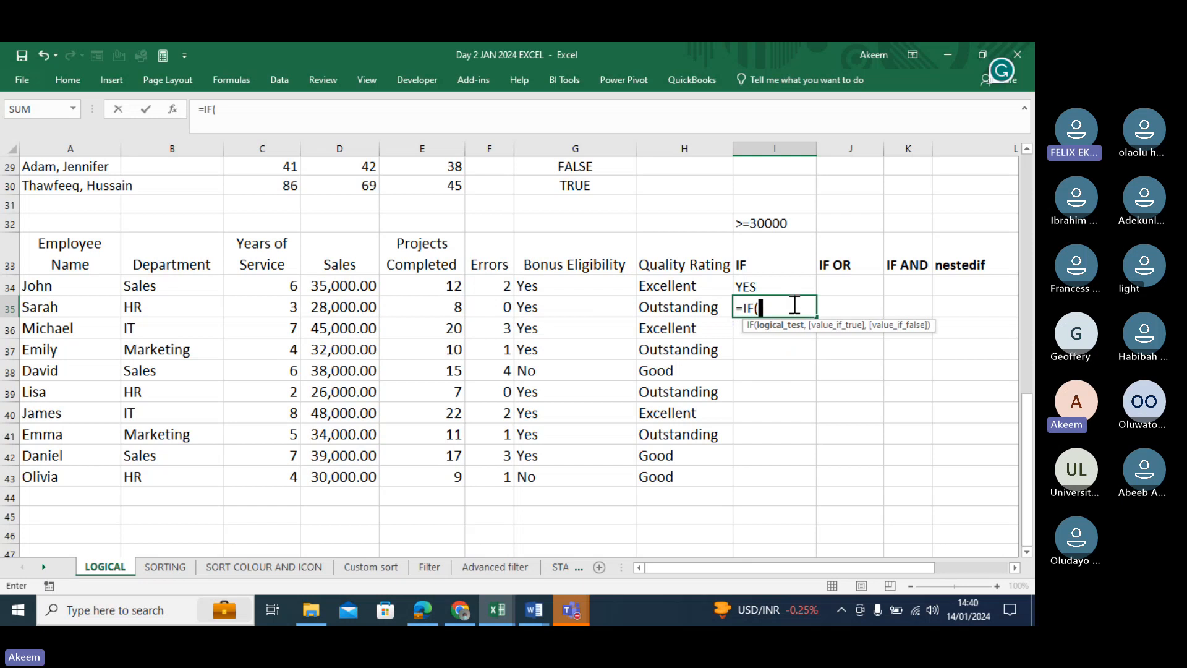
left_click(349, 307)
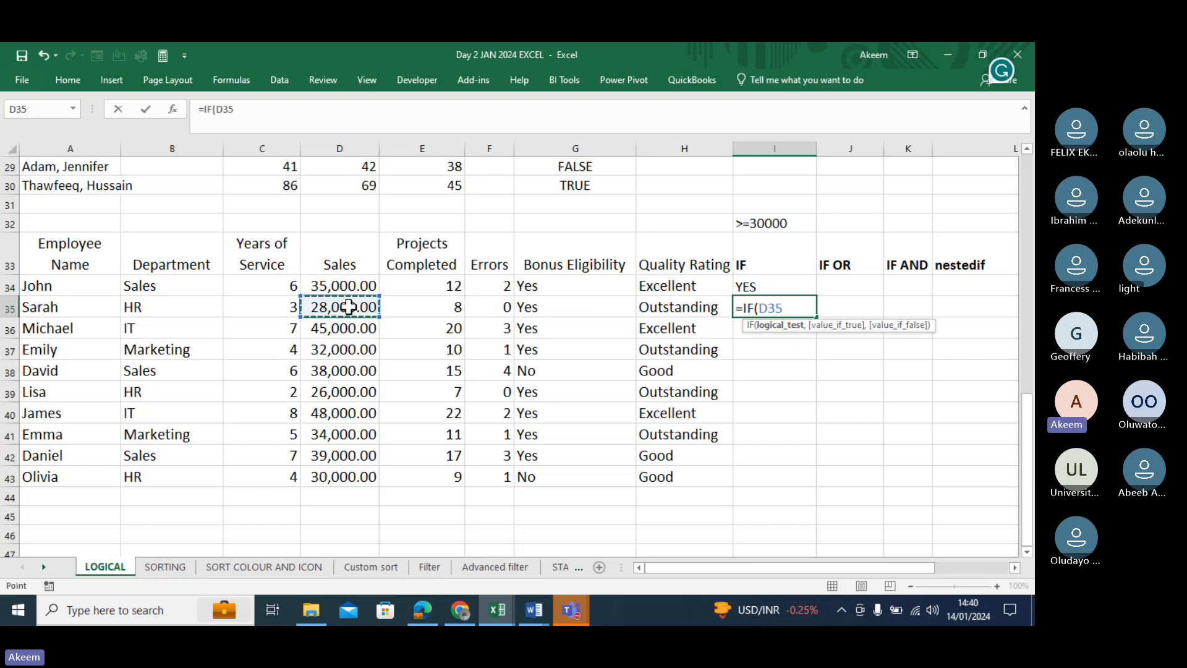
type(">=")
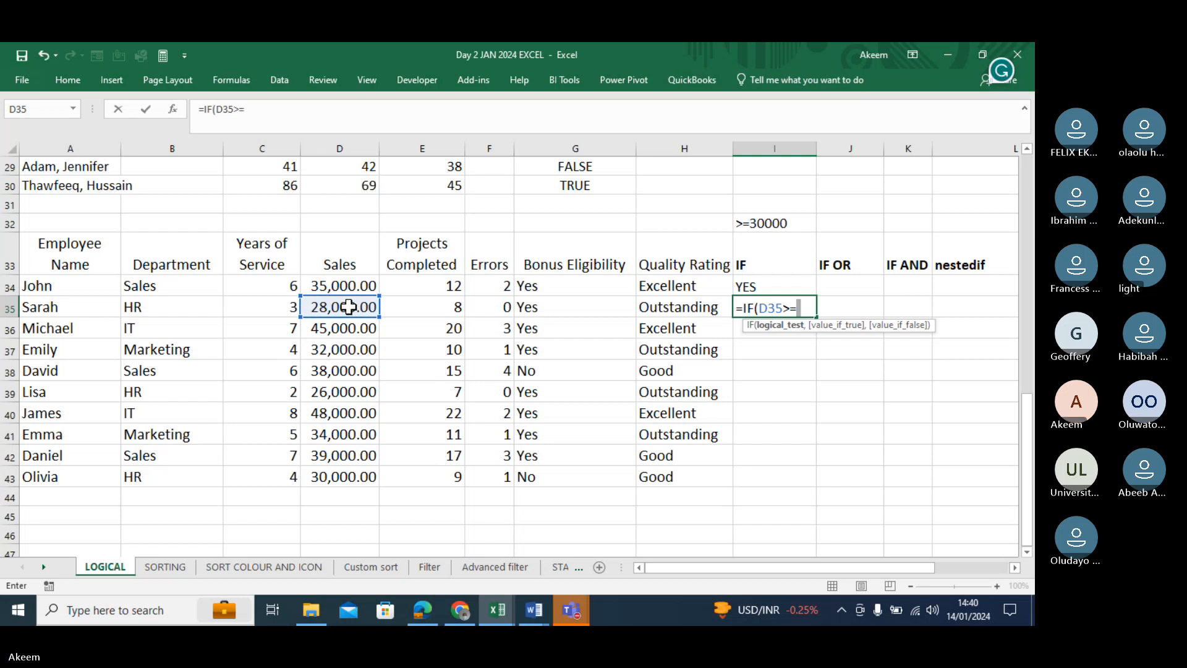
type("3000")
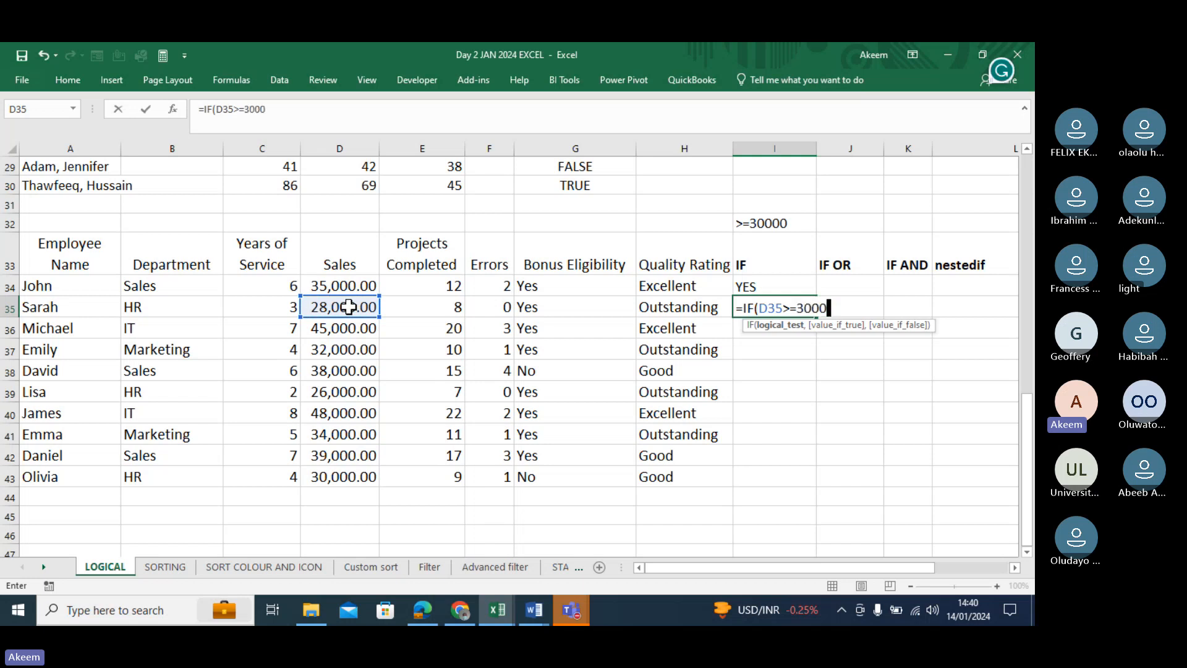
type("0,")
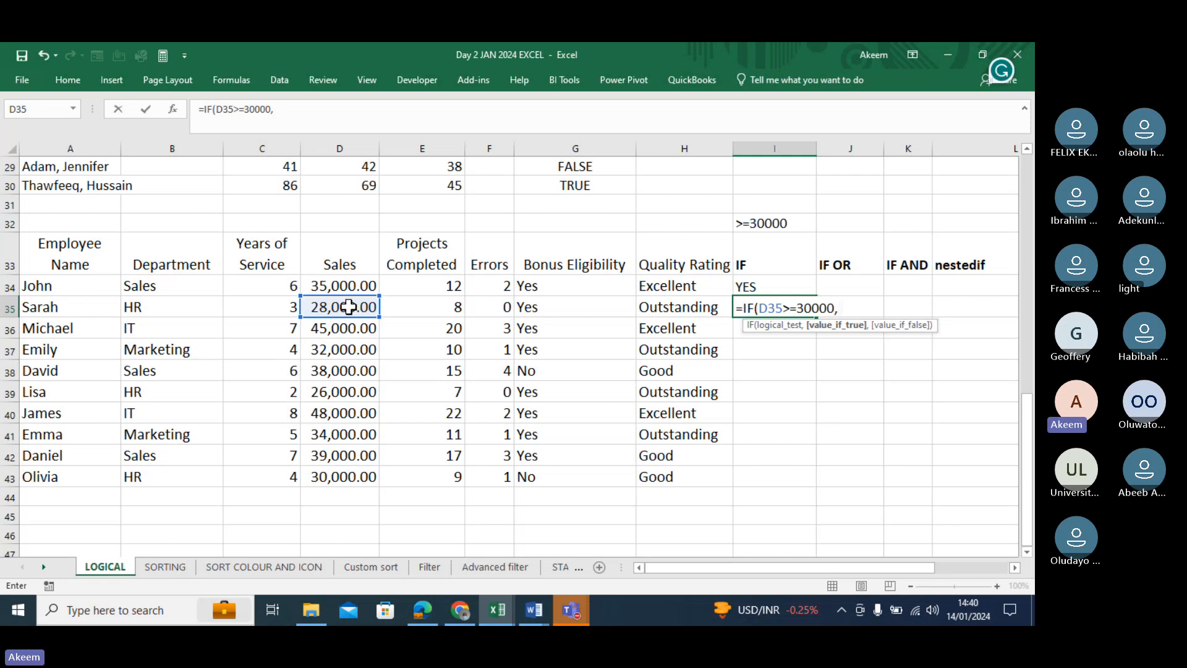
type("\"YES")
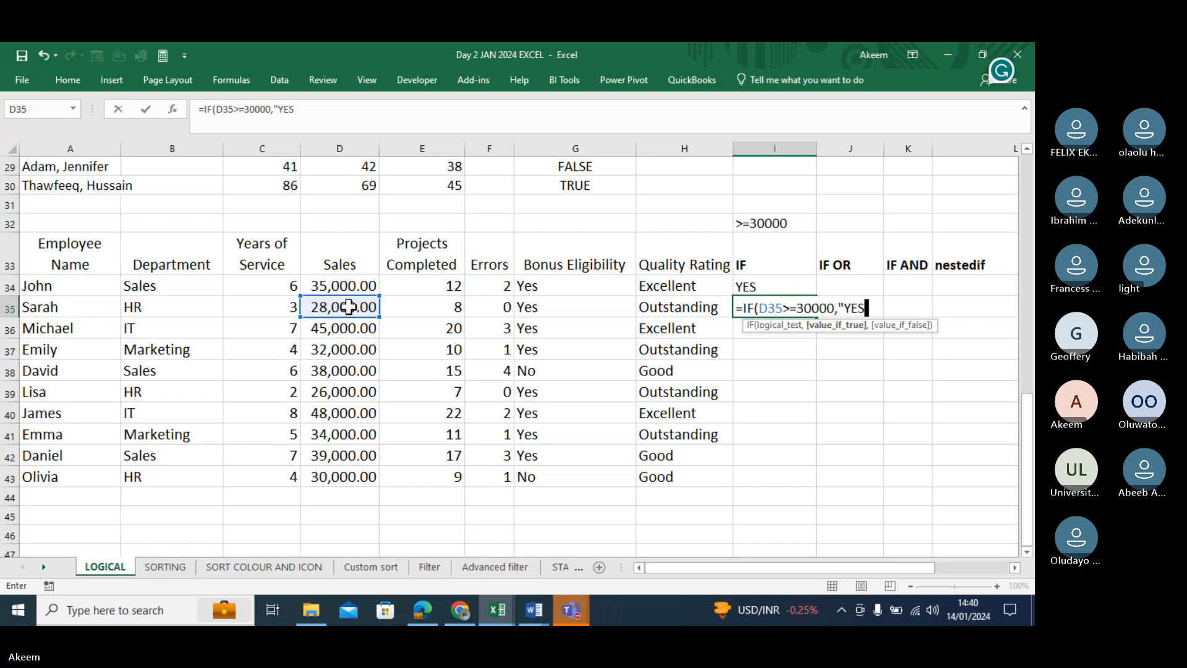
type("\",")
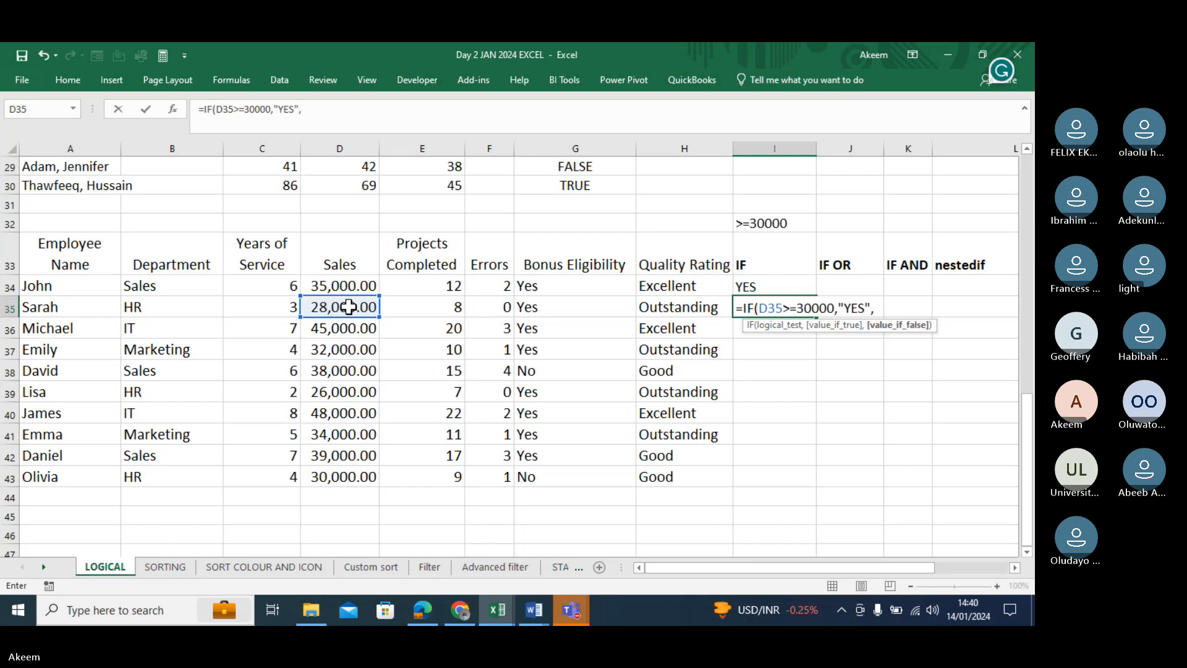
type("\"NO\")")
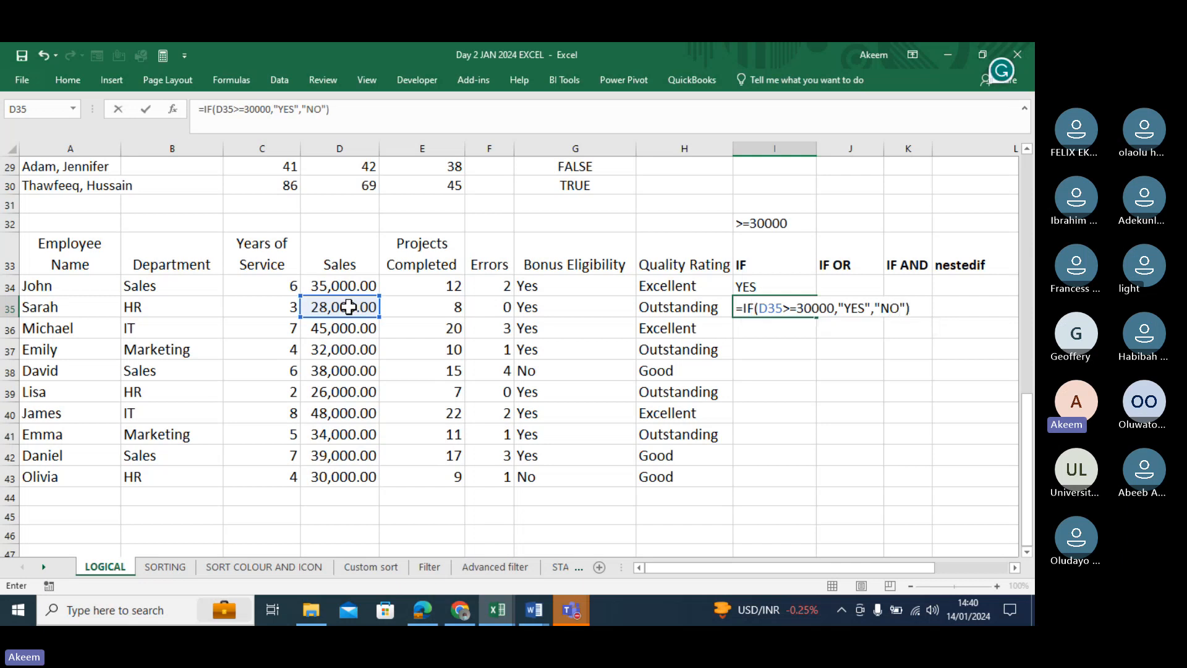
key("Return")
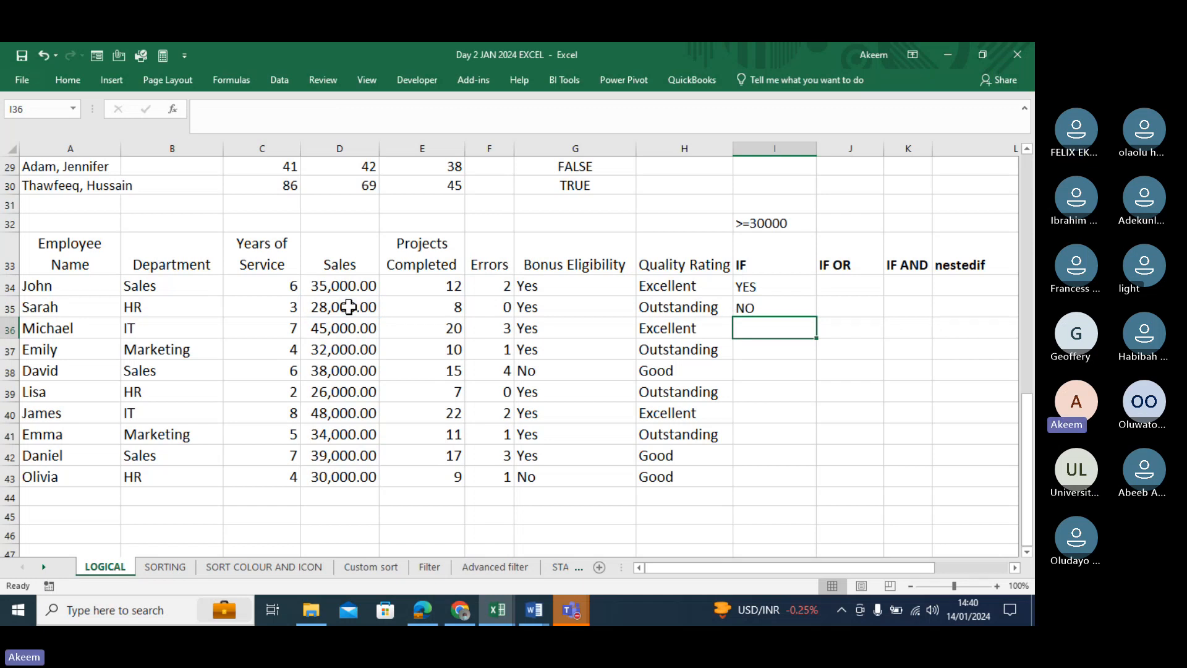
Fill the IF formula from I34 down through I43 to cover all employees.
left_click(772, 287)
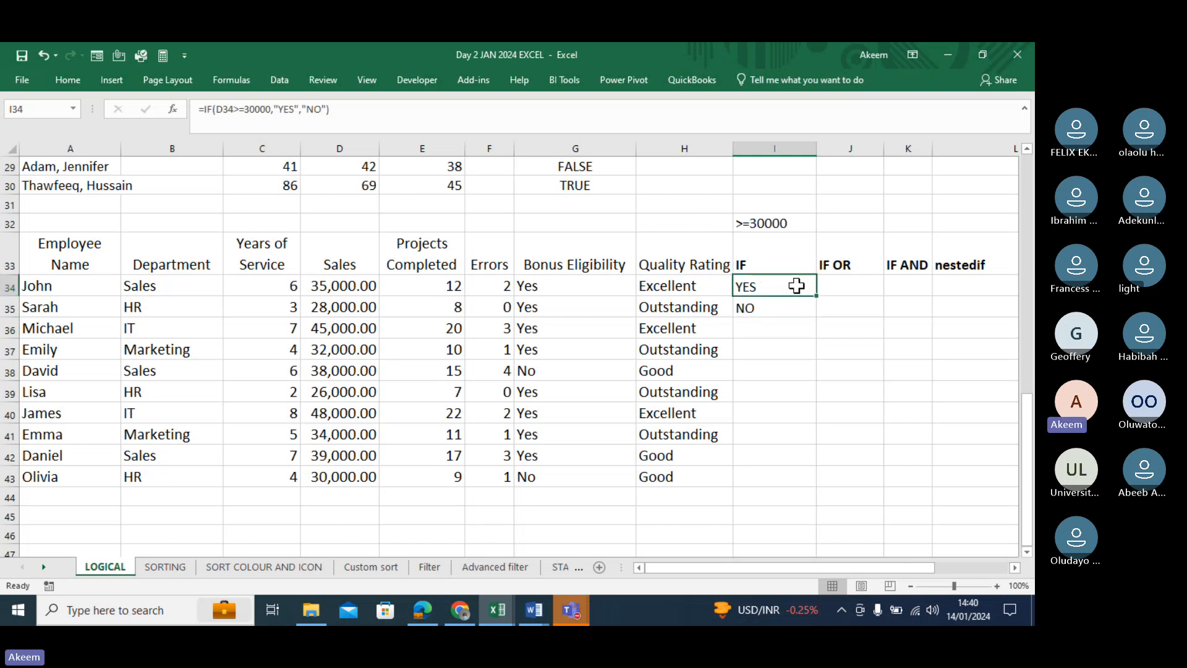
left_click_drag(796, 286, 811, 490)
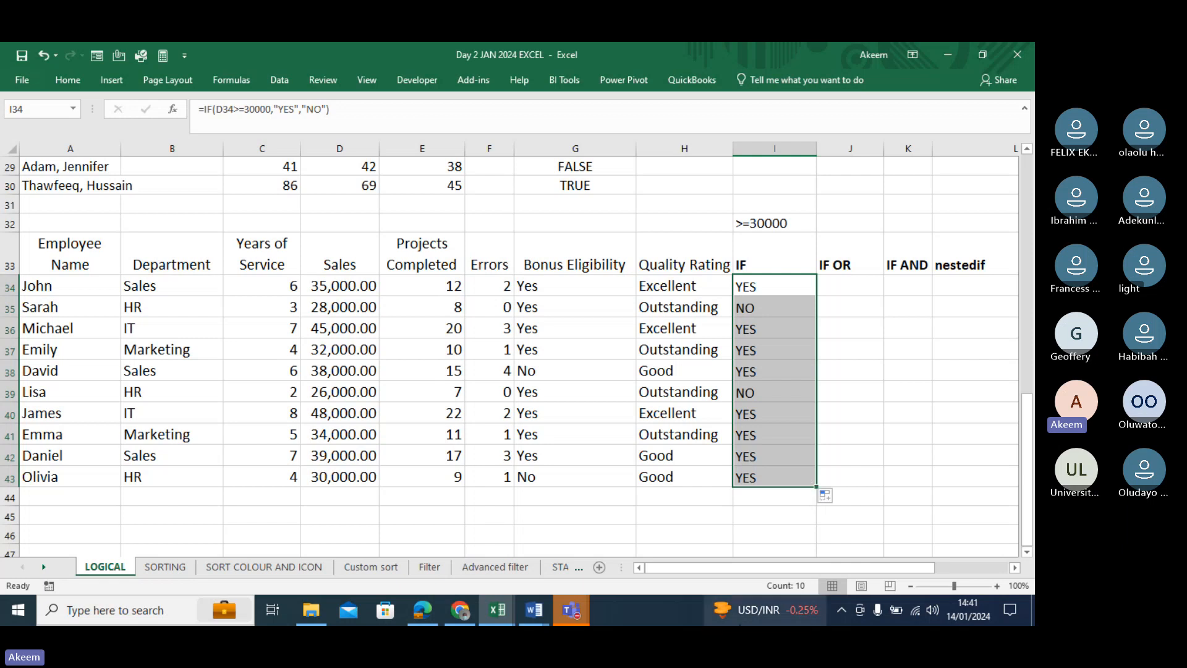
Switch to the Teams meeting window to view the participants and chat, and minimize it to return to the workbook.
left_click(572, 610)
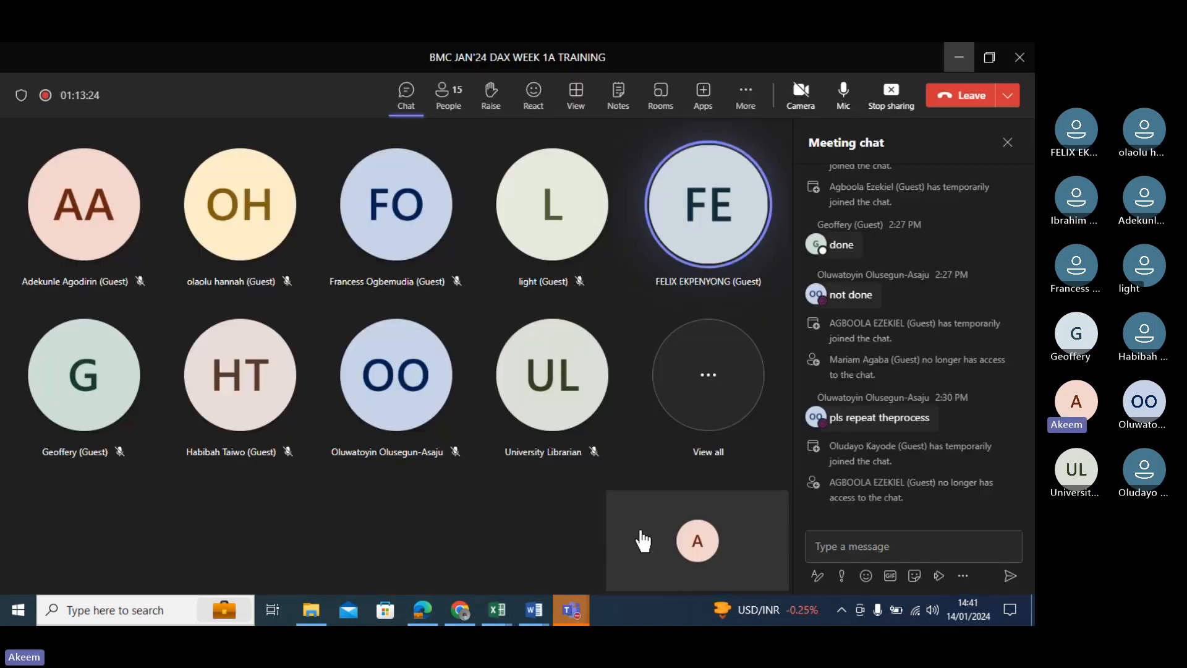
left_click(640, 528)
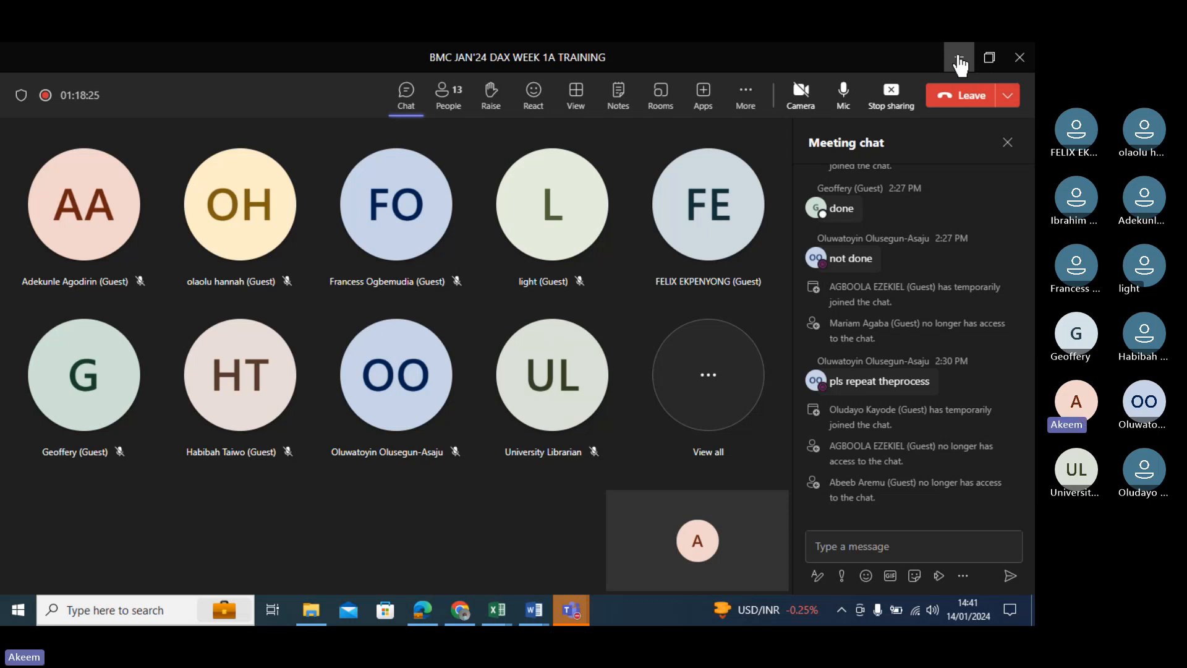
left_click(959, 59)
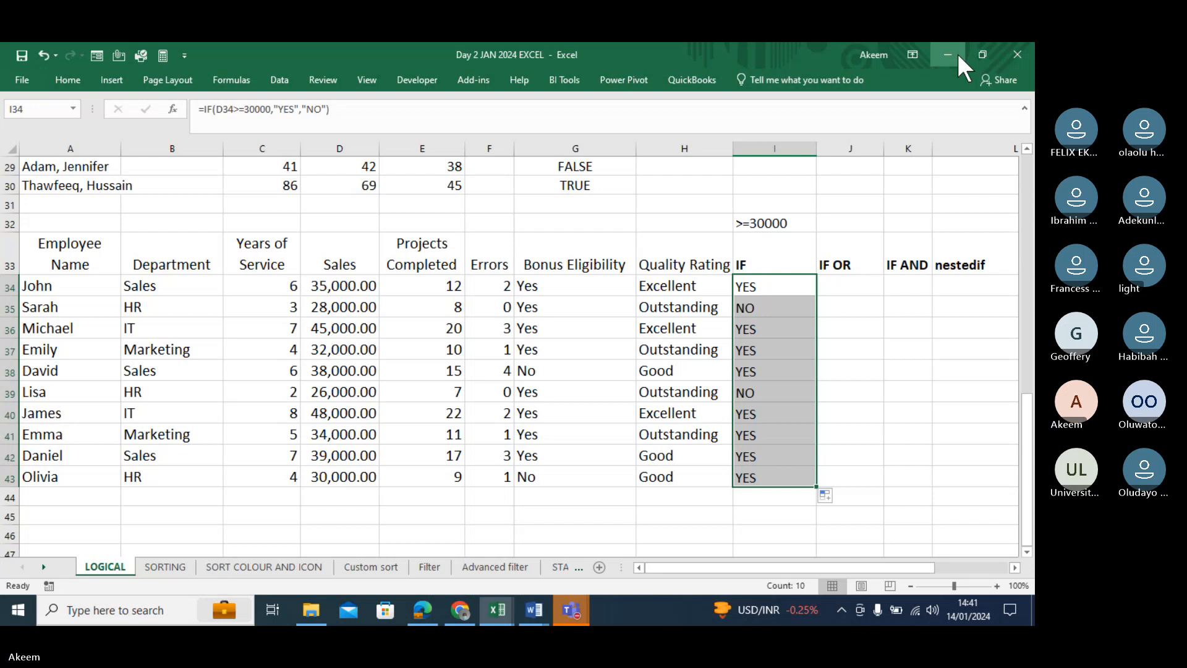
Show the IF formula in I34 as plain text by inserting a space before its equals sign.
left_click(760, 286)
left_click(201, 114)
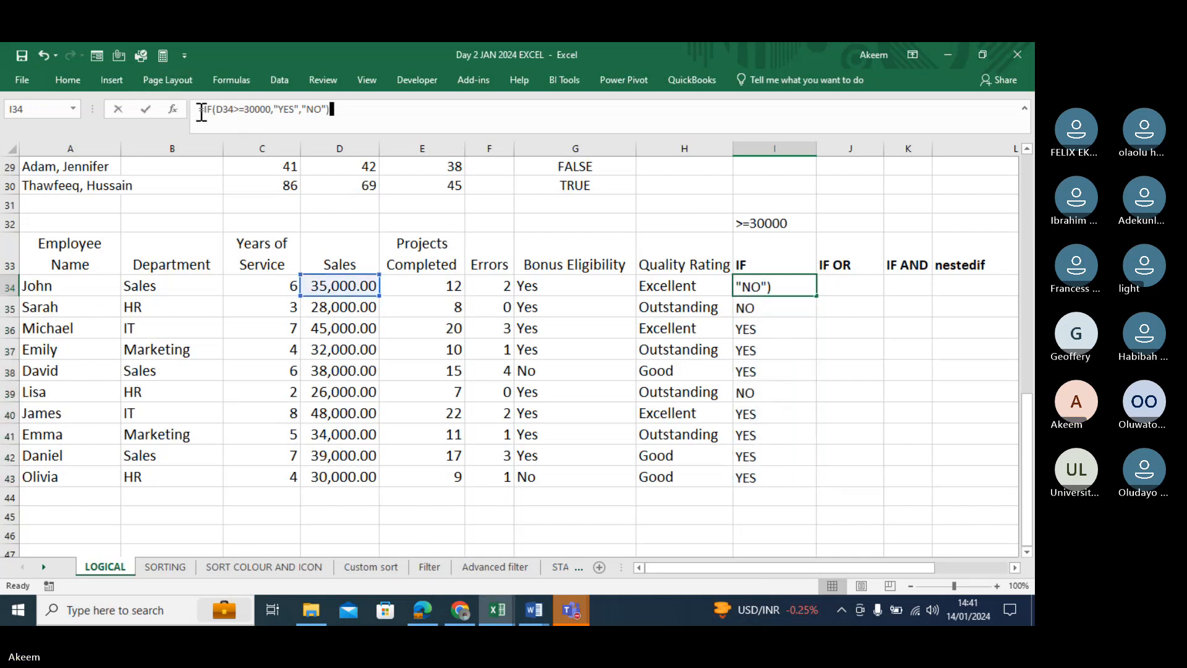
key("Return")
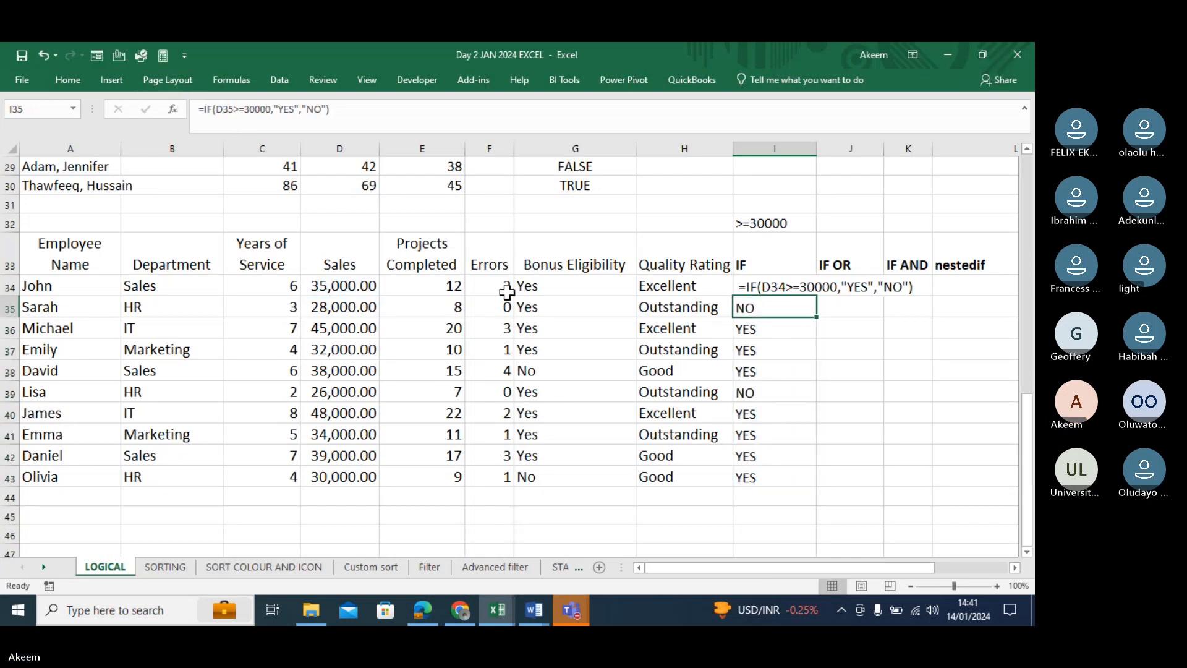
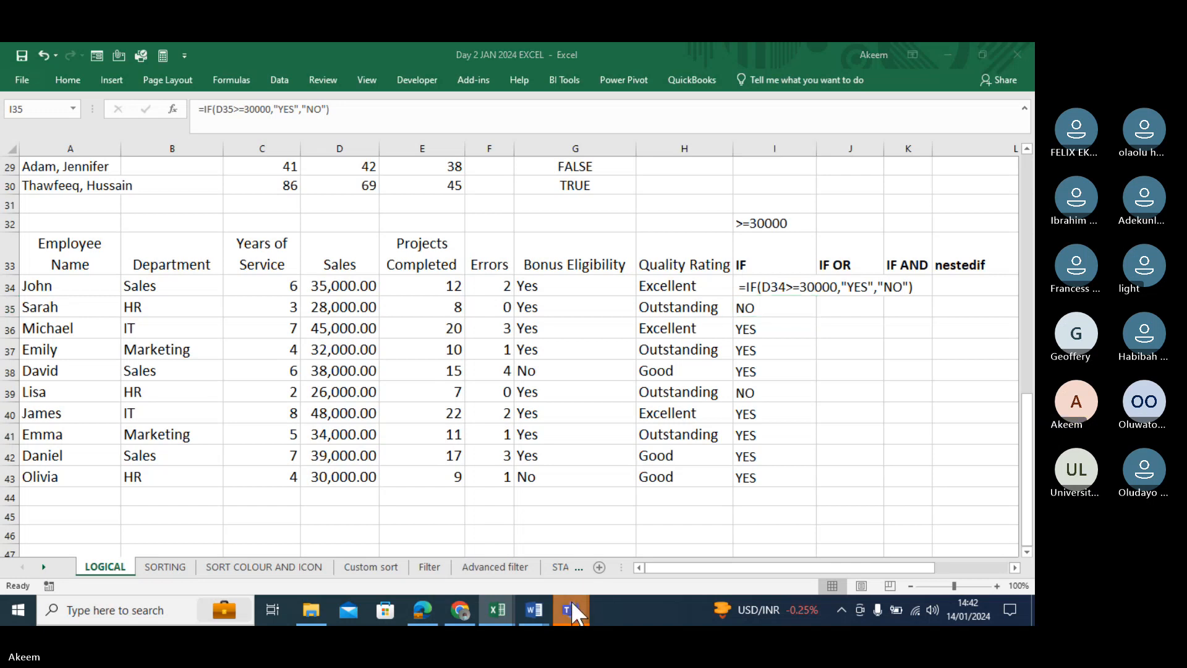
Check the Teams meeting chat for replies, and return to cell J35 in the workbook.
mouse_move(570, 599)
left_click(576, 525)
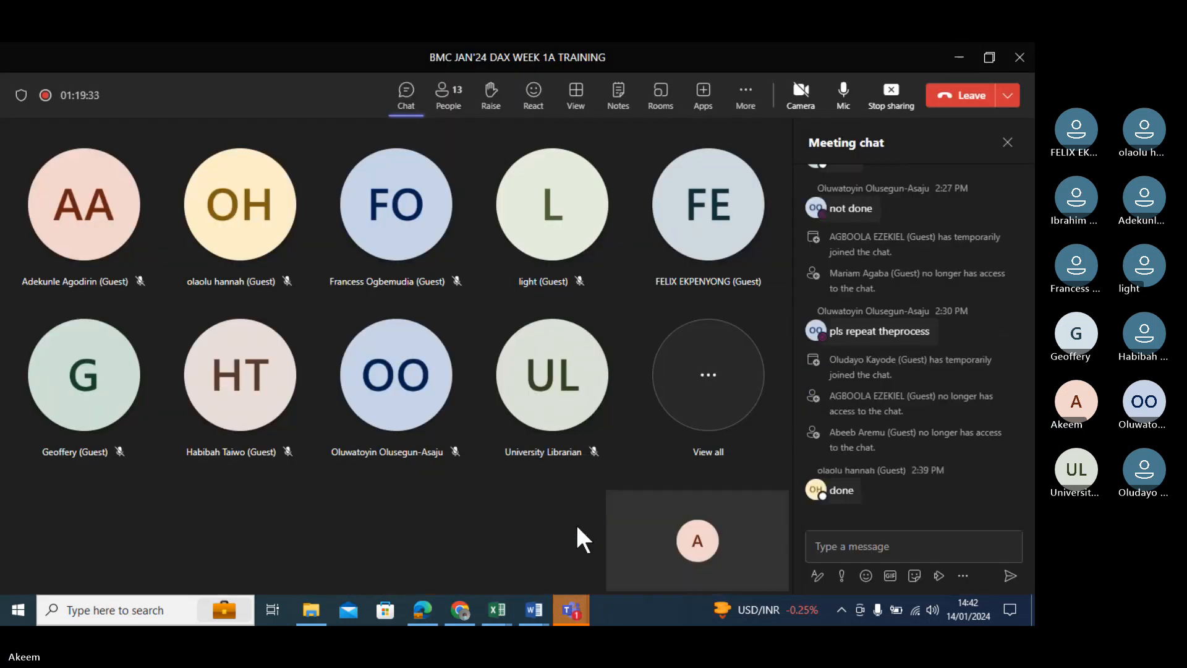
left_click(535, 334)
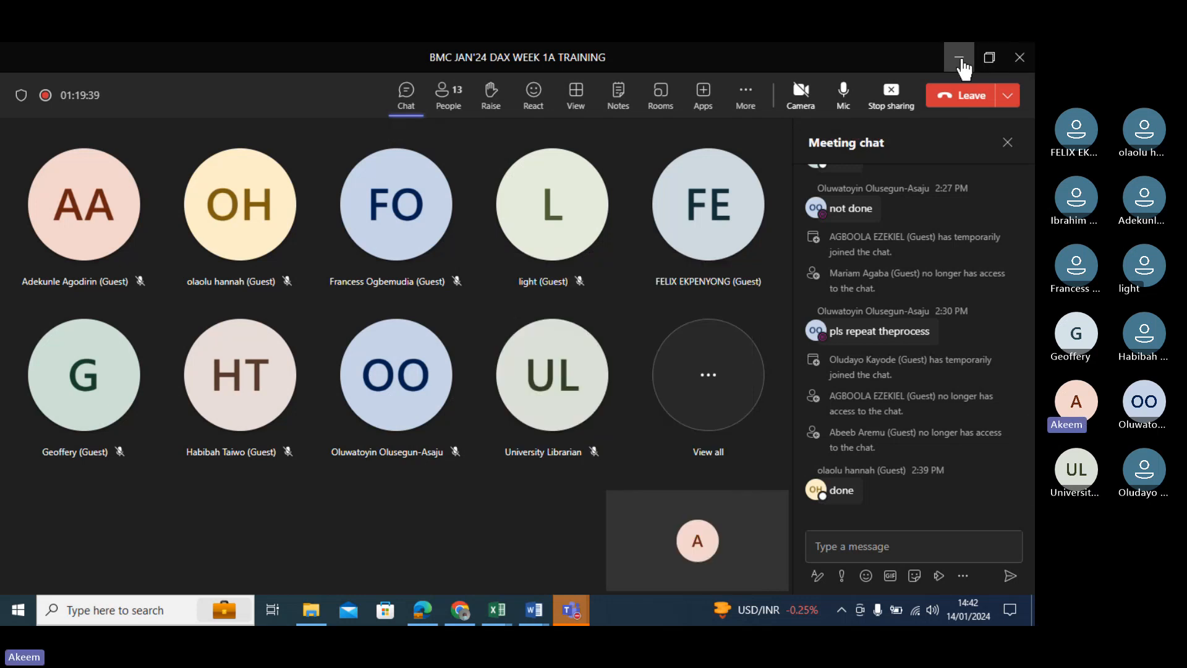
left_click(960, 60)
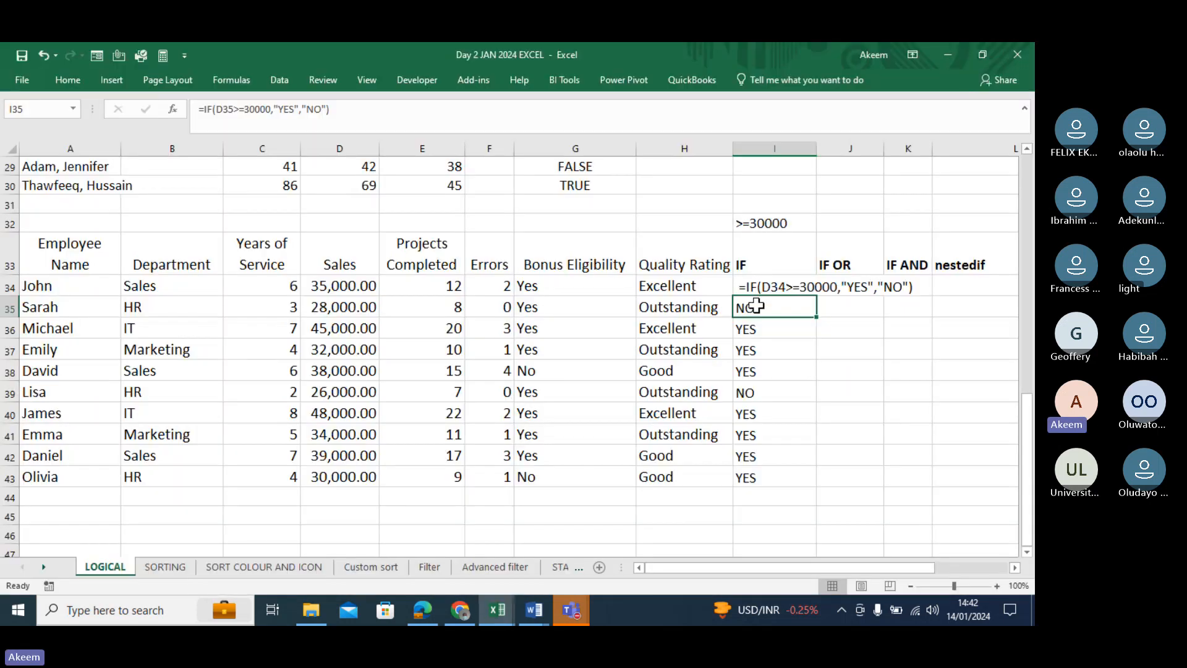
left_click(863, 312)
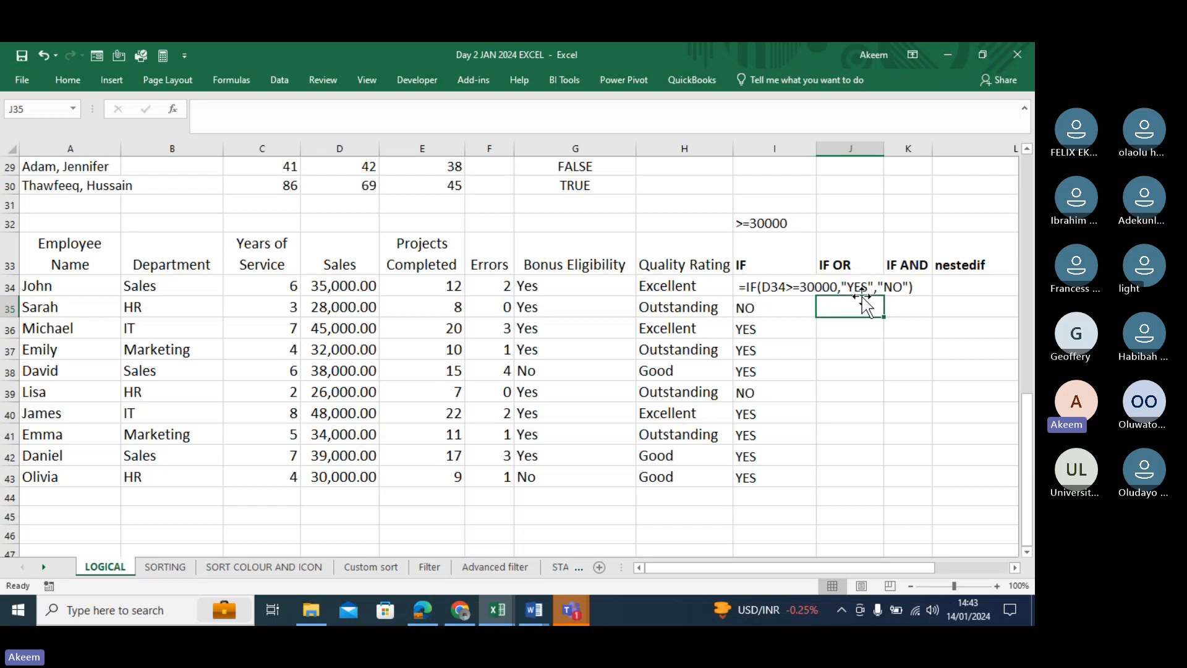
Open the participants list in the Teams meeting, and minimize the meeting to get back to the worksheet.
left_click(584, 615)
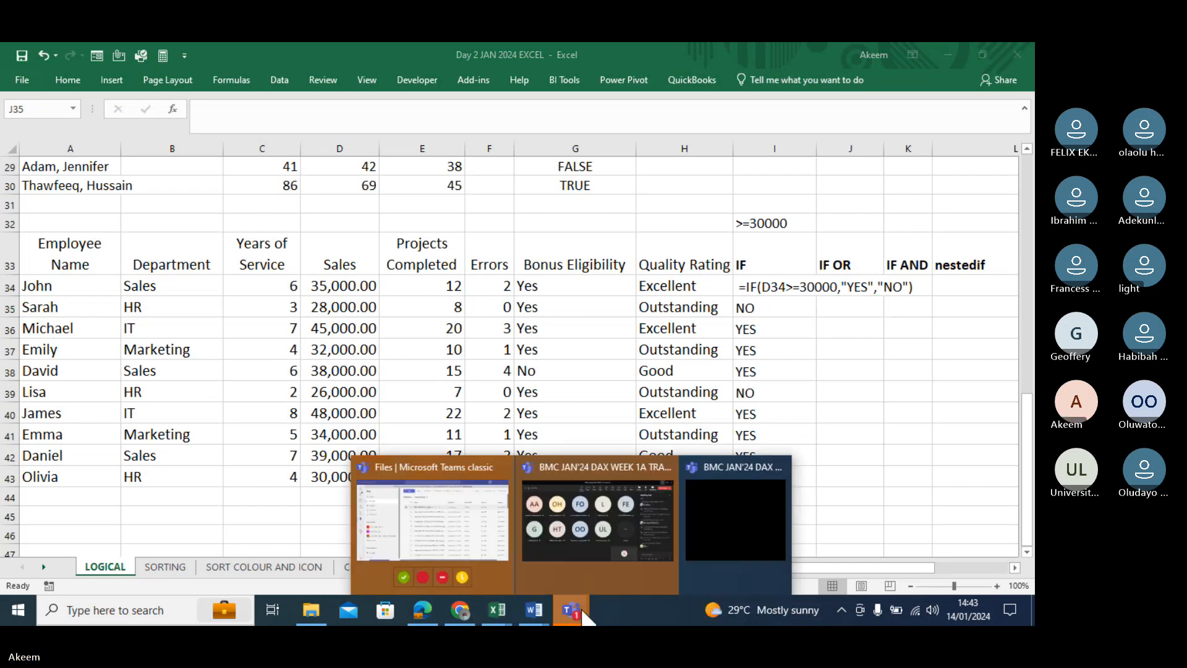
left_click(632, 538)
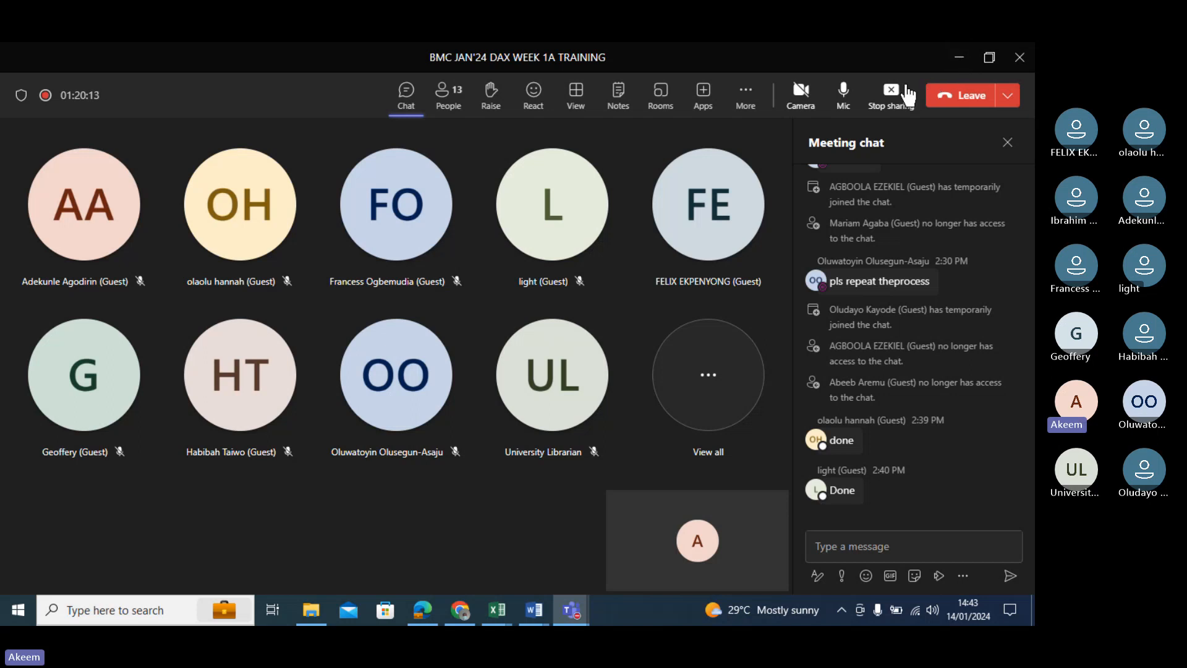
left_click(453, 105)
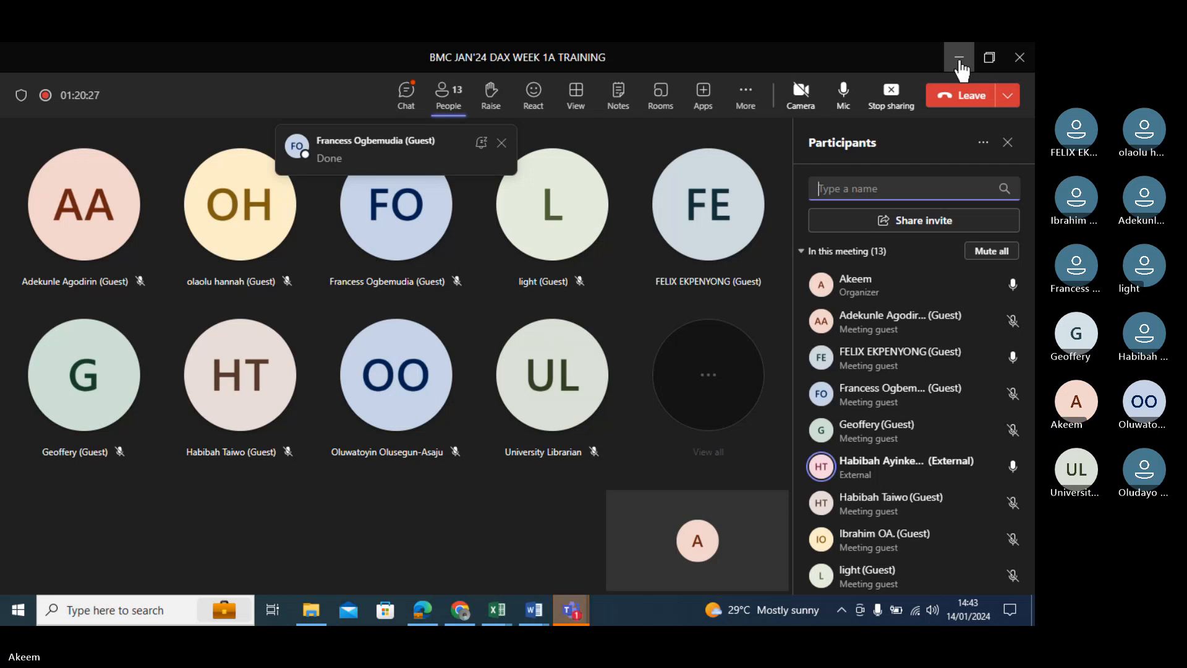
left_click(959, 58)
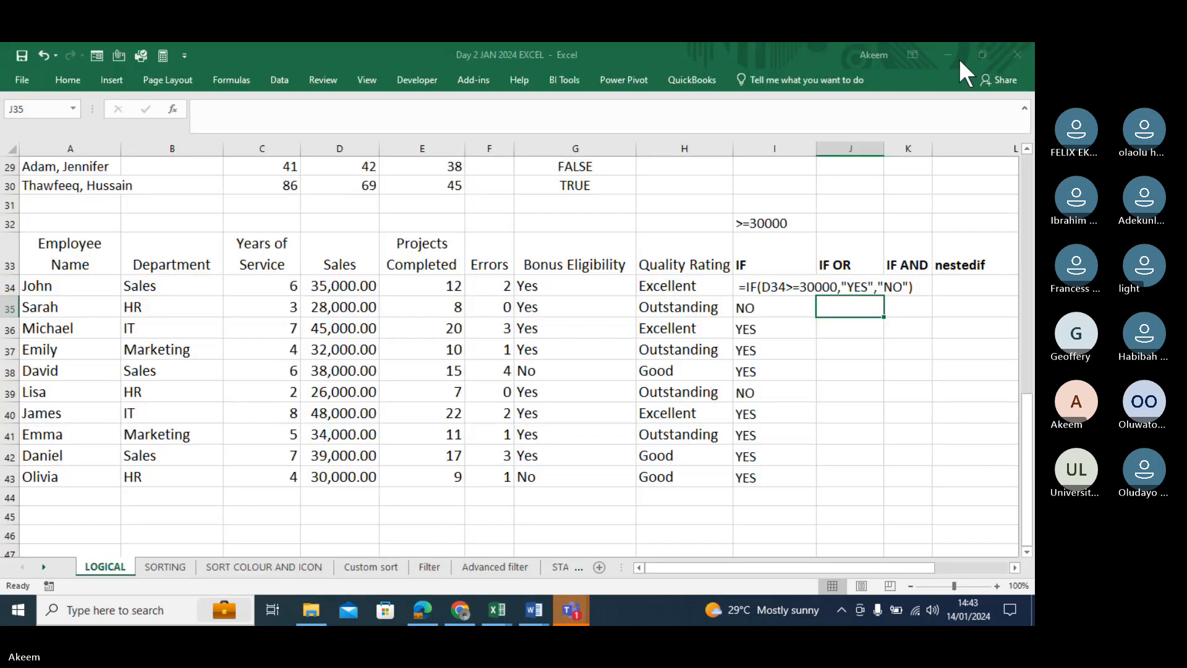
left_click(674, 432)
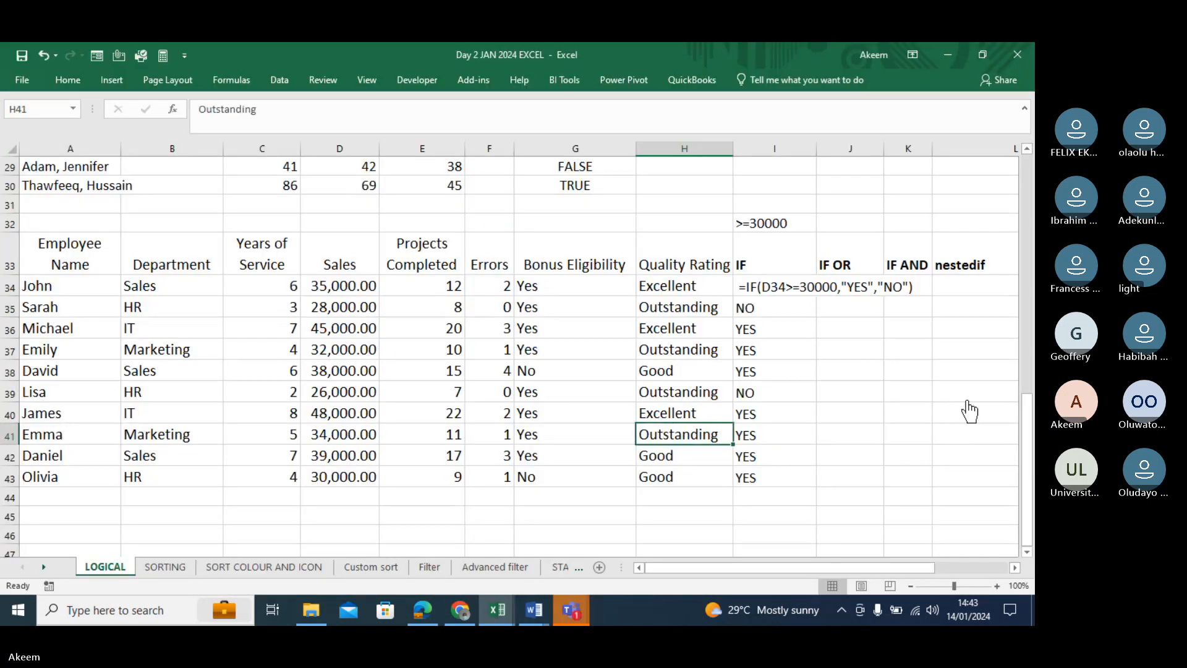
Turn the text in I34 back into a working IF formula by deleting the space before its equals sign.
left_click(760, 289)
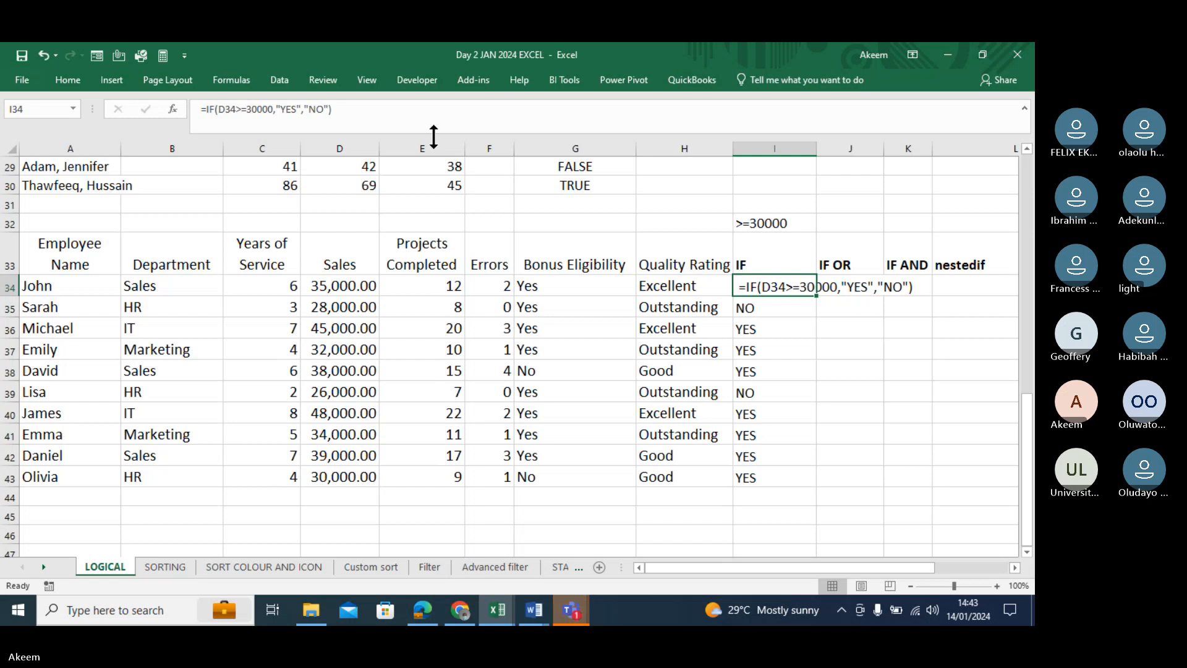
left_click(199, 110)
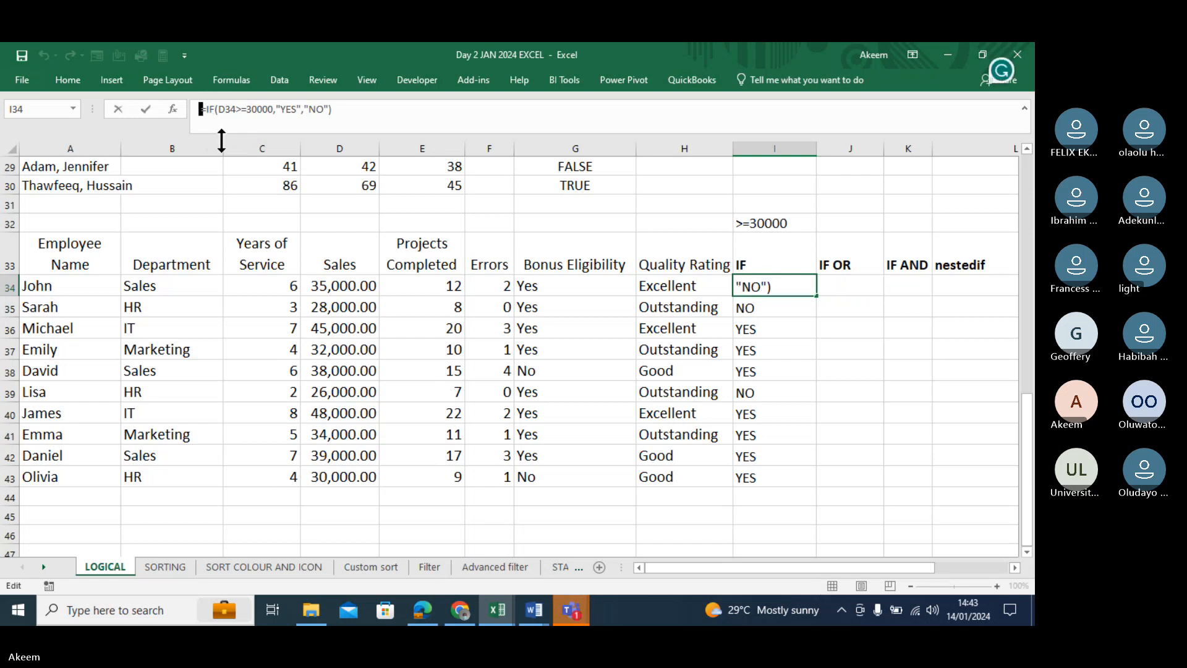
key("Return")
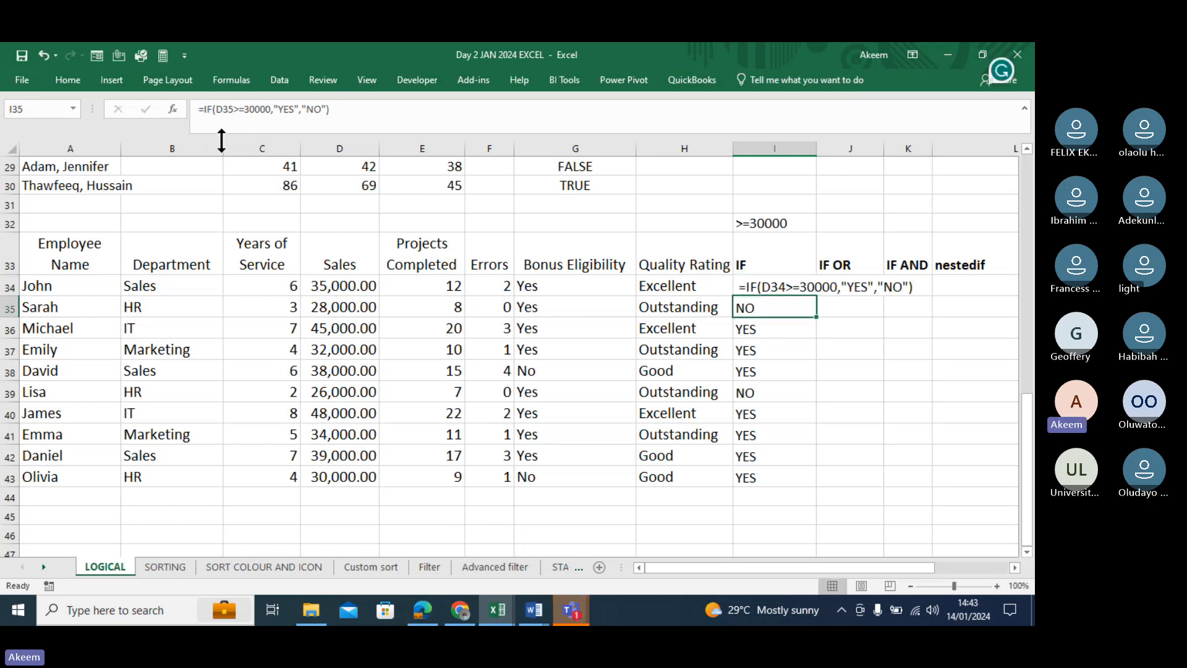
left_click(771, 289)
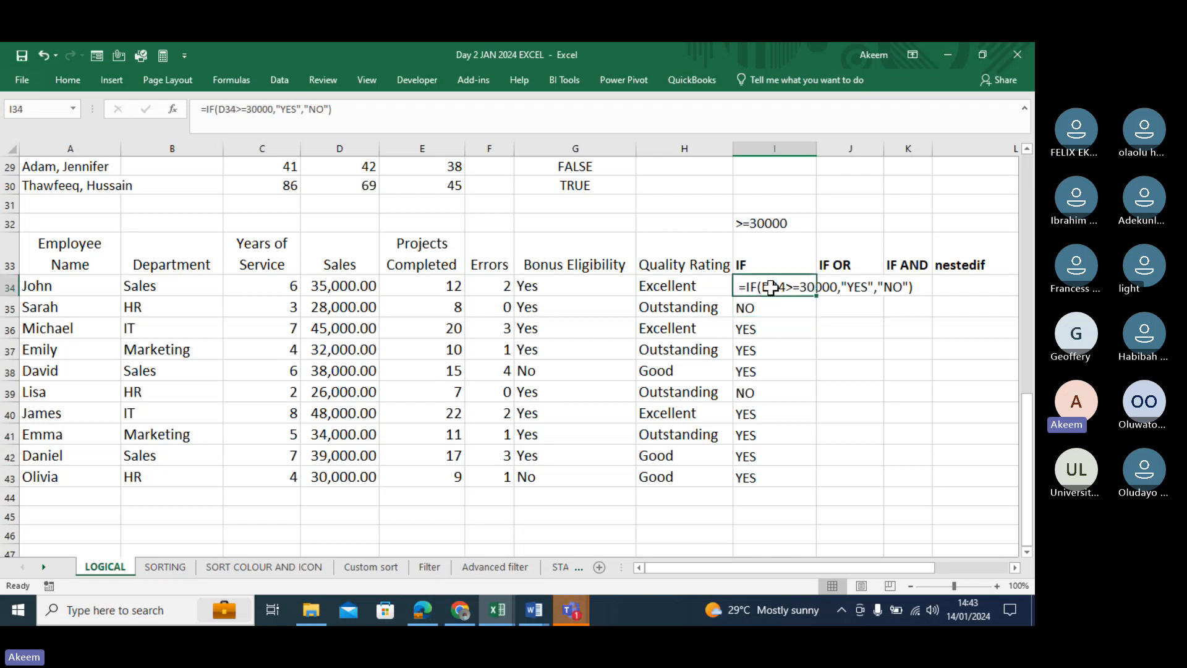
left_click(202, 109)
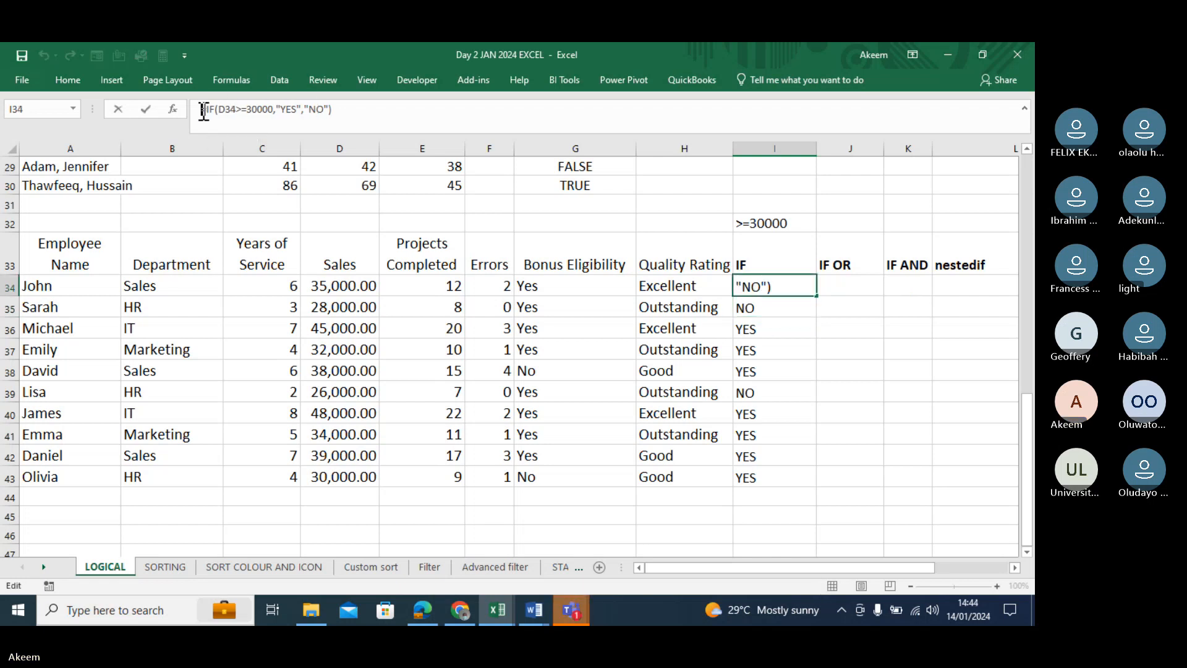
key("BackSpace")
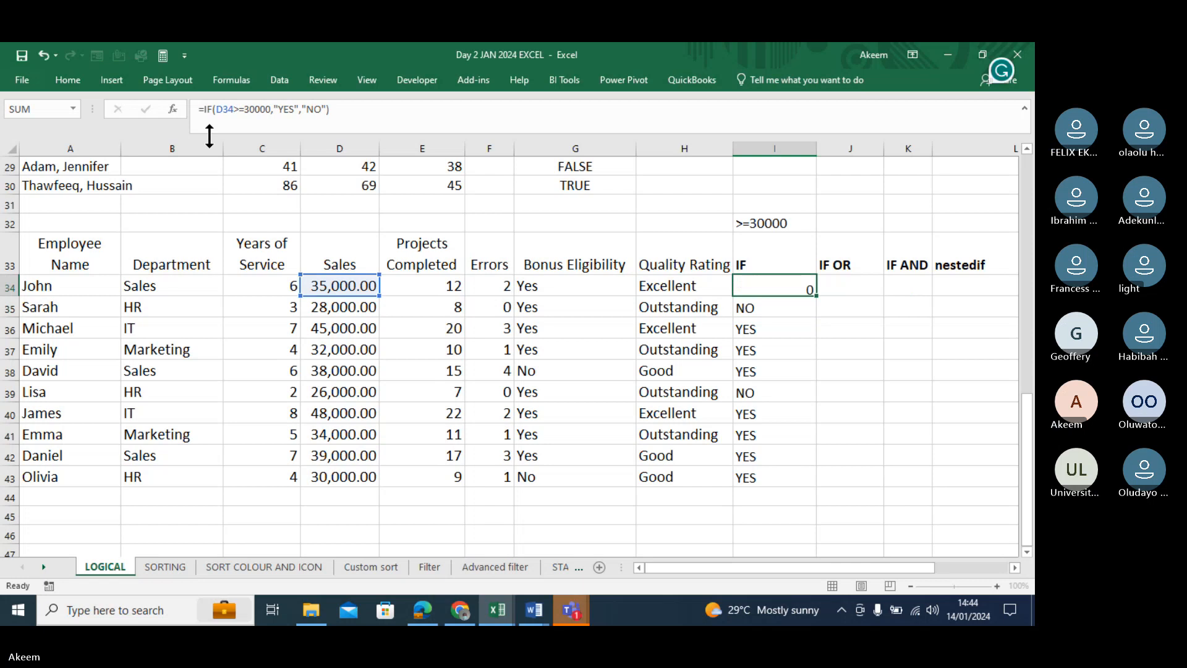
Commit the restored IF formula in I34, and compare its cell reference with the formula in I35.
key("Return")
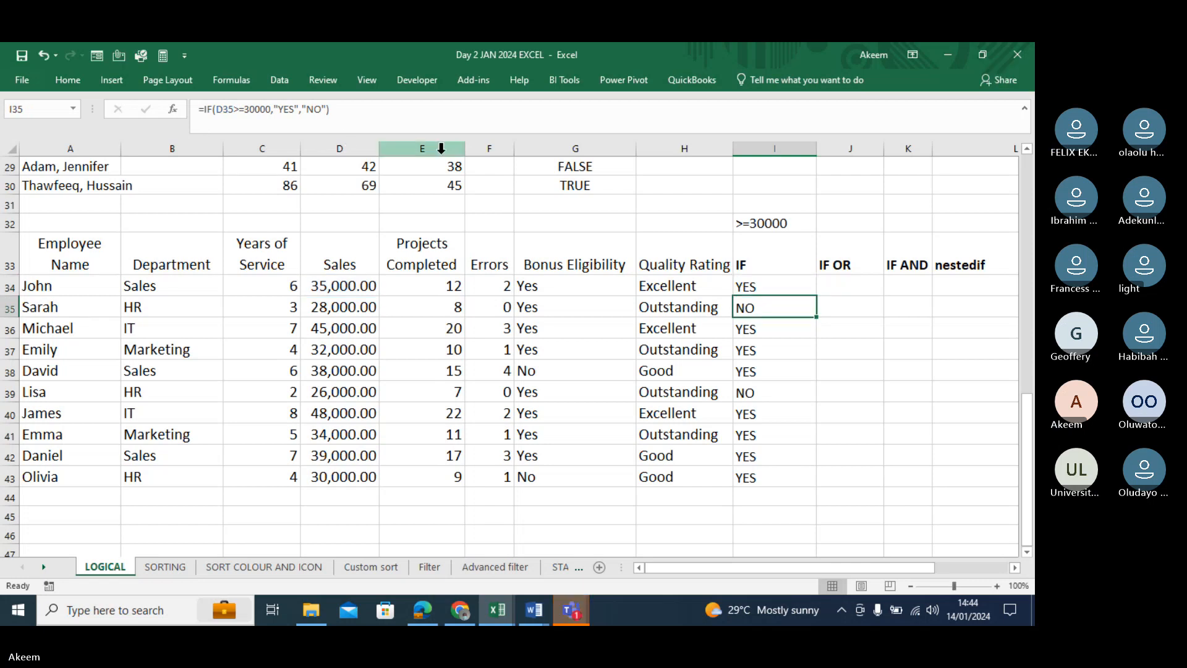
left_click(786, 282)
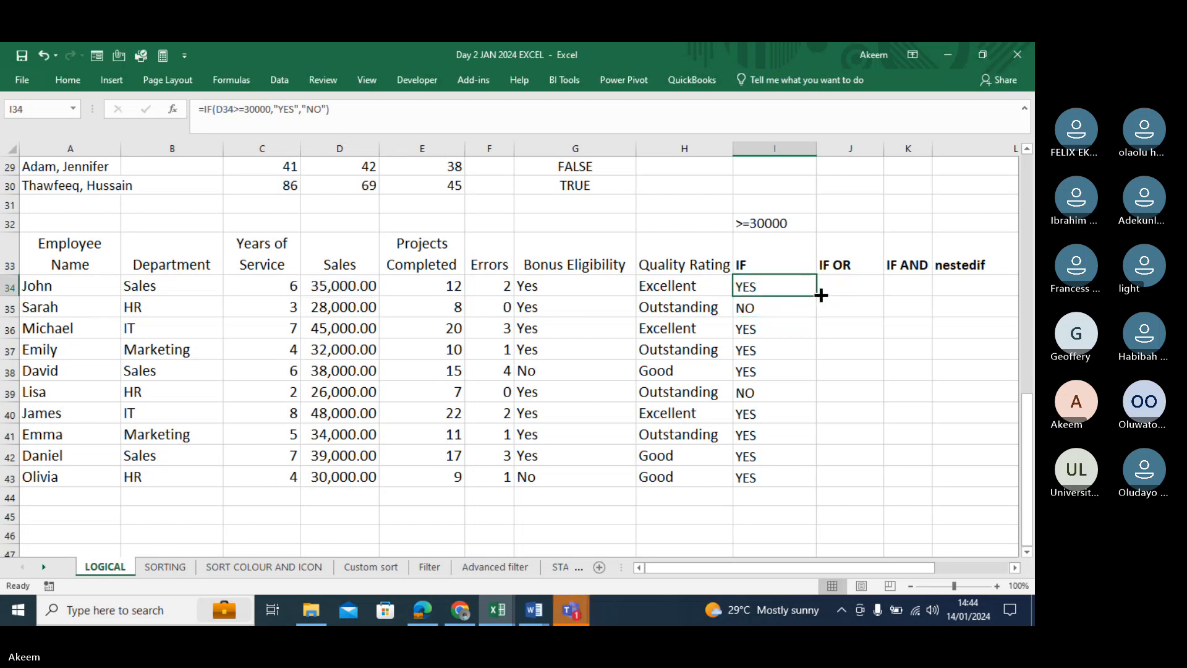
left_click(768, 309)
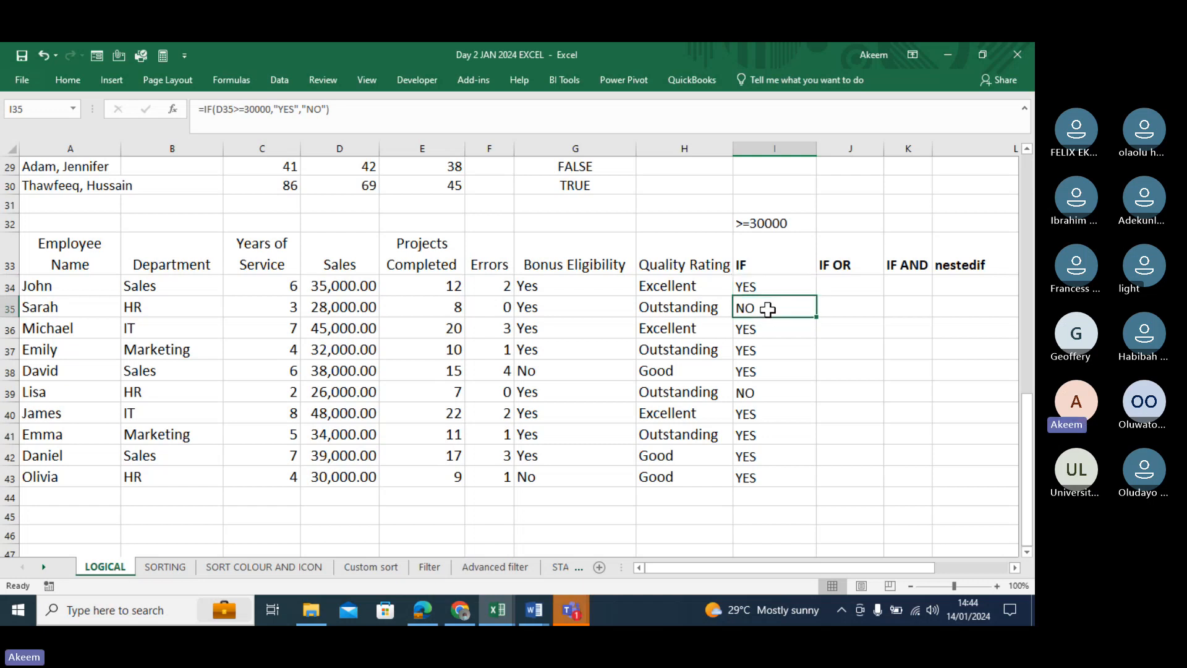
left_click(766, 279)
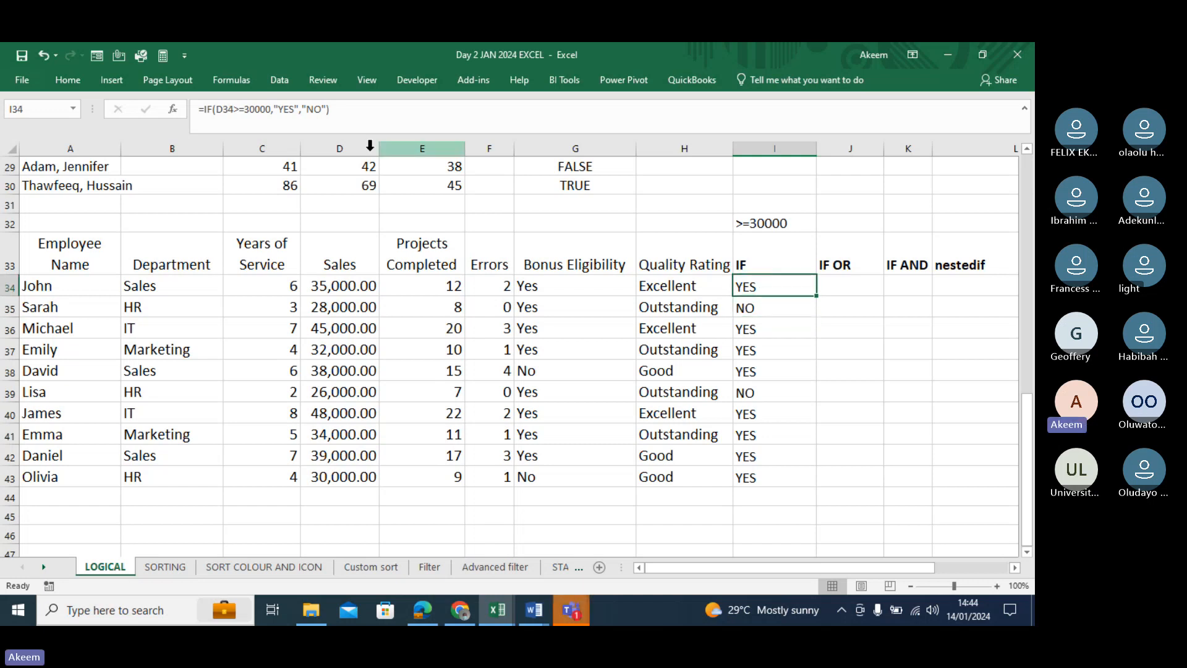
left_click(224, 107)
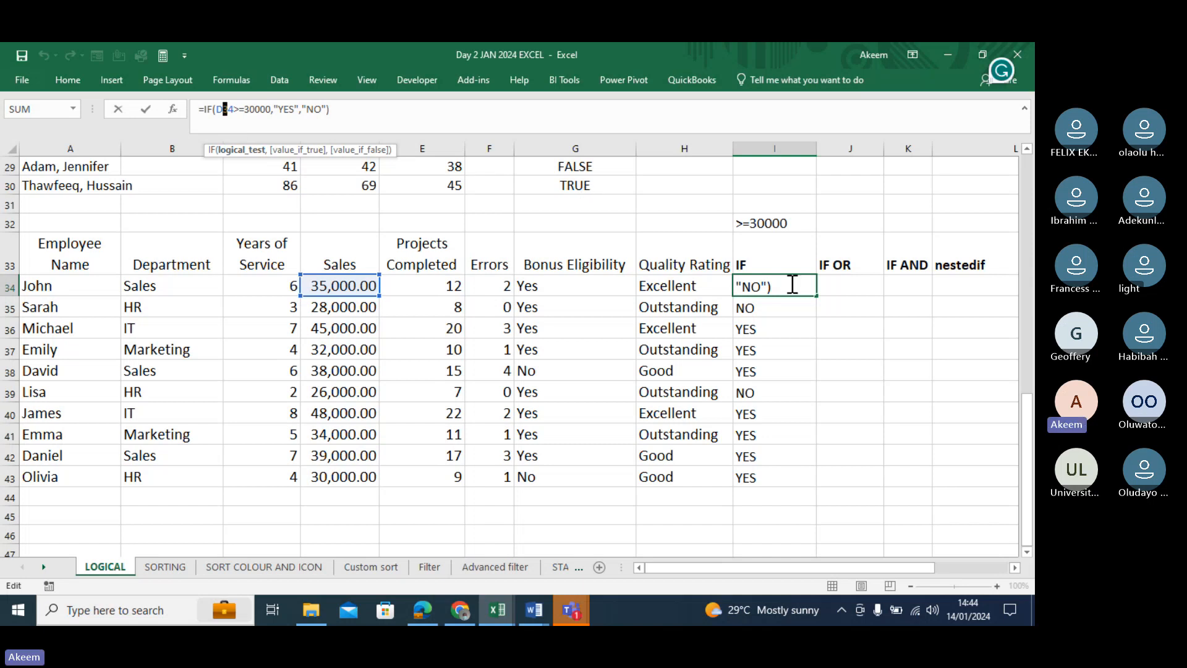
key("Return")
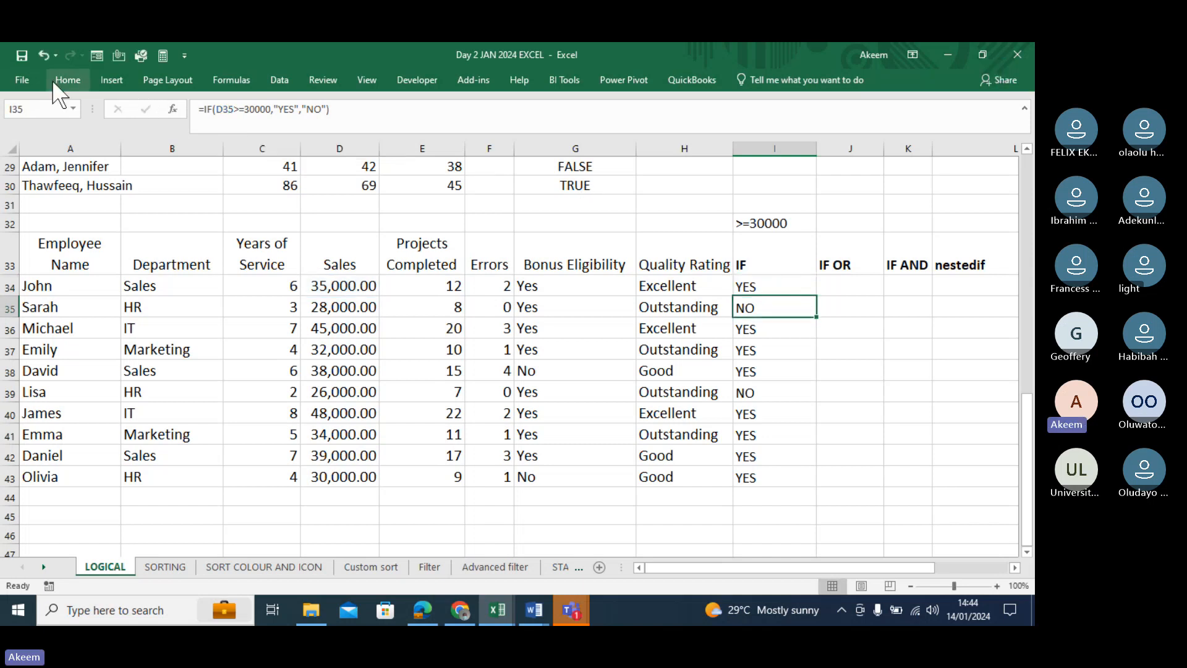
Set the workbook's calculation option to Automatic.
left_click(231, 80)
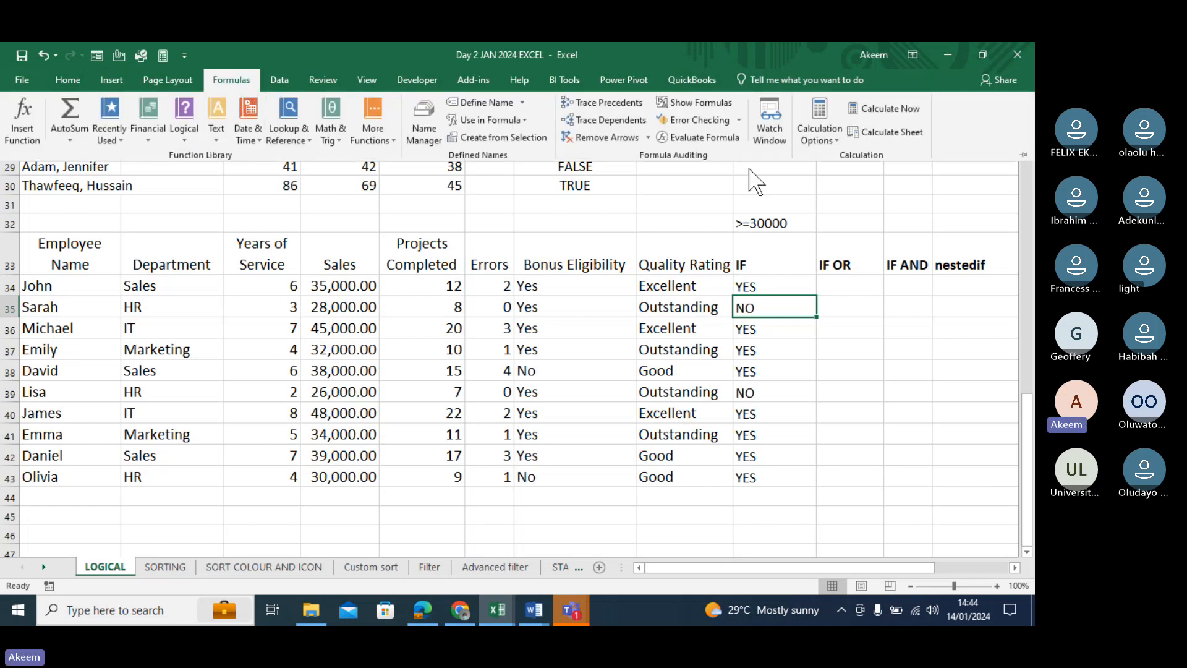
left_click(836, 140)
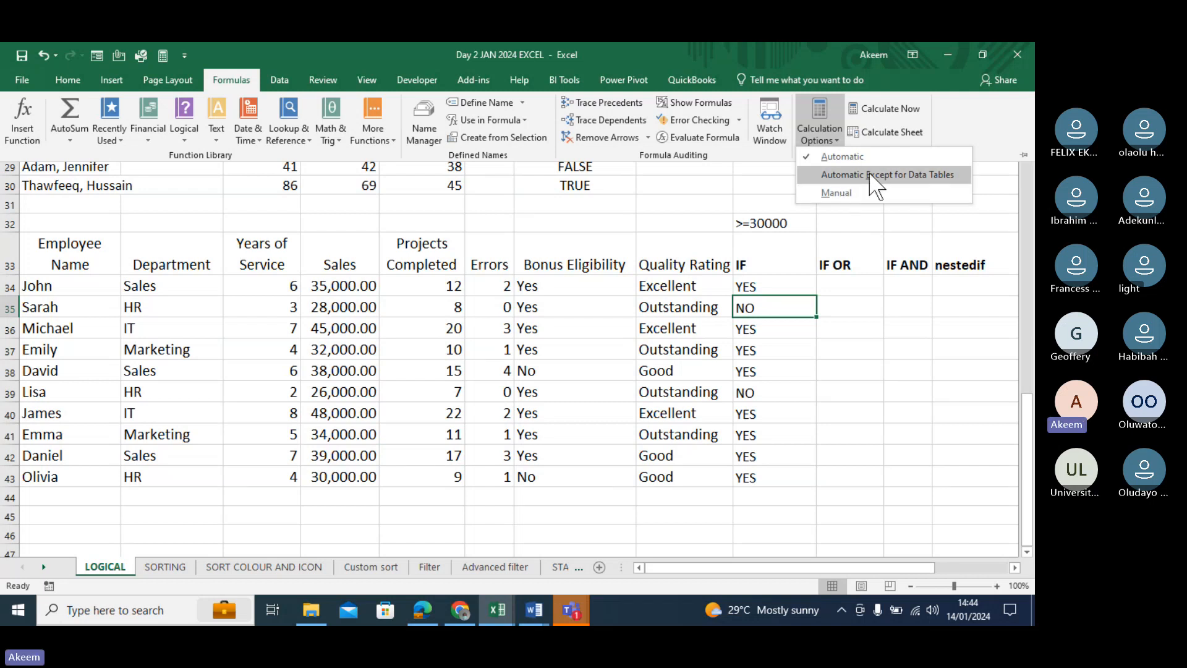
left_click(825, 156)
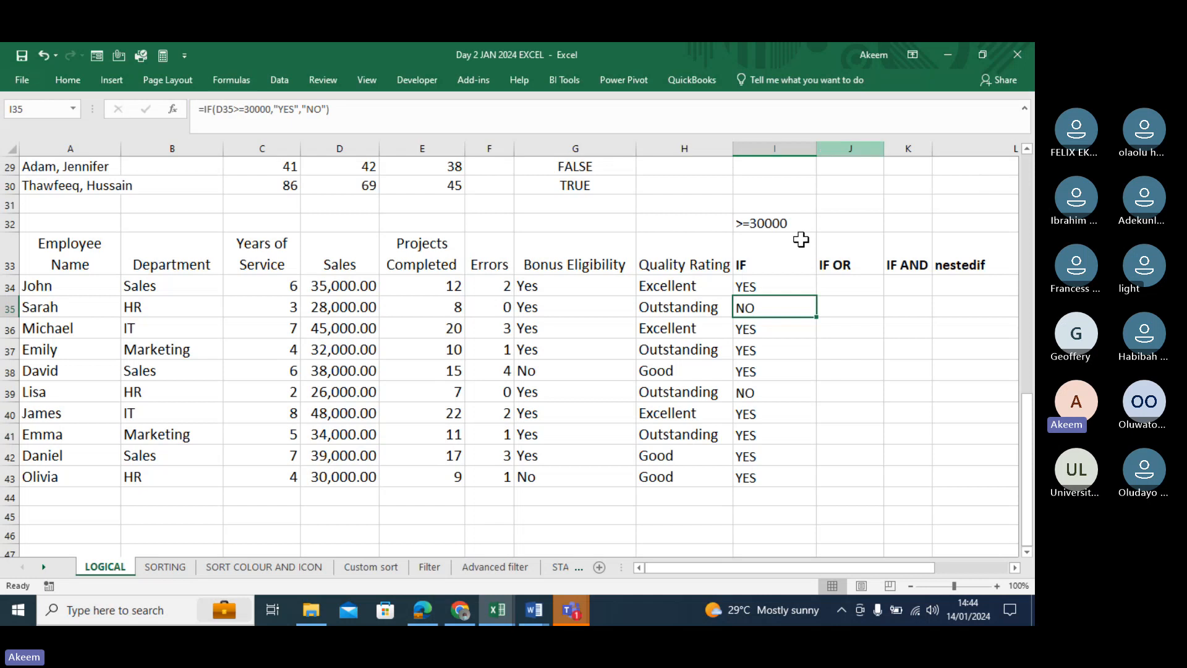
left_click(772, 279)
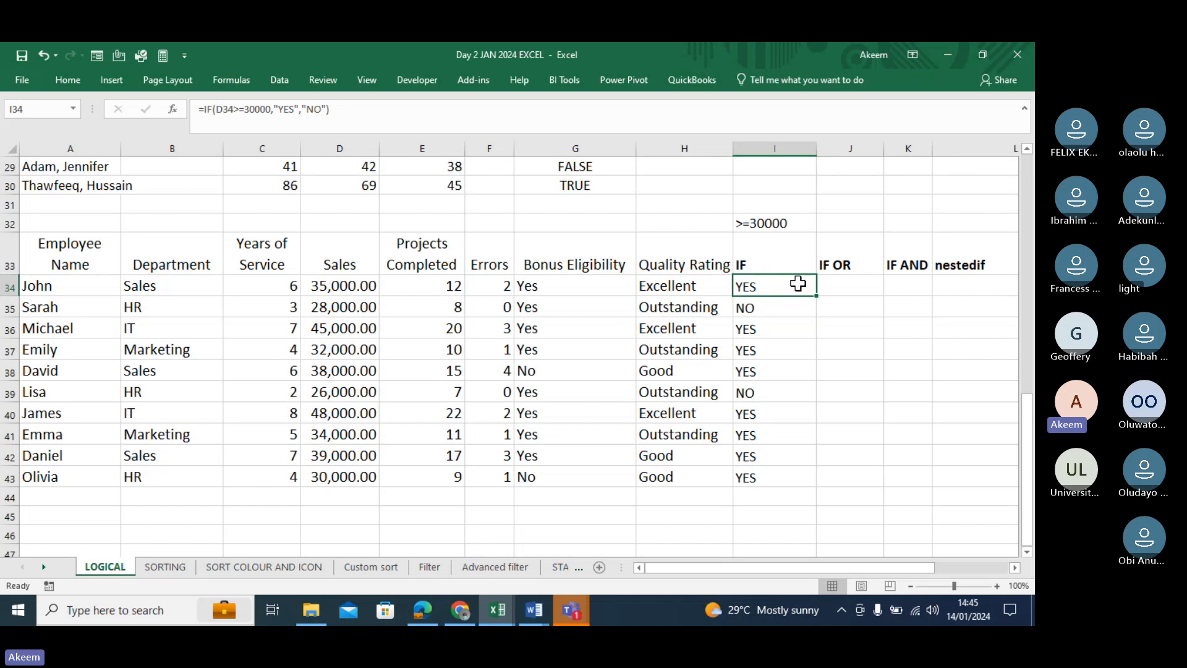
left_click(840, 285)
left_click(768, 284)
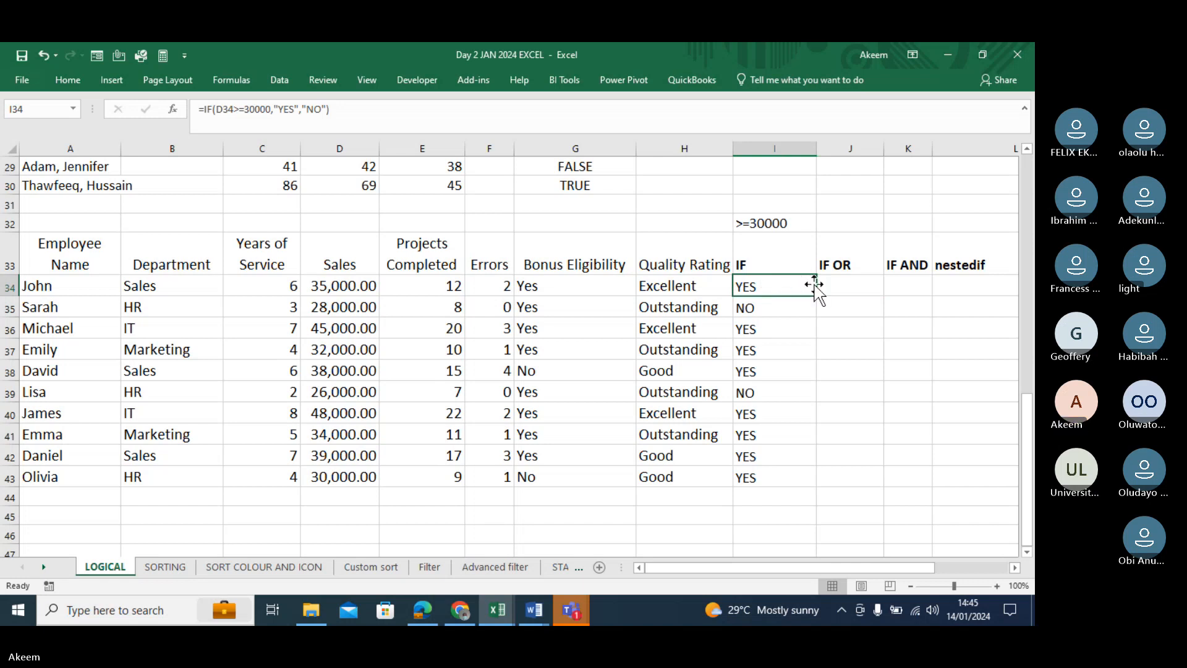
left_click(843, 283)
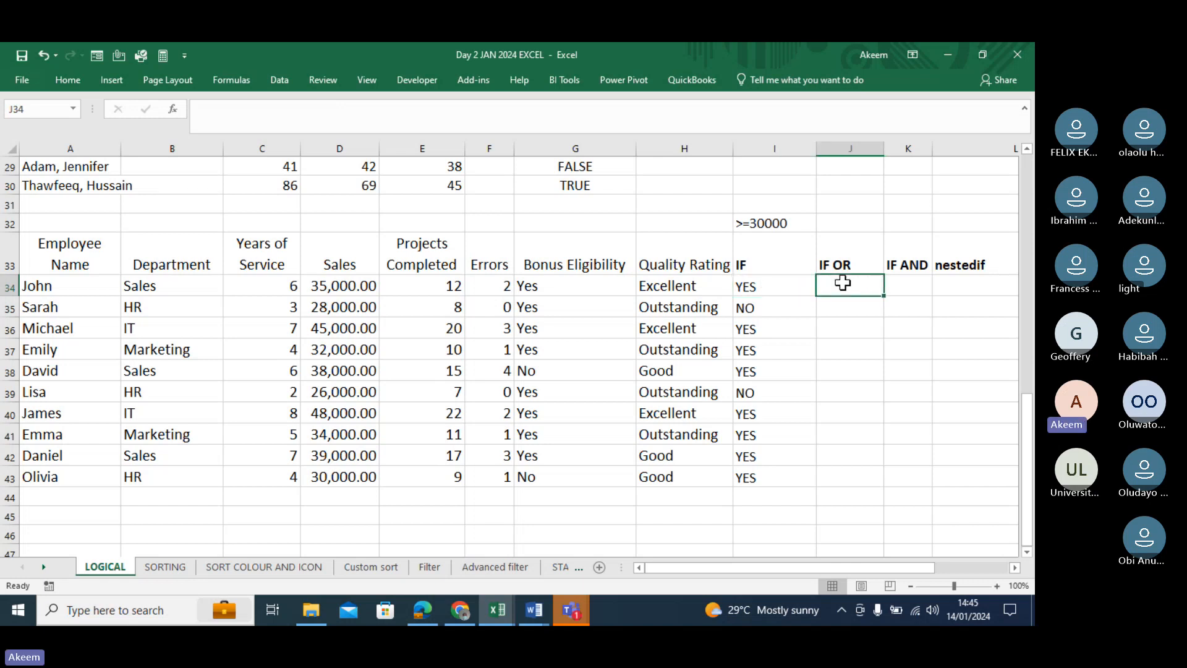
Clear the IF formulas from I34:I43.
left_click(762, 287)
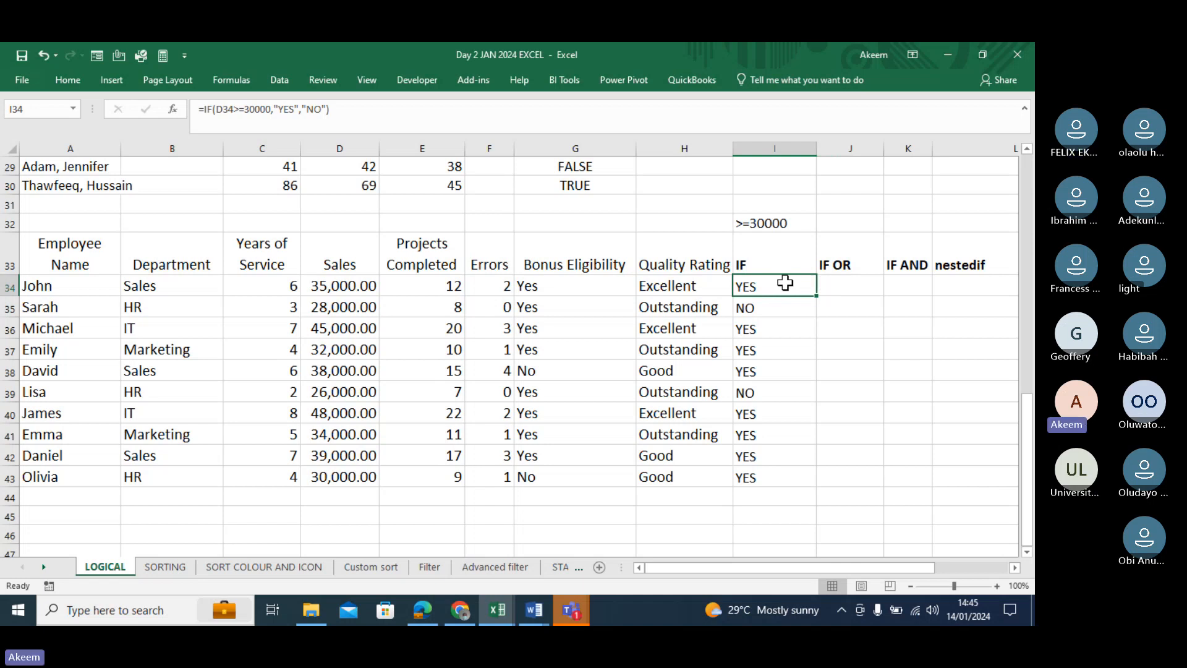
left_click_drag(785, 283, 776, 477)
key("Delete")
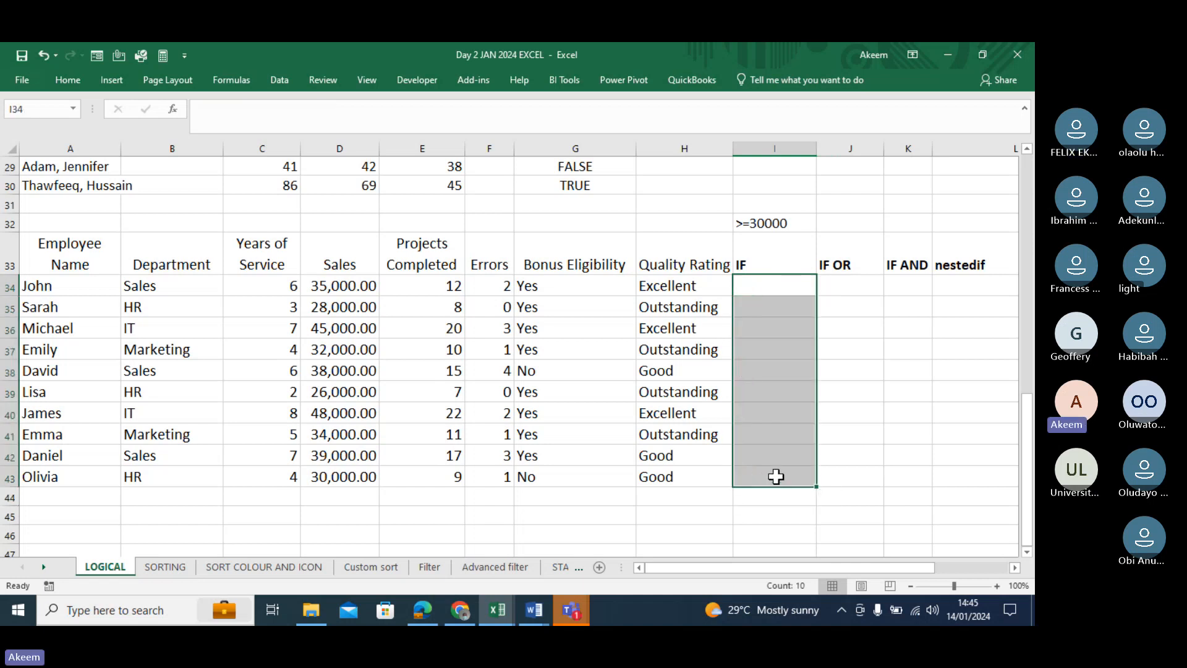
Enter the bonus rule "10% >5YEARS" in I31, above the >=30000 criterion.
left_click(765, 206)
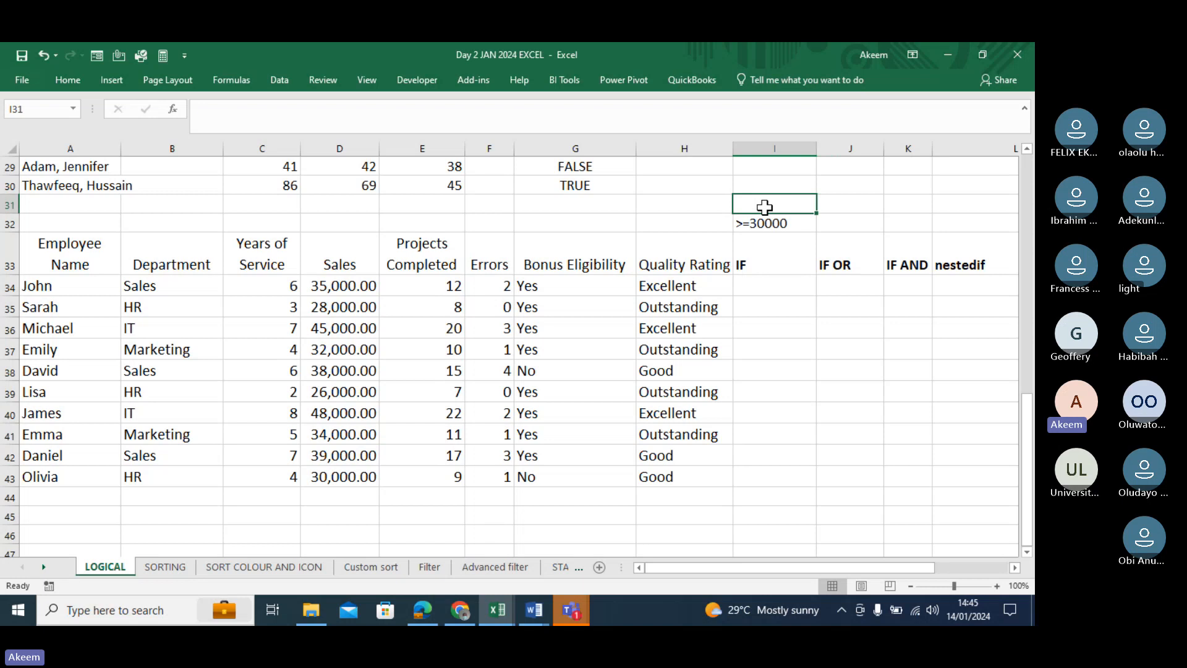
type("10")
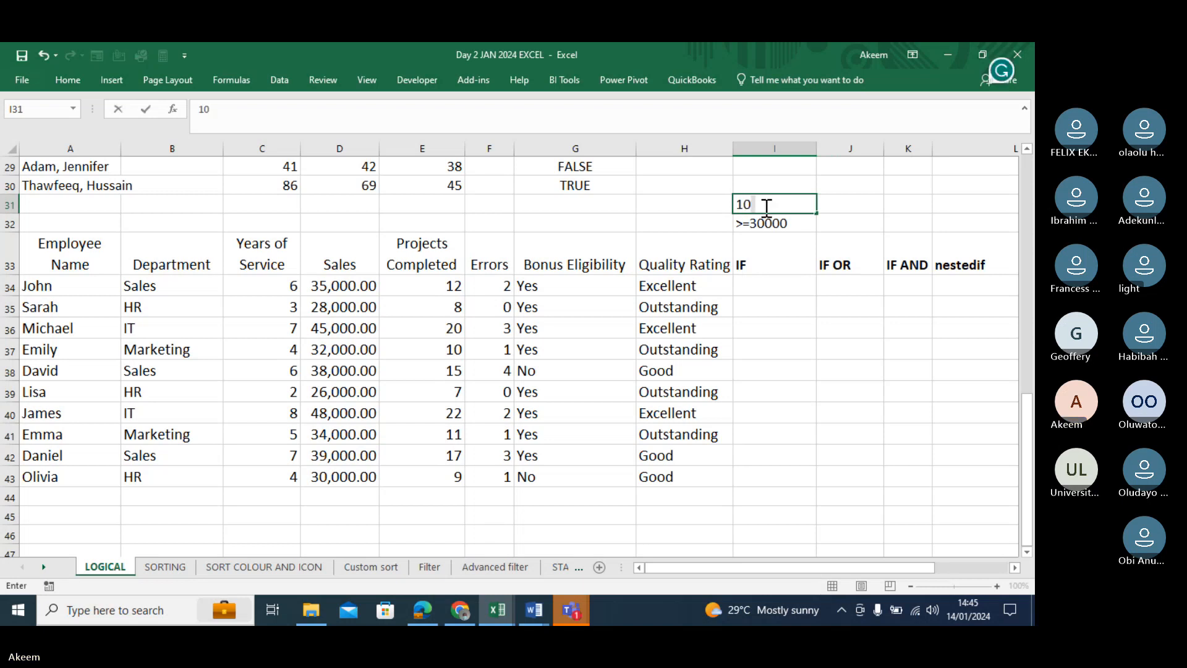
type("%")
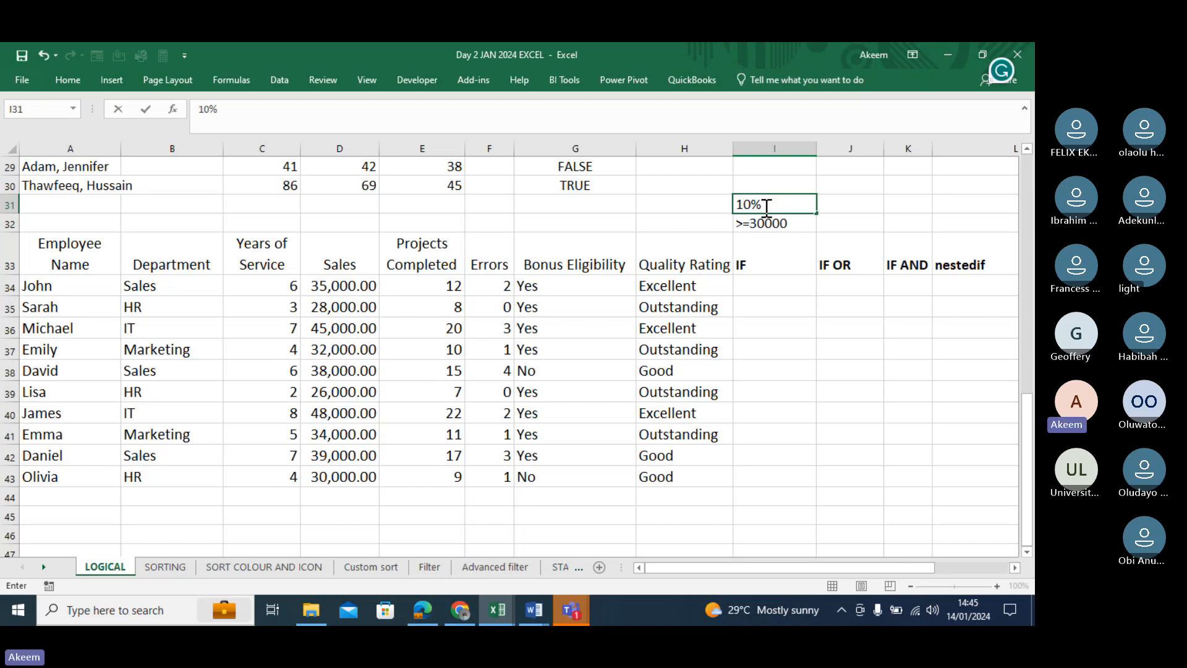
type(">5YEARS")
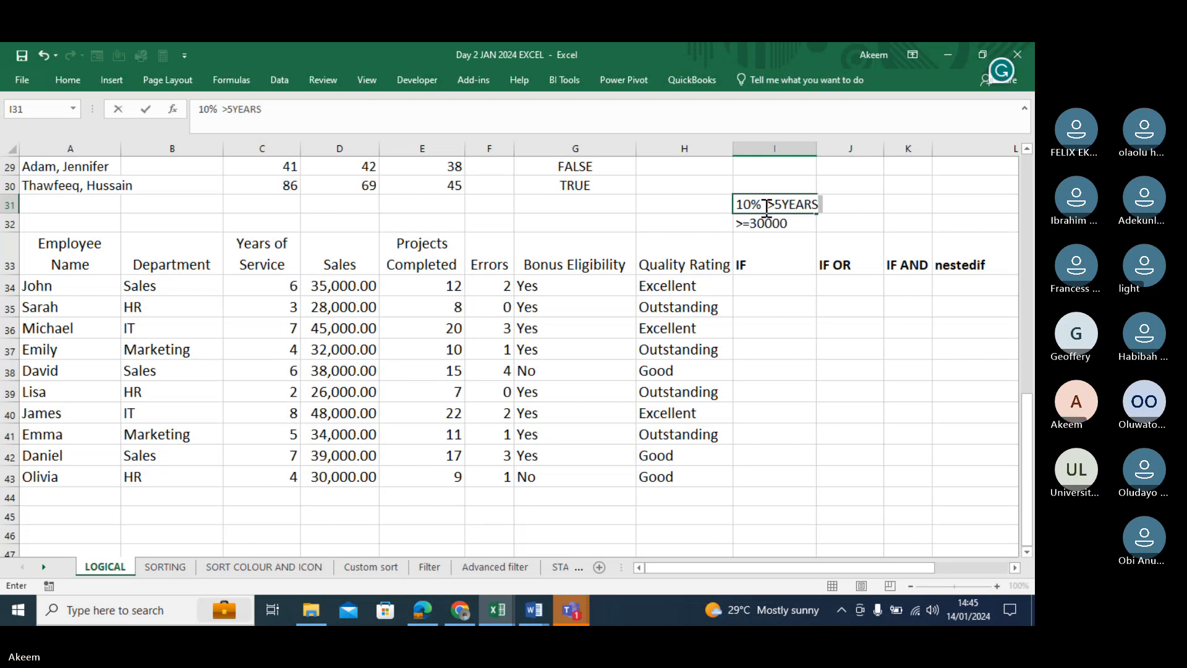
key("Return")
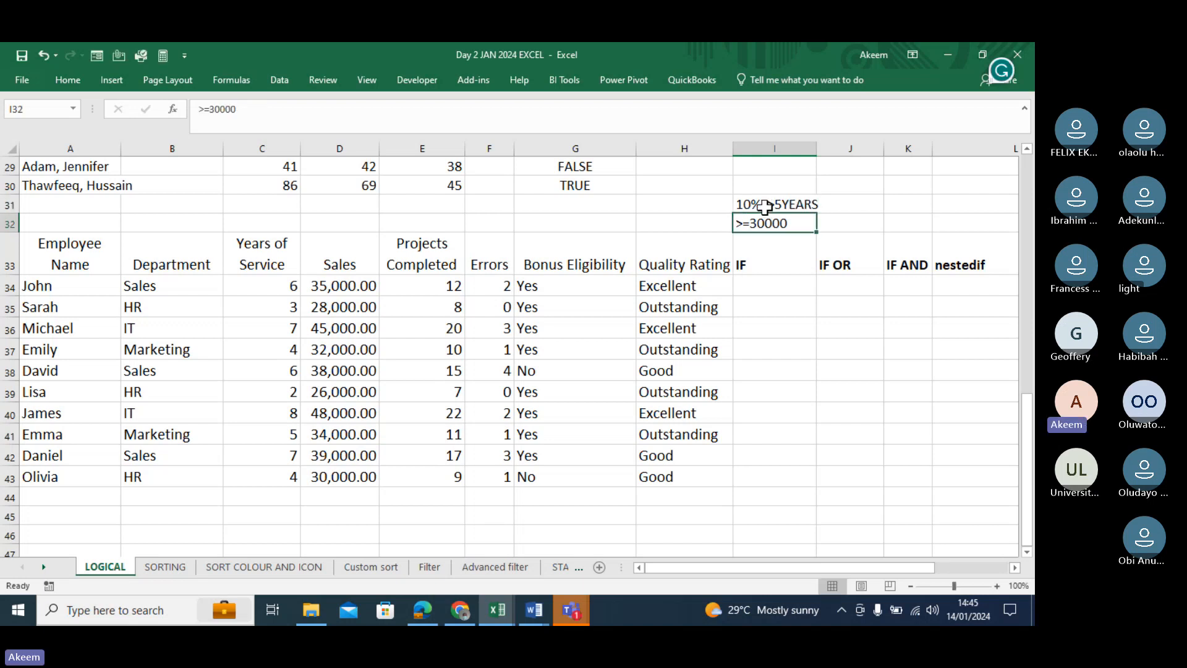
left_click(774, 206)
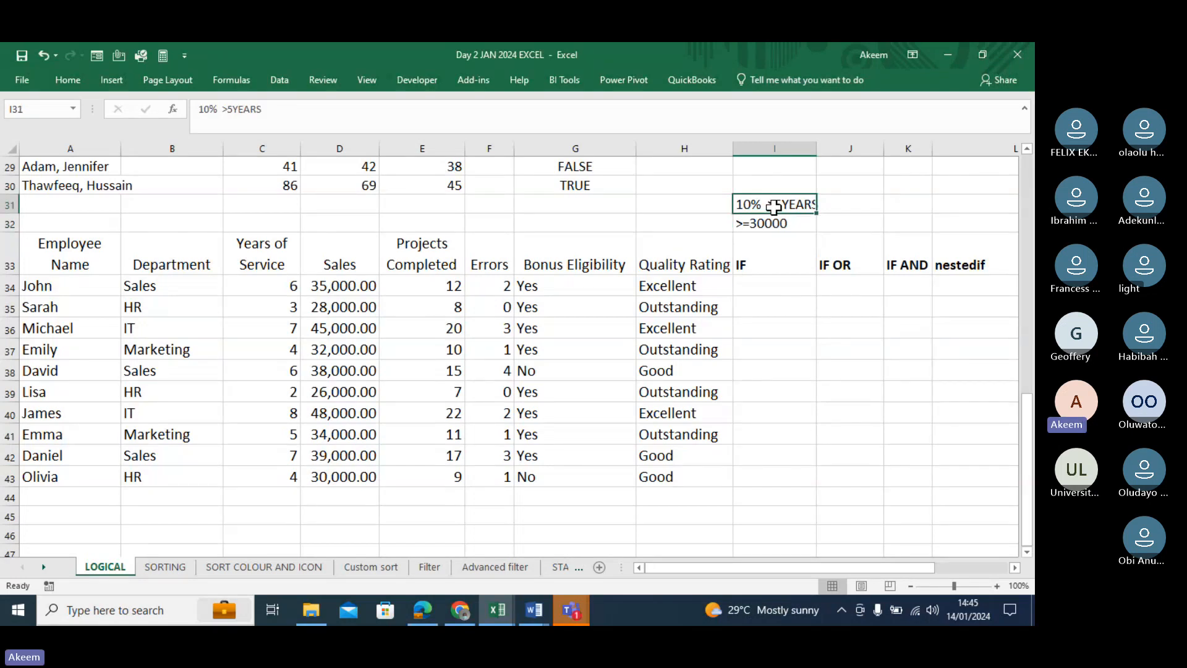
Enter =IF(C34>5,10%*D34,"") in I34 to give 10% of sales for more than five years of service.
left_click(775, 284)
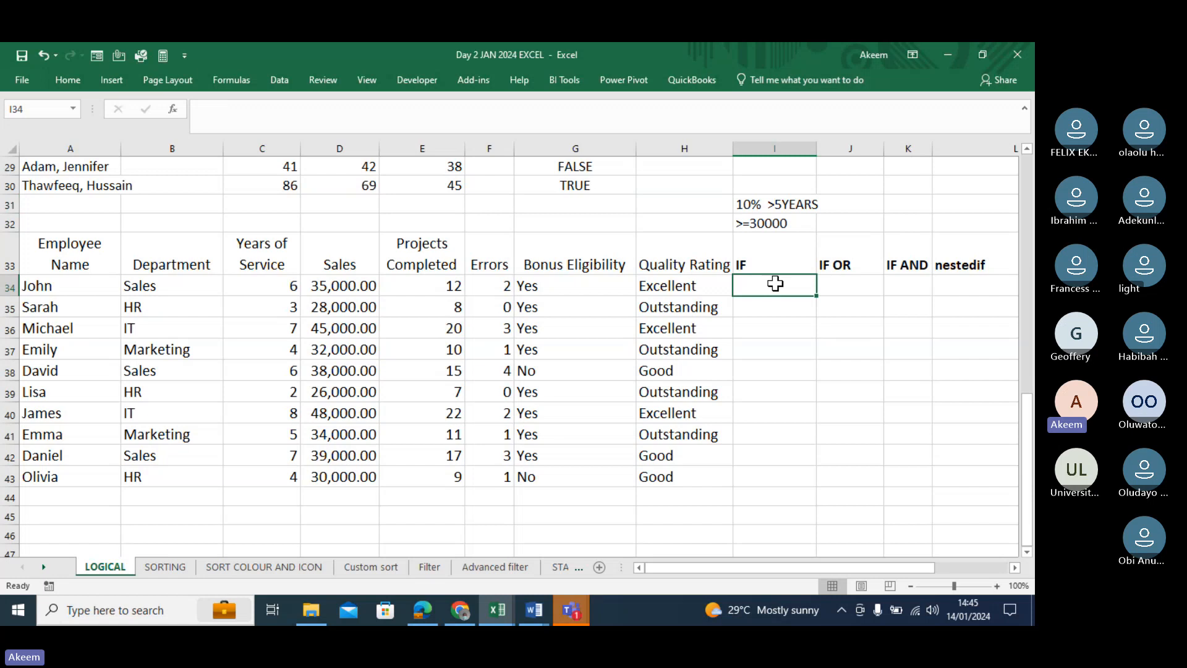
type("=")
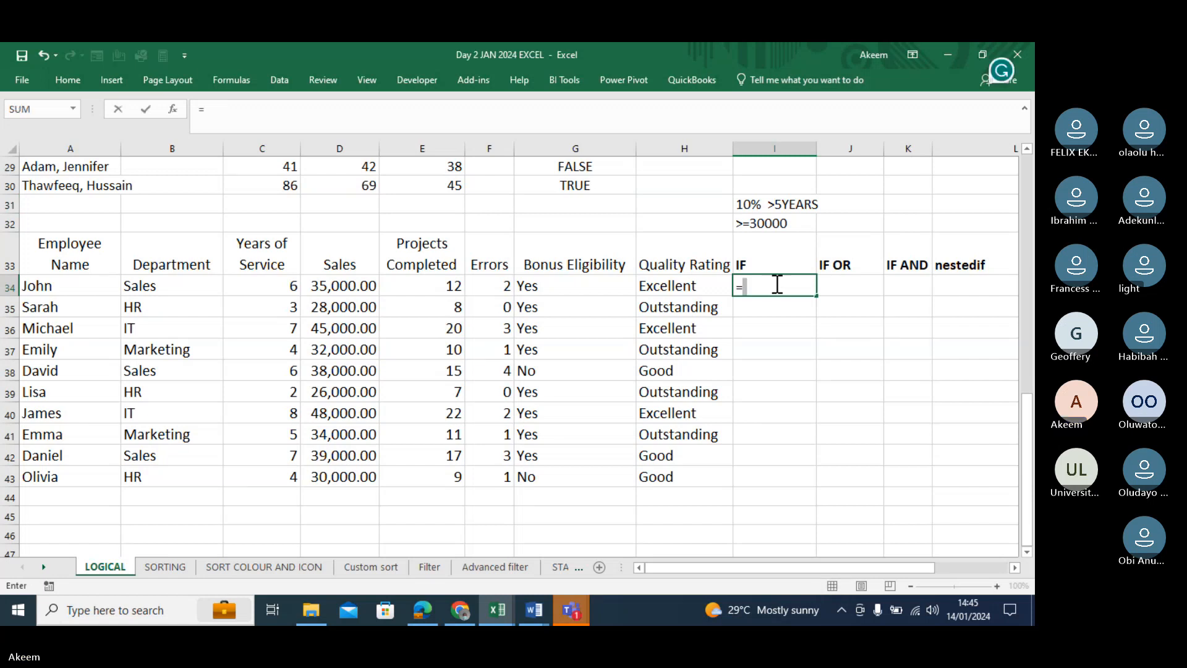
type("IF(")
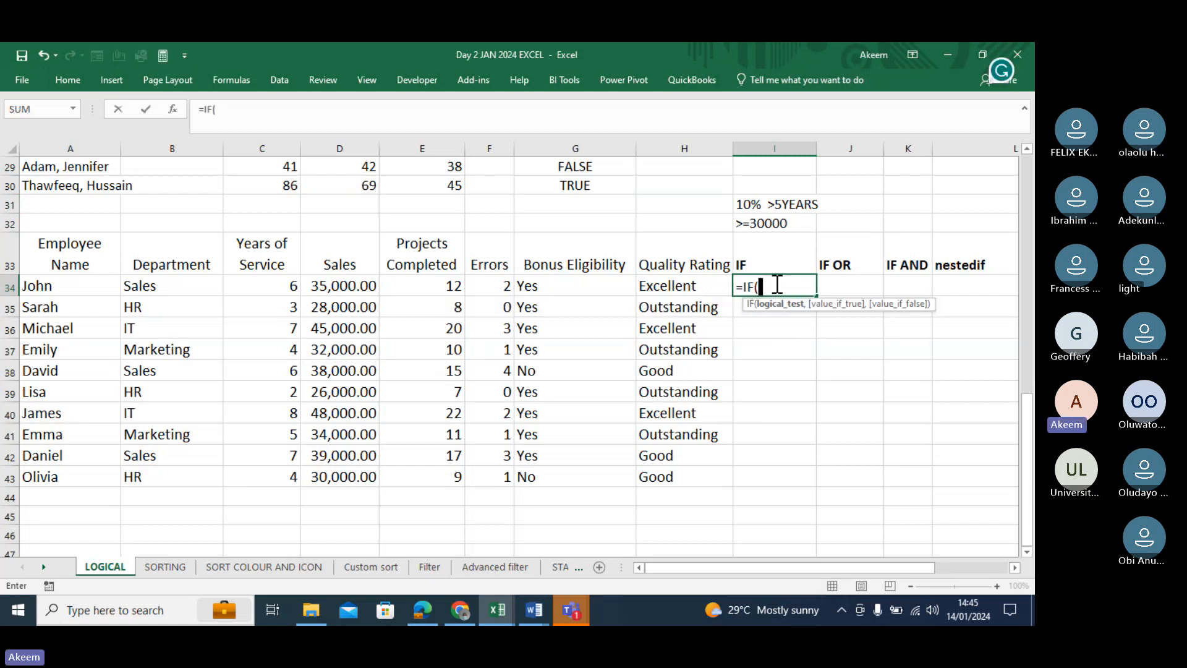
left_click(263, 282)
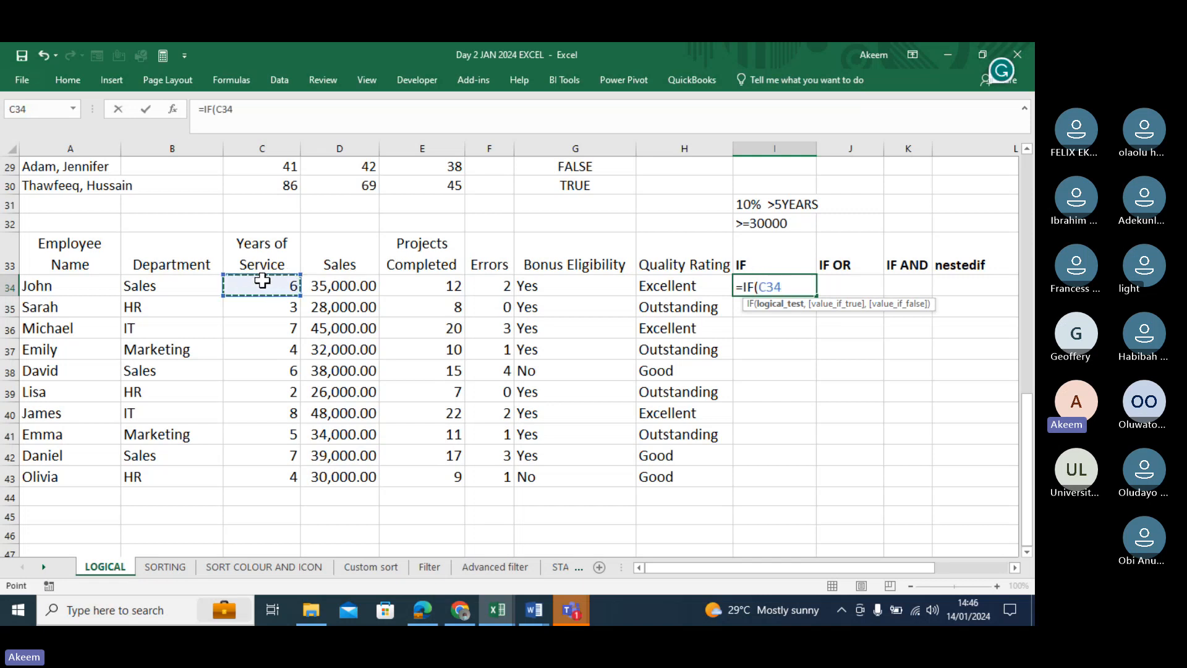
type(">5,")
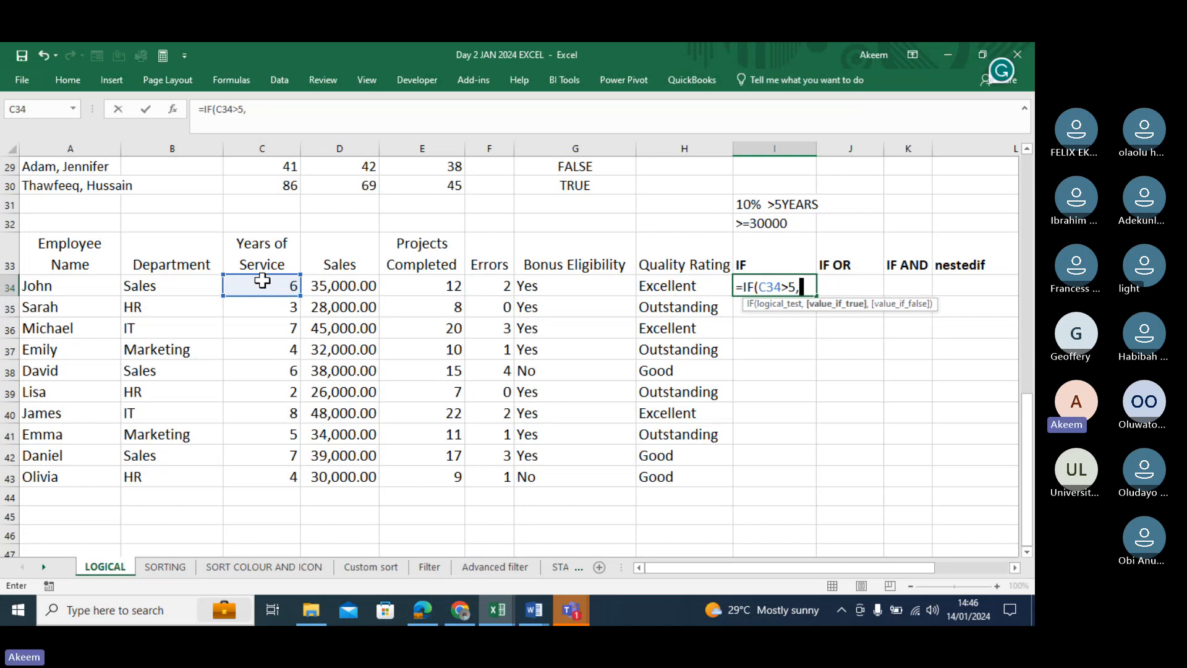
type("1")
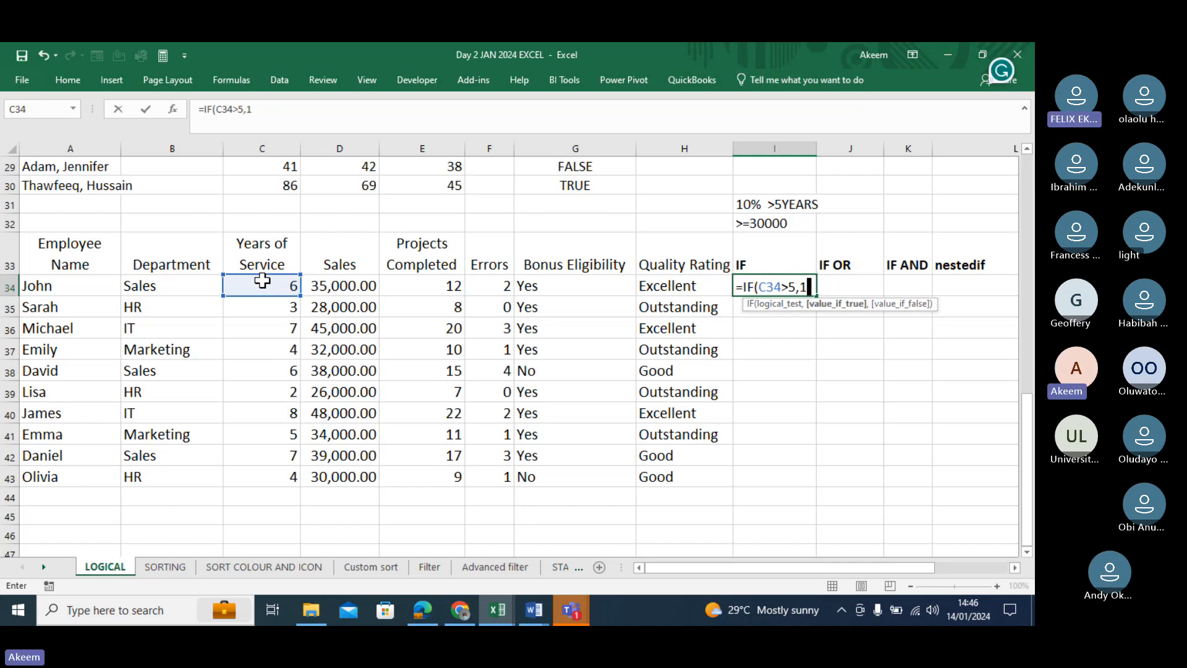
type("0%")
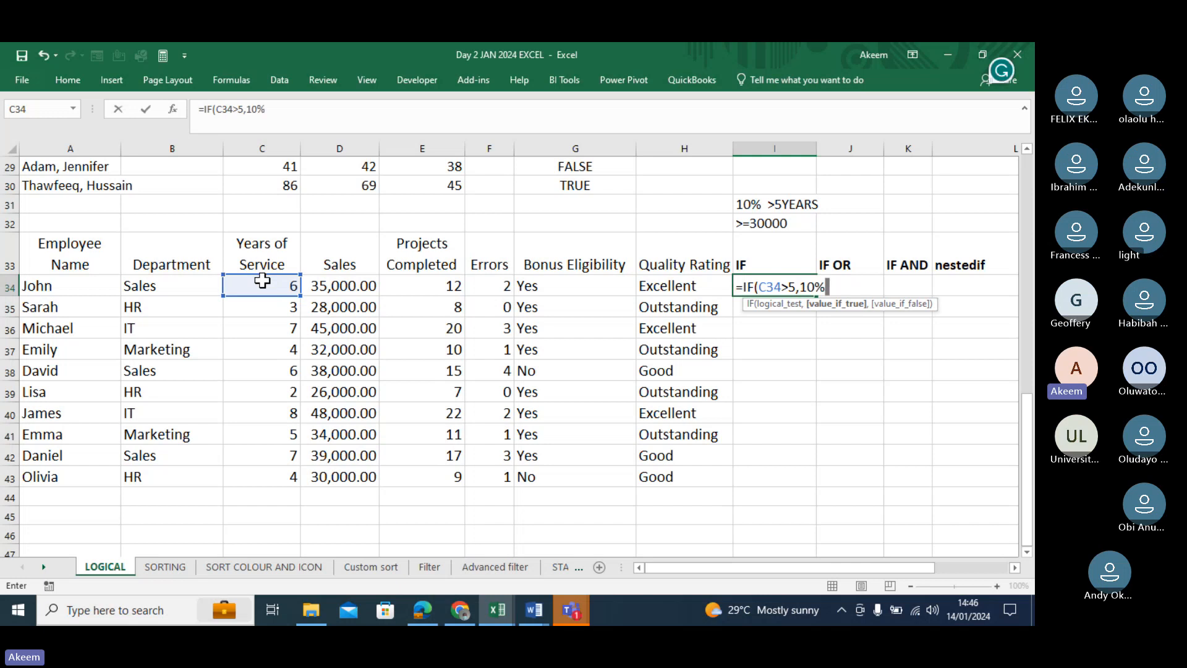
type("*")
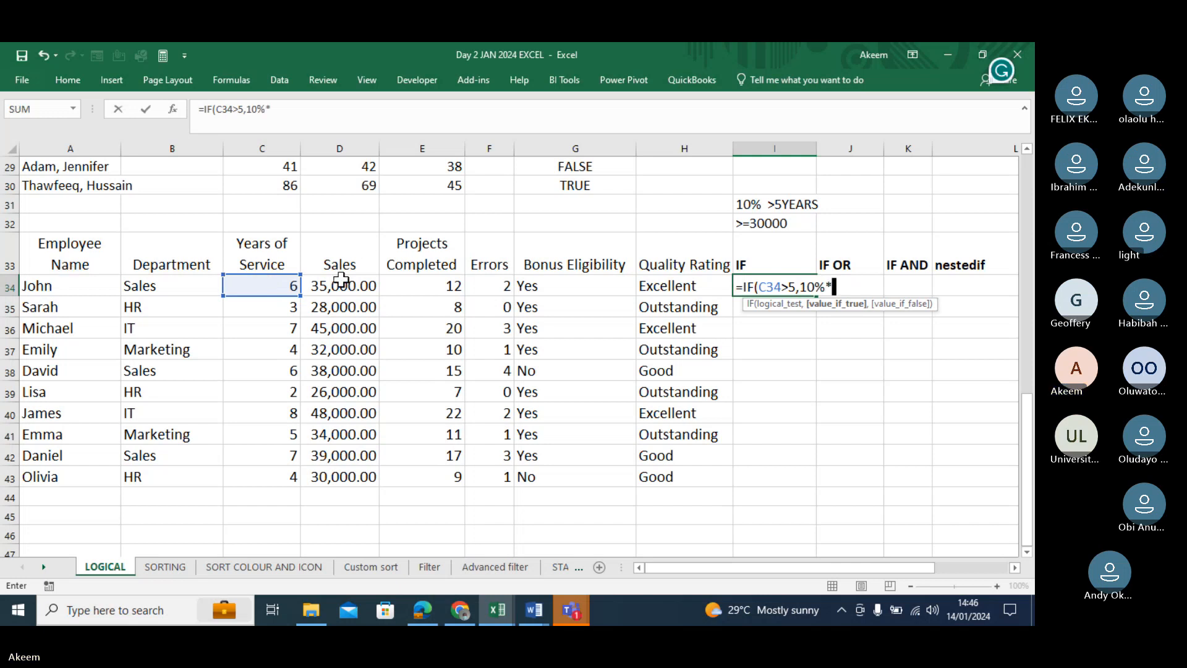
left_click(329, 285)
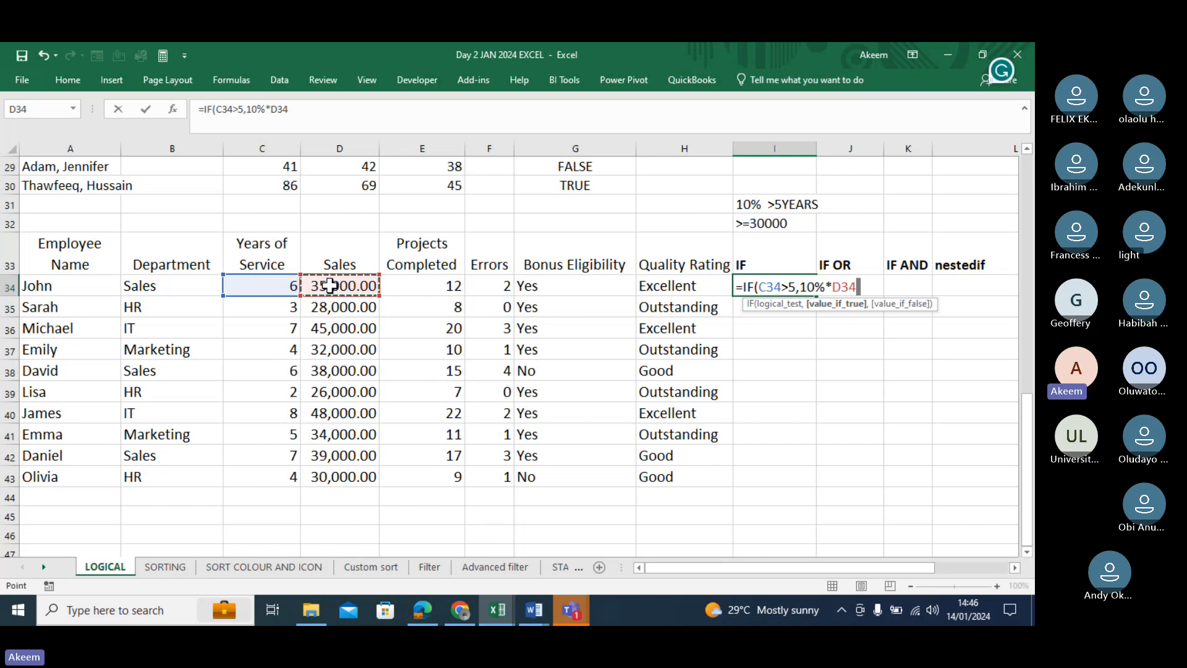
type(",")
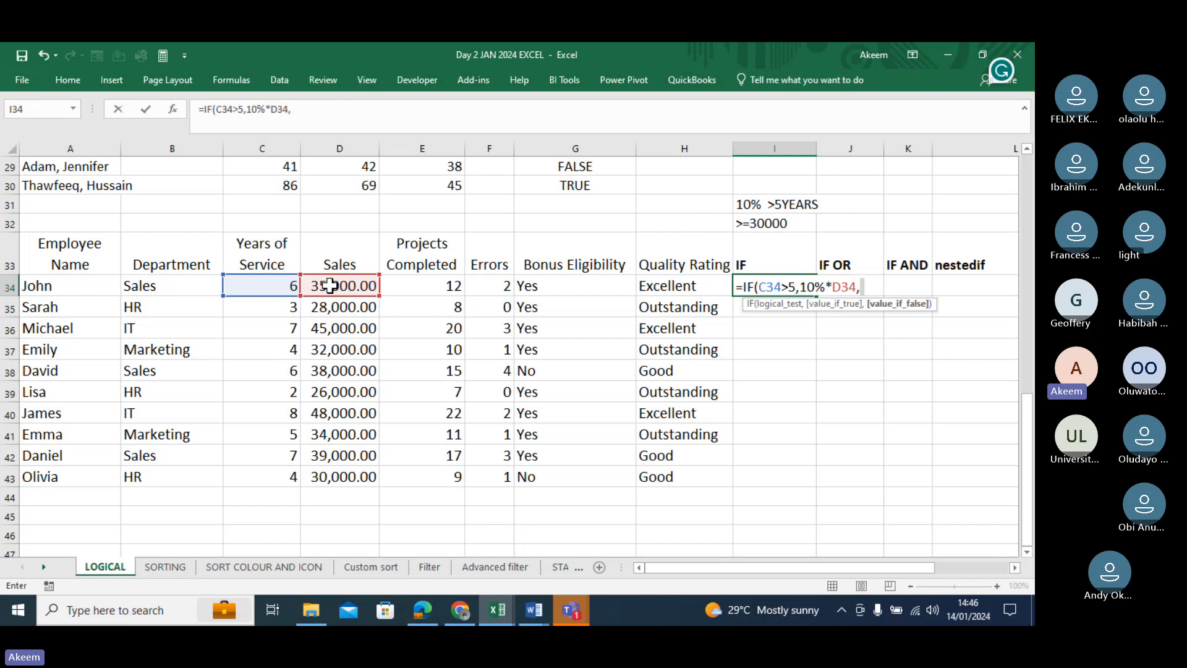
type("\"\" )")
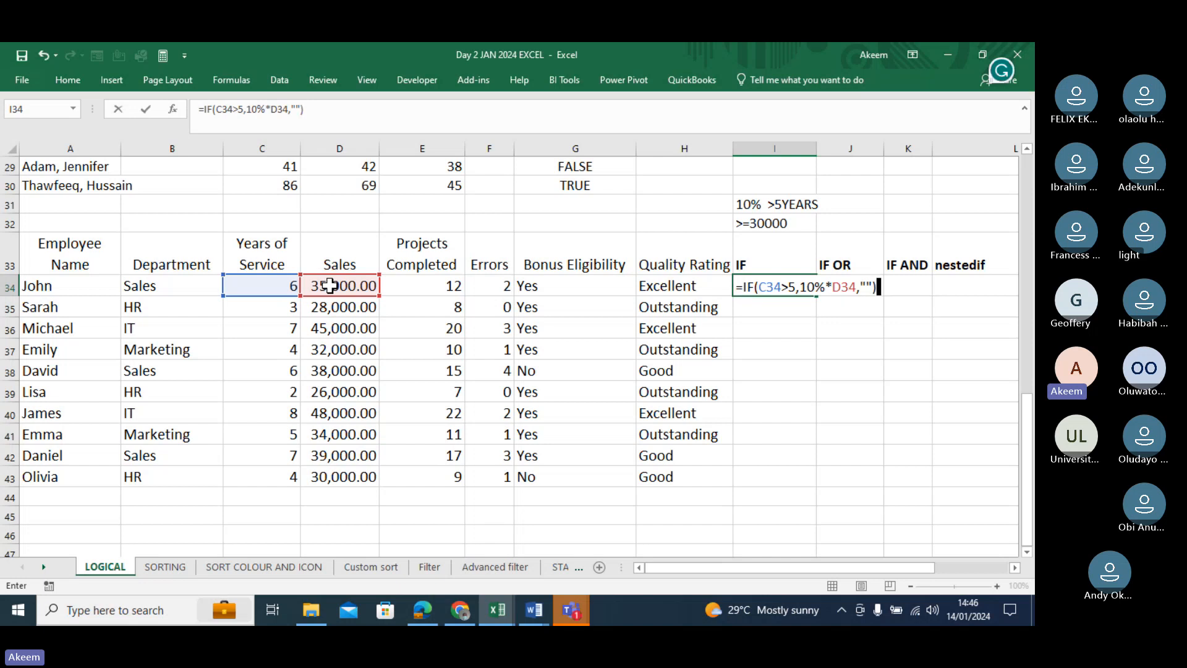
key("ctrl+Return")
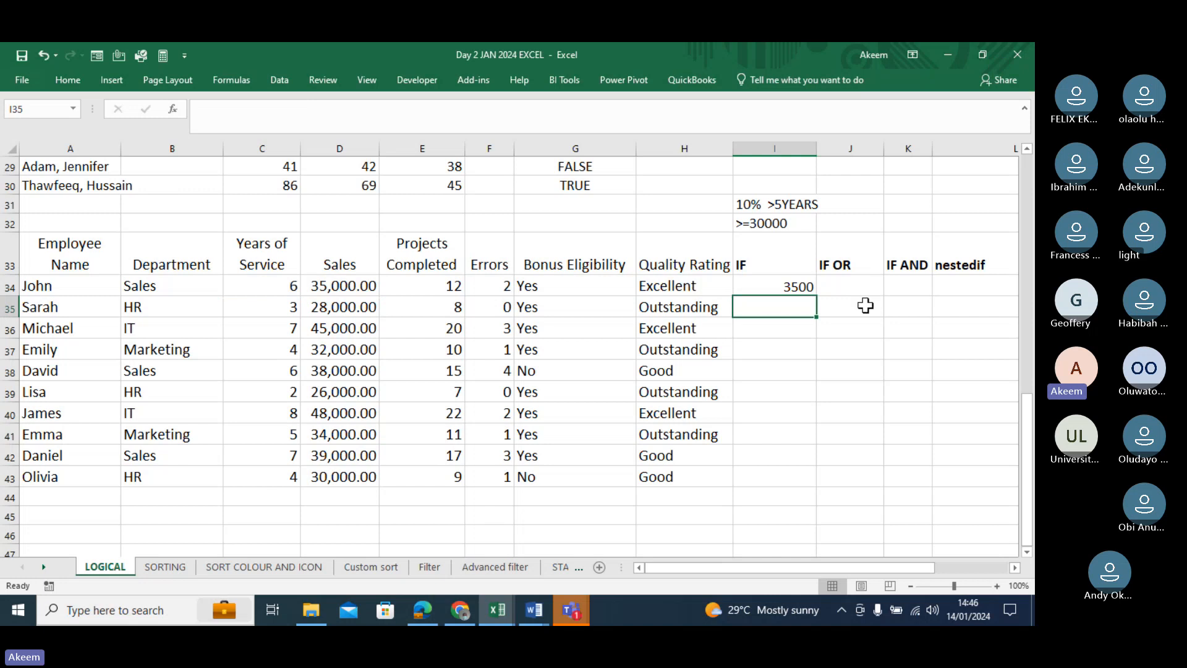
Fill the bonus formula from I34 down to I43, and inspect the copied formula in I43.
left_click(802, 286)
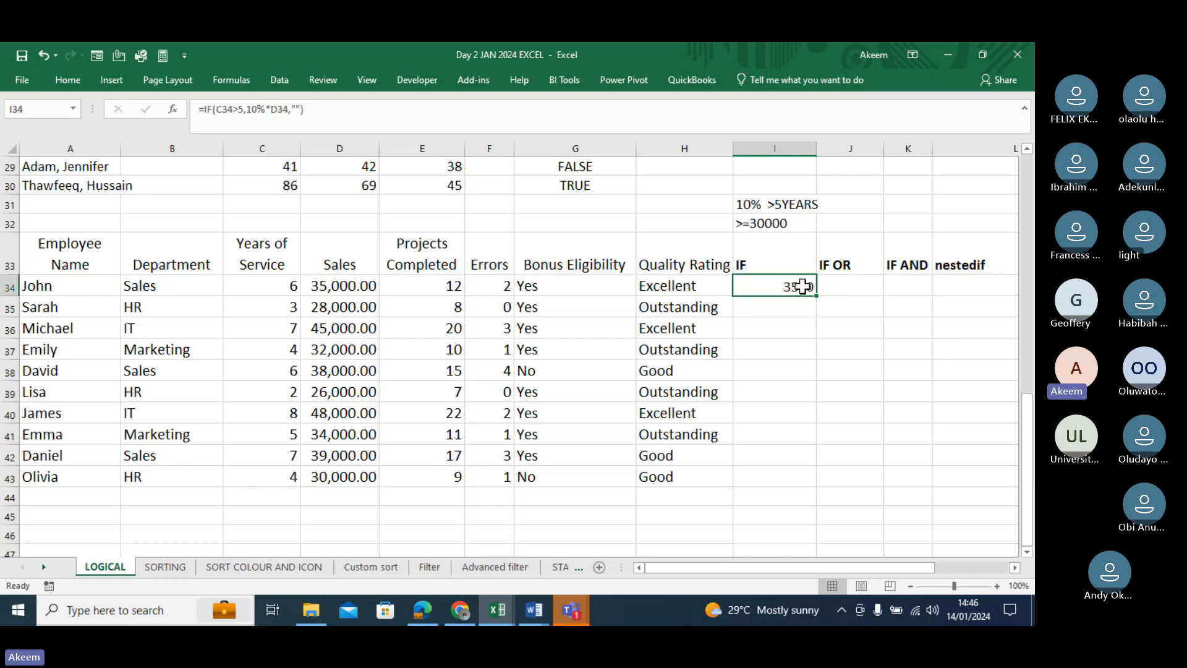
left_click_drag(817, 295, 818, 483)
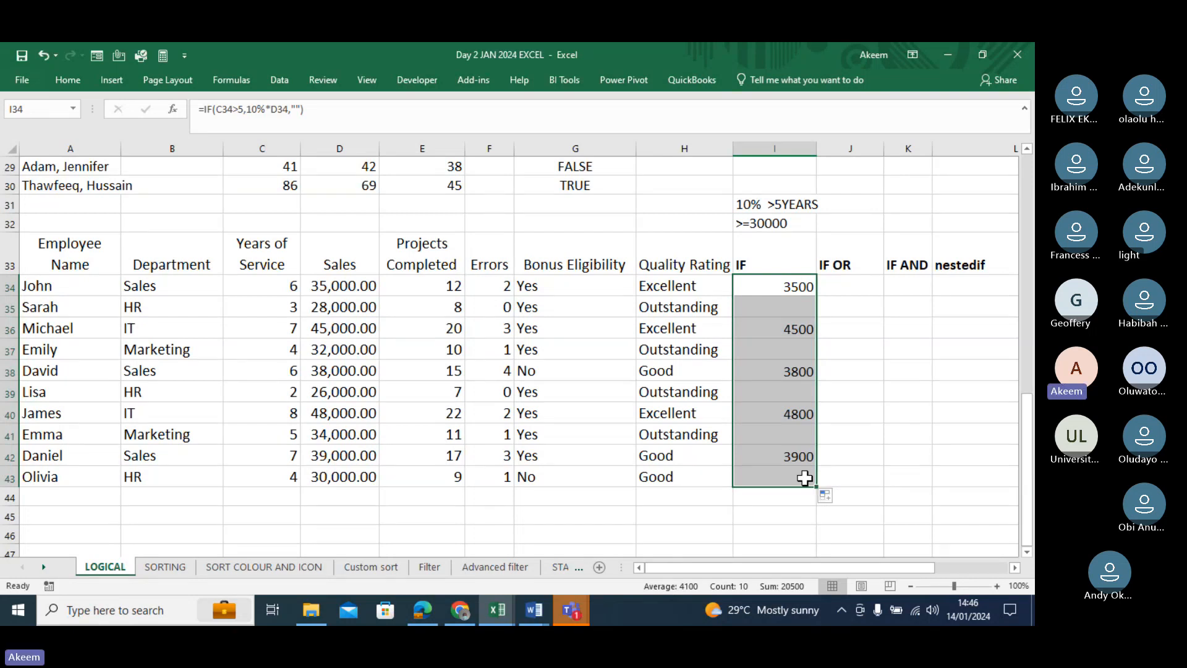
left_click(794, 476)
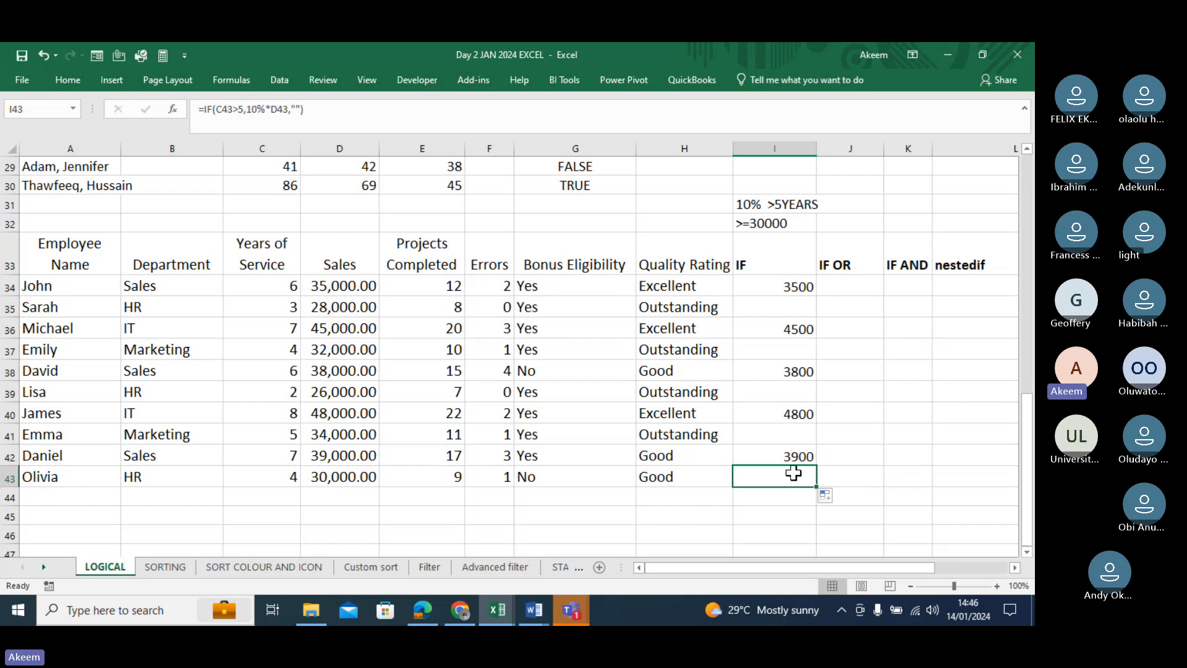
Inspect the copied bonus formulas in I39, I37 and I35, and review the D35 reference in I35's formula without changing it.
left_click(792, 391)
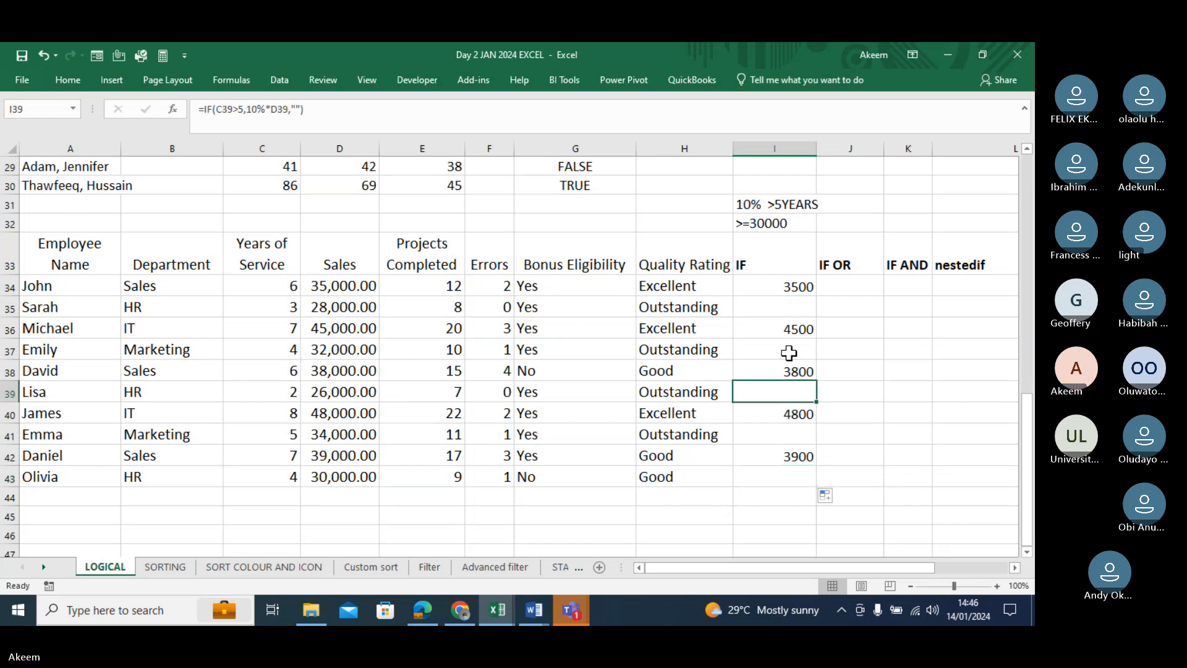
left_click(787, 350)
left_click(775, 308)
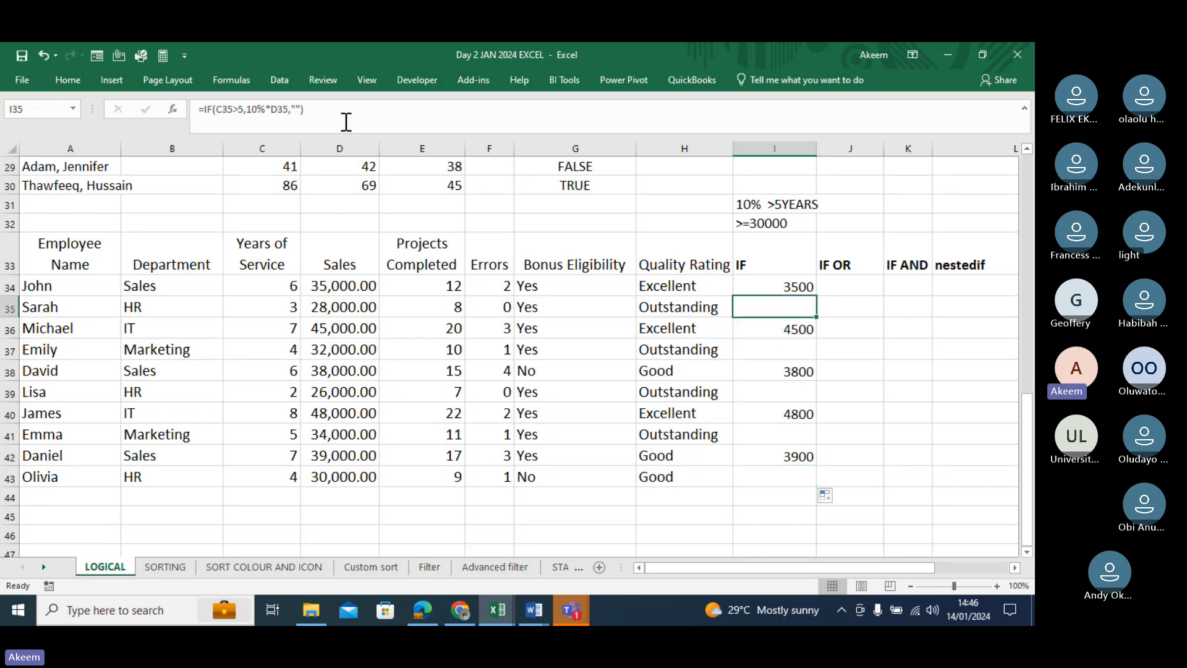
left_click(274, 109)
left_click_drag(274, 109, 281, 110)
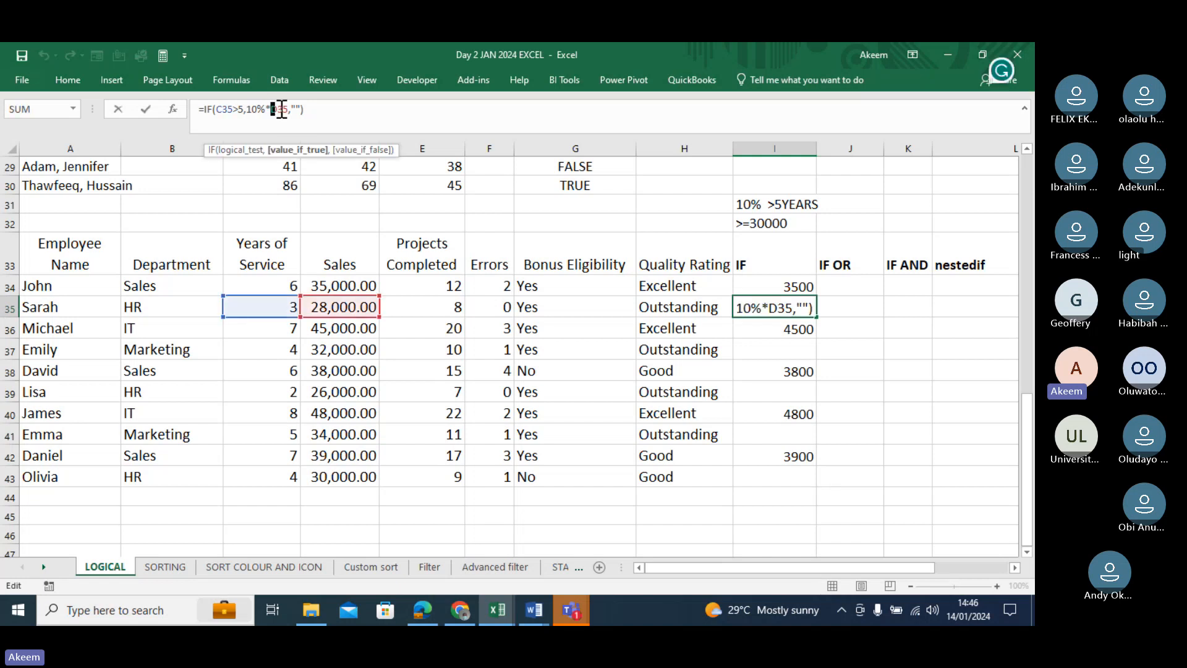
left_click(283, 111)
left_click(321, 117)
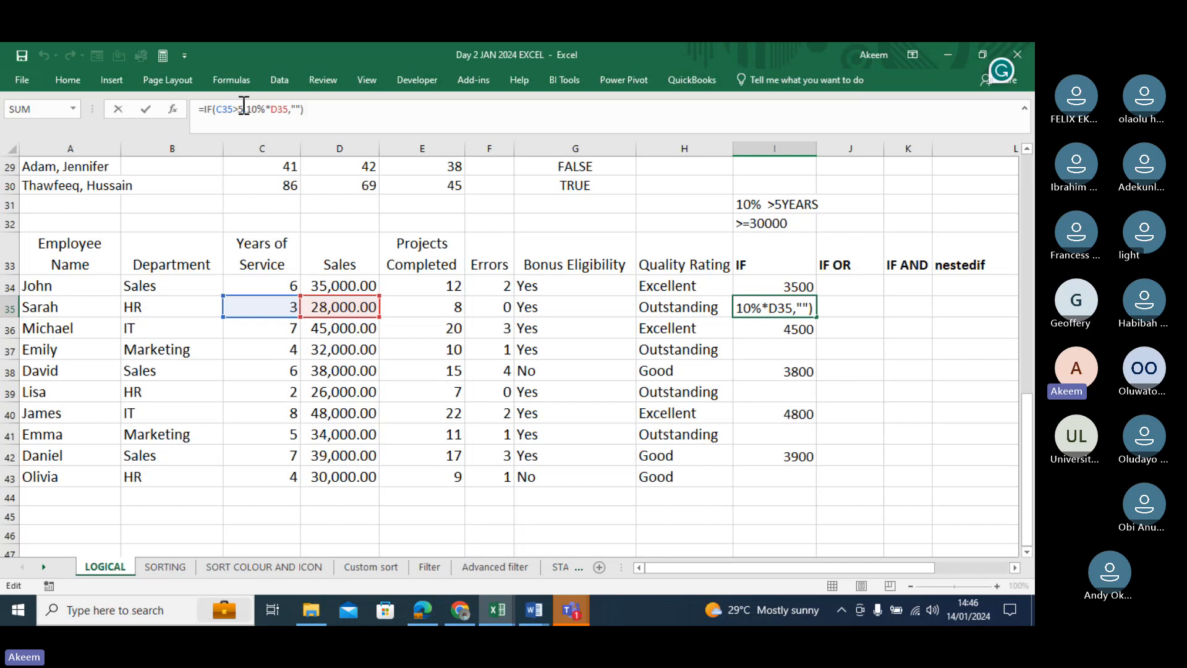
key("Return")
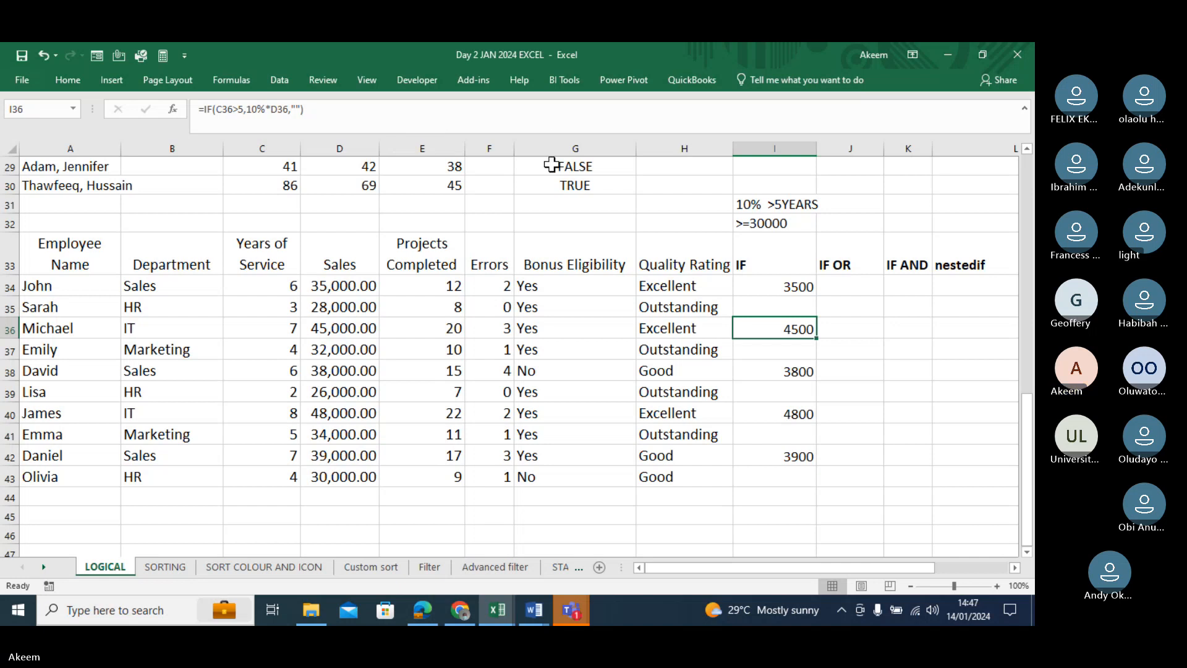
Copy the two criteria from I31:I32 to J31:J32 and enter the label "OR" above them in J30.
left_click(862, 287)
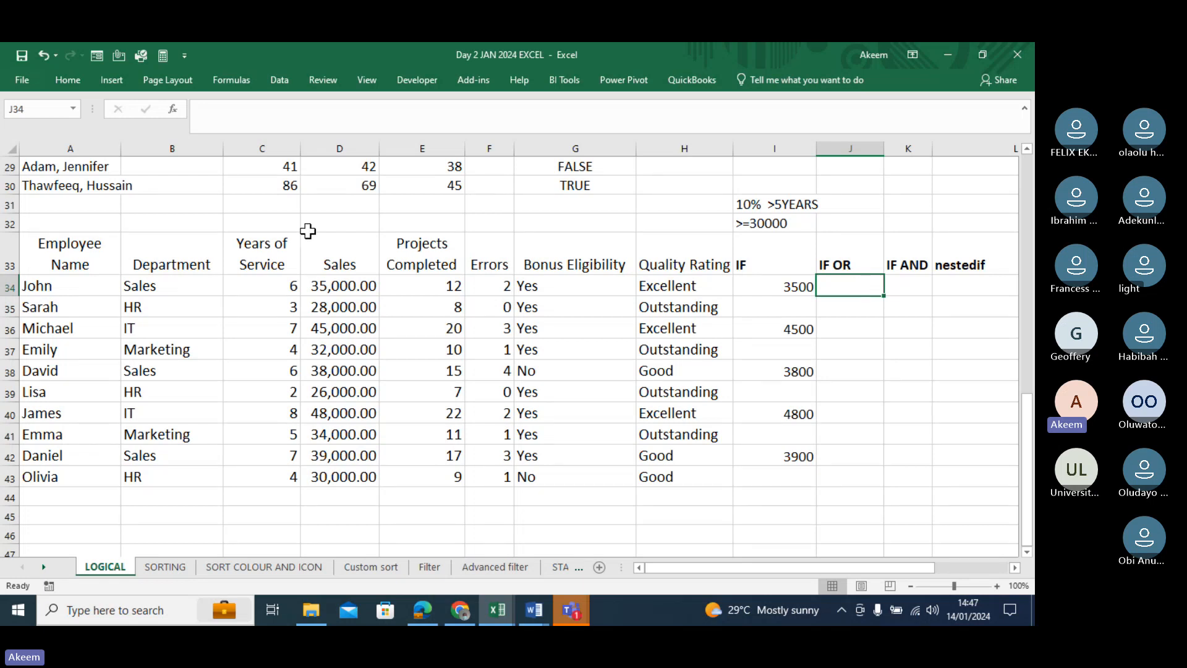
left_click(255, 285)
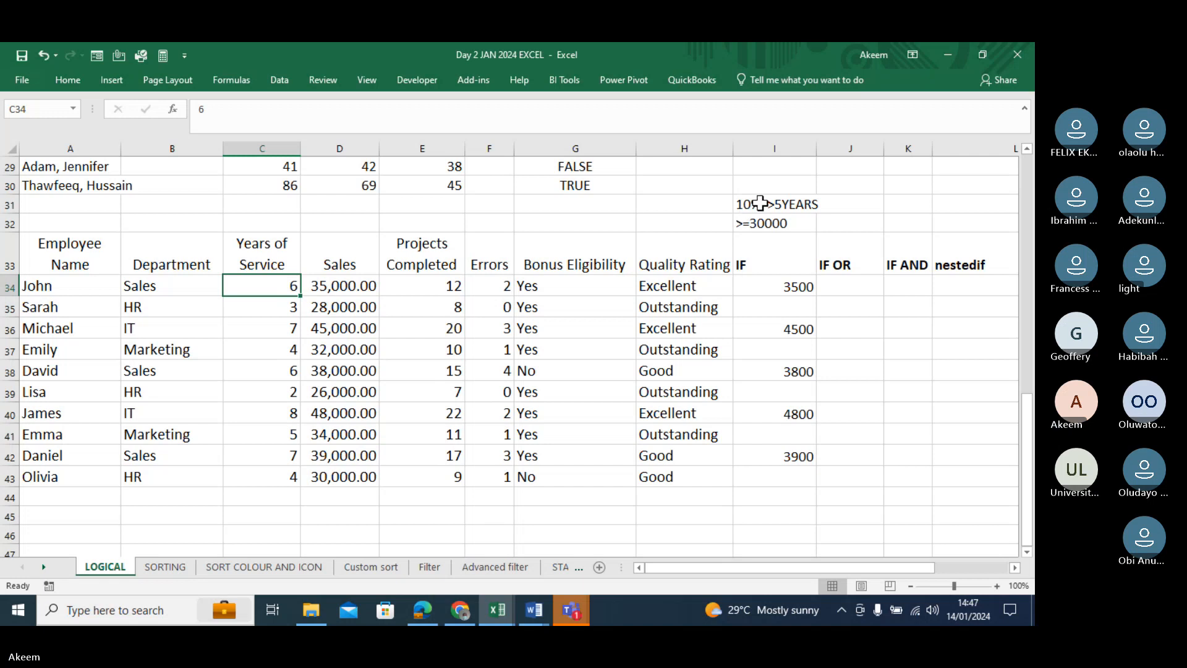
left_click_drag(760, 204, 755, 218)
key("ctrl+c")
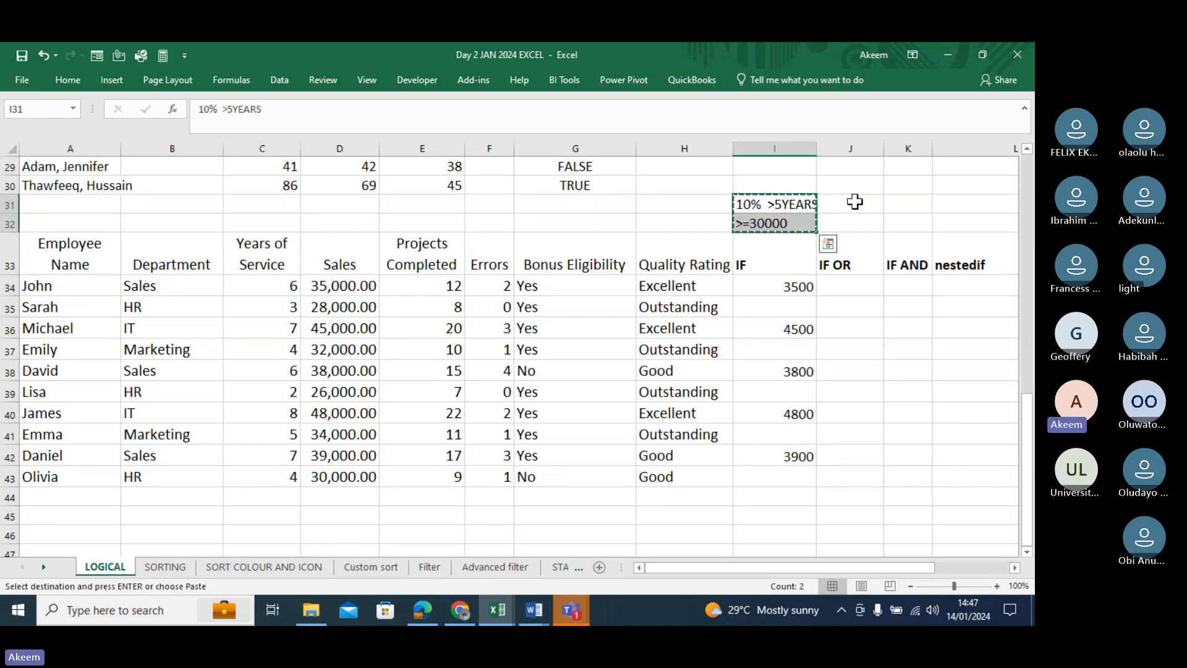
left_click(856, 204)
key("ctrl+v")
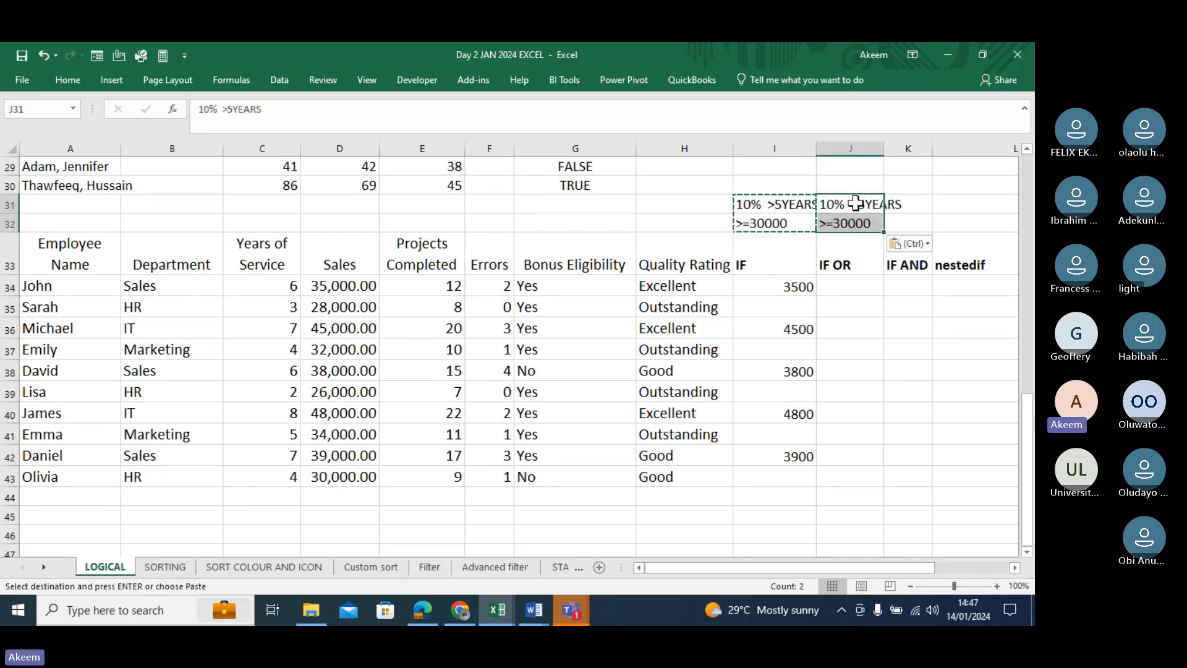
left_click(848, 185)
type("OR")
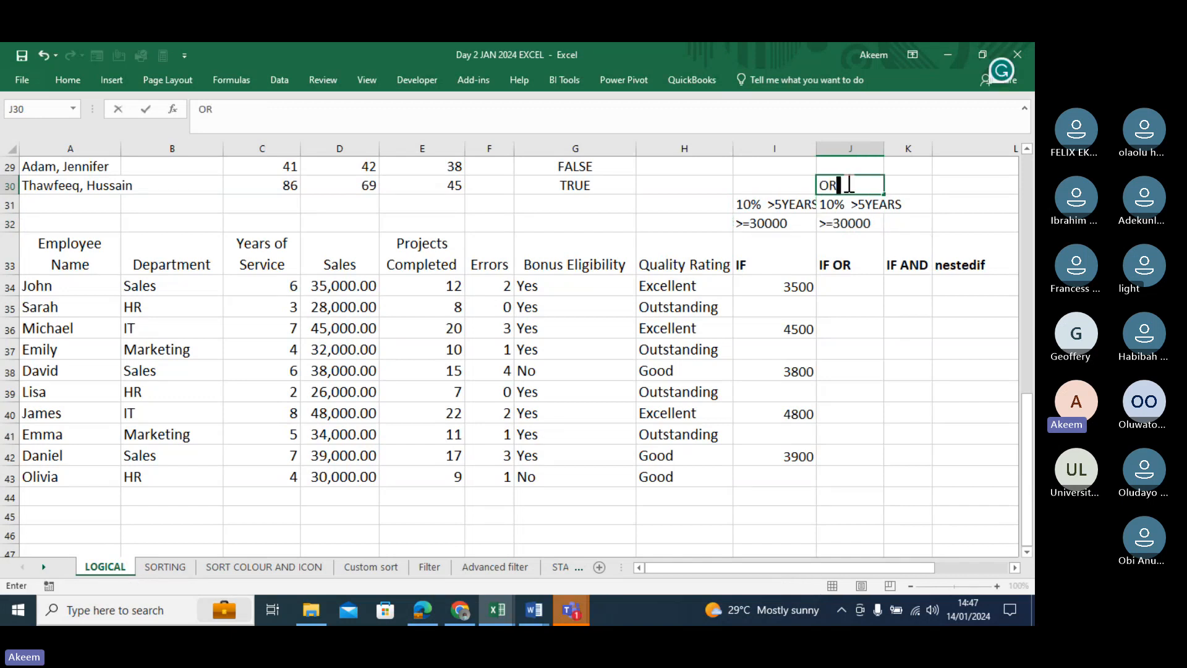
key("Return")
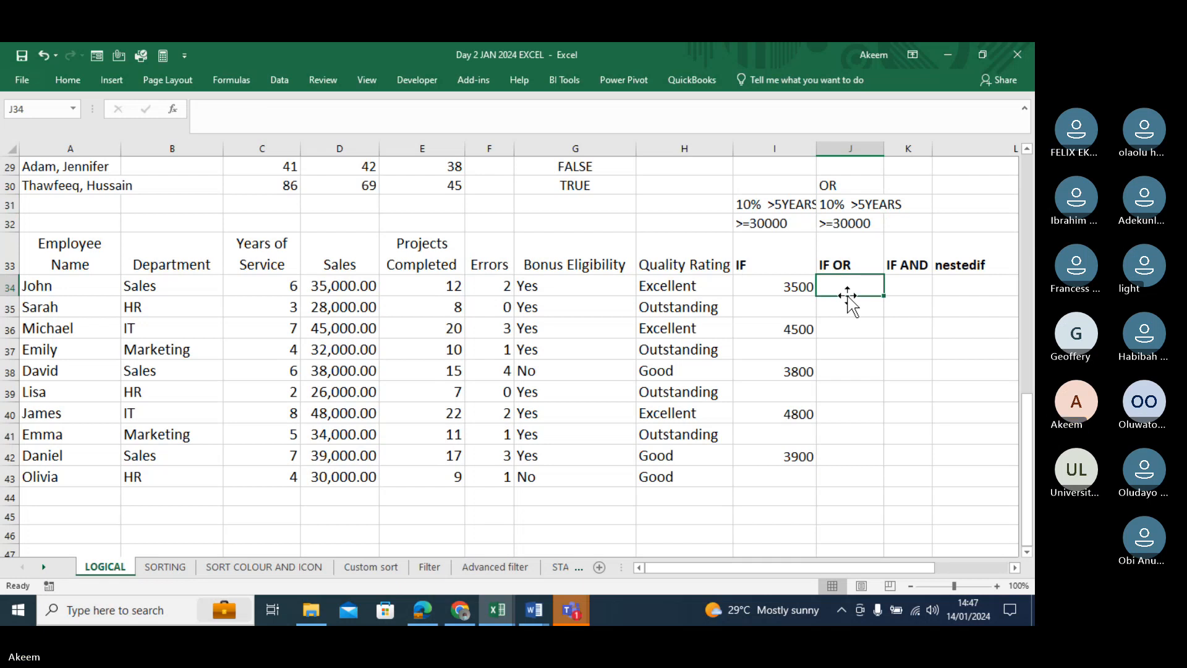
Start an IF formula in J34 with the logical test OR(C34>5,D34>=30000), and highlight that test within the formula.
type("=I")
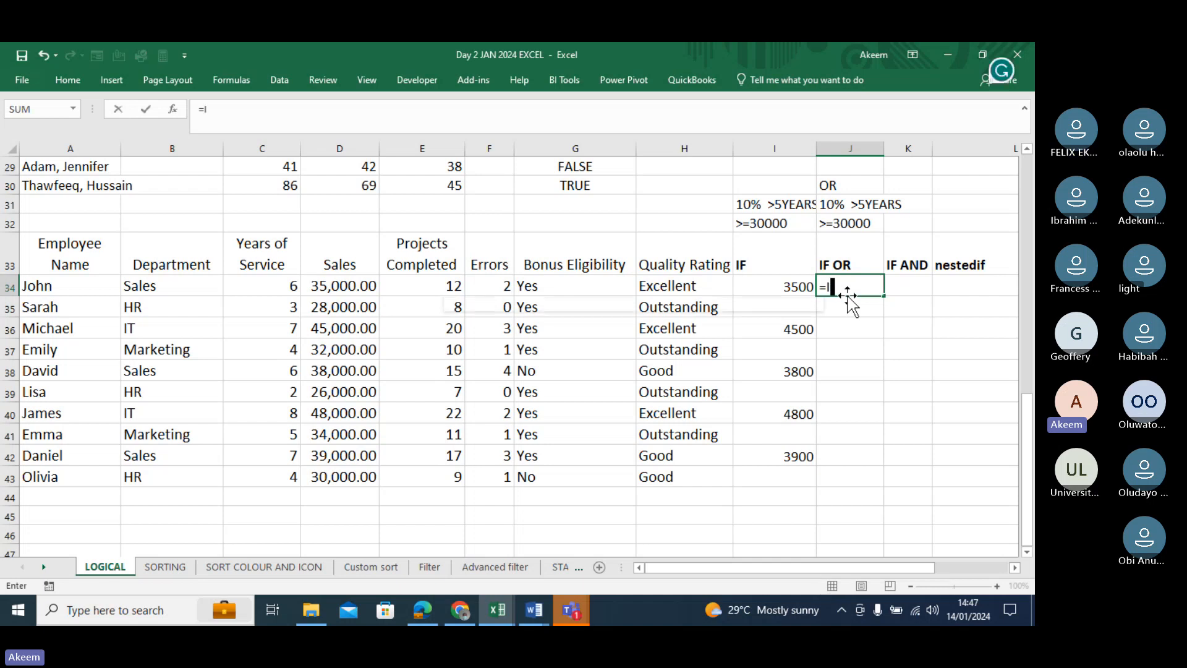
type("F(")
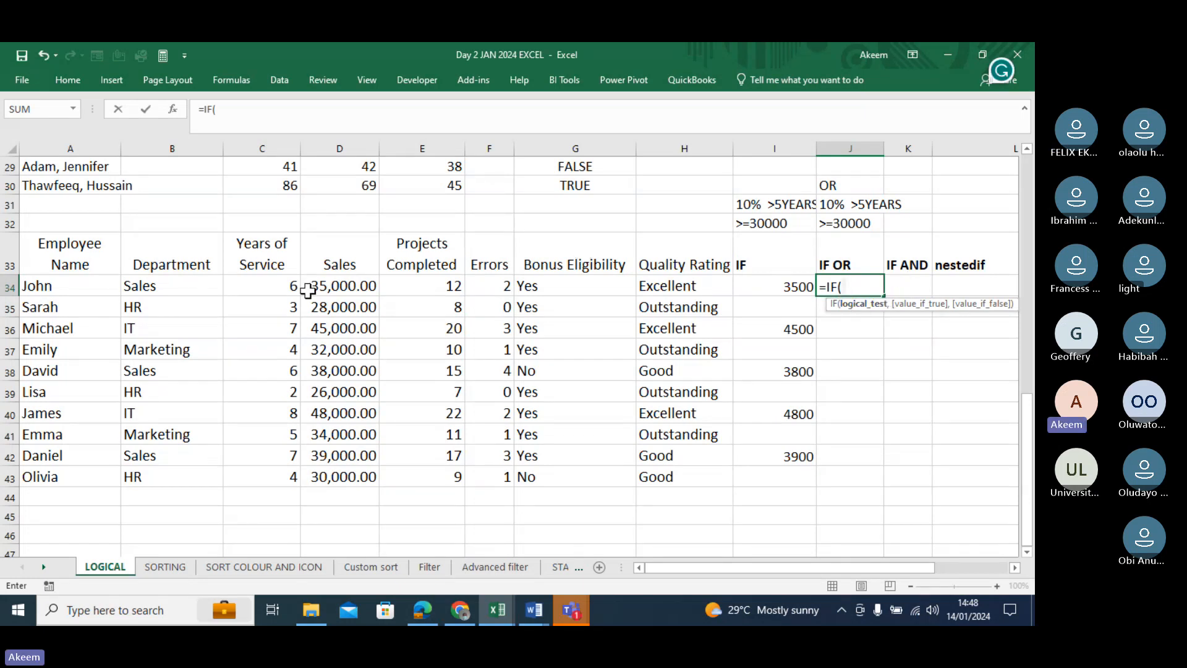
type("OR")
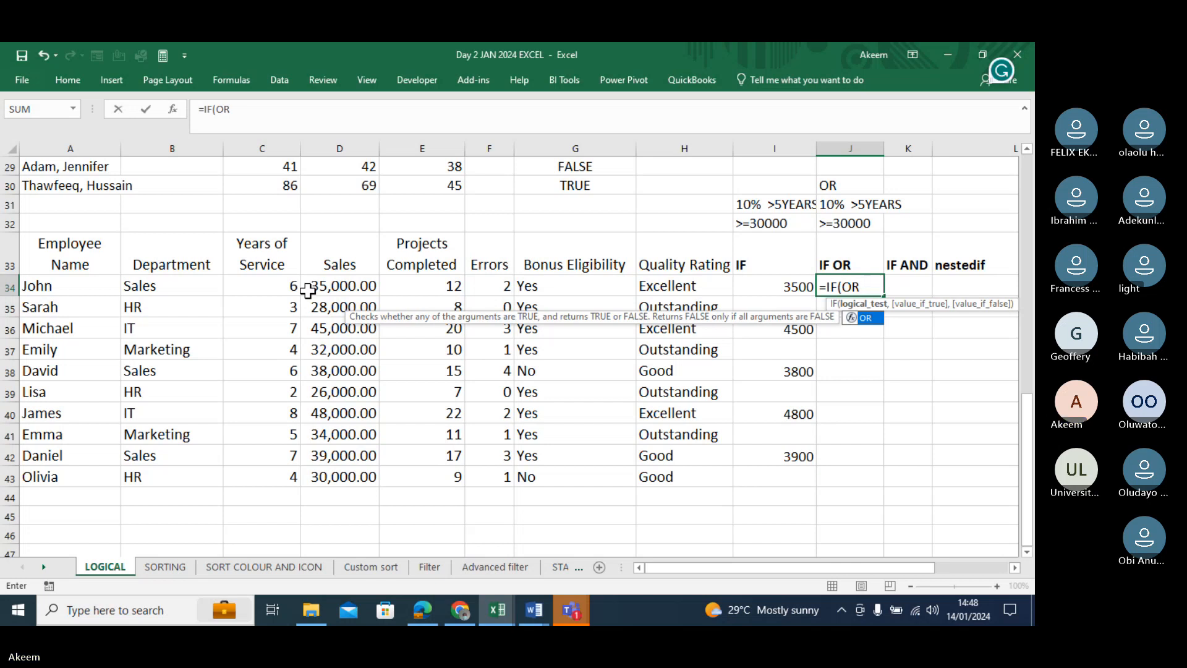
type("(")
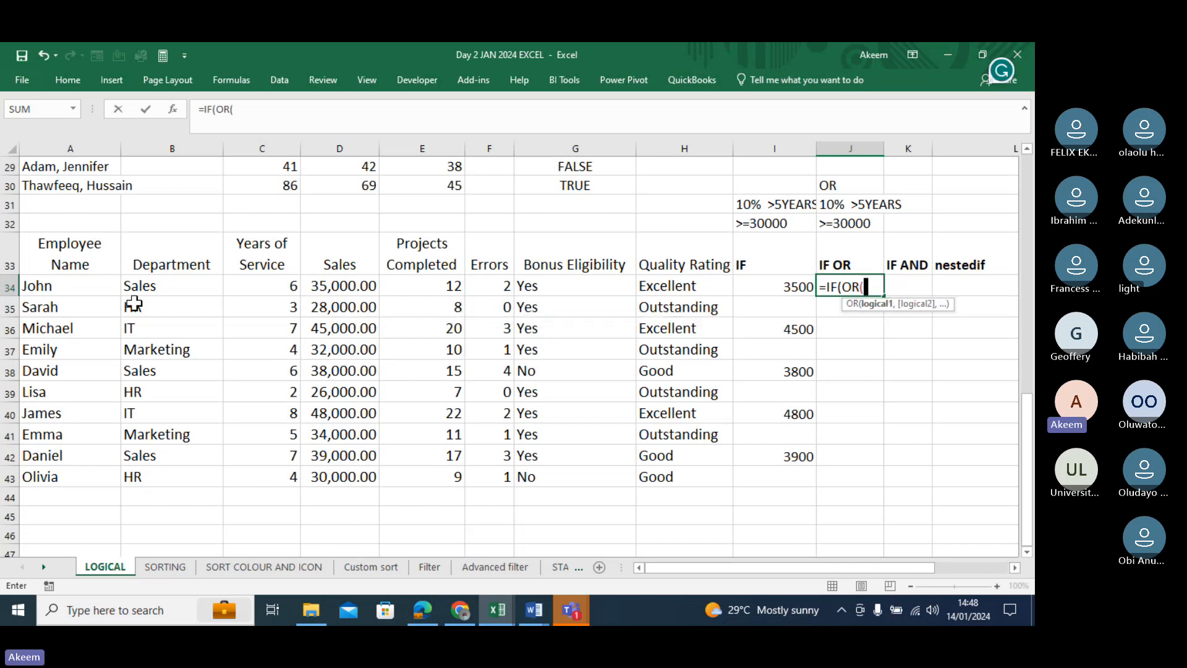
left_click(289, 287)
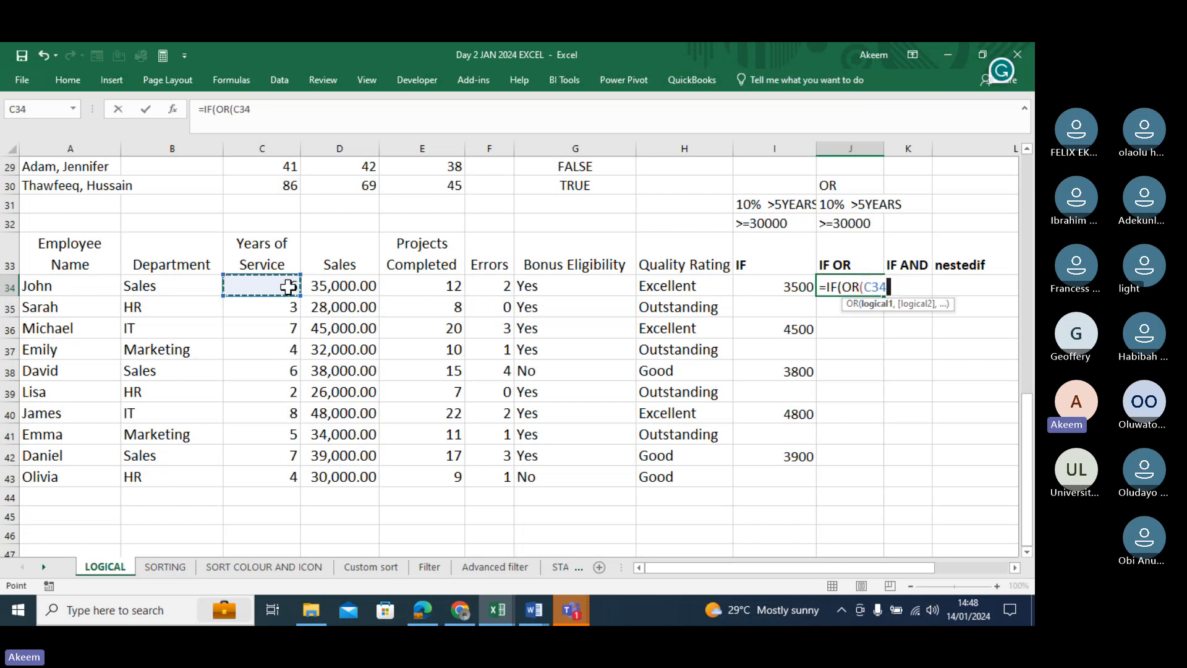
type(">5")
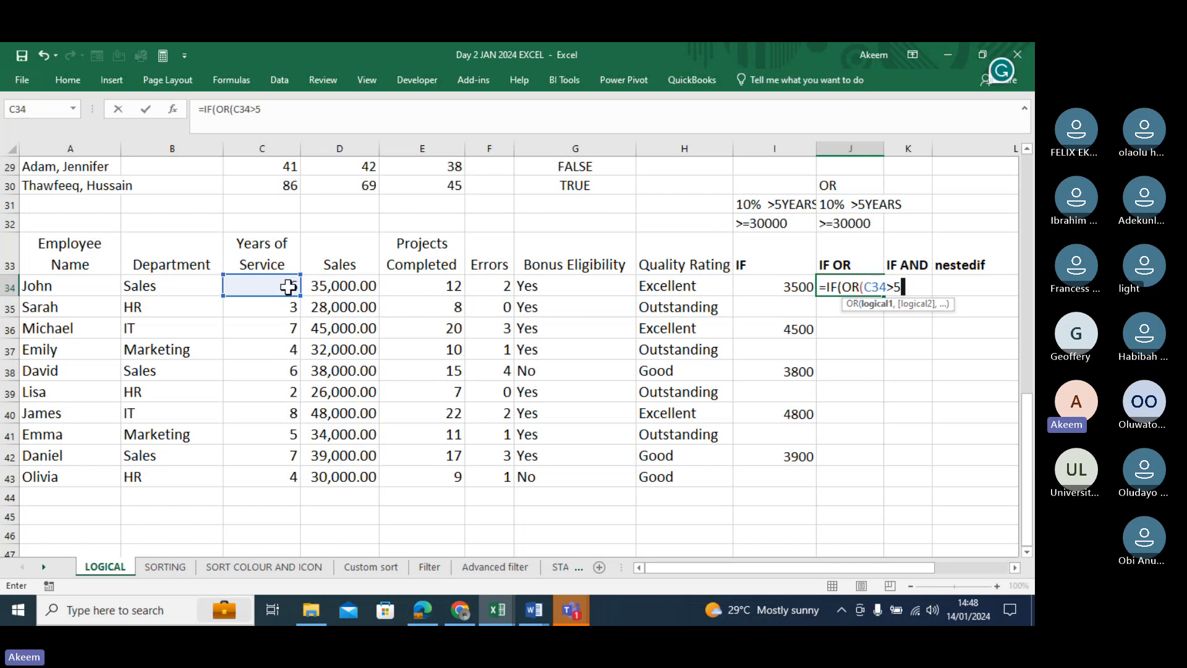
type(",")
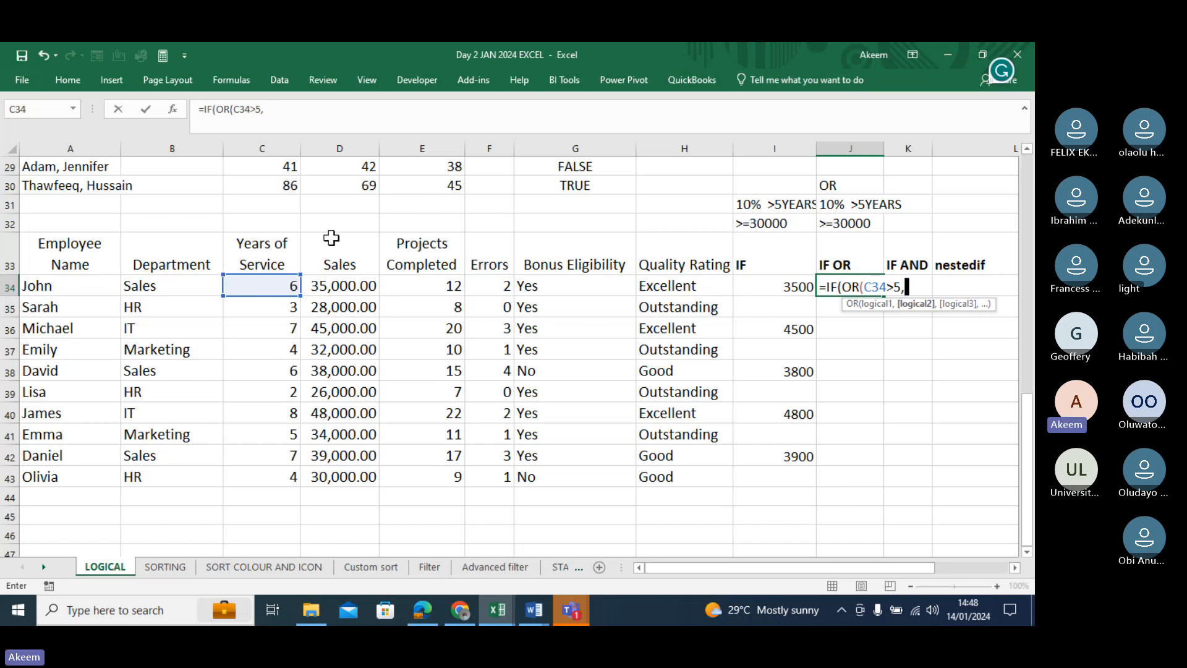
left_click(337, 288)
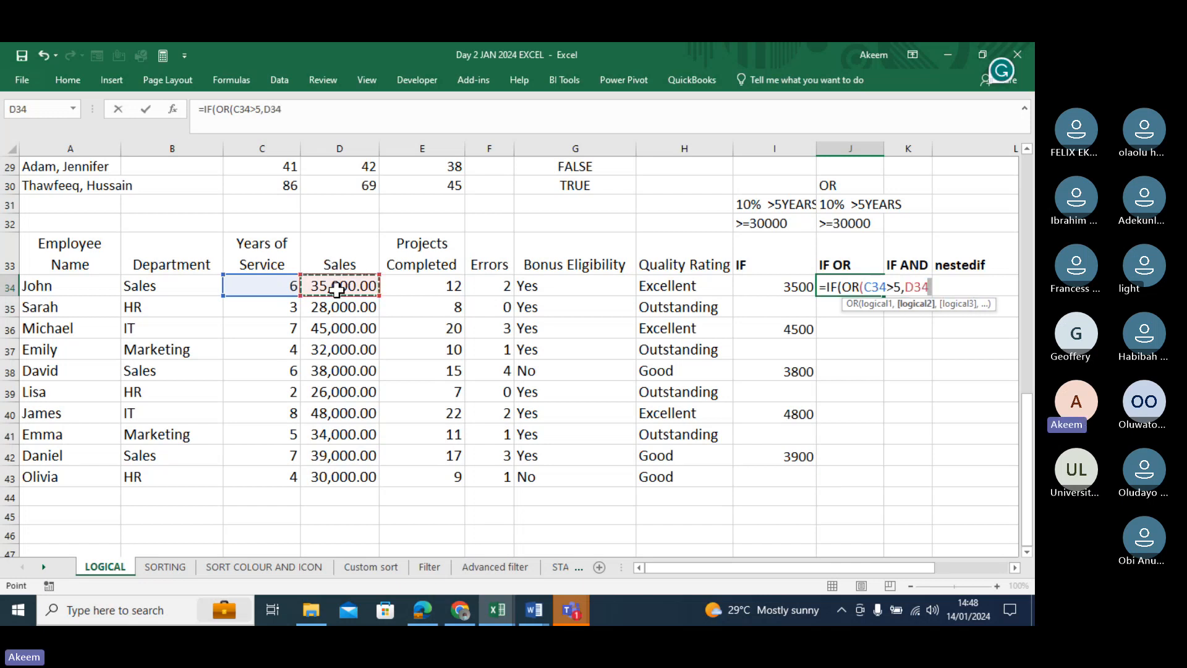
type(">=3")
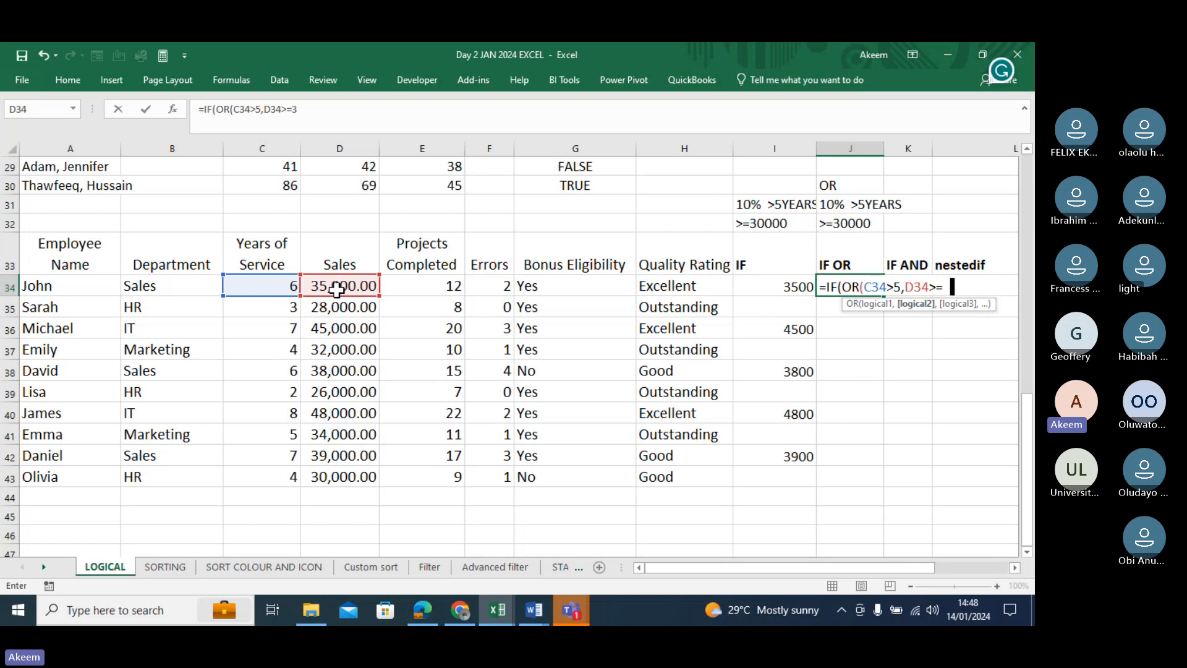
type("0000)")
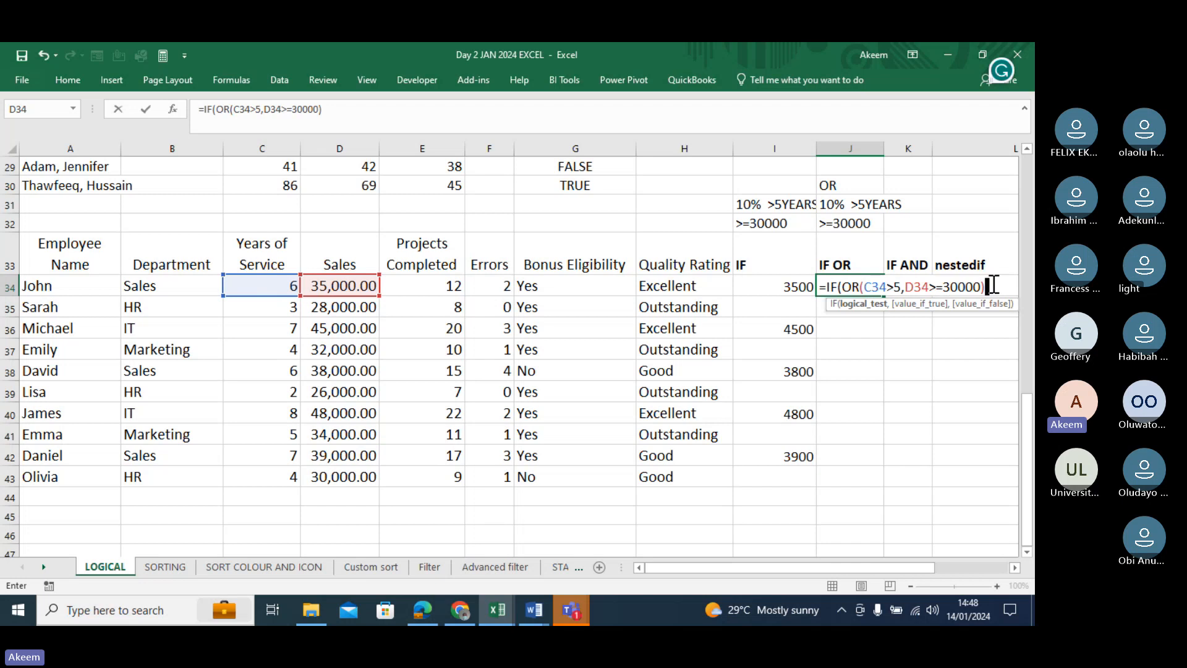
type(",")
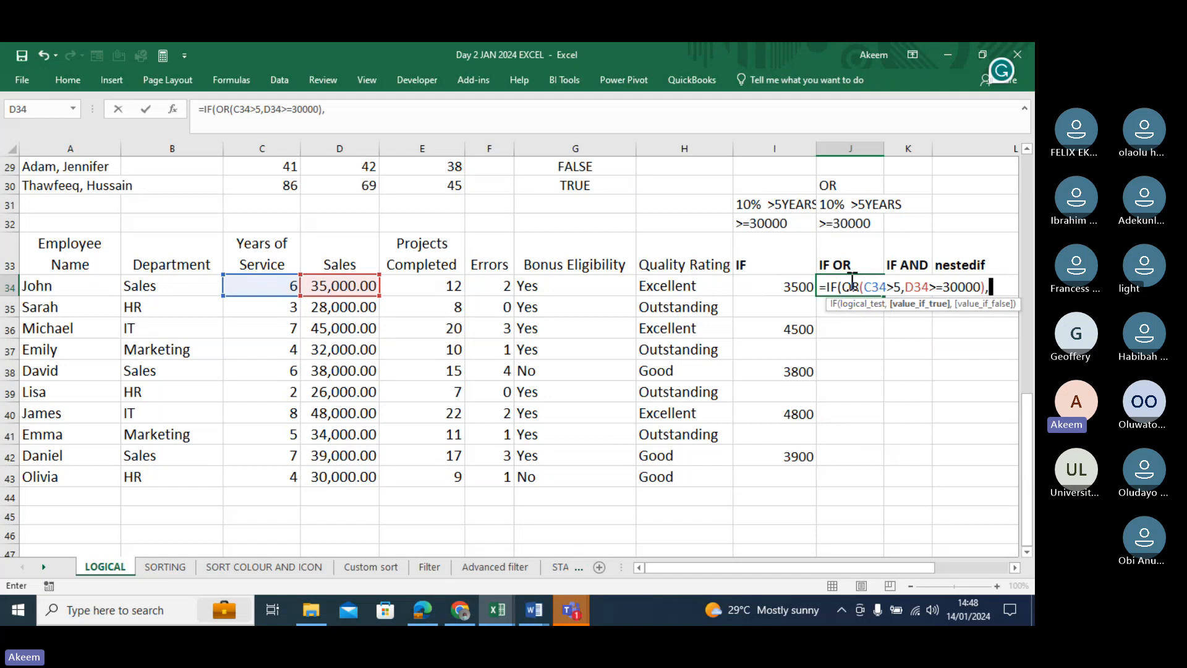
left_click_drag(842, 286, 989, 283)
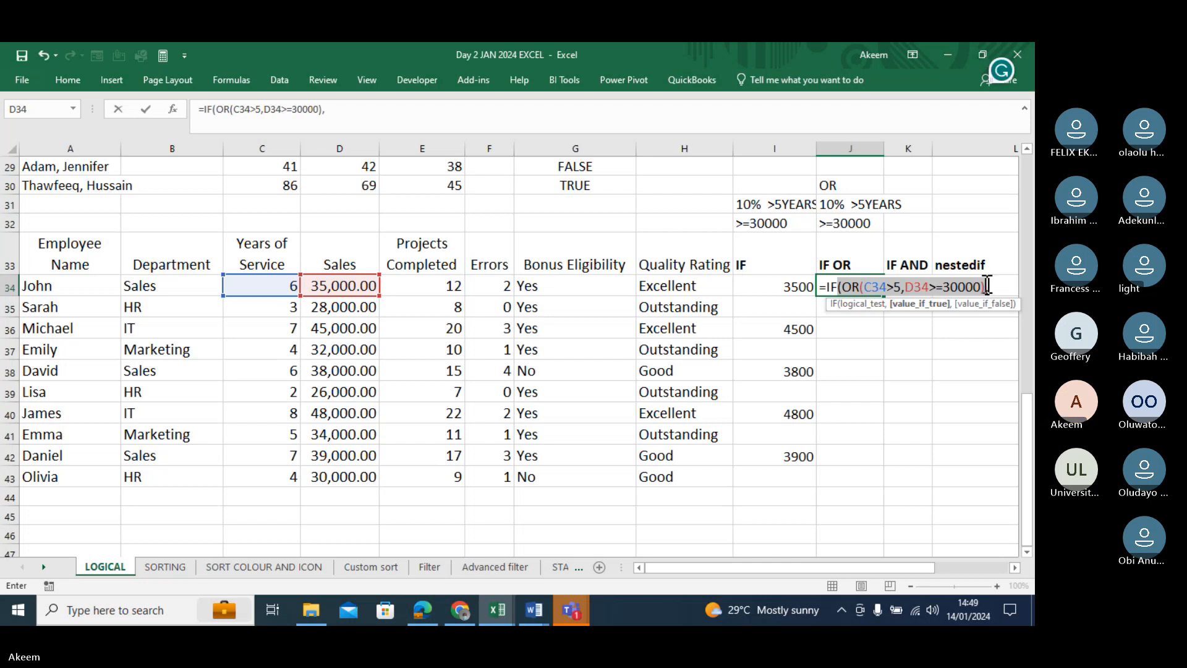
left_click(996, 285)
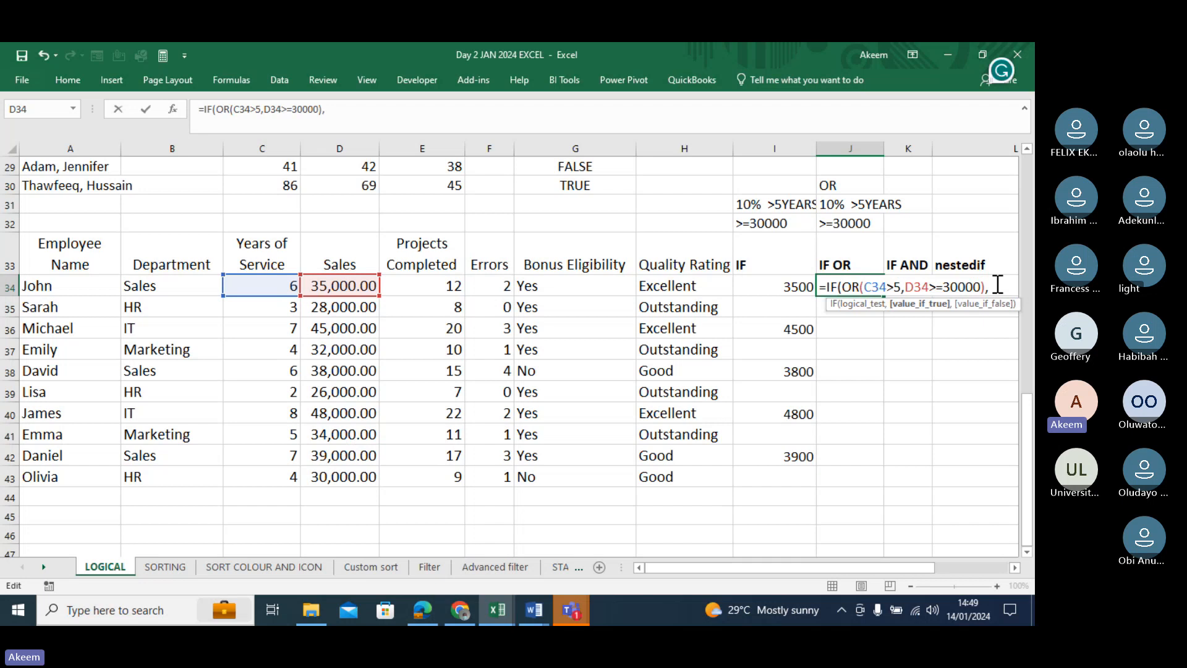
Complete J34's IF formula with 10%*D34 as the true value and "Not Qualified" as the false value.
type("10")
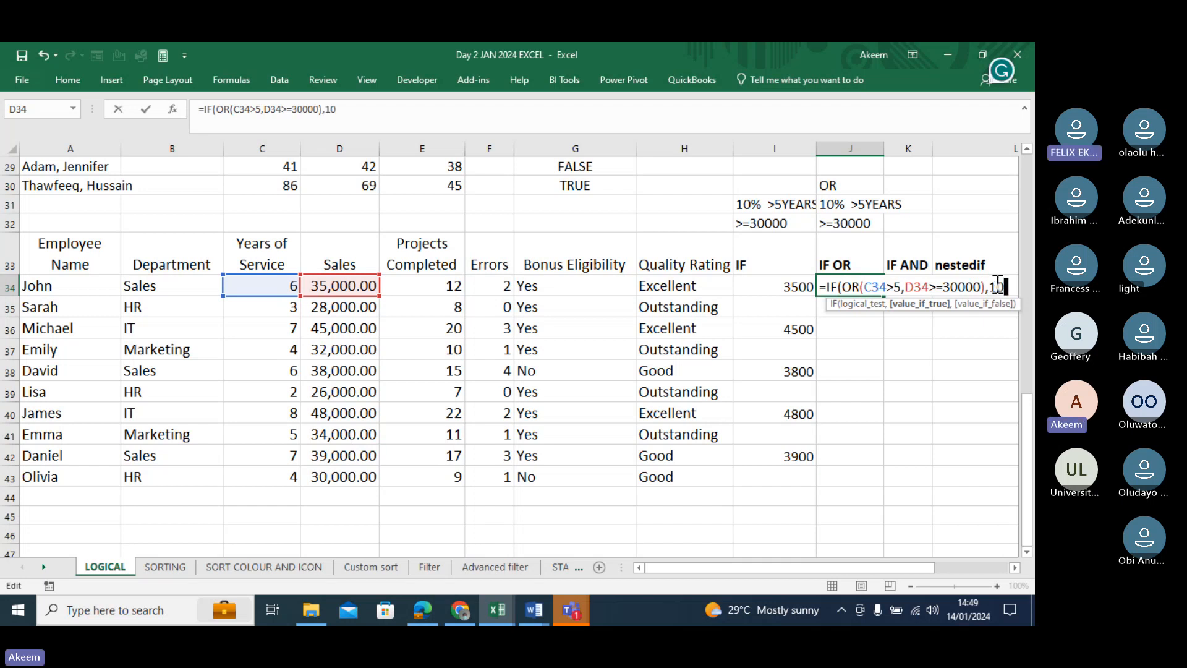
type("%")
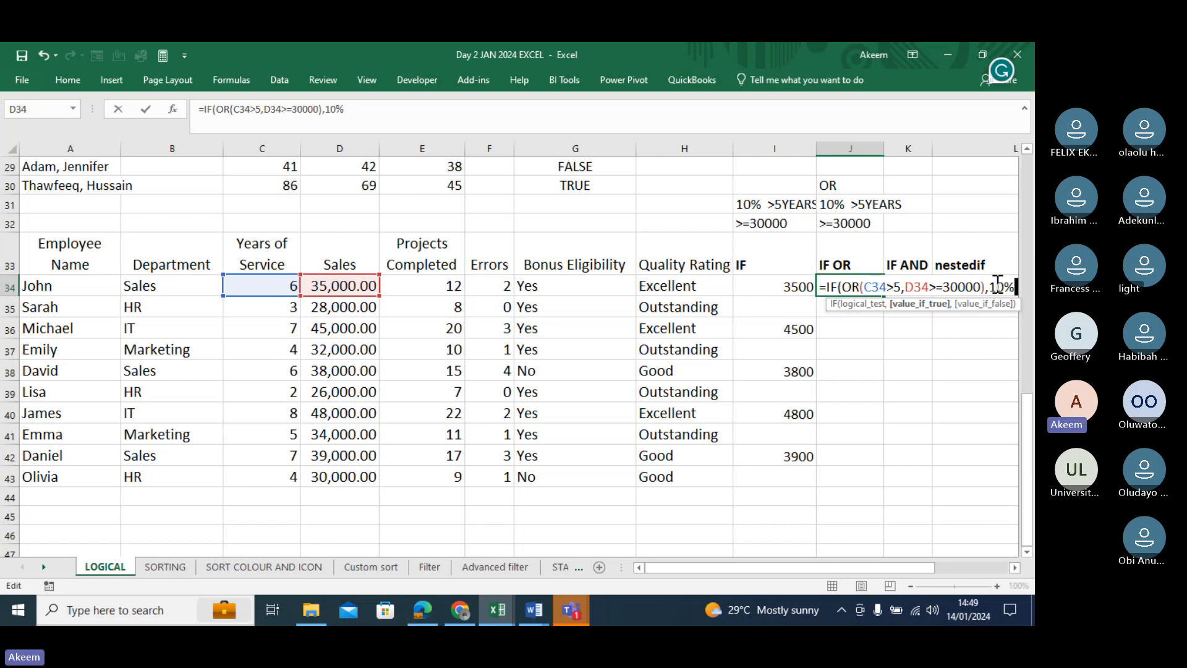
type("*")
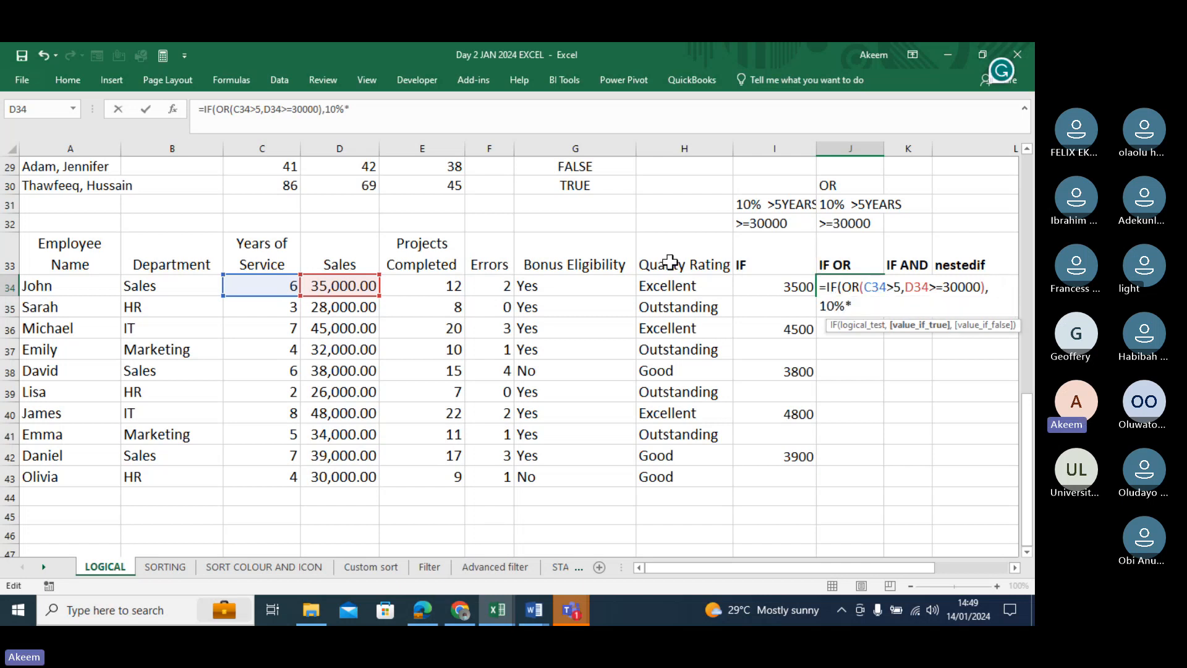
left_click(346, 284)
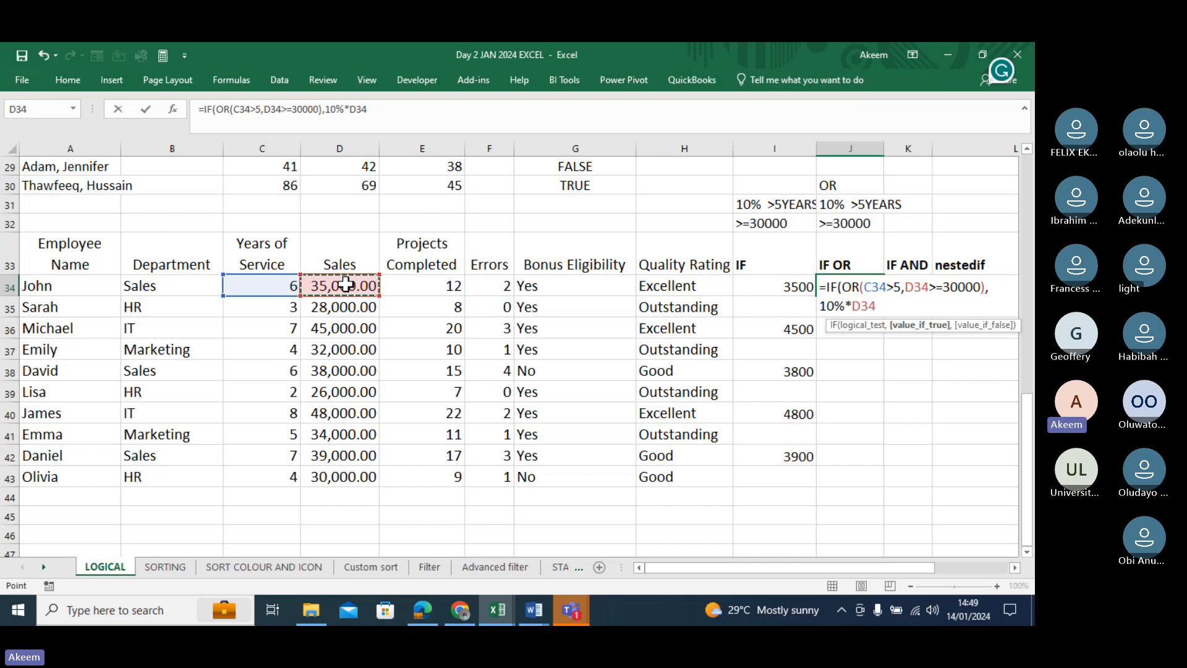
type(",")
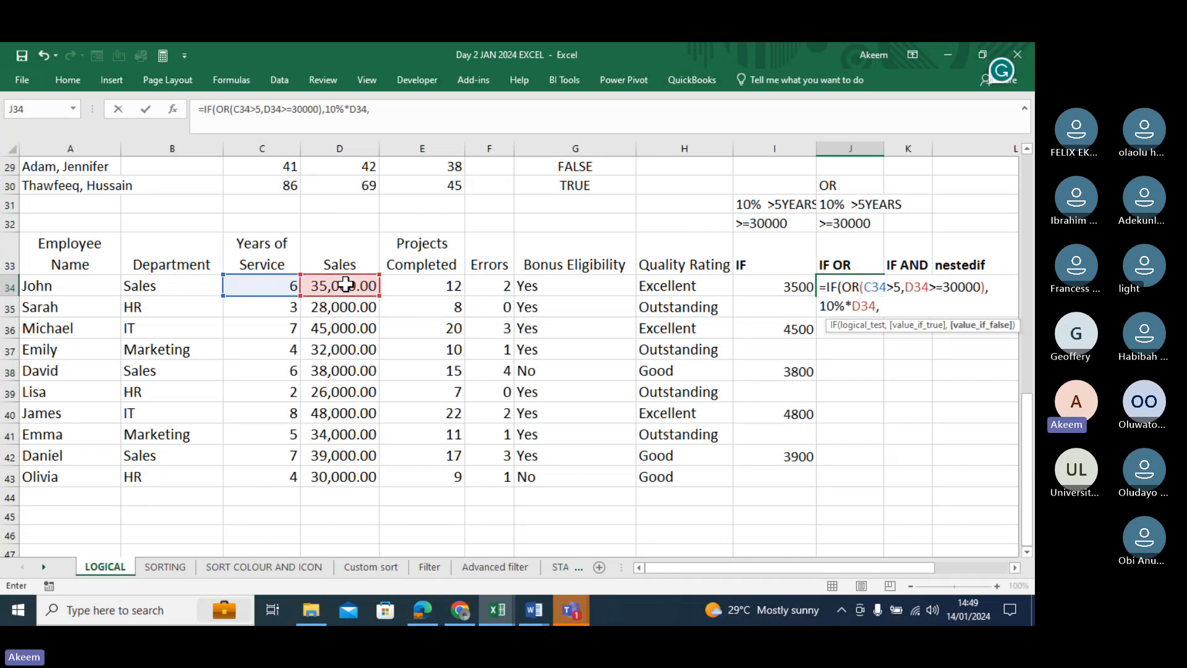
type("\"nOT")
key("BackSpace")
key("BackSpace")
key("BackSpace")
type("Not Qualif")
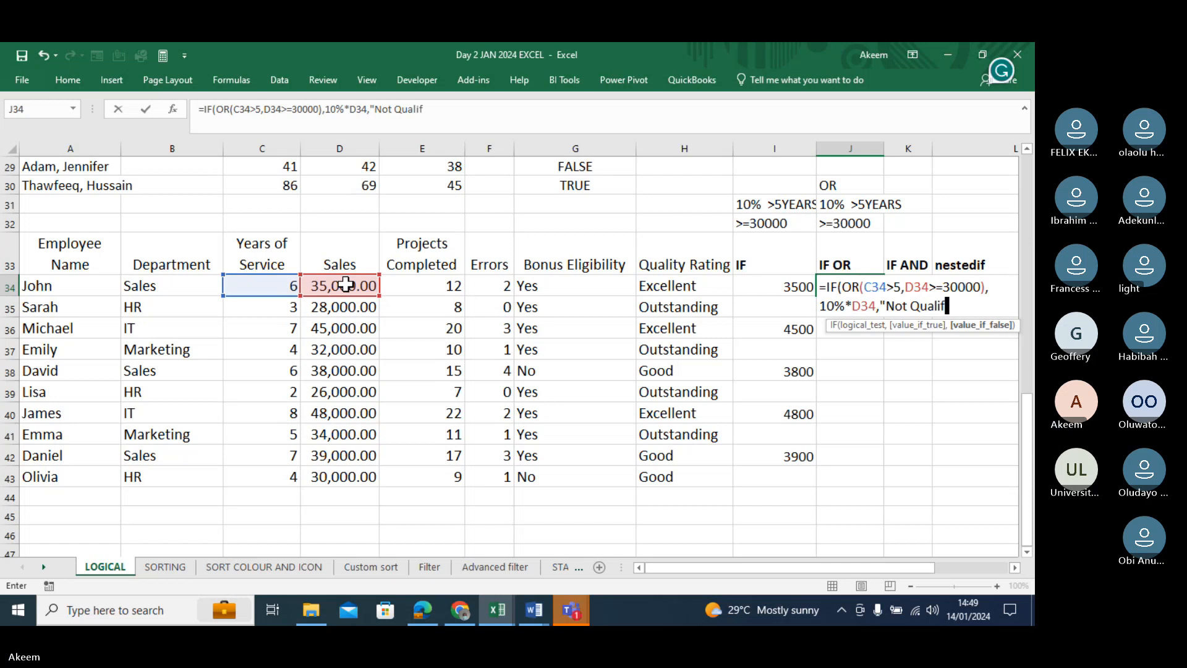
type("ied")
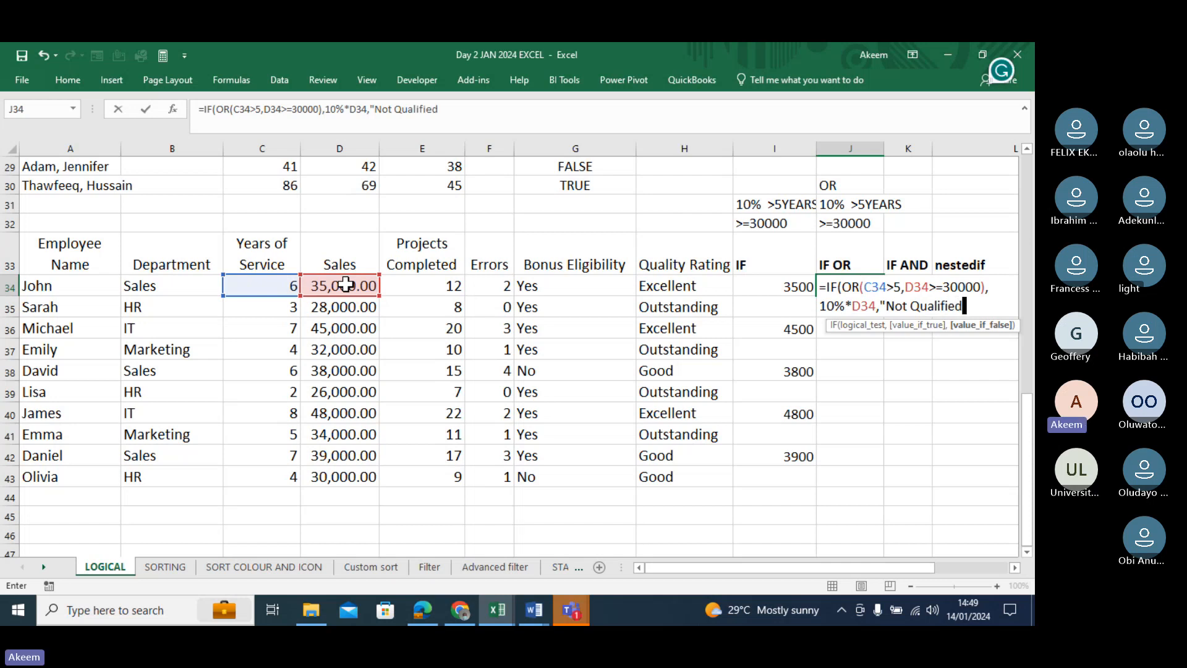
type("\")")
key("Return")
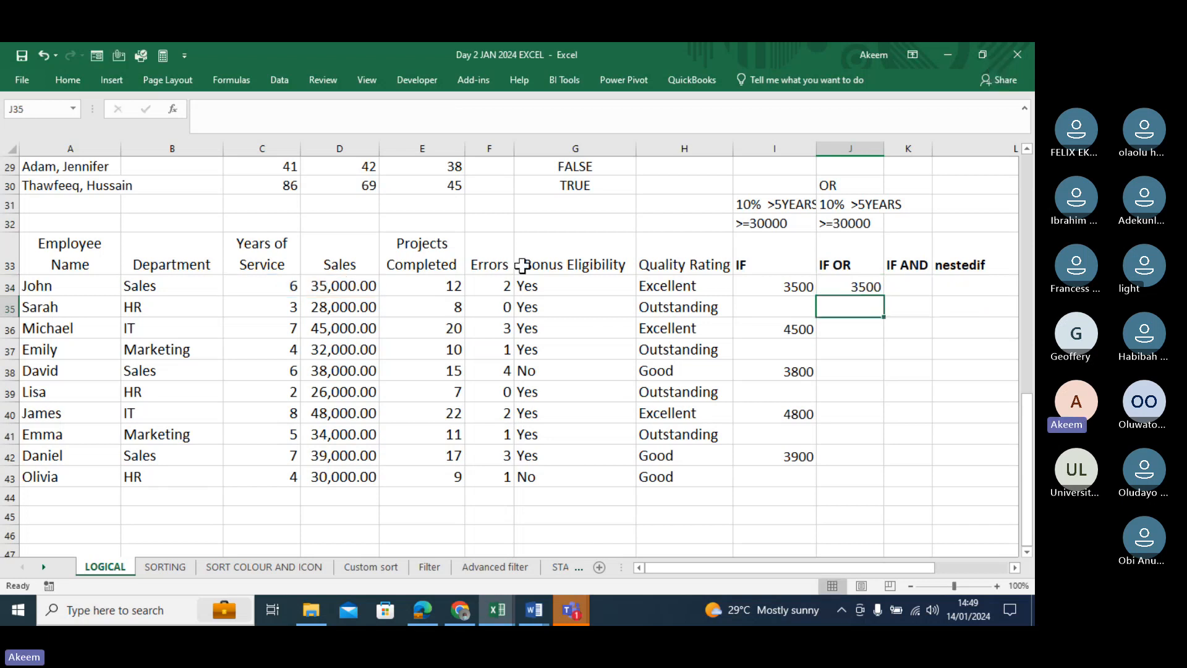
Fill the IF OR formula from J34 down to J43 and widen column J to fit the text results.
left_click(856, 272)
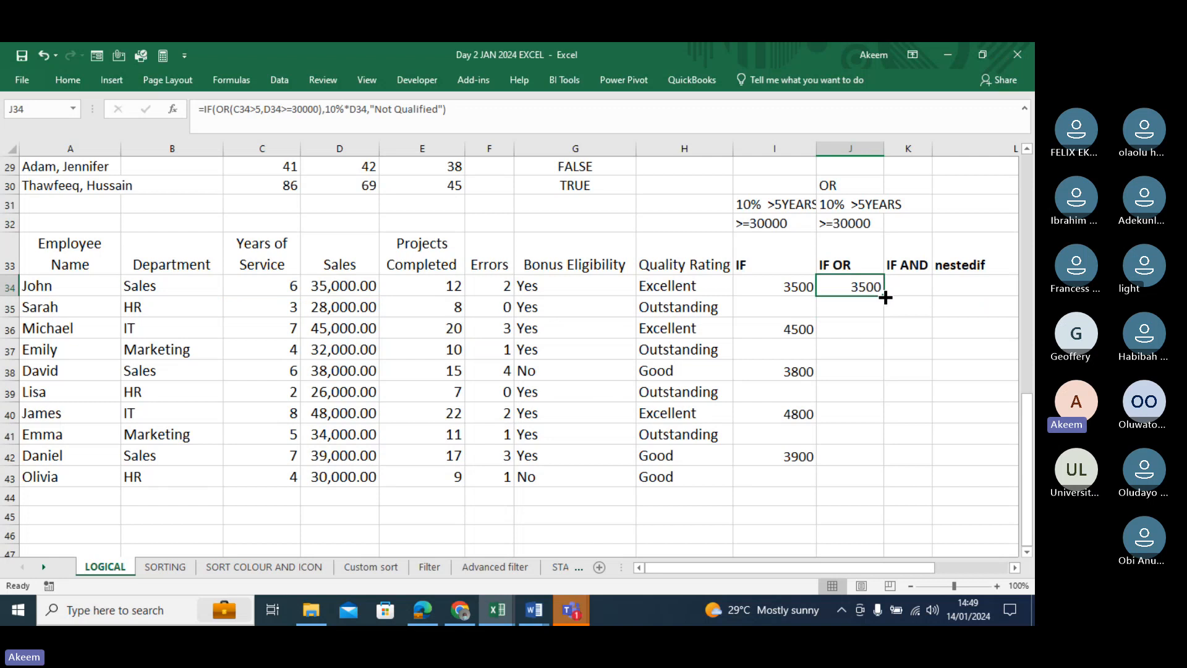
left_click_drag(886, 298, 878, 477)
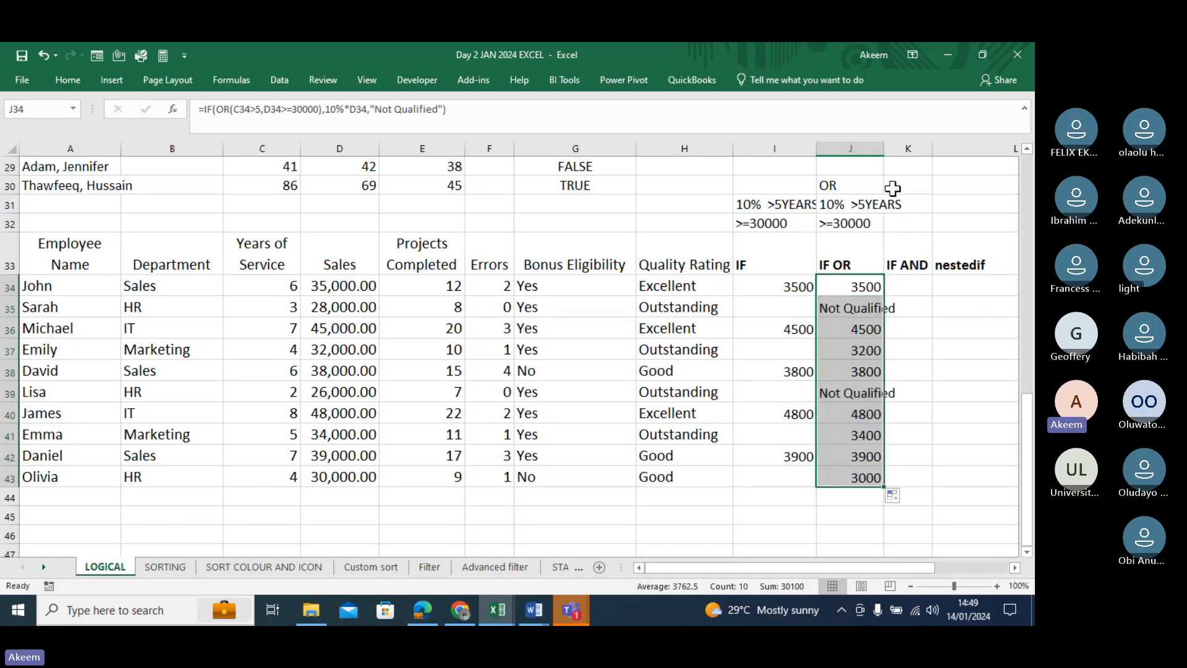
left_click_drag(885, 148, 904, 148)
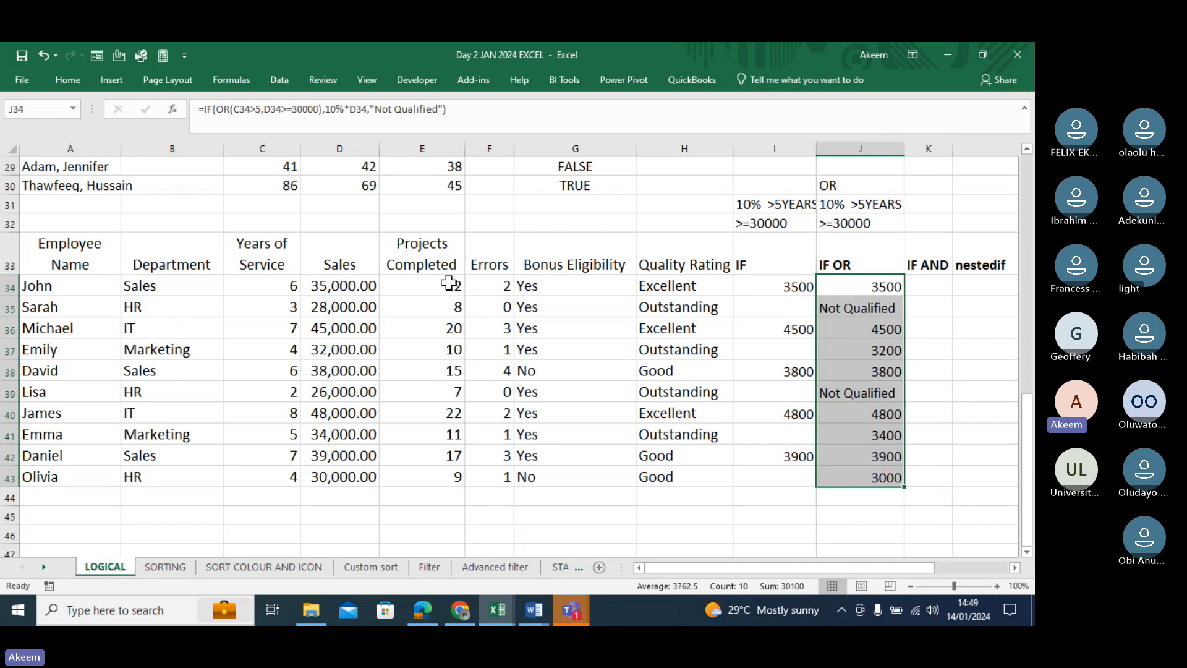
Examine the years of service and sales in rows 35, 39 and 43 against the OR criteria.
left_click(262, 309)
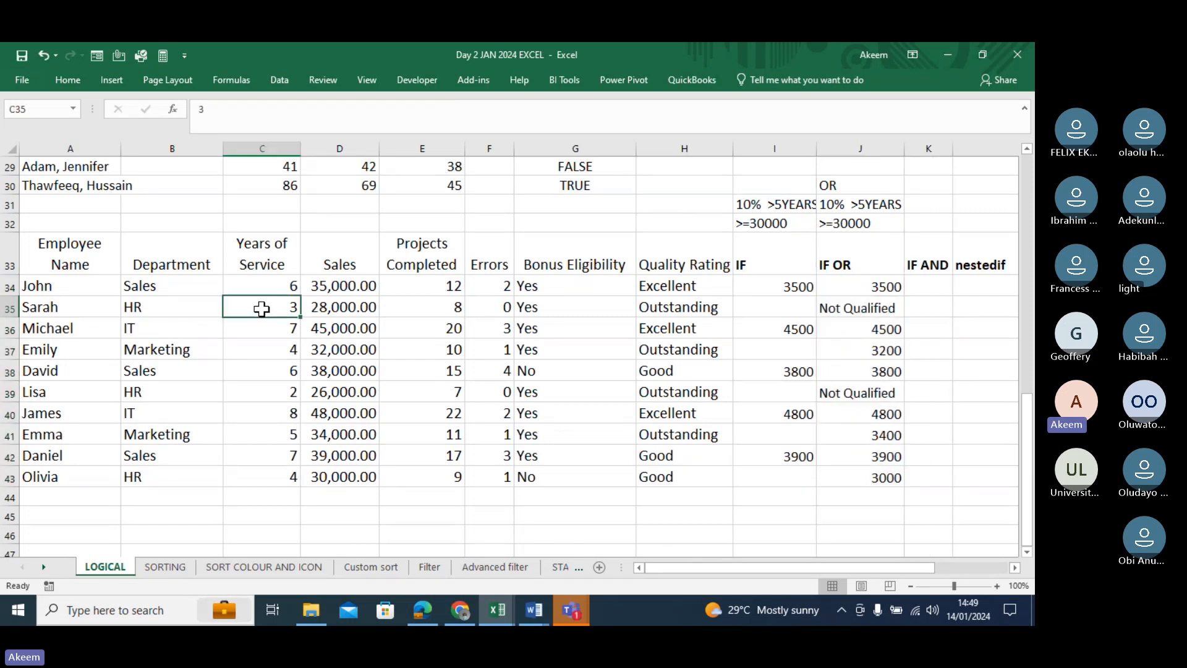
left_click_drag(262, 309, 345, 305)
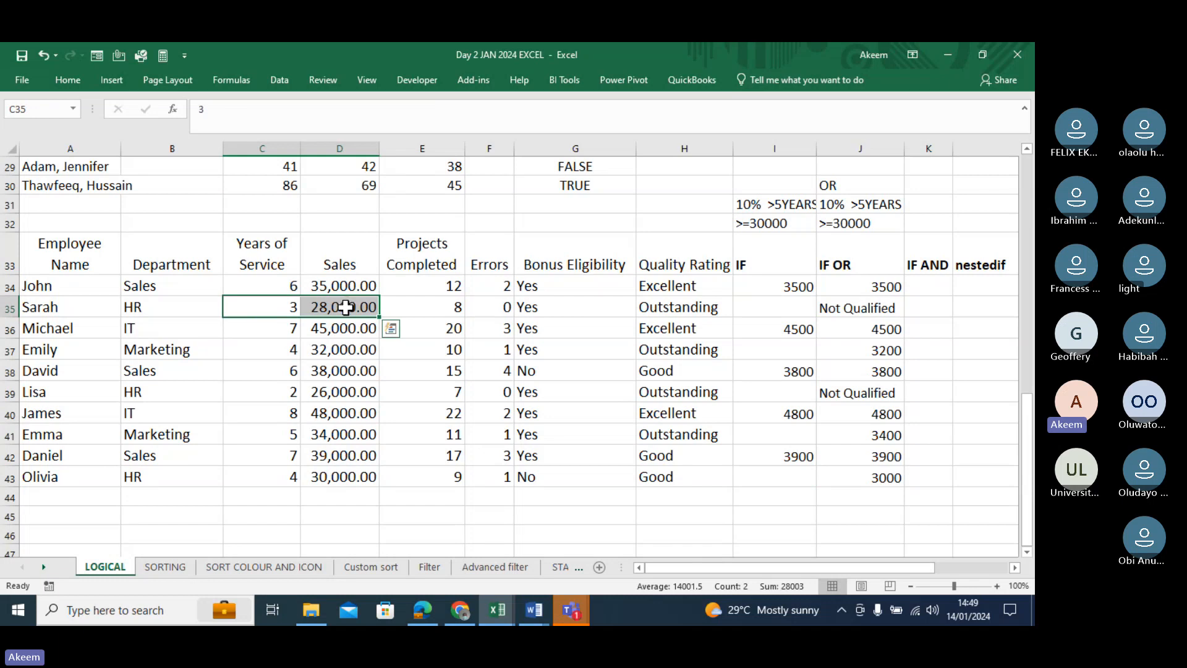
left_click(263, 390)
left_click_drag(316, 391, 355, 389)
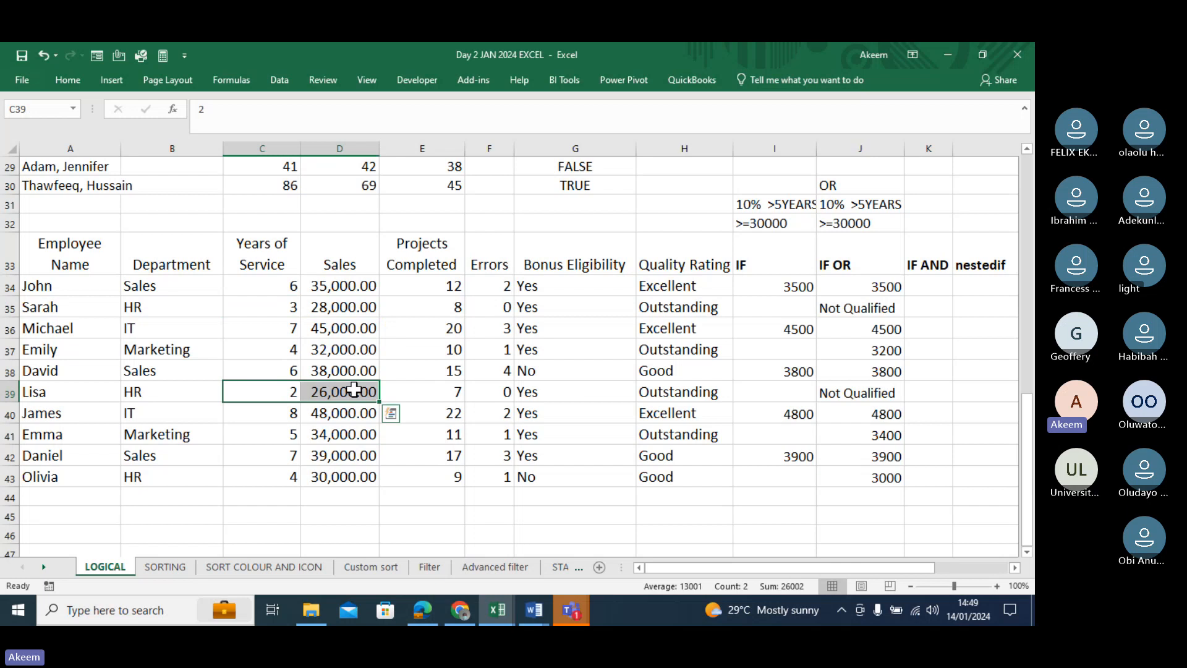
left_click(355, 390)
left_click(336, 479)
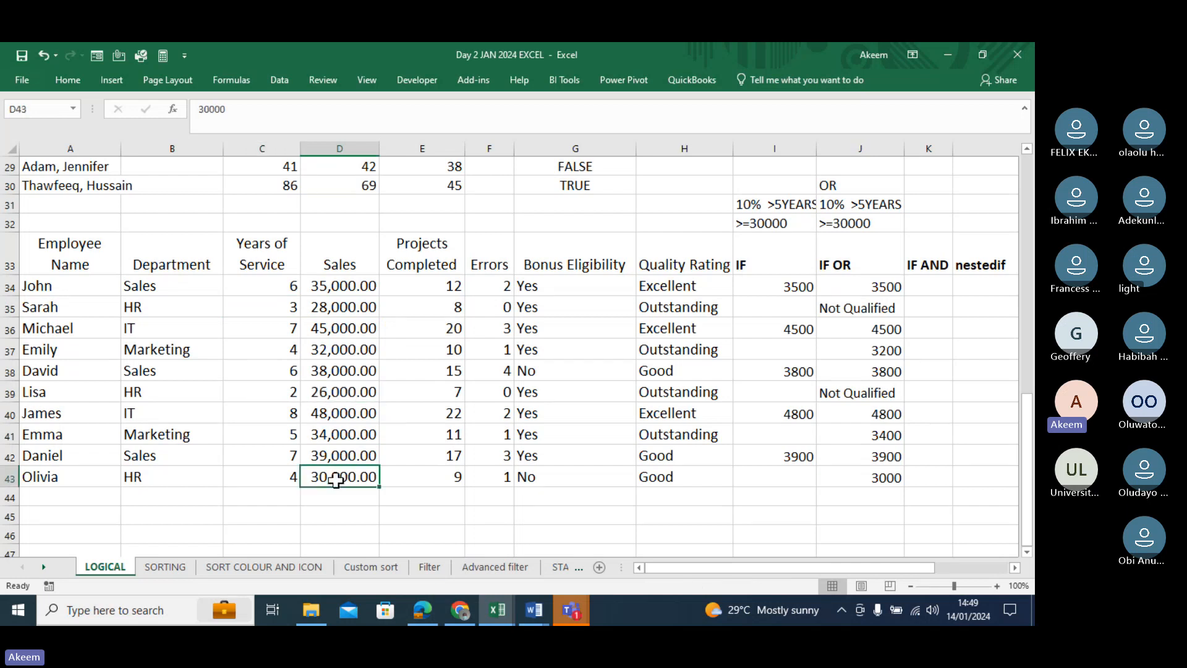
left_click(268, 481)
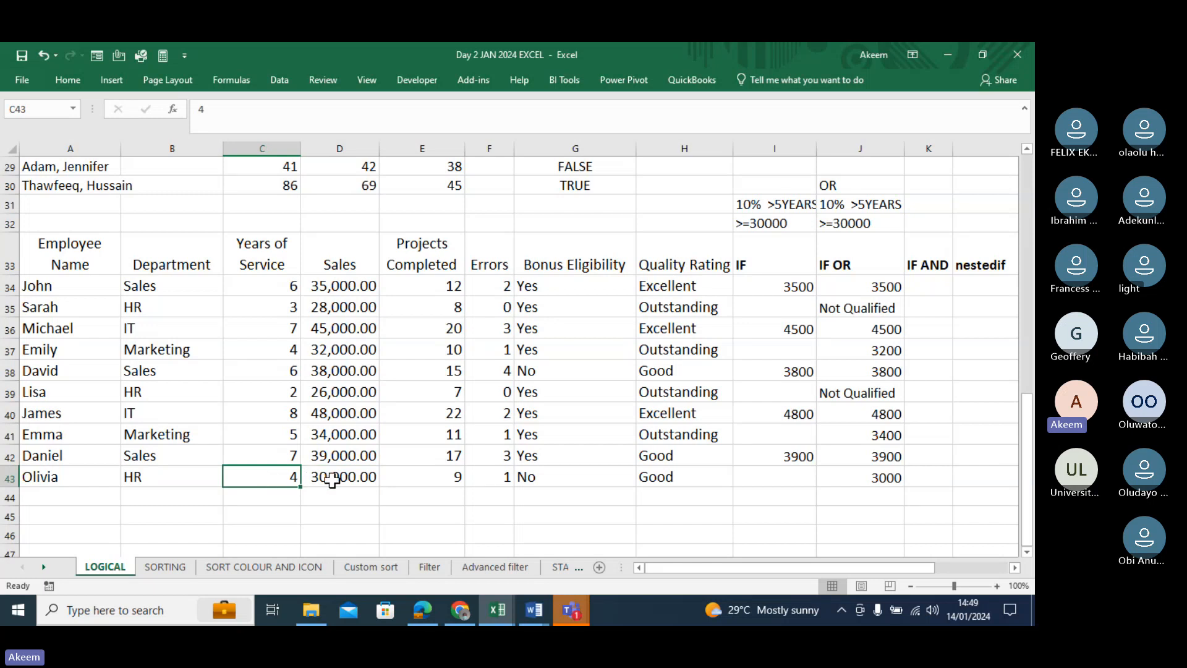
left_click(334, 481)
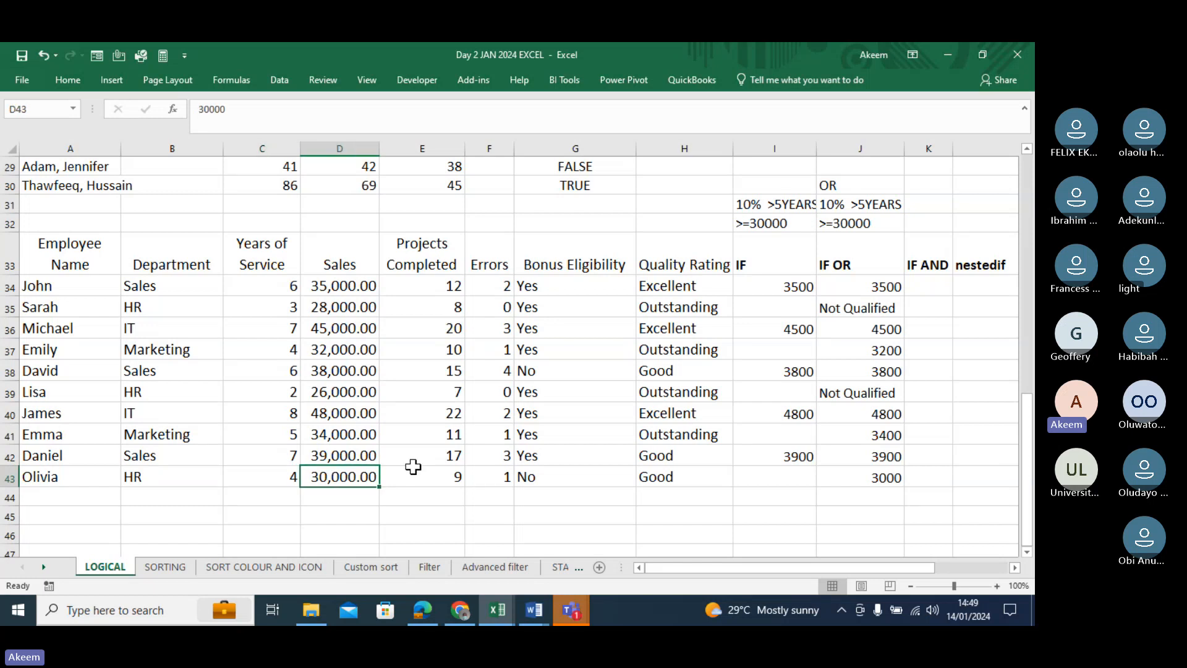
Display J34's IF OR formula as text in the cell so the whole formula can be read.
left_click(849, 281)
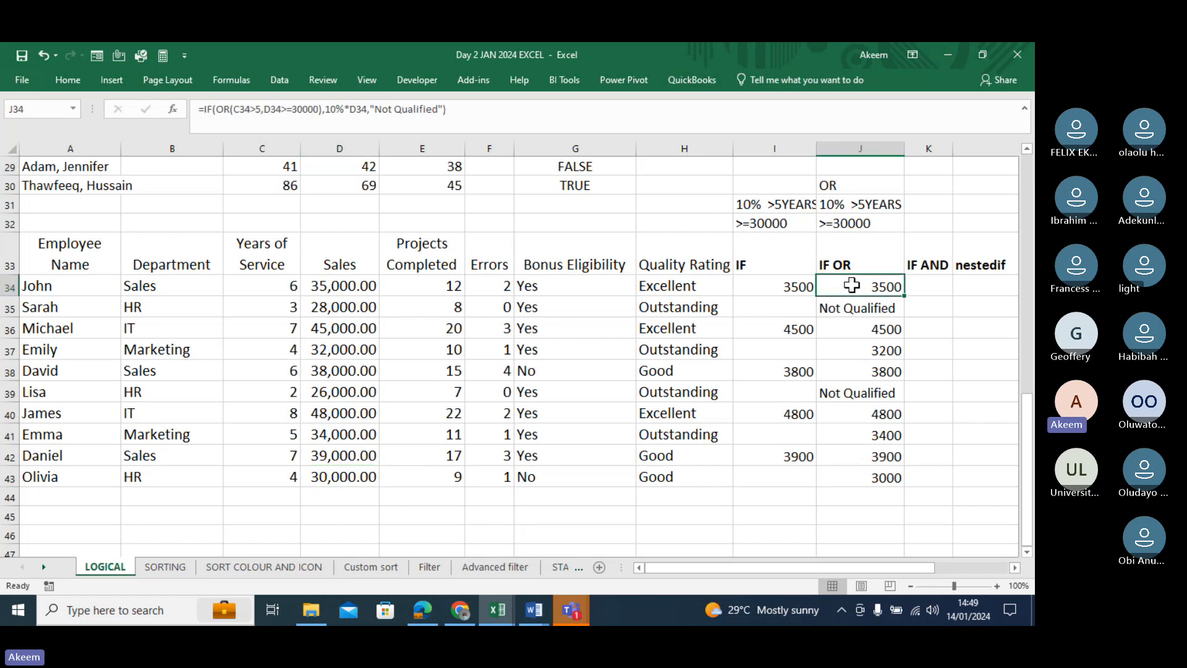
left_click(200, 109)
key("Return")
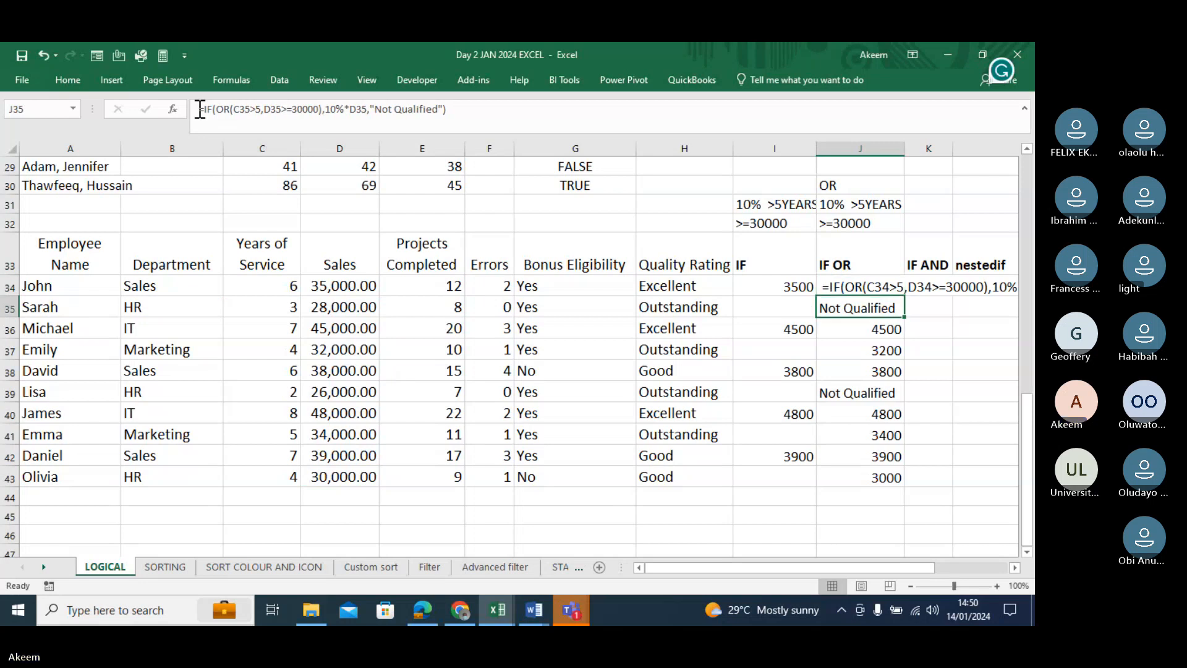
left_click_drag(733, 567, 792, 564)
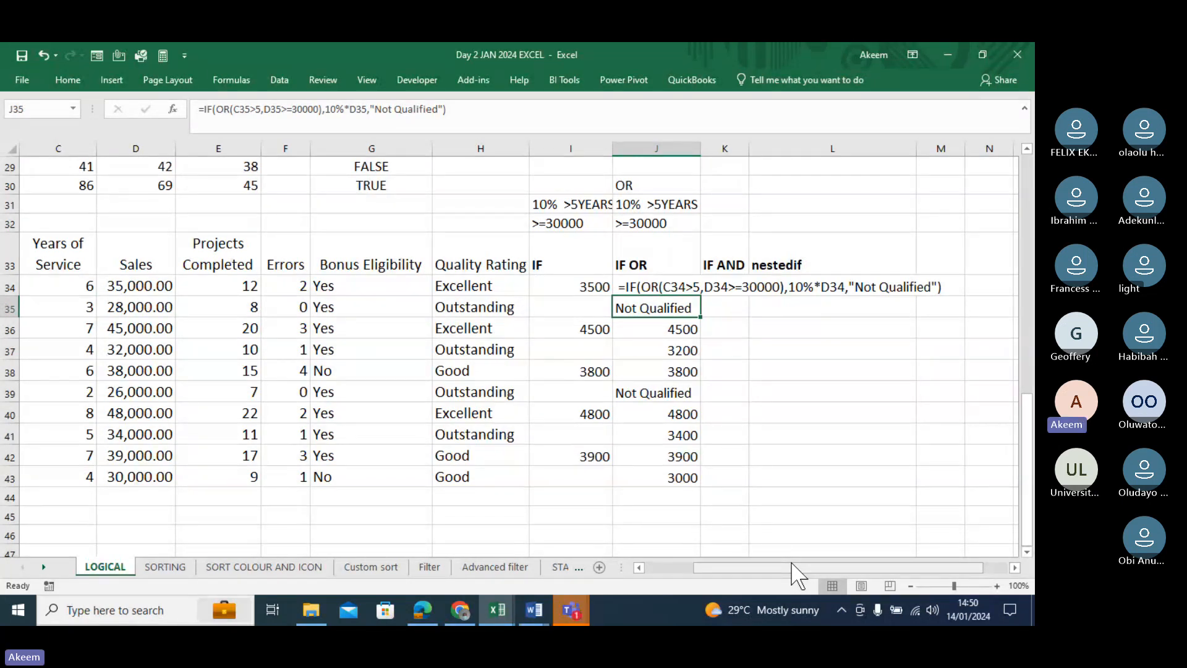
Clear the IF OR column entries in J34:J43.
key("Up")
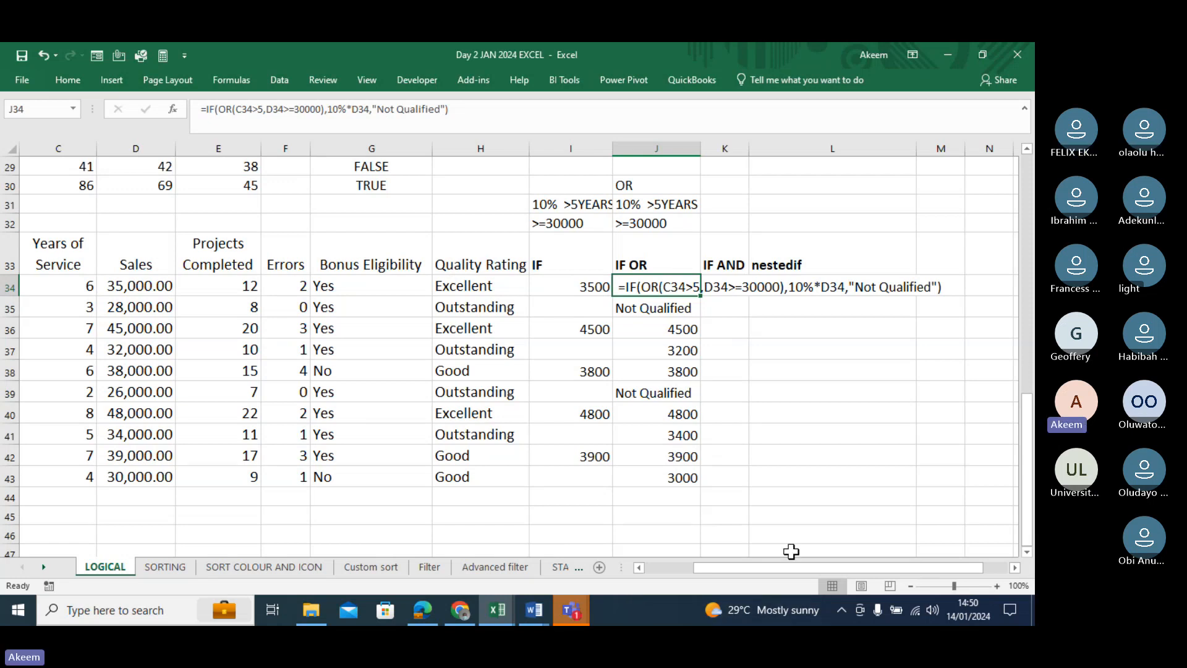
left_click_drag(656, 286, 671, 473)
key("Delete")
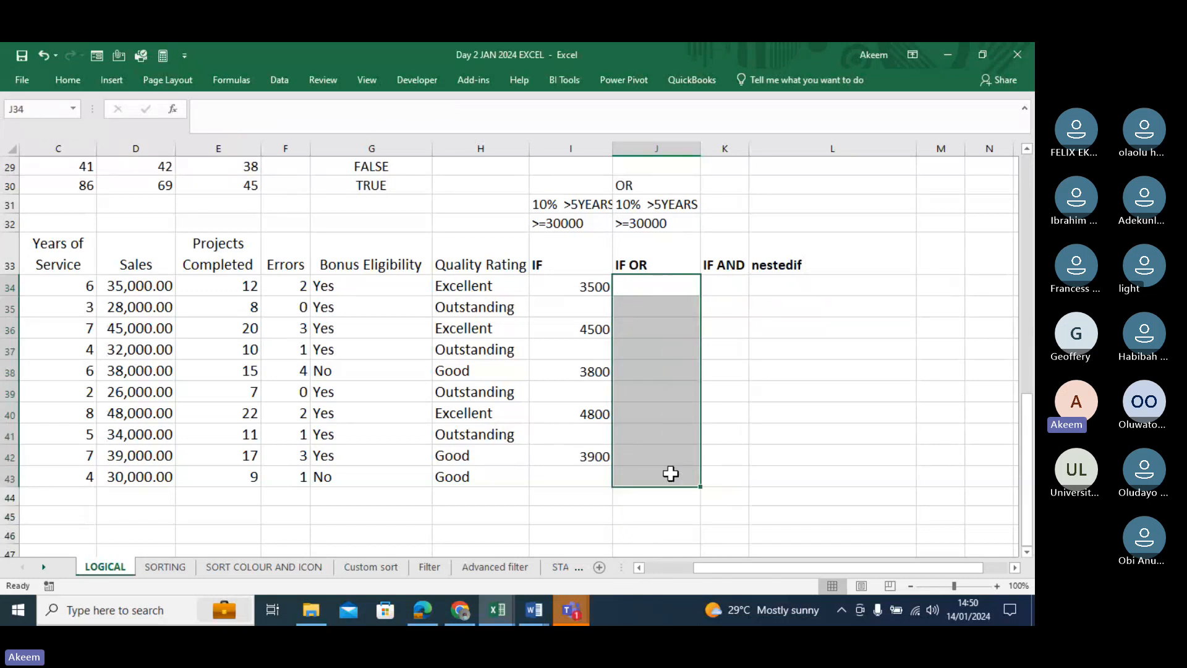
Review the OR criteria above the IF OR column against C34 and D34, and widen column K.
left_click(660, 180)
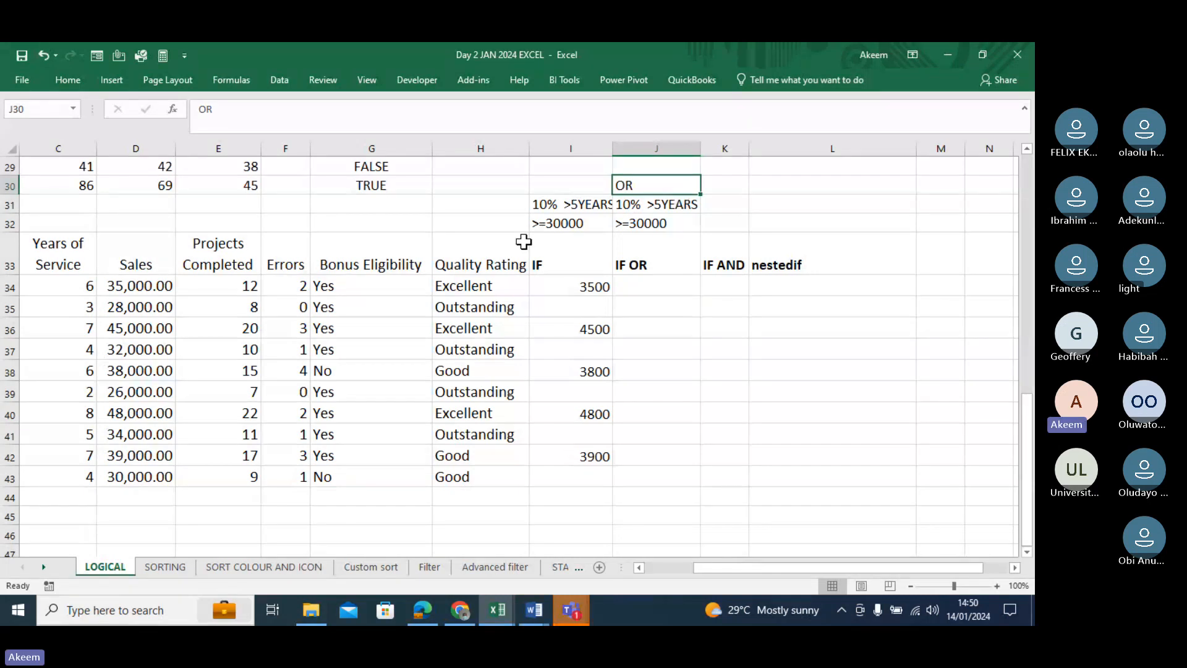
left_click(660, 204)
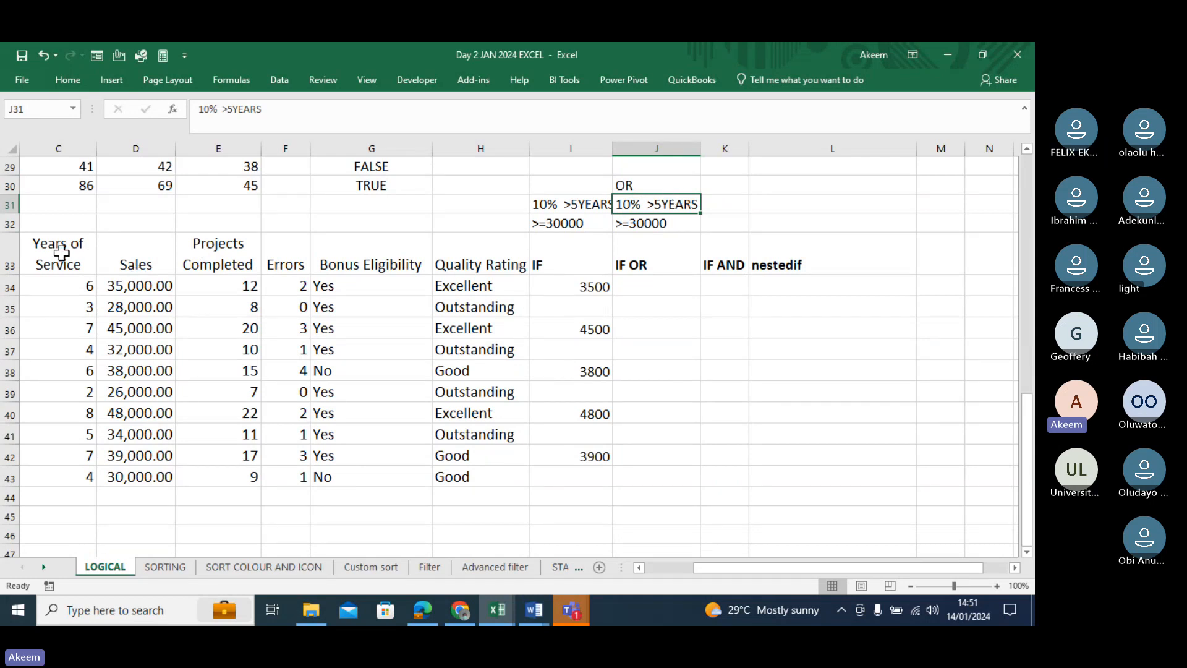
left_click(65, 284)
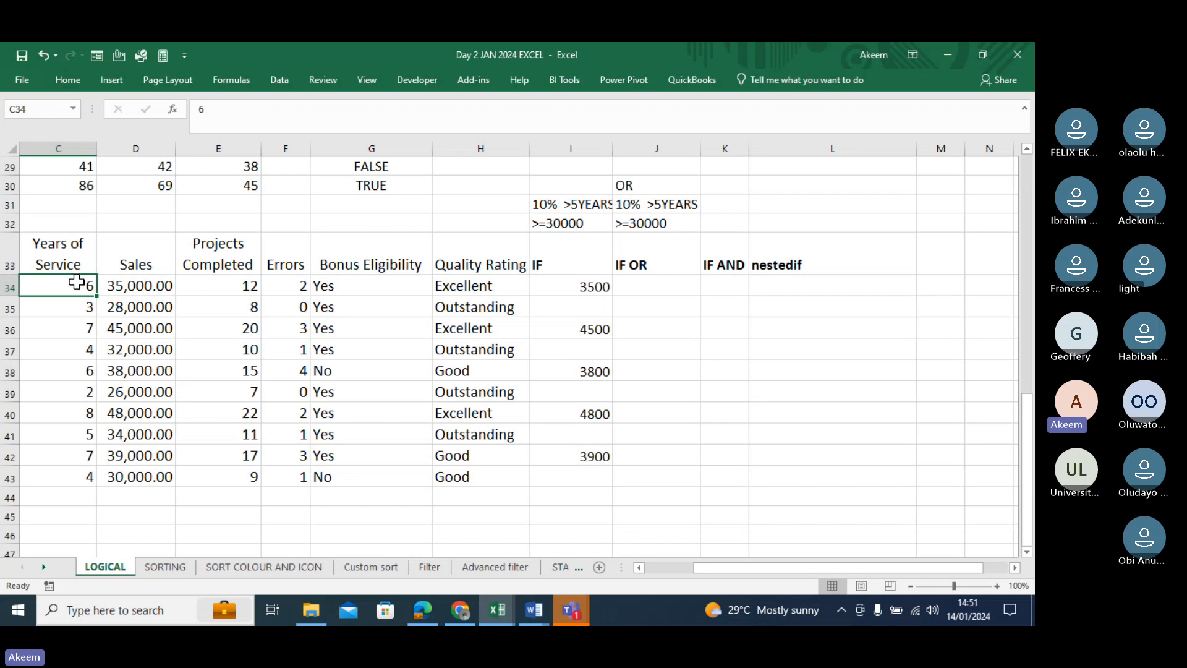
left_click_drag(76, 282, 143, 286)
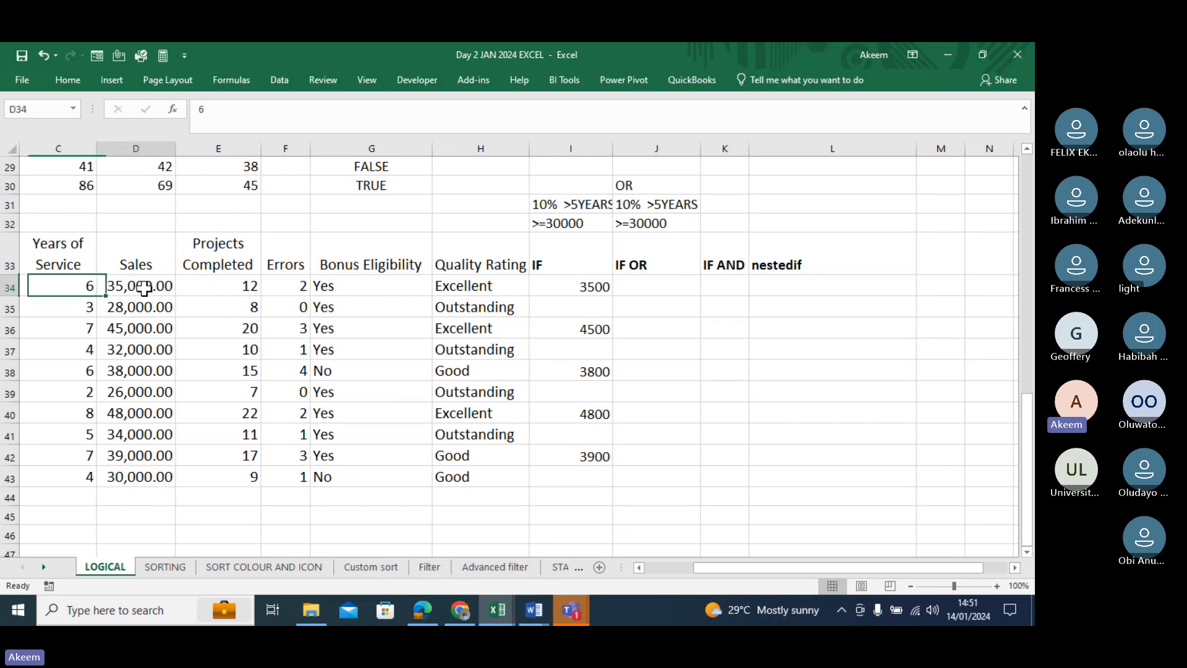
left_click(144, 286)
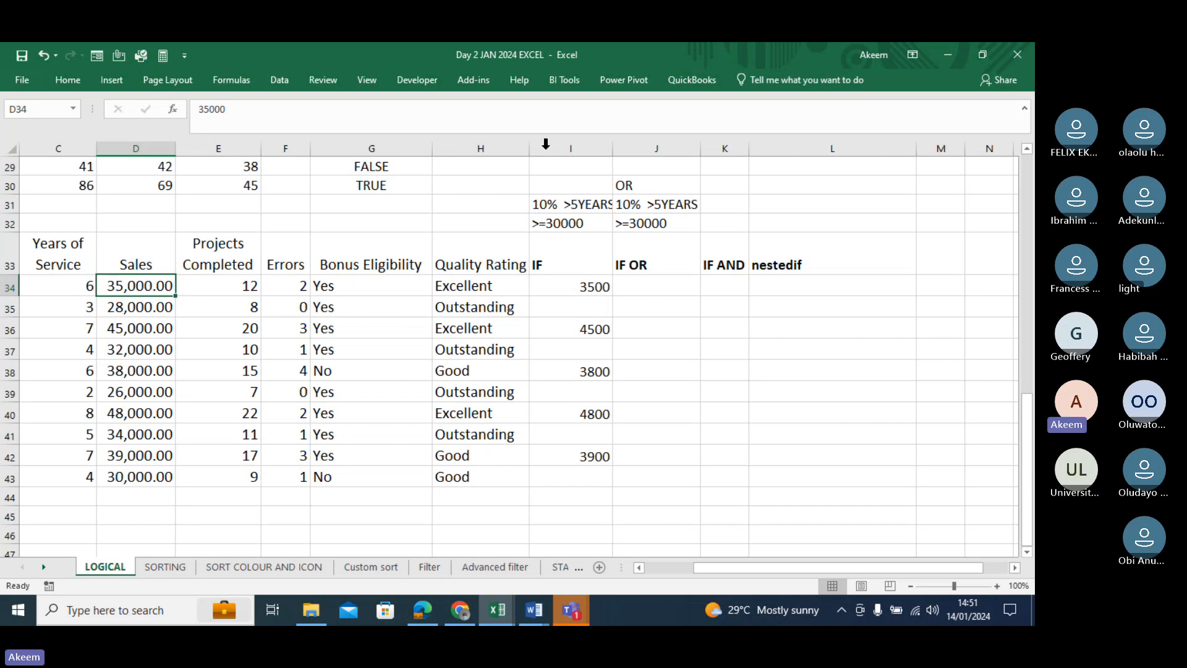
left_click_drag(749, 149, 810, 160)
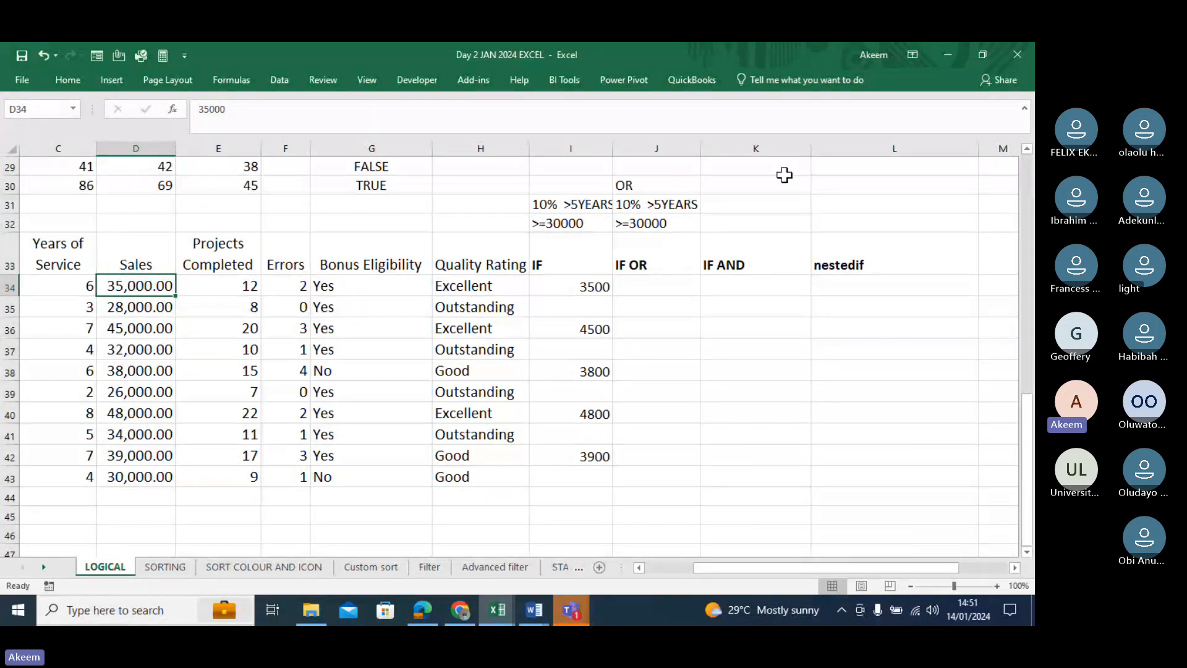
Begin an IF formula in J34 using OR(C34>5,D34>=30000) as its logical test.
left_click(664, 284)
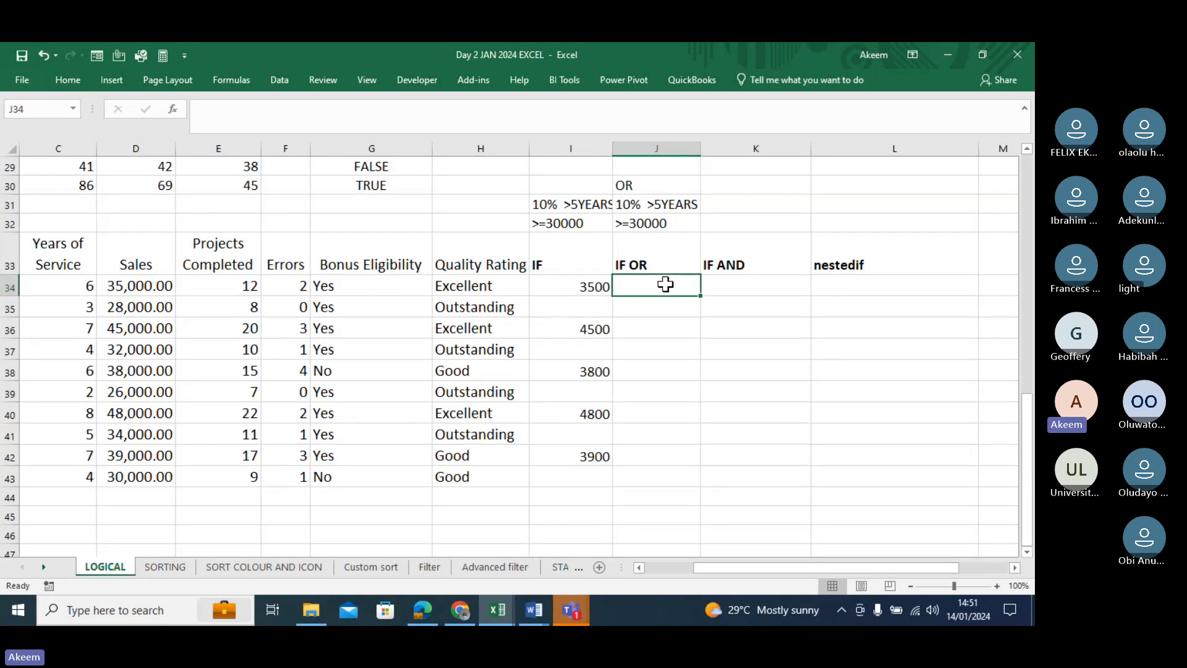
type("=if")
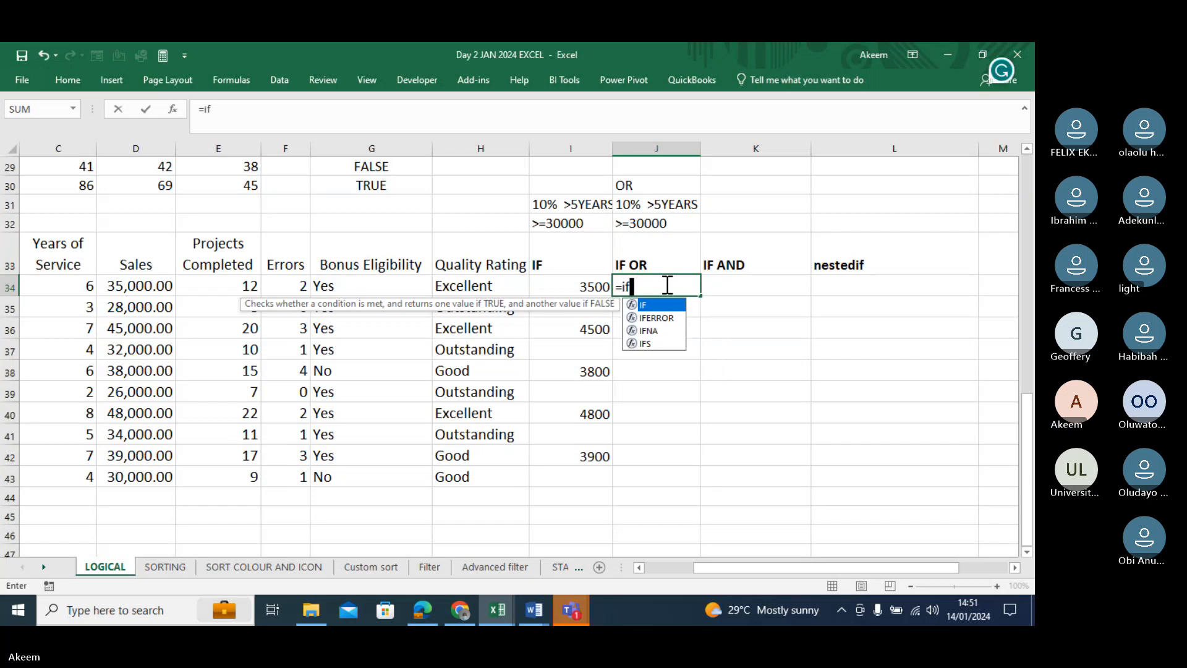
key("Tab")
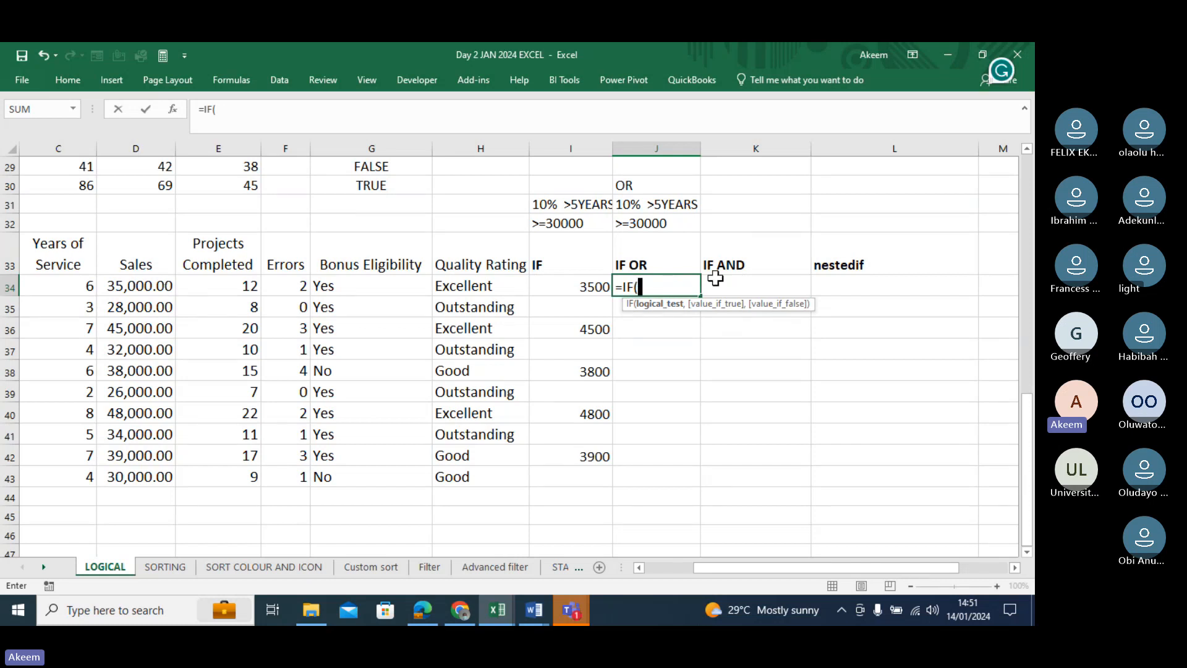
type("OR(")
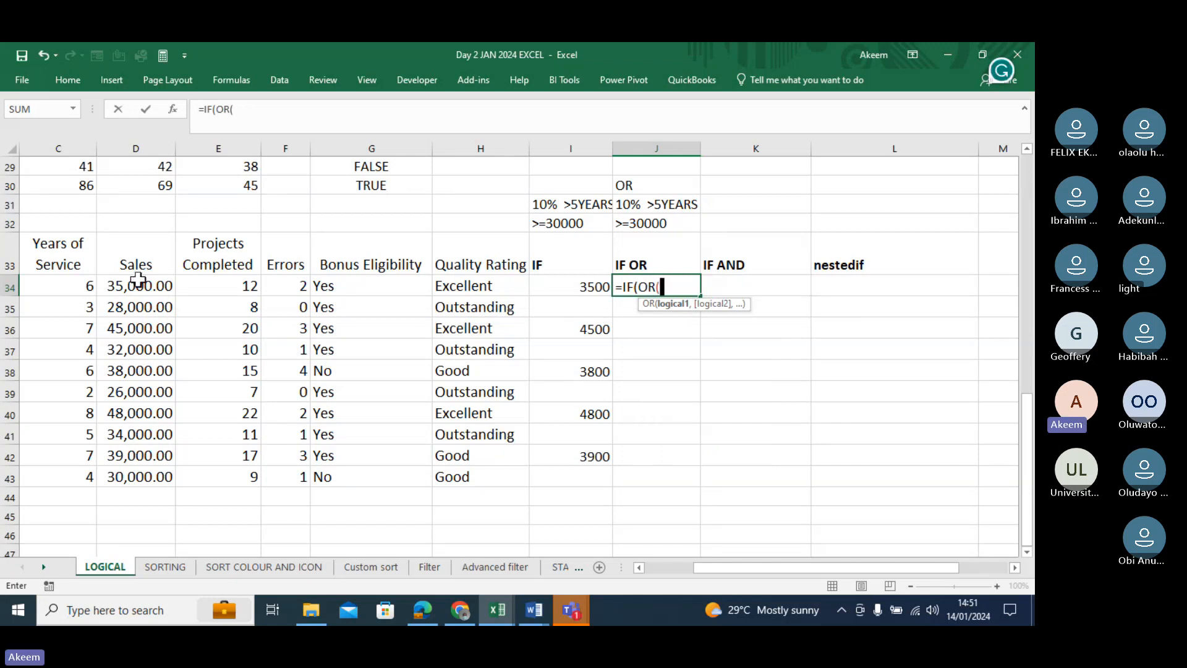
left_click(68, 285)
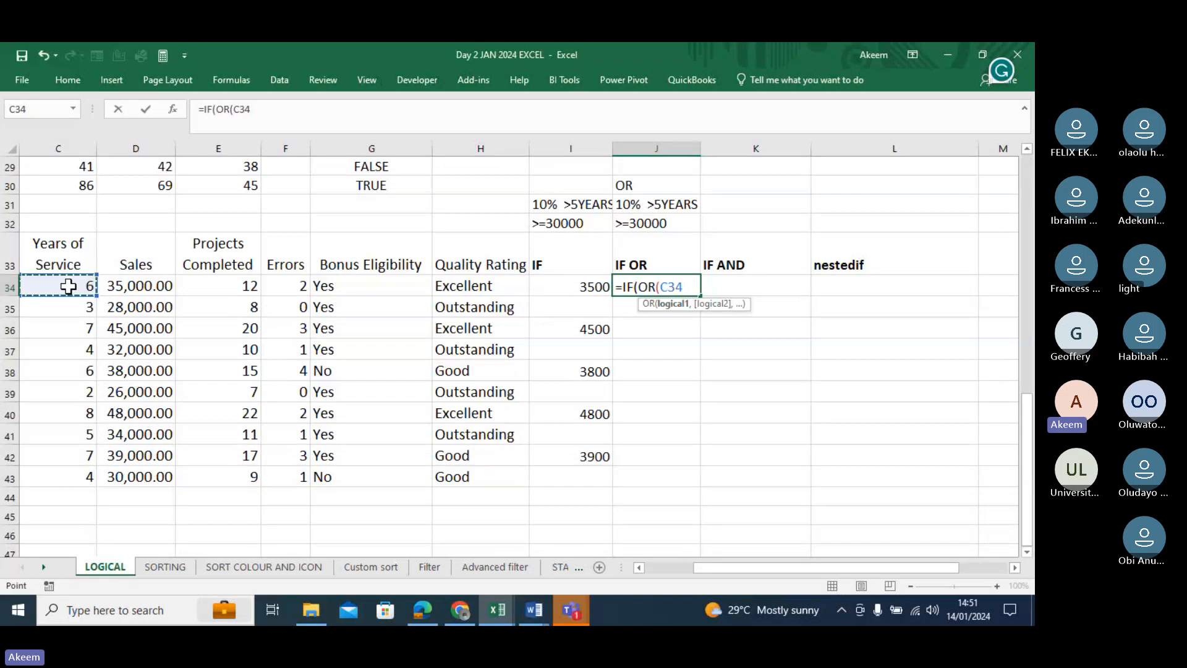
type(">")
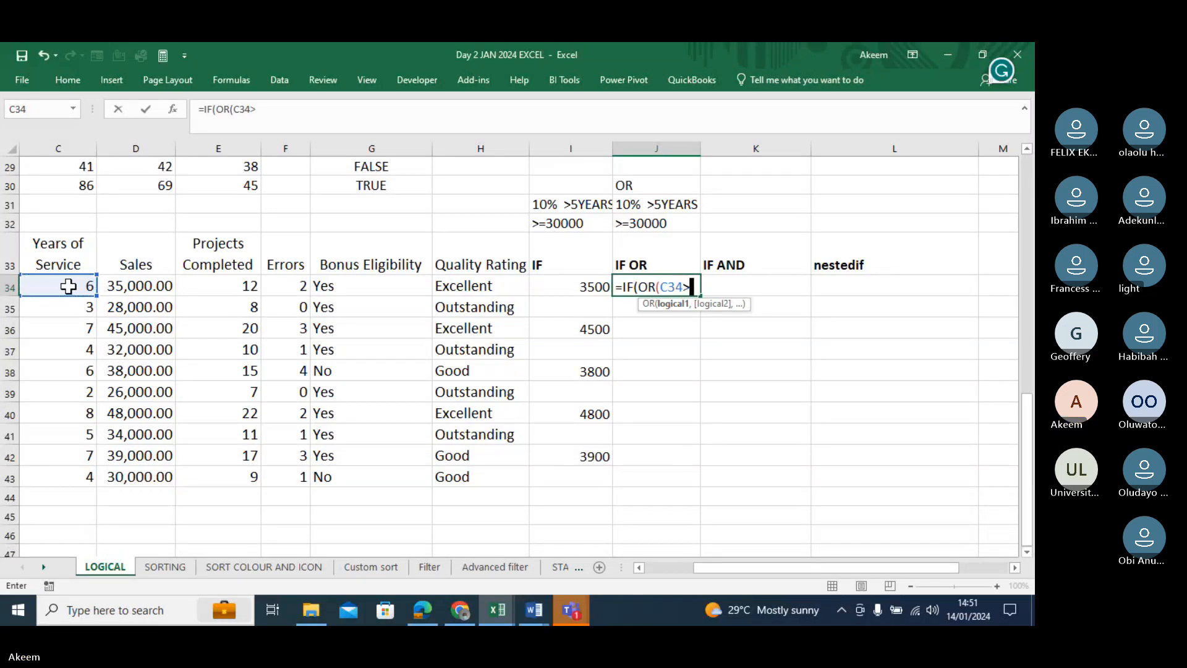
type("5,")
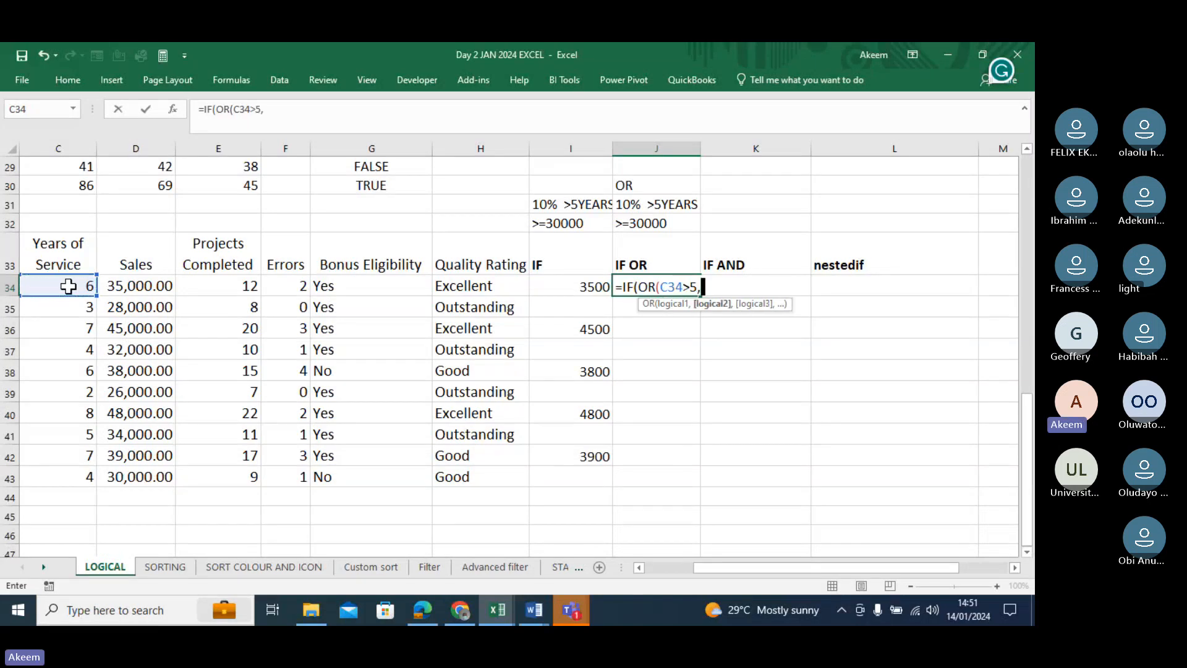
left_click(122, 285)
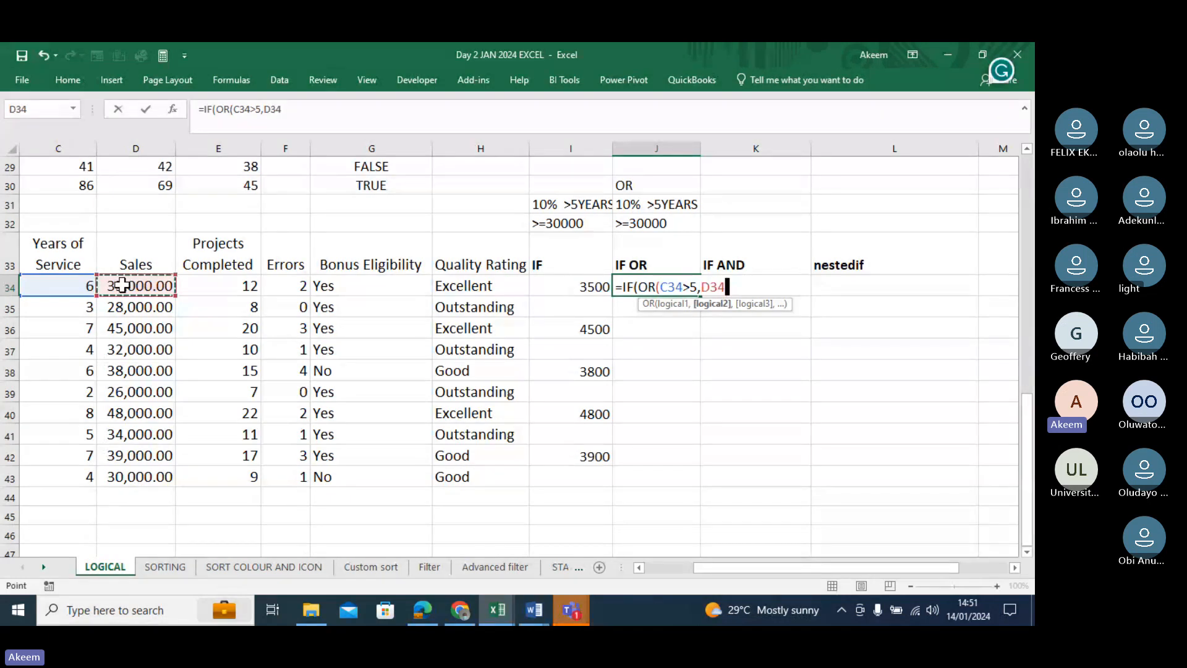
type(">=30000")
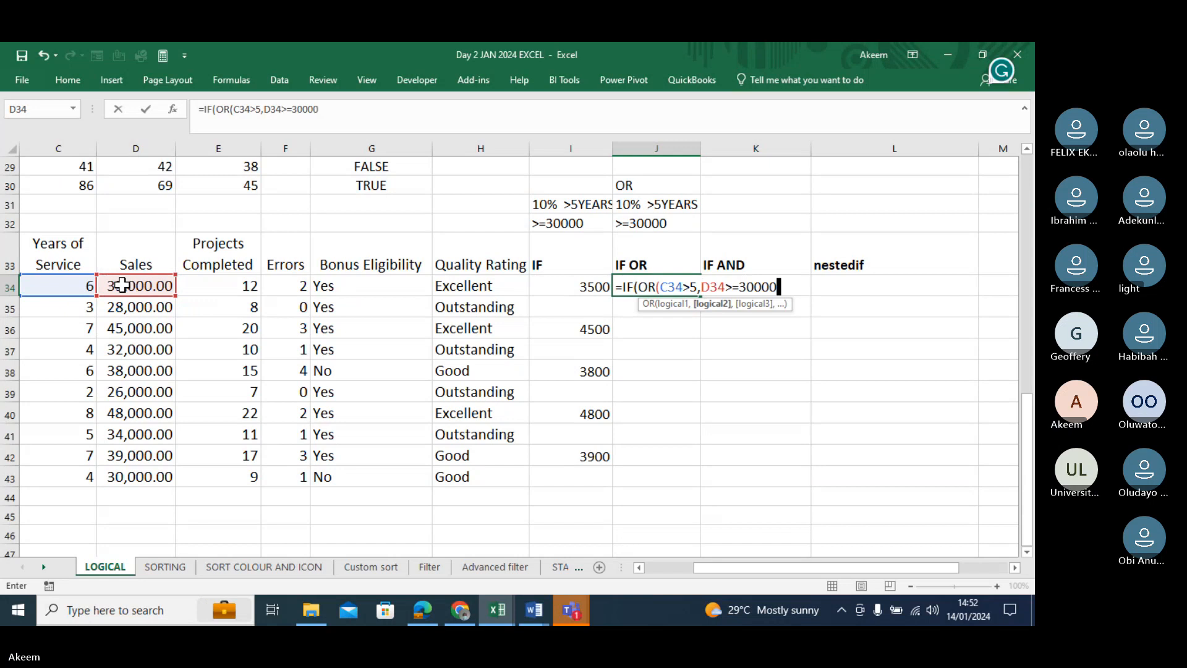
type(")")
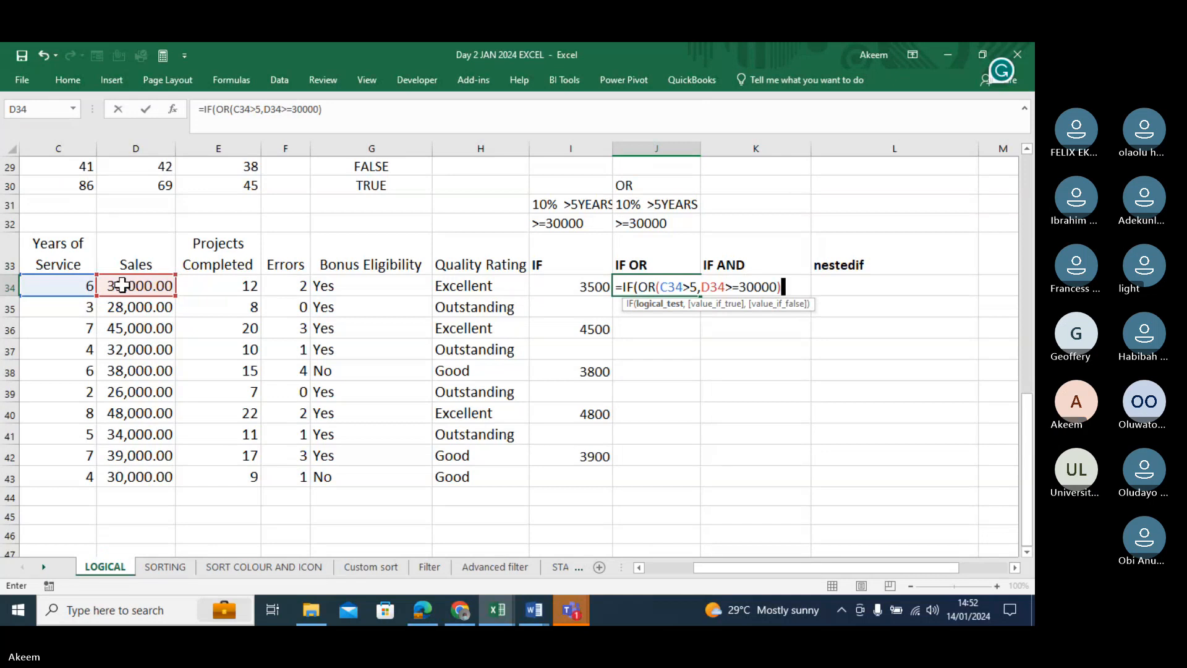
type(",")
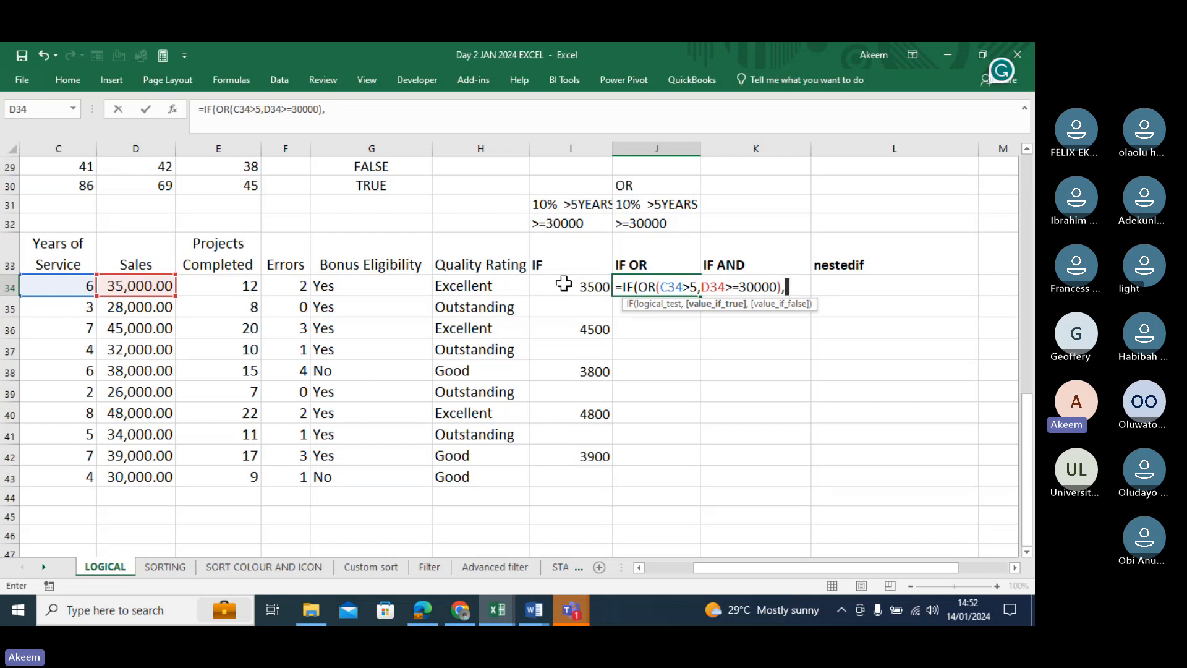
Finish J34's IF formula with 10%*D34 as the true value and "Not Qualified" as the false value.
scroll(582, 345, "up", 5)
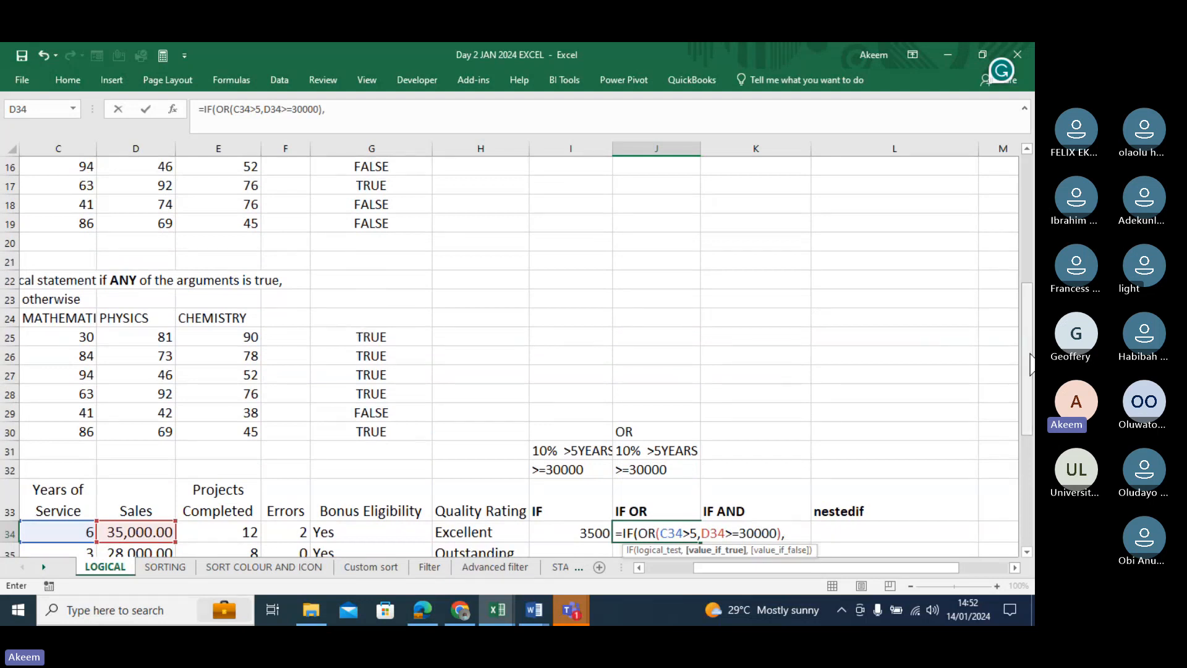
left_click_drag(1030, 364, 1033, 465)
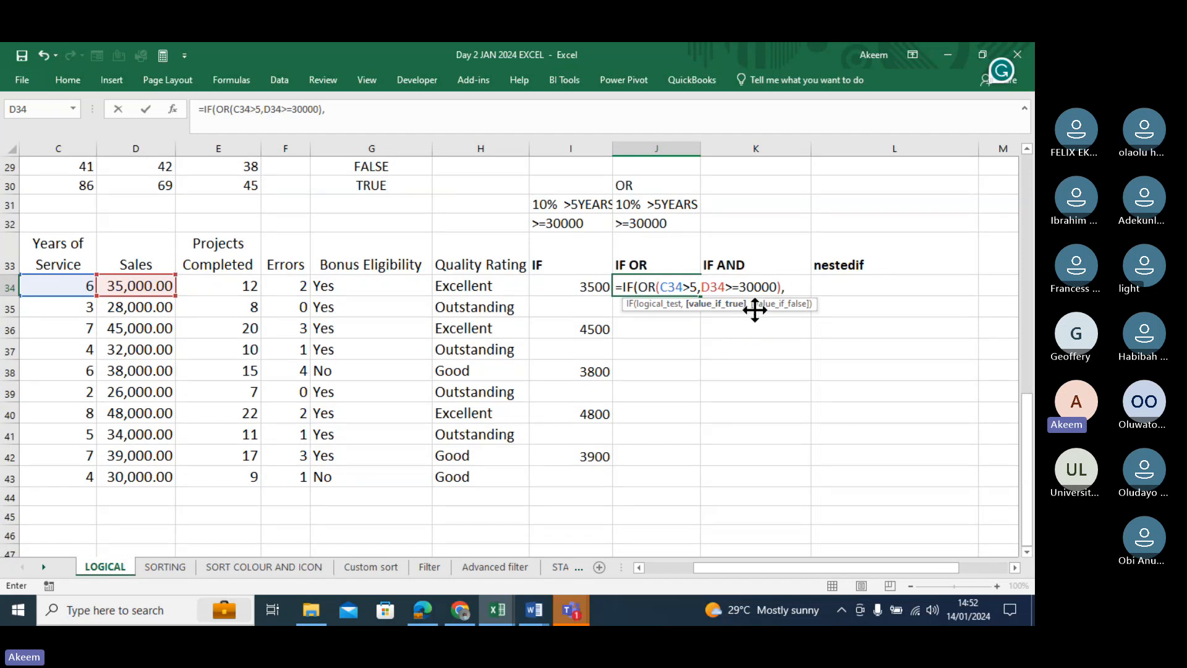
type("10%*")
left_click(154, 285)
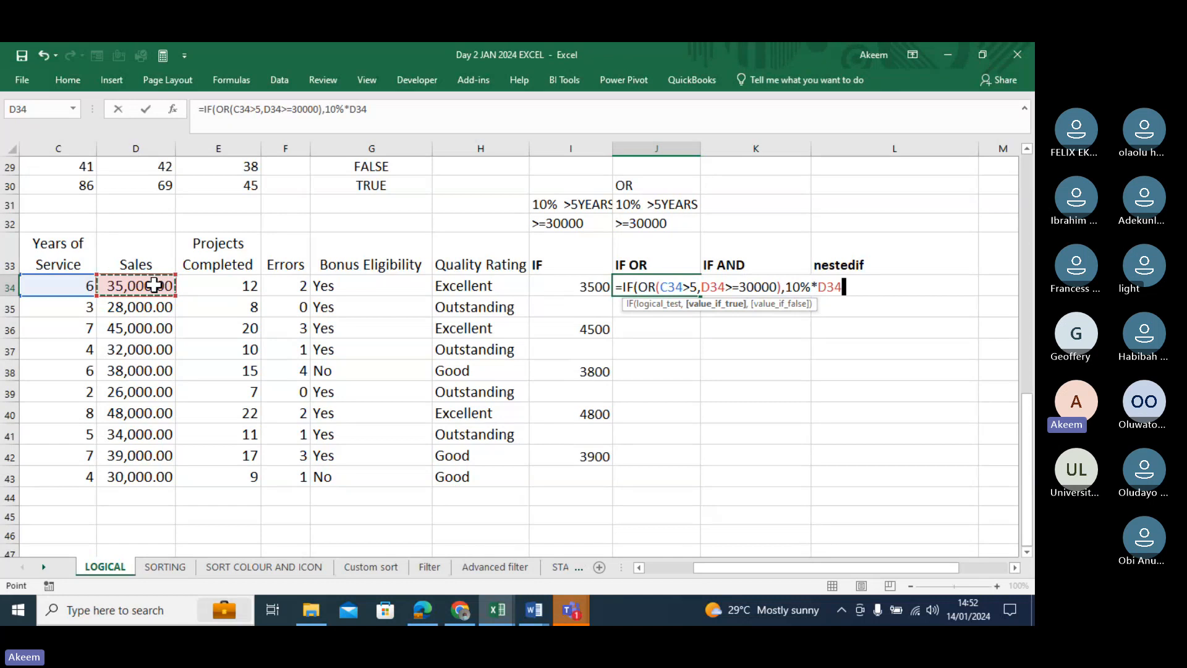
type(",")
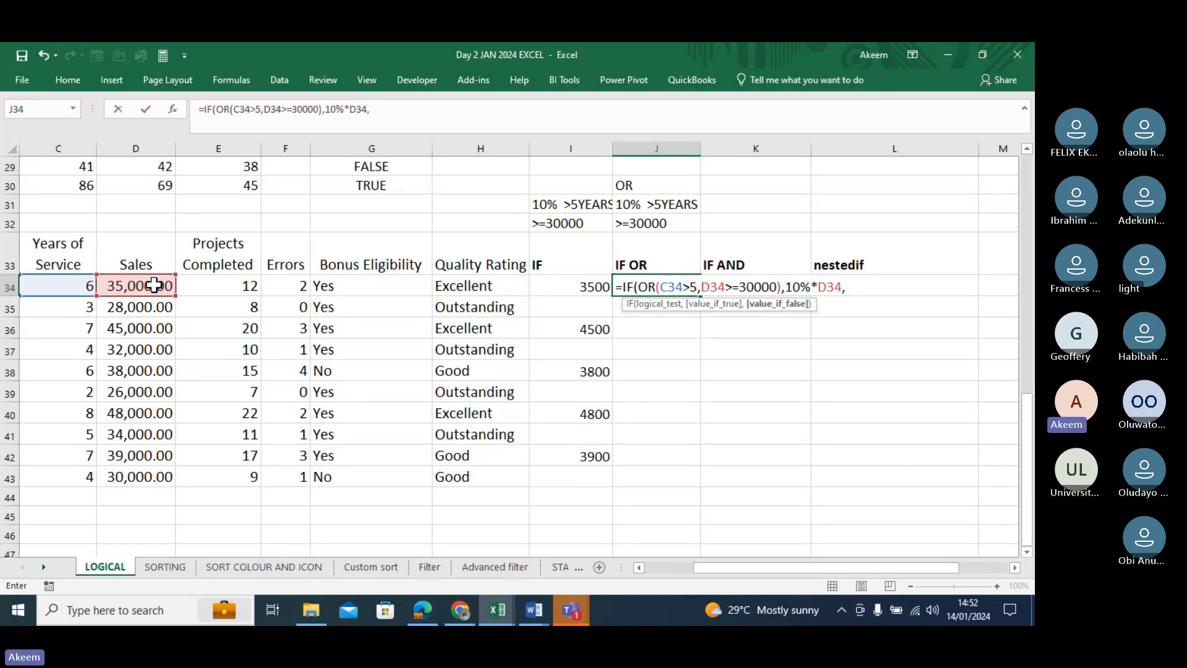
type("\"Not Quali")
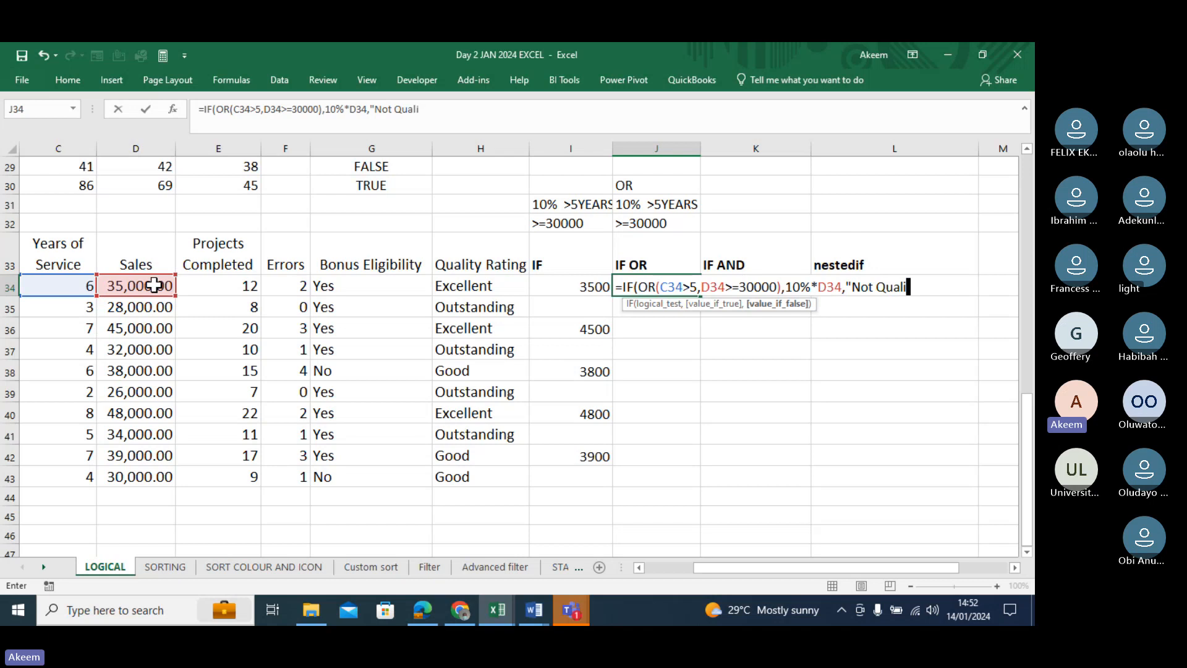
type("f ied\")")
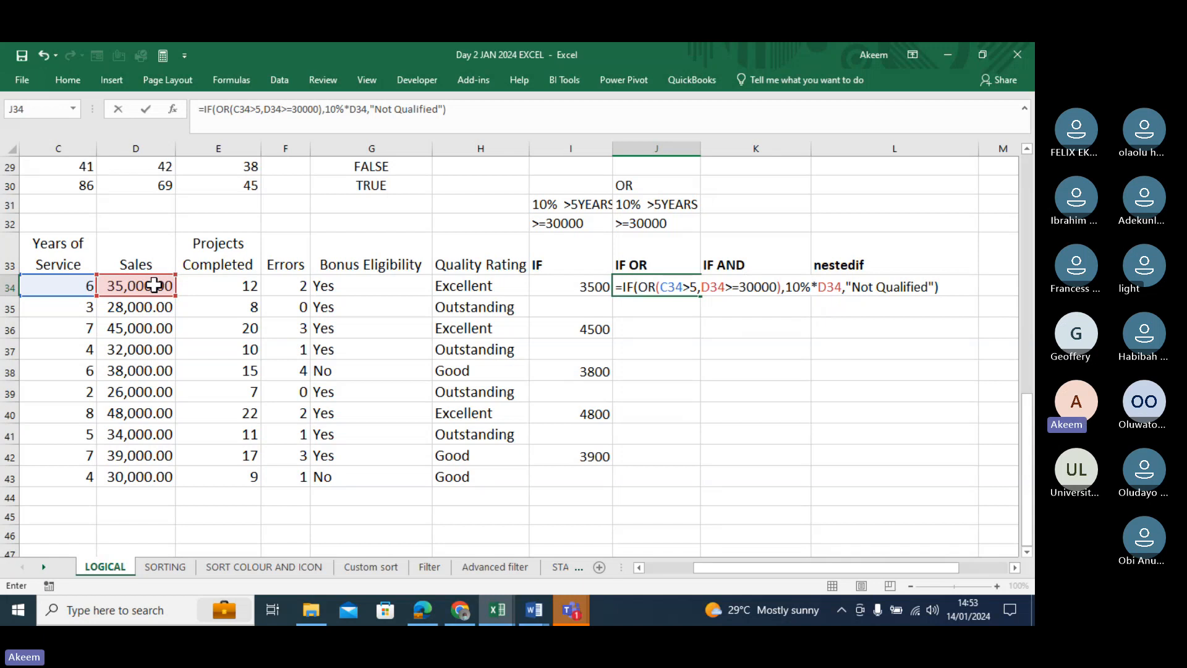
key("Return")
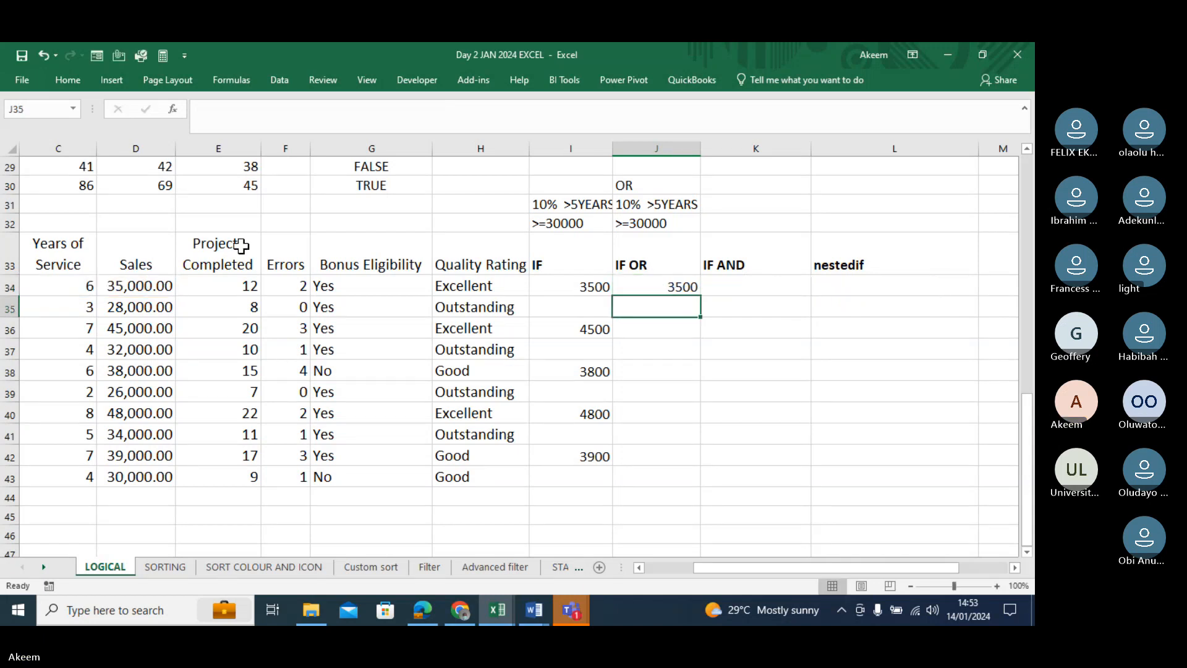
Fill J34's IF OR formula down the column through J43.
left_click(661, 287)
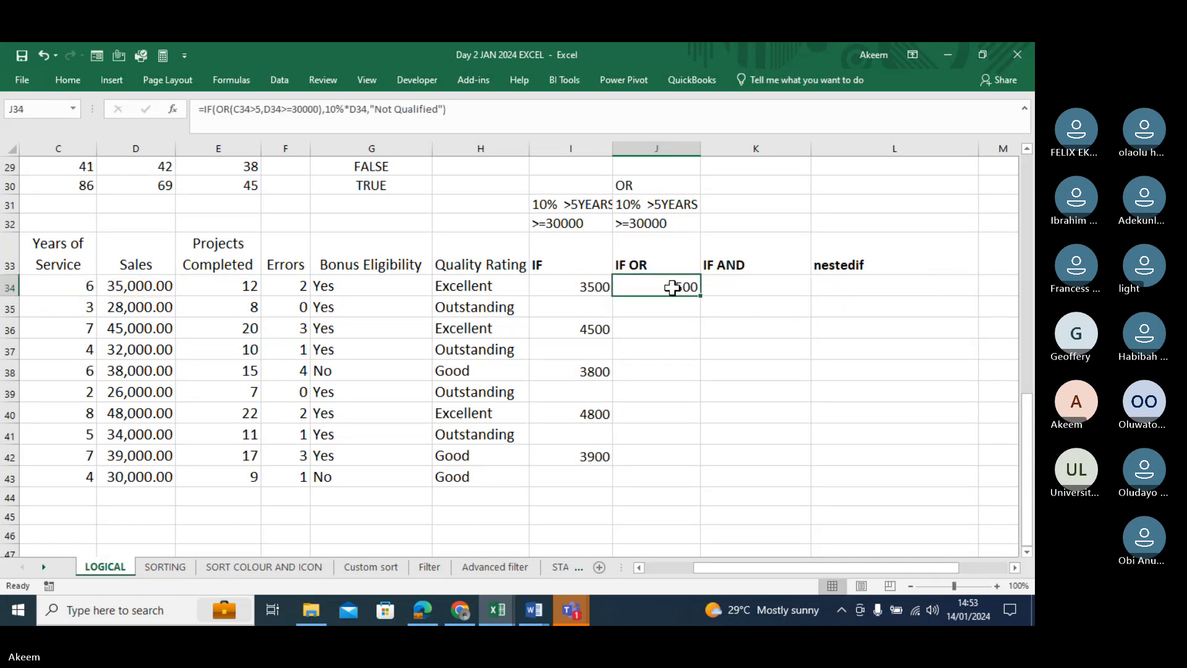
double_click(701, 296)
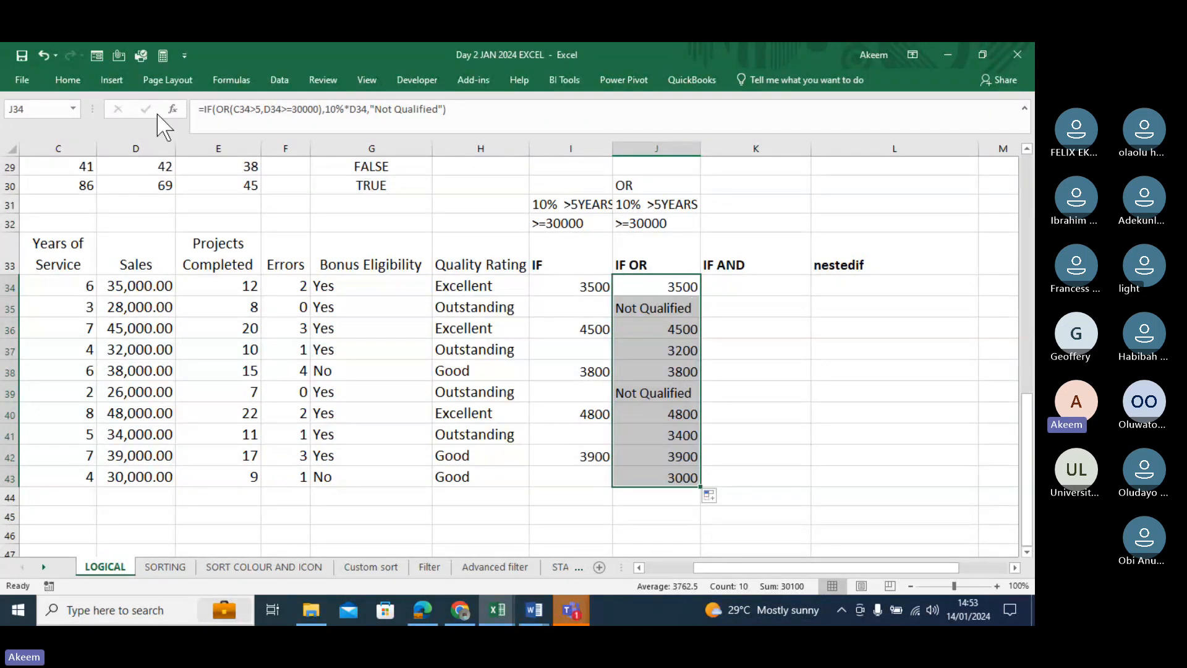
Turn the IF OR formula in J35 into plain text so the cell displays the formula itself.
left_click(197, 109)
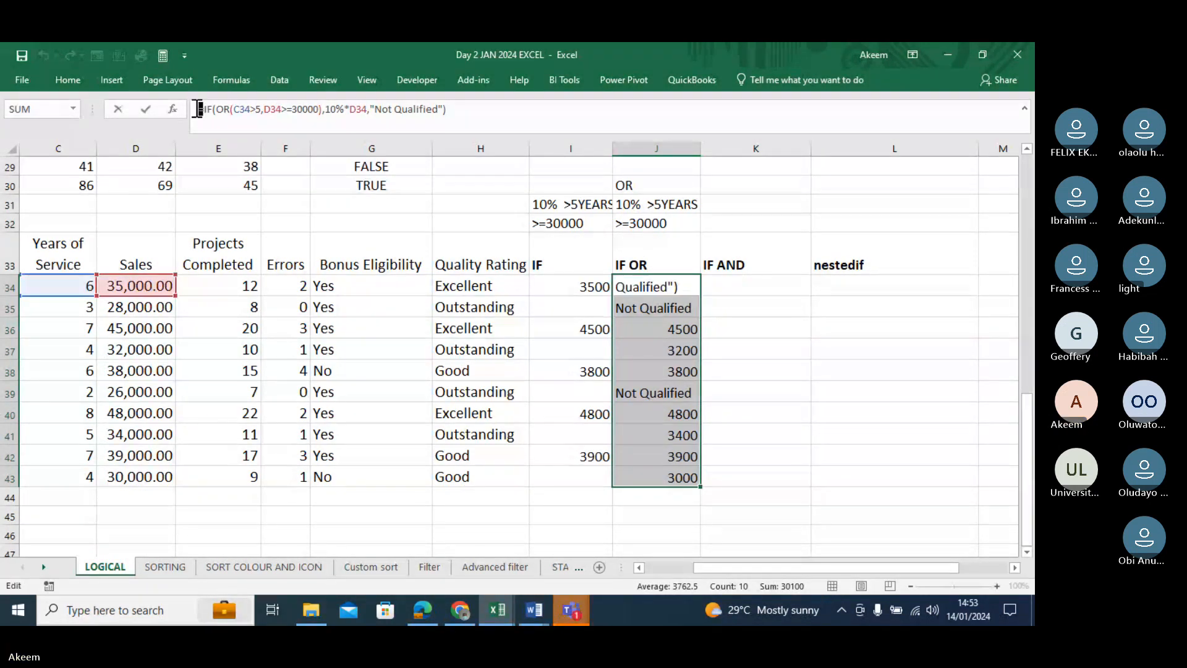
key("Return")
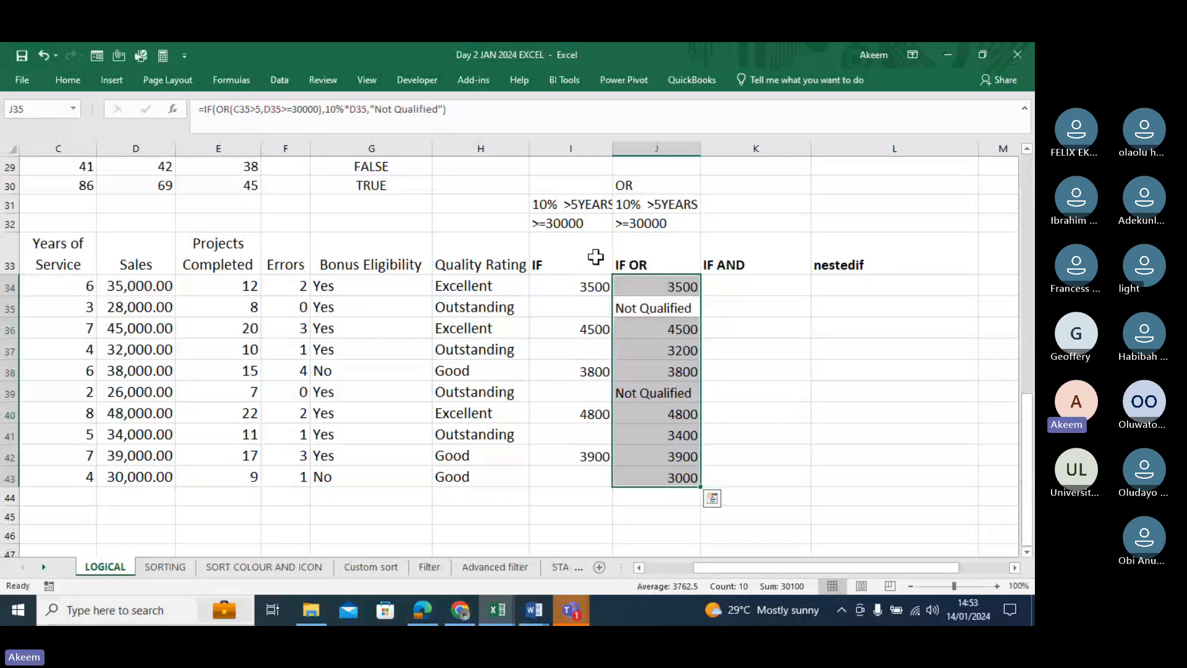
left_click(199, 111)
key("Return")
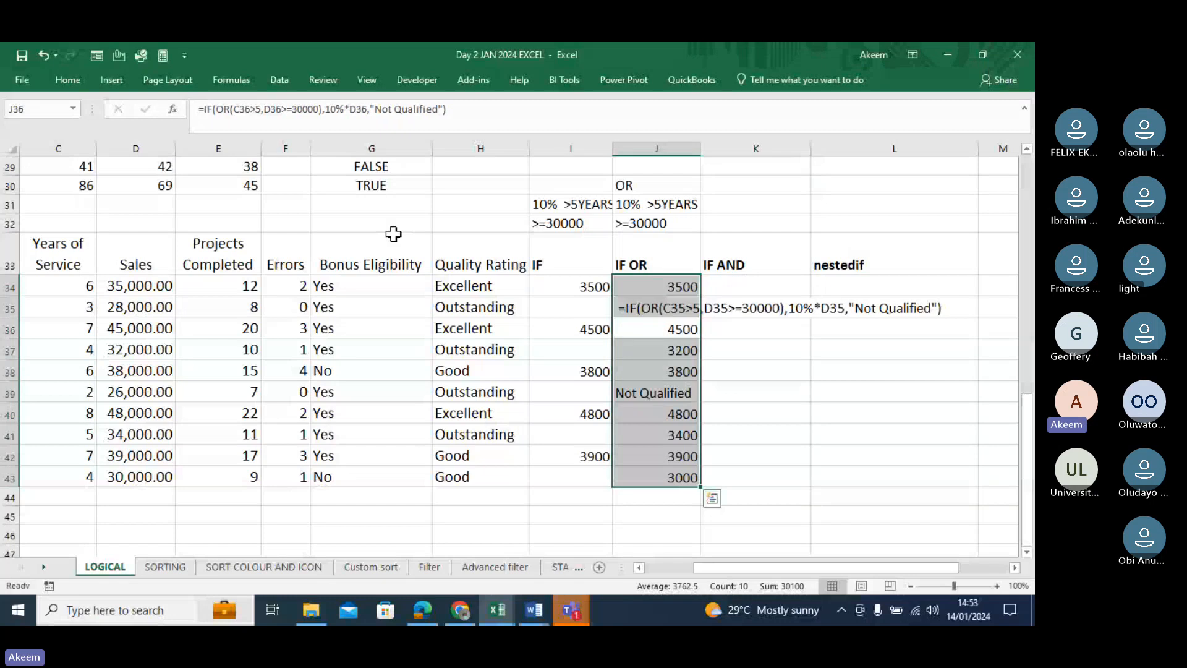
left_click(768, 396)
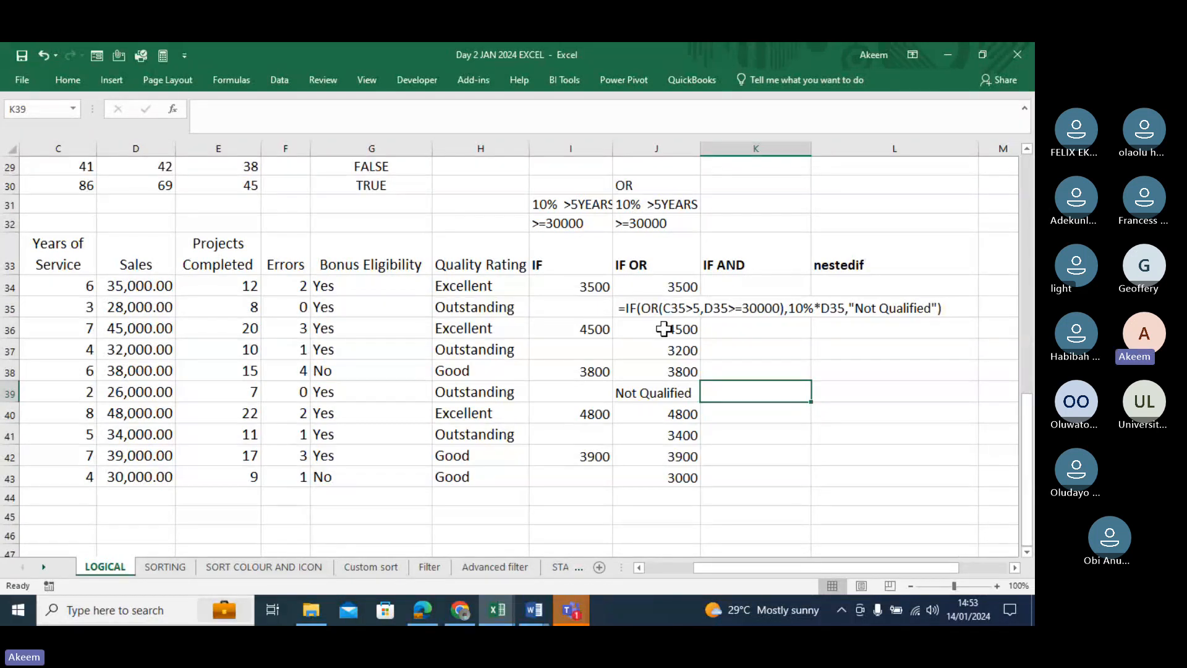
Enter "bonus yes" in K30 as a criterion for the IF AND column.
left_click(756, 291)
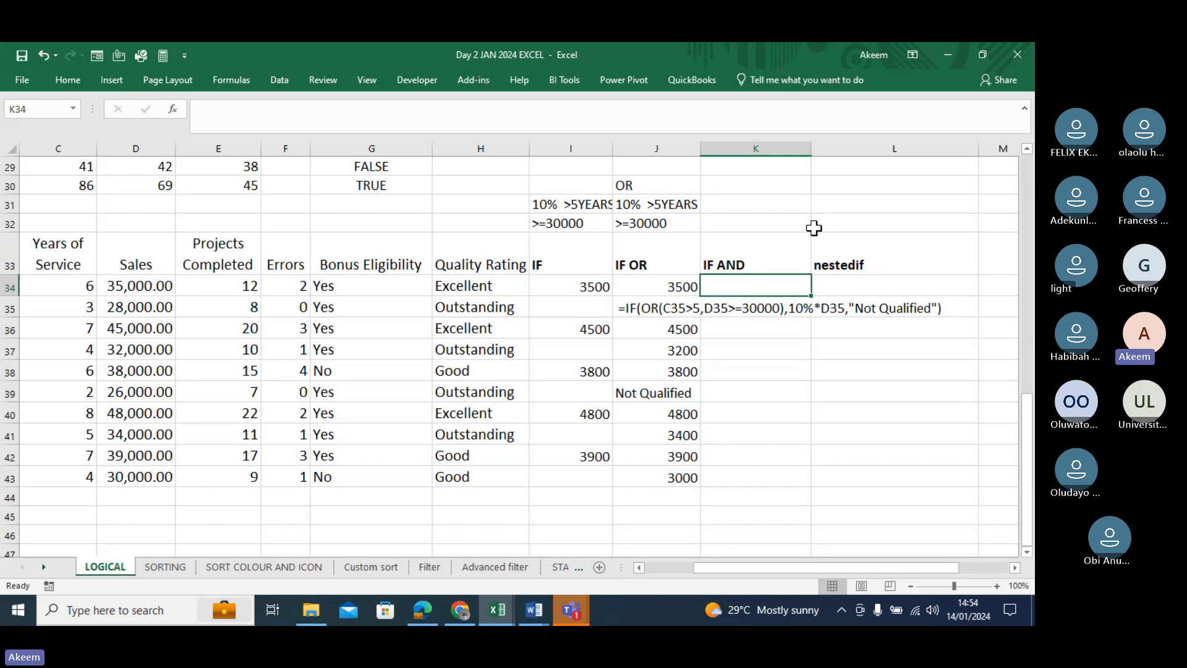
left_click(481, 287)
left_click(323, 288)
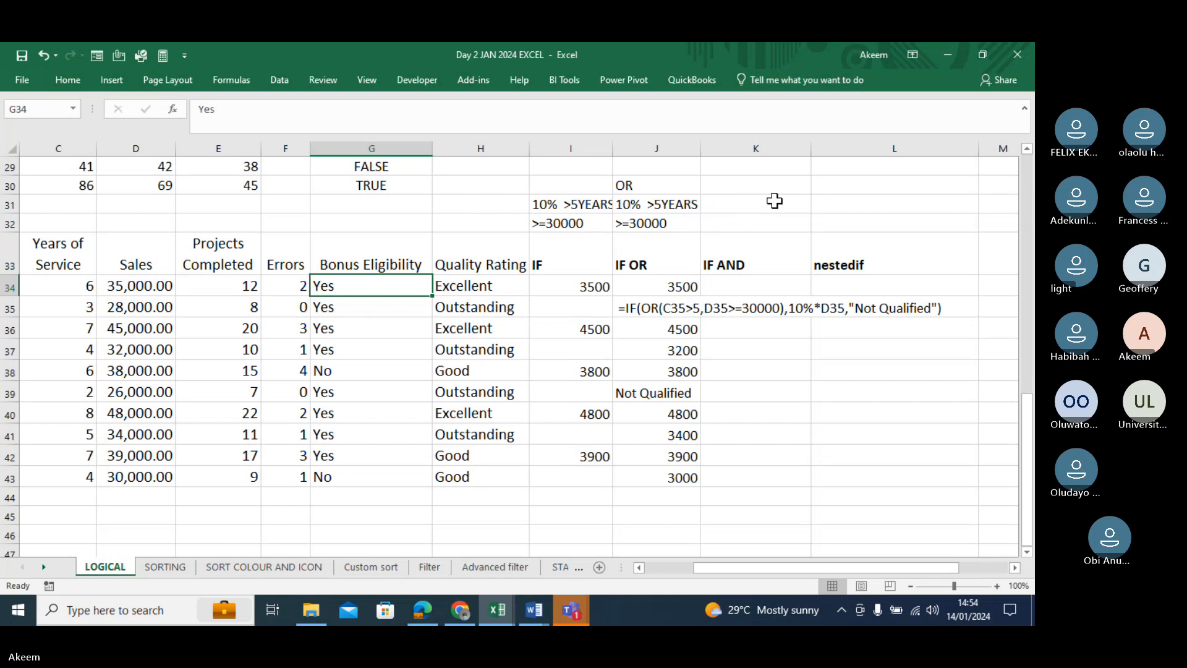
left_click(754, 186)
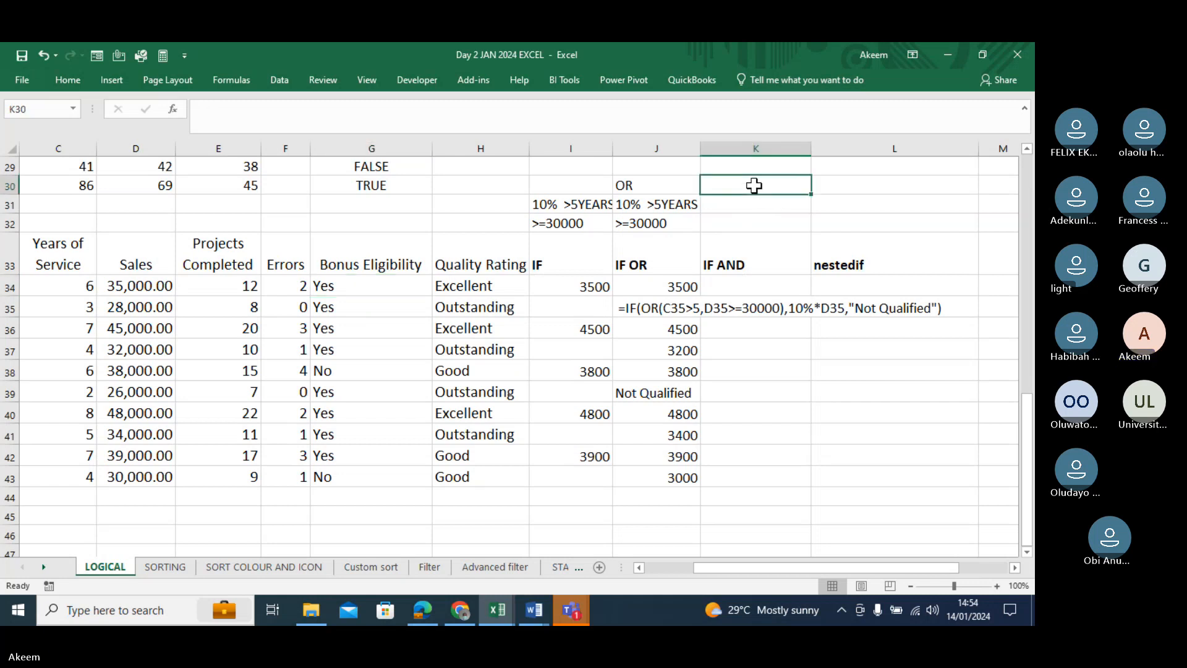
type("bo")
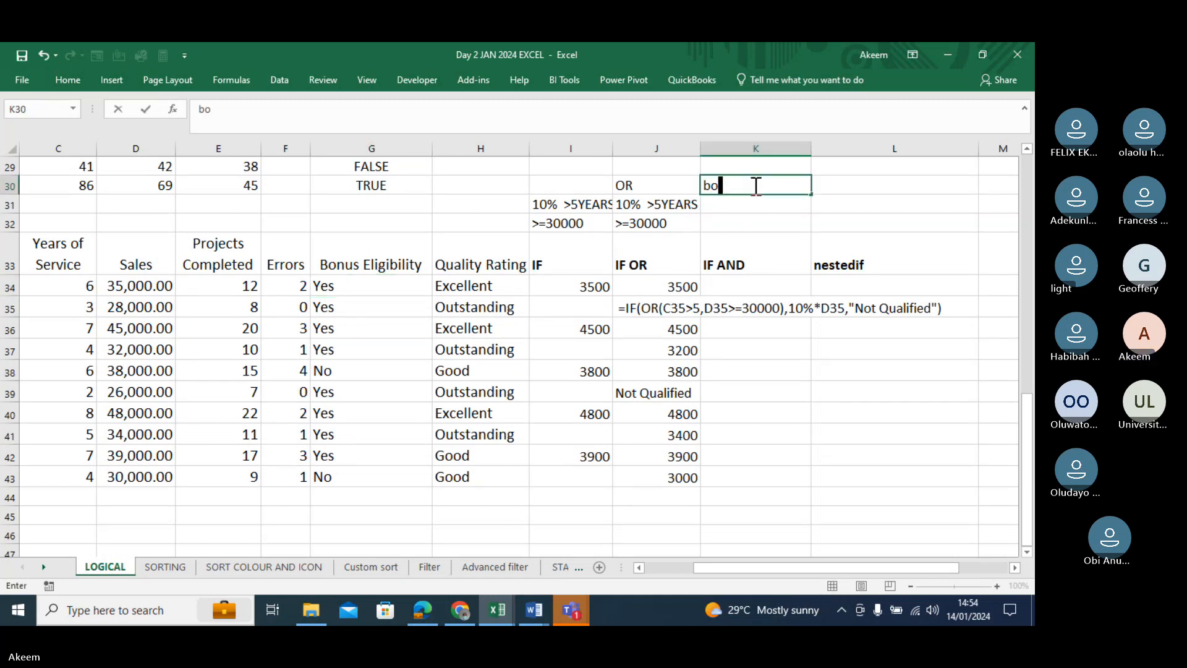
type("nus ")
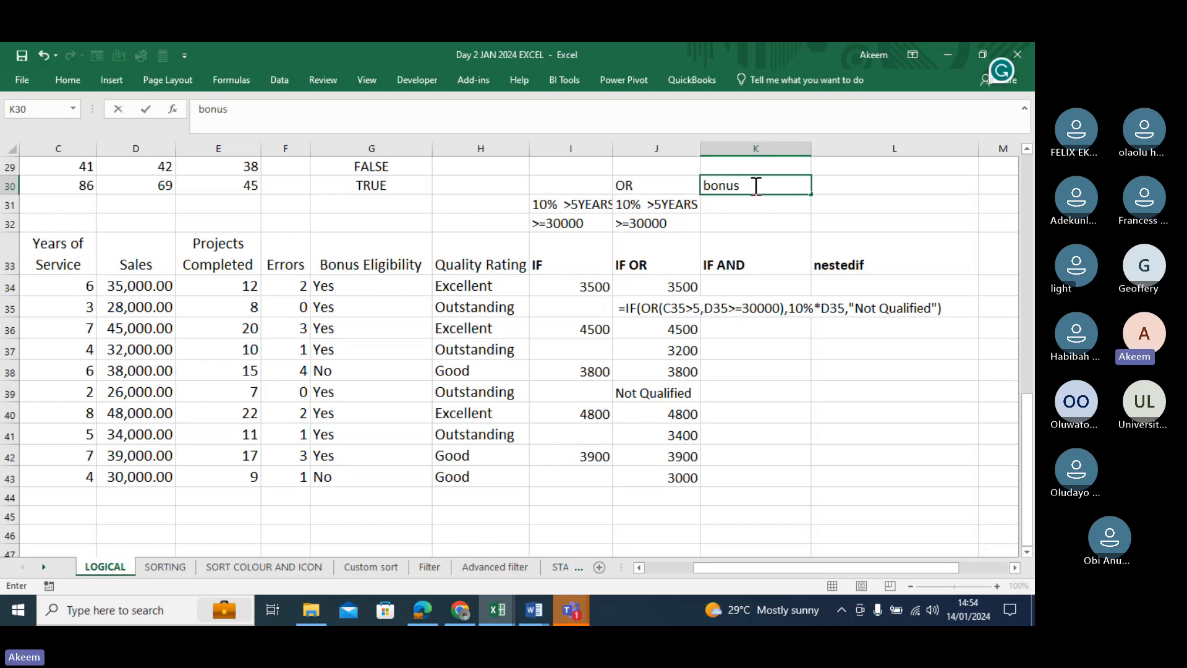
type("ye")
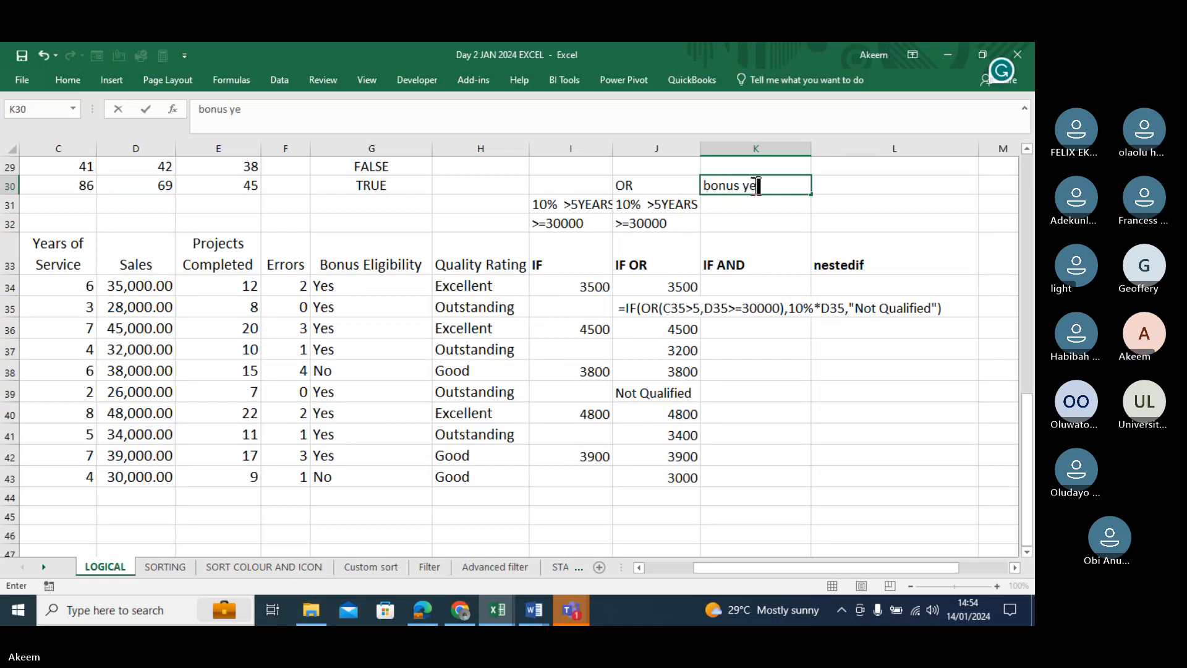
type("s")
Add the criterion "year >5" in K31 and the heading "and" in K29.
left_click(749, 208)
type("ye")
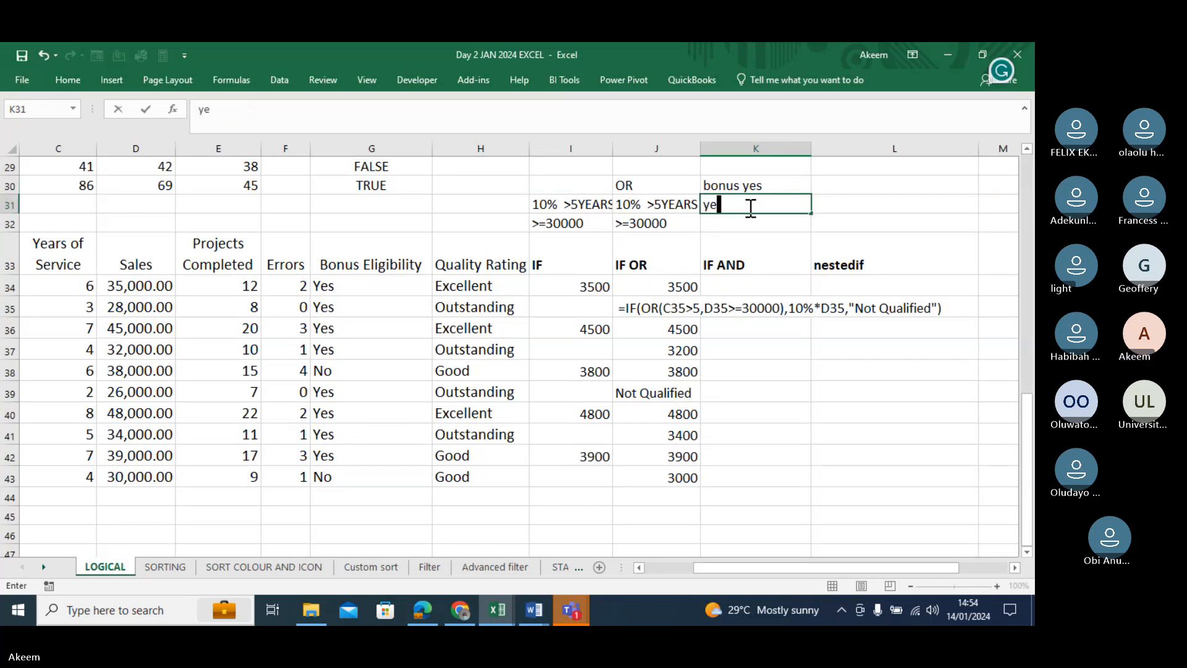
type("ar >")
type("5")
key("Return")
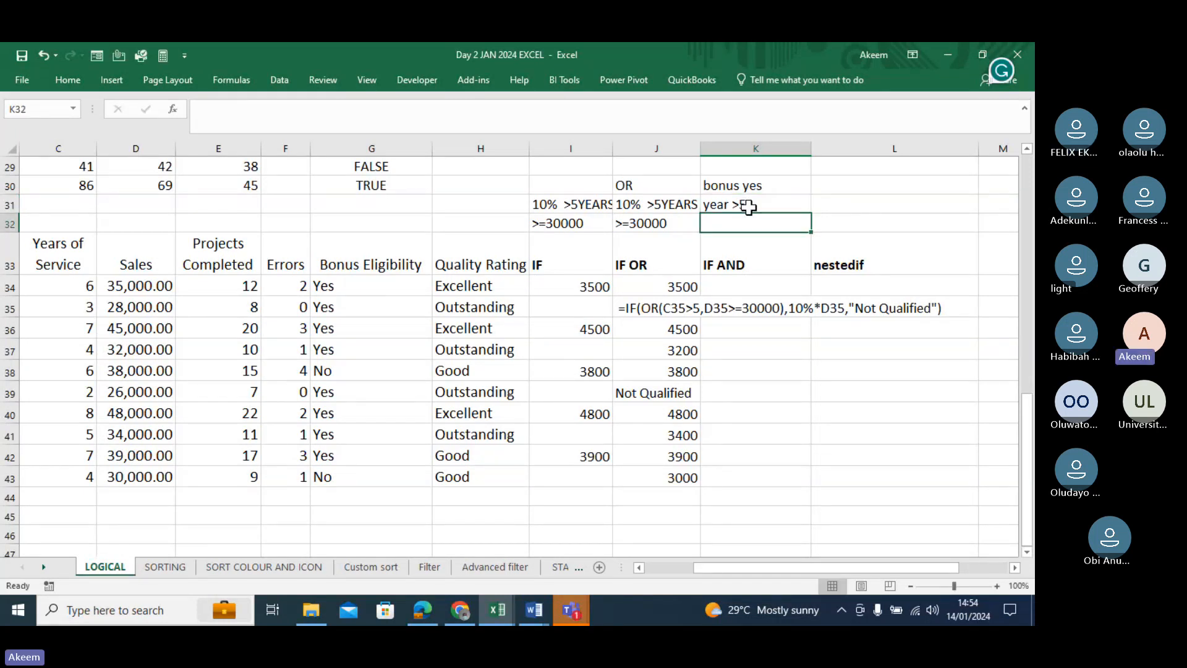
left_click(768, 171)
type("and")
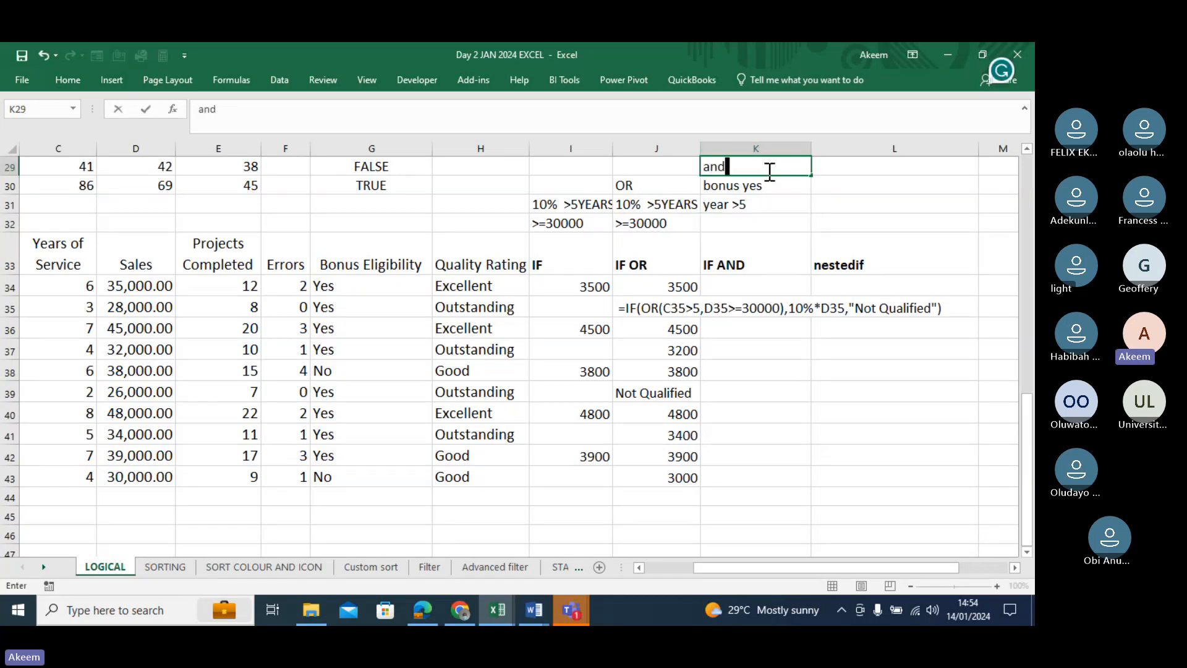
key("Return")
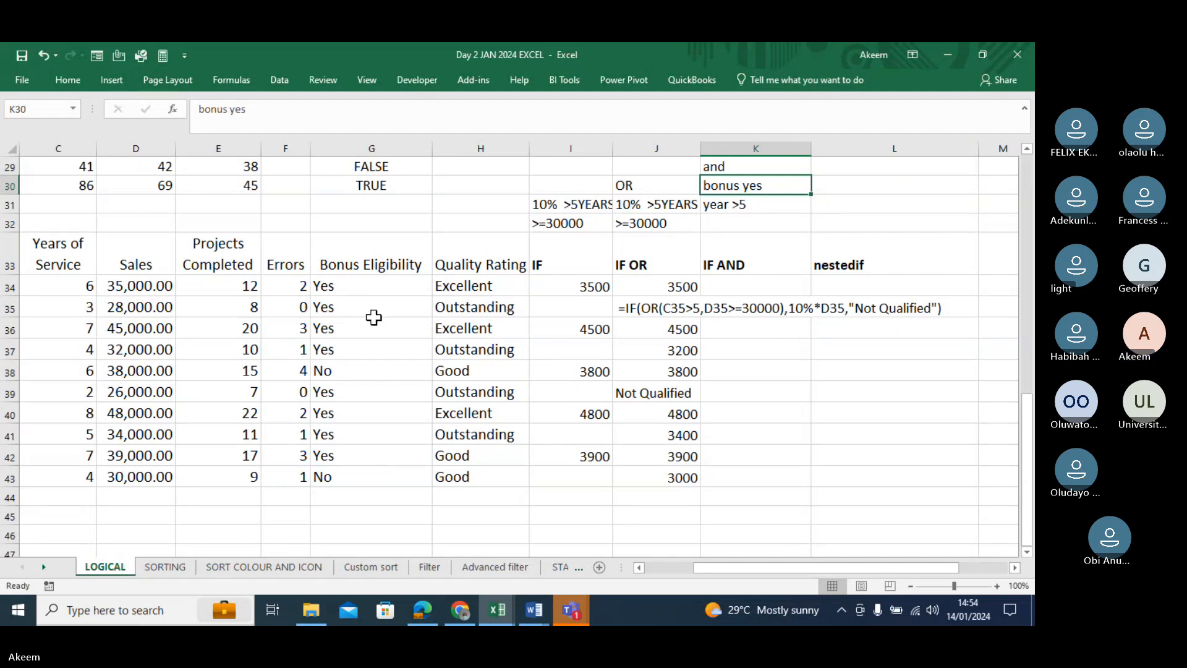
Enter "10% bonus" in K32 as the reward for meeting the IF AND criteria.
left_click(753, 225)
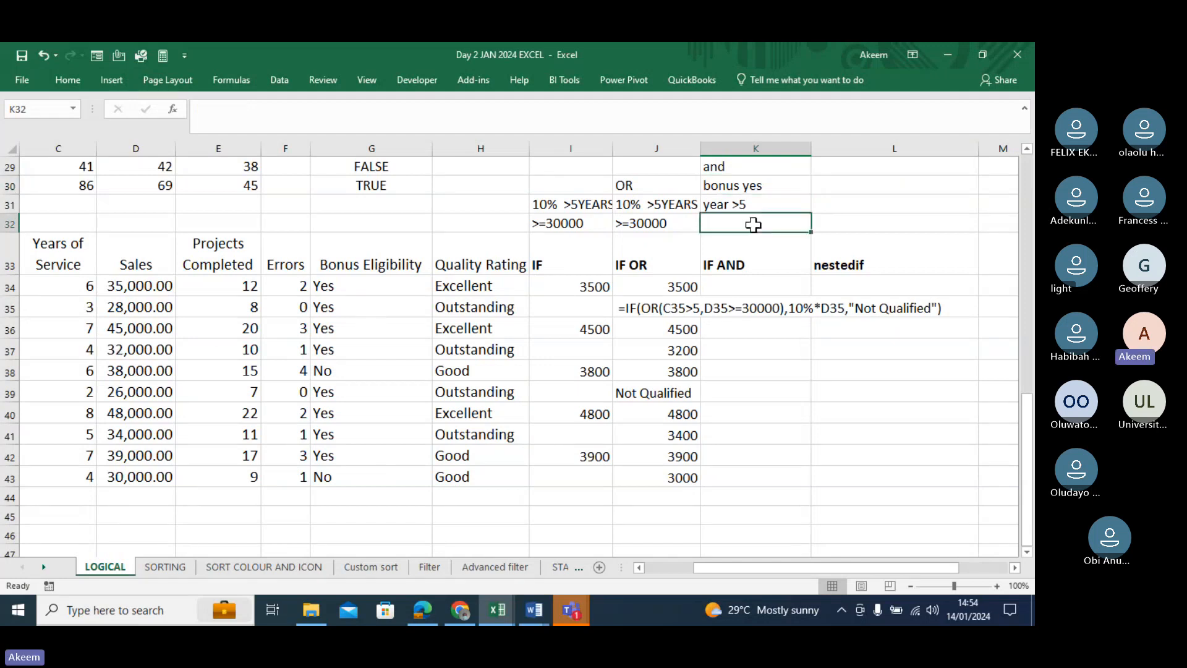
type("10%")
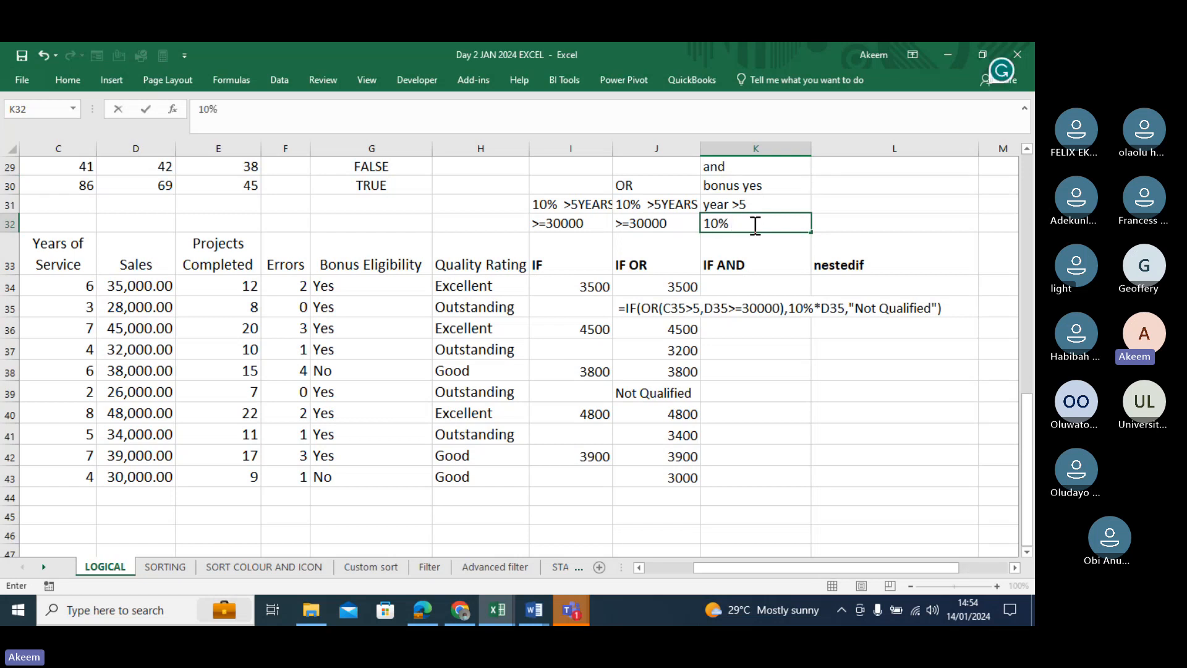
type(" bonus")
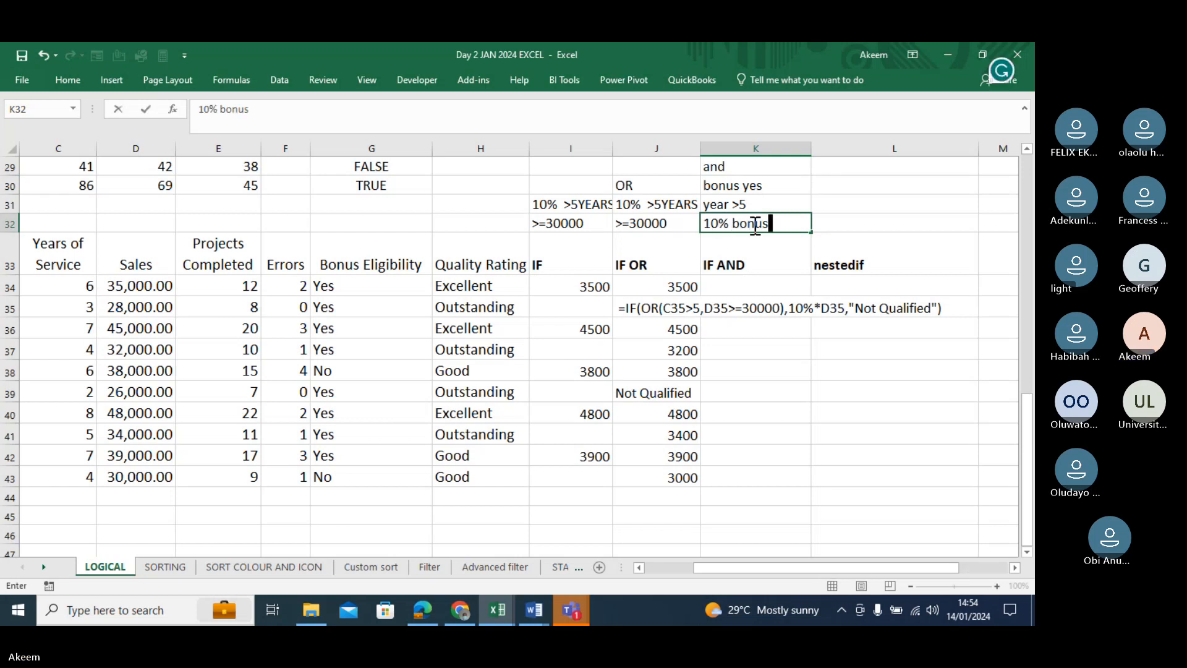
key("Return")
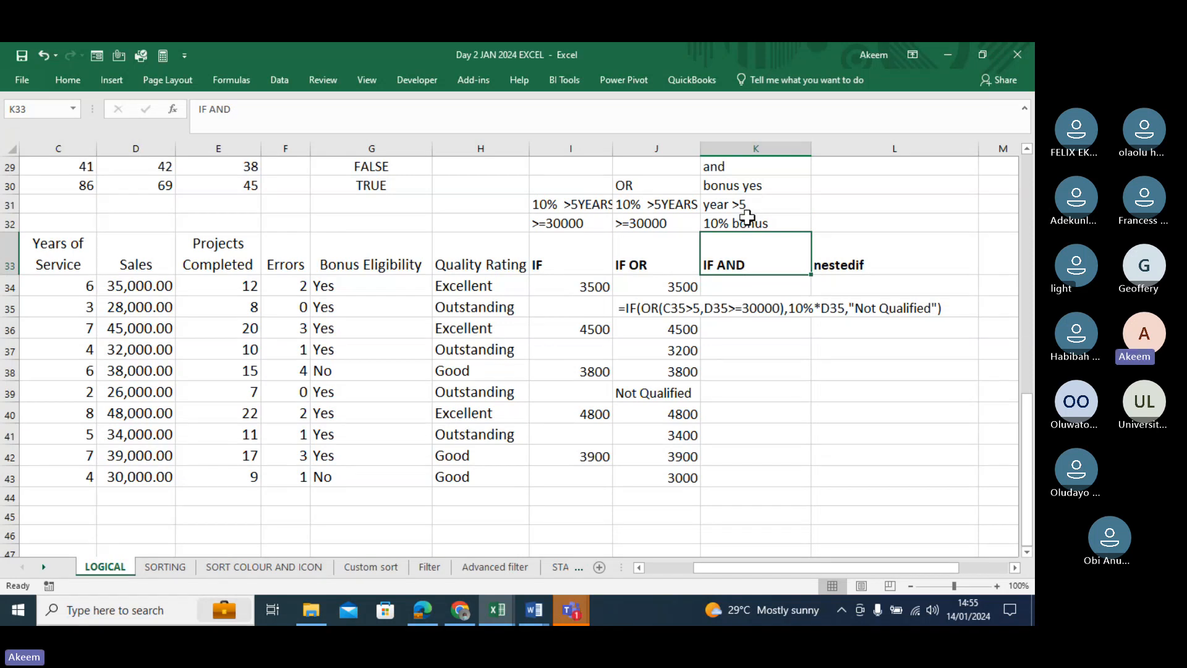
Compare the OR criteria in J31:J32 with the AND criteria in K30:K32, and review the Bonus Eligibility and Years of Service columns.
left_click(663, 202)
left_click_drag(663, 203, 655, 224)
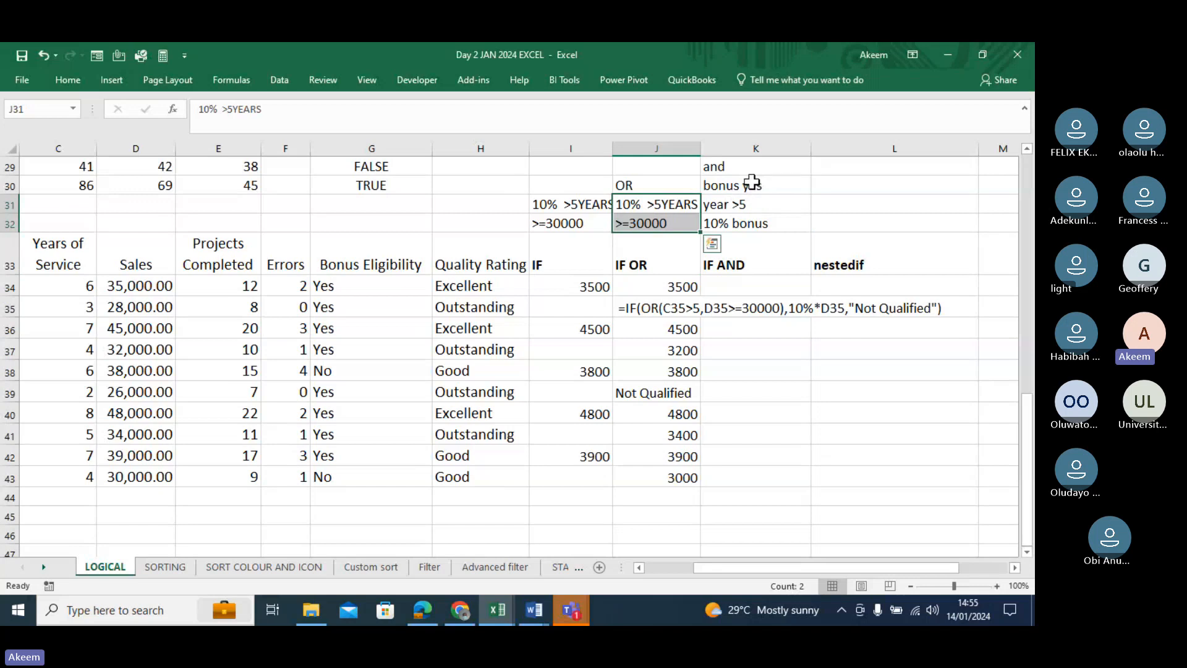
left_click_drag(752, 181, 754, 196)
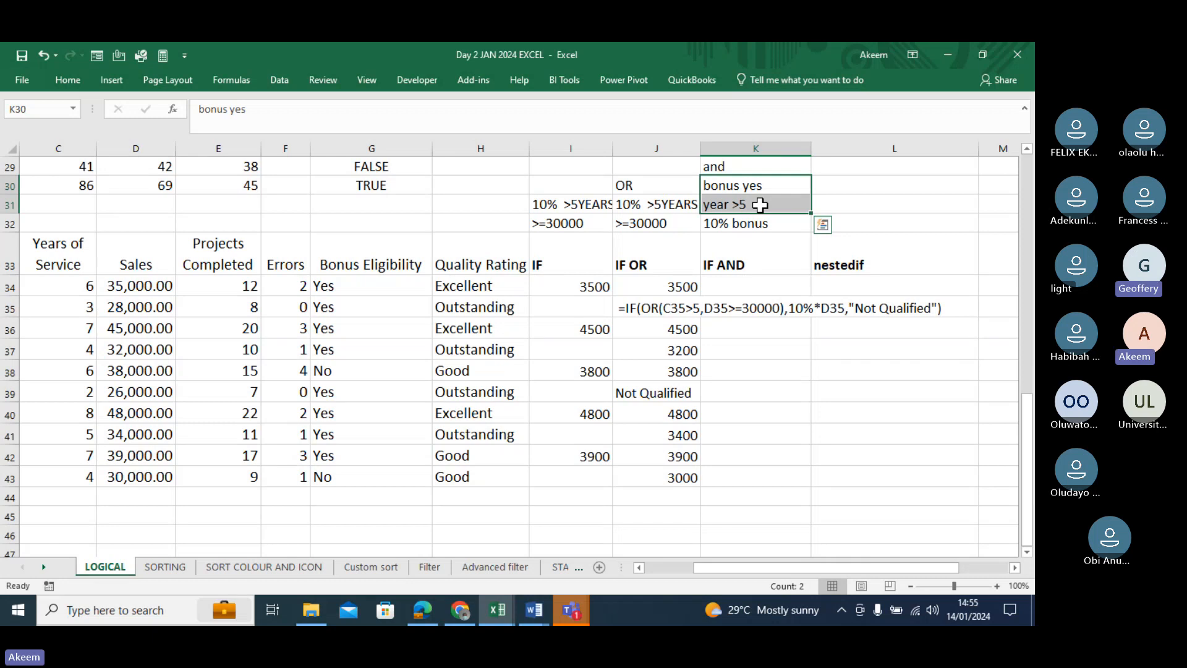
left_click_drag(377, 263, 363, 480)
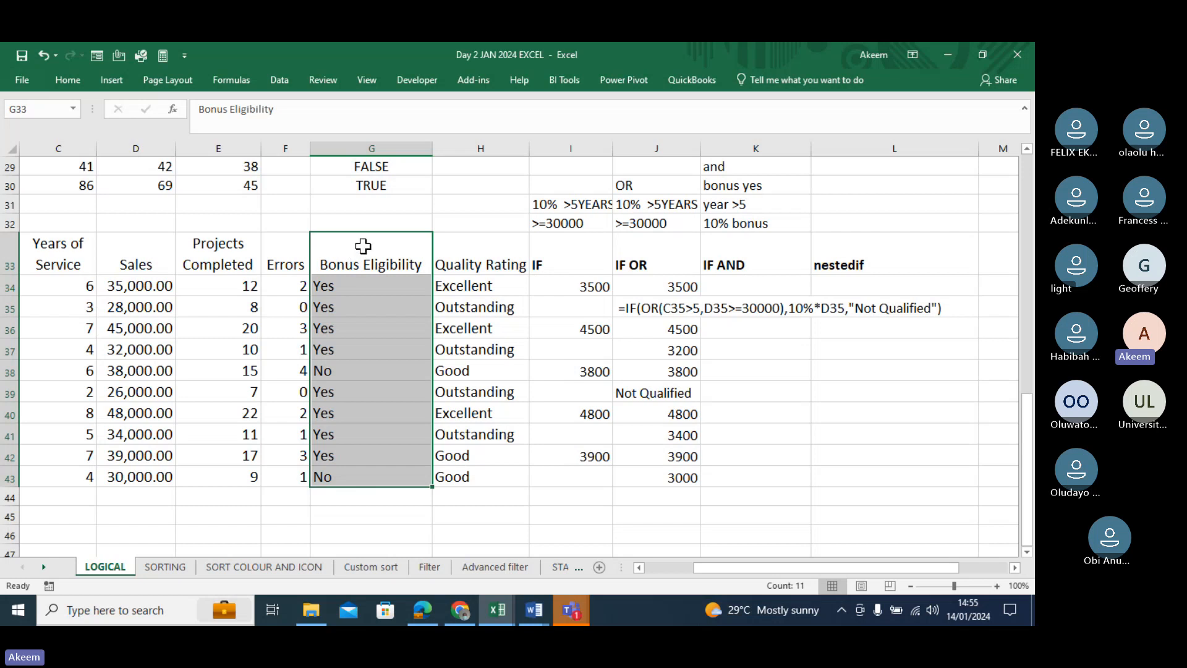
left_click(368, 290)
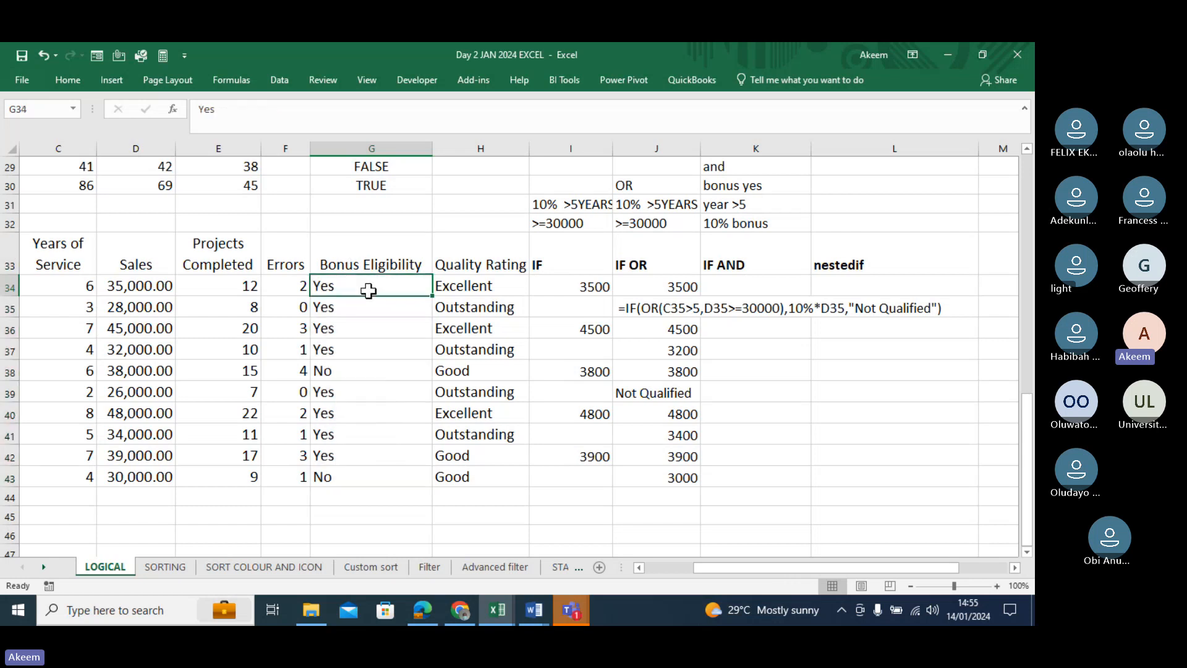
left_click_drag(54, 247, 42, 474)
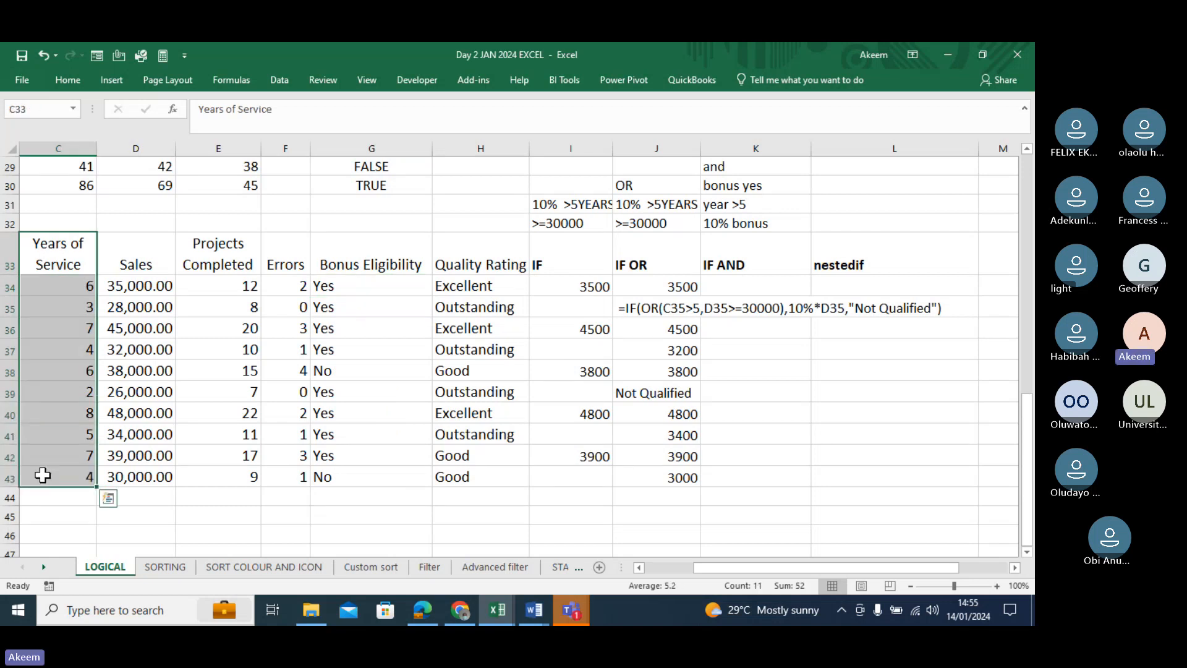
left_click(740, 219)
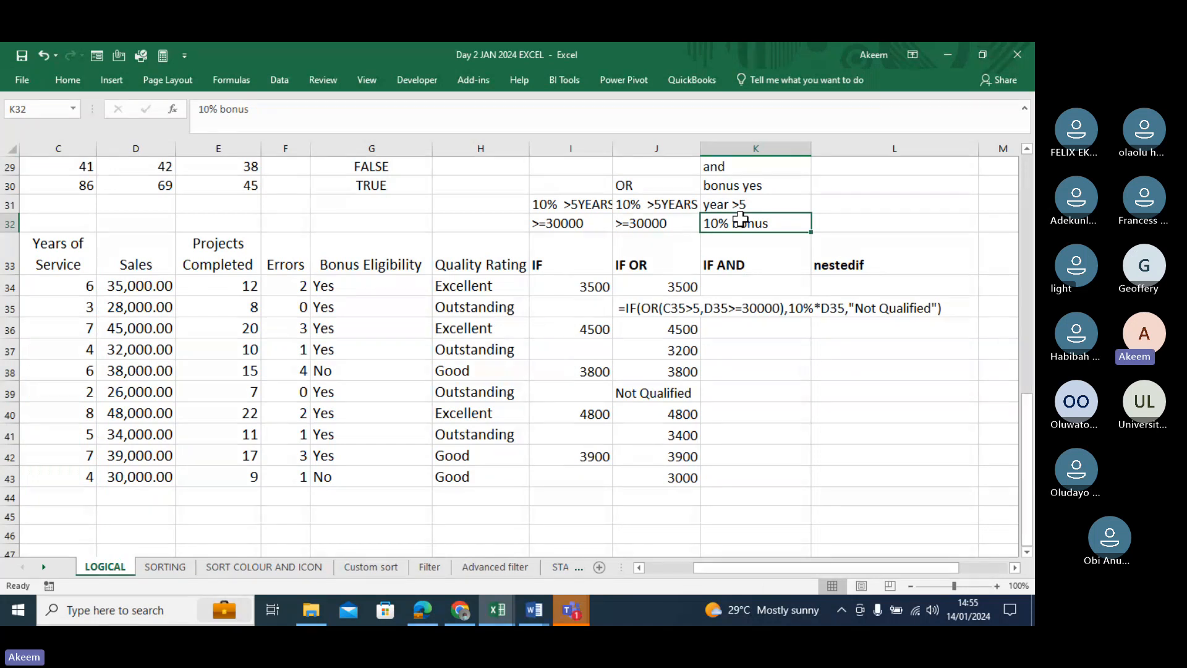
Check the Bonus Eligibility and Years of Service values in rows 34, 37 and 38 against the AND criteria.
left_click(353, 285)
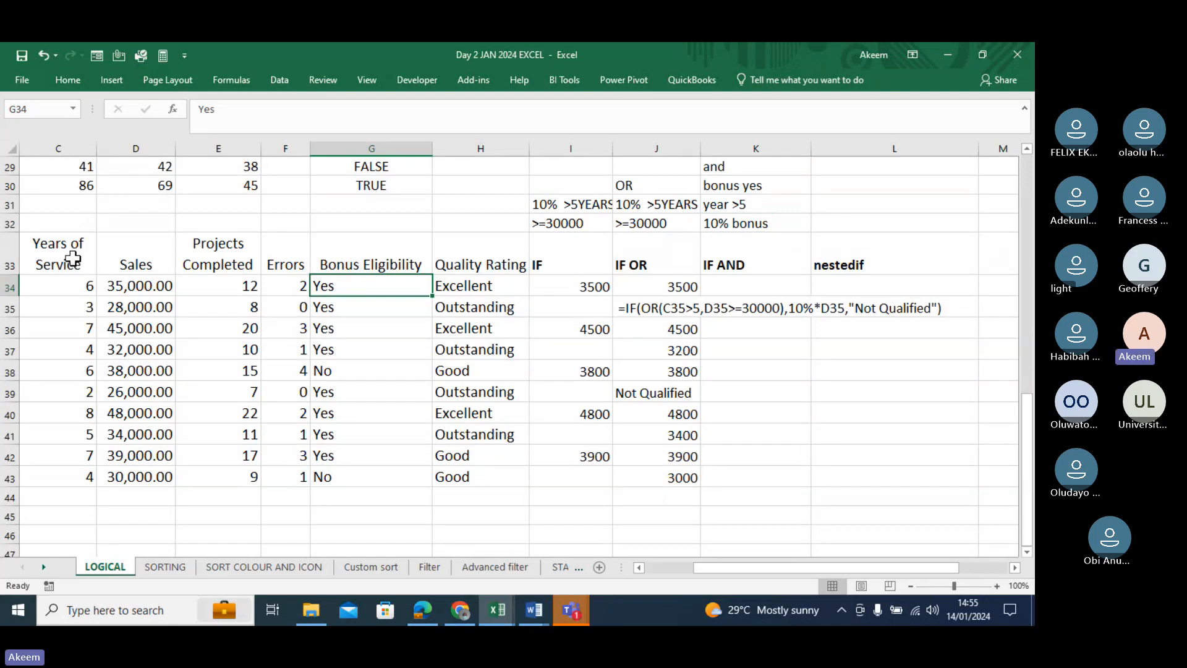
left_click_drag(73, 259, 75, 283)
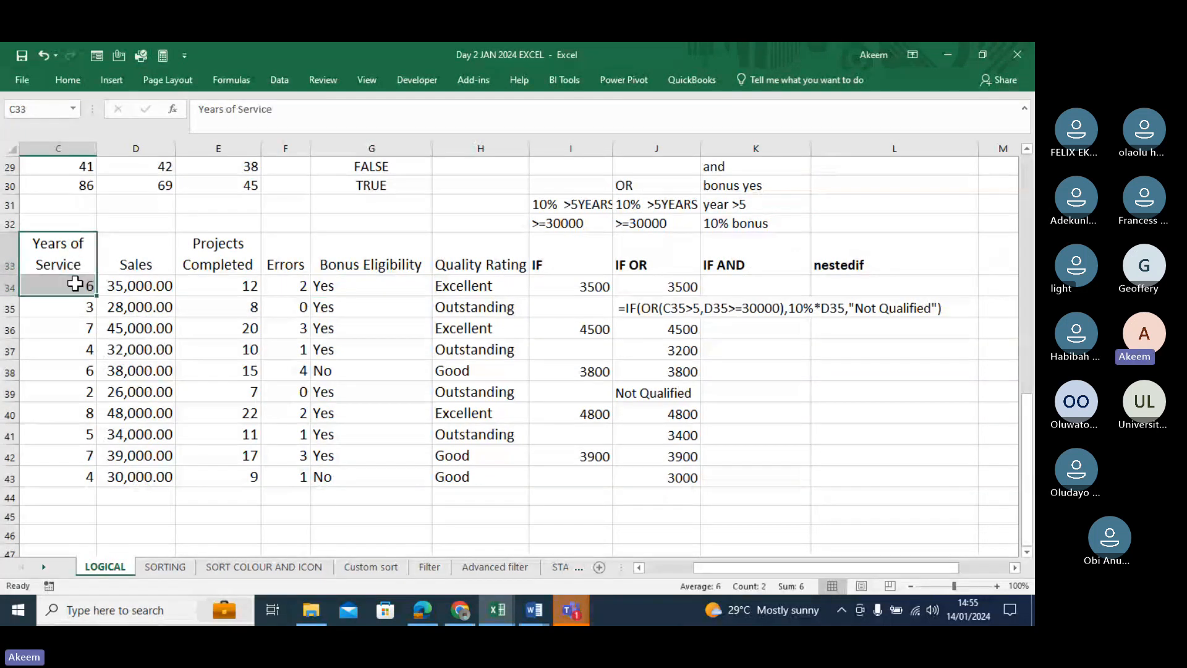
left_click(75, 283)
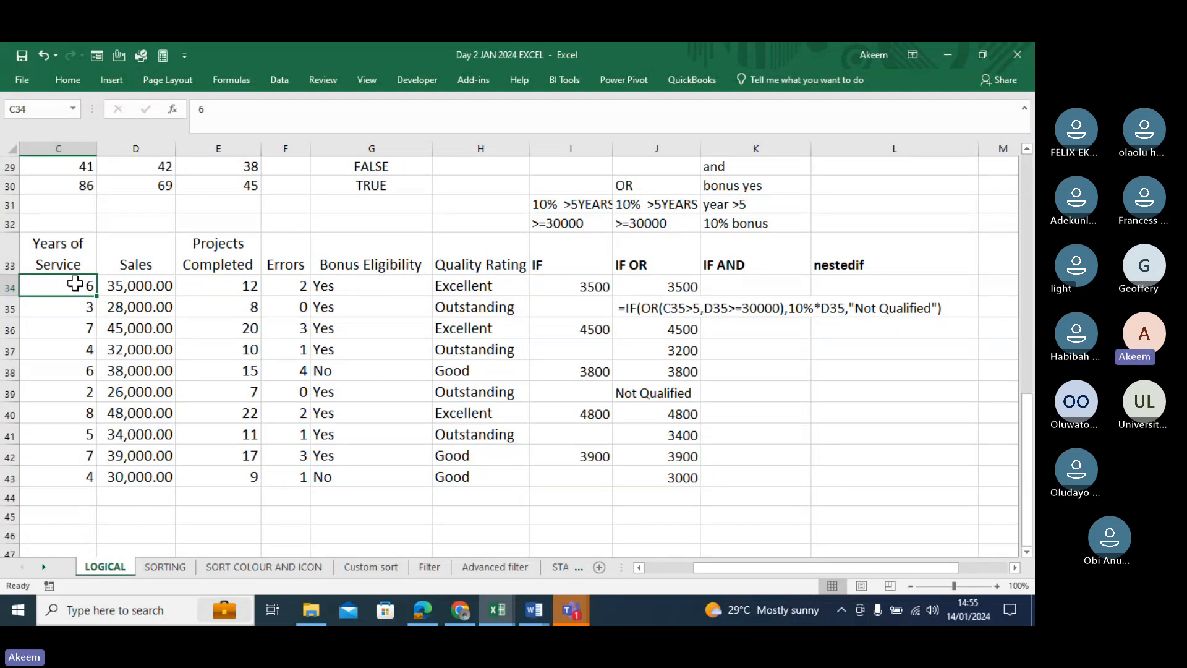
left_click(340, 283)
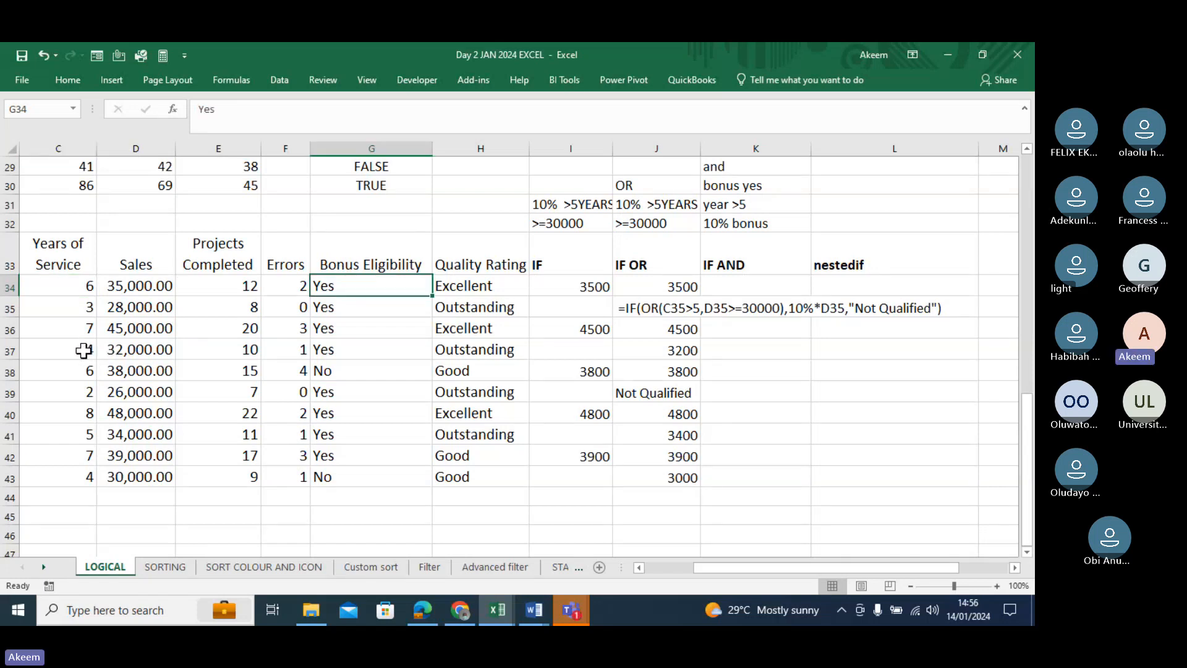
left_click(84, 350)
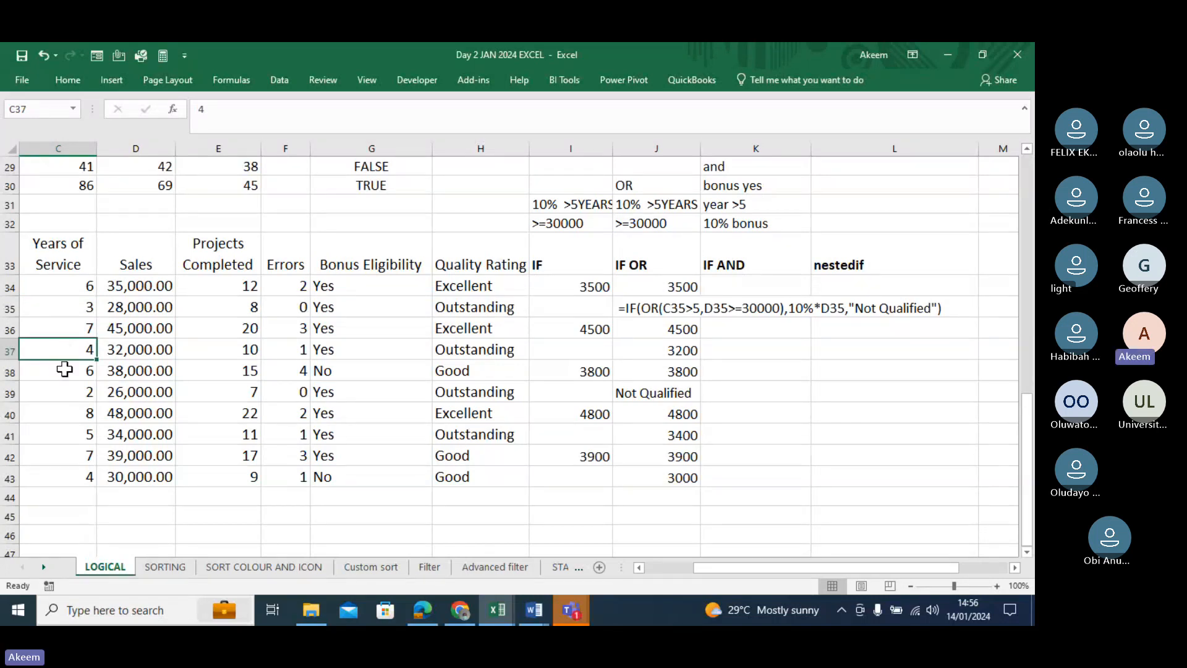
left_click(67, 372)
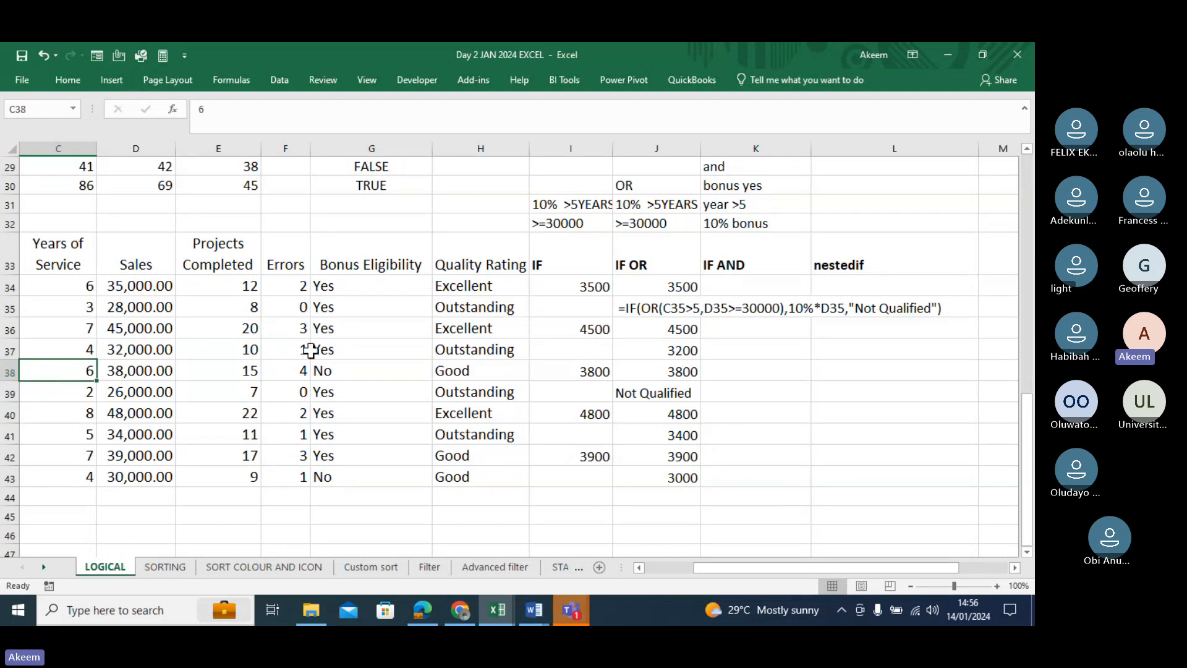
left_click(345, 371)
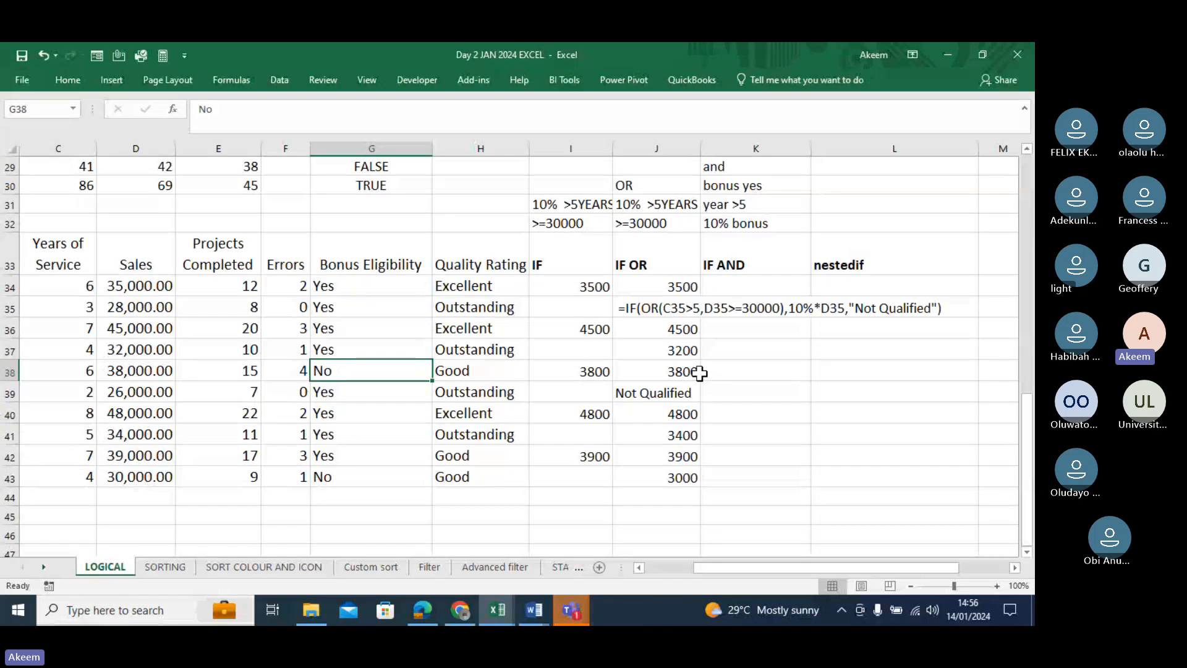
Start an IF formula in K34 with a nested AND whose first condition is G34="Yes" for Bonus Eligibility.
left_click(767, 283)
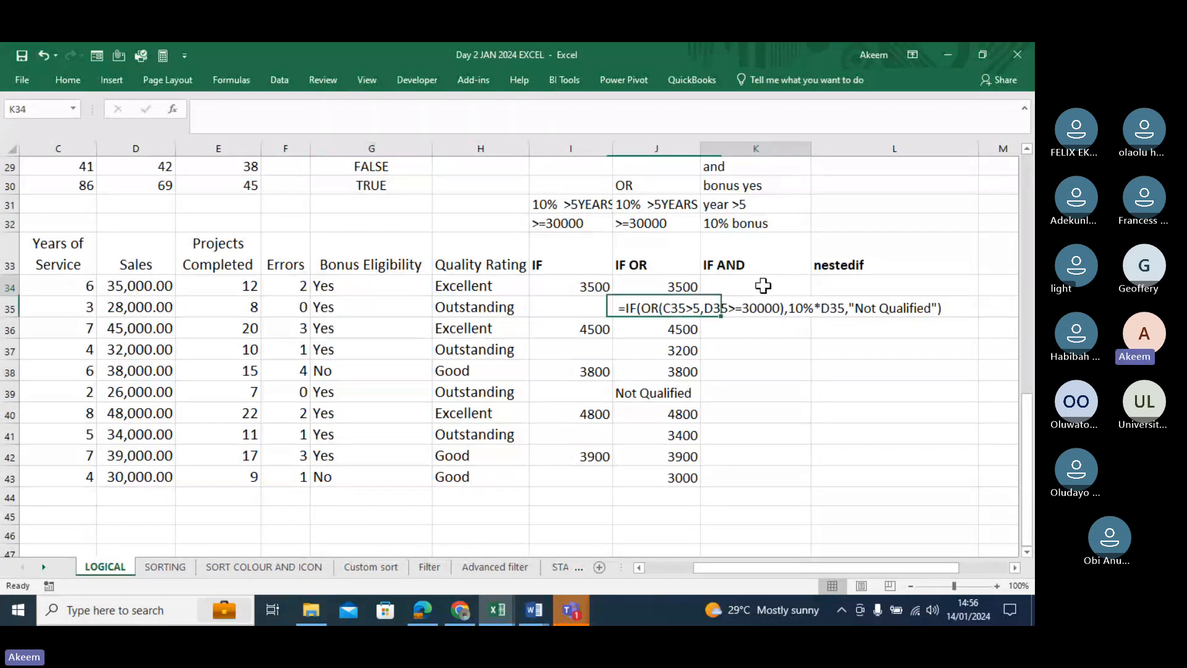
type("=")
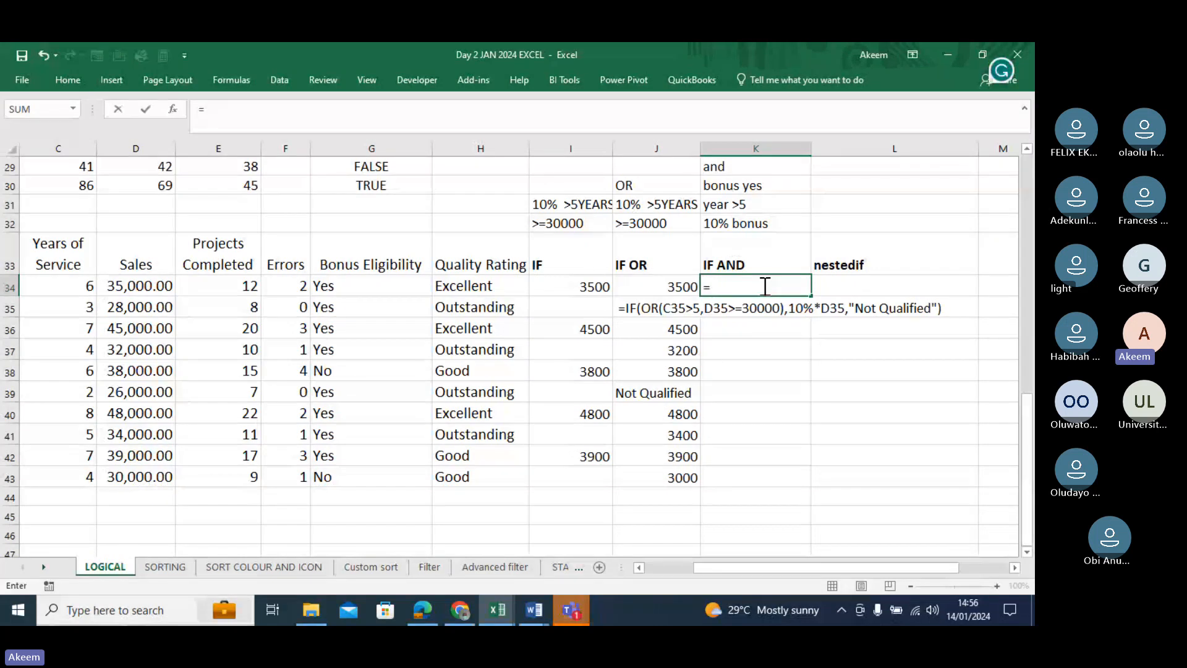
type("IF(")
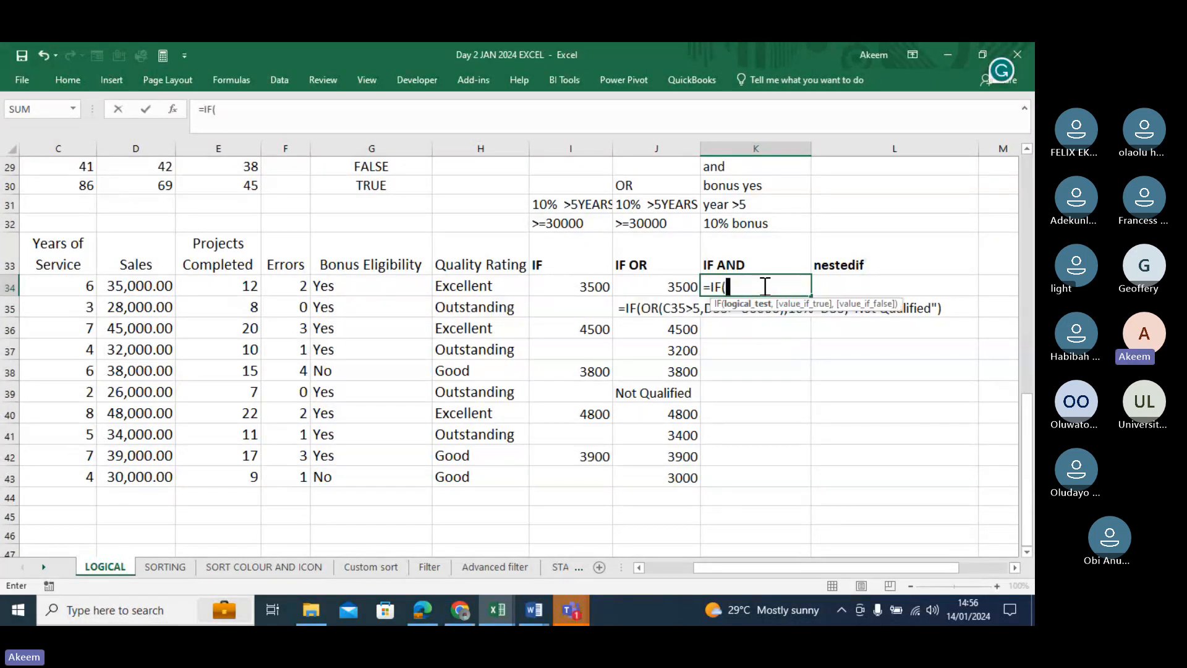
type("and")
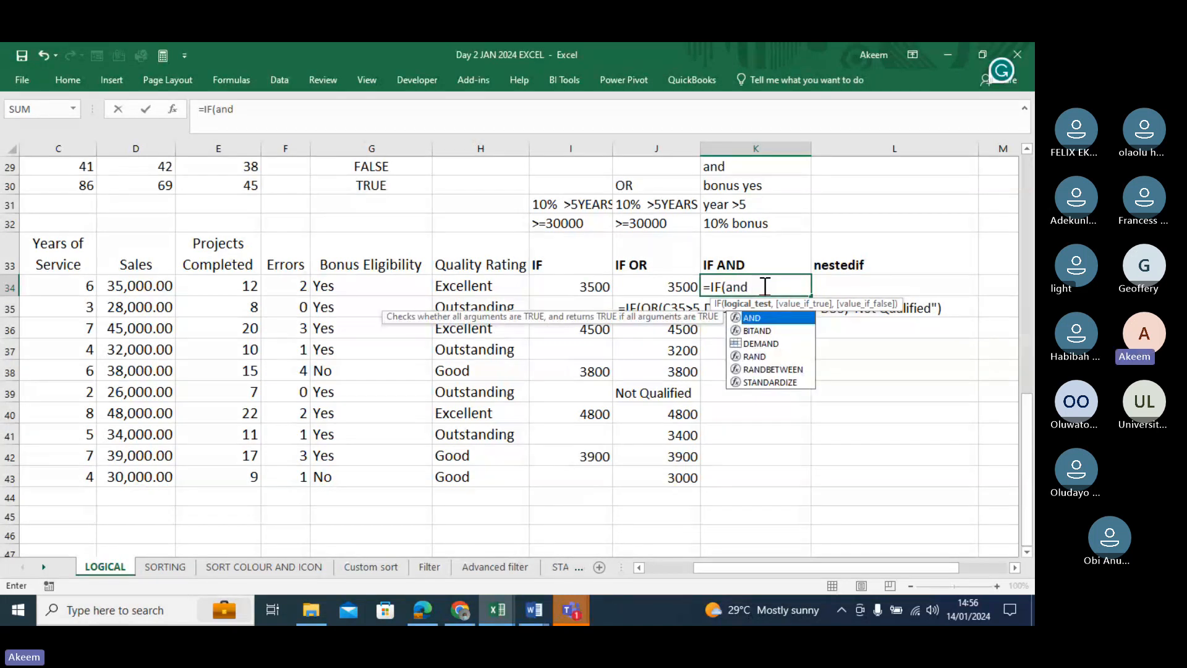
key("Tab")
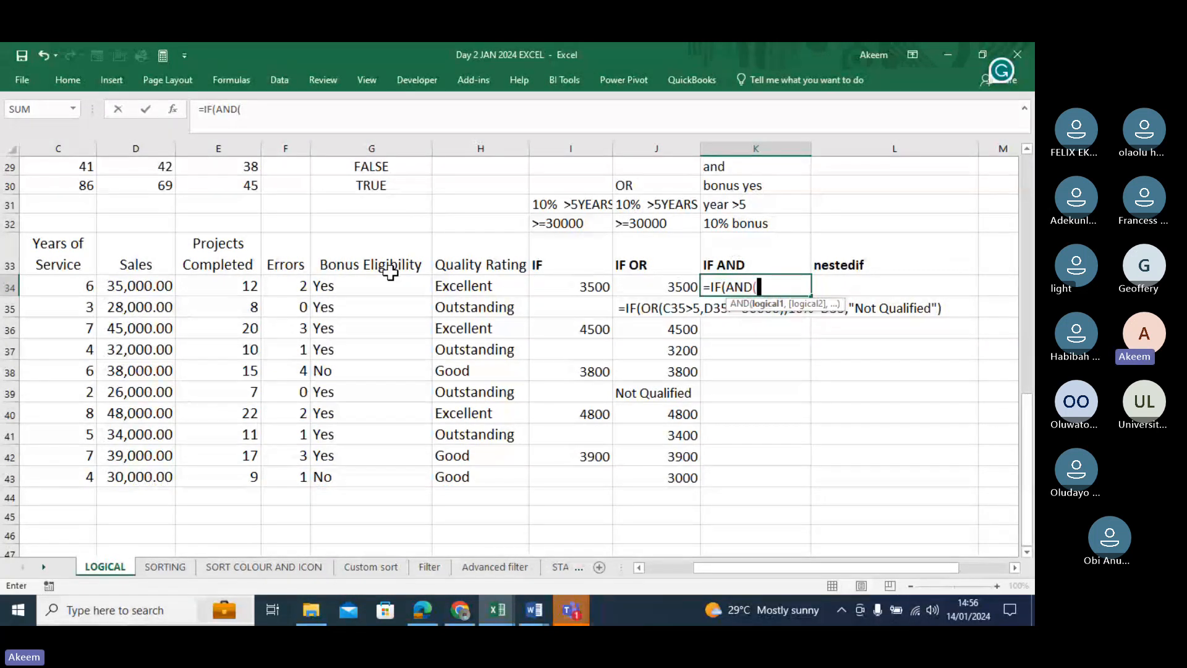
left_click(353, 282)
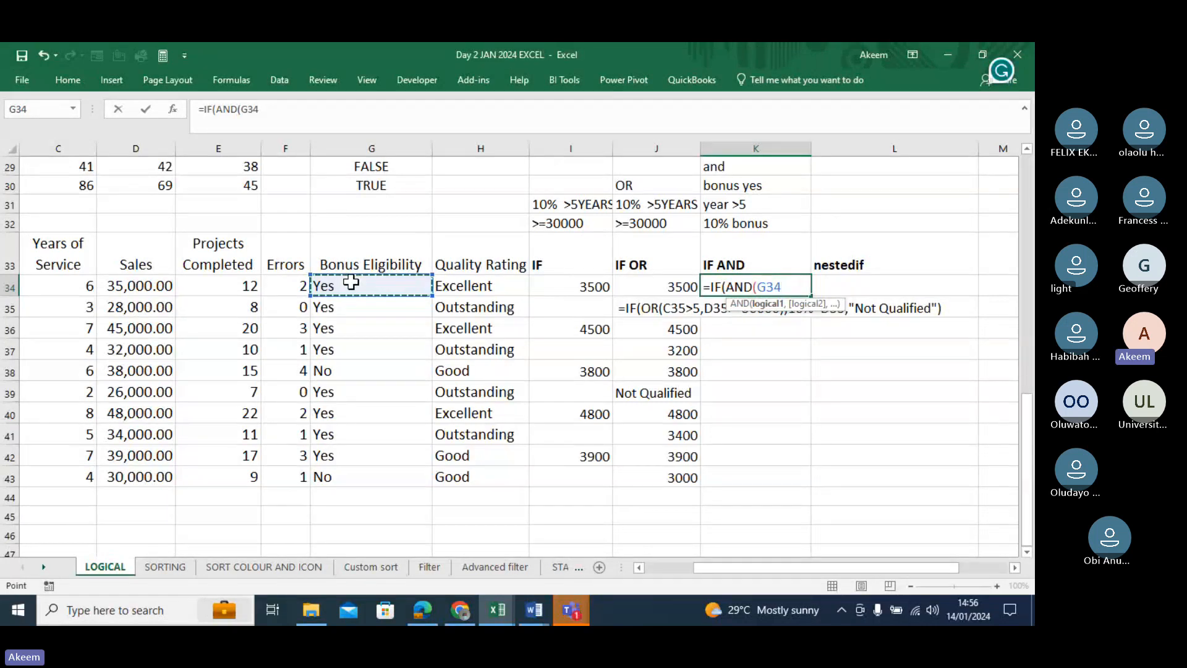
type("=")
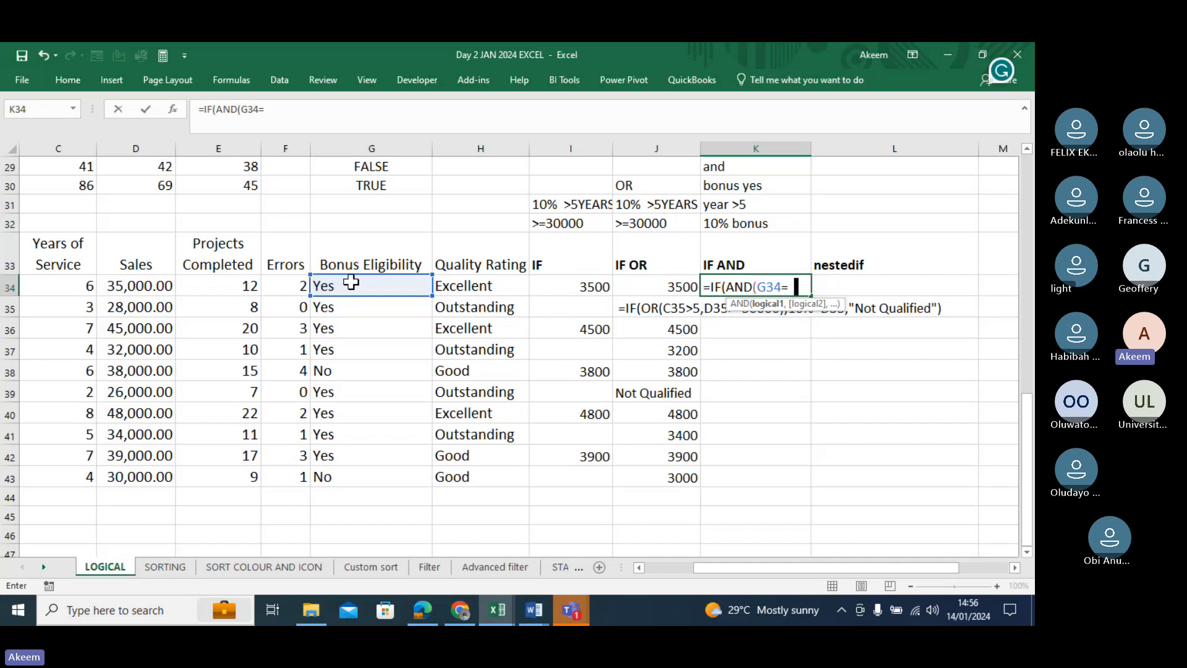
key("BackSpace")
type("\"Yes")
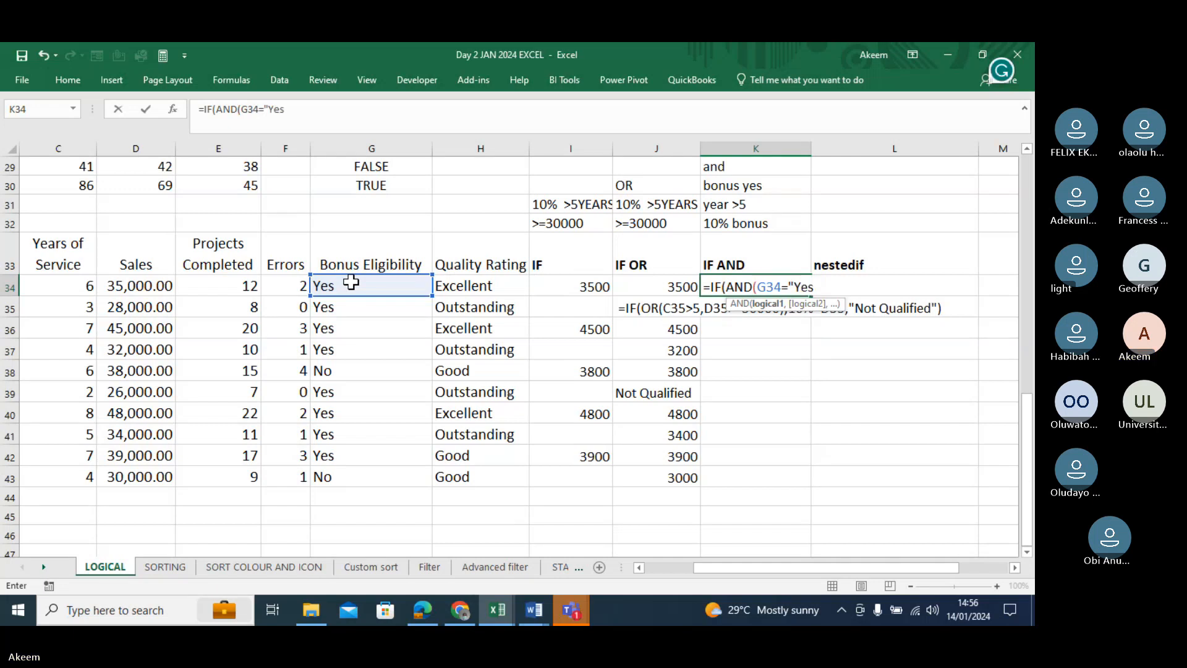
type("\"")
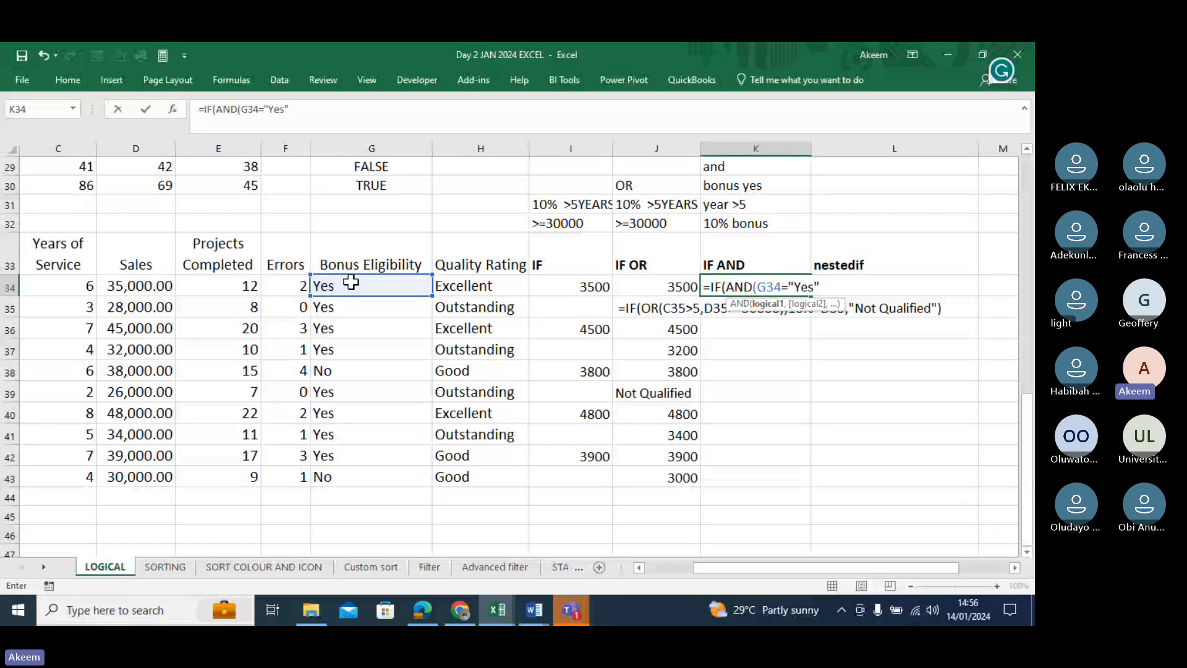
type(",")
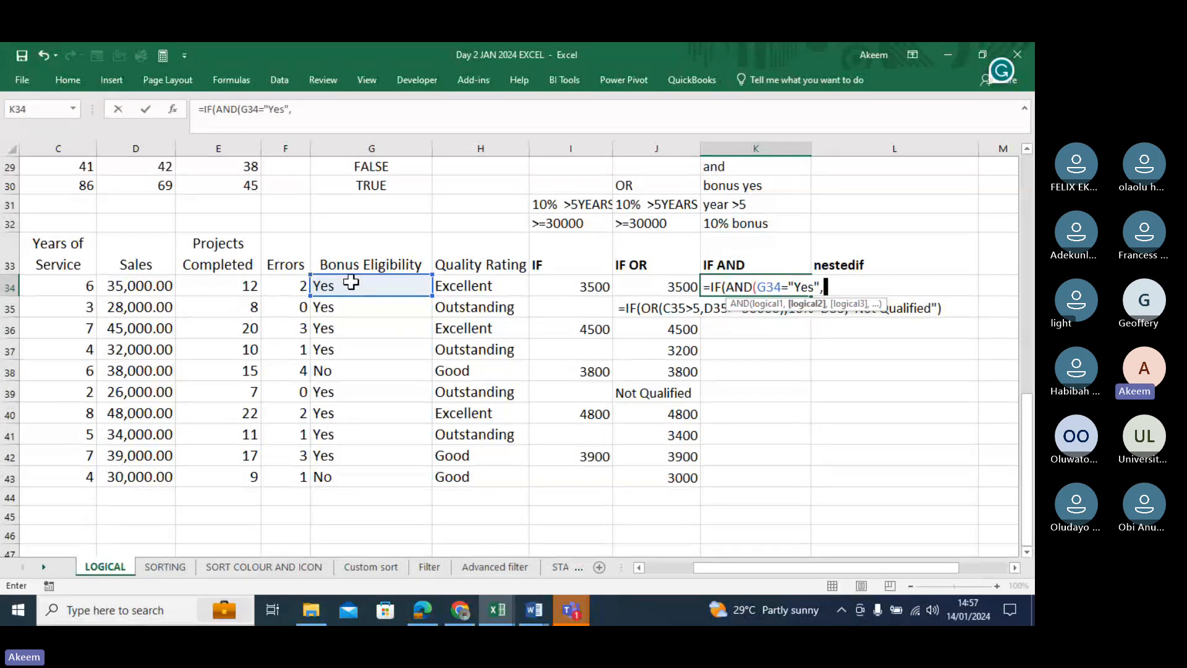
Add the Years of Service condition C34>5 to the AND test in K34 and close the AND function.
left_click(82, 284)
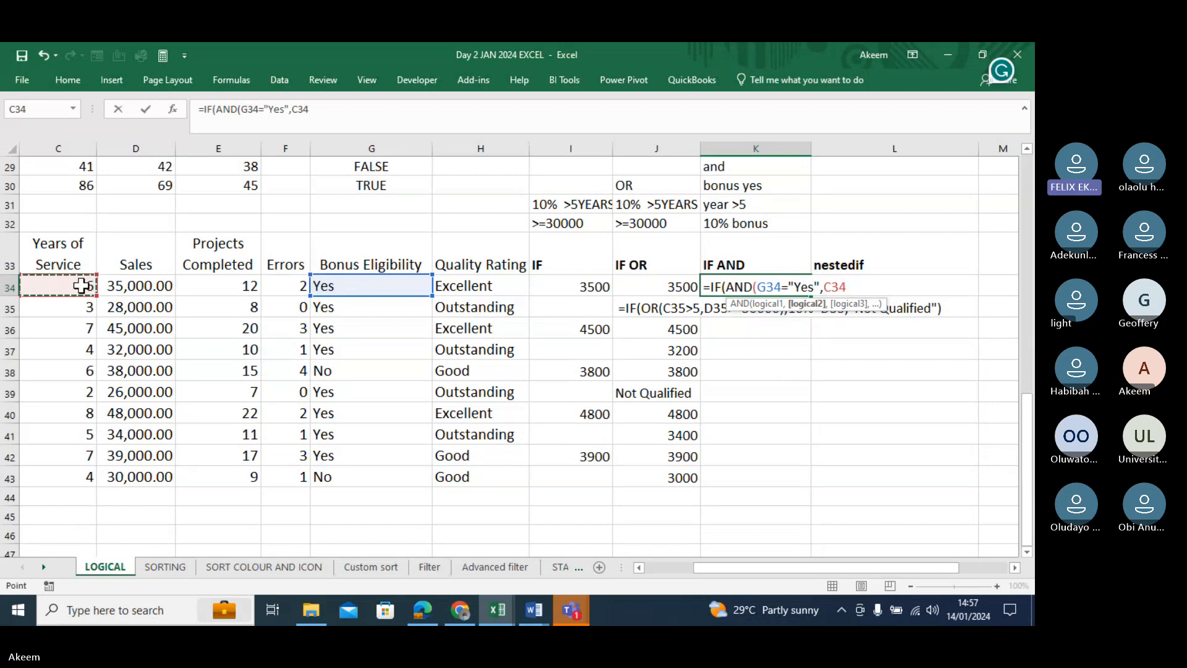
type(">")
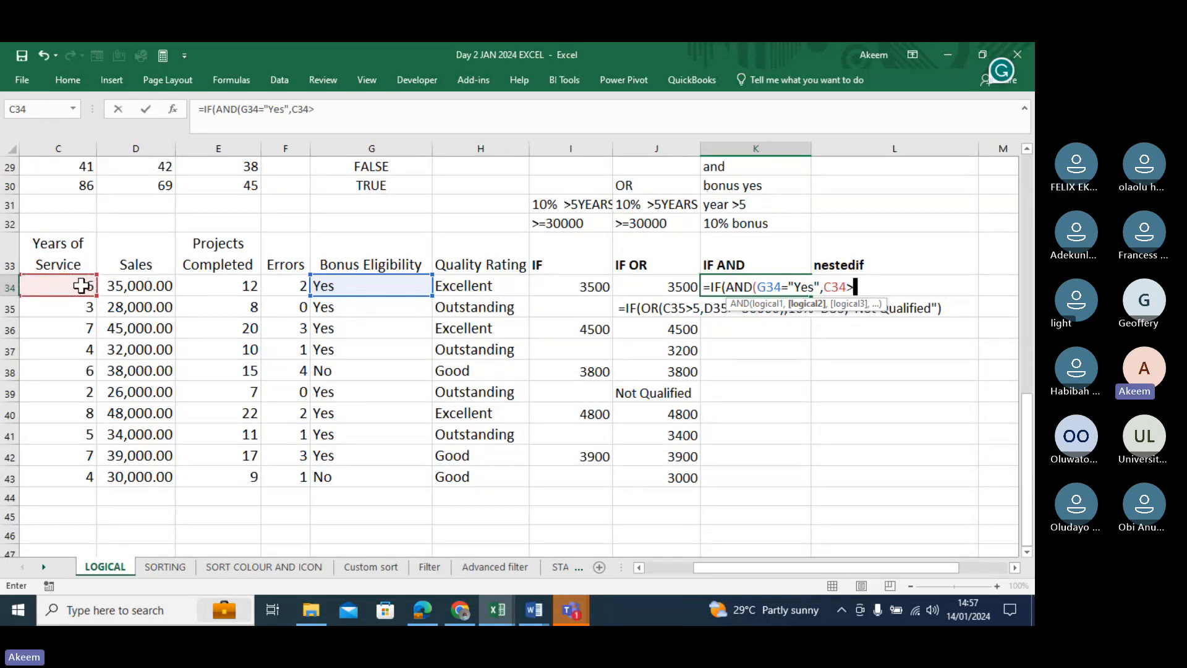
type("5,")
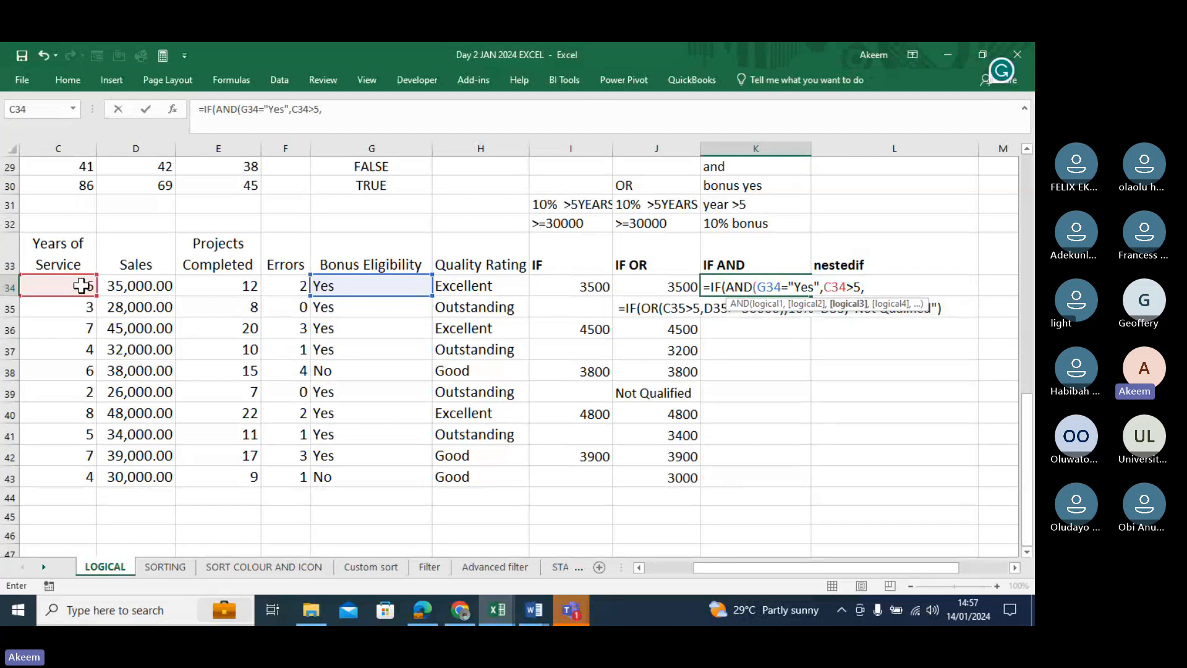
key("BackSpace")
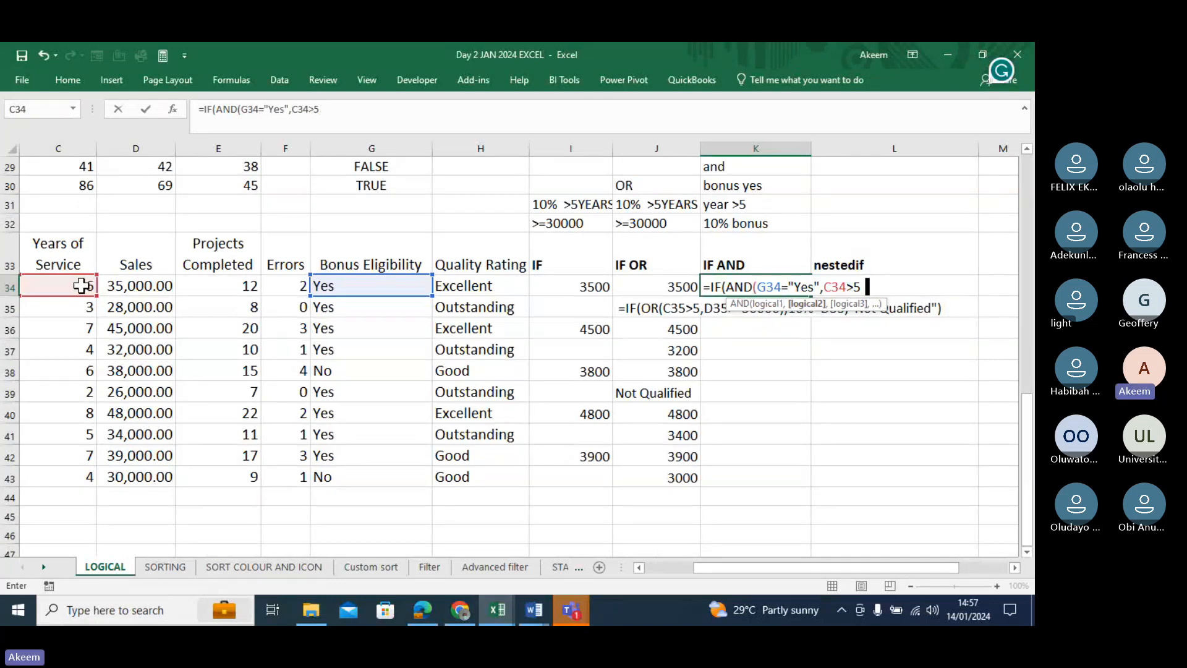
type(")")
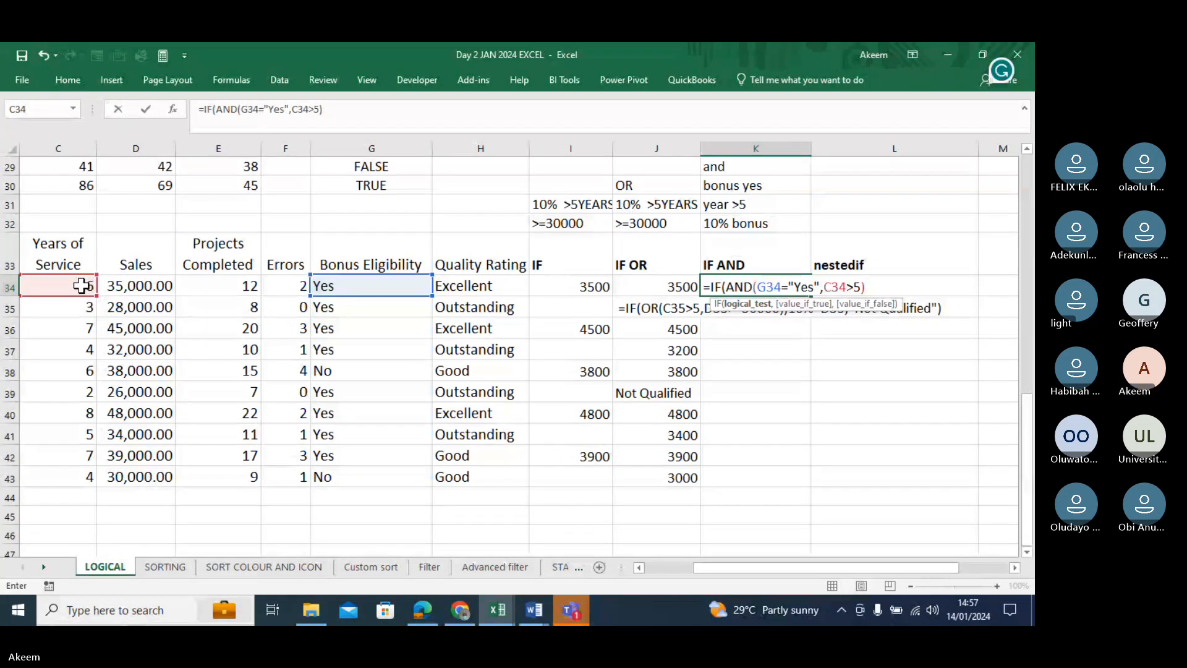
Enter the quoted text "10% Bonus" as the value if true in the K34 formula.
type(",")
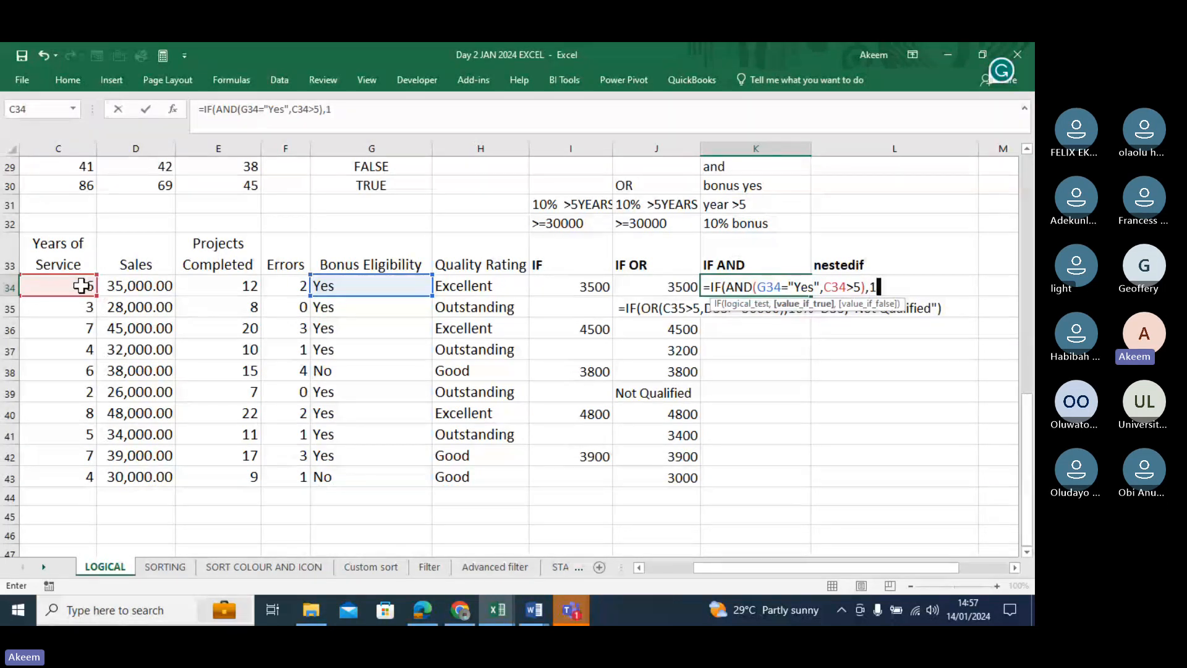
type("10% Bo")
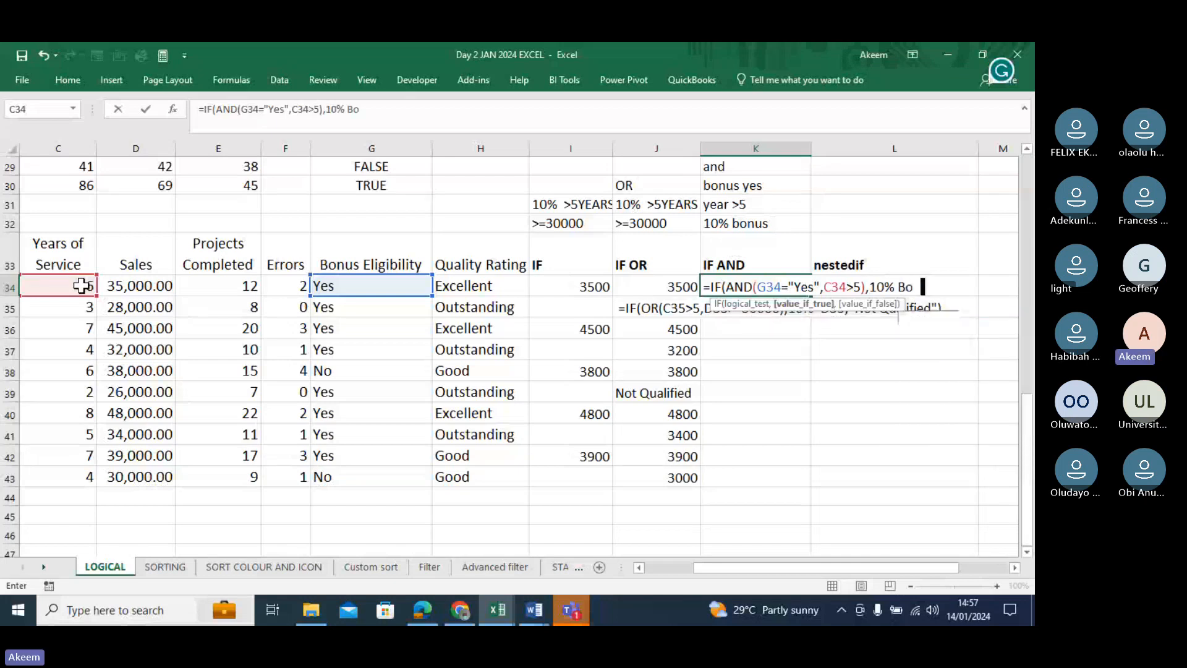
key("BackSpace")
key("BackSpace")
key("BackSpace")
key("BackSpace")
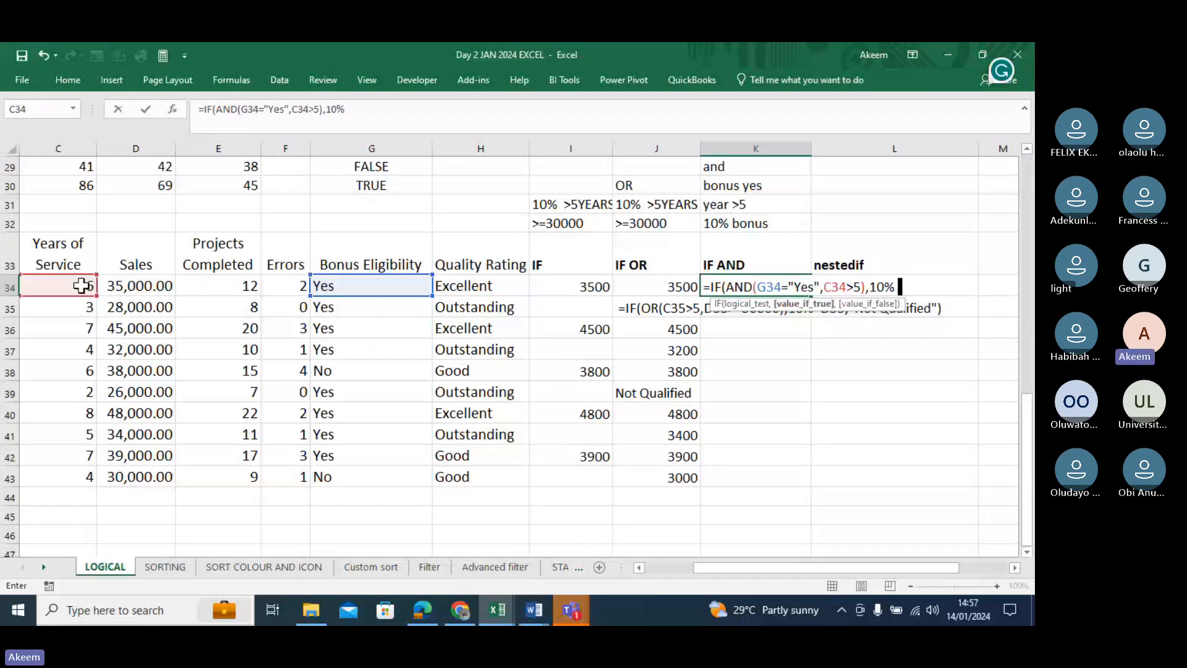
type("Bonu")
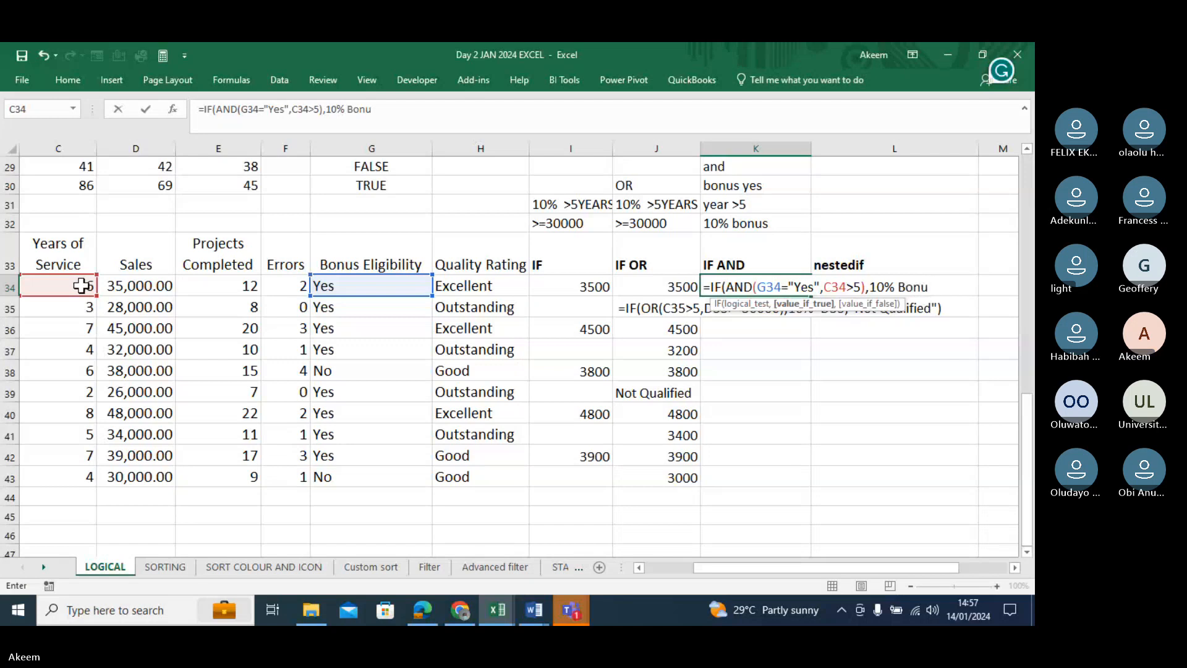
type("s")
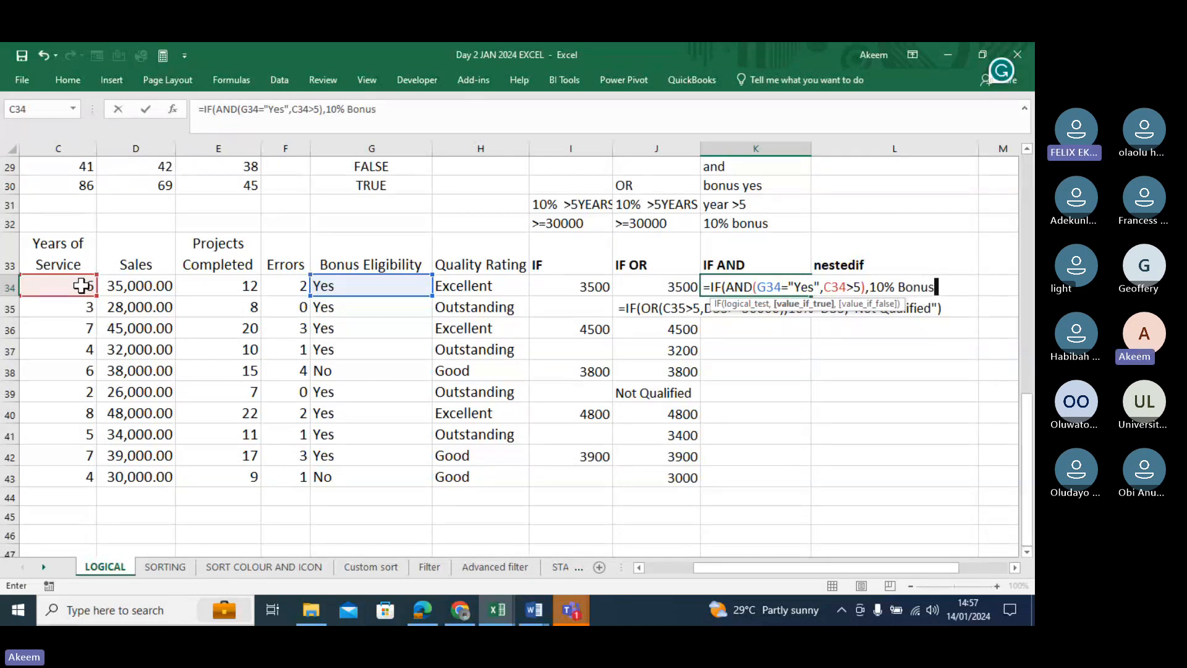
type("\"")
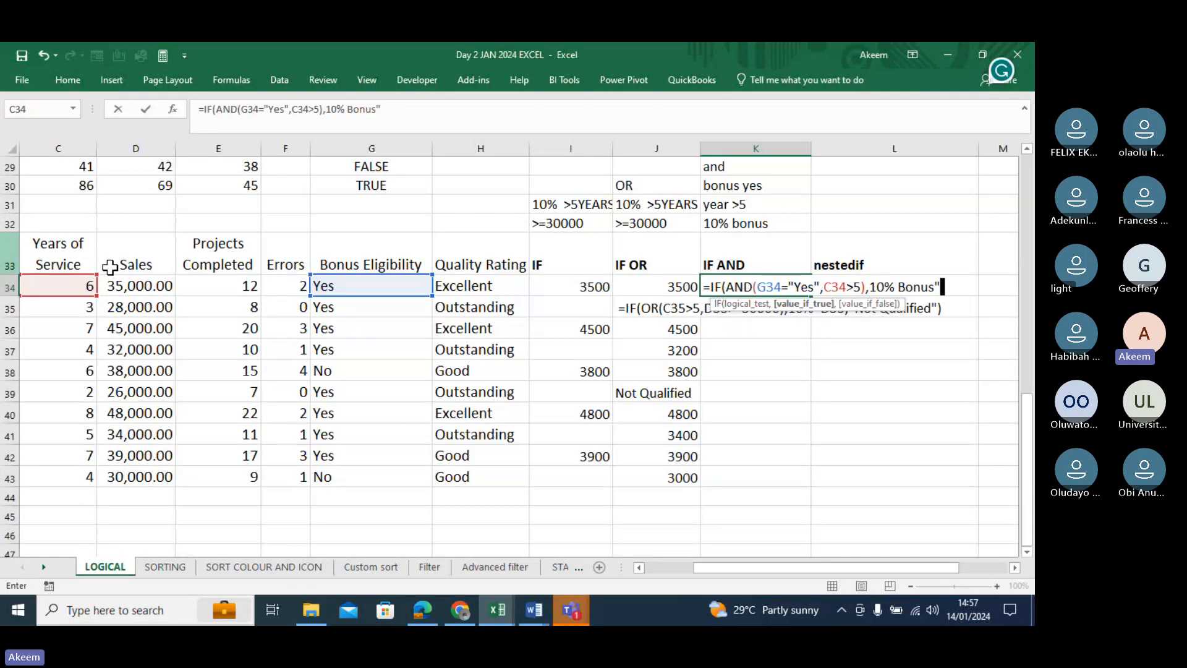
left_click(871, 287)
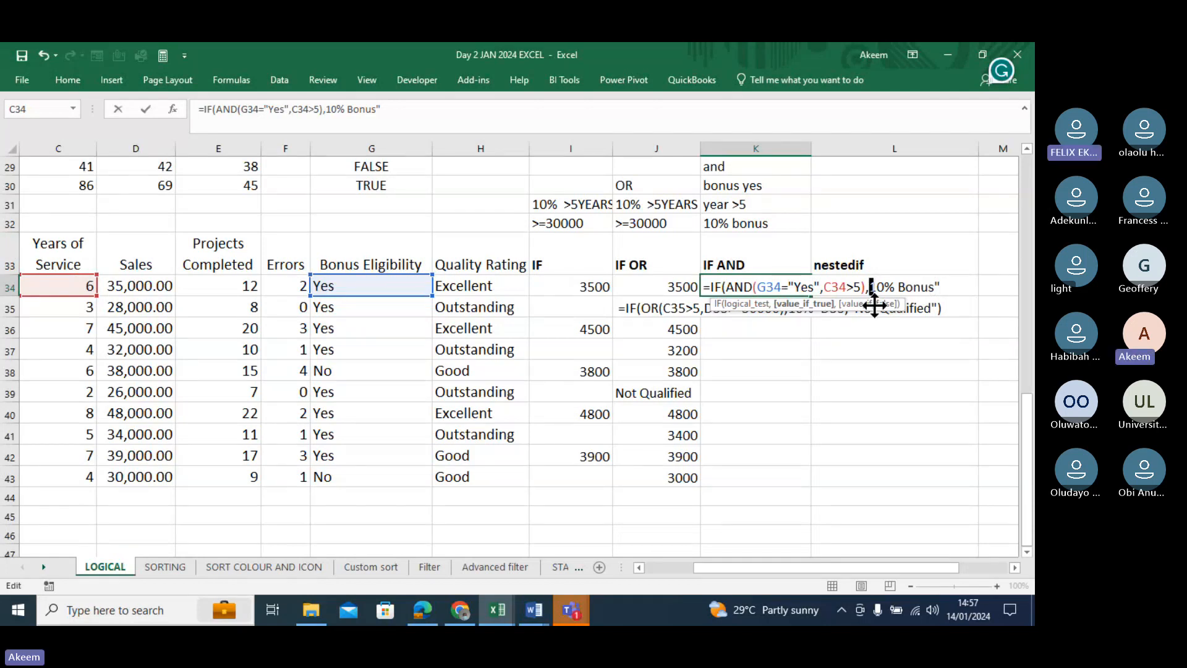
type("\"")
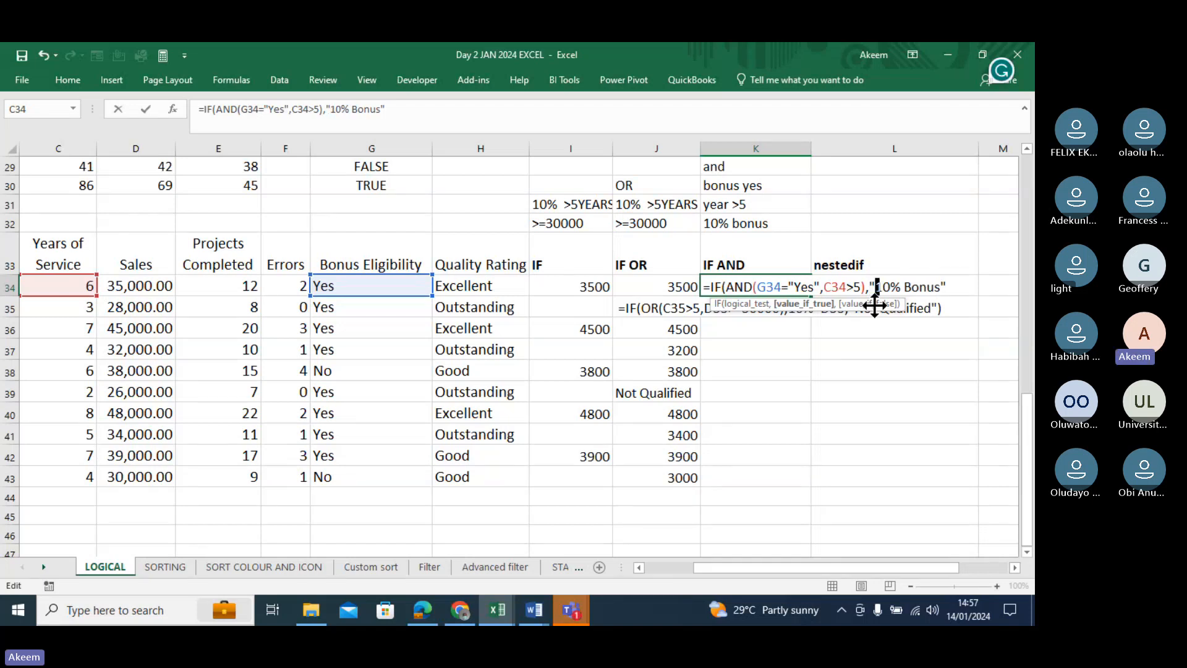
Complete the K34 formula with "No Bonus" as the value if false, and fill it down through K43.
left_click(413, 116)
type(",")
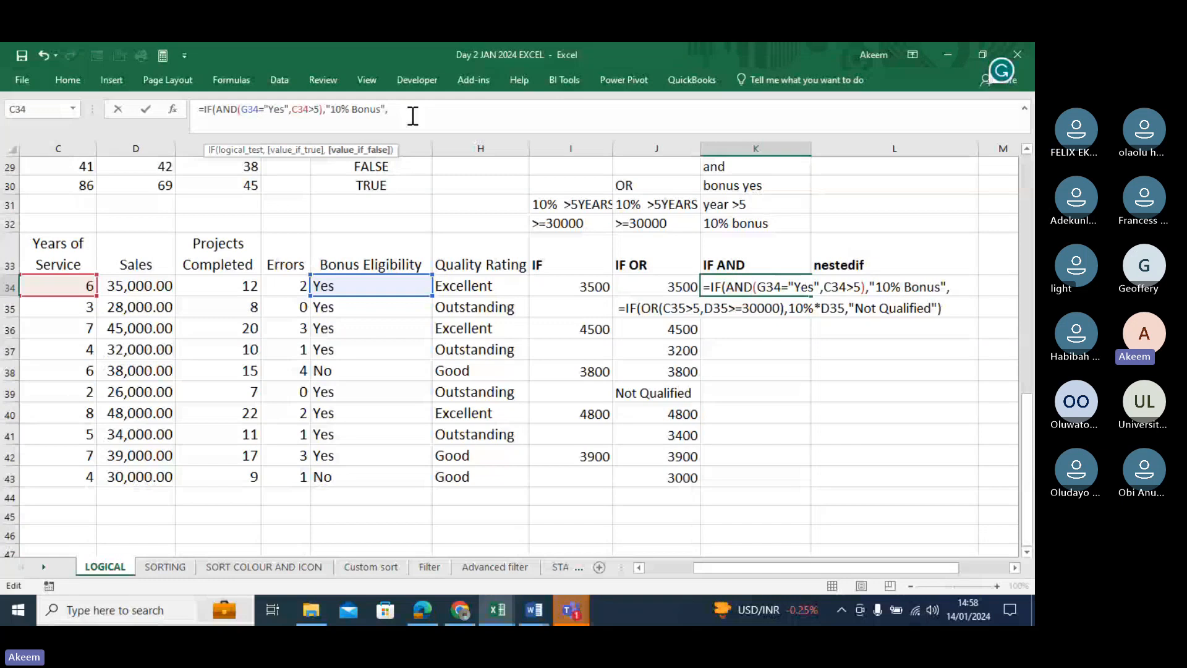
type("\"No Bo")
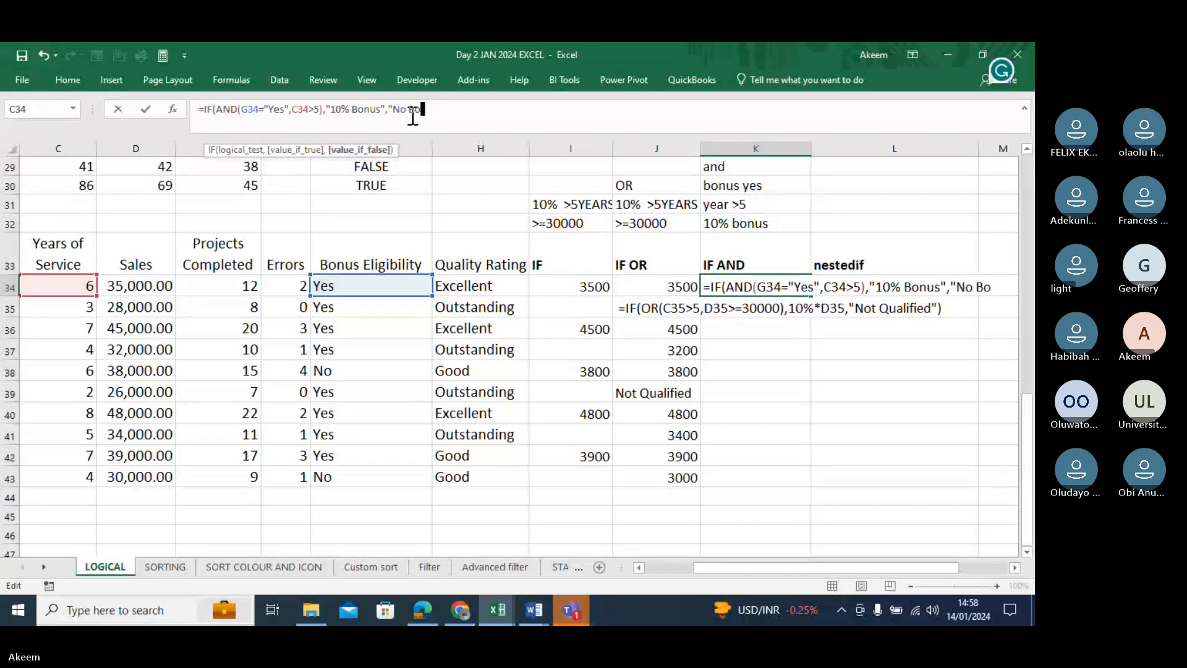
type("nus")
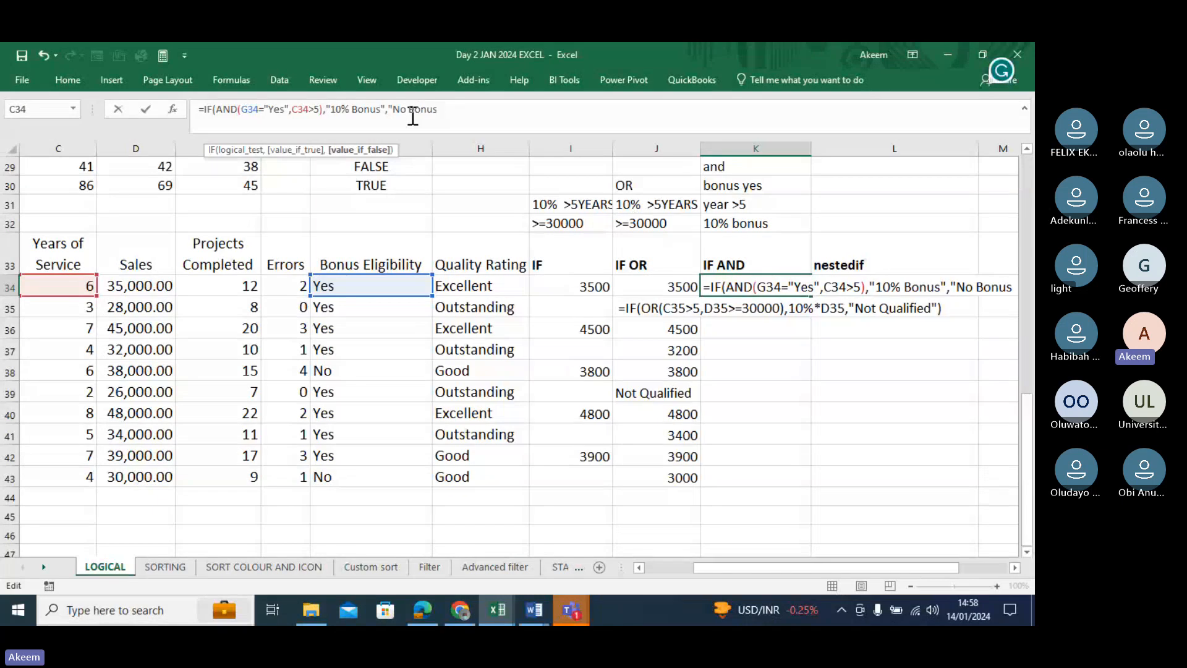
type("\")")
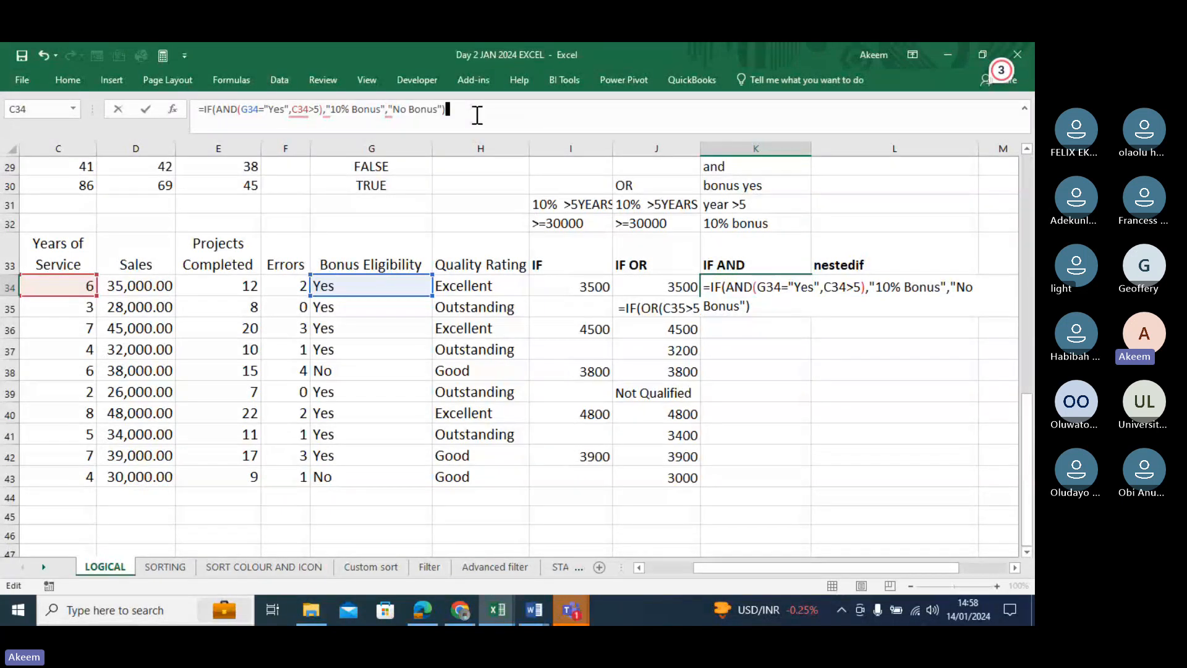
key("Return")
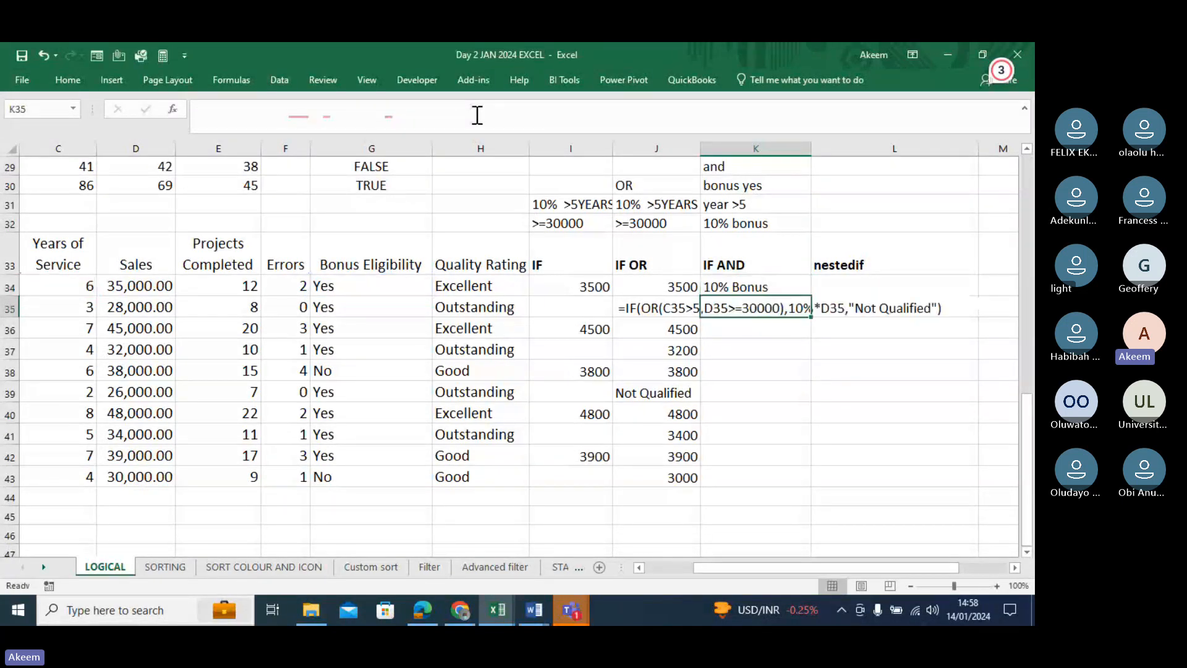
left_click(749, 291)
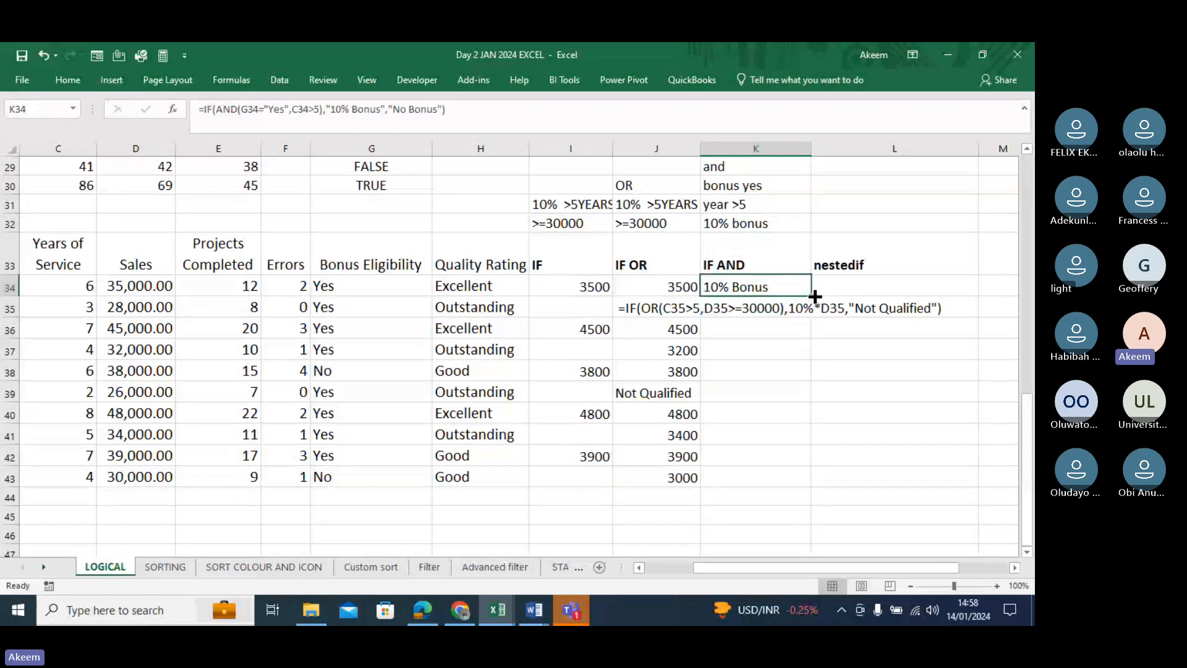
left_click_drag(813, 296, 821, 483)
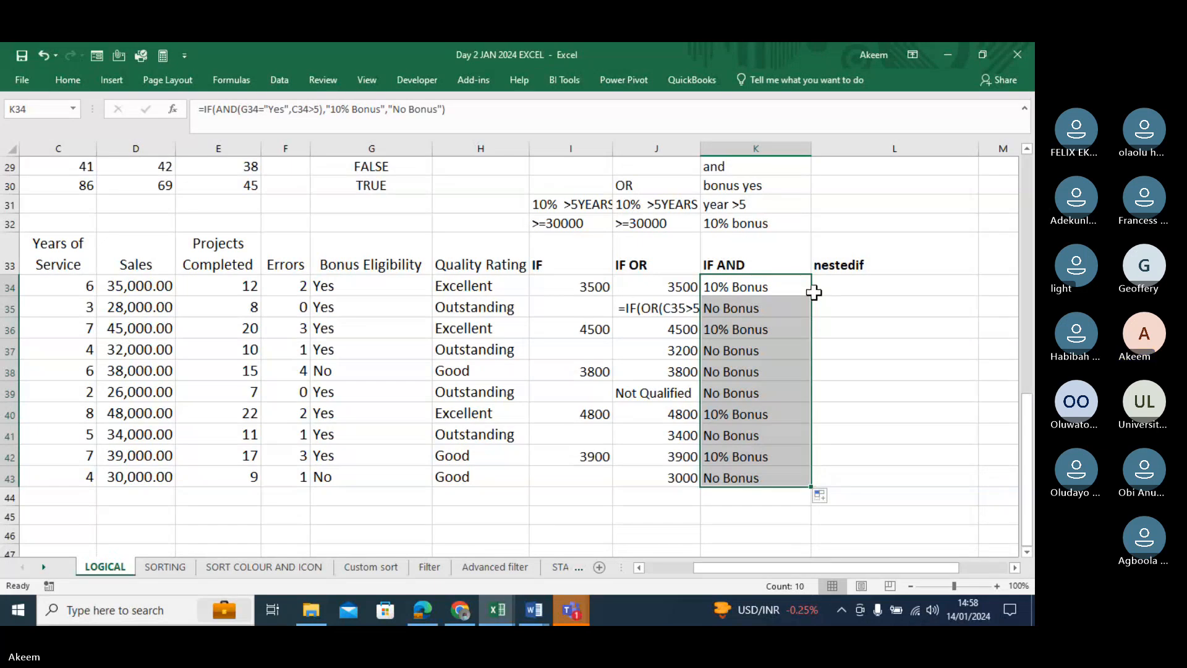
Check the IF AND results in rows 34 to 40 against each row's Bonus Eligibility and Years of Service.
left_click(738, 286)
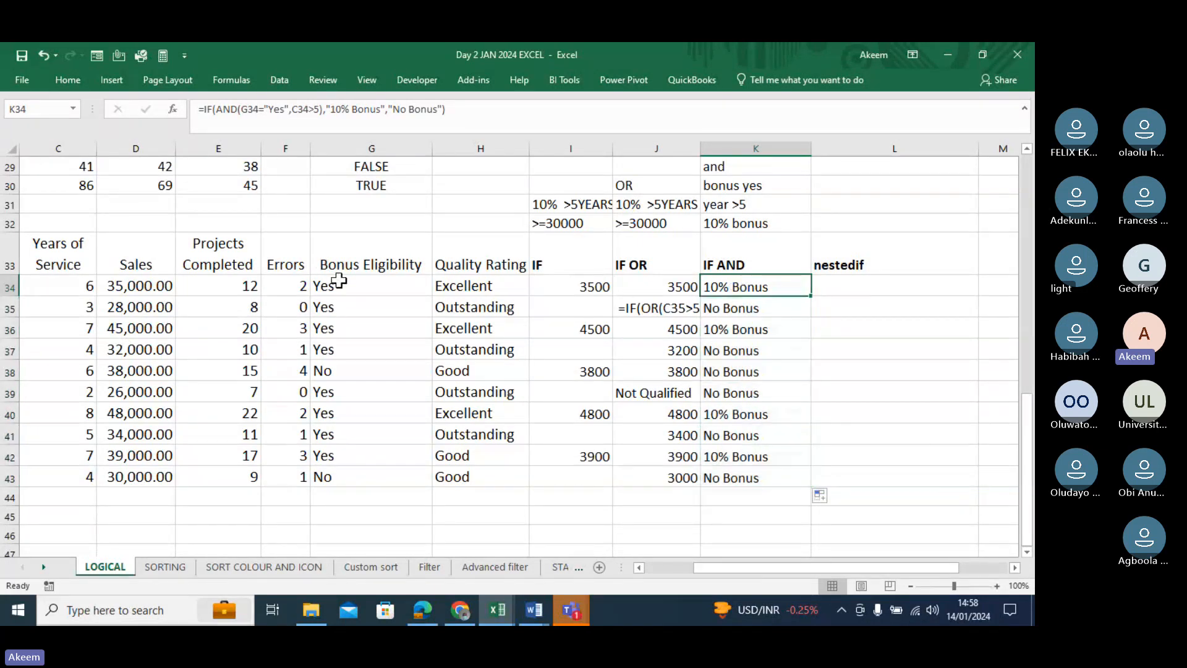
left_click(84, 284)
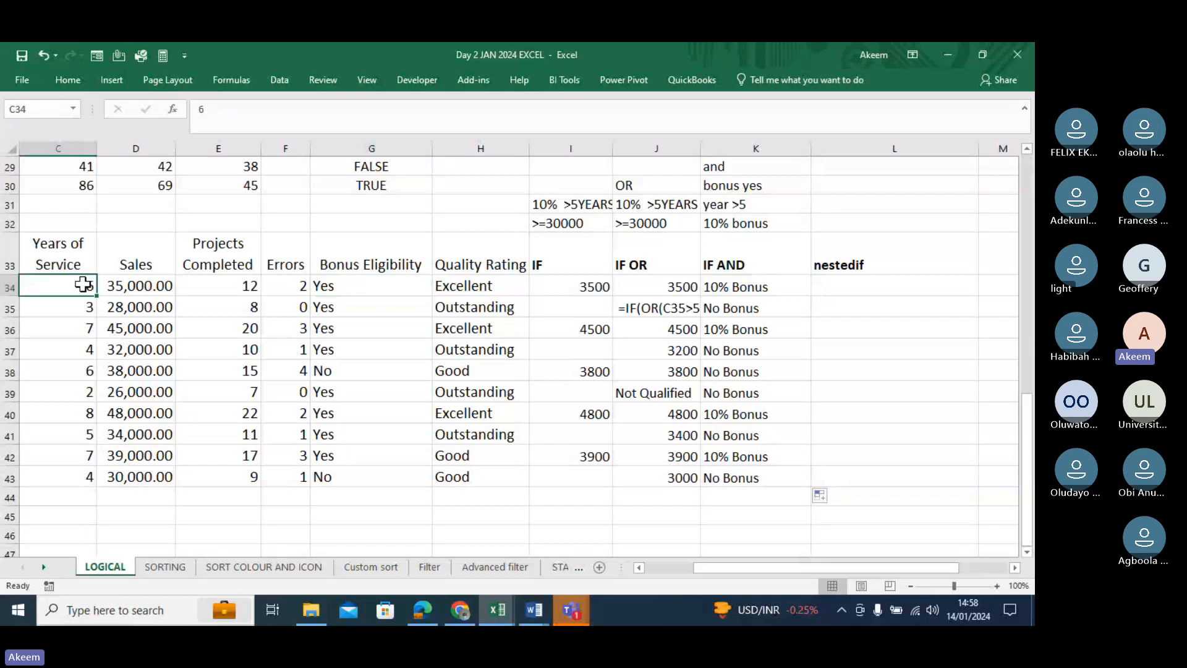
left_click(348, 310)
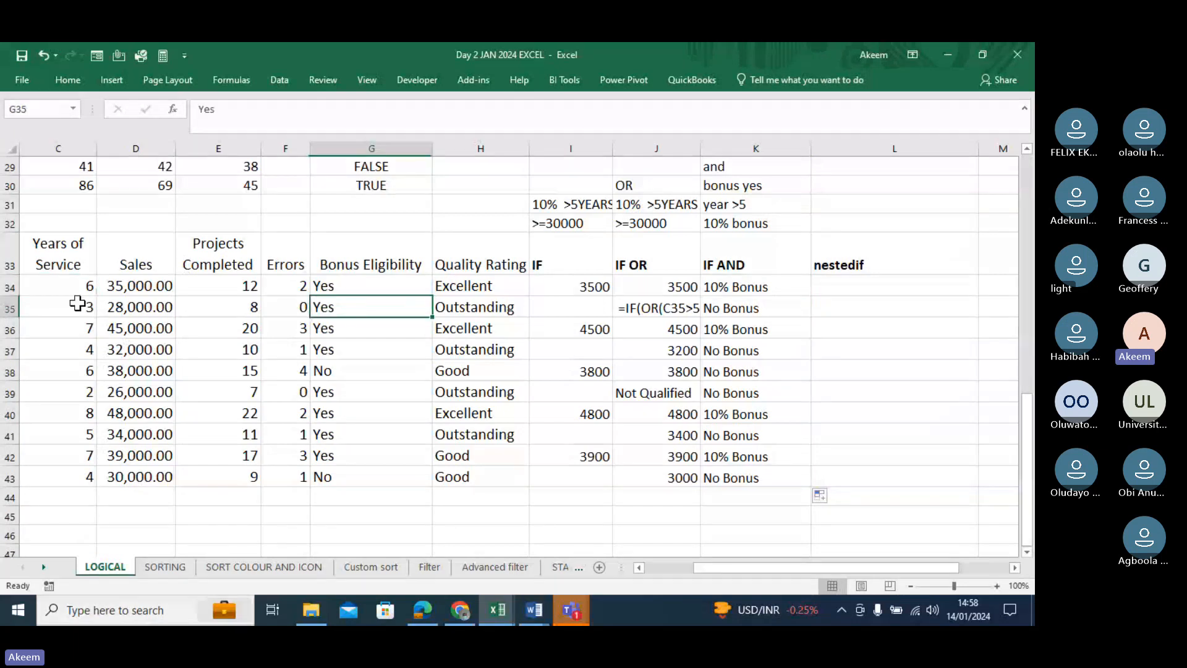
left_click(77, 303)
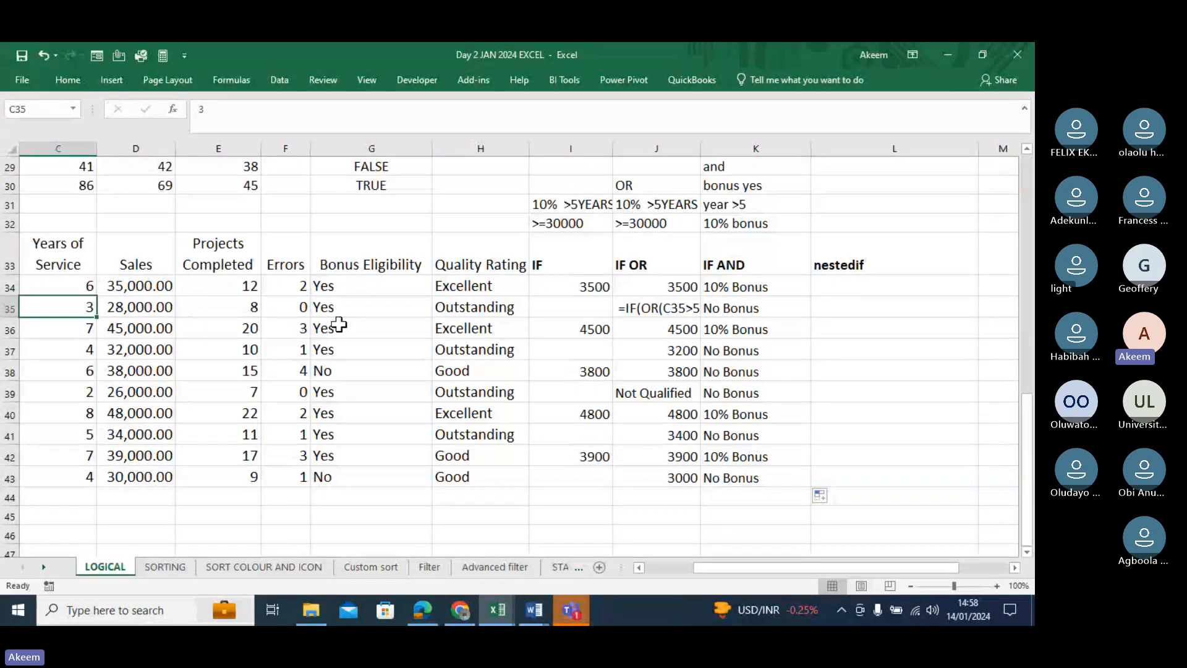
left_click(71, 329)
left_click(359, 355)
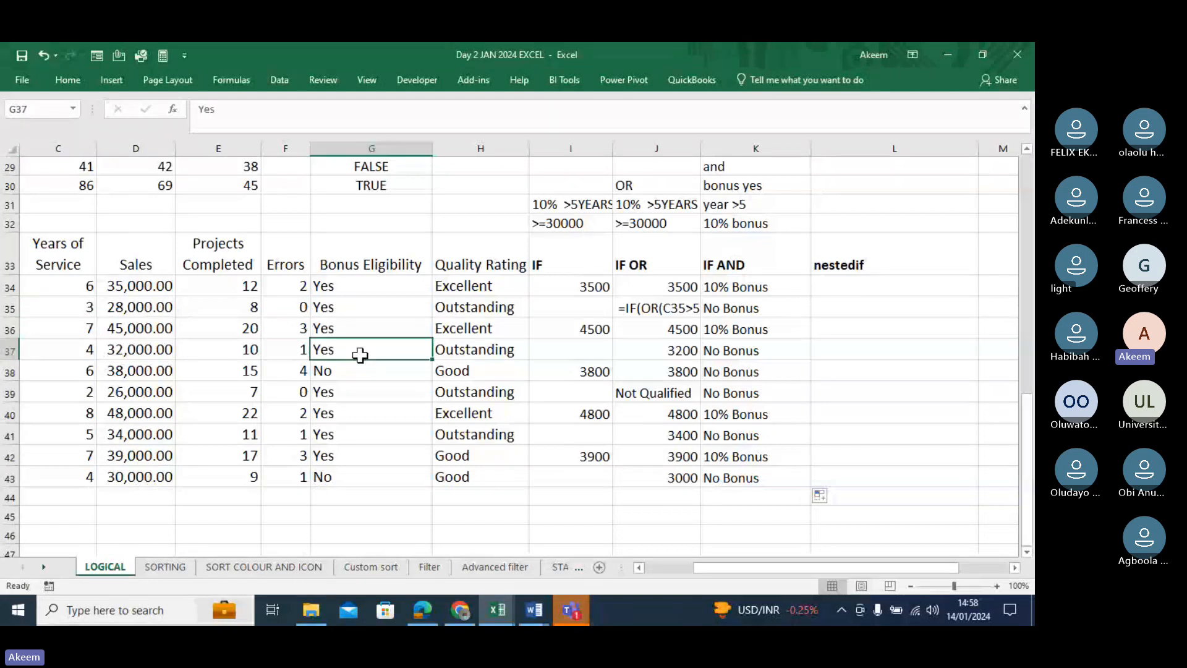
left_click(87, 356)
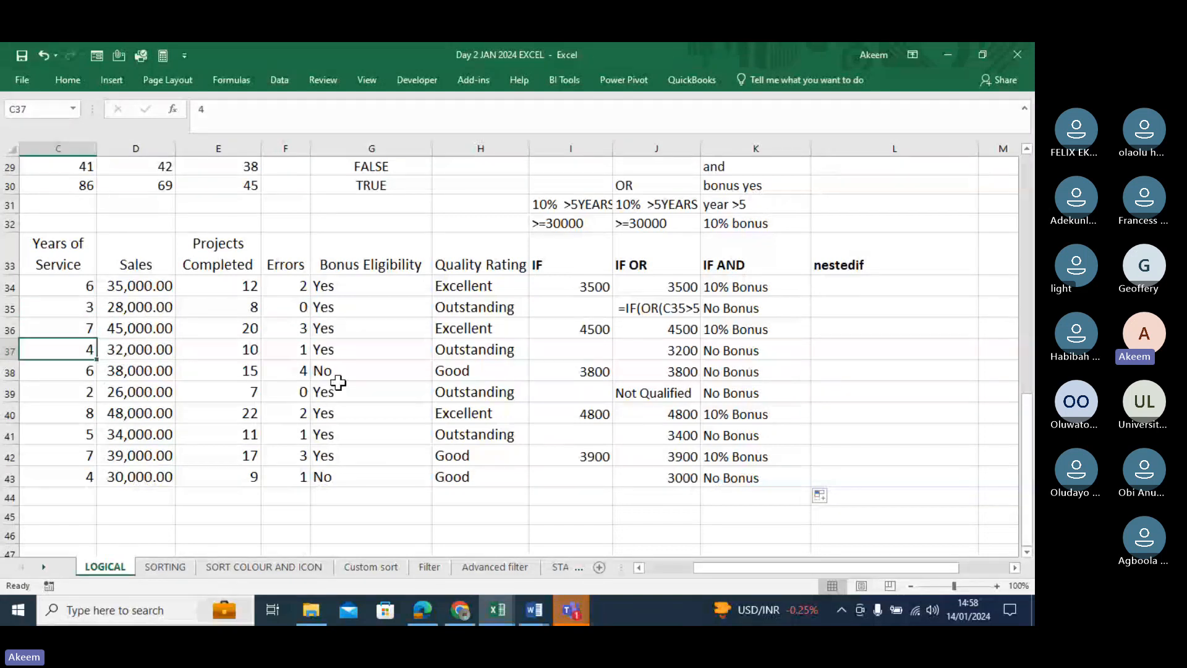
left_click(338, 374)
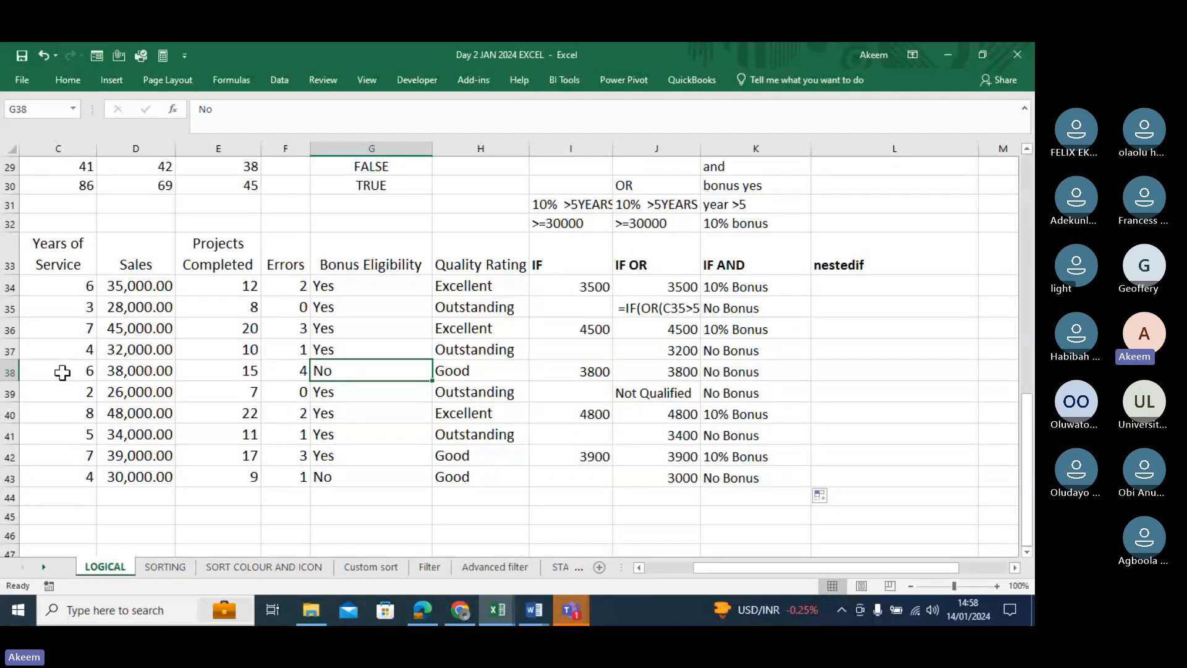
key("Return")
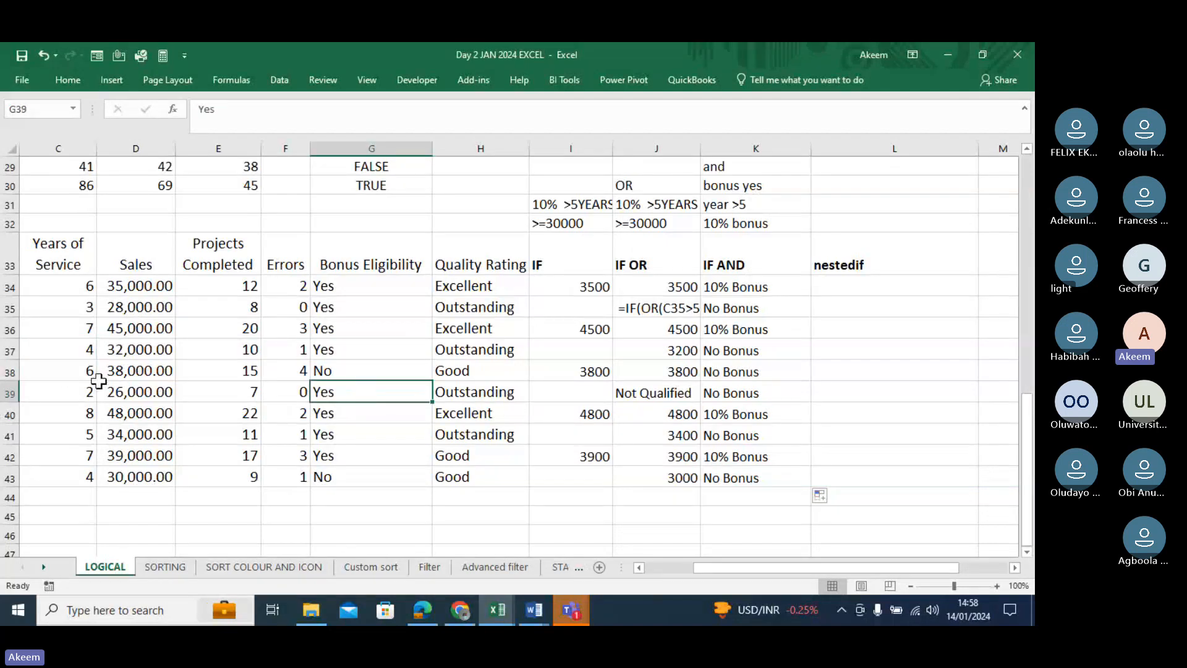
left_click(69, 383)
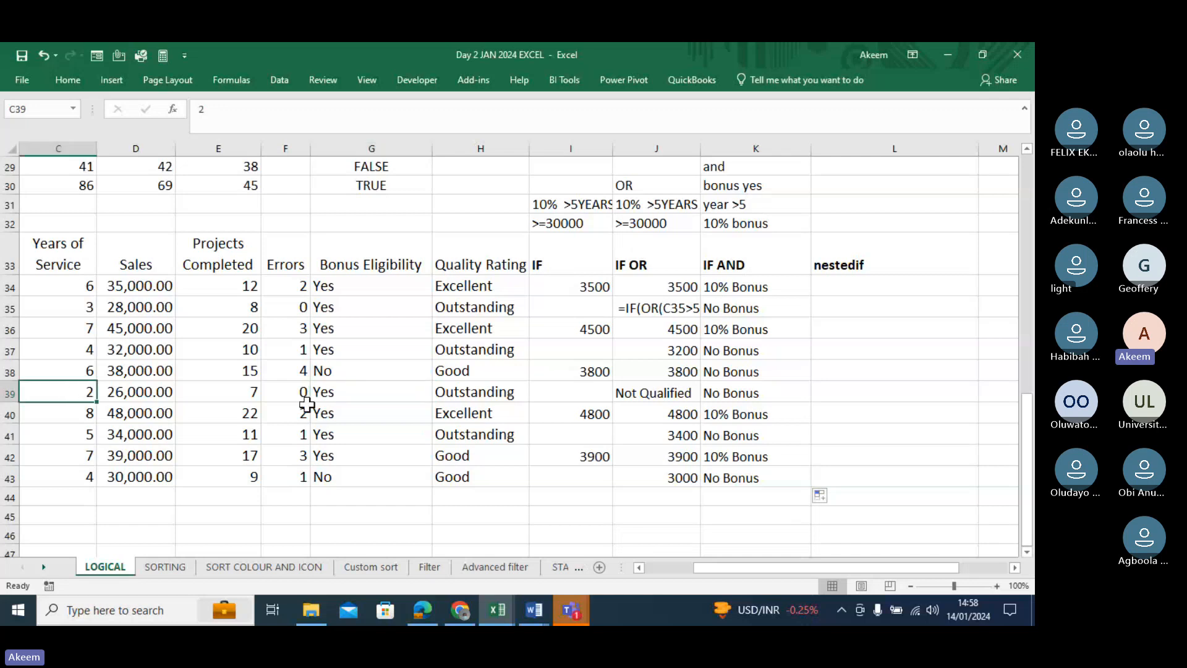
left_click(337, 415)
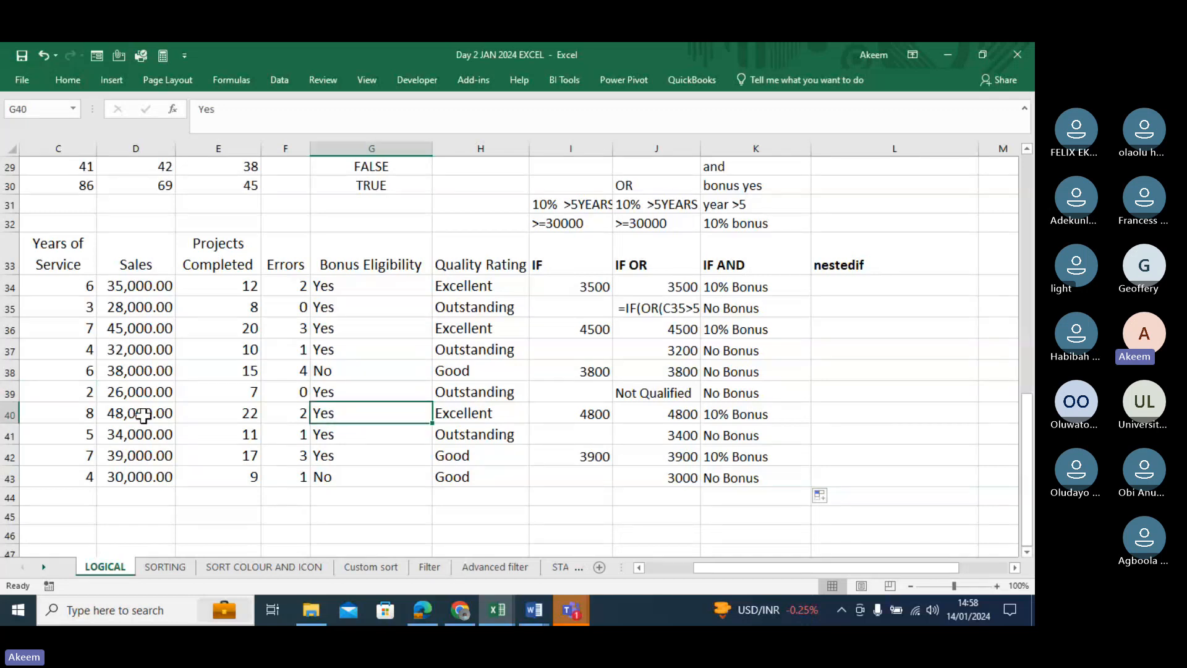
Compare the Bonus Eligibility and Years of Service values in rows 41 and 42.
left_click(373, 429)
left_click(73, 433)
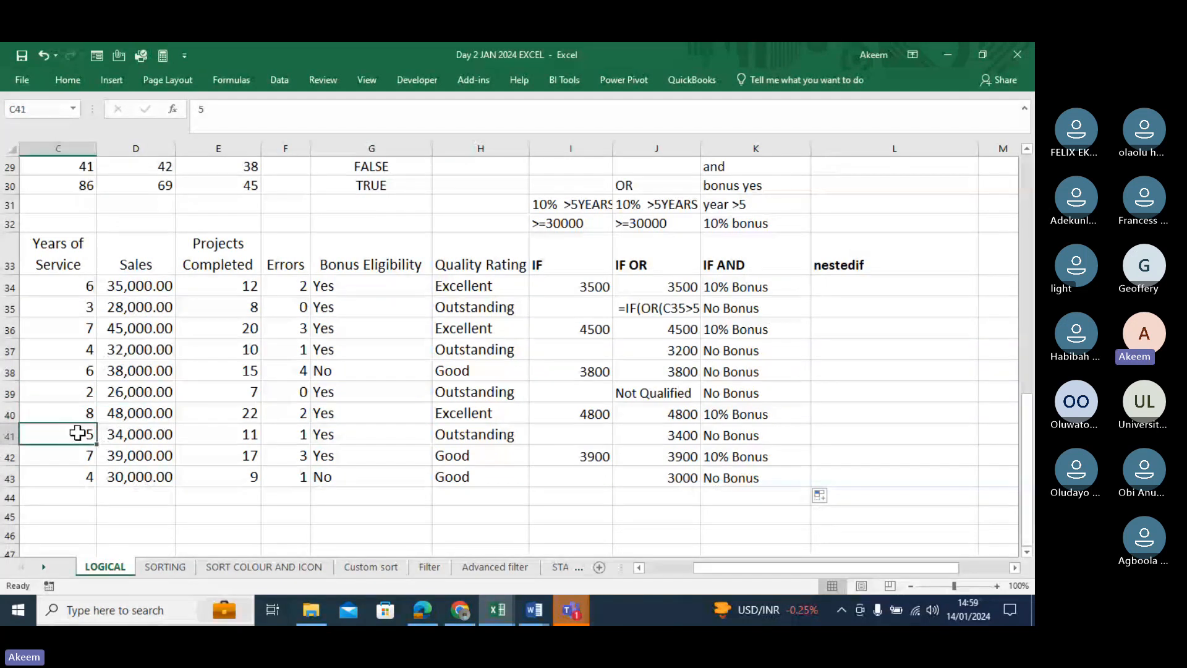
left_click(335, 456)
left_click(71, 459)
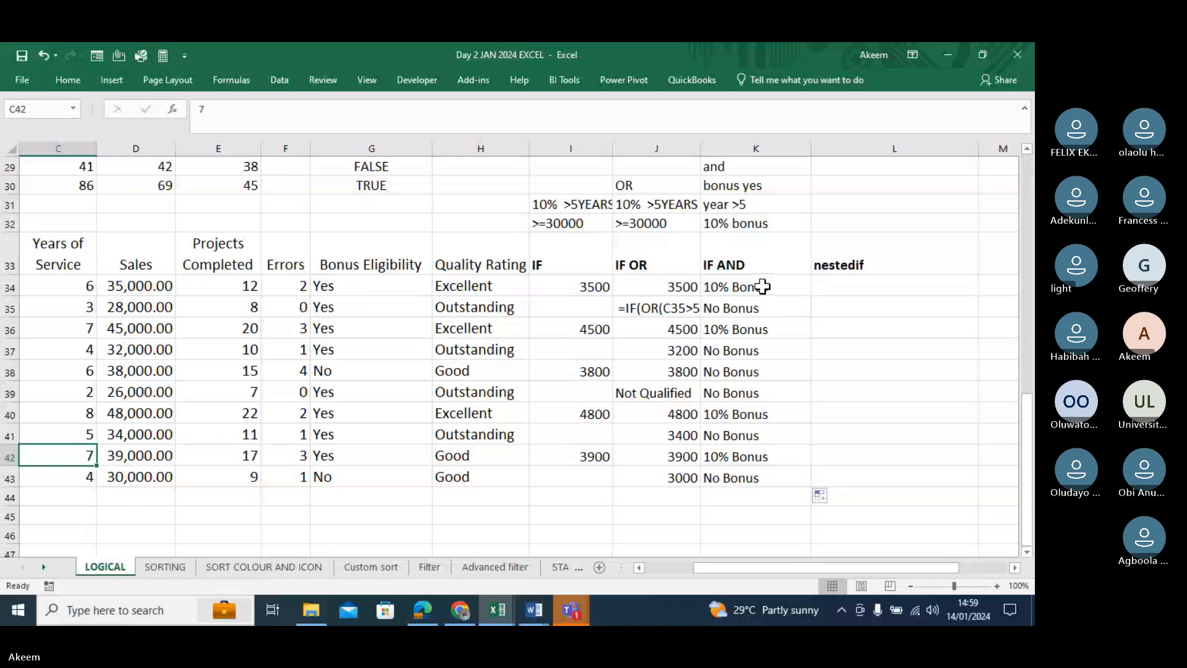
Convert the first IF AND formula, in K34, to plain text so the cell displays the formula itself.
left_click(748, 264)
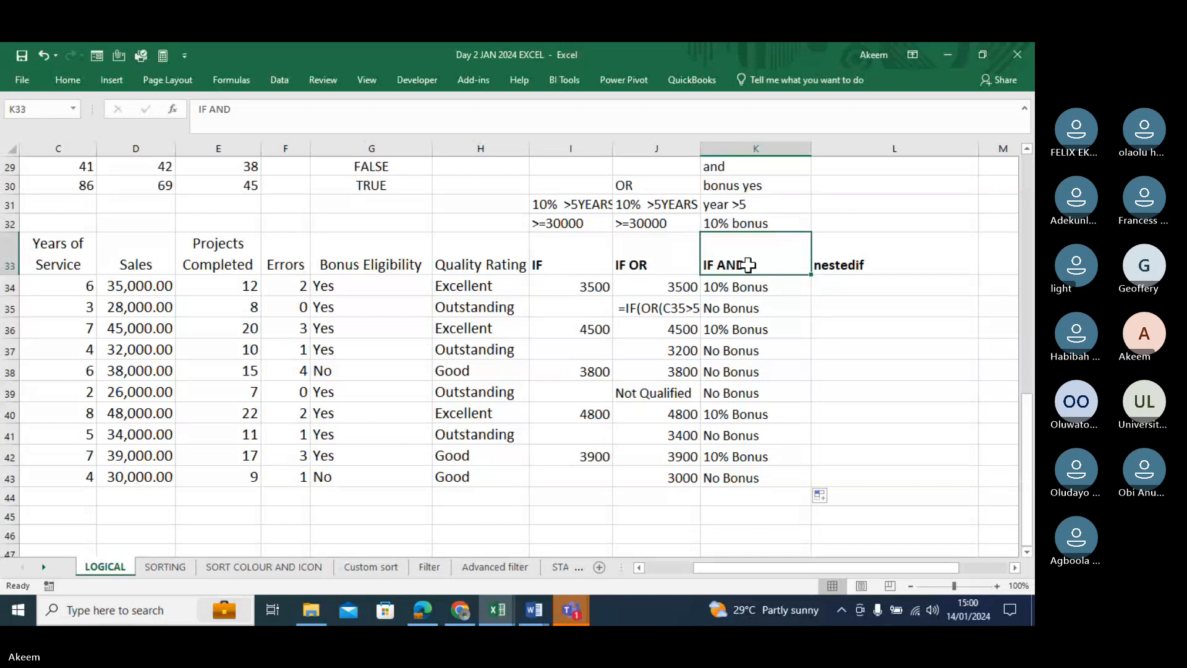
key("Down")
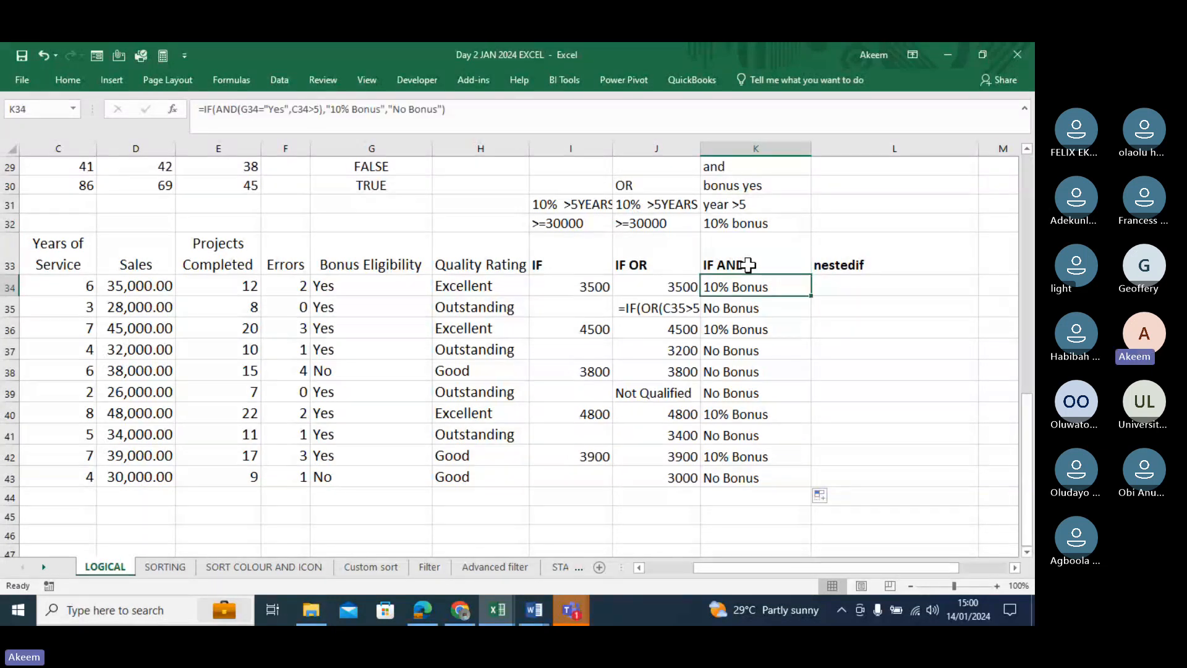
left_click(202, 124)
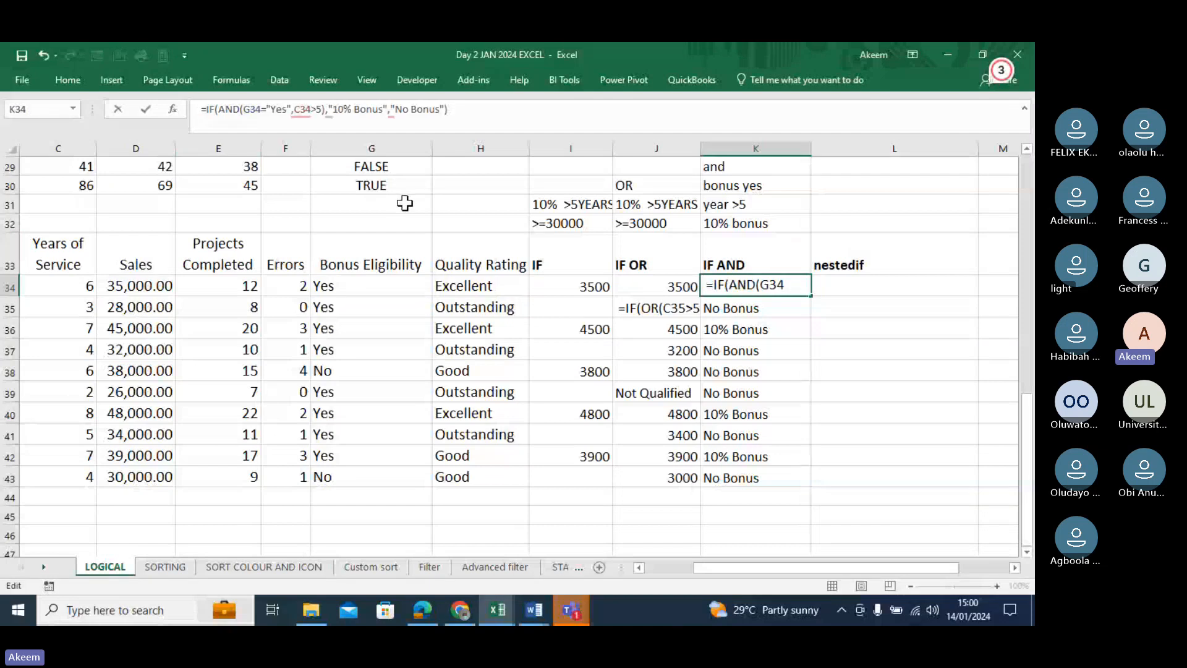
left_click(884, 284)
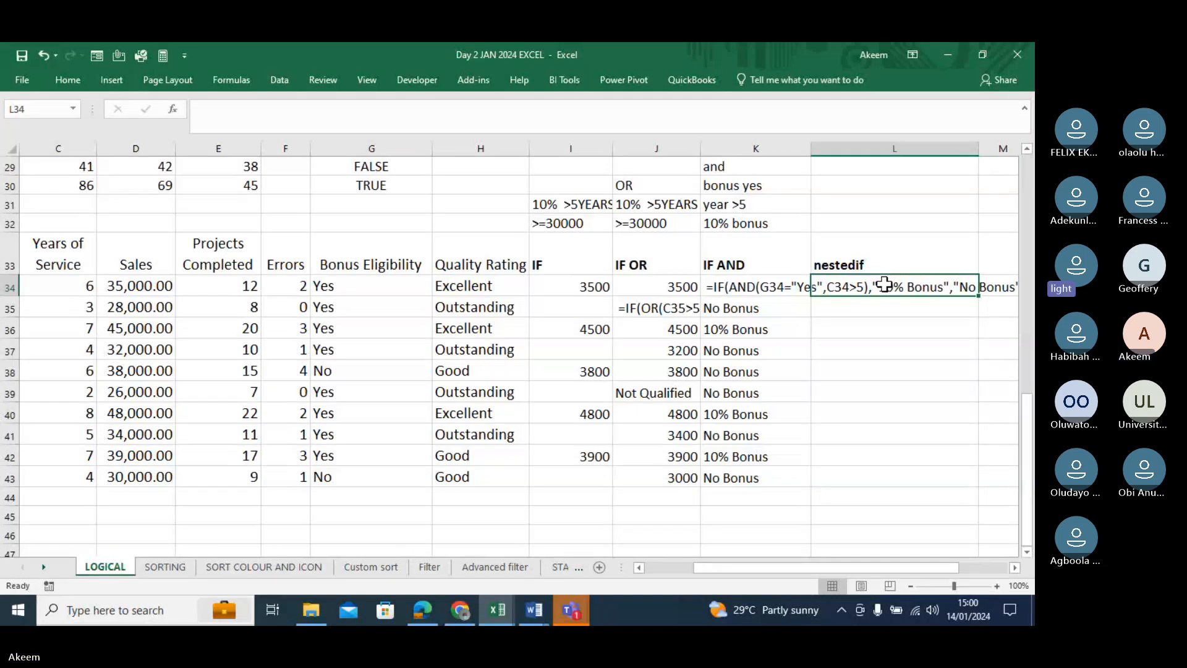
Enter the label IFS in L32, above the nestedif heading.
left_click(880, 227)
type("I")
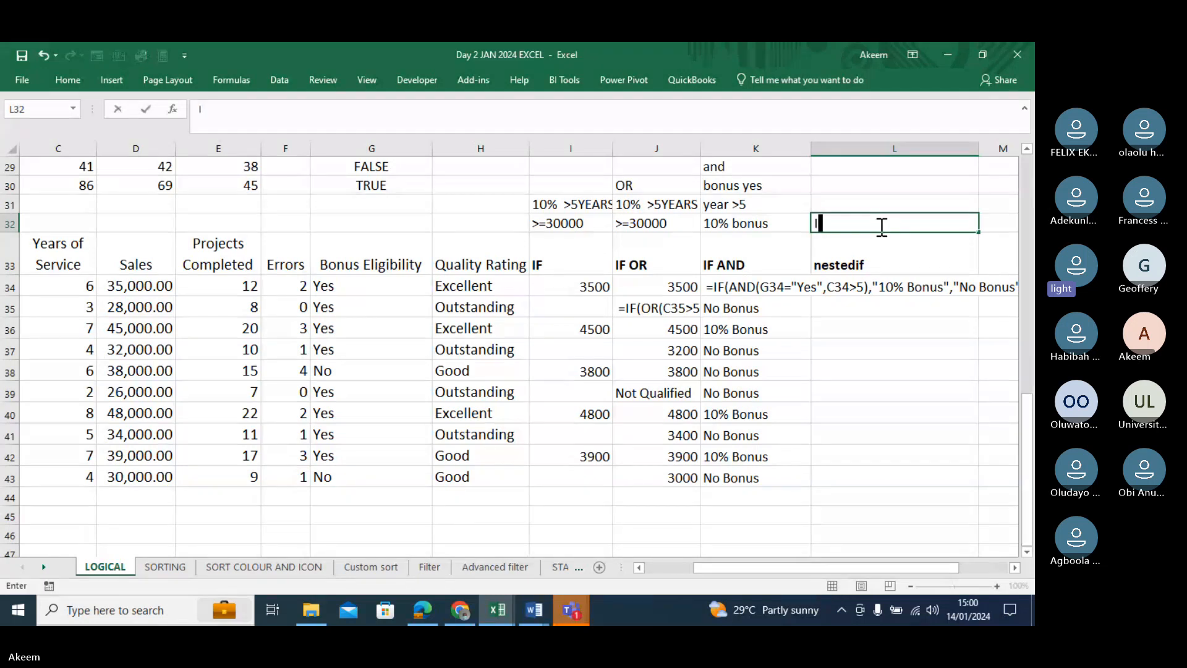
type("FS")
key("ctrl+Return")
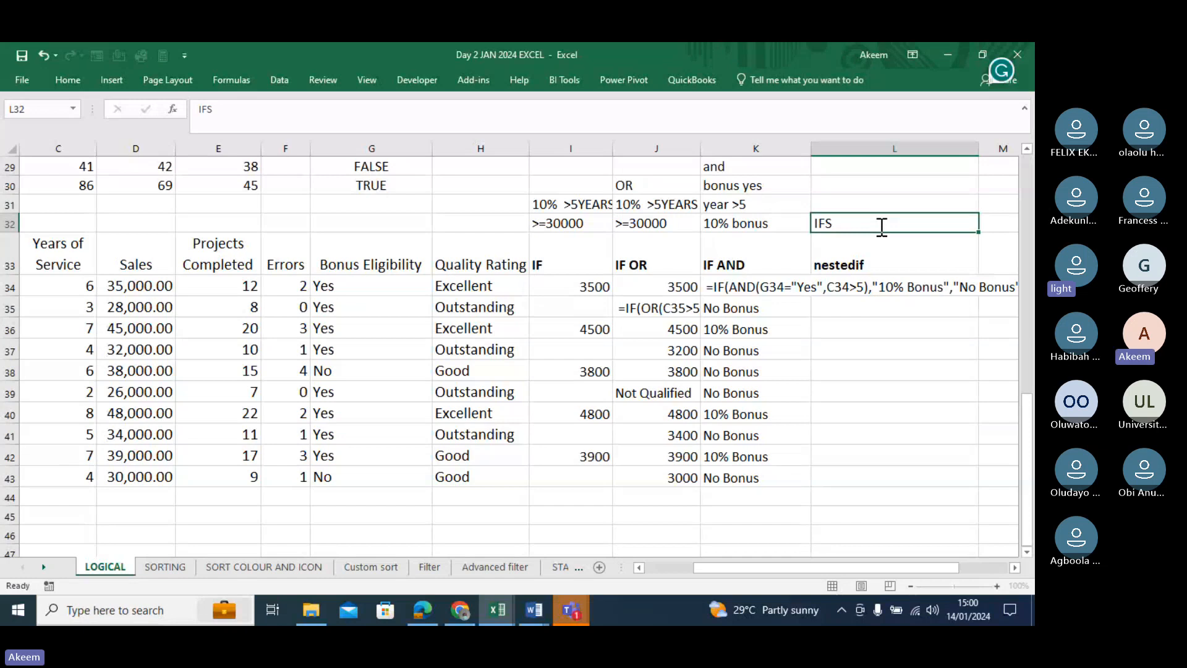
key("Down")
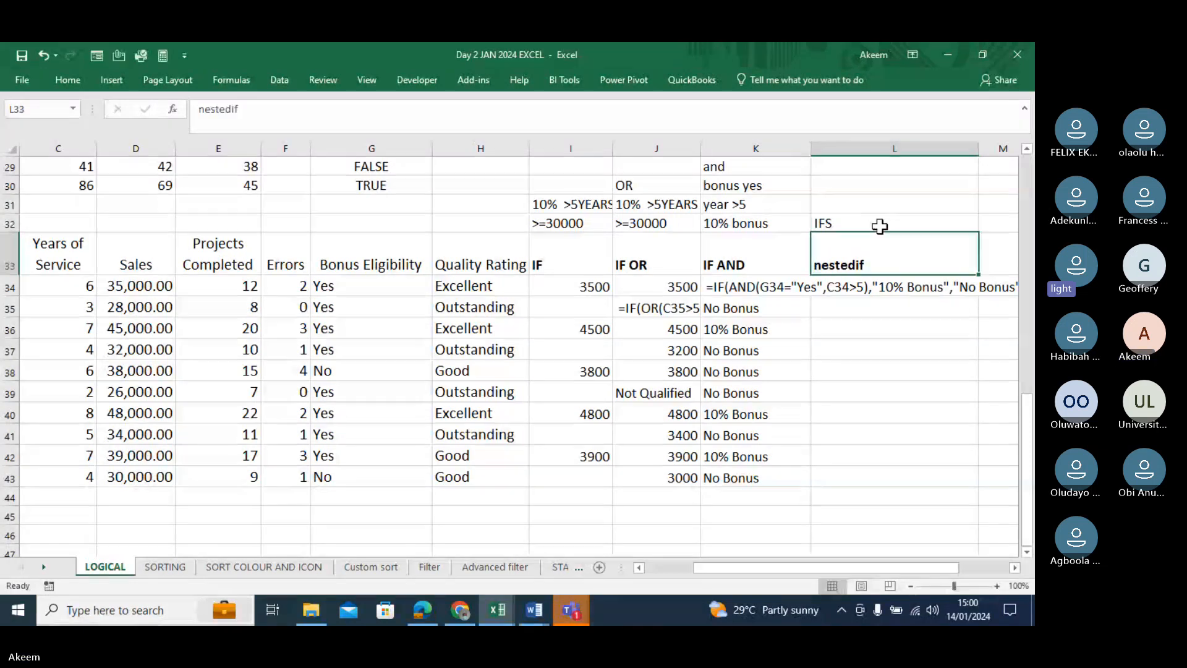
Change the years condition in K41's IF AND formula to C41>=5.
left_click(765, 284)
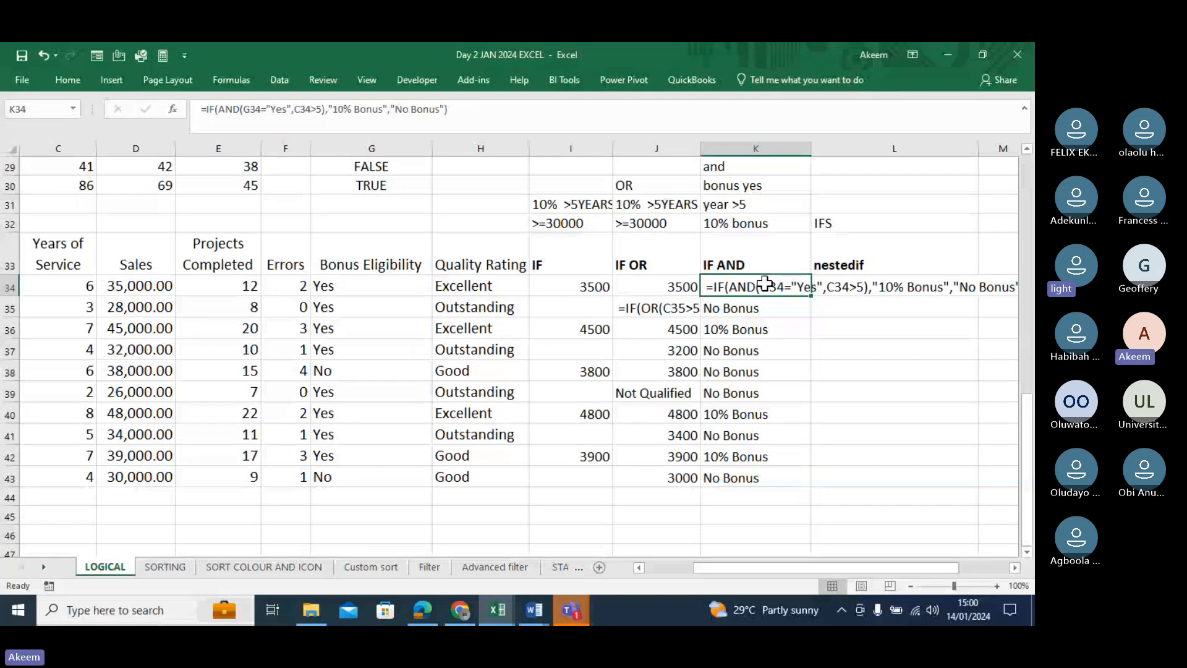
left_click(767, 307)
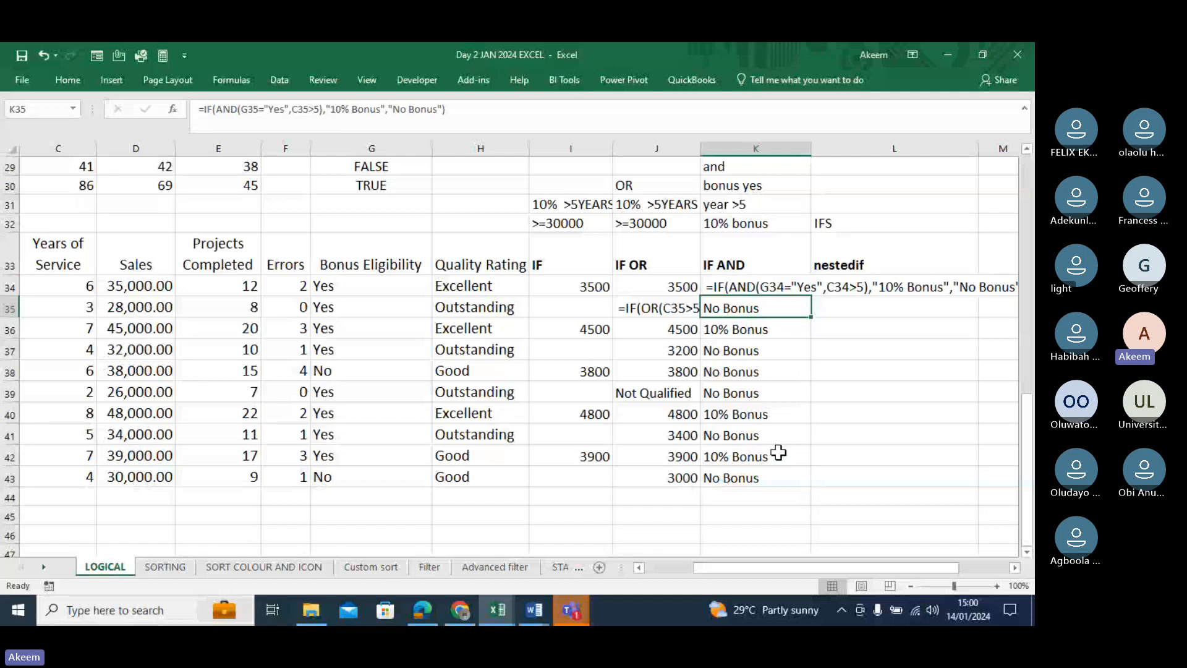
left_click(735, 427)
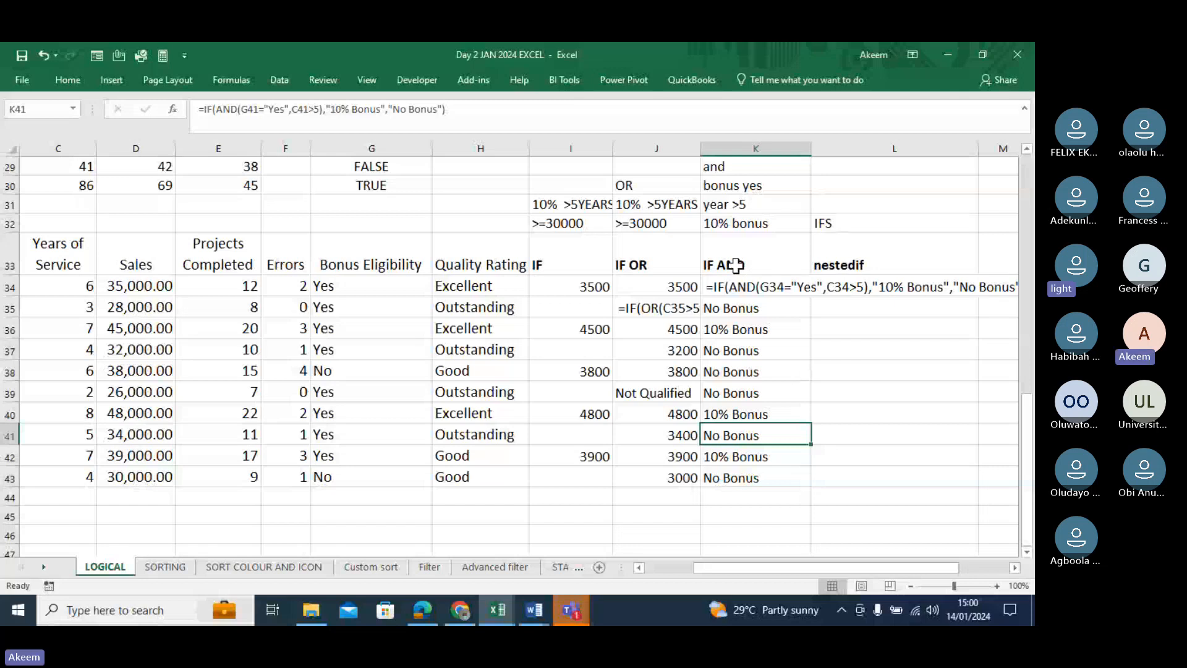
left_click(316, 110)
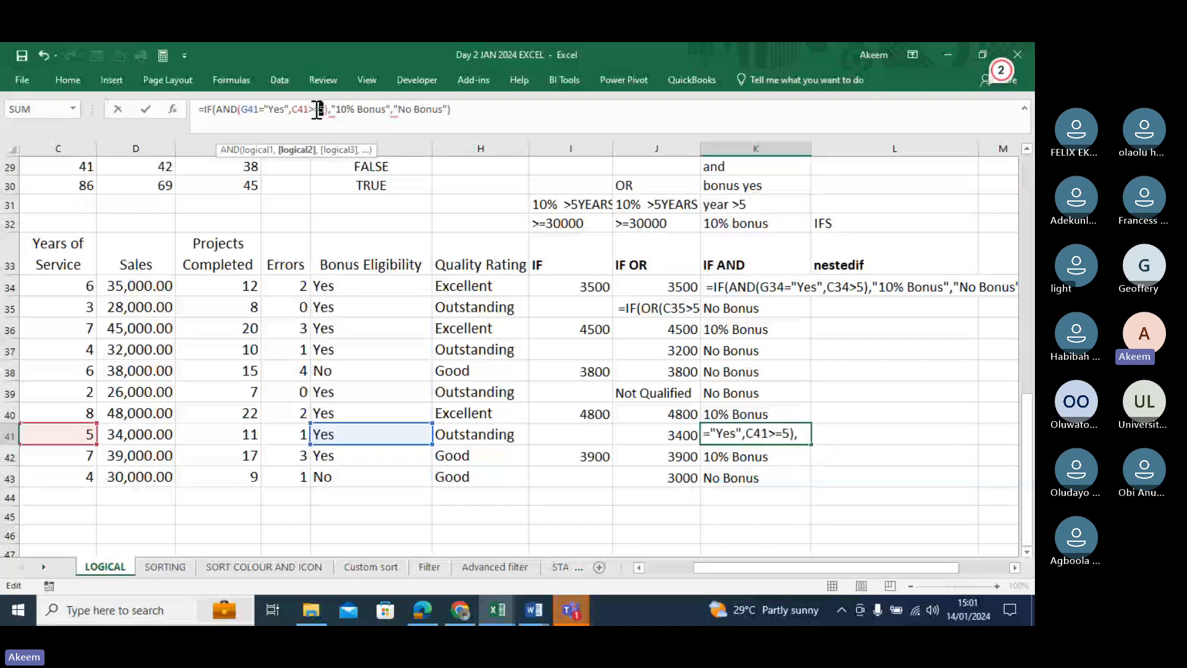
key("Return")
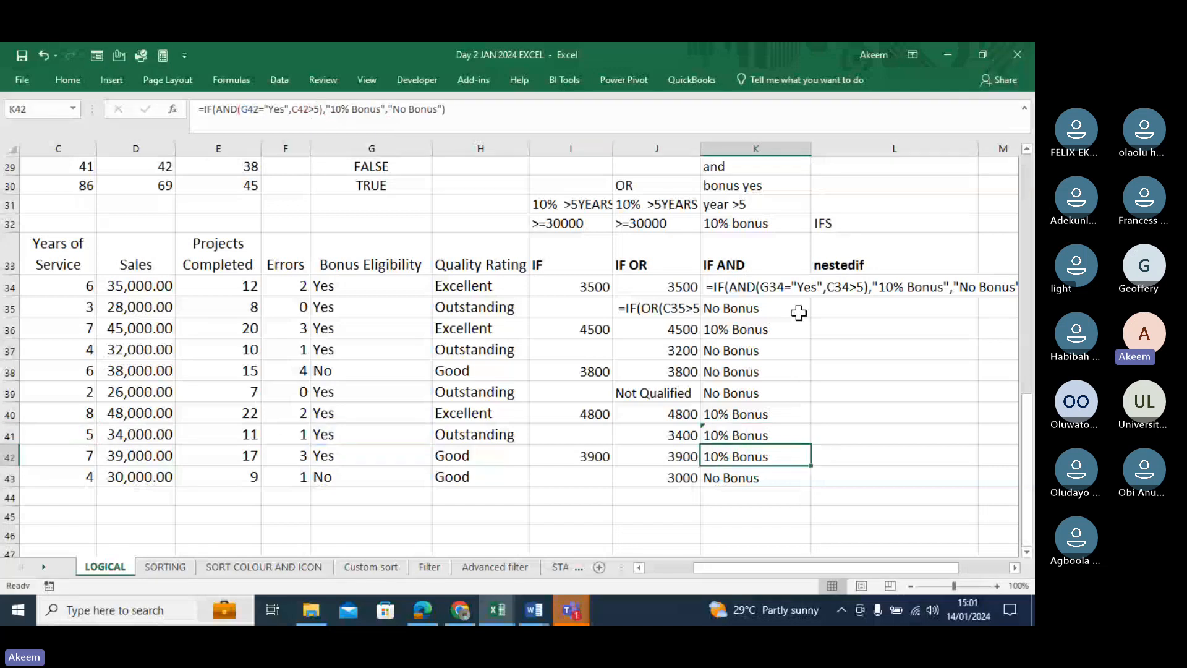
Restore the years condition in K41's IF AND formula to C41>5.
left_click(794, 436)
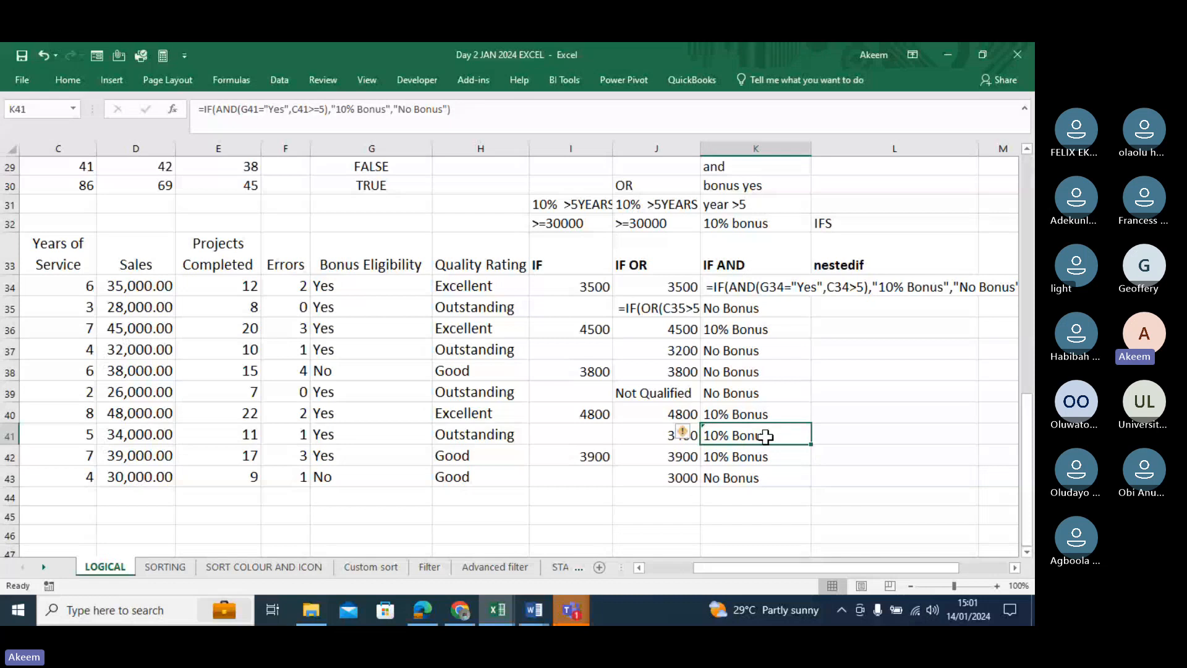
left_click(333, 129)
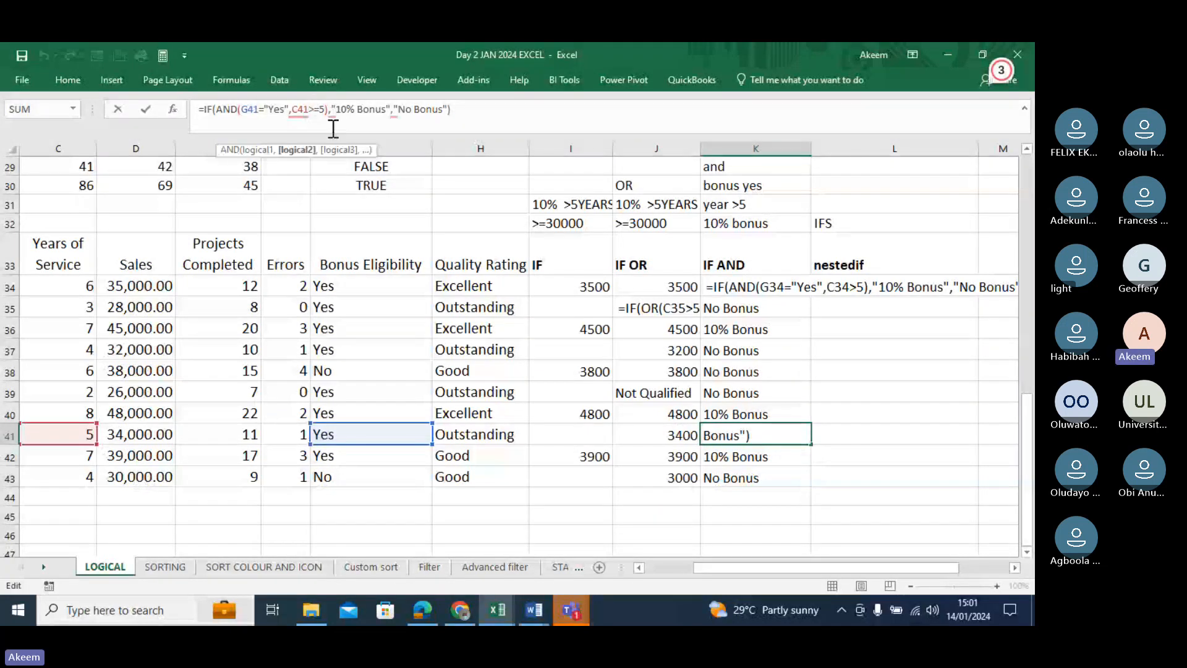
key("BackSpace")
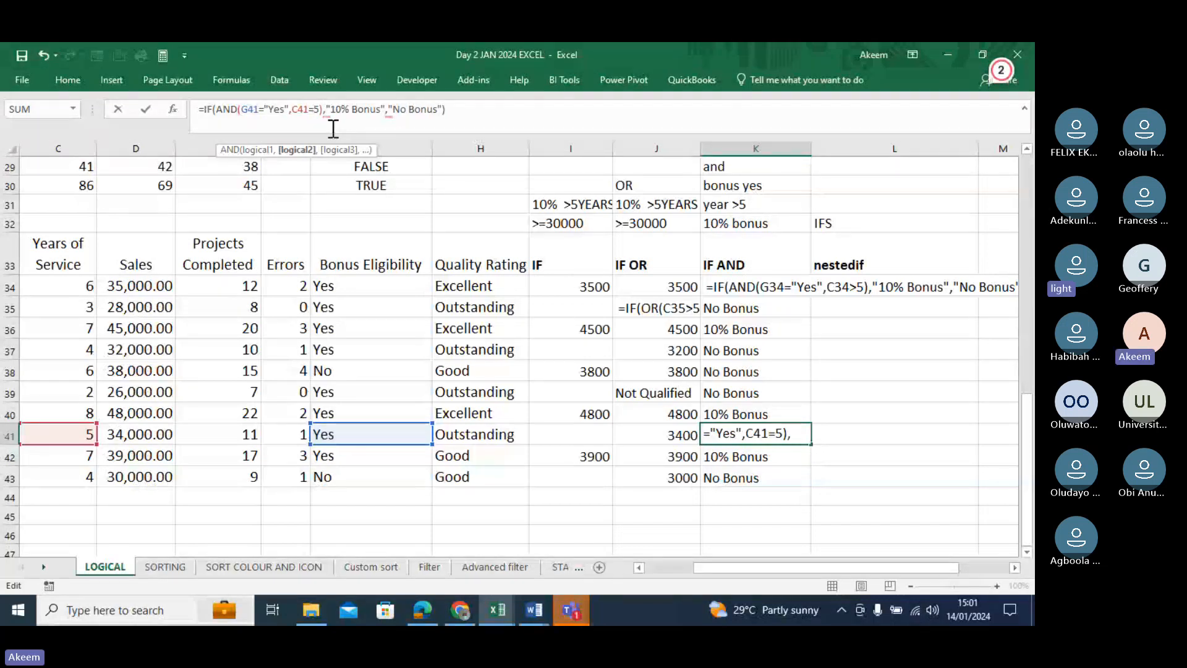
key("BackSpace")
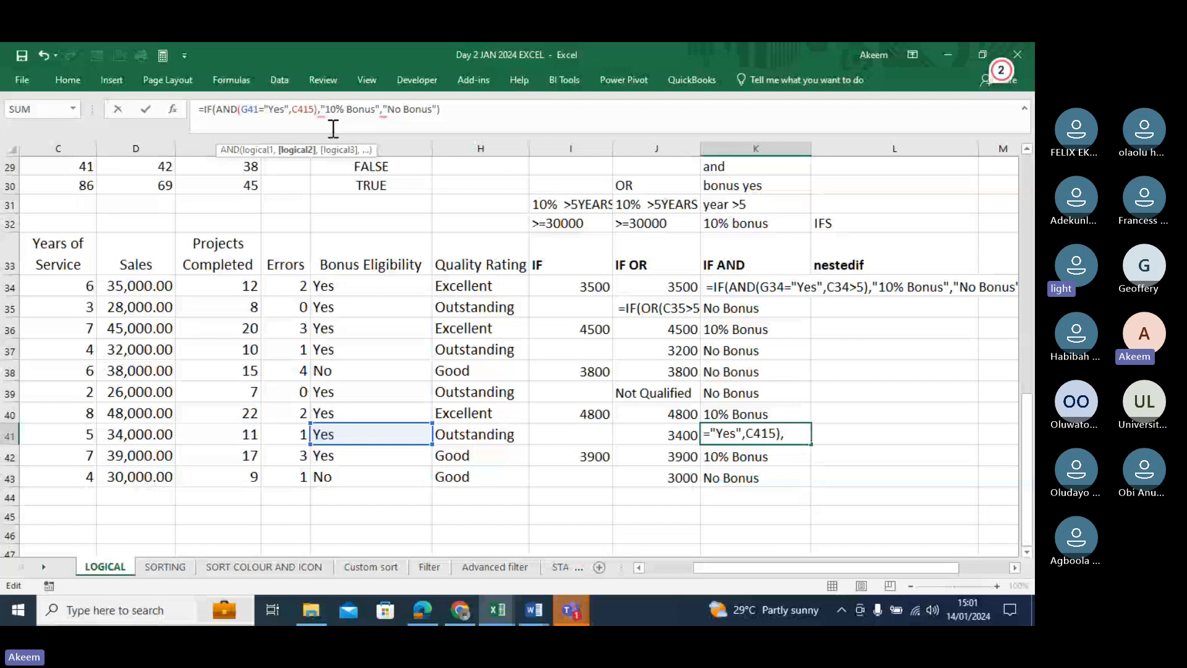
type(">")
key("Return")
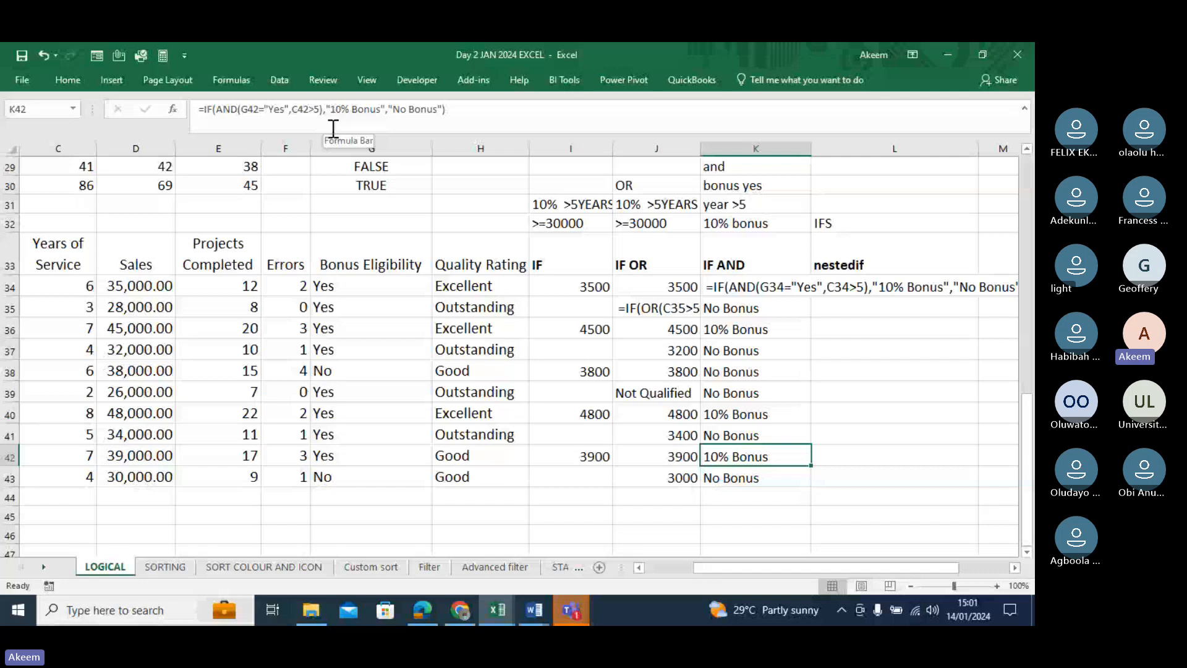
Review the nestedif column and the first employee's row from Employee Name across to Bonus Eligibility.
left_click(897, 293)
left_click(870, 216)
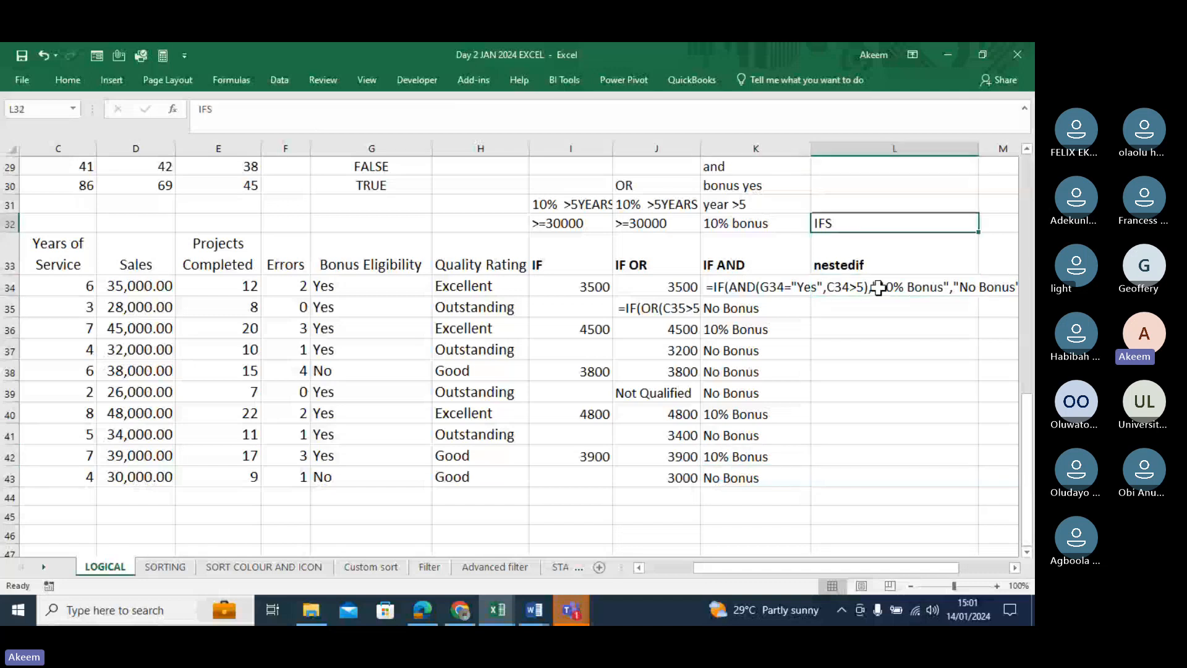
left_click(879, 288)
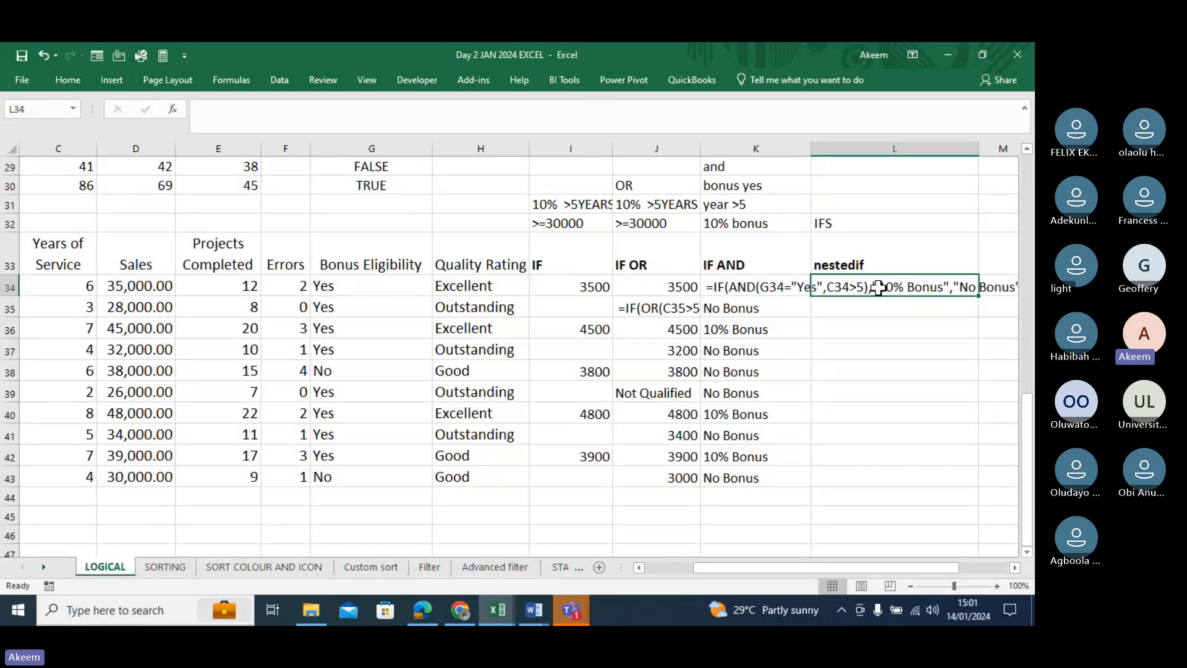
key("Home")
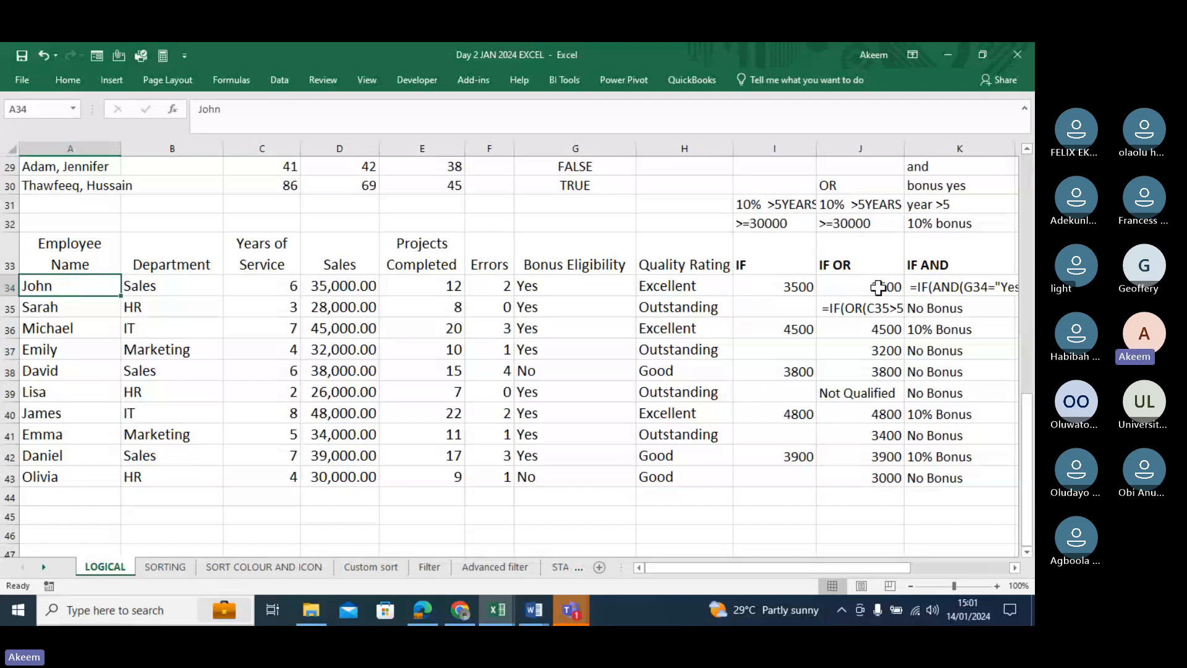
key("Right")
key("Right")
key("Right")
key("Right")
key("Right")
key("Right")
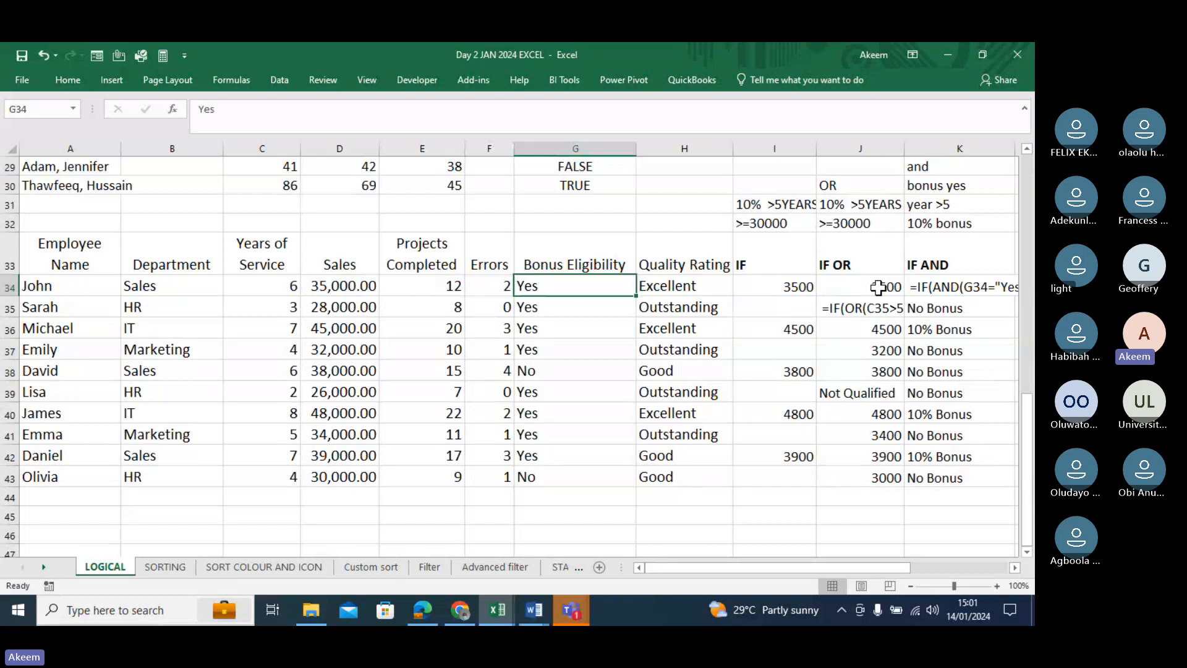
Below the employee table, enter the age range 0-18 in D46 and its category TEENAGERS in E46.
left_click(371, 499)
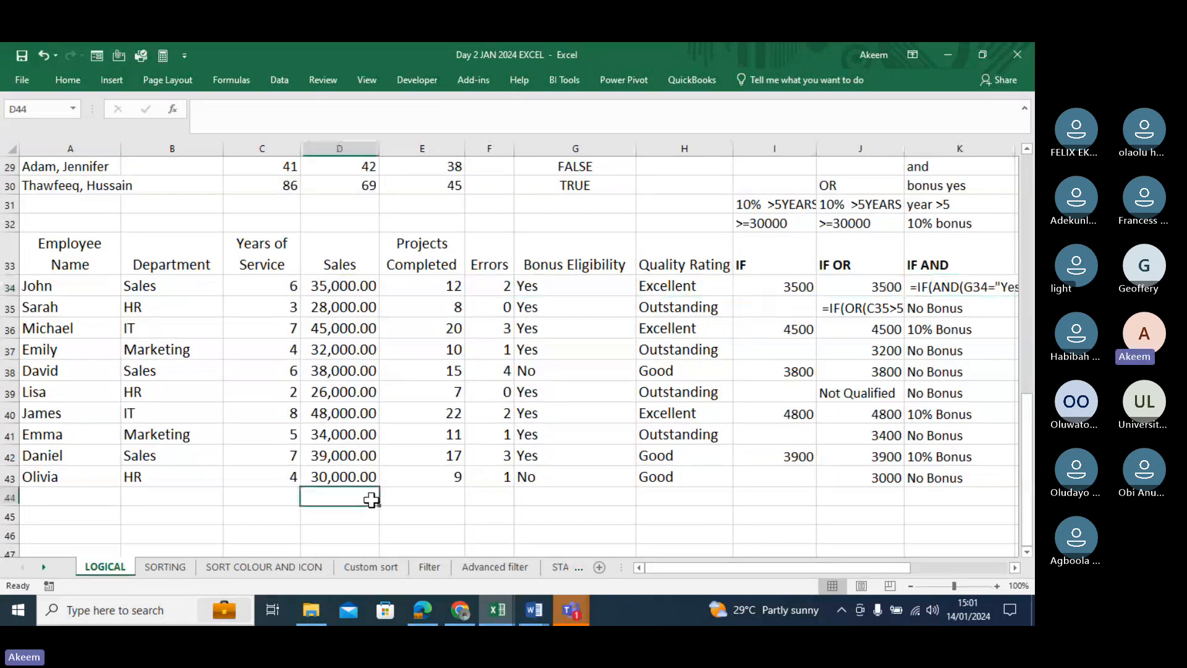
key("Down")
key("Down")
key("Down")
key("Down")
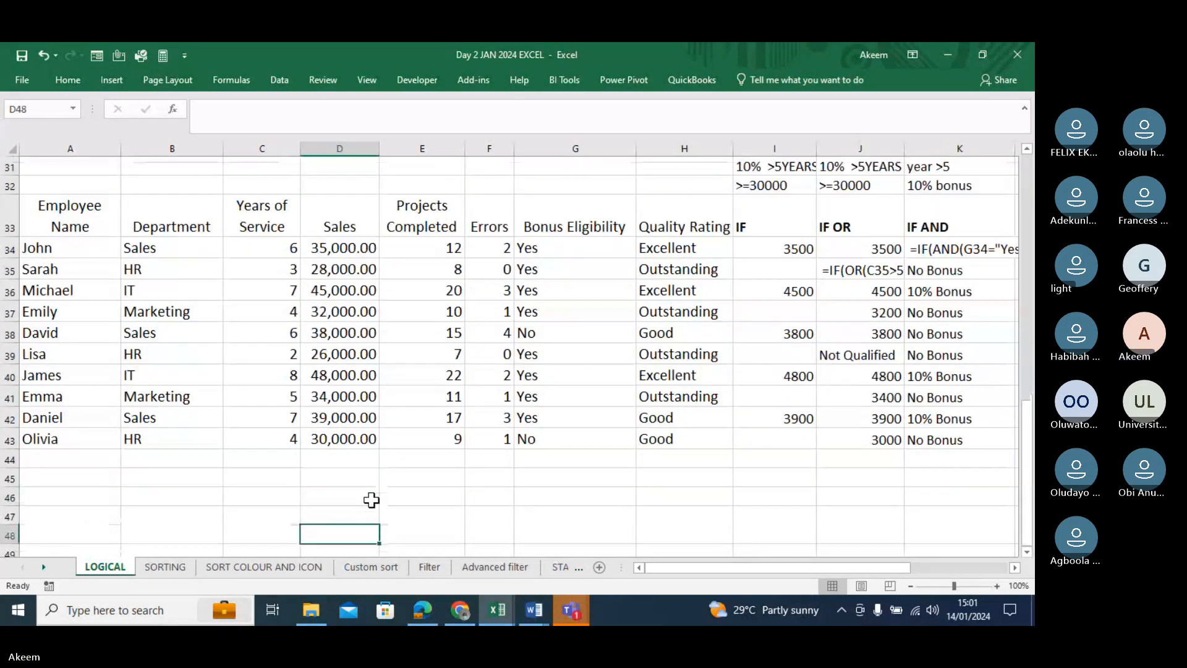
left_click(342, 497)
type("0-")
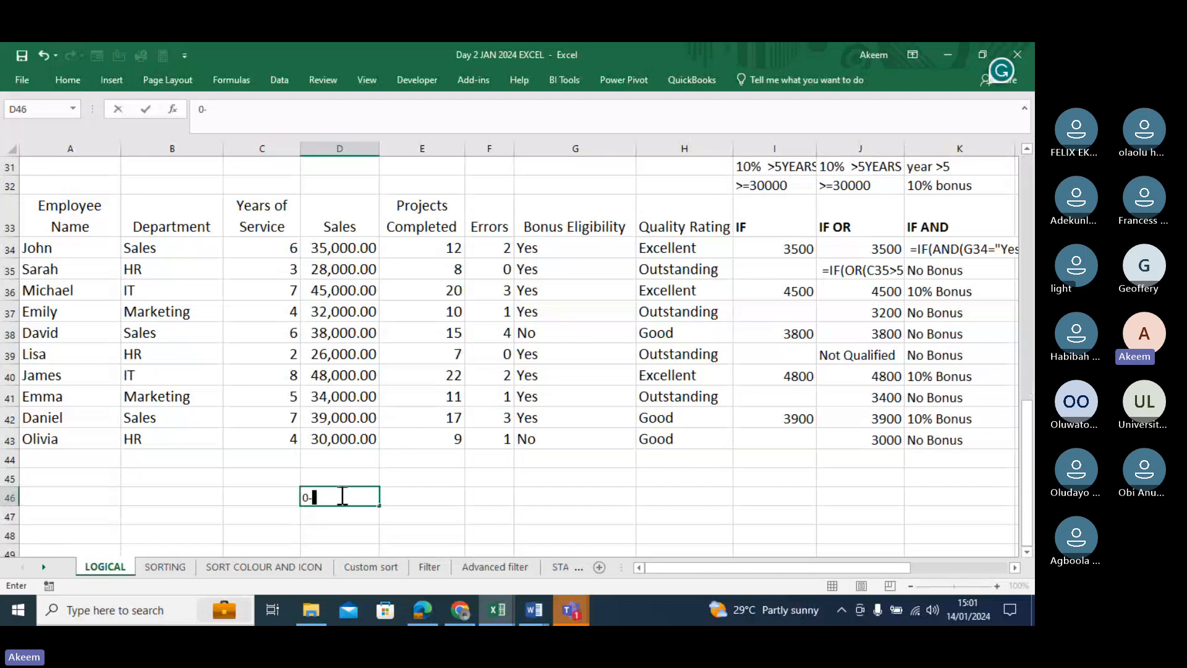
type("1")
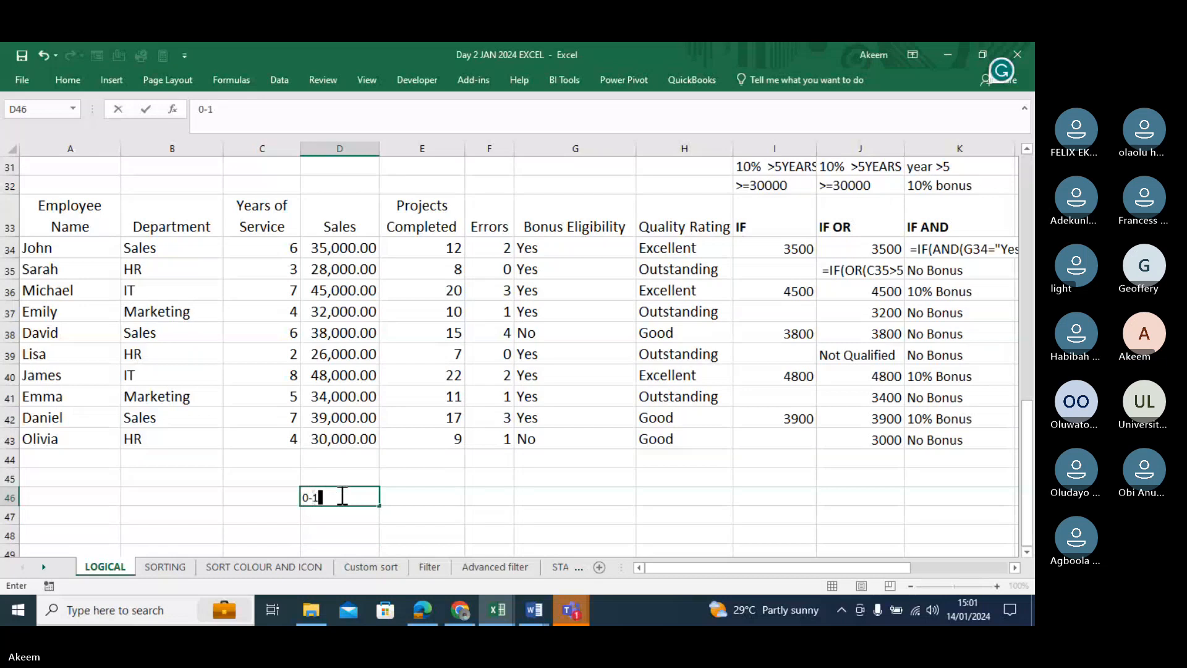
type("8")
key("Tab")
type("TEENAGERS")
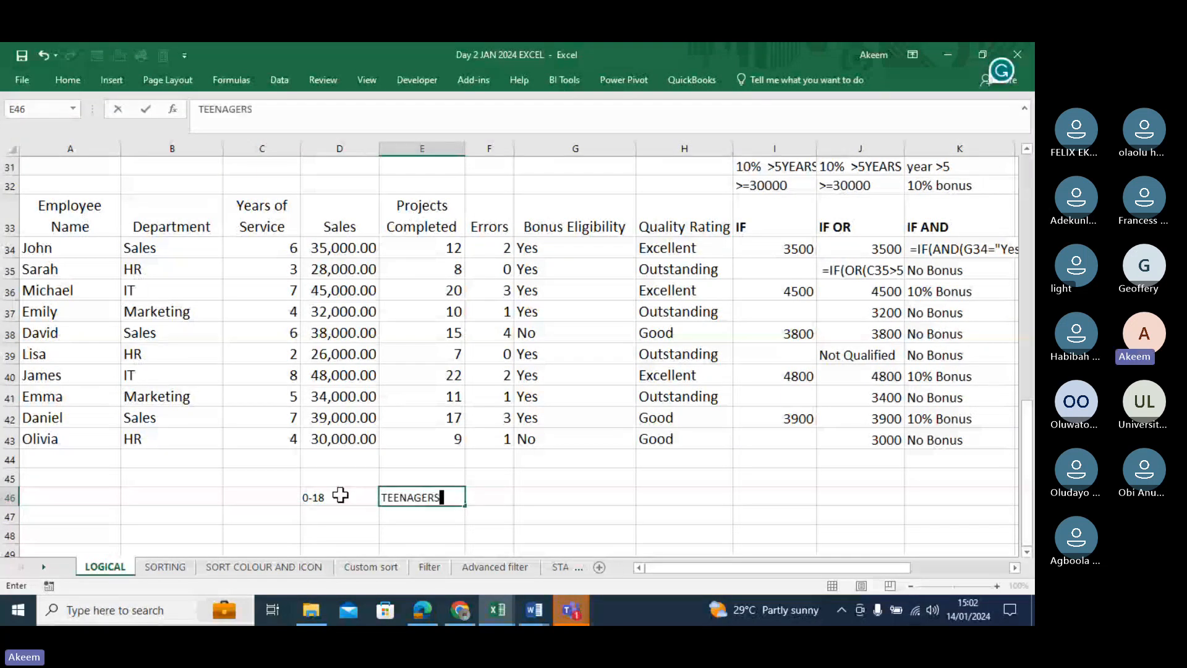
Enter the age range 19 - 29 in D47 and its category Young Adult in E47.
left_click(334, 517)
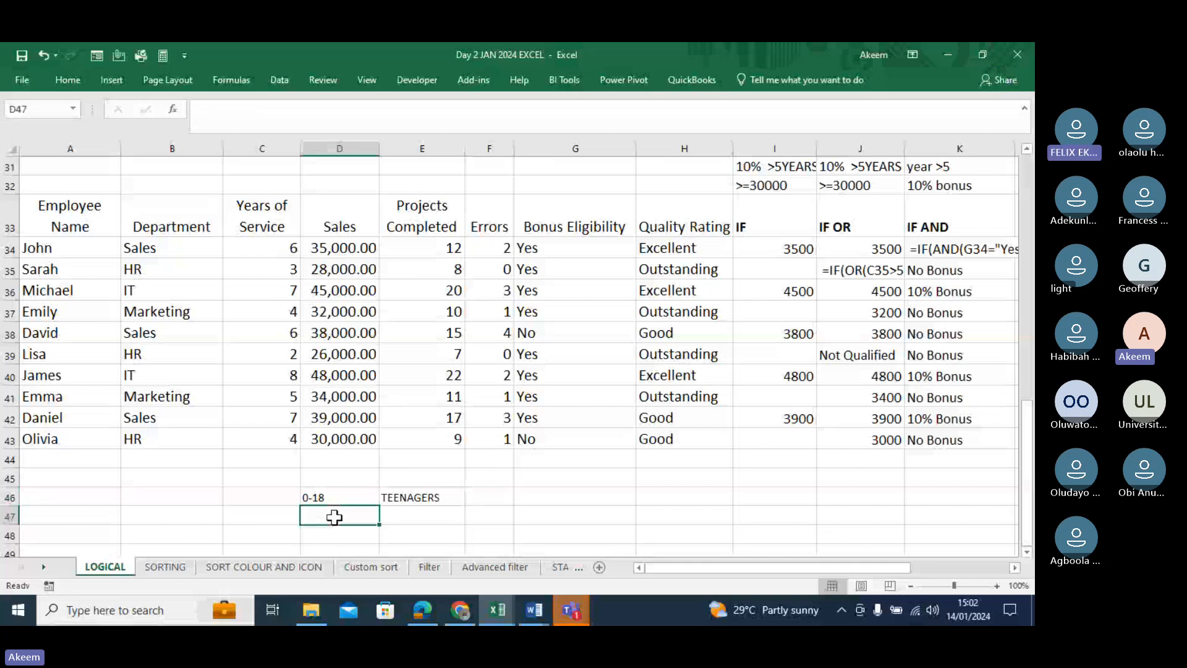
type("19 - 2")
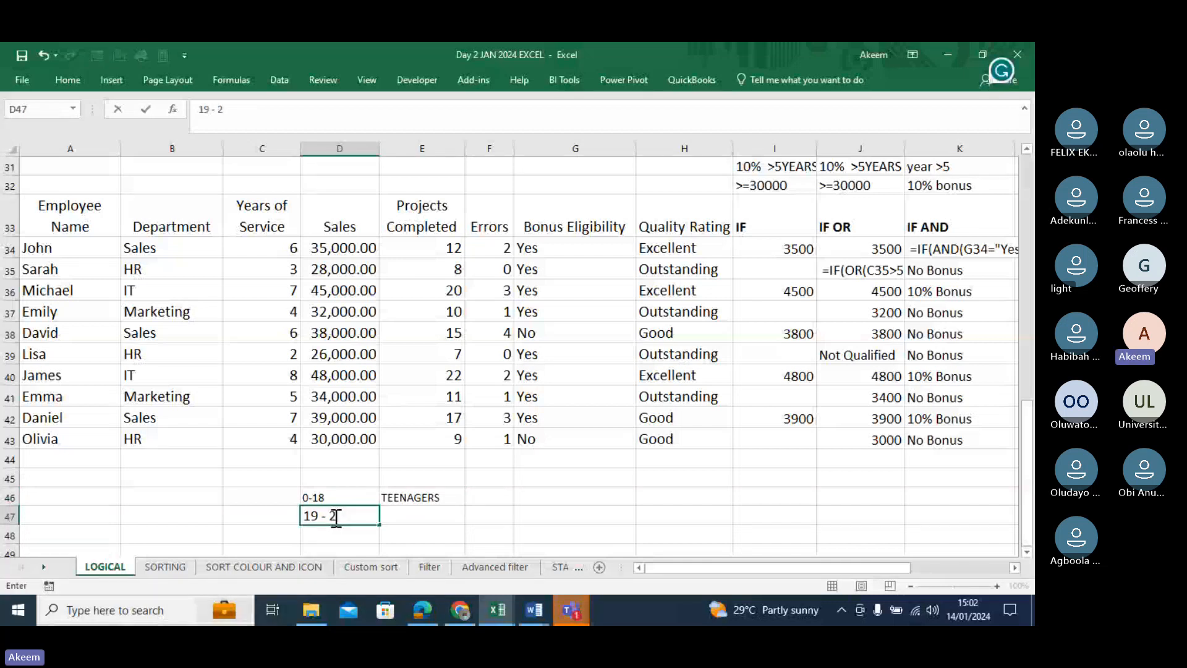
type("9")
key("Tab")
type("yOUNG ")
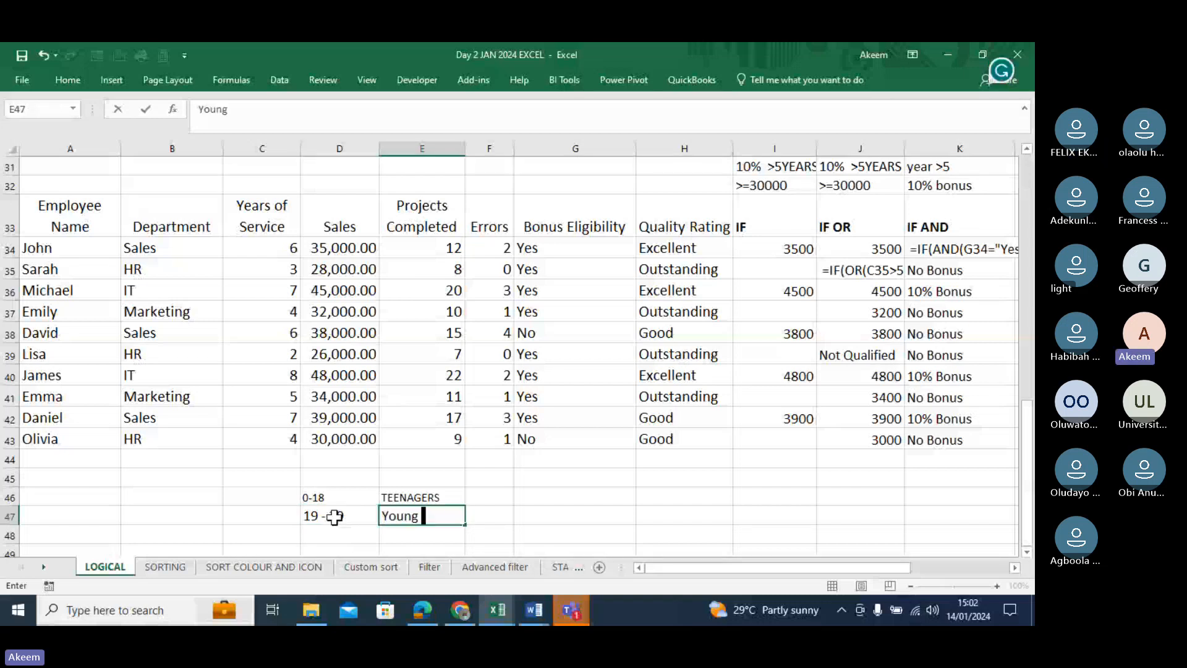
type("Adult")
key("Return")
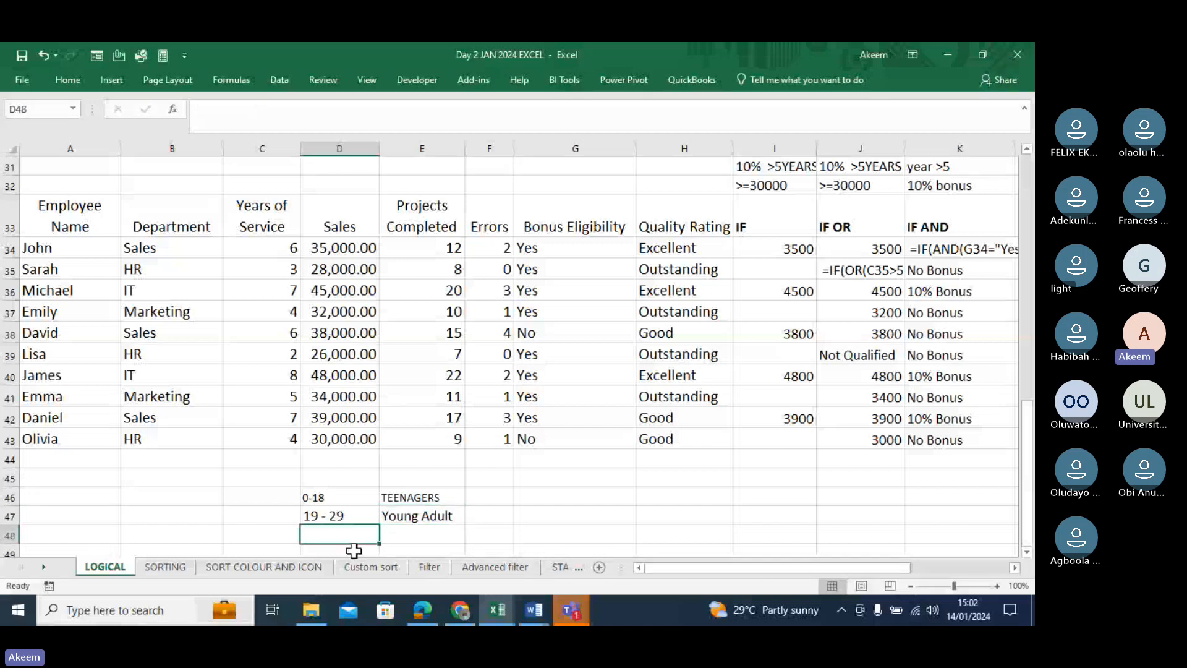
Correct the Young Adult age range in D47 to 19 - 28.
key("Up")
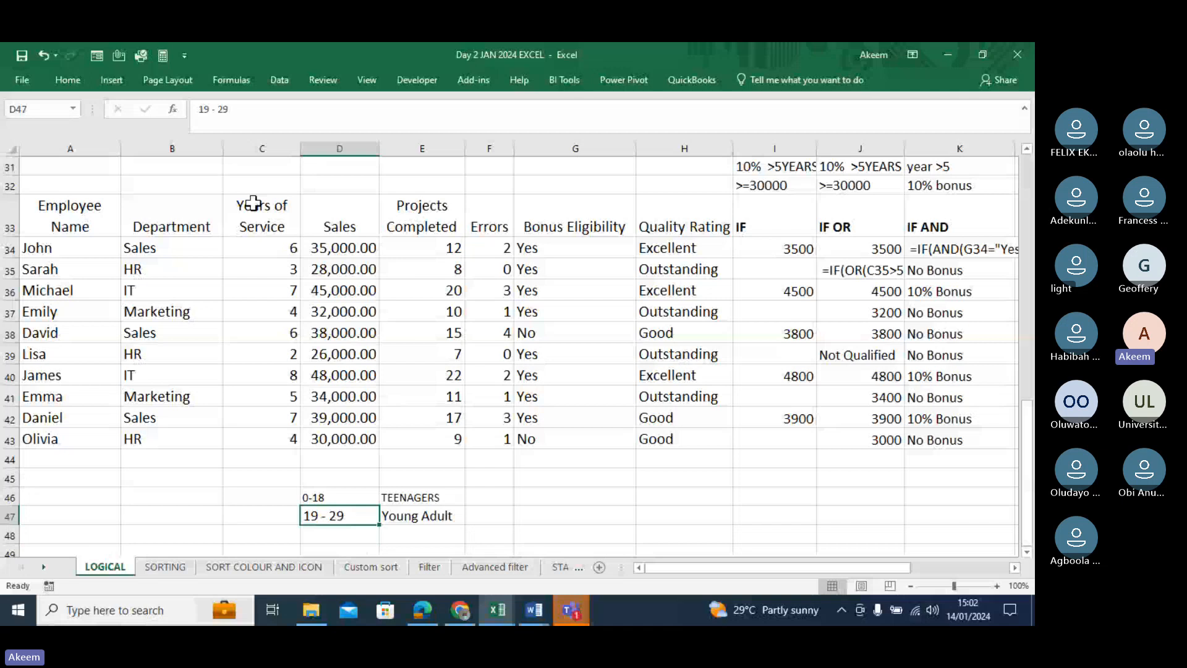
left_click(249, 112)
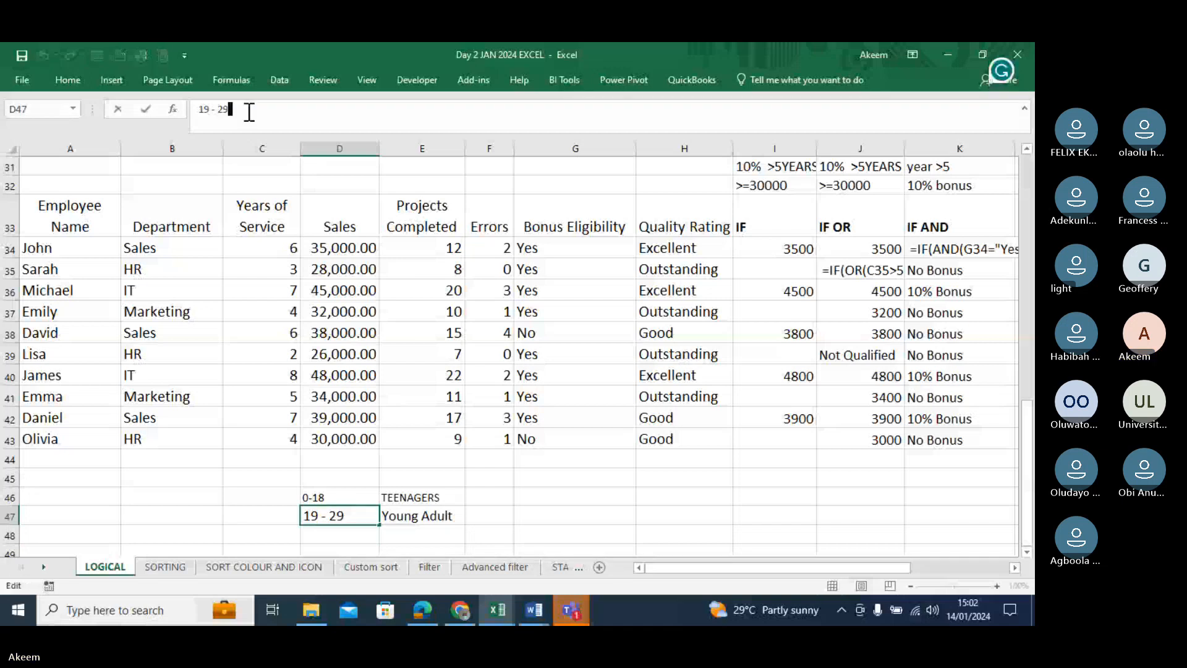
key("BackSpace")
type("8")
key("Return")
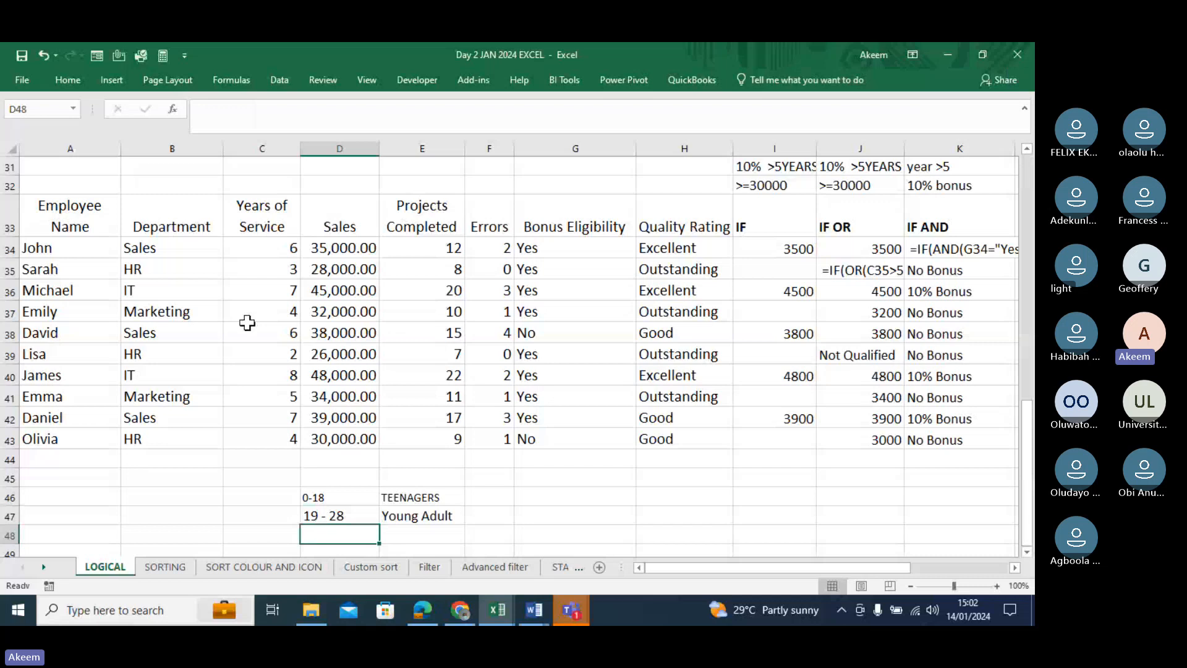
Enter the age range 29 - 49 in D48 and its category Adult in E48.
type("29")
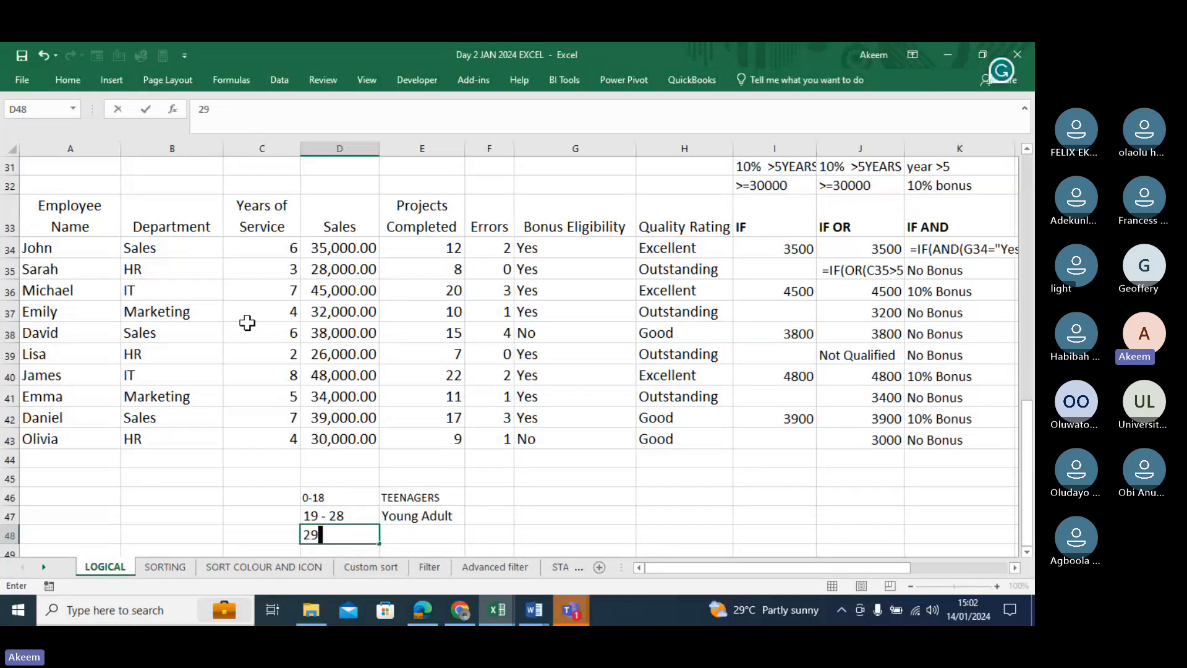
type(" - 4 9")
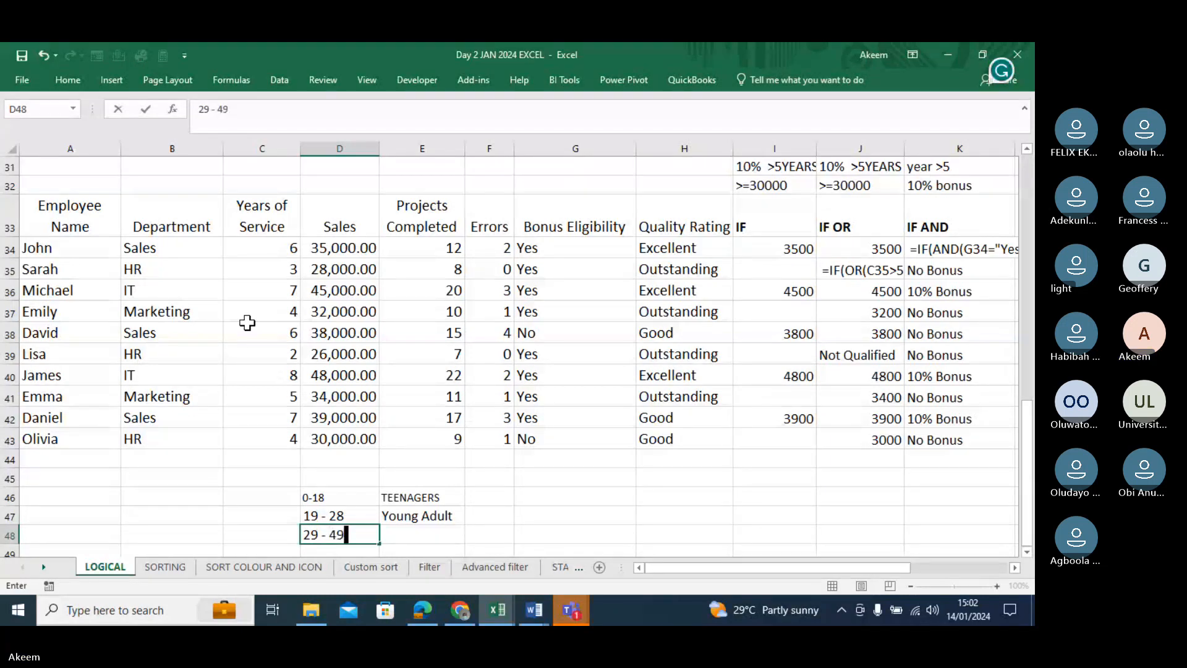
key("Tab")
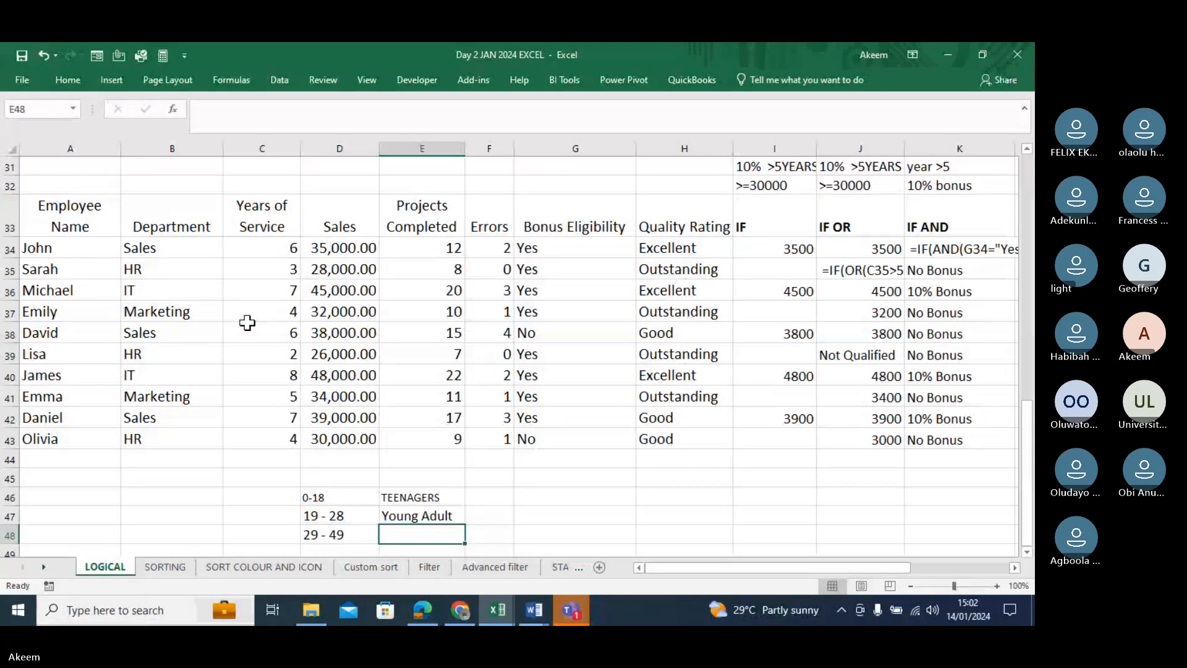
type("Adult")
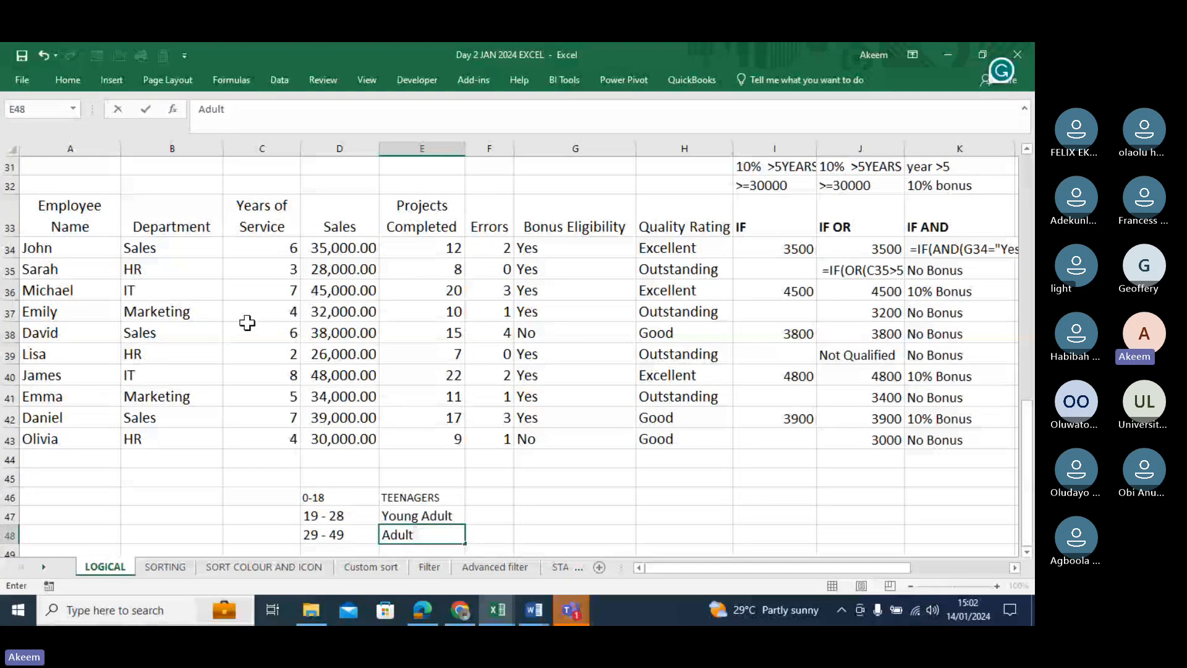
key("Return")
left_click_drag(334, 480, 334, 526)
left_click(336, 481)
left_click(334, 497)
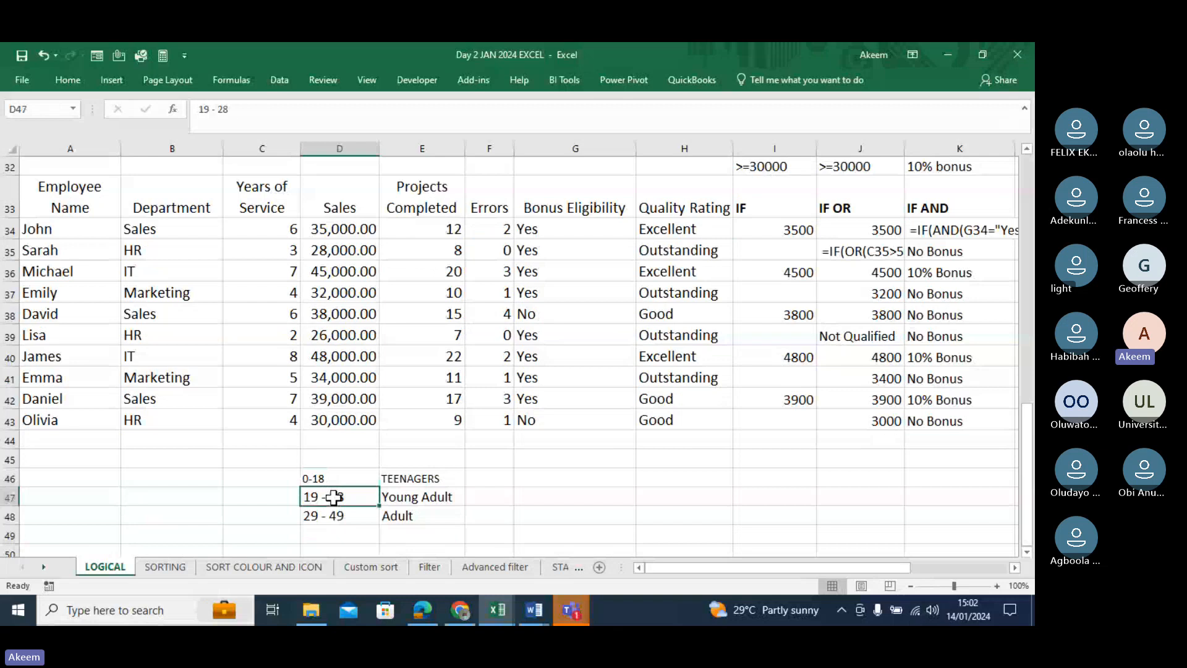
left_click(416, 479)
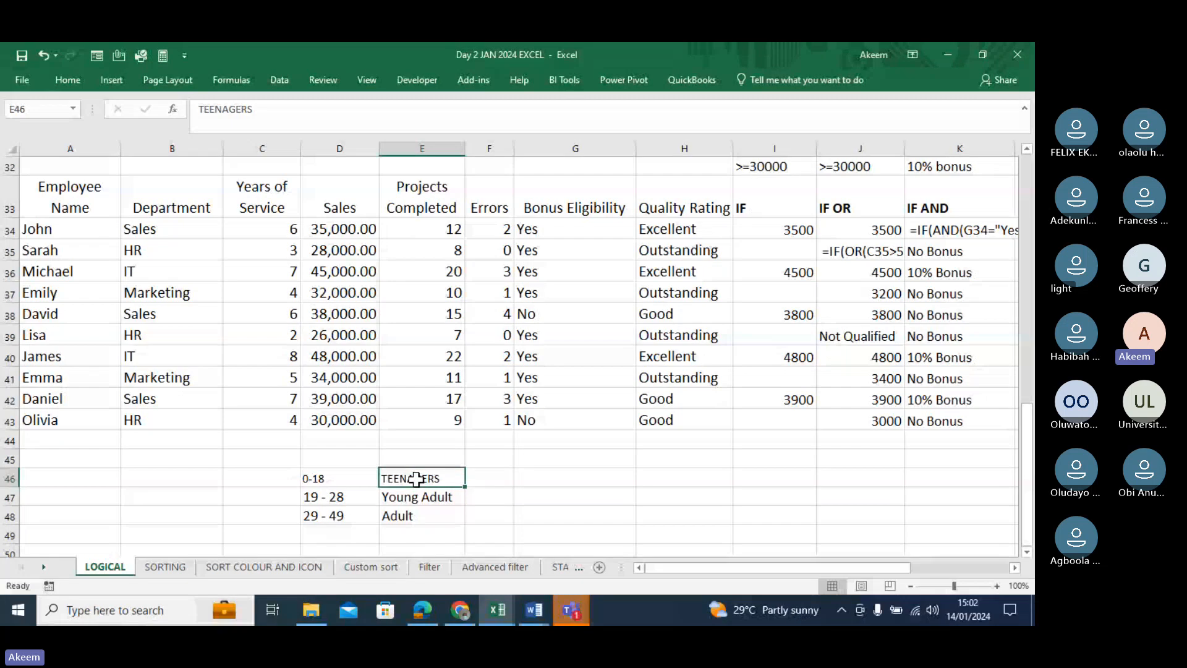
Enter the sales condition < 30000 in A46 and the value 7 beside it in B46.
left_click(65, 475)
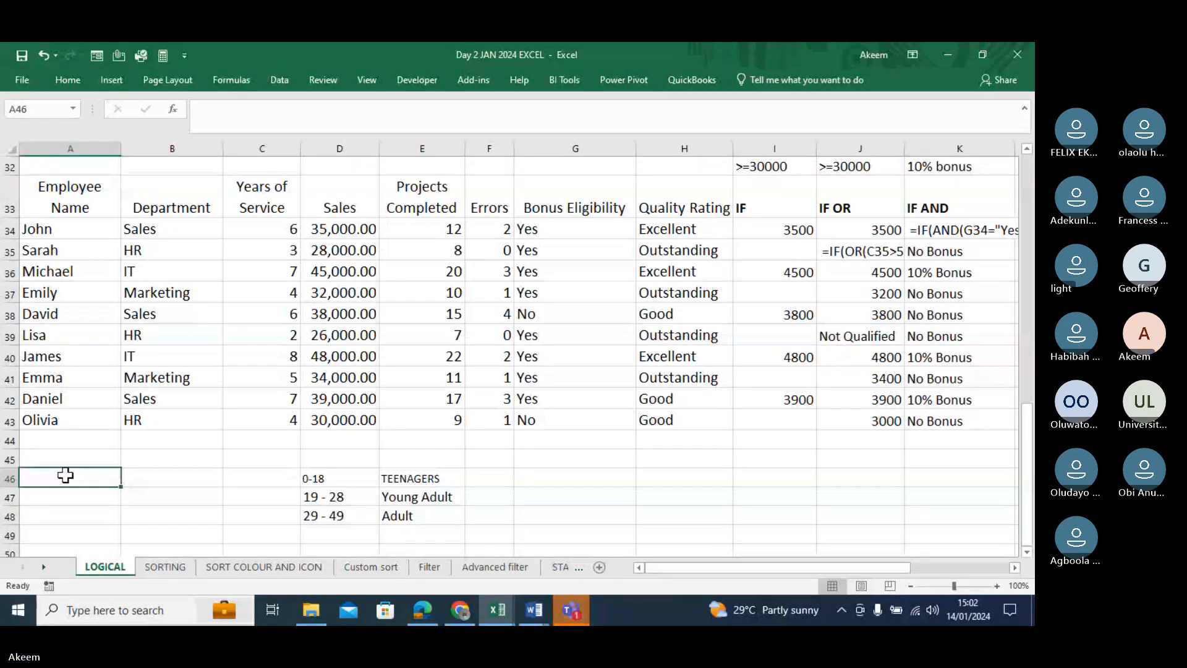
type(">")
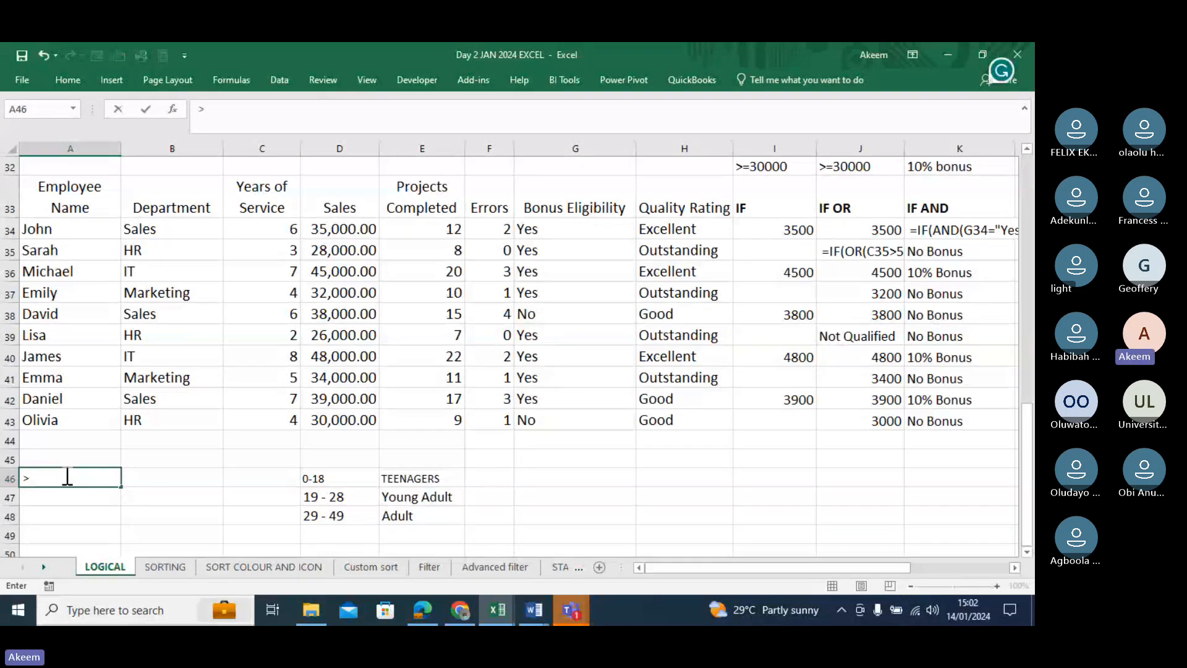
key("BackSpace")
type("< 3")
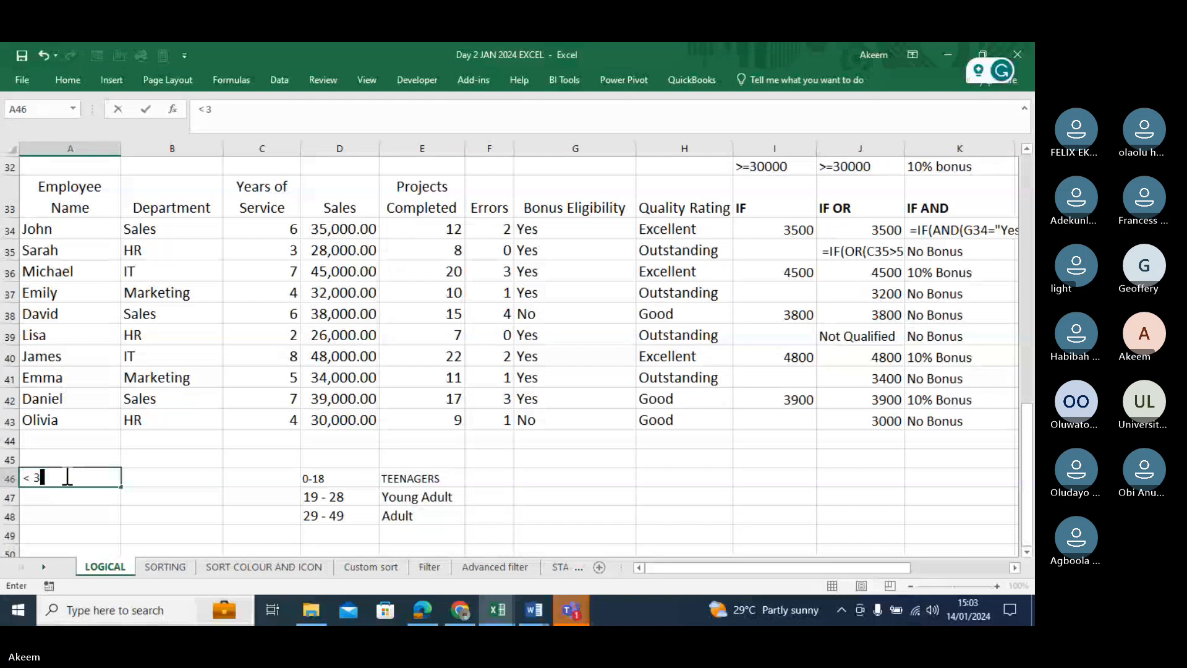
type("000")
key("Tab")
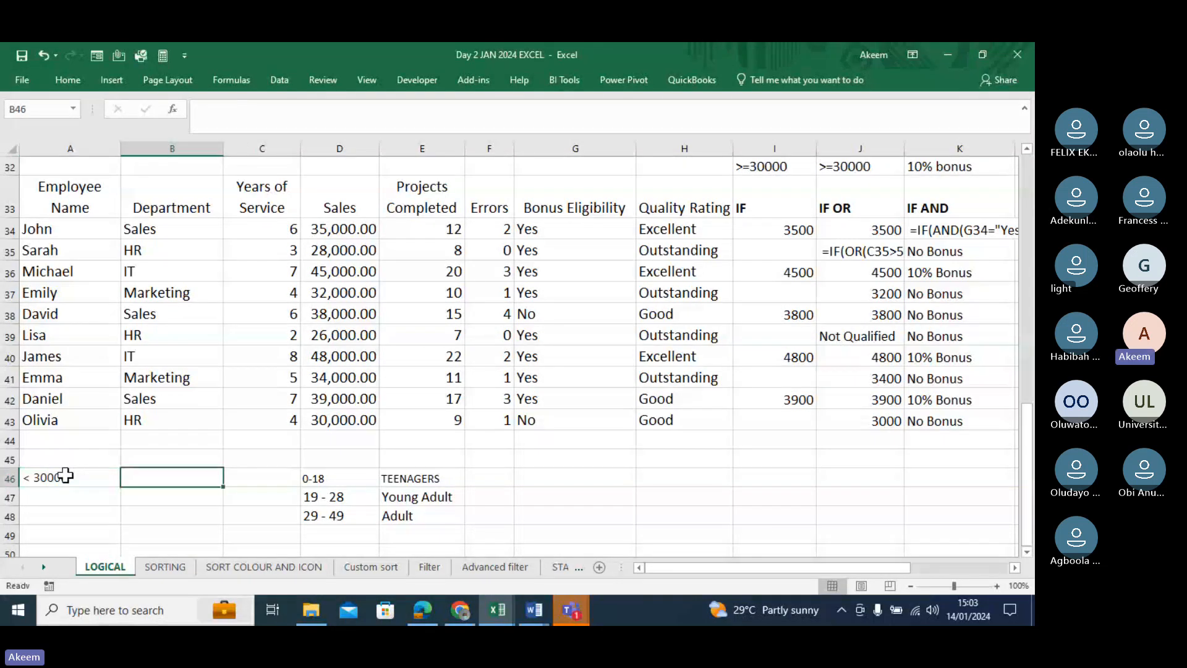
type("7")
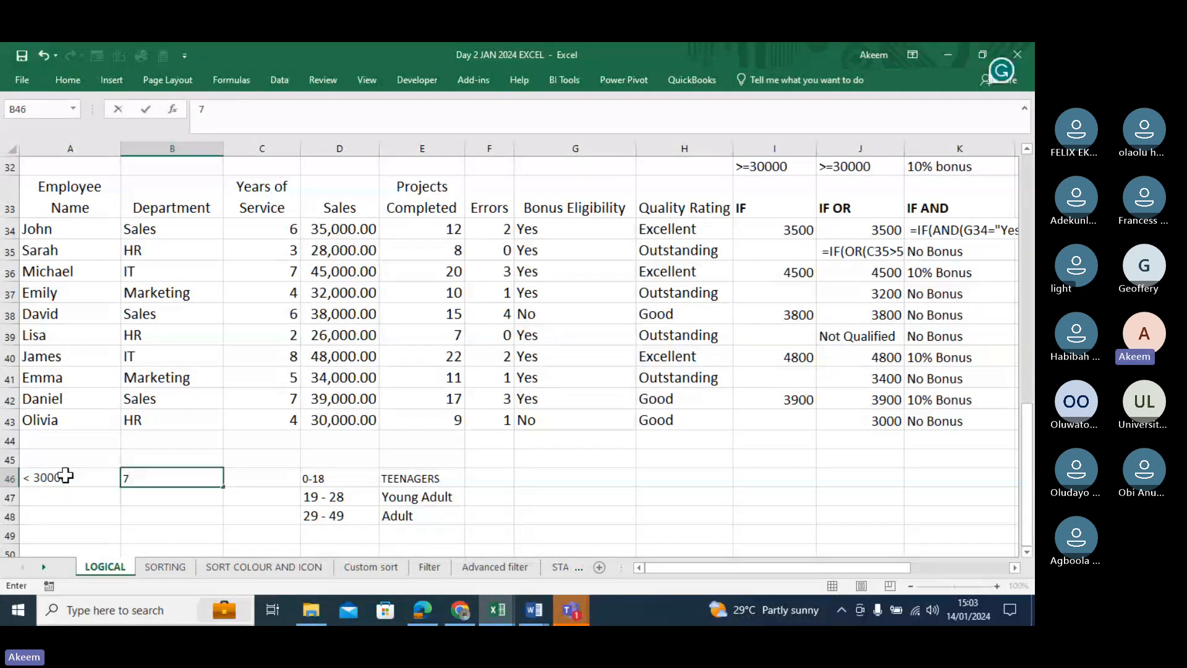
Enter 60000 in A47 below the < 30000 condition and review the Years of Service values.
left_click(57, 497)
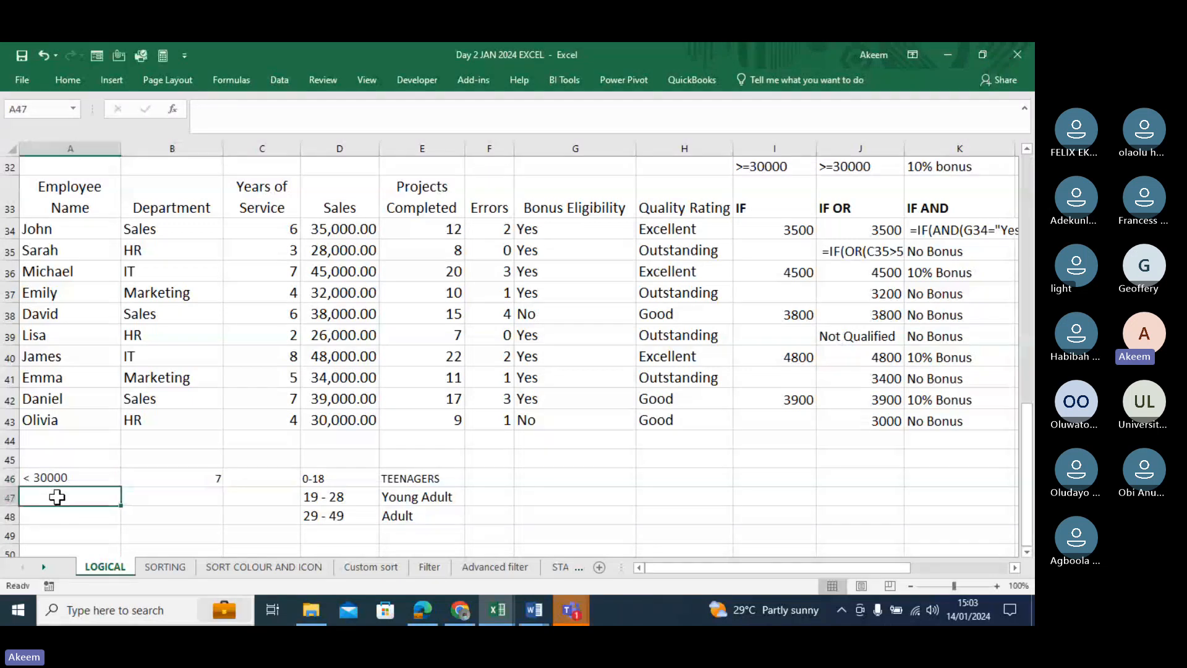
type("60000")
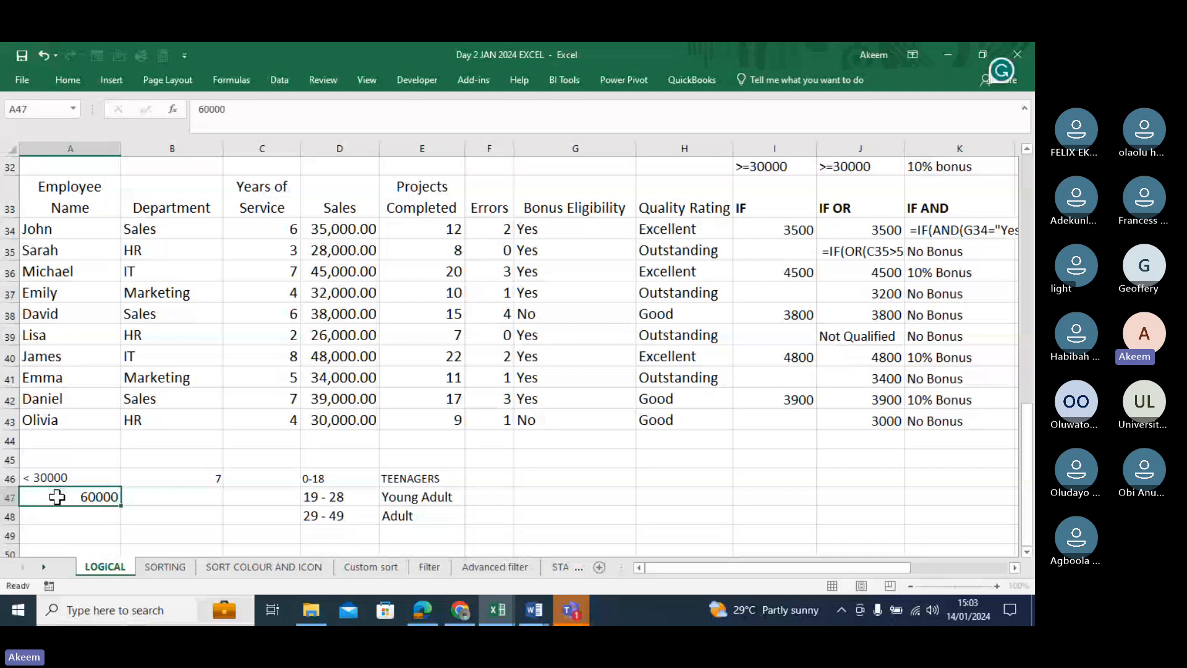
key("Return")
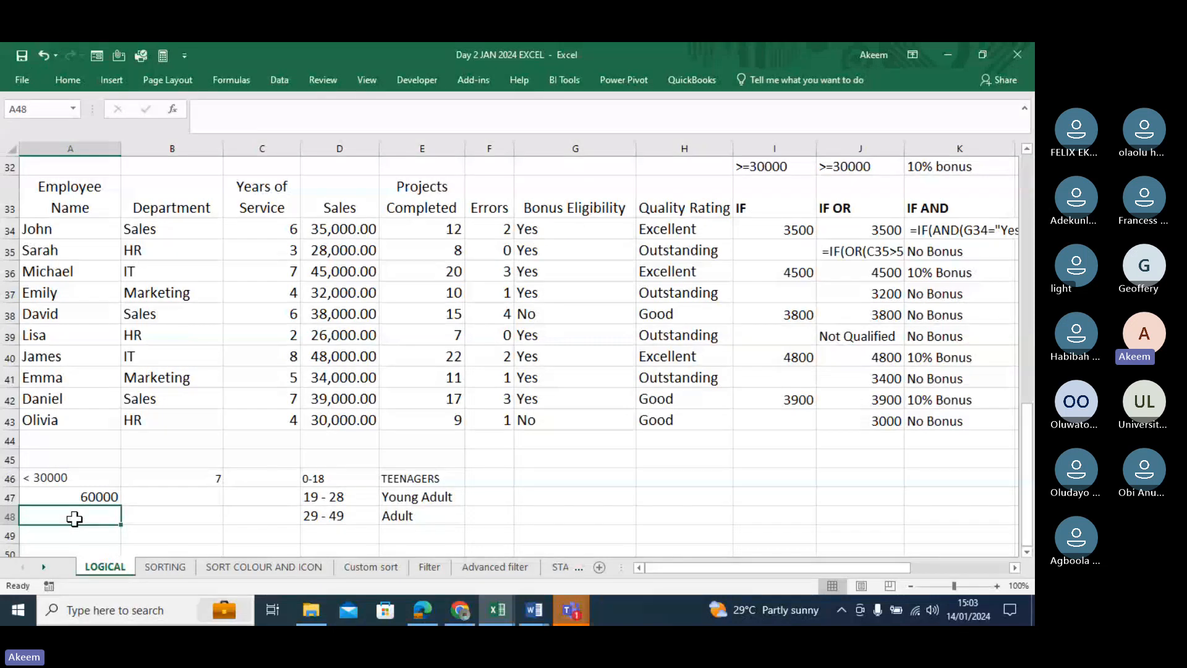
left_click_drag(67, 477, 78, 515)
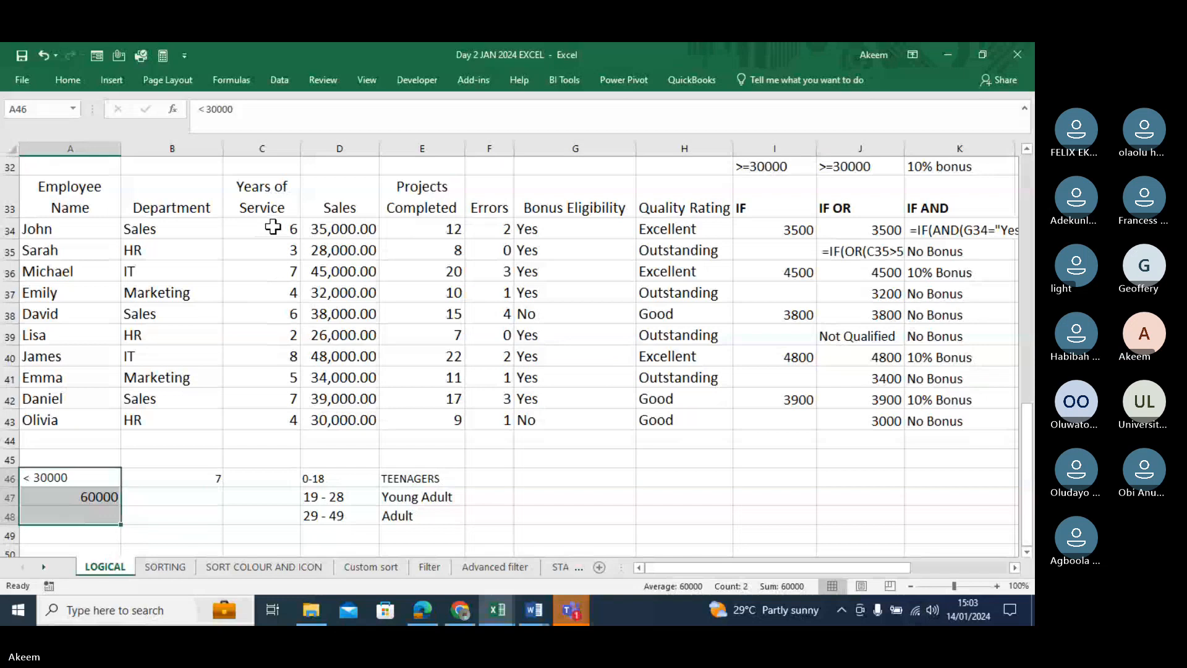
left_click_drag(273, 227, 282, 415)
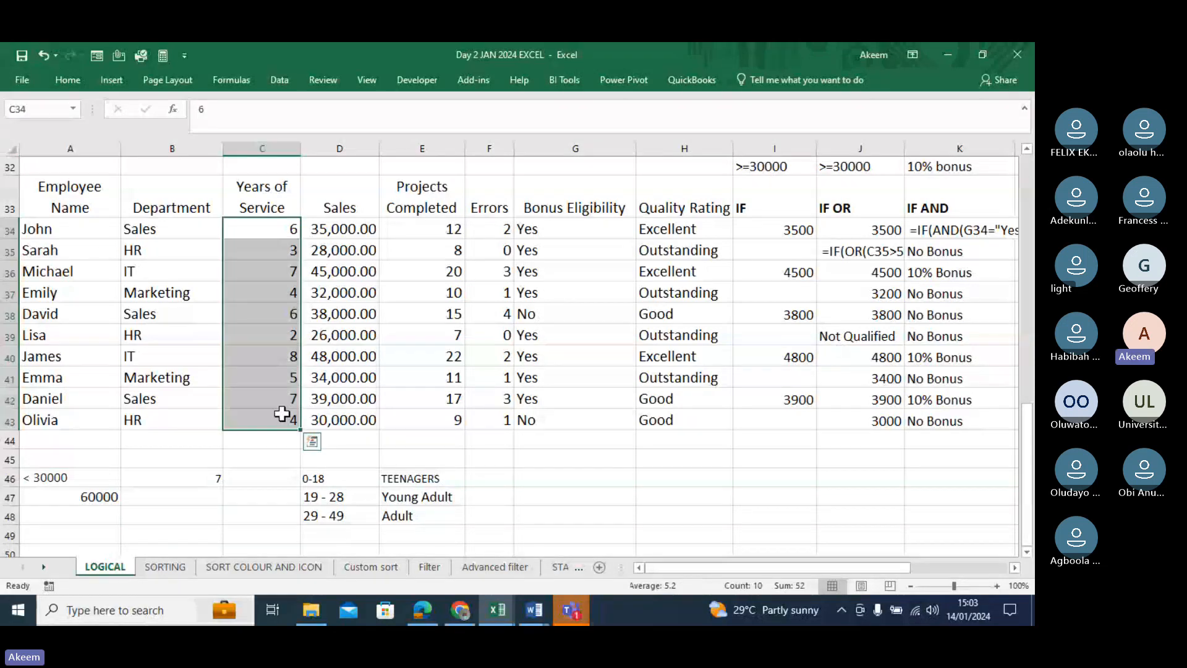
left_click(601, 475)
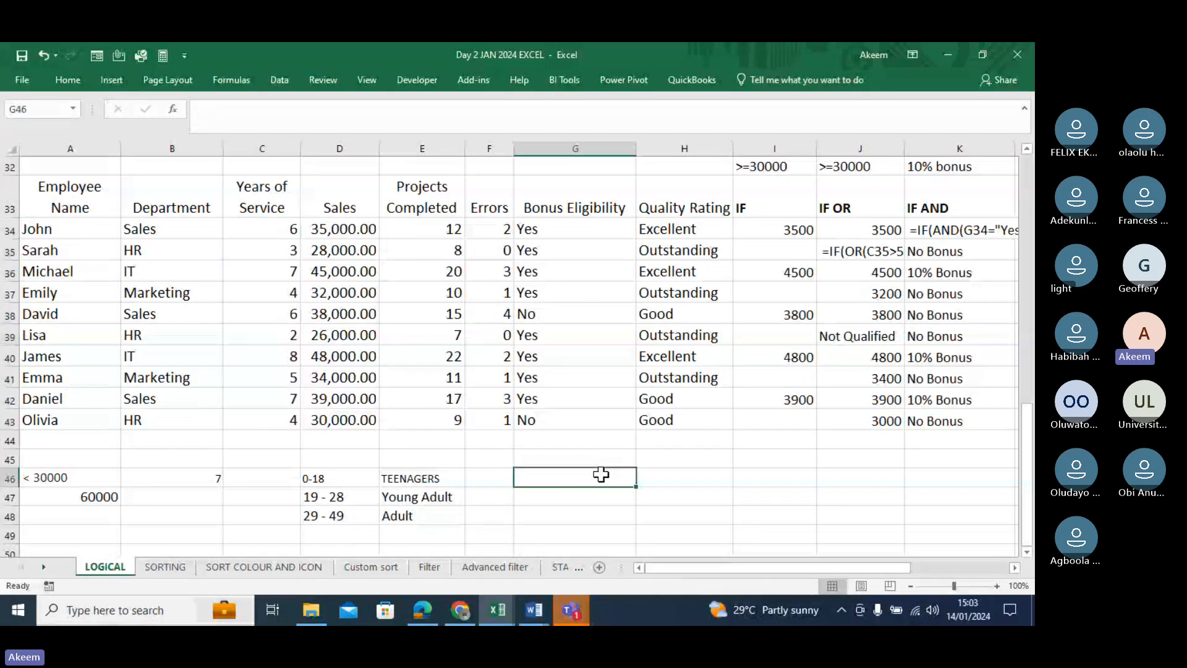
Clear the IFS label in L32 above the nestedif header.
left_click(676, 477)
key("Up")
key("Up")
key("Up")
key("Up")
key("Up")
key("Up")
key("Up")
key("Up")
key("Up")
key("Up")
key("Up")
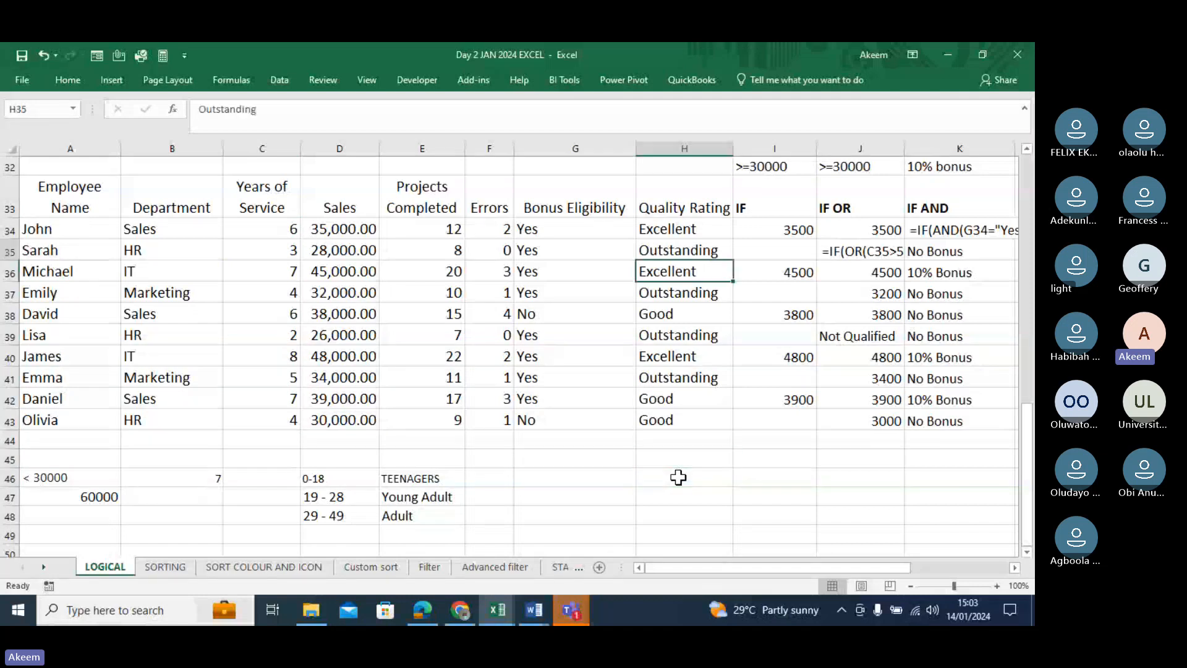
key("Up")
key("Up")
key("Up")
key("Up")
key("Up")
key("Up")
key("Up")
key("Up")
key("Up")
key("Right")
key("Right")
key("Right")
key("Right")
key("Right")
key("Right")
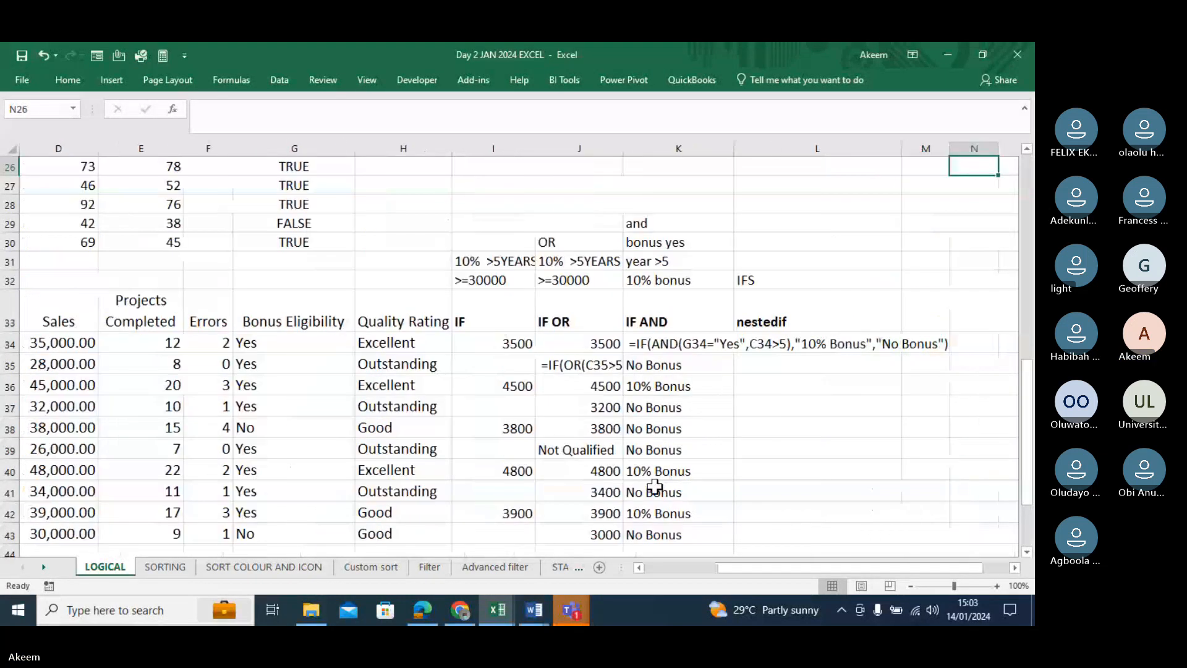
left_click(786, 278)
key("Delete")
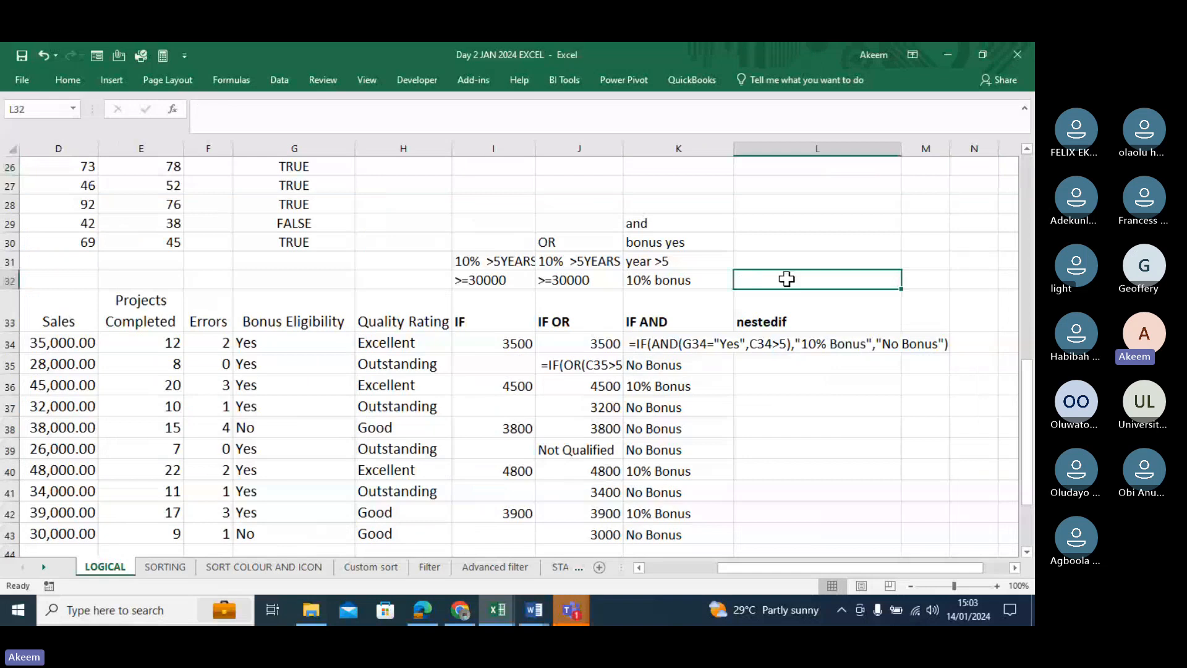
Enter the first service criterion "<3 year = New Staff" in L29 above the nestedif column.
left_click(781, 223)
type("<")
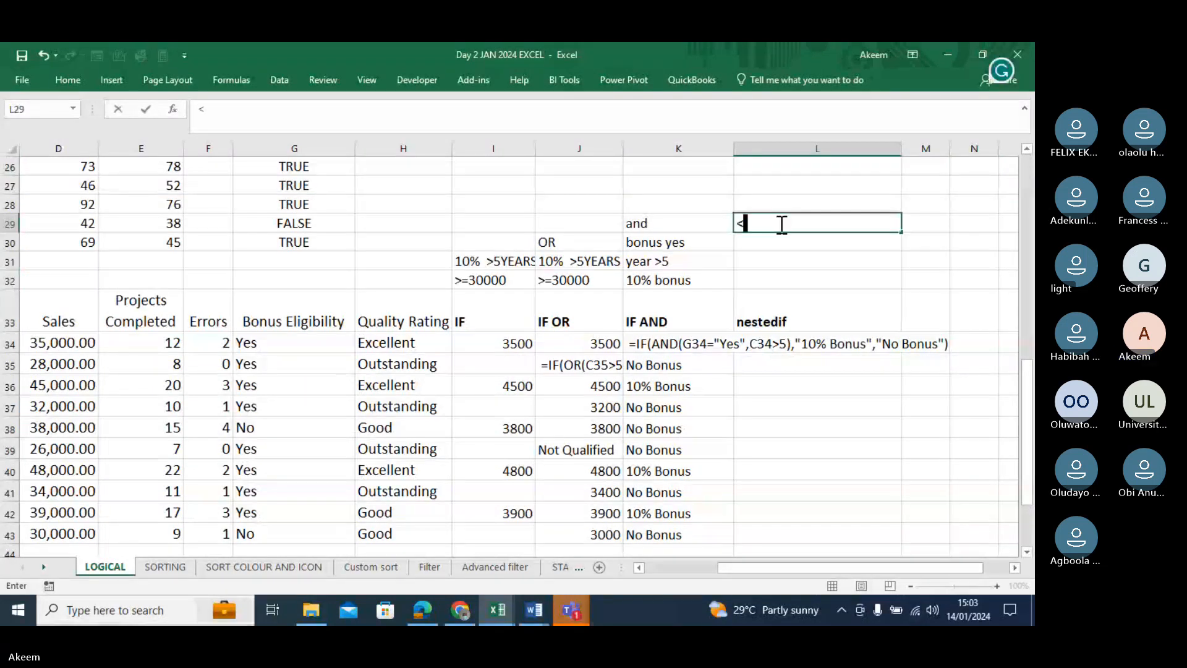
type("3 year")
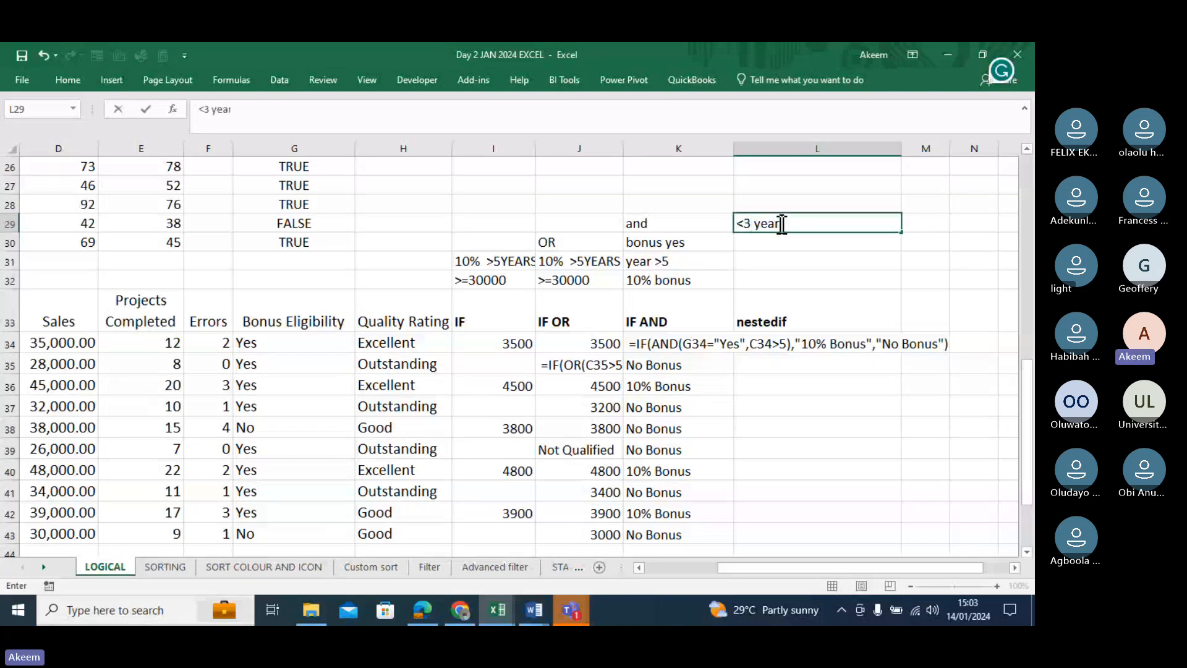
type(" =")
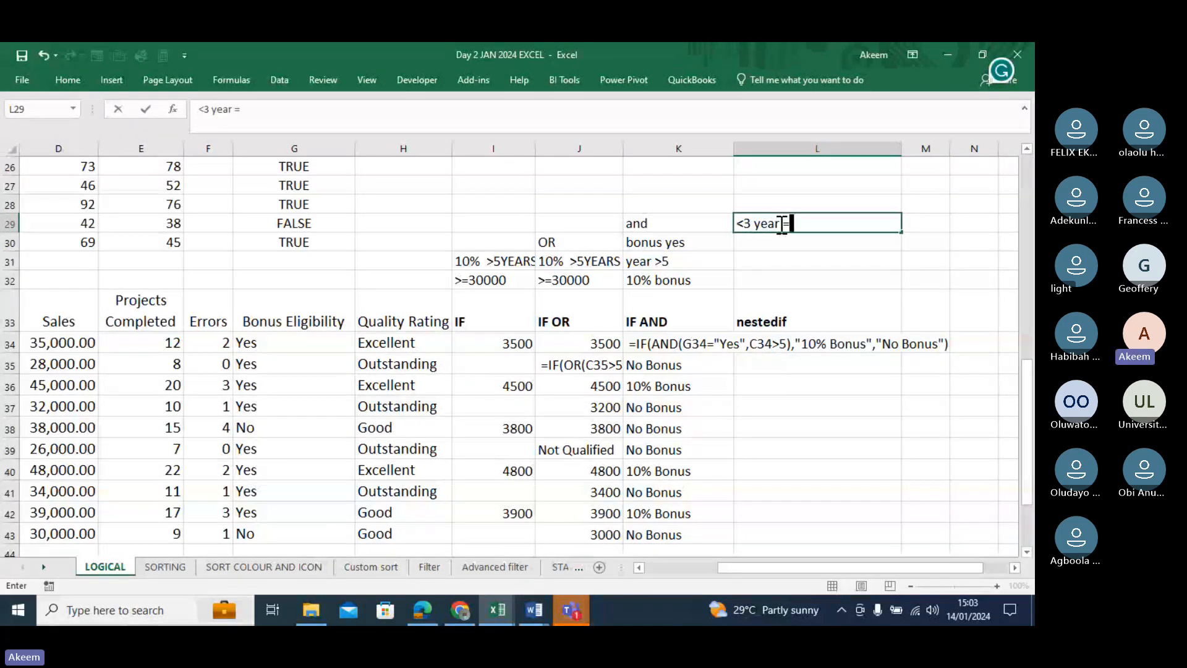
type(" N")
key("BackSpace")
type("ew Staff")
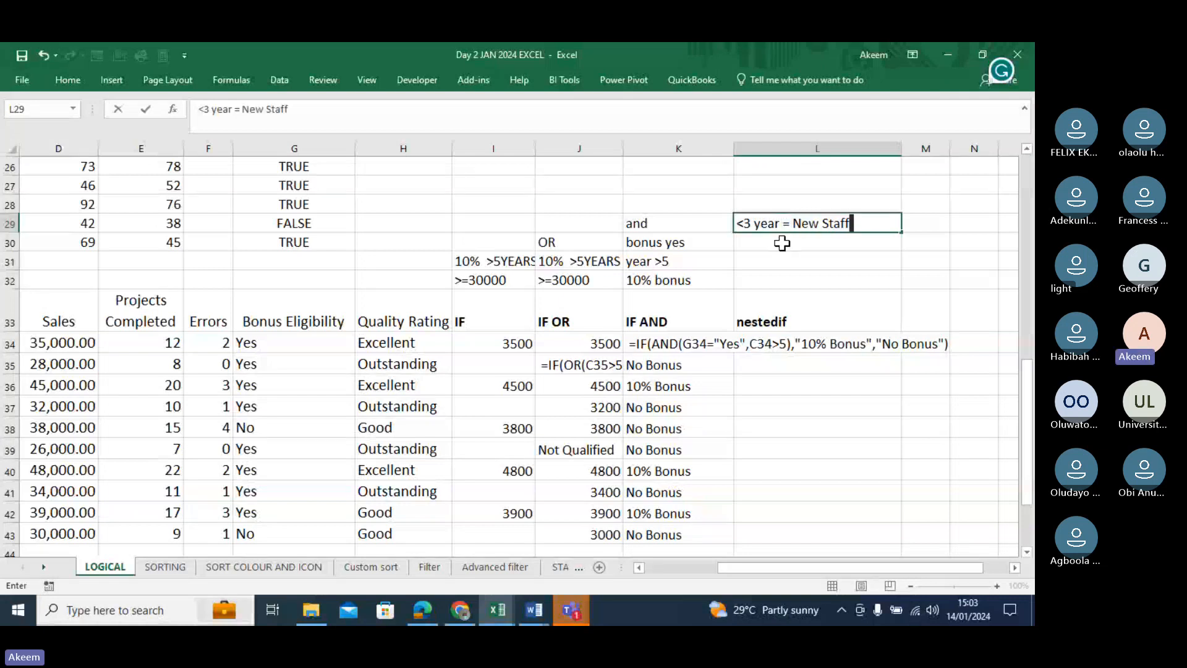
Enter the second service criterion "3 - 5 Executives" in L30.
left_click(782, 243)
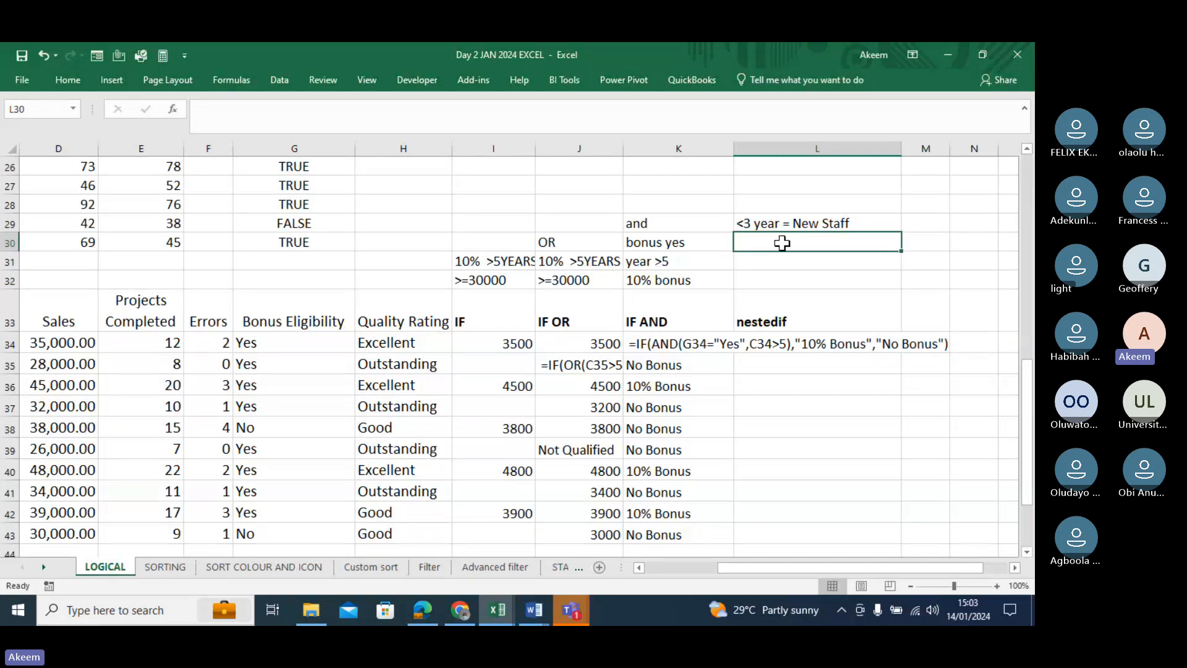
type("5")
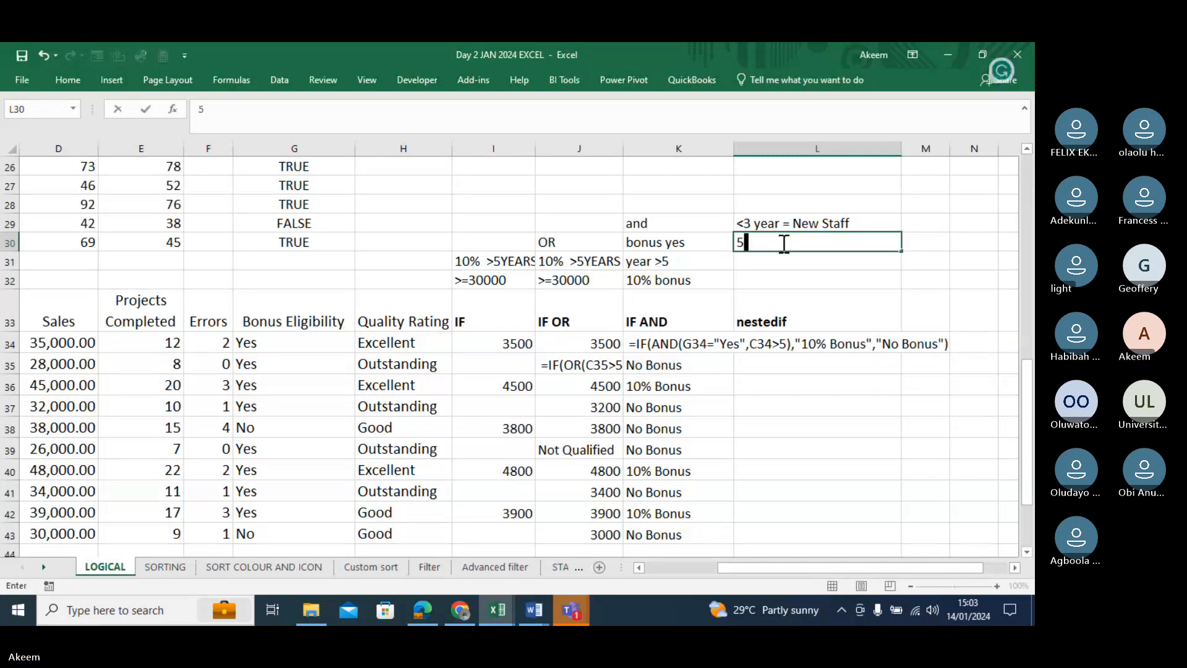
key("BackSpace")
type("3 -")
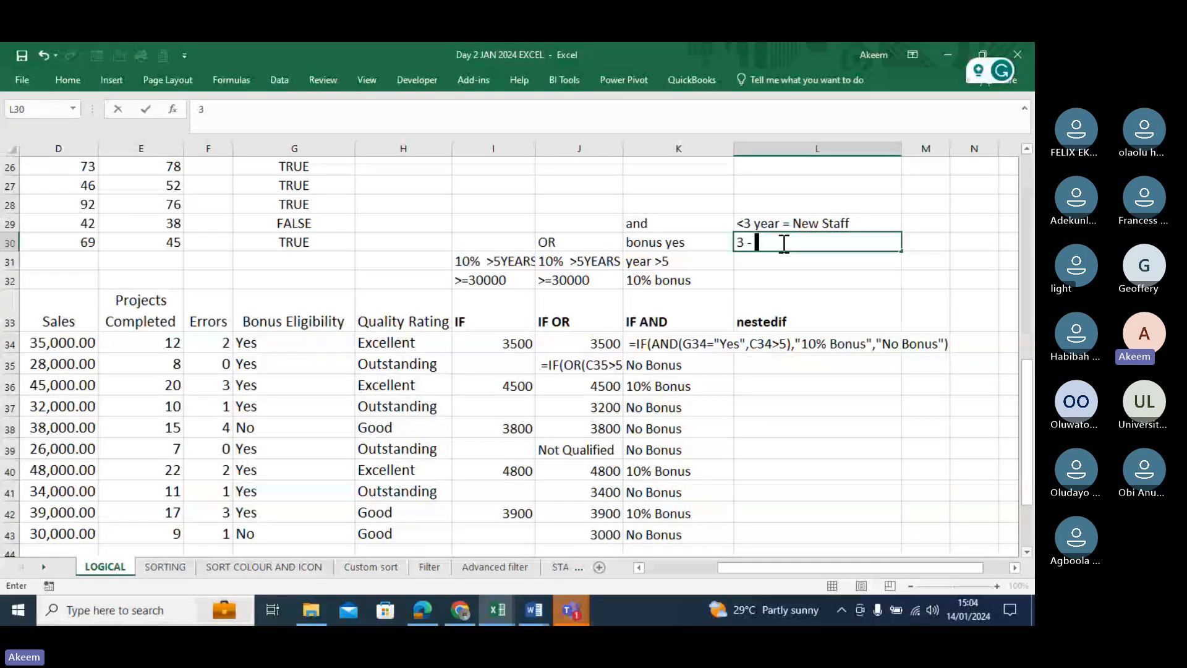
type(" 5")
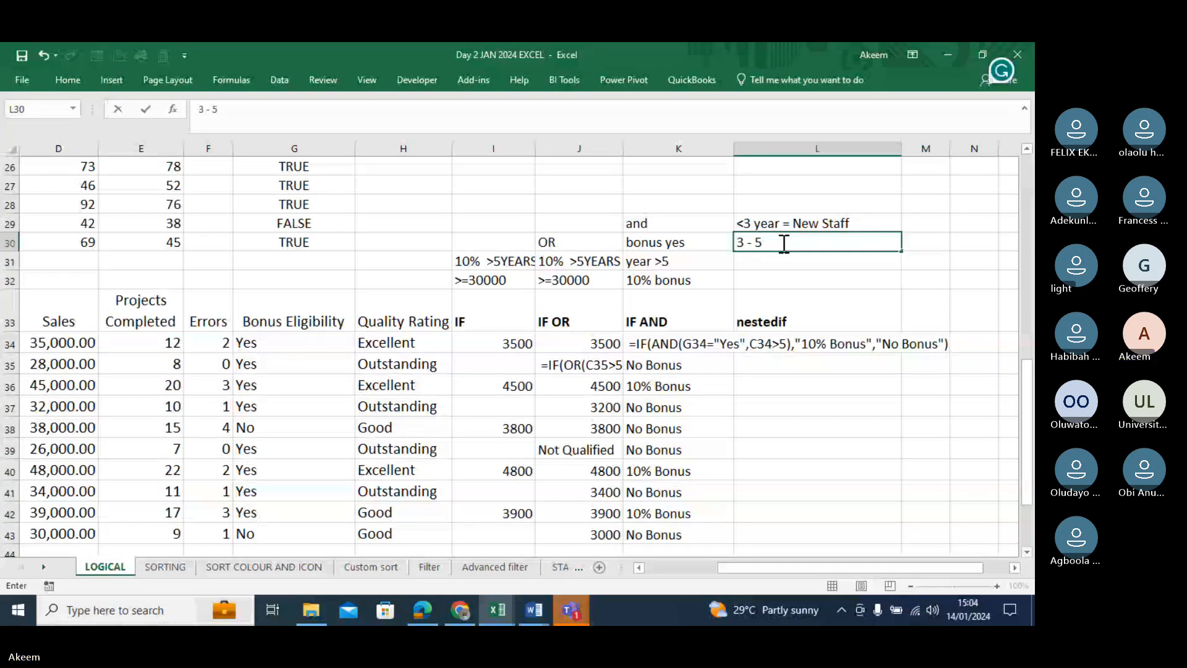
type(" Exc")
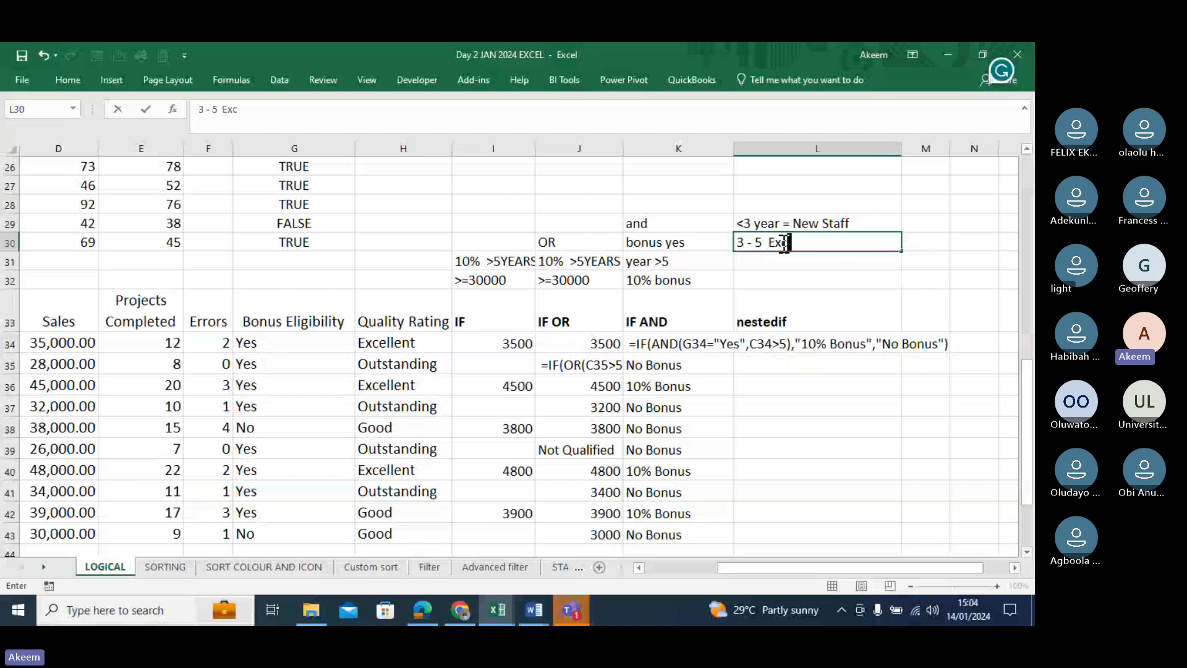
key("BackSpace")
type("ecut")
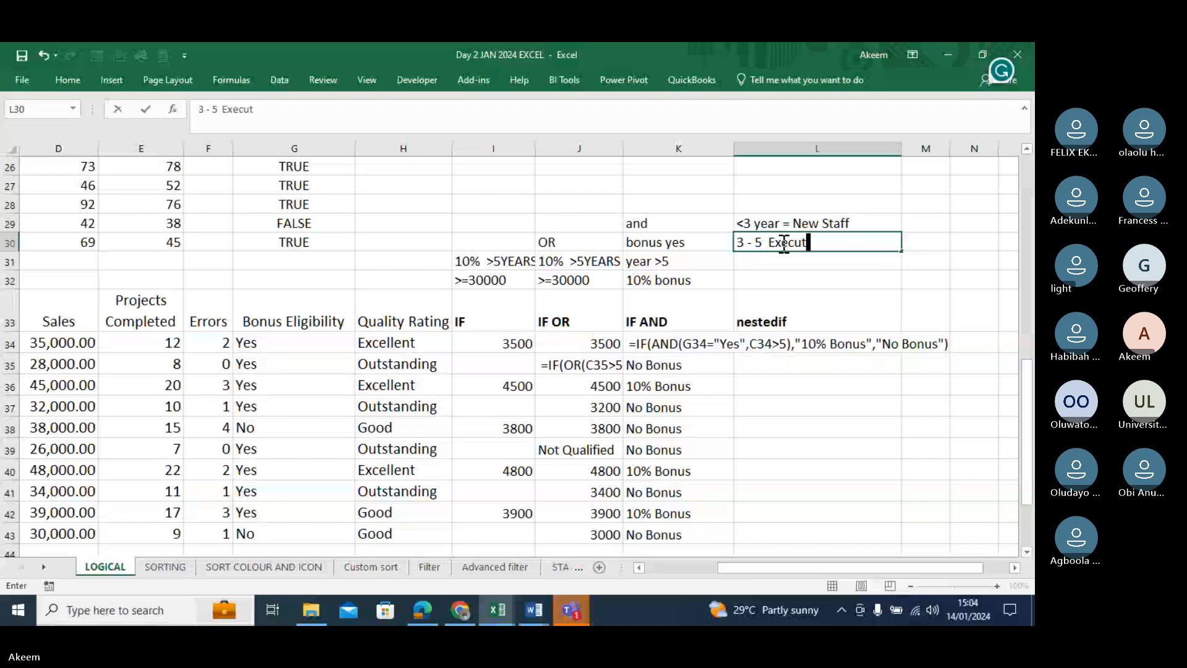
type("ives")
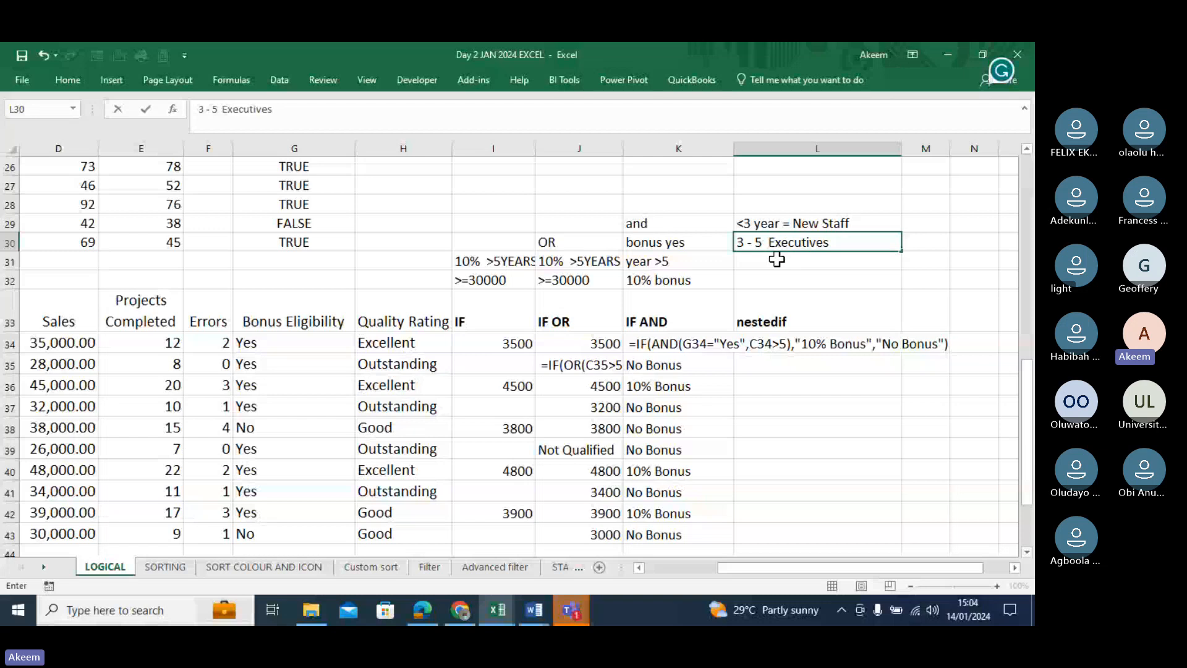
key("Return")
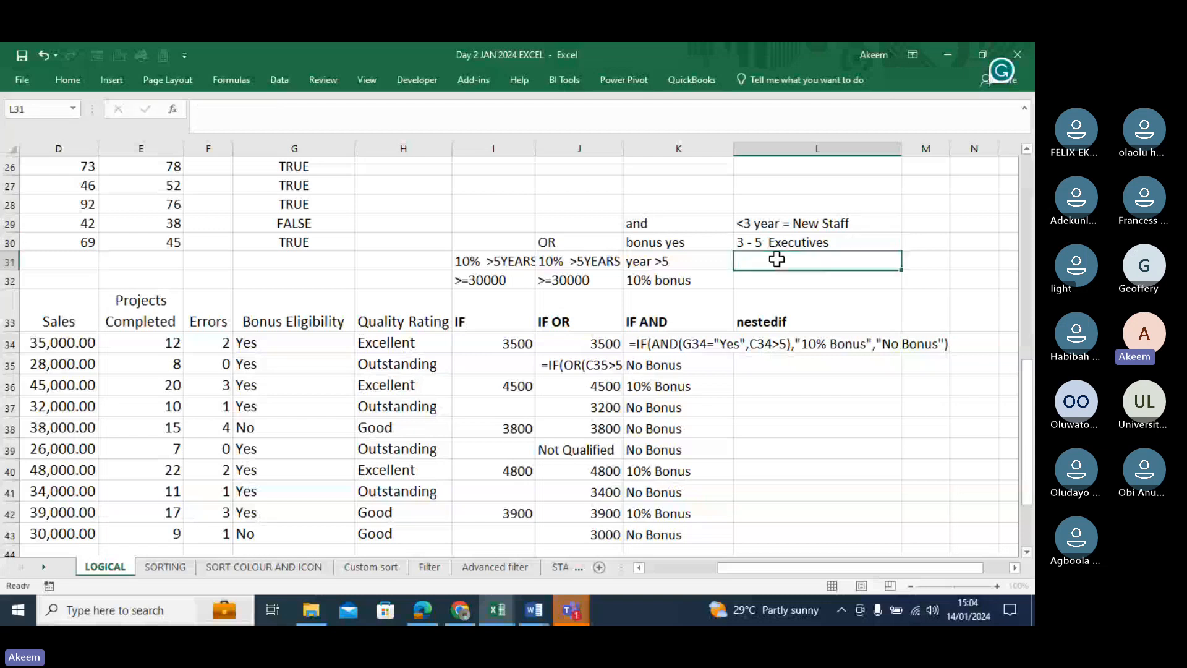
Enter the third service criterion ">5 Senior Staff" in L31 above the nestedif column.
type(">5")
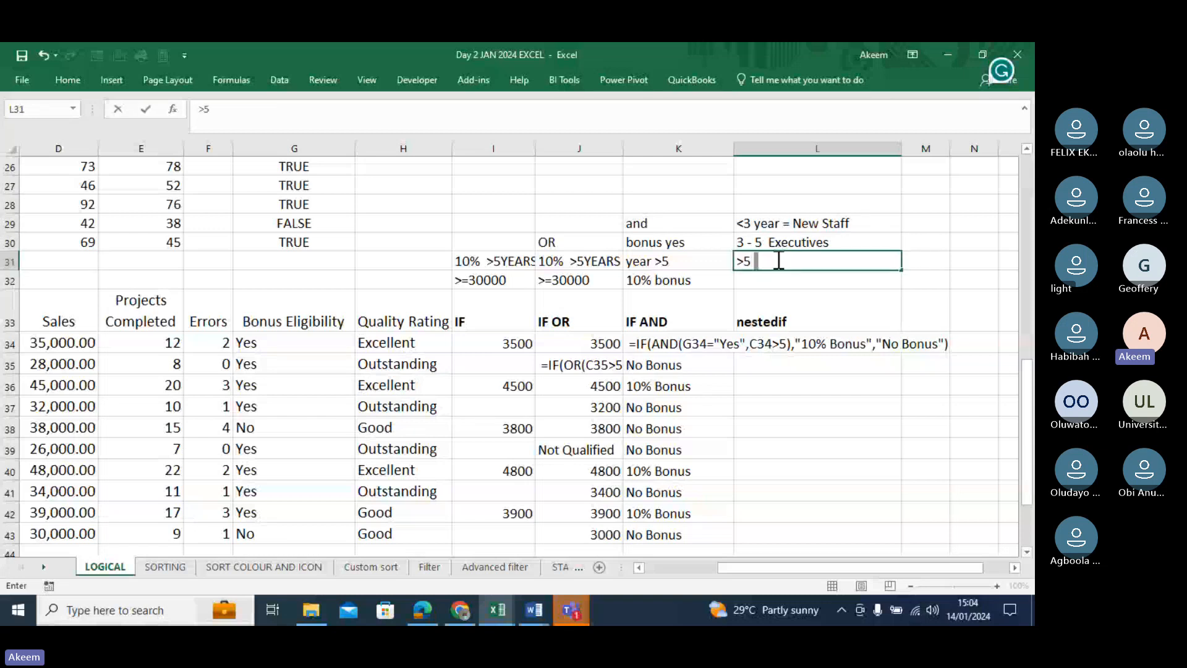
type(" Sen")
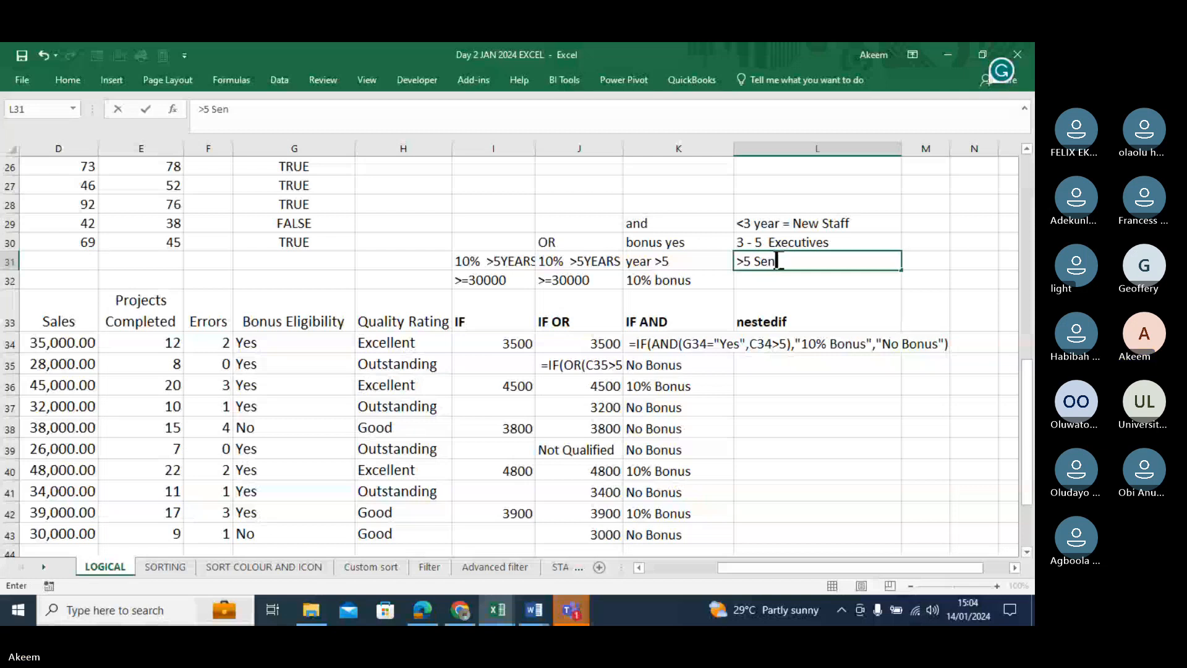
type("ior Staff")
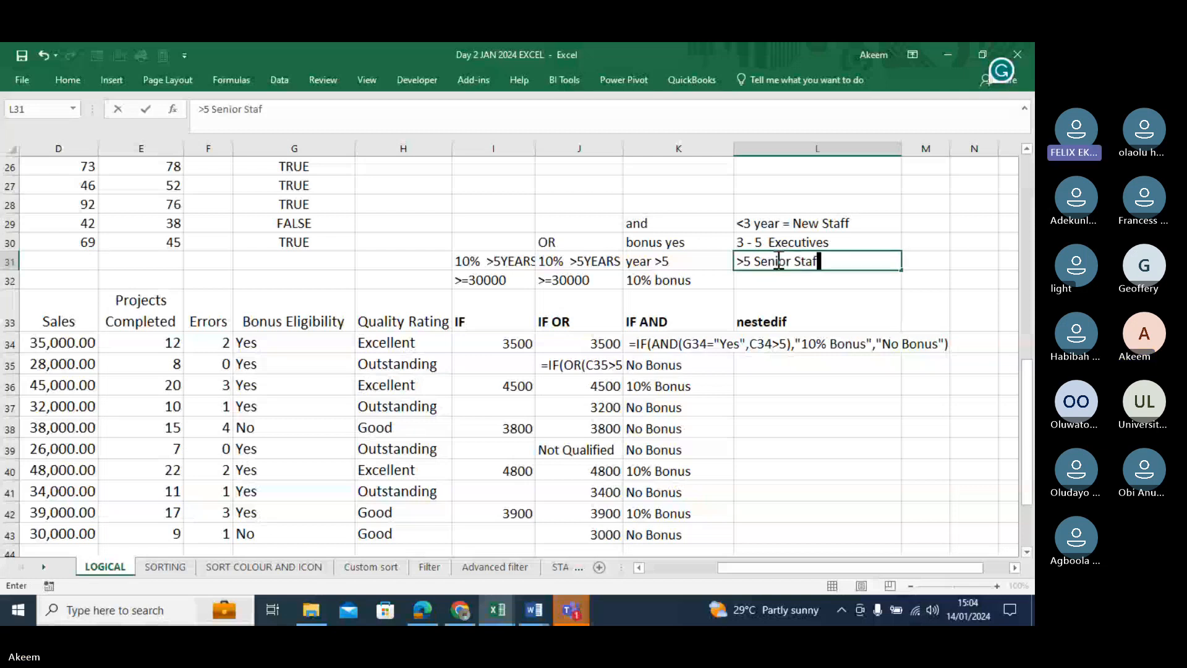
left_click(950, 287)
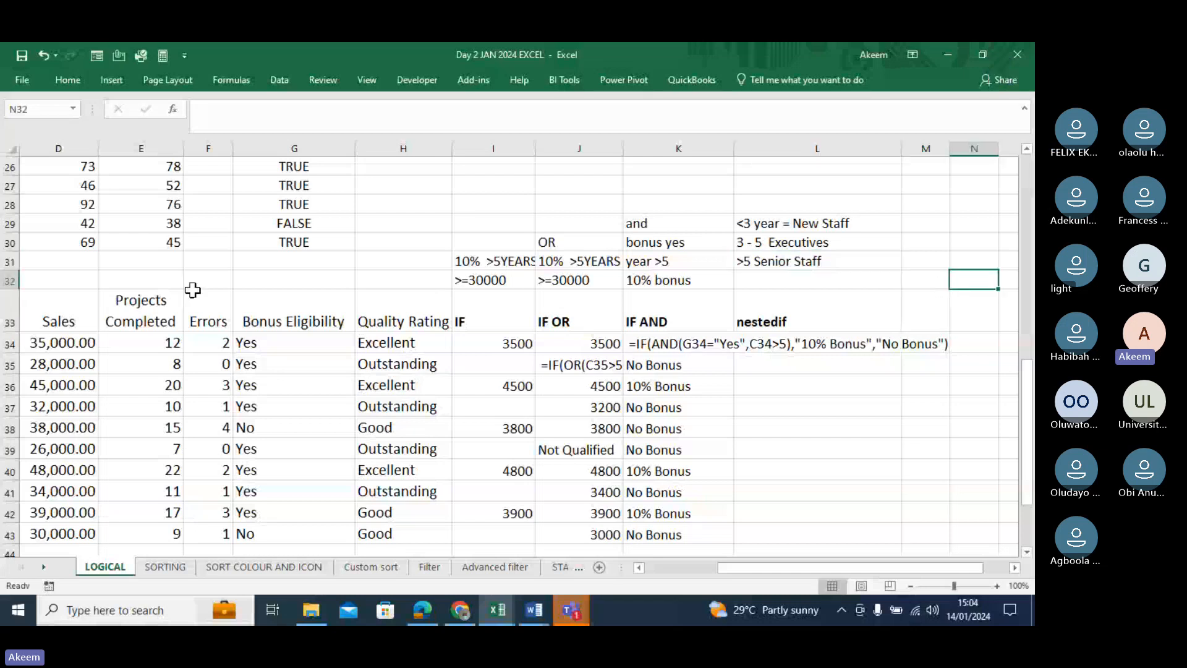
Review the Years of Service values in C34:C43 against the New Staff criterion in L29.
left_click(104, 384)
key("Left")
key("Left")
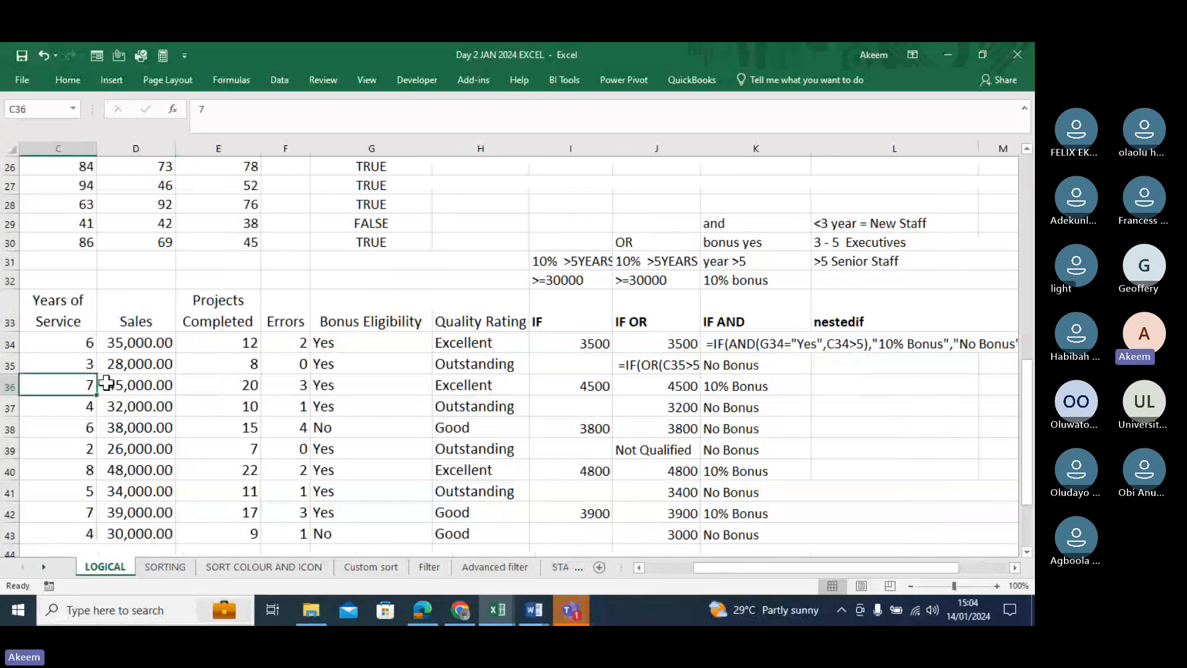
key("Up")
key("Up")
key("Up")
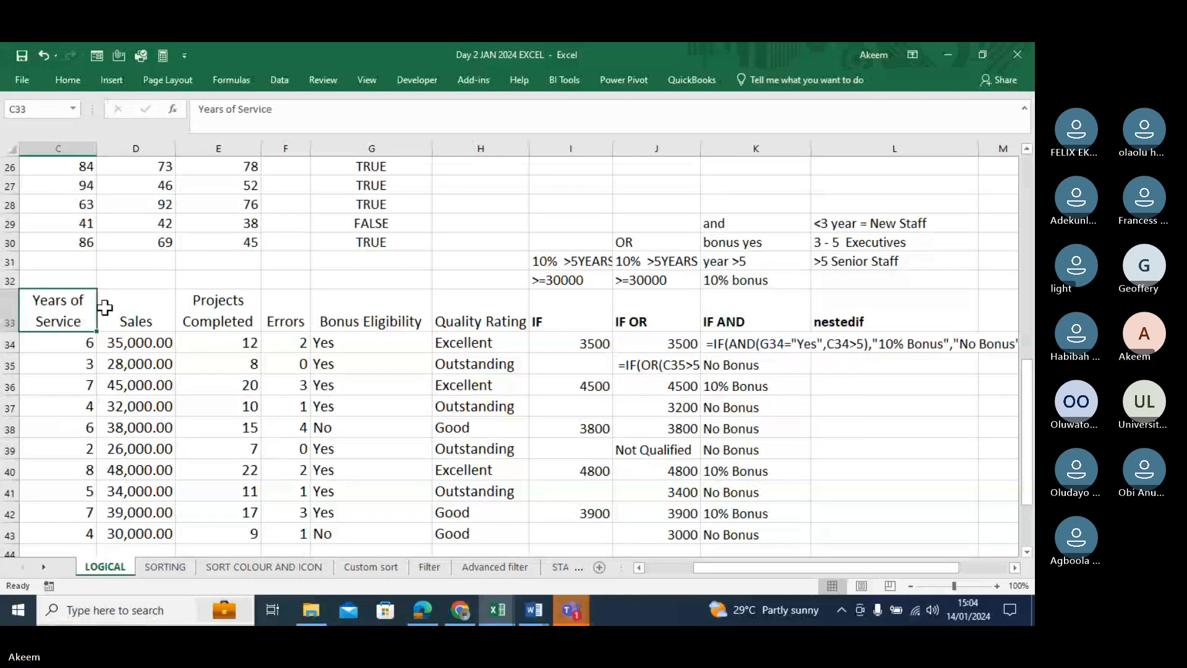
left_click_drag(68, 344, 69, 528)
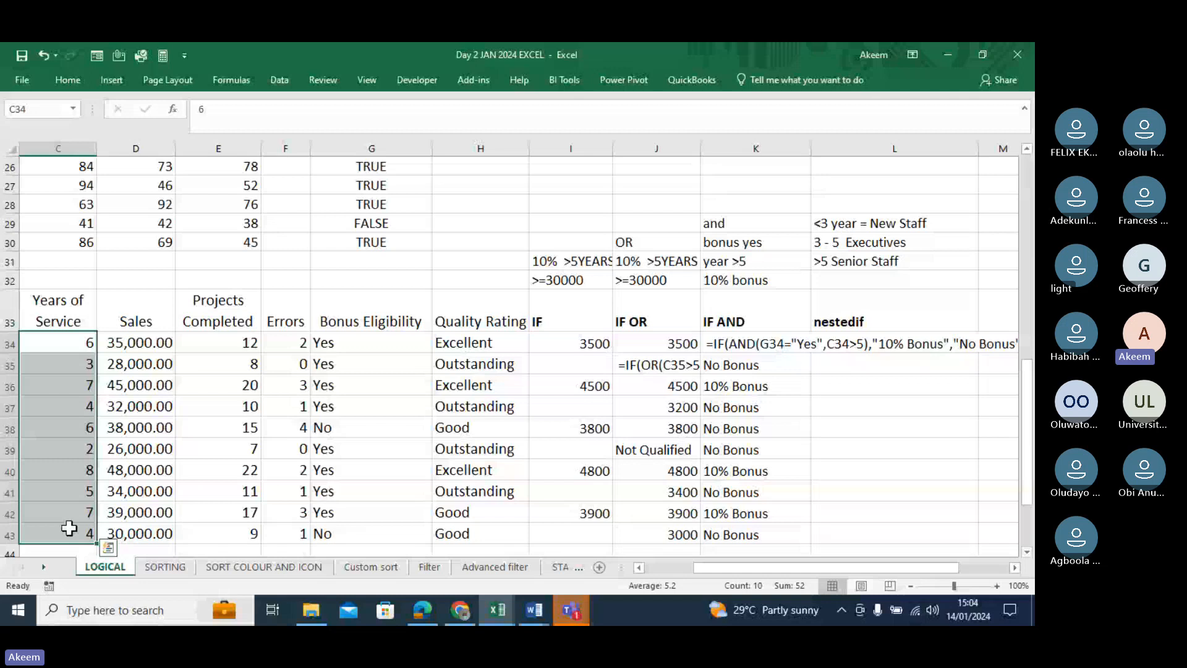
left_click(889, 223)
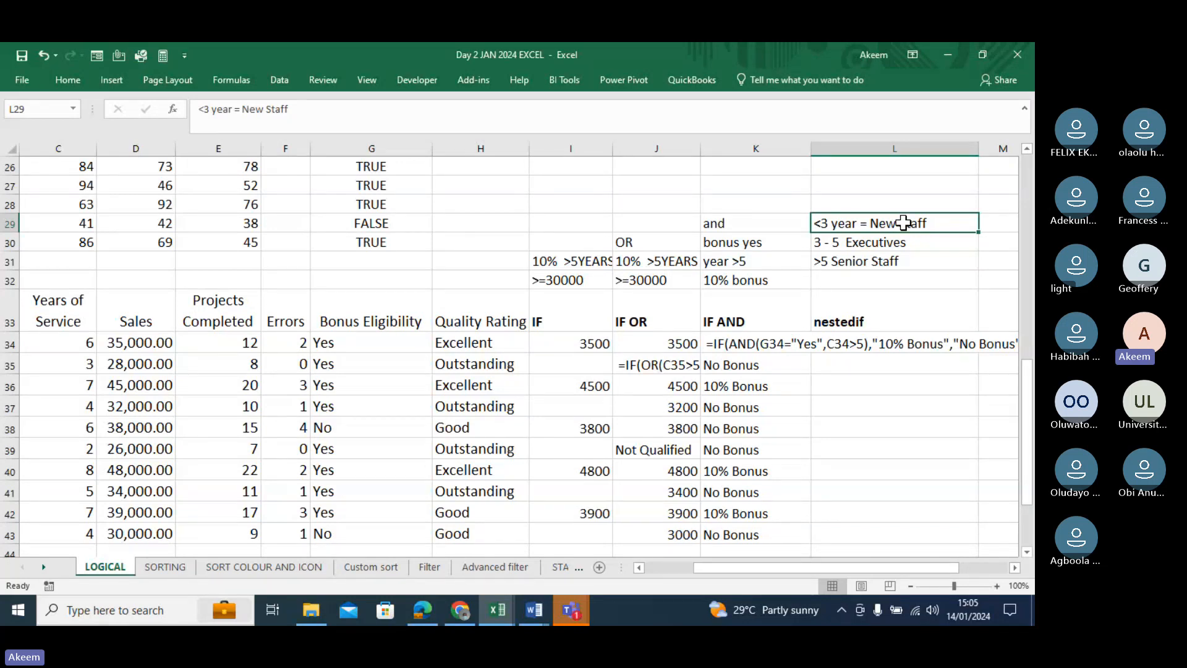
Start the nested IF formula in L34 with =IF(C34<3,"New Staff", for the first service criterion.
left_click(871, 321)
left_click(867, 348)
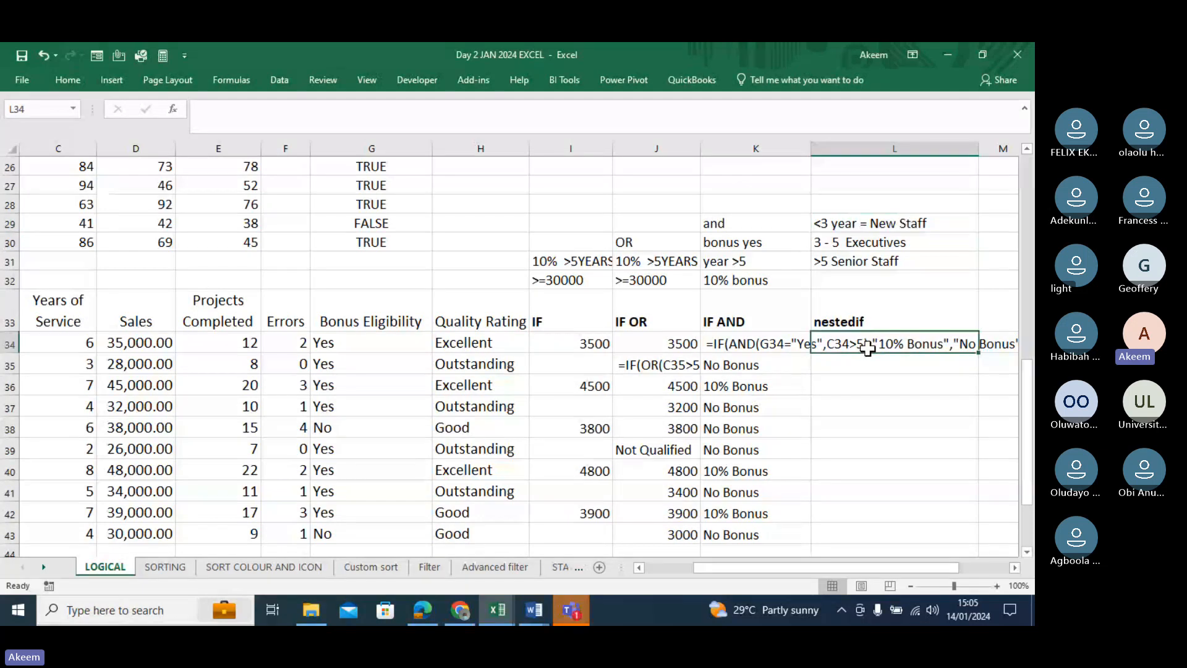
type("=")
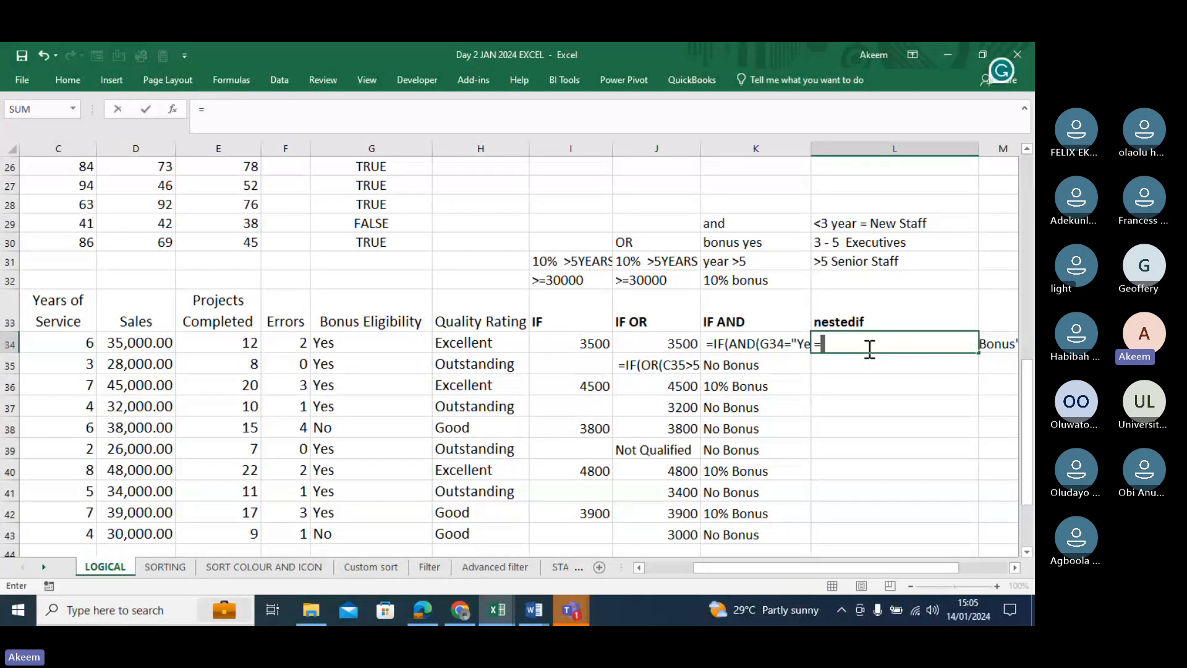
type("IF(")
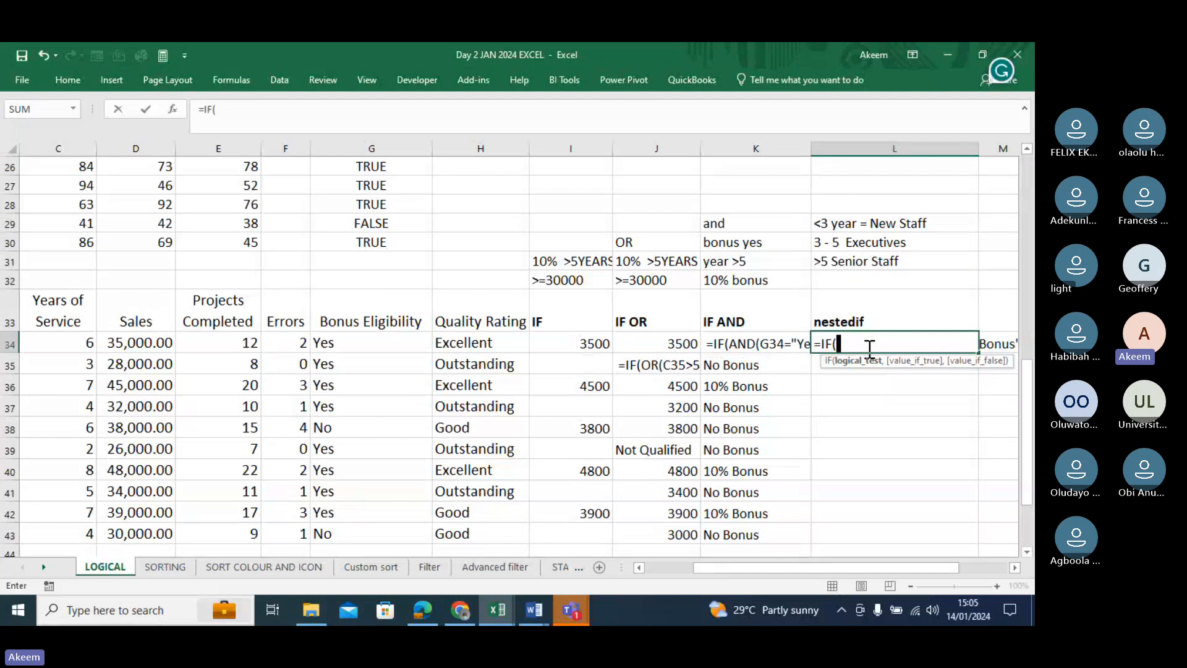
left_click(63, 345)
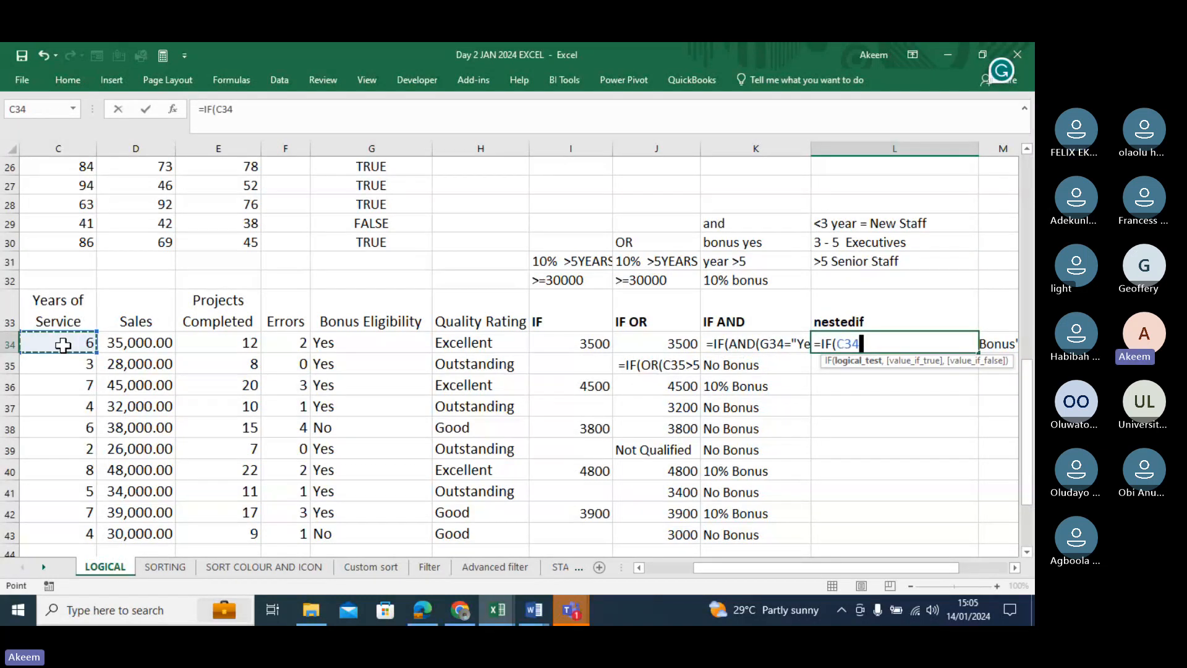
type("<3")
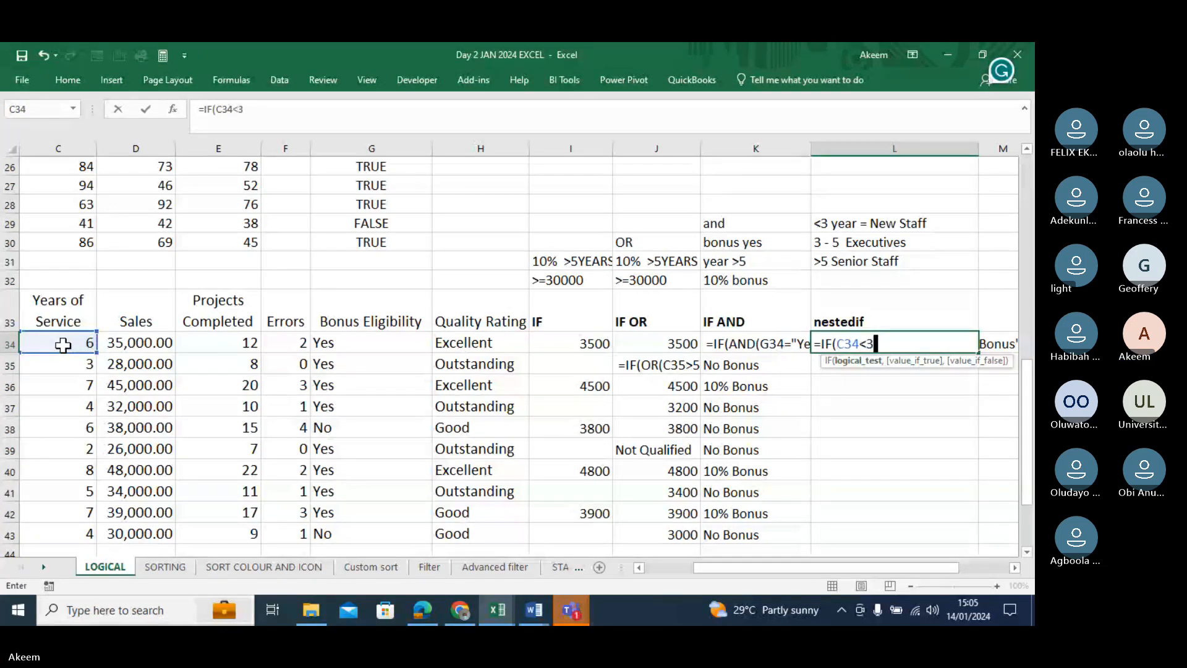
type(",")
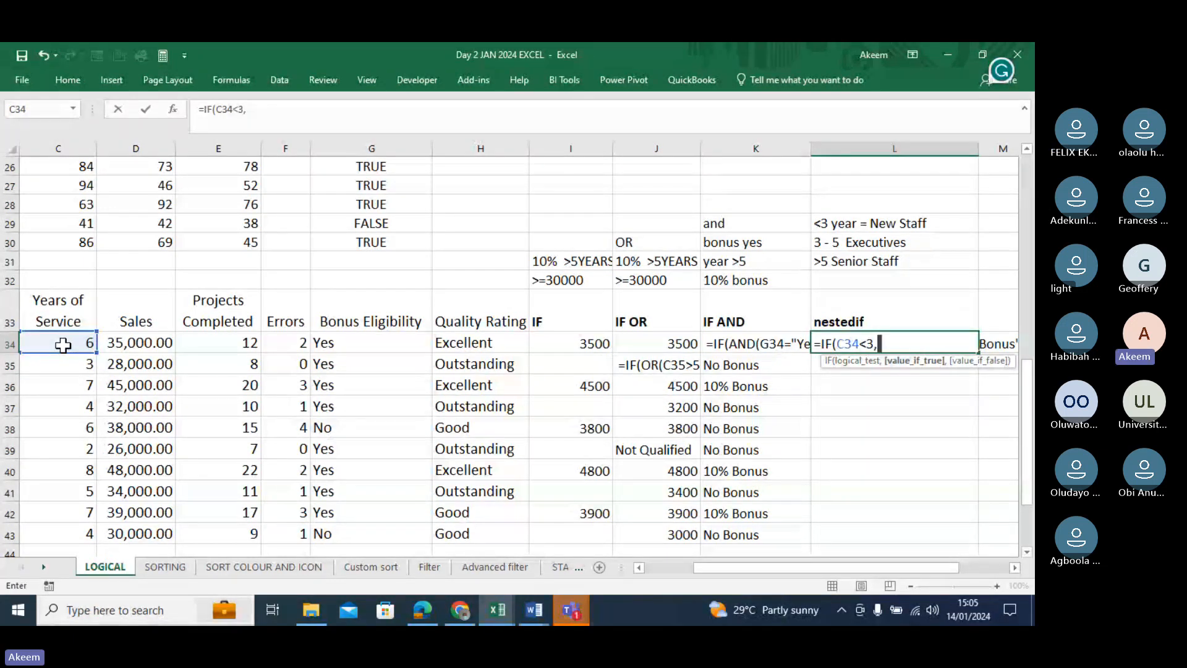
type("\"New St")
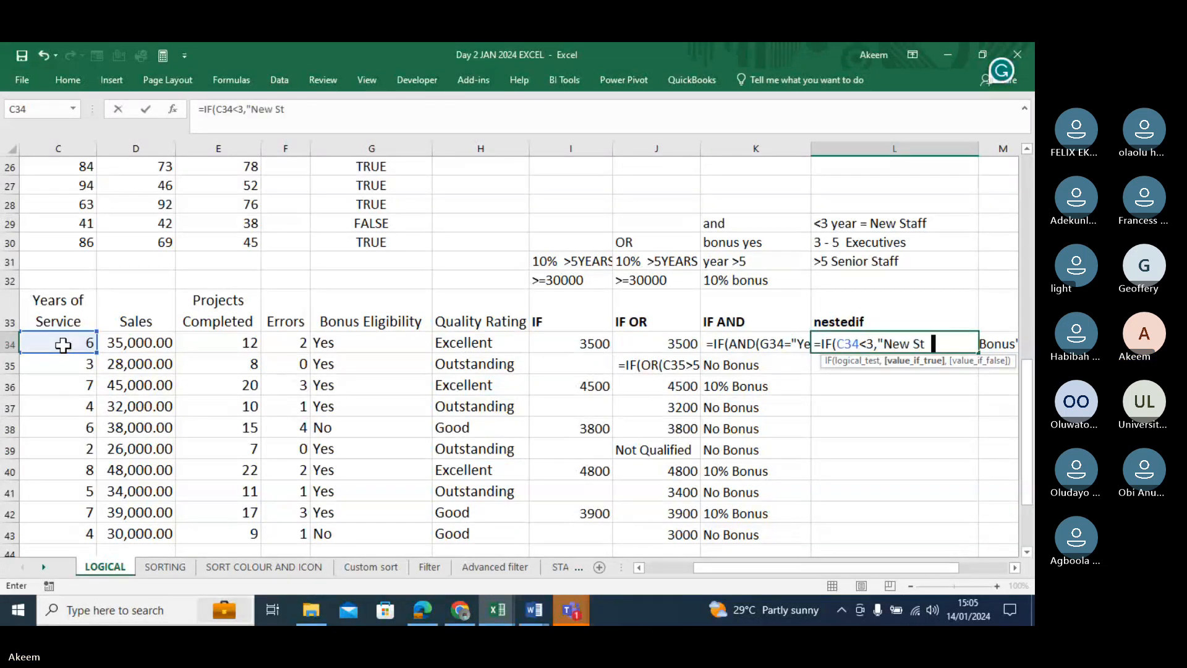
type("aff\"")
type(",")
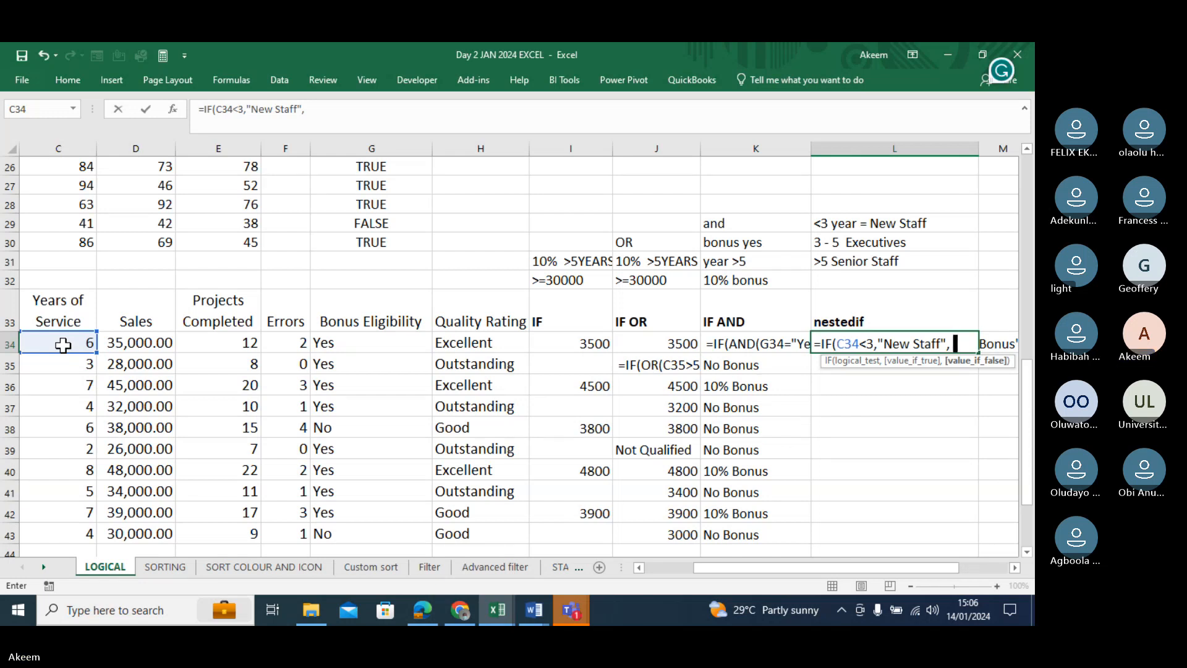
Nest a second IF as the false value in the L34 formula: IF(C34<=5,"Executive",.
type("if")
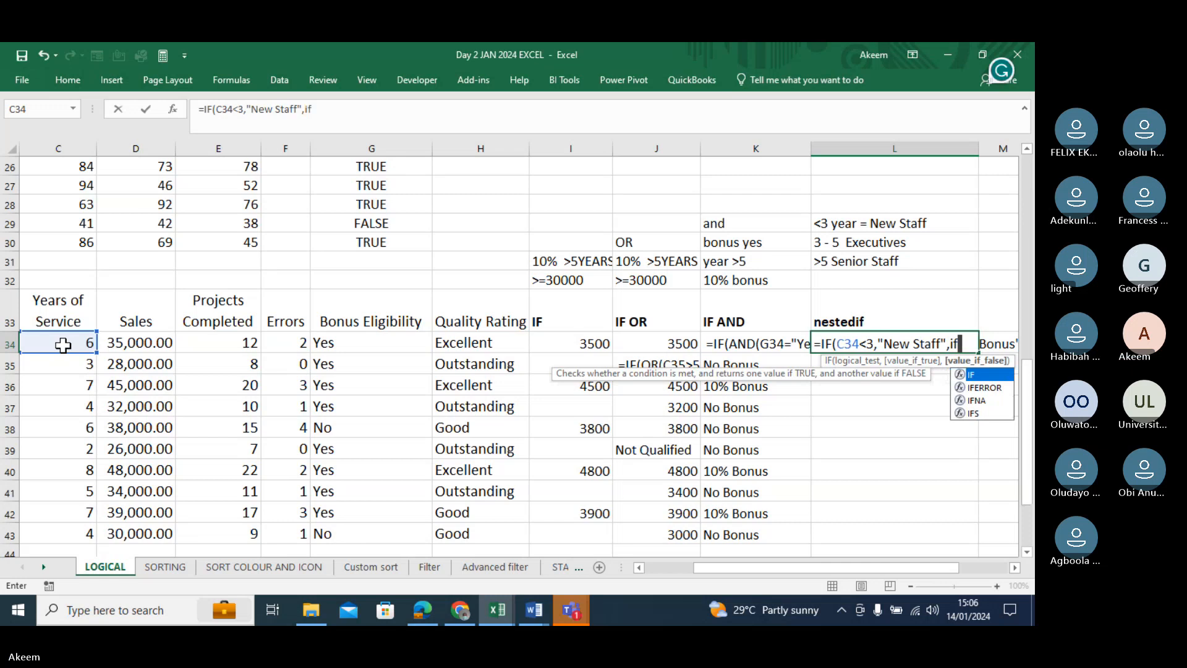
key("Tab")
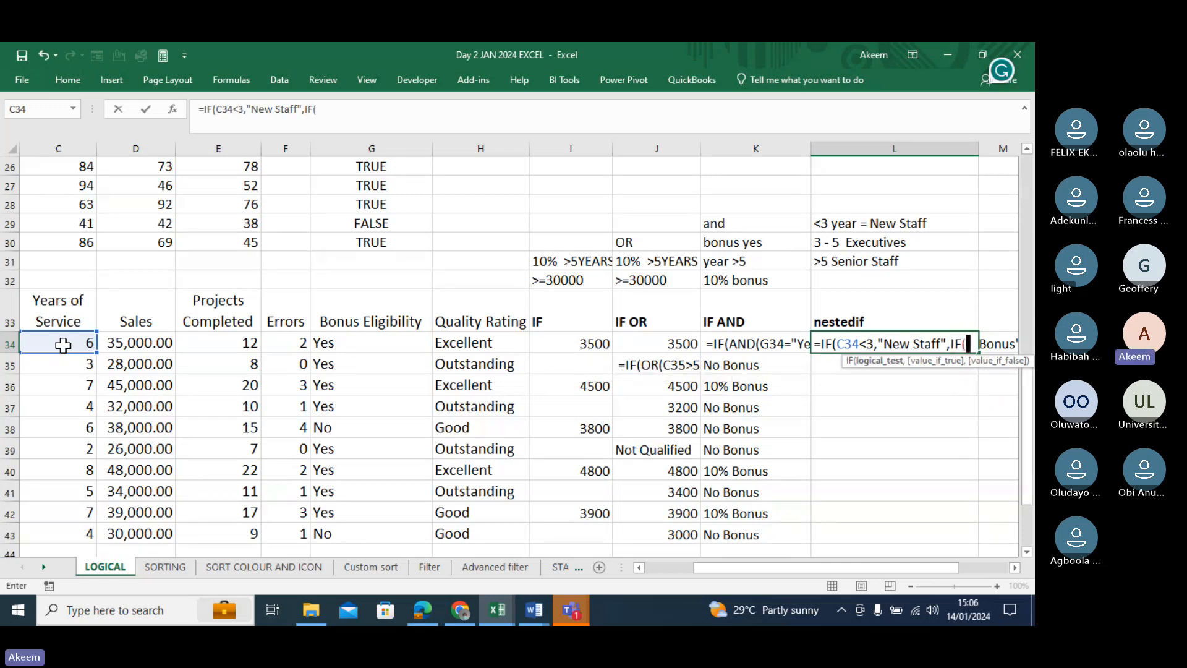
left_click(63, 344)
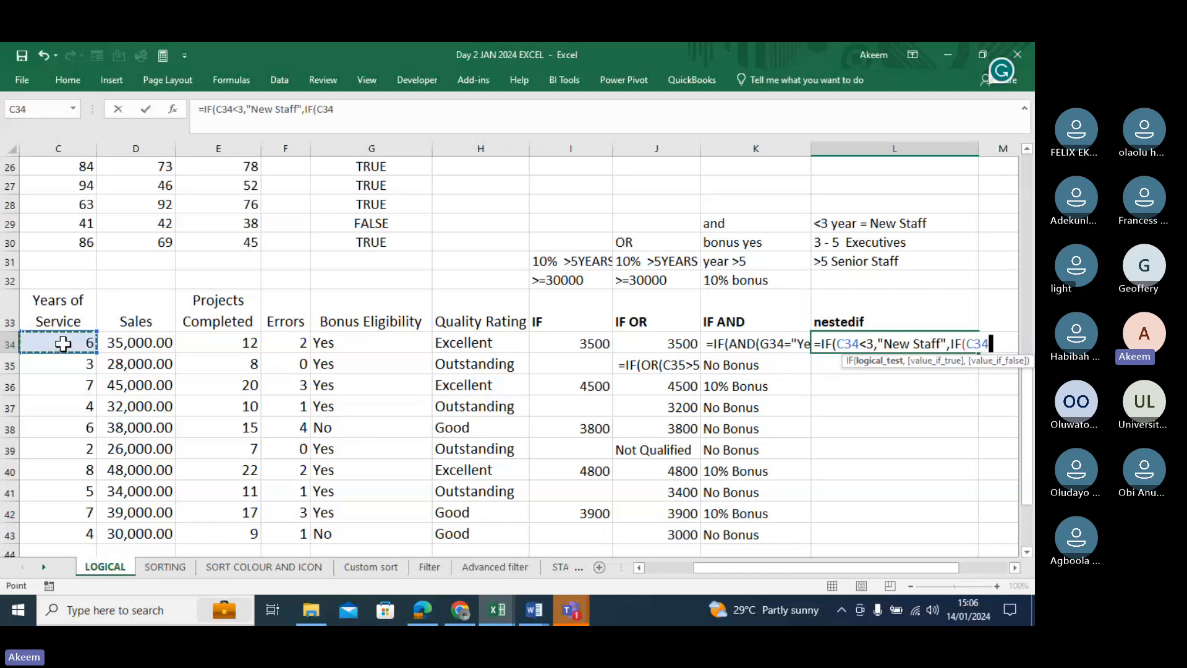
type("<=5")
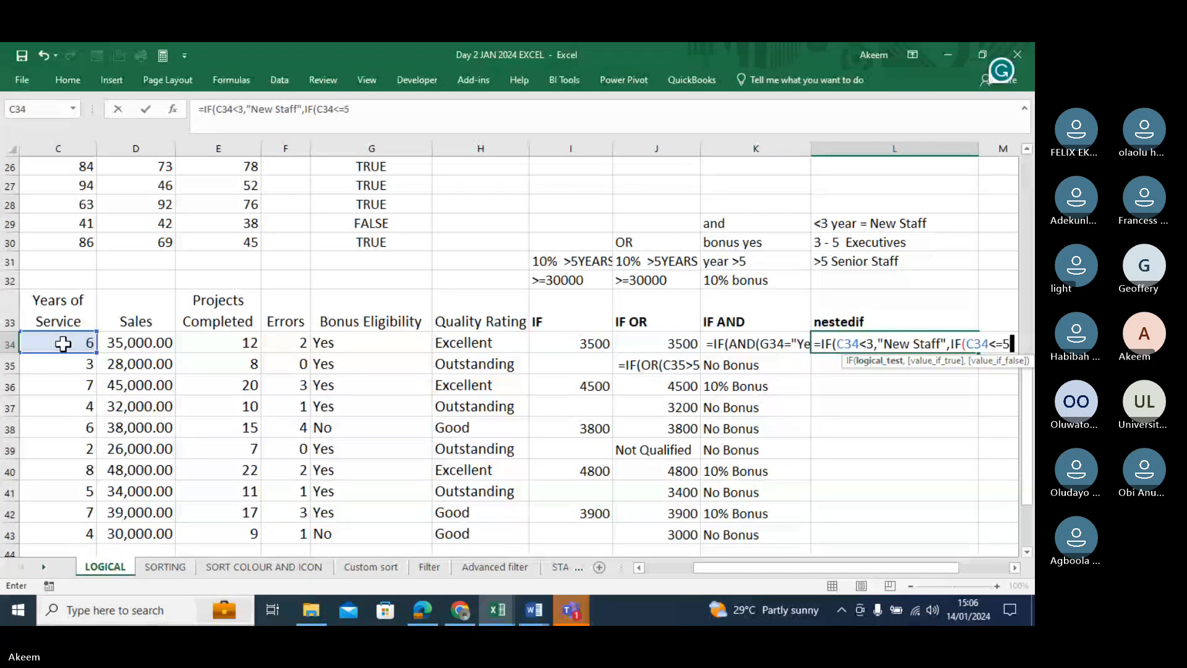
type(",")
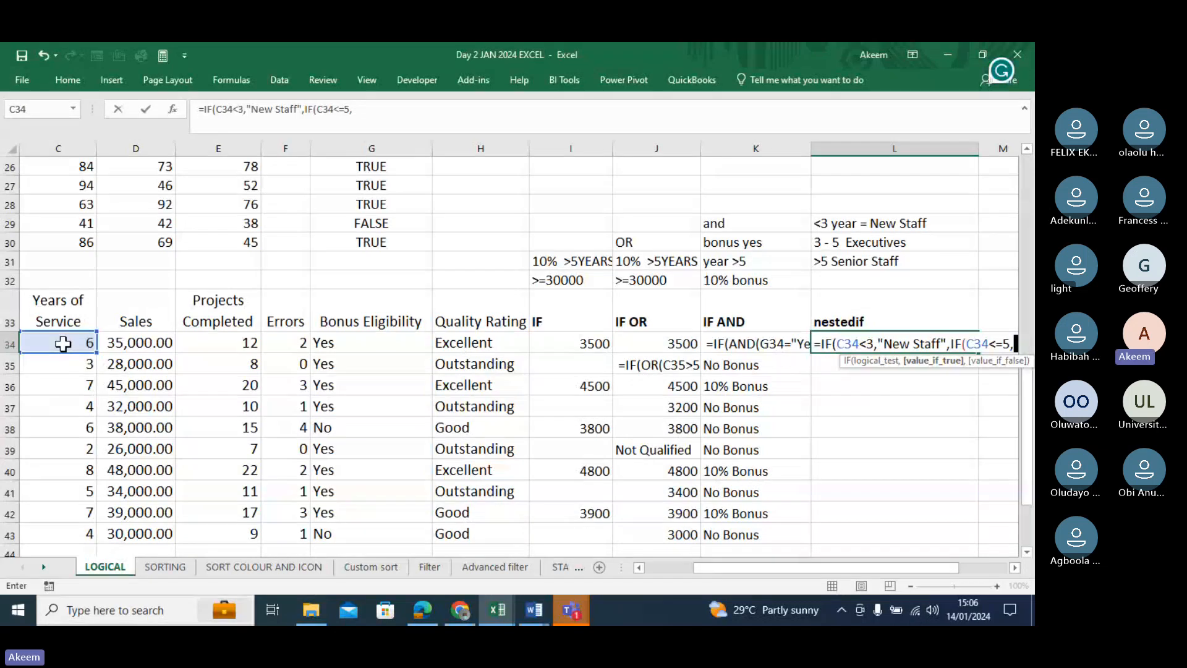
type("\"")
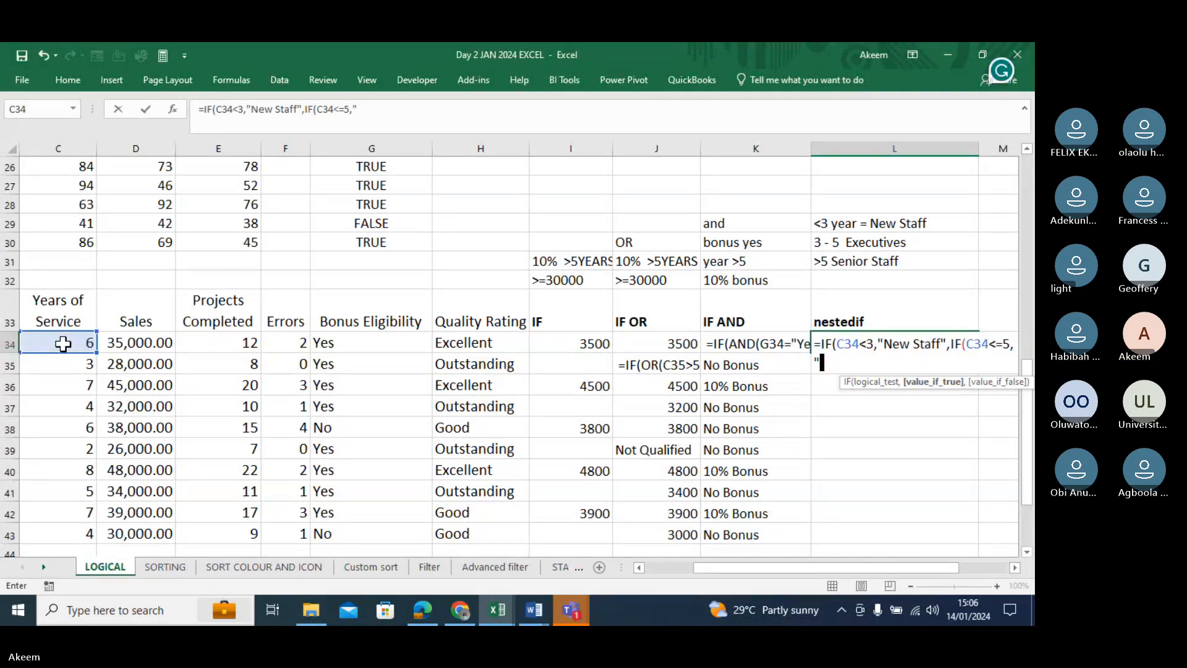
type("Executive")
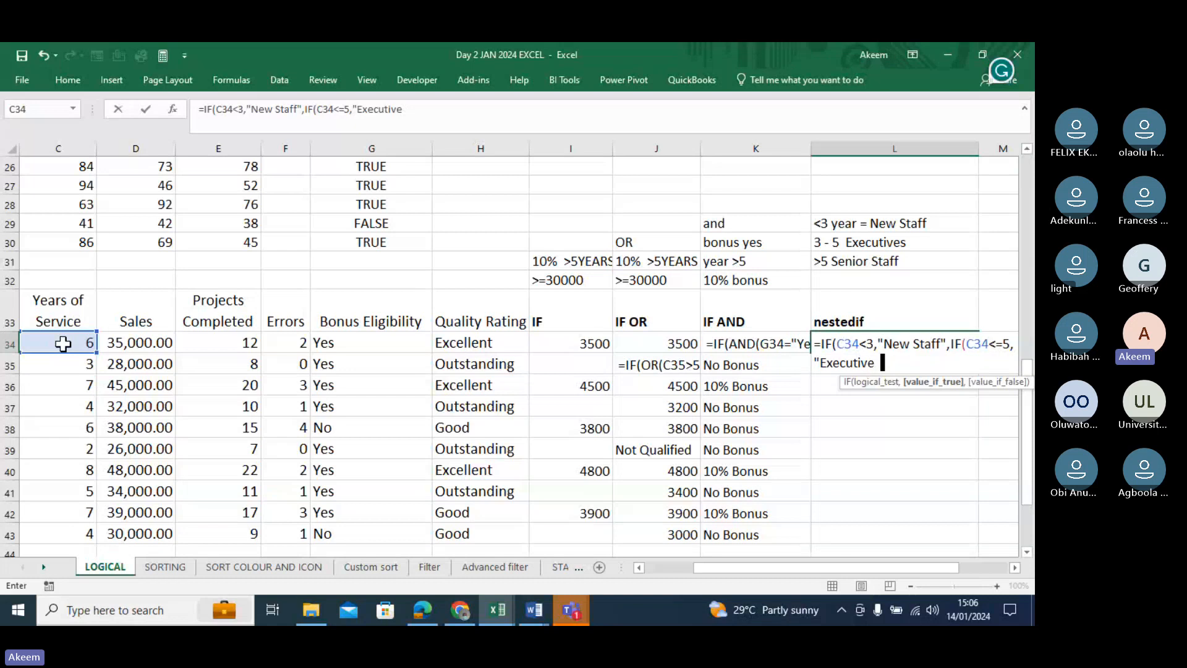
type("\",")
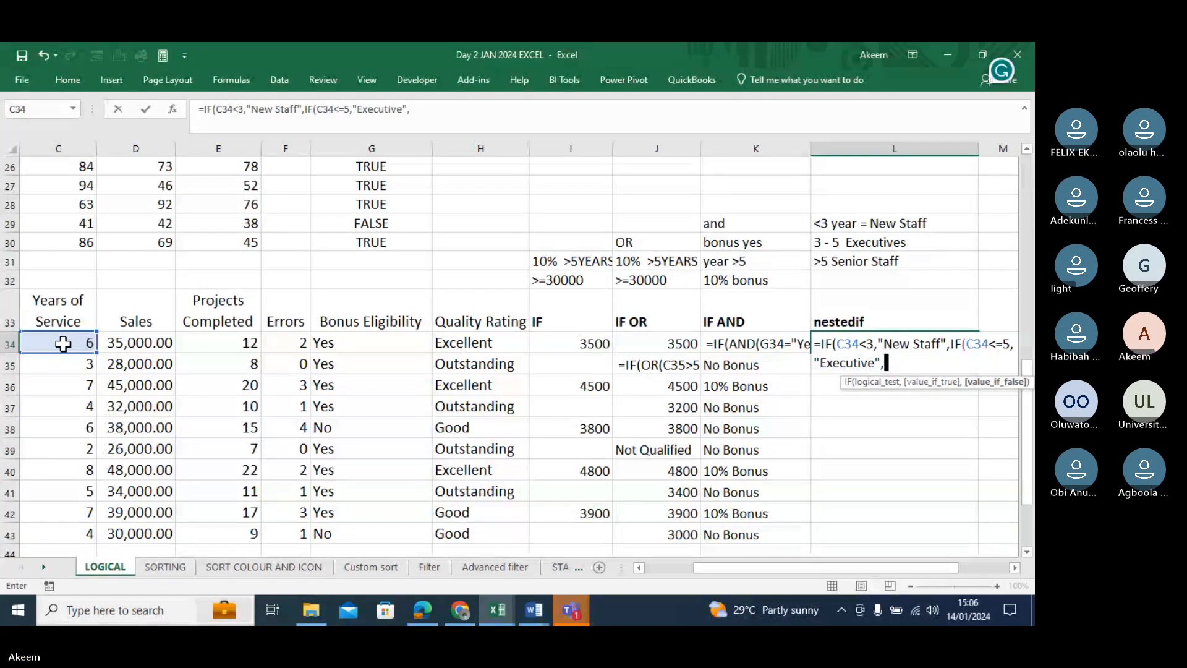
Complete the L34 formula with "Senior Staff" as the final false value, accepting the proposed closing-parenthesis correction.
type("\"")
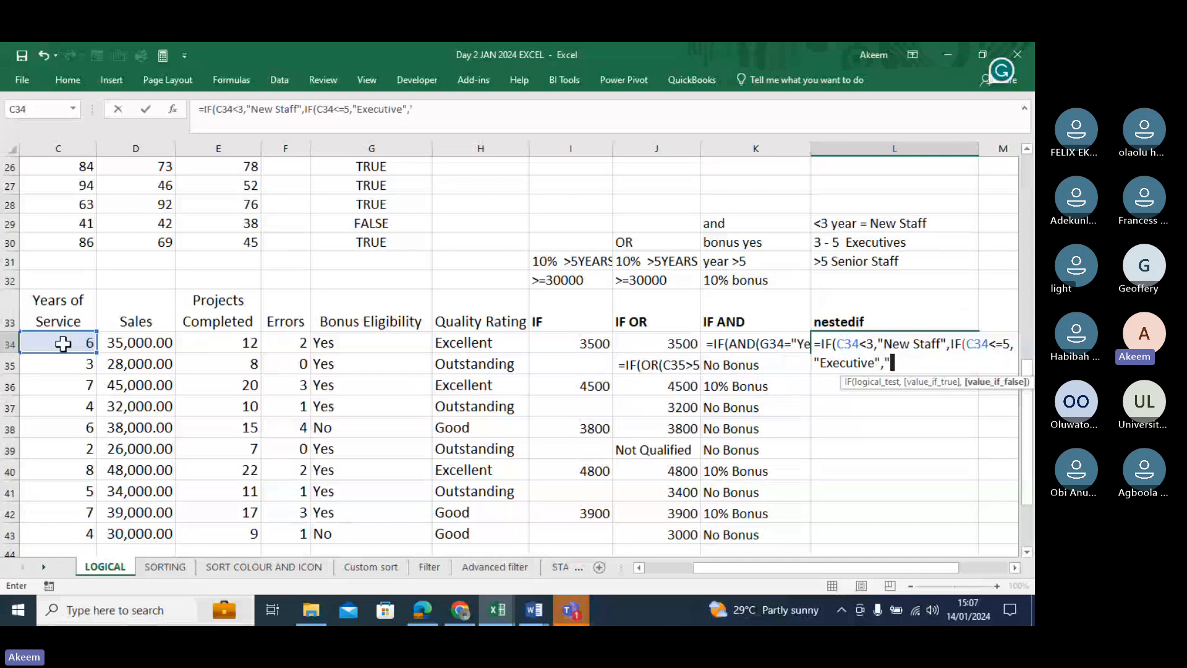
type("Senior S")
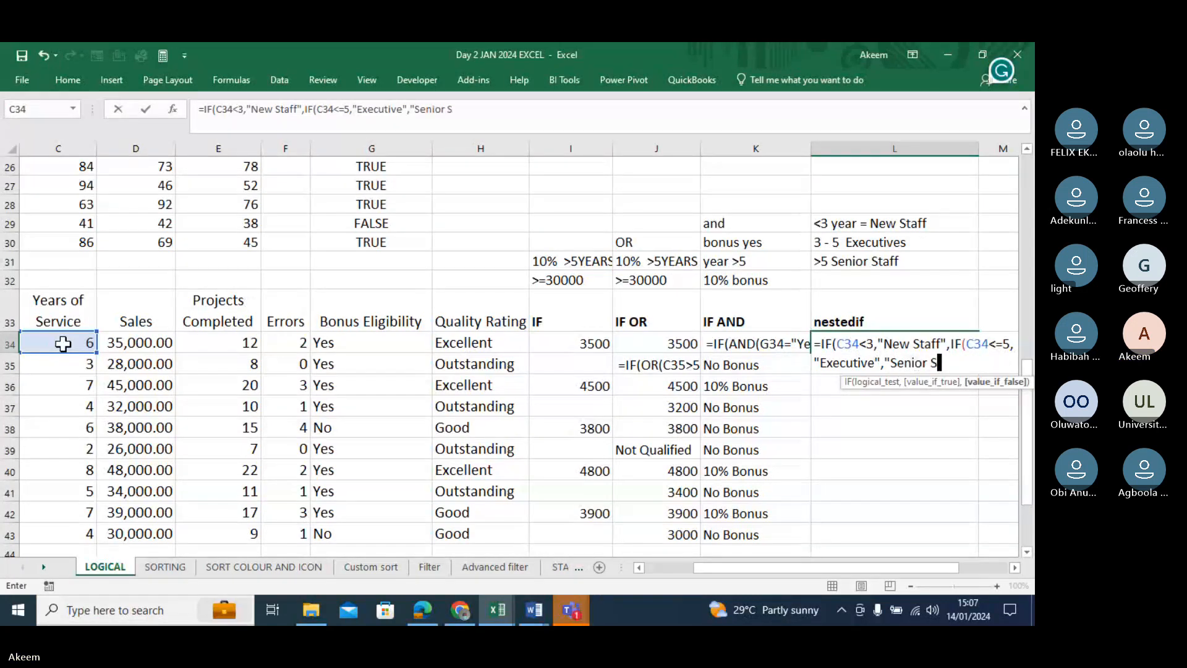
type("taff\"")
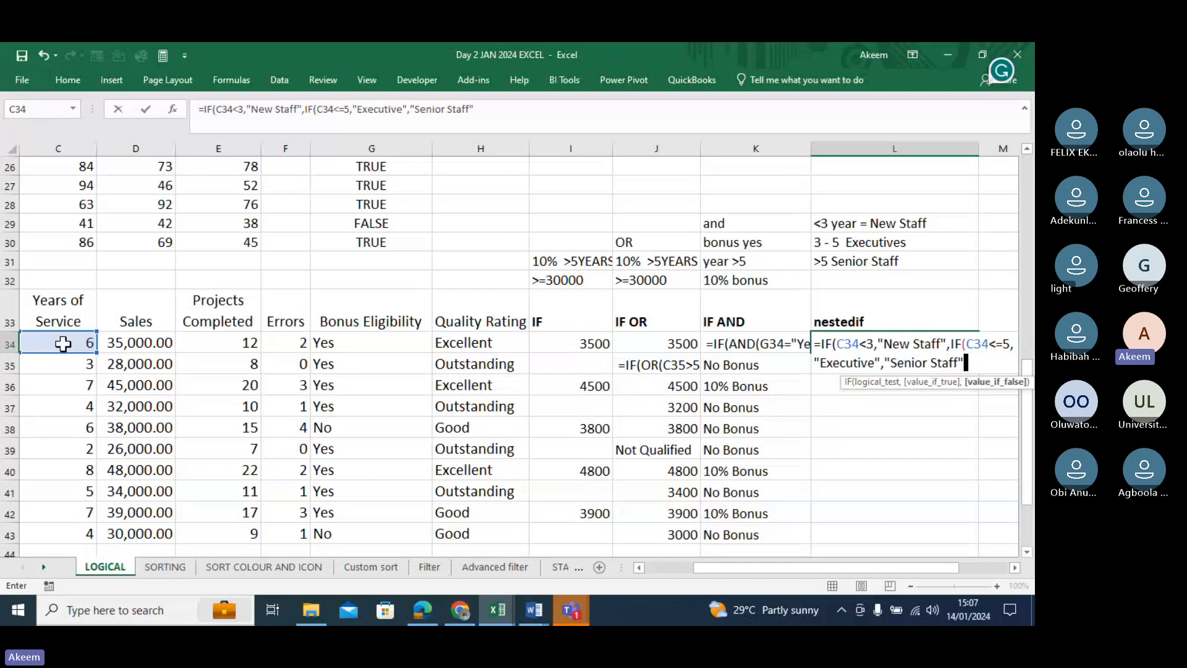
type(")")
key("Return")
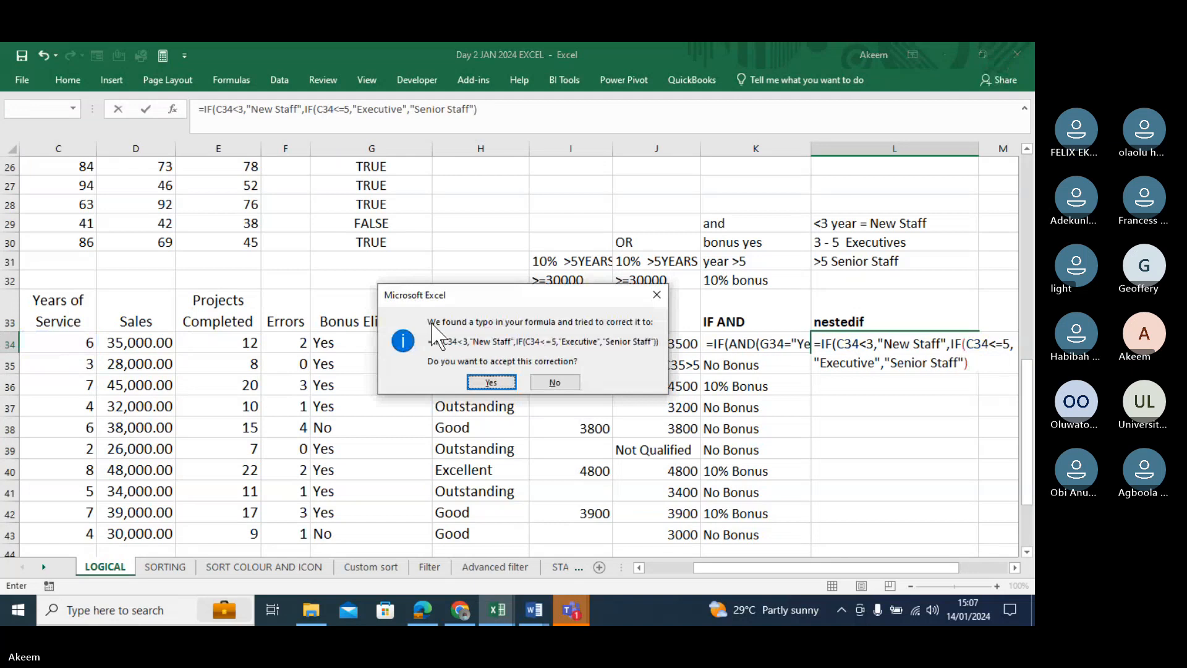
left_click(496, 380)
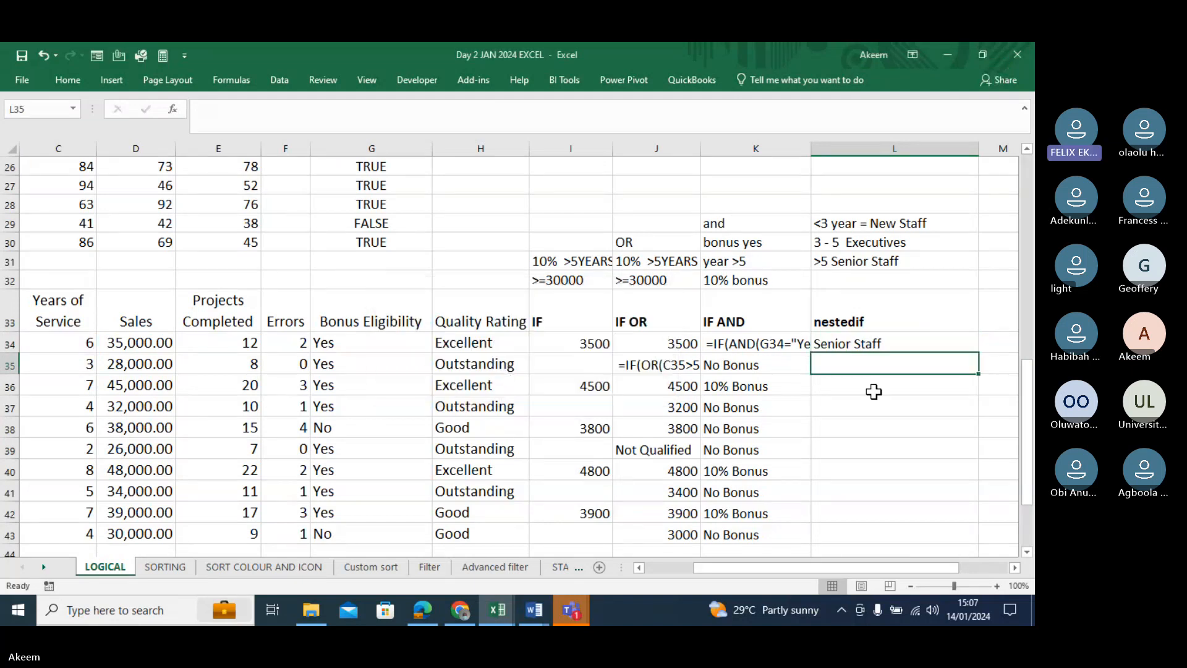
left_click(916, 341)
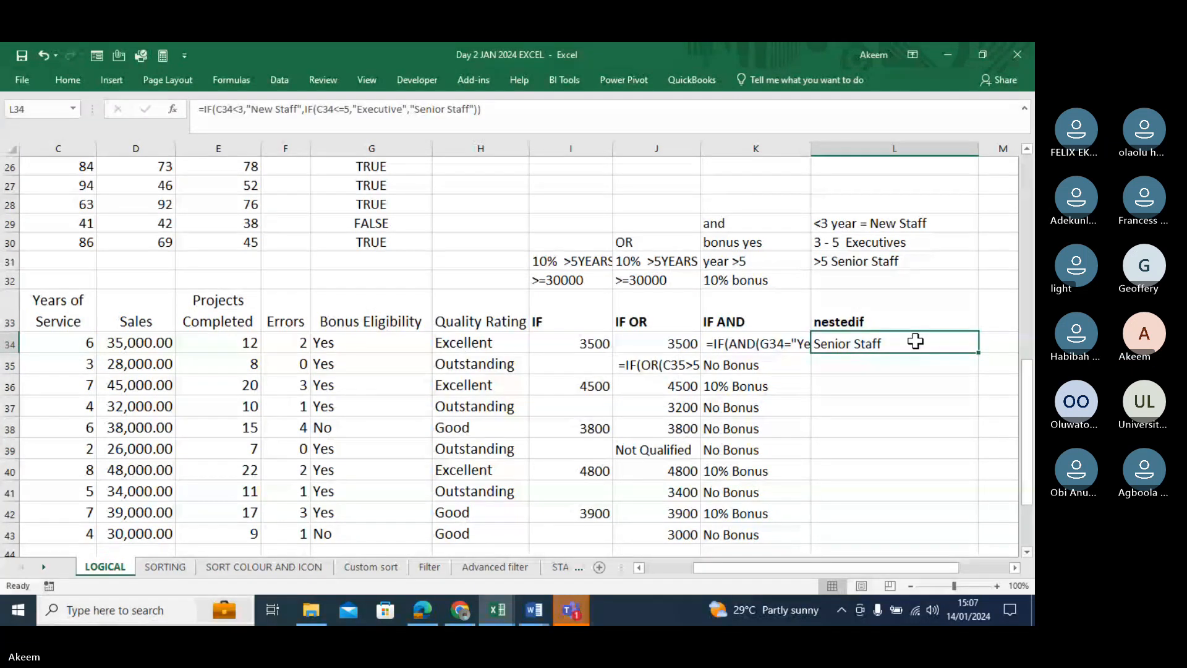
Start a nested IF formula in L35 with =IF(C35<3,"New Staff", for the first service criterion.
left_click(889, 368)
type("=")
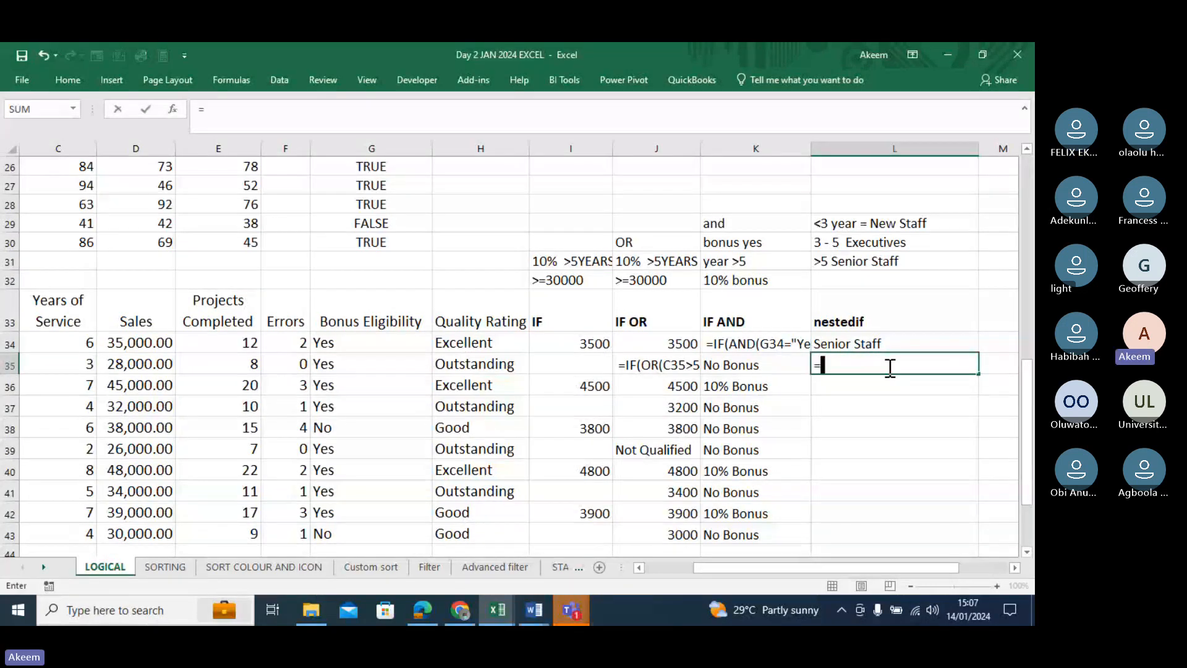
type("if")
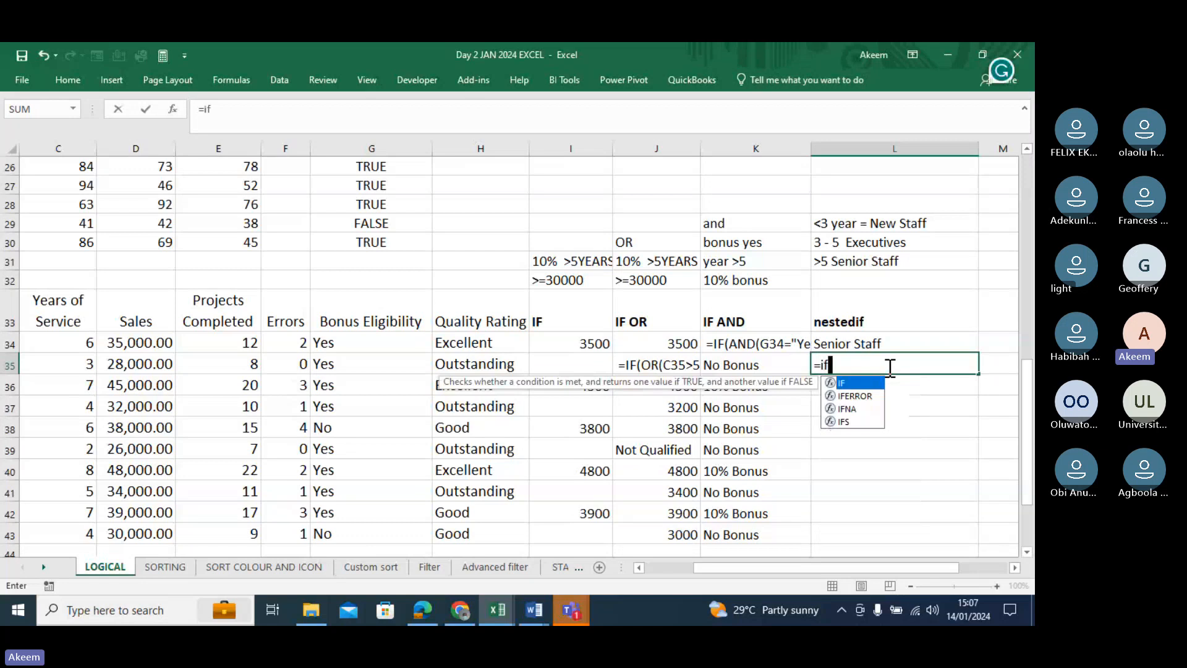
key("Tab")
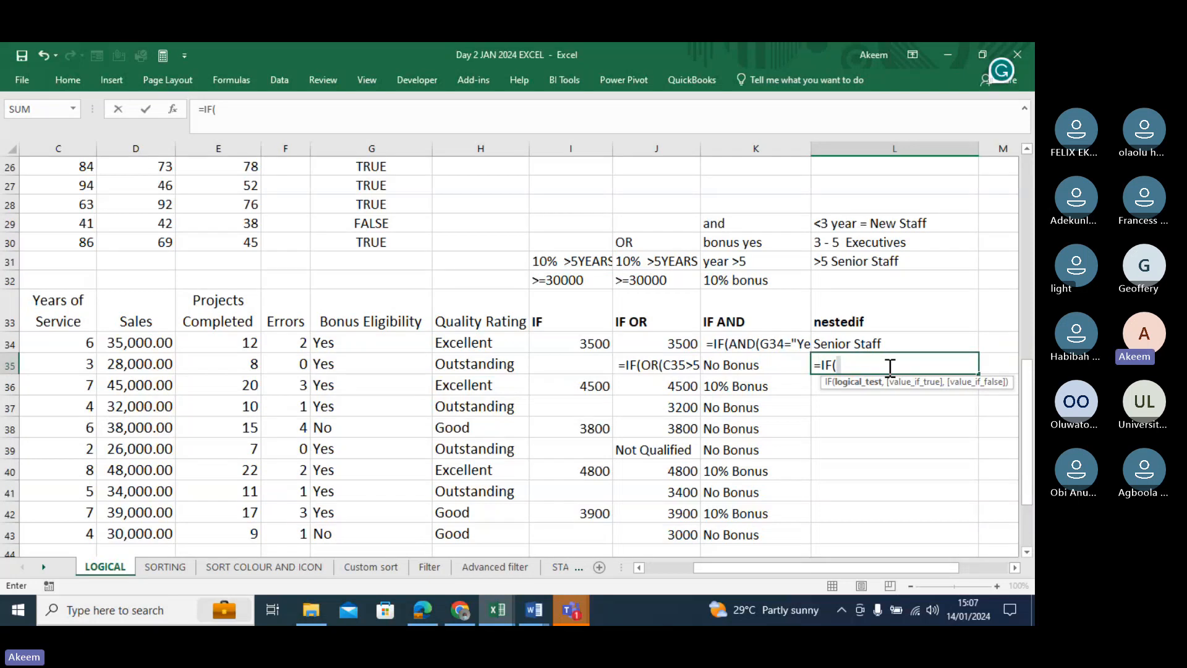
left_click(61, 366)
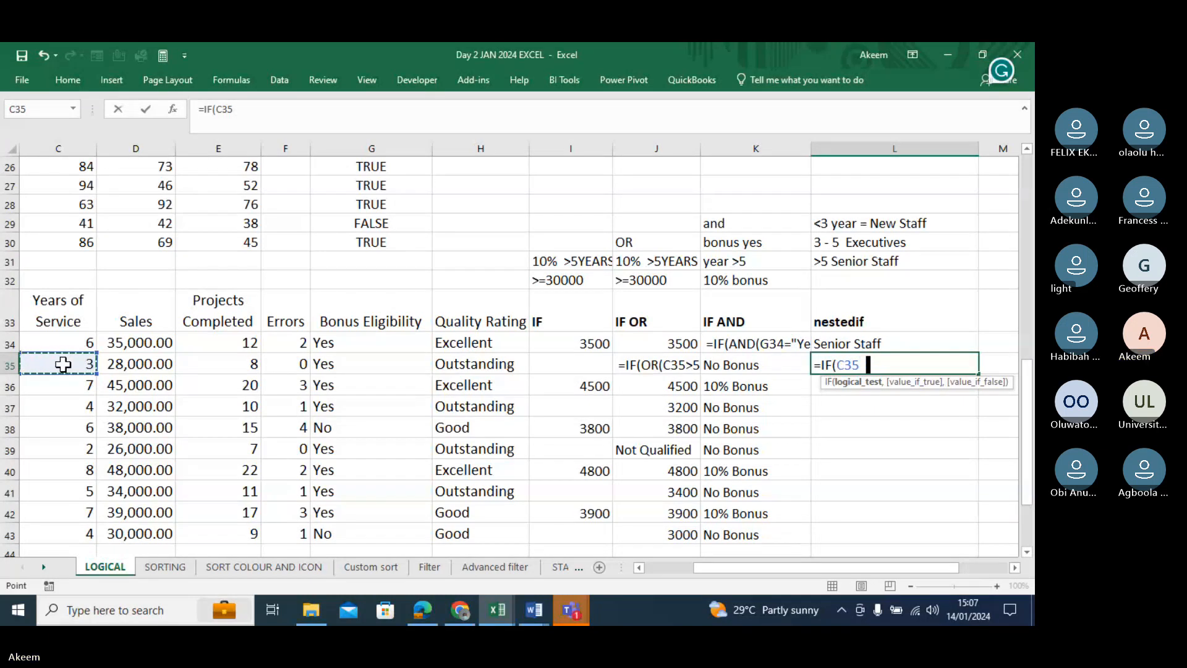
key("BackSpace")
type("<3,")
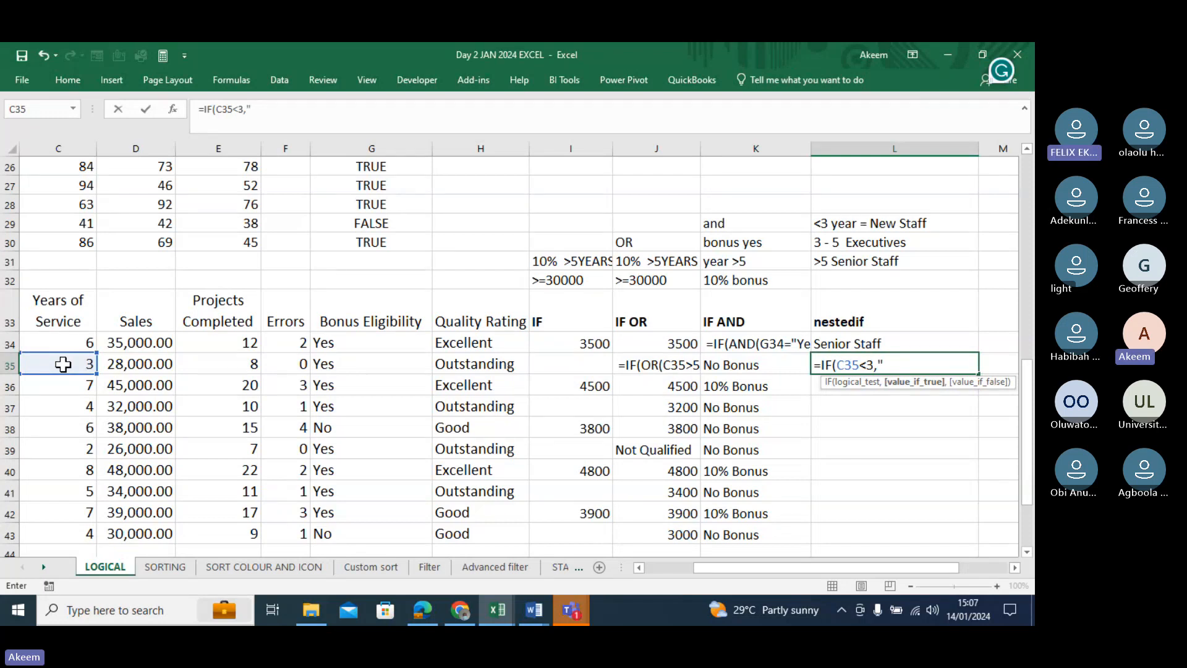
type("\"")
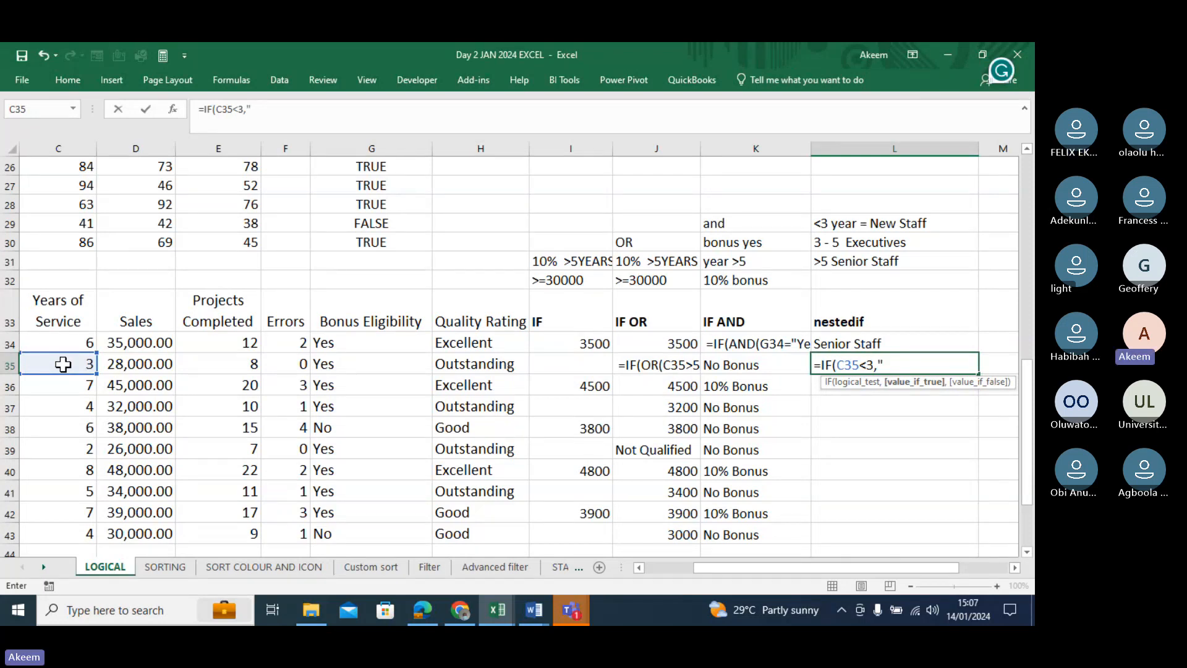
type("Ne")
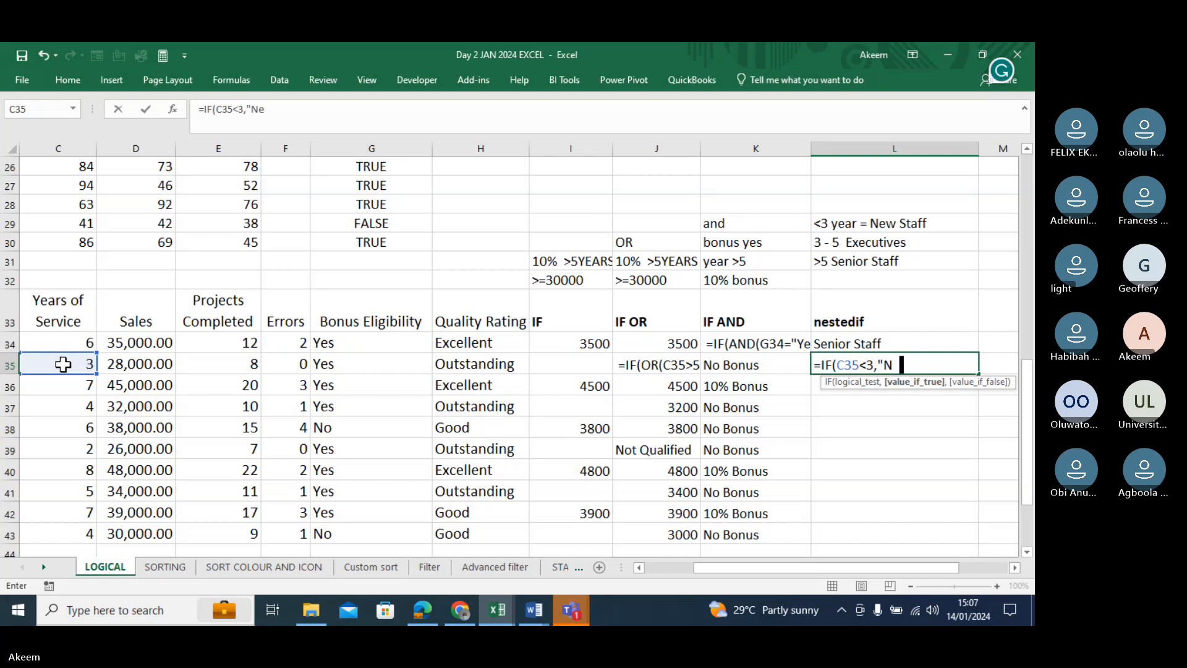
type("w Staff\"")
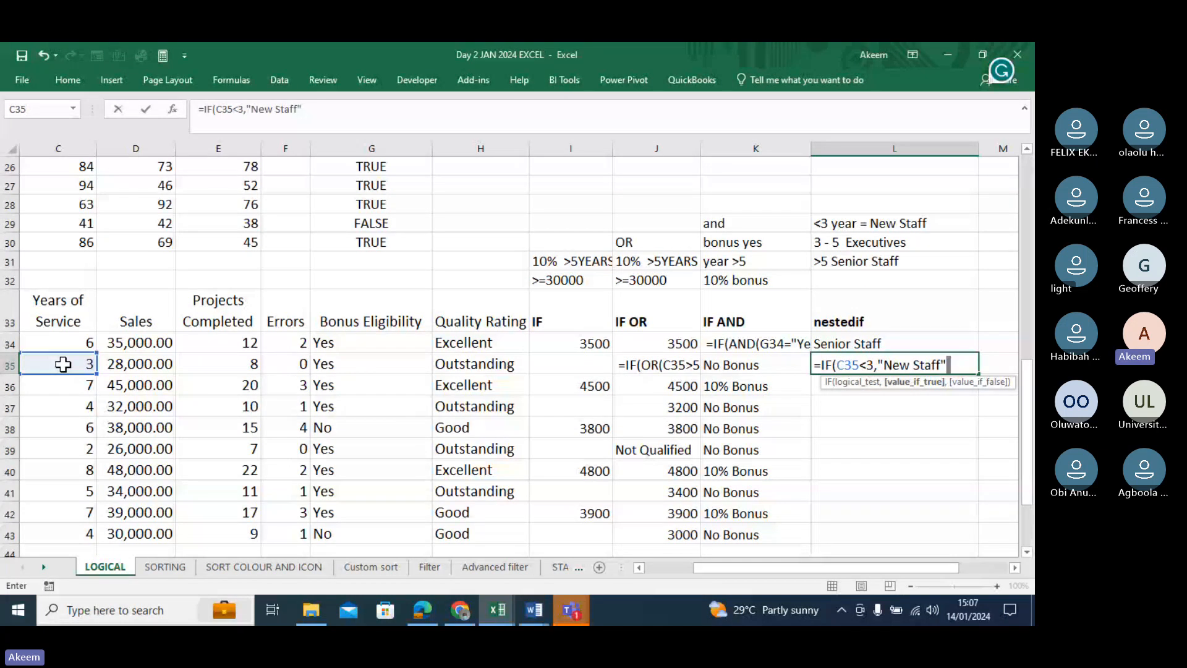
type(",")
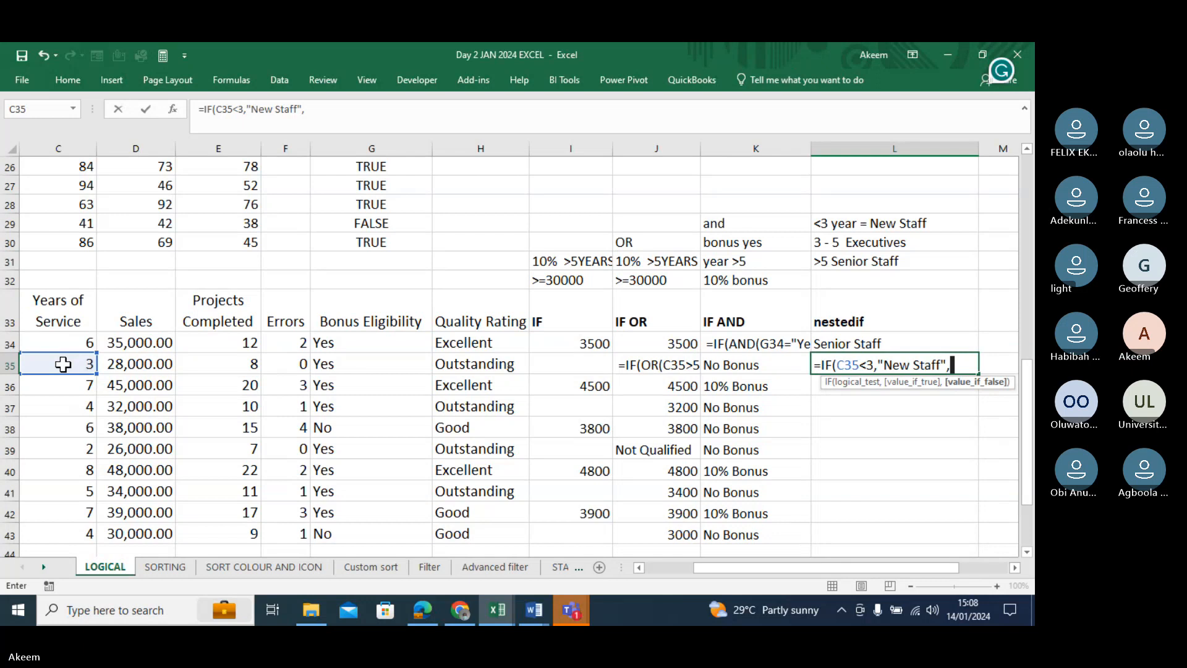
Nest a second IF as the false value in the L35 formula: IF(C35<=5,"Excecutive",.
type("if")
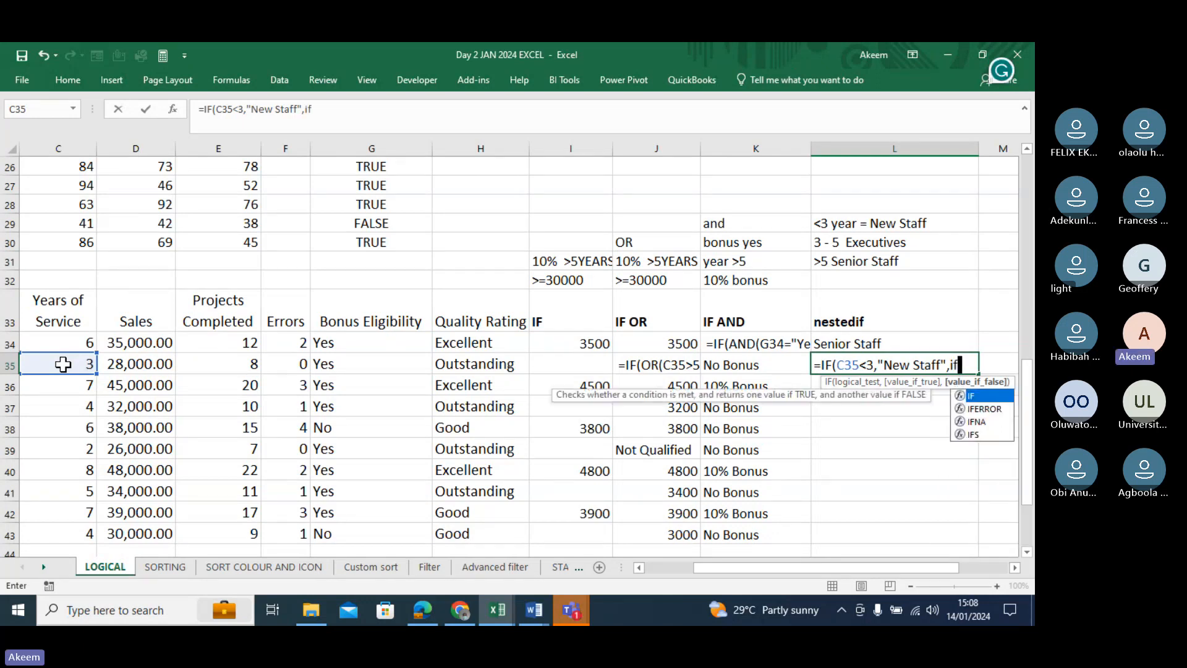
key("Tab")
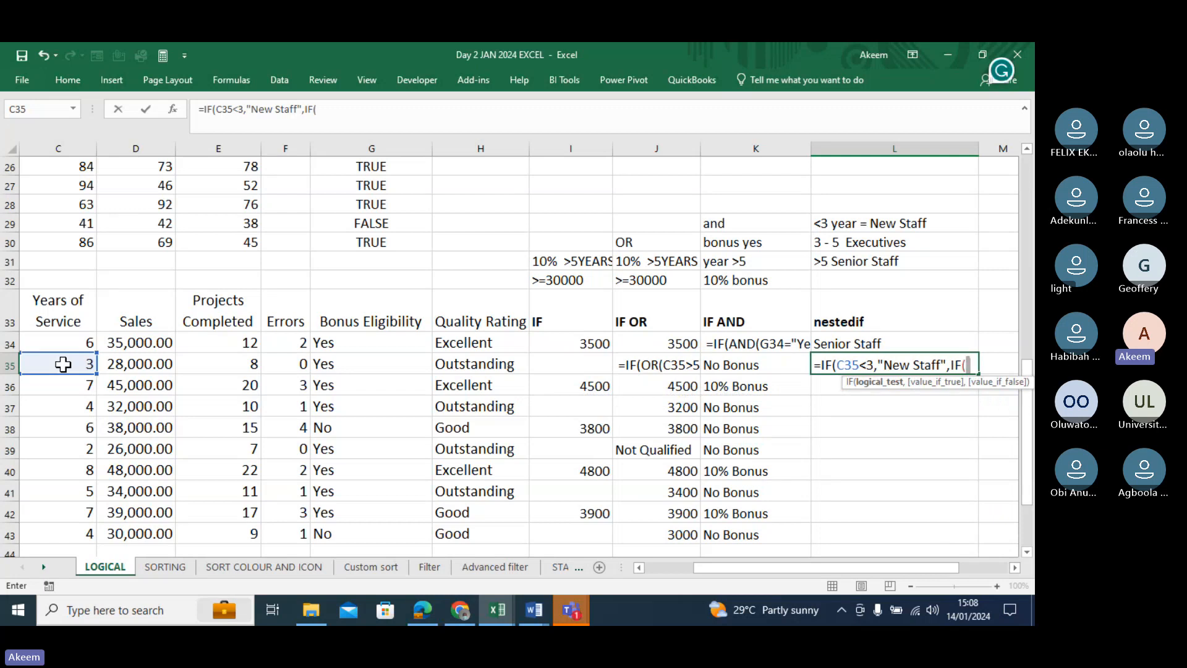
left_click(50, 363)
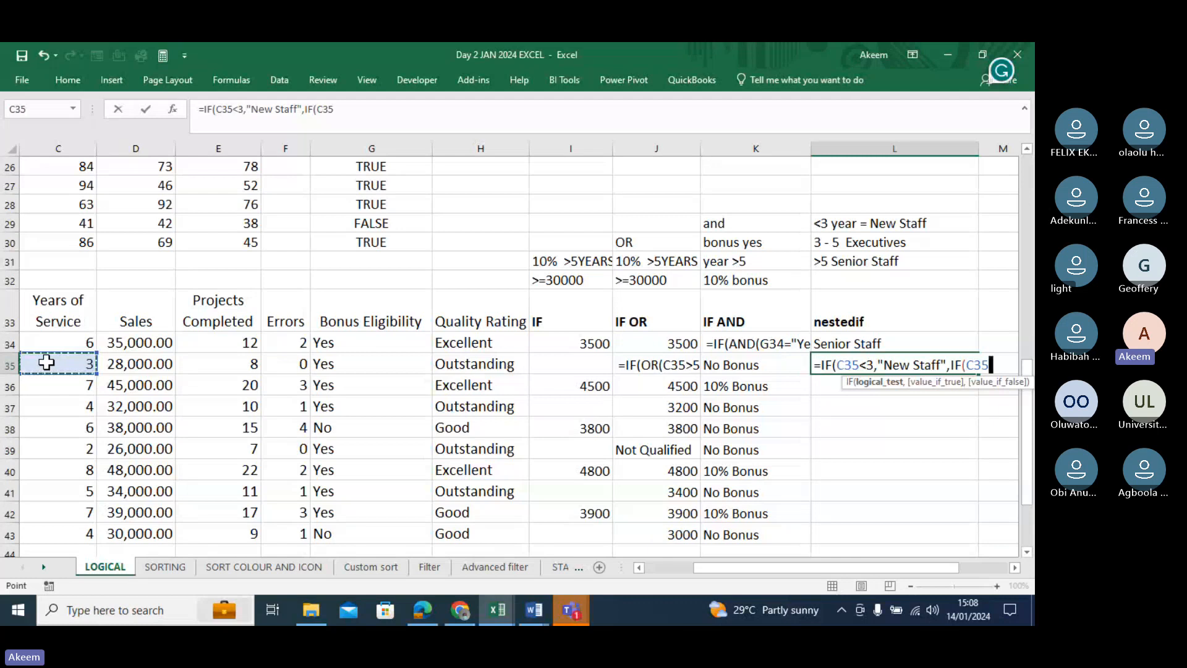
type("<=5")
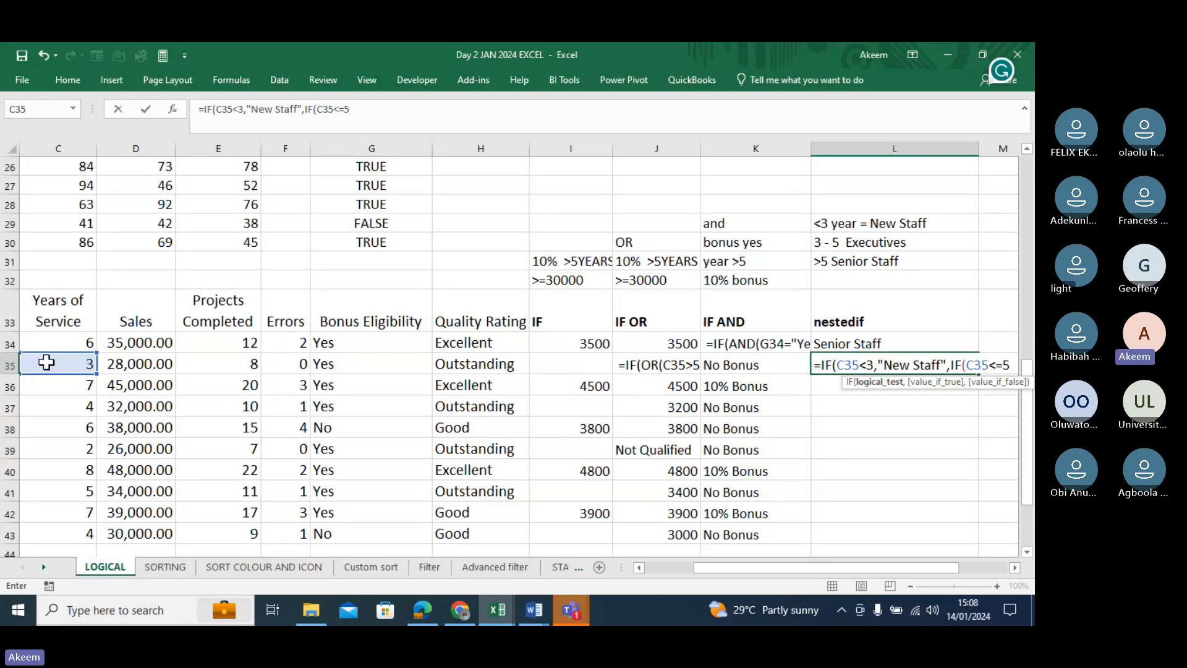
type(",")
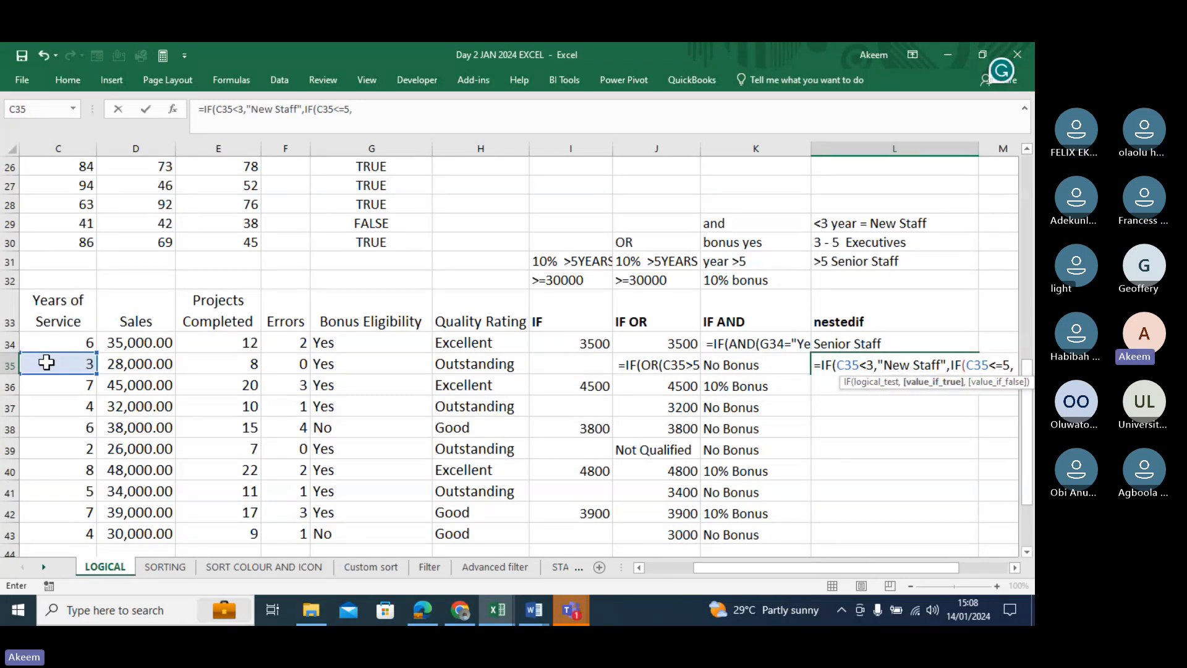
type("\"Exc")
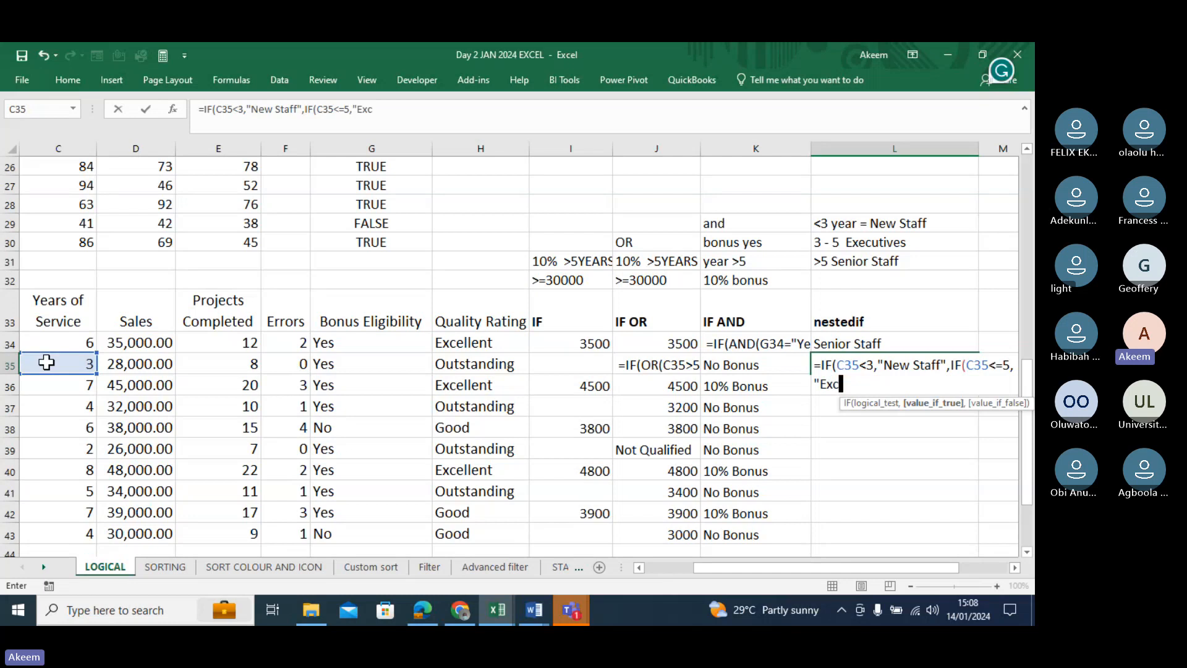
type("ecu")
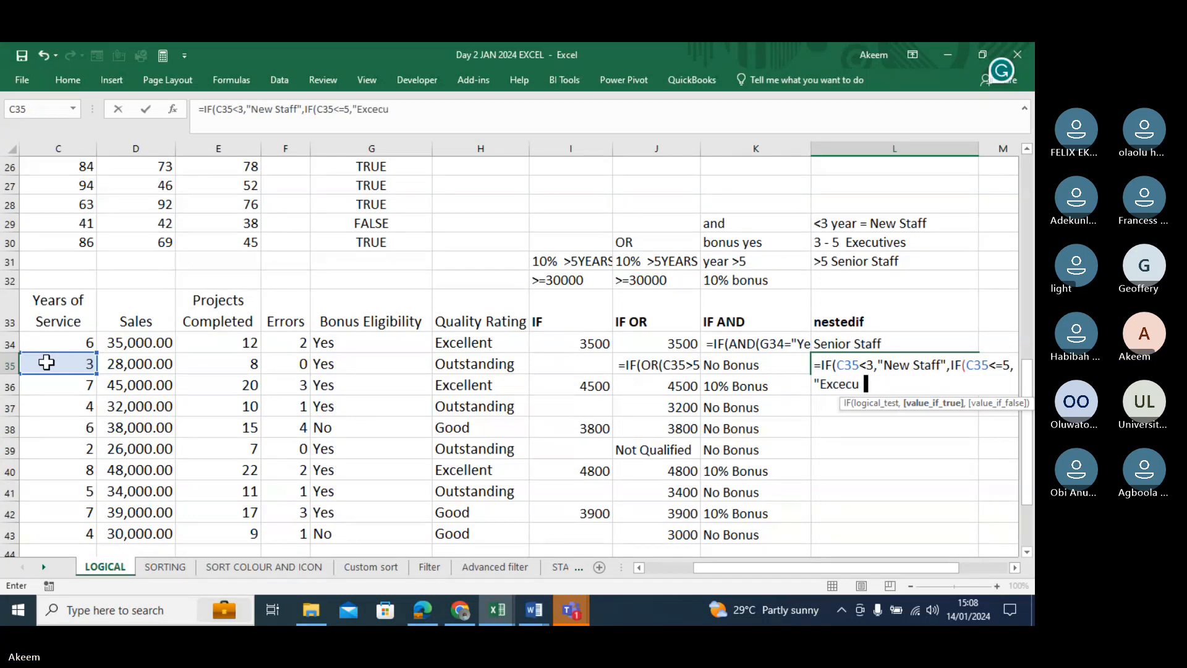
type("tive\",")
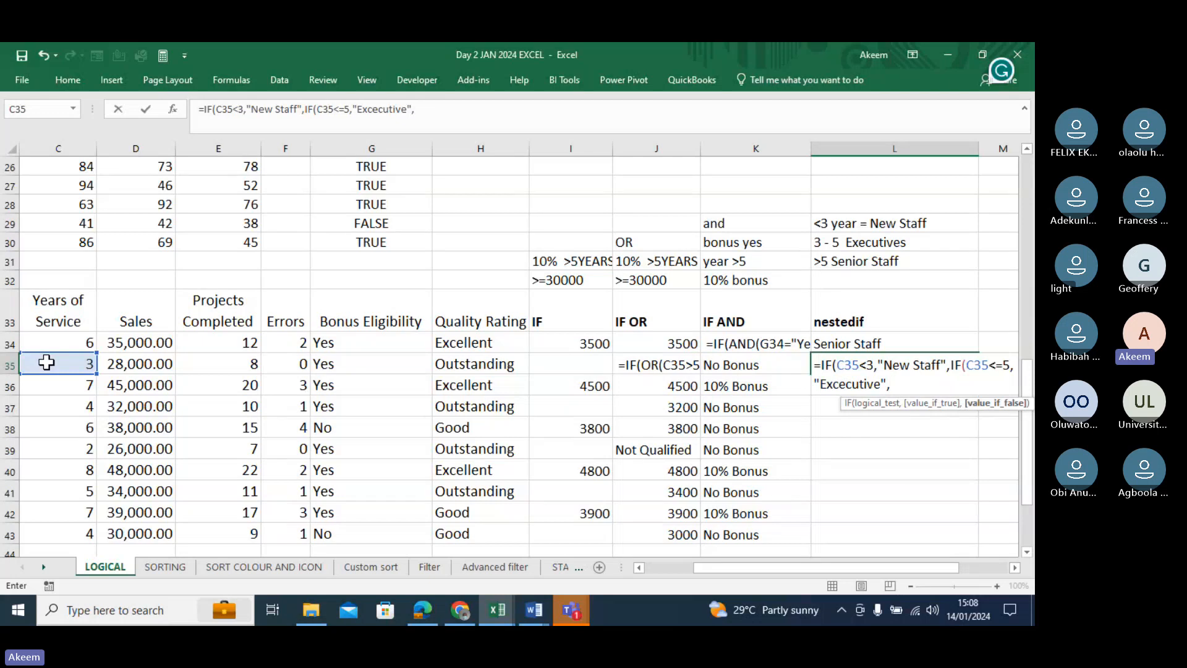
Complete the L35 formula with "Senior Staff" as the final false value, accepting the proposed closing-parenthesis correction, and review the finished formula.
type("\"Seni")
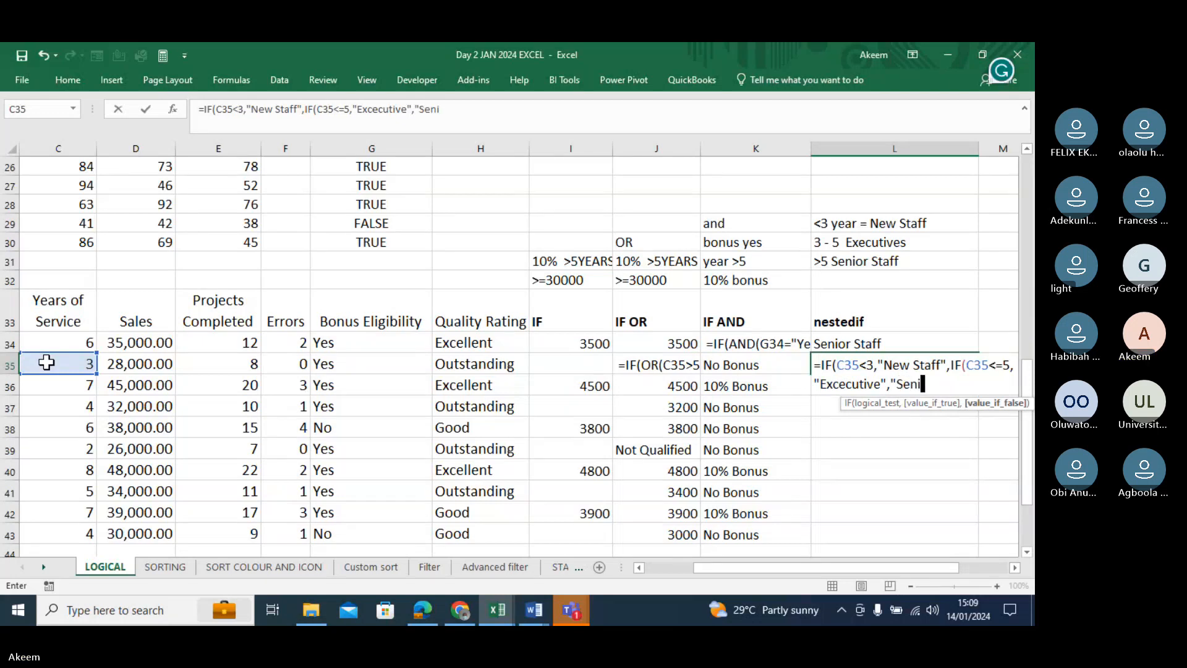
type("or Staff")
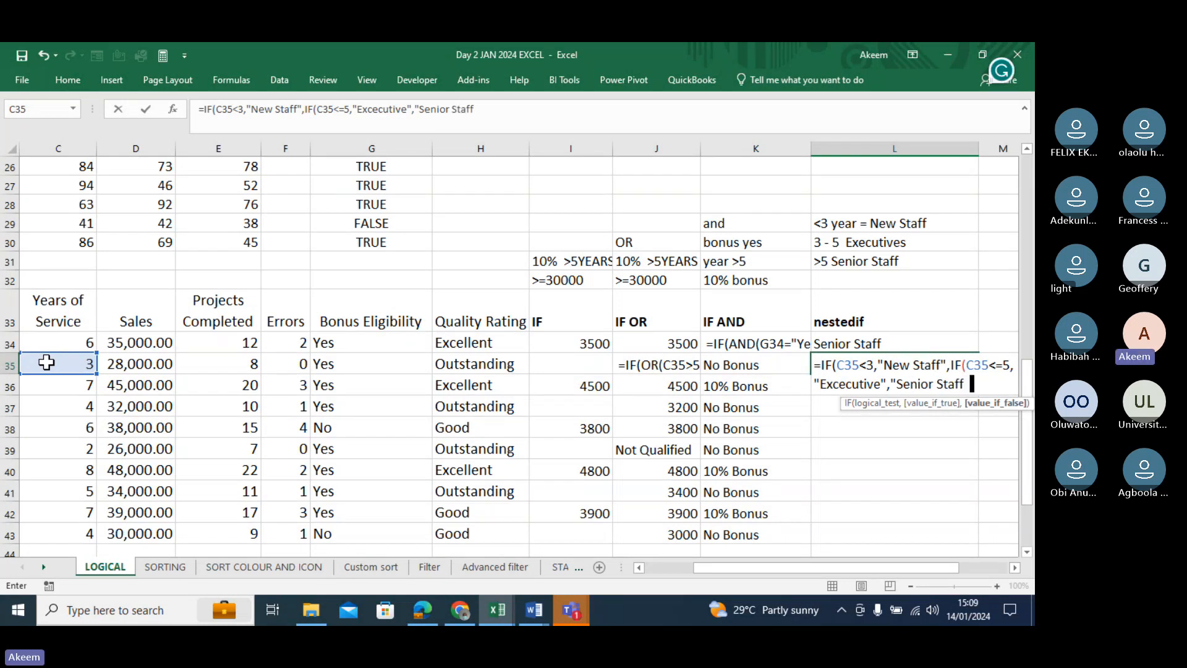
type("\")")
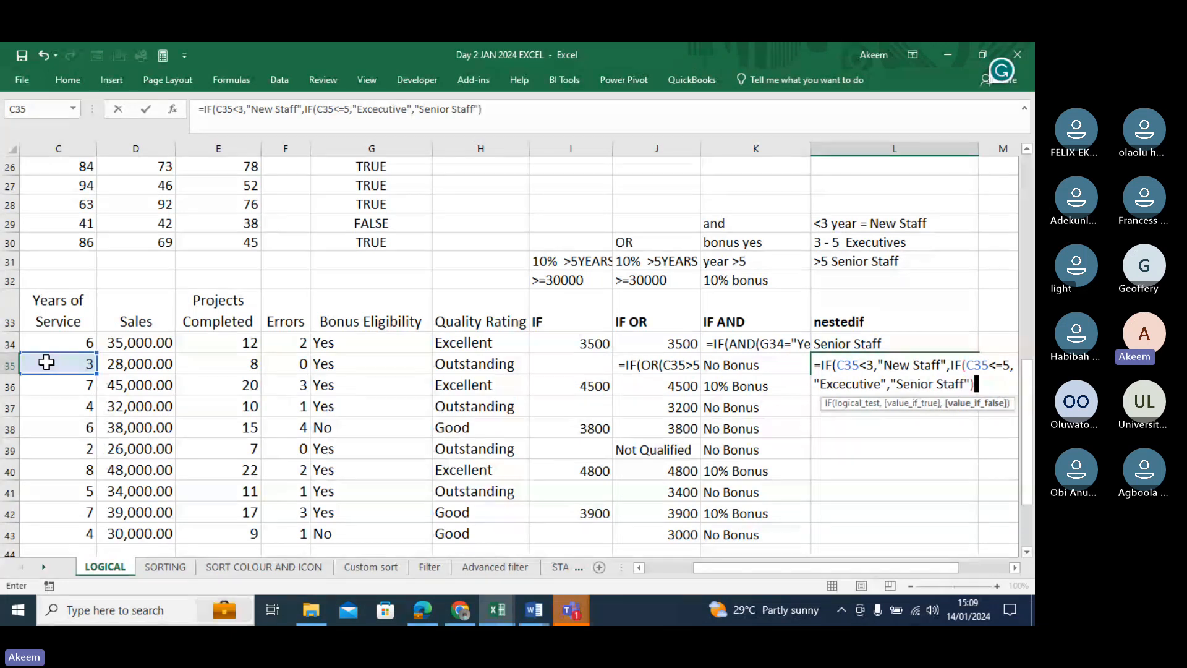
key("Return")
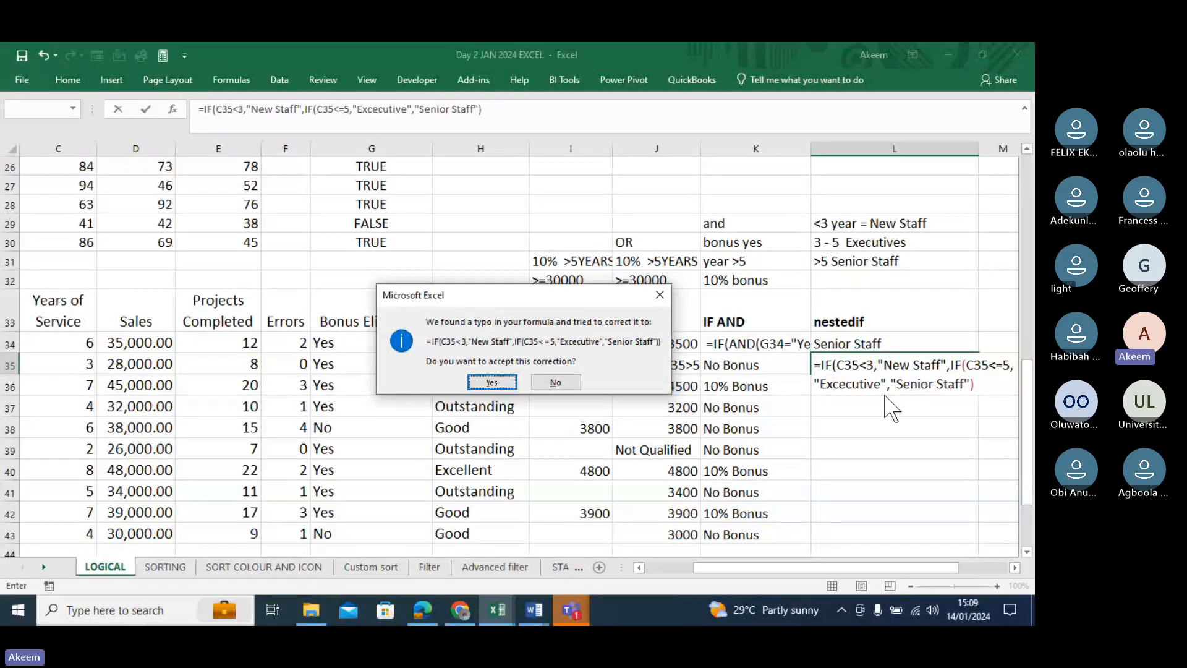
left_click(504, 383)
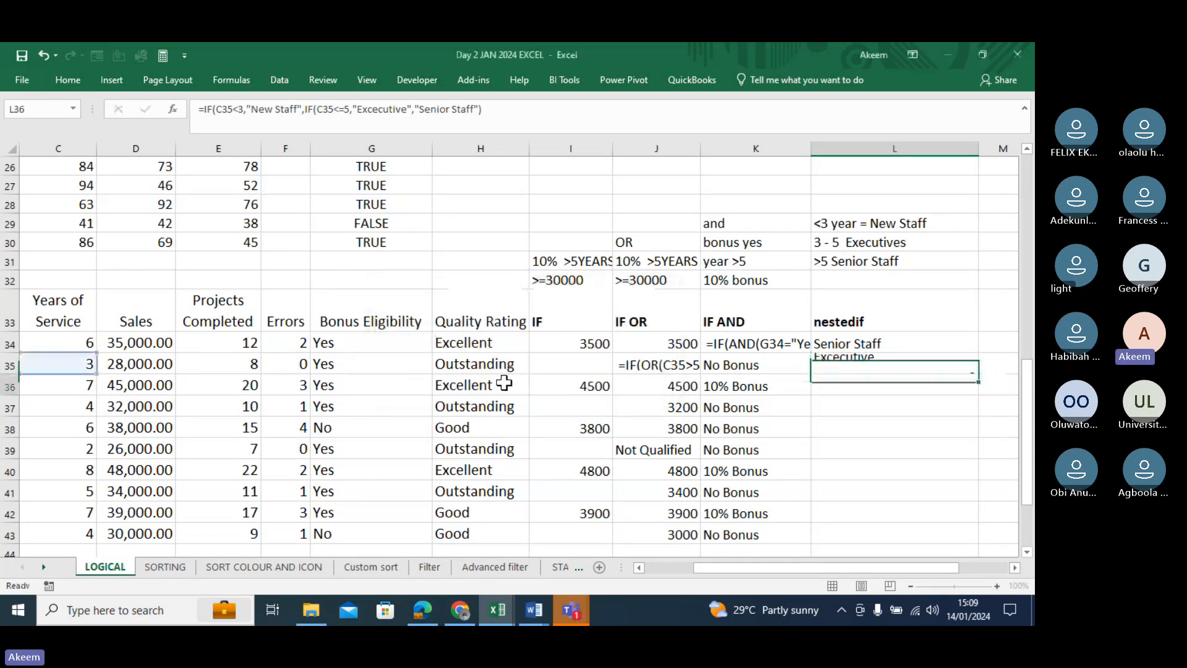
left_click(865, 366)
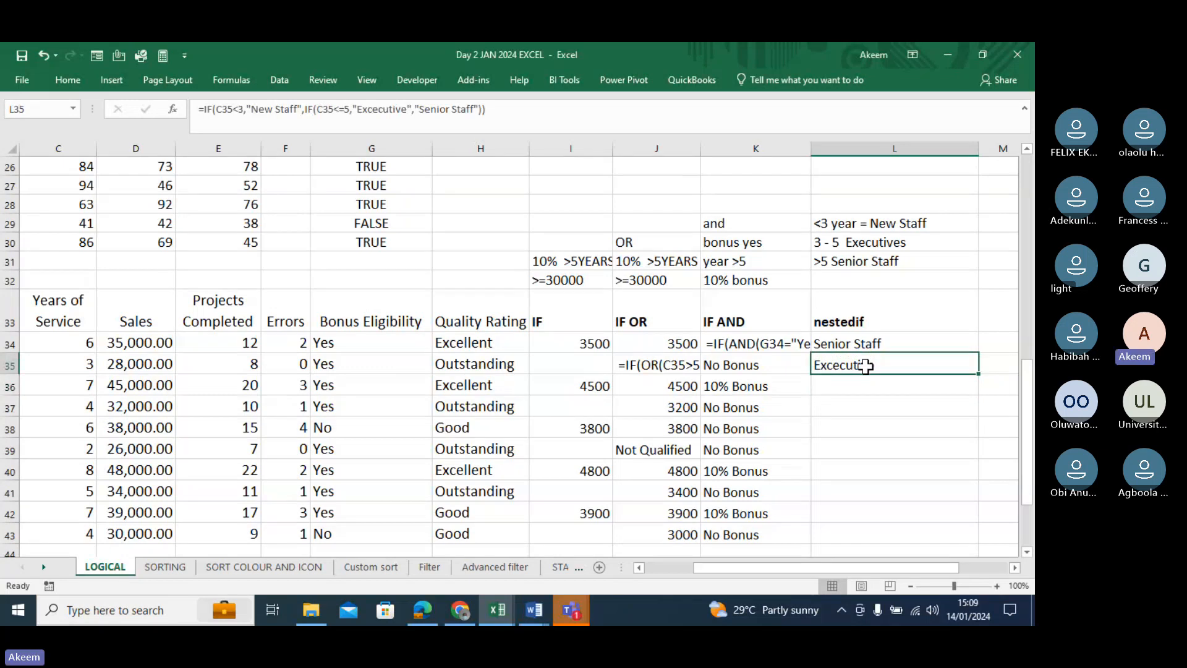
left_click(501, 119)
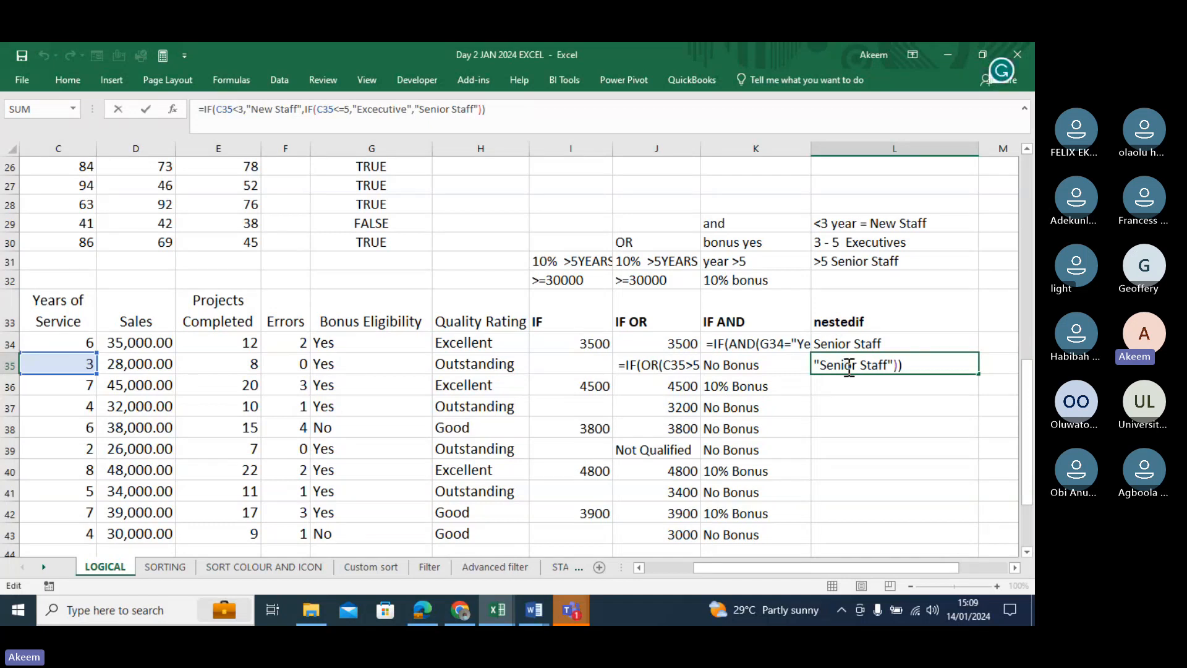
key("Home")
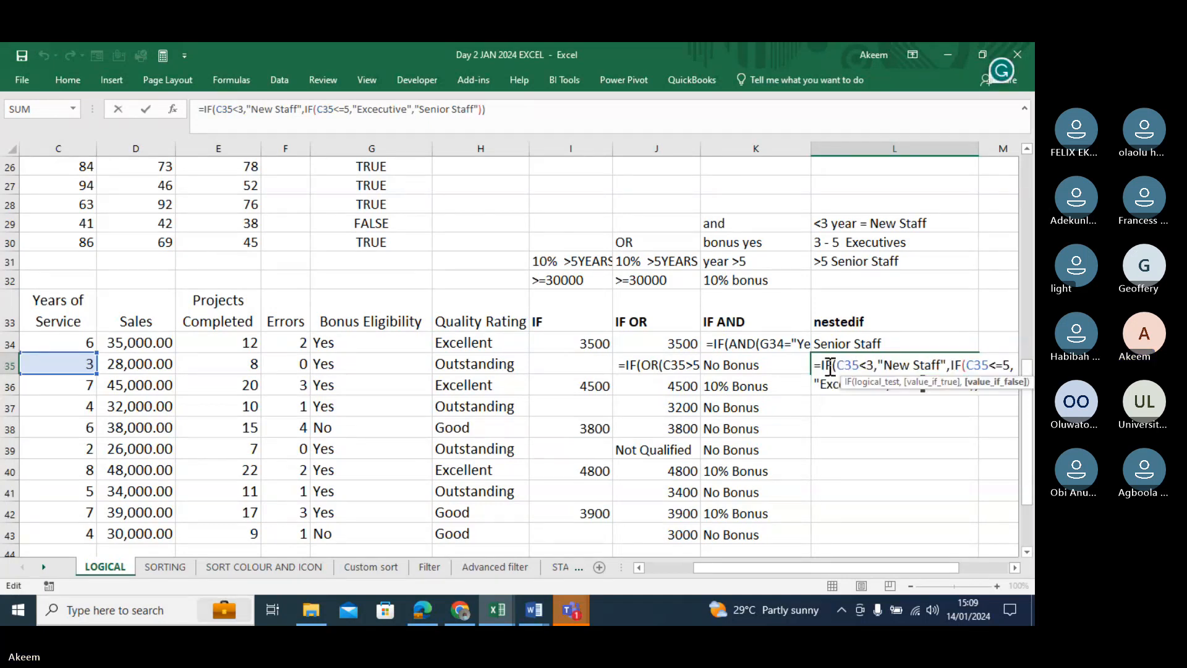
left_click(514, 111)
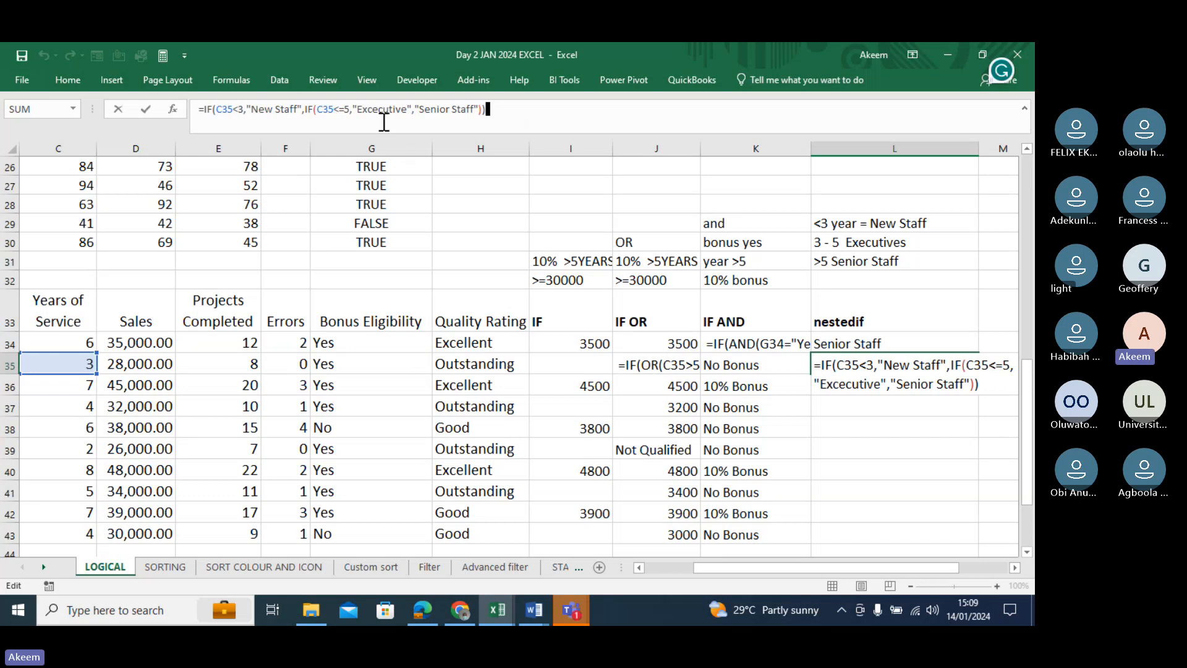
key("Return")
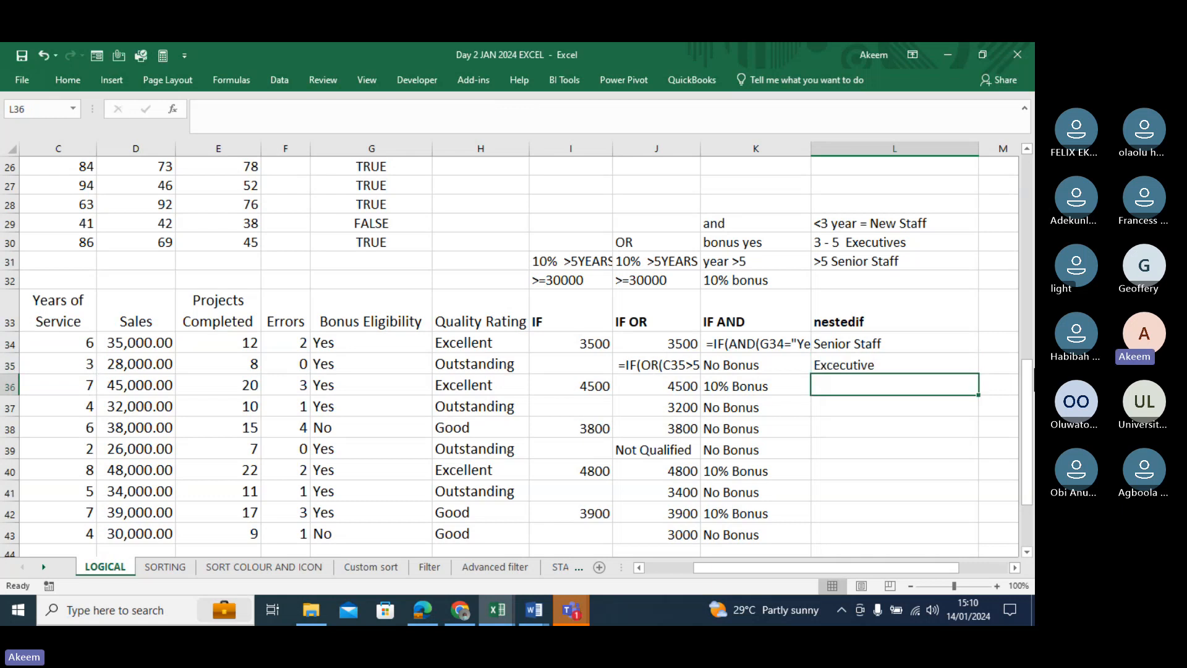
Fill the formulas in L34:L35 down the nestedif column through L43 and inspect the copied formula in L37.
left_click_drag(932, 344, 982, 376)
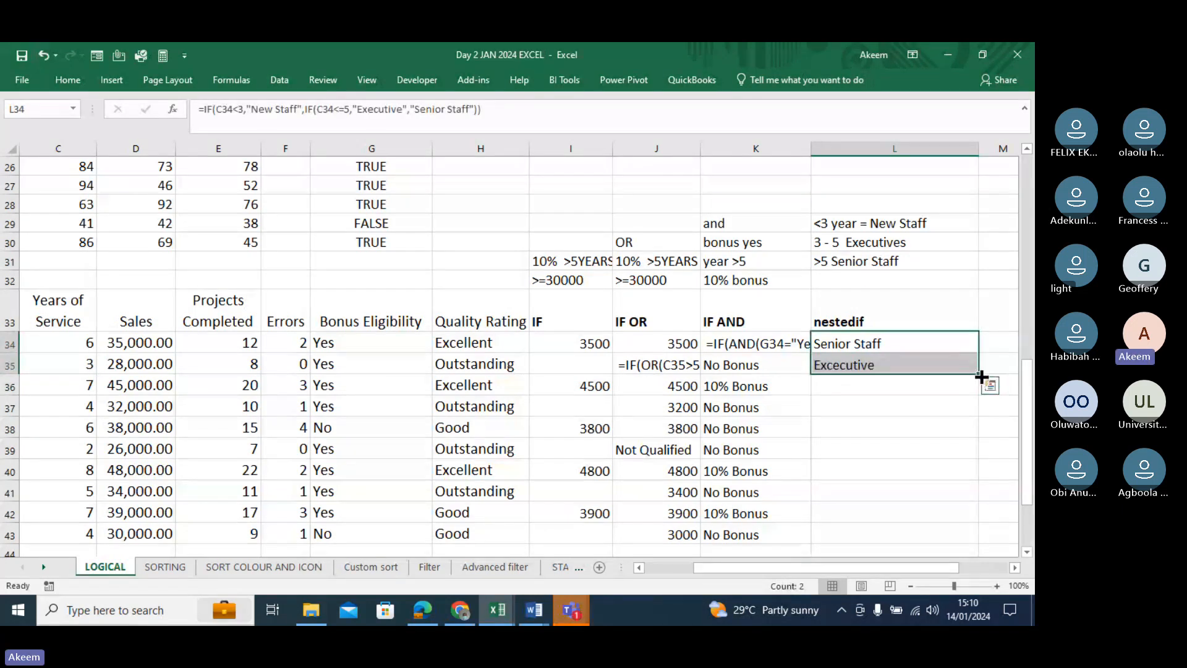
double_click(982, 376)
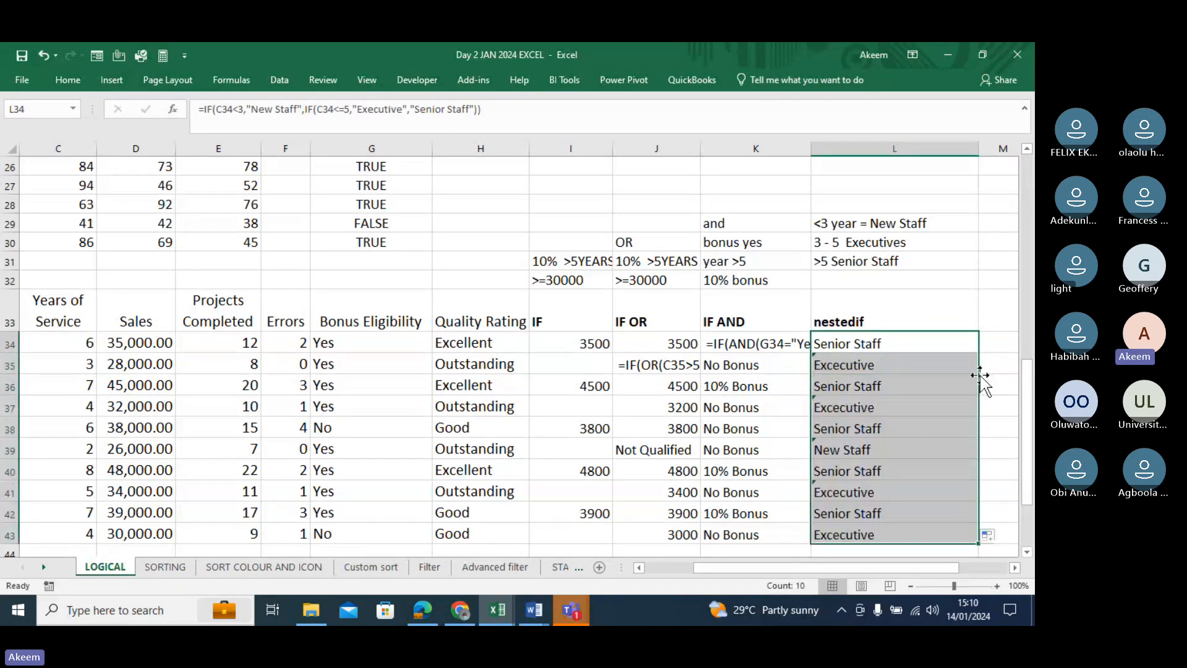
left_click(856, 412)
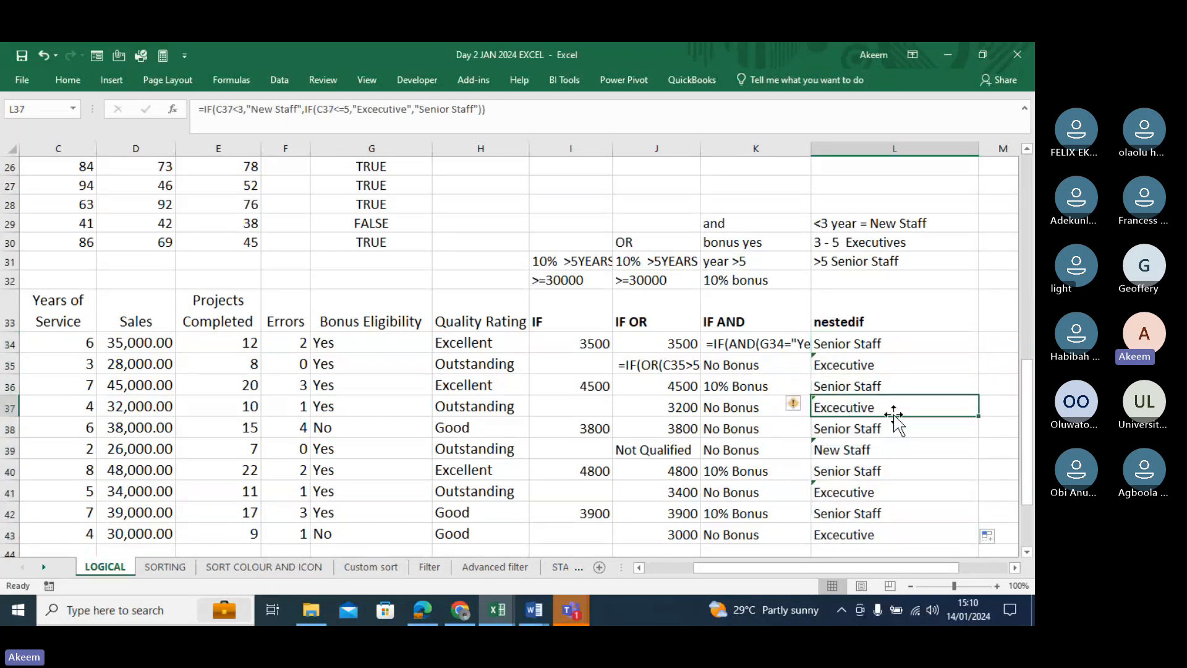
Fill the L34 formula alone down through L43 and check the copied formulas in L35, L36 and L37.
left_click(912, 347)
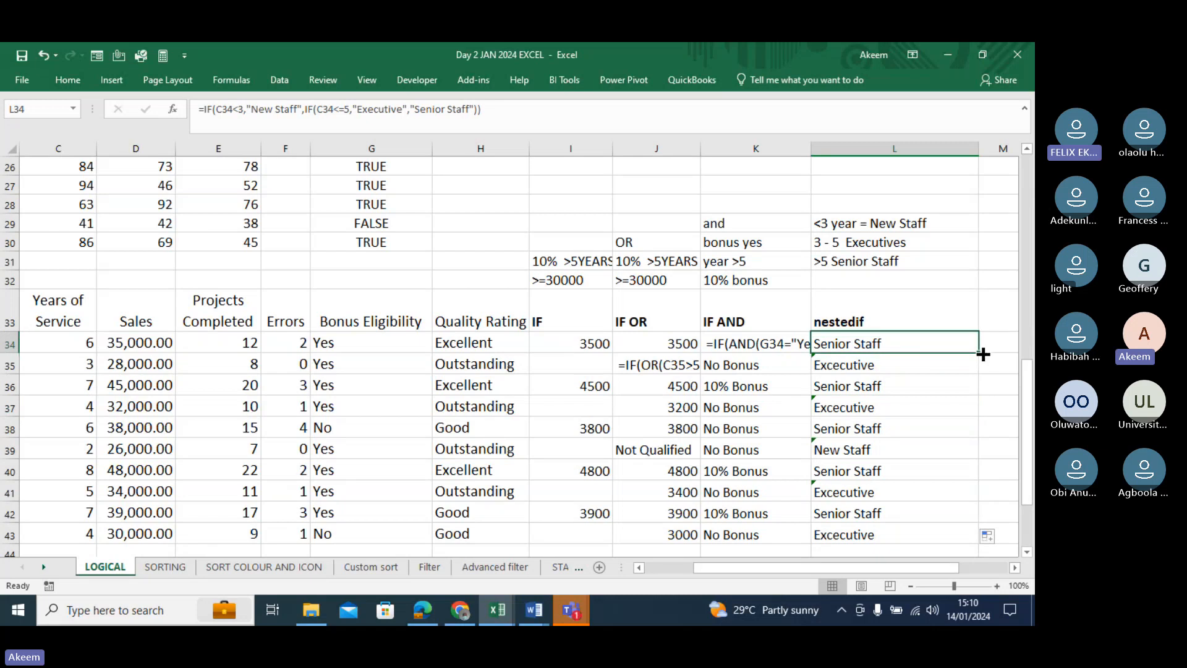
left_click_drag(983, 354, 971, 539)
left_click(882, 342)
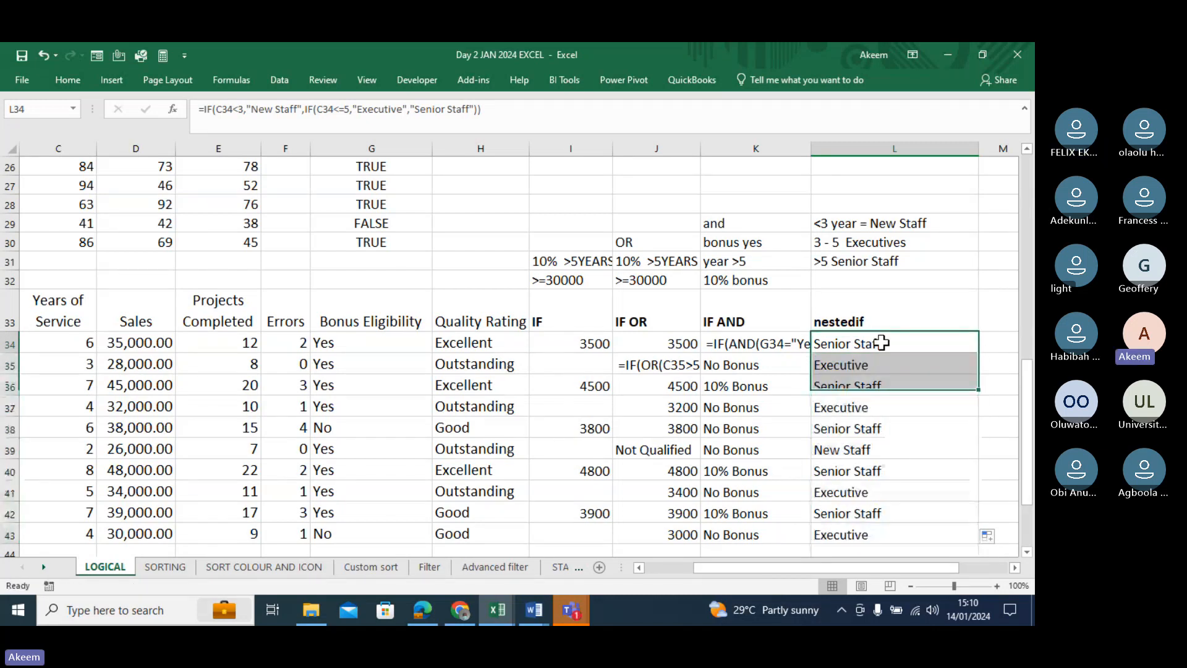
left_click(872, 366)
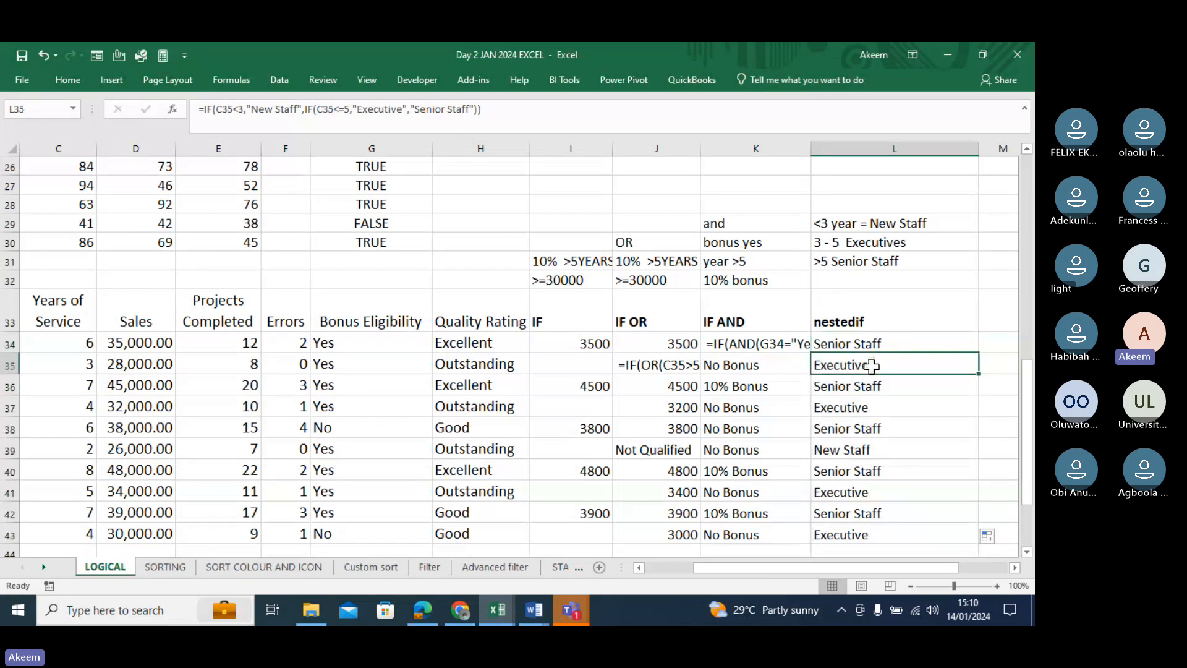
left_click(870, 384)
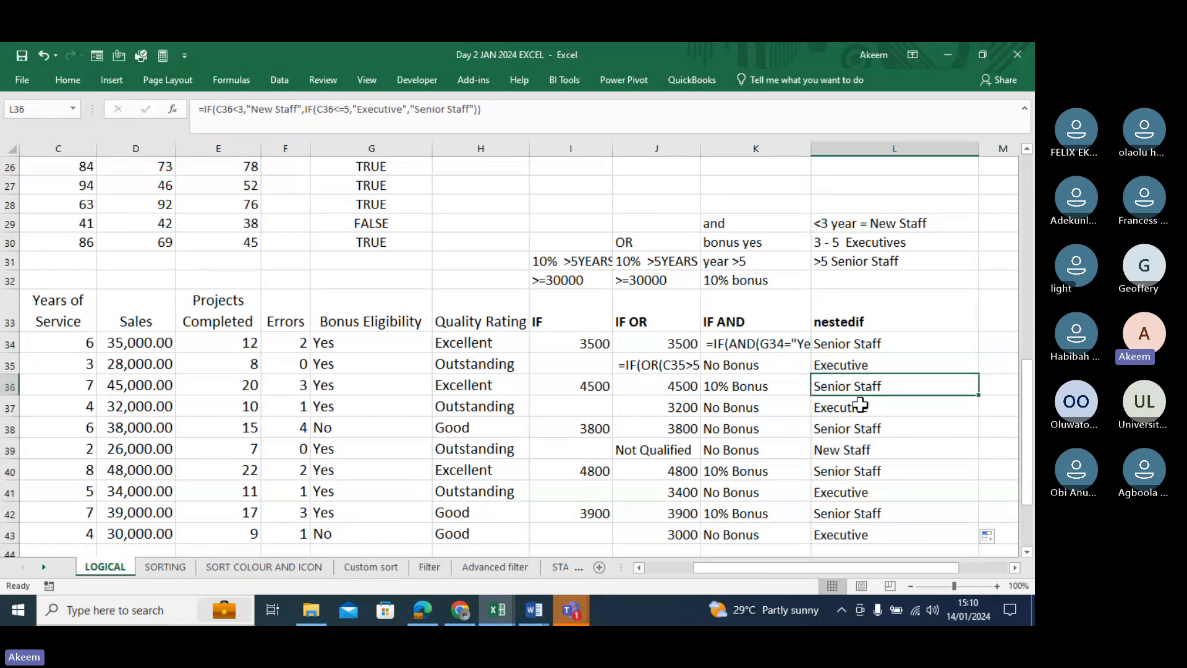
left_click(862, 405)
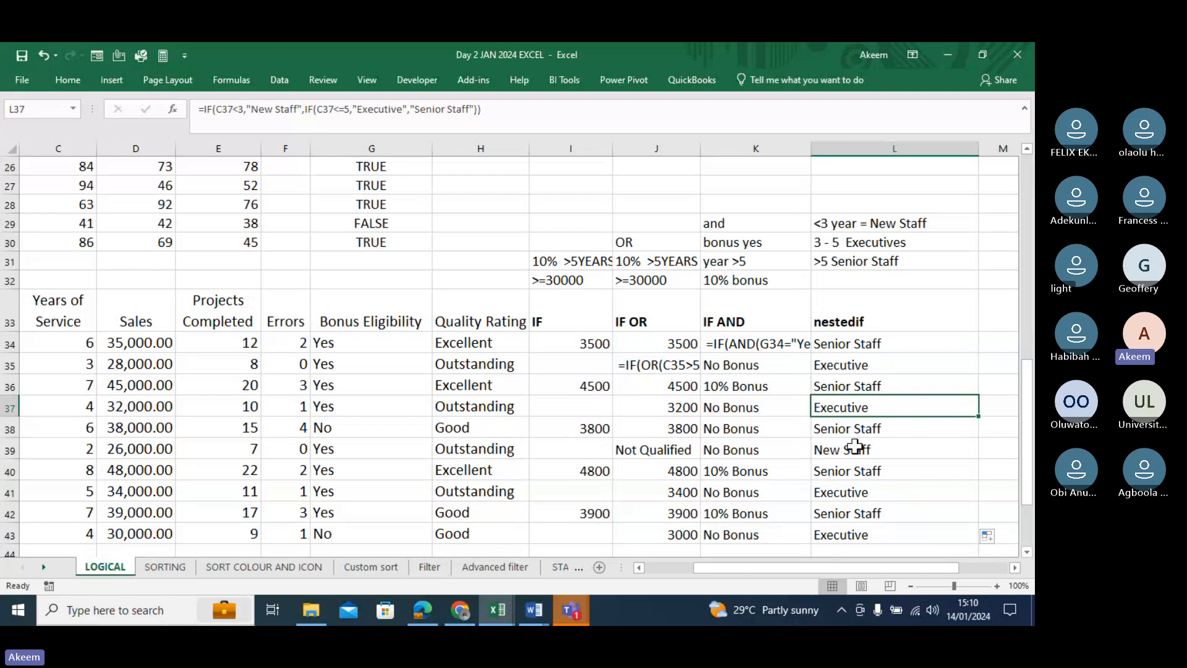
Compare the nested IF formula in L39 with the years of service in C39, and review the formula in L34.
left_click(855, 445)
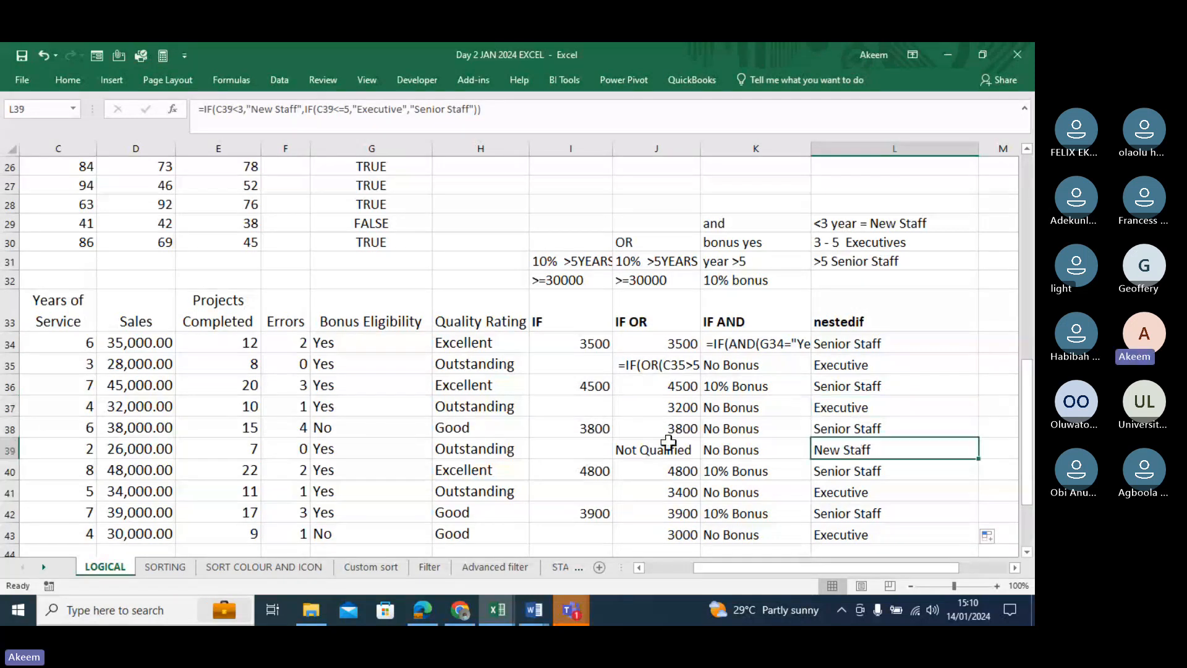
left_click(63, 446)
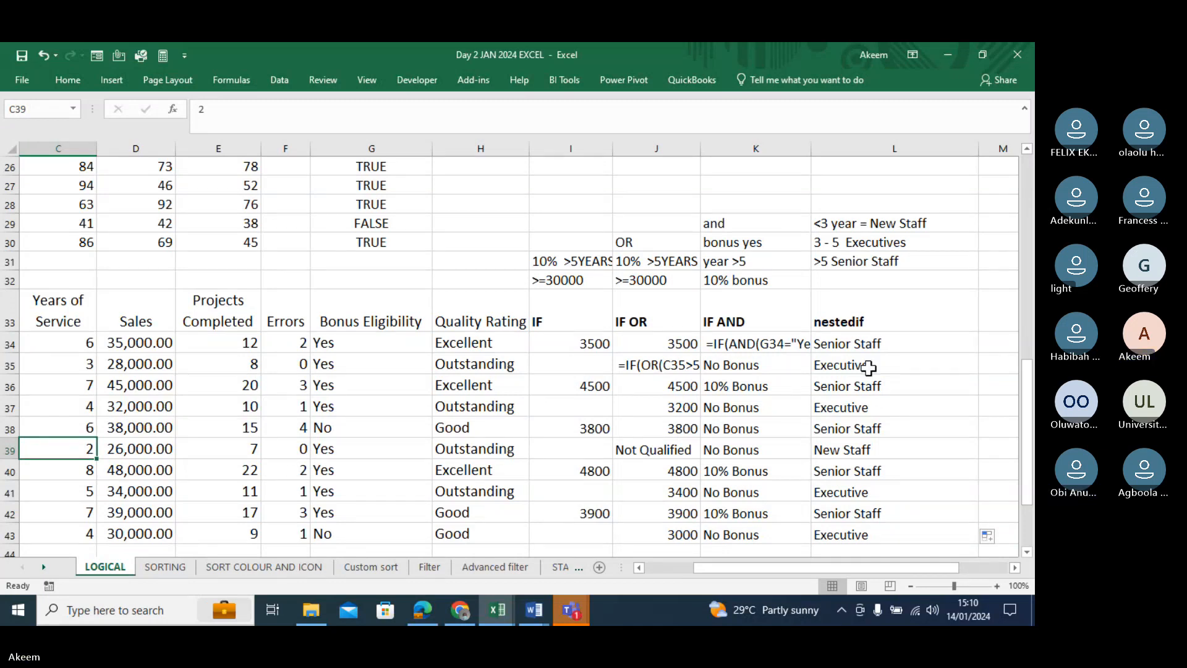
left_click(854, 342)
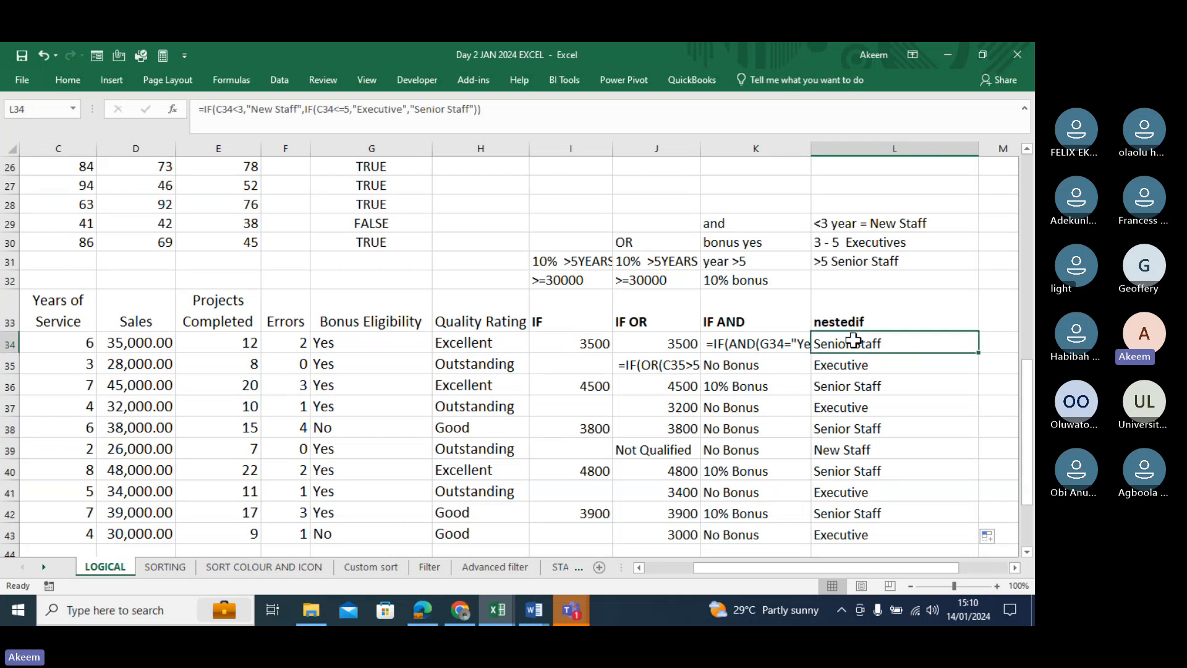
left_click(512, 110)
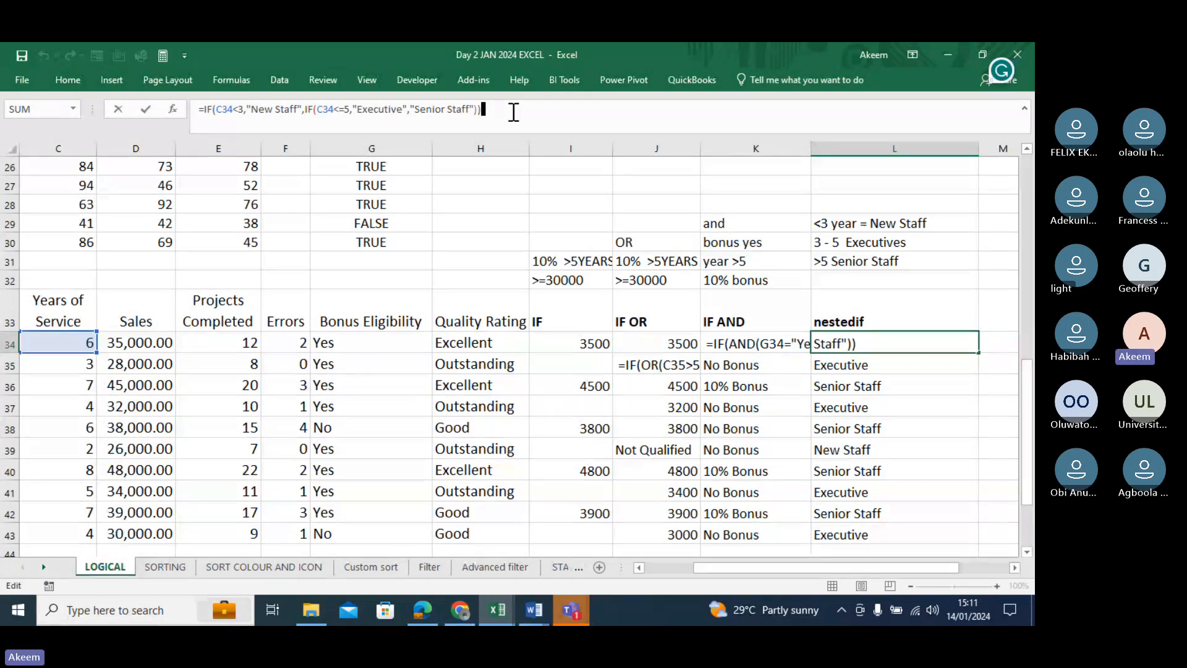
Turn the L35 formula into visible text by adding a space before its equals sign, and bring the full text into view.
left_click(858, 363)
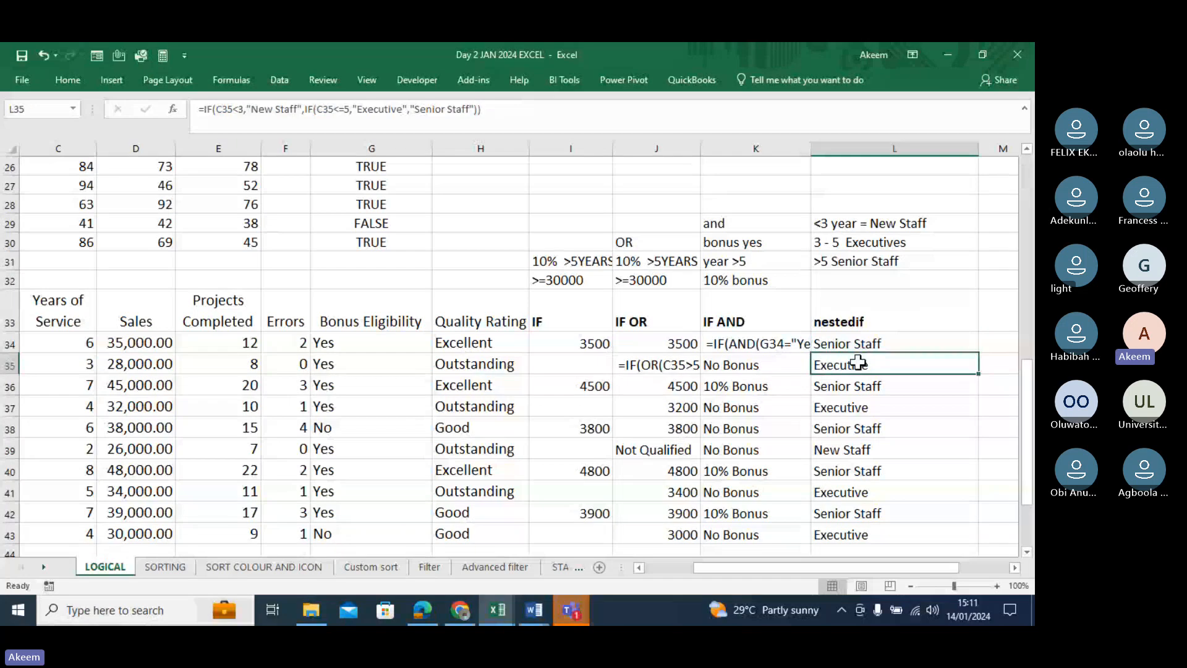
left_click(199, 109)
key("Return")
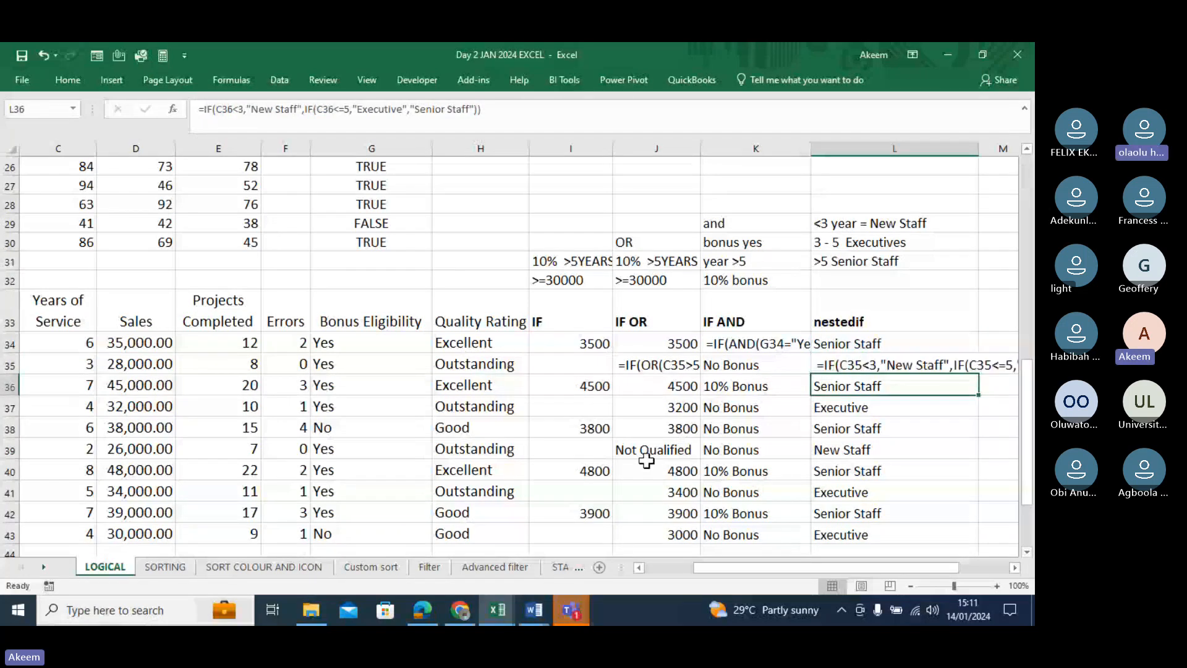
left_click(1015, 568)
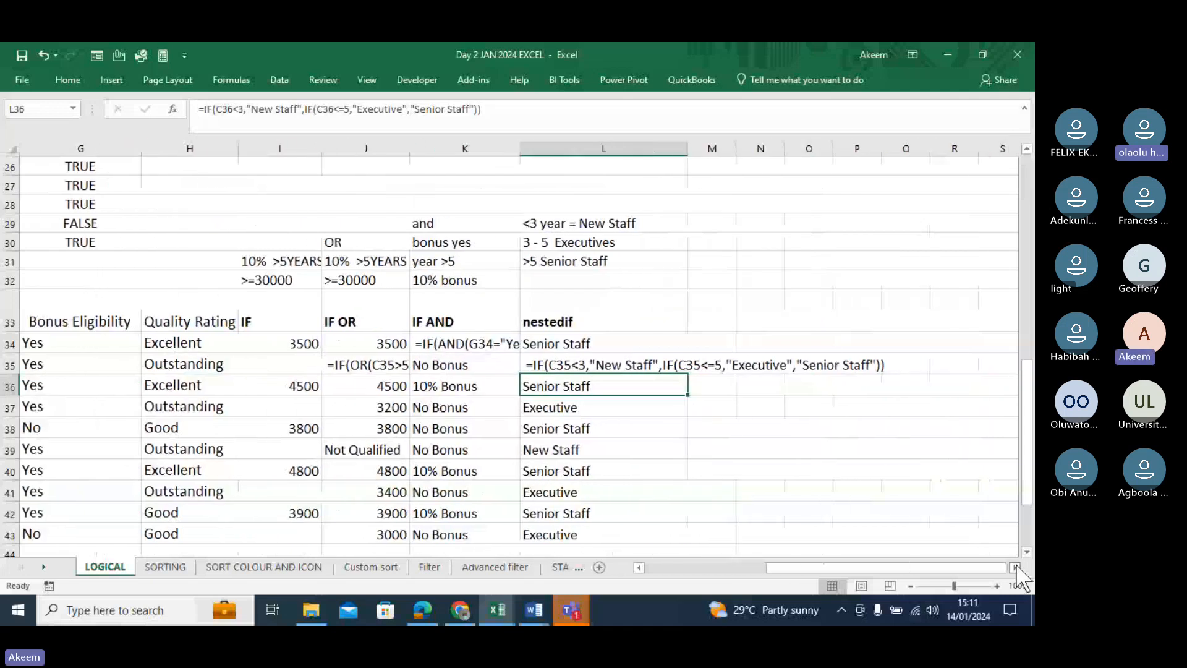
Check the meeting's participants and chat in Teams and the training group's chat in WhatsApp Web, returning to the Excel workbook.
left_click(569, 612)
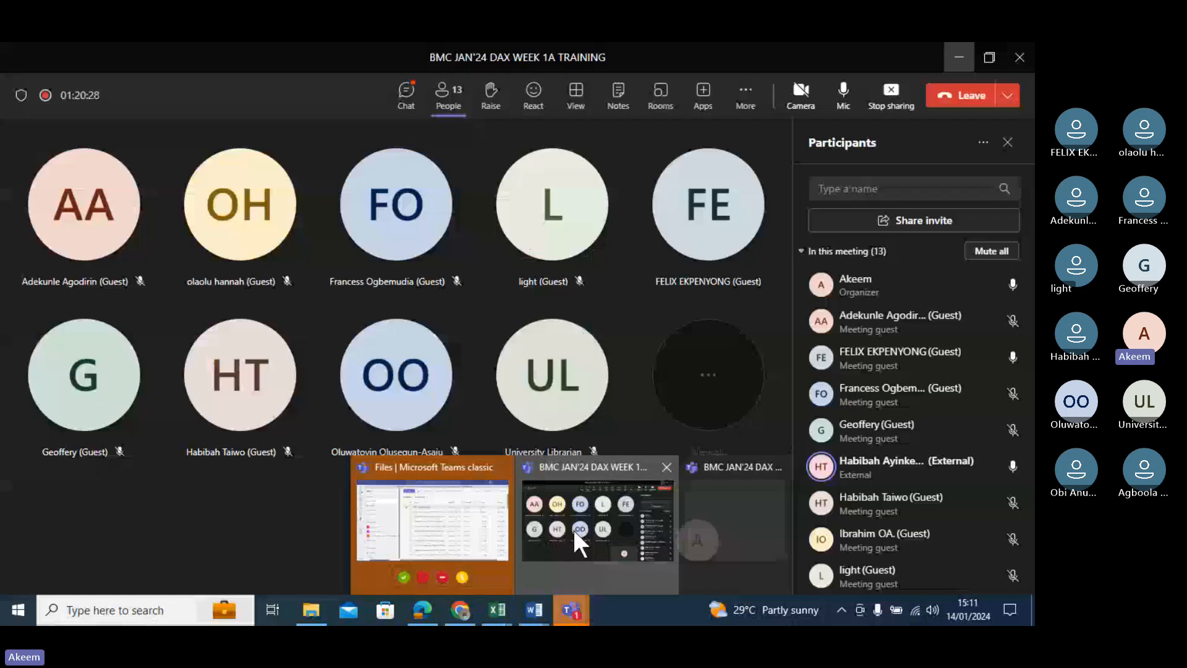
left_click(573, 530)
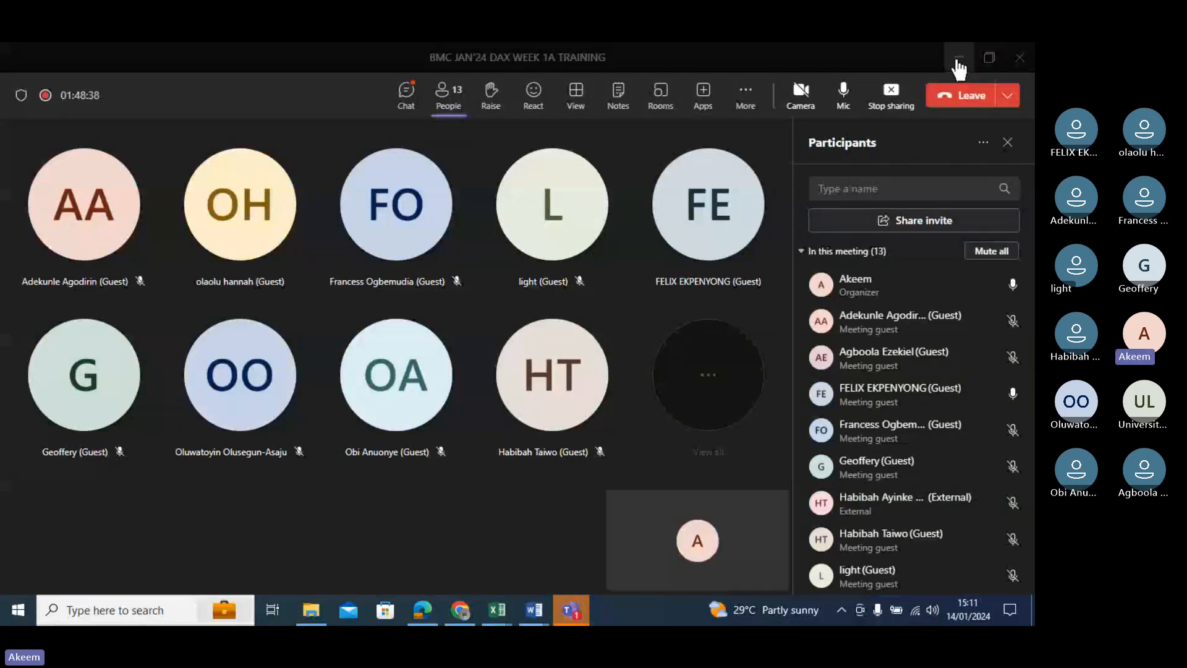
left_click(958, 60)
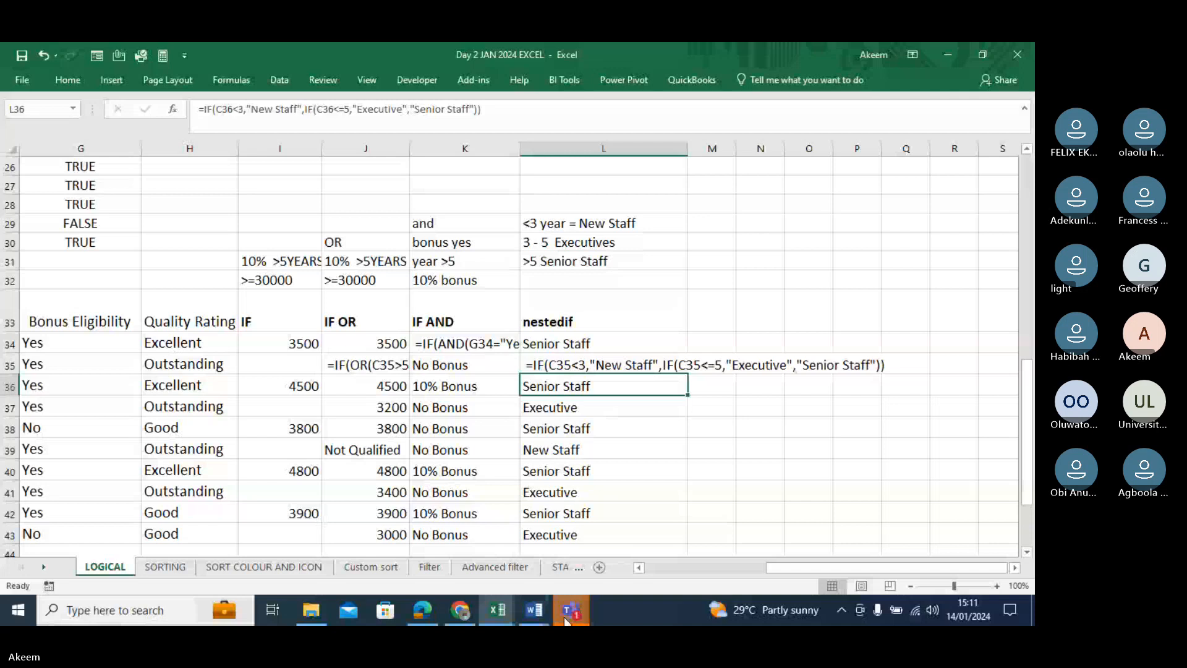
mouse_move(569, 612)
left_click(585, 525)
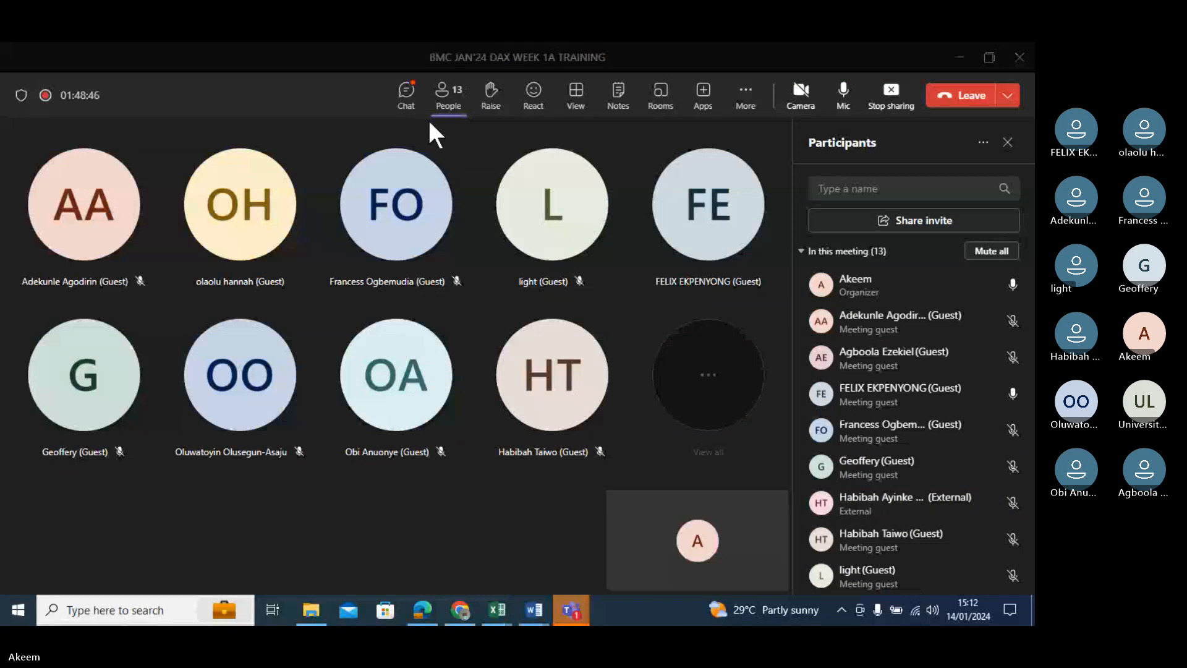
left_click(407, 96)
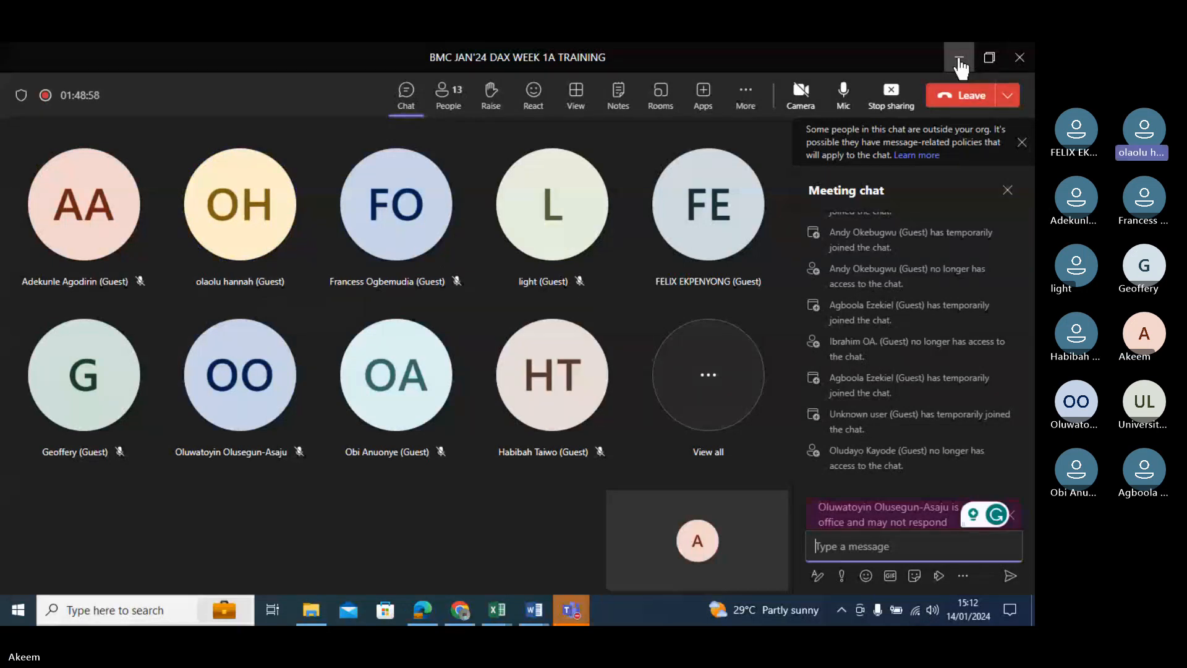
left_click(959, 59)
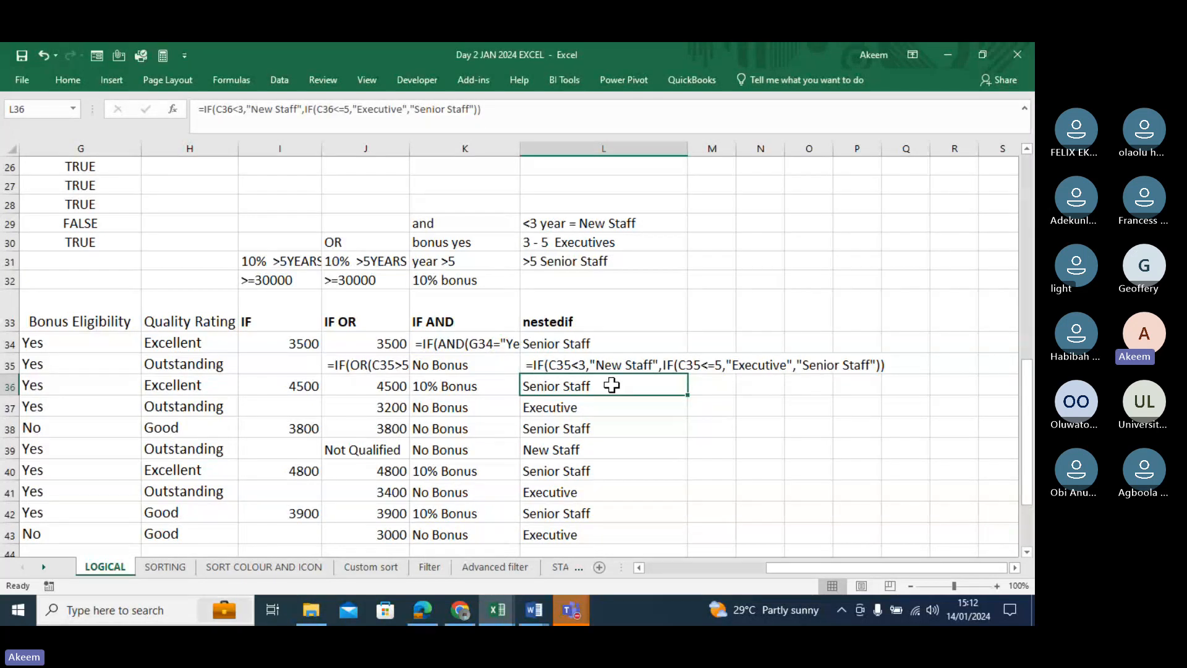
left_click(447, 612)
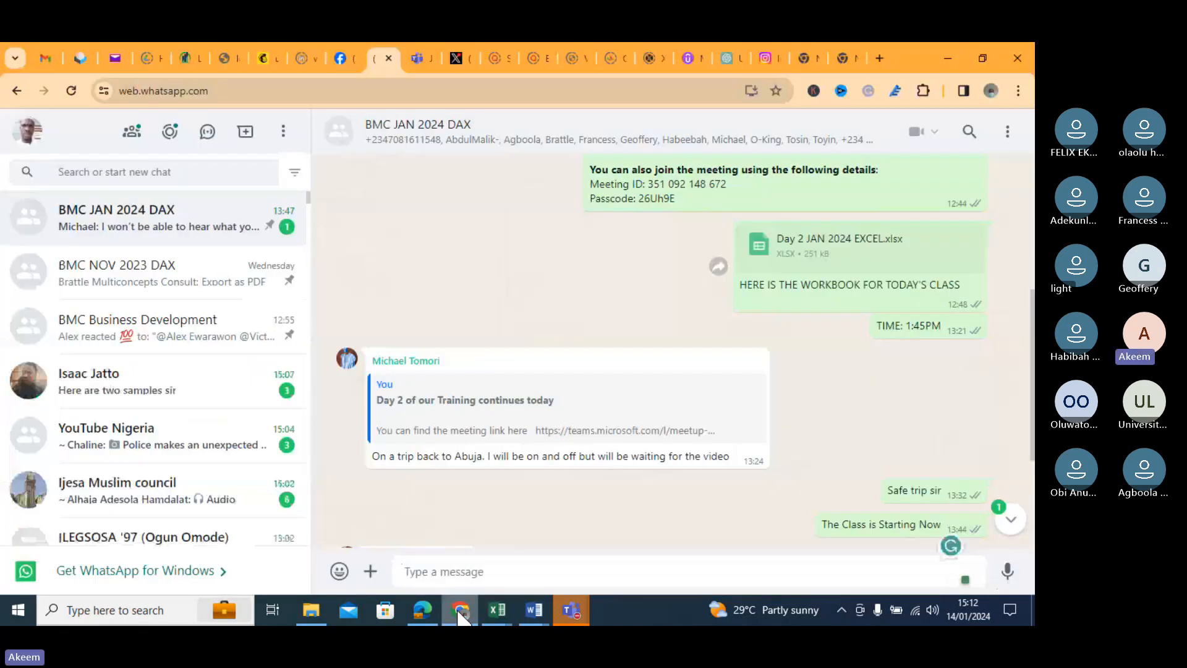
left_click(497, 611)
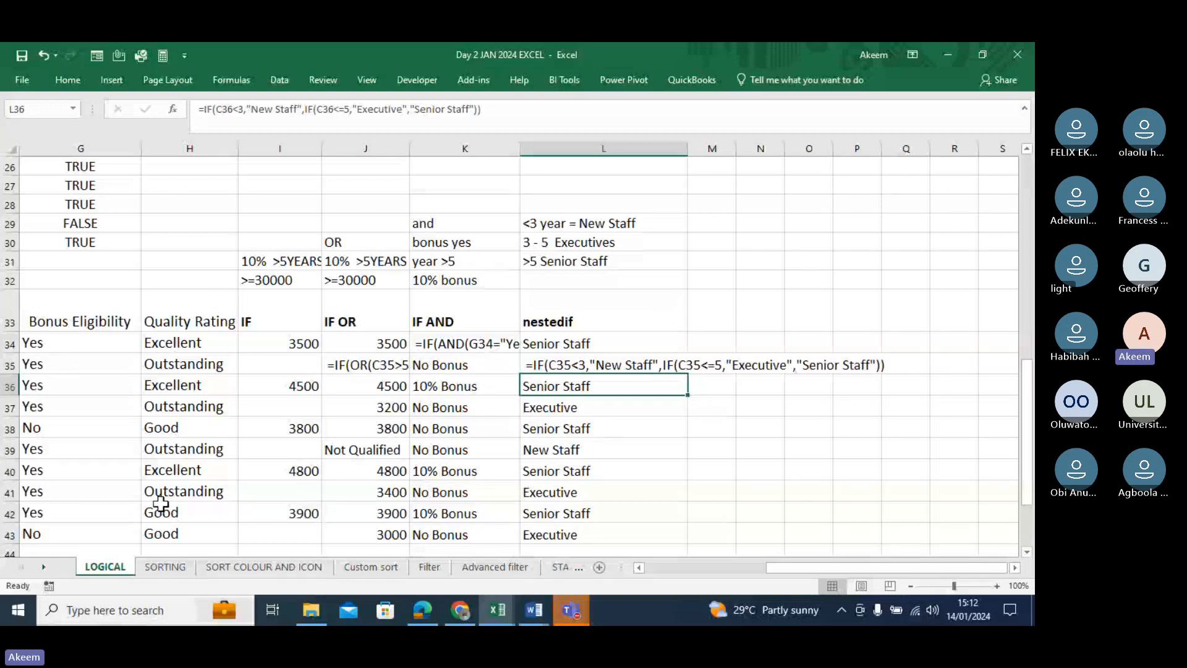
Look at the SORTING sheet and highlight its list of locations in J6:J9.
left_click(278, 496)
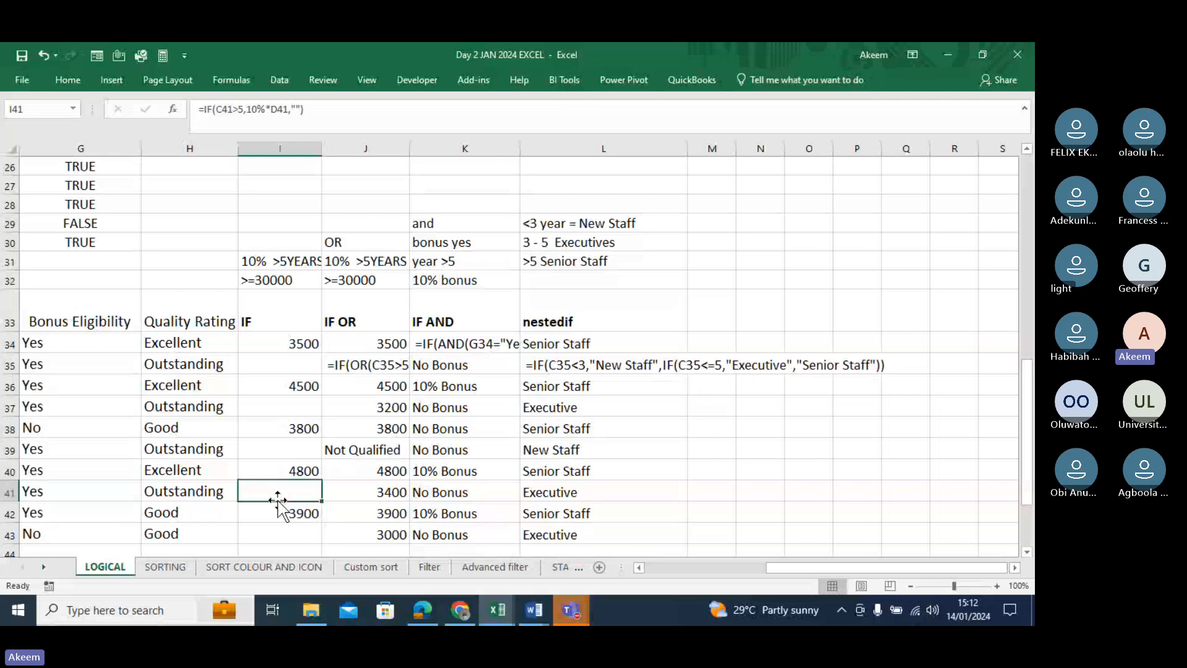
left_click(165, 567)
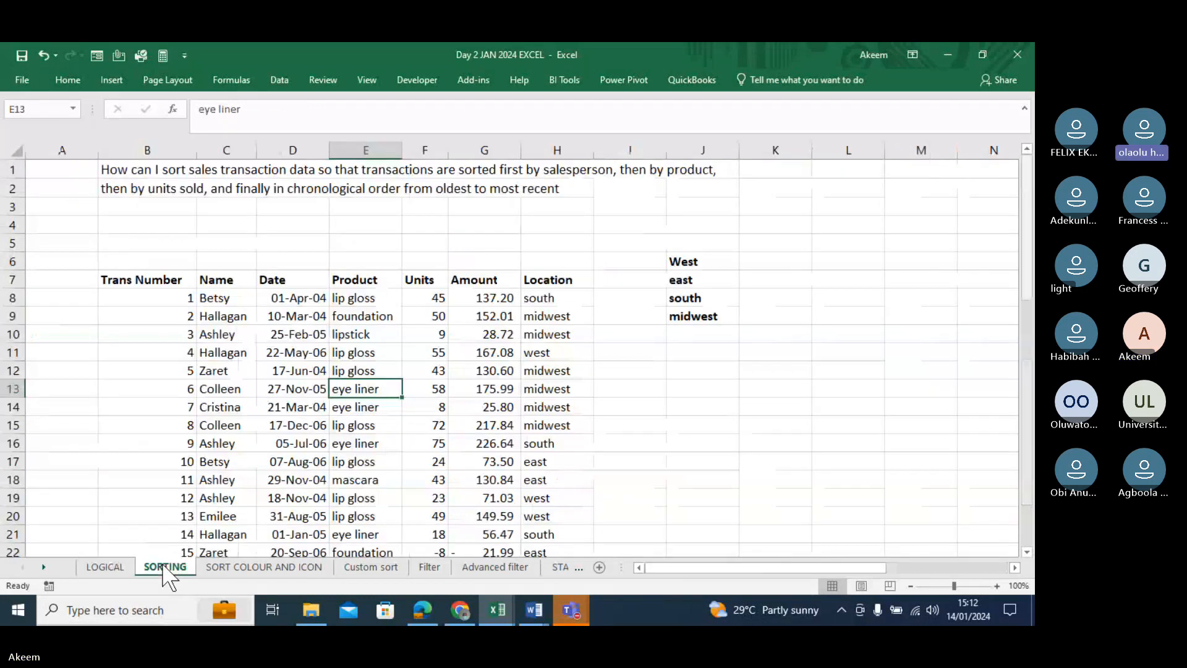
left_click_drag(692, 261, 706, 315)
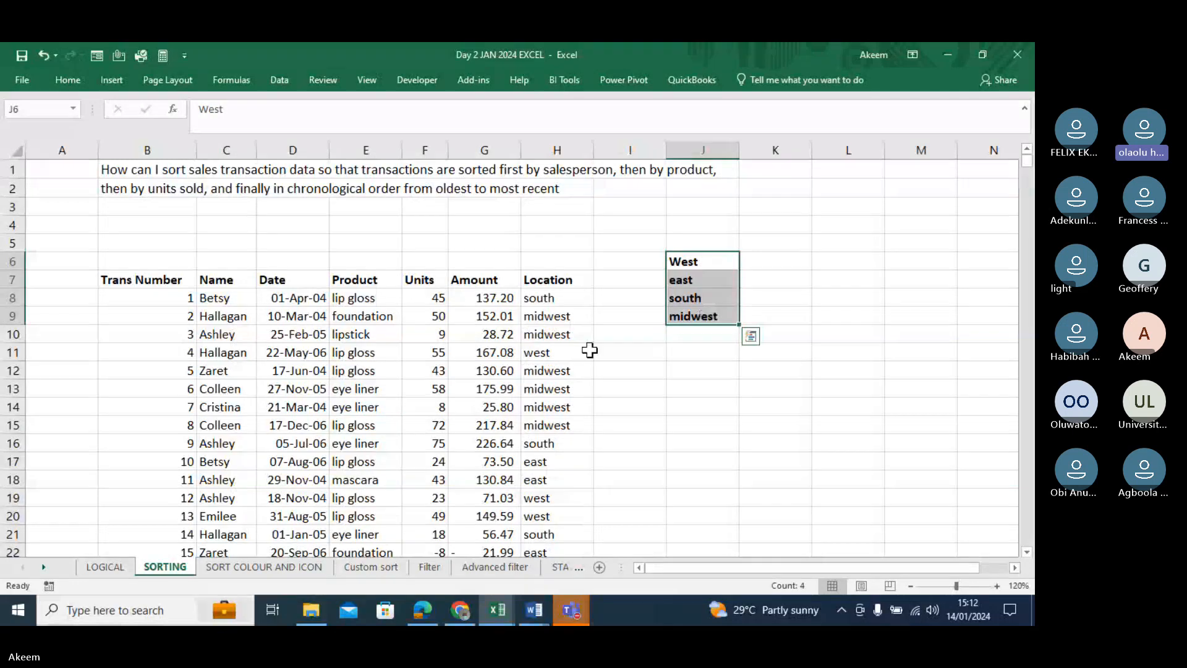
Review the formula text in L35 on the LOGICAL sheet, highlighting its final "Senior Staff" argument without changing it.
left_click(99, 564)
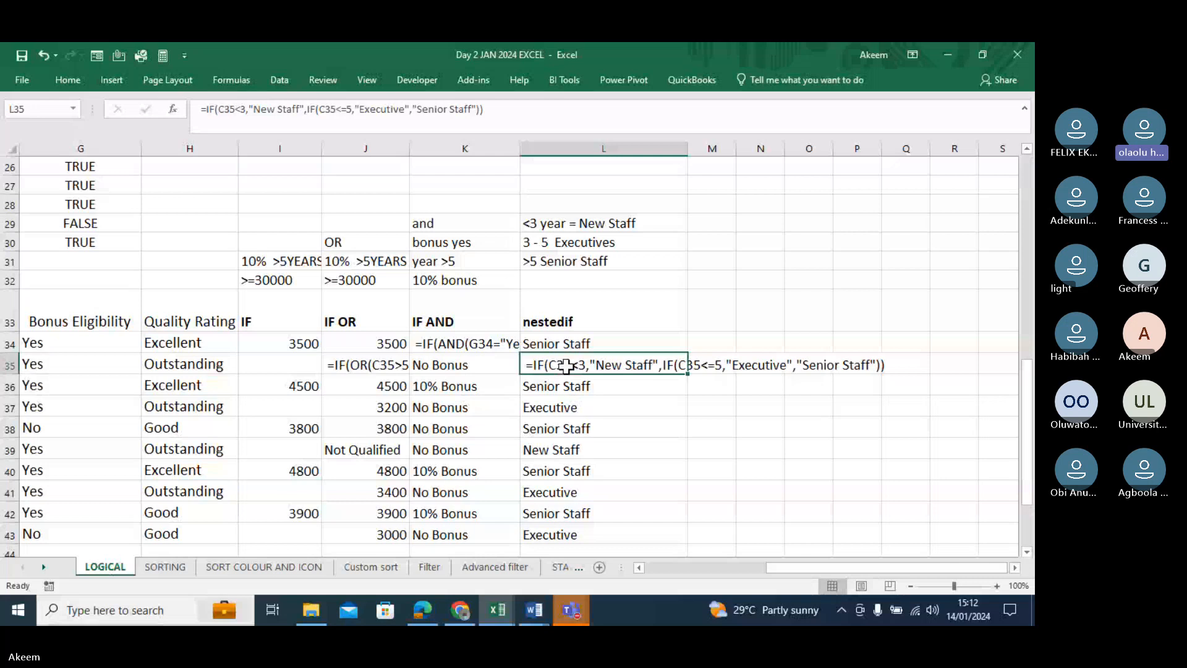
left_click(518, 111)
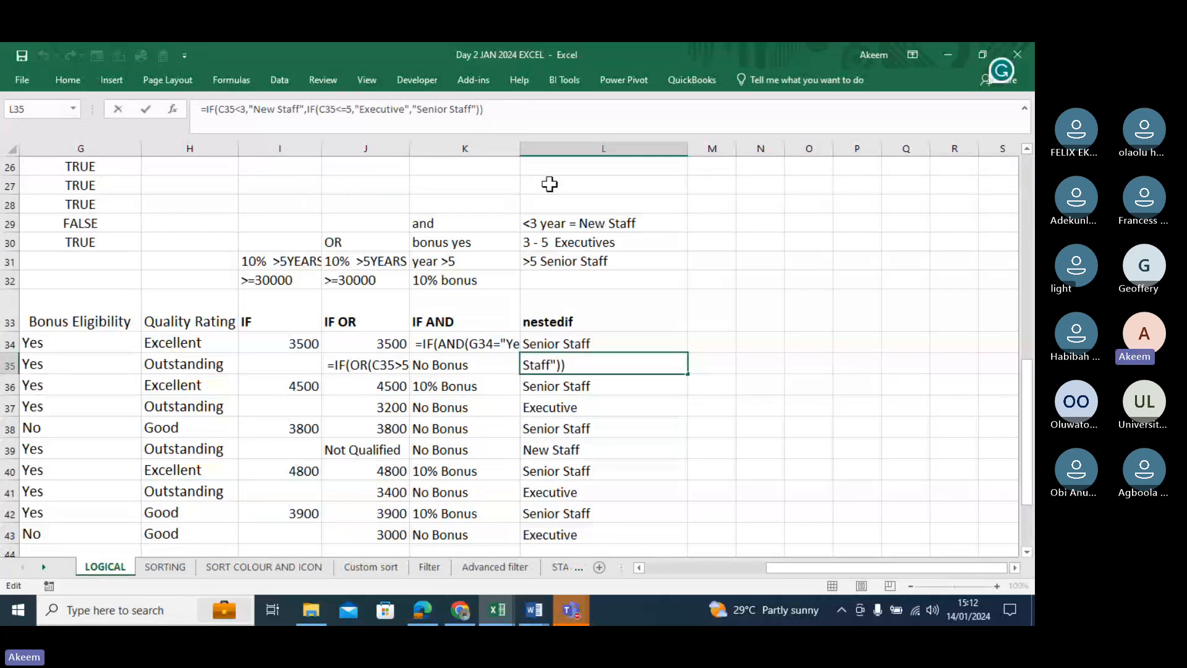
key("Return")
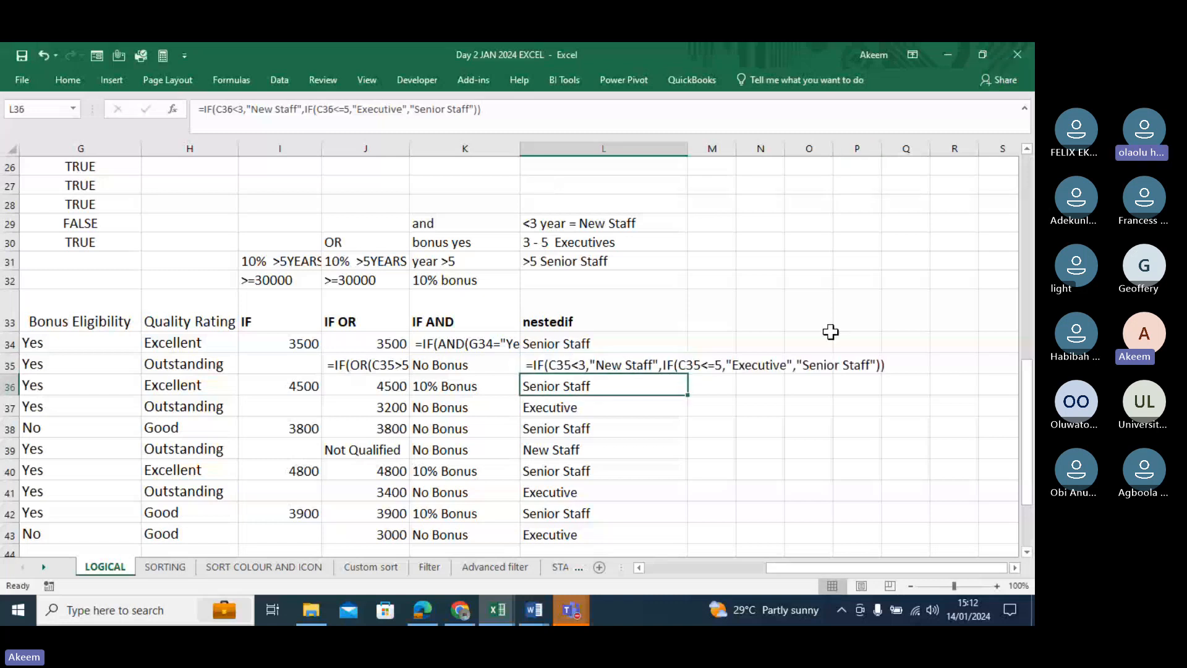
key("Up")
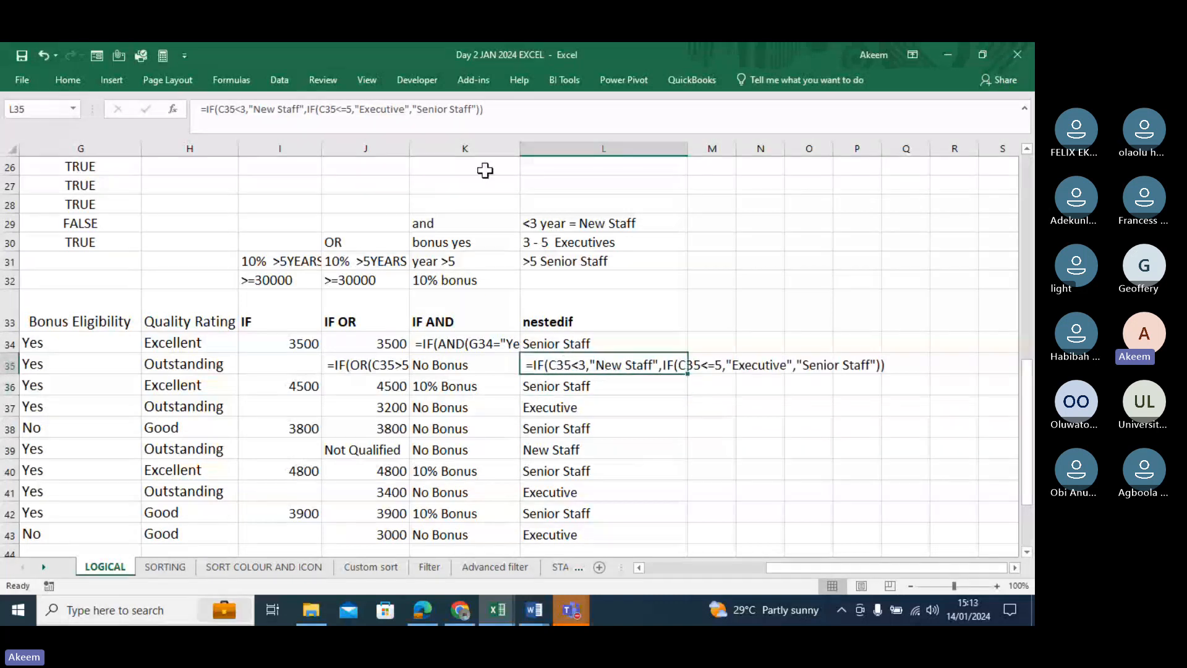
left_click_drag(414, 109, 448, 109)
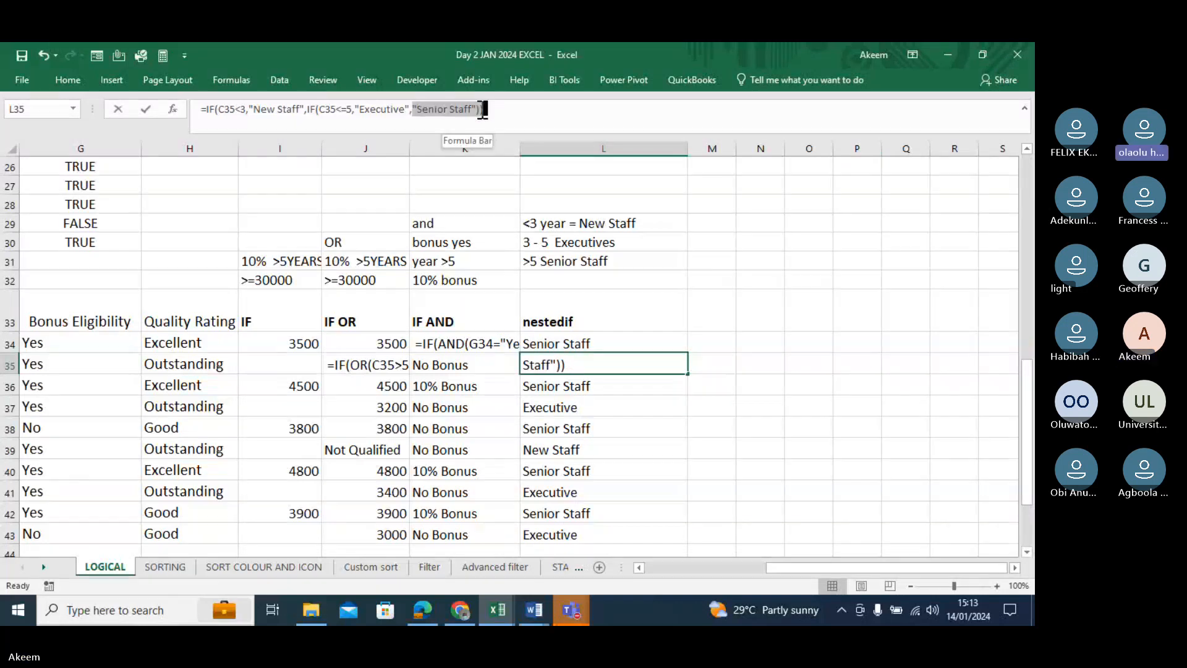
key("Return")
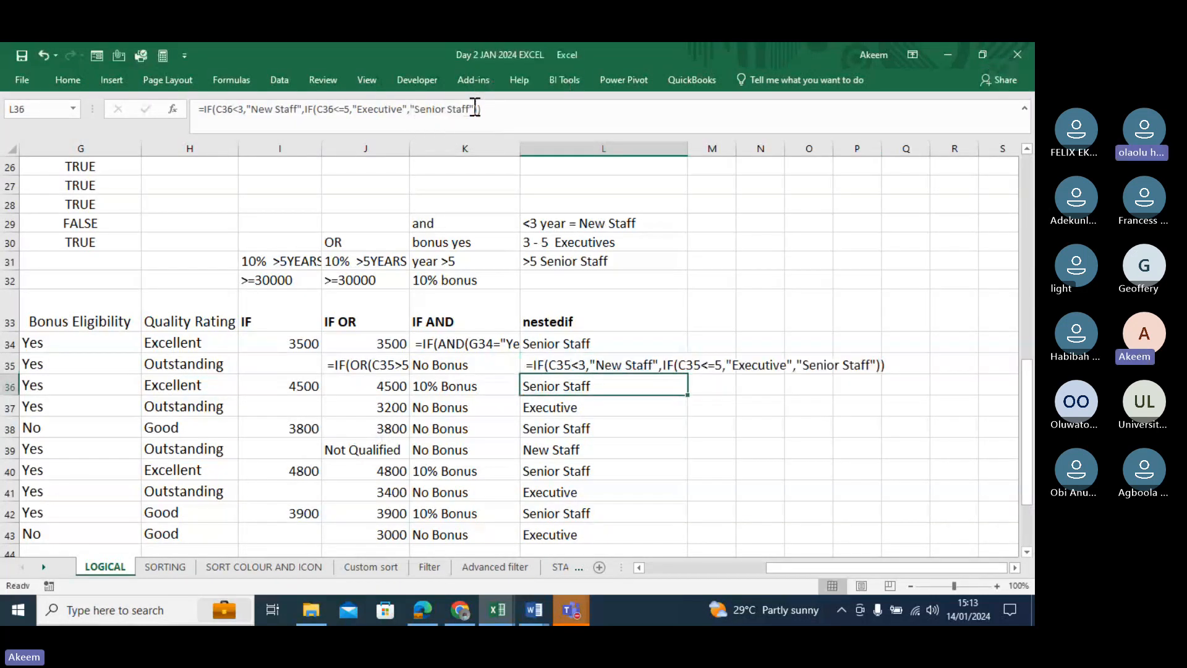
Highlight the LOGICAL table's headers from Bonus Eligibility to IF AND in row 33, ending on Quality Rating.
left_click(81, 316)
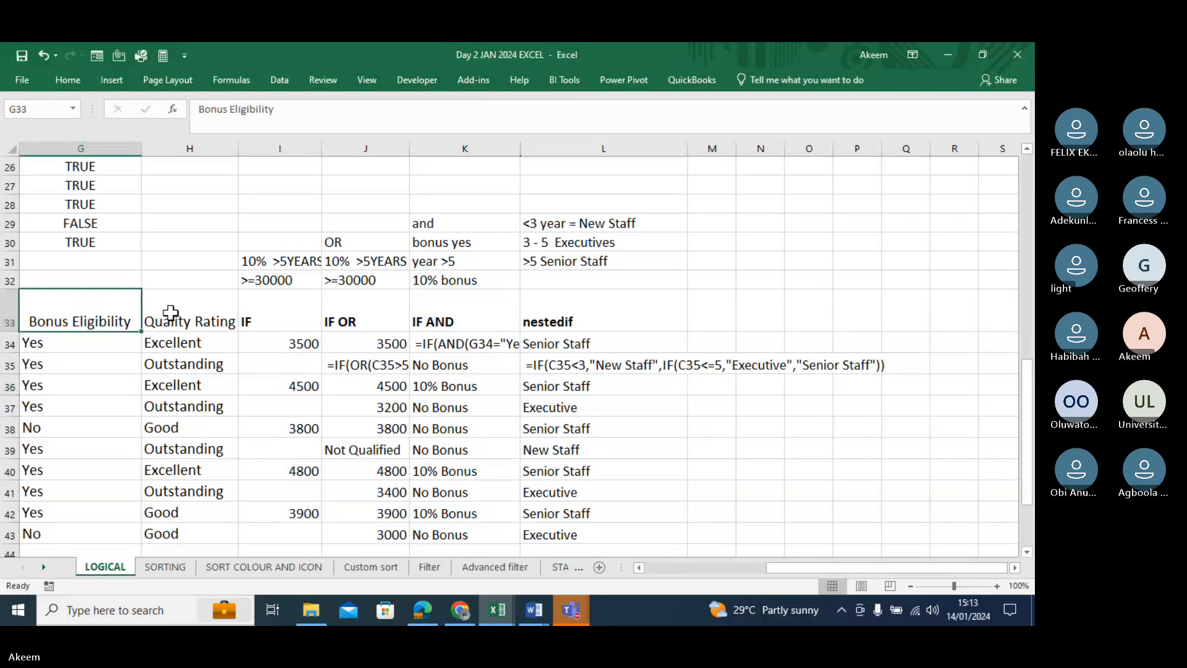
left_click_drag(123, 313, 470, 315)
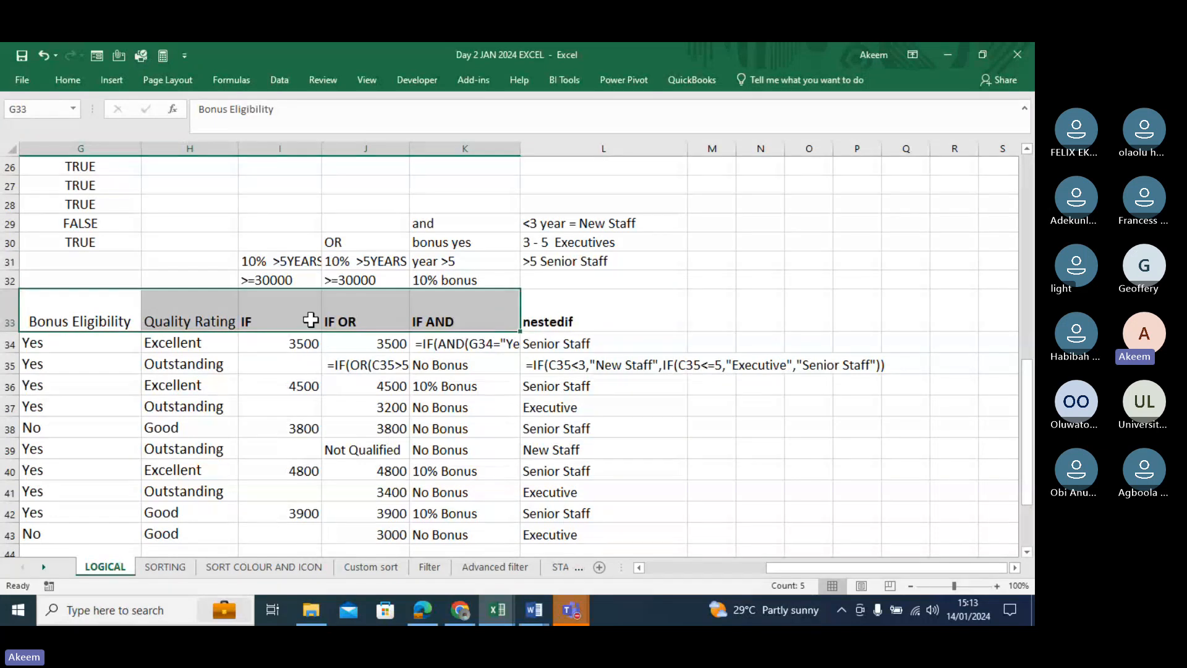
left_click(179, 315)
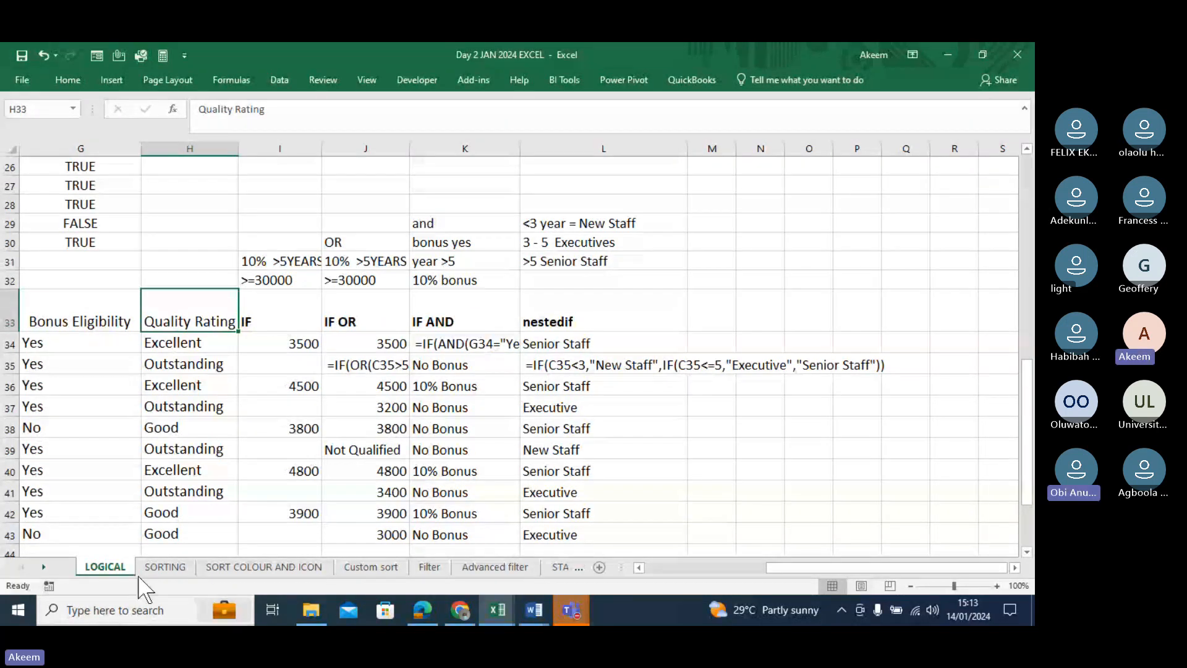
Examine the sales transactions on the SORTING sheet, pointing out entries in the Amount and Location columns.
left_click(165, 566)
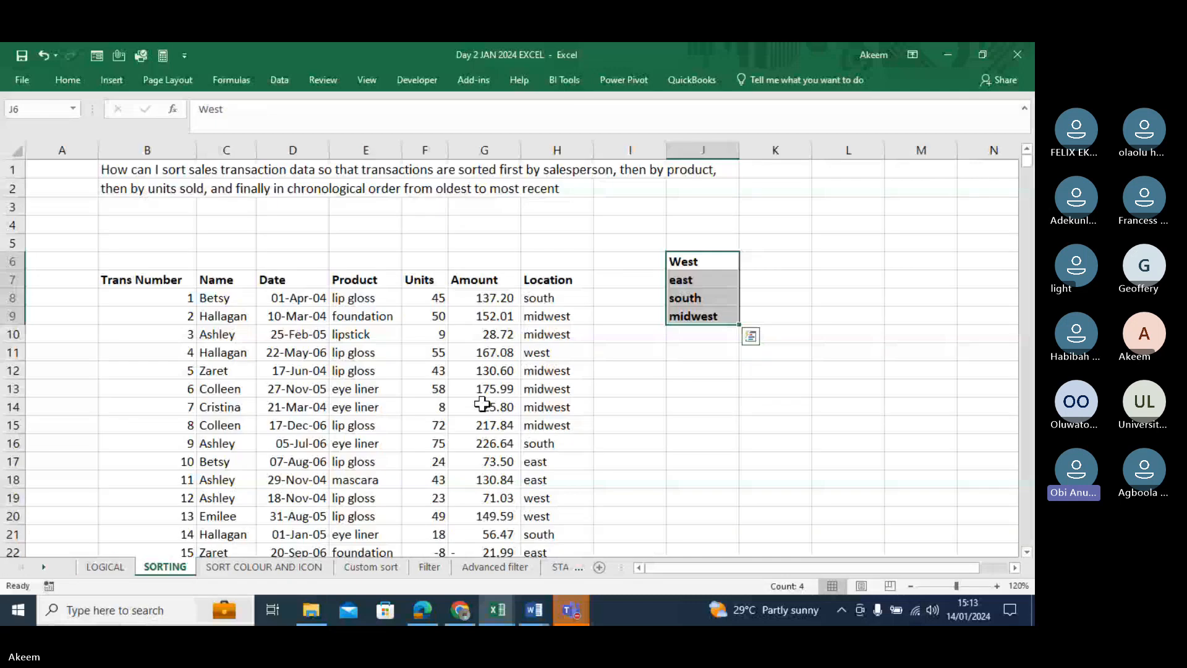
left_click(479, 311)
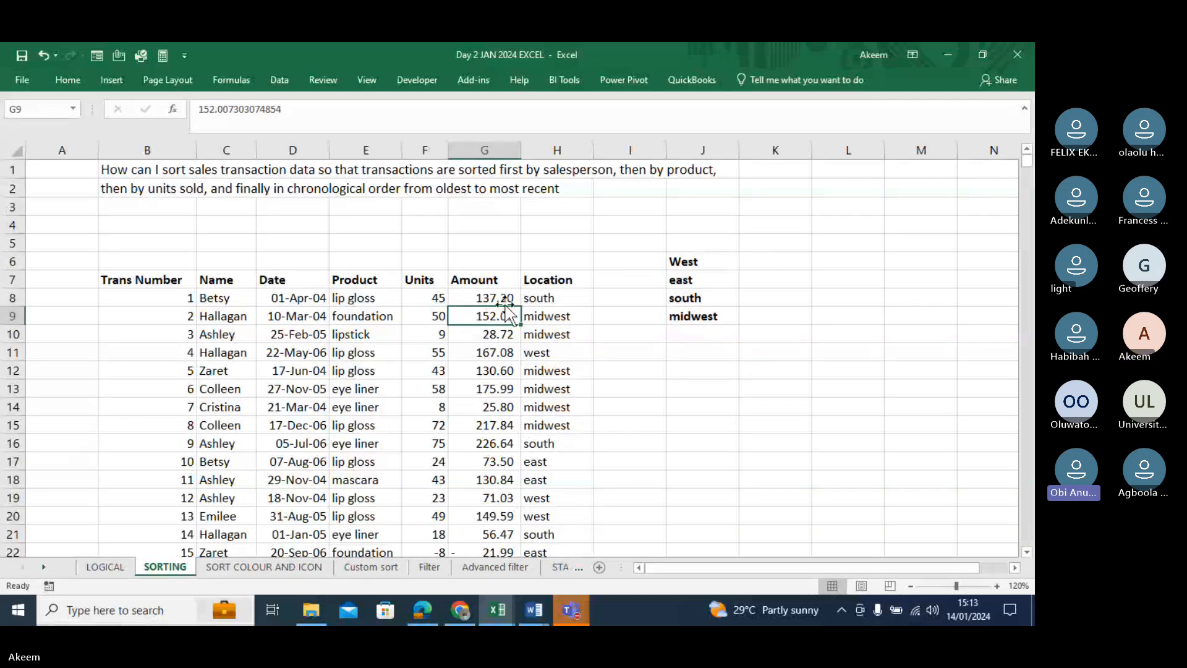
left_click(538, 299)
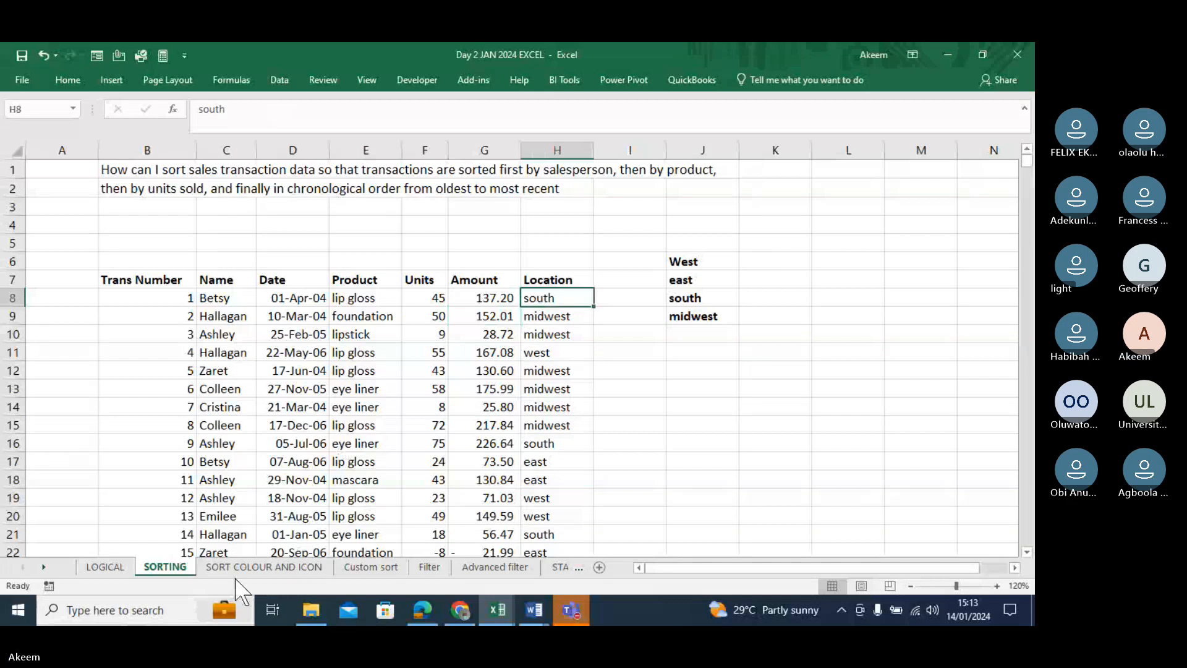
Go back to the LOGICAL sheet and point out the Bonus Eligibility and Quality Rating column headers.
left_click(106, 566)
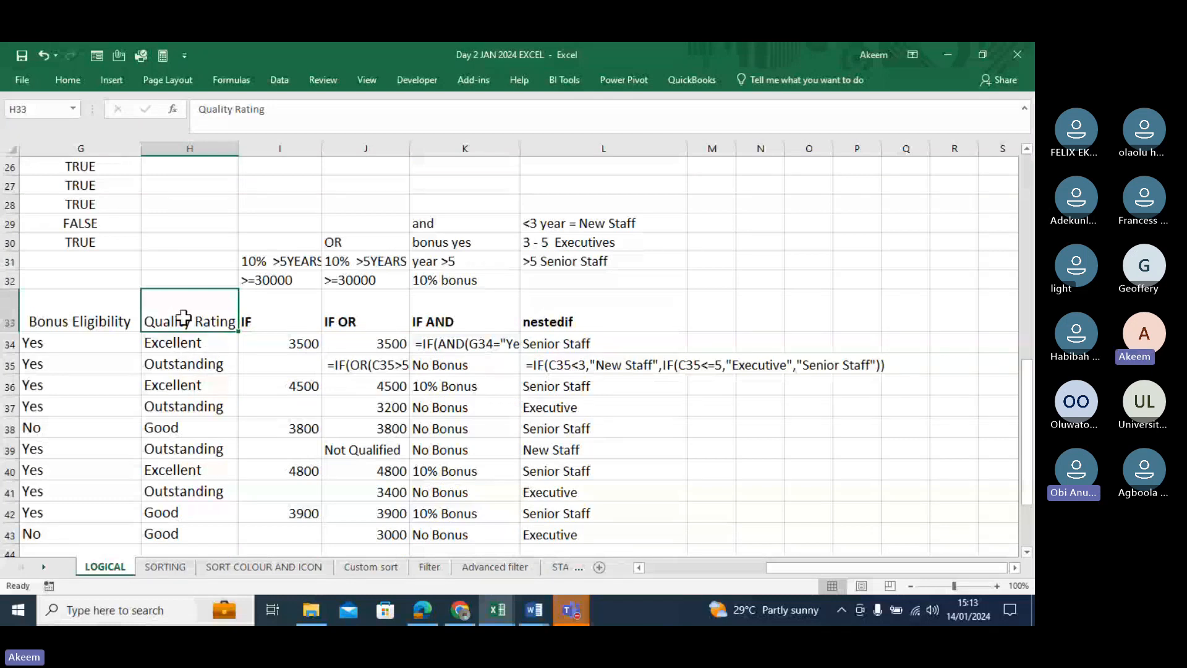
left_click(117, 320)
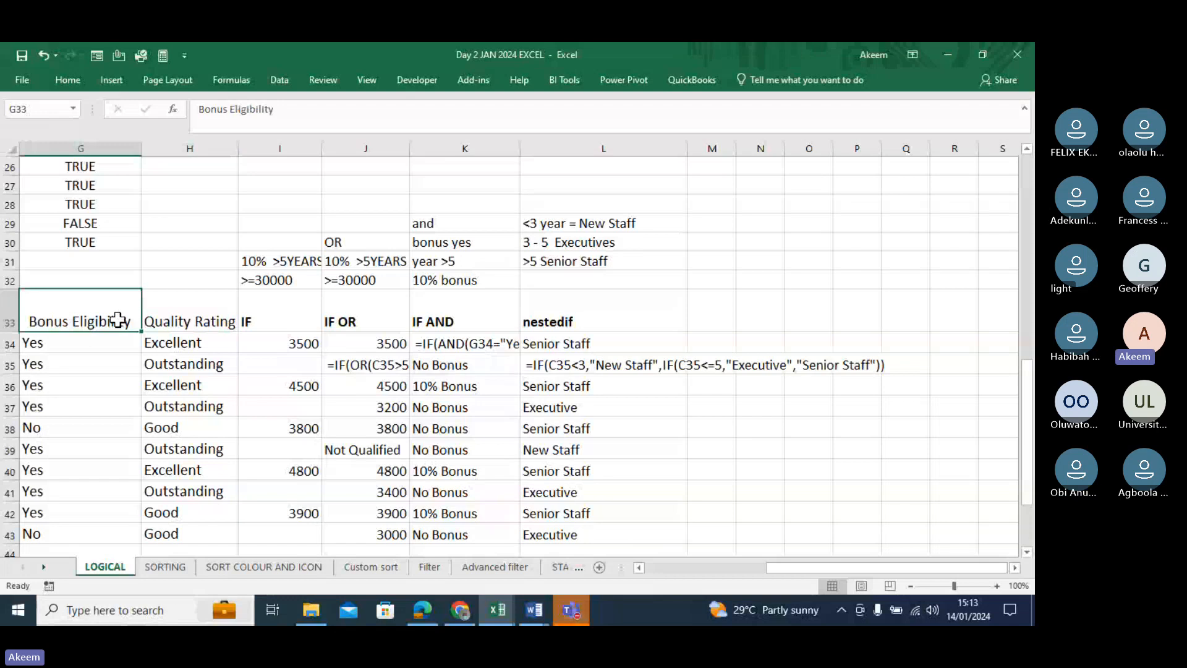
left_click(180, 326)
left_click(73, 319)
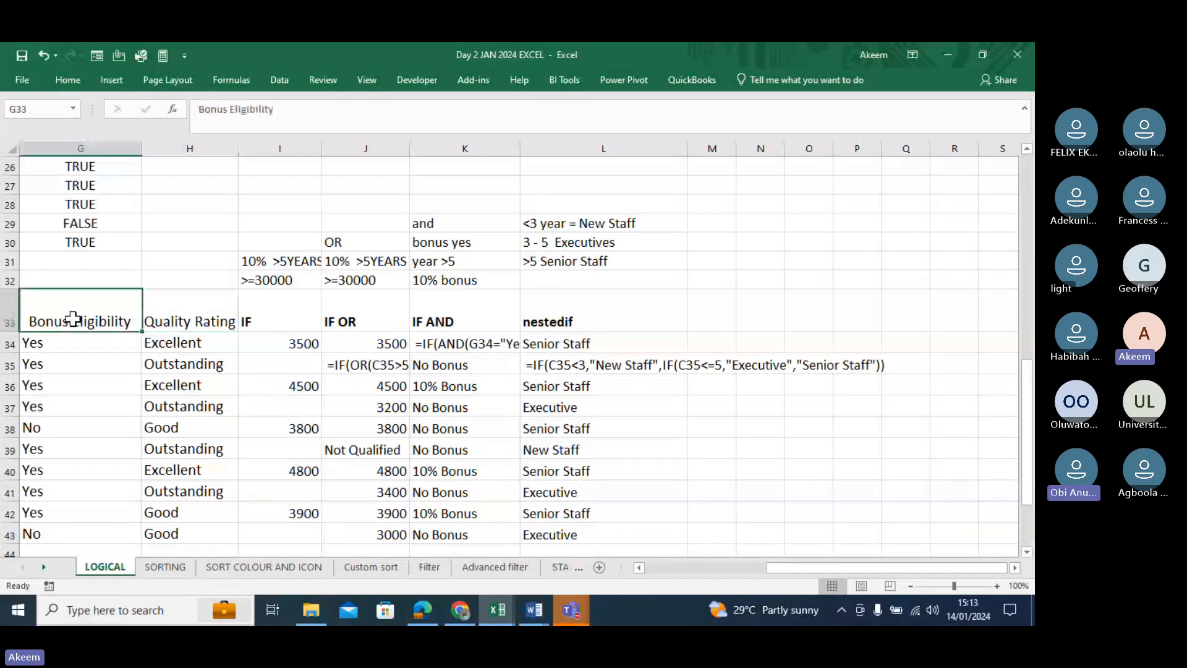
left_click(205, 306)
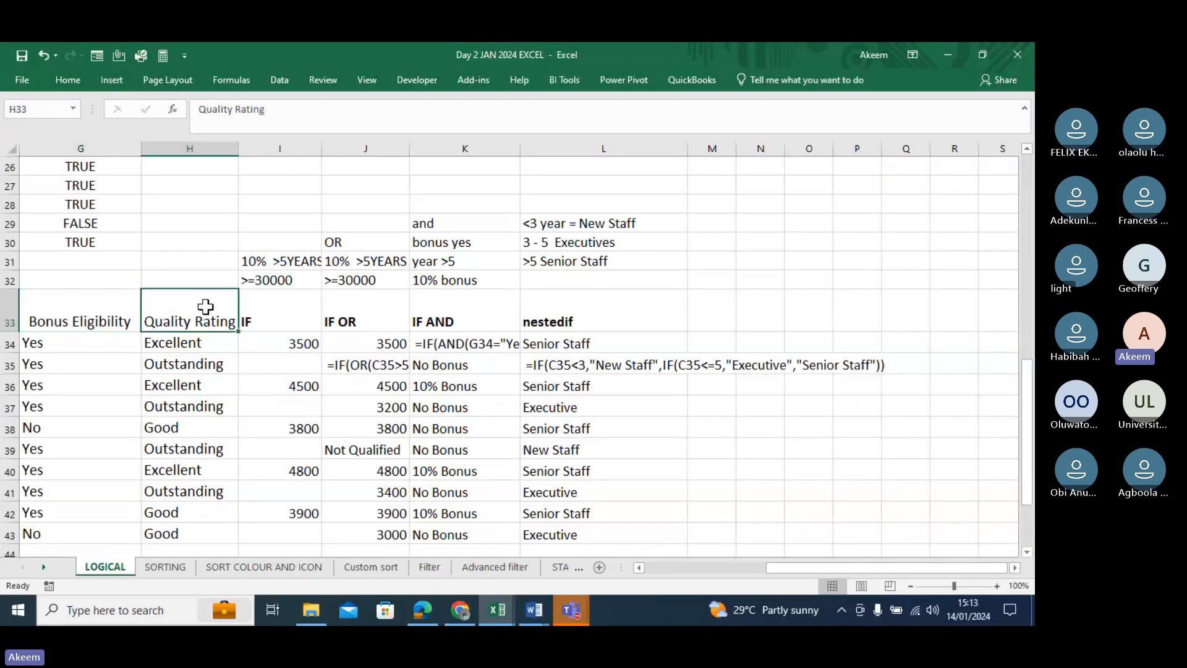
left_click(181, 249)
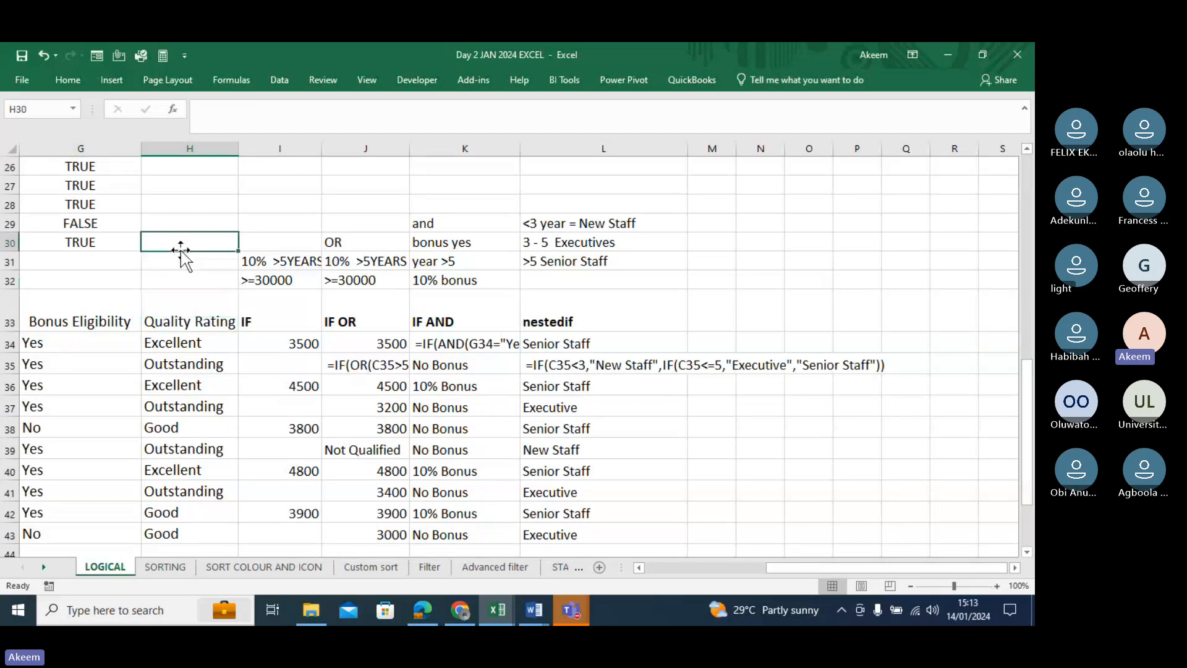
Try to name the Quality Rating header cell H33 "pay roll".
left_click(184, 281)
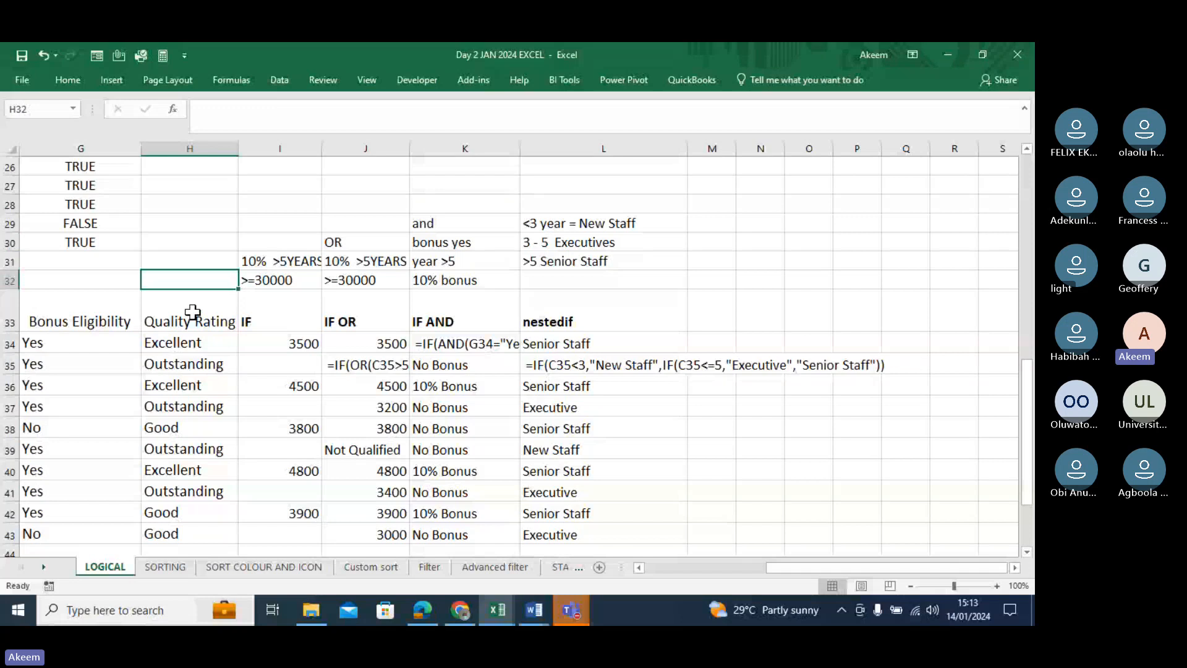
left_click(192, 312)
right_click(194, 316)
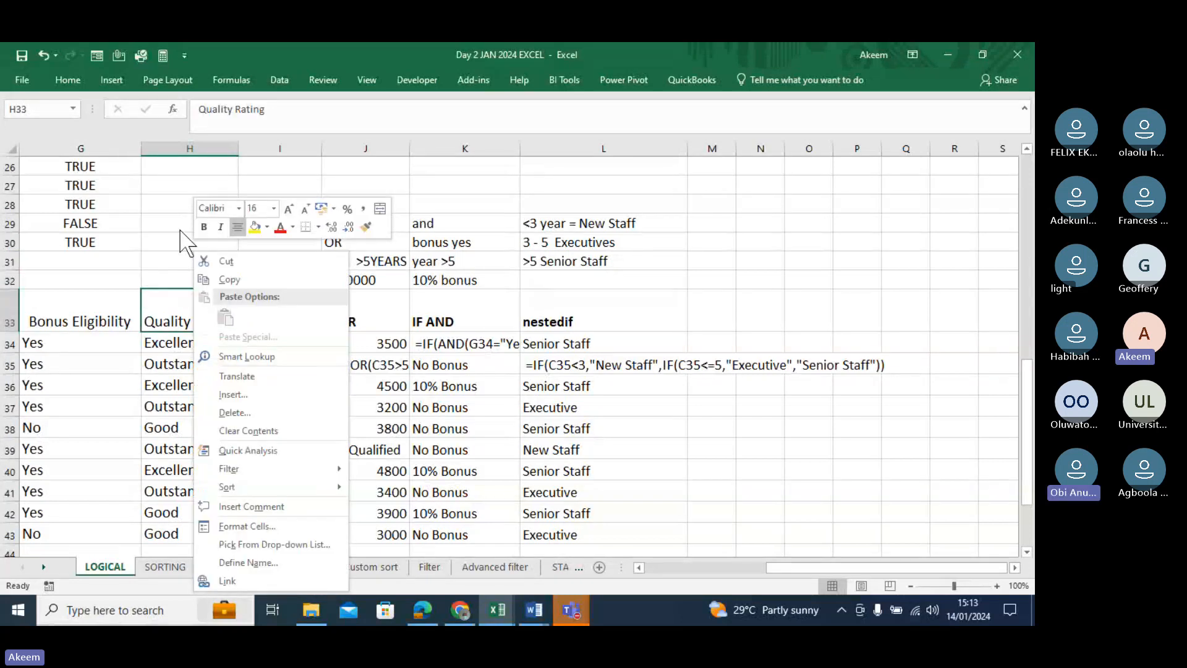
key("Escape")
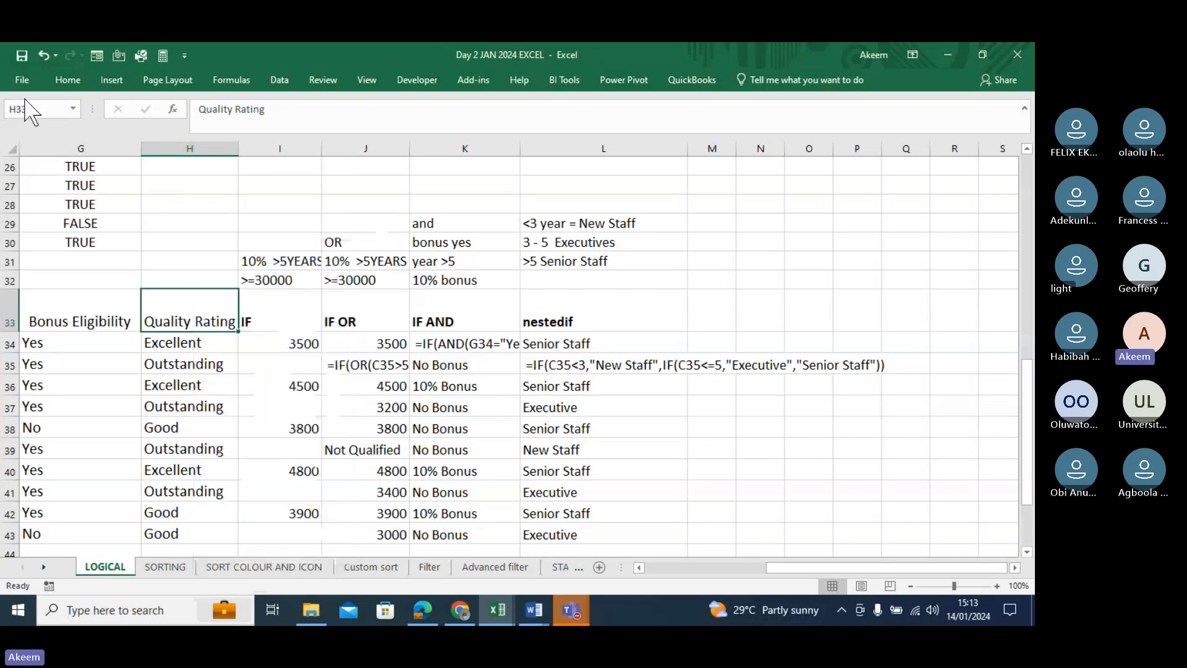
left_click(44, 107)
type("pay roll")
key("Return")
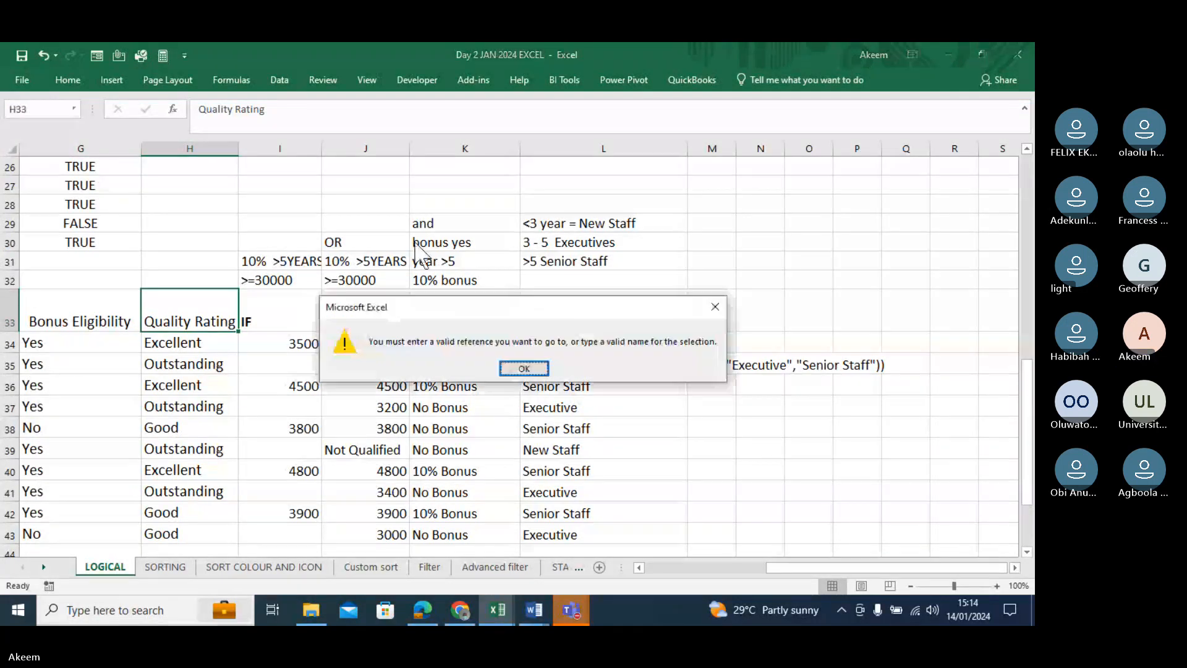
left_click(520, 371)
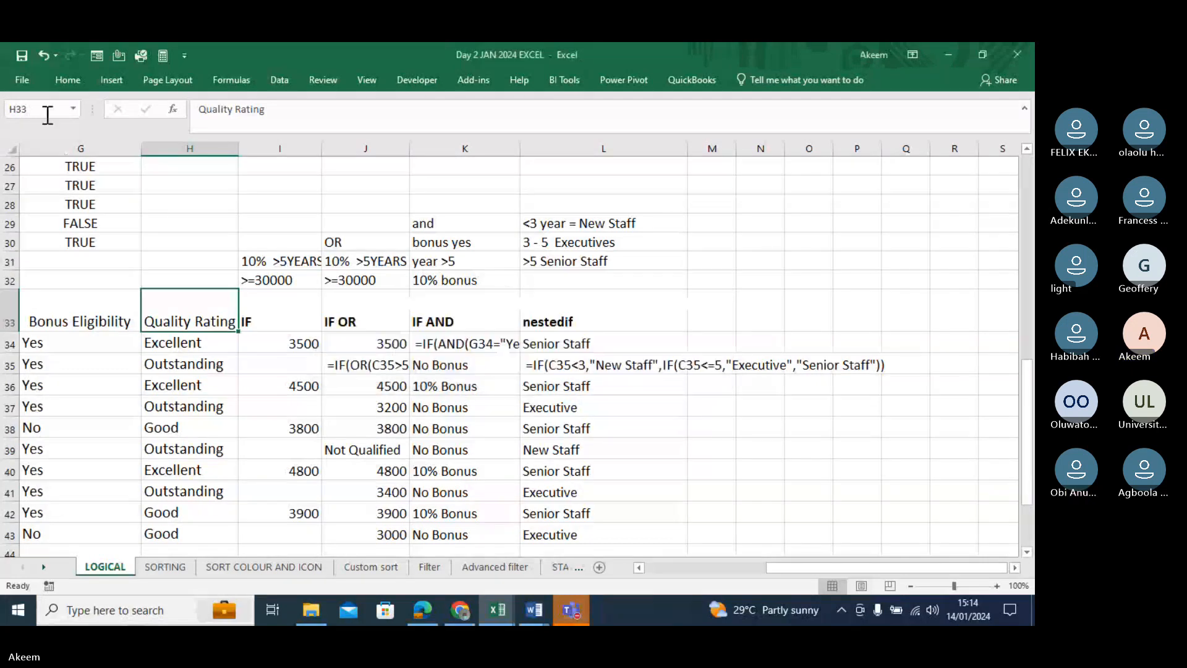
left_click(48, 115)
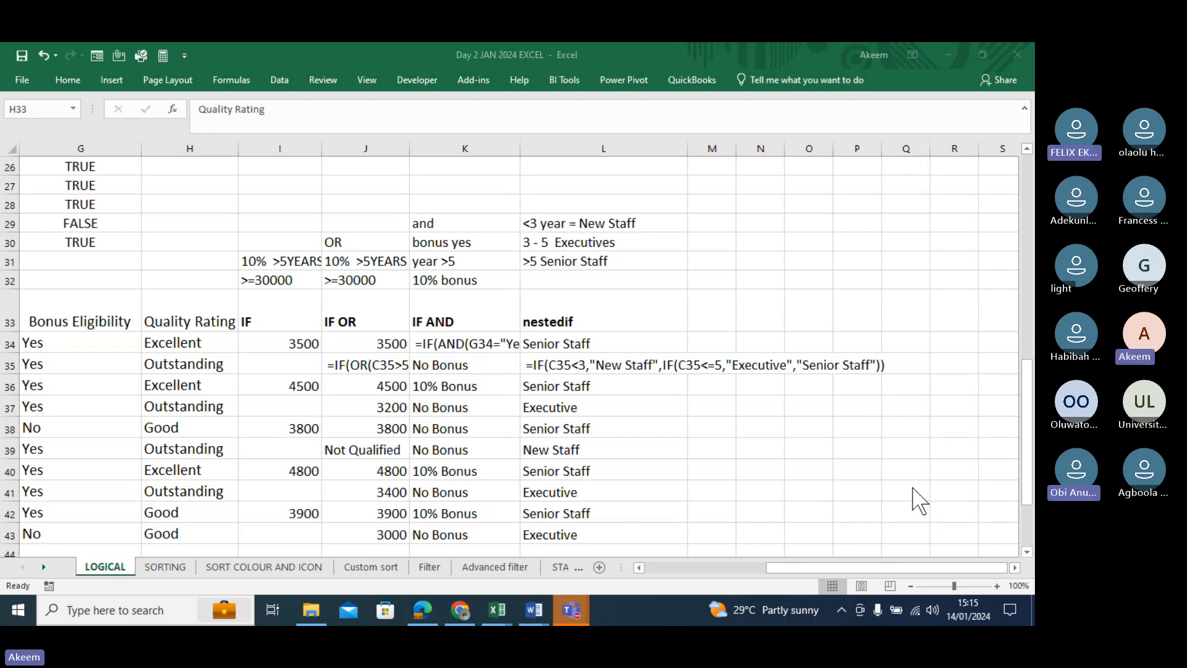
Highlight the Bonus Eligibility column from G33 to G42 and try to create a table from the data around I36.
left_click(193, 319)
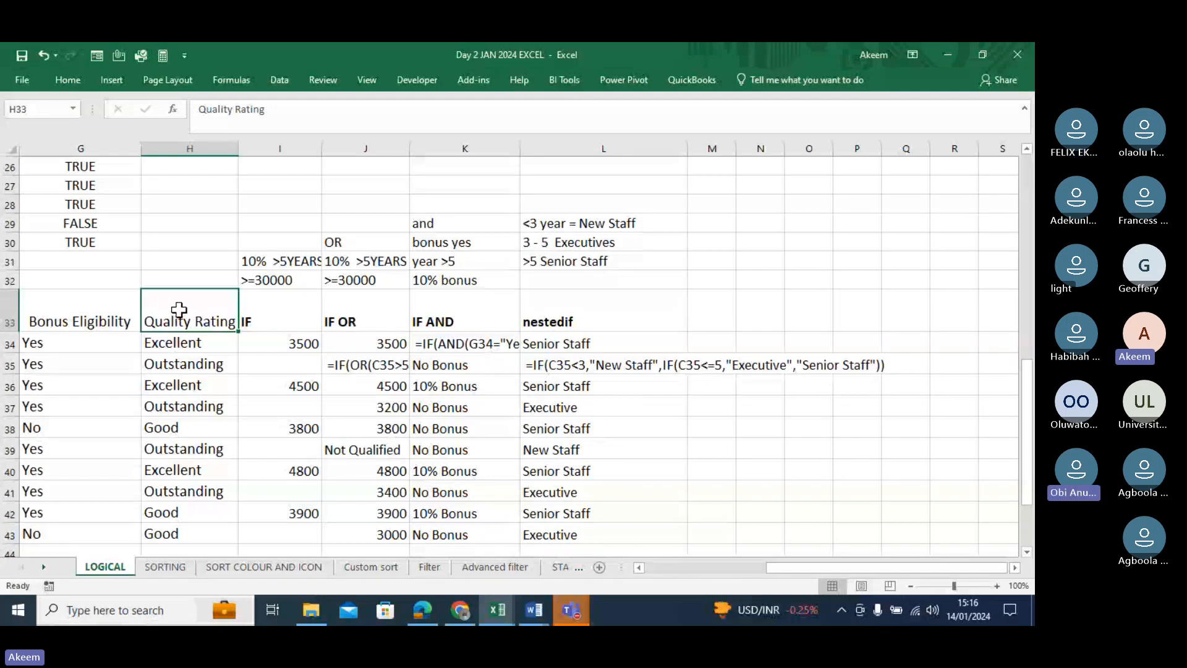
left_click_drag(124, 312, 99, 513)
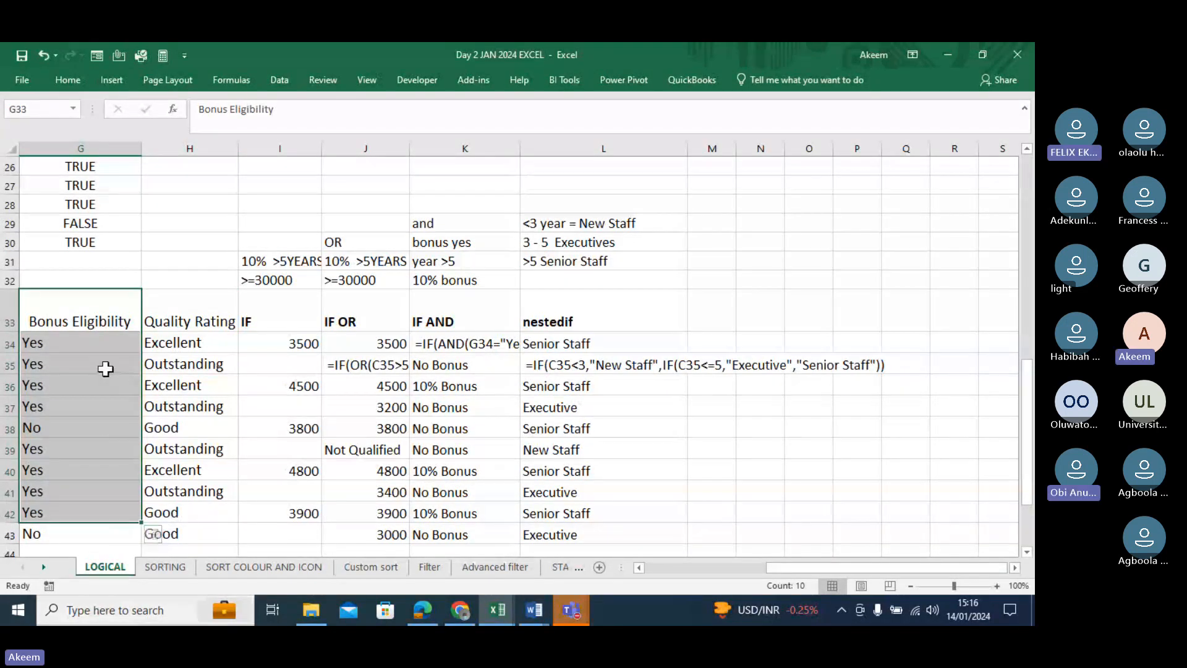
left_click(301, 384)
key("ctrl+t")
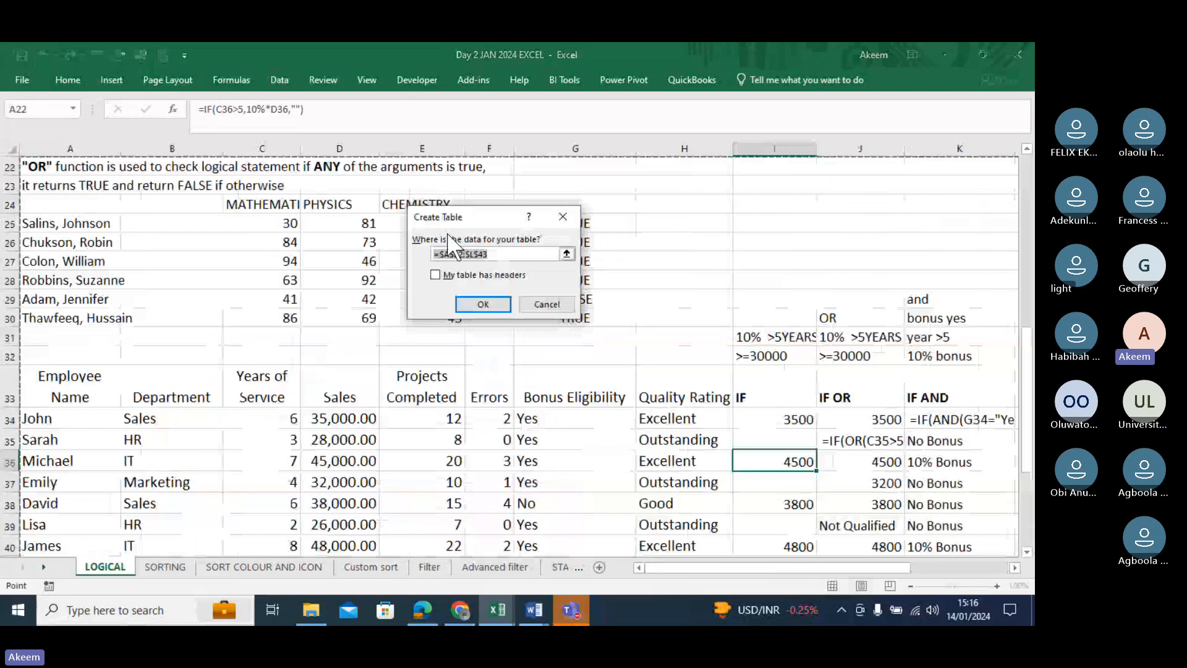
left_click(562, 217)
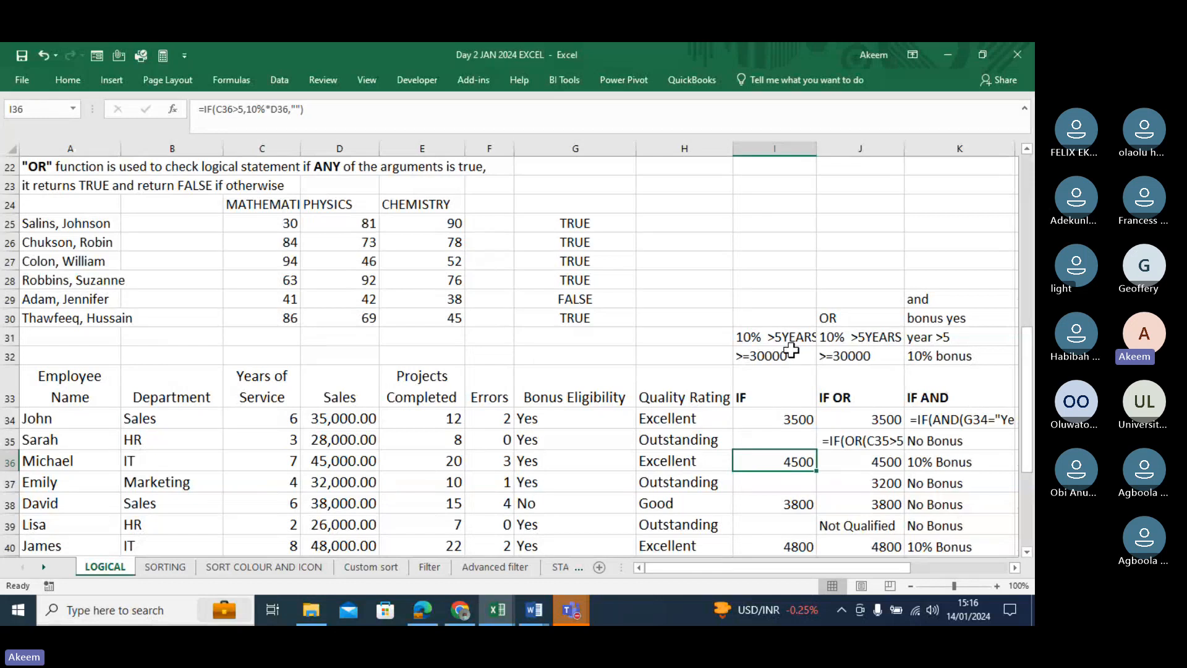
Look over the employee and exam score data on the LOGICAL sheet, checking the formulas in J35 and K34.
left_click(768, 275)
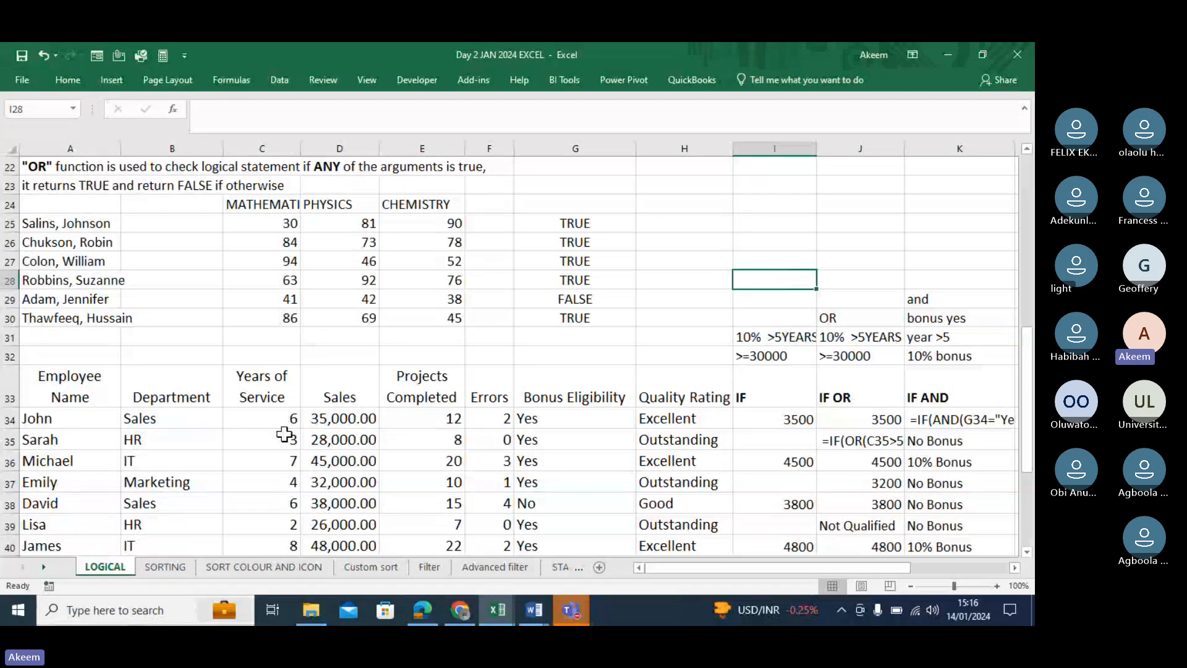
left_click(427, 393)
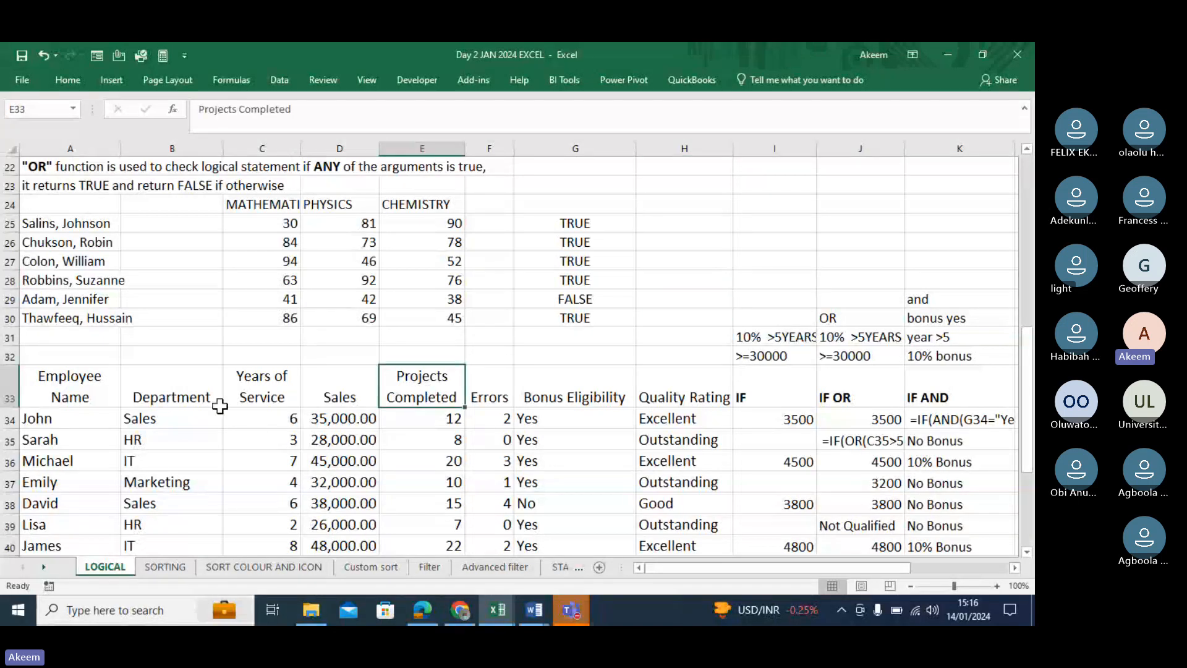
left_click(488, 417)
left_click(856, 438)
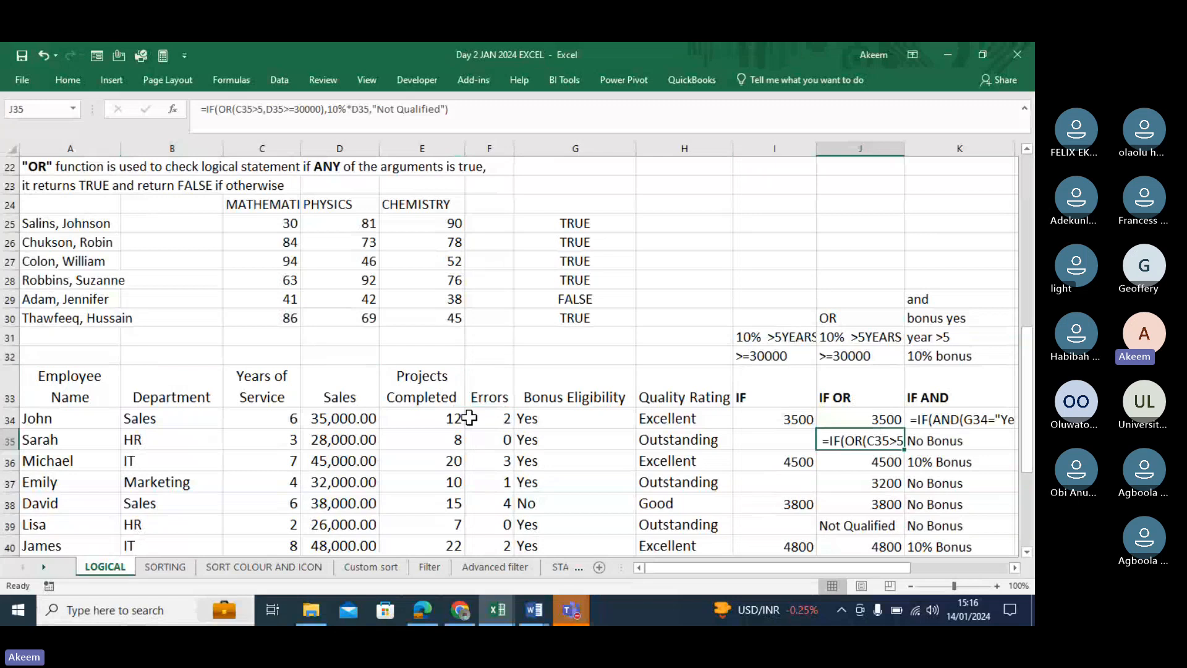
left_click(462, 418)
left_click(148, 312)
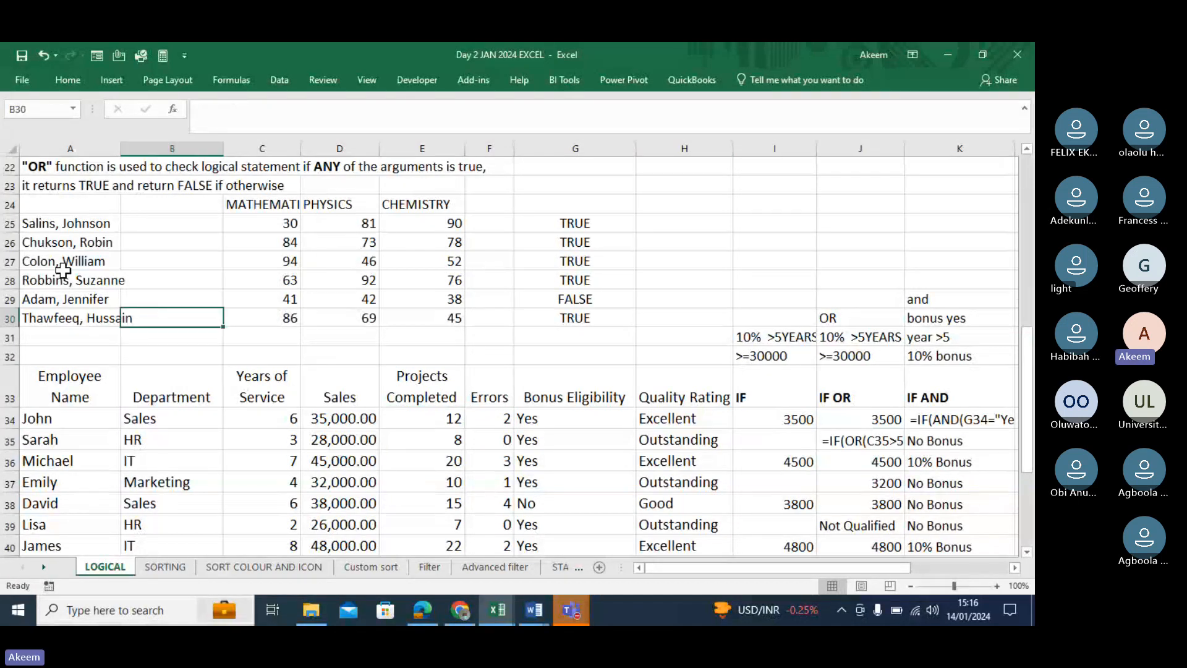
left_click(65, 223)
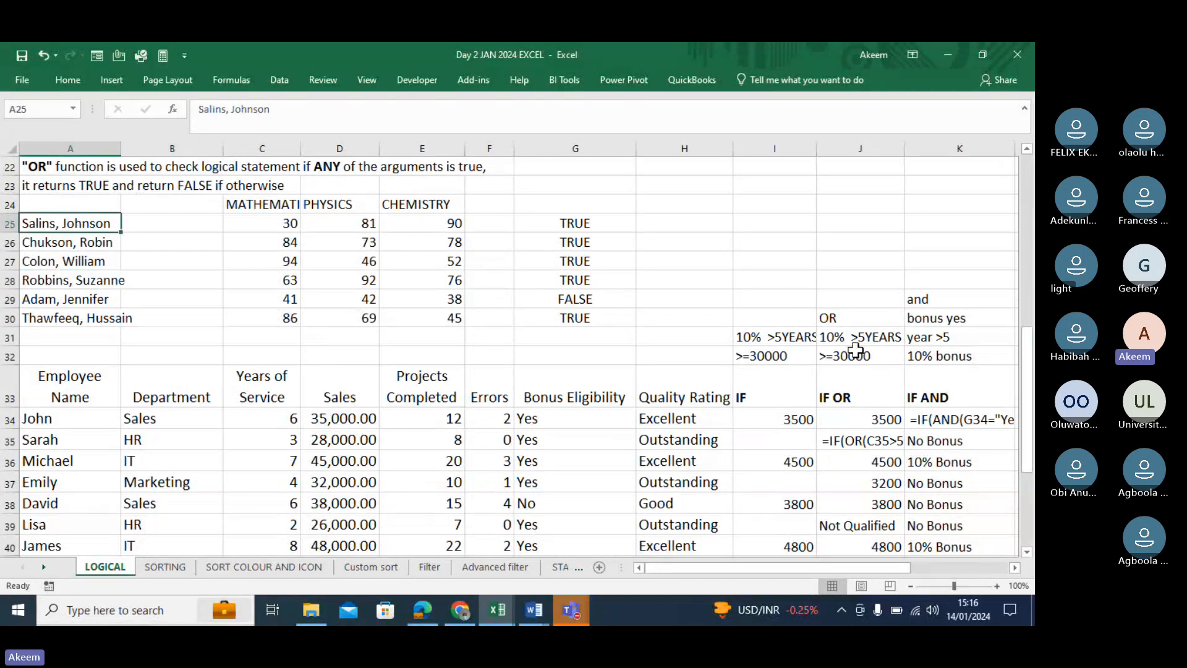
left_click(947, 419)
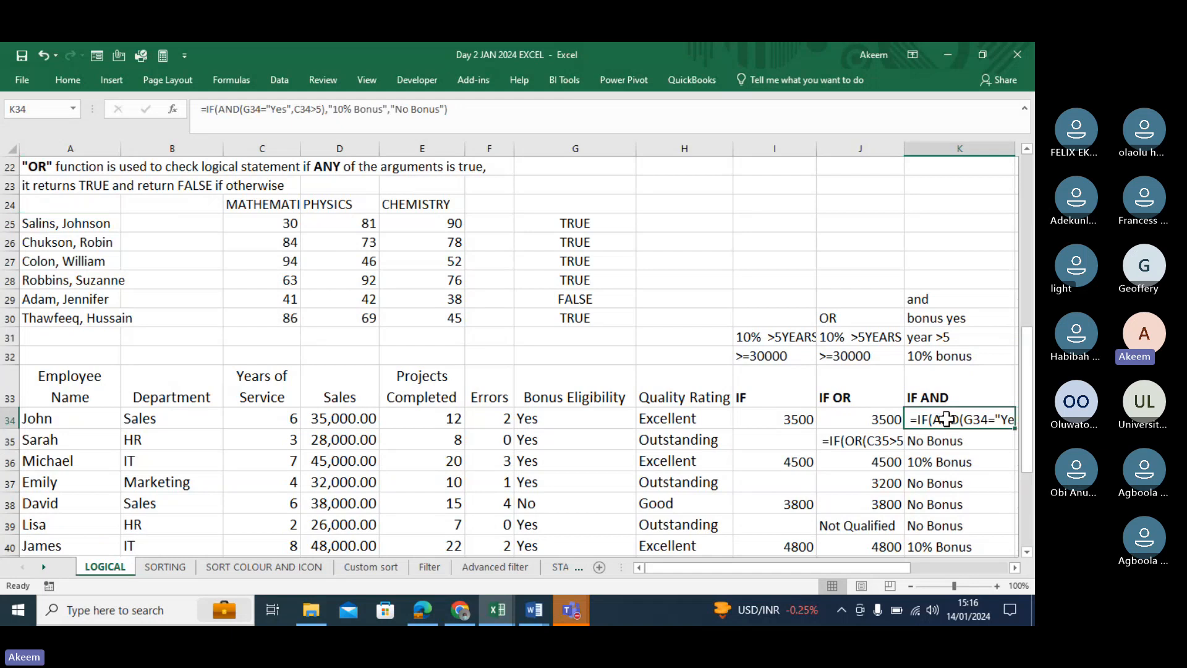
left_click(462, 247)
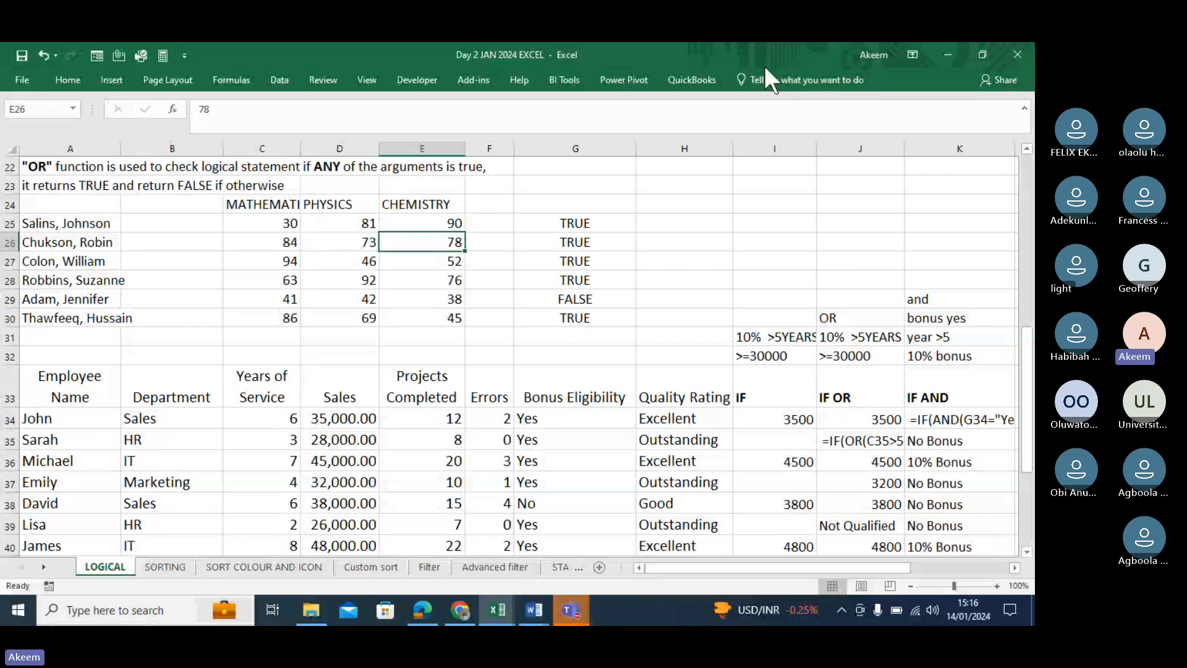
left_click(764, 65)
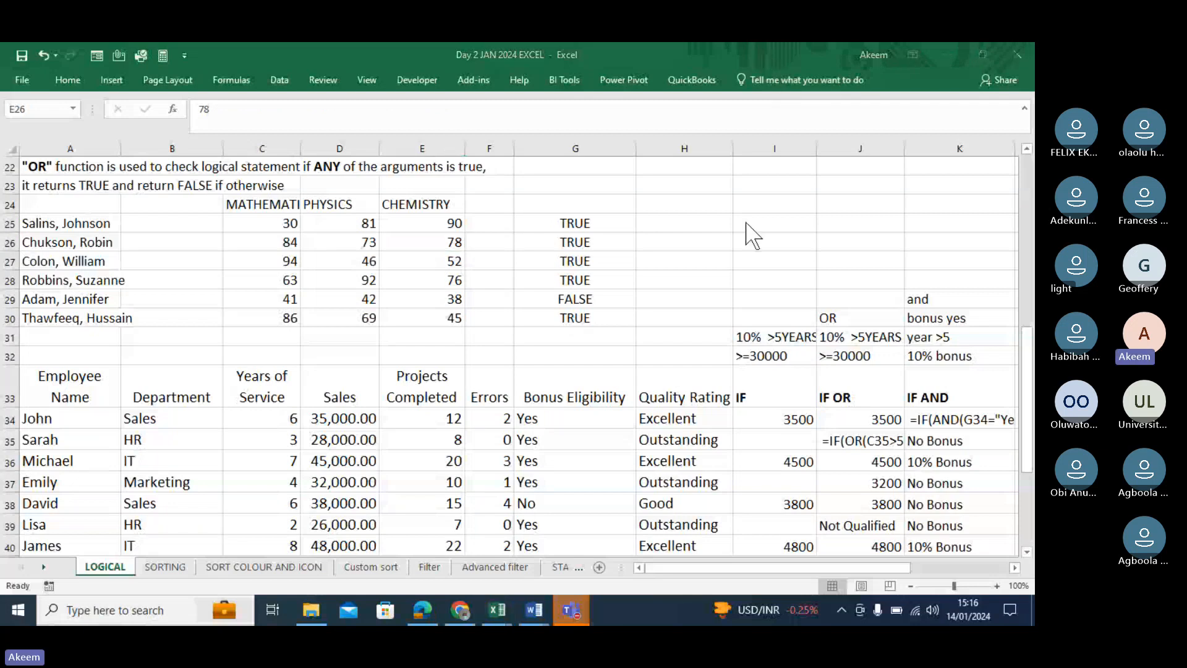
left_click(525, 516)
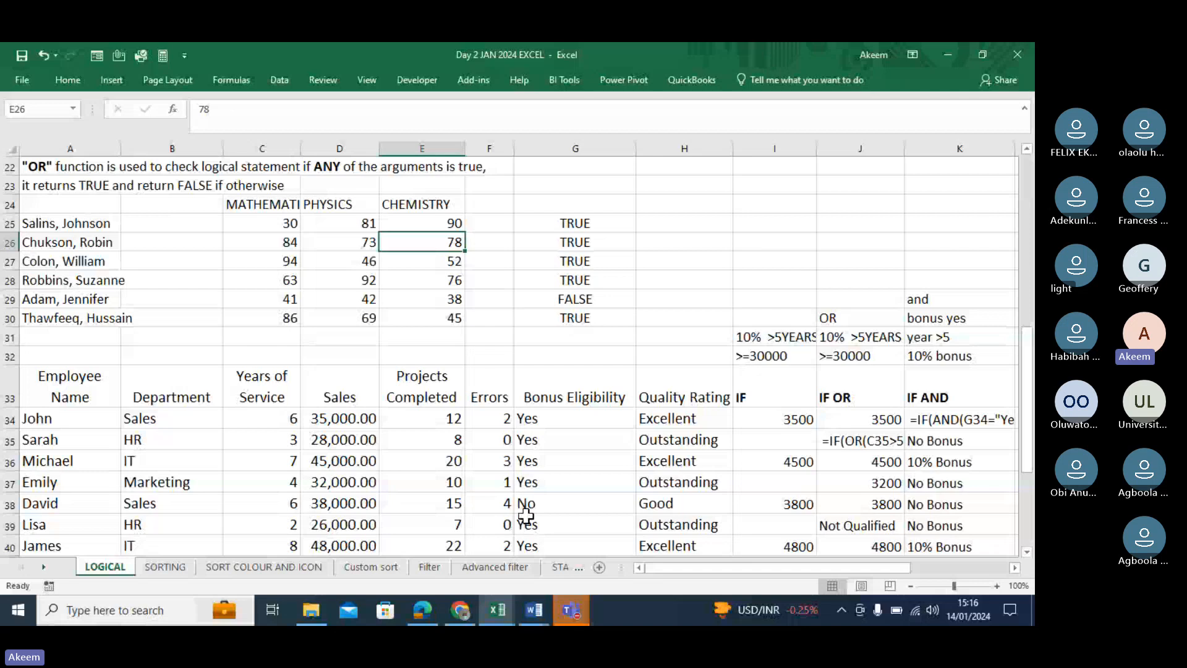
Go to the SORTING sheet and point out the first entries of the Name and Trans Number columns.
left_click(165, 567)
left_click(458, 461)
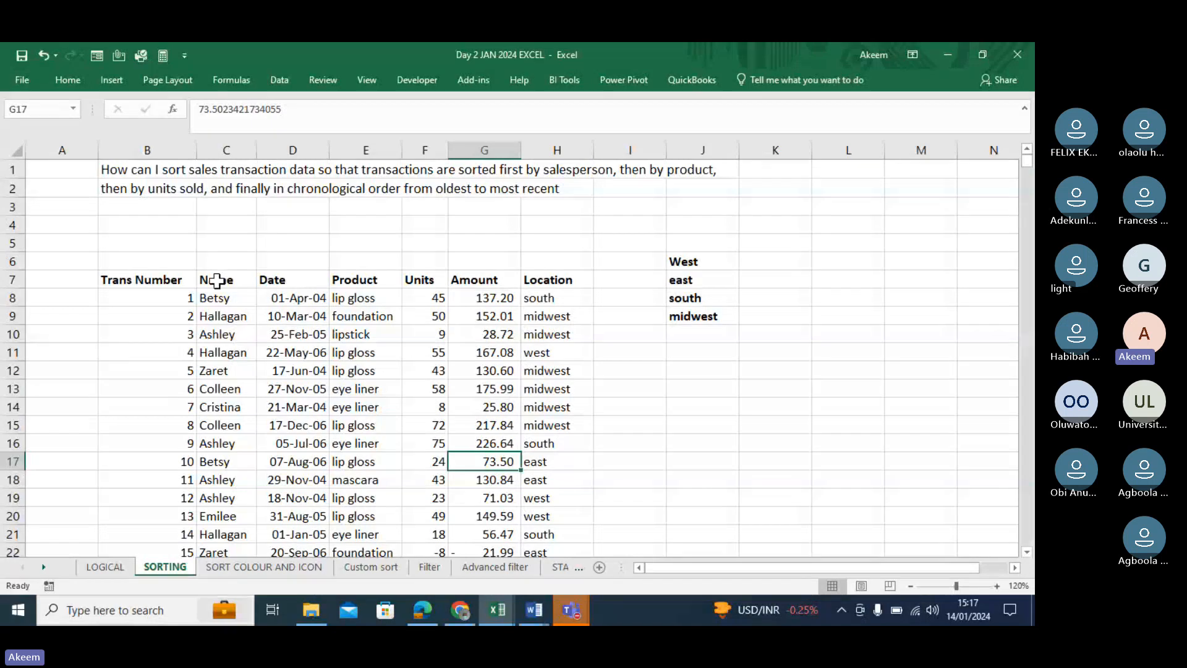
left_click(224, 316)
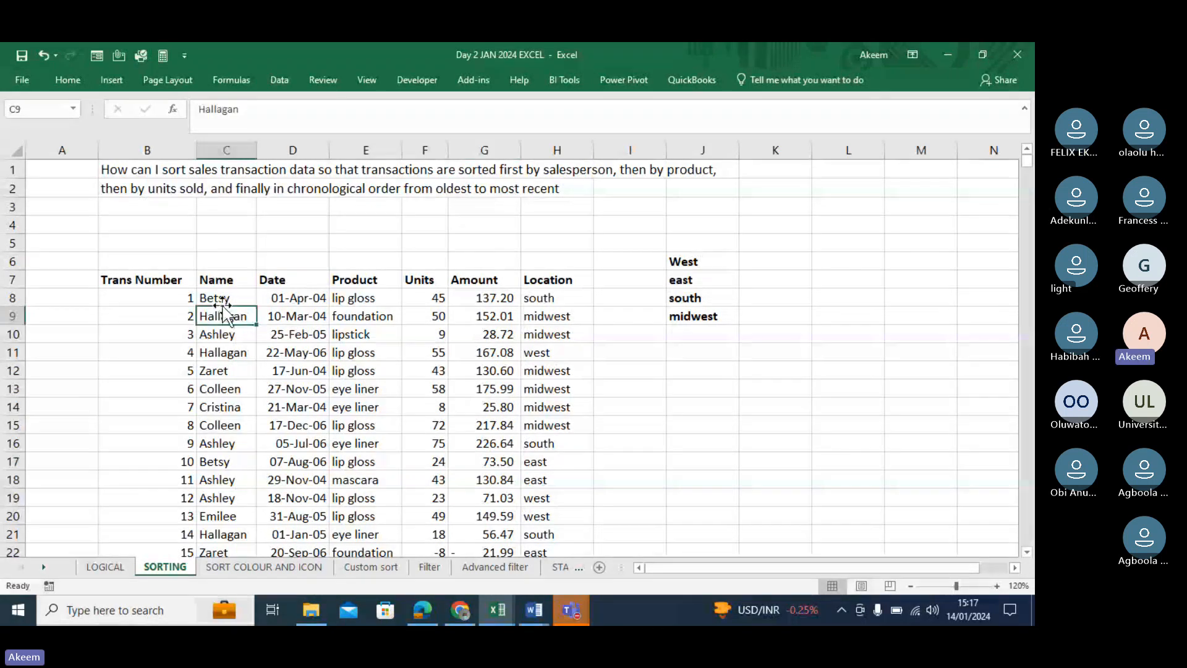
left_click(223, 295)
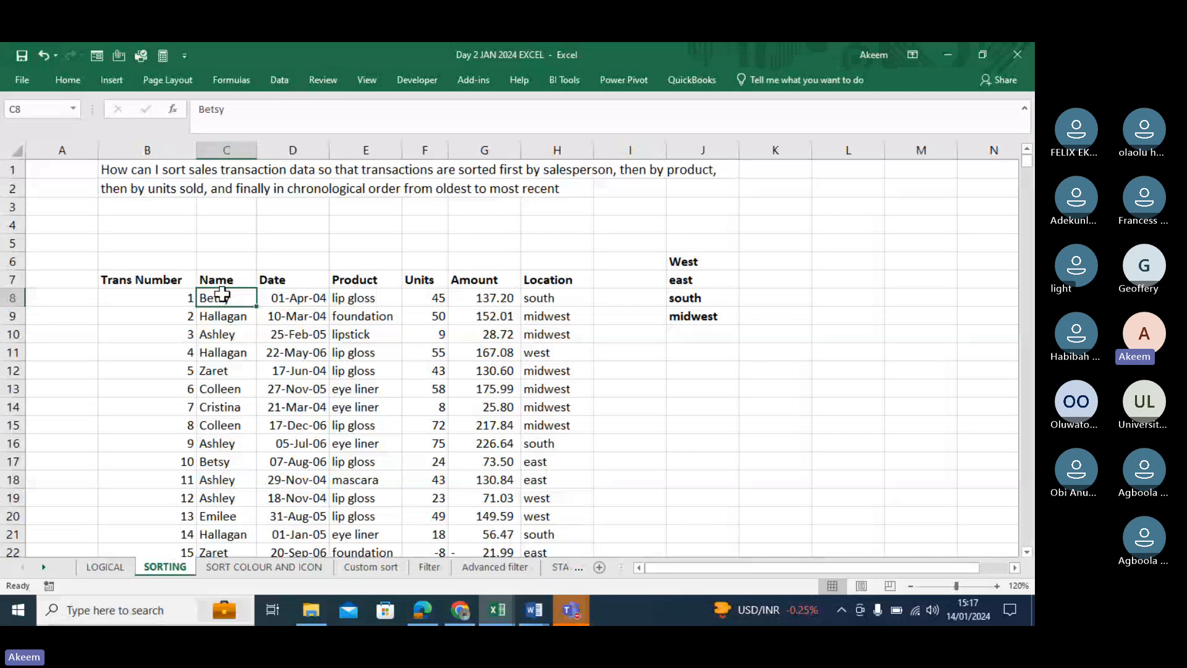
left_click(145, 285)
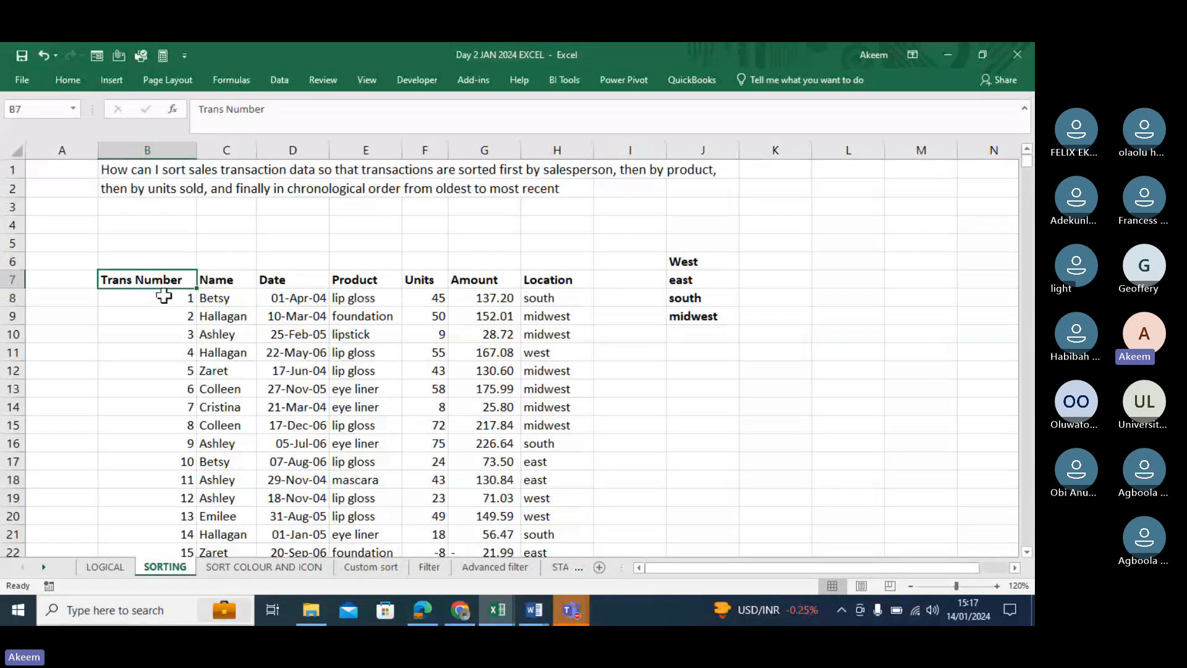
left_click(165, 296)
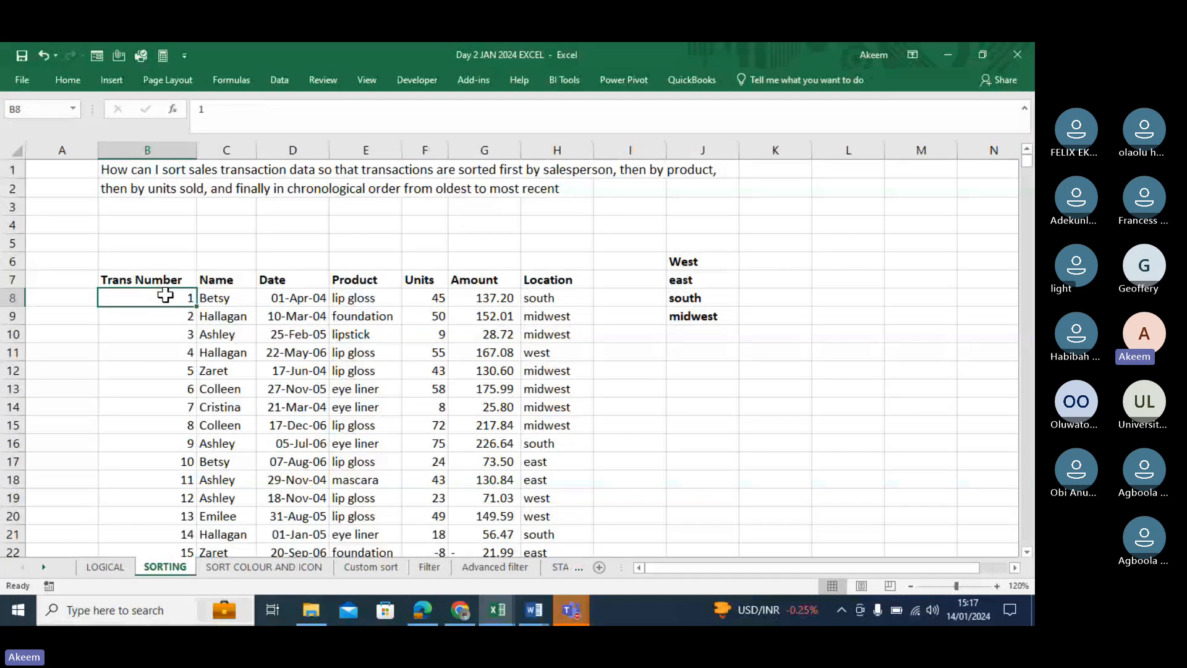
Step through the Trans Number column down to B33 and return to its first entry in B8.
key("Down")
key("Down")
key("Down")
key("Down")
key("Down")
key("Down")
key("Down")
key("Down")
key("Down")
key("Down")
key("Down")
key("Down")
key("Down")
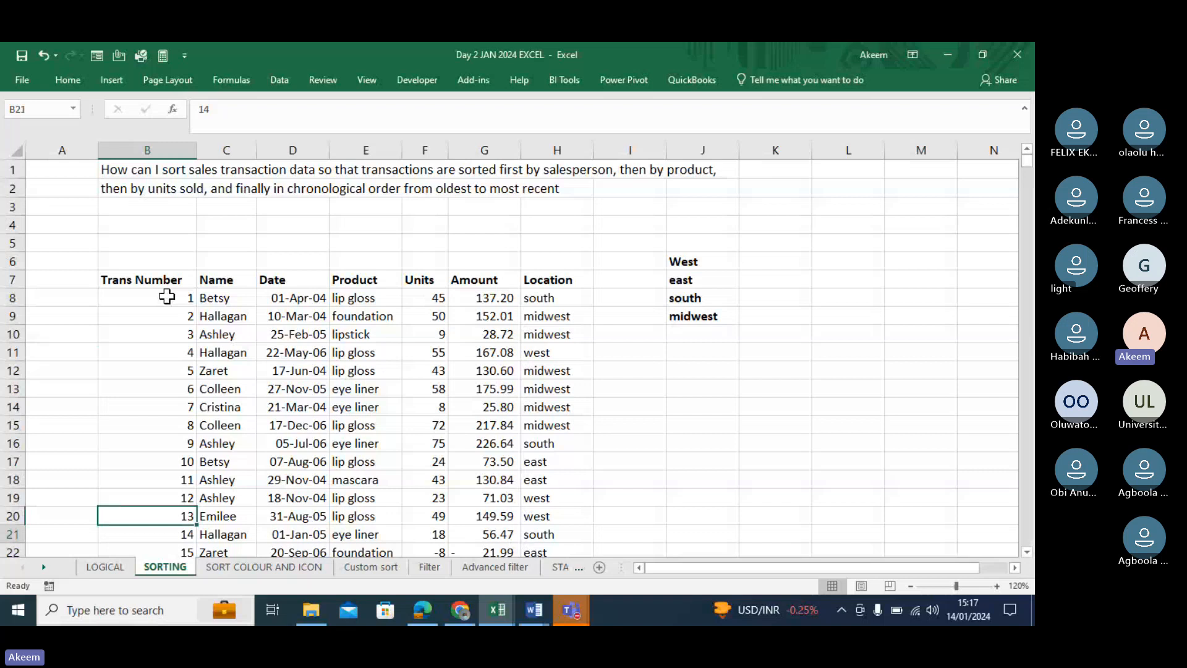
key("Down")
key("Down")
key("Down")
key("Down")
key("Down")
key("Down")
key("Down")
key("Down")
key("Down")
key("Down")
key("Down")
key("Down")
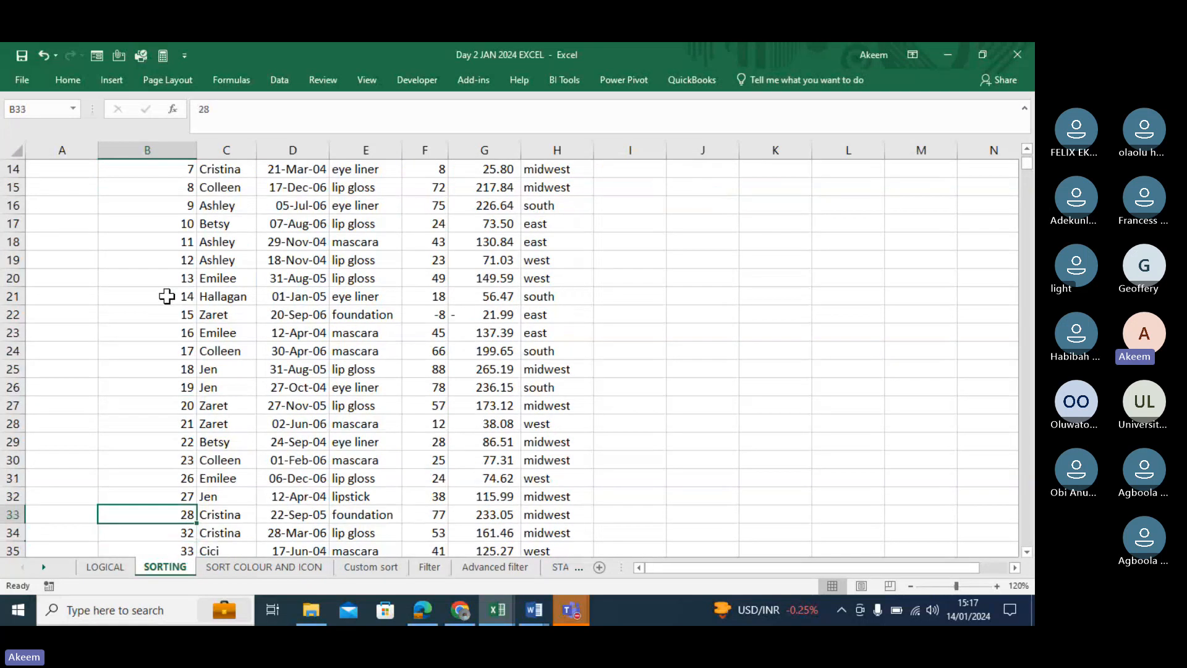
key("Up")
key("Up")
key("Up")
key("Up")
key("Up")
key("Up")
key("Up")
key("Up")
key("Up")
key("Up")
key("Up")
key("Up")
key("Up")
key("Up")
key("Up")
key("Up")
key("Up")
key("Up")
key("Up")
key("Up")
scroll(166, 296, "up", 2)
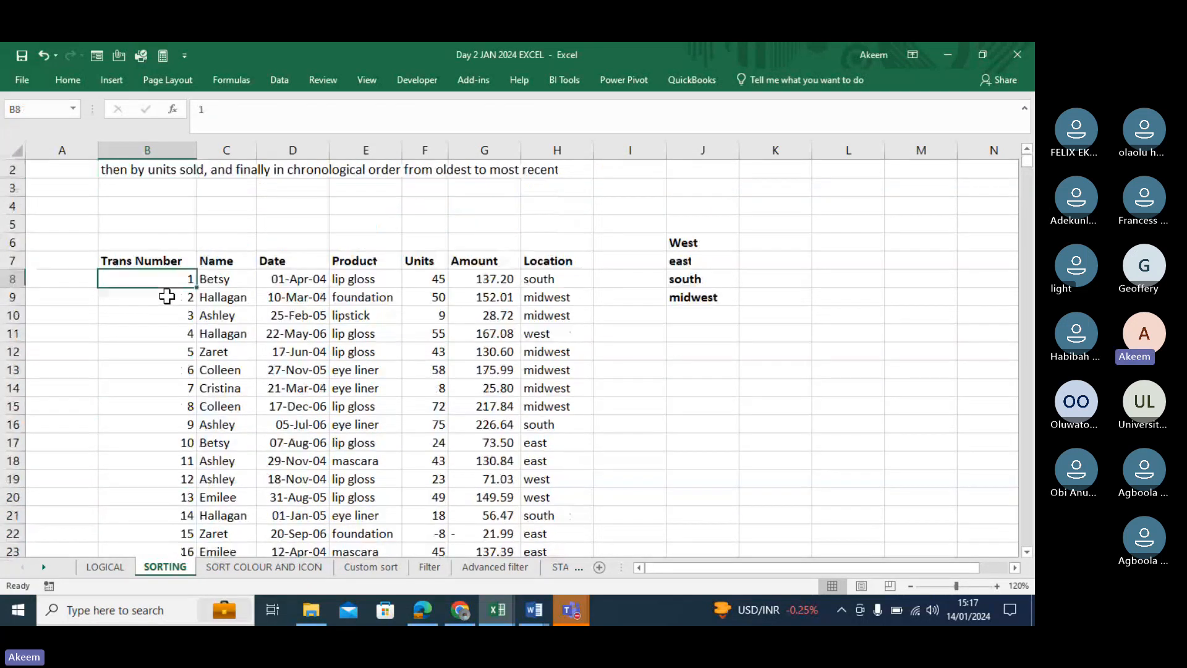
Point out entries in the Name column and highlight the transaction range B7:G13 on the SORTING sheet.
left_click(222, 318)
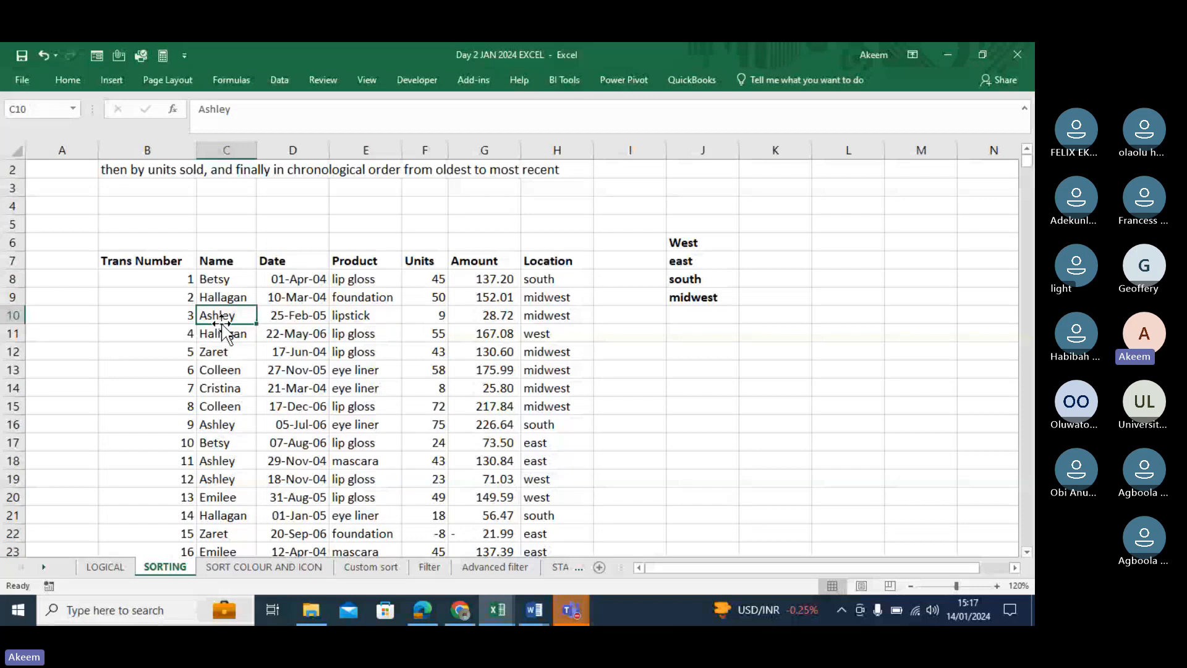
left_click(221, 279)
left_click_drag(160, 261, 427, 297)
left_click_drag(488, 335, 523, 378)
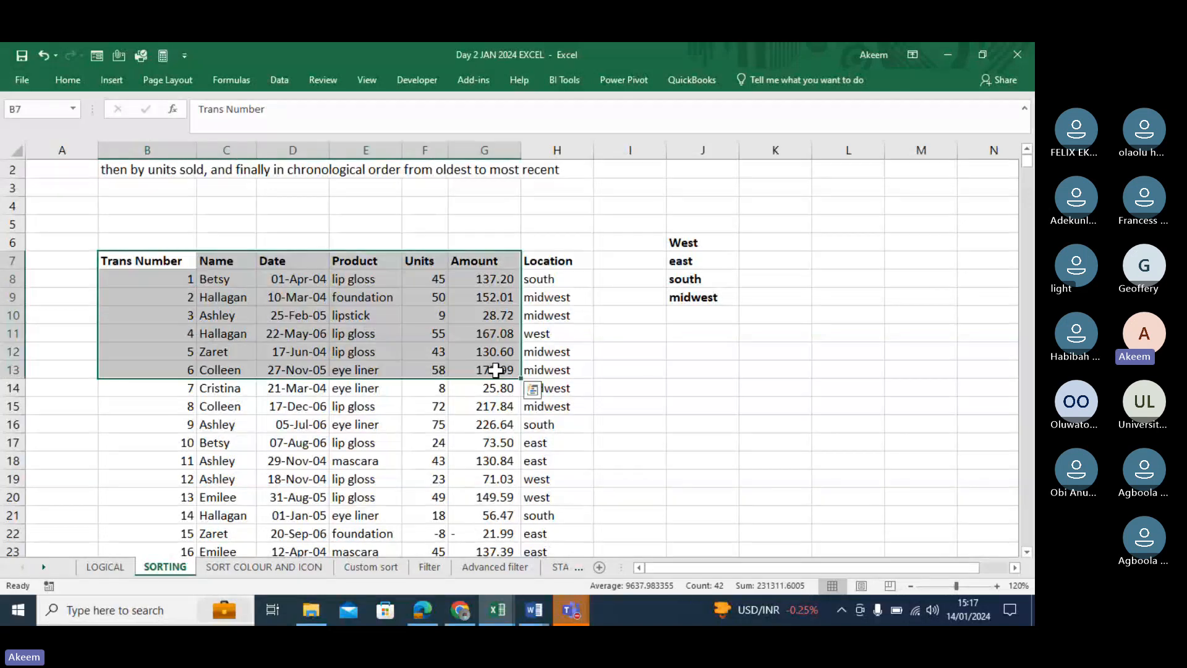
Sort the transaction table on the SORTING sheet by the Name column from A to Z.
left_click(220, 262)
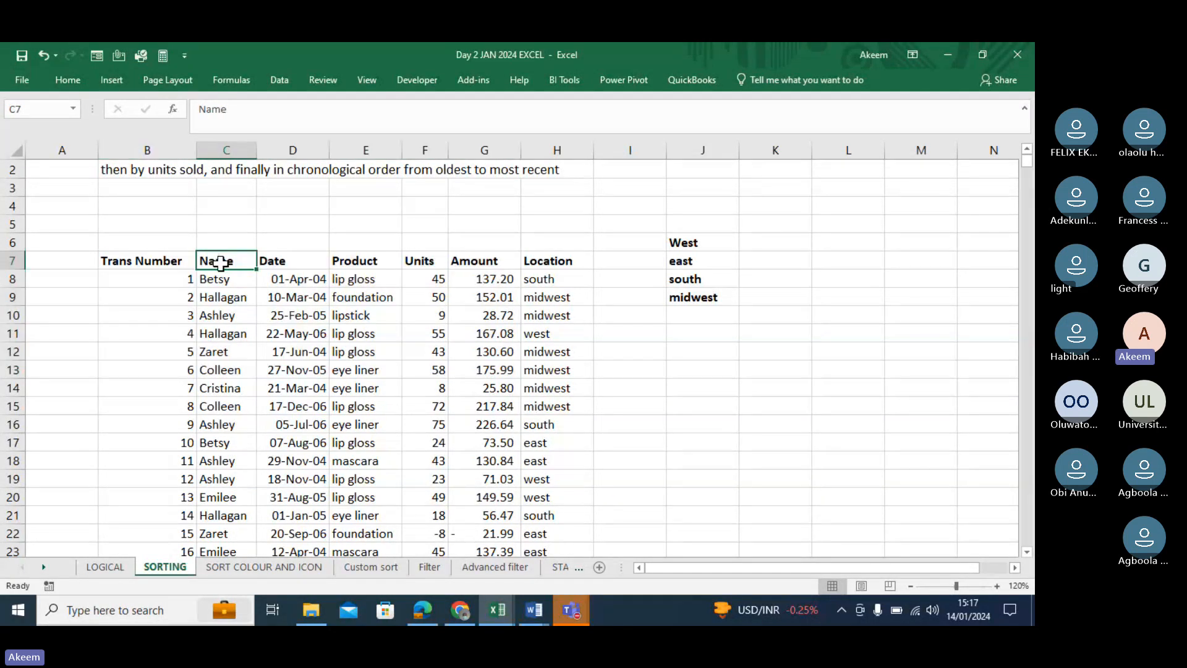
left_click(232, 315)
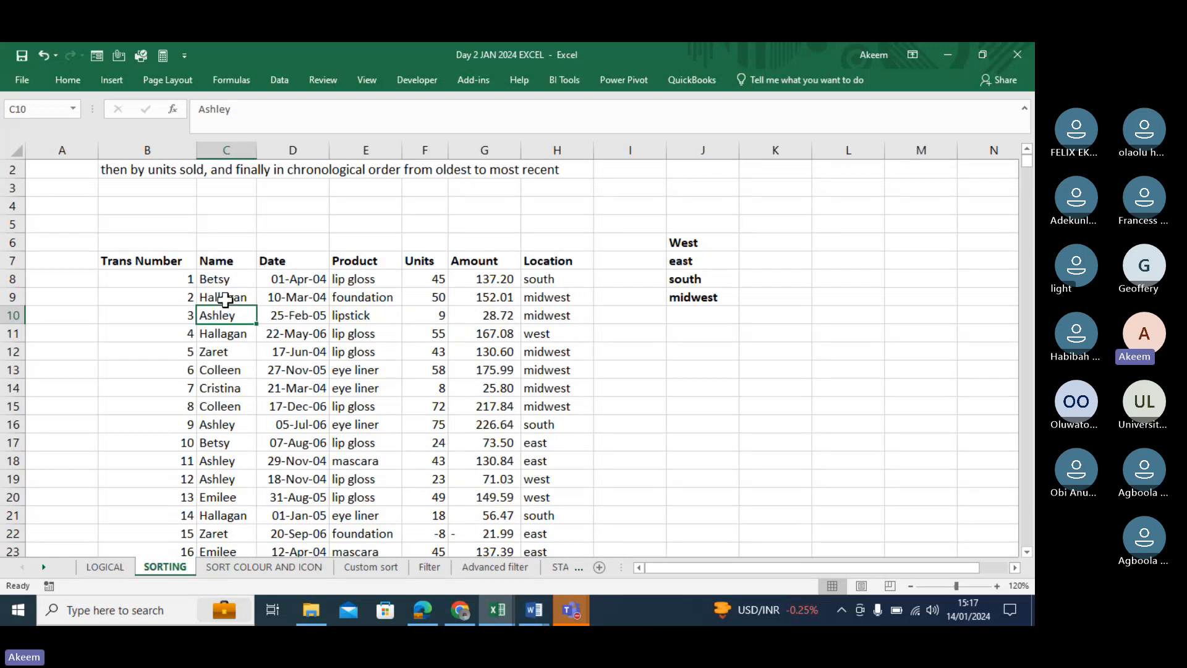
left_click(227, 262)
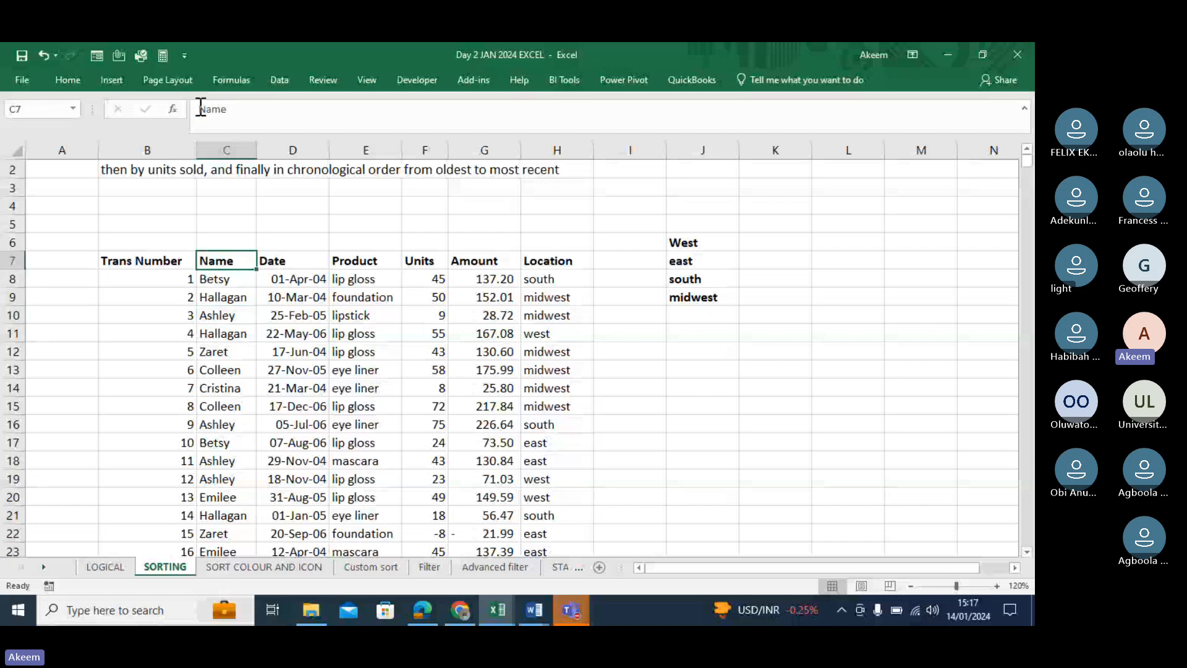
left_click(227, 296)
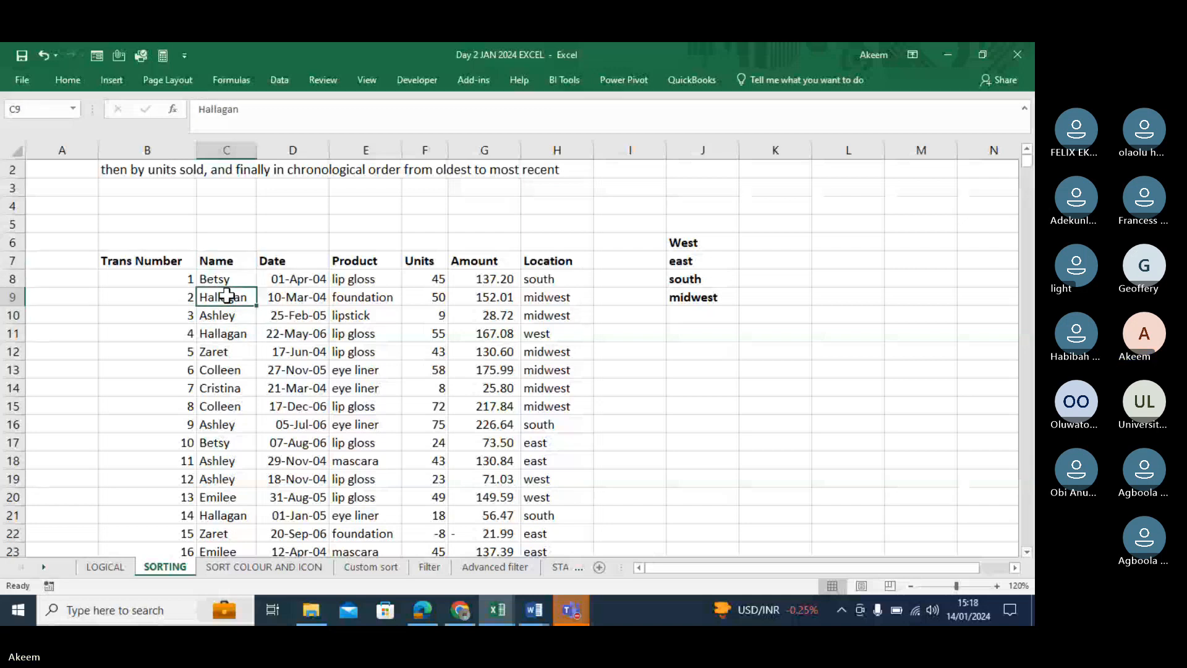
left_click(213, 345)
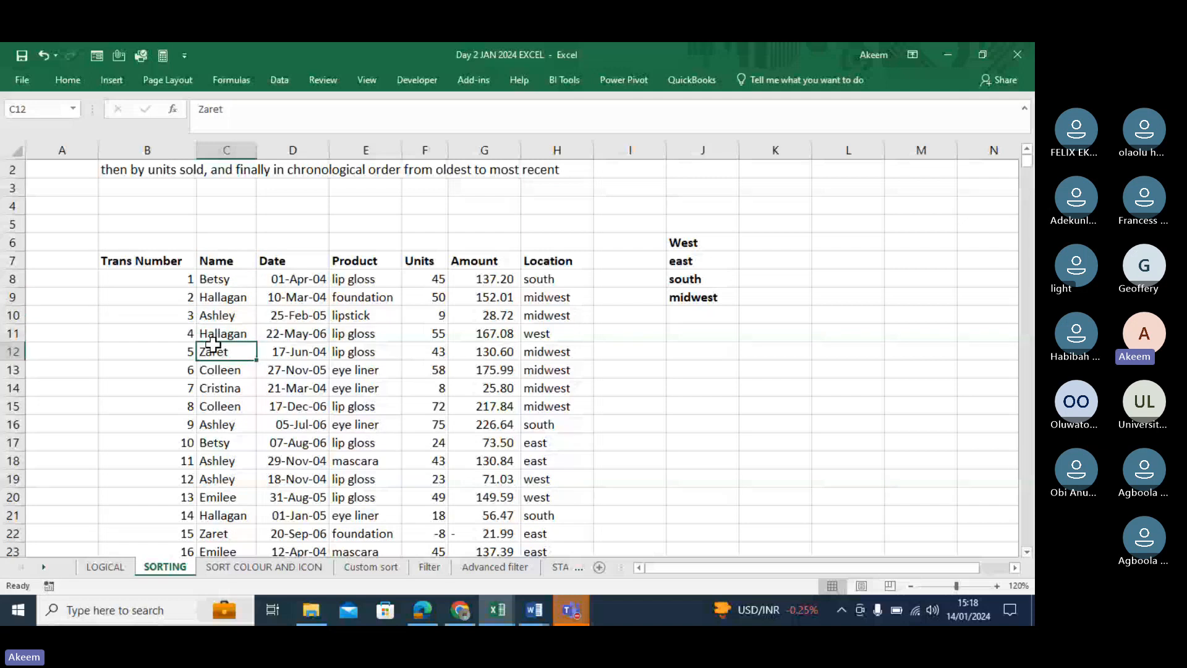
right_click(213, 345)
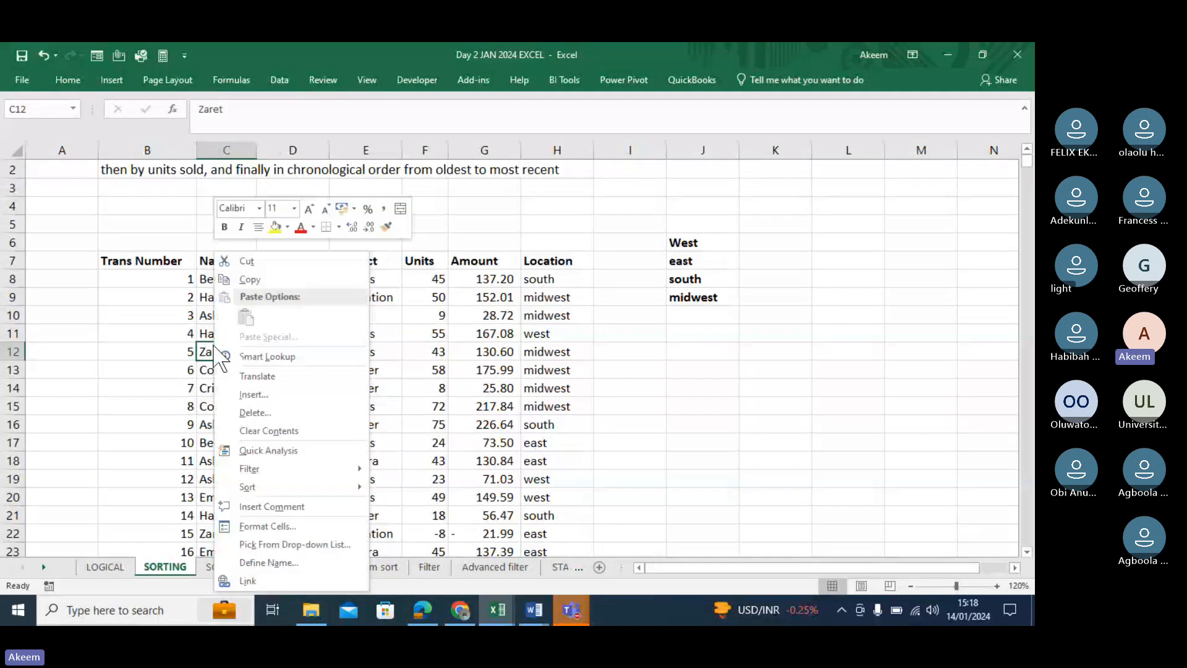
mouse_move(296, 486)
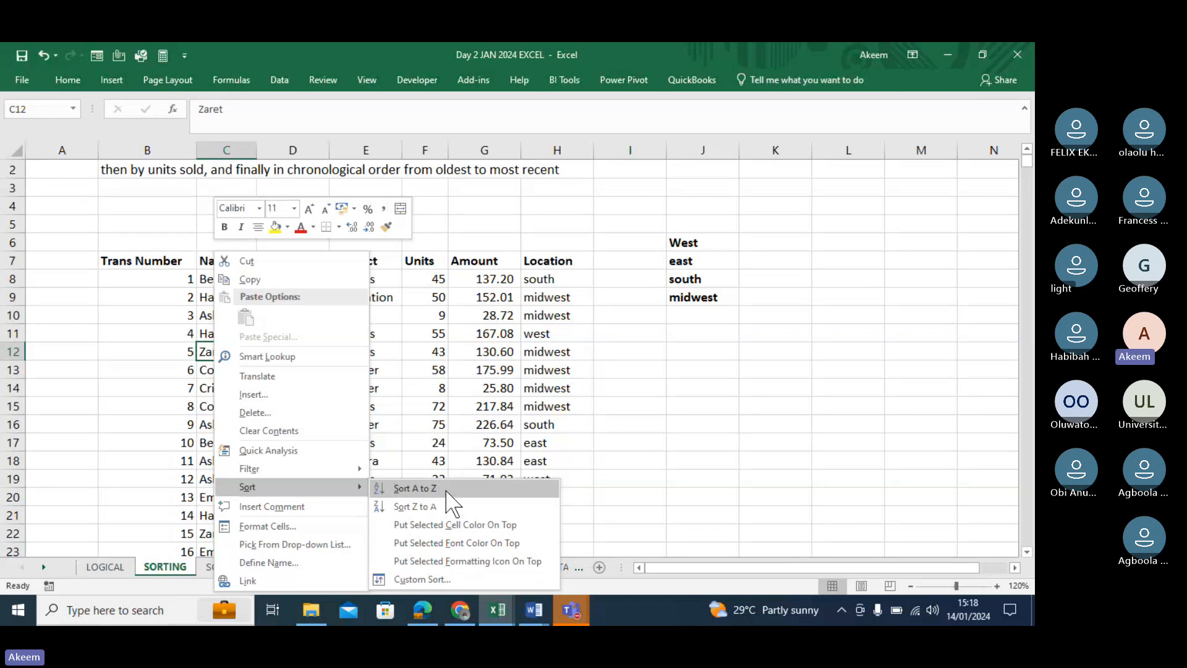
left_click(446, 492)
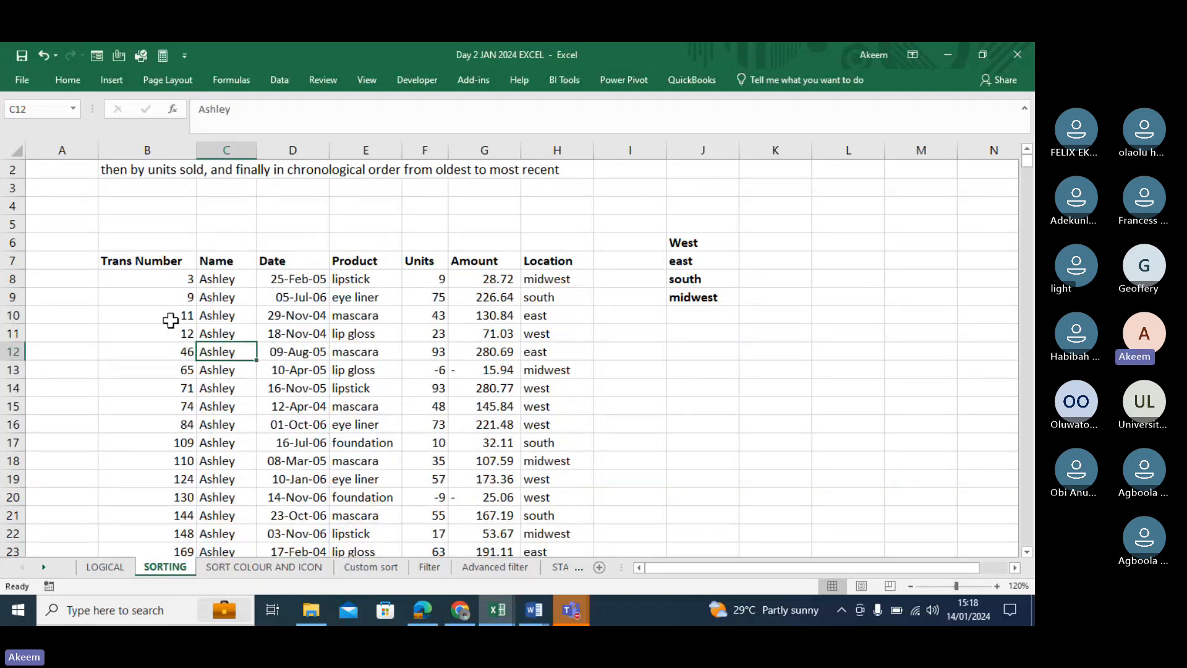
Step down the sorted Name column to C417 to examine its alphabetical grouping, and return to the top of the table.
key("Down")
key("Down")
key("Down")
key("Down")
key("Down")
key("Down")
key("Down")
key("Down")
key("Down")
key("Down")
key("Down")
key("Down")
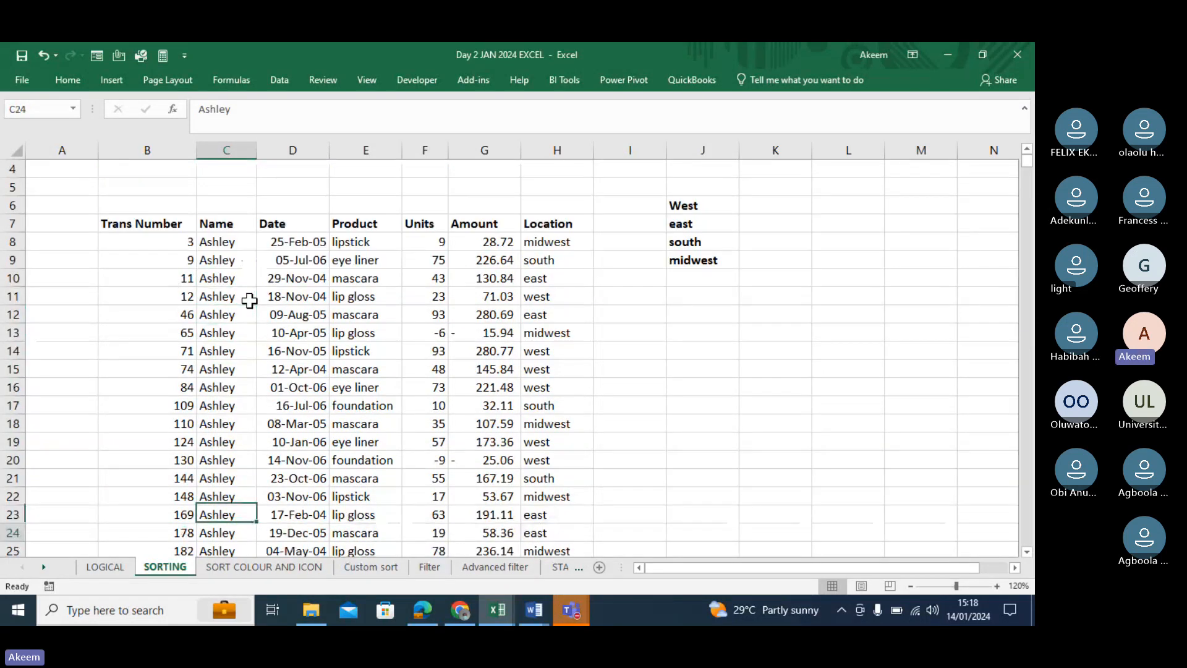
key("Down")
key("Down")
key("Down")
key("Down")
key("Down")
key("Down")
key("Down")
key("Down")
key("Down")
key("Down")
key("Down")
key("Down")
key("Down")
key("Down")
key("Down")
key("Down")
key("Down")
key("Down")
key("Down")
key("Down")
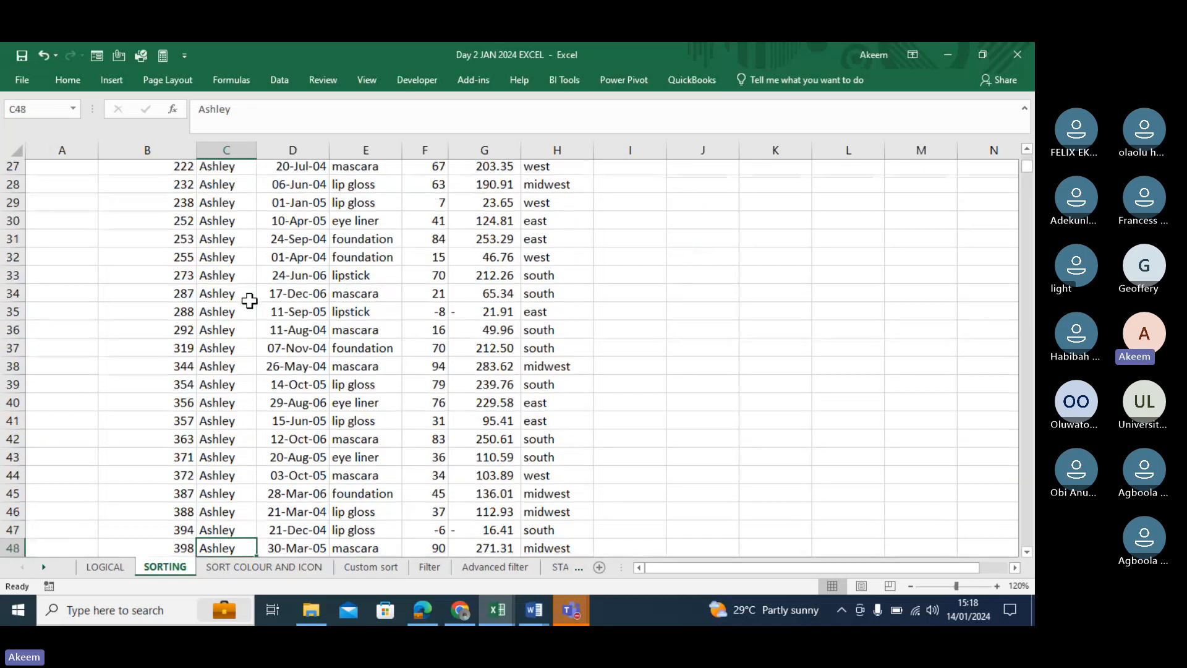
key("Down")
key("Down")
key("Down")
key("Down")
key("Down")
key("Down")
key("Down")
key("Down")
key("Down")
key("Down")
key("Down")
key("Down")
key("Down")
key("Down")
key("Down")
key("Down")
key("Down")
key("Down")
key("Down")
key("Down")
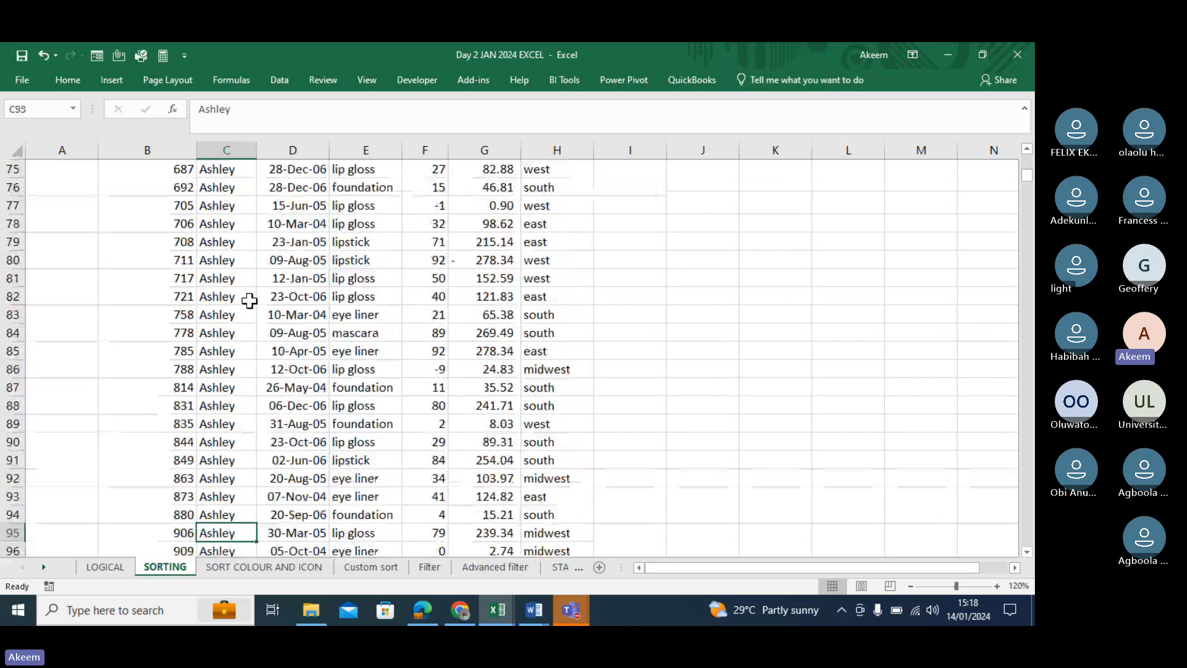
key("Down")
key("Down")
key("Down")
key("Down")
key("Down")
key("Down")
key("Down")
key("Down")
key("Down")
key("Down")
key("Down")
key("Down")
key("Down")
key("Down")
key("Down")
key("Down")
key("Down")
key("Down")
key("Down")
key("Down")
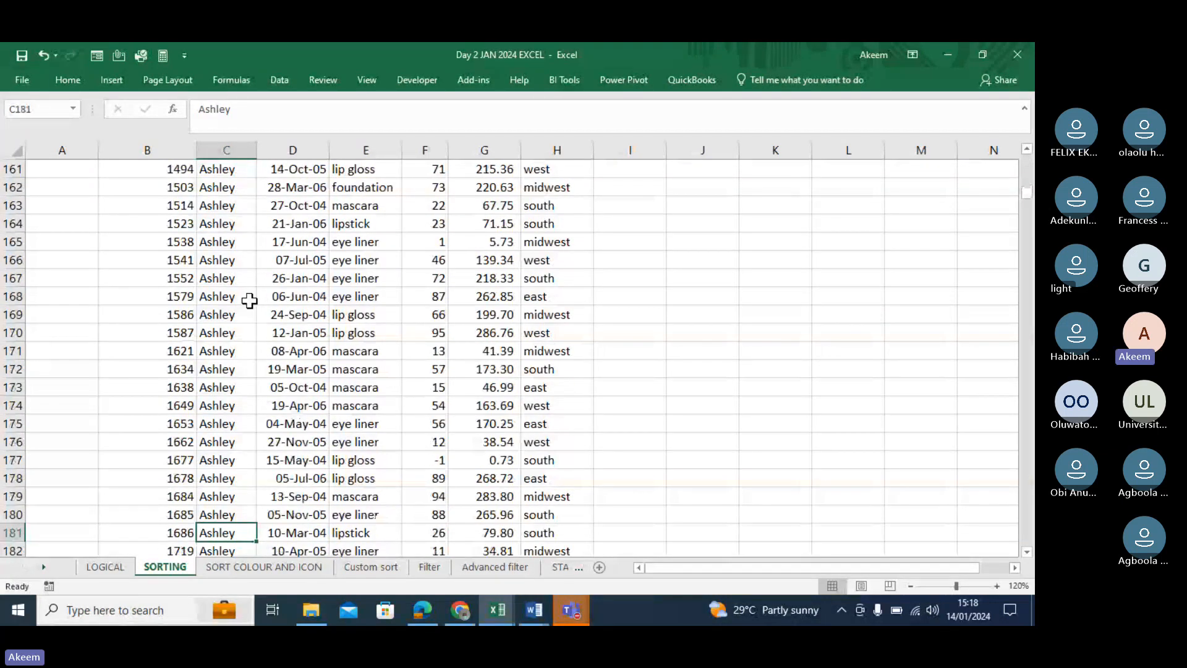
key("Down")
key("Down")
key("Down")
key("Down")
key("Down")
key("Down")
key("Down")
key("Down")
key("Down")
key("Down")
key("Down")
key("Down")
key("Down")
key("Down")
key("Down")
key("Down")
key("Down")
key("Down")
key("Down")
key("Down")
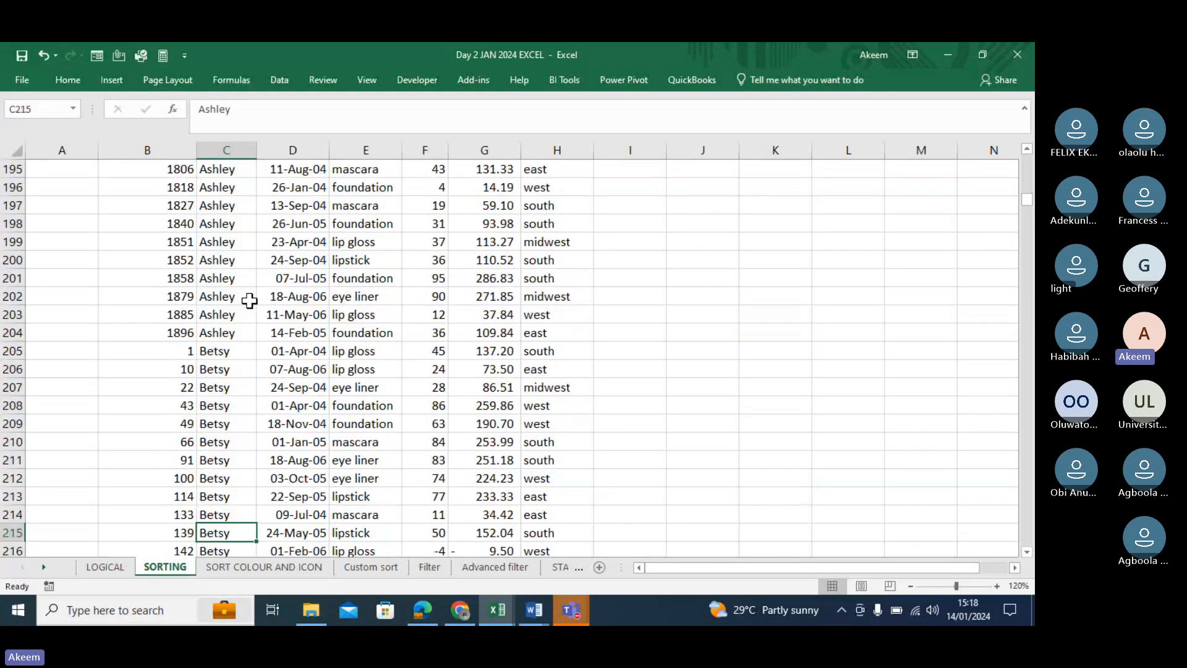
key("Down")
key("Down")
key("Down")
key("Down")
key("Down")
key("Down")
key("Down")
key("Down")
key("Down")
key("Down")
key("Down")
key("Down")
key("Down")
key("Down")
key("Down")
key("Down")
key("Down")
key("Down")
key("Down")
key("Down")
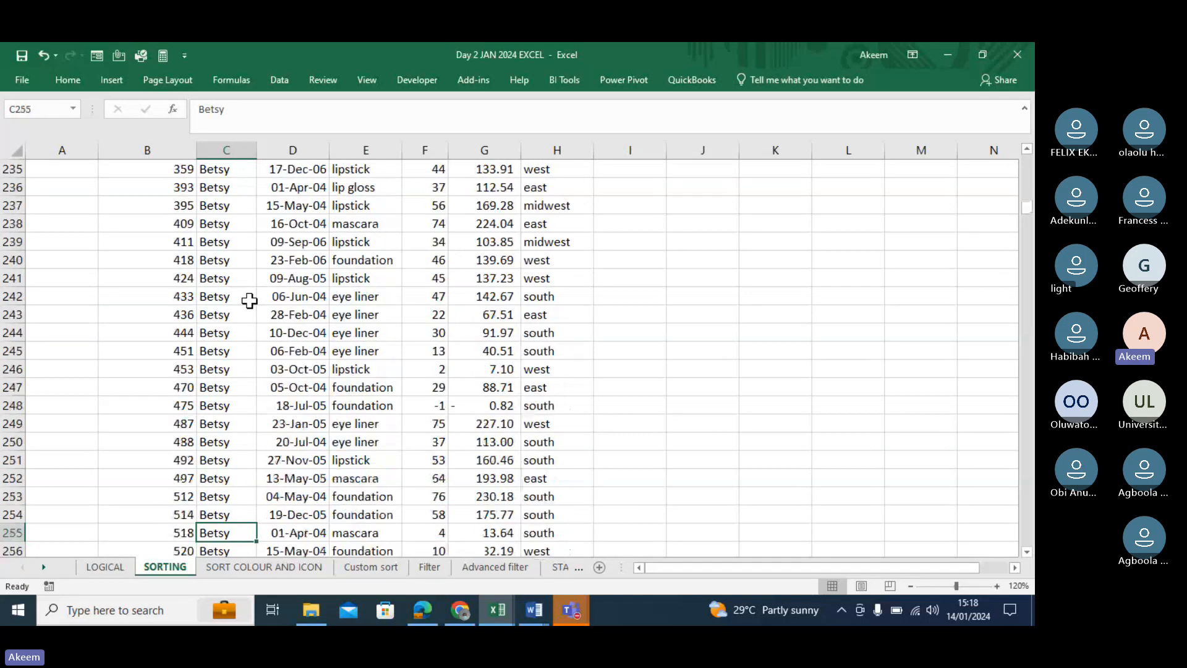
key("Down")
key("Down")
key("Down")
key("Down")
key("Down")
key("Down")
key("Down")
key("Down")
key("Down")
key("Down")
key("Down")
key("Down")
key("Down")
key("Down")
key("Down")
key("Down")
key("Down")
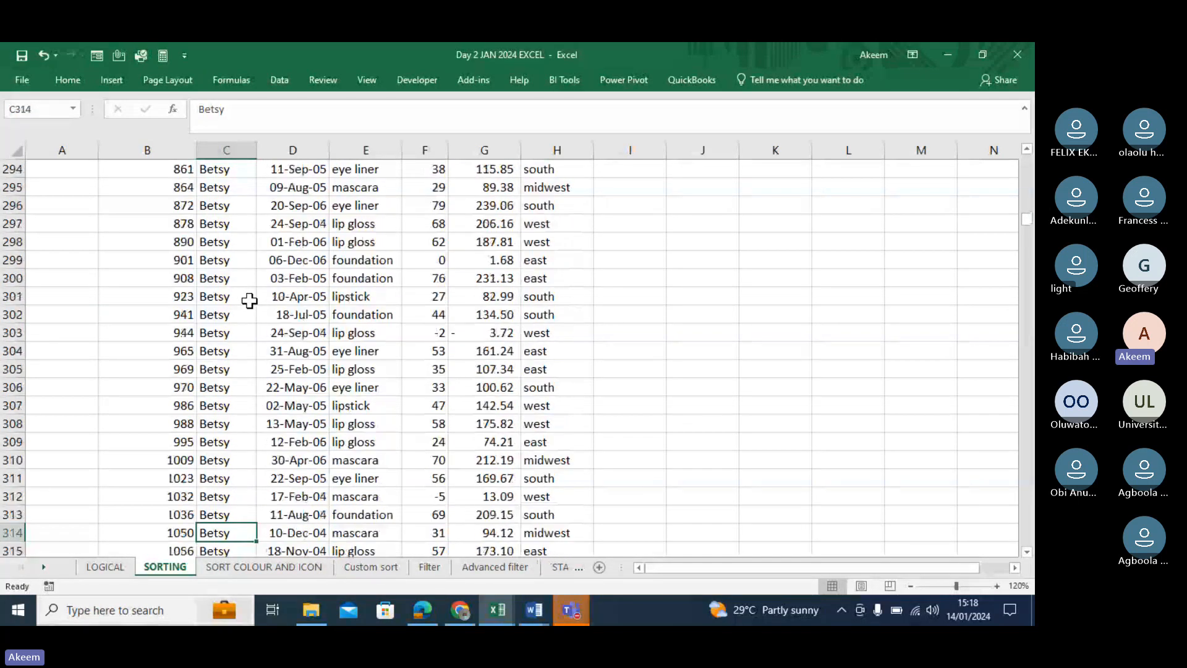
key("Down")
key("Down")
key("Down")
key("Down")
key("Down")
key("Down")
key("Down")
key("Down")
key("Down")
key("Down")
key("Down")
key("Down")
key("Down")
key("Down")
key("Down")
key("Down")
key("Down")
key("Down")
key("Down")
key("Down")
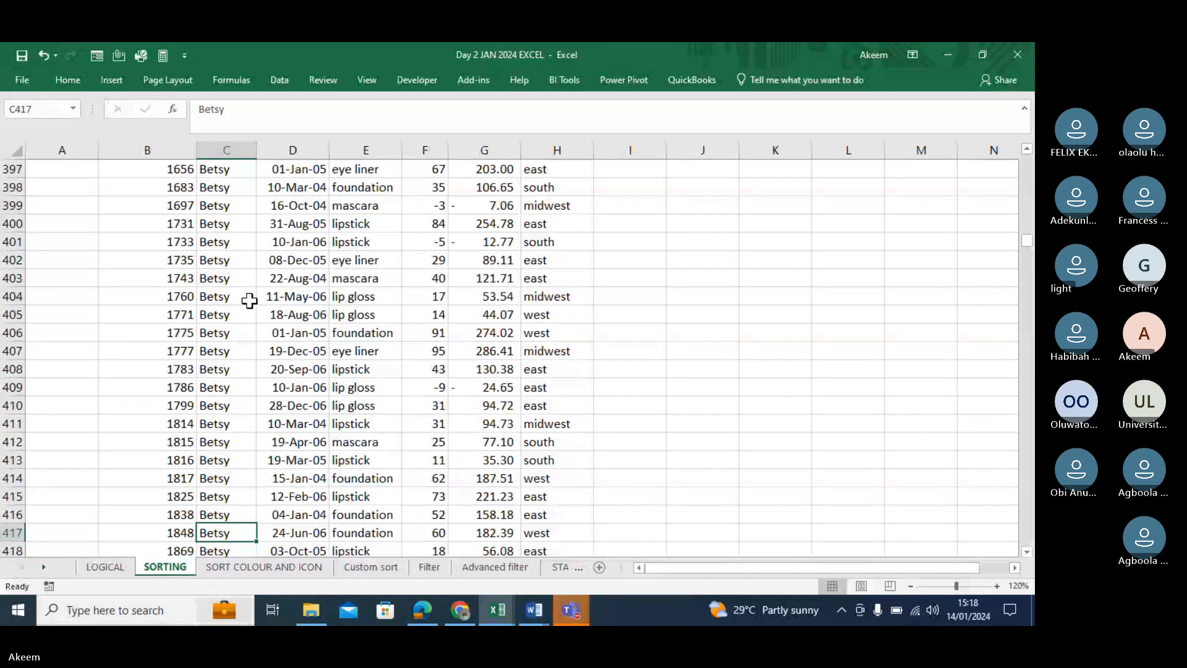
key("ctrl+Up")
key("Up")
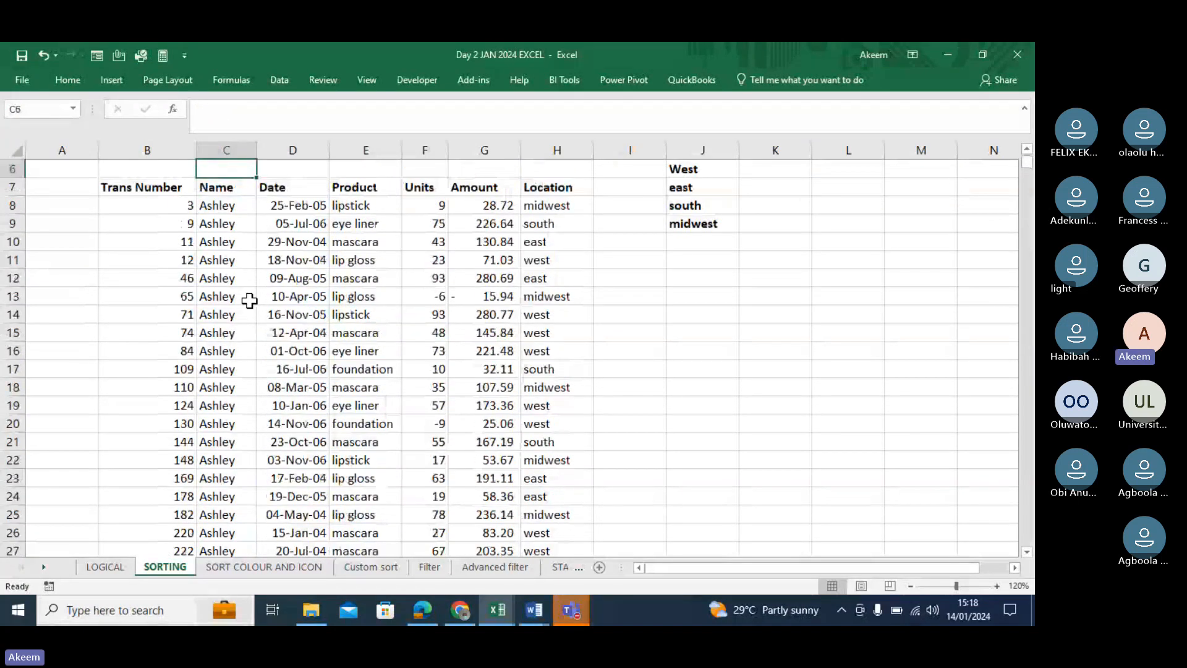
Undo the A to Z sort of the Name column on the SORTING sheet.
key("Down")
key("Down")
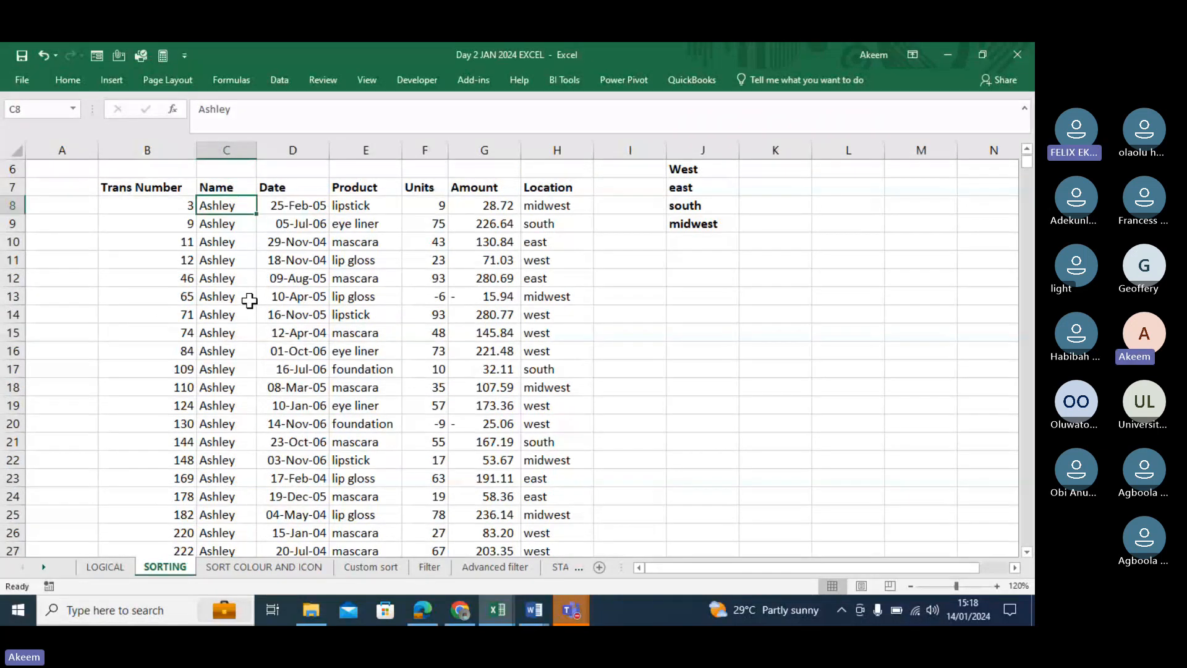
key("ctrl+z")
Sort the transaction table by the Name column from A to Z again, working from cell C12.
right_click(234, 280)
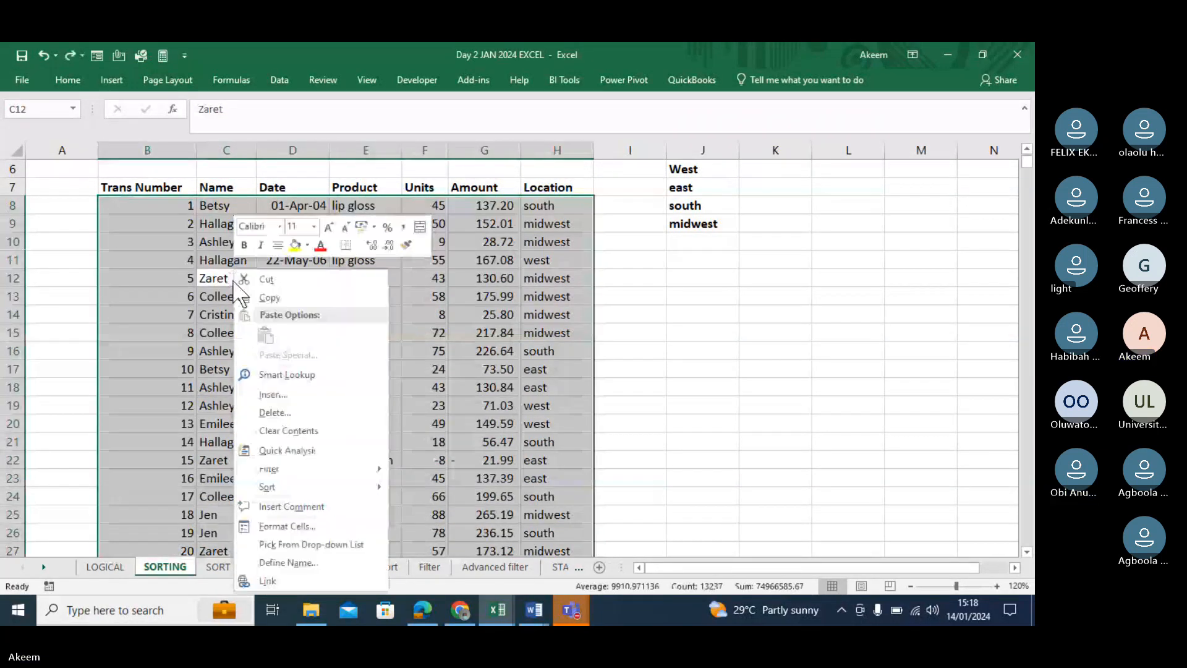
mouse_move(306, 486)
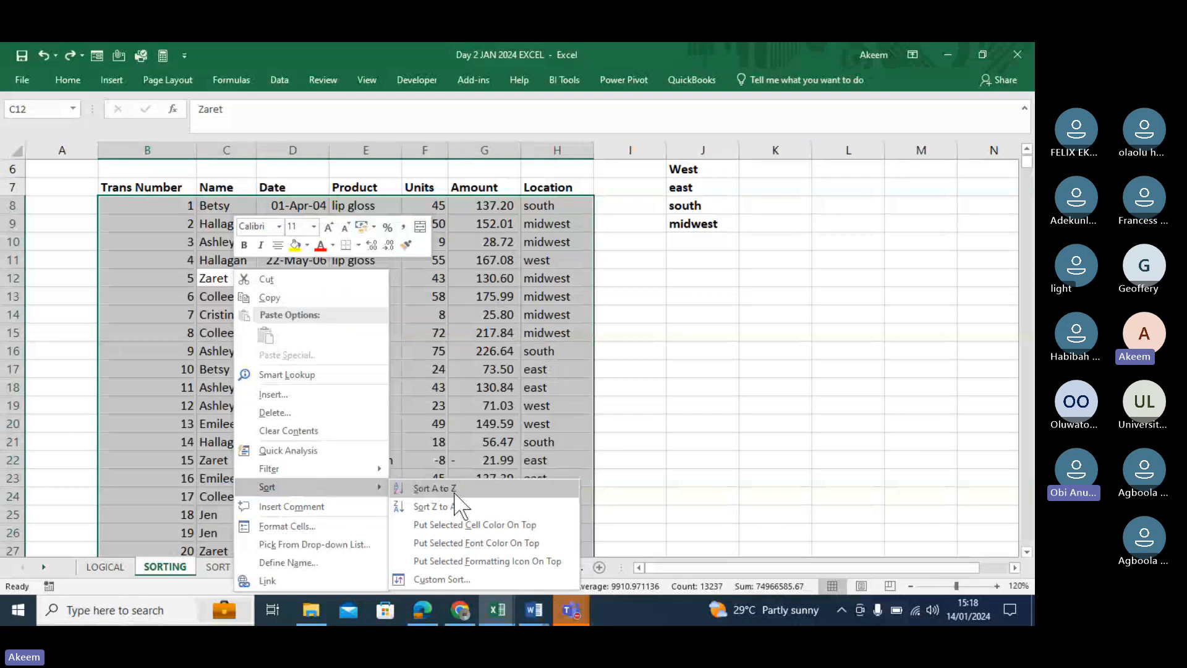
left_click(455, 492)
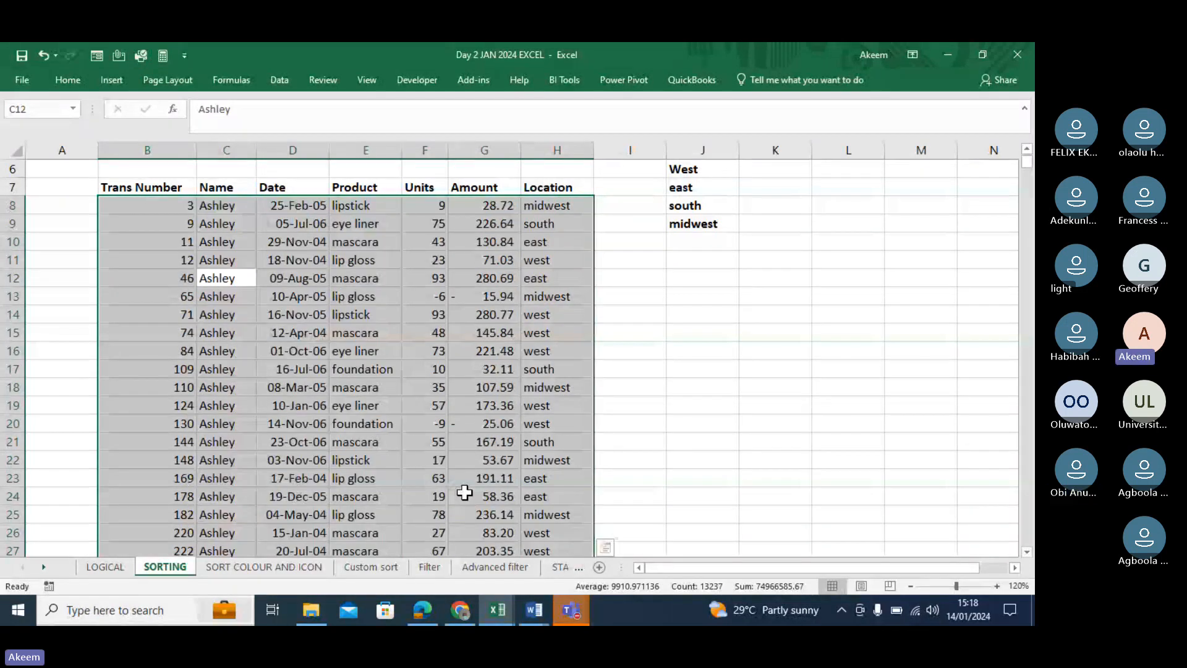
left_click(464, 330)
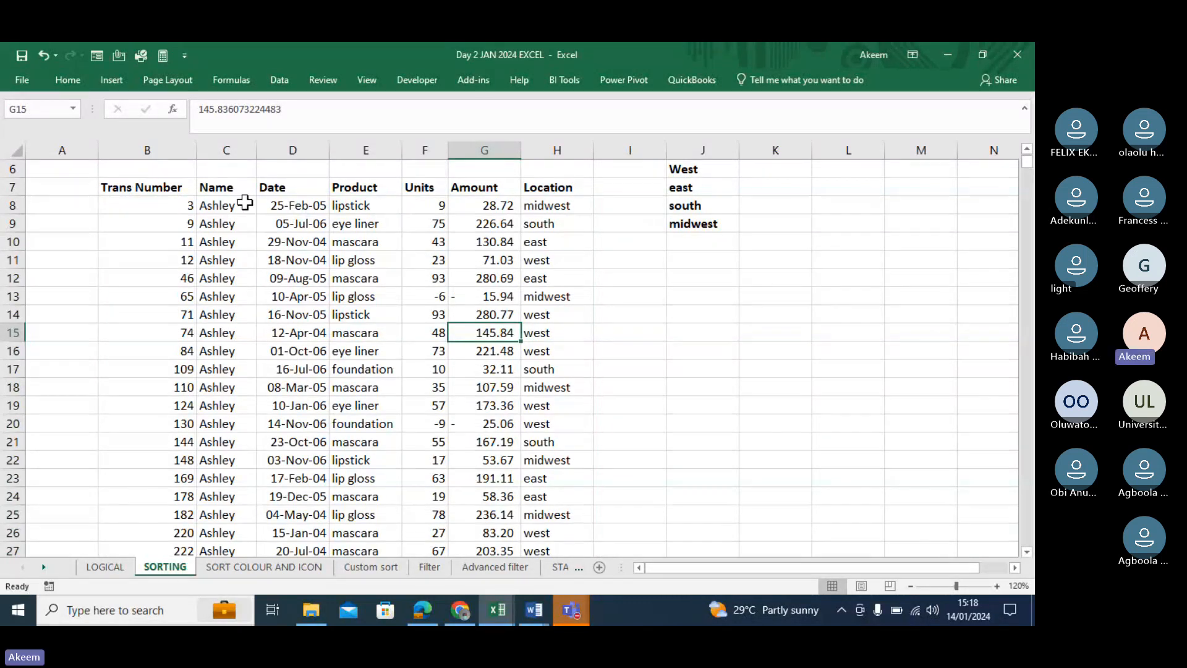
Highlight the first sorted transaction record, B8:H8, and return to its Name cell C8.
left_click(222, 209)
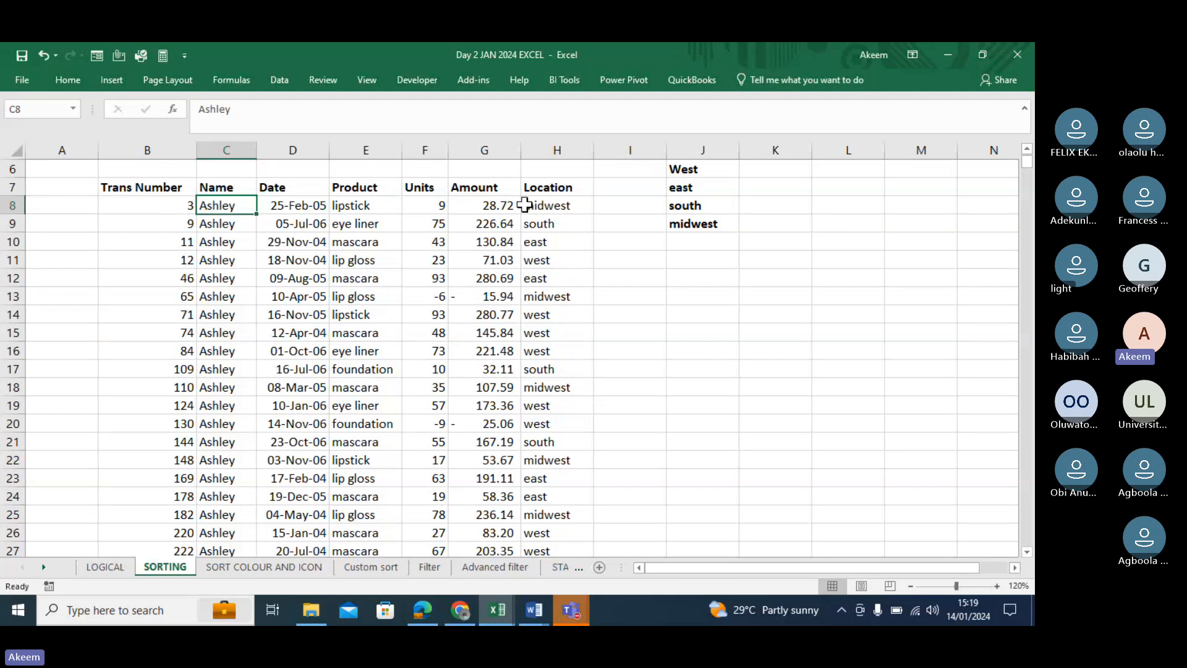
left_click_drag(526, 205, 119, 207)
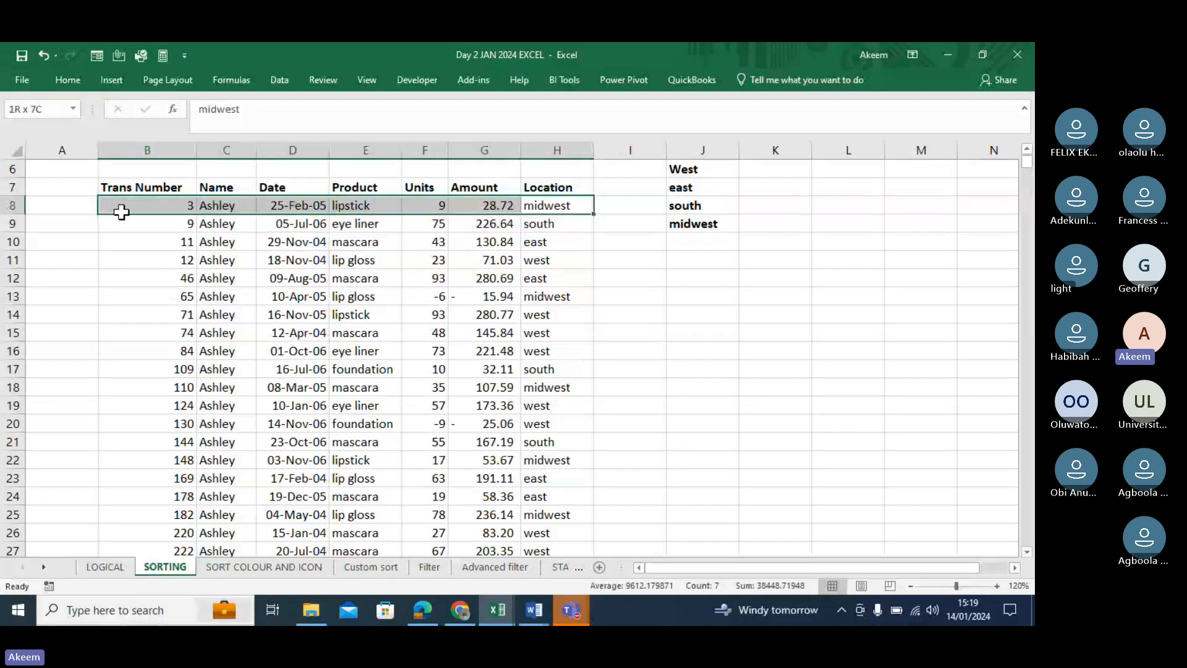
left_click(215, 207)
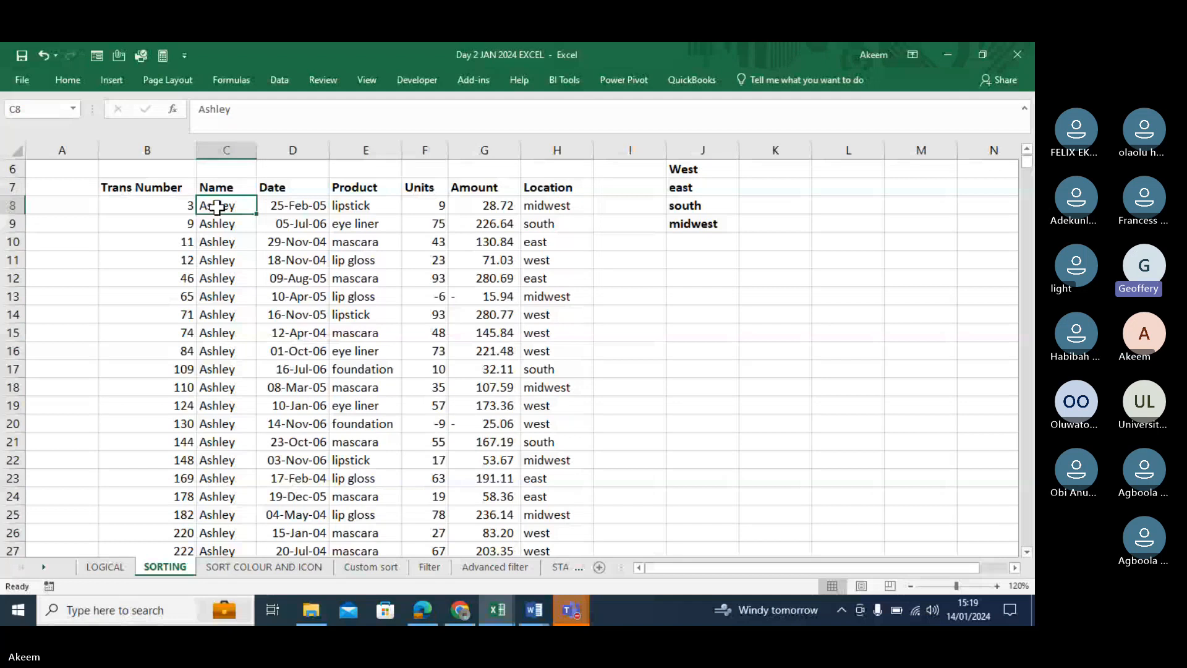
Undo the repeated Name sort and highlight the whole Name column.
key("ctrl+z")
key("ctrl+z")
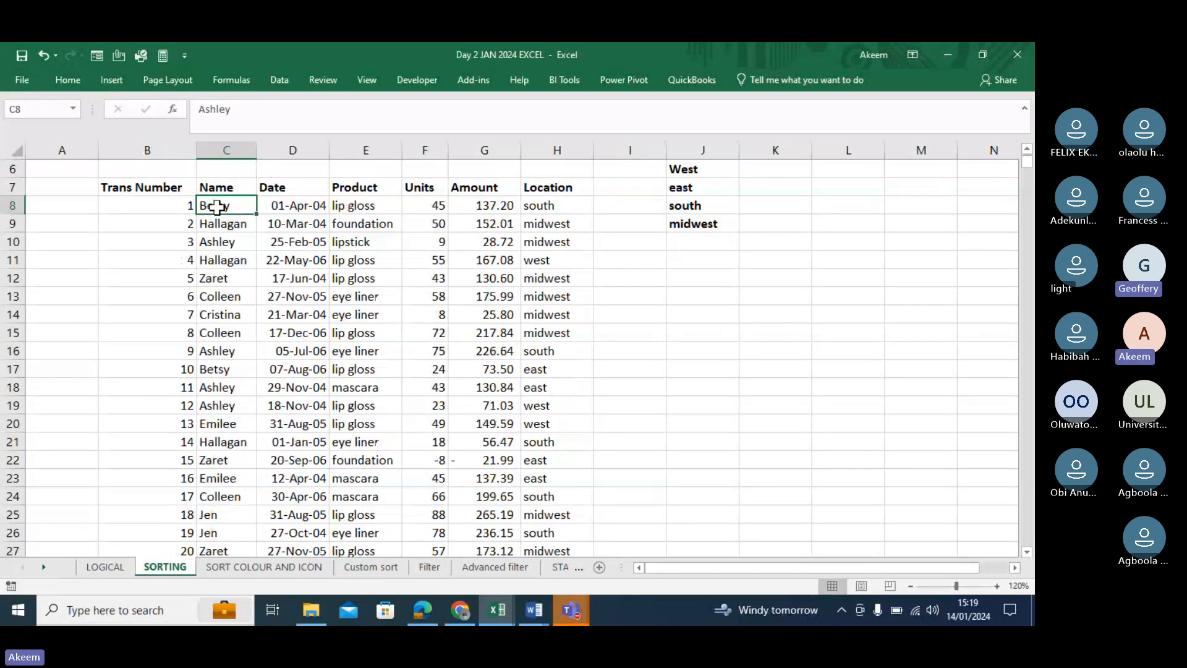
left_click(229, 280)
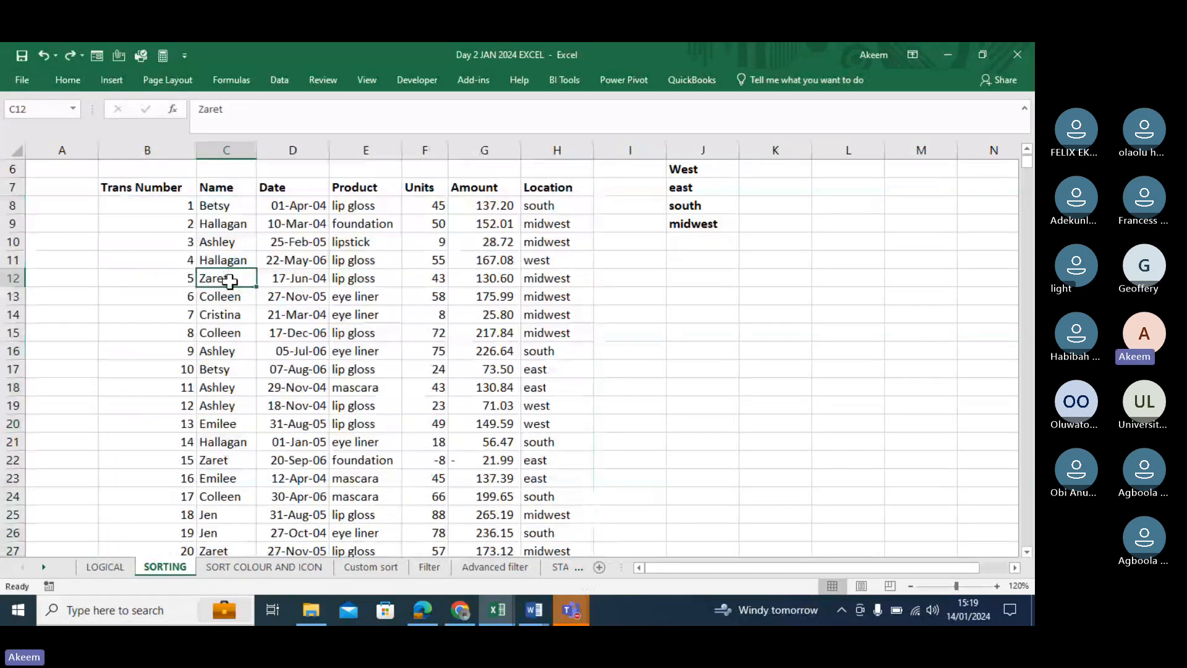
left_click(216, 203)
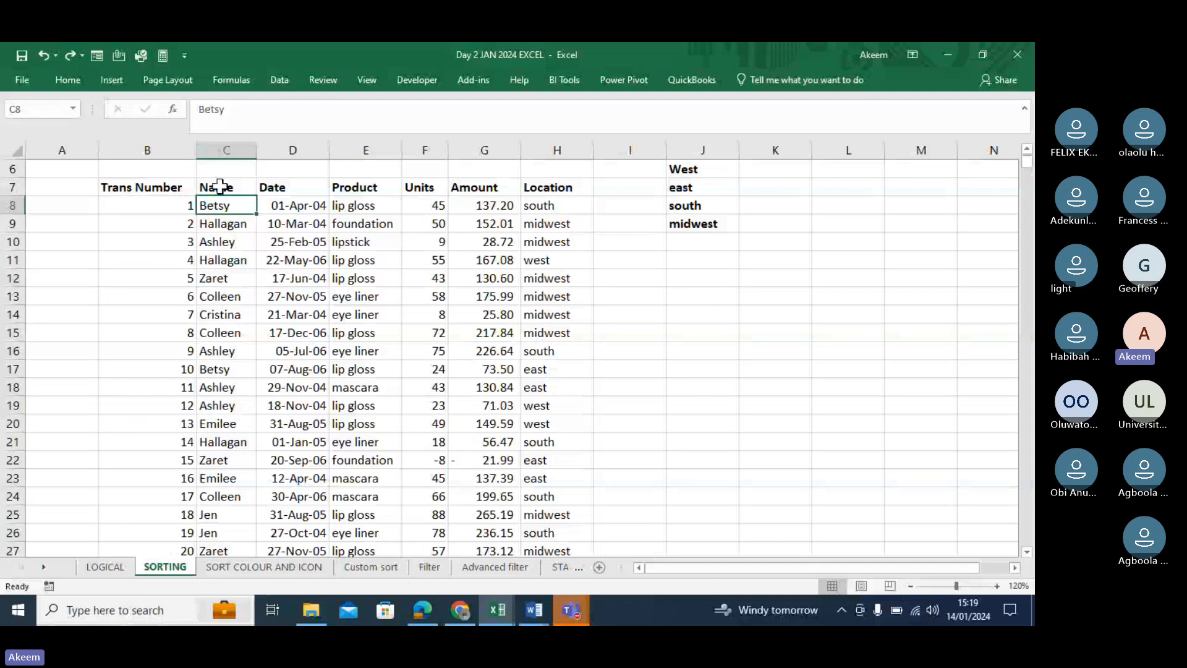
left_click(222, 139)
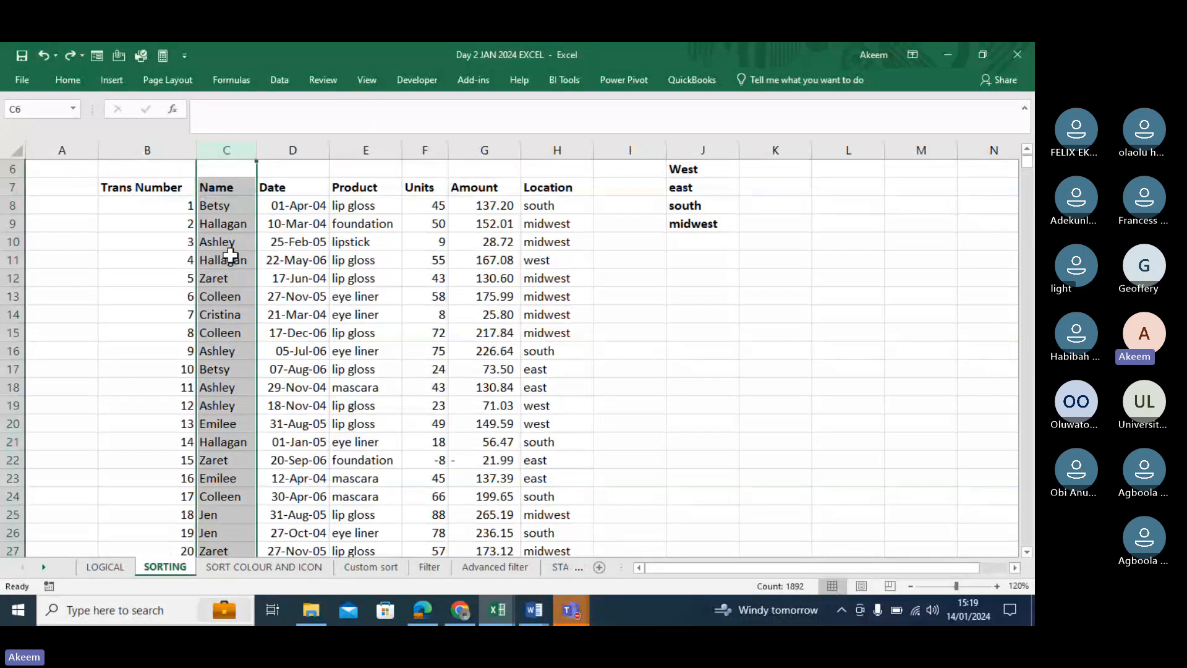
Sort the transactions from A to Z by name, working from the single cell C18.
left_click(228, 387)
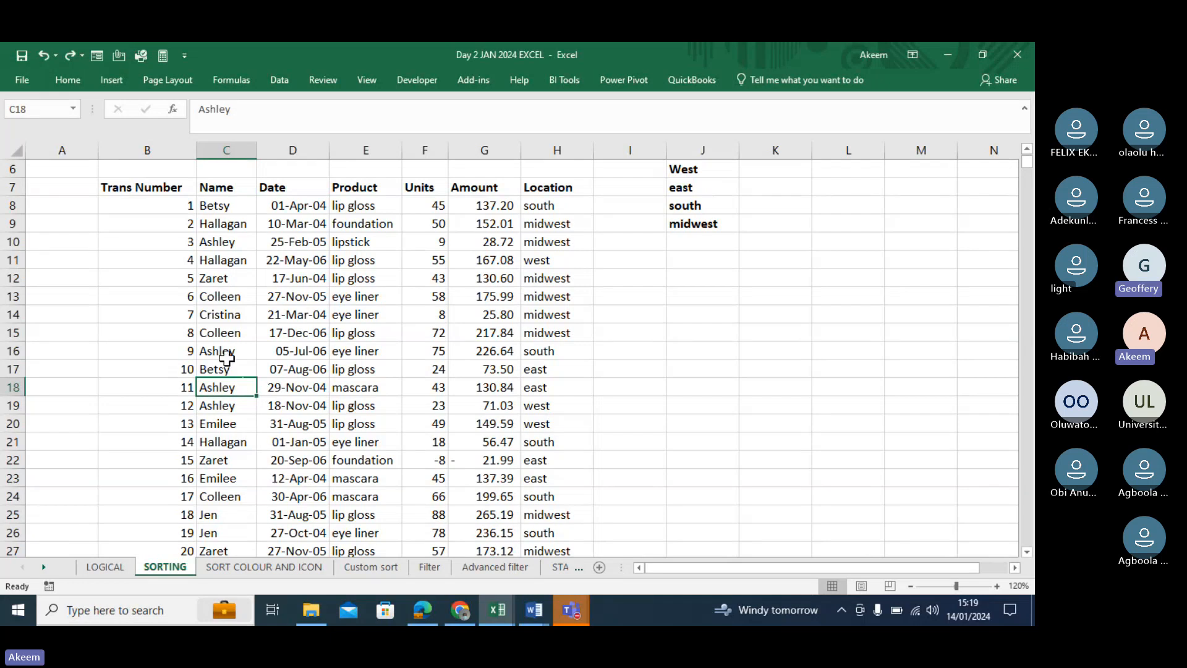
right_click(220, 392)
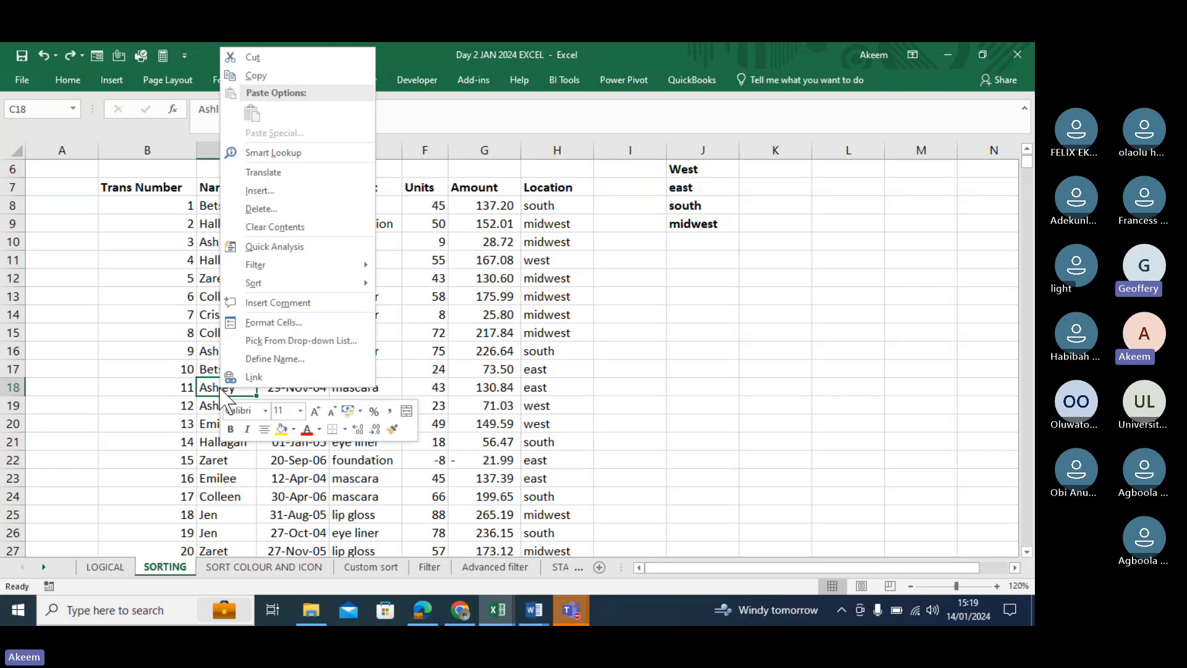
mouse_move(266, 282)
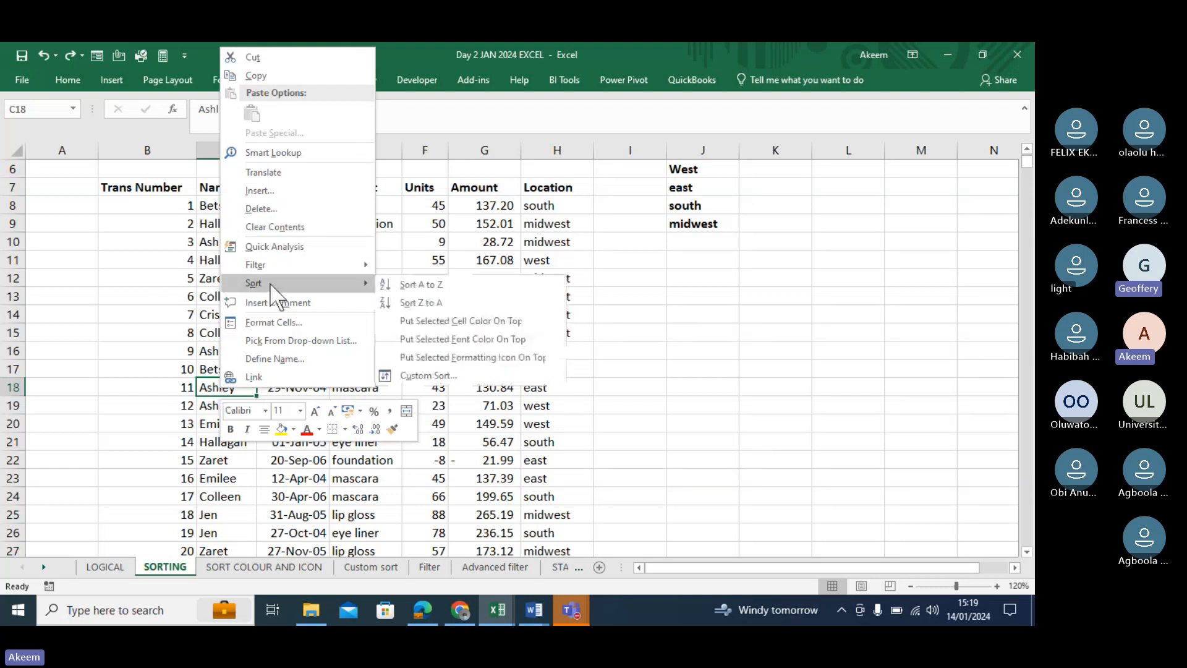
left_click(447, 284)
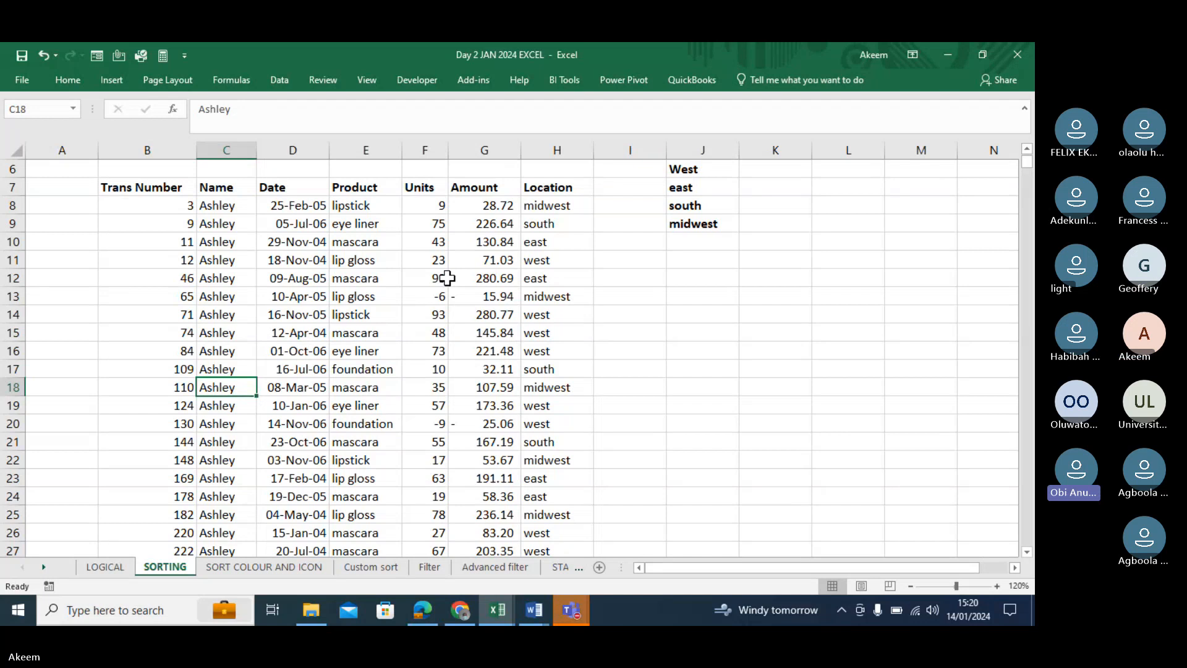
Undo the latest Name sort and point out the unsorted entries in the Name column between C8 and C13.
left_click(229, 367)
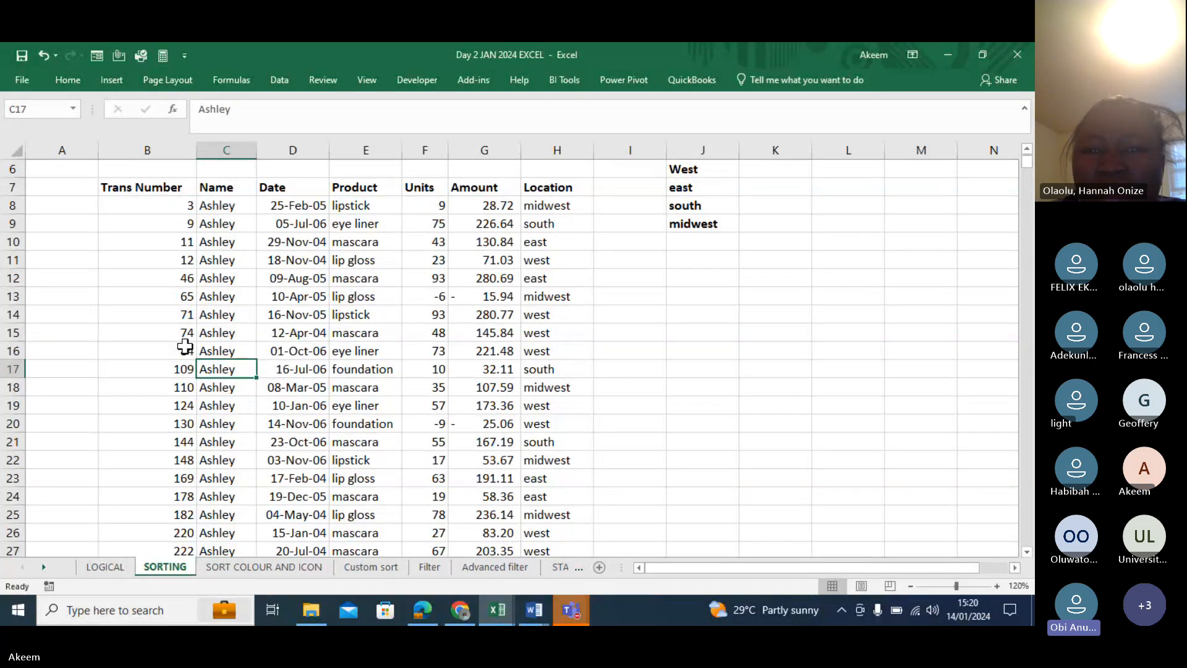
key("ctrl+z")
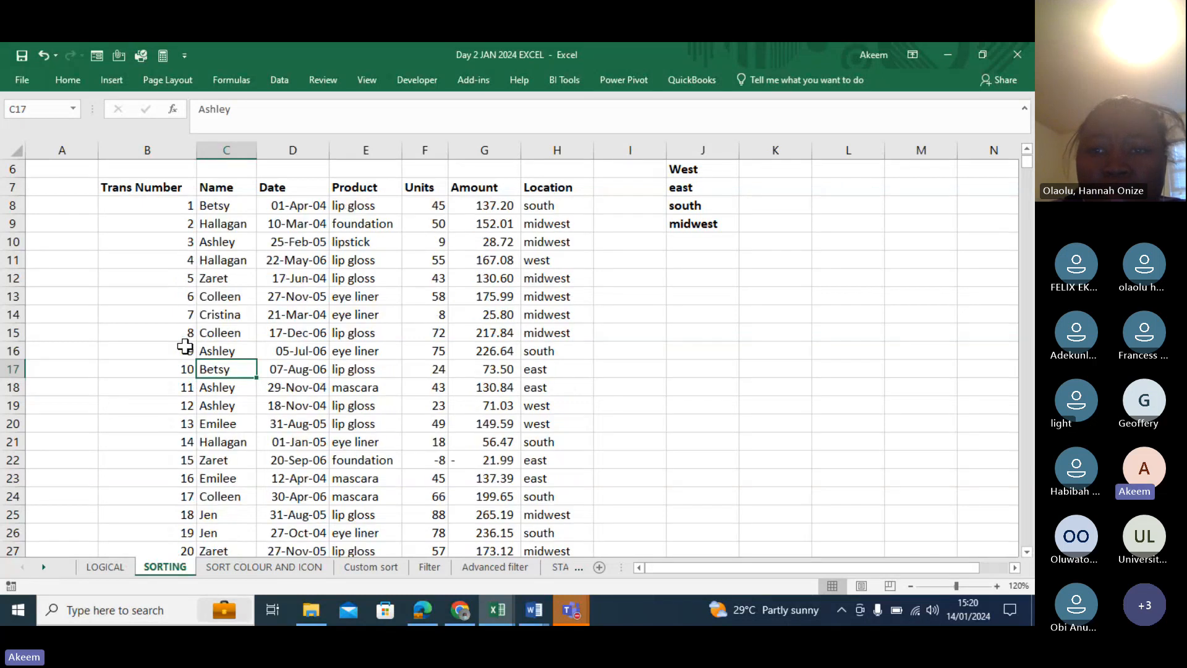
left_click(236, 262)
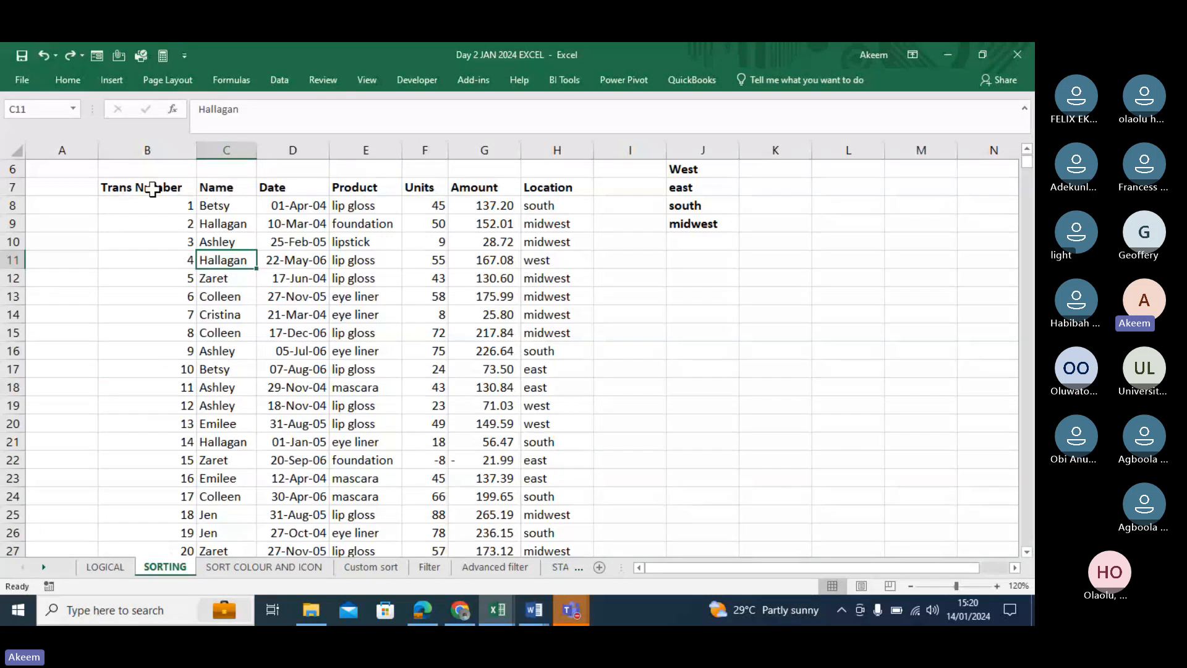
left_click(216, 206)
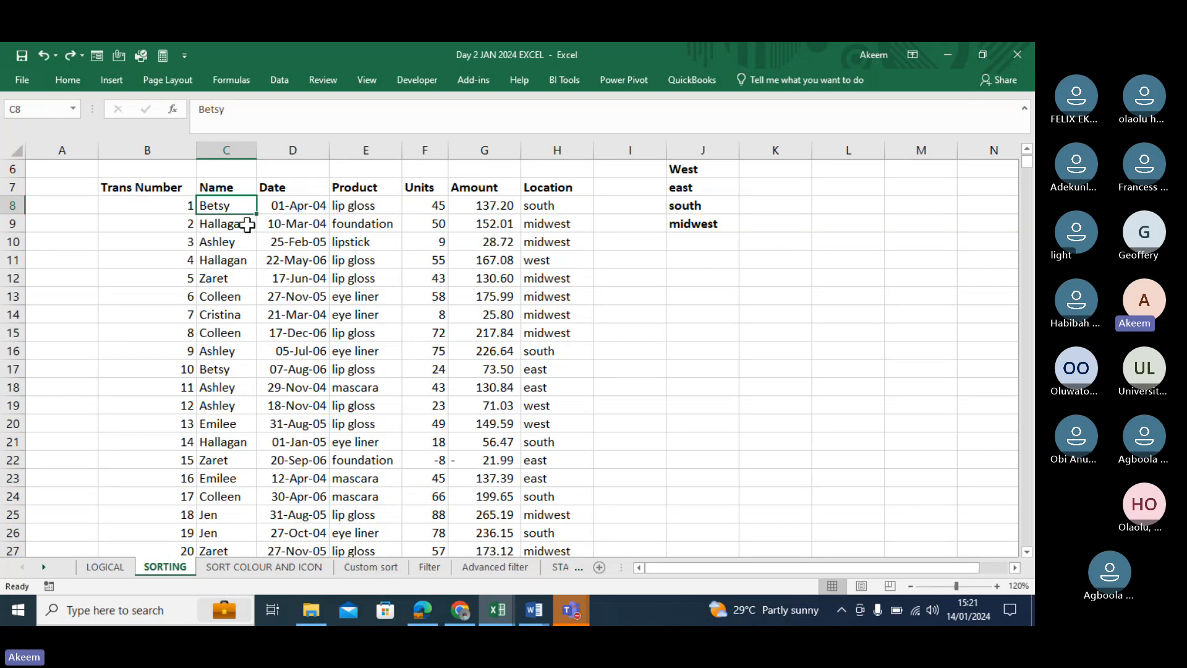
key("Down")
key("Down")
key("Down")
left_click(217, 296)
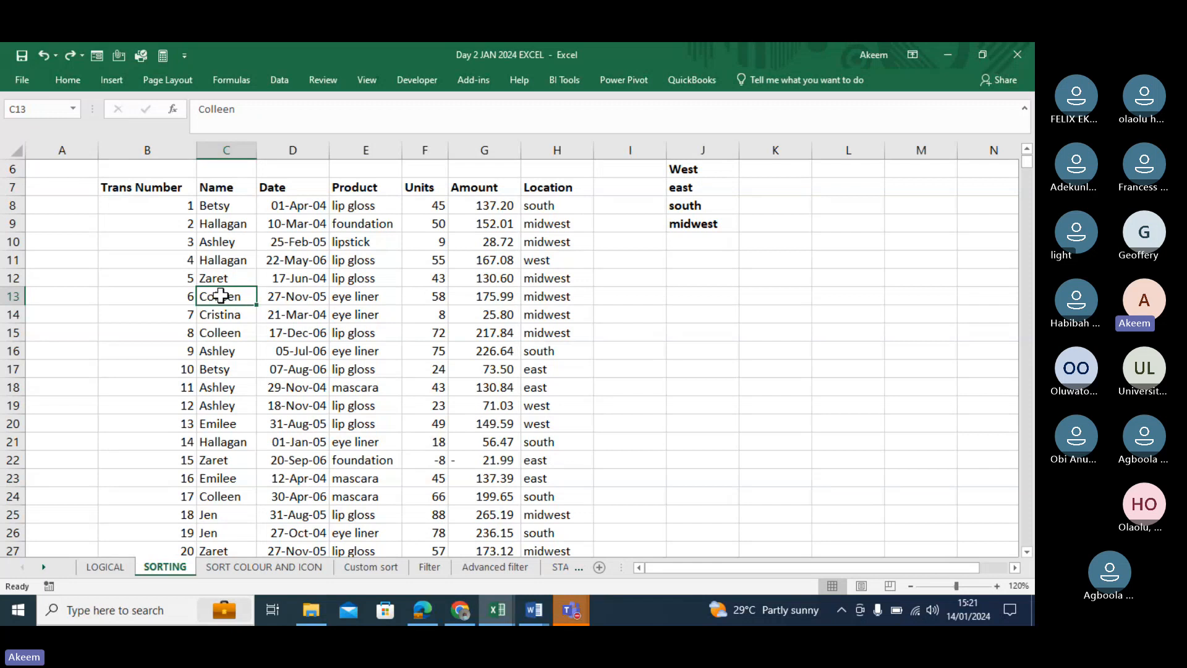
Sort the transaction table by the Product column from A to Z, and undo that sort.
left_click(364, 222)
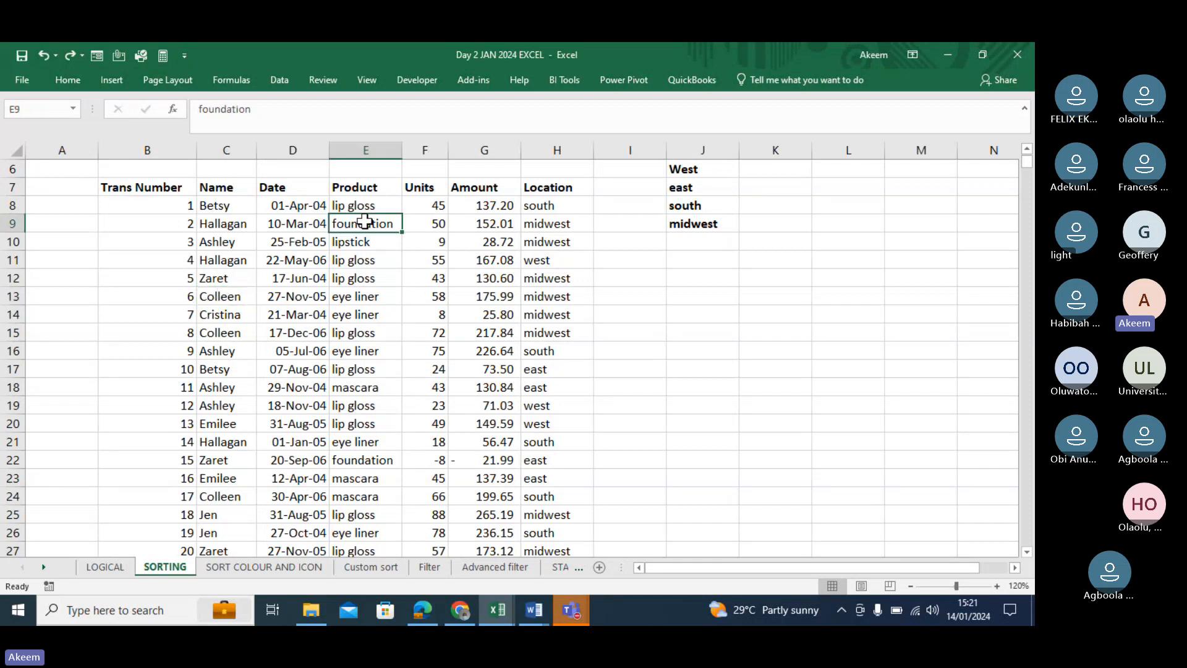
right_click(364, 222)
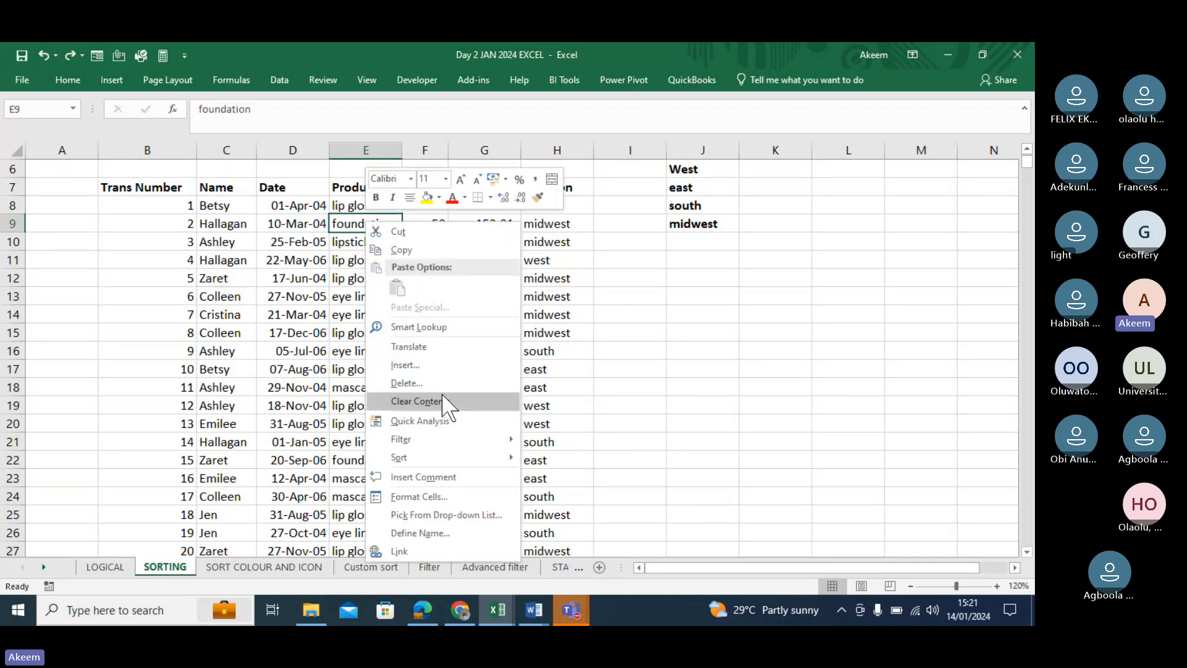
mouse_move(435, 449)
left_click(599, 461)
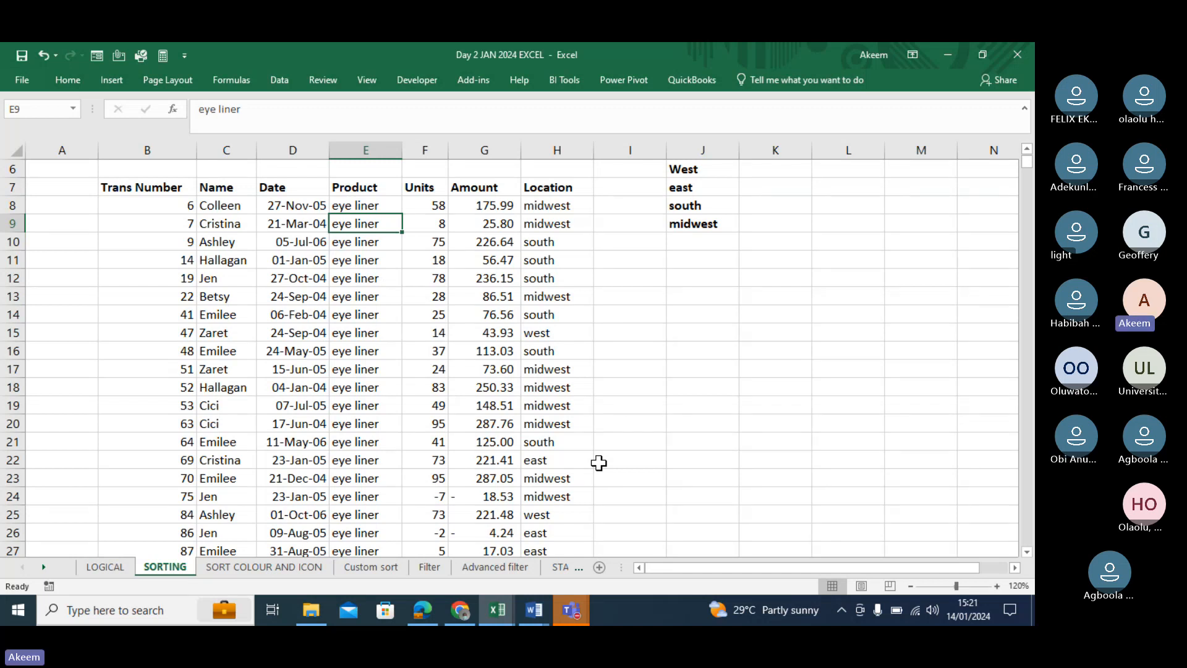
key("ctrl+z")
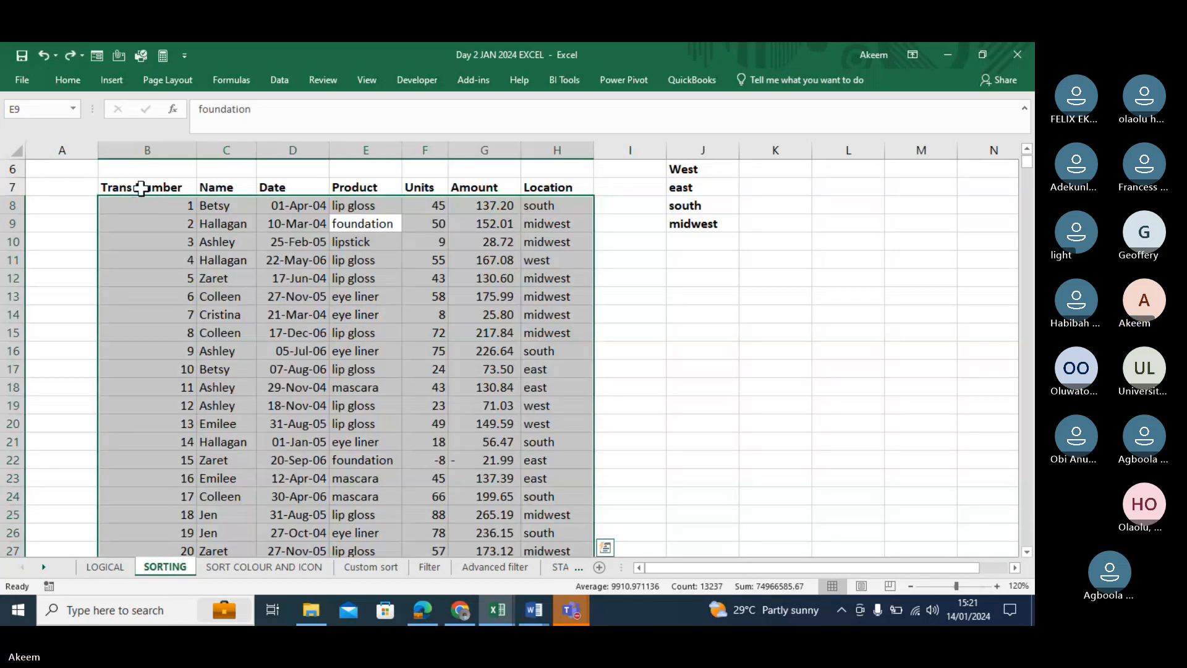
Select the whole transaction table with its headers, from Trans Number in B7 through Location, down to row 1898.
left_click(142, 188)
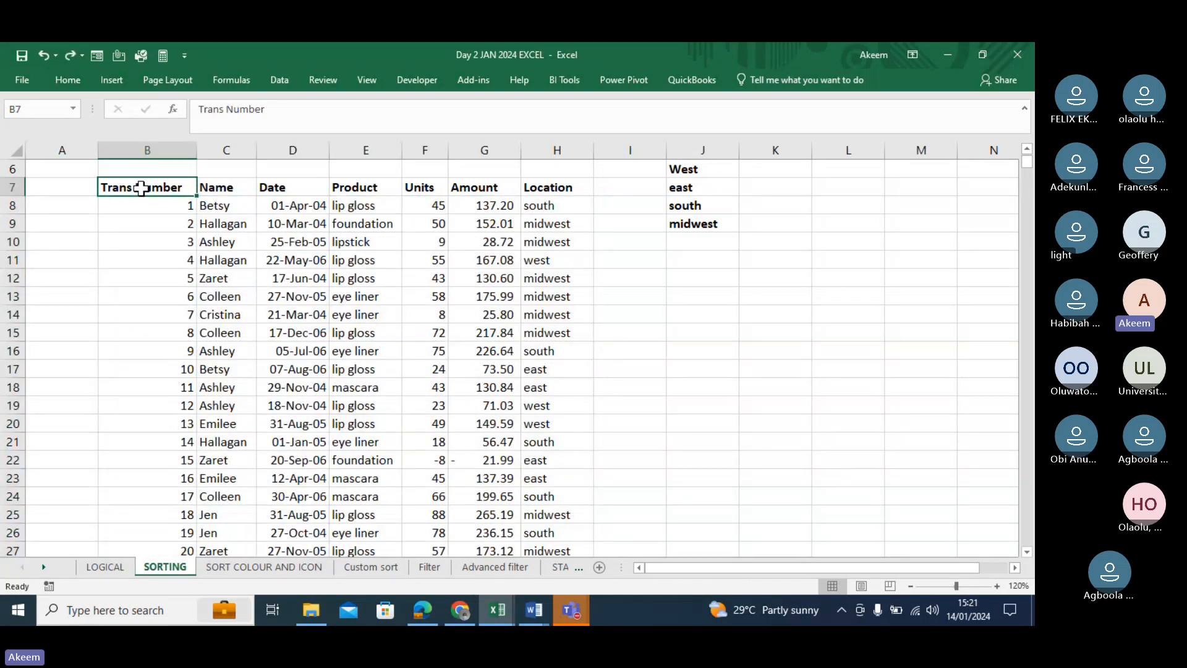
key("shift+Right")
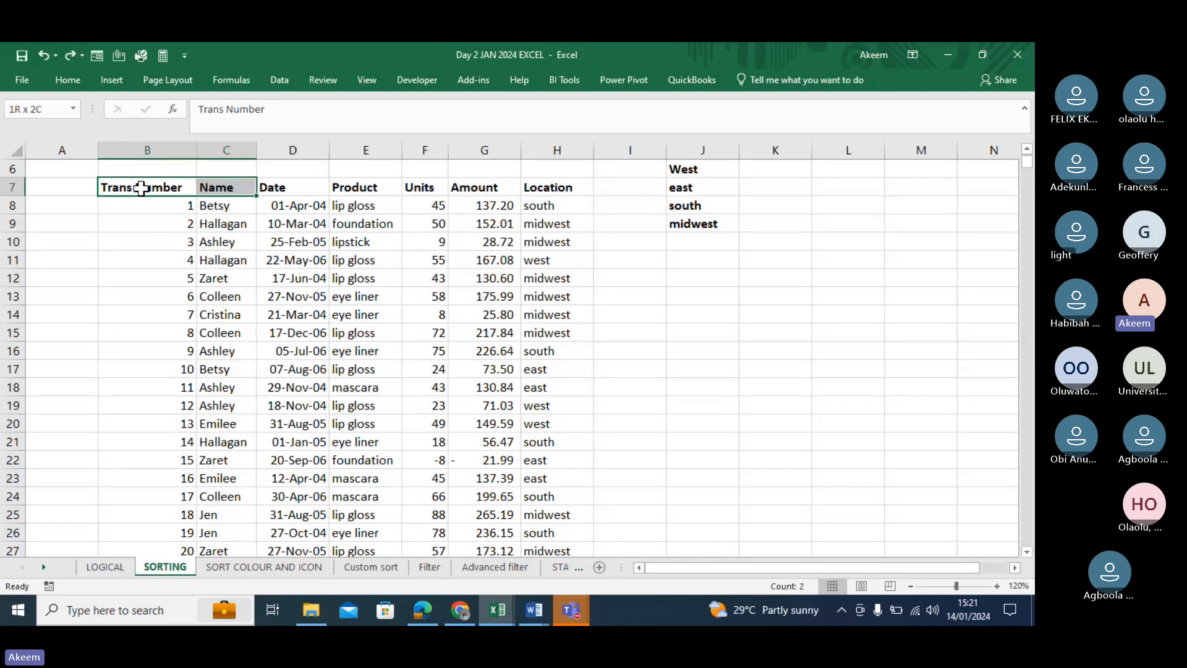
key("shift+Right")
key("shift+Right")
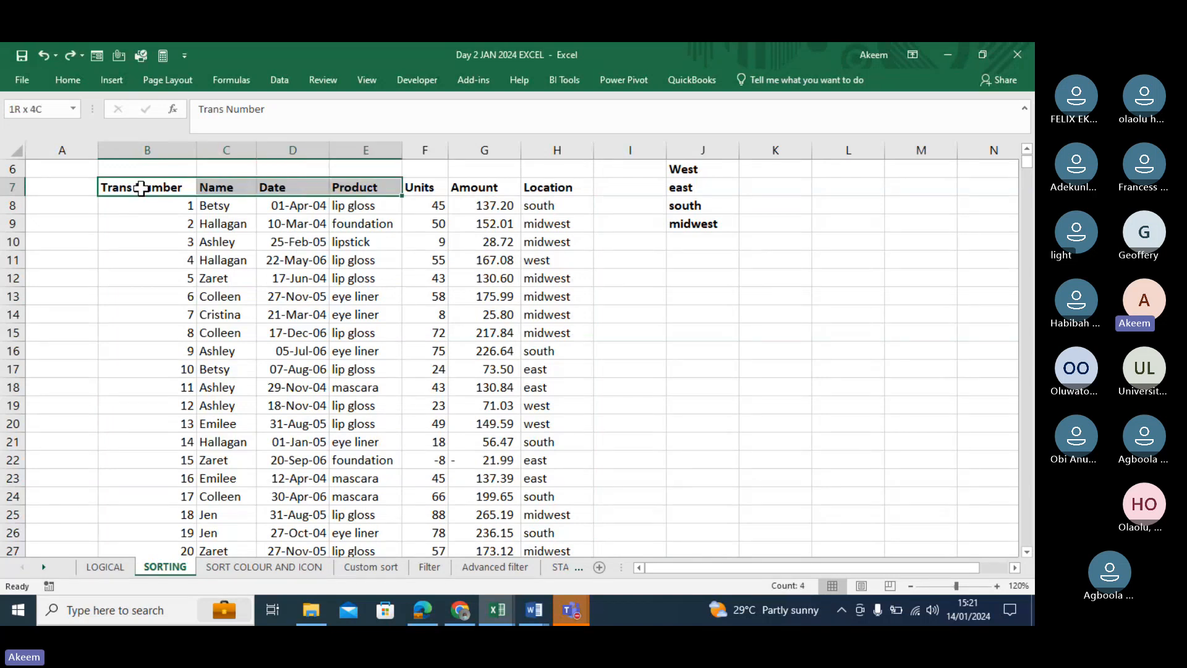
key("shift+Right")
key("shift+Right")
key("shift+Right")
key("ctrl+shift+Down")
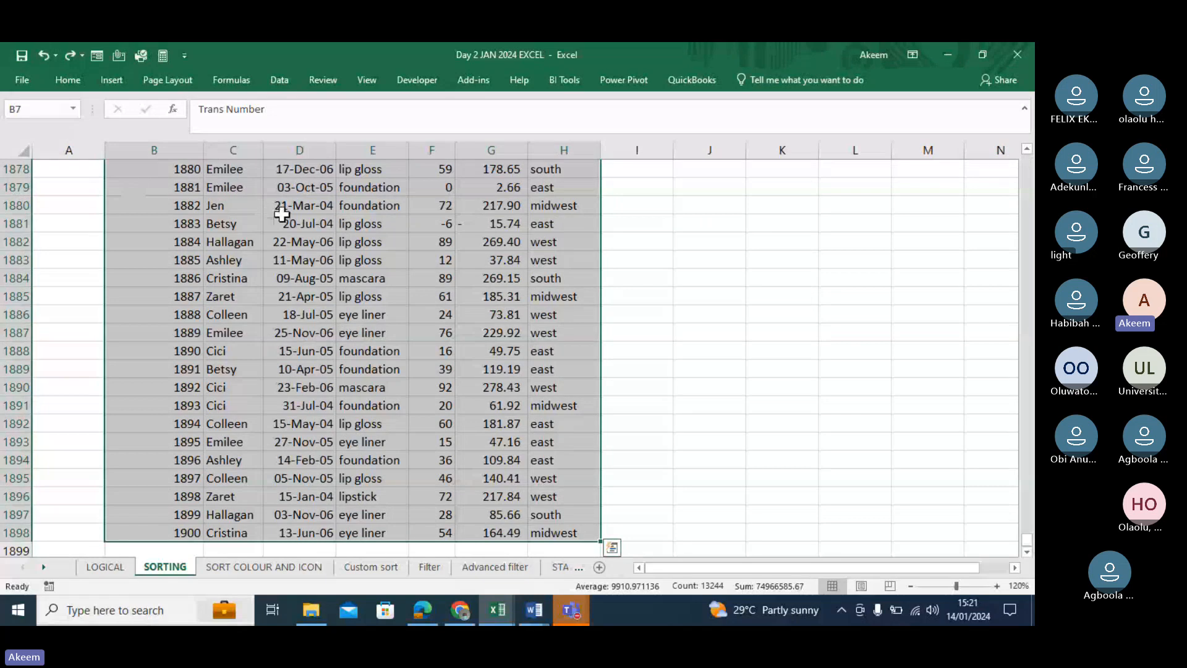
Start a custom sort on the selected table and set its first level to the Name column, cell values, A to Z.
right_click(282, 214)
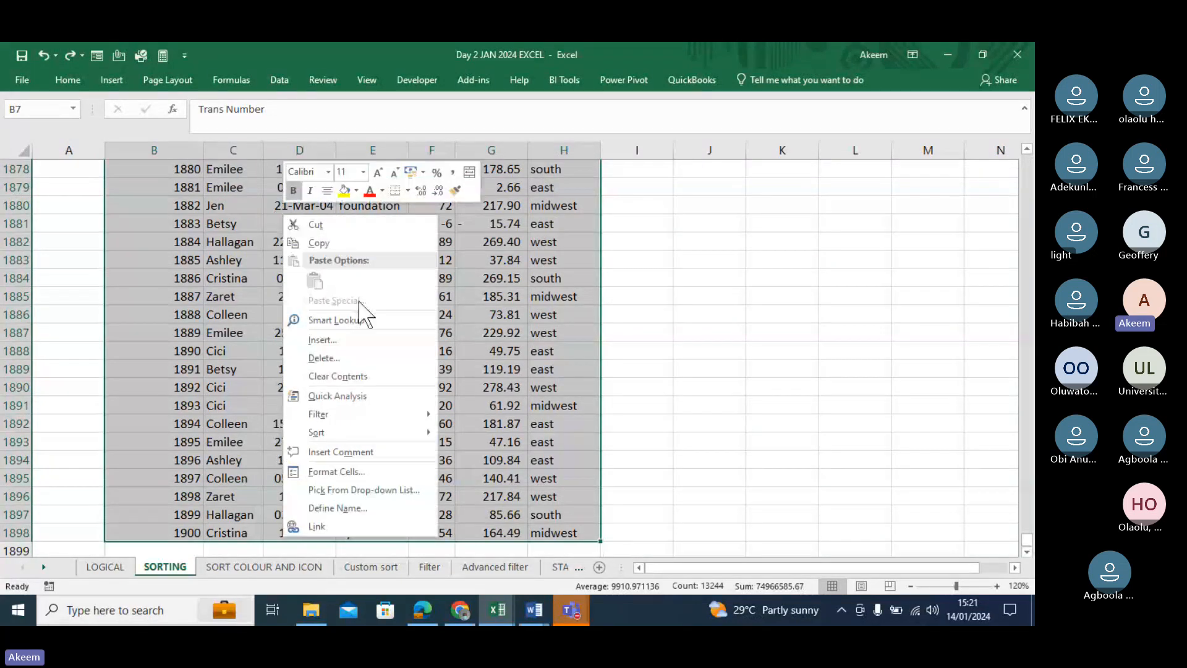
mouse_move(370, 436)
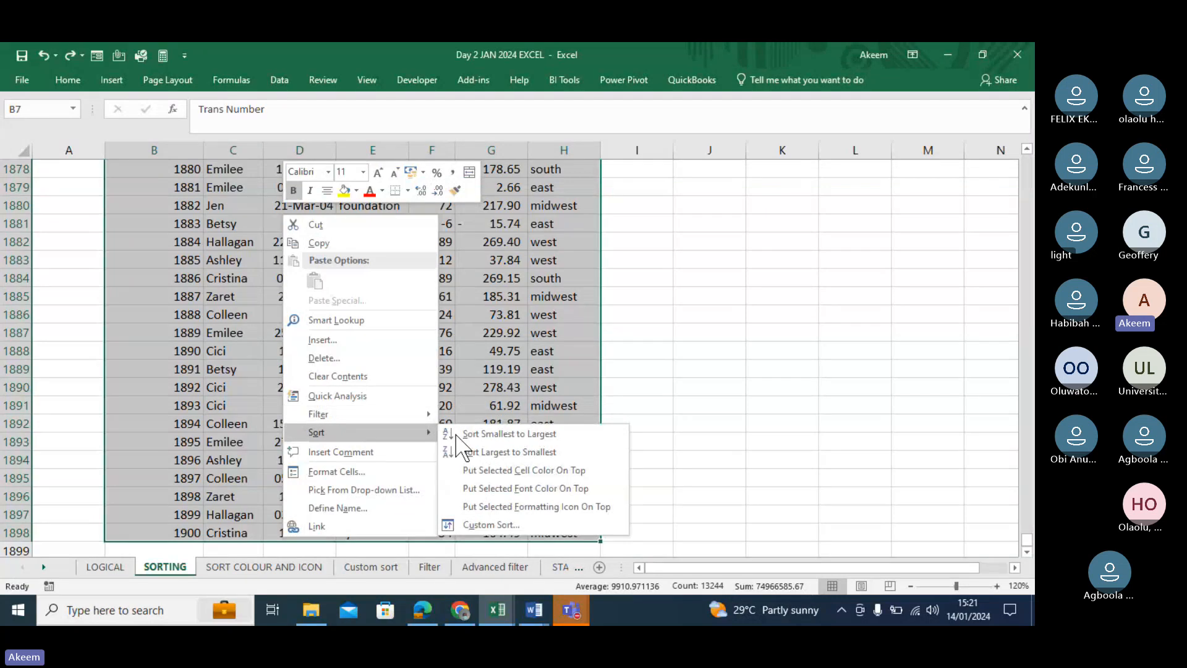
left_click(501, 526)
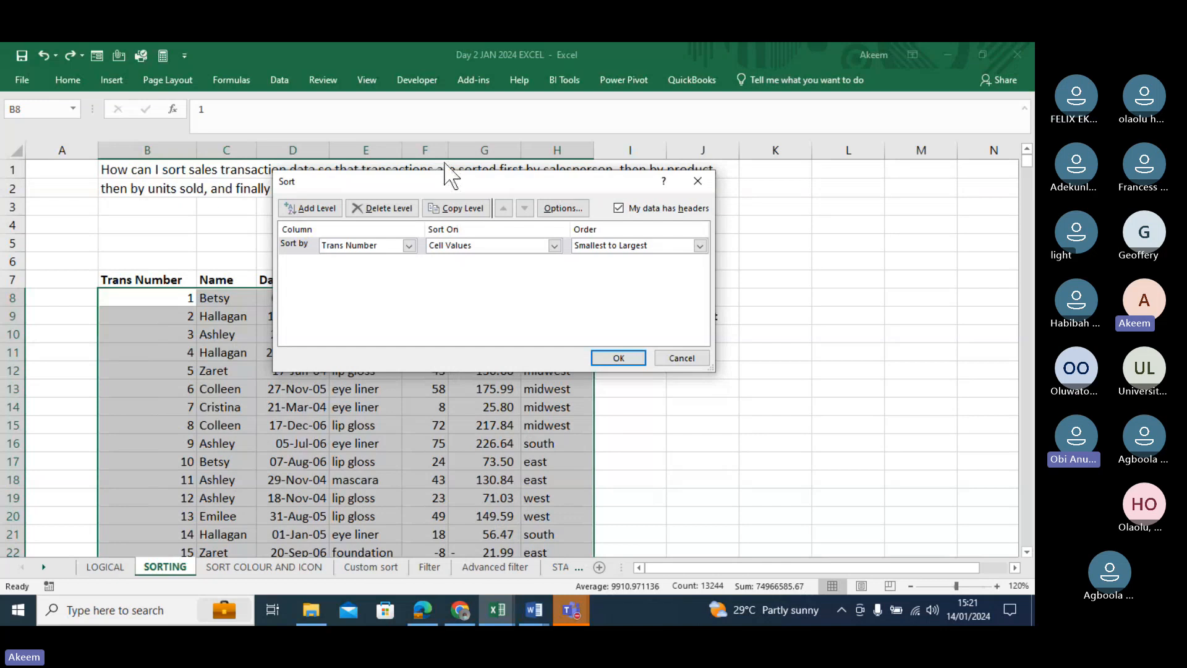
left_click_drag(456, 183, 578, 197)
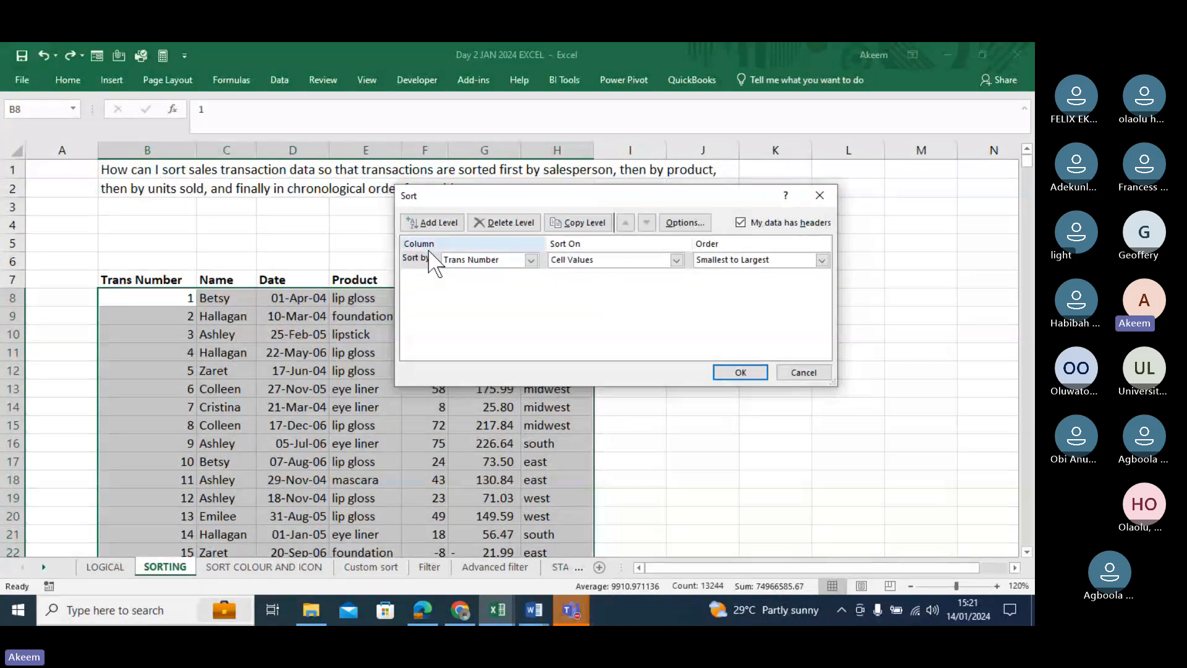
left_click(531, 261)
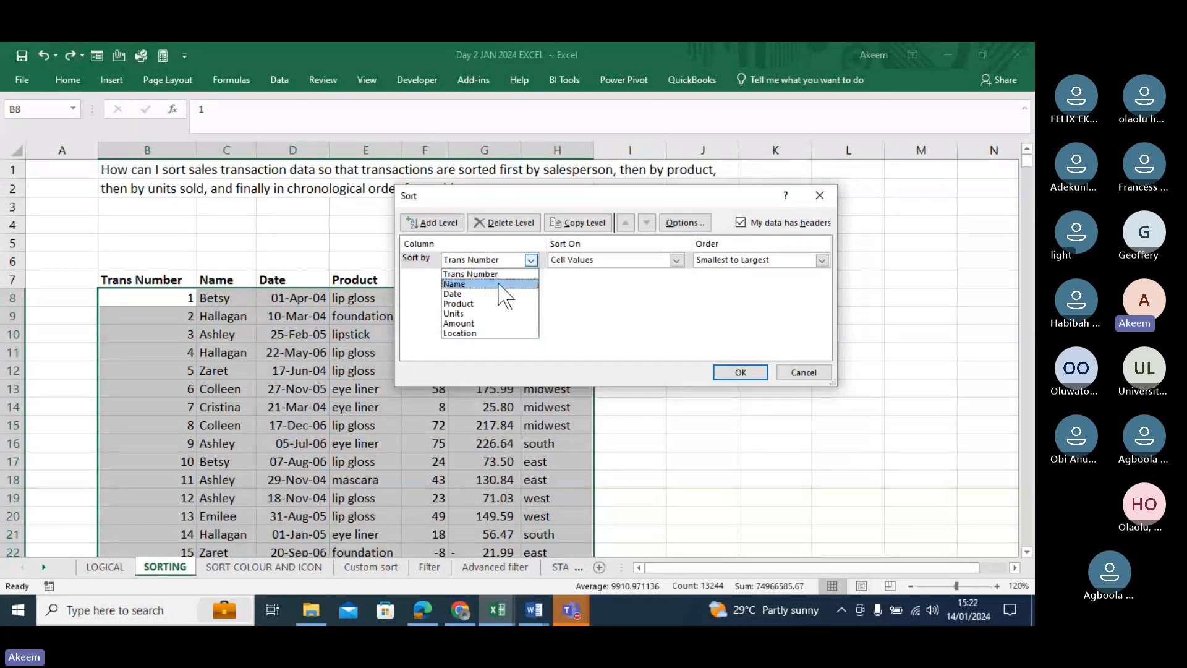
left_click(498, 284)
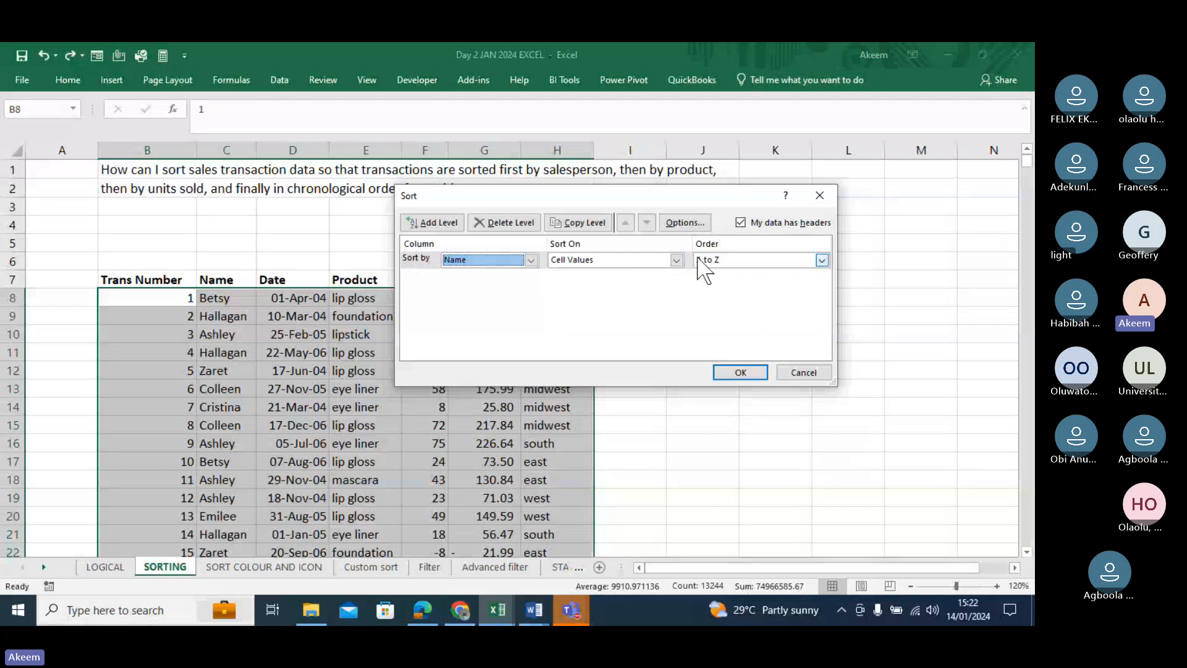
Change the Name level's order to Z to A and add a second sort level on the Product column, A to Z.
left_click(822, 260)
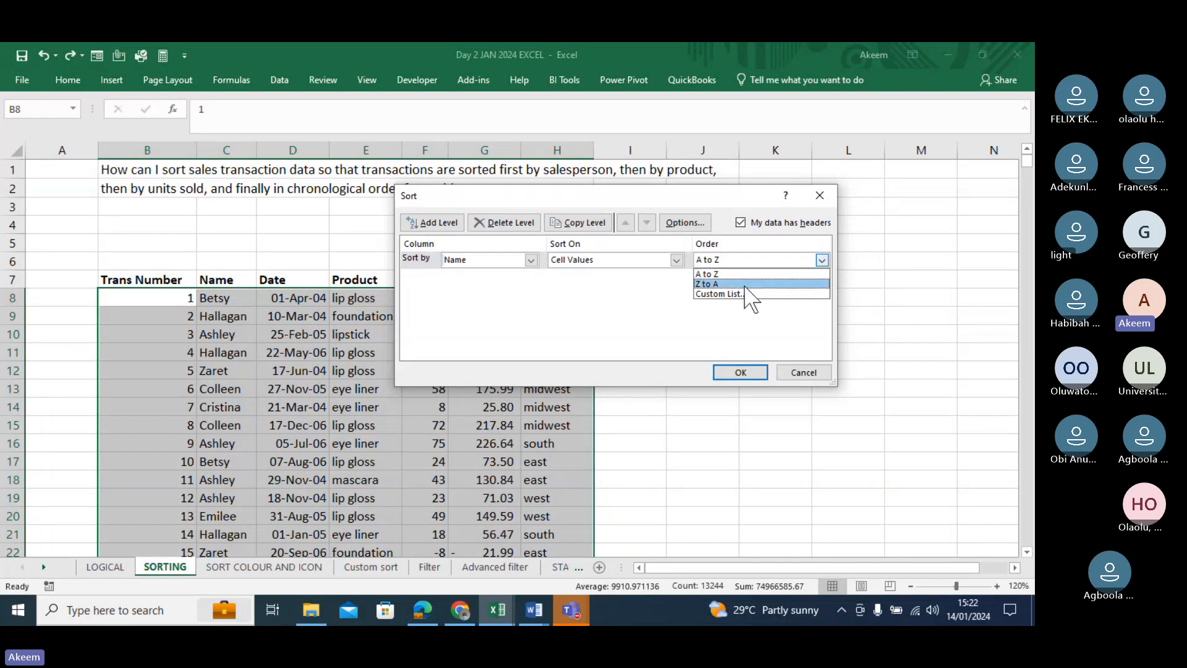
left_click(746, 285)
left_click(433, 223)
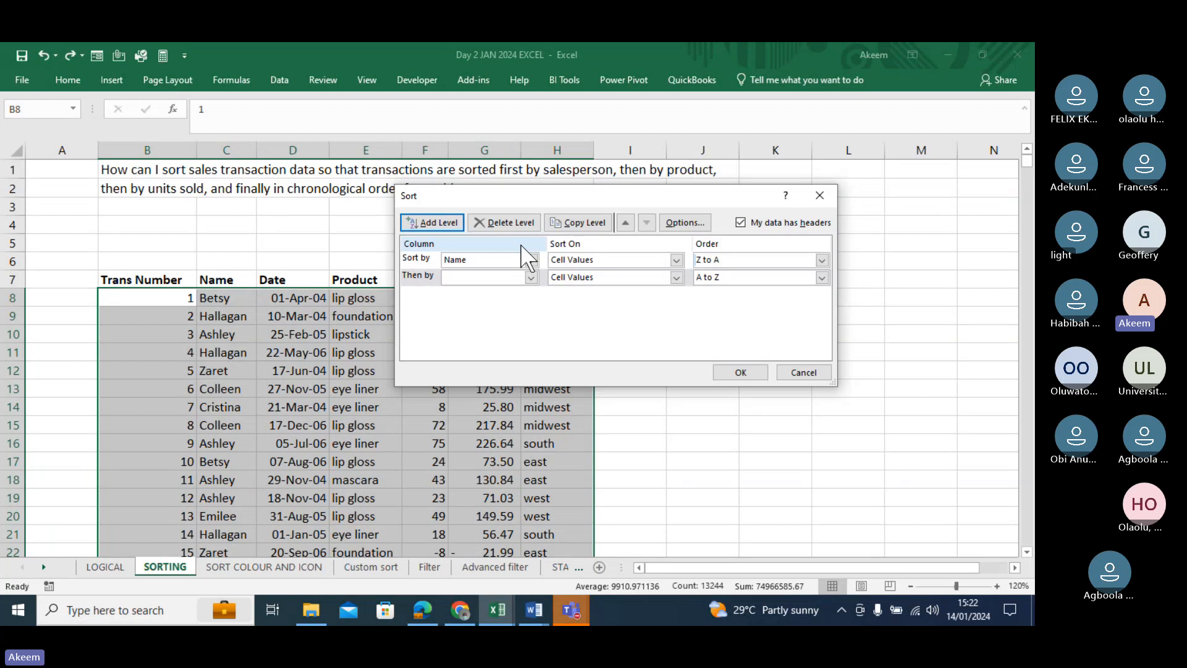
left_click(530, 277)
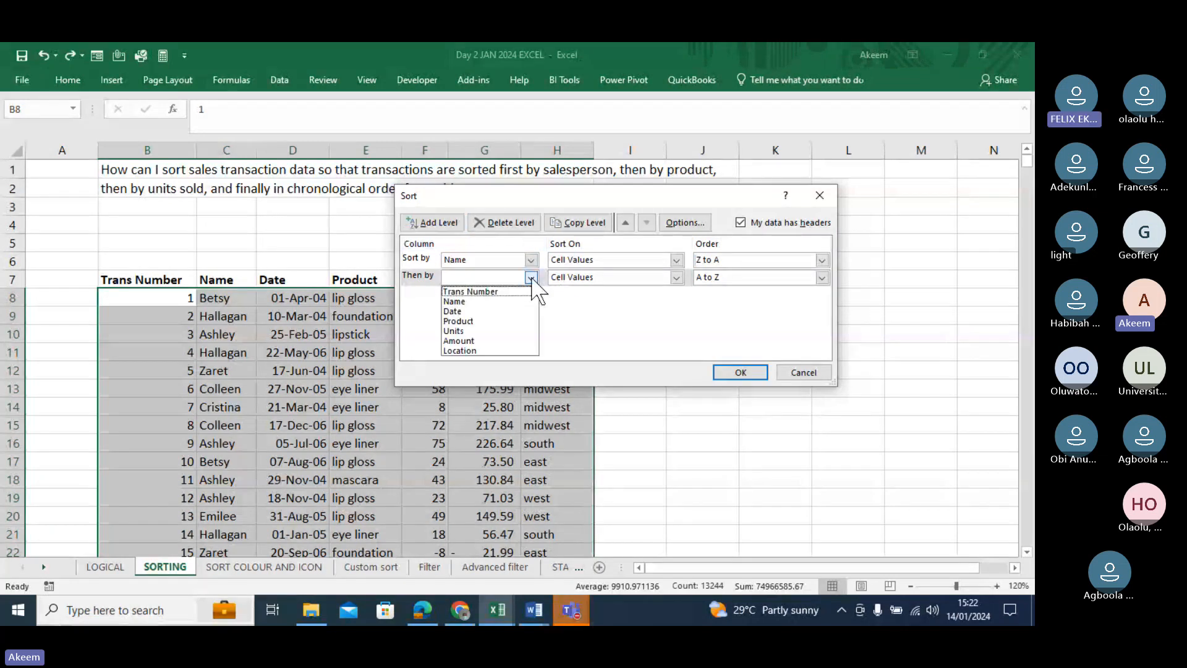
left_click(486, 321)
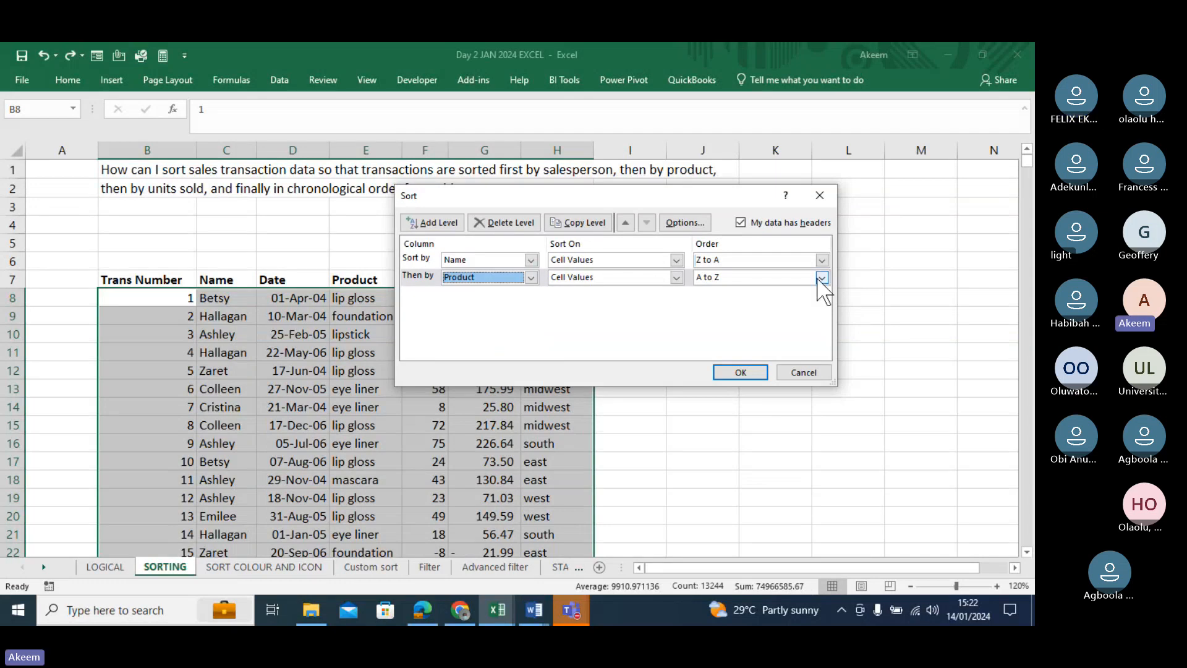
Add a third sort level on the Date column, oldest to newest, and apply the custom sort to the table.
left_click(440, 224)
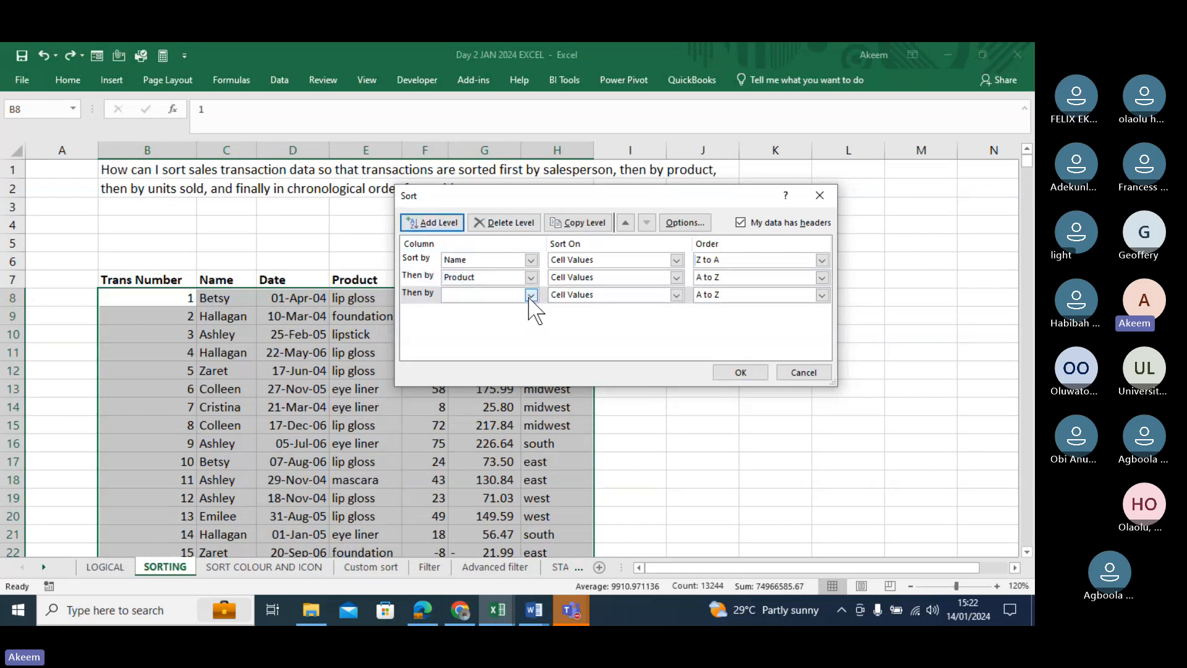
left_click(531, 295)
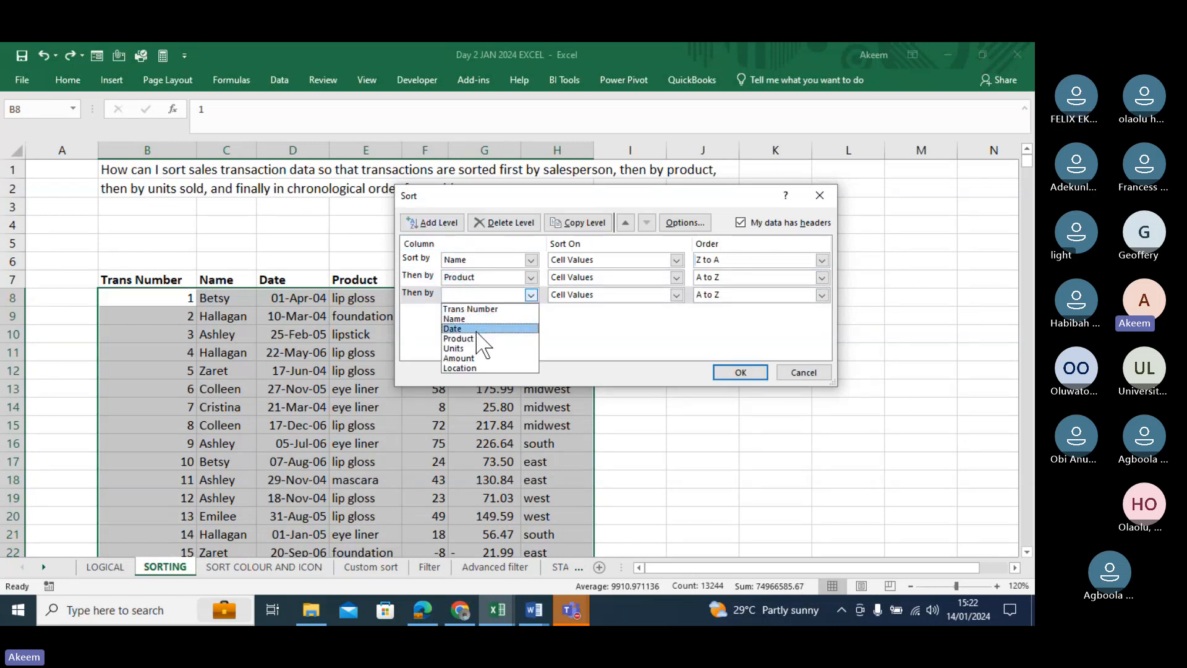
left_click(480, 329)
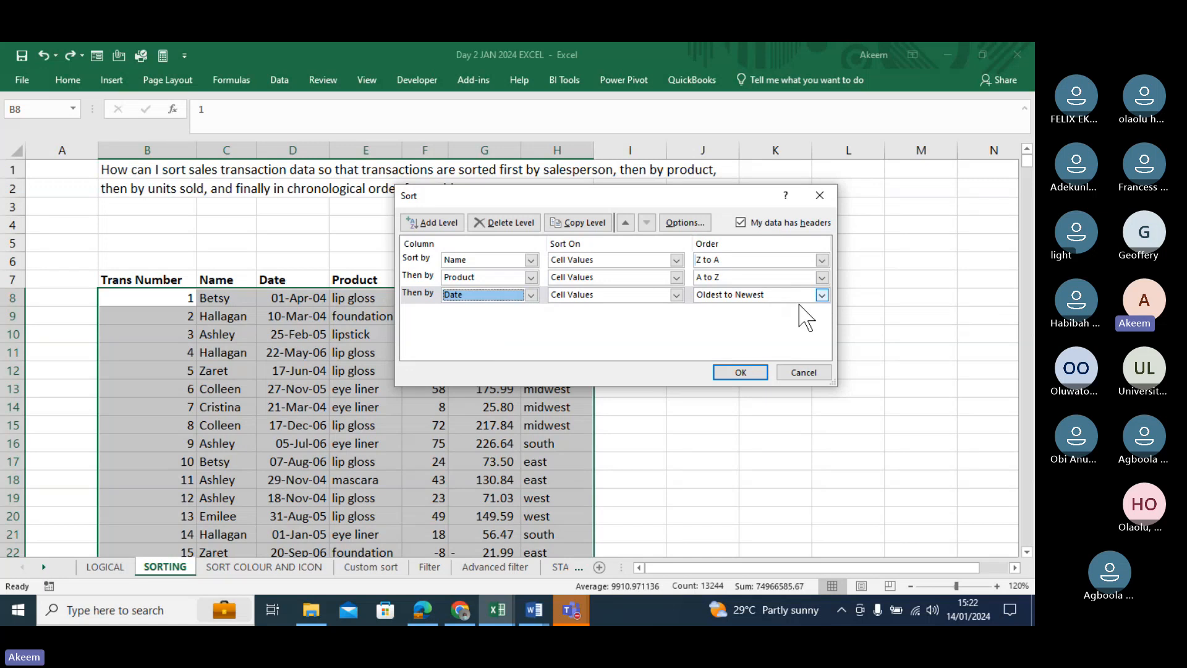
left_click(746, 371)
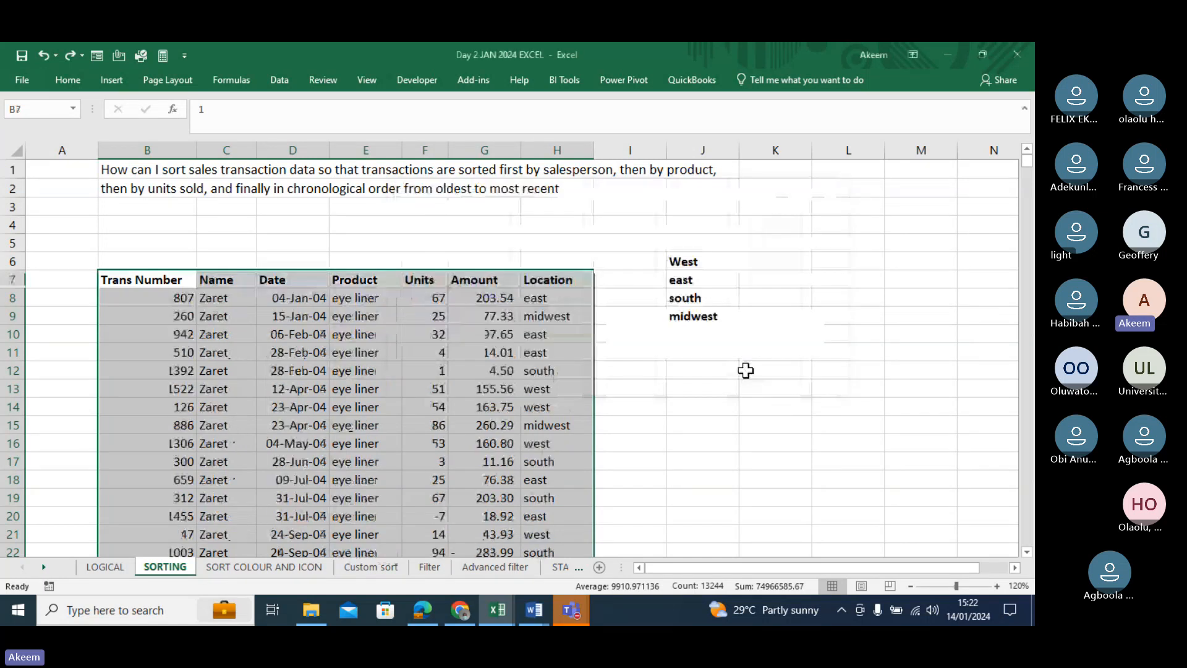
Examine the Name, Product and Date entries in the first rows of the sorted table.
left_click(224, 310)
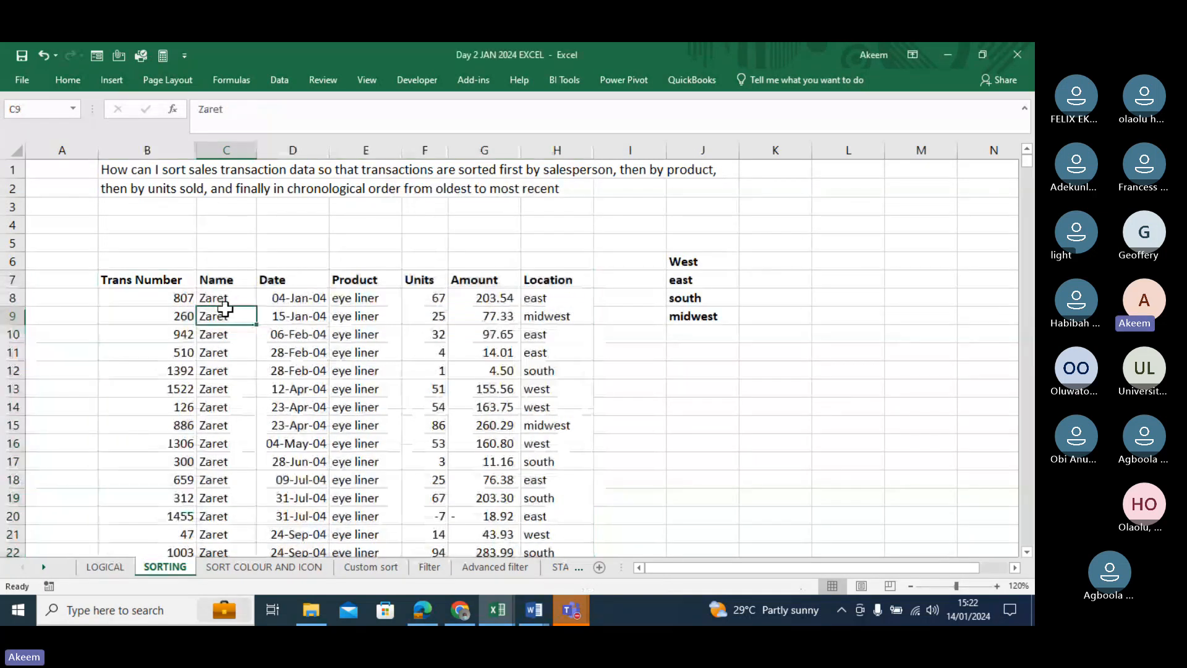
left_click(224, 297)
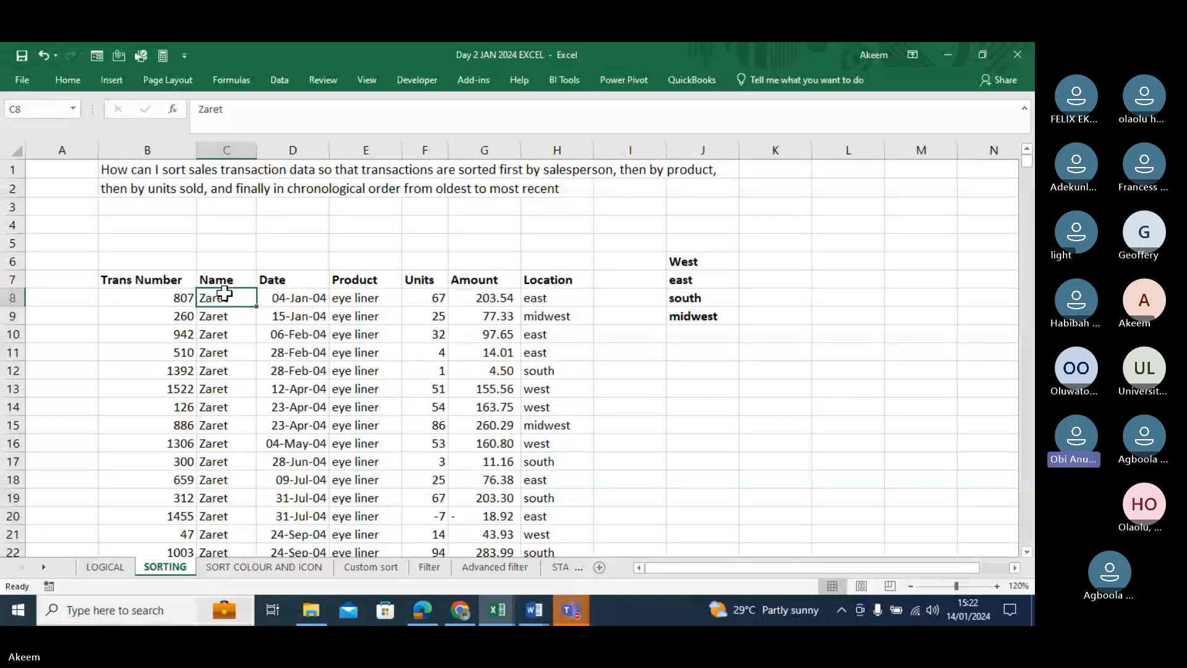
left_click(357, 298)
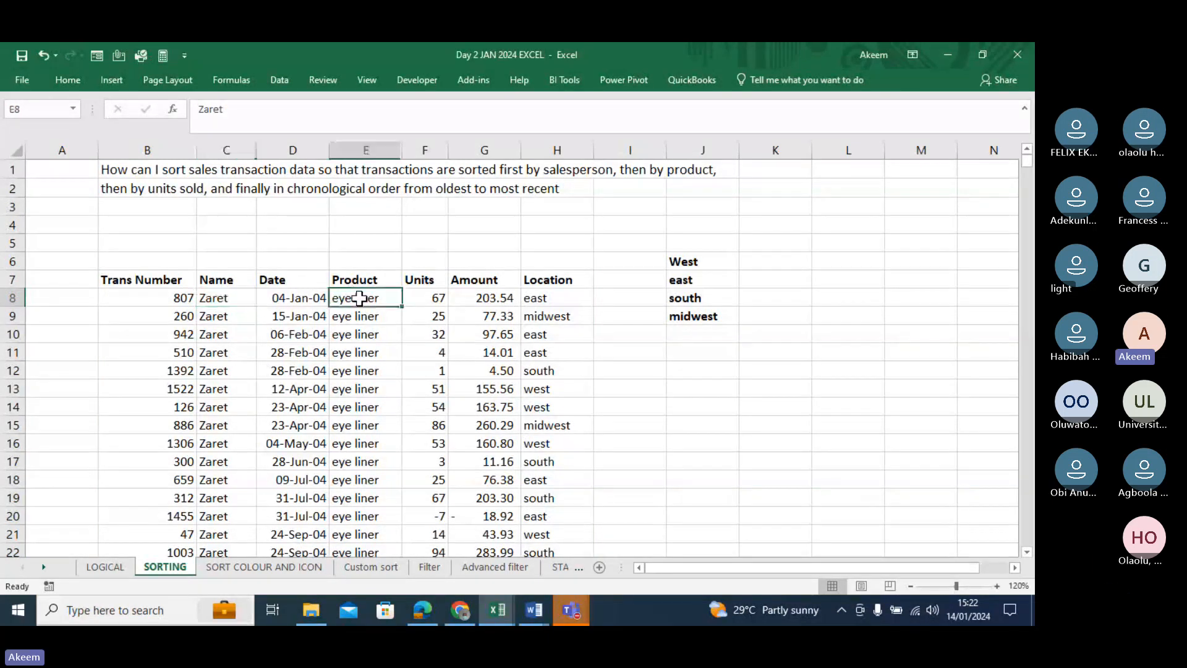
left_click(285, 302)
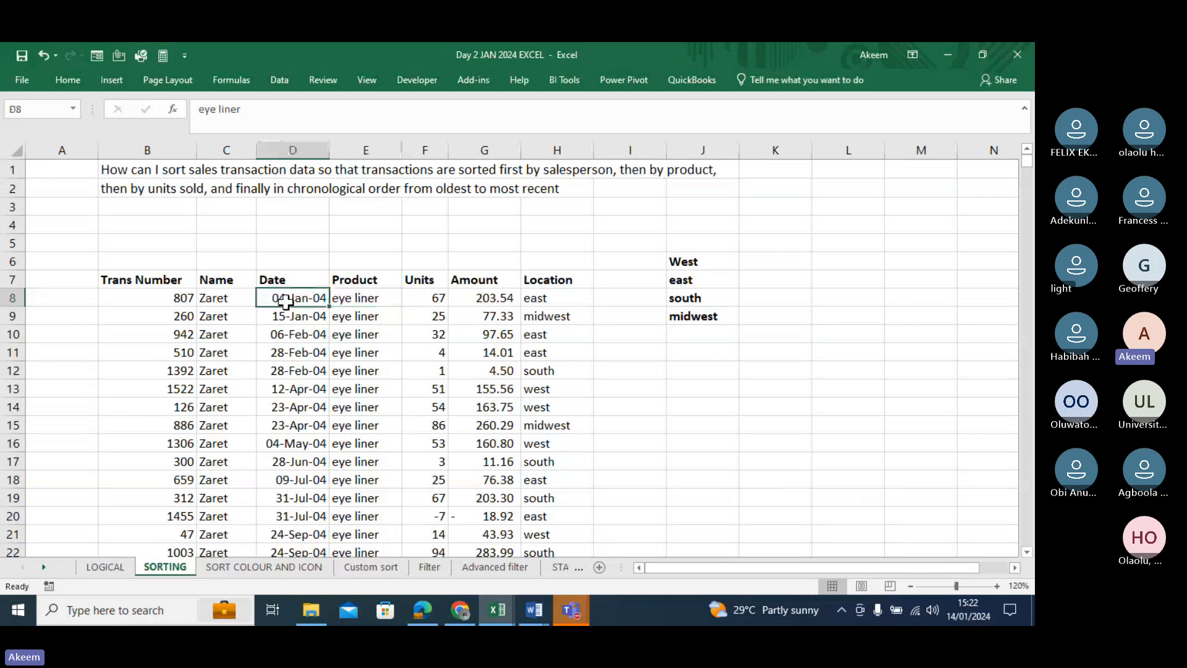
Examine how the Name column is grouped from C8 downward, and select C8:C14 to highlight the repeated salesperson.
left_click_drag(231, 298, 214, 389)
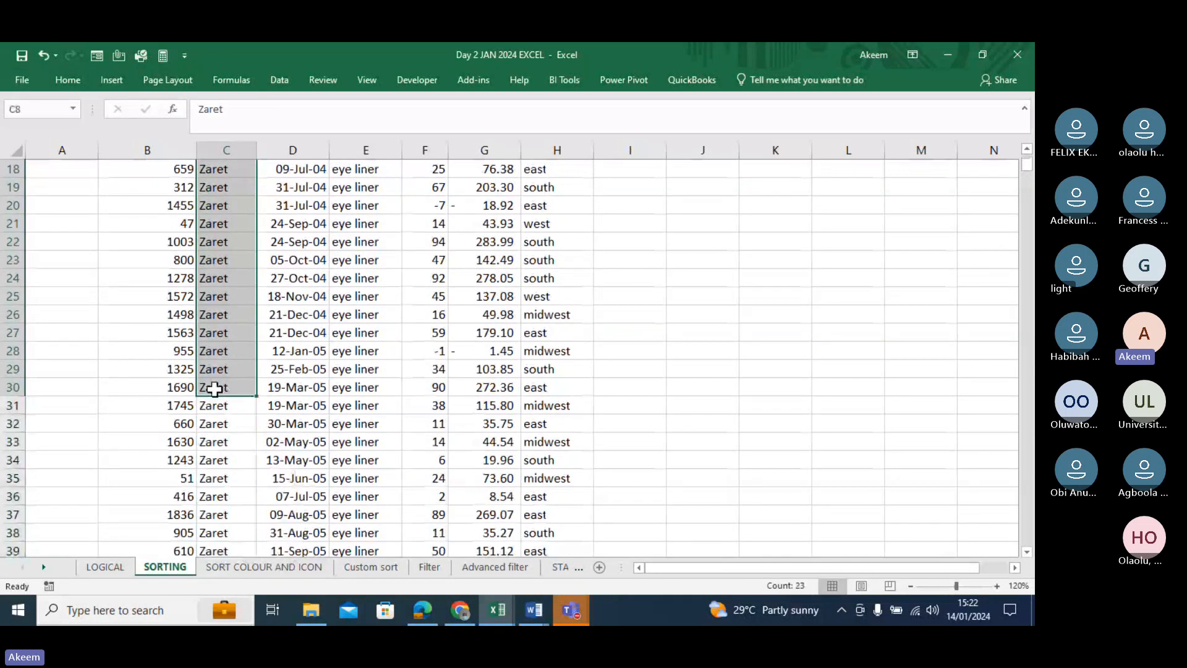
left_click(215, 388)
key("Up")
key("Up")
key("Up")
key("Up")
key("Up")
key("Up")
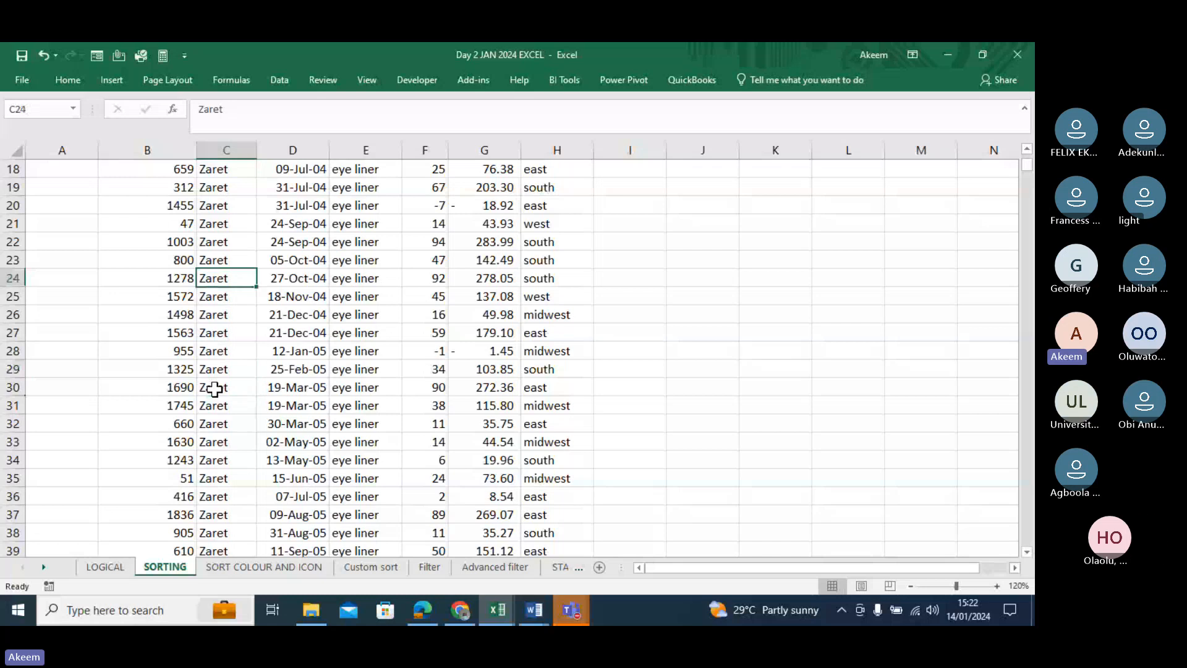
key("ctrl+Up")
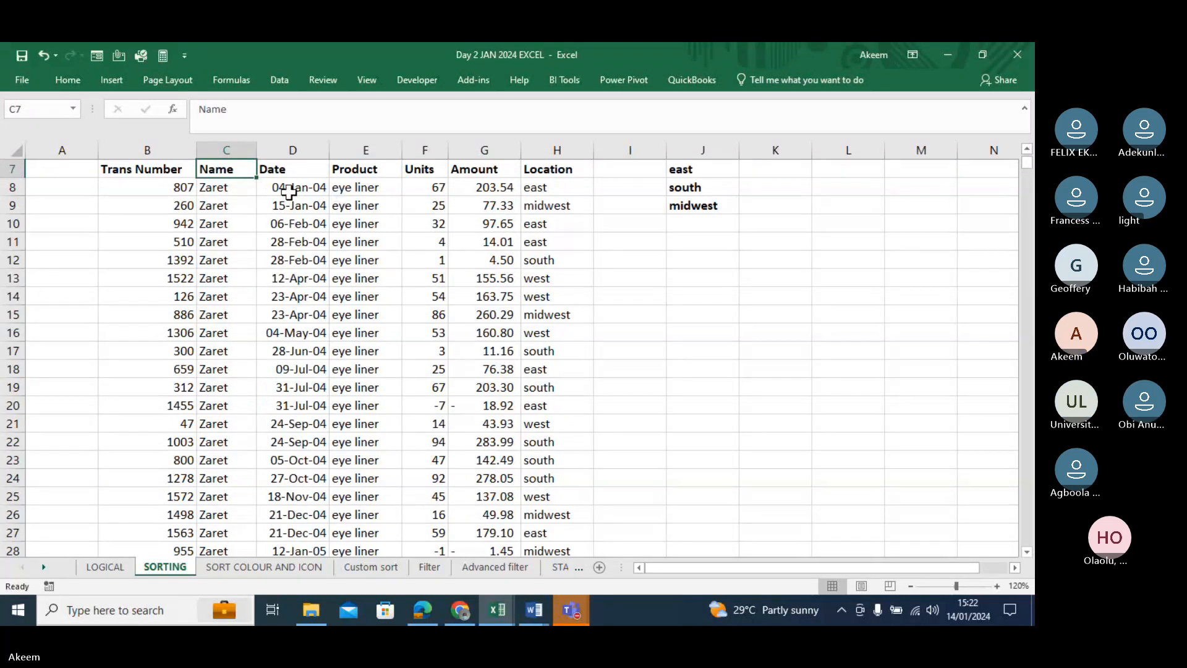
key("Down")
key("shift+Down")
left_click(237, 296, "shift")
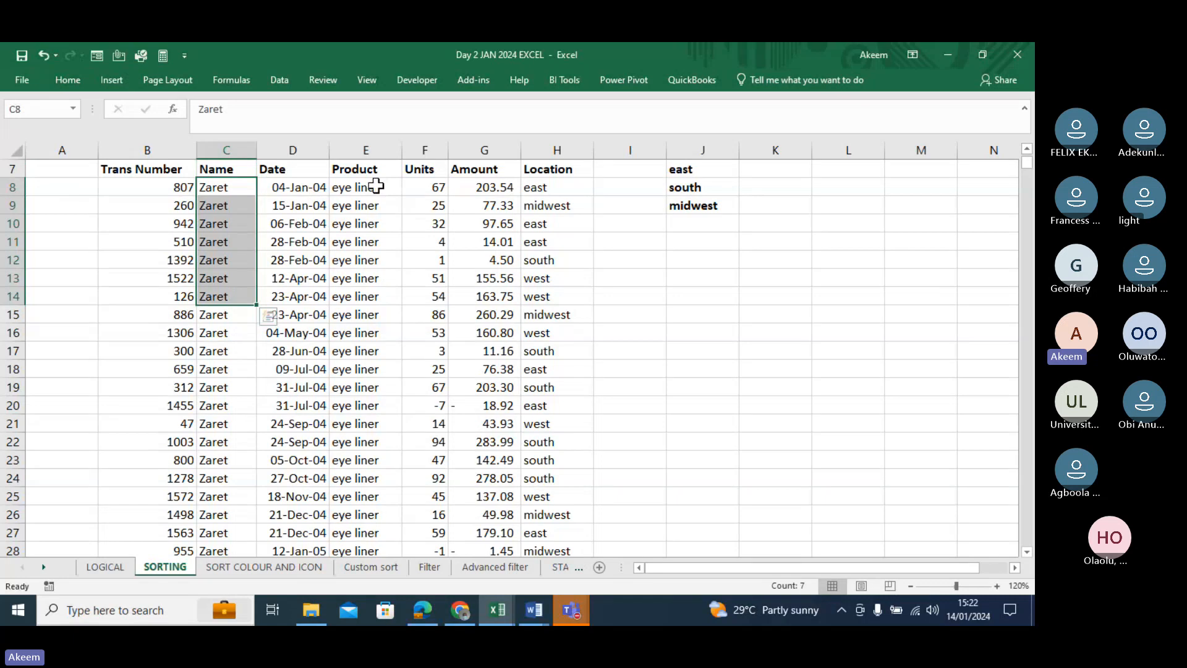
Examine how the Product column is ordered from E8 downward, and return to the first date in D8.
left_click_drag(375, 185, 377, 553)
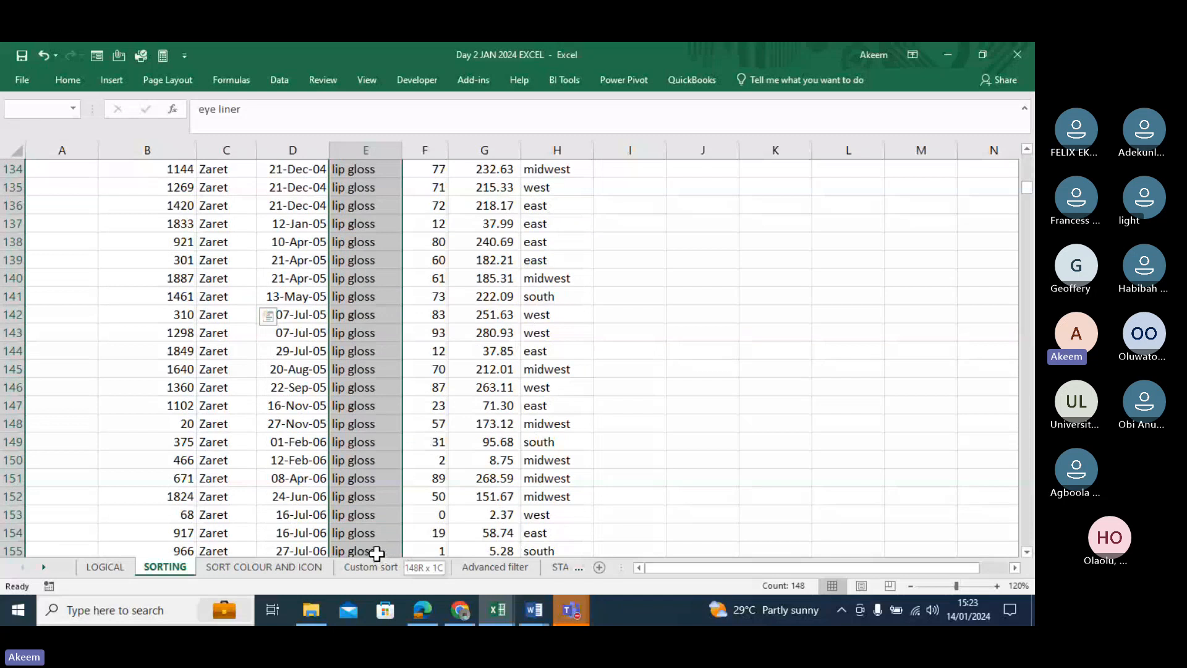
left_click(365, 371)
key("Up")
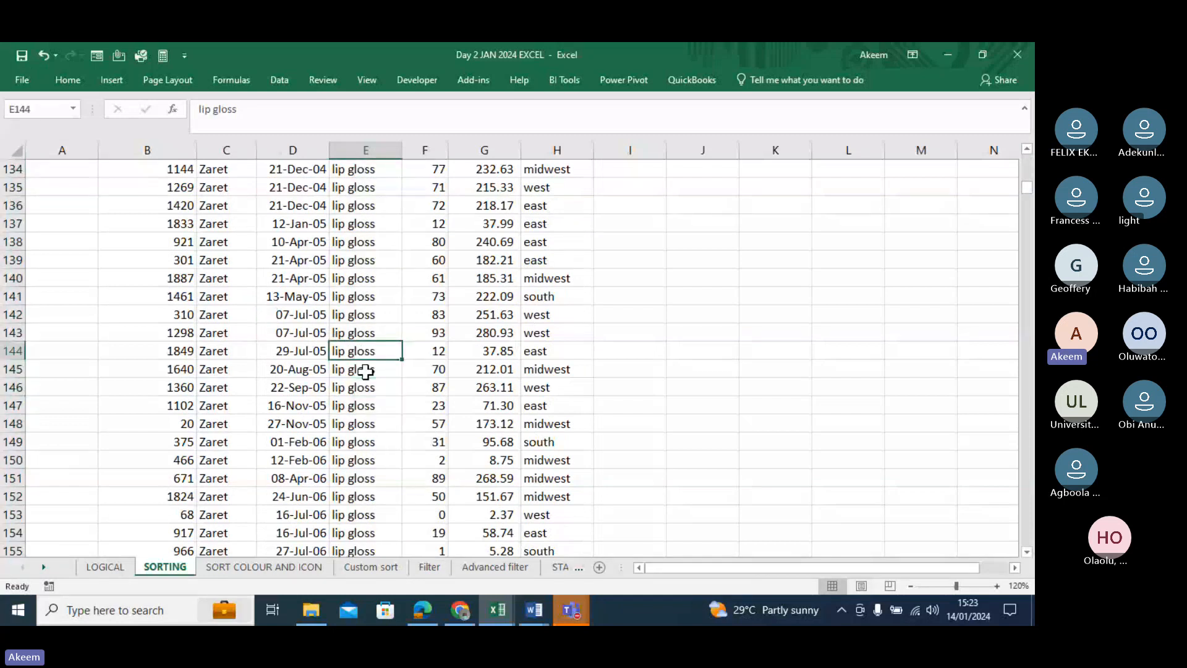
key("ctrl+Up")
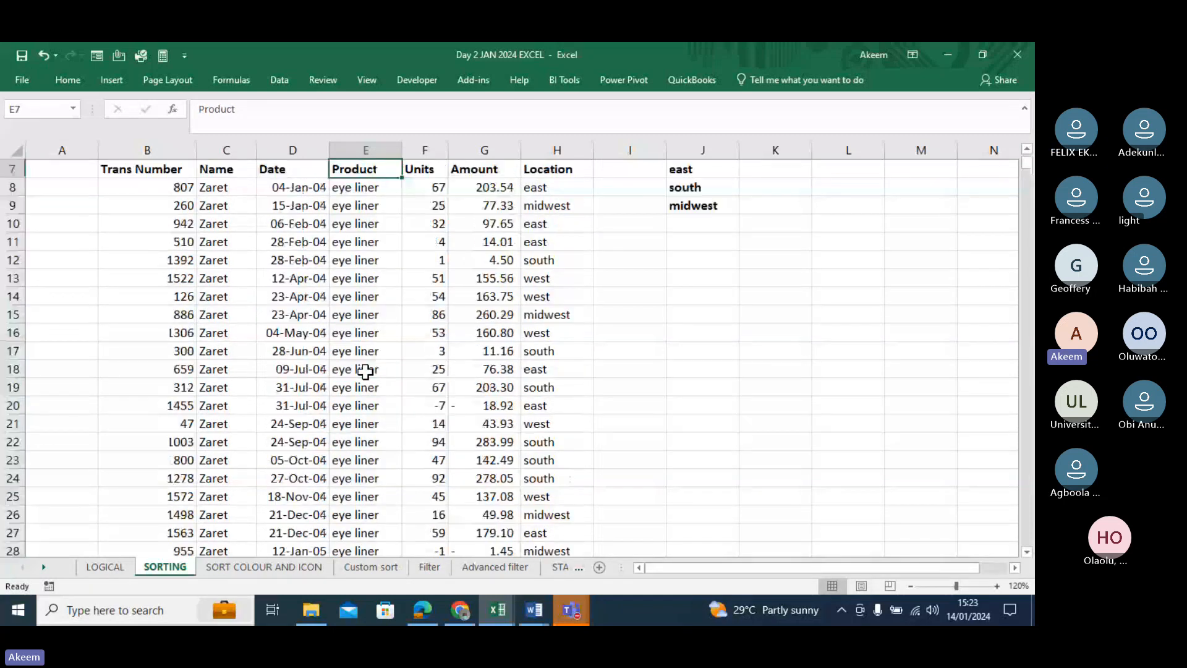
left_click(298, 184)
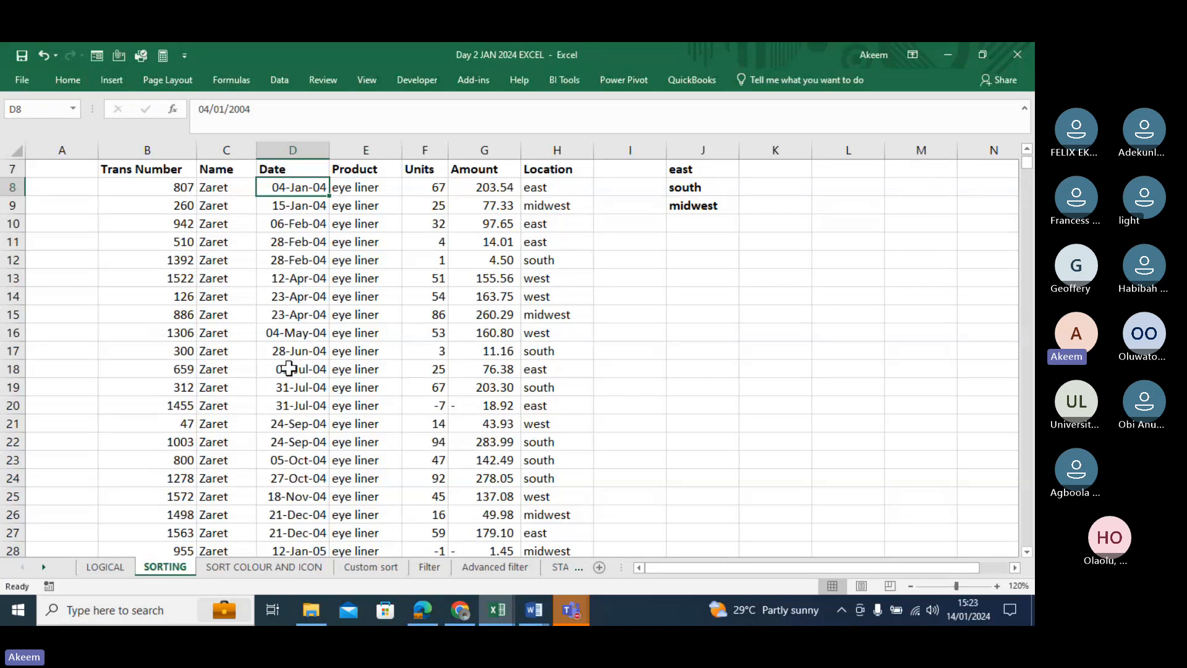
Reopen the table's custom sort settings to review the Name, Product and Date levels, and close them without changes.
left_click(494, 314)
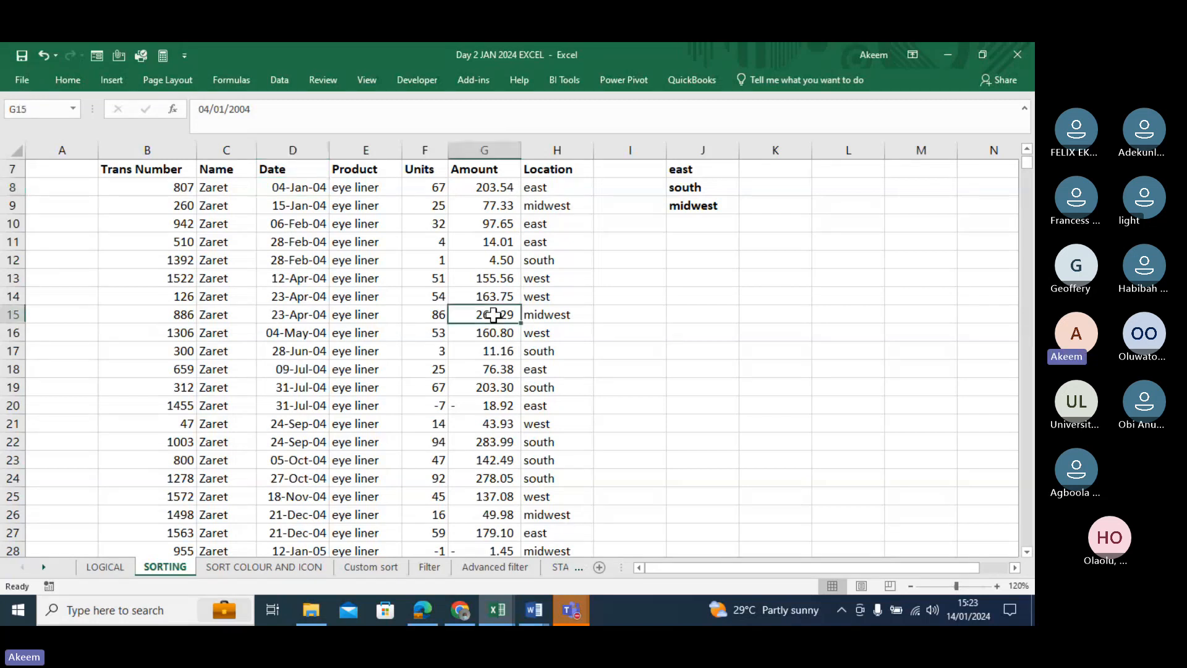
left_click(389, 314)
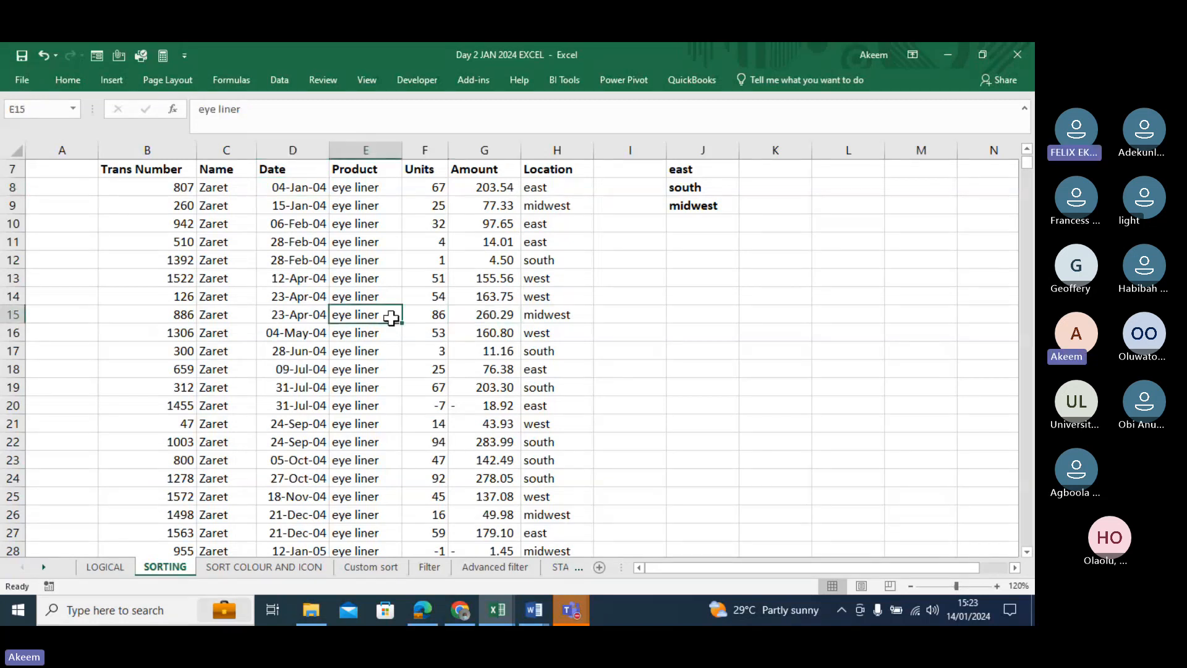
left_click(303, 315)
right_click(303, 315)
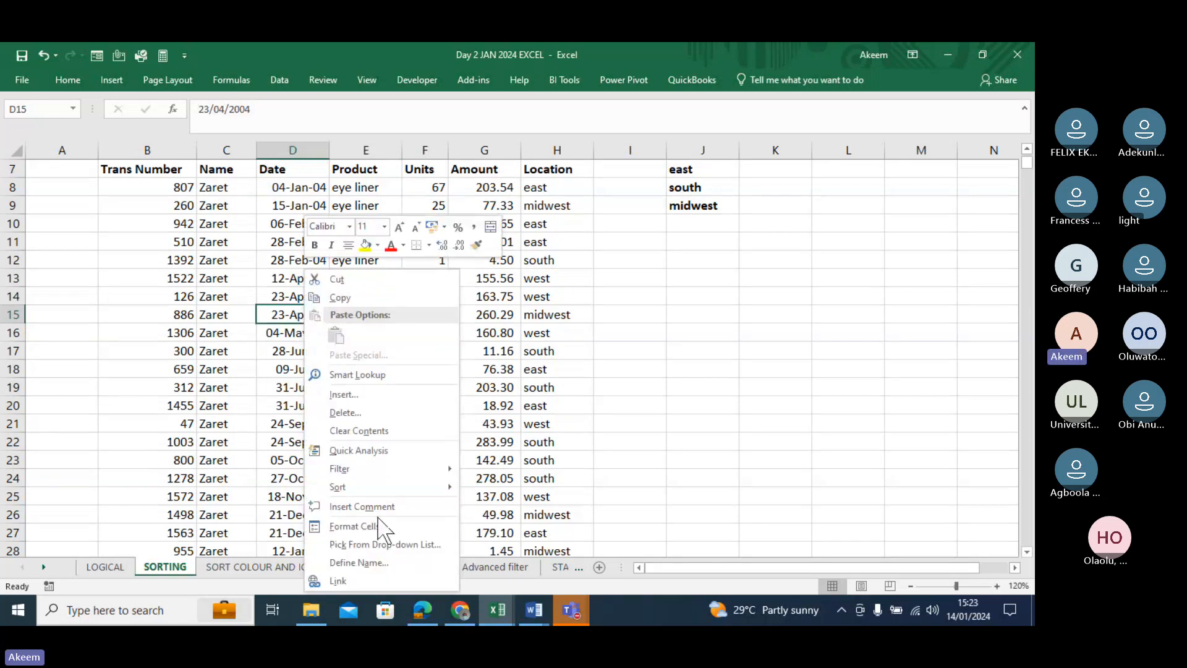
mouse_move(377, 492)
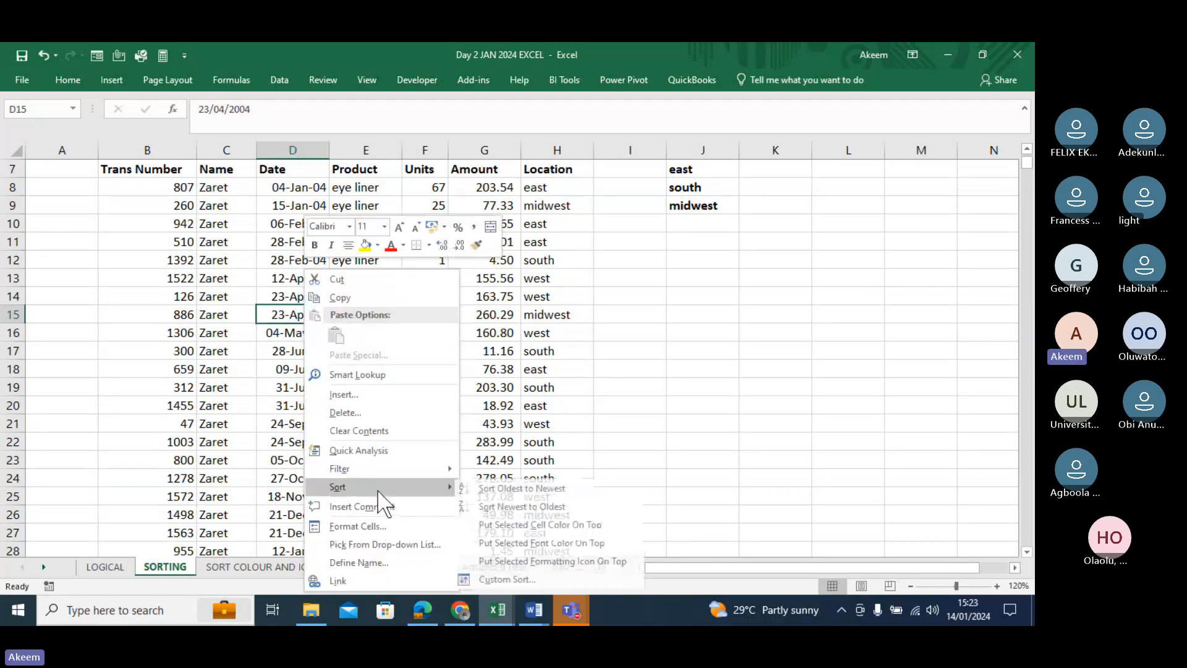
left_click(539, 579)
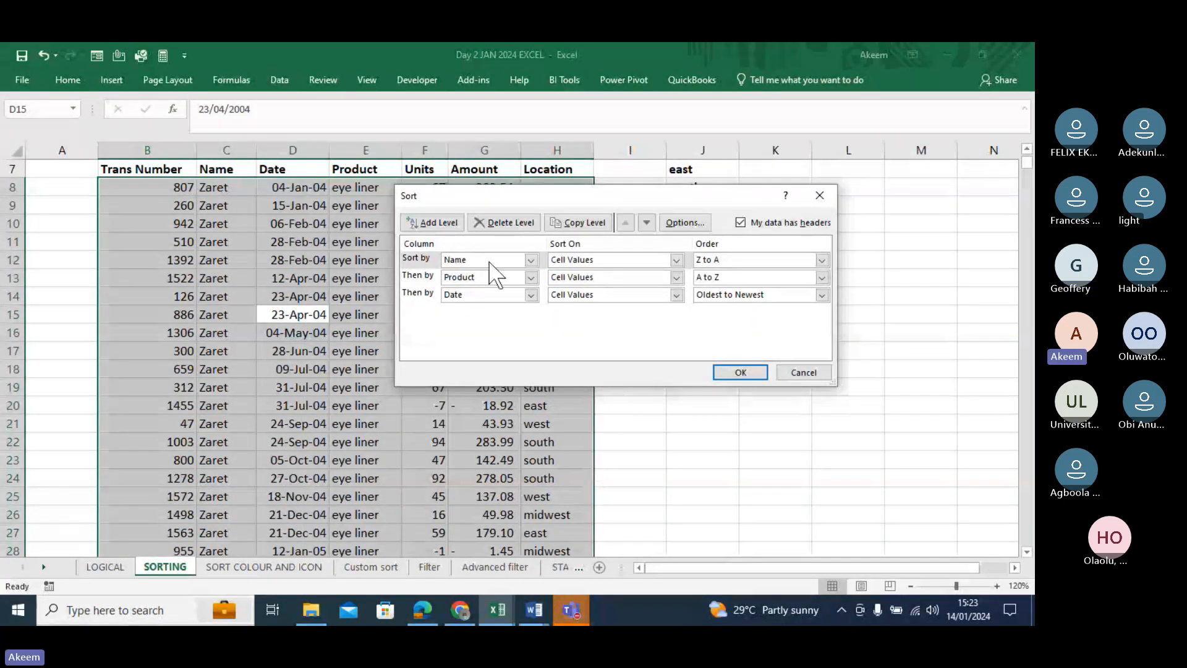
left_click(531, 261)
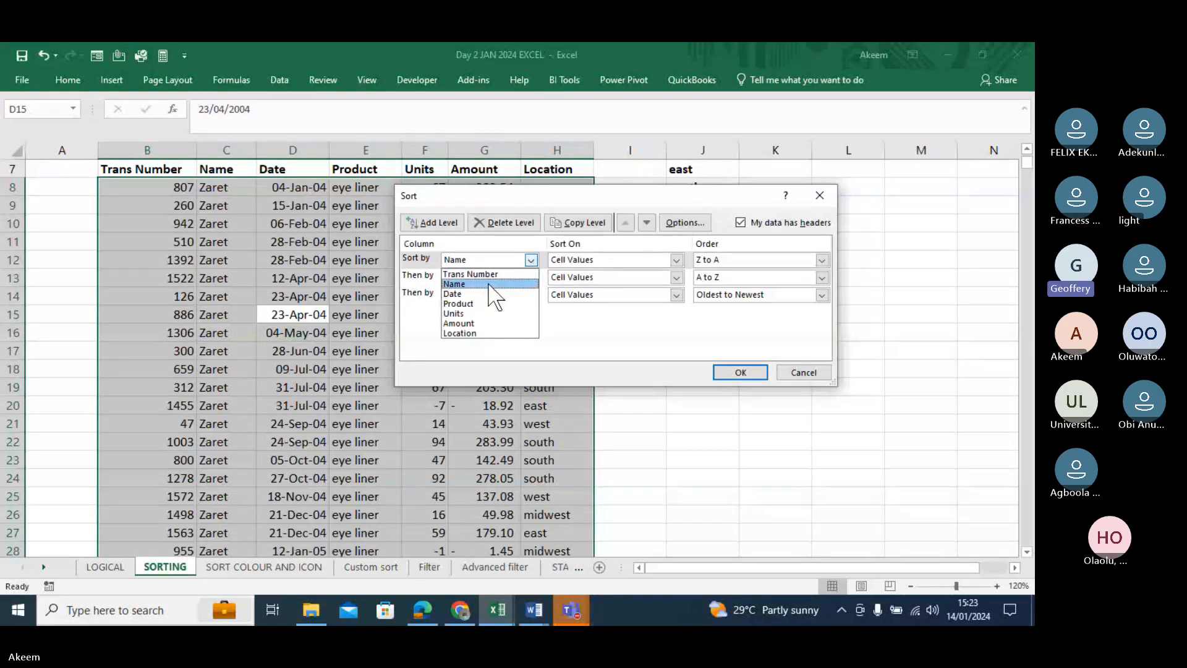
left_click(748, 349)
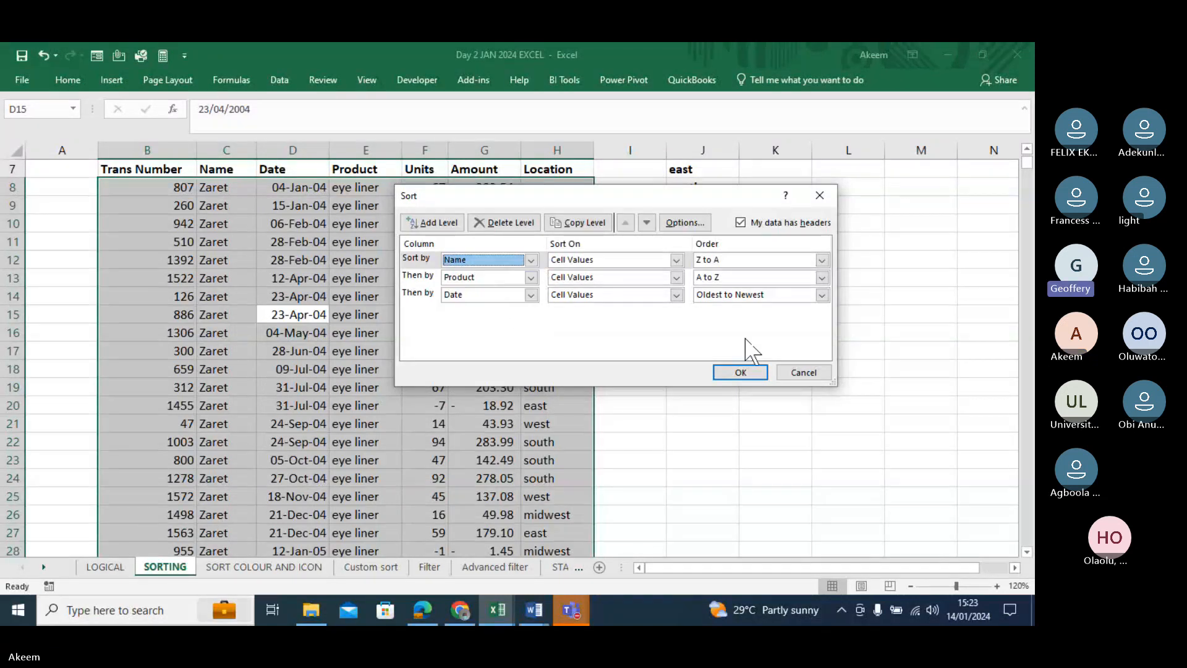
left_click(822, 202)
left_click(345, 426)
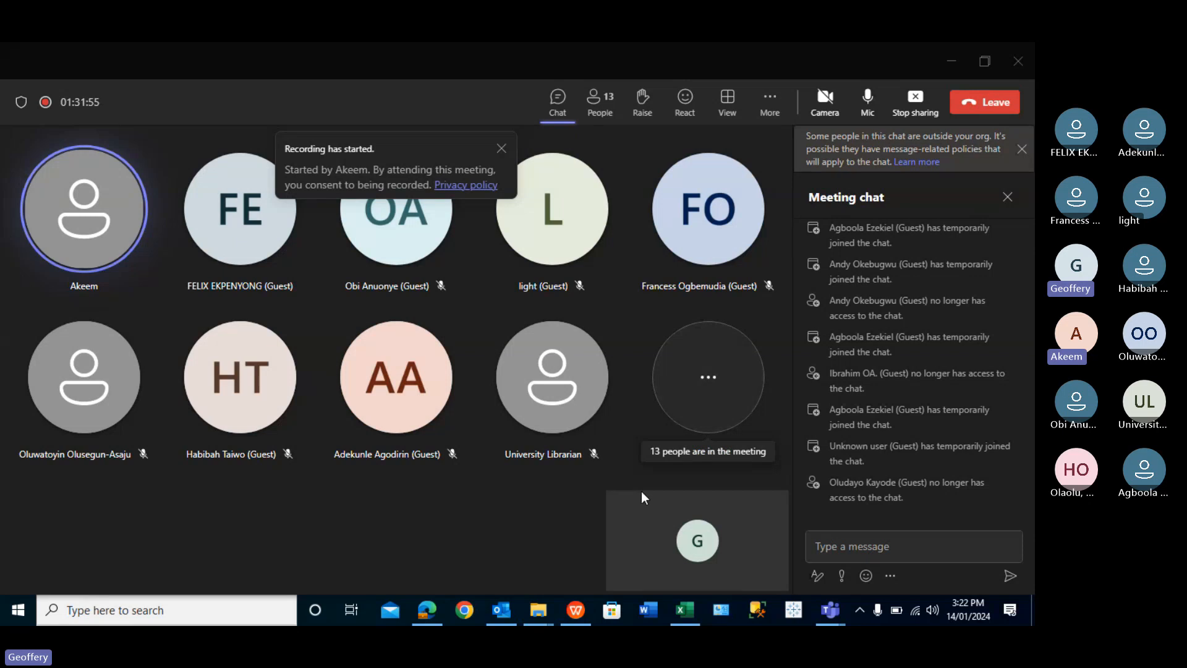
mouse_move(685, 611)
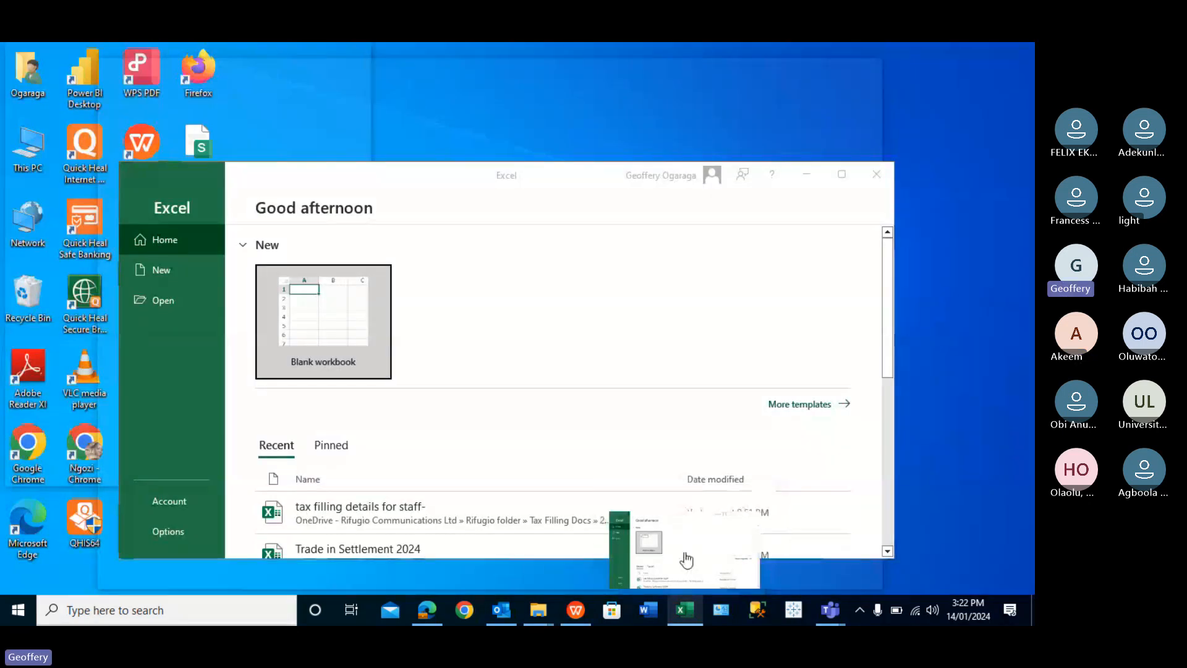
left_click(684, 555)
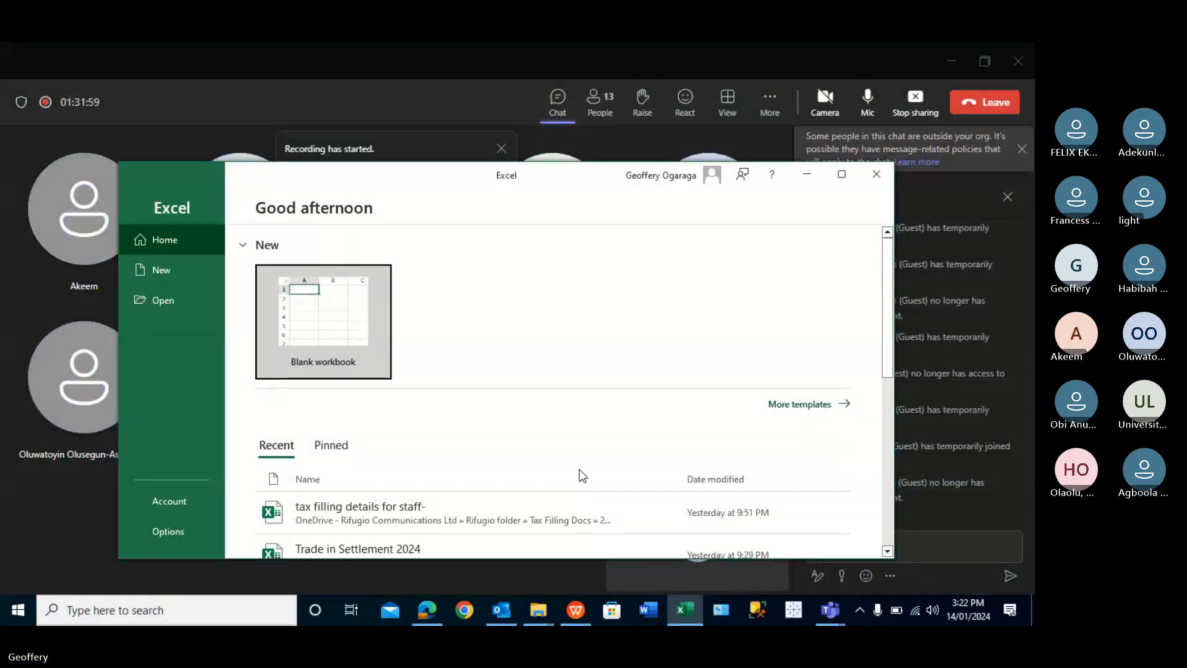
scroll(419, 440, "down", 1)
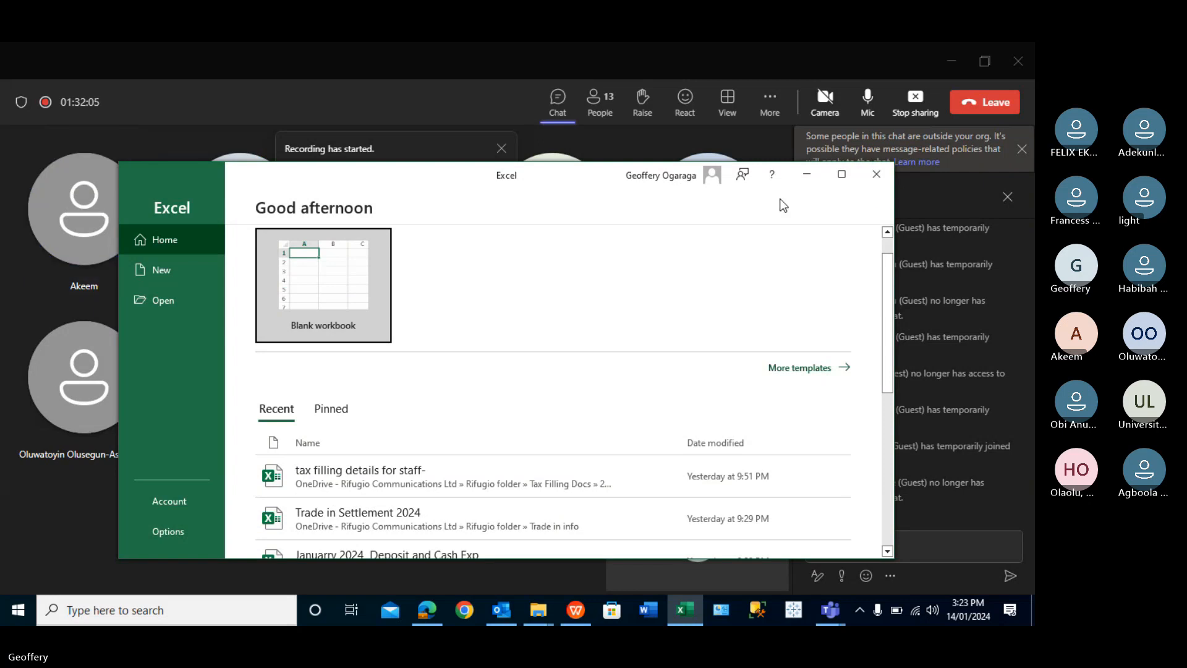
left_click(879, 175)
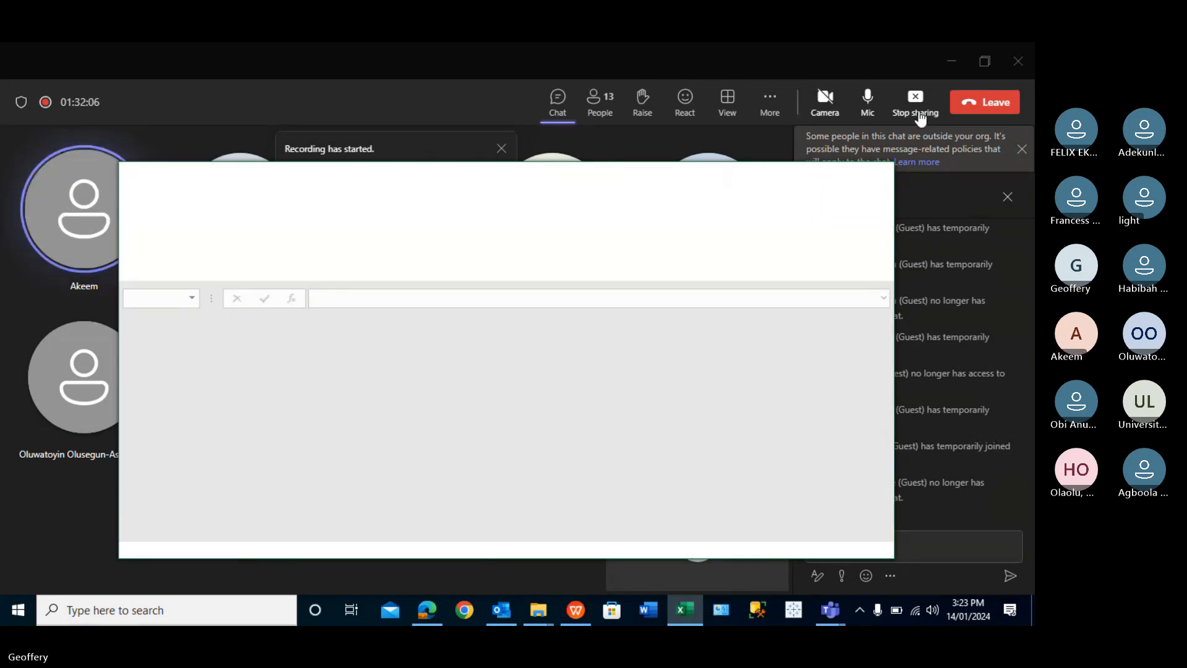
left_click(915, 105)
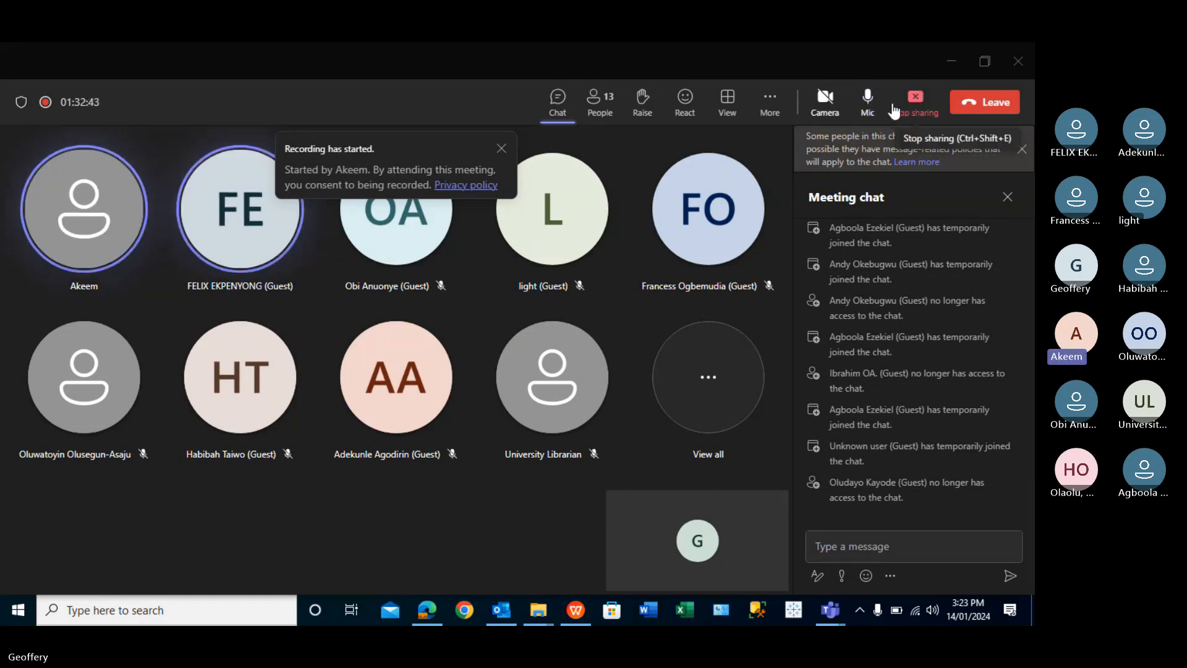
Switch to WPS Spreadsheets and set the first sort level of the SORTING table to the Name column.
left_click(575, 611)
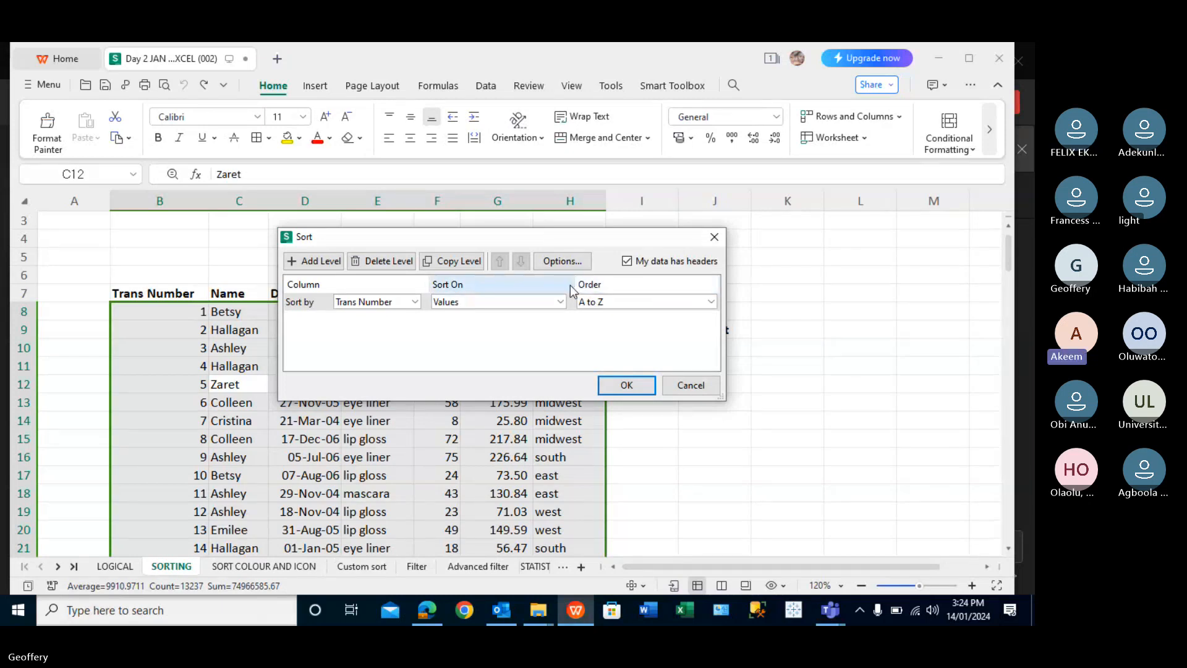
left_click(377, 303)
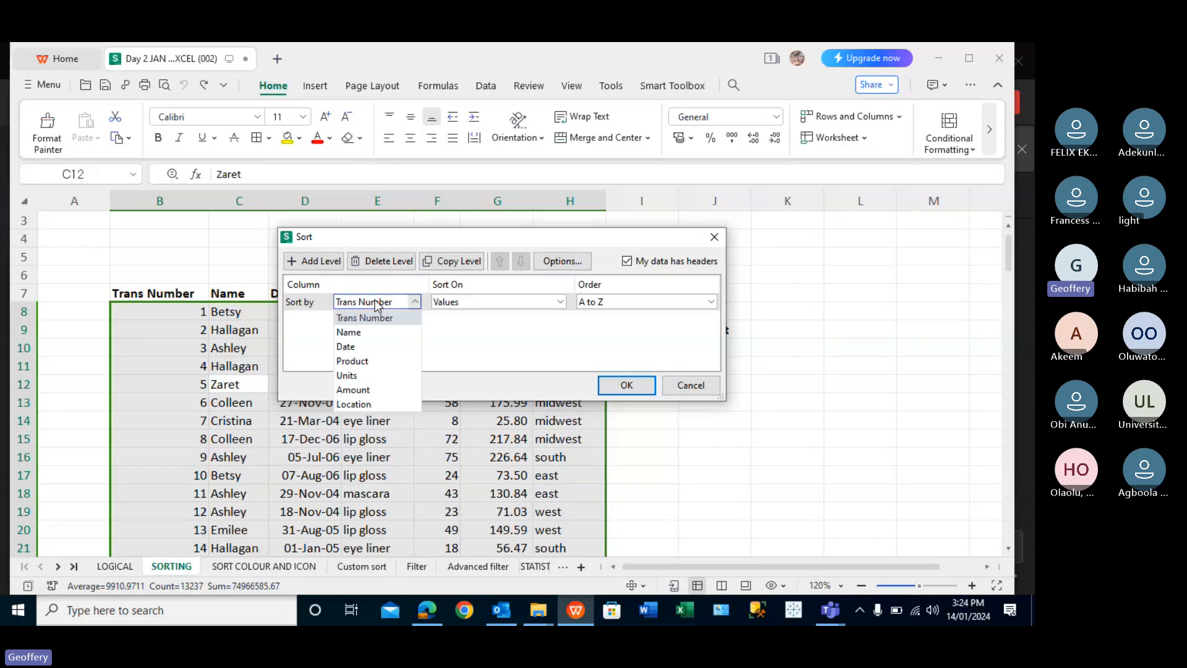
left_click(362, 333)
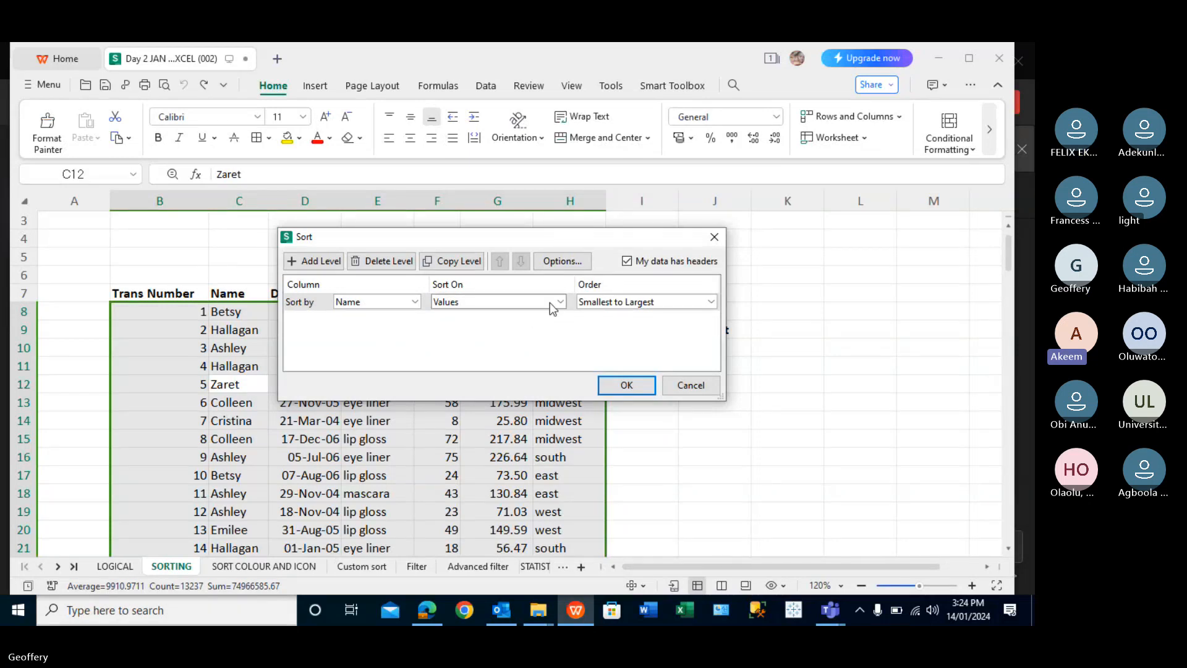
left_click(714, 300)
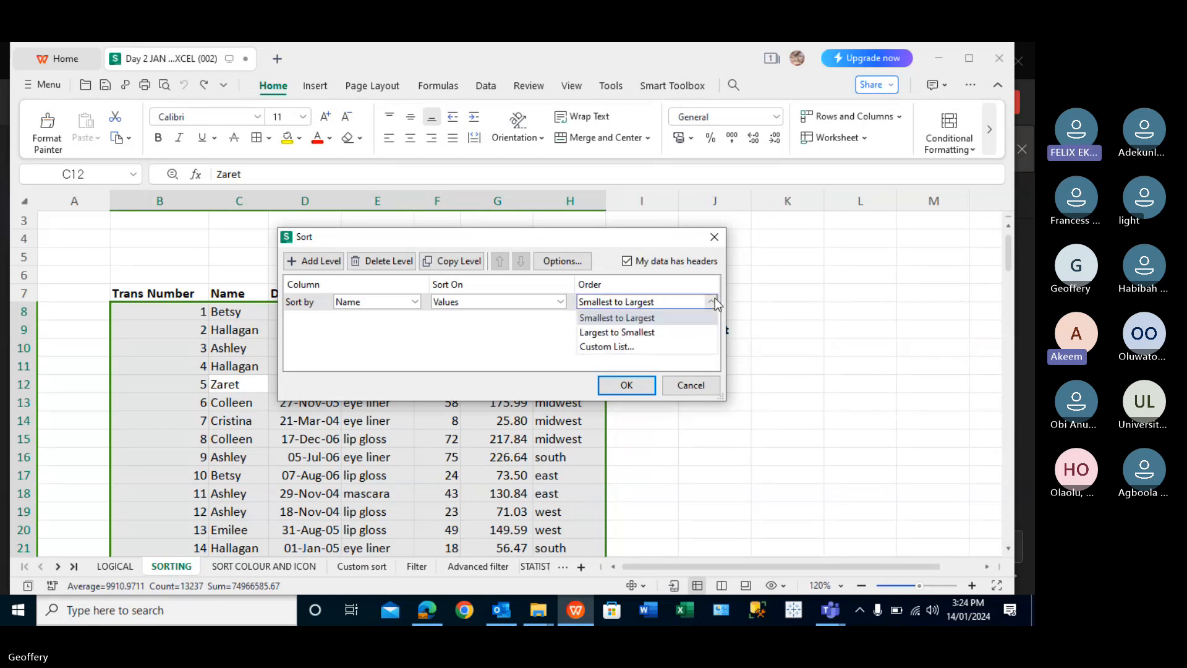
left_click(621, 346)
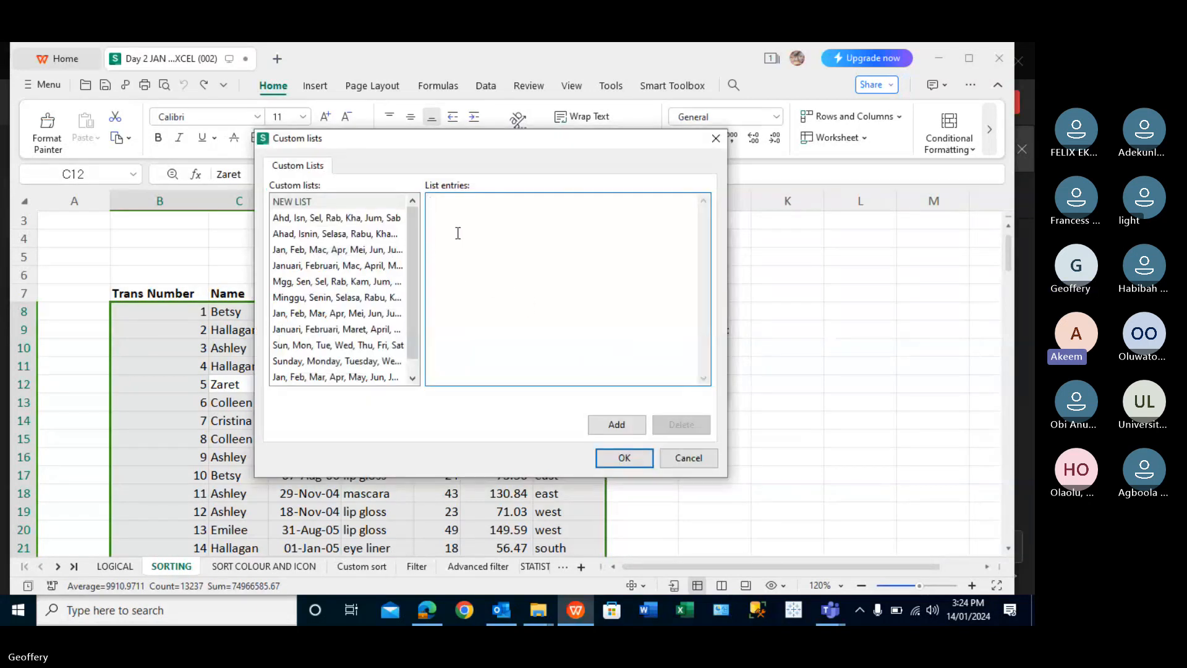
left_click(686, 459)
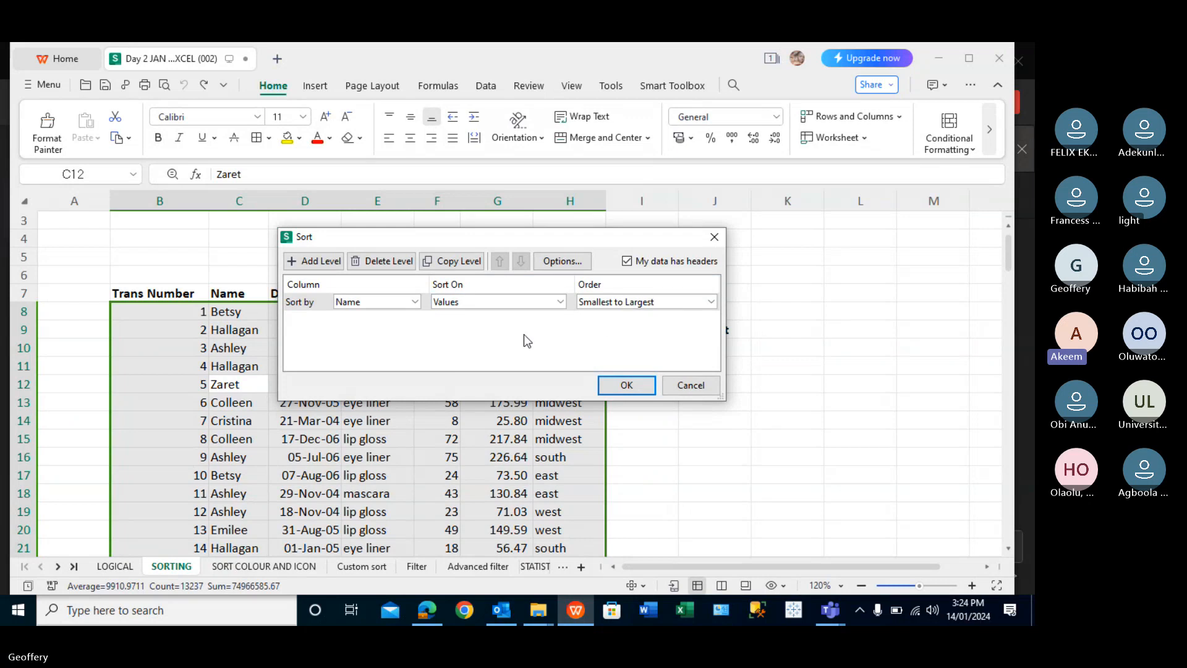
Add a second sort level on the Product column, sorted on values.
left_click(307, 262)
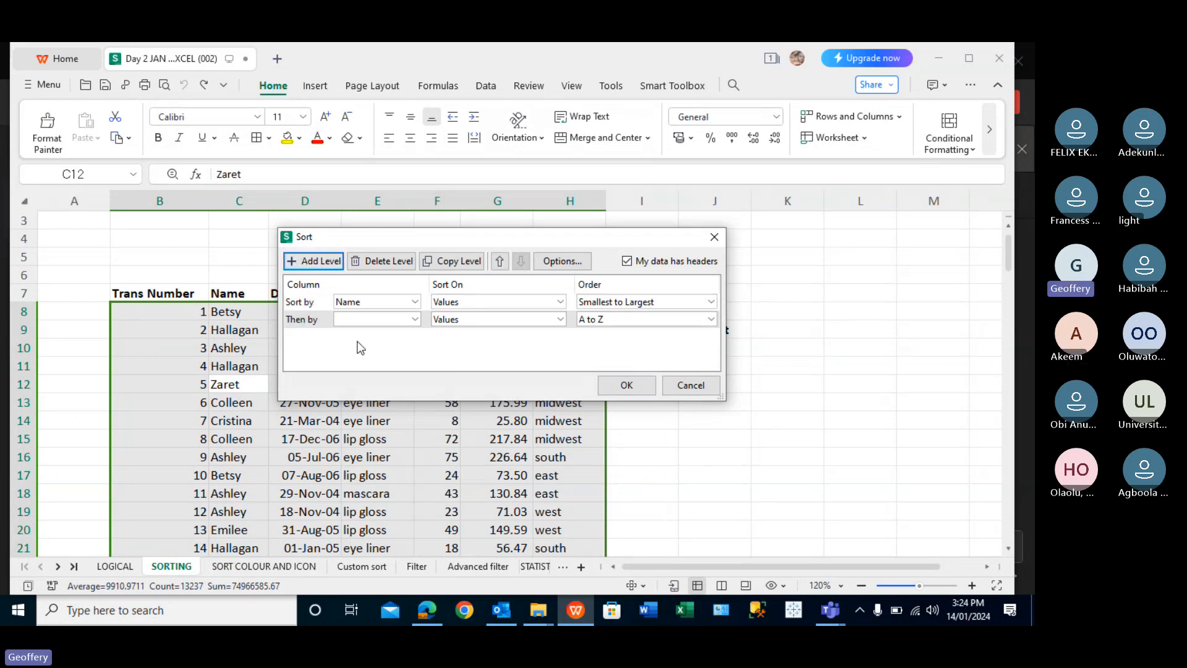
left_click(415, 320)
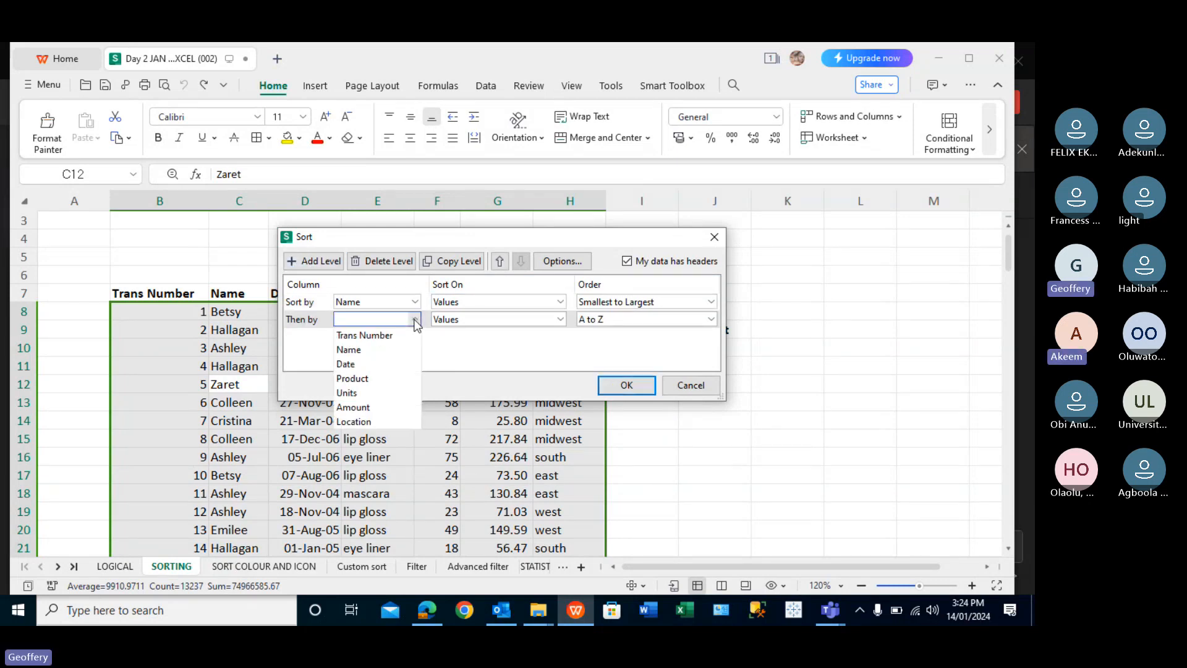
left_click(367, 379)
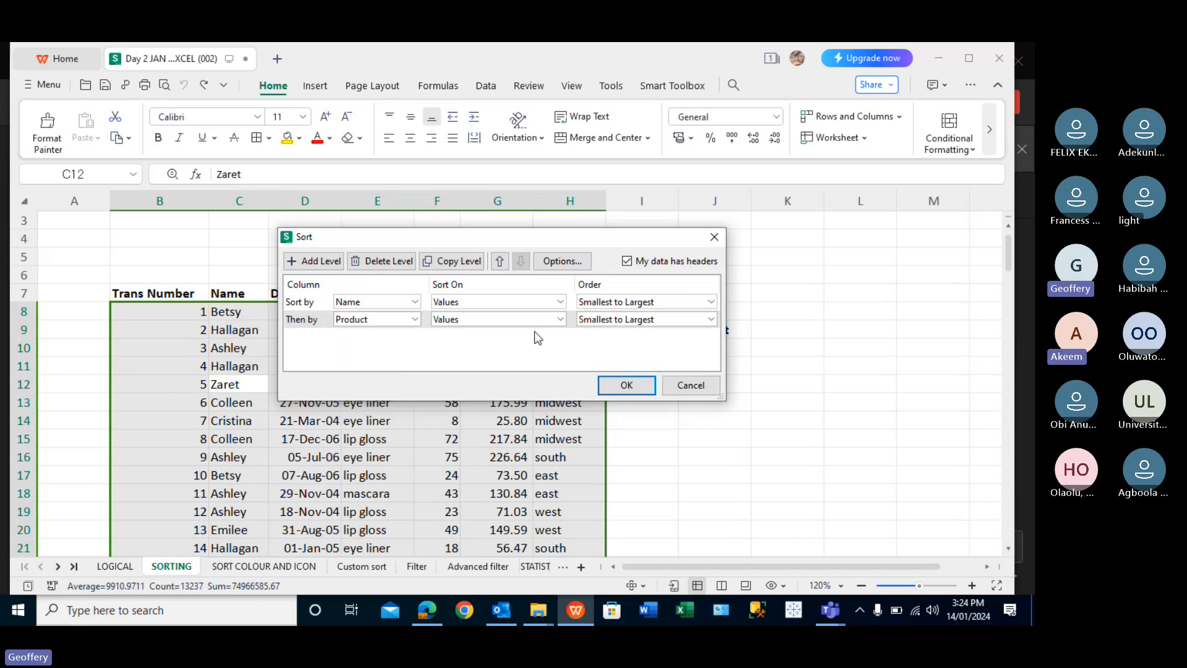
left_click(560, 320)
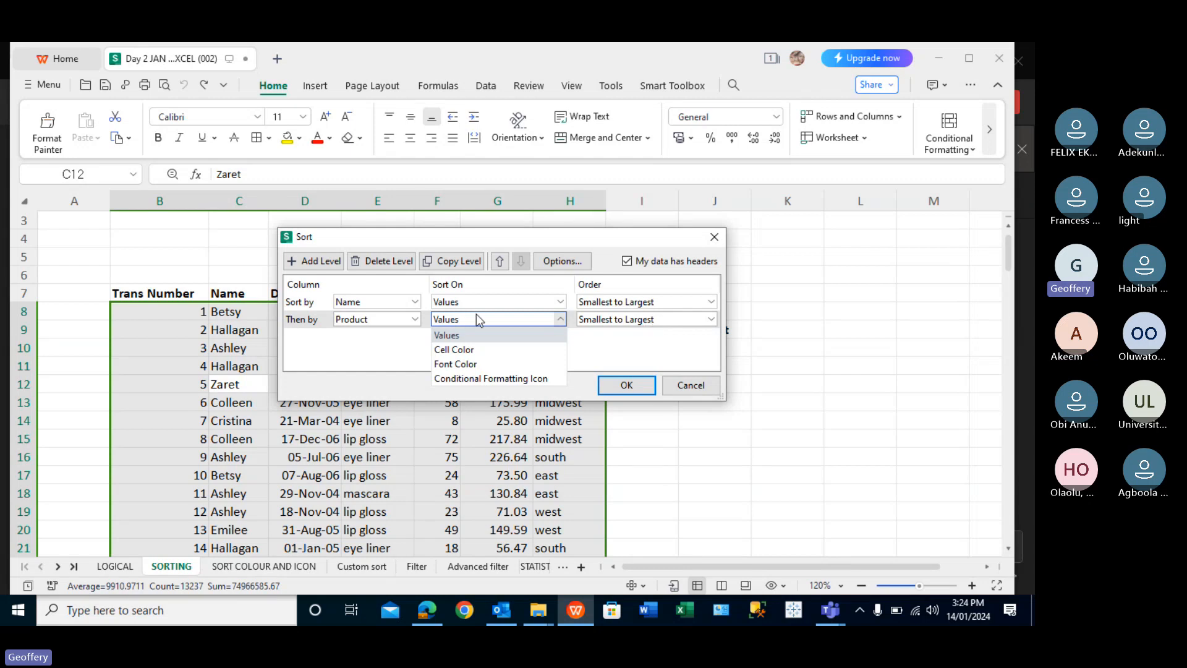
Add a third sort level on the Date column with A to Z order, and apply the sort.
left_click(324, 262)
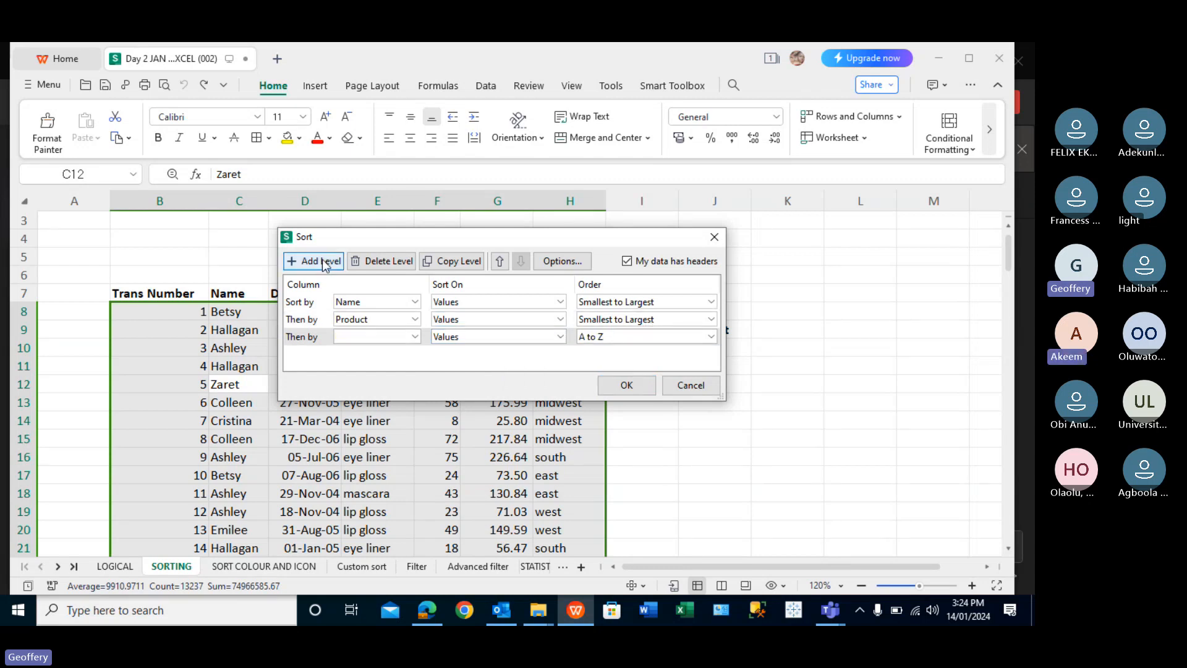
left_click(414, 336)
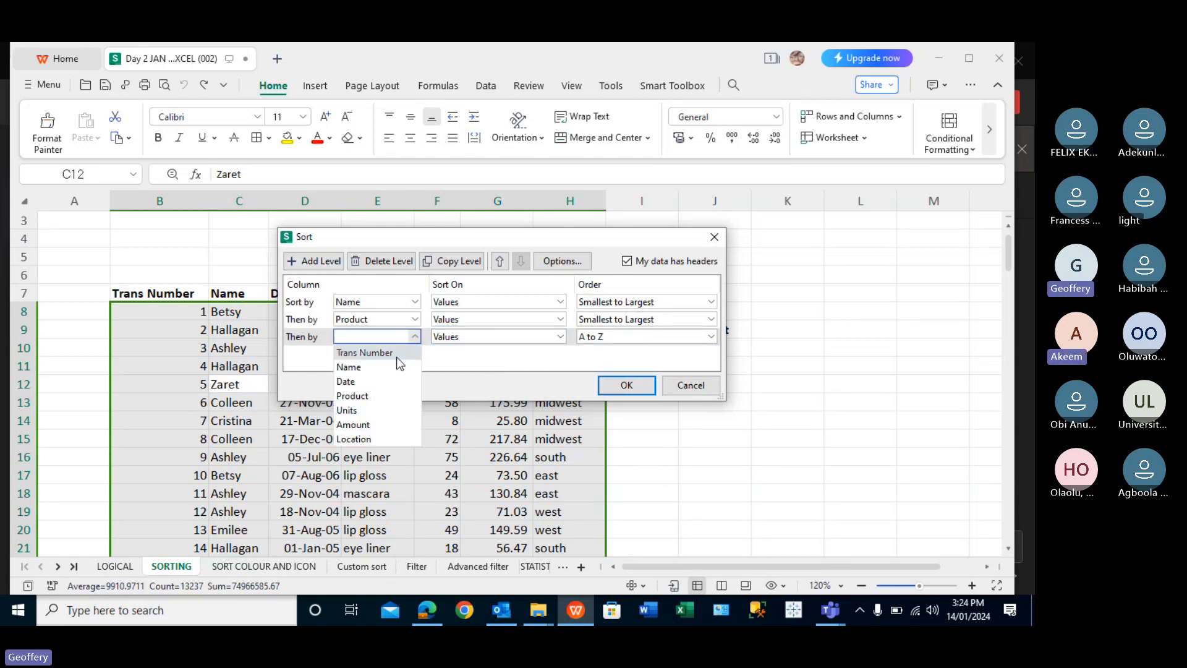
left_click(346, 382)
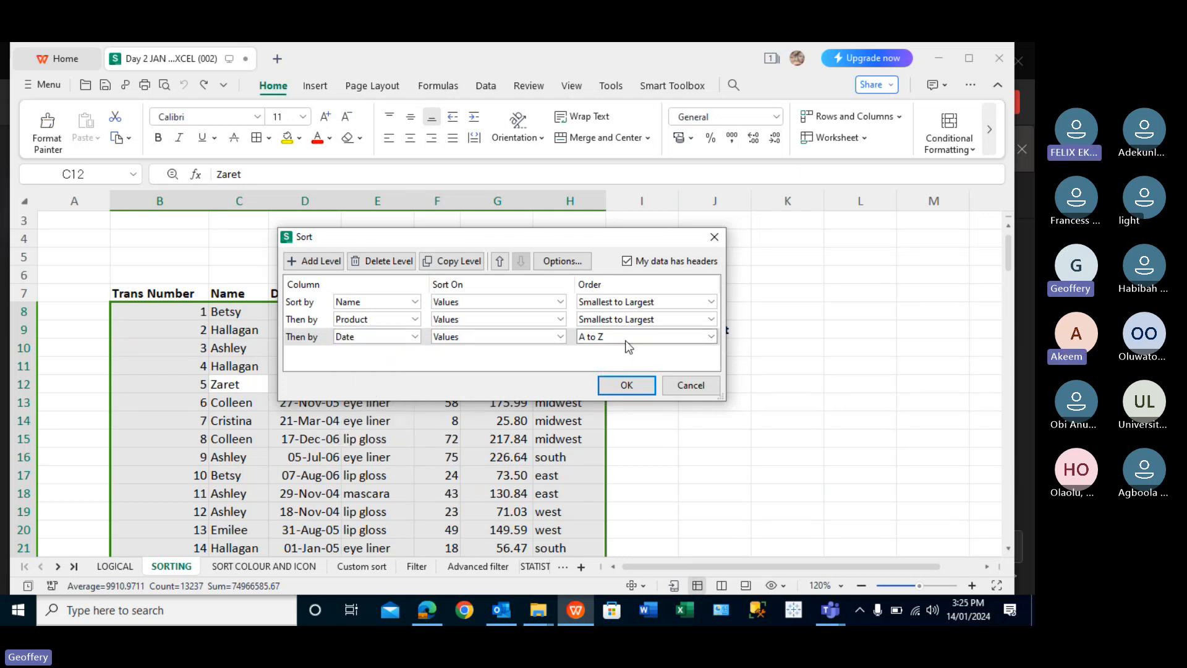
left_click(626, 386)
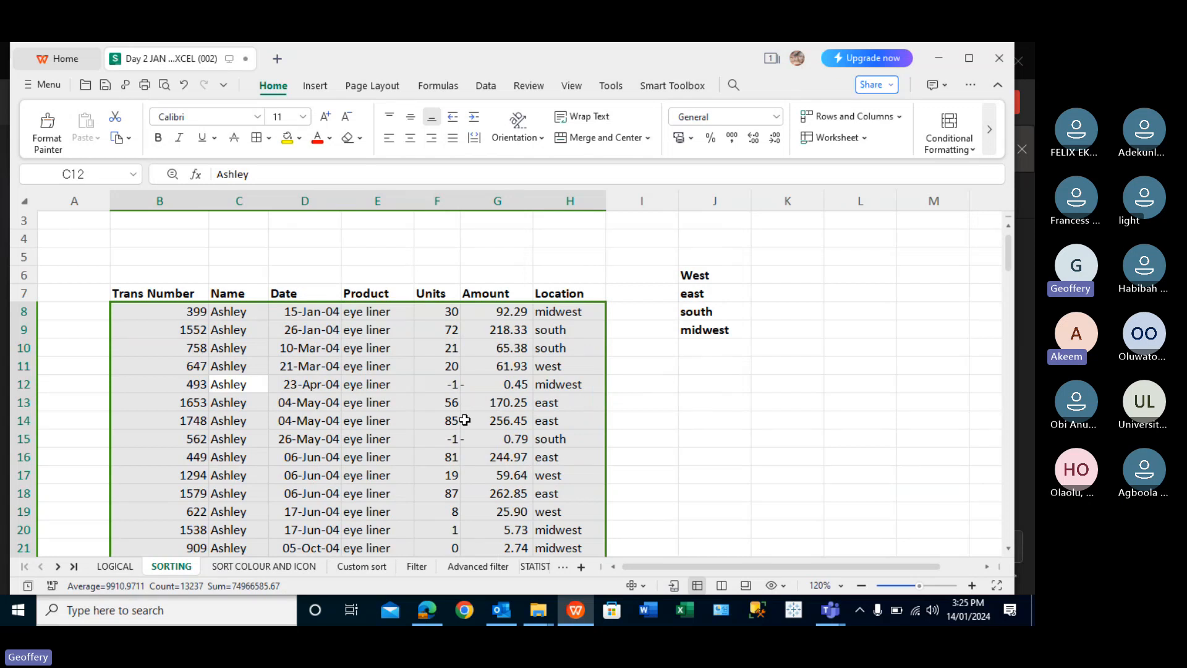
Close the workbook, saving it to My Desktop as Day 2 JAN 2024 EXCEL (002).xlsx.
left_click(999, 58)
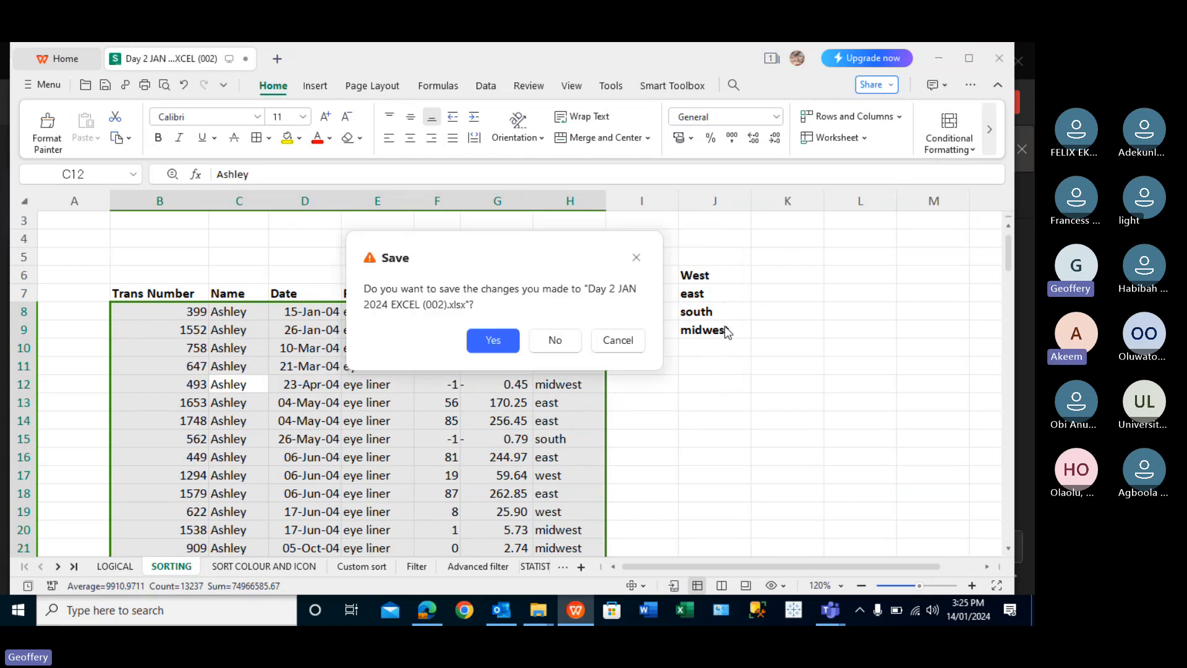
left_click(504, 345)
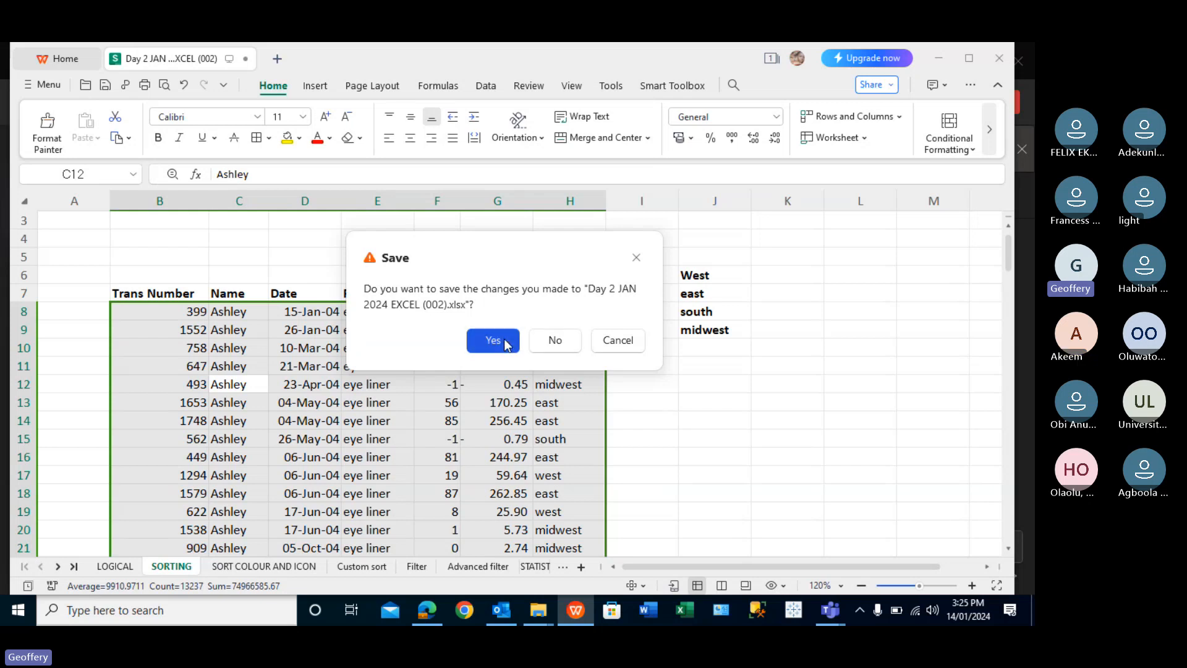
left_click(619, 364)
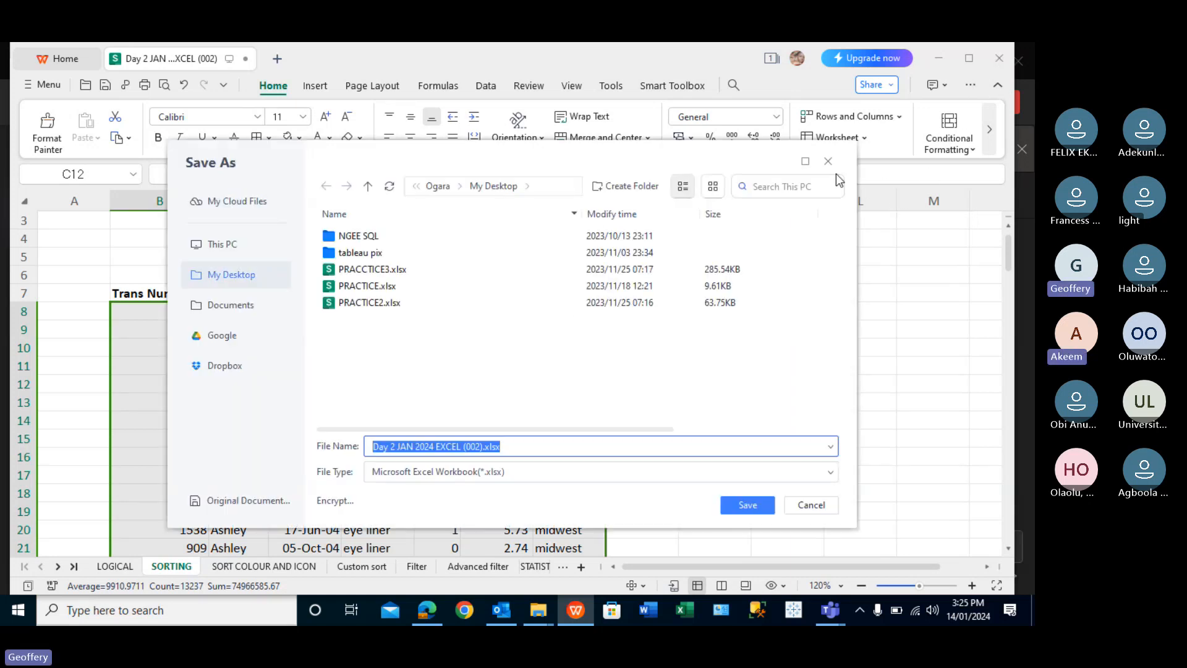
mouse_move(580, 620)
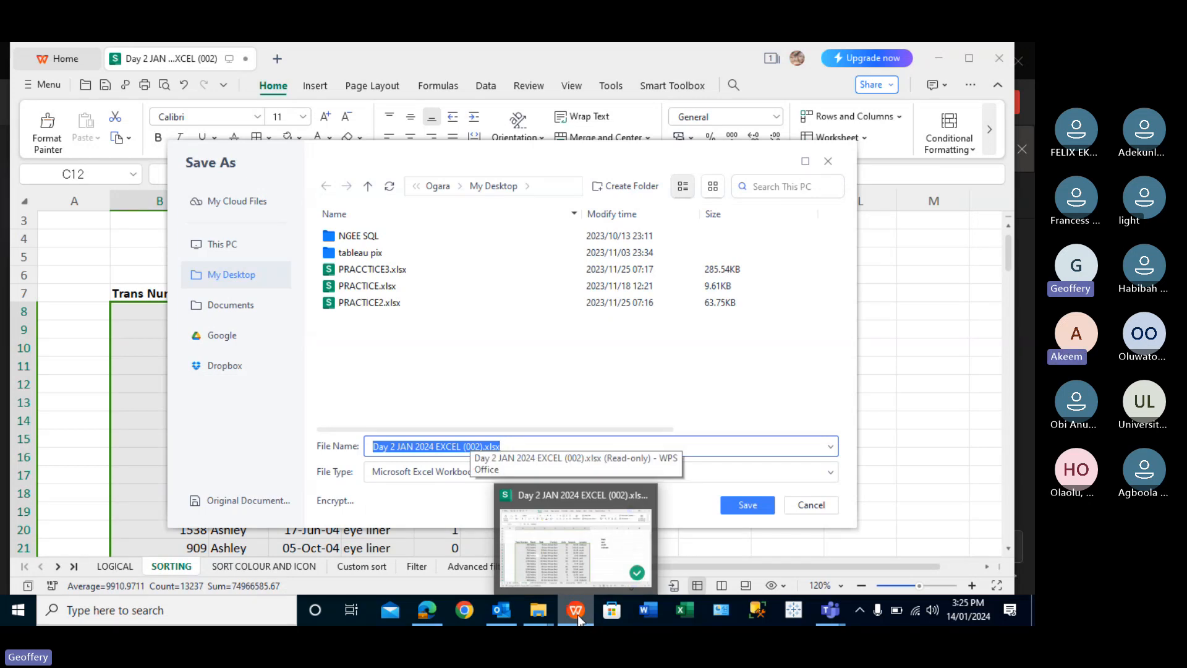
left_click(754, 504)
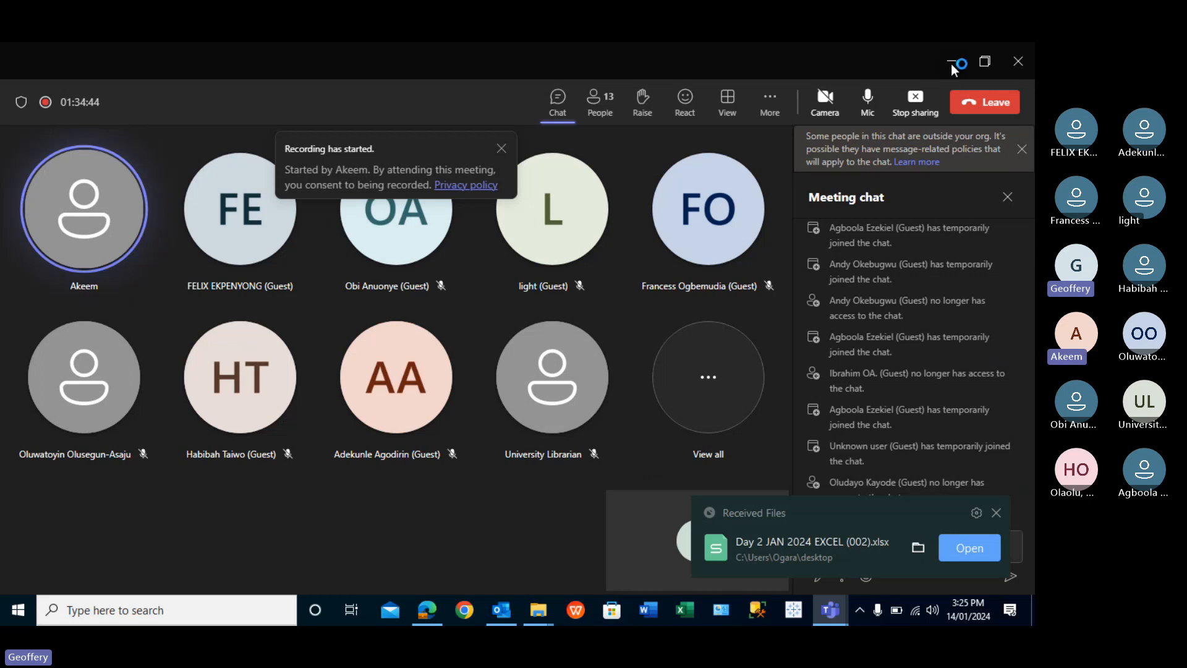
Clear the desktop by minimizing the Teams meeting and closing the browser and Microsoft sign-in windows.
left_click(951, 65)
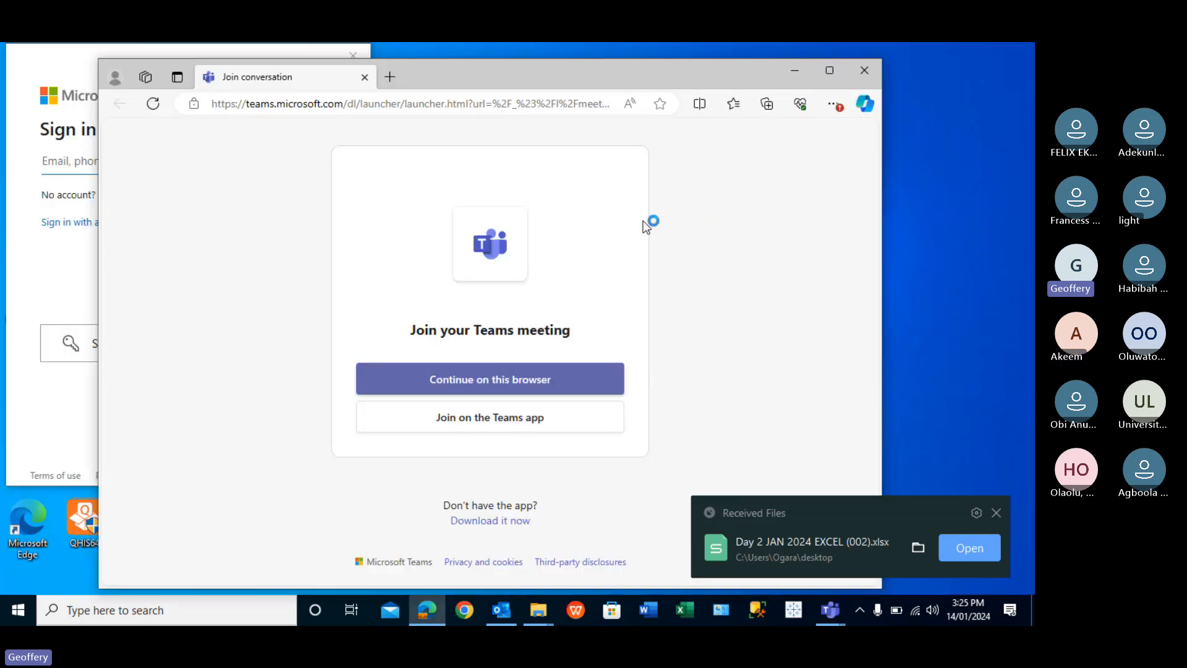
left_click(861, 70)
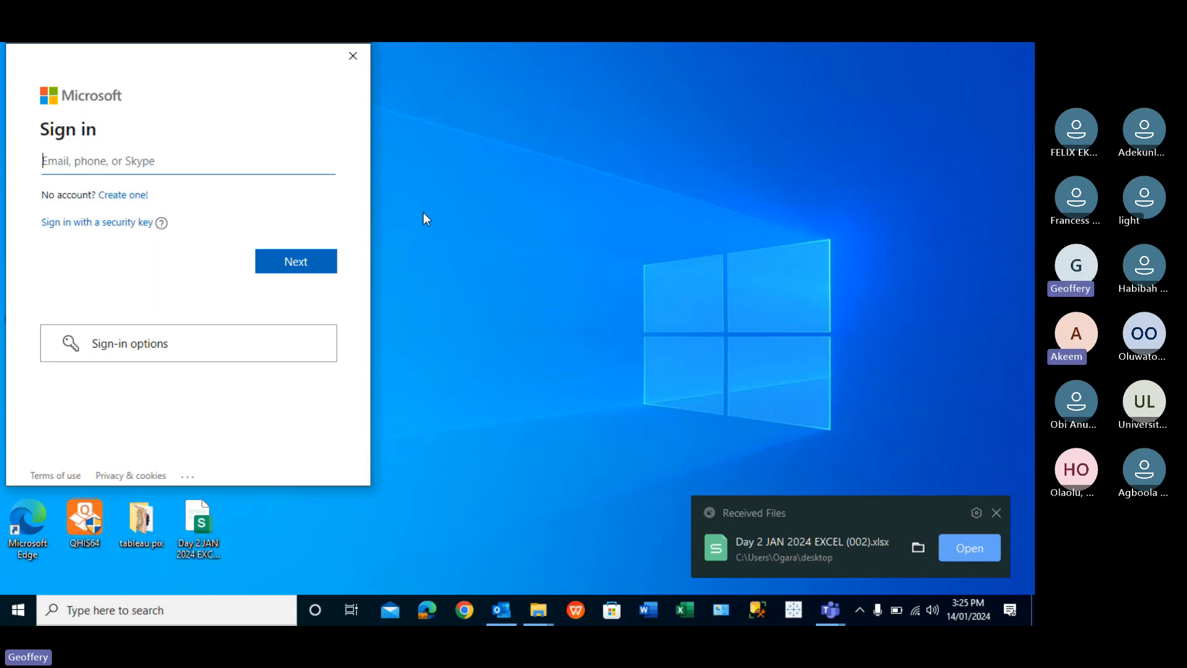
left_click(360, 59)
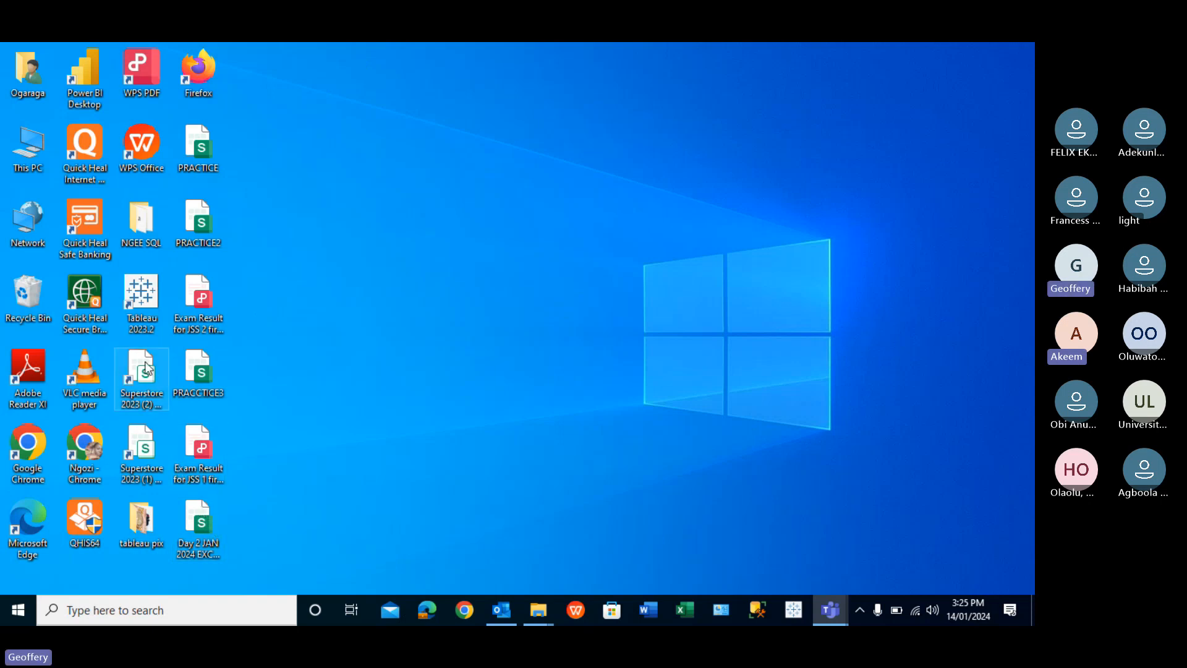
right_click(248, 257)
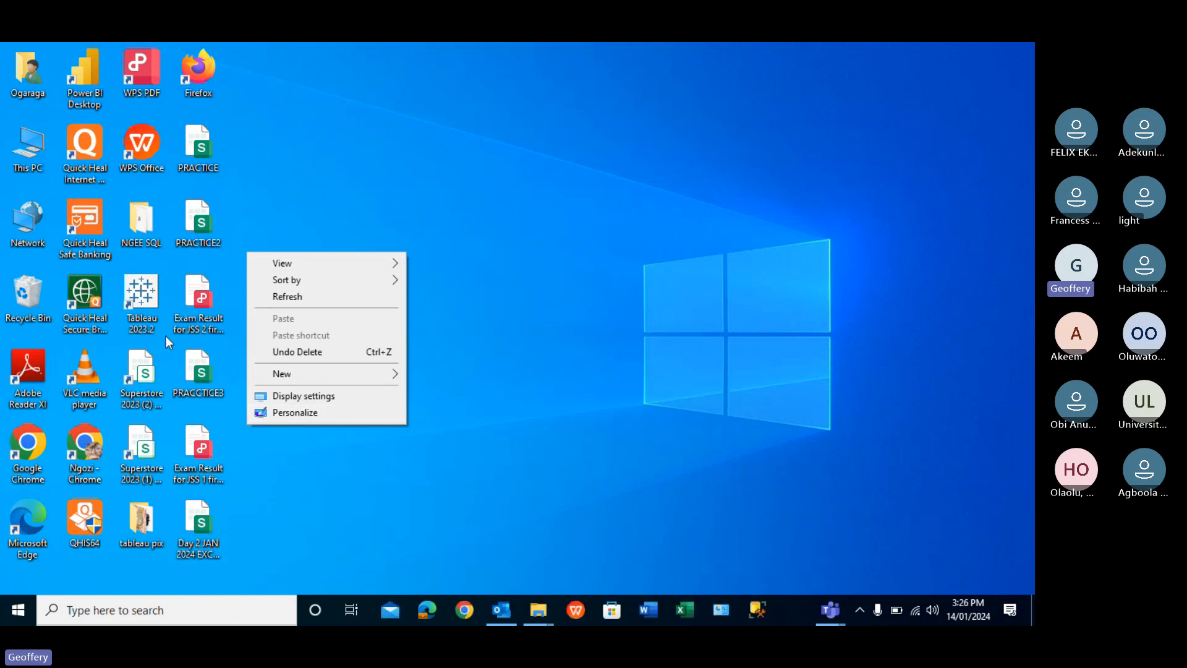
left_click(527, 338)
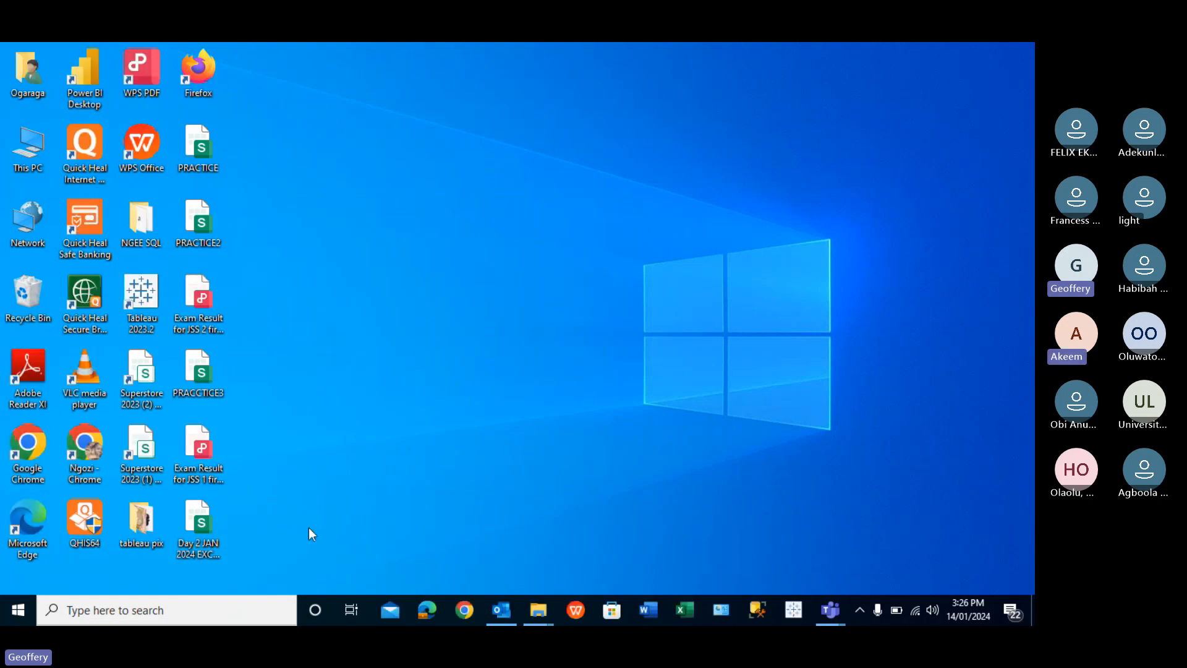
Browse File Explorer to the Excel subfolder of the training folder inside OneDrive's Data Analysis folder.
mouse_move(547, 610)
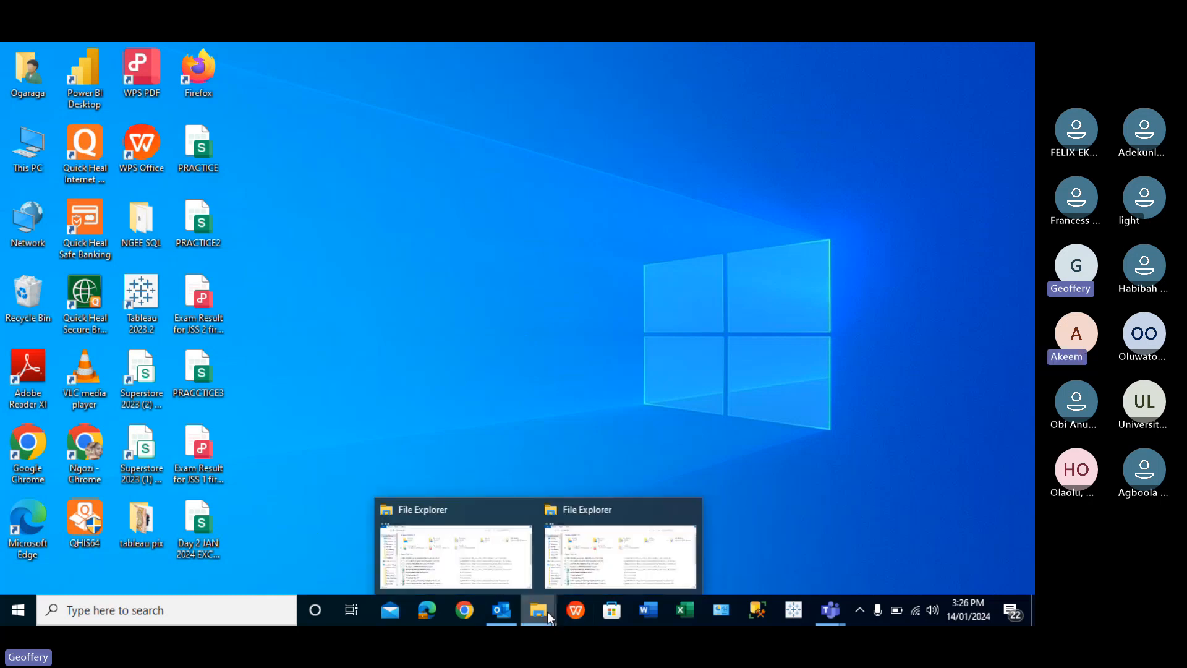
mouse_move(496, 570)
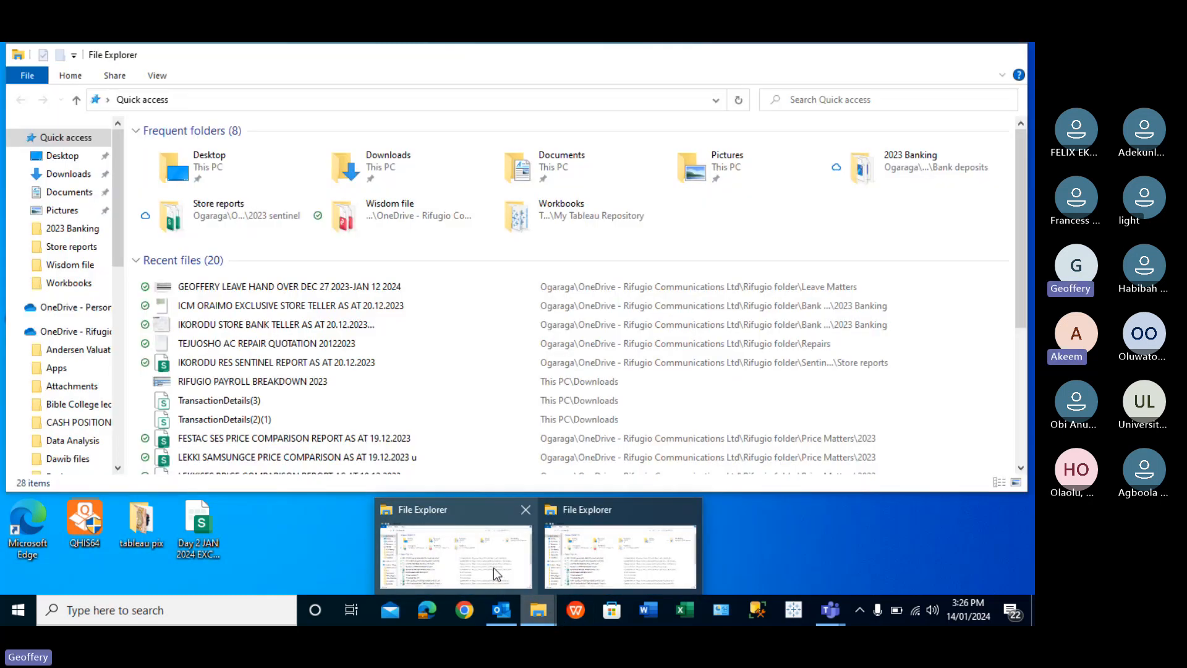
left_click(488, 559)
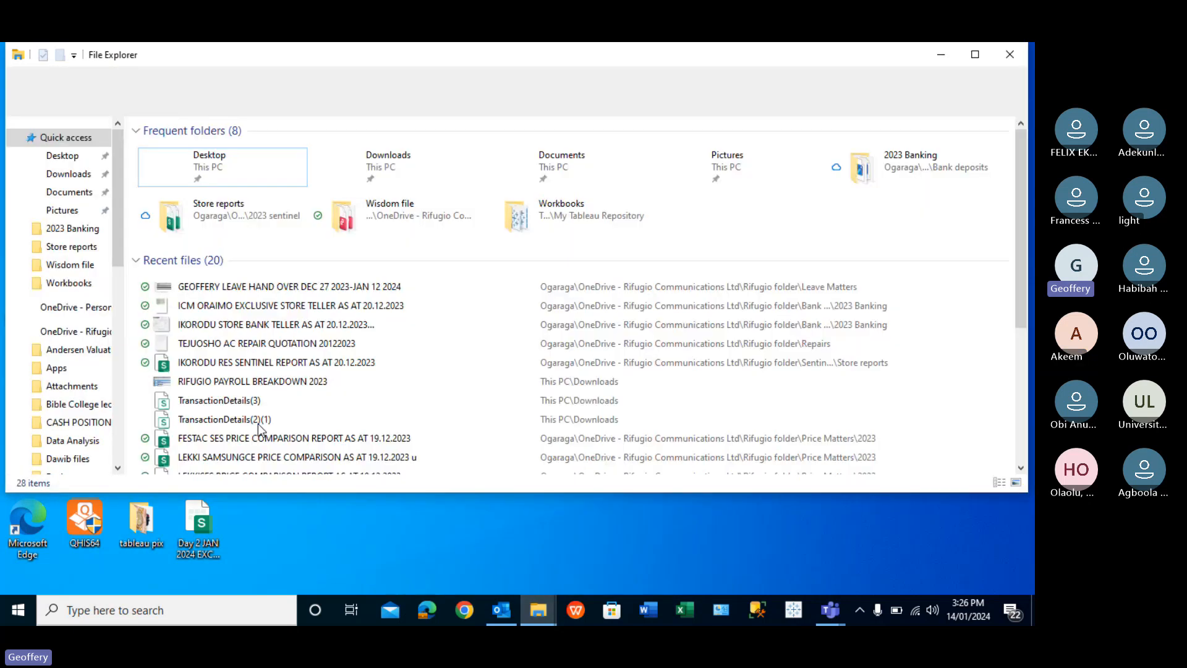
scroll(99, 411, "down", 3)
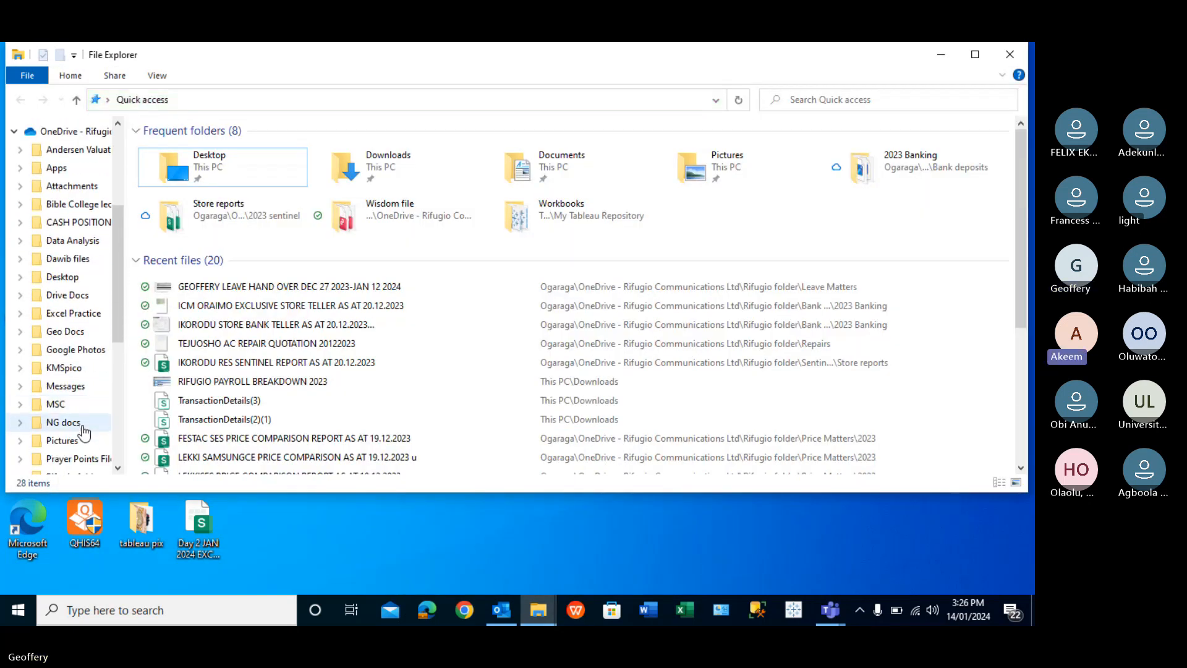
left_click(87, 245)
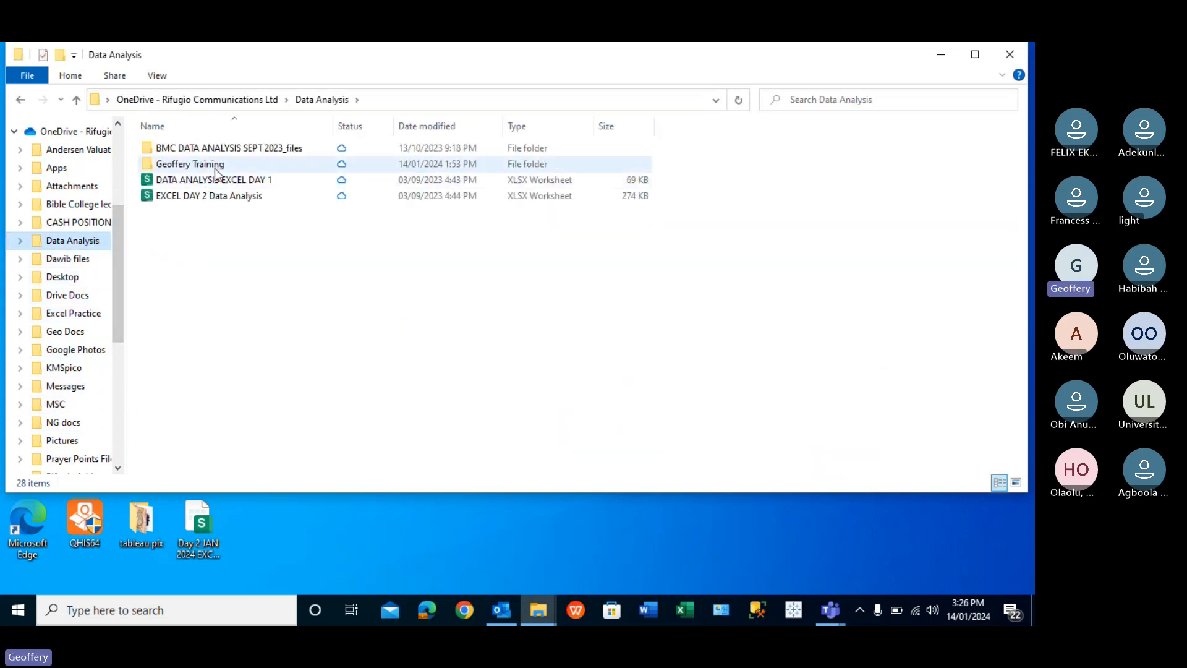
left_click(216, 171)
double_click(215, 169)
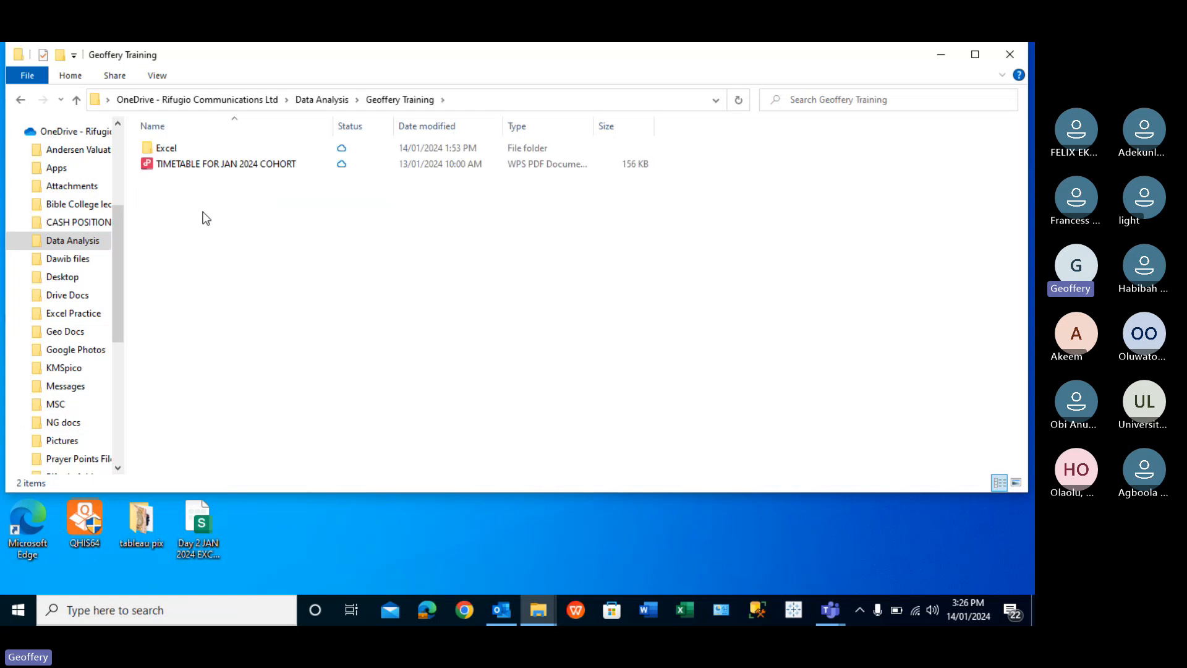
double_click(194, 151)
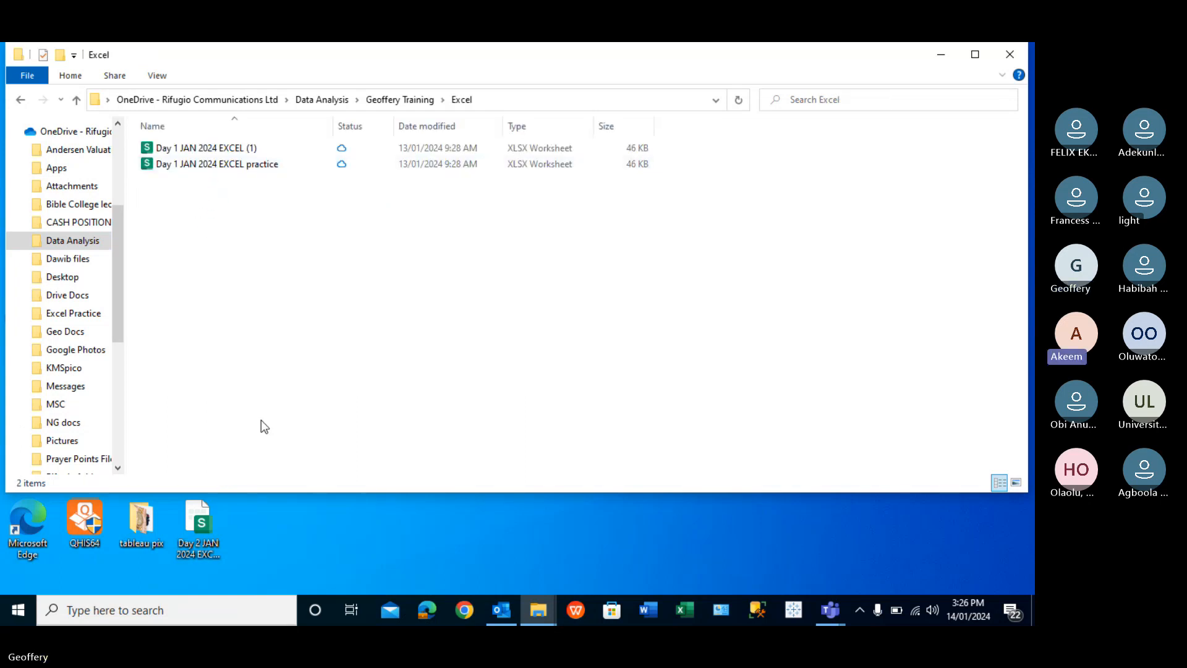
Switch to Outlook, save the Day 2 JAN 2024 EXCEL.xlsx attachment to the Desktop, and minimize Outlook and File Explorer.
left_click(502, 610)
right_click(597, 256)
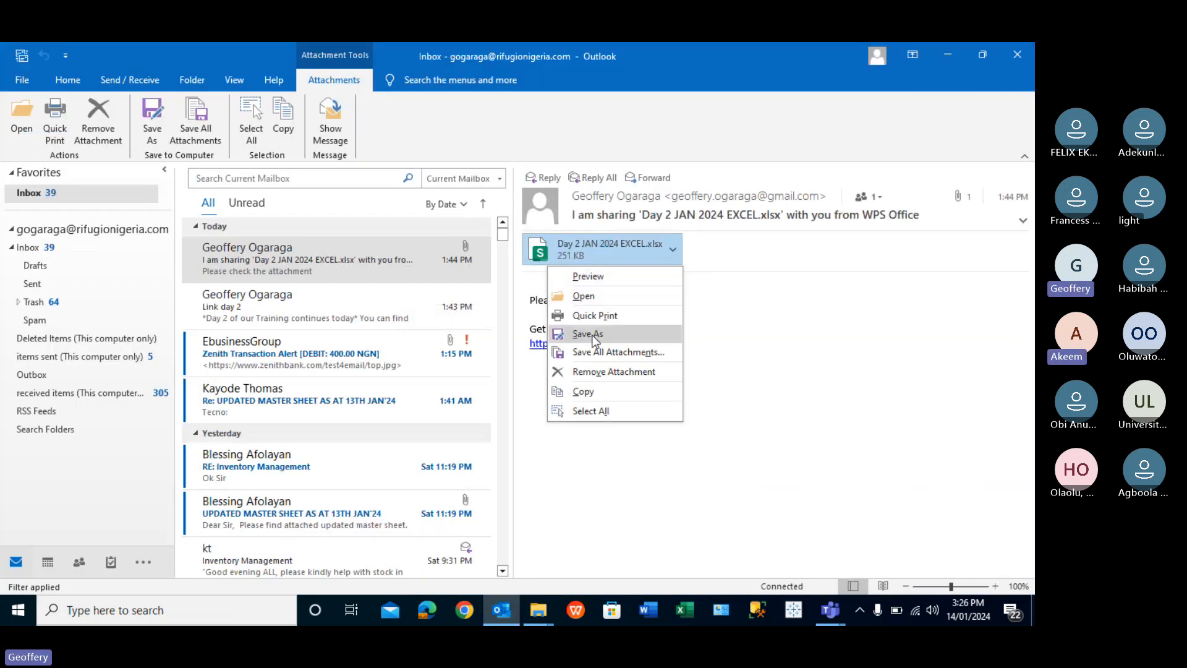
left_click(569, 334)
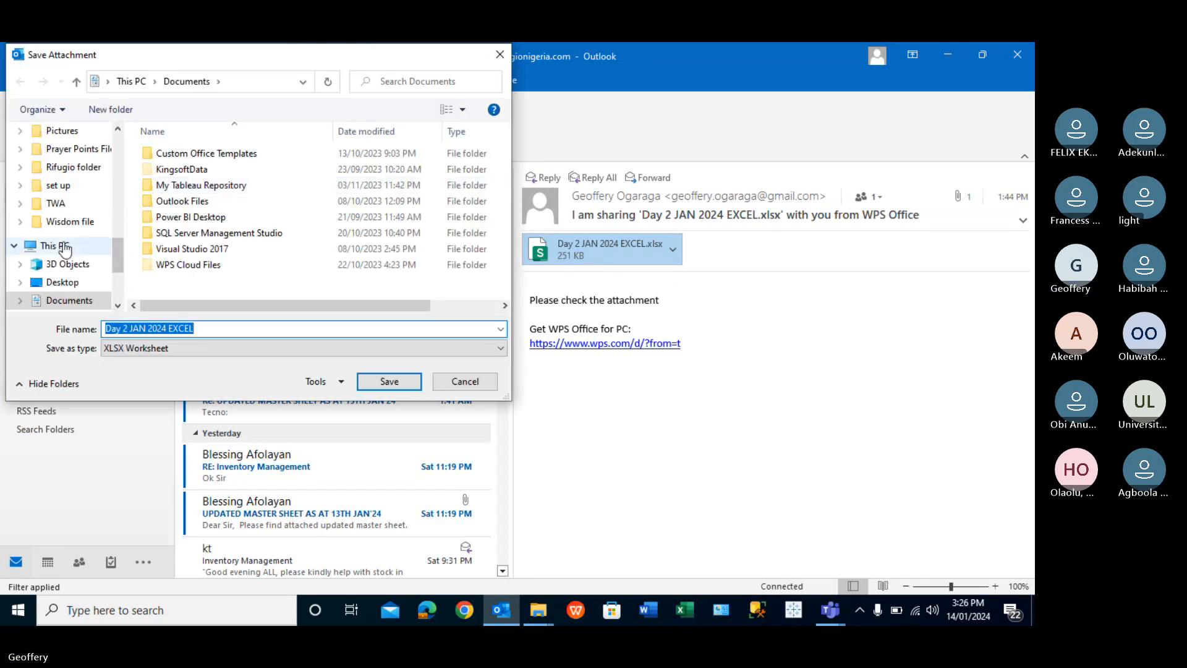
left_click(65, 247)
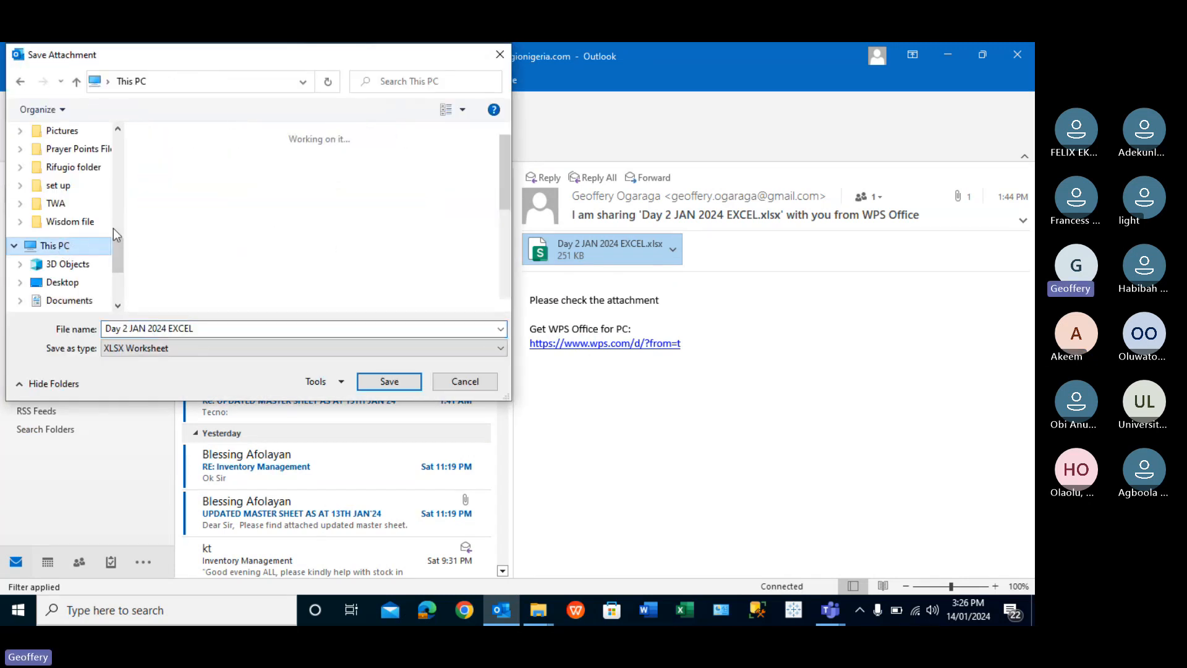
left_click(213, 213)
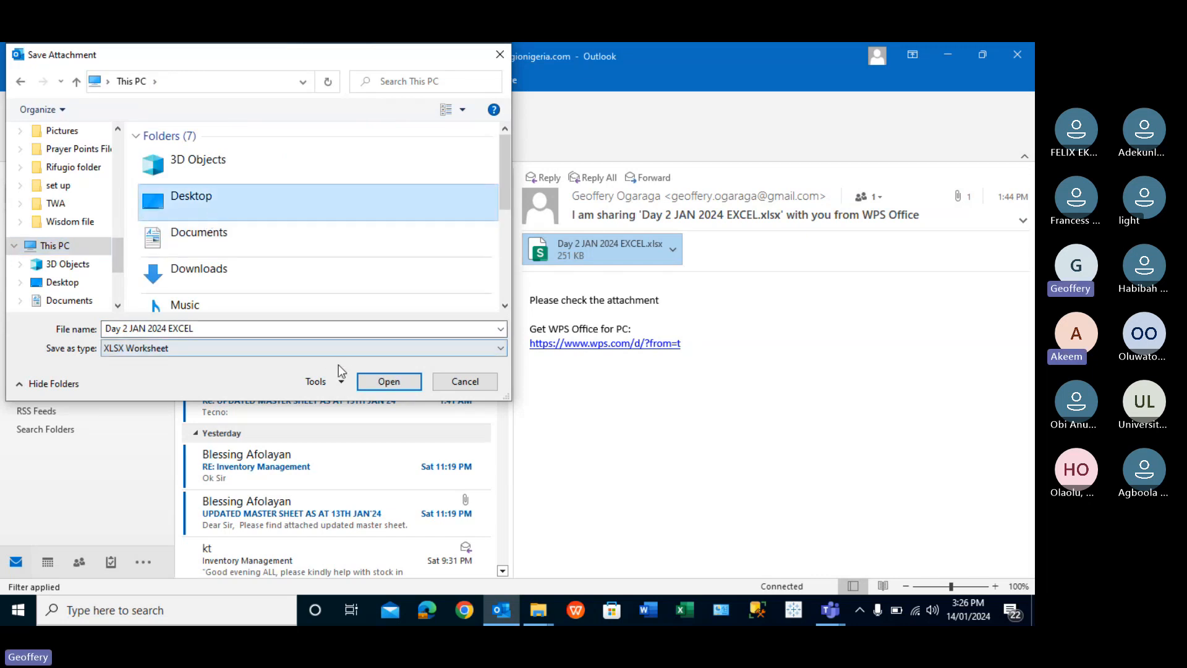
double_click(282, 209)
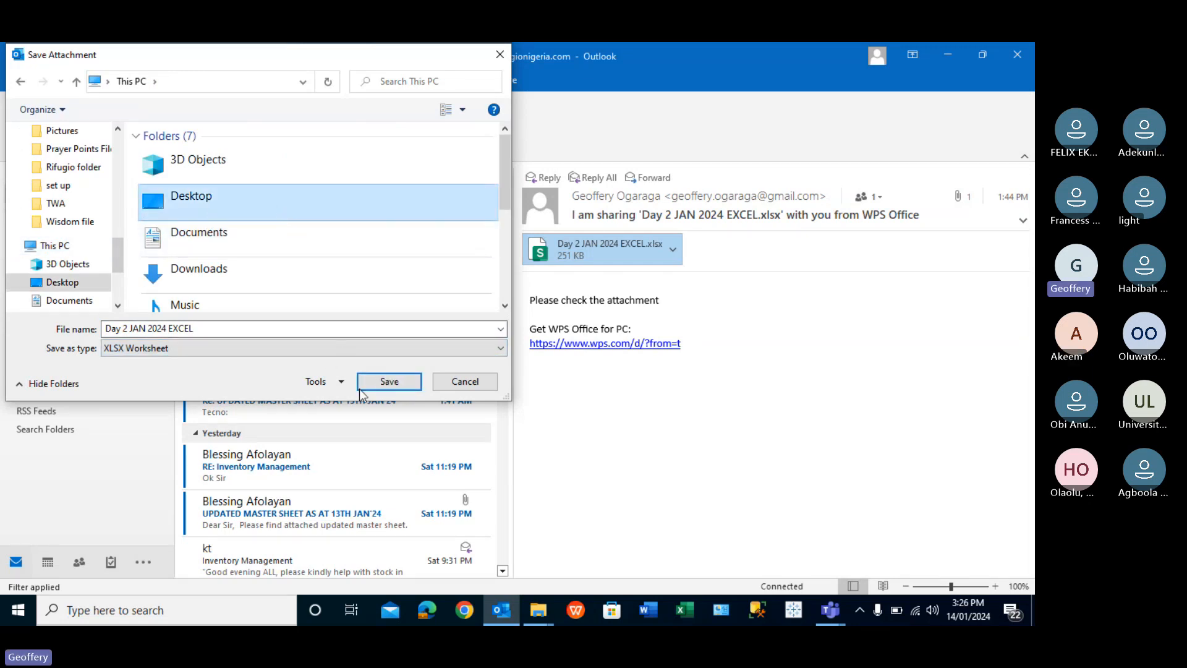
left_click(396, 386)
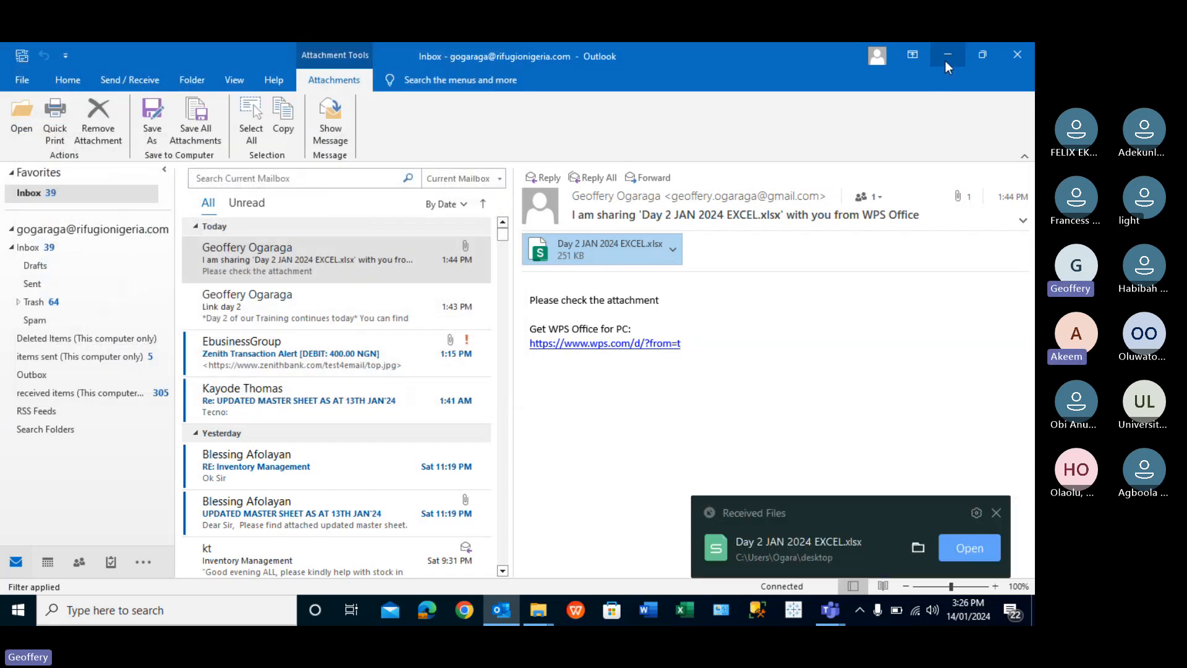
left_click(946, 55)
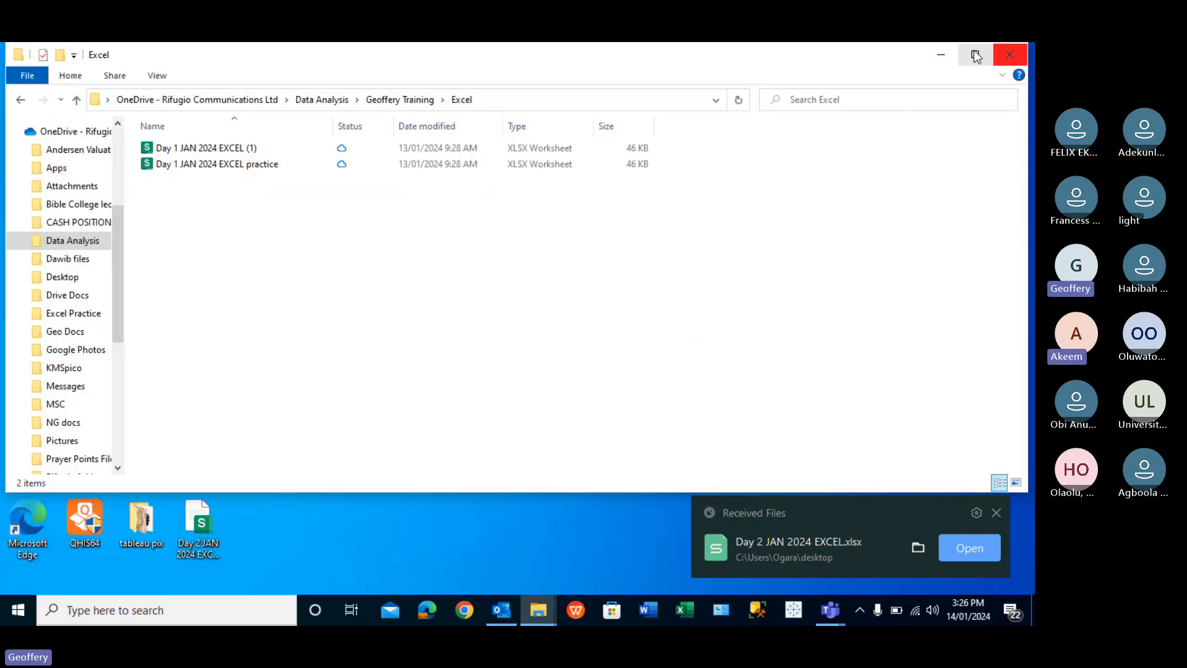
left_click(941, 54)
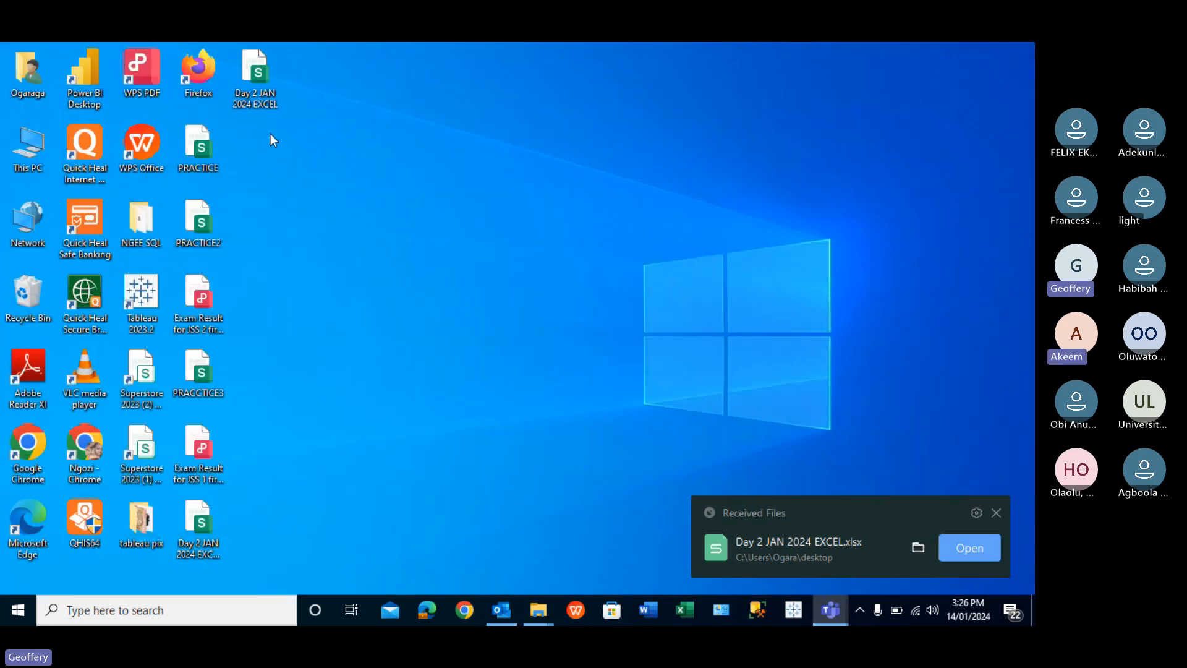
double_click(259, 79)
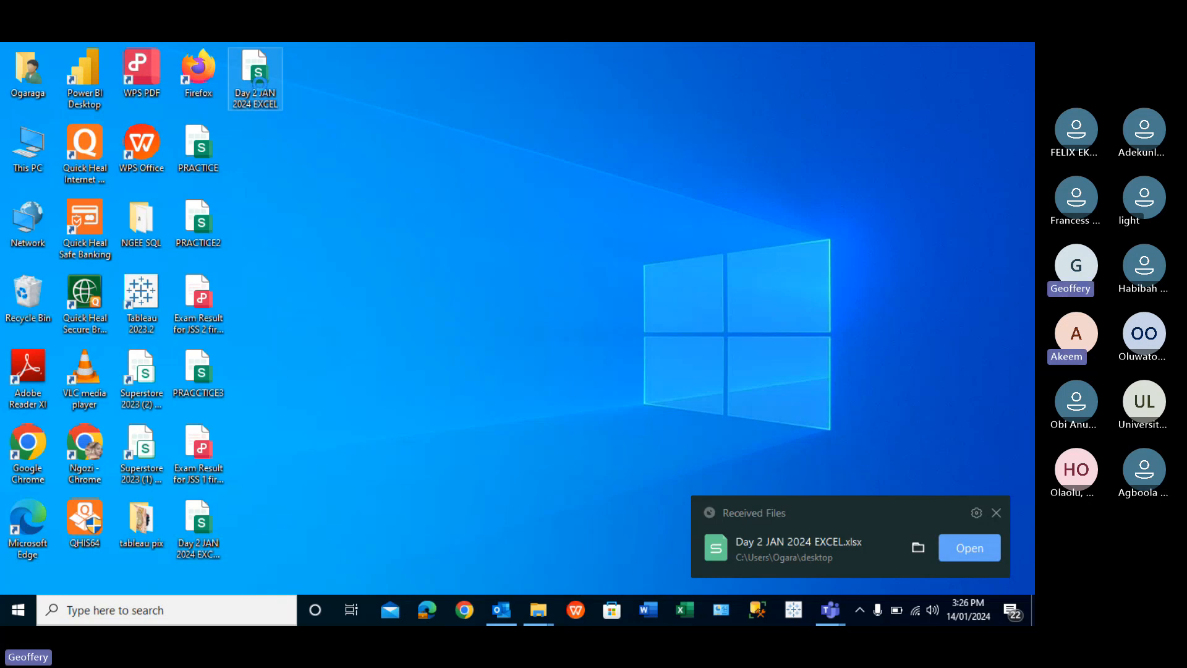
right_click(262, 90)
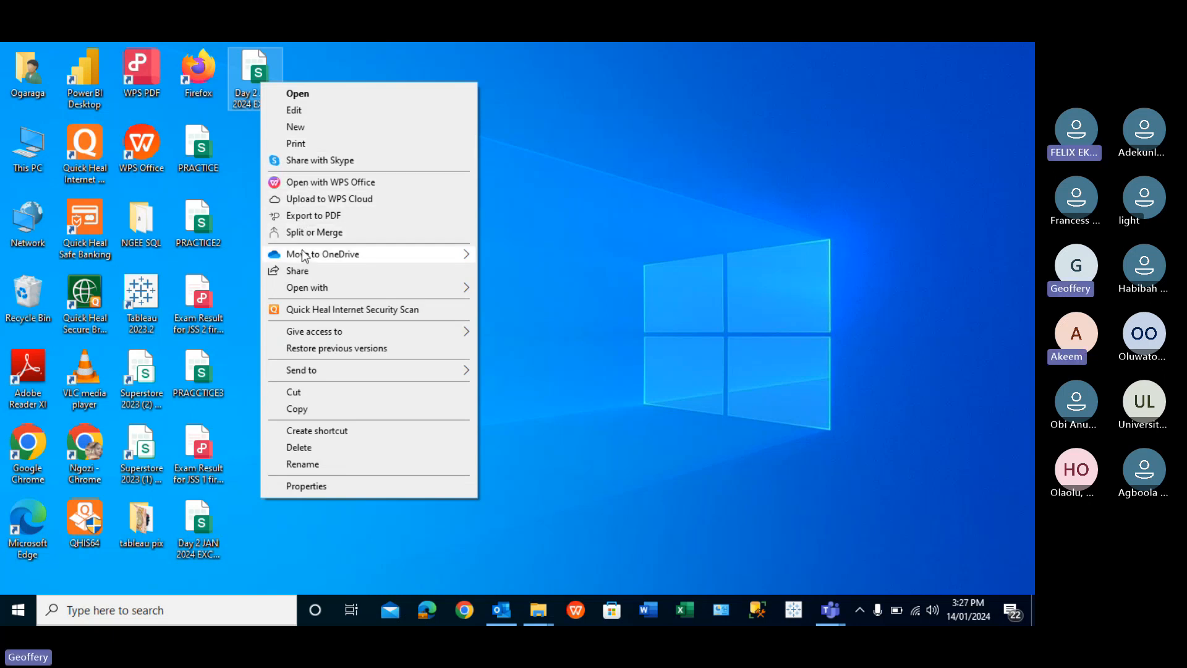
mouse_move(306, 249)
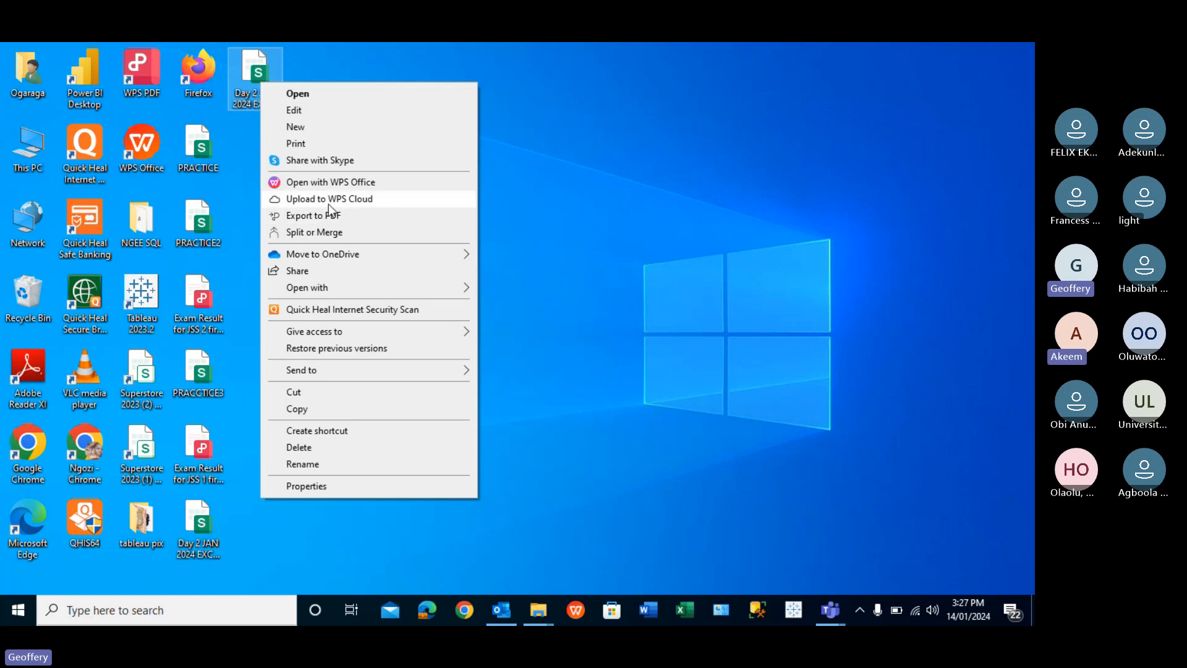
mouse_move(442, 291)
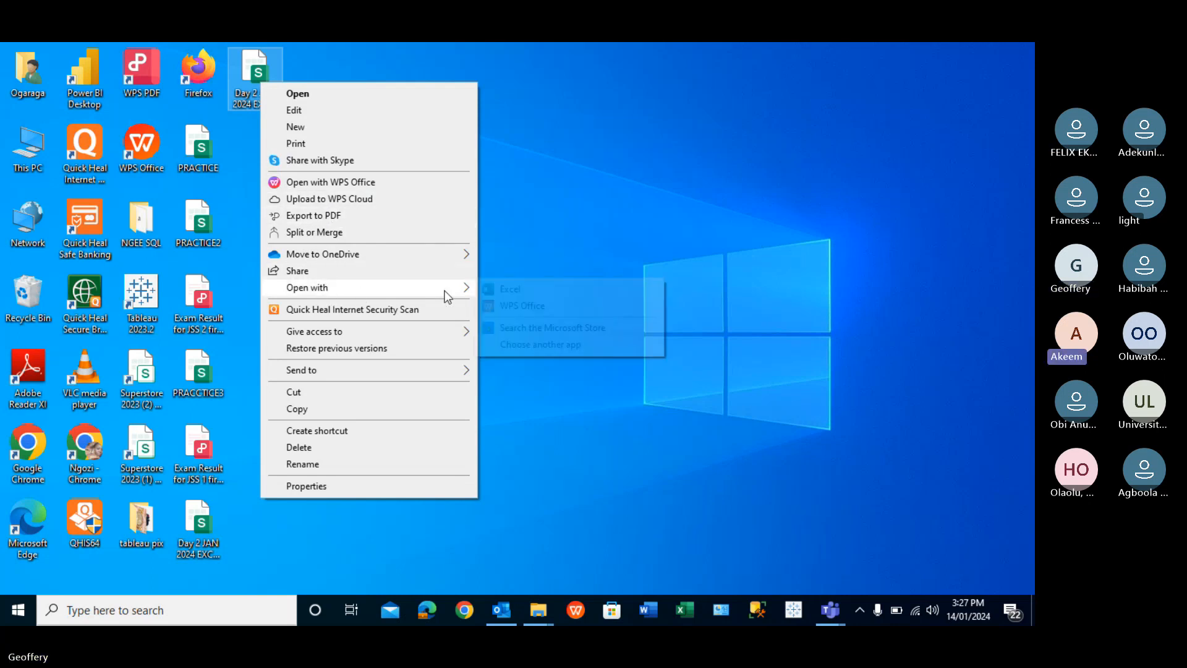
left_click(514, 291)
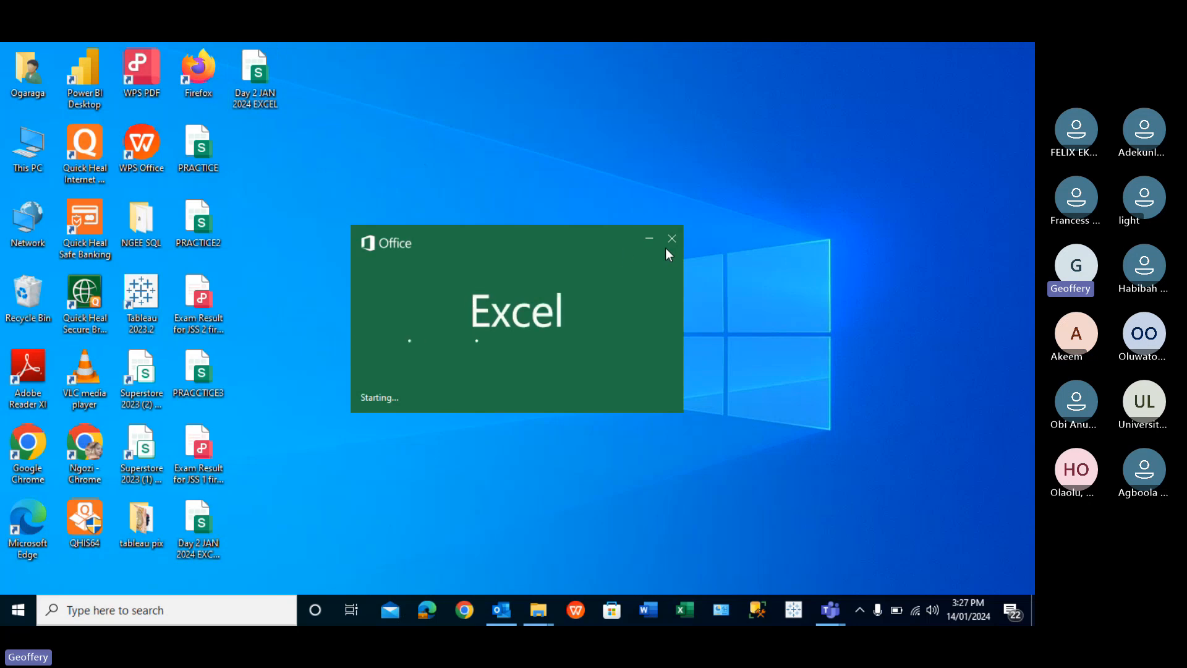
left_click(671, 239)
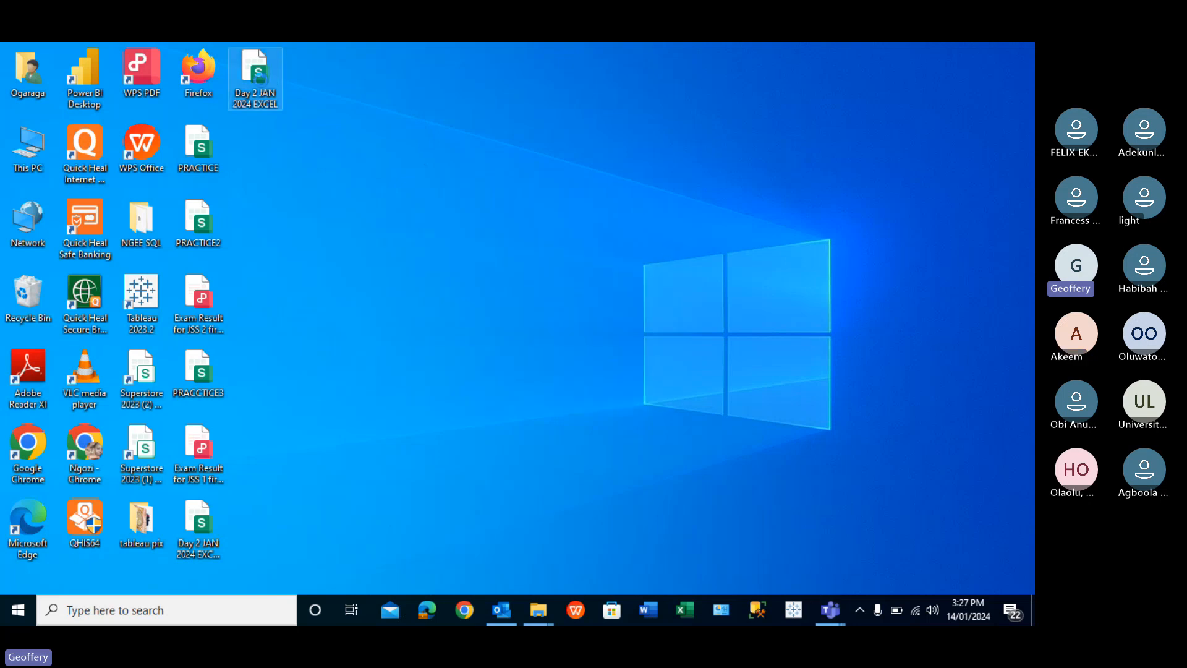
Open the Day 2 JAN 2024 EXCEL desktop file with Excel, making Excel the default app for .xlsx files.
right_click(261, 81)
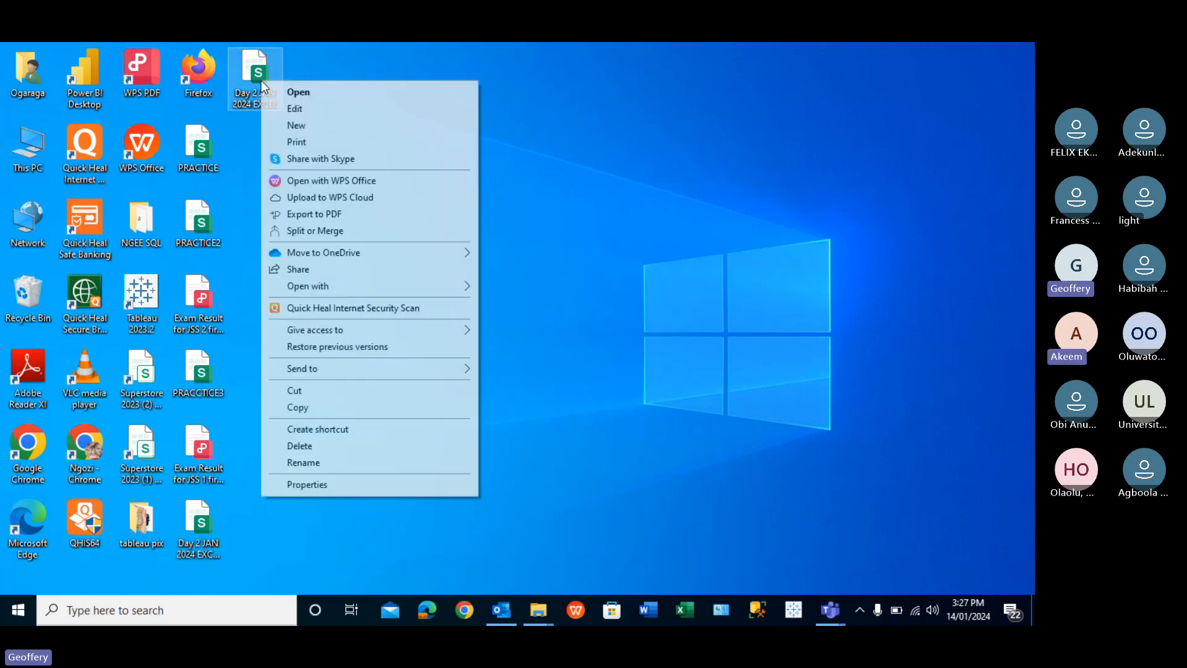
mouse_move(348, 292)
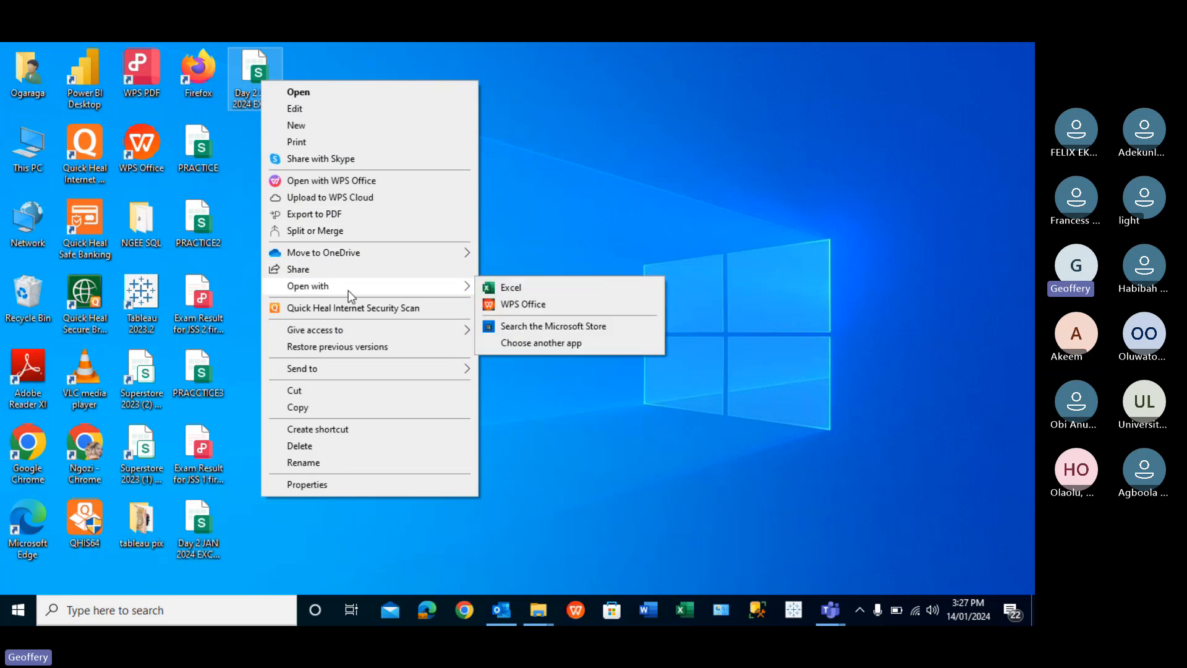
left_click(529, 345)
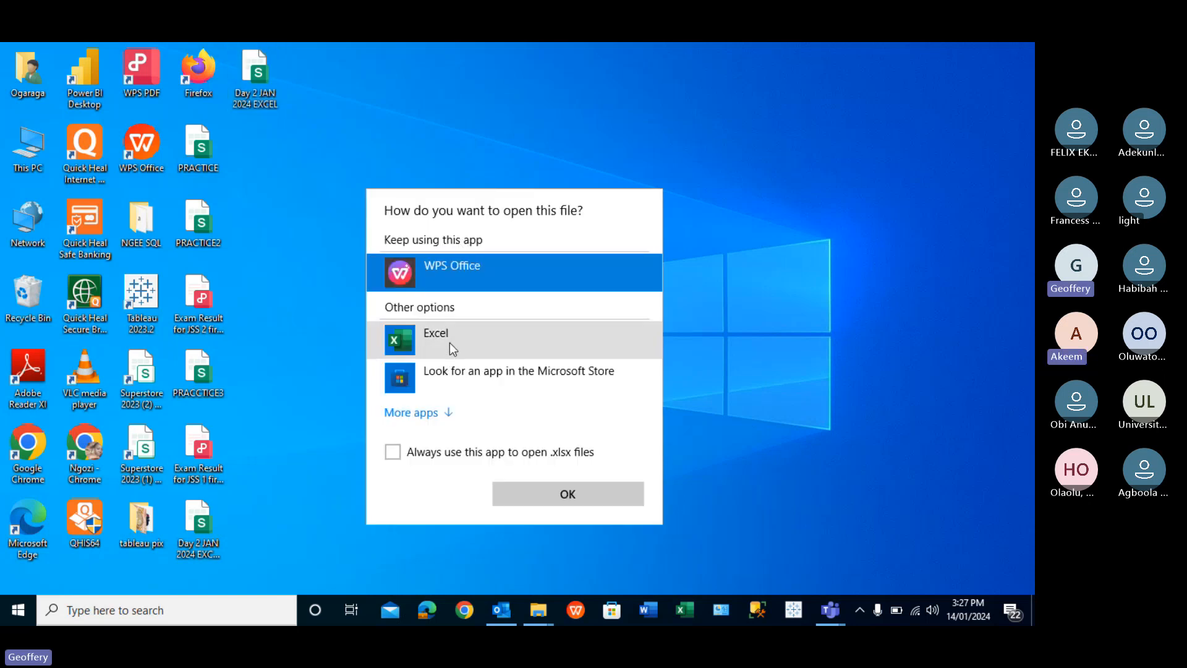
left_click(450, 343)
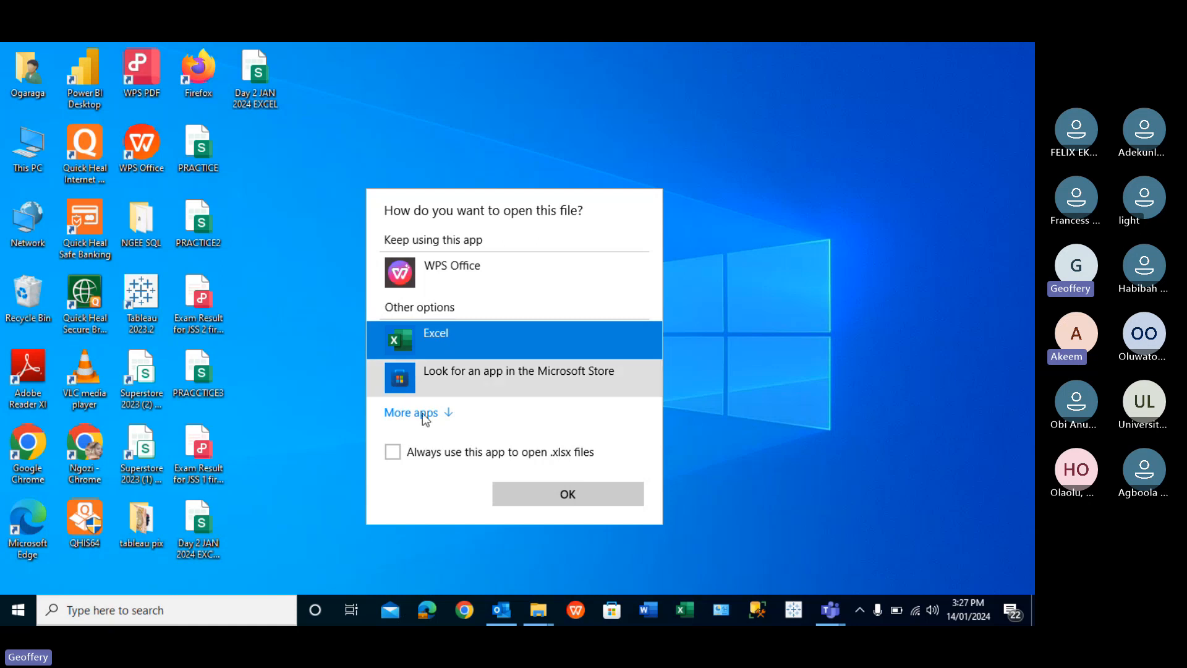
left_click(392, 452)
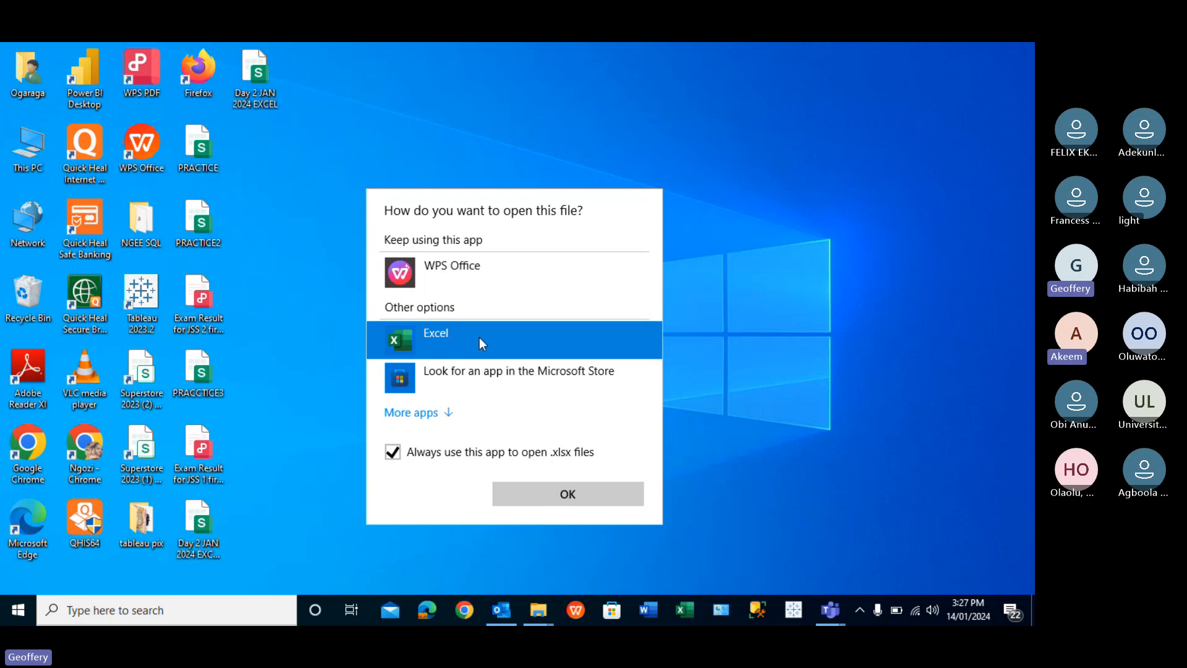
left_click(572, 494)
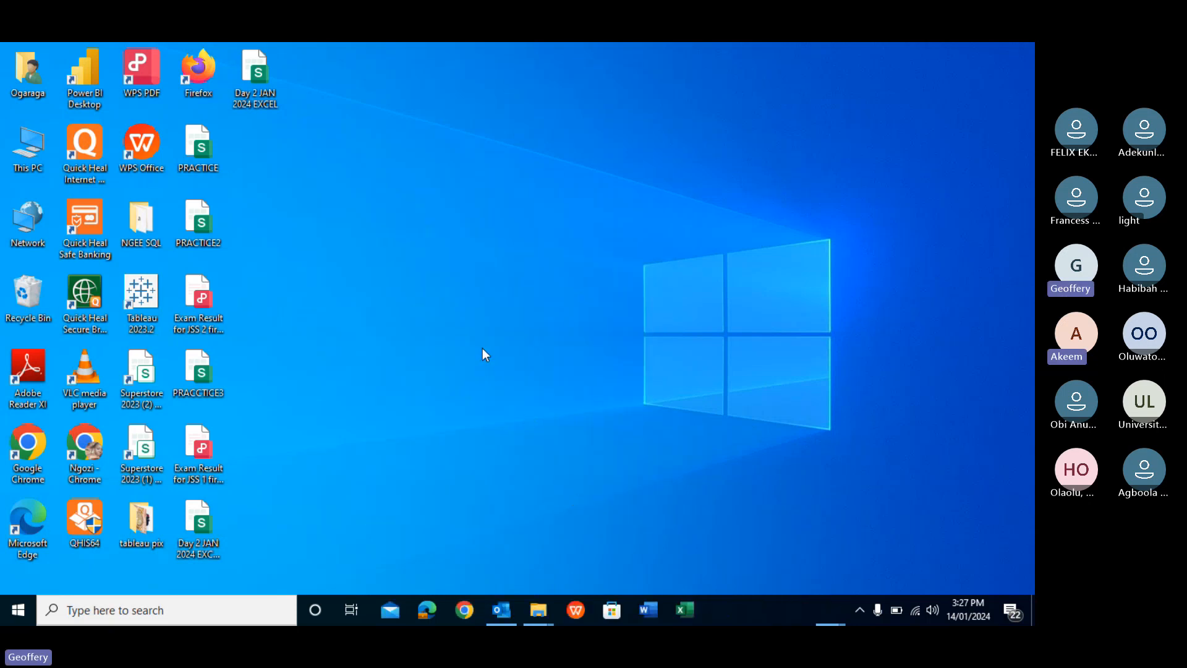
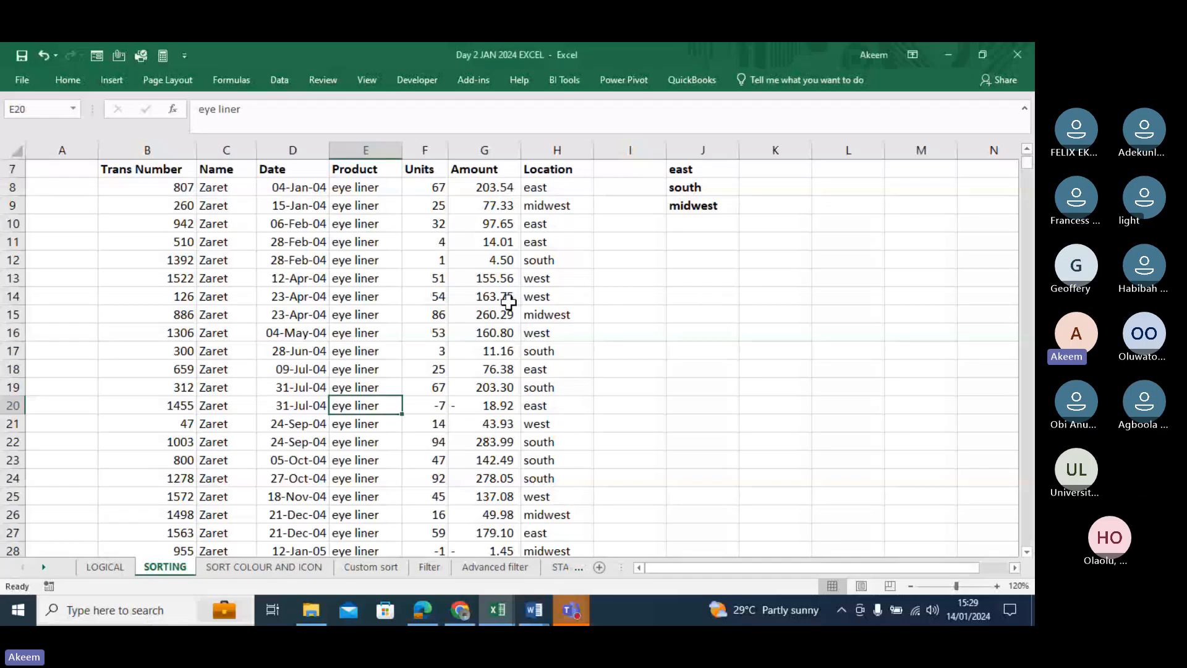
On the SORT COLOUR AND ICON sheet, open the custom sort settings for the transaction table.
left_click(509, 301)
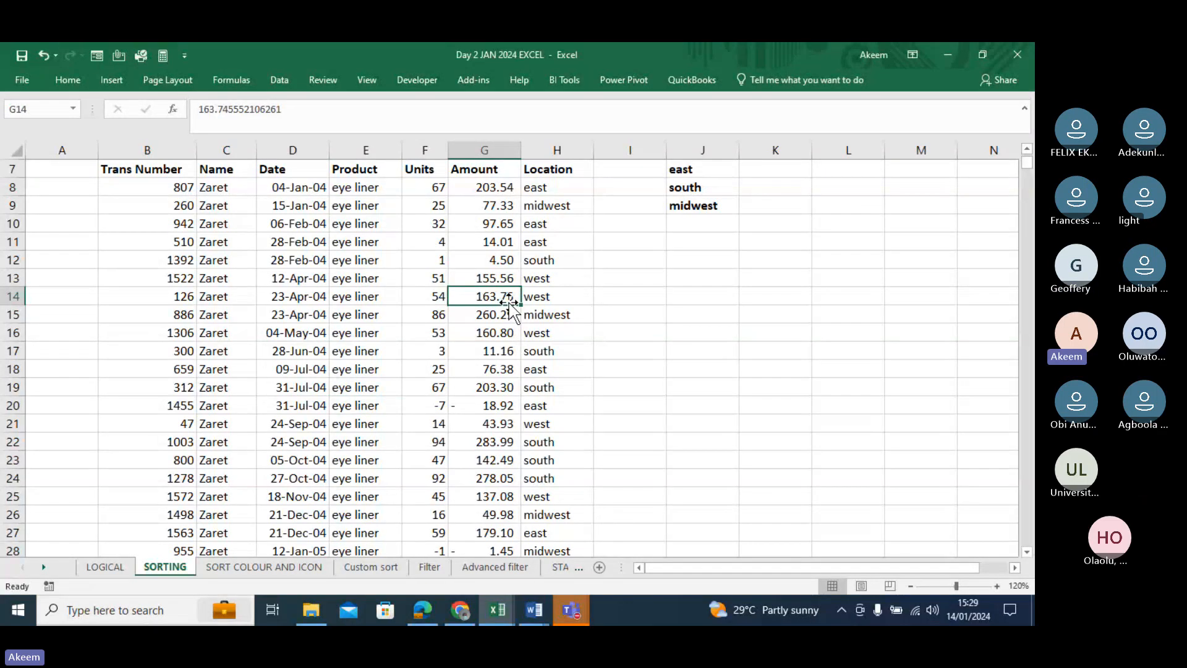
left_click(287, 565)
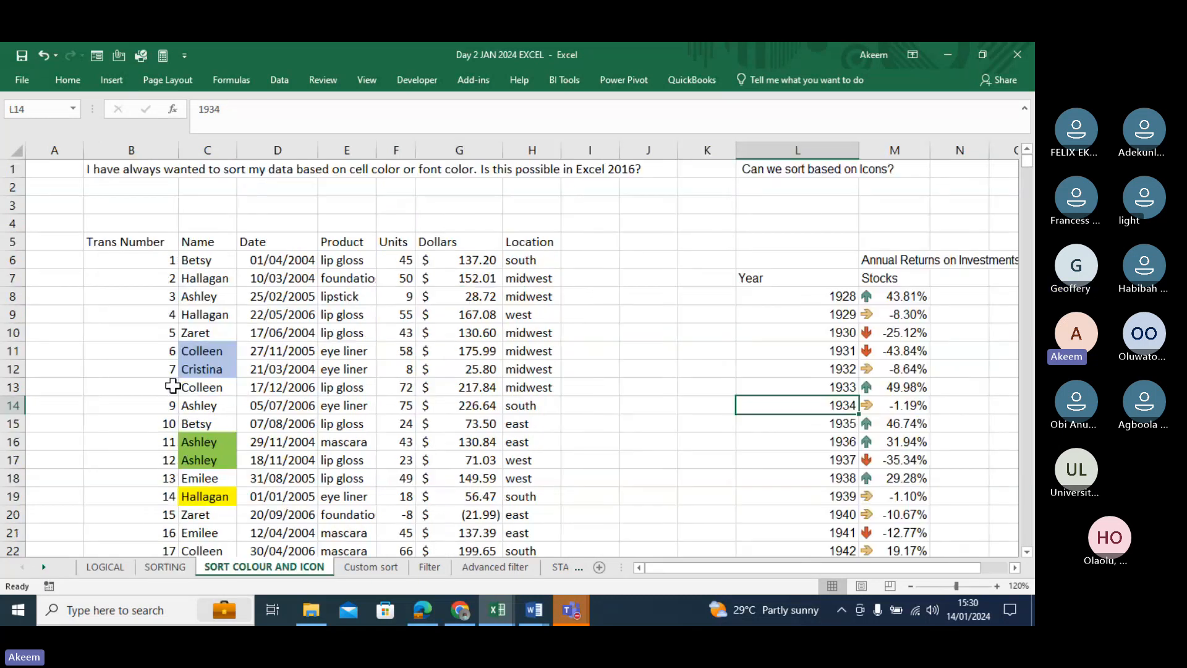
left_click(211, 301)
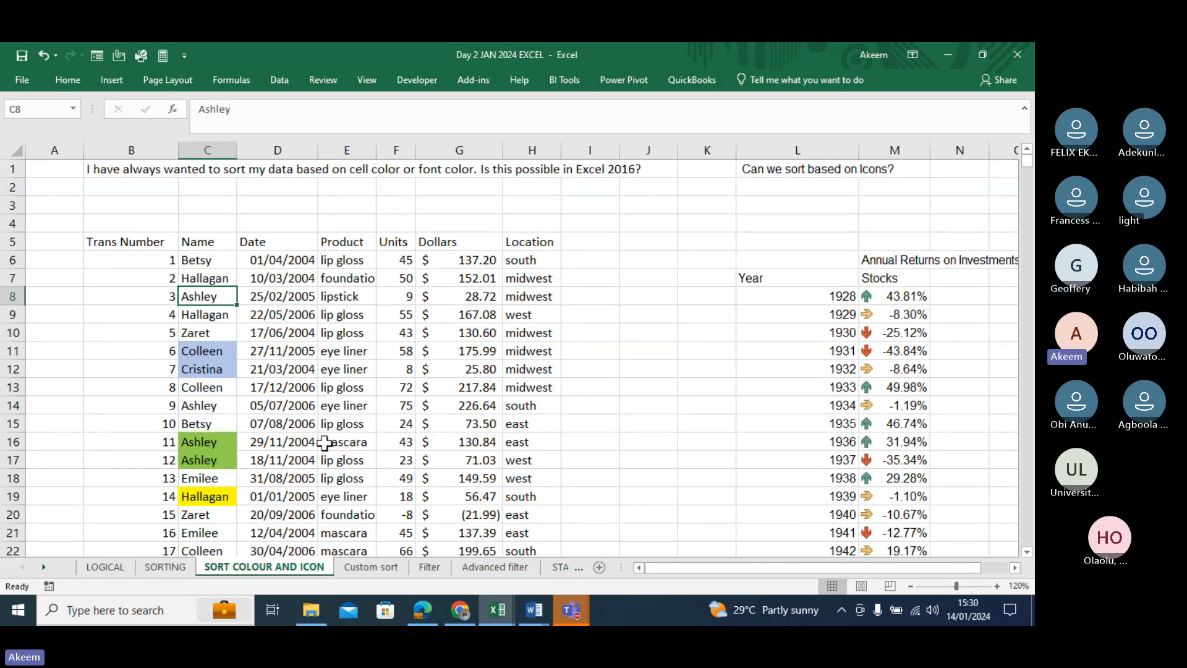
left_click(195, 366)
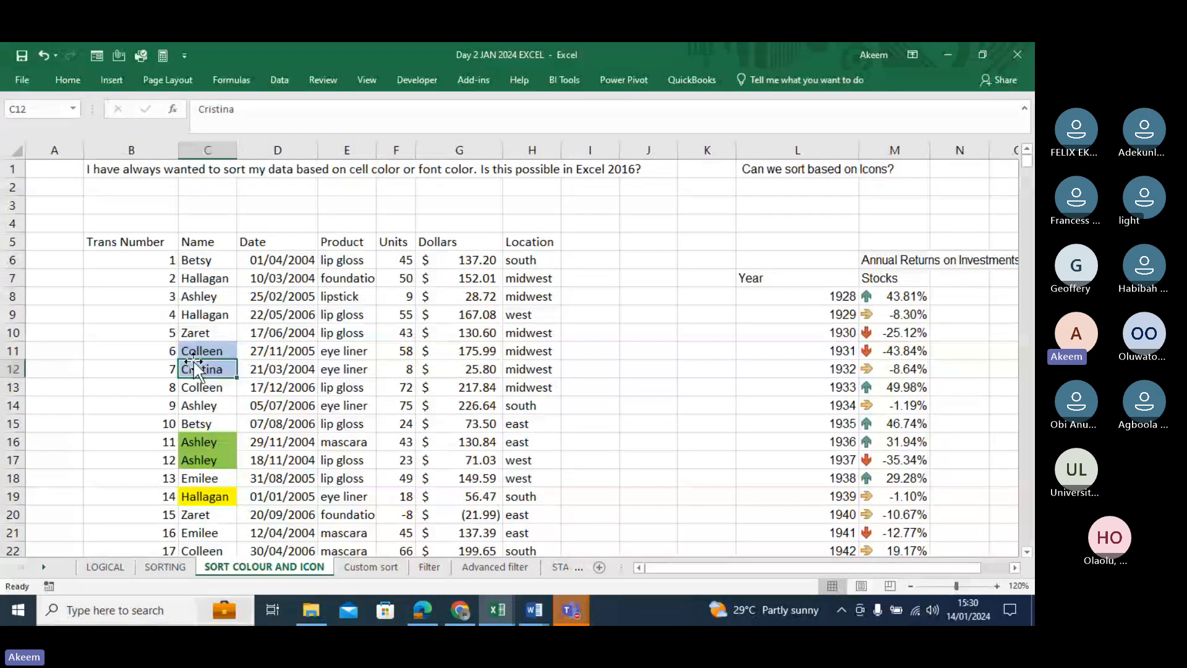
left_click(193, 332)
right_click(193, 332)
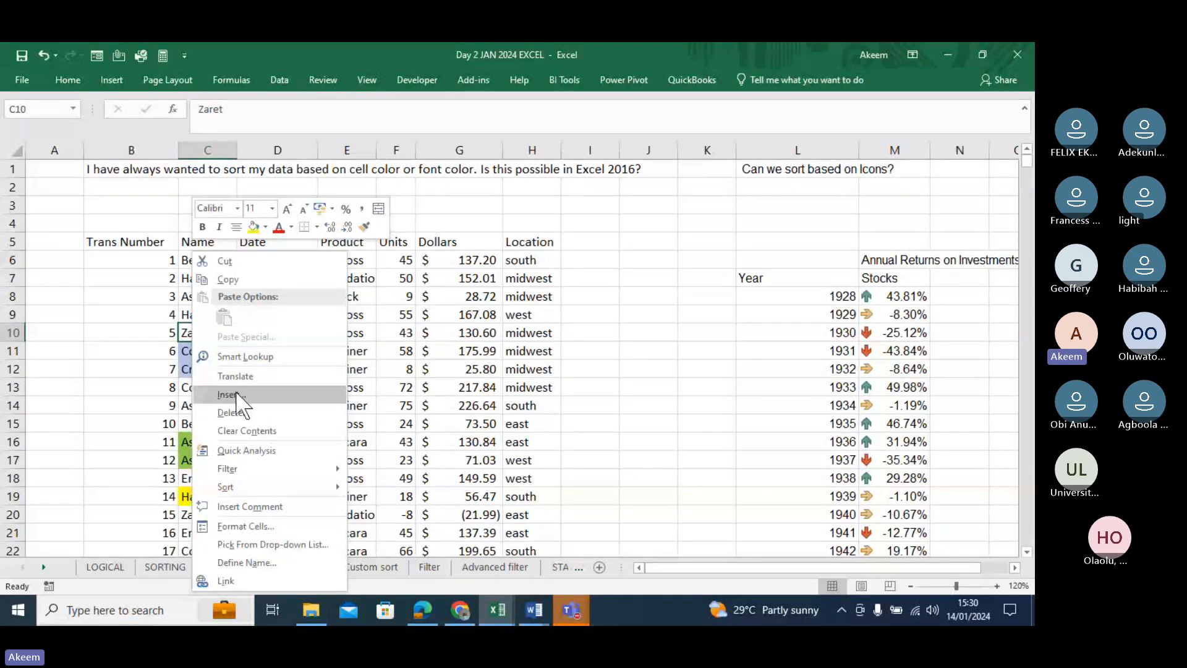
mouse_move(284, 488)
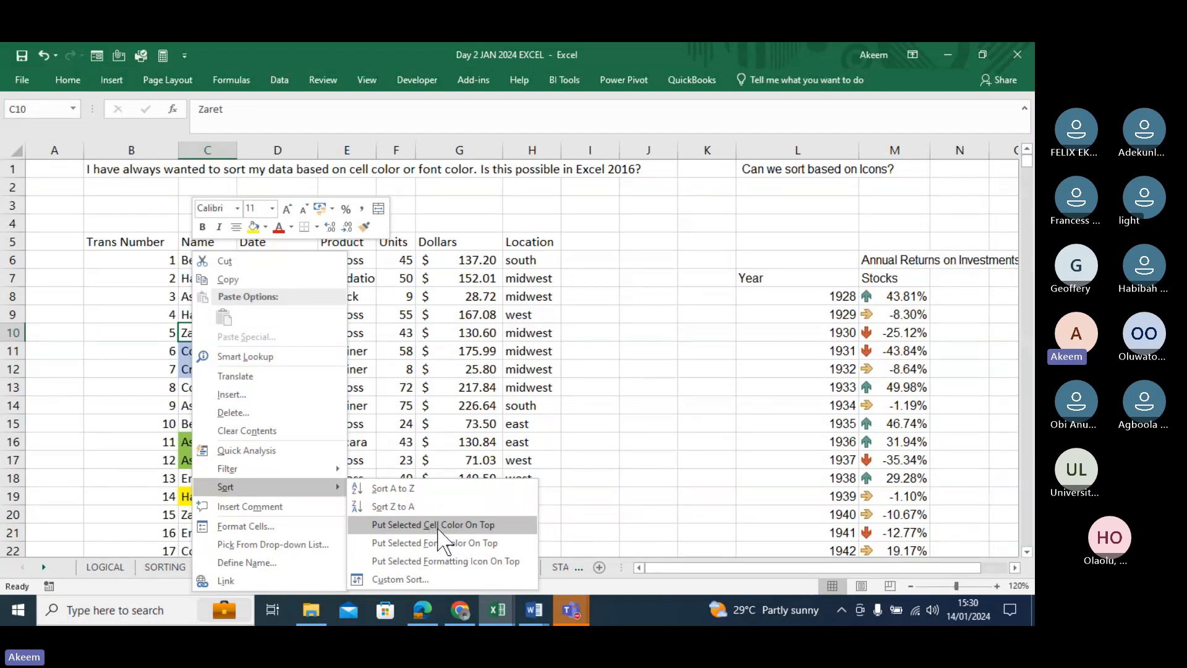
left_click(414, 576)
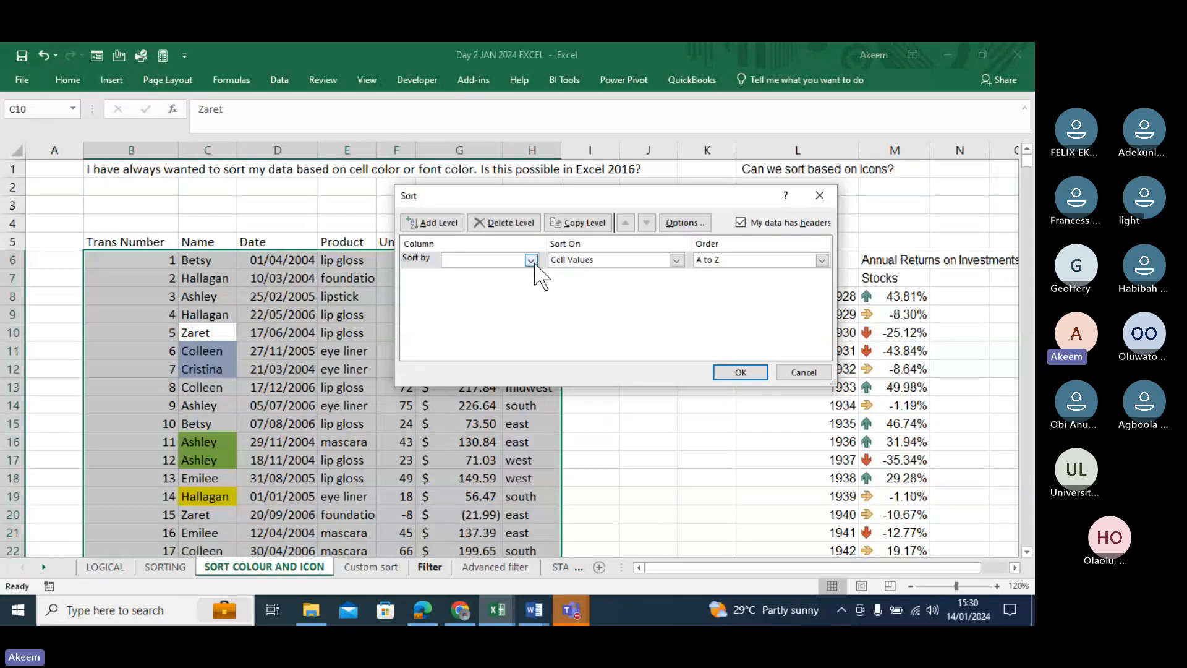
Sort the transaction table by the Name column's cell color, with dark green on top.
left_click(532, 260)
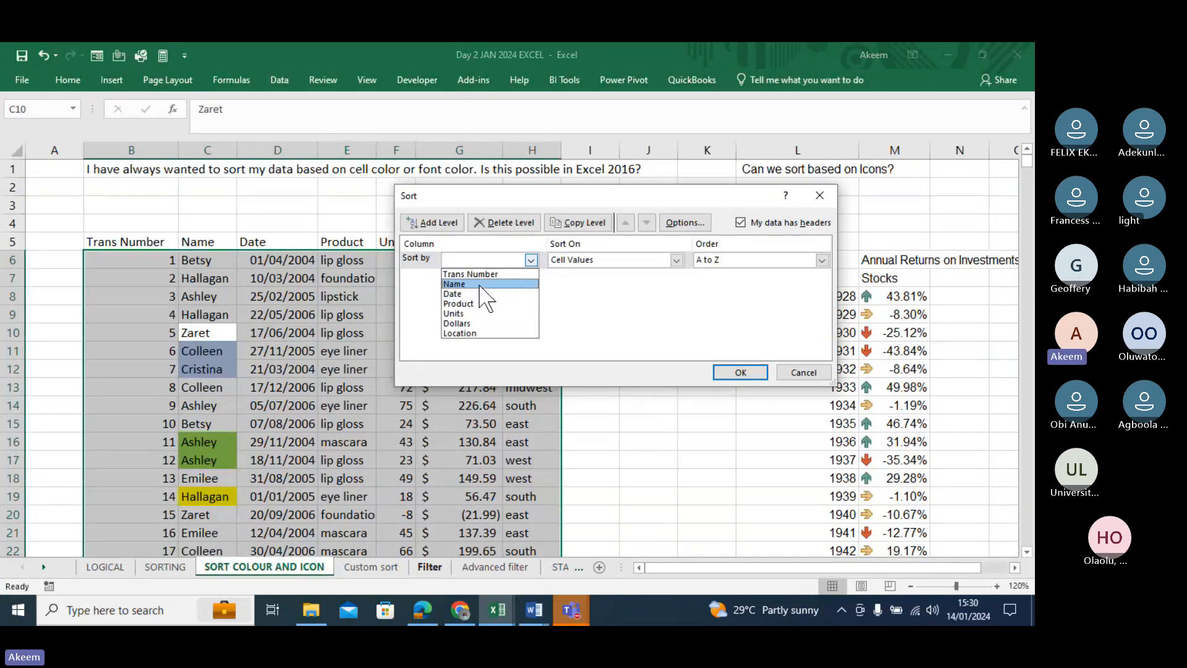
left_click(480, 286)
left_click(677, 261)
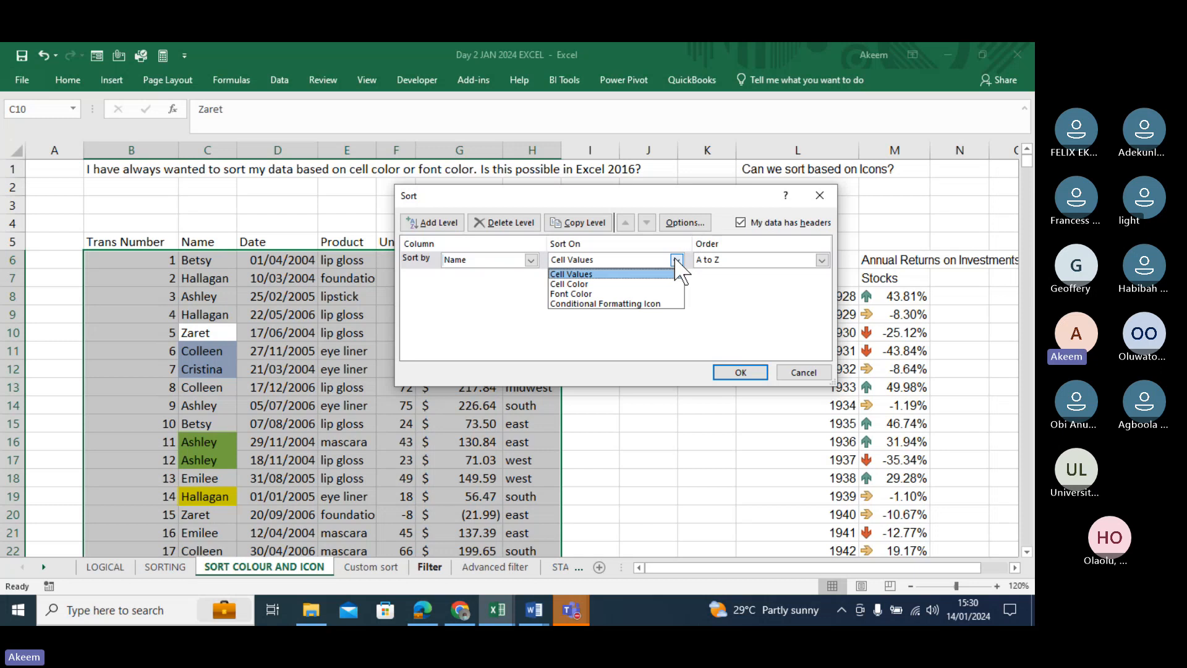
left_click(627, 283)
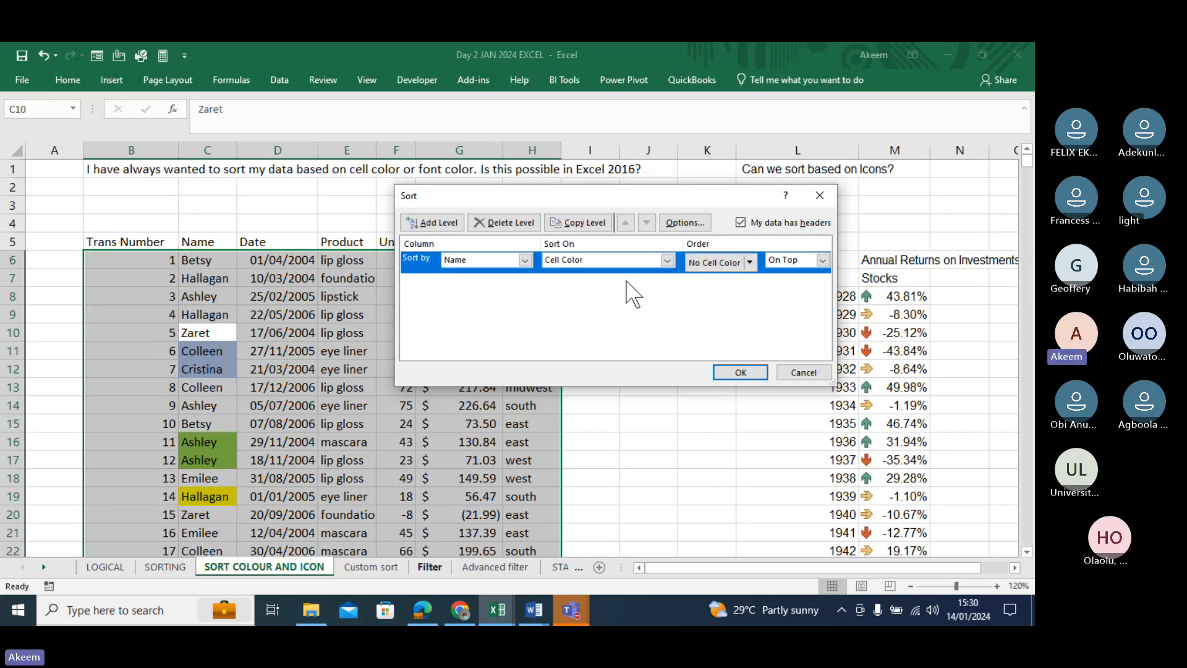
left_click(750, 262)
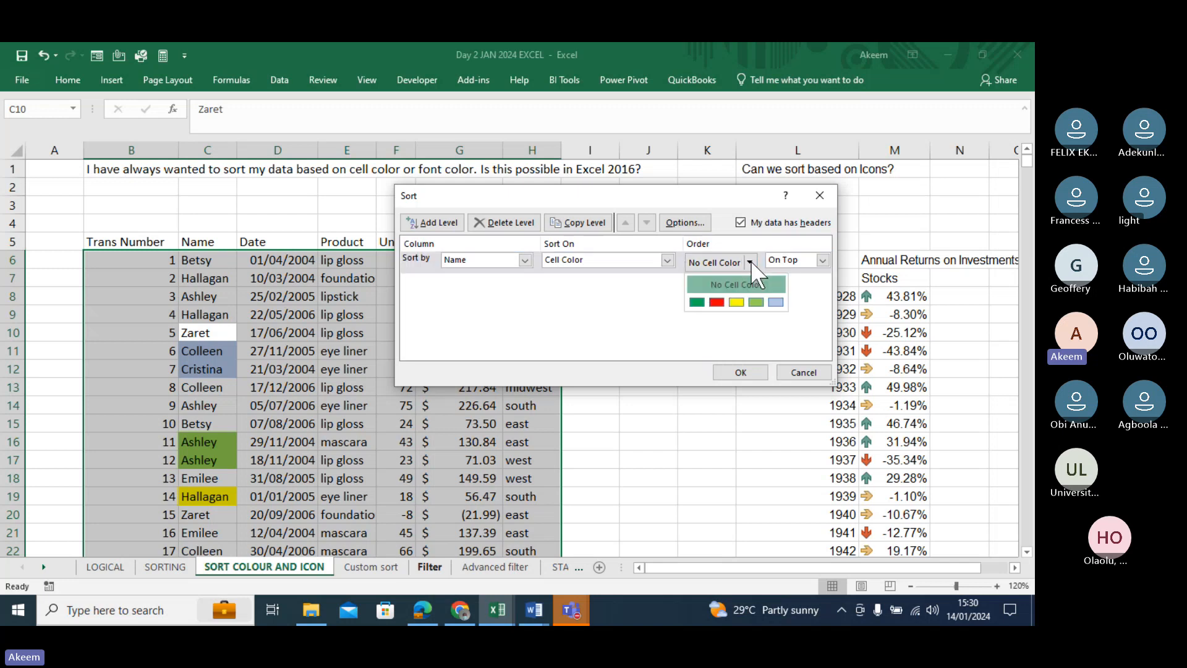
left_click(697, 302)
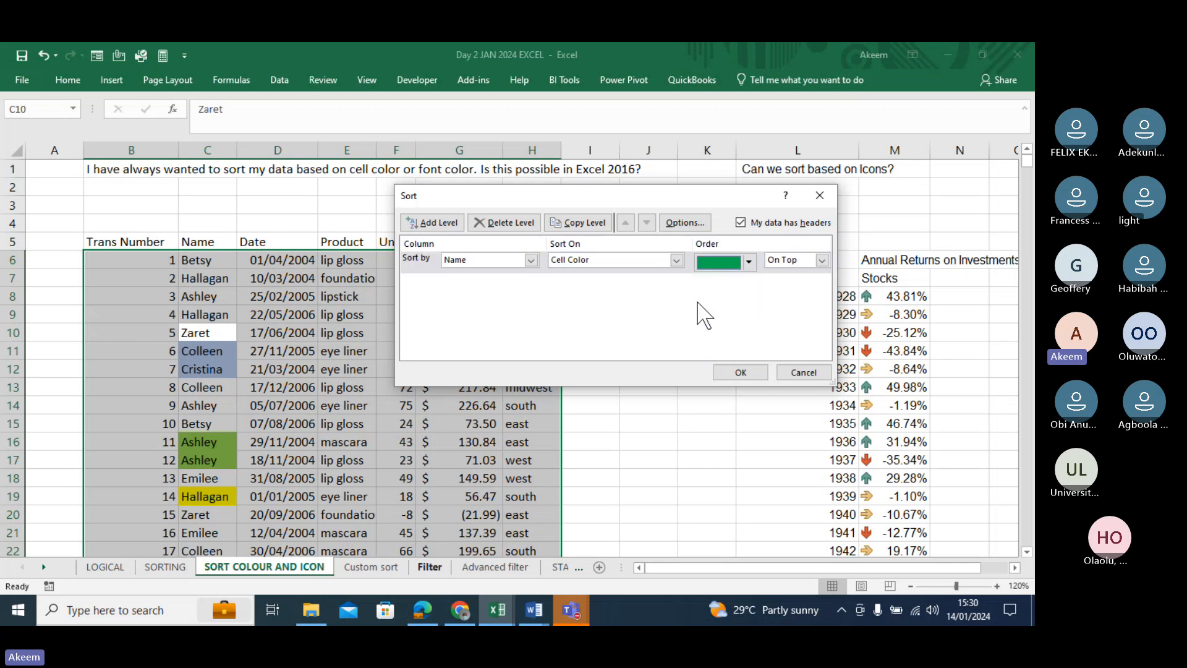
left_click(822, 261)
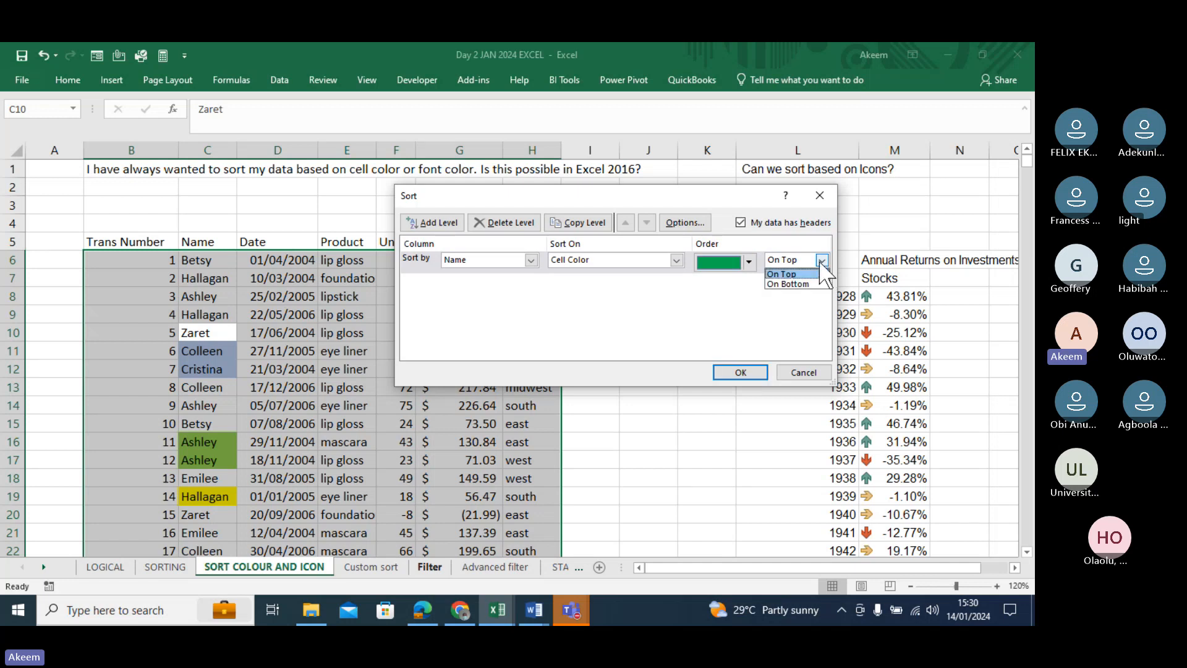
left_click(801, 274)
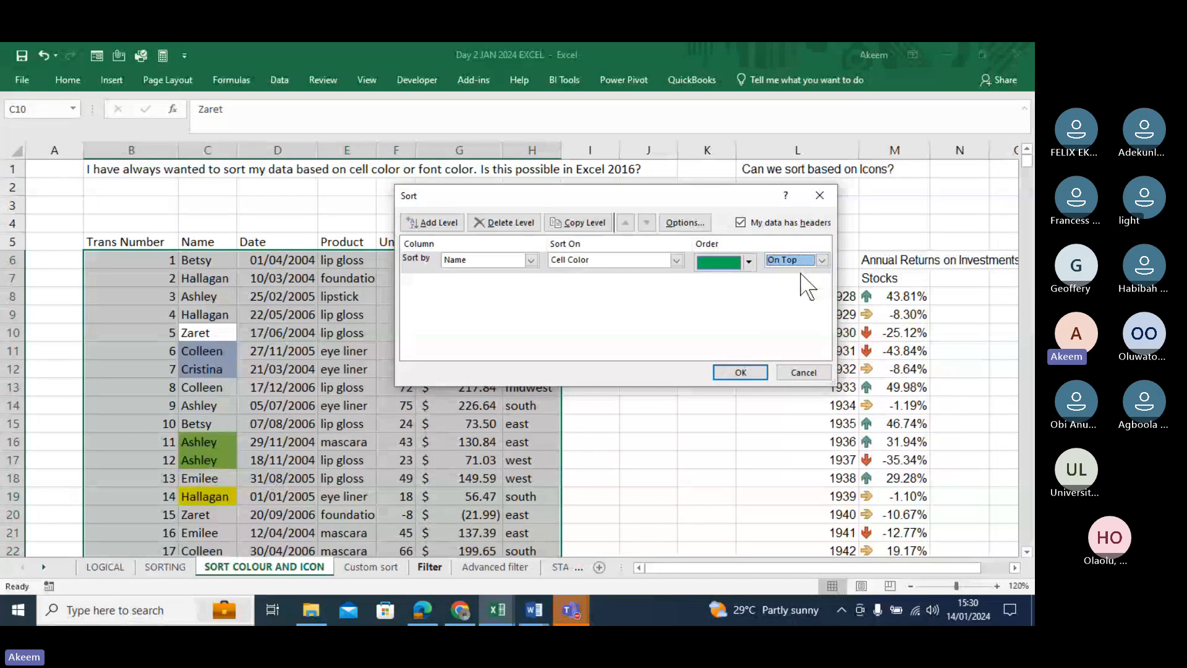
left_click(749, 371)
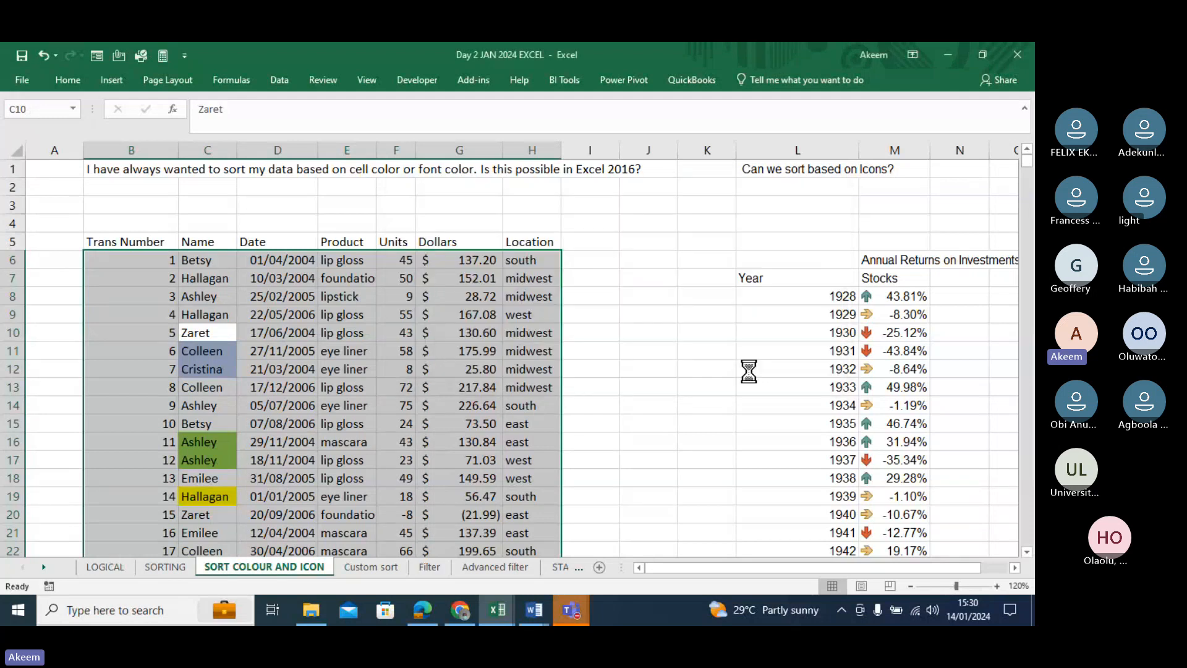
left_click(227, 294)
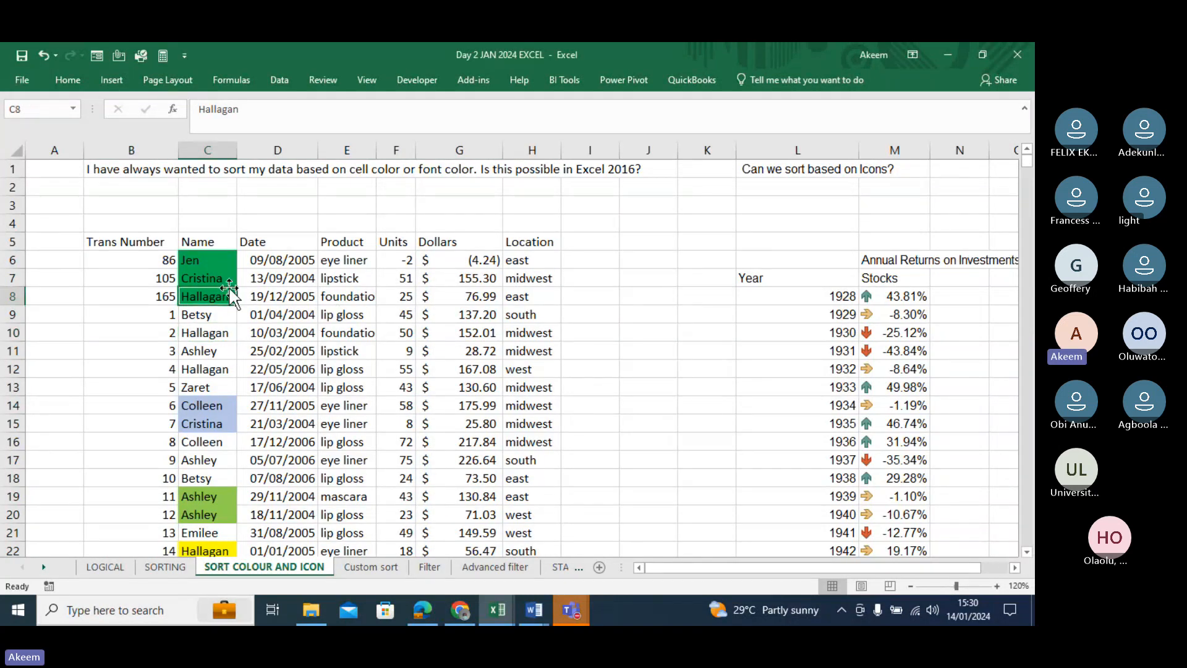
right_click(197, 332)
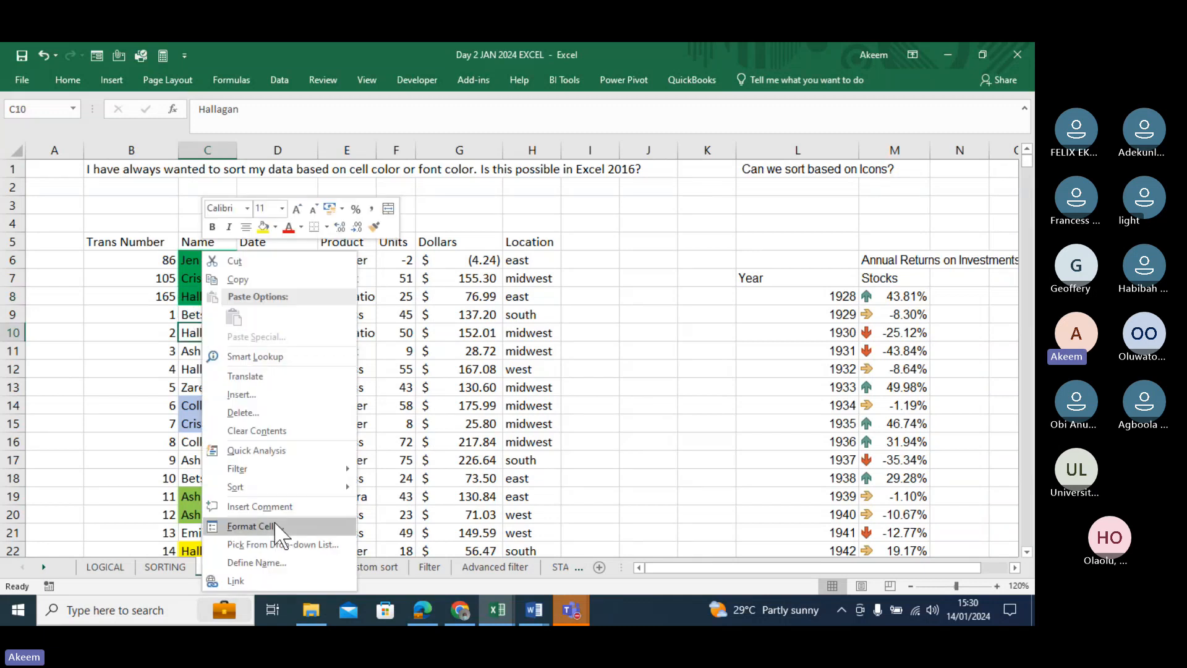
left_click(275, 525)
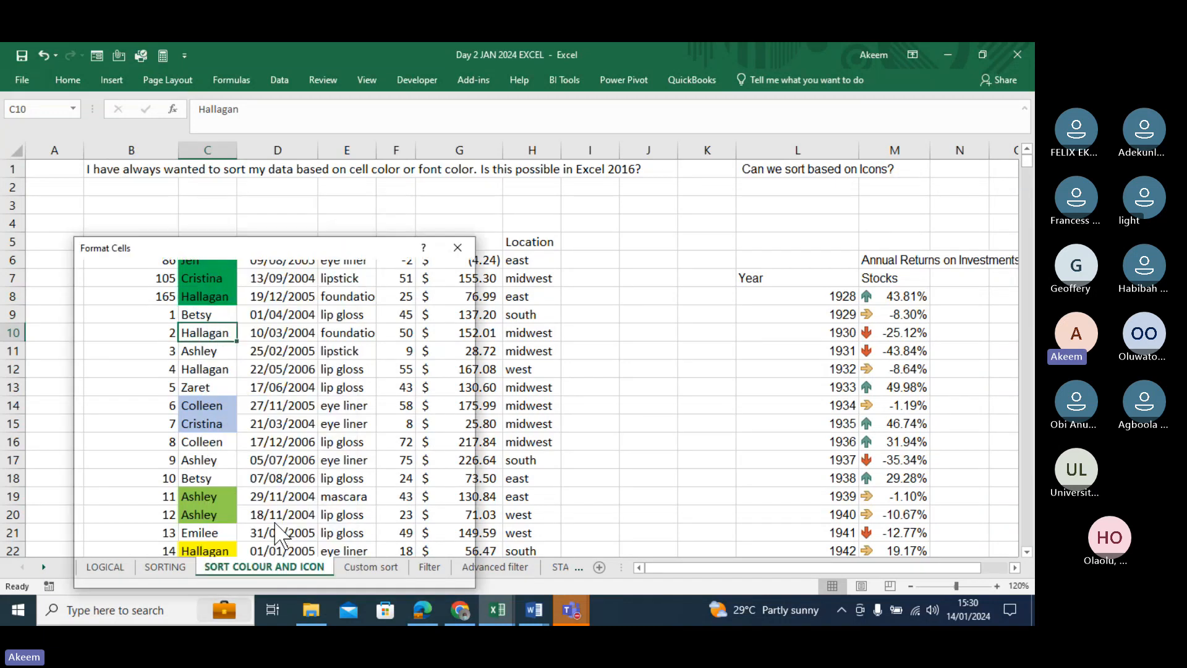
left_click(459, 247)
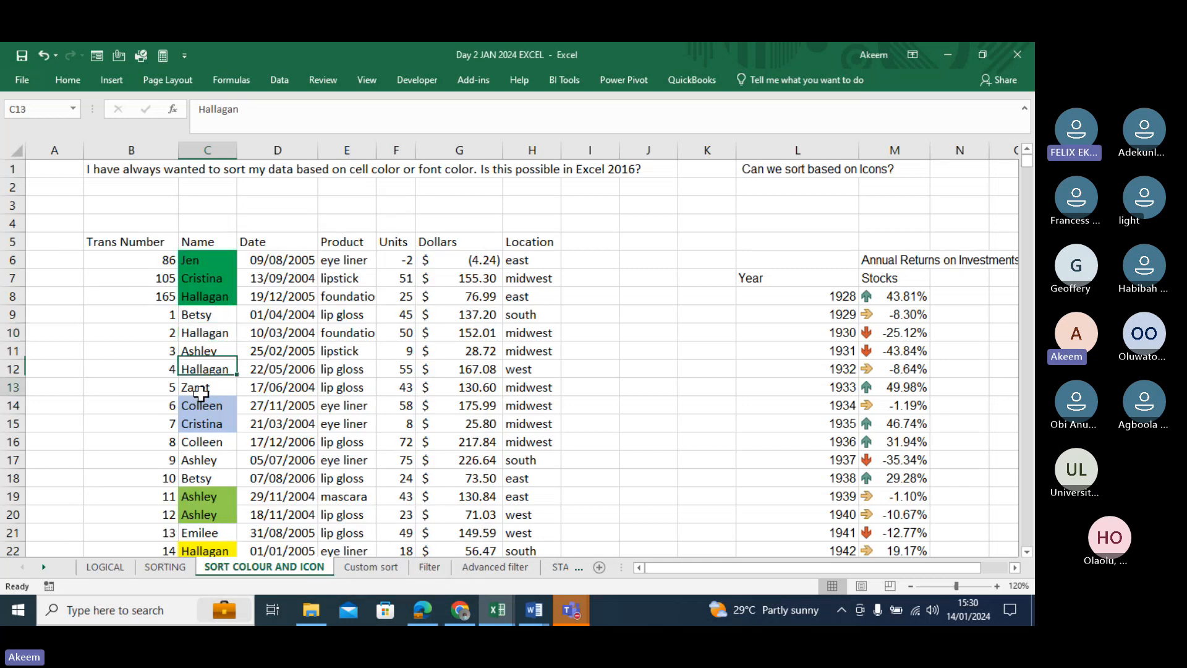
left_click(201, 389)
right_click(201, 393)
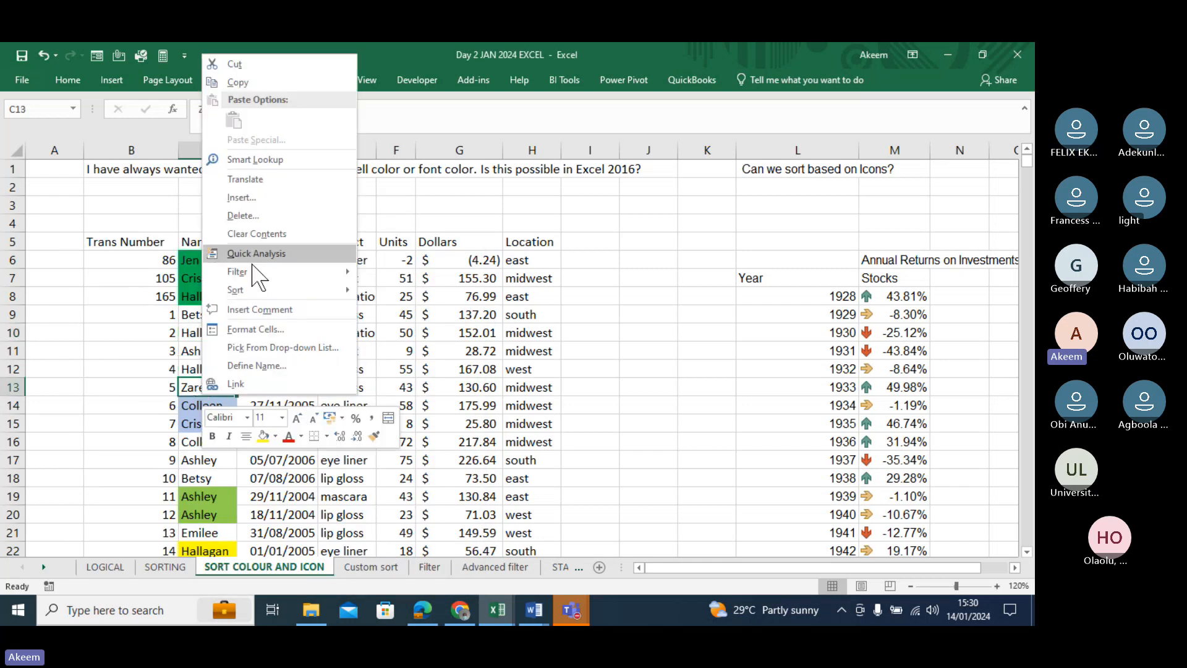
left_click(272, 329)
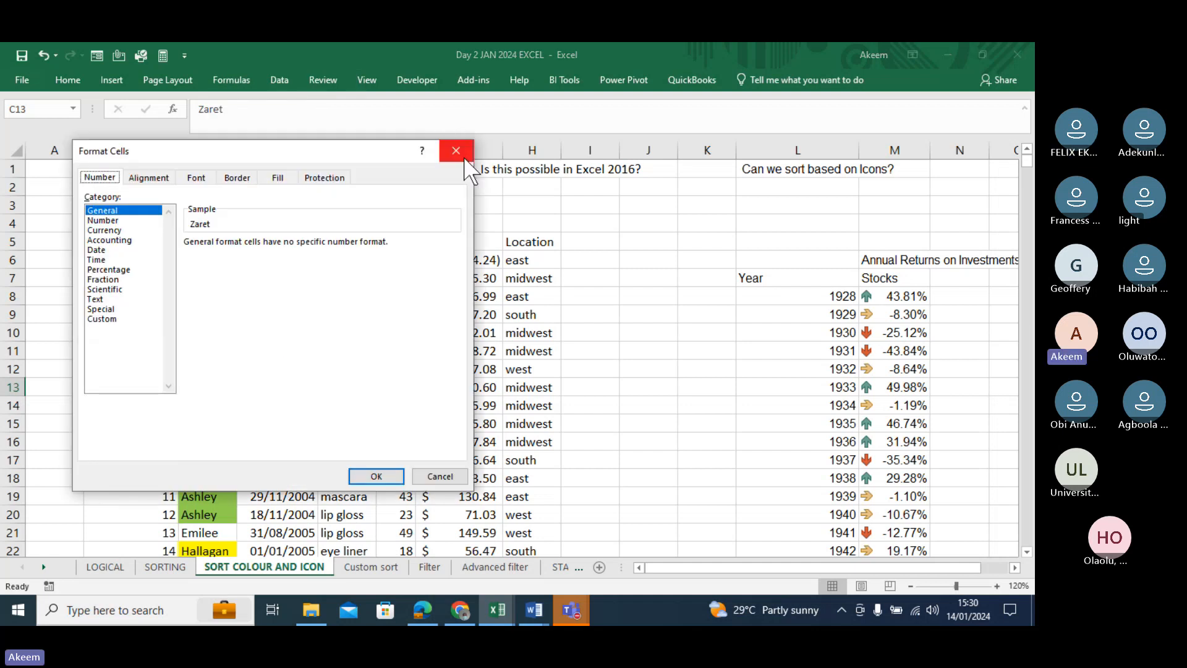
left_click(456, 151)
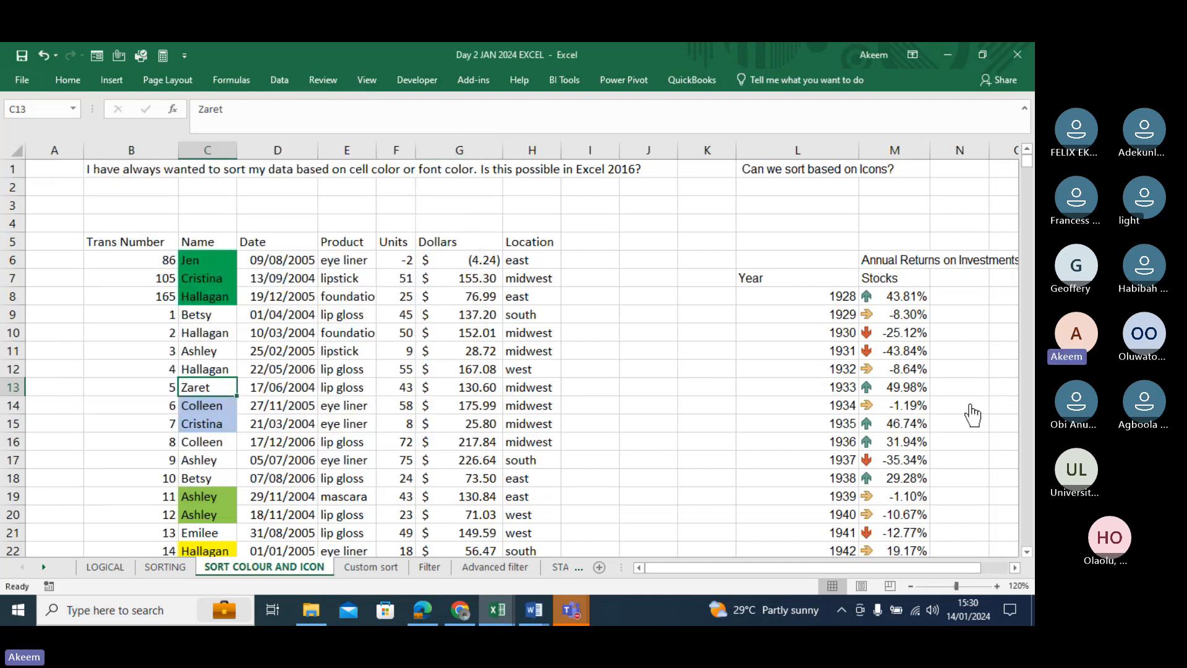
Widen column T in the empty area beyond the stock returns data.
scroll(887, 556, "right", 1)
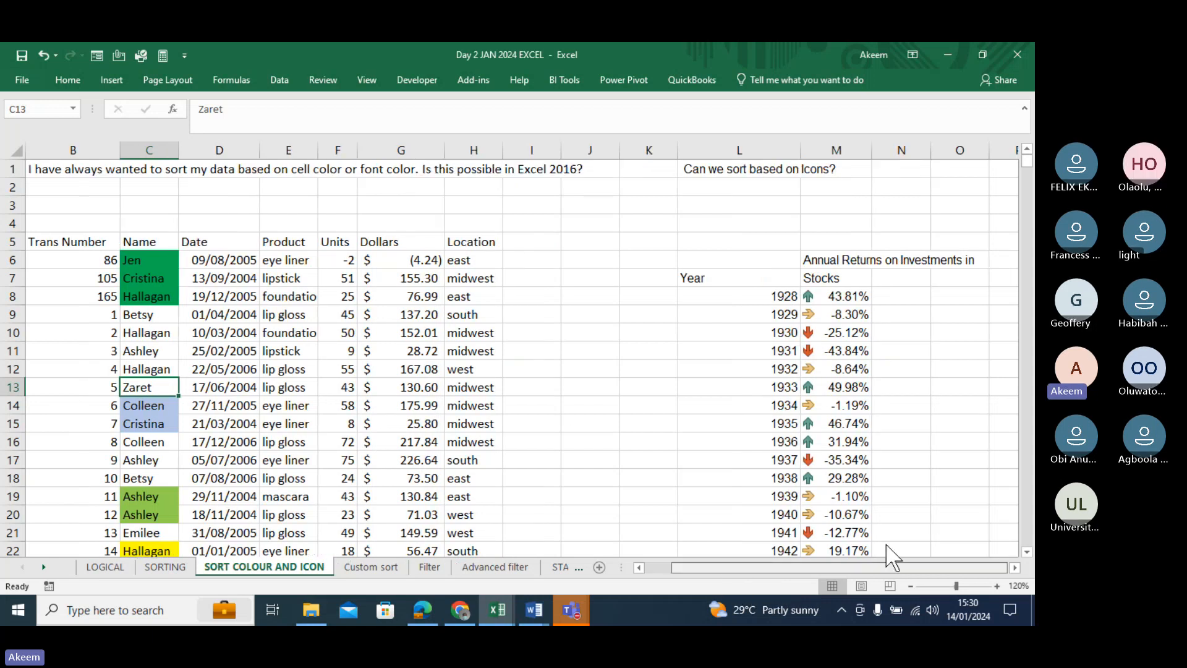
left_click(626, 361)
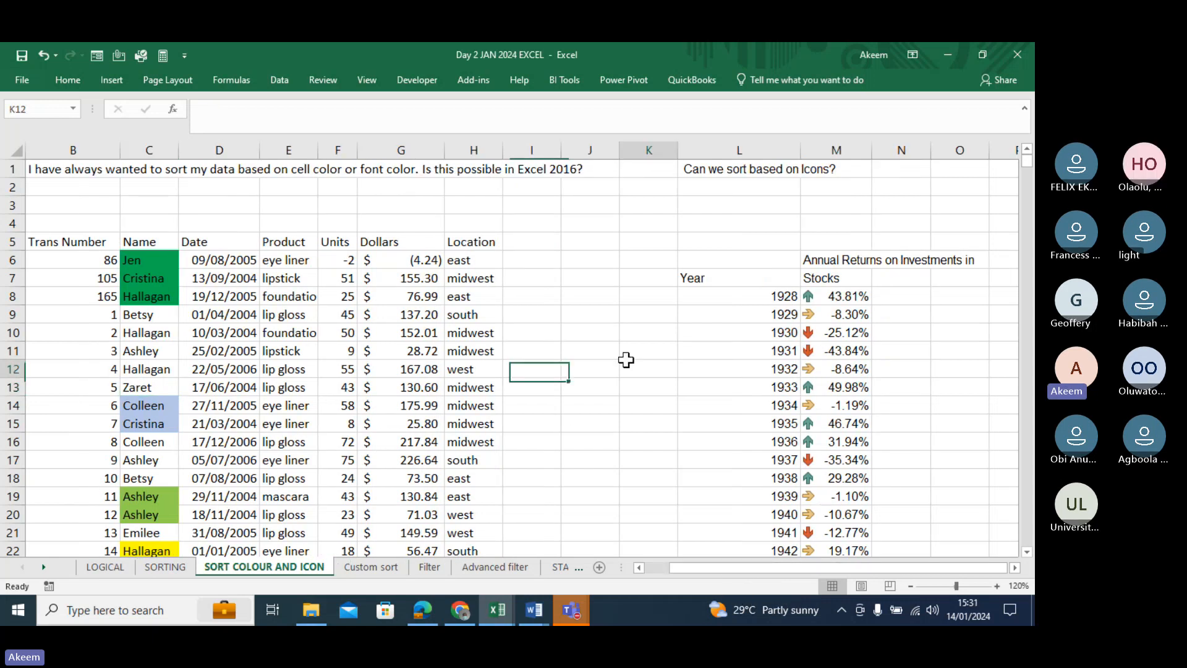
key("Right")
key("Right")
key("Right")
key("Right")
key("Right")
key("Right")
key("Right")
key("Right")
key("Right")
key("Right")
key("Right")
key("Right")
key("Right")
key("Right")
key("Right")
key("Right")
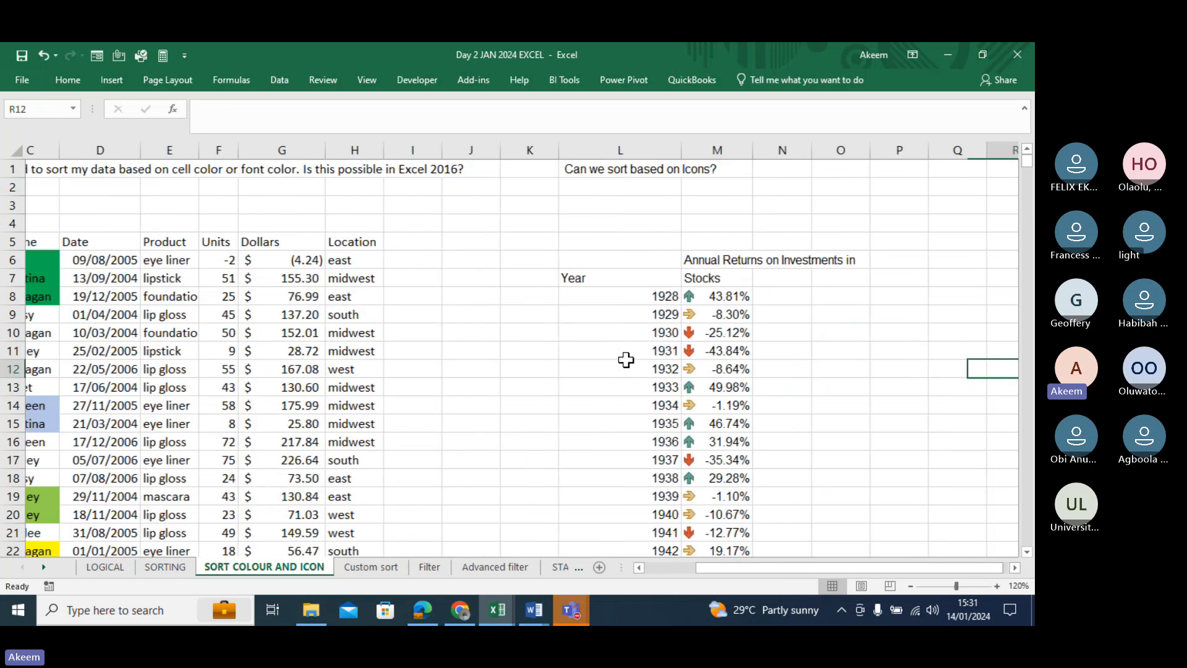
left_click(482, 325)
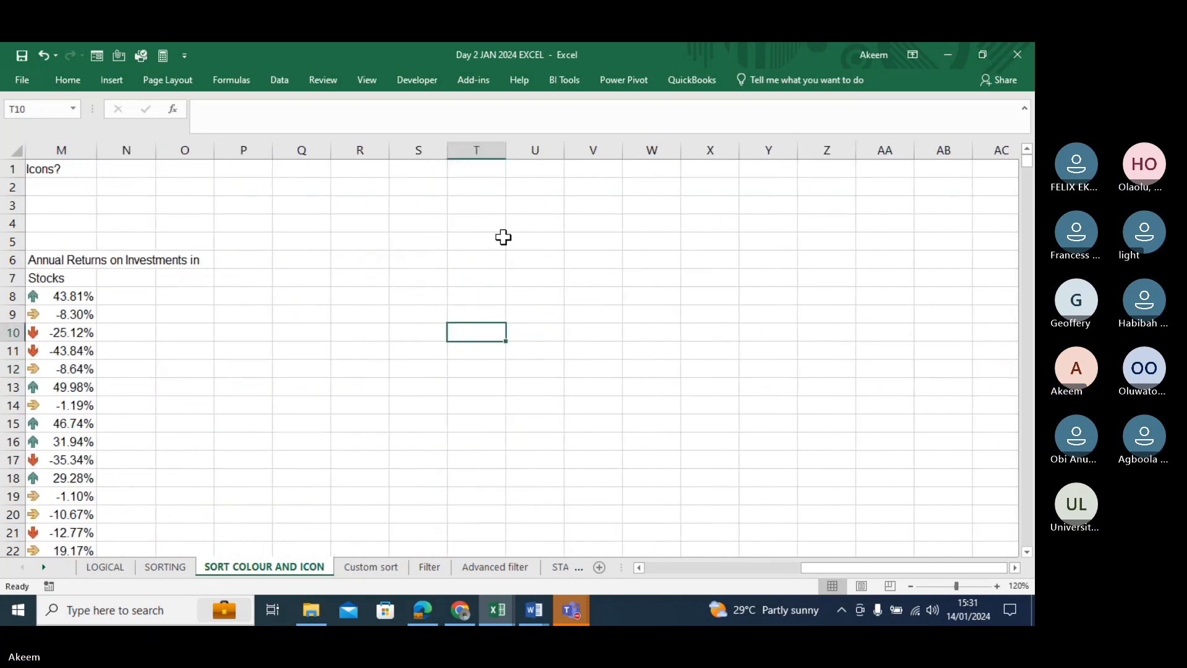
left_click_drag(506, 150, 612, 162)
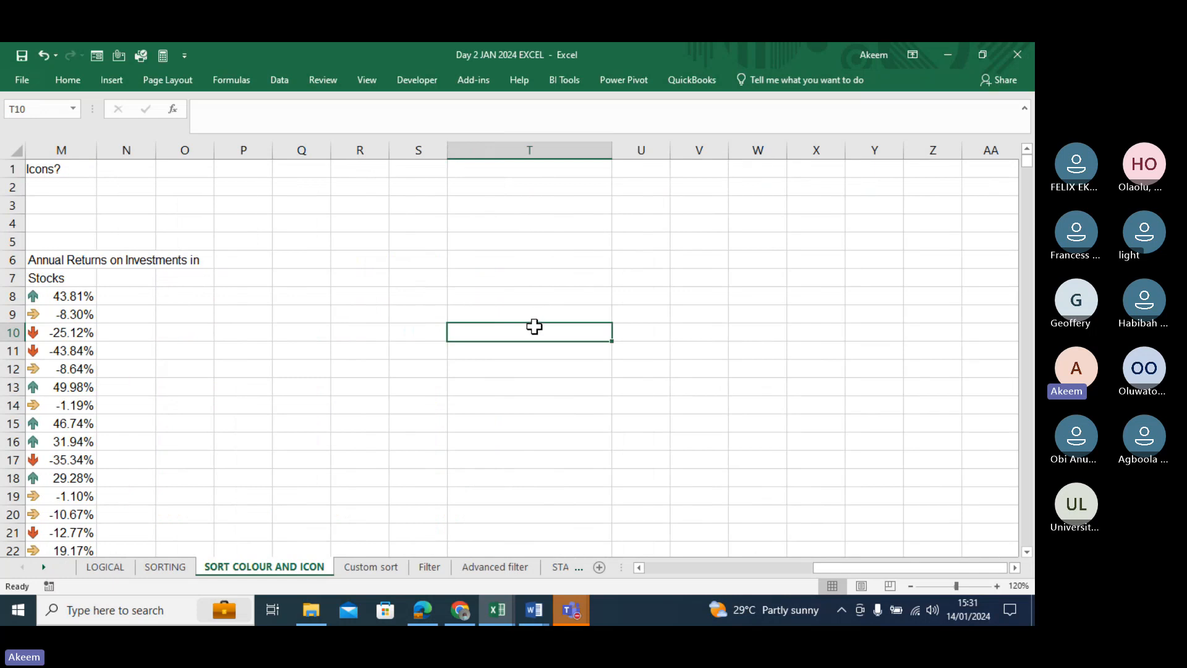
Enter the company name "adebayo ventures" in cell T10.
type("adeba")
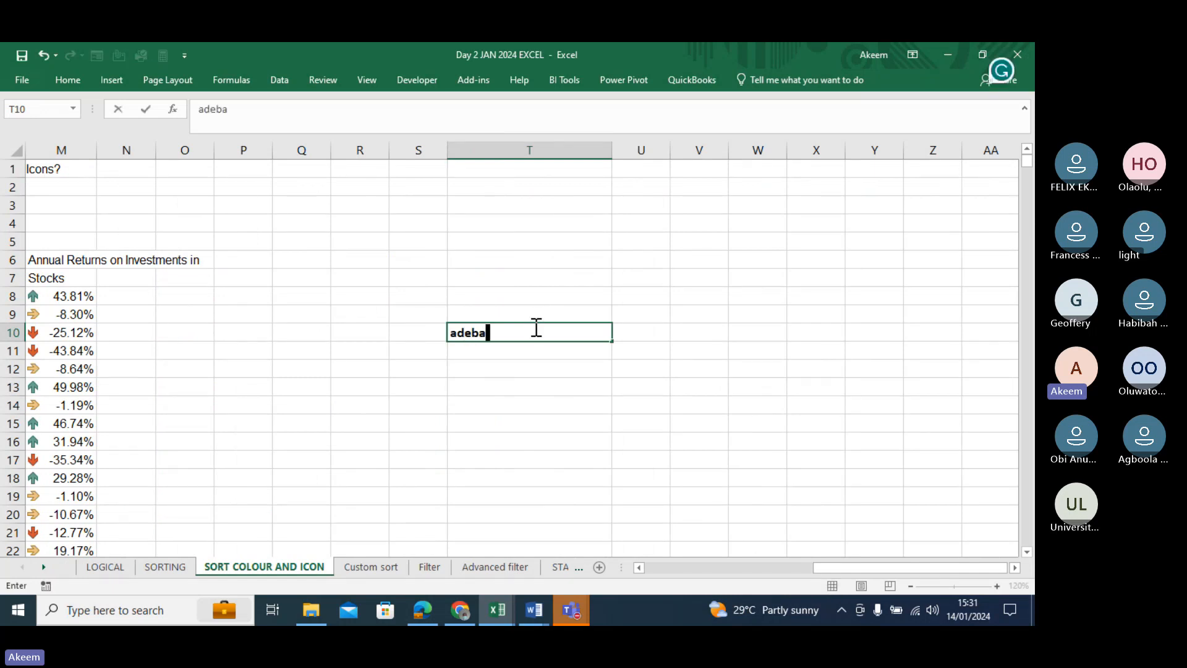
type("yo")
type("venture")
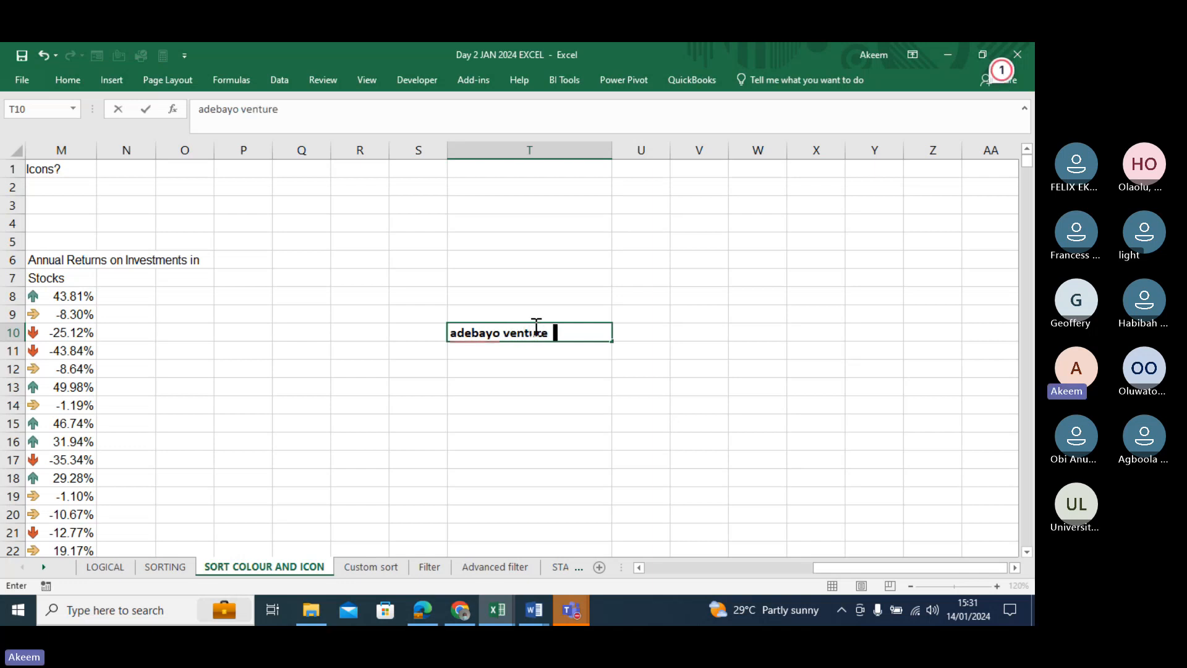
key("BackSpace")
type("s")
key("Return")
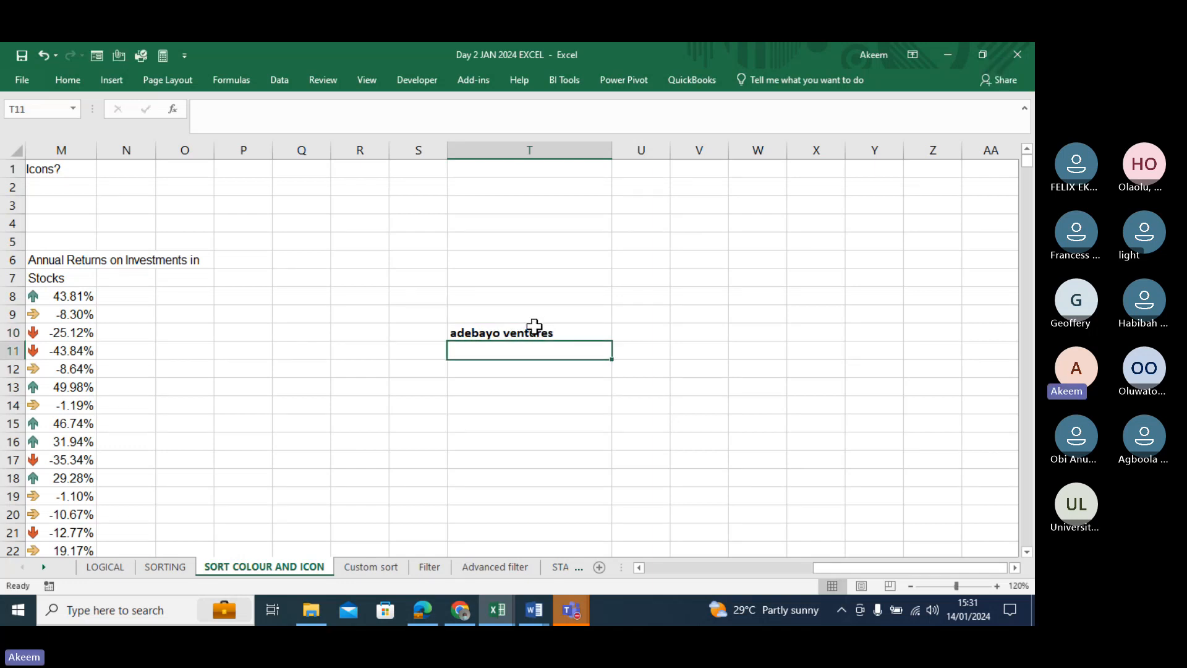
Enter "fant limted" in cell T11 beneath the first company name.
type("ade")
key("BackSpace")
key("BackSpace")
key("BackSpace")
key("BackSpace")
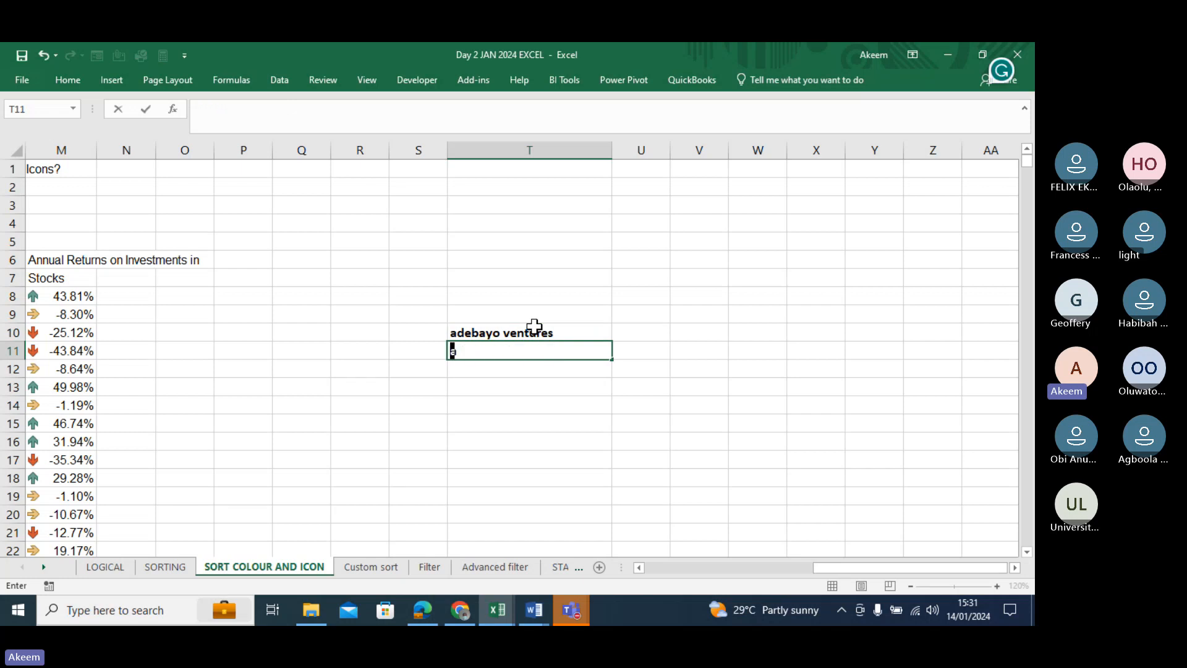
type("fan")
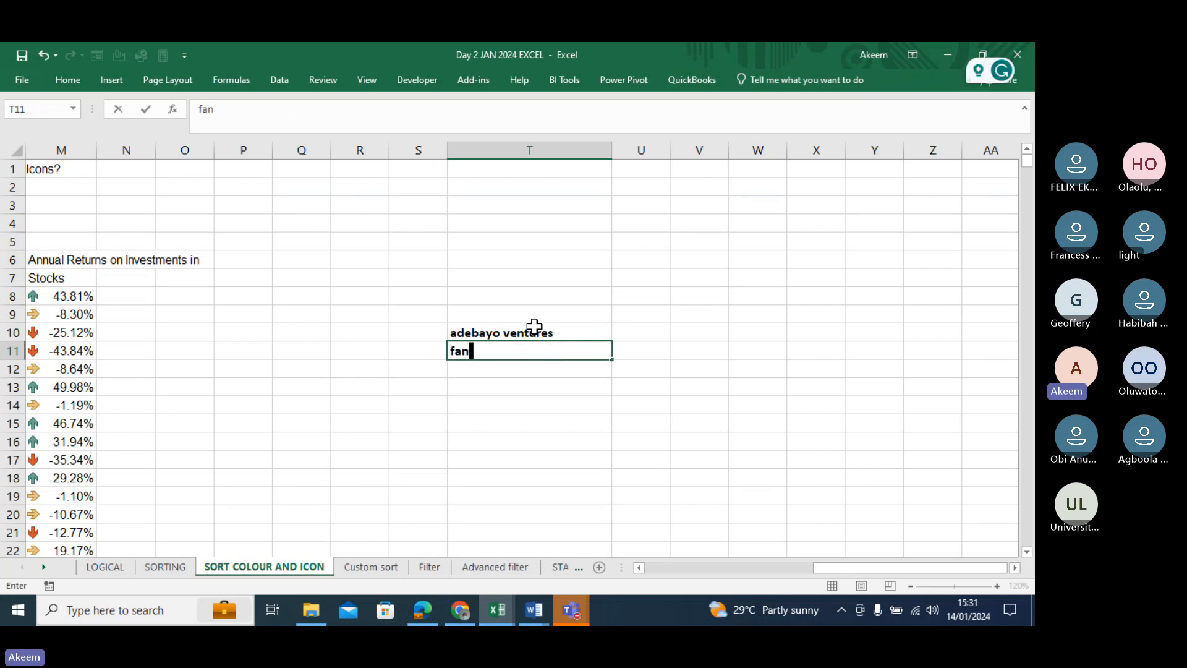
type("t limted")
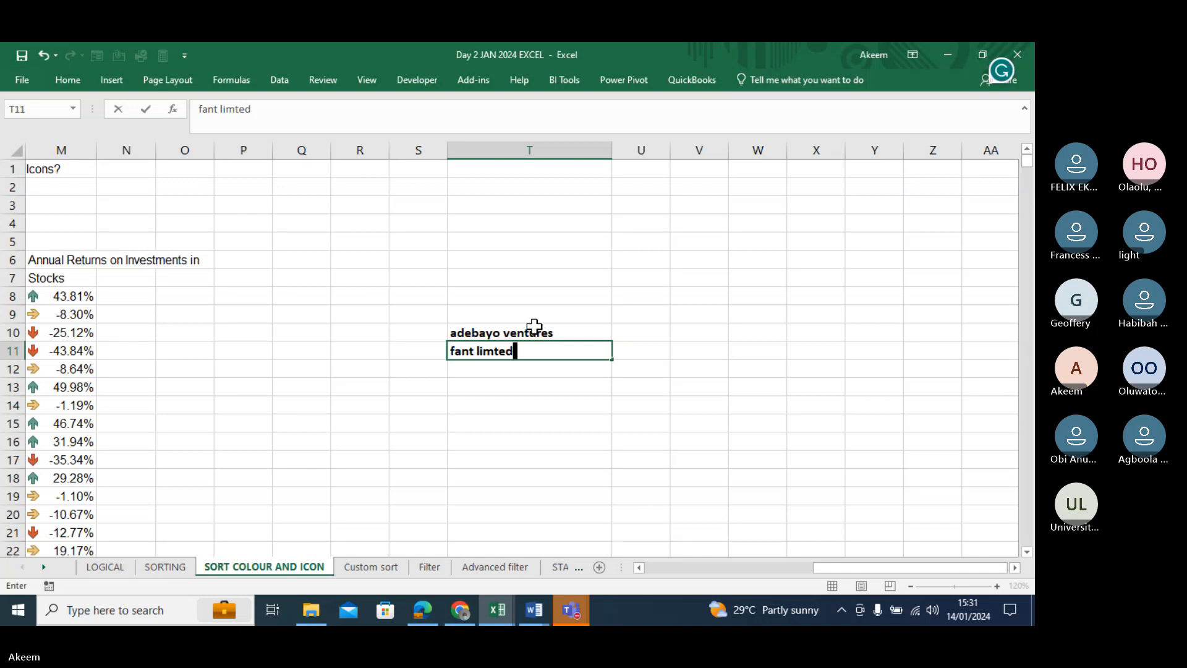
key("ctrl+Return")
key("Return")
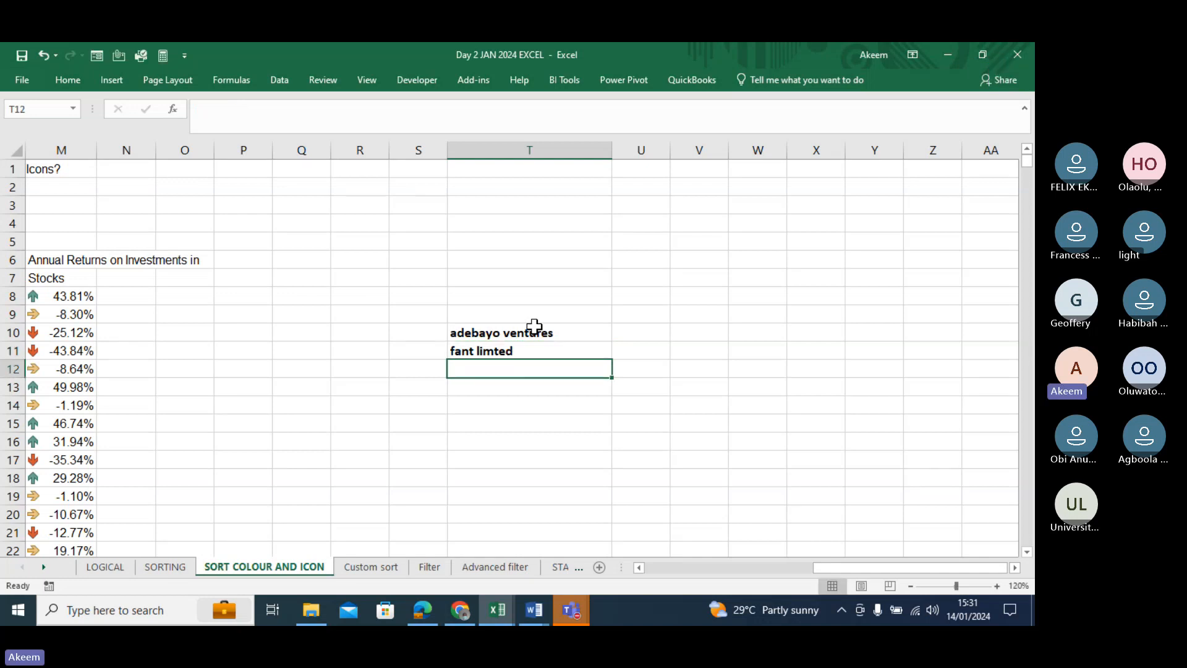
Continue the company list with "deak ente" in T12 and "dans ltd" in T13.
type("dea")
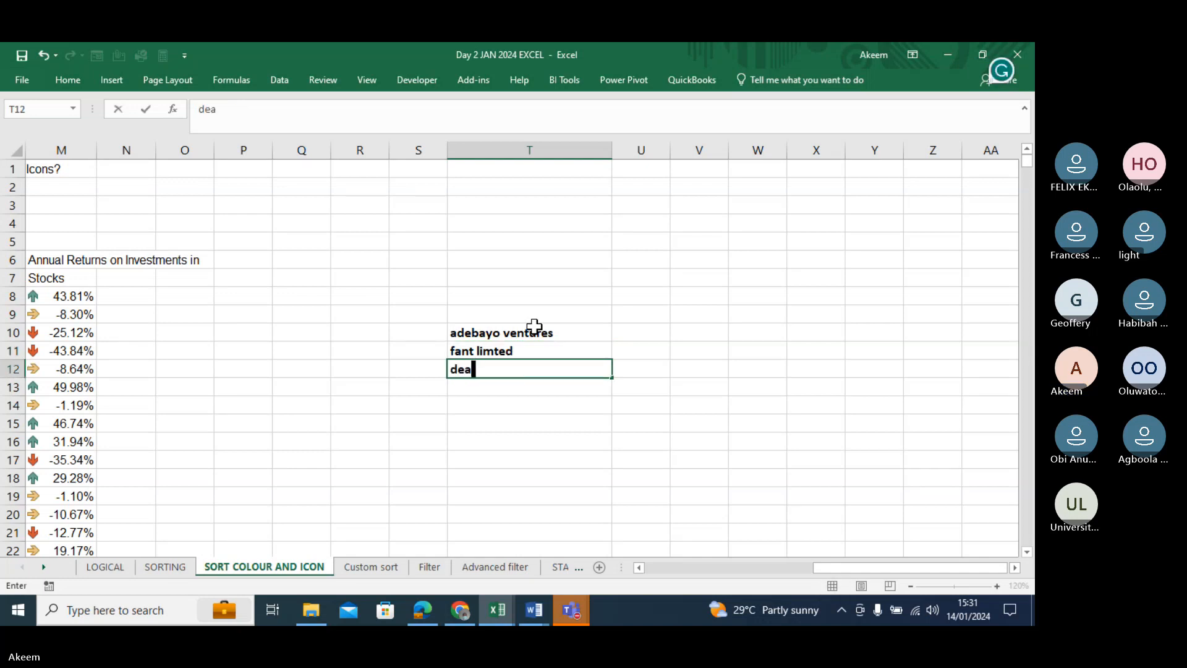
type("k e")
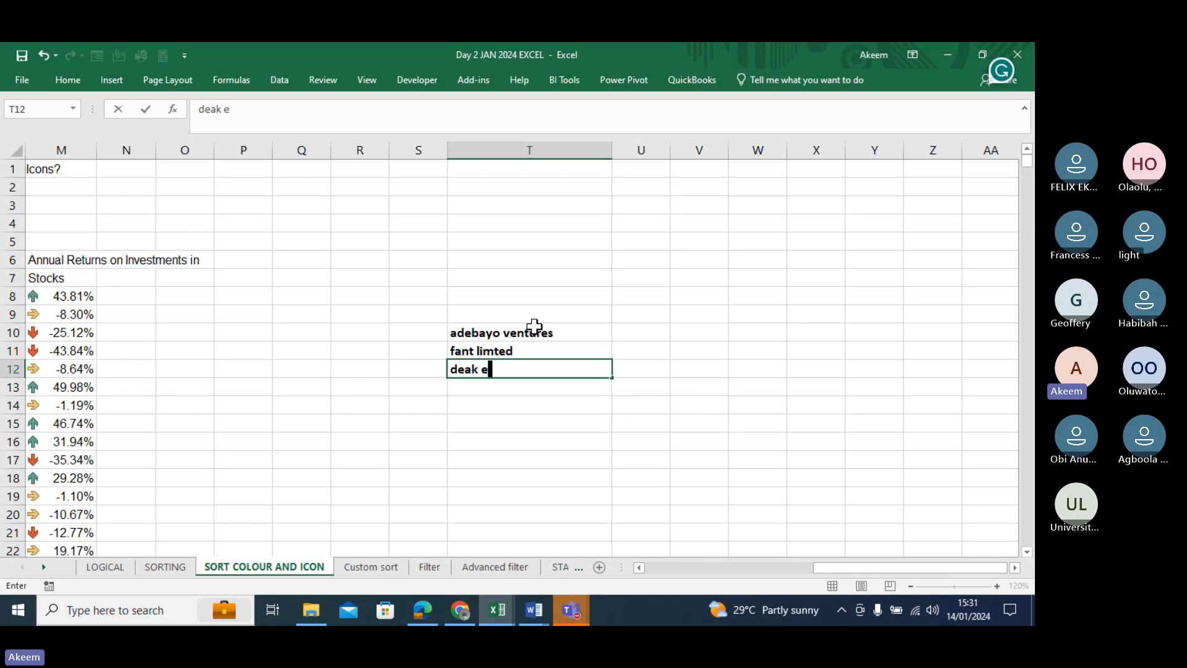
type("nte")
key("Return")
type("d")
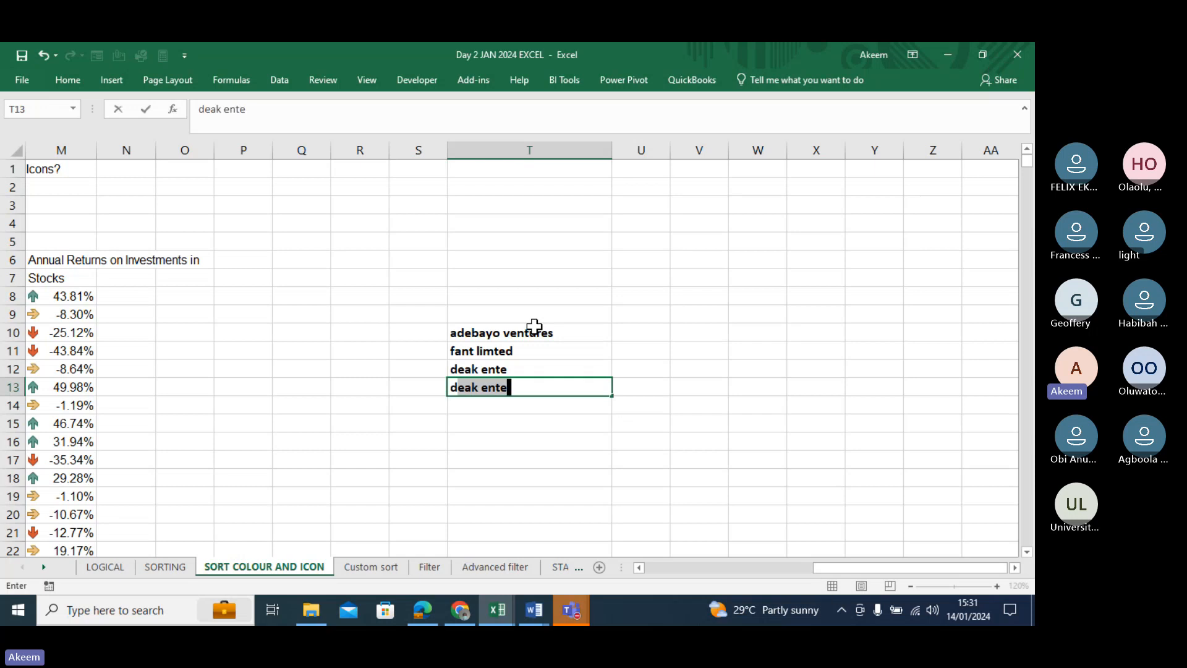
type("ans ")
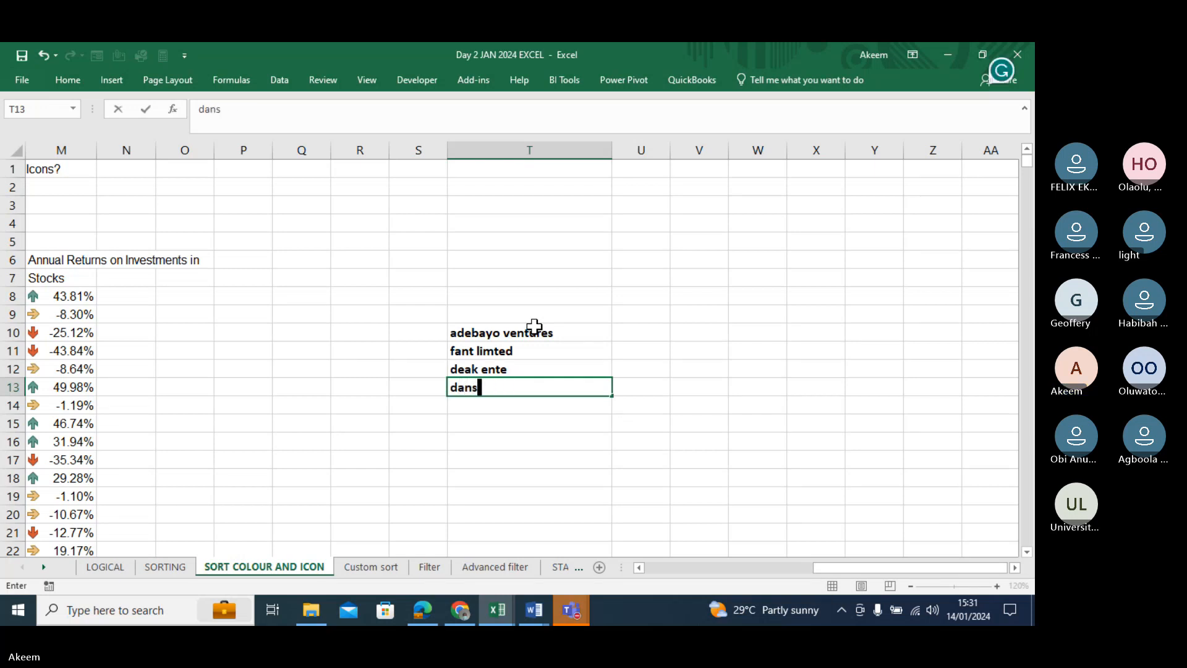
type("lt")
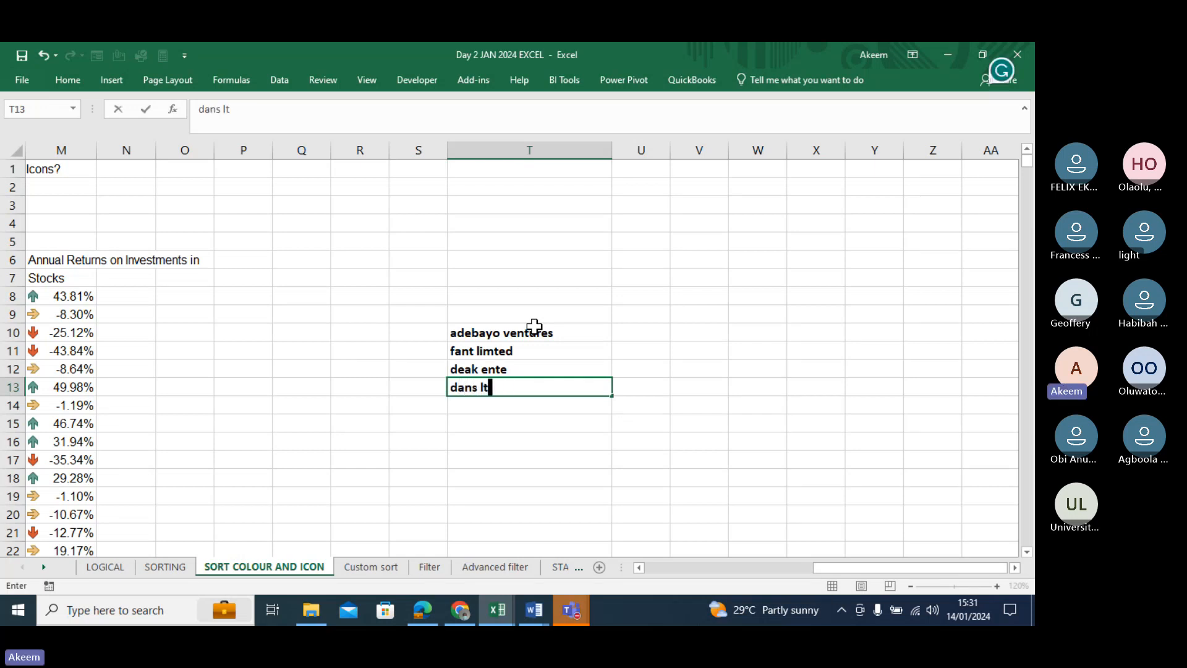
type("d")
key("Return")
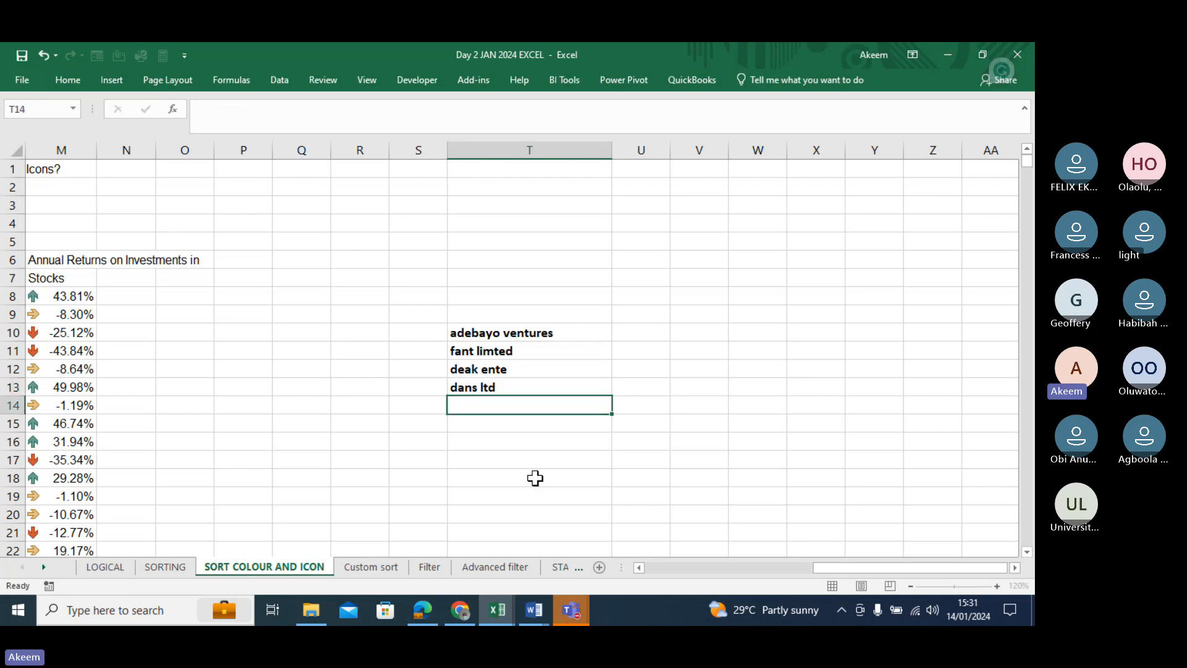
left_click_drag(530, 328, 537, 399)
left_click(497, 350)
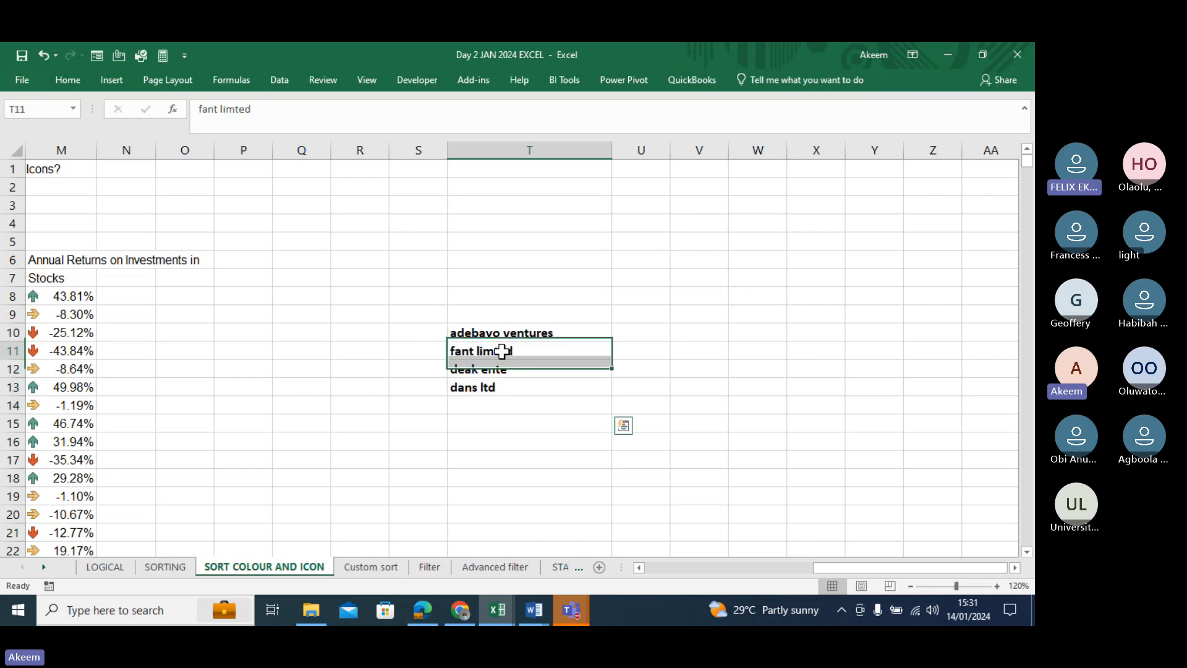
left_click_drag(502, 351, 506, 394)
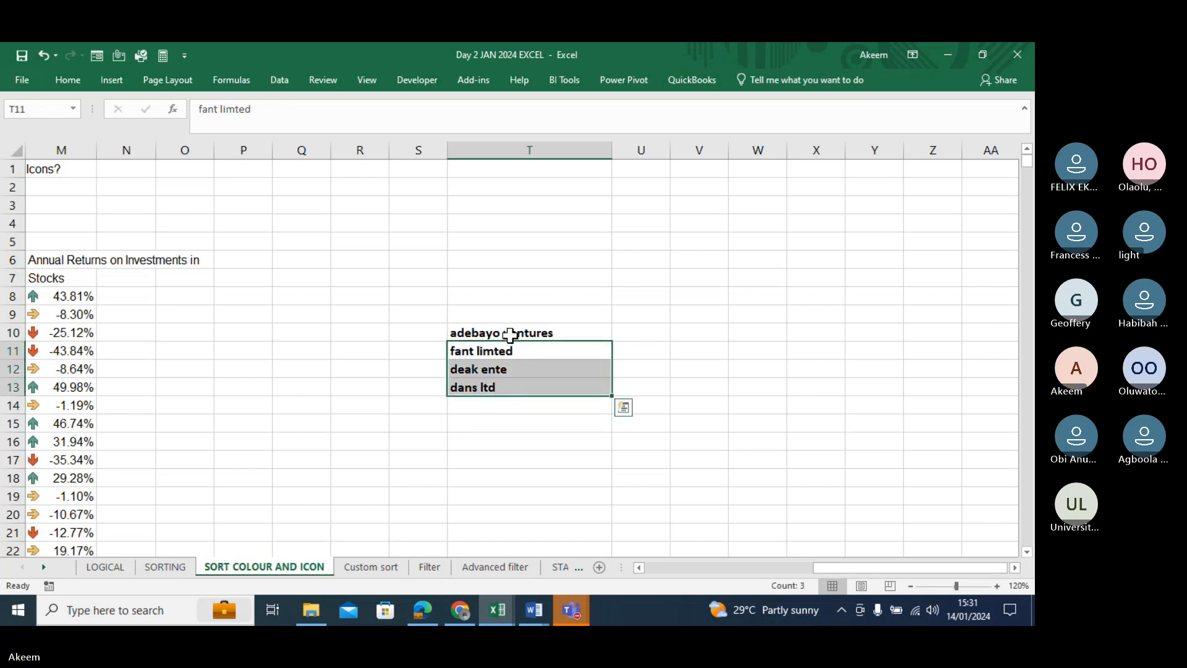
left_click_drag(511, 334, 516, 361)
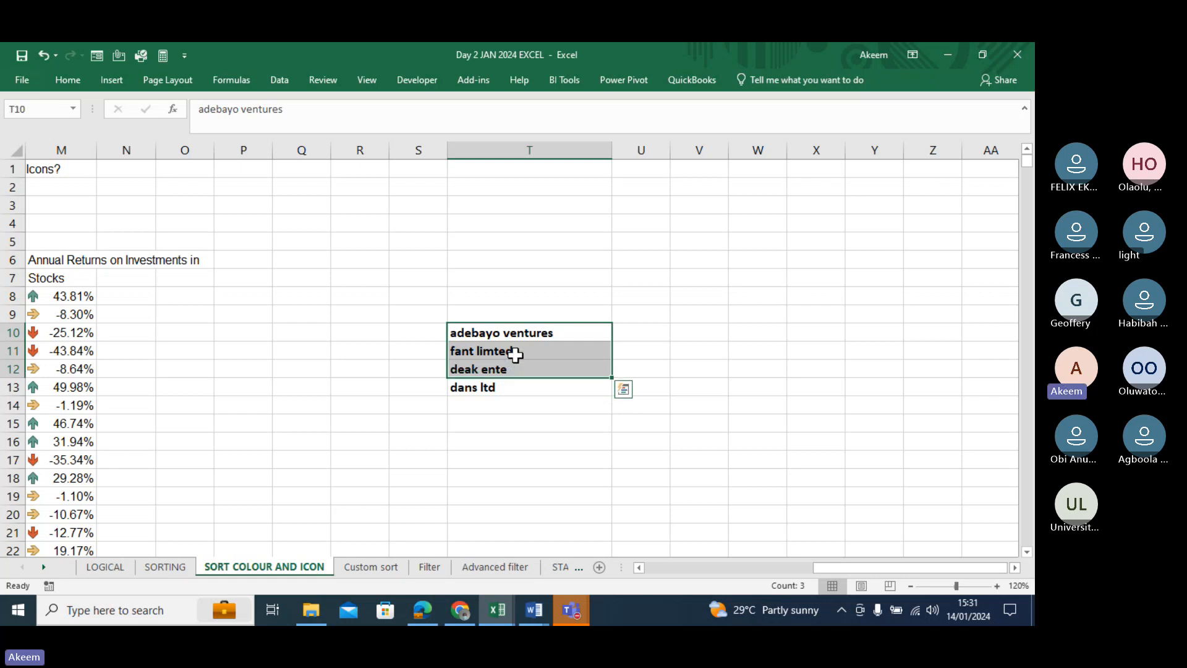
Add "seer ltd" to the end of the company list in cell T14.
left_click(505, 401)
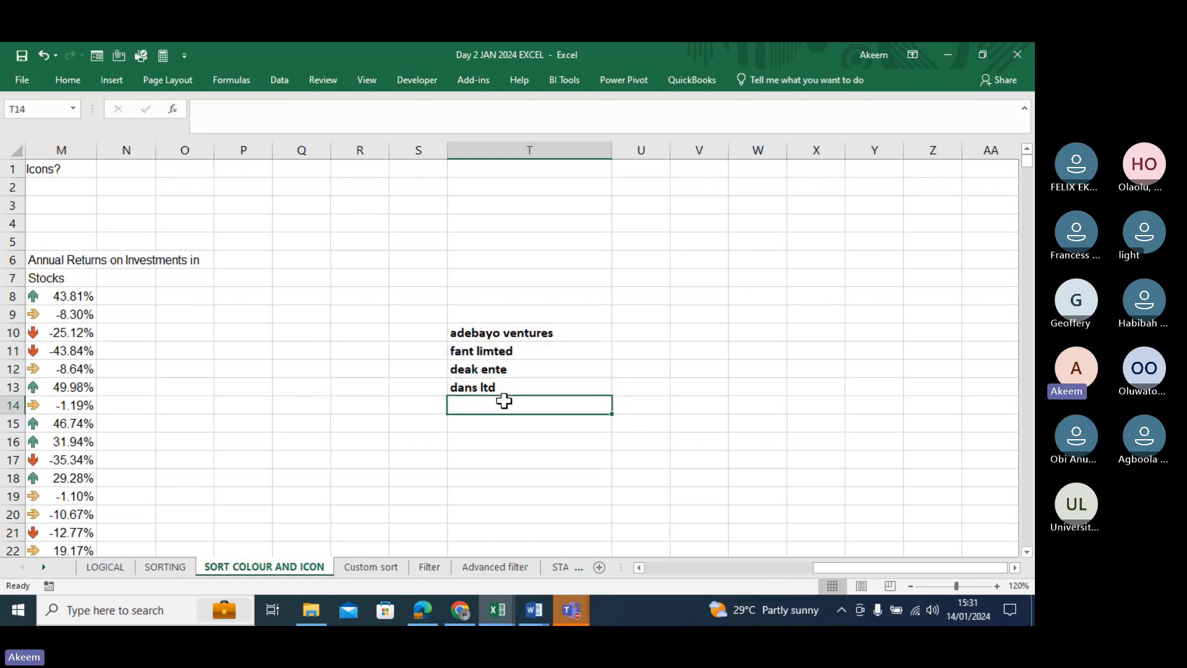
type("s")
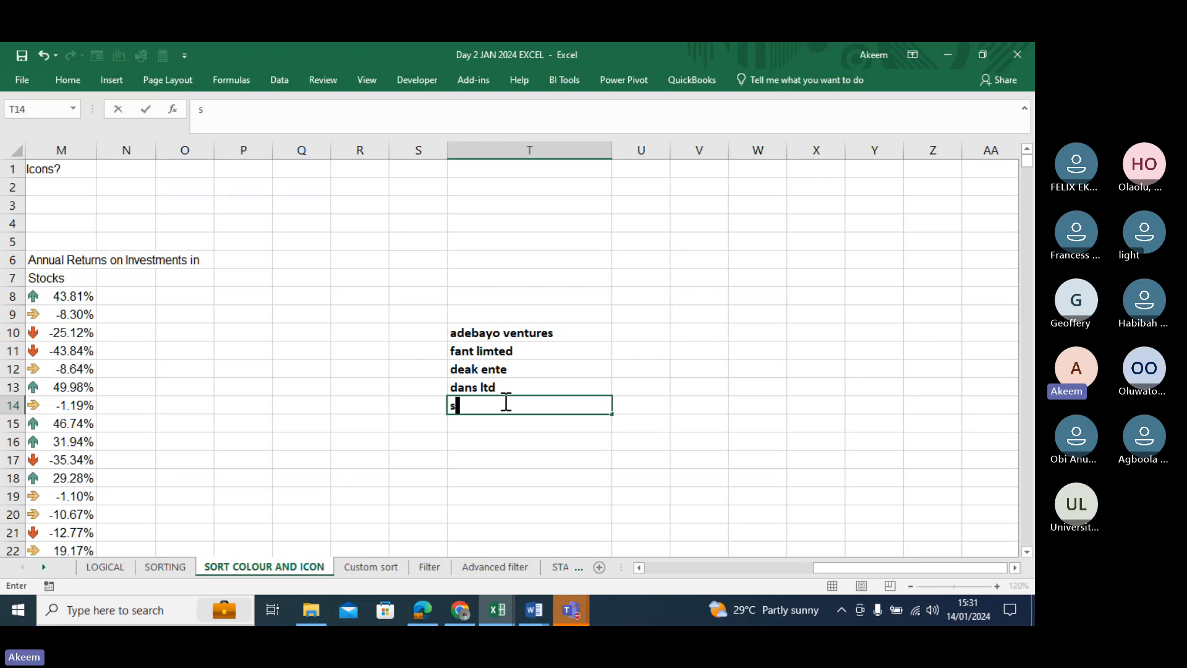
type("eer lt")
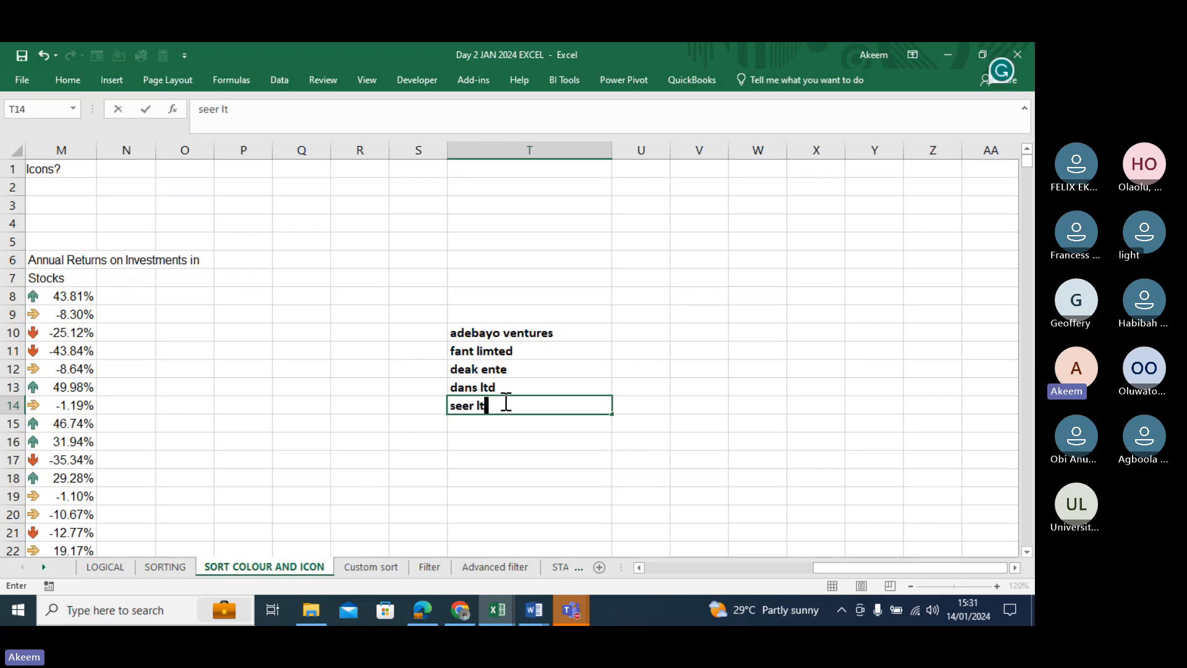
type("d")
key("Return")
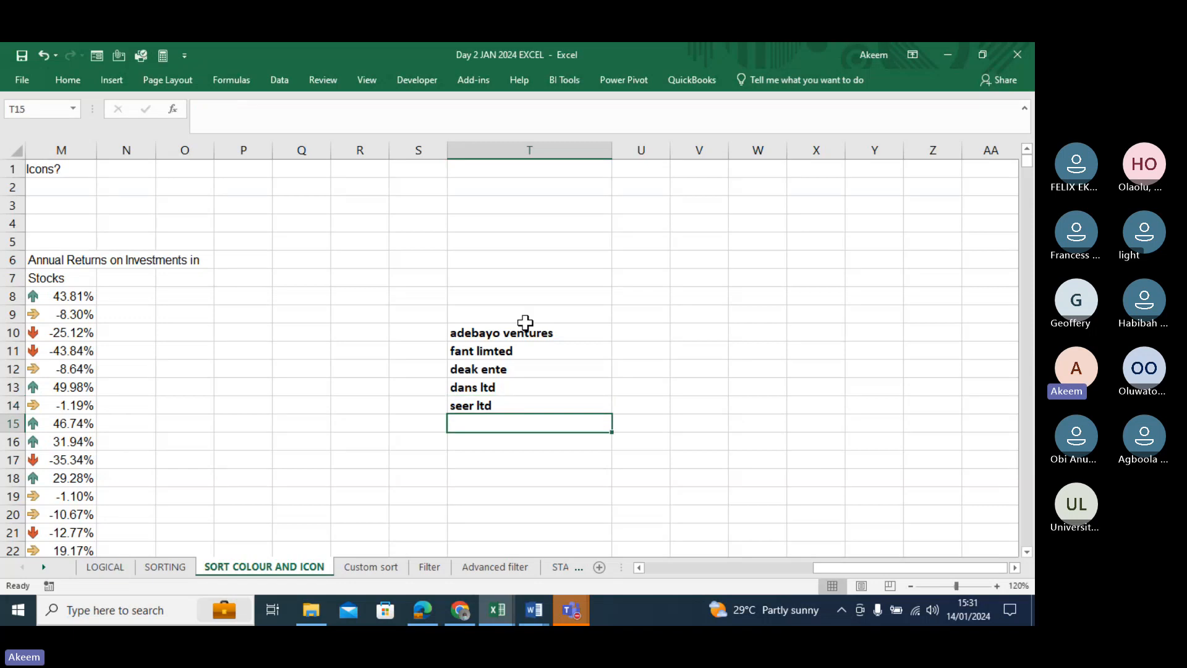
left_click(506, 350)
left_click(504, 387)
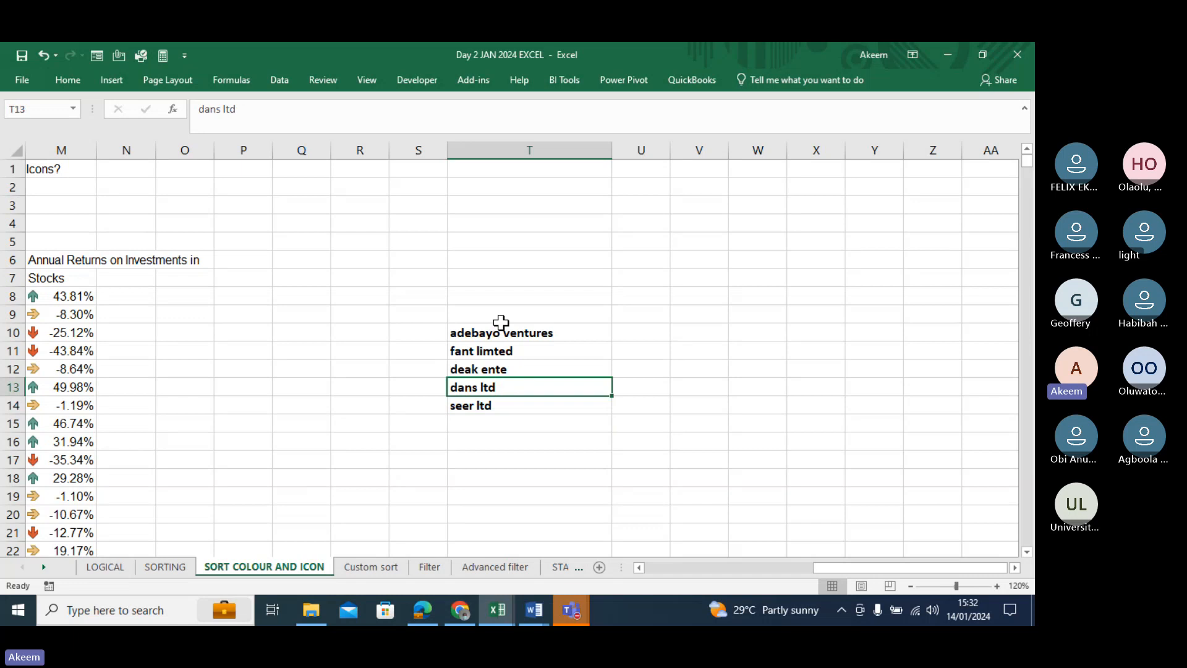
left_click_drag(501, 325, 499, 405)
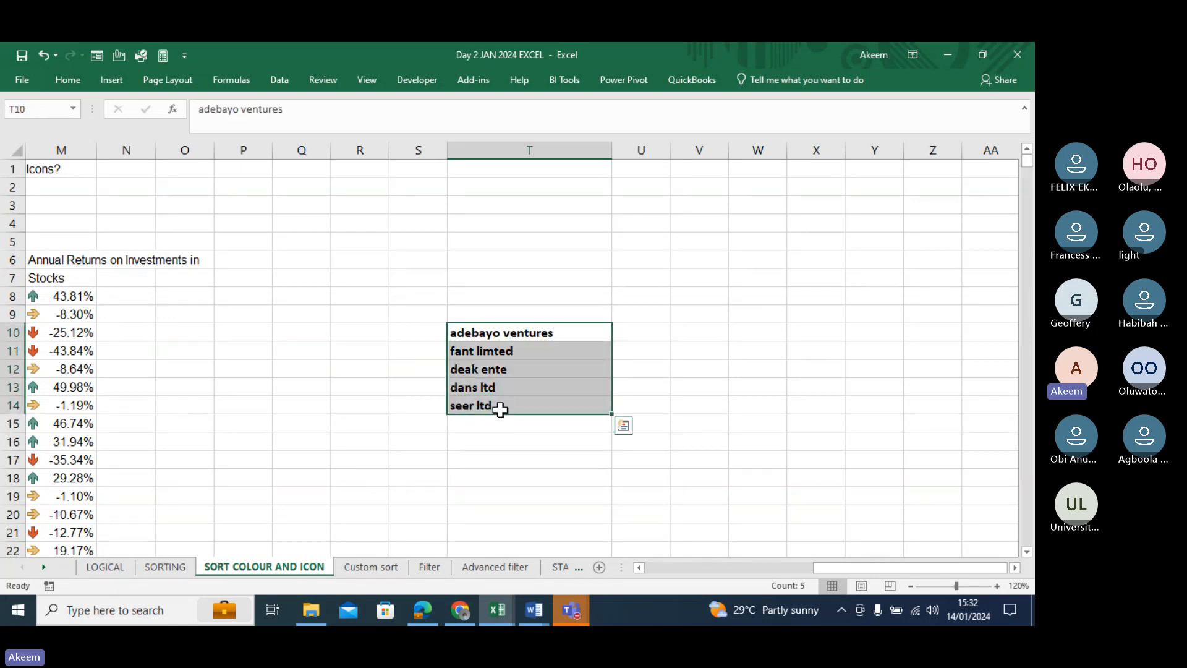
left_click(498, 350)
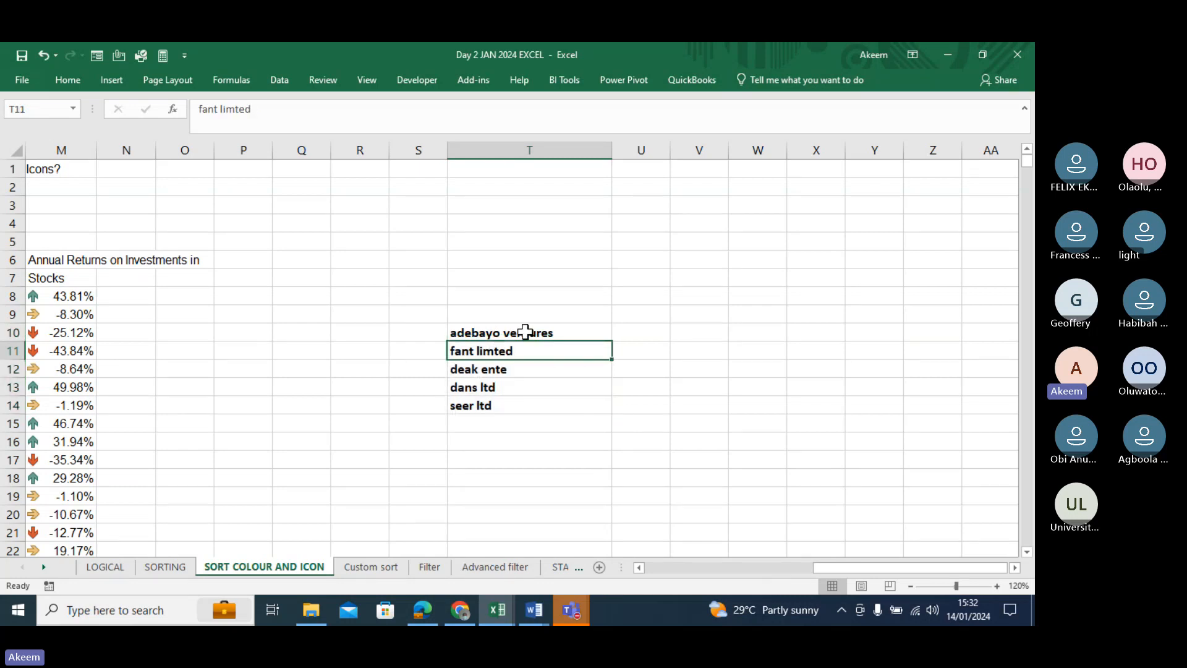
Open the custom sort settings for the yearly stock returns table in columns L and M.
left_click_drag(526, 332, 534, 404)
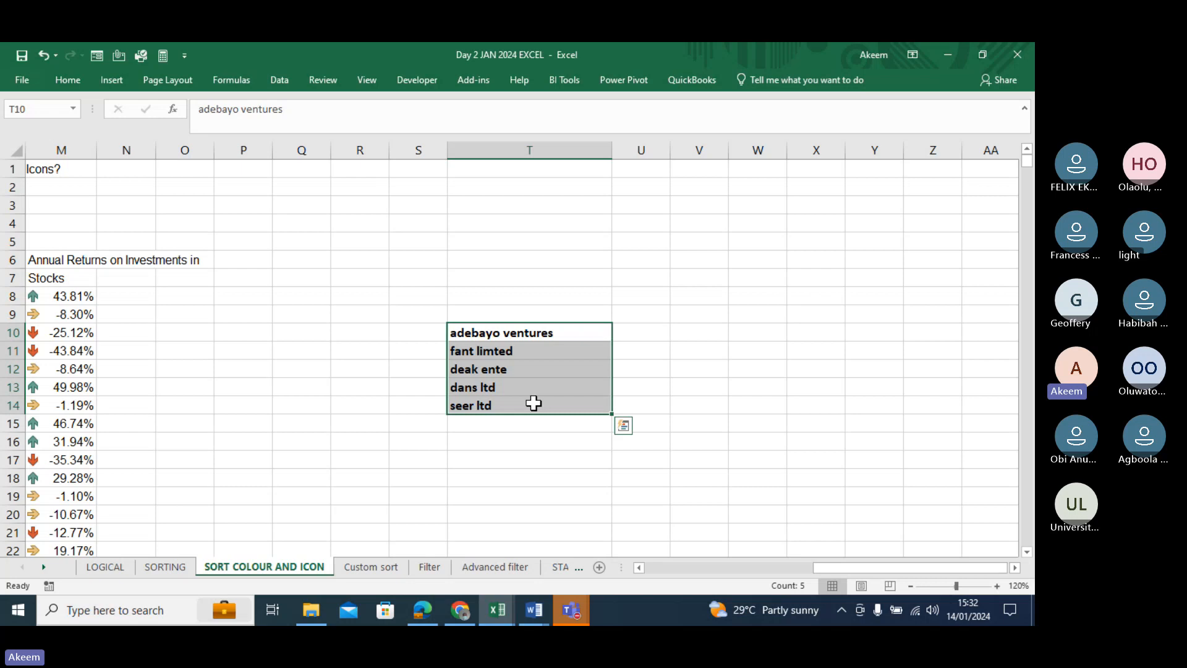
key("Left")
key("Left")
key("Left")
key("Left")
key("Left")
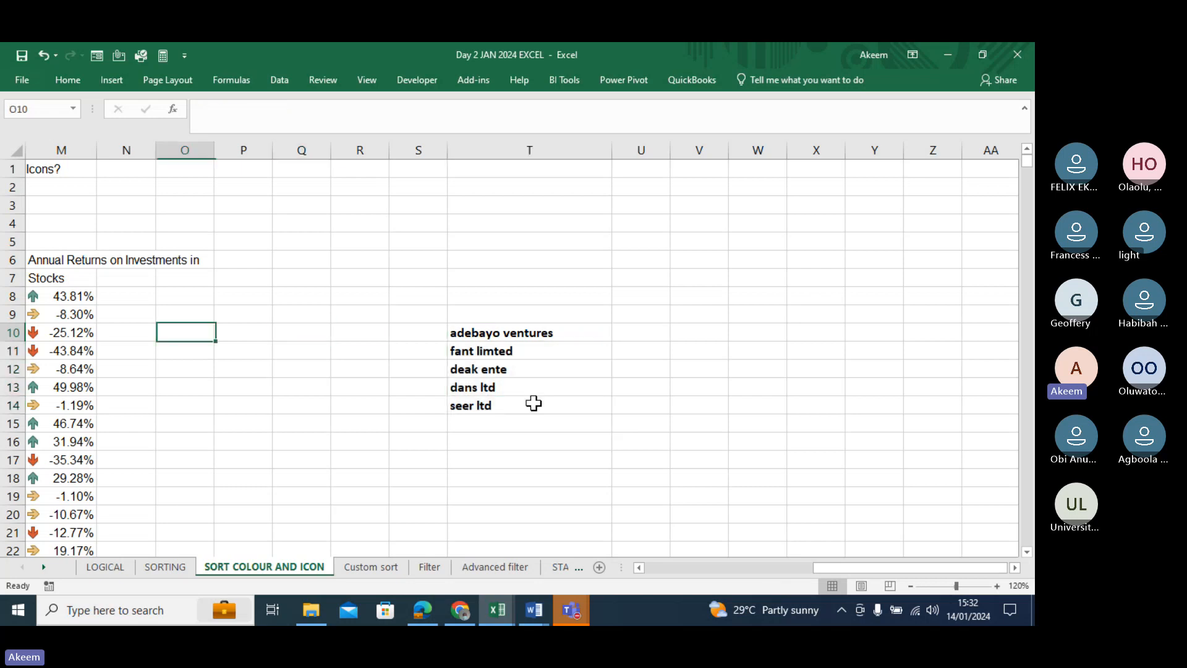
key("Left")
key("Left")
key("Left")
key("Left")
key("Left")
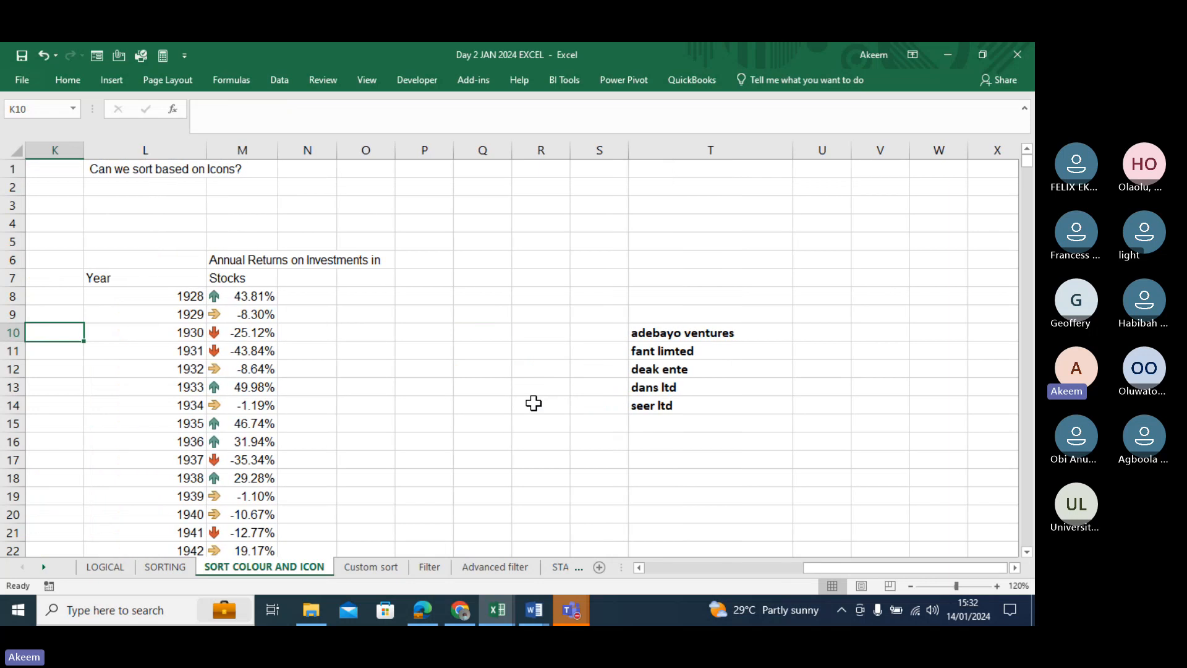
key("Left")
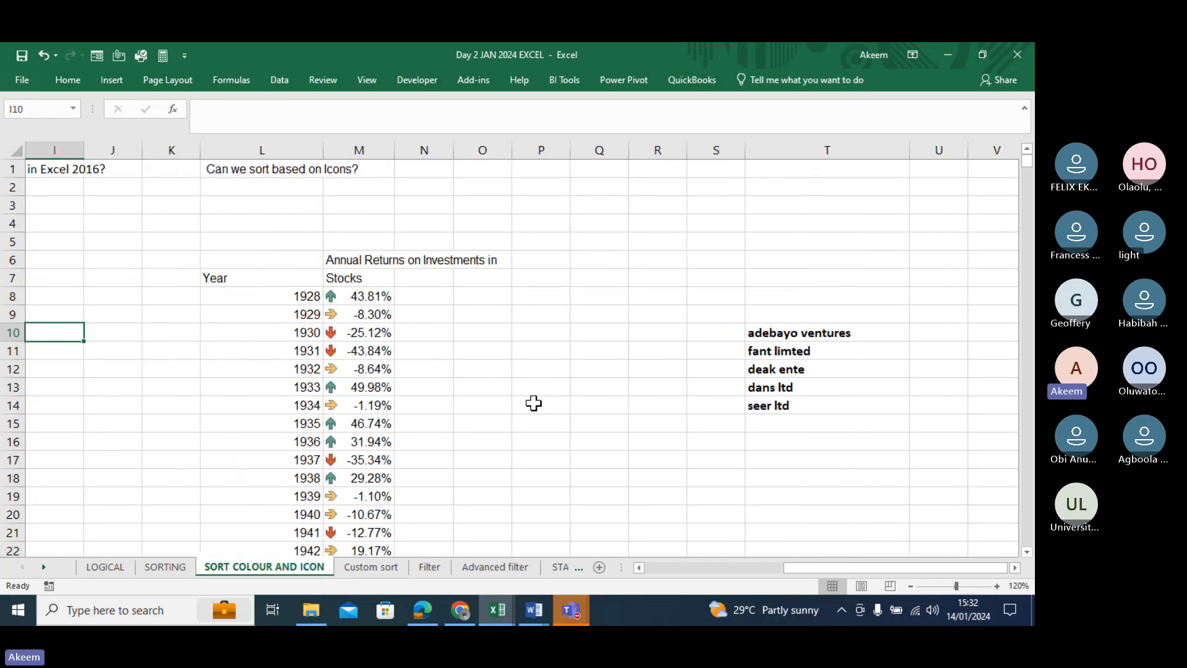
left_click(354, 333)
right_click(355, 333)
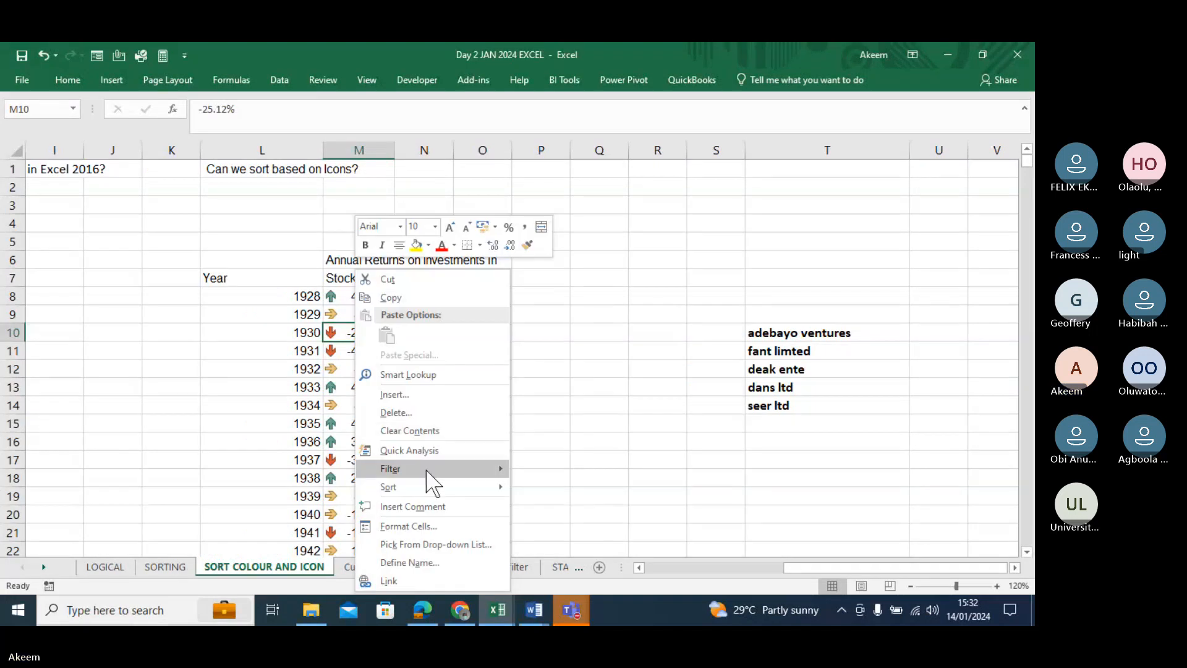
mouse_move(433, 490)
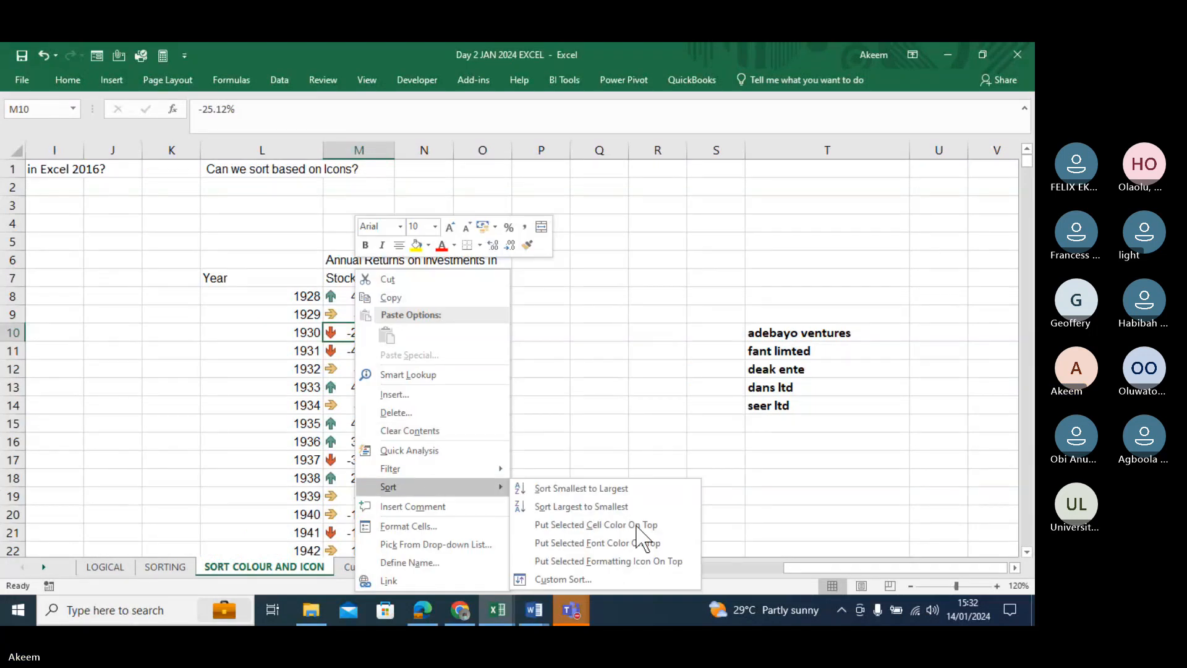
left_click(569, 583)
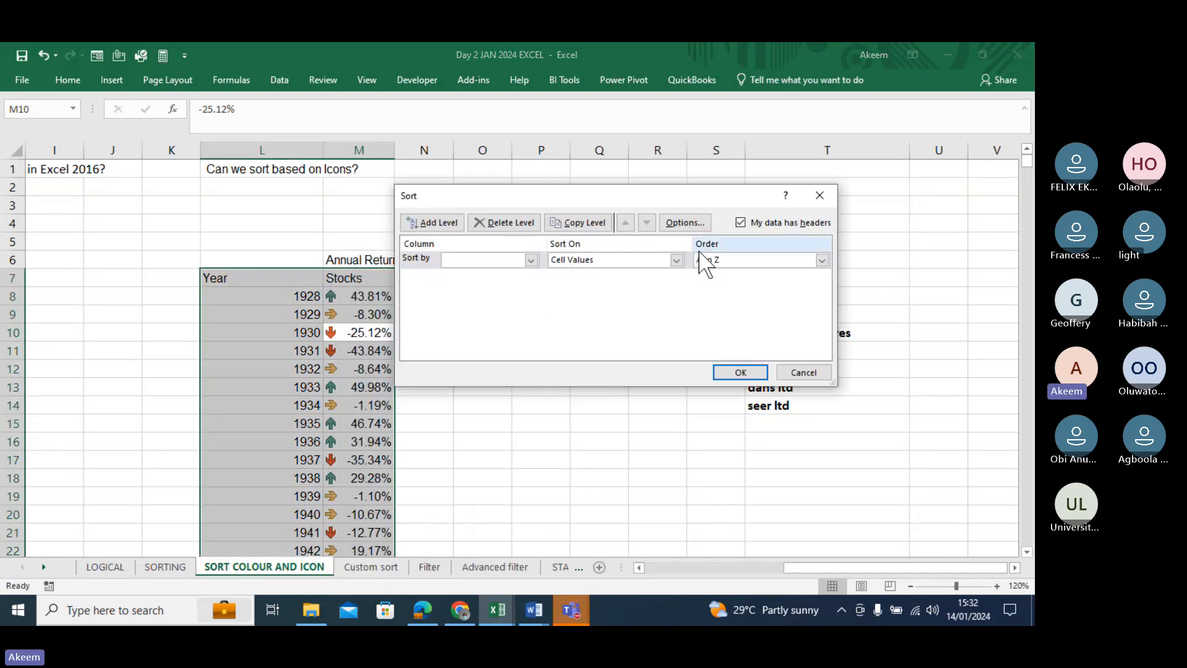
Define the first sort level on the Annual Returns column by conditional formatting icon, with the green up arrow on top.
left_click(532, 260)
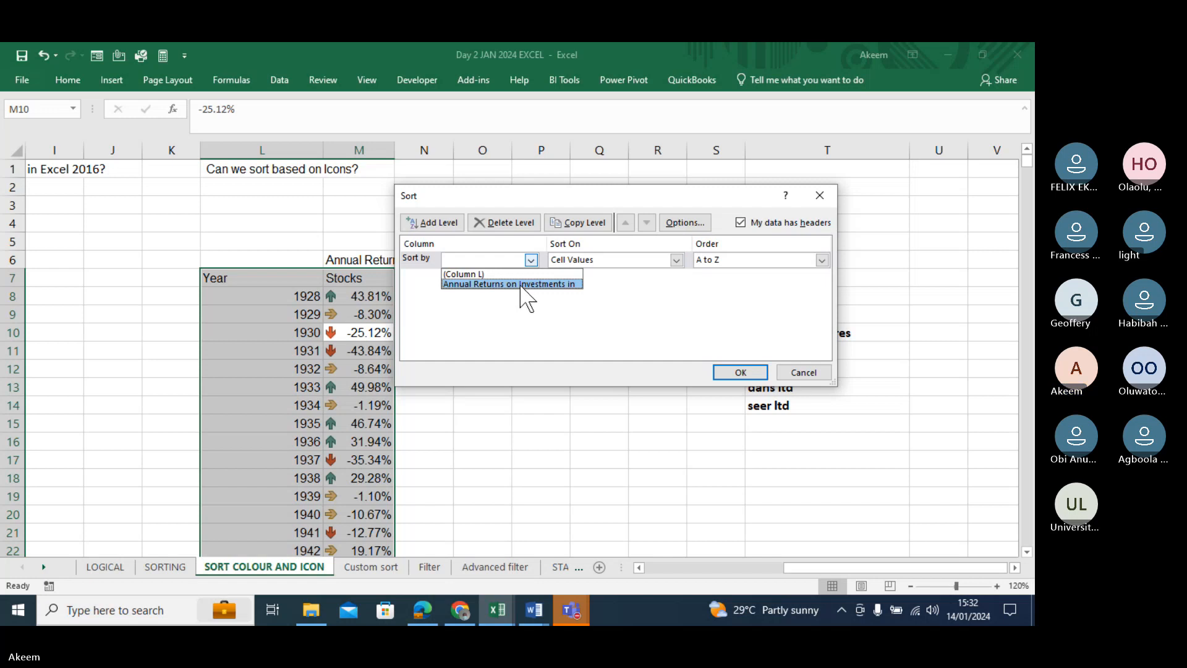
left_click(521, 284)
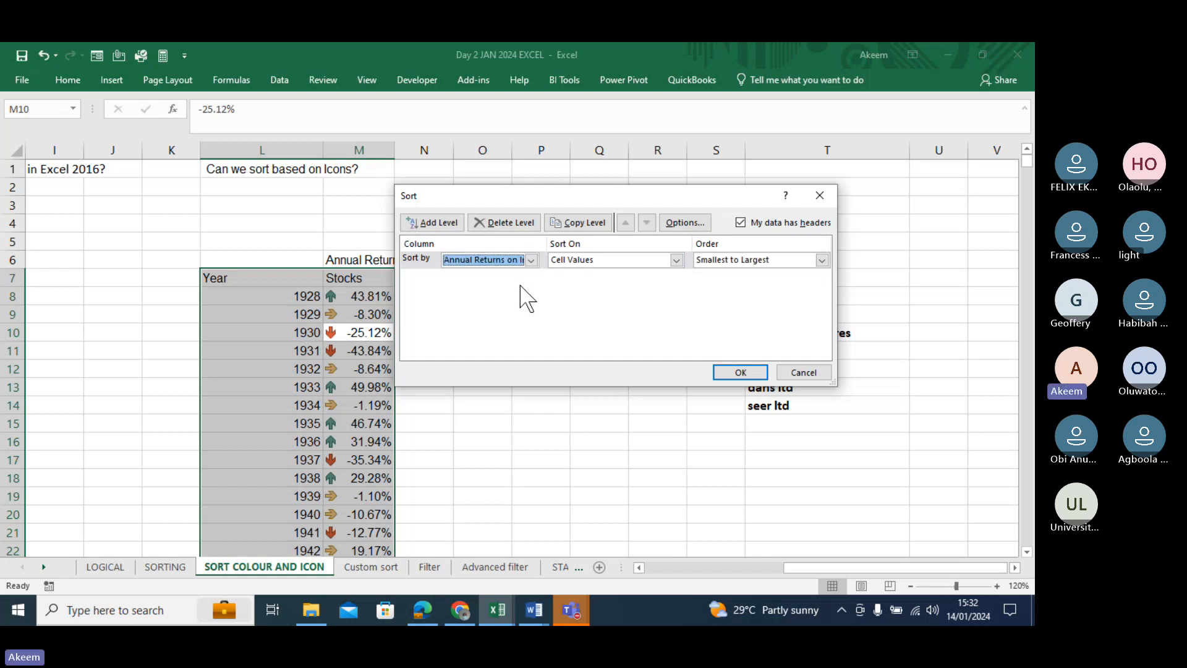
left_click(677, 261)
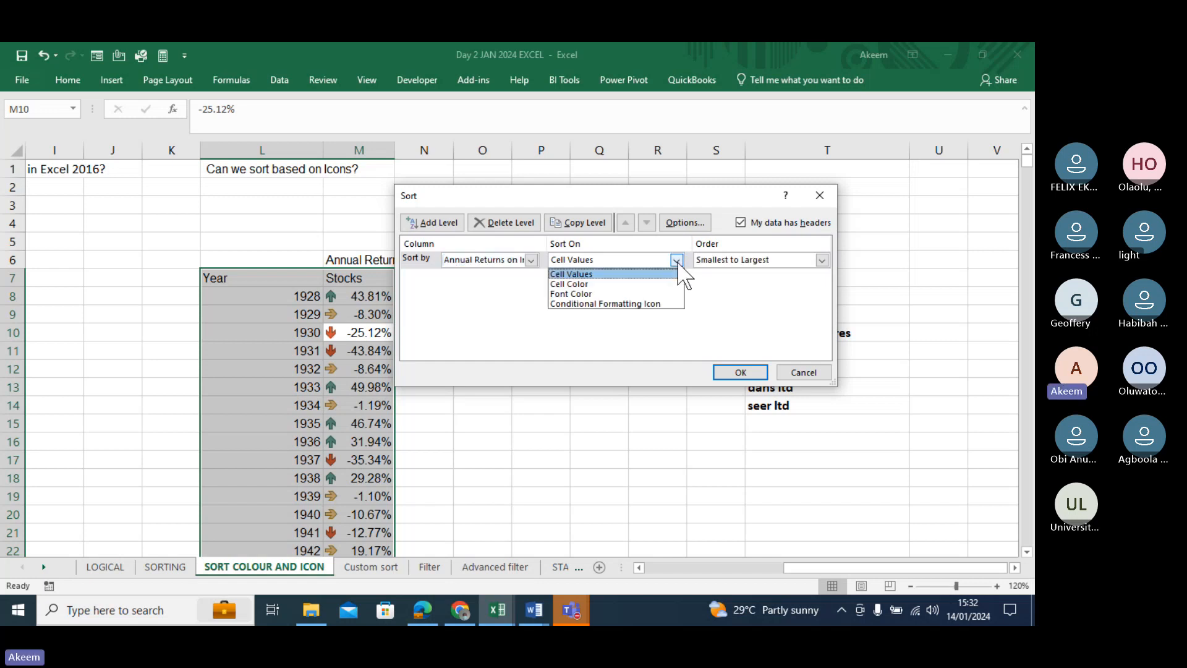
left_click(629, 304)
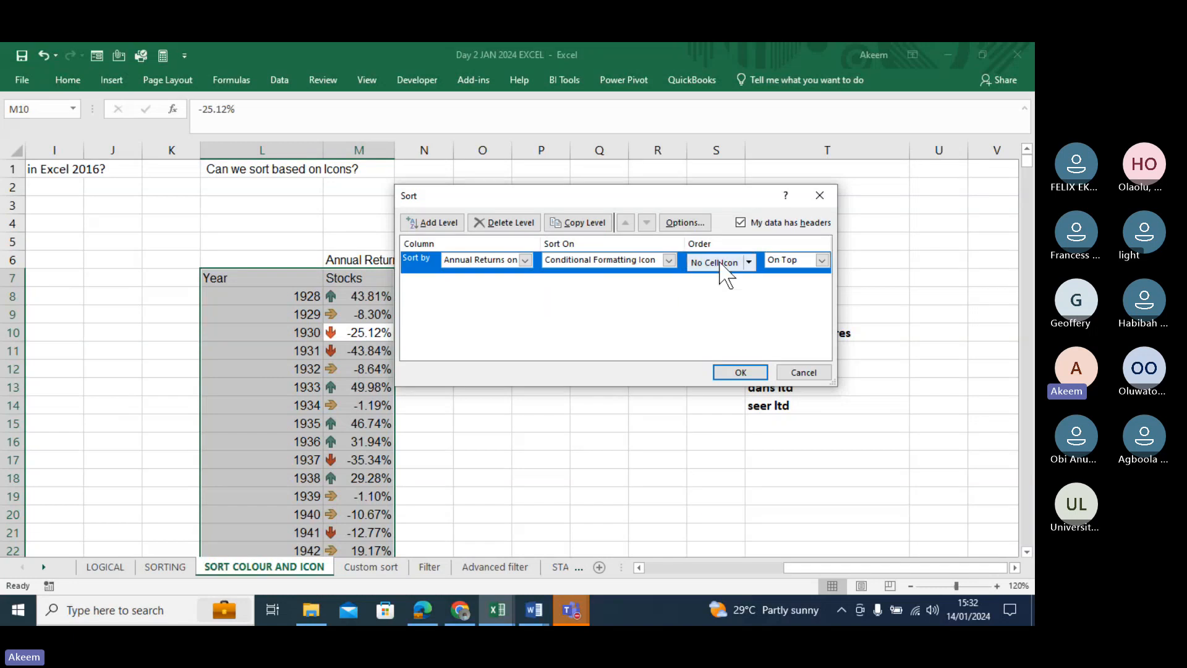
left_click(749, 264)
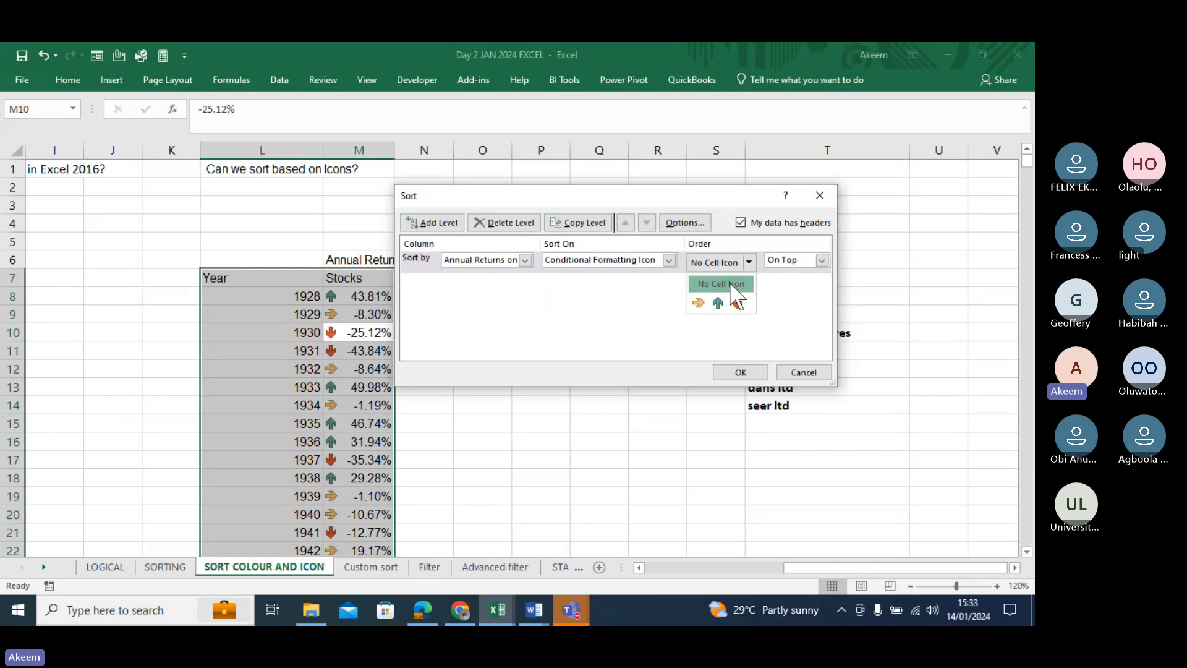
left_click(714, 301)
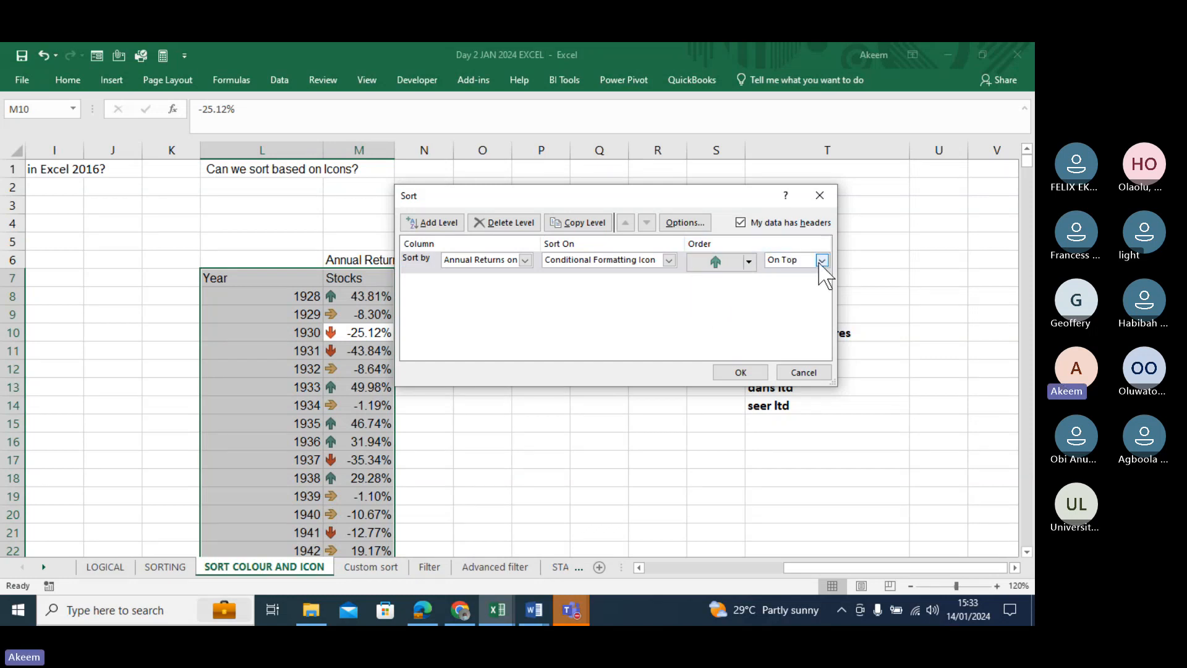
Add a second Annual Returns level by conditional formatting icon with the yellow sideways arrow on top, and apply the sort.
left_click(447, 224)
left_click(526, 282)
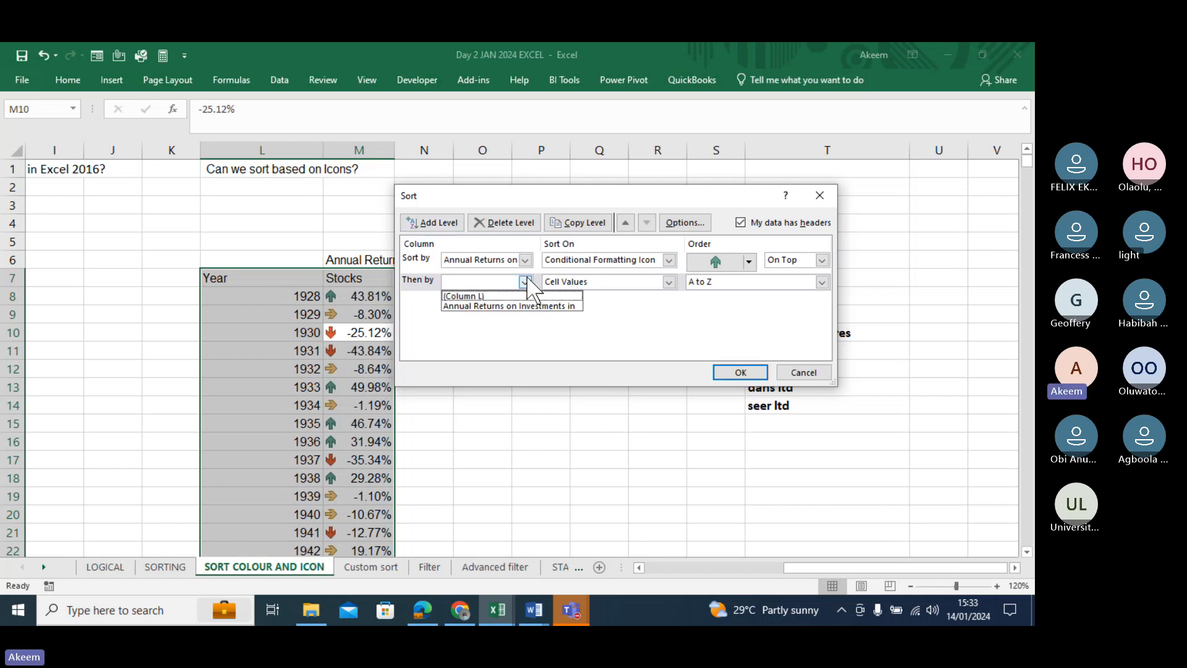
left_click(510, 306)
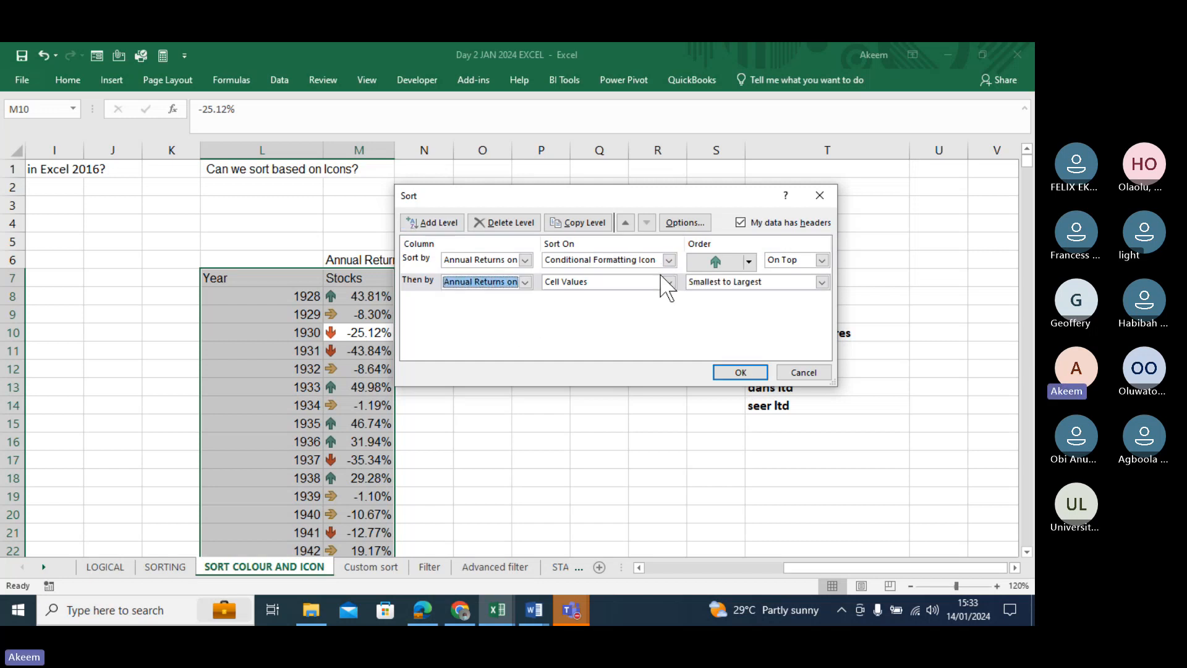
left_click(668, 282)
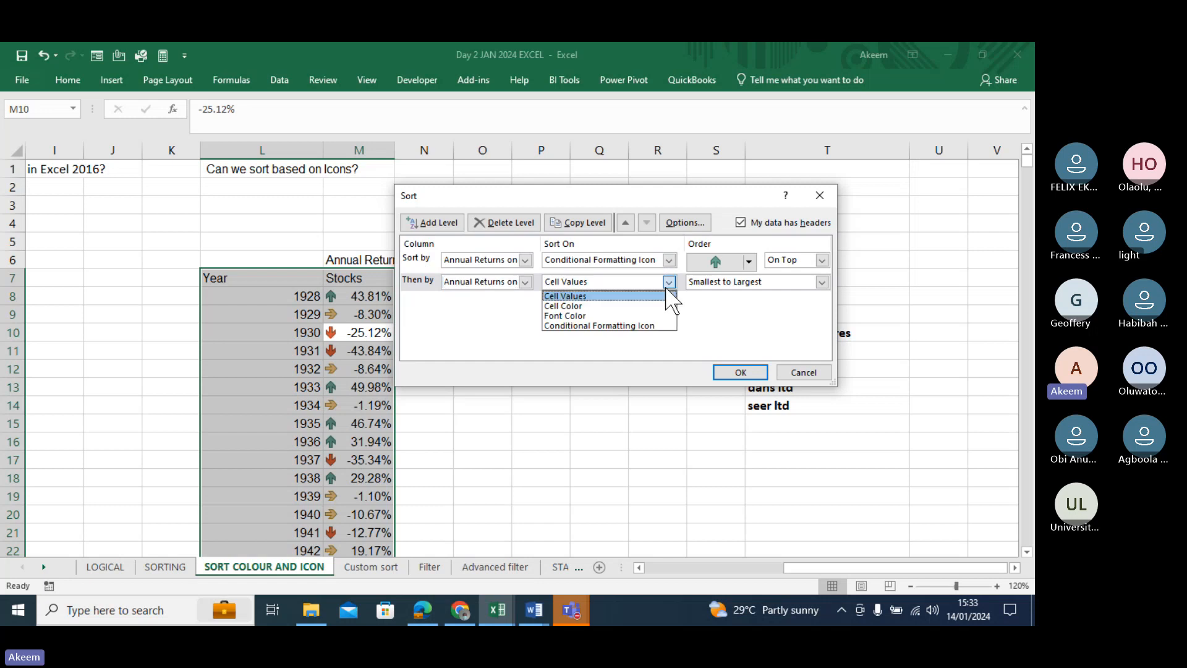
left_click(621, 327)
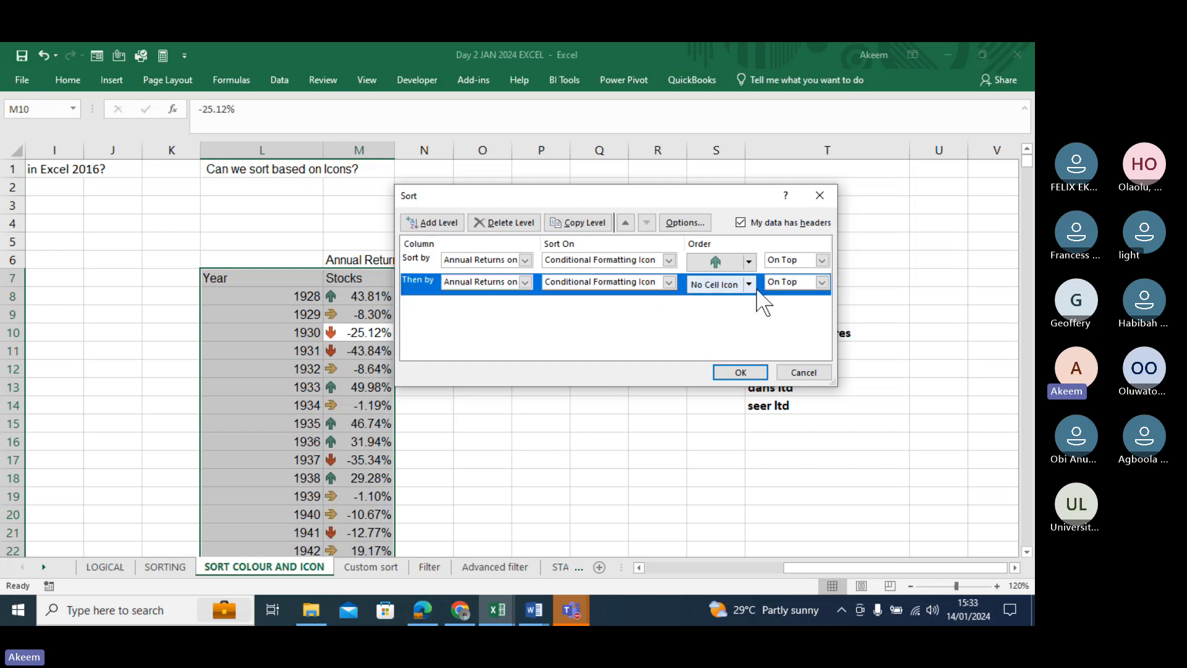
left_click(749, 285)
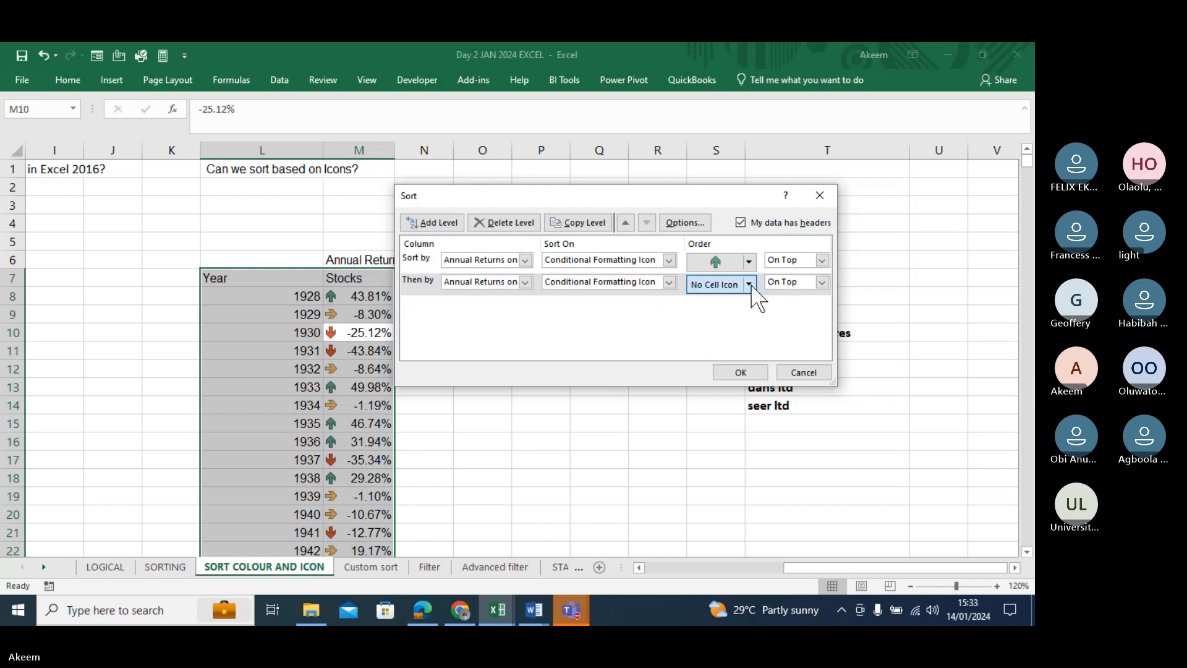
left_click(699, 326)
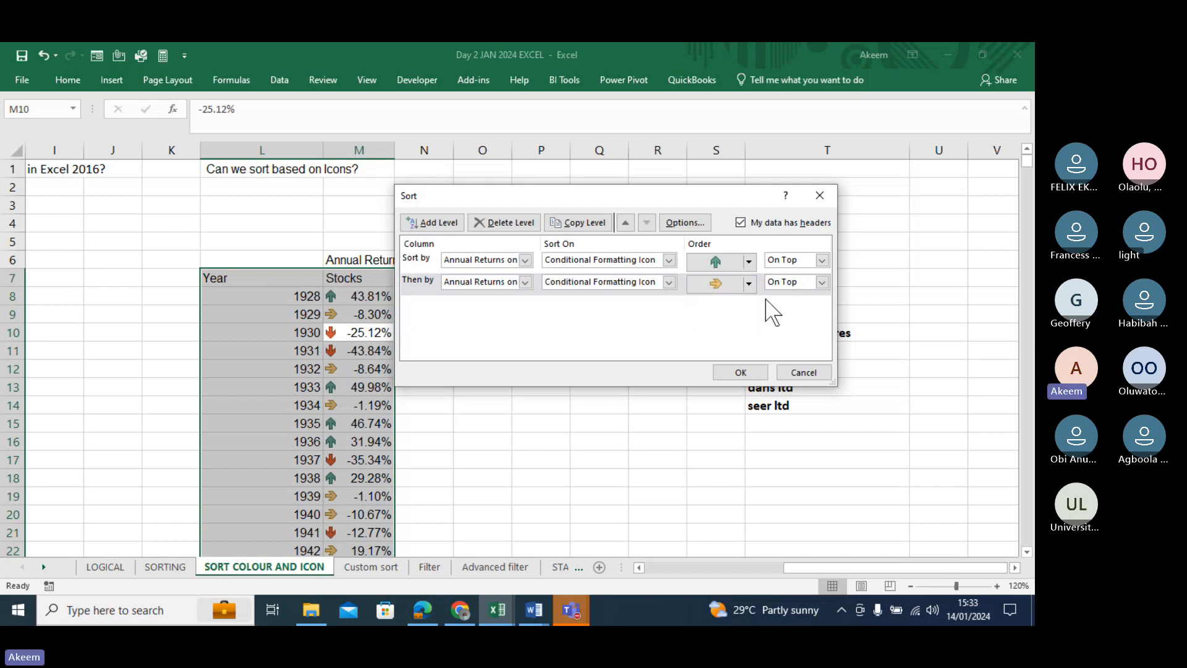
left_click(741, 373)
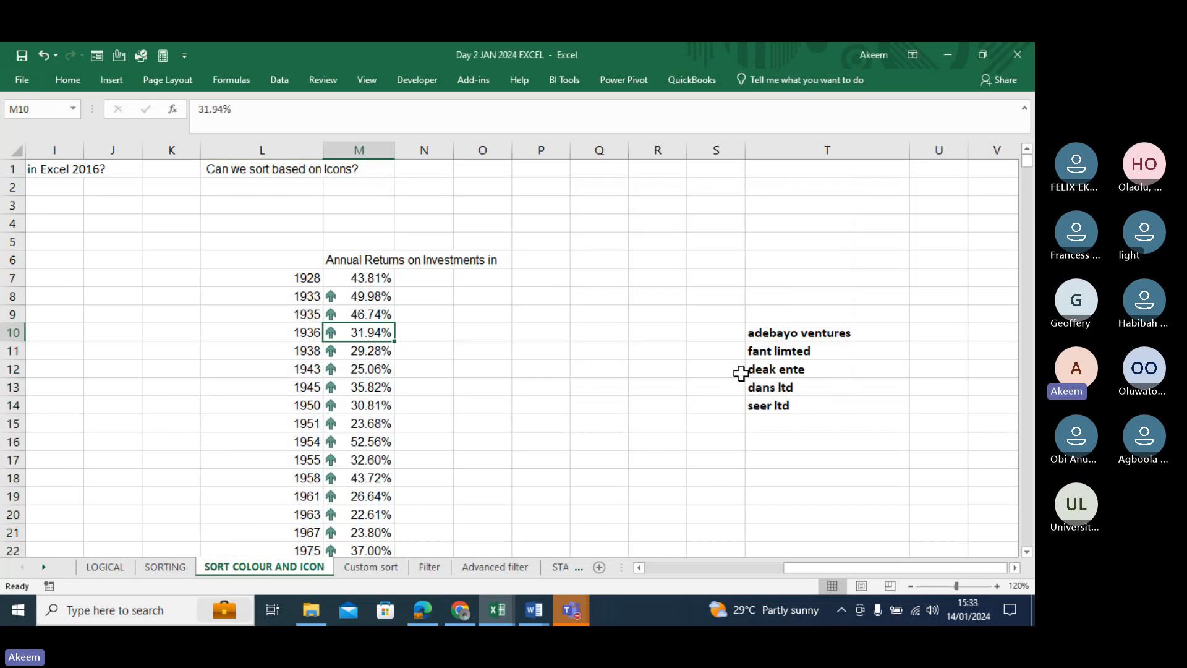
Examine the order of the icons from start to end of the sorted returns column.
left_click(380, 316)
key("Down")
key("Down")
key("Down")
key("Down")
key("Down")
key("Down")
key("Down")
key("Down")
key("Down")
key("Down")
key("Down")
key("Down")
key("Down")
key("Down")
key("Down")
key("Down")
key("Down")
key("Down")
key("Down")
key("Down")
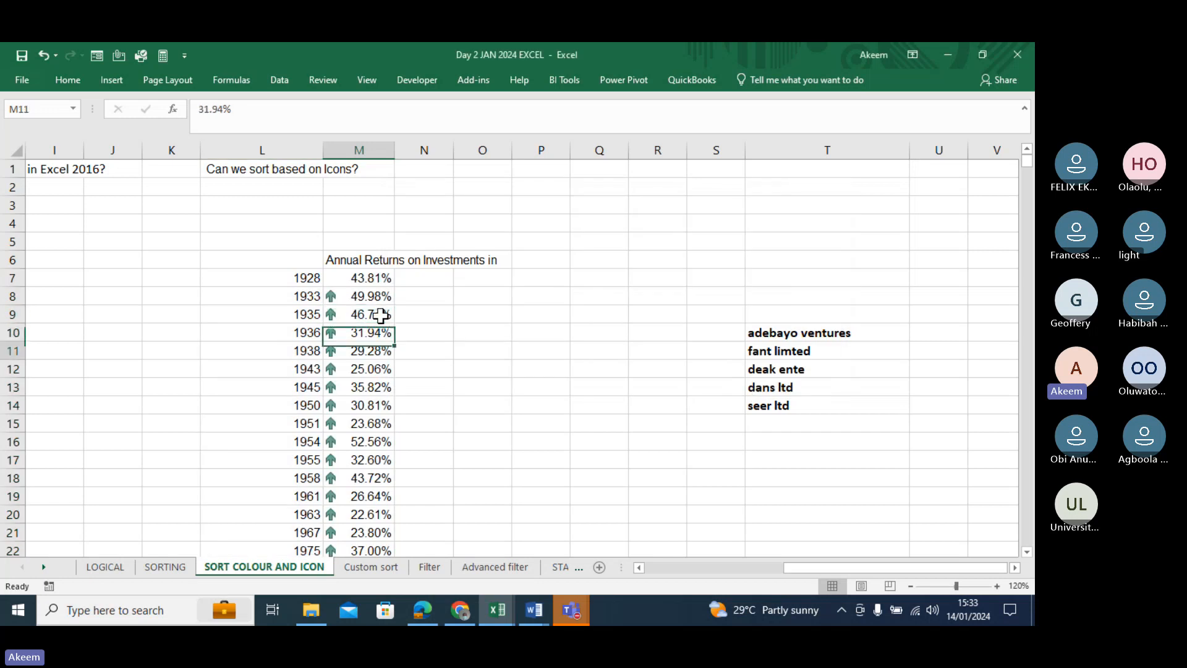
key("Down")
key("Down")
key("Down")
key("Down")
key("Down")
key("Down")
key("Down")
key("Down")
key("Down")
key("Down")
key("Down")
key("Down")
key("Down")
key("Down")
key("Down")
key("Down")
key("Down")
key("Down")
key("Down")
key("Down")
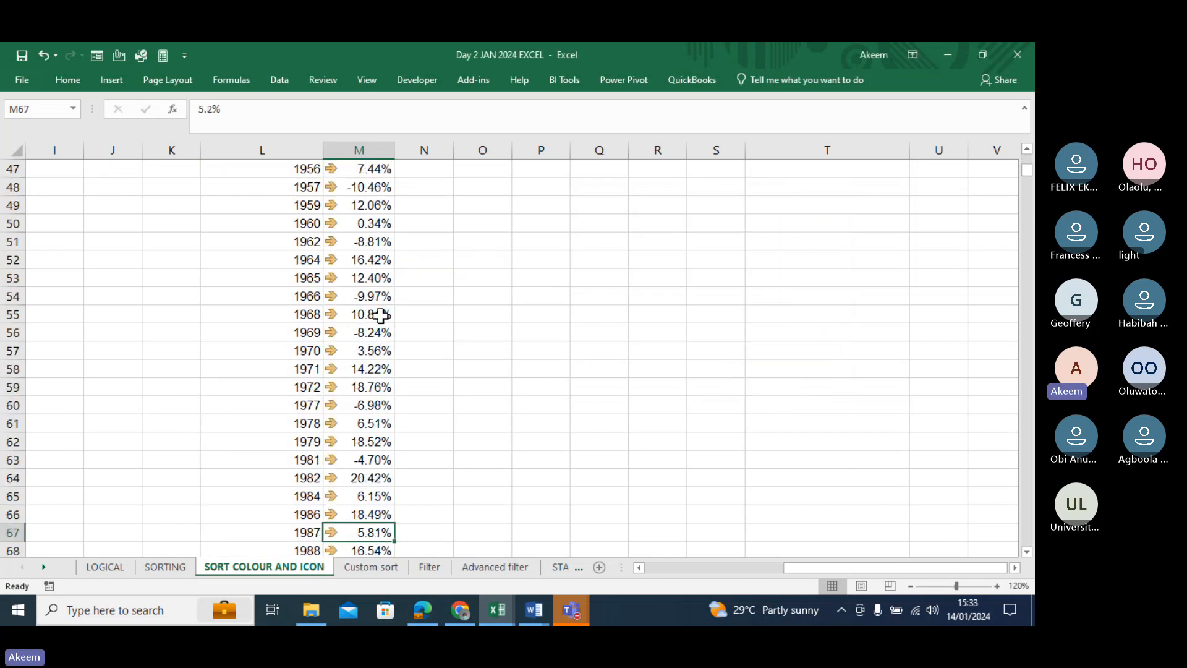
key("Up")
key("Up")
key("Up")
key("Up")
key("Up")
key("Up")
key("Up")
key("Up")
key("Up")
key("Up")
key("Up")
key("Up")
key("Up")
key("Up")
key("Up")
key("Up")
key("Up")
key("Up")
key("Up")
key("Up")
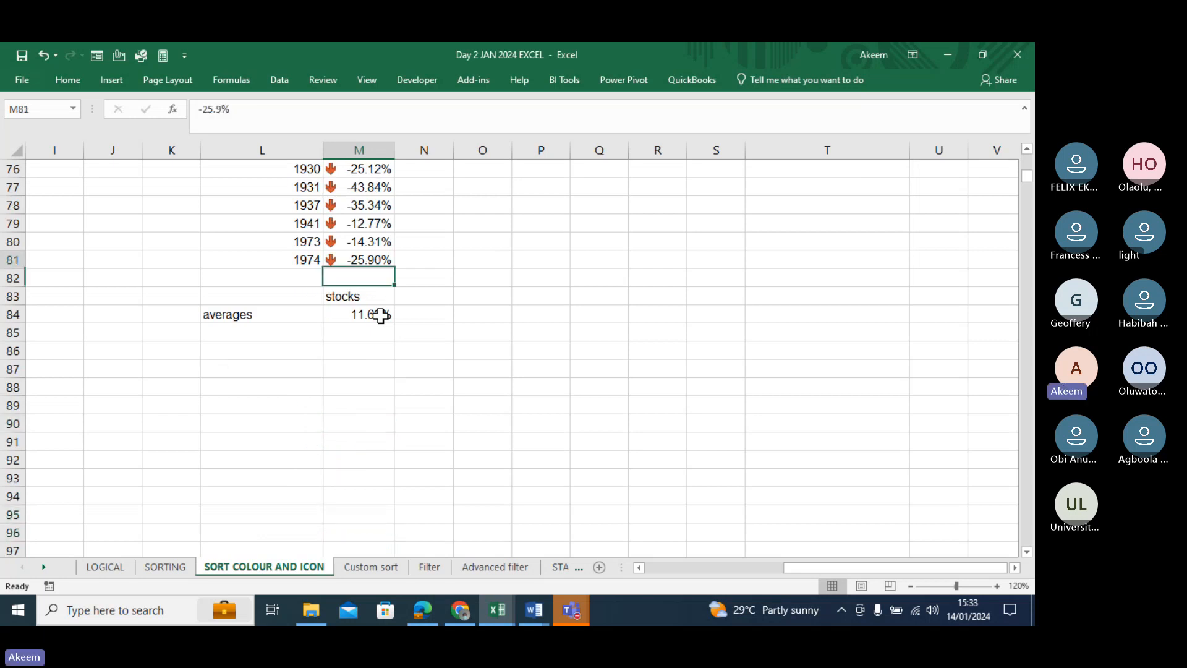
key("Up")
key("Up")
key("Up")
key("Up")
key("Up")
key("Up")
key("Up")
key("Up")
key("Up")
key("Up")
key("Up")
key("Up")
key("Up")
key("Up")
key("Up")
key("Up")
key("Up")
key("Up")
key("Up")
key("Up")
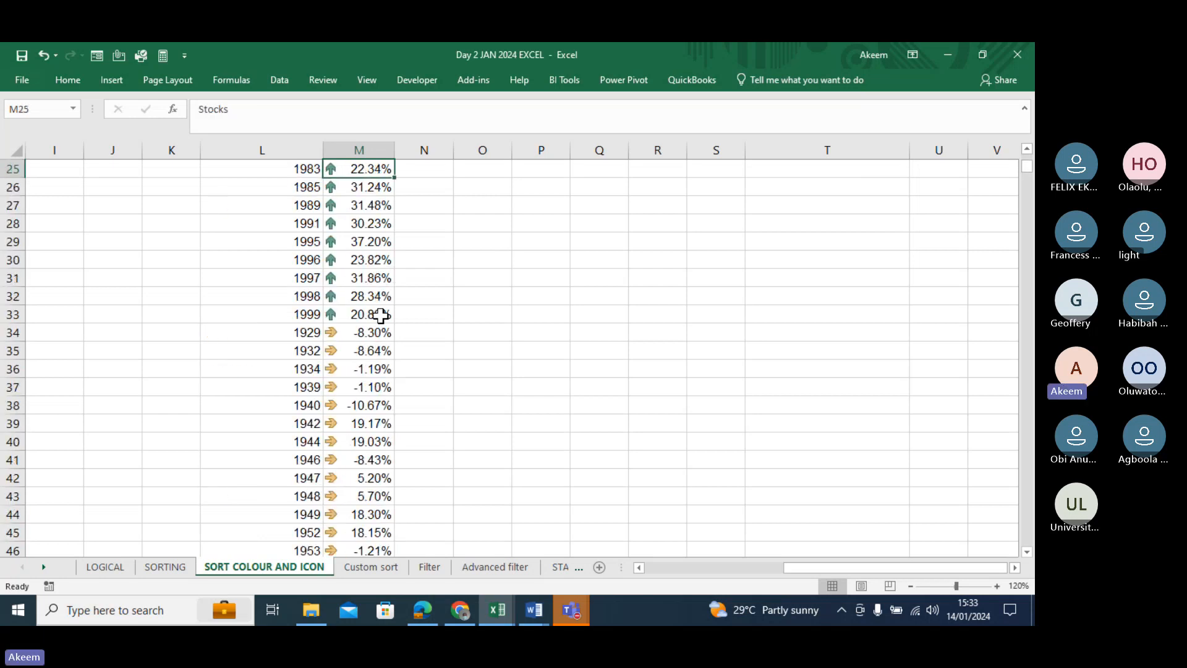
Undo the icon sort on the stock returns table.
key("ctrl+z")
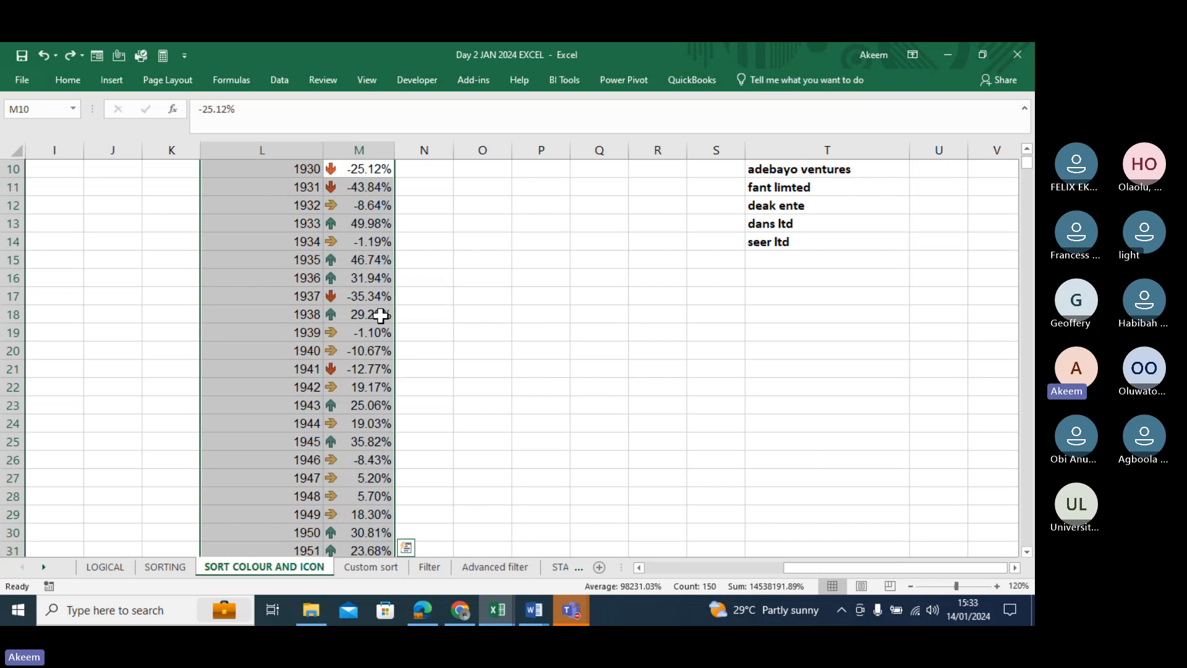
Open the Custom sort sheet and examine the Month list in column A and the Day list in column K.
left_click(371, 567)
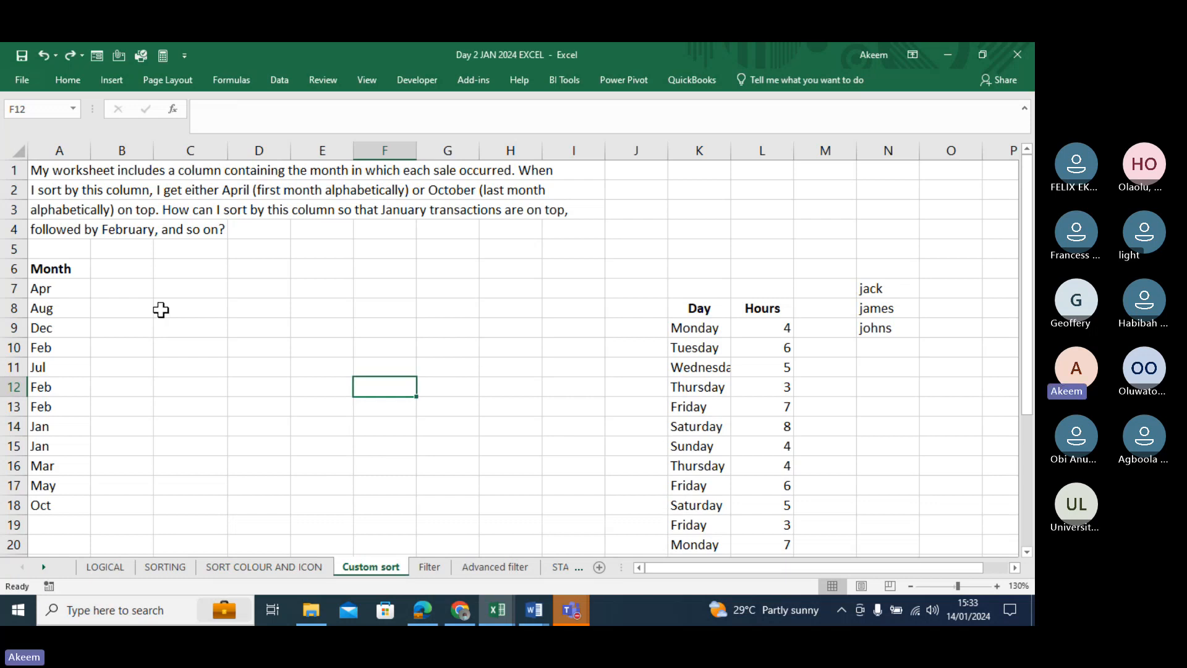
left_click(74, 288)
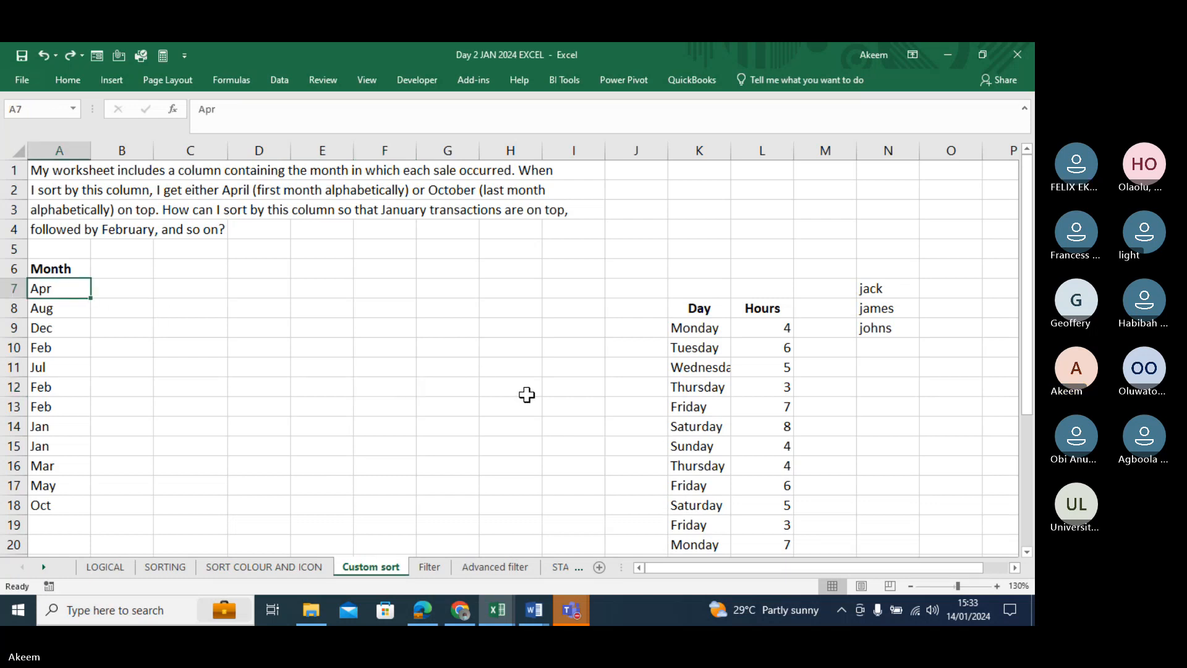
left_click(686, 326)
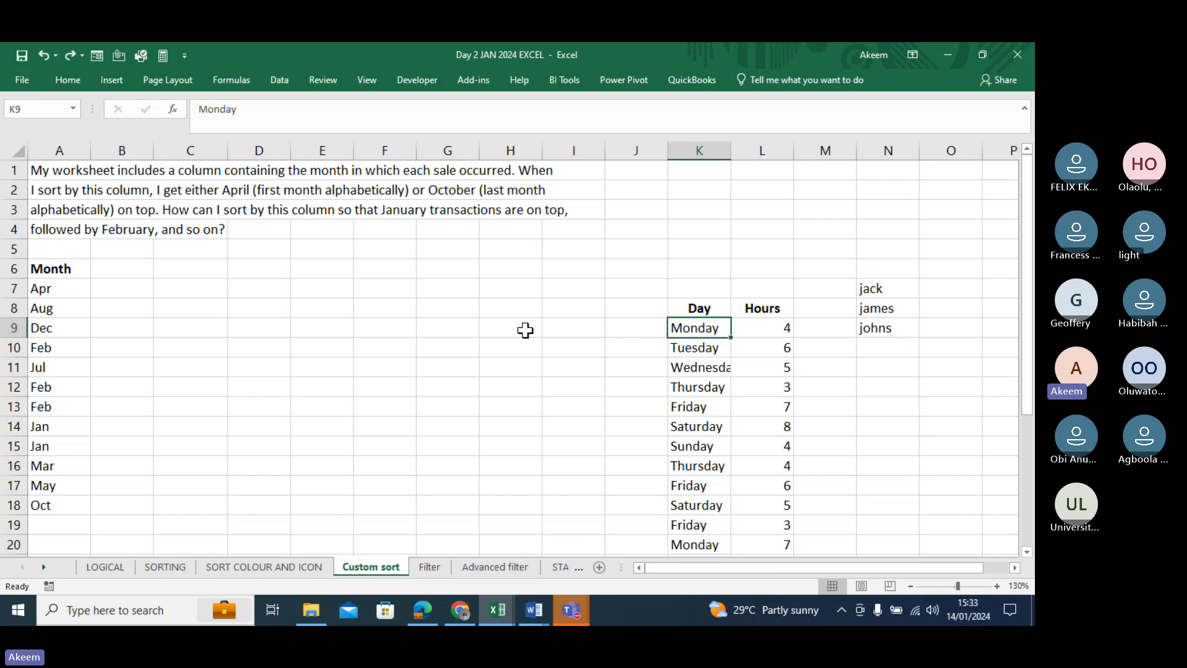
left_click_drag(48, 288, 526, 465)
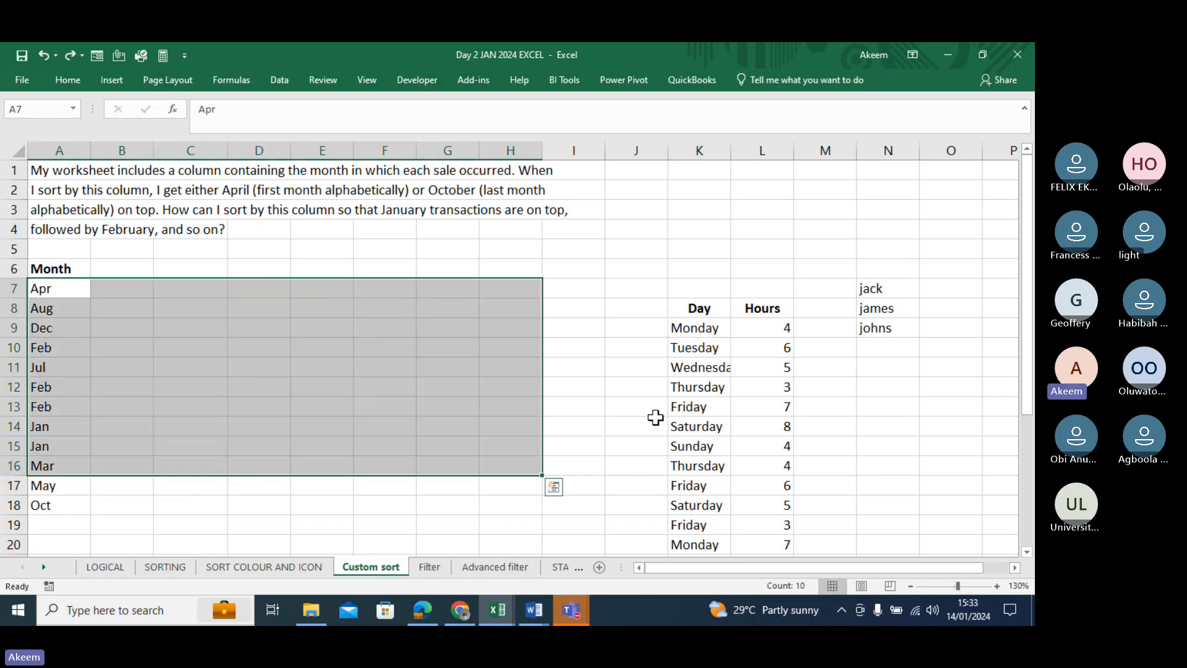
left_click(687, 344)
left_click(688, 321)
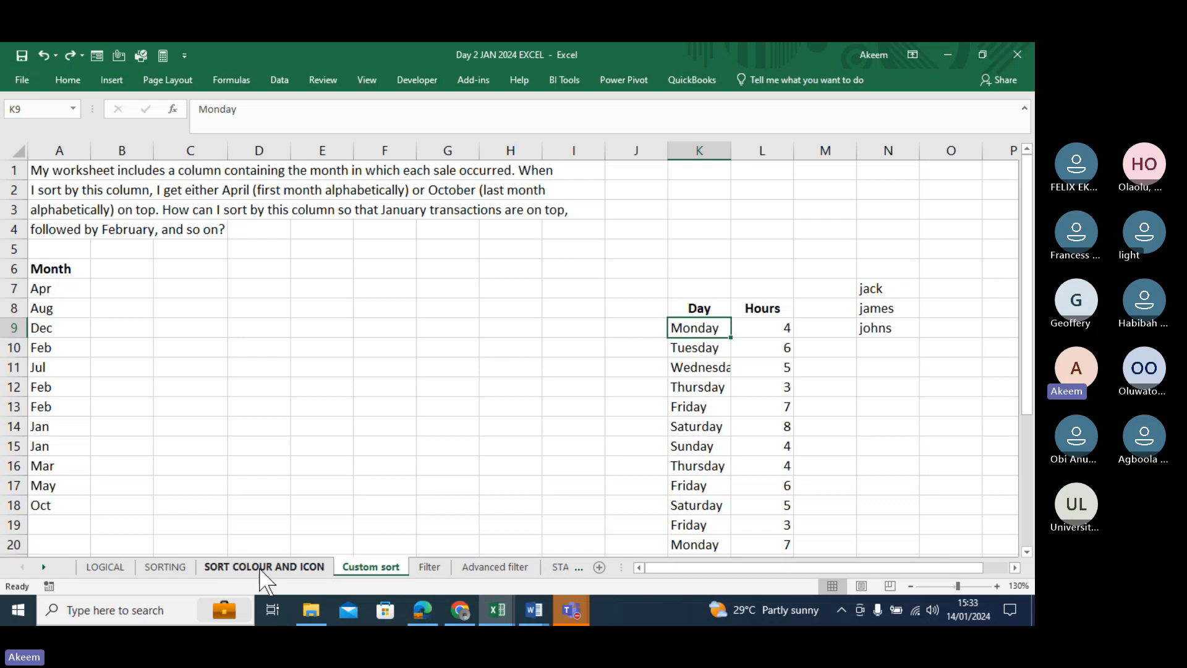
Review the location order list in J6:J9 of the SORTING sheet, and return to the Custom sort sheet.
left_click(173, 566)
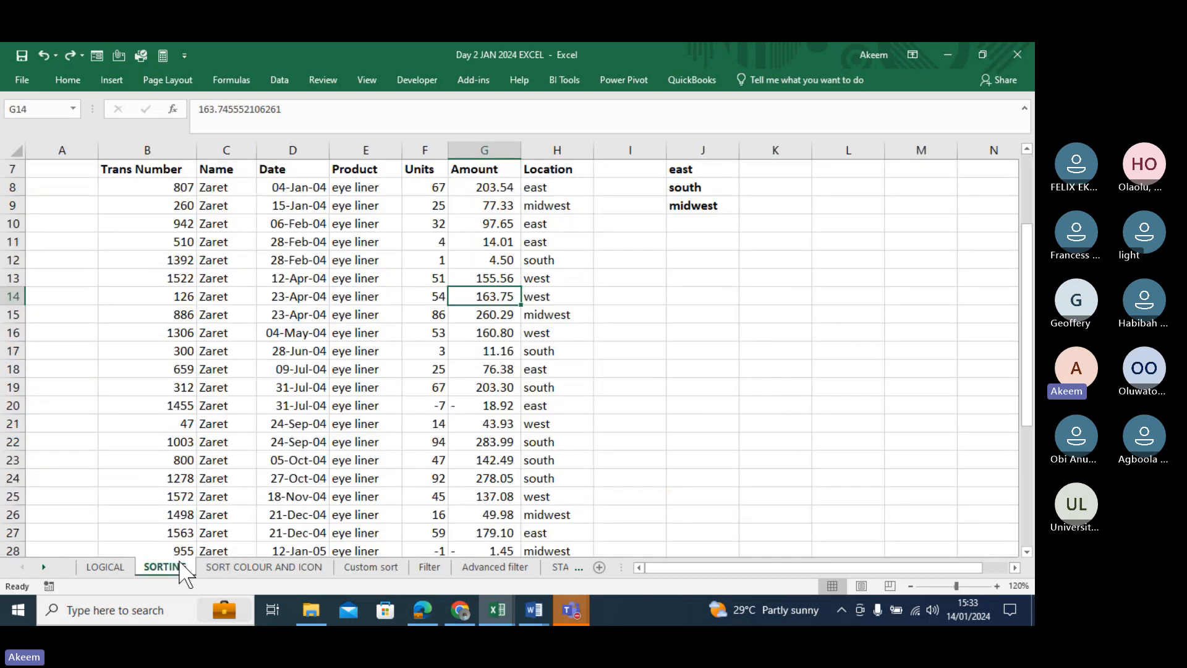
left_click(711, 170)
scroll(711, 170, "up", 2)
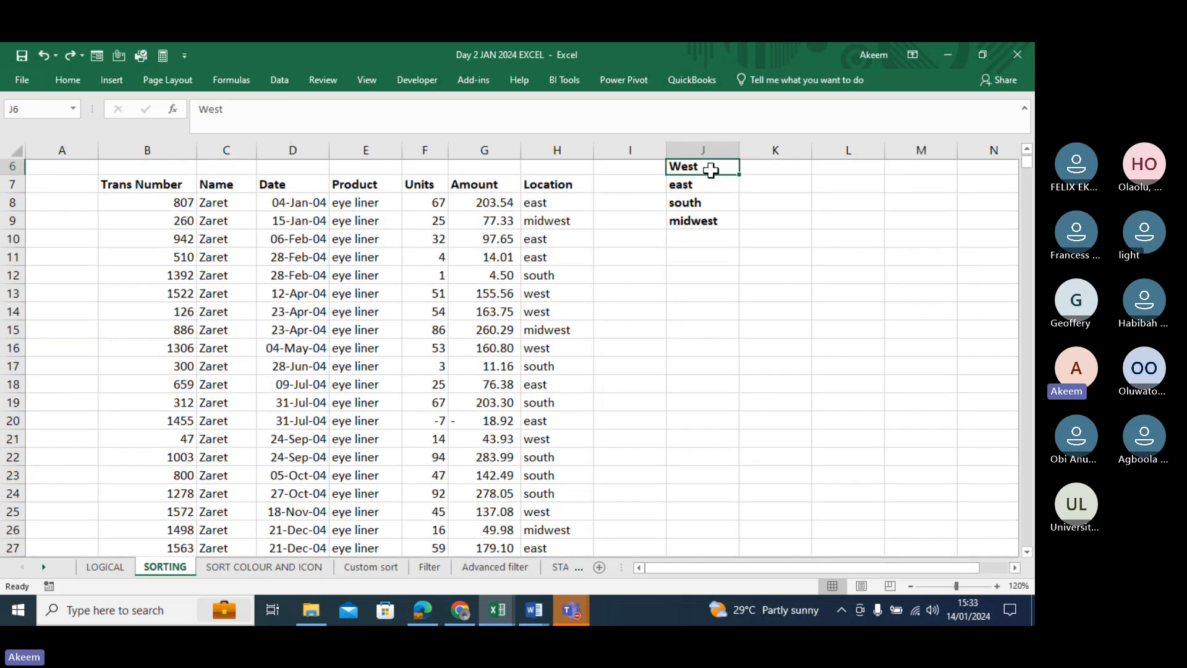
key("Up")
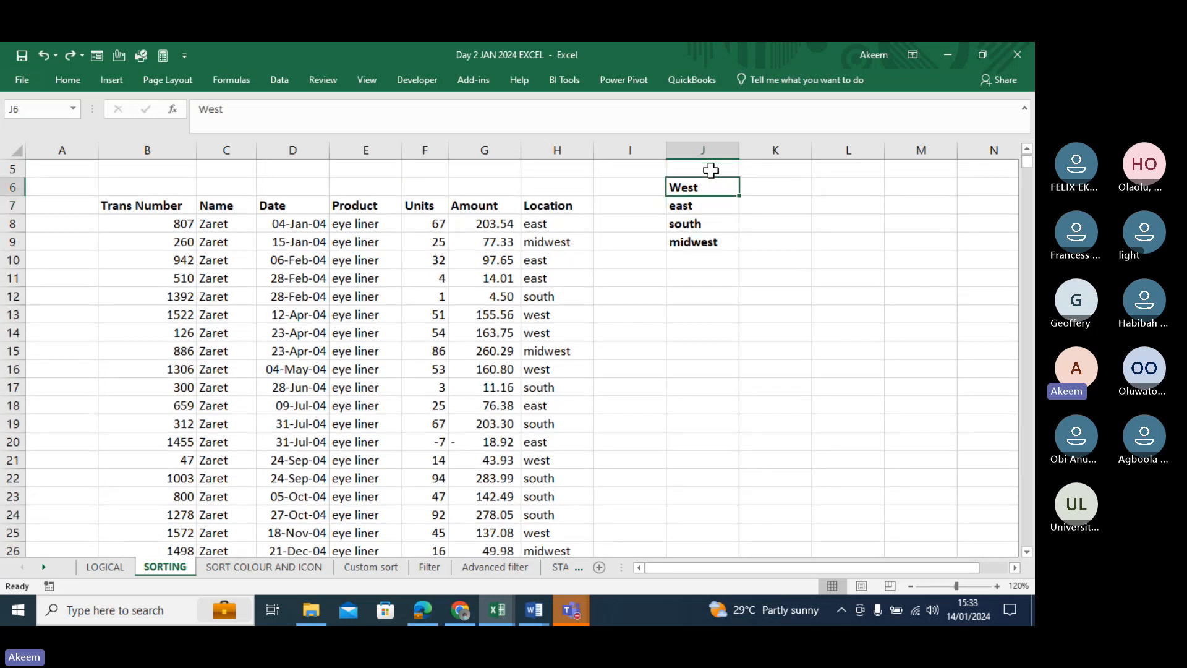
left_click_drag(703, 185, 704, 243)
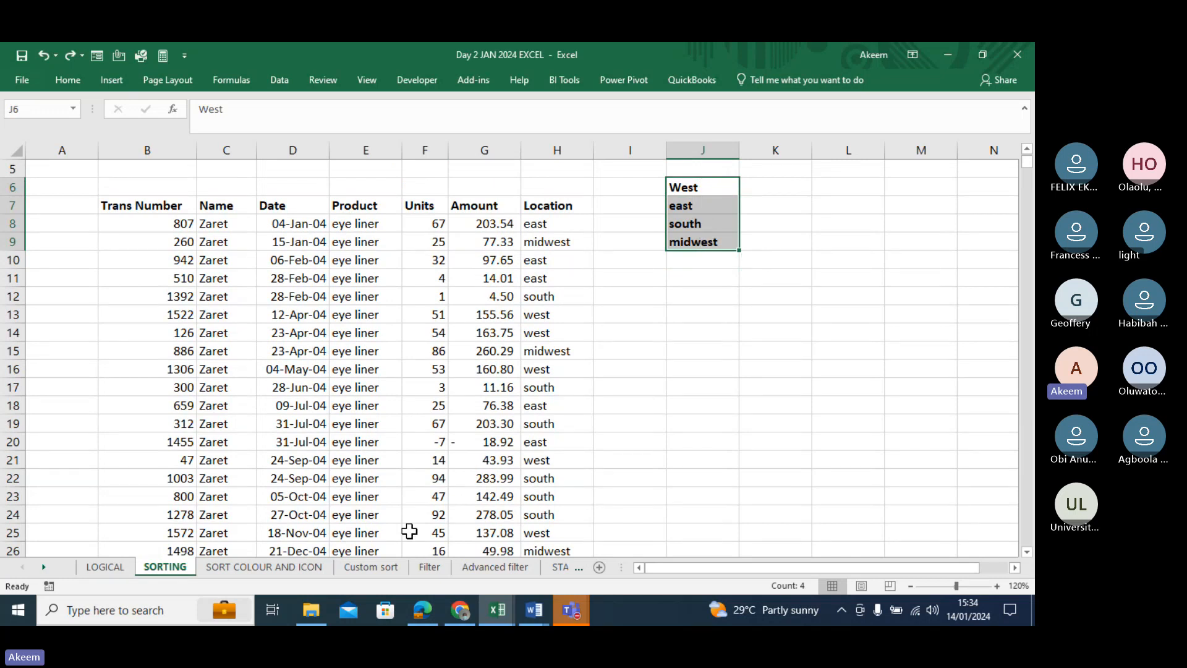
left_click(390, 568)
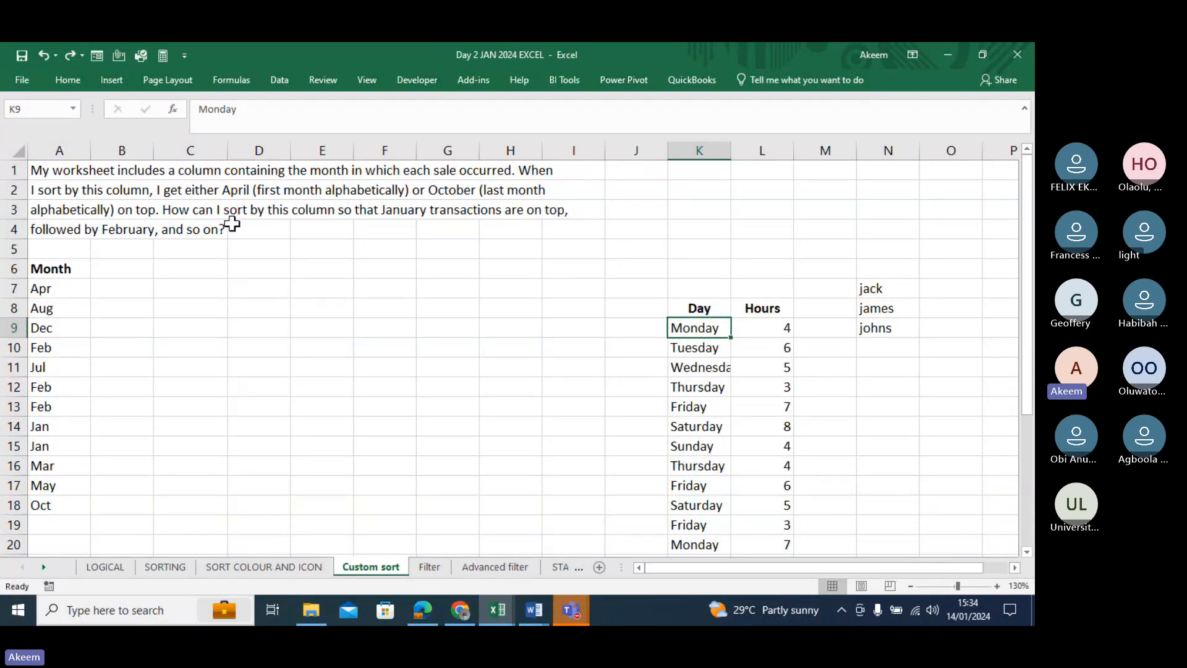
Open the custom sort settings for the months in A7:A18.
left_click_drag(41, 289, 53, 506)
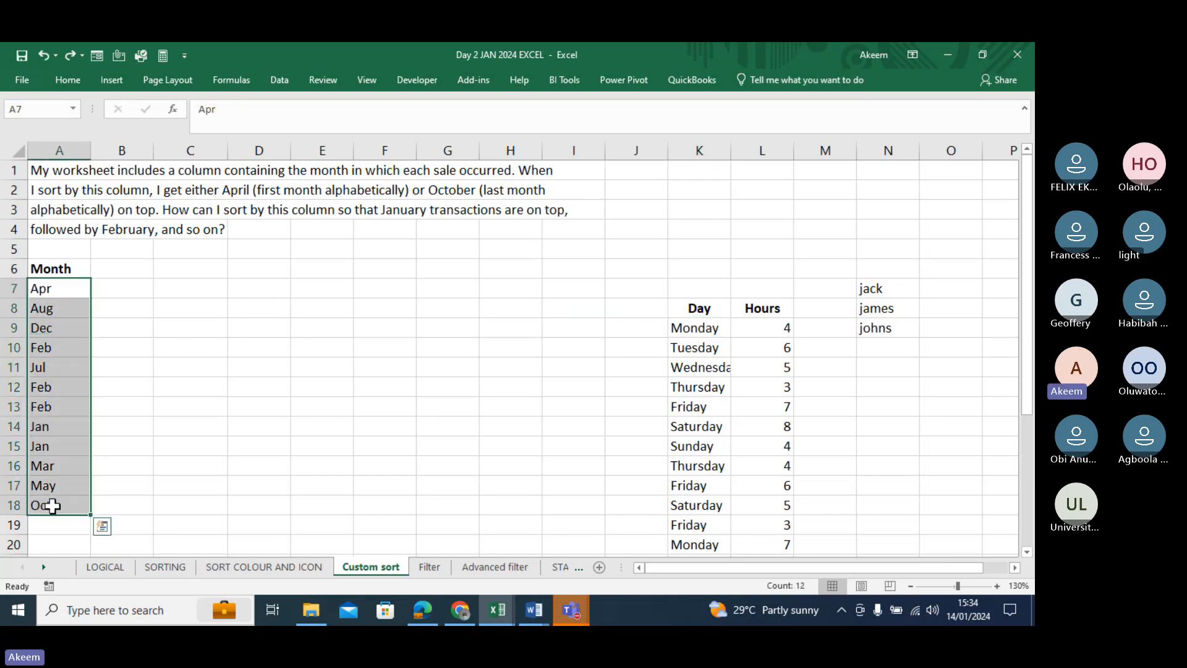
right_click(53, 450)
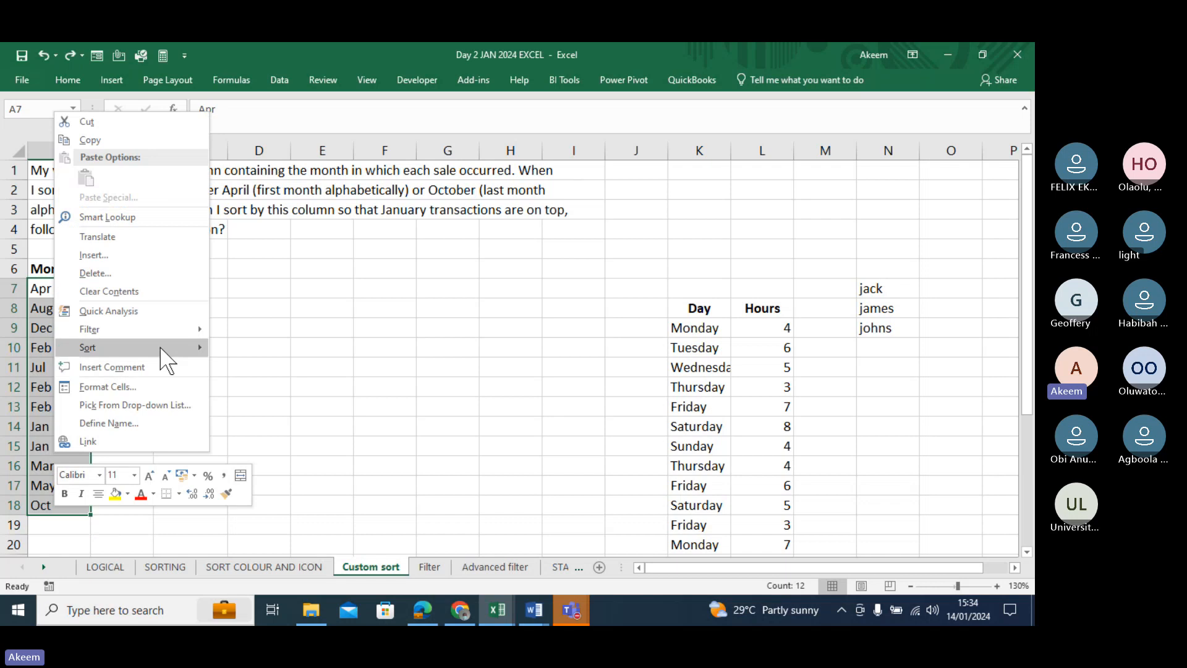
mouse_move(164, 347)
left_click(276, 439)
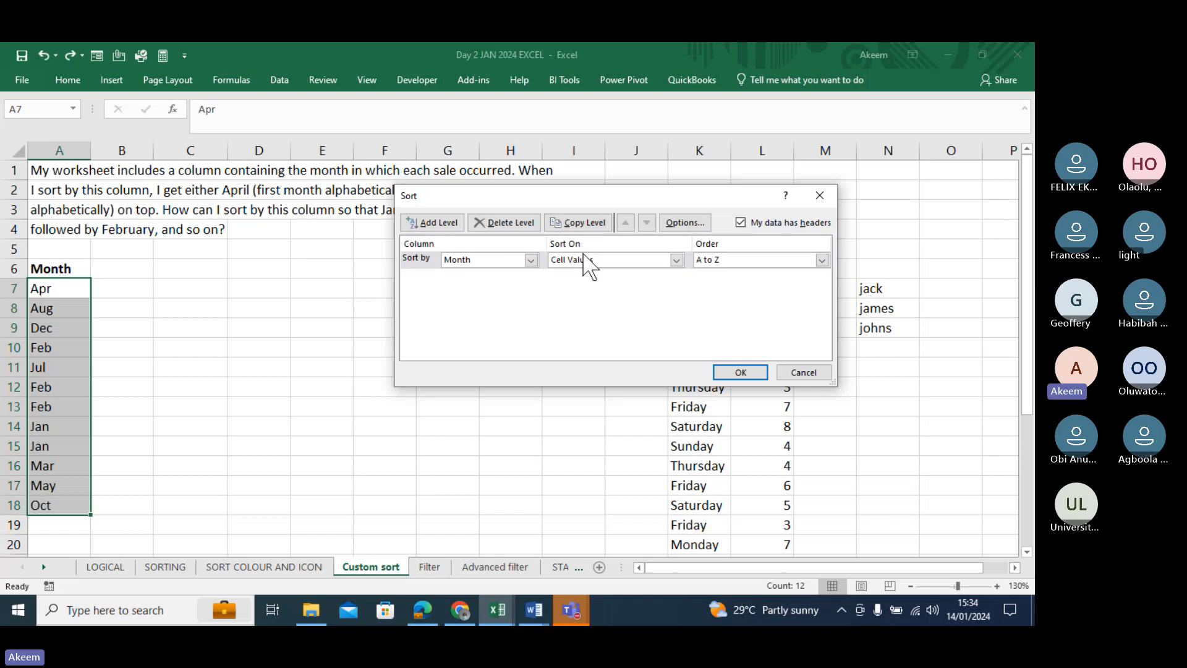
left_click(821, 261)
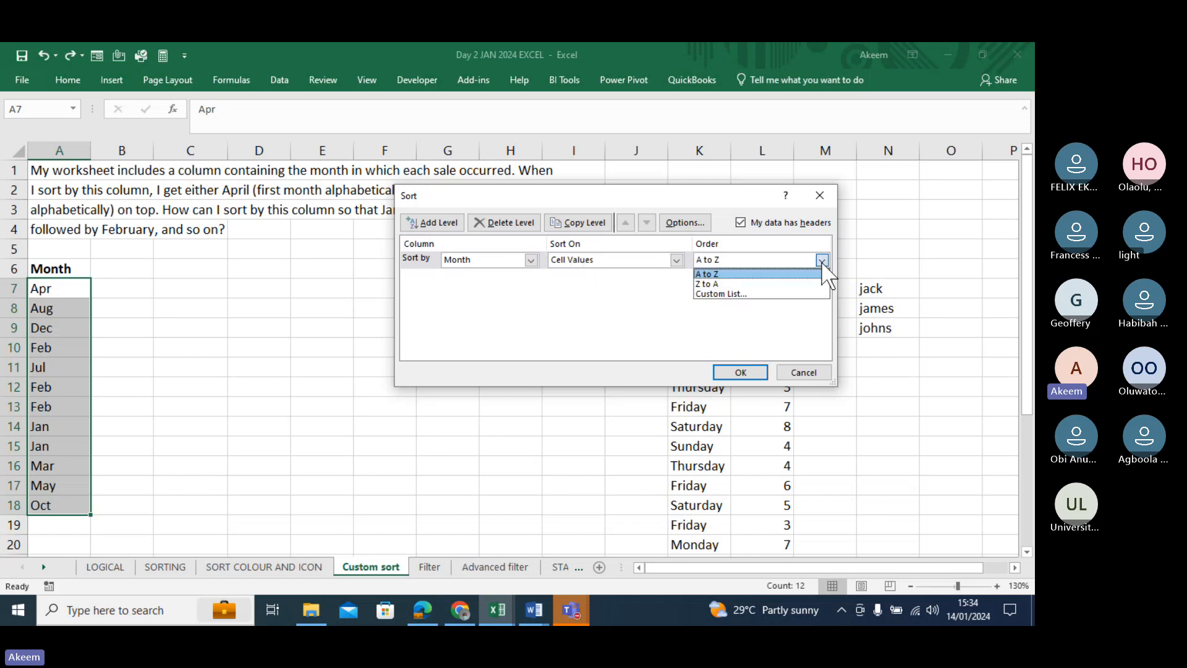
left_click(727, 294)
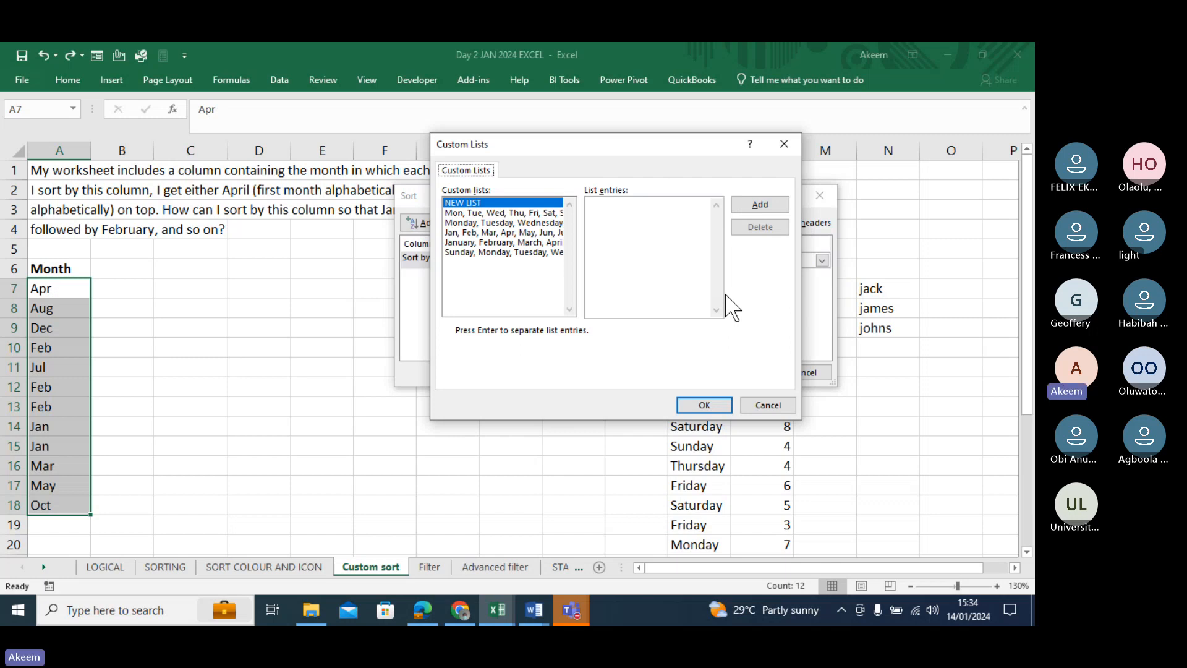
left_click(783, 147)
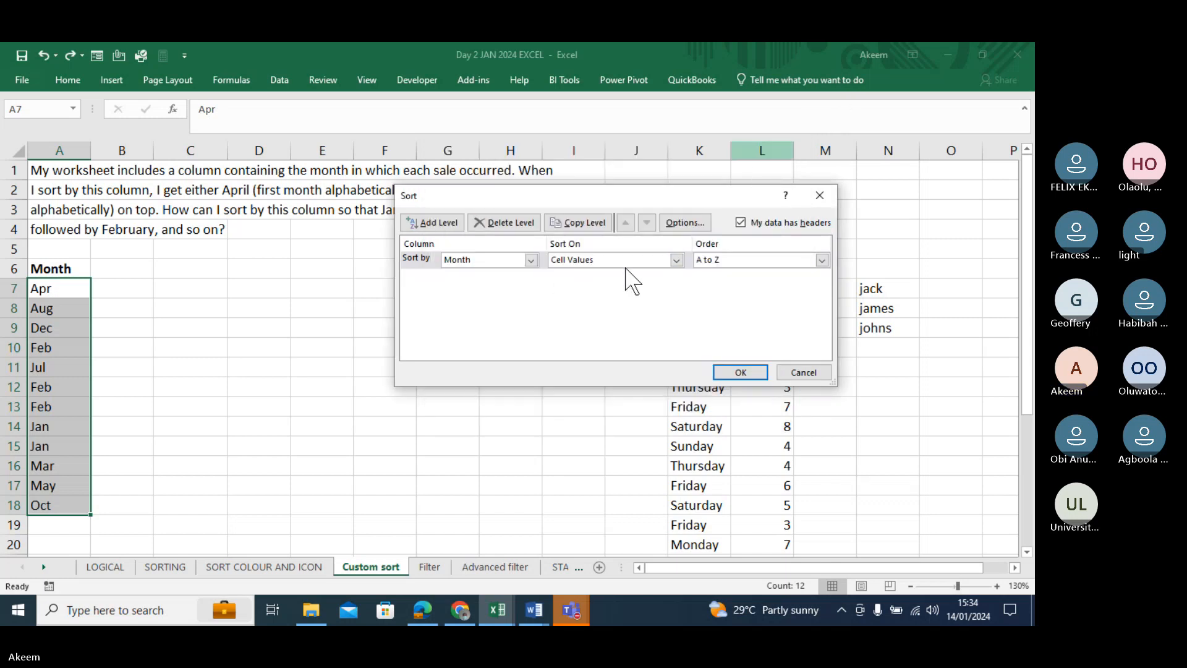
Sort the Month column in calendar order using the custom list that starts Jan, Feb, Mar, Apr.
left_click(823, 260)
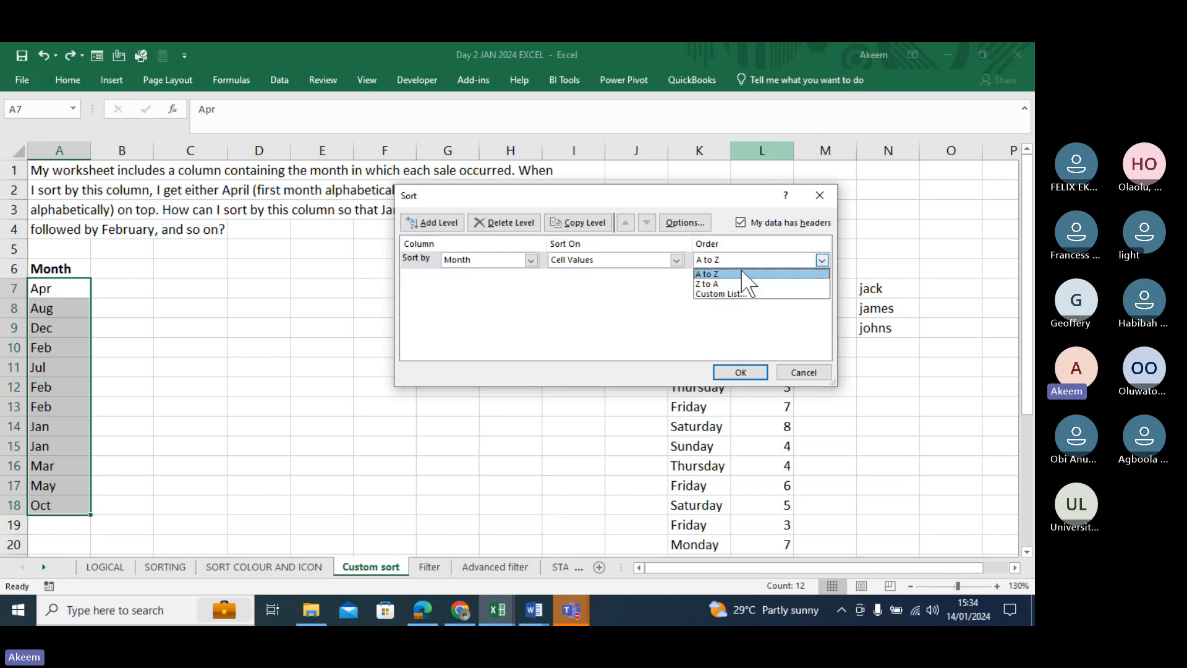
left_click(720, 294)
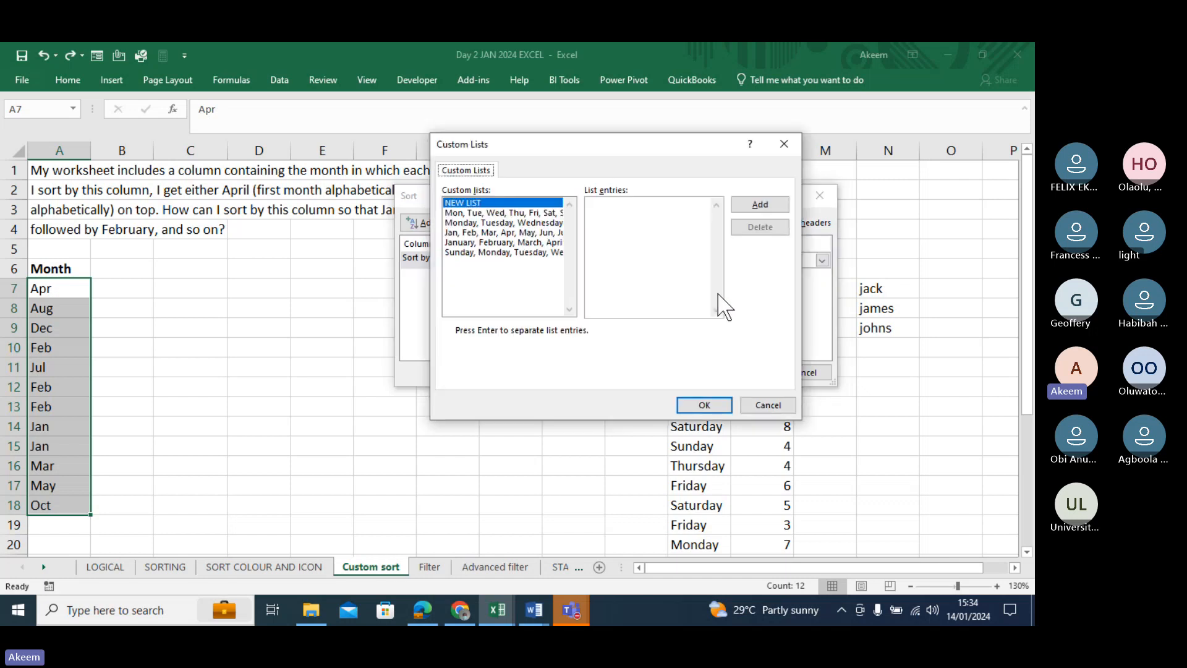
left_click(485, 213)
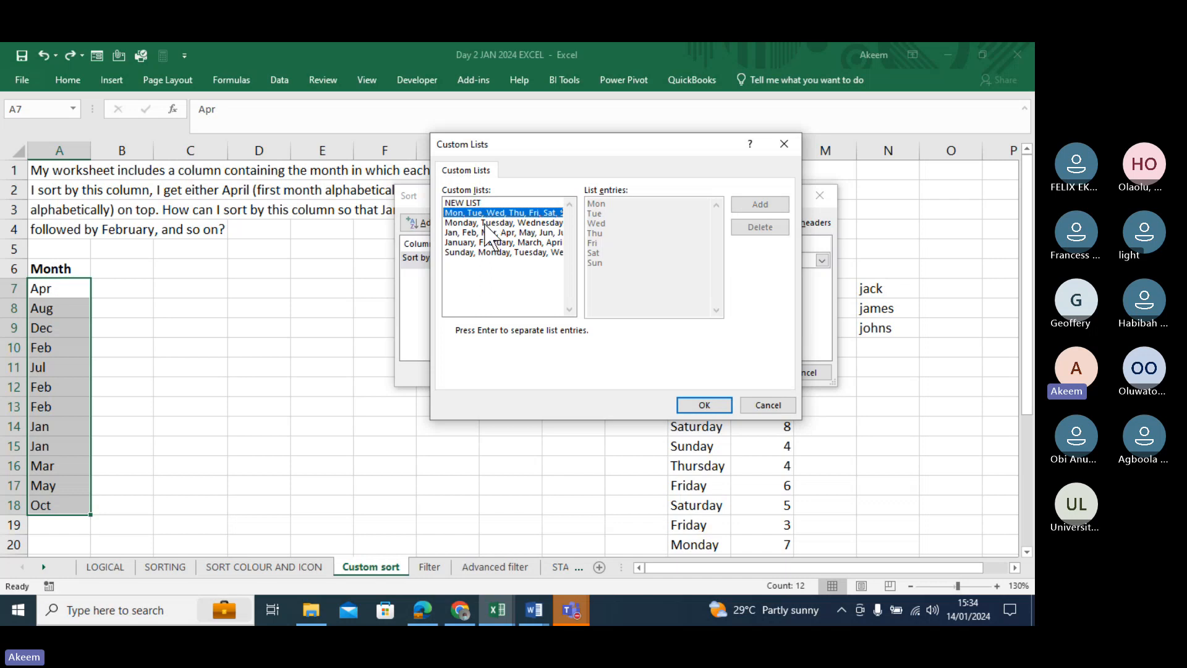
left_click(486, 232)
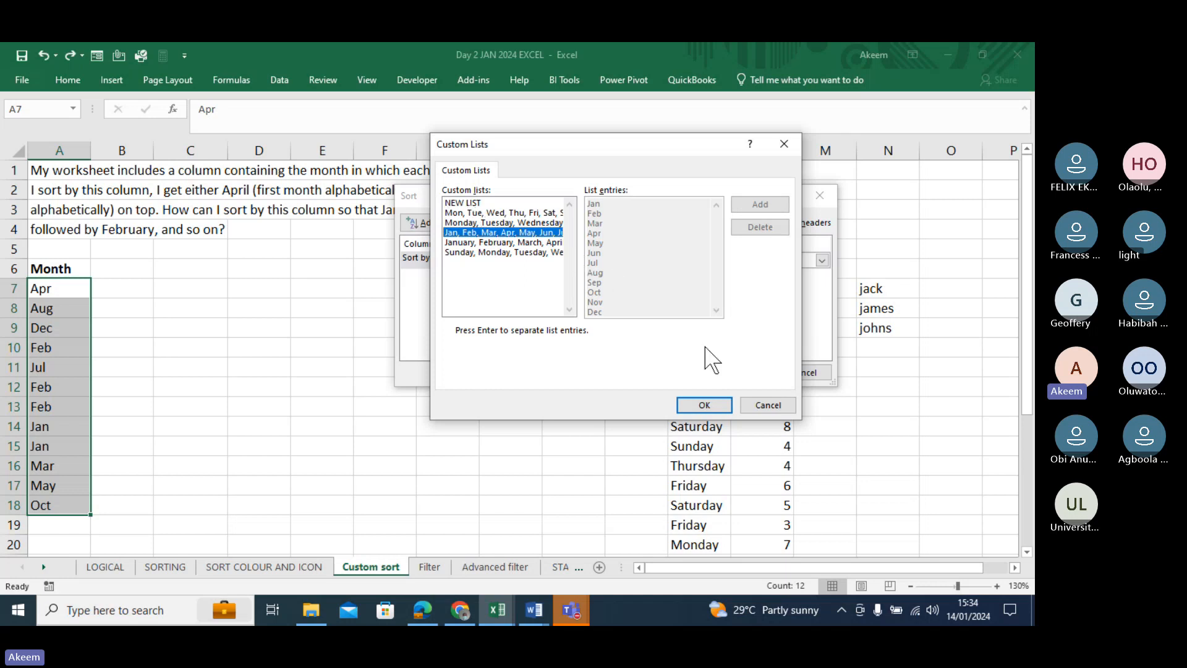
left_click(704, 405)
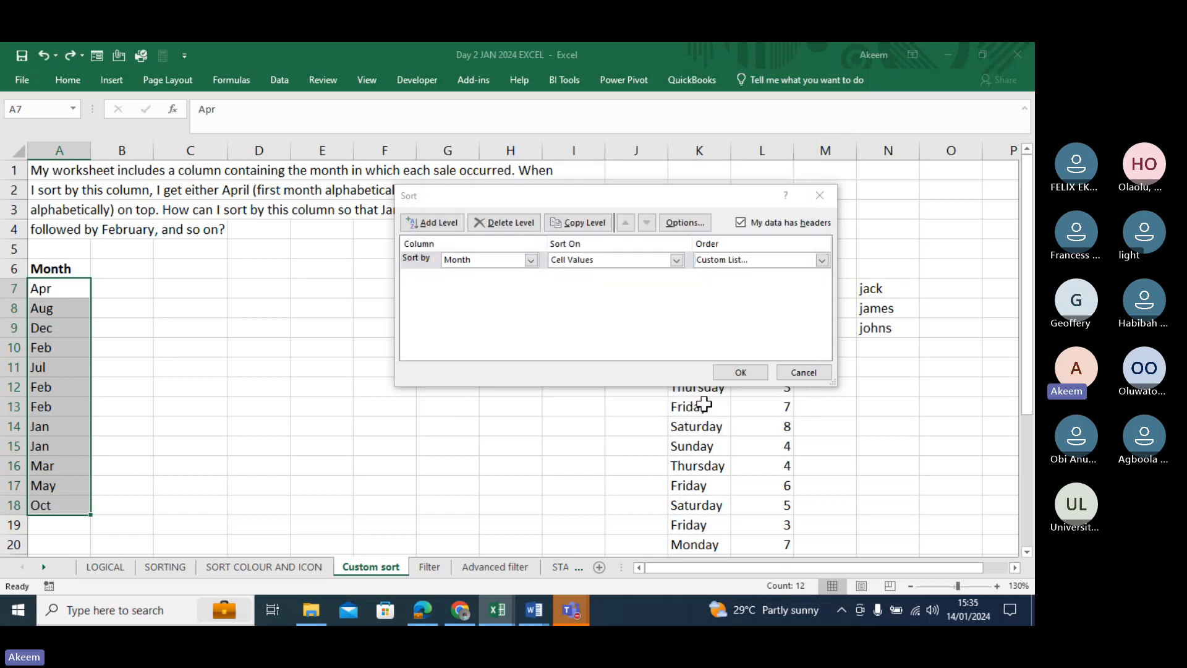
left_click(739, 374)
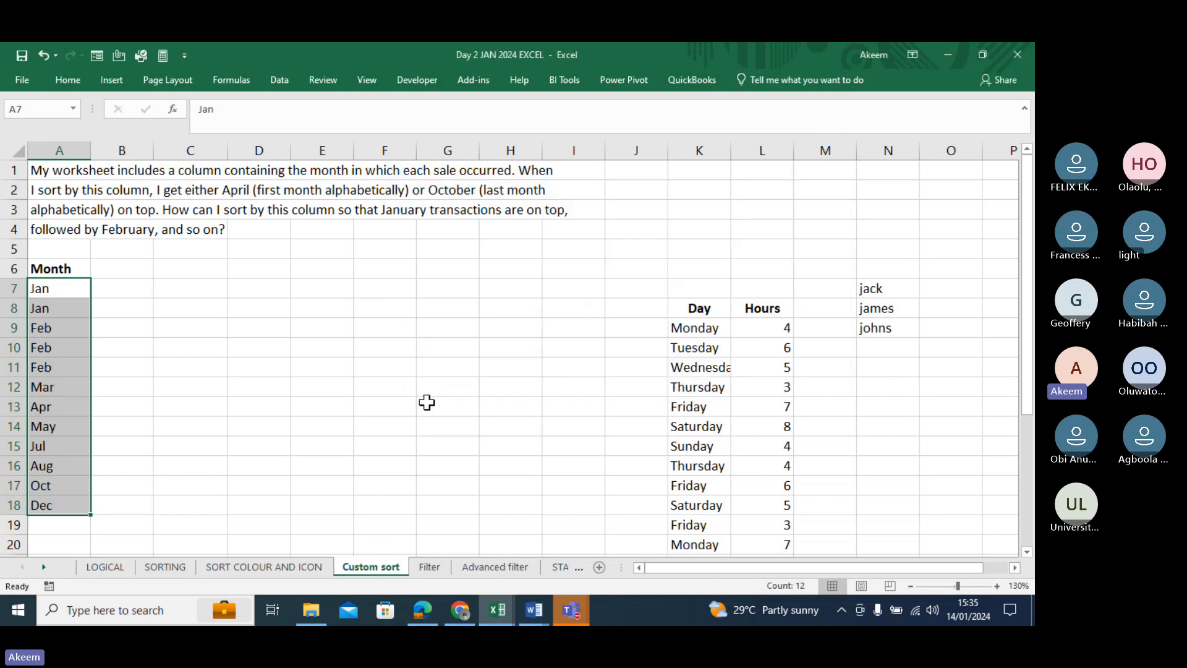
Check the custom sort settings applied to the sorted months in A7:A18, and leave them as they are.
right_click(66, 336)
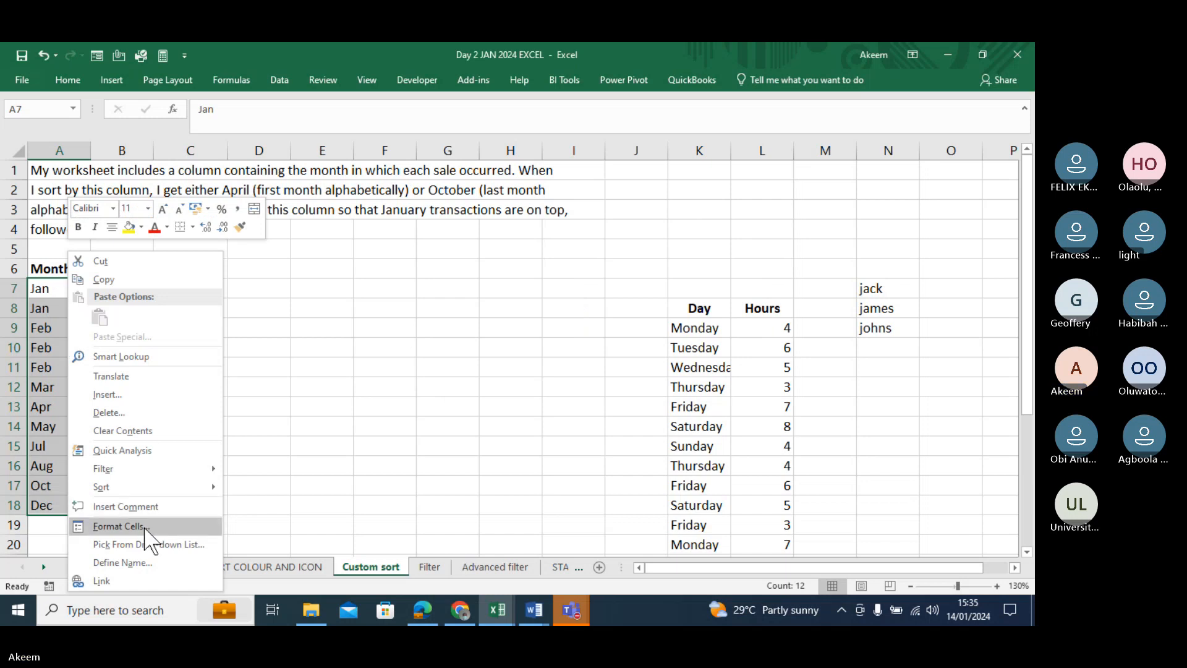
mouse_move(145, 487)
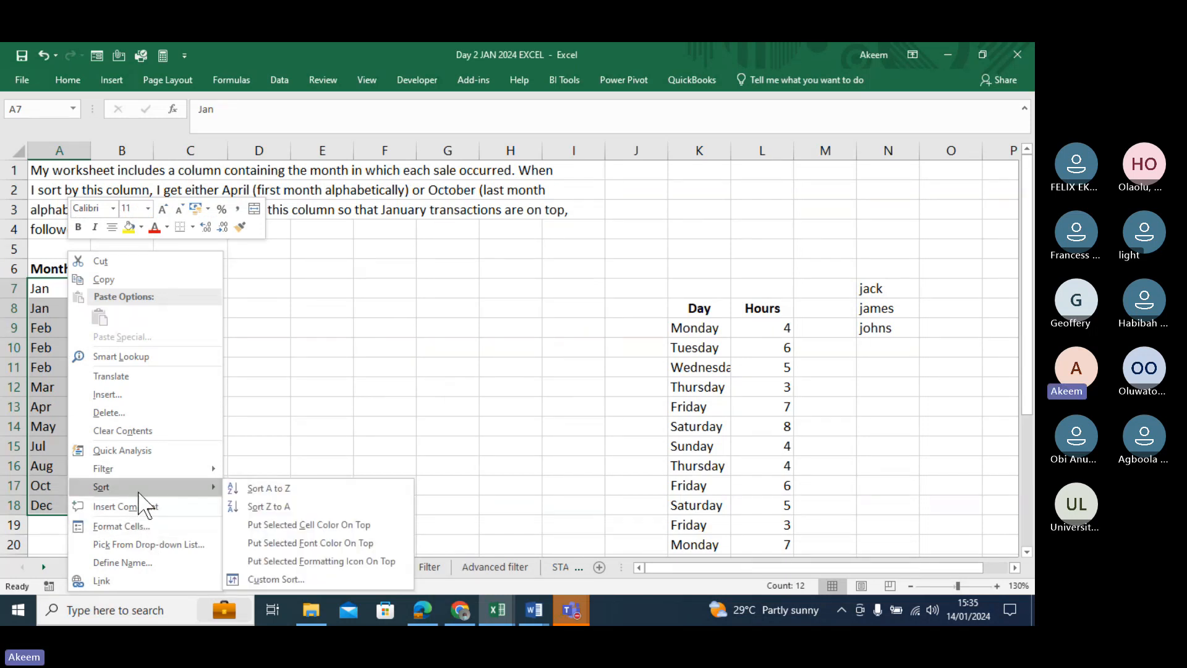
left_click(291, 577)
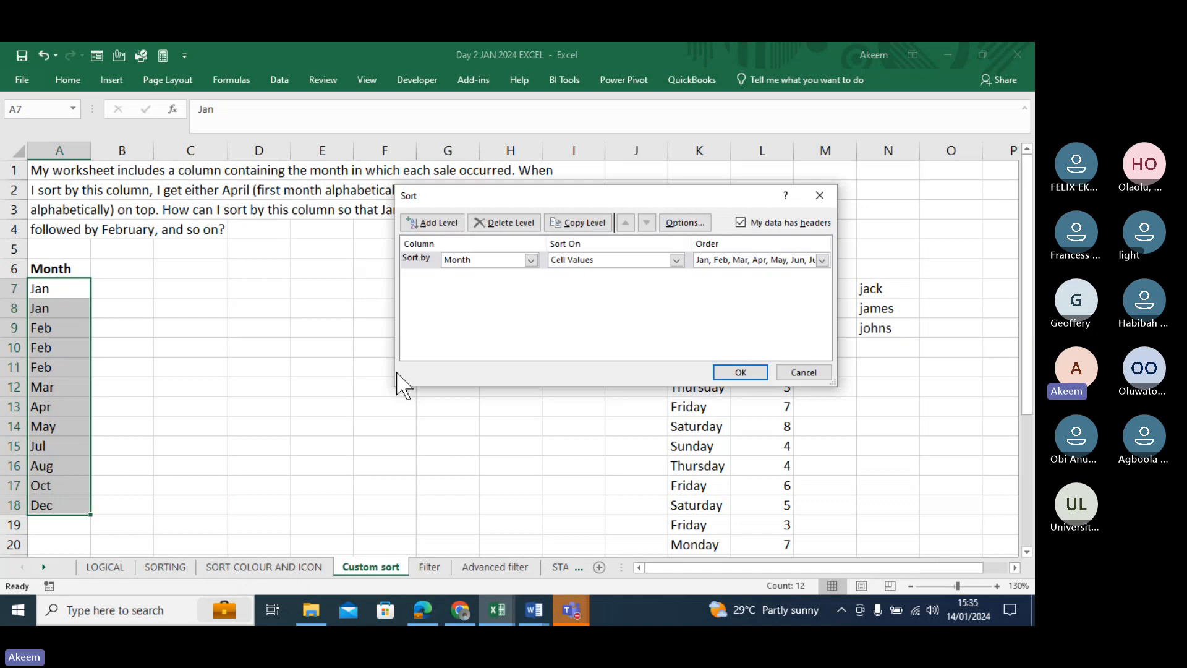
left_click(818, 197)
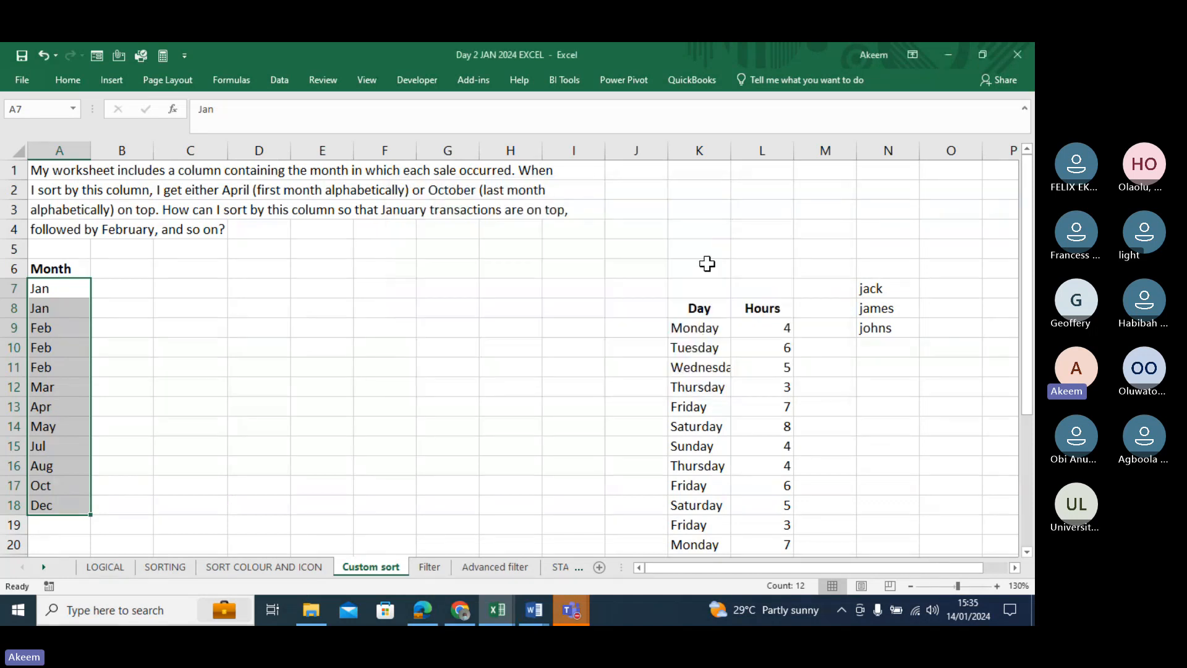
Open the SORTING sheet and review the desired location order listed in column J.
left_click(171, 566)
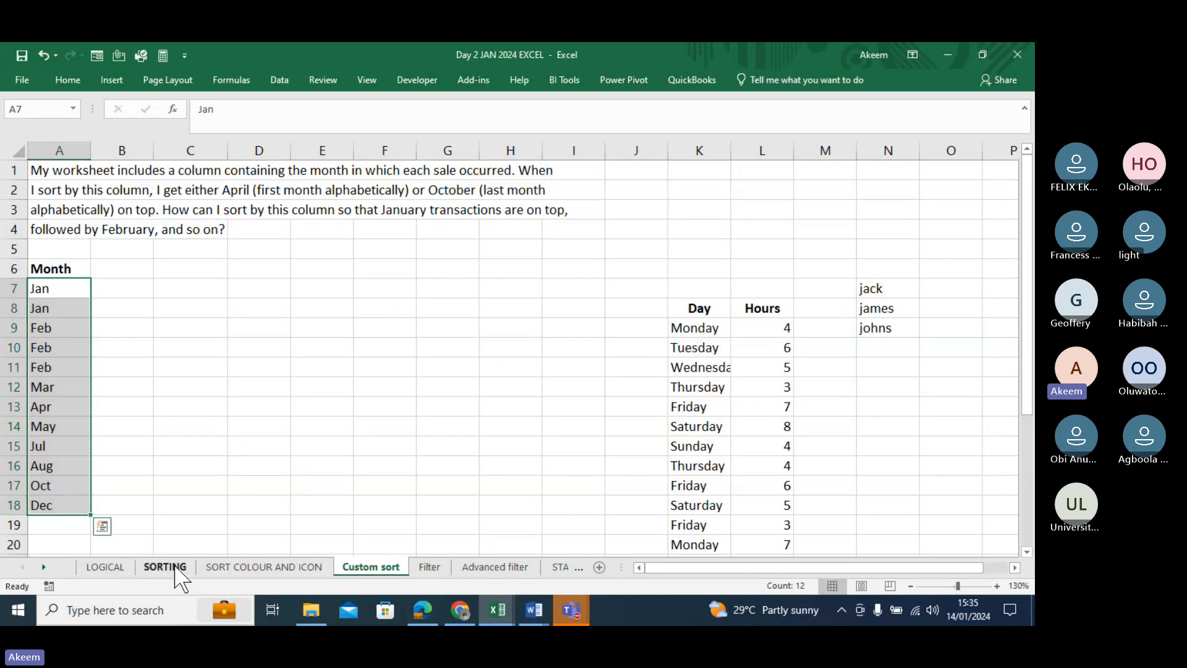
left_click(541, 274)
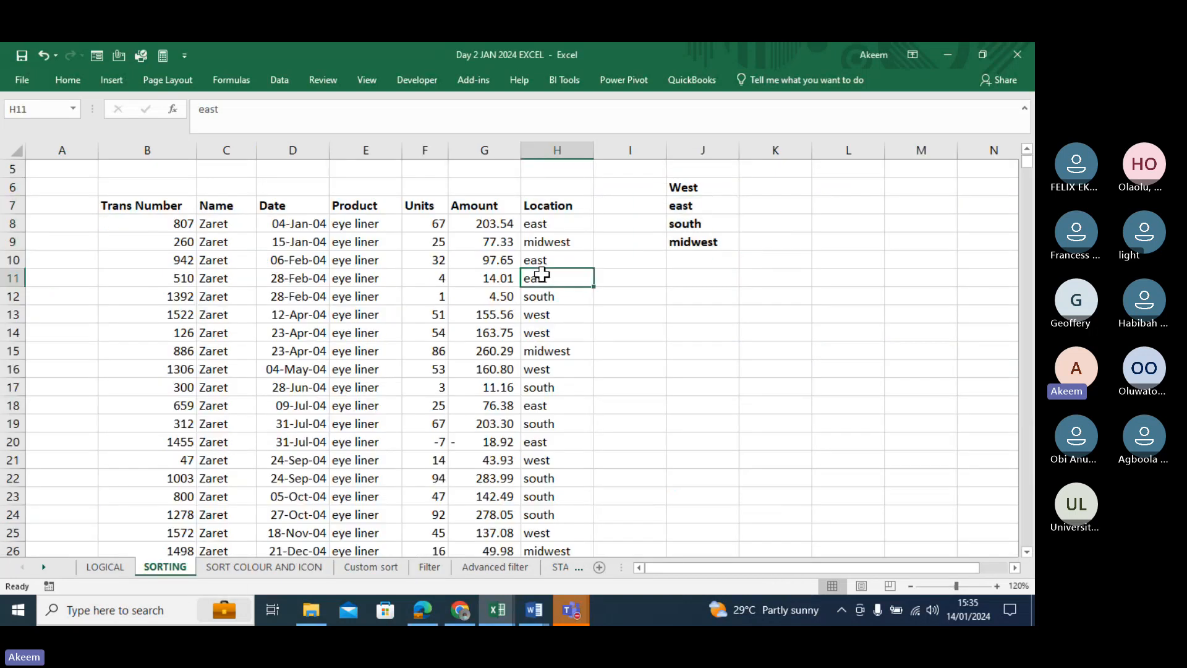
left_click(711, 189)
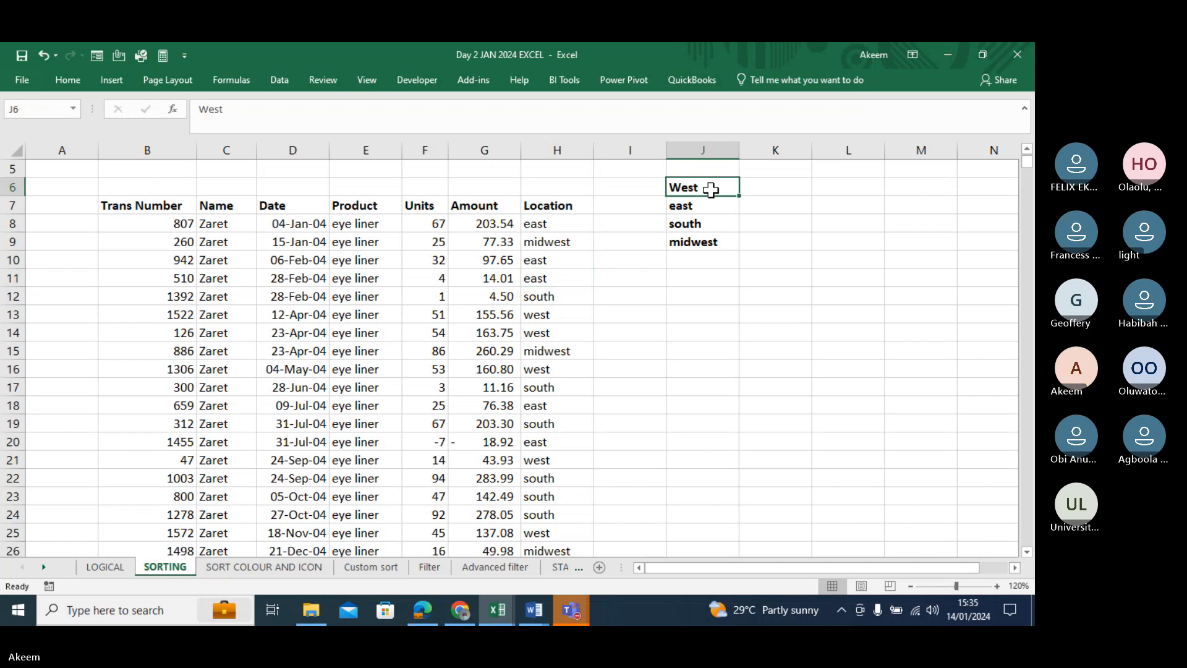
left_click(704, 206)
left_click(700, 223)
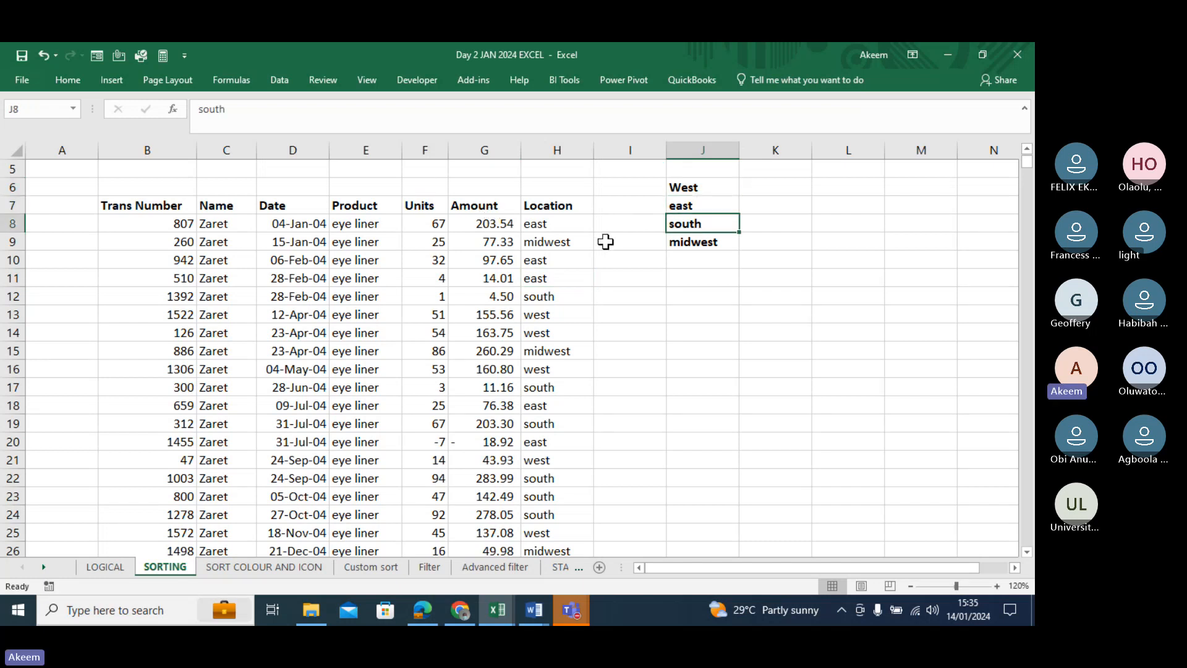
Open the custom sort settings for the transactions table and remove the Name, Product and Date sort levels.
left_click(561, 260)
right_click(563, 260)
mouse_move(637, 494)
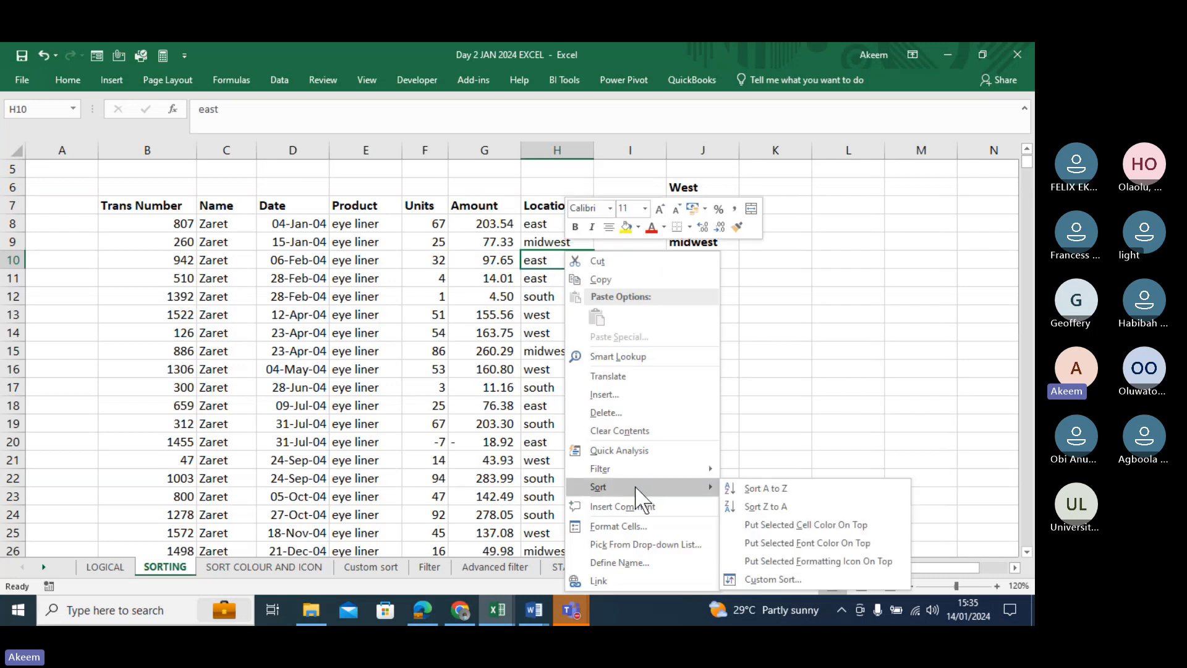
left_click(764, 577)
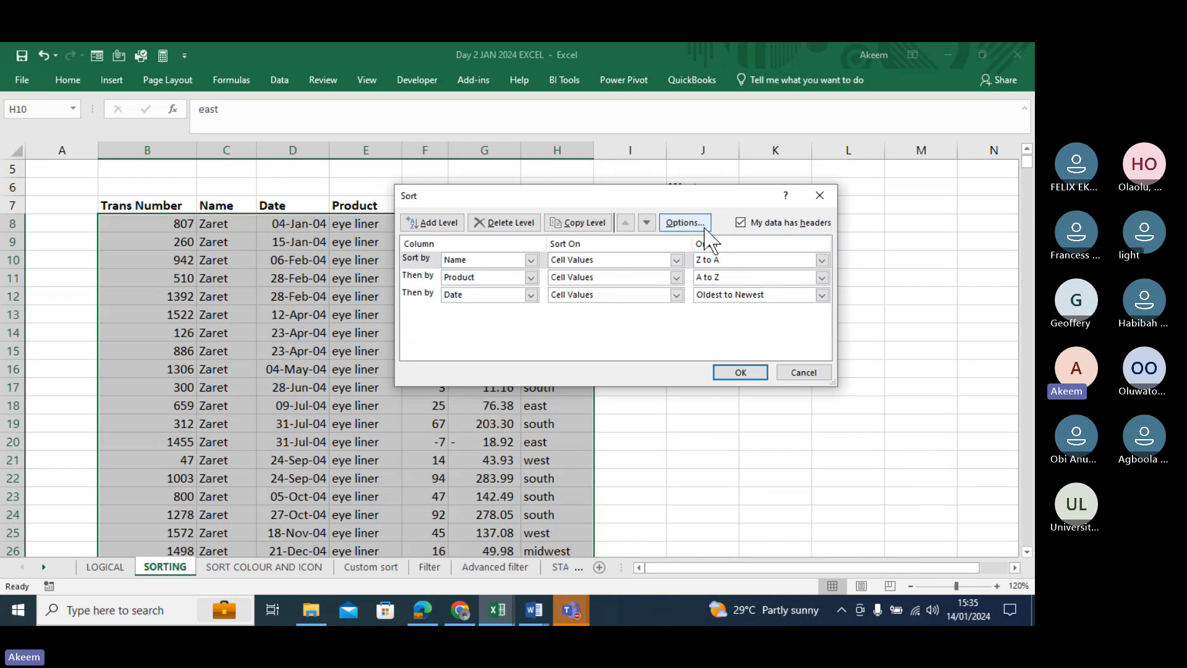
left_click(500, 223)
left_click(498, 224)
left_click(497, 225)
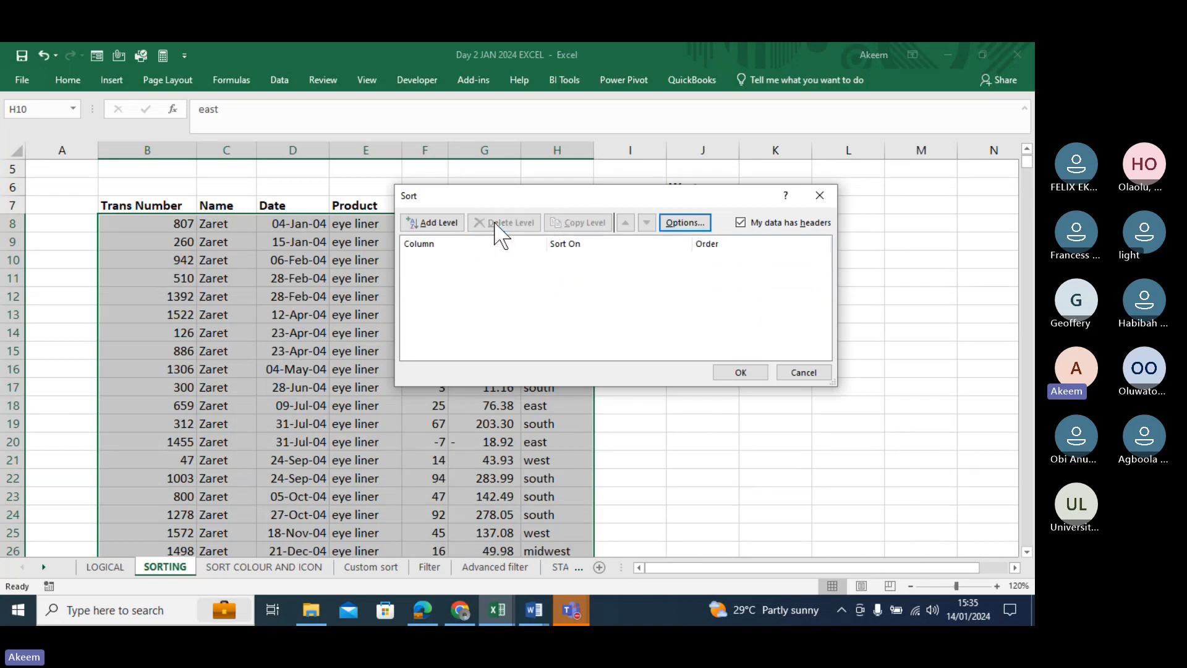
Add a sort level on Location by cell values, with a custom list as its order.
left_click(433, 223)
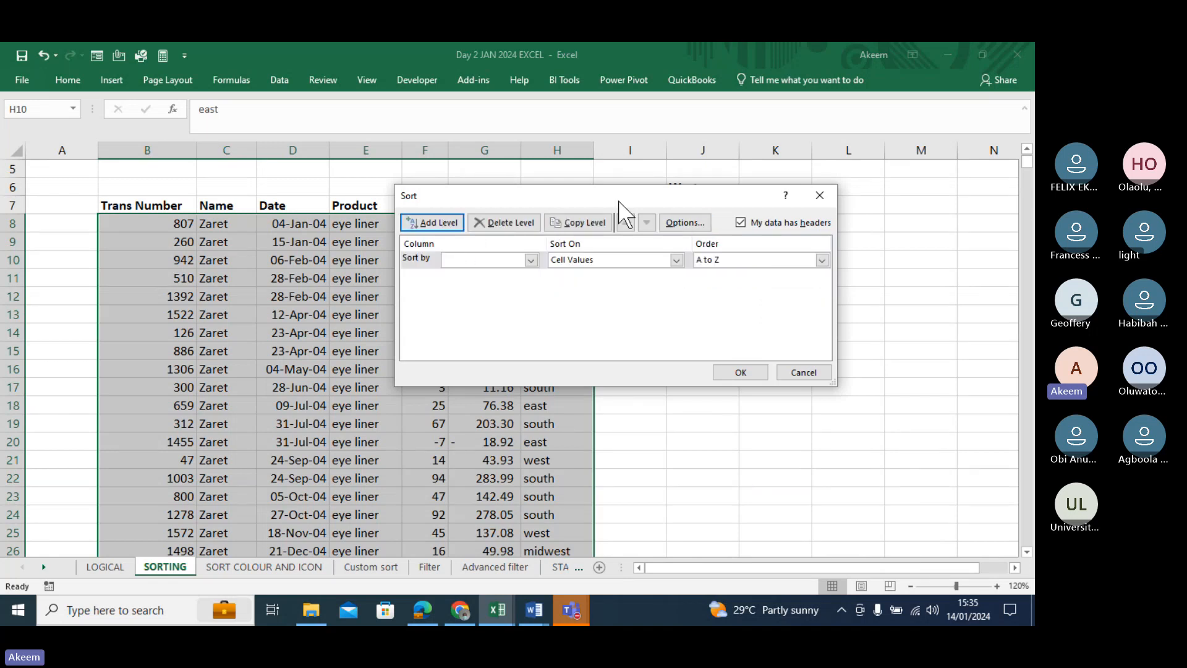
left_click_drag(618, 200, 331, 209)
left_click(246, 268)
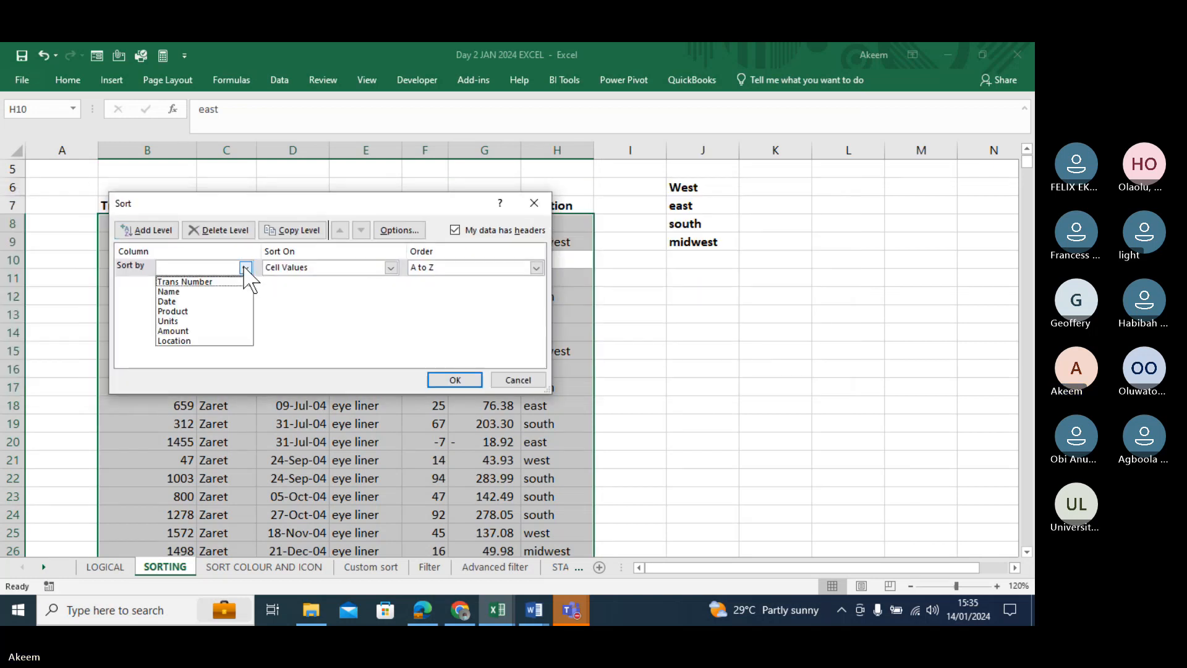
left_click(213, 340)
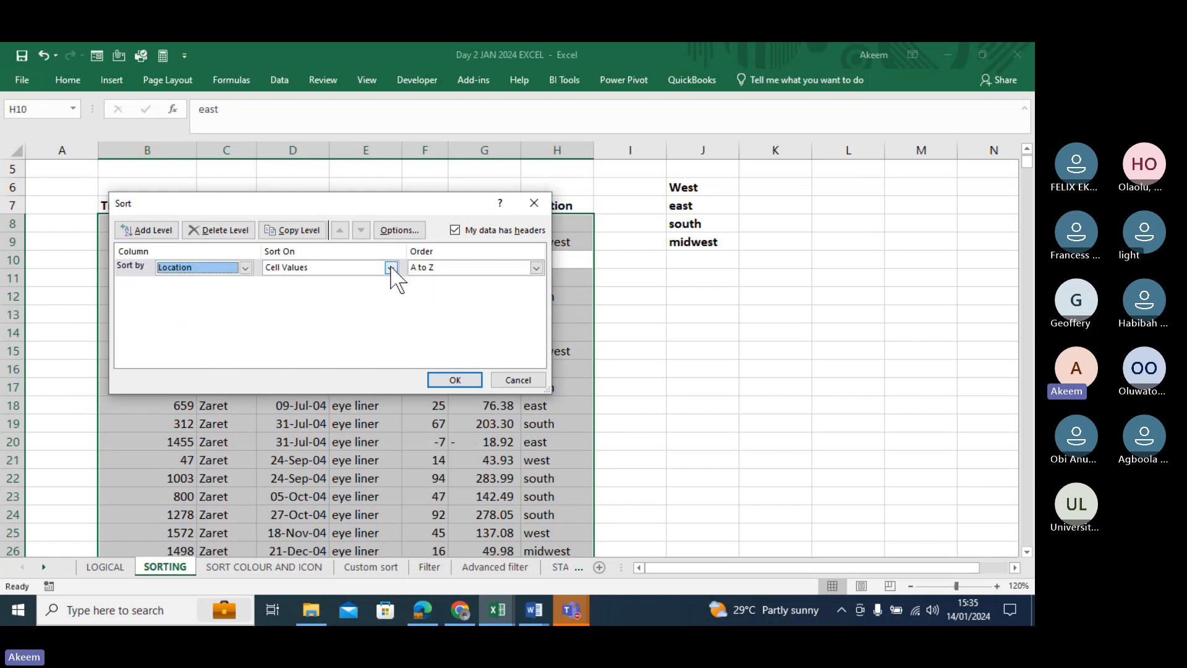
left_click(536, 267)
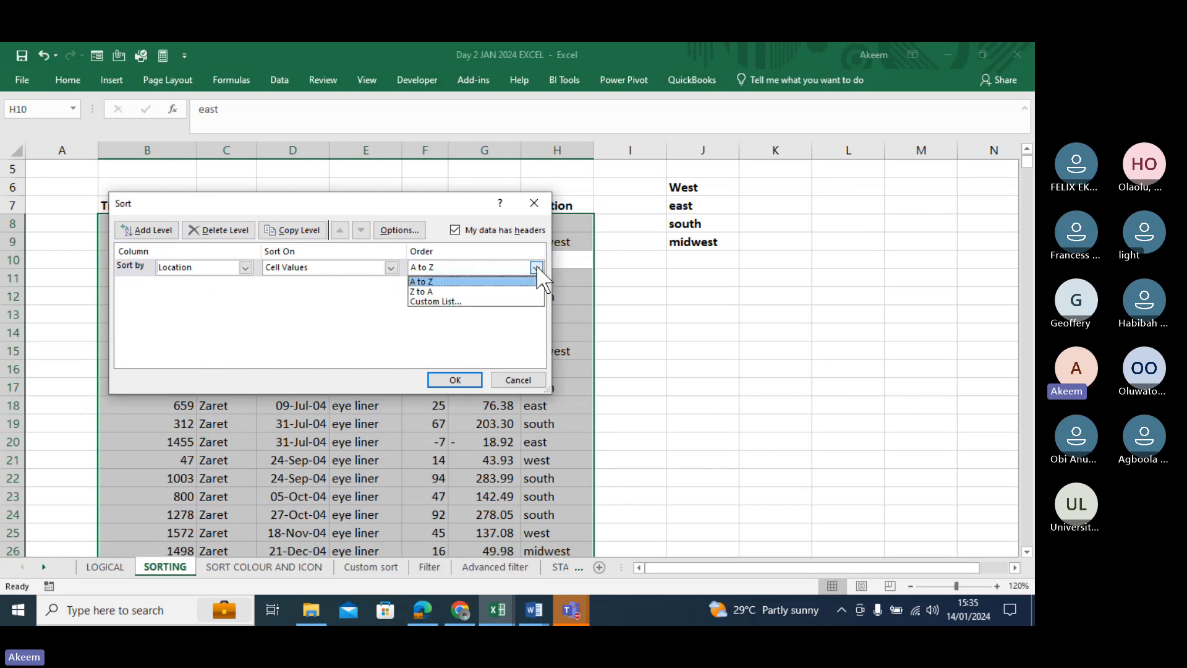
left_click(480, 301)
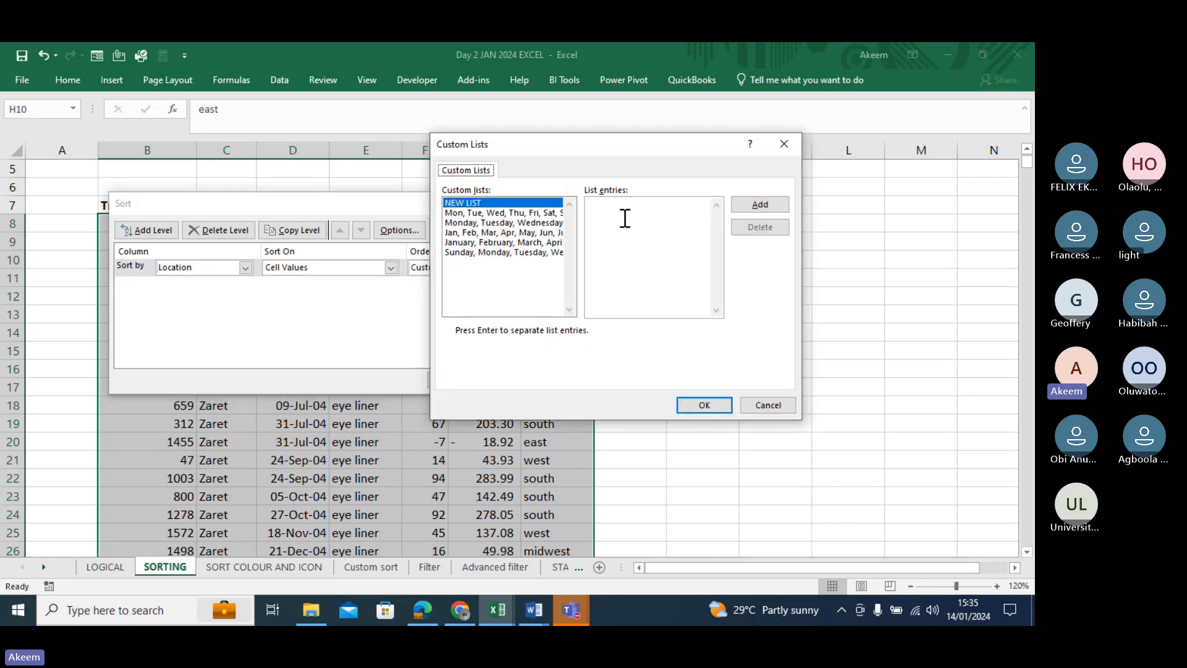
Enter west and east in lowercase as the first two entries of a new custom list.
left_click_drag(675, 149, 472, 171)
type("west")
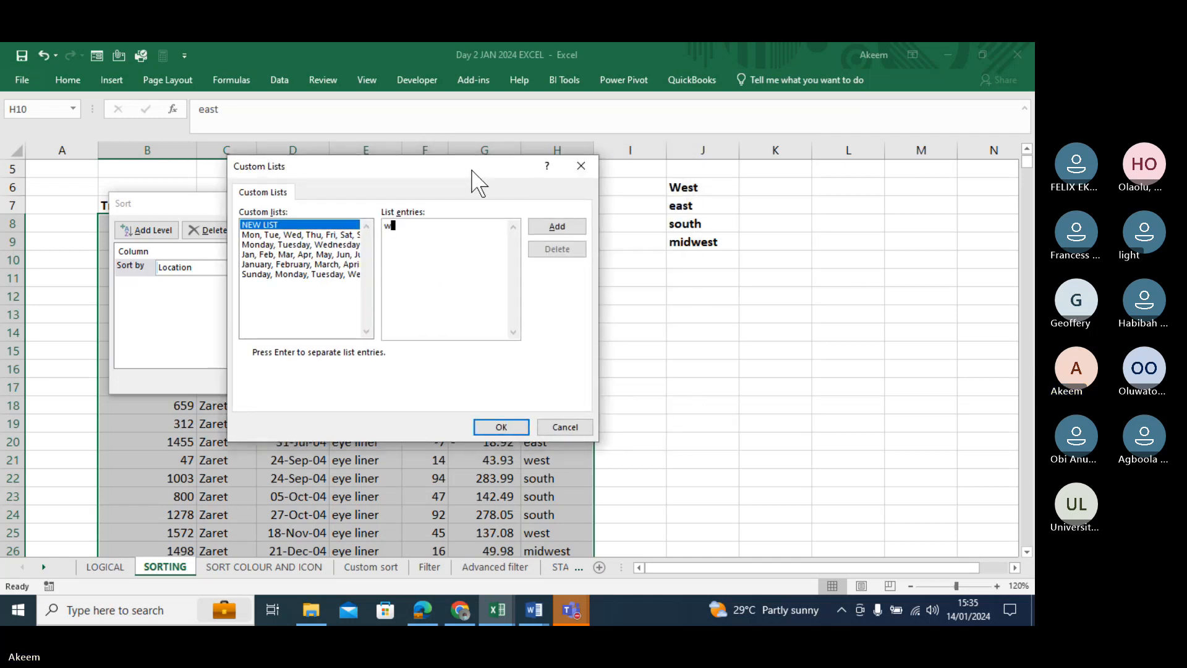
key("BackSpace")
key("BackSpace")
key("BackSpace")
key("BackSpace")
type("West")
key("Return")
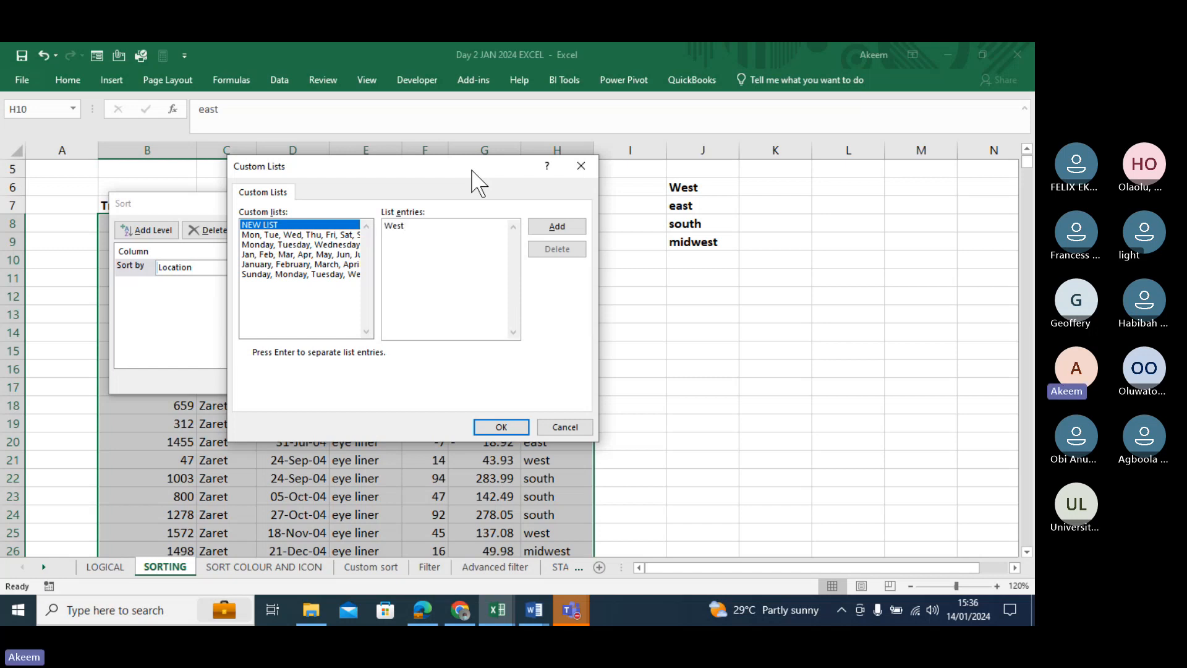
type("easty")
key("Return")
left_click(393, 227)
key("BackSpace")
type("w")
Complete the new custom list with south and midwest, and sort the transactions by Location in that order.
left_click(434, 238)
type("south")
key("Return")
type("m")
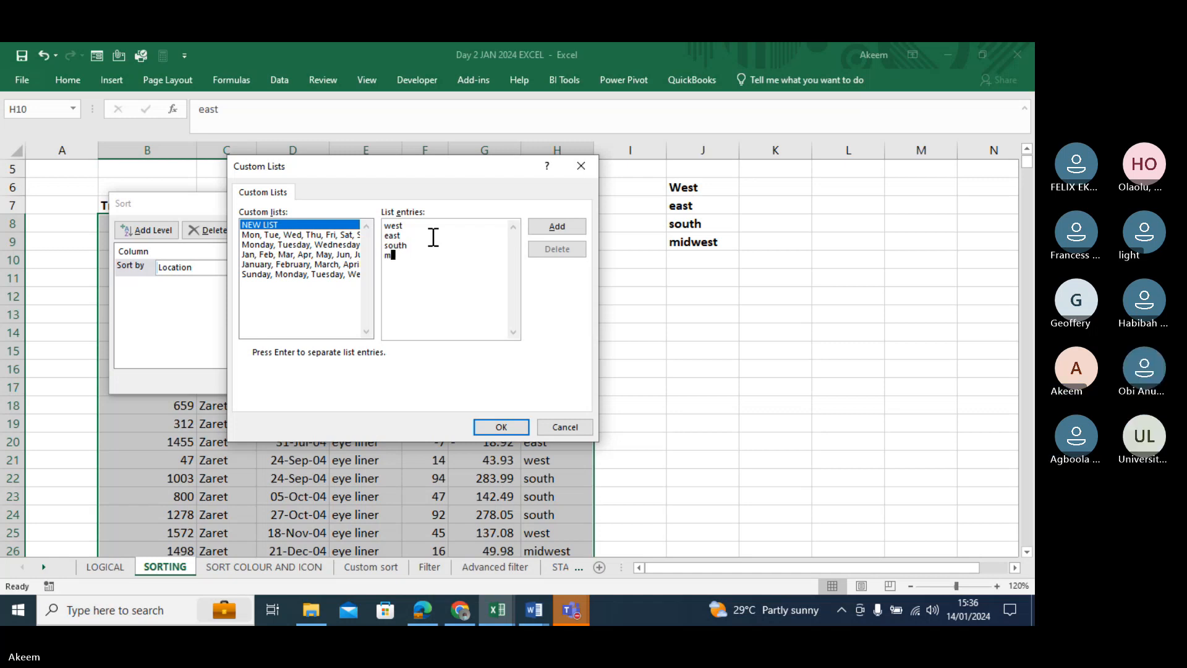
type("idwest")
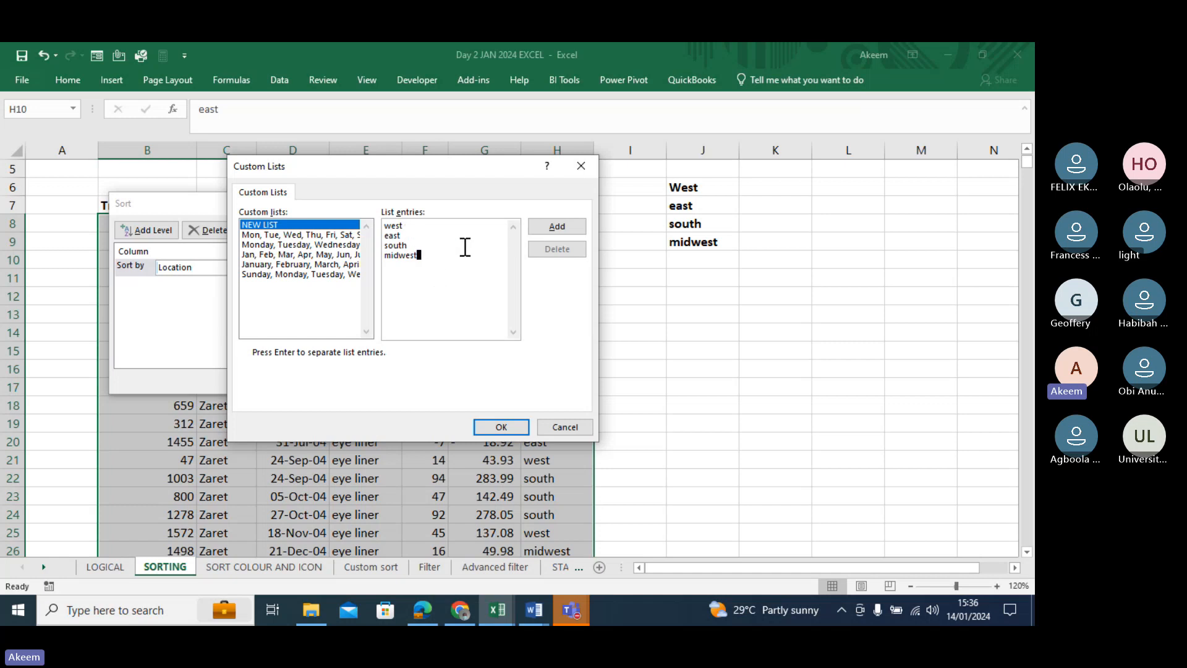
left_click(558, 226)
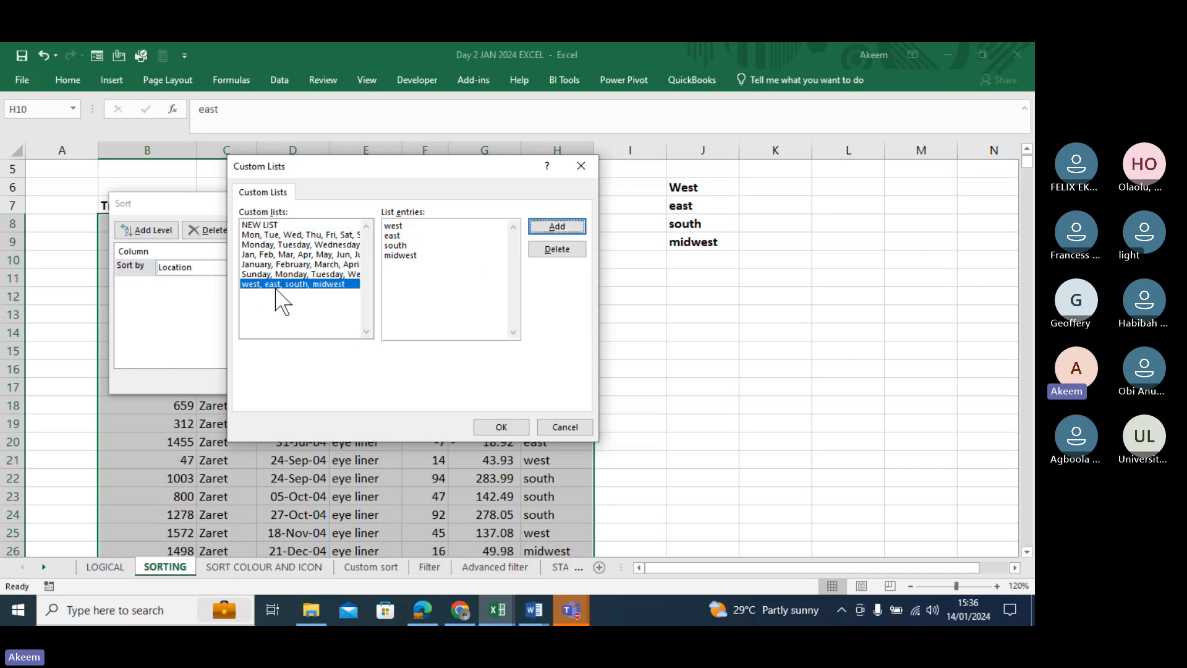
left_click(506, 425)
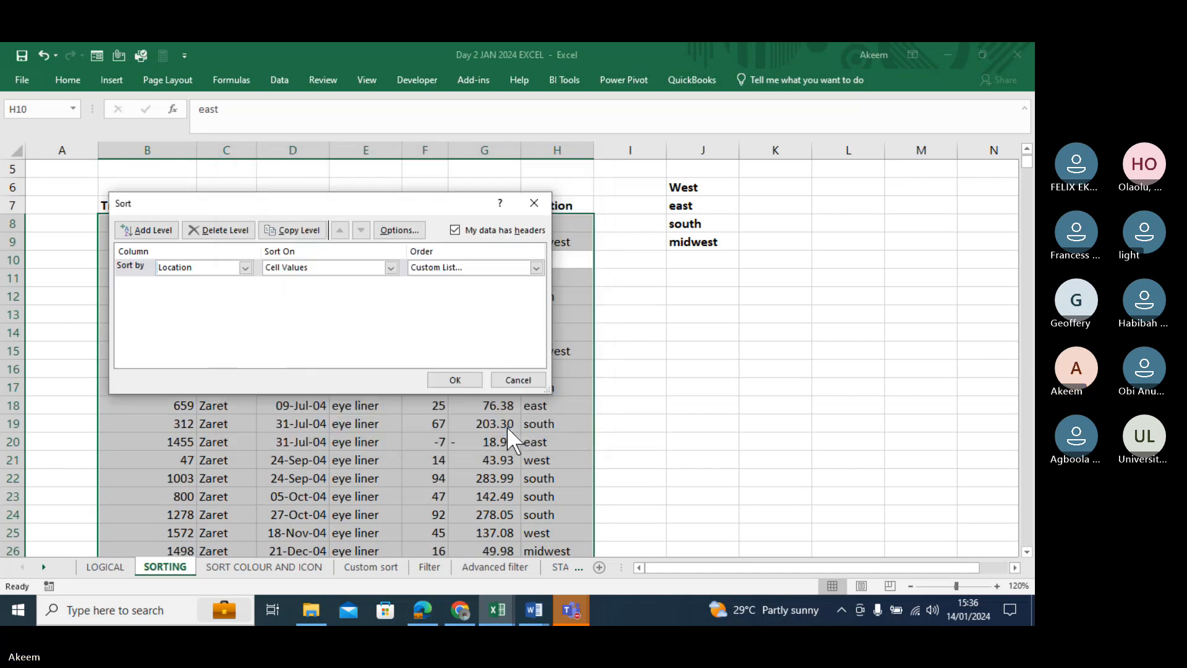
left_click(463, 376)
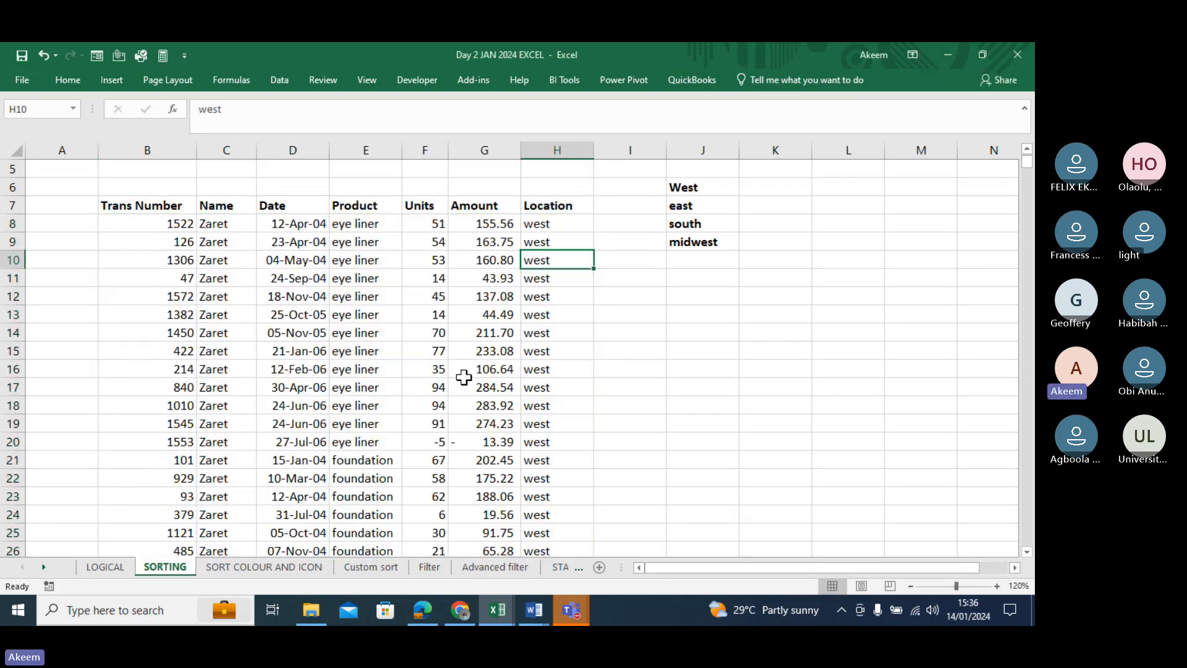
Examine the Location column from the first transactions down past the end of the table to check the custom sort order.
left_click(545, 246)
key("Down")
key("Down")
key("Down")
key("Down")
key("Down")
key("Down")
key("Down")
key("Down")
key("Down")
key("Down")
key("Down")
key("Down")
key("Down")
key("Down")
key("Down")
key("Down")
key("Down")
key("Down")
key("Down")
key("Down")
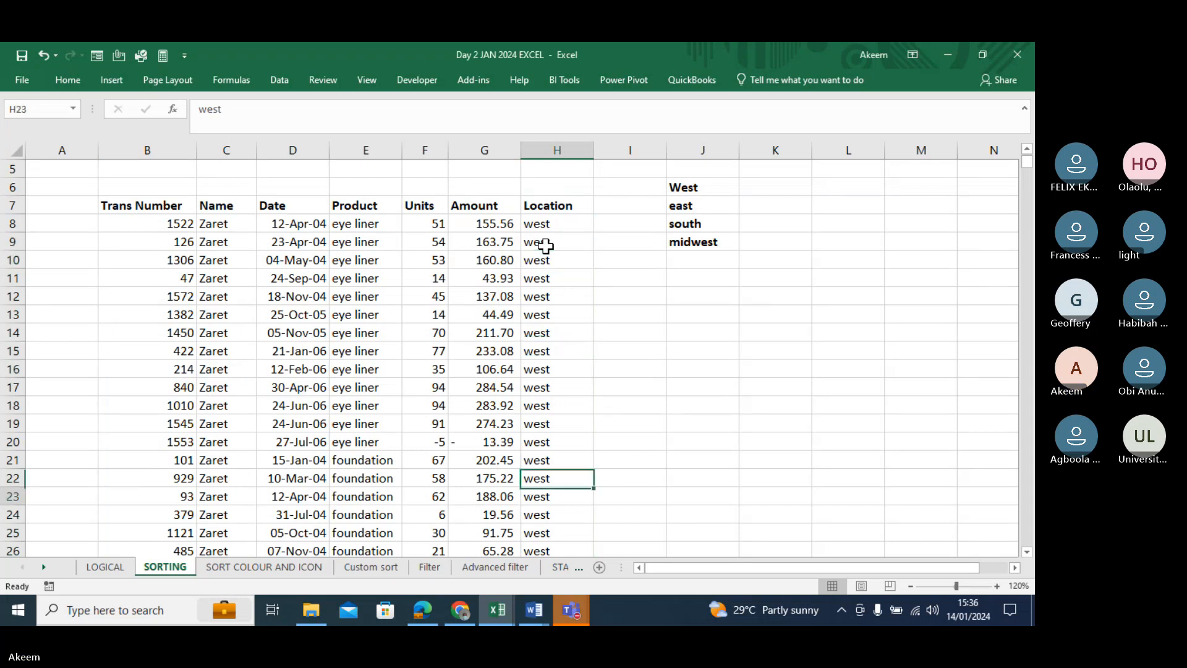
key("Down")
key("Down")
key("Down")
key("Down")
key("Down")
key("Down")
key("Down")
key("Down")
key("Down")
key("Down")
key("Down")
key("Down")
key("Down")
key("Down")
key("Down")
key("Down")
key("Down")
key("Down")
key("Down")
key("Down")
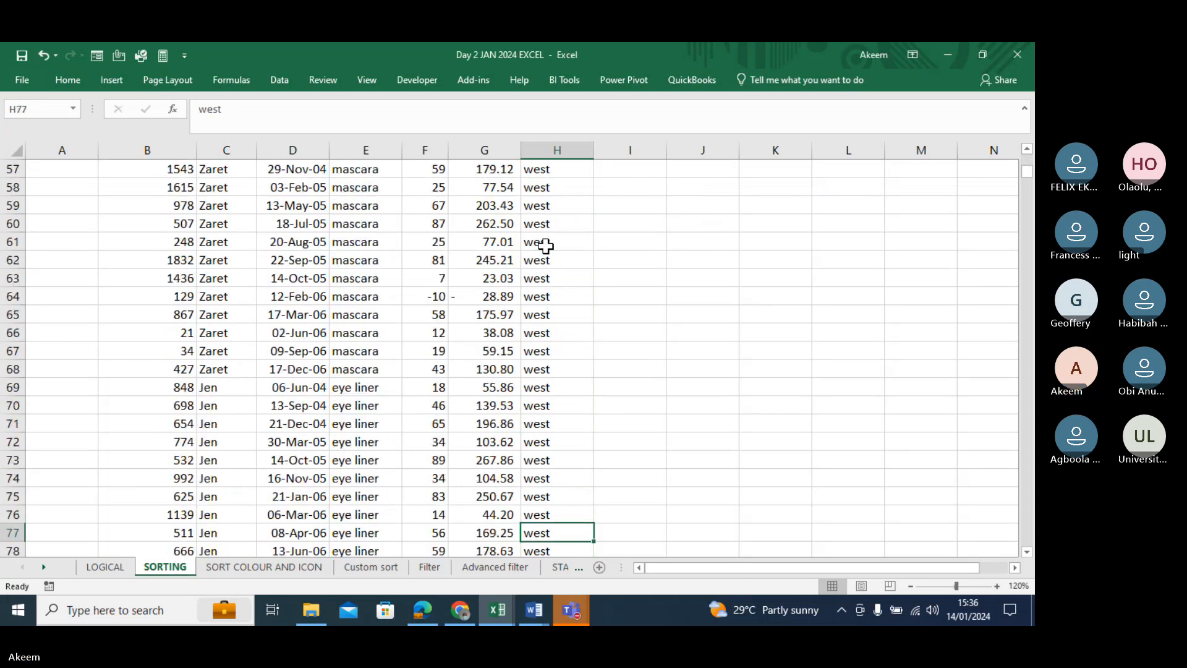
key("Down")
key("Down")
key("Down")
key("Down")
key("Down")
key("Down")
key("Down")
key("Down")
key("Down")
key("Down")
key("Down")
key("Down")
key("Down")
key("Down")
key("Down")
key("Down")
key("Down")
key("Down")
key("Down")
key("Down")
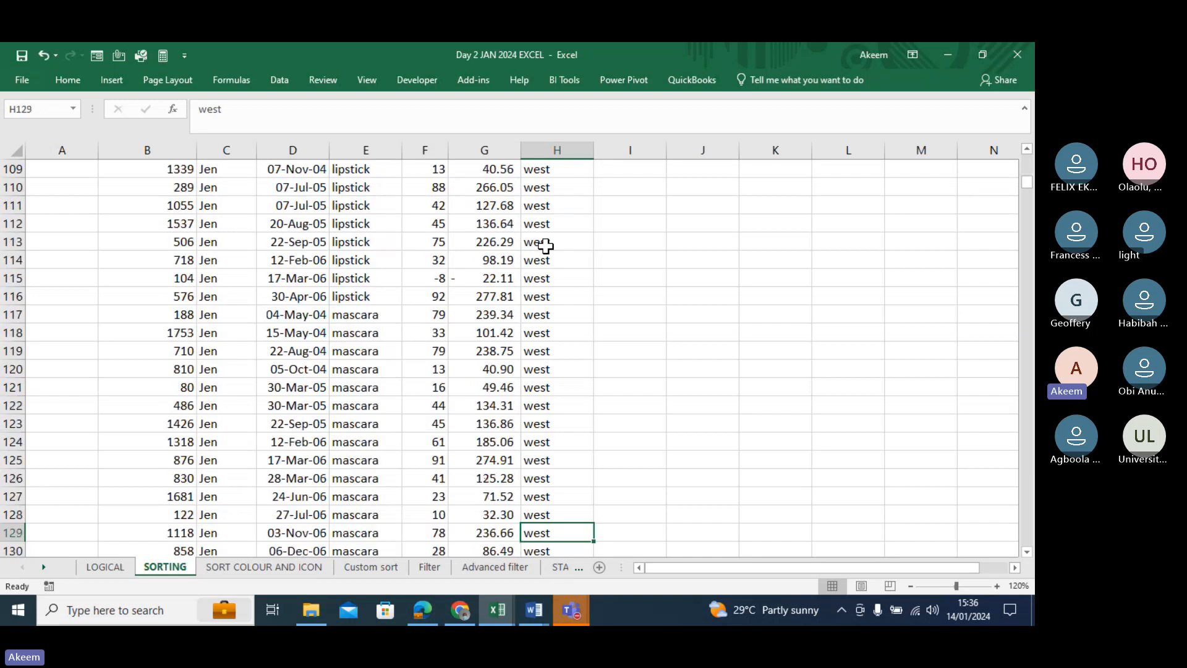
key("Down")
key("Down")
key("Down")
key("Down")
key("Down")
key("Down")
key("Down")
key("Down")
key("Down")
key("Down")
key("Down")
key("Down")
key("Down")
key("Down")
key("Down")
key("Down")
key("Down")
key("Down")
key("Down")
key("Down")
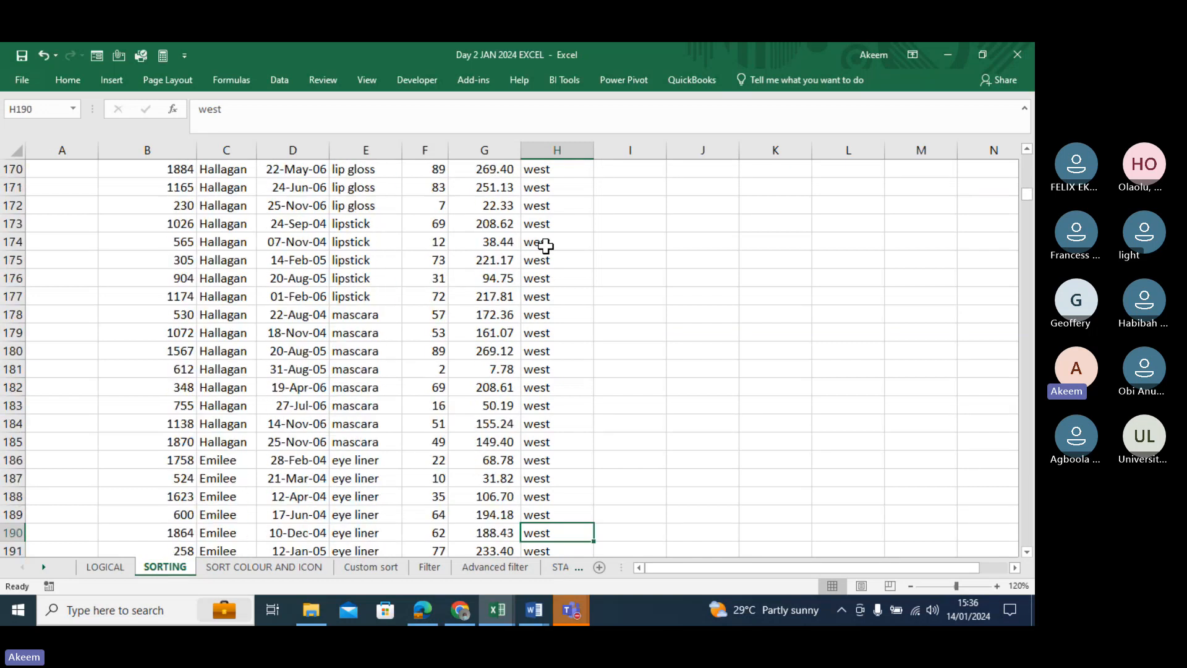
key("Down")
key("Down")
key("Down")
key("Down")
key("Down")
key("Down")
key("Down")
key("Down")
key("Down")
key("Down")
key("Down")
key("Down")
key("Down")
key("Down")
key("Down")
key("Down")
key("Down")
key("Down")
key("Down")
key("Down")
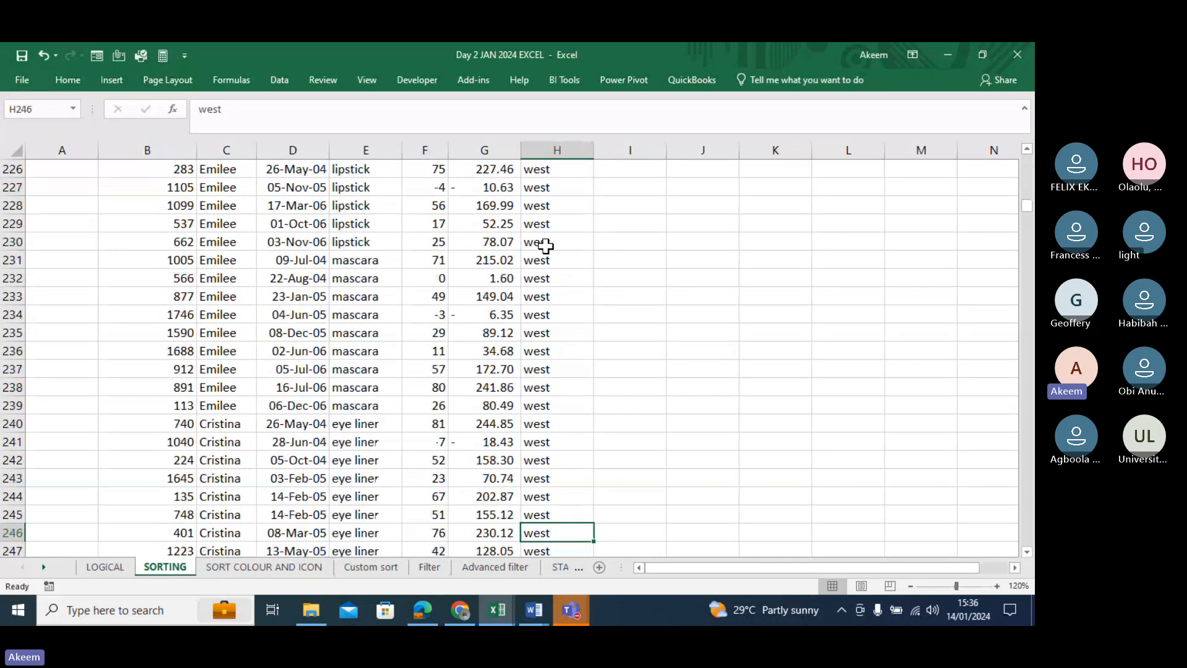
key("Down")
key("Down")
key("Down")
key("Down")
key("Down")
key("Down")
key("Down")
key("Down")
key("Down")
key("Down")
key("Down")
key("Down")
key("Down")
key("Down")
key("Down")
key("Down")
key("Down")
key("Down")
key("Down")
key("Down")
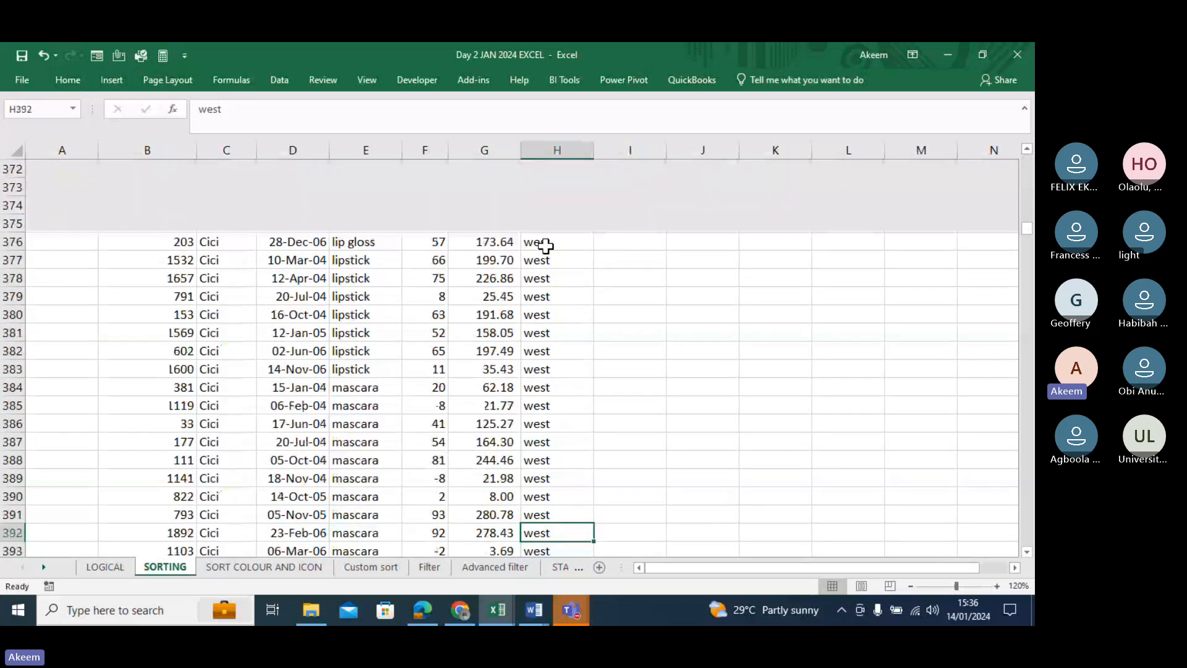
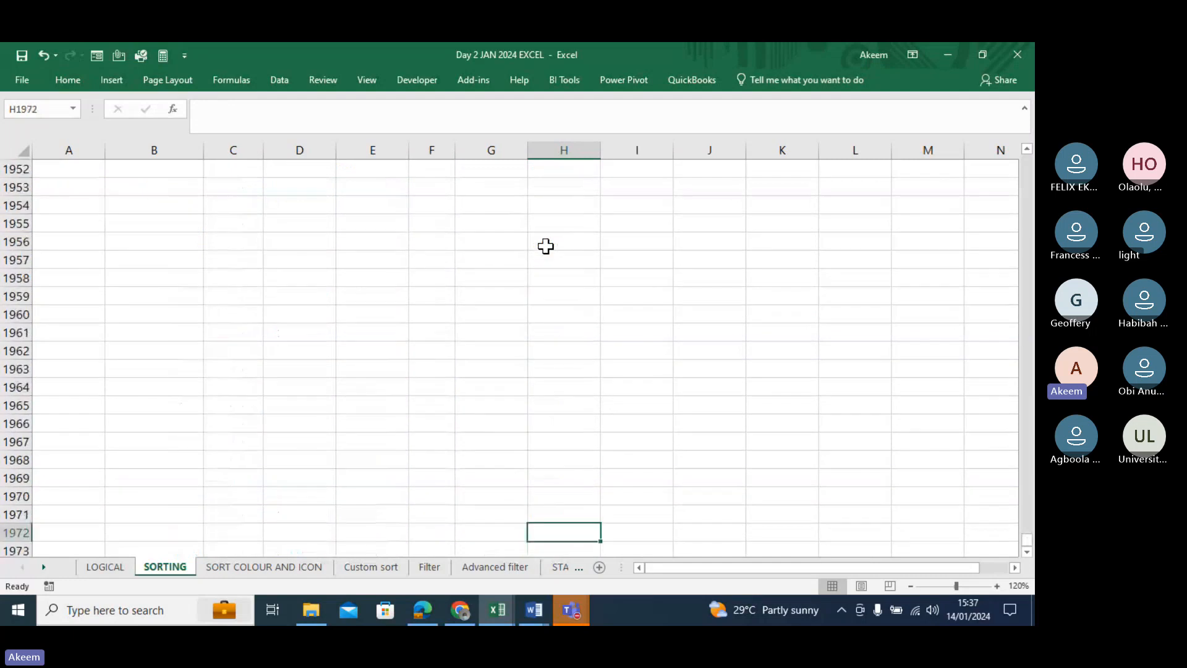
Examine the sorted Location column from below the end of the transactions back up to the first rows.
key("Up")
key("Up")
key("Up")
key("Up")
key("Up")
key("Up")
key("Up")
key("Up")
key("Up")
key("Up")
key("Up")
key("Up")
key("Up")
key("Up")
key("Up")
key("Up")
key("Up")
key("Up")
key("Up")
key("Up")
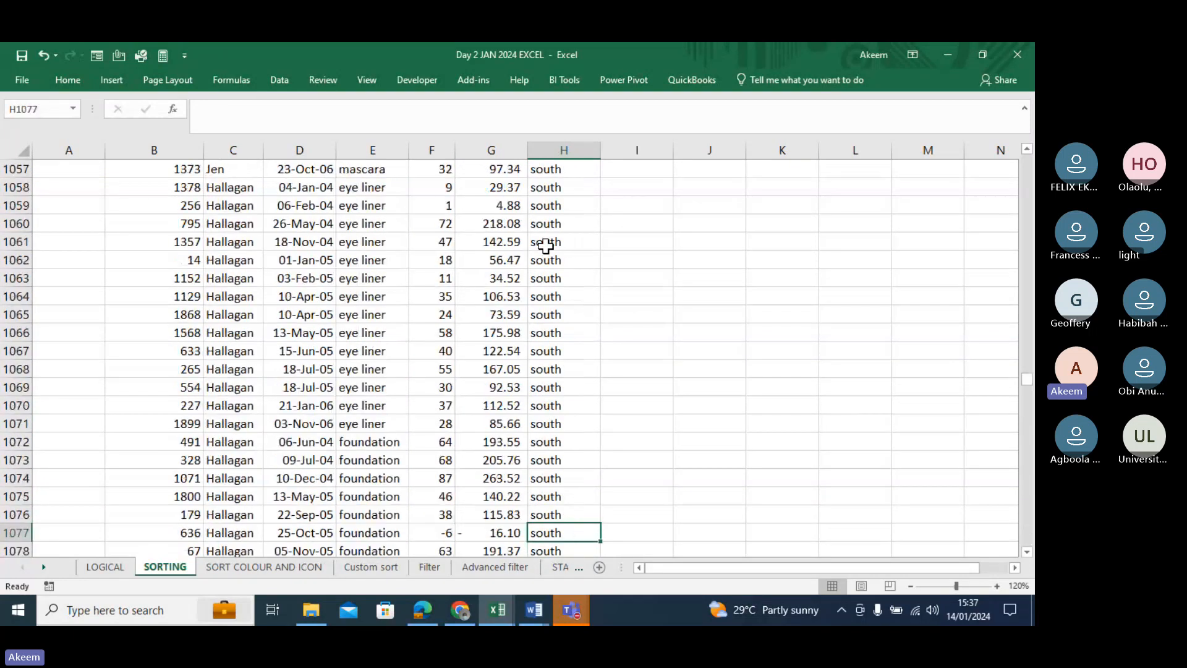
key("Up")
key("Up")
key("Up")
key("Up")
key("Up")
key("Up")
key("Up")
key("Up")
key("Up")
key("Up")
key("Up")
key("Up")
key("Up")
key("Up")
key("Up")
key("Up")
key("Up")
key("Up")
key("Up")
key("Up")
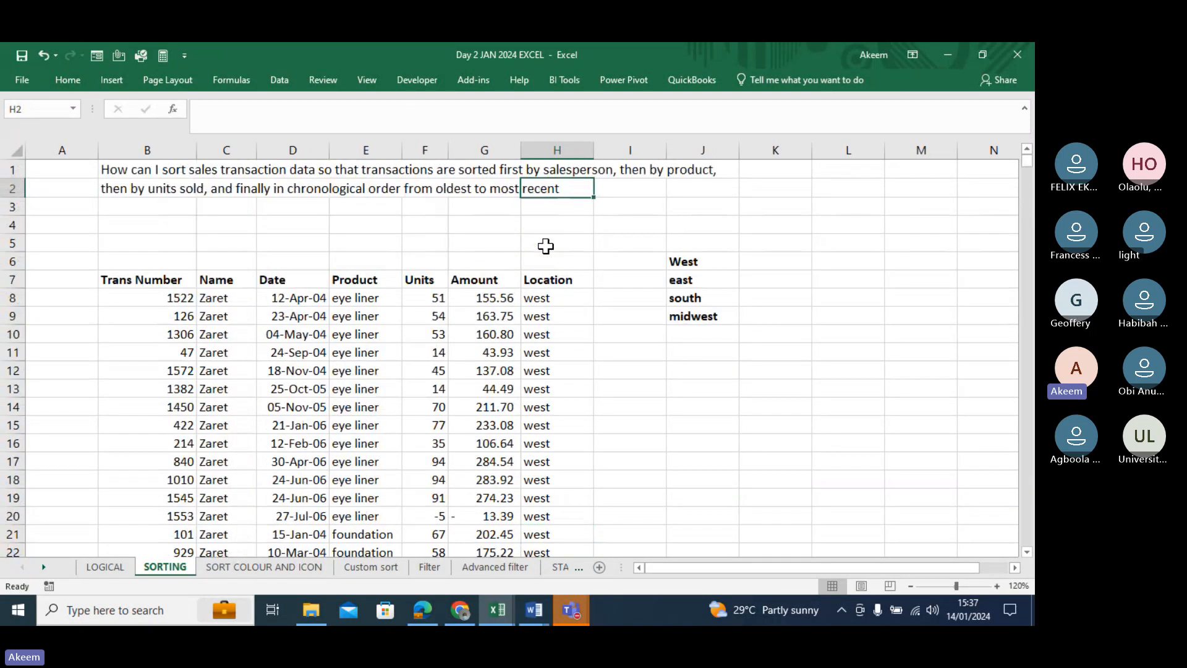
Switch to the Filter sheet with the property listings, and briefly check the Teams meeting window.
left_click(436, 569)
left_click(399, 386)
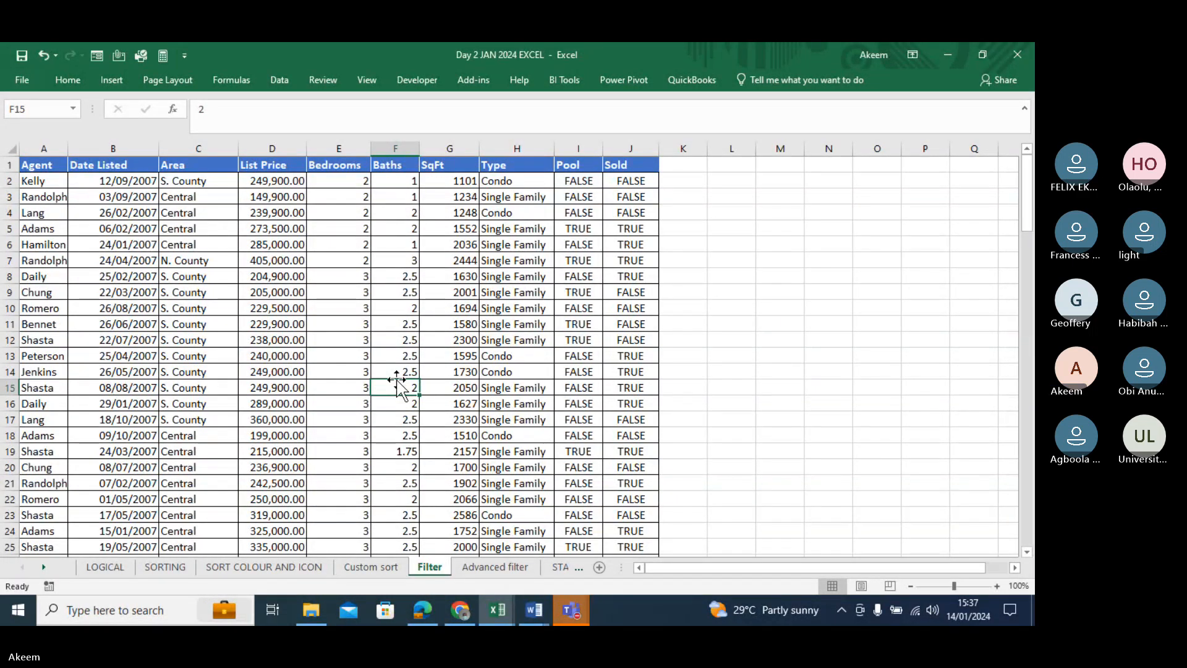
mouse_move(572, 609)
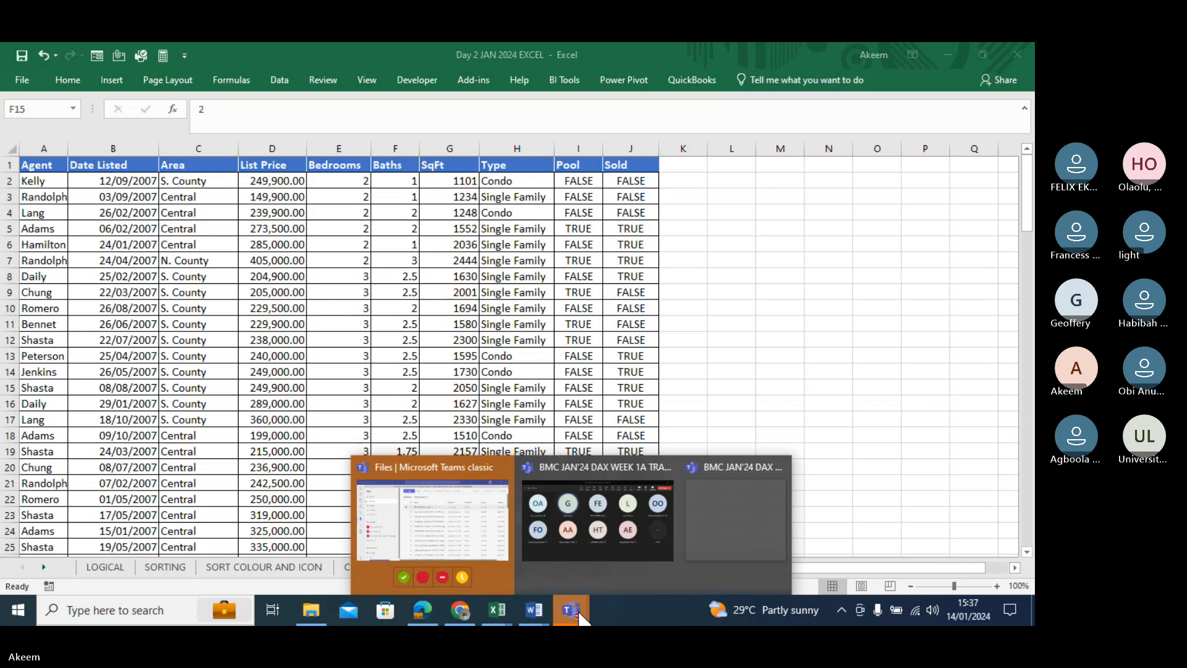
left_click(614, 561)
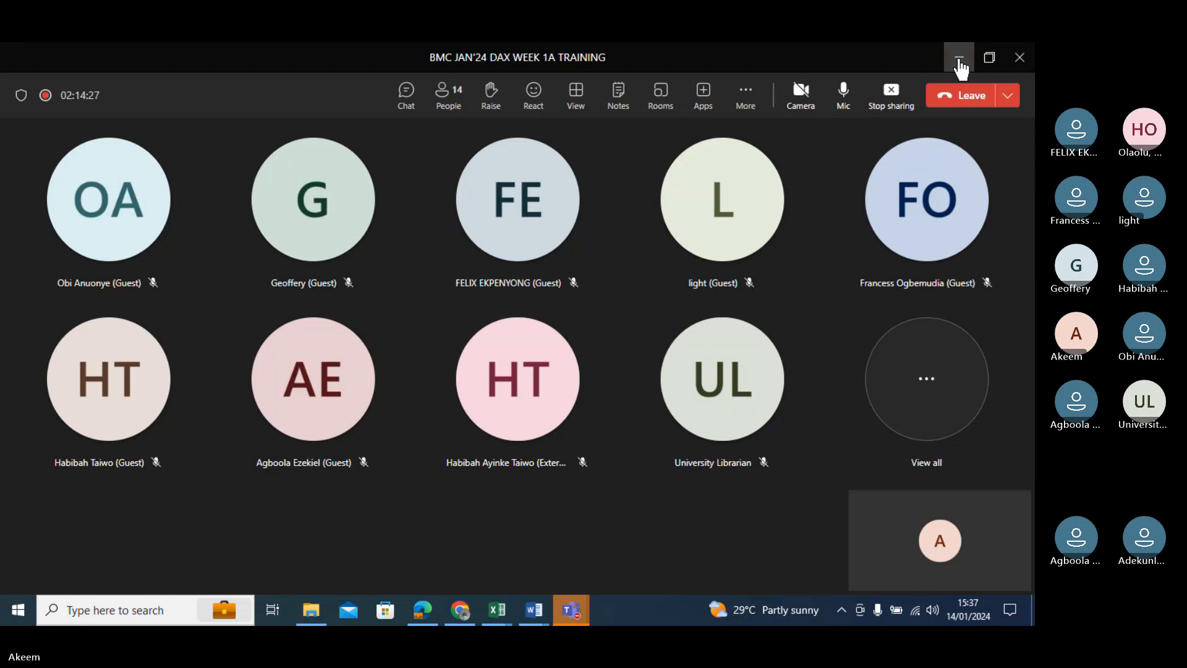
left_click(959, 60)
left_click(577, 340)
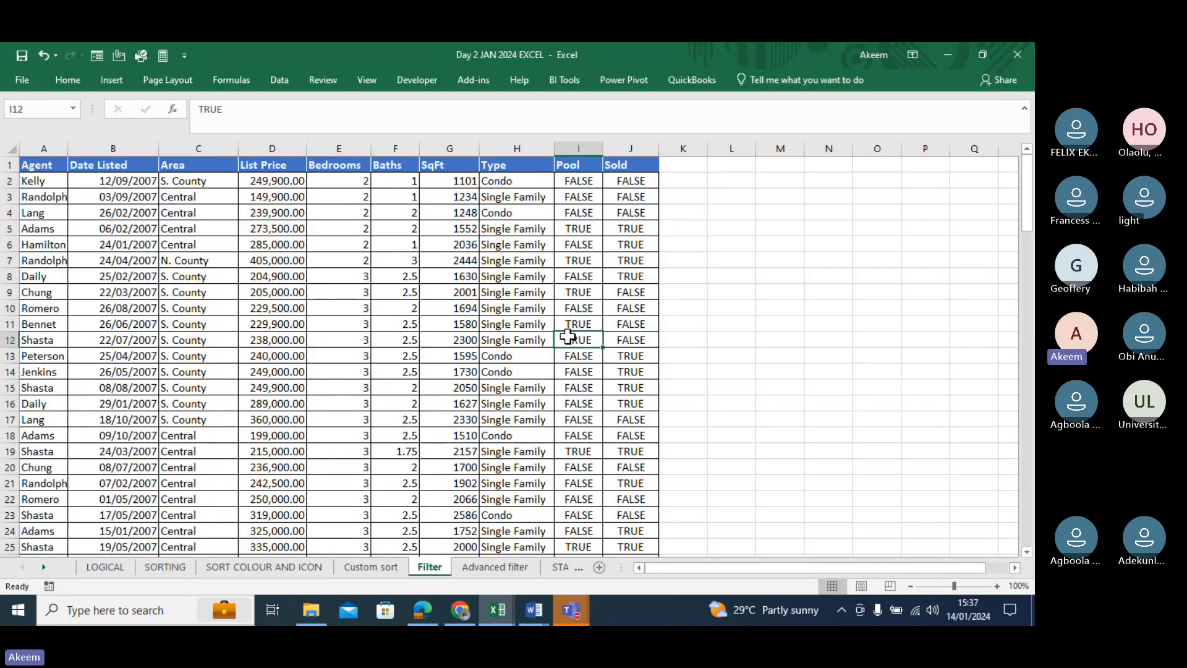
left_click(435, 336)
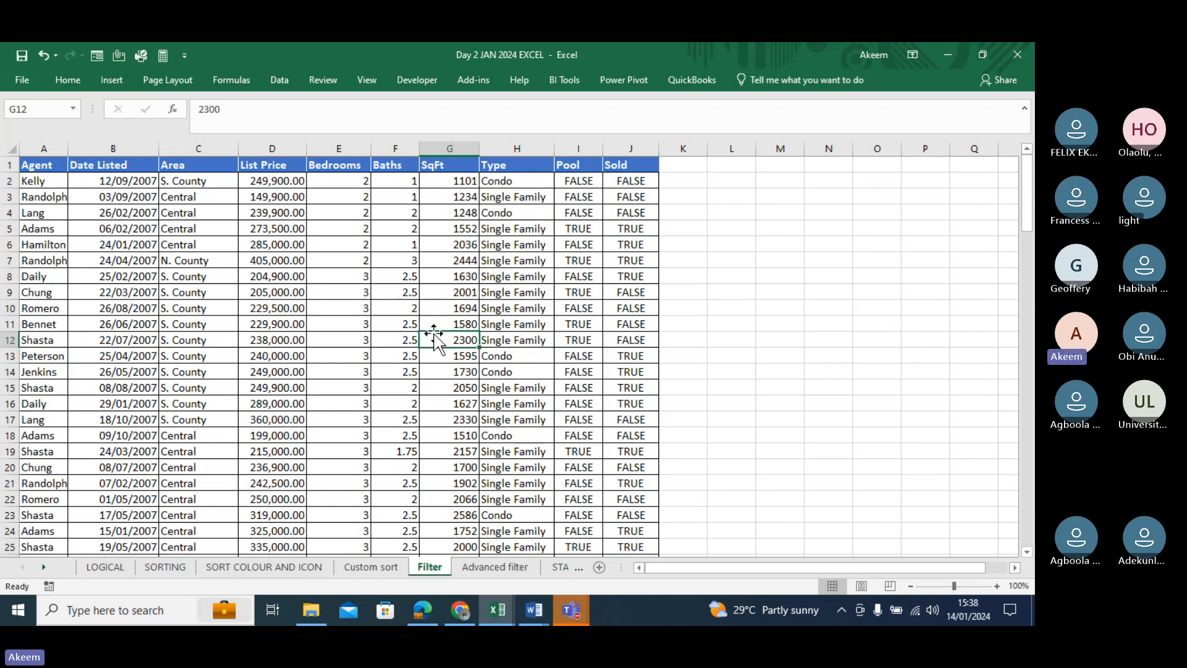
Filter the listings by the value of the agent cell A2.
left_click(54, 246)
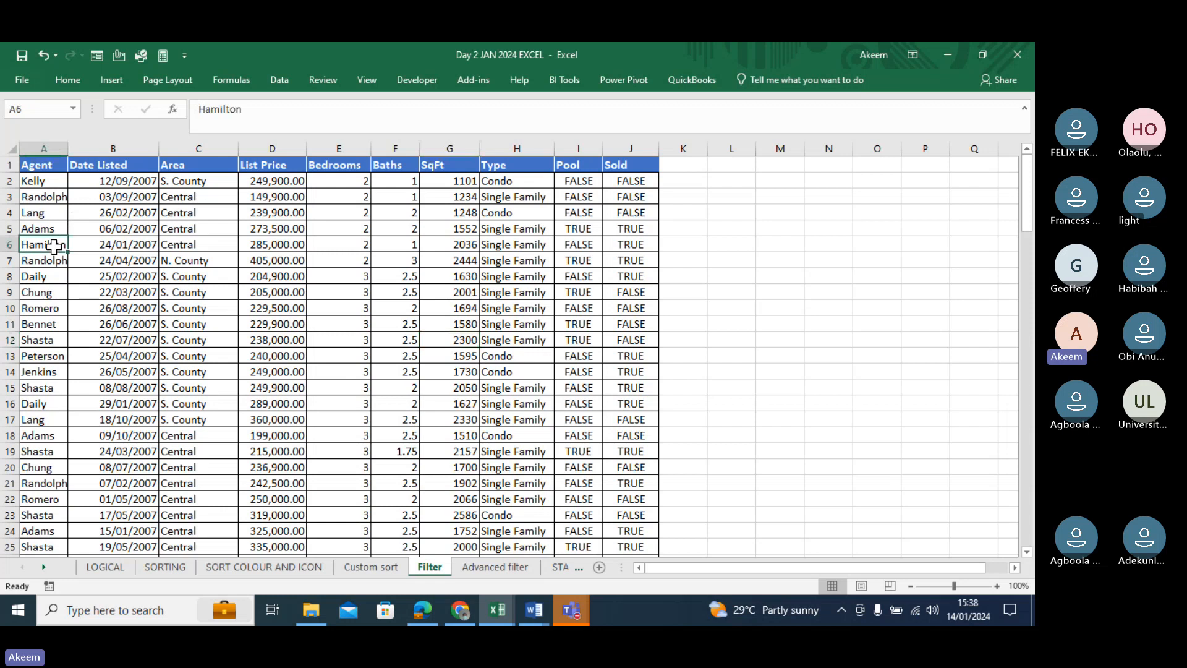
left_click(35, 179)
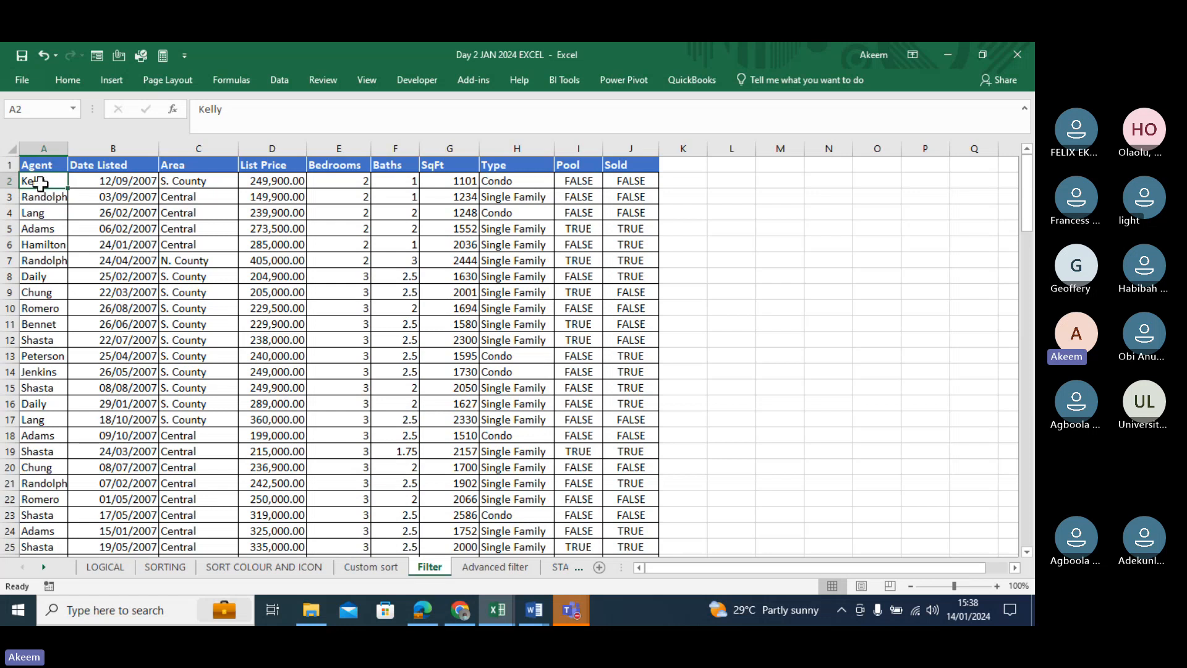
right_click(39, 183)
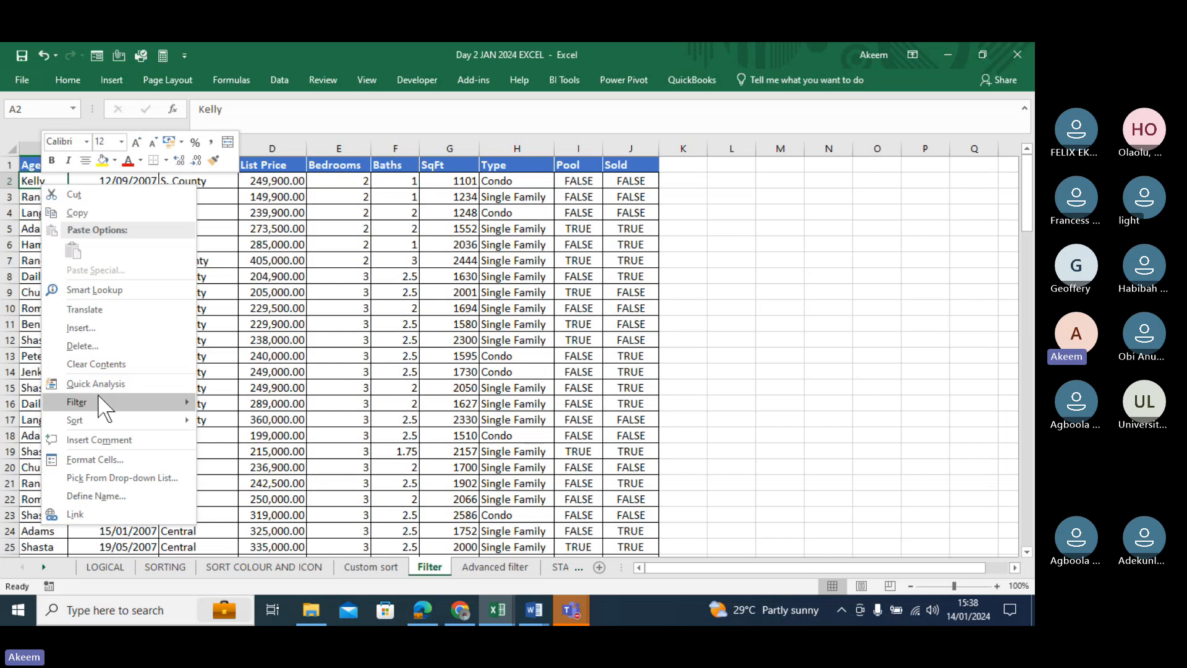
mouse_move(105, 403)
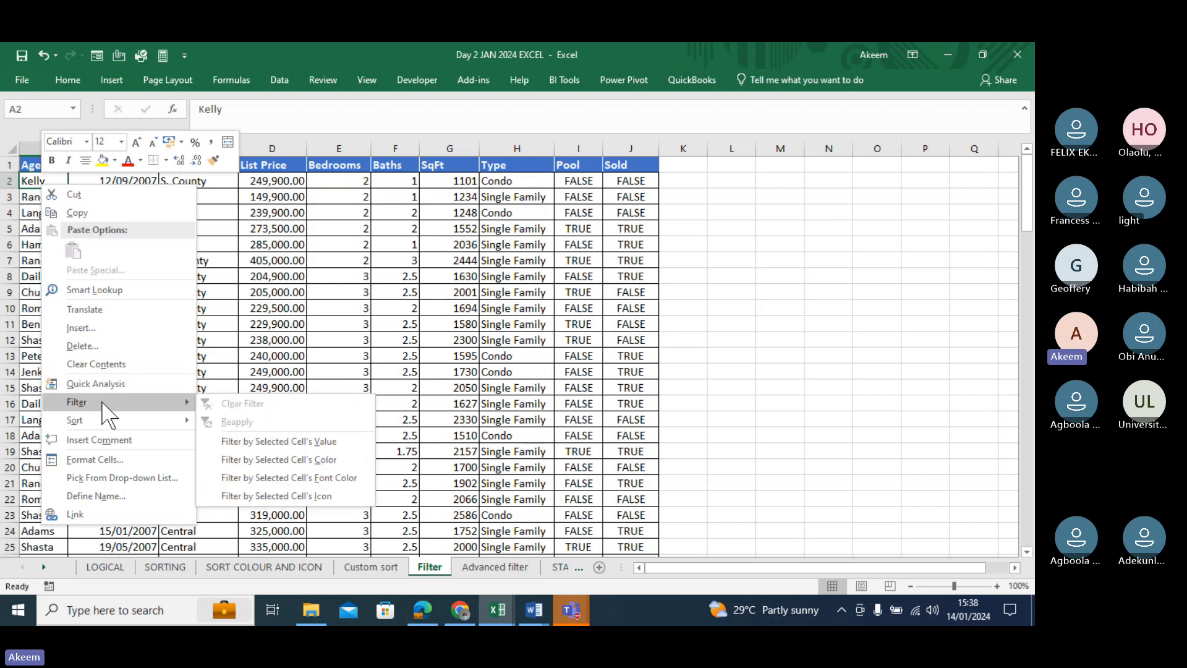
left_click(285, 442)
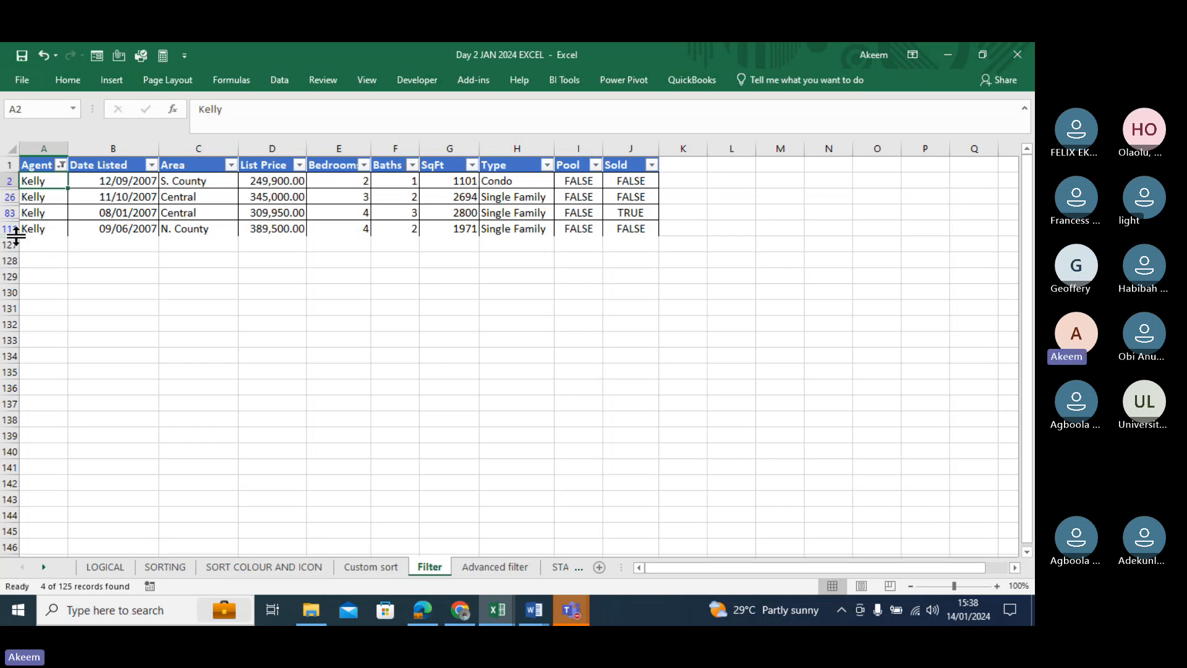
Expose hidden rows beneath row 111 by enlarging their heights, and undo those height changes.
left_click_drag(16, 237, 19, 245)
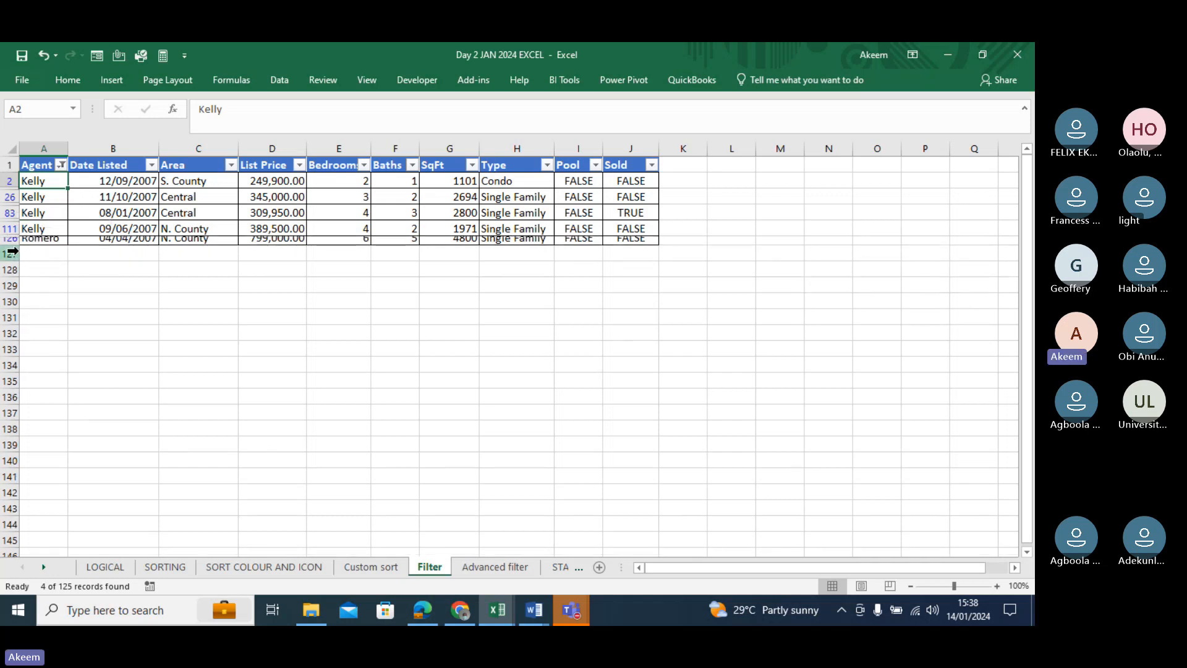
mouse_move(17, 246)
left_mouse_down()
mouse_move(13, 259)
mouse_move(14, 238)
mouse_move(20, 253)
left_mouse_up()
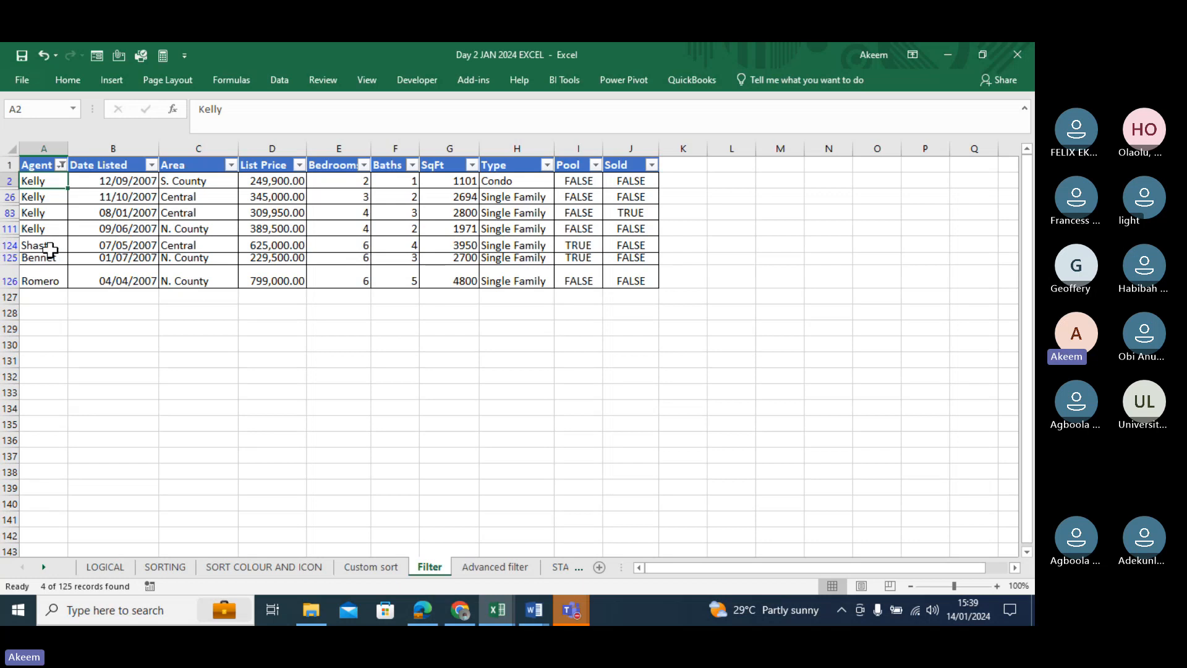
key("ctrl+z")
key("ctrl+z")
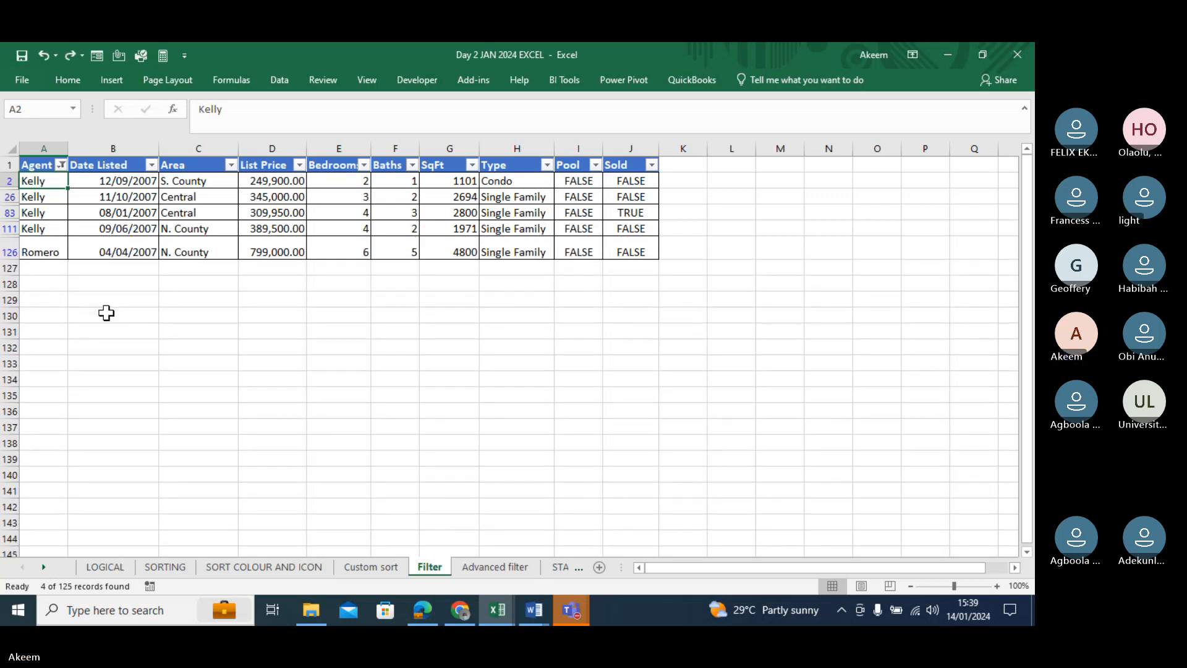
key("ctrl+z")
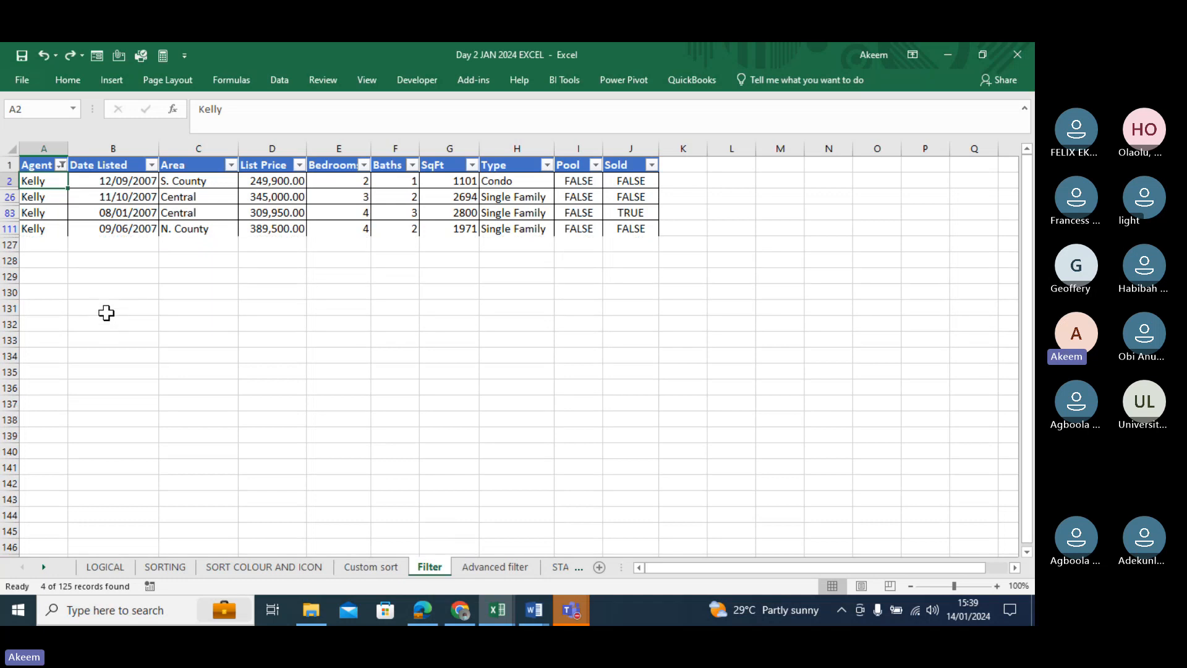
Undo the agent filter and return to the header row of the full property listings.
left_click(166, 212)
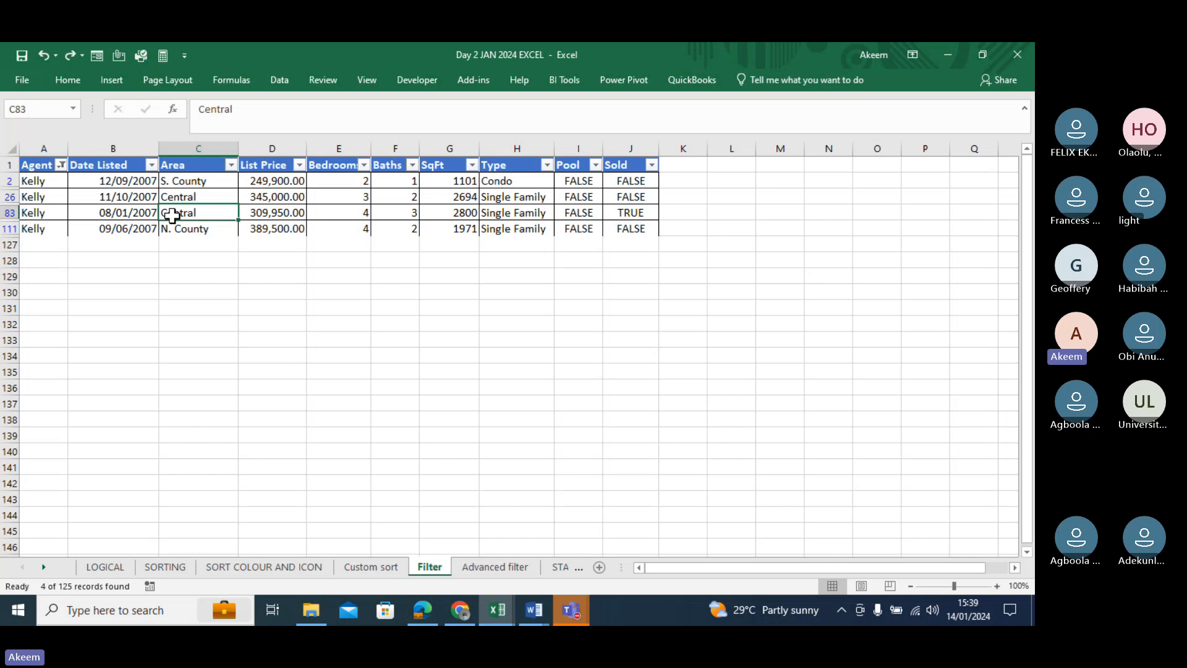
key("ctrl+z")
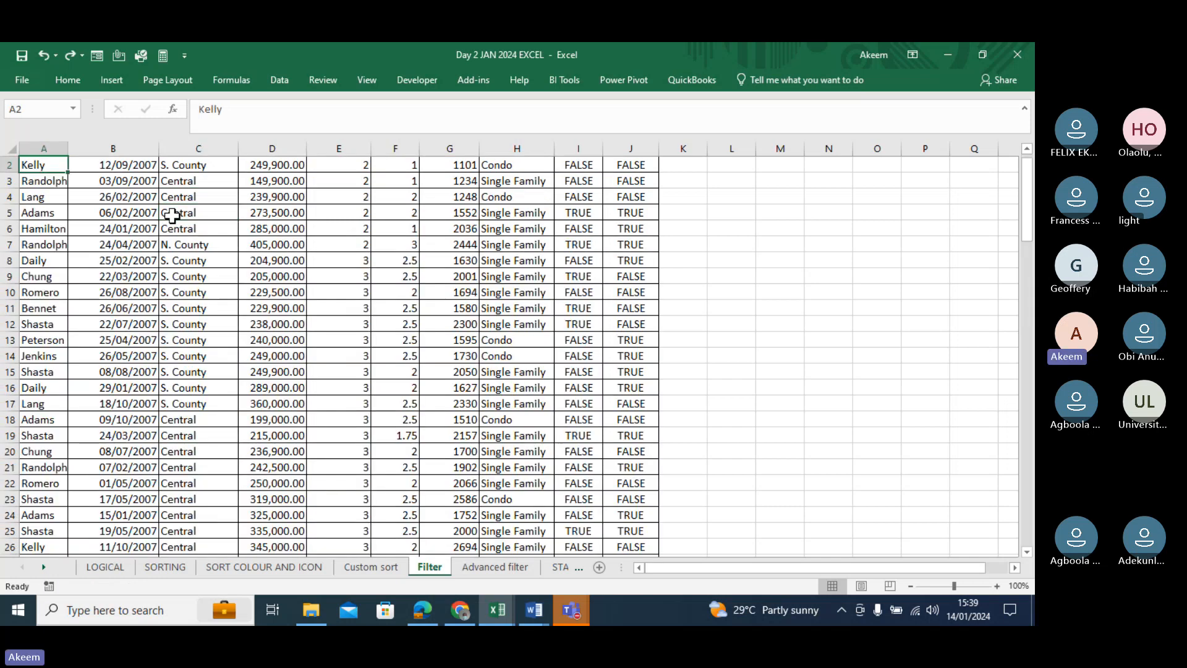
left_click(142, 200)
key("ctrl+Up")
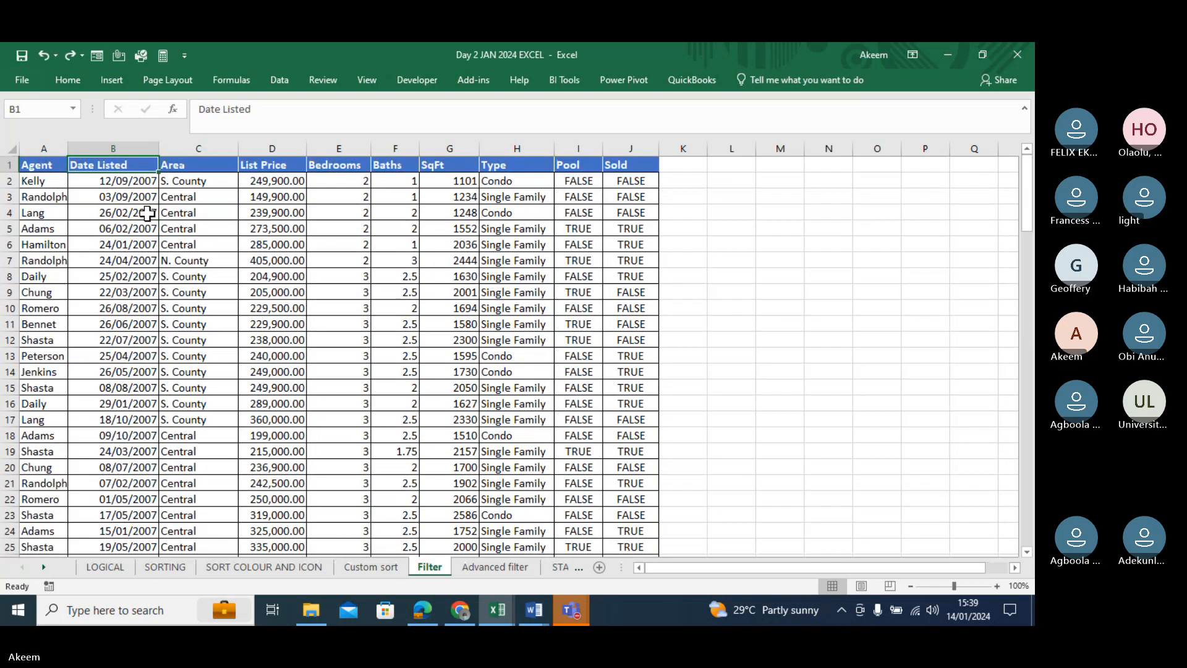
left_click(130, 211)
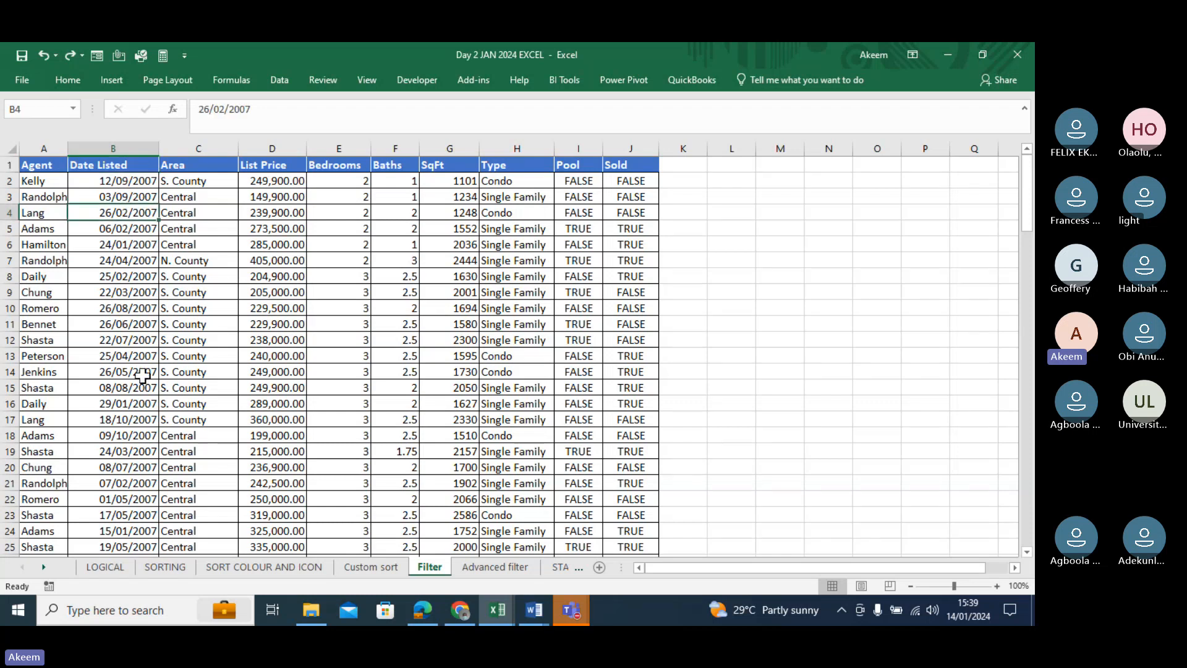
Convert the property listings in A1:J126 into a table with headers.
left_click(167, 367)
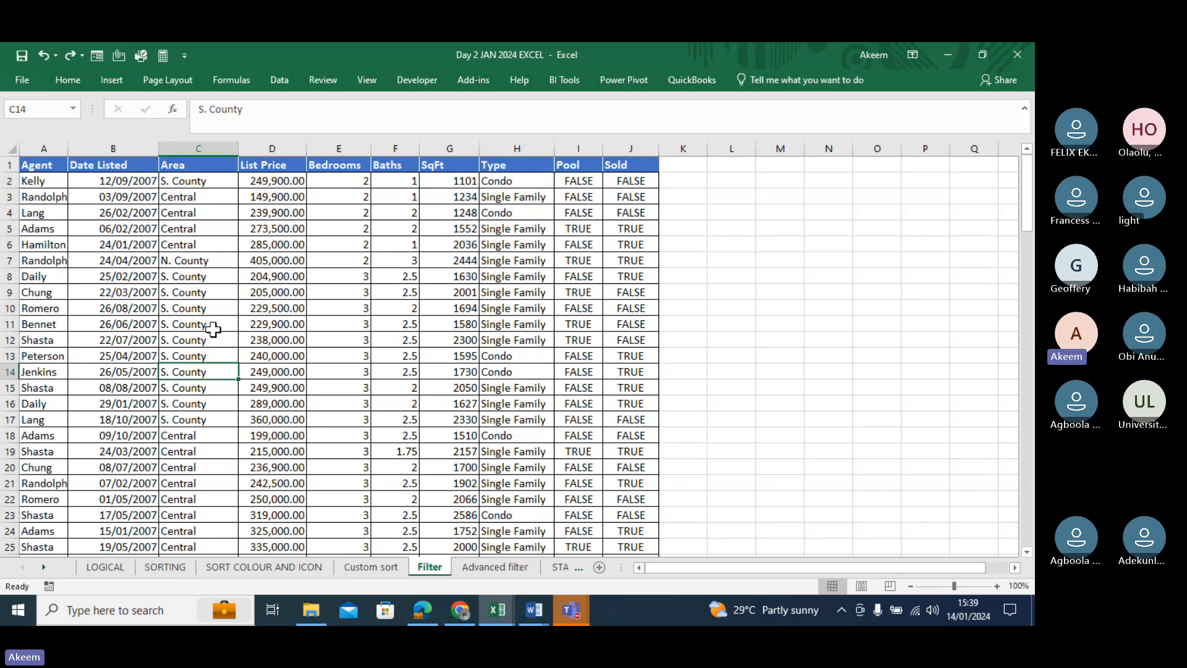
key("ctrl+t")
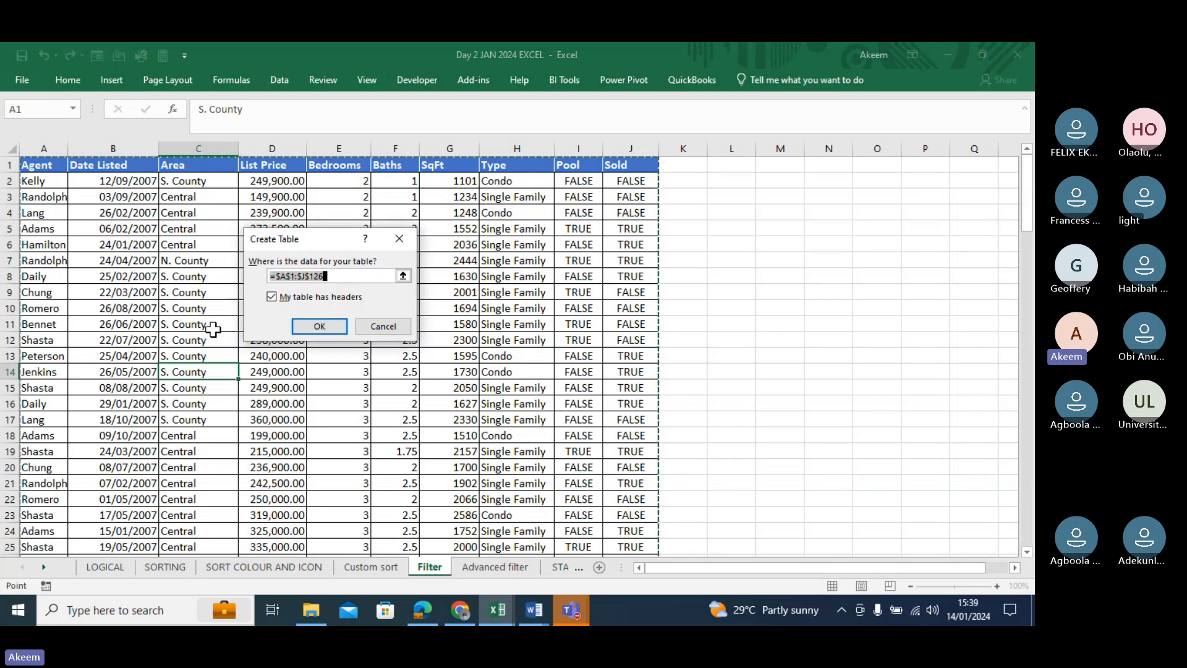
left_click(324, 324)
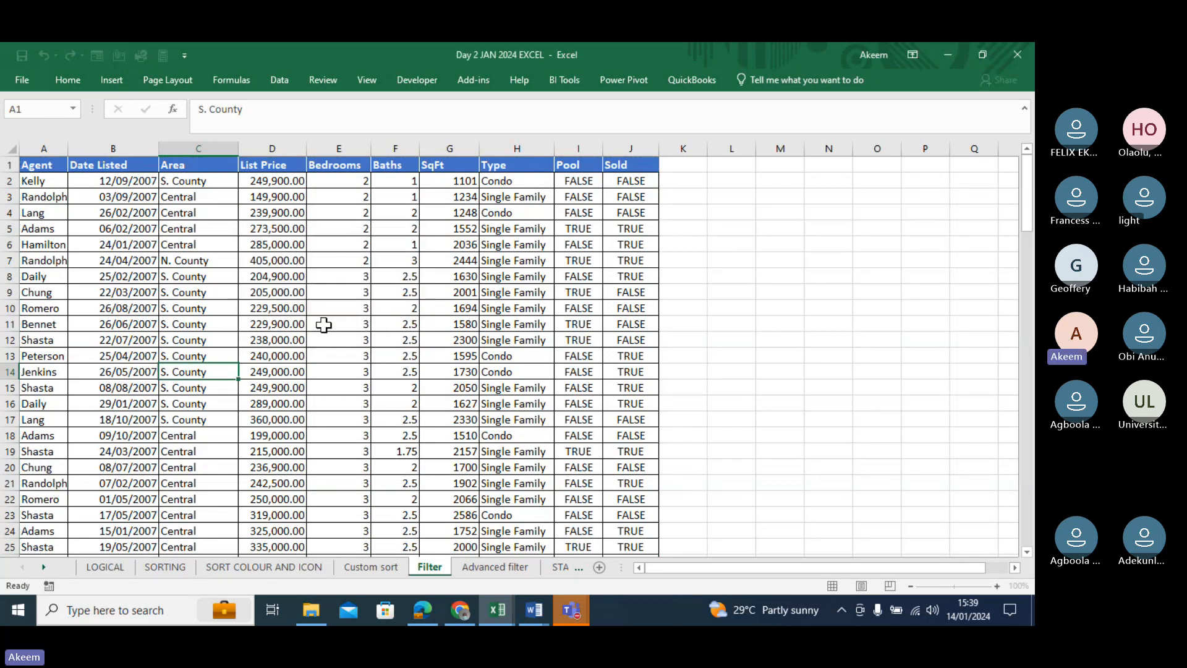
left_click(85, 191)
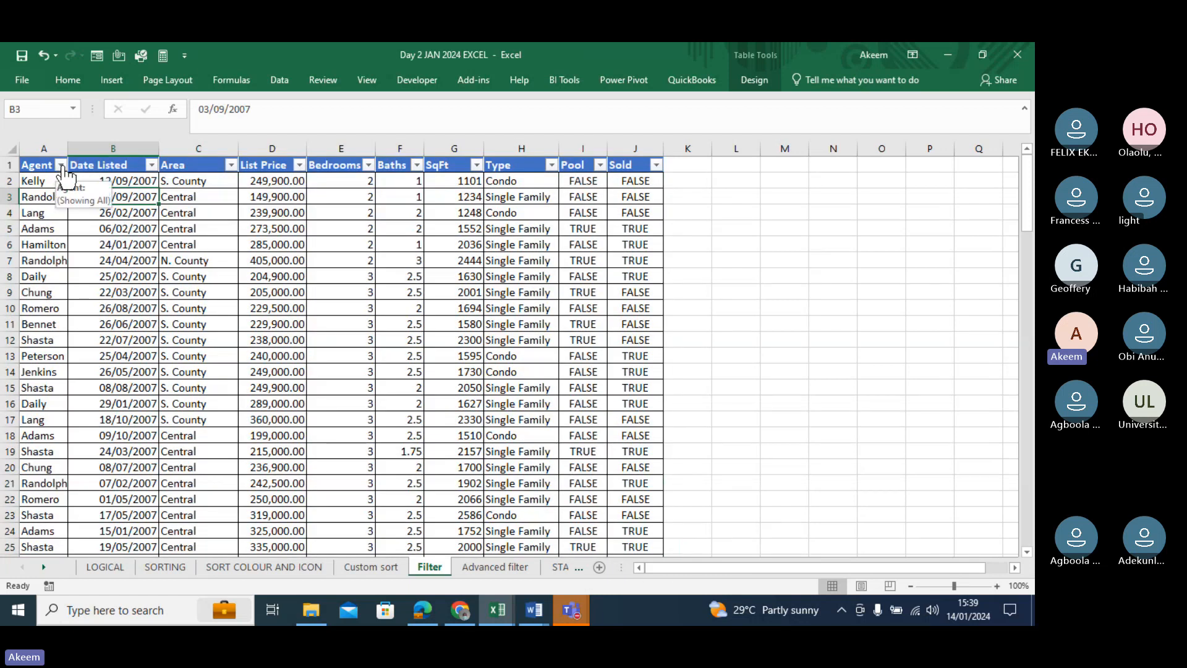
Filter the table's Agent column to only the first three agents in the alphabetical value list.
left_click(61, 165)
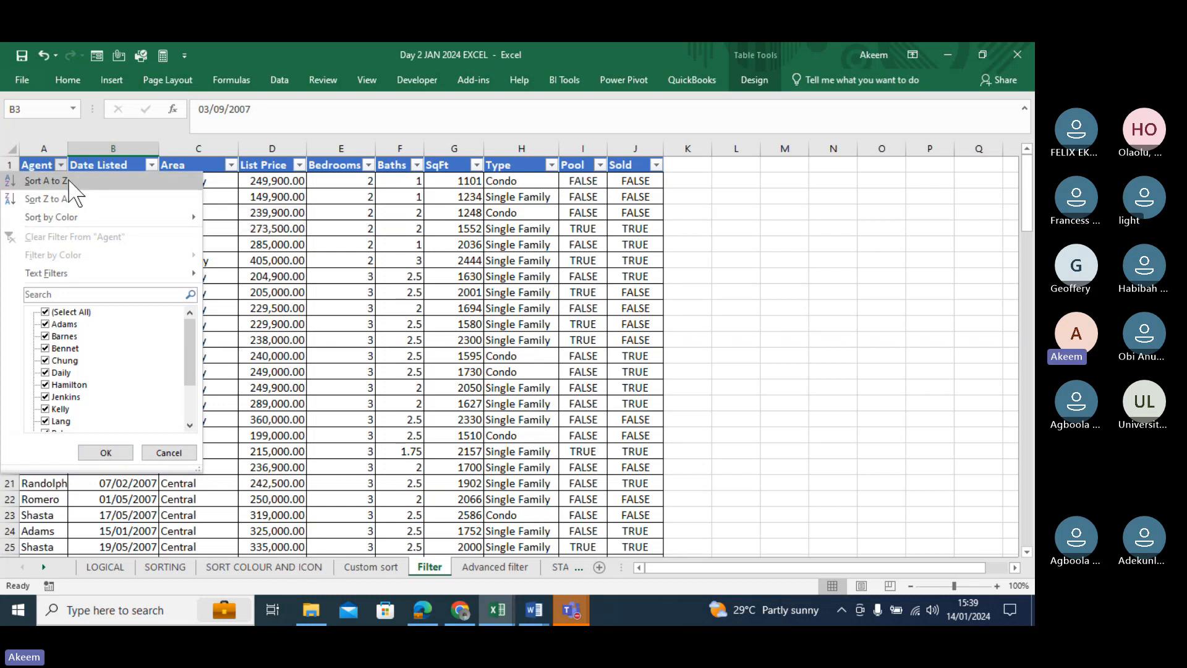
mouse_move(66, 272)
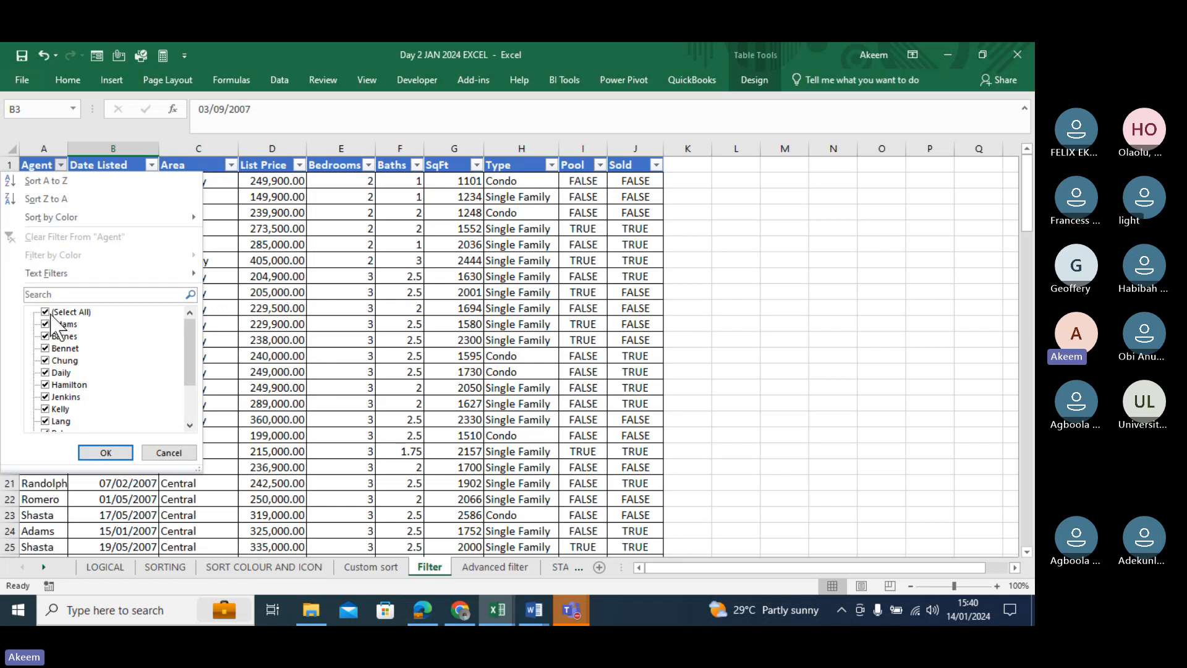
left_click(50, 312)
left_click(46, 324)
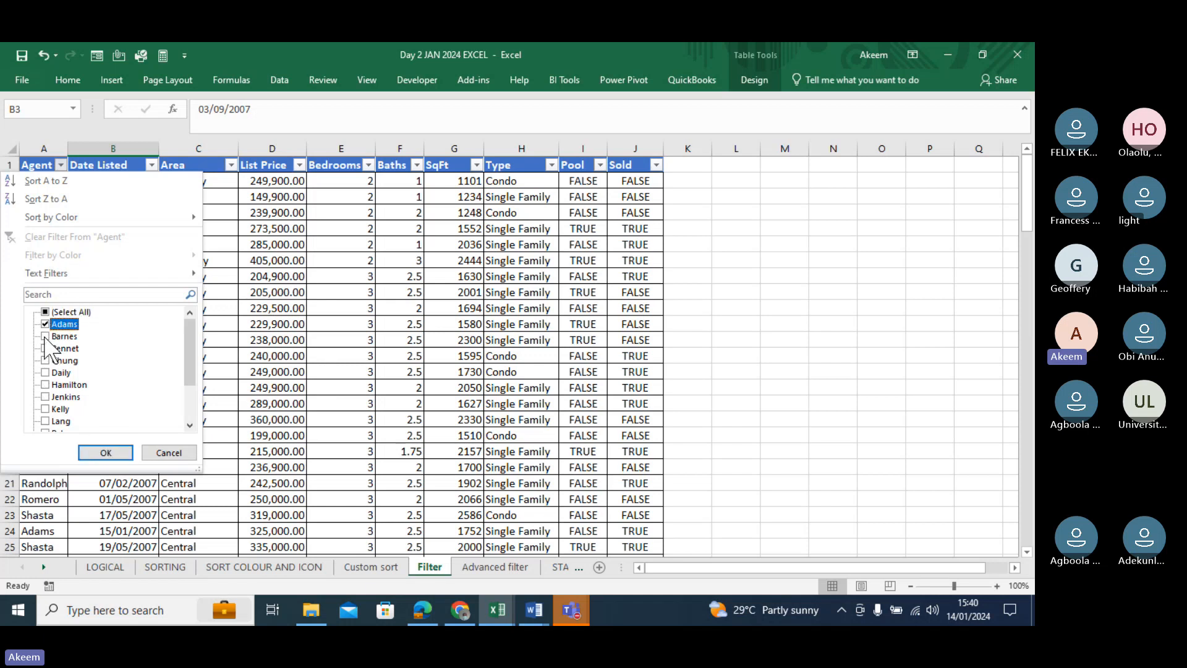
left_click(45, 337)
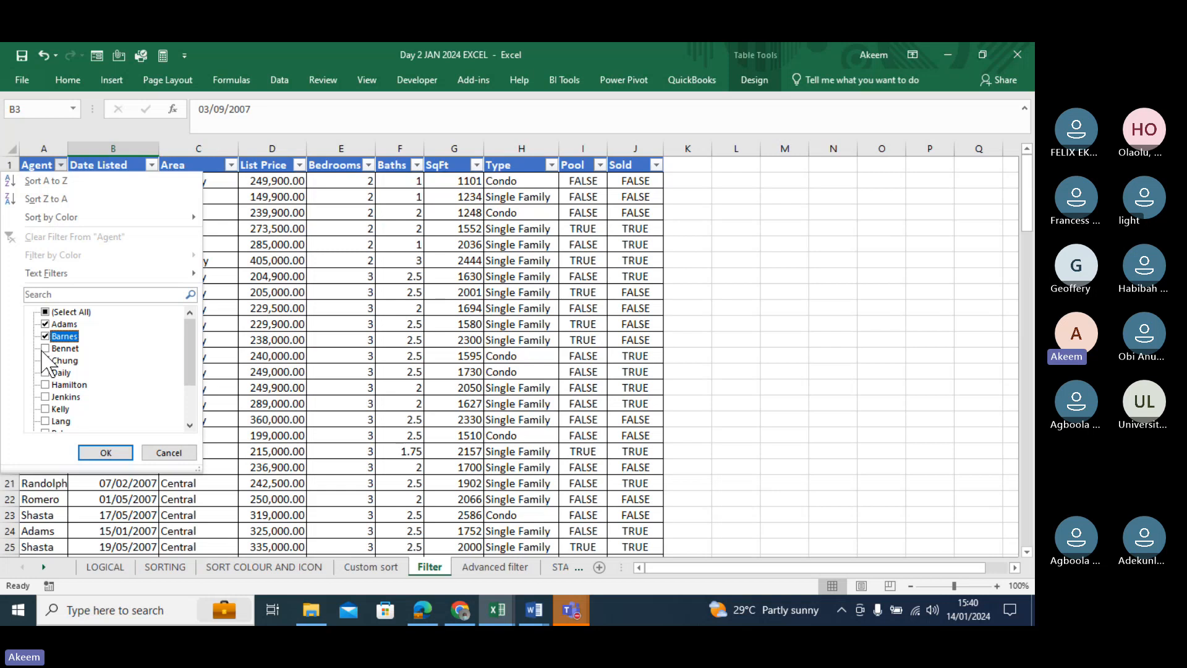
left_click(45, 348)
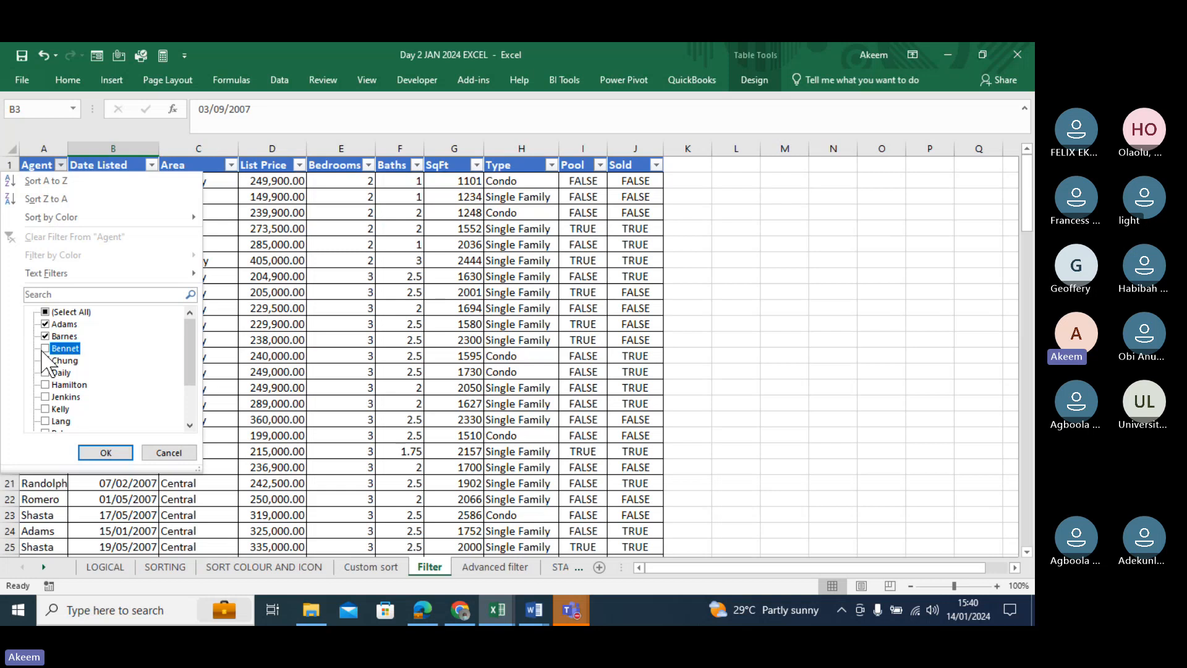
left_click(105, 453)
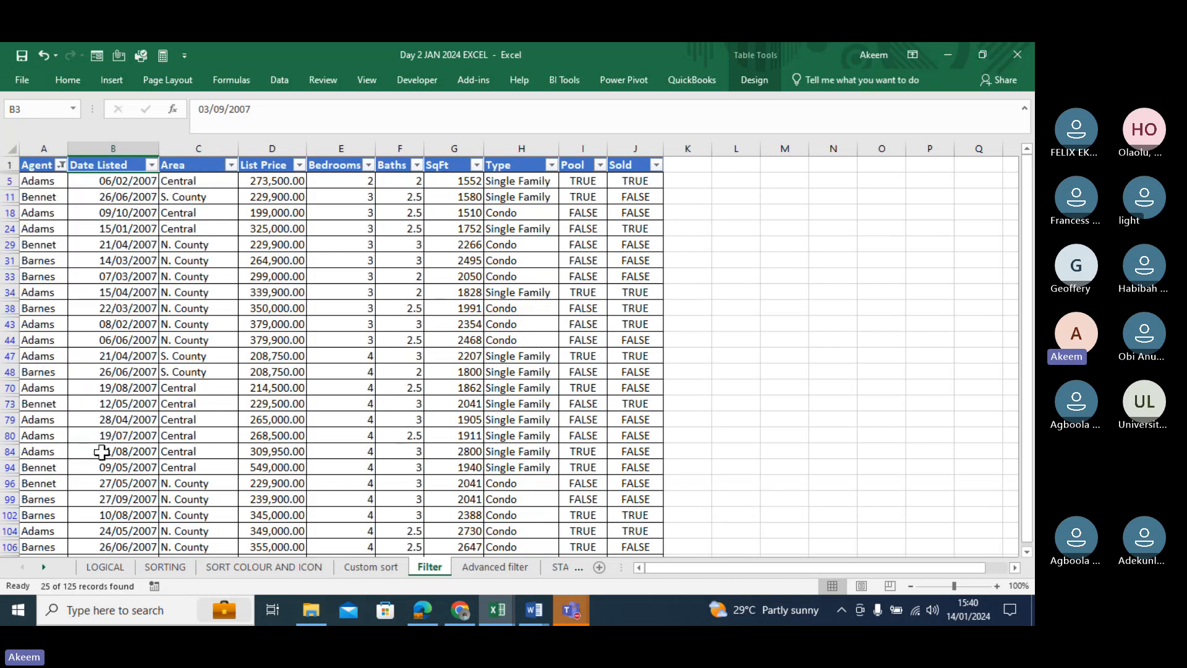
Examine the Agent column of the filtered listings down past the last row and back up to the header.
left_click(42, 226)
left_click(45, 291)
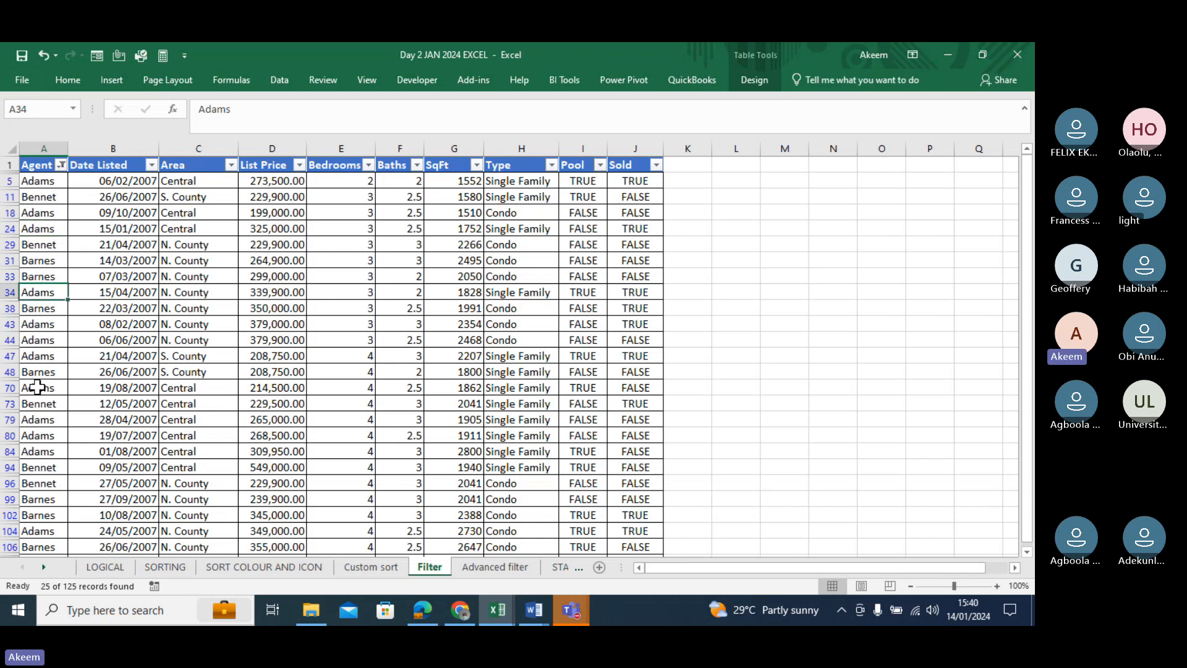
left_click(41, 510)
key("Down")
key("Down")
key("Down")
key("Down")
key("Down")
key("Down")
key("Down")
key("Down")
key("Down")
key("Down")
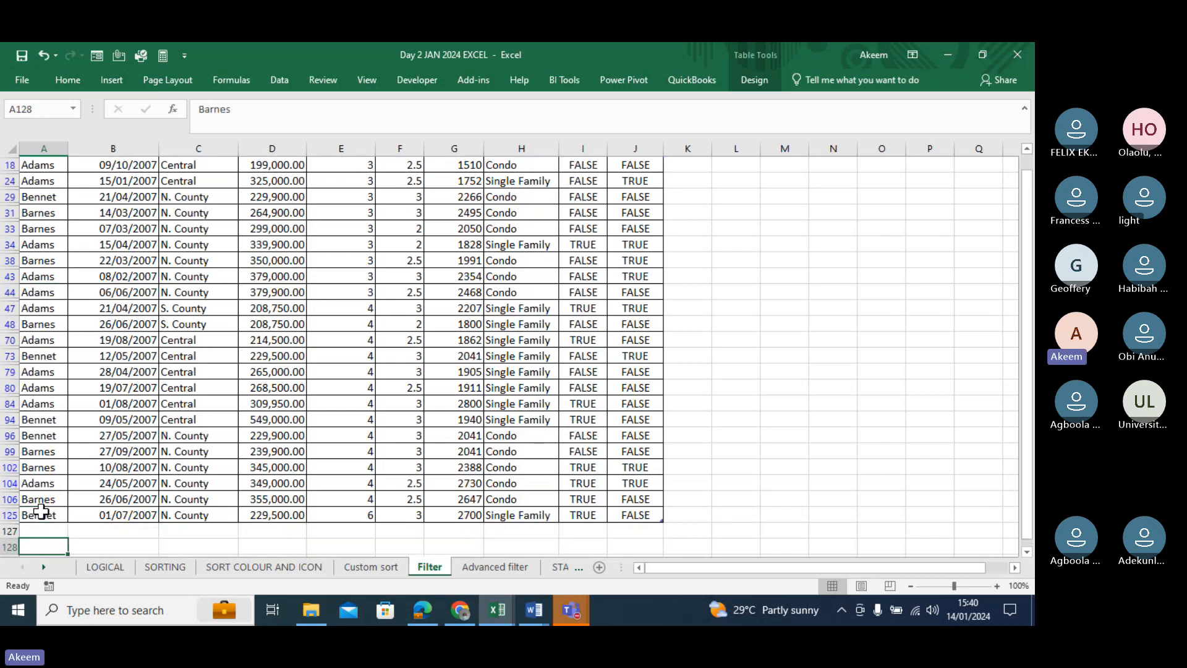
key("ctrl+Up")
key("ctrl+Up")
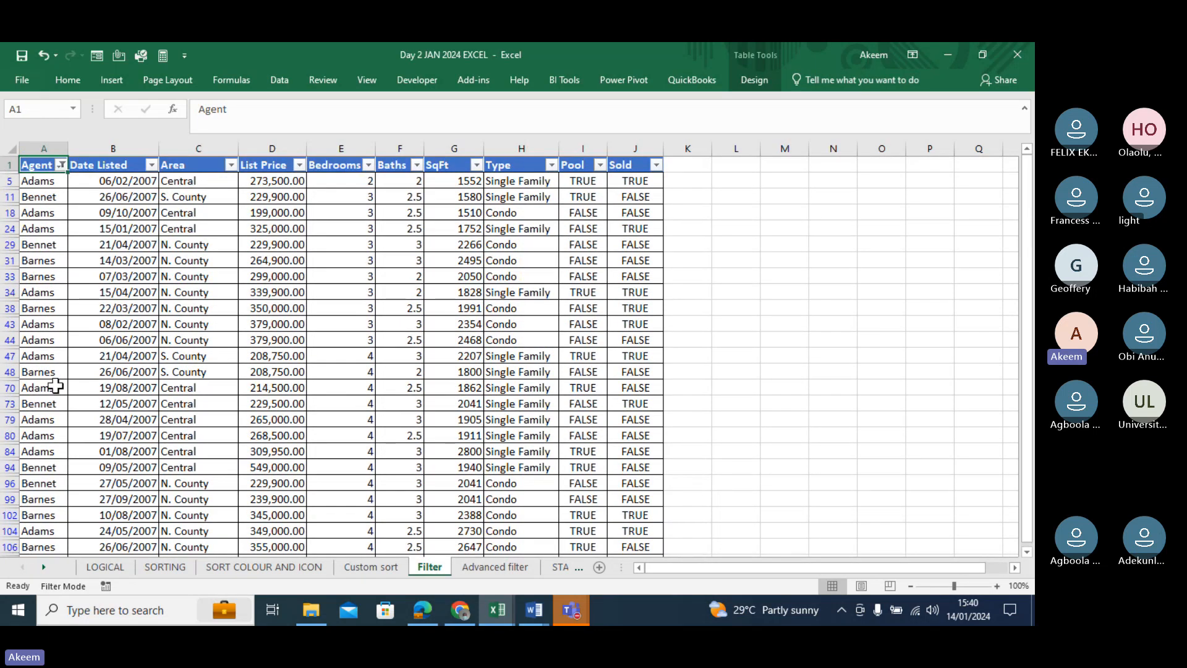
Clear the filter from the Agent column and check its full value list.
left_click(39, 372)
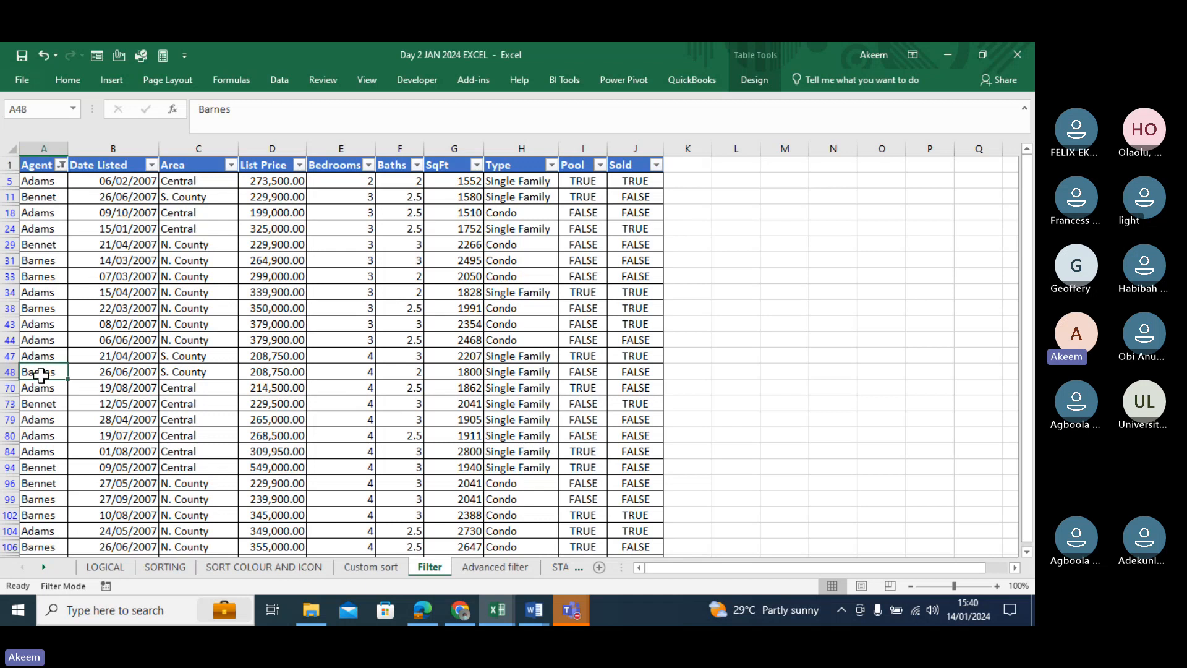
left_click(62, 164)
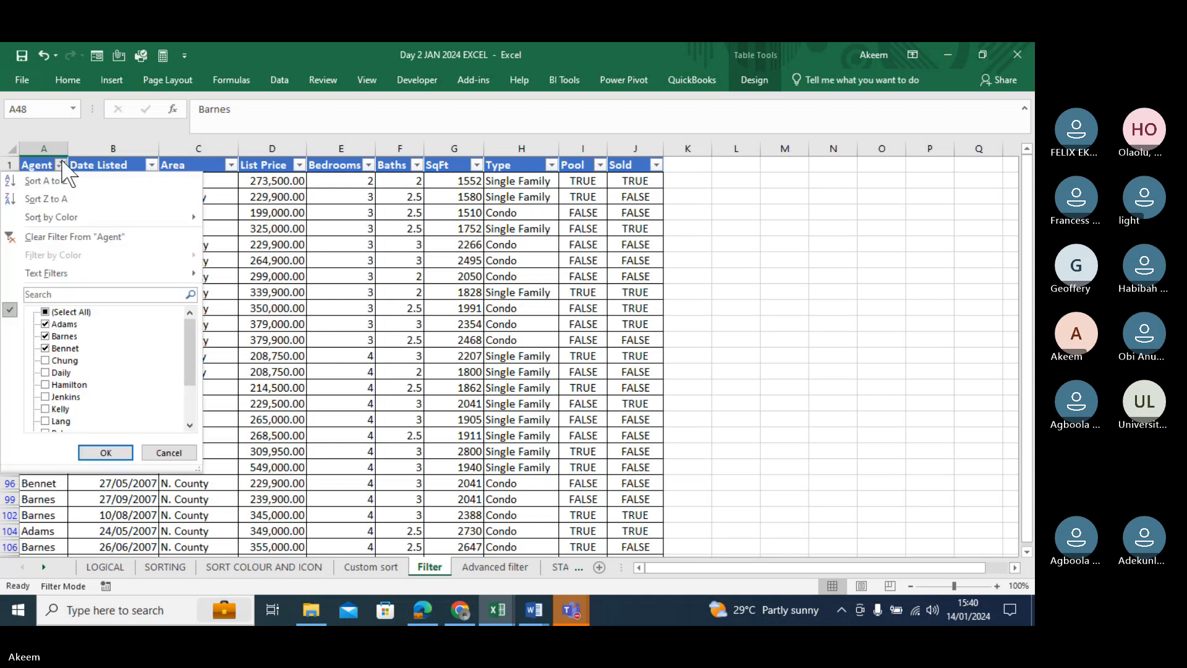
left_click(87, 237)
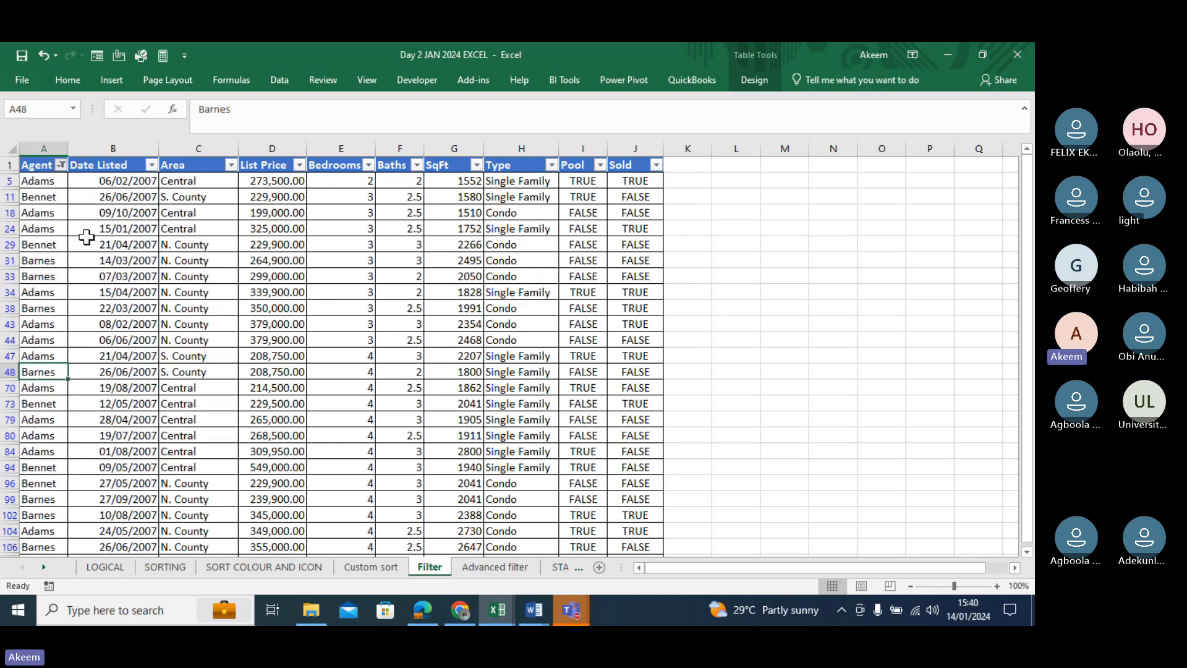
left_click(61, 166)
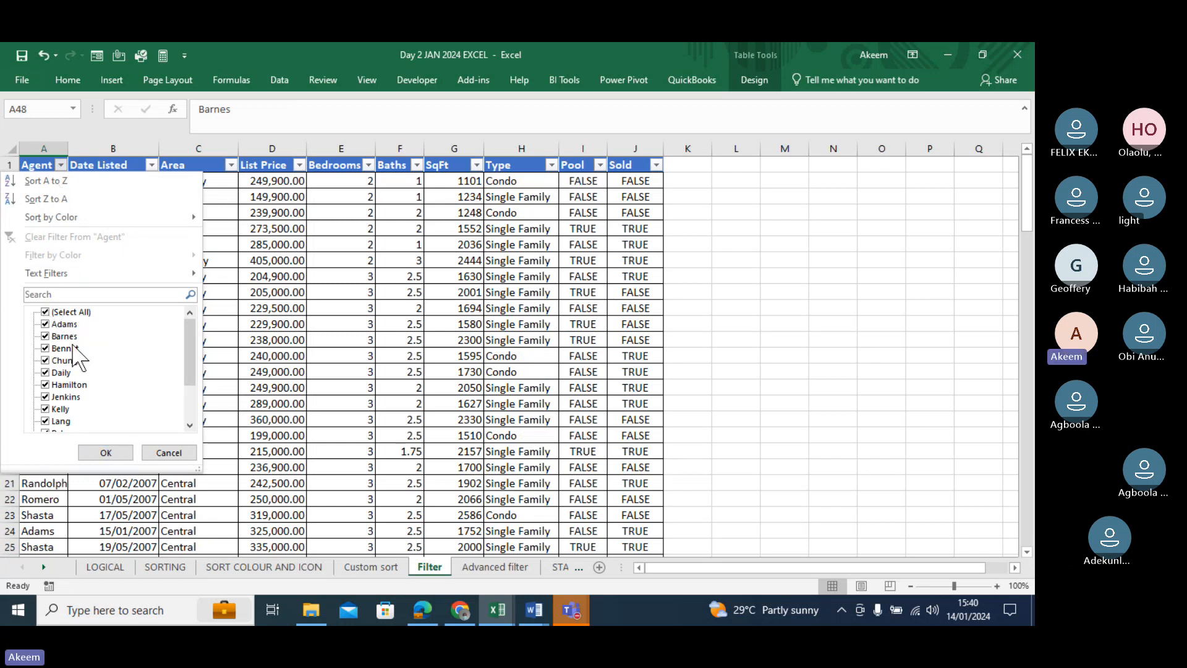
left_click(940, 428)
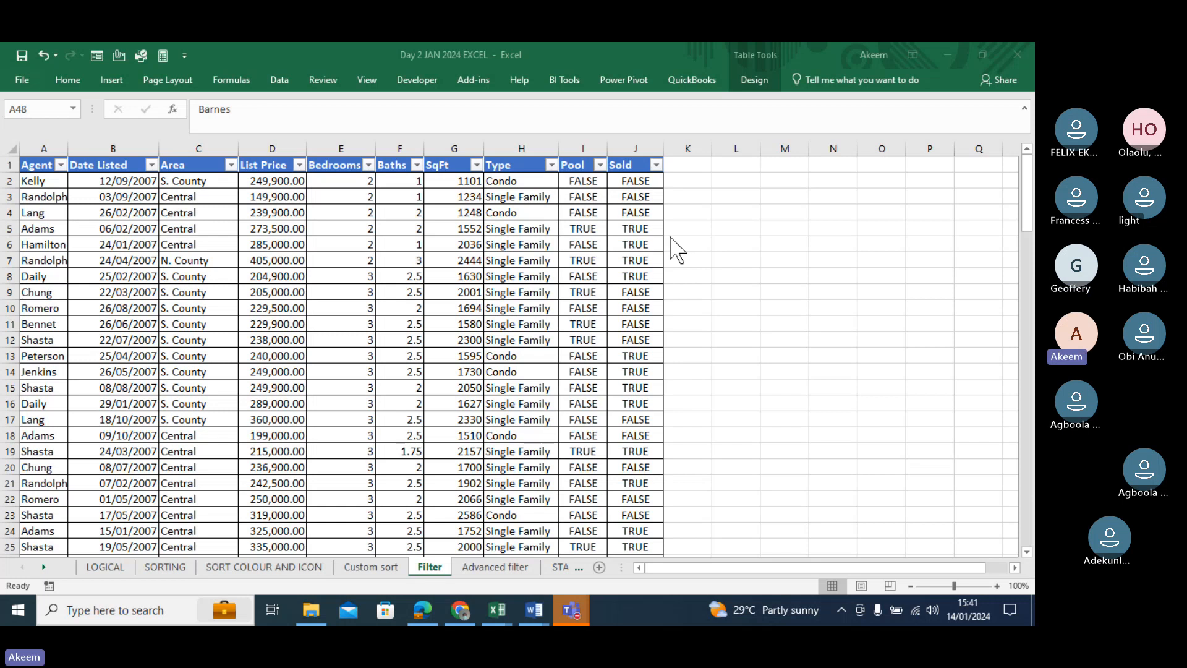
Enter the note "ctr + t" in cell M6 beside the table.
left_click(785, 239)
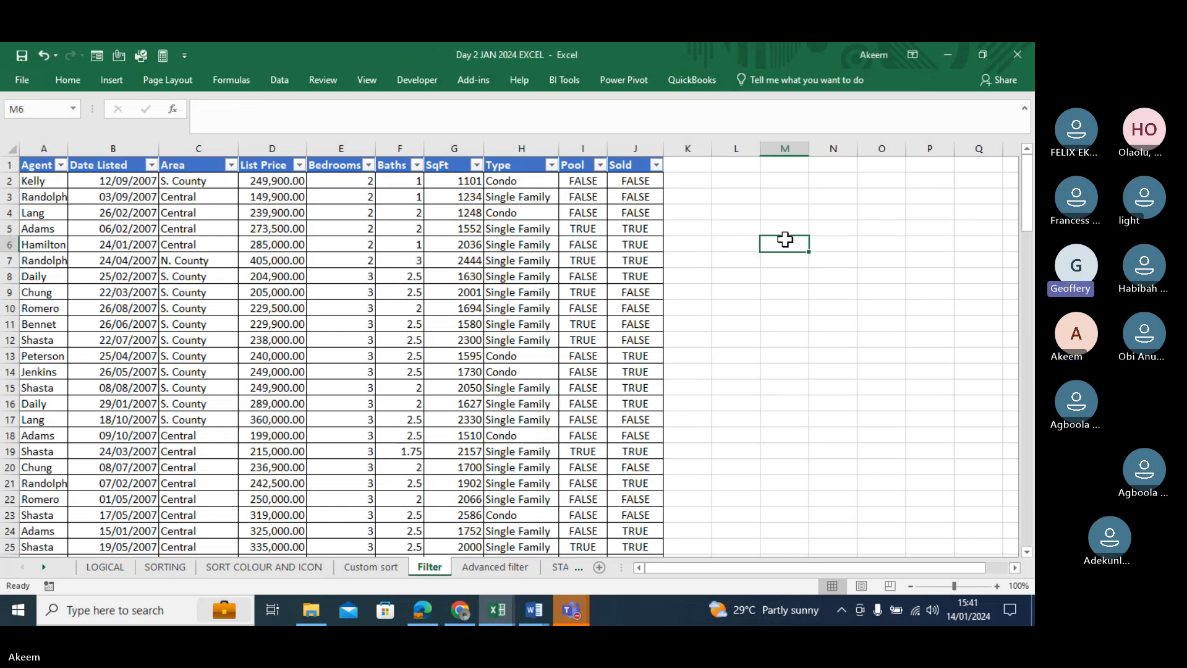
type("ctr")
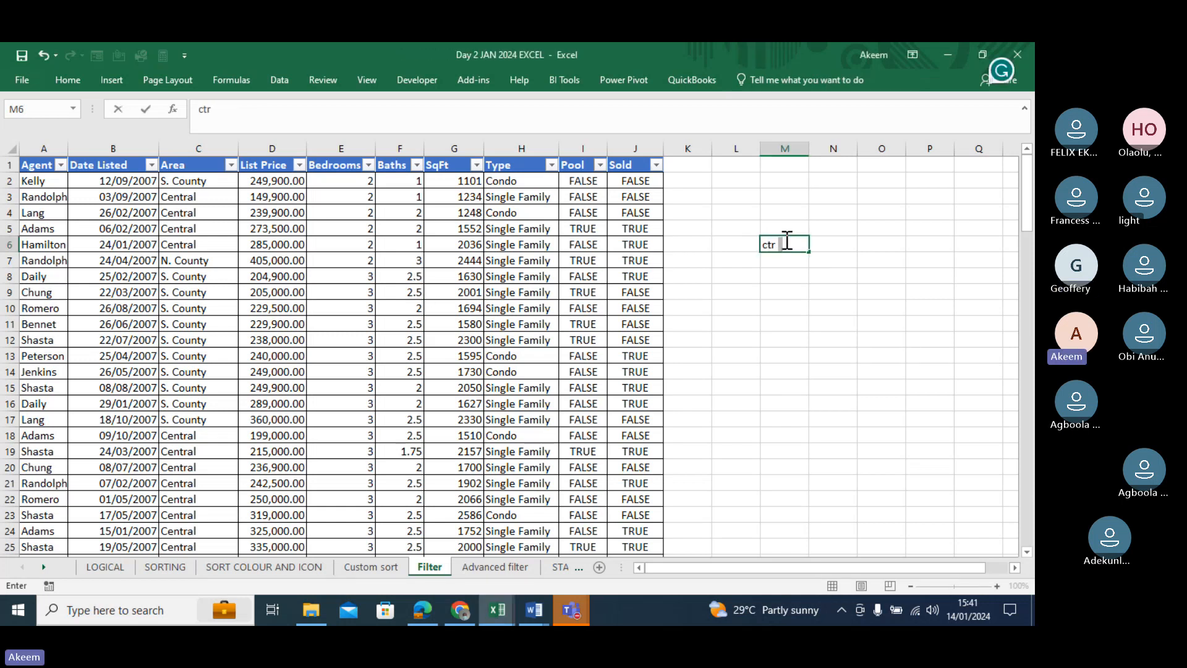
type(" +t")
left_click(1012, 227)
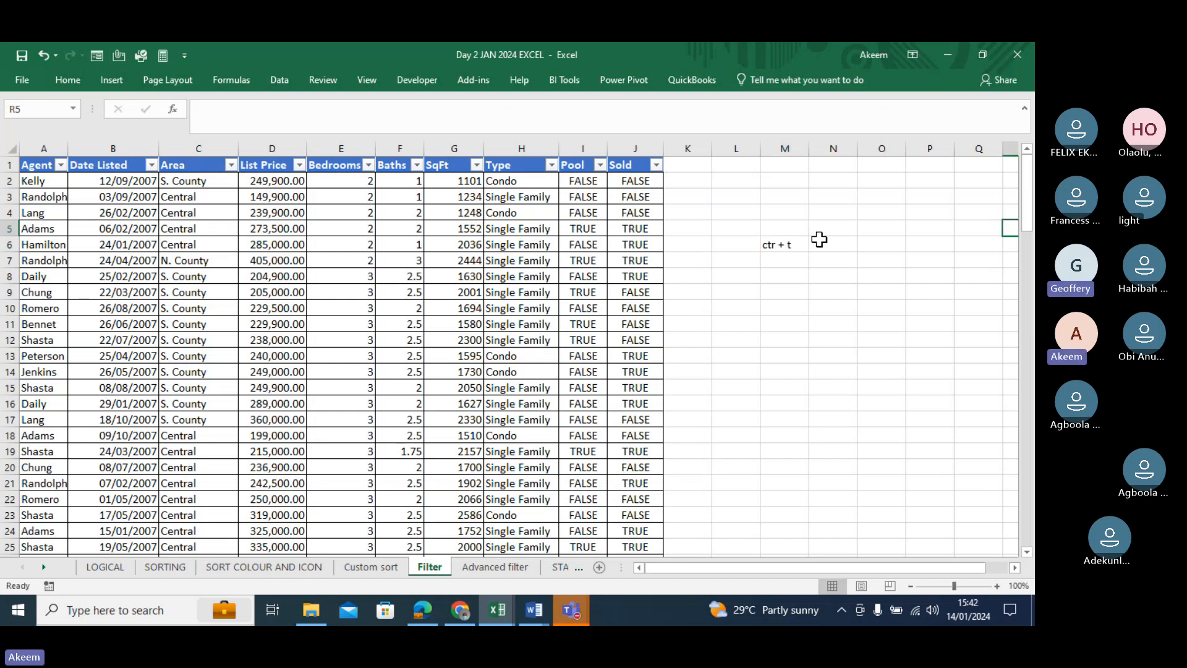
left_click(786, 243)
Review the text filter conditions available for the Agent column without applying any.
left_click(473, 262)
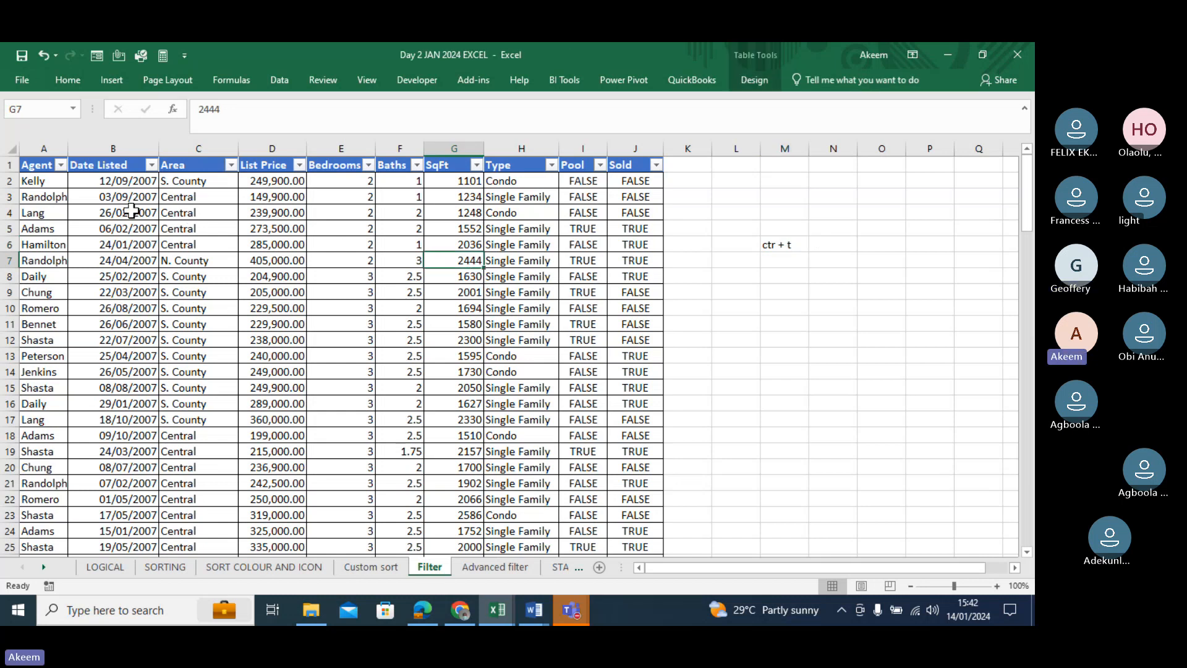
left_click(61, 165)
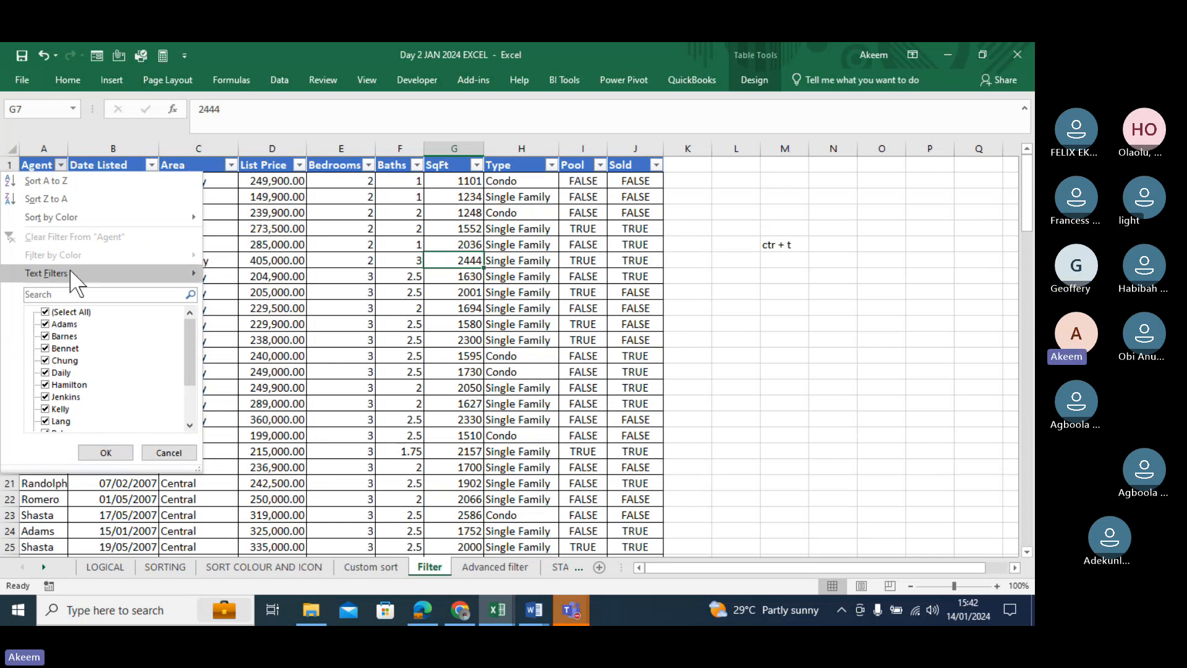
mouse_move(70, 275)
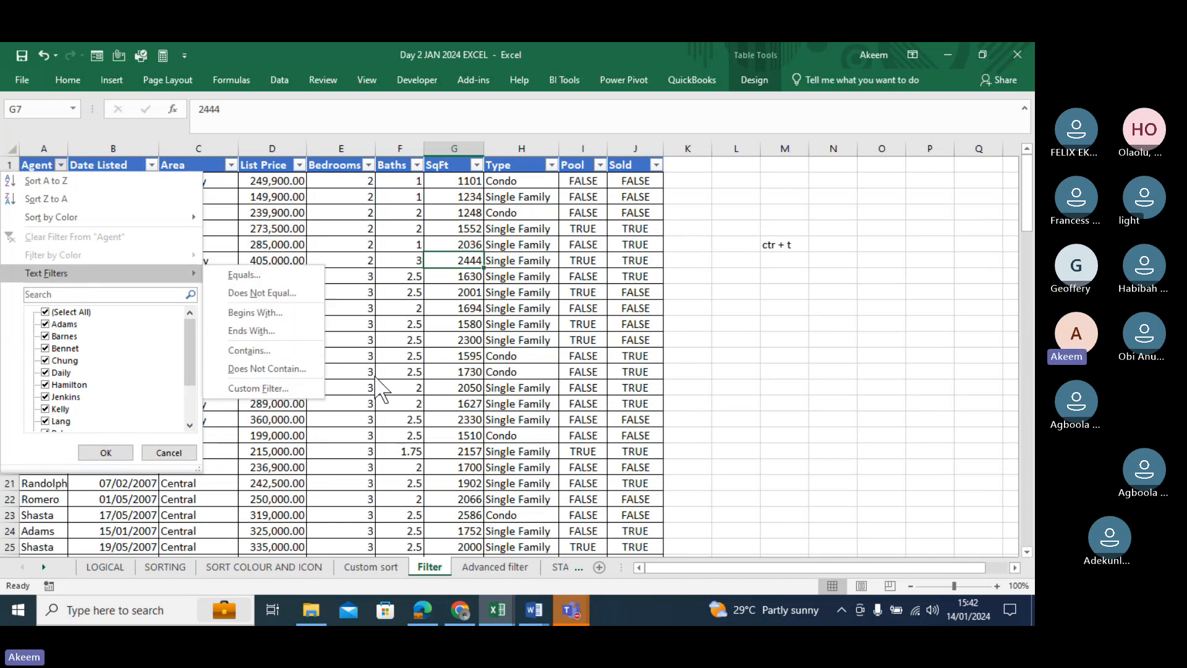
left_click(380, 389)
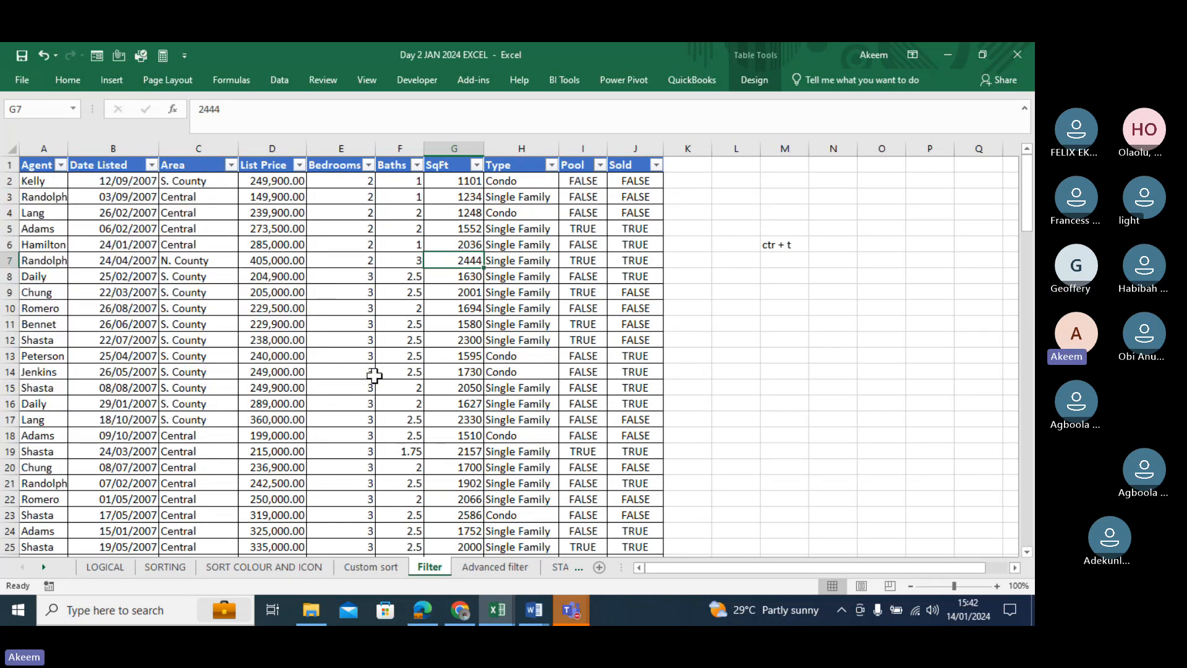
left_click(61, 165)
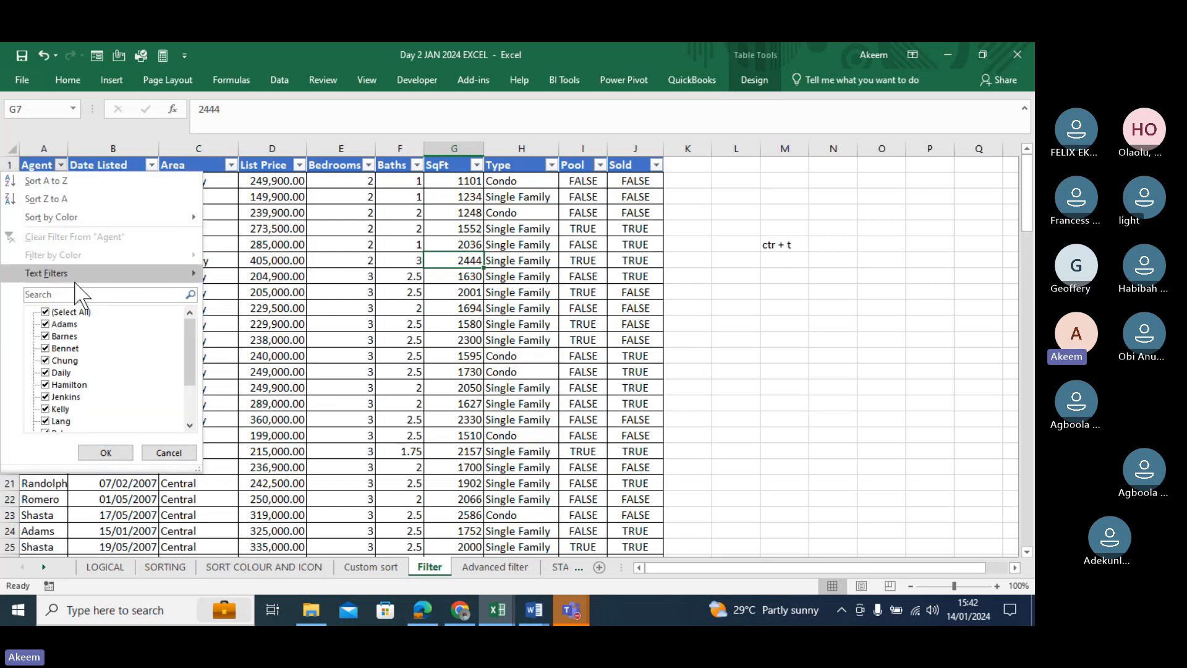
mouse_move(75, 280)
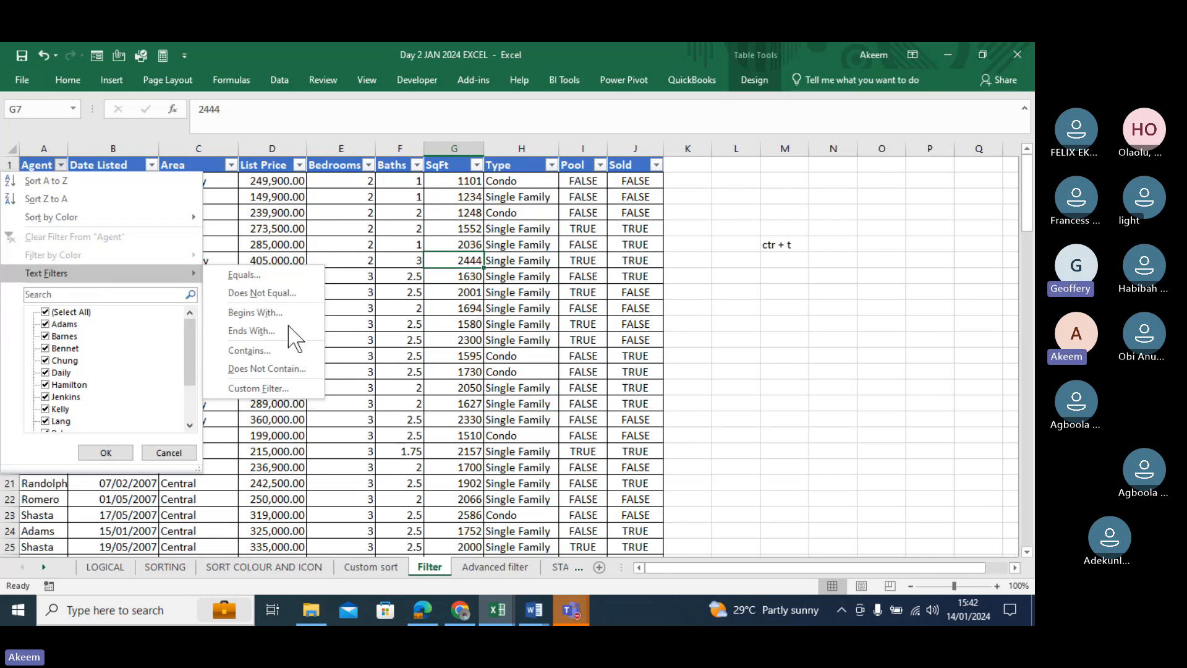
left_click(267, 182)
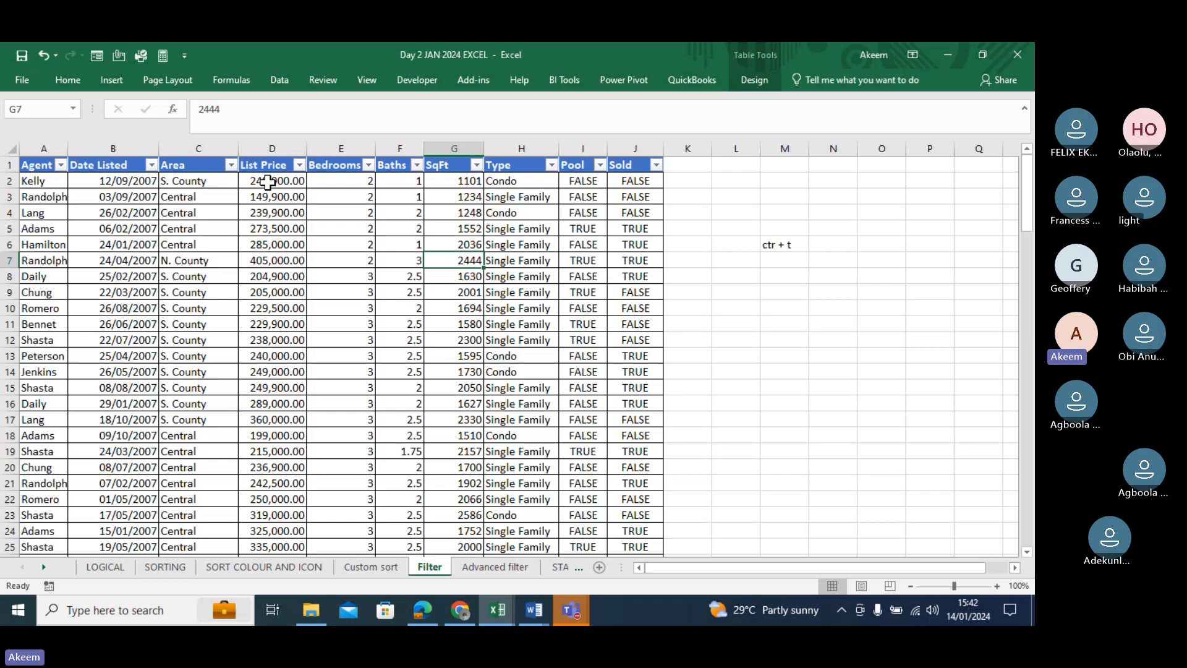
Review the number filter conditions and colour sorting options available for the List Price column.
left_click(299, 164)
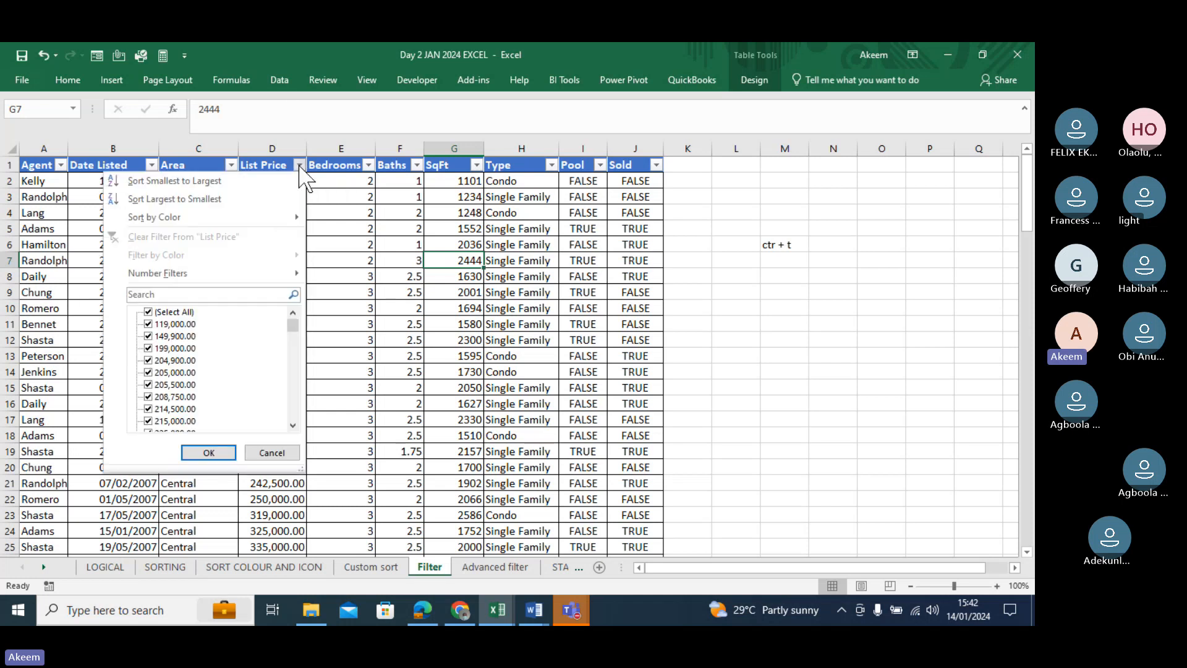
mouse_move(230, 273)
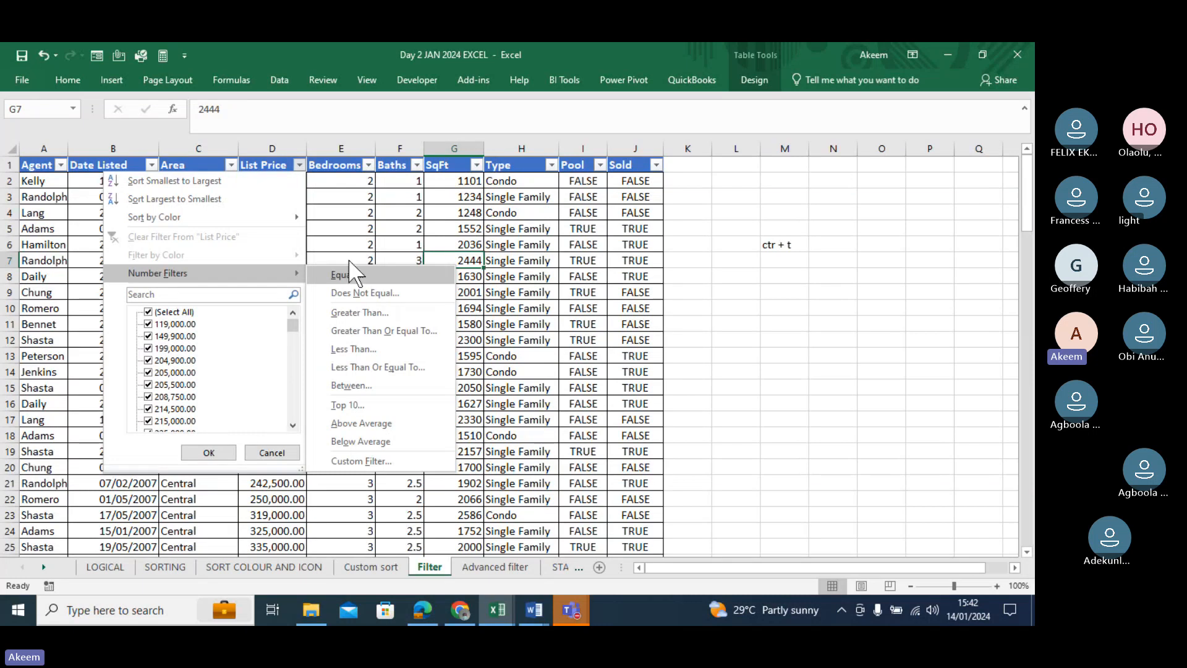
mouse_move(282, 220)
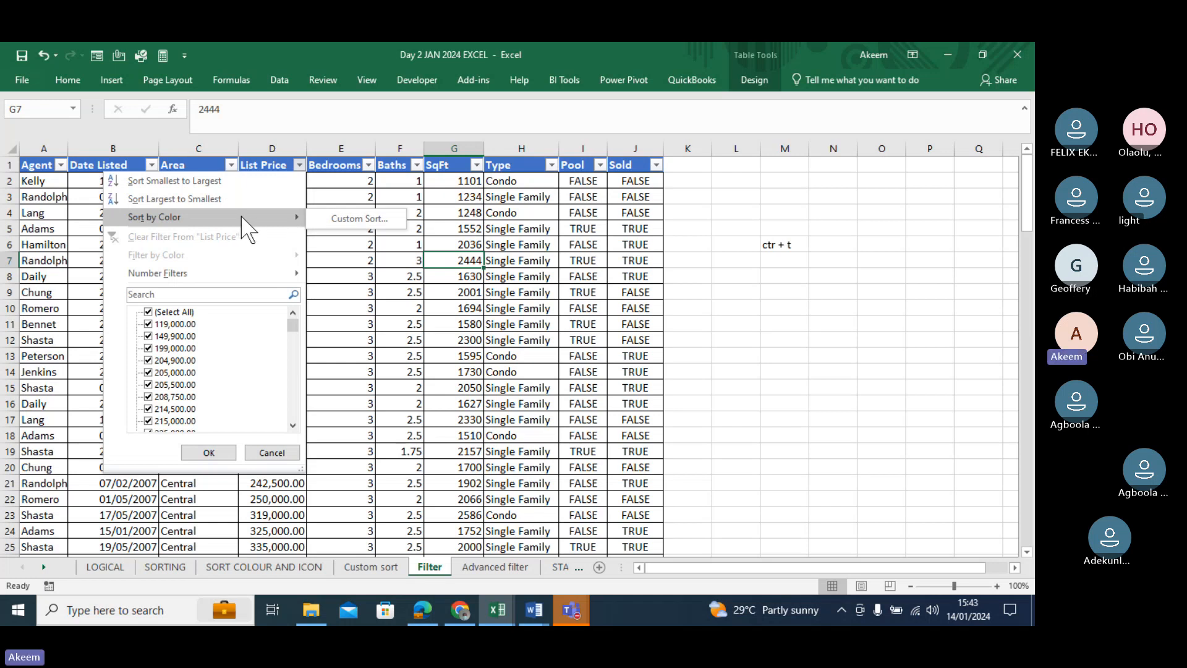
left_click(316, 270)
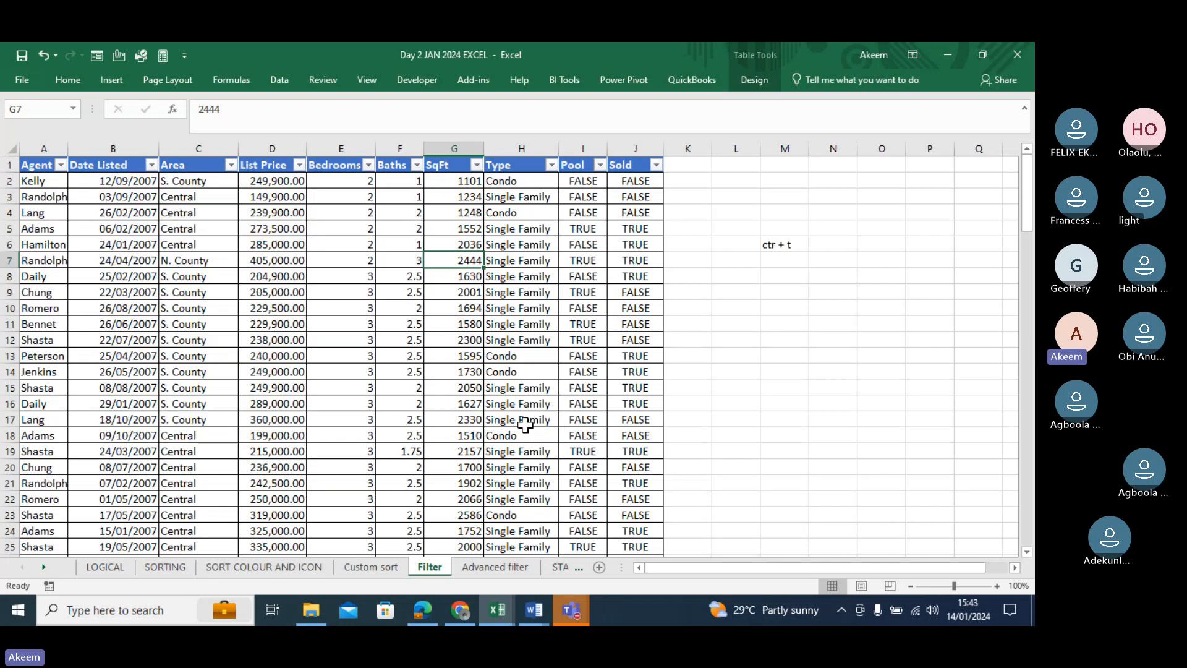
left_click(526, 423)
left_click(519, 390)
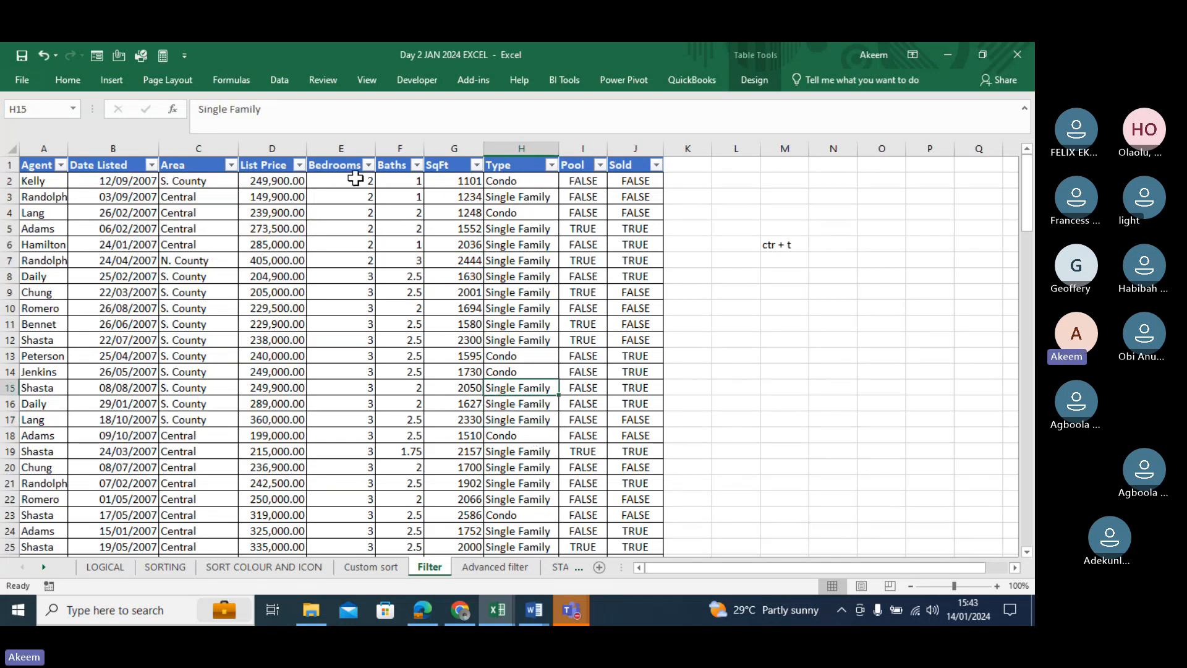
Filter the List Price column to the top 10 items.
left_click(299, 165)
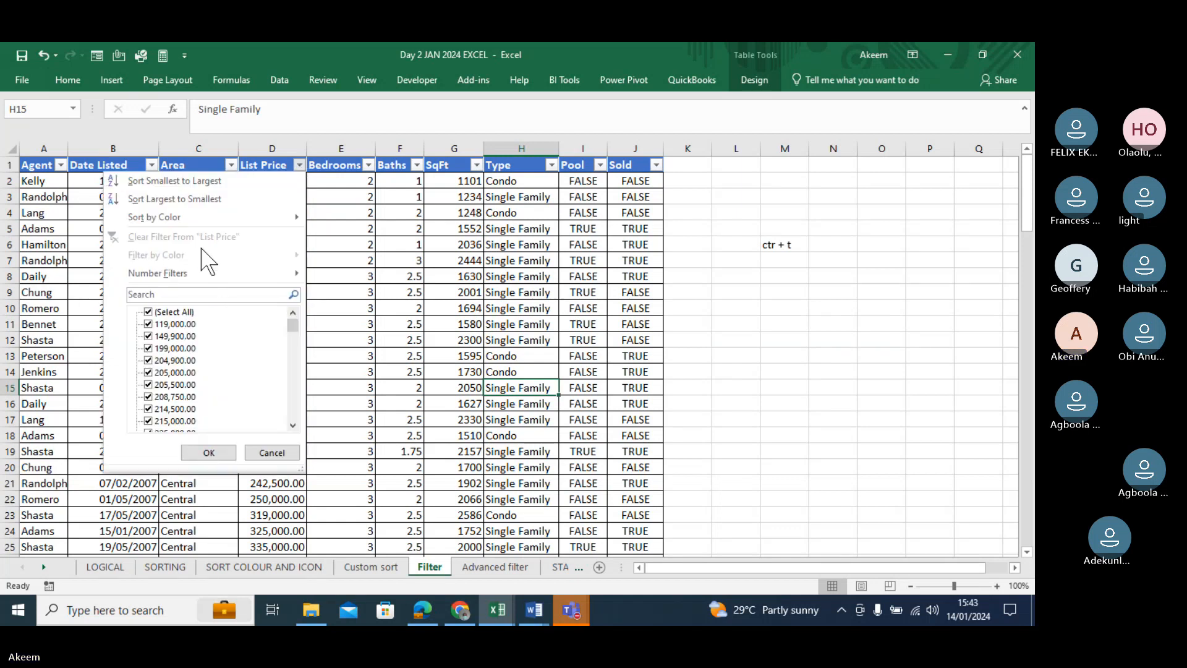
mouse_move(191, 274)
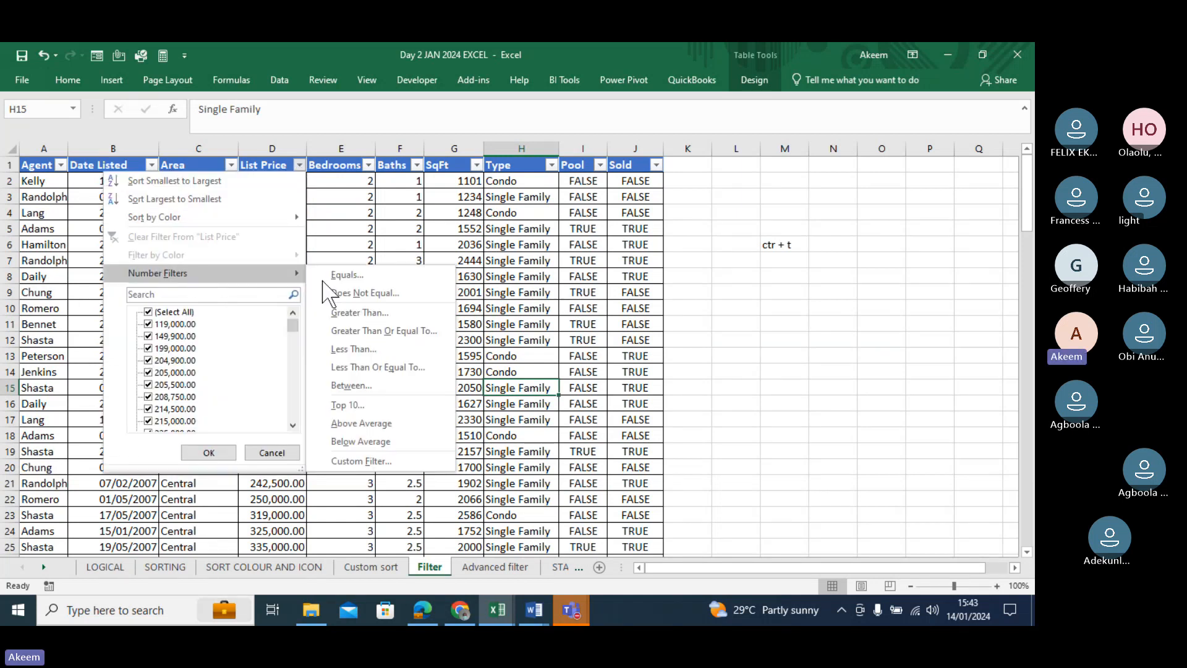
left_click(365, 406)
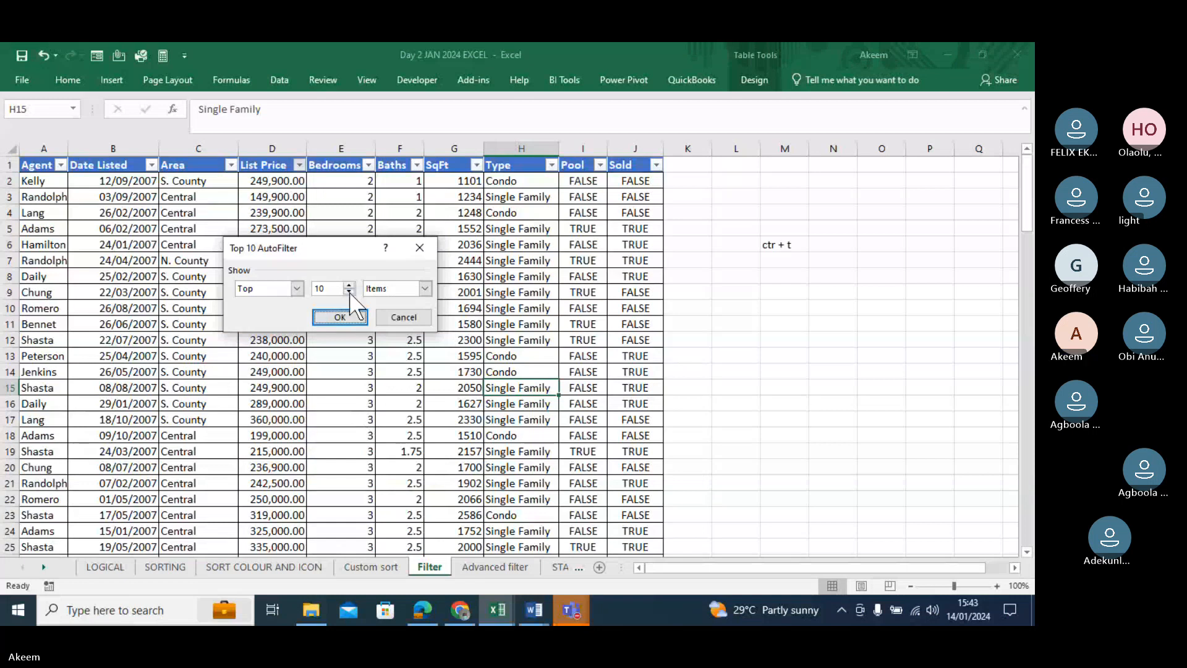
left_click(425, 289)
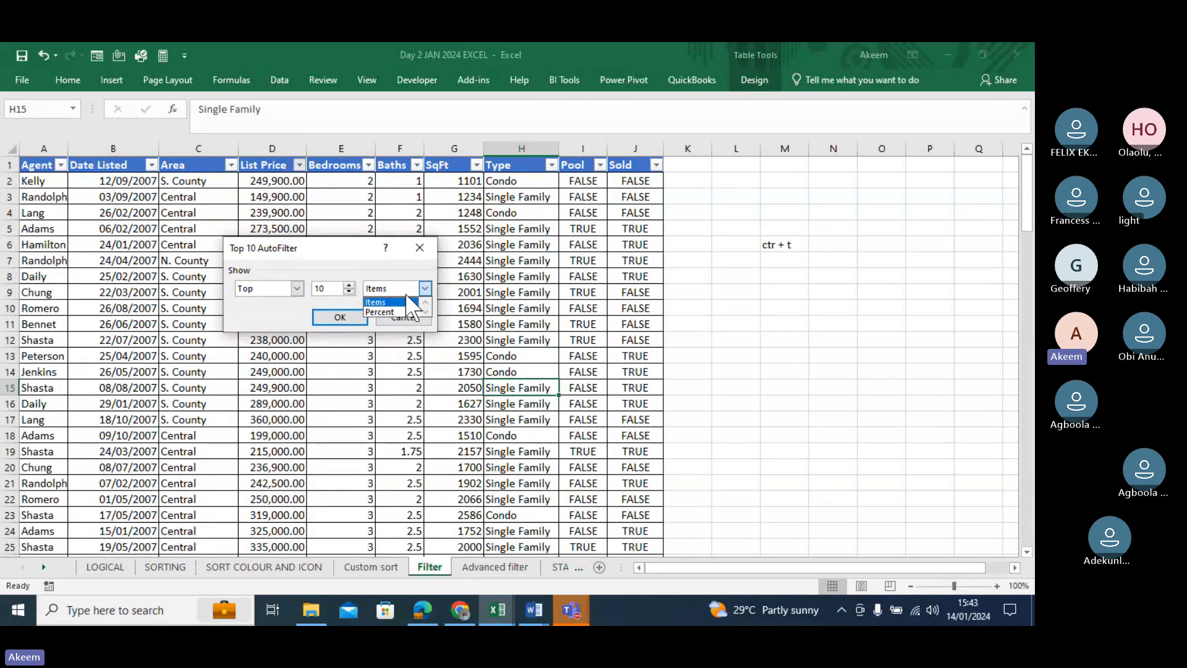
left_click(339, 318)
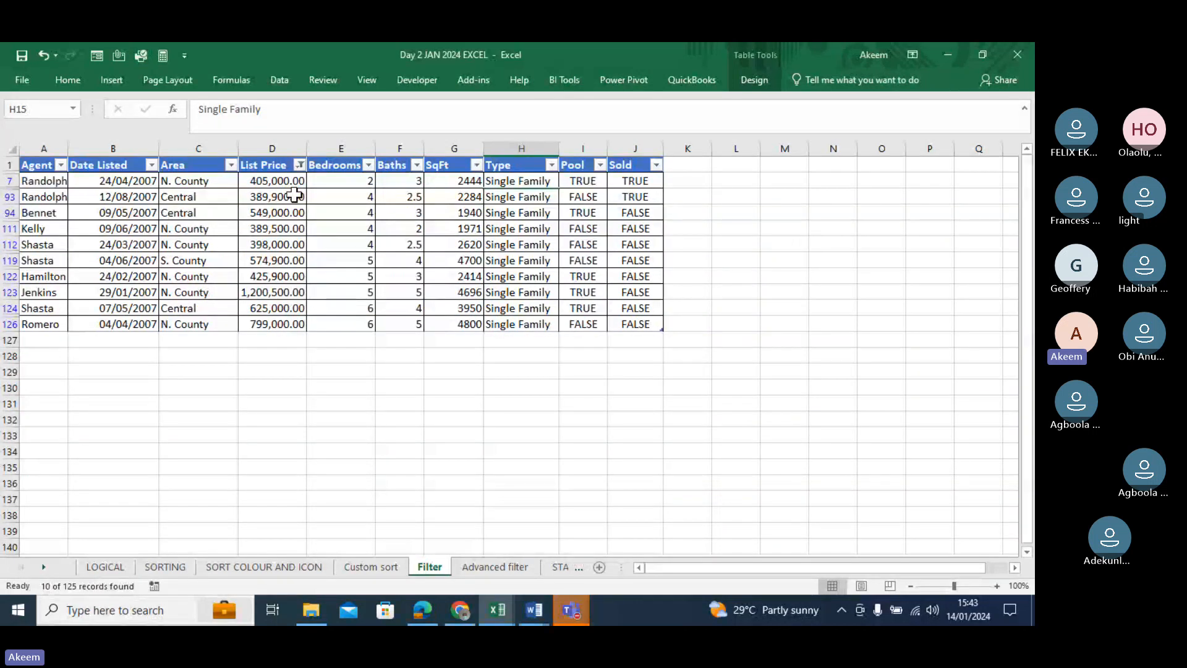
Select the filtered list prices for inspection and clear the filter from the List Price column.
left_click_drag(280, 181, 279, 324)
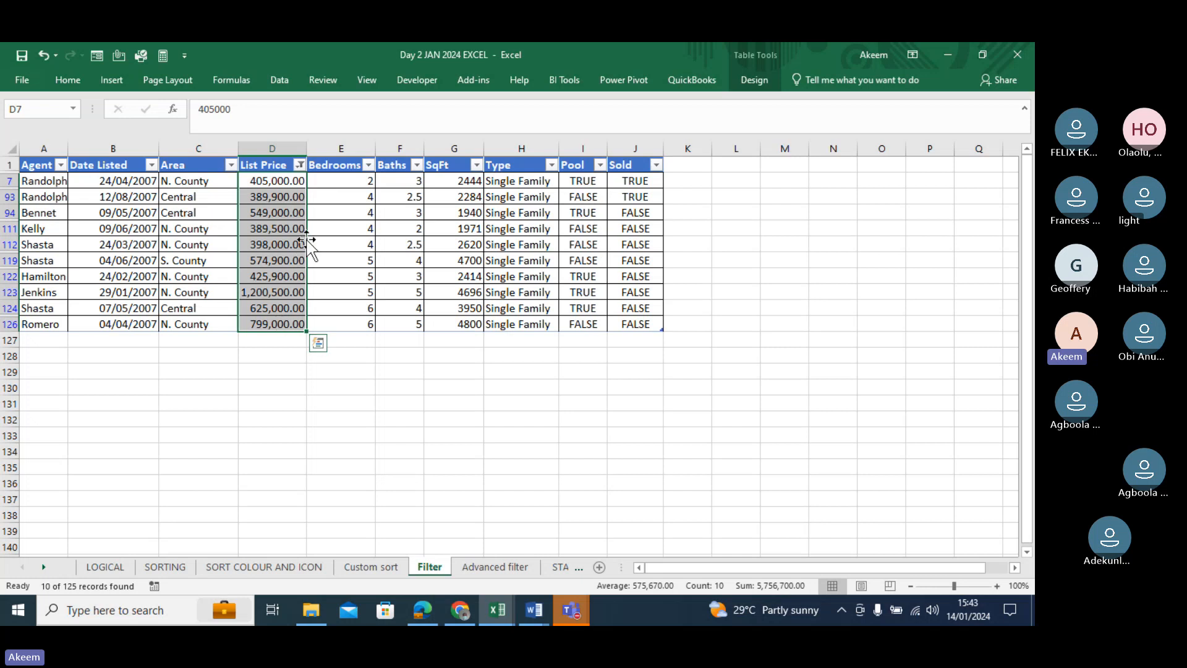
left_click(299, 165)
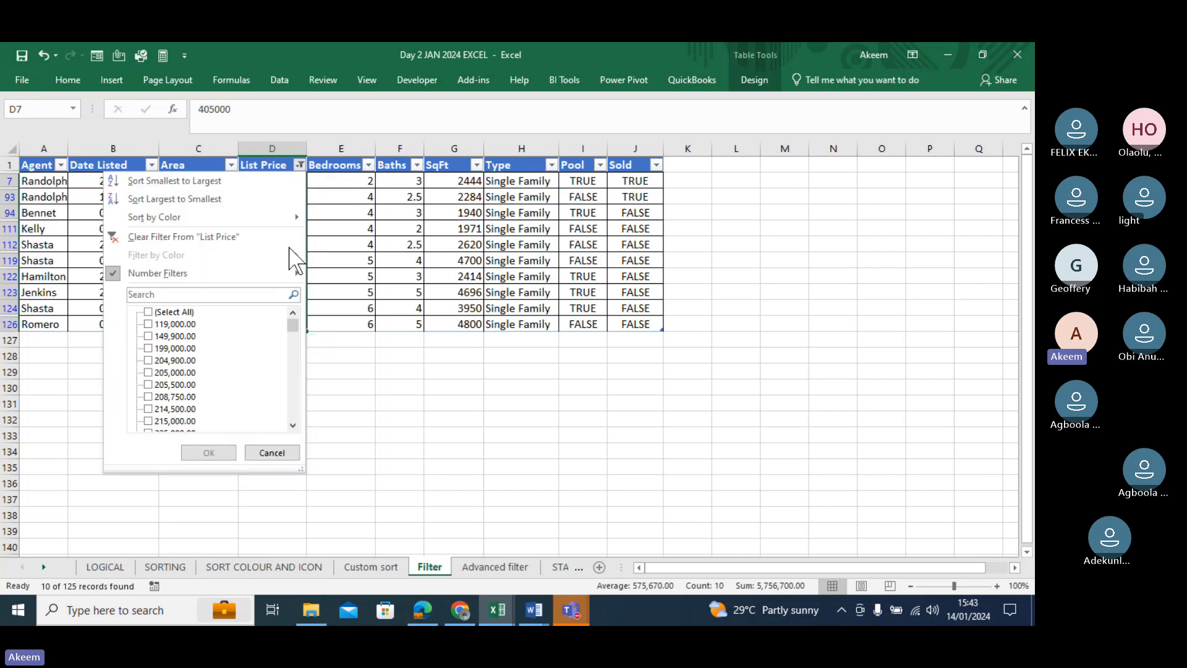
left_click(225, 238)
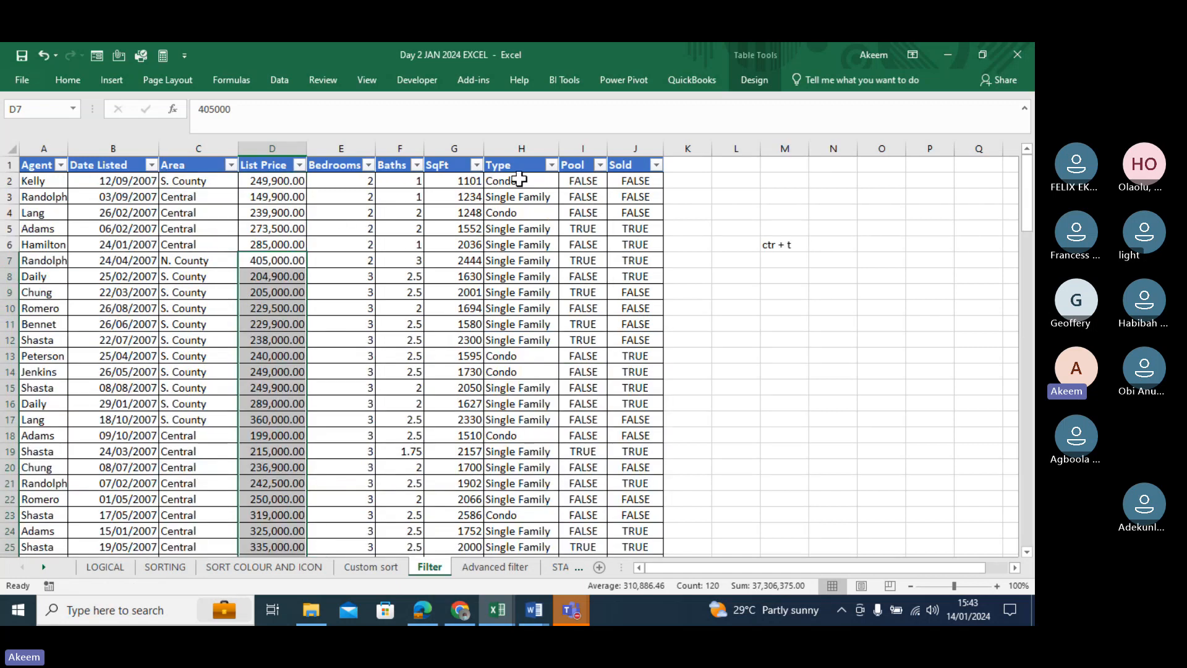
Filter the Pool column to show only FALSE values.
left_click(600, 165)
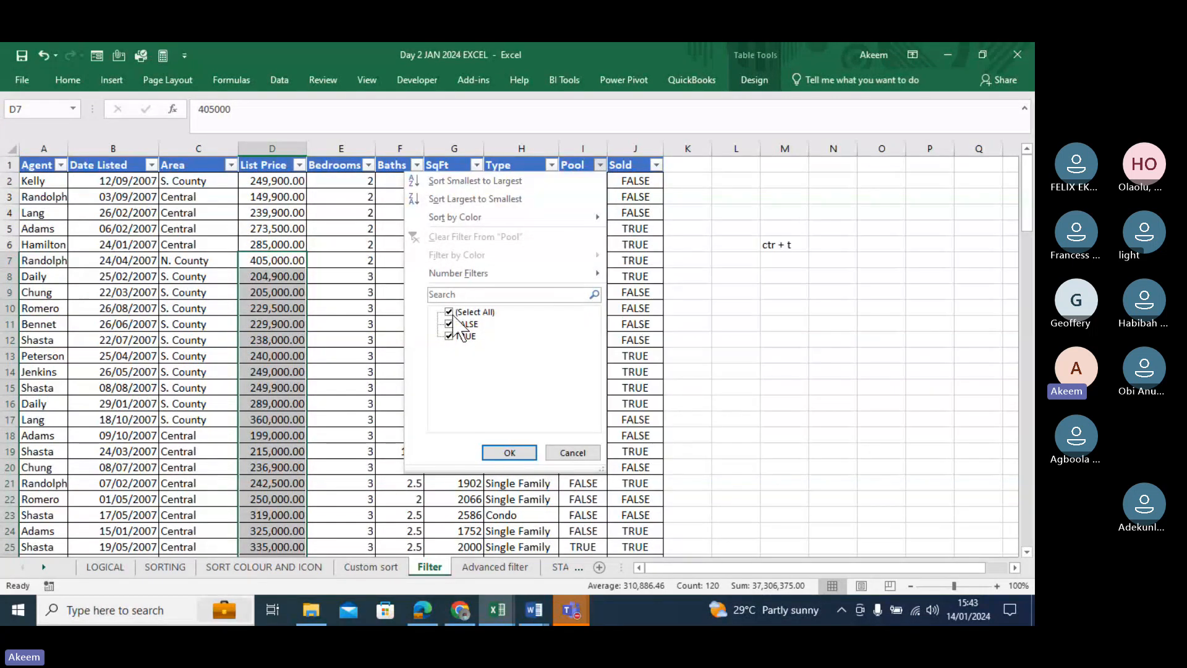
left_click(450, 336)
left_click(514, 452)
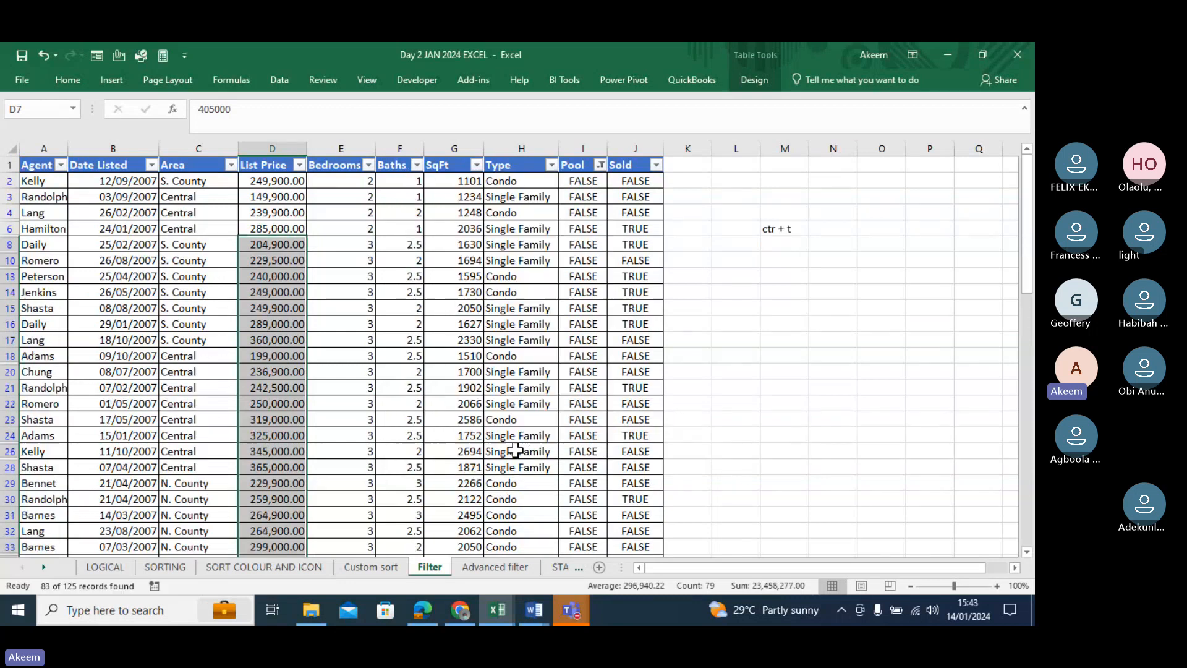
Examine the Pool column down through the filtered listings and back up to its header.
left_click(584, 227)
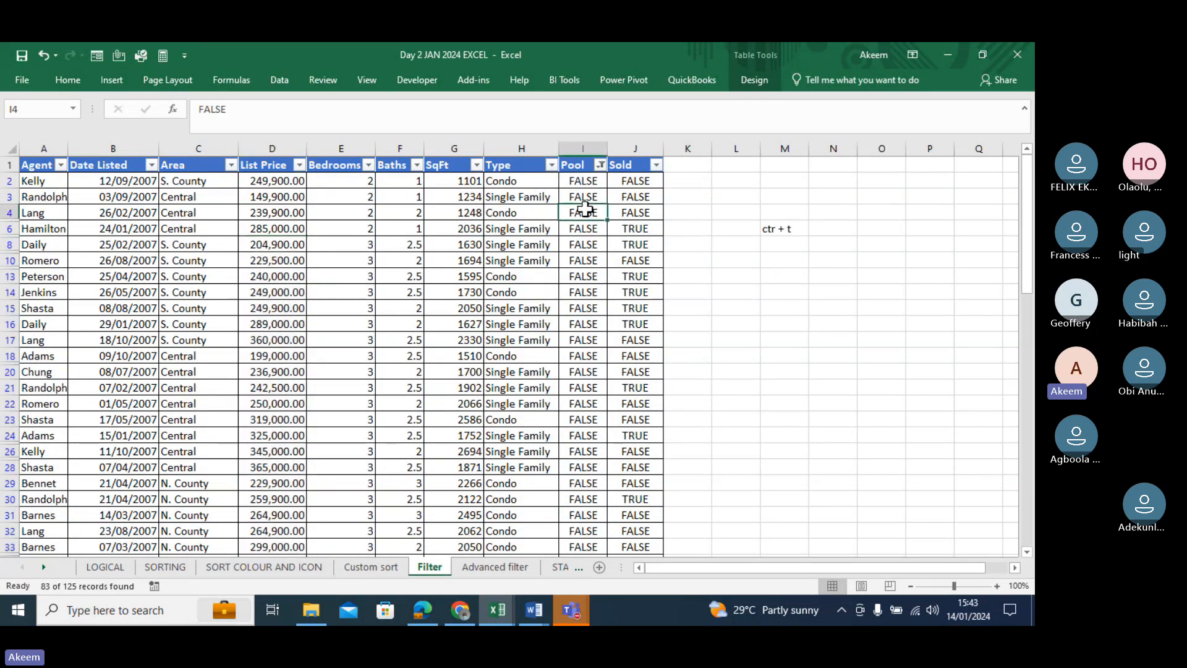
key("Down")
key("Down")
key("Down")
key("Down")
key("Down")
key("Down")
key("Down")
key("Down")
key("Down")
key("Down")
key("Down")
key("Down")
key("Down")
key("Down")
key("Down")
key("Down")
key("Down")
key("Down")
key("Down")
key("Down")
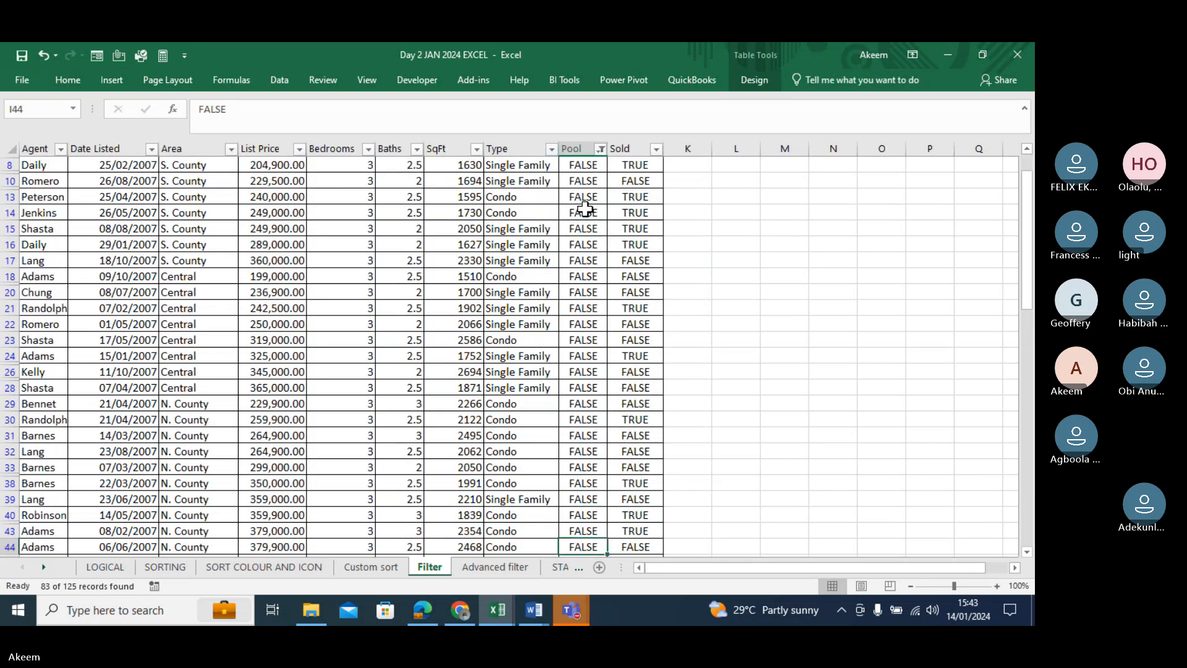
key("Down")
key("Down")
key("Down")
key("Down")
key("Down")
key("Down")
key("Down")
key("Down")
key("Down")
key("Down")
key("Down")
key("Down")
key("Down")
key("Down")
key("Up")
key("Up")
key("Up")
key("Up")
key("Up")
key("Up")
key("Up")
key("Up")
key("Up")
key("Up")
key("Up")
key("Up")
key("Up")
key("Up")
key("Up")
key("Up")
key("Up")
key("Up")
key("Up")
key("Up")
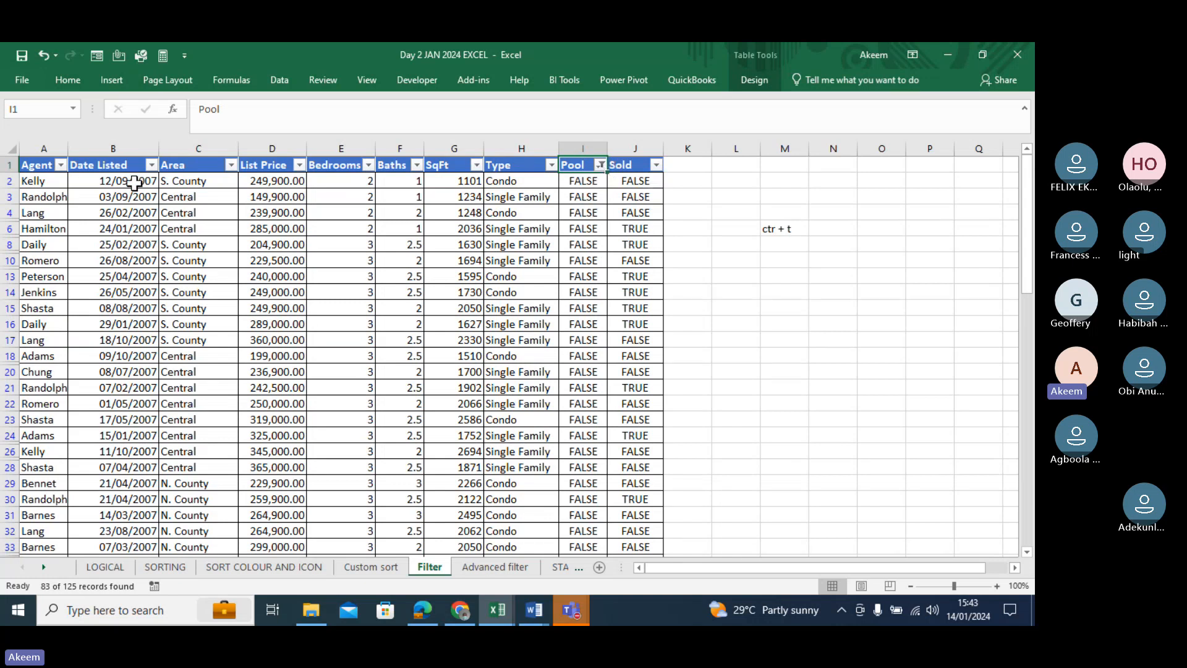
Filter the Area column to show only Central and inspect the filtered Pool values.
left_click(231, 165)
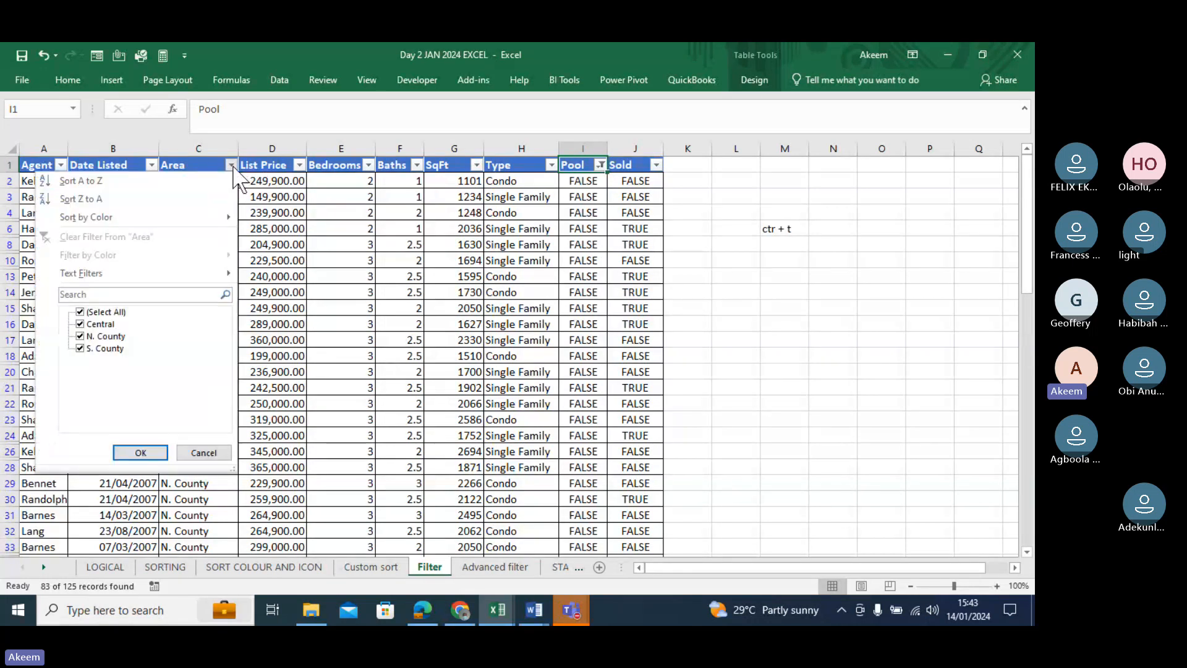
left_click(80, 312)
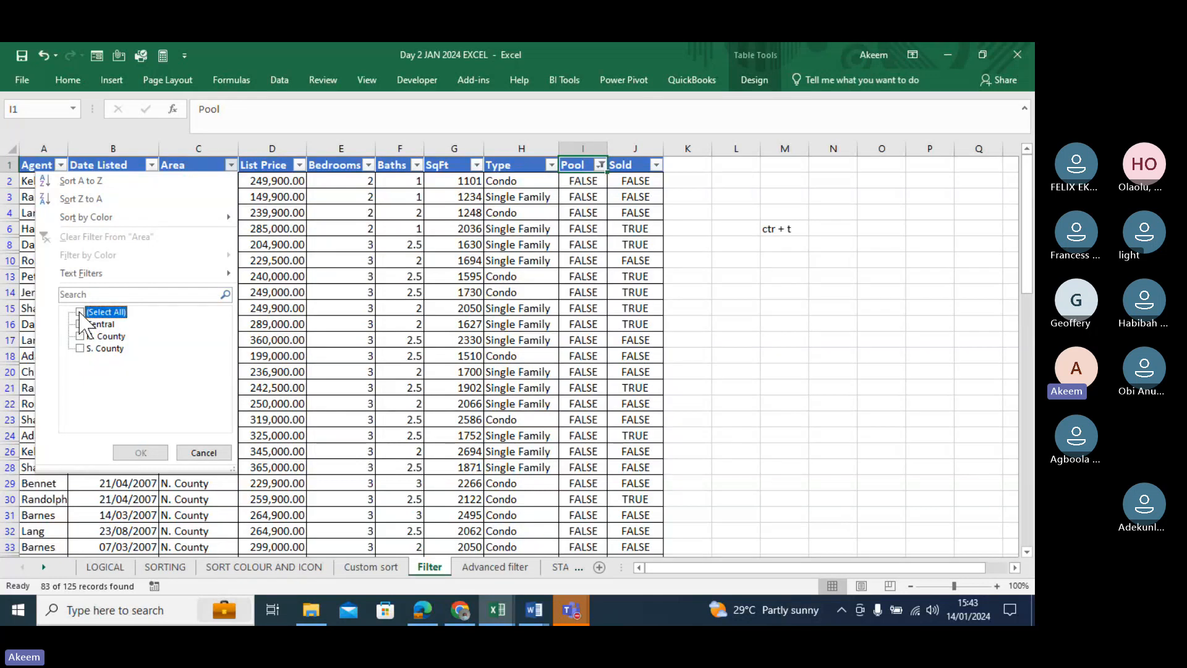
left_click(81, 324)
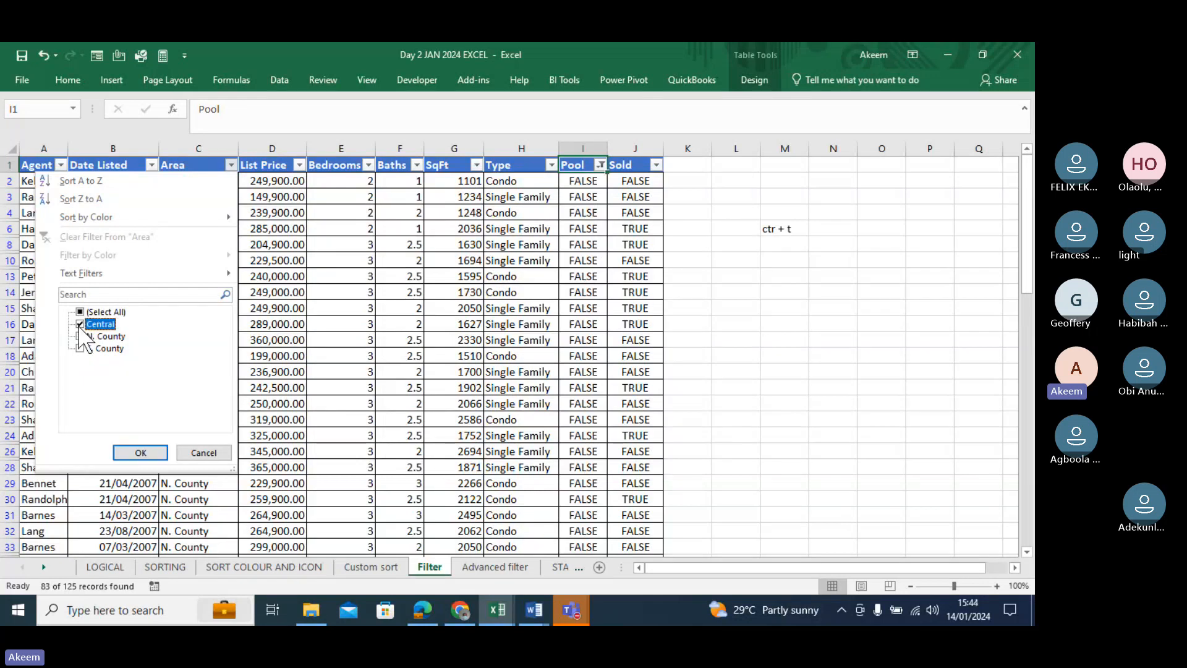
left_click(141, 453)
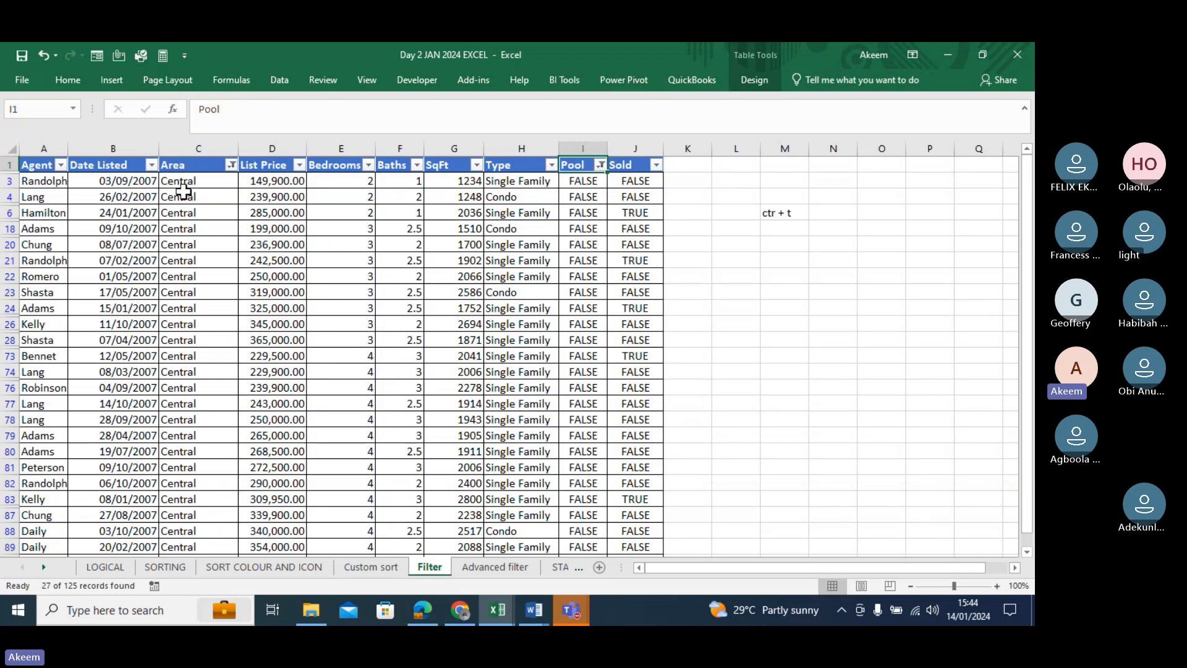
left_click(186, 213)
left_click(585, 182)
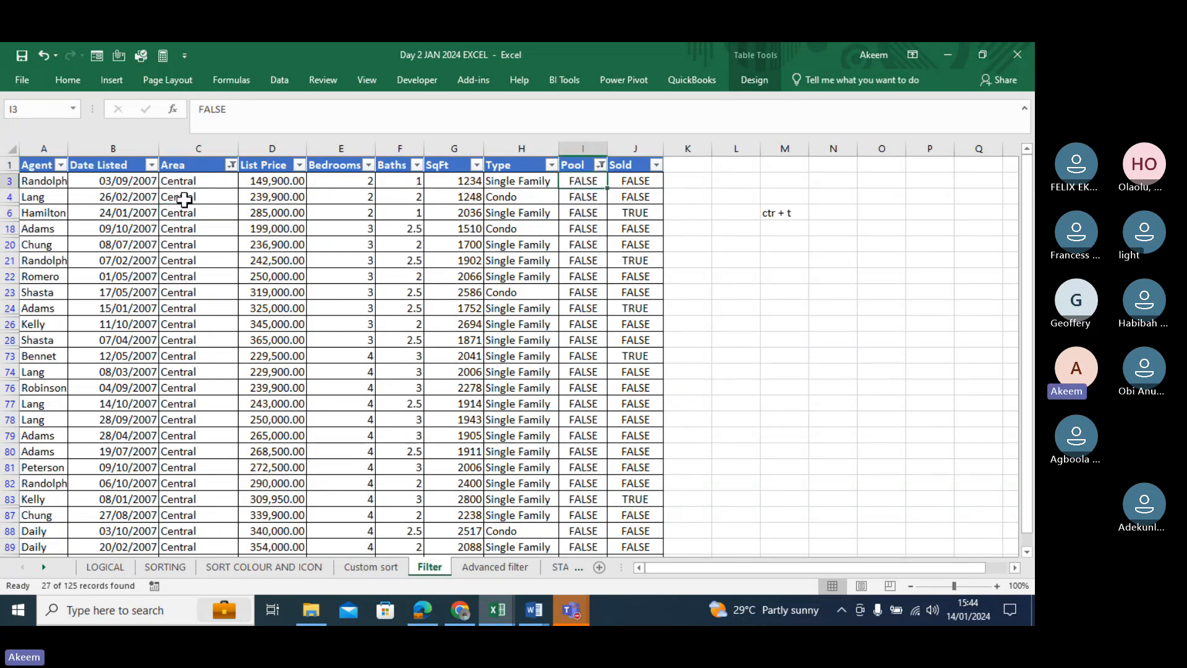
left_click(596, 242)
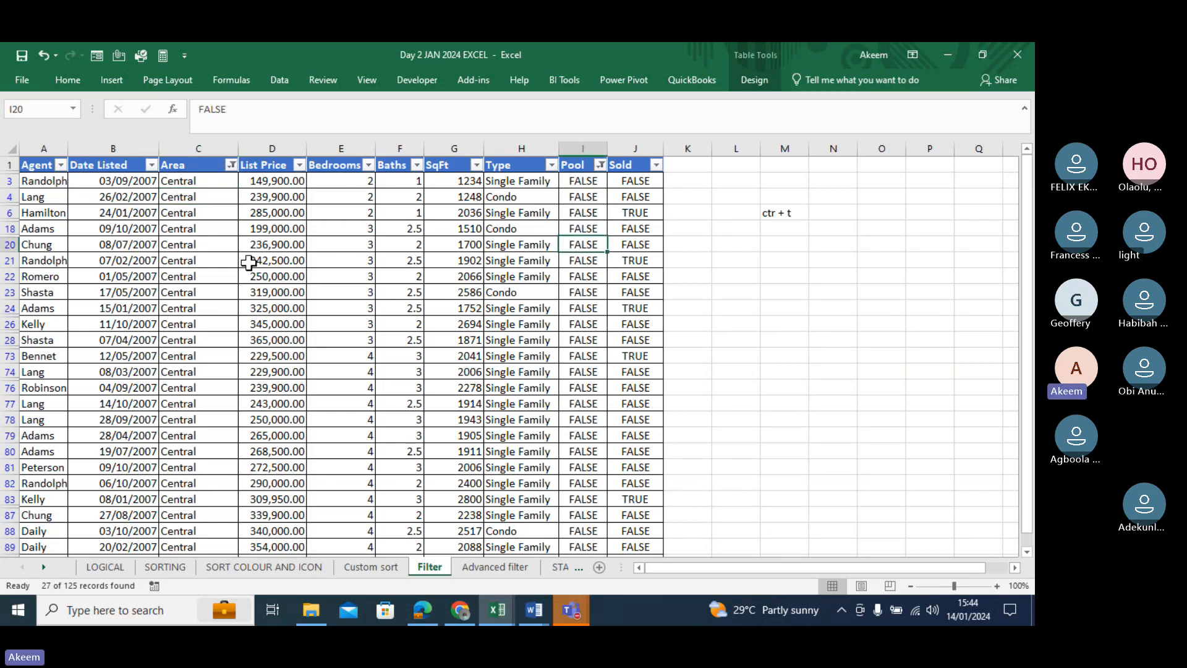
left_click(232, 165)
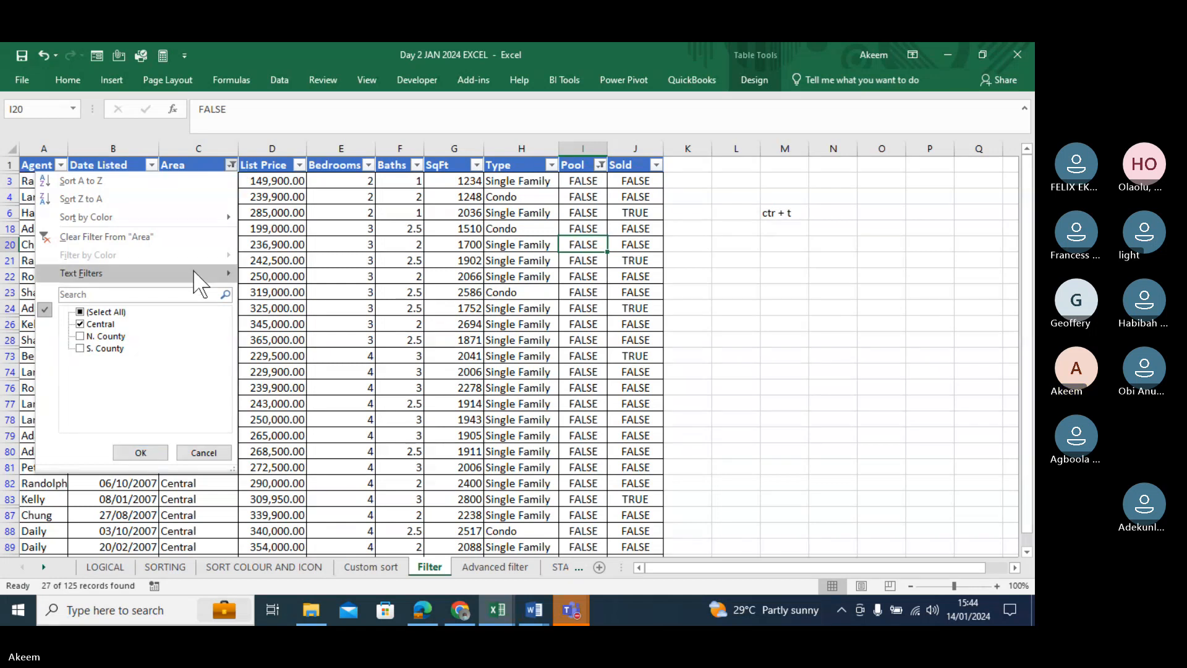
mouse_move(198, 274)
left_click(303, 388)
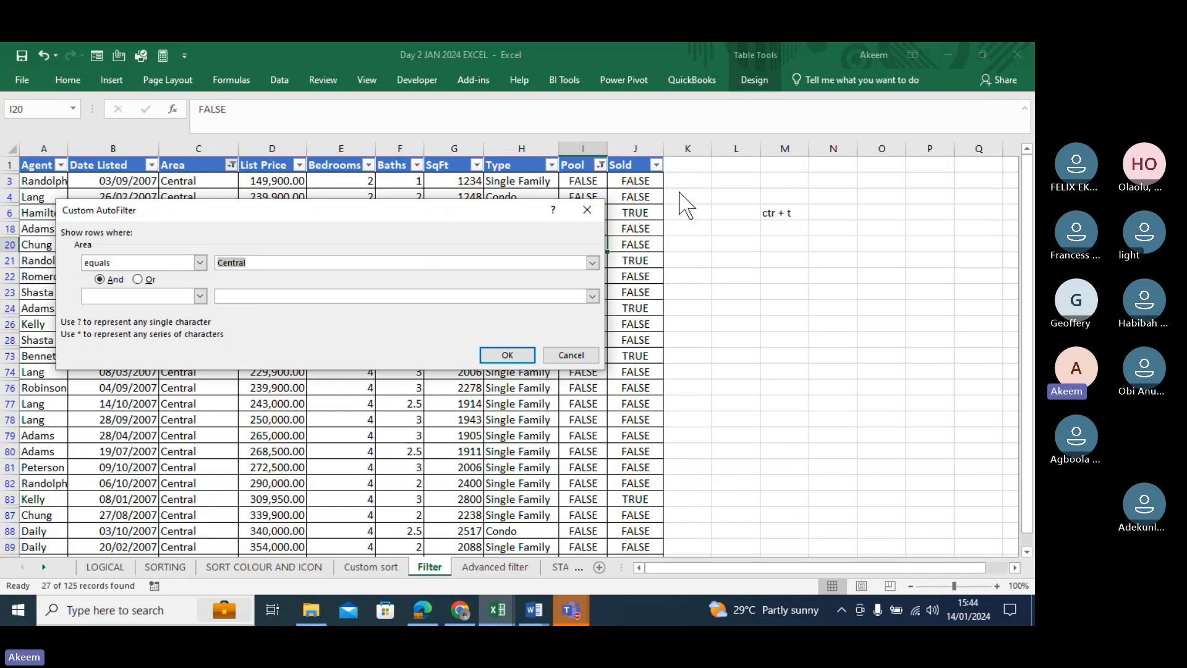
left_click(592, 208)
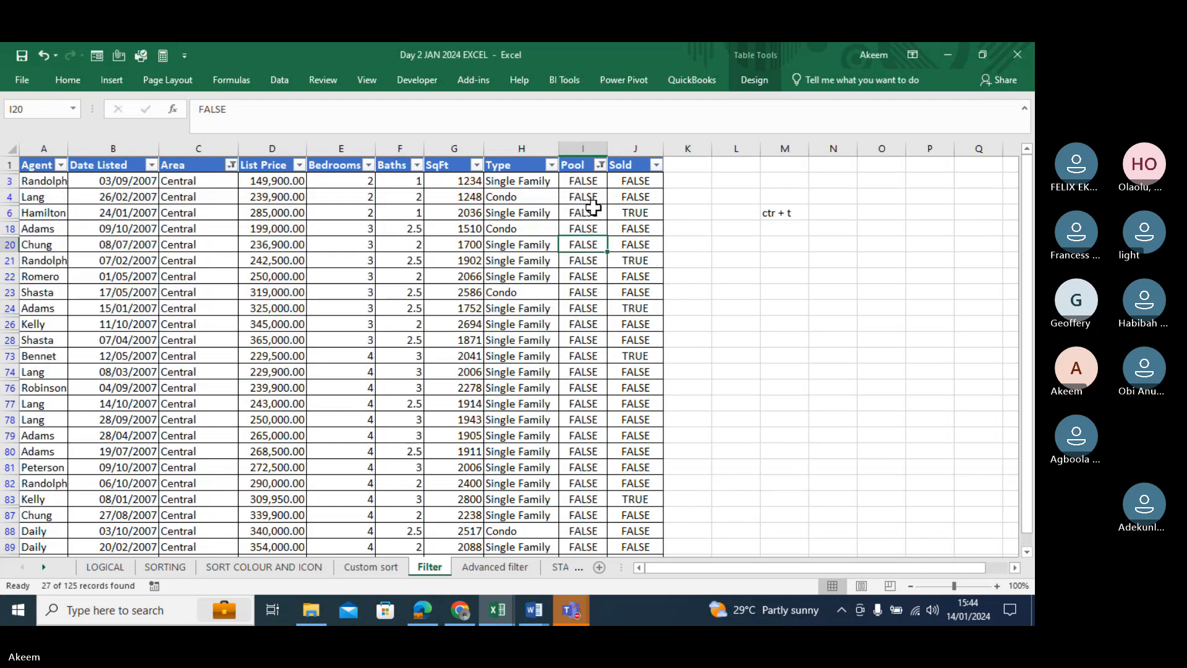
Check the current filter selections of the Pool and Area columns.
left_click(600, 165)
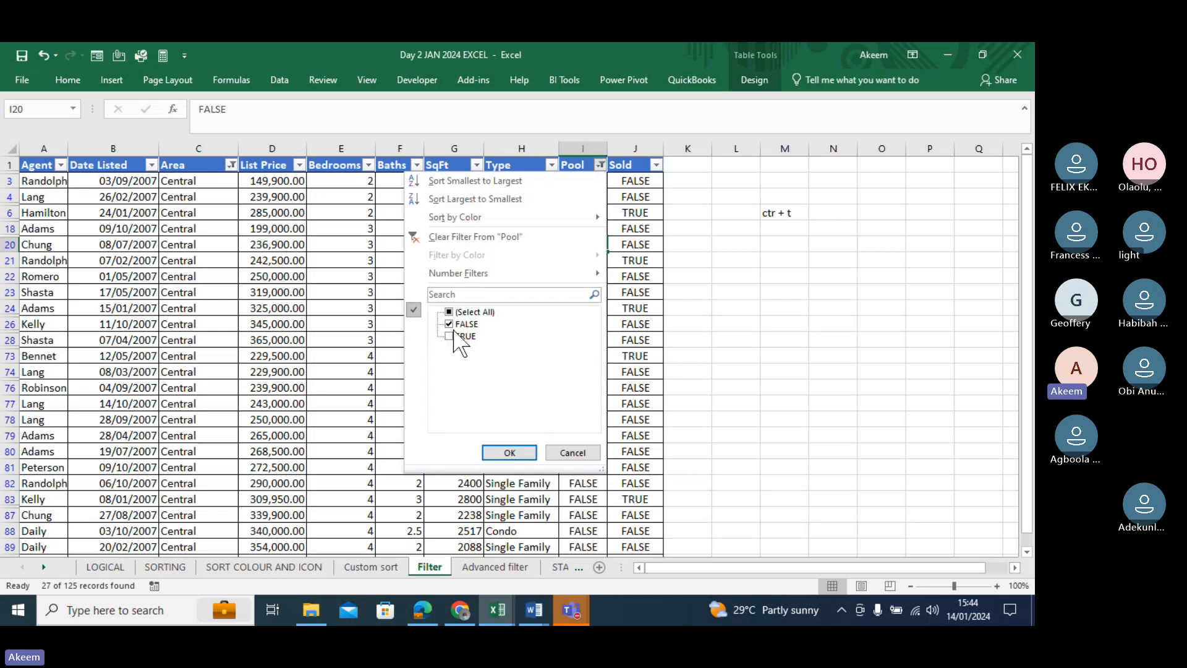
left_click(518, 455)
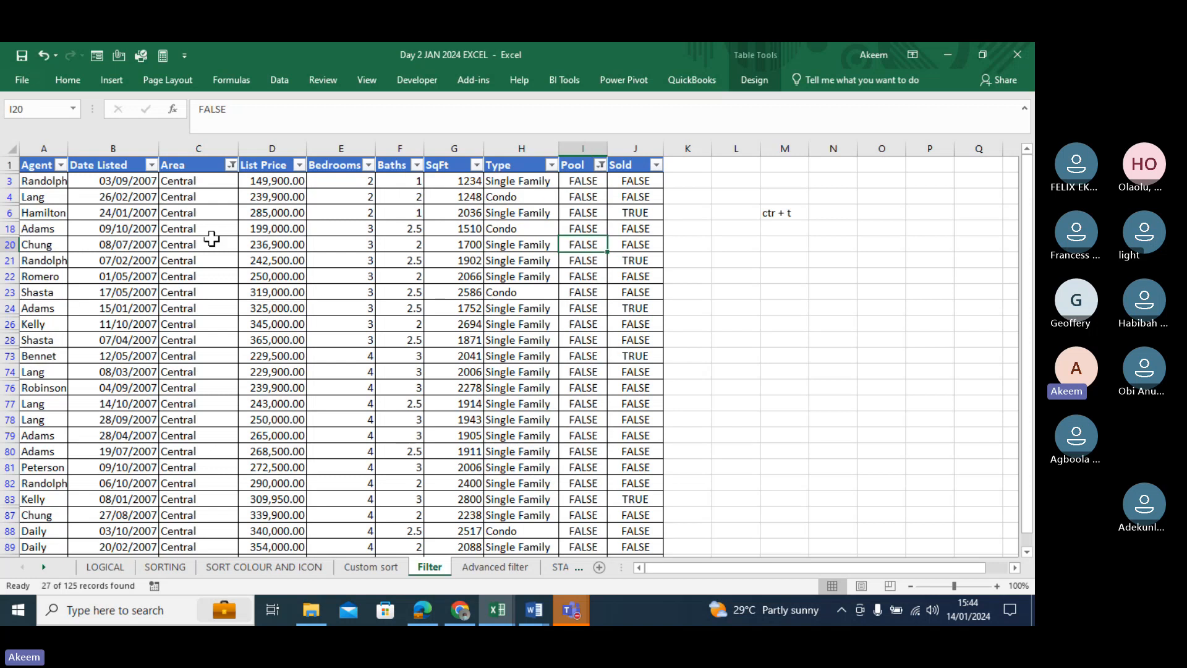
left_click(232, 165)
left_click(140, 452)
Enter the note "central where Pool is false and List pice is above 300,000" in cell L3 and read through it.
left_click(836, 212)
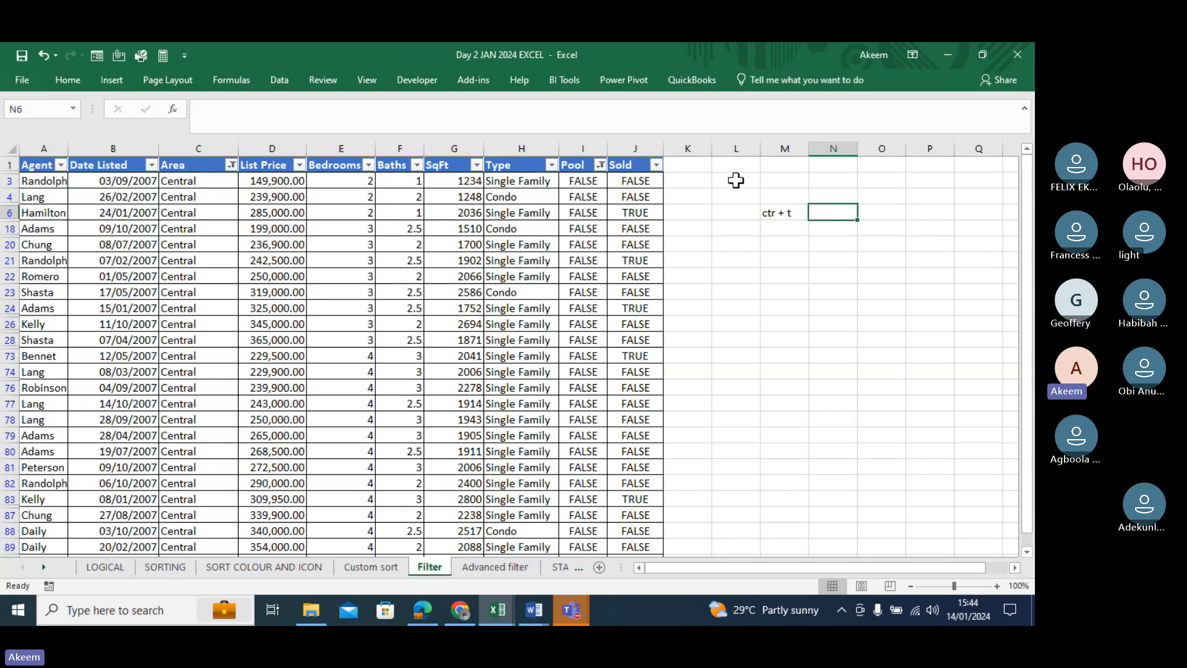
left_click(736, 180)
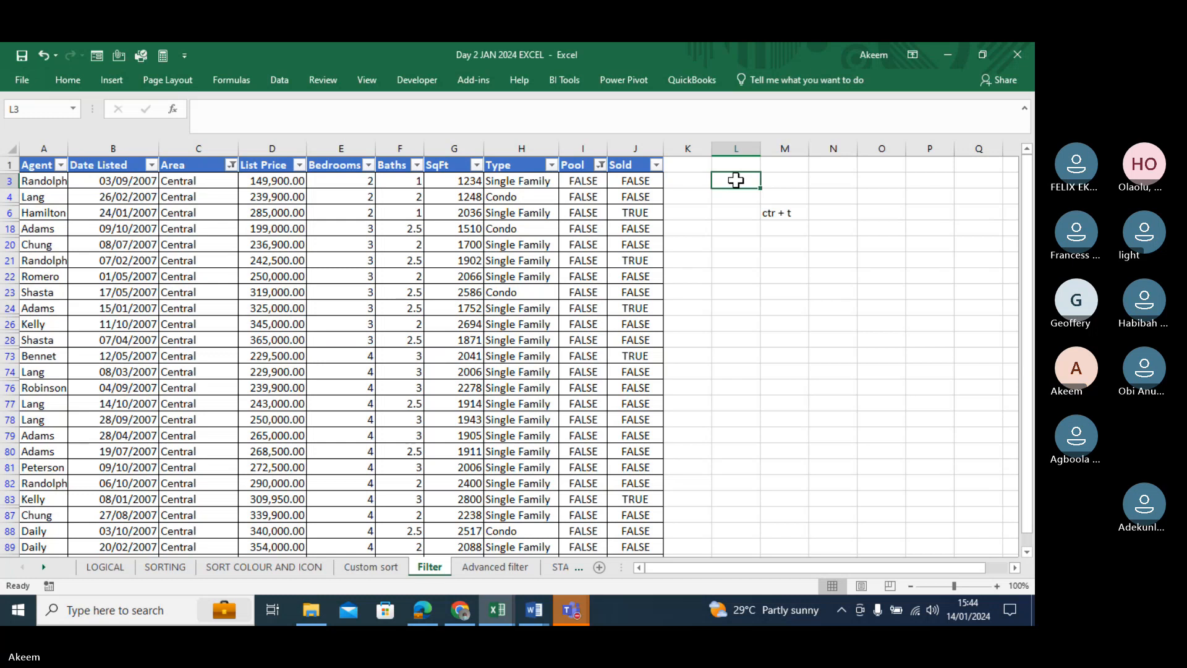
type("central")
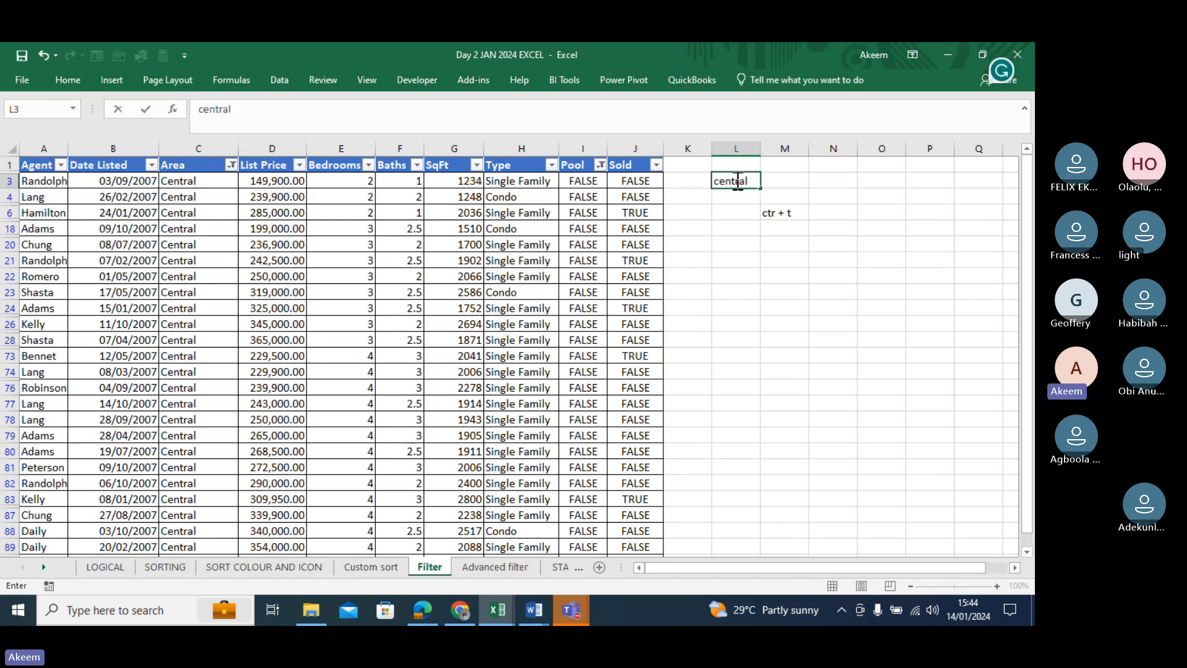
type(" where")
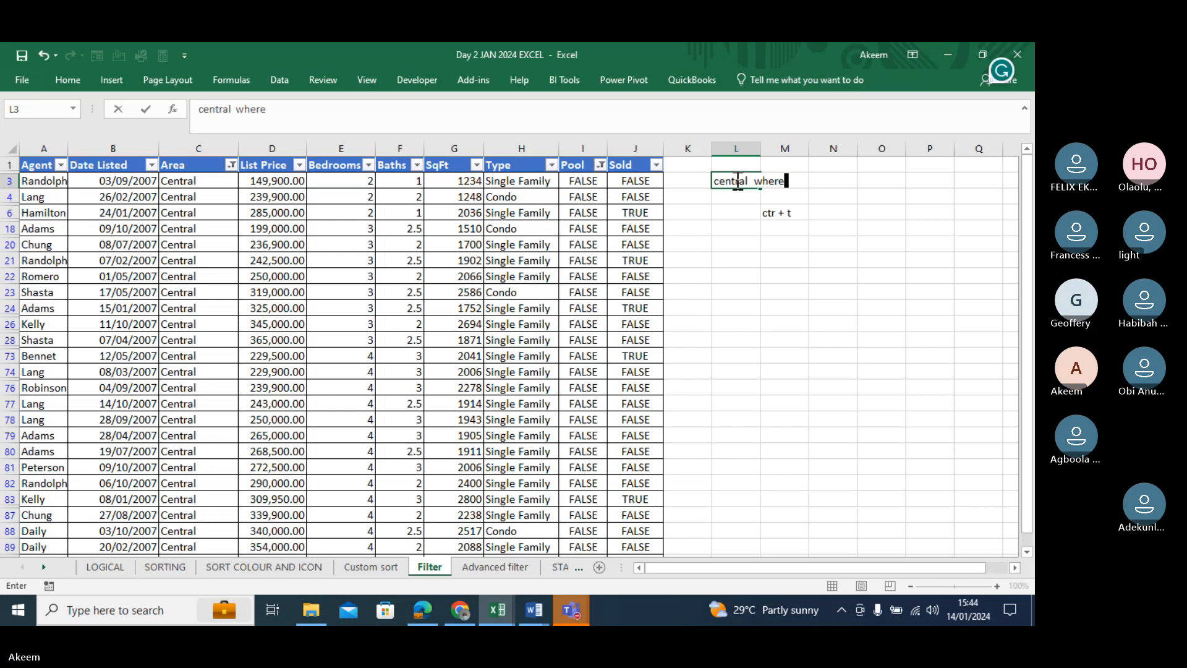
type(" Pool i")
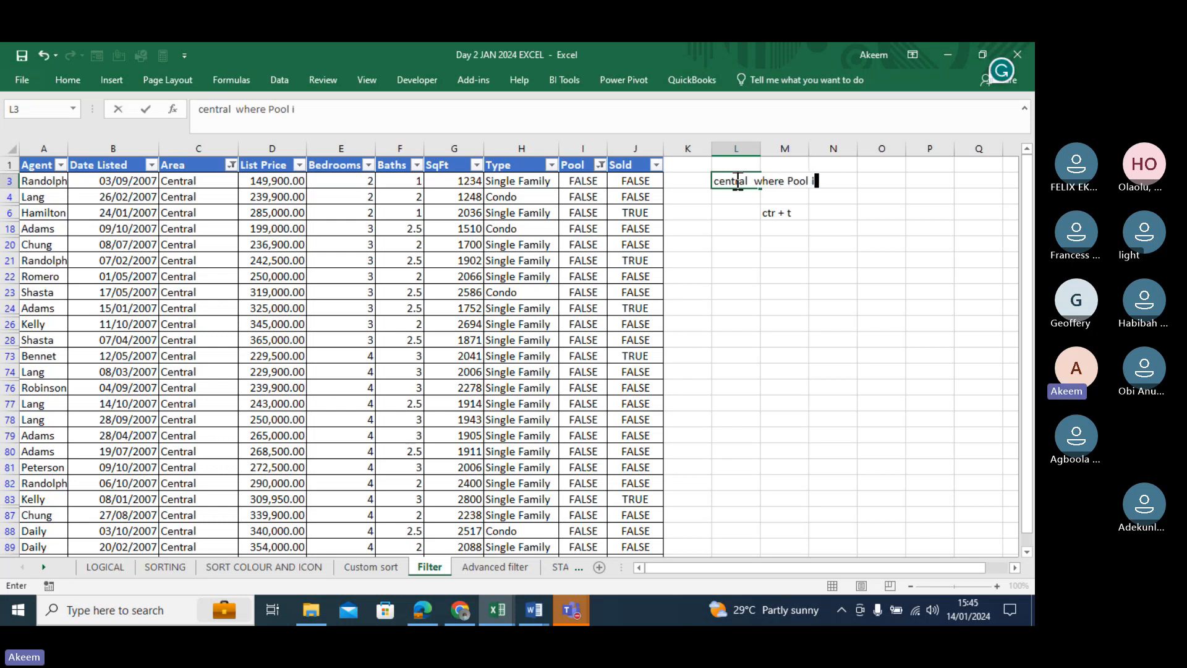
type("s false and")
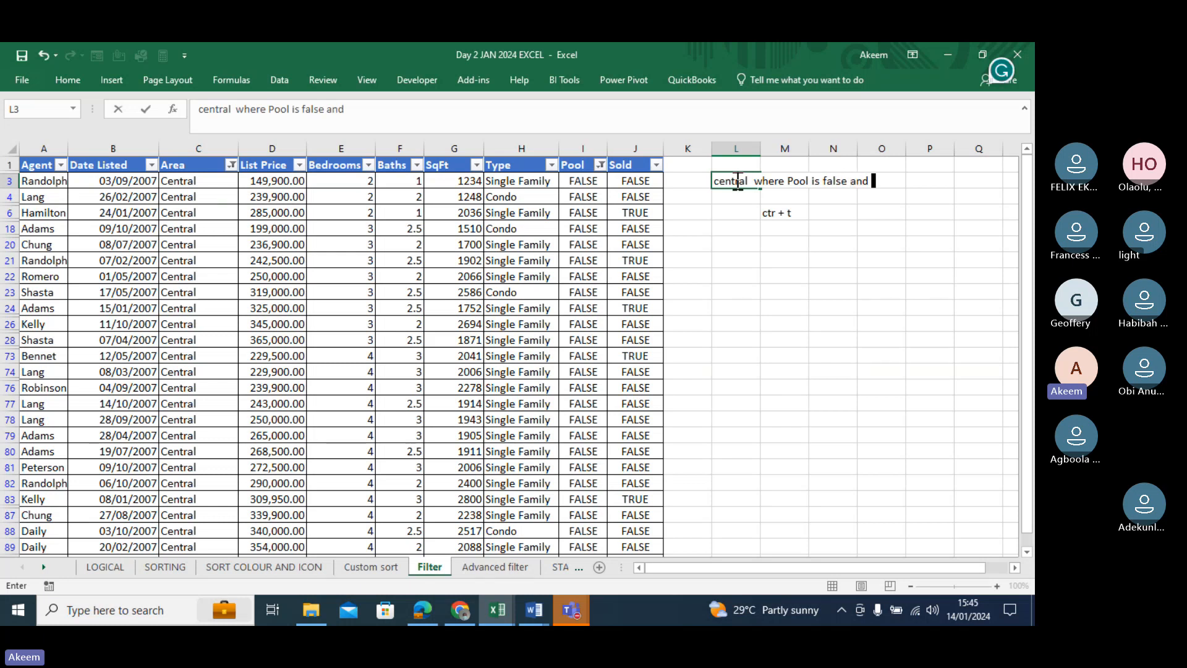
type(" Lis")
type("t pice")
type(" is ")
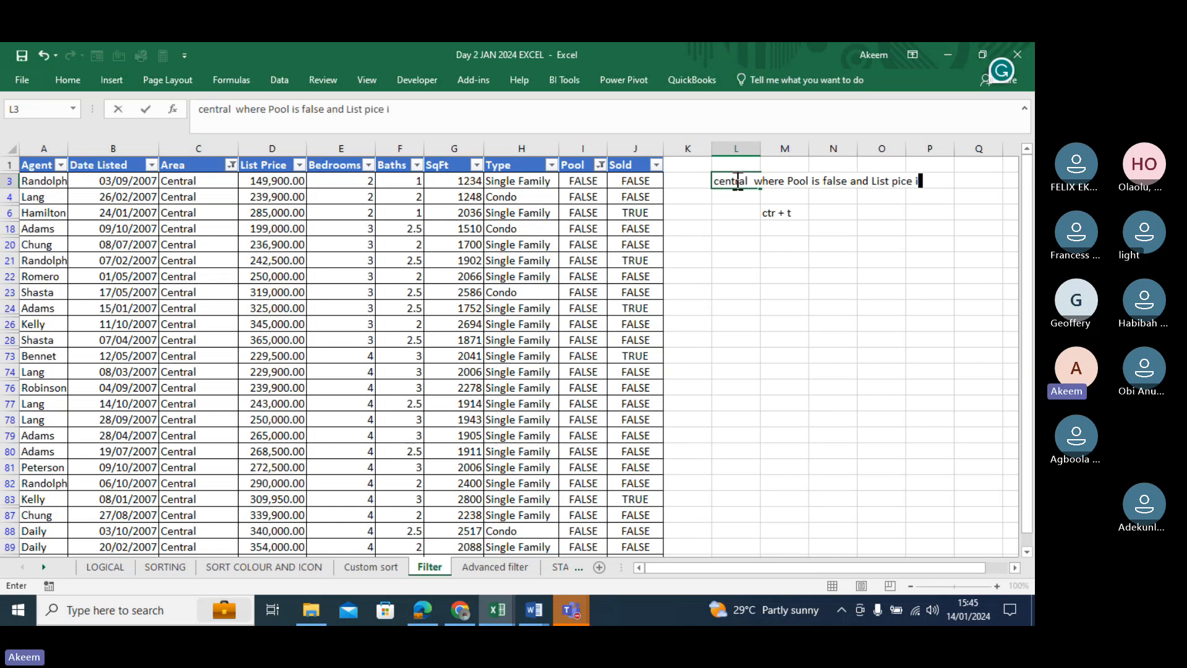
type("above 300,000")
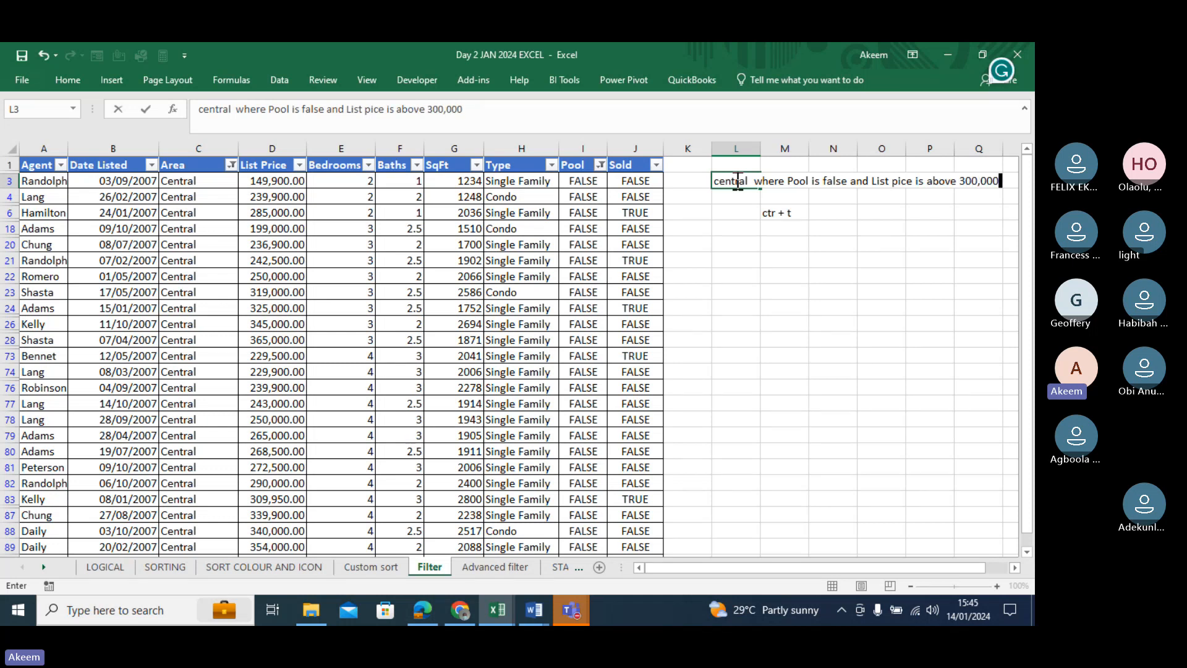
key("Return")
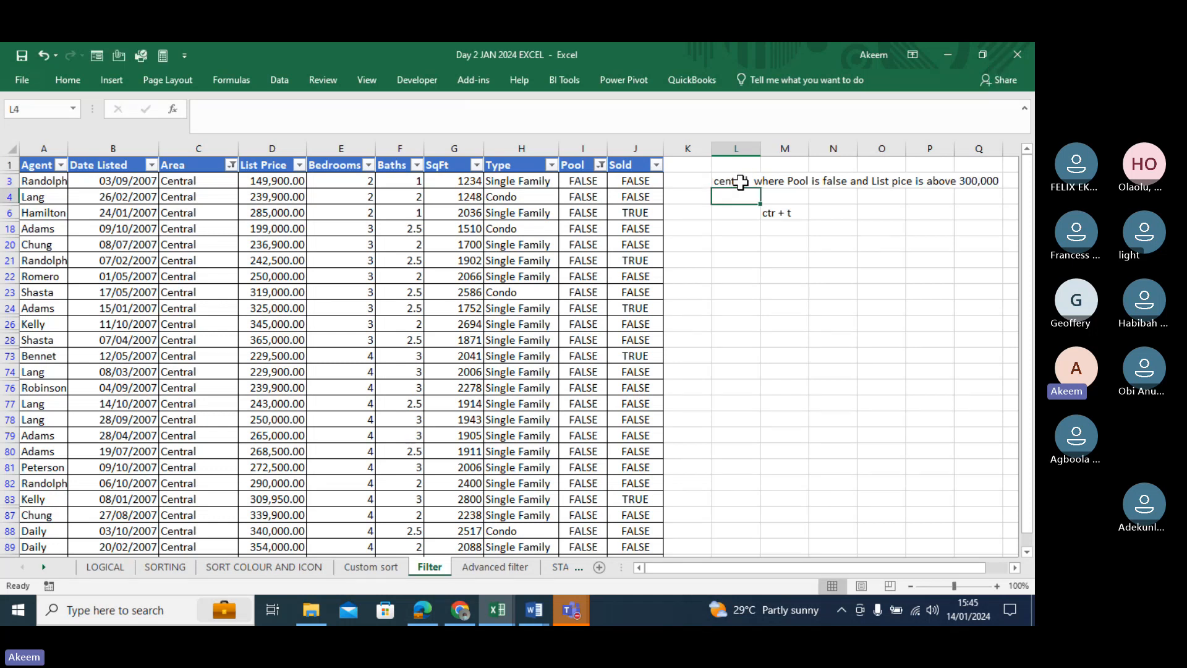
left_click(739, 182)
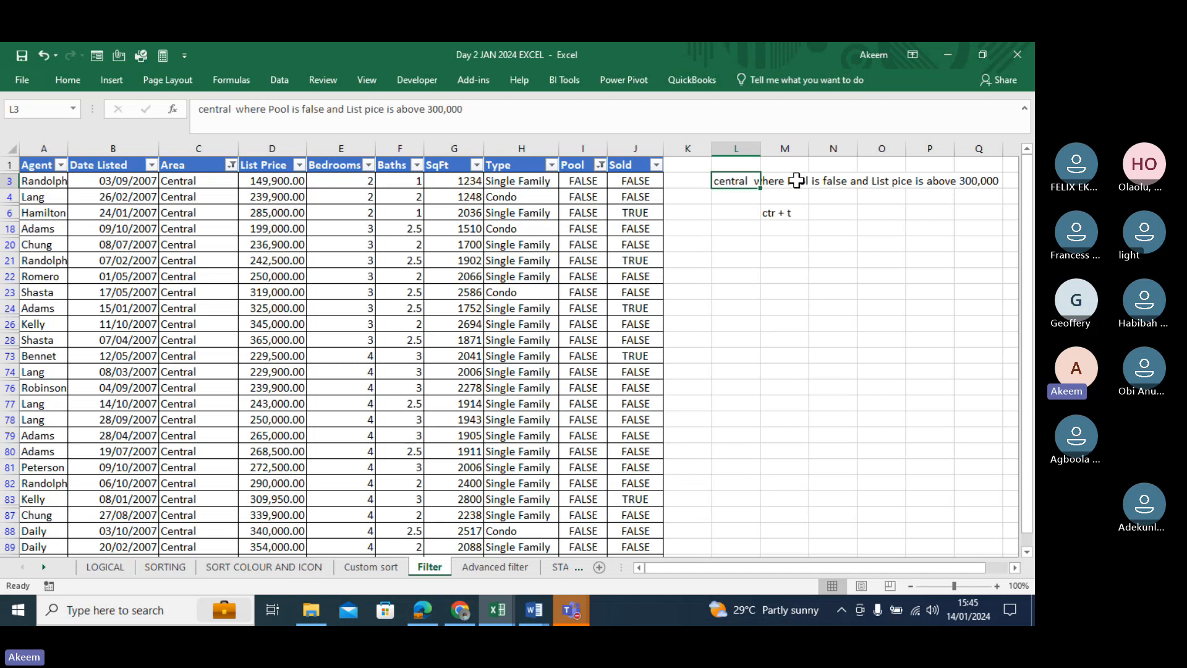
left_click(841, 182)
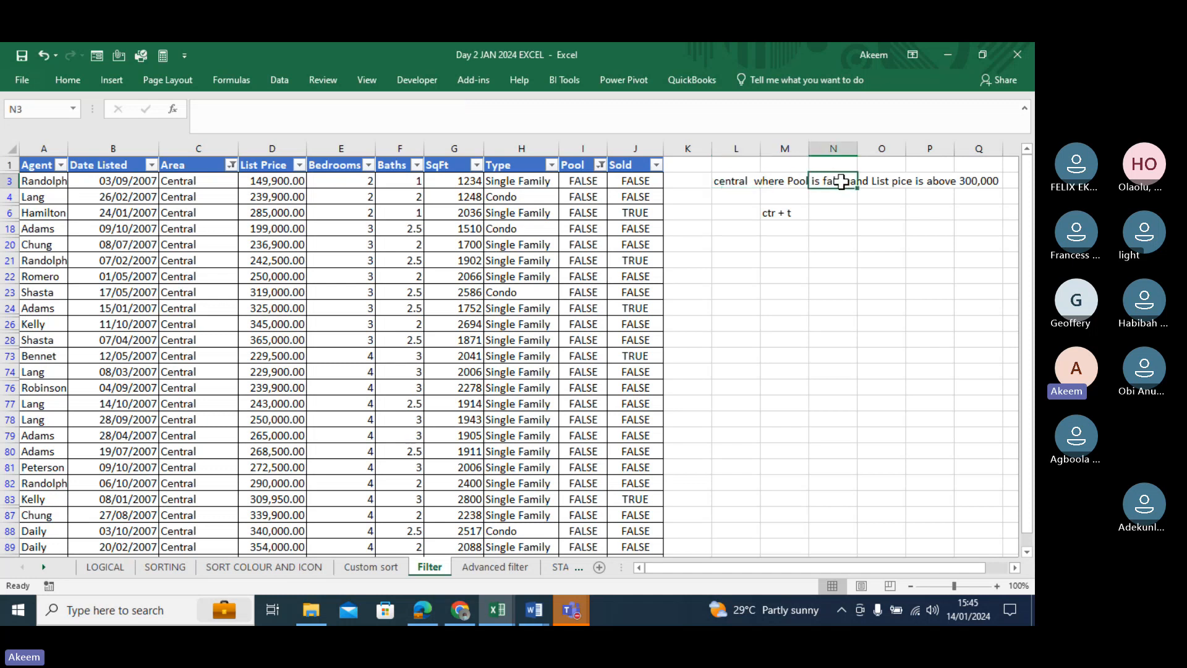
left_click(874, 182)
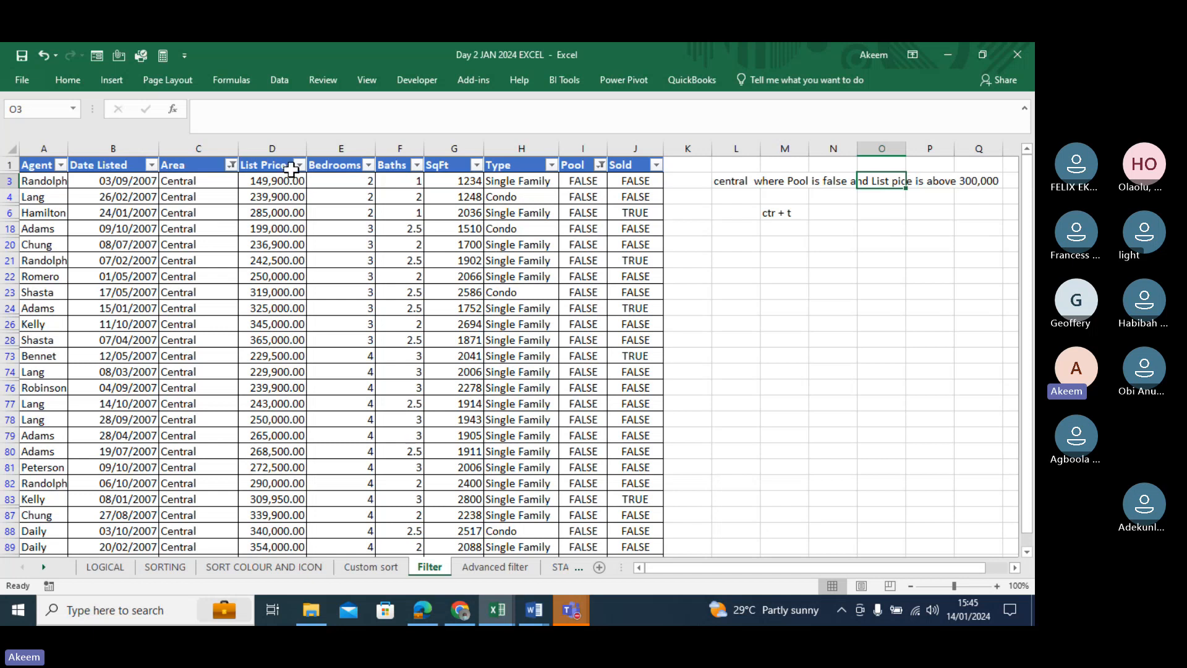
Clear the filters from the Area and Pool columns.
left_click(230, 164)
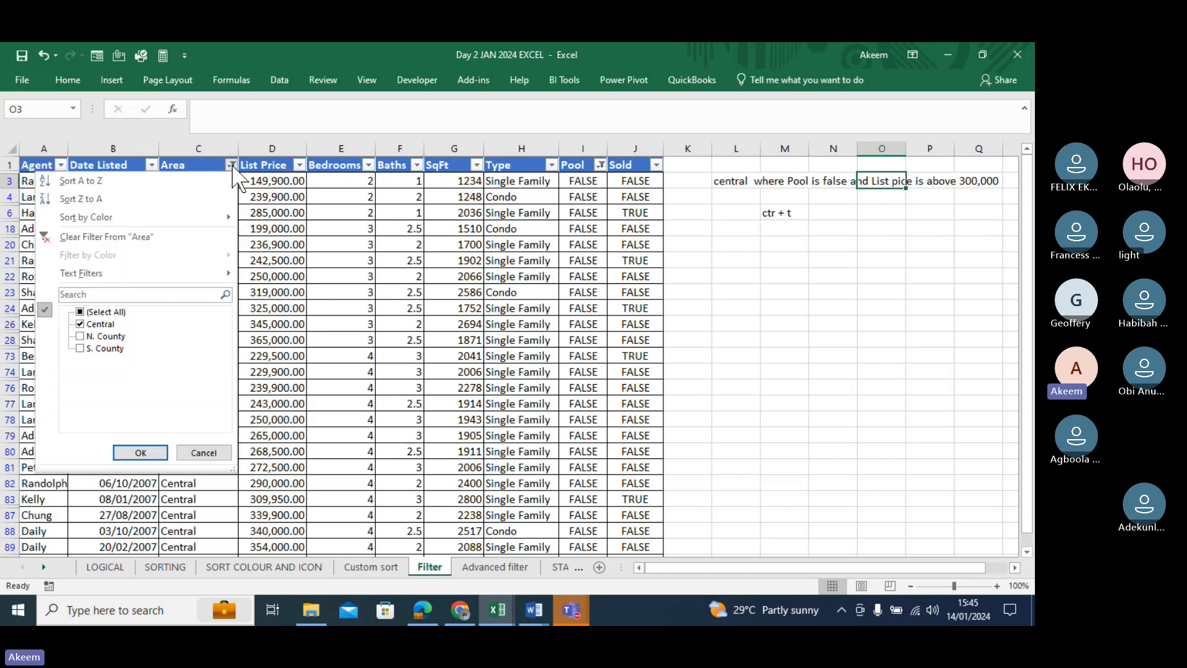
left_click(111, 236)
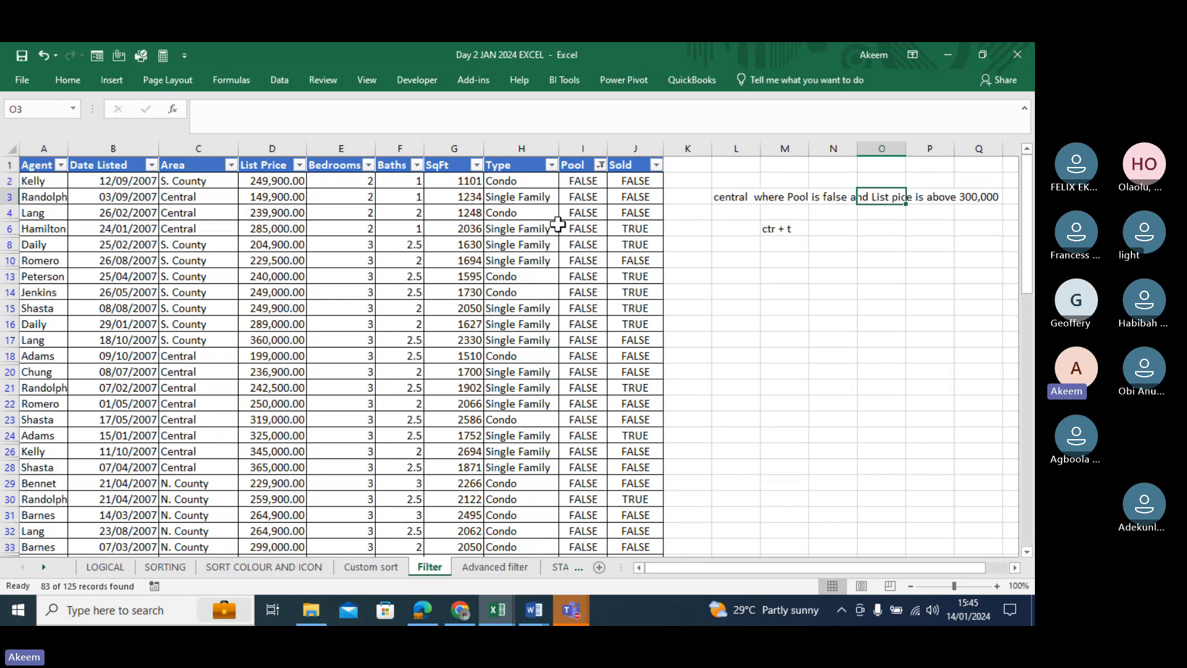
left_click(600, 165)
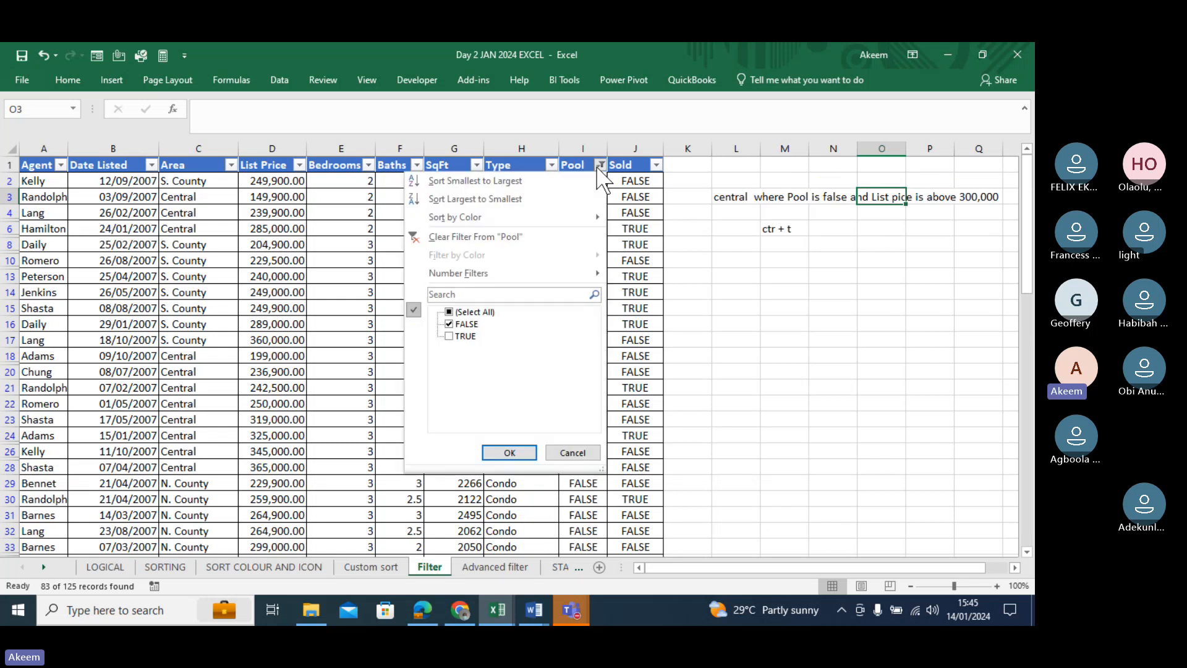
left_click(474, 238)
Filter the Area column to show only Central, following the criteria note in cell L3.
left_click(719, 197)
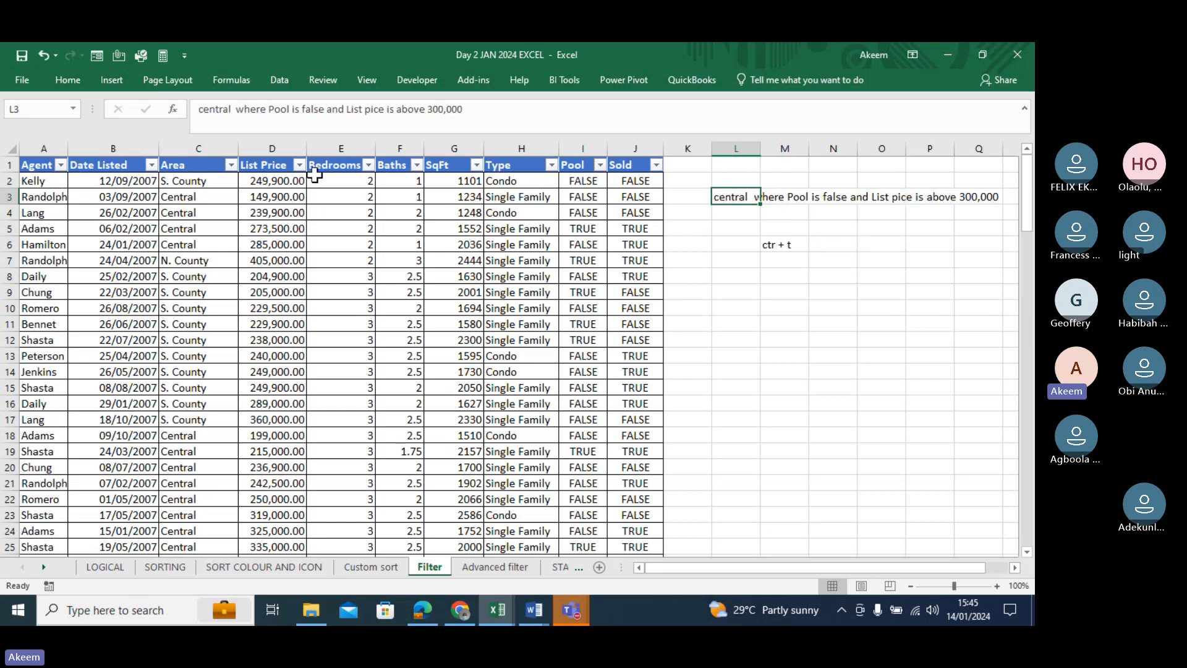
left_click(231, 164)
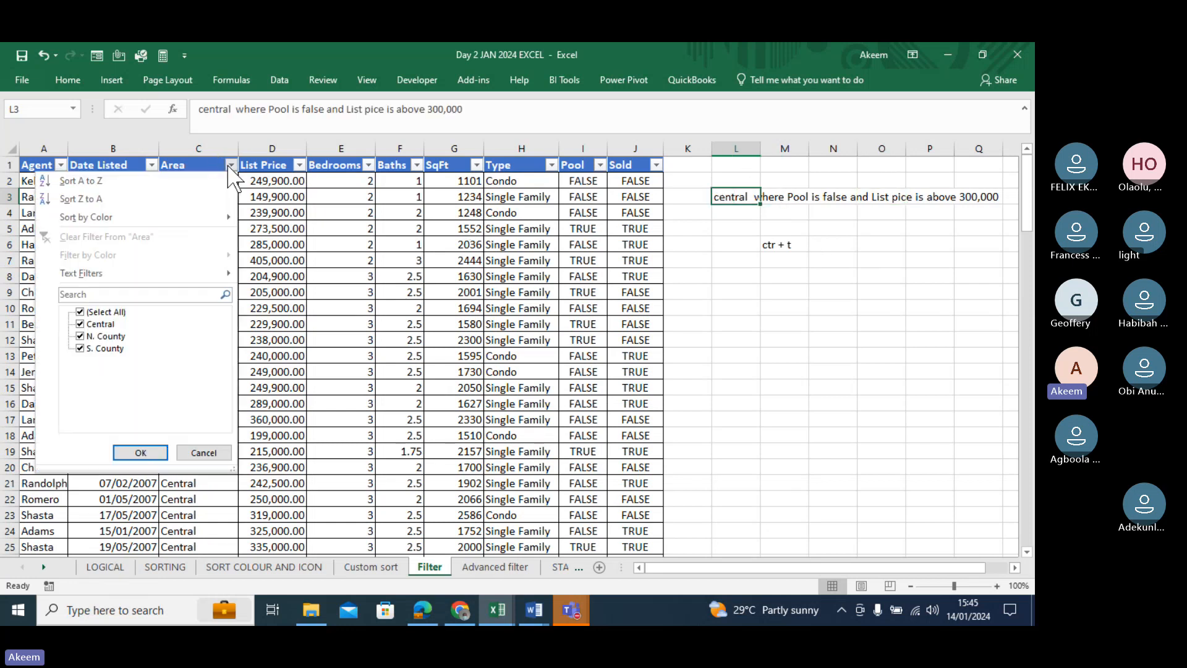
left_click(80, 312)
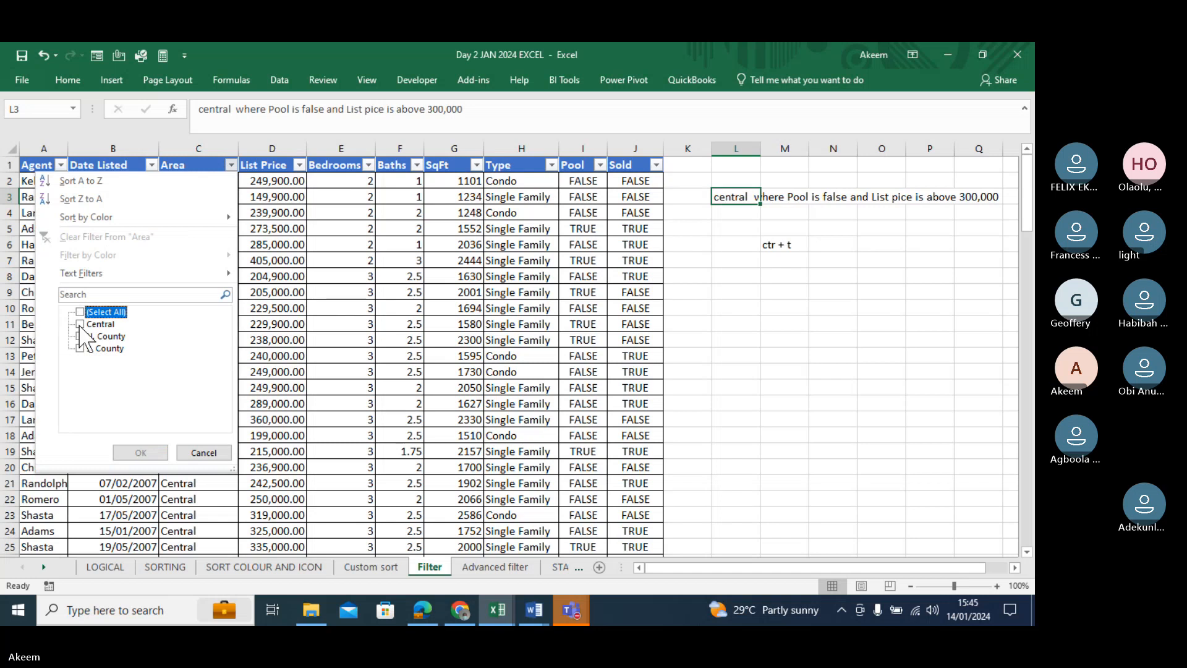
left_click(79, 324)
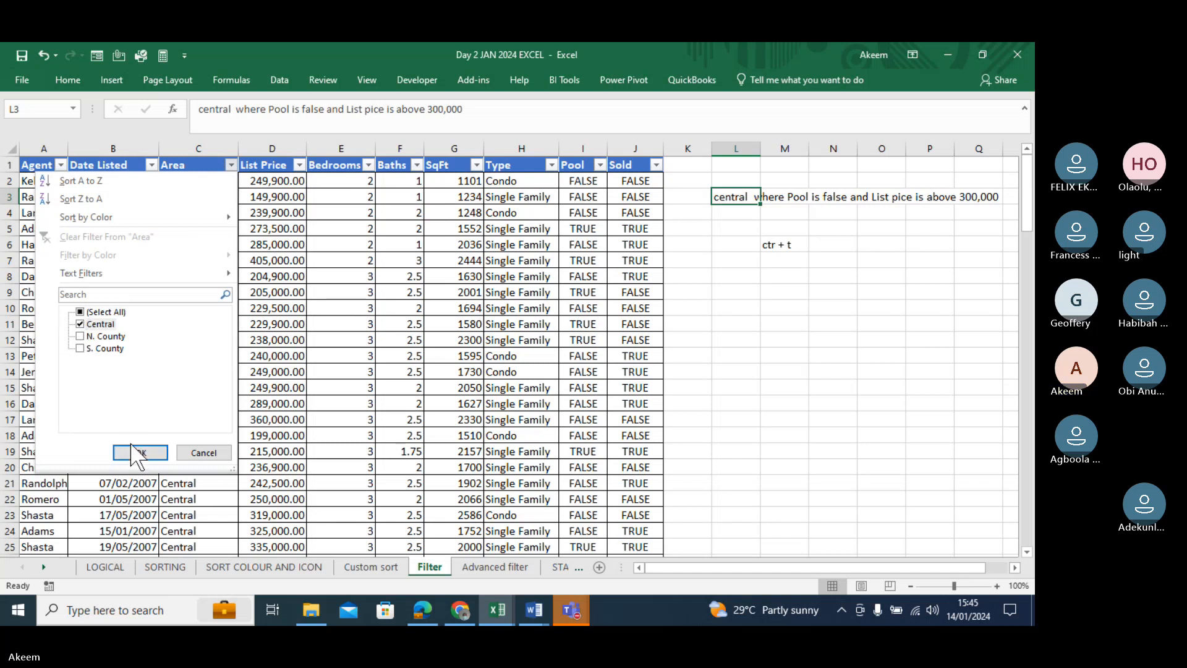
left_click(140, 452)
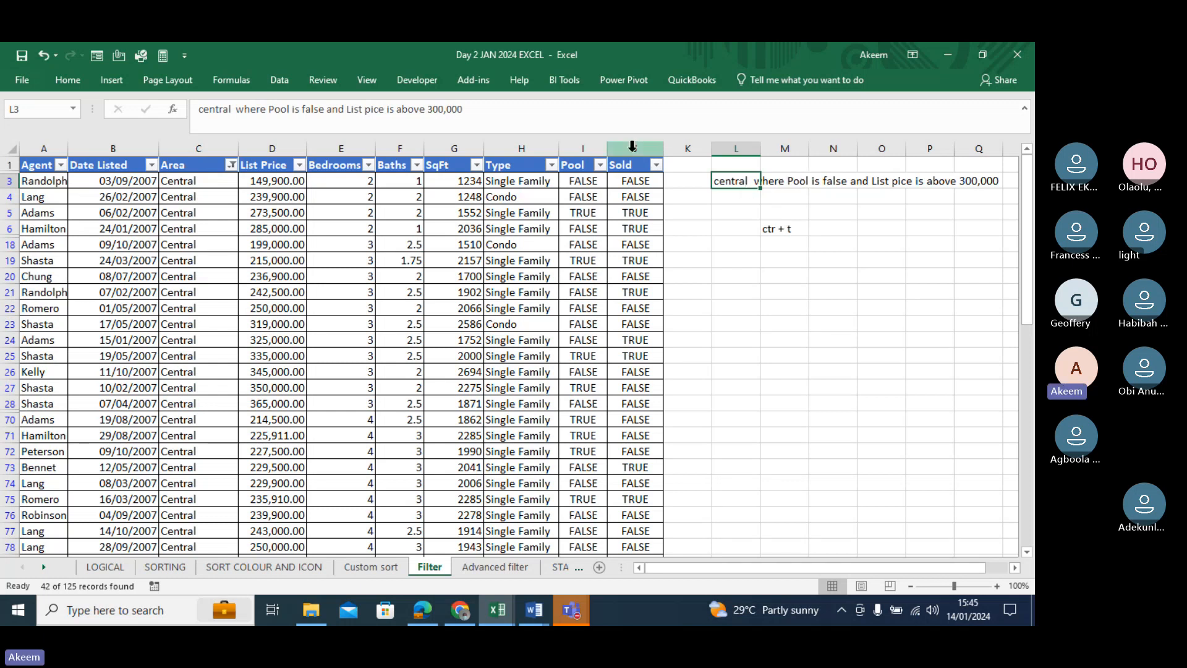
Restrict the Pool column to FALSE by excluding the TRUE entries.
left_click(600, 165)
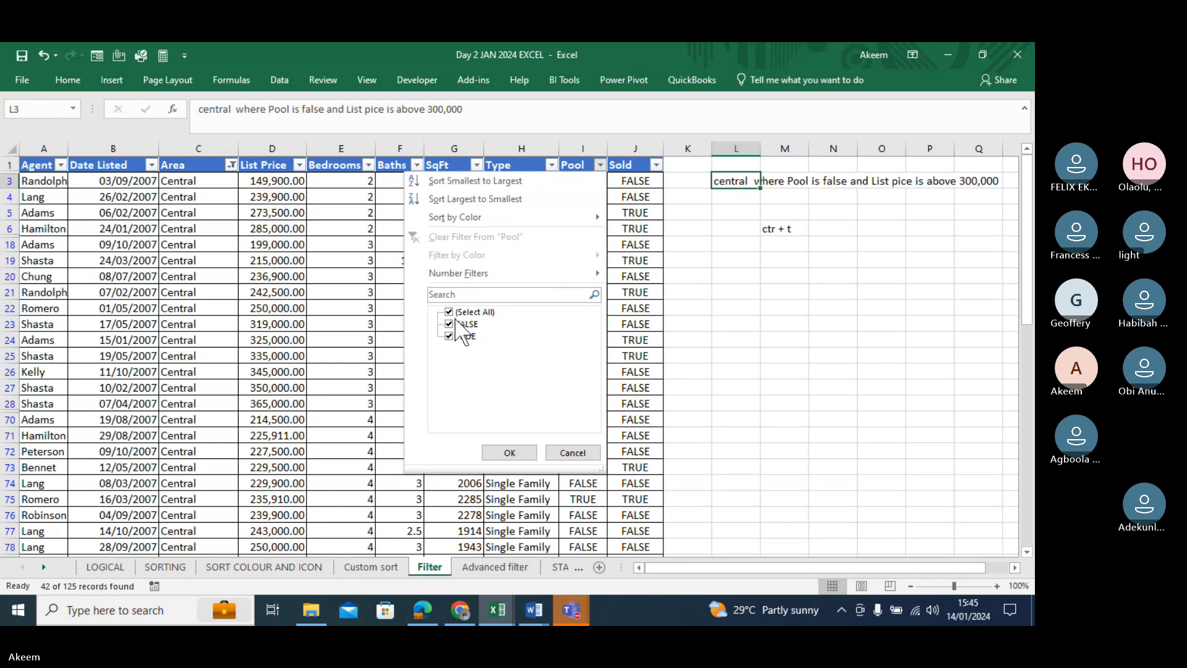
left_click(450, 337)
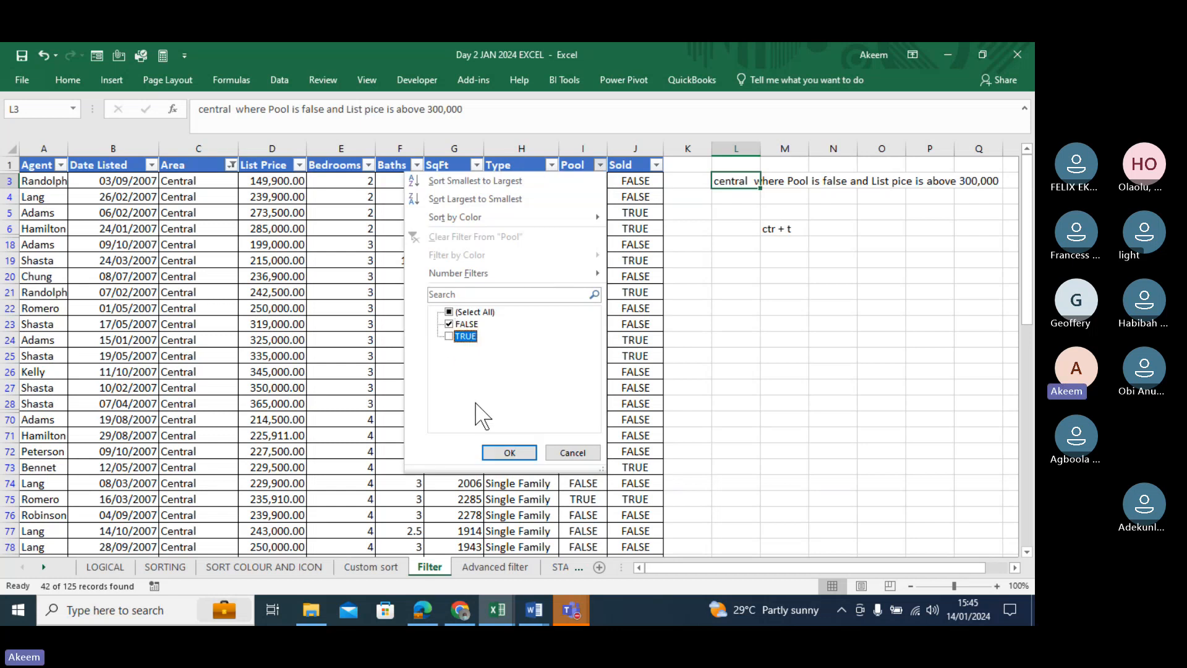
left_click(508, 454)
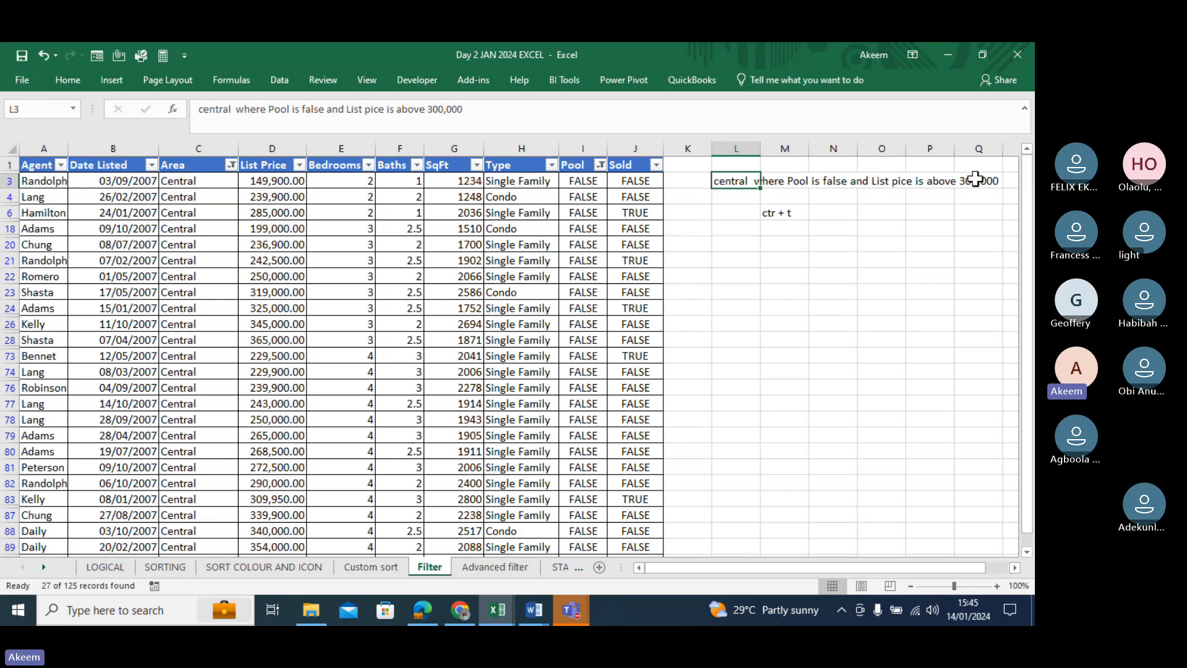
Filter the List Price column to show only values greater than 300000.
left_click(300, 164)
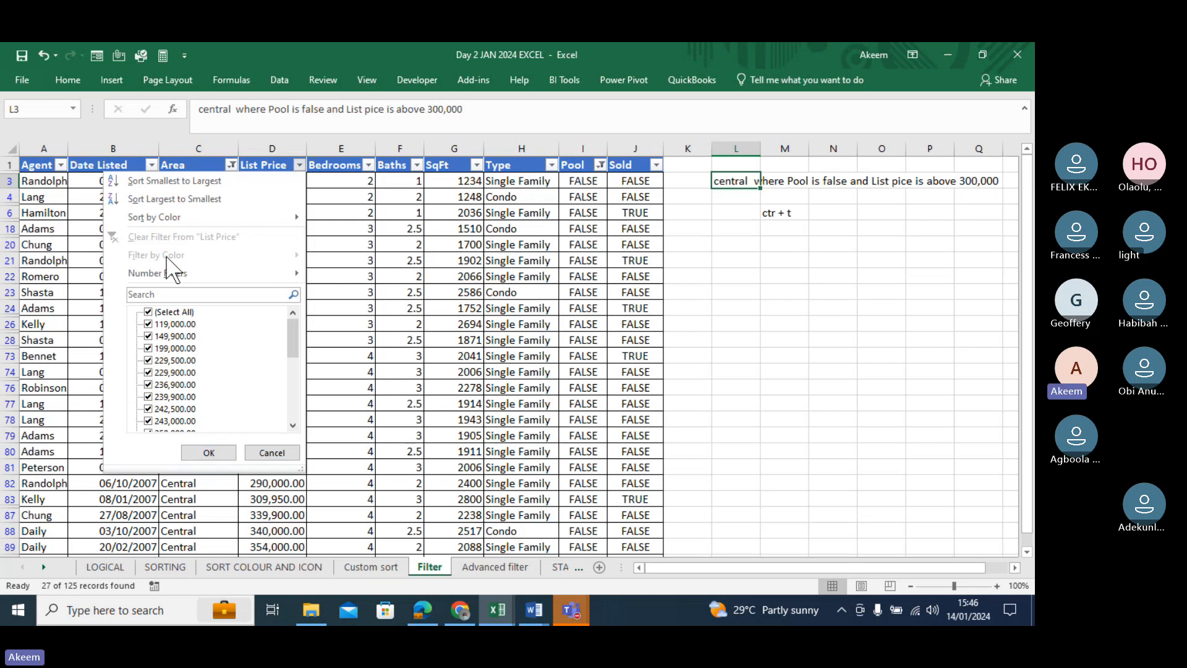
mouse_move(201, 269)
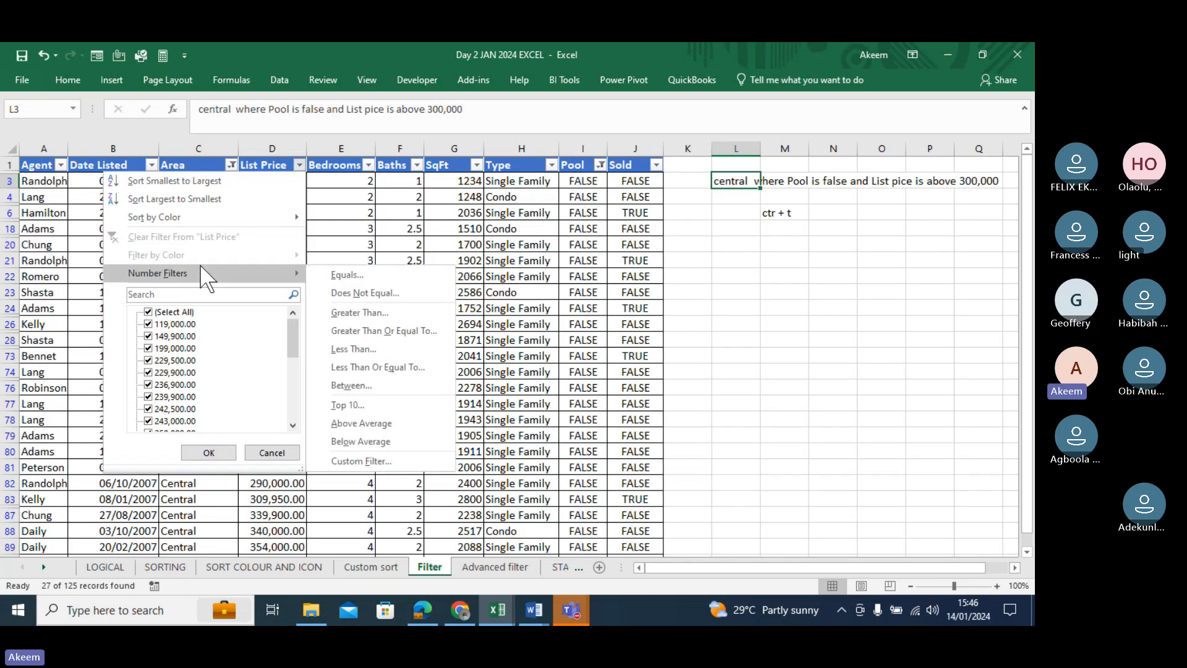
left_click(392, 312)
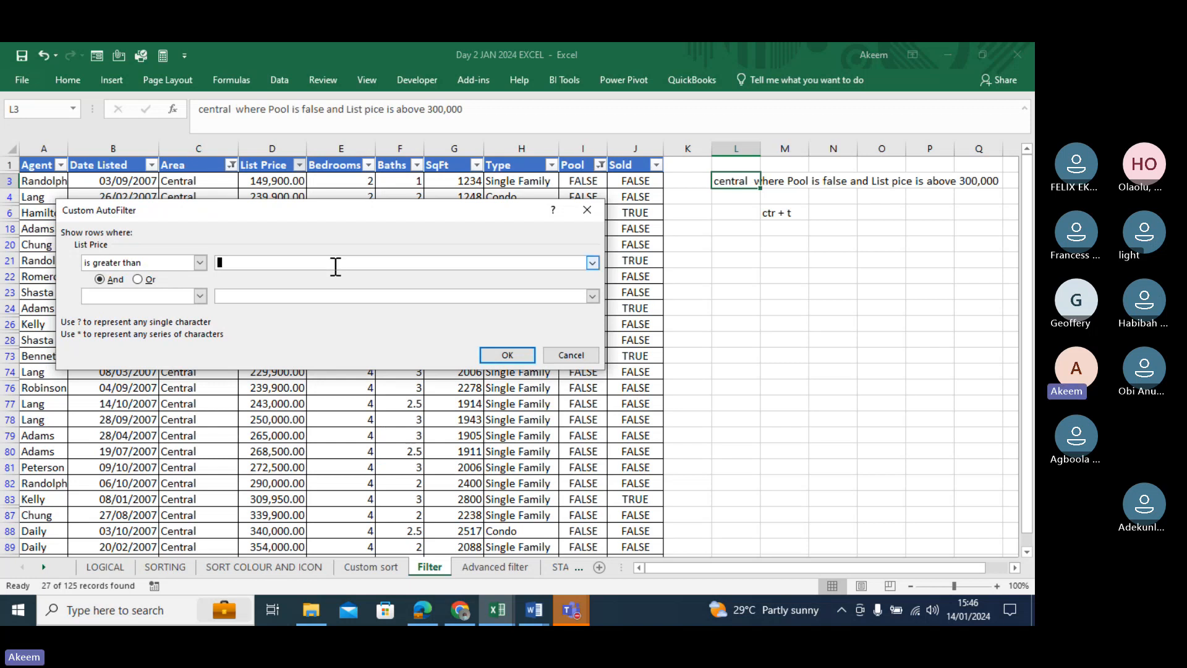
type("300000")
left_click(502, 354)
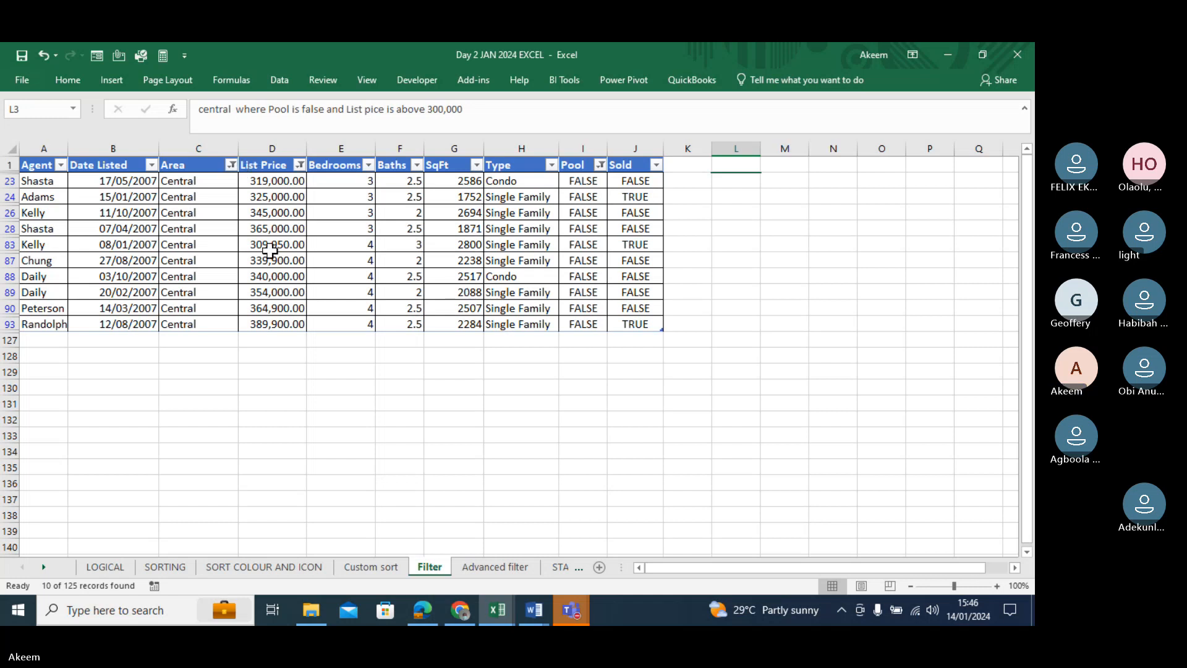
Check the filtered List Price, Pool and Area columns against the three filter criteria.
left_click_drag(279, 187, 270, 350)
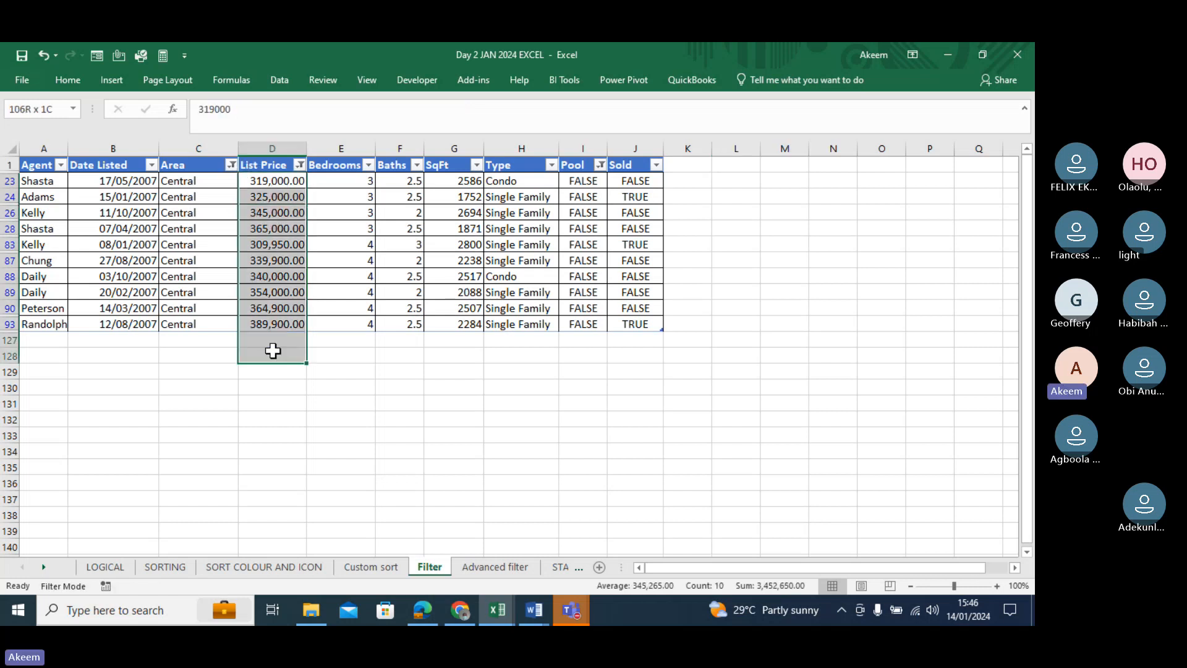
left_click_drag(575, 165, 594, 318)
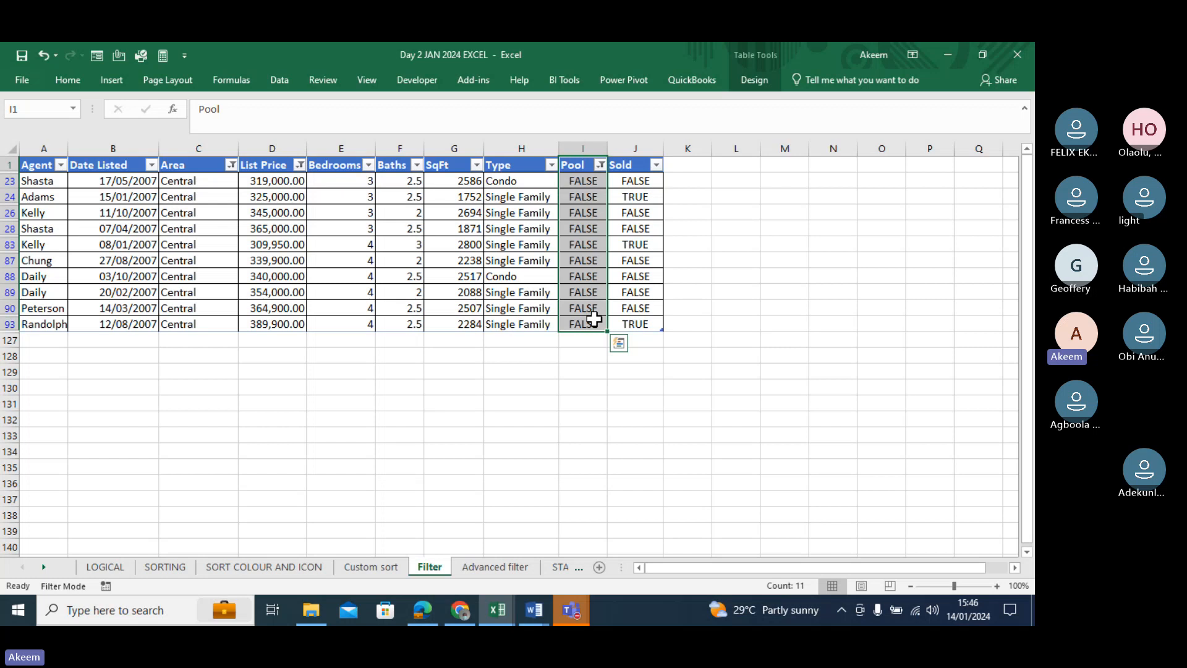
left_click(593, 261)
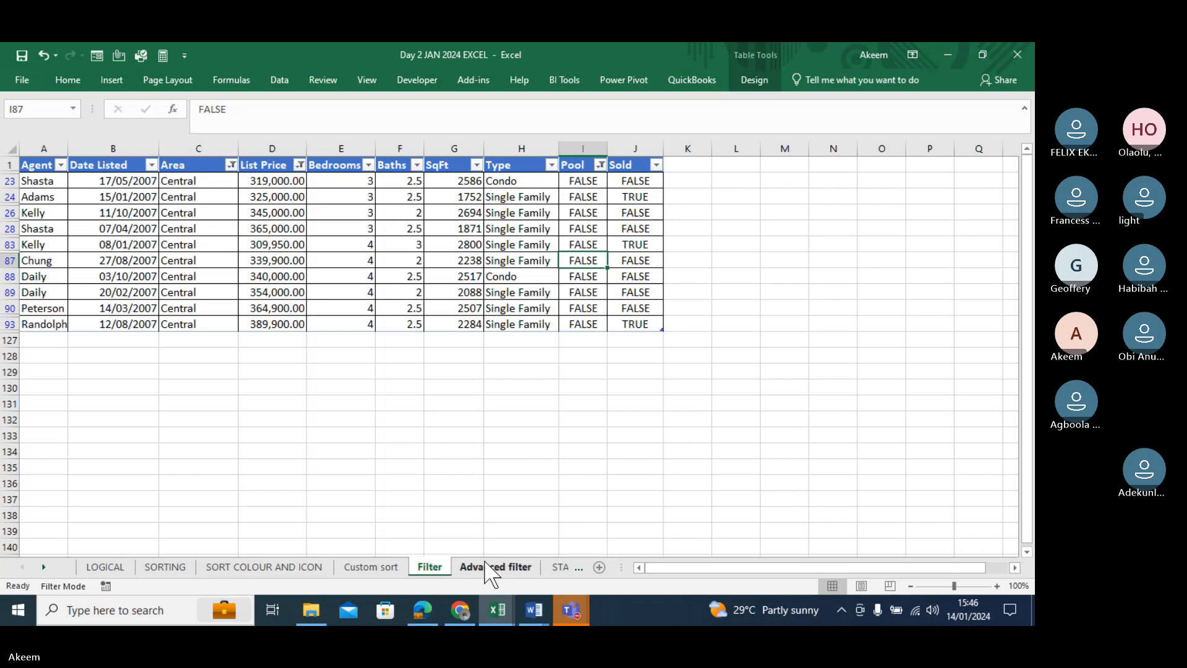
left_click(213, 164)
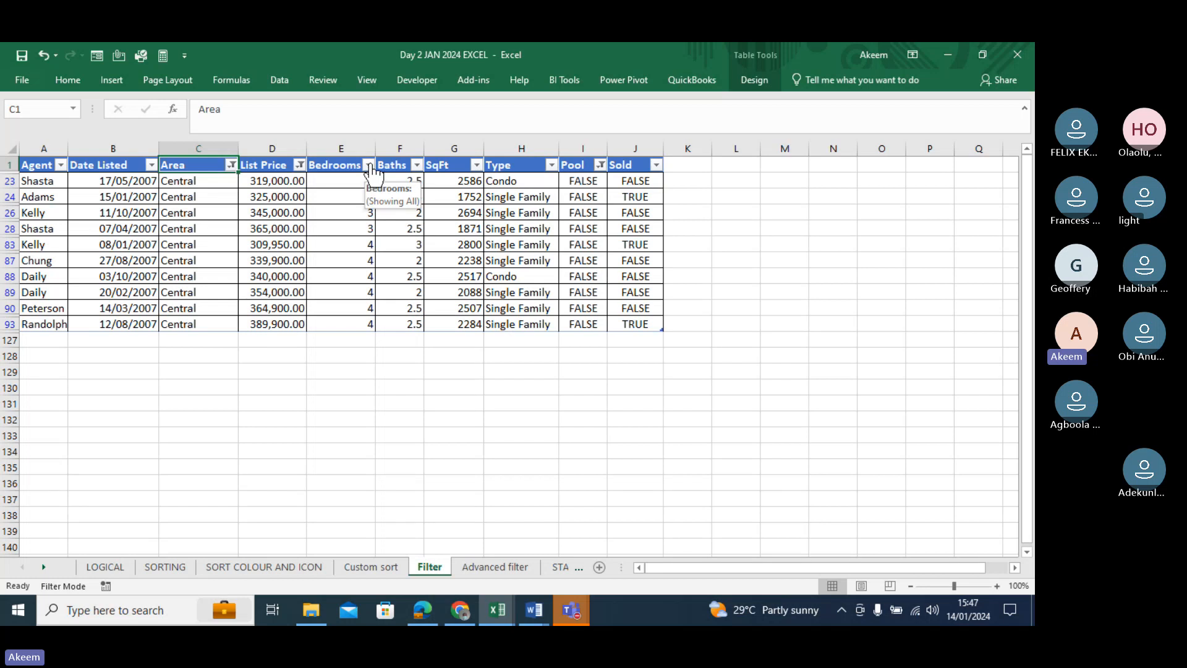
left_click(830, 226)
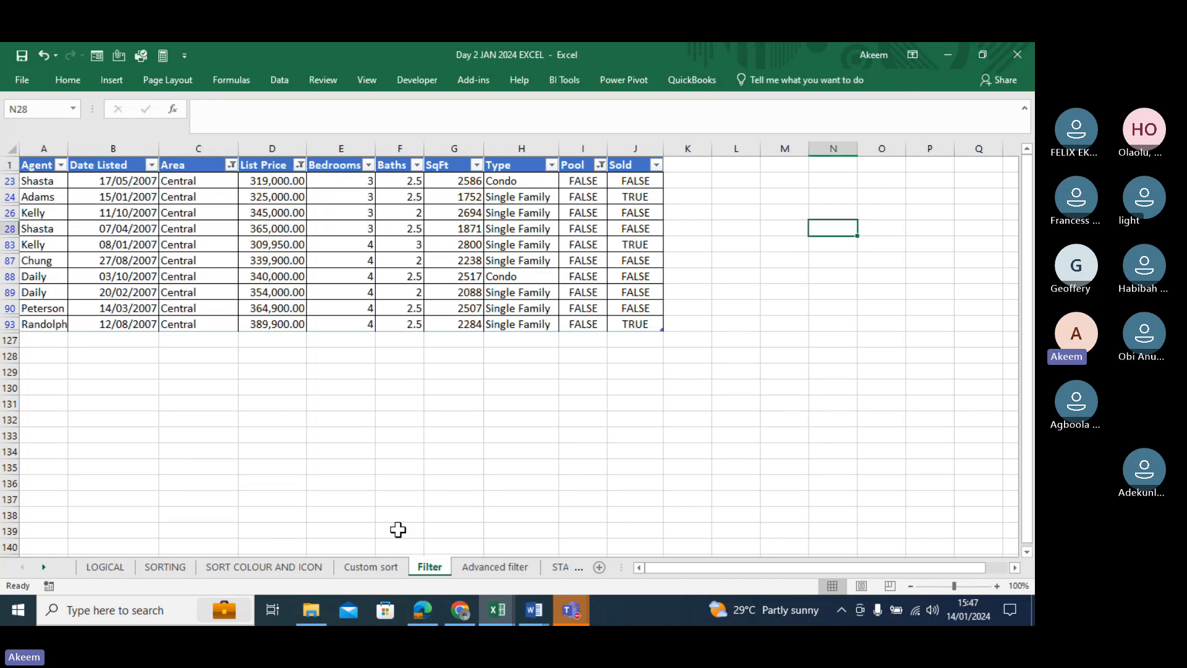
Compare the unfiltered listings on the Advanced filter sheet with the filtered rows on the Filter sheet.
left_click(495, 568)
left_click(673, 227)
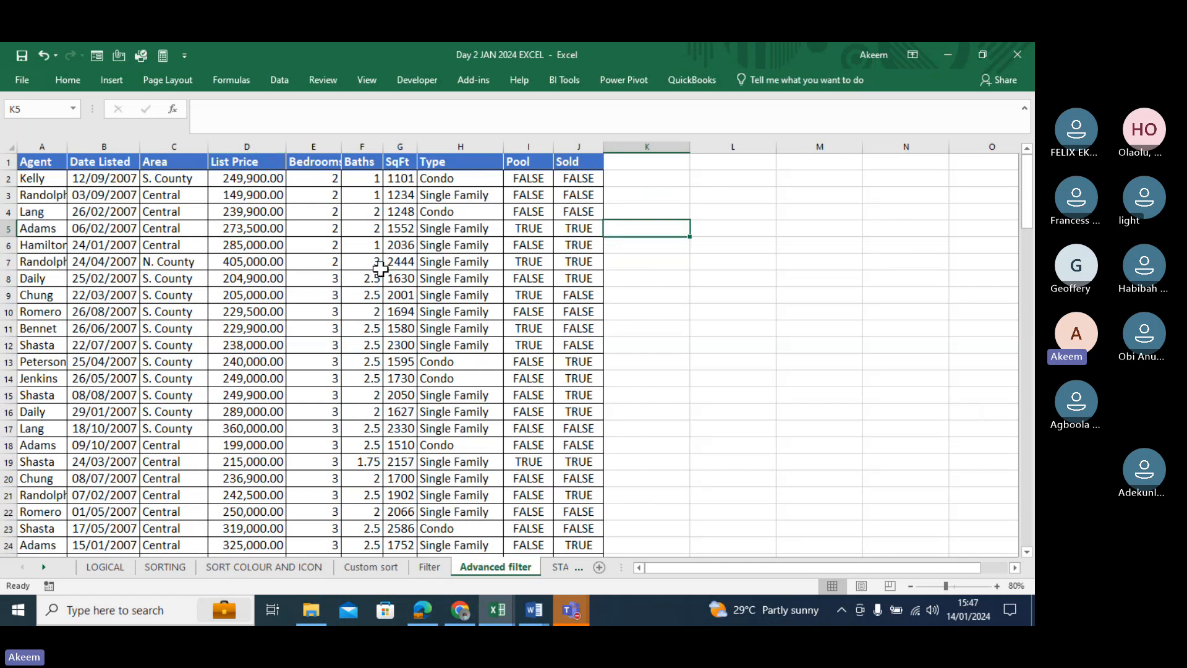
left_click(430, 568)
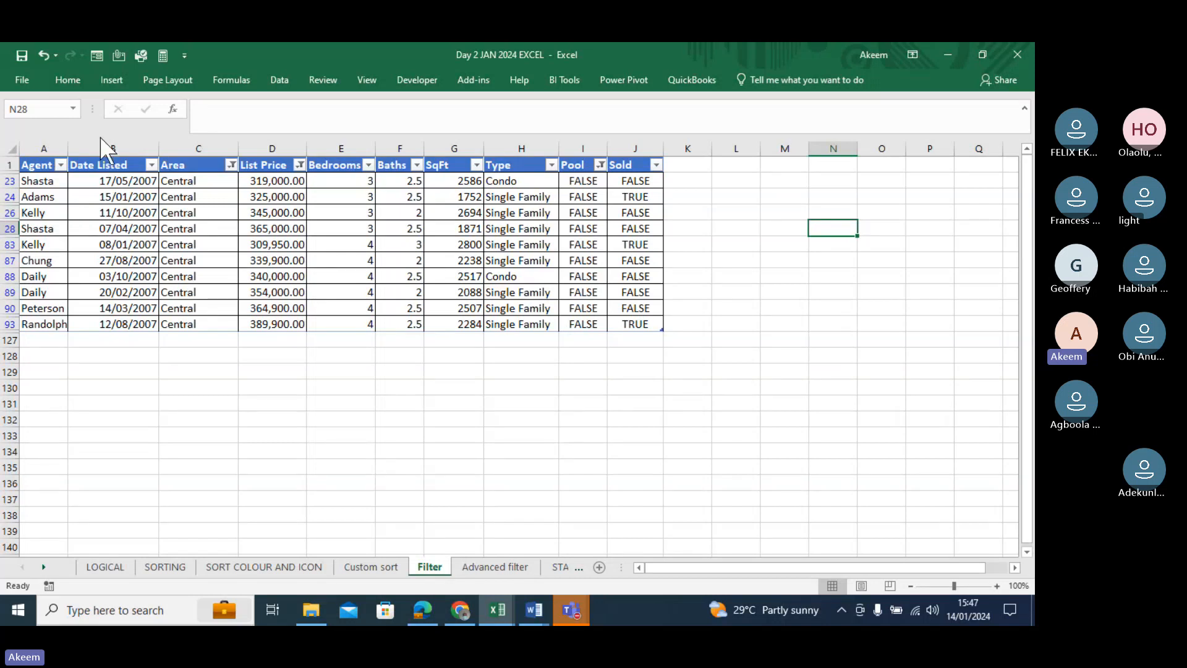
left_click(9, 181)
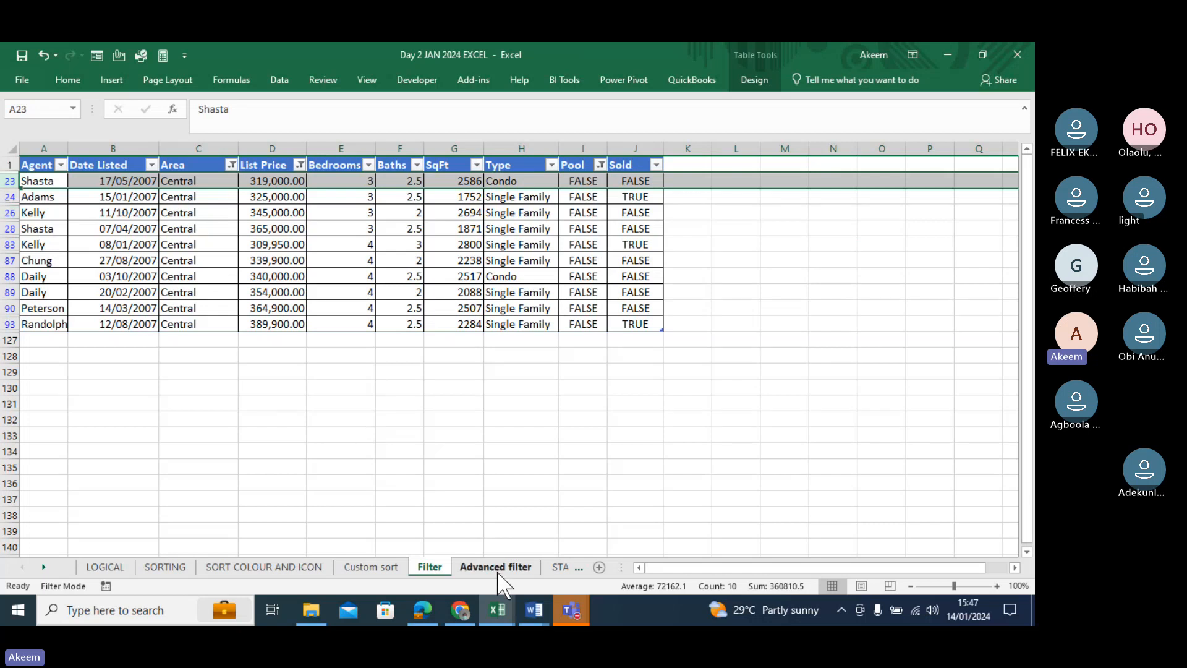
left_click(499, 568)
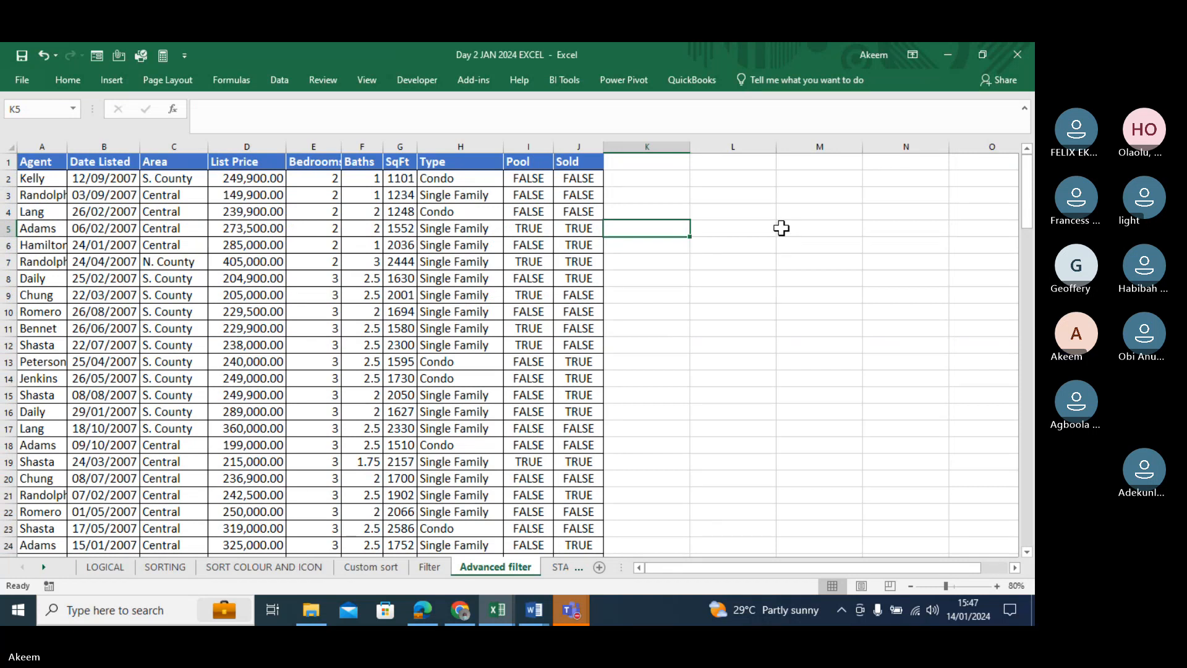
Copy the filtered listings with their headers from the Filter sheet into a new worksheet starting at cell A1.
left_click(430, 567)
left_click(339, 339)
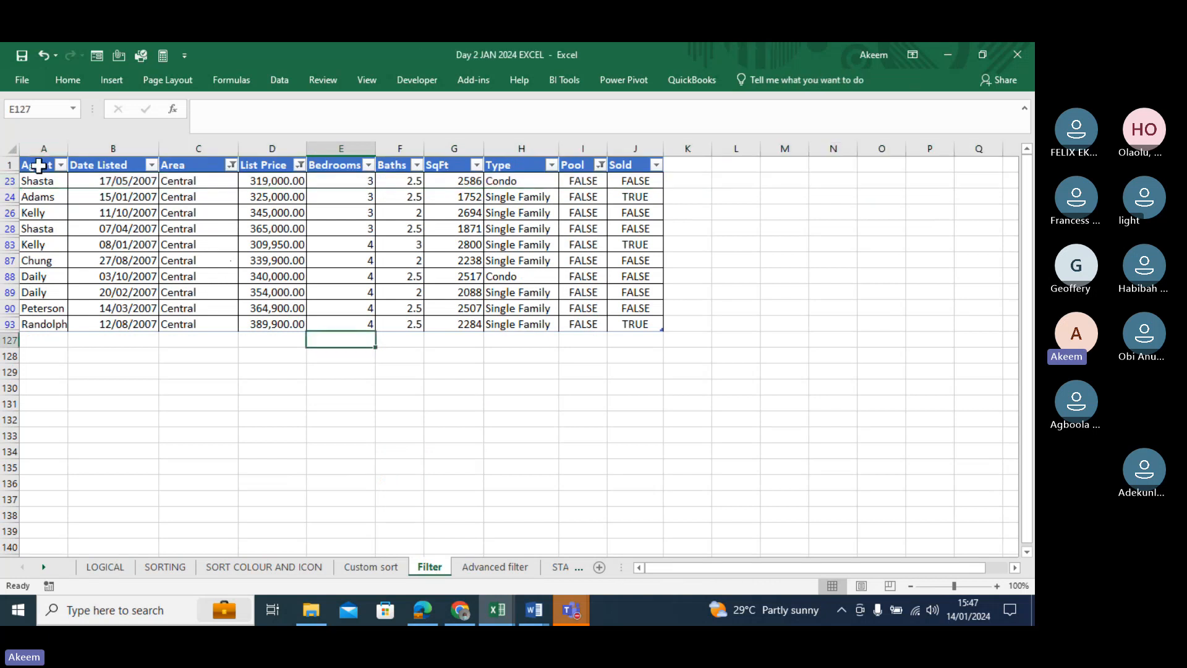
left_click_drag(38, 166, 621, 325)
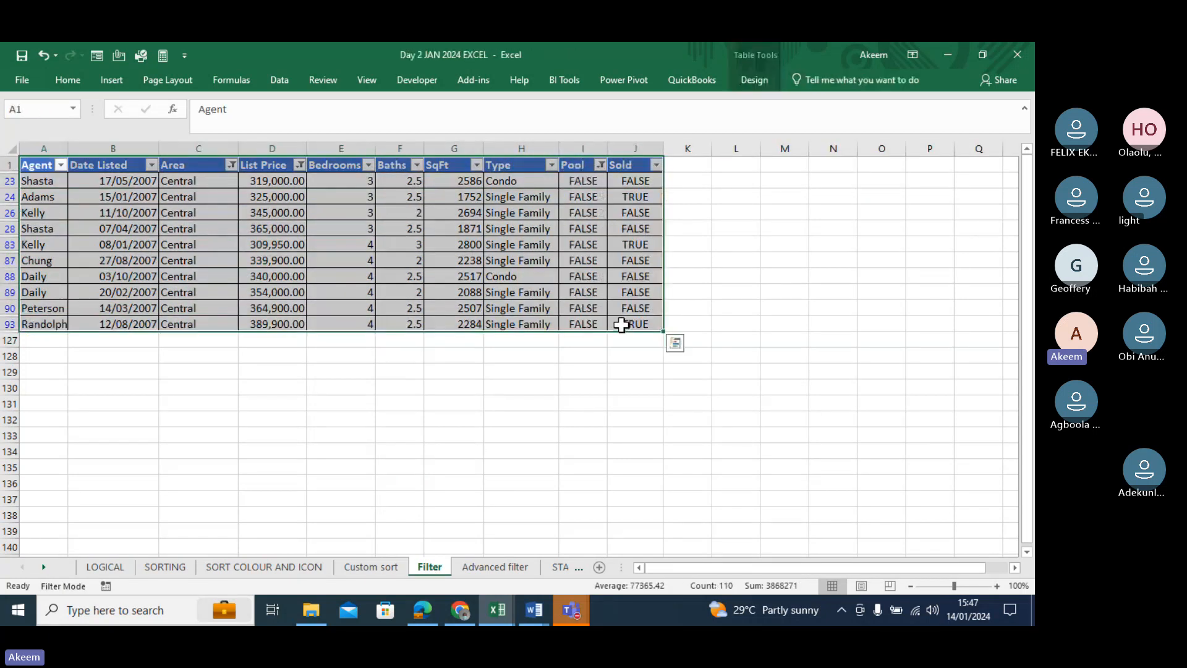
key("ctrl+c")
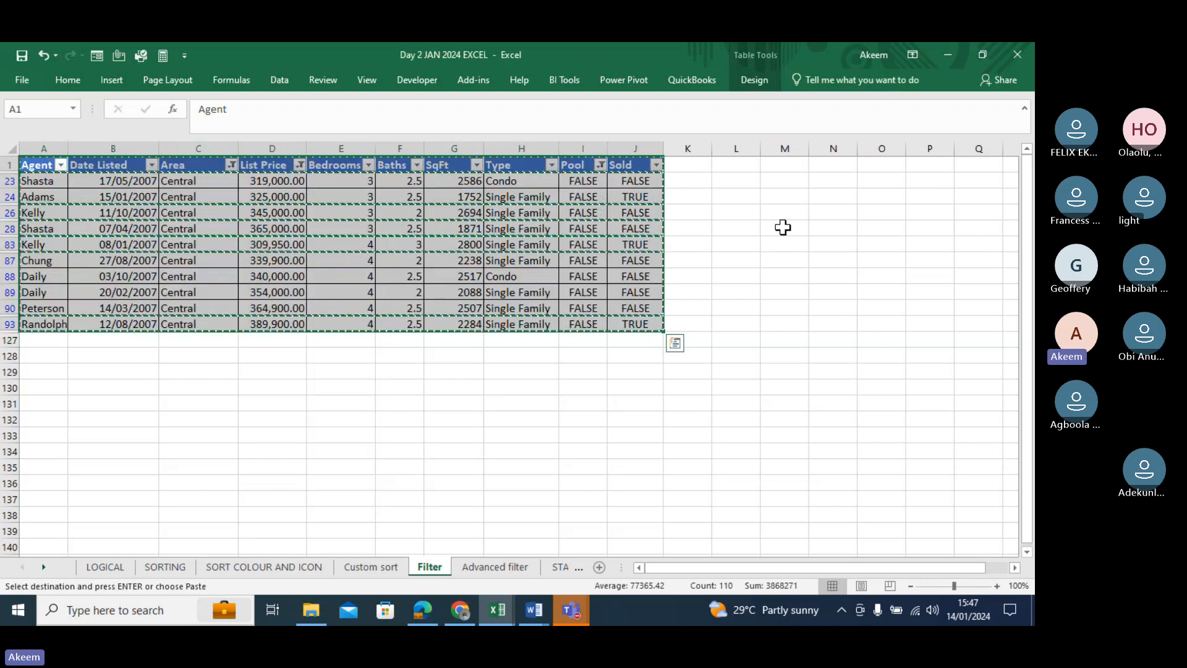
left_click(599, 567)
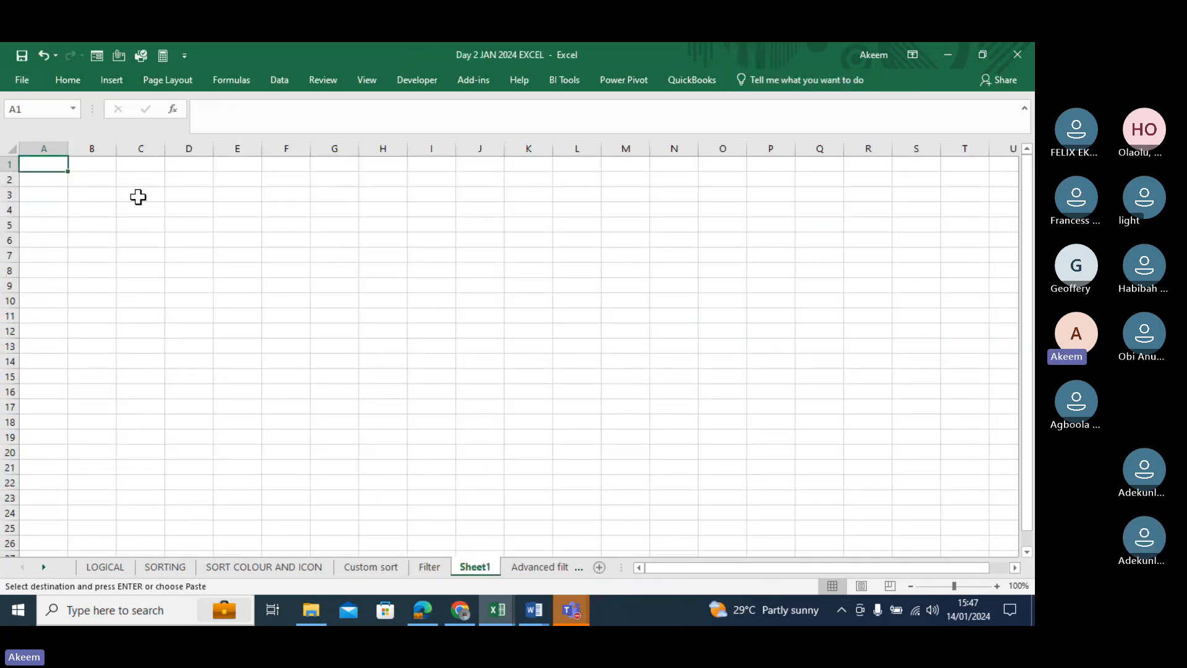
key("ctrl+v")
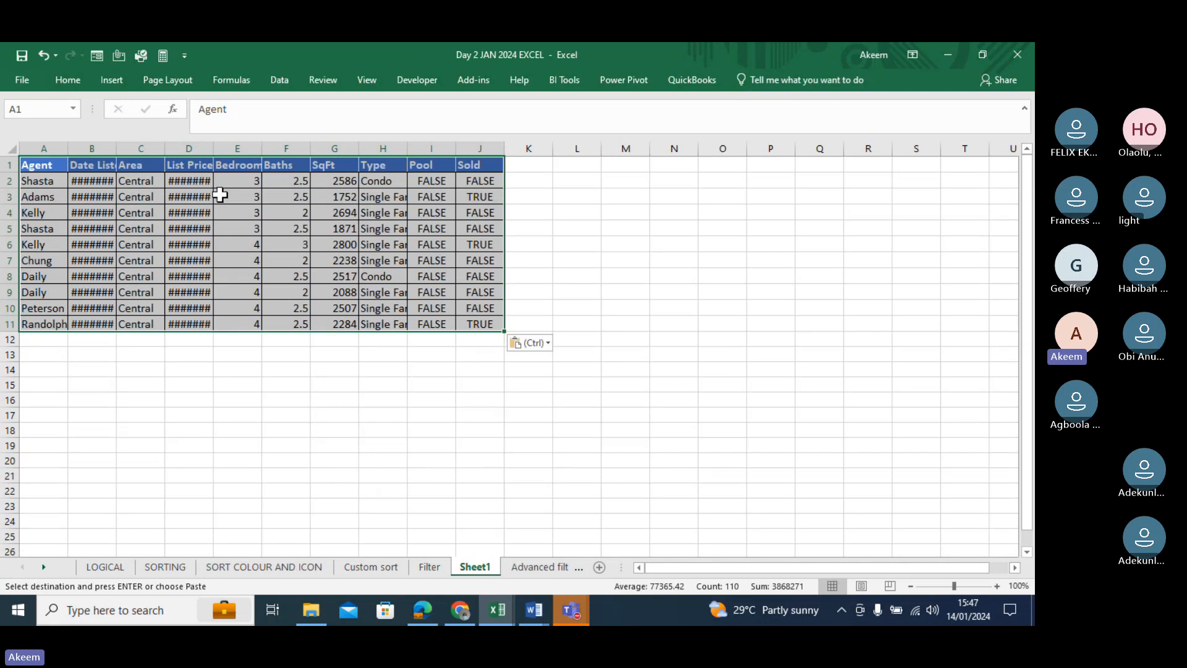
Widen the Date Listed, List Price and Type columns of the pasted table so their contents show in full.
double_click(117, 155)
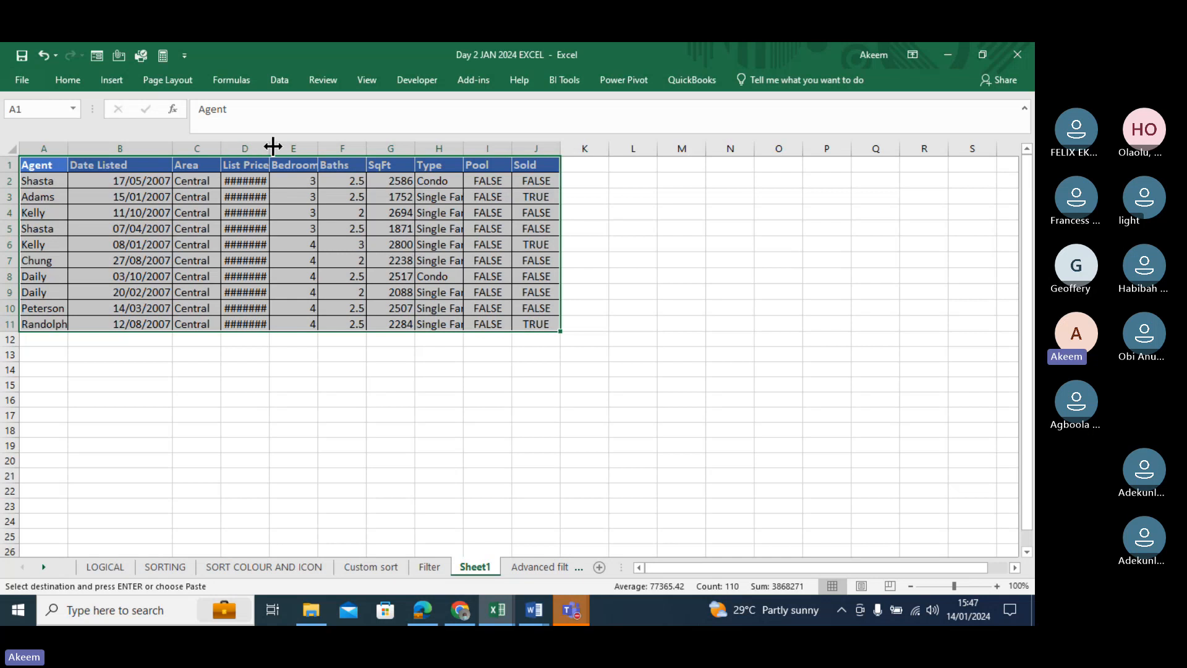
left_click_drag(270, 148, 312, 149)
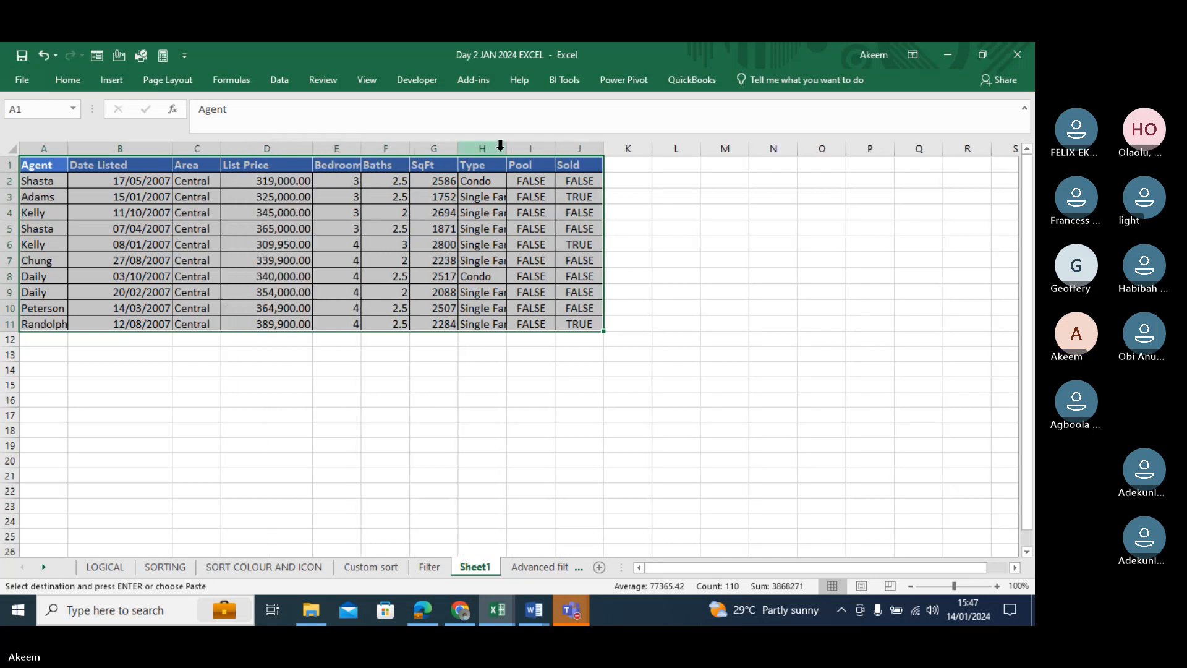
left_click_drag(506, 148, 550, 149)
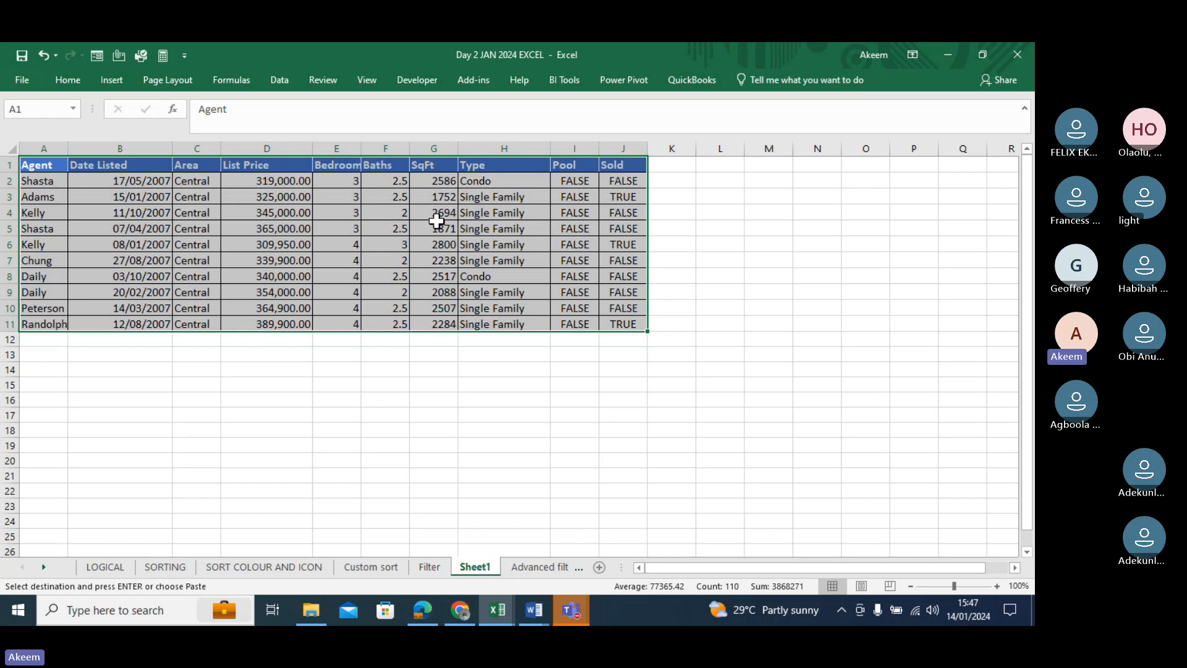
left_click(272, 181)
left_click(278, 211)
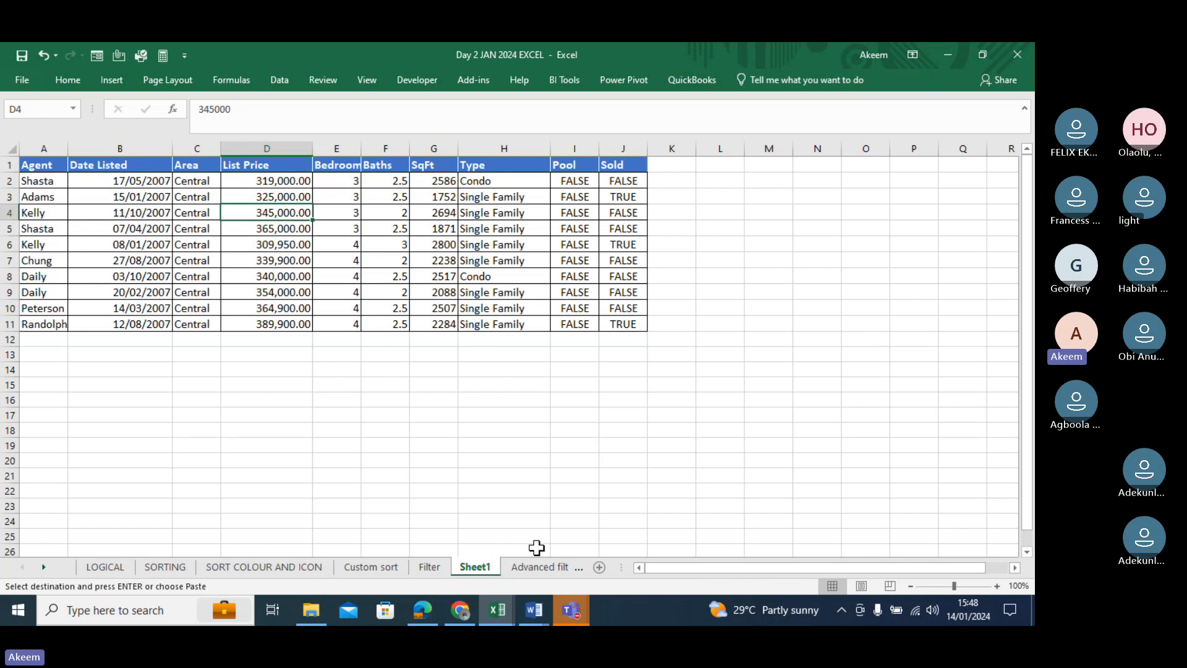
Clear the Area, Pool and List Price filters from the table on the Filter sheet.
left_click(529, 567)
left_click(530, 567)
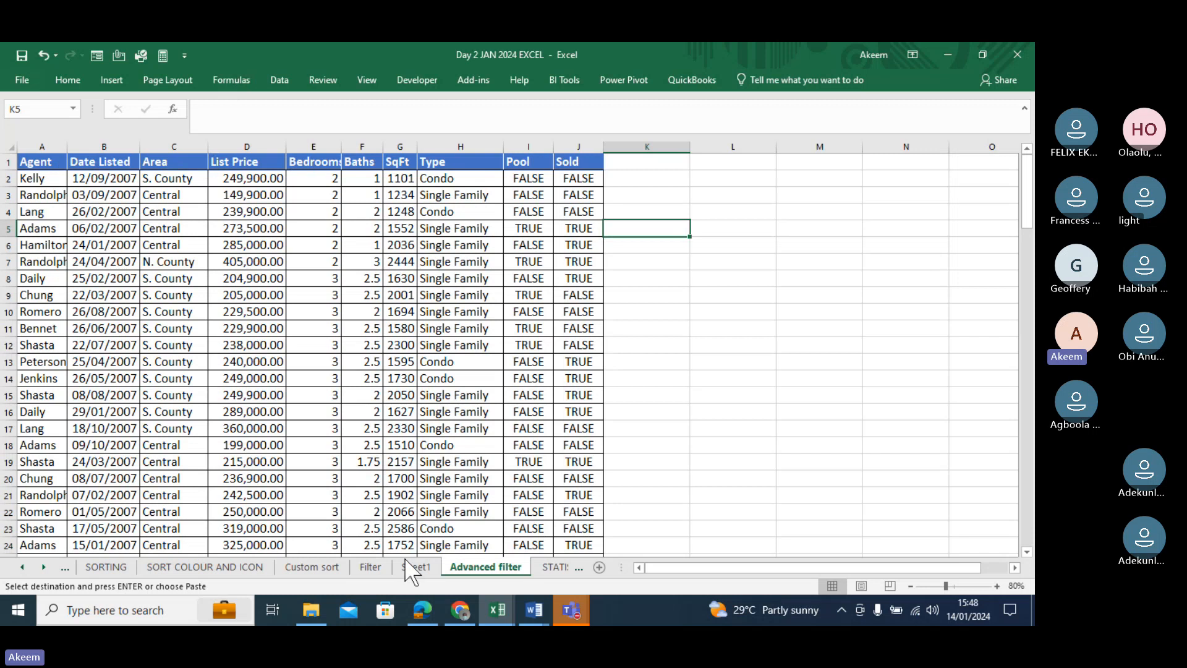
left_click(371, 567)
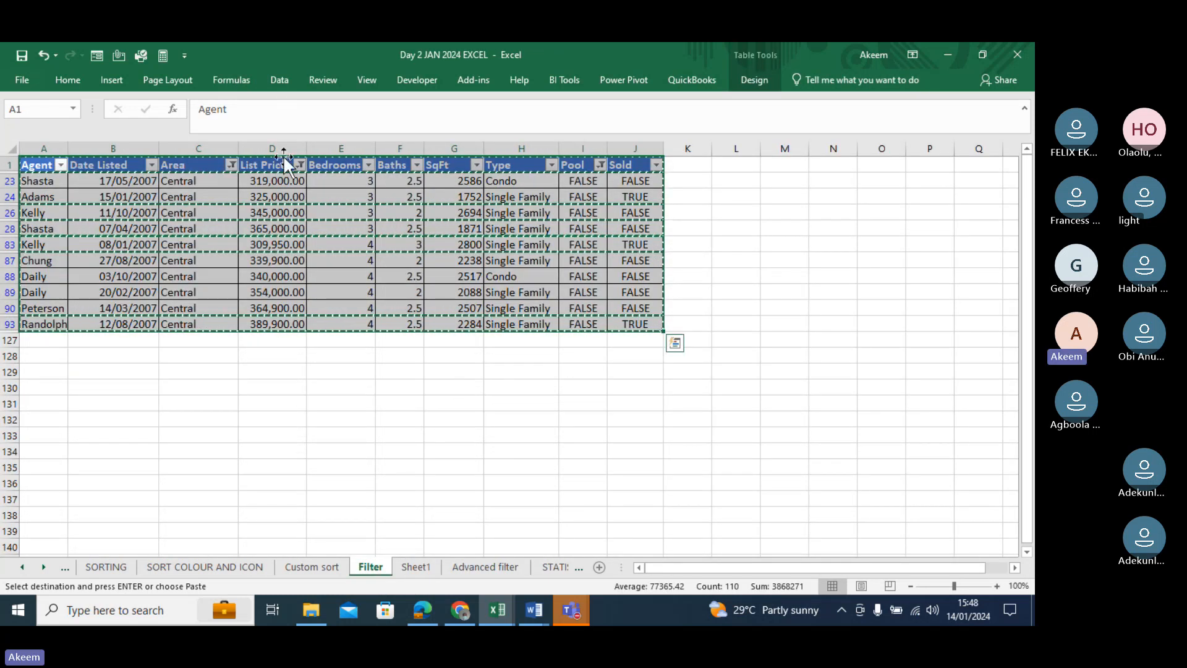
left_click(232, 165)
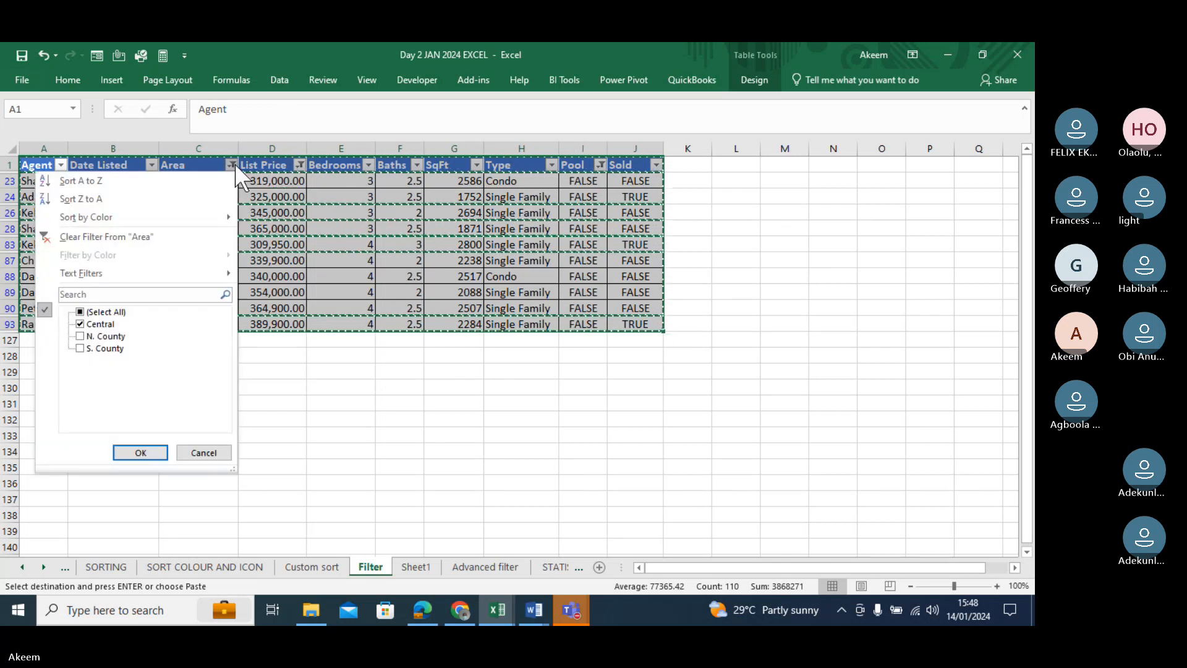
left_click(147, 235)
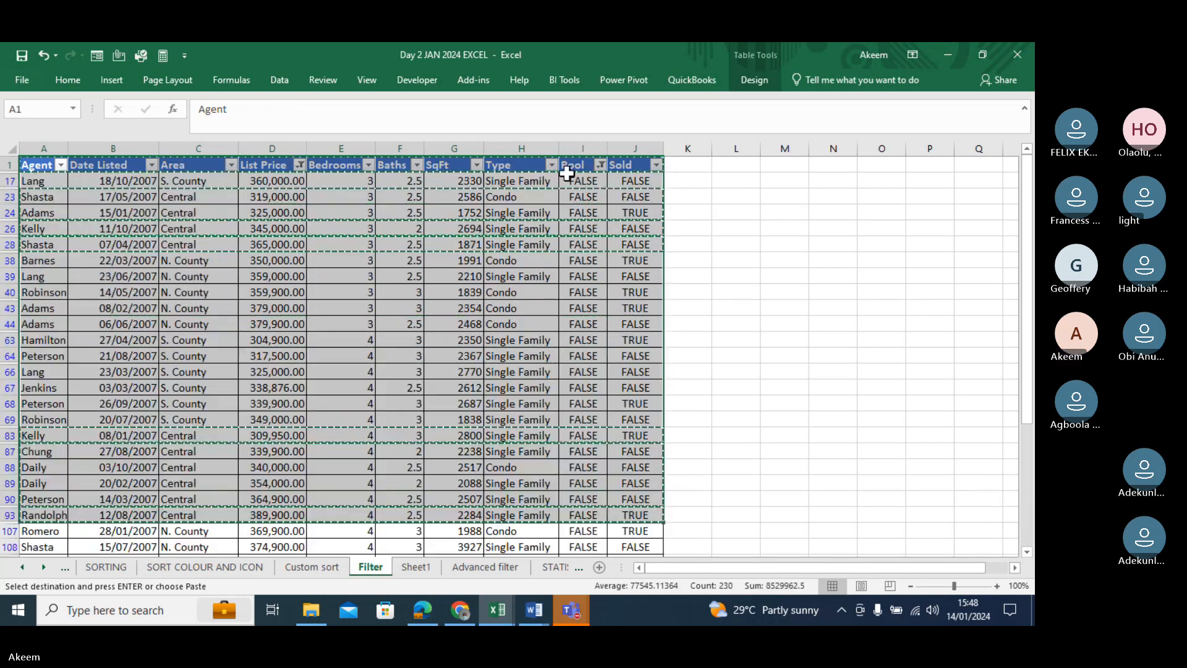
left_click(600, 165)
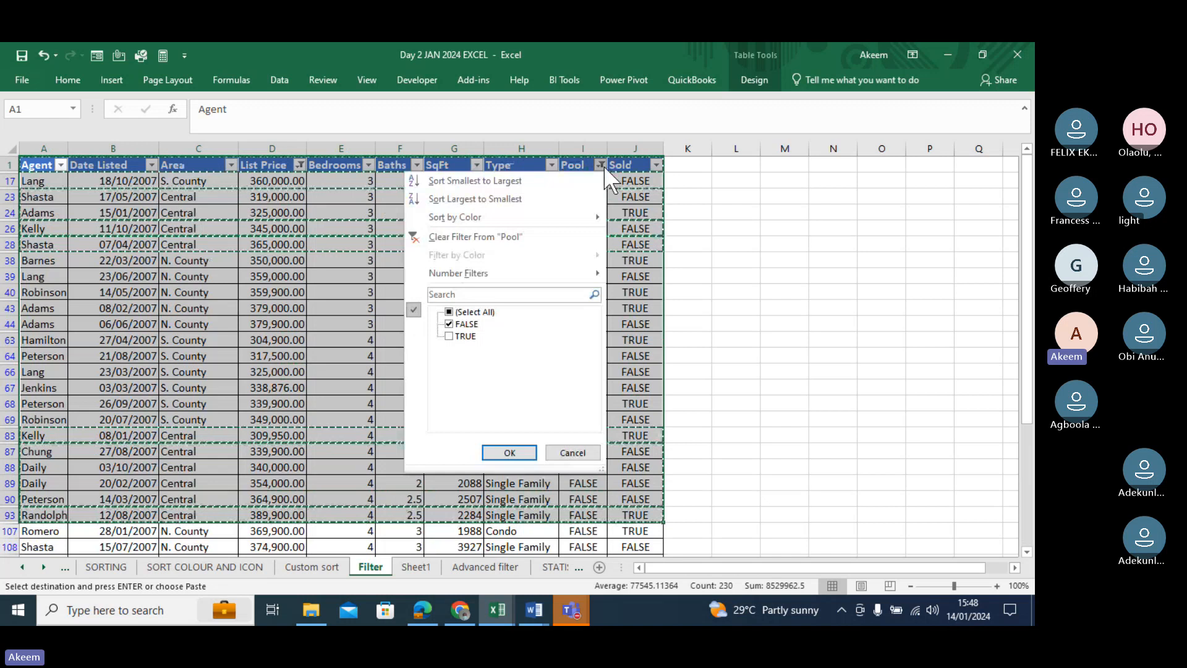
left_click(523, 237)
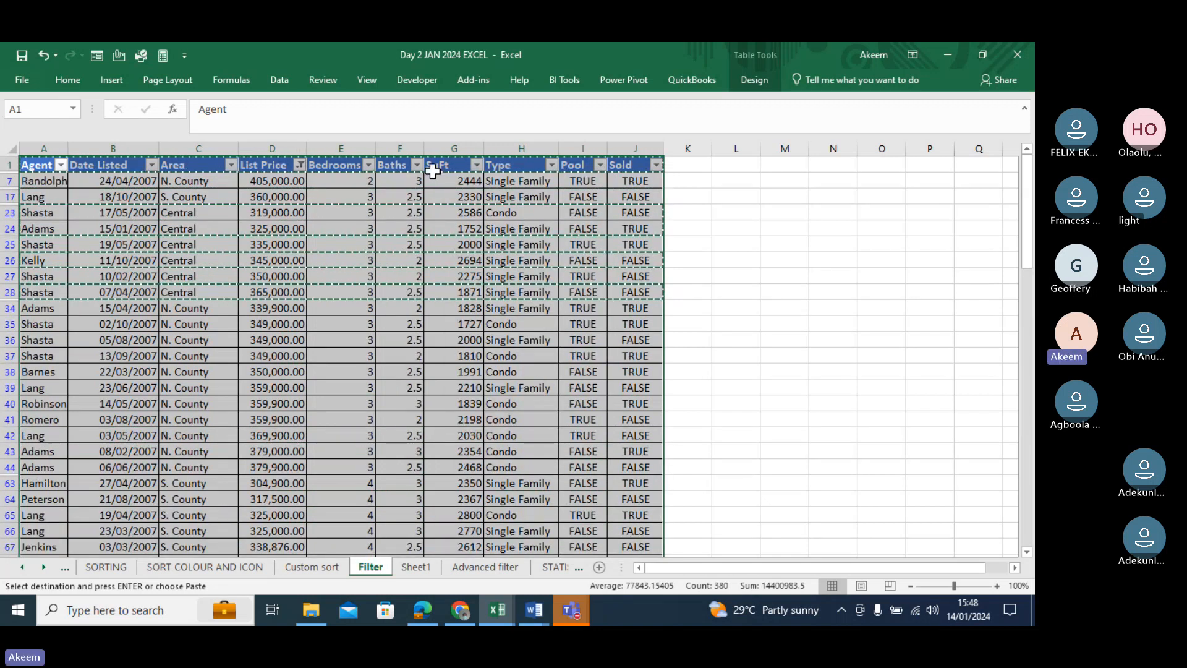
left_click(301, 166)
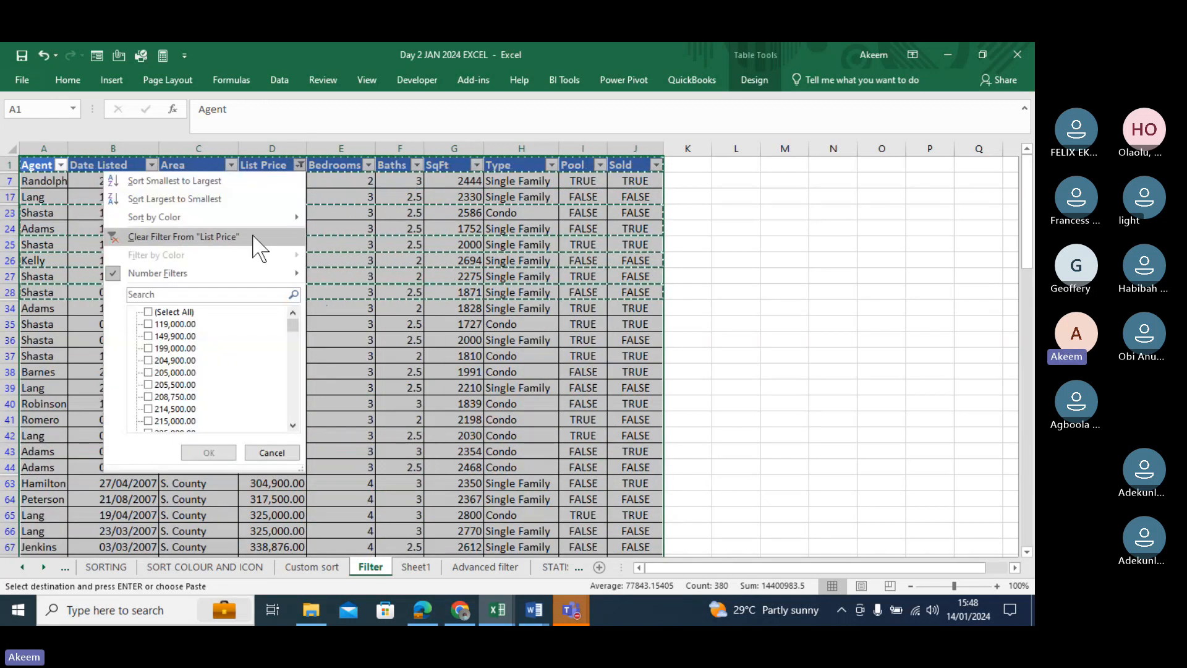
left_click(257, 234)
Copy the criteria note from cell L3 of the Filter sheet into cell L1 of the Advanced filter sheet.
left_click(742, 232)
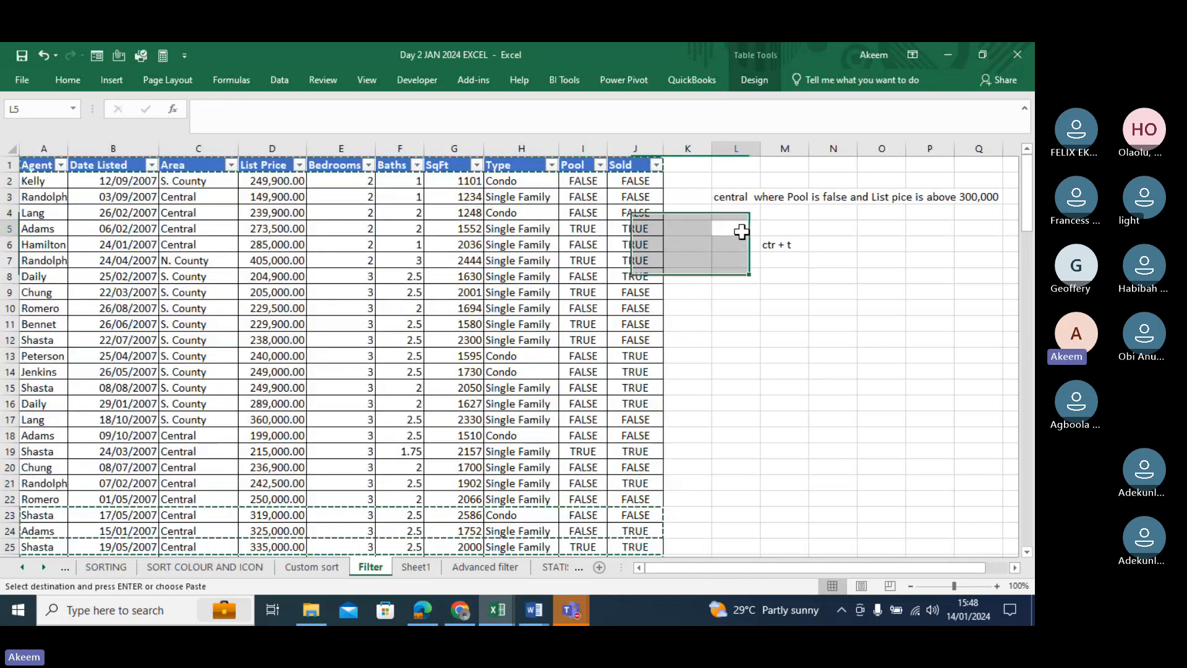
double_click(742, 230)
left_click(741, 192)
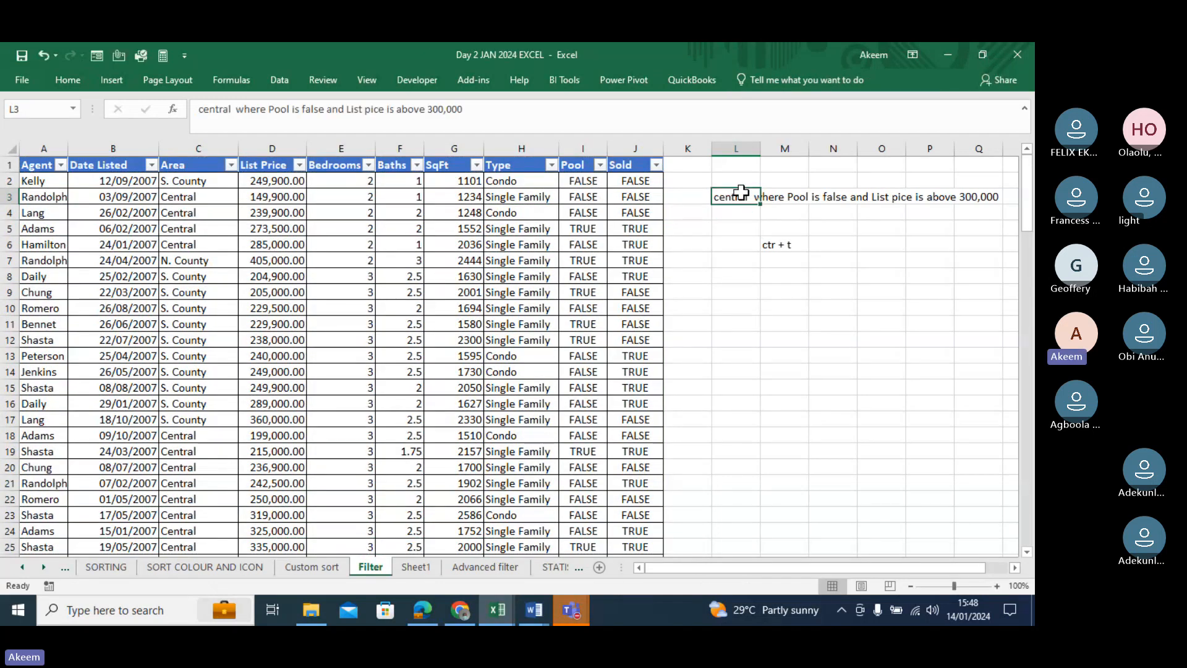
key("ctrl+c")
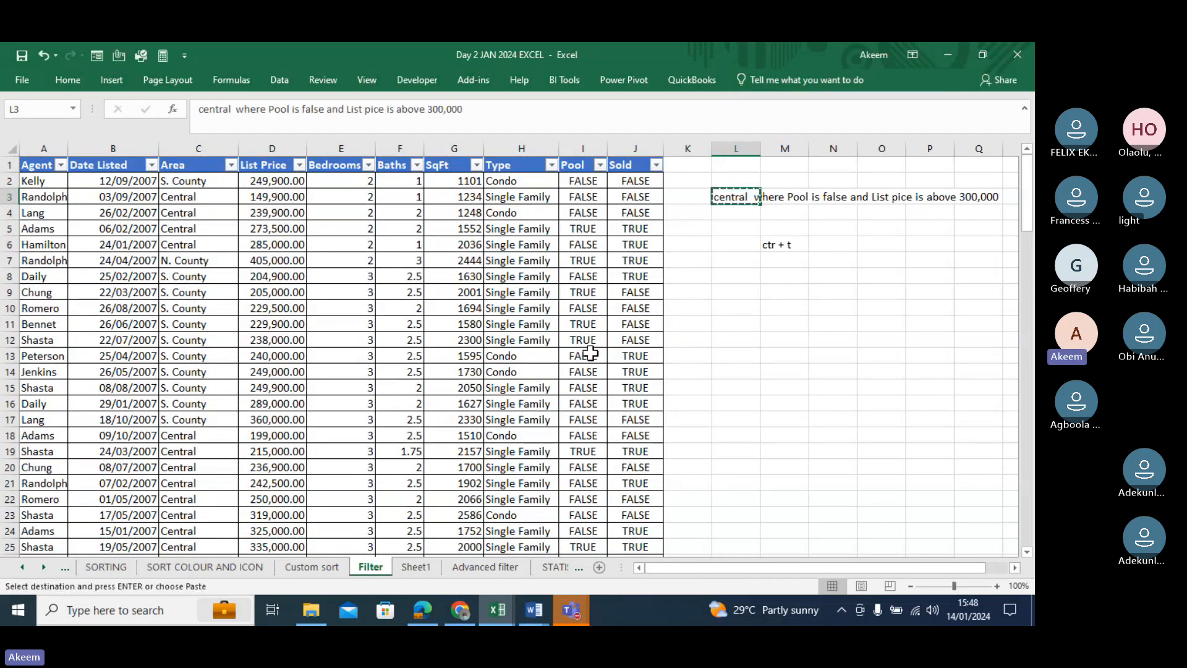
left_click(477, 566)
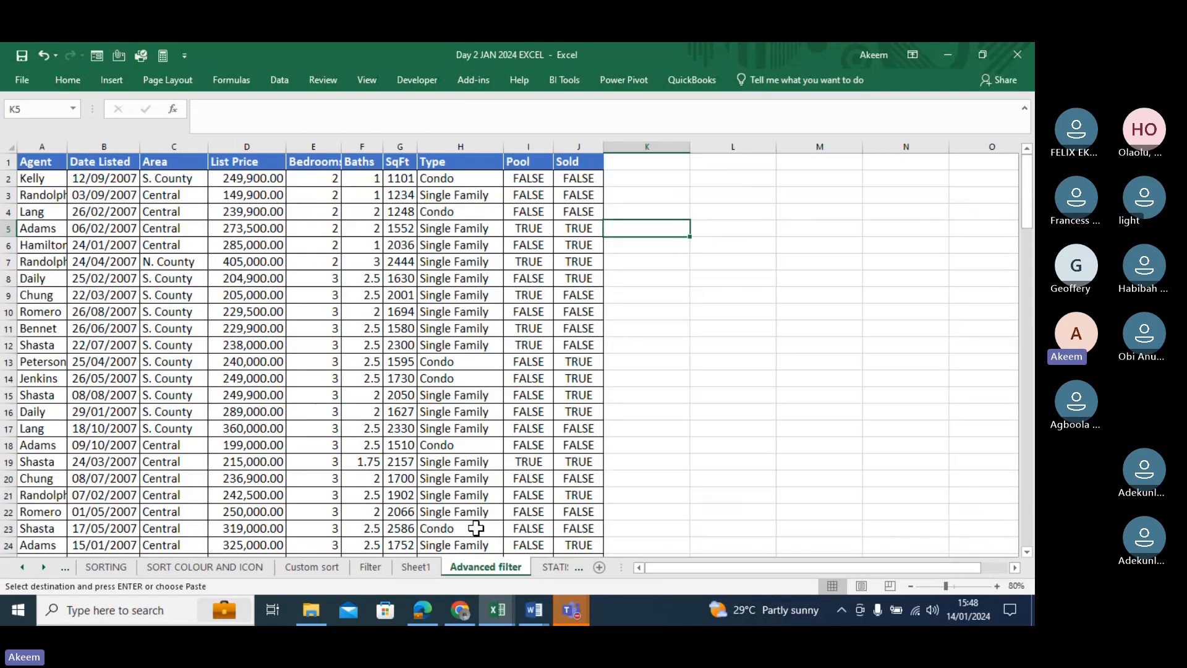
left_click(714, 165)
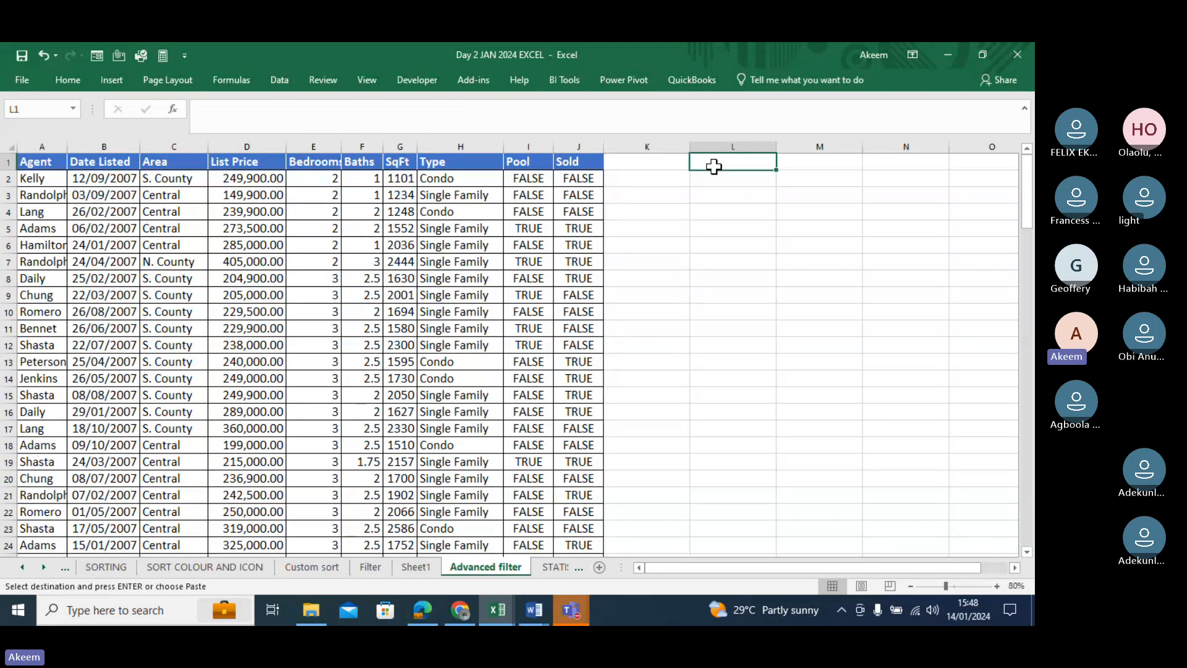
key("ctrl+v")
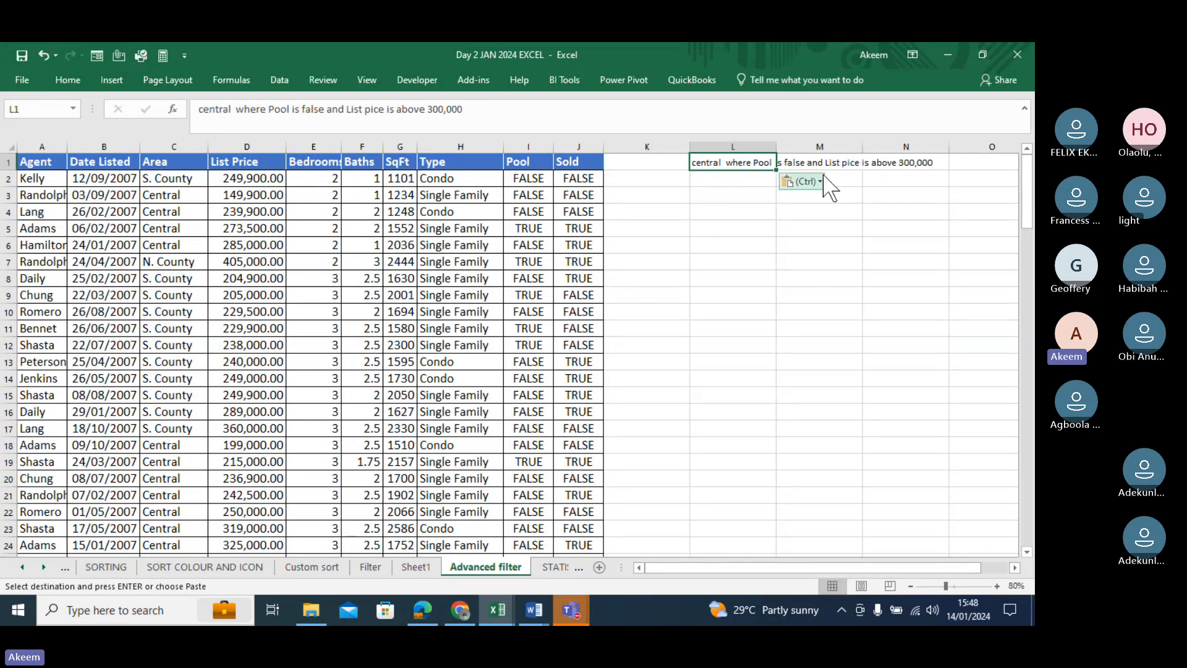
Copy the listings table's header row A1:J1 to a criteria area starting at cell L3.
left_click(721, 211)
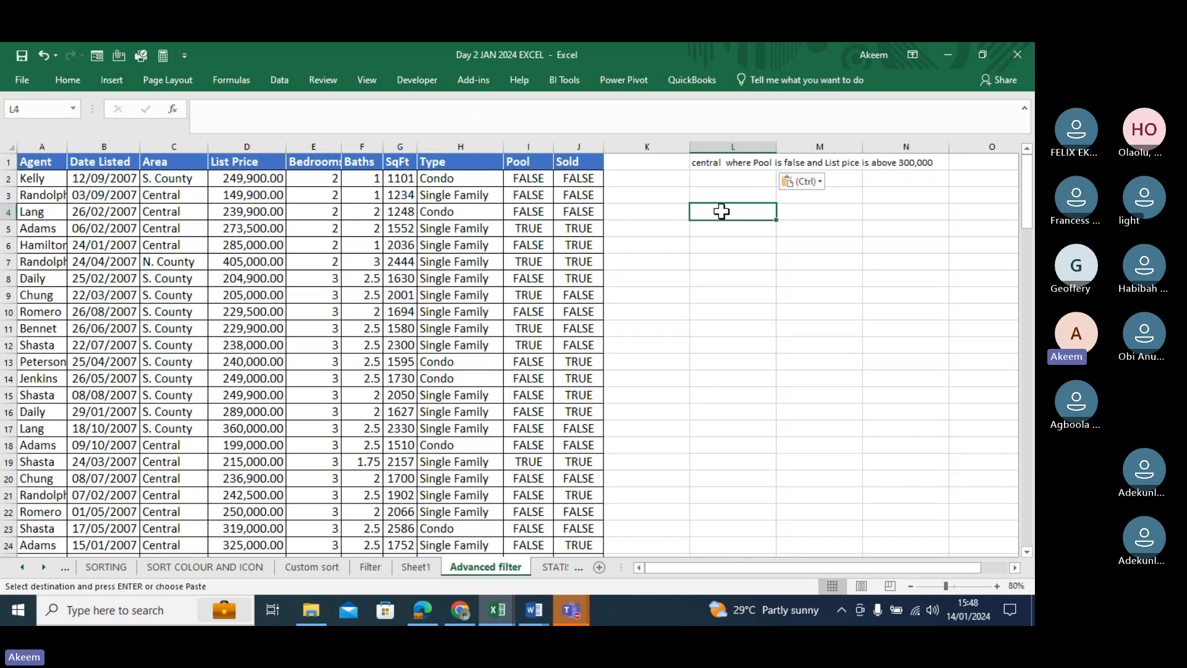
left_click(54, 162)
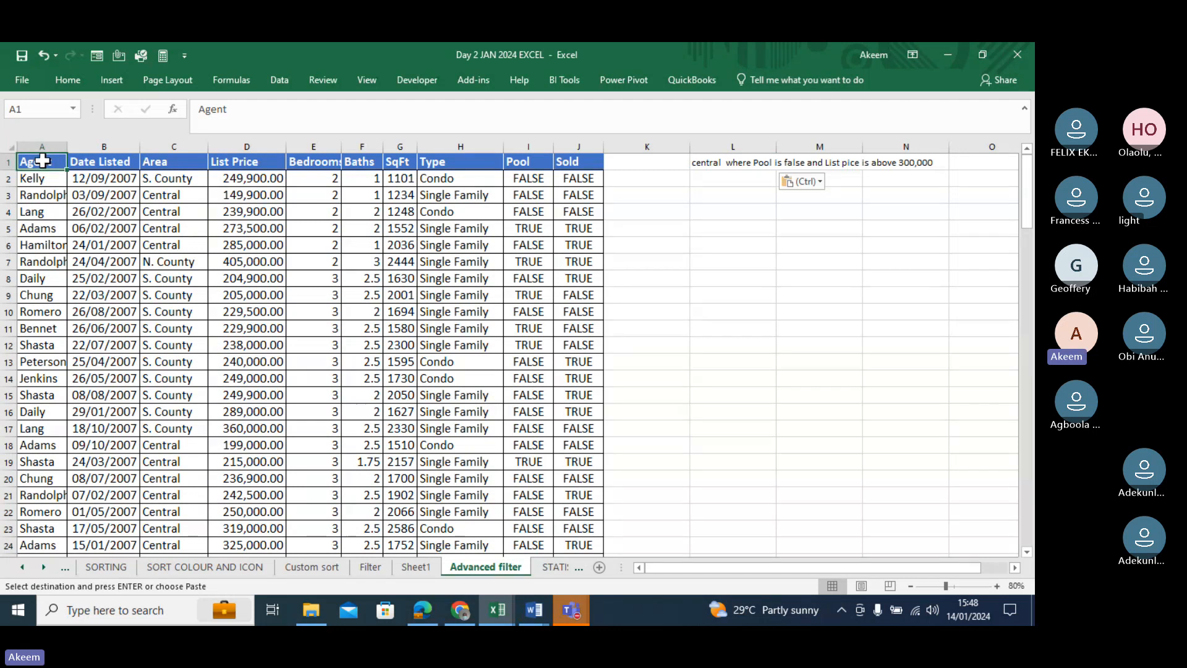
left_click_drag(54, 161, 587, 162)
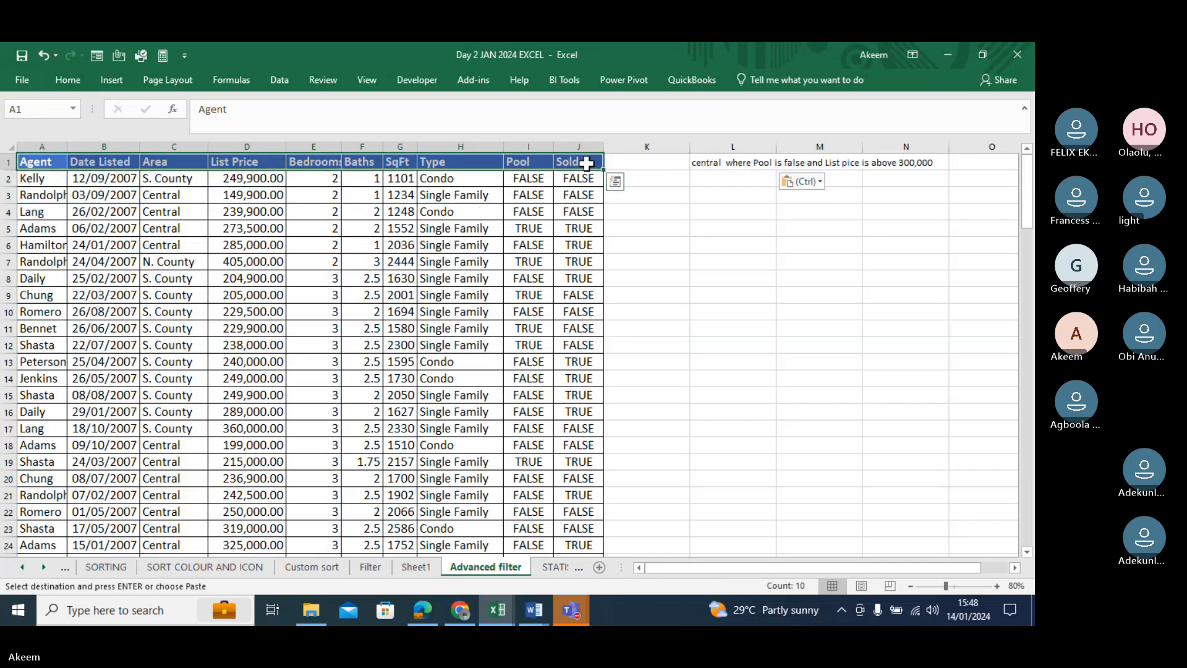
key("ctrl+c")
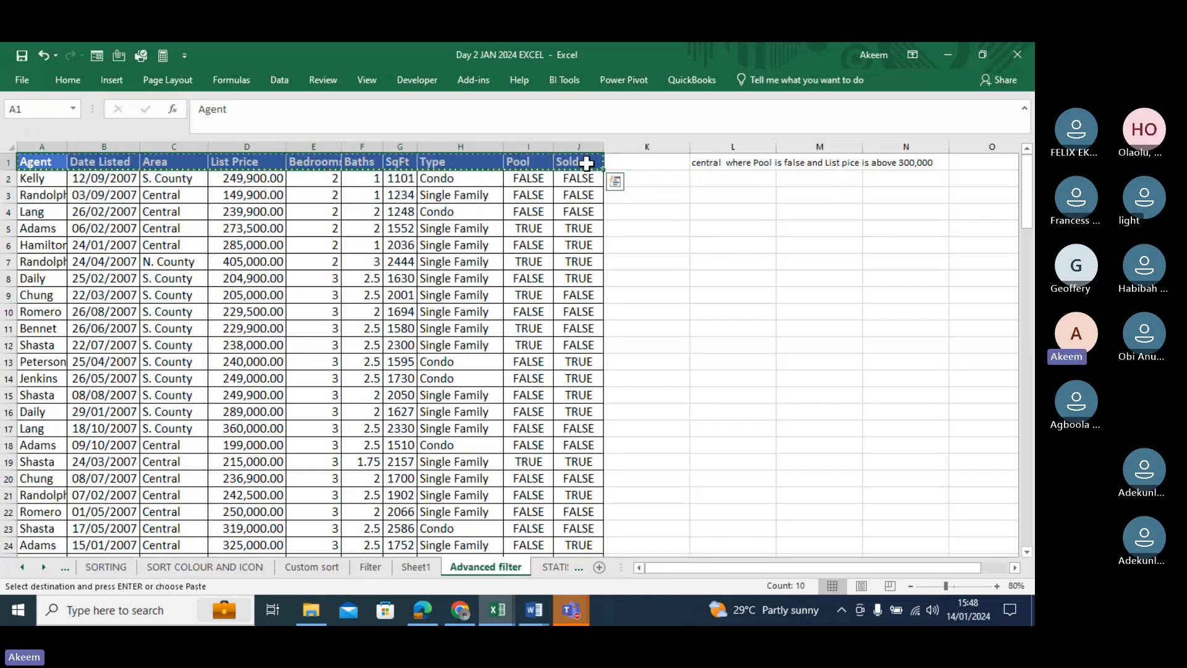
left_click(738, 203)
key("ctrl+v")
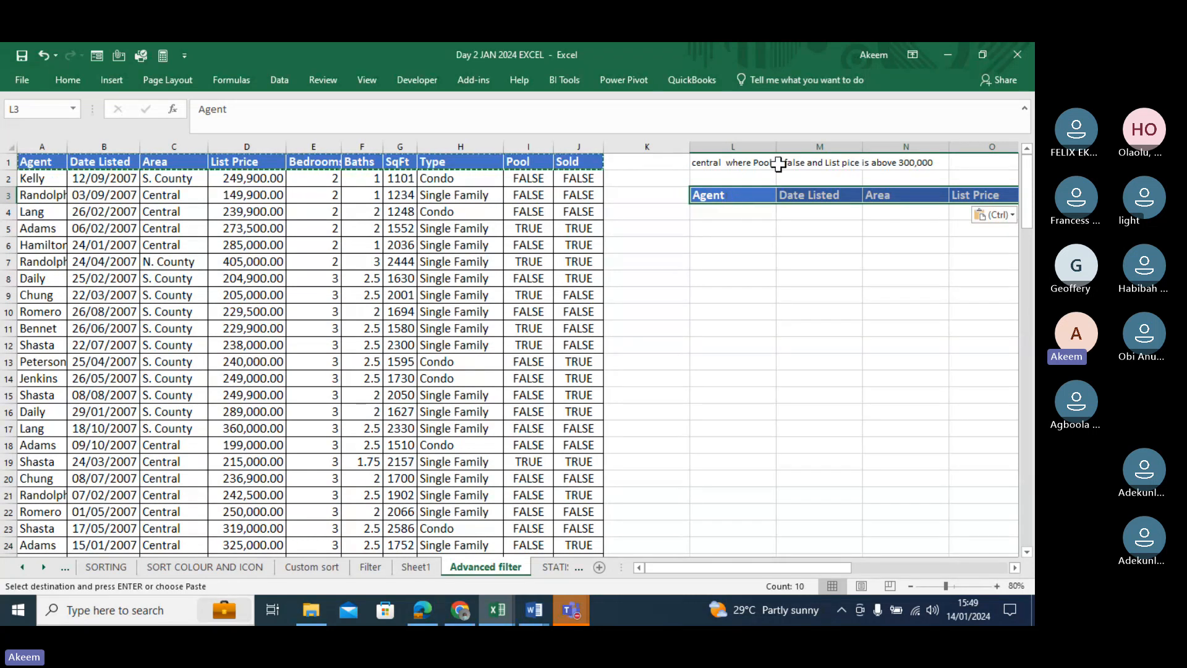
Copy the value Central from cell C3 into cell N4 under the criteria area's Area header.
left_click(155, 161)
left_click(900, 213)
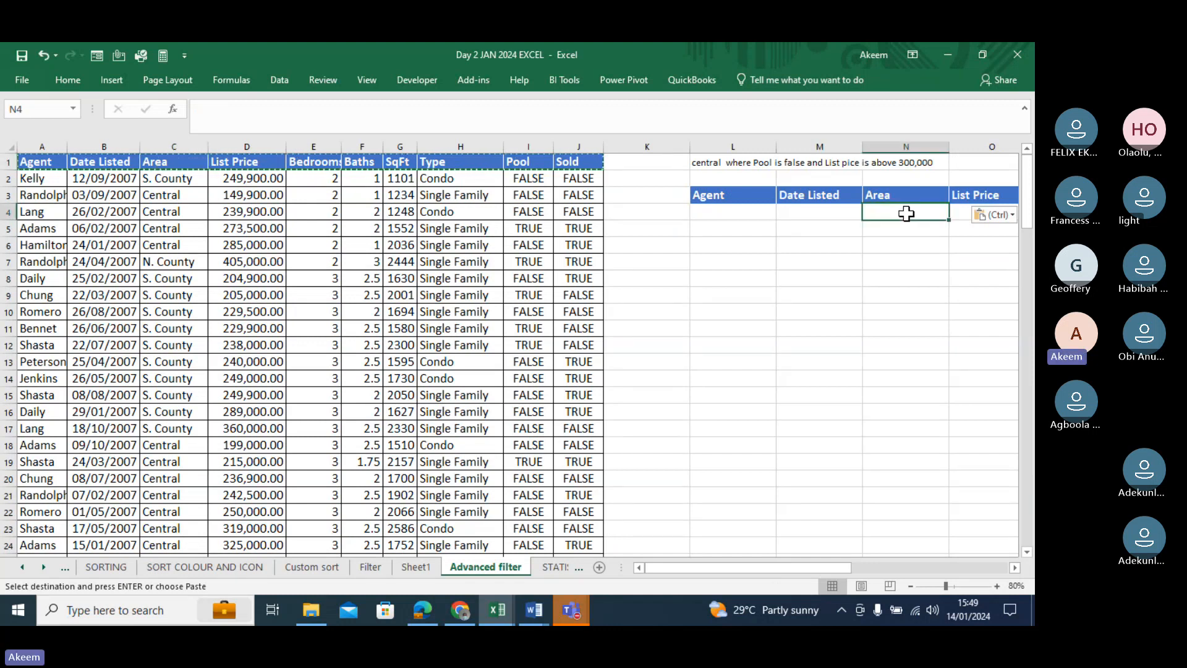
left_click(176, 197)
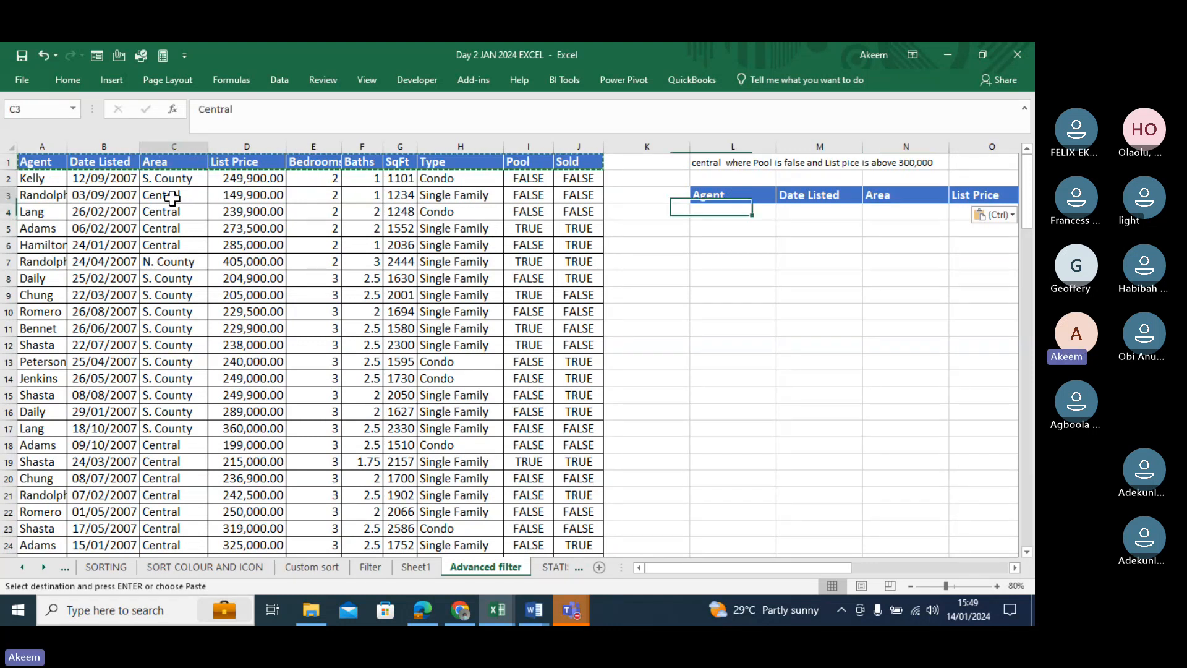
double_click(243, 109)
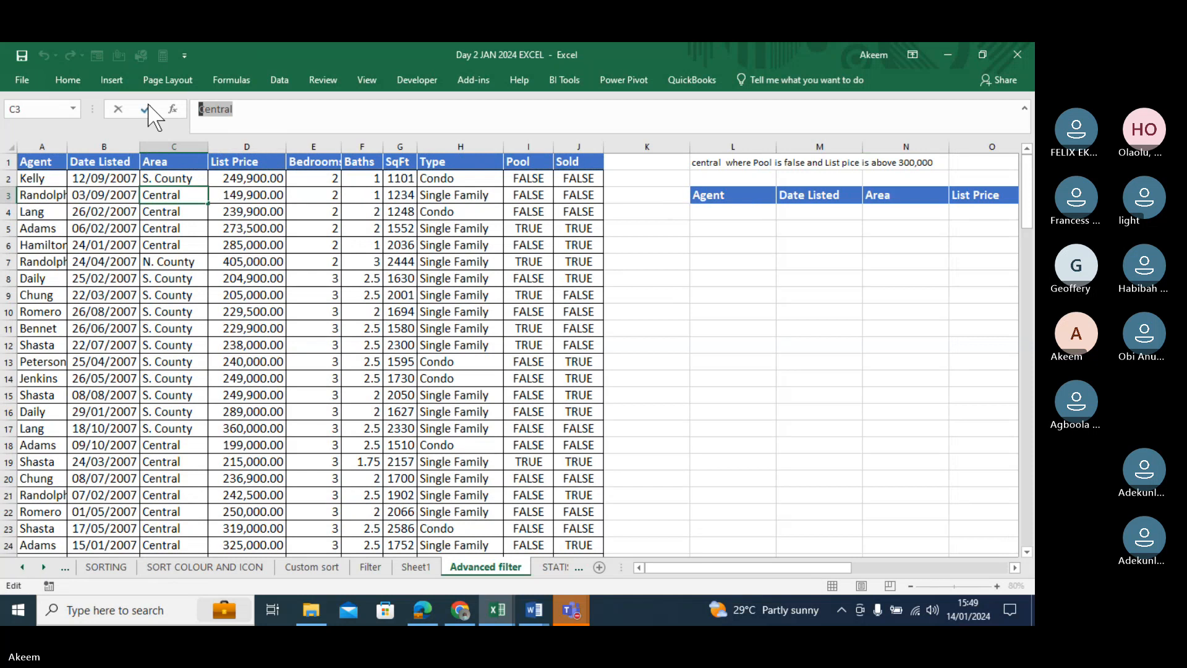
left_click(884, 210)
key("ctrl+v")
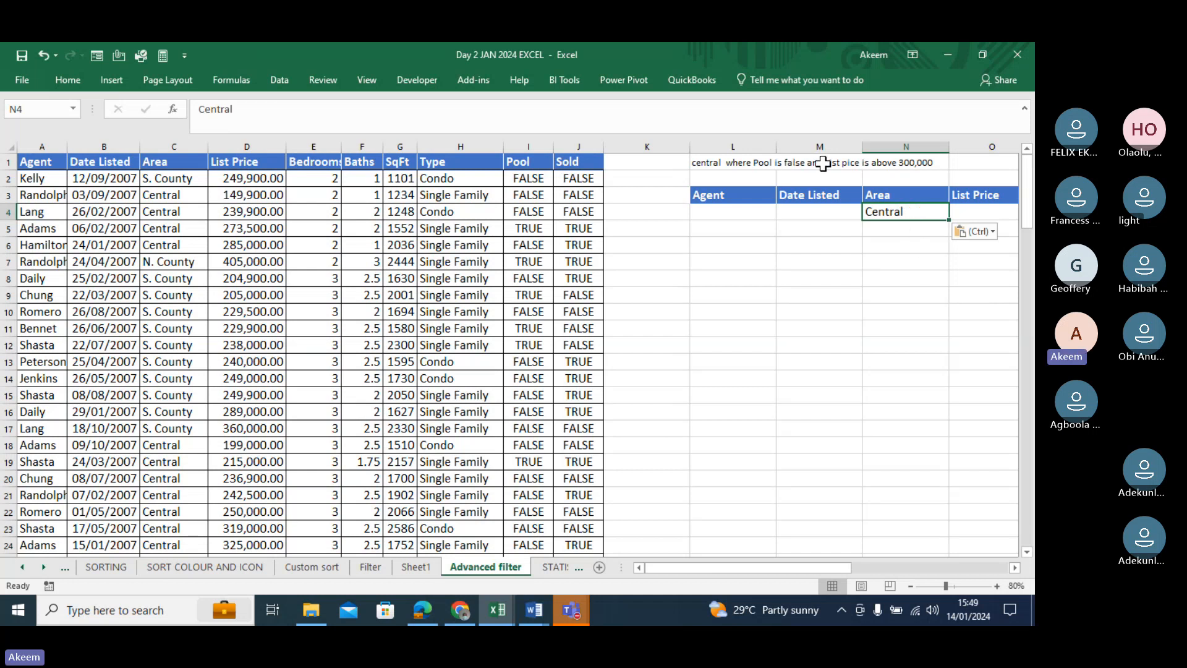
Copy the value FALSE from cell I2 into cell T4 under the criteria area's Pool header.
left_click(536, 178)
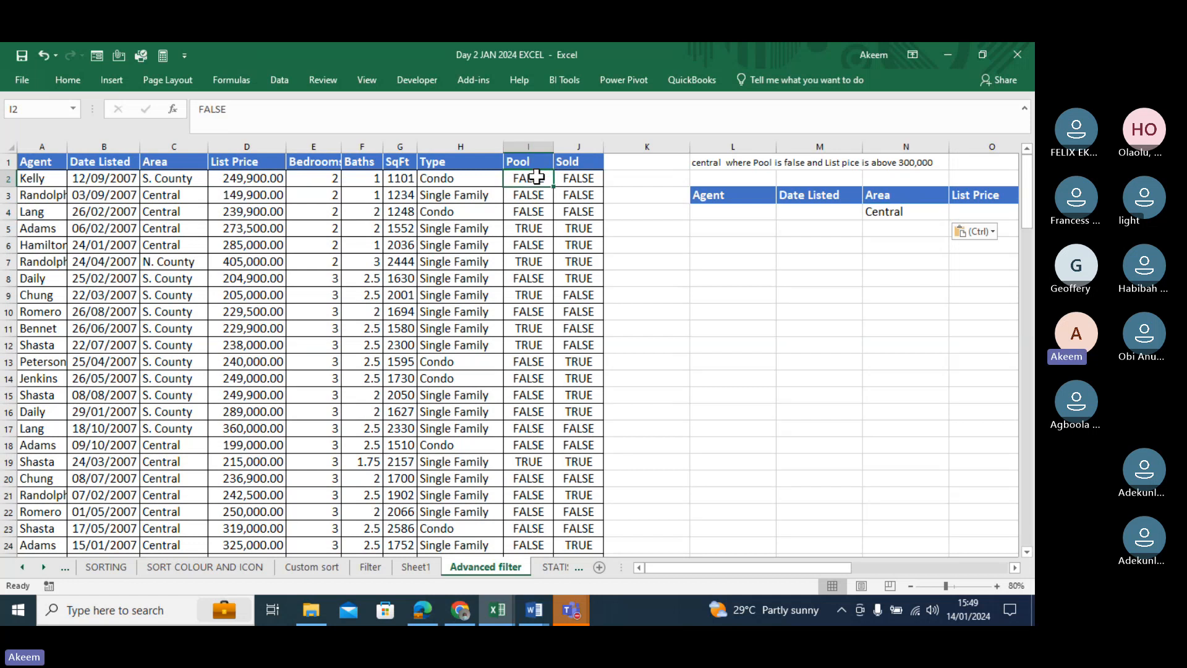
key("ctrl+c")
key("Right")
key("Right")
key("Right")
key("Right")
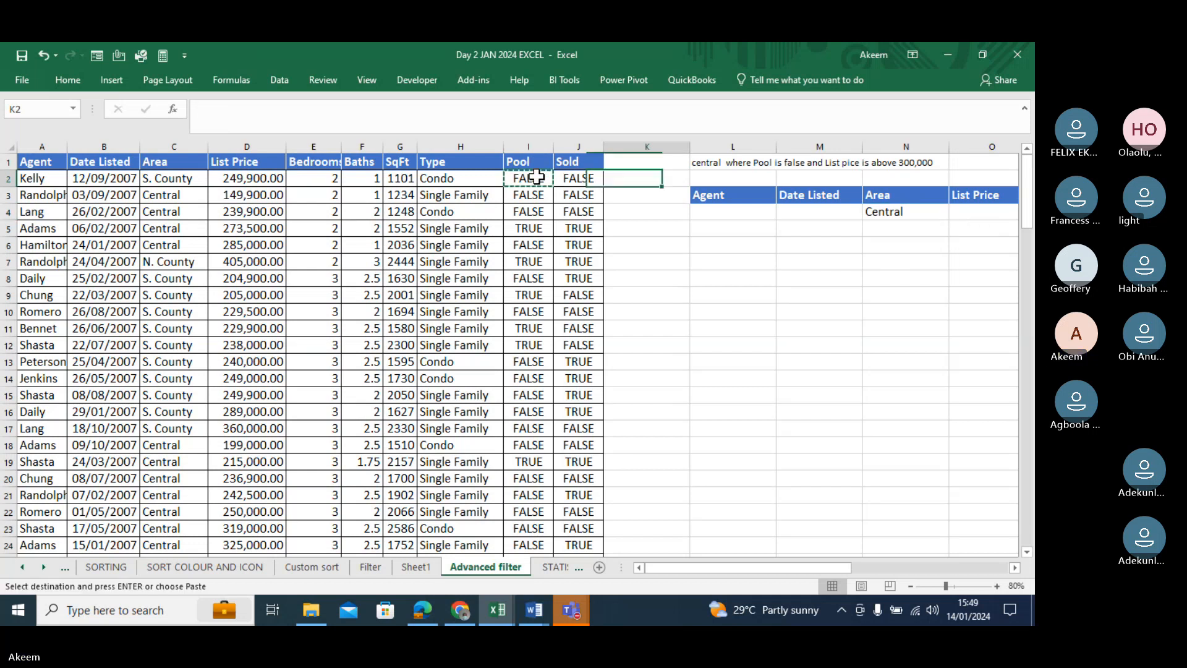
key("Right")
key("Right")
key("Right")
key("Right")
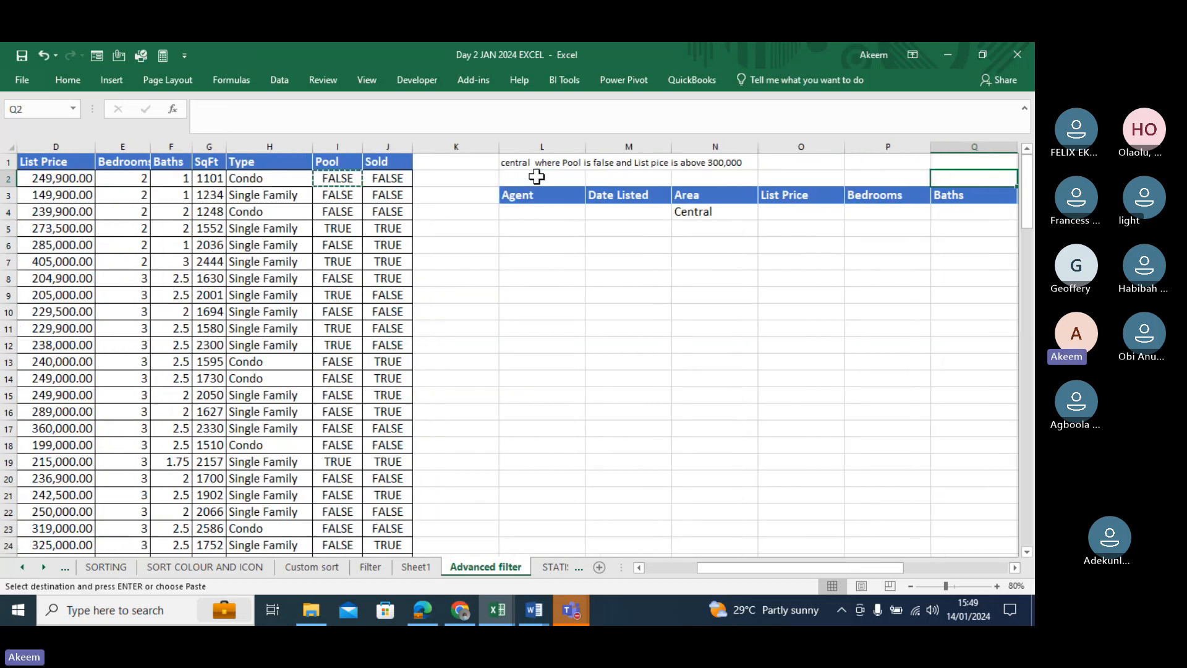
key("Right")
key("Right")
key("Right")
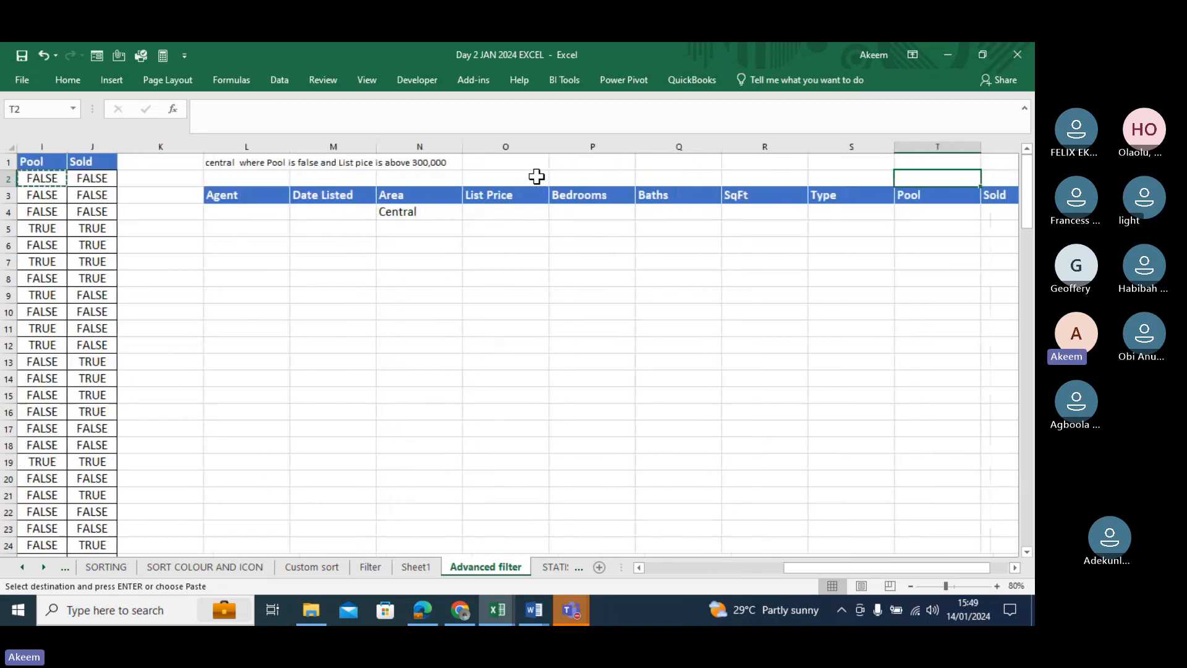
key("Down")
key("Down")
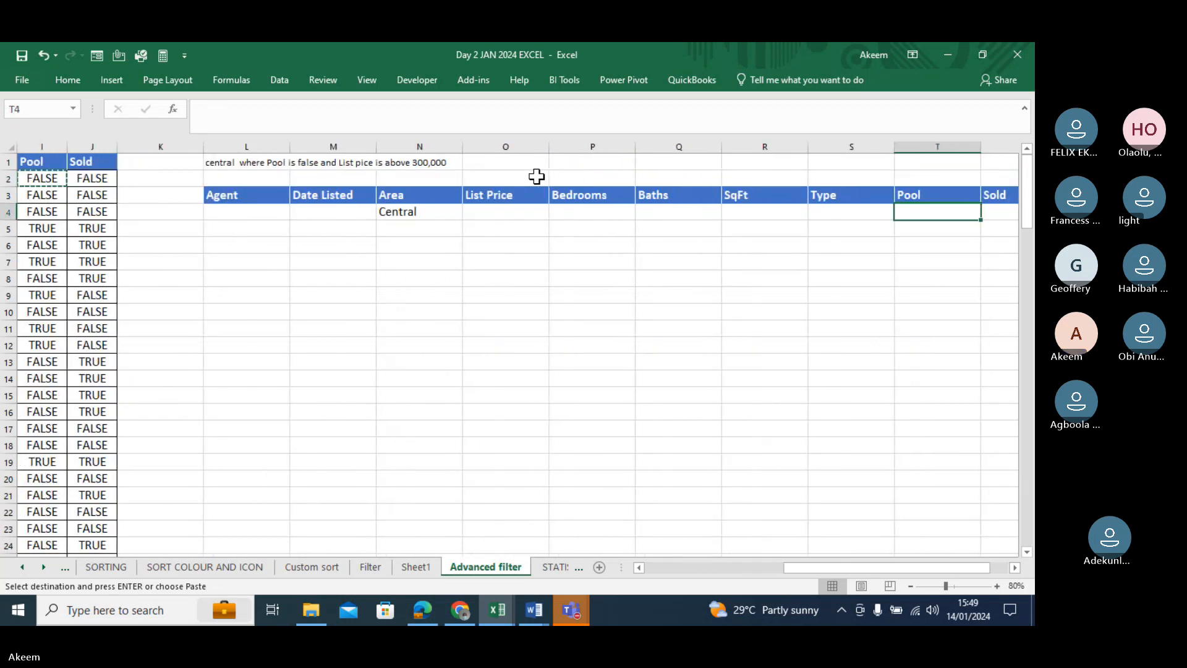
key("ctrl+v")
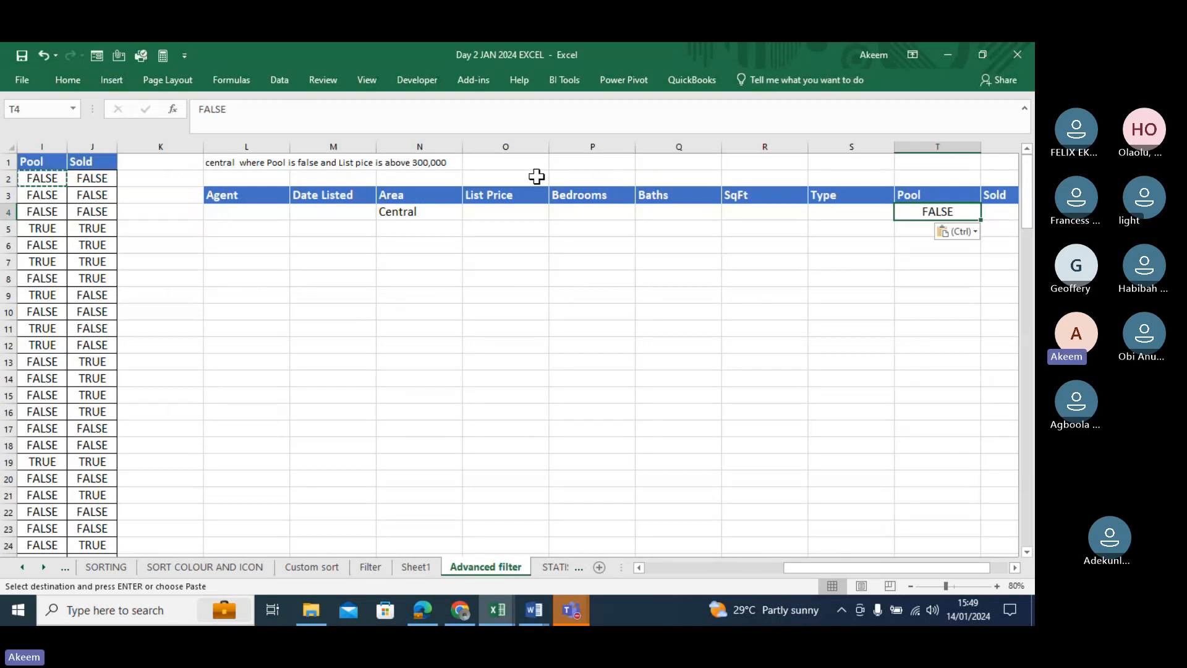
Enter the criterion >300000 in cell O4 under the criteria area's List Price header.
key("Left")
key("Left")
key("Left")
key("Left")
key("Left")
key("Left")
key("Left")
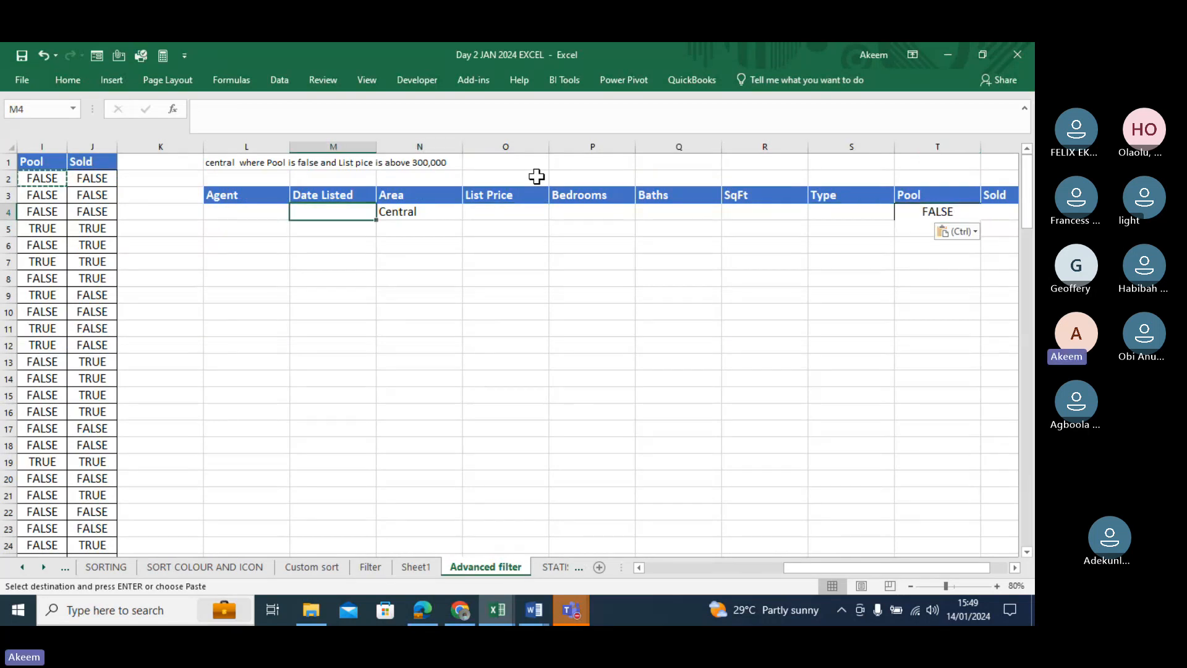
left_click(498, 212)
type(">")
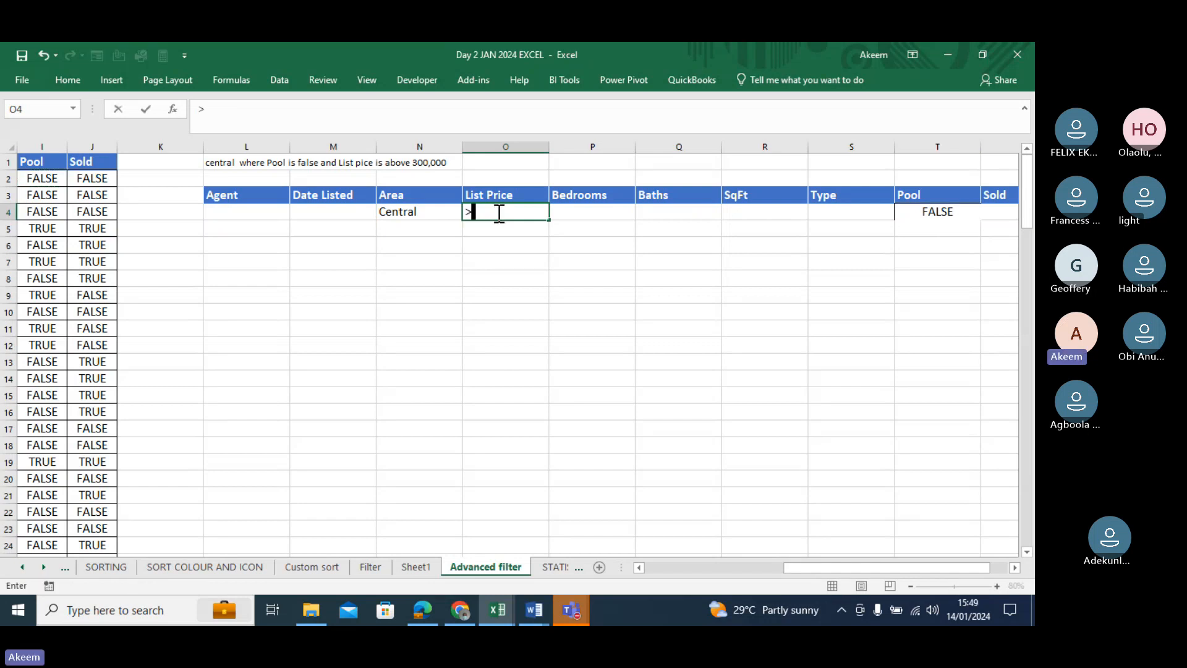
type("300000")
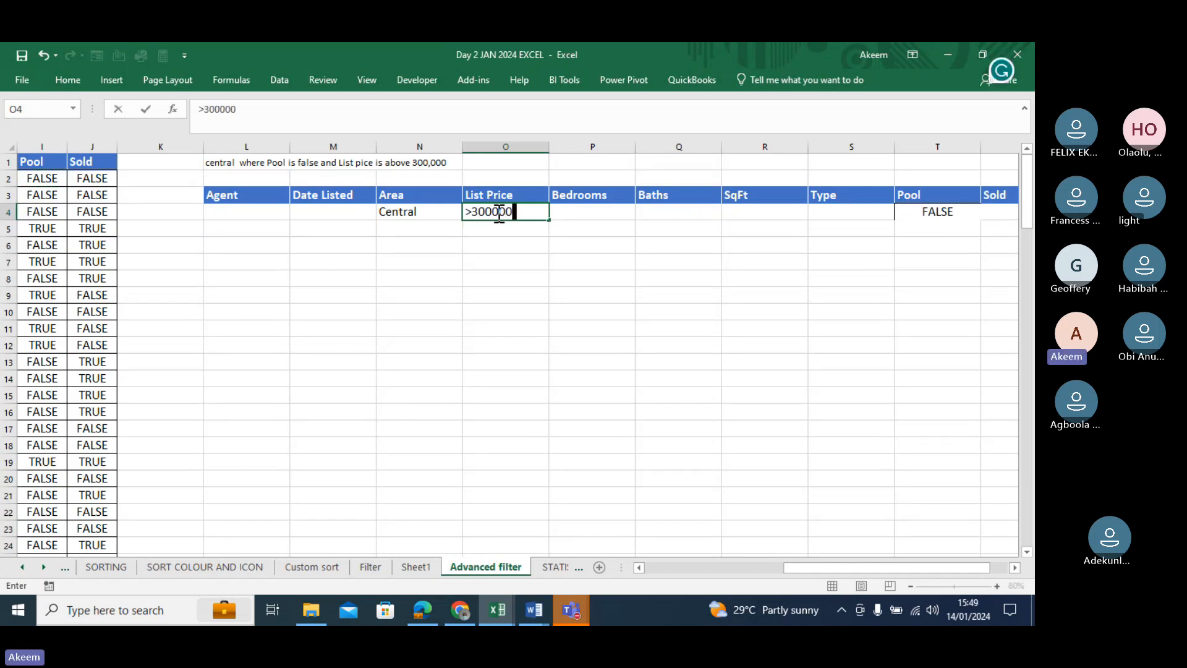
key("Return")
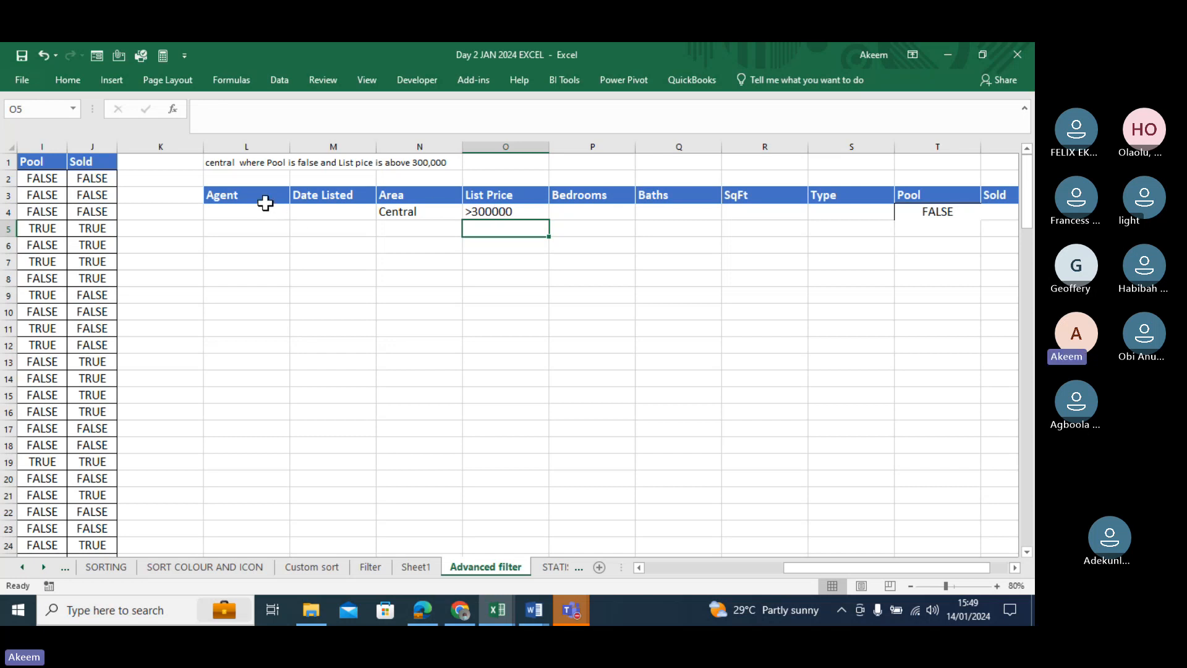
Start an Advanced Filter that copies its results to another location.
left_click(278, 85)
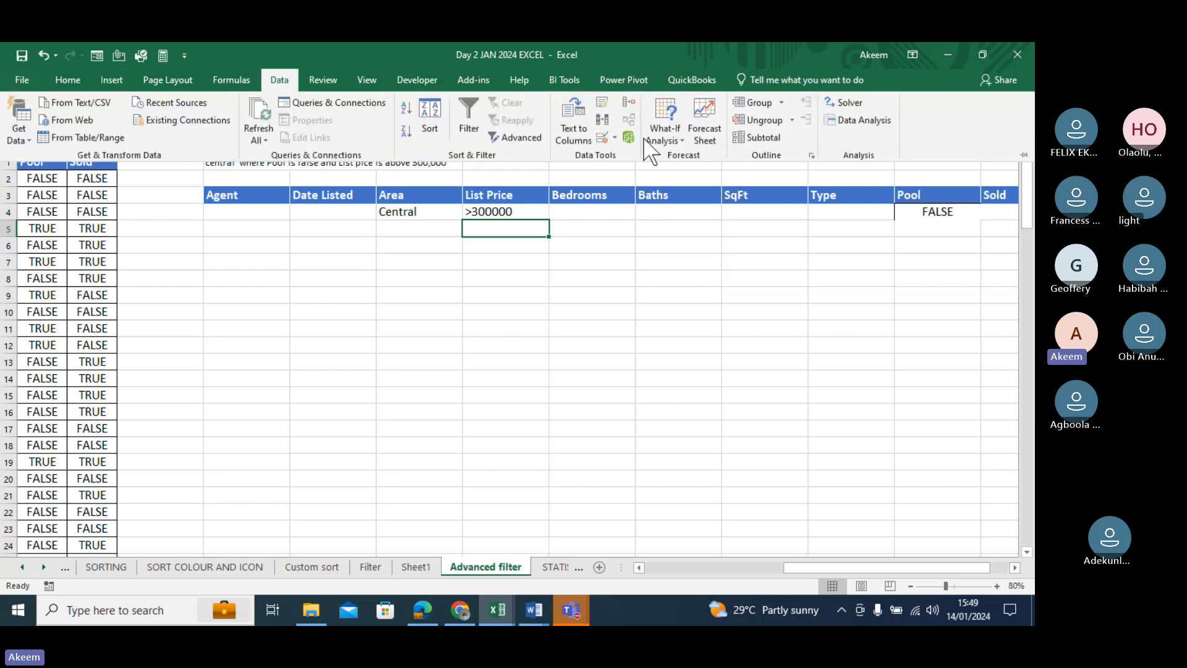
left_click(513, 138)
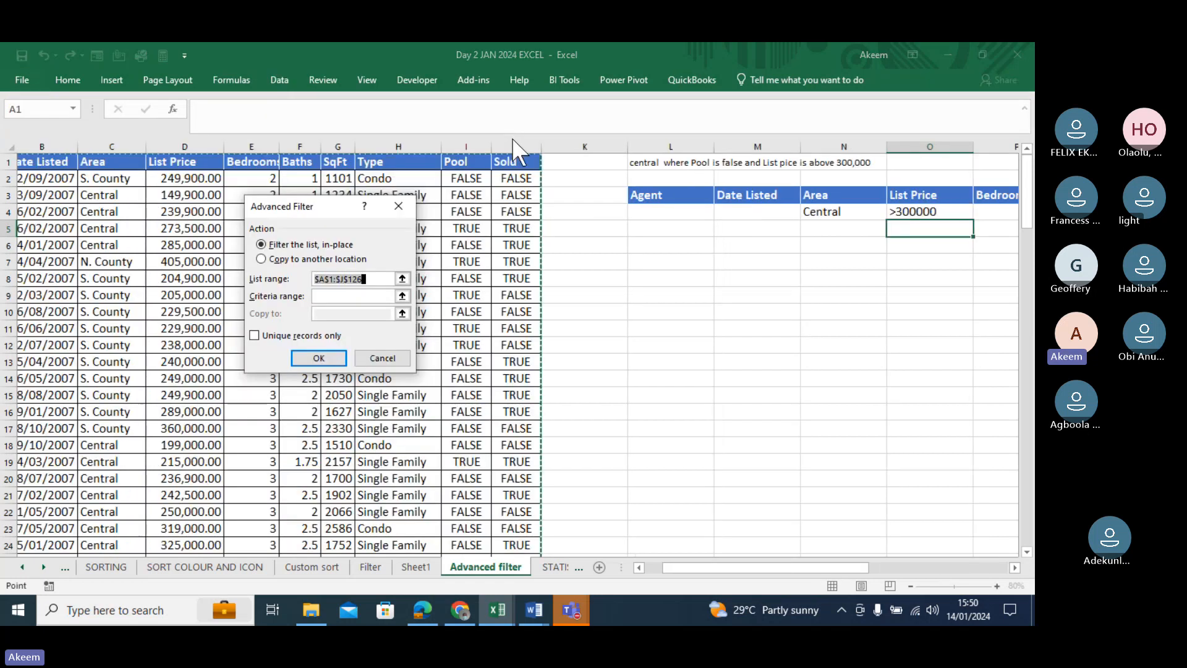
left_click_drag(330, 210, 434, 209)
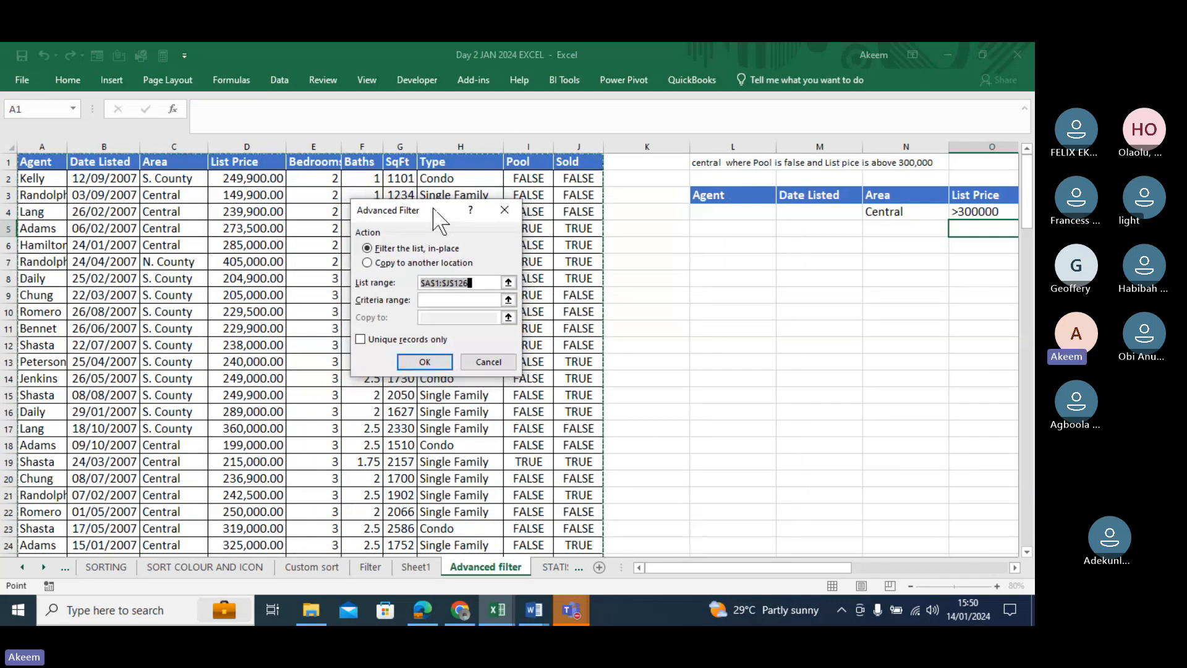
left_click(390, 265)
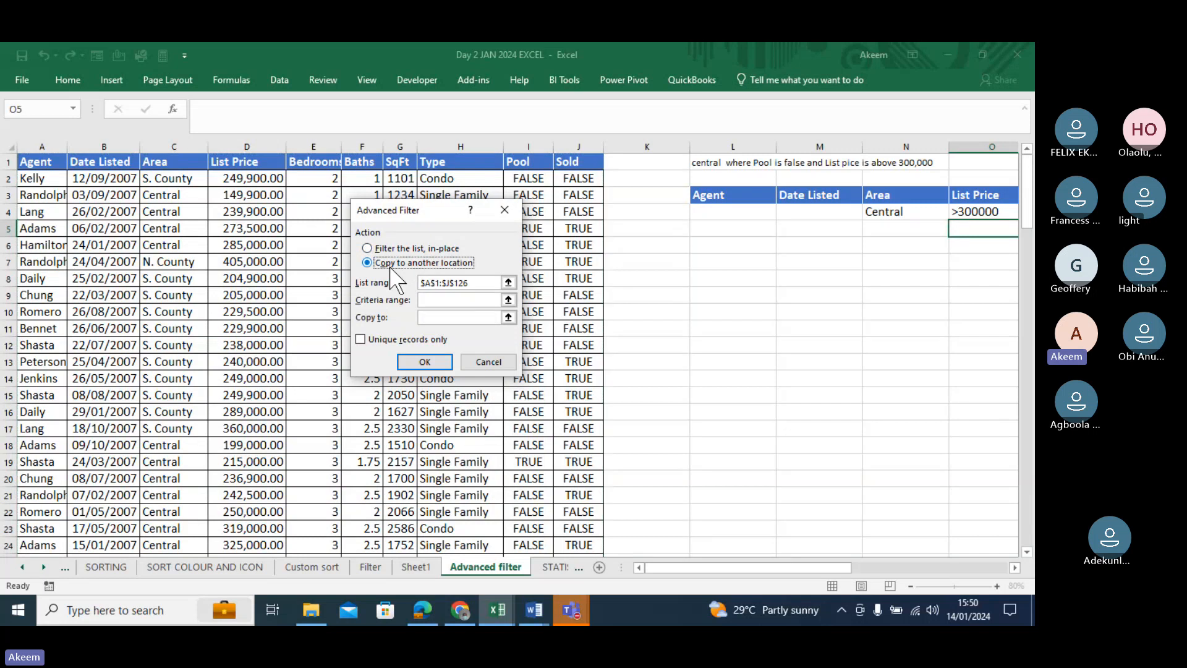
Clear the Advanced Filter's list range and reselect the full listings table A1:J126 with its headers.
left_click(476, 282)
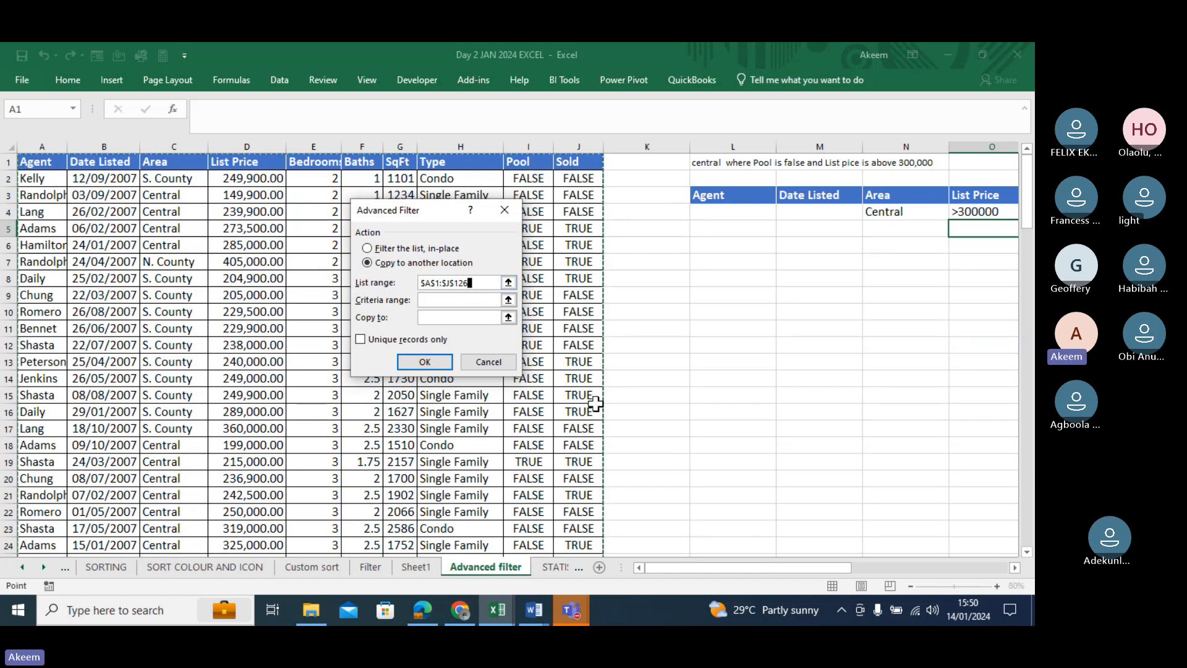
key("BackSpace")
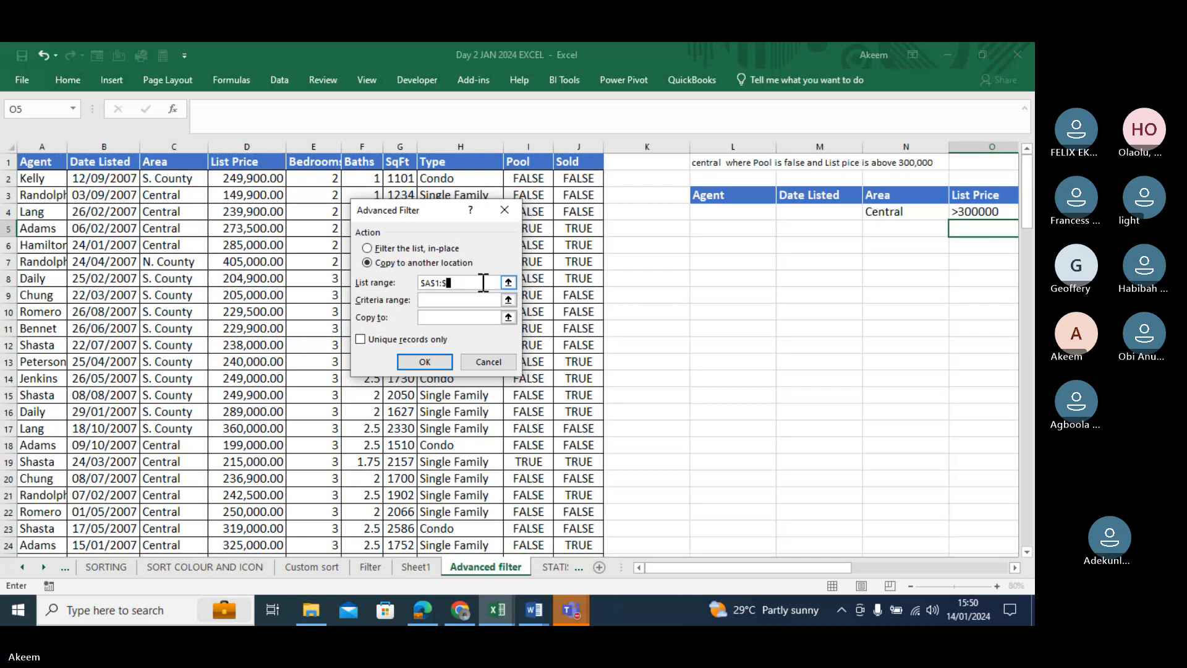
key("BackSpace")
key("BackSpace")
key("BackSpace")
key("BackSpace")
key("BackSpace")
key("BackSpace")
key("BackSpace")
key("BackSpace")
key("BackSpace")
key("BackSpace")
left_click(49, 163)
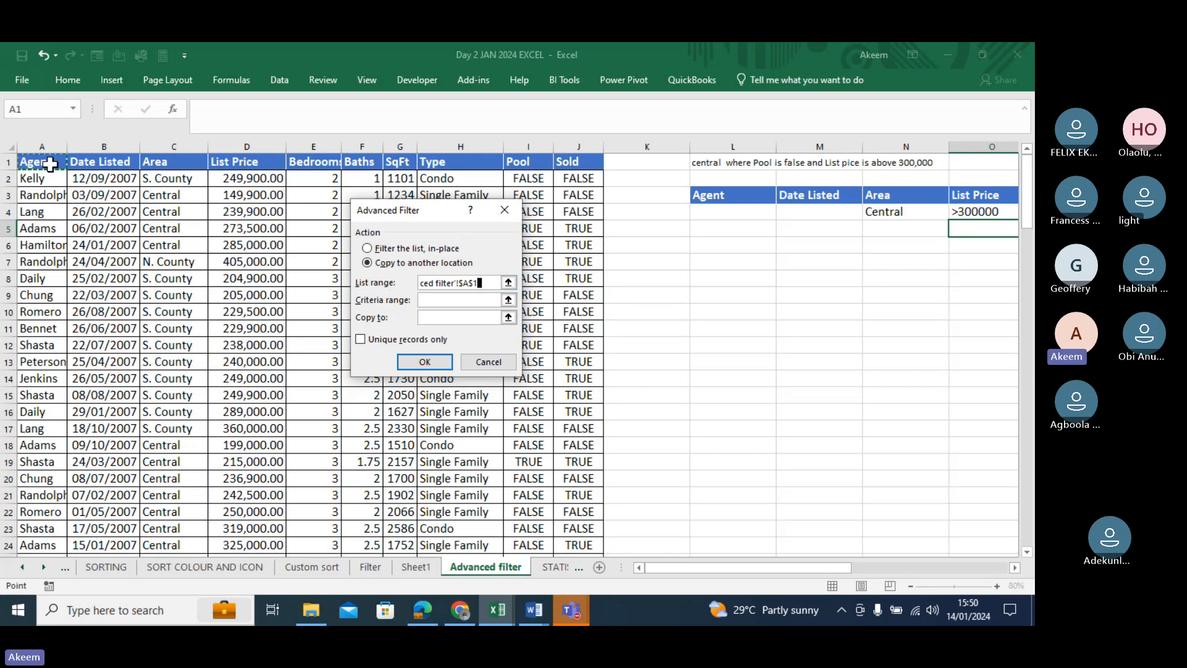
key("ctrl+shift+Right")
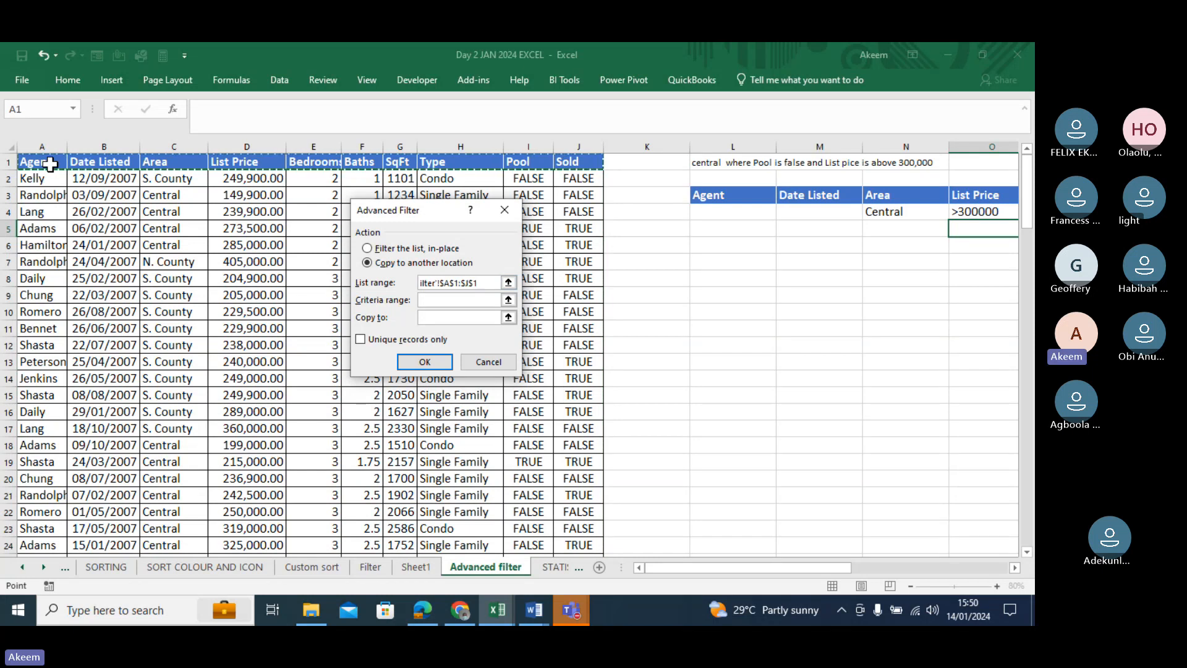
key("ctrl+shift+Down")
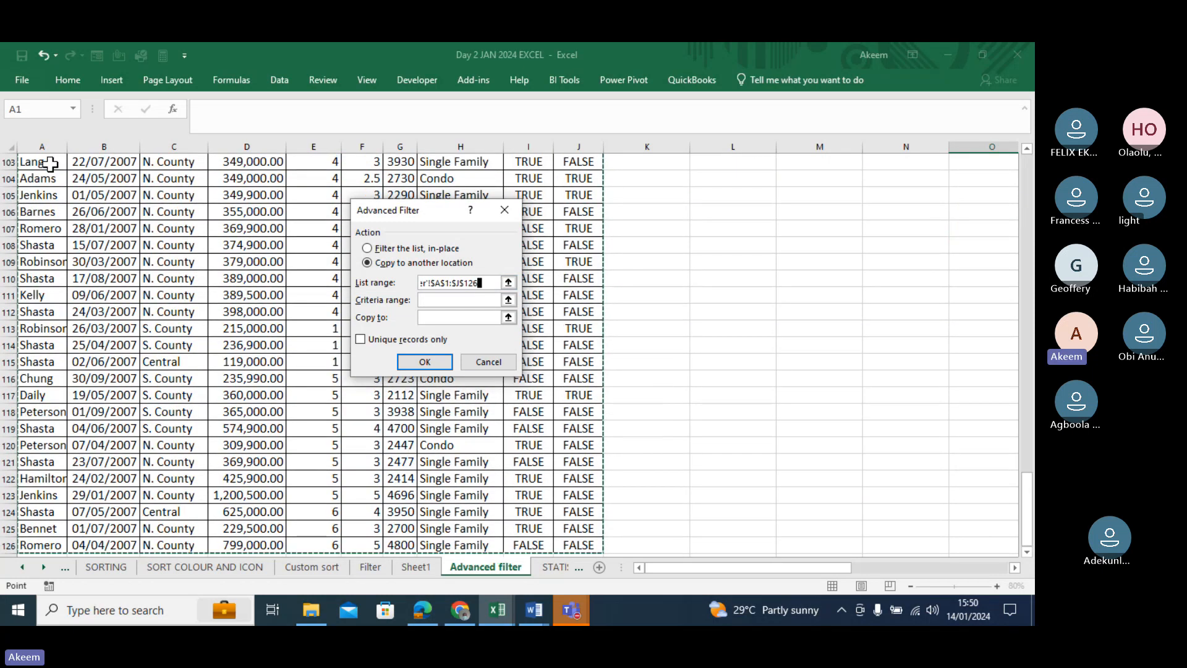
Set the Advanced Filter's criteria range to L3:U4, covering the copied headers and the criteria row.
left_click(456, 300)
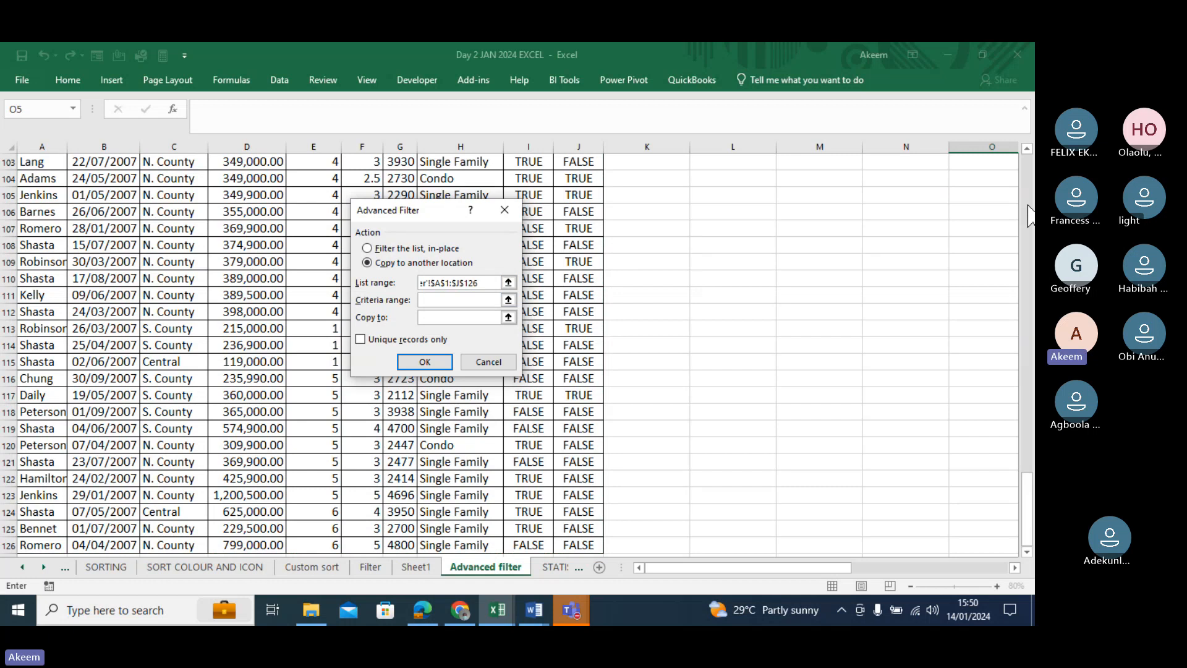
left_click(1028, 254)
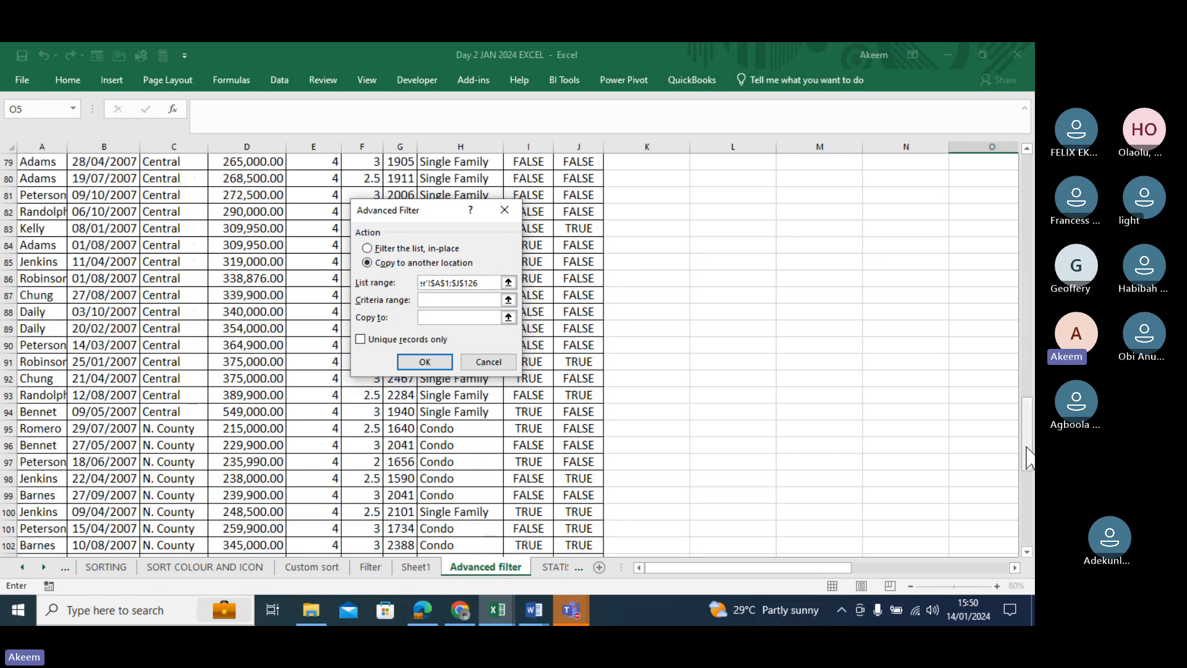
left_click_drag(1028, 458, 1028, 219)
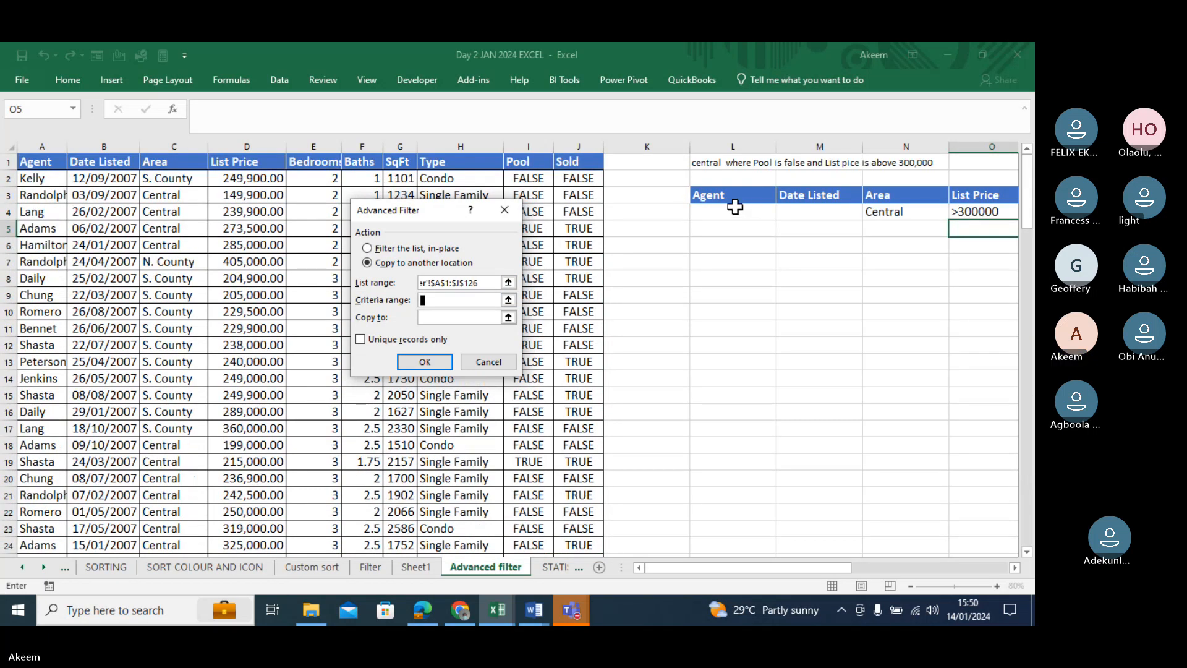
left_click_drag(734, 196, 739, 219)
key("Right")
key("Right")
key("Right")
key("Right")
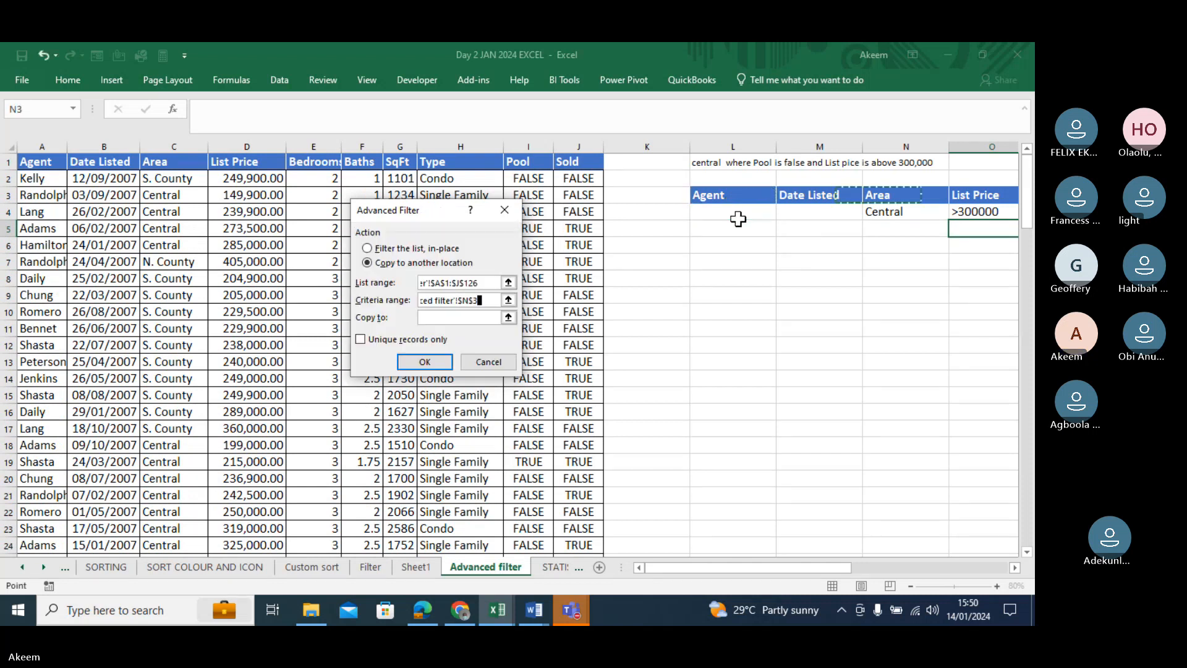
left_click_drag(640, 196, 864, 217)
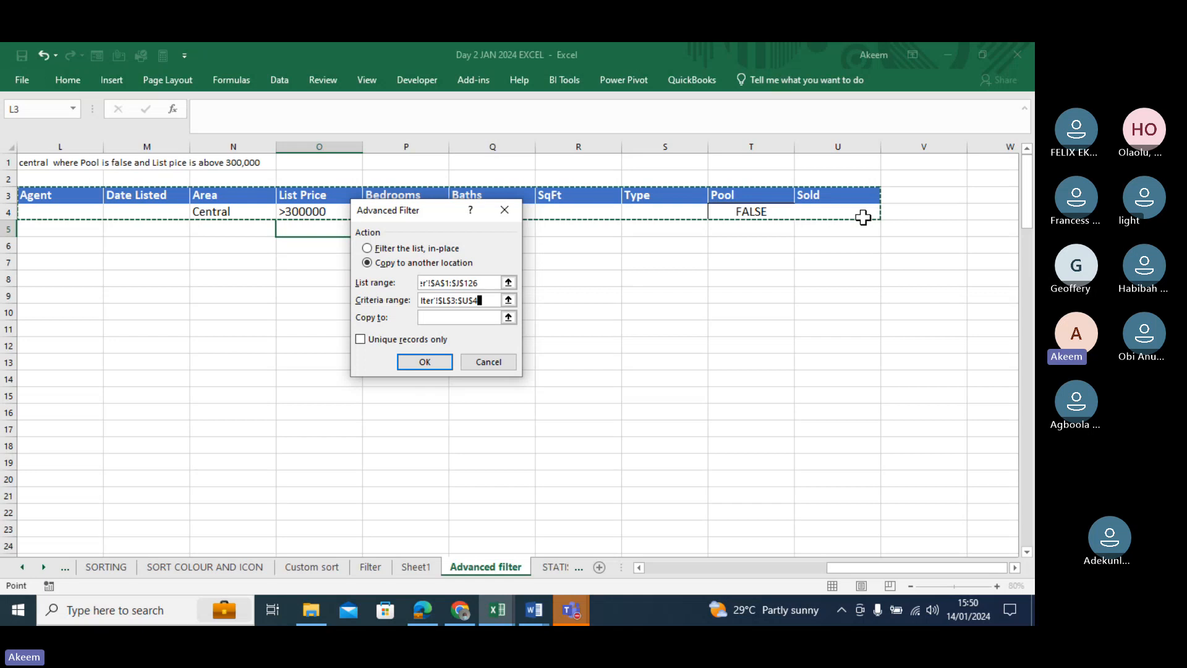
Set the Advanced Filter's copy destination to cell L9 and run the filter.
left_click(451, 318)
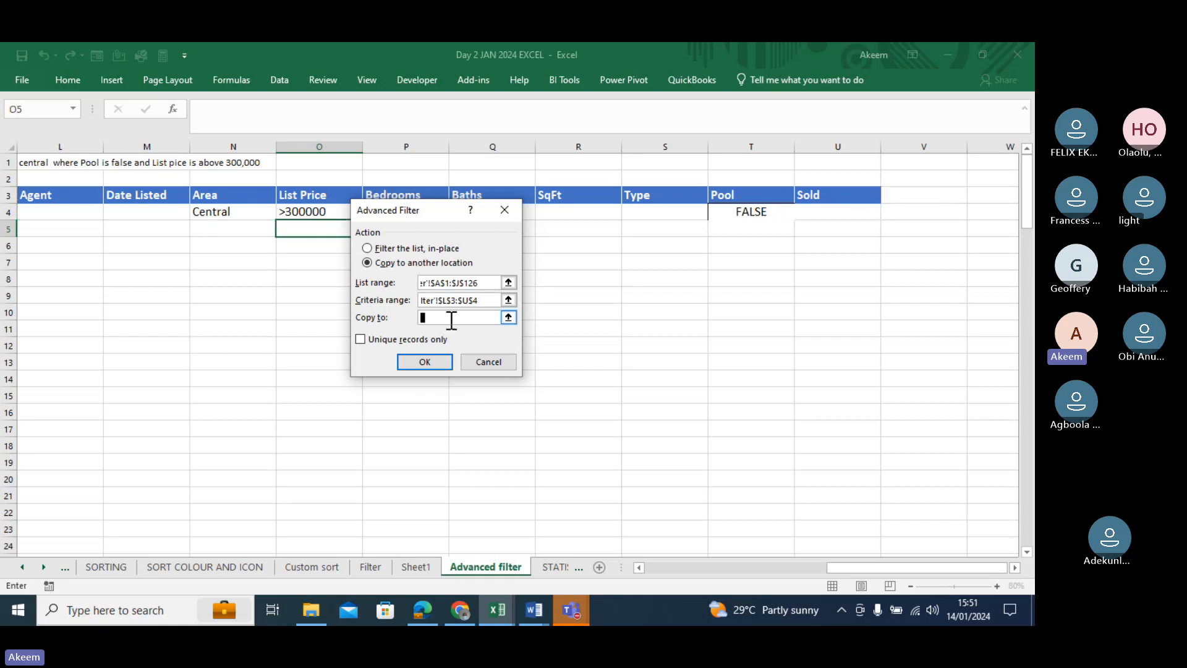
left_click(41, 292)
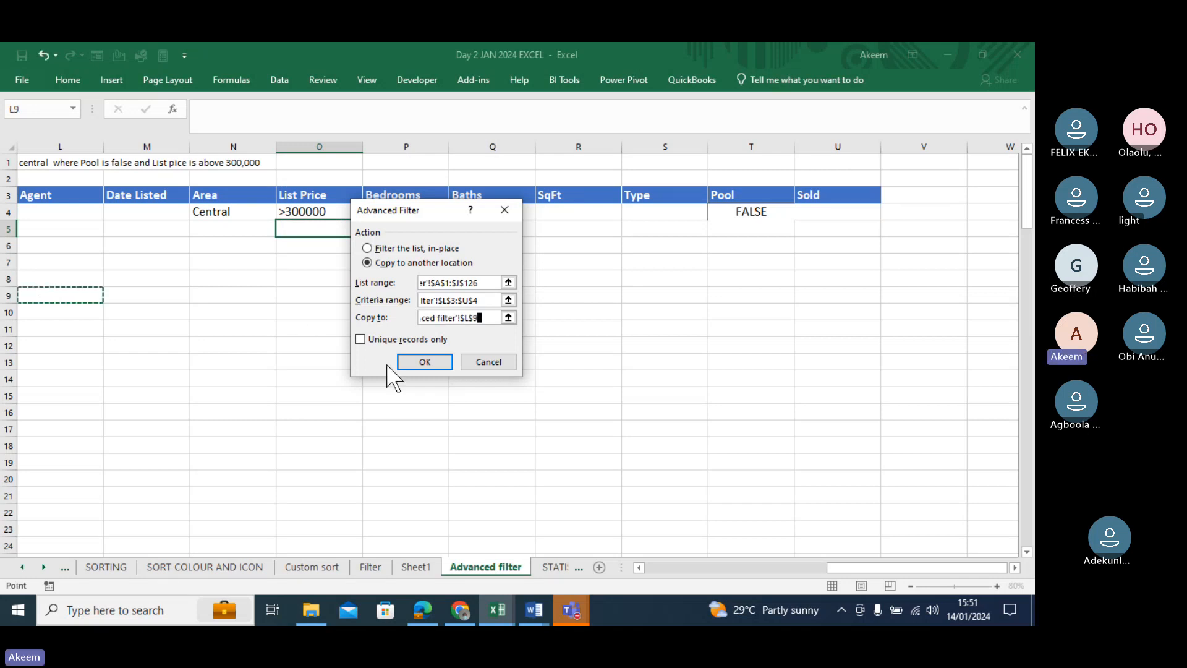
left_click(422, 362)
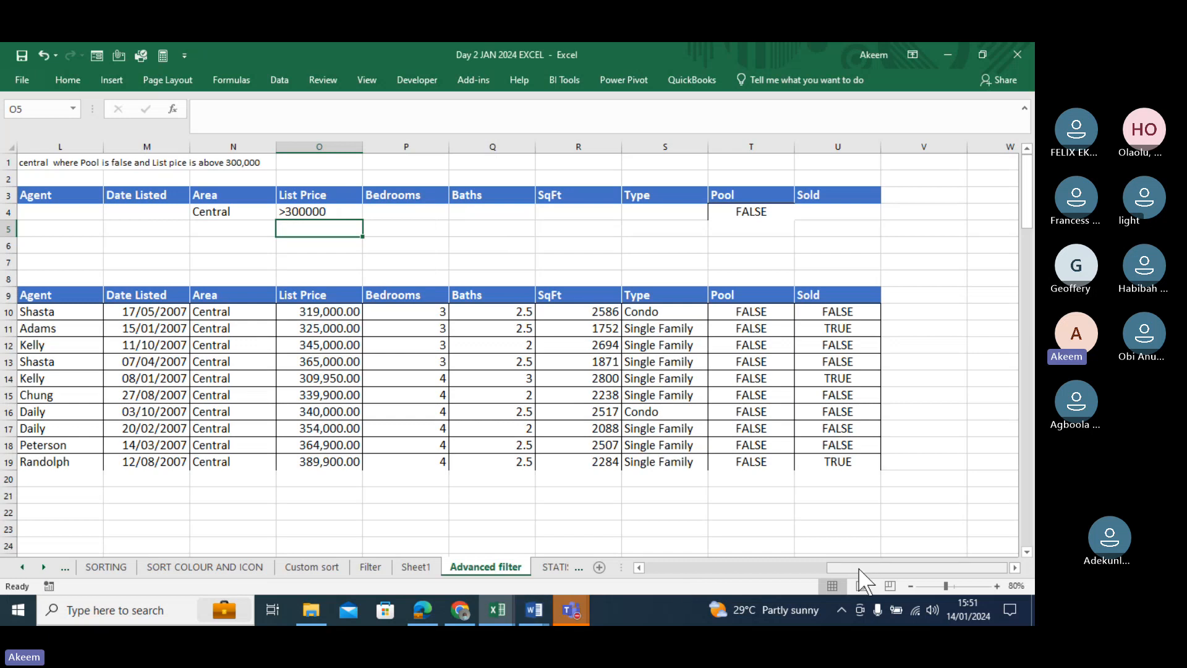
left_click_drag(858, 567, 649, 572)
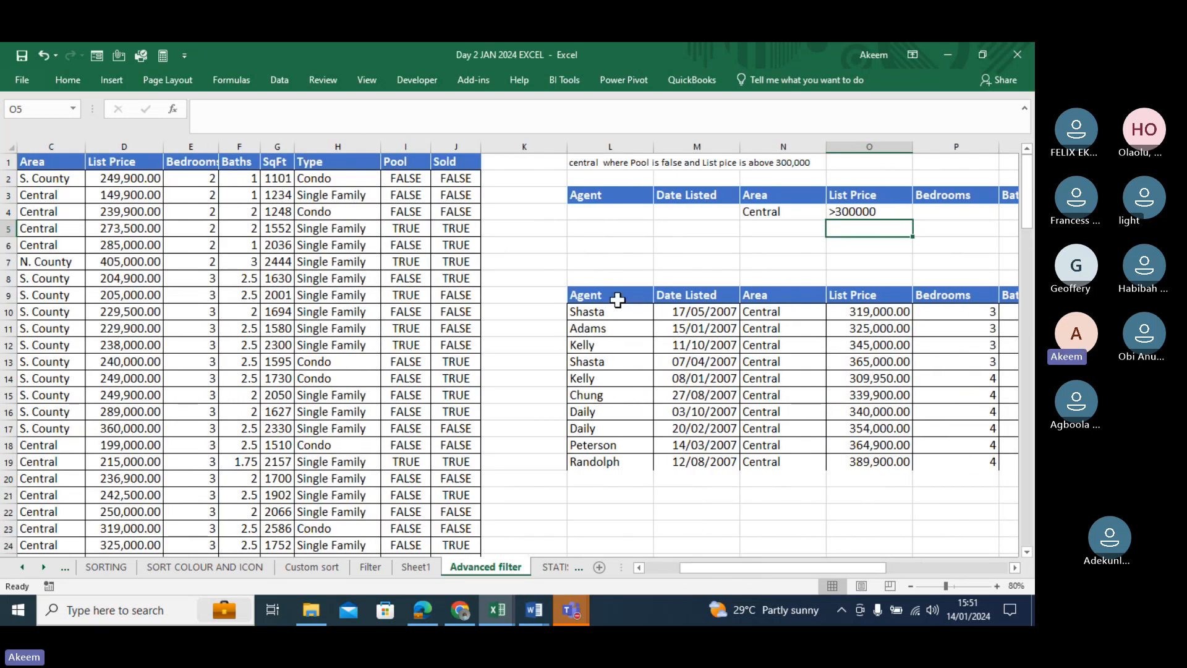
Compare the extracted listings at L9 with the filtered listings on Sheet1, and return to the Advanced filter sheet.
left_click(612, 296)
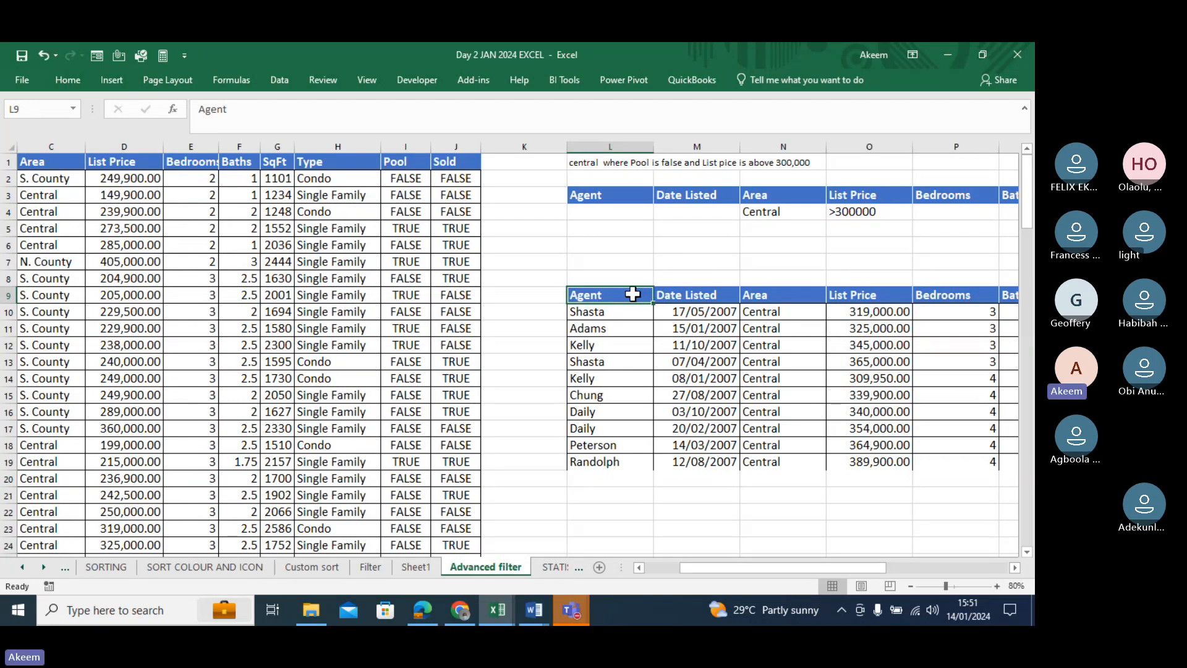
key("ctrl+Page_Up")
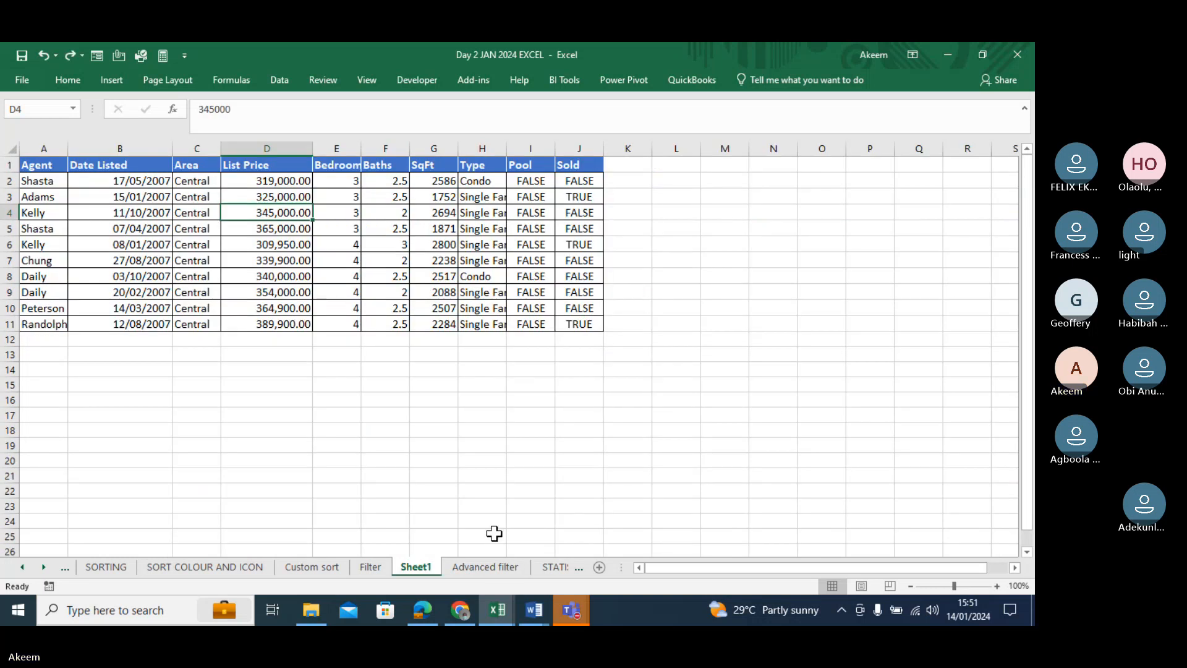
left_click(488, 567)
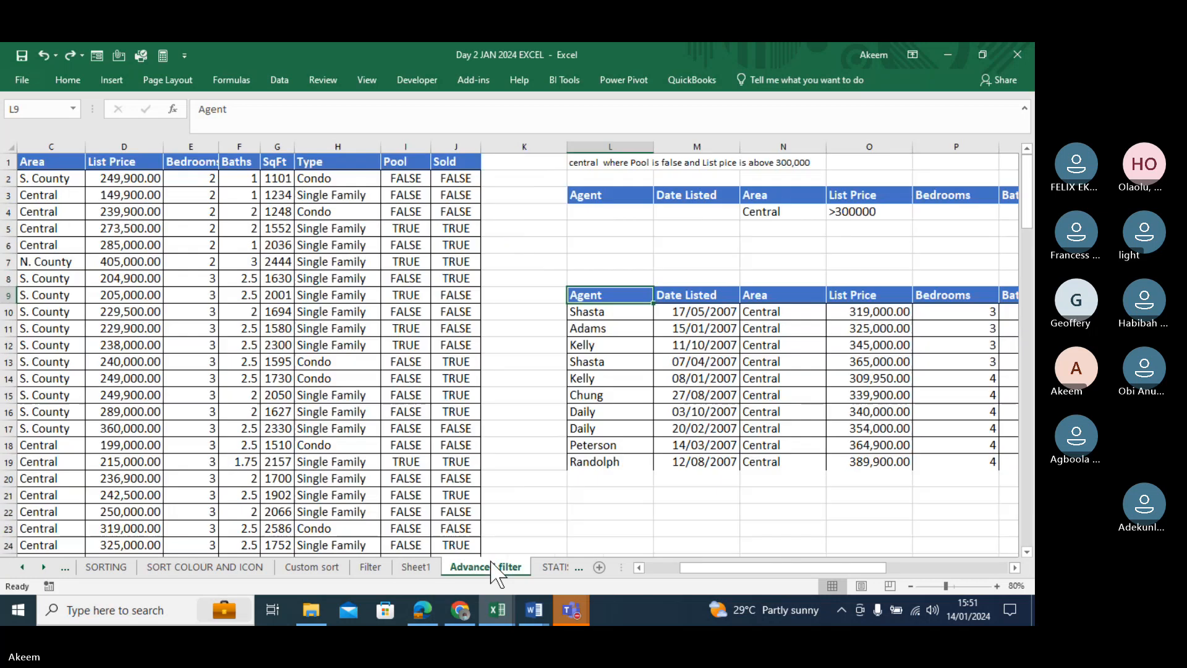
Clear the contents and formatting of the extracted listings in L9:U19.
key("ctrl+shift+Down")
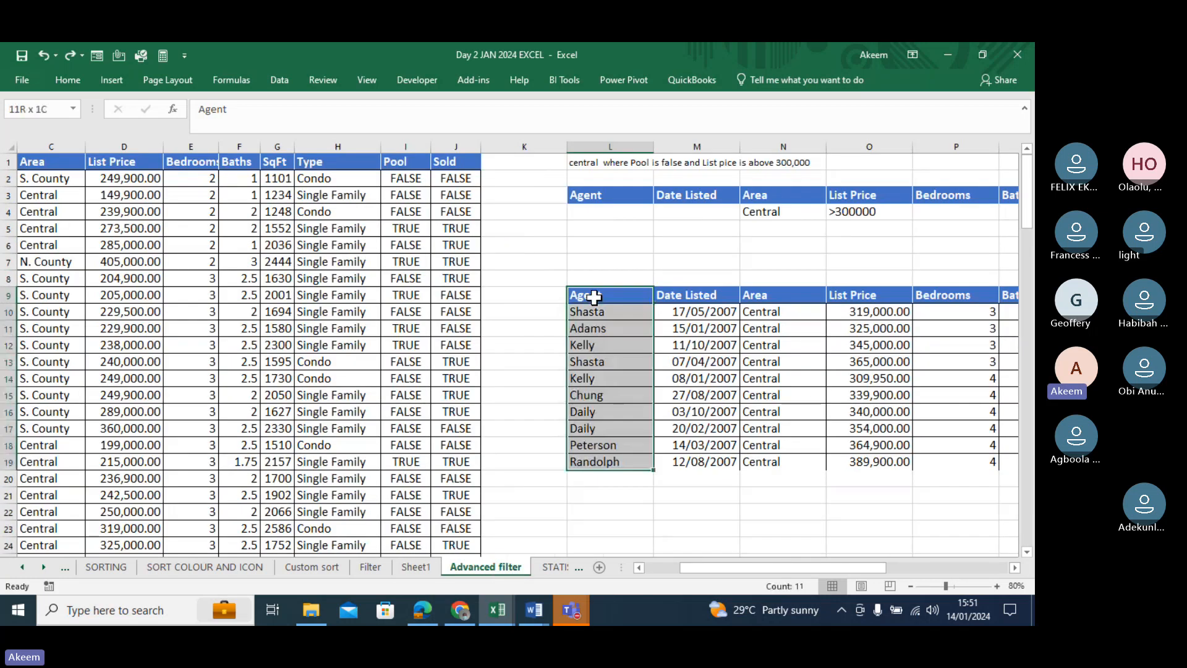
key("ctrl+shift+Right")
key("Delete")
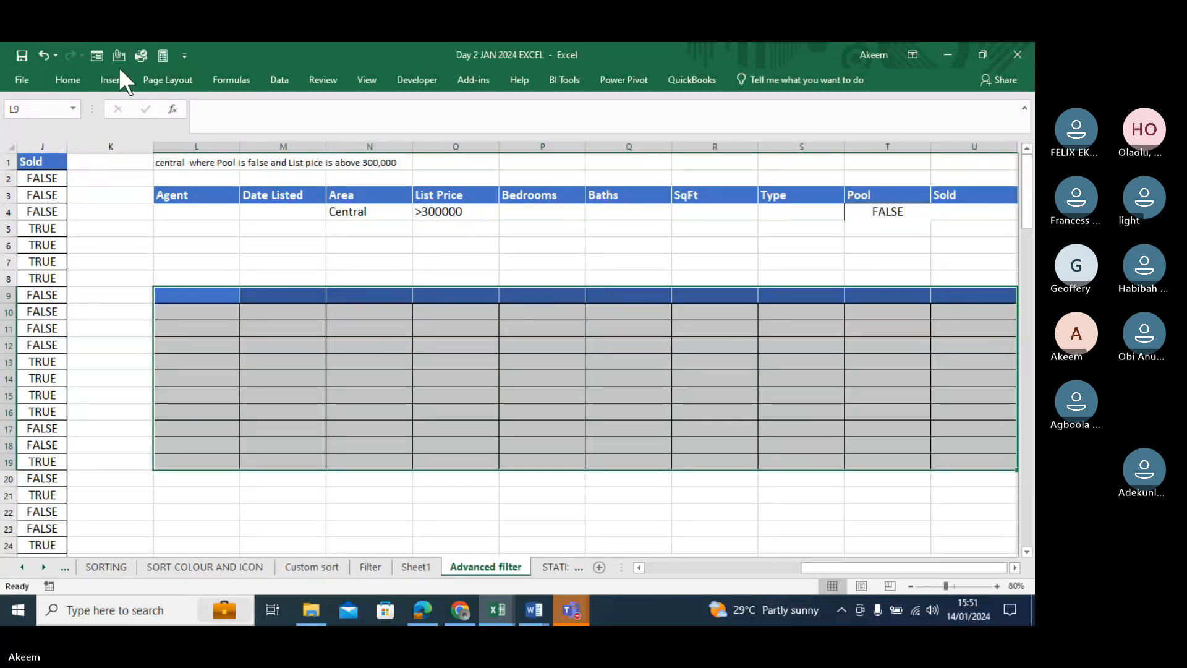
left_click(78, 78)
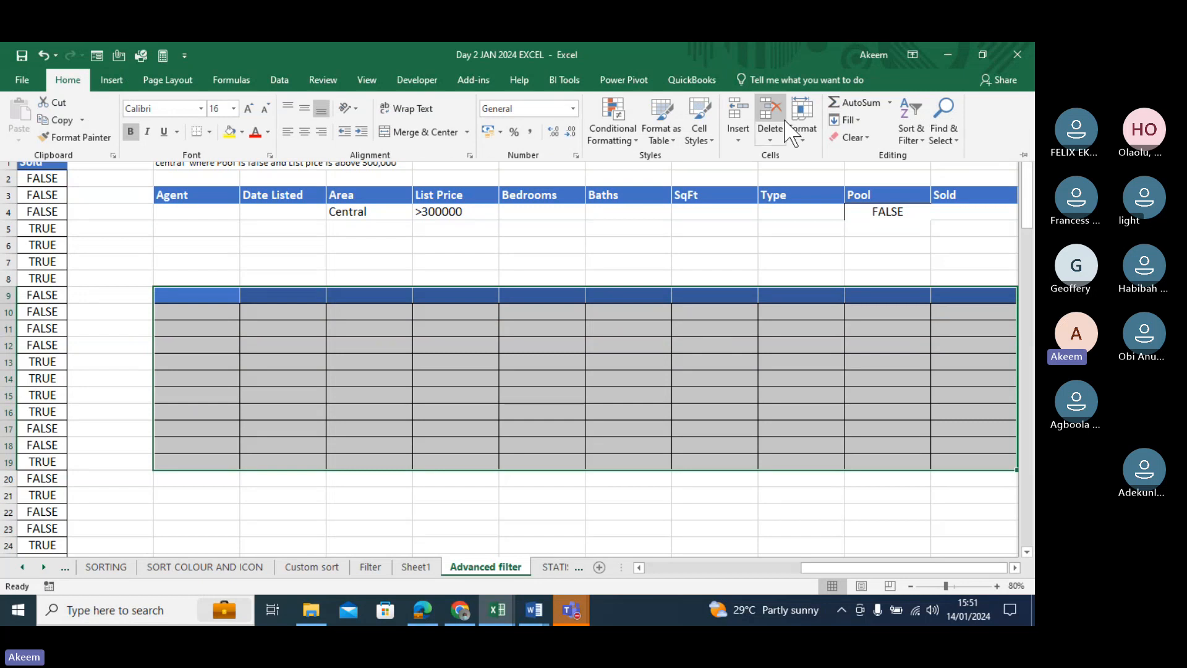
left_click(855, 135)
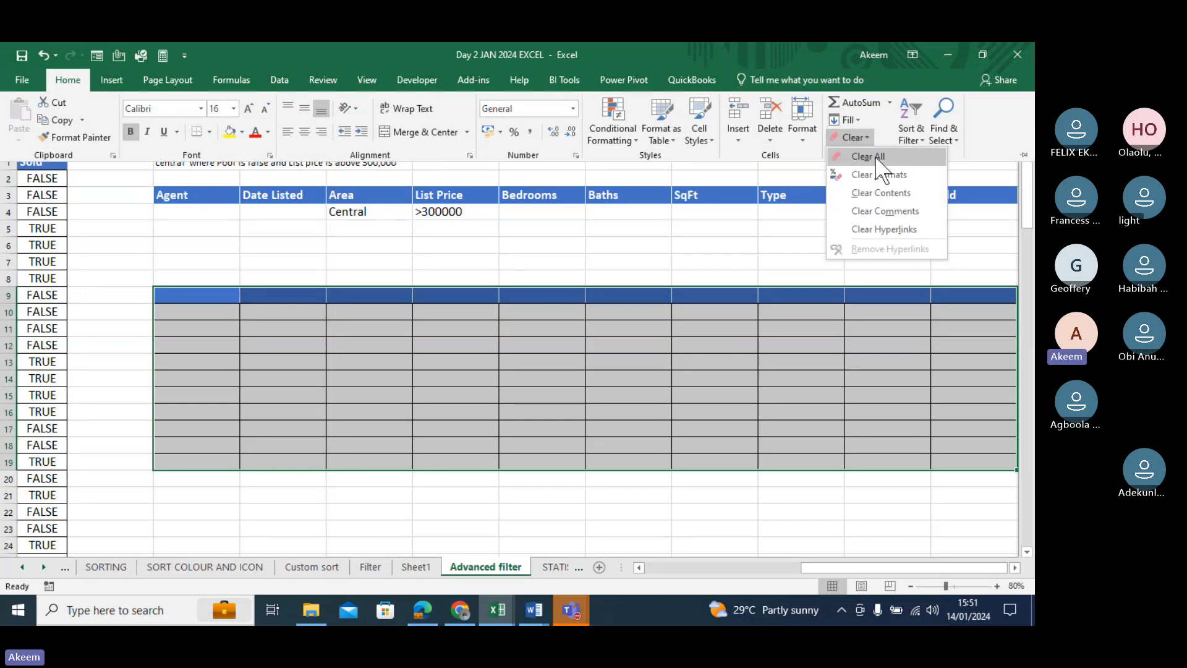
left_click(862, 175)
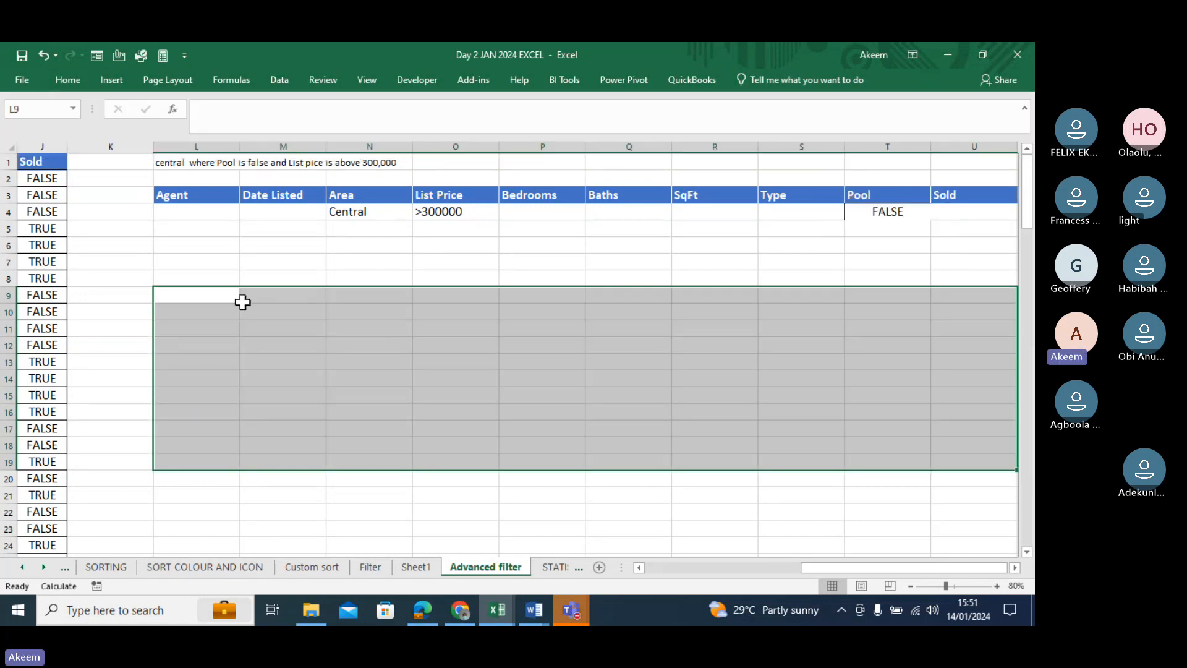
Review the criteria area's Area, List Price and Pool headers together with the criteria entered beneath them.
left_click(203, 295)
key("Left")
key("Left")
key("Left")
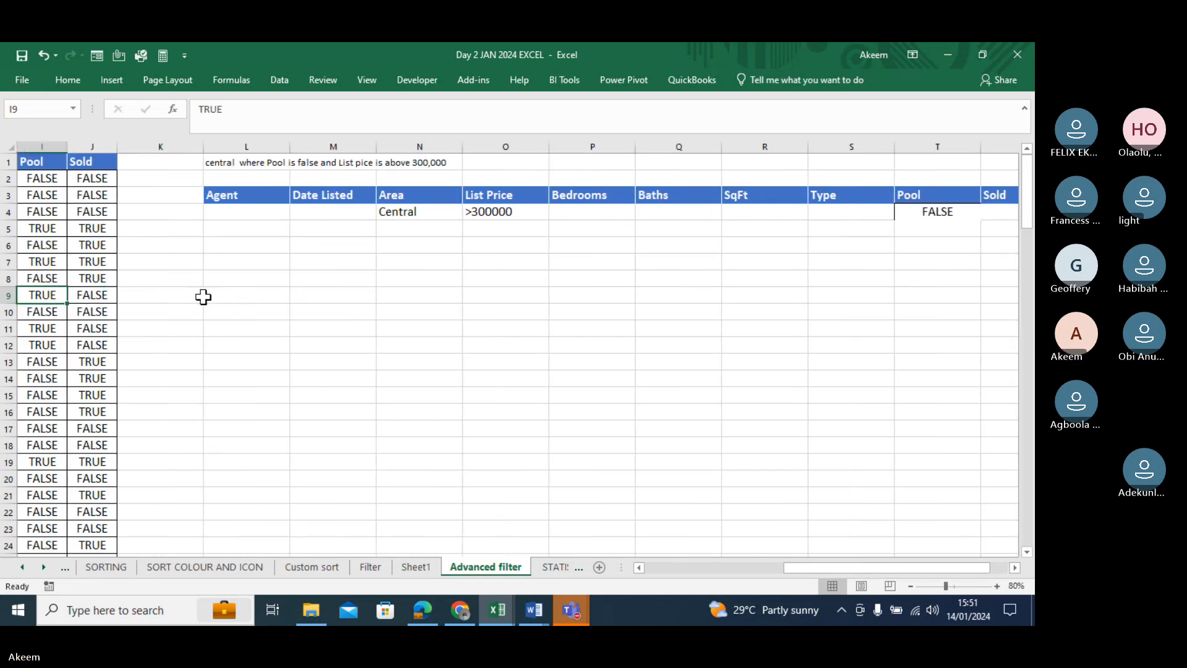
left_click(409, 195)
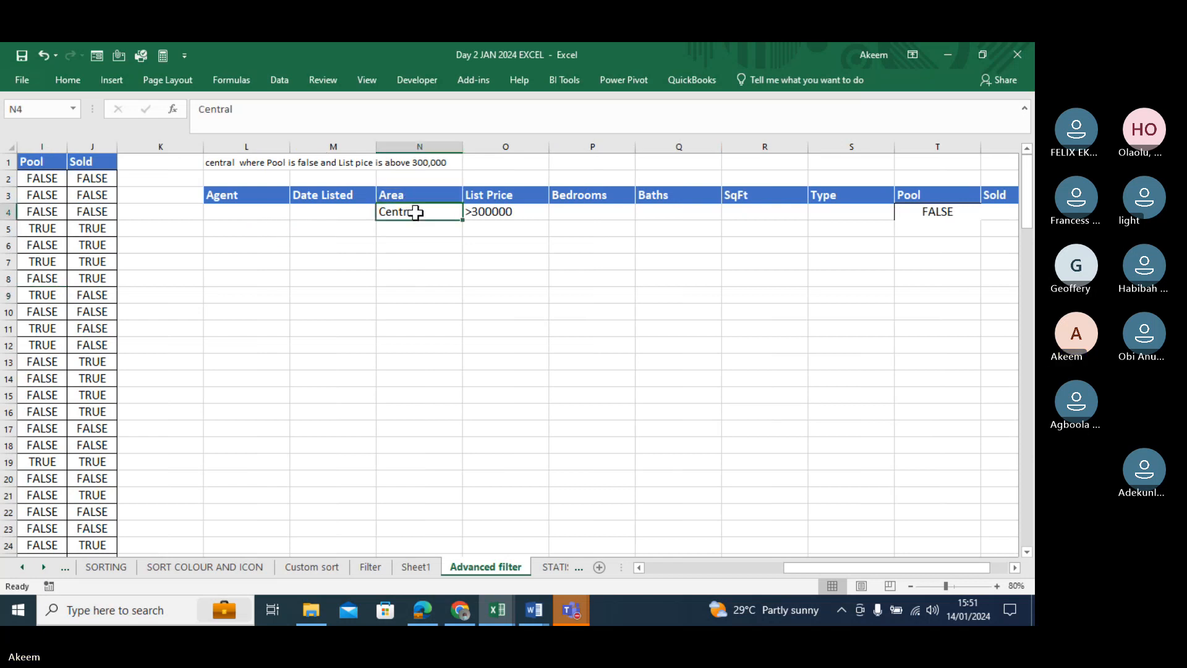
left_click(504, 191)
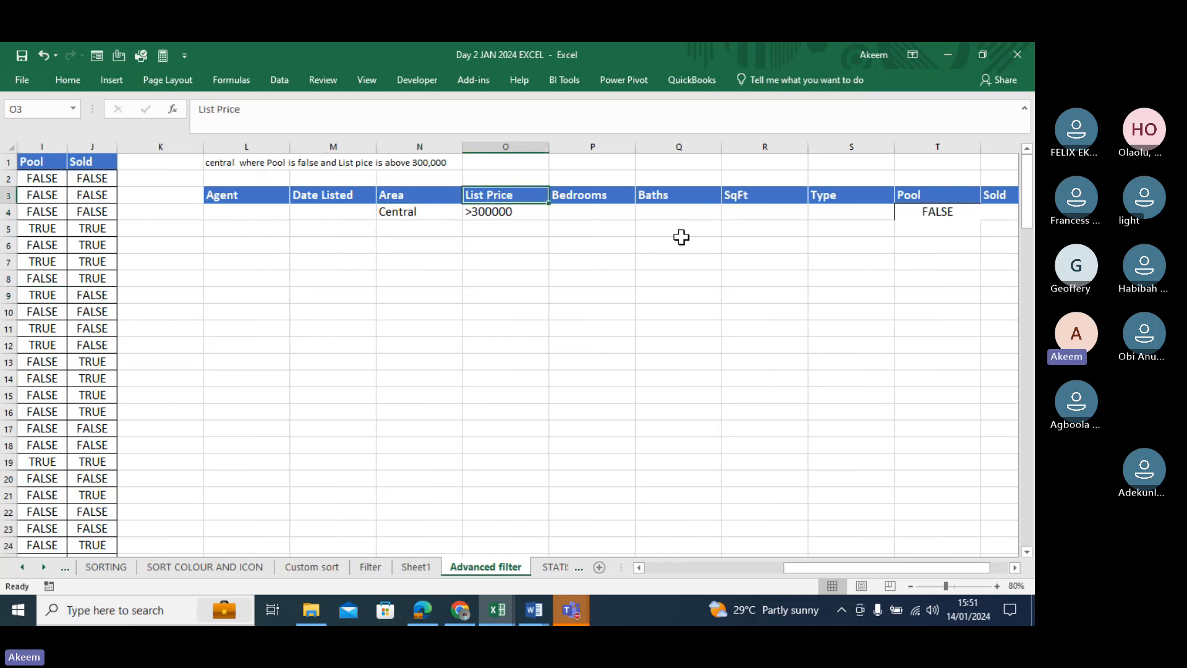
left_click(952, 197)
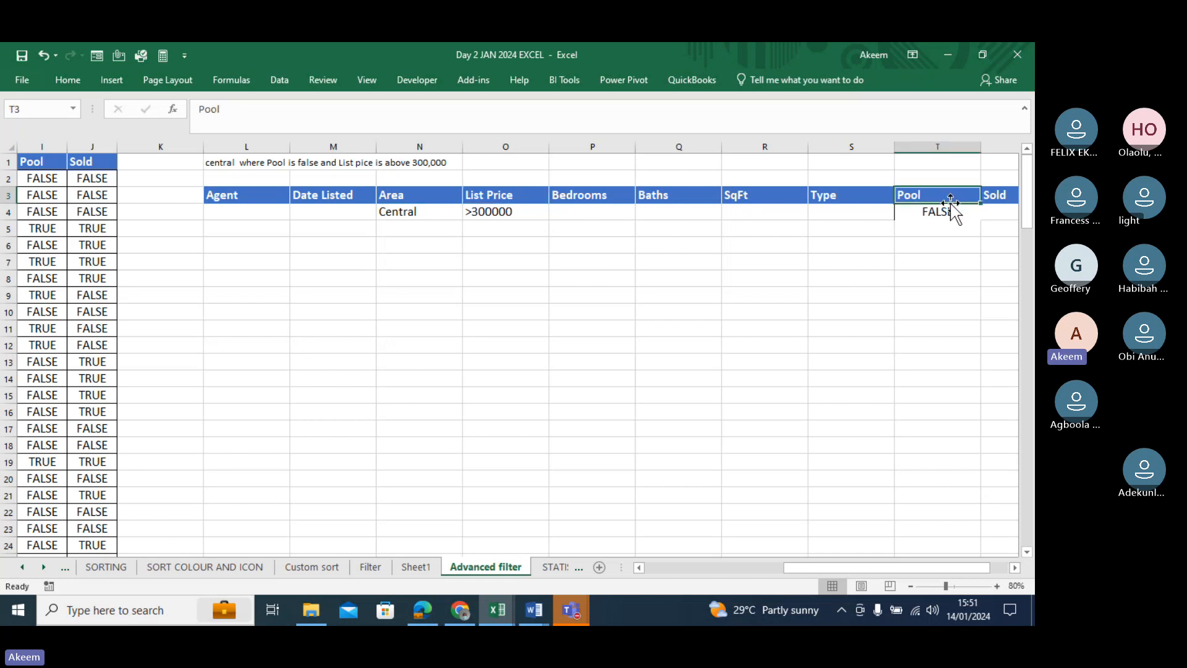
left_click(943, 211)
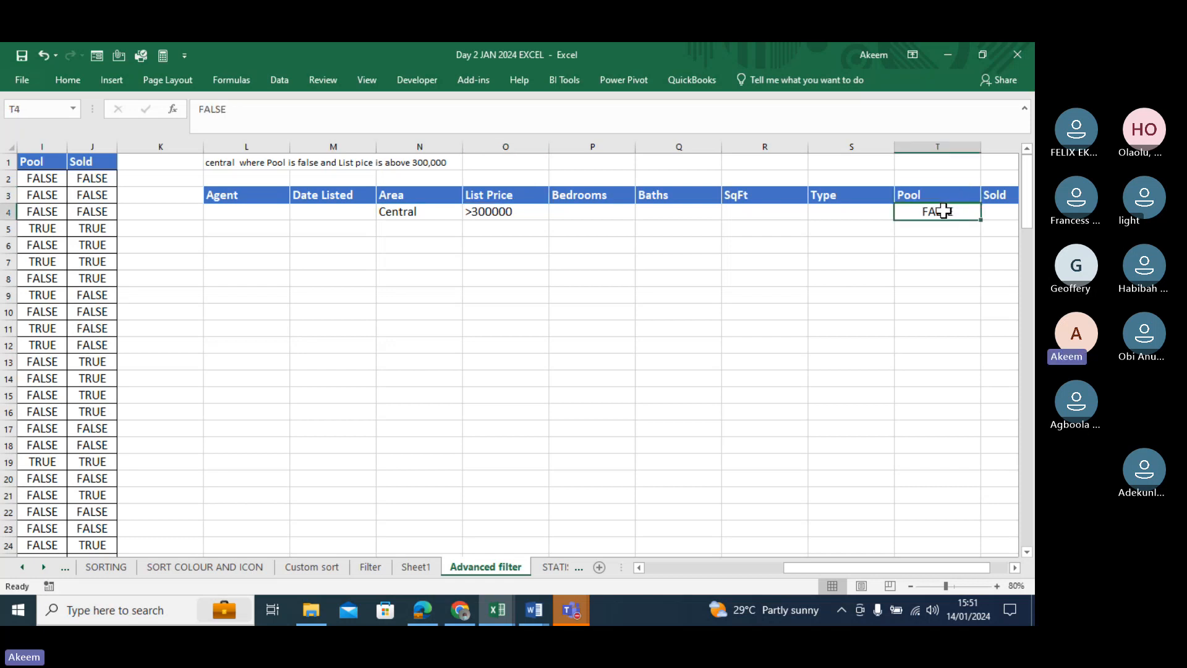
left_click(398, 226)
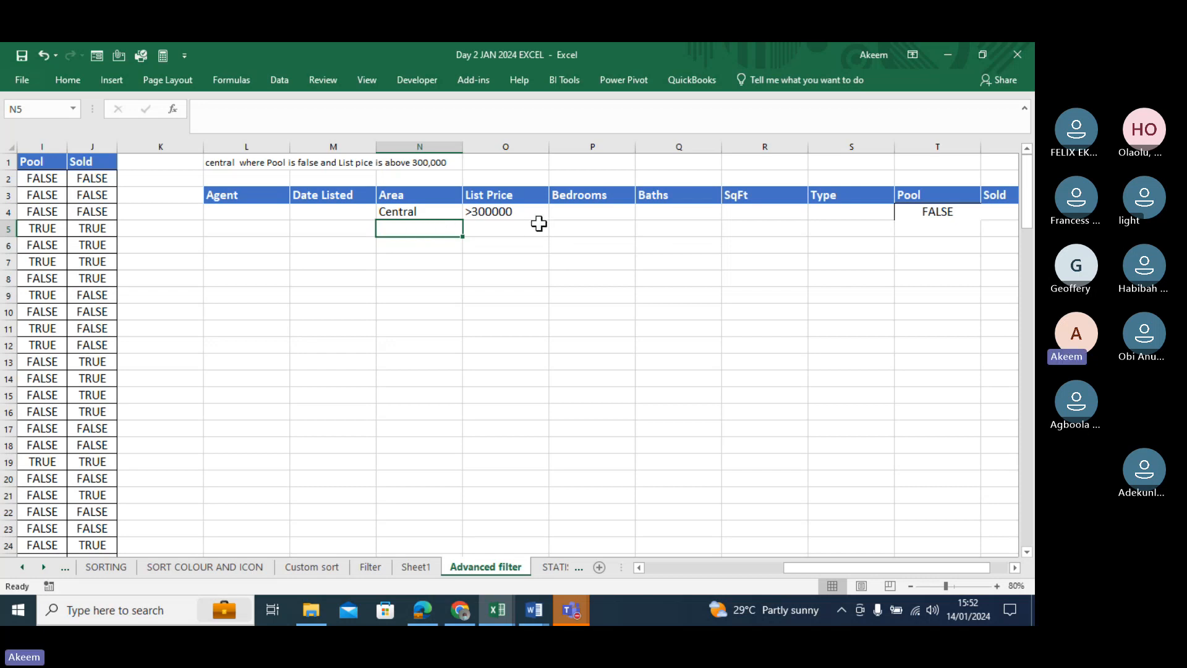
Enter the criterion >2 in cell P4 under the criteria area's Bedrooms header.
left_click(603, 212)
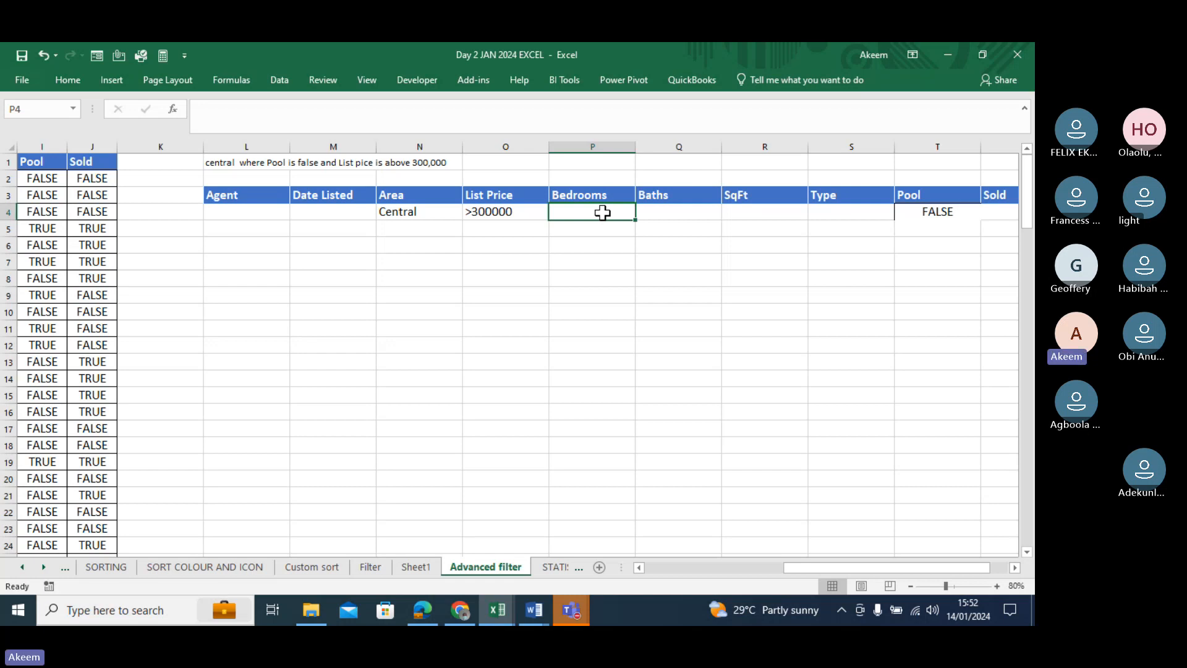
type(">2")
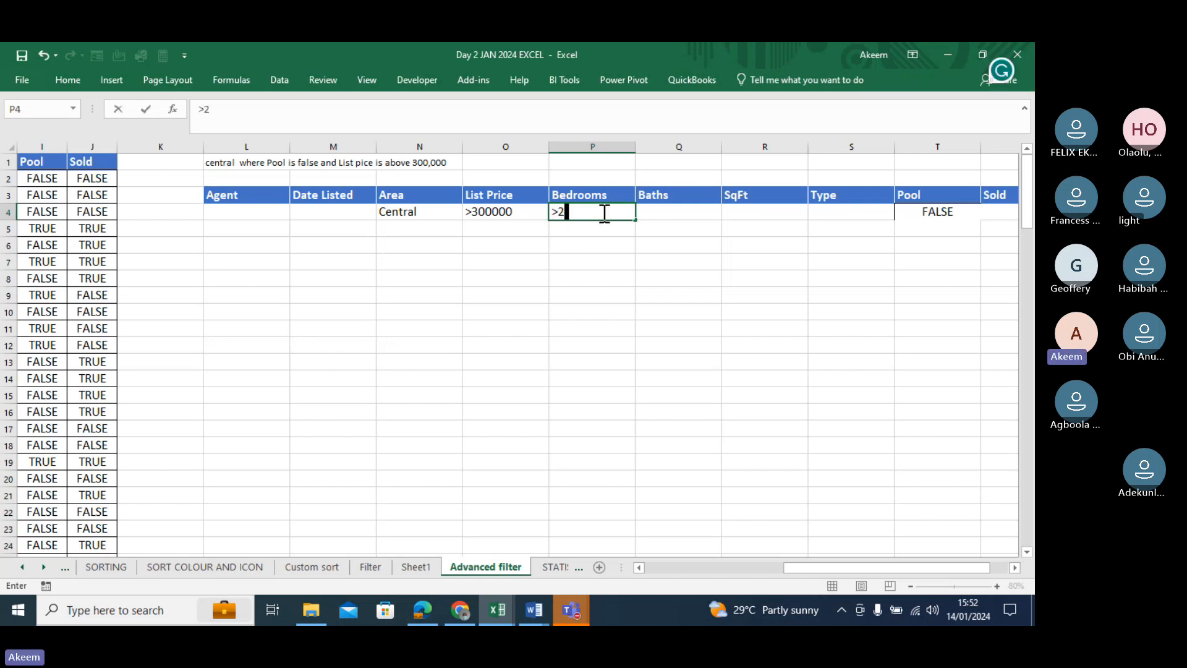
key("Return")
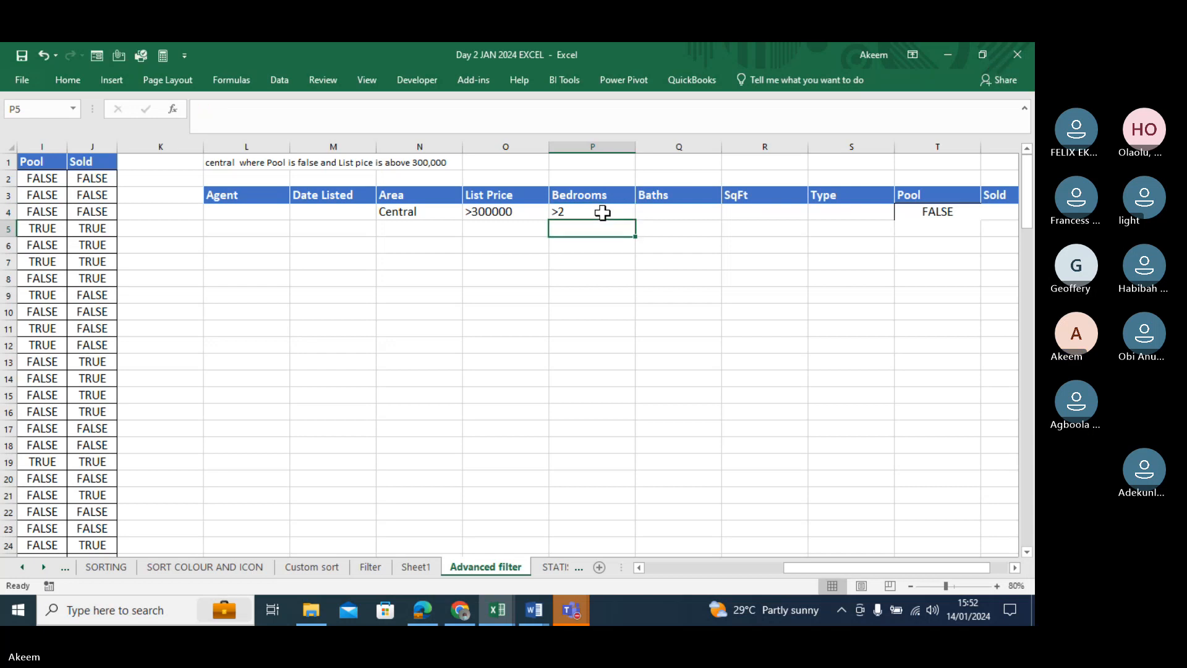
left_click(578, 212)
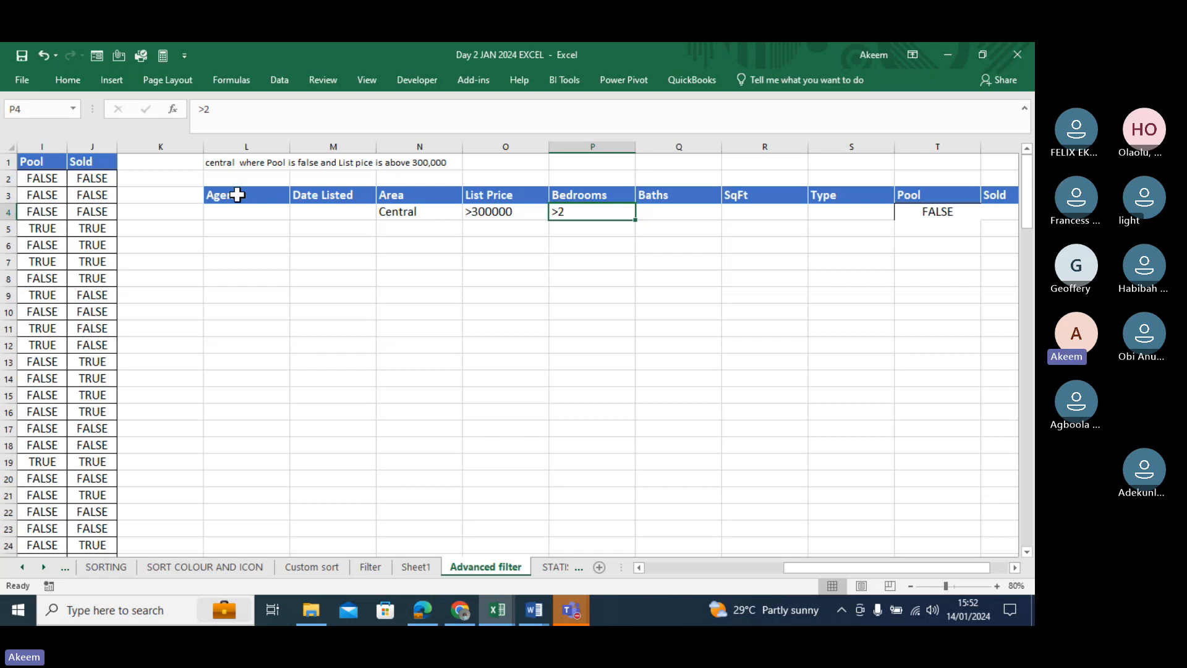
Start another Advanced Filter on the listings table A1:J126 that copies its results to another location.
left_click(279, 80)
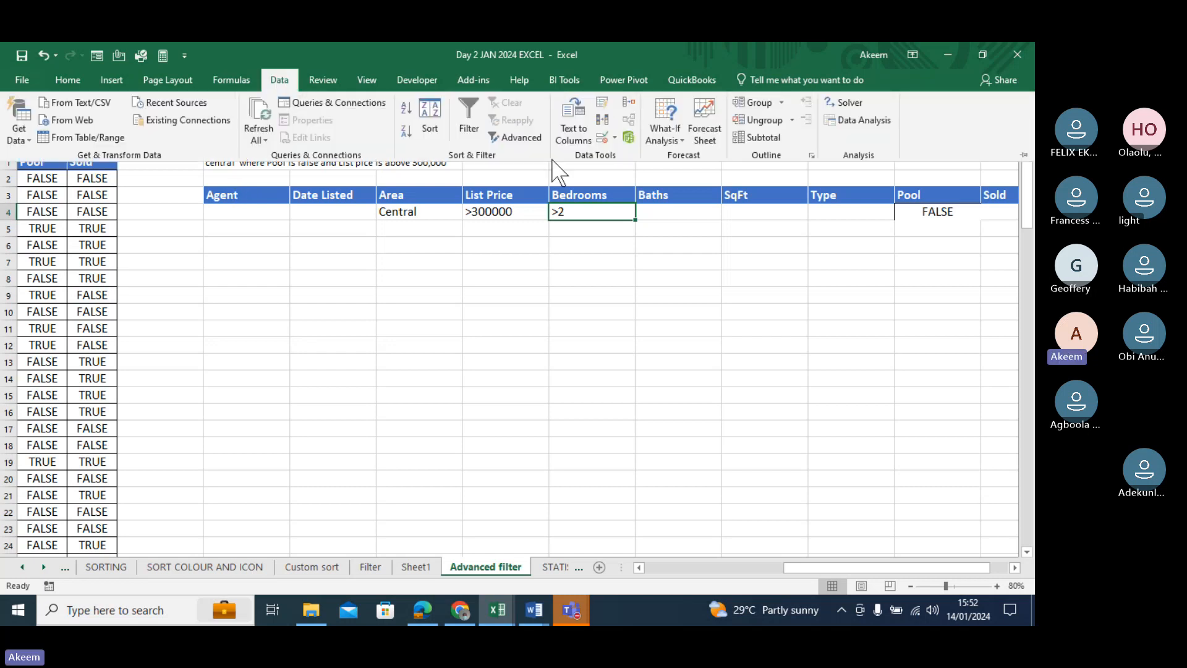
left_click(519, 140)
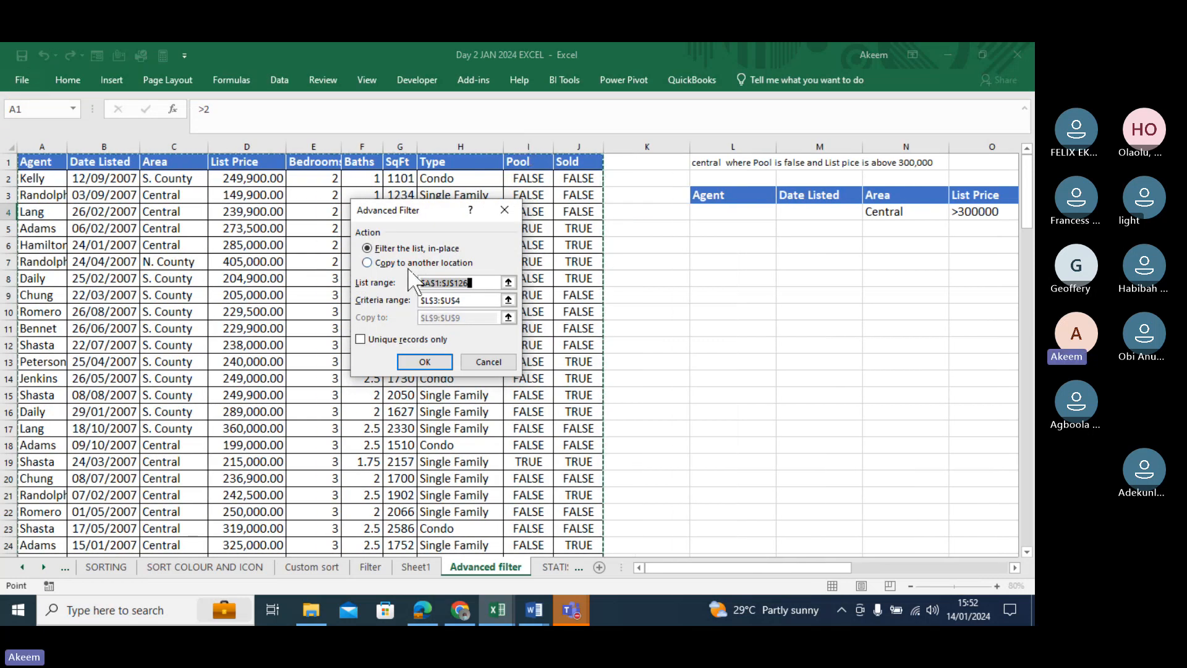
left_click(408, 263)
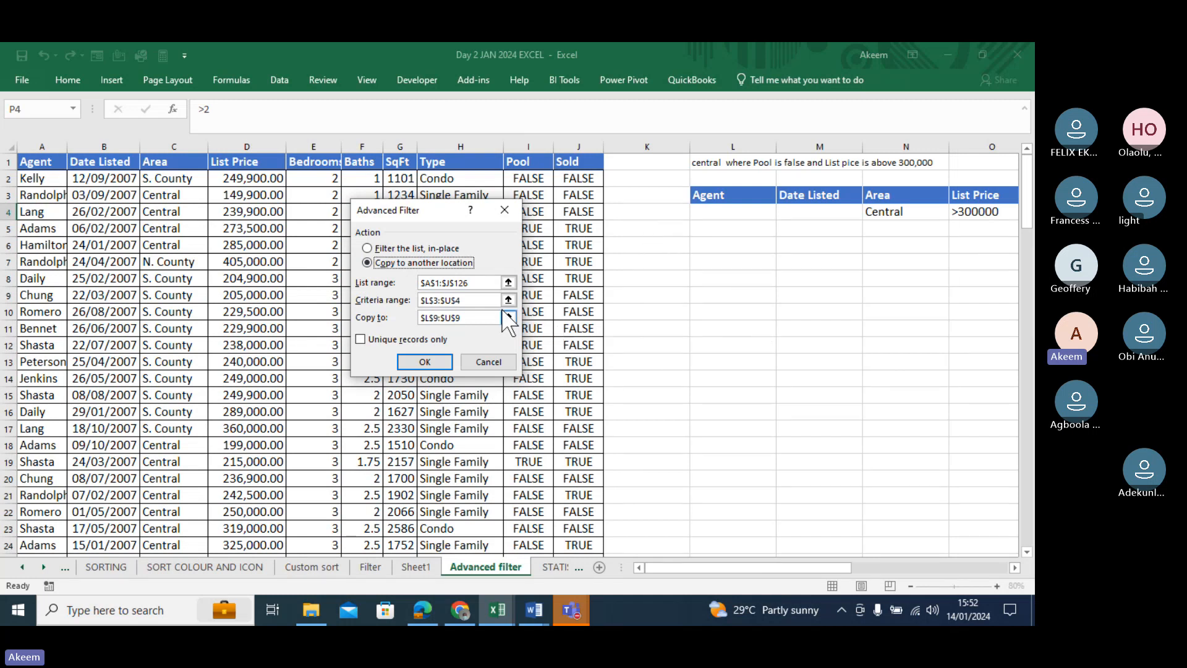
left_click(477, 282)
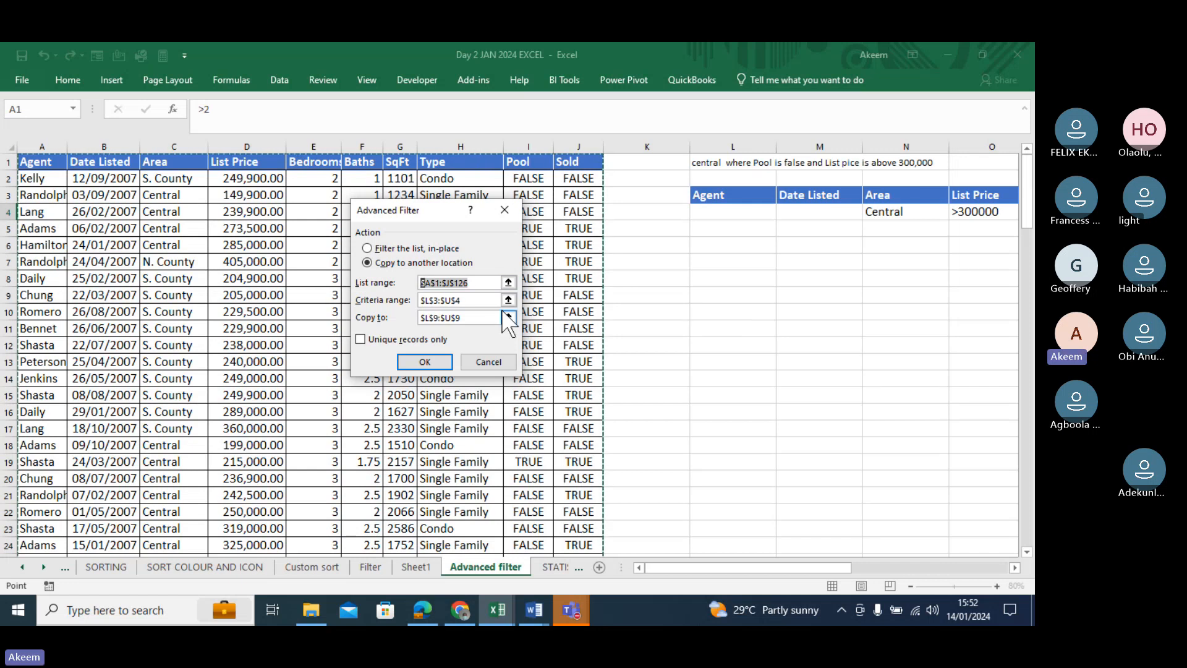
Clear the Advanced Filter's criteria range and reselect L3:U4, including the Bedrooms criterion.
left_click(469, 303)
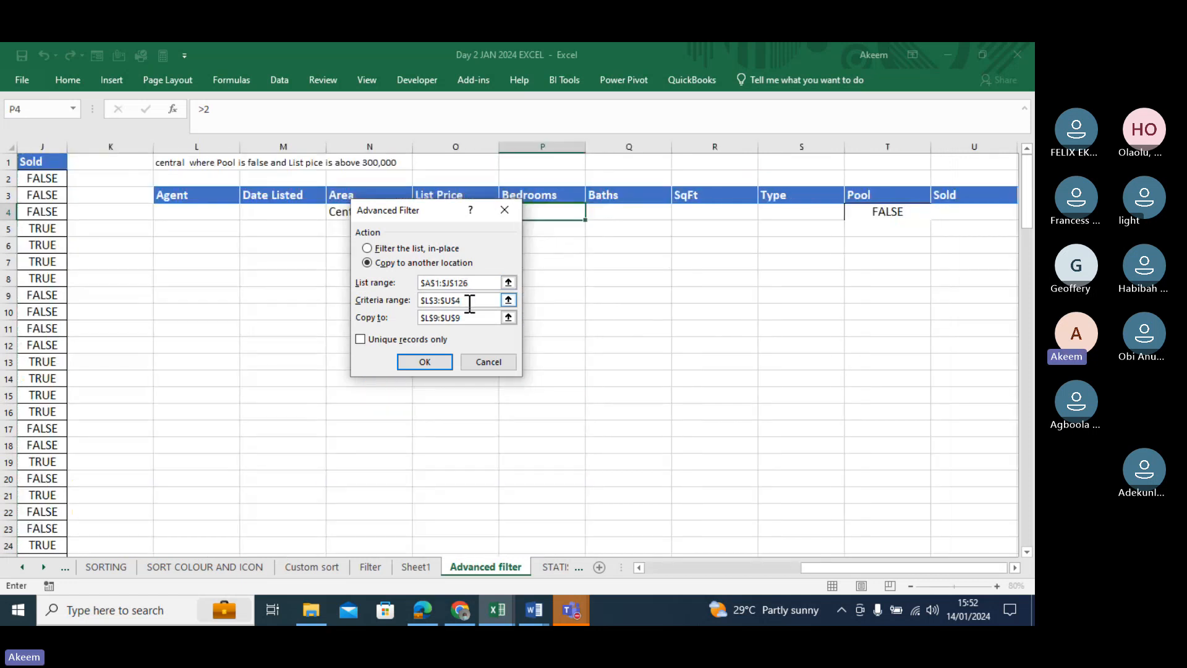
left_click_drag(470, 303, 392, 296)
key("BackSpace")
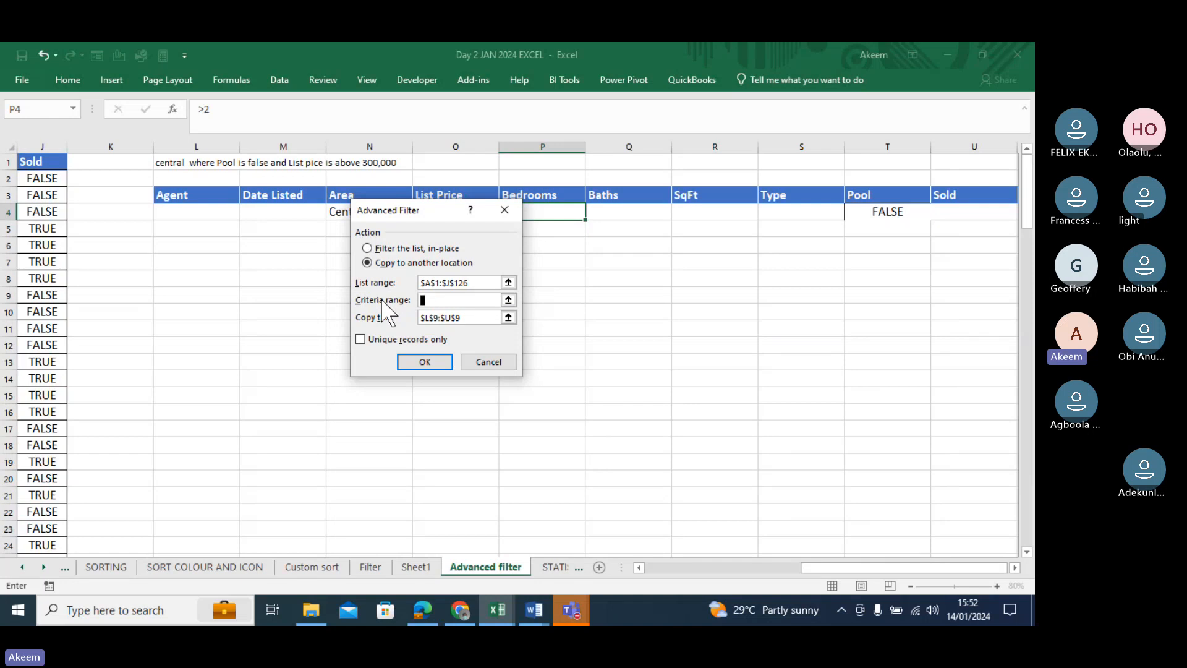
left_click_drag(177, 198, 688, 211)
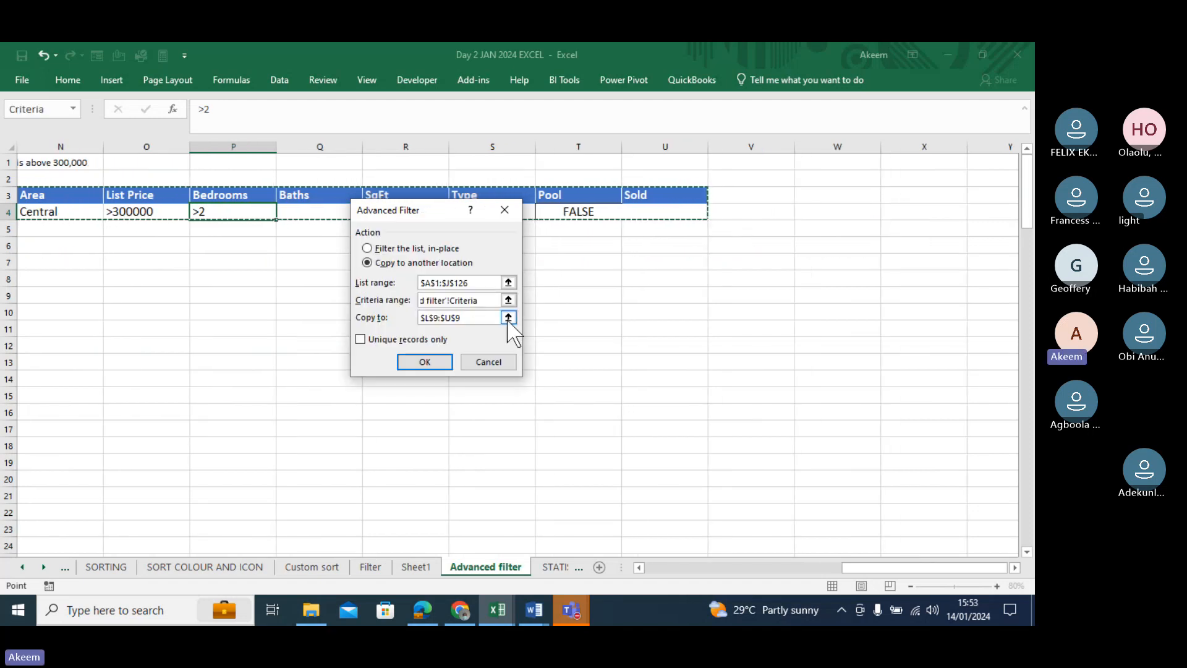
Replace the Advanced Filter's copy destination with cell L10 and run the filter.
left_click_drag(478, 321, 379, 314)
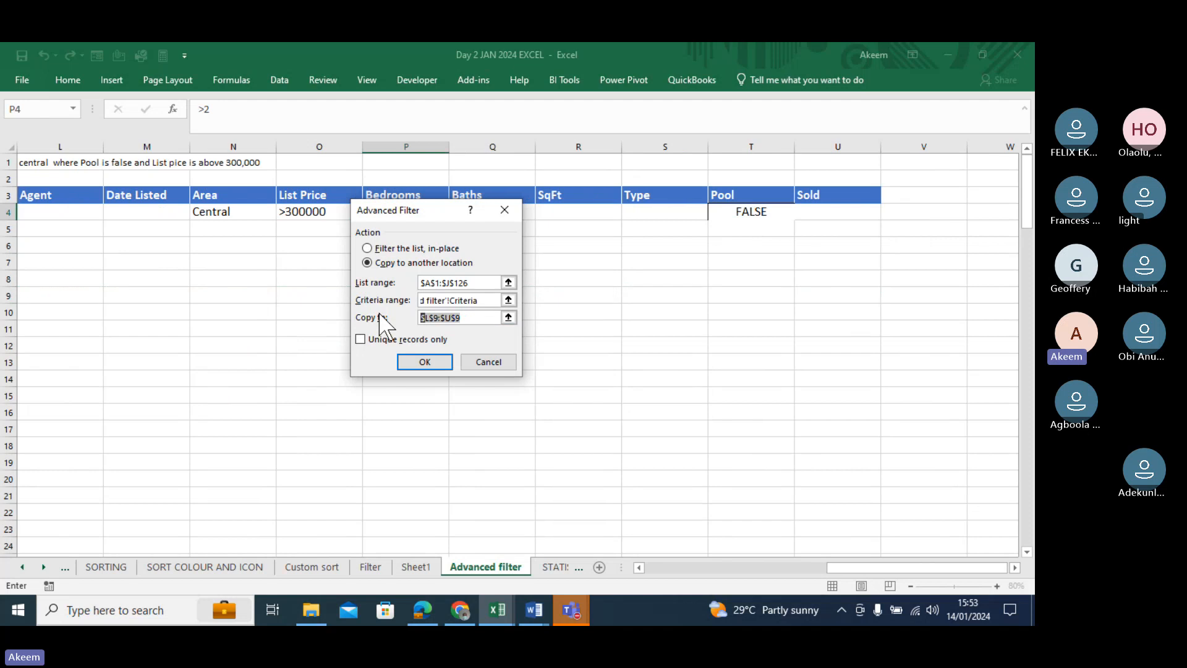
key("BackSpace")
left_click(34, 311)
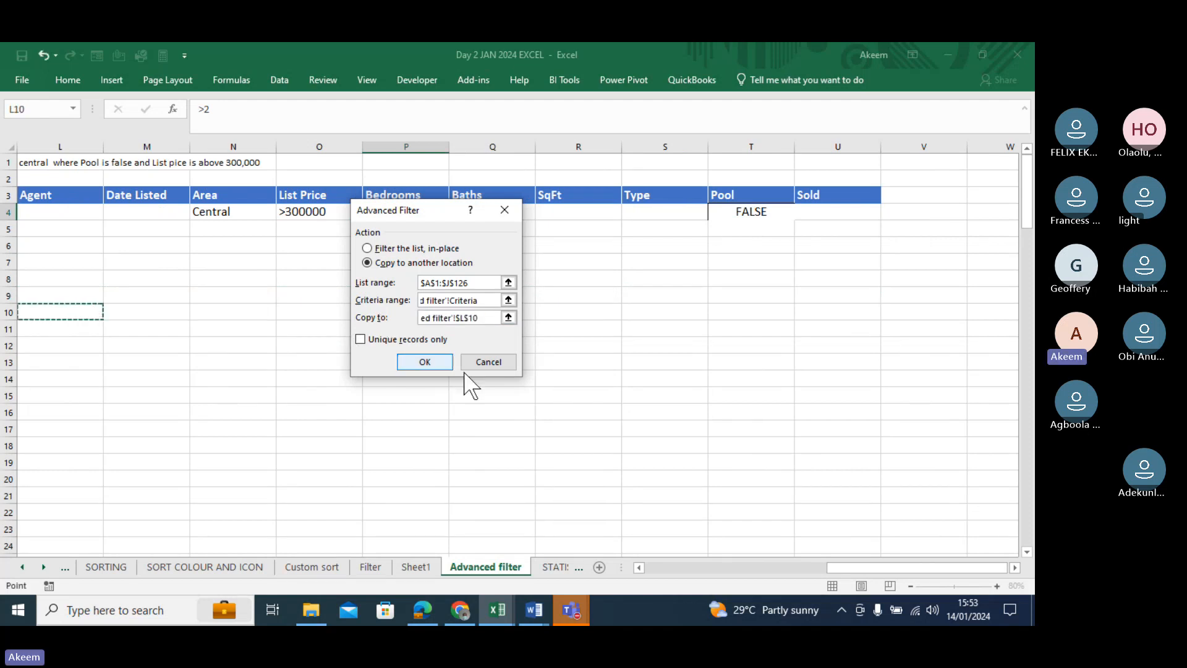
left_click(431, 365)
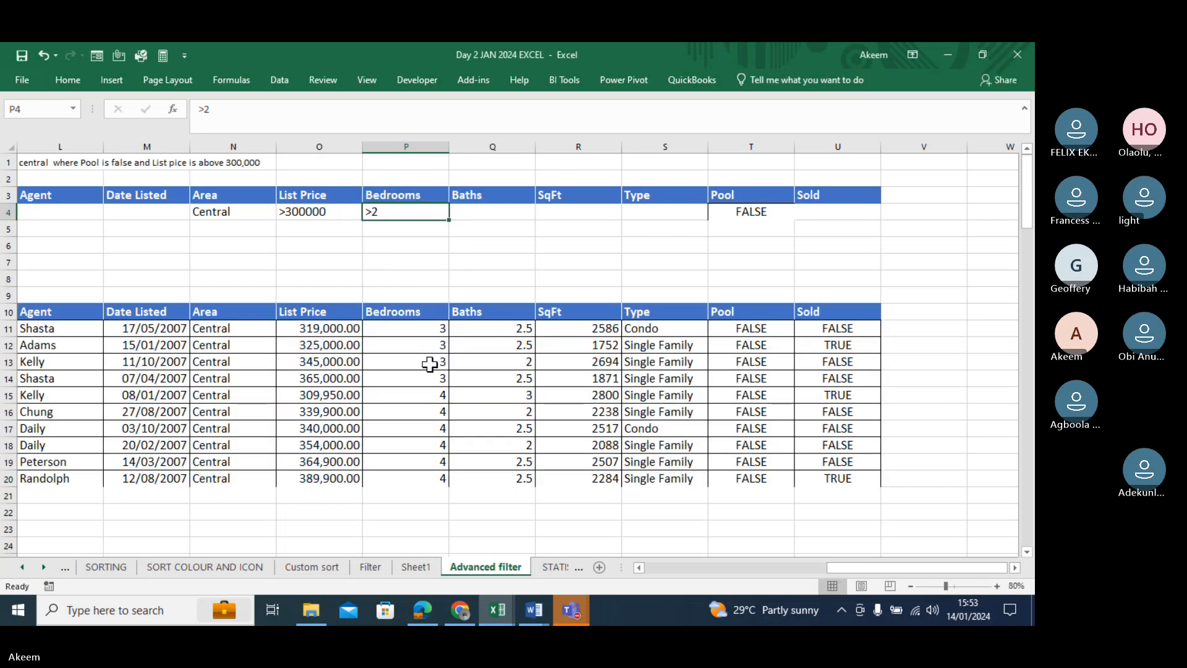
Review the newly extracted listings, checking their list prices and bedroom counts against the criteria.
left_click(378, 427)
key("Left")
key("Left")
key("Left")
key("Left")
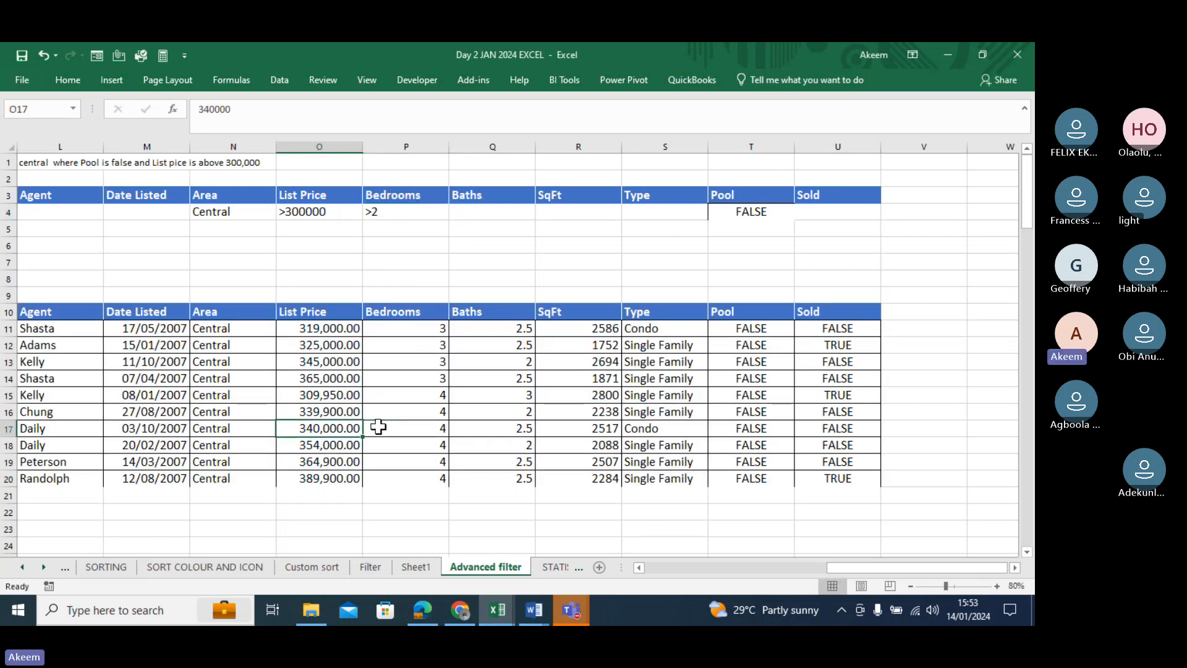
key("Left")
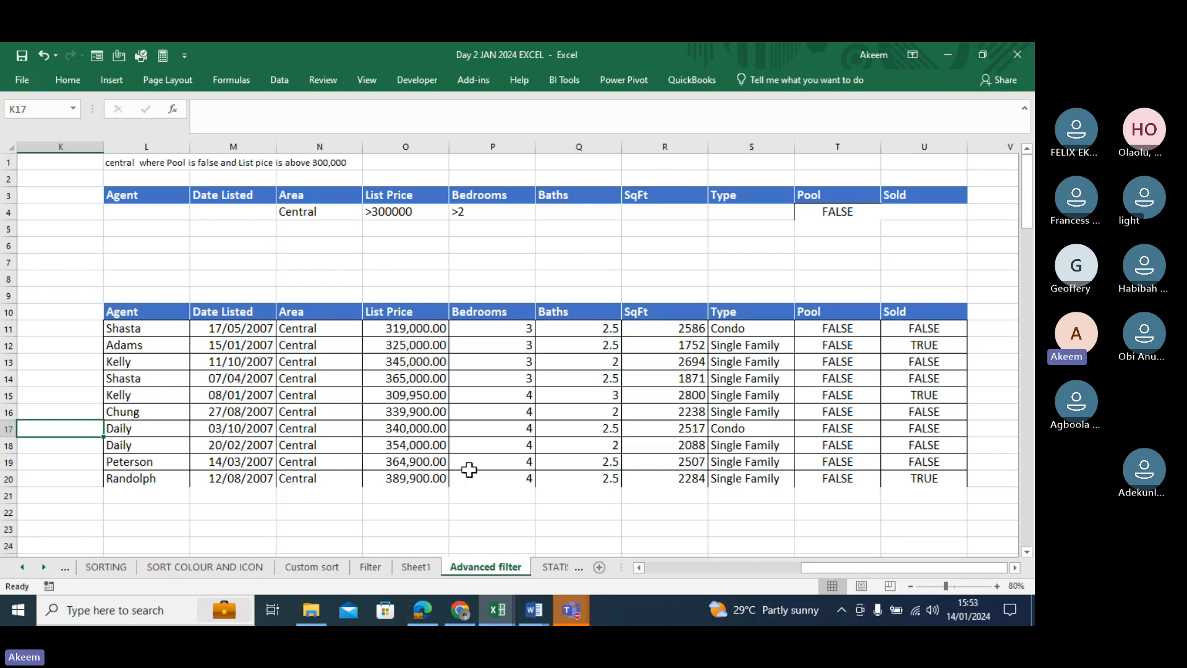
left_click(454, 482)
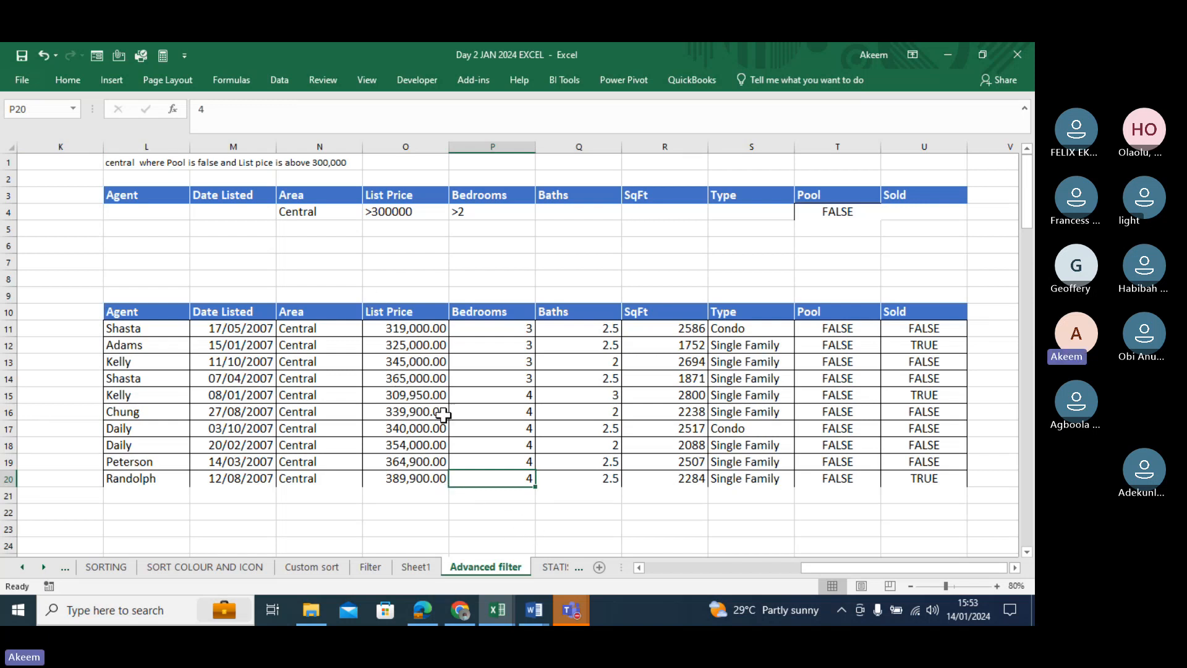
Examine the criteria range L3:U4, checking its Area, List Price, Bedrooms and Pool conditions against the extracted listings.
left_click(323, 439)
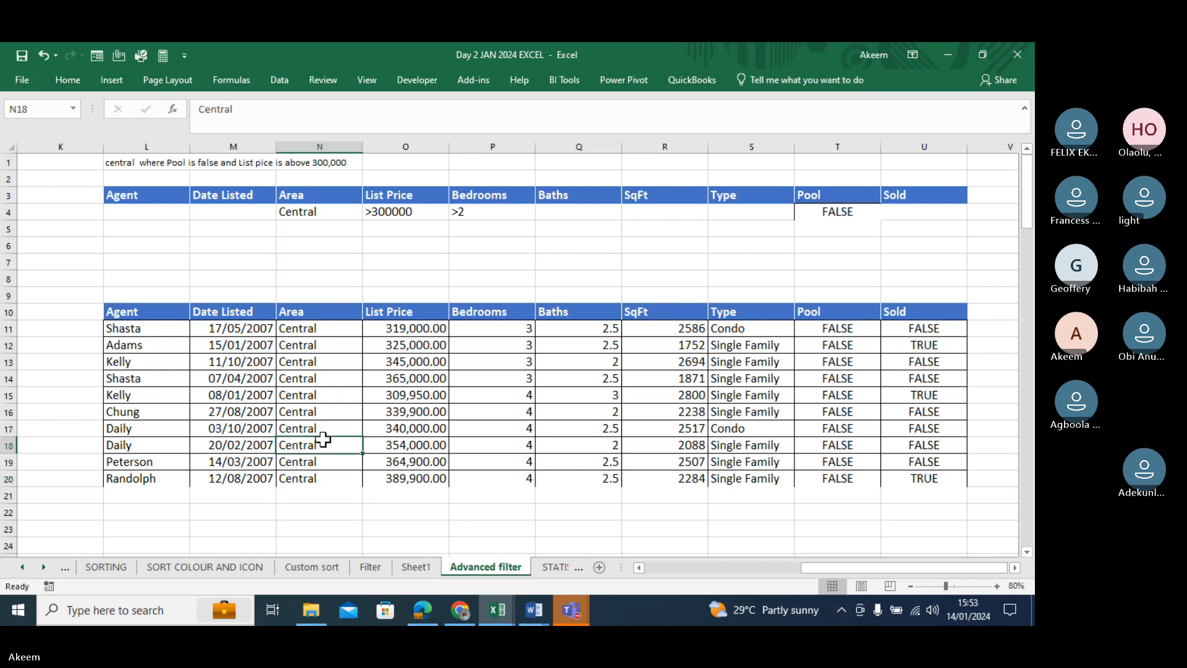
left_click_drag(148, 194, 914, 213)
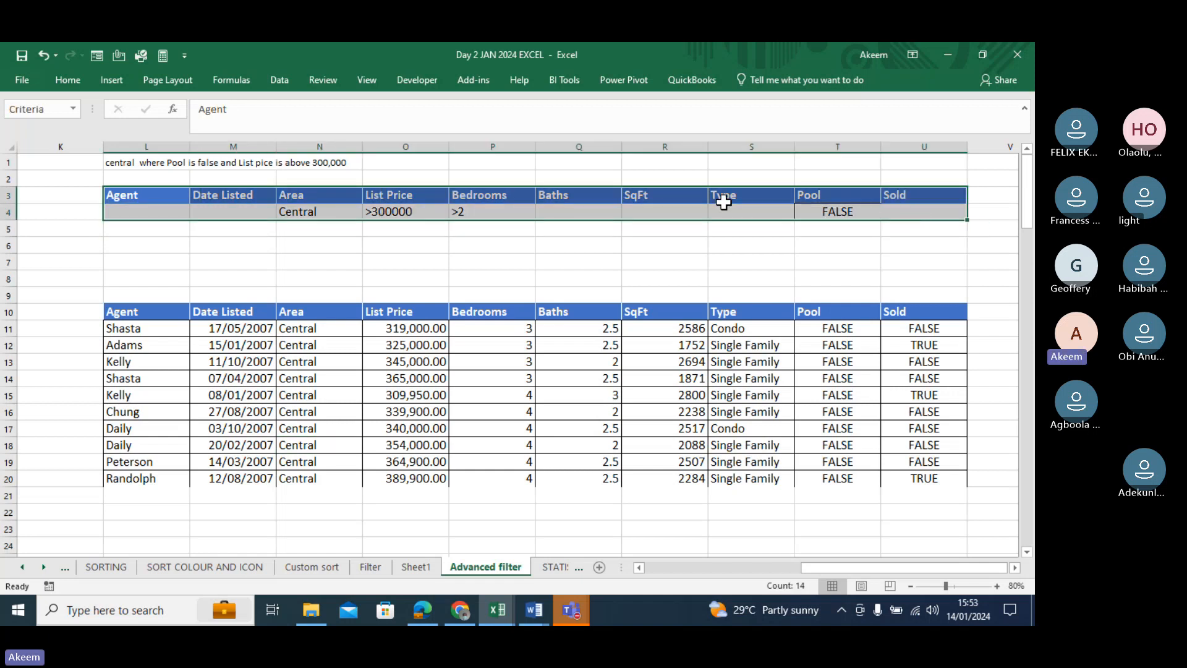
left_click(231, 195)
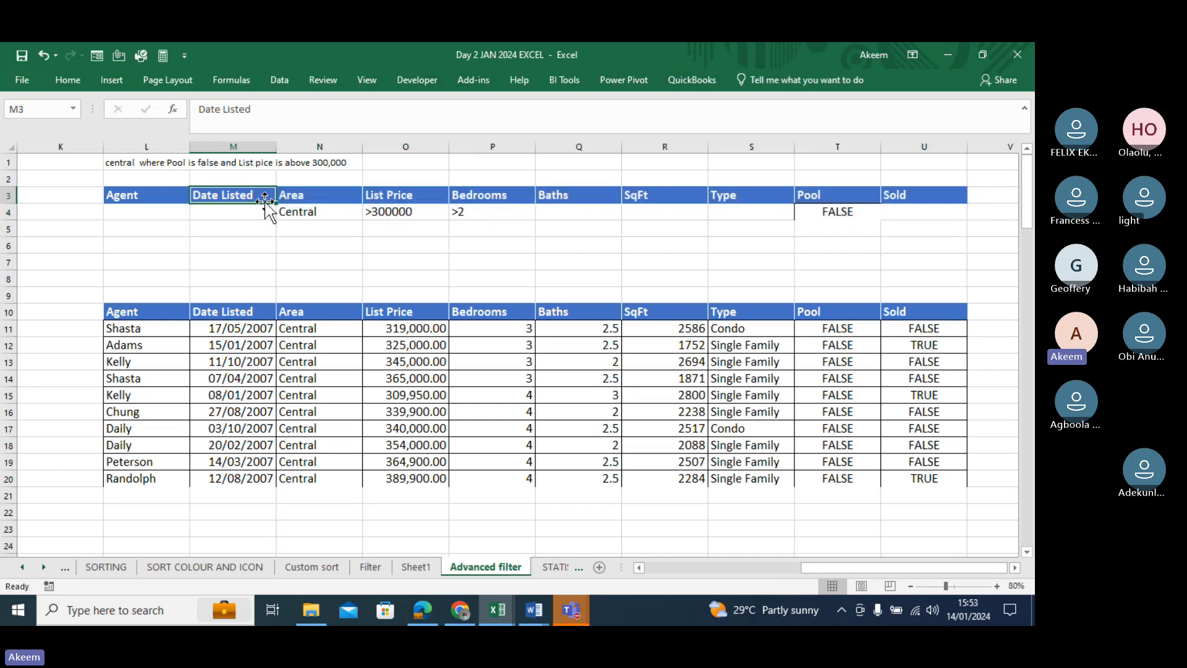
left_click(309, 212)
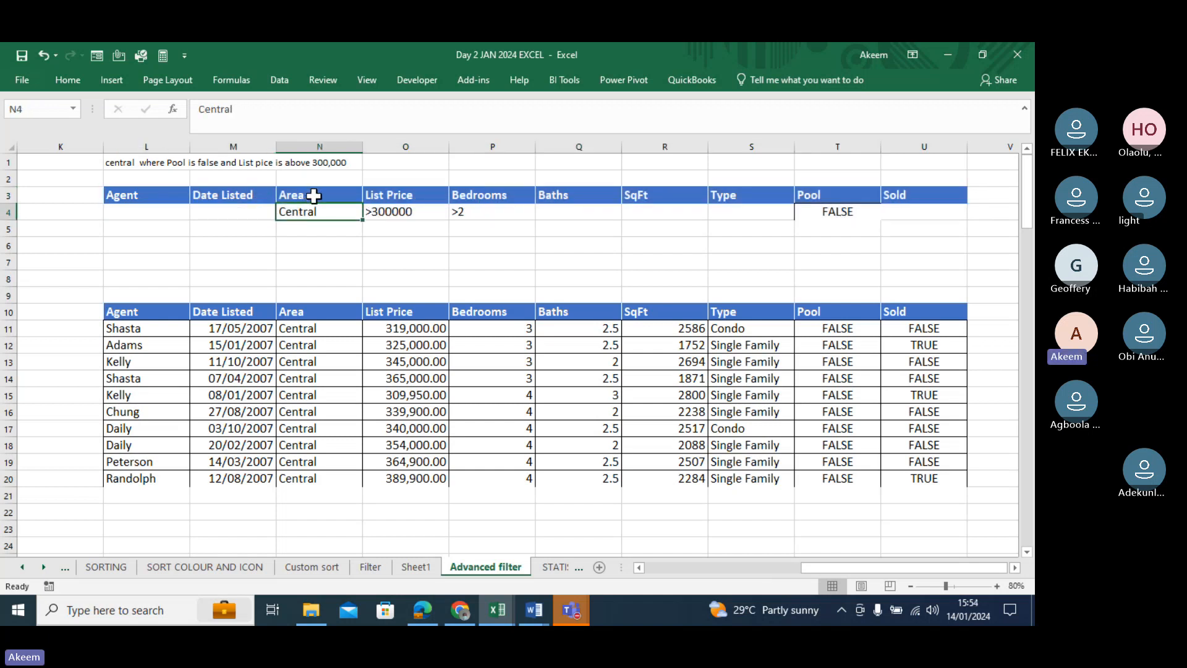
left_click(397, 195)
left_click(402, 213)
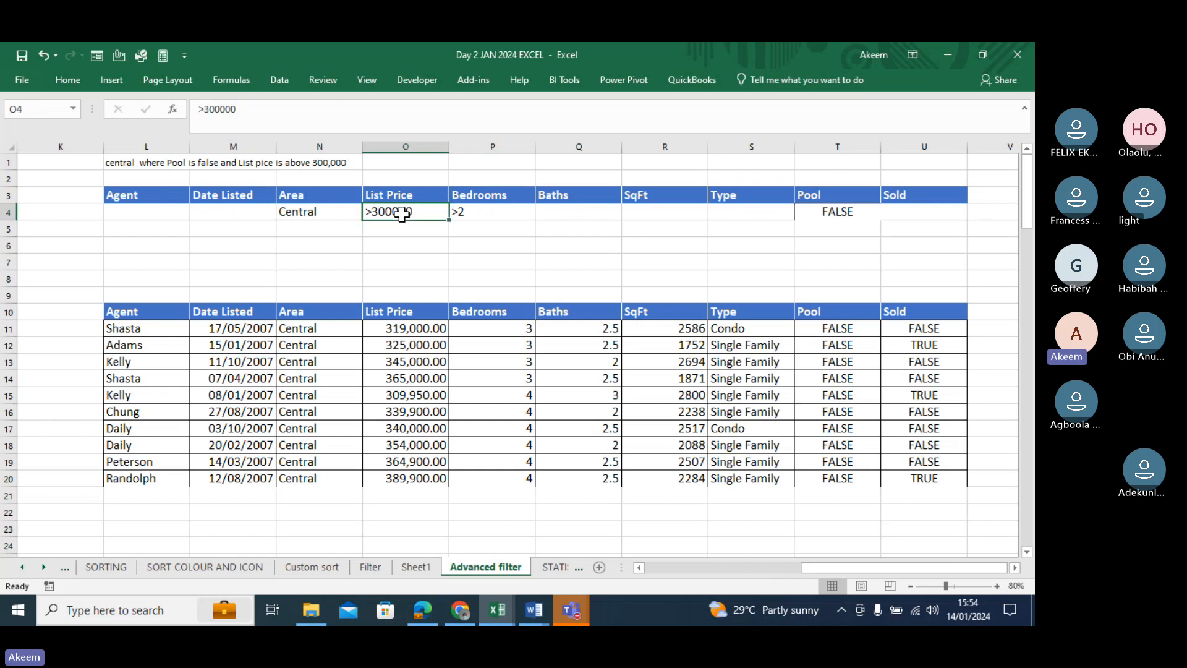
left_click(479, 216)
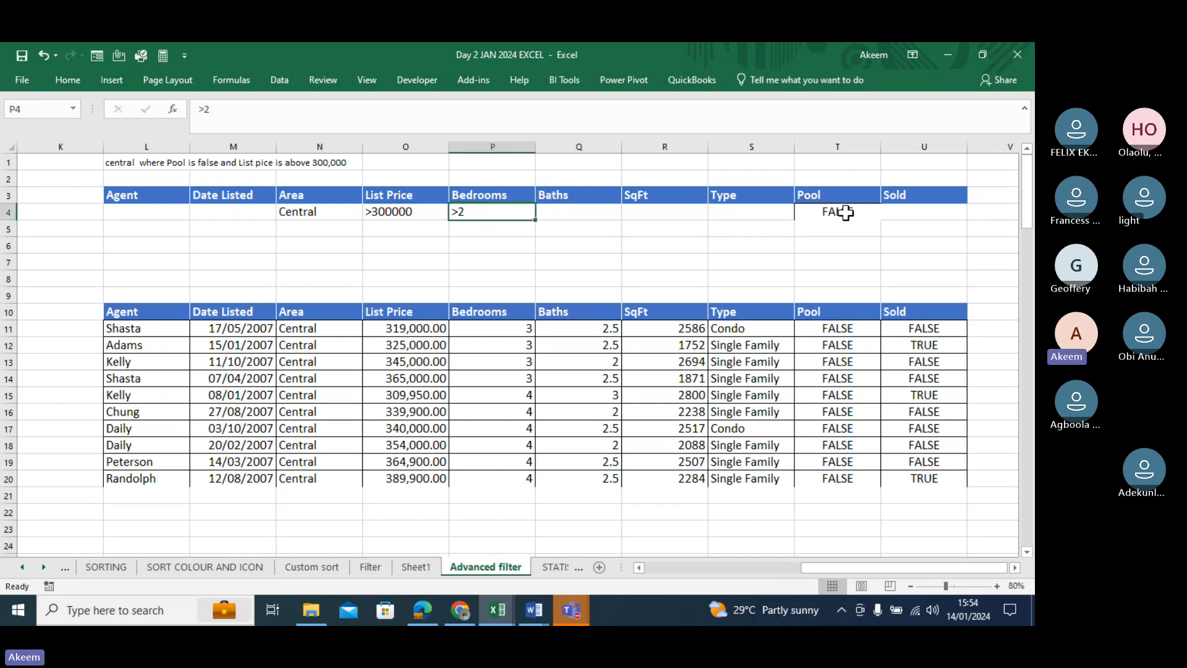
left_click_drag(843, 212, 834, 195)
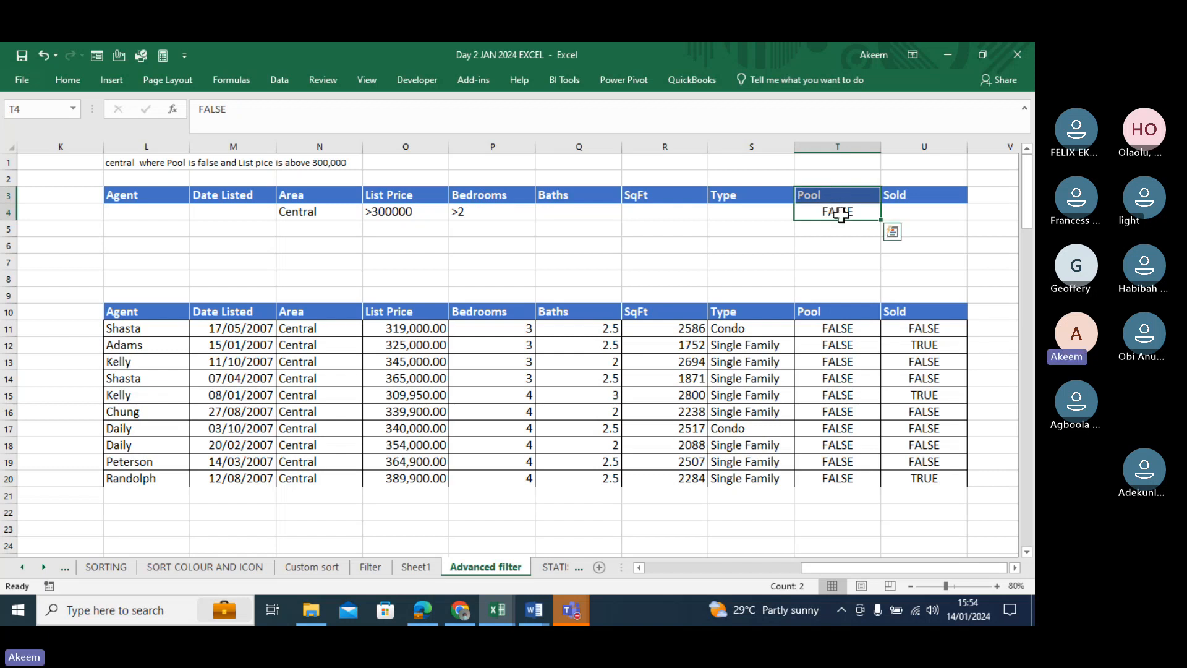
left_click(837, 211)
left_click(384, 207)
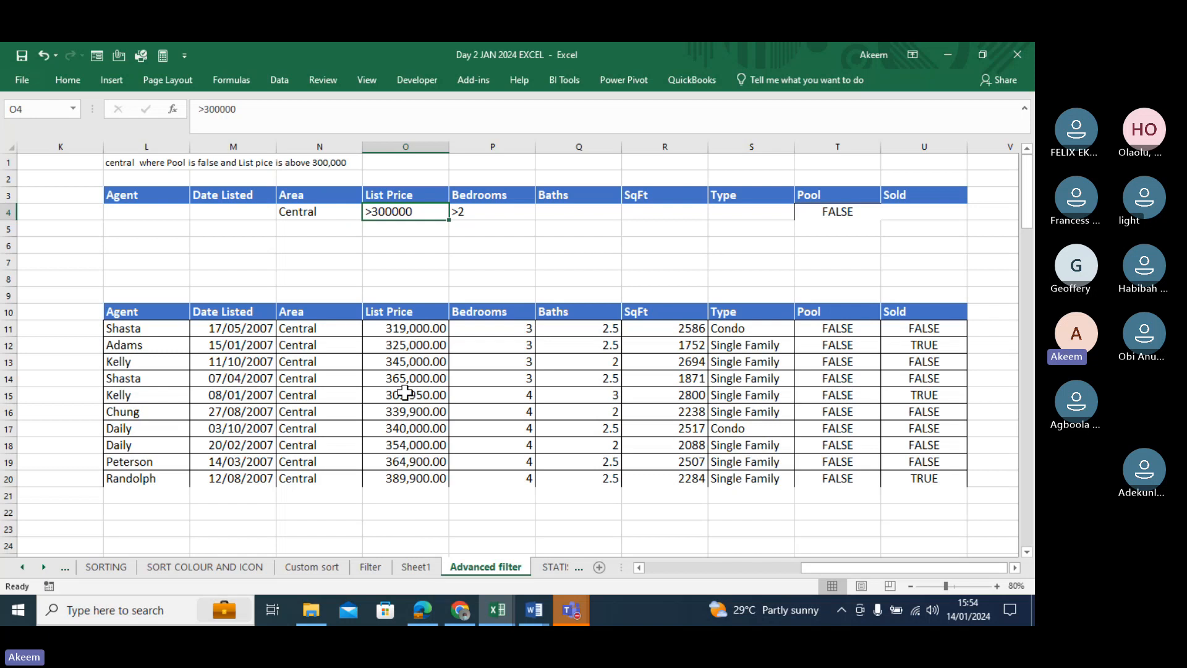
left_click(467, 209)
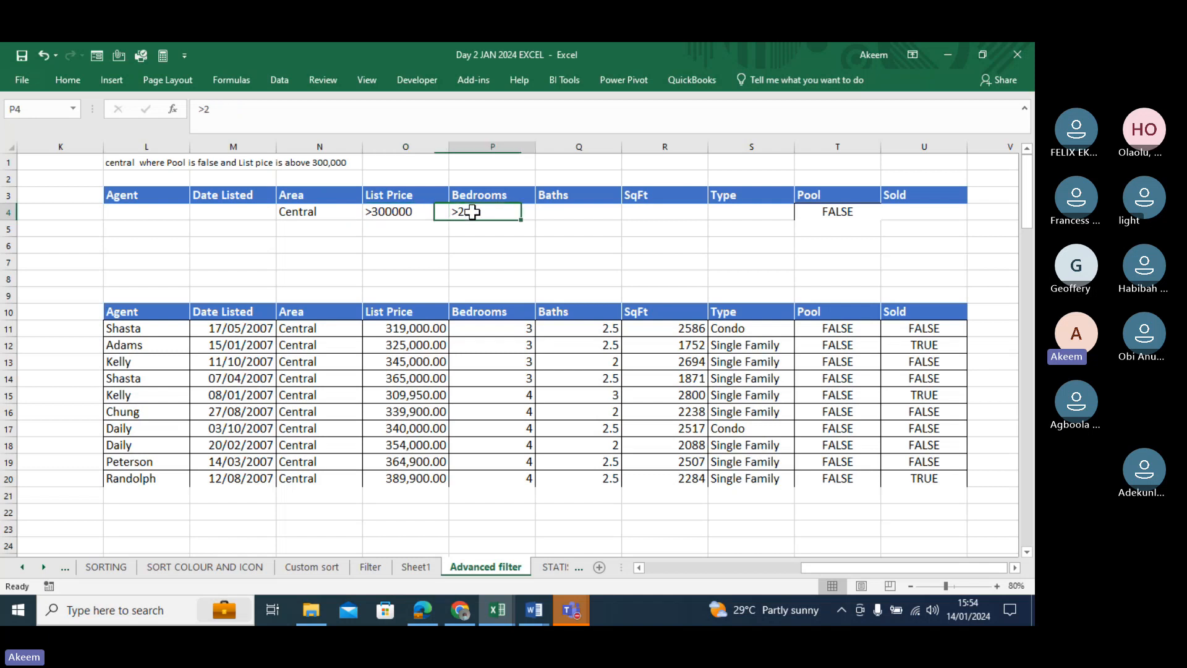
left_click(480, 194)
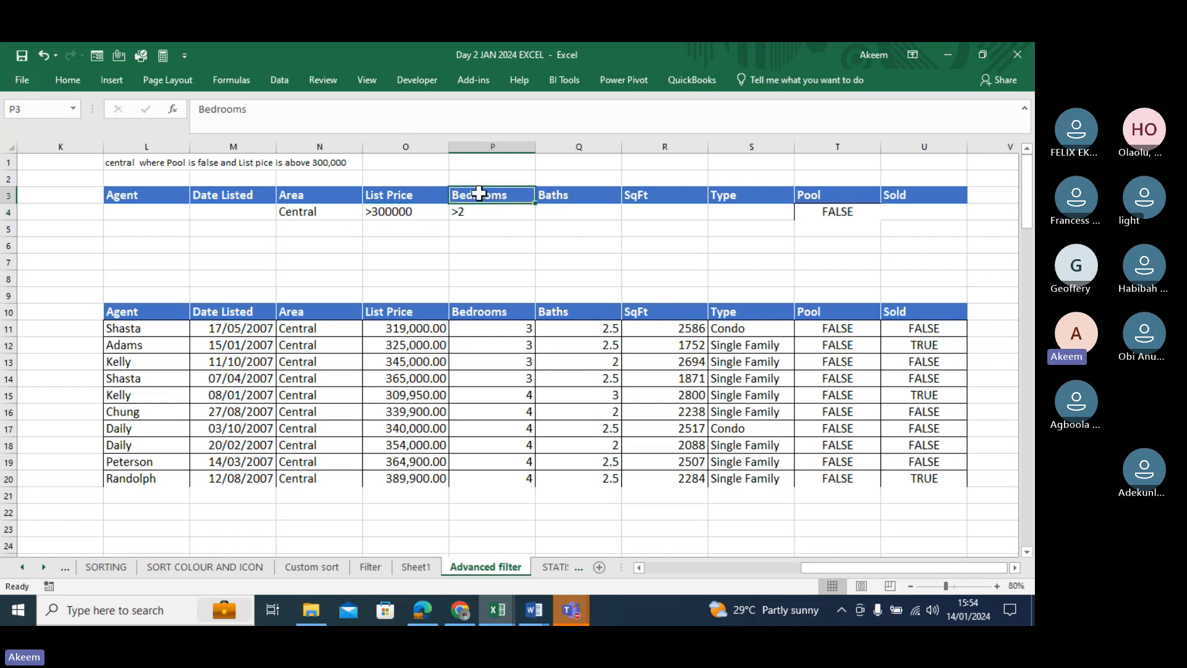
Copy the List Price header and its criterion from O3:O4 over the Bedrooms criterion in P3:P4.
left_click_drag(479, 194, 479, 213)
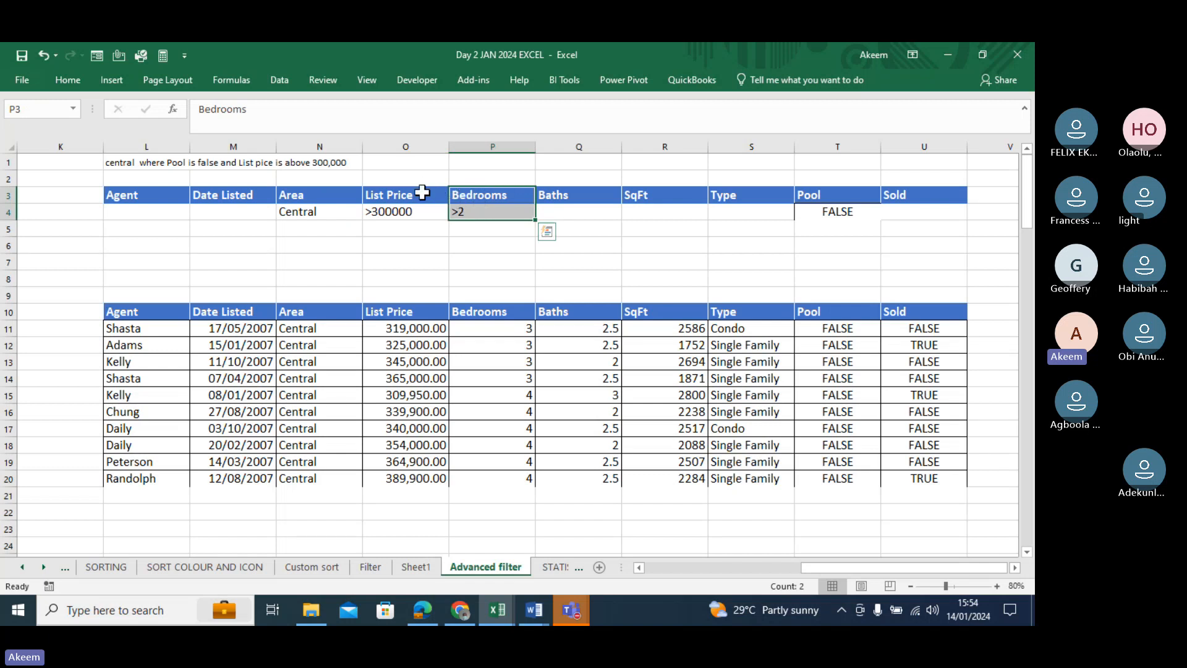
left_click_drag(422, 193, 418, 211)
key("ctrl+c")
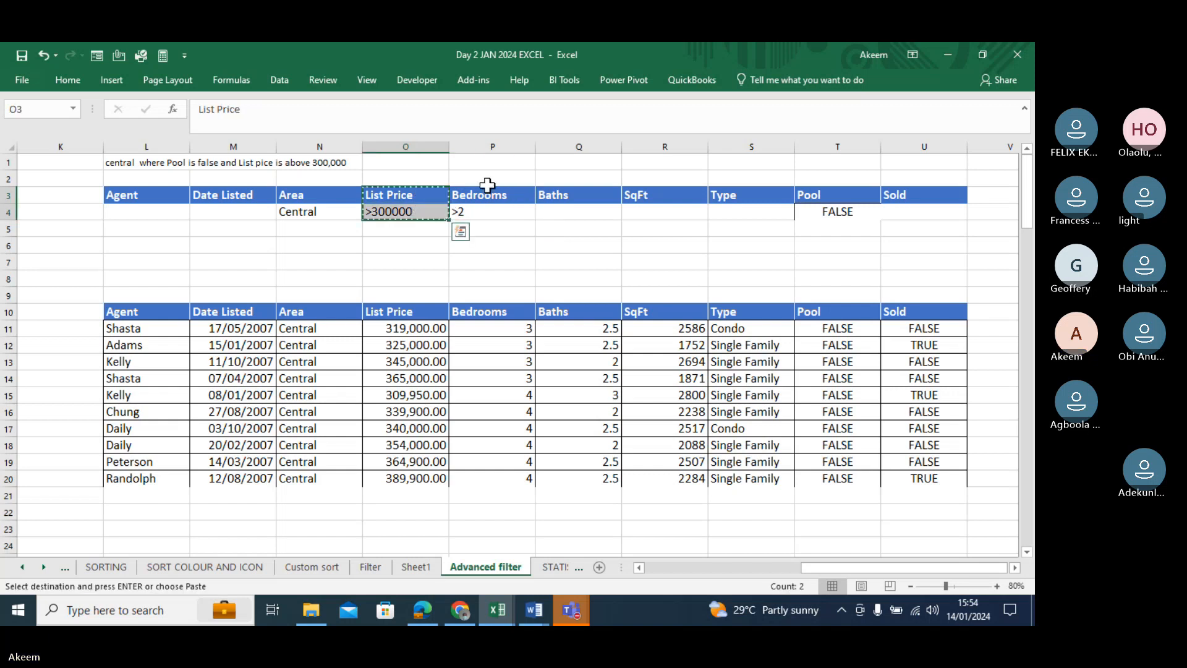
left_click(495, 190)
key("ctrl+v")
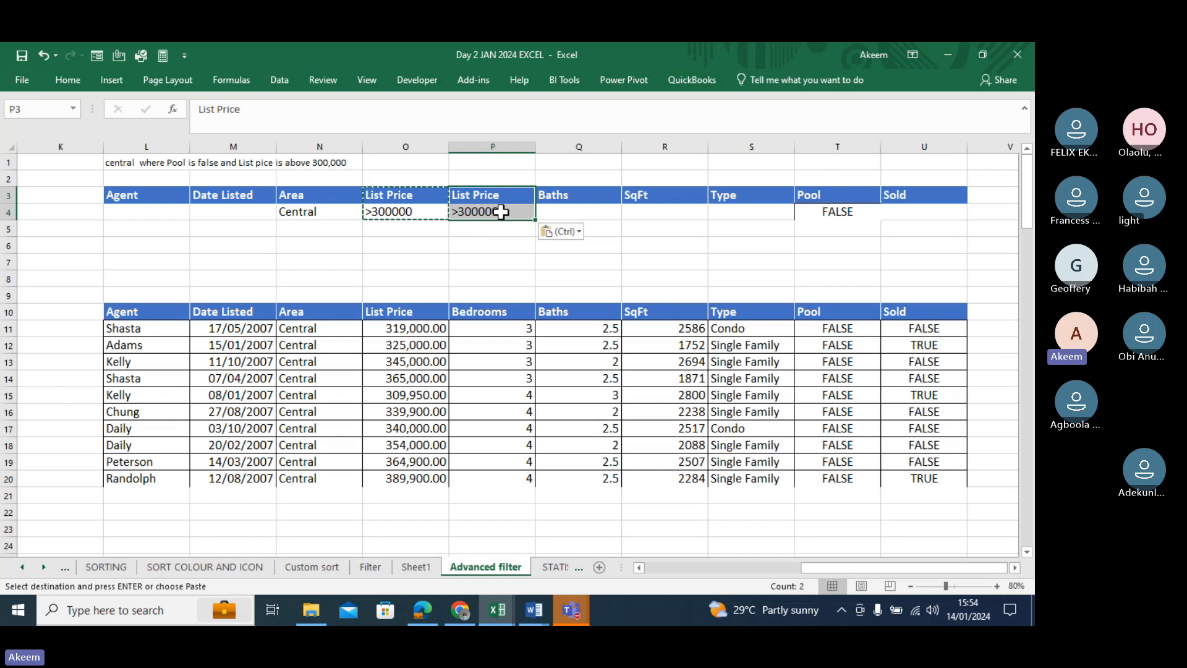
Change the second List Price criterion in P4 to <350000.
left_click(498, 211)
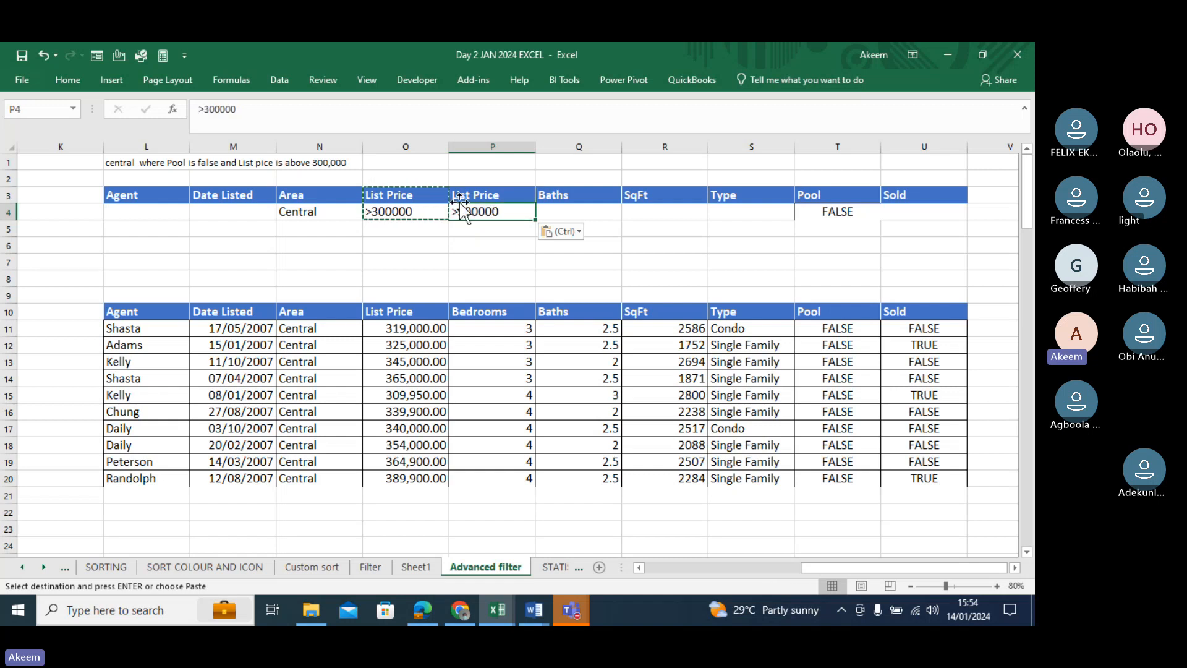
left_click(205, 109)
key("BackSpace")
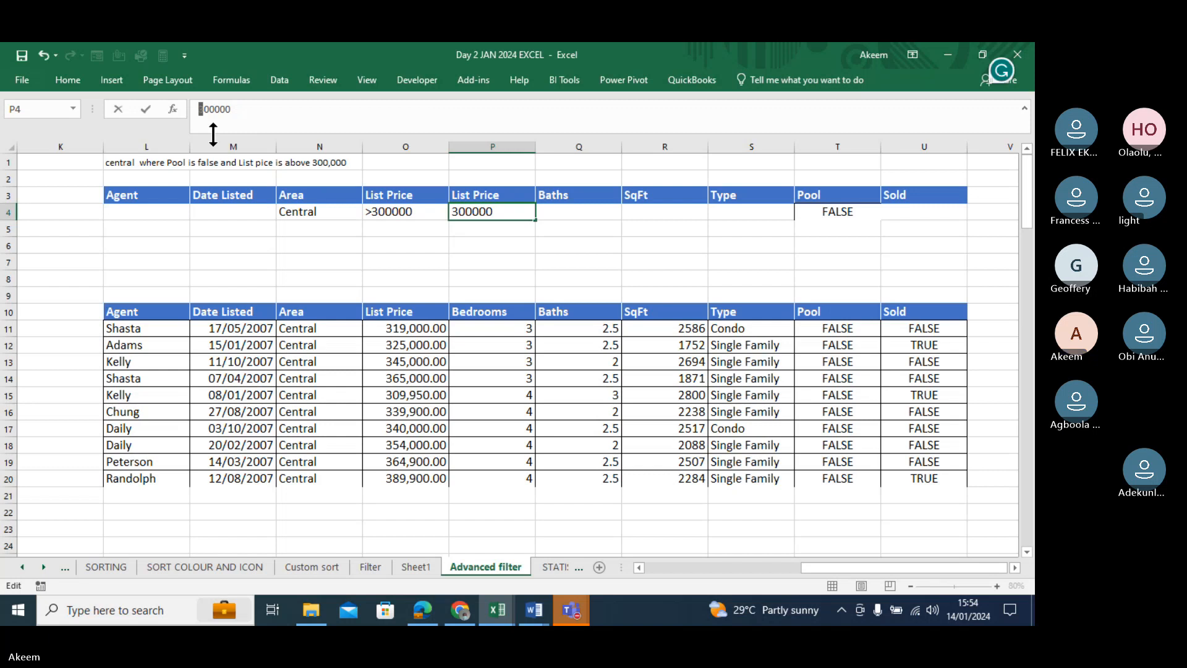
type("<")
left_click(217, 109)
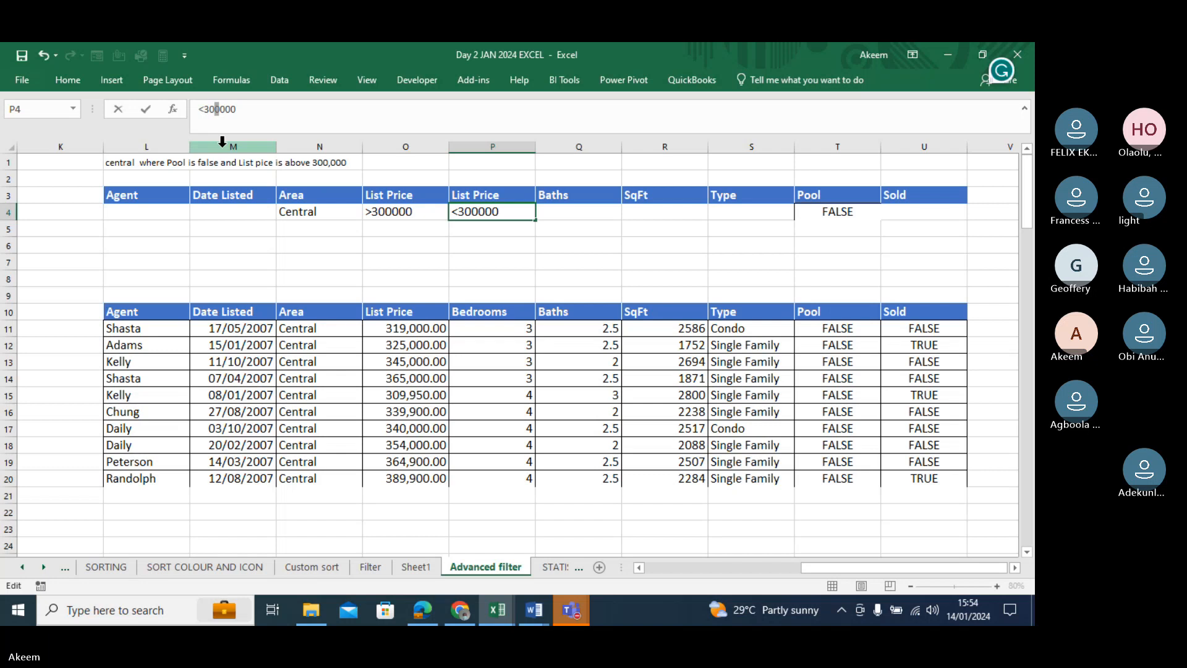
key("BackSpace")
type("5")
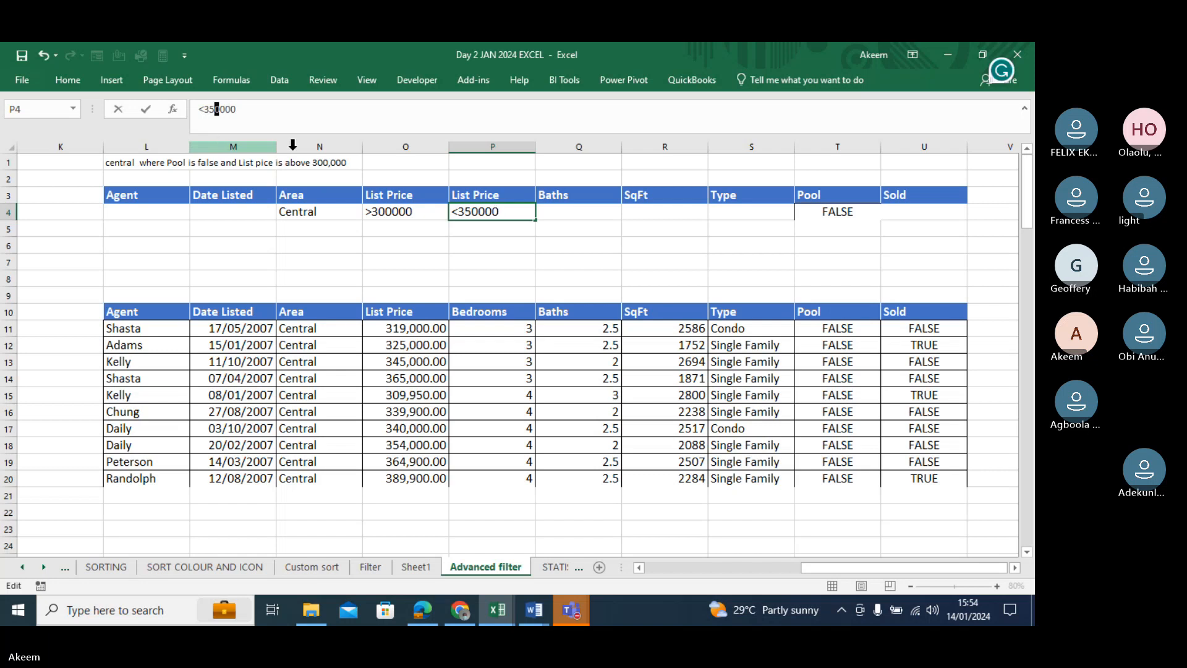
left_click(668, 249)
Delete the Baths, SqFt and Type header cells Q3:S3 from the criteria range, shifting cells left.
left_click_drag(577, 194, 746, 200)
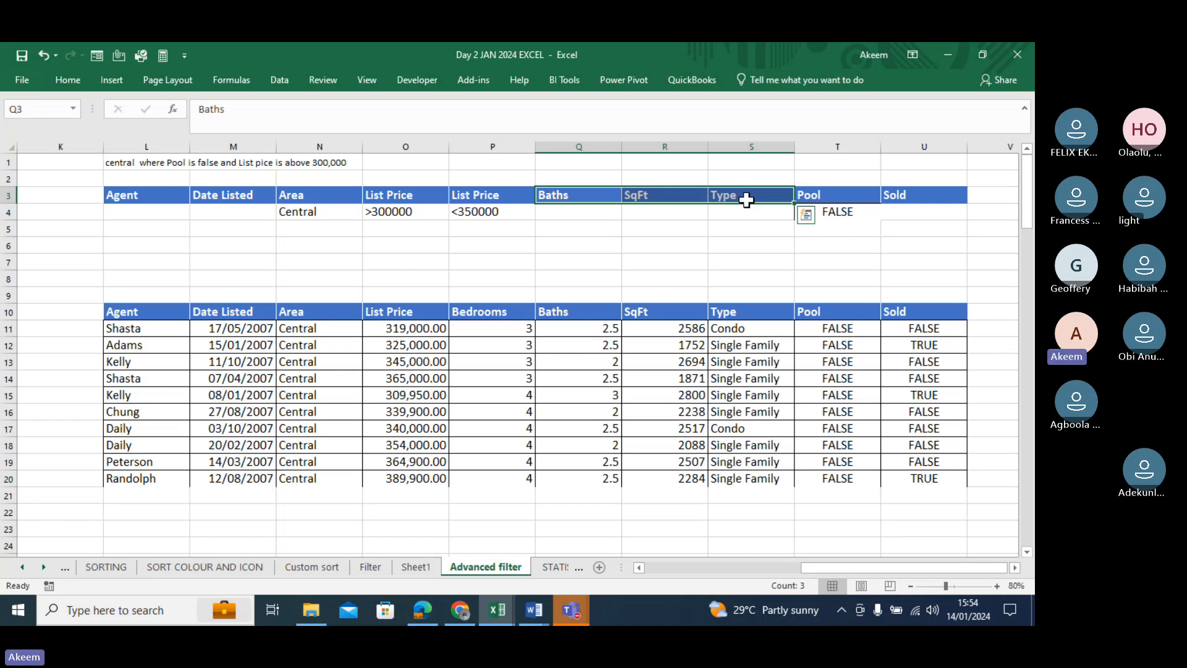
right_click(746, 199)
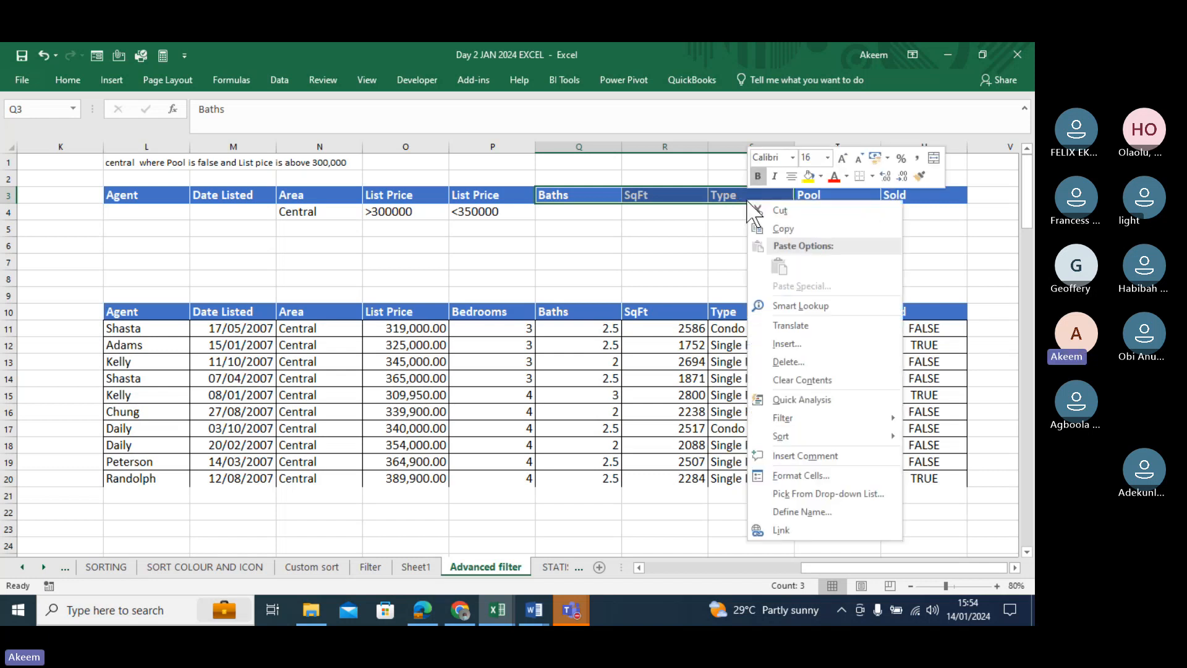
left_click(803, 362)
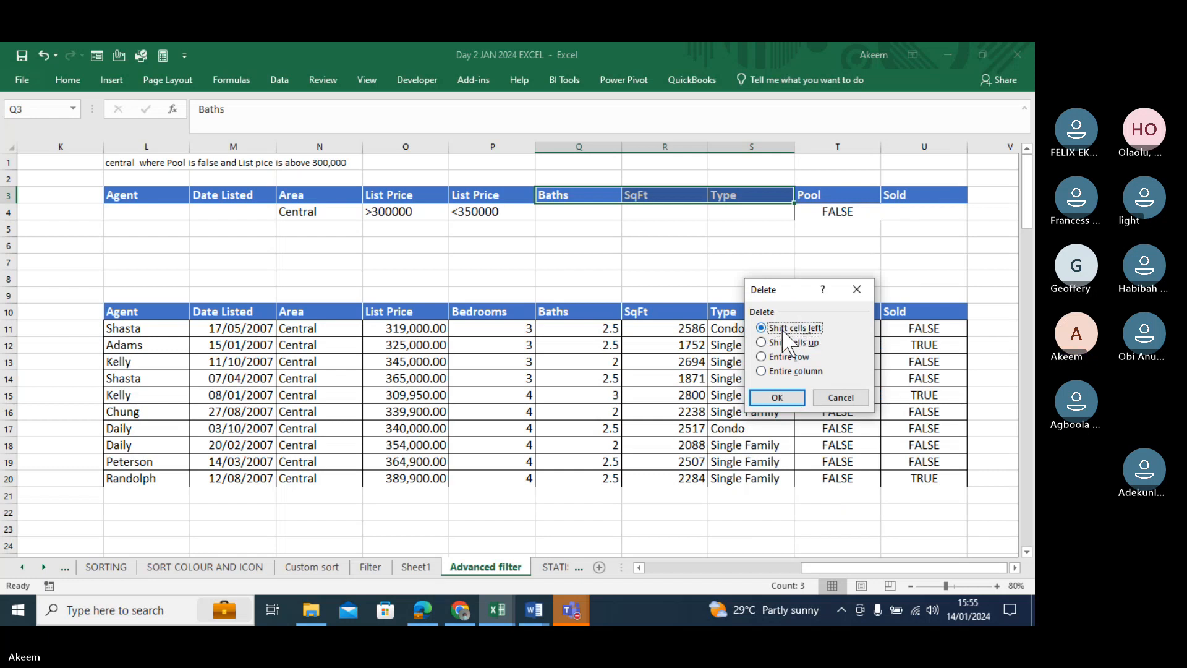
left_click(784, 328)
left_click(781, 396)
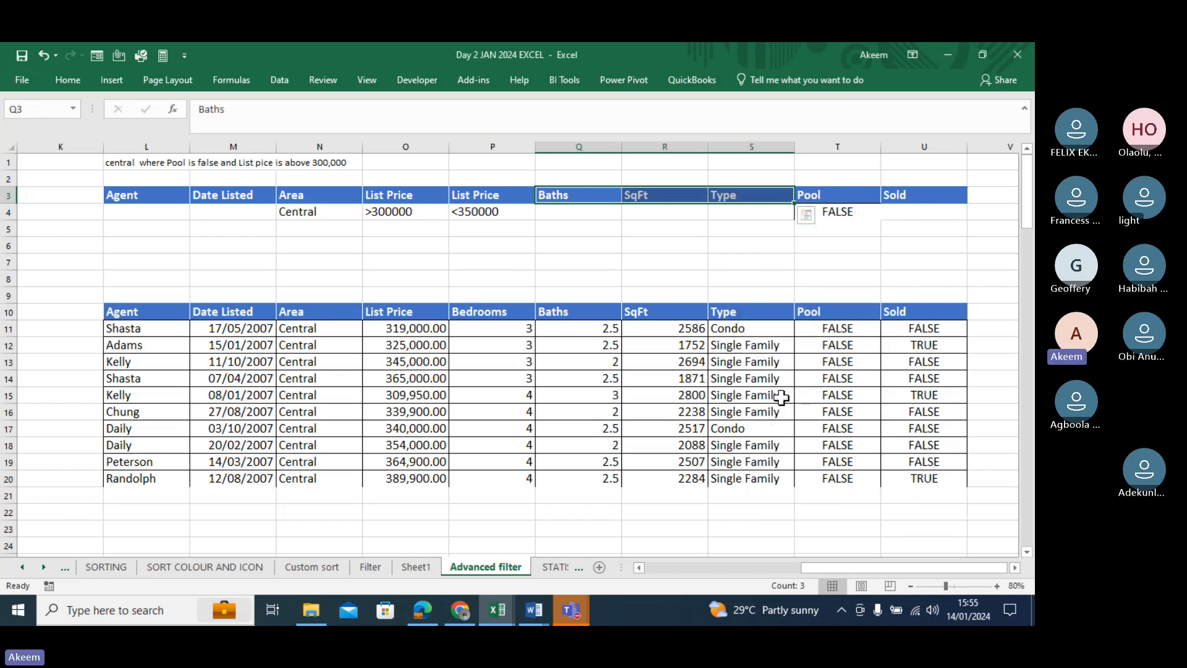
Clear the leftover Pool criterion in T4 and enter FALSE under the Pool header in Q4.
left_click(833, 209)
key("Delete")
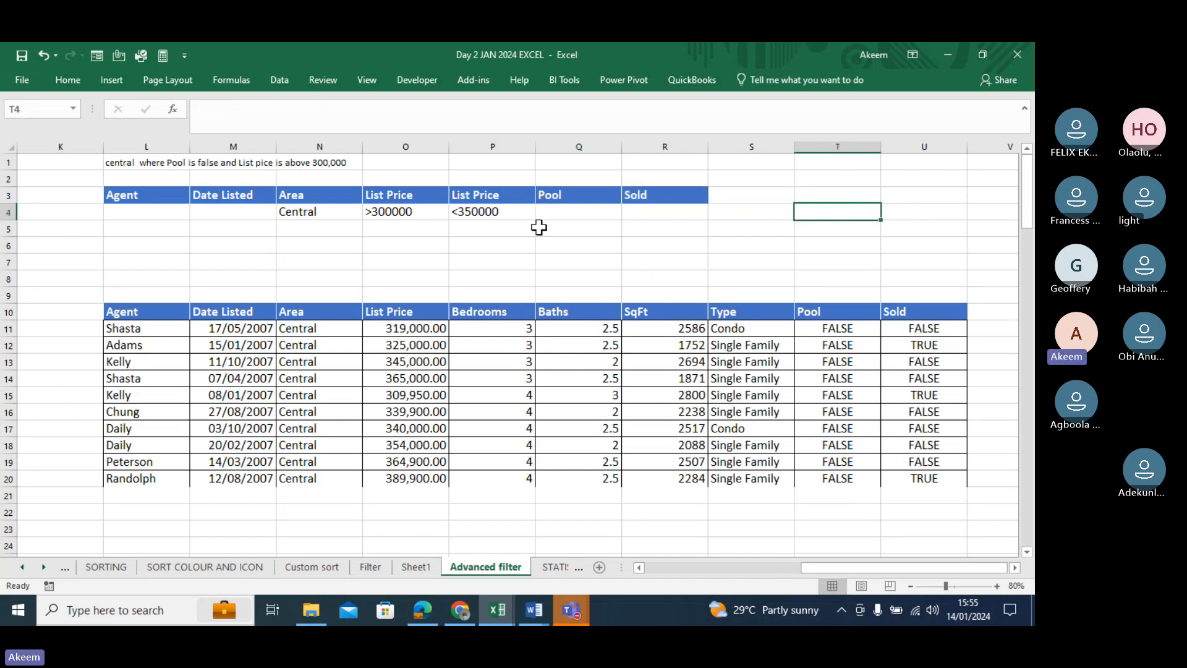
left_click(559, 211)
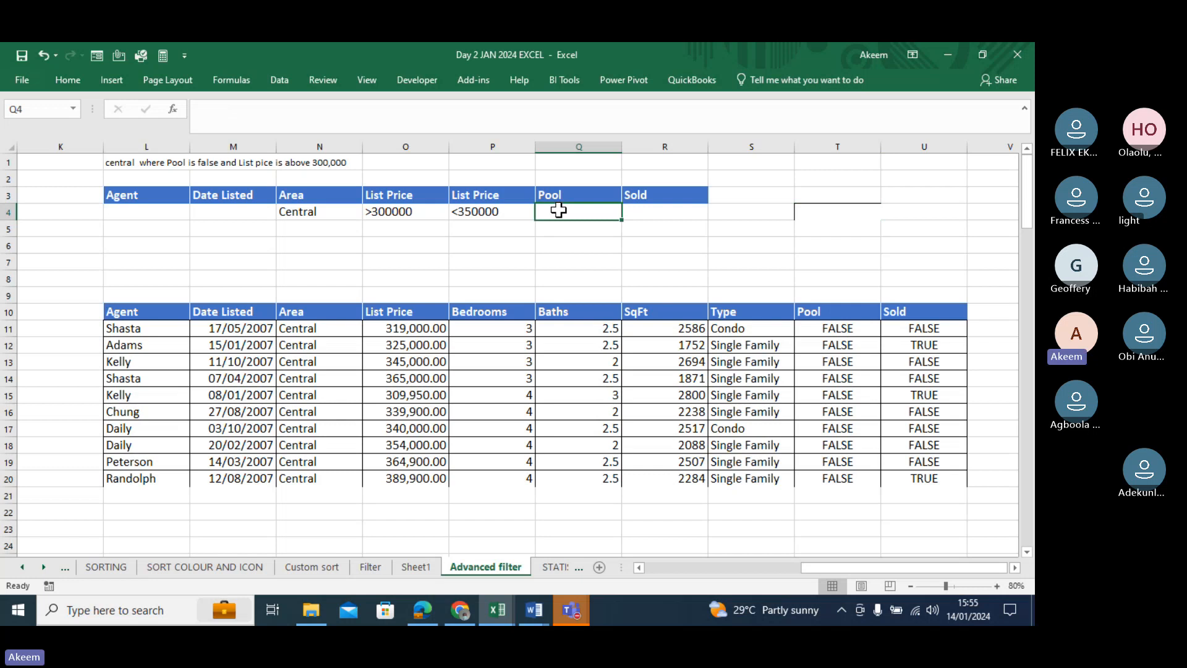
type("fal")
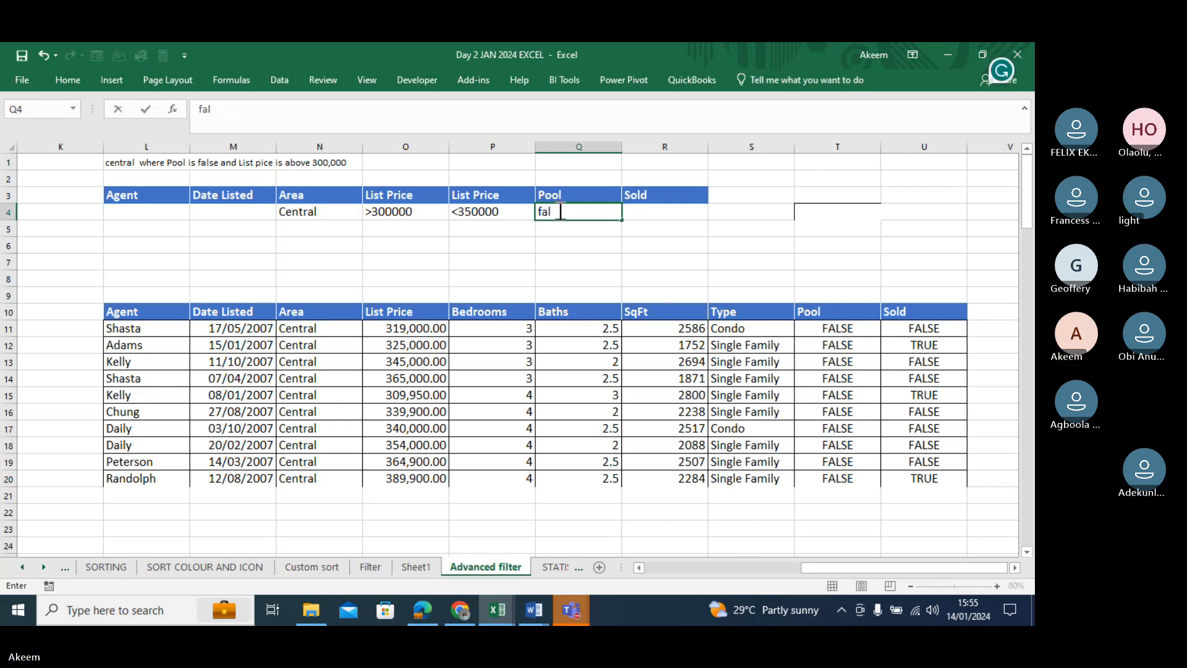
key("BackSpace")
key("BackSpace")
key("BackSpace")
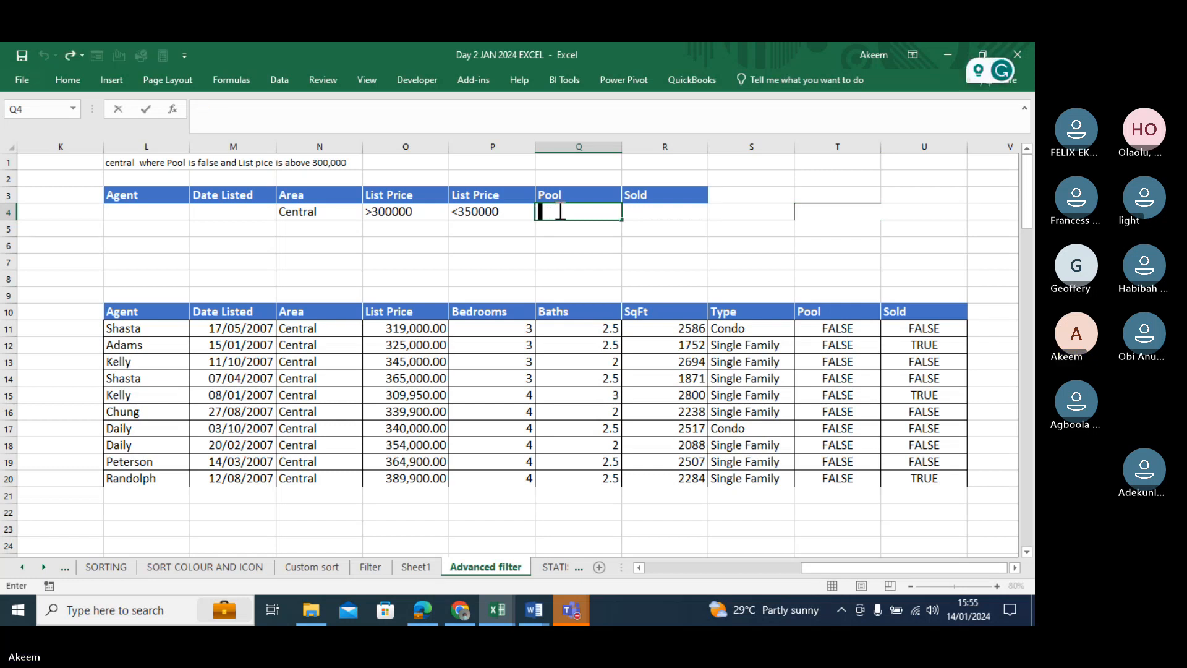
left_click(584, 228)
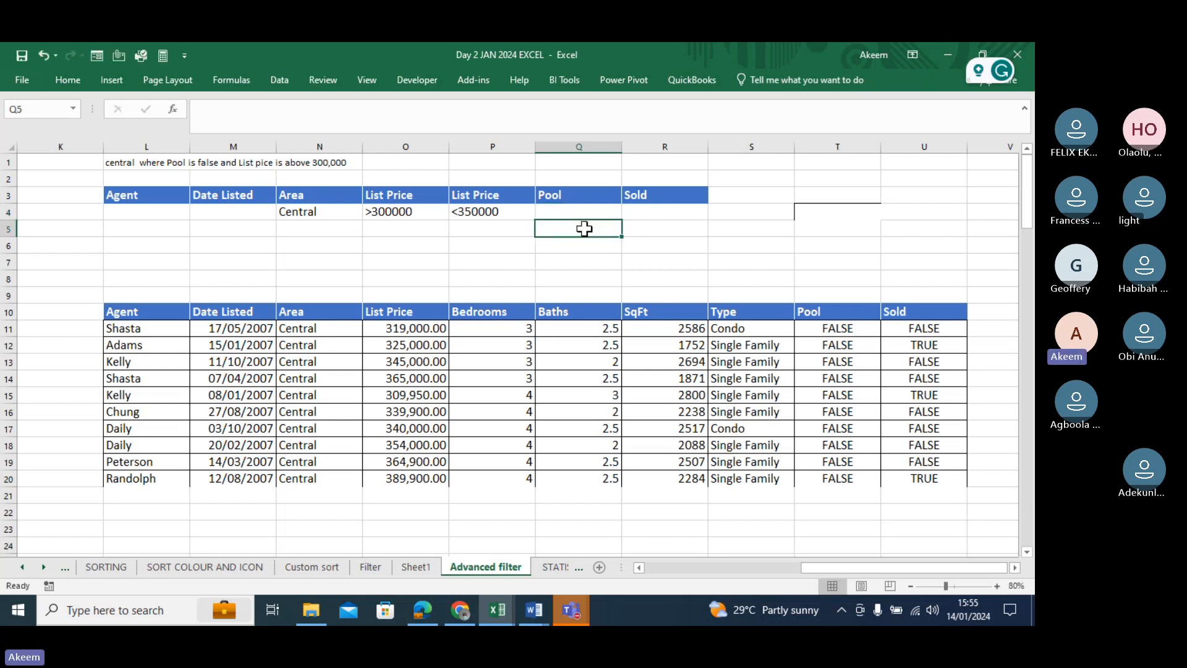
left_click(569, 209)
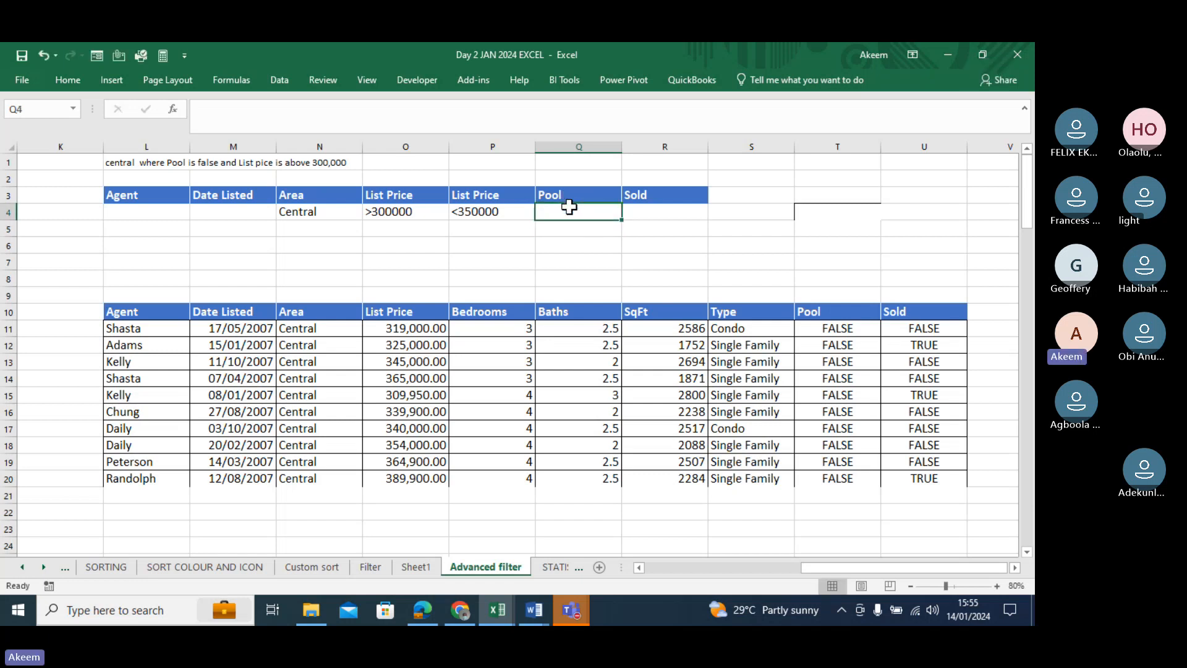
type("FALSE")
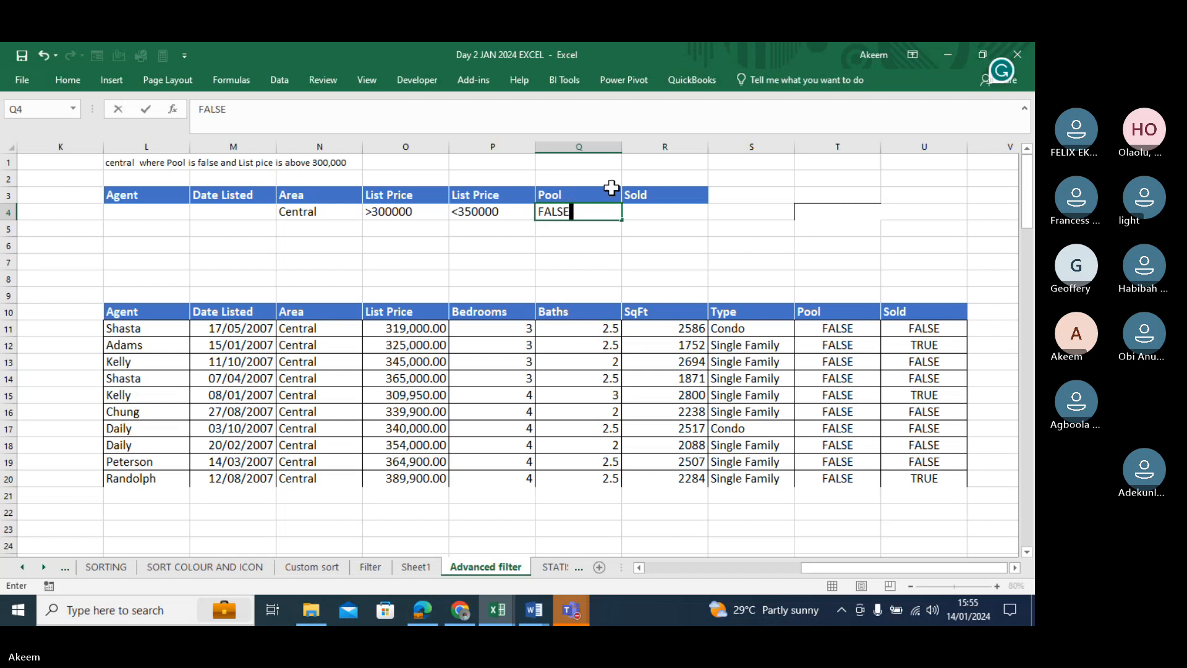
Clear the unused Sold criteria cells R3:R4 and the Agent and Date Listed cells L3:M4.
left_click(676, 196)
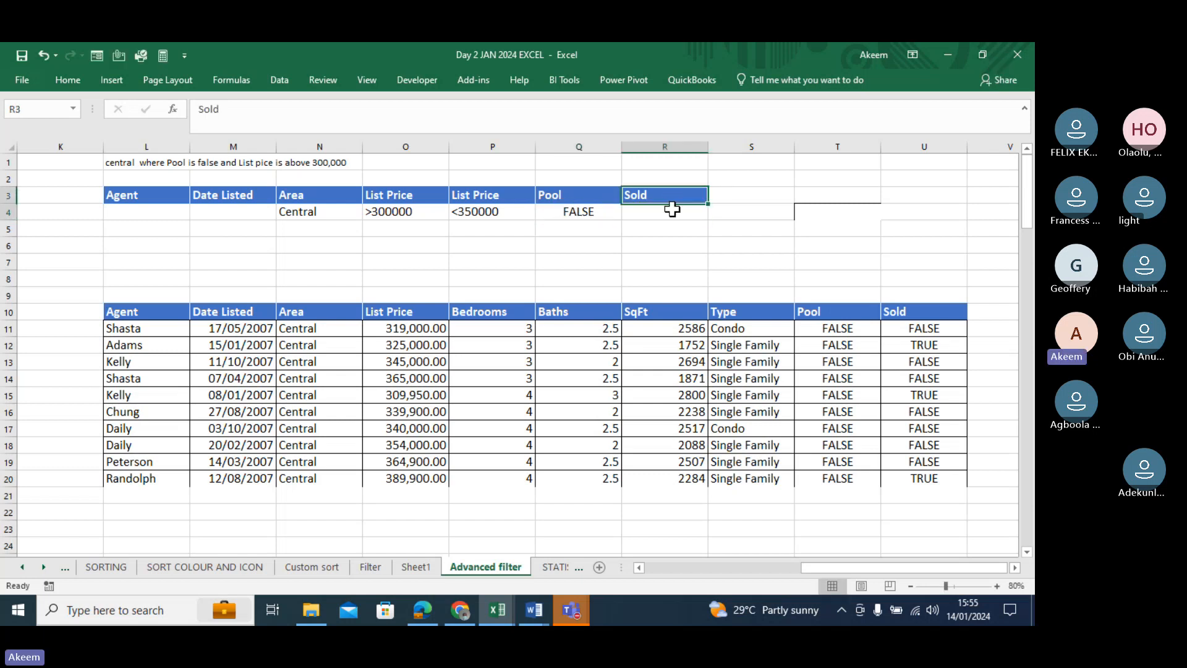
left_click(672, 210, "shift")
key("Delete")
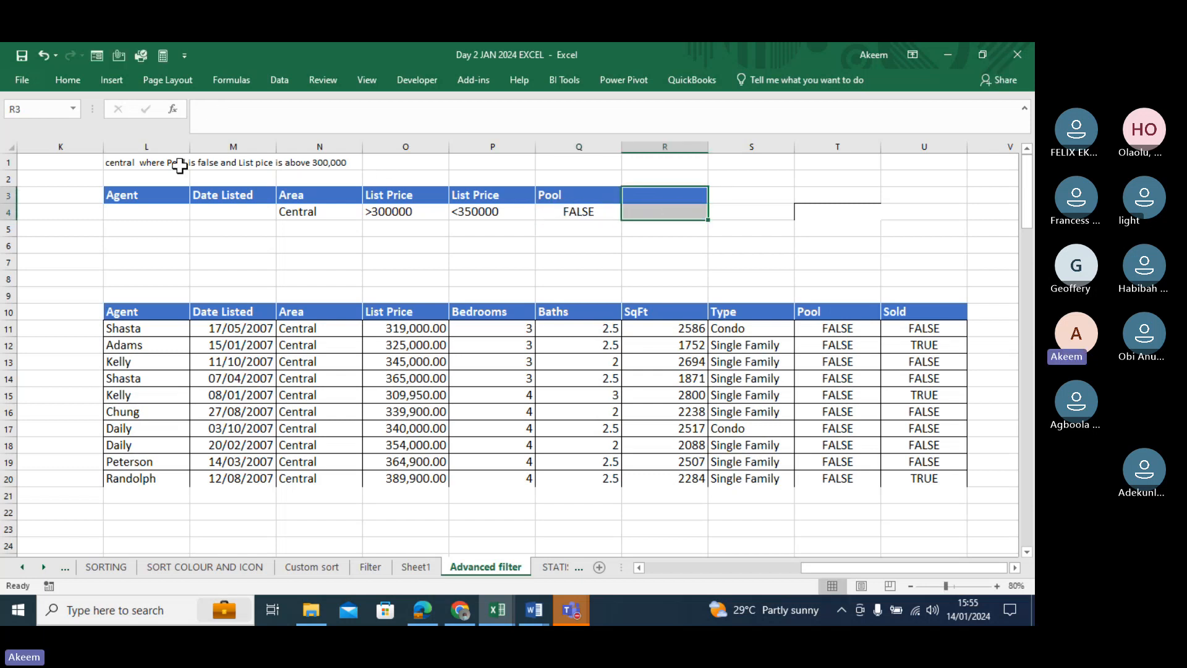
left_click_drag(154, 199, 216, 203)
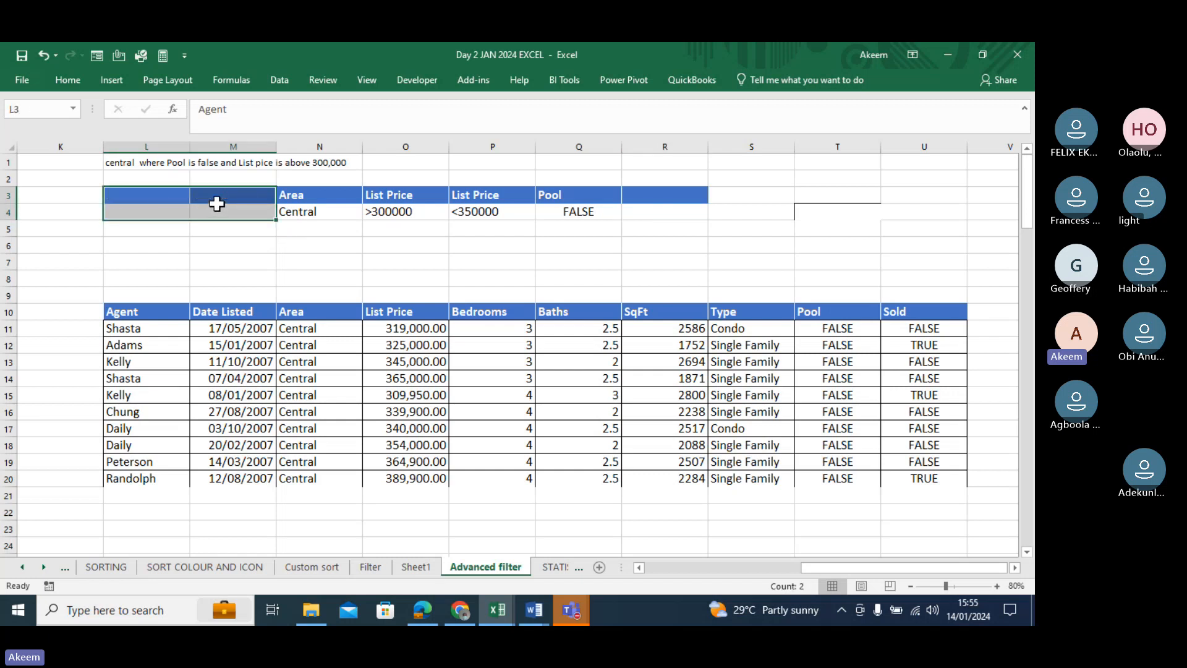
key("Delete")
Bring up the cell editing commands for the emptied header cells L3:M3 before the Area header.
left_click(313, 194)
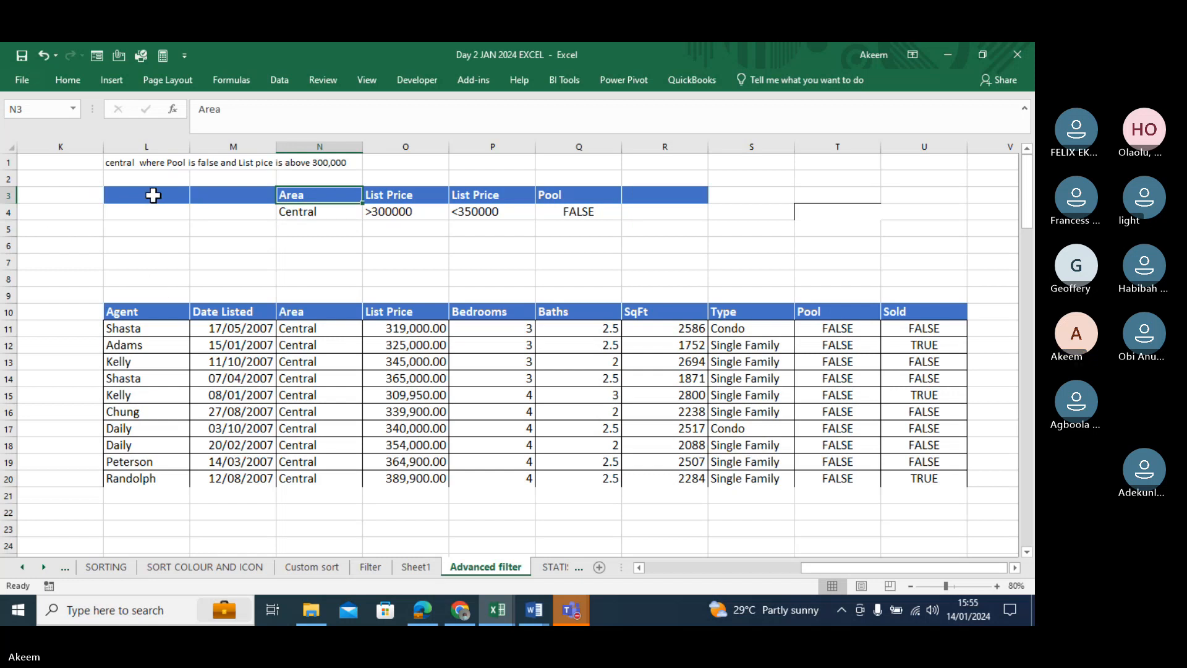
left_click_drag(155, 196, 208, 196)
right_click(209, 196)
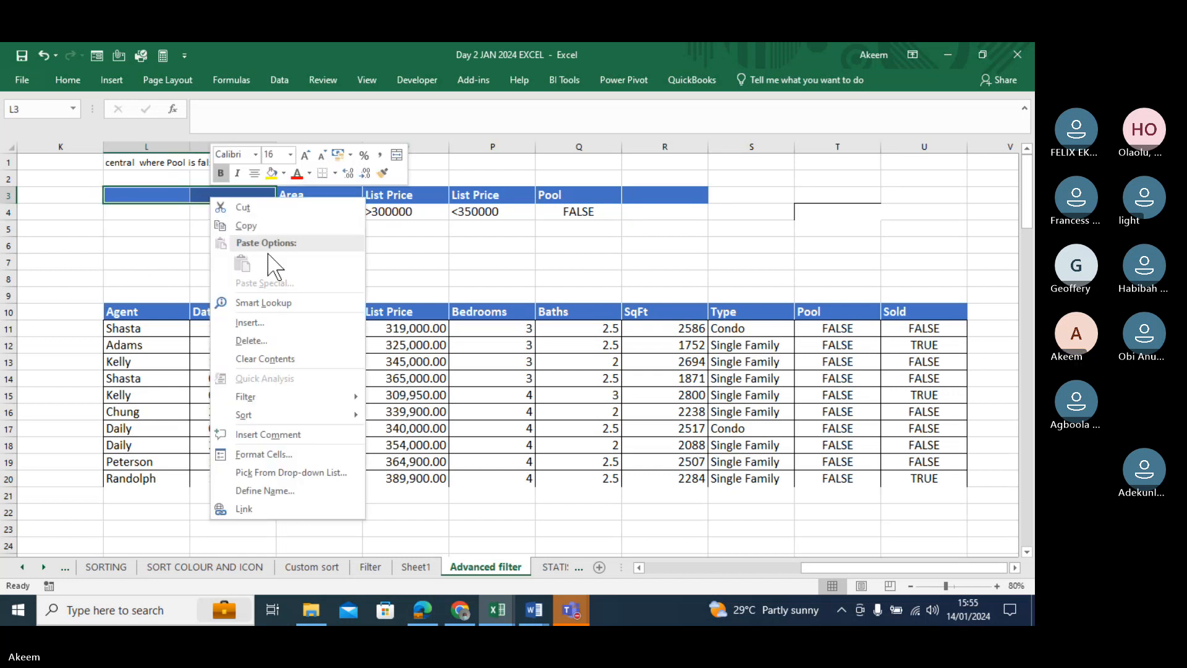
Delete the blank header cells L3:M3 in the criteria row, shifting the remaining headers left.
left_click(263, 335)
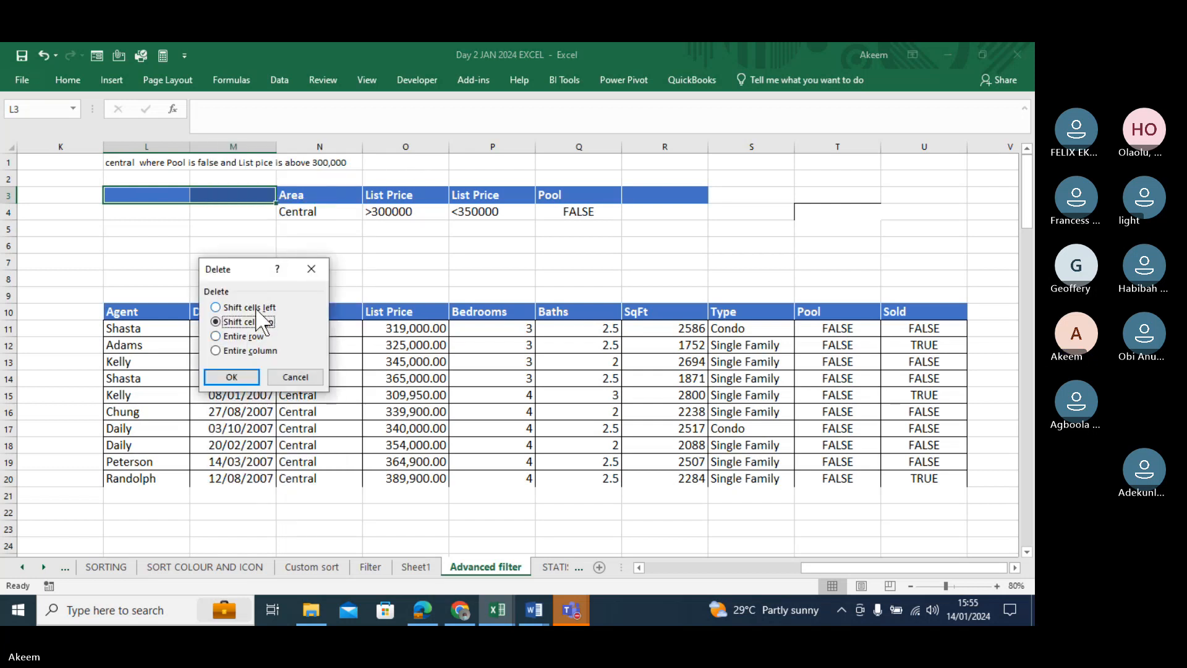
left_click(244, 307)
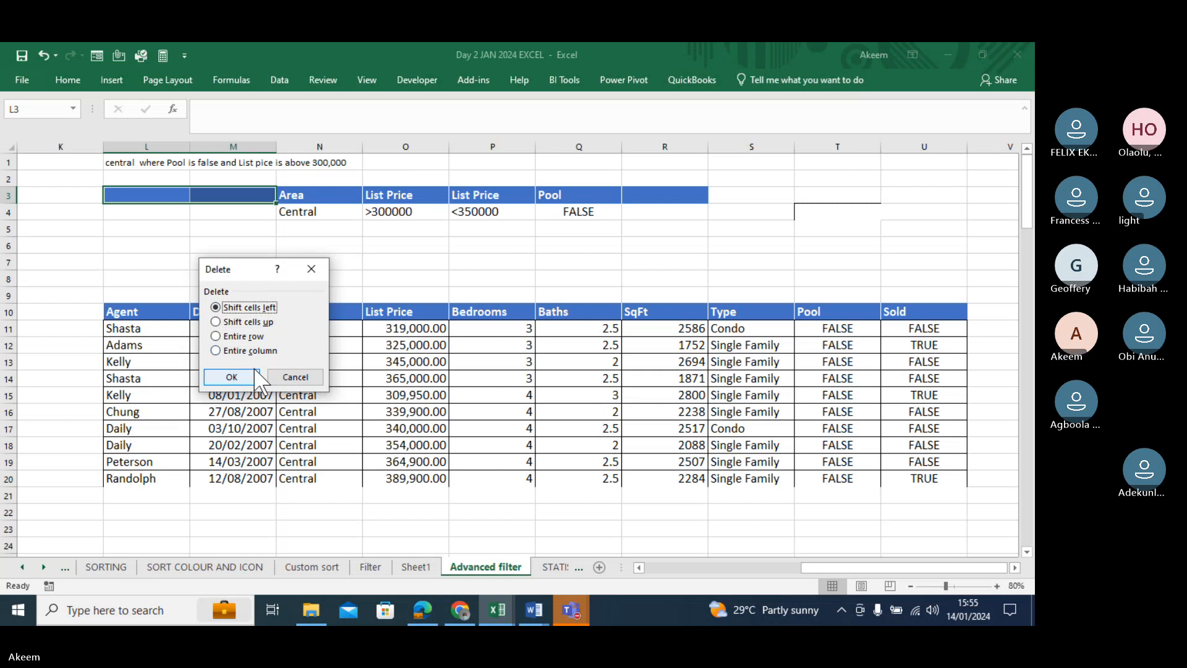
left_click(231, 377)
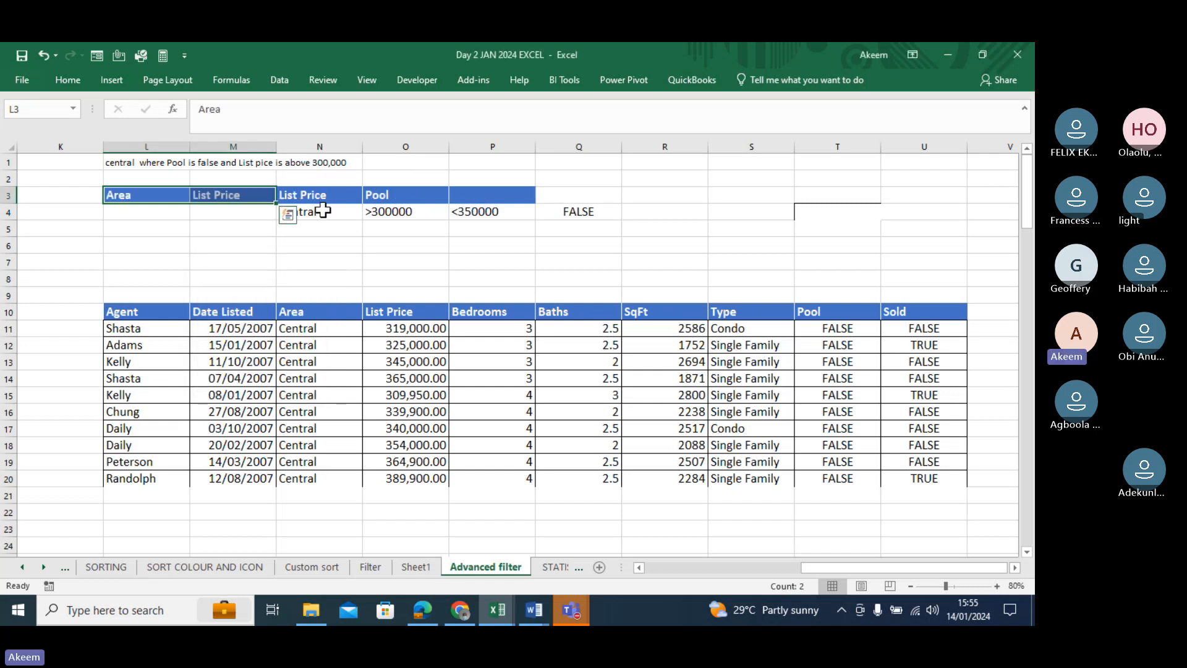
Relocate the criteria values Central, >300000, <350000 and FALSE to L4:O4, beneath their matching headers.
left_click_drag(306, 211, 559, 210)
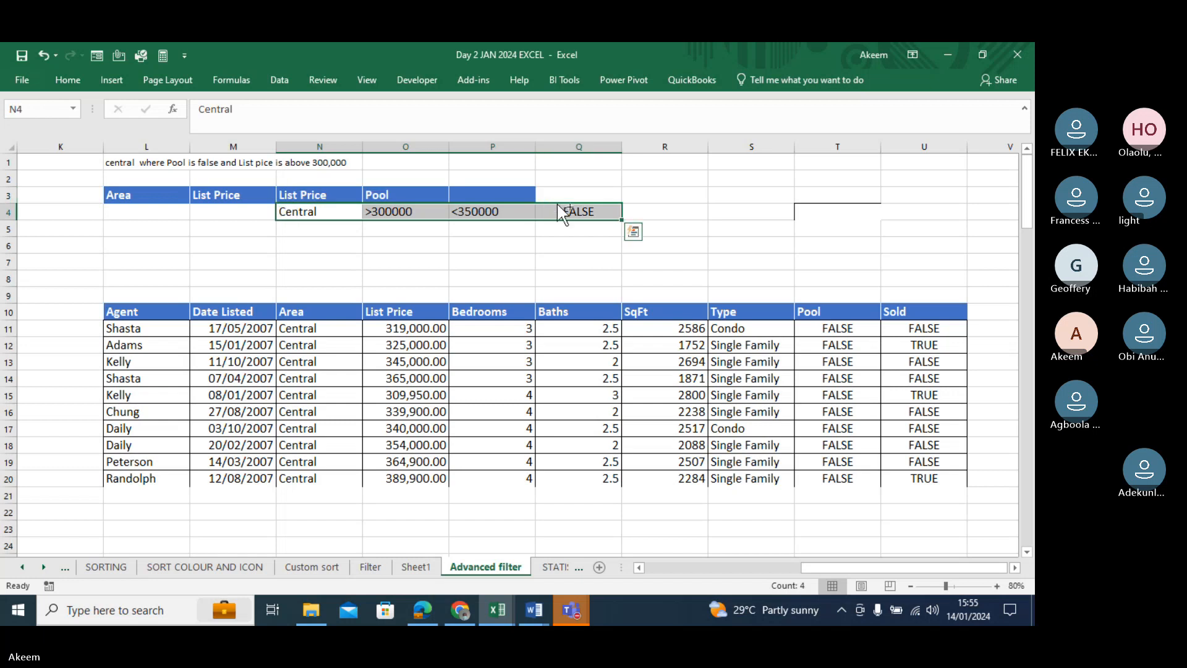
key("ctrl+c")
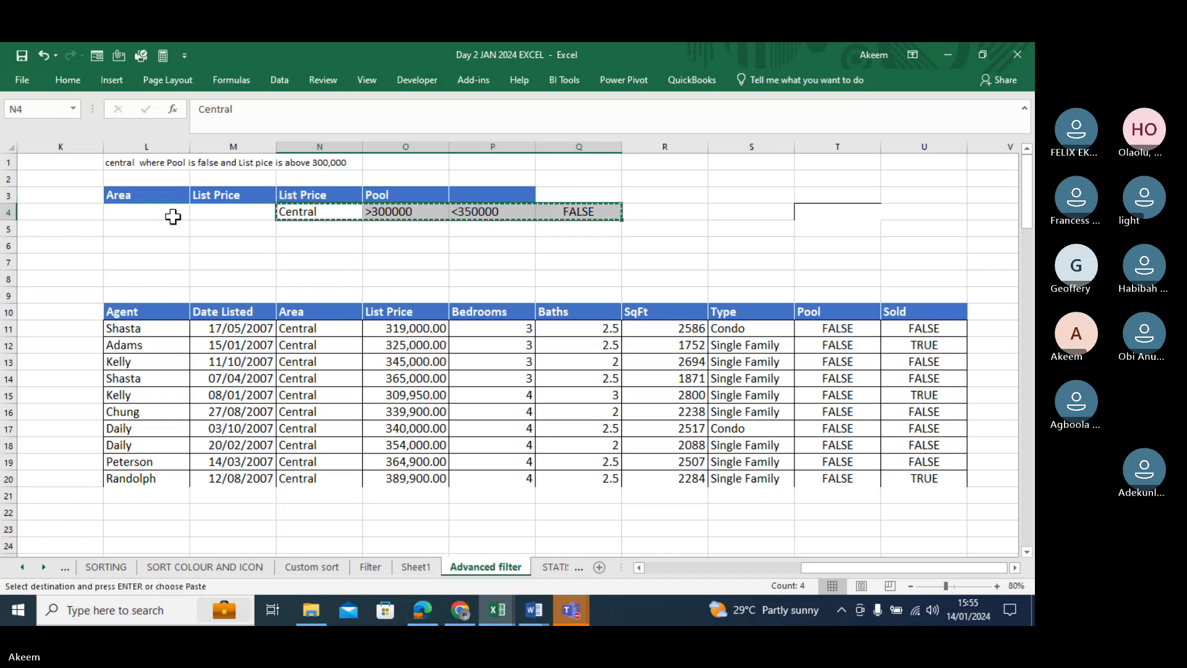
left_click(167, 213)
key("ctrl+v")
left_click(405, 212)
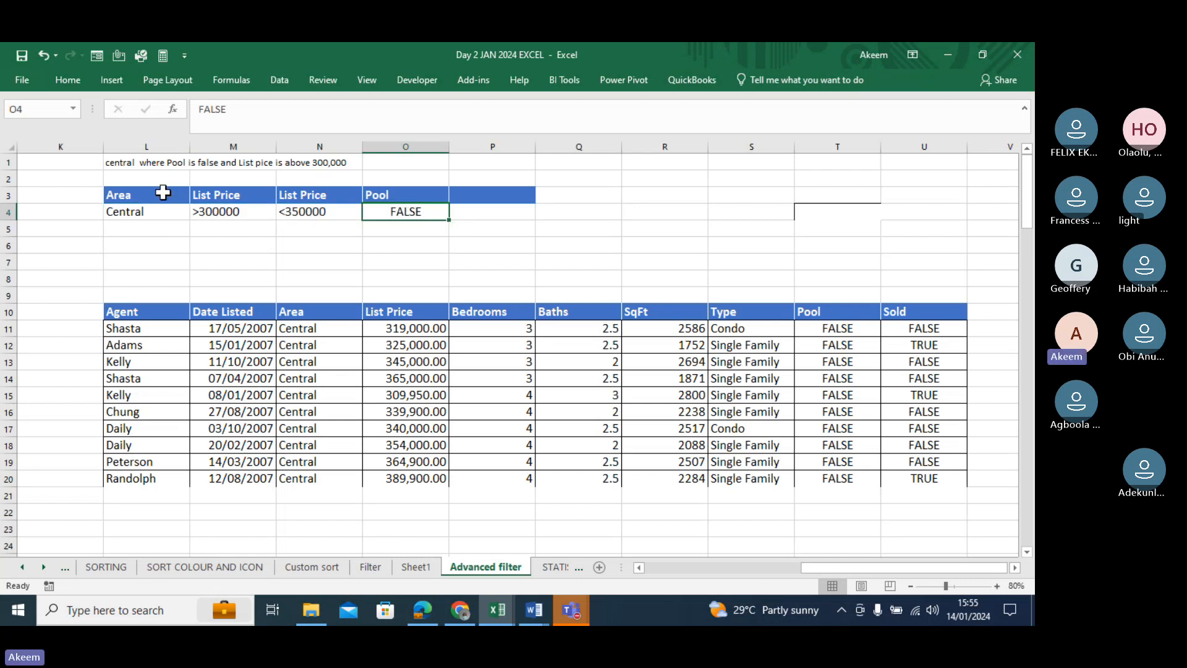
left_click_drag(165, 193, 164, 205)
left_click_drag(233, 194, 235, 209)
left_click(313, 193)
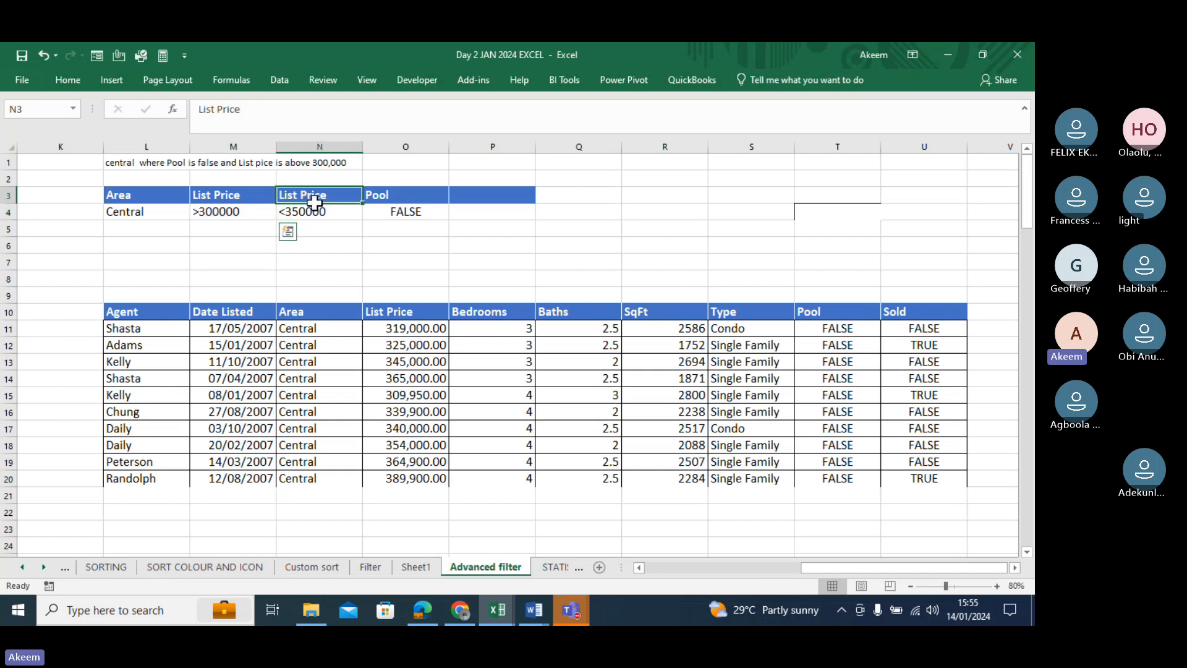
left_click_drag(414, 192, 416, 208)
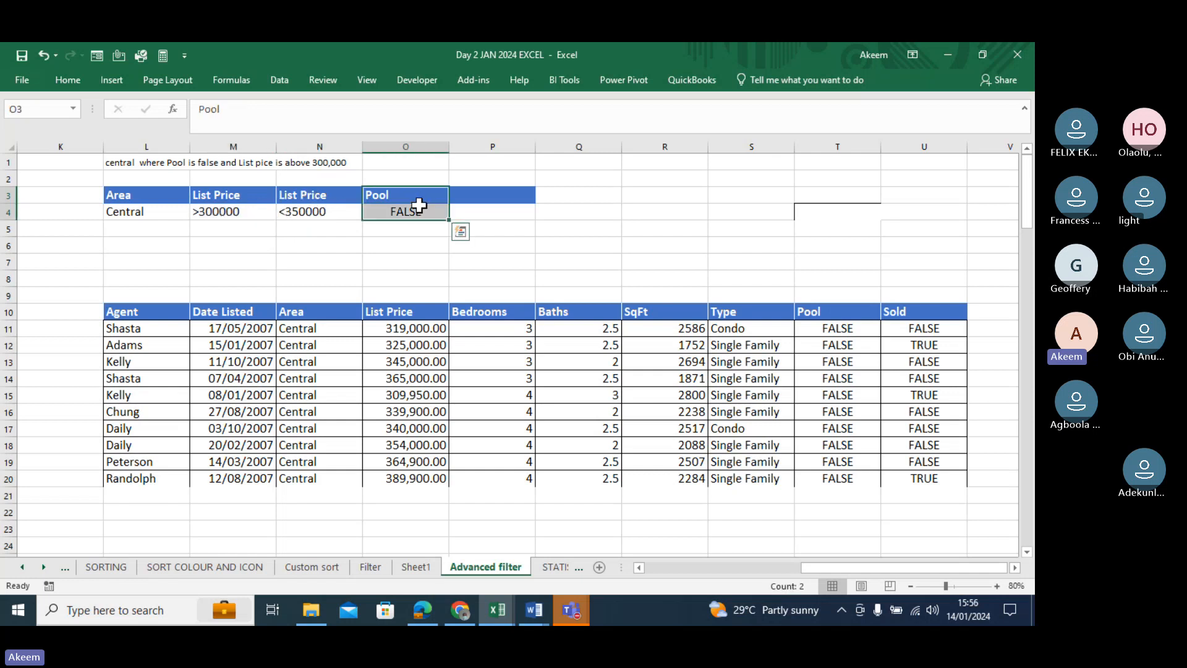
left_click(503, 193)
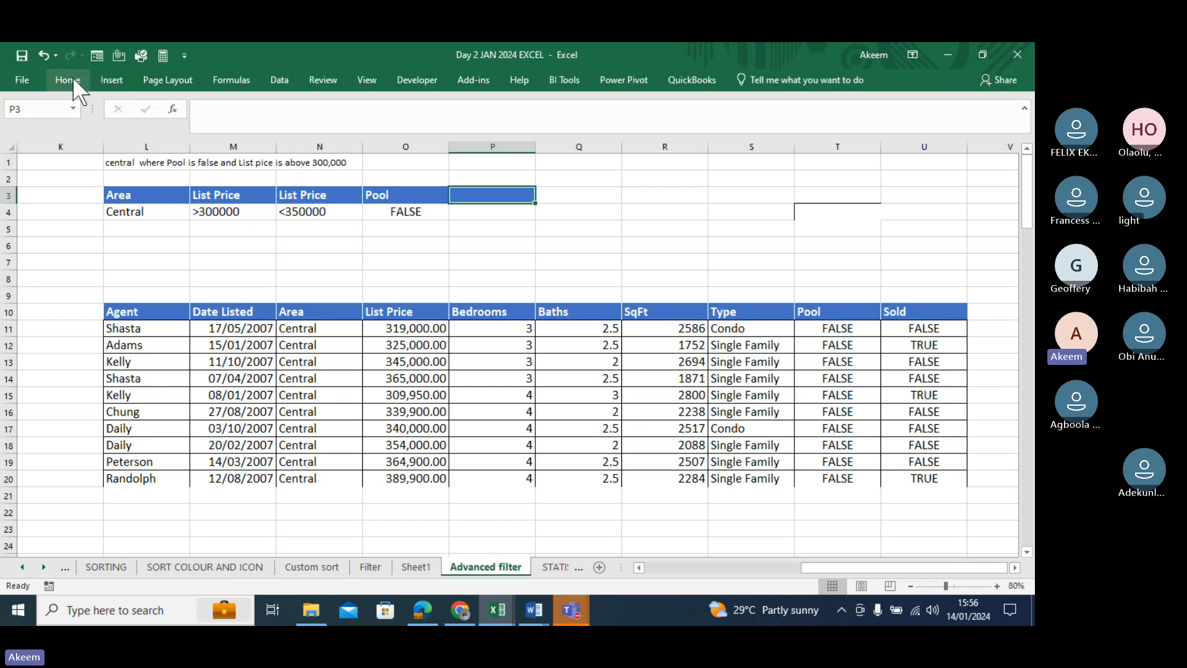
Start an Advanced Filter on the property list A1:J126 that copies the results to another location.
left_click(280, 79)
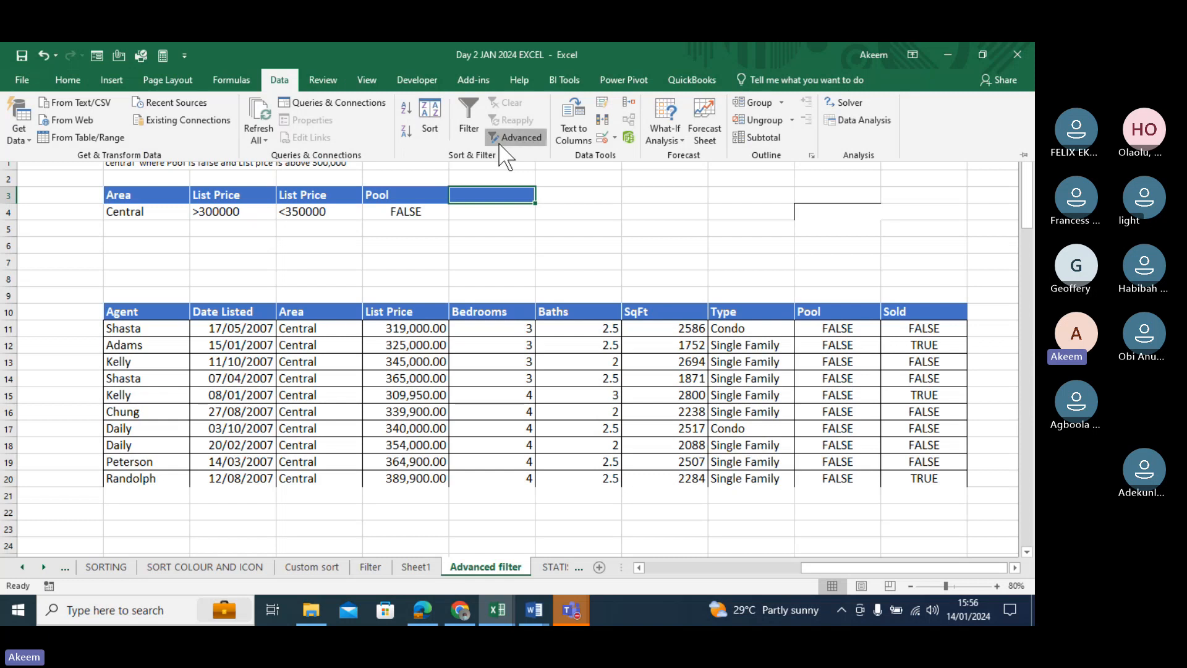
left_click(501, 143)
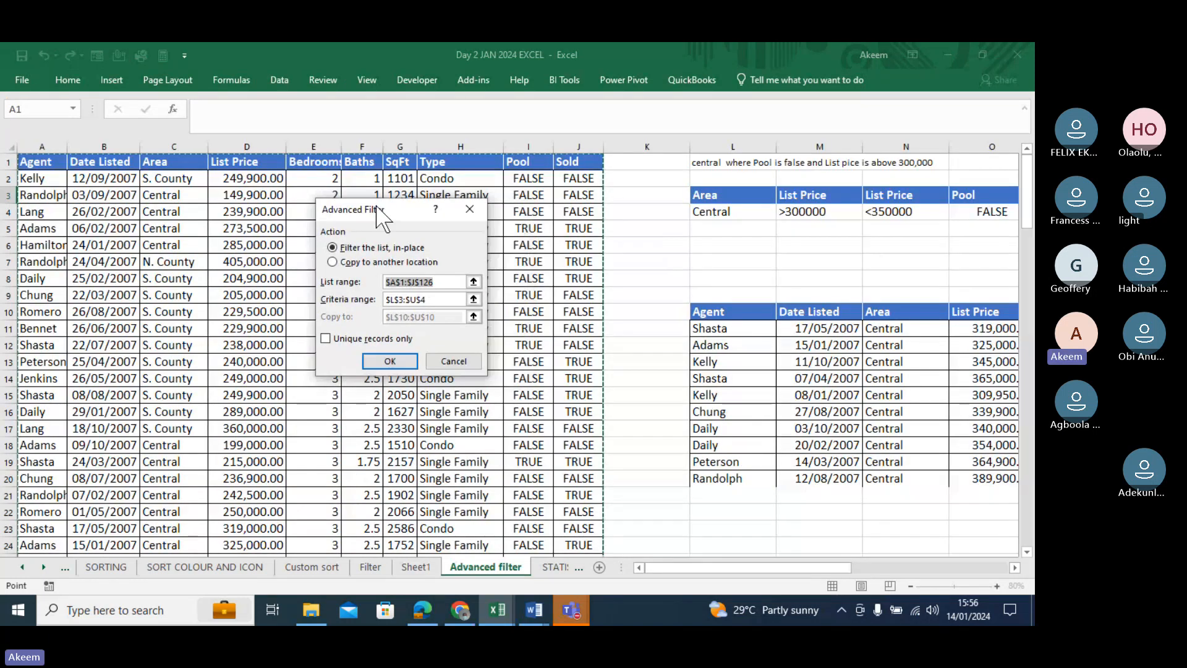
left_click_drag(378, 213, 351, 204)
left_click(304, 252)
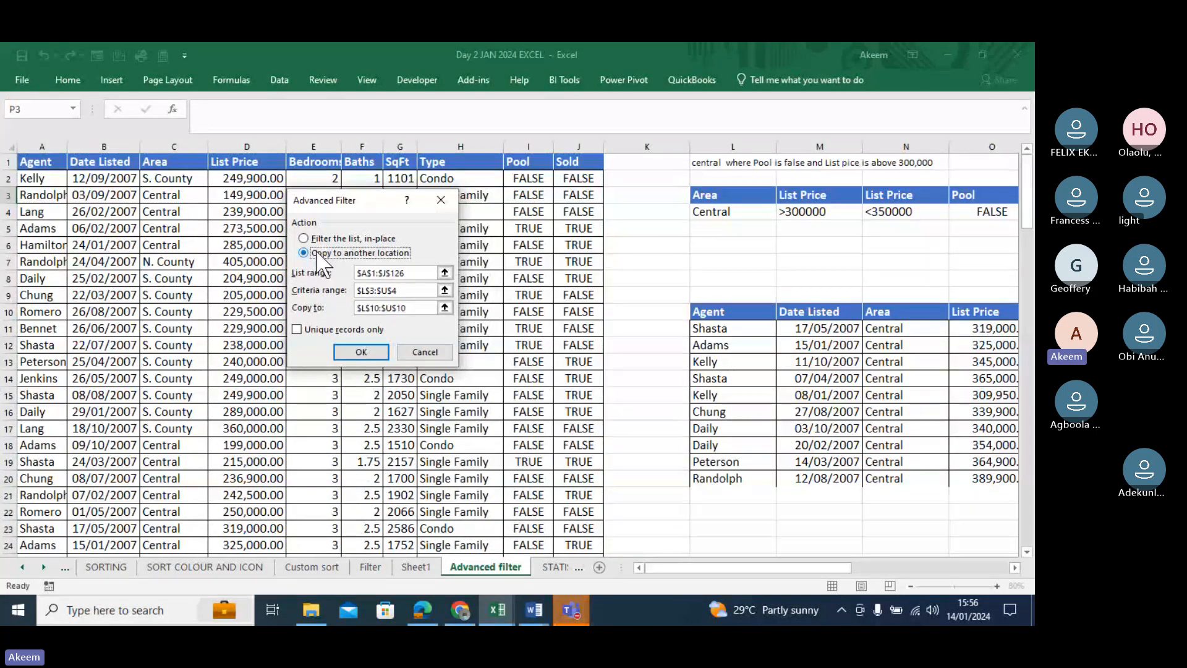
left_click(396, 273)
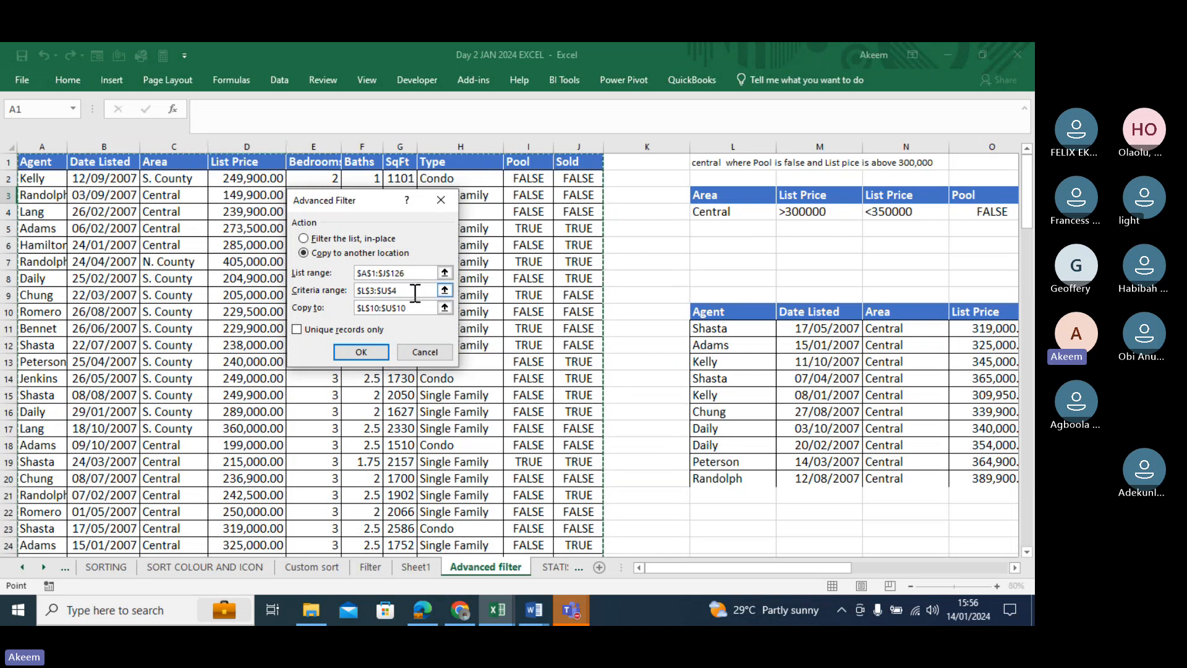
Replace the filter's criteria range with L3:O4.
left_click_drag(411, 291, 326, 292)
key("BackSpace")
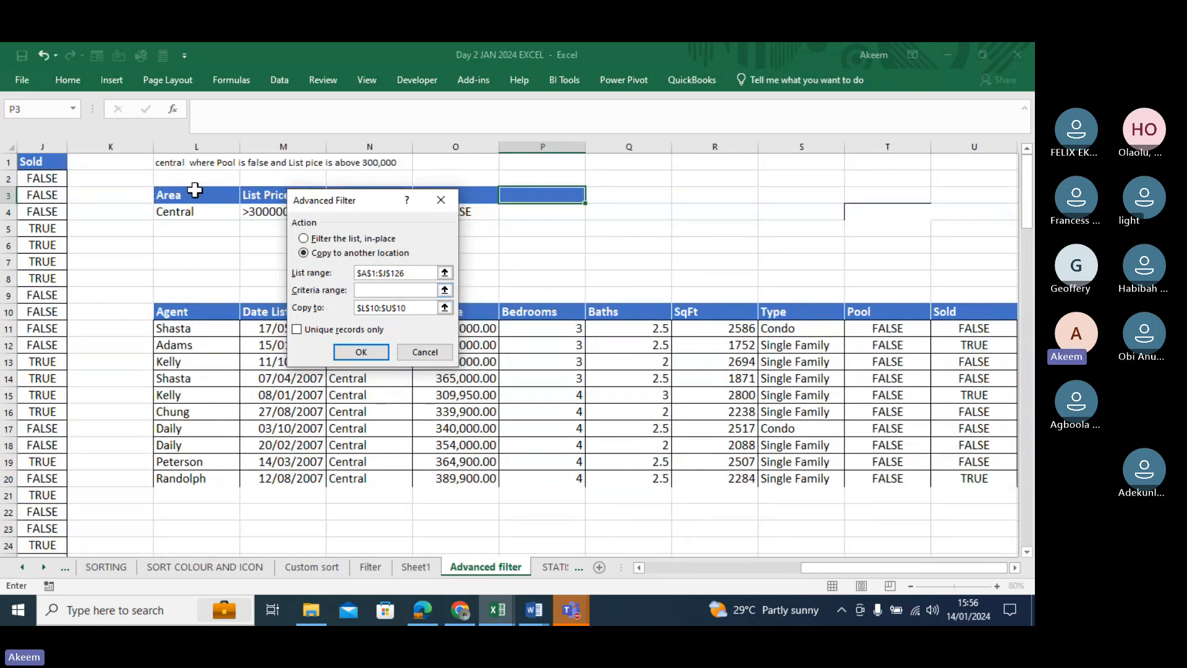
left_click_drag(194, 193, 487, 215)
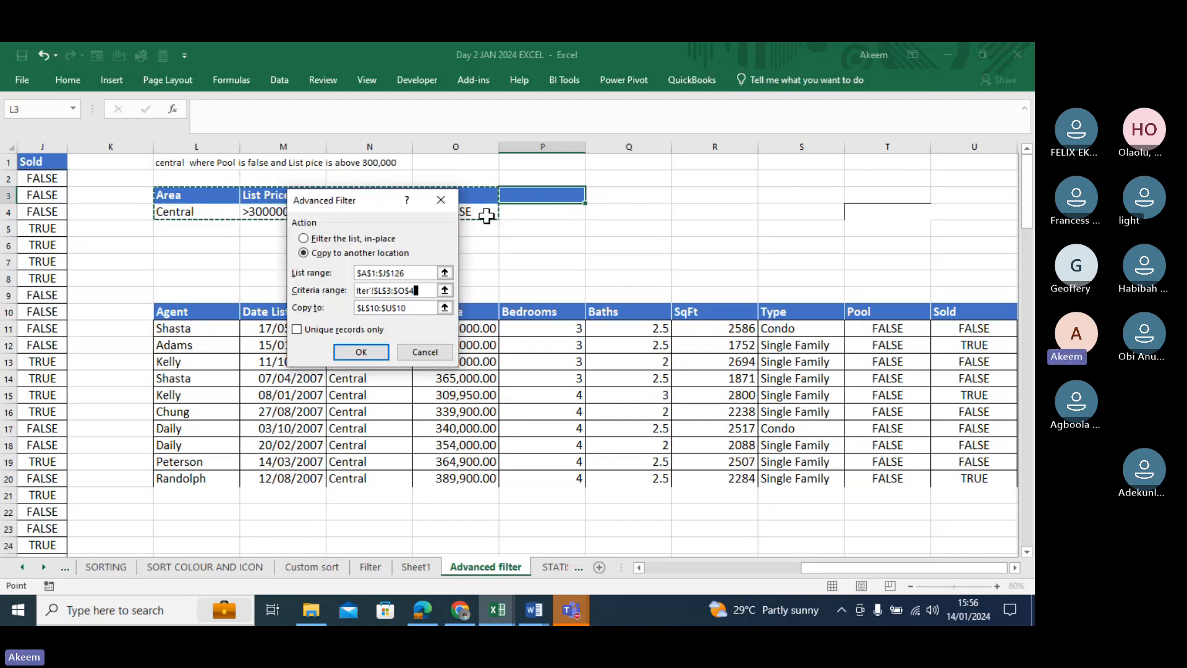
Set the filter's output location to cell L24 and run the Advanced Filter.
left_click(419, 307)
left_click_drag(418, 308, 324, 308)
key("BackSpace")
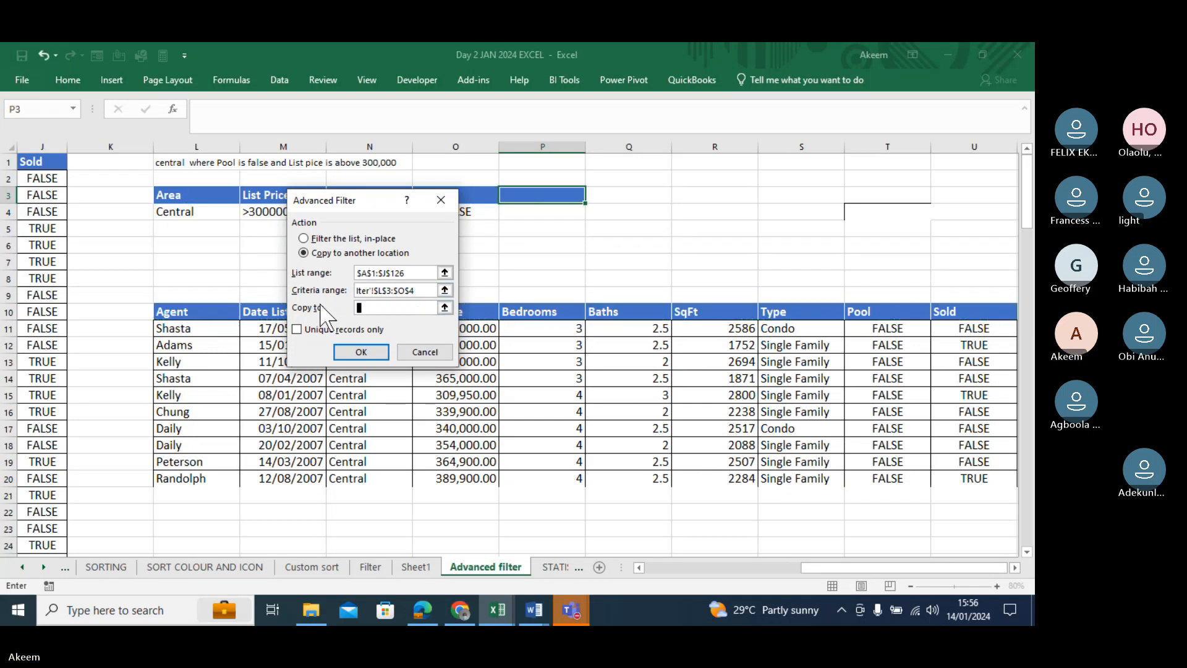
left_click(187, 540)
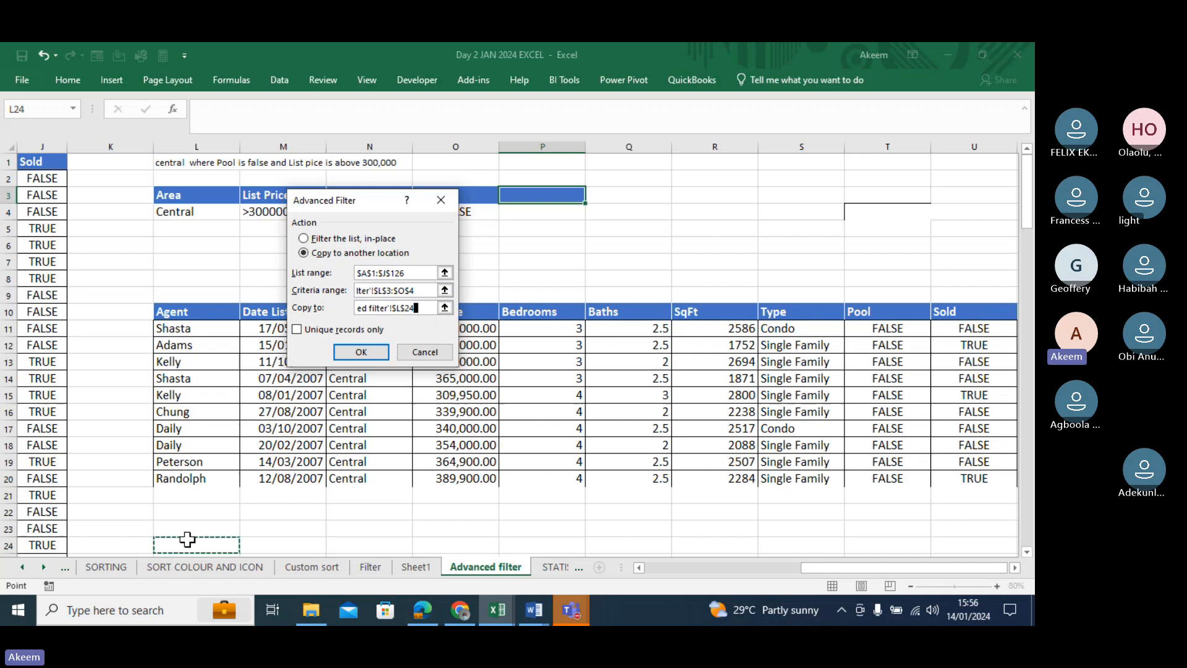
left_click(362, 352)
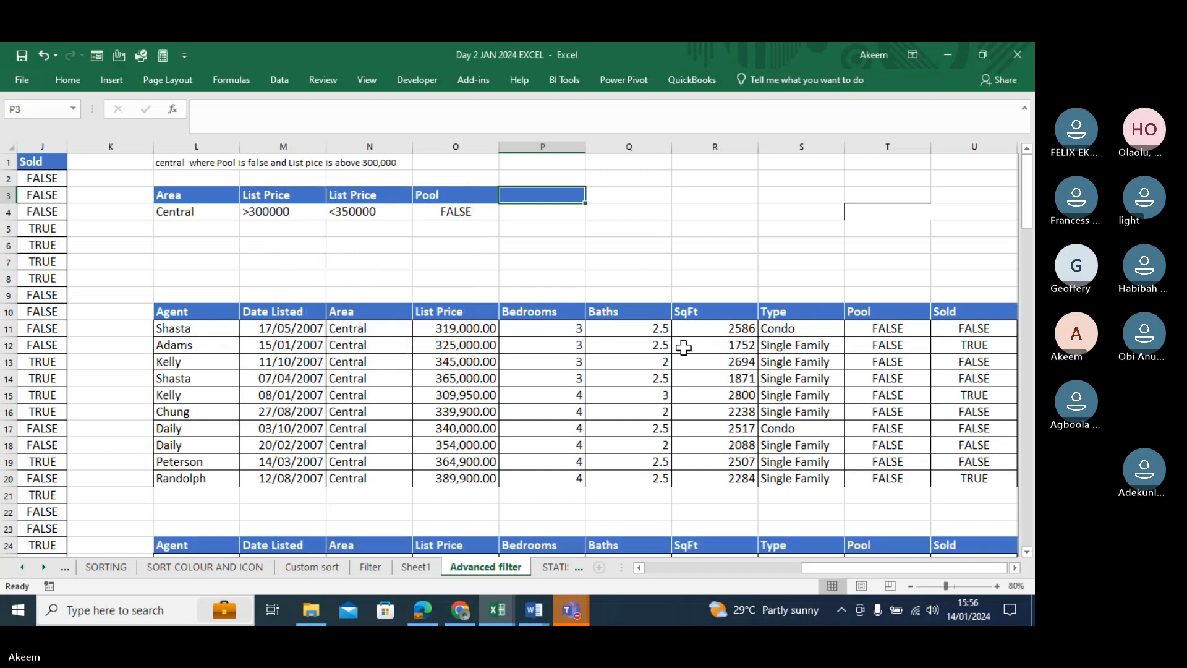
Examine the filtered property records extracted below row 24.
key("Down")
key("Down")
key("Down")
key("Down")
key("Down")
key("Down")
key("Down")
key("Down")
key("Down")
key("Down")
key("Down")
key("Down")
key("Down")
key("Down")
key("Down")
key("Down")
key("Down")
key("Down")
key("Down")
key("Down")
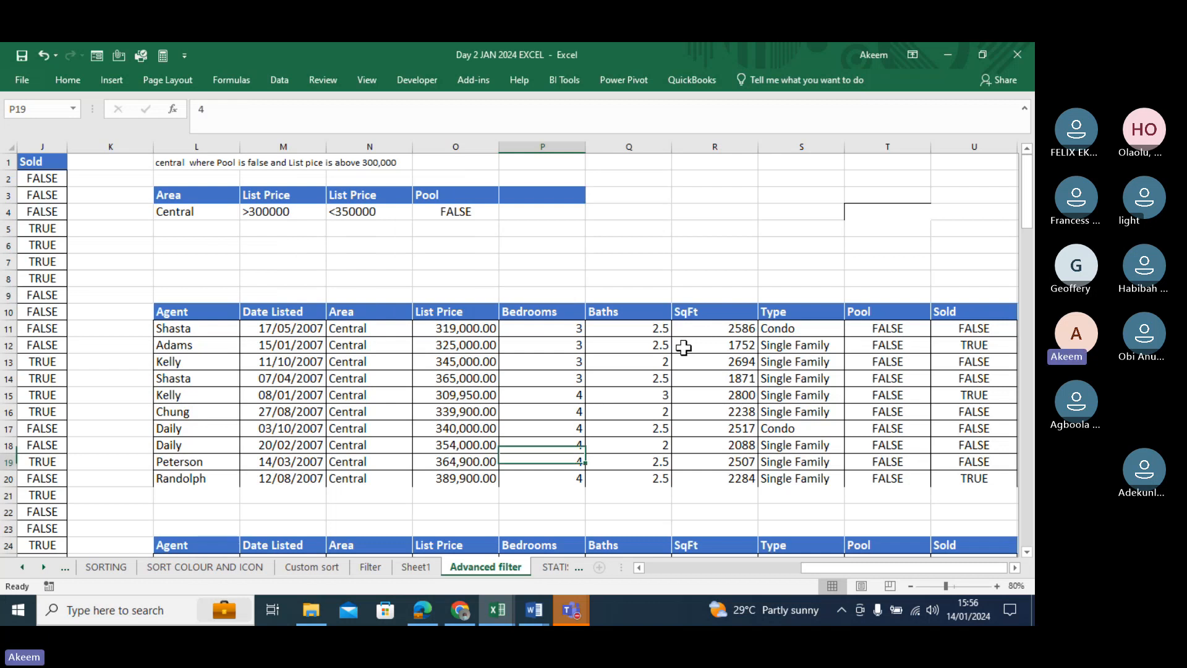
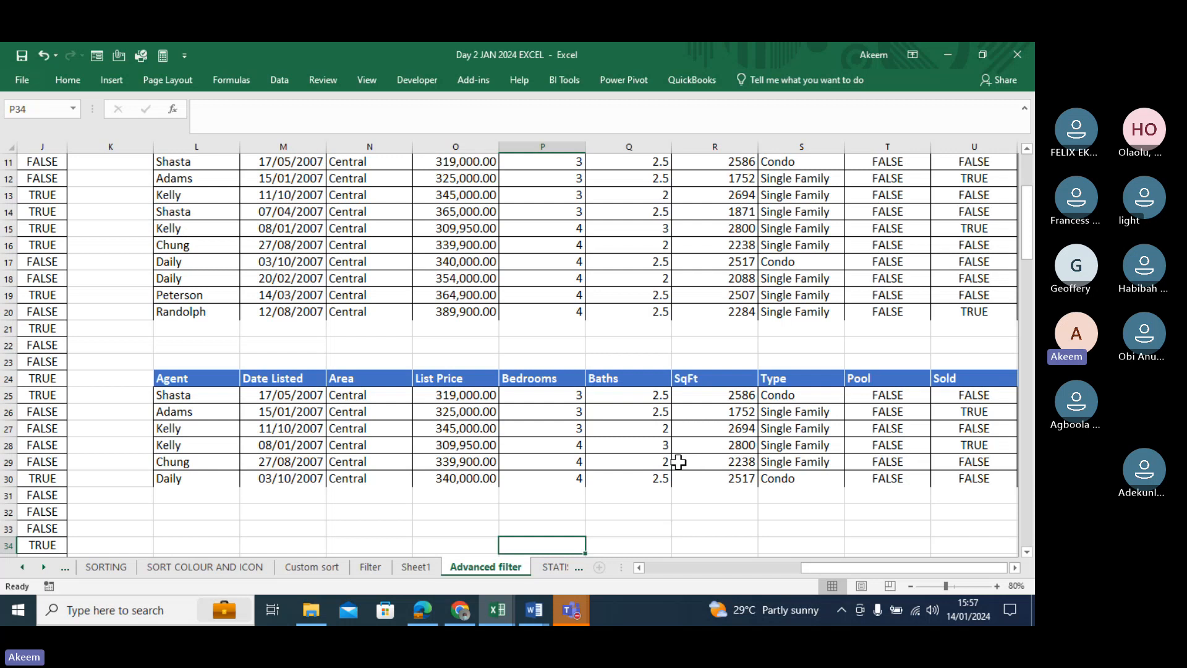
Open the STATISTICAL sheet and go to cell A1.
left_click(562, 566)
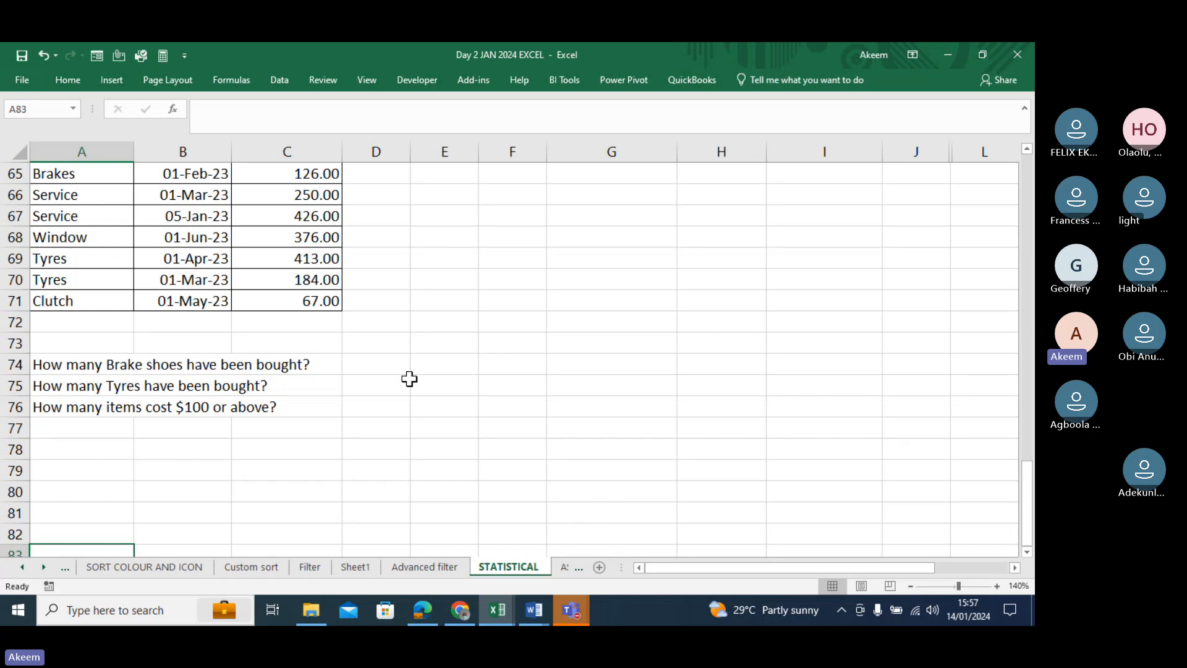
left_click(346, 384)
key("Left")
key("Left")
key("Left")
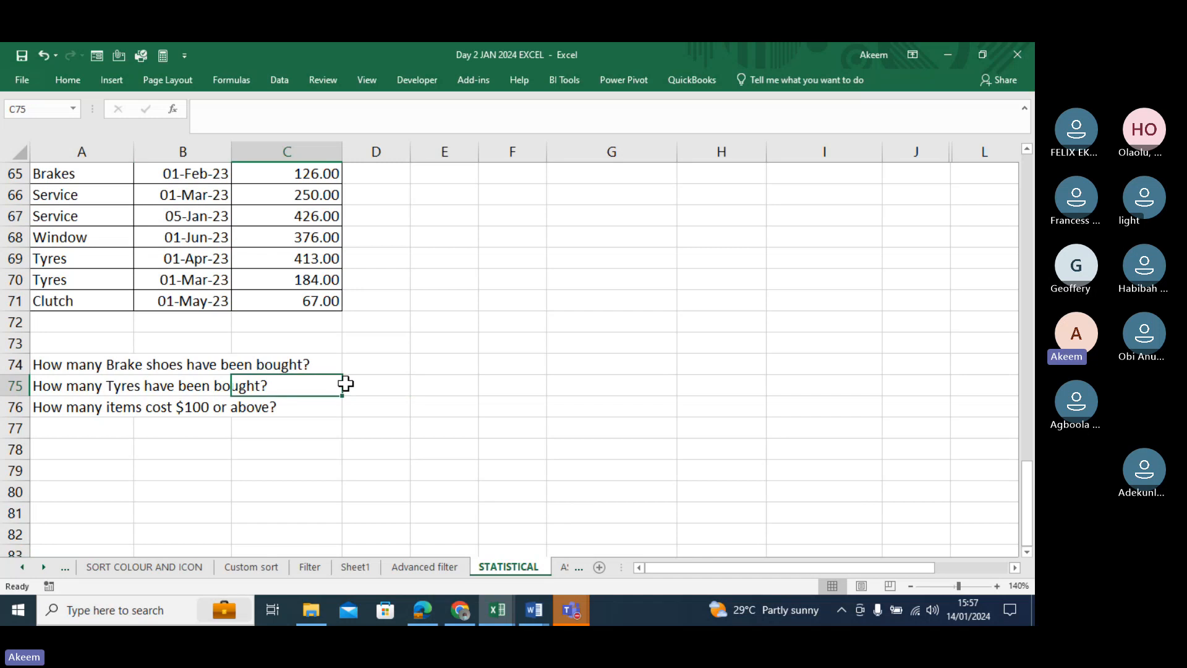
key("Up")
key("Up")
key("Up")
key("Up")
key("Up")
key("Up")
key("Up")
key("Up")
key("Up")
key("Up")
key("Up")
key("Up")
key("Up")
key("Up")
key("Up")
key("Up")
key("Up")
key("Up")
key("Up")
key("Up")
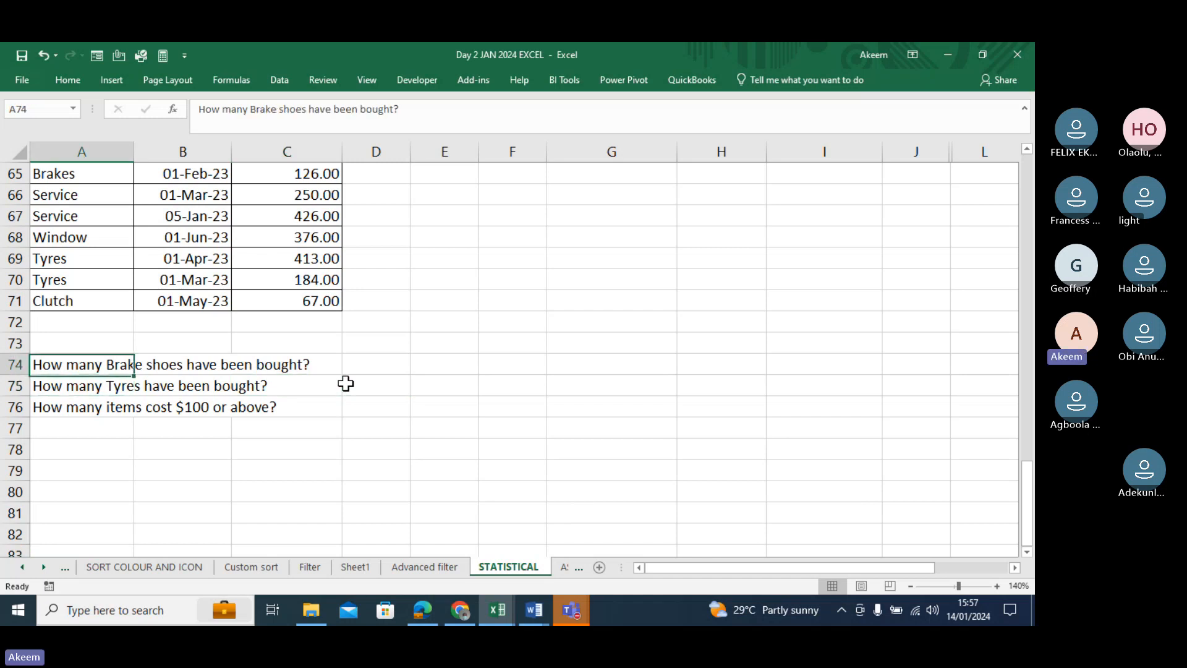
key("Up")
key("Up")
key("Up")
key("Up")
key("Up")
key("Up")
key("Up")
key("Up")
key("Up")
key("Up")
key("Up")
key("Up")
key("Up")
key("Up")
key("Up")
key("Up")
key("Up")
key("Up")
key("Up")
key("Up")
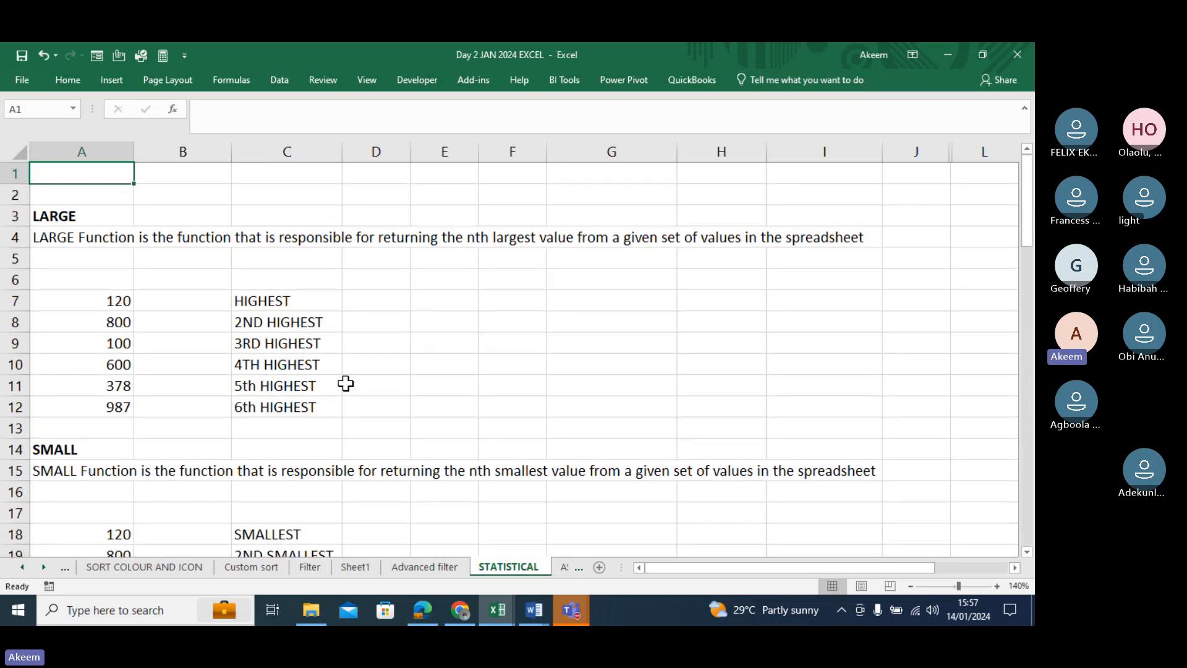
Look through the LARGE, SMALL and RANK function sections and their sample data on the STATISTICAL sheet.
key("Down")
key("Down")
key("Down")
key("Down")
key("Down")
key("Down")
key("Down")
key("Down")
key("Down")
key("Down")
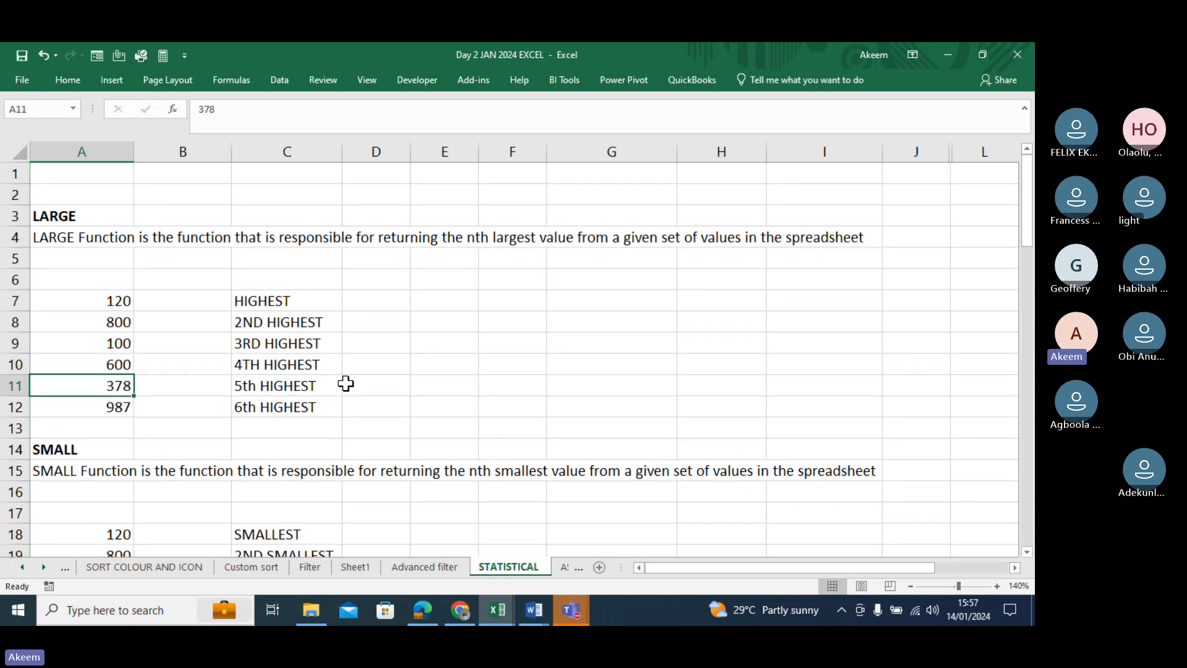
key("Down")
key("Down")
key("Down")
key("Down")
key("Down")
key("Down")
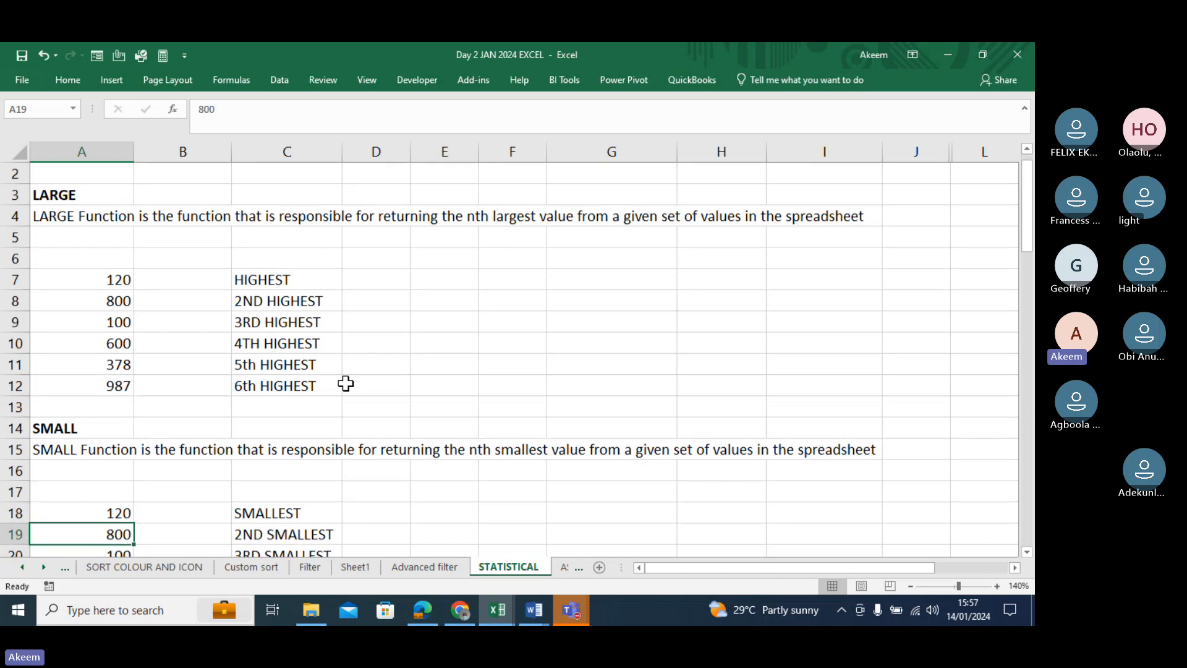
key("Down")
key("ctrl+Up")
key("ctrl+Up")
key("ctrl+Up")
key("ctrl+Up")
key("ctrl+Up")
key("ctrl+Up")
key("ctrl+Up")
key("ctrl+Up")
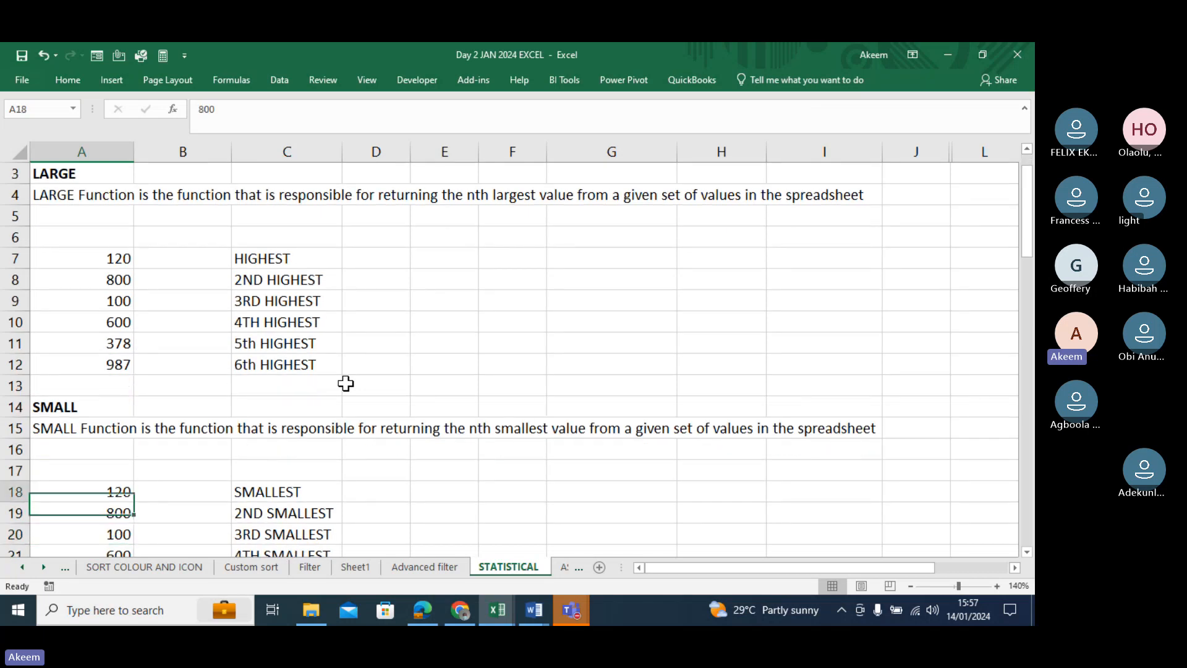
key("Down")
key("Down")
key("Down")
key("Down")
key("Down")
key("Down")
key("Down")
key("Down")
key("Down")
key("Down")
key("Down")
key("Down")
key("Down")
key("Down")
key("Down")
key("Down")
key("Down")
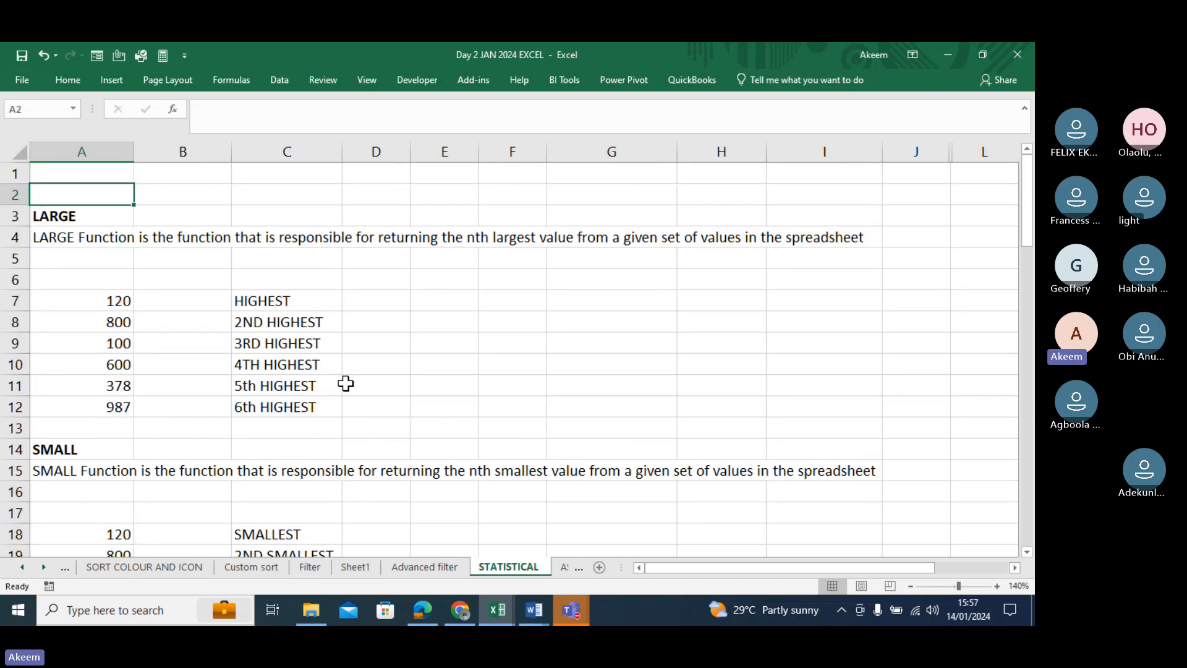
key("Down")
key("Down")
key("Down")
key("Down")
key("Down")
key("Down")
key("Down")
key("Down")
key("Down")
key("Down")
key("Down")
key("Down")
key("Down")
key("Down")
key("Down")
key("Down")
key("Down")
key("Down")
key("Down")
key("Down")
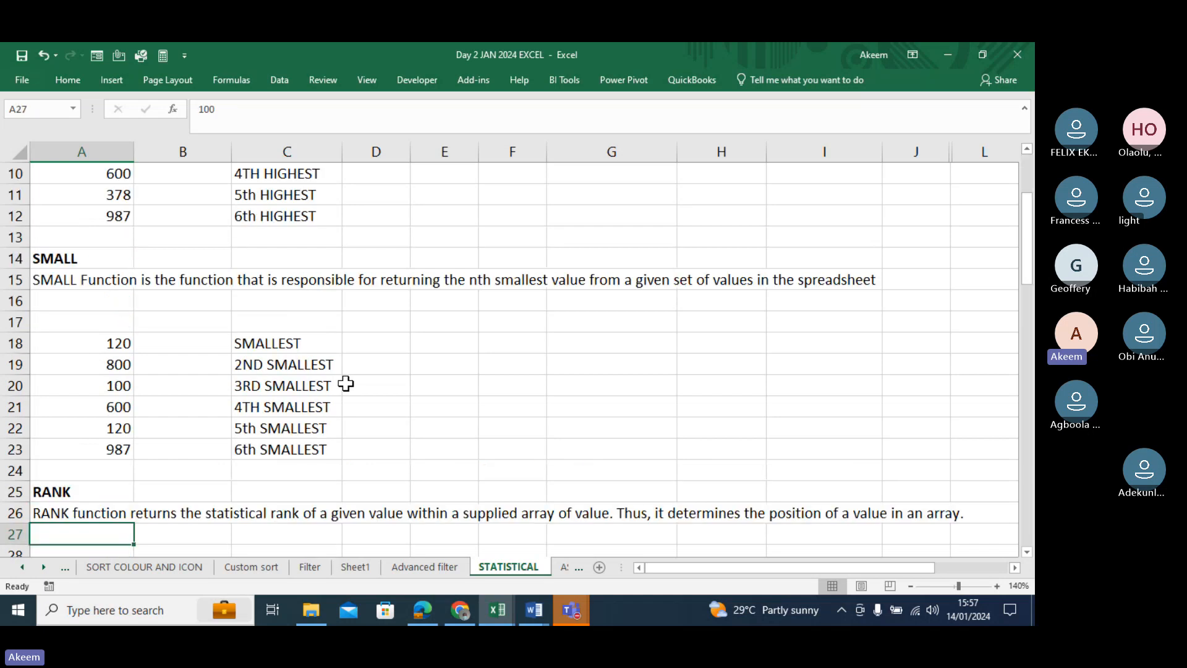
key("ctrl+Up")
key("ctrl+Up")
key("ctrl+Up")
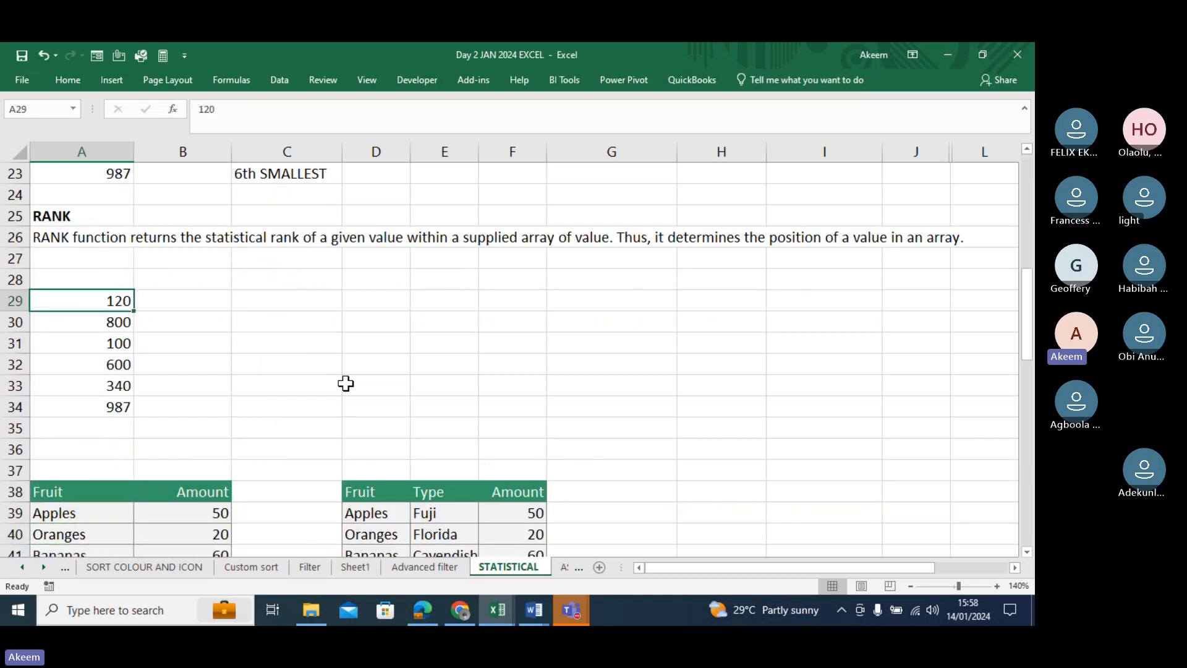
Return to the top of the sheet and examine the LARGE function's description and its sample values in column A.
key("Up")
key("Up")
key("Up")
key("Up")
key("Up")
key("Up")
key("Up")
key("Up")
key("Up")
key("Up")
key("Up")
key("Up")
key("Up")
key("Up")
key("Up")
key("Up")
key("Up")
key("ctrl+Home")
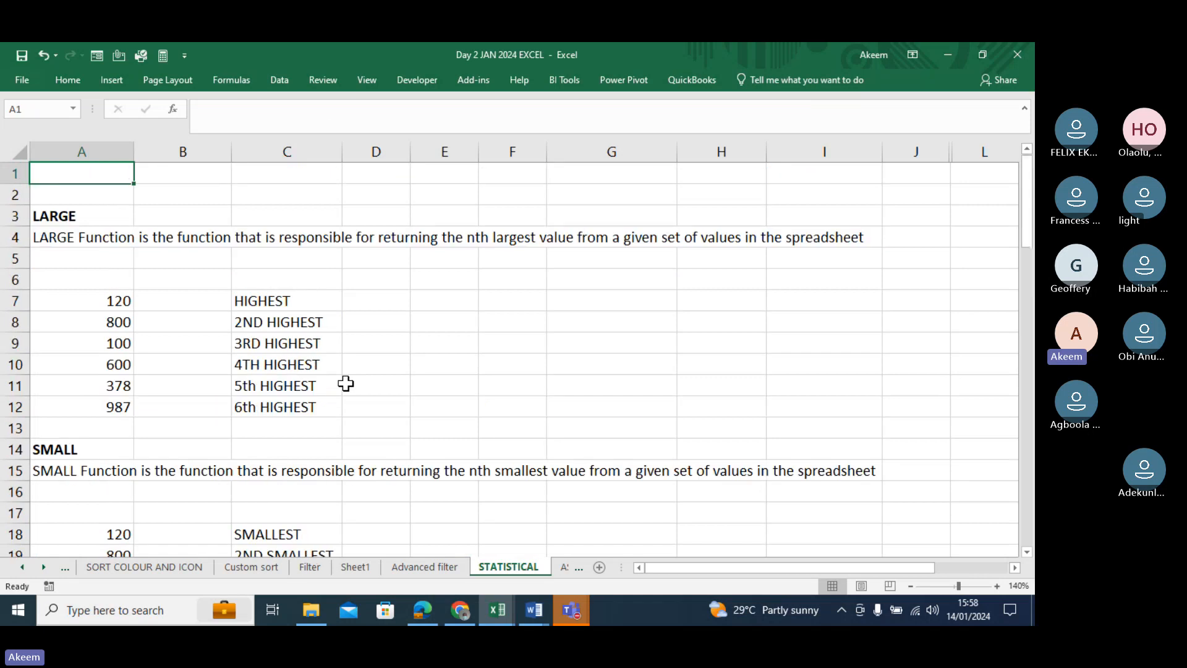
key("Down")
key("Down")
key("Down")
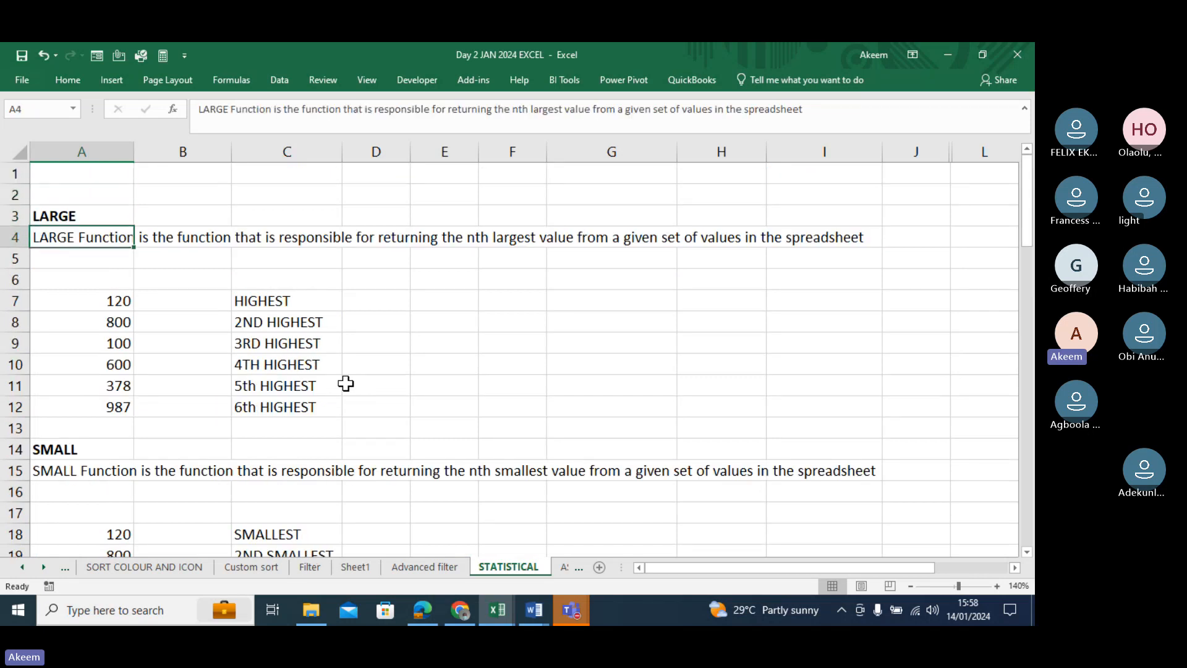
key("Down")
key("Down")
key("Down")
key("Down")
key("Down")
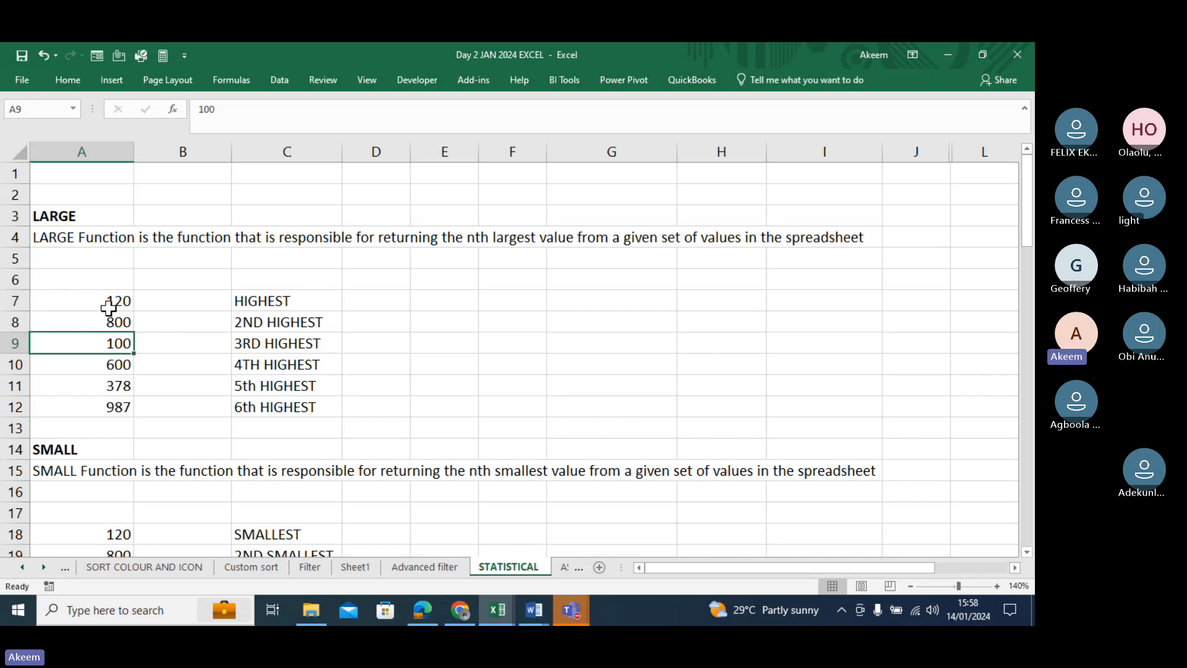
left_click(112, 309)
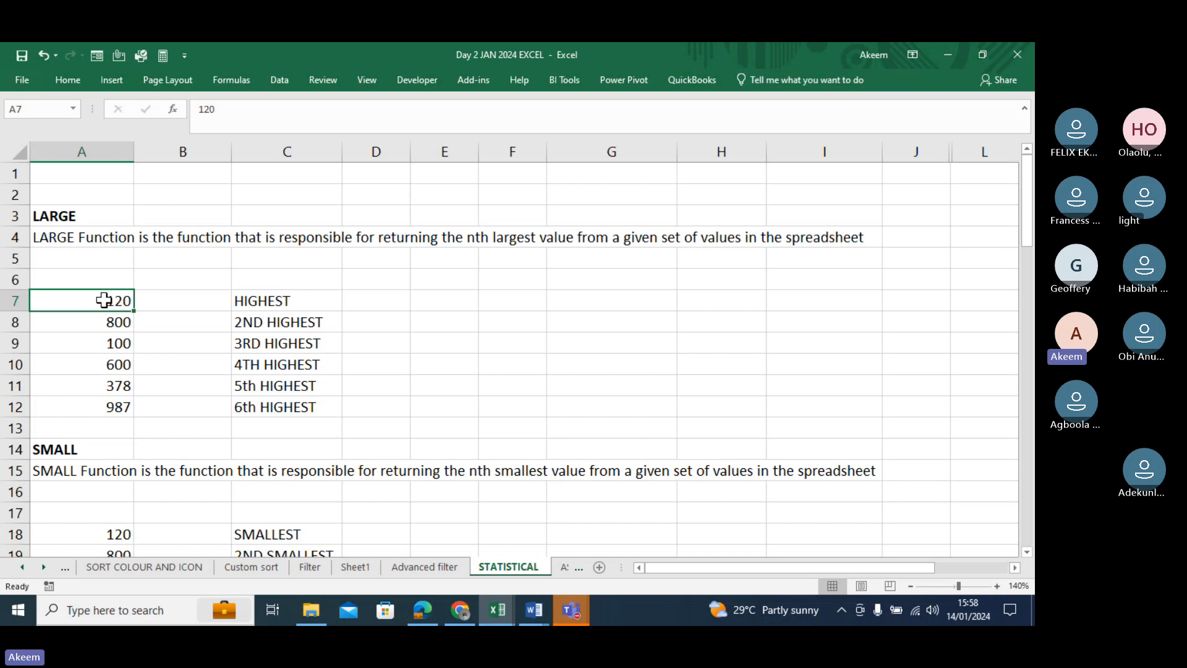
left_click(458, 320)
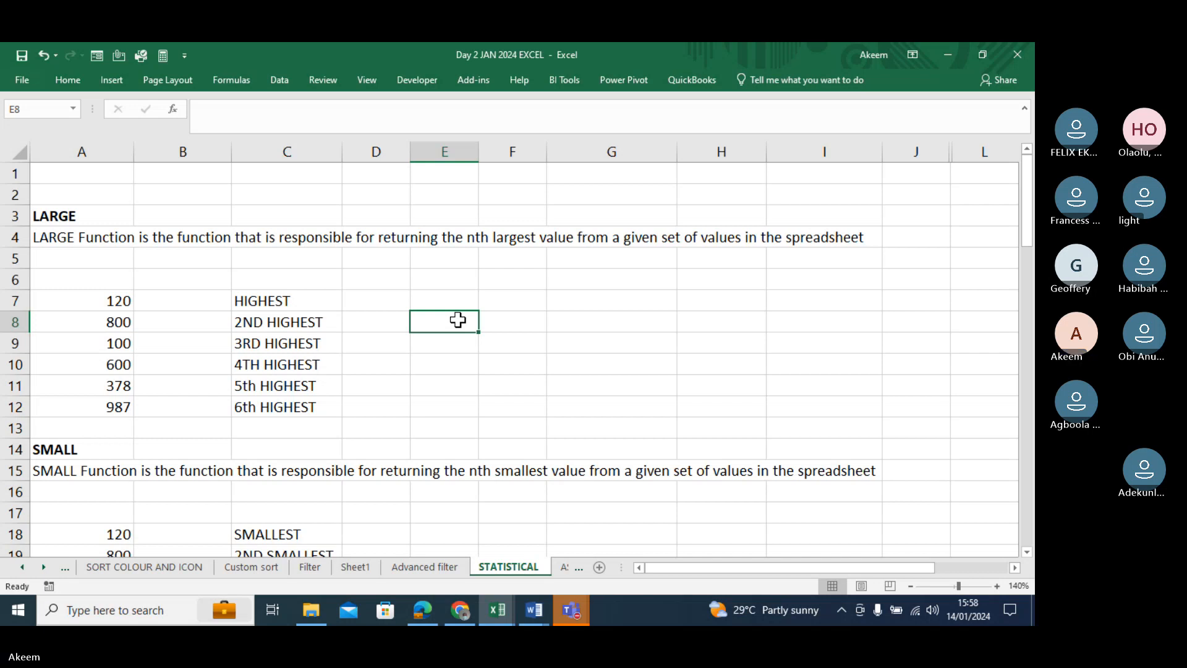
type("=MAX")
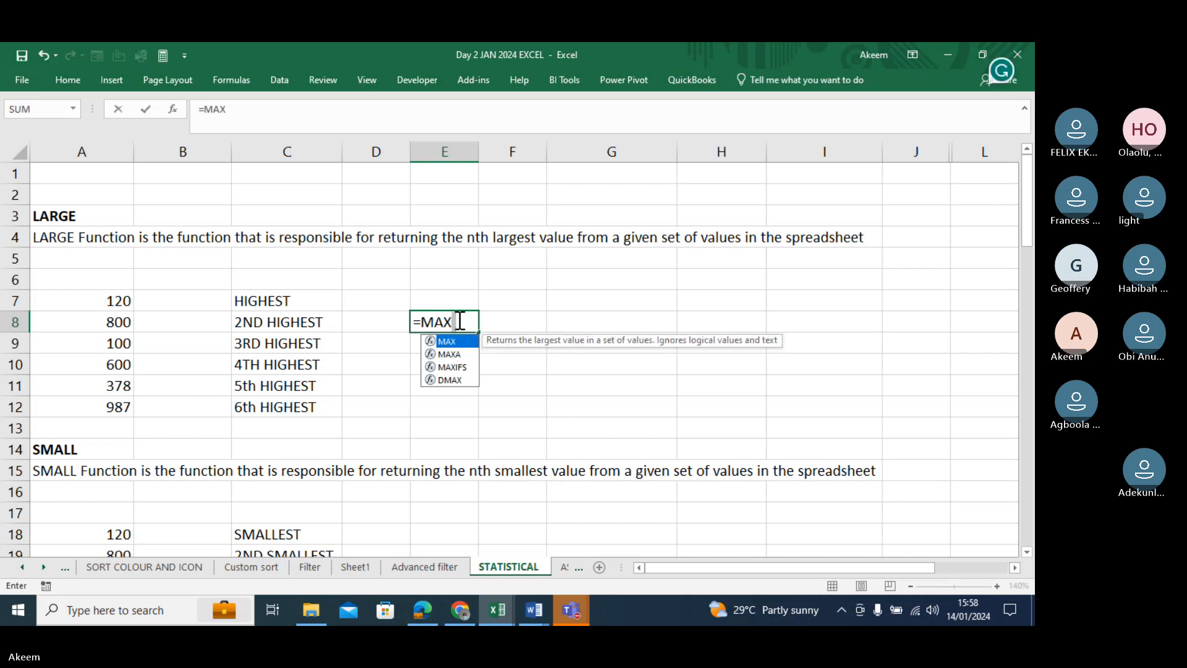
type("(")
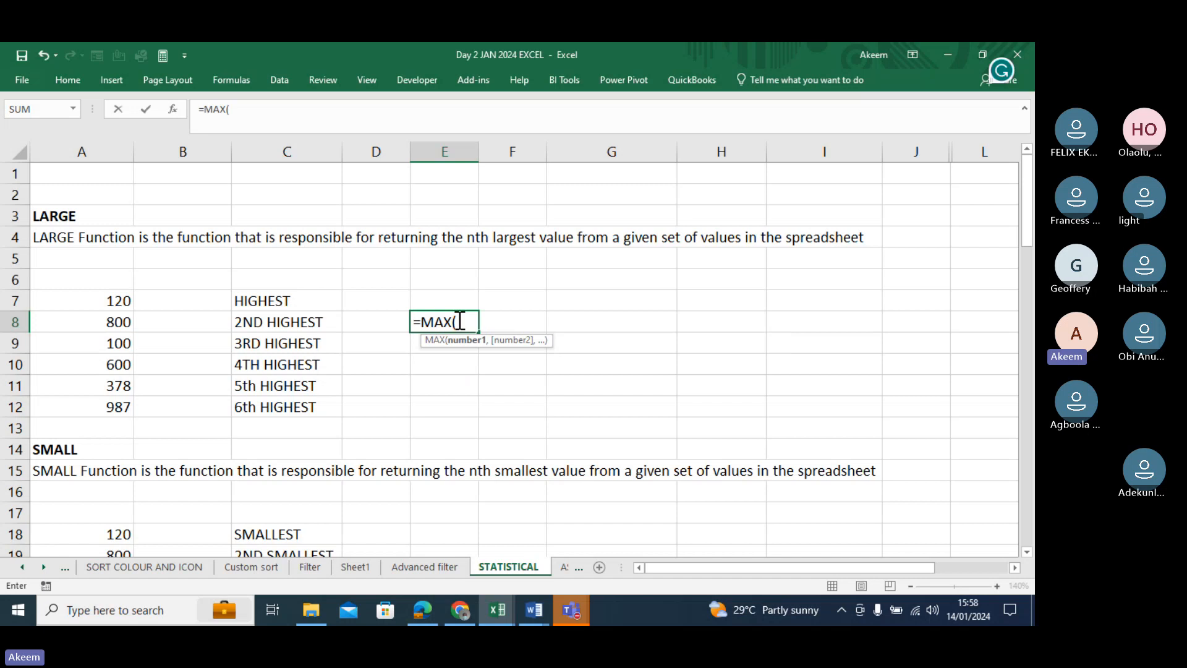
key("BackSpace")
key("BackSpace")
key("BackSpace")
key("BackSpace")
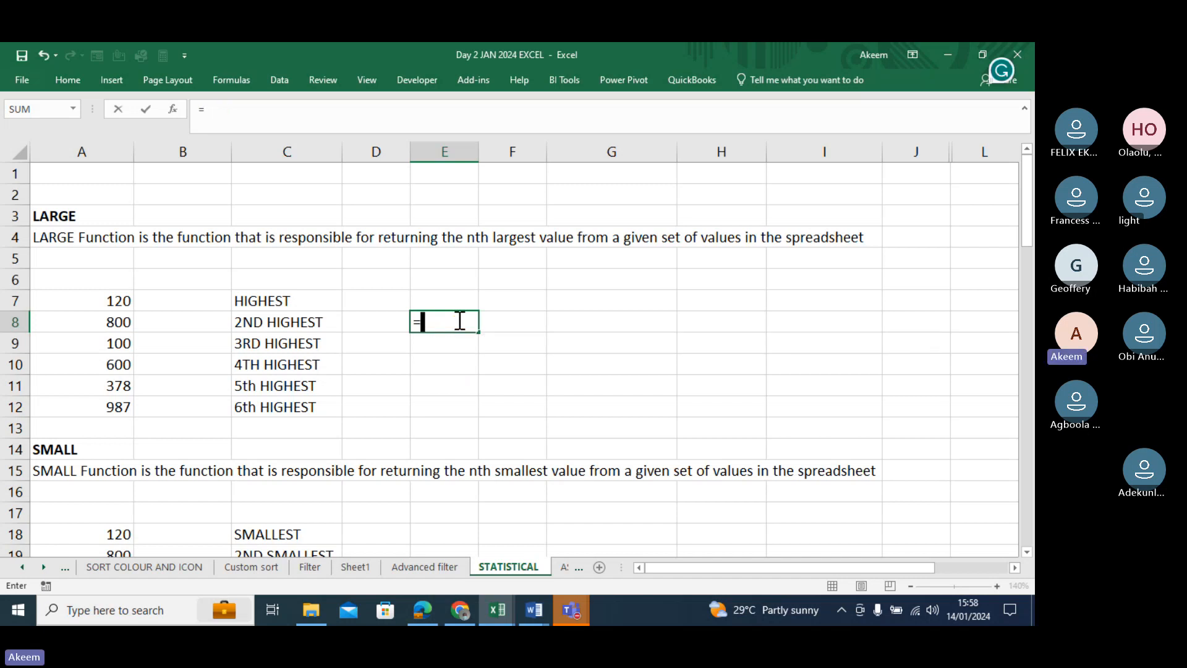
type("MIN(")
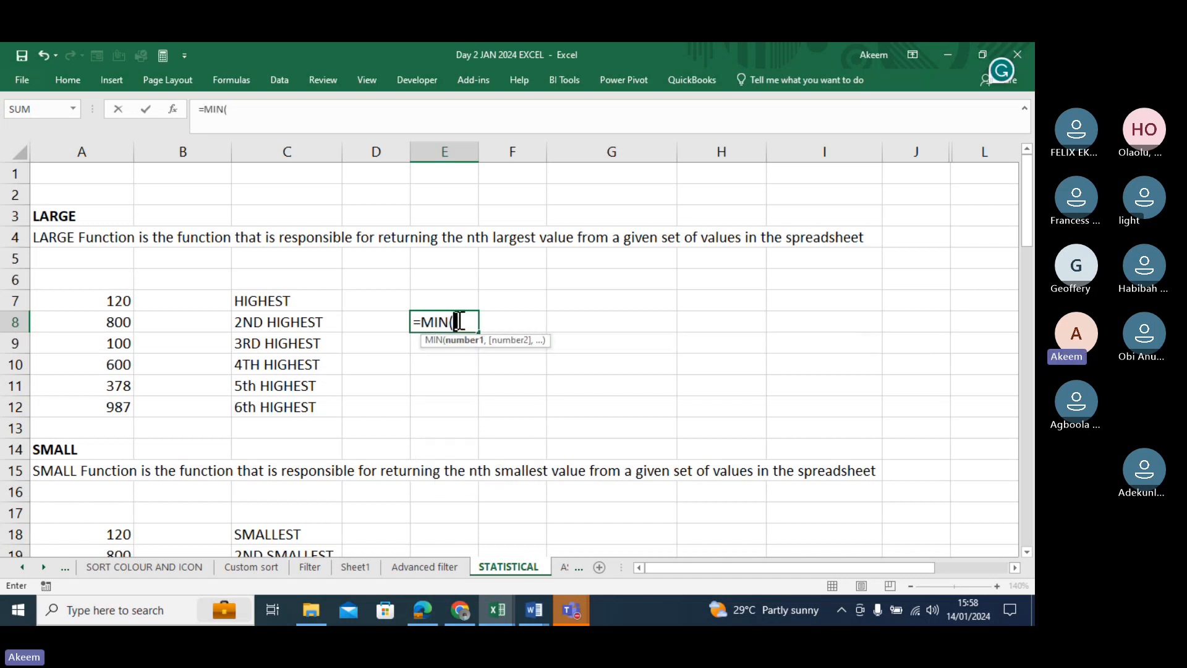
key("BackSpace")
key("BackSpace")
key("BackSpace")
key("BackSpace")
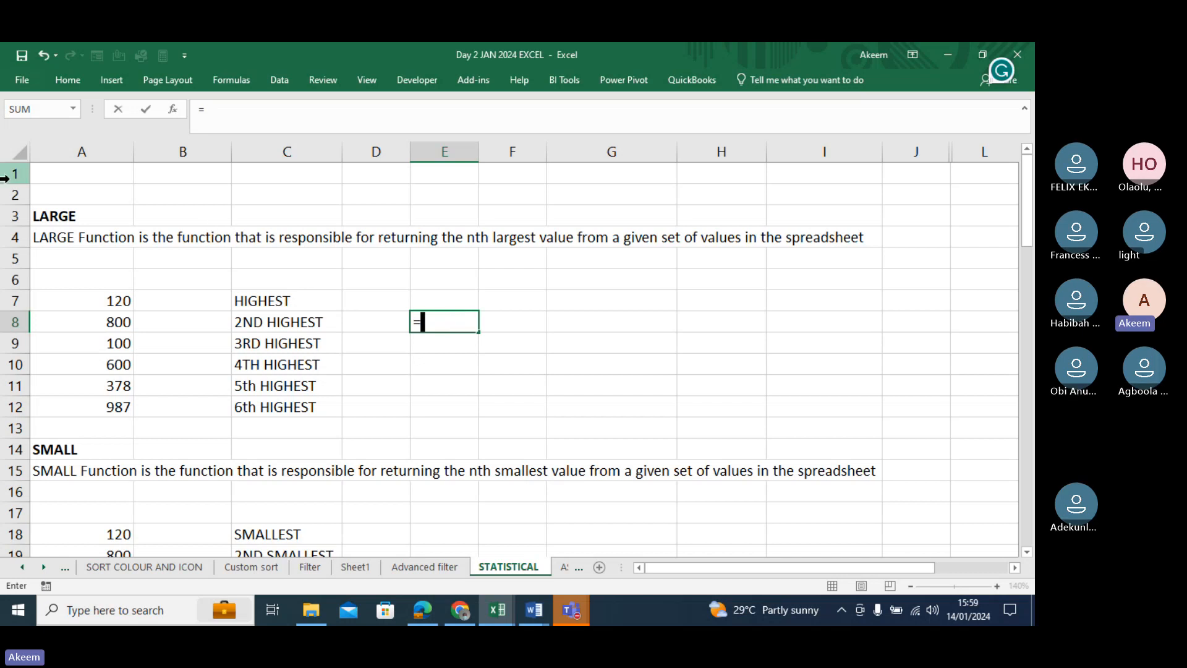
left_click(68, 221)
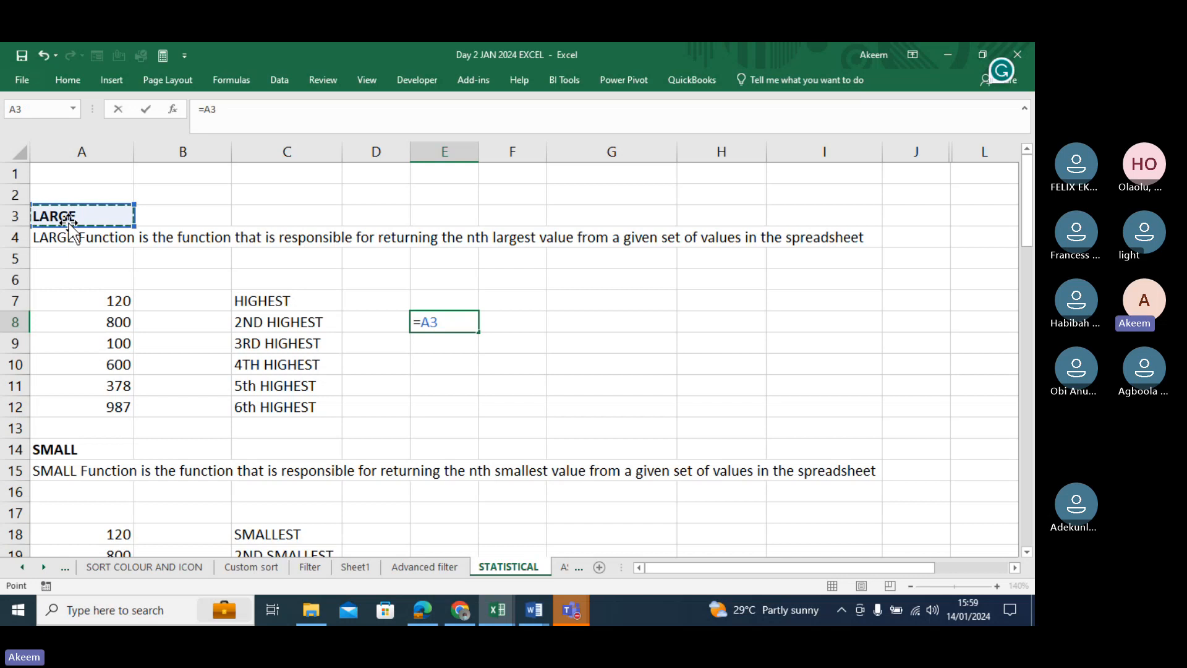
key("BackSpace")
key("BackSpace")
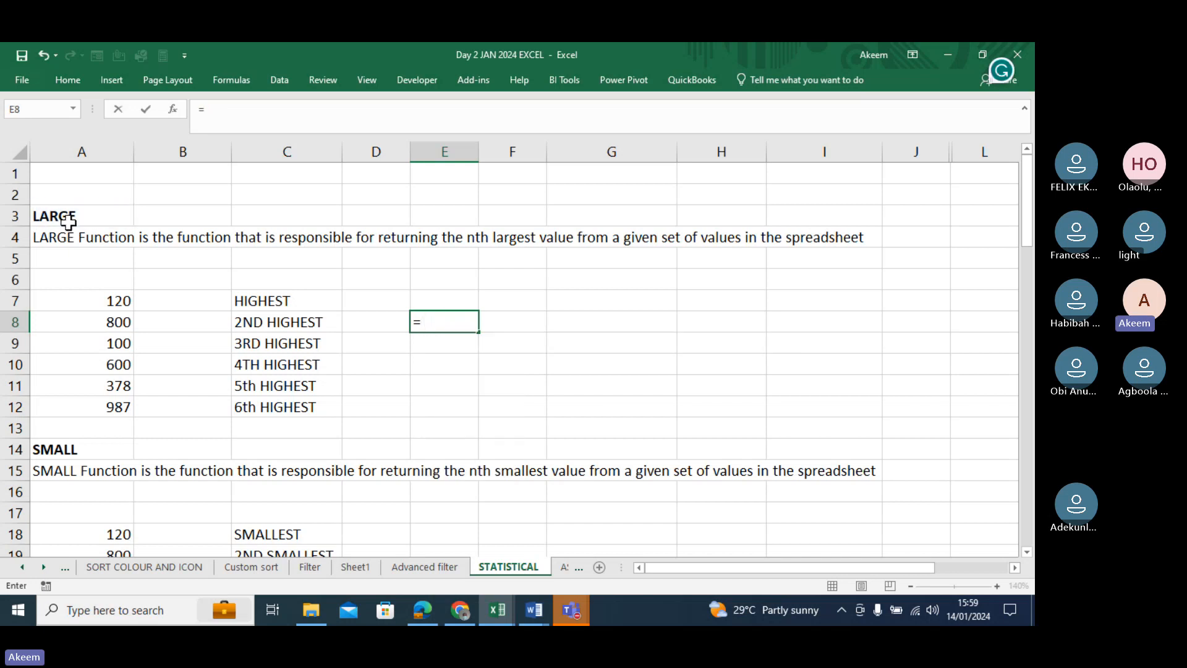
left_click(113, 298)
key("BackSpace")
key("BackSpace")
key("BackSpace")
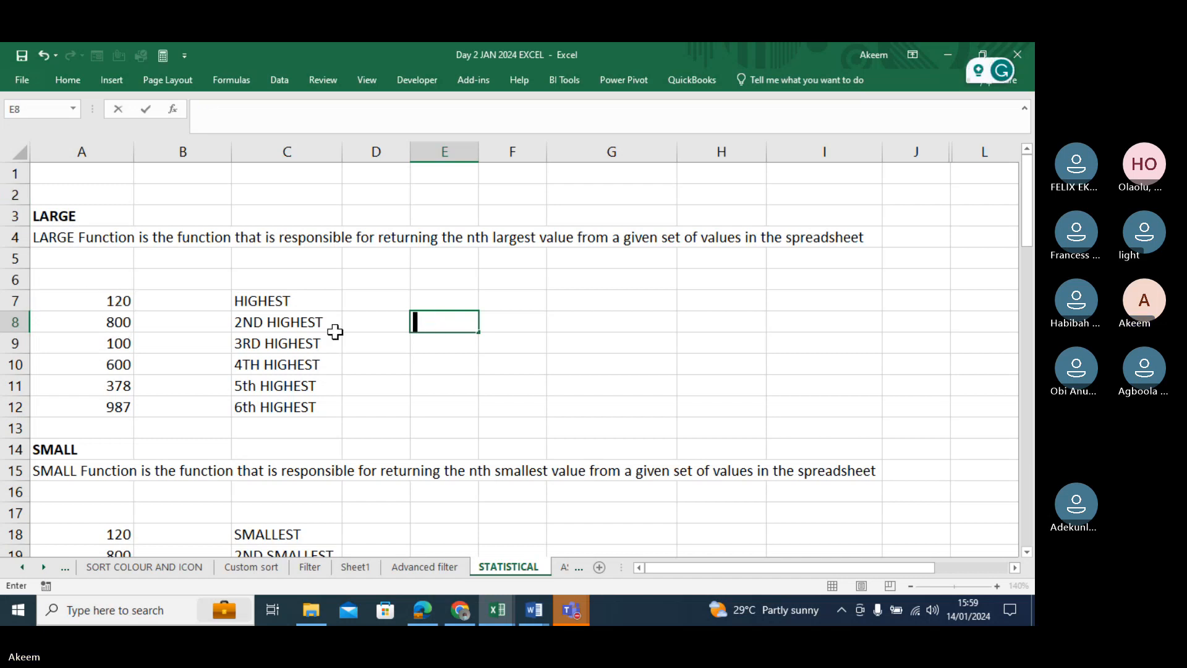
Enter =LARGE(A7:A12,4) in cell E10 for the 4th highest value and check it against the numbers in column A.
left_click(442, 363)
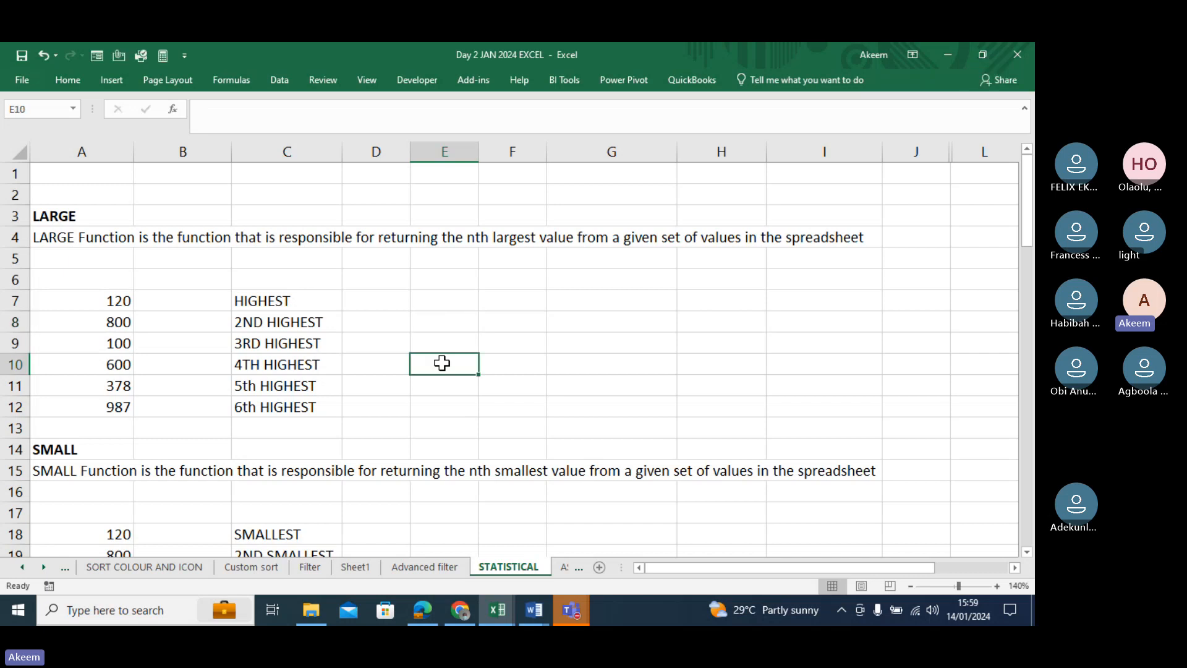
type("=L")
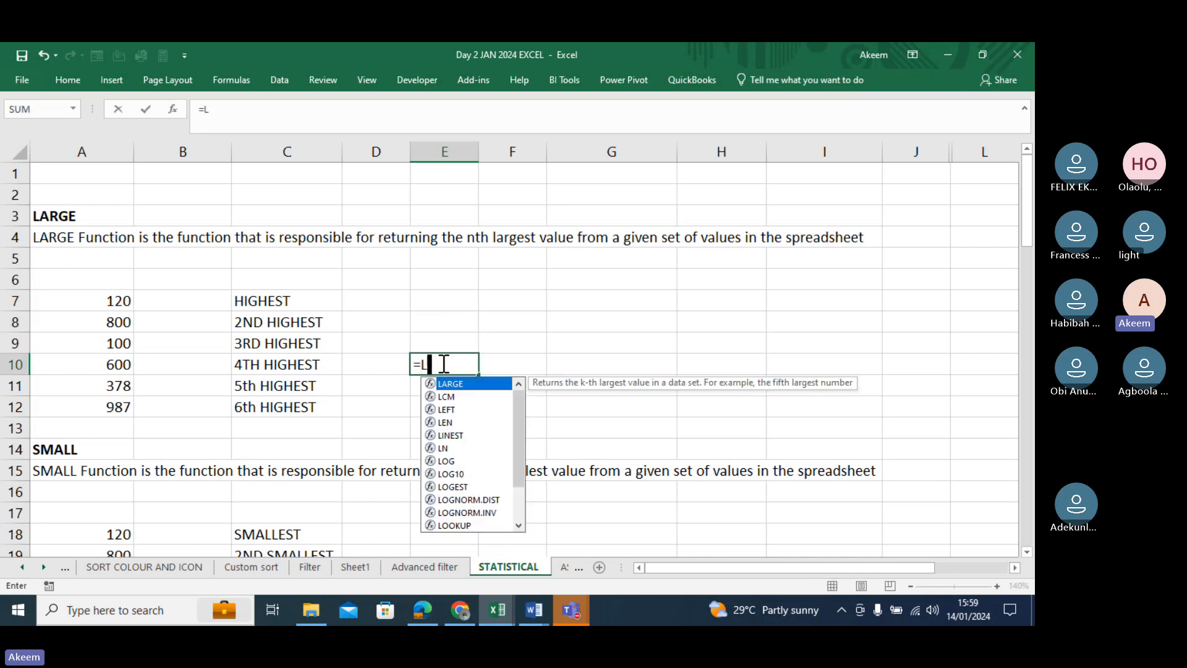
type("ARGE(")
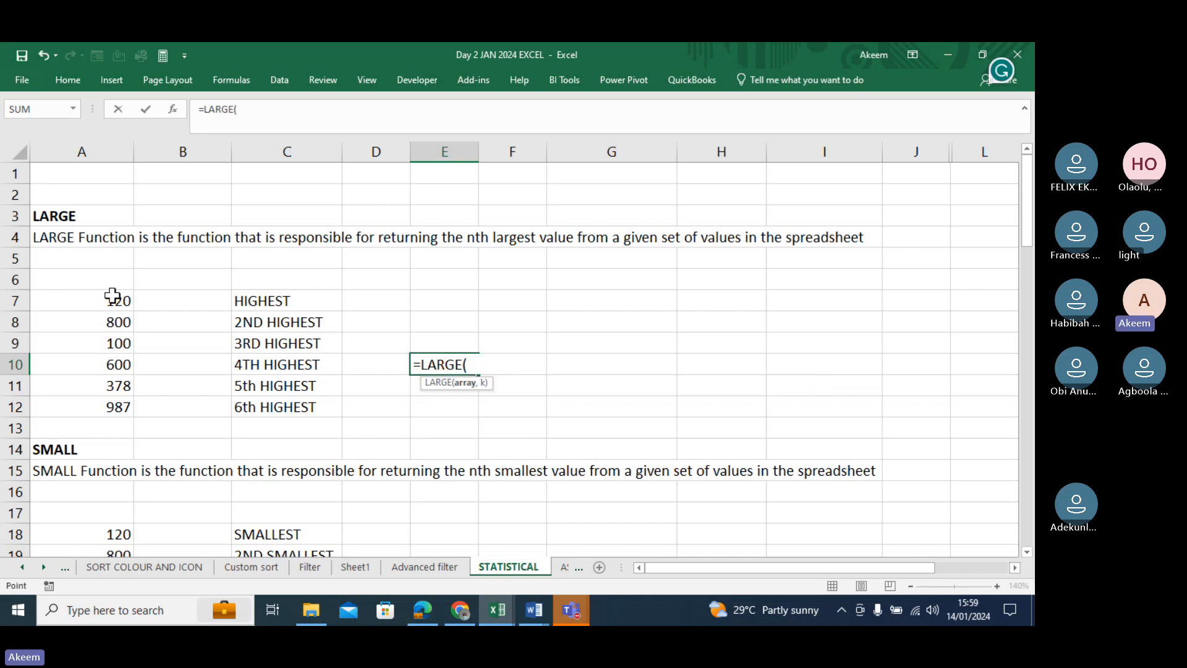
left_click_drag(112, 299, 117, 410)
type(",")
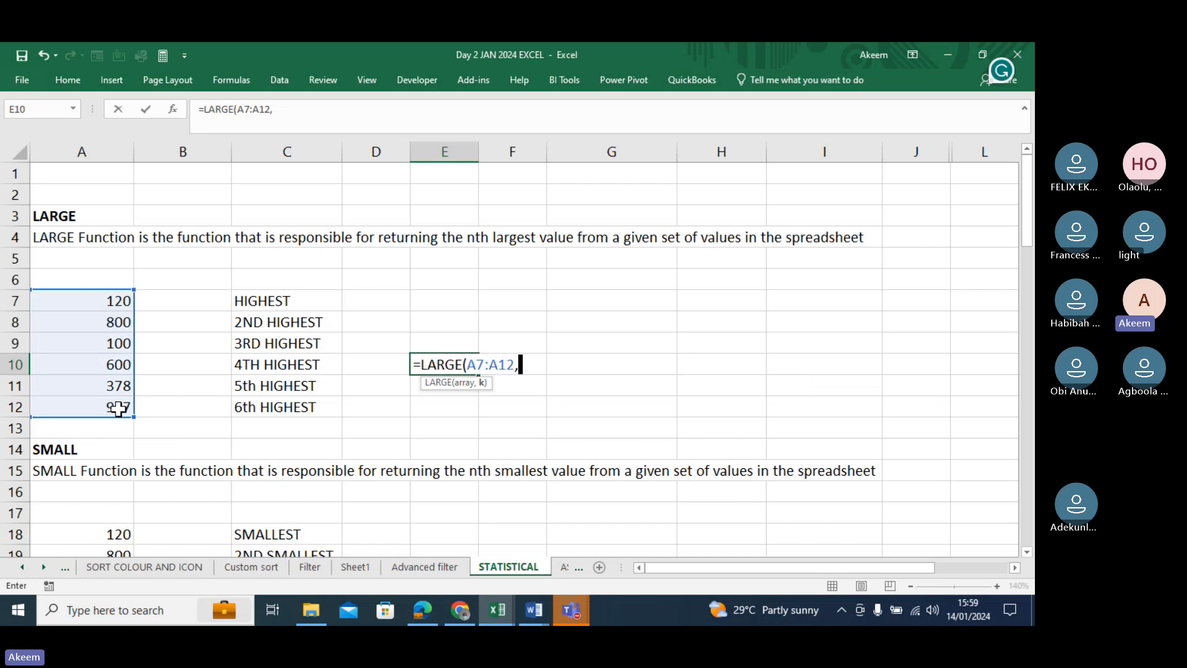
type("4)")
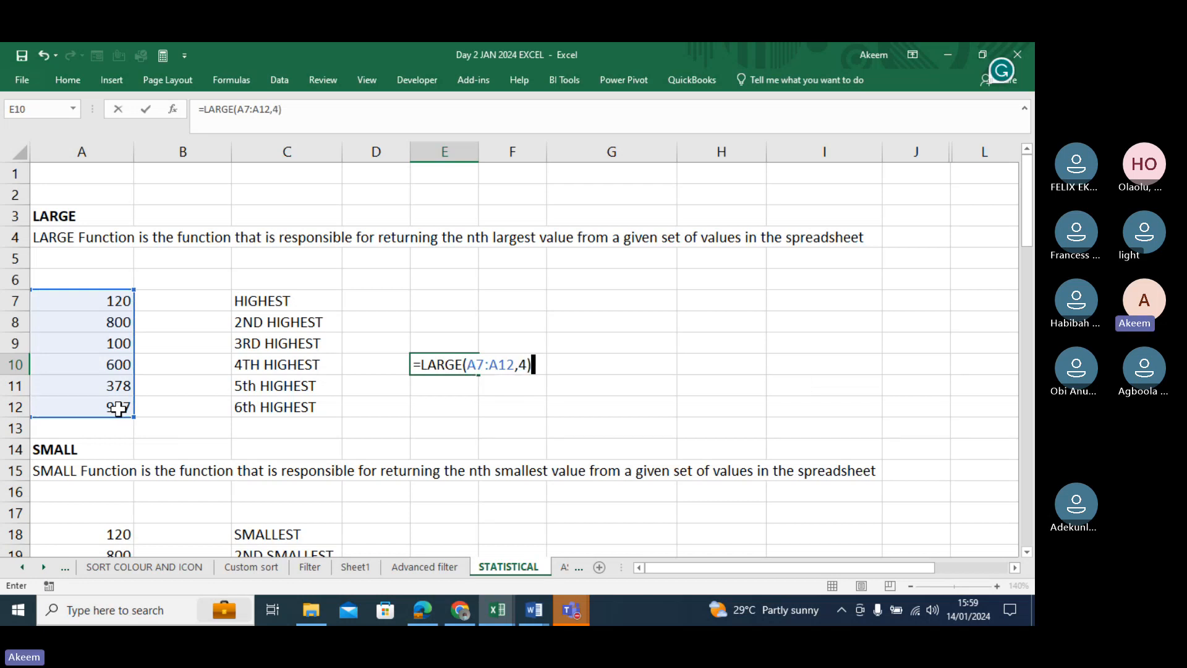
key("ctrl+Return")
key("Return")
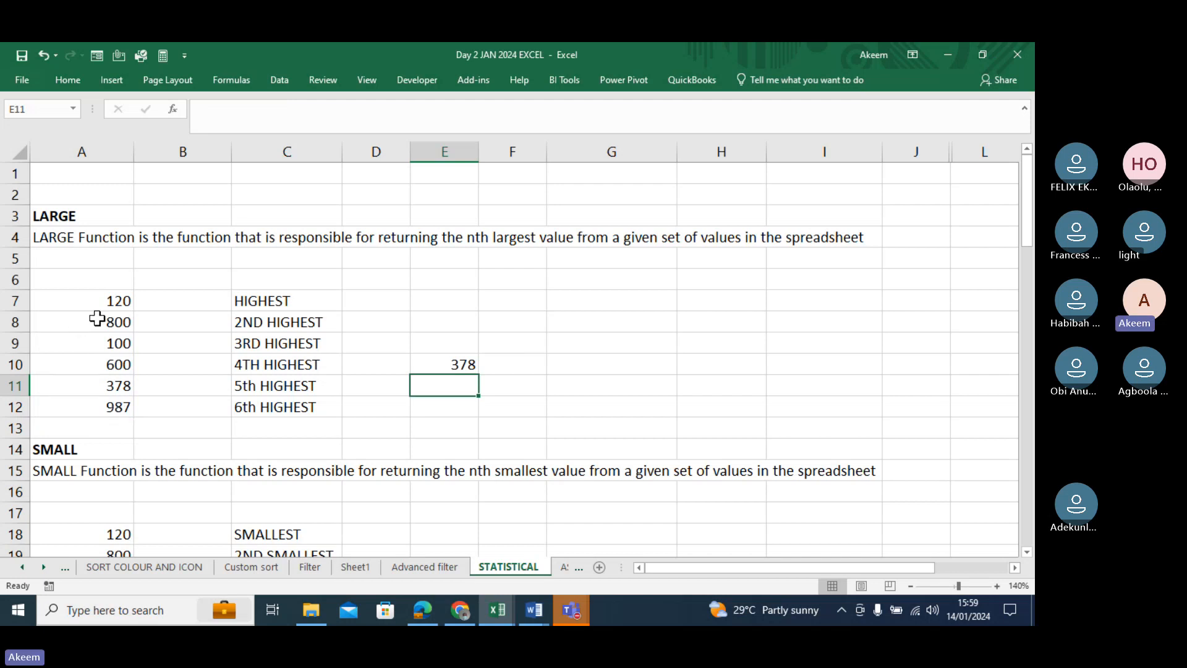
left_click(121, 406)
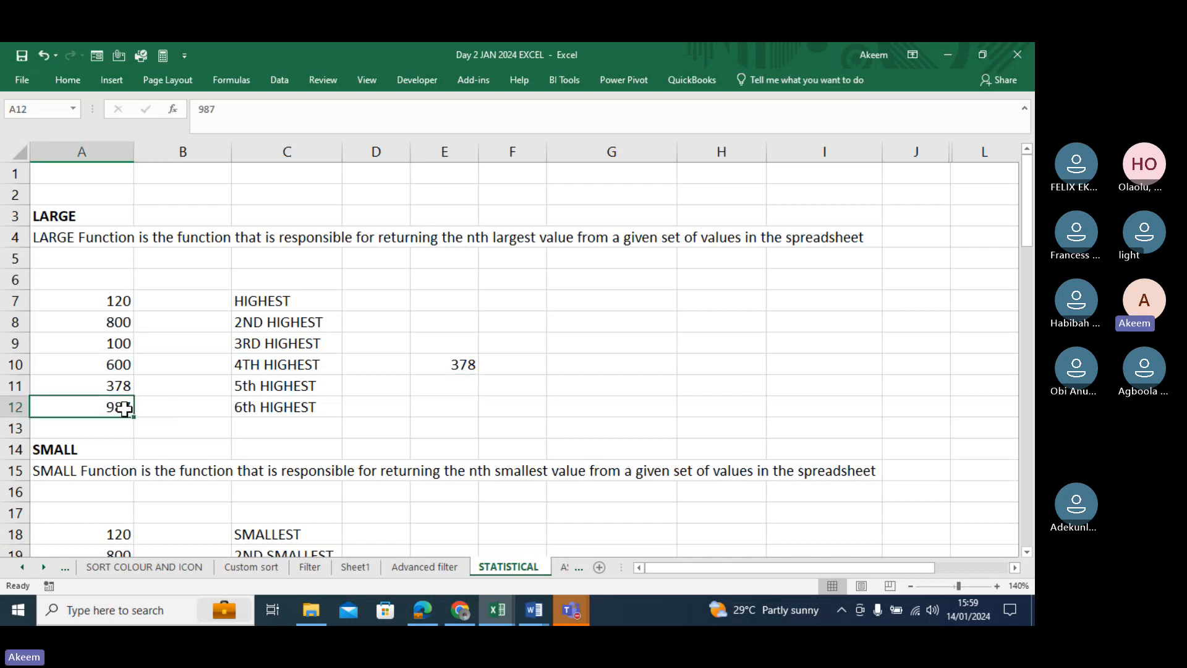
left_click(125, 325)
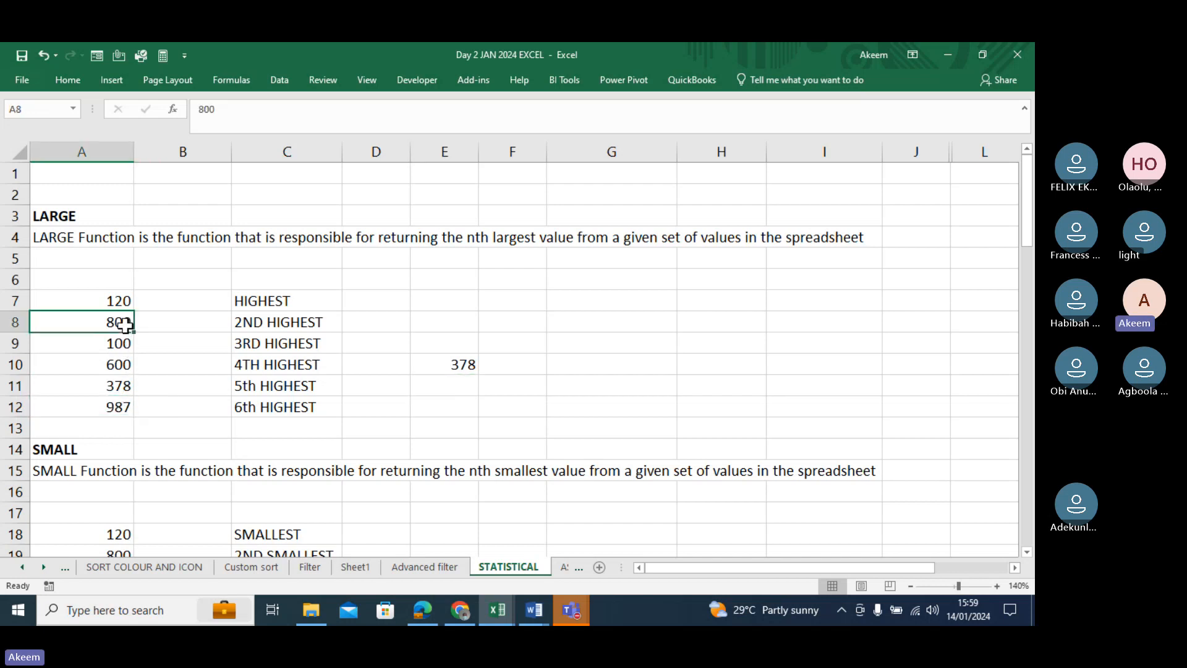
left_click(124, 365)
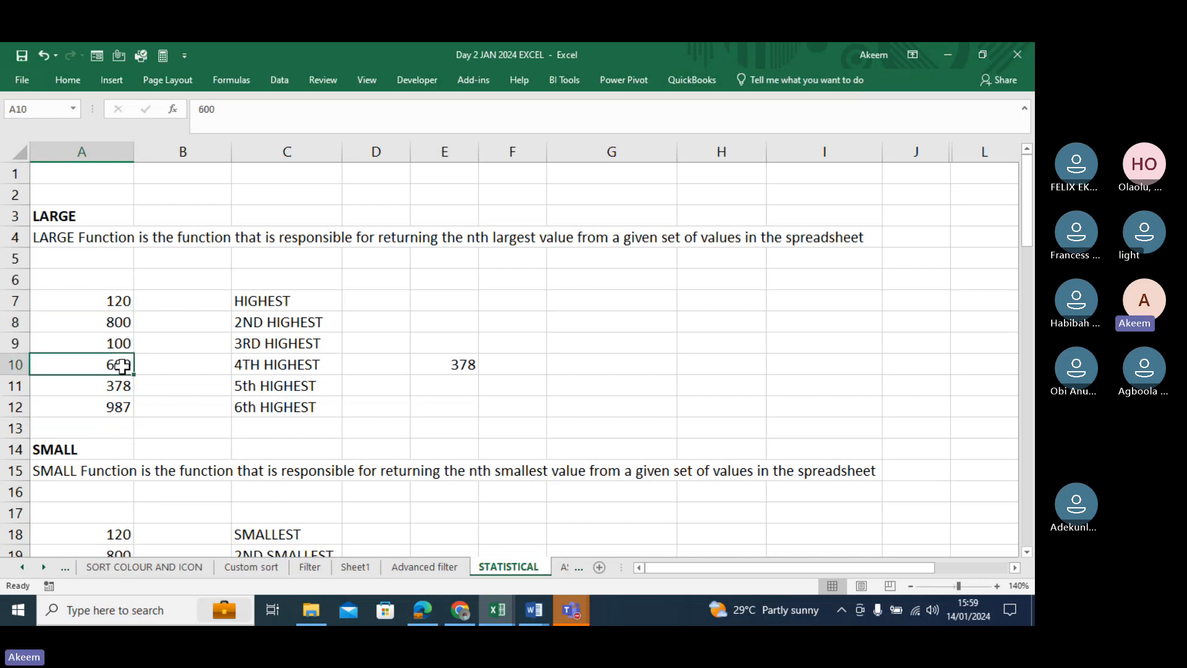
left_click(120, 385)
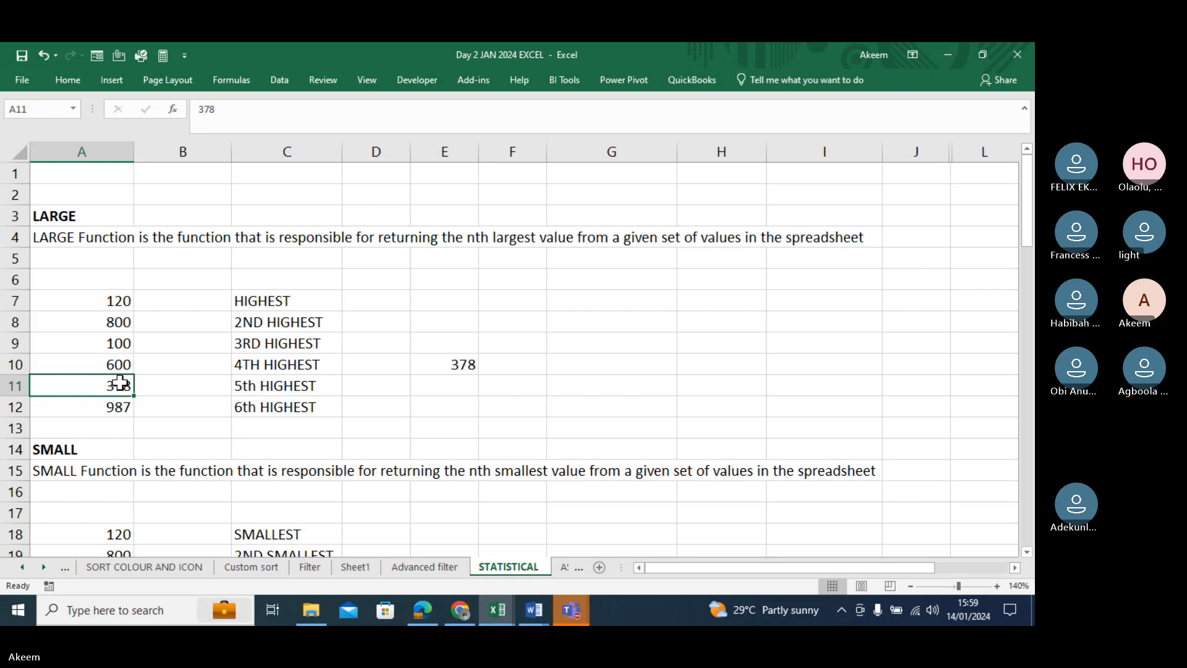
Enter a LARGE formula in cell E9 that returns the 3rd highest value from A7:A12.
left_click(457, 340)
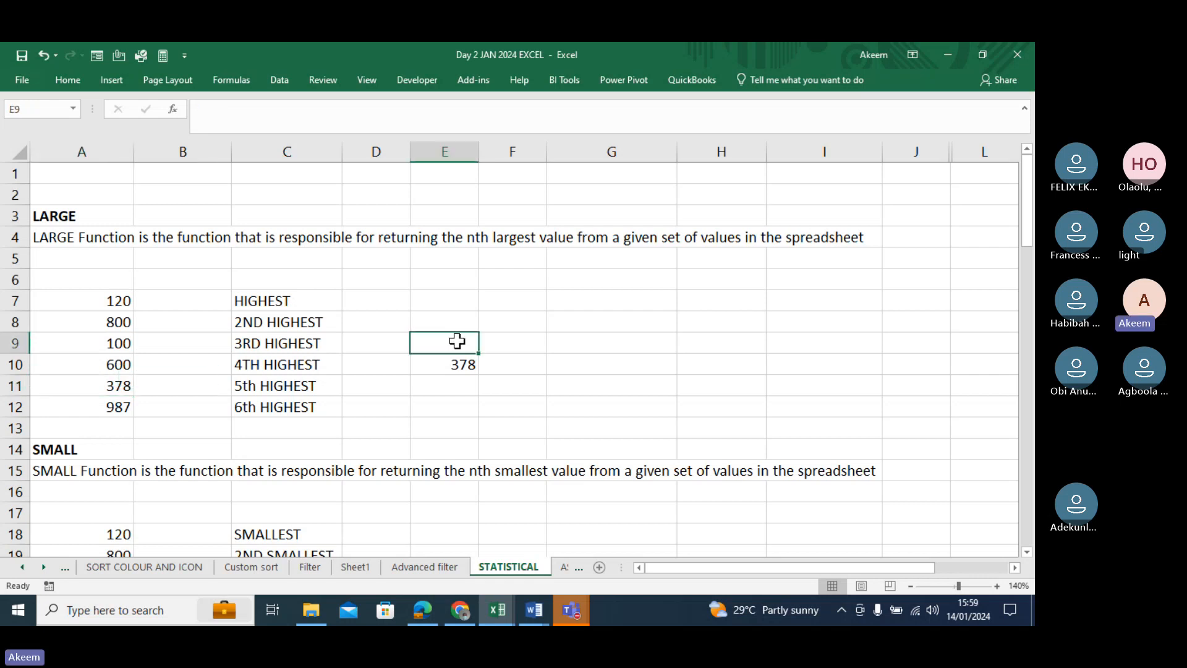
type("=LAR")
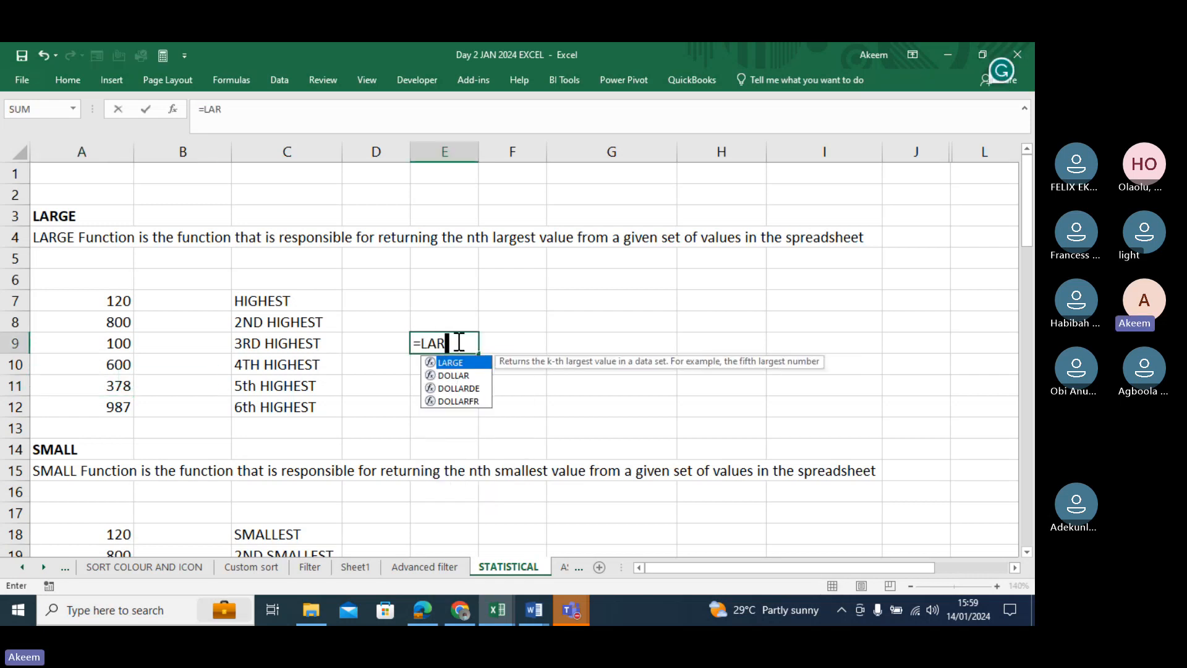
type("GE(")
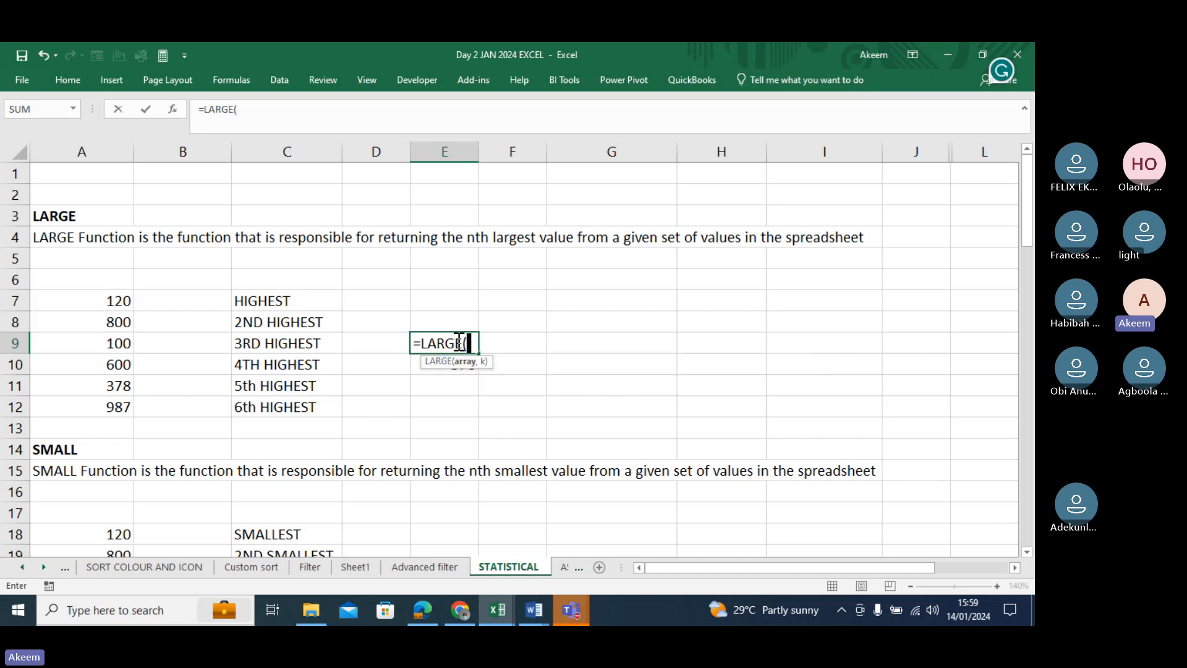
left_click(99, 300)
left_click_drag(101, 356, 106, 403)
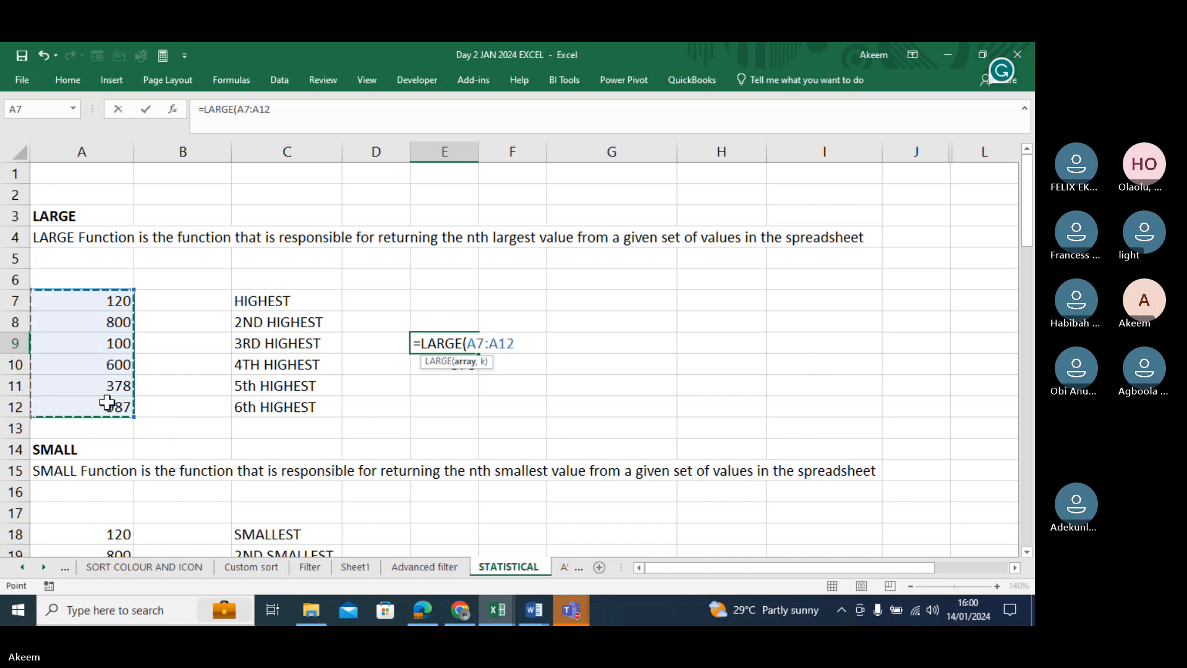
type(",")
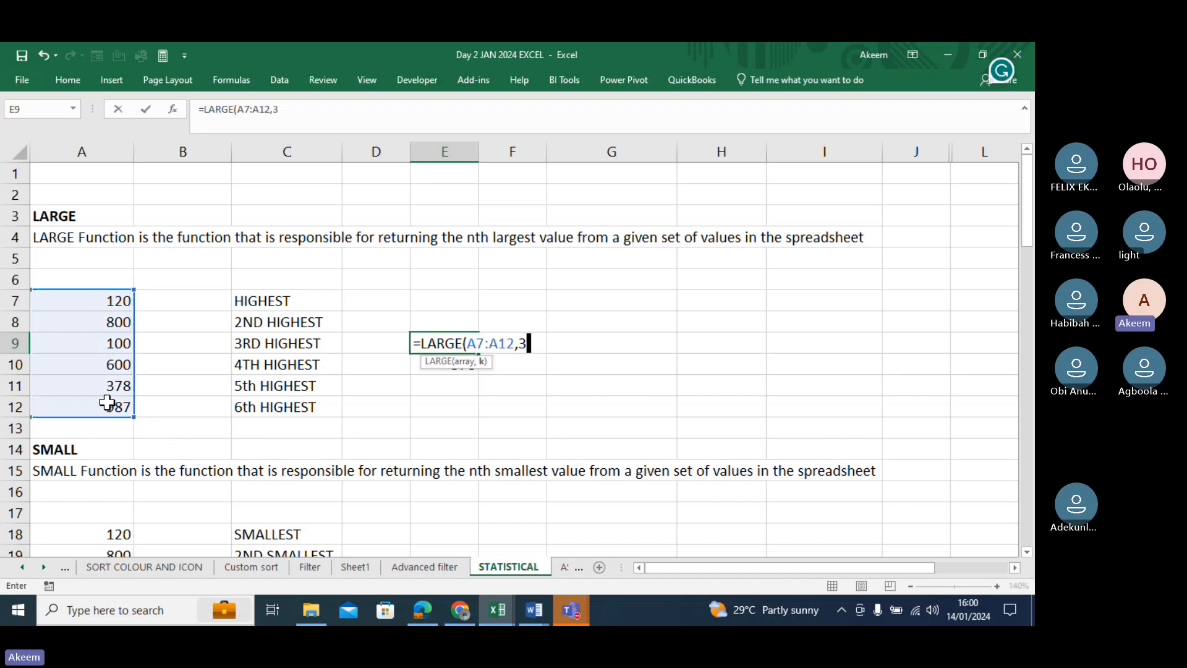
type("3")
key("Return")
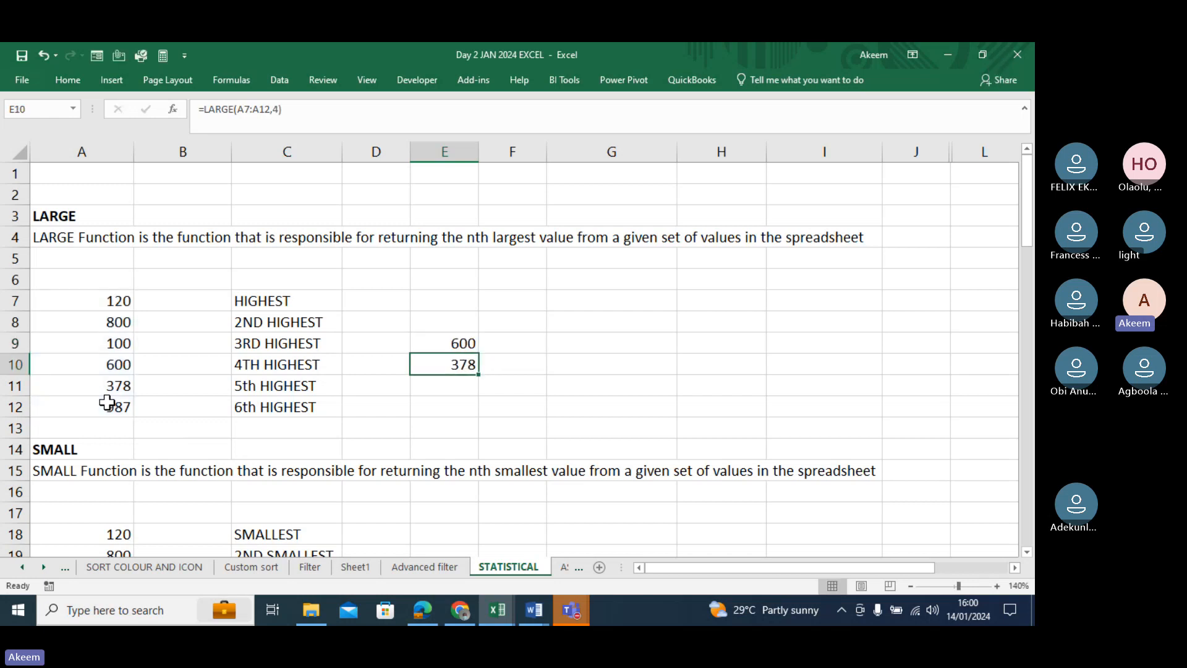
Enter =SMALL(A18:A23,1) in cell E18 to return the smallest value of the SMALL section's sample data.
key("Down")
key("Down")
key("Down")
key("Down")
key("Down")
key("Down")
key("Down")
key("Down")
key("Down")
key("Down")
key("Down")
key("Down")
key("Down")
key("Down")
key("Down")
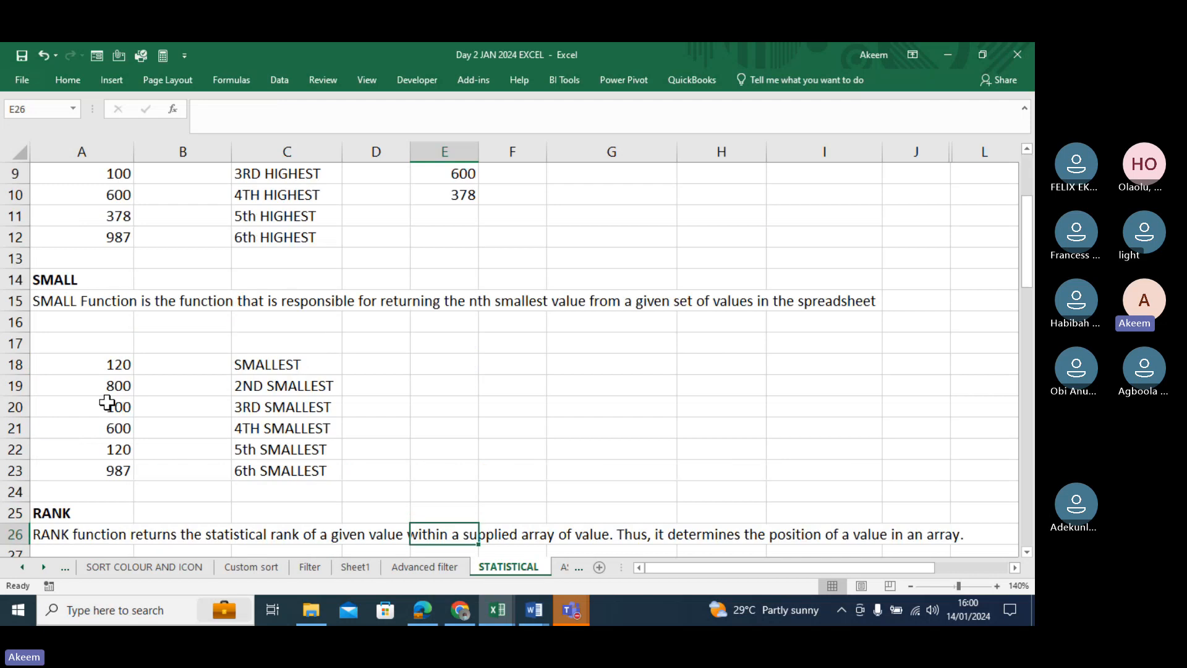
key("Up")
key("Up")
key("Up")
key("Up")
key("Up")
key("Up")
key("Up")
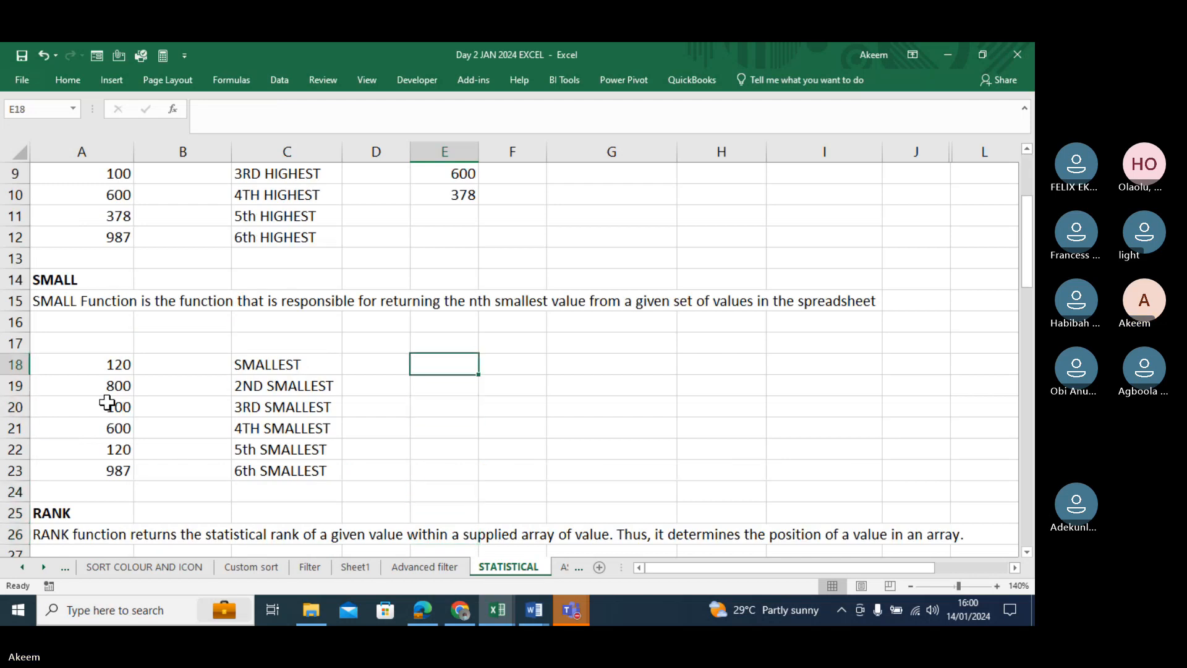
type("=SMA")
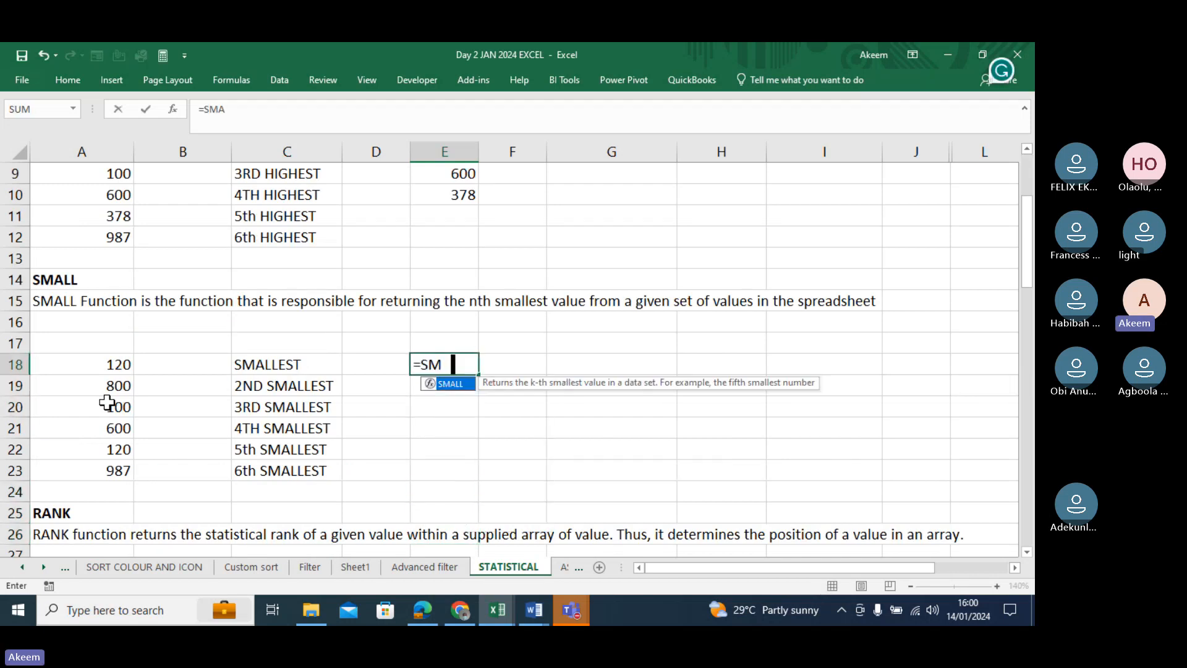
type("LL(")
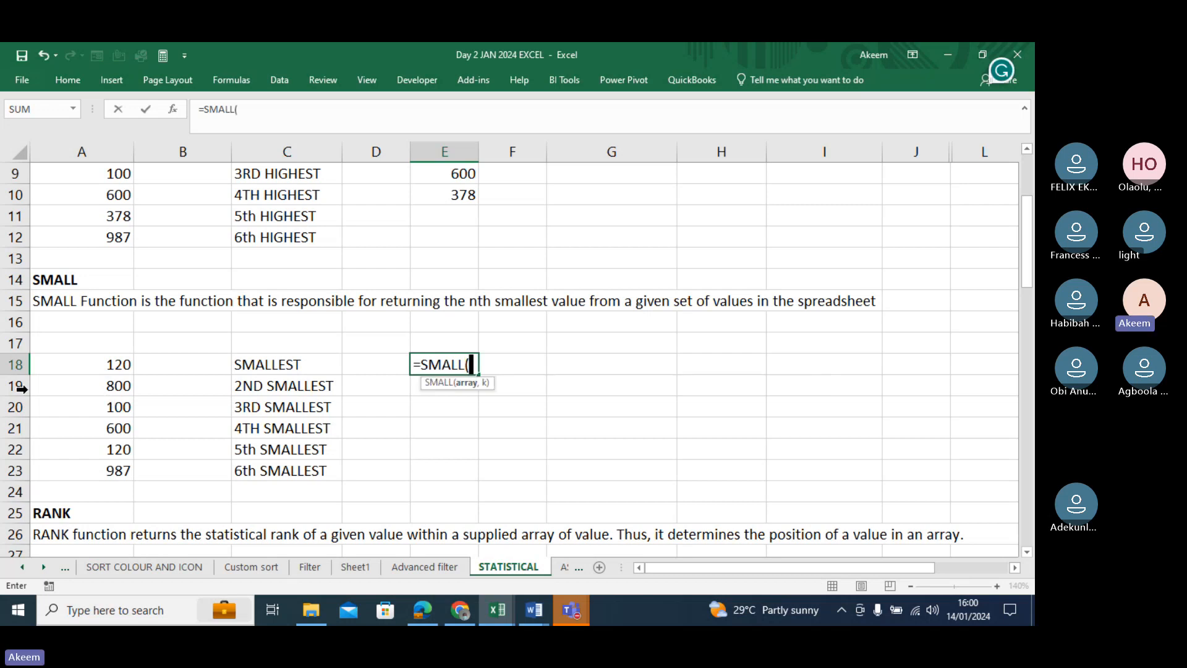
left_click_drag(66, 367, 84, 464)
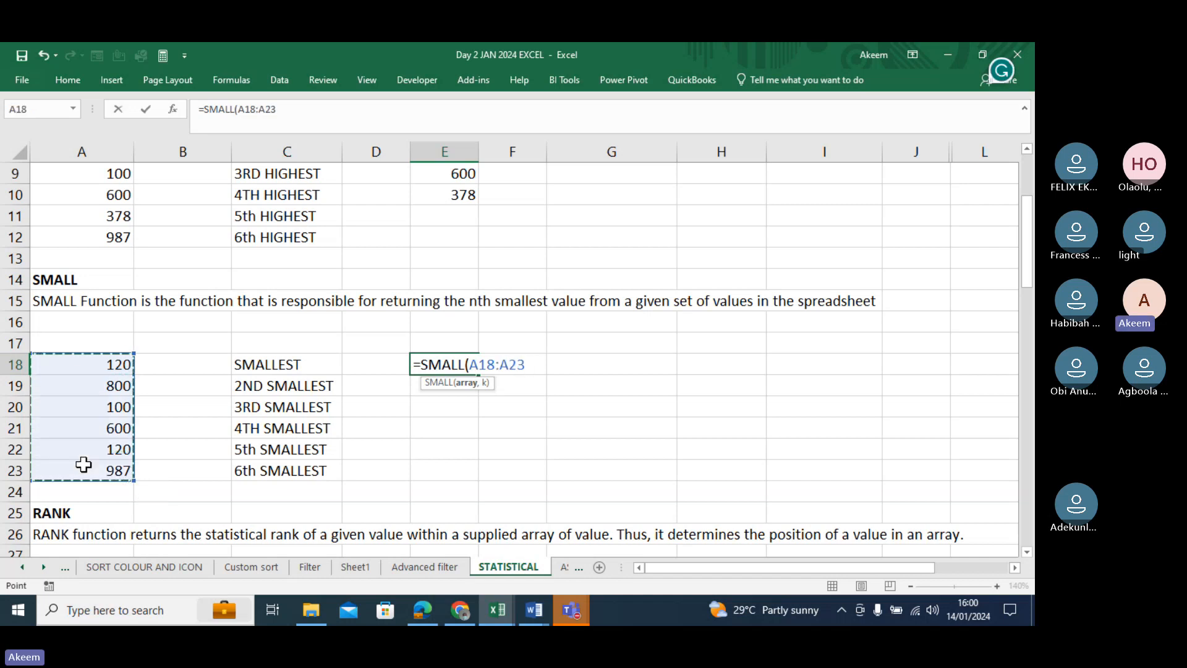
type(",1)")
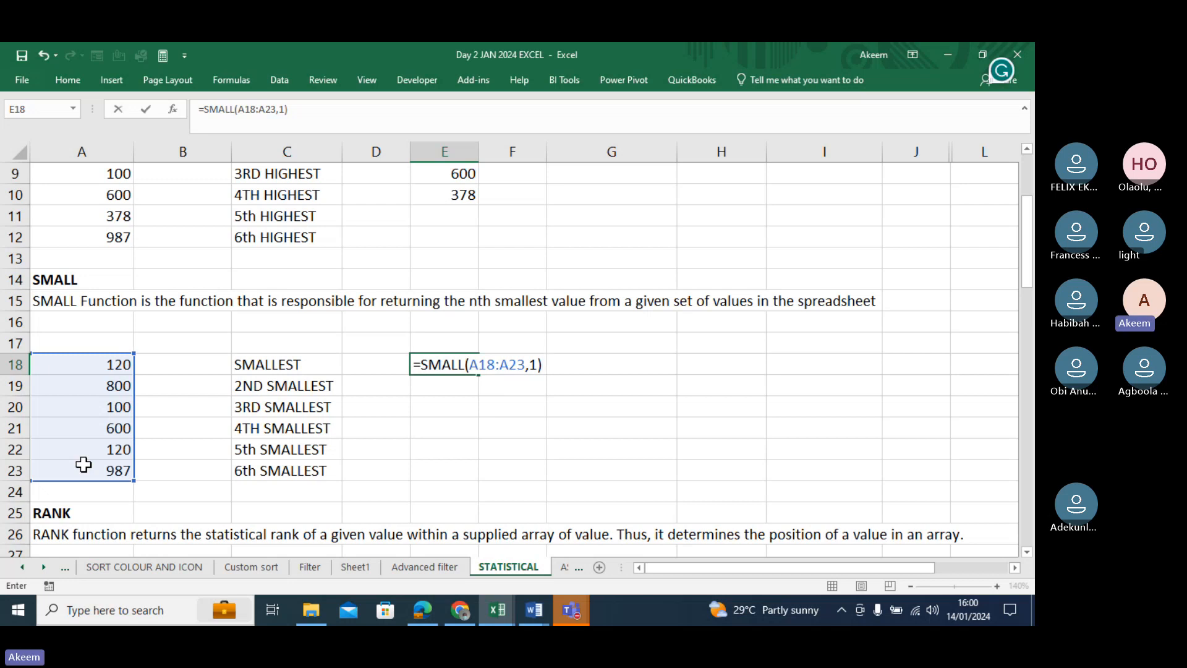
key("Return")
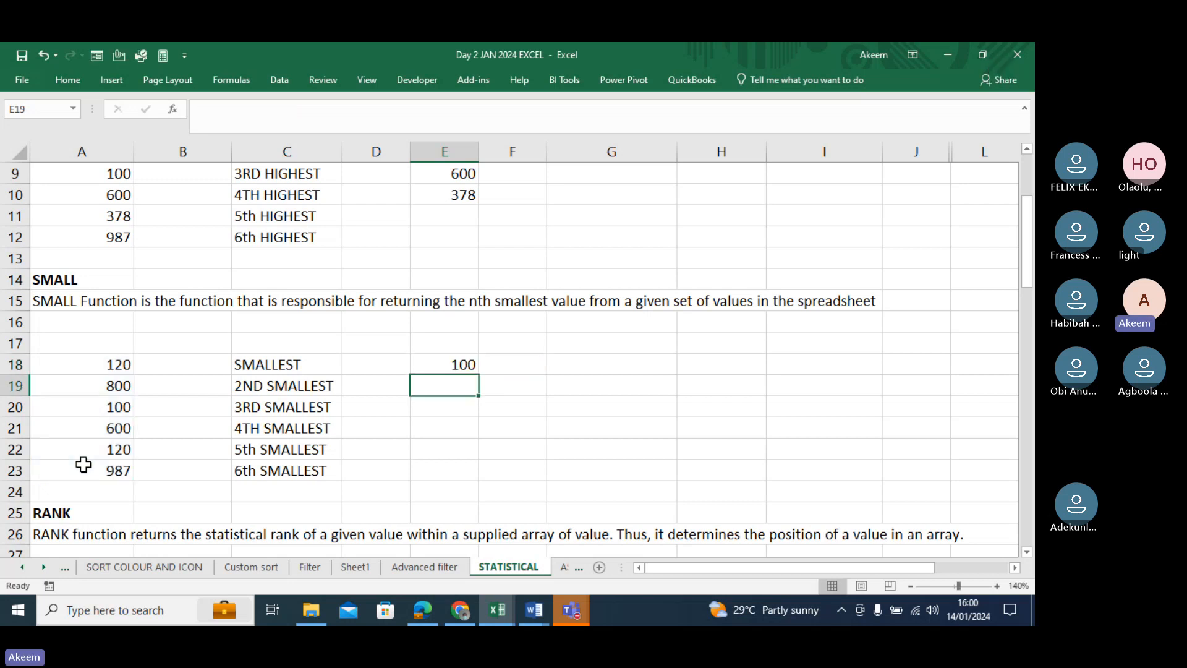
Enter a SMALL formula in cell E22 that returns the 5th smallest value from A18:A23.
left_click(473, 427)
left_click(439, 452)
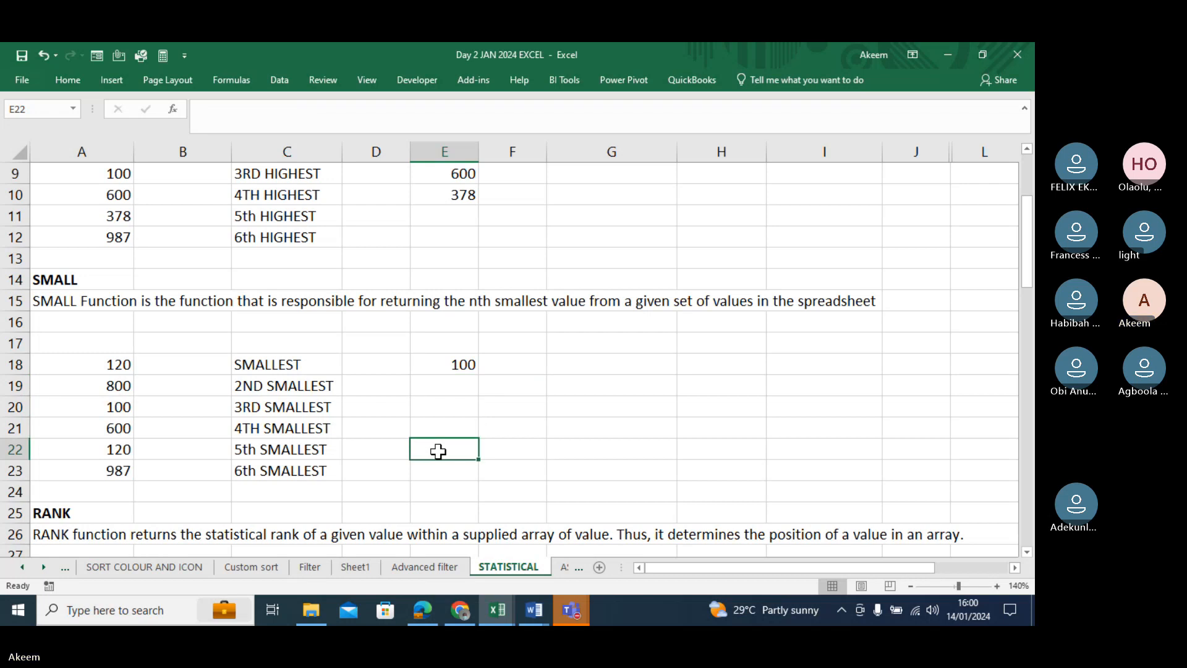
type("=SMALL")
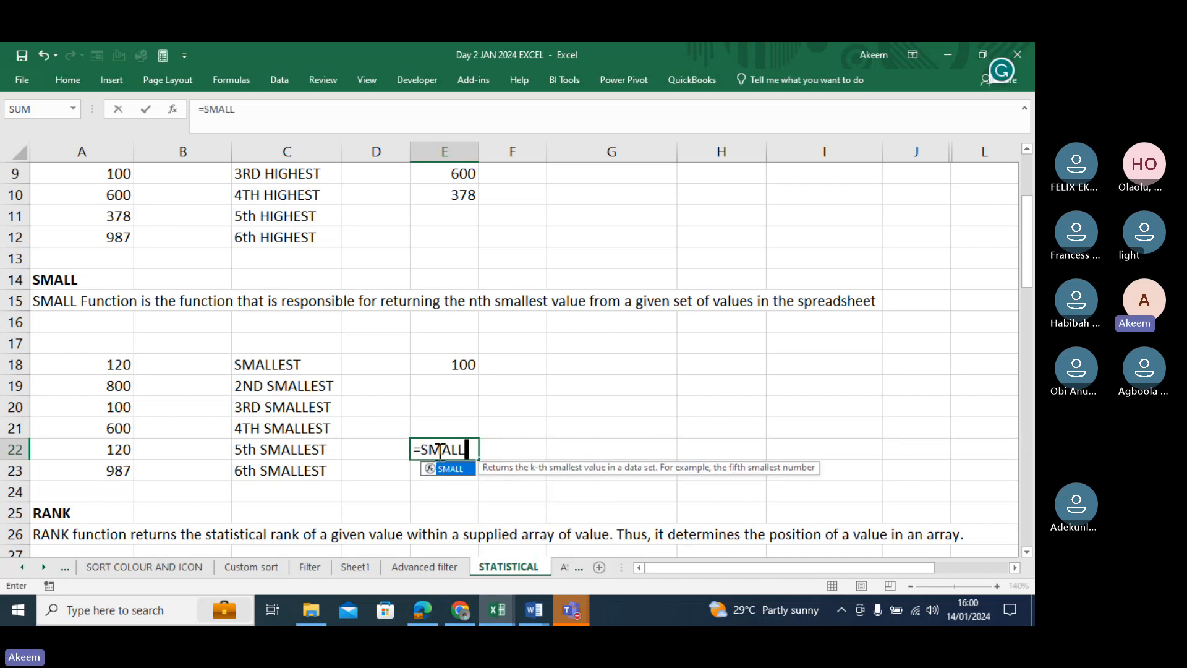
type("(")
left_click_drag(98, 364, 99, 471)
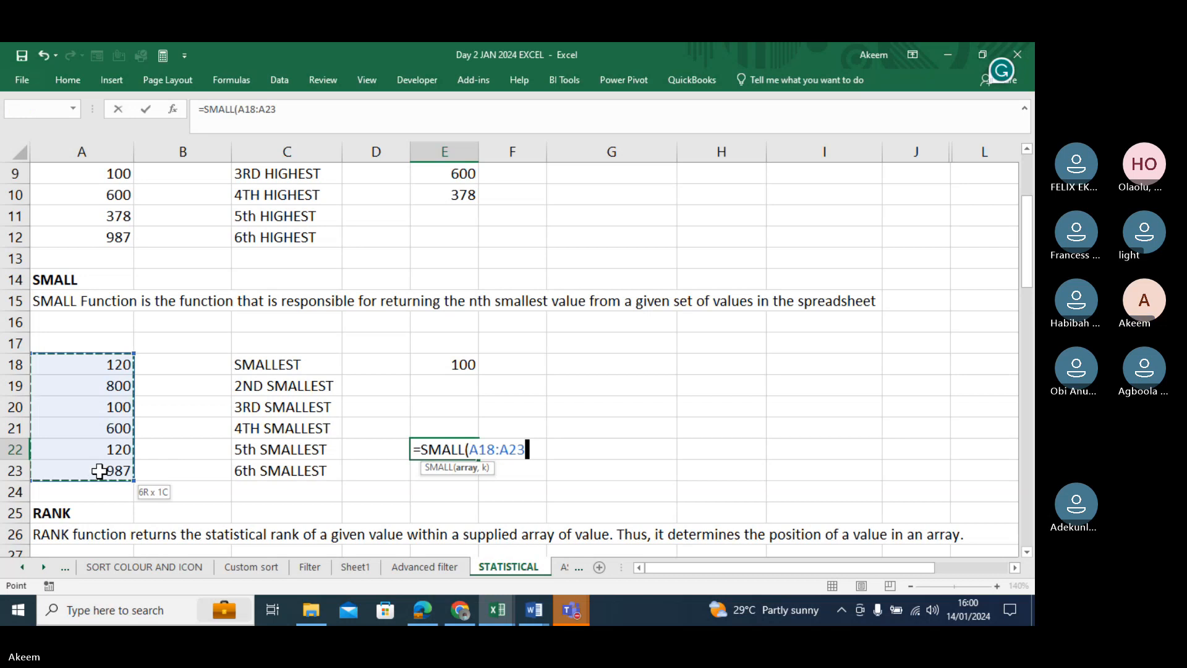
type(",5")
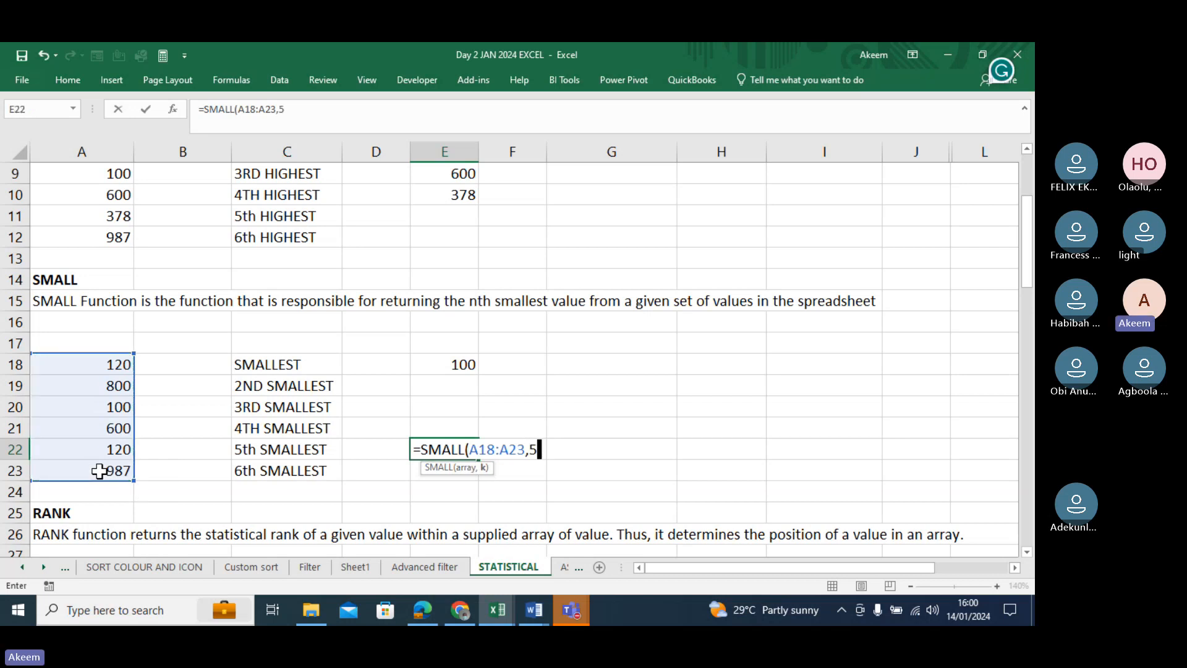
key("Return")
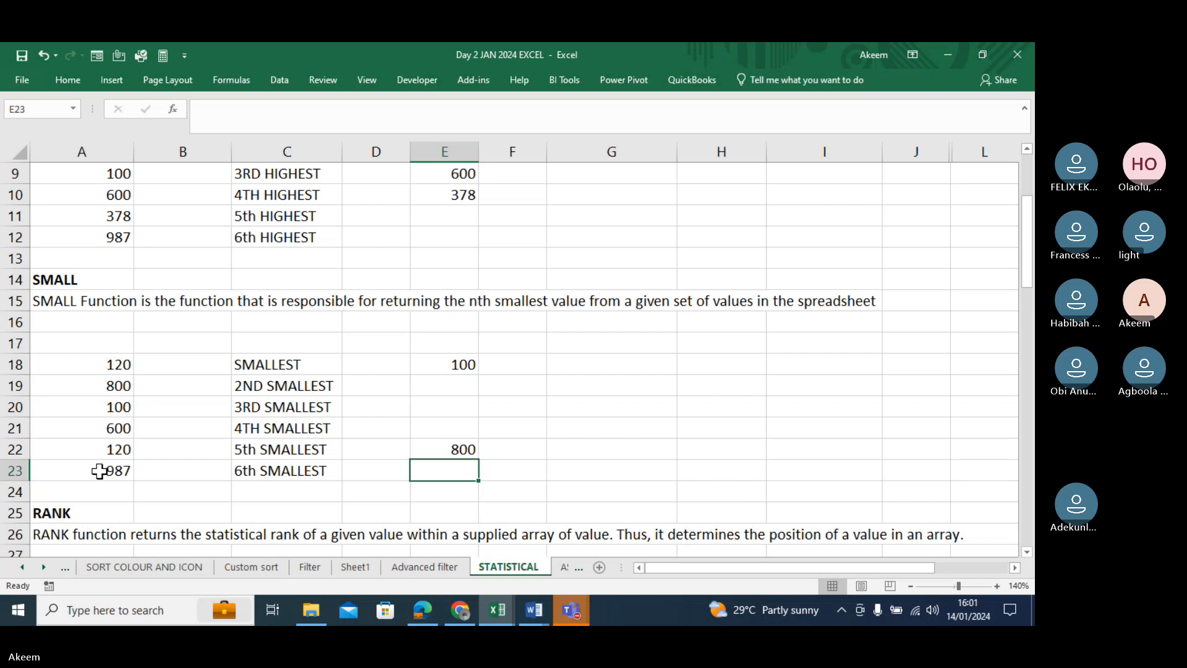
Go down to the RANK section and view its description and sample values in A29:A34.
key("Down")
key("Down")
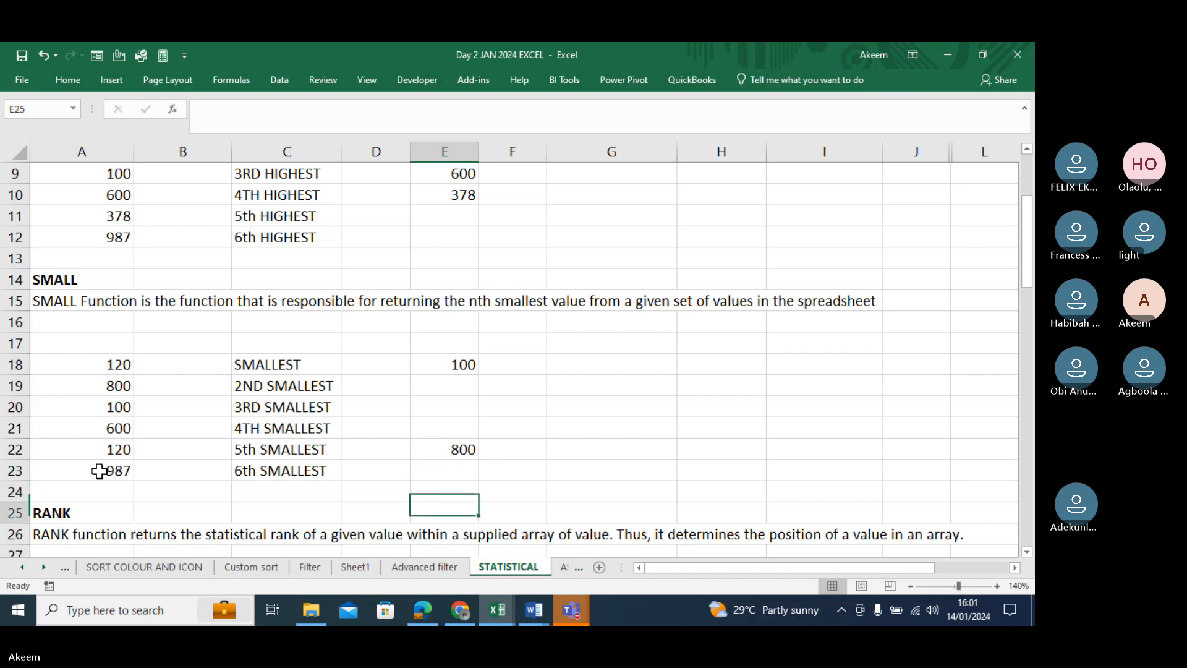
key("Down")
key("Down")
key("Down")
key("Down")
key("Down")
key("Down")
key("Down")
key("Down")
key("Down")
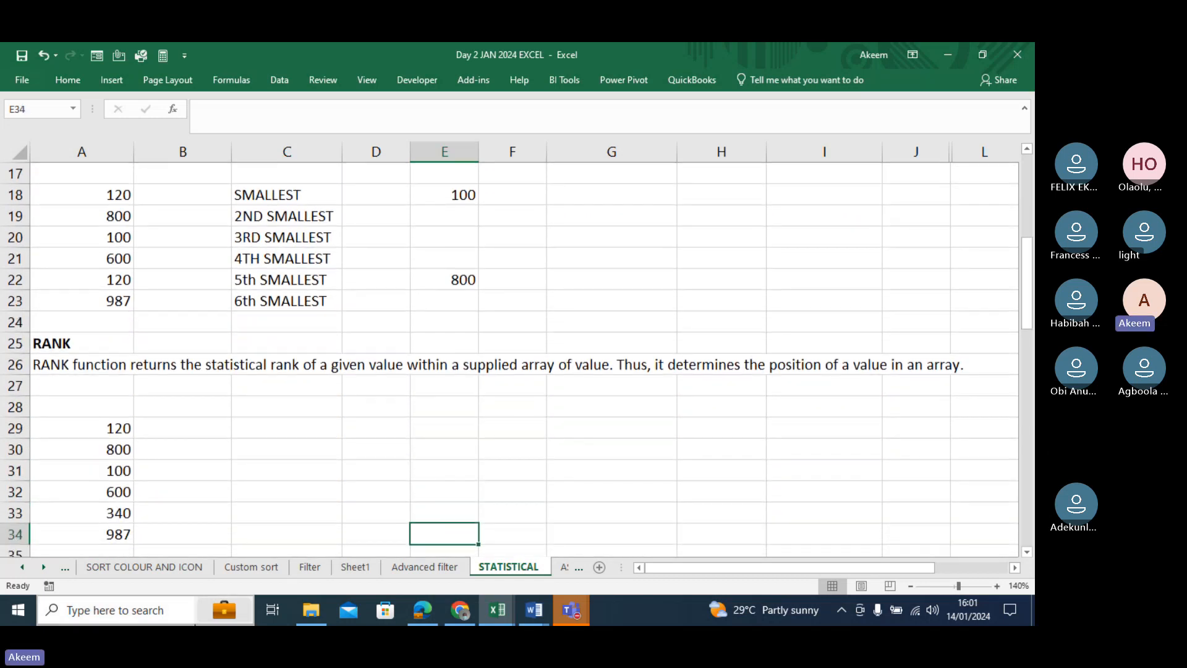
Switch to the Microsoft Teams meeting, check the latest messages in the meeting chat, and return to the workbook.
mouse_move(569, 609)
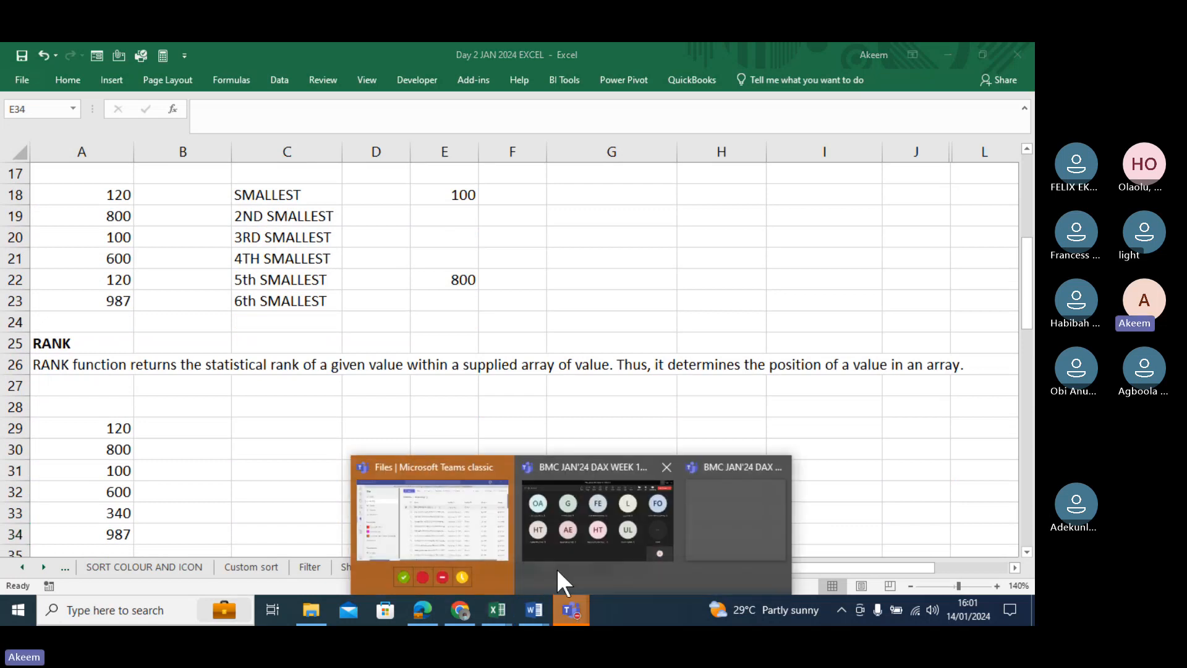
left_click(539, 544)
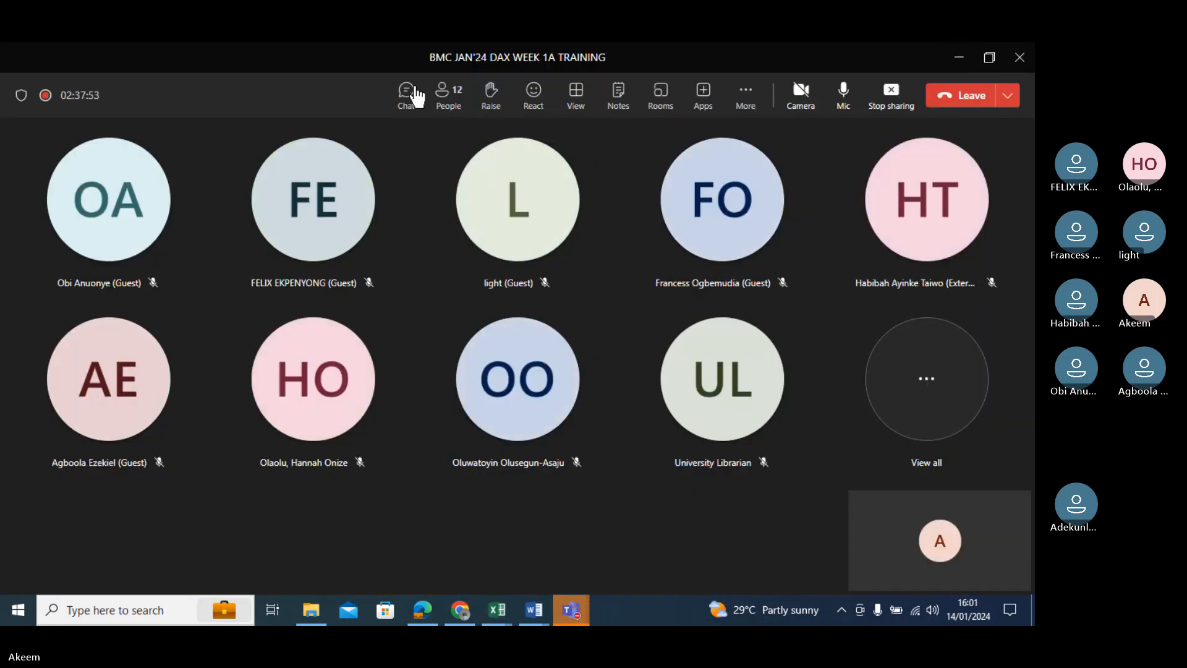
left_click(413, 95)
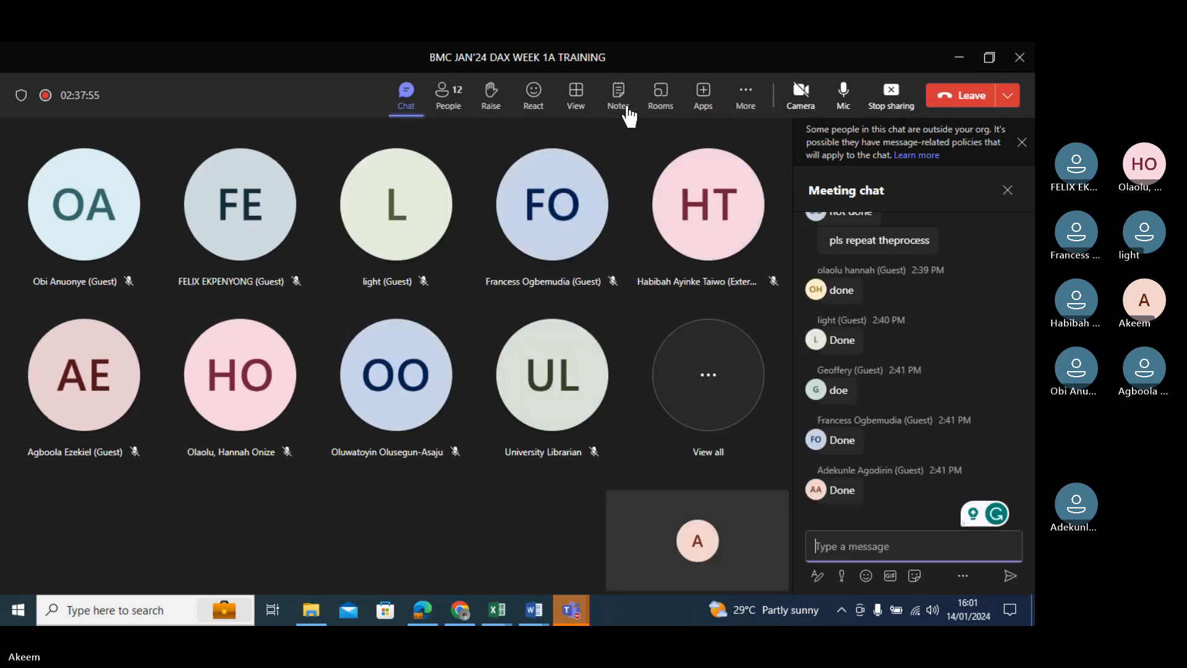
left_click(959, 58)
Examine the individual sample values in A29:A34 against the RANK function's description.
left_click(433, 449)
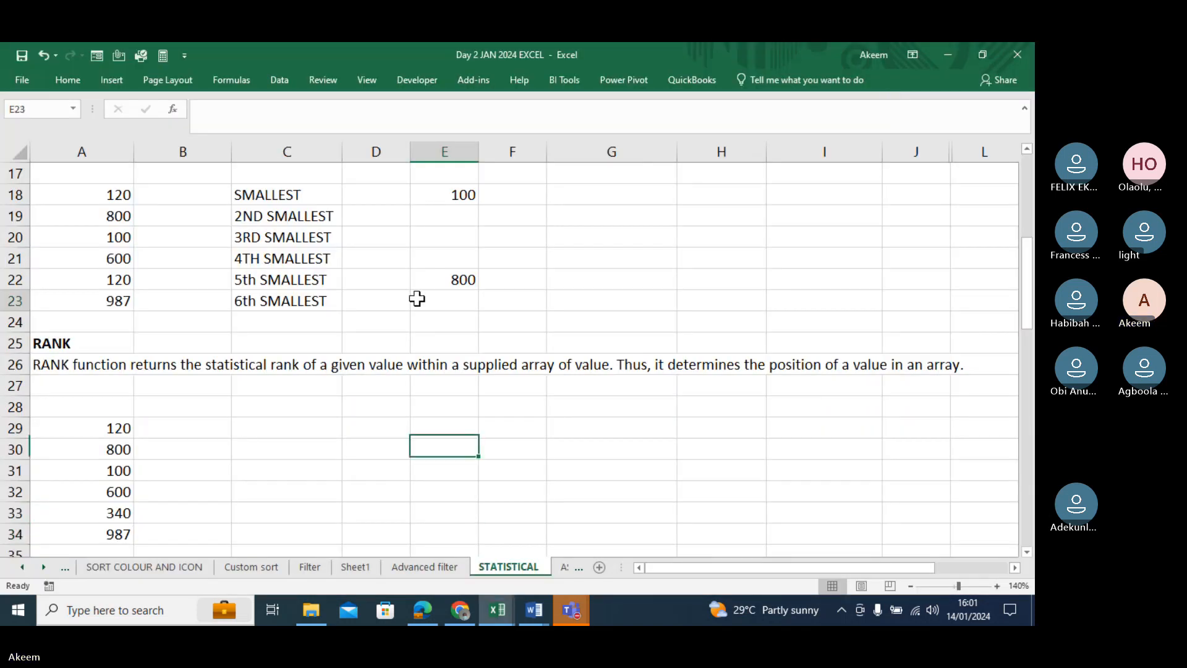
left_click(416, 301)
left_click(309, 428)
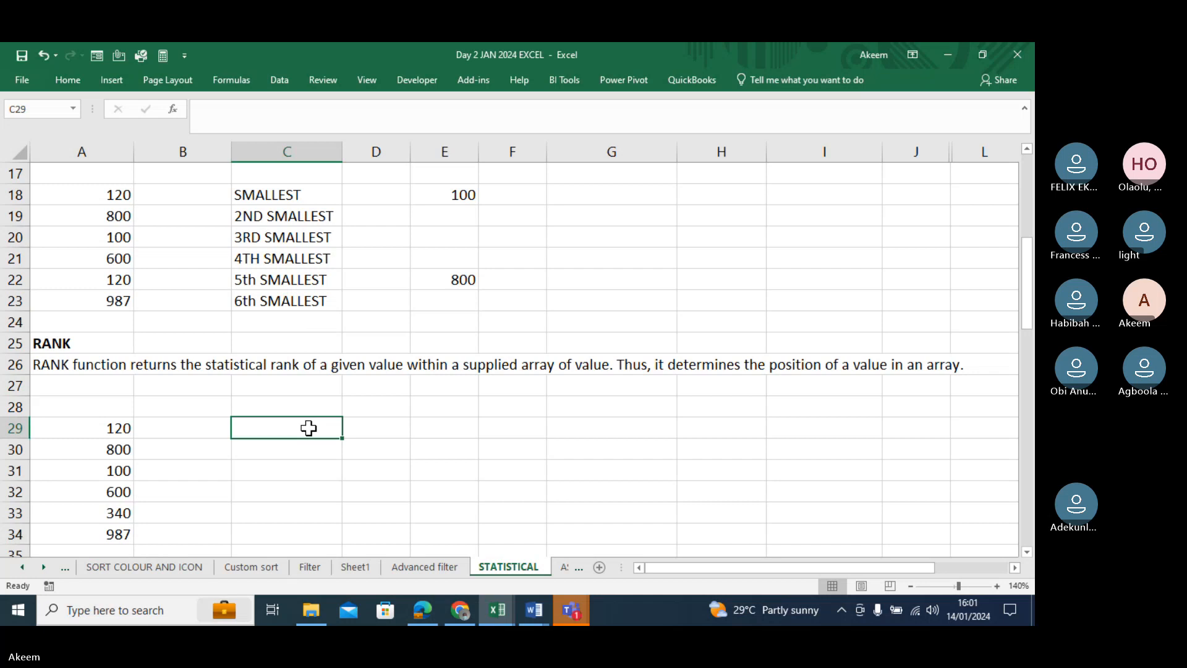
key("Return")
key("Return")
key("Return")
key("Return")
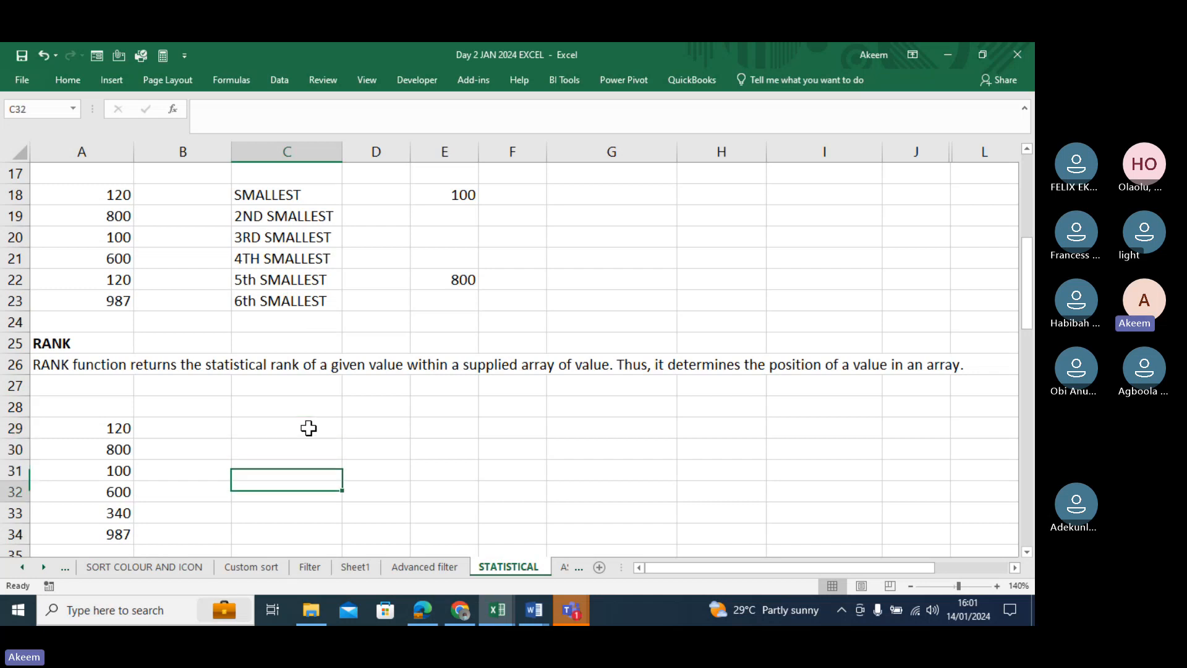
key("Return")
key("Return")
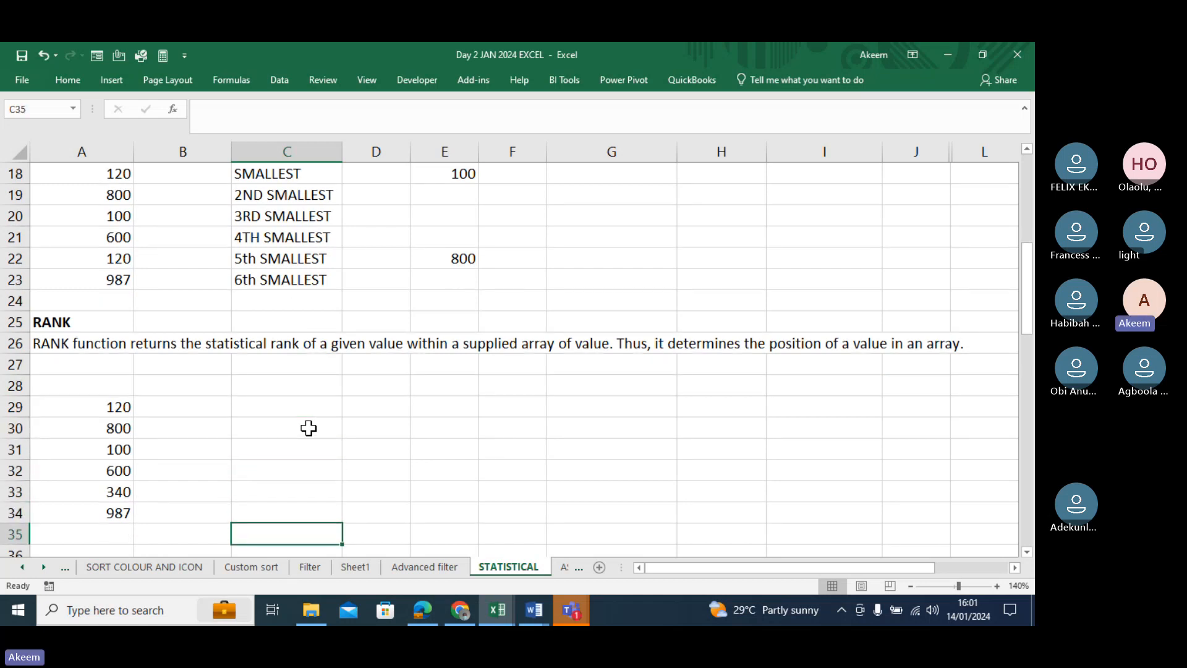
key("Up")
key("Up")
key("Up")
key("Up")
key("Up")
key("Up")
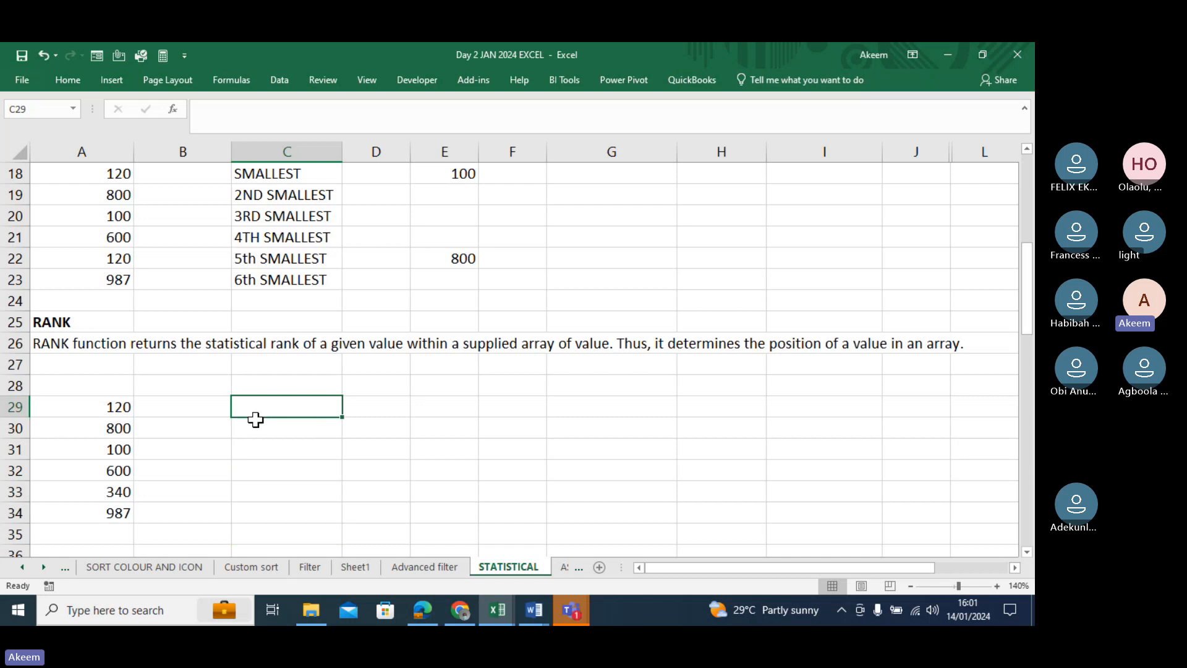
left_click(99, 406)
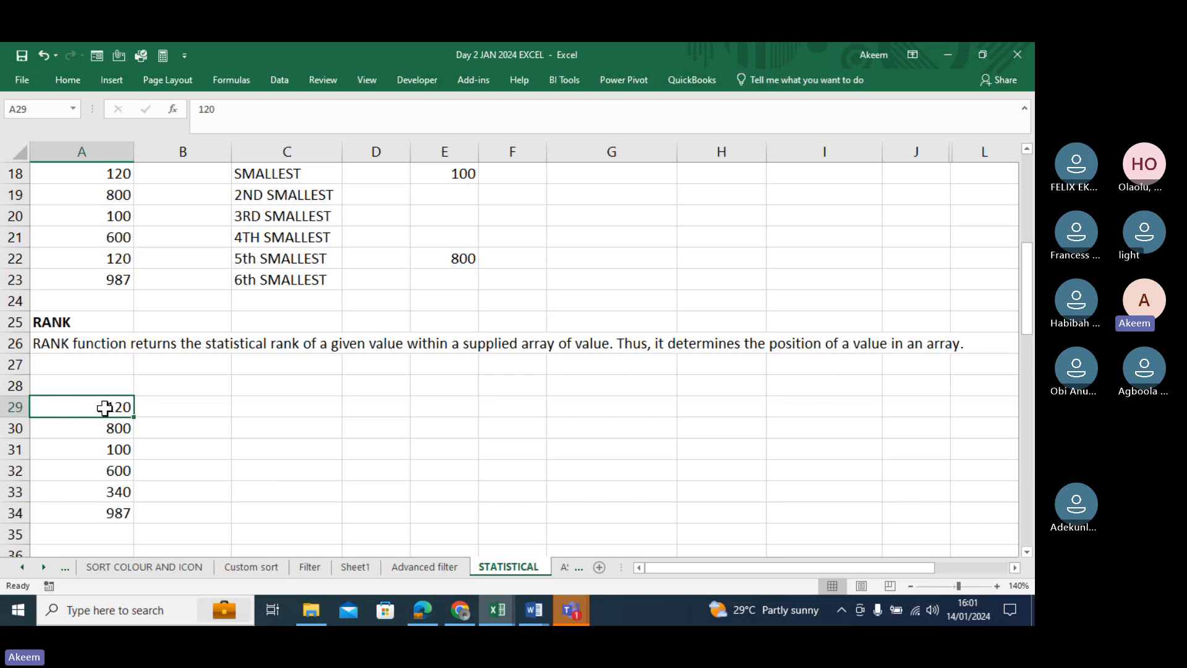
left_click(115, 434)
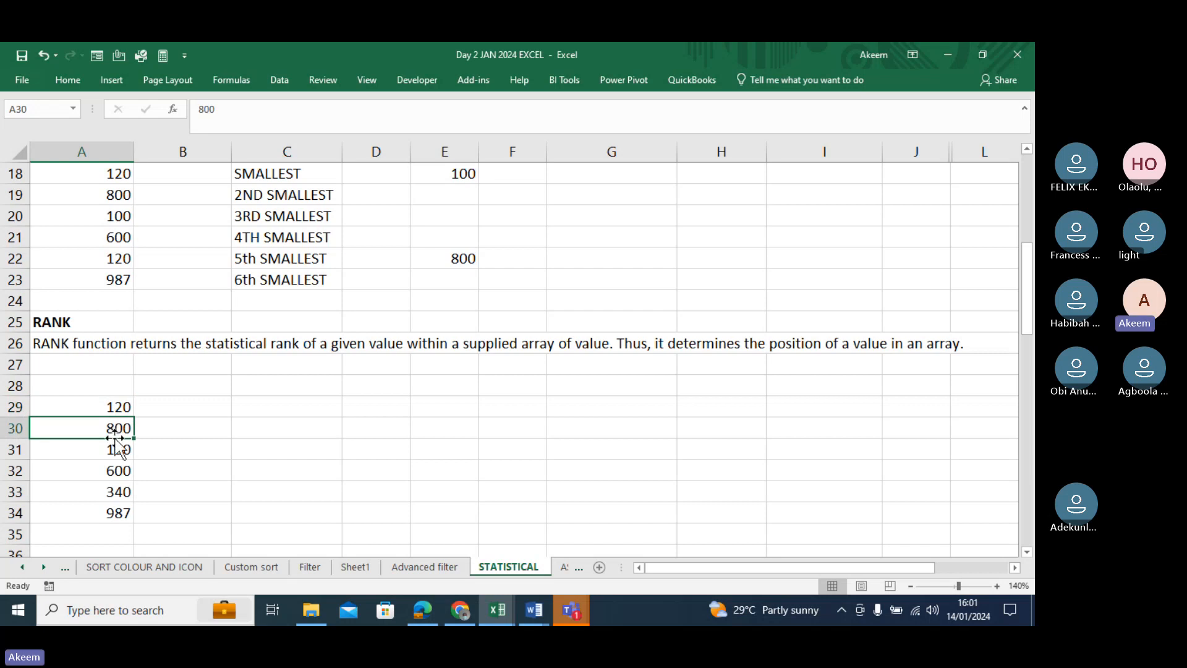
left_click(119, 471)
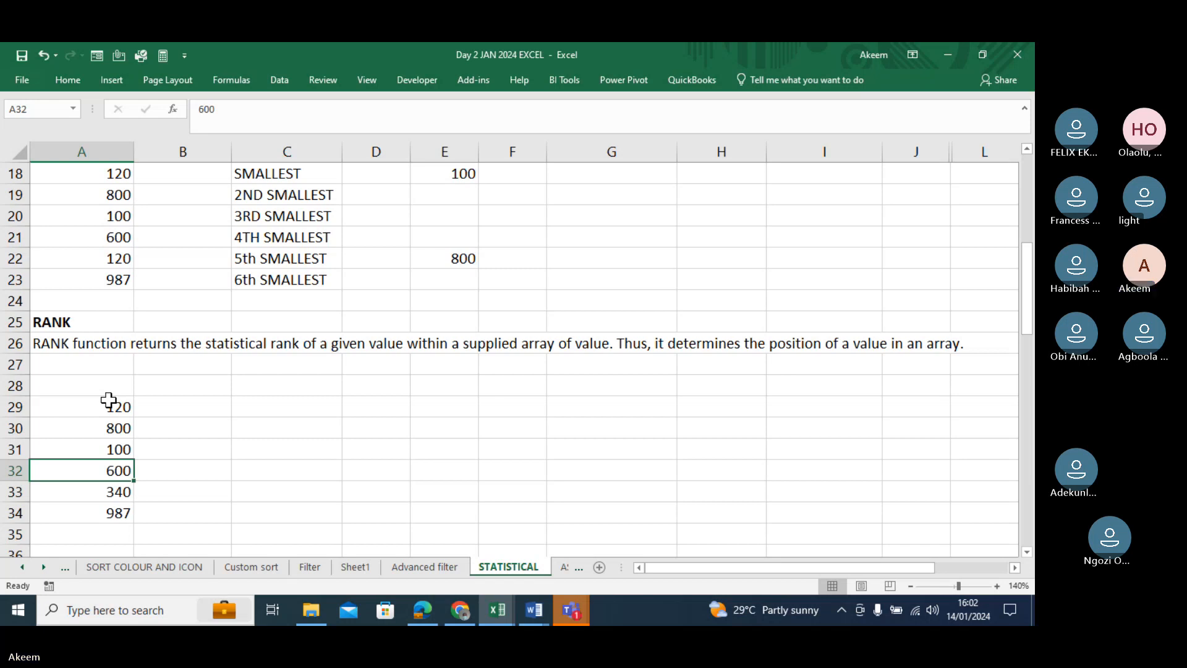
Begin a =RANK formula in cell C29, beside the first sample value of the RANK section.
left_click(309, 408)
type("=RA")
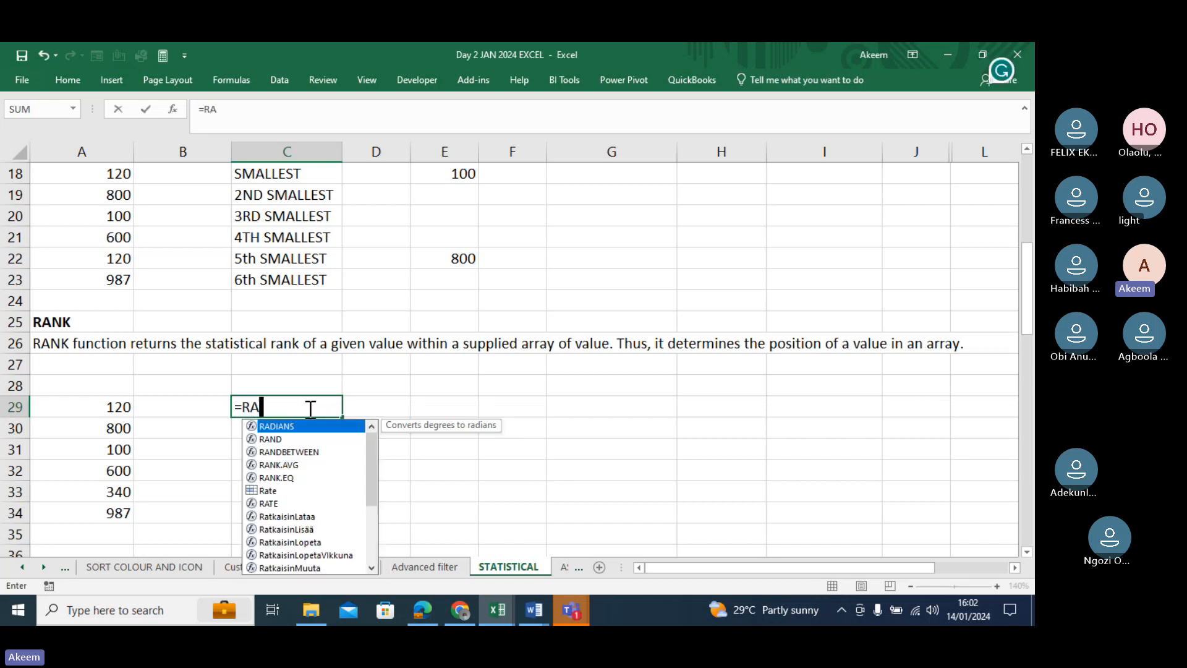
type("NK")
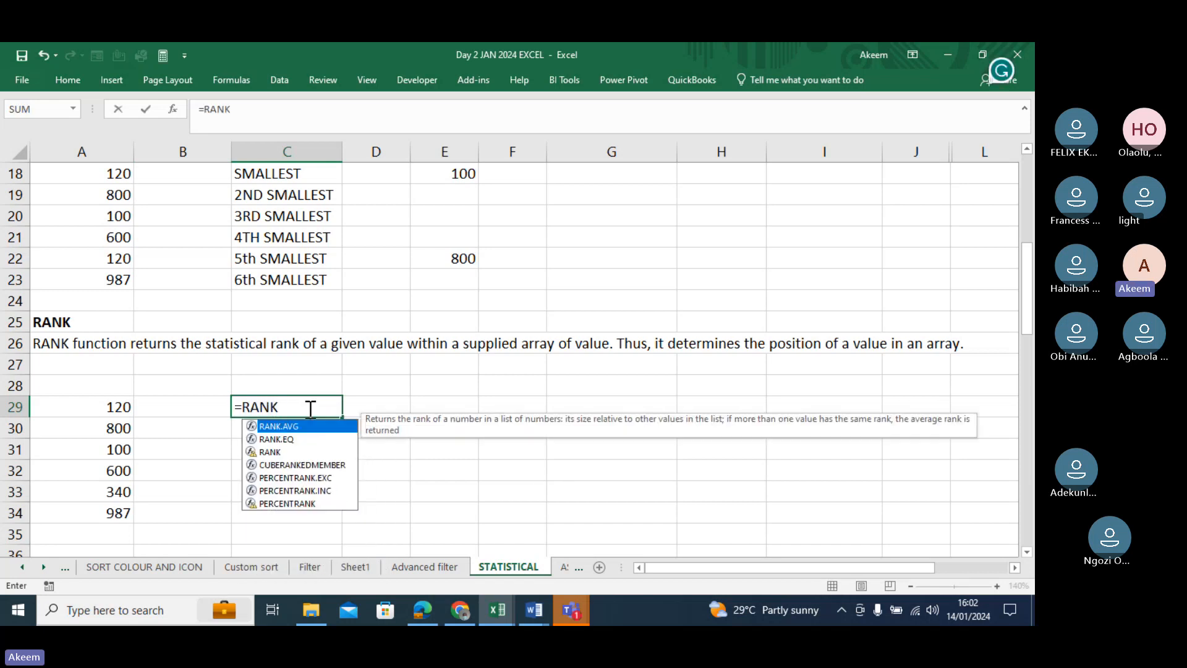
key("Tab")
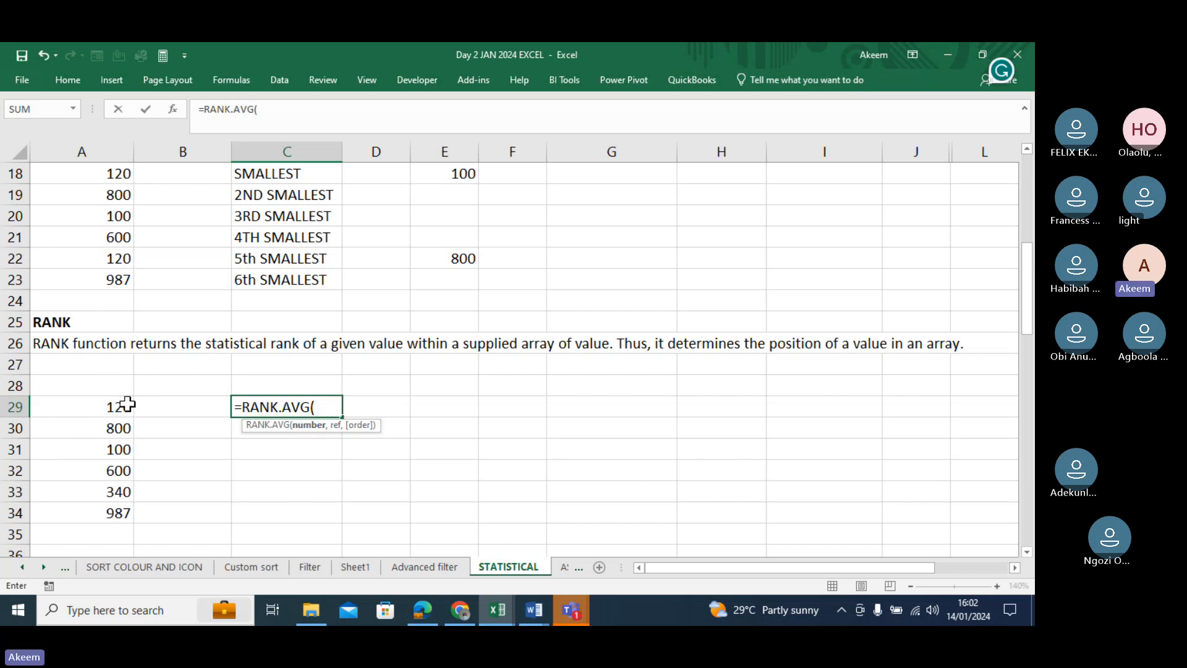
key("BackSpace")
key("BackSpace")
key("BackSpace")
key("BackSpace")
key("BackSpace")
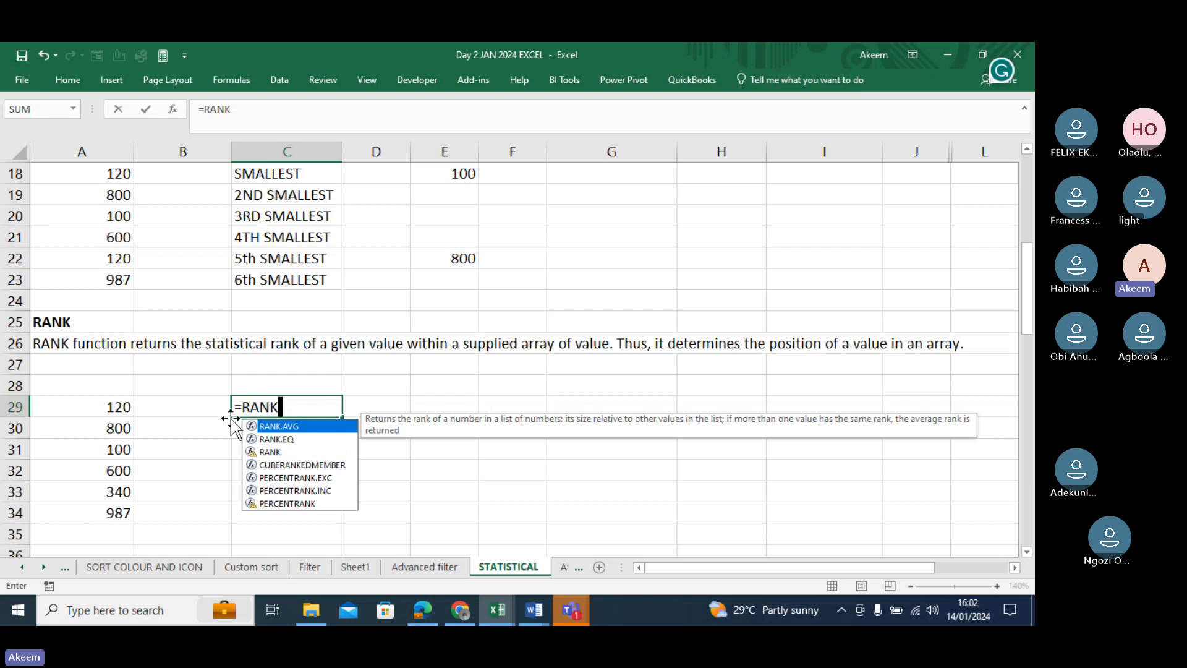
Complete the formula in C29 as =RANK(A29,A29:A34,1), ranking A29 within the sample values in ascending order.
double_click(272, 452)
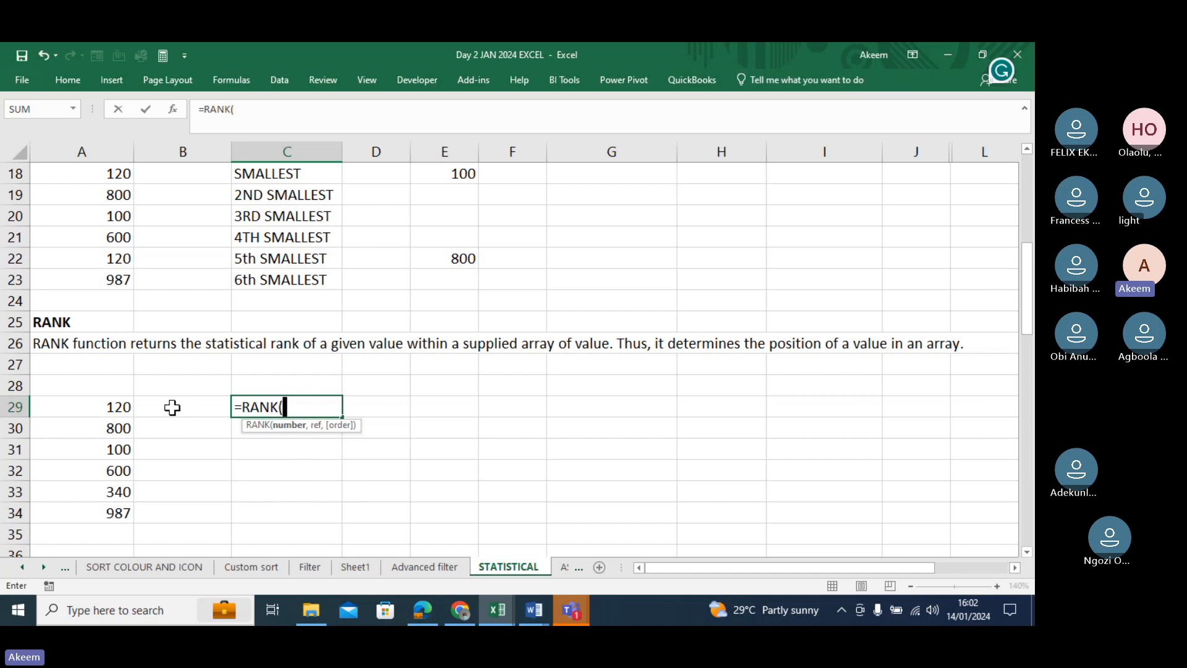
left_click(112, 404)
type(",")
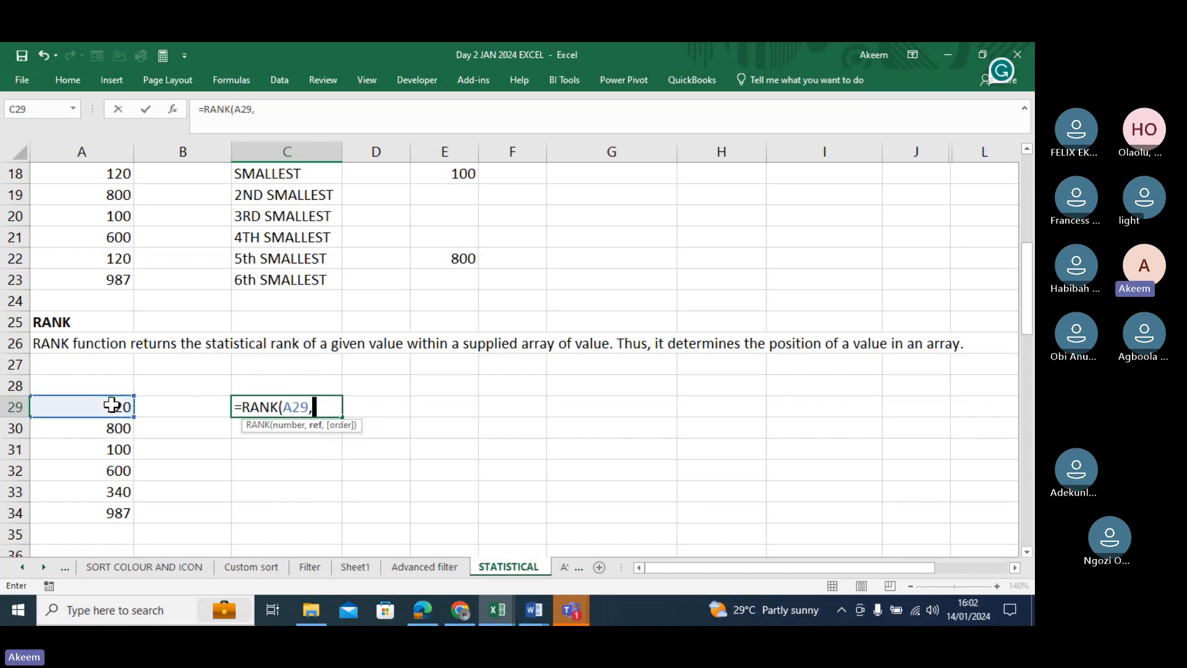
left_click_drag(111, 405, 110, 517)
type(",")
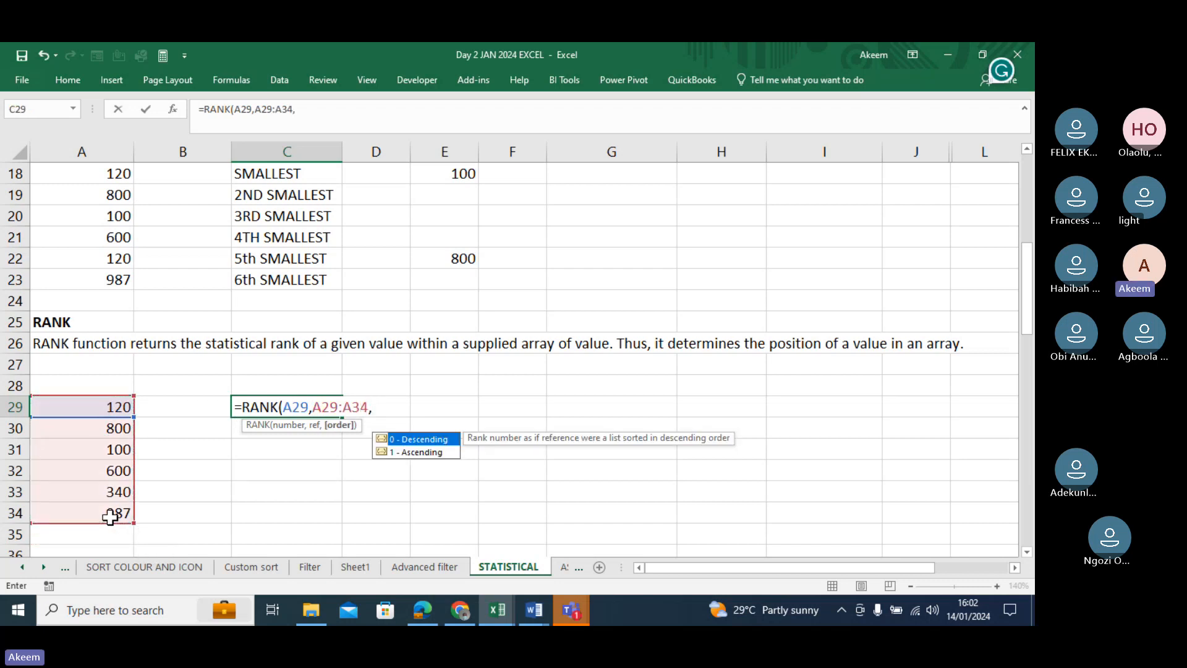
left_click(427, 454)
double_click(427, 453)
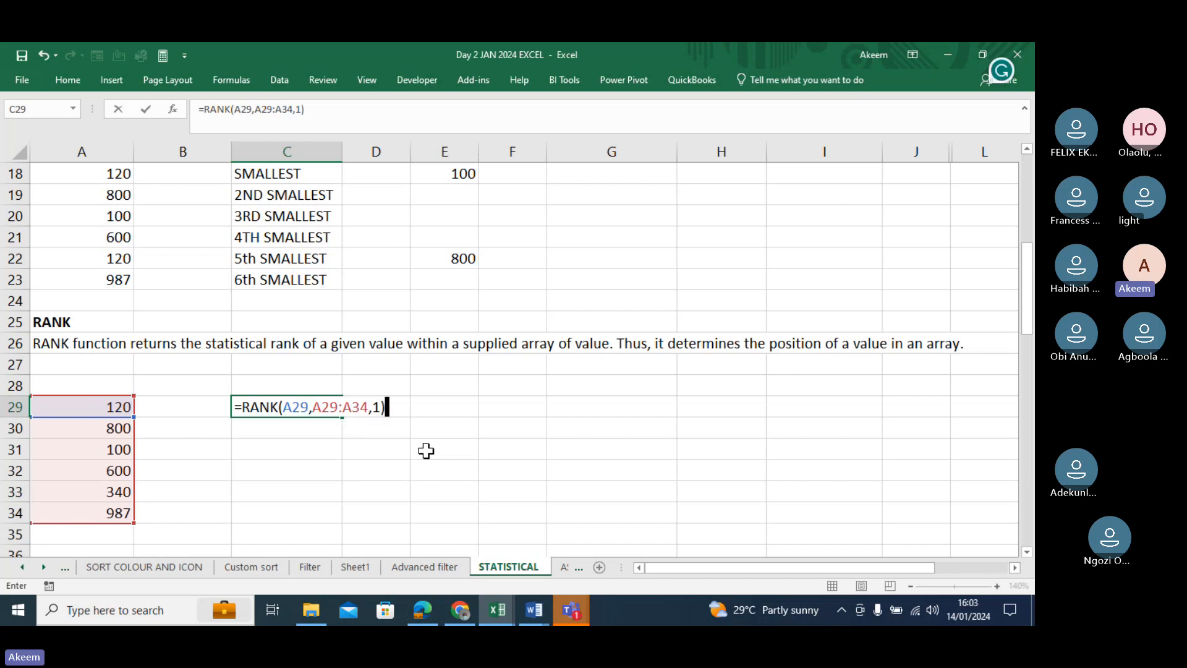
key("Return")
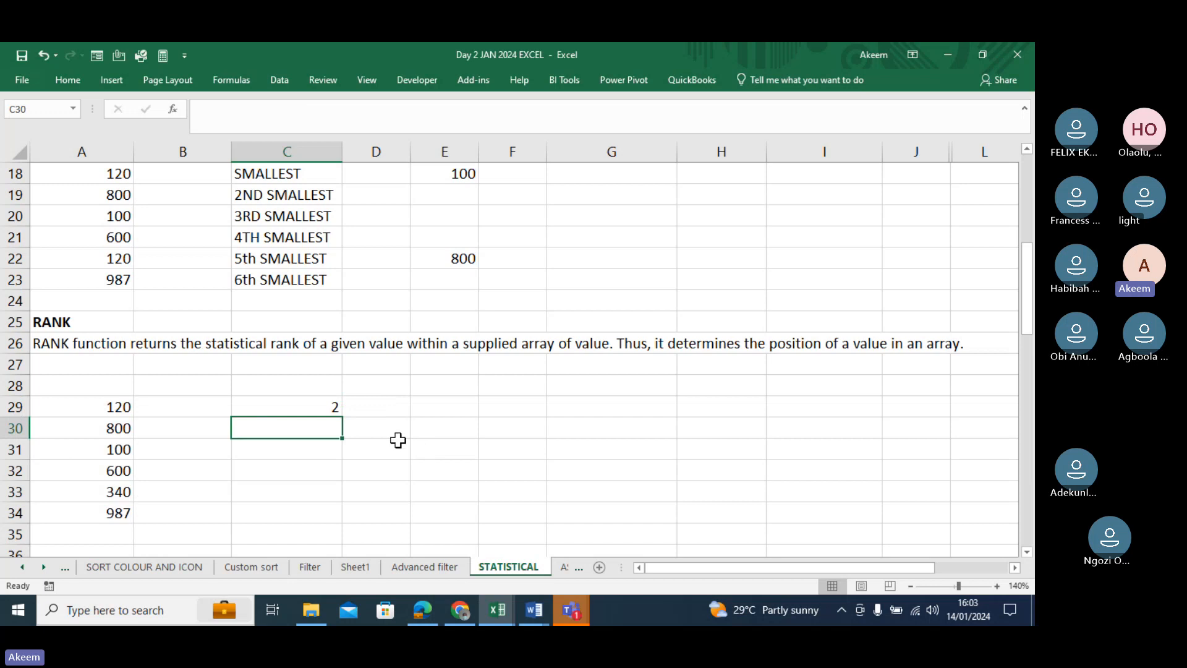
left_click(322, 406)
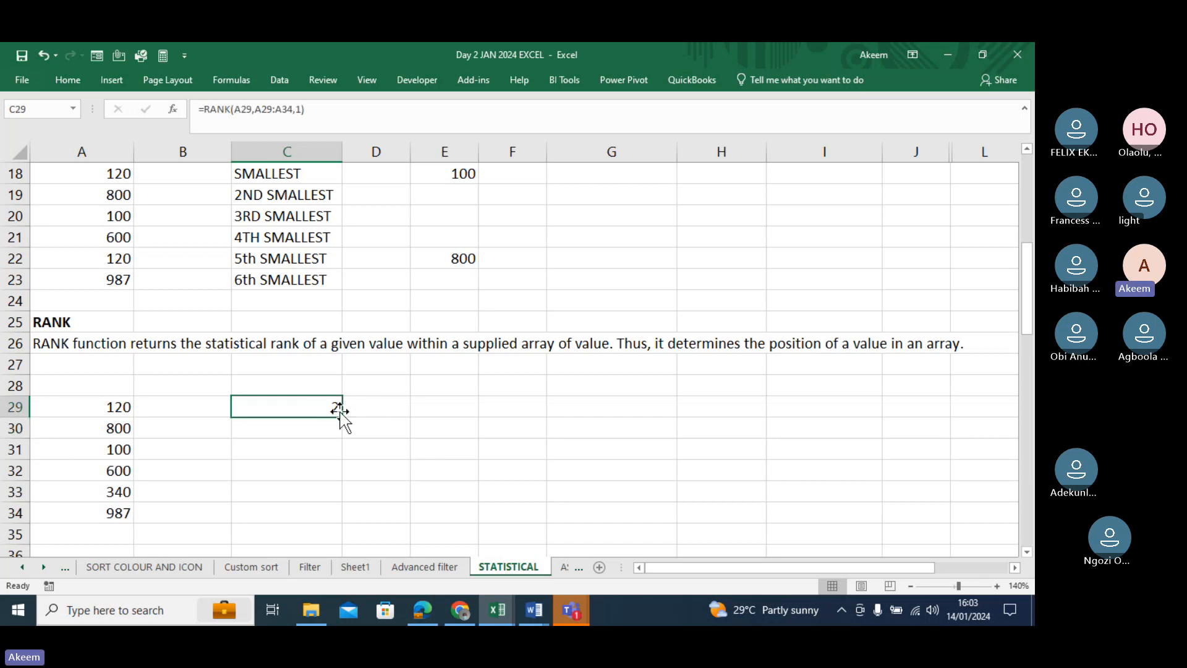
Fill the RANK formula from C29 down through C34, beside the remaining sample values.
left_click(299, 426)
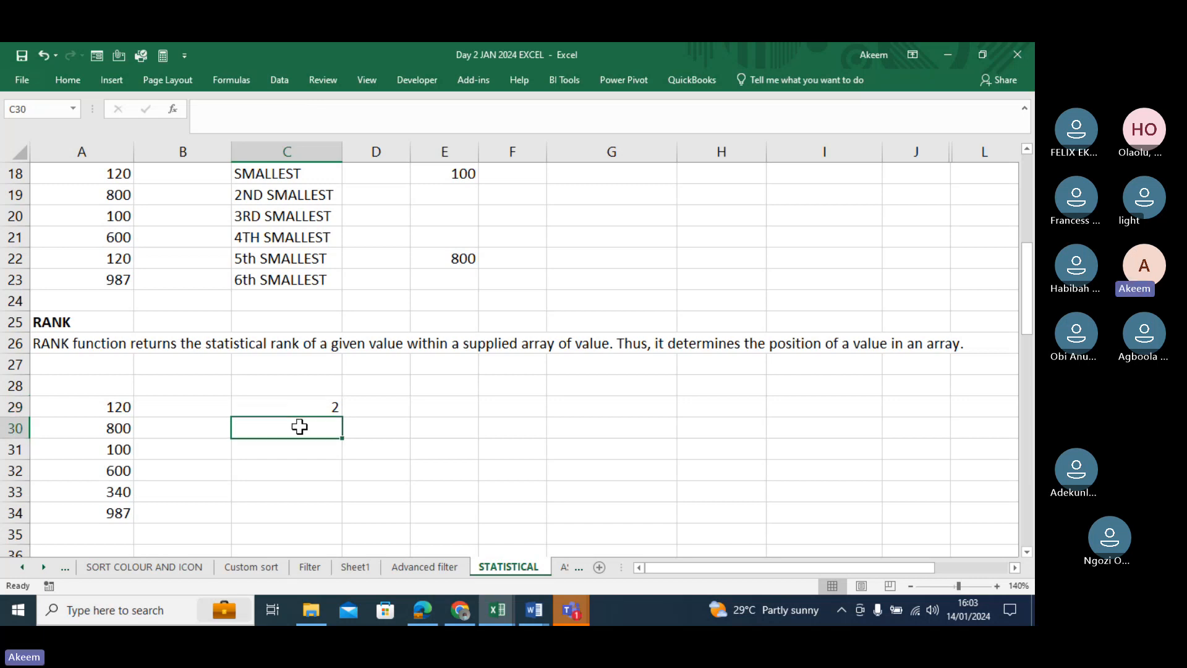
left_click(313, 406)
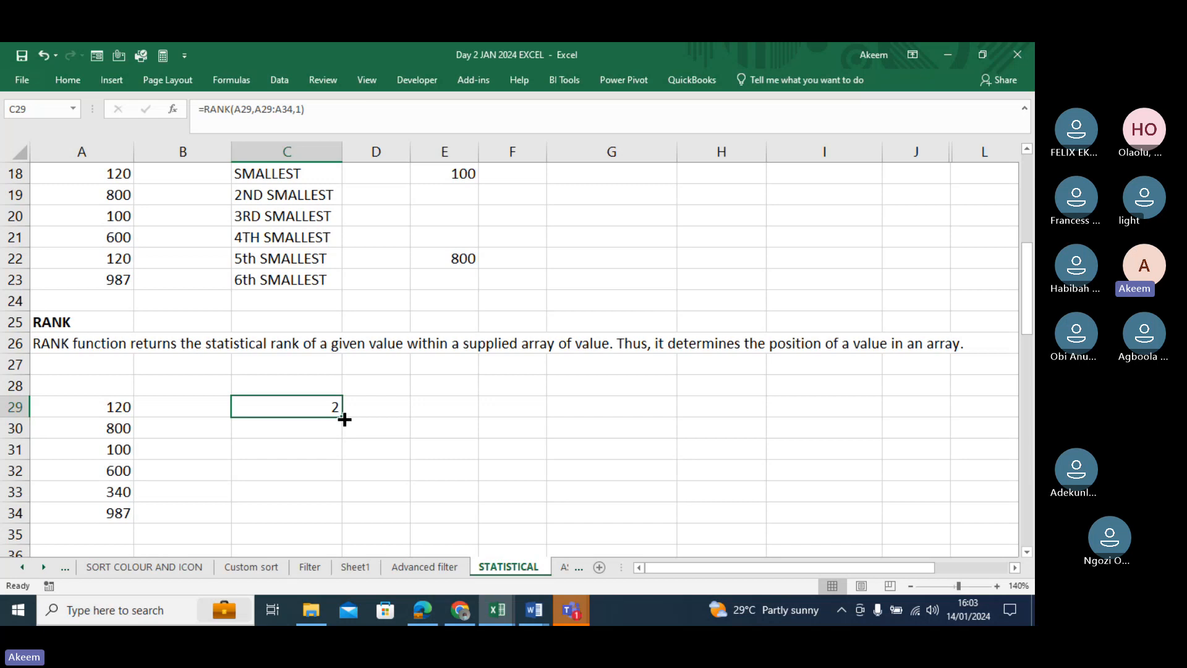
left_click_drag(342, 416, 334, 522)
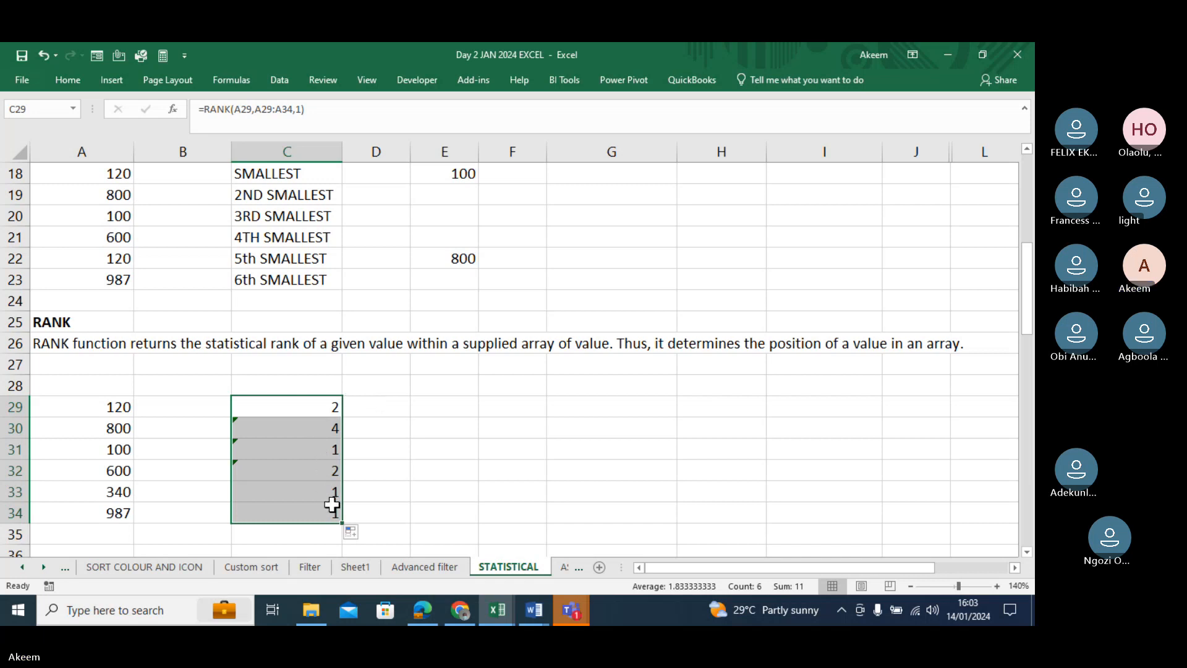
Fill the SMALL formula from E18 down through E23 and check the ranges referenced in E18, E21 and E23.
left_click(458, 176)
left_click_drag(481, 182, 496, 301)
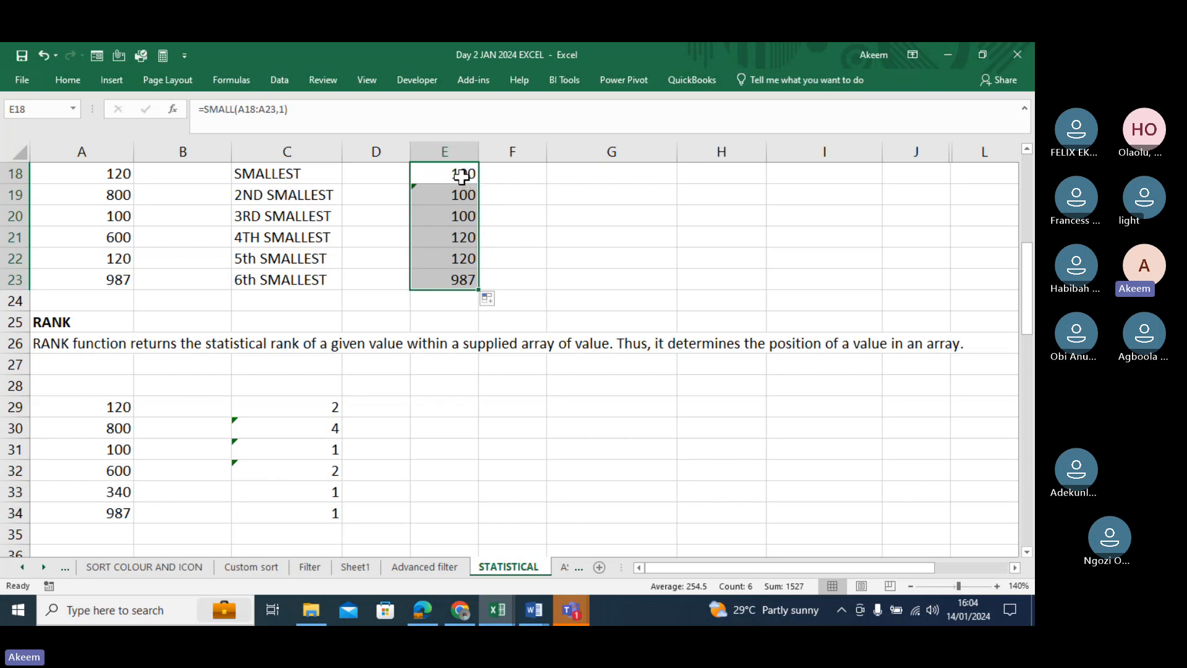
double_click(463, 175)
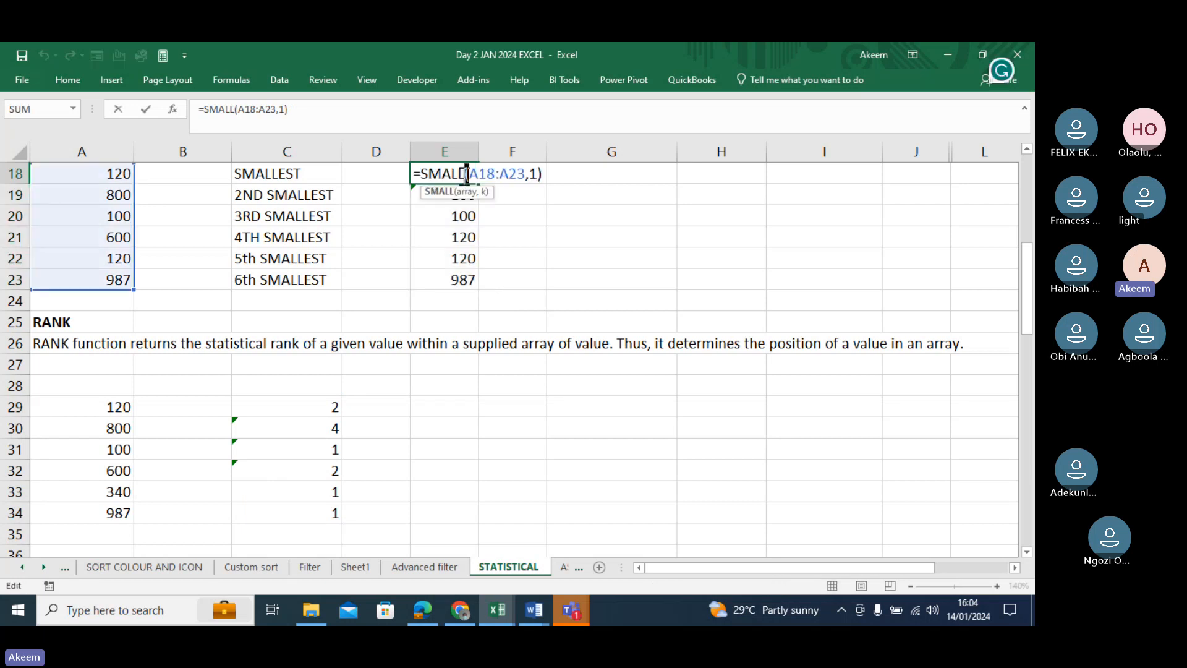
key("Return")
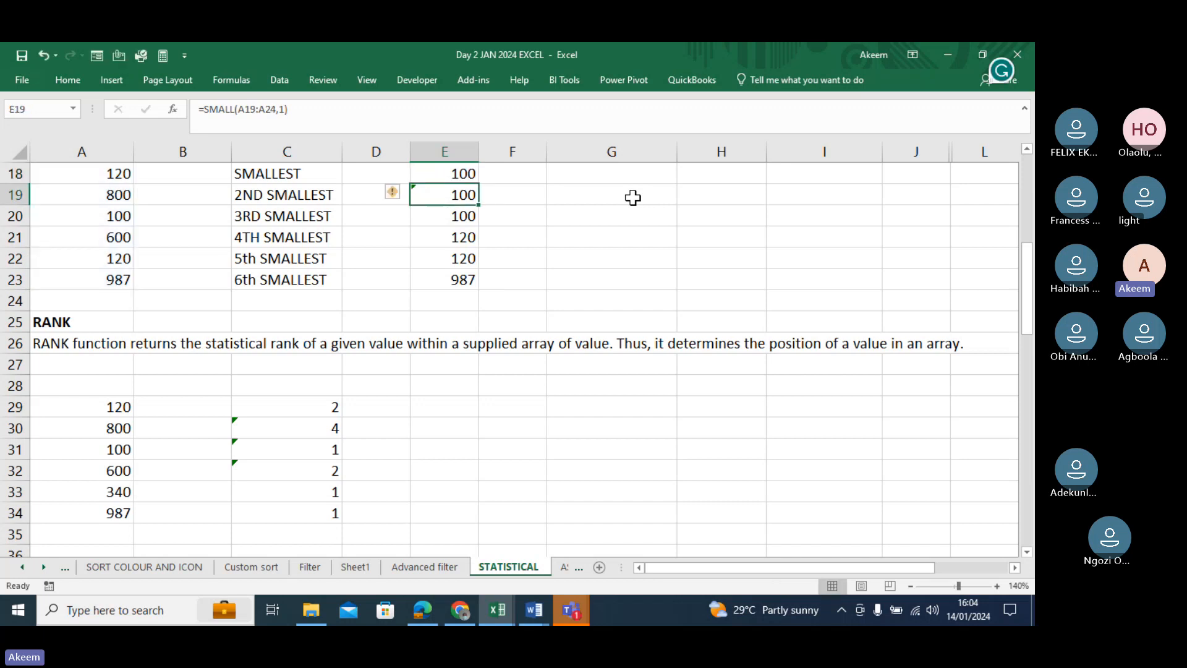
left_click(466, 237)
double_click(465, 237)
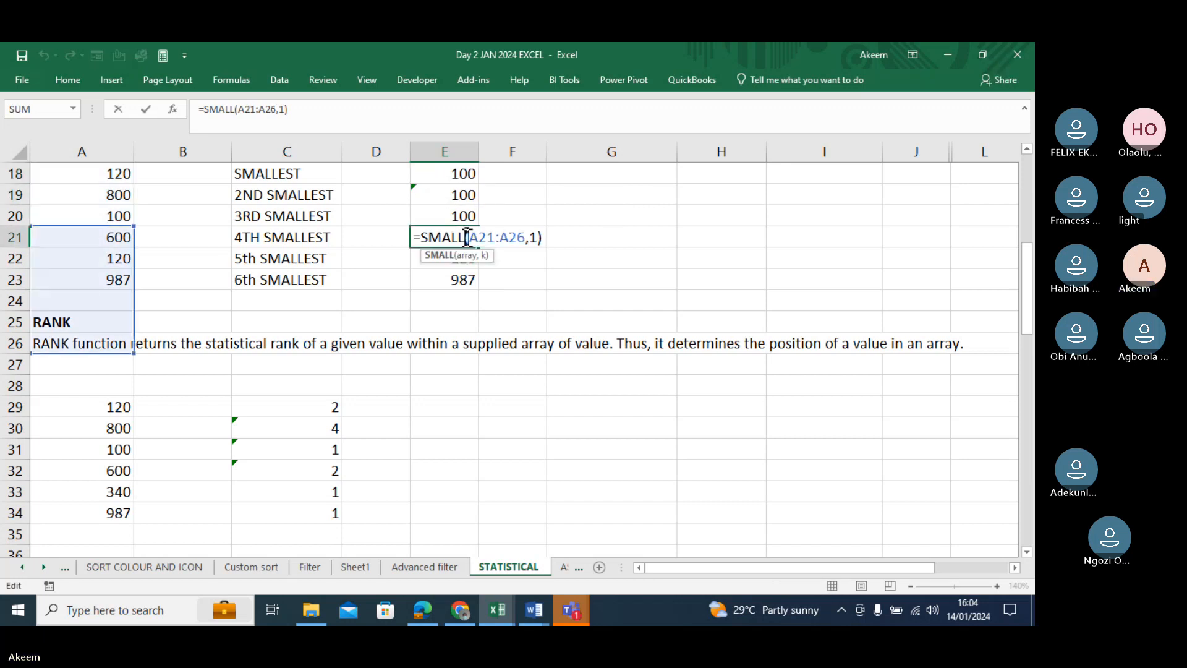
key("Return")
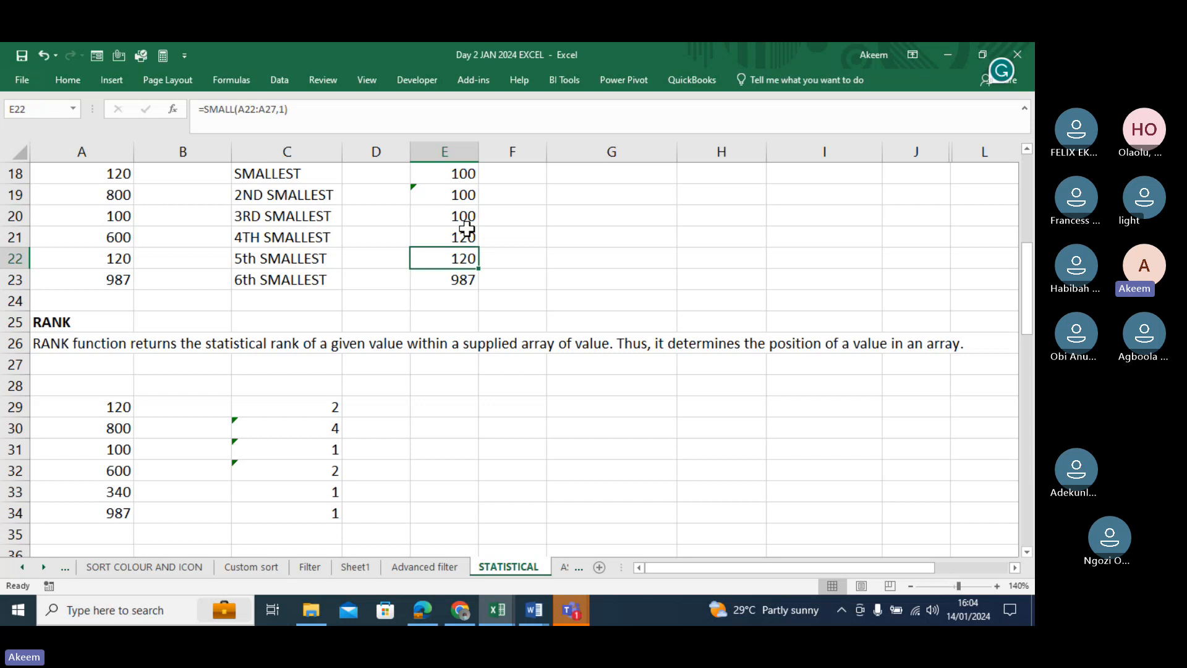
double_click(467, 280)
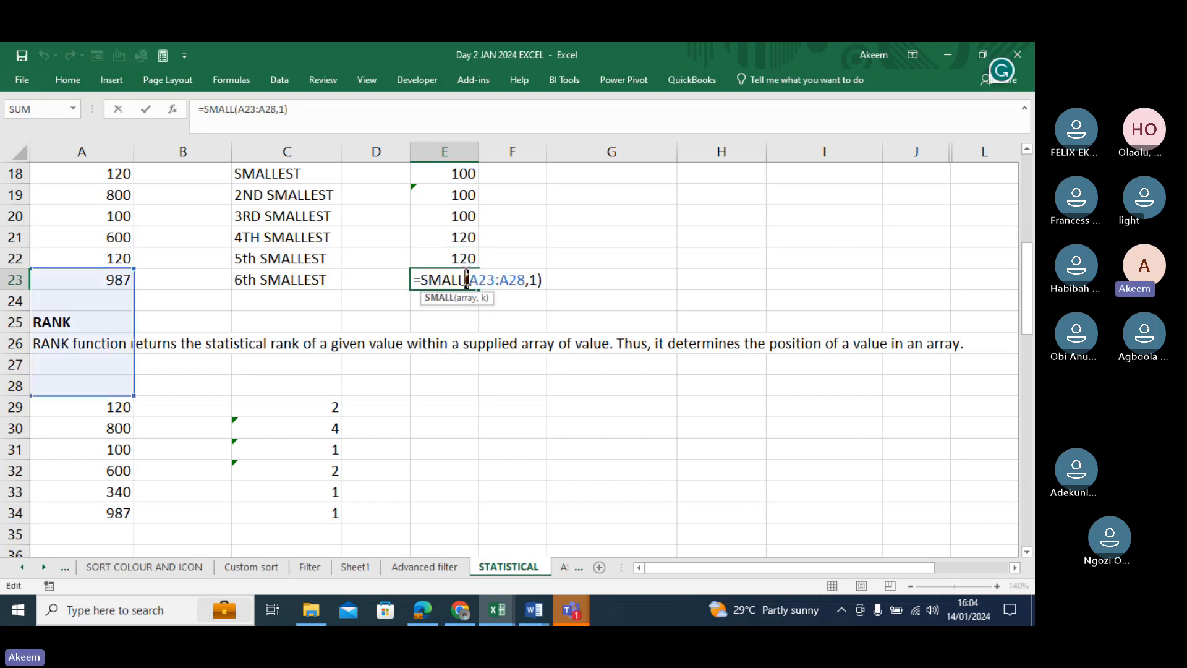
key("Return")
Check which cell ranges the copied RANK formulas in C30 through C34 refer to.
left_click(303, 428)
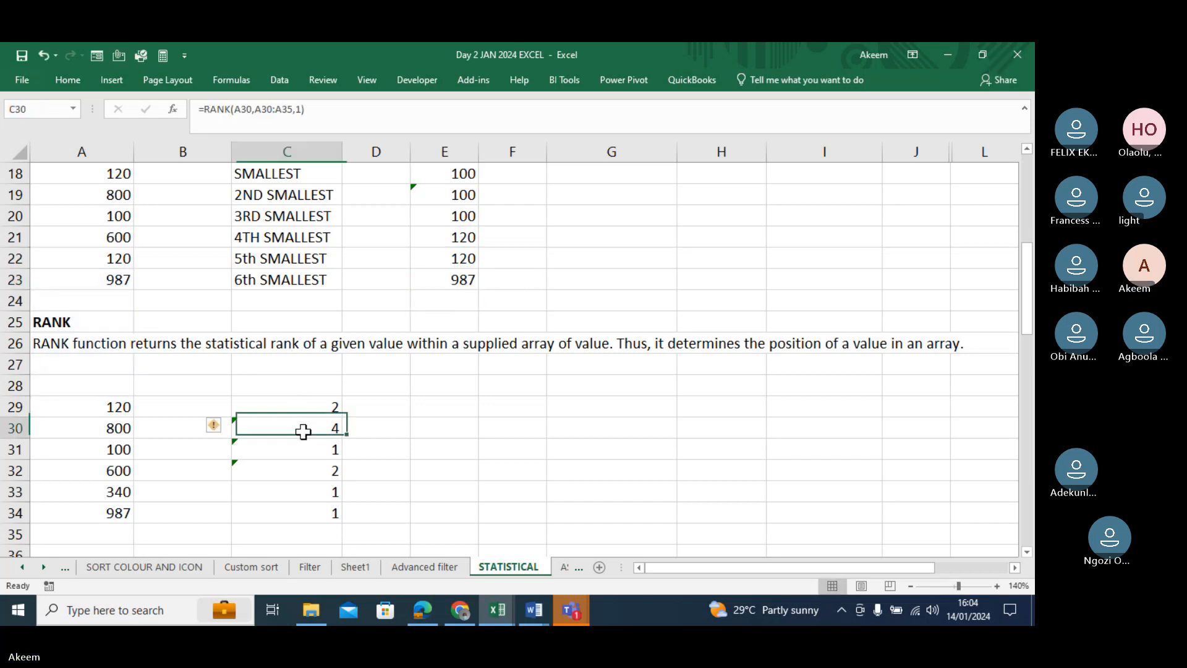
double_click(303, 428)
key("Return")
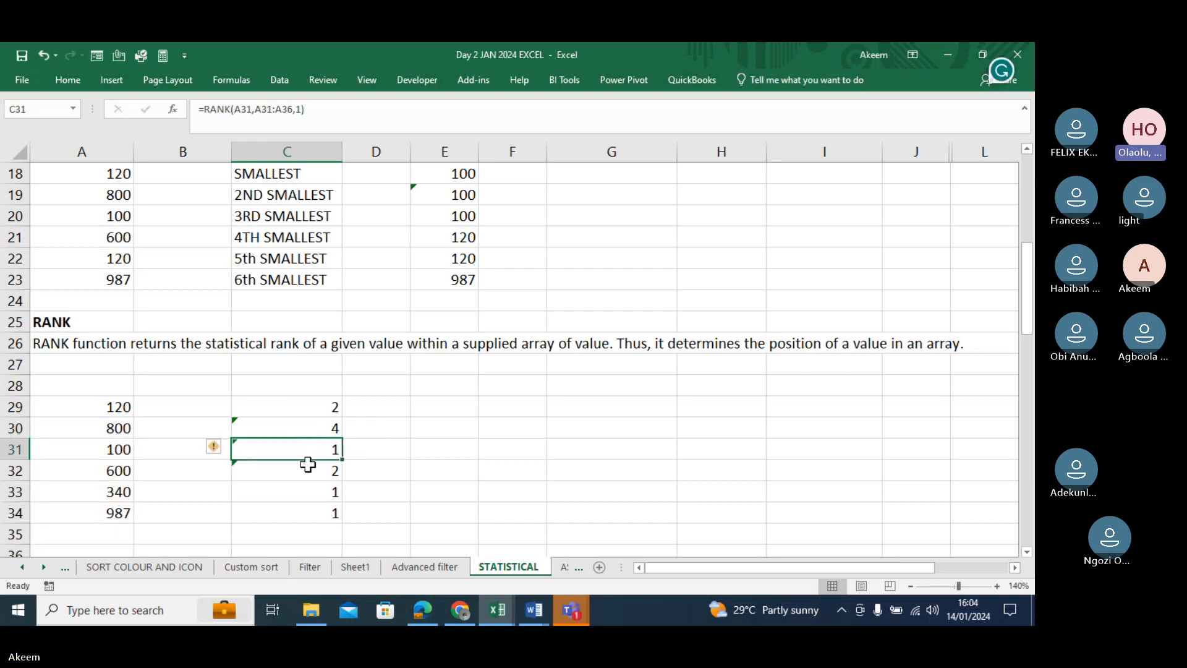
key("Down")
key("Down")
key("Down")
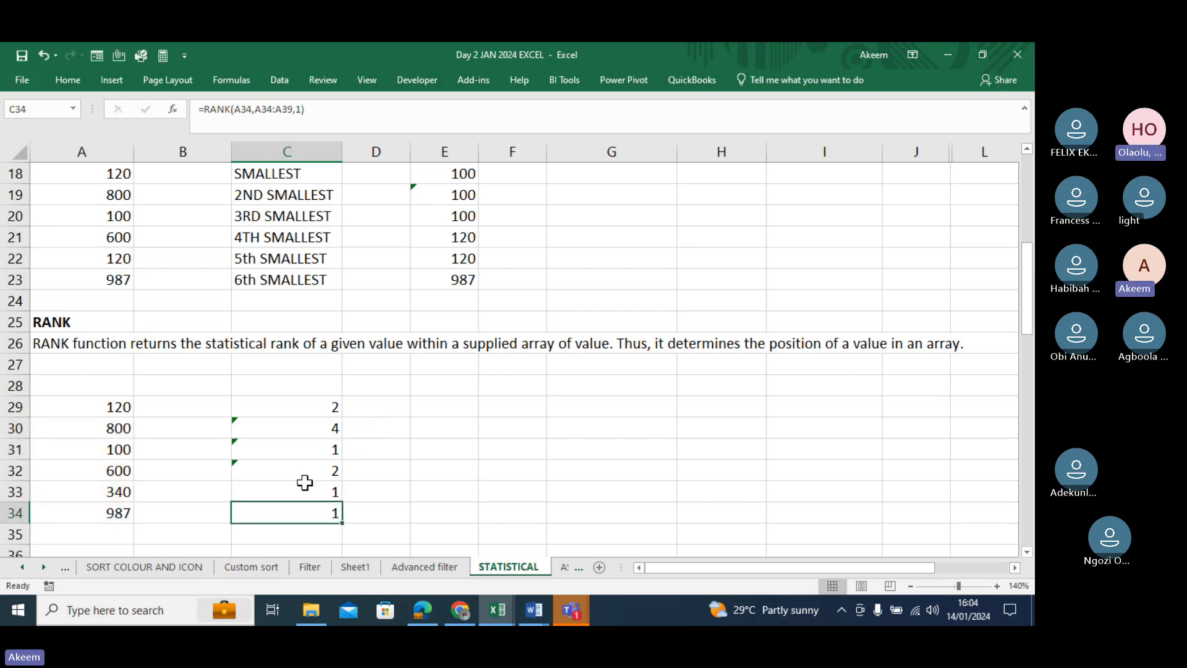
left_click(305, 488)
double_click(310, 491)
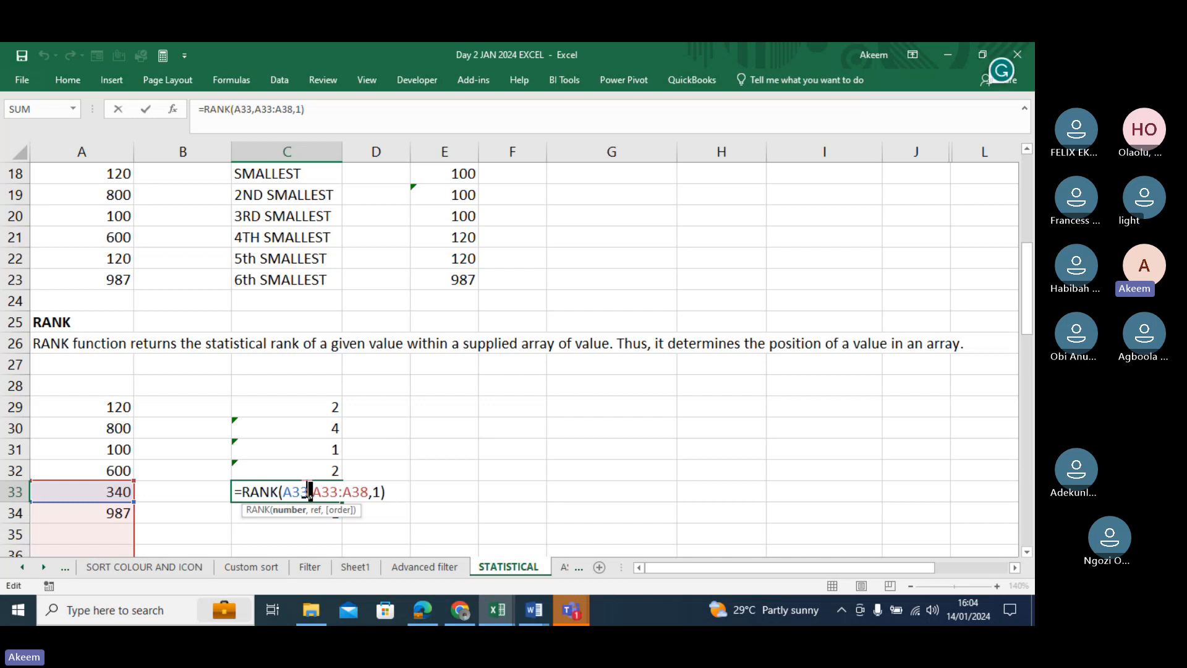
key("Return")
Compare the ranges in the RANK formulas of C30, C31 and C32 with the original formula in C29.
key("Up")
key("Up")
key("Up")
key("Up")
key("Up")
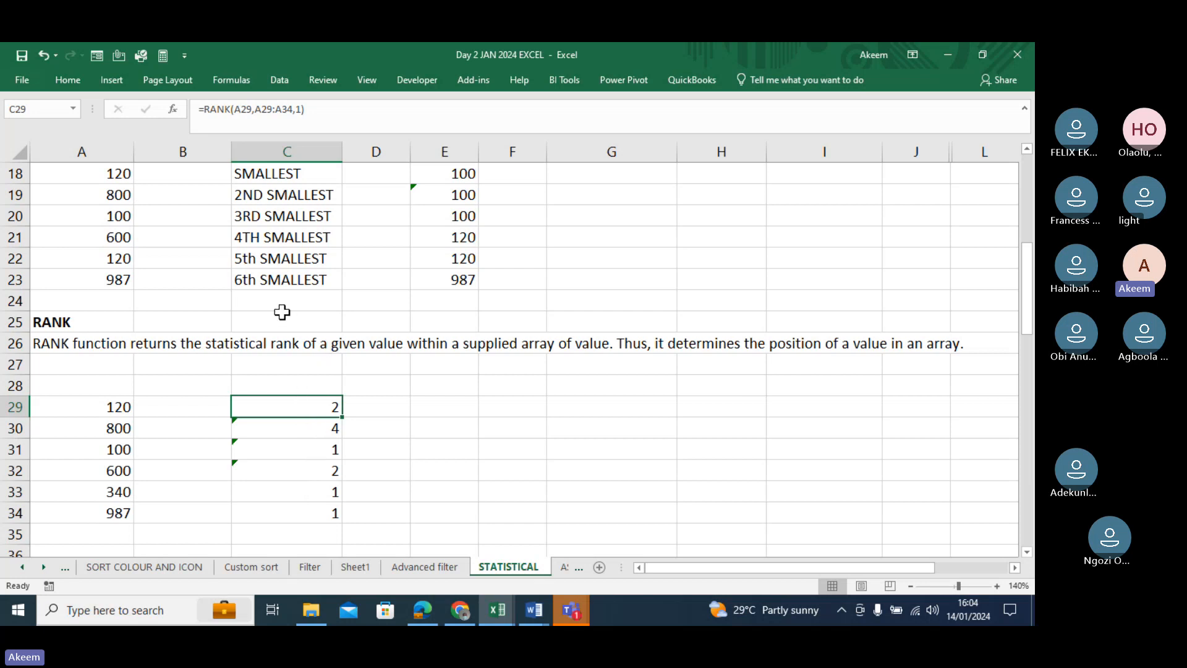
left_click(320, 429)
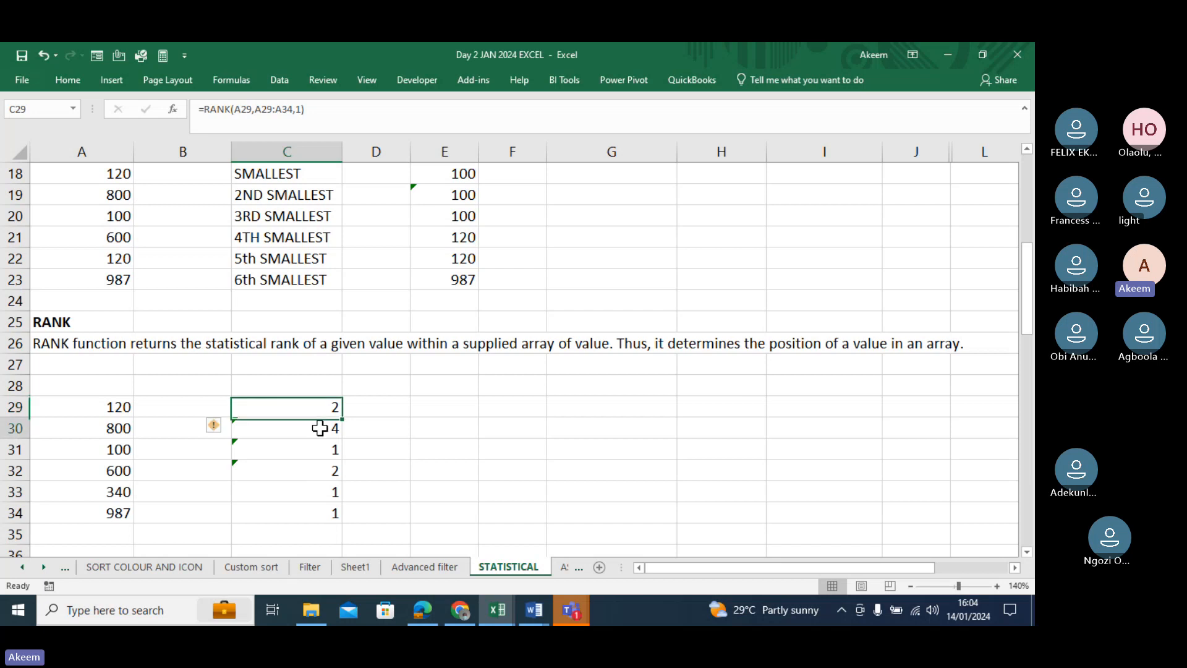
double_click(320, 429)
left_click(316, 446)
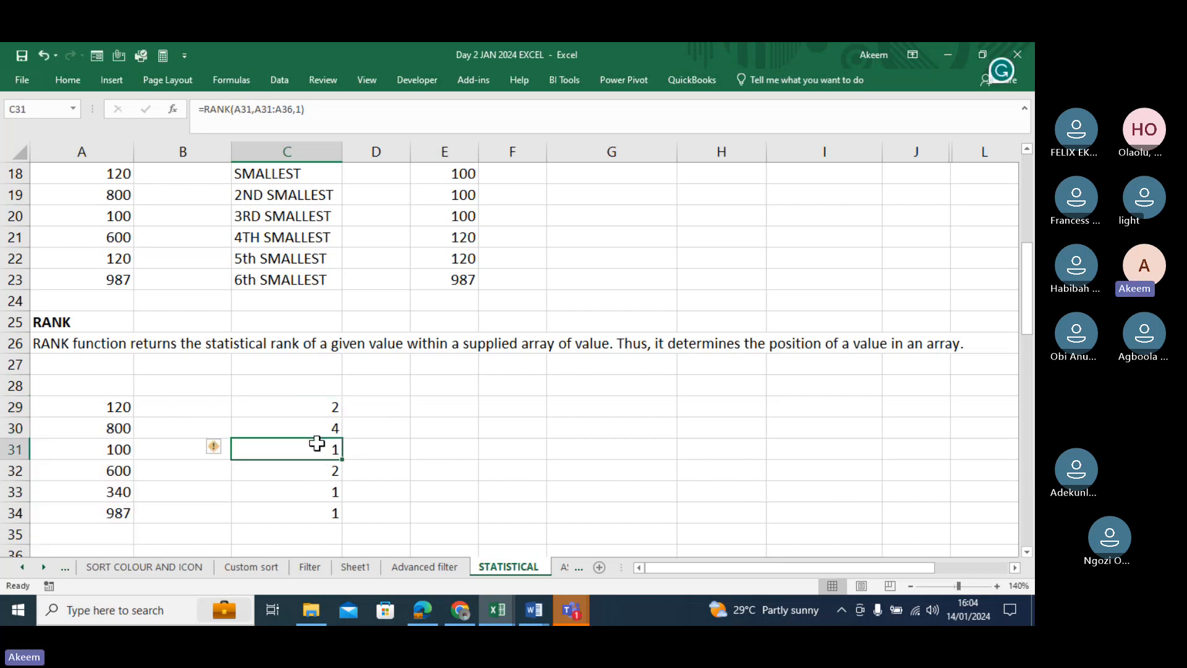
double_click(316, 445)
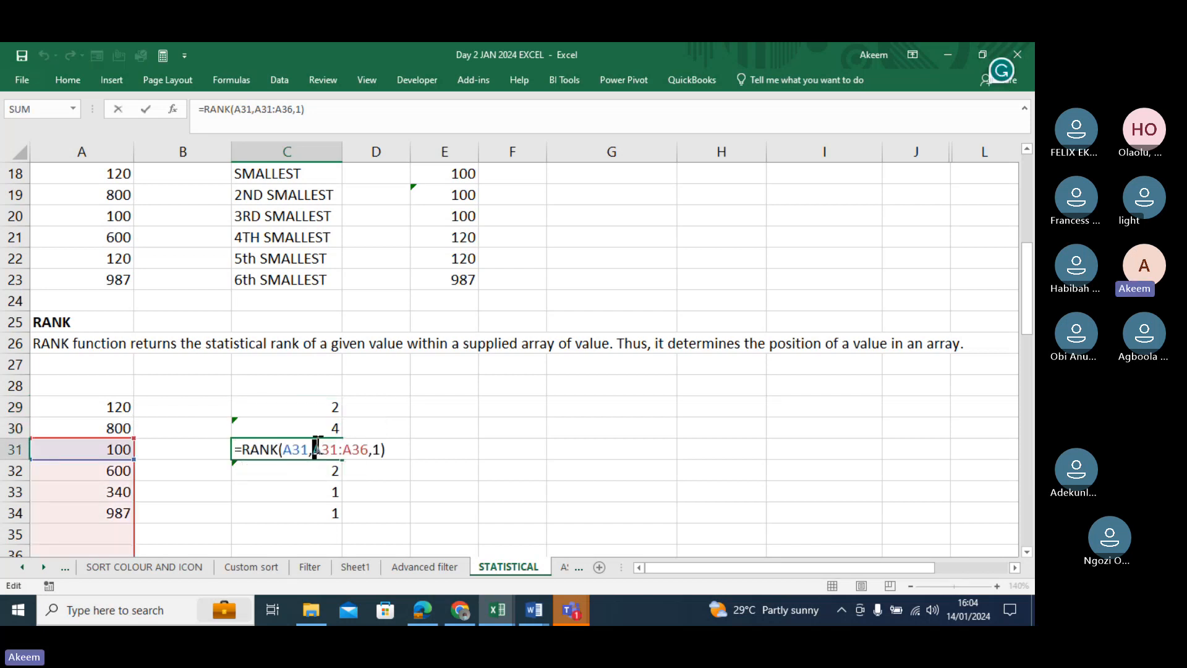
left_click(315, 467)
double_click(314, 467)
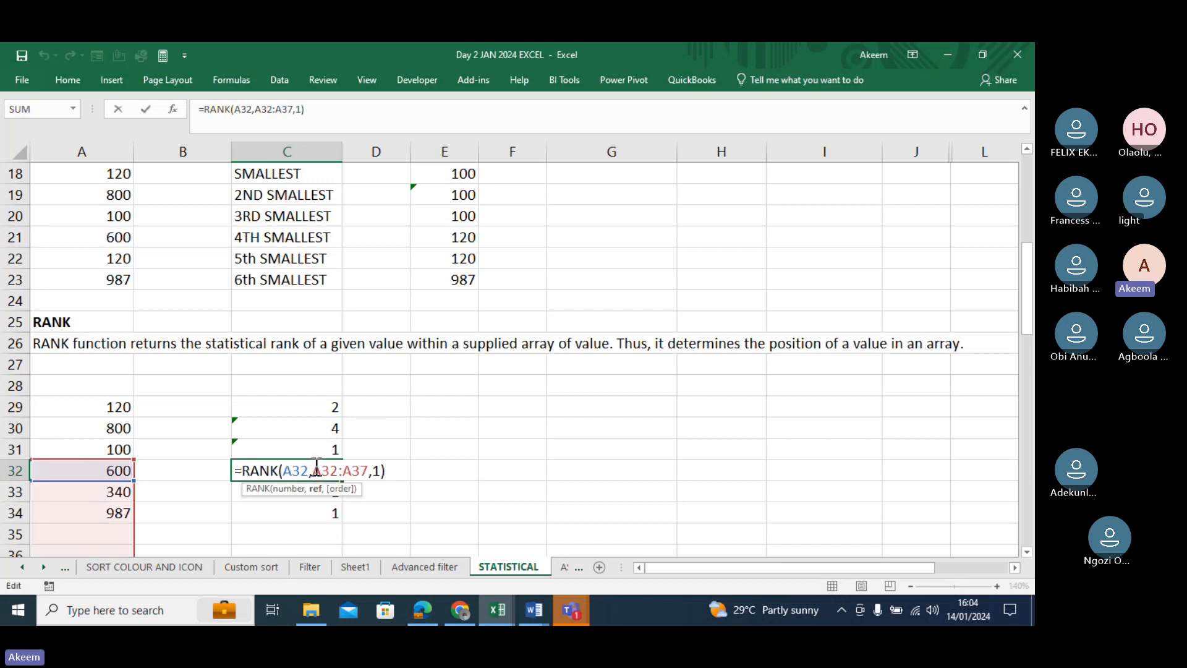
key("Return")
Replace the reference range of the RANK formula in C29 with the absolute range $A$29:$A$34, followed by a comma for the order argument.
left_click(312, 405)
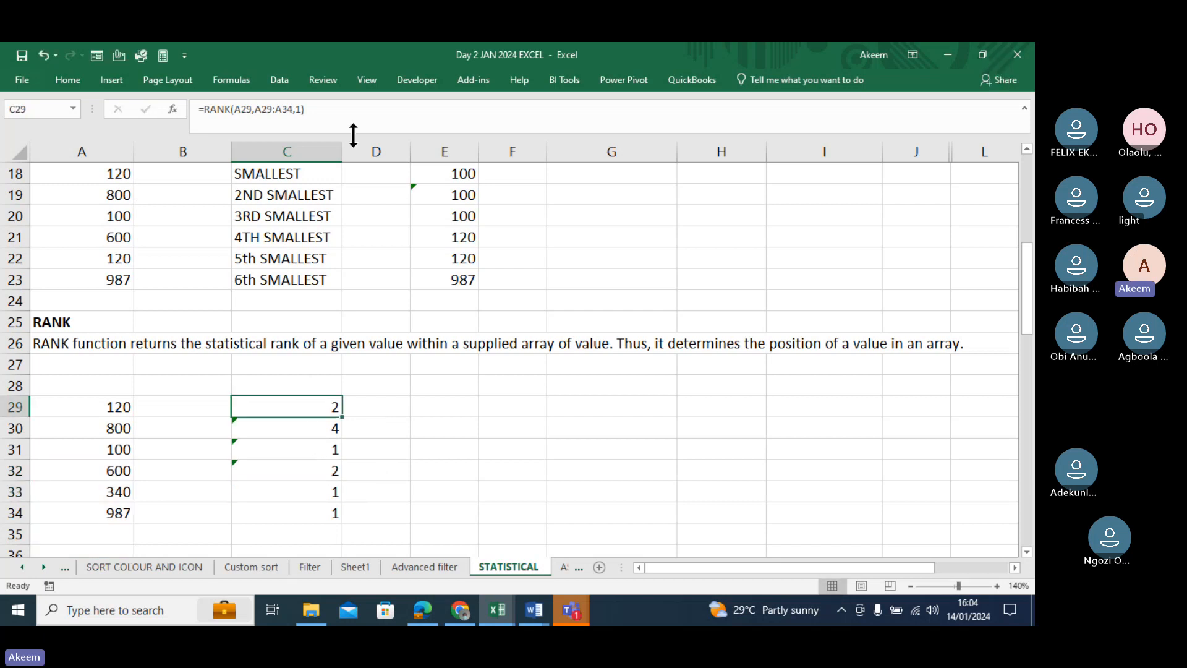
left_click_drag(306, 109, 254, 109)
key("BackSpace")
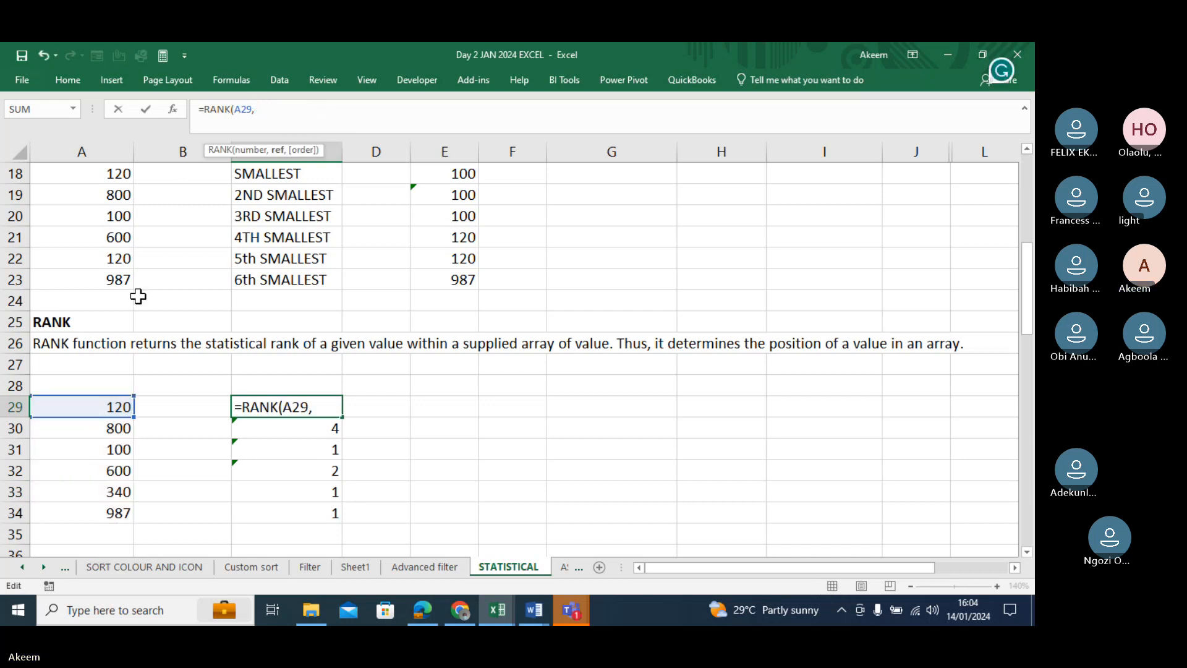
left_click_drag(93, 406, 105, 511)
key("F4")
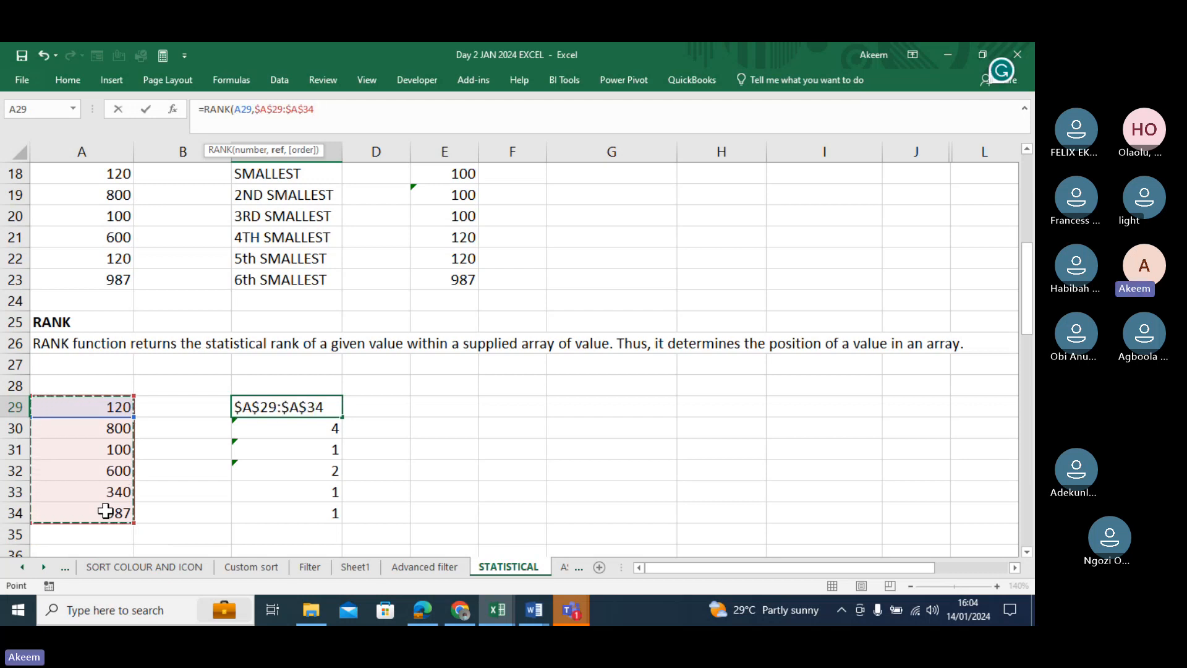
left_click(330, 107)
type(",")
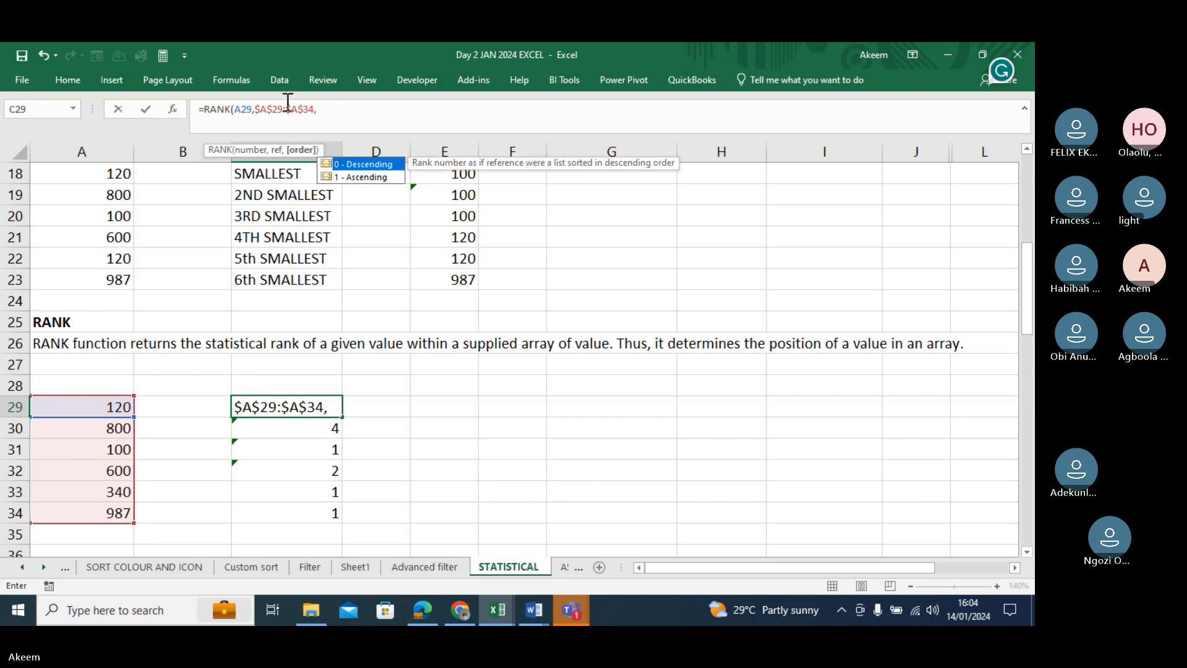
left_click_drag(255, 109, 320, 108)
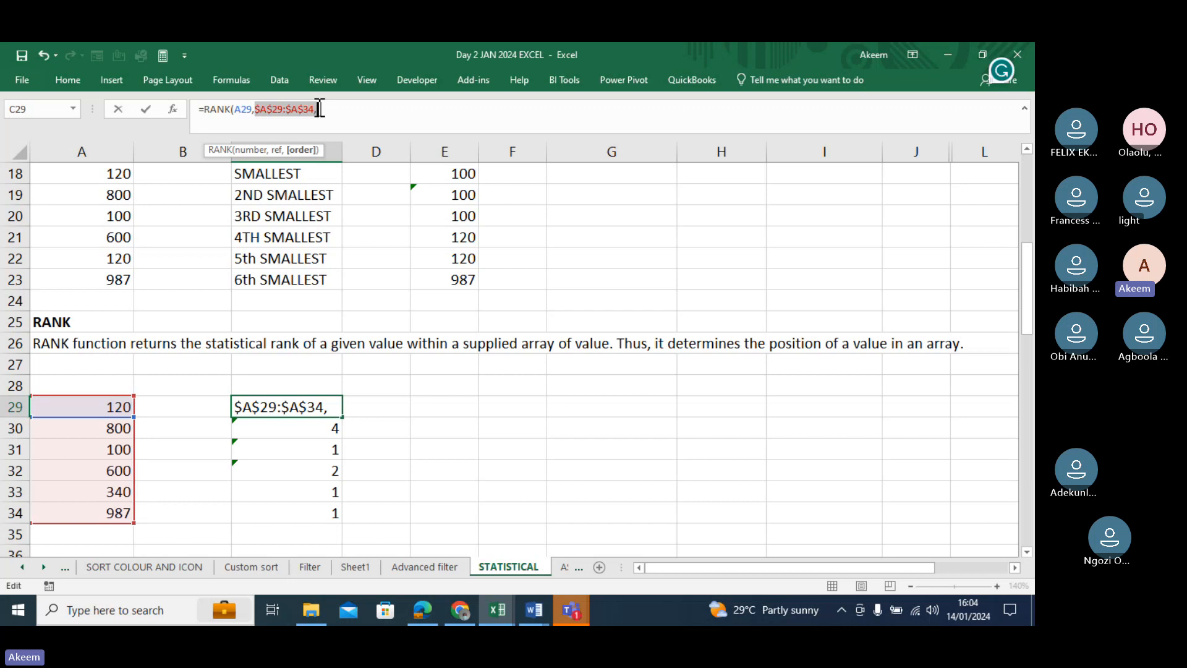
left_click(345, 109)
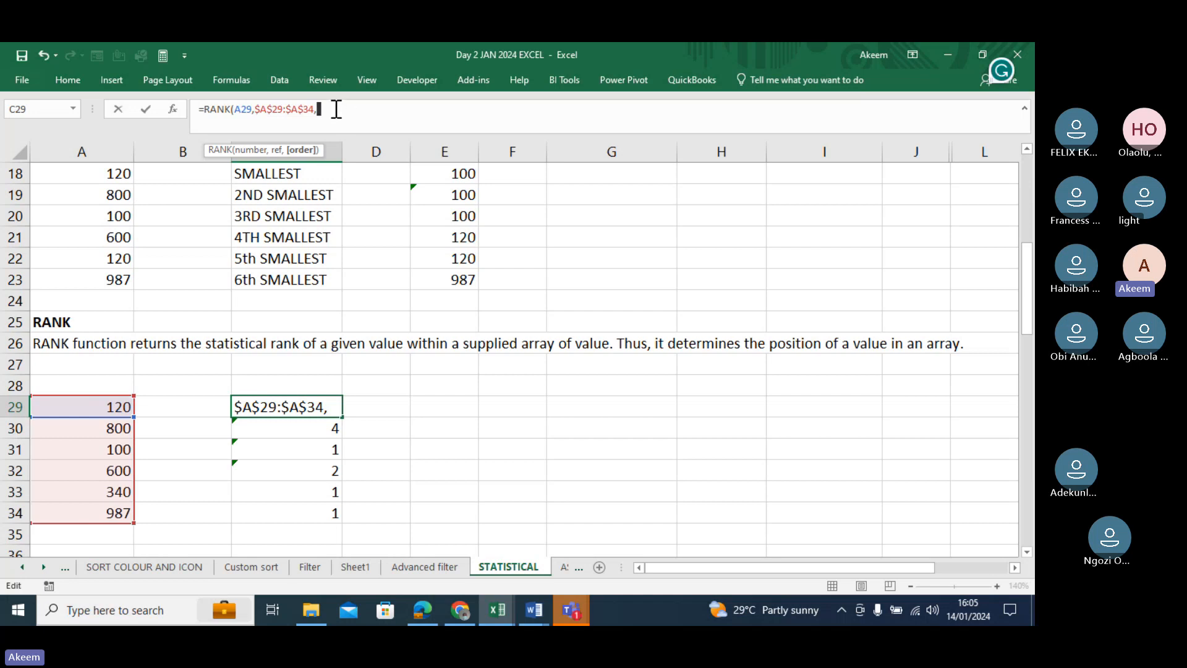
Complete the formula in C29 as =RANK(A29,$A$29:$A$34,1), using ascending order.
type("A")
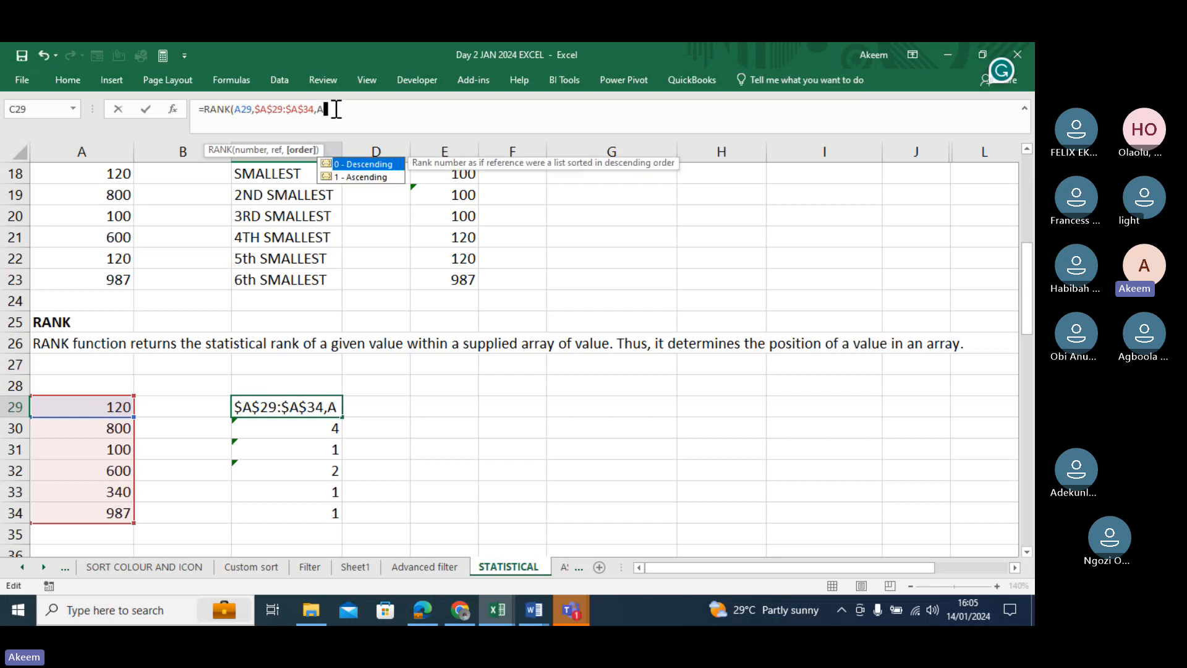
double_click(367, 177)
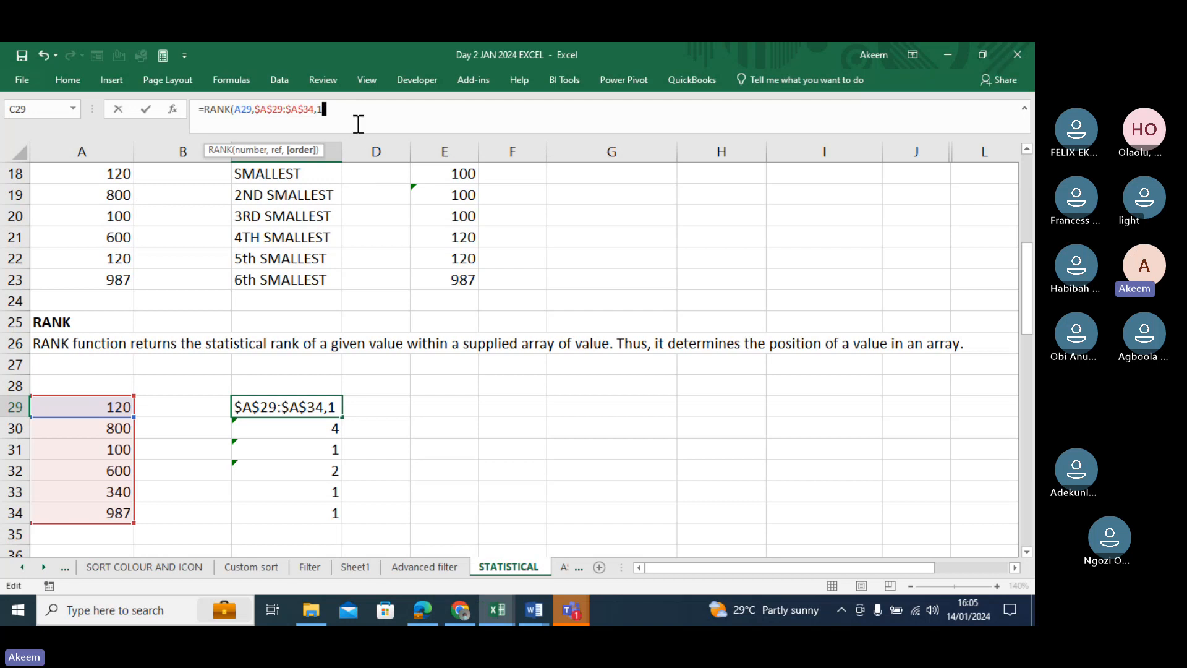
type(")")
key("Return")
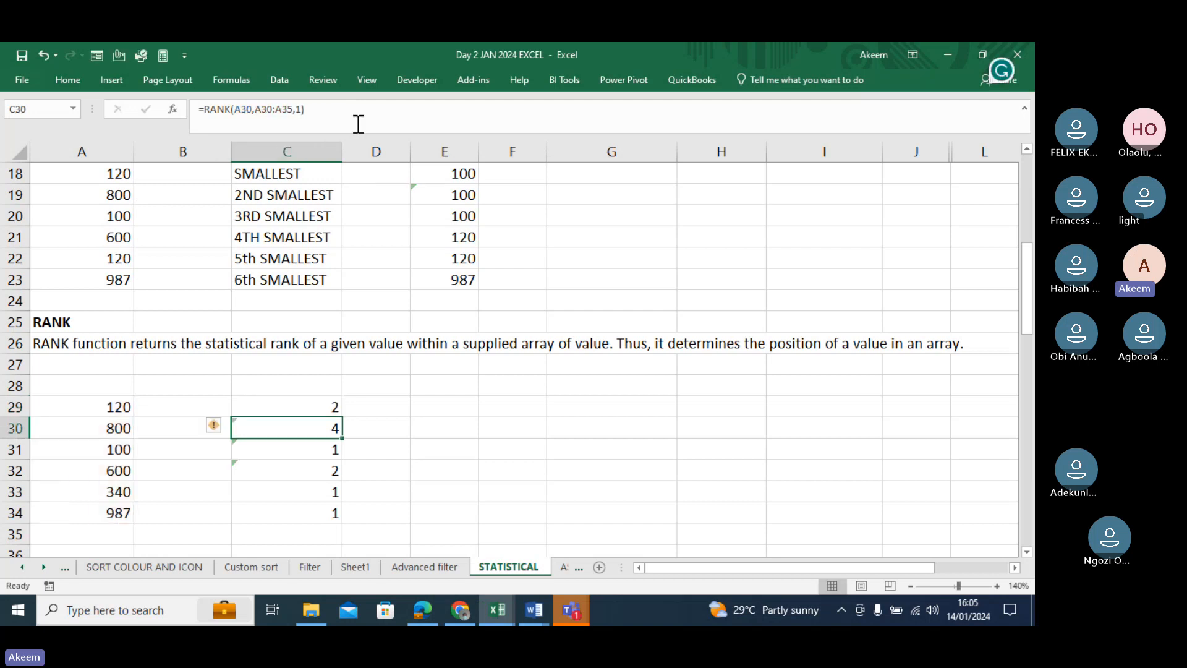
Fill the corrected RANK formula from C29 down through C34 and check the references in C34.
left_click(321, 410)
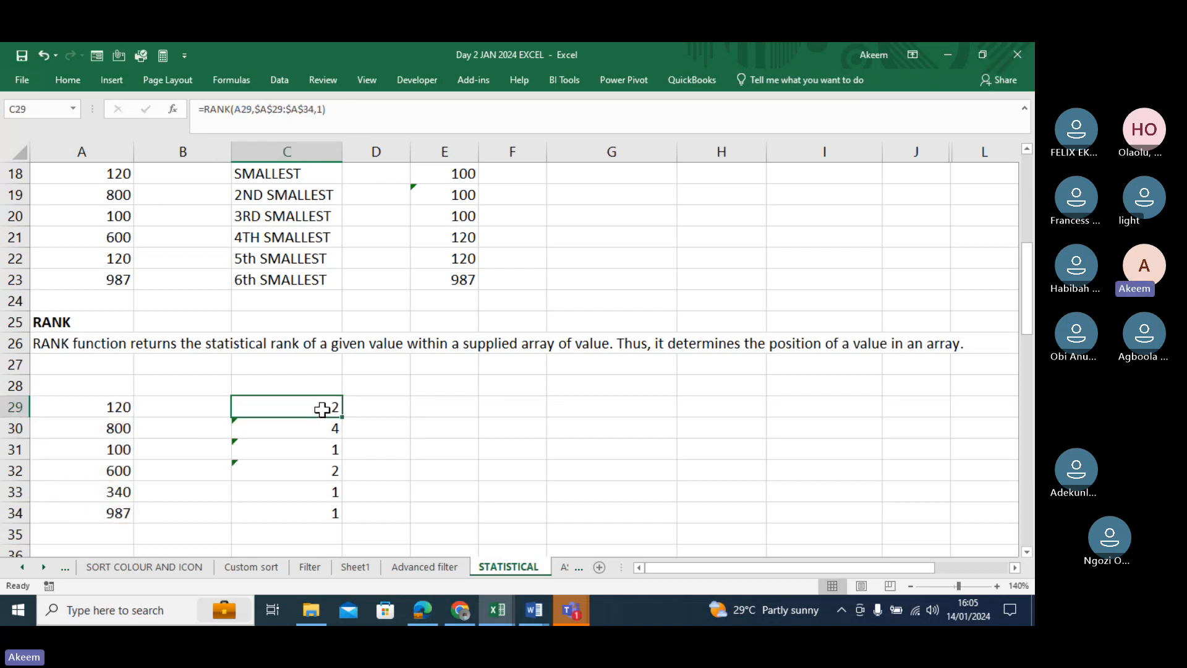
left_click_drag(342, 417, 343, 519)
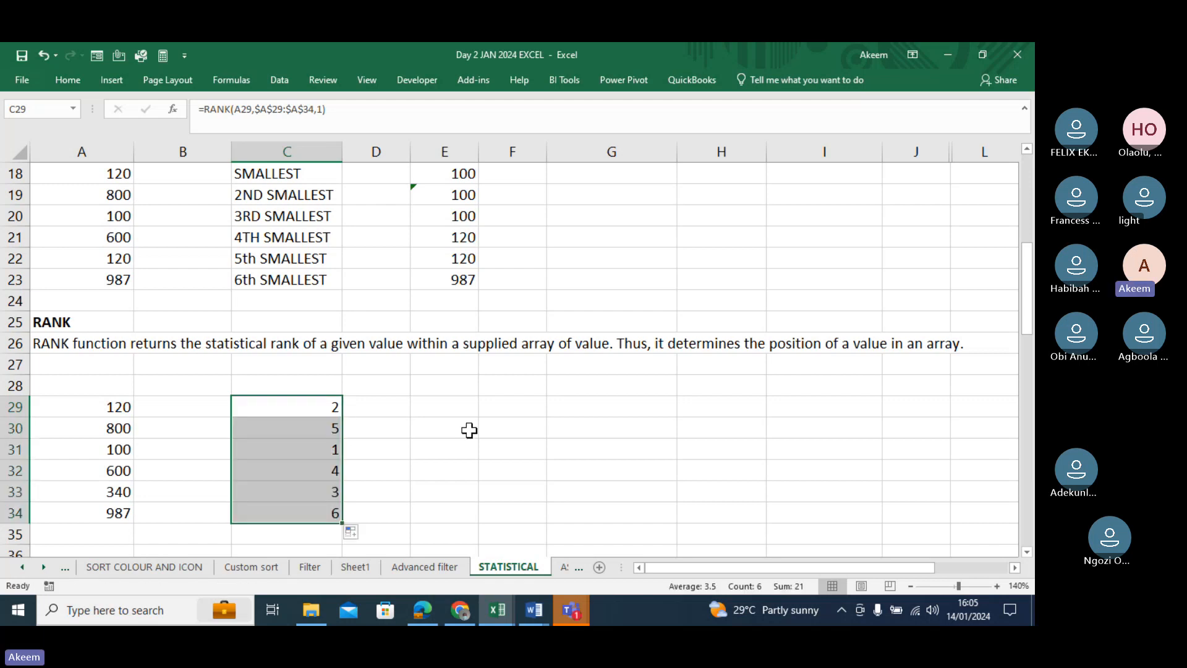
double_click(311, 513)
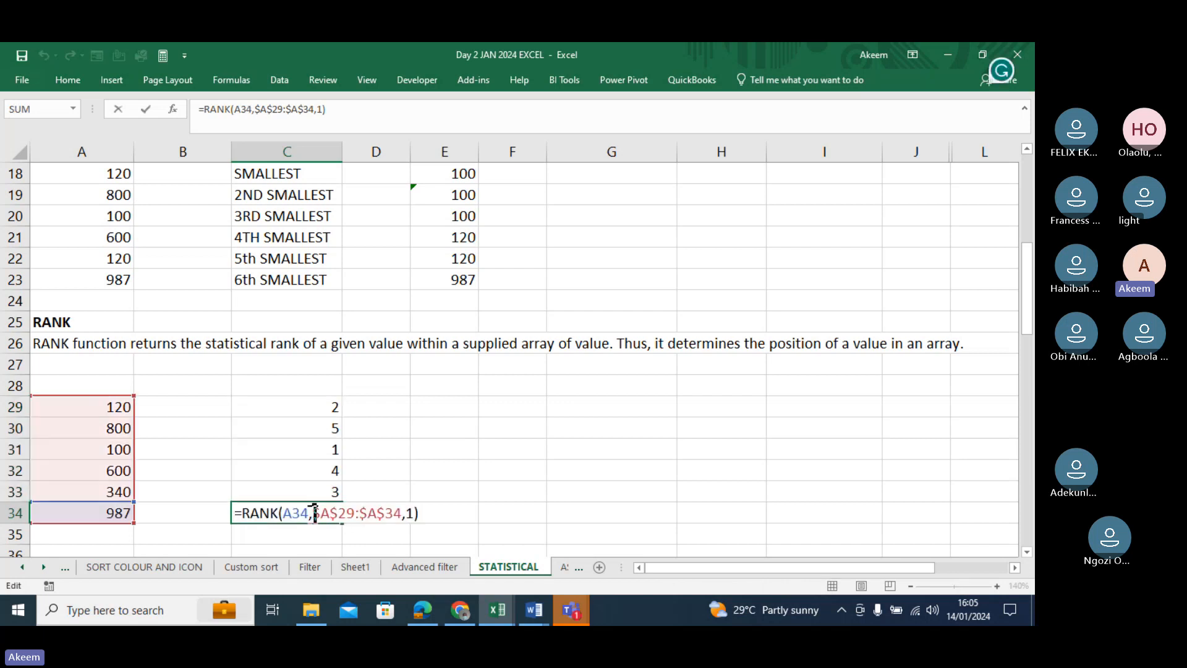
key("Return")
Compare the array ranges in the SMALL formulas of E18, E19 and E23 to see how they shift.
double_click(458, 174)
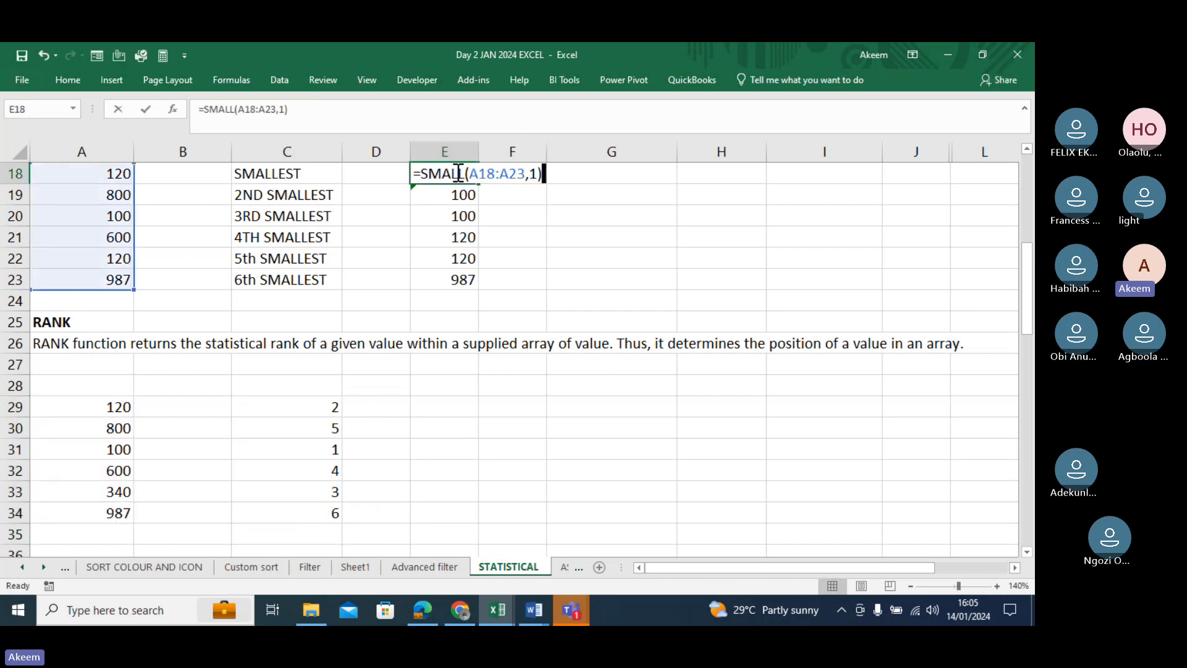
key("Return")
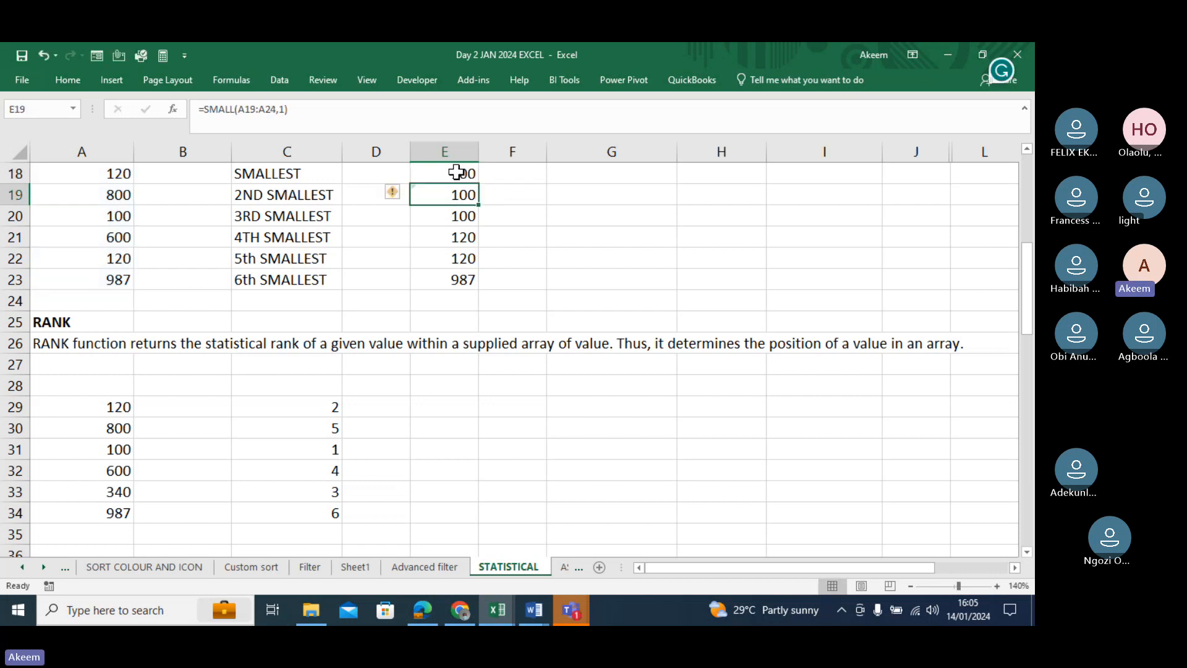
double_click(459, 192)
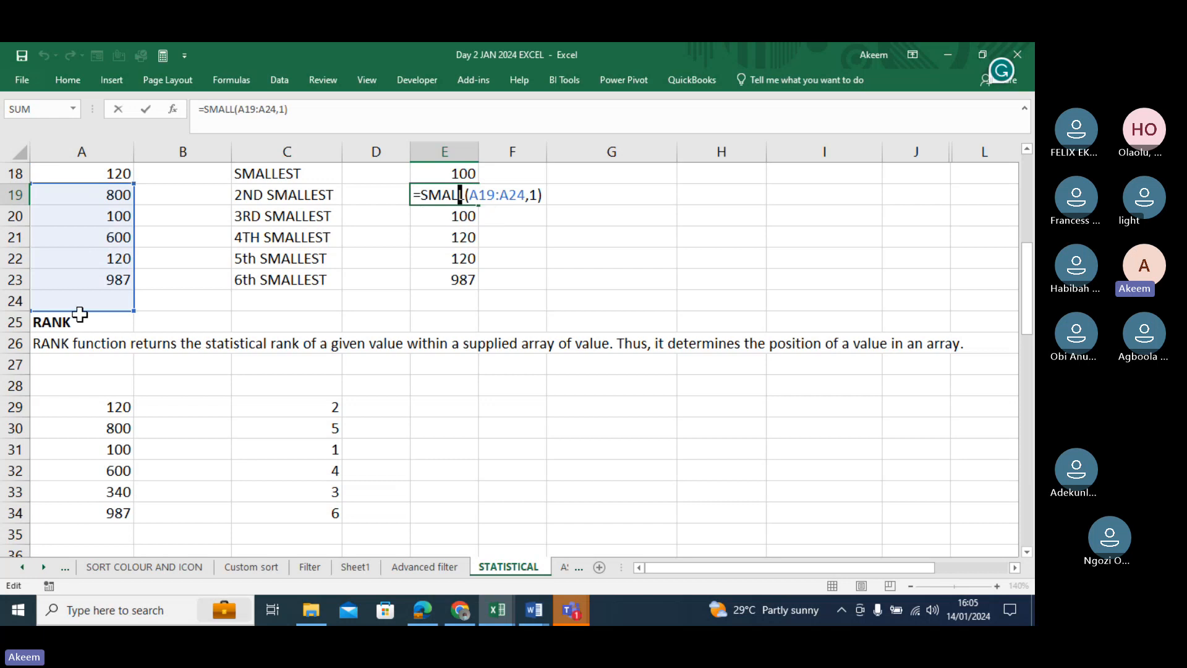
key("Return")
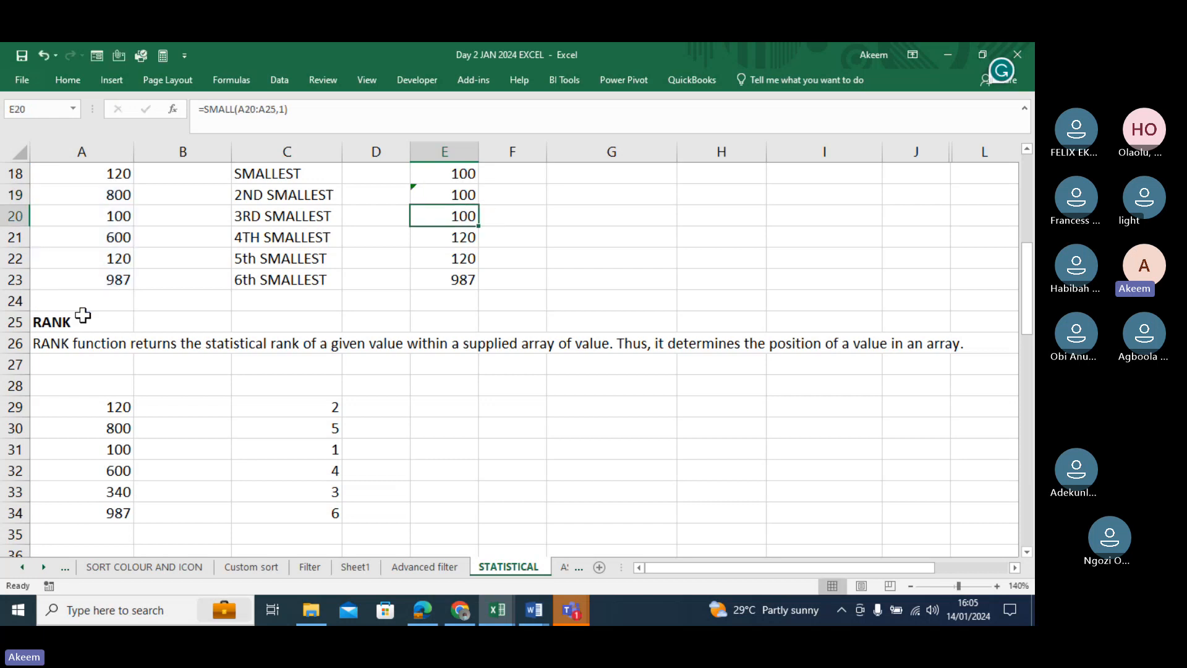
left_click(466, 280)
double_click(466, 279)
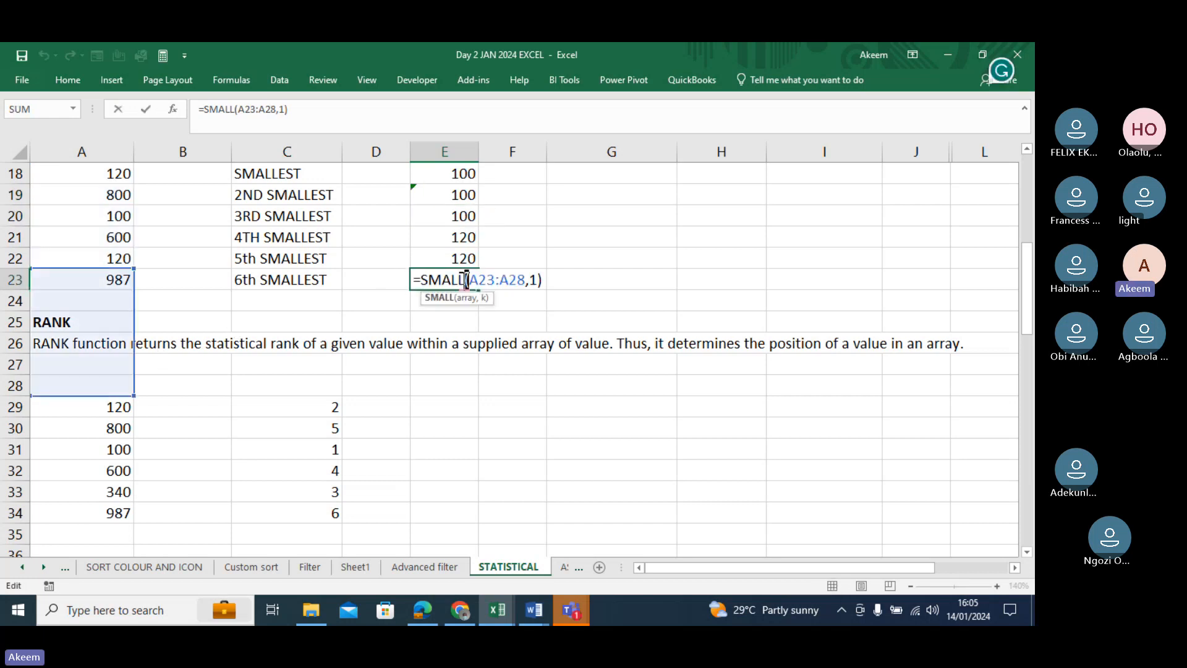
key("Return")
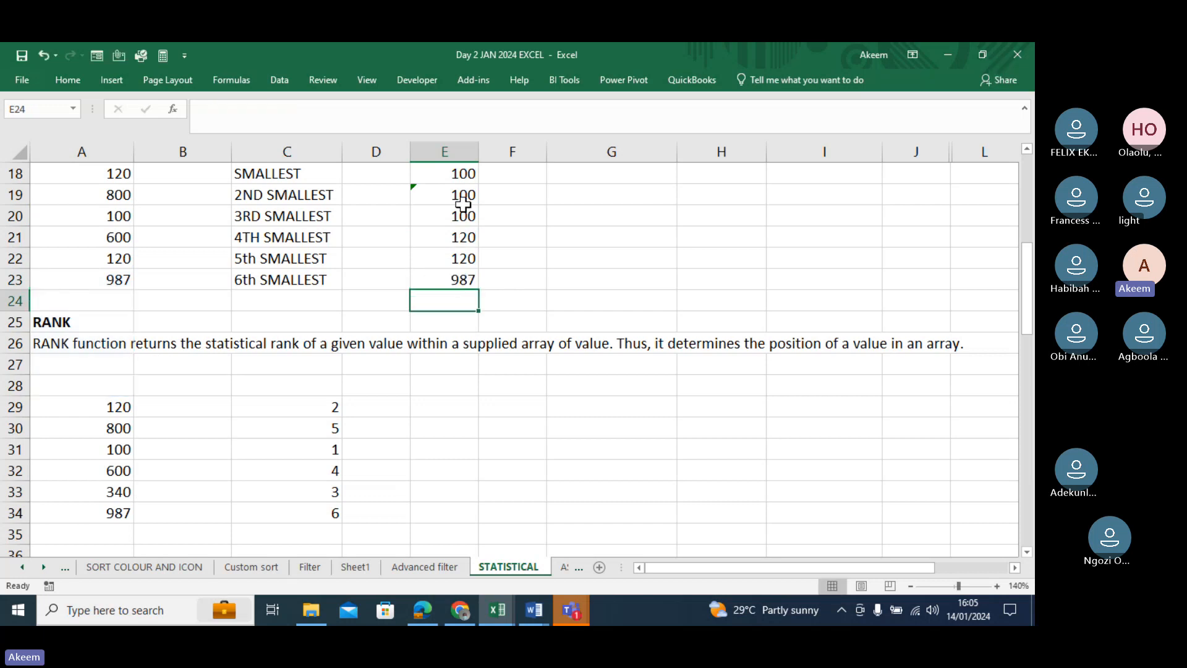
left_click(466, 175)
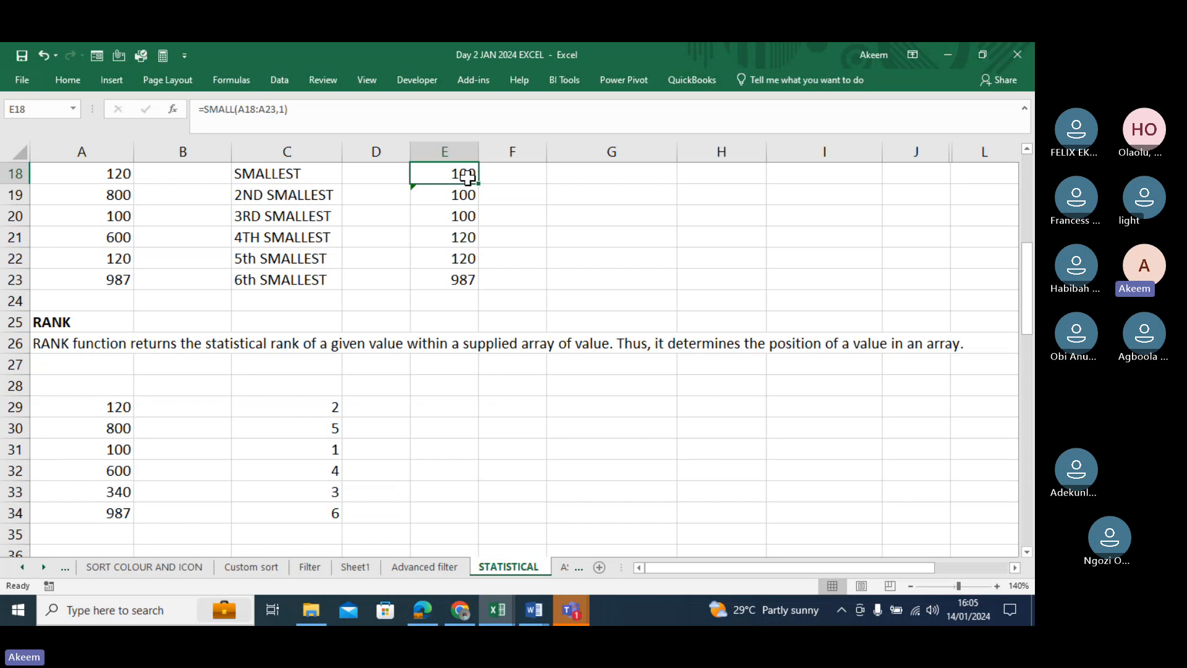
left_click(464, 196)
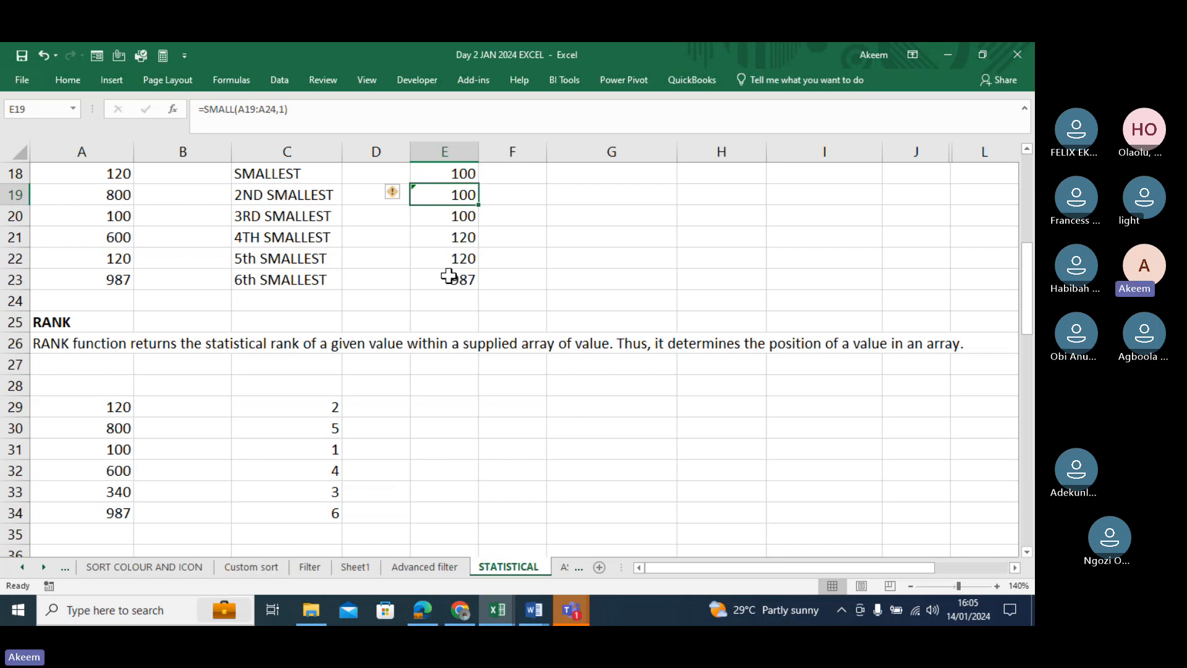
Go down to the fruit tables starting at row 38 and review the amounts in column B and the SUMIF section.
key("Down")
key("Down")
key("Down")
key("Down")
key("Down")
key("Down")
key("Down")
key("Down")
key("Down")
key("Down")
key("Down")
key("Down")
key("Down")
key("Down")
key("Down")
key("Down")
key("Down")
key("Down")
key("Down")
key("Down")
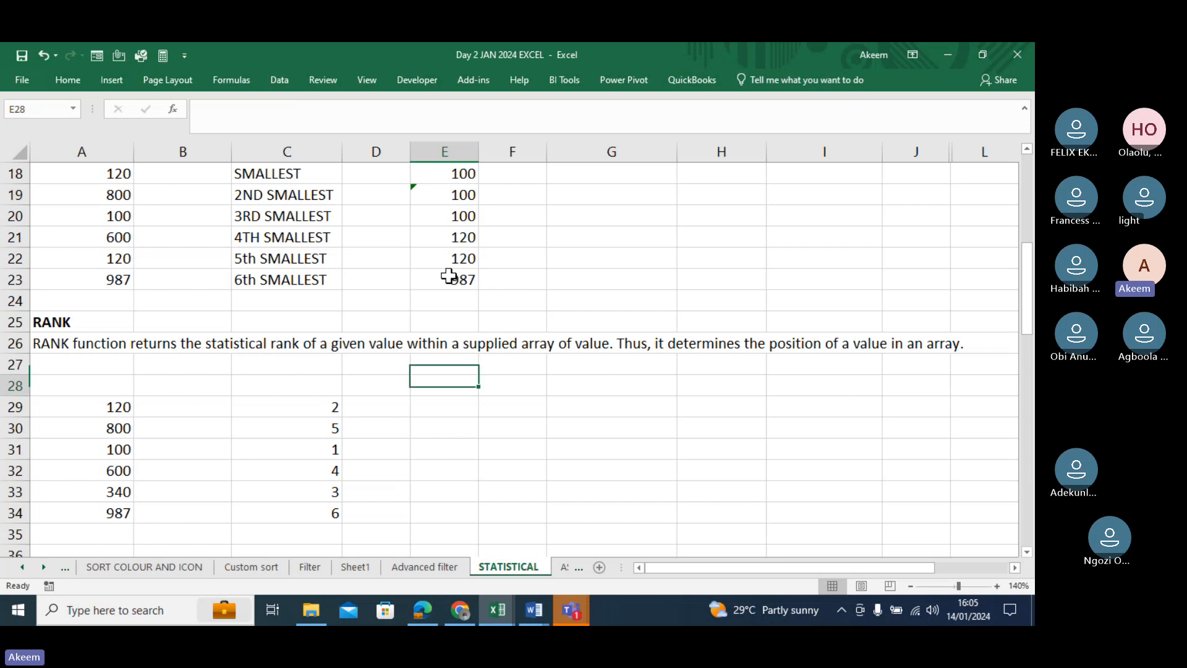
key("Down")
key("Down")
key("Down")
key("Down")
key("Down")
key("Down")
key("Down")
key("Down")
key("Down")
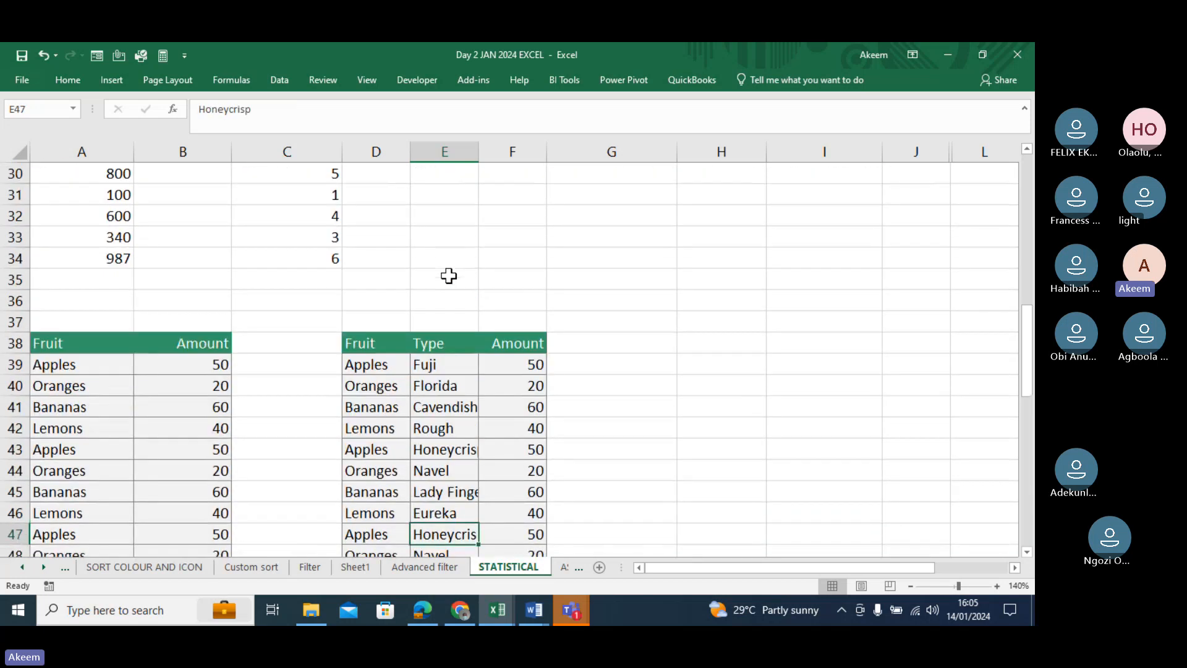
key("Down")
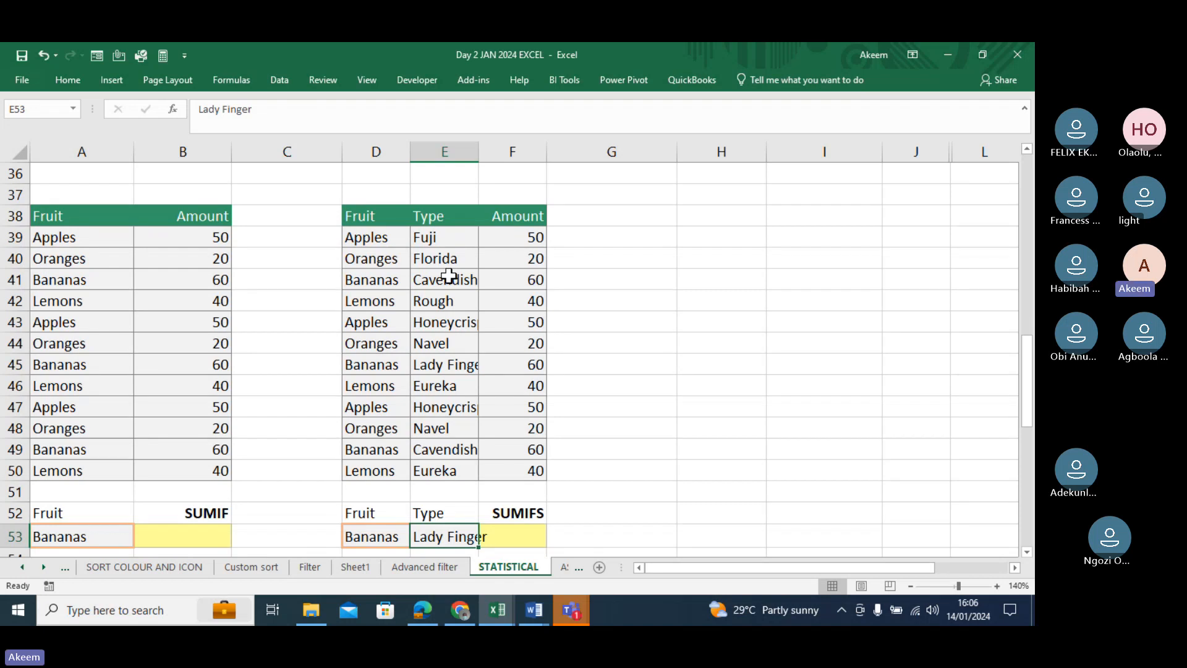
key("Down")
key("Down")
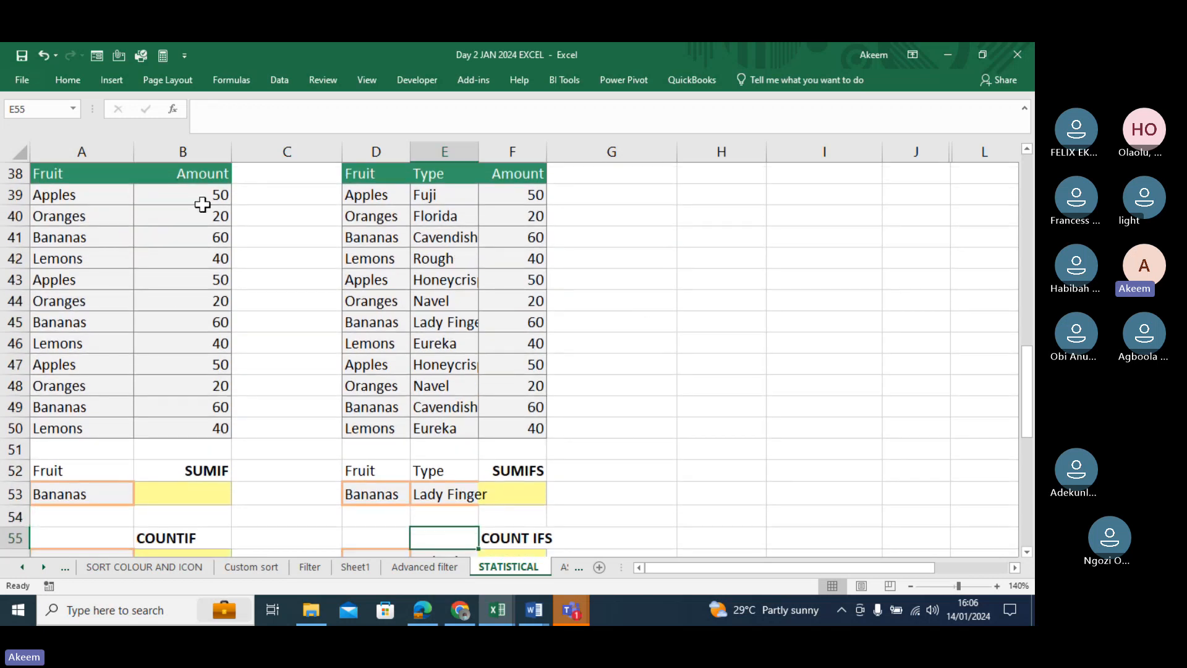
left_click_drag(196, 194, 198, 389)
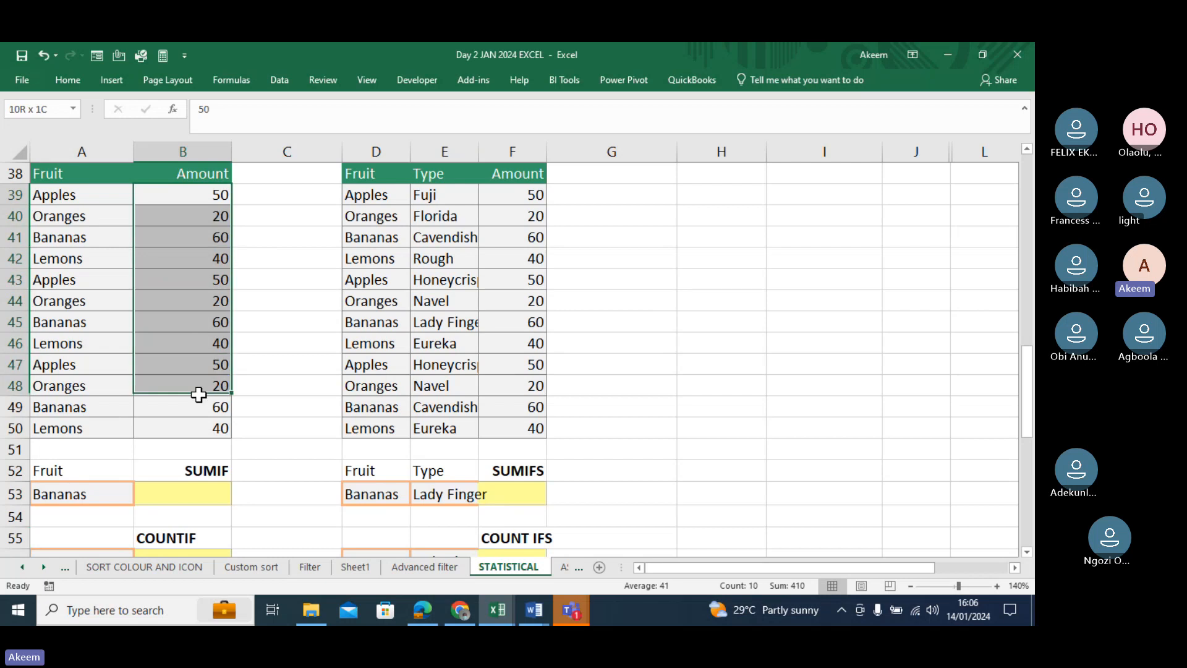
Total all the fruit amounts in H45 with the formula =SUM(B39:B50).
left_click(678, 320)
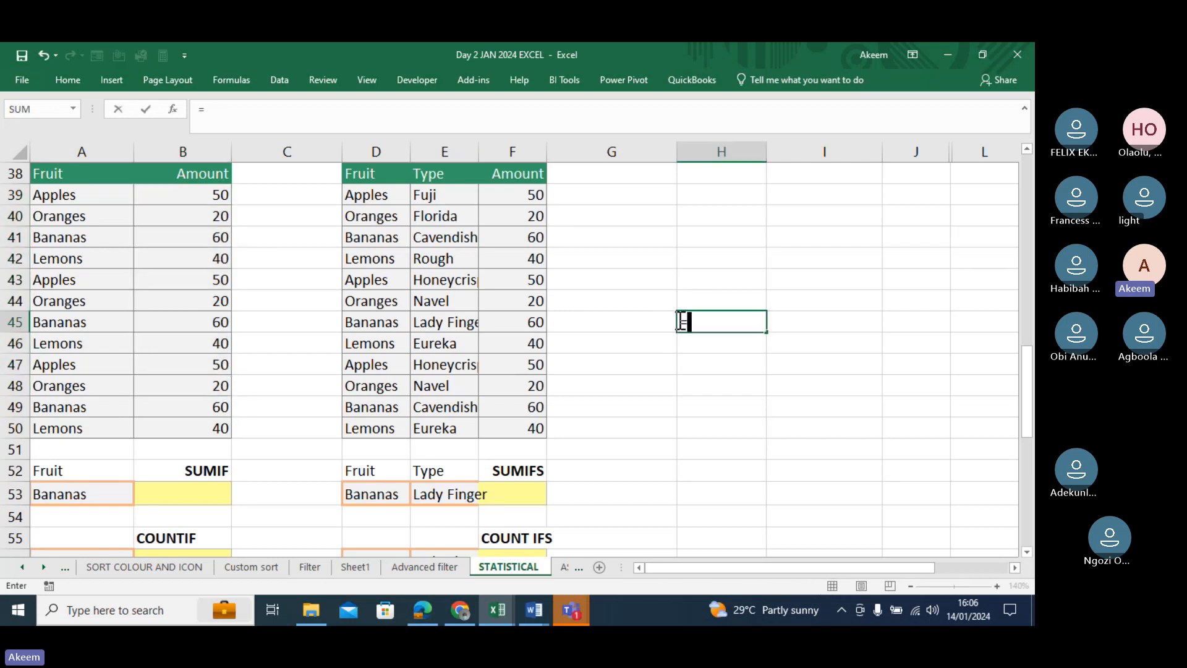
type("=SUM")
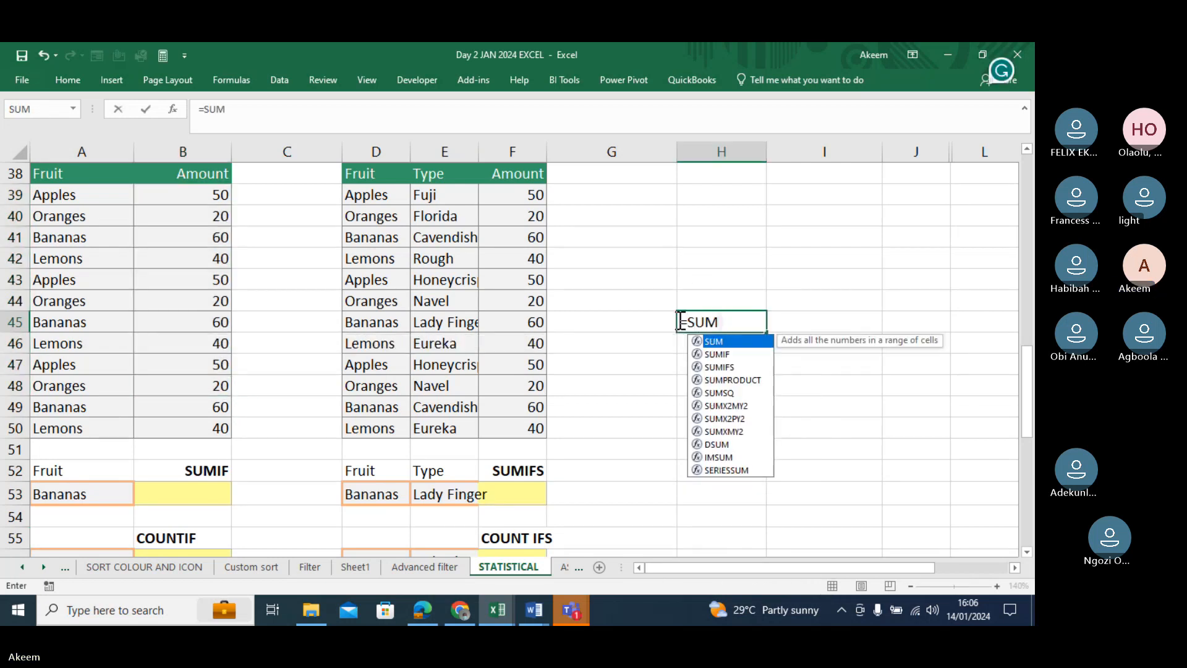
type("(")
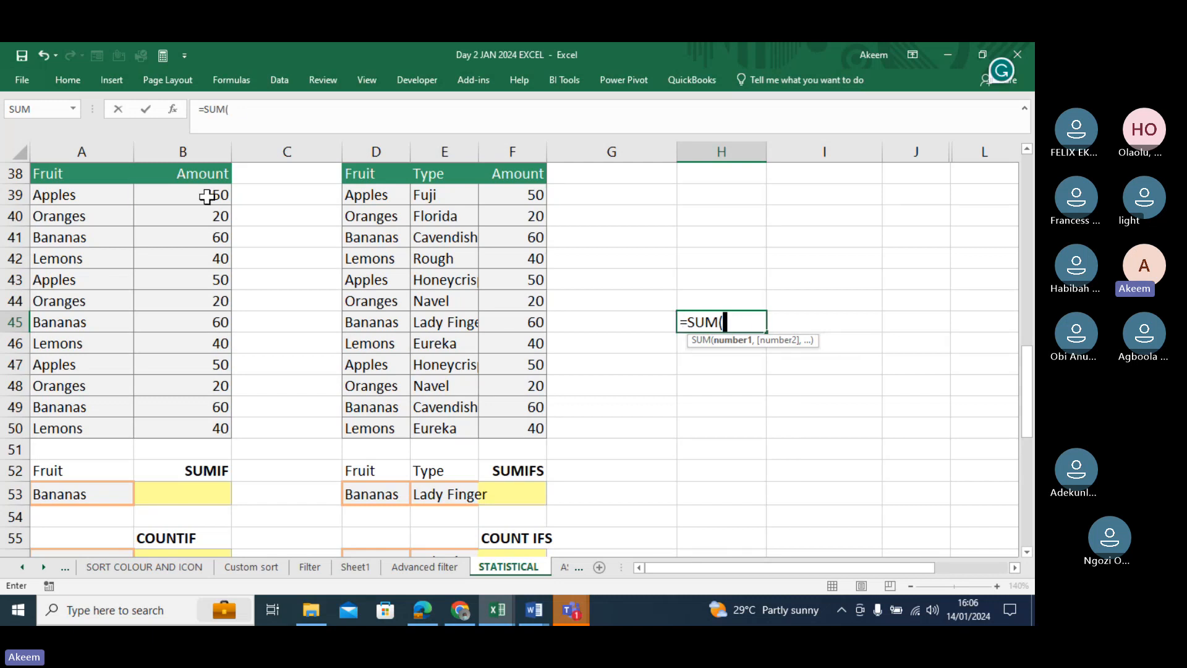
left_click_drag(206, 194, 204, 422)
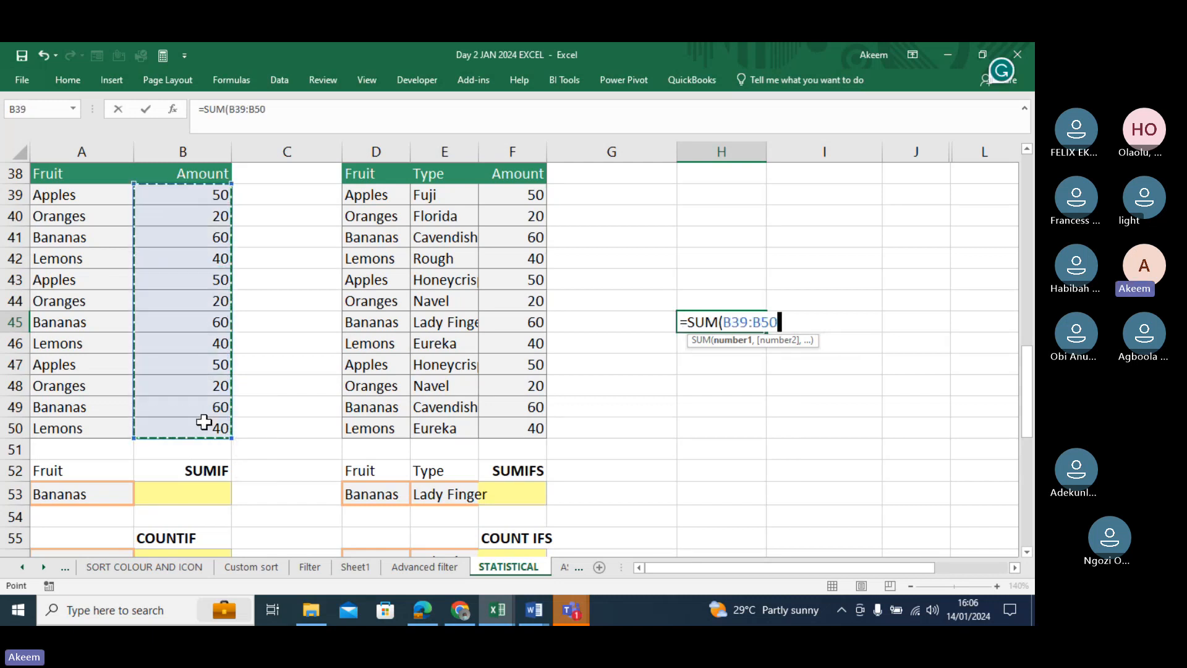
type(")")
key("Return")
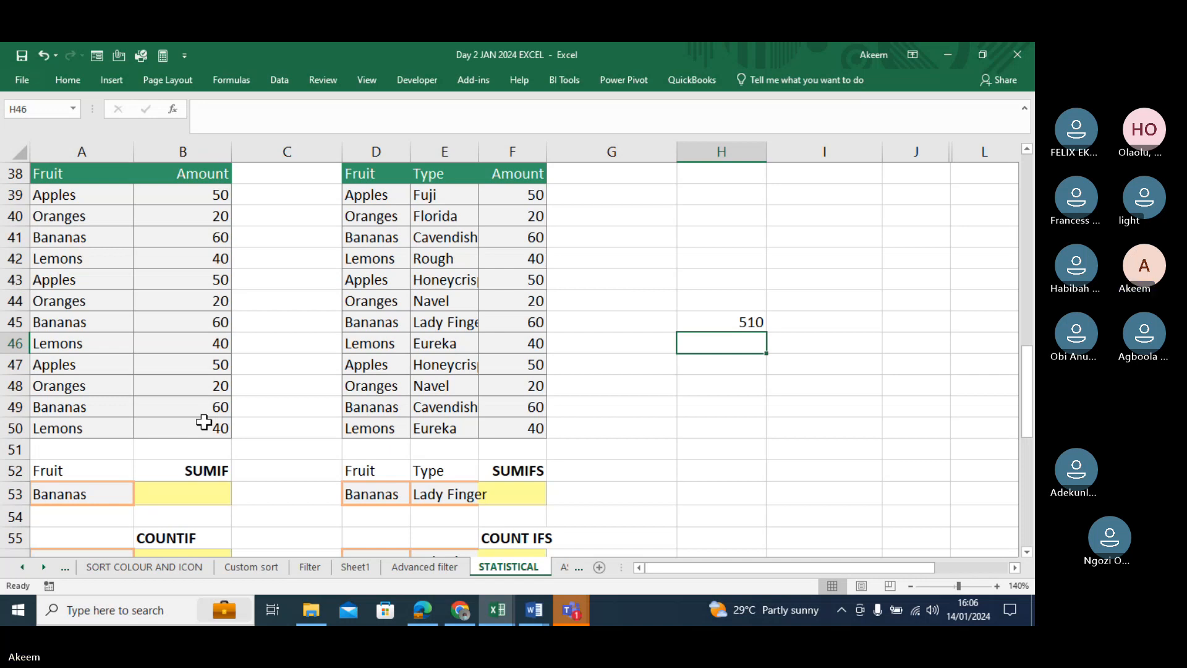
Point out the Bananas criterion in A53 and clear the SUM formula from H45.
left_click(93, 491)
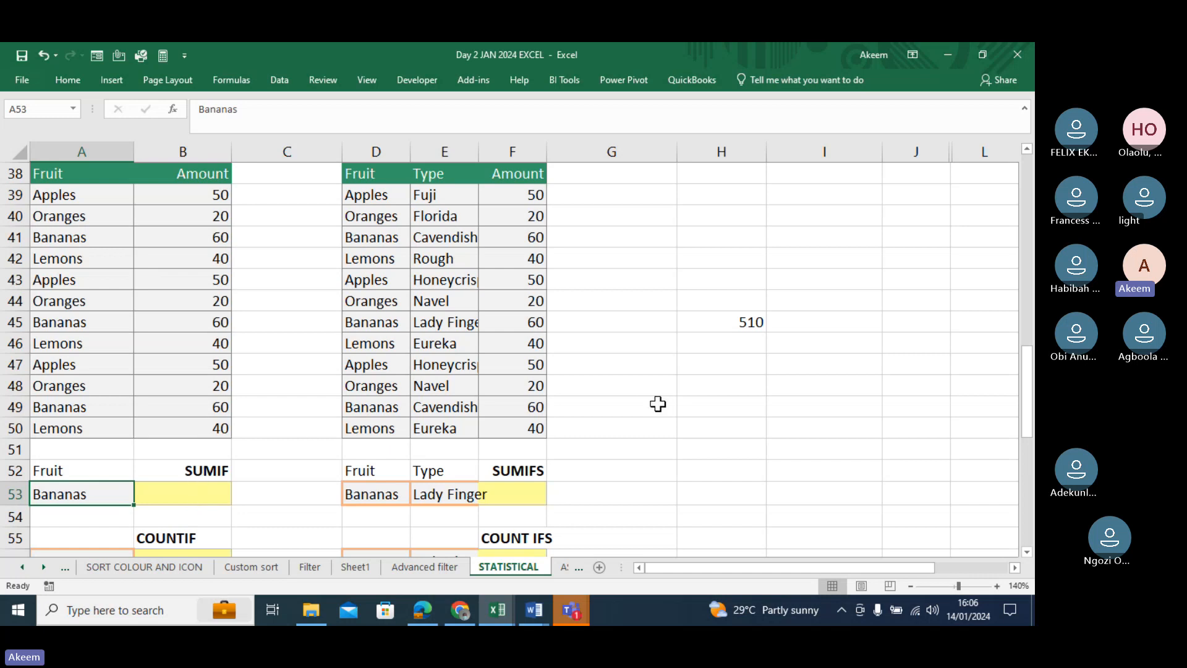
left_click(732, 319)
key("Delete")
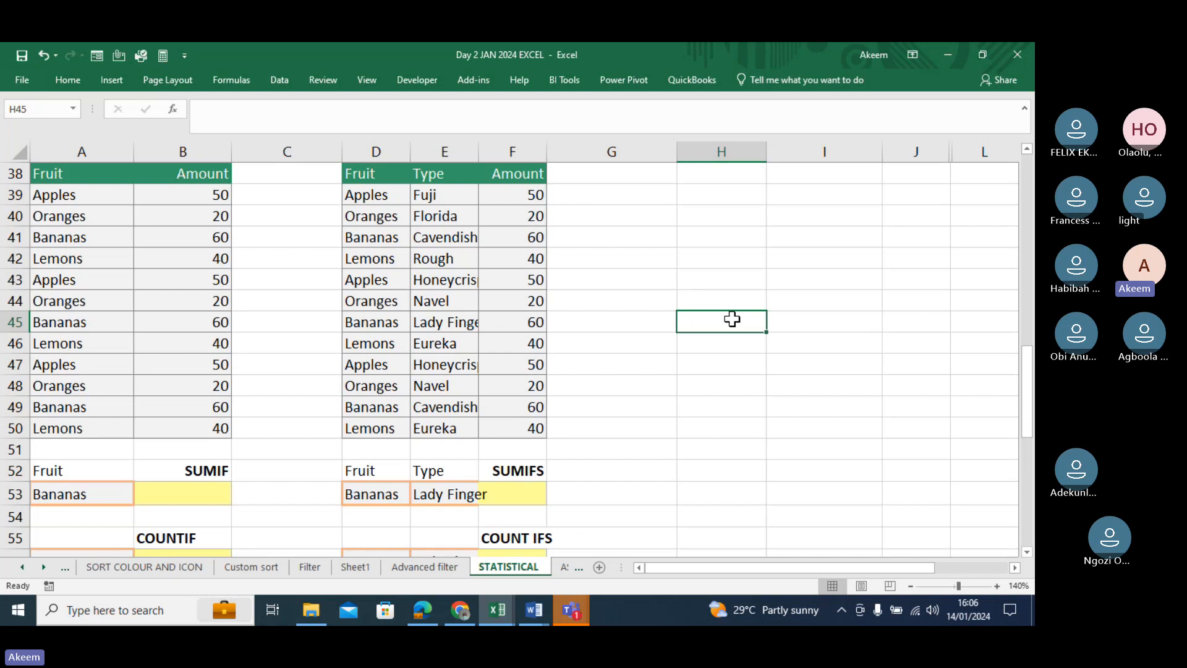
Start a SUMIF formula in H45 with the fruit names A39:A50 as the range, followed by a comma for the criteria.
type("=")
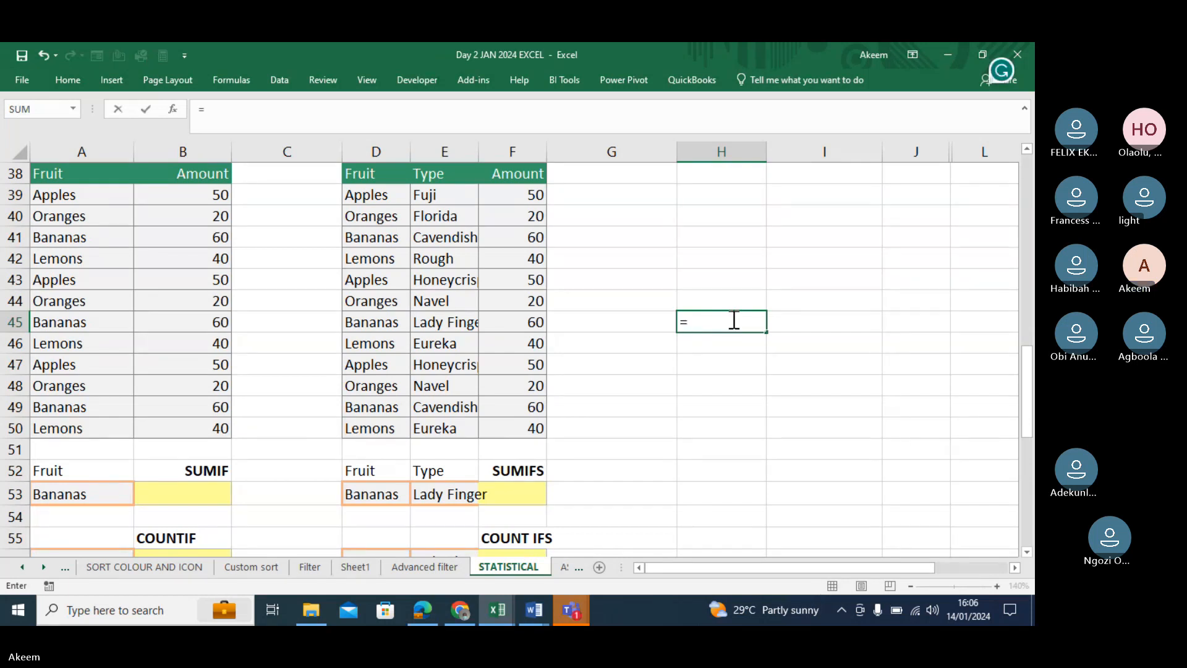
type("SUMIF")
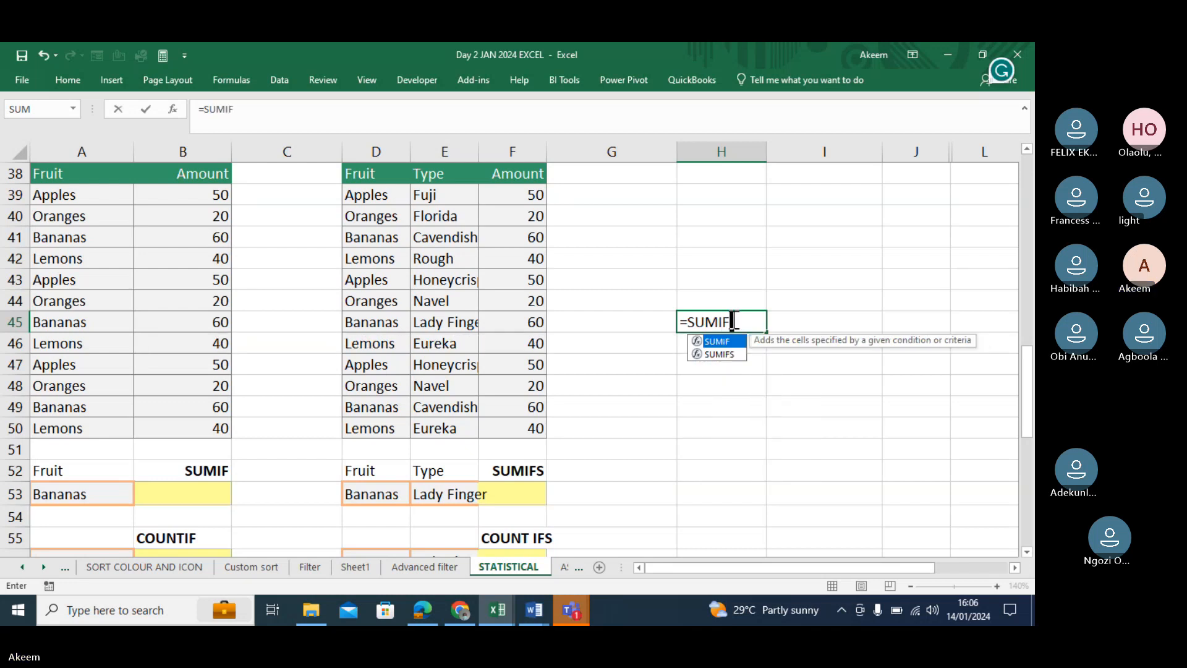
type("(")
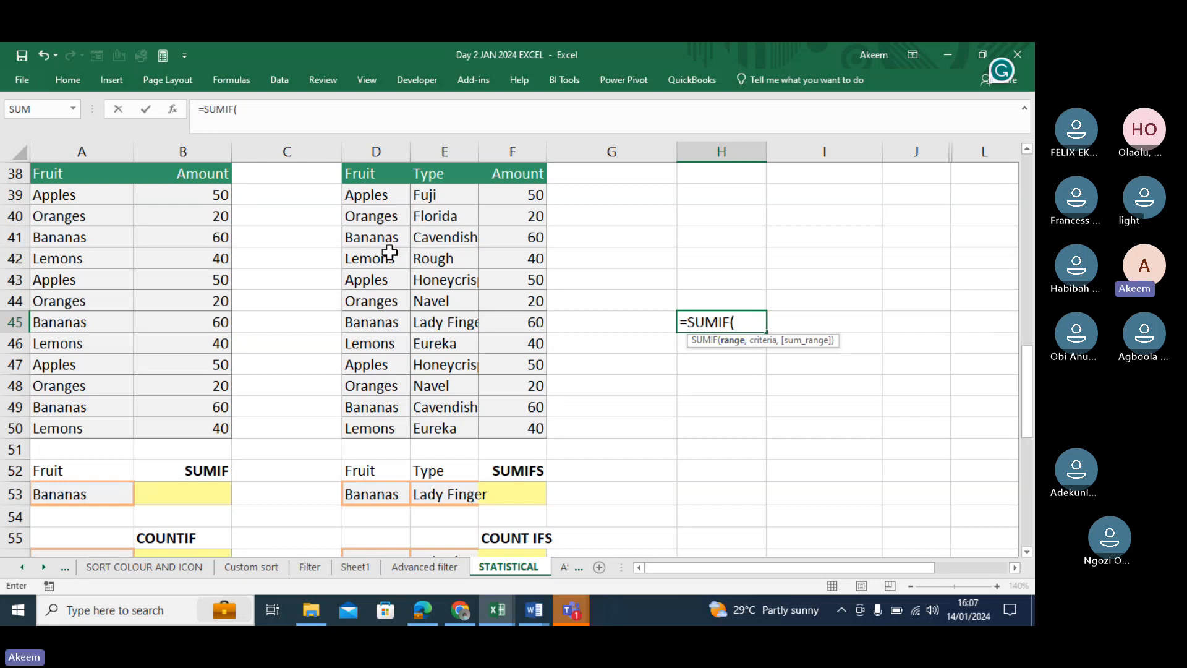
left_click_drag(177, 195, 191, 427)
left_click_drag(53, 194, 79, 413)
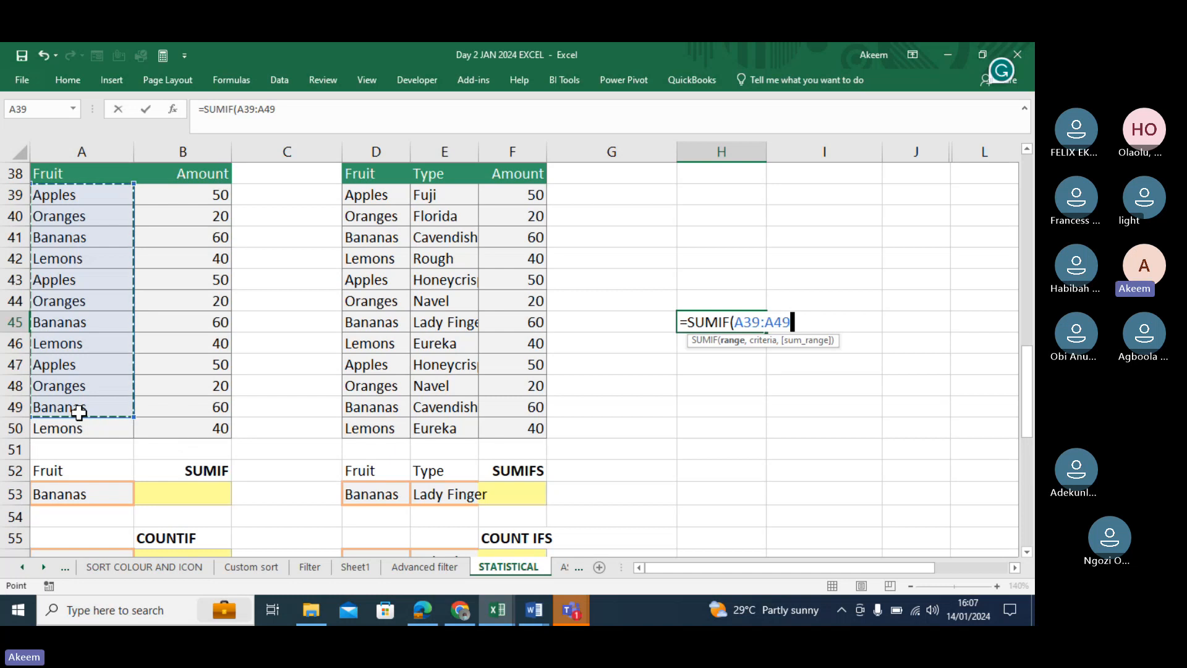
type(",,")
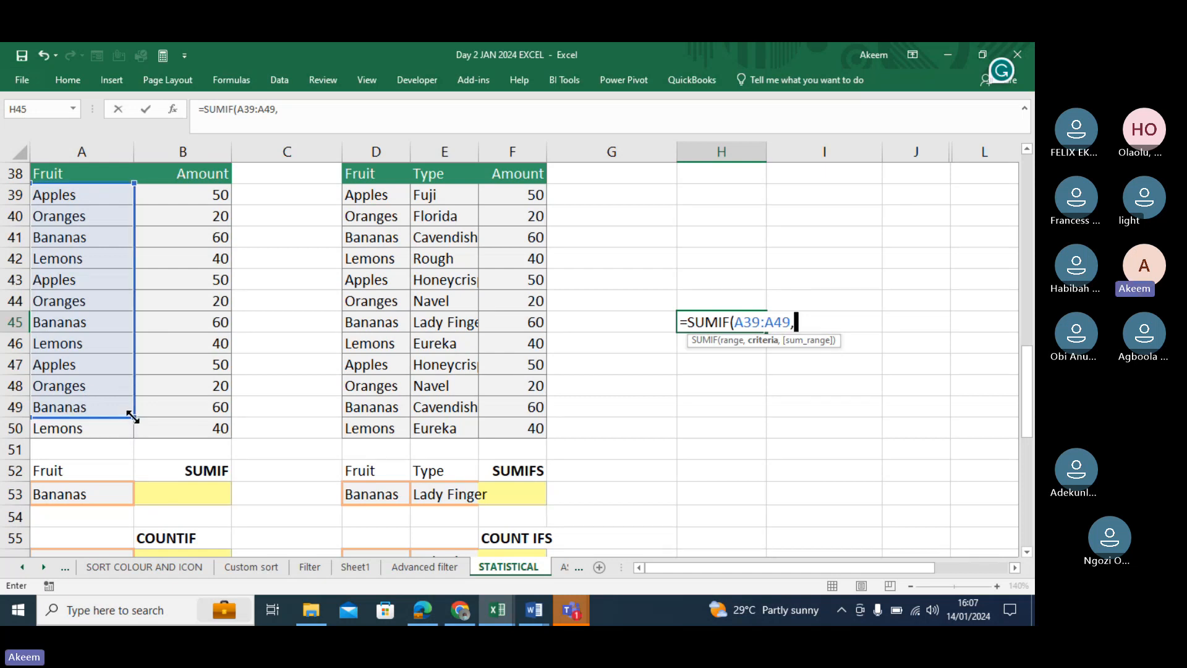
left_click_drag(132, 418, 135, 431)
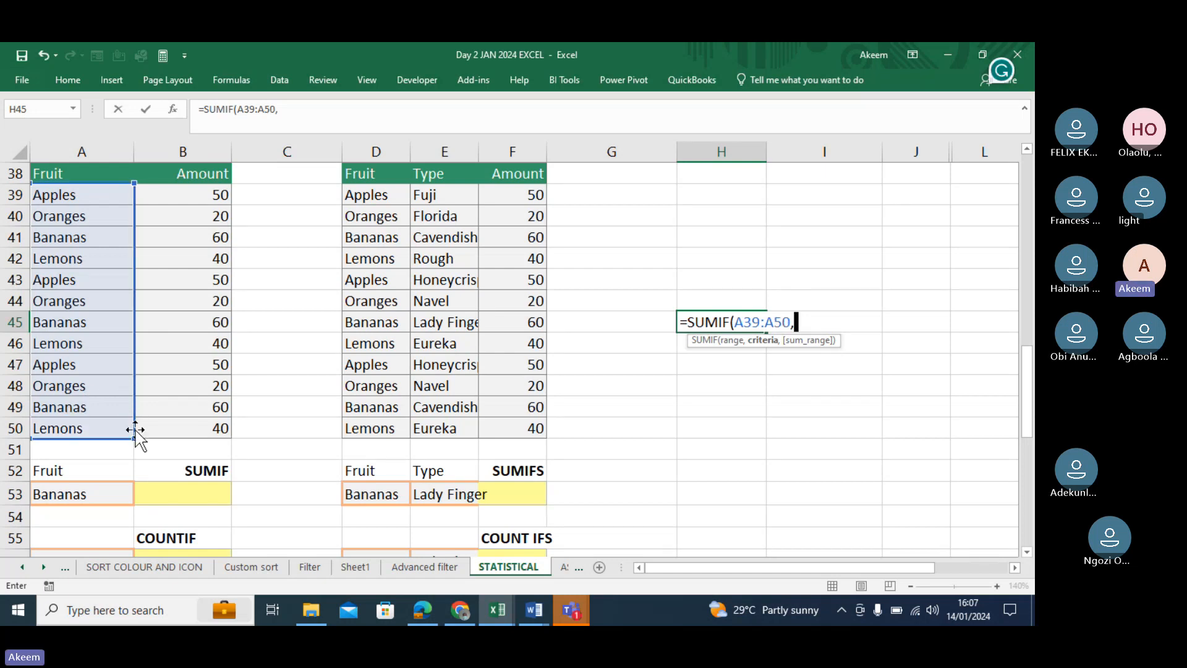
left_click(81, 410)
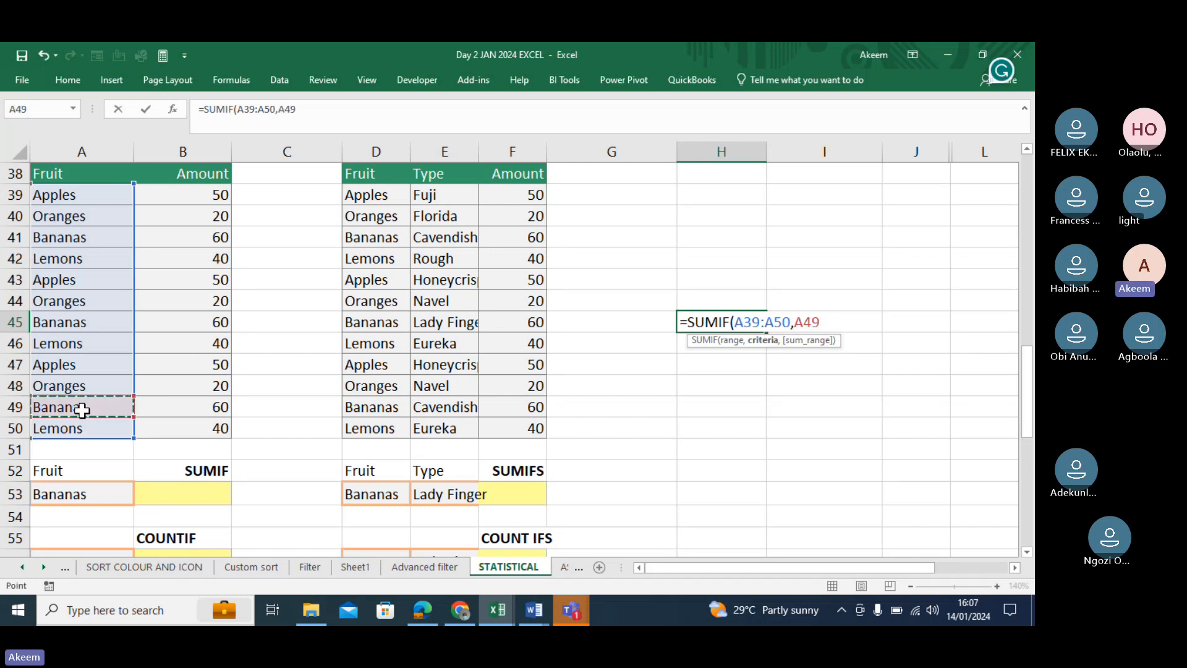
key("BackSpace")
key("BackSpace")
key("BackSpace")
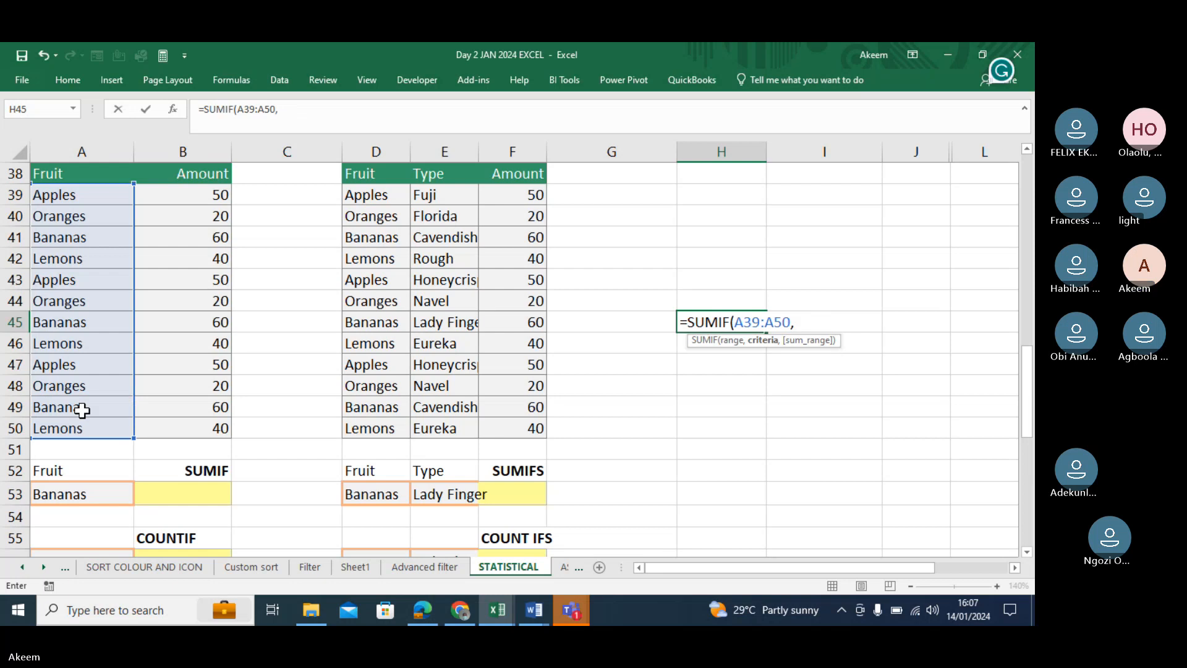
Enter "Bananas" in quotes as the criteria of the SUMIF formula, followed by a comma for the sum range.
type("\"bANAN")
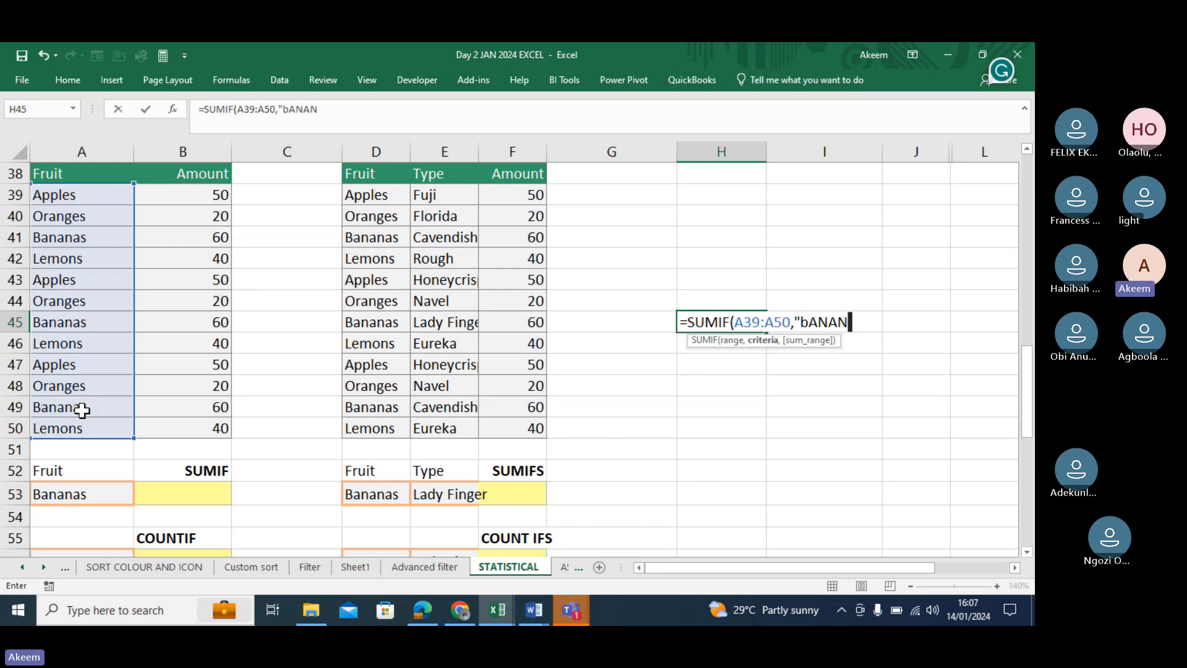
key("BackSpace")
key("BackSpace")
key("BackSpace")
key("BackSpace")
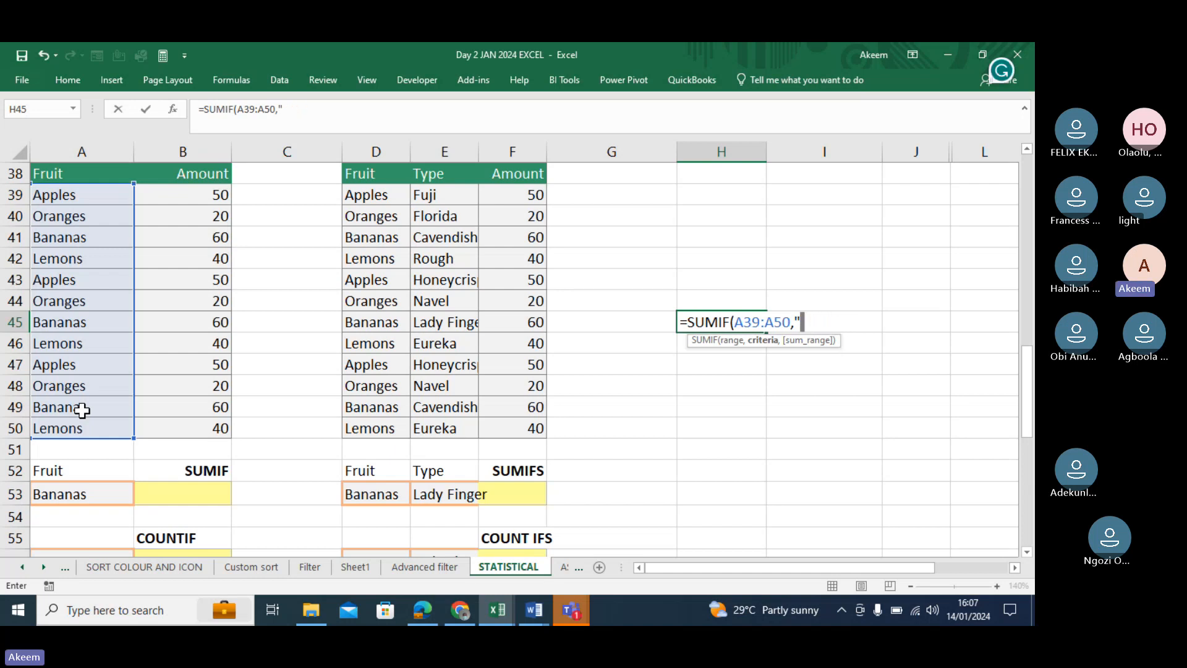
type("B")
type("anana")
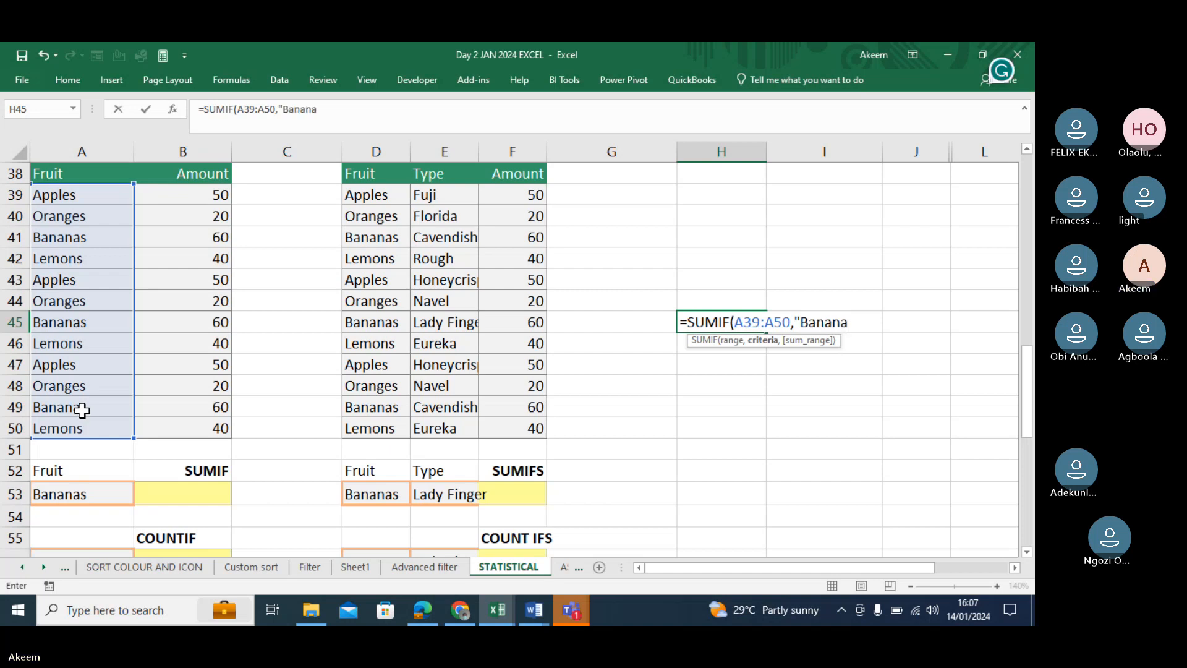
type("s")
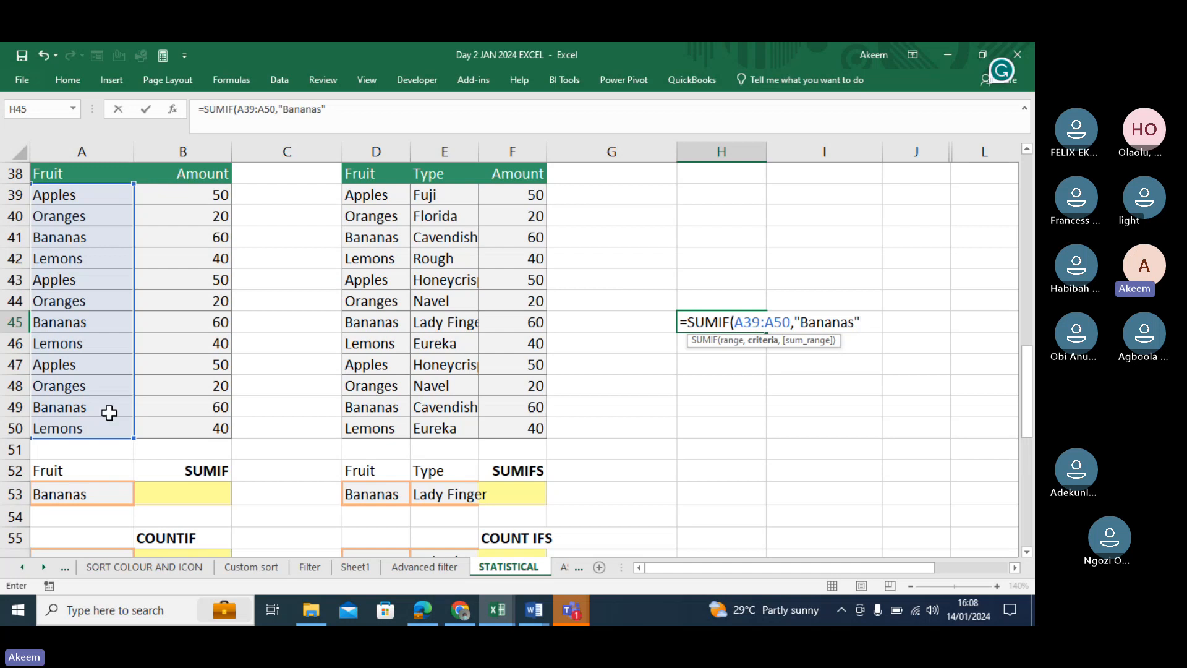
type(",")
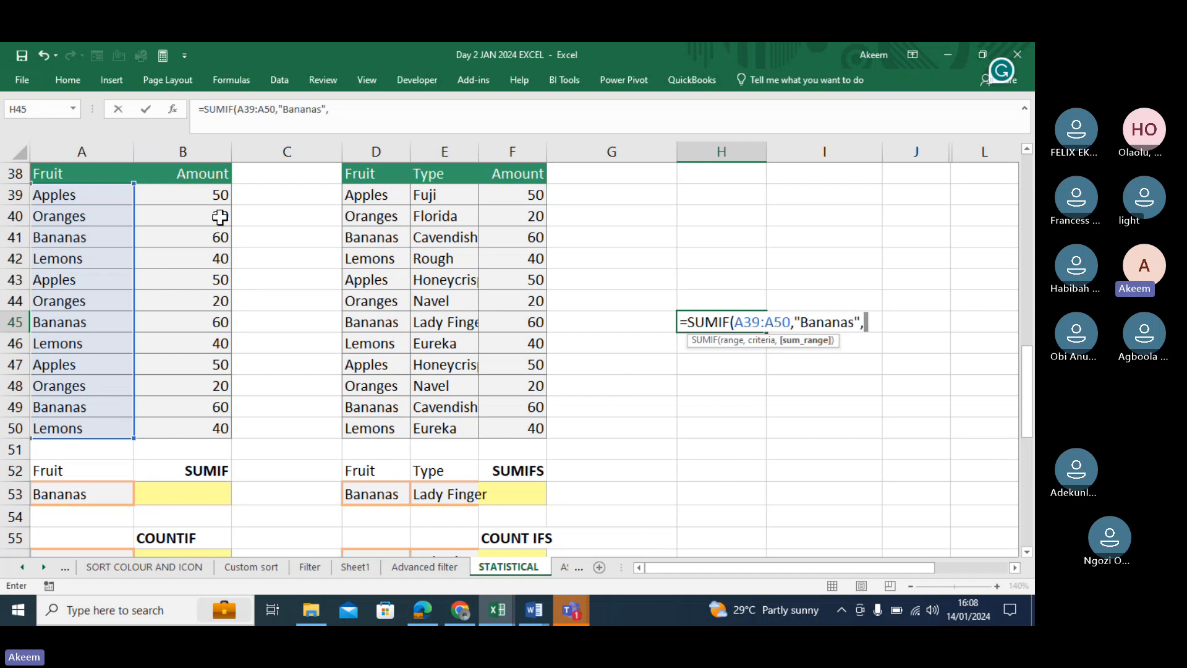
Complete the formula in H45 as =SUMIF(A39:A50,"Bananas",B39:B50), using the amounts as the sum range.
left_click(212, 196)
left_click_drag(200, 382, 211, 424)
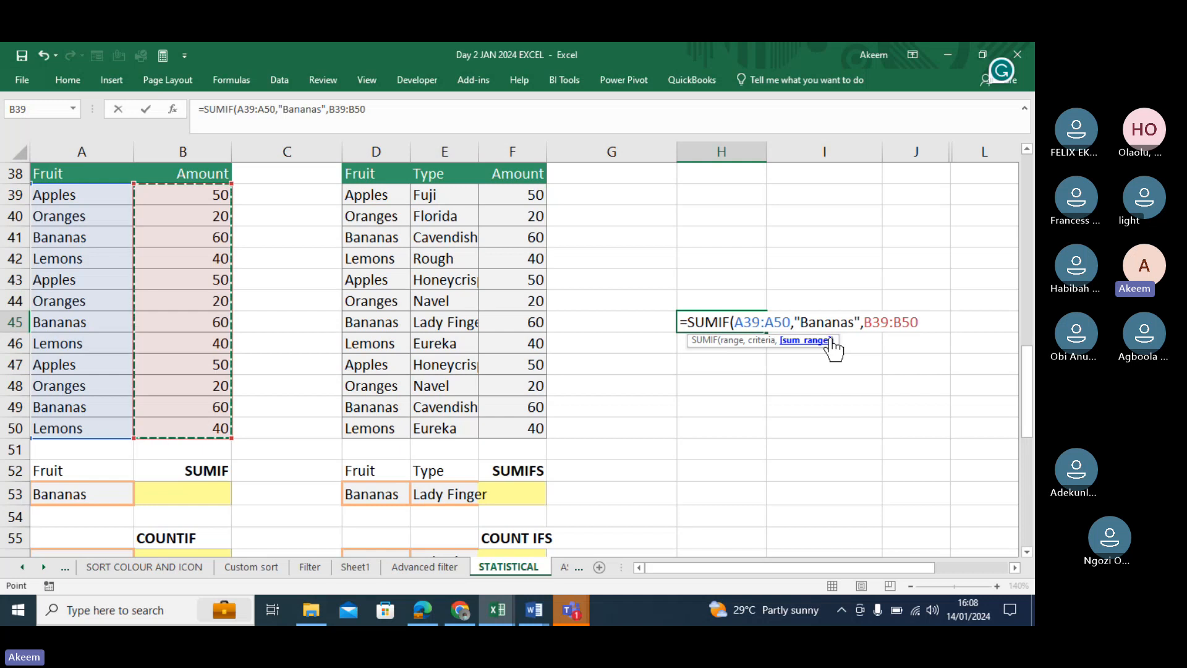
type(")")
key("Return")
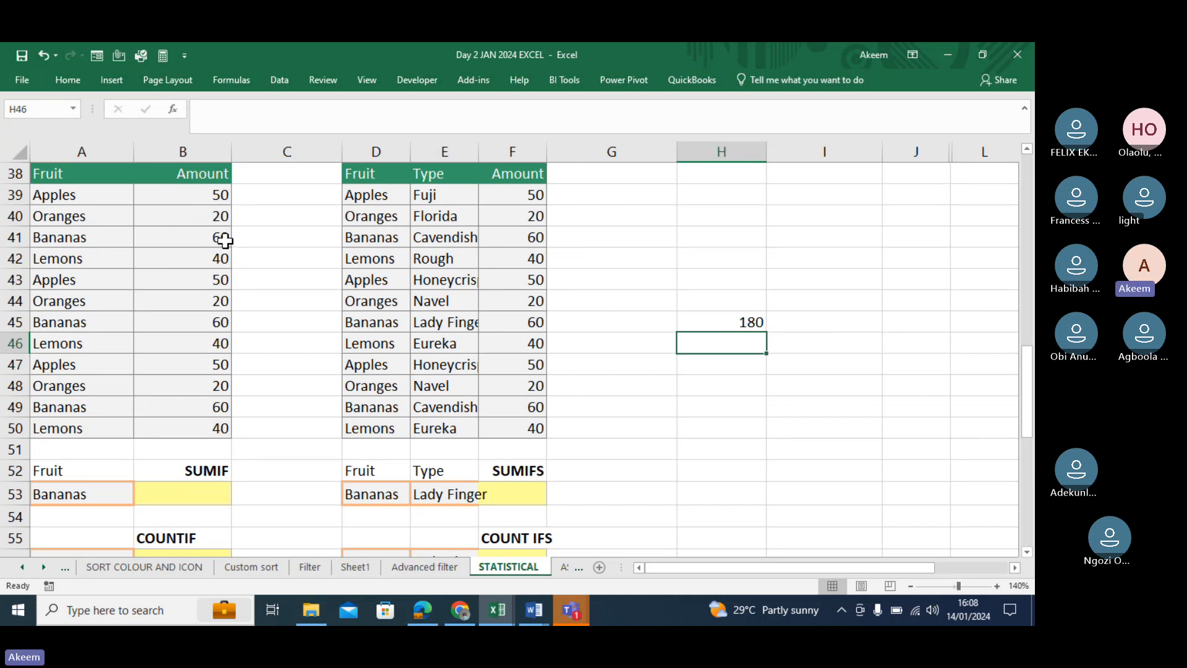
Check the Bananas amounts in B41, B45 and B49 against the SUMIF total in H45.
left_click(209, 319)
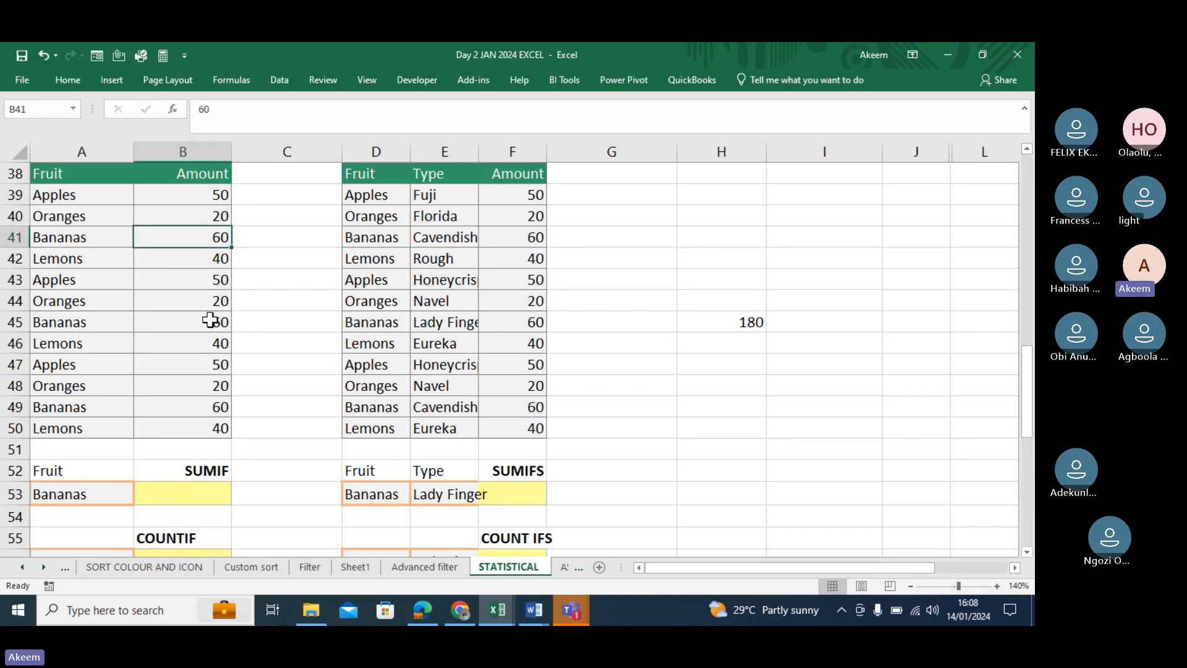
left_click(177, 408)
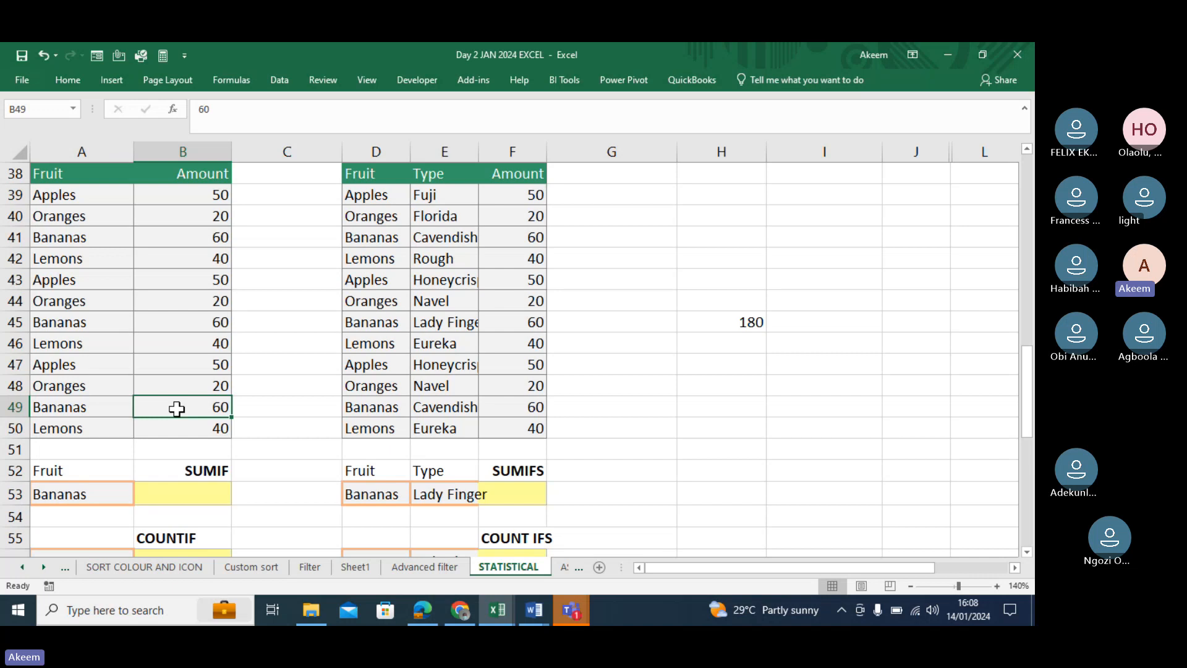
left_click(743, 322)
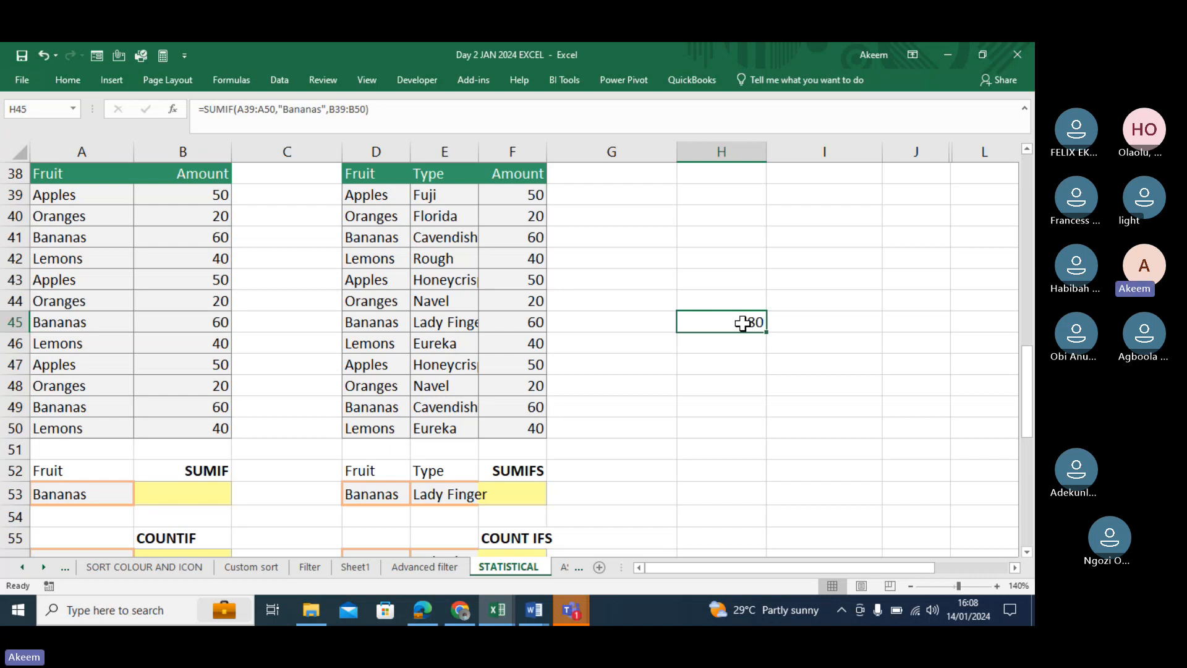
Start a SUMIF formula in H47 with the fruit names A39:A50 as the range, followed by a comma for the criteria.
left_click(710, 358)
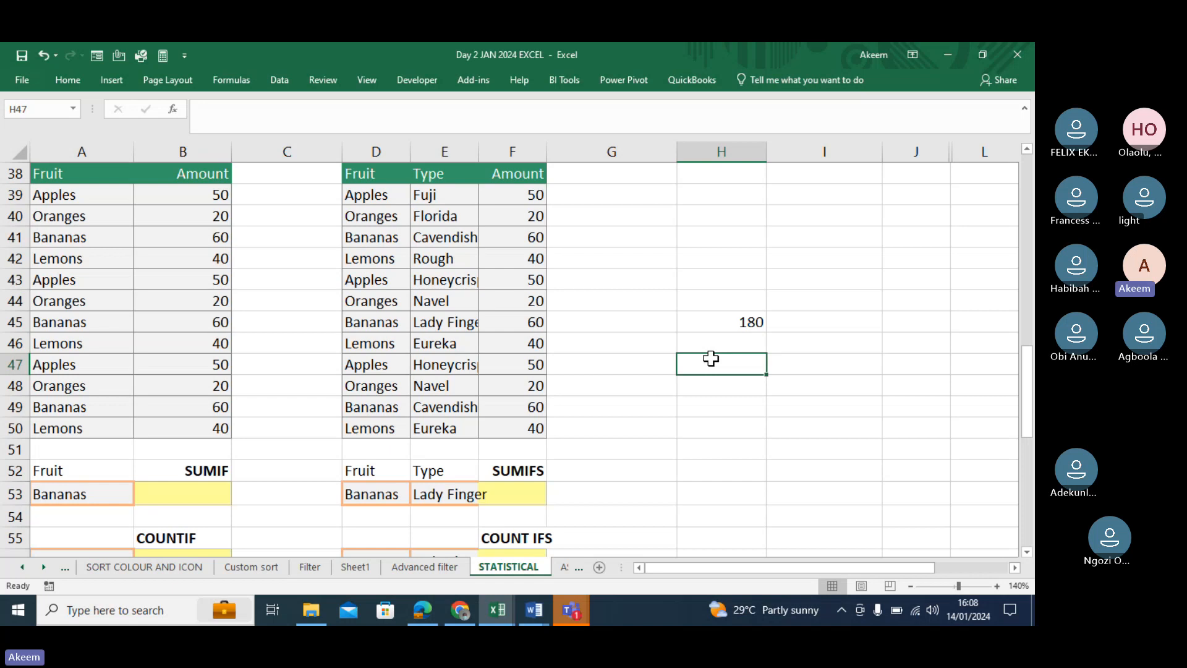
type("=sumif")
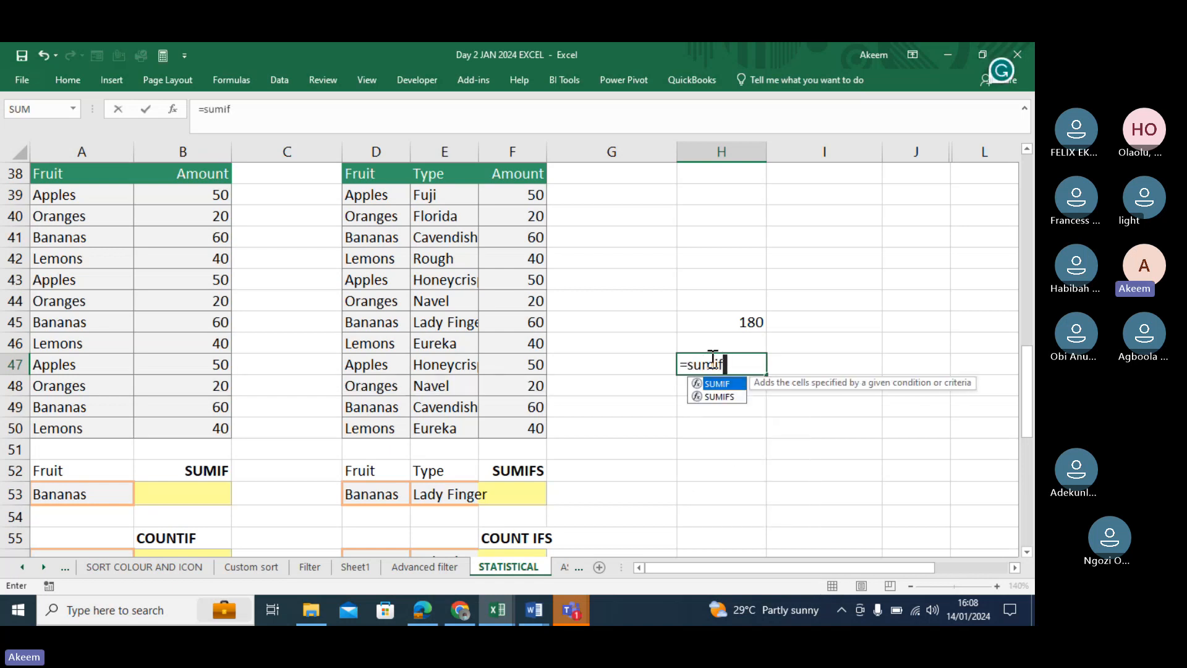
key("Tab")
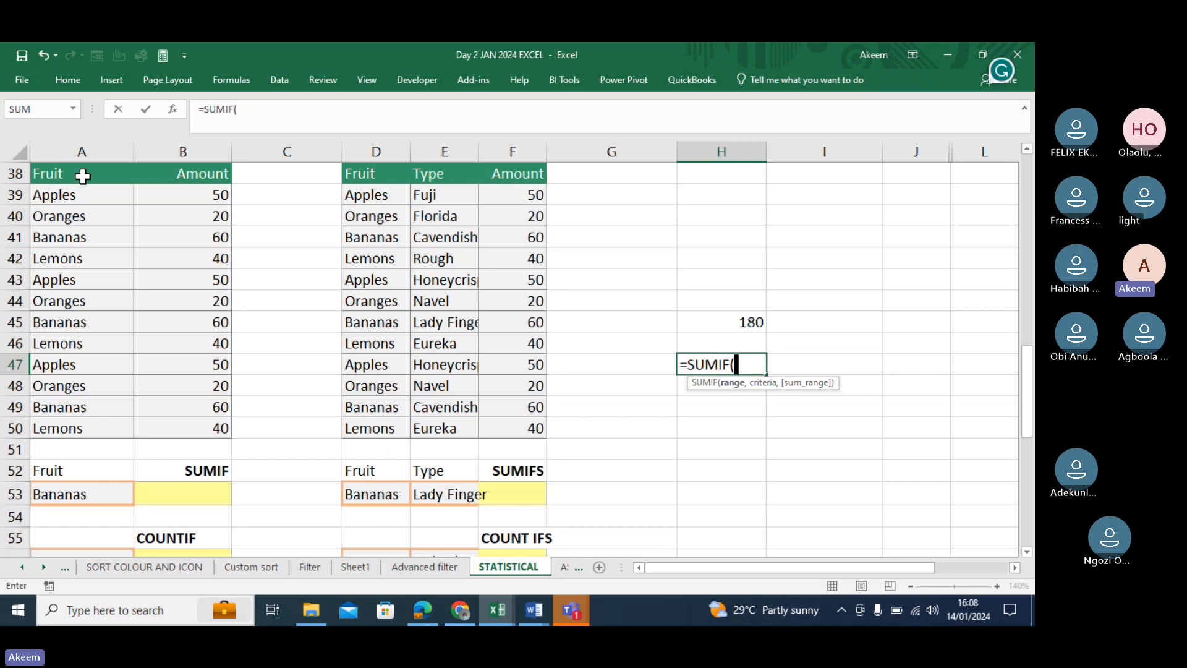
left_click_drag(74, 194, 85, 437)
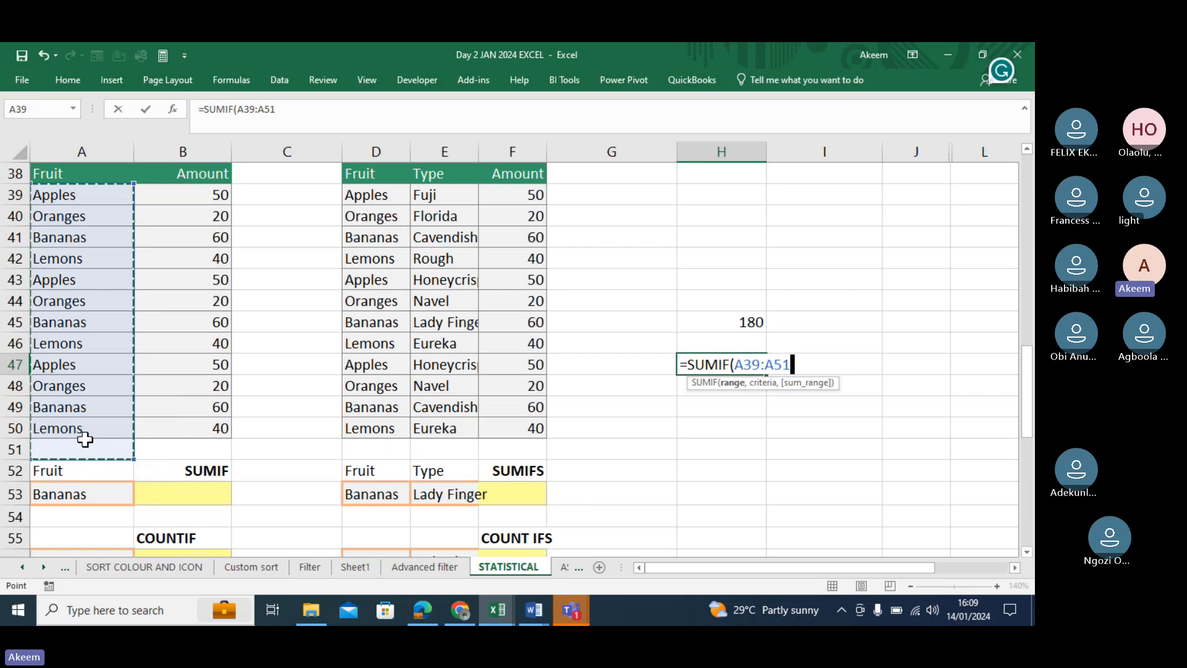
key("shift+Up")
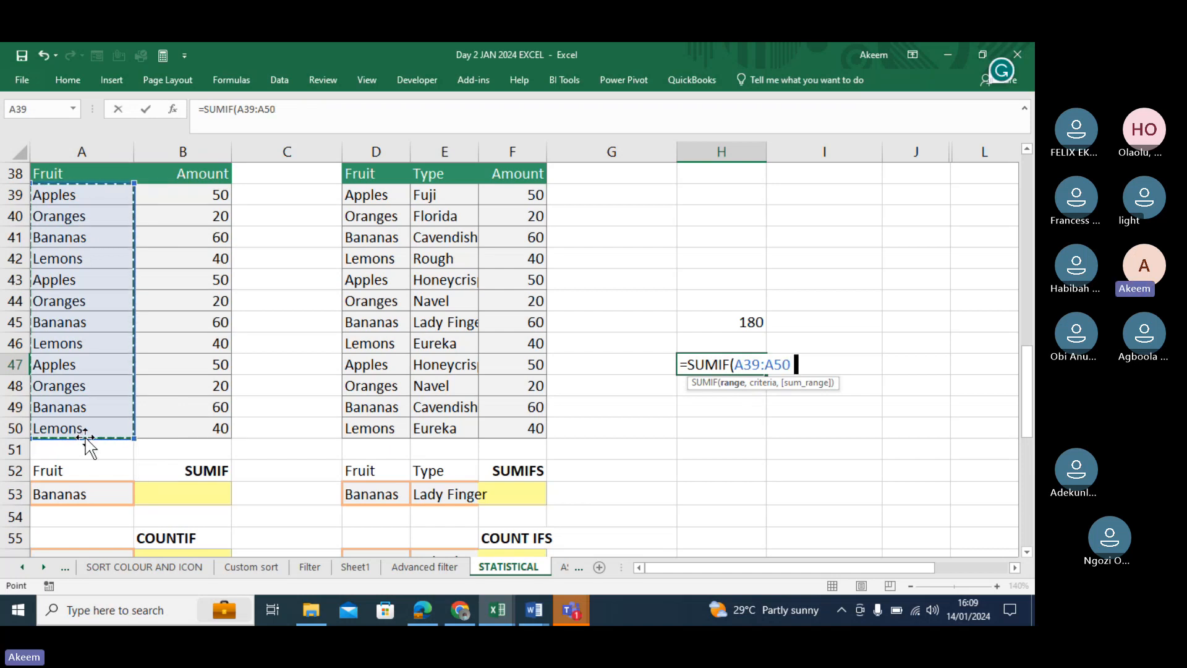
type(",")
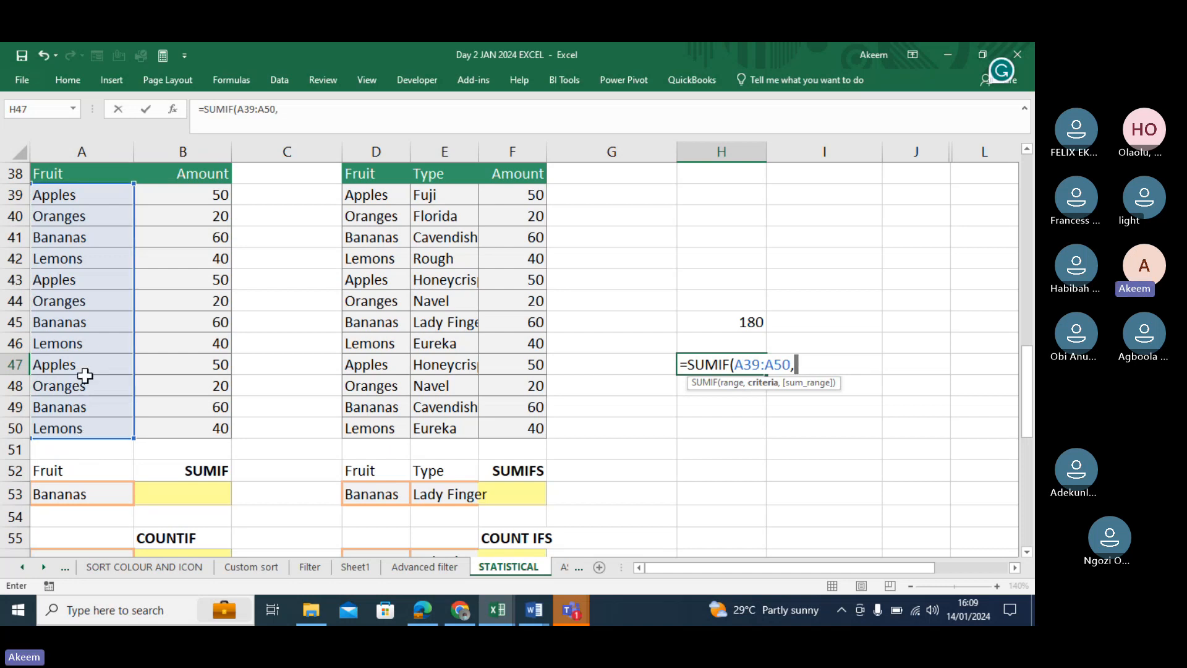
Complete the formula in H47 as =SUMIF(A39:A50,A46,B39:B50), using the Lemons cell as the criteria and the amounts as the sum range.
left_click(78, 345)
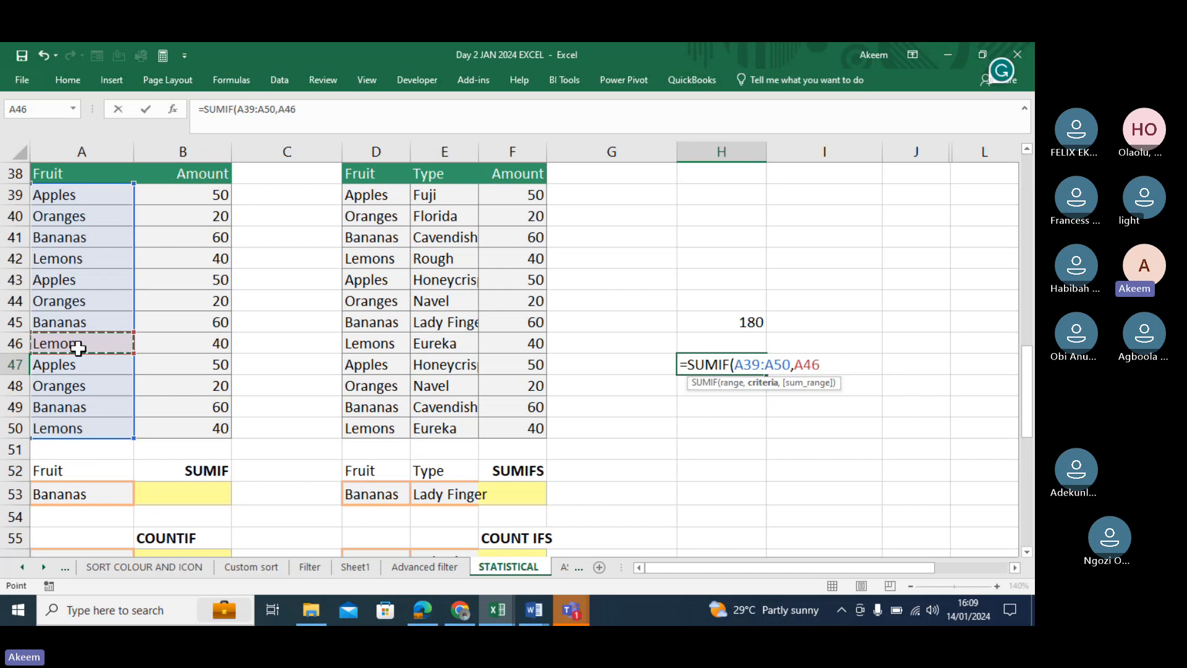
type(",")
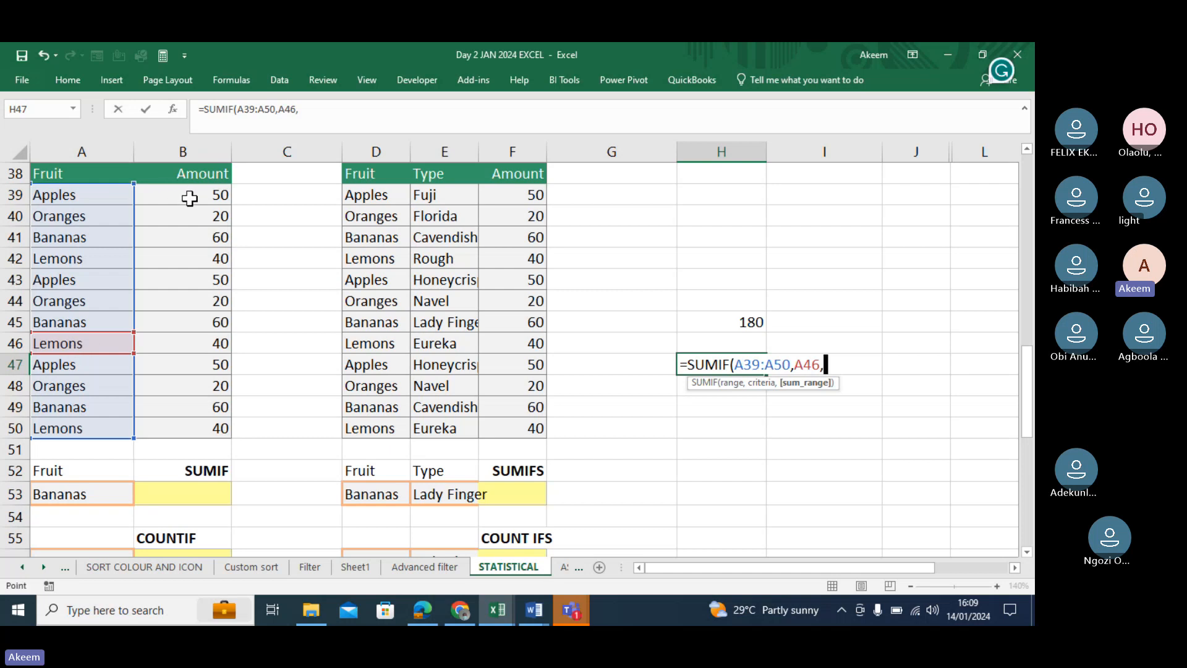
left_click_drag(189, 195, 202, 424)
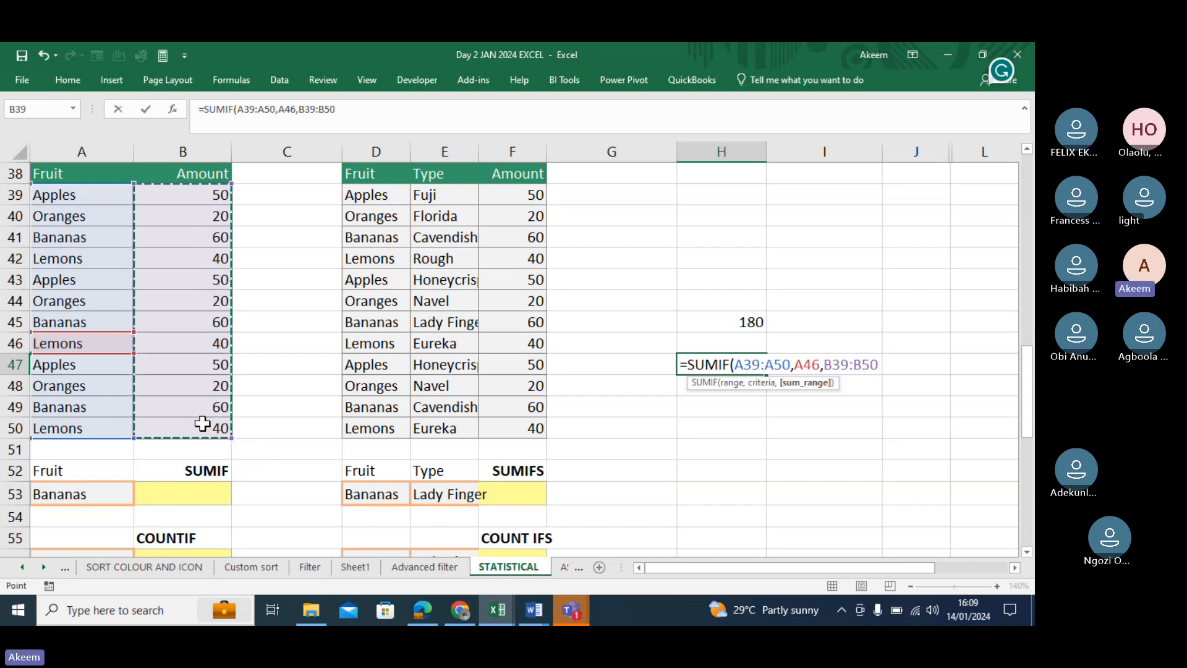
type(")")
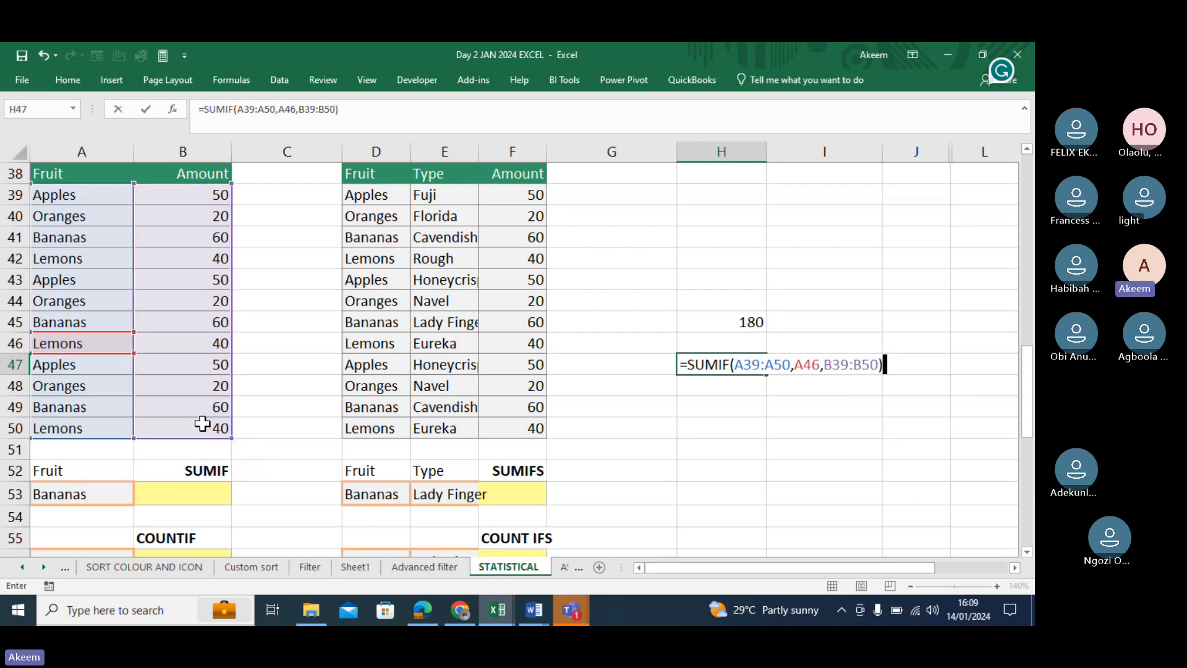
key("Return")
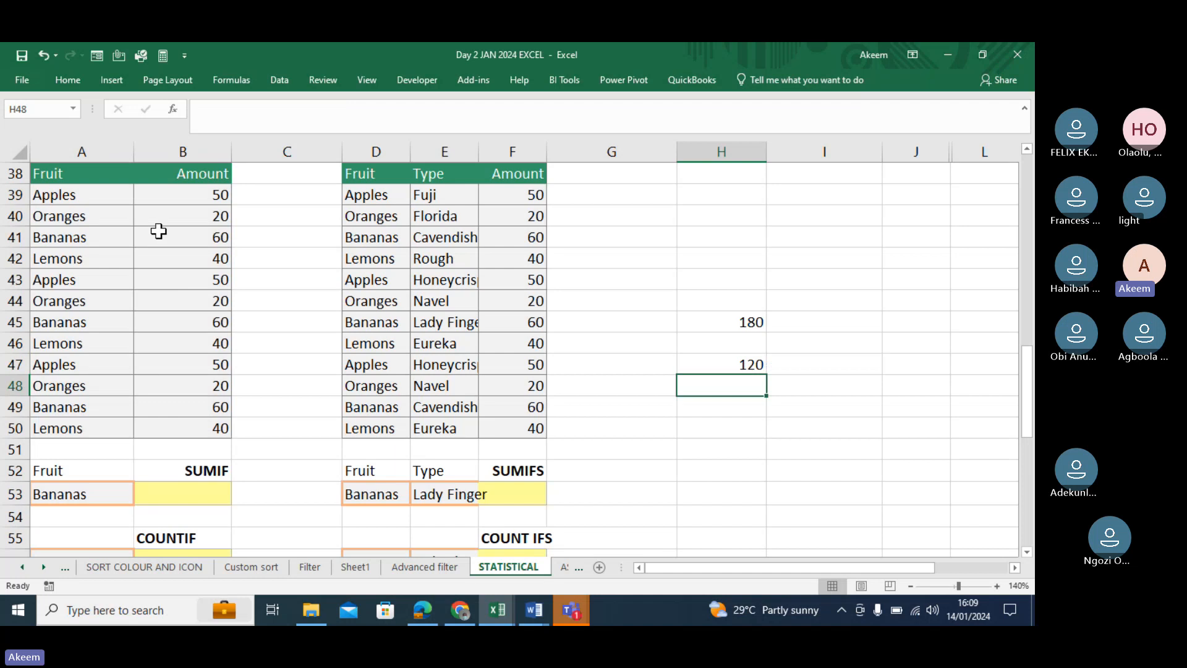
Point out the Lemons amounts in B42, B46 and B50 that make up the second SUMIF total.
left_click(194, 261)
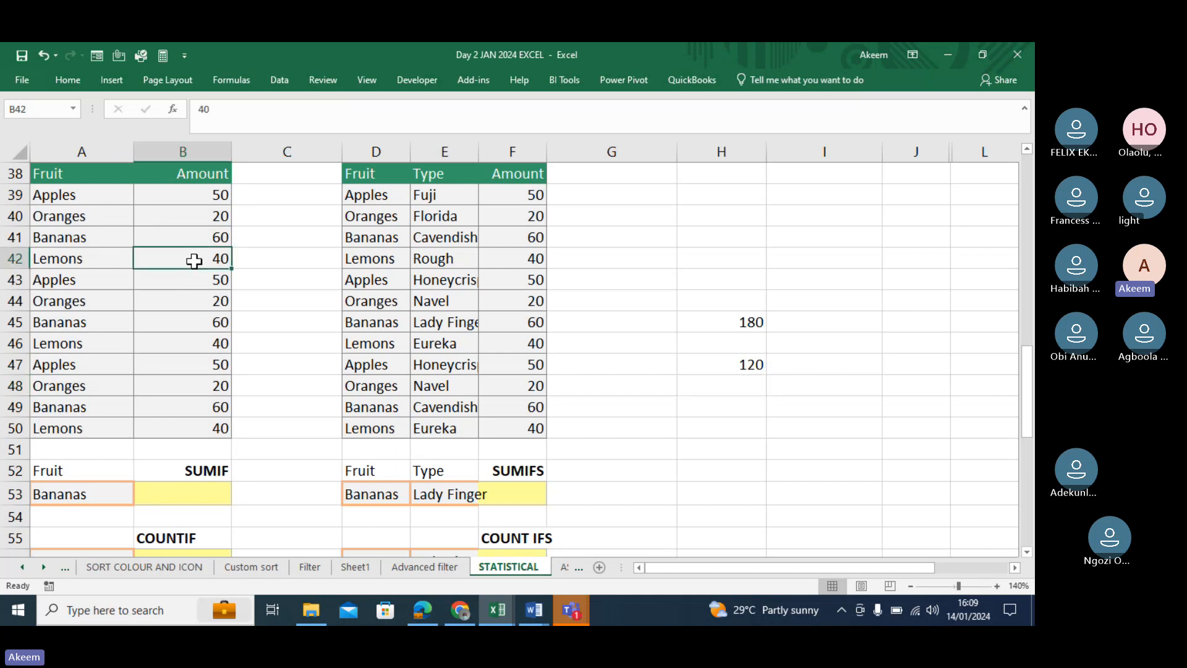
left_click(176, 342)
left_click(152, 432)
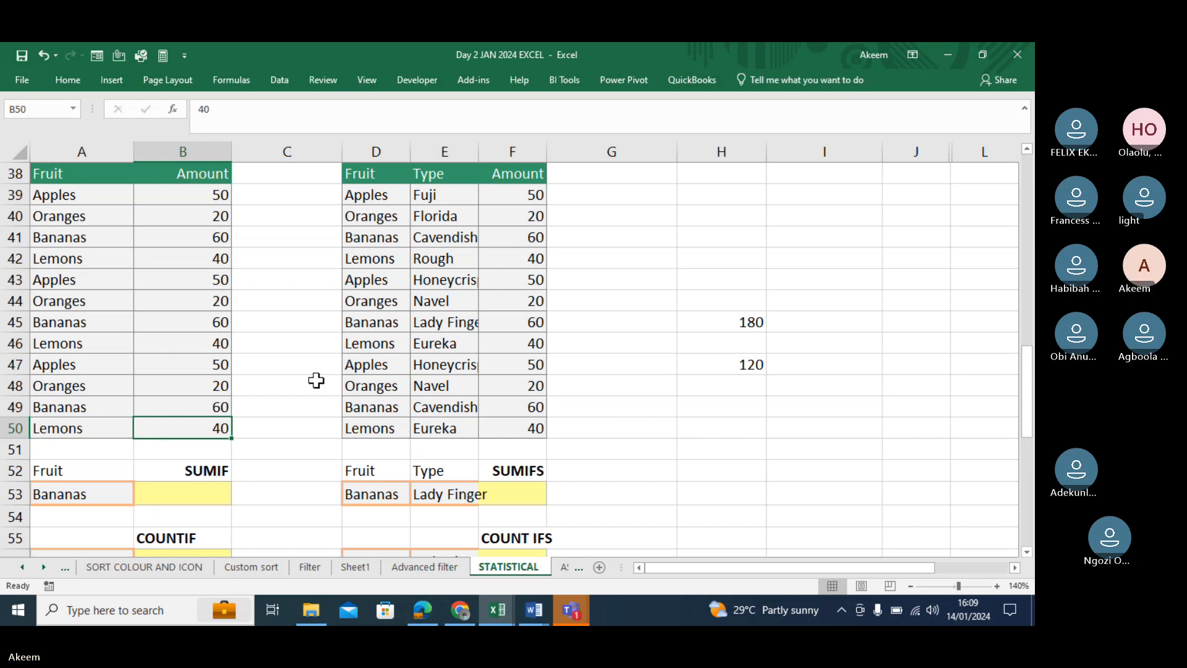
Show the SUMIF formula in H47 as plain text by putting an apostrophe in front of it.
left_click(742, 363)
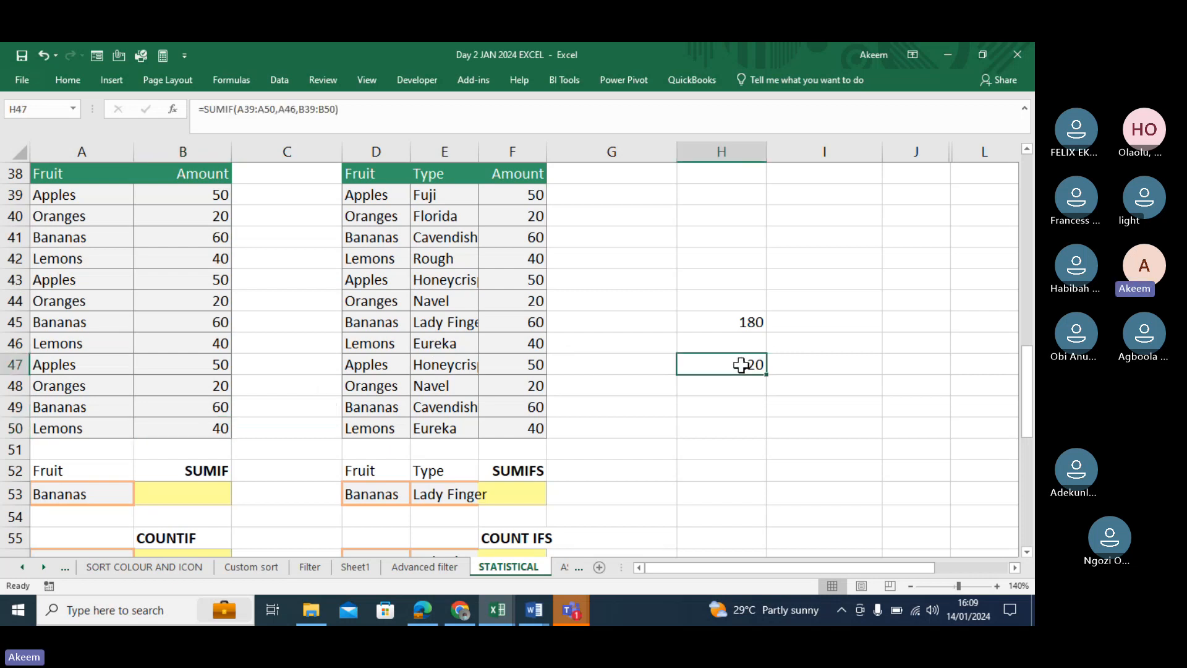
double_click(193, 103)
key("Return")
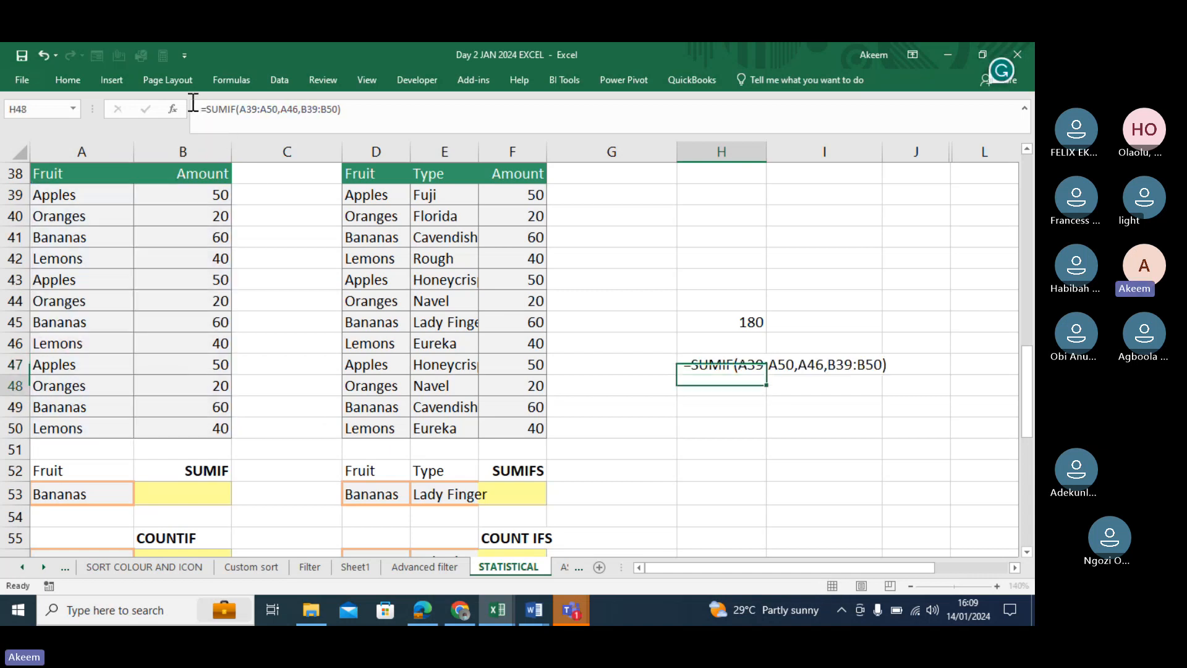
left_click(703, 364)
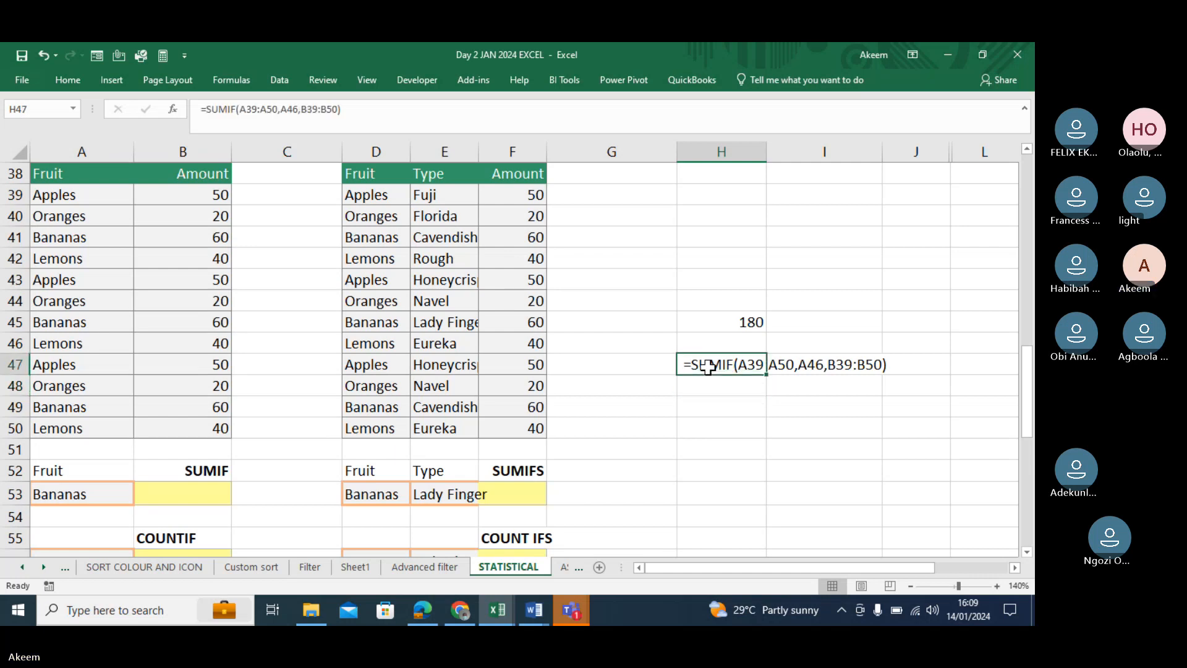
double_click(199, 109)
key("BackSpace")
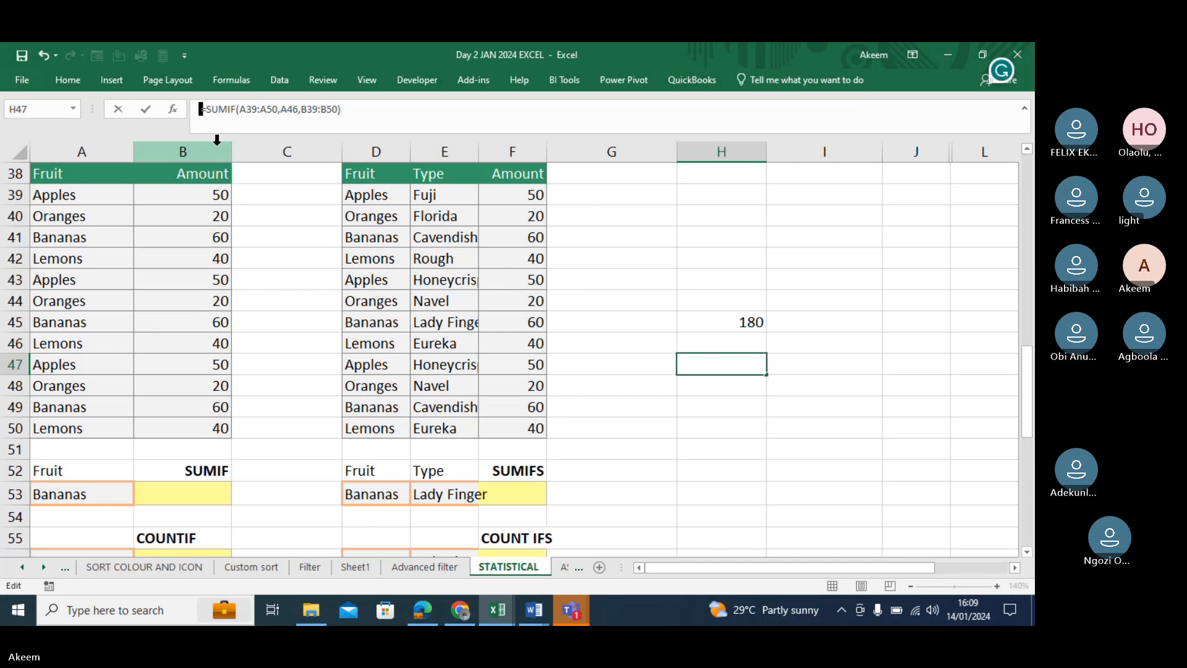
type("'")
key("Return")
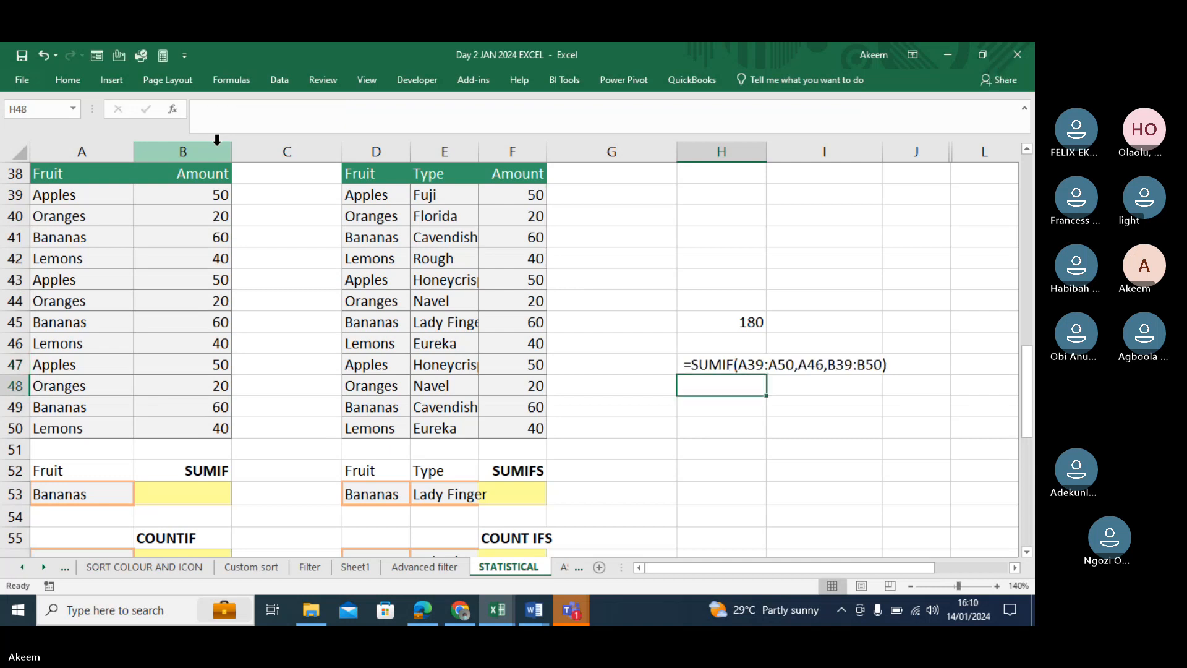
Remove the leading apostrophe from H47 to turn the text back into a working SUMIF formula.
left_click(742, 363)
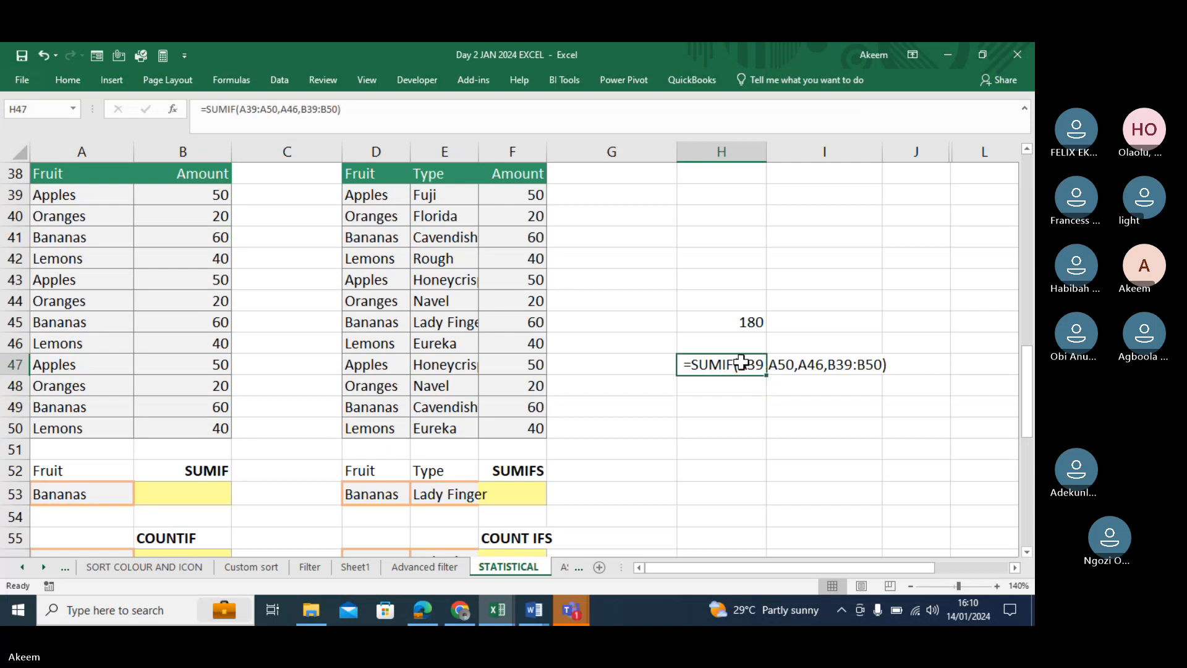
left_click(209, 109)
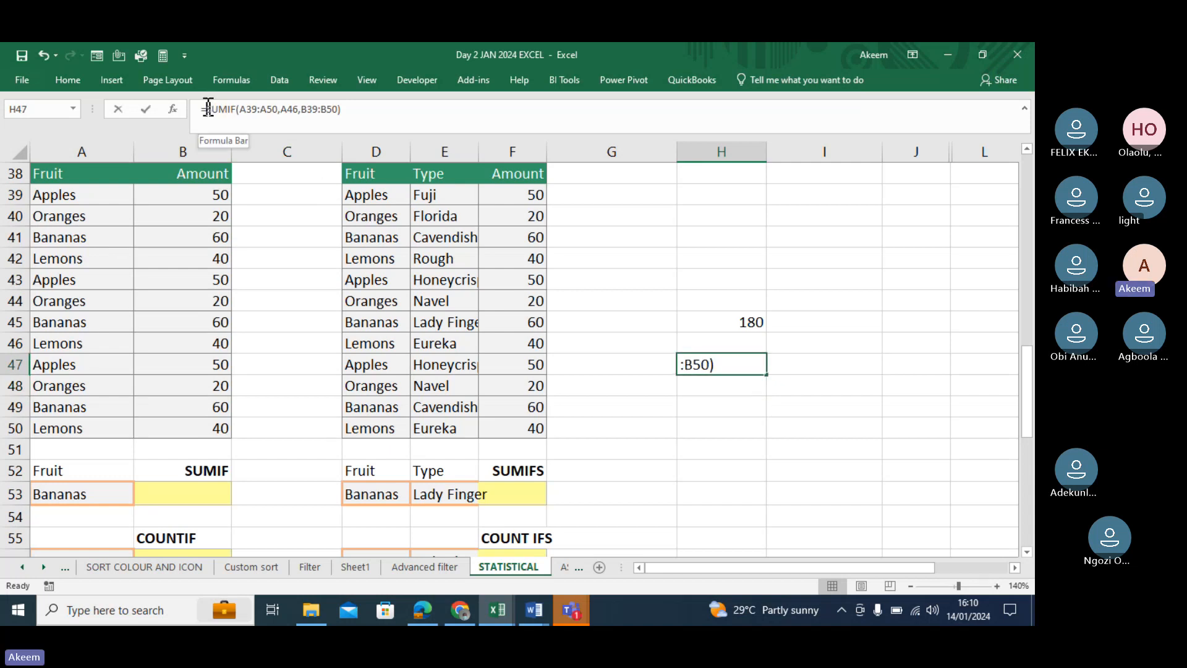
key("BackSpace")
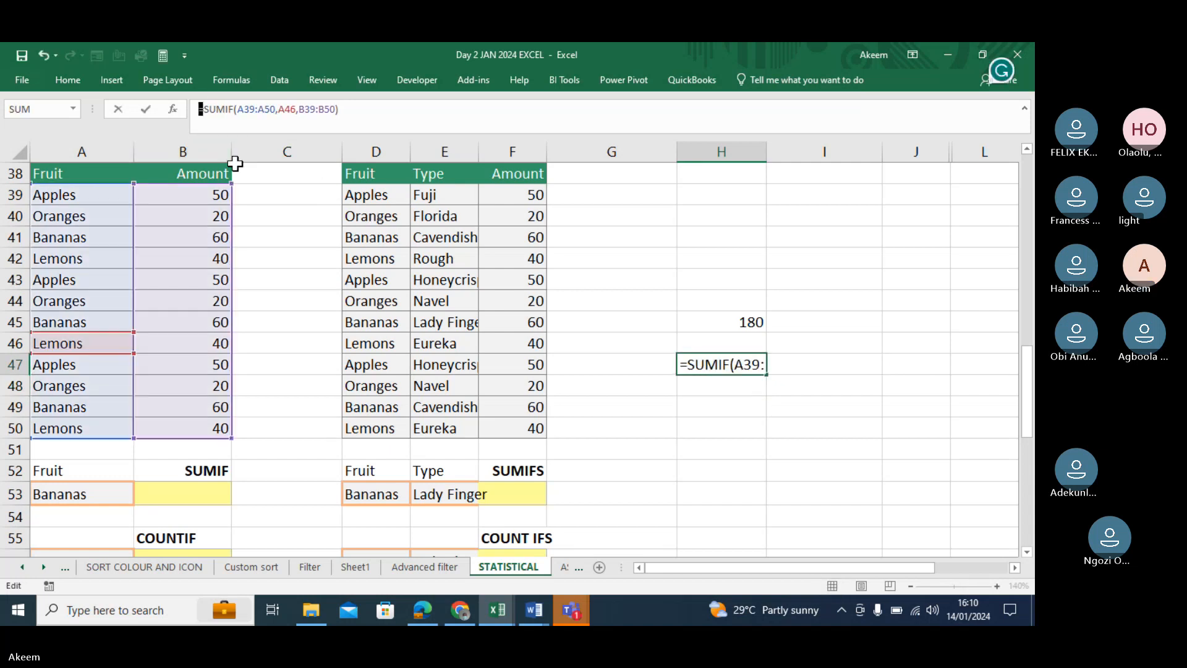
key("Return")
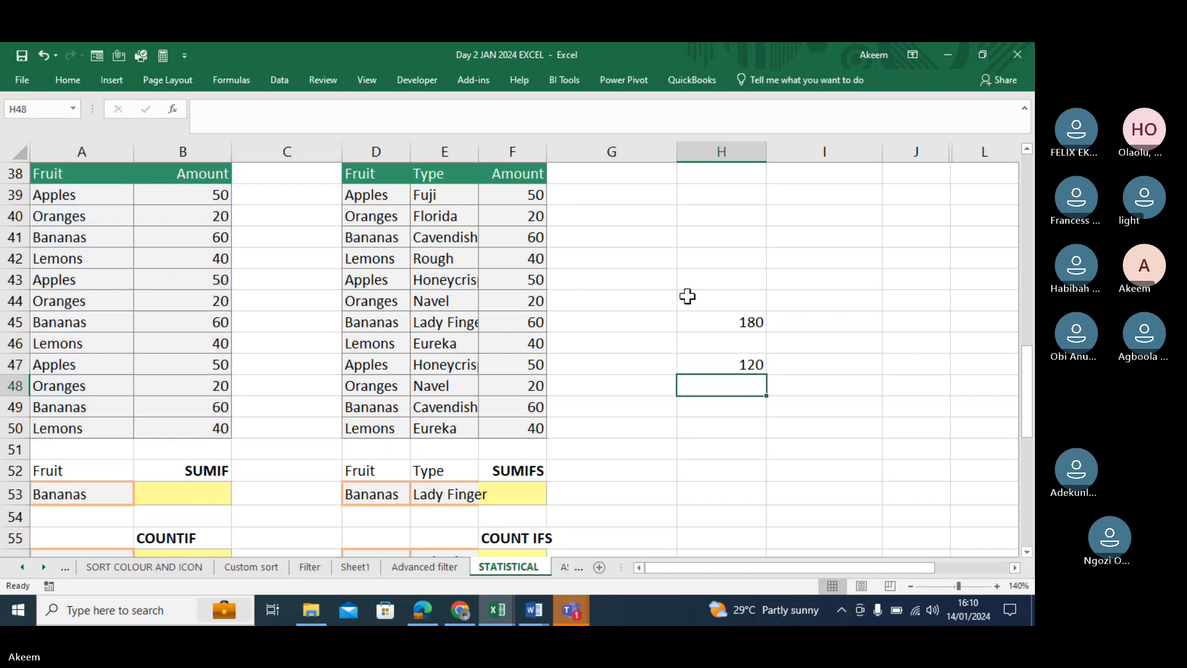
Enter =FORMULATEXT(H47) in I47 to display the Lemons SUMIF formula next to its result.
left_click(806, 358)
type("=f")
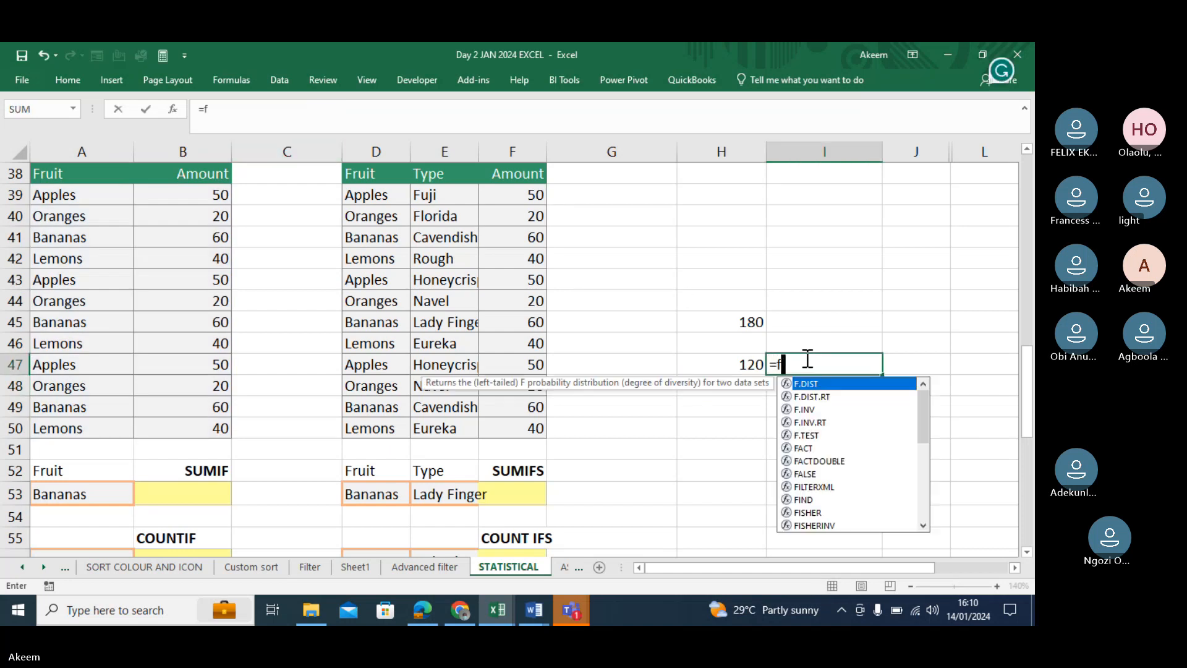
type("ormul")
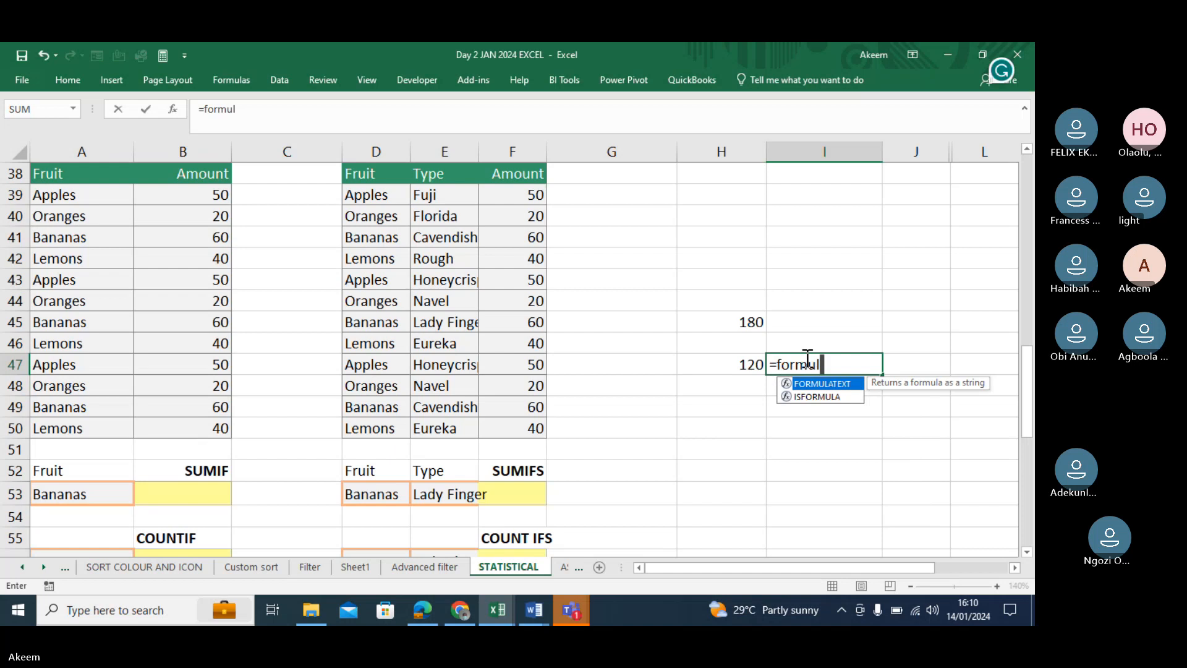
key("Tab")
key("Left")
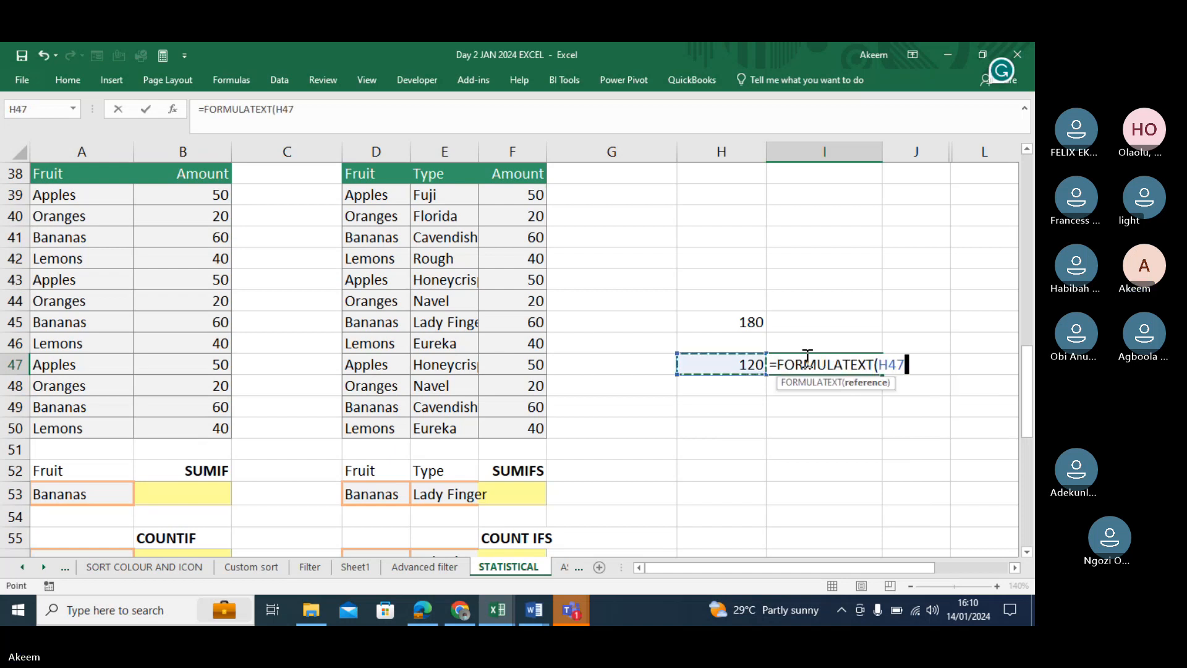
type(")")
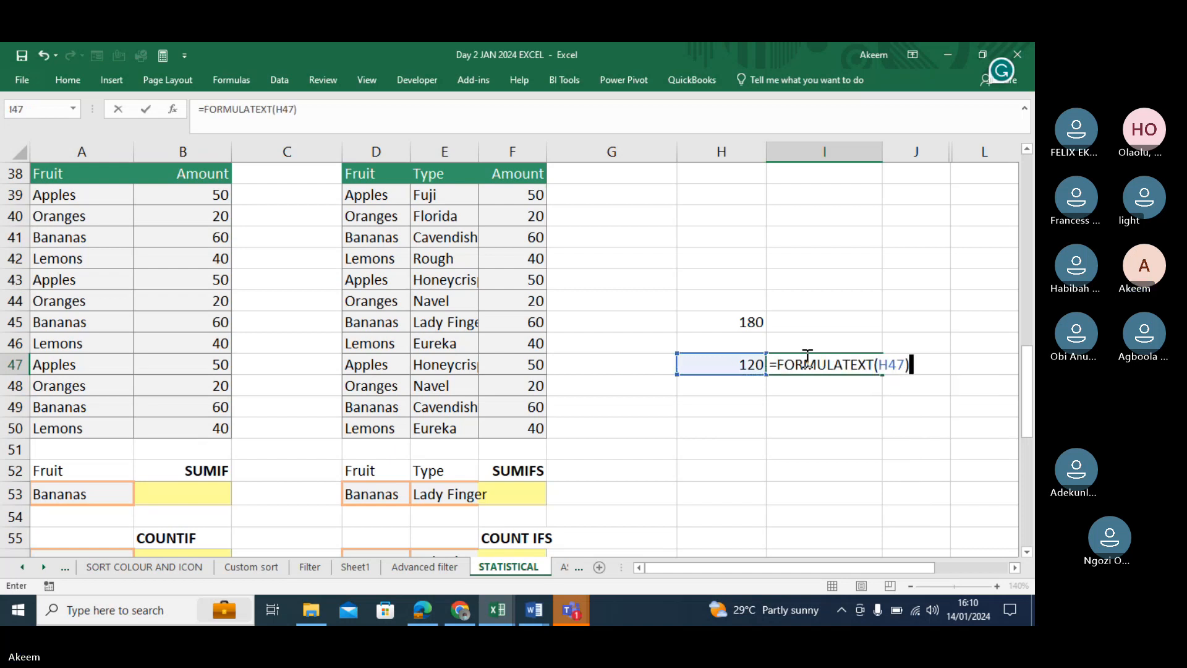
key("Return")
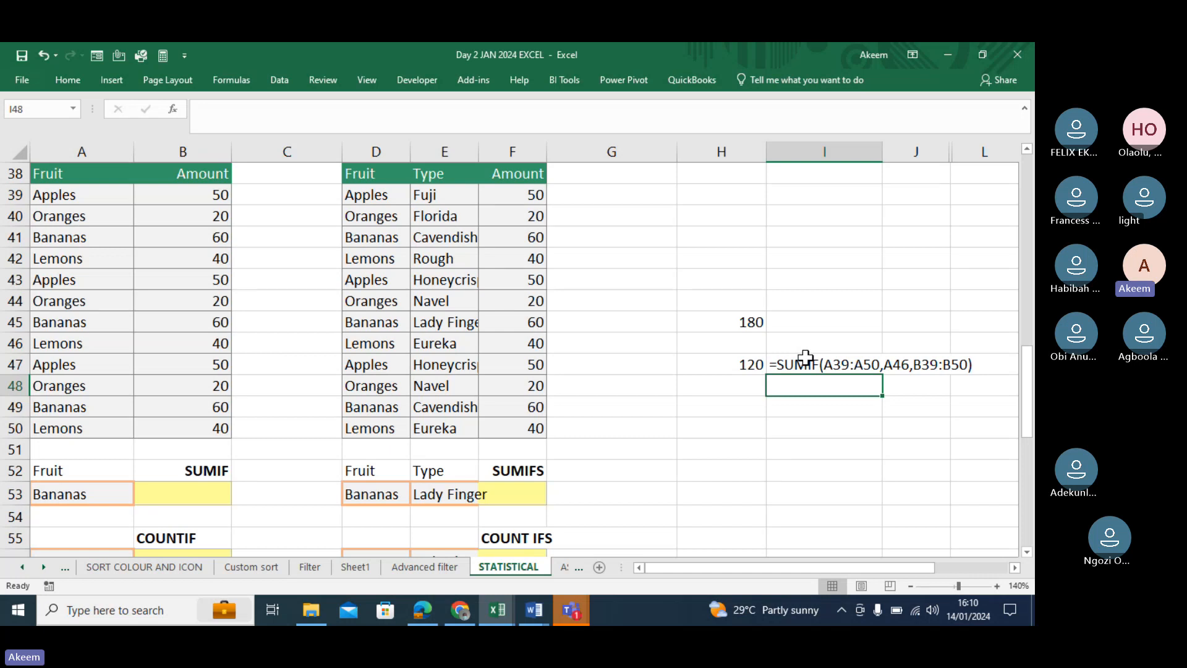
Look over the SUMIF, SUMIFS, COUNTIF and COUNTIFS exercise blocks and the item cost table below the fruit tables.
key("Down")
key("Down")
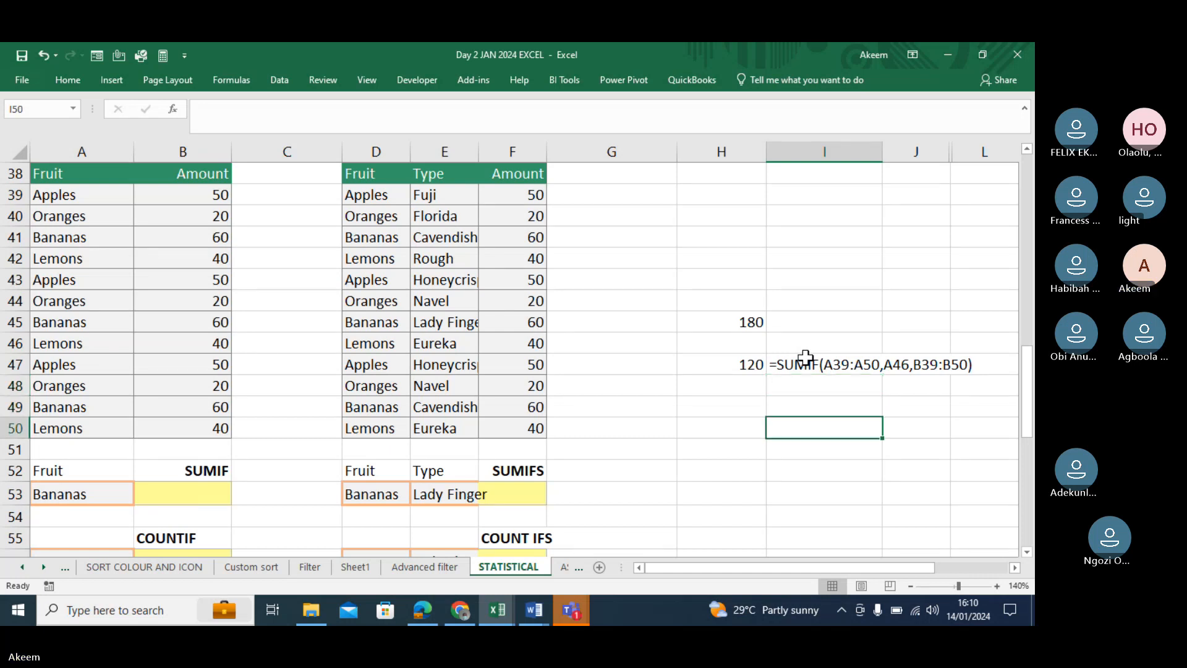
key("Down")
key("Down")
key("Down")
key("Down")
key("Down")
key("Down")
key("Down")
key("Down")
key("Down")
key("Down")
key("Down")
key("Down")
key("Down")
key("Down")
key("Down")
key("Down")
key("Down")
key("Up")
key("Up")
key("Up")
key("Up")
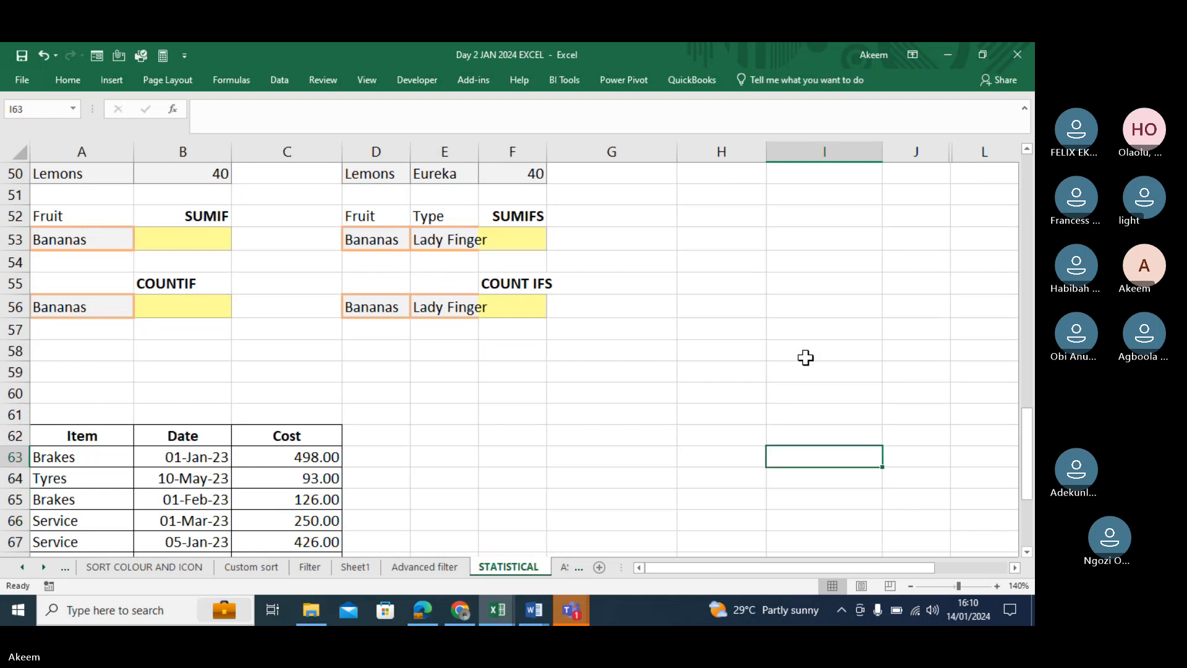
key("Up")
key("Up")
key("Up")
key("Up")
key("Up")
key("Up")
key("Up")
key("Up")
key("Up")
key("Up")
key("Up")
key("Up")
key("Up")
key("Up")
key("Up")
key("Up")
key("Up")
key("Up")
key("Up")
key("Up")
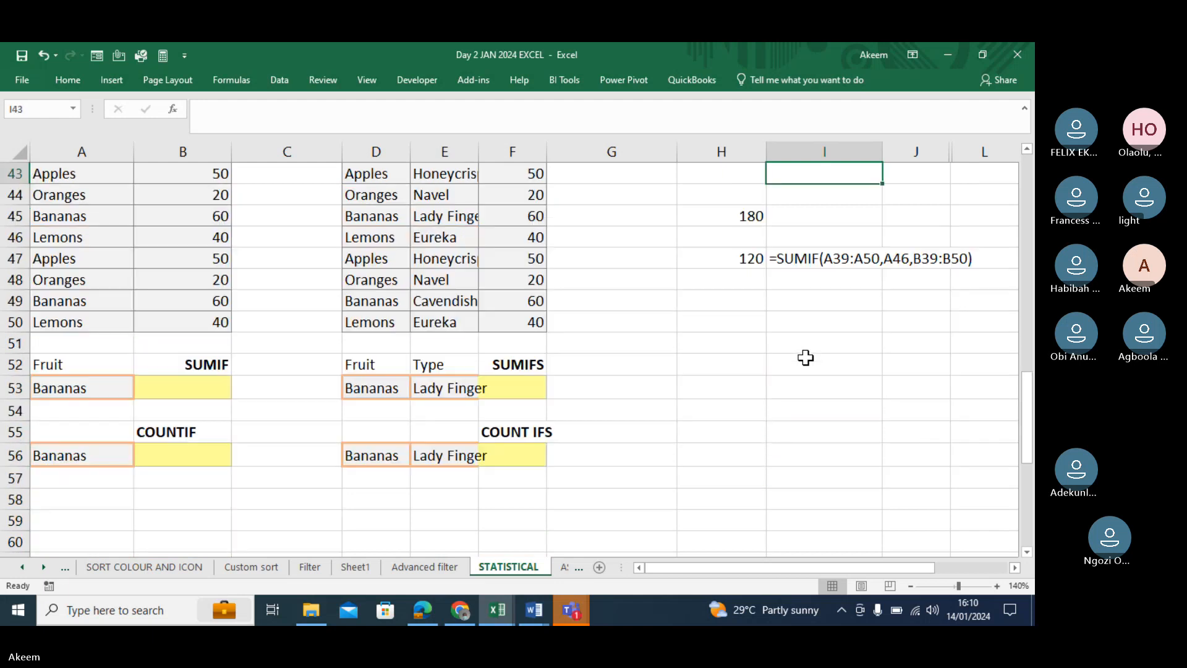
key("Down")
key("Down")
key("Down")
key("Down")
key("Down")
key("Down")
key("Down")
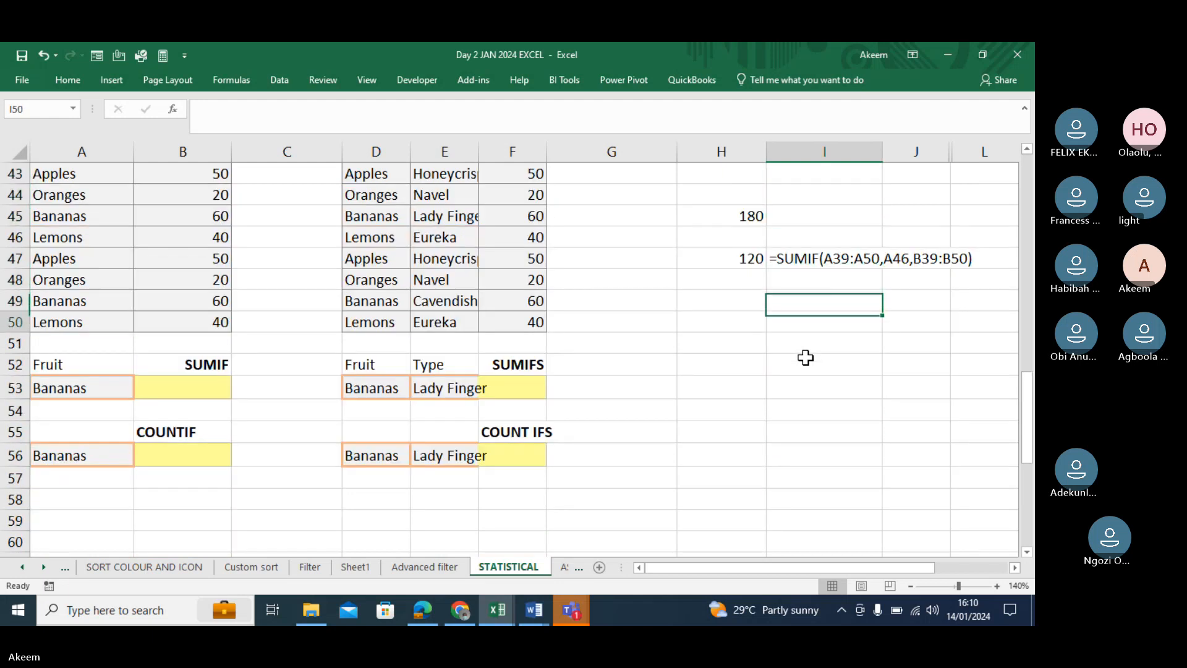
key("Down")
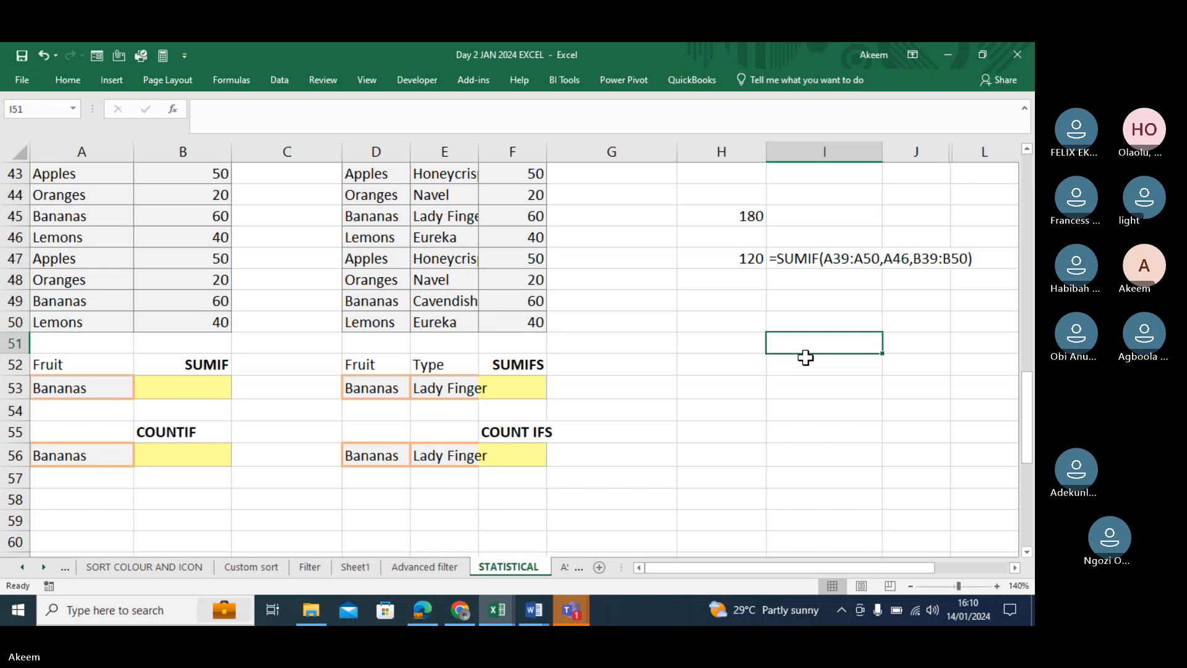
key("Down")
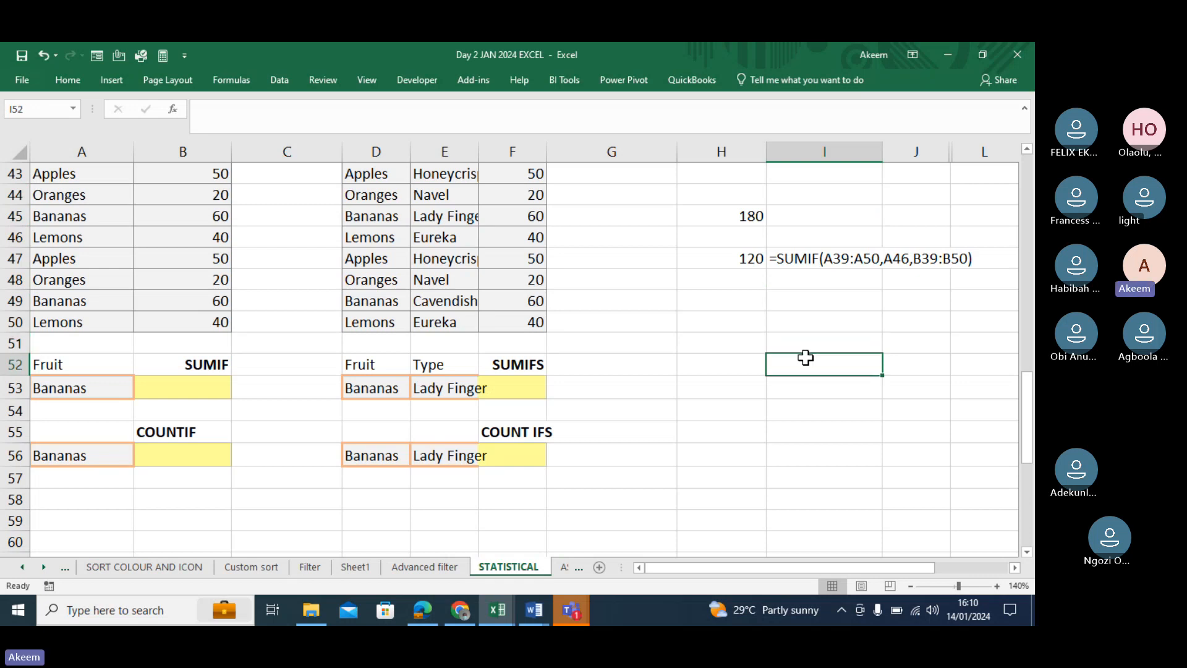
key("Up")
key("Up")
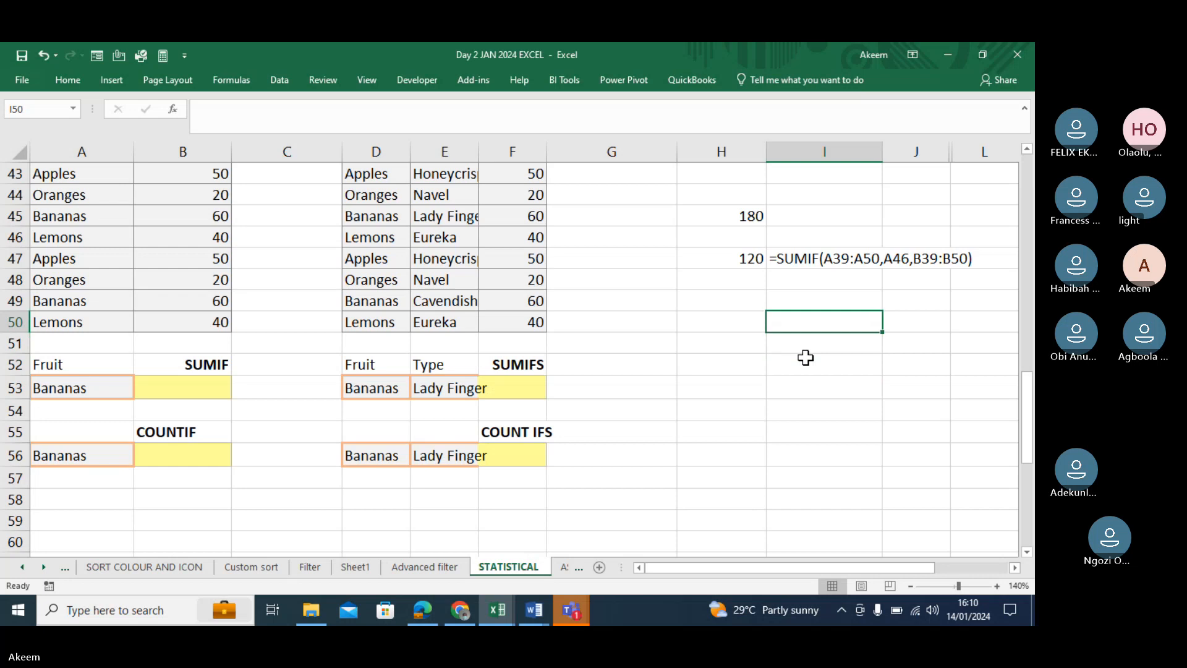
key("Up")
key("Left")
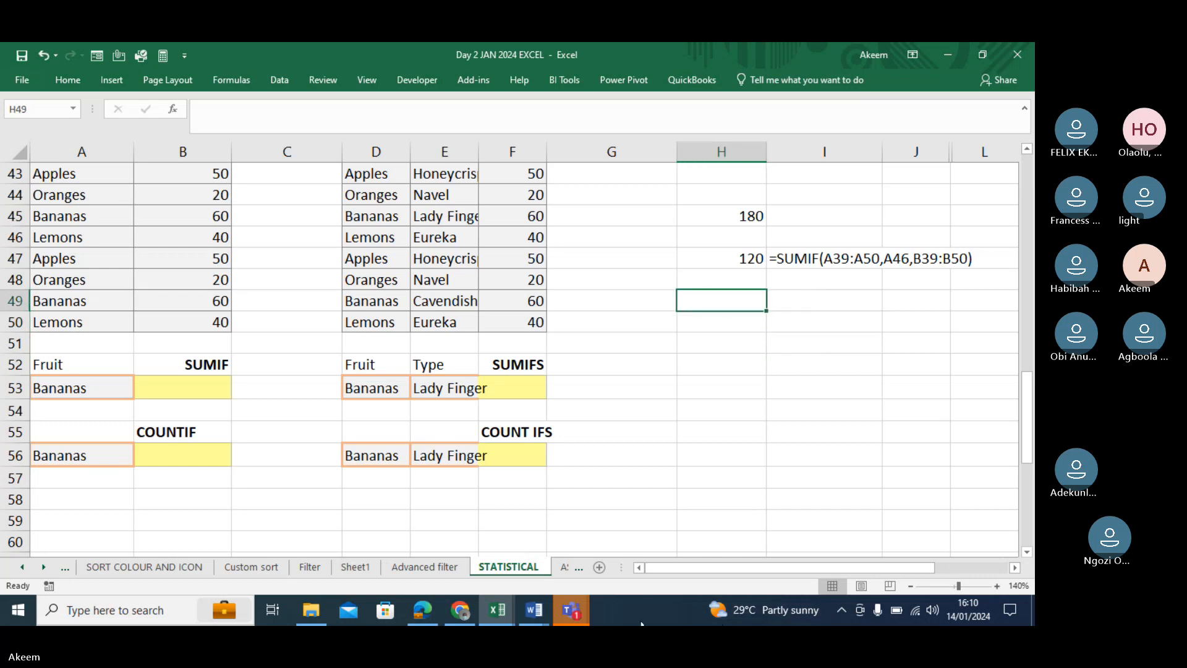
Switch to the Microsoft Teams meeting window to check the meeting chat, and return to the workbook.
left_click(583, 620)
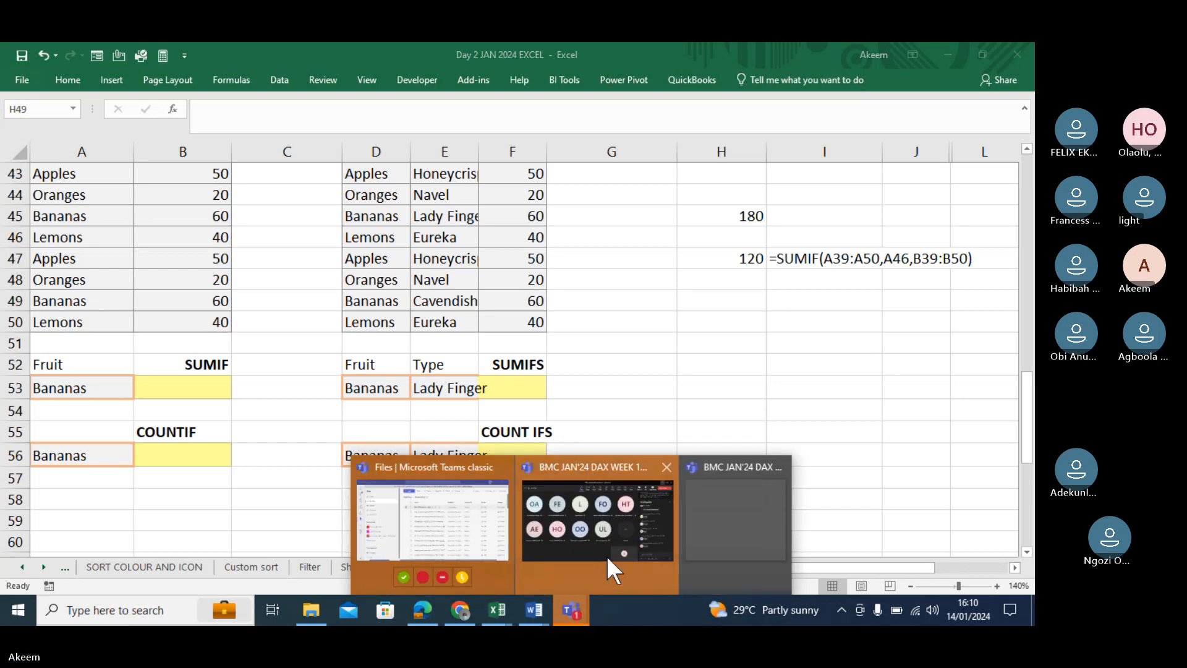
left_click(606, 555)
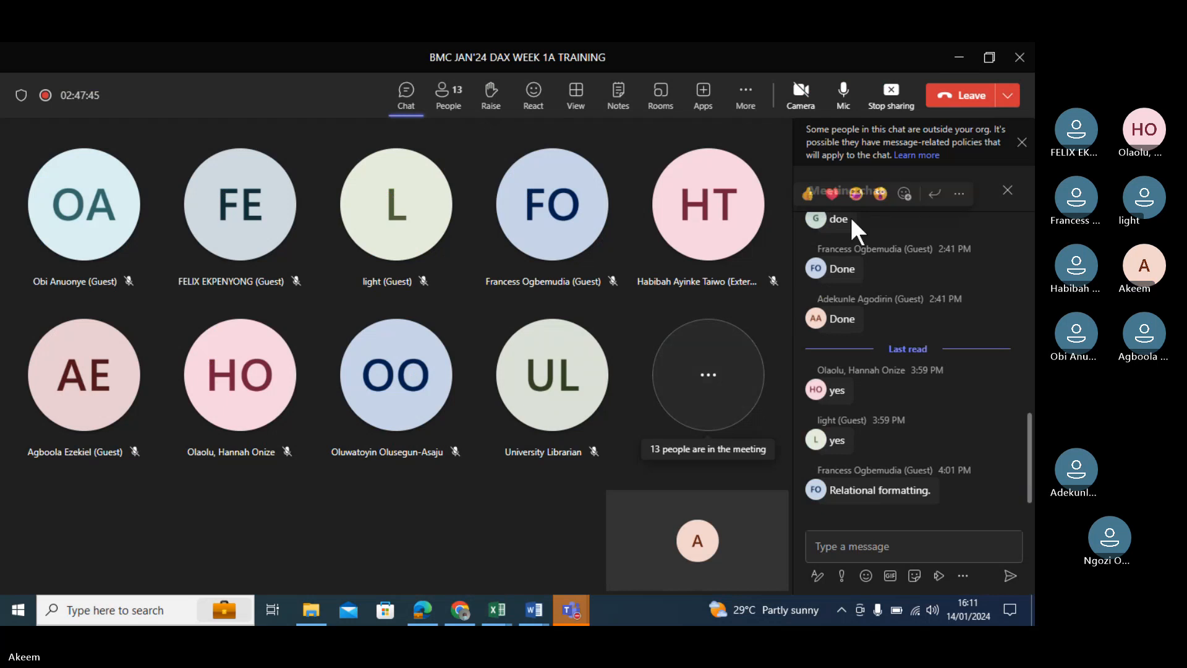
left_click(958, 59)
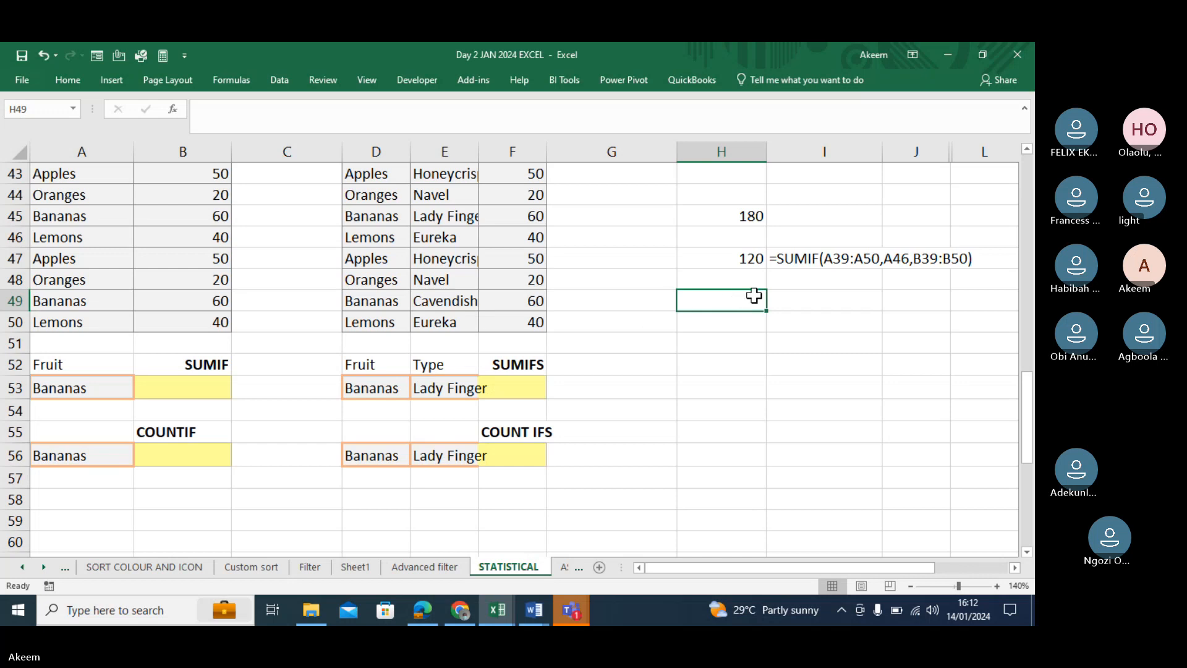
Start a SUMIFS formula in H49 for the Bananas and Lady Finger criteria, with the amounts F39:F50 as the sum range.
left_click(368, 386)
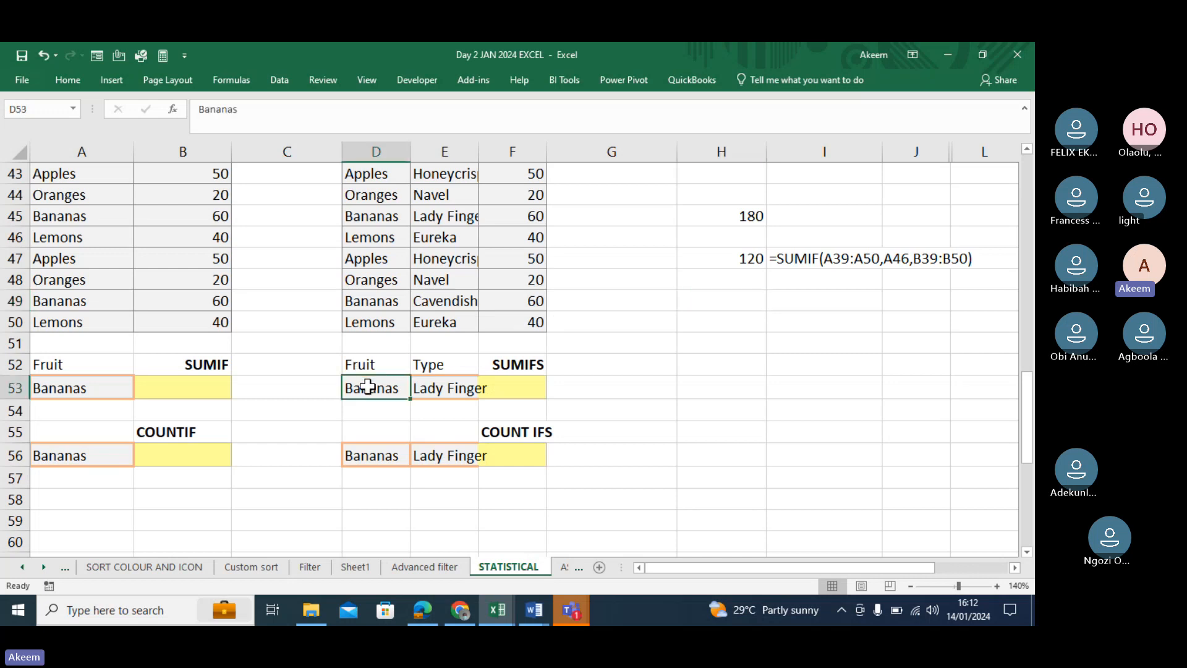
left_click(450, 391)
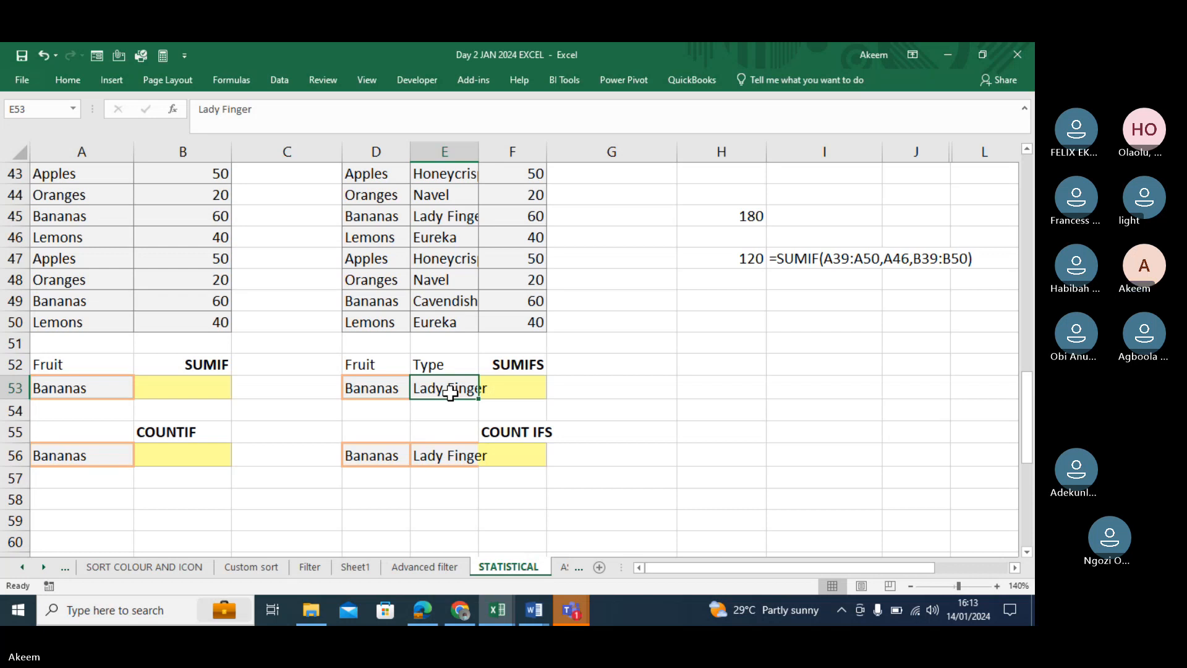
left_click(741, 357)
left_click(724, 304)
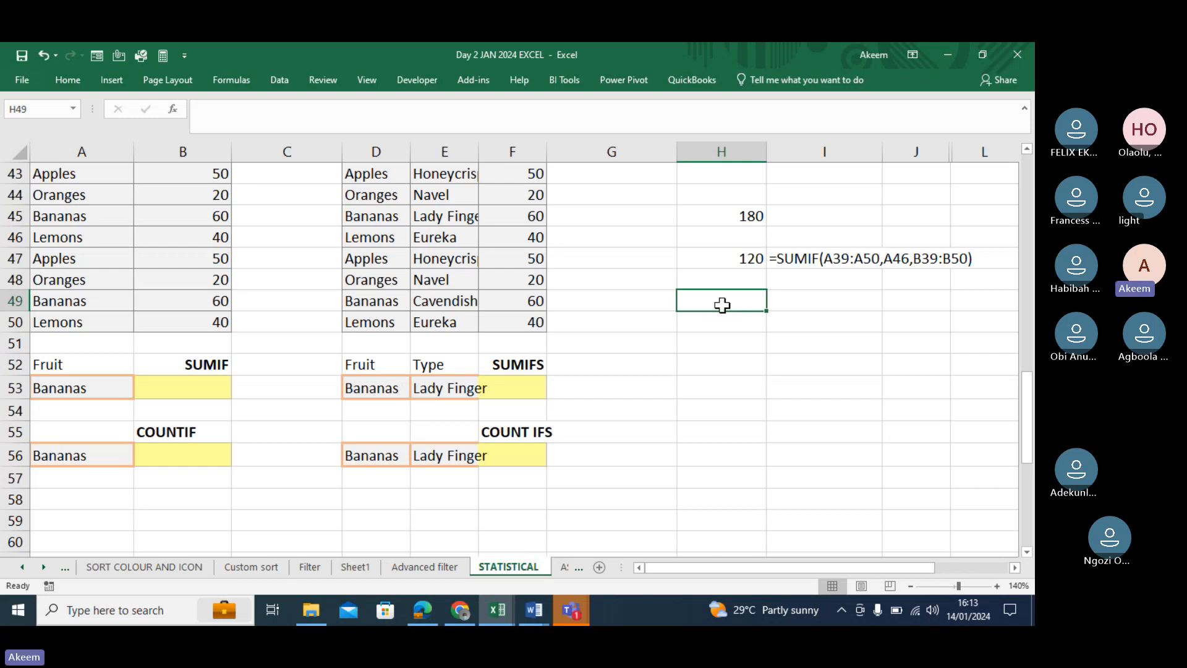
type("=sumif")
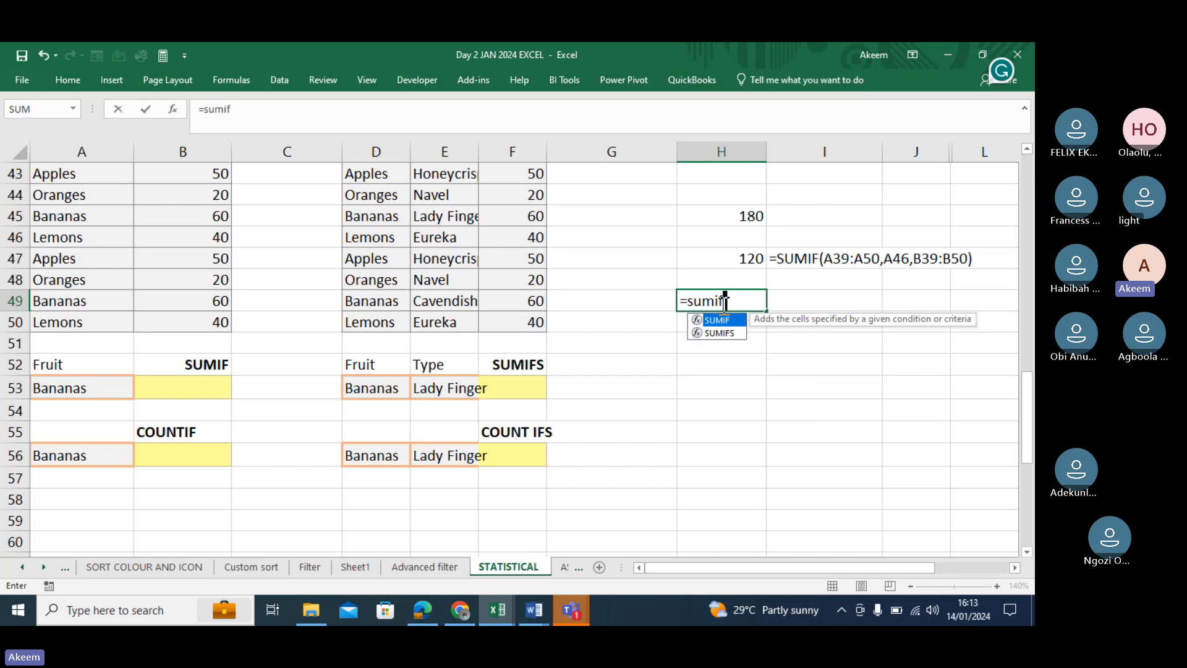
type("s")
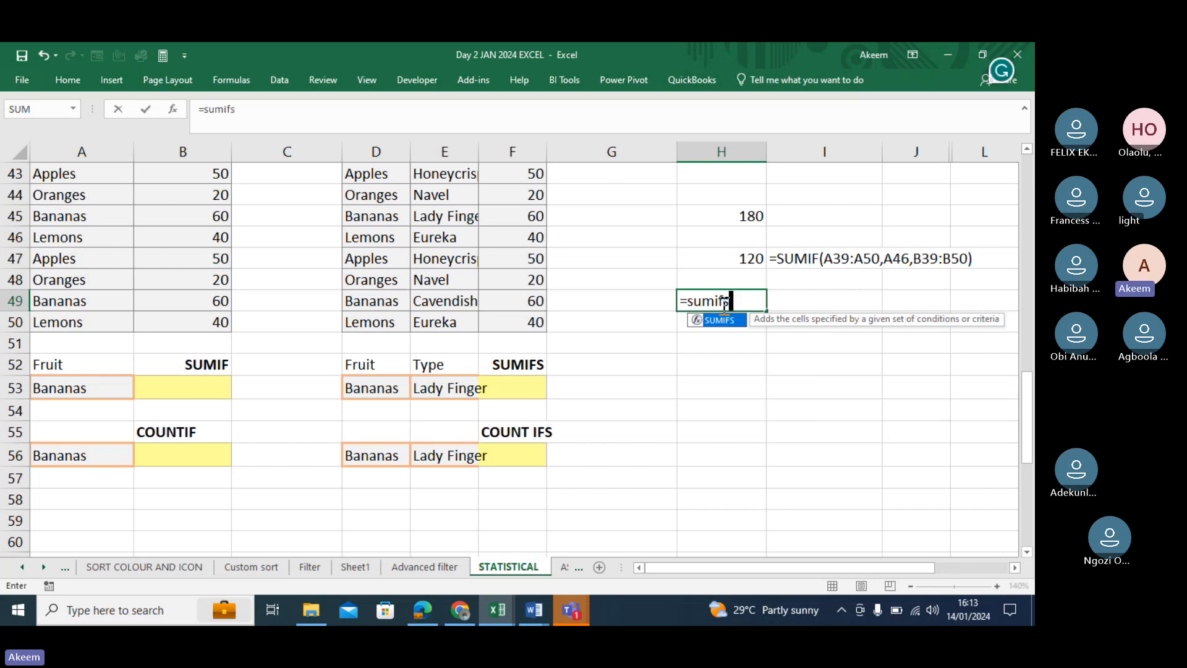
key("Tab")
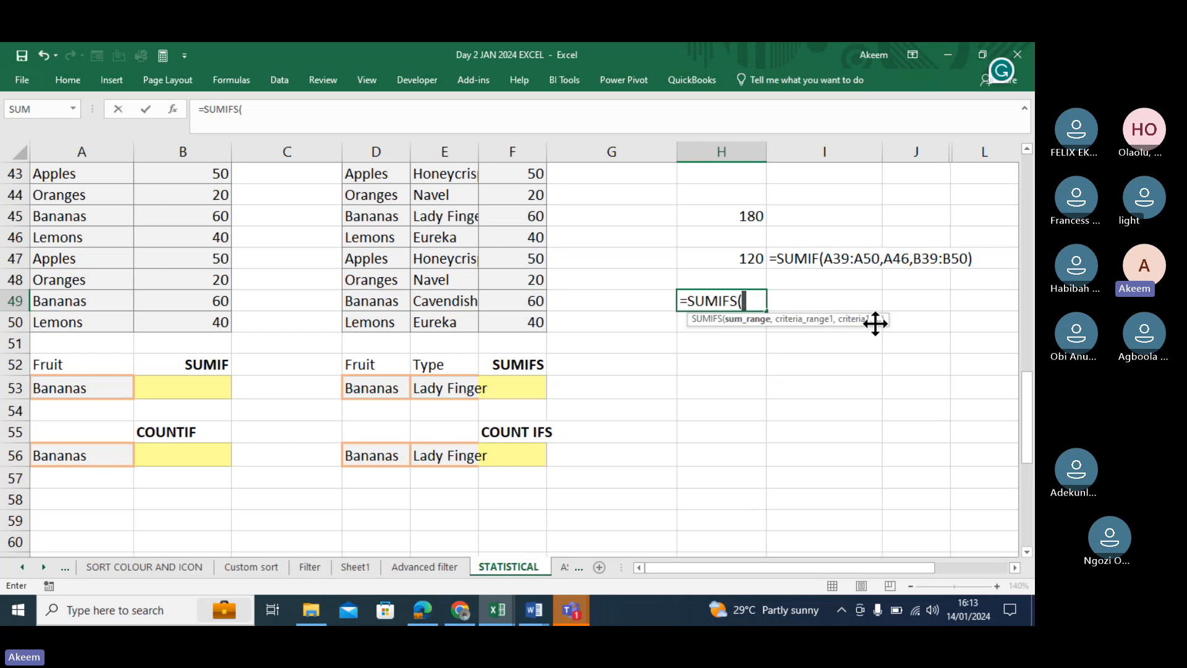
left_click(510, 323)
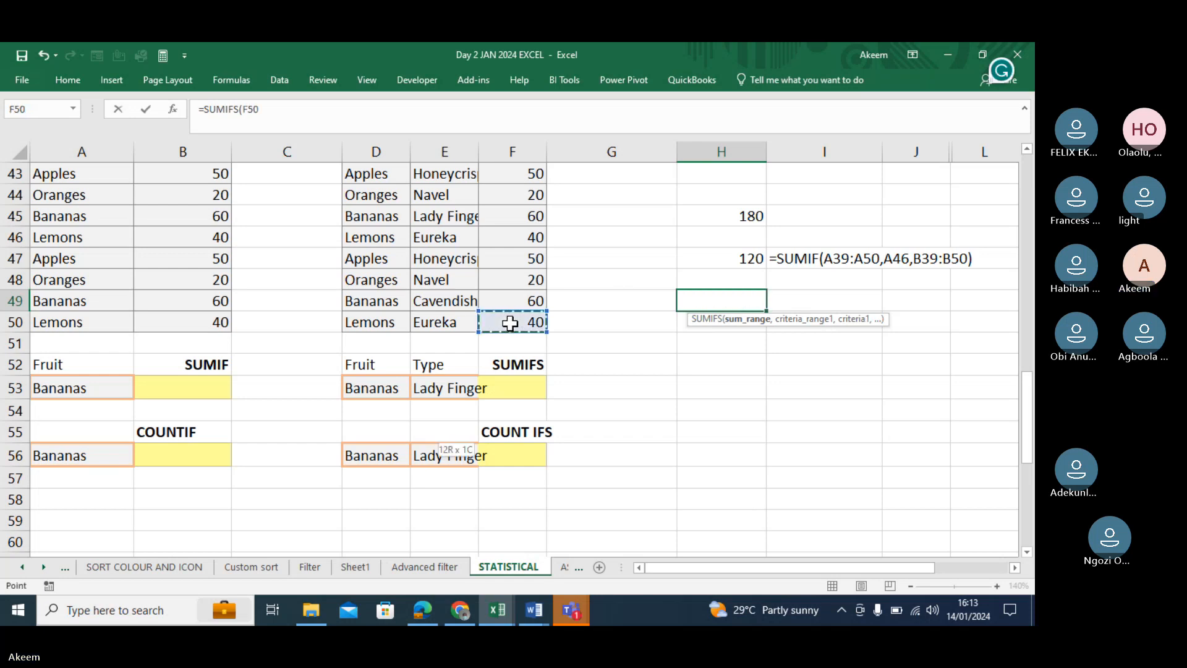
key("ctrl+shift+Up")
key("shift+Down")
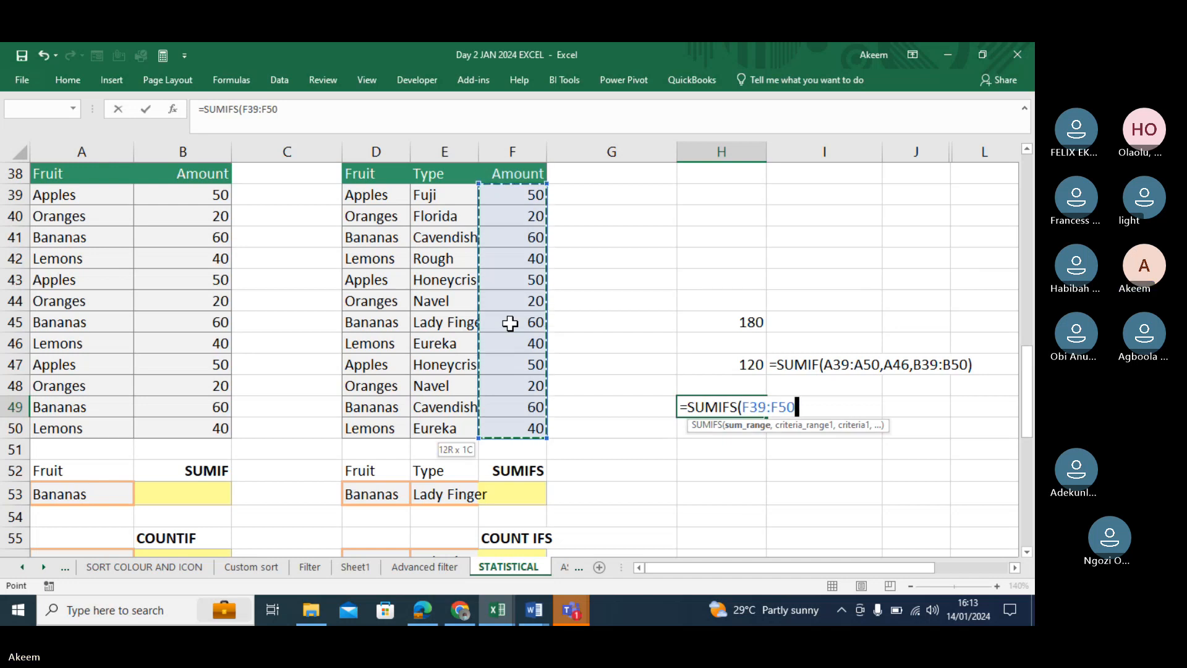
type(",")
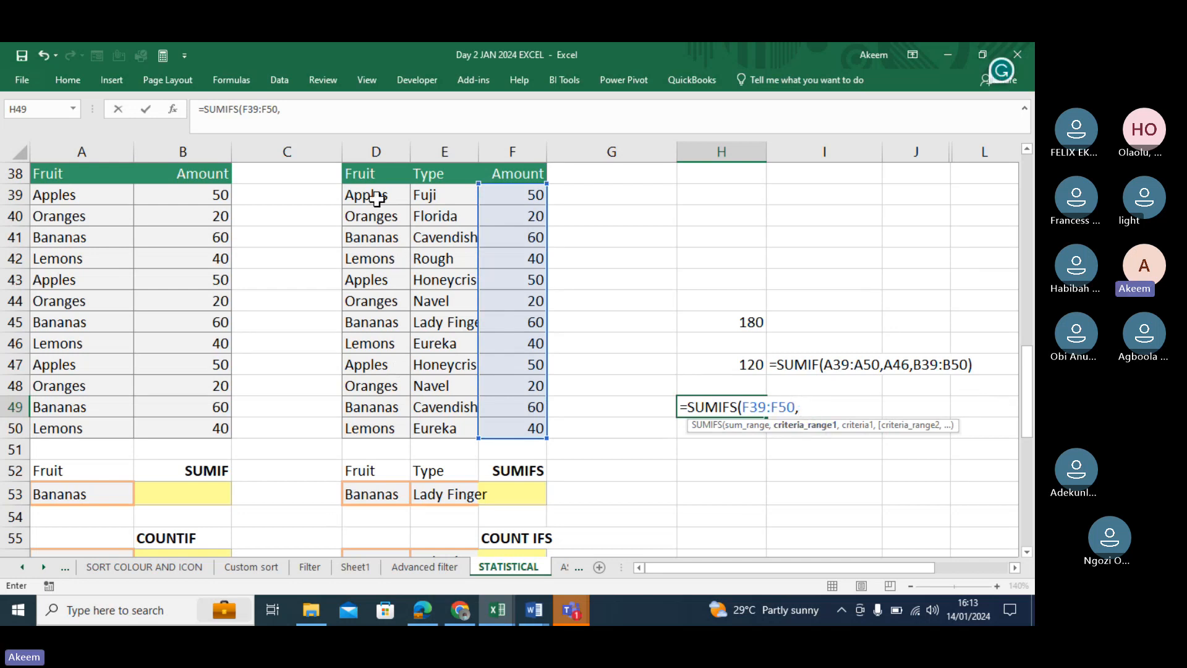
Add the first condition to the H49 SUMIFS formula, with the fruit column D39:D50 as criteria range and D53 as criterion.
left_click_drag(370, 196, 379, 420)
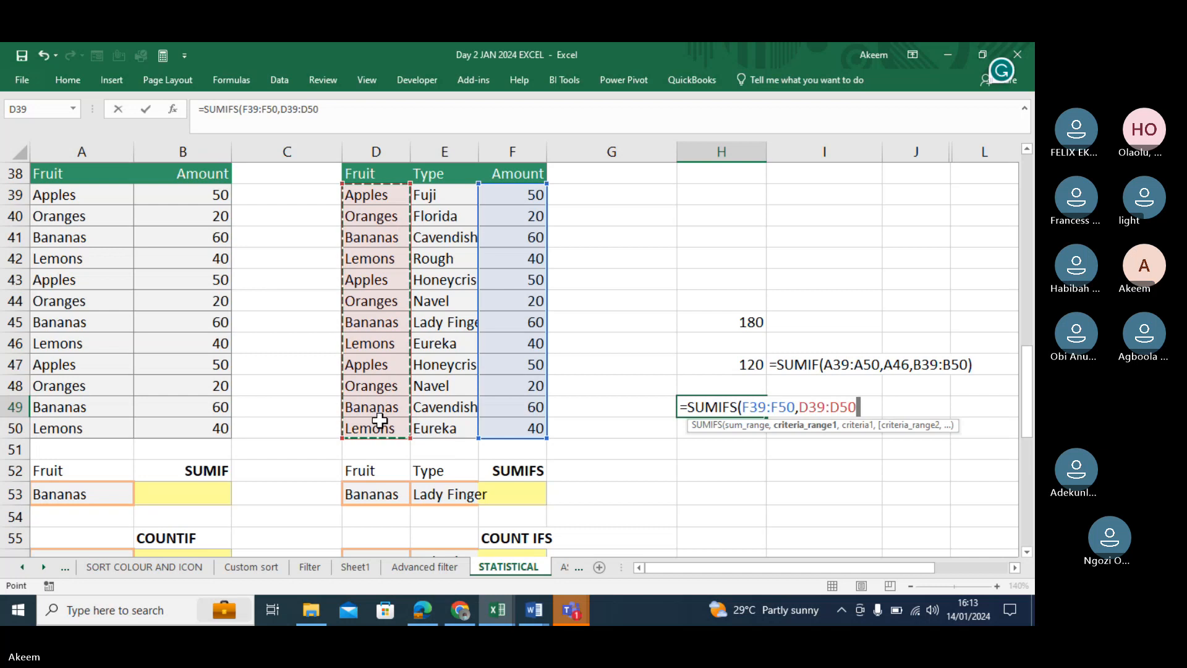
type(",")
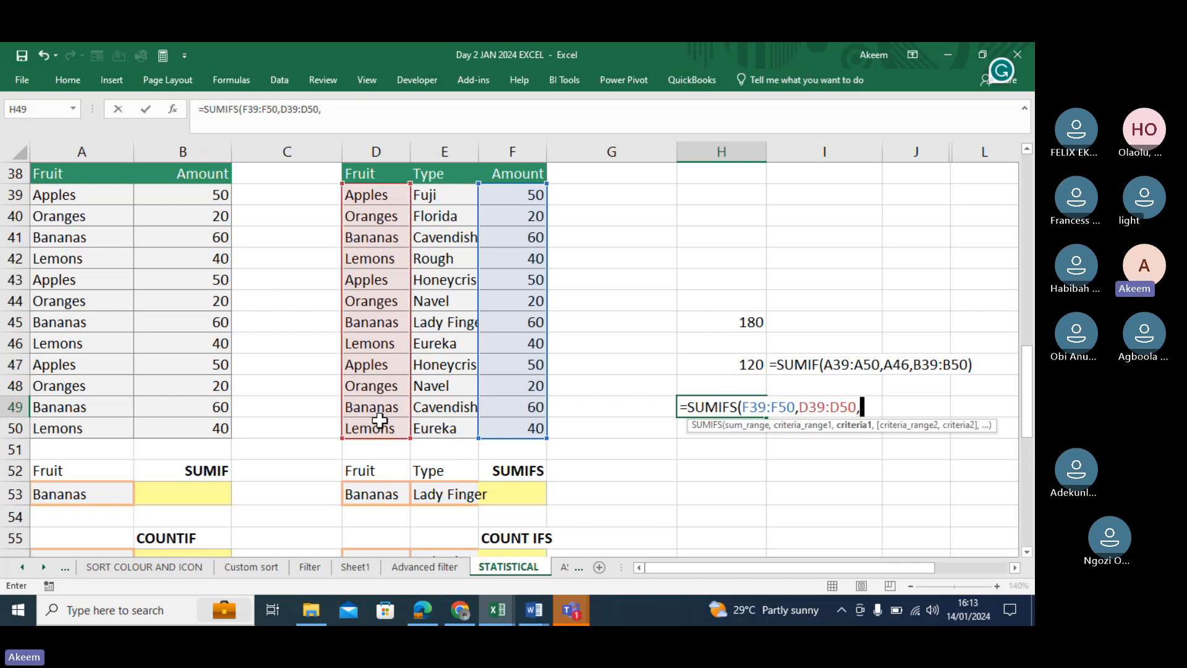
left_click(380, 491)
type(",")
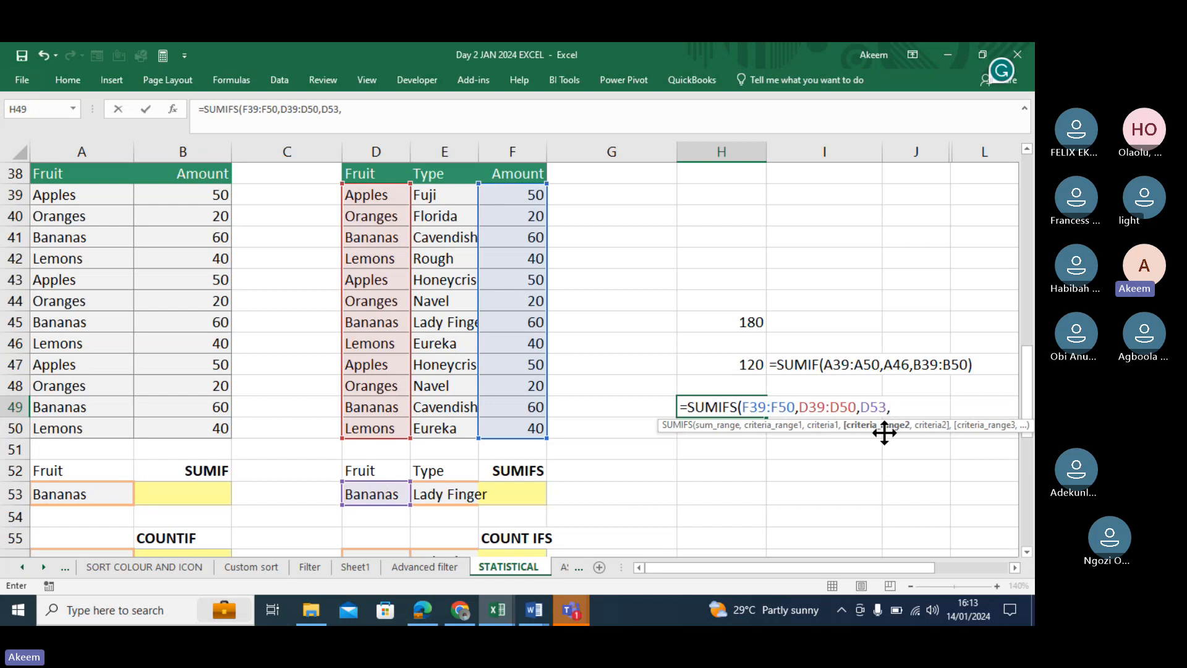
Add the type column E39:E50 with criterion E53 as the second condition and complete the SUMIFS formula in H49.
left_click_drag(438, 198, 445, 425)
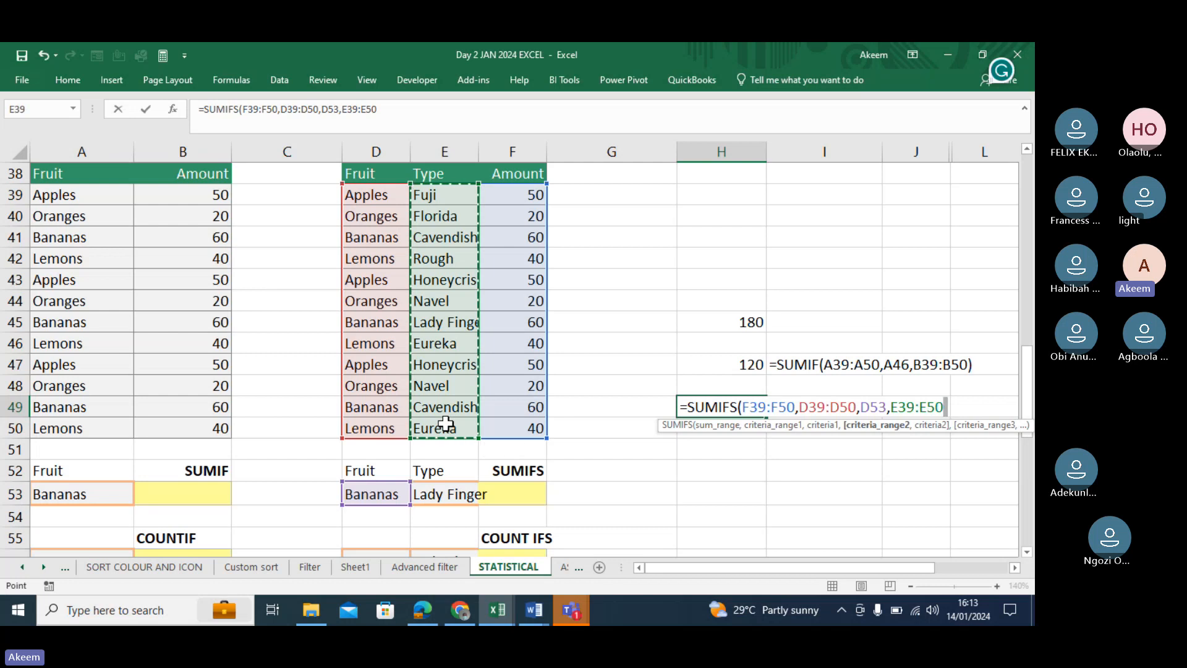
type(",")
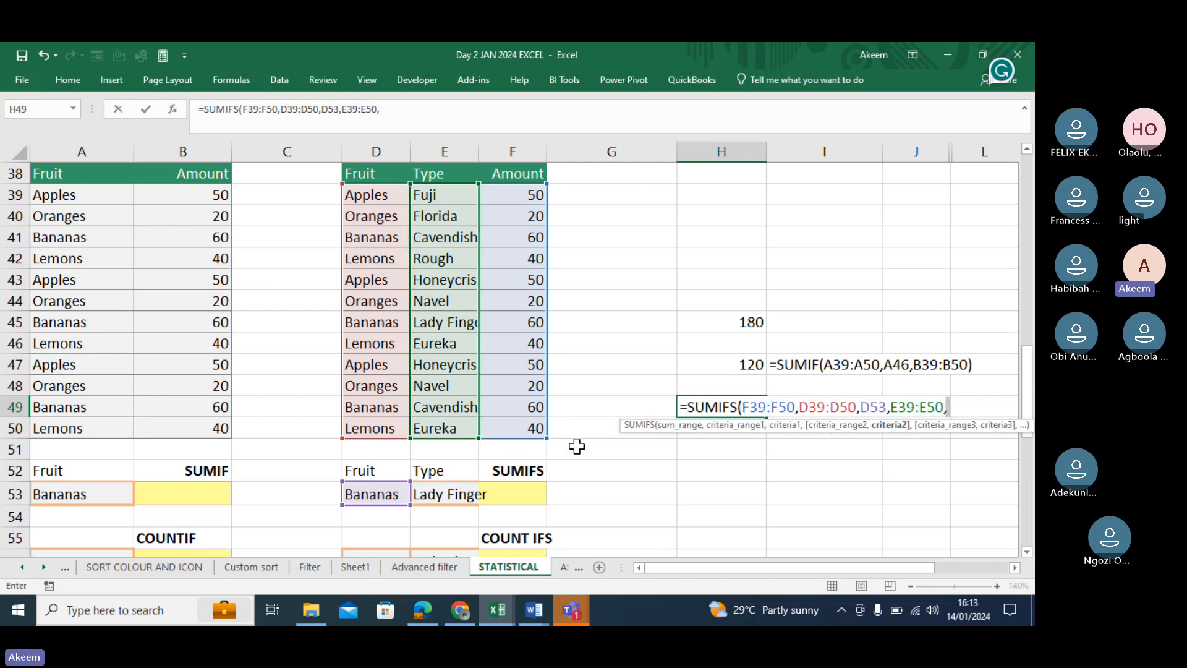
left_click(463, 323)
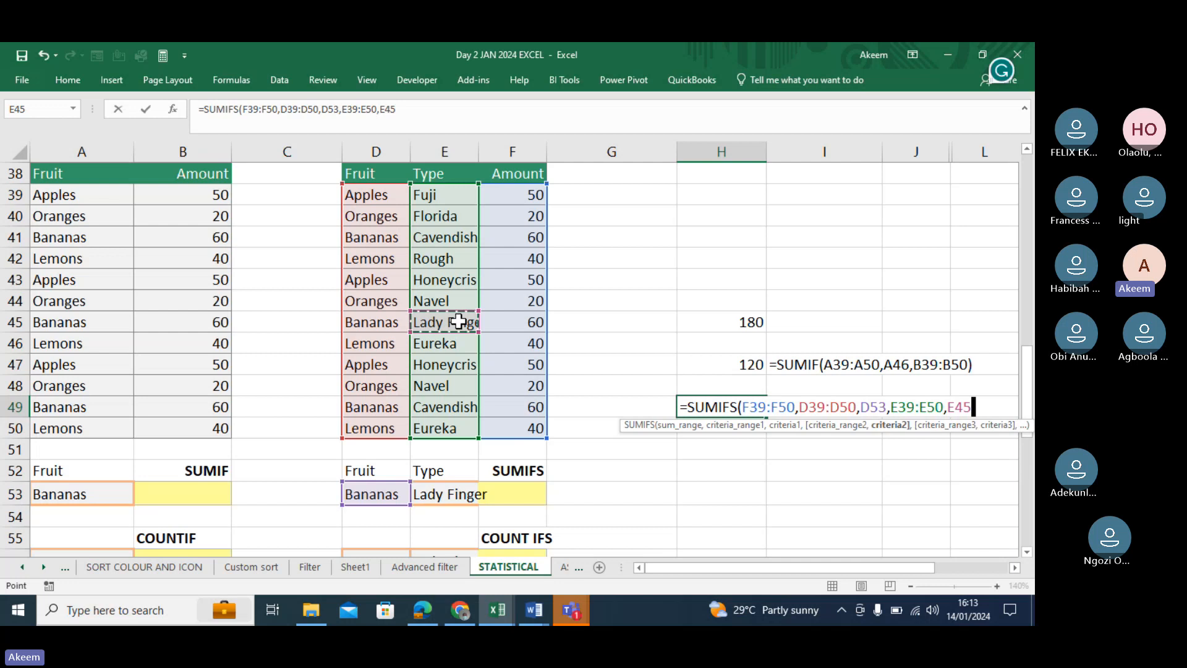
left_click(450, 494)
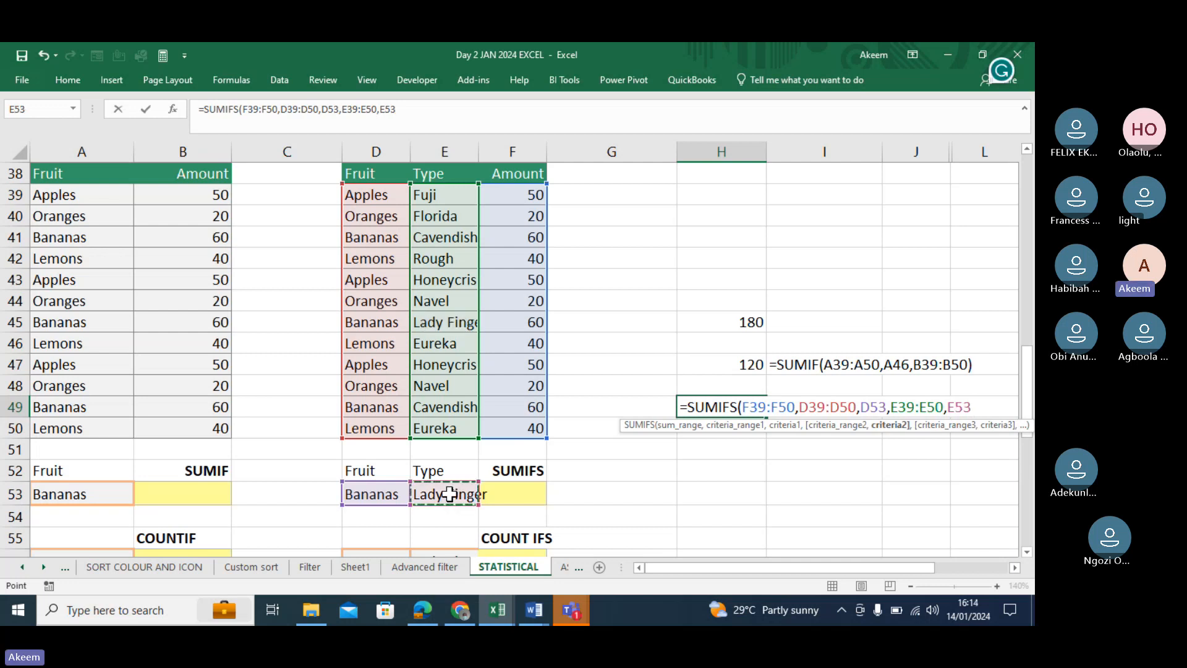
type(")")
key("Return")
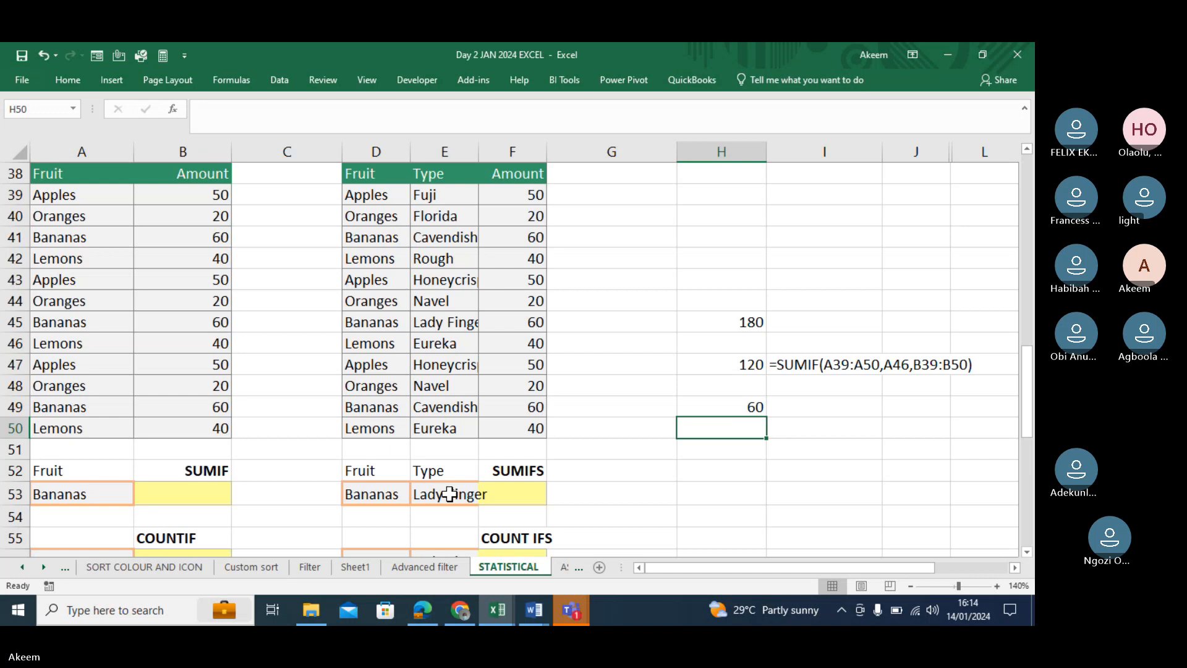
Check the Bananas rows and their types in the second fruit table against the SUMIFS result for Lady Finger.
left_click(394, 328)
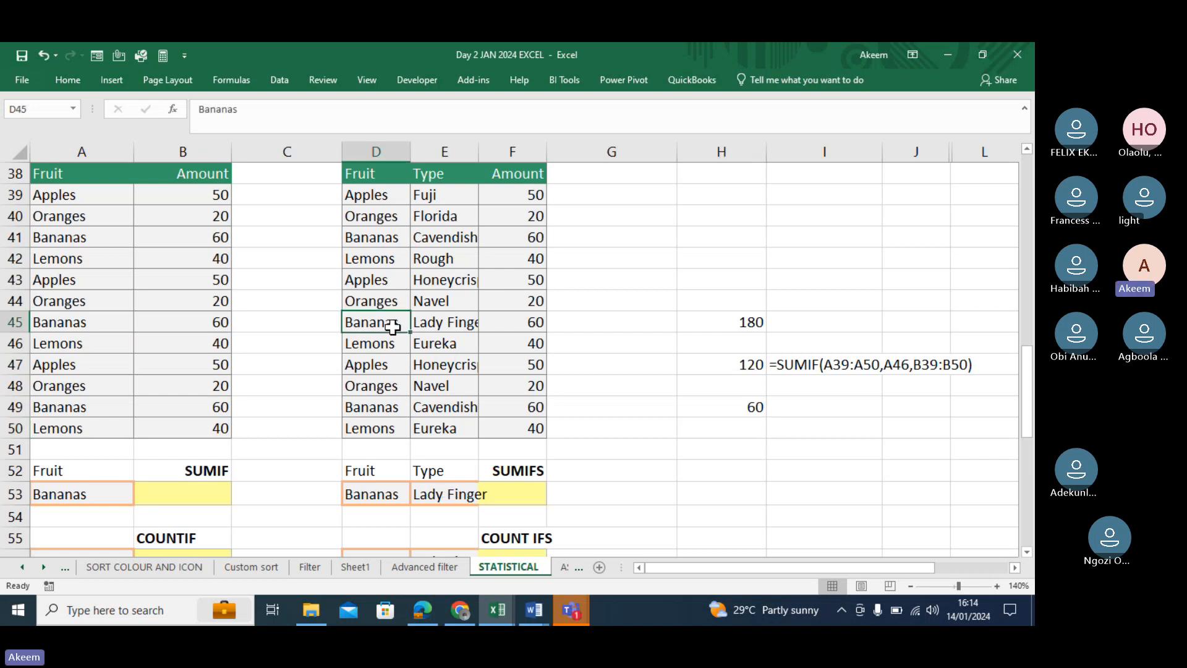
left_click(432, 324)
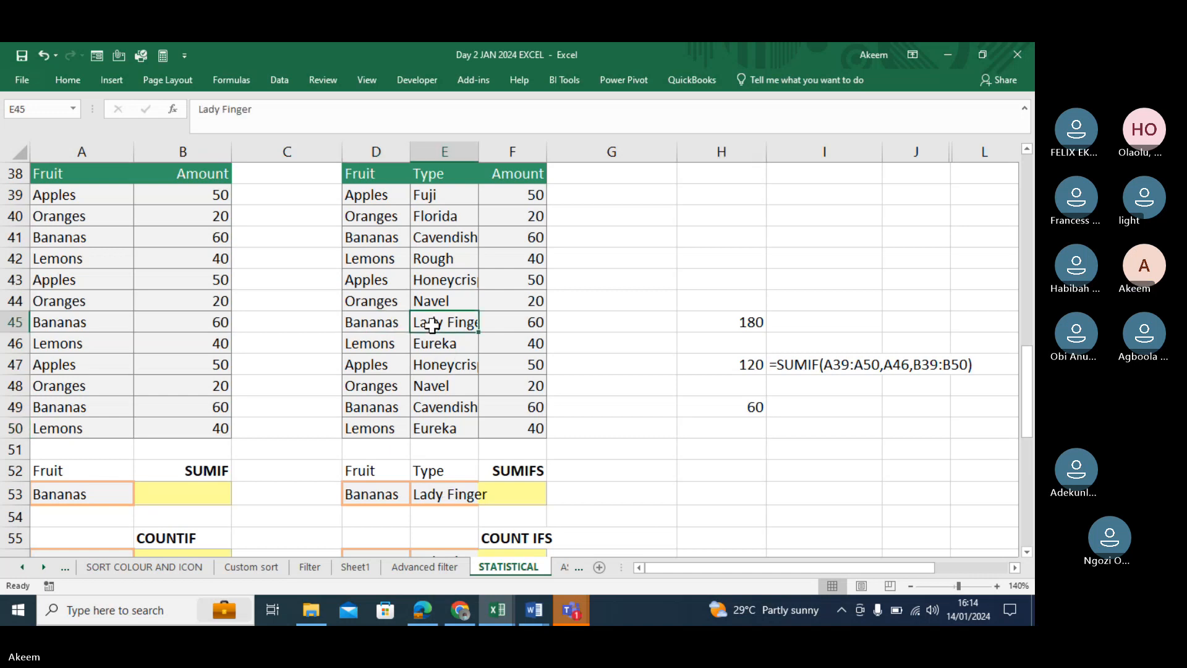
left_click(387, 237)
left_click(444, 240)
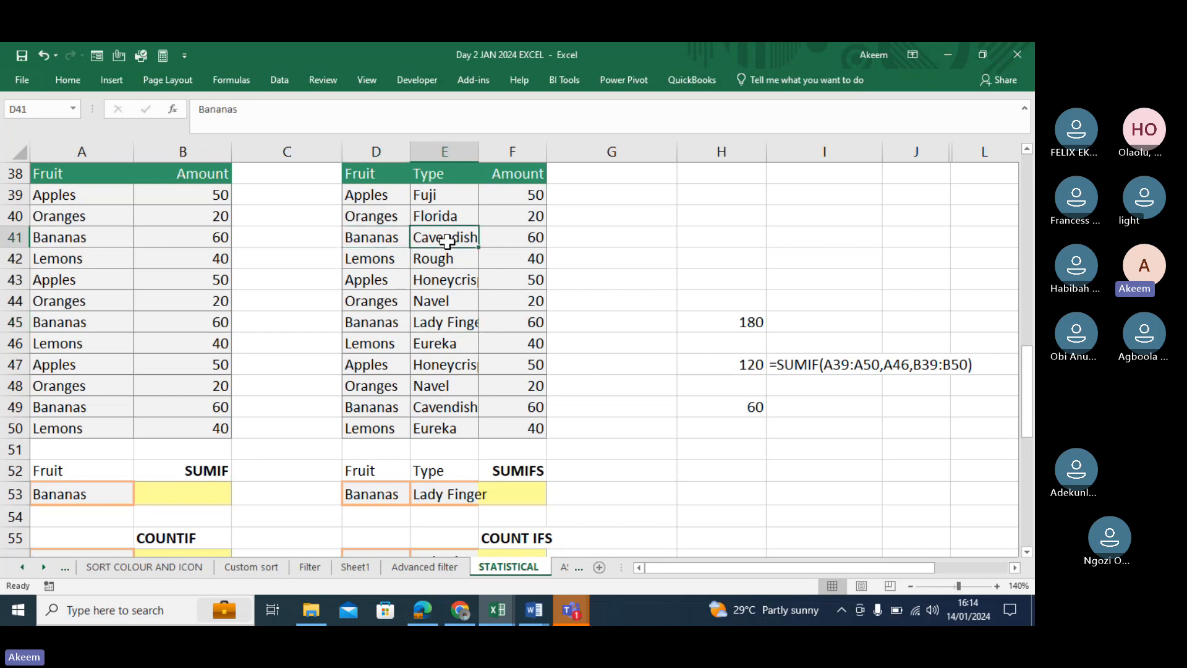
left_click(389, 388)
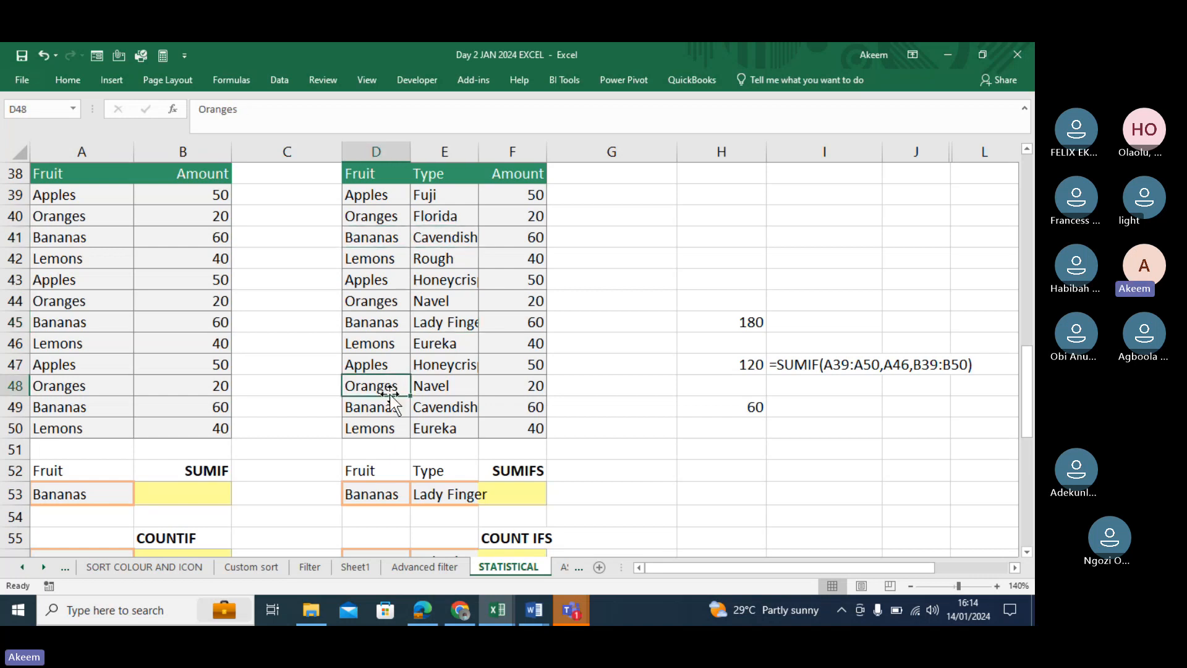
left_click(443, 407)
left_click(436, 323)
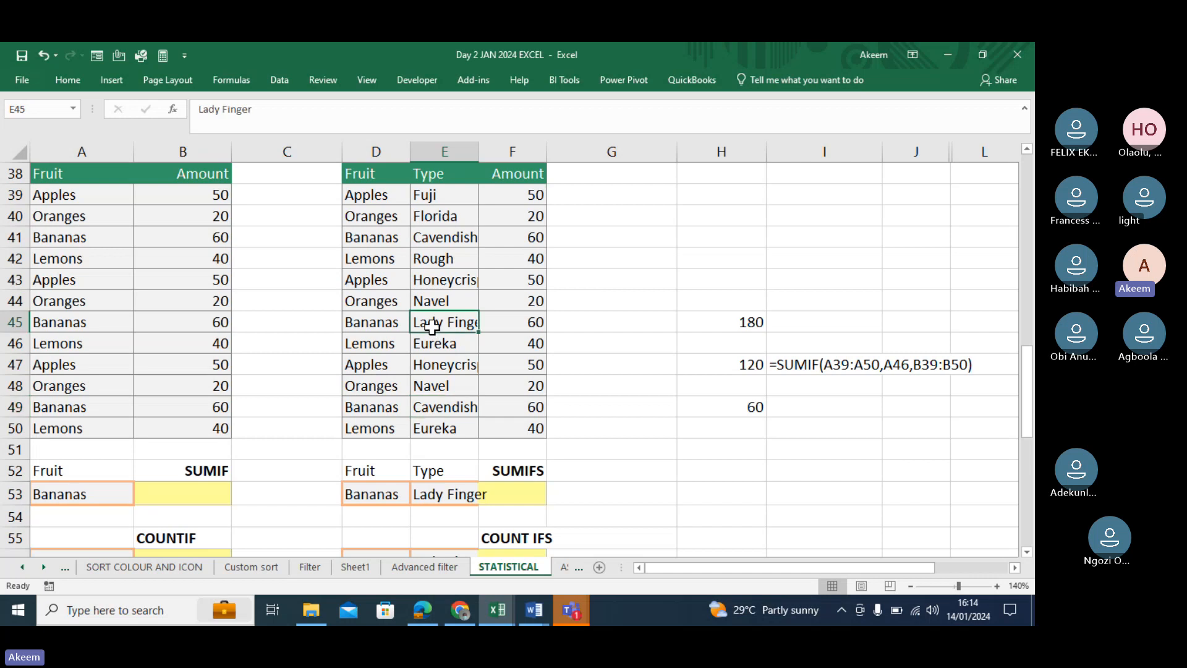
left_click(533, 326)
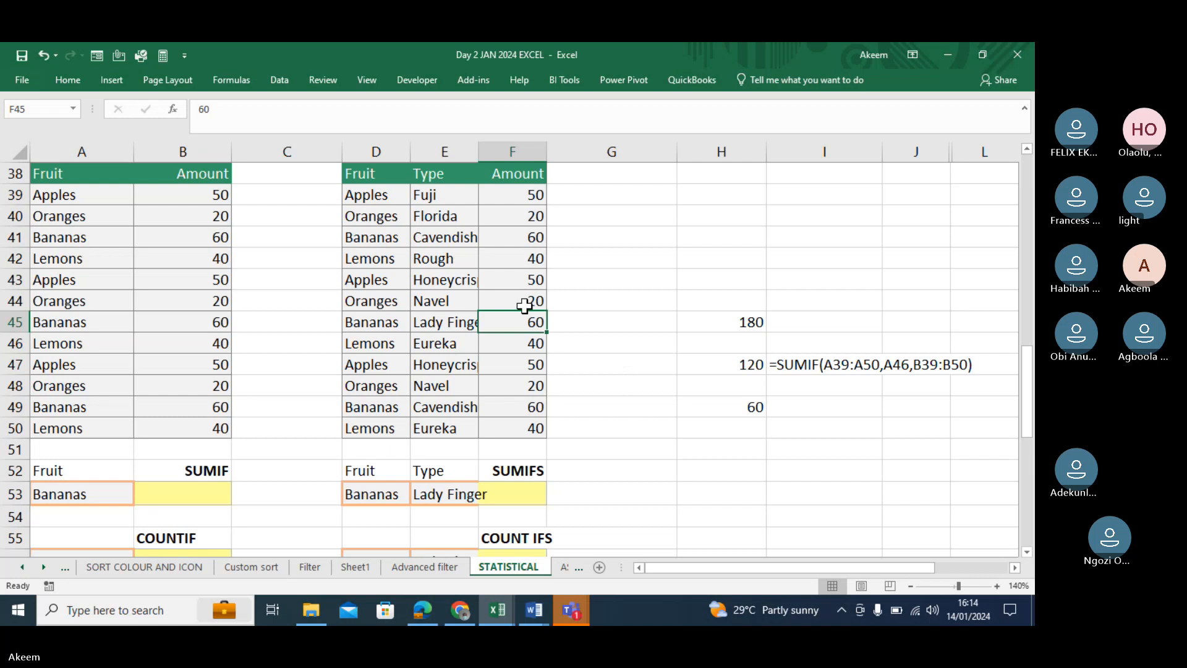
left_click(382, 363)
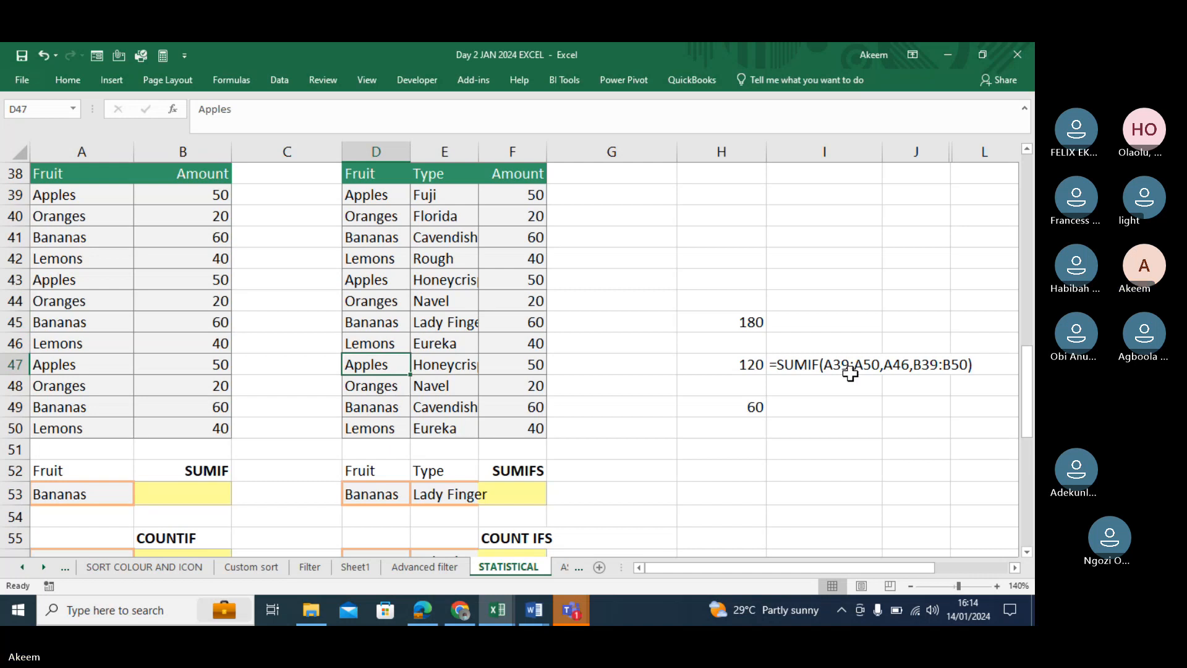
Start a SUMIFS formula in H51 for the Lemons and Eureka criteria, with the amounts F39:F50 as the sum range.
left_click(739, 428)
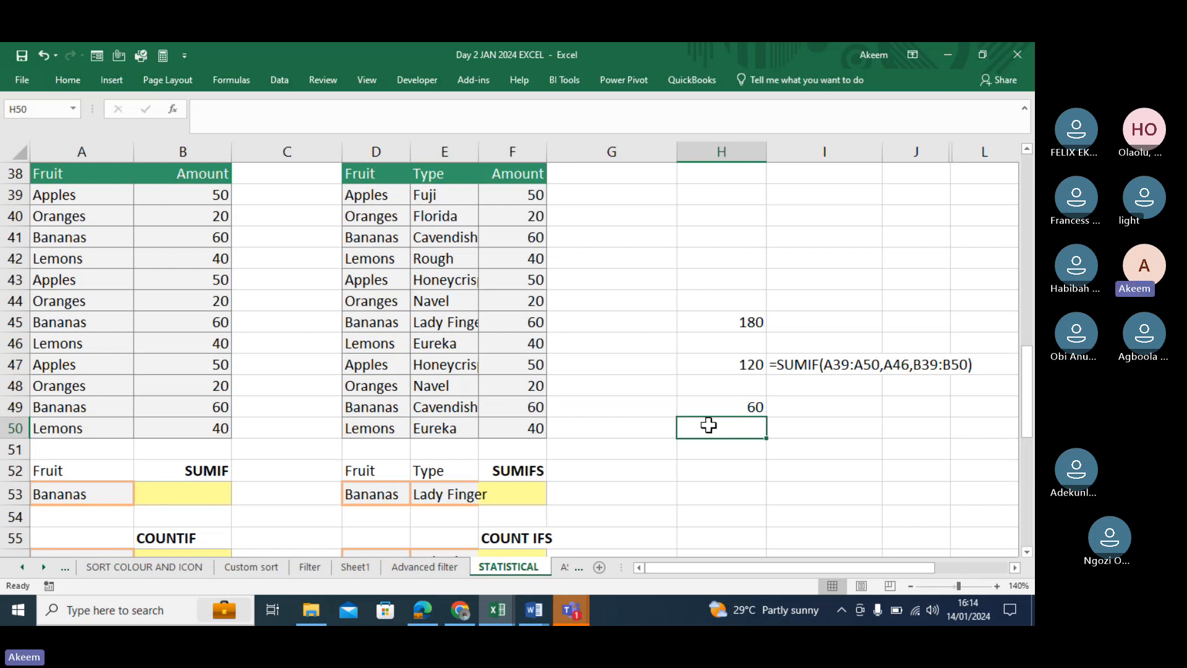
left_click_drag(390, 424, 439, 429)
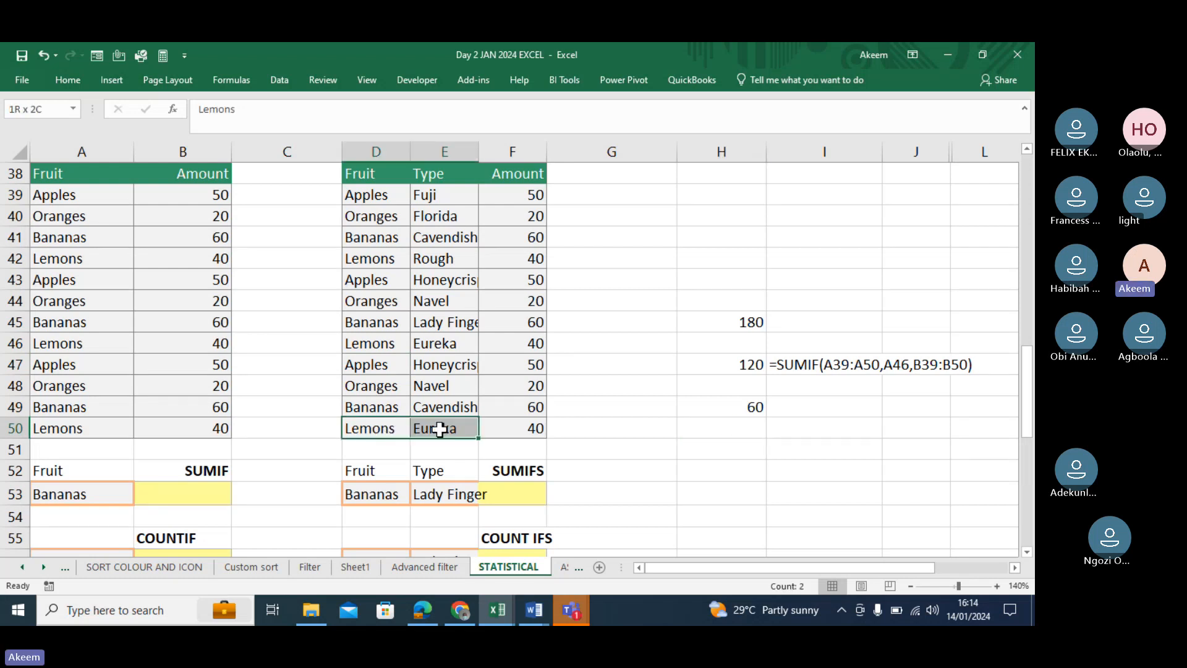
left_click(739, 433)
left_click(734, 448)
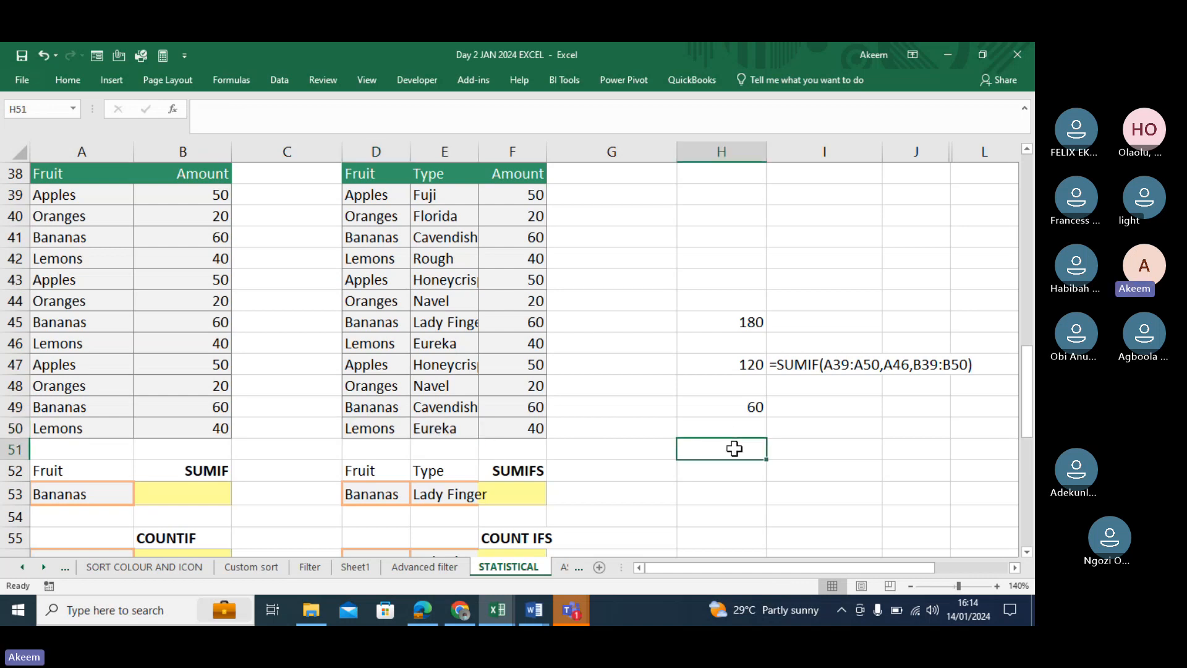
type("=sumi")
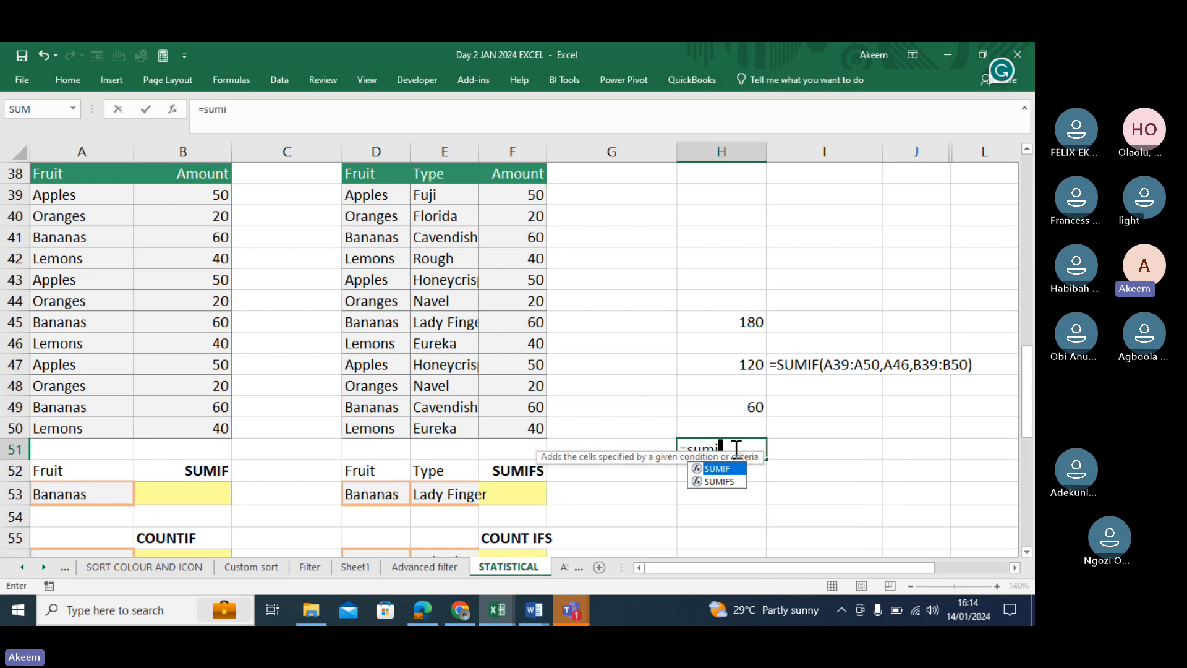
type("fs")
key("Tab")
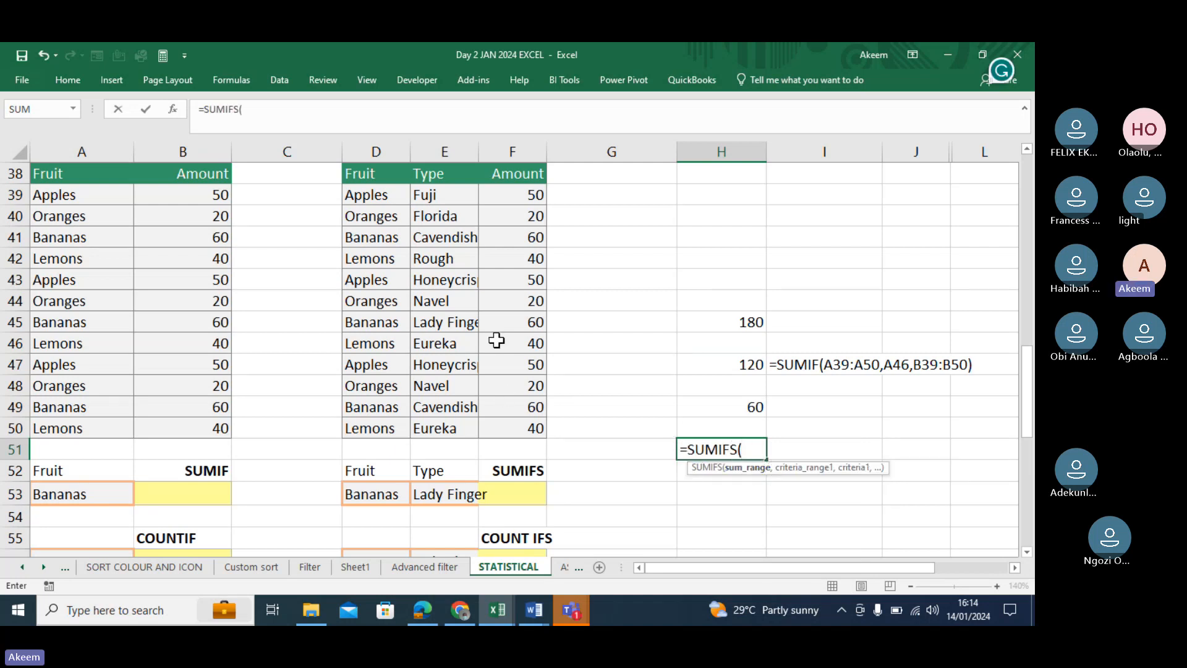
left_click_drag(505, 194, 530, 413)
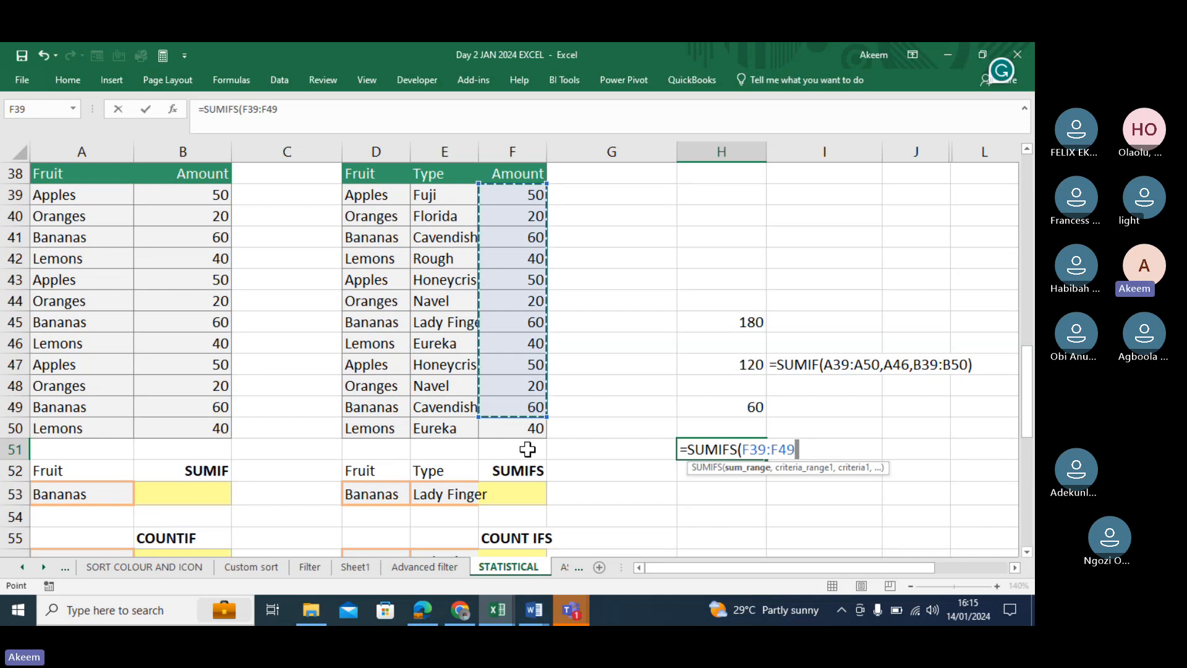
key("shift+Down")
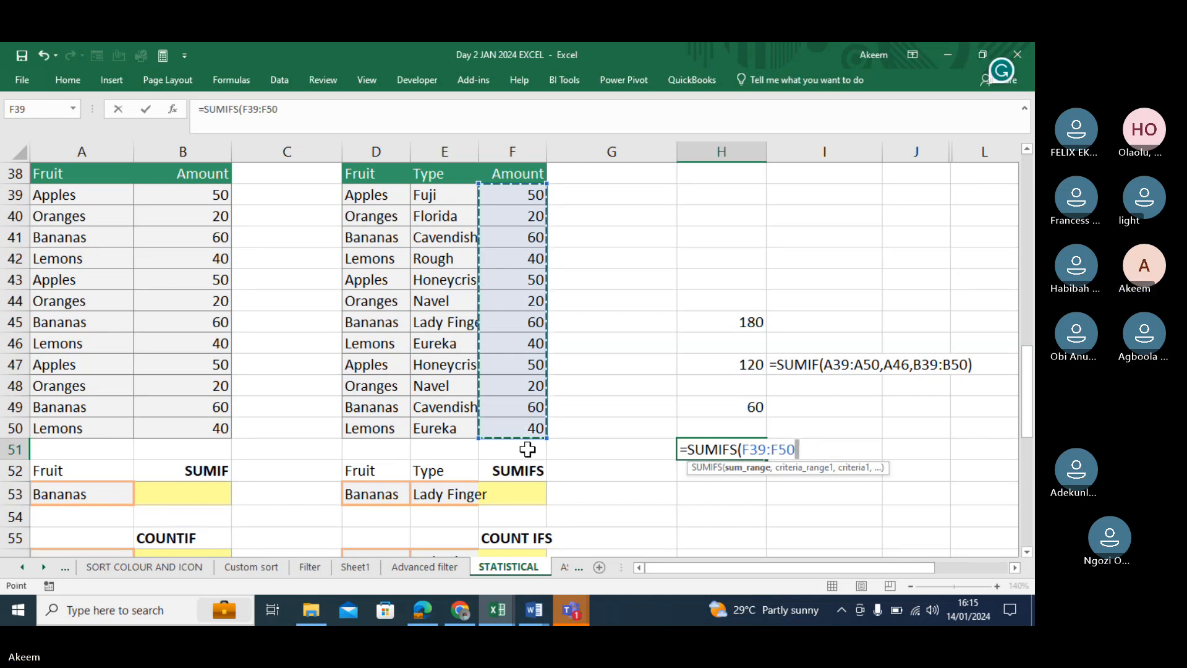
type(",")
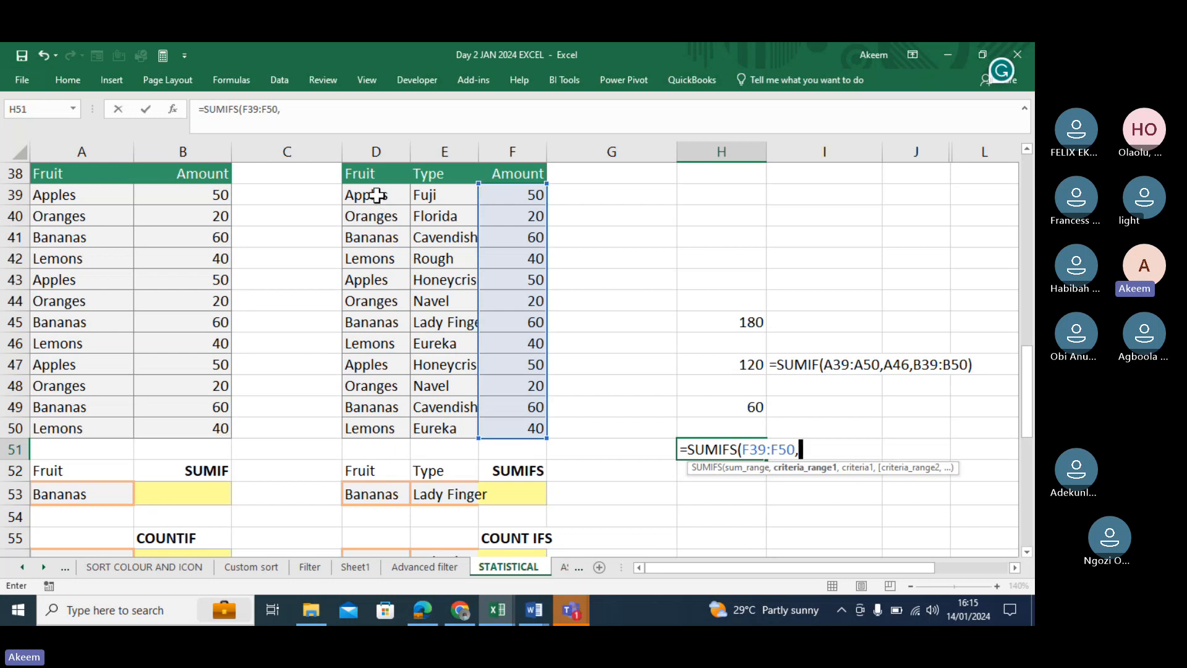
Add the first condition to the H51 SUMIFS formula, with the fruit column D39:D50 as criteria range and D50 as criterion.
left_click_drag(371, 195, 379, 410)
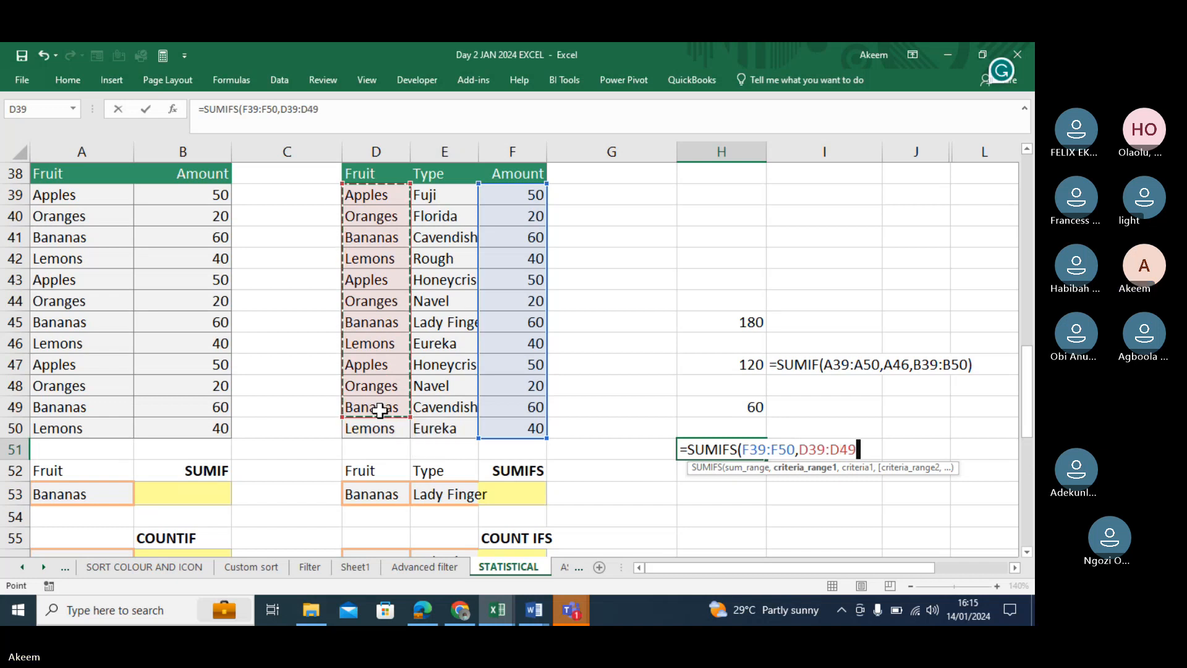
key("shift+Down")
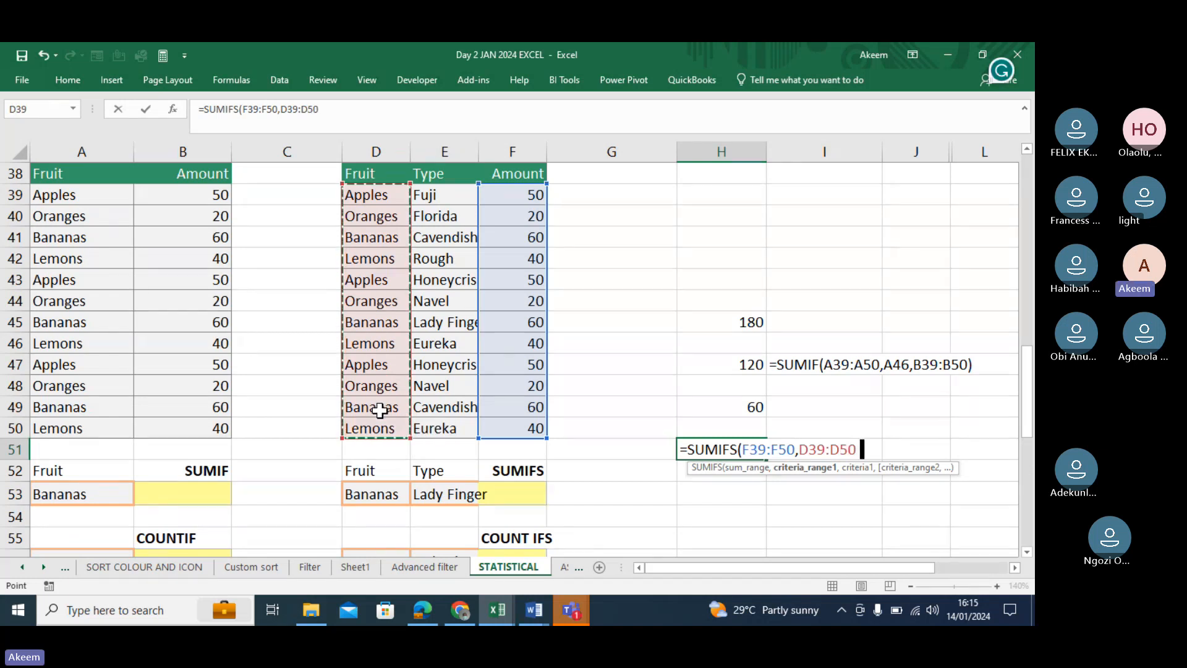
type(",")
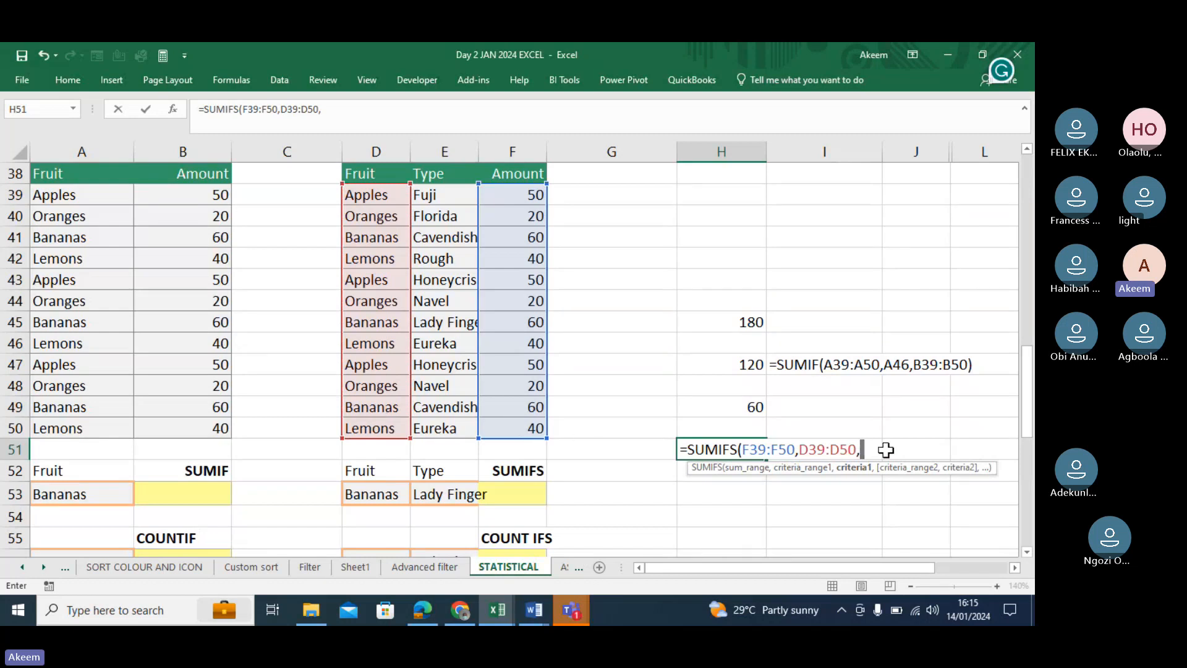
left_click(363, 431)
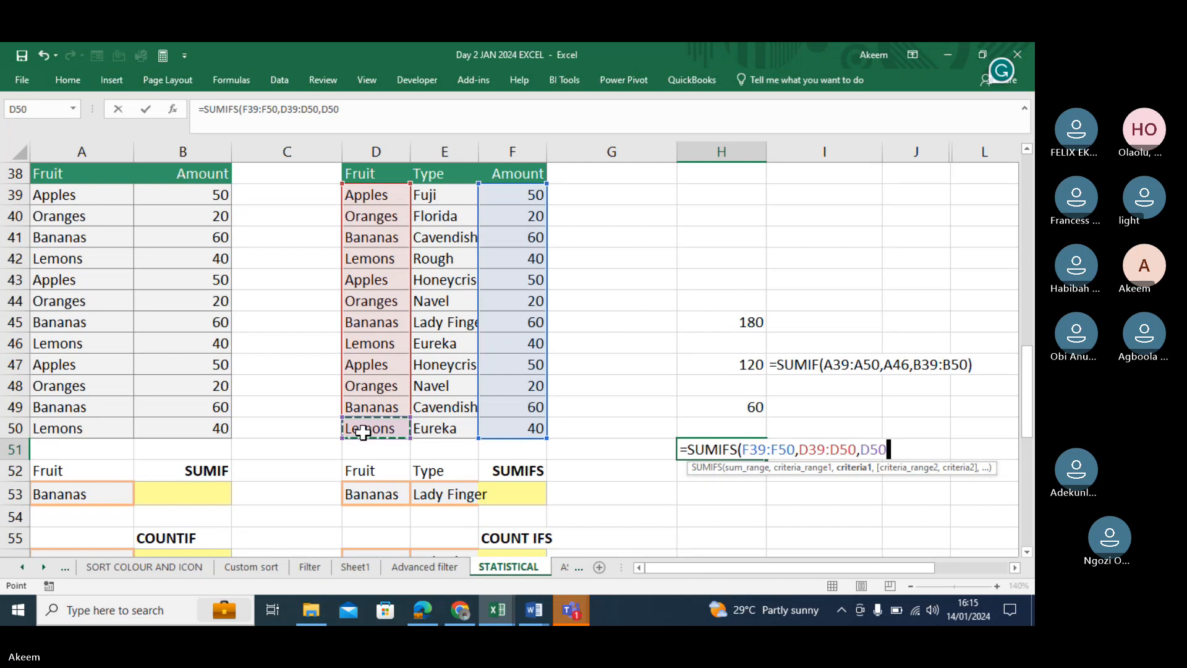
type(",")
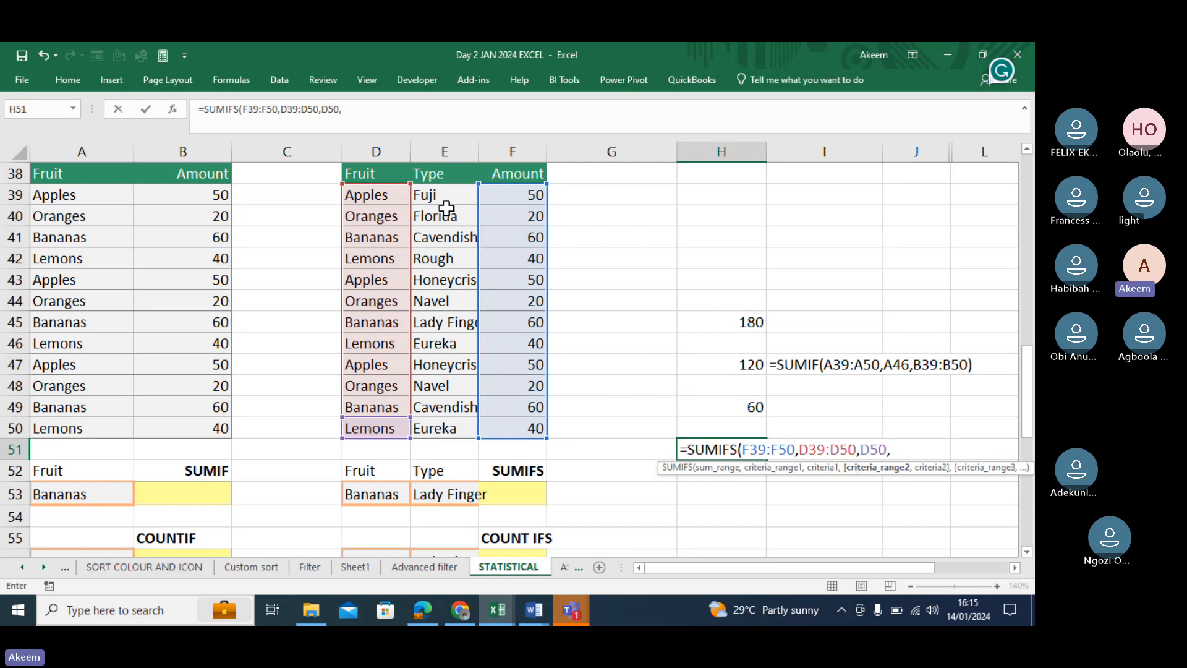
Add the type column E39:E50 with criterion E50 as the second condition and complete the SUMIFS formula in H51.
left_click_drag(439, 195, 449, 430)
type(",")
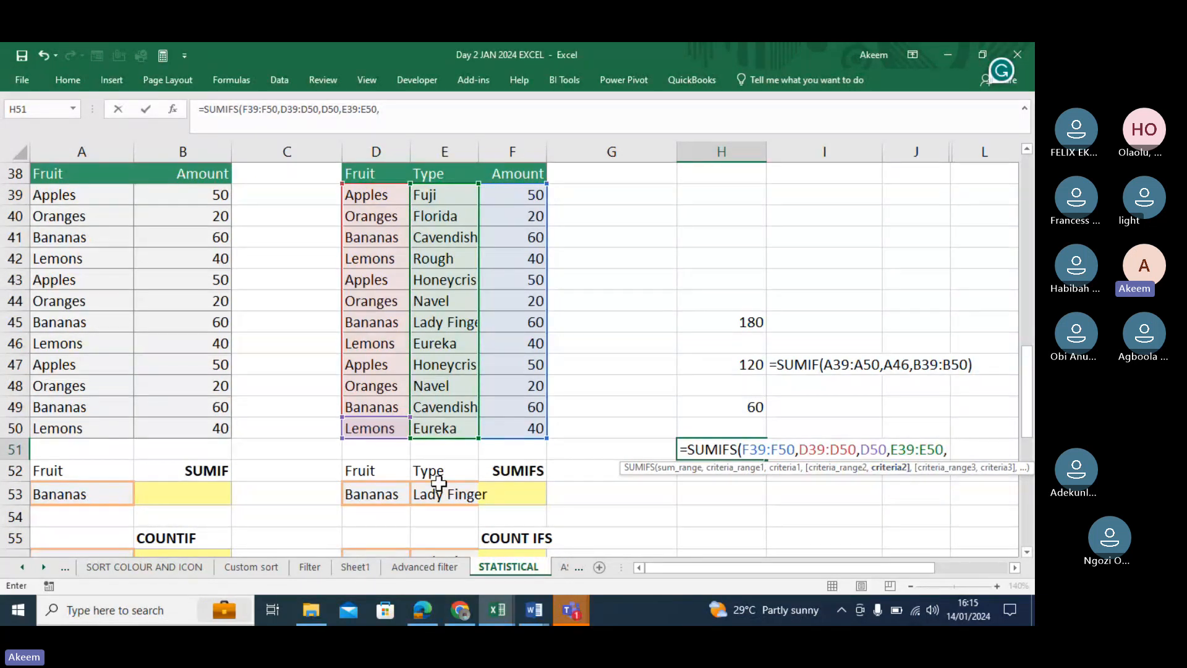
left_click(441, 432)
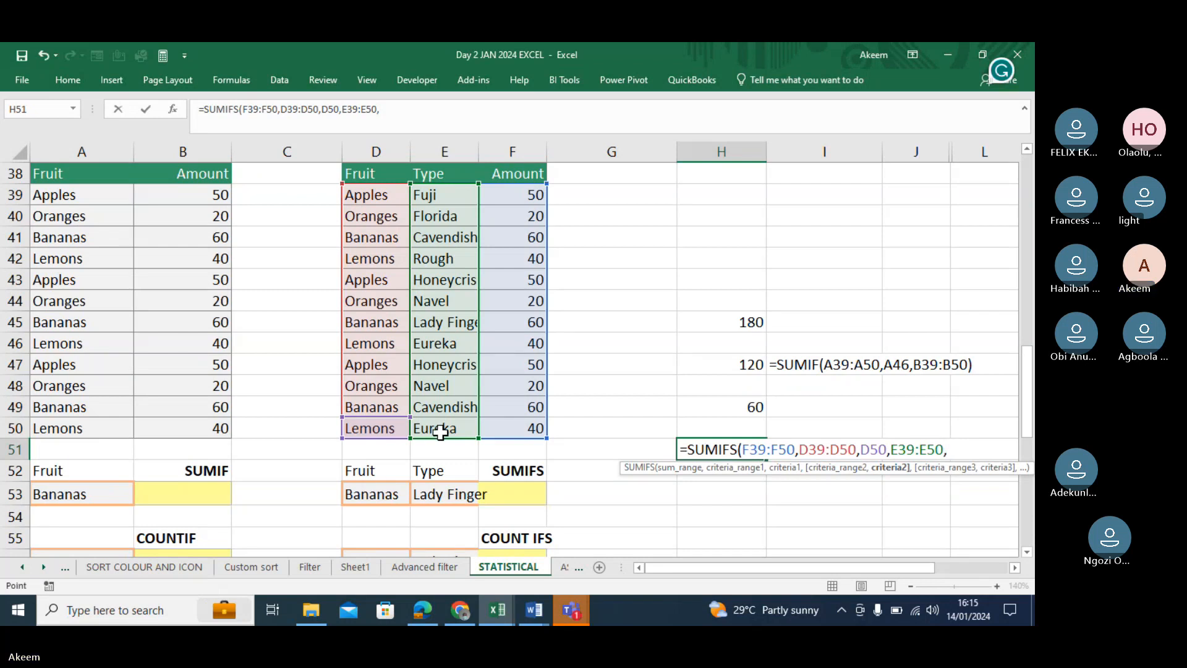
left_click(440, 433)
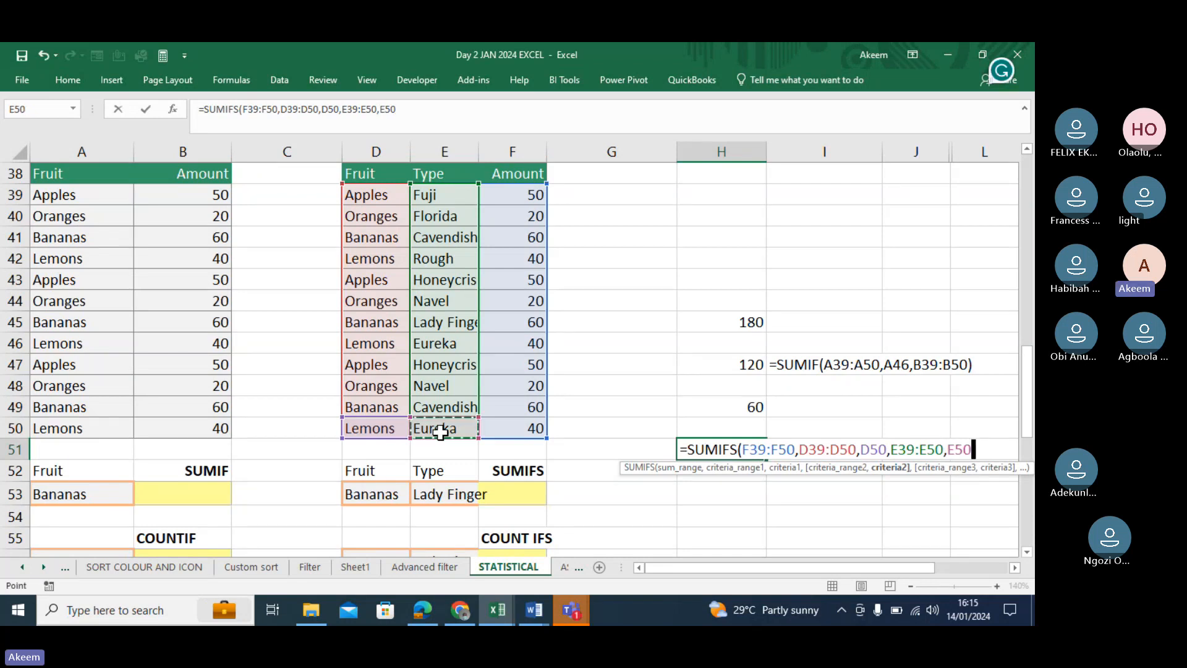
type(")")
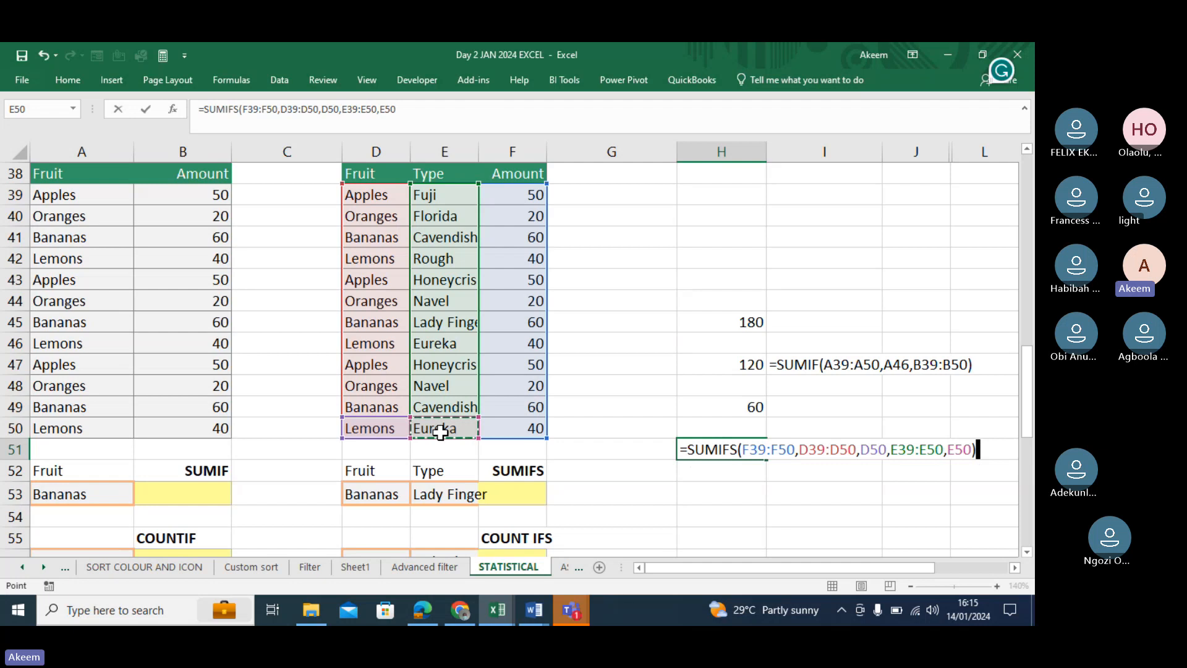
key("Return")
Check the Lemons rows, their types and amounts in the second fruit table against the SUMIFS result in H51.
left_click(744, 447)
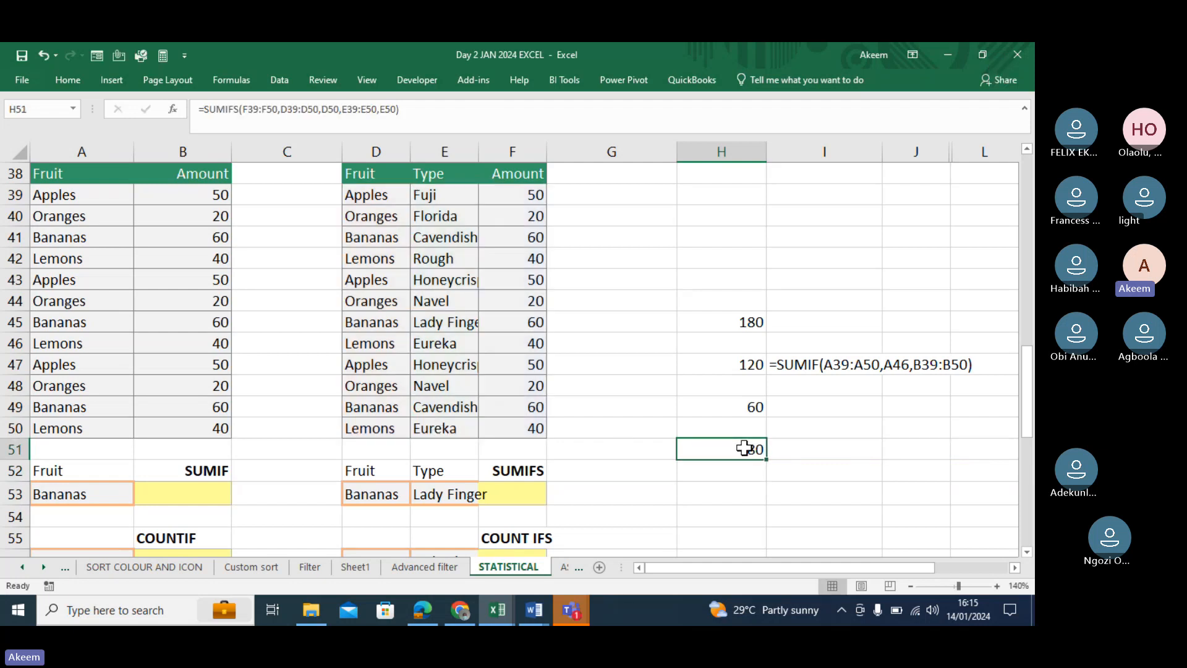
left_click_drag(399, 426, 530, 425)
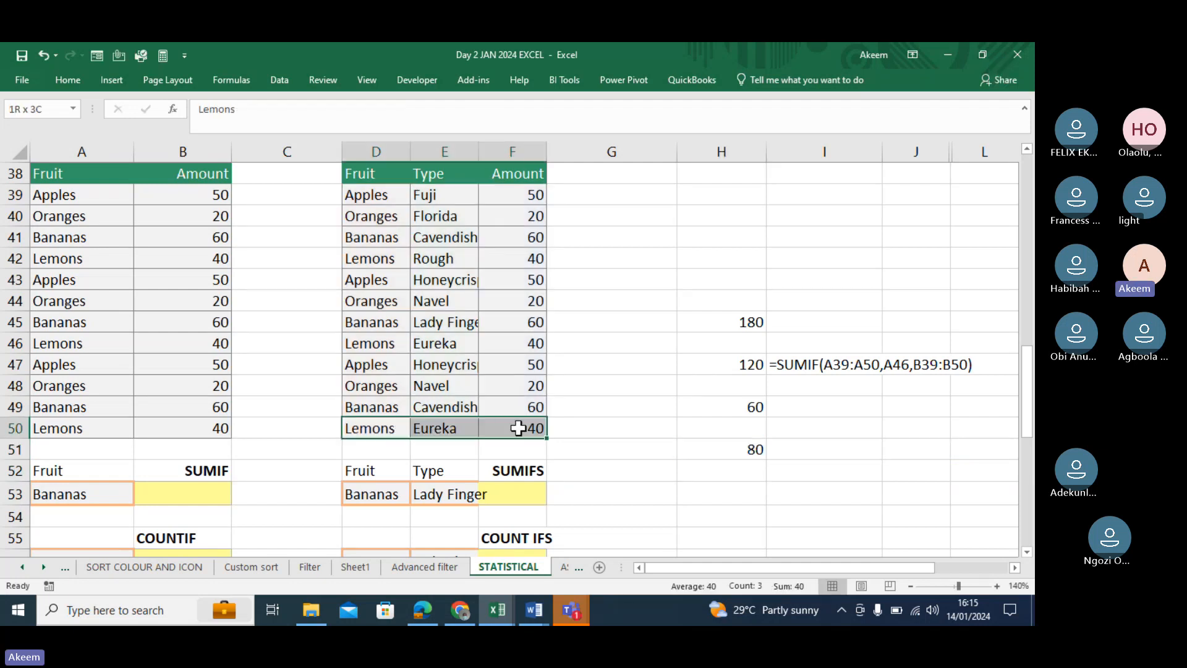
left_click_drag(377, 341, 538, 341)
left_click_drag(388, 256, 492, 260)
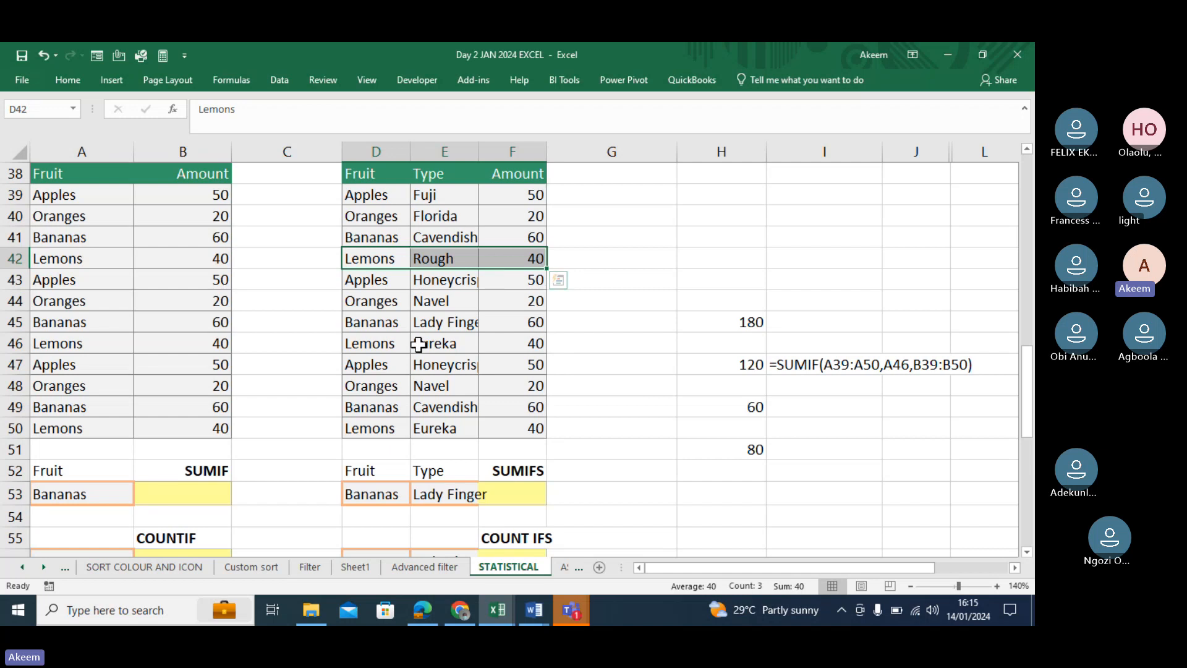
left_click(517, 429)
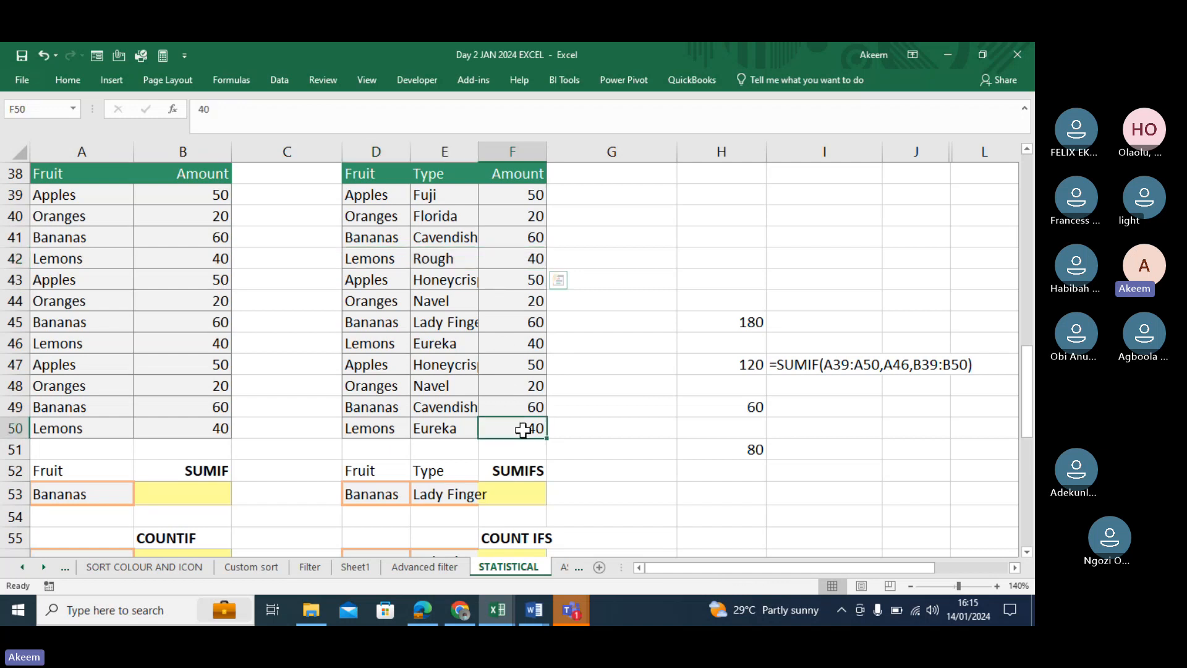
left_click(752, 450)
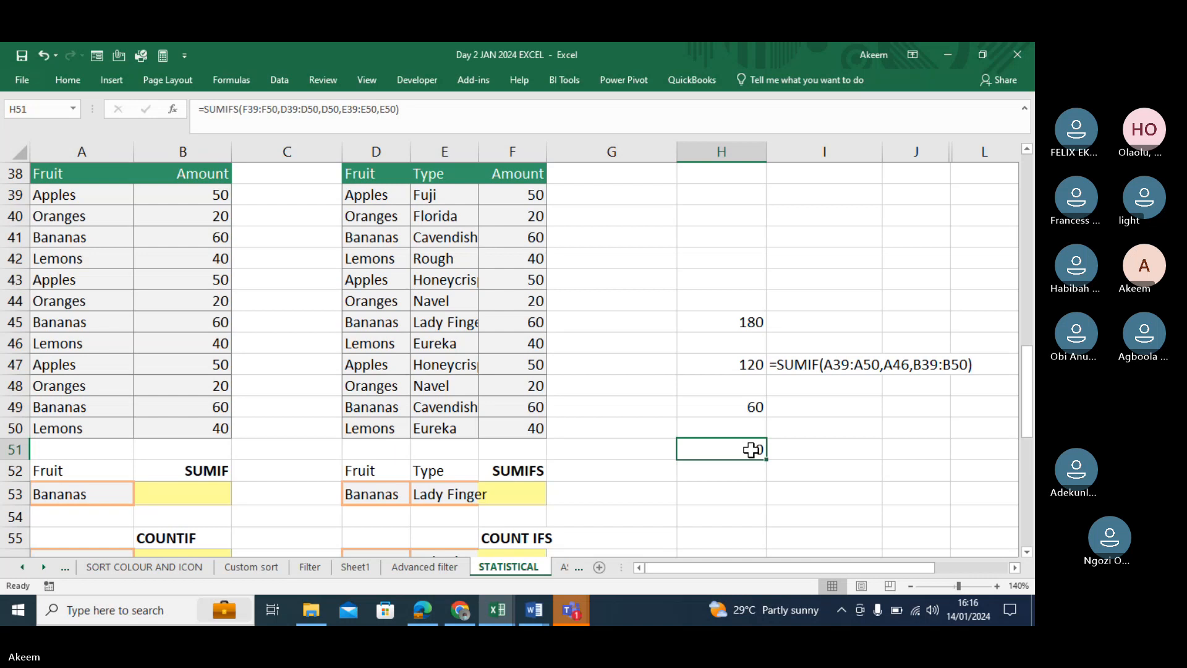
Begin a formula with the function name COUNT in the yellow cell B56 under the COUNTIF heading.
key("Down")
key("Down")
key("Down")
key("Down")
key("Down")
key("Down")
key("Down")
key("Down")
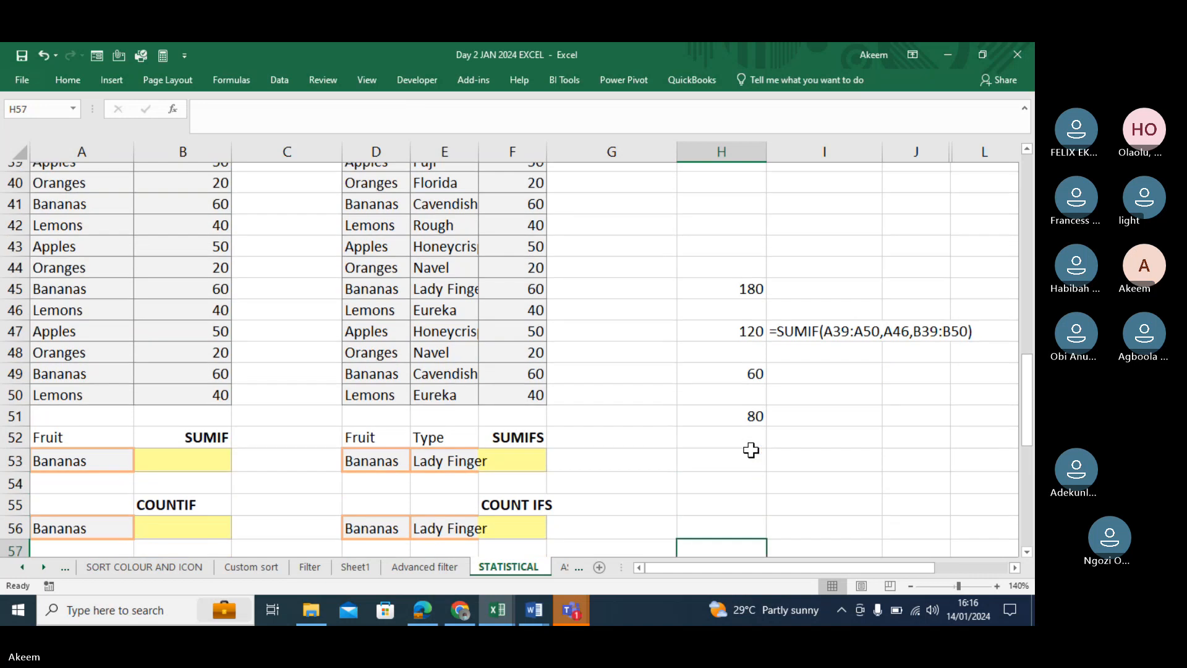
key("Left")
key("Left")
key("Left")
key("Left")
key("Left")
key("Left")
key("Left")
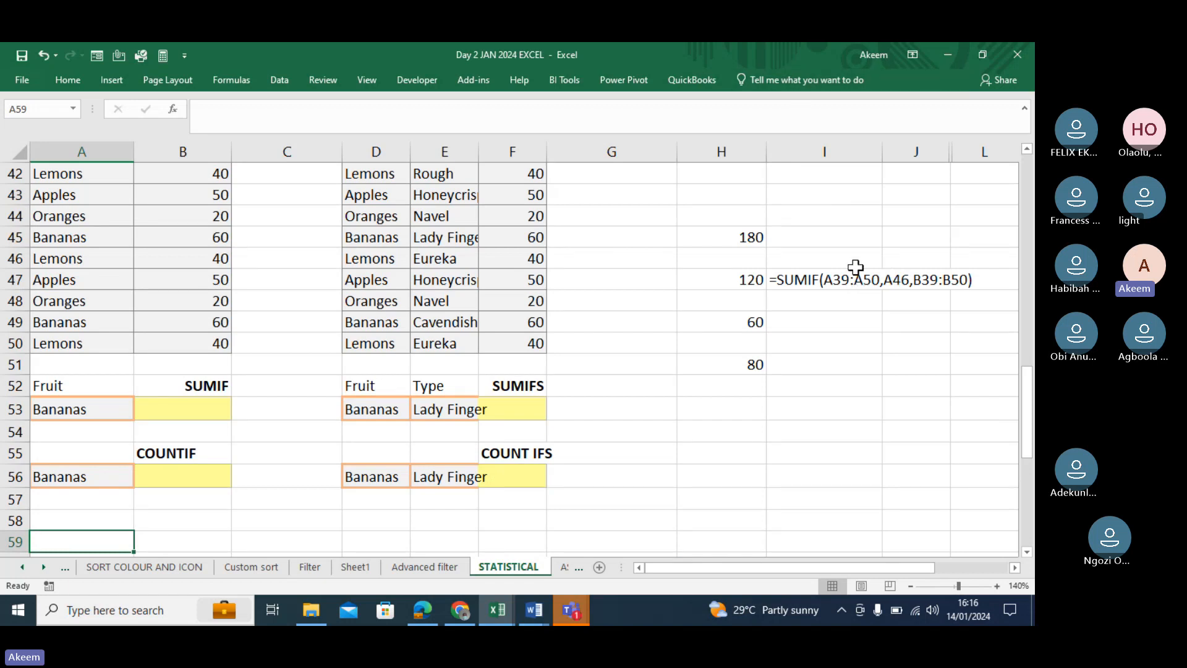
left_click(171, 474)
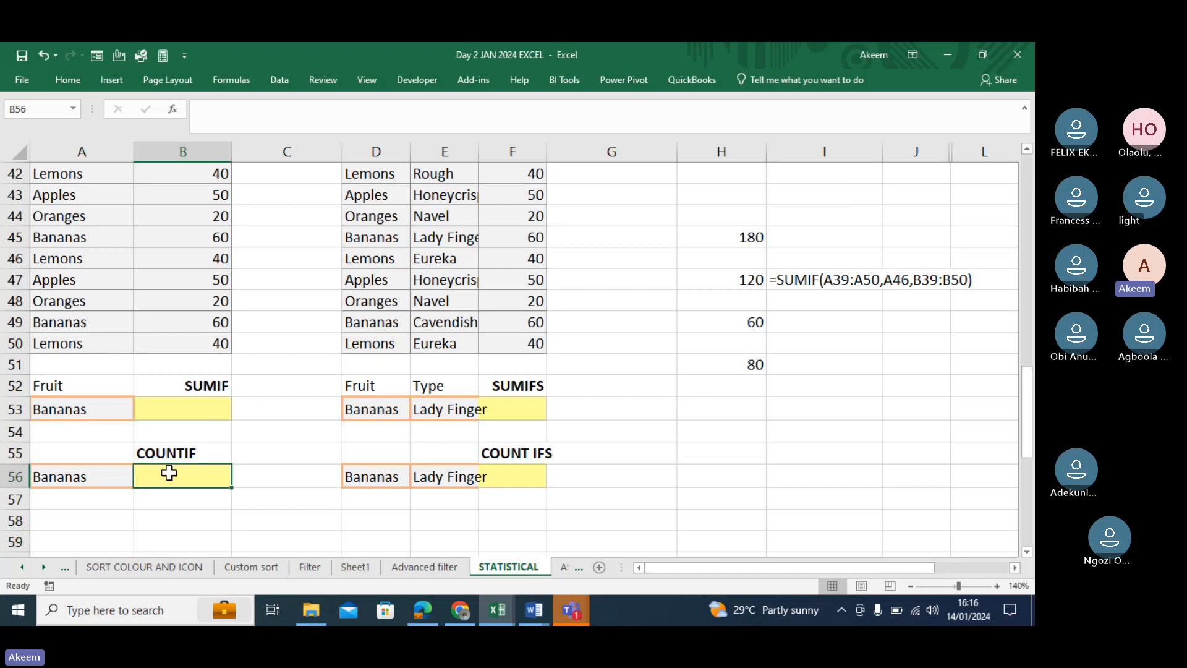
type("=")
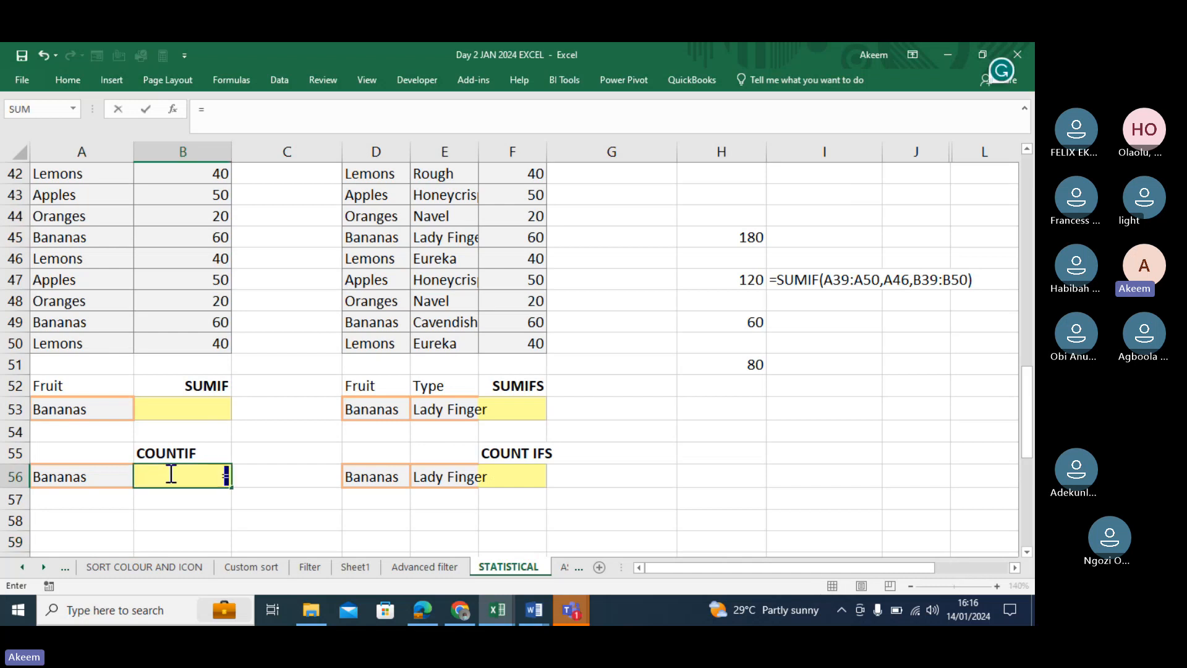
type("count")
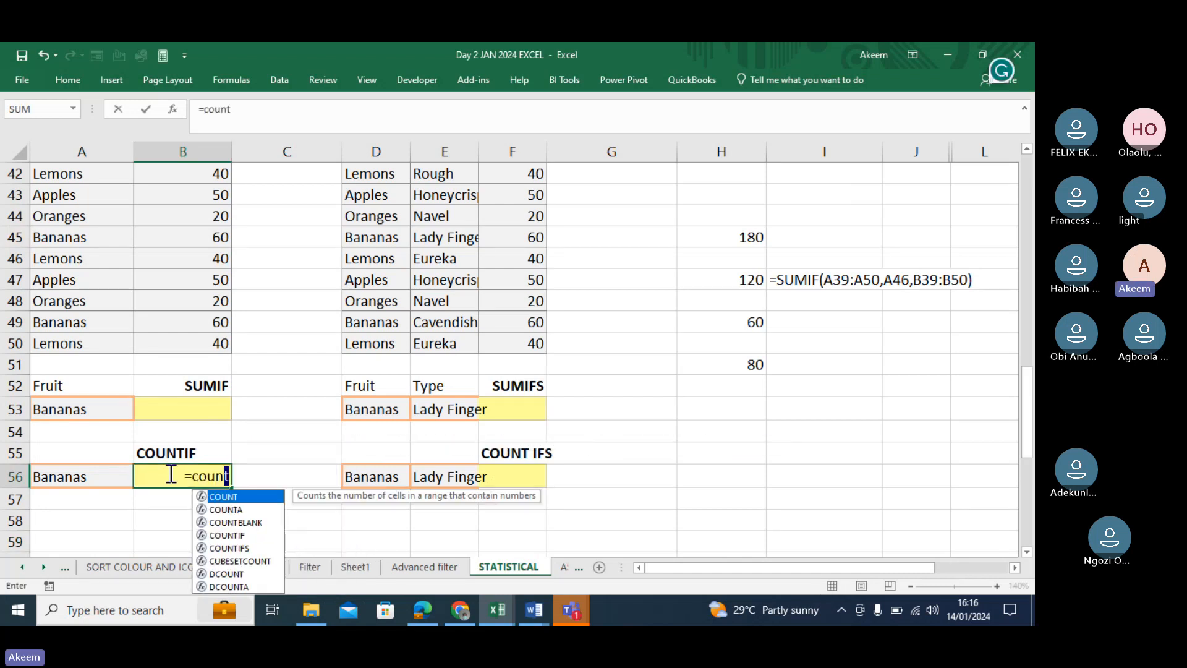
key("Tab")
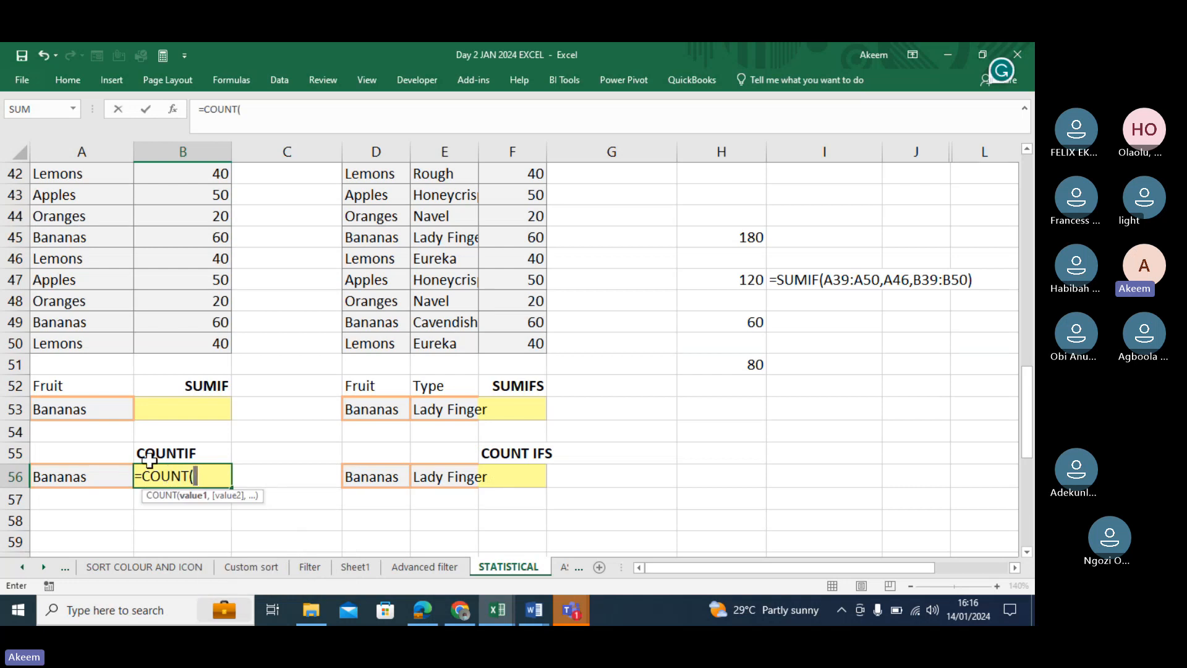
left_click(73, 339)
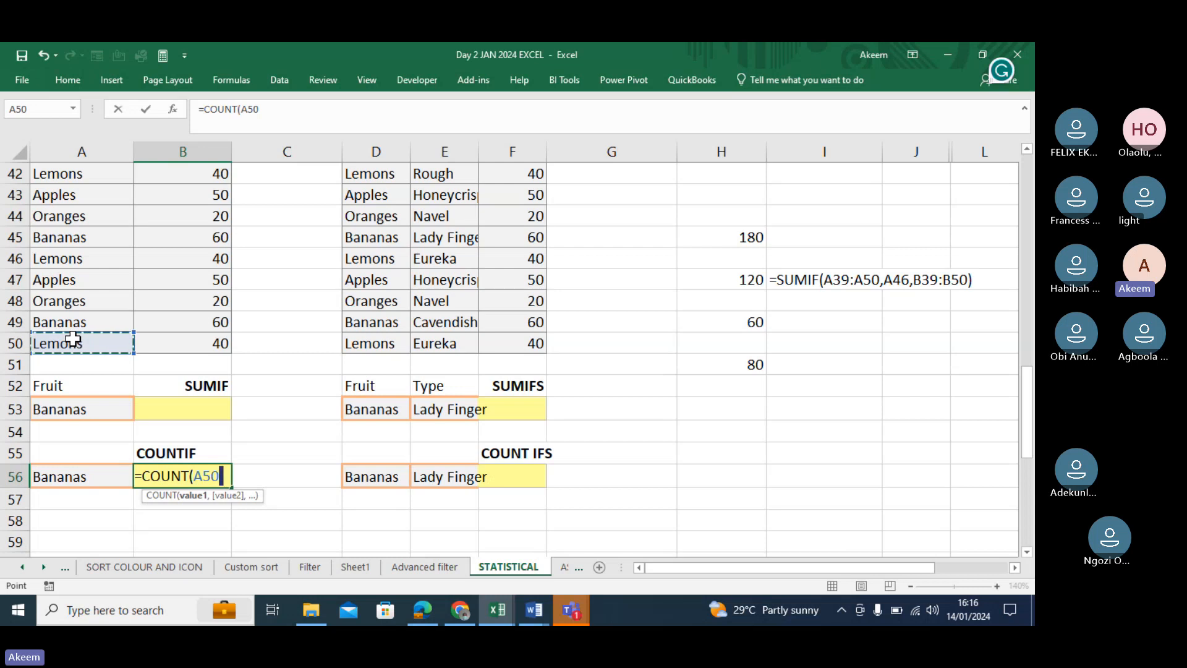
key("BackSpace")
key("BackSpace")
key("BackSpace")
key("BackSpace")
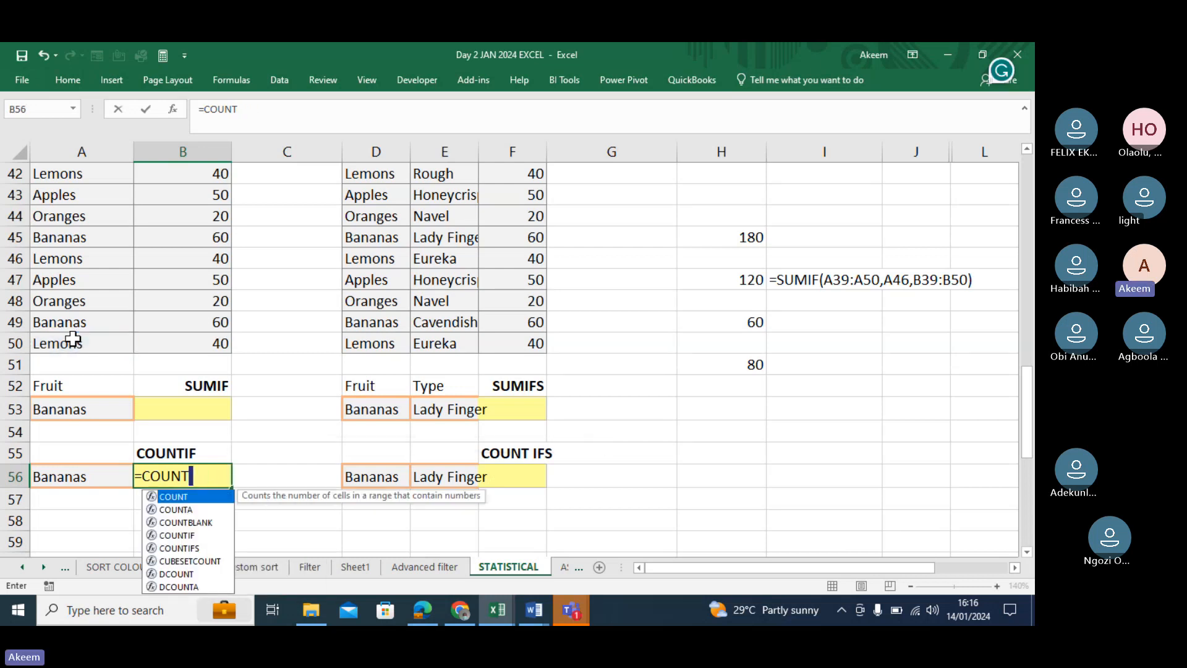
Complete B56 as a COUNTIF formula with the fruit column A39:A50 as range and A49 (Bananas) as criterion.
type("IF(")
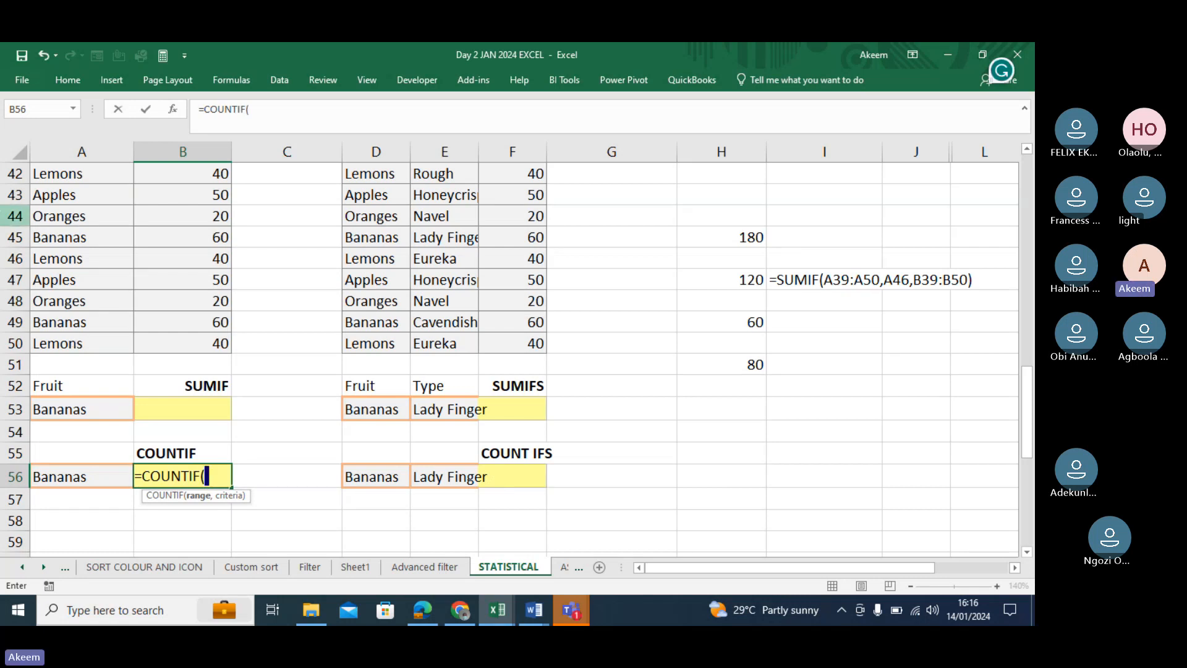
left_click(70, 344)
key("ctrl+shift+Up")
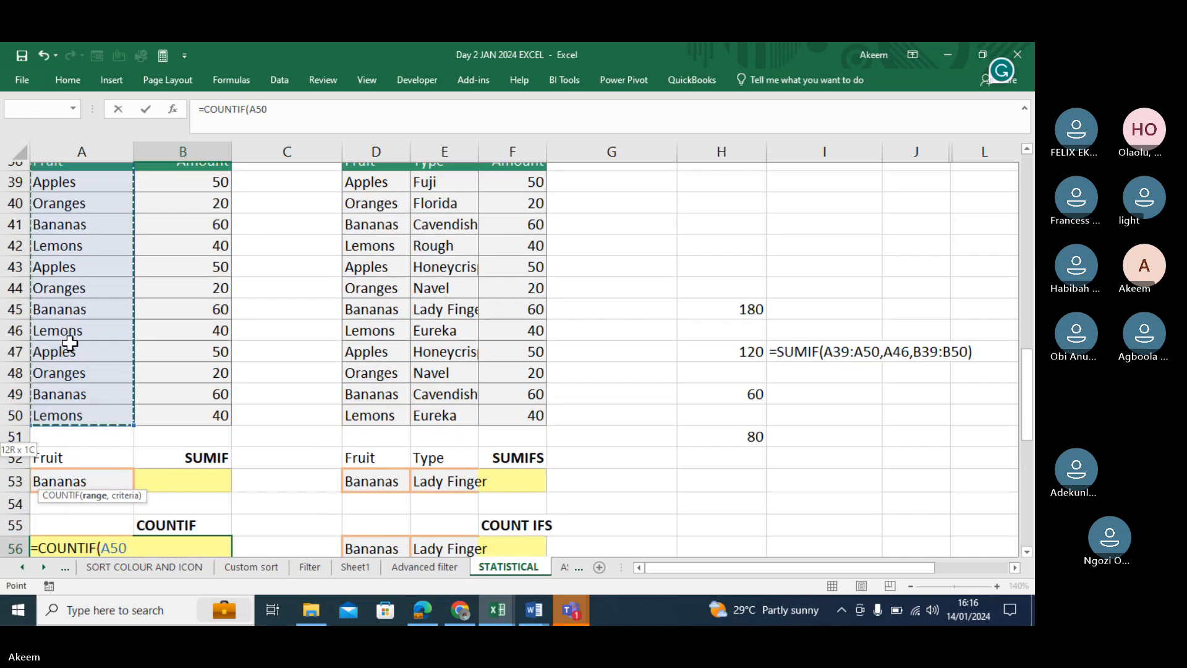
key("shift+Down")
type(",")
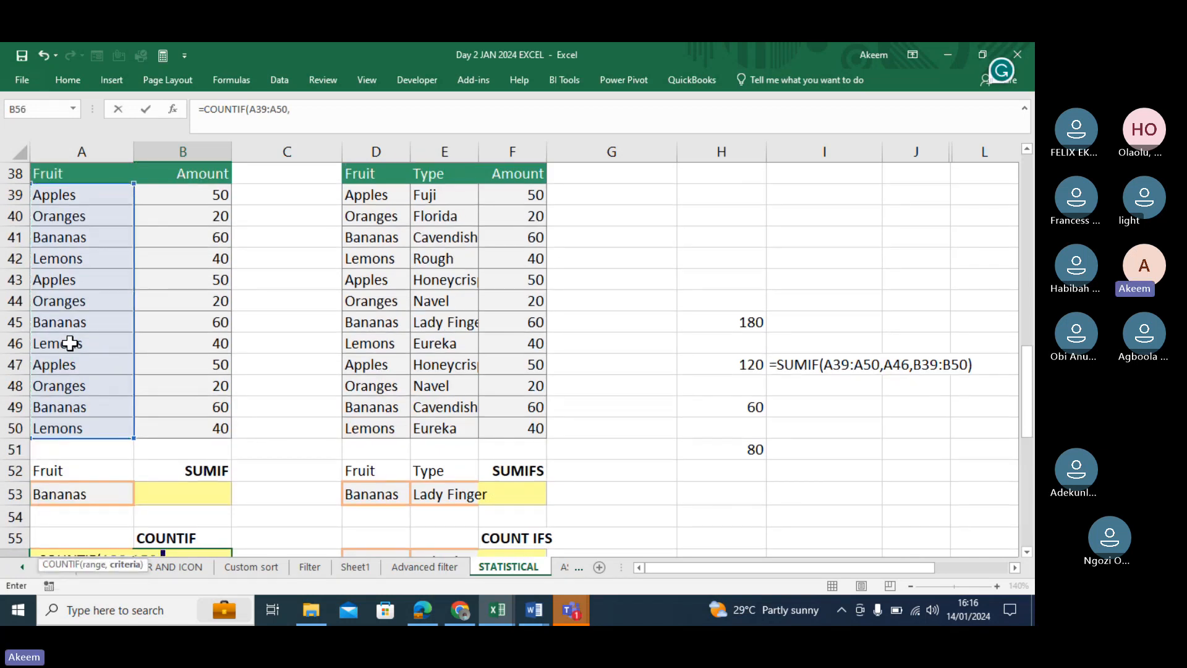
left_click(94, 411)
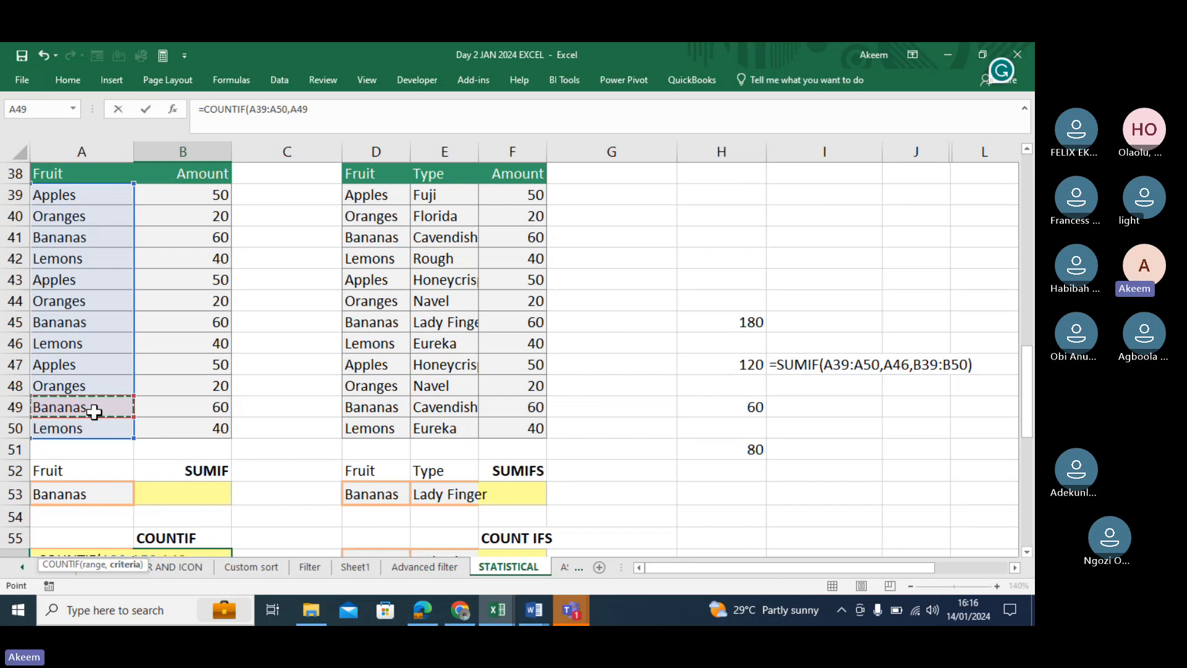
key("Return")
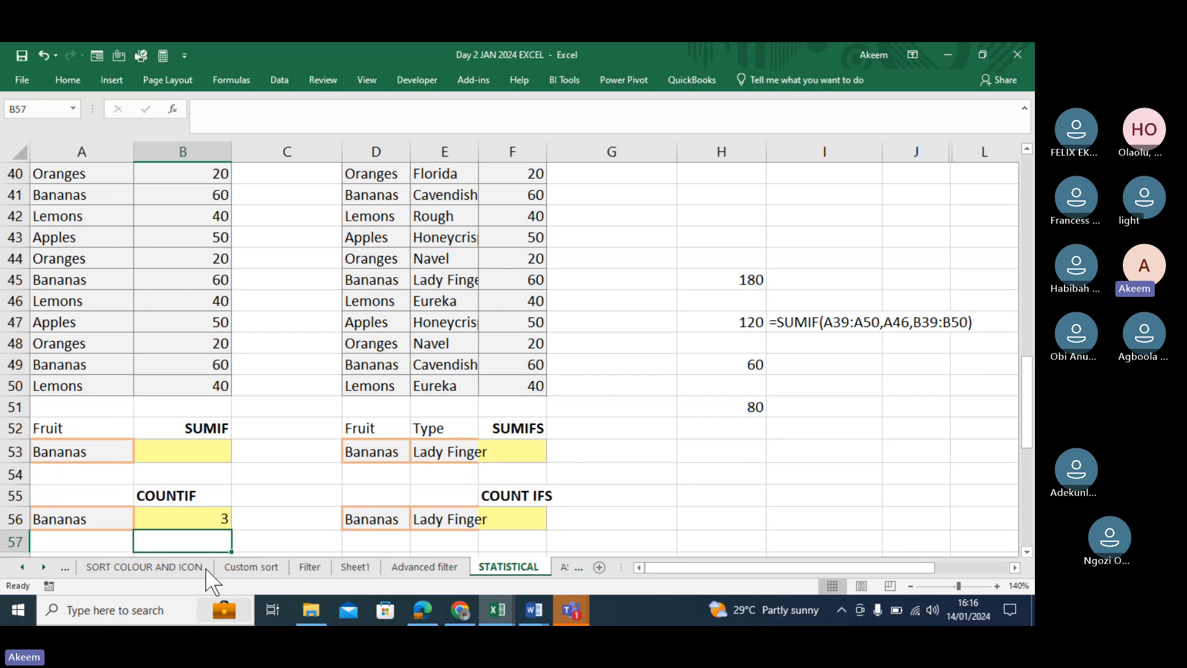
Start a COUNTIFS formula in the yellow cell F56 with the fruit column D39:D50 as the first criteria range.
left_click(190, 512)
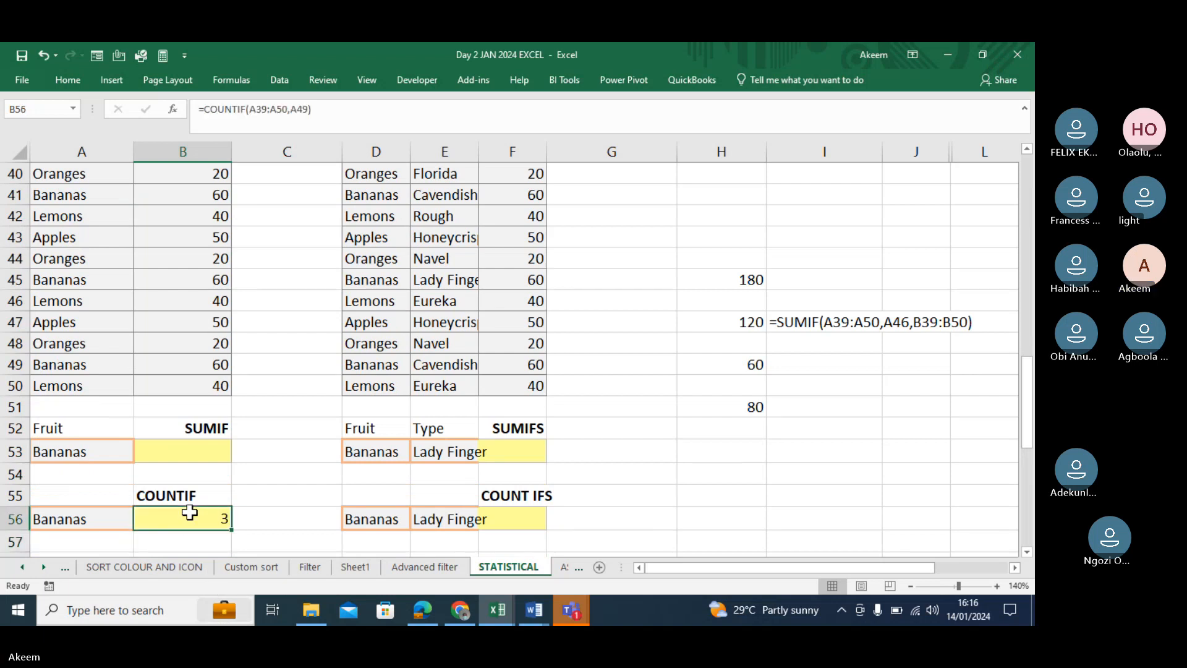
left_click(514, 524)
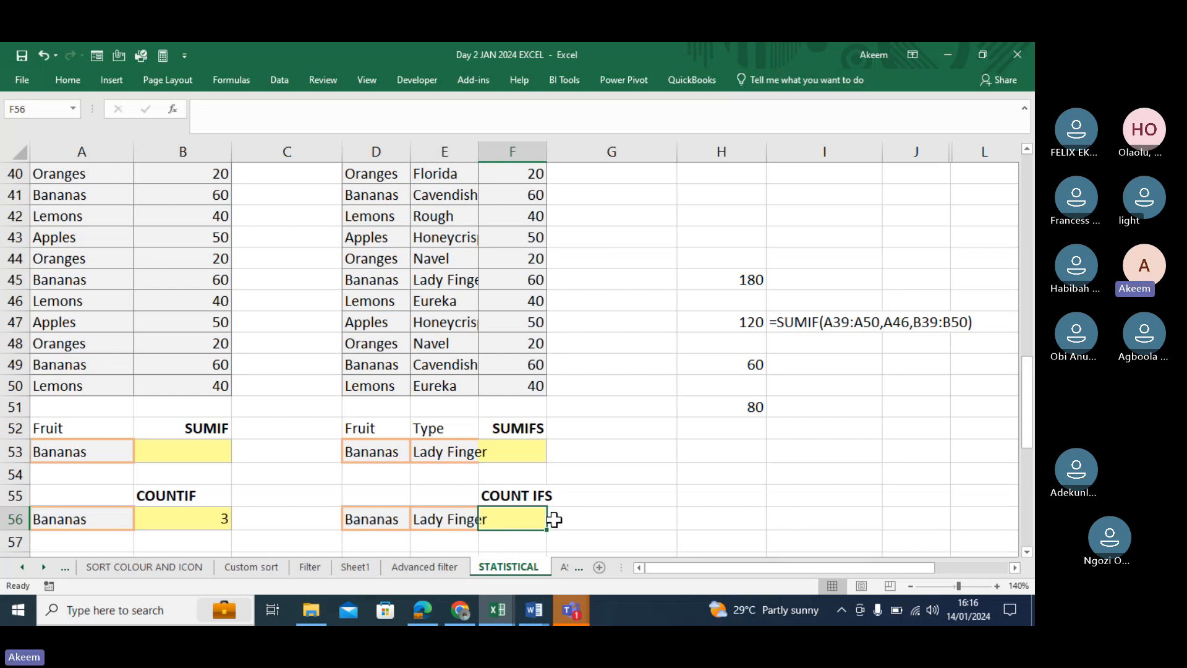
type("=c")
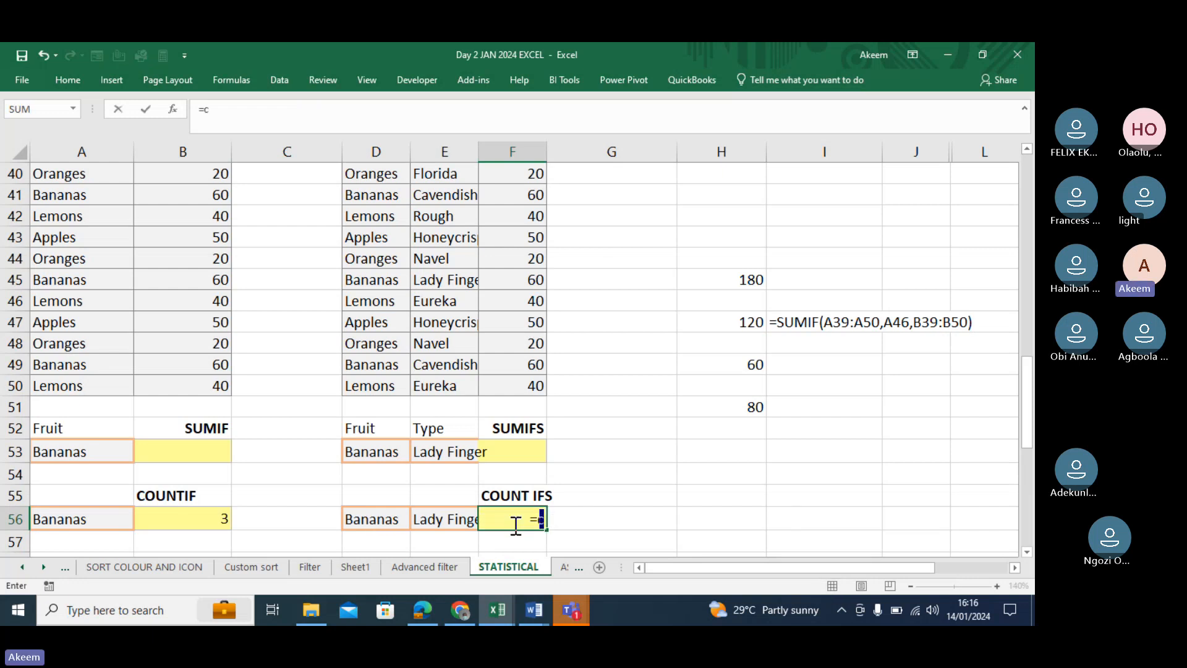
type("ountifs")
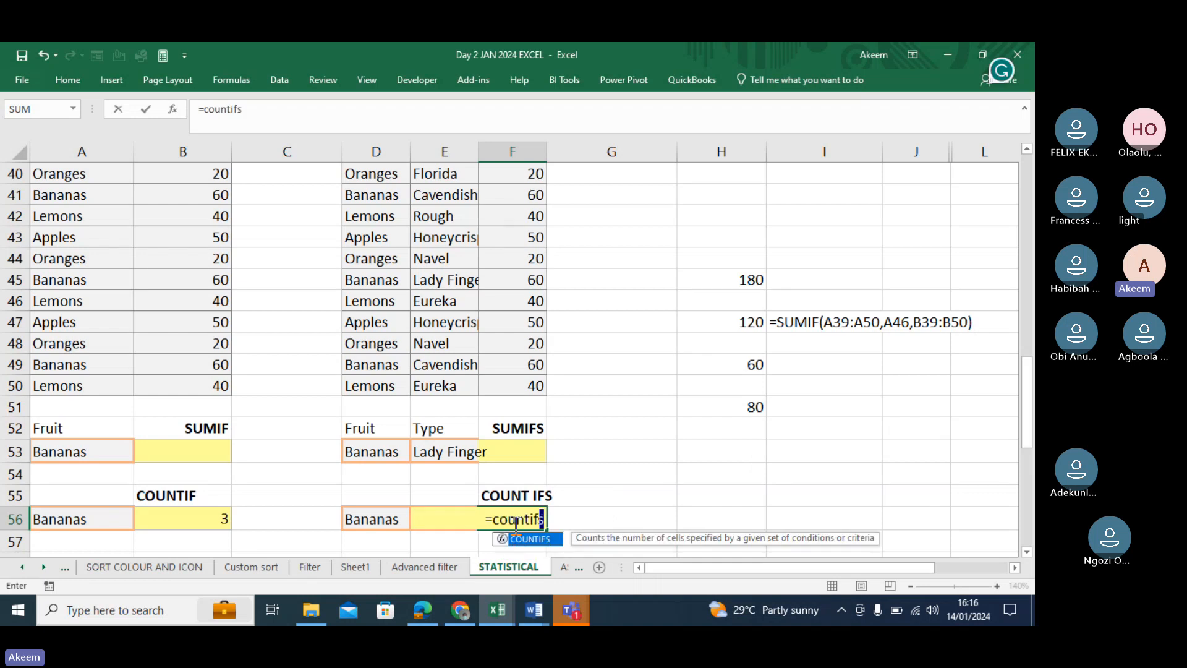
key("Tab")
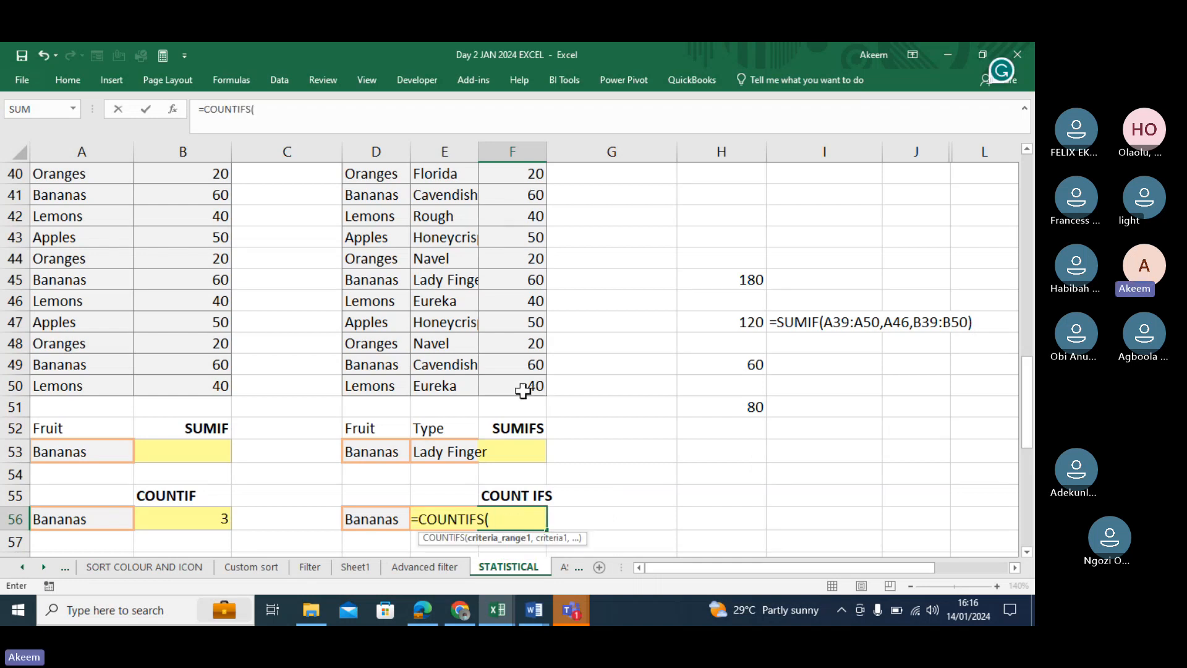
left_click(363, 386)
key("ctrl+shift+Up")
key("shift+Down")
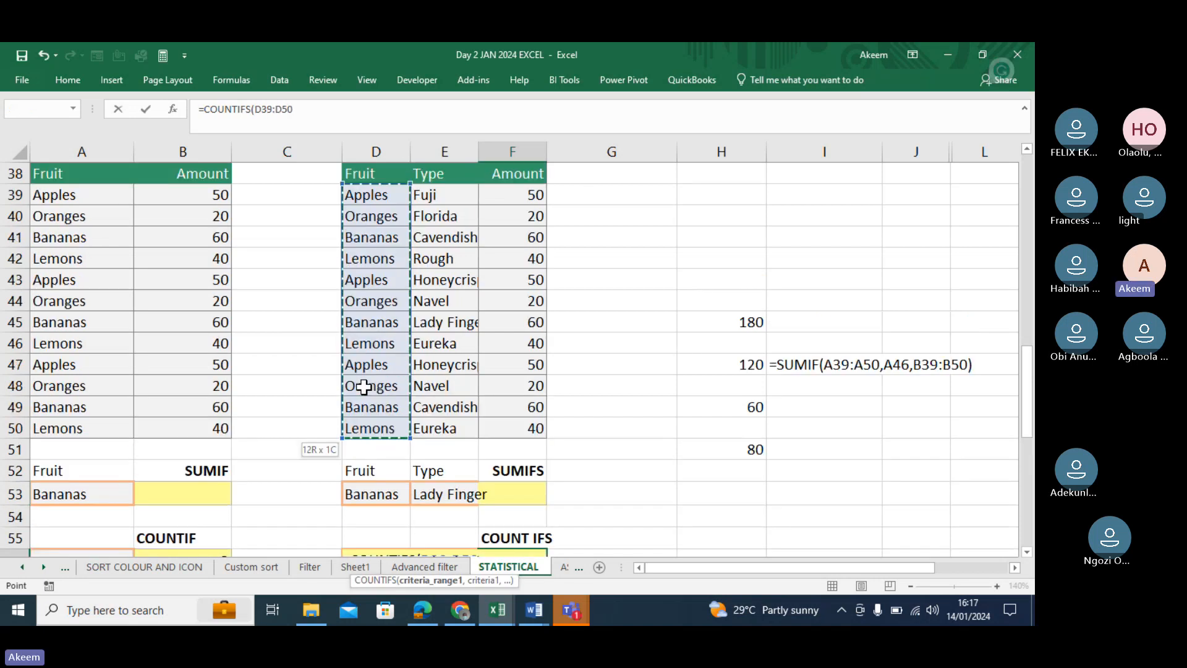
type(",")
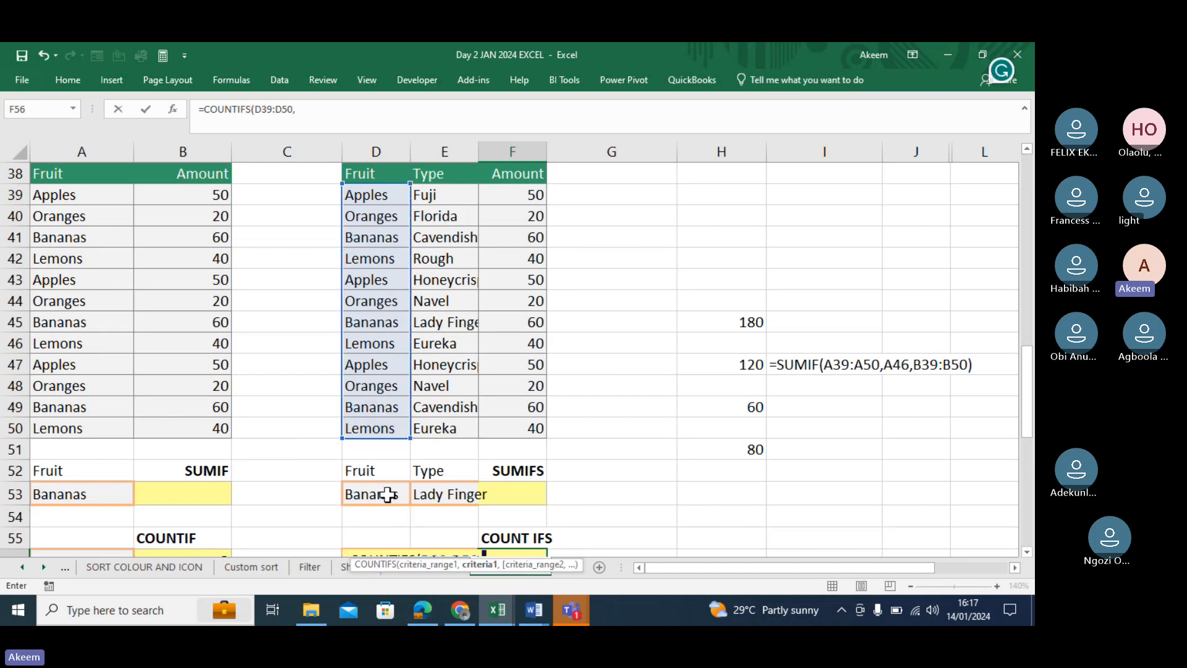
left_click(382, 540)
key("Down")
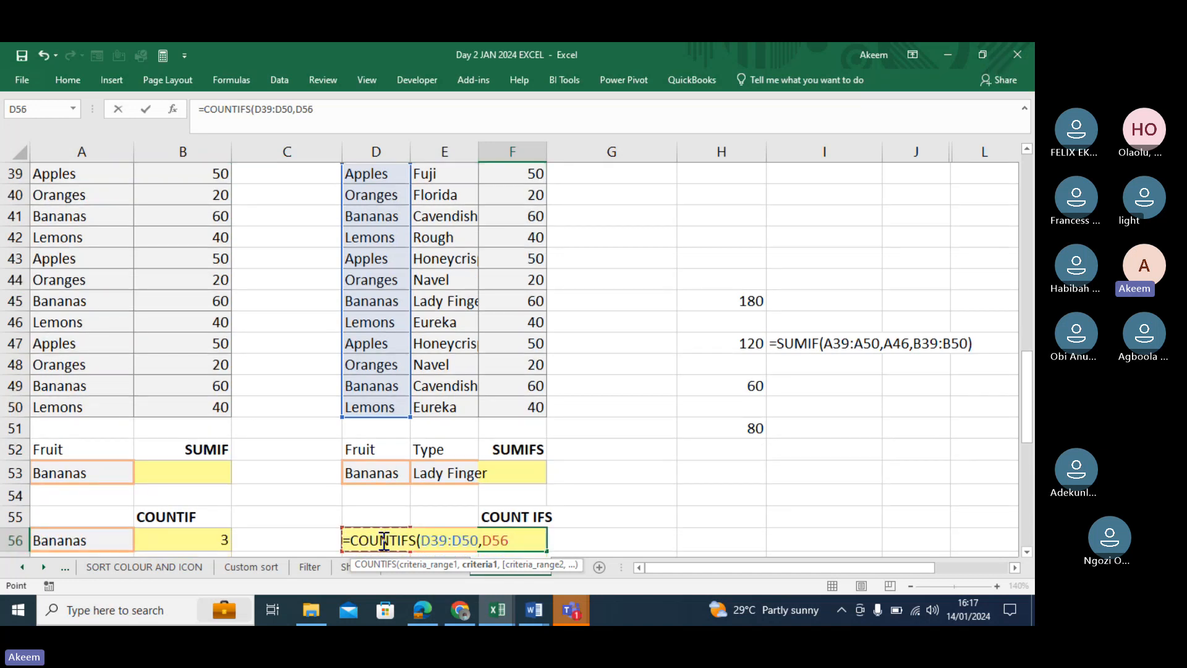
type(",")
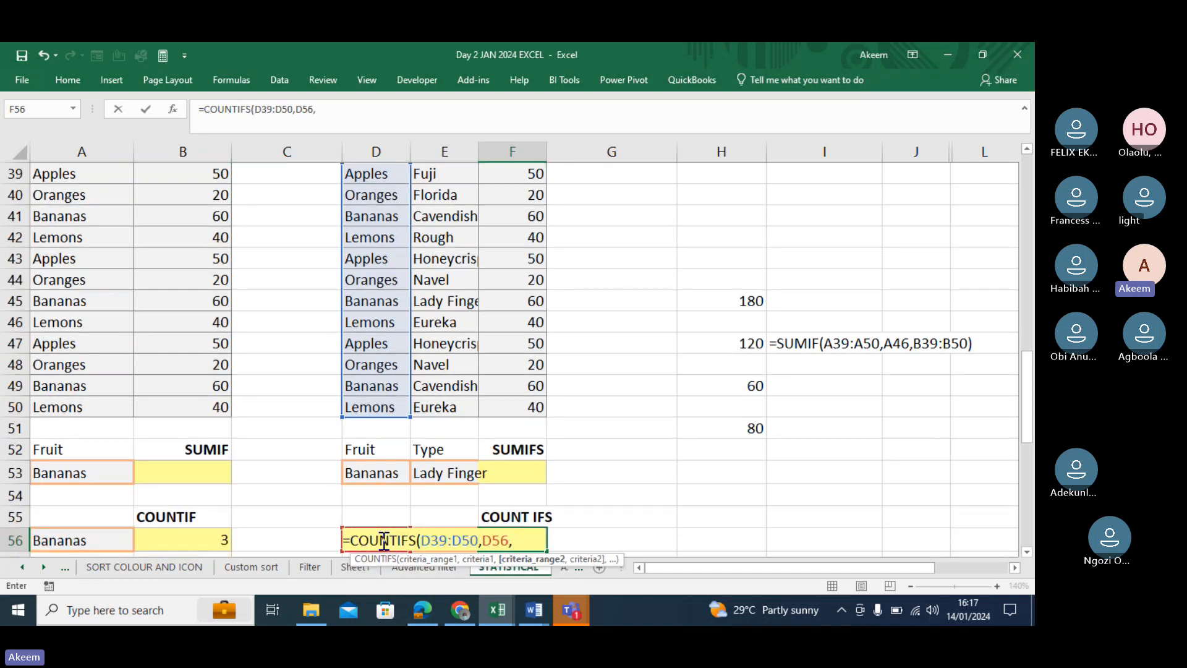
left_click(440, 410)
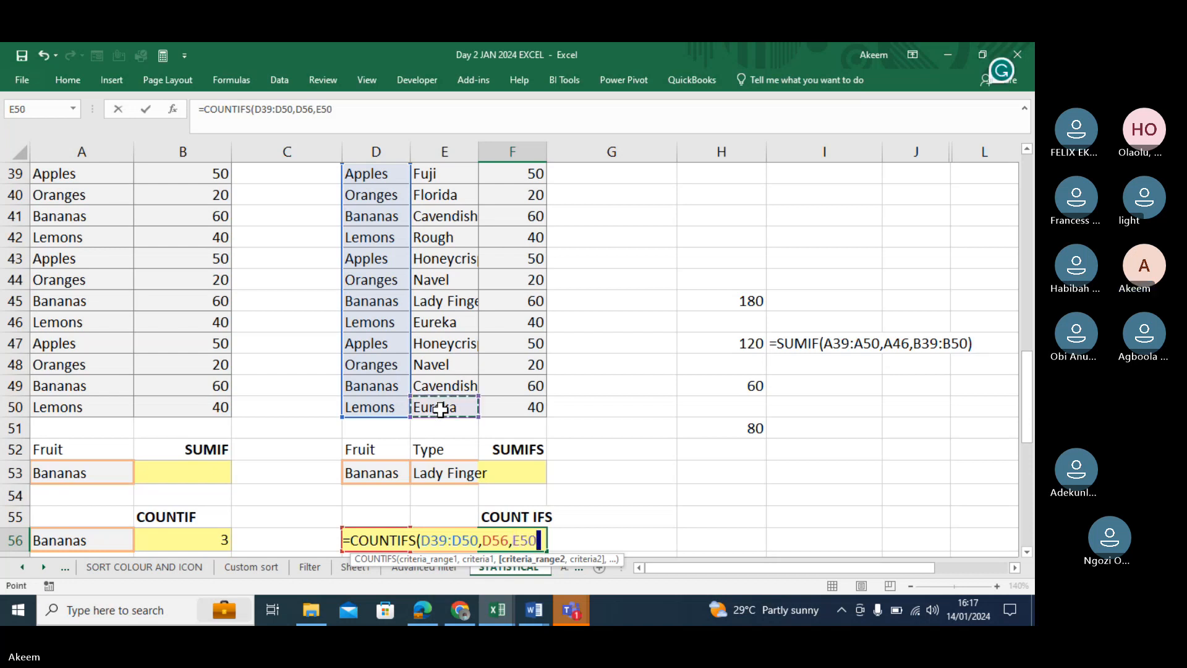
key("ctrl+shift+Up")
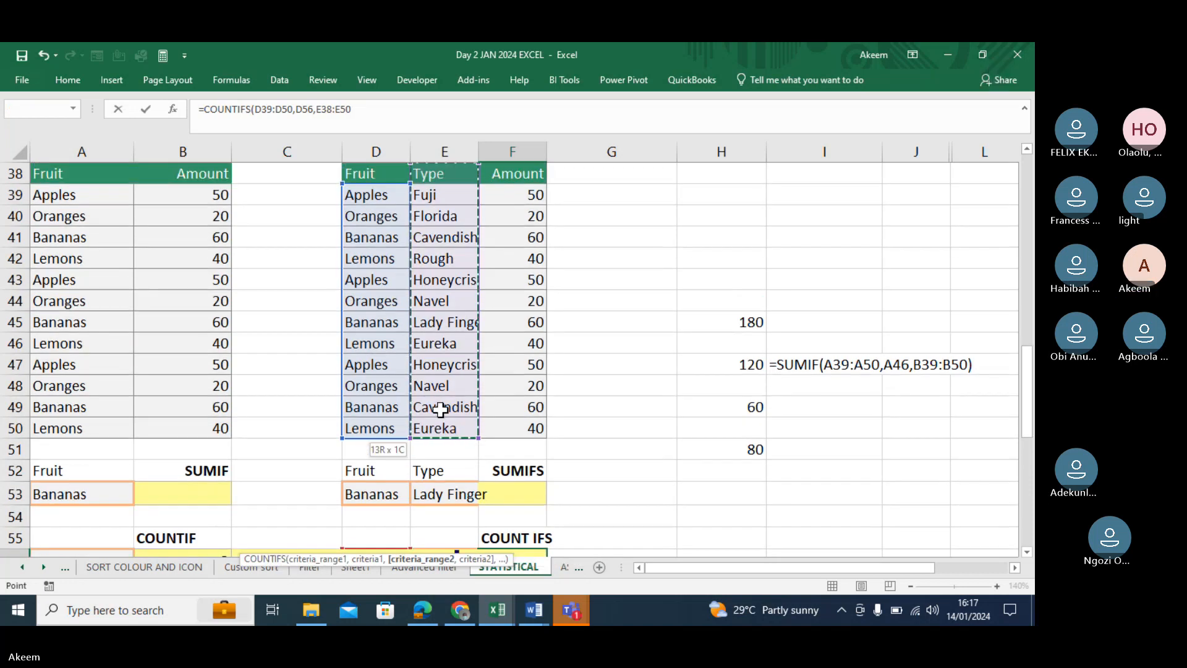
type(",")
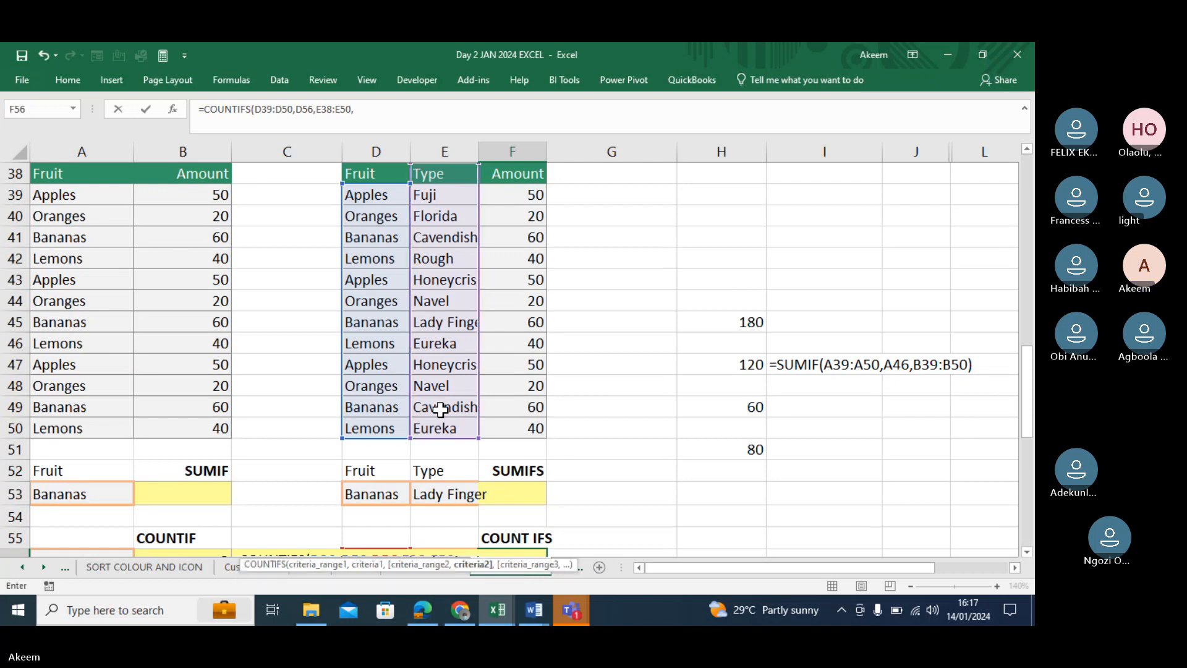
key("BackSpace")
key("BackSpace")
key("BackSpace")
key("BackSpace")
key("BackSpace")
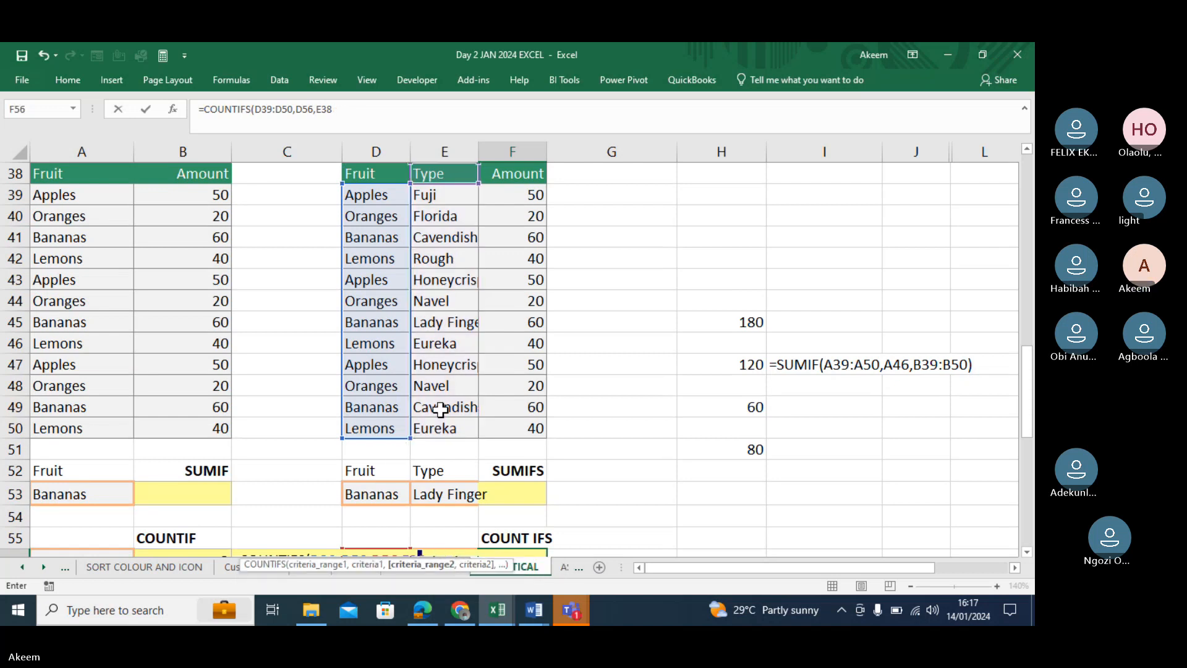
key("BackSpace")
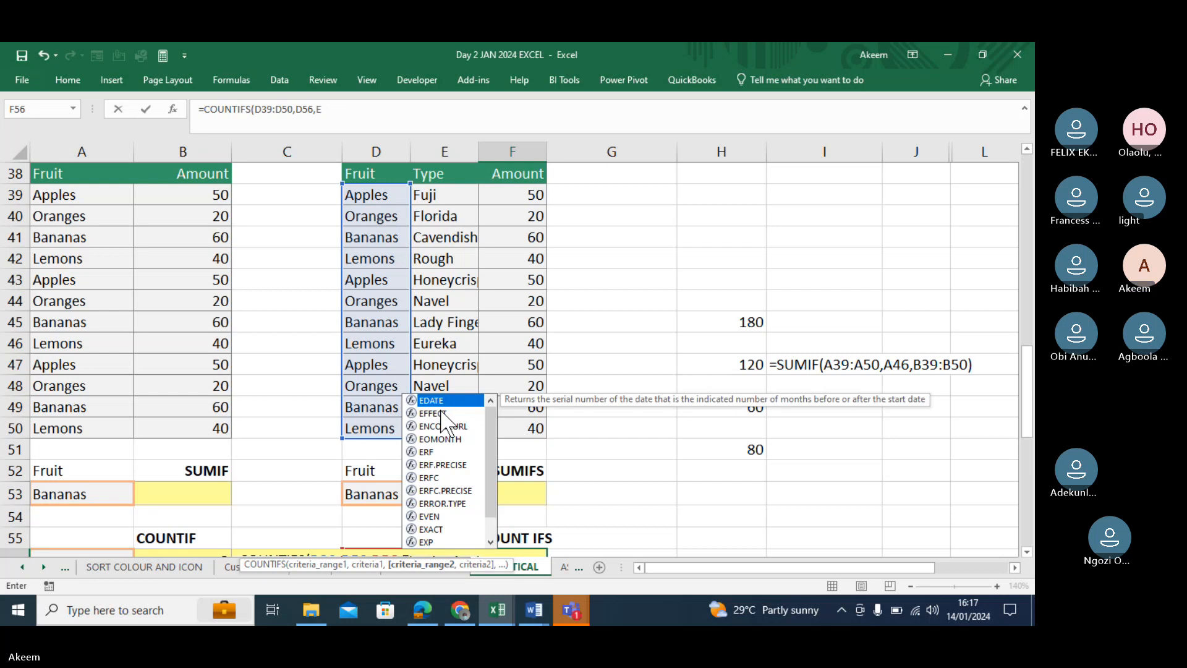
left_click_drag(1027, 364, 1035, 379)
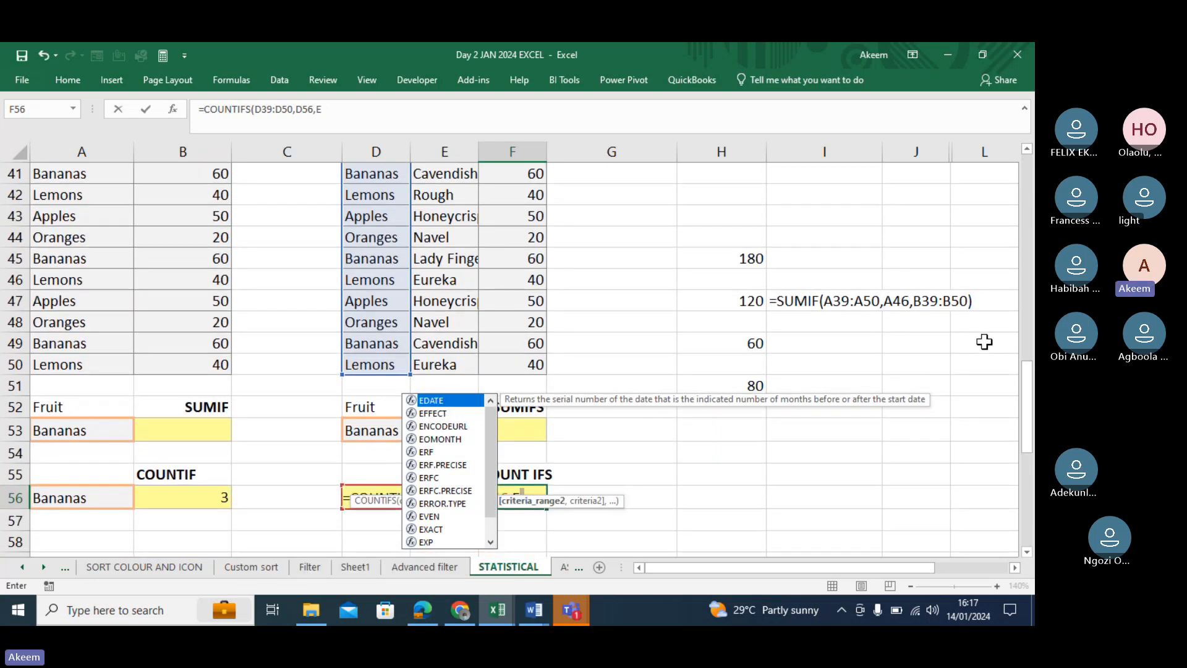
key("BackSpace")
key("BackSpace")
key("BackSpace")
key("BackSpace")
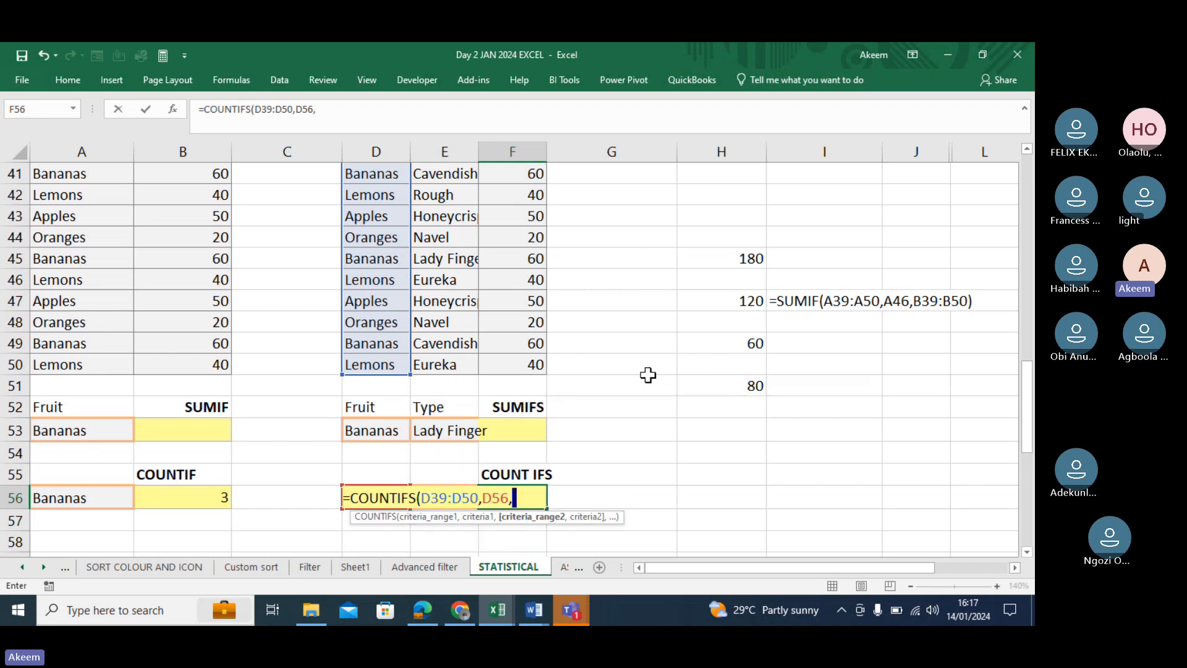
key("BackSpace")
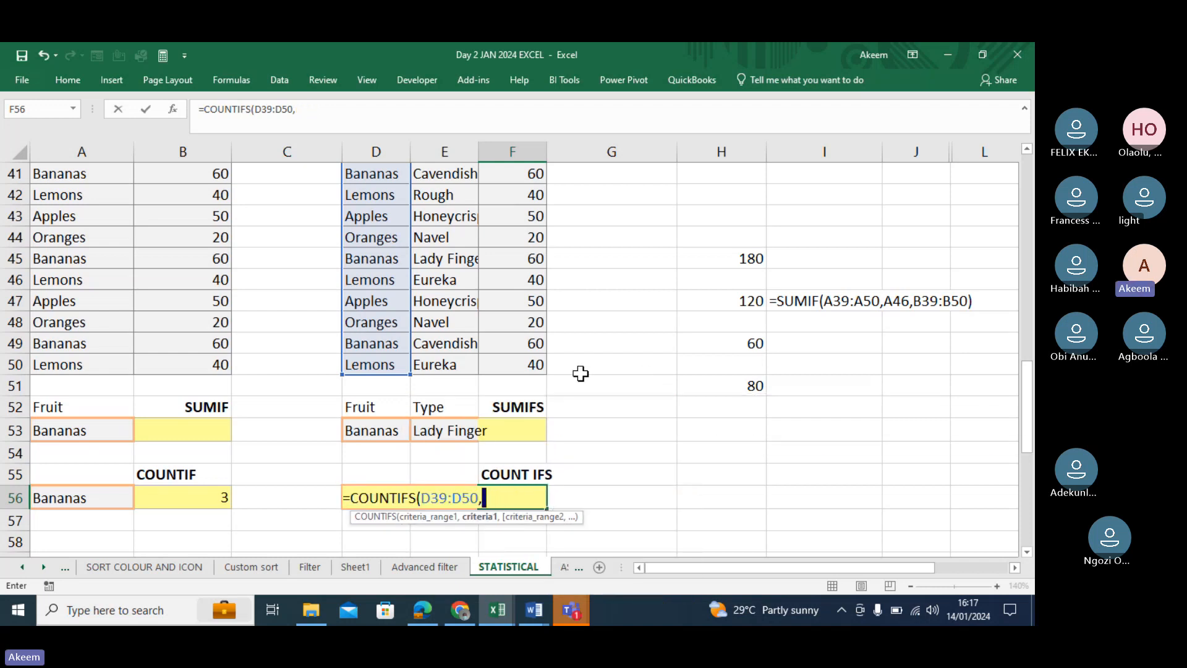
Add the type column E39:E50 and the Lady Finger cell E45 to the COUNTIFS formula and close its bracket.
left_click(444, 365)
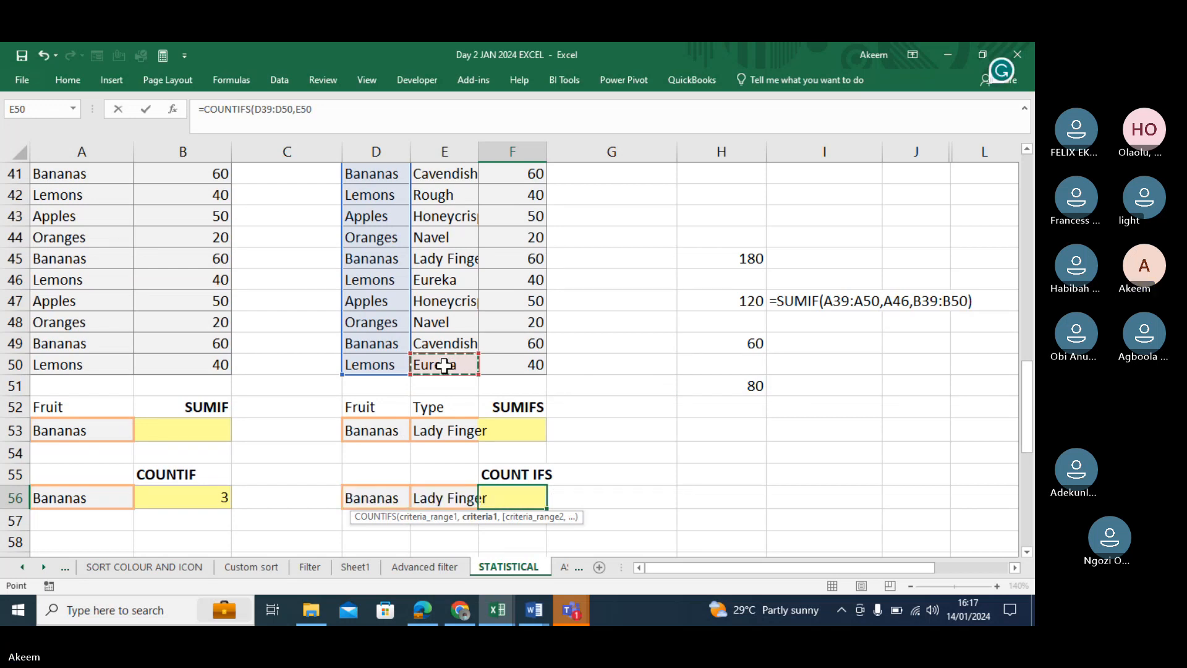
key("ctrl+shift+Up")
key("shift+Down")
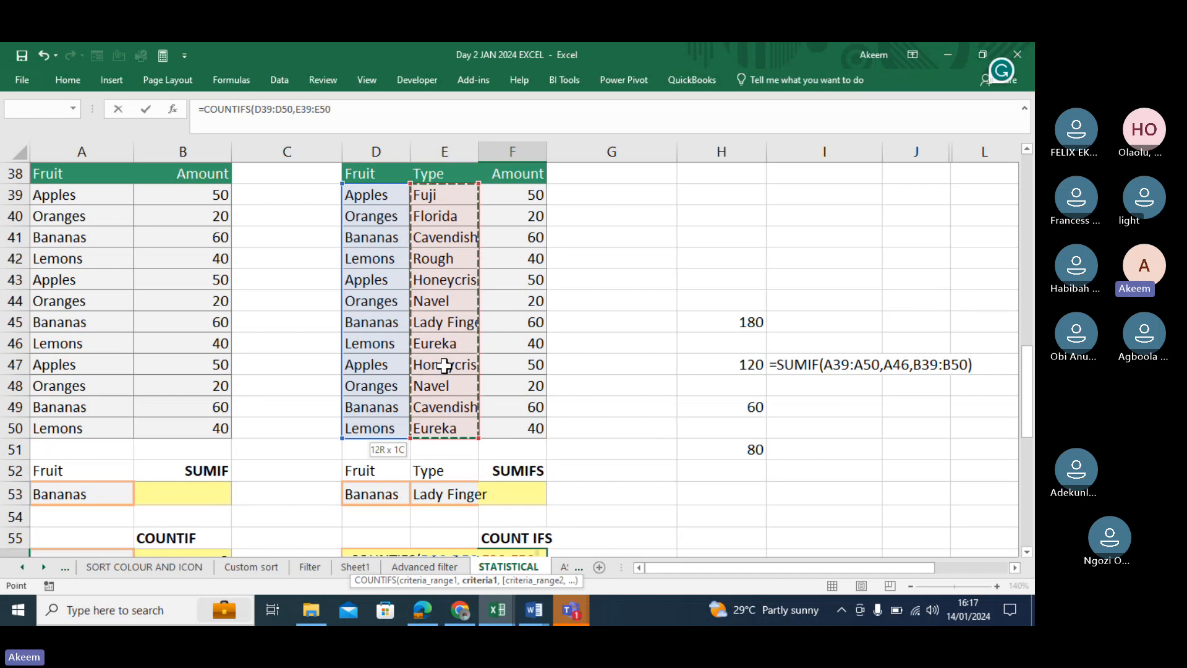
type(",")
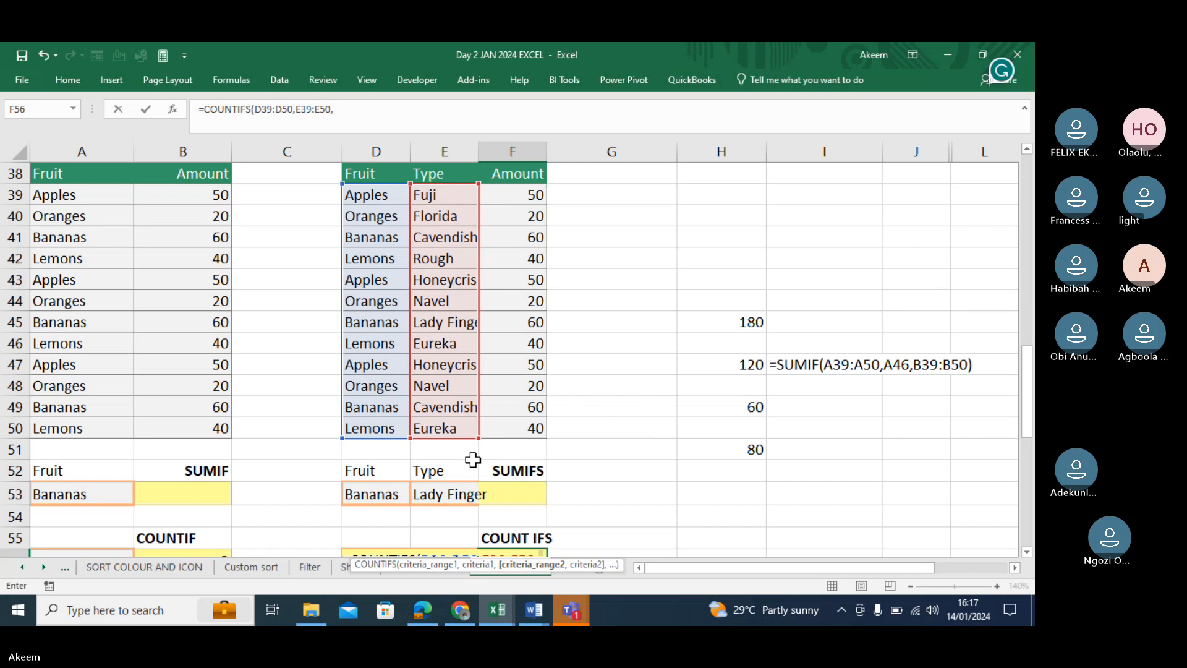
left_click(454, 319)
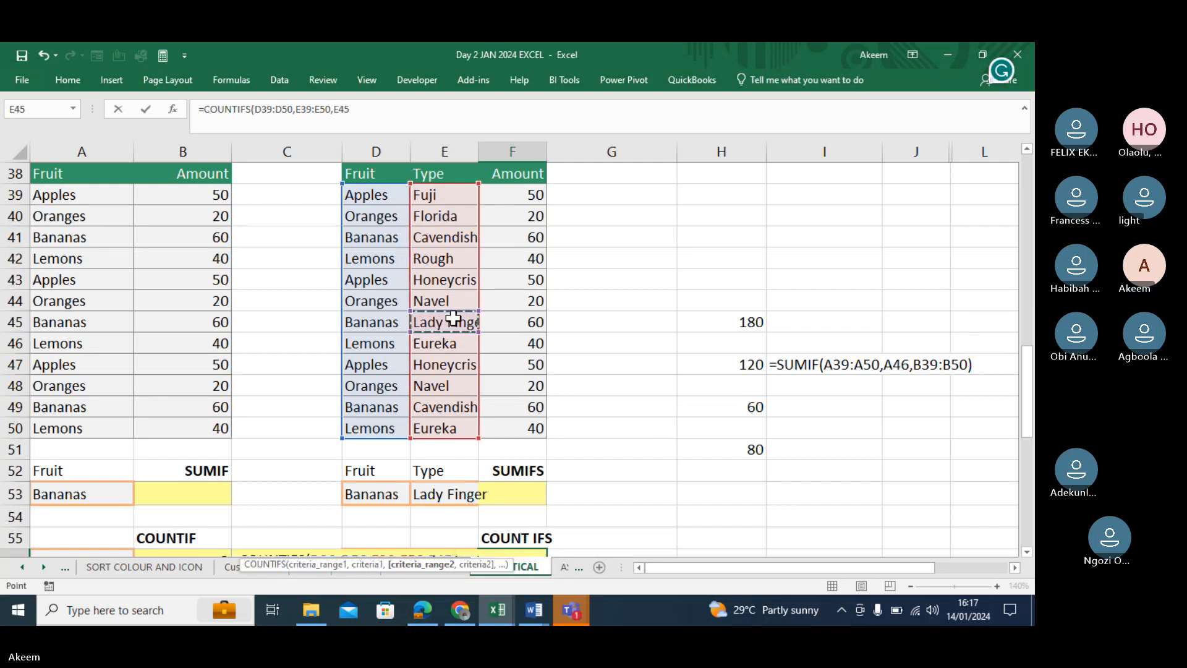
type(")")
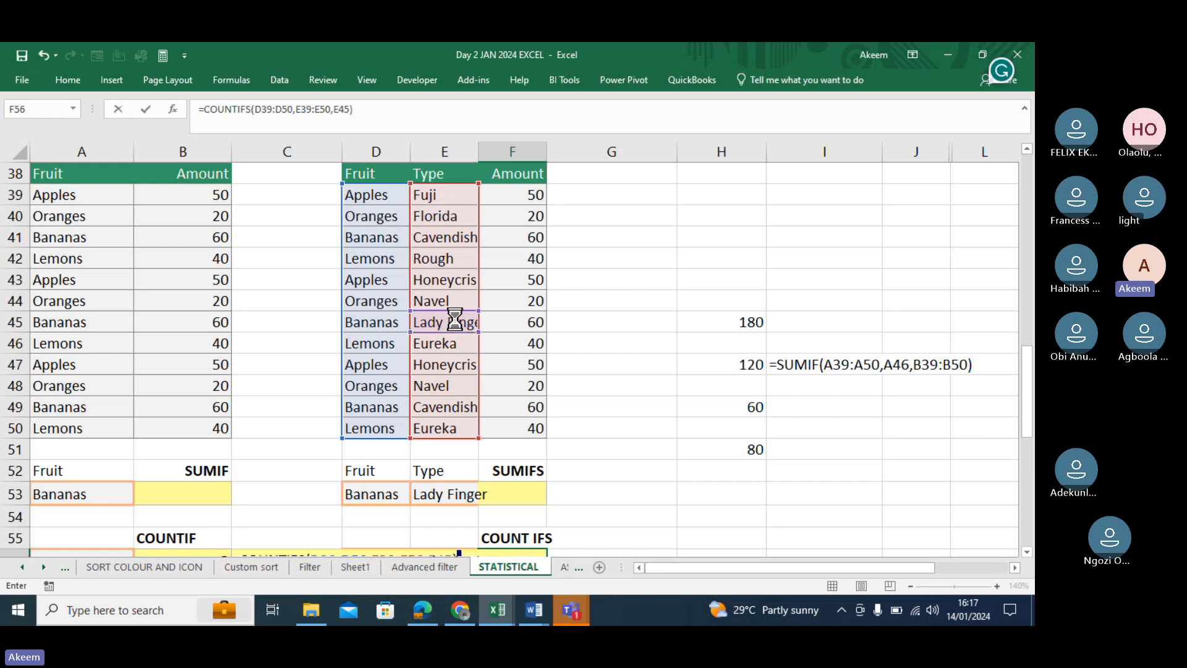
left_click(524, 369)
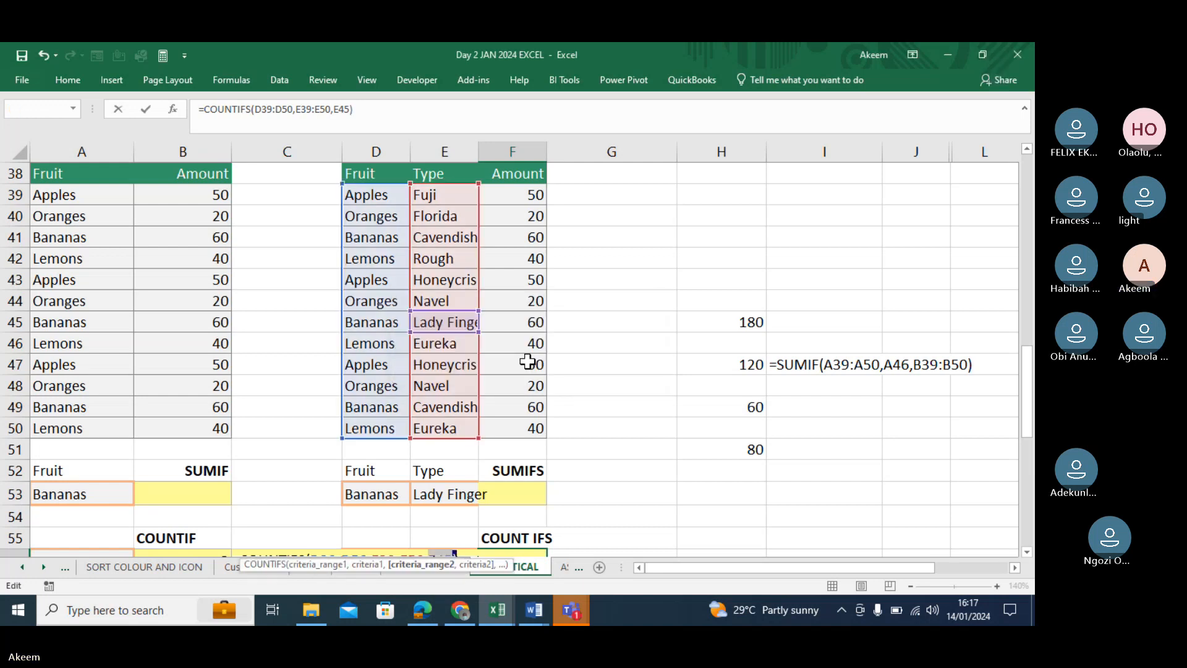
Insert D49 (Bananas) as the first criterion before E39:E50 in the COUNTIFS formula and complete it in F56.
left_click(279, 107)
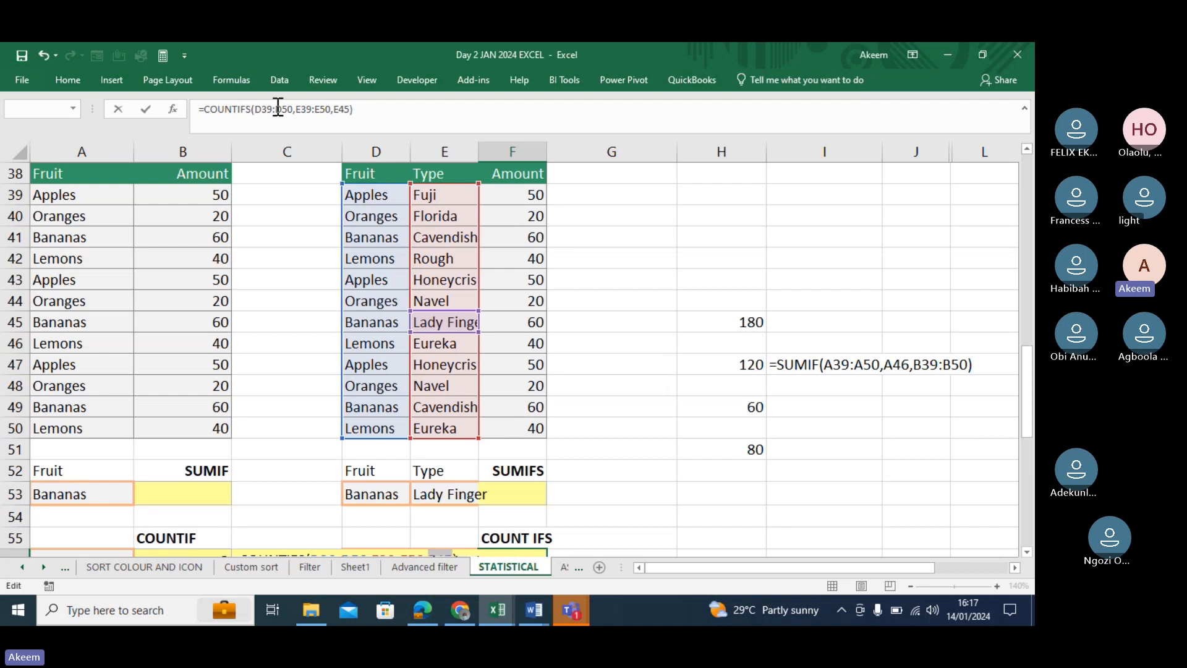
left_click(302, 110)
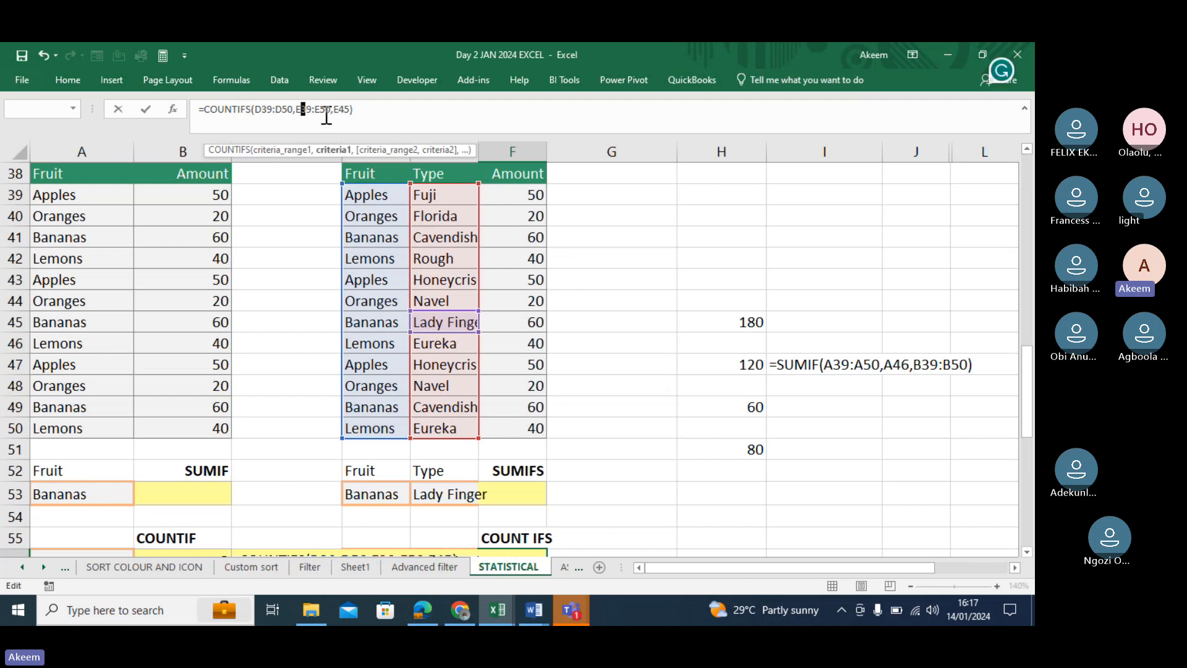
left_click(366, 115)
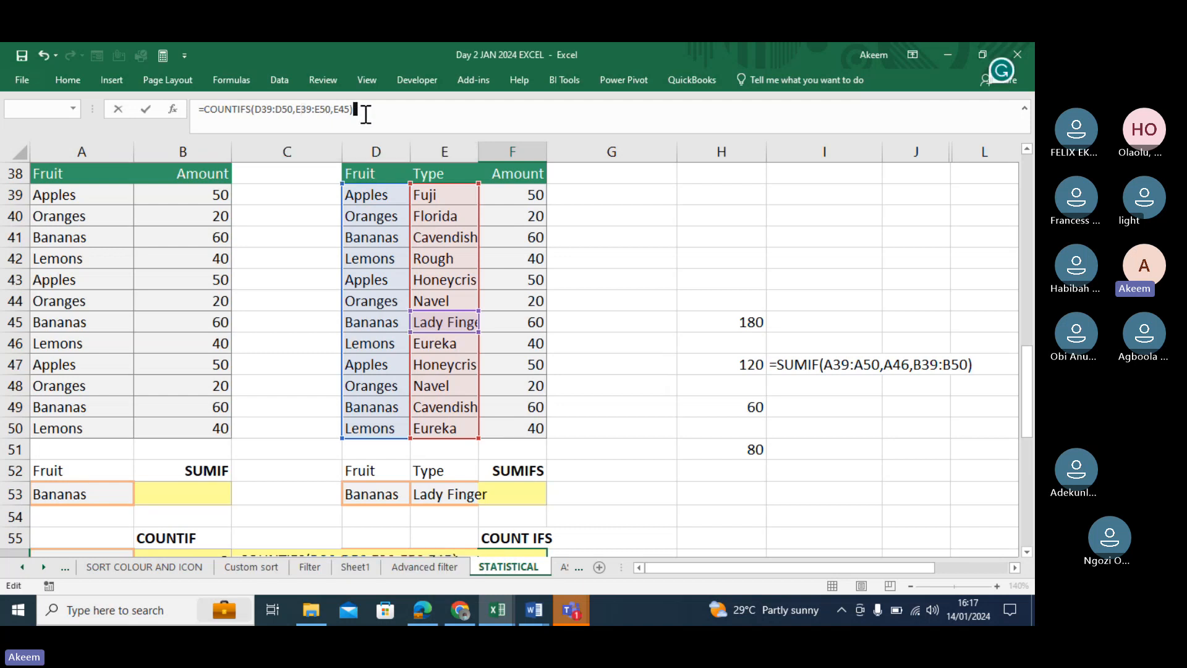
left_click(288, 109)
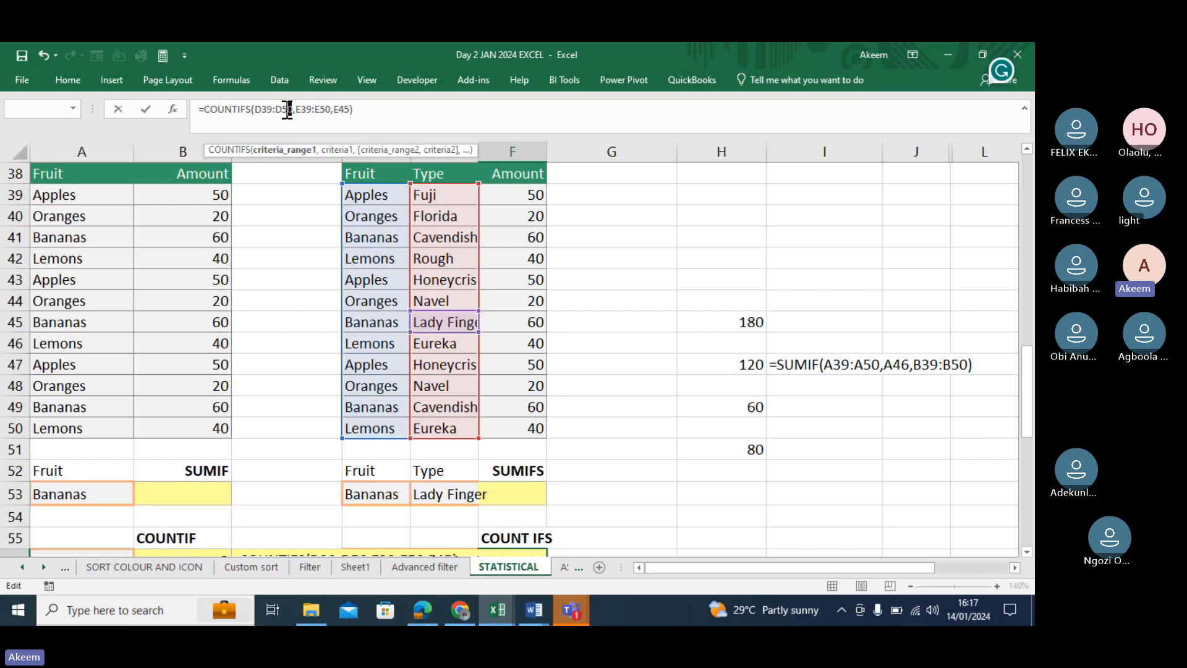
left_click(298, 110)
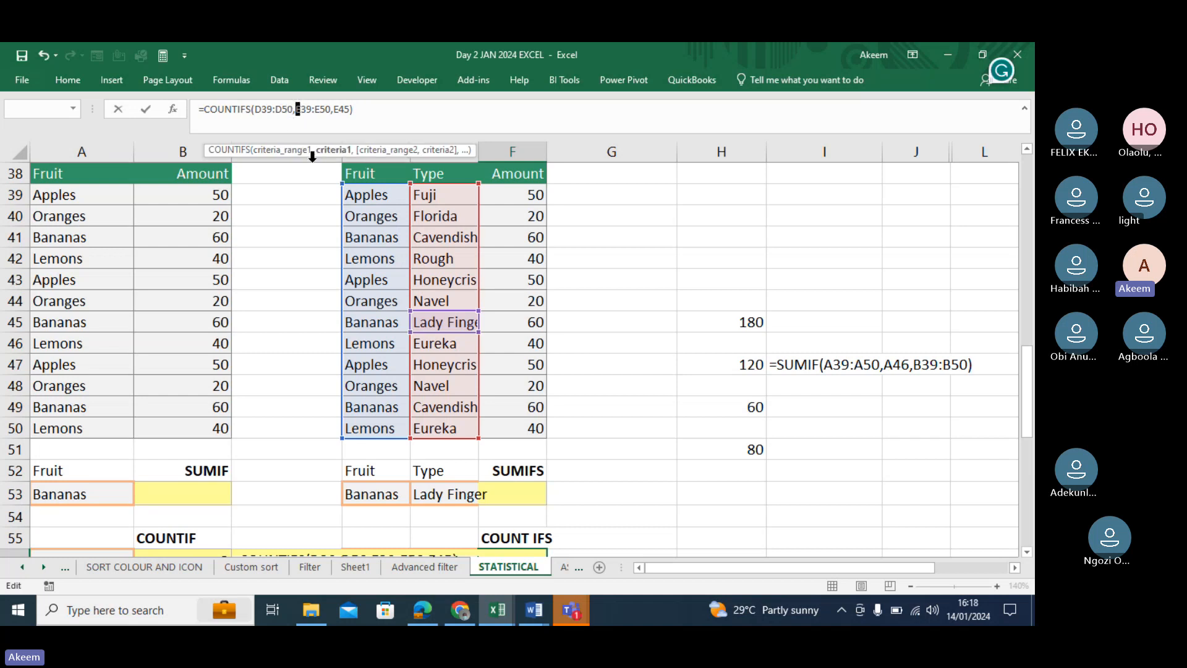
left_click(375, 408)
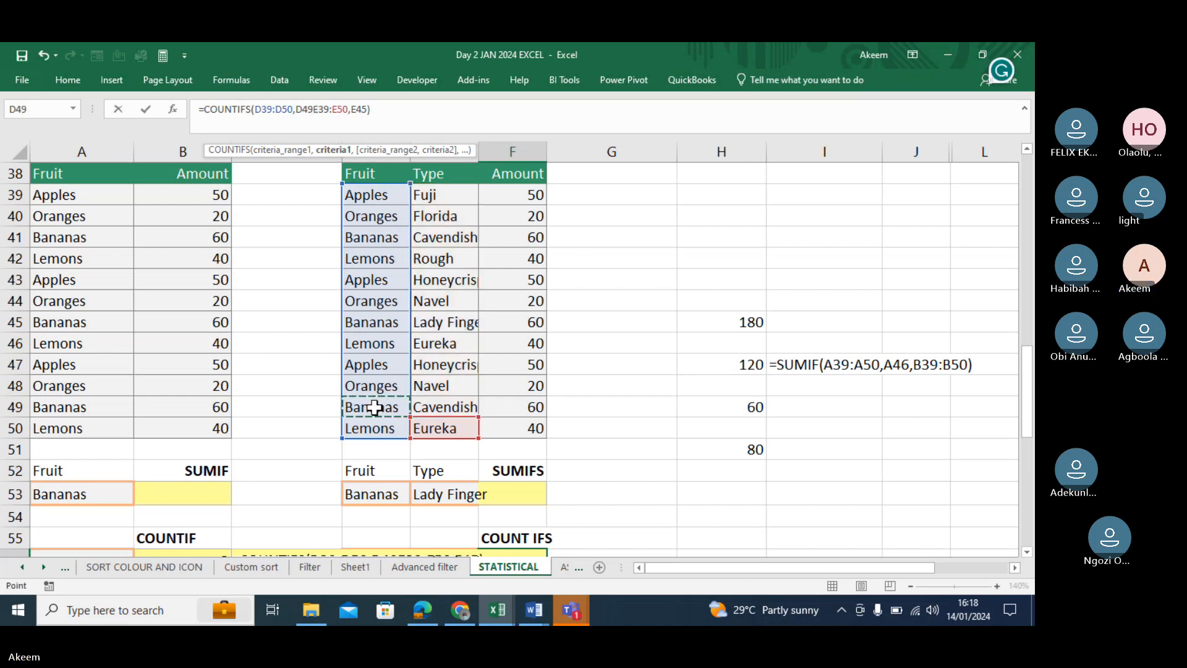
type(",")
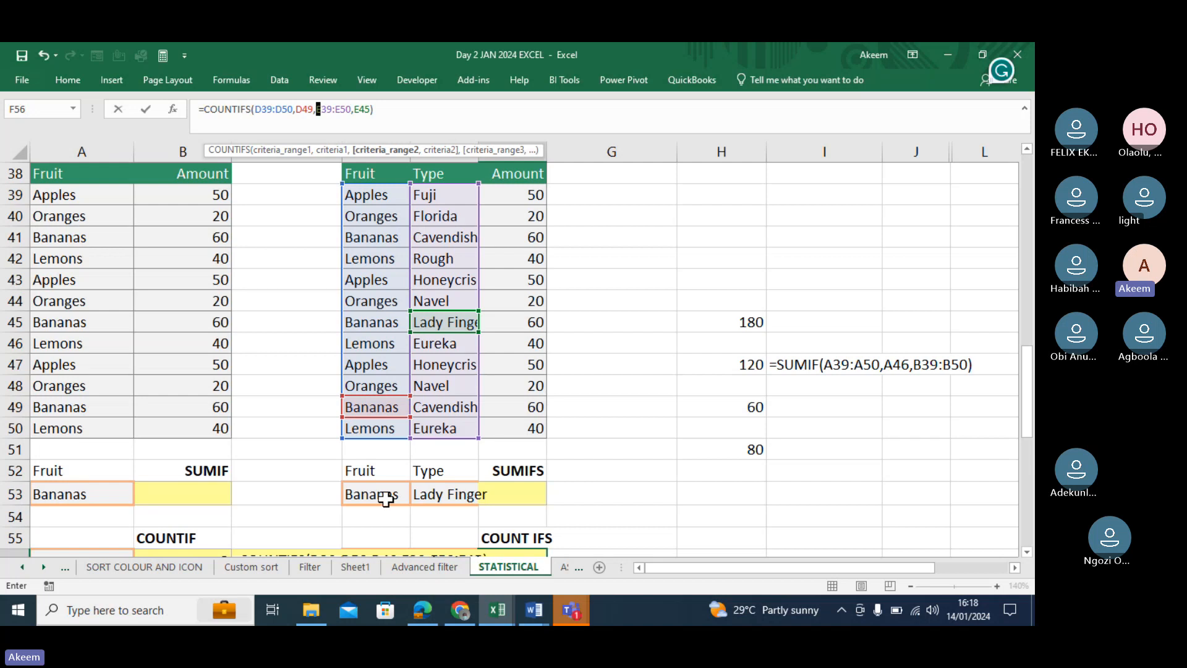
left_click(369, 110)
key("Return")
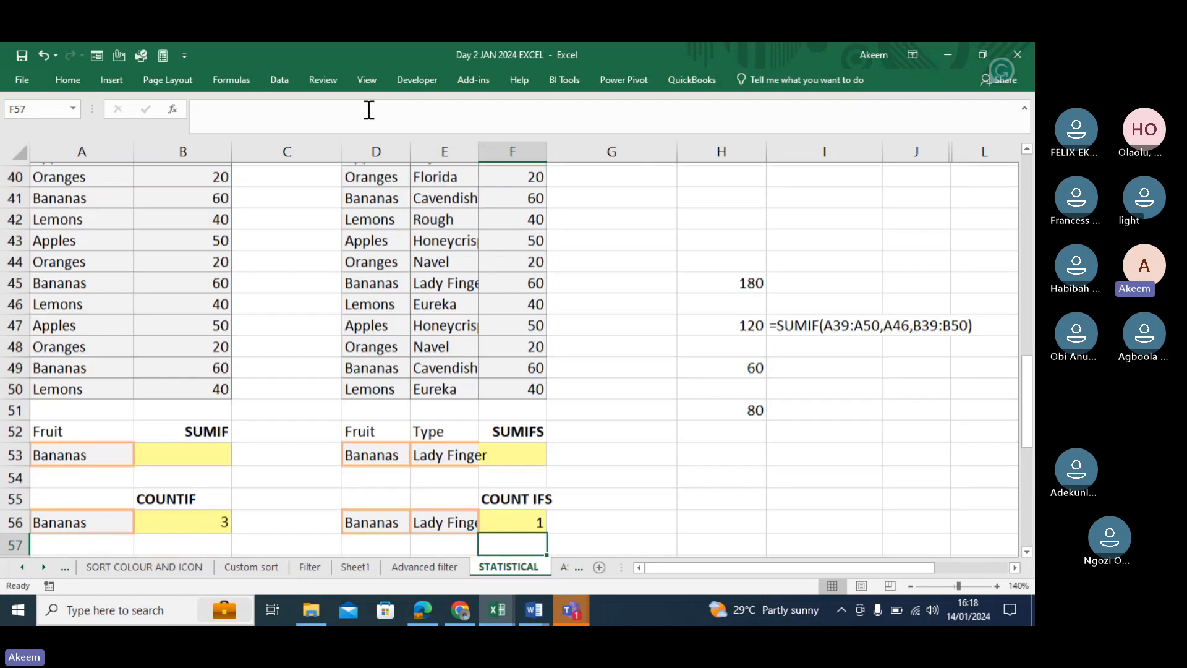
left_click(499, 520)
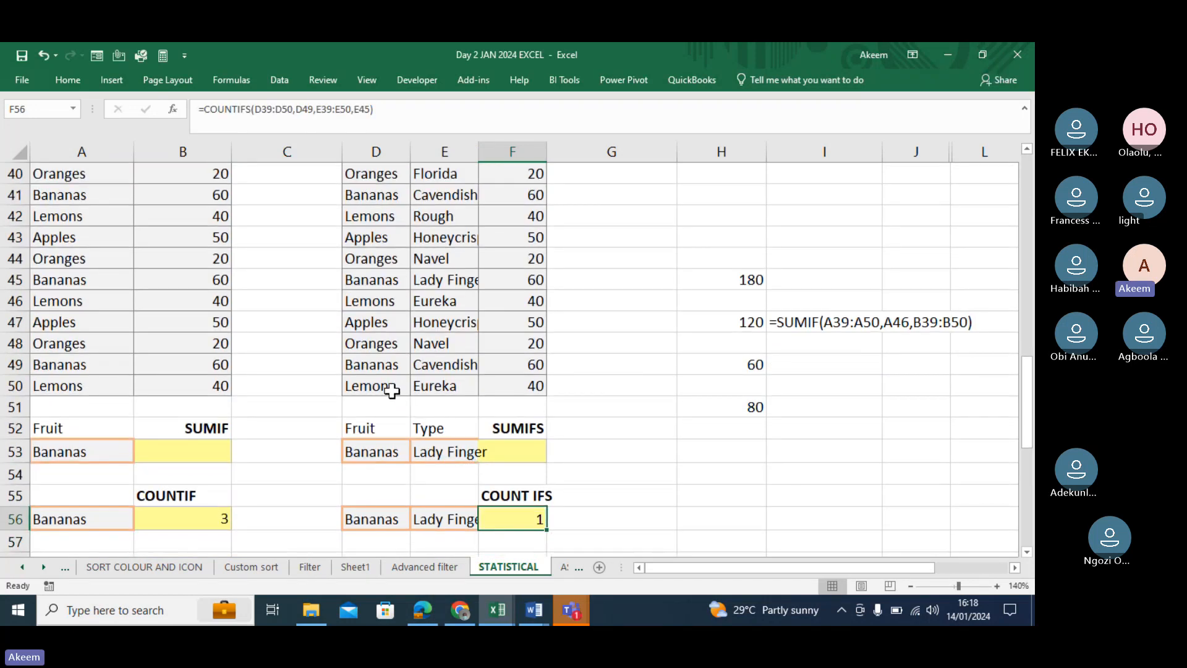
Go down the sheet to examine the Item, Date and Cost table starting in row 62.
key("Down")
key("Down")
key("Down")
key("Down")
key("Down")
key("Down")
key("Down")
key("Down")
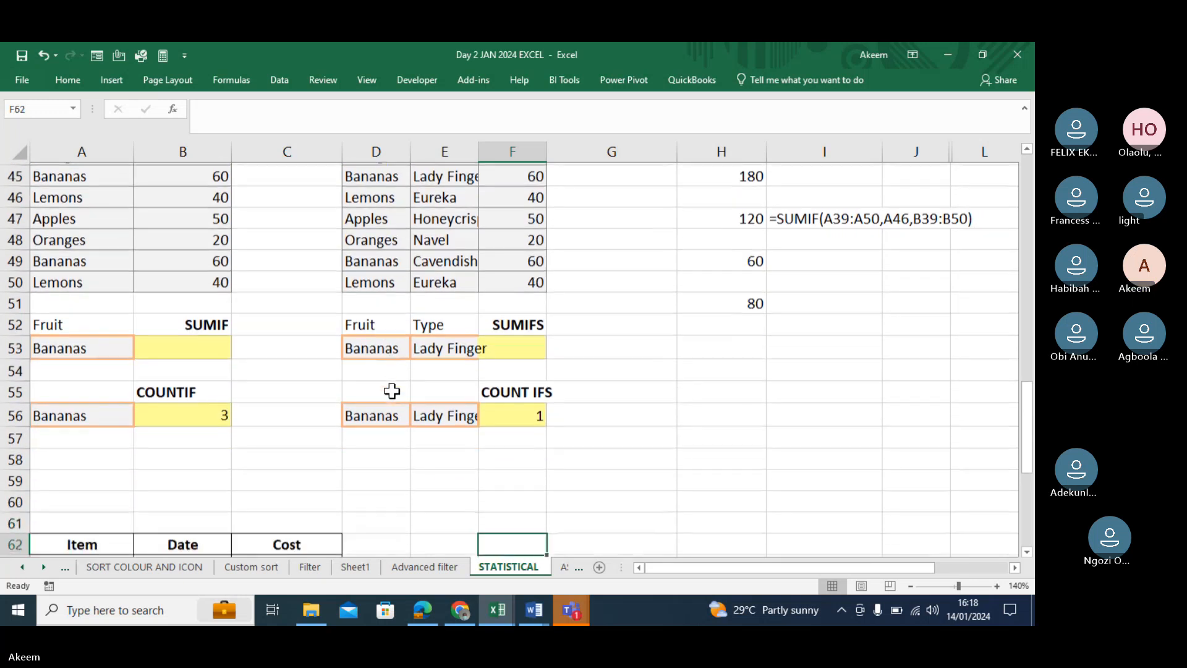
key("Down")
key("Down")
key("Down")
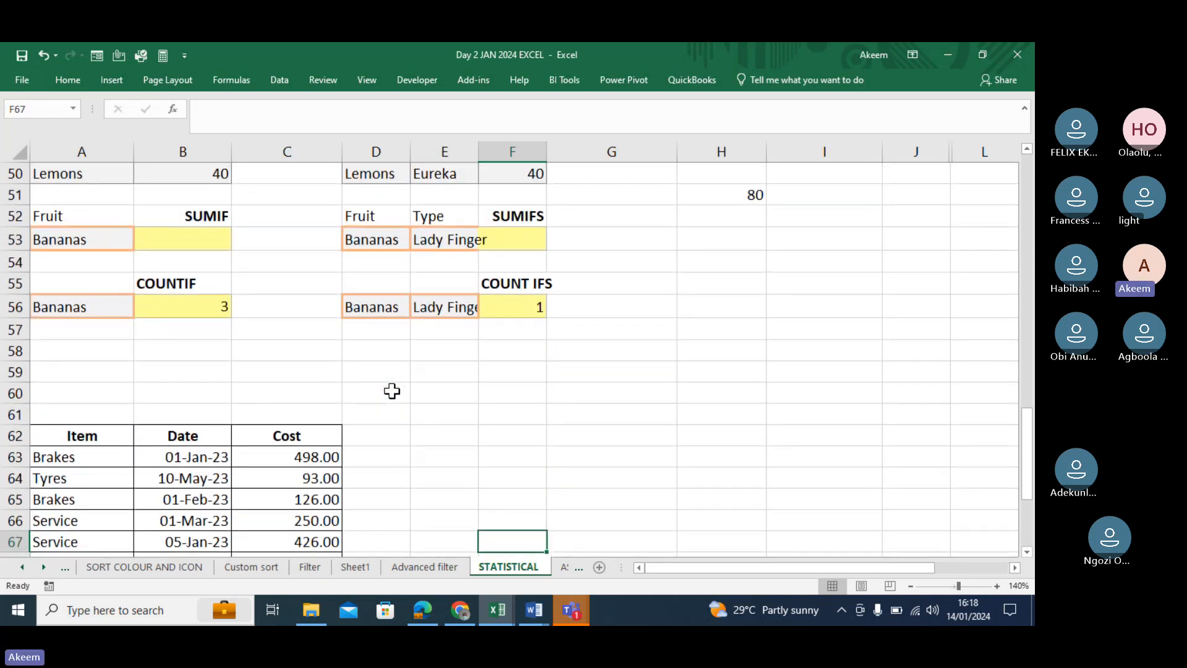
key("Down")
key("Down")
key("Down")
key("Down")
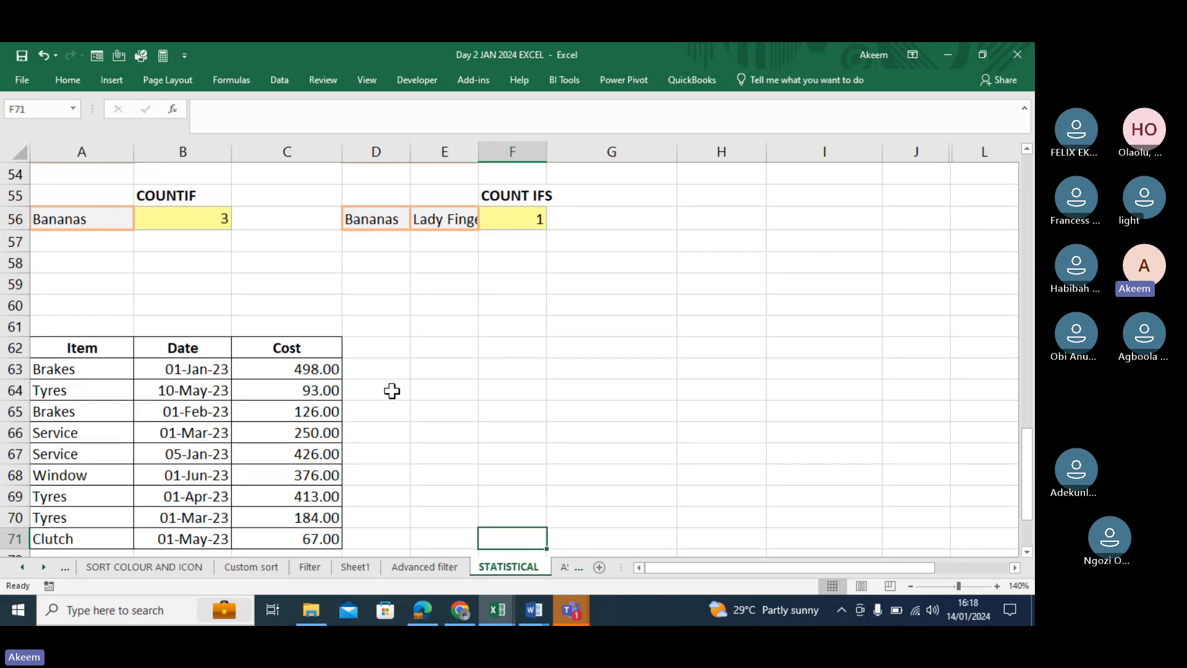
Look over the order table and questions on the ASSIGNMENT sheet and return to the STATISTICAL sheet.
left_click(564, 567)
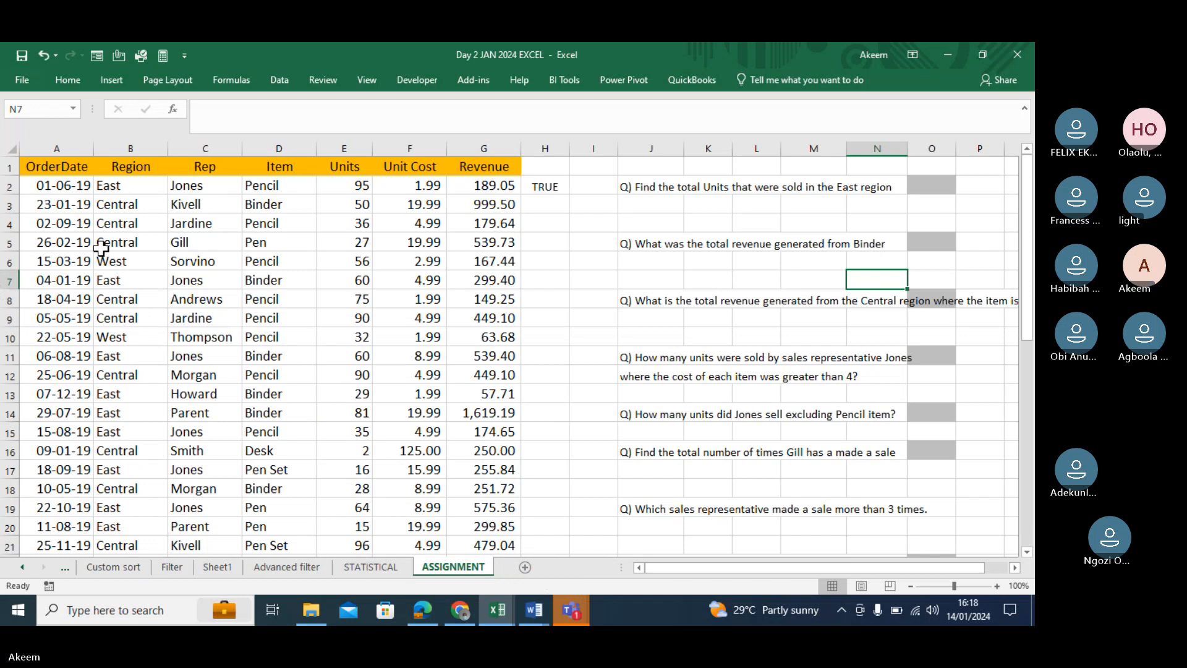
left_click(234, 391)
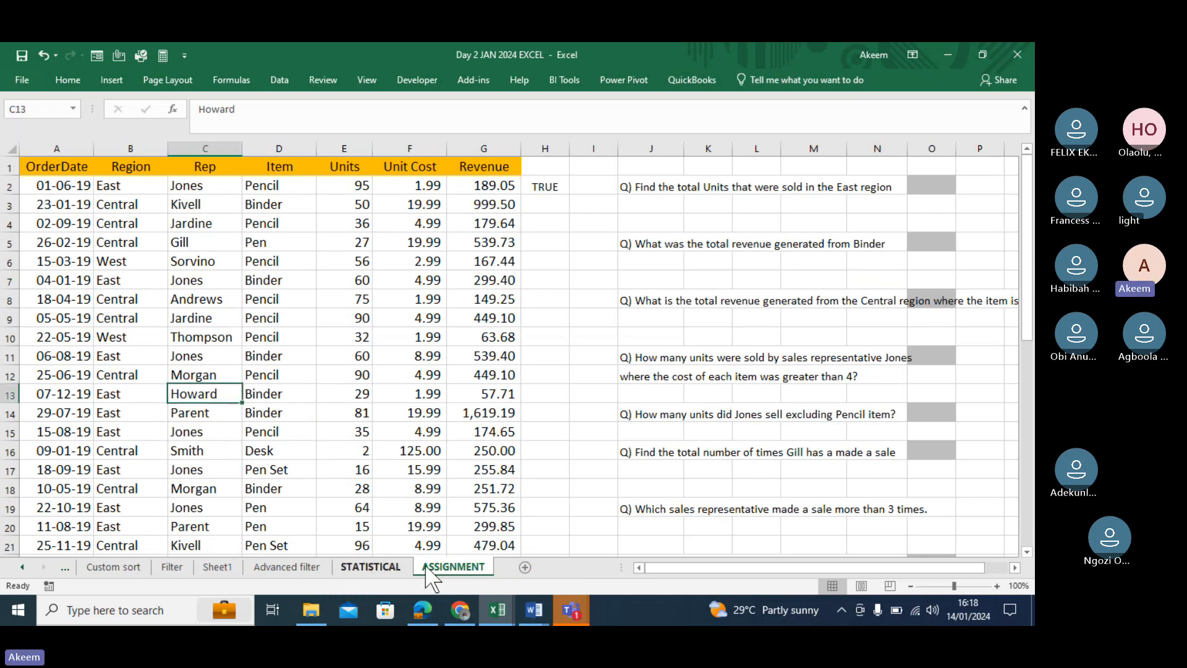
left_click(371, 567)
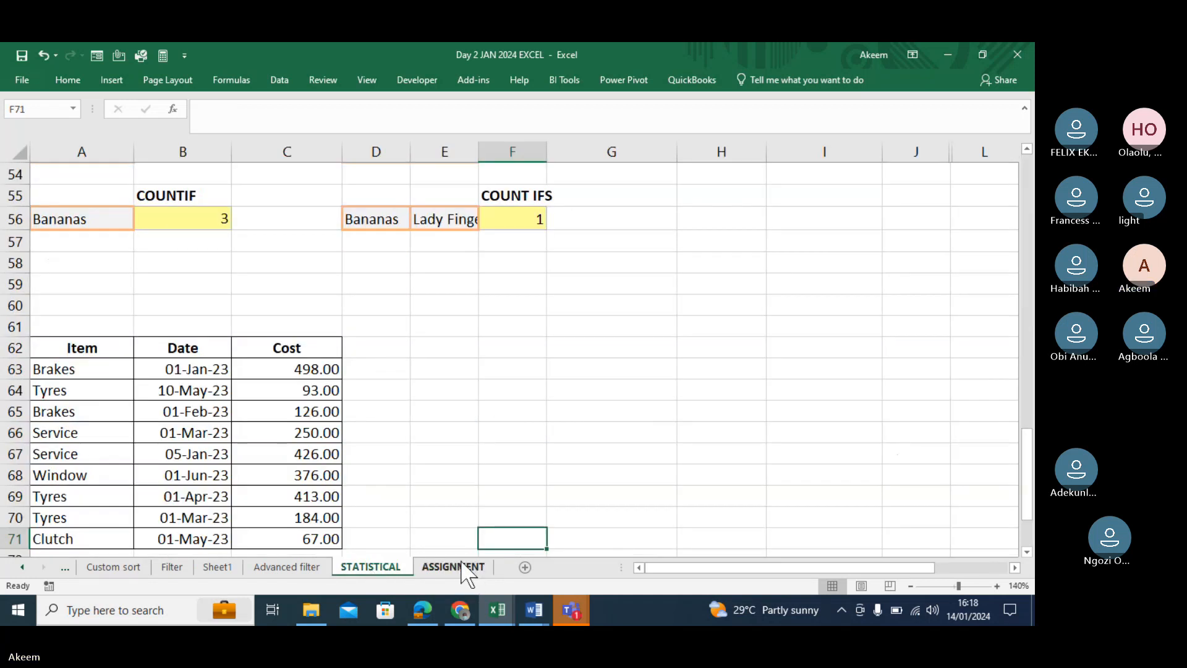
left_click(463, 565)
left_click(370, 568)
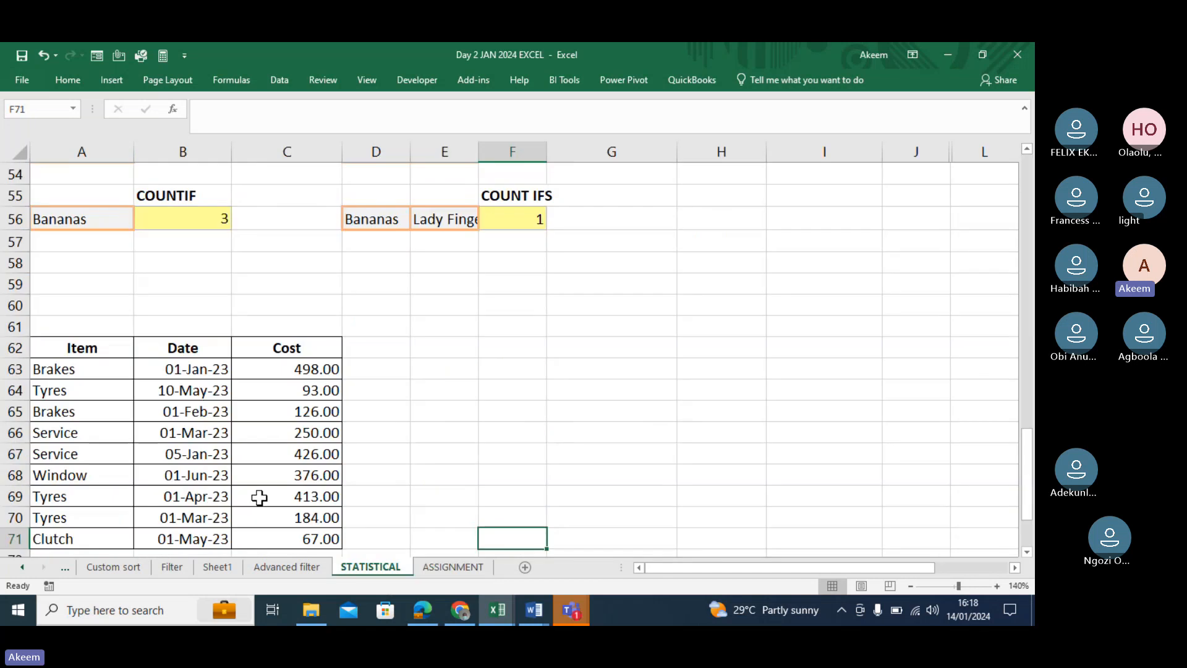
Go down past the Item, Date and Cost table to read the questions in rows 74 to 76.
left_click(237, 483)
key("Left")
key("Left")
key("Down")
key("Down")
key("Down")
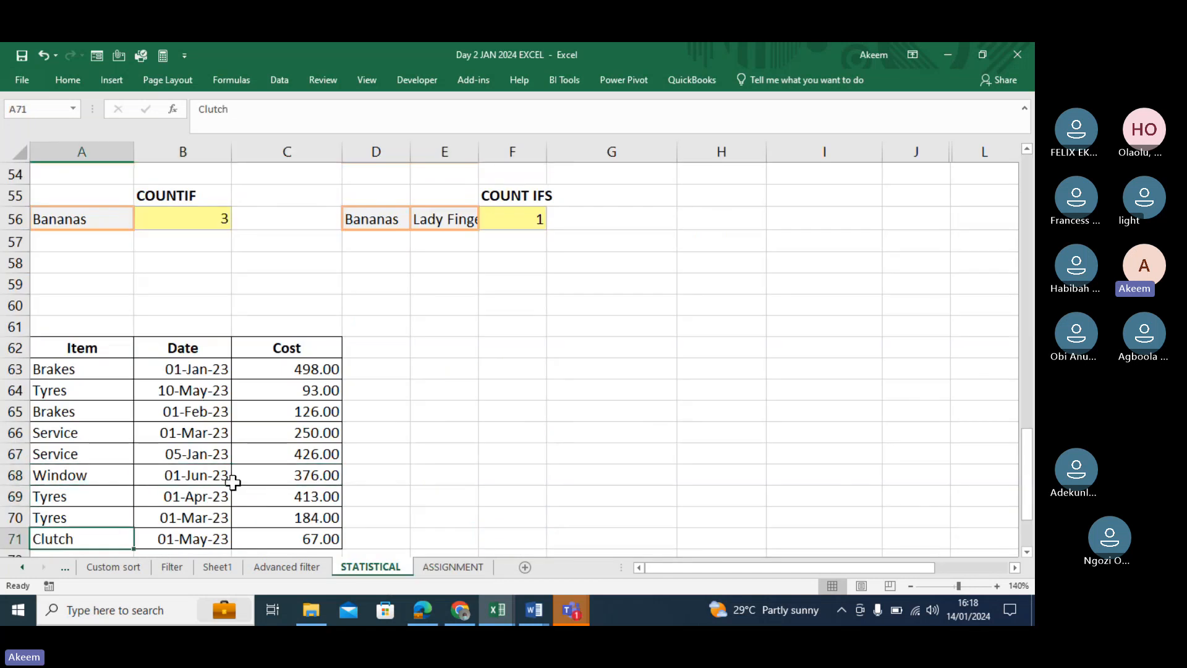
key("Down")
key("Down")
key("Down")
key("Down")
key("Down")
key("Down")
key("Down")
key("Down")
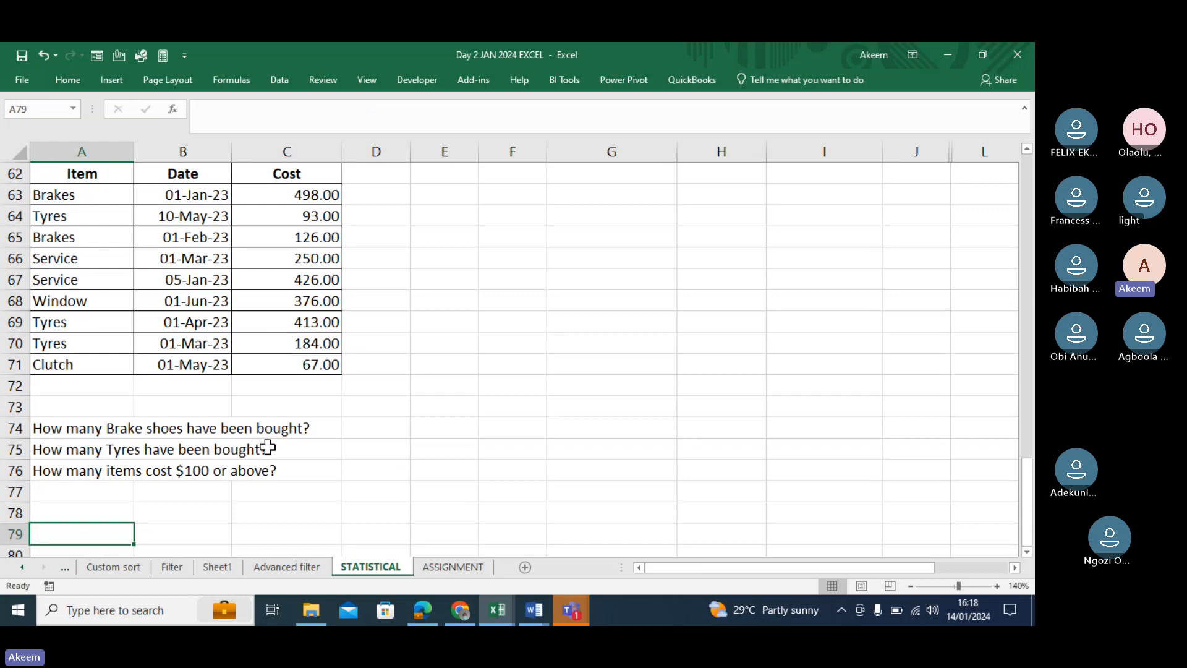
In D74, count the brake purchases with COUNTIF over A63:A71 and criterion A63, and check the Brakes entries in the Item column.
left_click(386, 434)
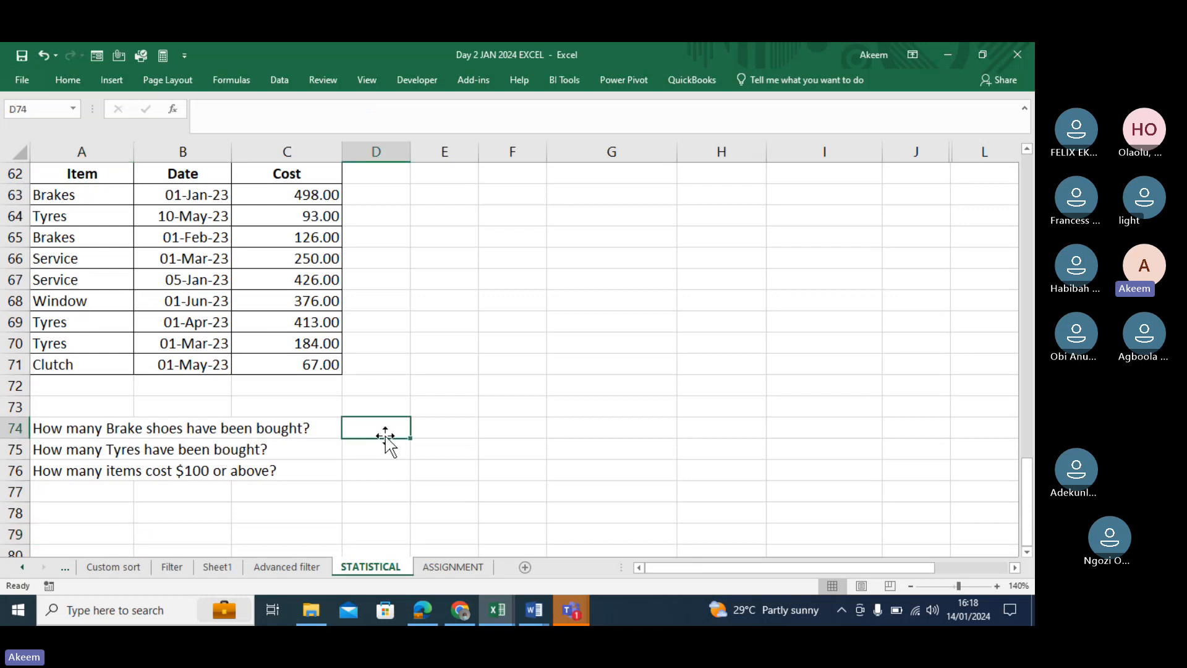
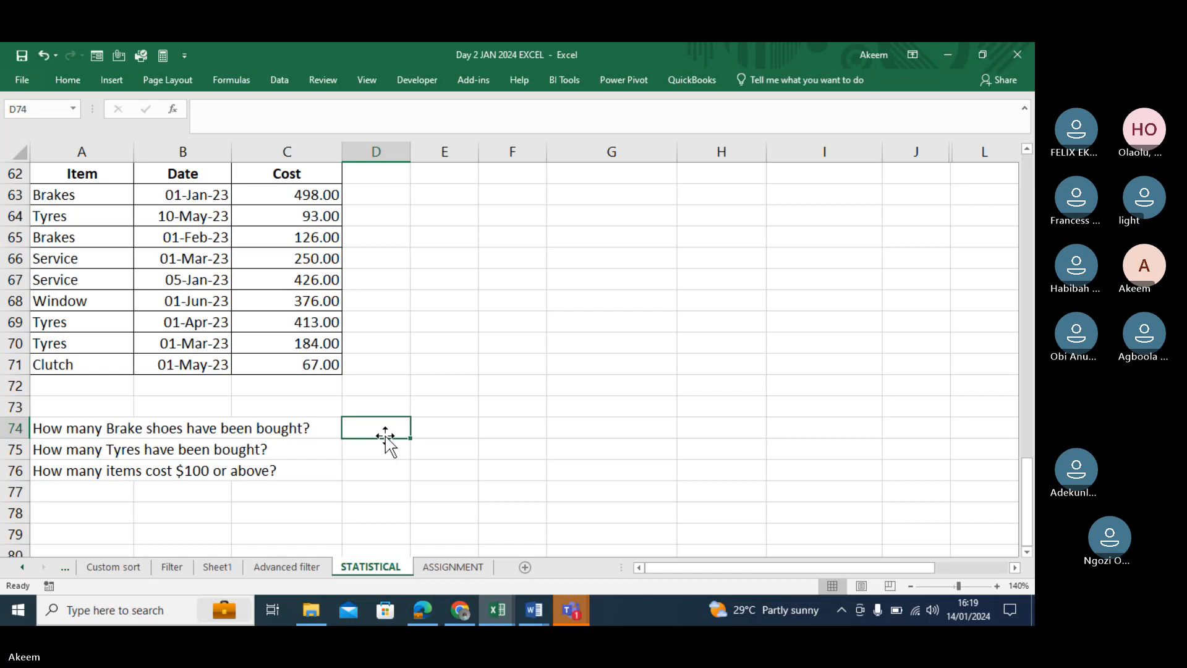
type("=countif")
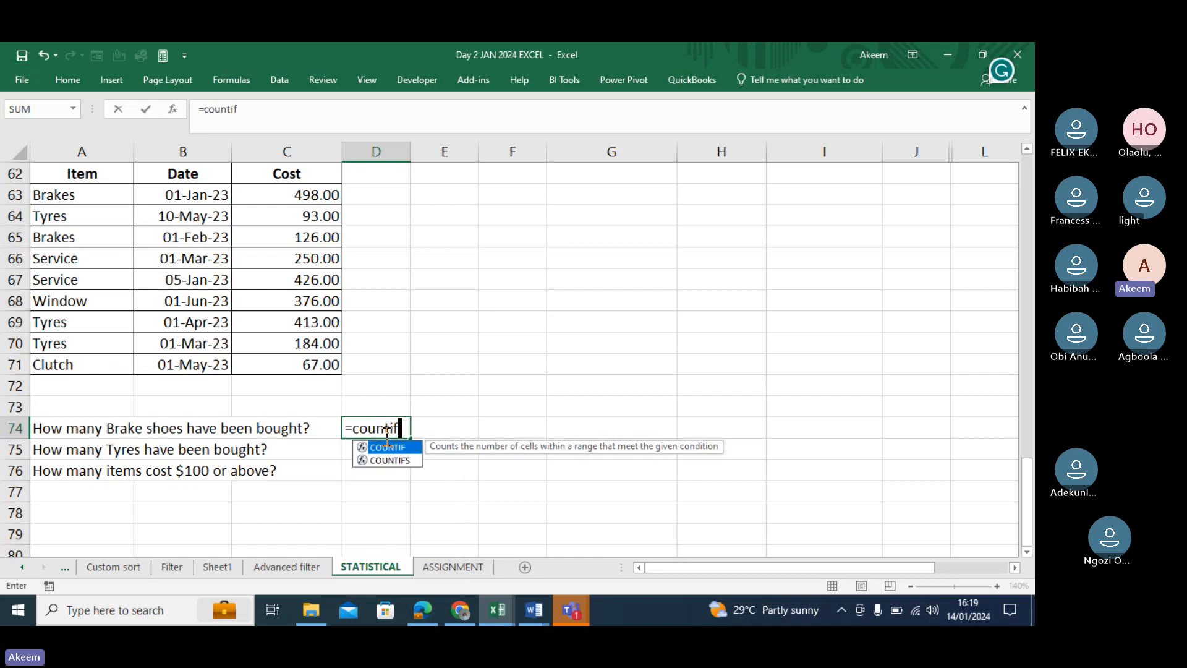
key("Tab")
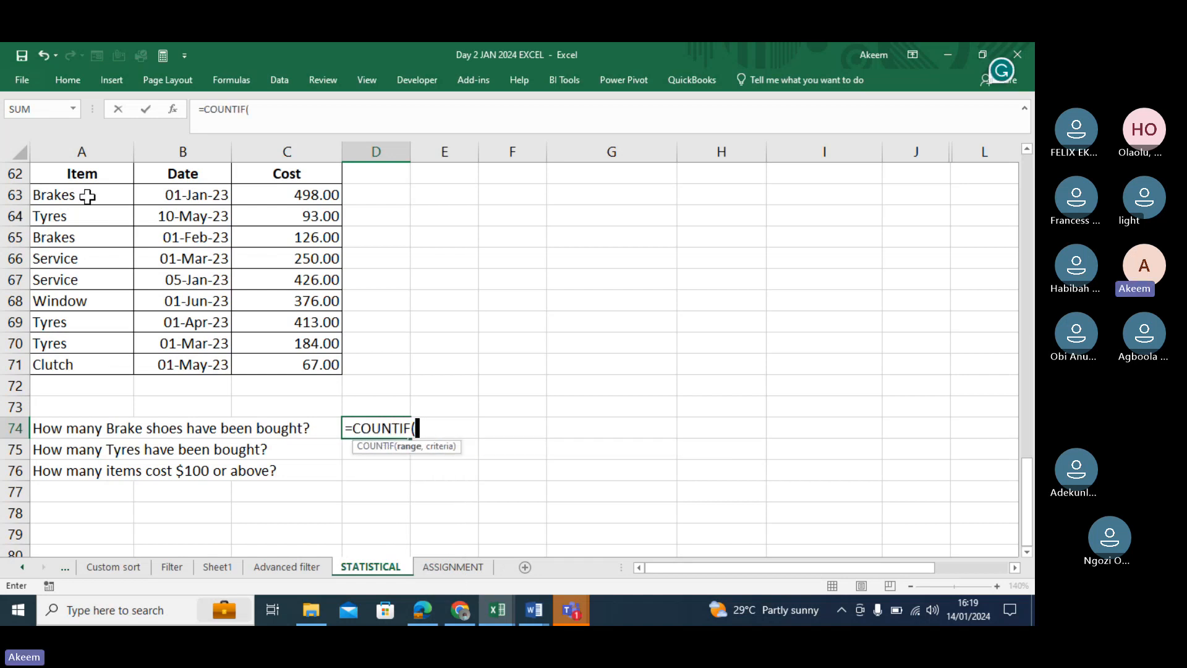
left_click_drag(87, 195, 100, 365)
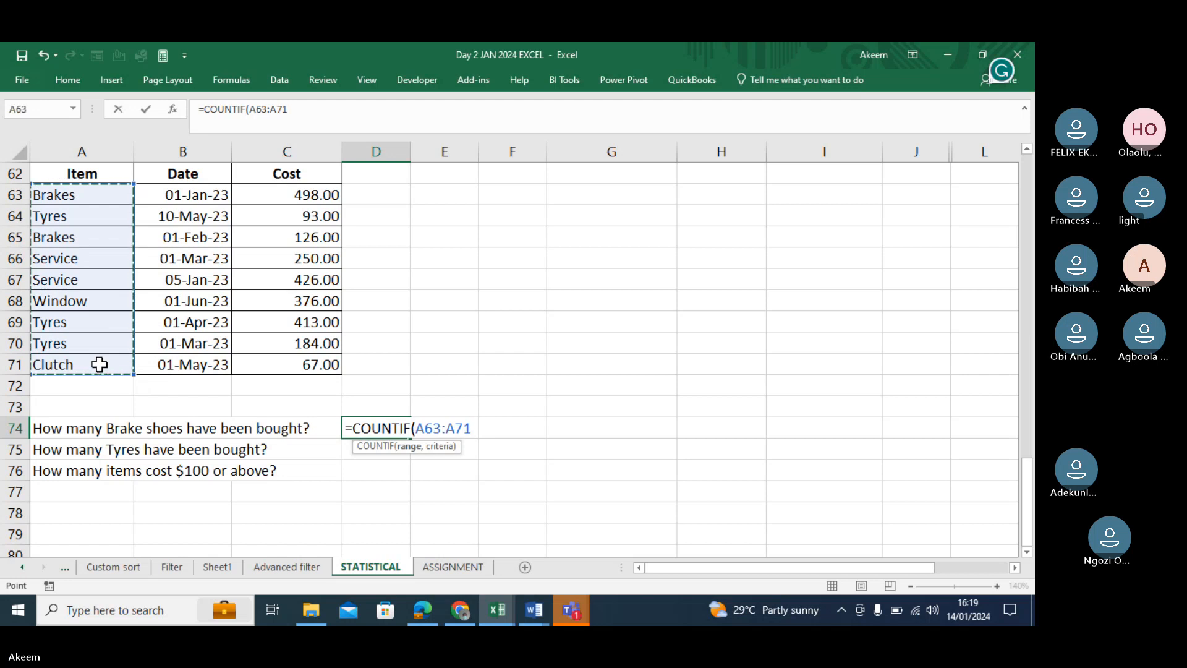
type(",")
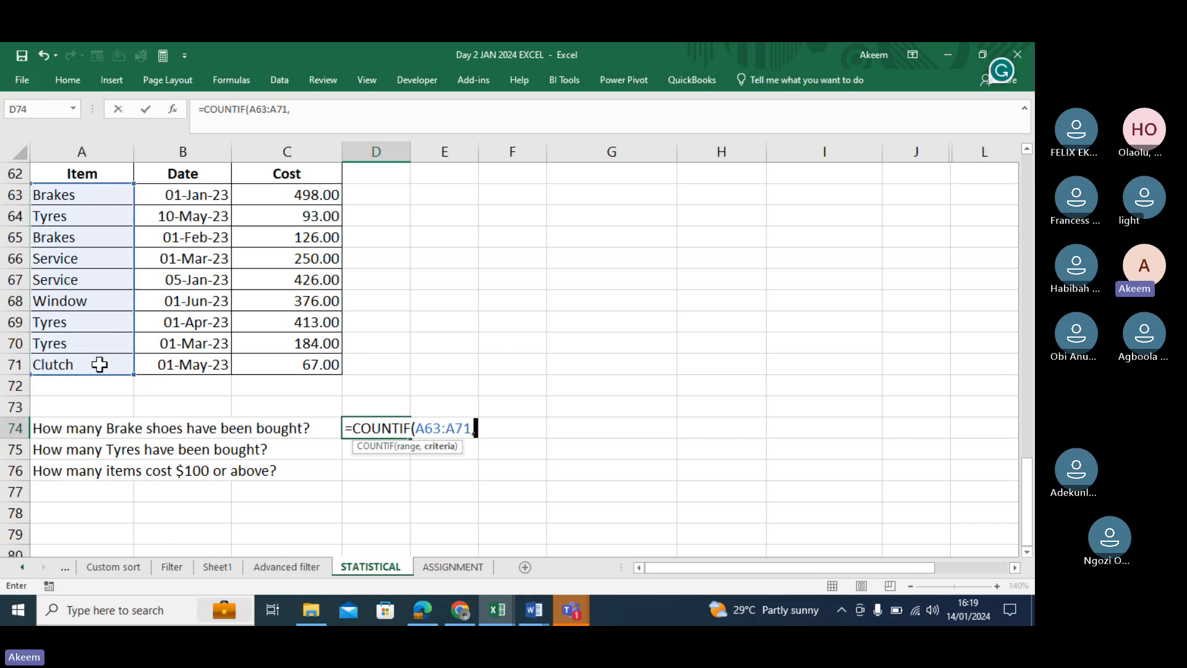
left_click(52, 192)
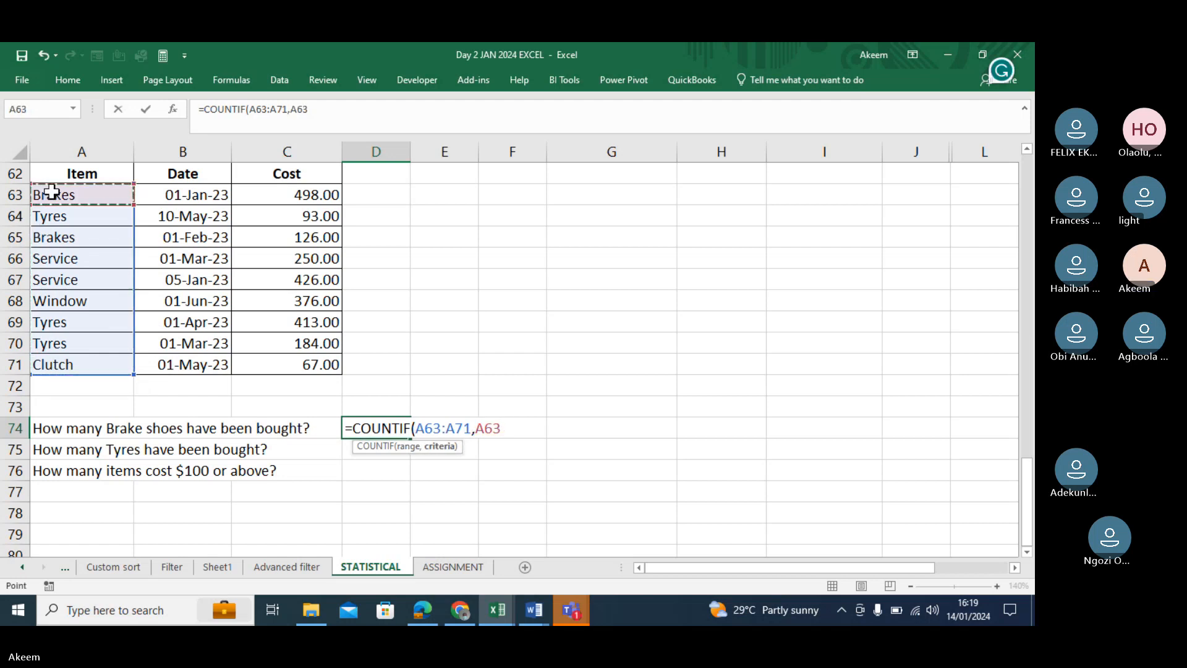
type(")")
key("Return")
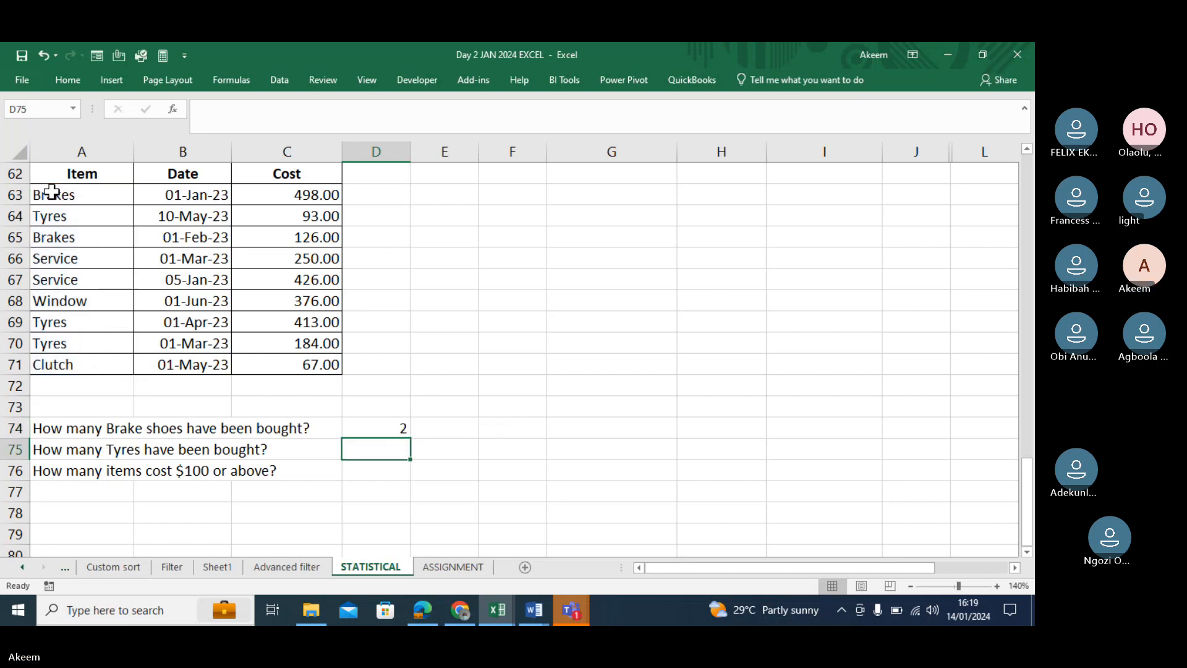
left_click(51, 192)
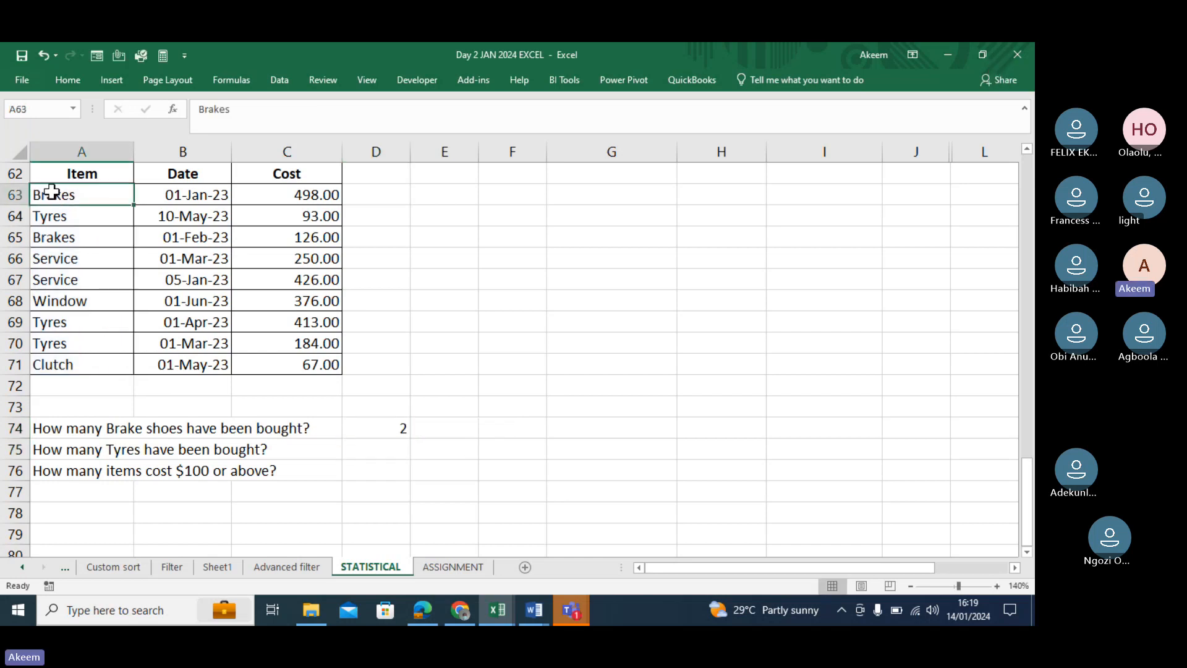
left_click(73, 237)
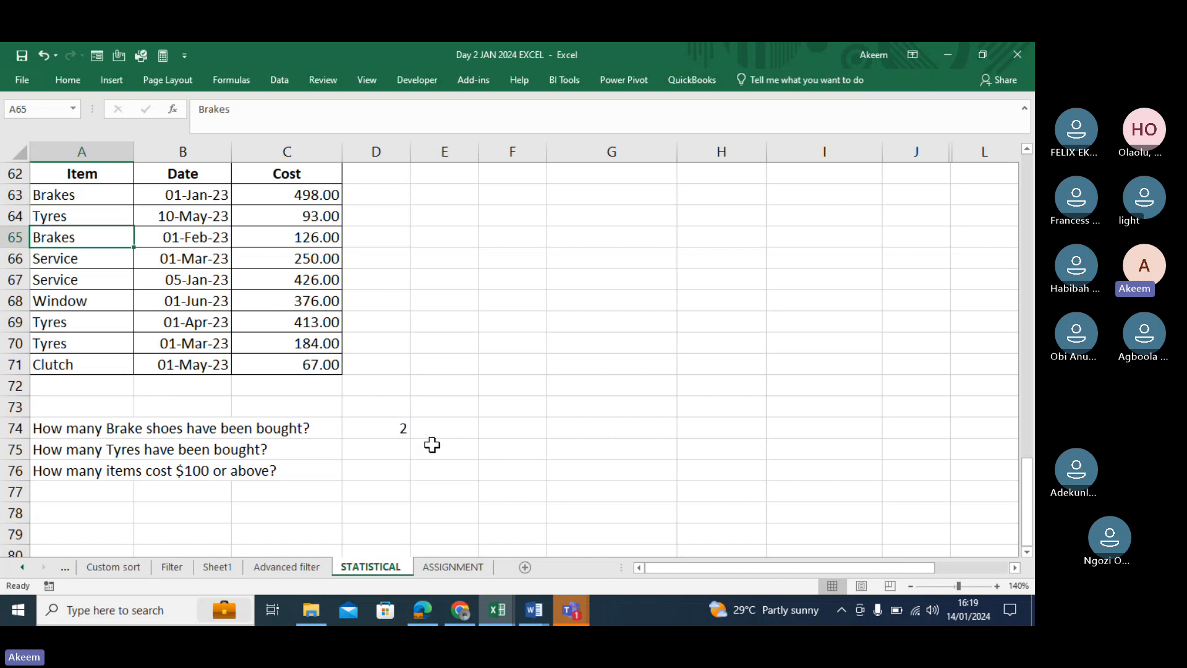
In D75, count the tyre purchases with COUNTIF over A63:A71, using the Tyres cell A69 as the criterion.
left_click(392, 449)
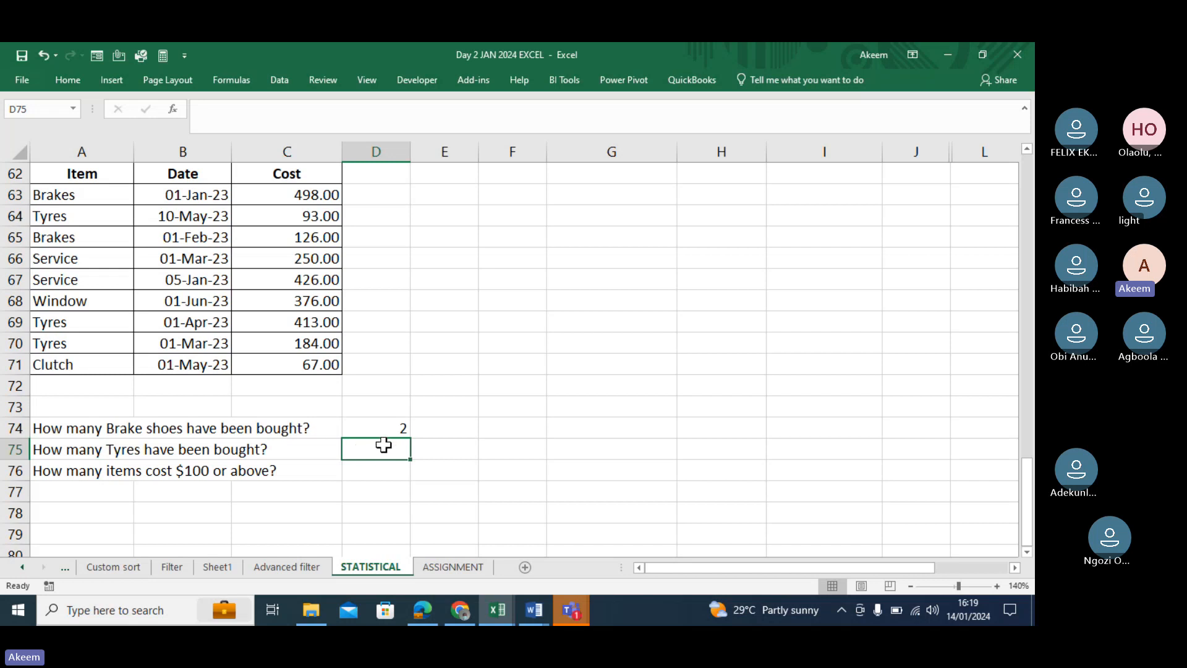
type("=COUNTIF(")
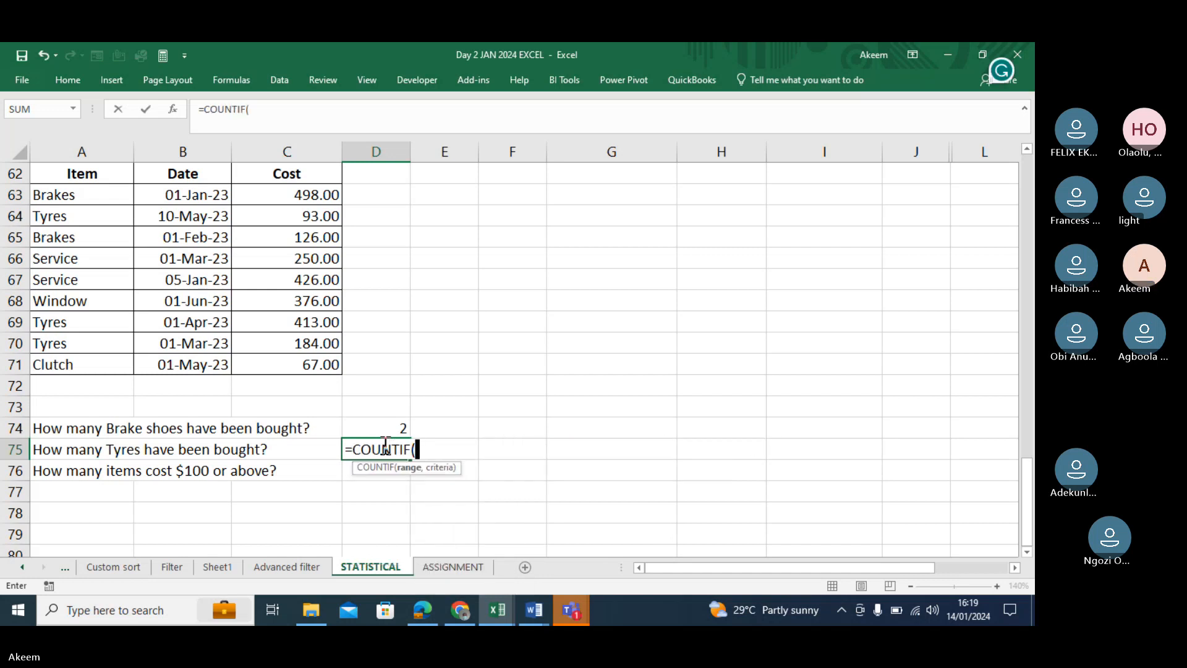
left_click_drag(91, 198, 97, 359)
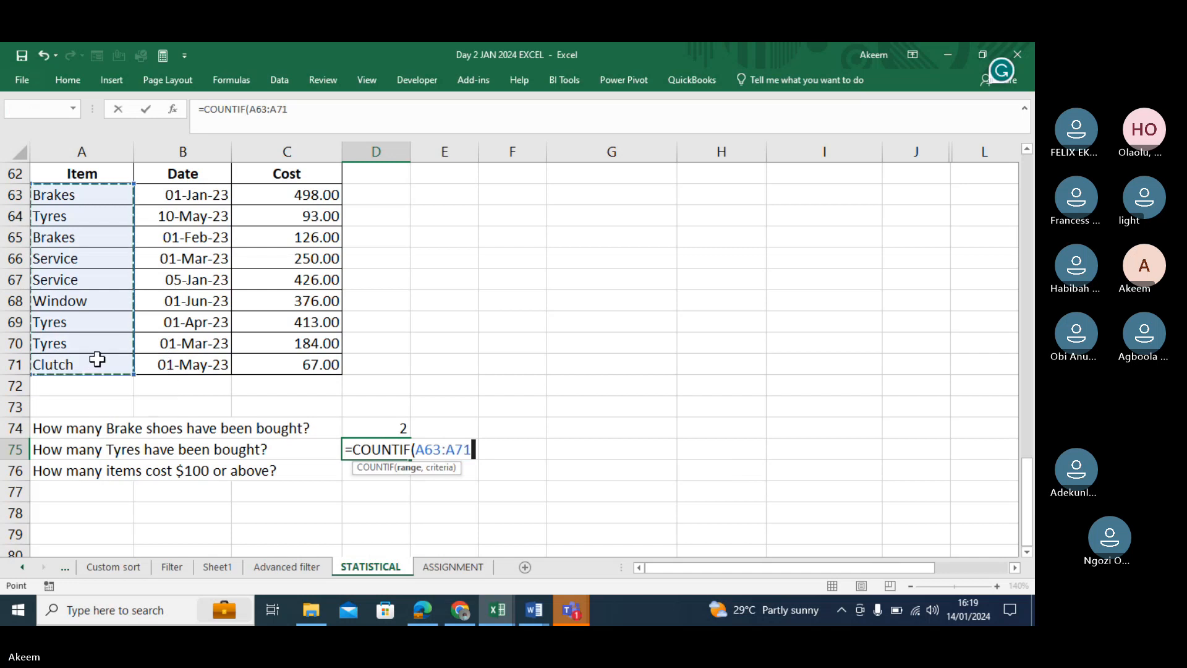
type(",")
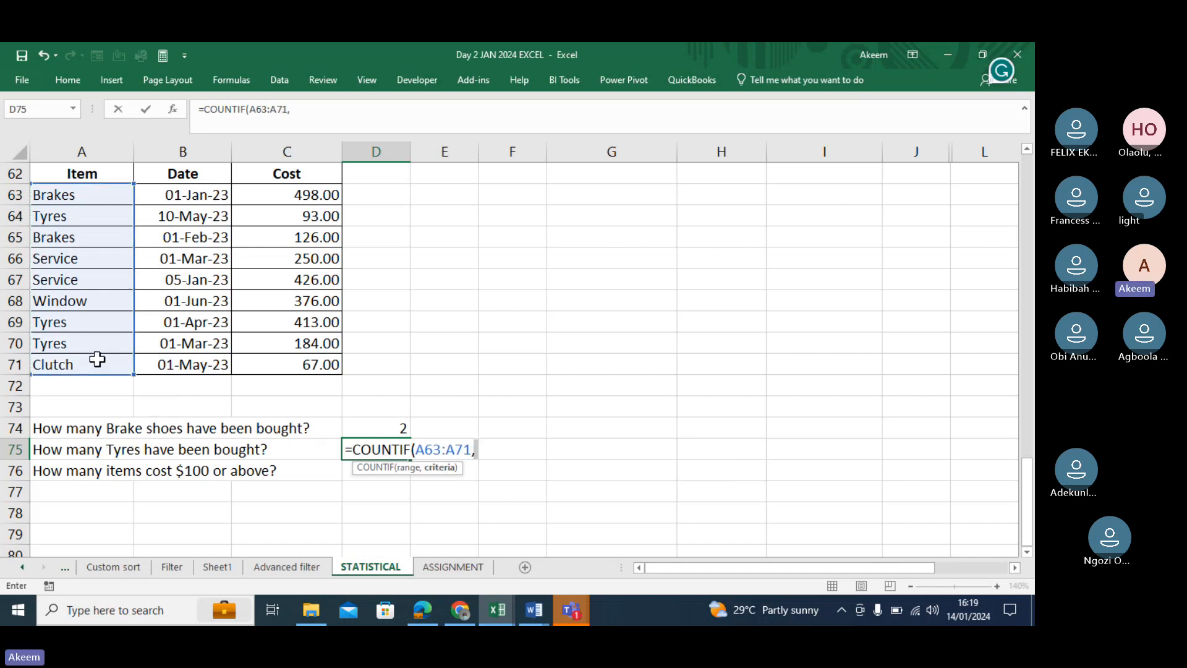
left_click(75, 329)
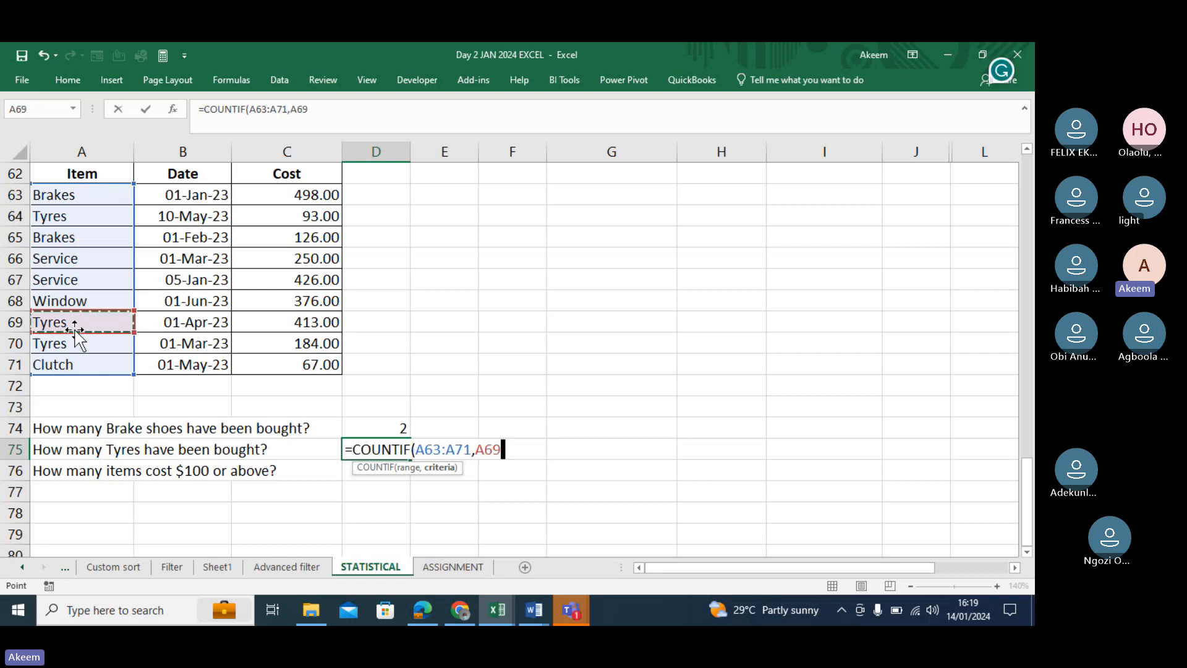
type(")")
key("Return")
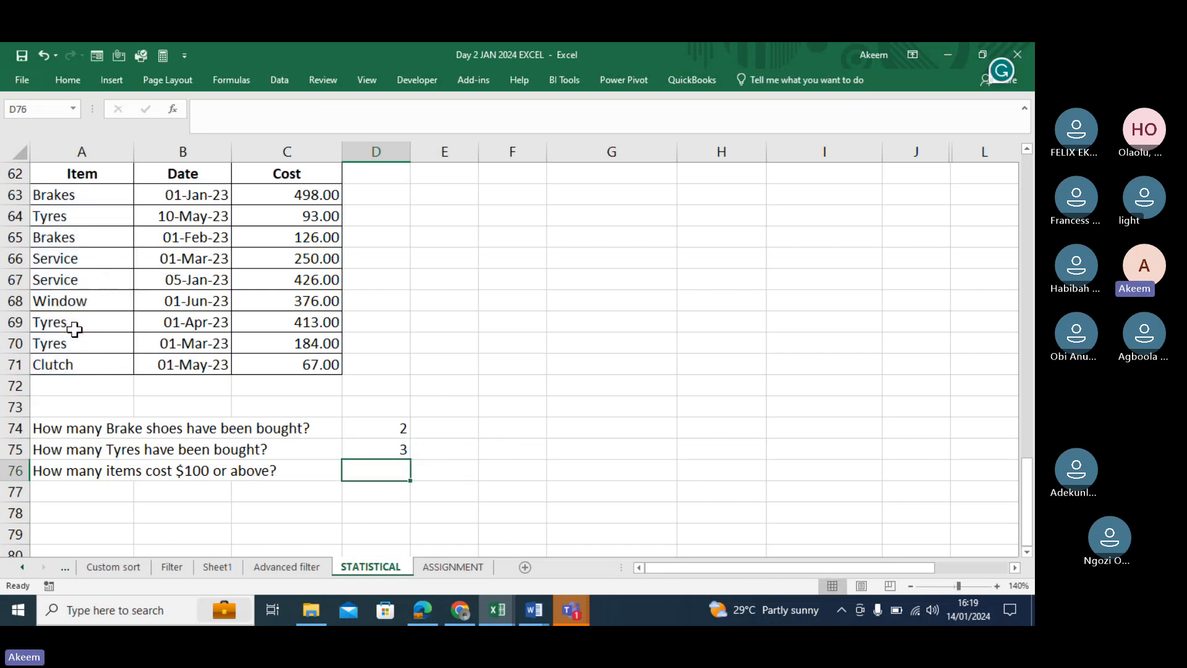
Start a COUNTIF formula in D76 for the $100-or-above question, with the Cost column C63:C71 as the range.
left_click(52, 471)
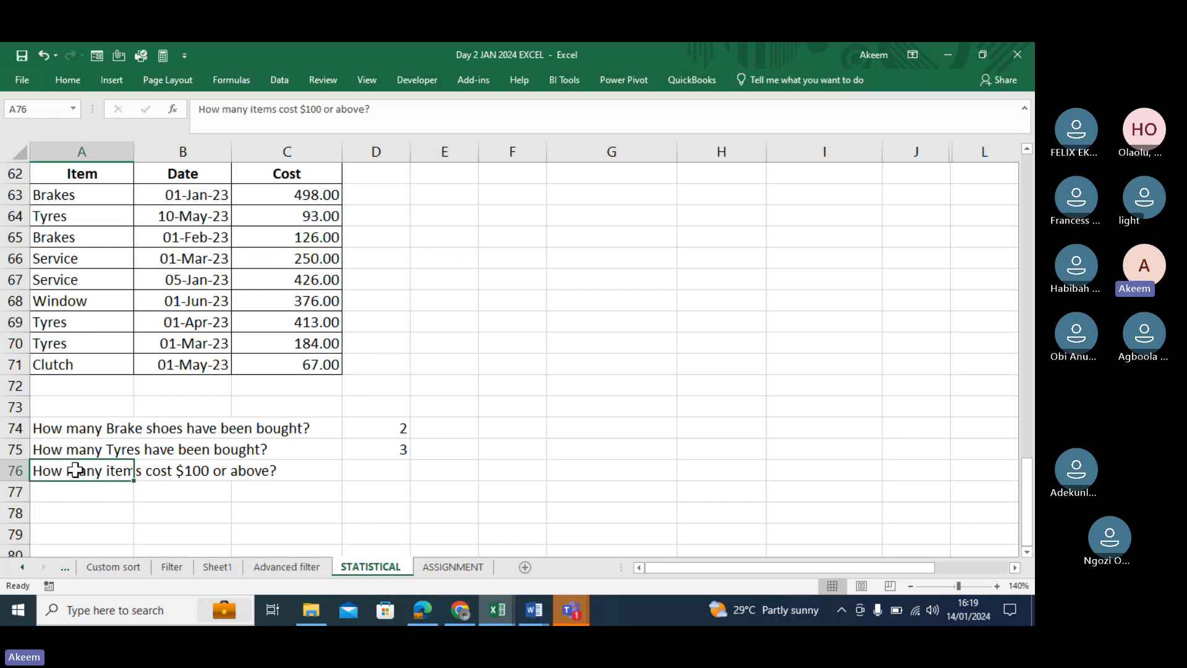
left_click(379, 471)
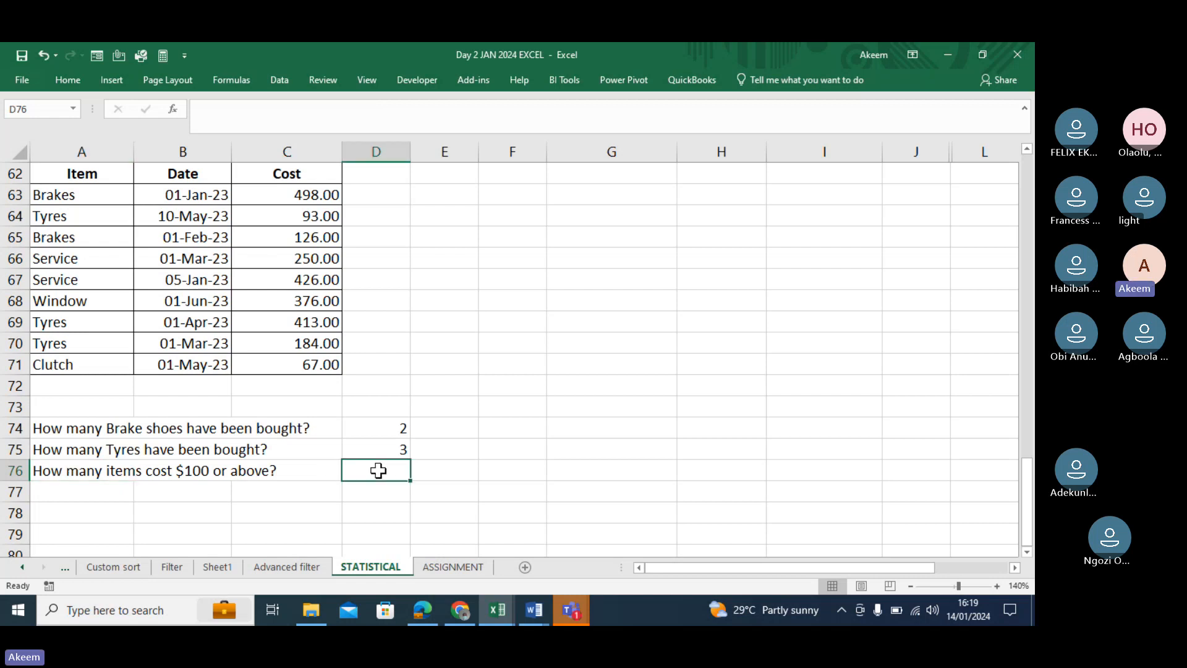
type("=")
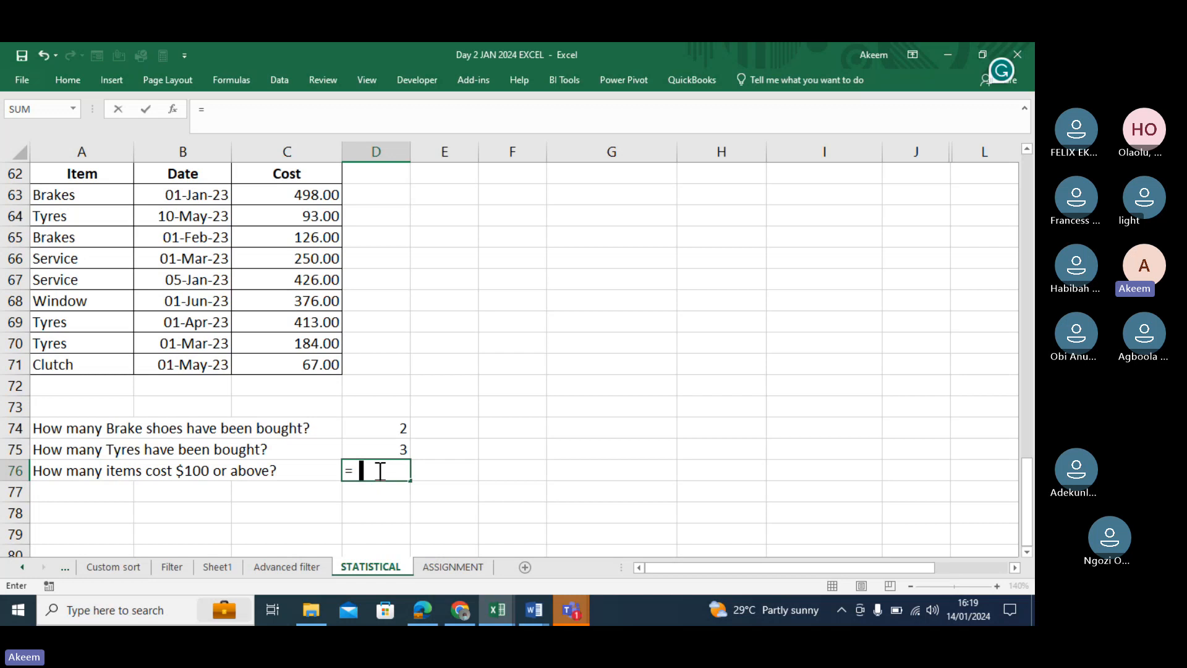
type("count")
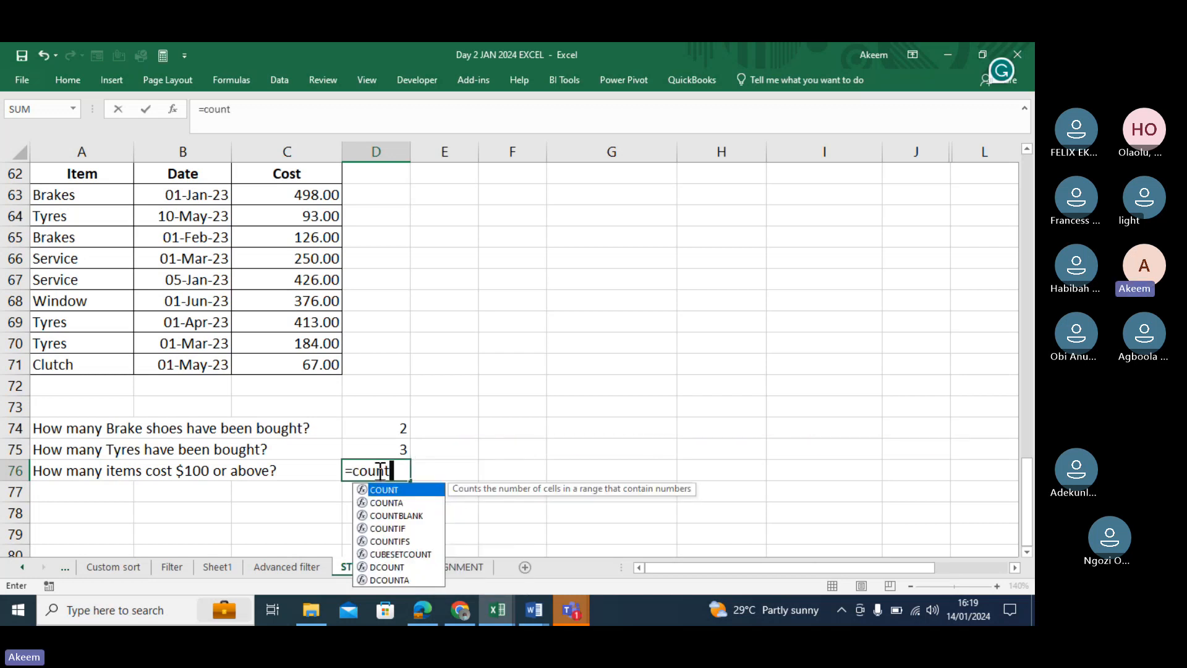
type("if")
key("Tab")
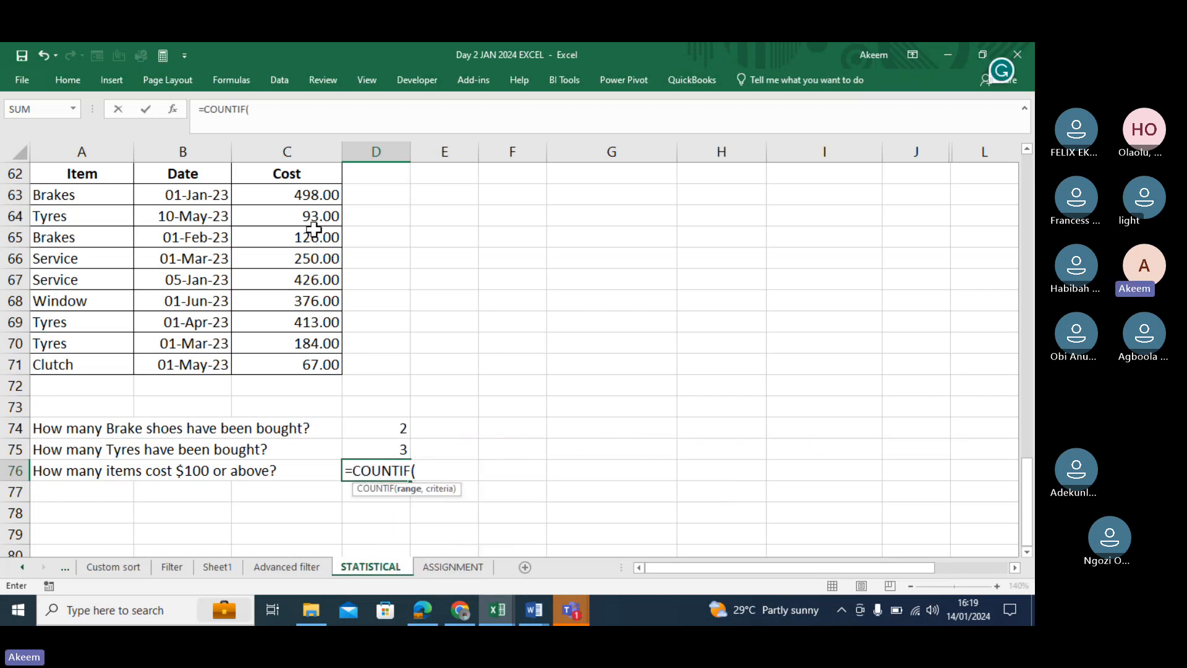
left_click_drag(305, 193, 324, 364)
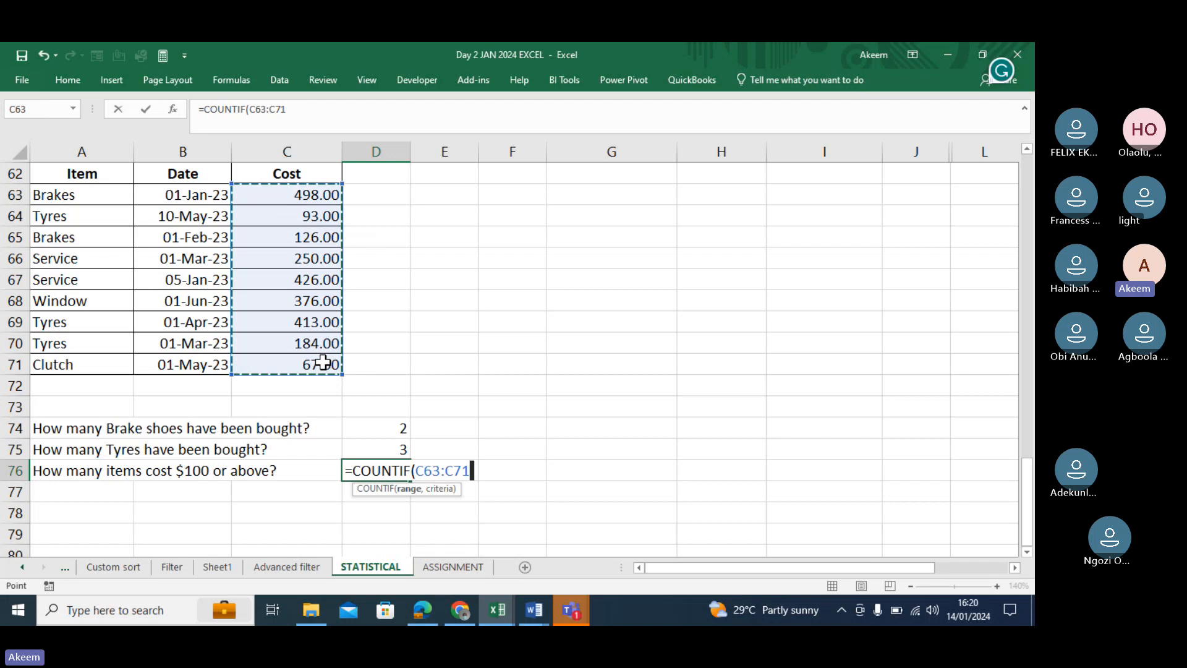
type(",")
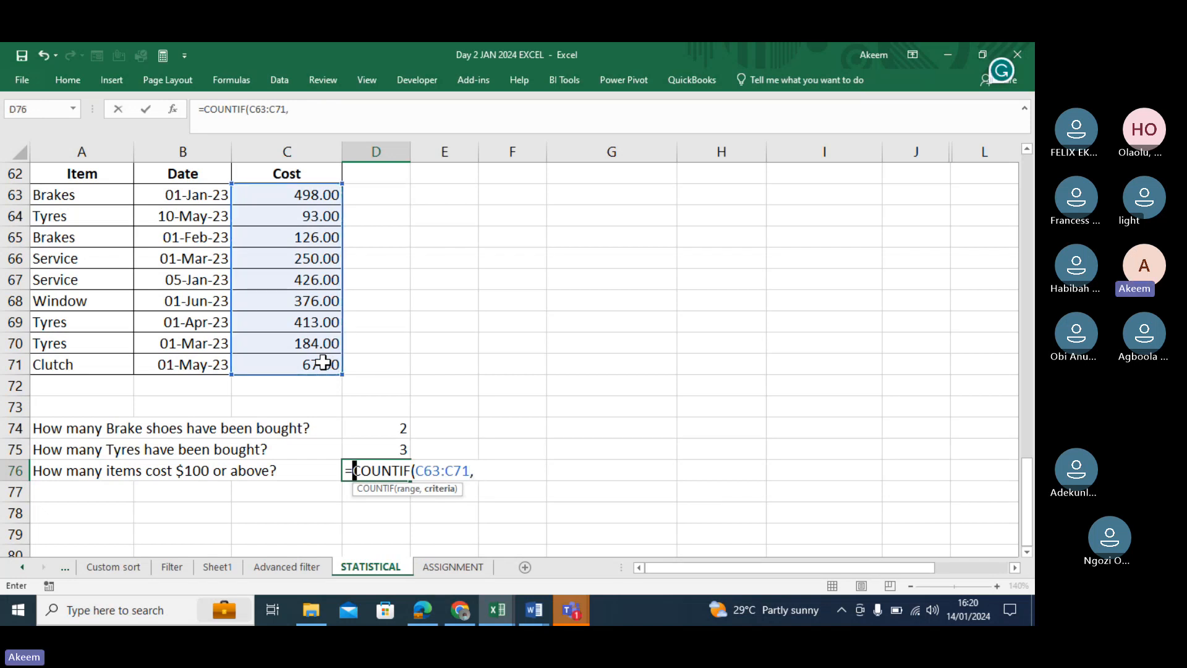
Add the criterion ">=100" to the COUNTIF formula, close its bracket and enter it in D76.
type(">")
type("\"")
type(">=")
type("100")
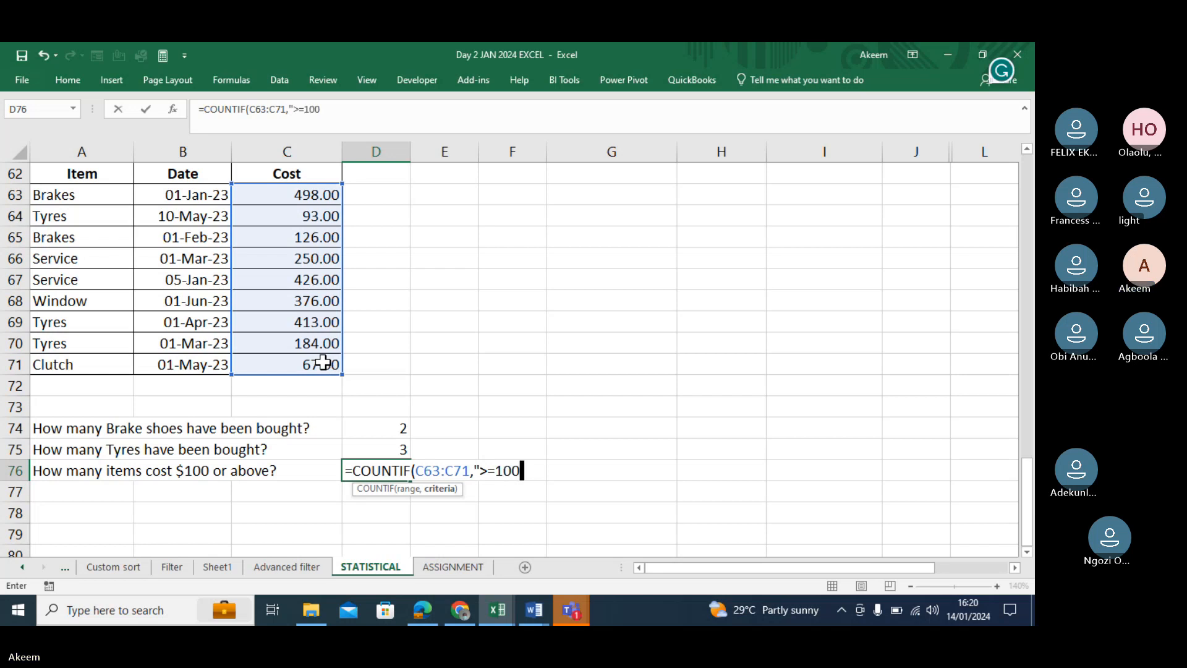
type("\")")
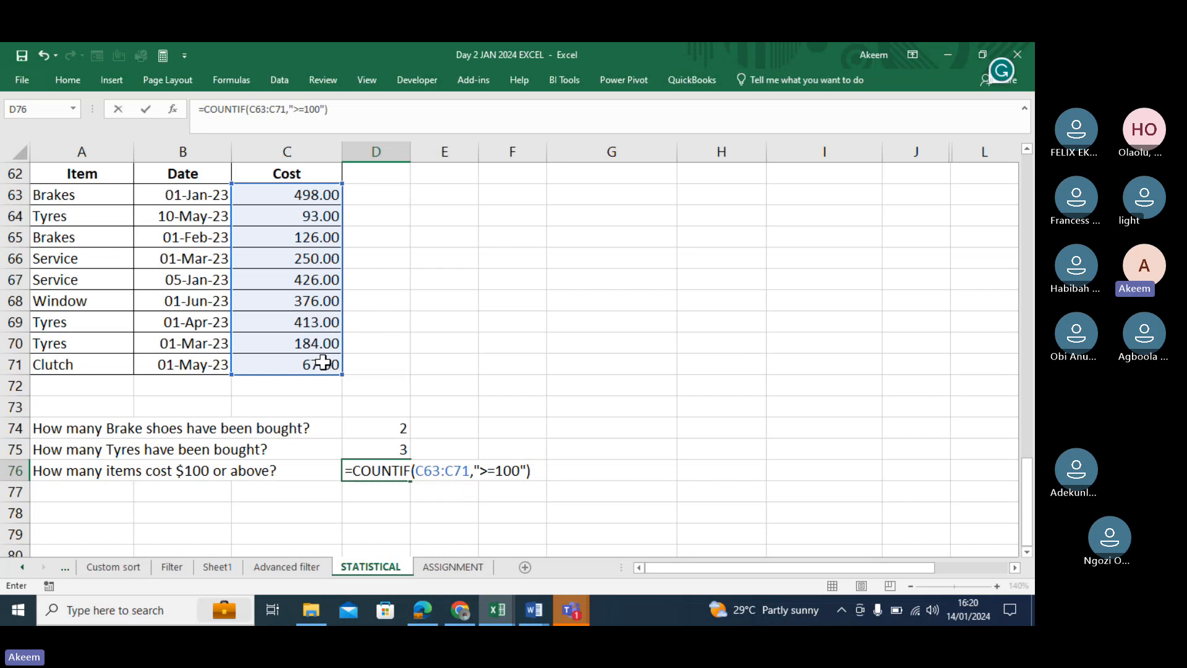
key("Return")
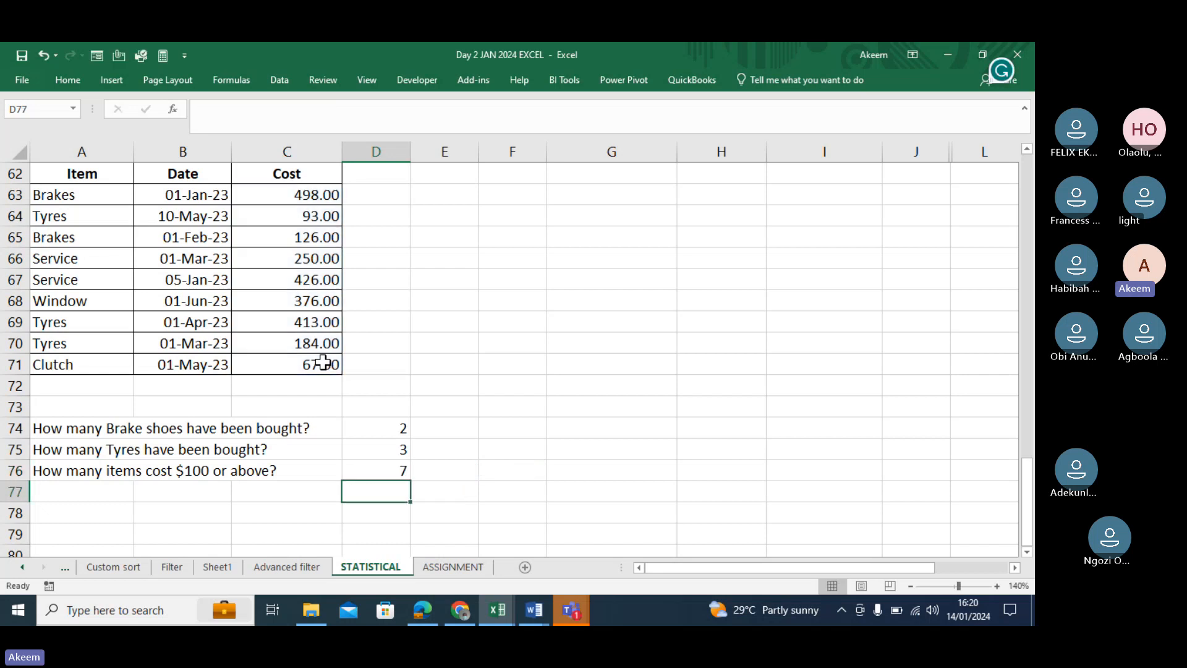
Check the COUNTIF formula in D76 against each Cost entry of $100 or above in C63:C71.
left_click(380, 473)
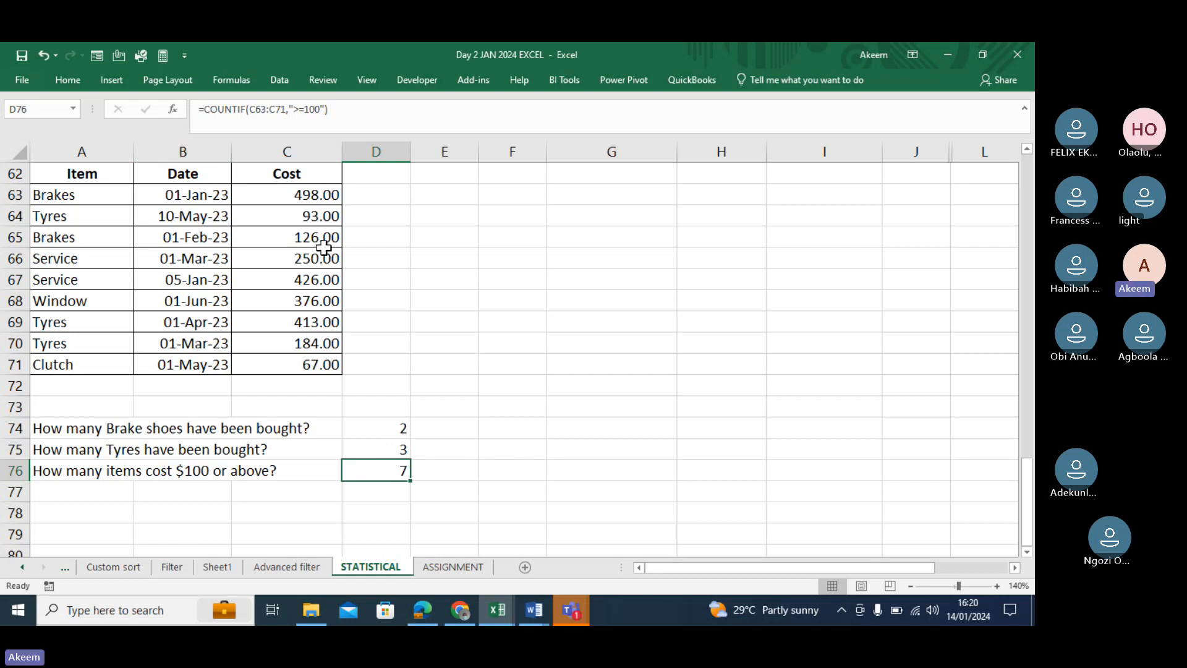
left_click(310, 193)
left_click(308, 235)
left_click(309, 258)
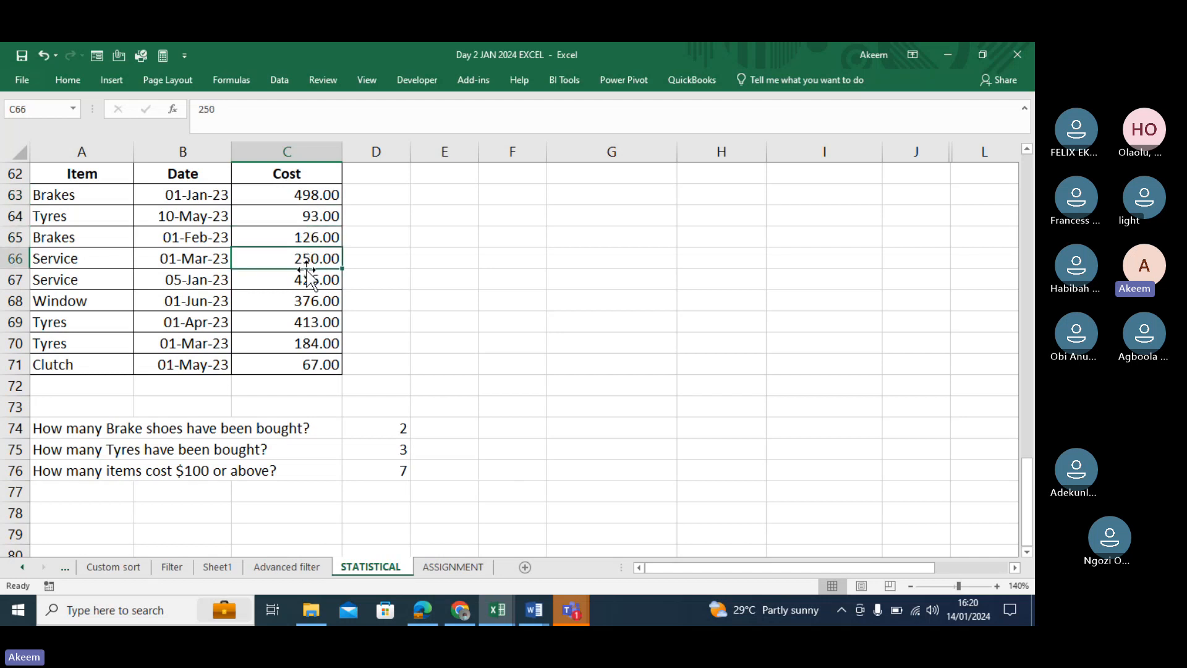
left_click(307, 278)
left_click(305, 301)
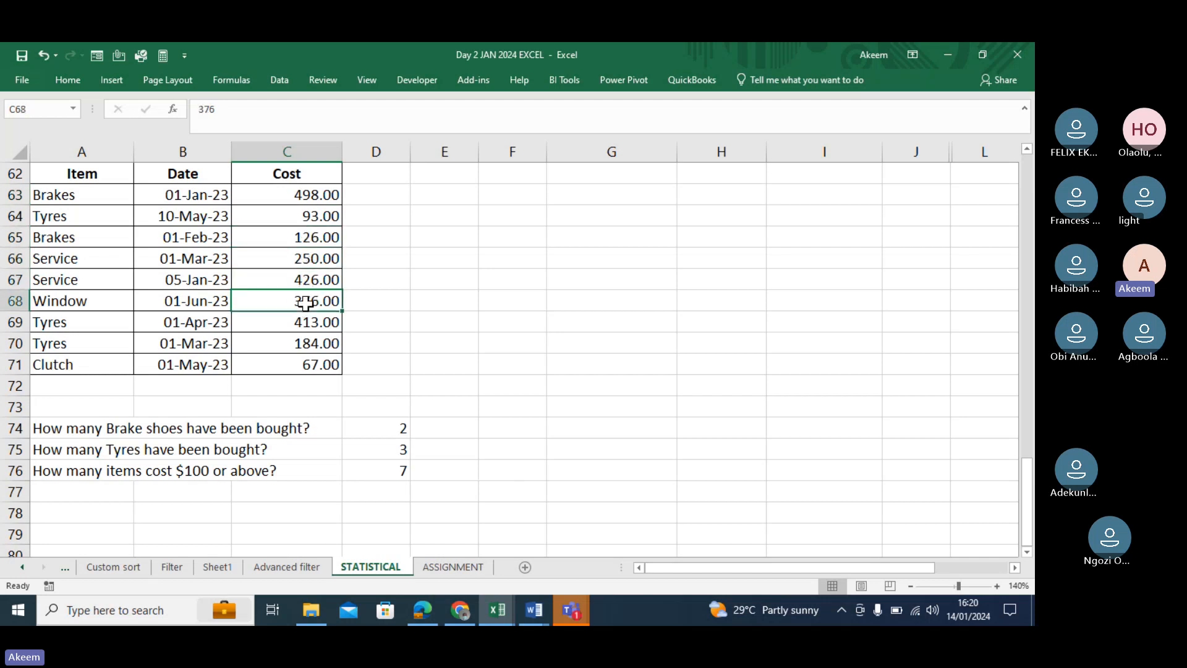
left_click(309, 321)
left_click(309, 341)
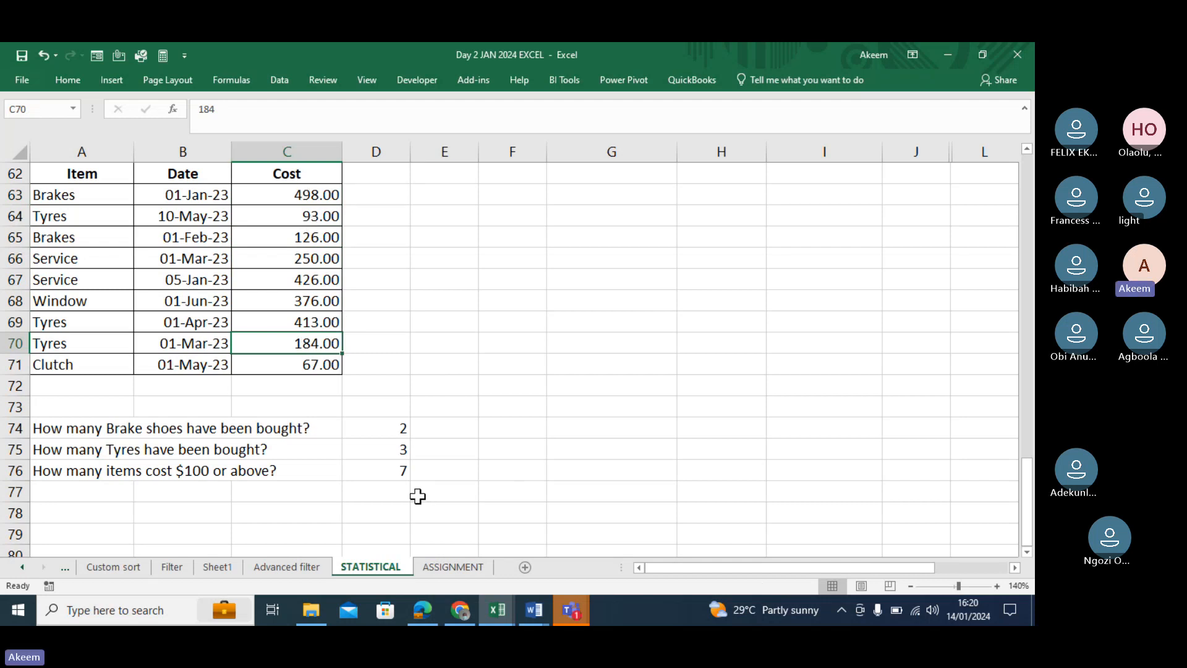
Open the ASSIGNMENT sheet and examine the Region and Units columns needed for the East region total units question.
left_click(447, 567)
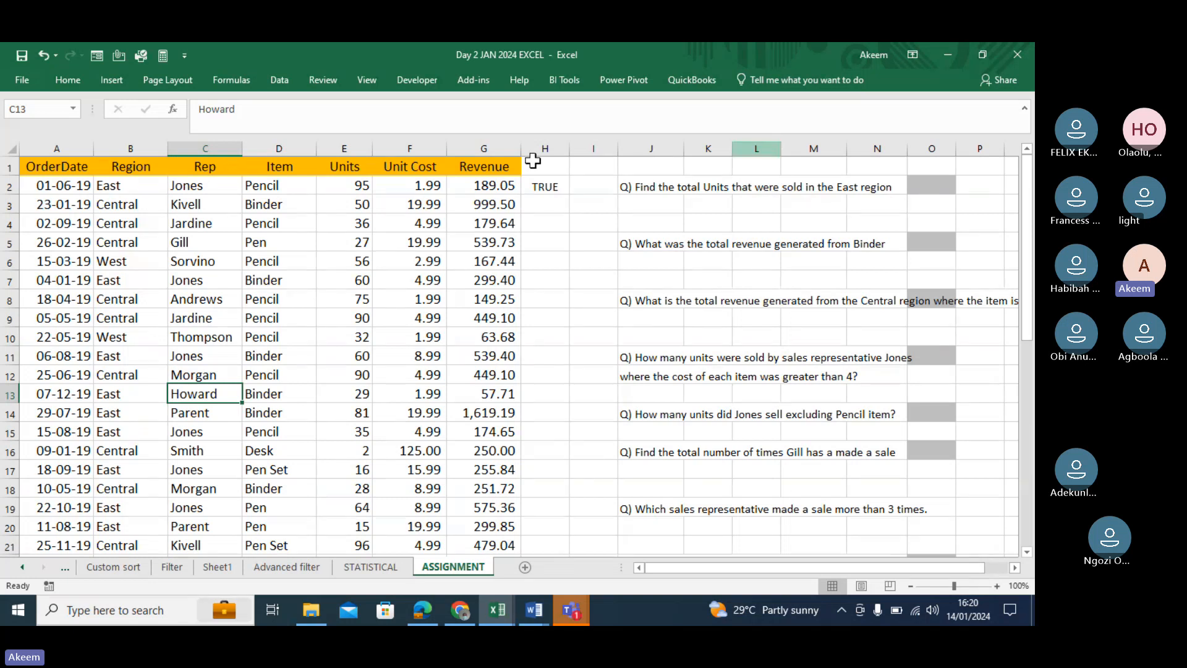
left_click(125, 165)
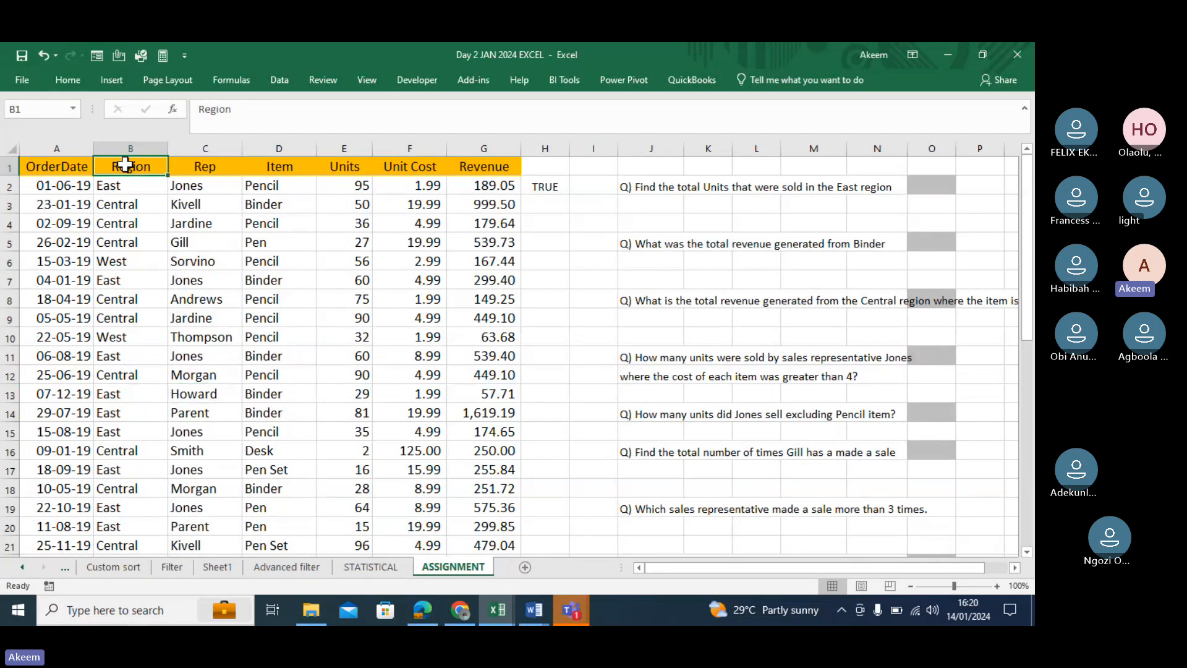
left_click(128, 148)
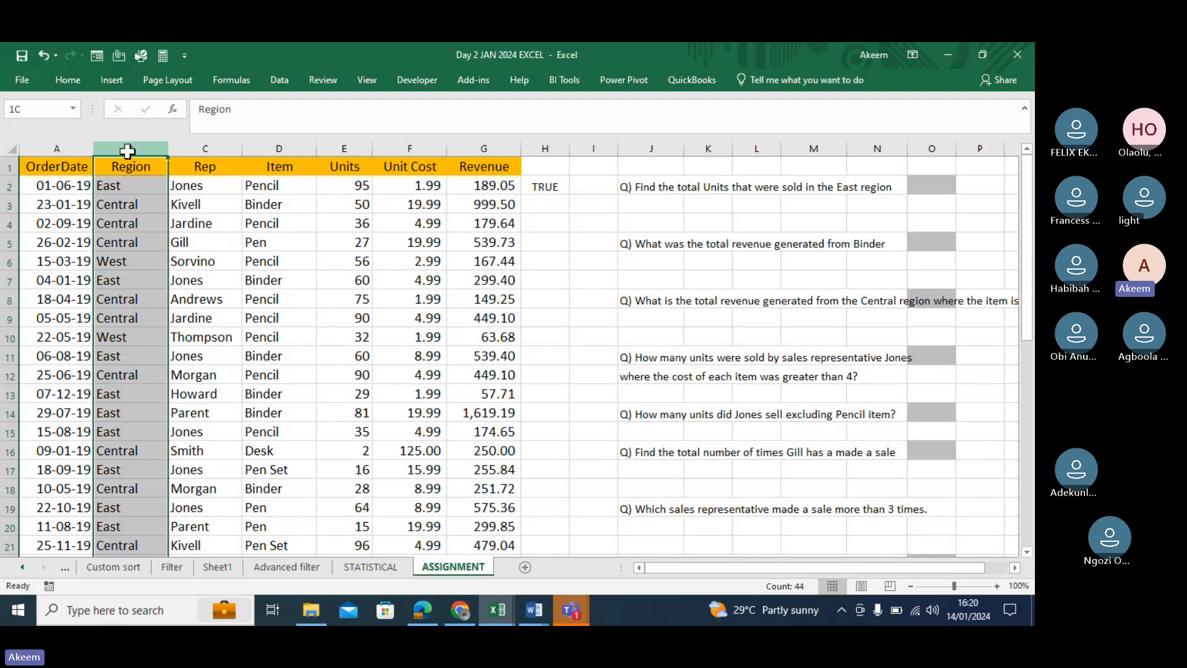
left_click(349, 148)
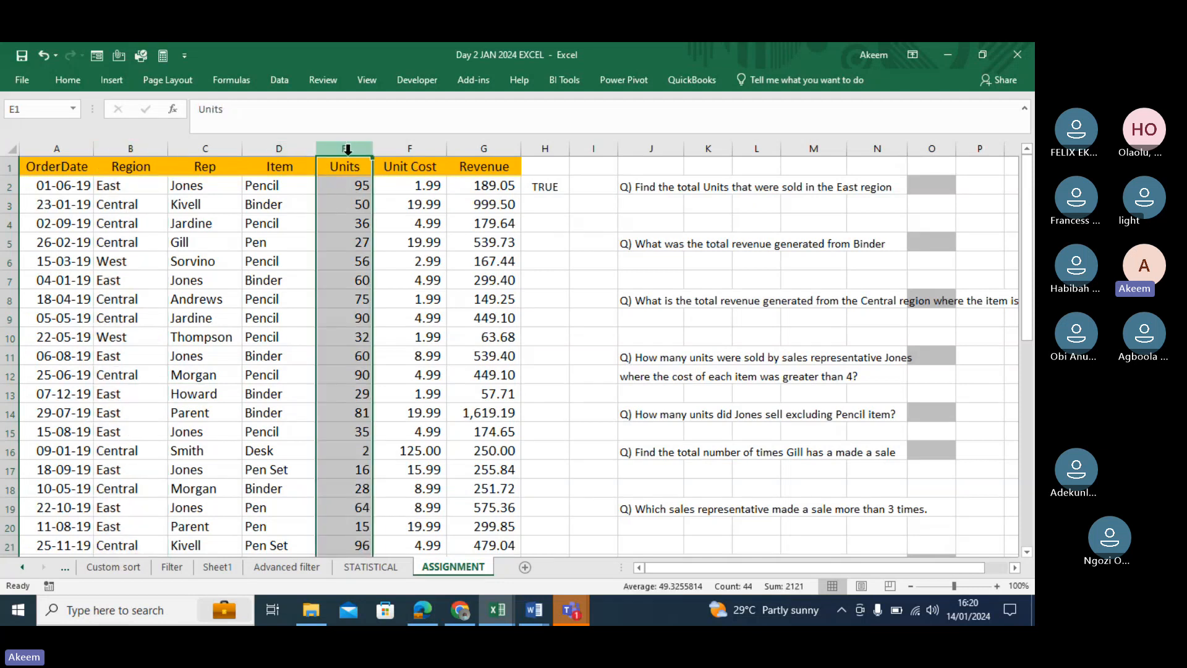
left_click(344, 186)
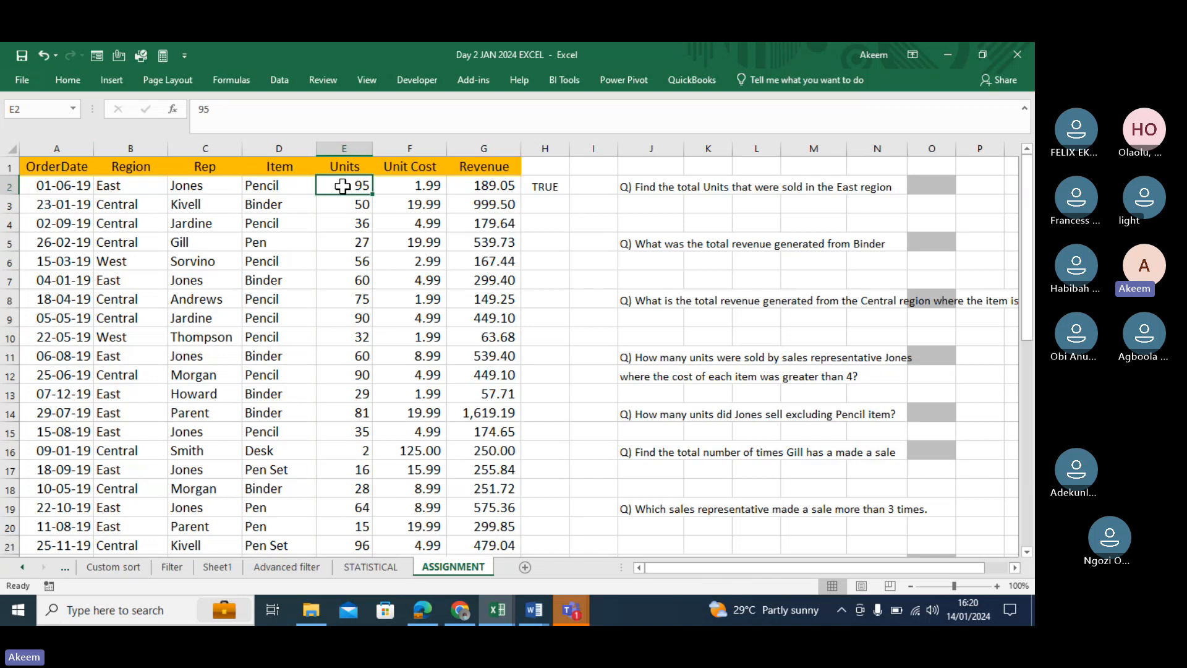
left_click(345, 147)
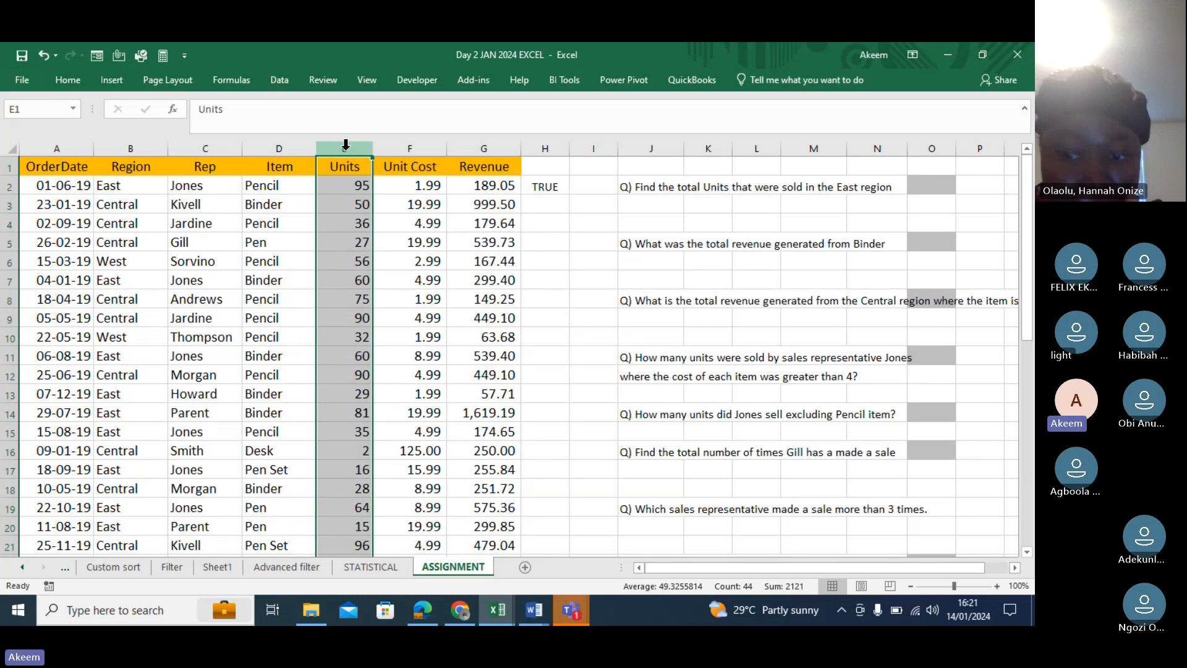
Read the assignment questions in J5, J8 and J11, viewing the full text of the Central region revenue question.
left_click(640, 245)
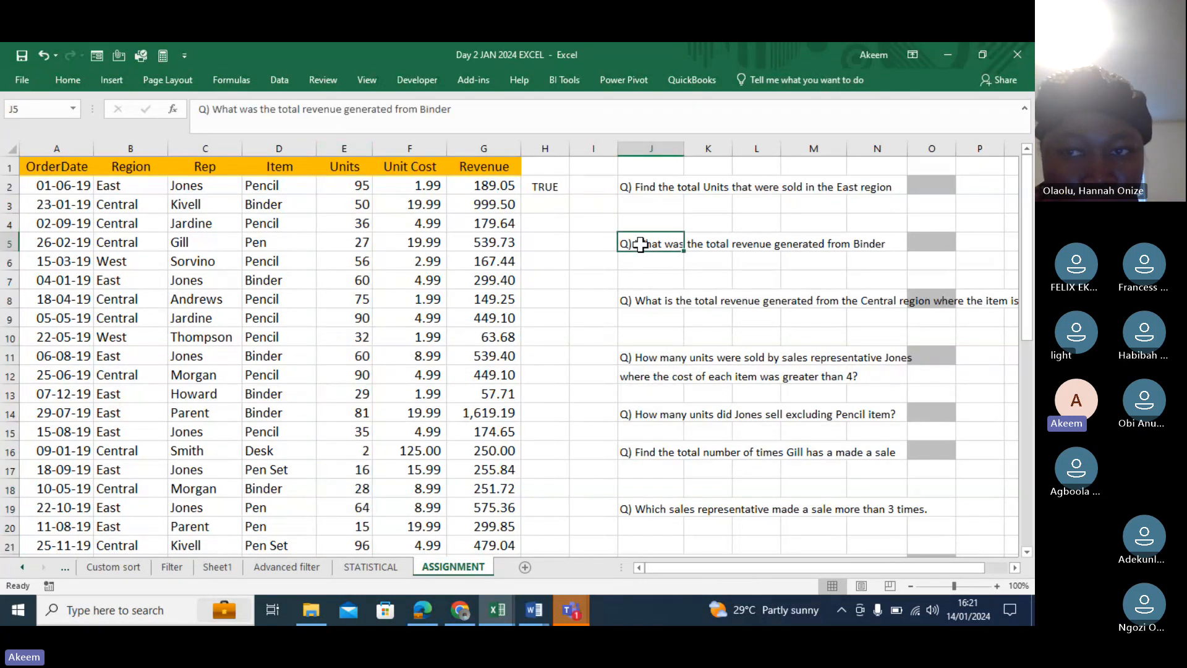
key("Down")
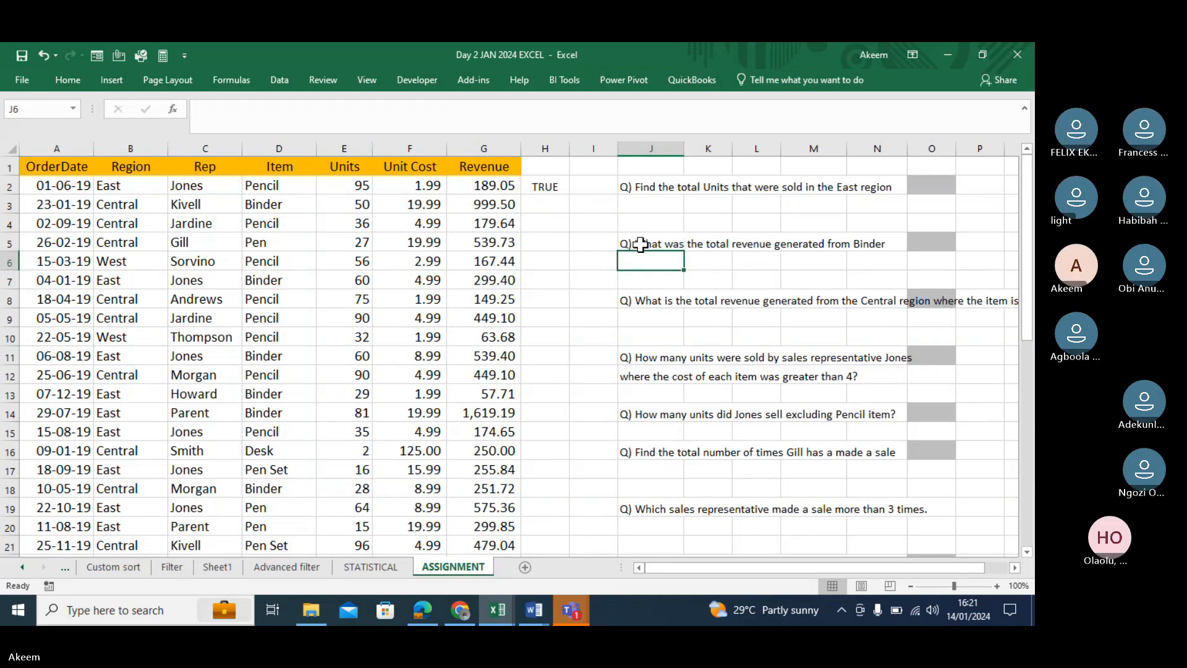
left_click(640, 245)
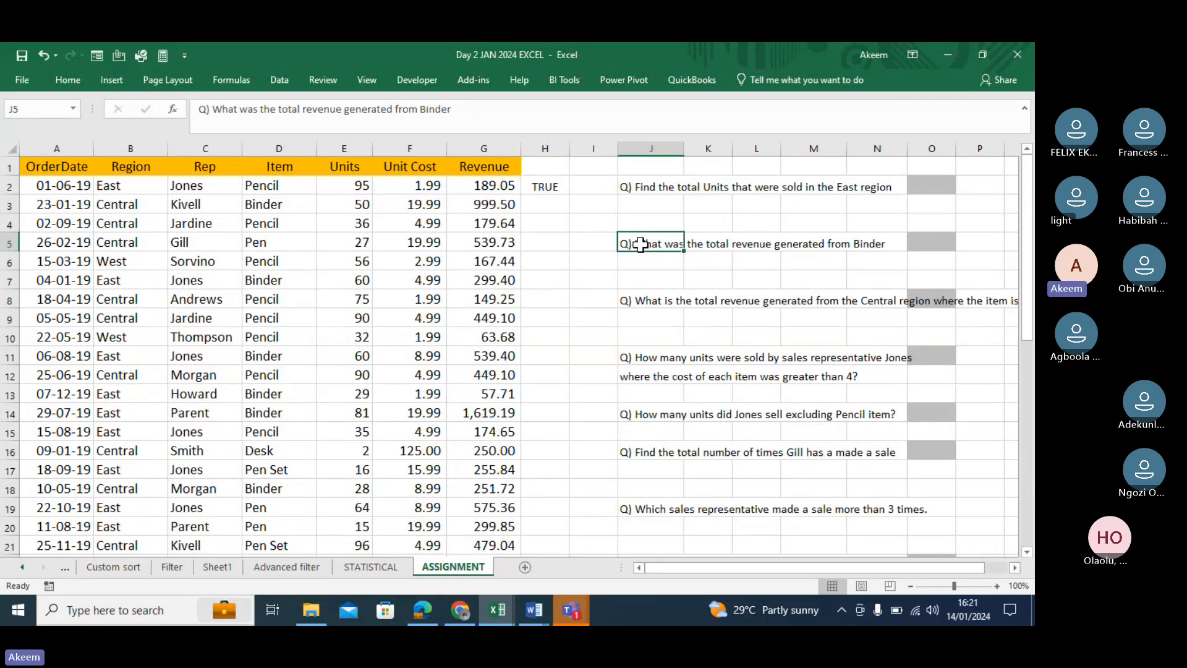
key("Down")
key("Down")
key("Down")
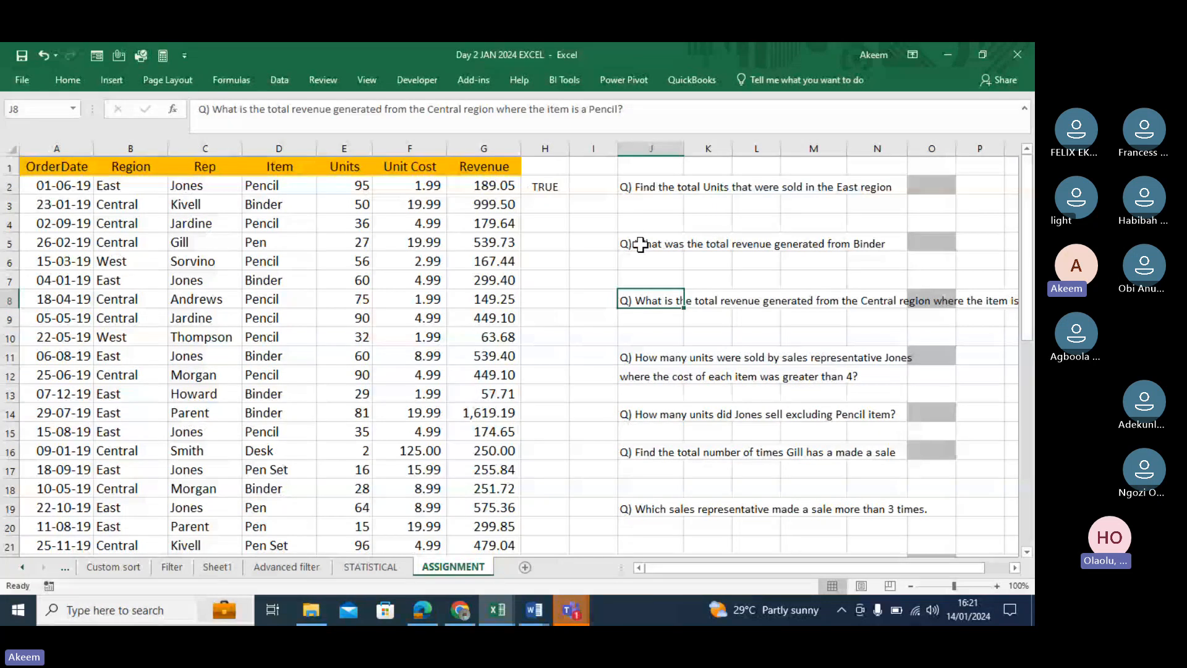
left_click(467, 110)
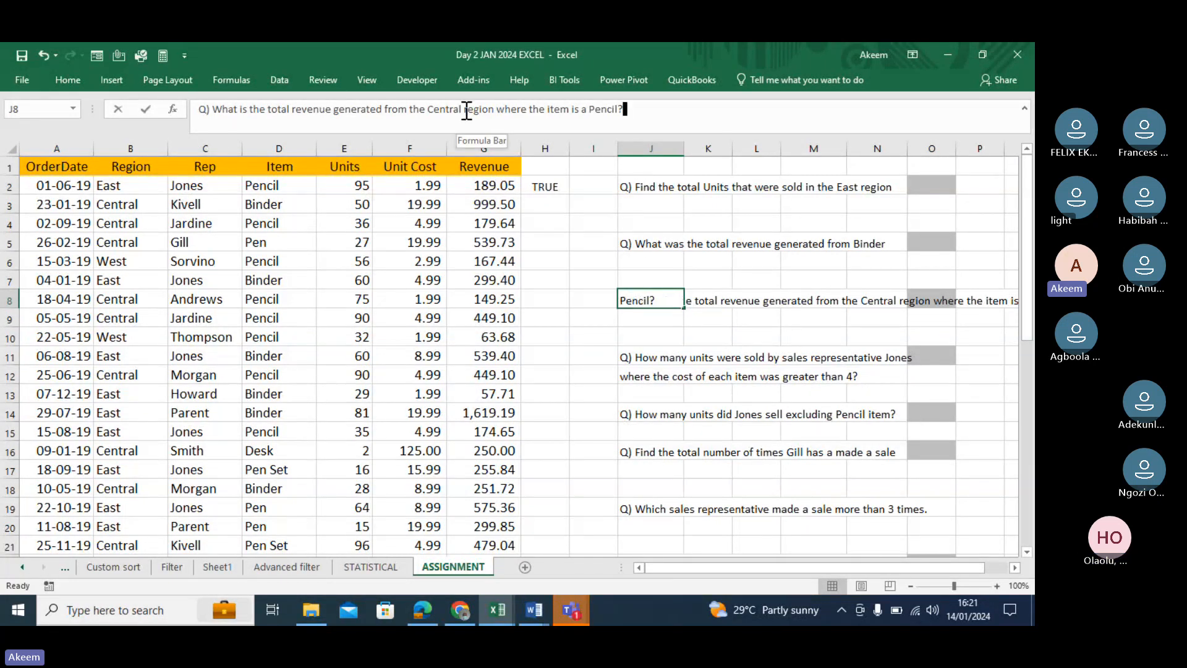
left_click(647, 110)
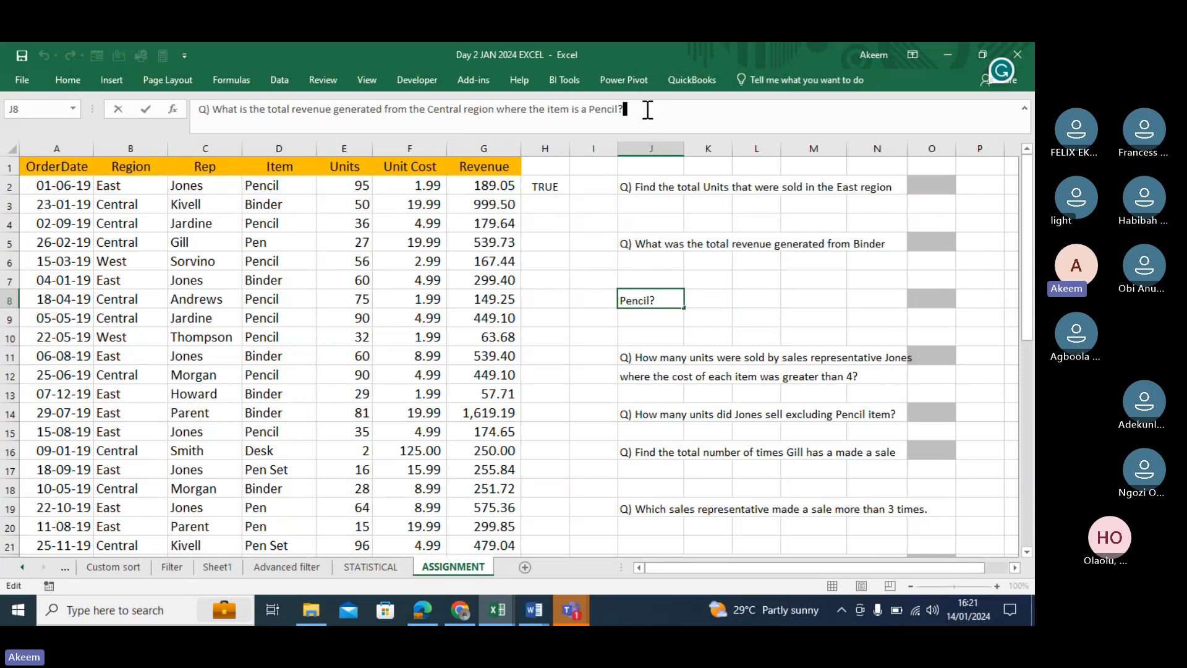
key("Return")
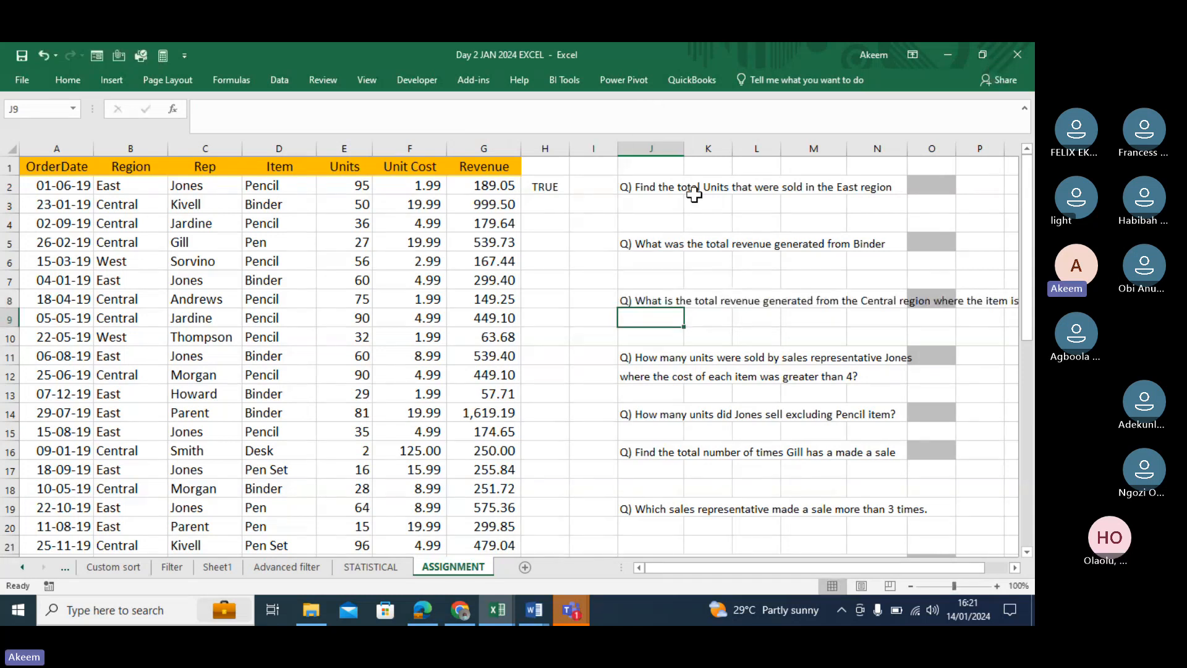
left_click(650, 360)
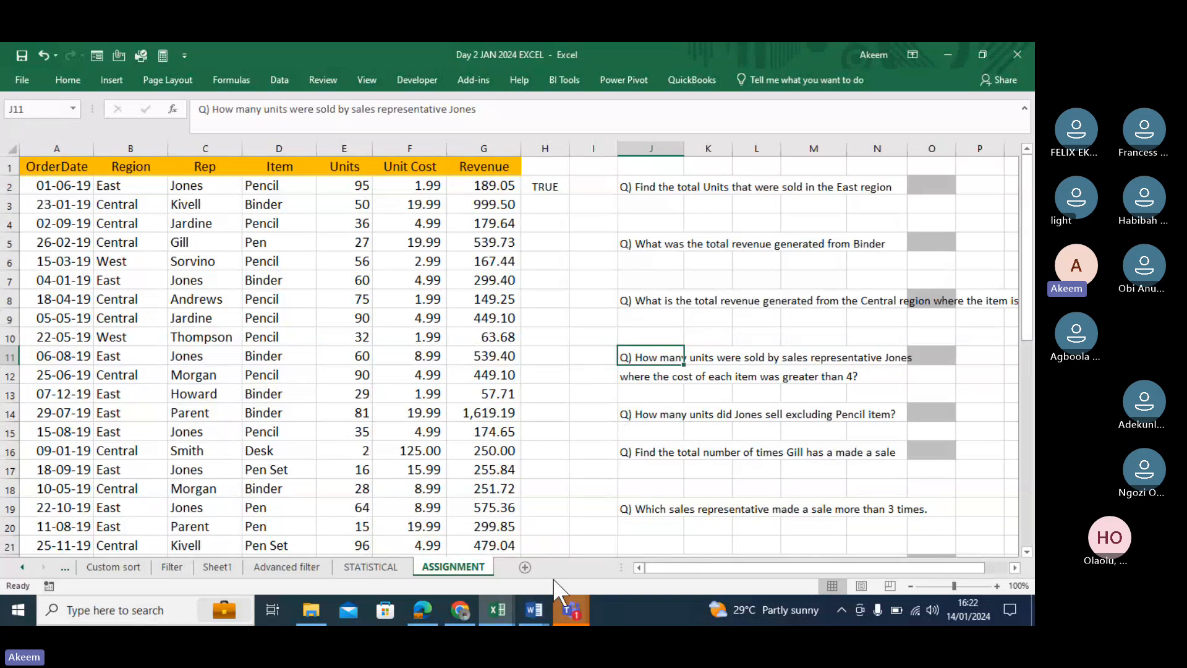
Switch to the Microsoft Teams meeting and stop its recording, confirming the stop.
mouse_move(570, 610)
left_click(588, 541)
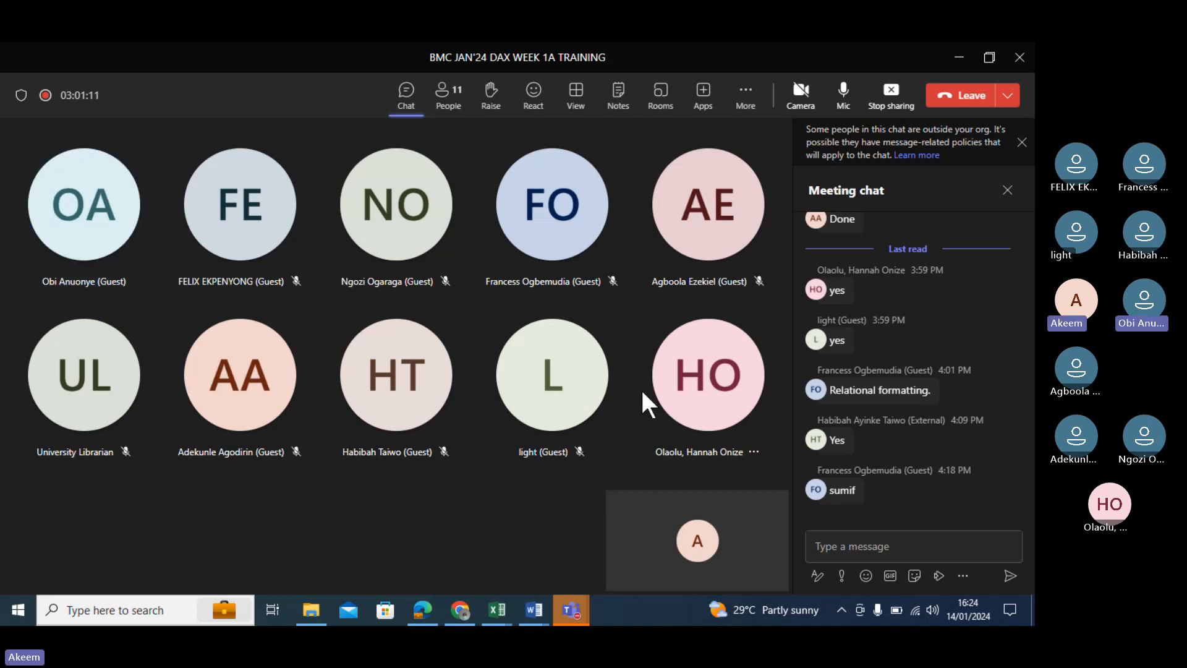
left_click(746, 99)
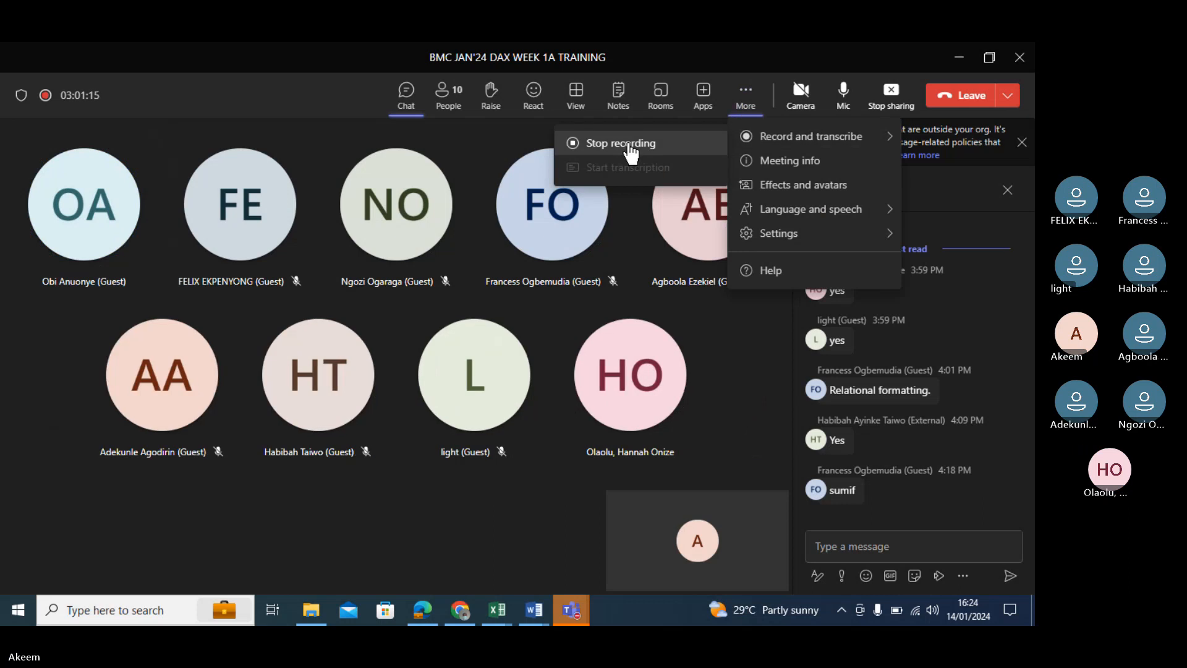
left_click(630, 147)
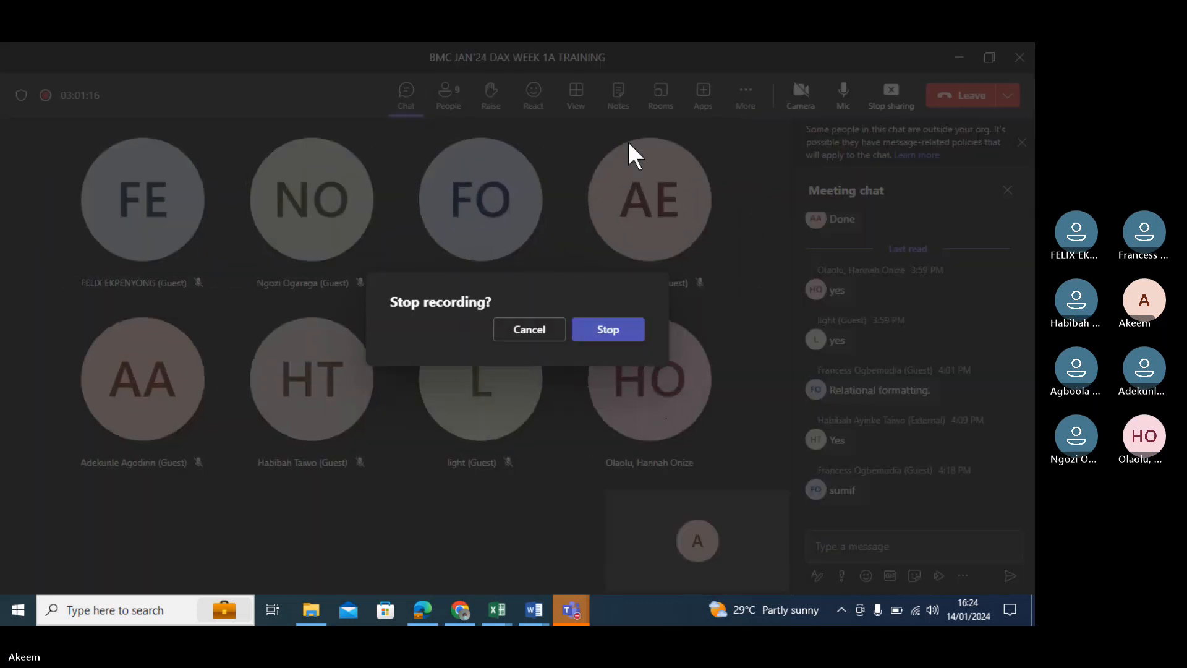
left_click(607, 330)
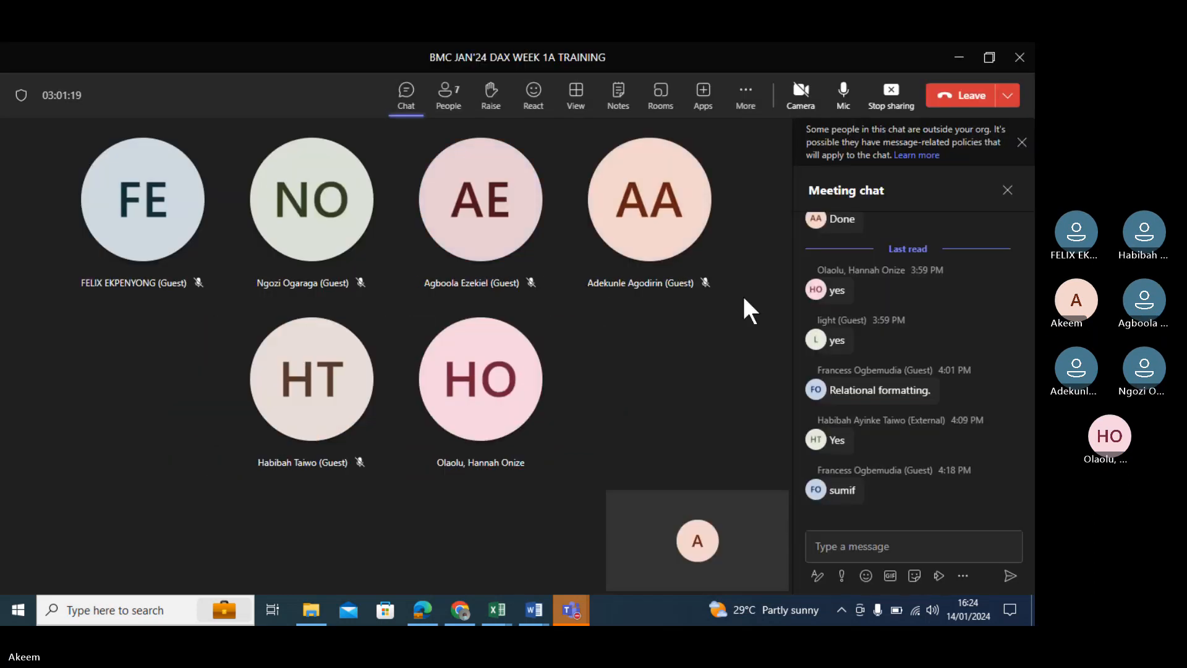